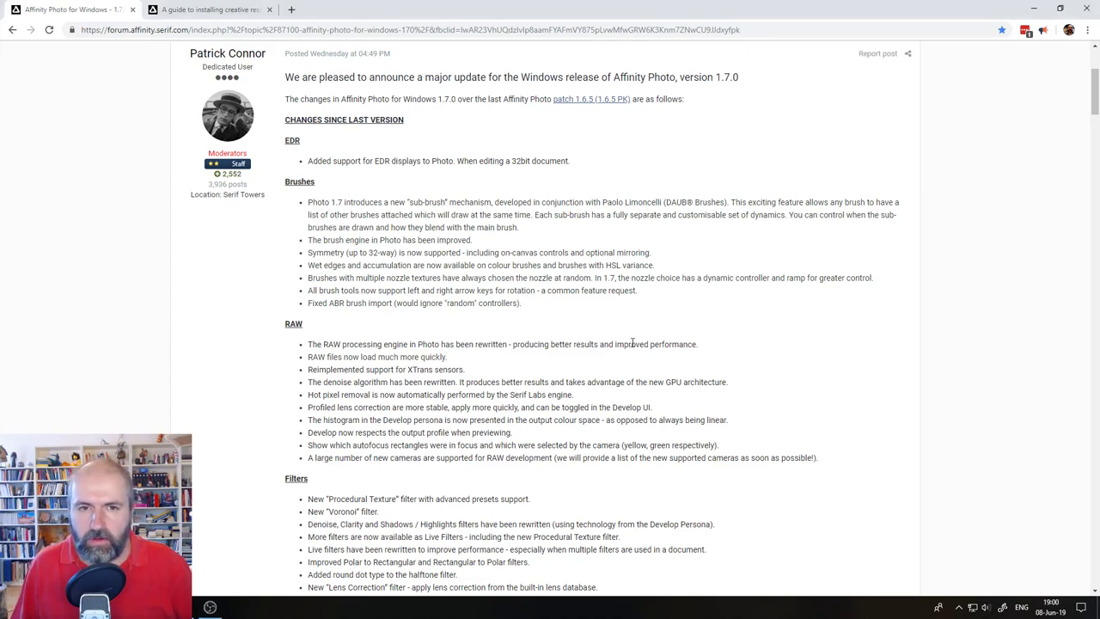
- Scroll through the Affinity Photo 1.7.0 release notes forum post
{"action": "scroll", "coordinate": [618, 352], "scroll_direction": "up", "scroll_amount": 3}
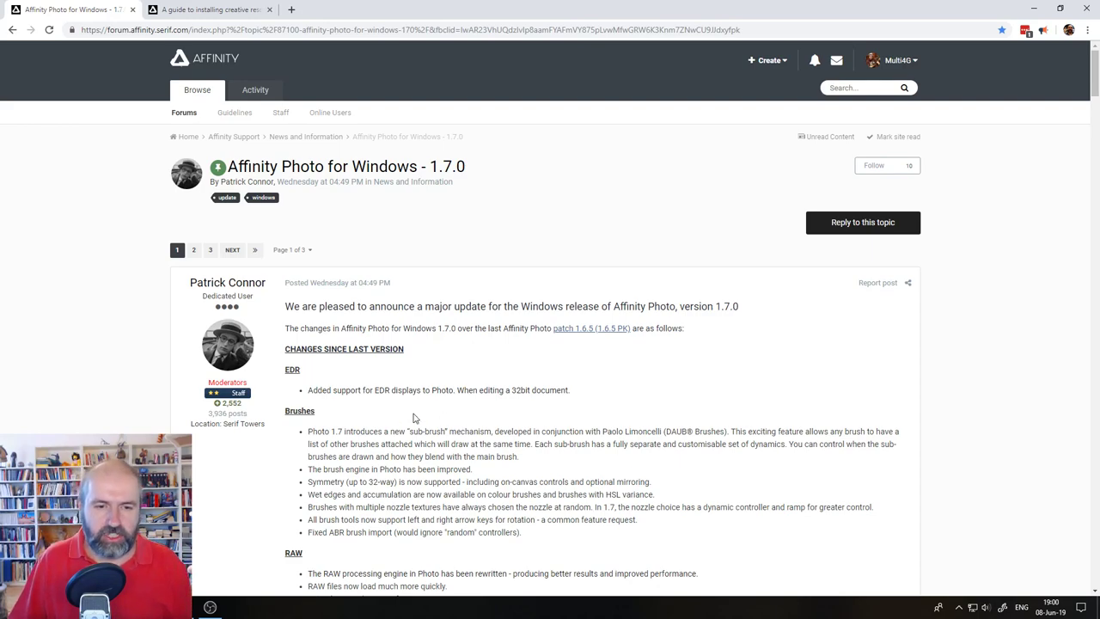
{"action": "scroll", "coordinate": [413, 418], "scroll_direction": "down", "scroll_amount": 2}
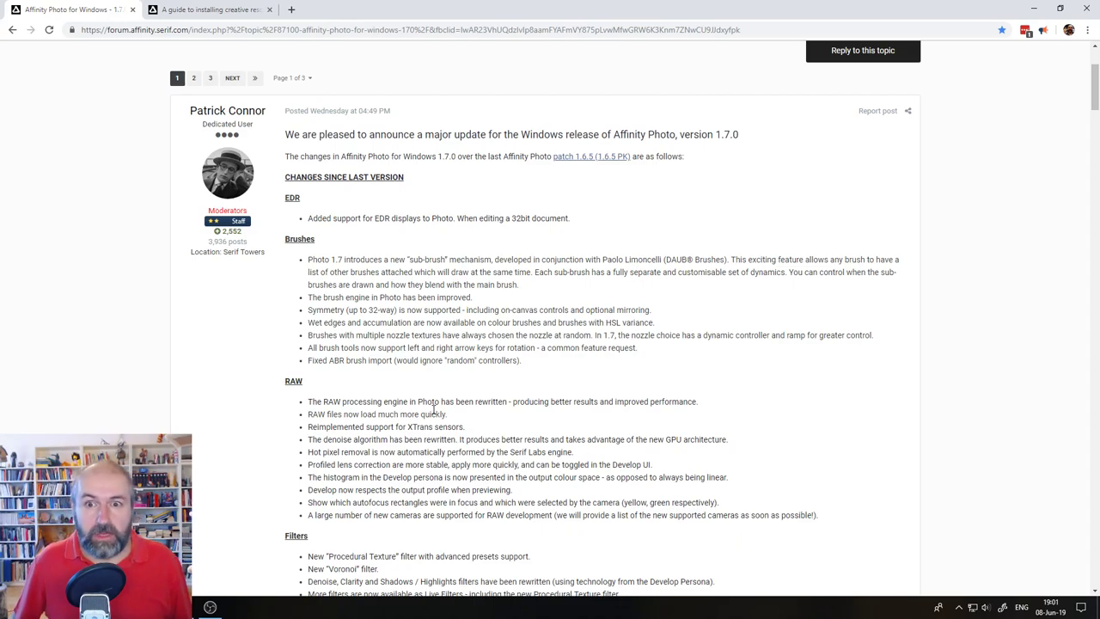
{"action": "scroll", "coordinate": [452, 398], "scroll_direction": "up", "scroll_amount": 1}
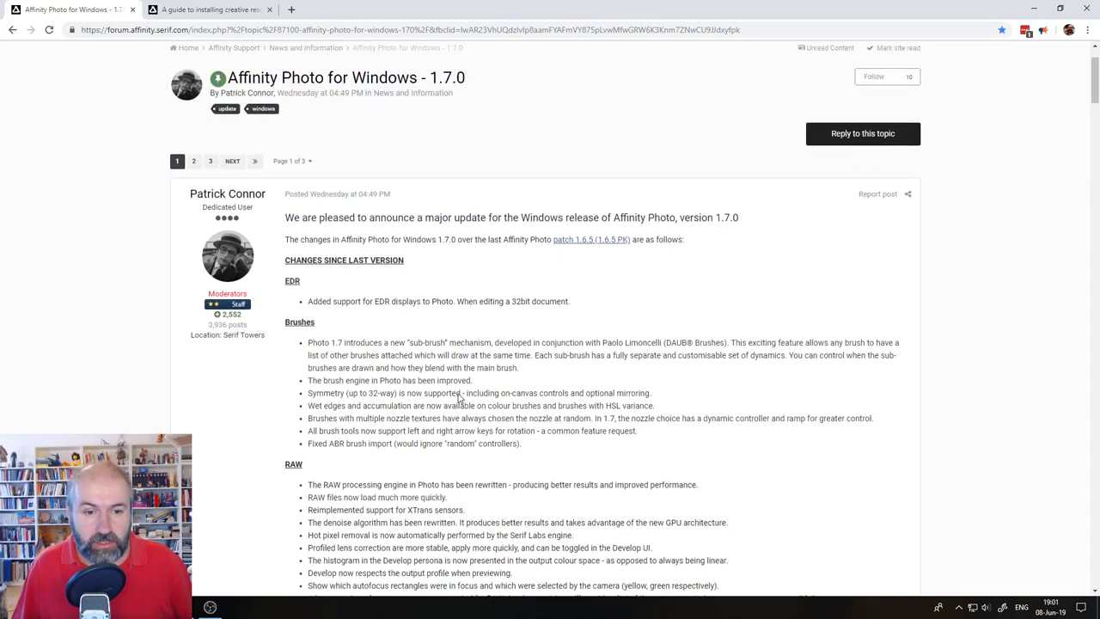
{"action": "scroll", "coordinate": [455, 398], "scroll_direction": "down", "scroll_amount": 11}
{"action": "scroll", "coordinate": [458, 398], "scroll_direction": "down", "scroll_amount": 8}
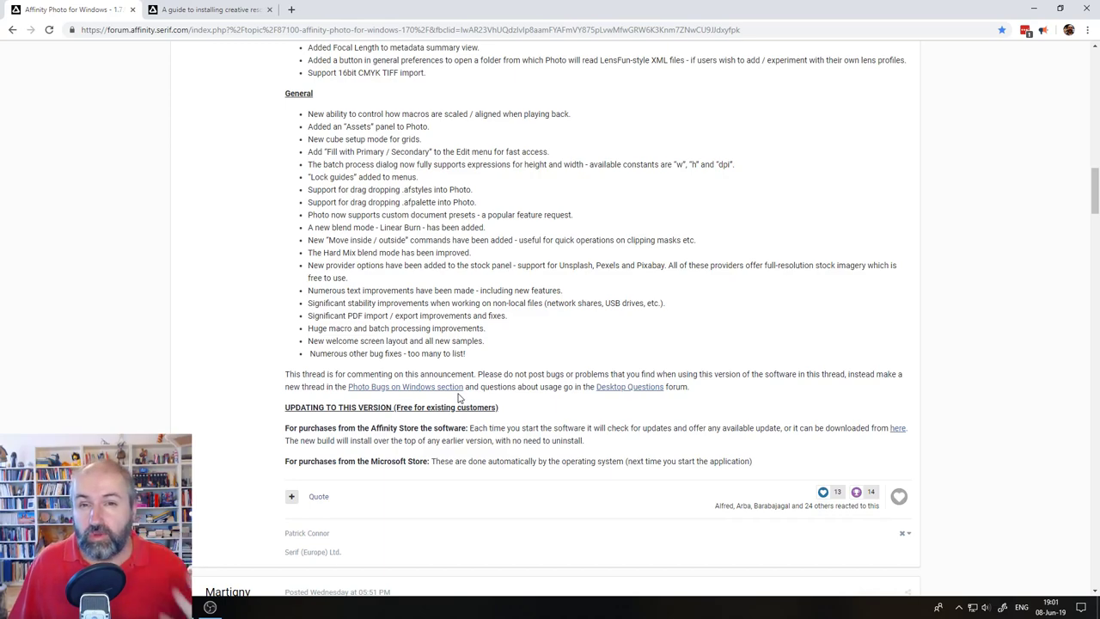
{"action": "scroll", "coordinate": [506, 402], "scroll_direction": "up", "scroll_amount": 3}
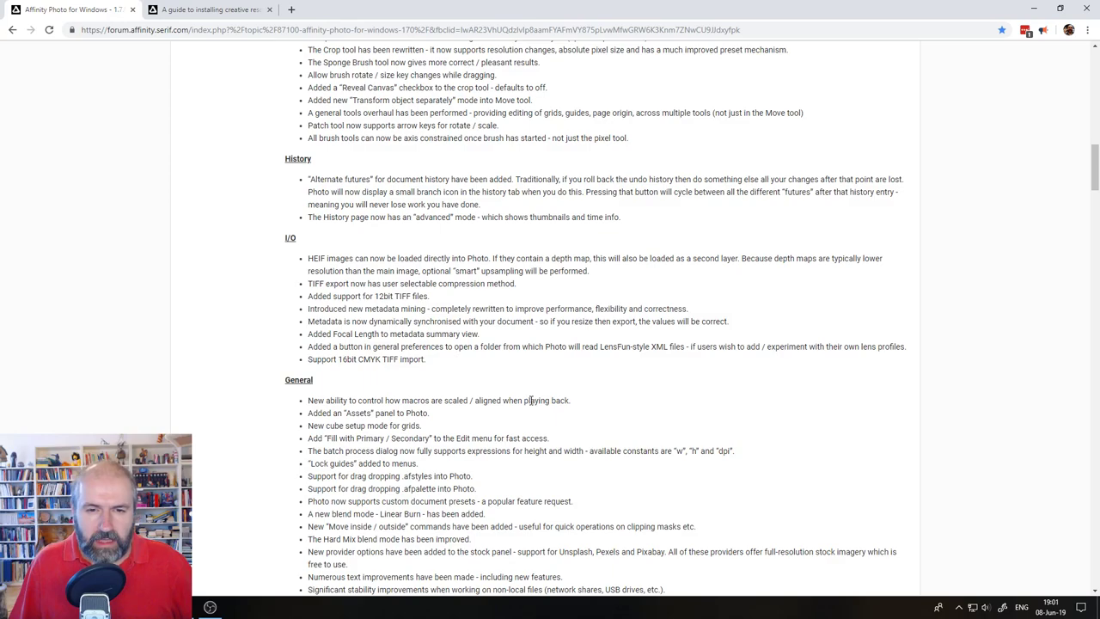
- Scroll back up to the Brushes list, highlight it, then clear the selection
{"action": "scroll", "coordinate": [518, 398], "scroll_direction": "up", "scroll_amount": 5}
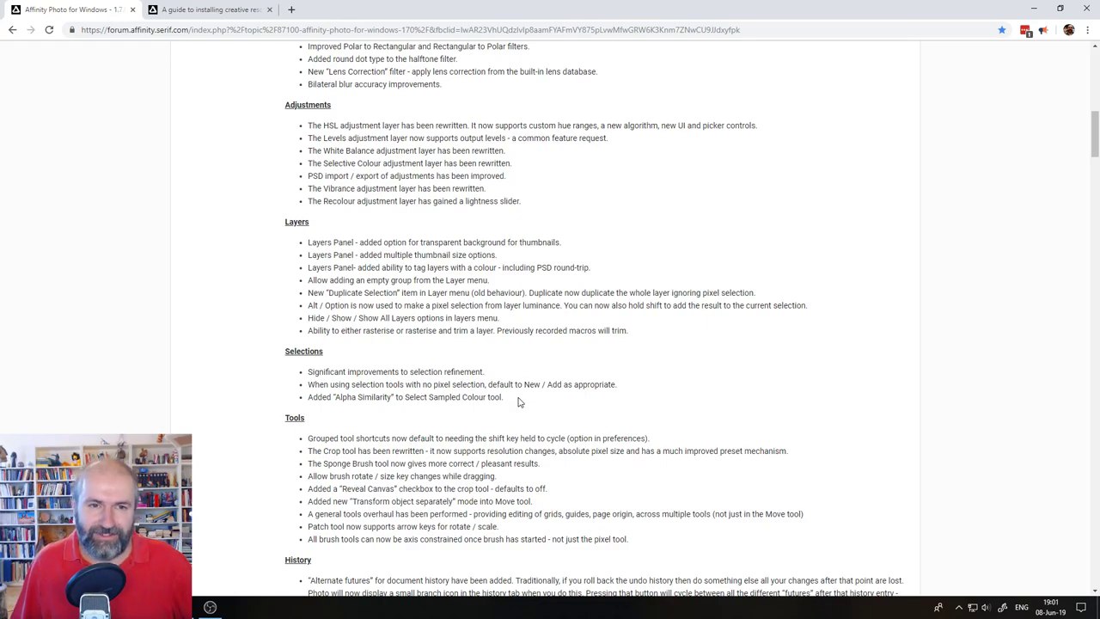
{"action": "scroll", "coordinate": [518, 401], "scroll_direction": "up", "scroll_amount": 1}
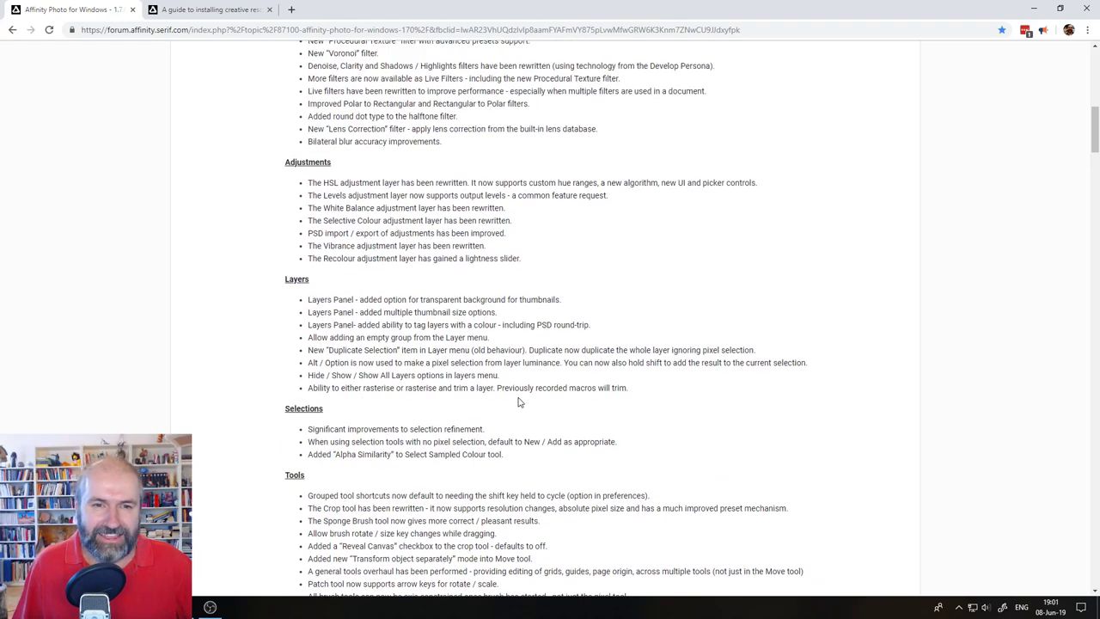
{"action": "scroll", "coordinate": [429, 404], "scroll_direction": "up", "scroll_amount": 6}
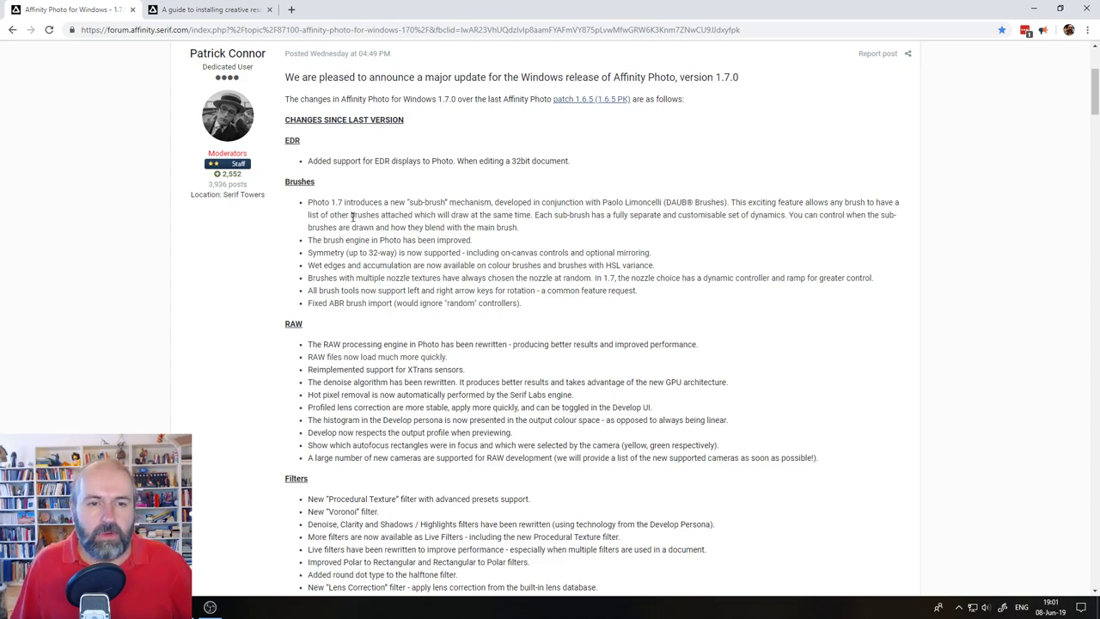
{"action": "mouse_move", "coordinate": [286, 183]}
{"action": "left_mouse_down"}
{"action": "mouse_move", "coordinate": [515, 273]}
{"action": "mouse_move", "coordinate": [533, 311]}
{"action": "mouse_move", "coordinate": [286, 243]}
{"action": "mouse_move", "coordinate": [312, 186]}
{"action": "mouse_move", "coordinate": [287, 193]}
{"action": "mouse_move", "coordinate": [291, 184]}
{"action": "left_mouse_up"}
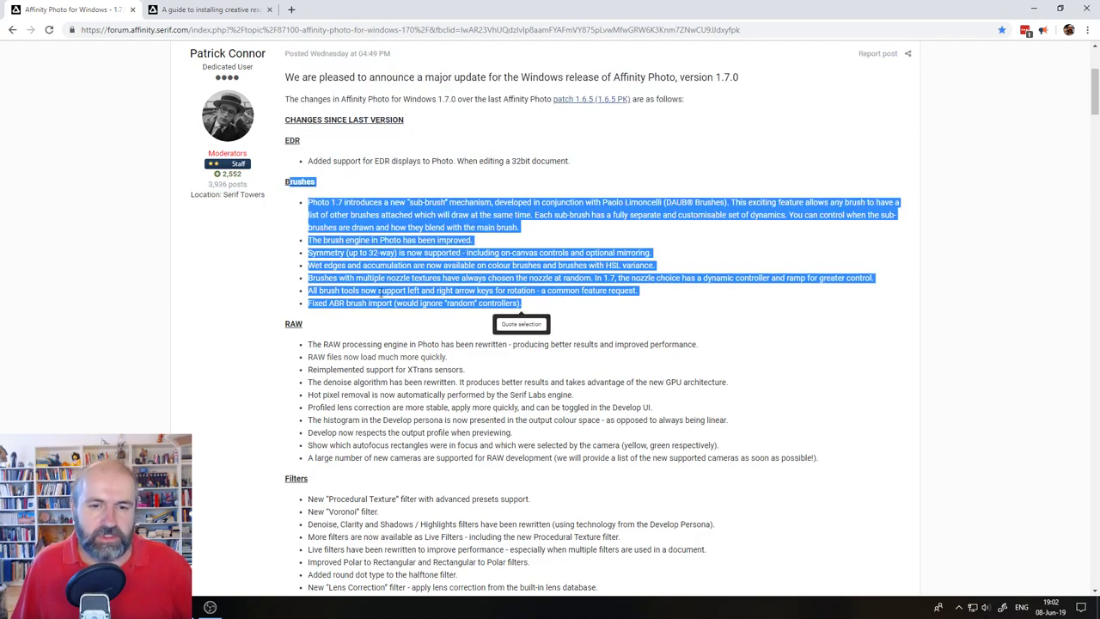
{"action": "left_click", "coordinate": [424, 324]}
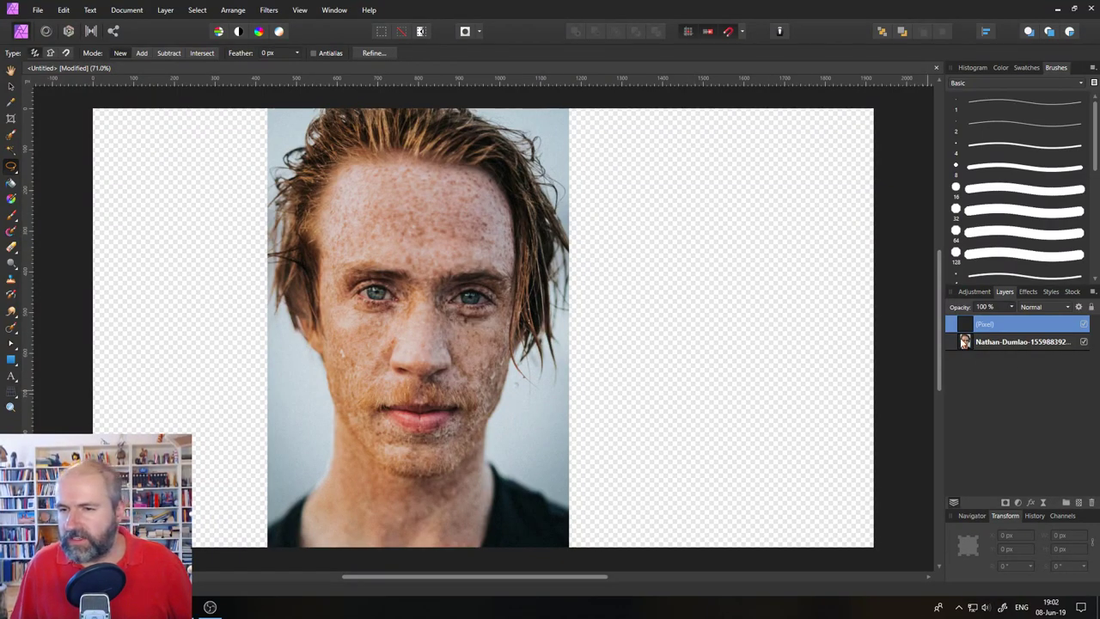
- Delete the portrait layer and turn off Transparent Background so the canvas is white
{"action": "left_click", "coordinate": [962, 341]}
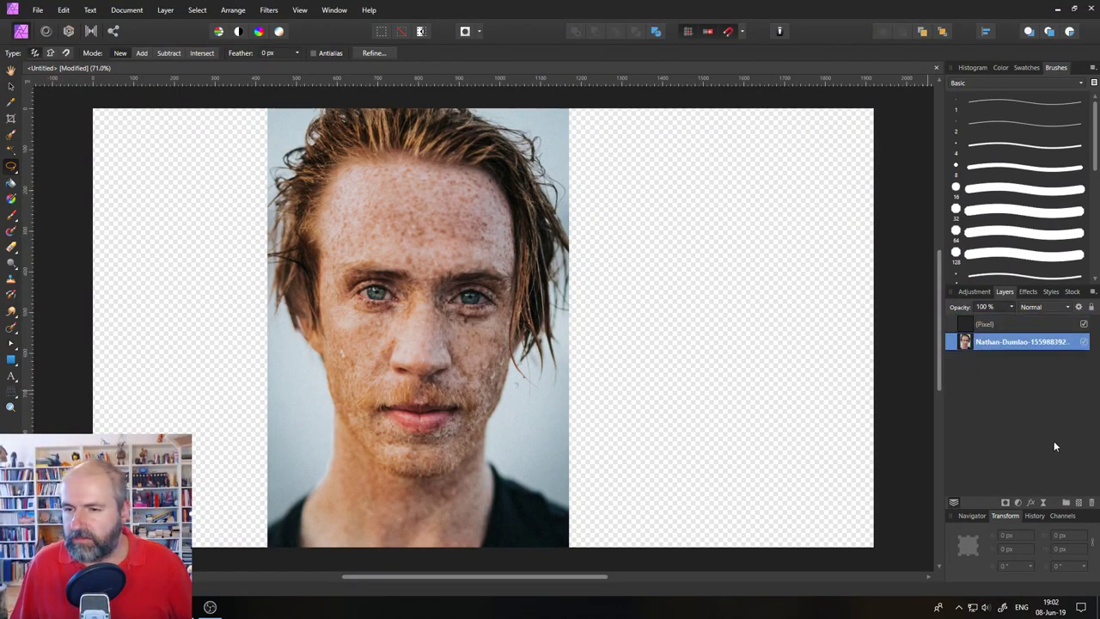
{"action": "left_click", "coordinate": [1091, 501]}
{"action": "left_click", "coordinate": [126, 9]}
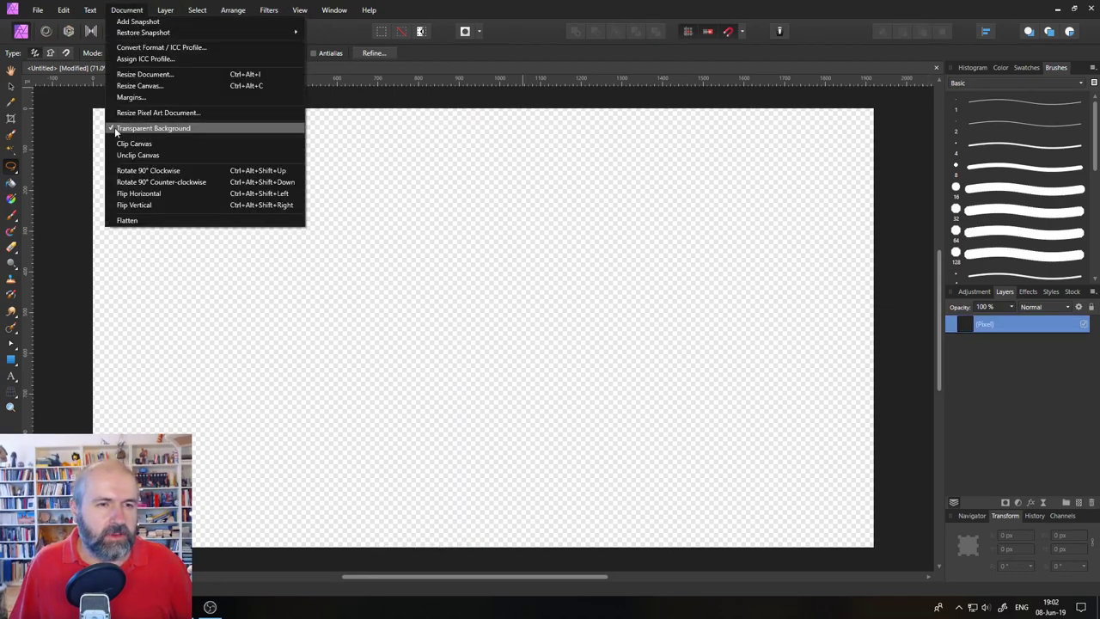
{"action": "left_click", "coordinate": [153, 128]}
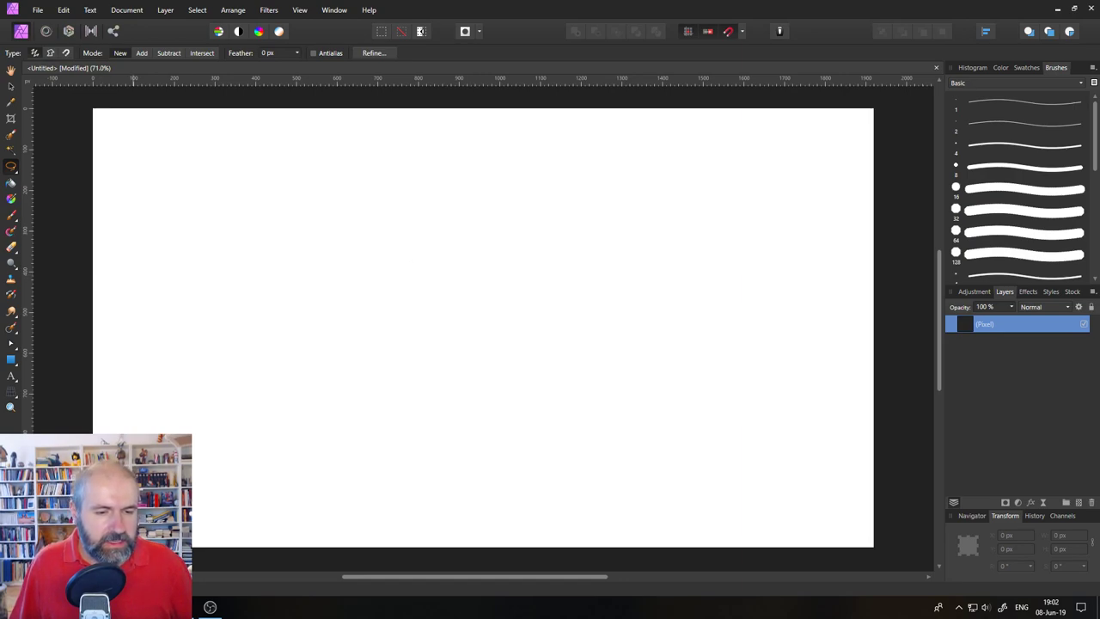
- Glance at the release notes in Chrome and return to Affinity Photo
{"action": "mouse_move", "coordinate": [159, 606]}
{"action": "left_click", "coordinate": [172, 542]}
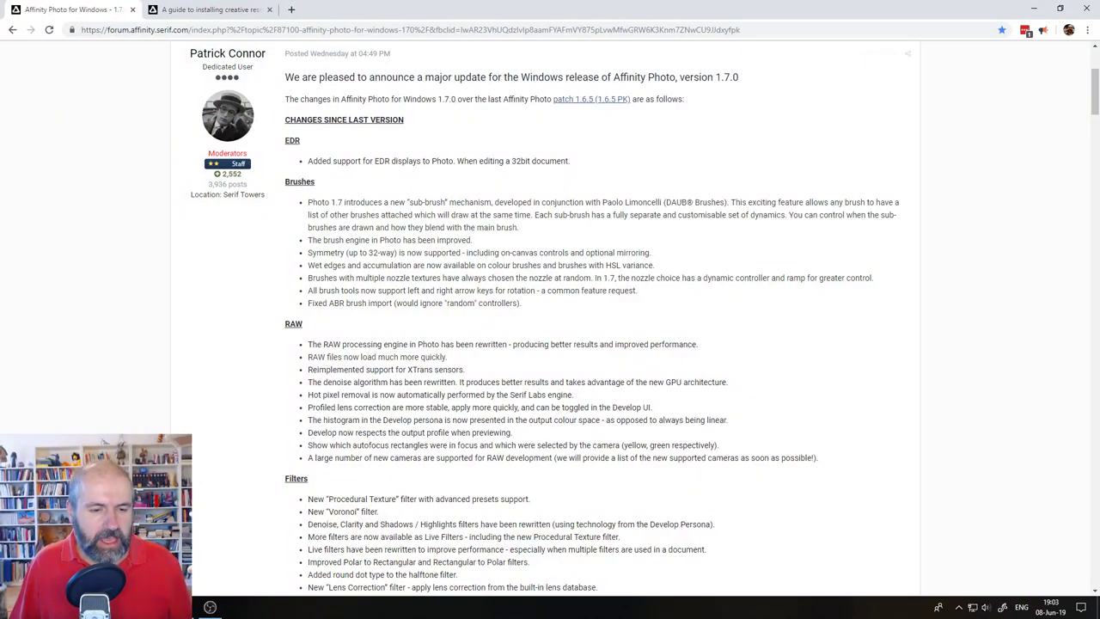
{"action": "key", "text": "alt+Tab"}
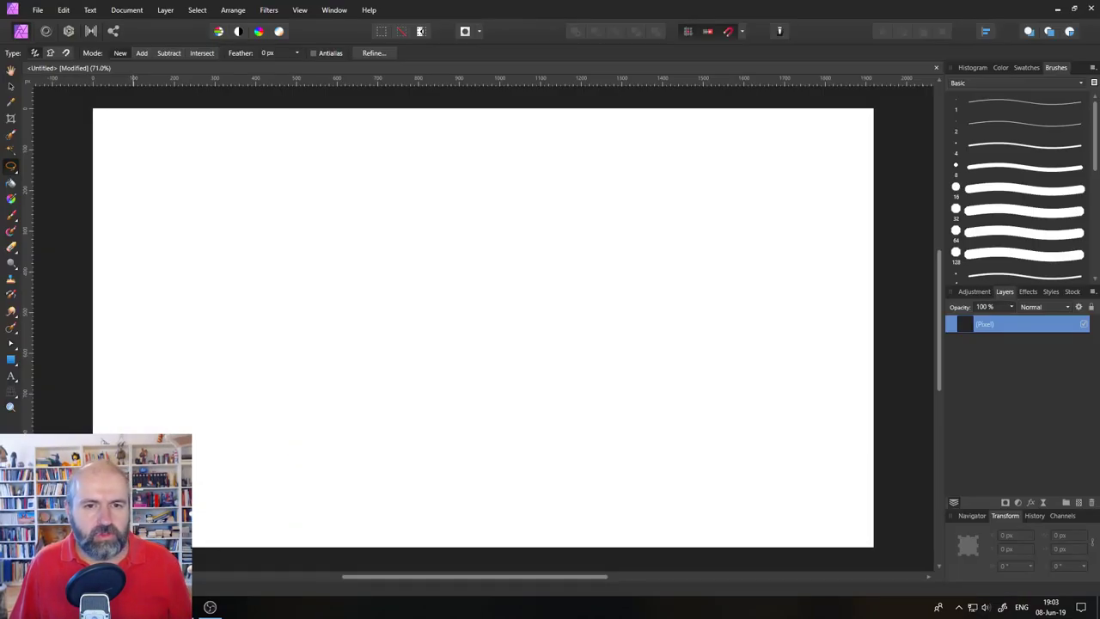
- Paint a black wavy stroke across the canvas with the 16 px Round Brush
{"action": "left_click", "coordinate": [1019, 189]}
{"action": "left_click", "coordinate": [1000, 67]}
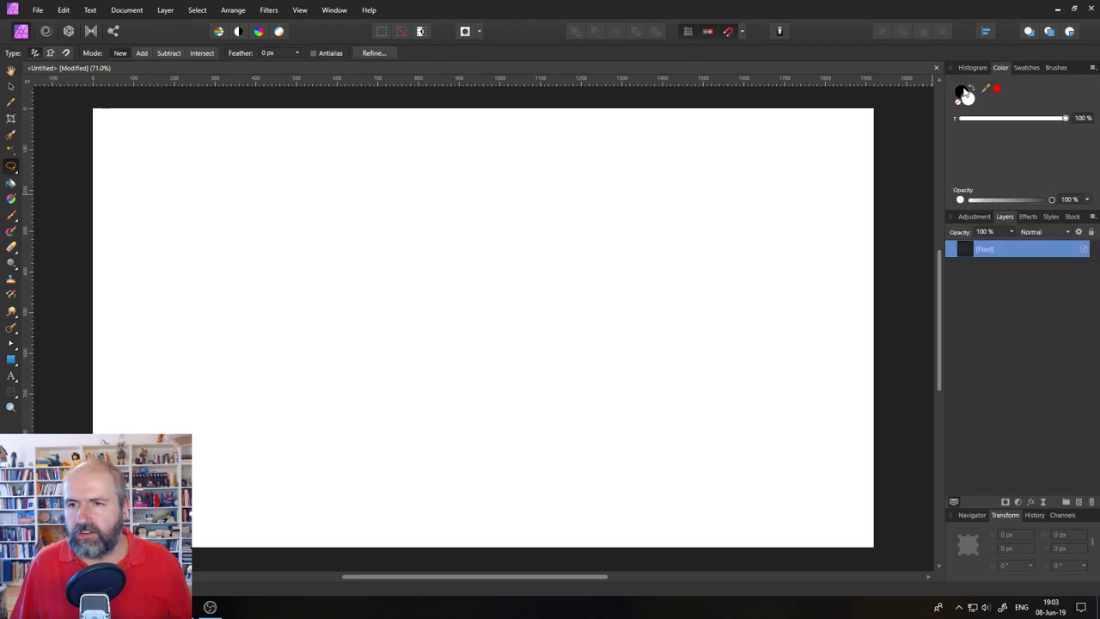
{"action": "left_click", "coordinate": [1052, 67]}
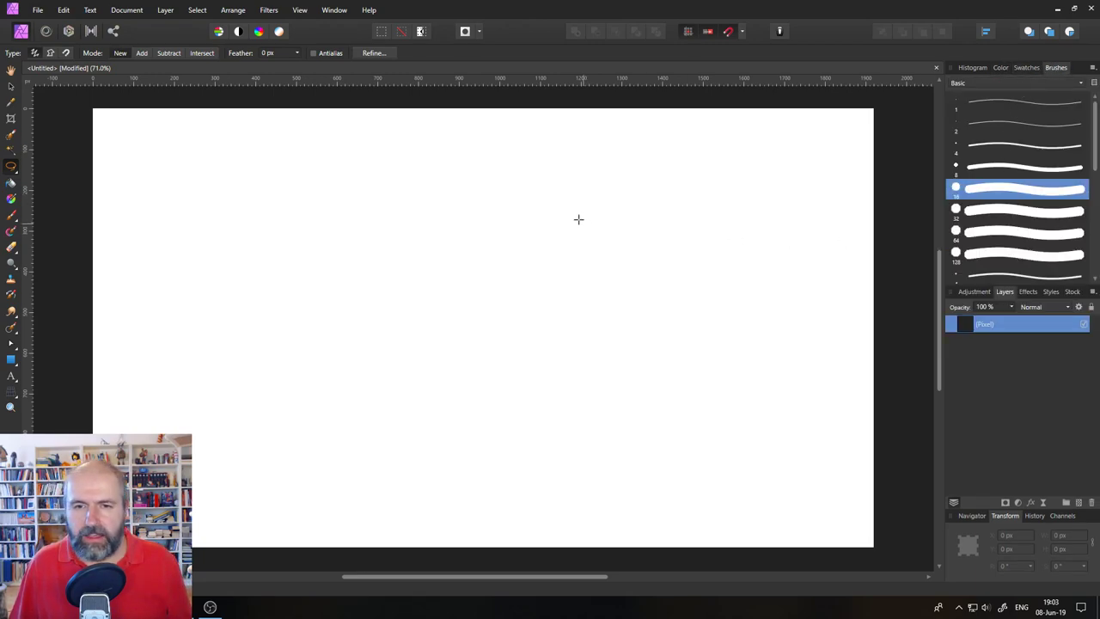
{"action": "left_click", "coordinate": [11, 214]}
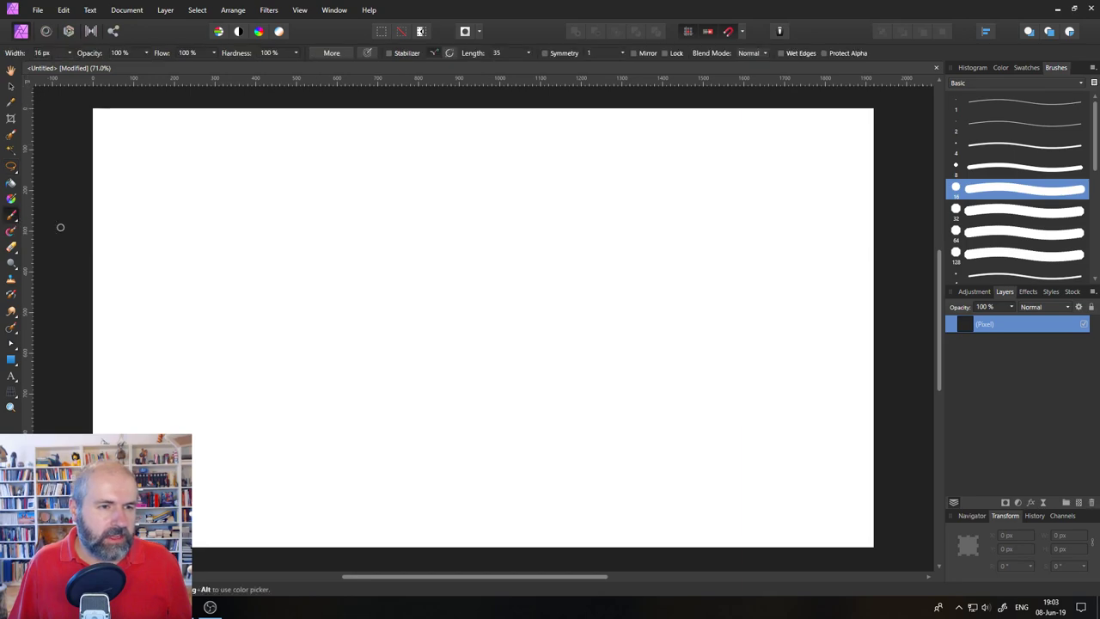
{"action": "mouse_move", "coordinate": [188, 231]}
{"action": "left_mouse_down"}
{"action": "mouse_move", "coordinate": [293, 217]}
{"action": "mouse_move", "coordinate": [635, 327]}
{"action": "mouse_move", "coordinate": [726, 271]}
{"action": "left_mouse_up"}
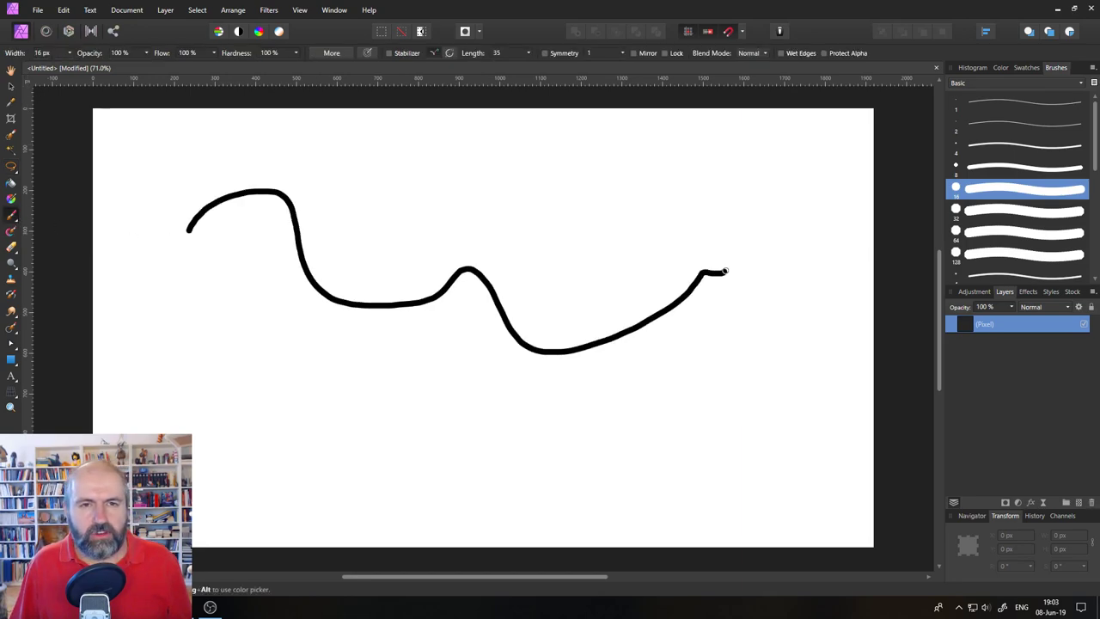
- Show the brush's Sub Brushes settings in the brush editor
{"action": "left_click", "coordinate": [420, 118]}
{"action": "left_click", "coordinate": [332, 53]}
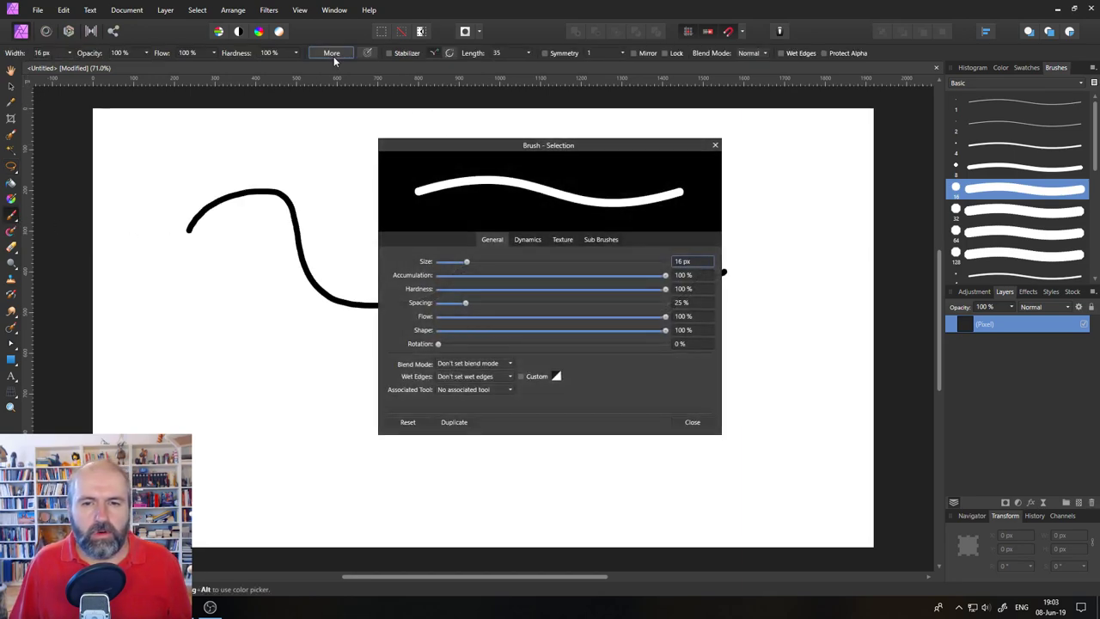
{"action": "left_click", "coordinate": [598, 242]}
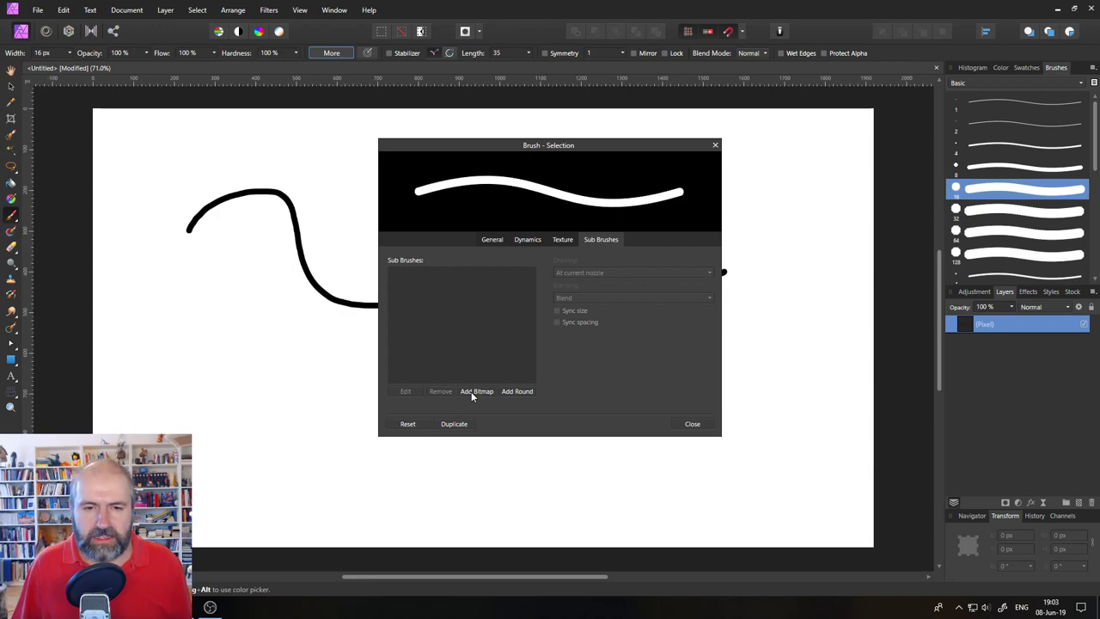
- Start a new document and set its type to Presets
{"action": "left_click", "coordinate": [38, 11]}
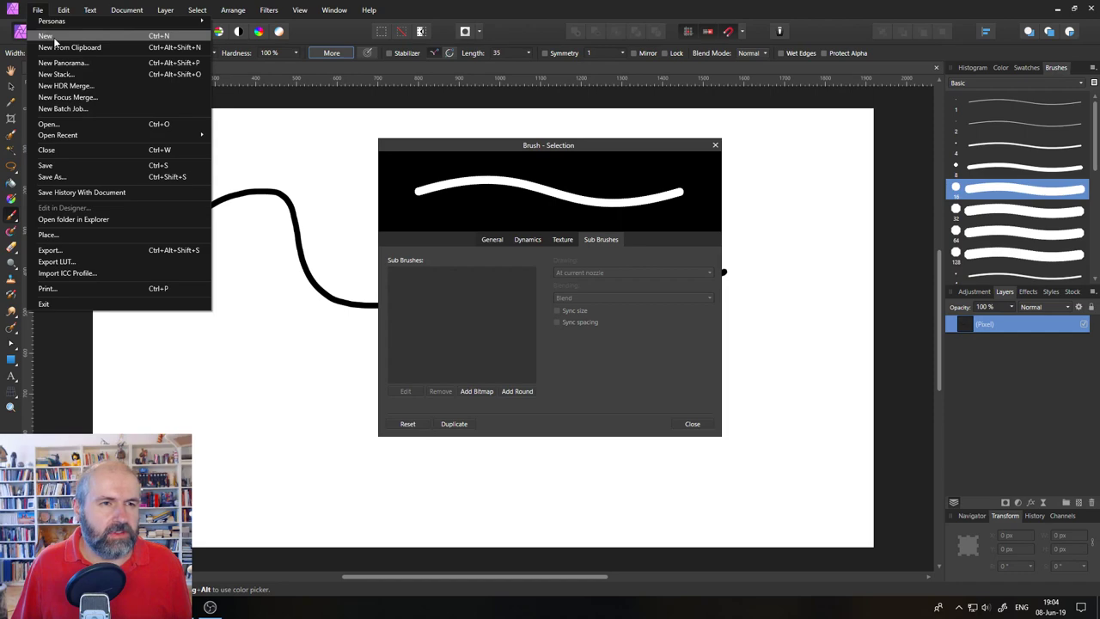
{"action": "left_click", "coordinate": [53, 37]}
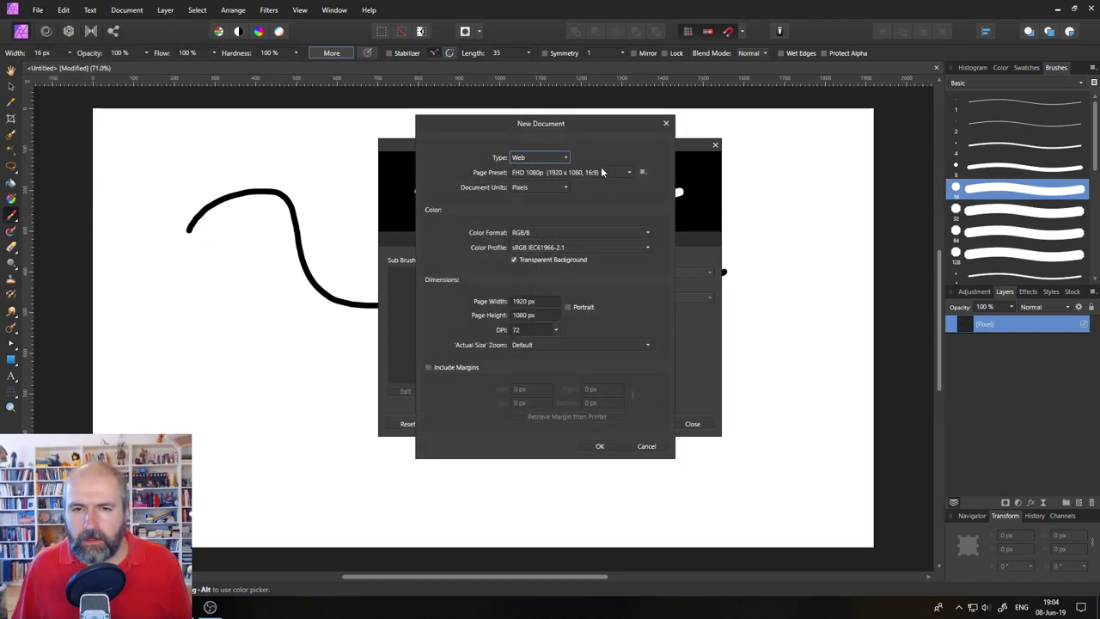
{"action": "left_click", "coordinate": [549, 159]}
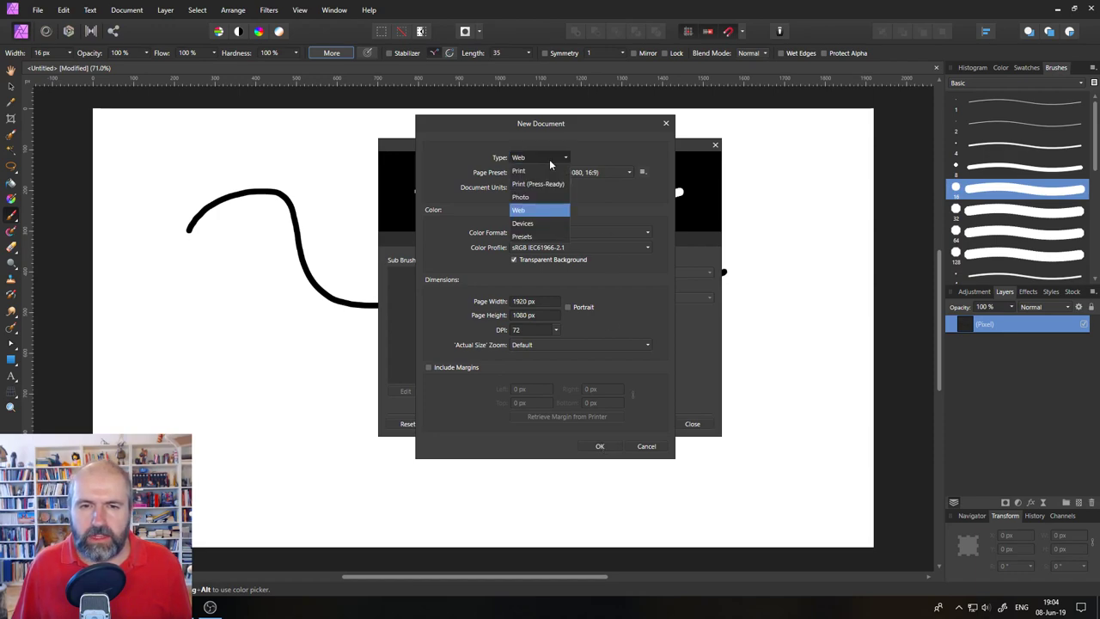
{"action": "left_click", "coordinate": [549, 159]}
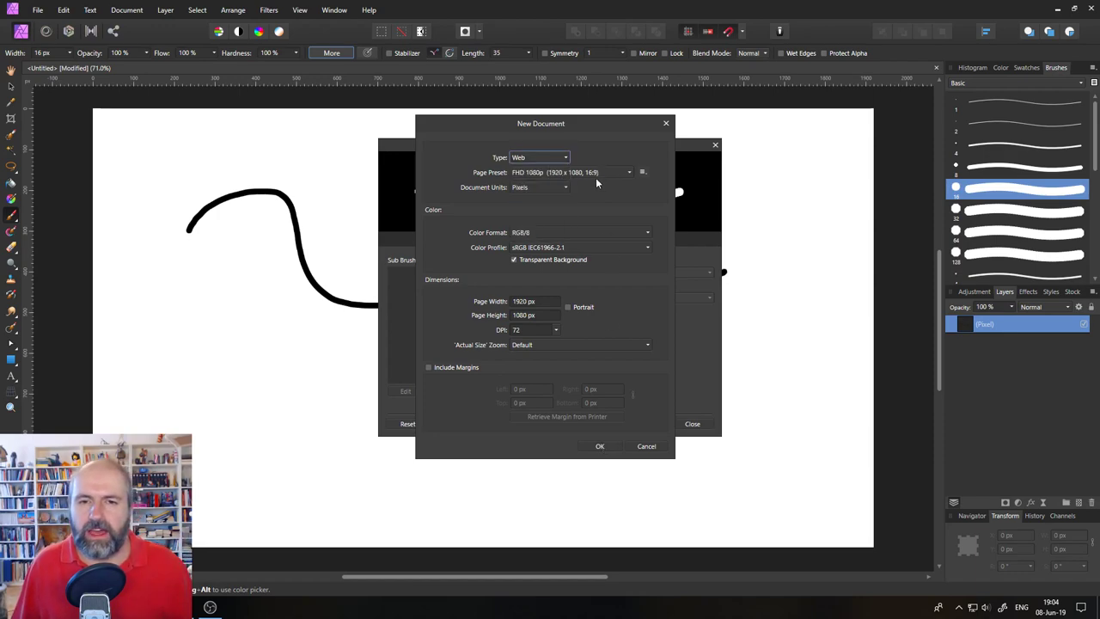
{"action": "left_click", "coordinate": [532, 159]}
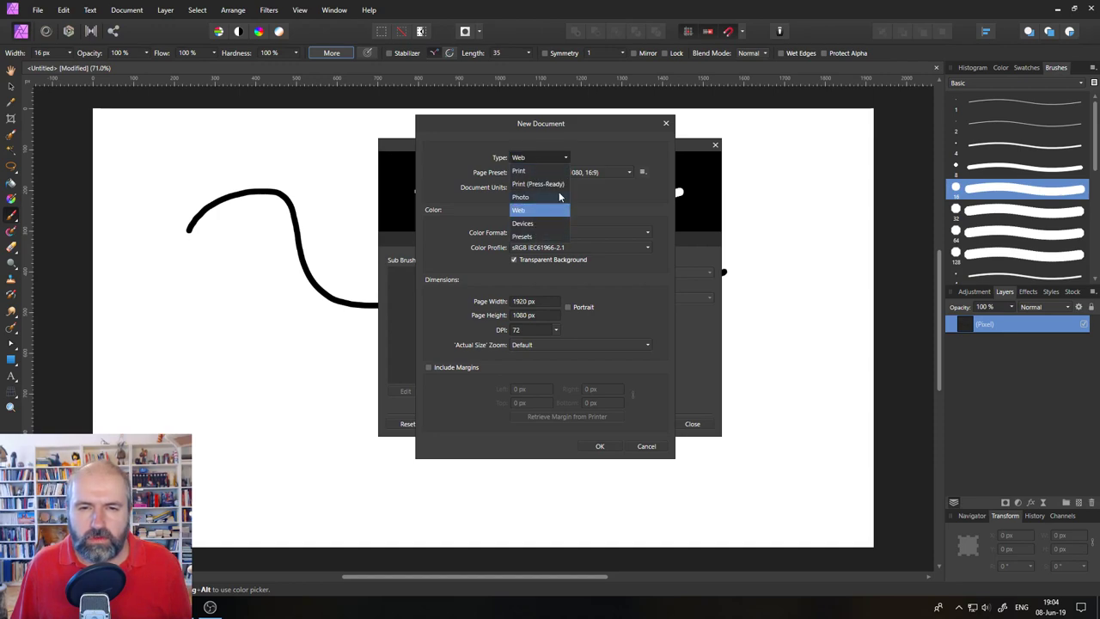
{"action": "left_click", "coordinate": [535, 236]}
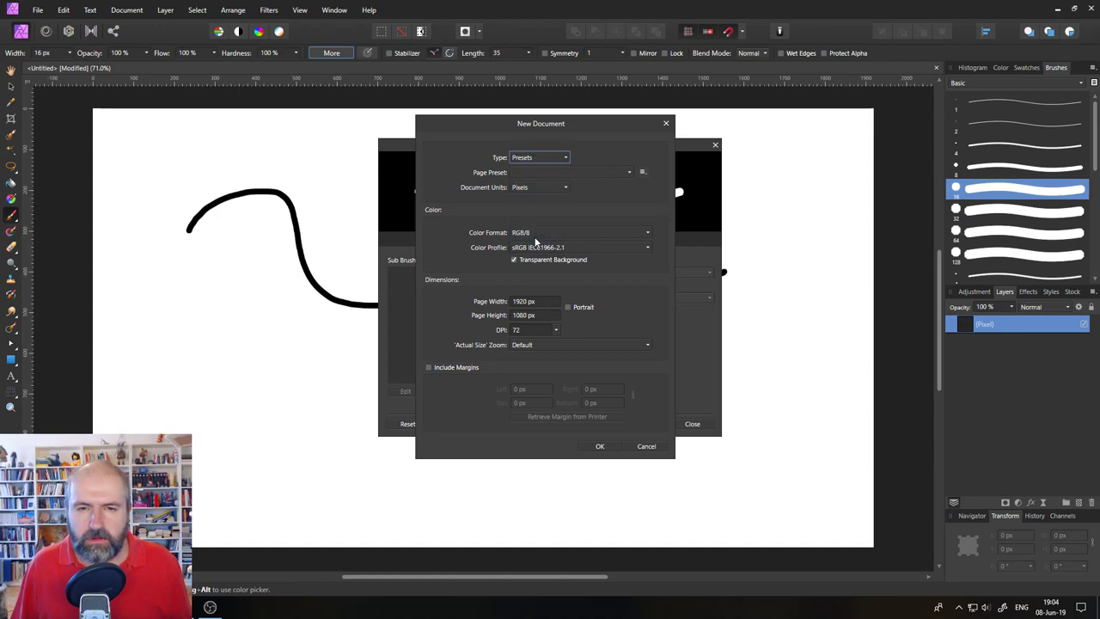
- Choose the Custom preset in Pixels with a page width of 1600 px
{"action": "left_click", "coordinate": [537, 184]}
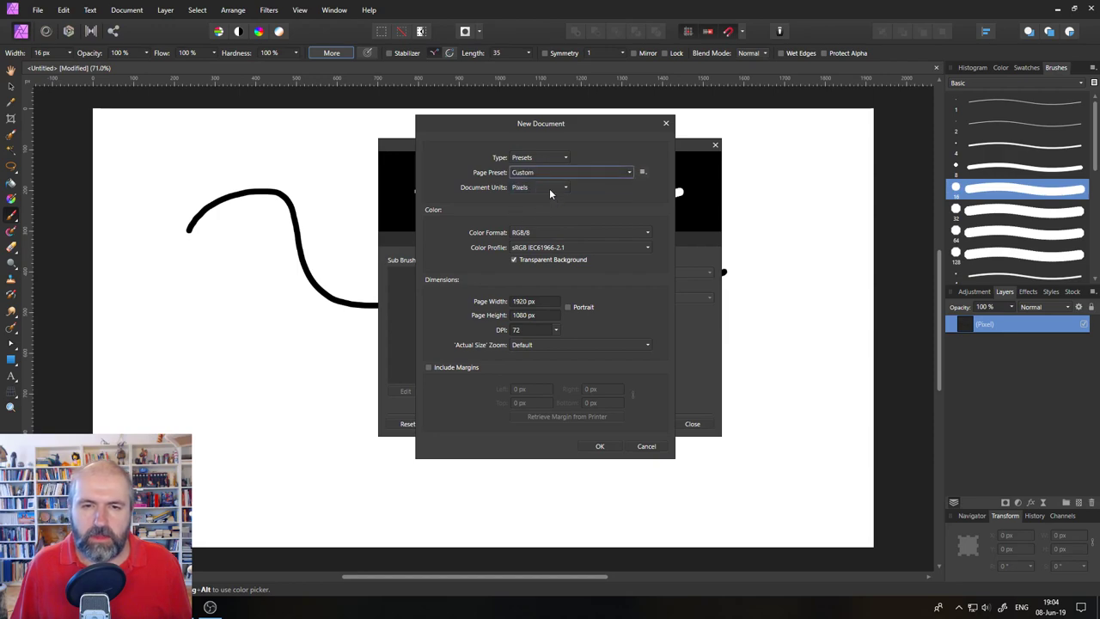
{"action": "left_click", "coordinate": [539, 187]}
{"action": "left_click", "coordinate": [526, 206]}
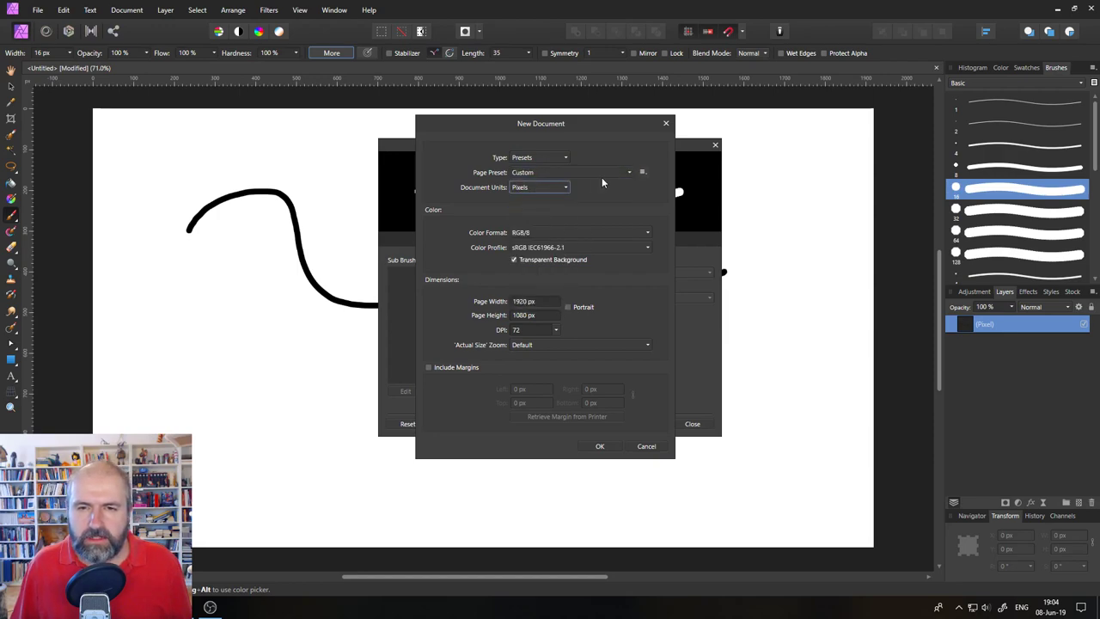
{"action": "left_click", "coordinate": [556, 302]}
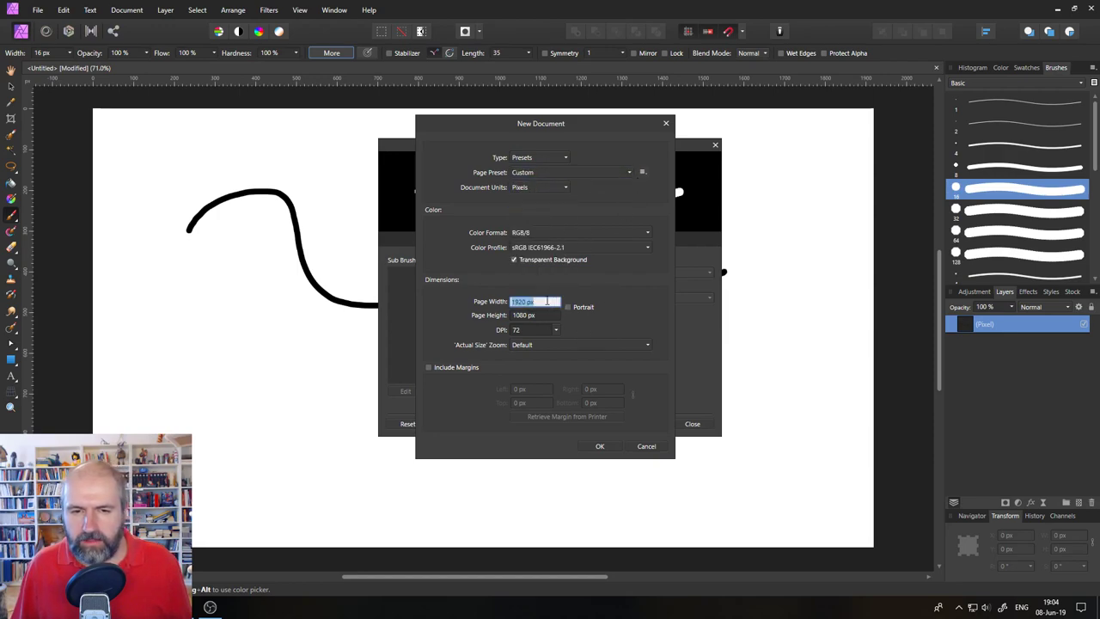
{"action": "type", "text": "1600"}
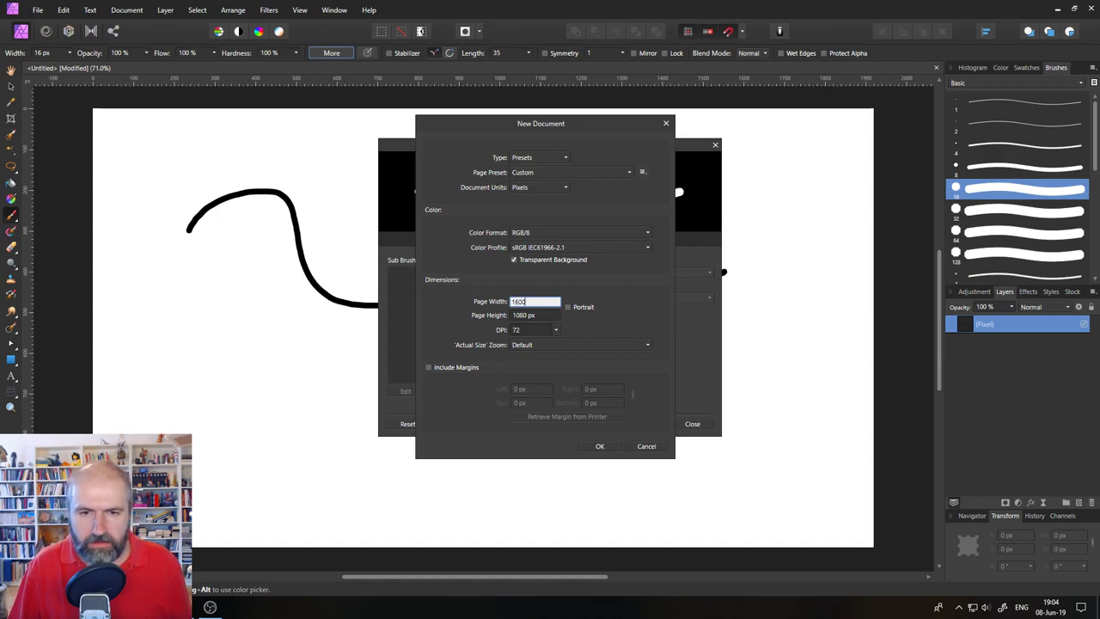
{"action": "key", "text": "Tab"}
- Create the 1600 × 1600 px document and centre a large artistic-text letter A on it
{"action": "type", "text": "1600"}
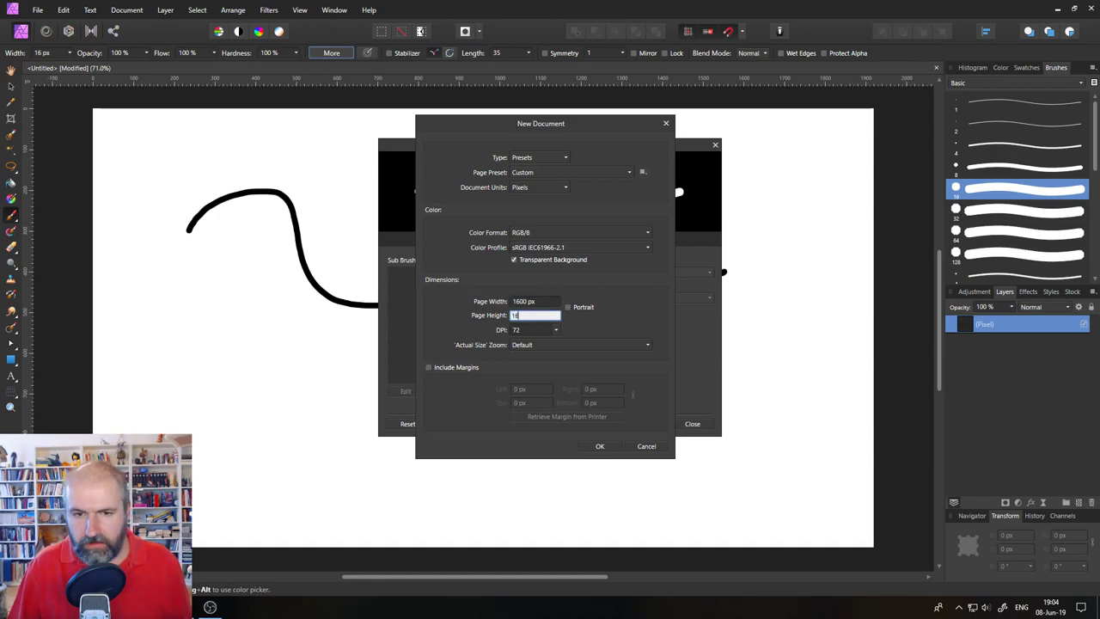
{"action": "left_click", "coordinate": [600, 446]}
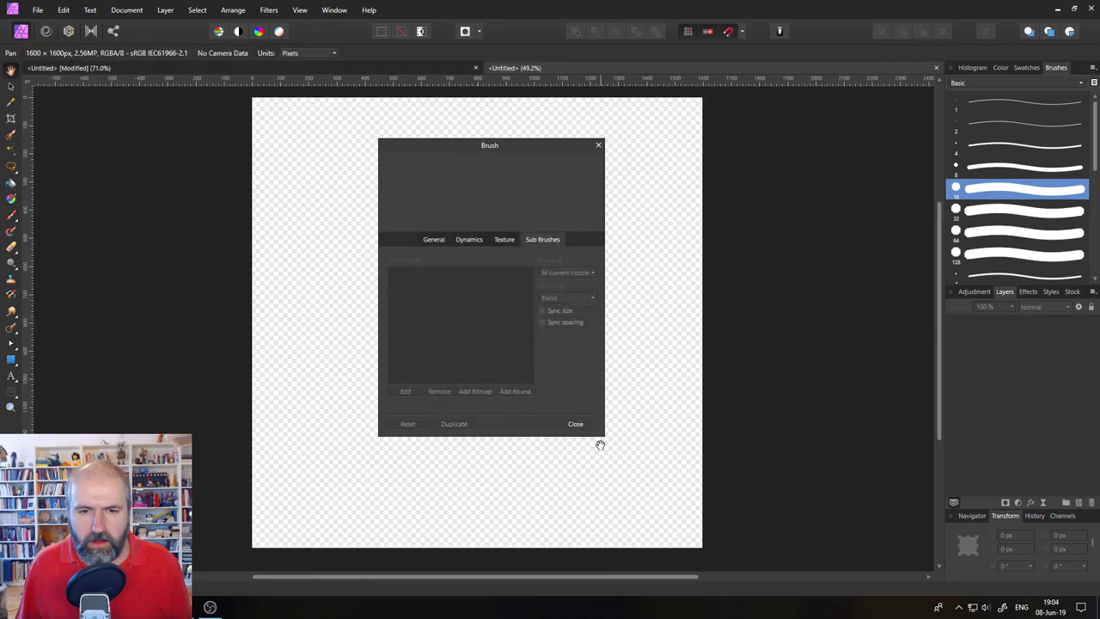
{"action": "left_click", "coordinate": [598, 145]}
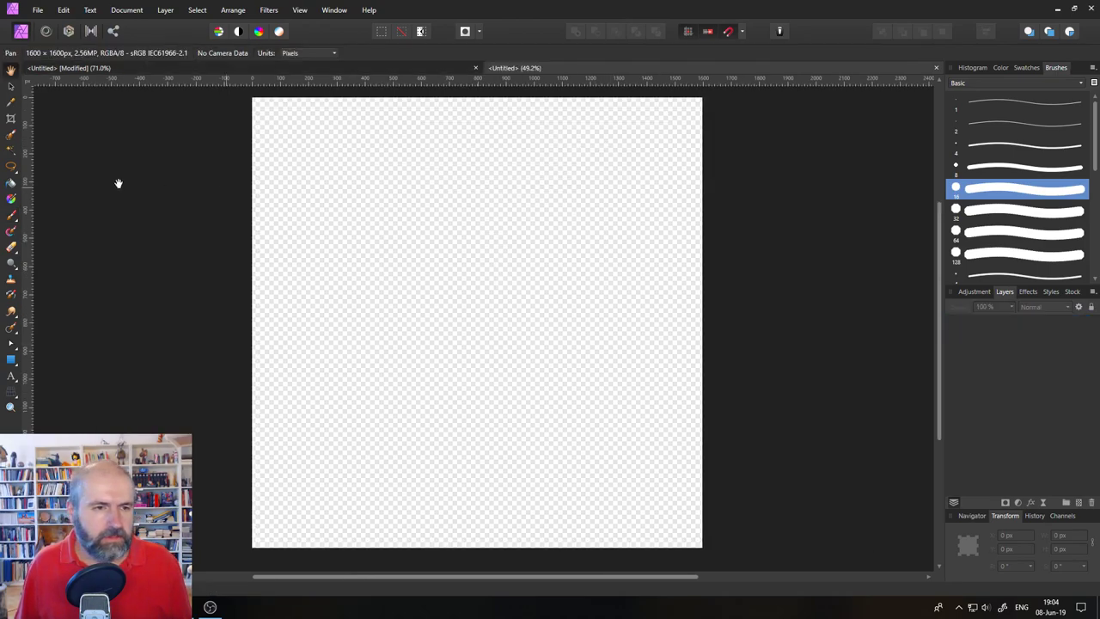
{"action": "left_click", "coordinate": [11, 375]}
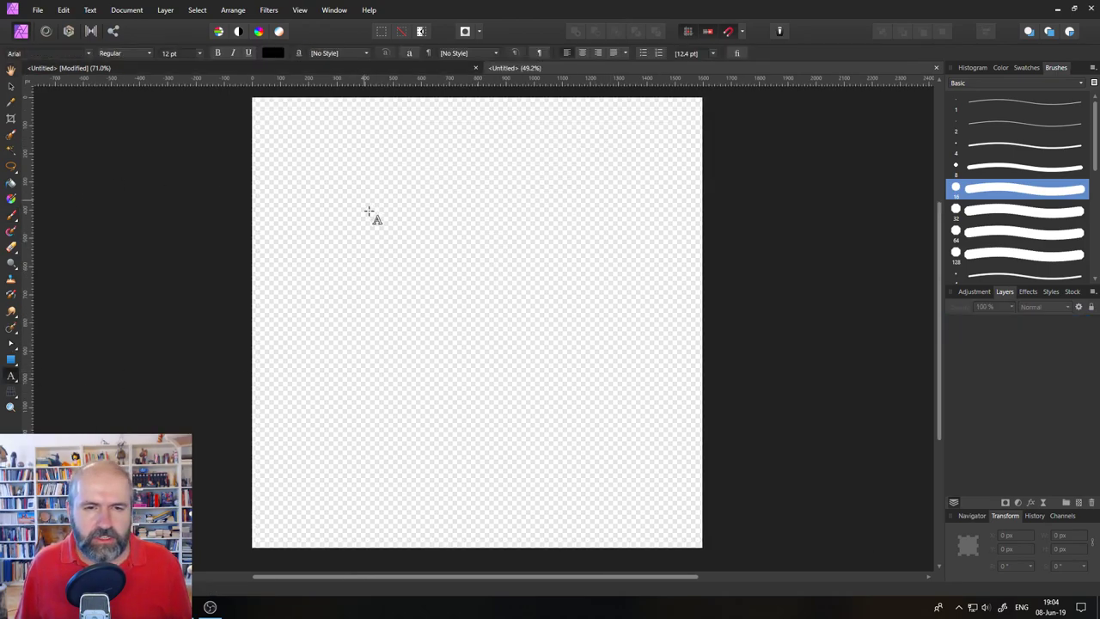
{"action": "left_click_drag", "start_coordinate": [372, 215], "coordinate": [611, 451]}
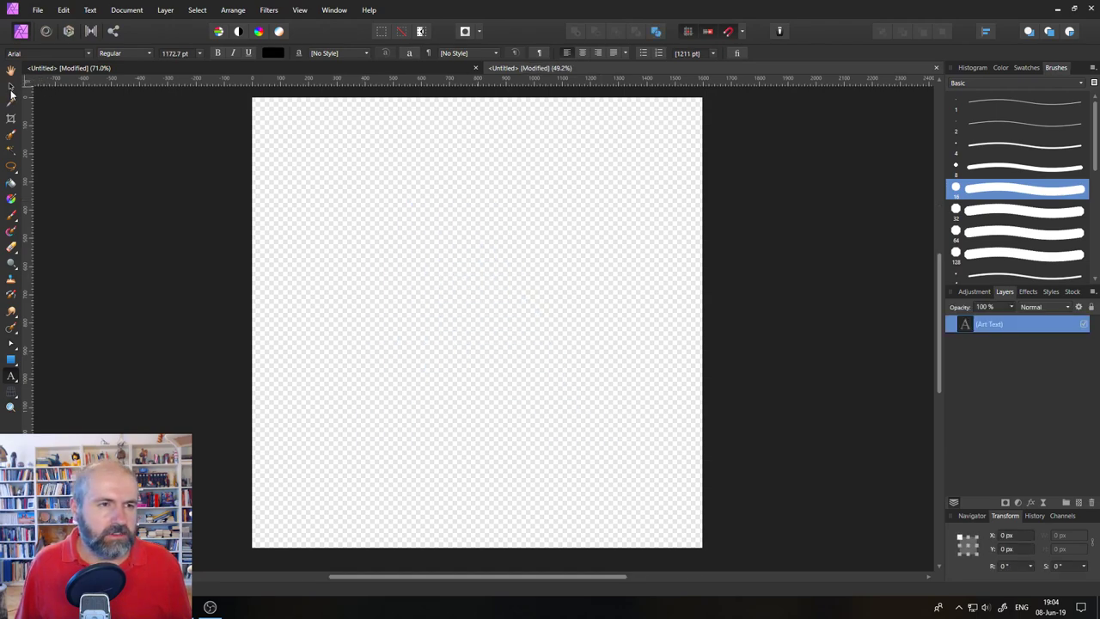
{"action": "type", "text": "A"}
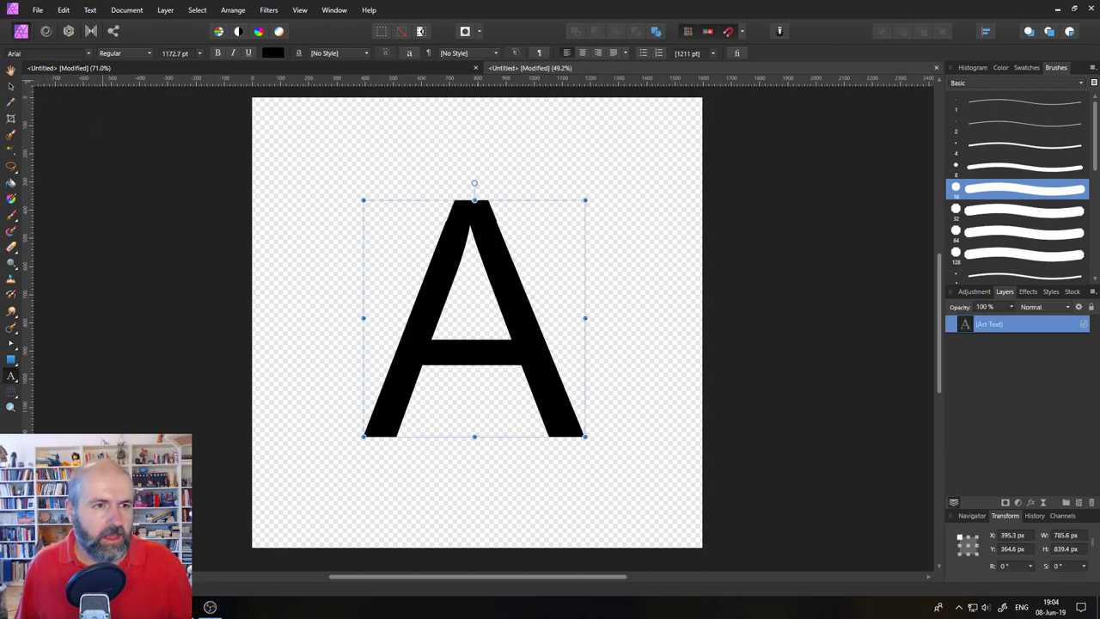
{"action": "left_click", "coordinate": [10, 85]}
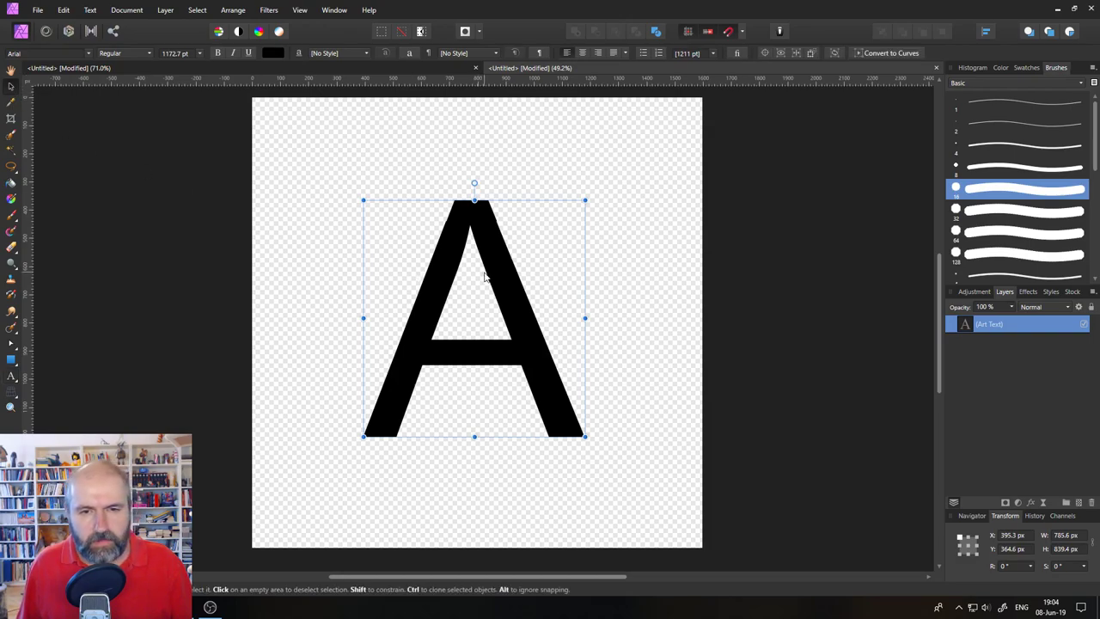
{"action": "mouse_move", "coordinate": [490, 283]}
{"action": "left_mouse_down"}
{"action": "mouse_move", "coordinate": [494, 251]}
{"action": "mouse_move", "coordinate": [495, 284]}
{"action": "left_mouse_up"}
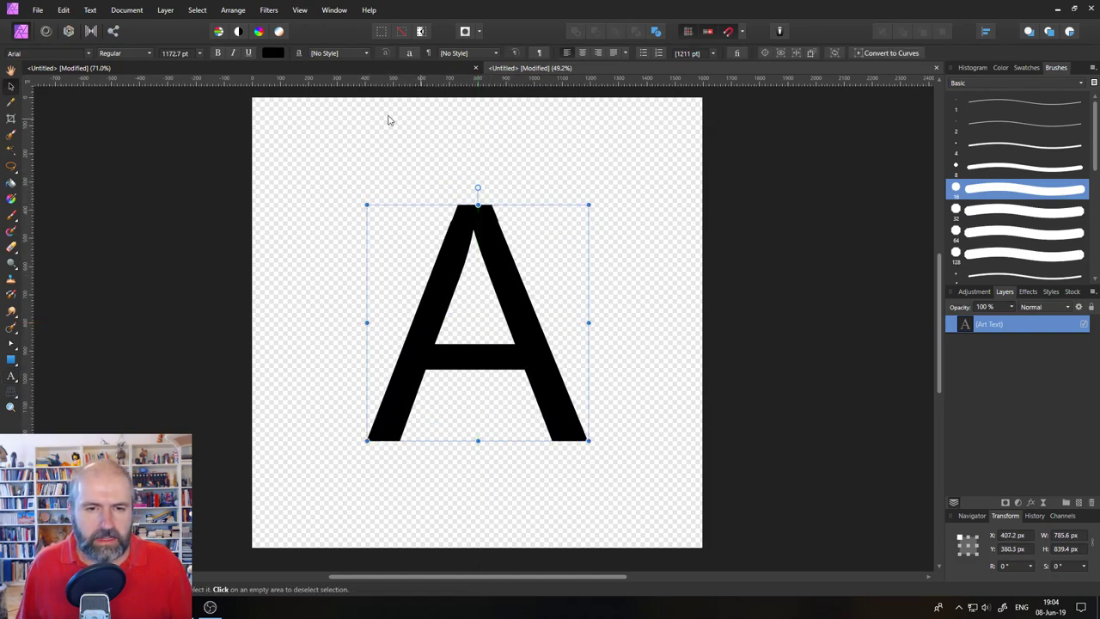
- Export the letter A with PNG chosen as the format
{"action": "left_click", "coordinate": [38, 9]}
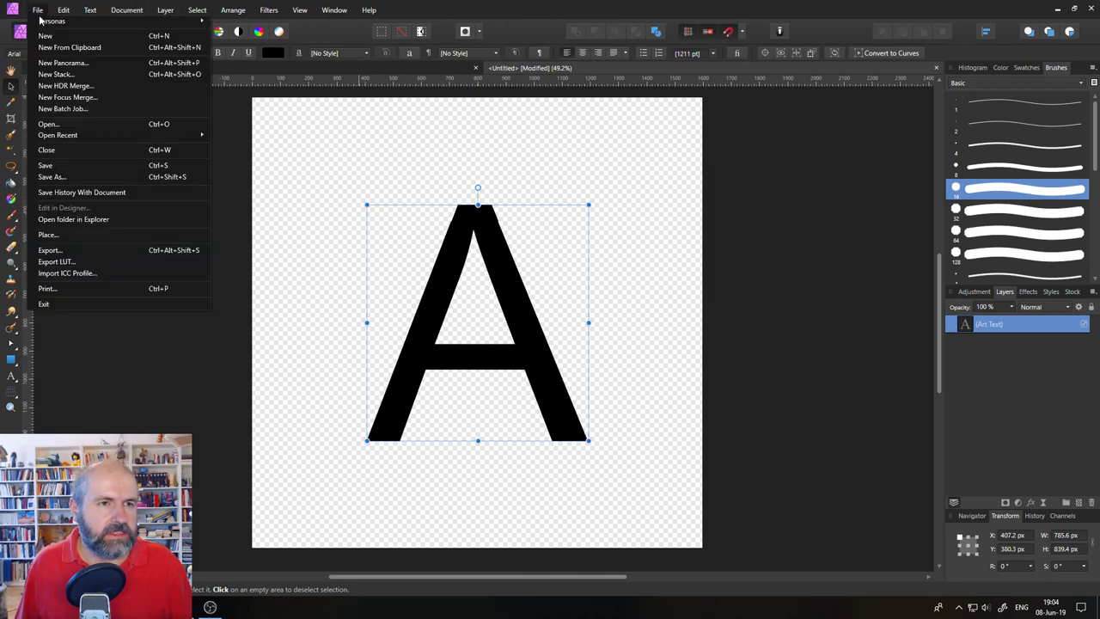
{"action": "left_click", "coordinate": [60, 250]}
{"action": "left_click", "coordinate": [403, 207]}
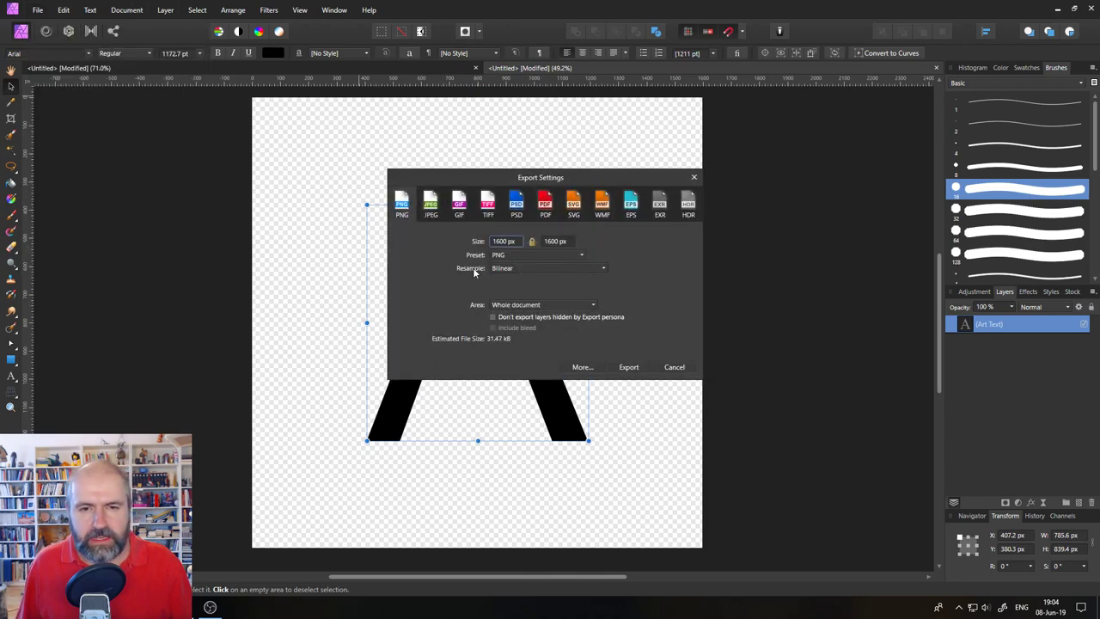
{"action": "left_click", "coordinate": [628, 367]}
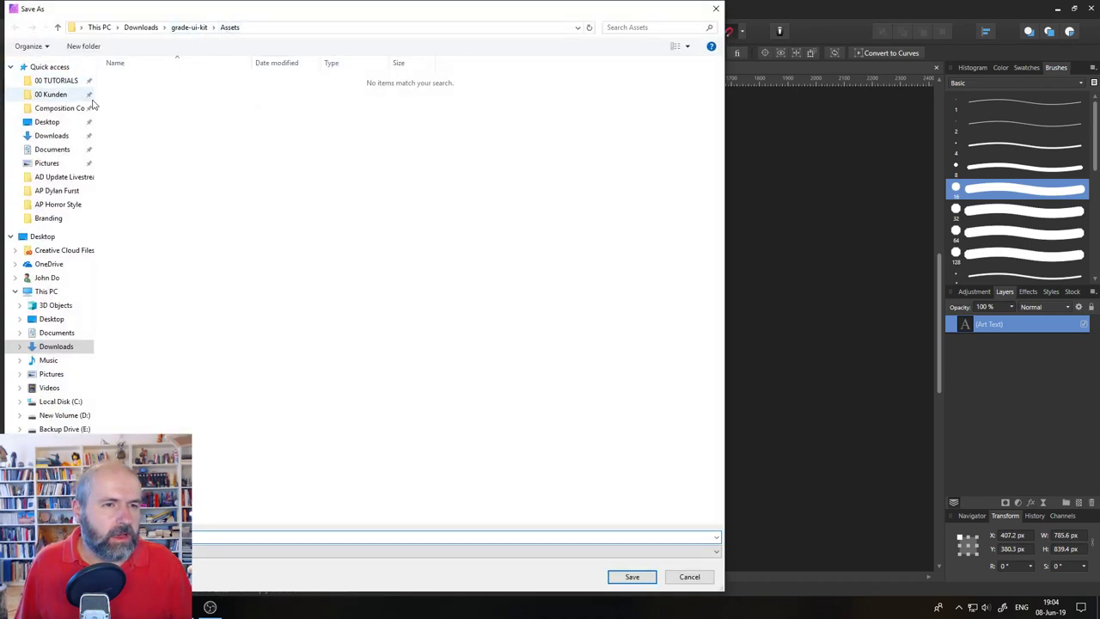
- Create and enter a new folder named Live under 00 TUTORIALS > Youtube > AD Update Livestream
{"action": "left_click", "coordinate": [57, 81]}
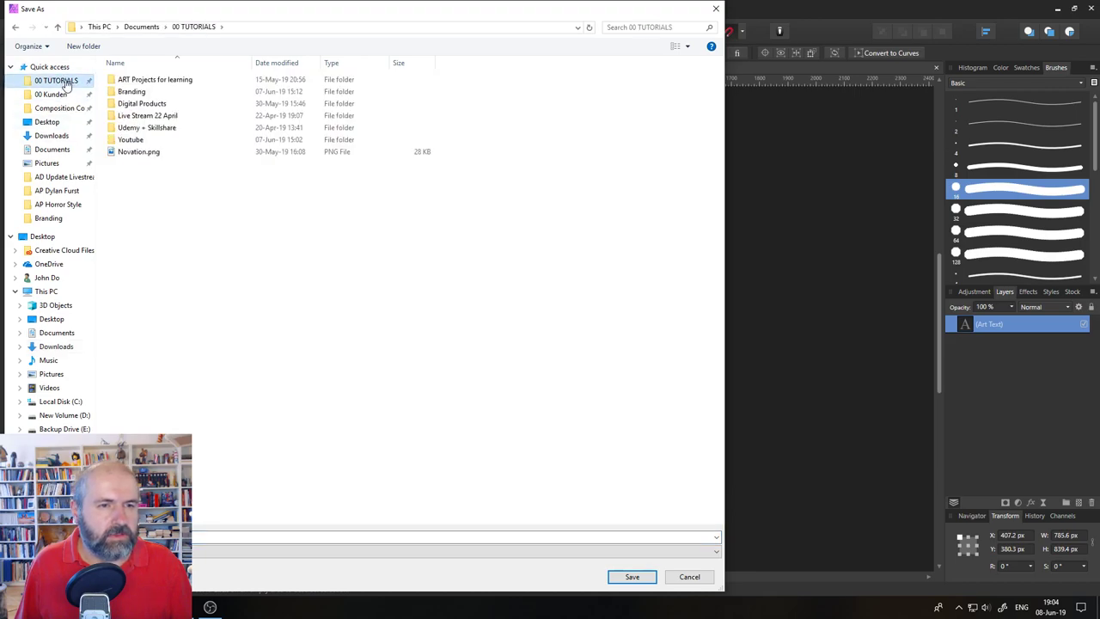
{"action": "double_click", "coordinate": [131, 140]}
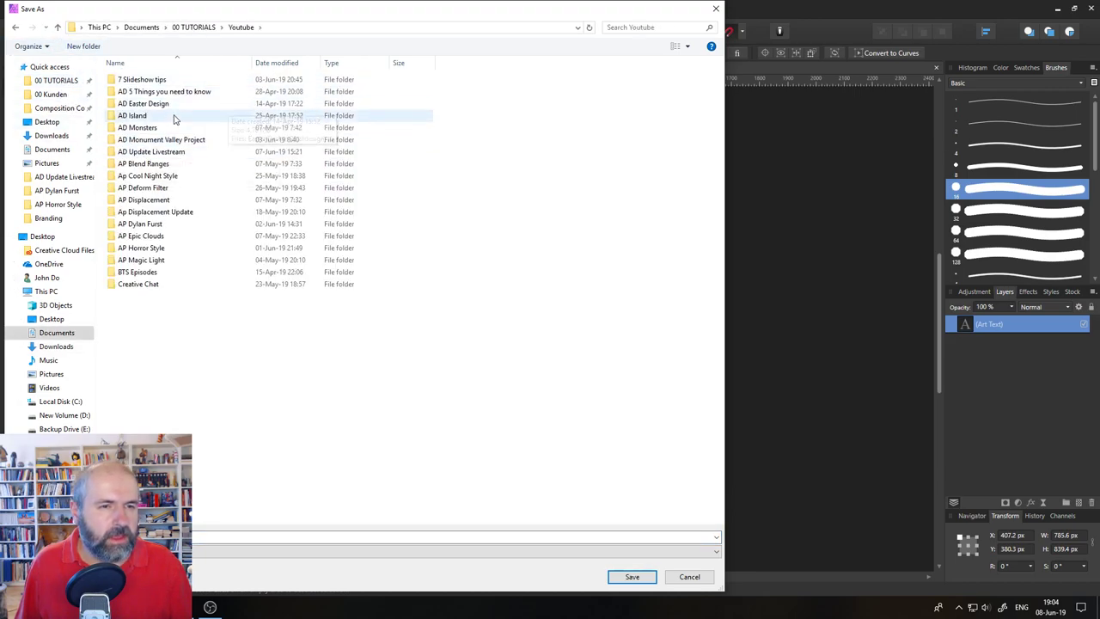
{"action": "double_click", "coordinate": [170, 152]}
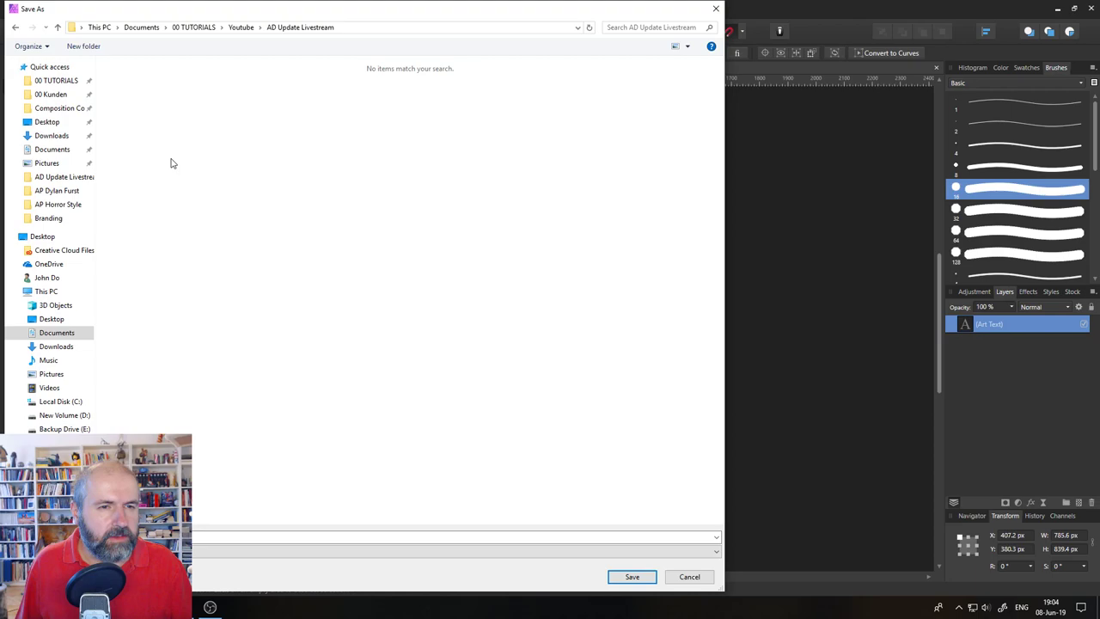
{"action": "left_click", "coordinate": [83, 46]}
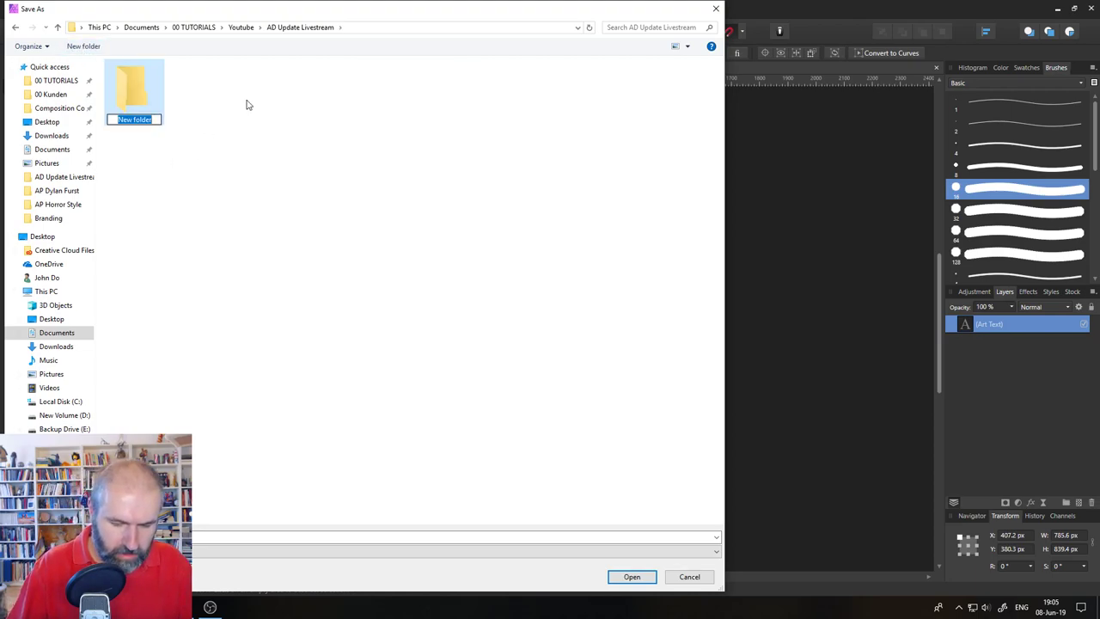
{"action": "type", "text": "KL"}
{"action": "key", "text": "BackSpace"}
{"action": "key", "text": "BackSpace"}
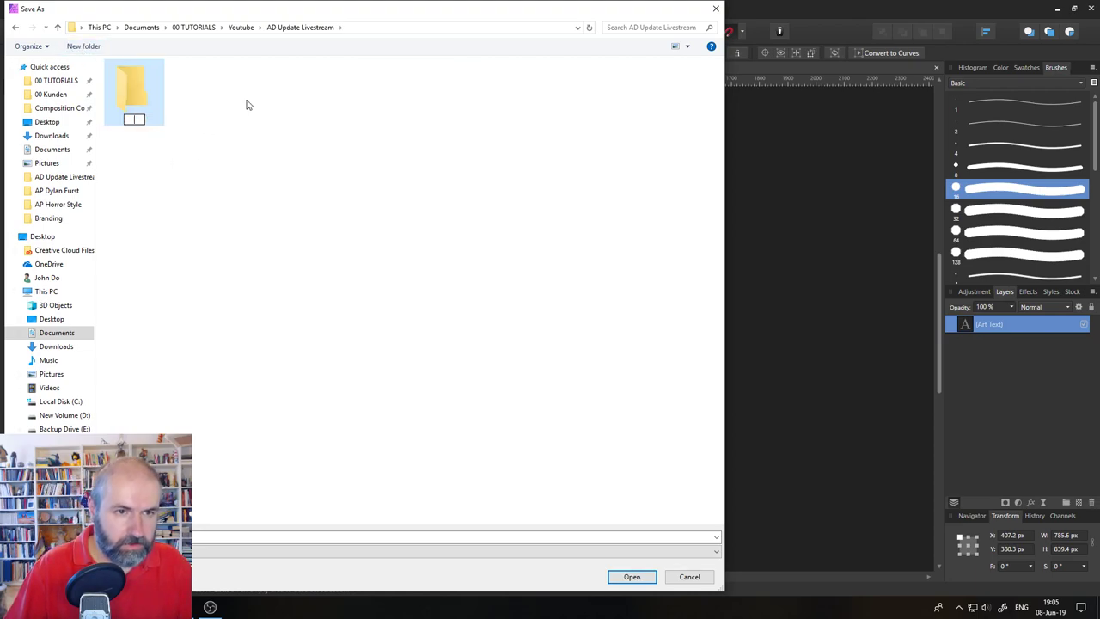
{"action": "type", "text": "Live"}
{"action": "key", "text": "Return"}
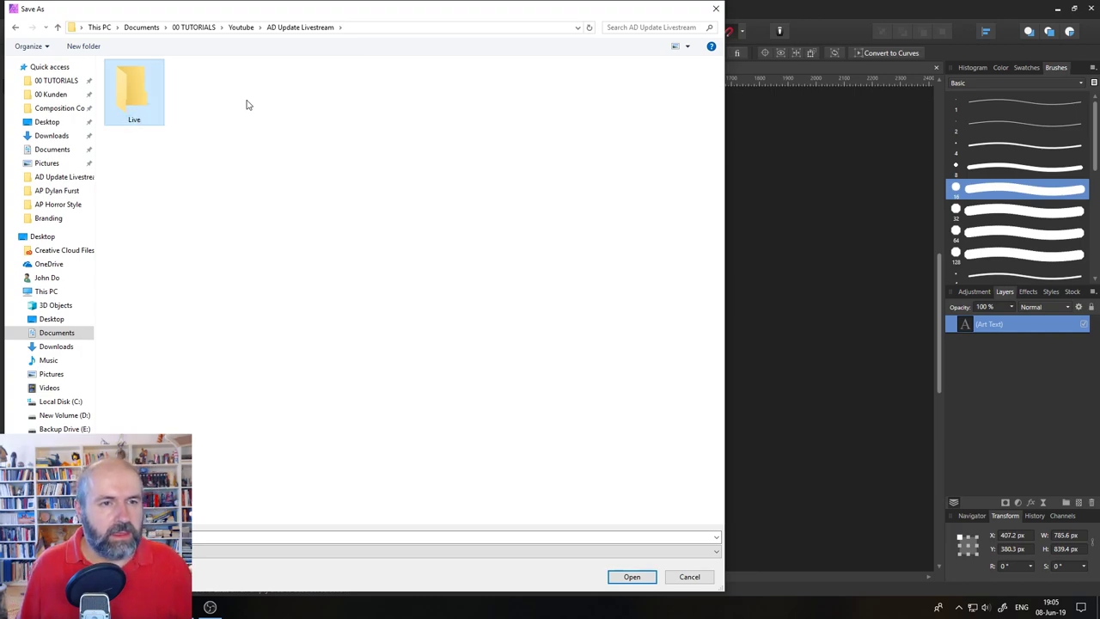
{"action": "double_click", "coordinate": [140, 97]}
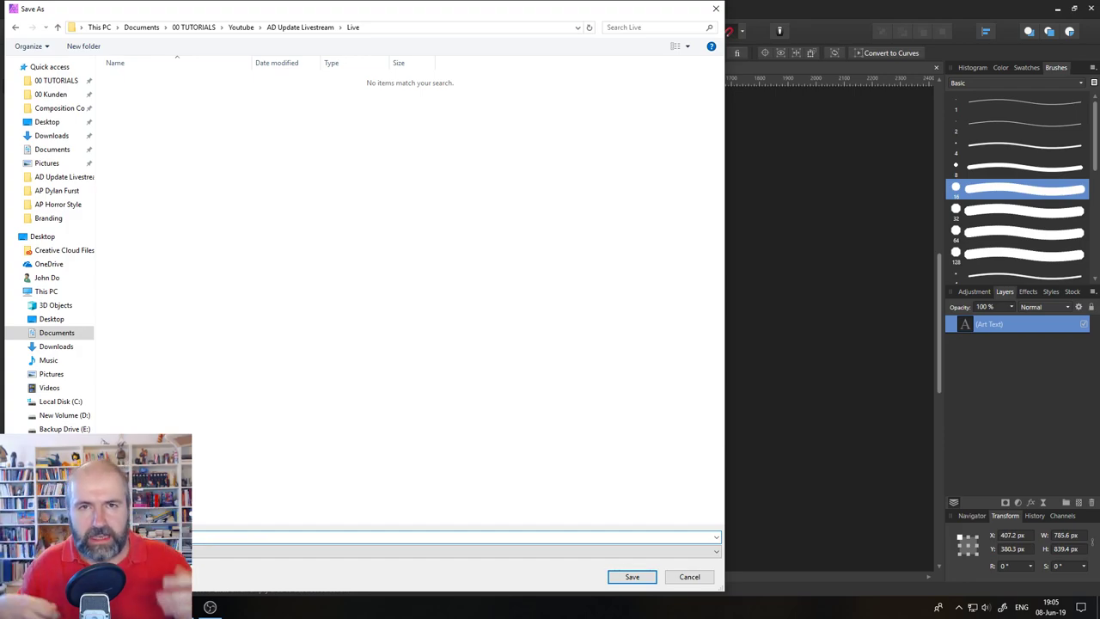
- Save the A export, then change the letter to B and export it as PNG
{"action": "key", "text": "Escape"}
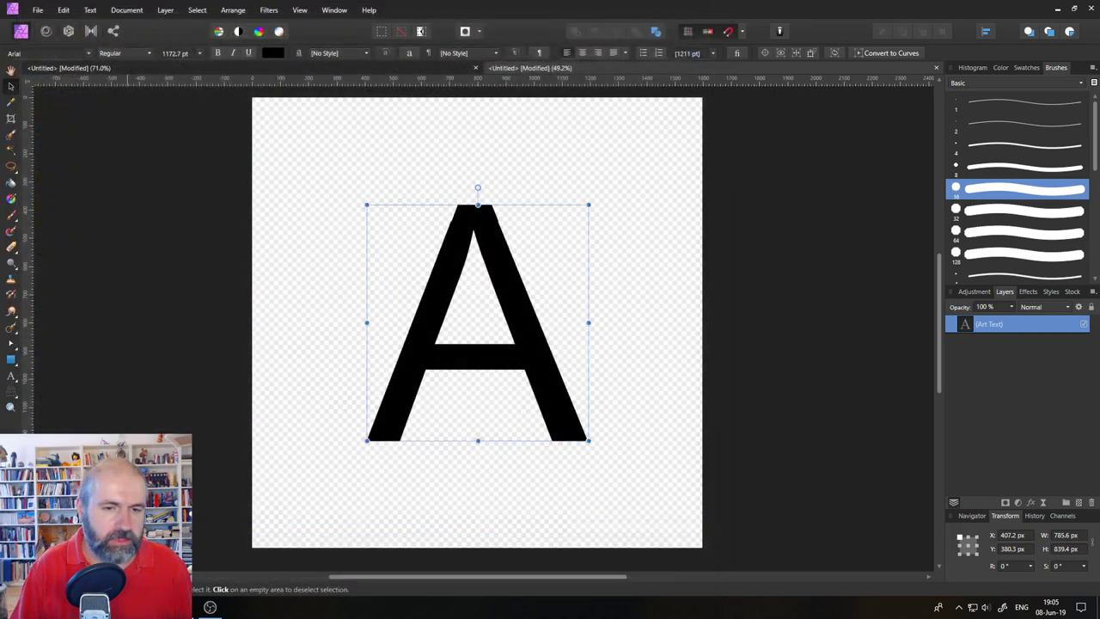
{"action": "key", "text": "t"}
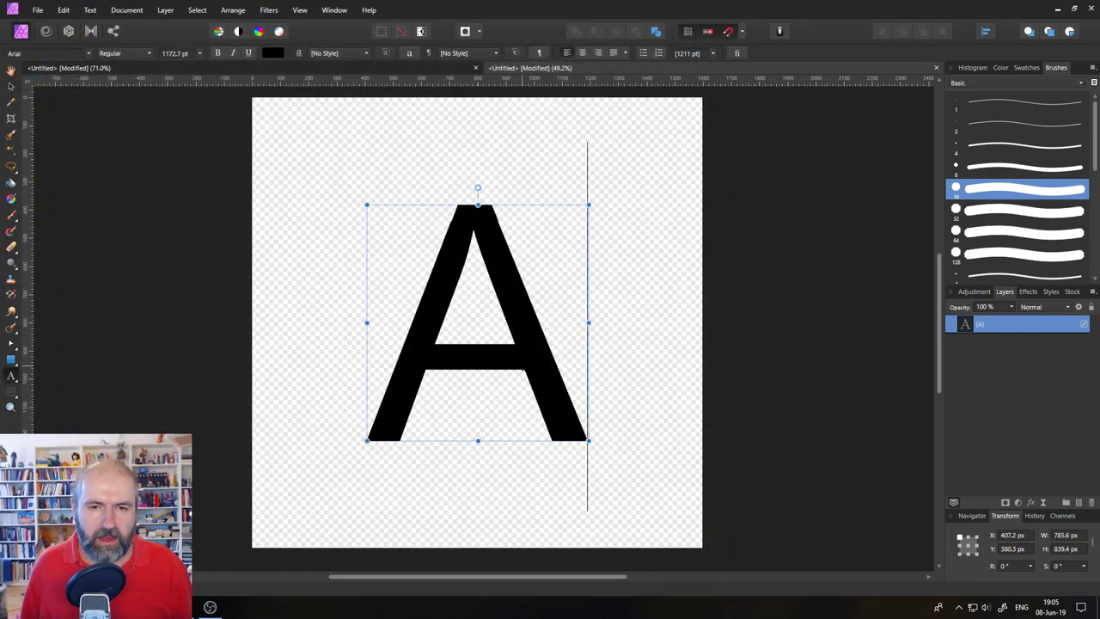
{"action": "key", "text": "BackSpace"}
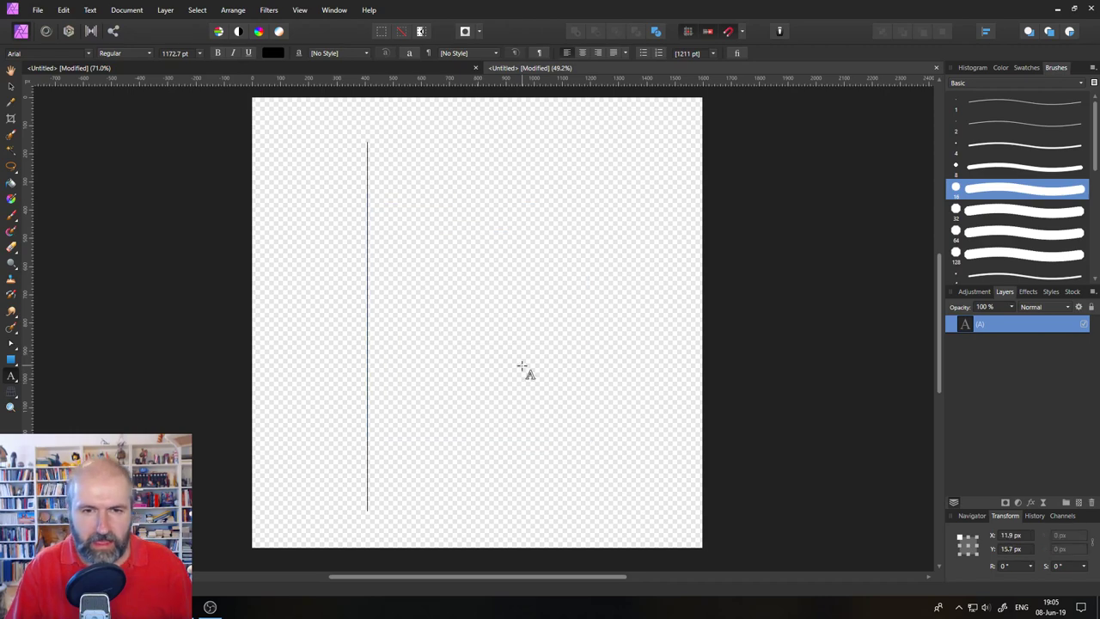
{"action": "type", "text": "B"}
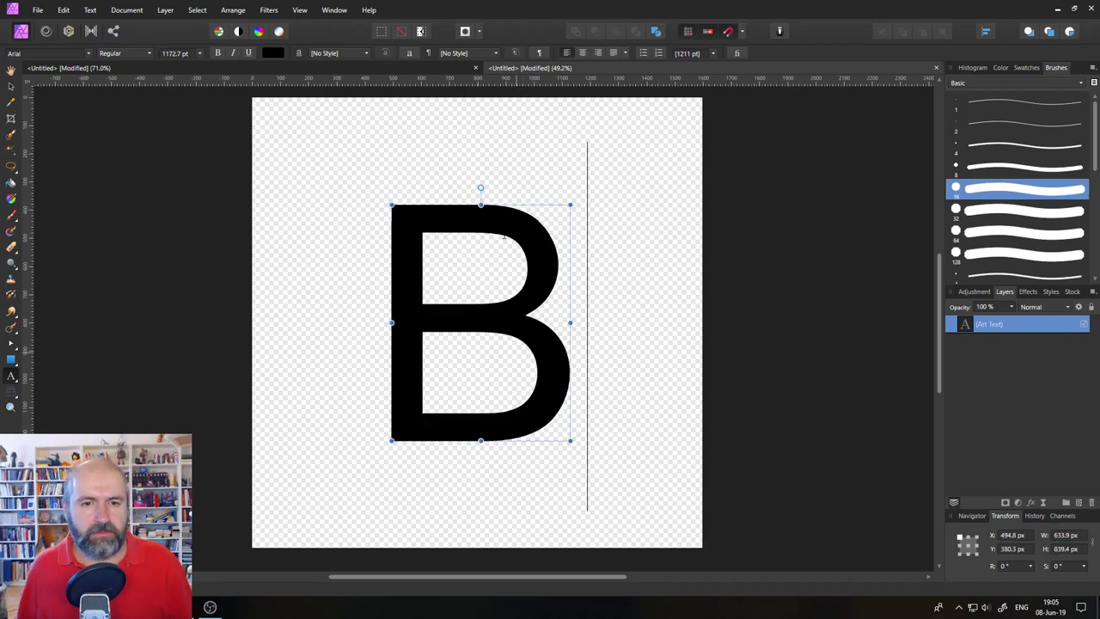
{"action": "left_click", "coordinate": [38, 9]}
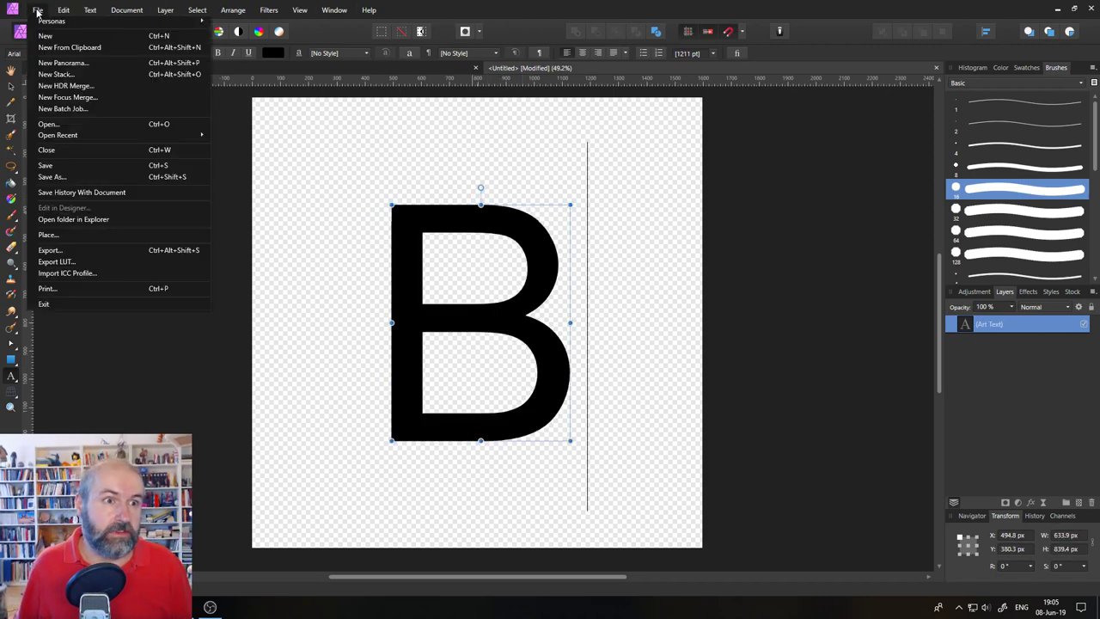
{"action": "left_click", "coordinate": [74, 249]}
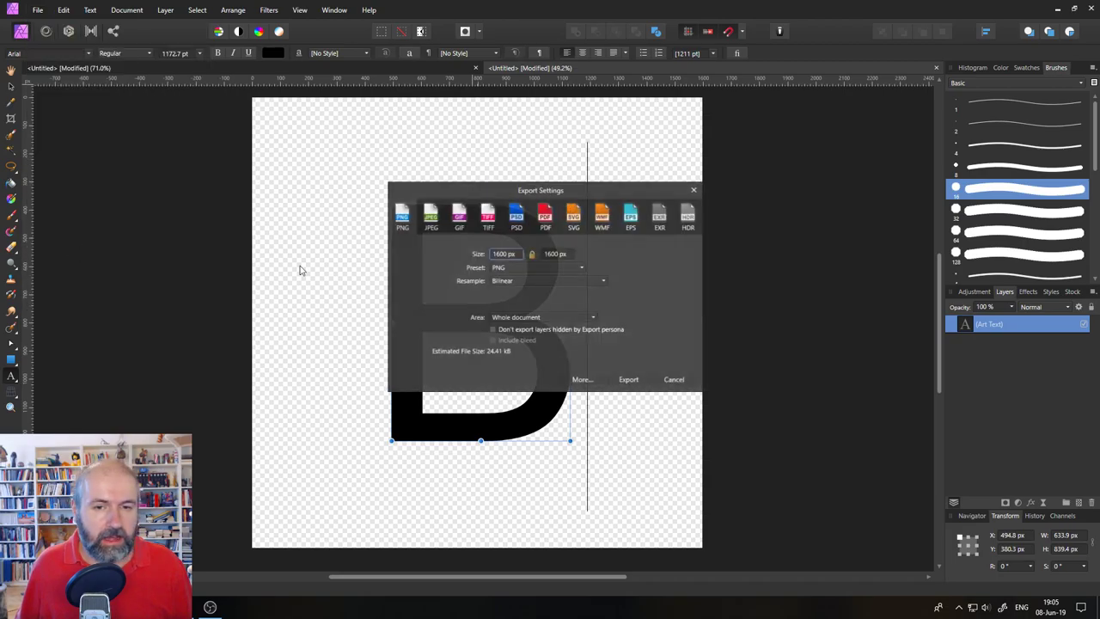
{"action": "left_click", "coordinate": [628, 379]}
{"action": "left_click", "coordinate": [629, 576]}
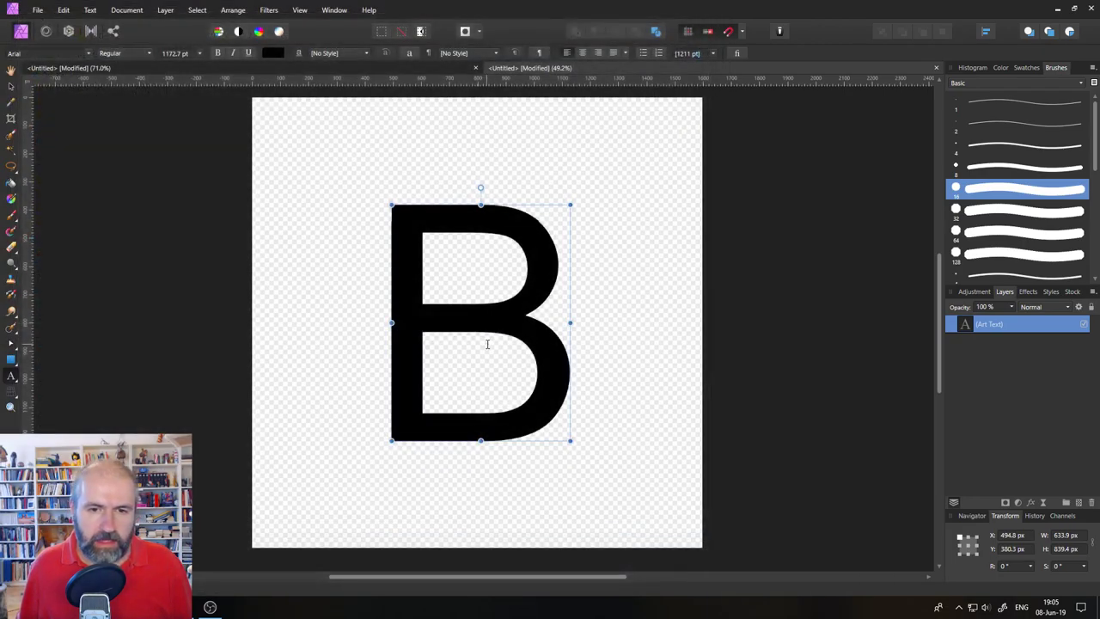
- Change the letter to C and export it as a PNG
{"action": "double_click", "coordinate": [509, 337]}
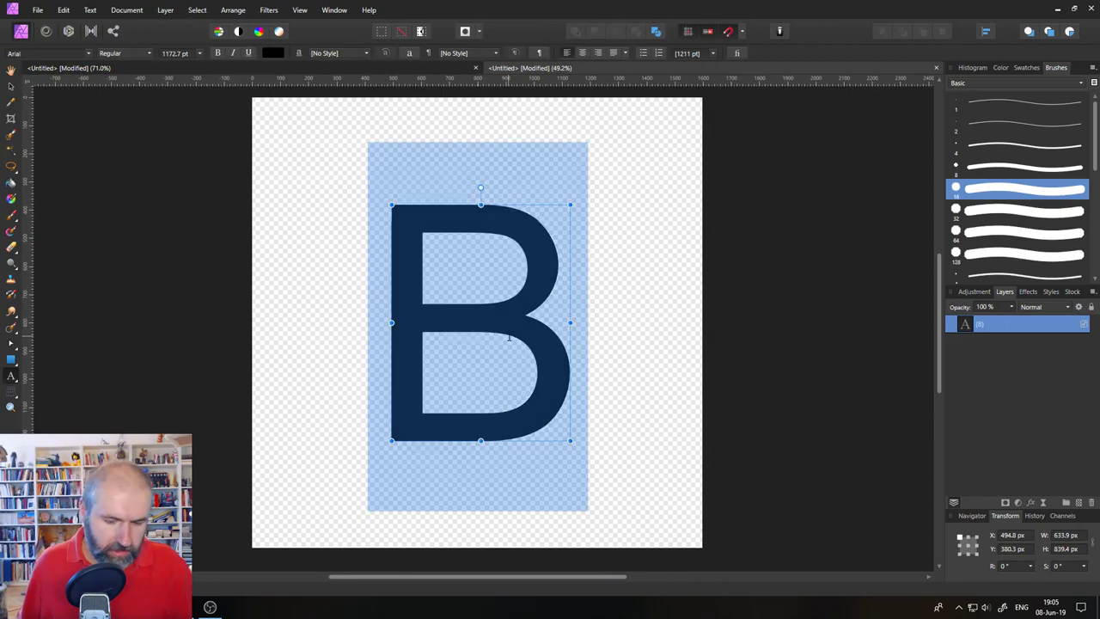
{"action": "type", "text": "C"}
{"action": "left_click", "coordinate": [38, 10]}
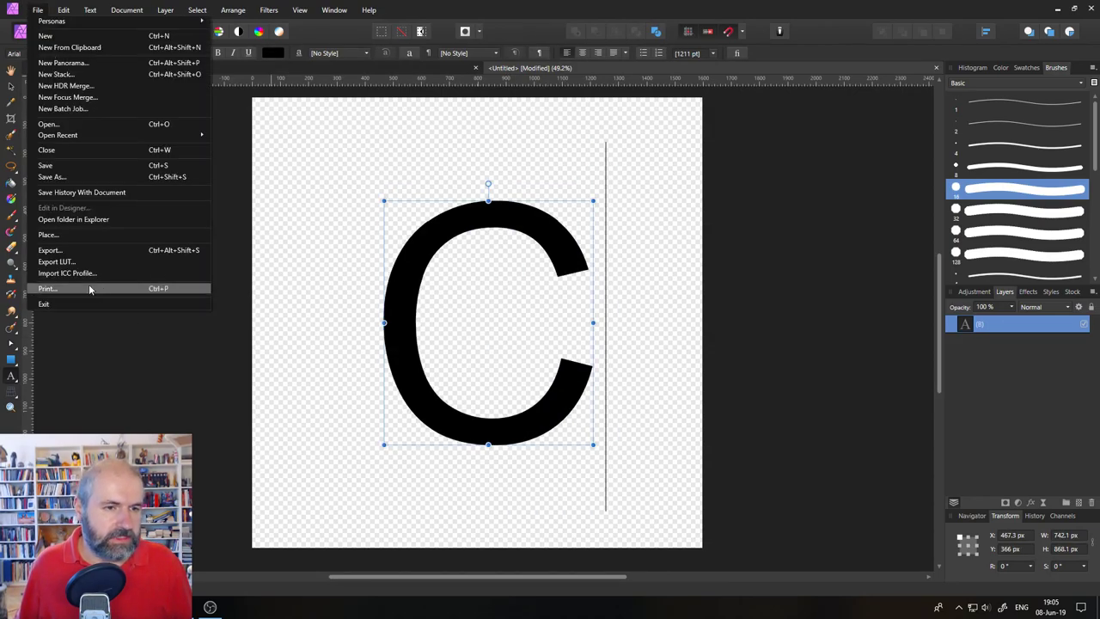
{"action": "left_click", "coordinate": [68, 250]}
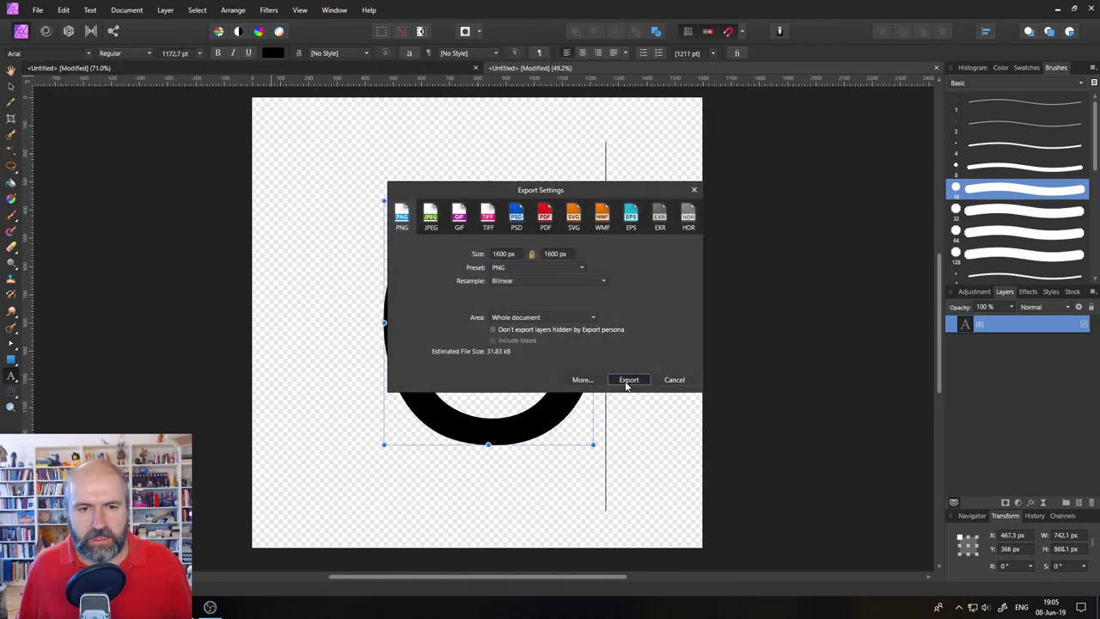
{"action": "left_click", "coordinate": [628, 380]}
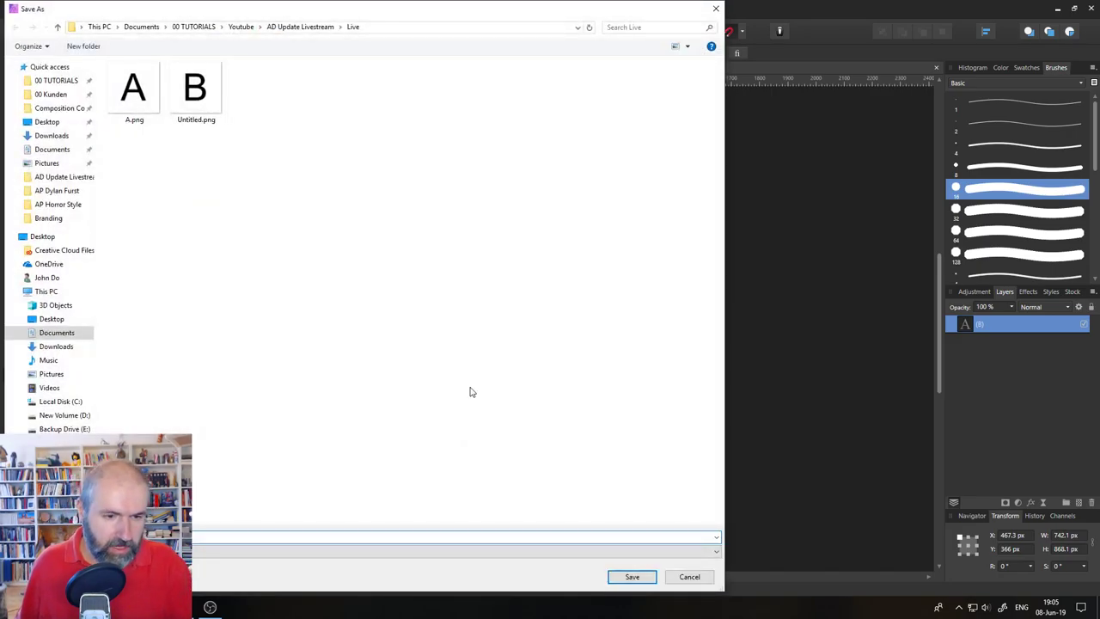
{"action": "key", "text": "Return"}
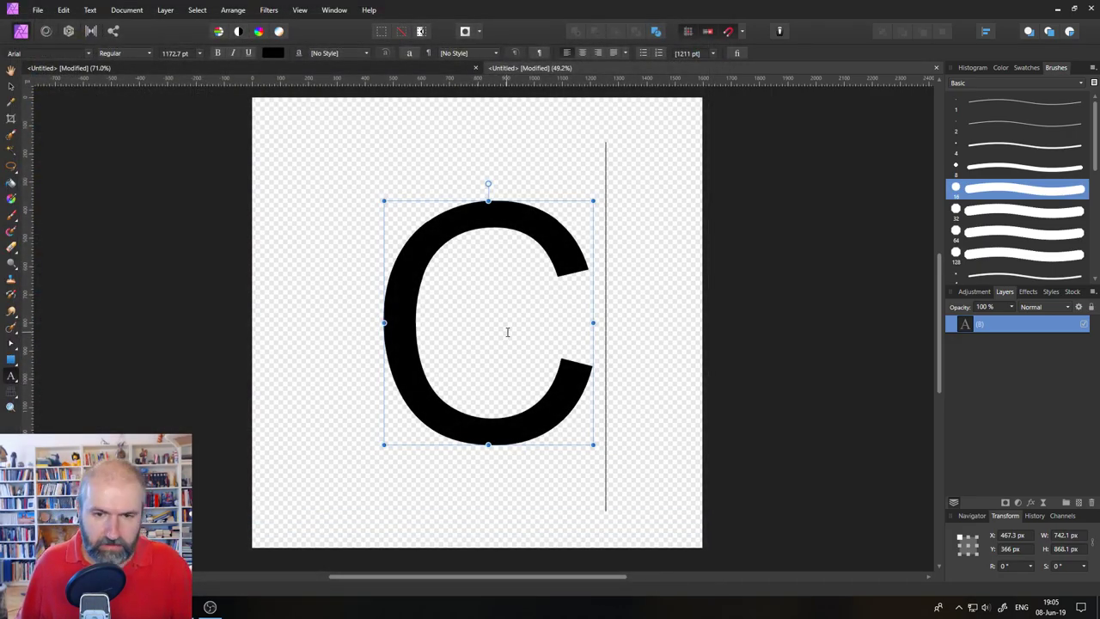
- Change the letter to D, export it into Live, then switch to the wavy-stroke document
{"action": "key", "text": "BackSpace"}
{"action": "type", "text": "D"}
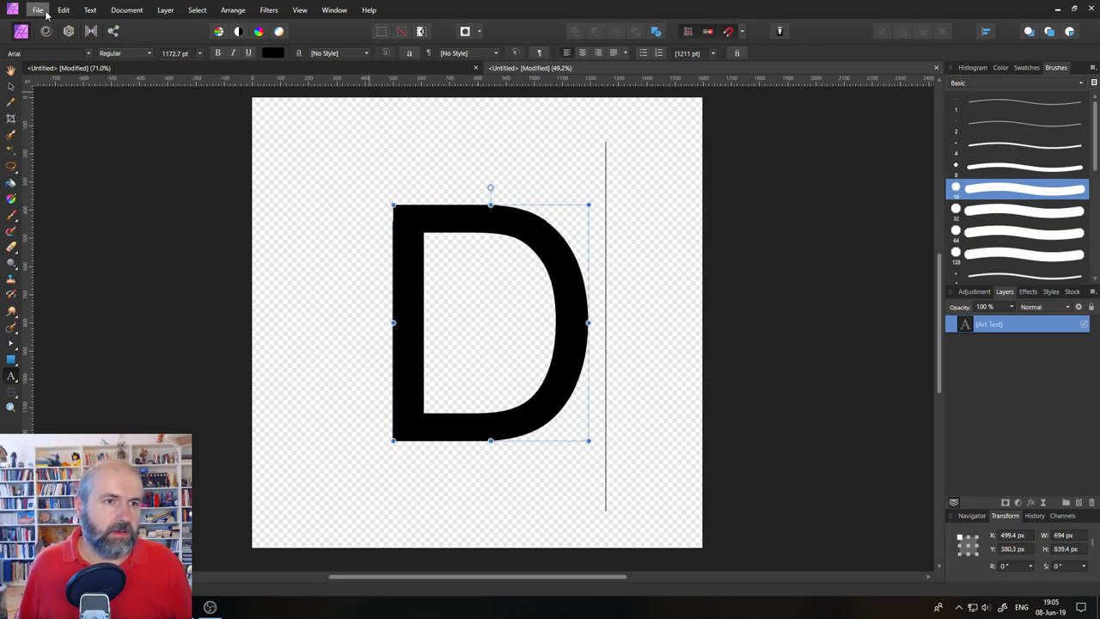
{"action": "left_click", "coordinate": [38, 9]}
{"action": "left_click", "coordinate": [77, 251]}
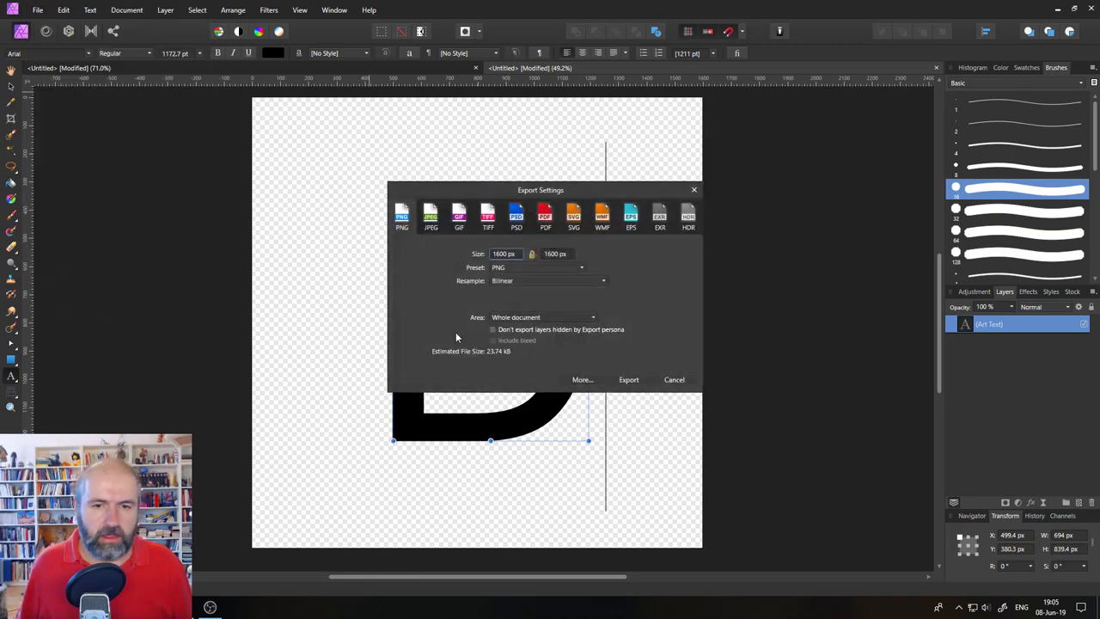
{"action": "left_click", "coordinate": [628, 379]}
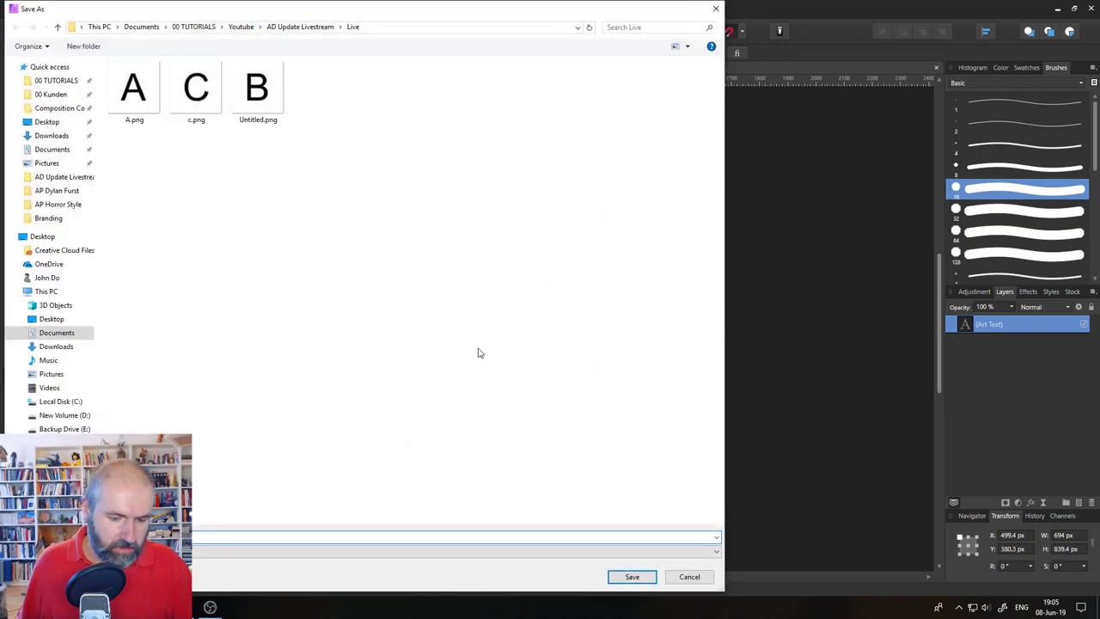
{"action": "left_click", "coordinate": [632, 576]}
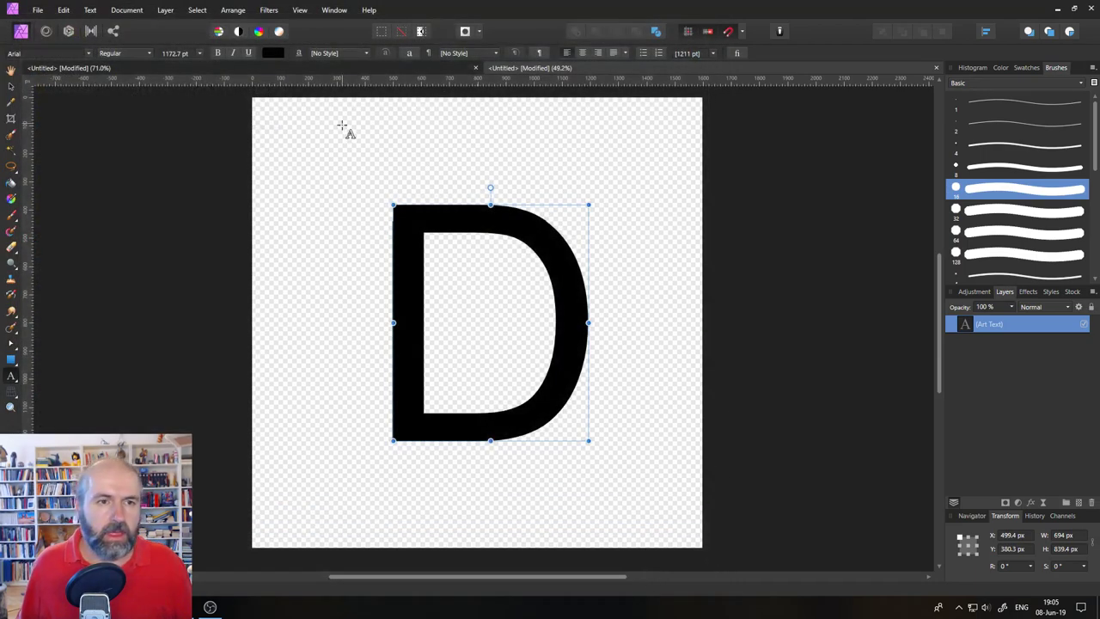
{"action": "left_click", "coordinate": [385, 67]}
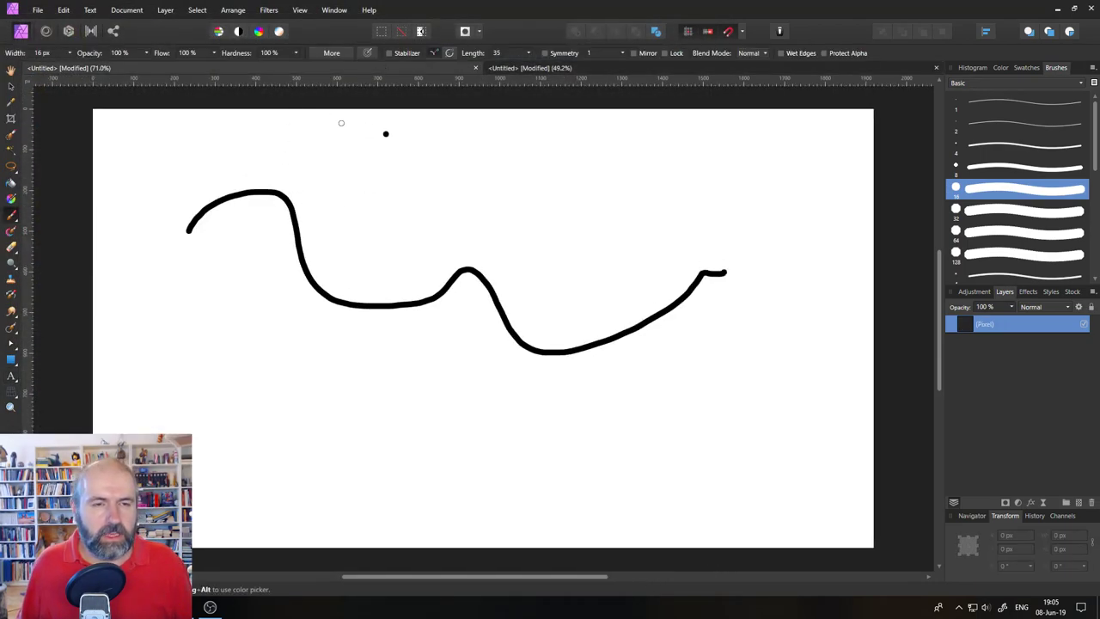
- Try loading all four letter images as one bitmap sub-brush, then remove it
{"action": "left_click", "coordinate": [336, 55]}
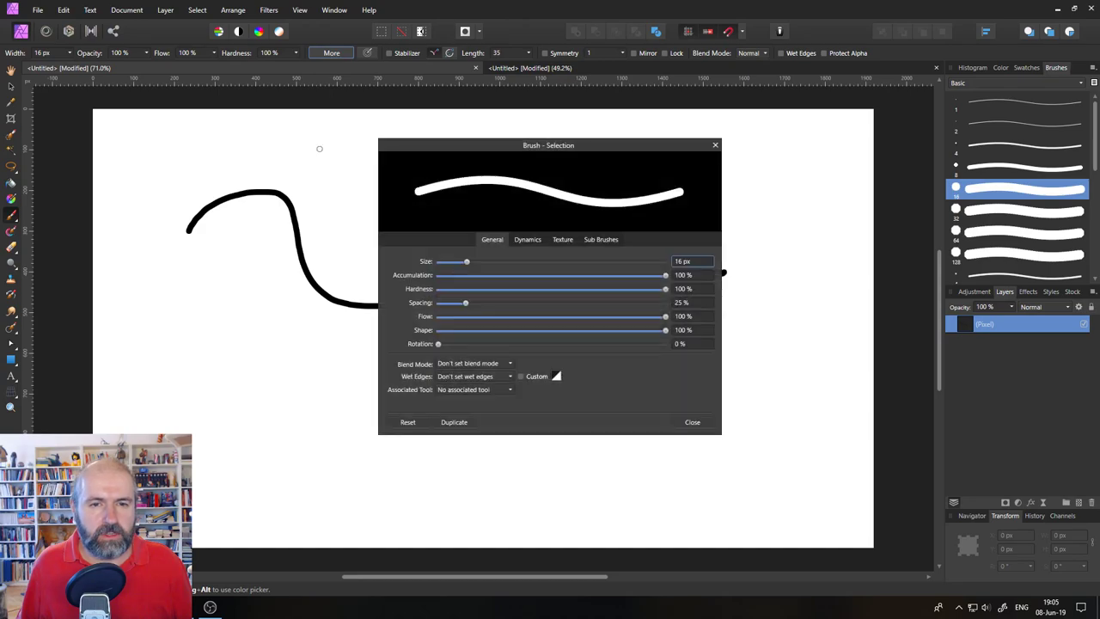
{"action": "left_click", "coordinate": [602, 244]}
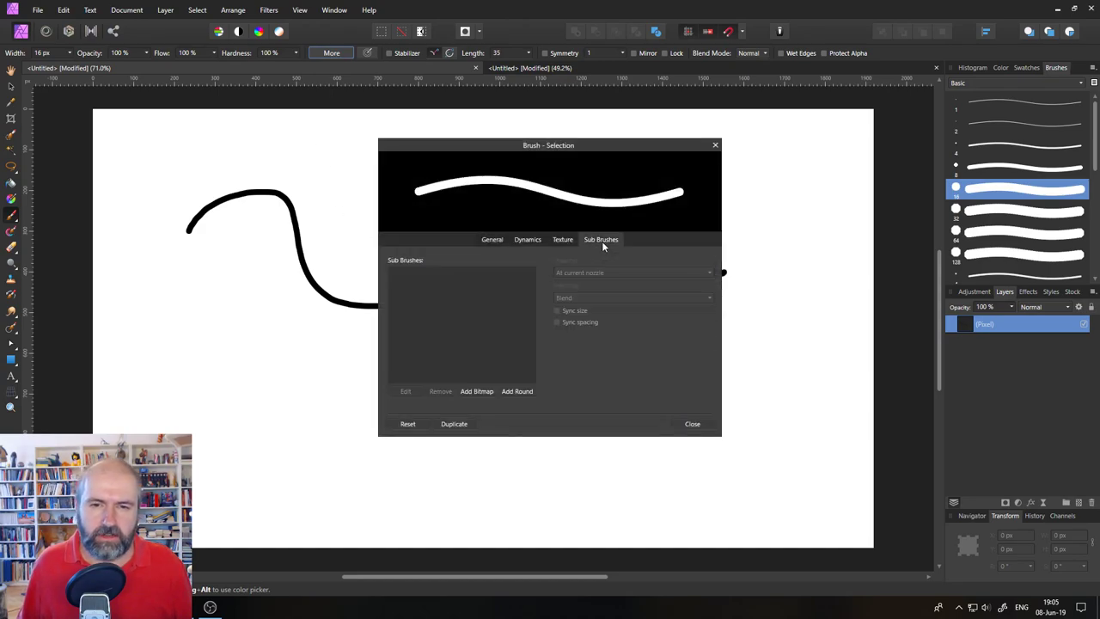
{"action": "left_click", "coordinate": [483, 391]}
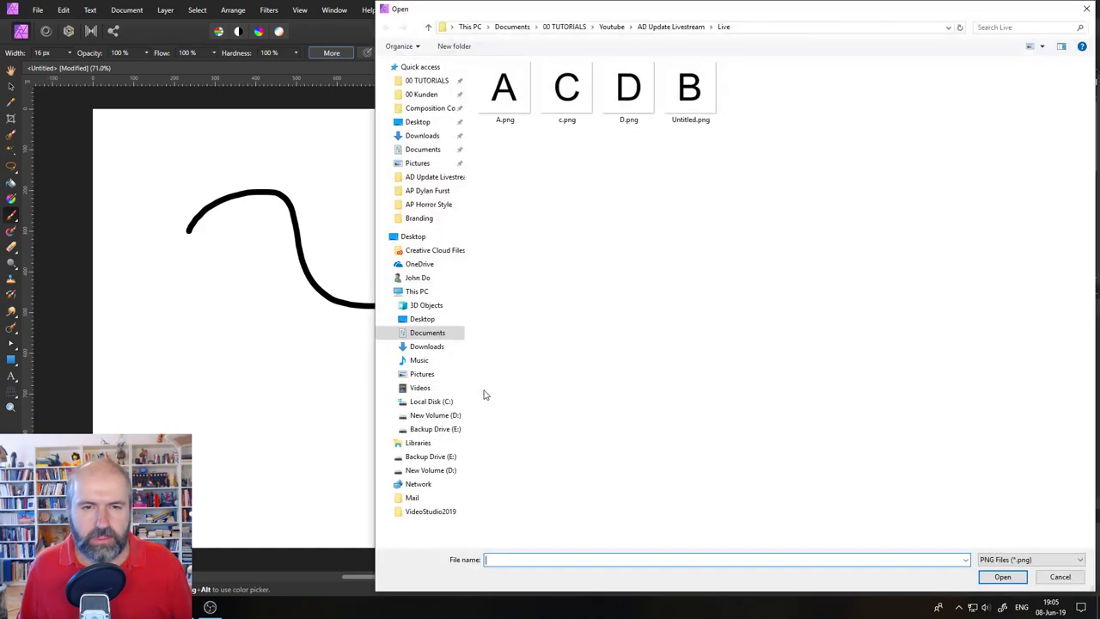
{"action": "left_click_drag", "start_coordinate": [710, 163], "coordinate": [517, 100]}
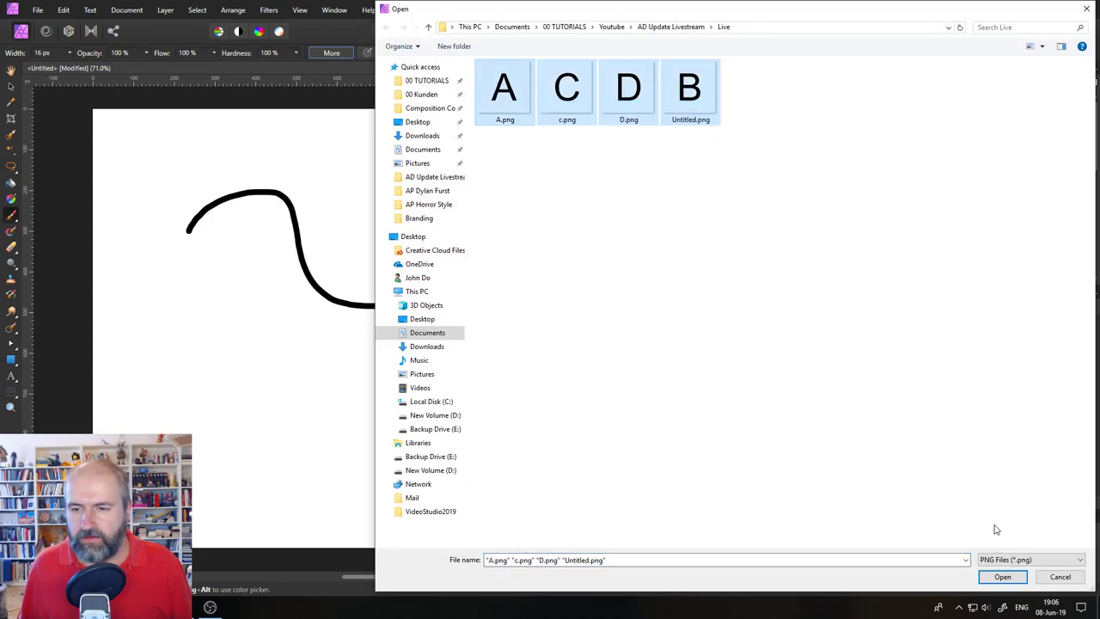
{"action": "left_click", "coordinate": [1002, 576]}
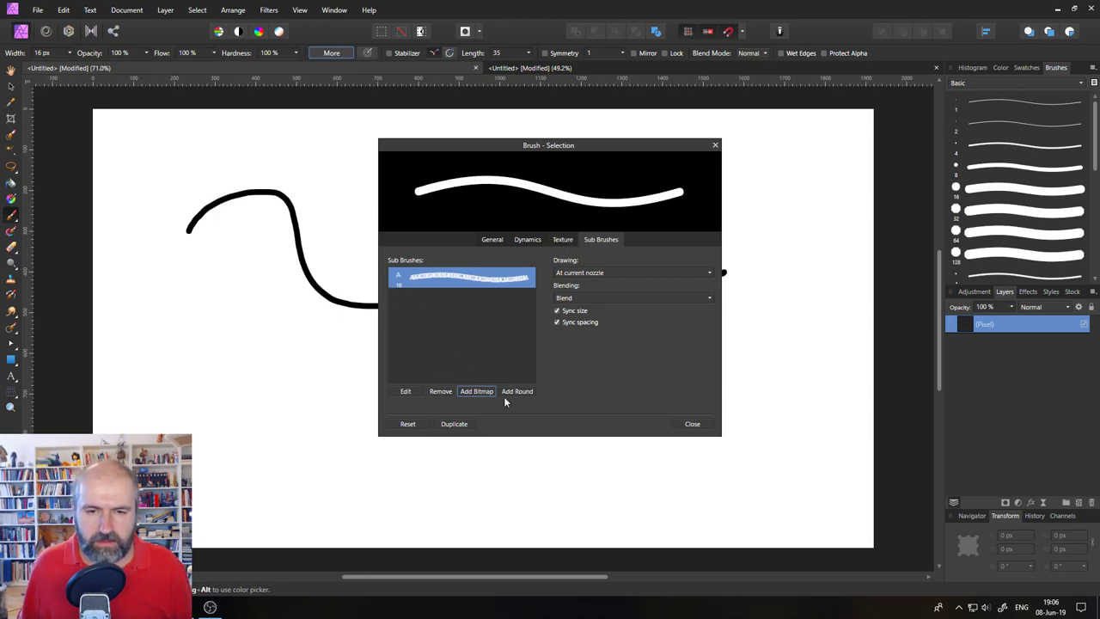
{"action": "left_click", "coordinate": [439, 391]}
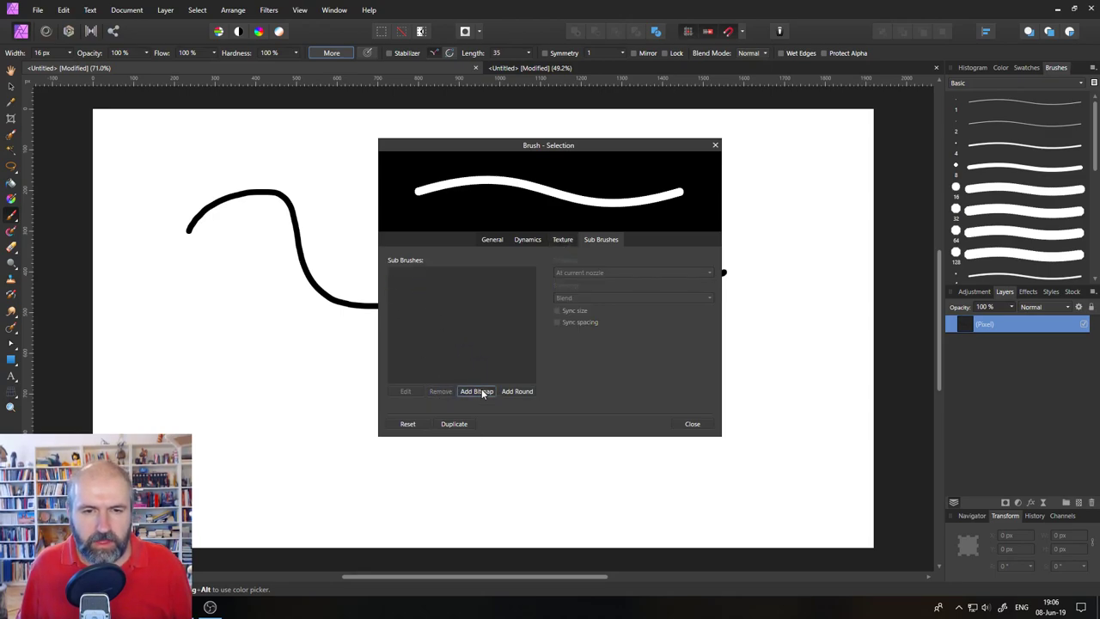
- Add bitmap sub-brushes for A, C, B and D, then reorder them to A, B, C, D
{"action": "left_click", "coordinate": [477, 391]}
{"action": "double_click", "coordinate": [504, 88]}
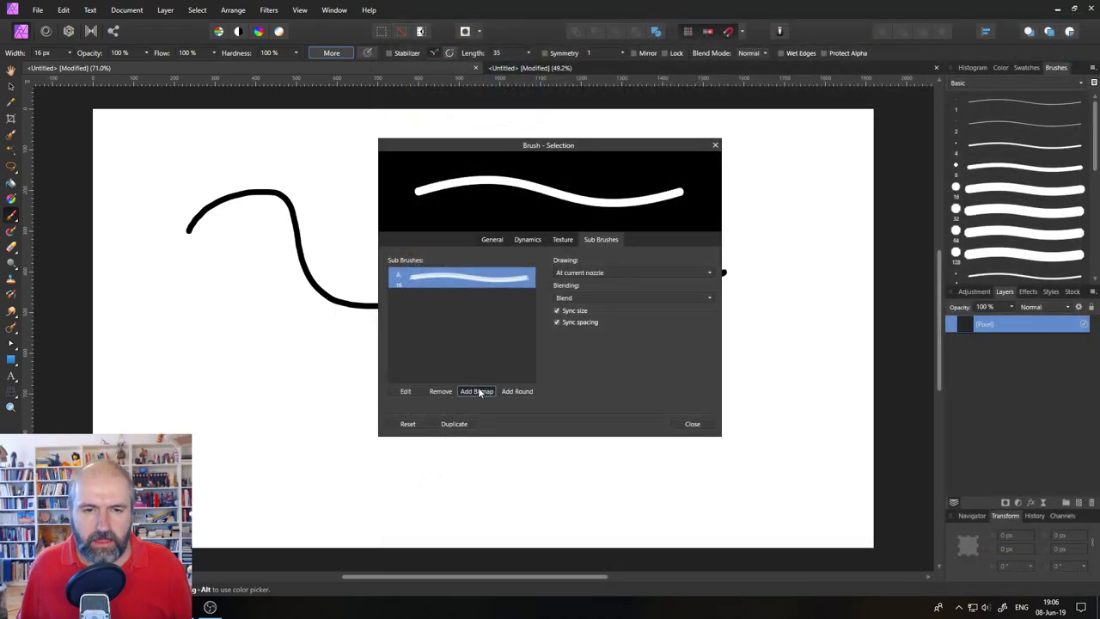
{"action": "left_click", "coordinate": [478, 390]}
{"action": "double_click", "coordinate": [560, 97]}
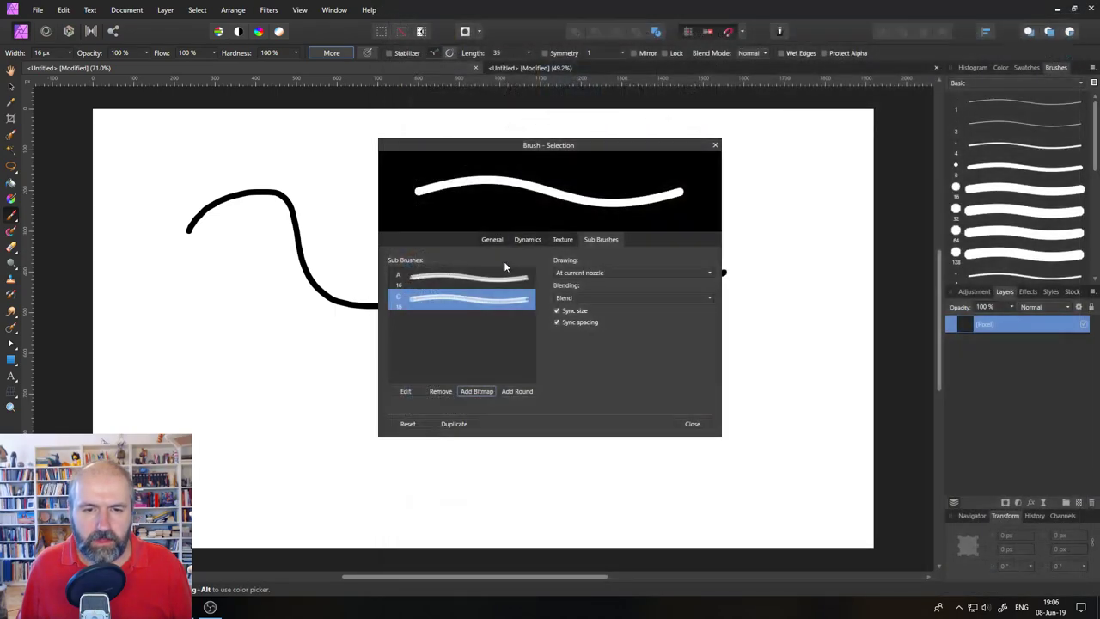
{"action": "left_click", "coordinate": [472, 391]}
{"action": "left_click", "coordinate": [627, 91]}
{"action": "double_click", "coordinate": [692, 100]}
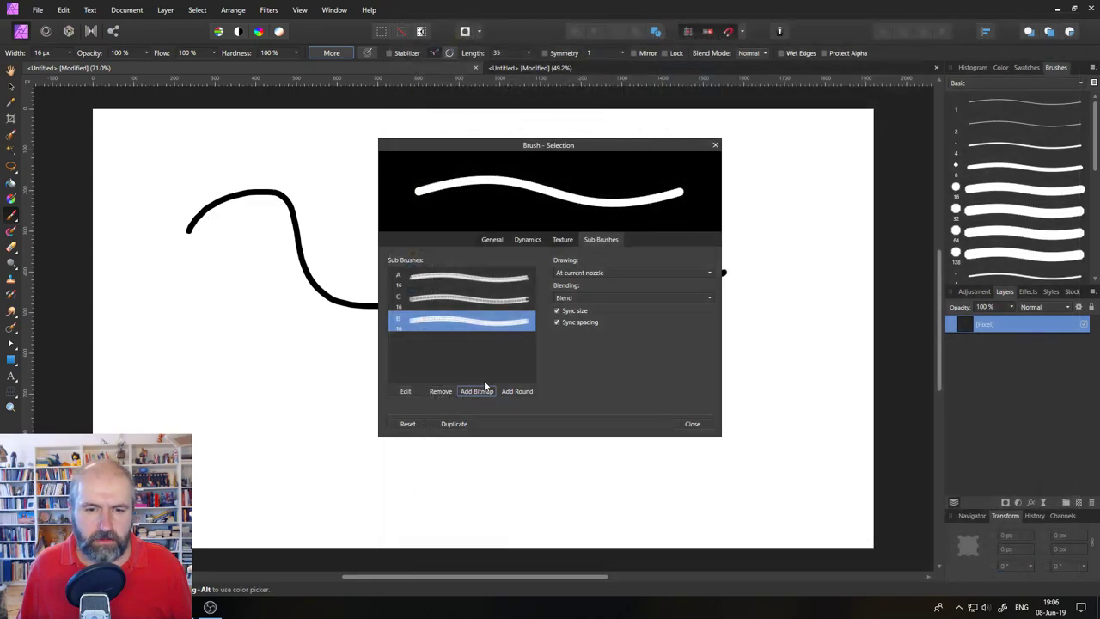
{"action": "left_click", "coordinate": [478, 391]}
{"action": "double_click", "coordinate": [601, 112]}
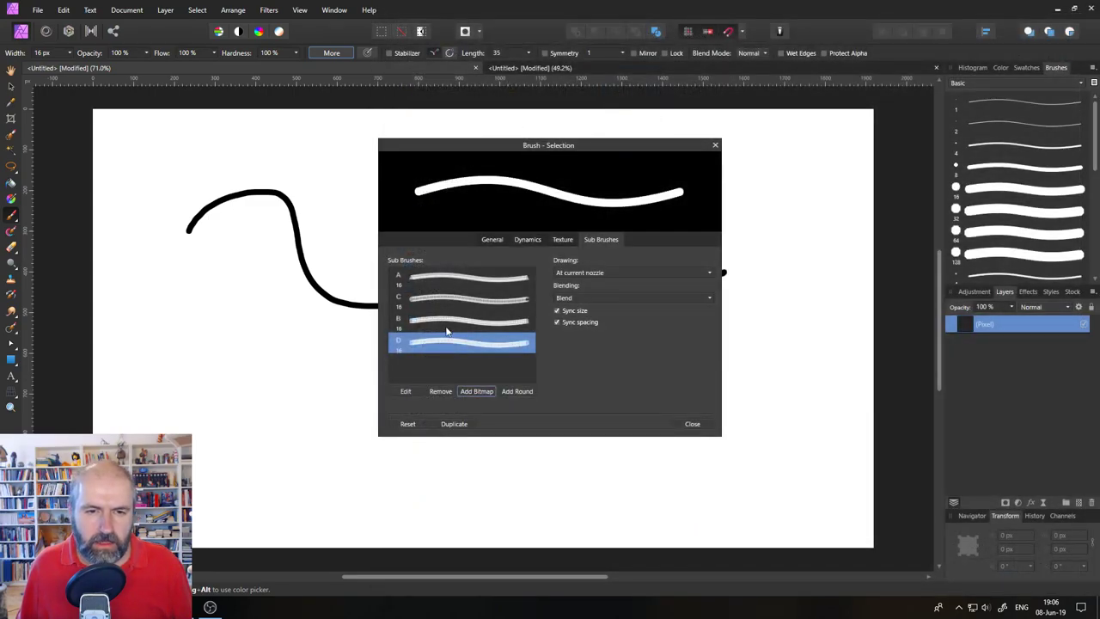
{"action": "left_click_drag", "start_coordinate": [397, 300], "coordinate": [410, 337]}
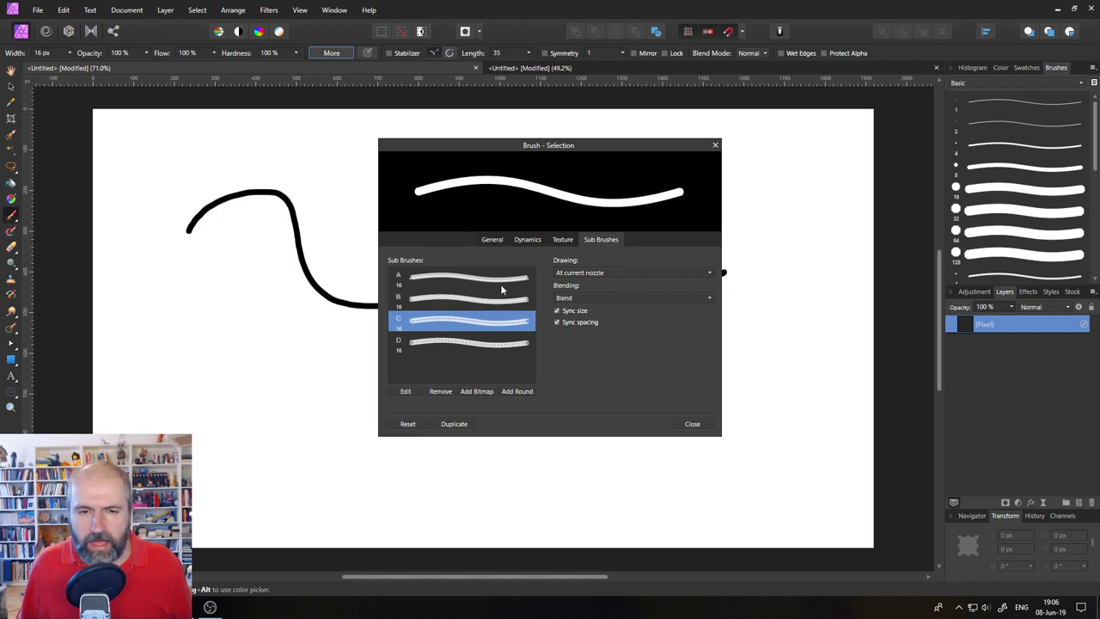
- Set sub-brush A to 49.7 px with random X/Y scatter
{"action": "left_click", "coordinate": [423, 283]}
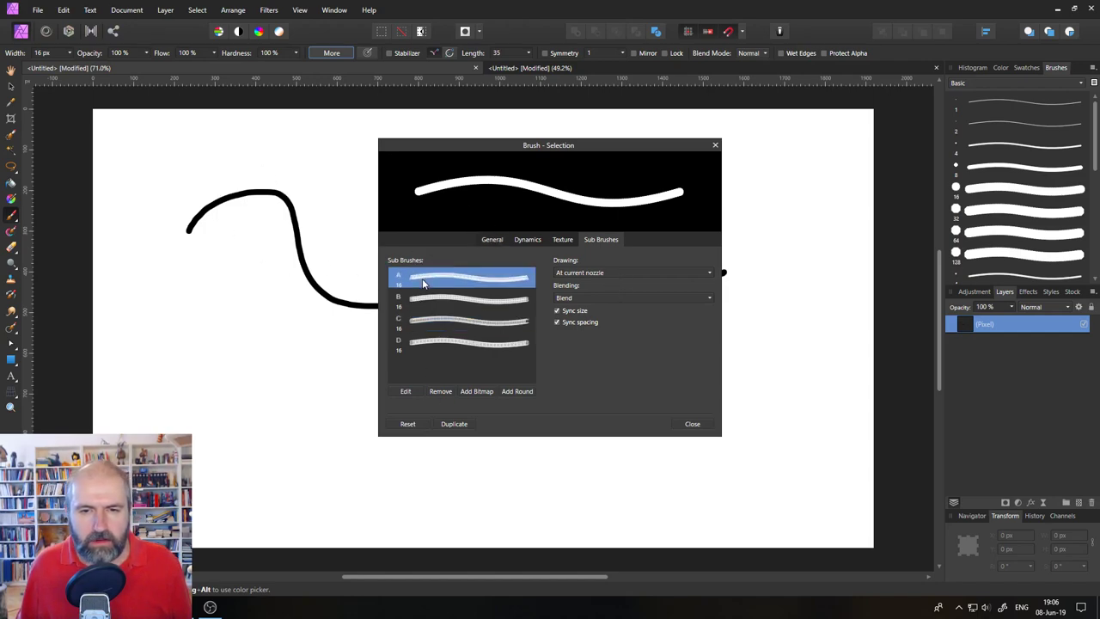
{"action": "left_click", "coordinate": [410, 391]}
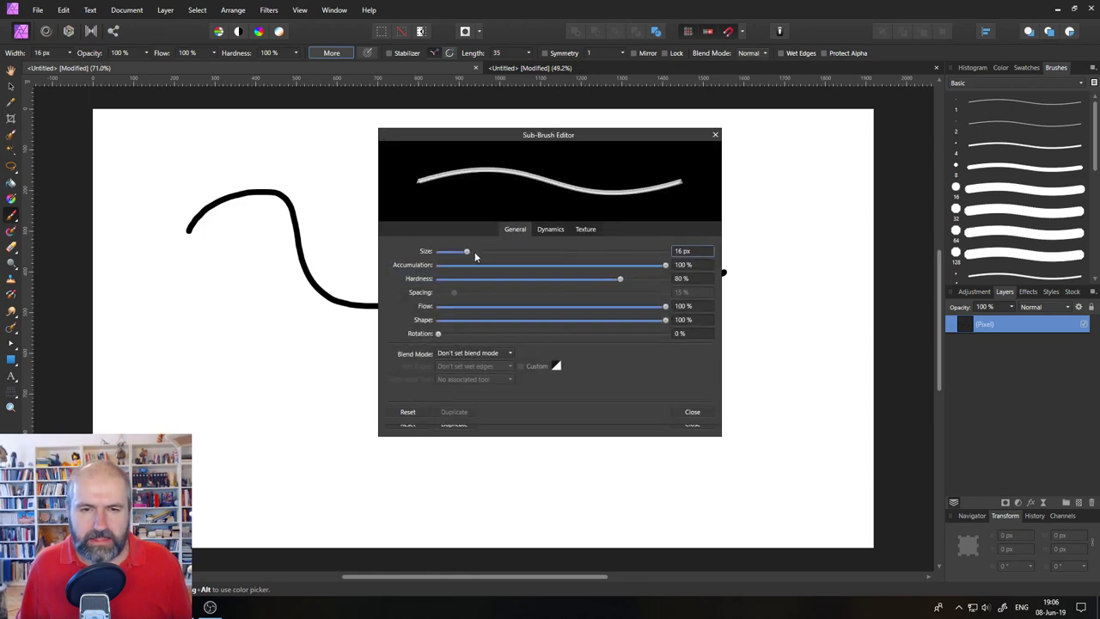
{"action": "mouse_move", "coordinate": [474, 252]}
{"action": "left_mouse_down"}
{"action": "mouse_move", "coordinate": [567, 251]}
{"action": "mouse_move", "coordinate": [532, 251]}
{"action": "left_mouse_up"}
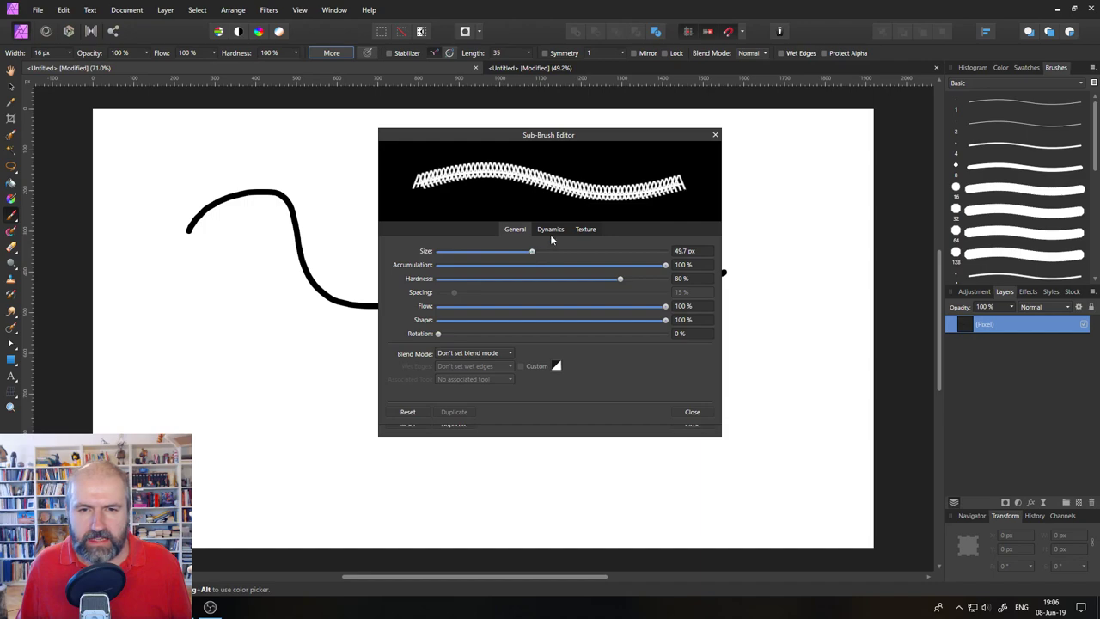
{"action": "left_click", "coordinate": [551, 230]}
{"action": "mouse_move", "coordinate": [449, 256]}
{"action": "left_mouse_down"}
{"action": "mouse_move", "coordinate": [483, 254]}
{"action": "mouse_move", "coordinate": [448, 254]}
{"action": "left_mouse_up"}
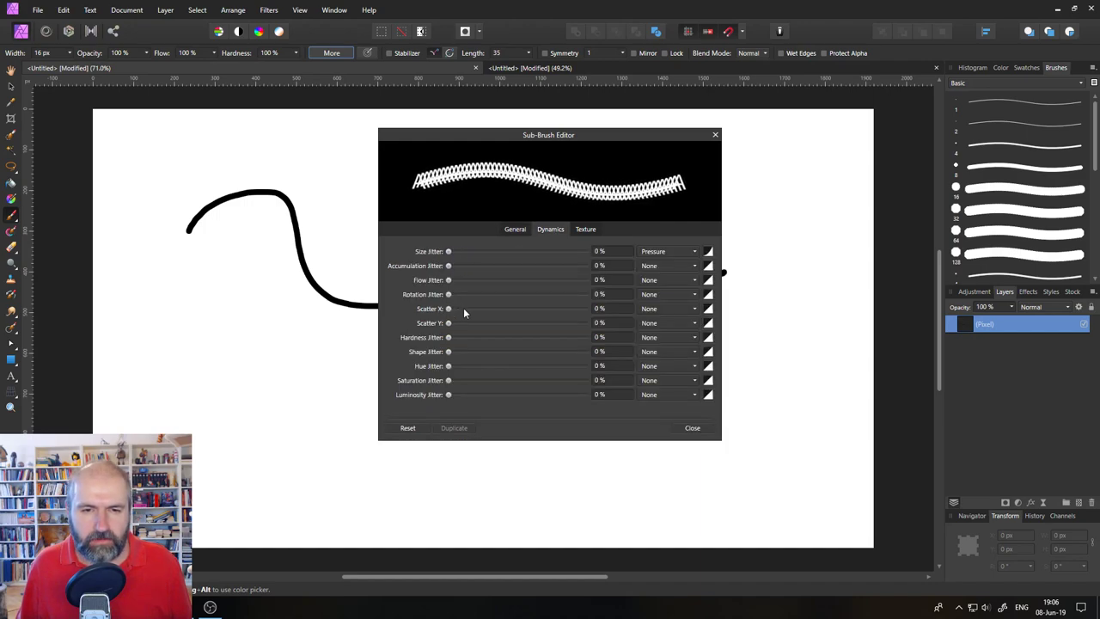
{"action": "left_click_drag", "start_coordinate": [447, 309], "coordinate": [575, 324]}
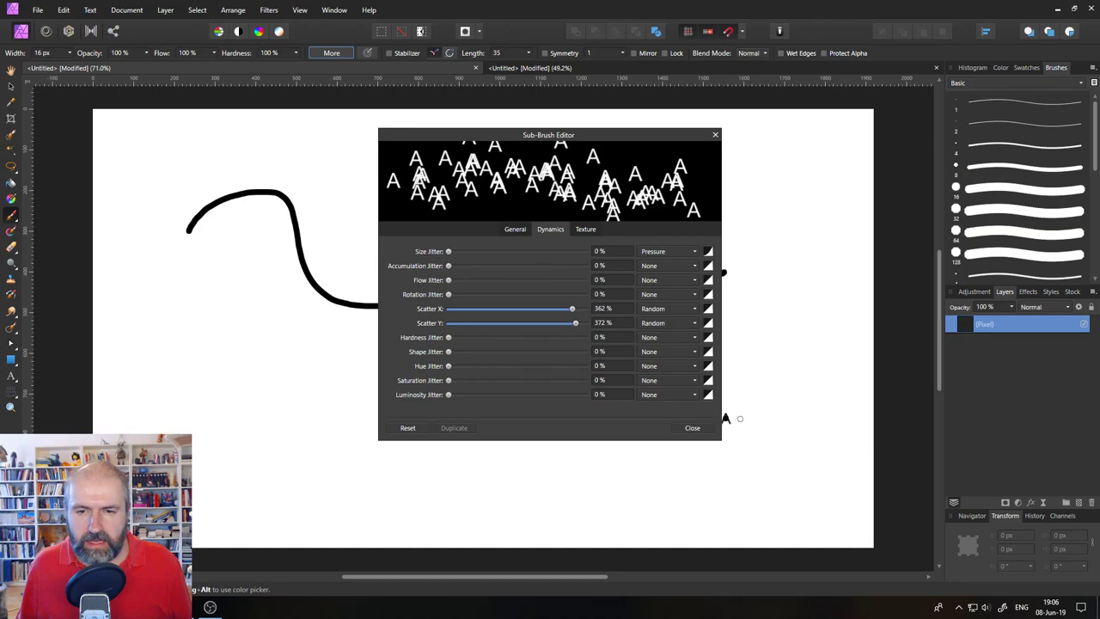
{"action": "left_click", "coordinate": [692, 427]}
- Give sub-brush B Scatter X 199%, Scatter Y 380% and size jitter, painting a test stroke
{"action": "left_click", "coordinate": [405, 298]}
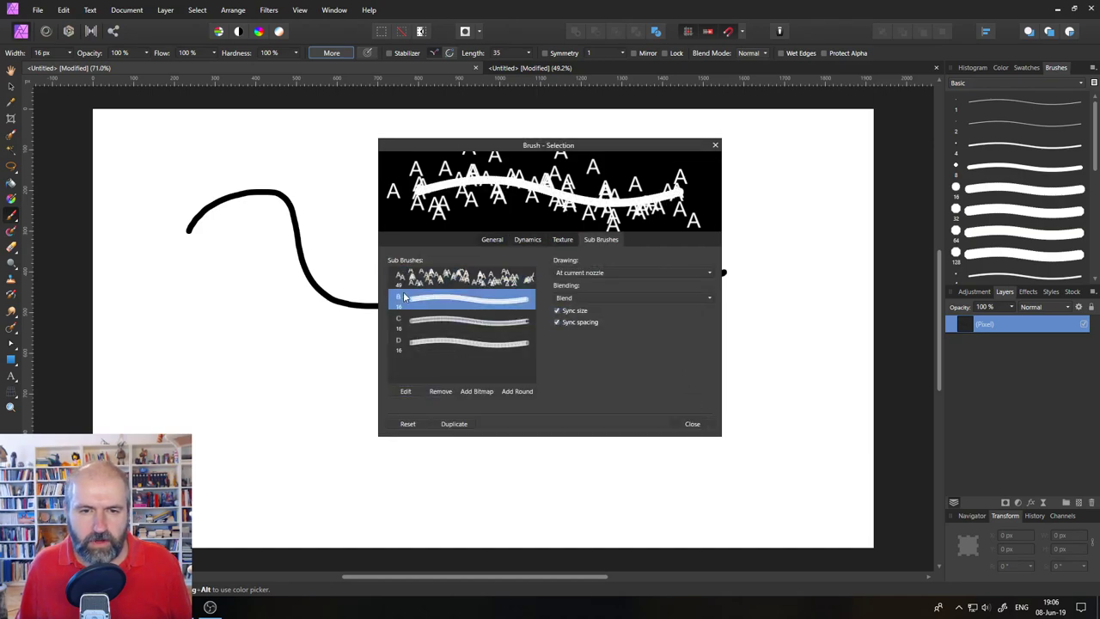
{"action": "left_click", "coordinate": [407, 391]}
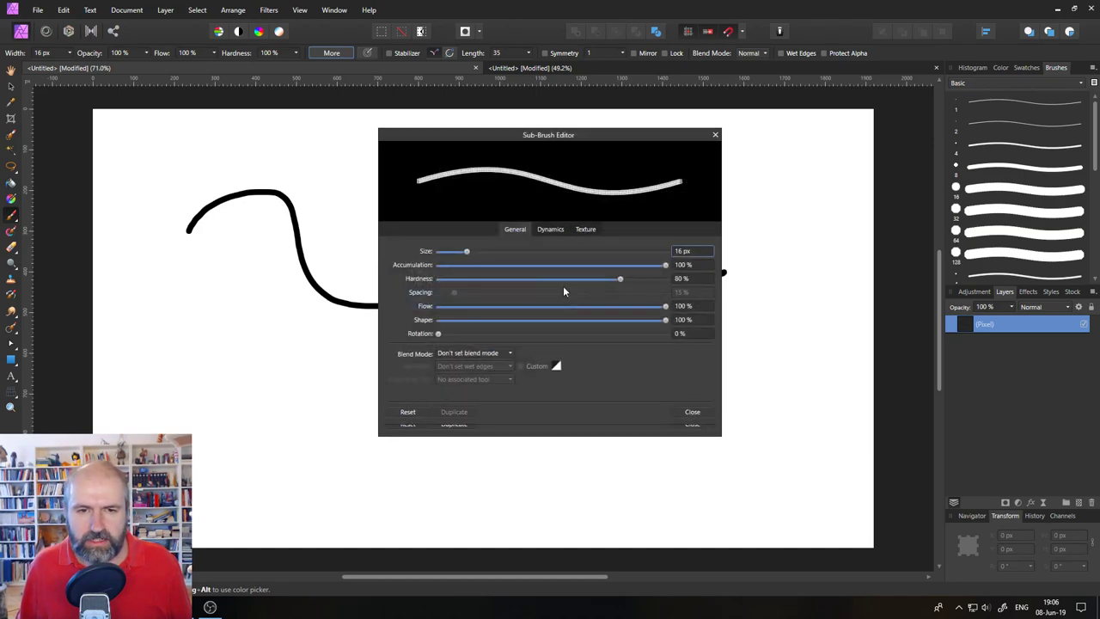
{"action": "left_click", "coordinate": [548, 229]}
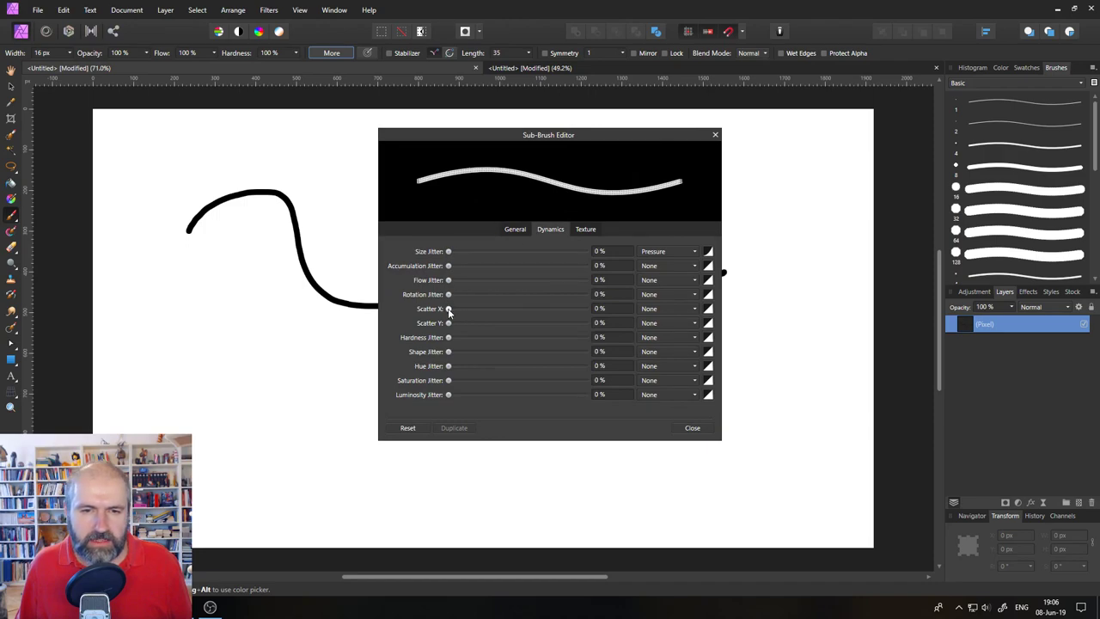
{"action": "left_click_drag", "start_coordinate": [448, 309], "coordinate": [515, 308]}
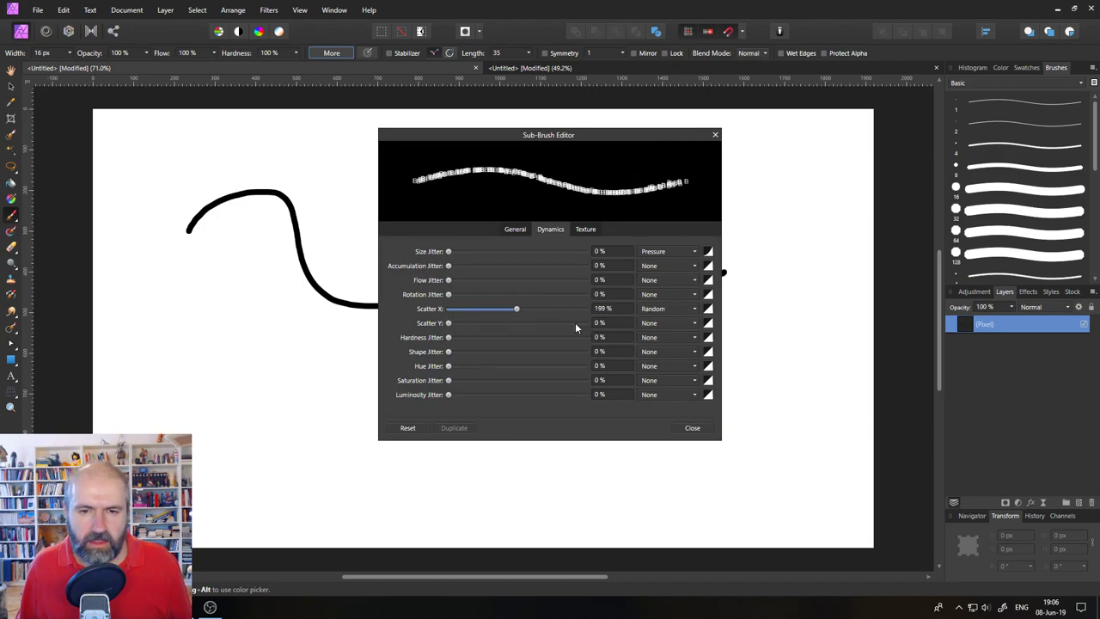
{"action": "left_click_drag", "start_coordinate": [449, 322], "coordinate": [578, 322]}
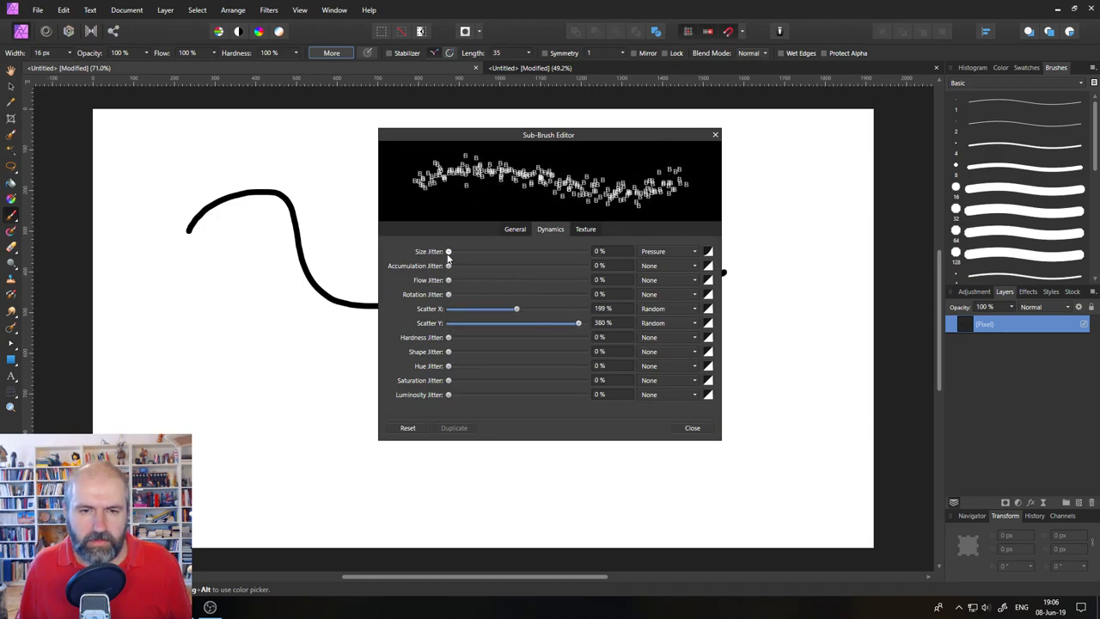
{"action": "left_click_drag", "start_coordinate": [448, 251], "coordinate": [534, 253]}
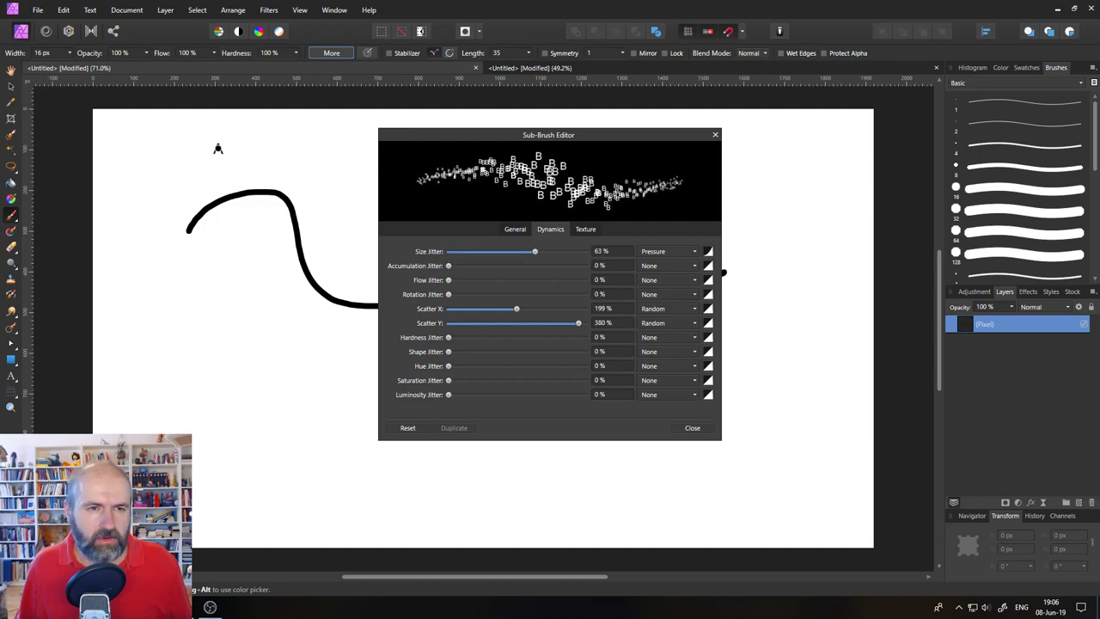
{"action": "mouse_move", "coordinate": [215, 147]}
{"action": "left_mouse_down"}
{"action": "mouse_move", "coordinate": [254, 234]}
{"action": "mouse_move", "coordinate": [216, 352]}
{"action": "mouse_move", "coordinate": [300, 468]}
{"action": "mouse_move", "coordinate": [341, 487]}
{"action": "left_mouse_up"}
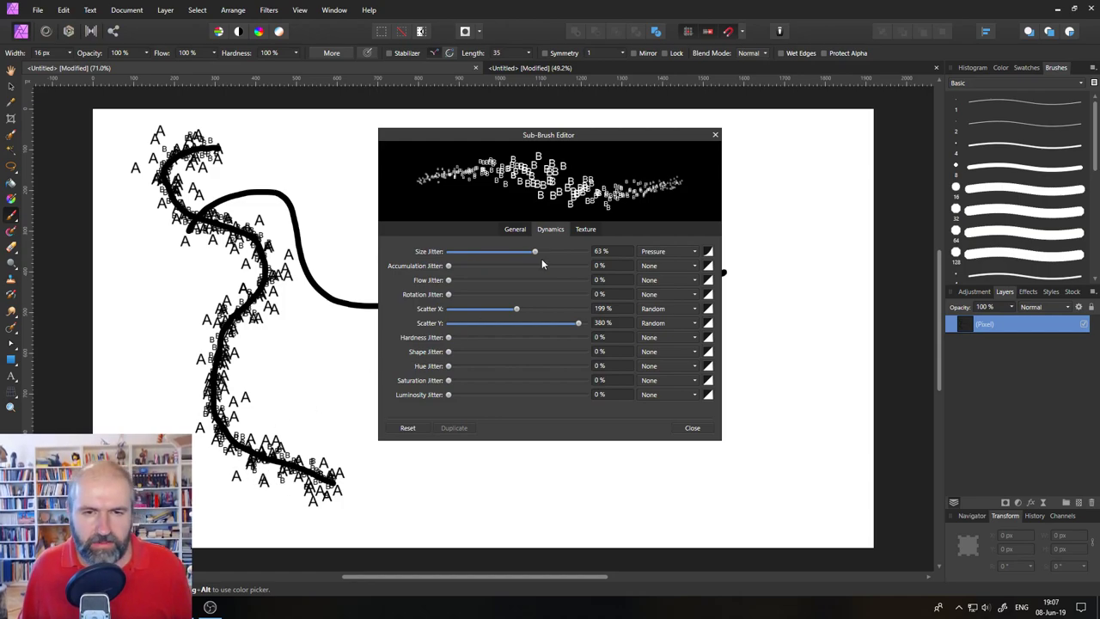
{"action": "mouse_move", "coordinate": [534, 251]}
{"action": "left_mouse_down"}
{"action": "mouse_move", "coordinate": [597, 252]}
{"action": "mouse_move", "coordinate": [388, 250]}
{"action": "left_mouse_up"}
- Enlarge sub-brush B and paint another lettered test stroke
{"action": "left_click", "coordinate": [515, 229]}
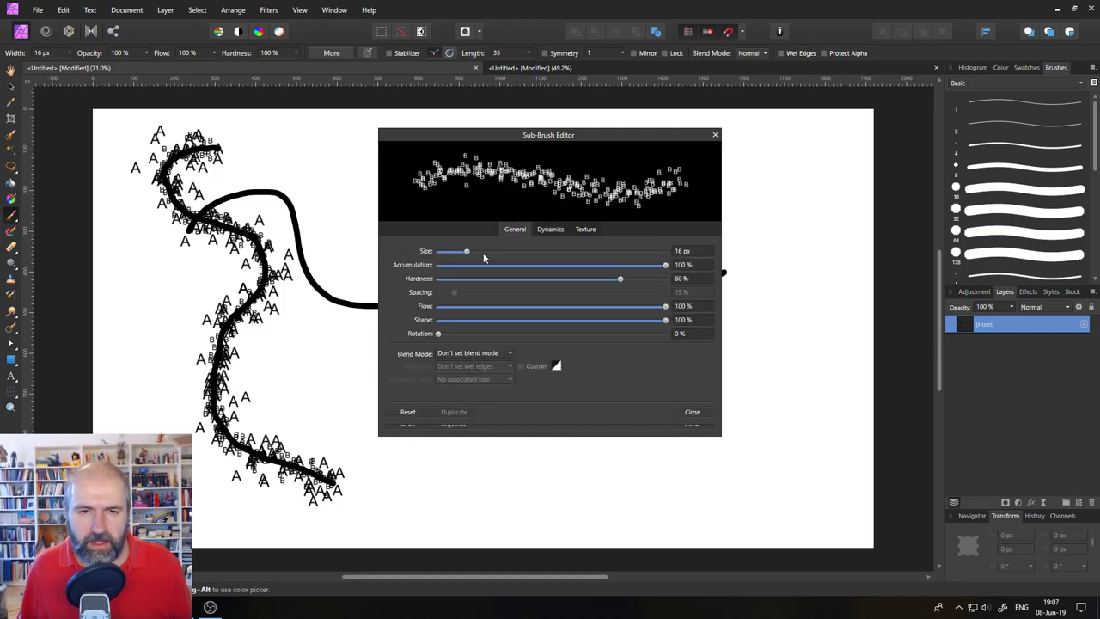
{"action": "mouse_move", "coordinate": [483, 252]}
{"action": "left_mouse_down"}
{"action": "mouse_move", "coordinate": [468, 253]}
{"action": "mouse_move", "coordinate": [508, 252]}
{"action": "left_mouse_up"}
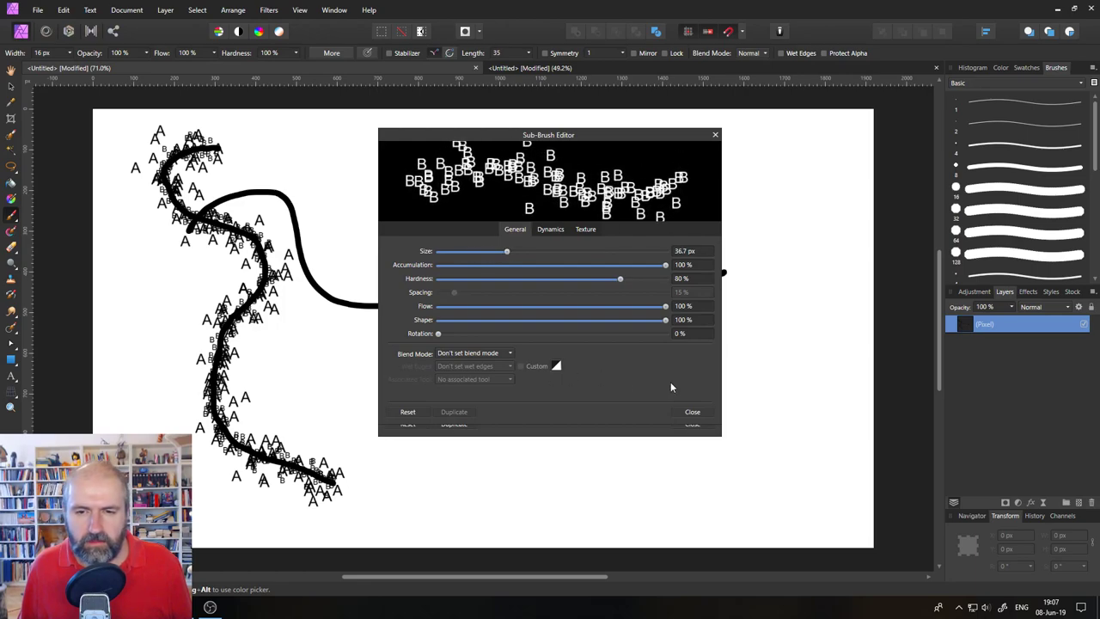
{"action": "left_click", "coordinate": [693, 412]}
{"action": "mouse_move", "coordinate": [269, 172]}
{"action": "left_mouse_down"}
{"action": "mouse_move", "coordinate": [264, 201]}
{"action": "mouse_move", "coordinate": [323, 267]}
{"action": "mouse_move", "coordinate": [280, 326]}
{"action": "mouse_move", "coordinate": [271, 389]}
{"action": "mouse_move", "coordinate": [311, 436]}
{"action": "left_mouse_up"}
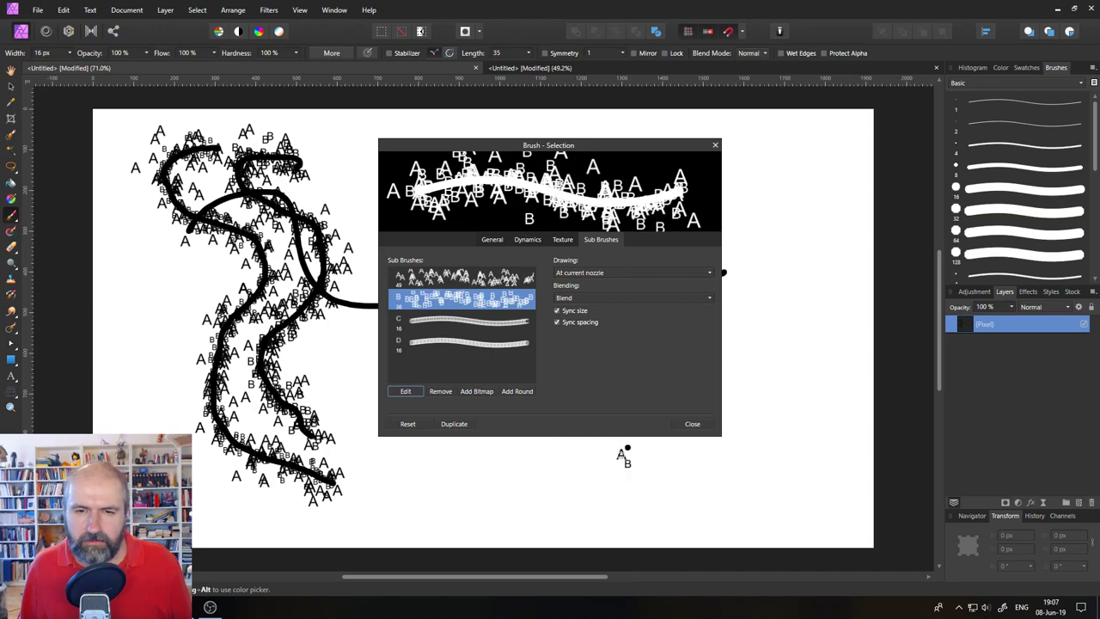
- Review sub-brush B's dynamics, then enlarge it to about 405 px
{"action": "left_click", "coordinate": [406, 391]}
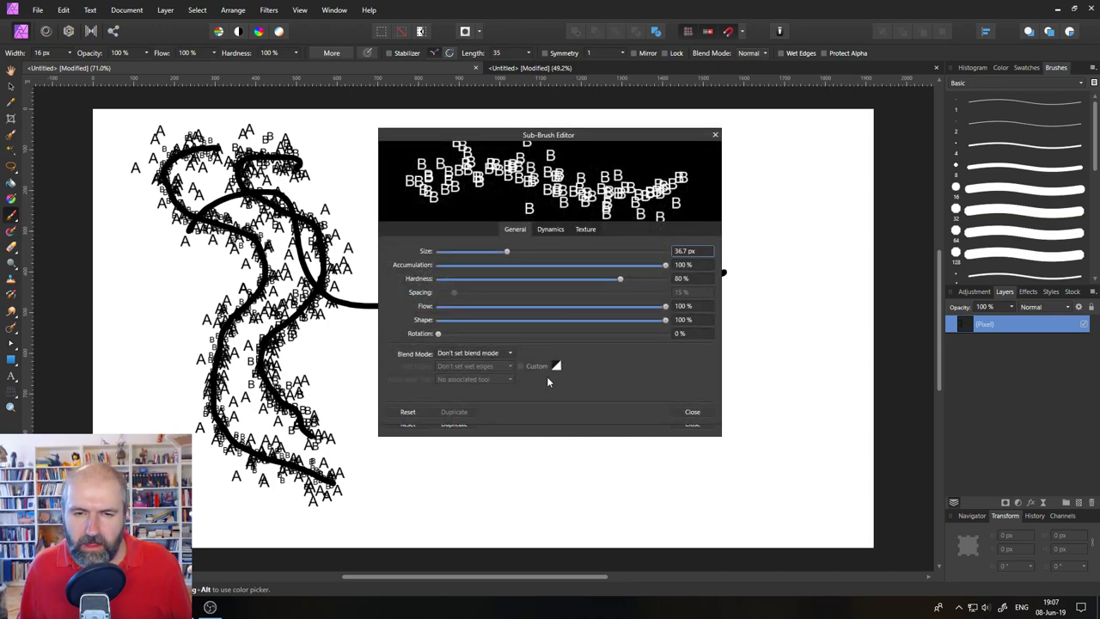
{"action": "left_click", "coordinate": [550, 228]}
{"action": "left_click", "coordinate": [516, 229]}
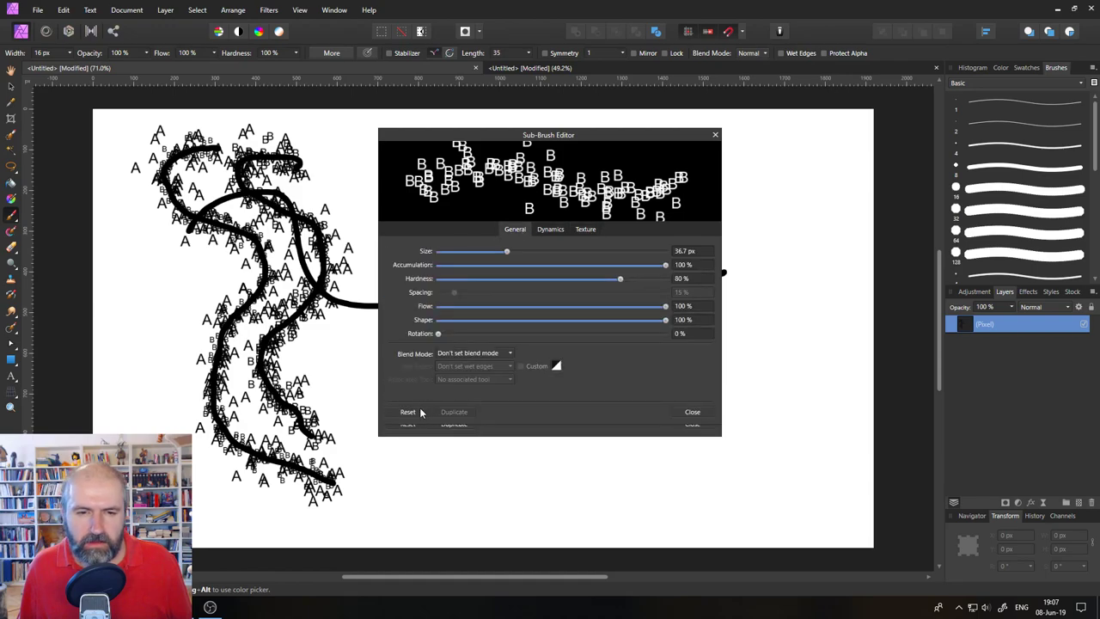
{"action": "left_click", "coordinate": [694, 413]}
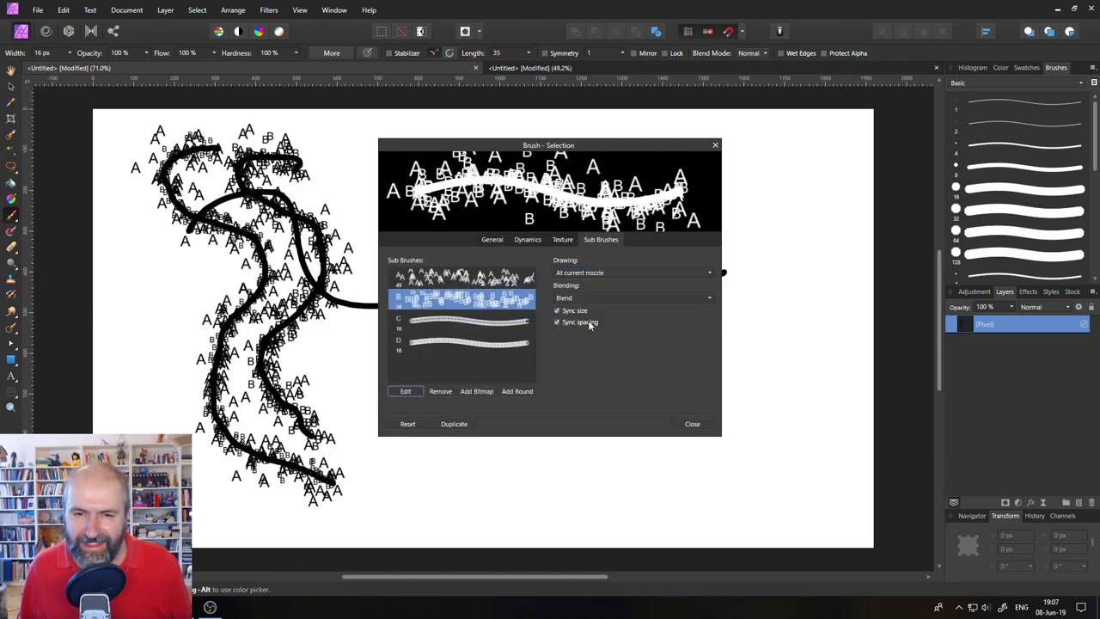
{"action": "left_click", "coordinate": [405, 391]}
{"action": "left_click_drag", "start_coordinate": [508, 252], "coordinate": [610, 252]}
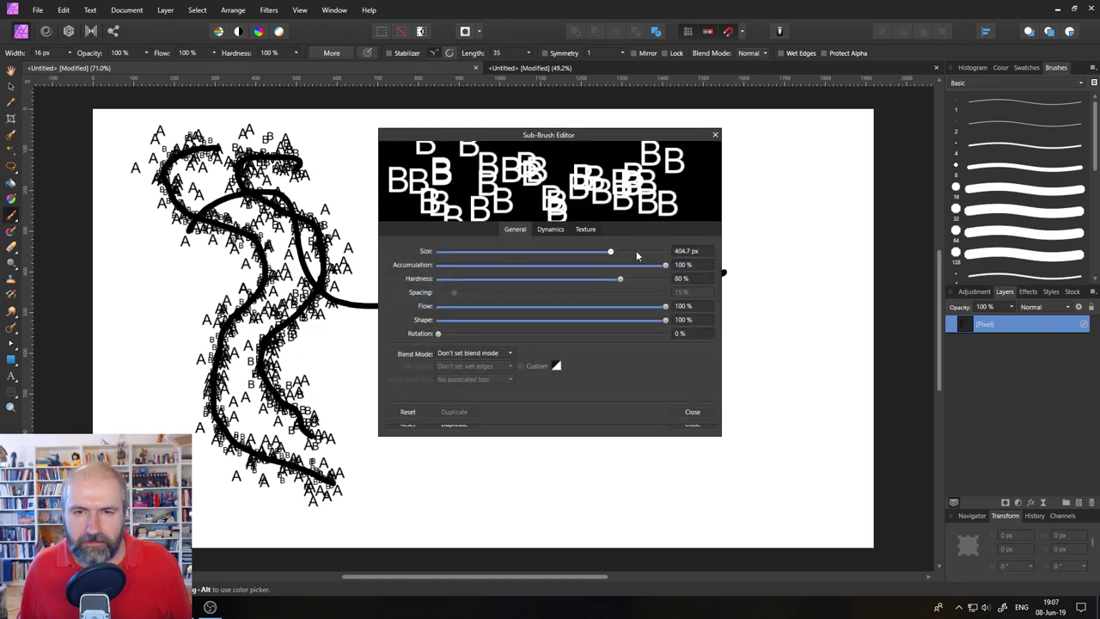
{"action": "left_click", "coordinate": [690, 413]}
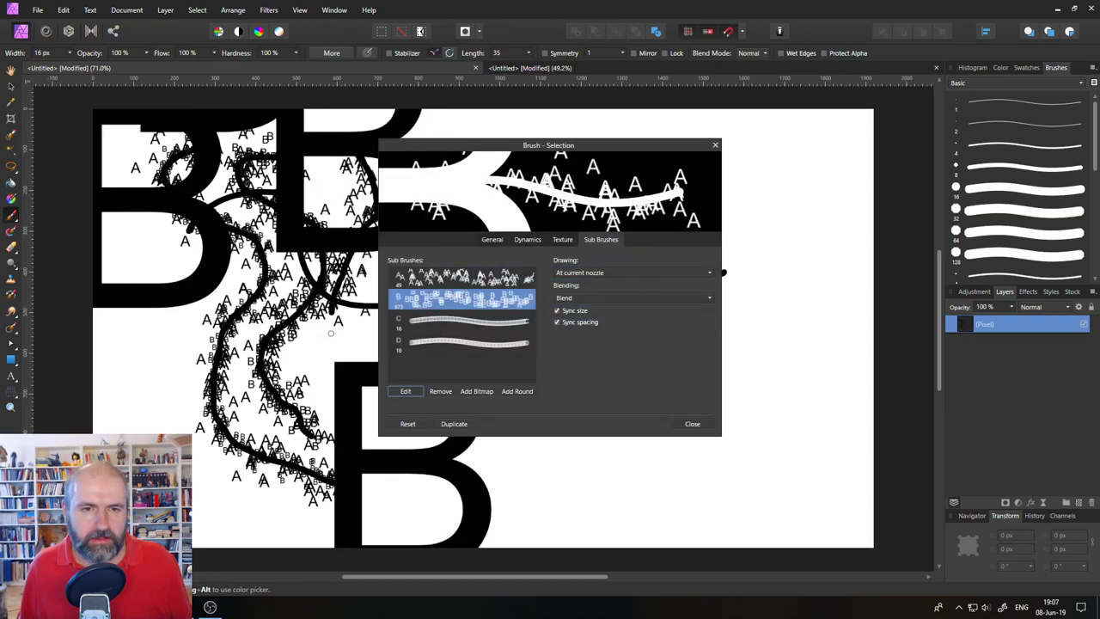
- Shrink sub-brush B to 46.5 px and paint a lettered stroke down the right side
{"action": "left_click", "coordinate": [408, 390]}
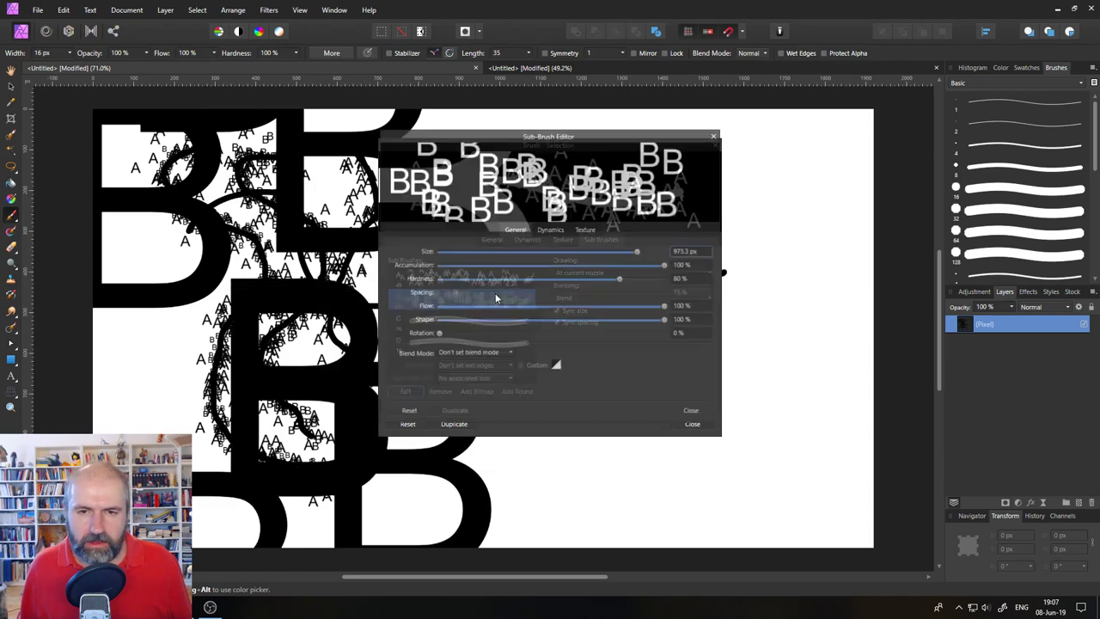
{"action": "mouse_move", "coordinate": [626, 253]}
{"action": "left_mouse_down"}
{"action": "mouse_move", "coordinate": [640, 253]}
{"action": "mouse_move", "coordinate": [525, 254]}
{"action": "left_mouse_up"}
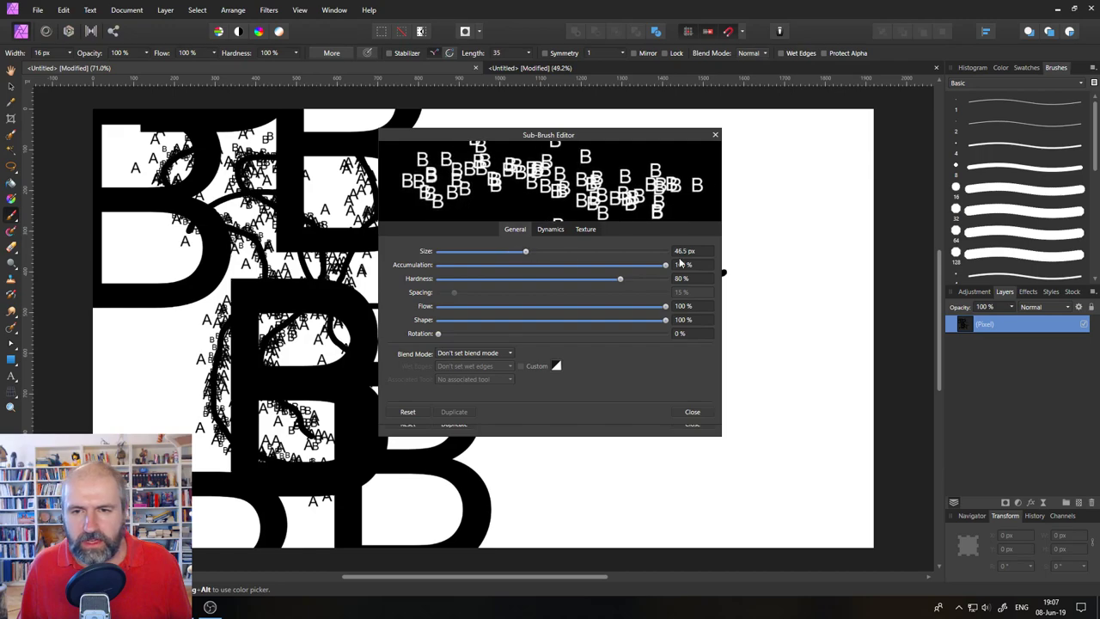
{"action": "mouse_move", "coordinate": [771, 192]}
{"action": "left_mouse_down"}
{"action": "mouse_move", "coordinate": [732, 236]}
{"action": "mouse_move", "coordinate": [813, 280]}
{"action": "mouse_move", "coordinate": [755, 424]}
{"action": "mouse_move", "coordinate": [791, 453]}
{"action": "mouse_move", "coordinate": [742, 516]}
{"action": "mouse_move", "coordinate": [655, 497]}
{"action": "mouse_move", "coordinate": [631, 514]}
{"action": "mouse_move", "coordinate": [606, 505]}
{"action": "mouse_move", "coordinate": [589, 475]}
{"action": "mouse_move", "coordinate": [555, 508]}
{"action": "mouse_move", "coordinate": [538, 475]}
{"action": "mouse_move", "coordinate": [498, 471]}
{"action": "mouse_move", "coordinate": [478, 499]}
{"action": "mouse_move", "coordinate": [440, 503]}
{"action": "left_mouse_up"}
{"action": "mouse_move", "coordinate": [779, 146]}
{"action": "left_mouse_down"}
{"action": "mouse_move", "coordinate": [795, 177]}
{"action": "mouse_move", "coordinate": [820, 190]}
{"action": "mouse_move", "coordinate": [787, 222]}
{"action": "mouse_move", "coordinate": [800, 267]}
{"action": "mouse_move", "coordinate": [760, 322]}
{"action": "mouse_move", "coordinate": [761, 343]}
{"action": "mouse_move", "coordinate": [786, 387]}
{"action": "mouse_move", "coordinate": [838, 416]}
{"action": "mouse_move", "coordinate": [829, 451]}
{"action": "mouse_move", "coordinate": [766, 497]}
{"action": "mouse_move", "coordinate": [703, 501]}
{"action": "mouse_move", "coordinate": [691, 473]}
{"action": "mouse_move", "coordinate": [532, 443]}
{"action": "left_mouse_up"}
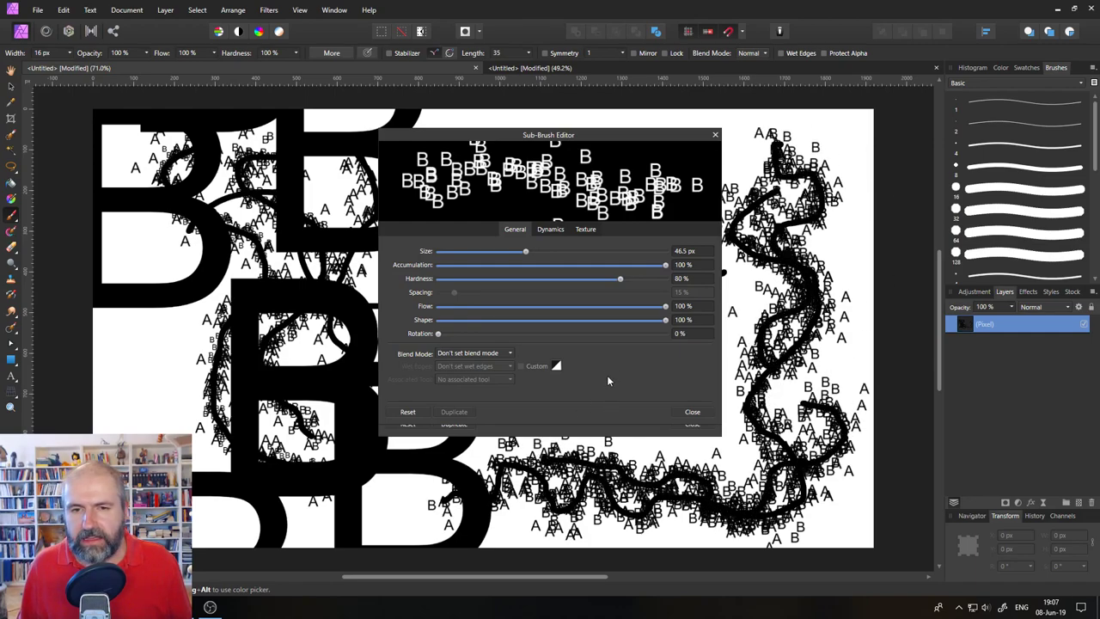
- Close the sub-brush and brush editors and clear the canvas to white
{"action": "left_click", "coordinate": [714, 135]}
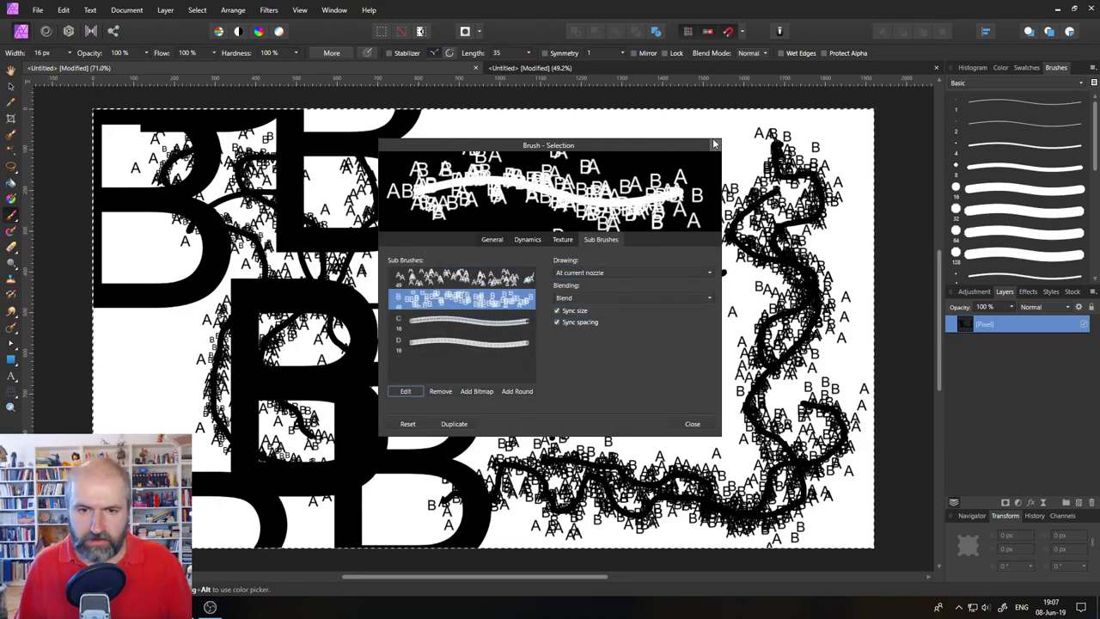
{"action": "left_click", "coordinate": [692, 423]}
{"action": "key", "text": "Delete"}
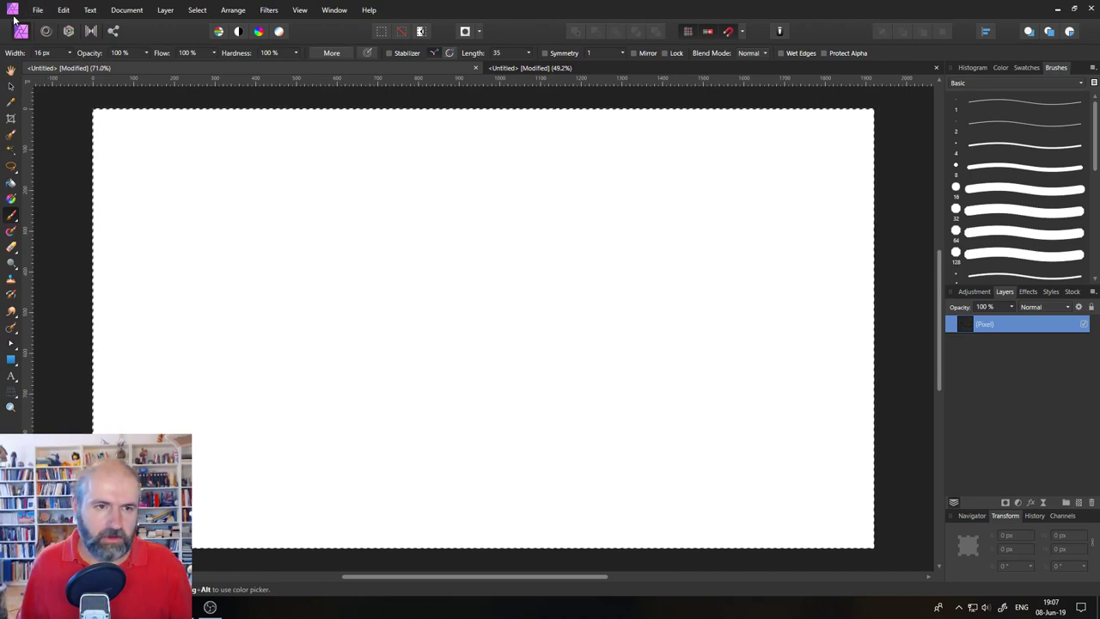
- Paint a looping A-and-B lettered stroke plus a dab, then switch to the 1.7.0 release notes
{"action": "mouse_move", "coordinate": [141, 160]}
{"action": "left_mouse_down"}
{"action": "mouse_move", "coordinate": [317, 284]}
{"action": "mouse_move", "coordinate": [629, 217]}
{"action": "mouse_move", "coordinate": [730, 365]}
{"action": "mouse_move", "coordinate": [472, 353]}
{"action": "mouse_move", "coordinate": [290, 415]}
{"action": "left_mouse_up"}
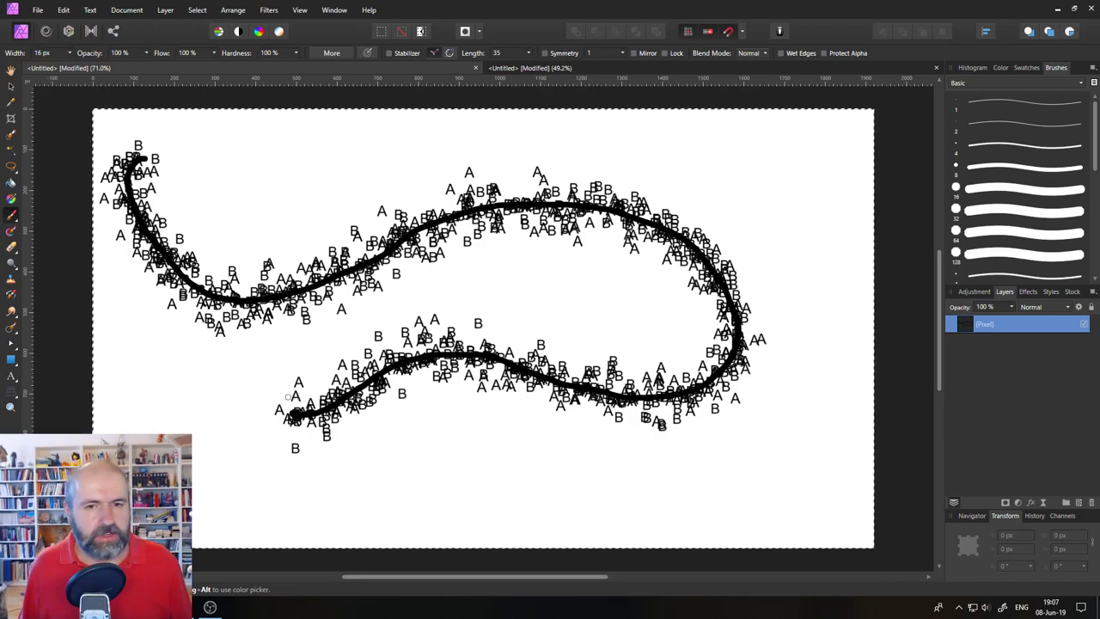
{"action": "left_click", "coordinate": [577, 299]}
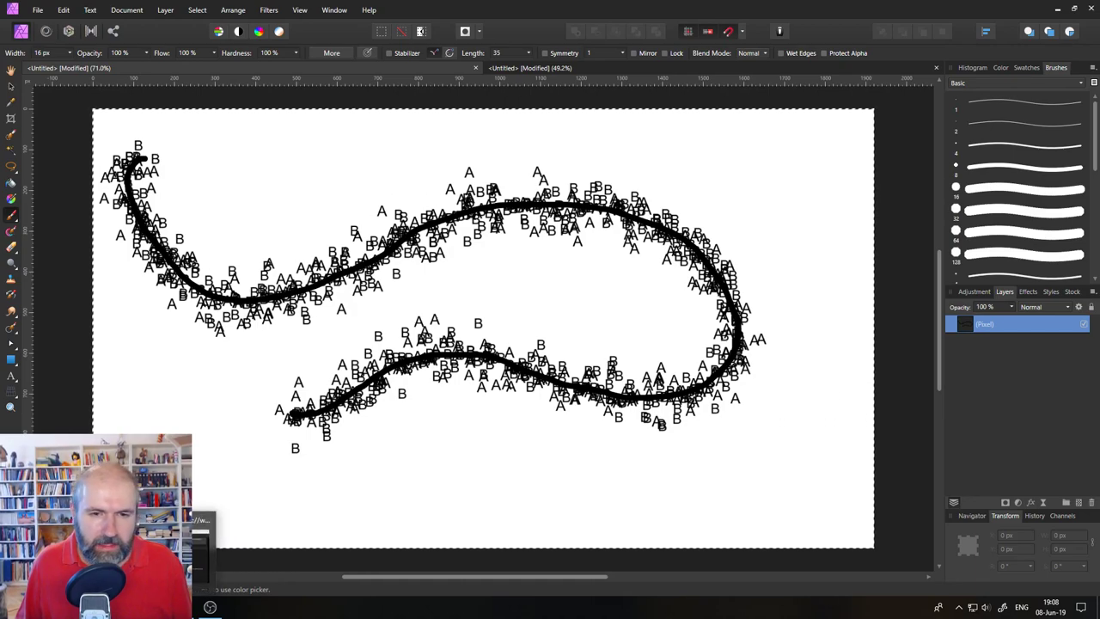
{"action": "left_click", "coordinate": [201, 537]}
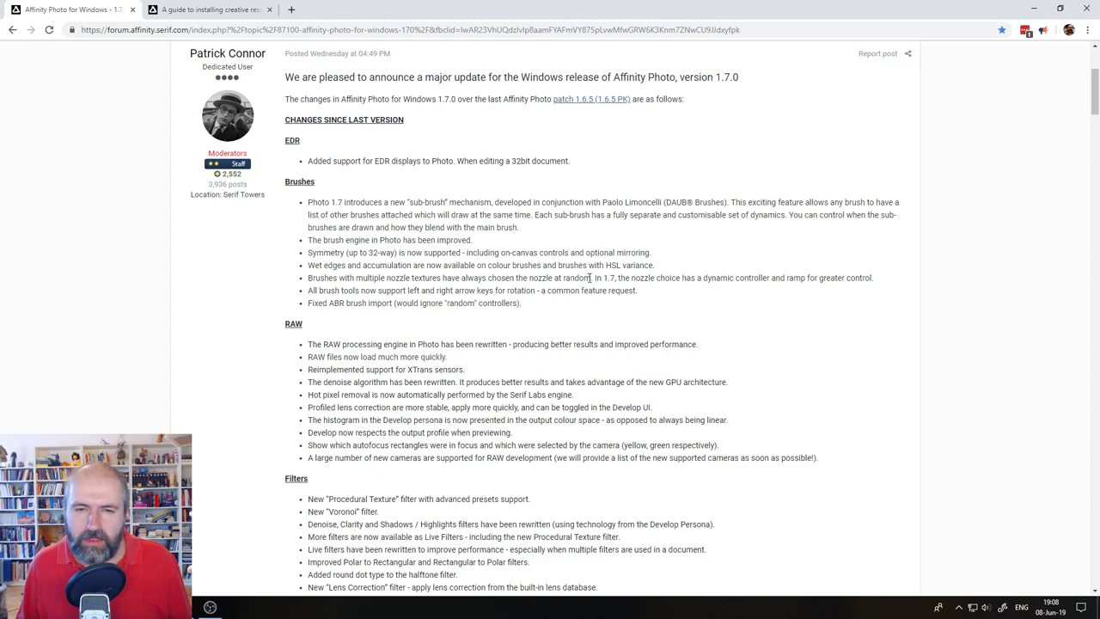
- Highlight, then deselect, the Brushes changelog sentence about random nozzle choice
{"action": "left_click_drag", "start_coordinate": [590, 277], "coordinate": [413, 278]}
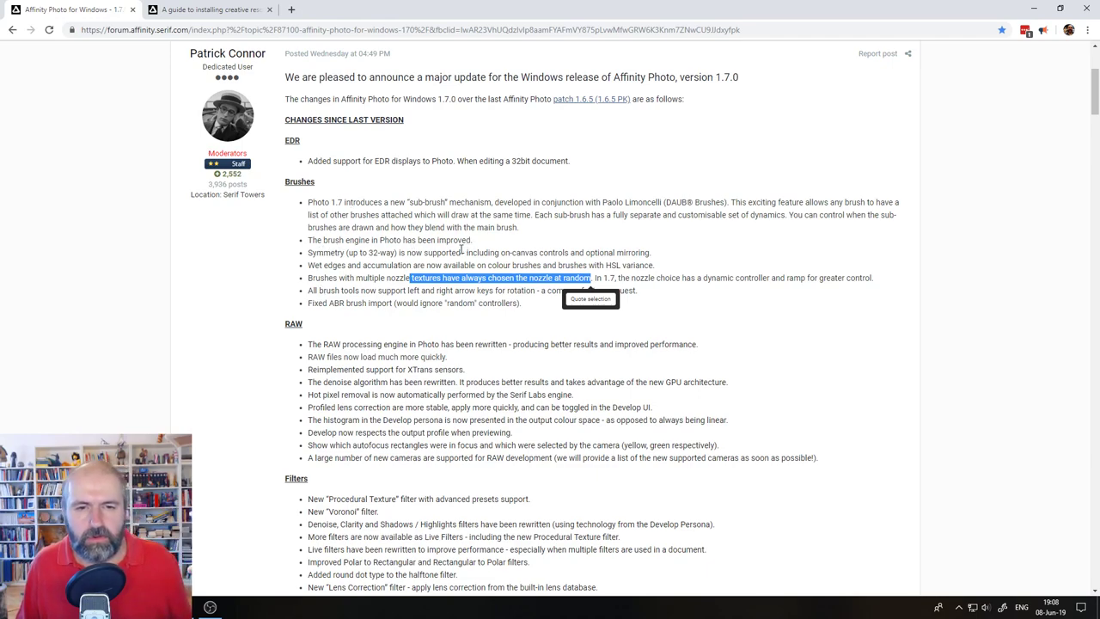
{"action": "left_click", "coordinate": [408, 246]}
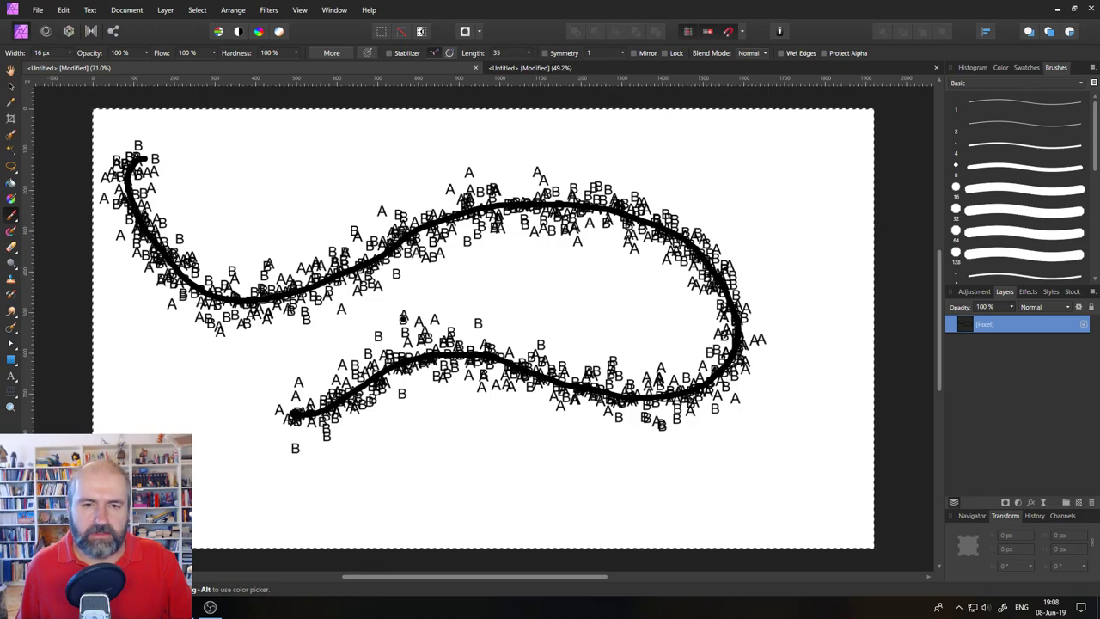
- Enlarge the current brush to 40.2 px in its full settings and view its dynamics
{"action": "left_click", "coordinate": [332, 53]}
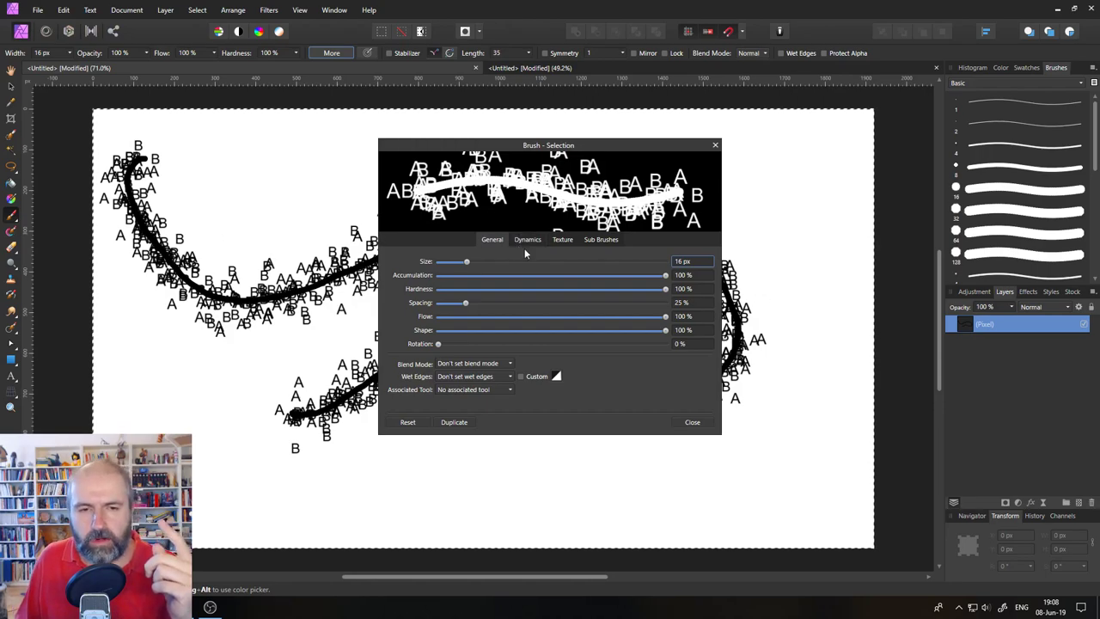
{"action": "mouse_move", "coordinate": [469, 263]}
{"action": "left_mouse_down"}
{"action": "mouse_move", "coordinate": [565, 261]}
{"action": "mouse_move", "coordinate": [487, 261]}
{"action": "mouse_move", "coordinate": [514, 266]}
{"action": "left_mouse_up"}
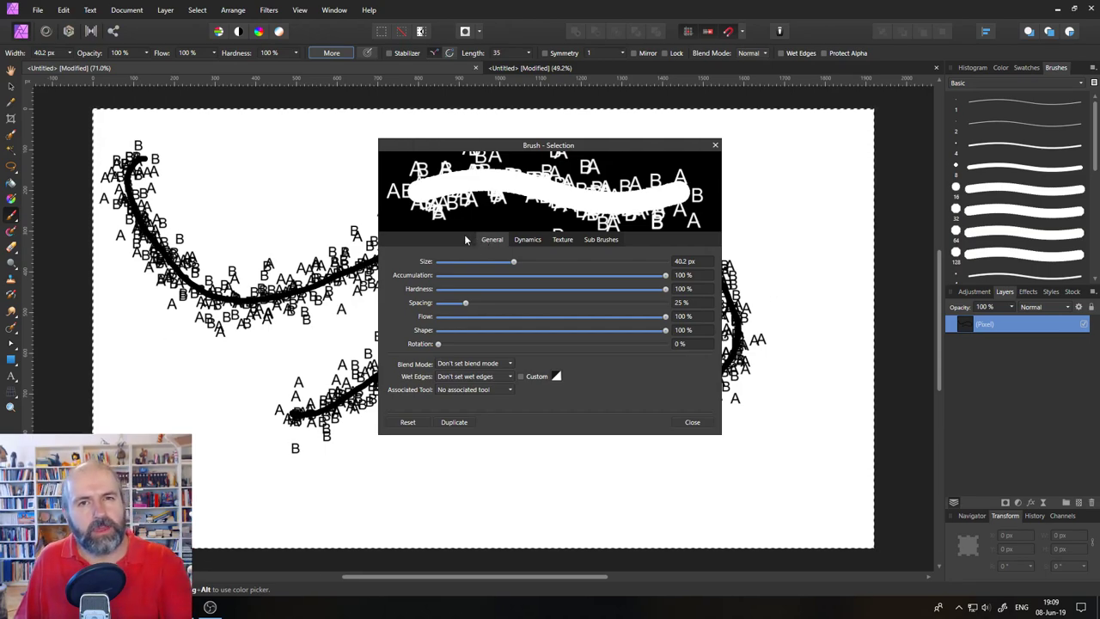
{"action": "left_click", "coordinate": [526, 240]}
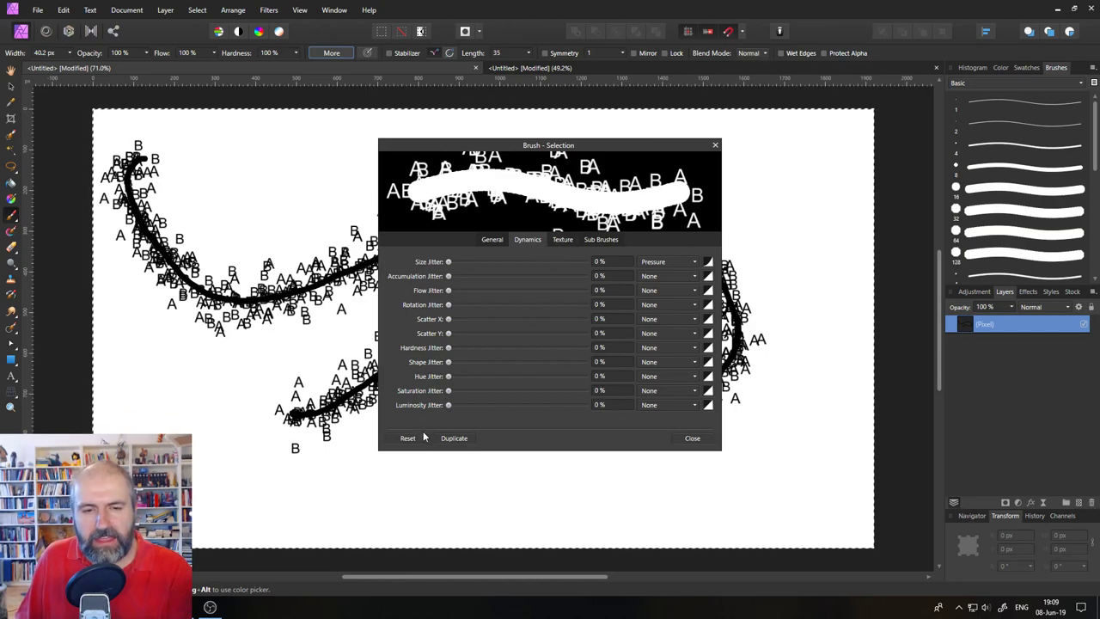
- Edit the B sub-brush to review its dynamics and scatter settings
{"action": "left_click", "coordinate": [603, 241]}
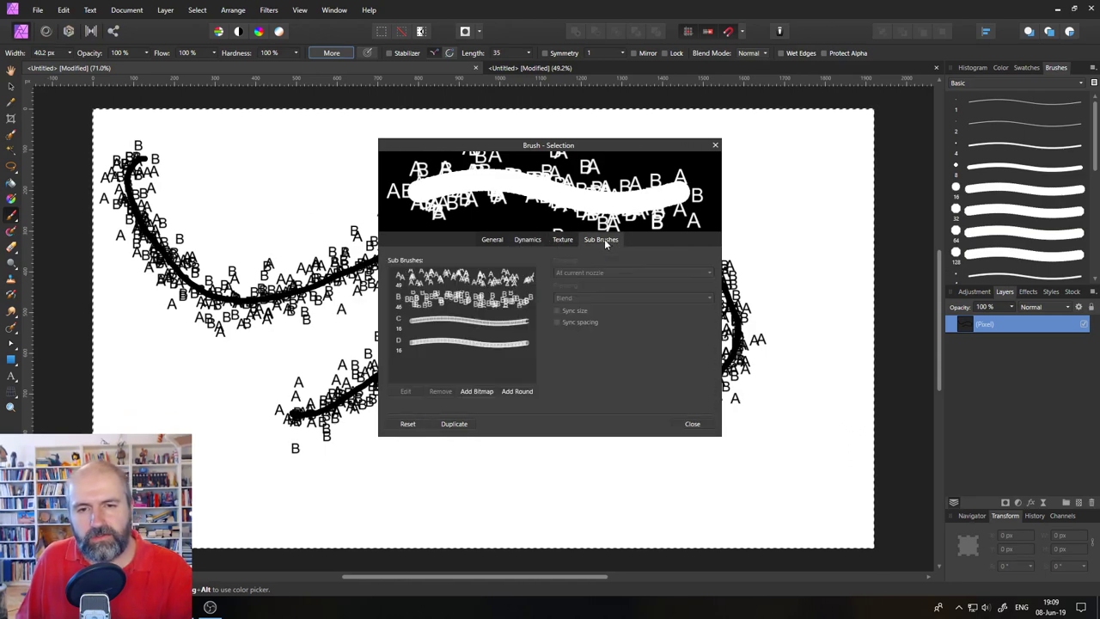
{"action": "left_click", "coordinate": [435, 296]}
{"action": "left_click", "coordinate": [407, 392]}
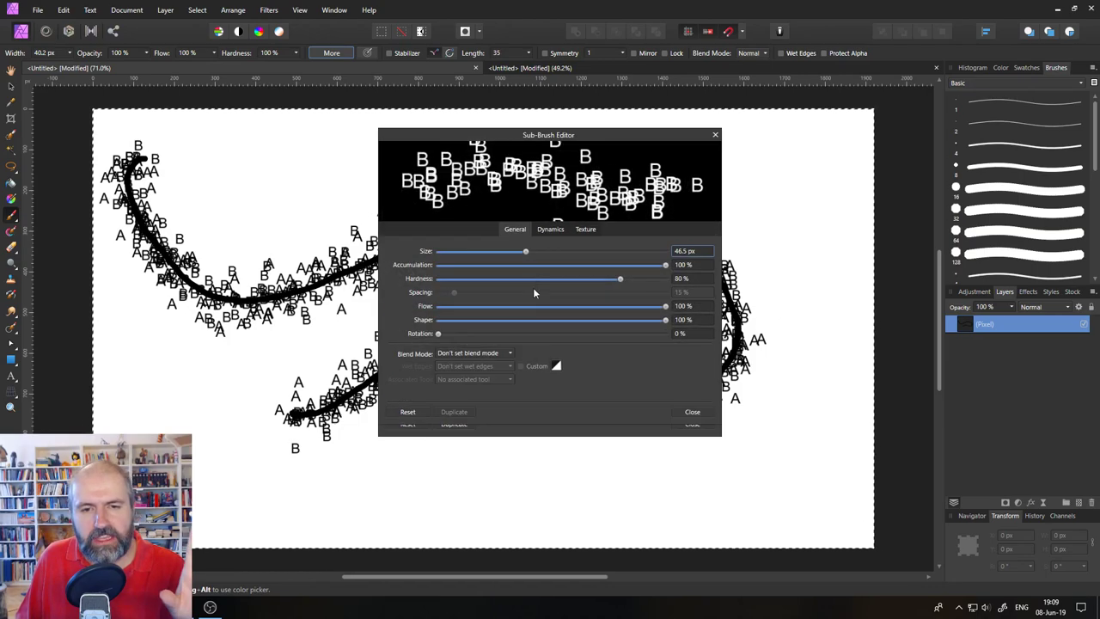
{"action": "left_click", "coordinate": [540, 227]}
{"action": "left_click", "coordinate": [508, 230]}
{"action": "left_click", "coordinate": [555, 230]}
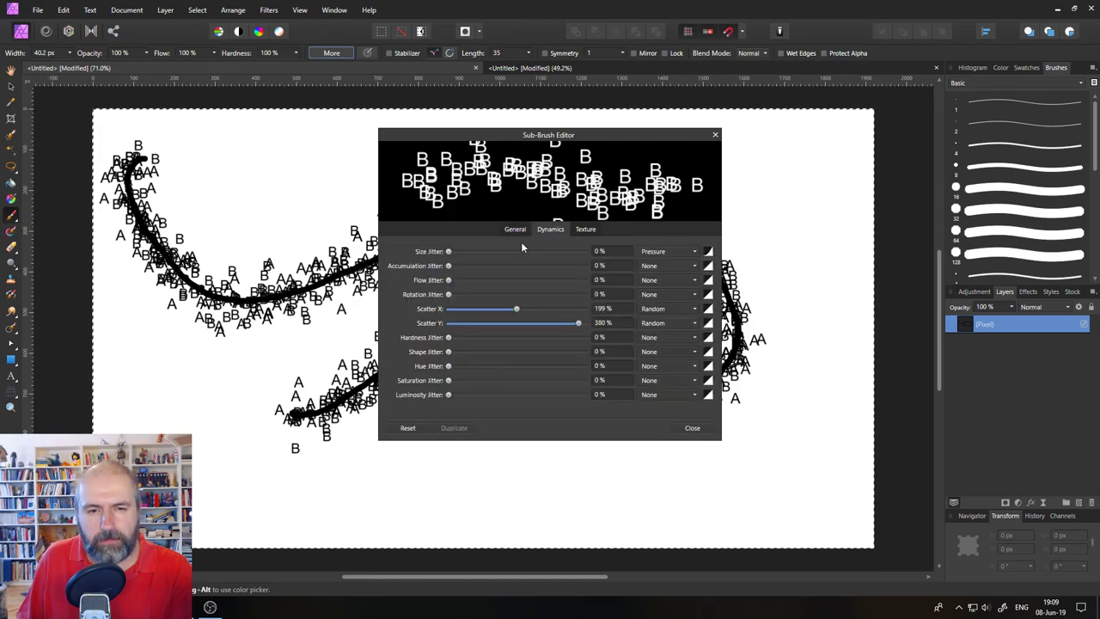
{"action": "left_click", "coordinate": [698, 429]}
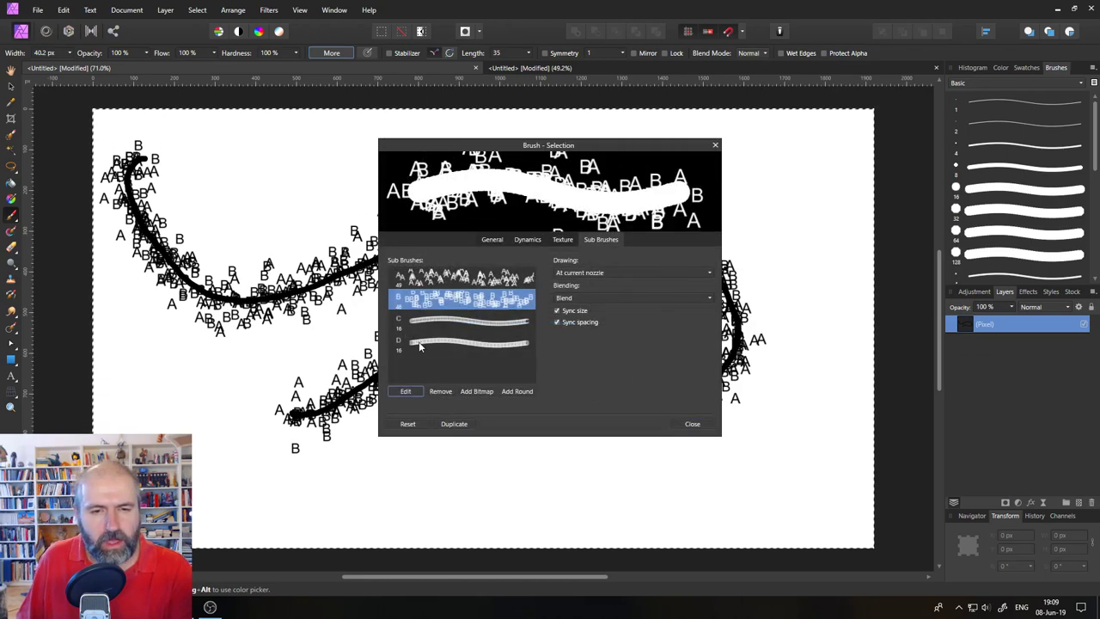
- Remove sub-brushes C and D and add a Texture-category brush as a sub-brush
{"action": "left_click", "coordinate": [428, 331]}
{"action": "left_click", "coordinate": [442, 392]}
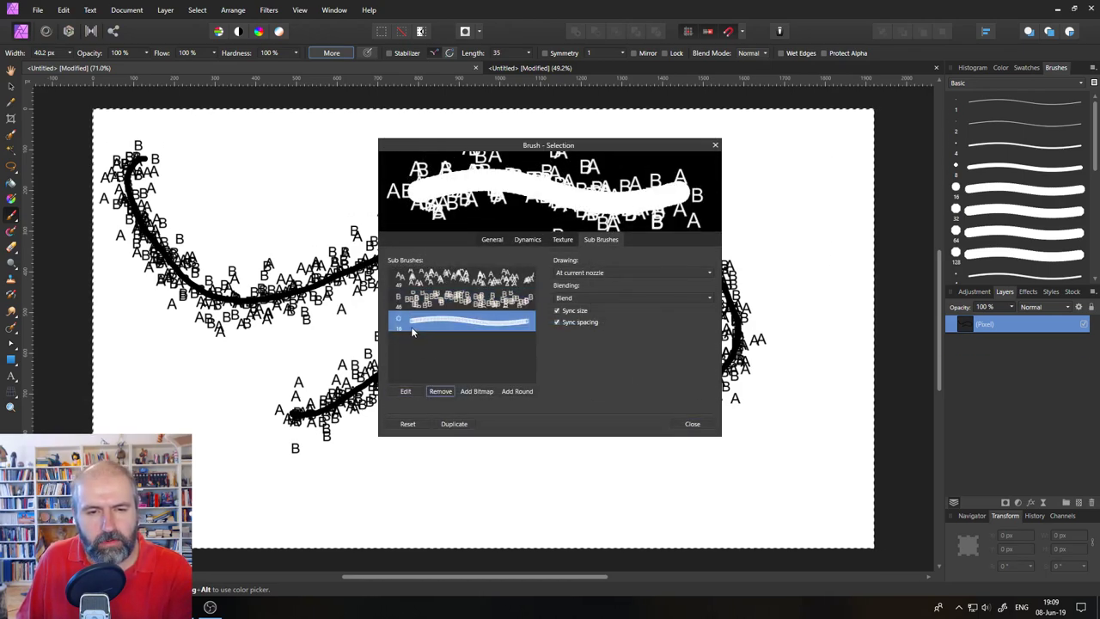
{"action": "left_click", "coordinate": [444, 392]}
{"action": "left_click", "coordinate": [1058, 82]}
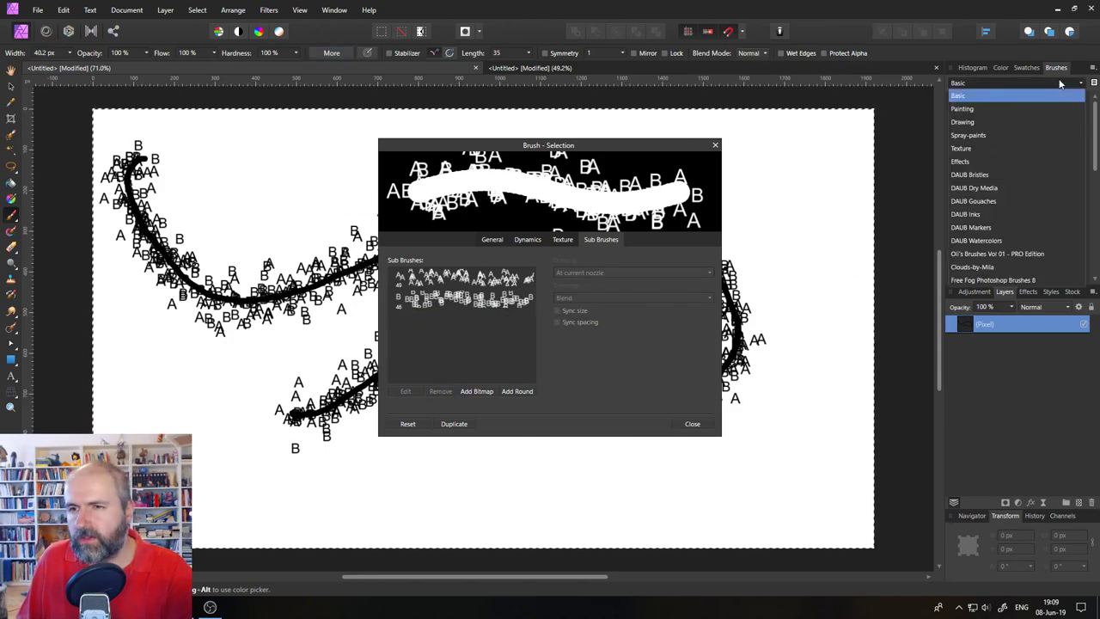
{"action": "left_click", "coordinate": [961, 148]}
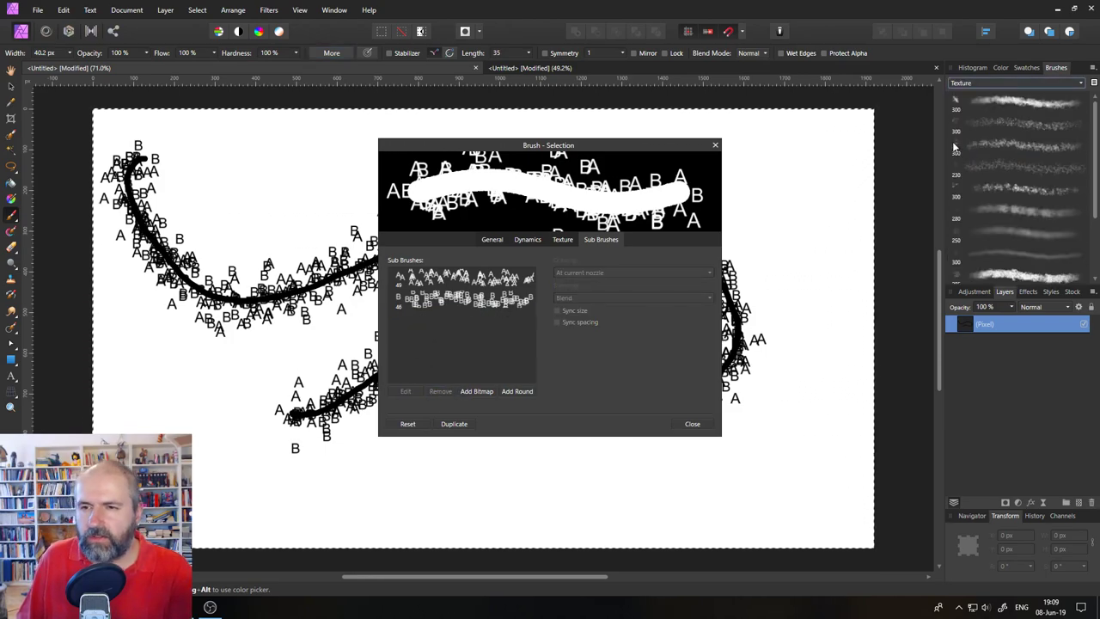
{"action": "mouse_move", "coordinate": [953, 148]}
{"action": "left_mouse_down"}
{"action": "mouse_move", "coordinate": [490, 361]}
{"action": "mouse_move", "coordinate": [447, 331]}
{"action": "left_mouse_up"}
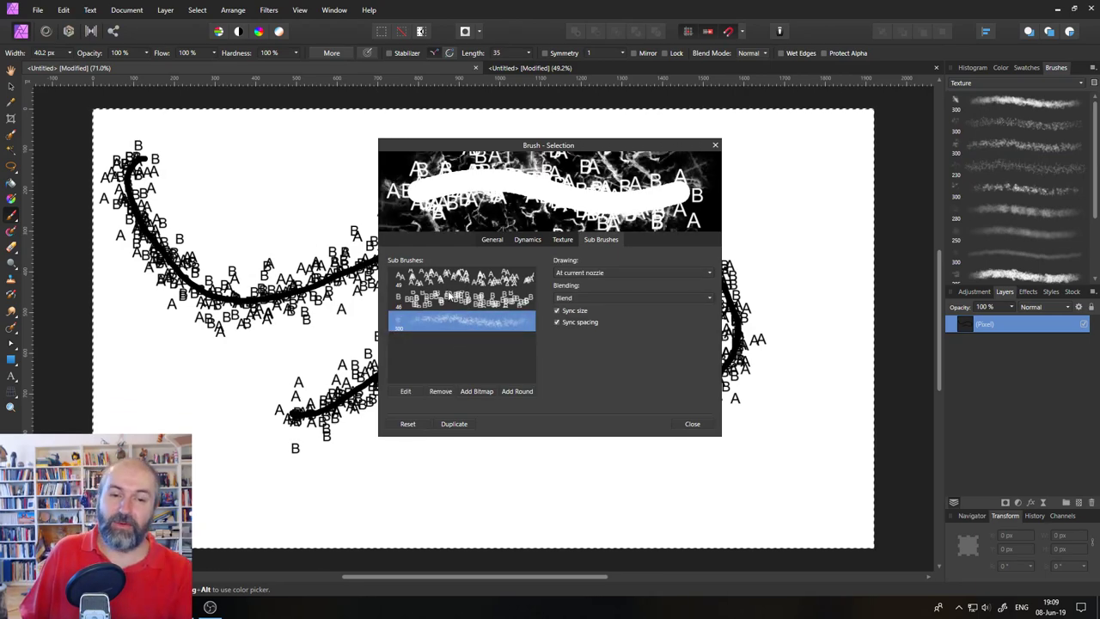
- Remove sub-brushes A and B and add Grunge 9 as a second sub-brush
{"action": "left_click", "coordinate": [451, 297]}
{"action": "left_click", "coordinate": [440, 392]}
{"action": "left_click", "coordinate": [455, 276]}
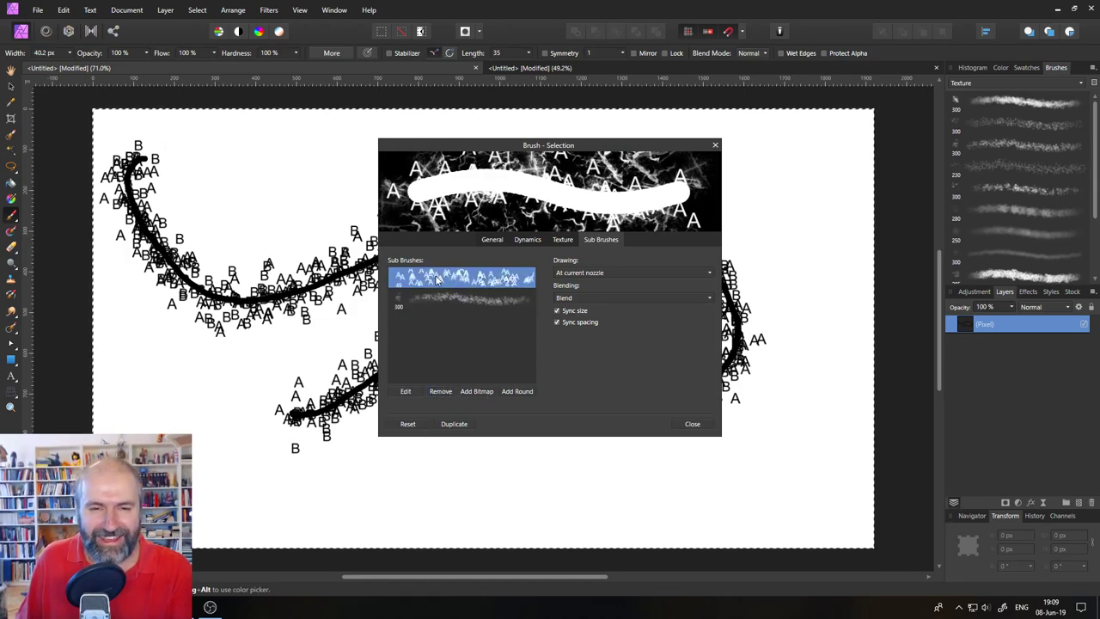
{"action": "left_click", "coordinate": [441, 391]}
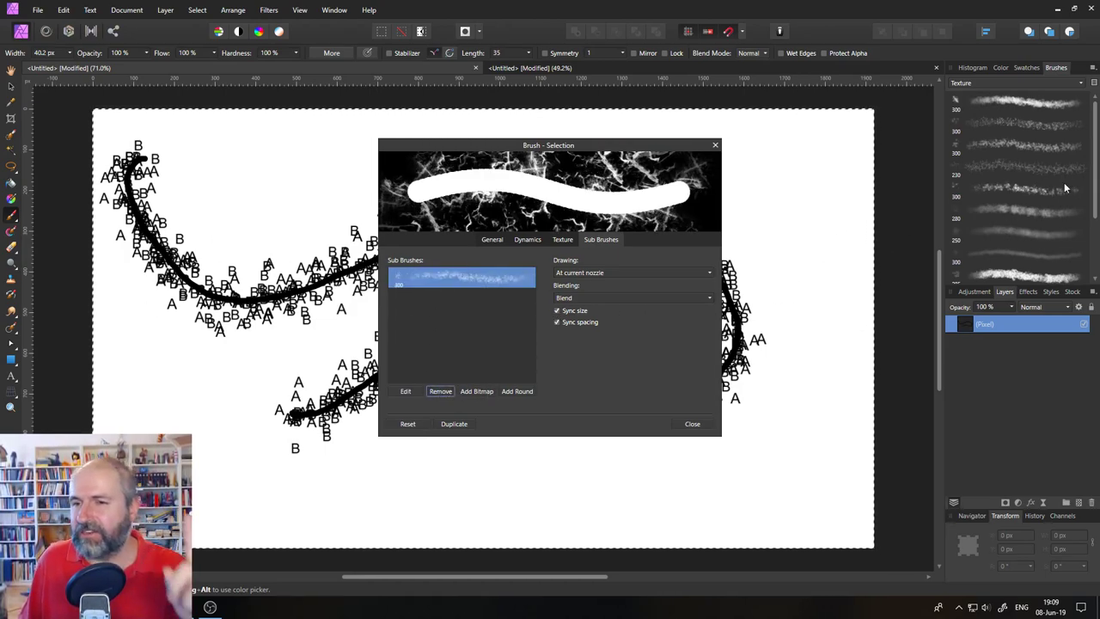
{"action": "left_click_drag", "start_coordinate": [995, 277], "coordinate": [451, 338]}
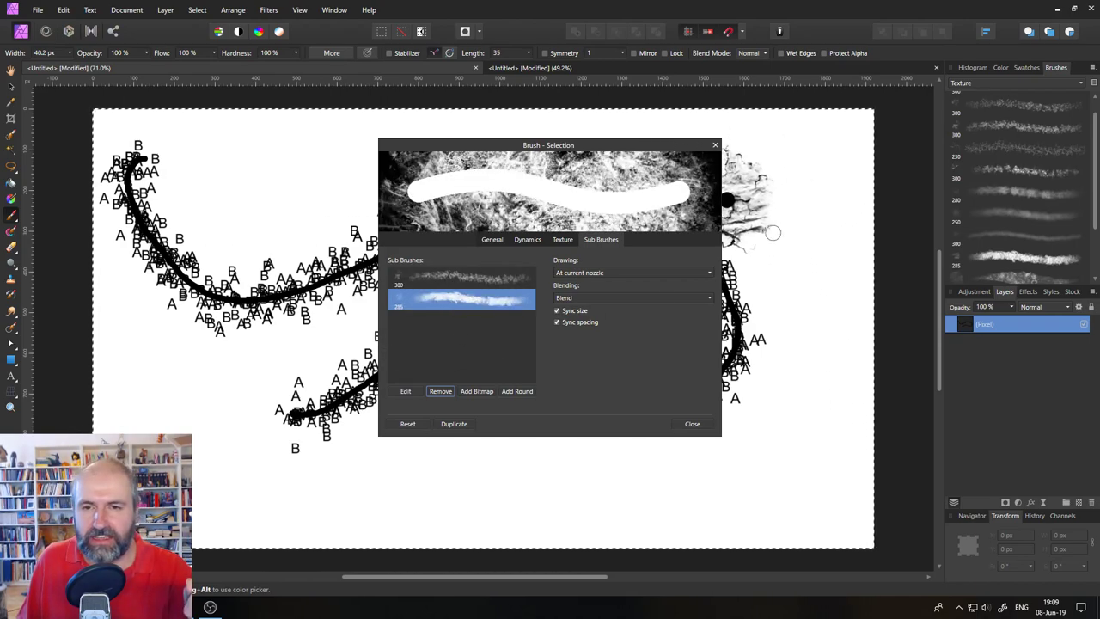
- Test the texture brush with a stroke and dab, close its settings, and clear the canvas
{"action": "mouse_move", "coordinate": [798, 192]}
{"action": "left_mouse_down"}
{"action": "mouse_move", "coordinate": [787, 225]}
{"action": "mouse_move", "coordinate": [806, 308]}
{"action": "mouse_move", "coordinate": [786, 407]}
{"action": "mouse_move", "coordinate": [808, 467]}
{"action": "mouse_move", "coordinate": [804, 496]}
{"action": "mouse_move", "coordinate": [569, 511]}
{"action": "mouse_move", "coordinate": [433, 493]}
{"action": "mouse_move", "coordinate": [249, 410]}
{"action": "mouse_move", "coordinate": [216, 356]}
{"action": "mouse_move", "coordinate": [181, 253]}
{"action": "mouse_move", "coordinate": [216, 180]}
{"action": "mouse_move", "coordinate": [333, 215]}
{"action": "mouse_move", "coordinate": [398, 199]}
{"action": "mouse_move", "coordinate": [371, 246]}
{"action": "mouse_move", "coordinate": [263, 288]}
{"action": "mouse_move", "coordinate": [247, 418]}
{"action": "mouse_move", "coordinate": [256, 528]}
{"action": "mouse_move", "coordinate": [331, 542]}
{"action": "mouse_move", "coordinate": [371, 478]}
{"action": "left_mouse_up"}
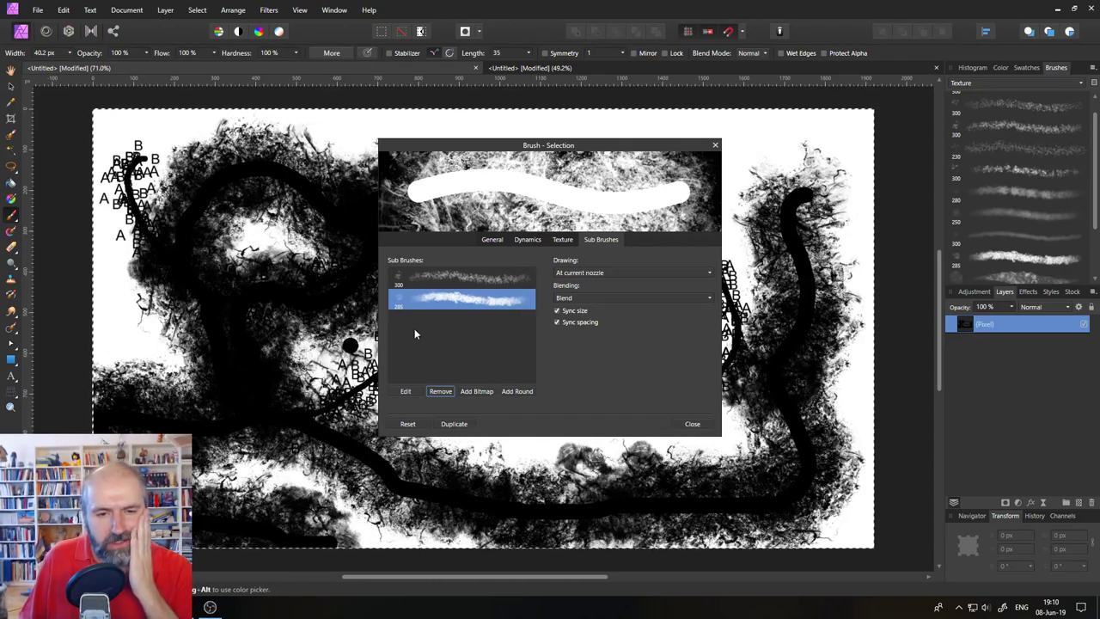
{"action": "left_click", "coordinate": [487, 451]}
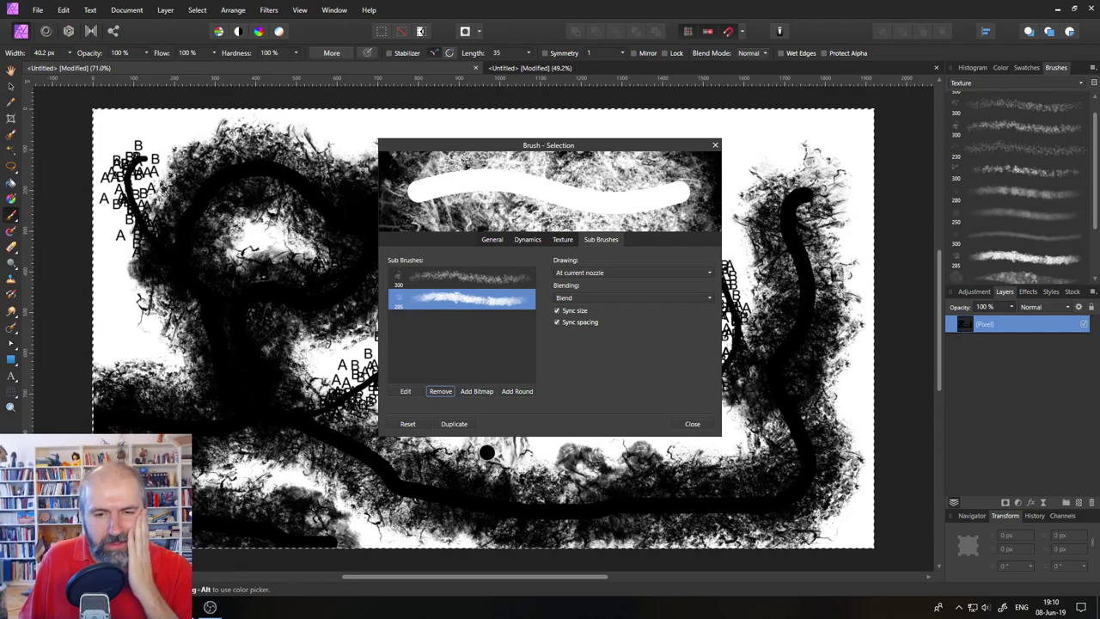
{"action": "left_click", "coordinate": [692, 423]}
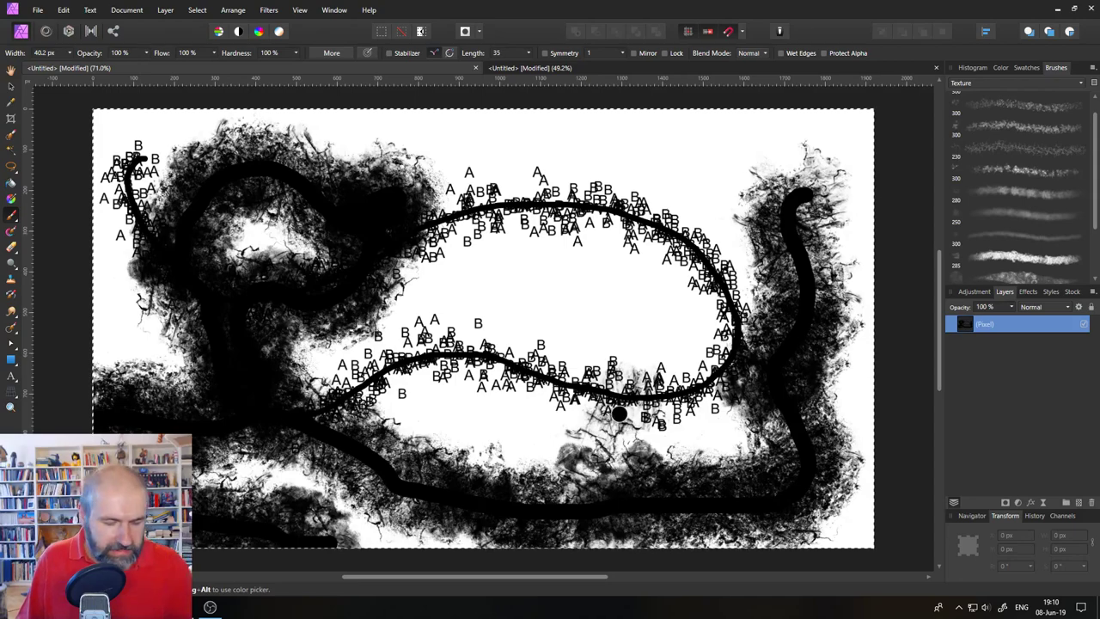
{"action": "key", "text": "Delete"}
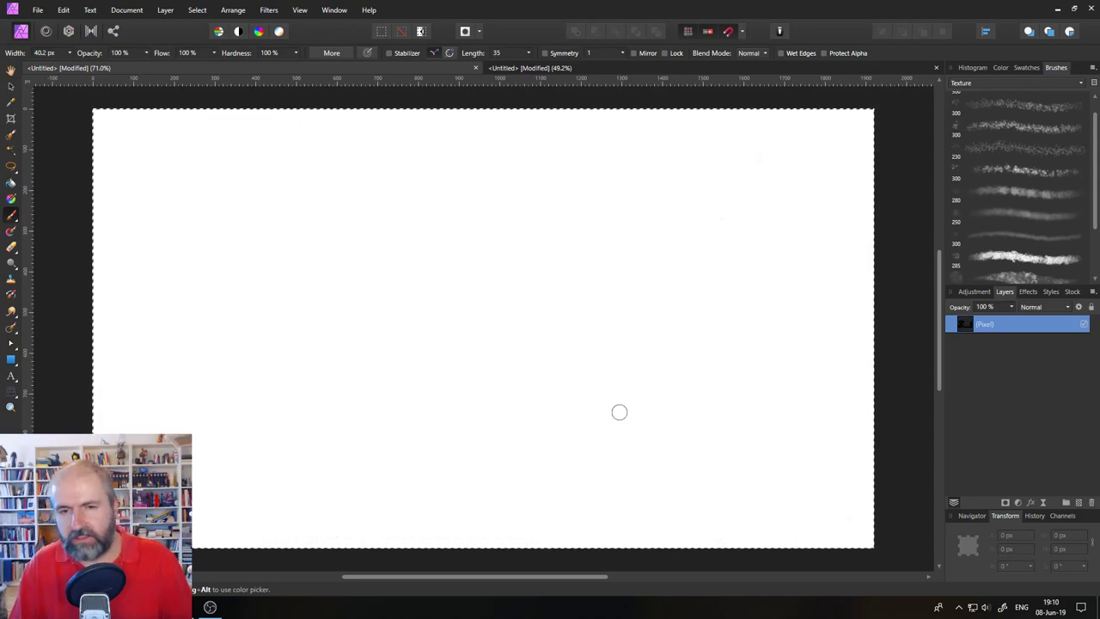
- Choose the 8 px round brush from the Basic category
{"action": "left_click", "coordinate": [1047, 85]}
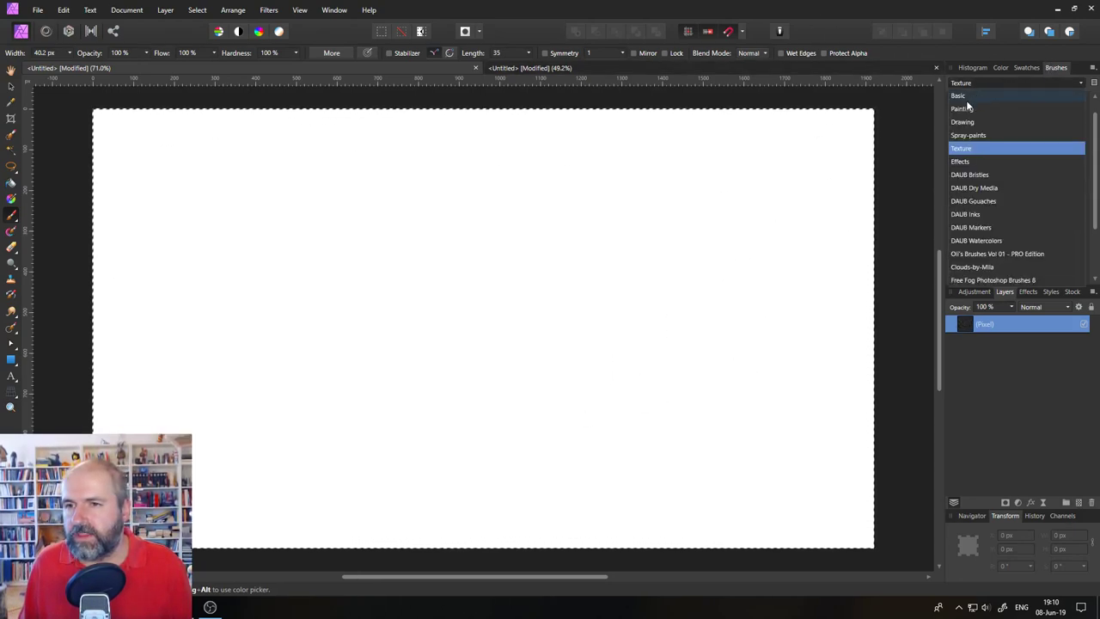
{"action": "left_click", "coordinate": [971, 93]}
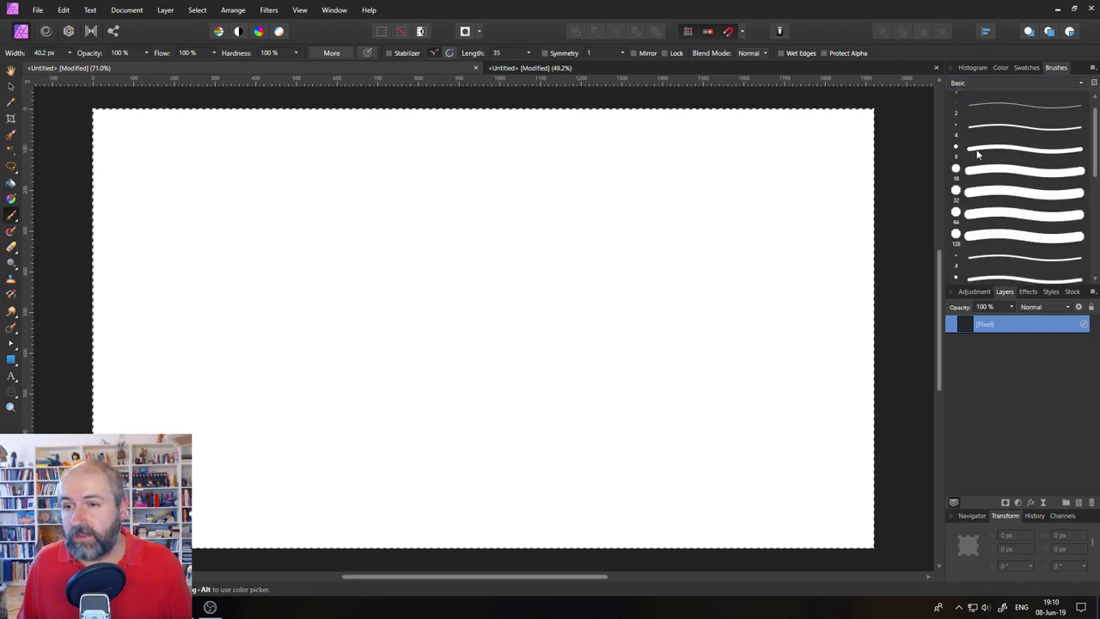
{"action": "left_click", "coordinate": [974, 150]}
- Set the paint colour to a saturated blue in the colour chooser
{"action": "left_click", "coordinate": [999, 67]}
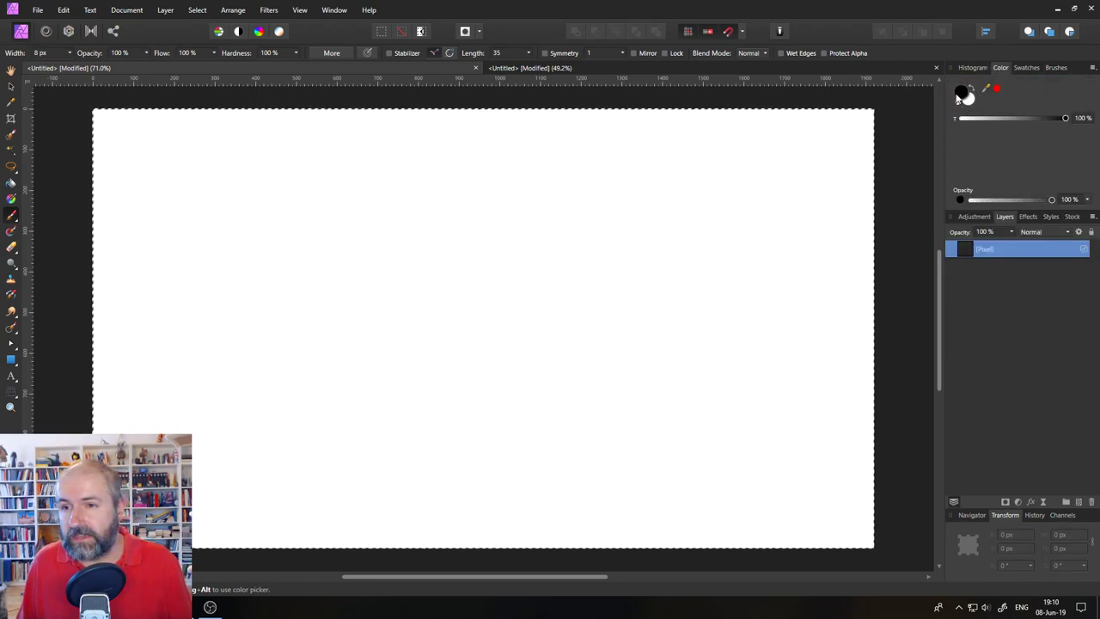
{"action": "double_click", "coordinate": [961, 91]}
{"action": "left_click", "coordinate": [517, 186]}
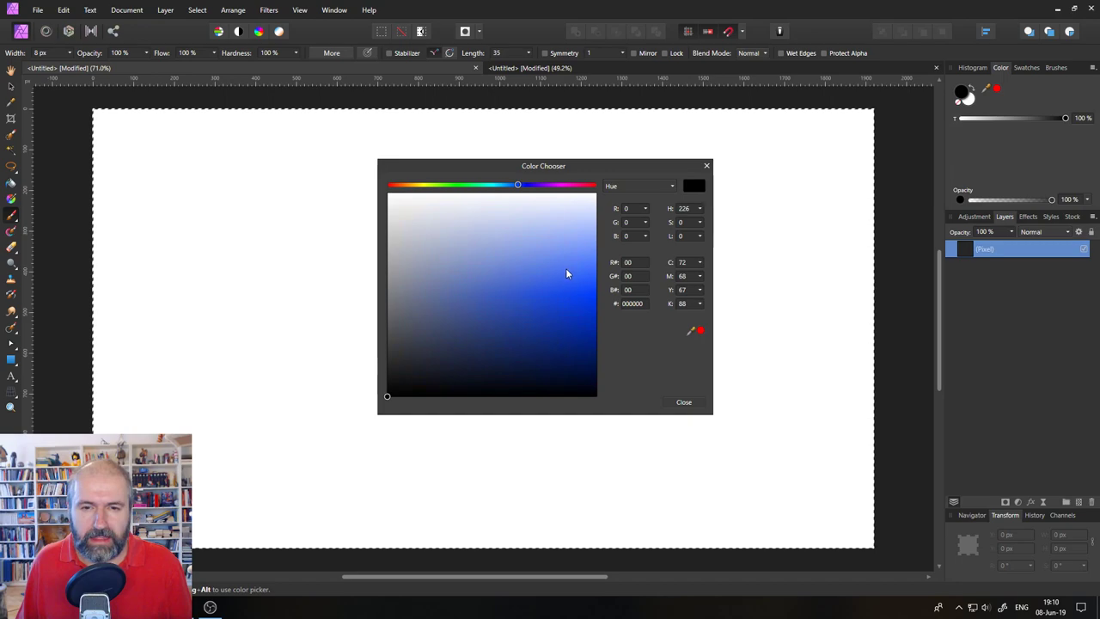
{"action": "left_click_drag", "start_coordinate": [567, 272], "coordinate": [582, 302]}
{"action": "left_click", "coordinate": [706, 166]}
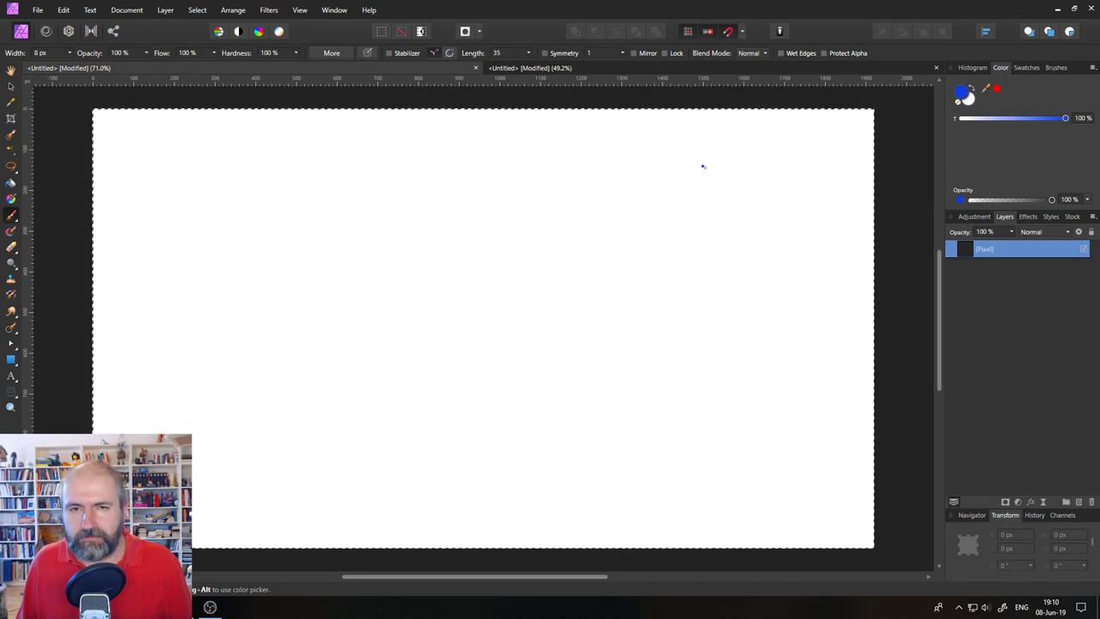
- Set the brush width to 17 px and try a test stroke, then undo it
{"action": "left_click", "coordinate": [70, 54]}
{"action": "left_click", "coordinate": [74, 63]}
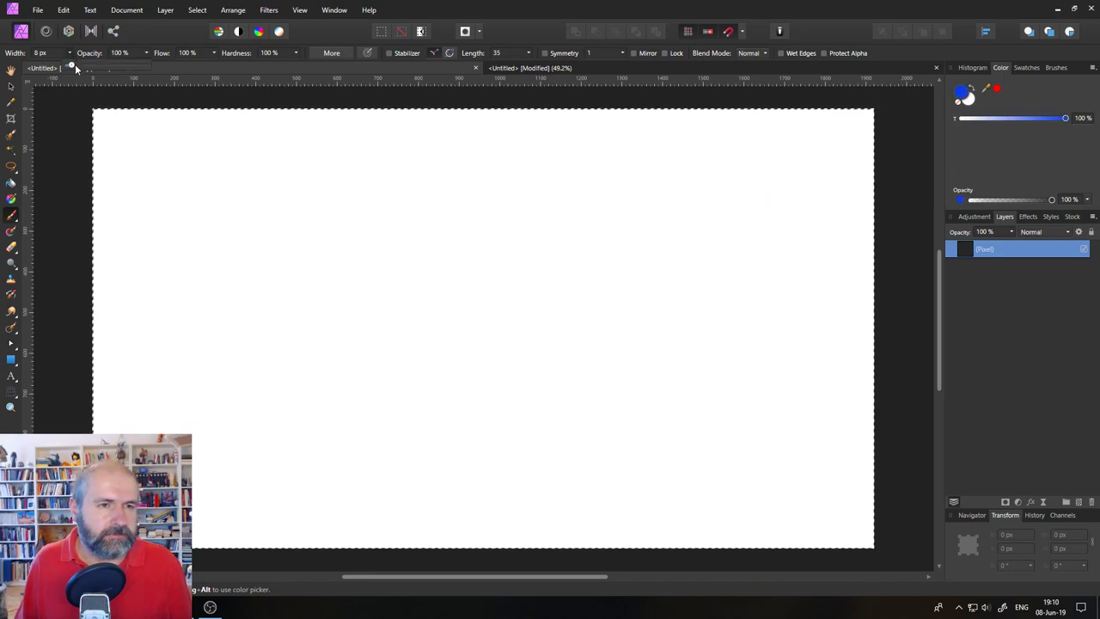
{"action": "mouse_move", "coordinate": [306, 253]}
{"action": "left_mouse_down"}
{"action": "mouse_move", "coordinate": [459, 341]}
{"action": "mouse_move", "coordinate": [675, 336]}
{"action": "left_mouse_up"}
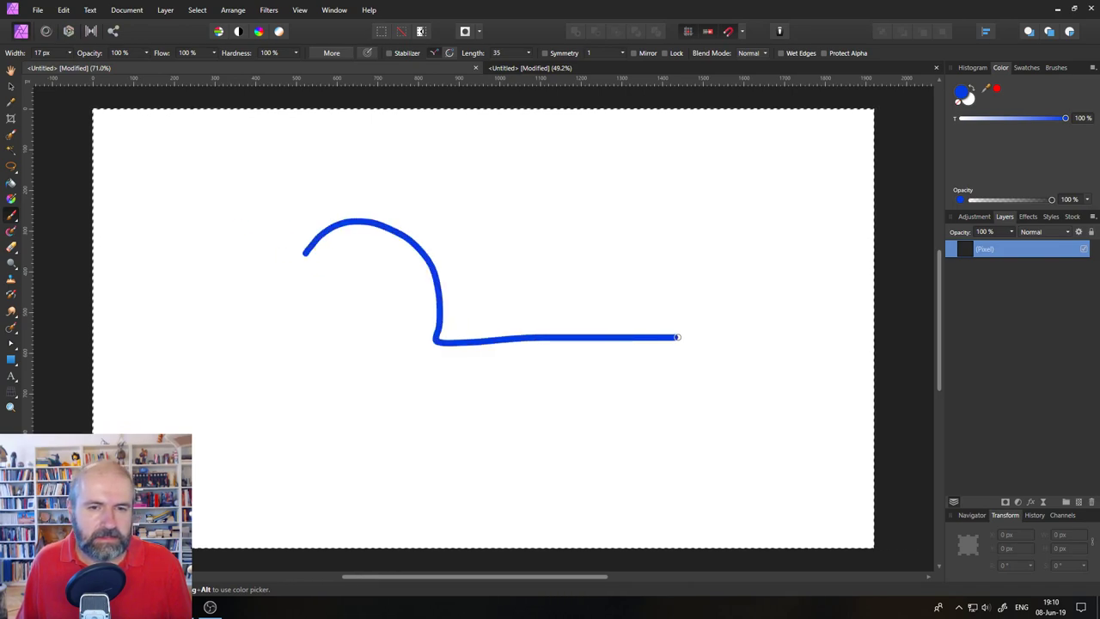
{"action": "key", "text": "ctrl+z"}
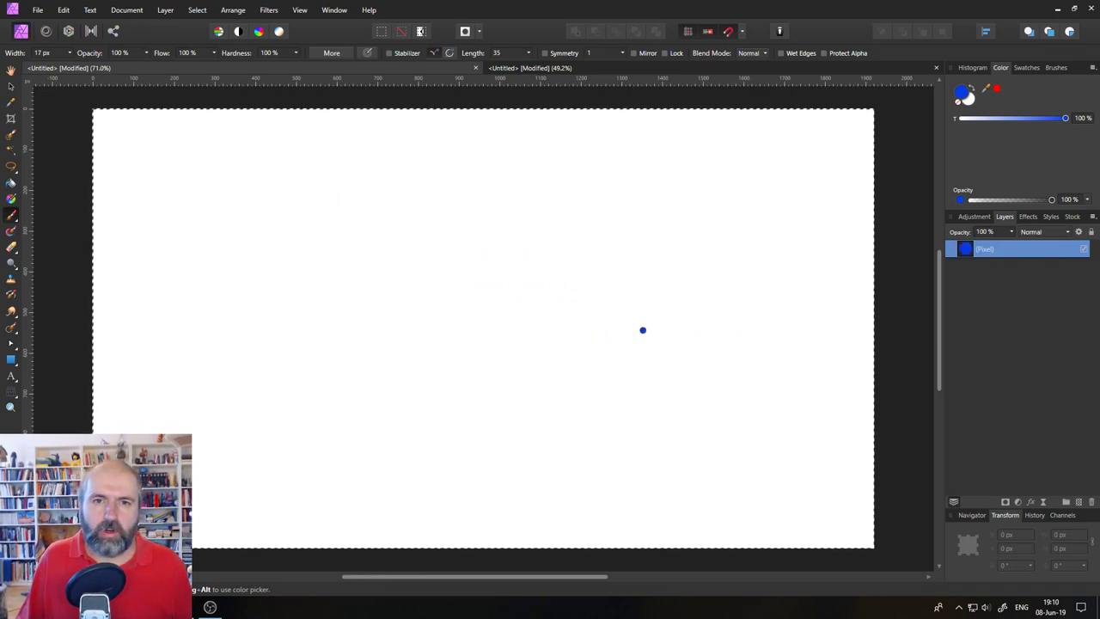
- Turn on brush symmetry and test mirrored strokes, then undo them
{"action": "left_click", "coordinate": [545, 52]}
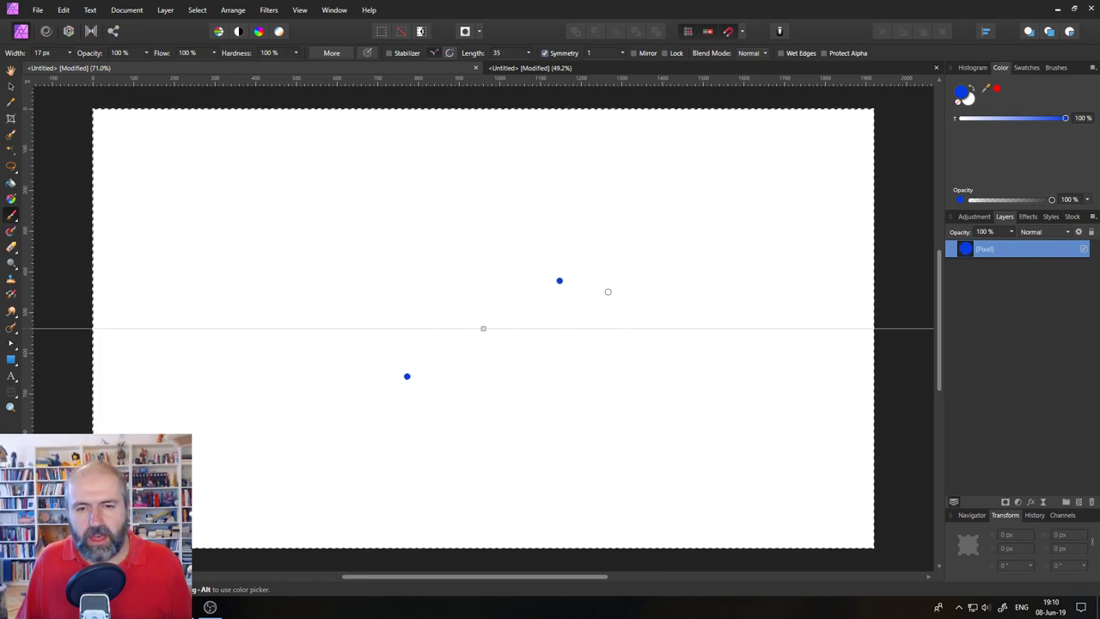
{"action": "left_click_drag", "start_coordinate": [512, 284], "coordinate": [517, 301]}
{"action": "mouse_move", "coordinate": [520, 258]}
{"action": "left_mouse_down"}
{"action": "mouse_move", "coordinate": [605, 316]}
{"action": "mouse_move", "coordinate": [700, 311]}
{"action": "mouse_move", "coordinate": [585, 229]}
{"action": "mouse_move", "coordinate": [446, 193]}
{"action": "mouse_move", "coordinate": [159, 221]}
{"action": "mouse_move", "coordinate": [306, 244]}
{"action": "mouse_move", "coordinate": [479, 335]}
{"action": "left_mouse_up"}
{"action": "key", "text": "ctrl+z"}
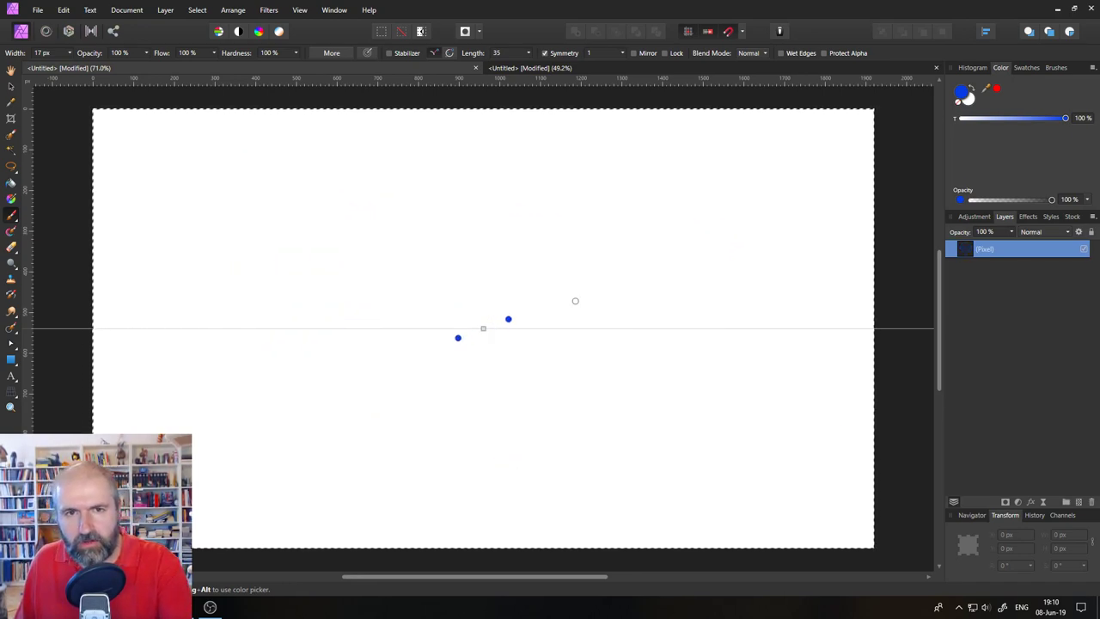
- Raise the symmetry count to 16 and briefly check the release notes in the browser
{"action": "left_click", "coordinate": [600, 53]}
{"action": "left_click", "coordinate": [622, 53]}
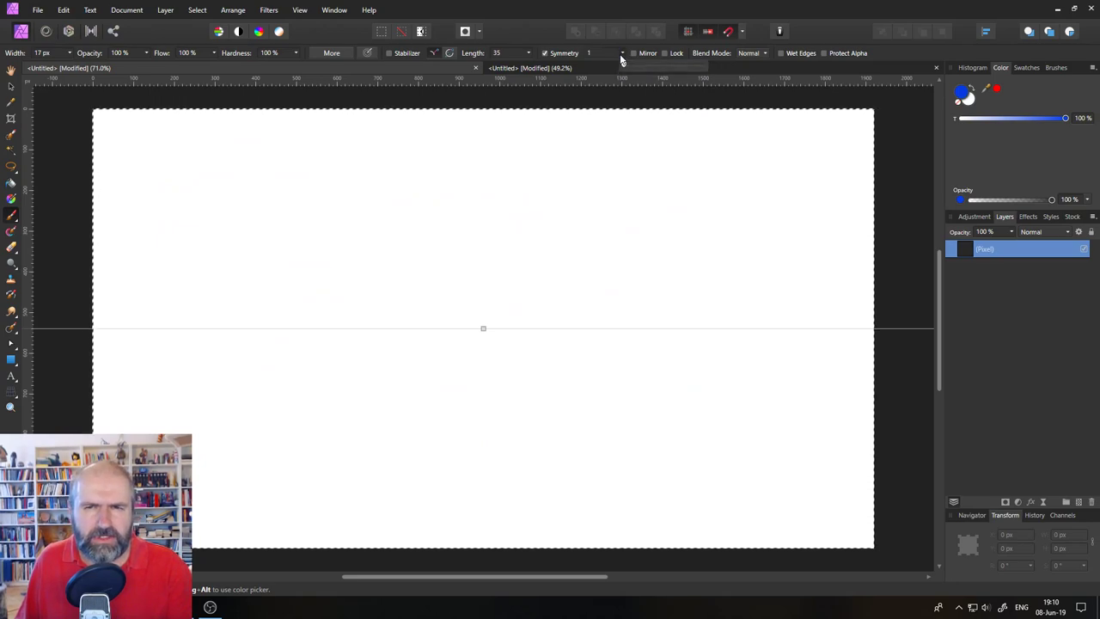
{"action": "left_click_drag", "start_coordinate": [624, 67], "coordinate": [767, 66]}
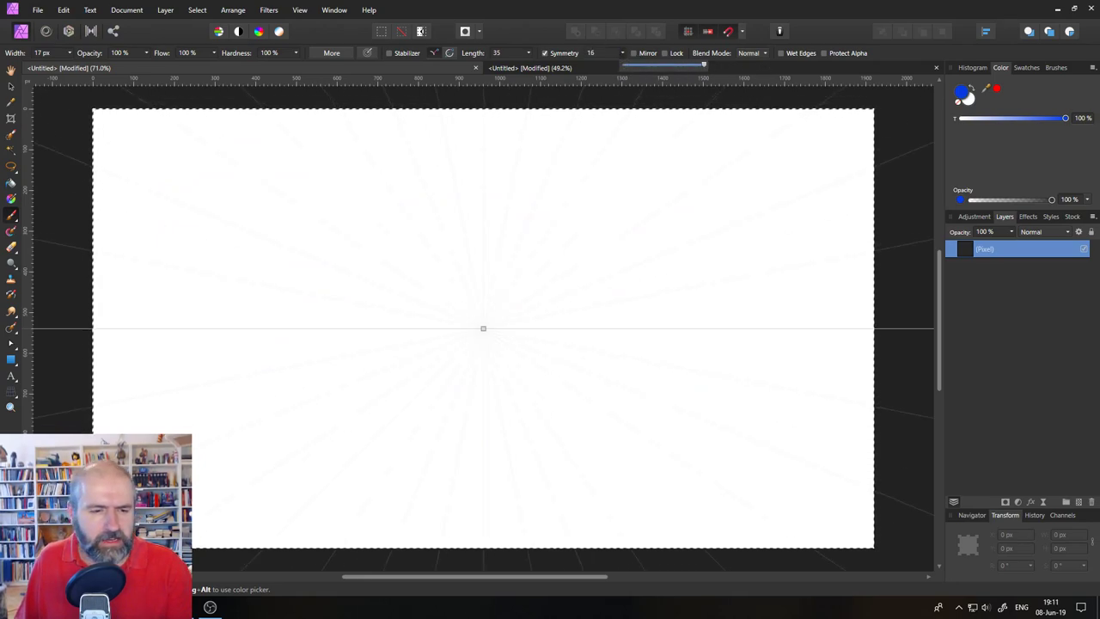
{"action": "left_click", "coordinate": [662, 118]}
{"action": "key", "text": "alt+Tab"}
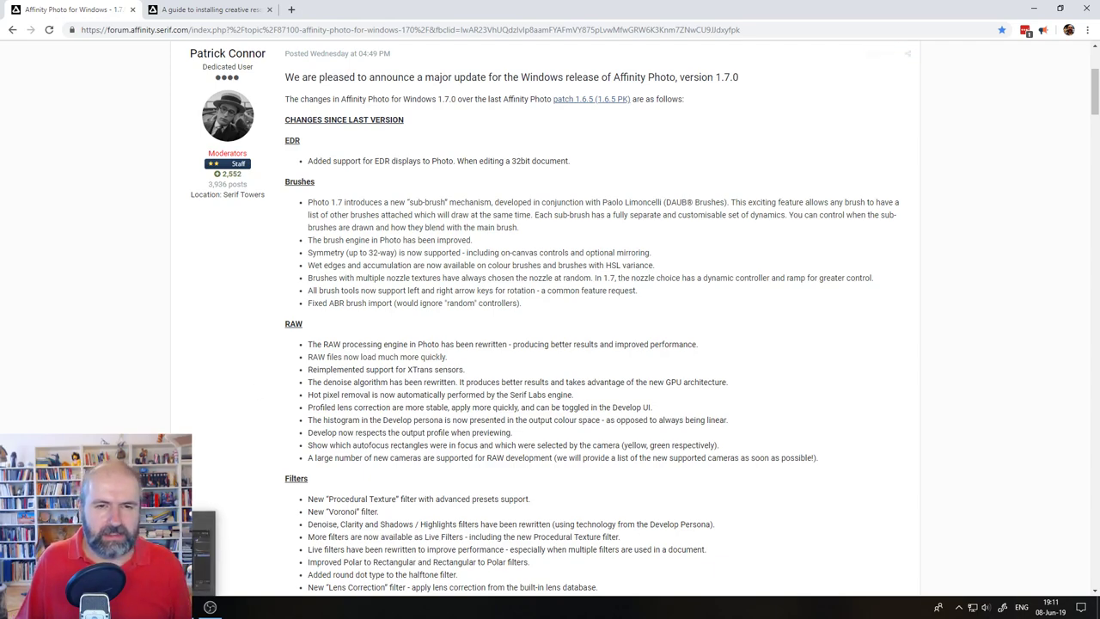
{"action": "key", "text": "alt+Tab"}
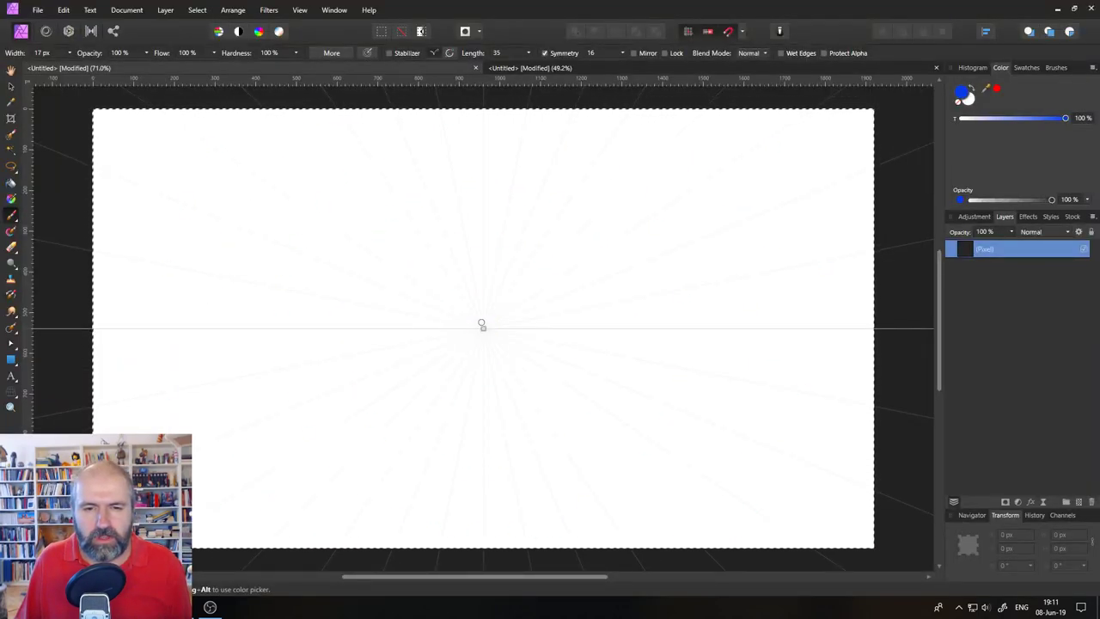
- Paint 16-way symmetric blue spirals from the centre, retrying with undo until loops fill the canvas
{"action": "mouse_move", "coordinate": [481, 325]}
{"action": "left_mouse_down"}
{"action": "mouse_move", "coordinate": [537, 310]}
{"action": "mouse_move", "coordinate": [498, 281]}
{"action": "mouse_move", "coordinate": [529, 252]}
{"action": "mouse_move", "coordinate": [635, 234]}
{"action": "mouse_move", "coordinate": [612, 225]}
{"action": "left_mouse_up"}
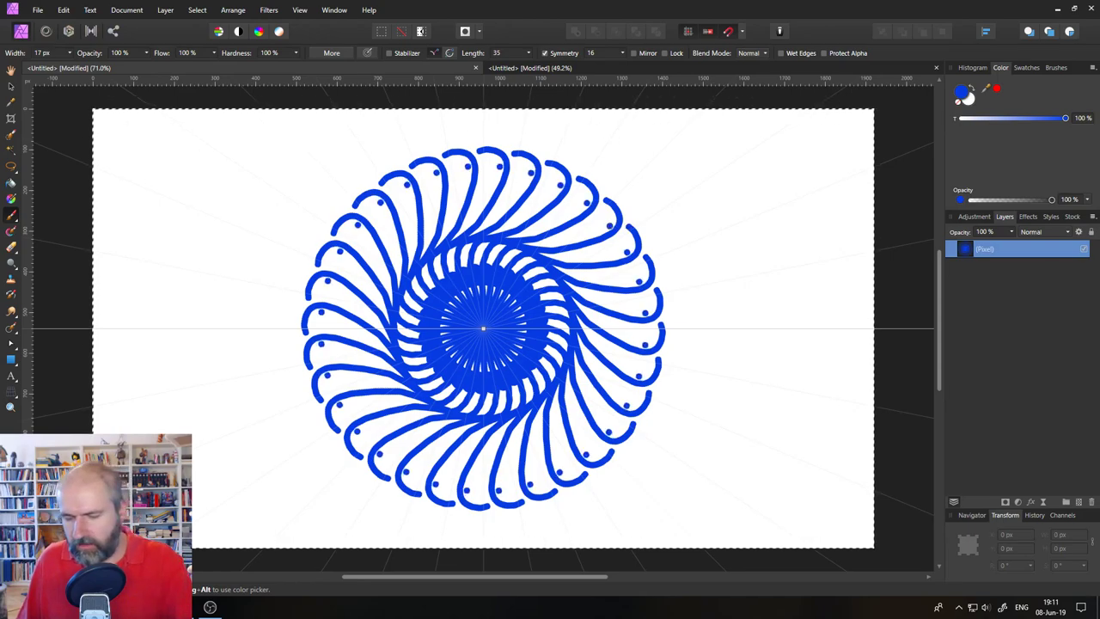
{"action": "key", "text": "ctrl+z"}
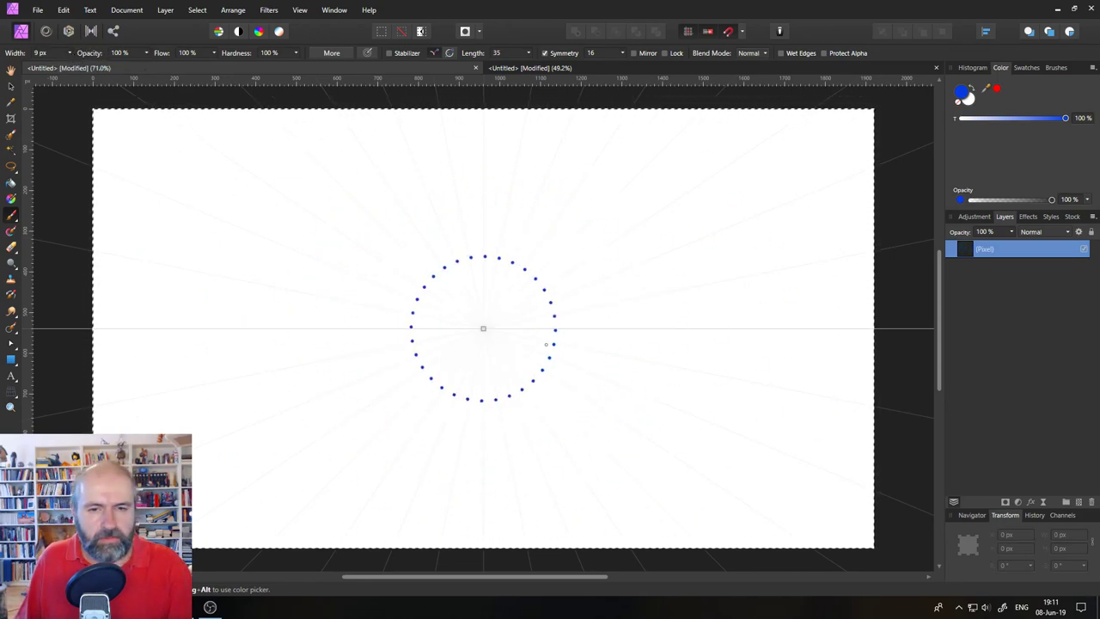
{"action": "mouse_move", "coordinate": [485, 336]}
{"action": "left_mouse_down"}
{"action": "mouse_move", "coordinate": [515, 305]}
{"action": "mouse_move", "coordinate": [587, 329]}
{"action": "mouse_move", "coordinate": [614, 262]}
{"action": "mouse_move", "coordinate": [666, 249]}
{"action": "mouse_move", "coordinate": [658, 316]}
{"action": "mouse_move", "coordinate": [734, 186]}
{"action": "mouse_move", "coordinate": [829, 215]}
{"action": "mouse_move", "coordinate": [880, 268]}
{"action": "mouse_move", "coordinate": [903, 388]}
{"action": "left_mouse_up"}
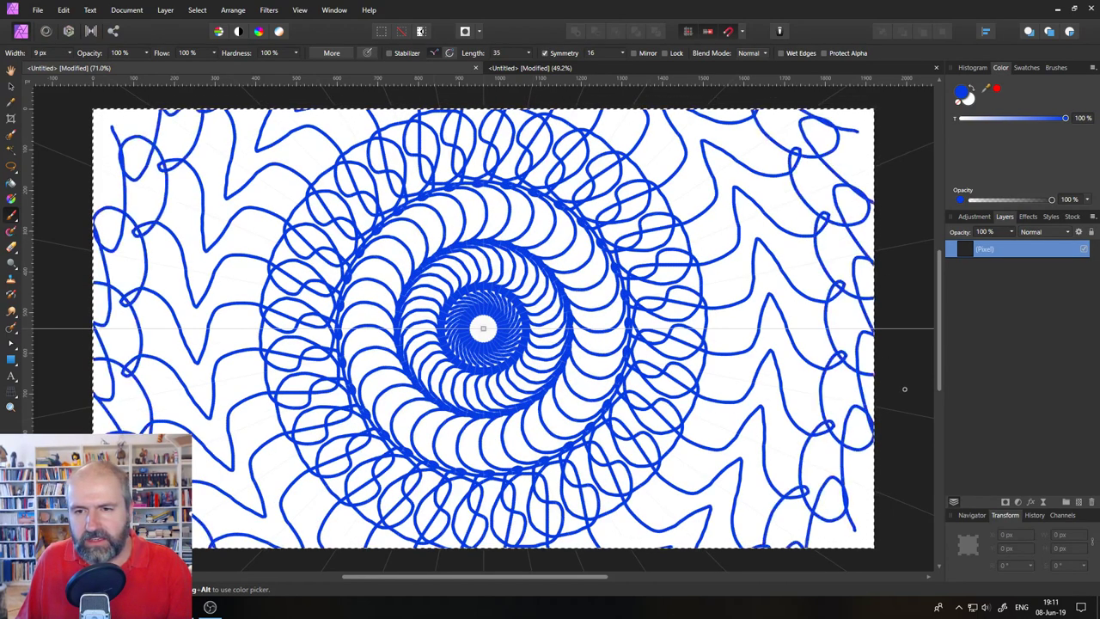
{"action": "key", "text": "ctrl+z"}
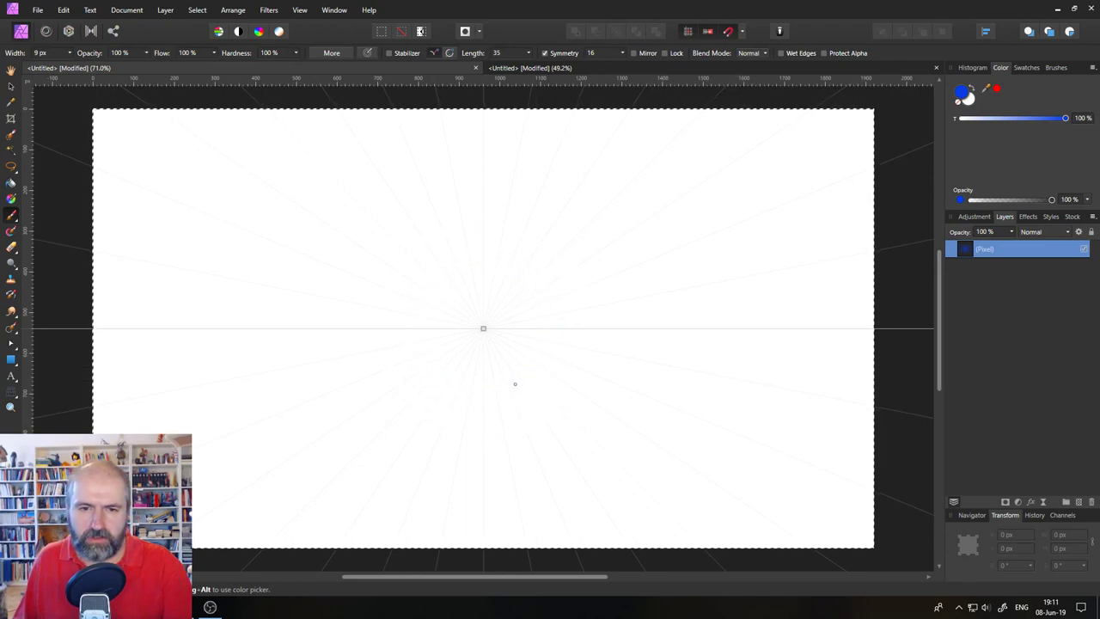
{"action": "mouse_move", "coordinate": [514, 383]}
{"action": "left_mouse_down"}
{"action": "mouse_move", "coordinate": [716, 314]}
{"action": "mouse_move", "coordinate": [781, 307]}
{"action": "mouse_move", "coordinate": [857, 335]}
{"action": "mouse_move", "coordinate": [842, 303]}
{"action": "mouse_move", "coordinate": [873, 255]}
{"action": "left_mouse_up"}
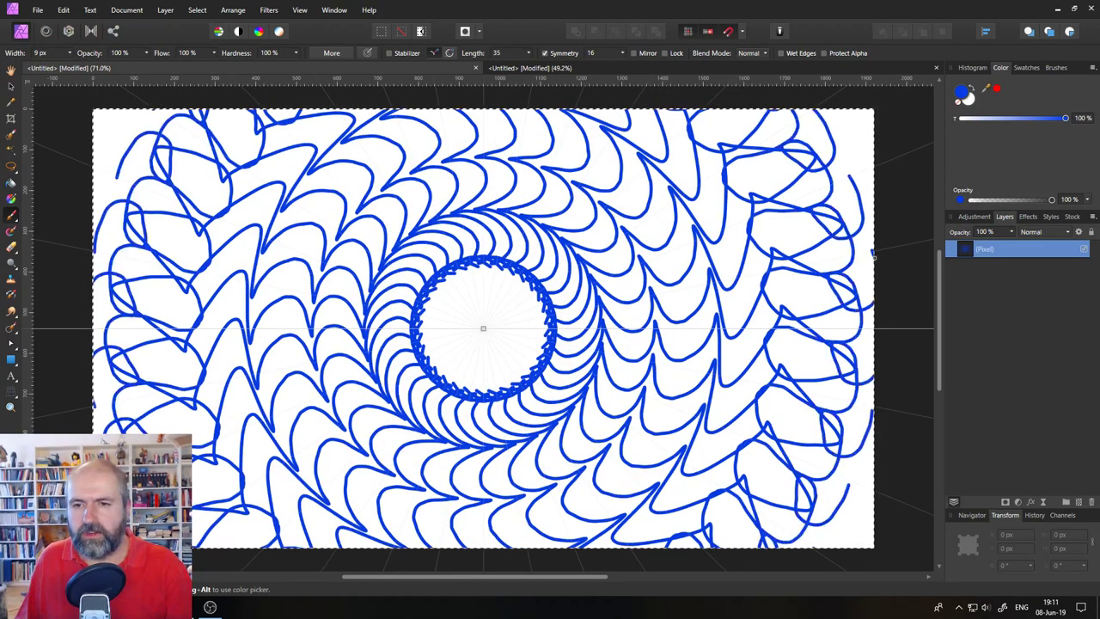
{"action": "mouse_move", "coordinate": [885, 302]}
{"action": "left_mouse_down"}
{"action": "mouse_move", "coordinate": [816, 143]}
{"action": "mouse_move", "coordinate": [780, 176]}
{"action": "mouse_move", "coordinate": [717, 340]}
{"action": "left_mouse_up"}
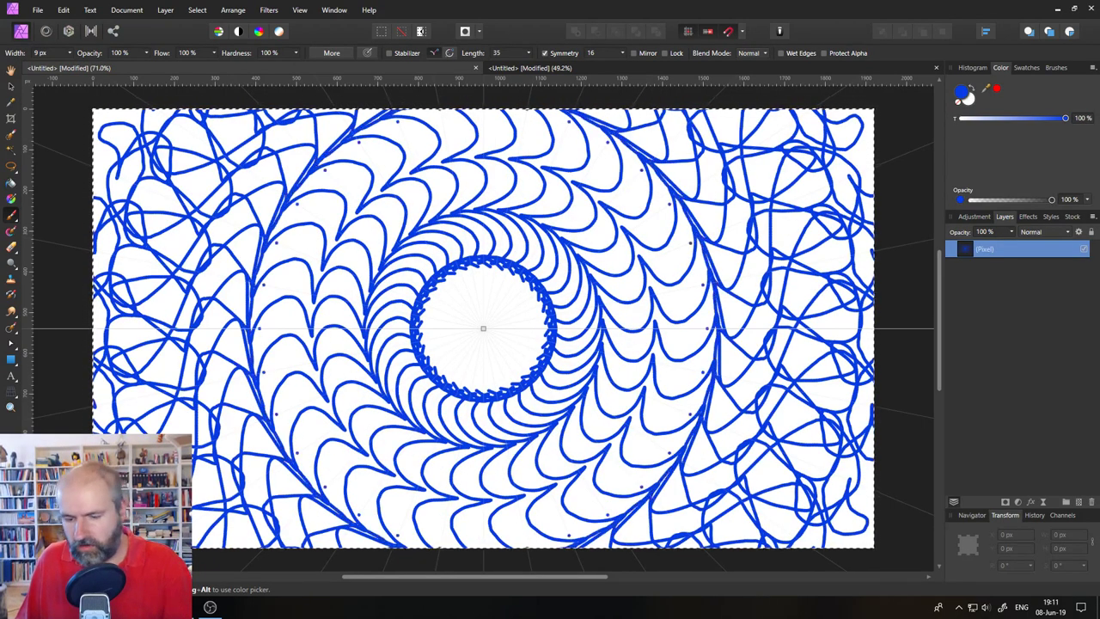
{"action": "key", "text": "ctrl+z"}
{"action": "mouse_move", "coordinate": [503, 298]}
{"action": "left_mouse_down"}
{"action": "mouse_move", "coordinate": [474, 240]}
{"action": "mouse_move", "coordinate": [493, 204]}
{"action": "mouse_move", "coordinate": [562, 188]}
{"action": "mouse_move", "coordinate": [671, 245]}
{"action": "mouse_move", "coordinate": [718, 227]}
{"action": "mouse_move", "coordinate": [735, 162]}
{"action": "mouse_move", "coordinate": [831, 250]}
{"action": "mouse_move", "coordinate": [867, 236]}
{"action": "mouse_move", "coordinate": [800, 218]}
{"action": "mouse_move", "coordinate": [771, 283]}
{"action": "mouse_move", "coordinate": [713, 215]}
{"action": "mouse_move", "coordinate": [566, 293]}
{"action": "mouse_move", "coordinate": [779, 315]}
{"action": "mouse_move", "coordinate": [810, 244]}
{"action": "mouse_move", "coordinate": [735, 342]}
{"action": "mouse_move", "coordinate": [763, 211]}
{"action": "mouse_move", "coordinate": [812, 258]}
{"action": "left_mouse_up"}
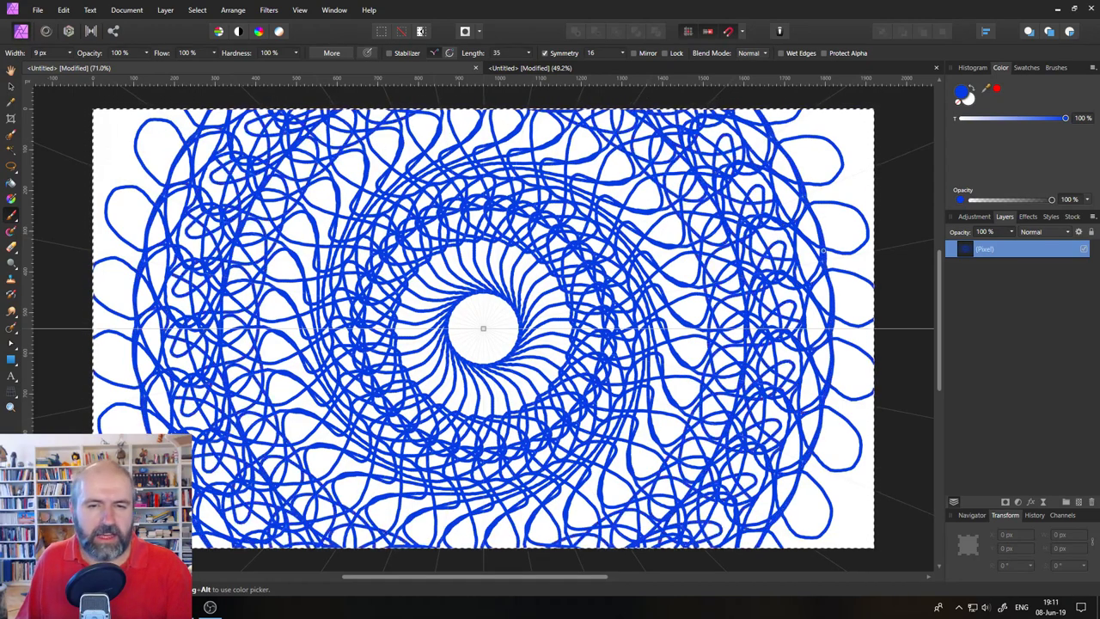
- Switch the paint colour from blue to magenta and paint test loops
{"action": "double_click", "coordinate": [959, 95]}
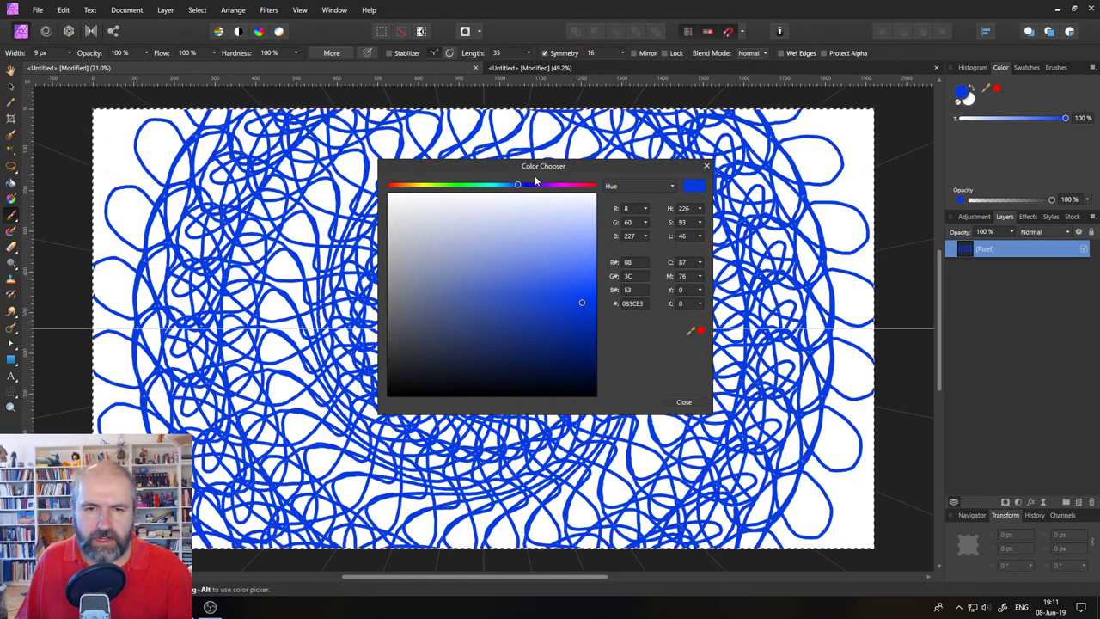
{"action": "left_click", "coordinate": [563, 185]}
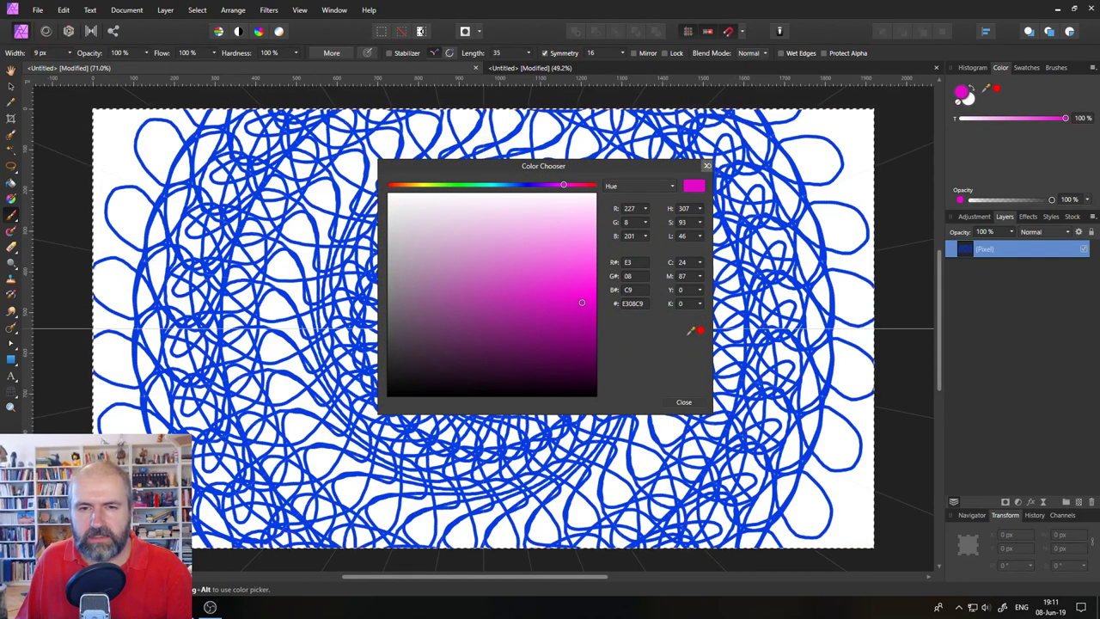
{"action": "left_click", "coordinate": [706, 166]}
{"action": "mouse_move", "coordinate": [568, 327]}
{"action": "left_mouse_down"}
{"action": "mouse_move", "coordinate": [601, 275]}
{"action": "mouse_move", "coordinate": [524, 142]}
{"action": "mouse_move", "coordinate": [618, 120]}
{"action": "mouse_move", "coordinate": [628, 215]}
{"action": "mouse_move", "coordinate": [516, 137]}
{"action": "mouse_move", "coordinate": [533, 129]}
{"action": "mouse_move", "coordinate": [601, 215]}
{"action": "mouse_move", "coordinate": [687, 258]}
{"action": "mouse_move", "coordinate": [739, 311]}
{"action": "left_mouse_up"}
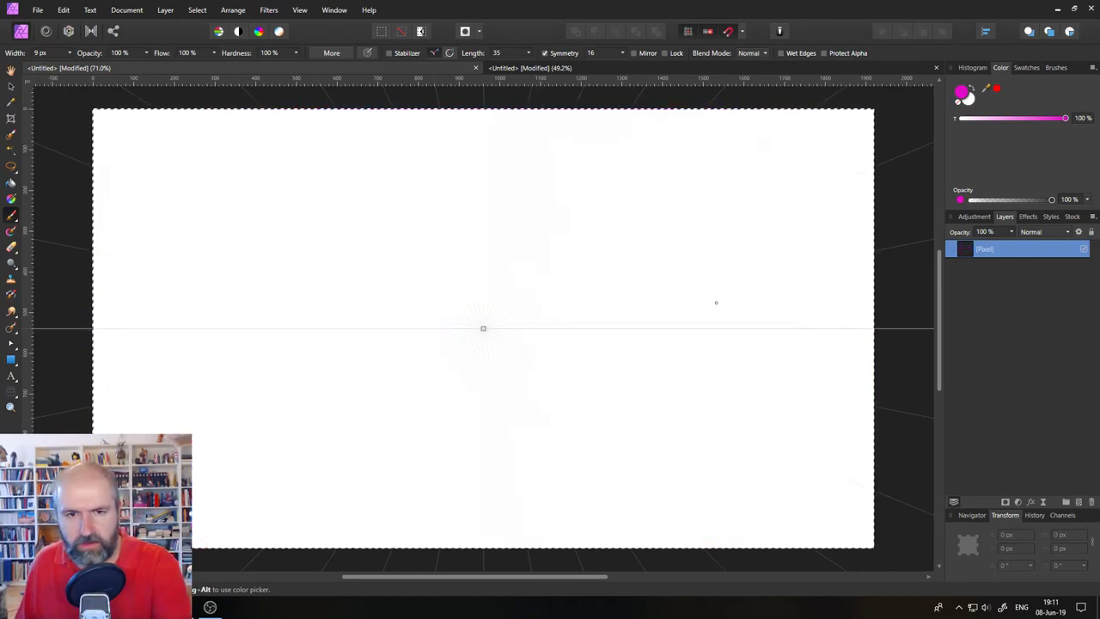
- Clear the canvas with Delete and dab a few magenta dots around the centre
{"action": "key", "text": "Delete"}
{"action": "left_click", "coordinate": [626, 266]}
{"action": "left_click", "coordinate": [611, 238]}
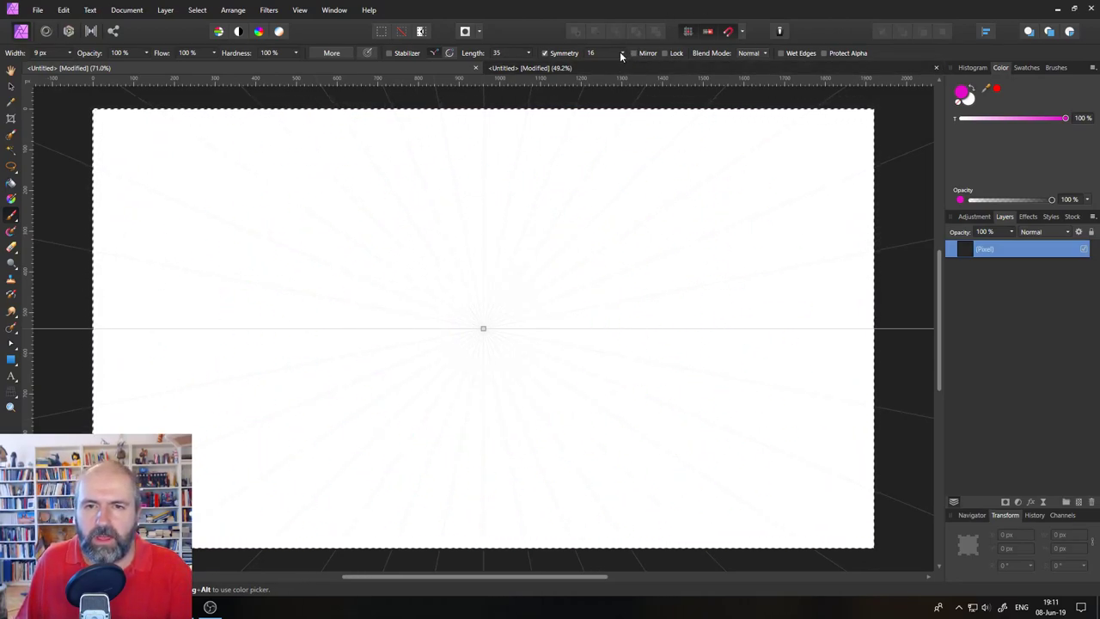
- Lower the symmetry count to 4 and test a repeated stroke, then undo it
{"action": "left_click", "coordinate": [622, 54]}
{"action": "left_click_drag", "start_coordinate": [621, 66], "coordinate": [563, 65]}
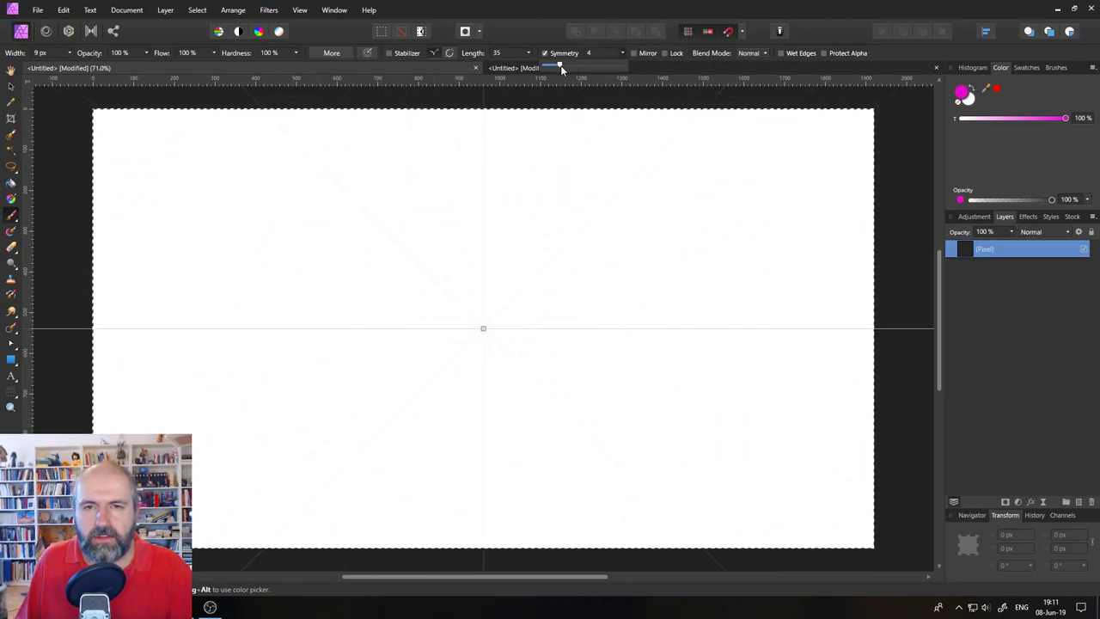
{"action": "left_click", "coordinate": [633, 53]}
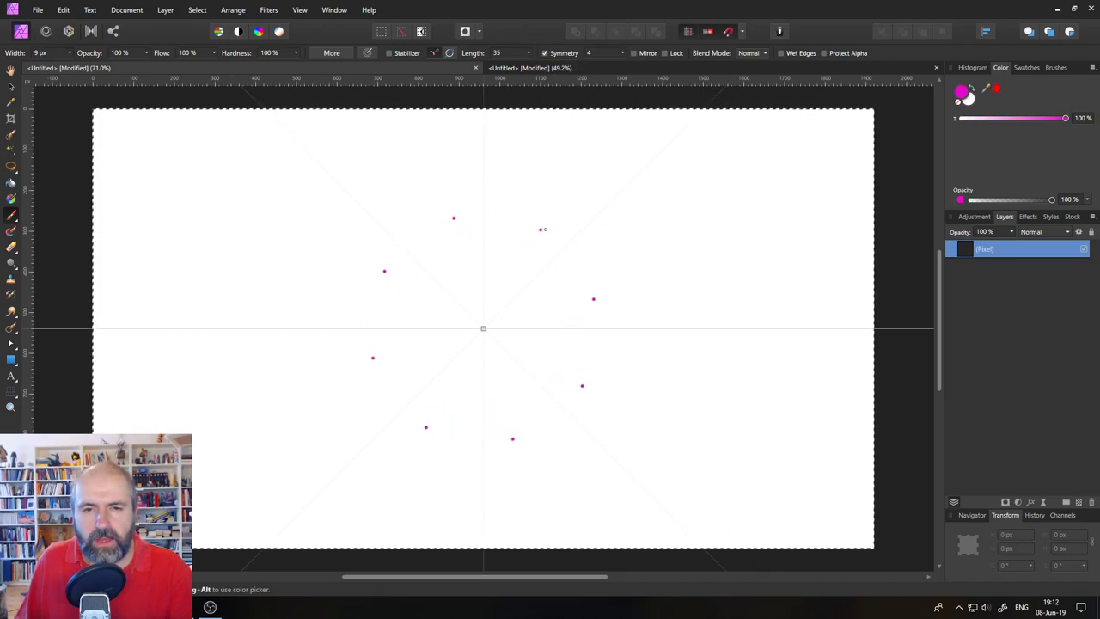
{"action": "left_click_drag", "start_coordinate": [555, 225], "coordinate": [448, 225]}
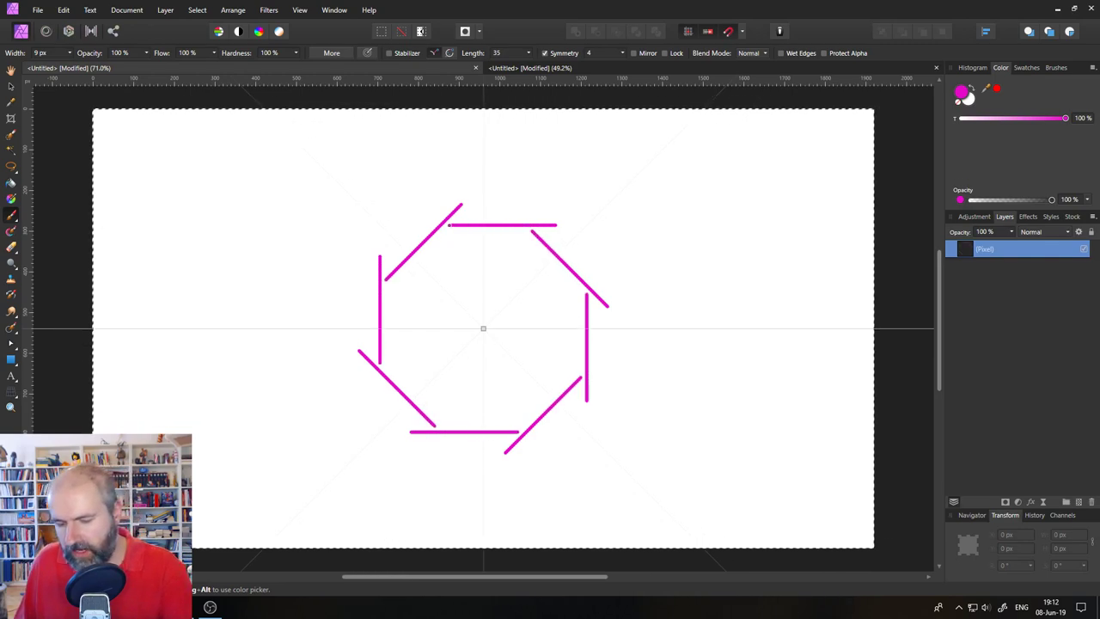
{"action": "key", "text": "ctrl+z"}
- Paint mirrored magenta strokes, then switch mirroring off and clear the canvas
{"action": "left_click", "coordinate": [633, 53]}
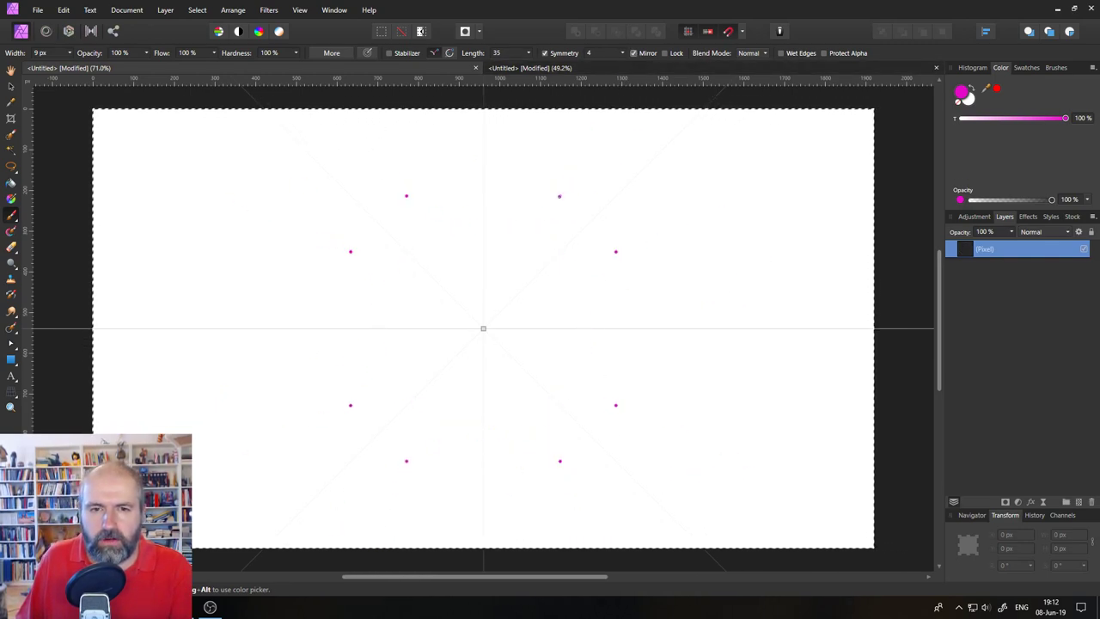
{"action": "left_click_drag", "start_coordinate": [555, 212], "coordinate": [484, 210]}
{"action": "mouse_move", "coordinate": [554, 211]}
{"action": "left_mouse_down"}
{"action": "mouse_move", "coordinate": [605, 155]}
{"action": "mouse_move", "coordinate": [625, 188]}
{"action": "mouse_move", "coordinate": [536, 249]}
{"action": "mouse_move", "coordinate": [553, 268]}
{"action": "mouse_move", "coordinate": [521, 265]}
{"action": "mouse_move", "coordinate": [513, 314]}
{"action": "mouse_move", "coordinate": [490, 310]}
{"action": "mouse_move", "coordinate": [539, 334]}
{"action": "mouse_move", "coordinate": [670, 312]}
{"action": "mouse_move", "coordinate": [742, 321]}
{"action": "mouse_move", "coordinate": [822, 309]}
{"action": "mouse_move", "coordinate": [865, 318]}
{"action": "mouse_move", "coordinate": [857, 335]}
{"action": "mouse_move", "coordinate": [821, 311]}
{"action": "mouse_move", "coordinate": [796, 252]}
{"action": "mouse_move", "coordinate": [699, 171]}
{"action": "mouse_move", "coordinate": [640, 155]}
{"action": "left_mouse_up"}
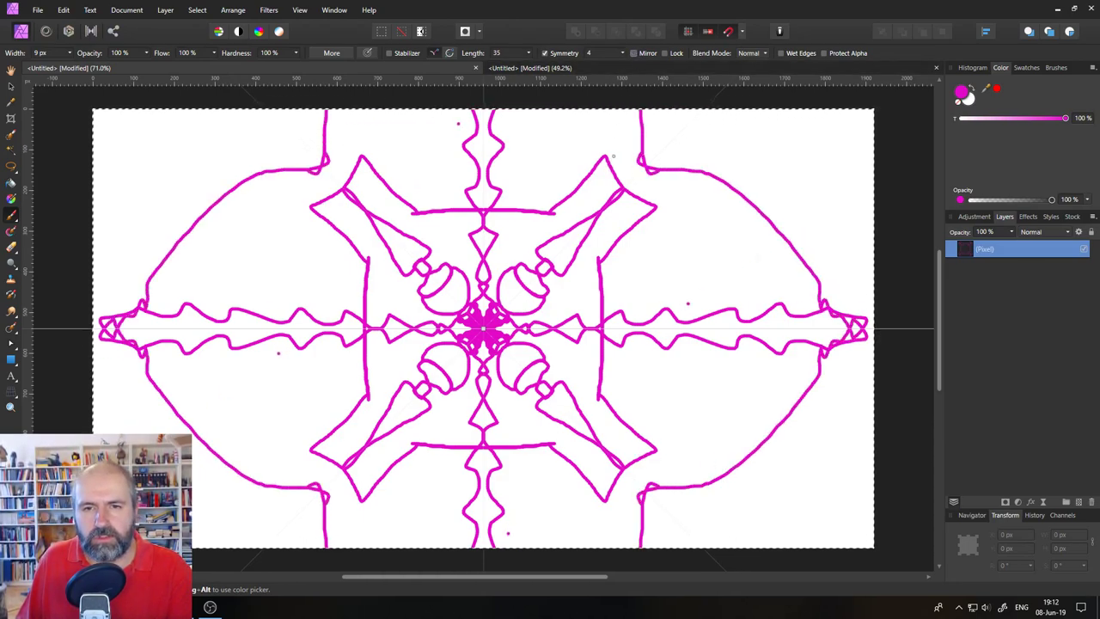
{"action": "left_click", "coordinate": [634, 53]}
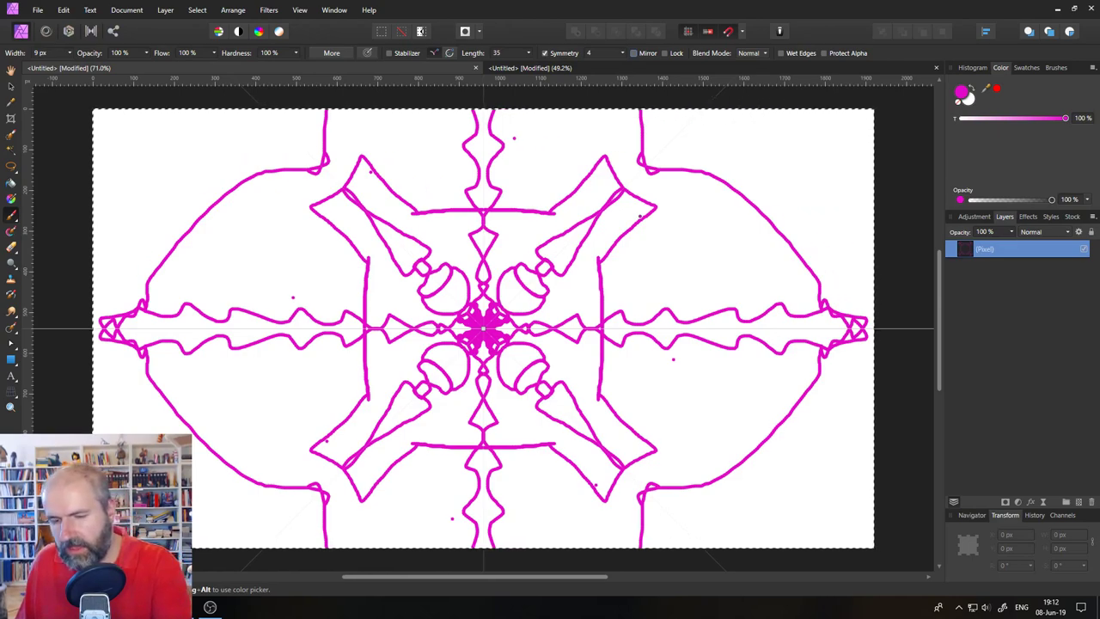
{"action": "key", "text": "Delete"}
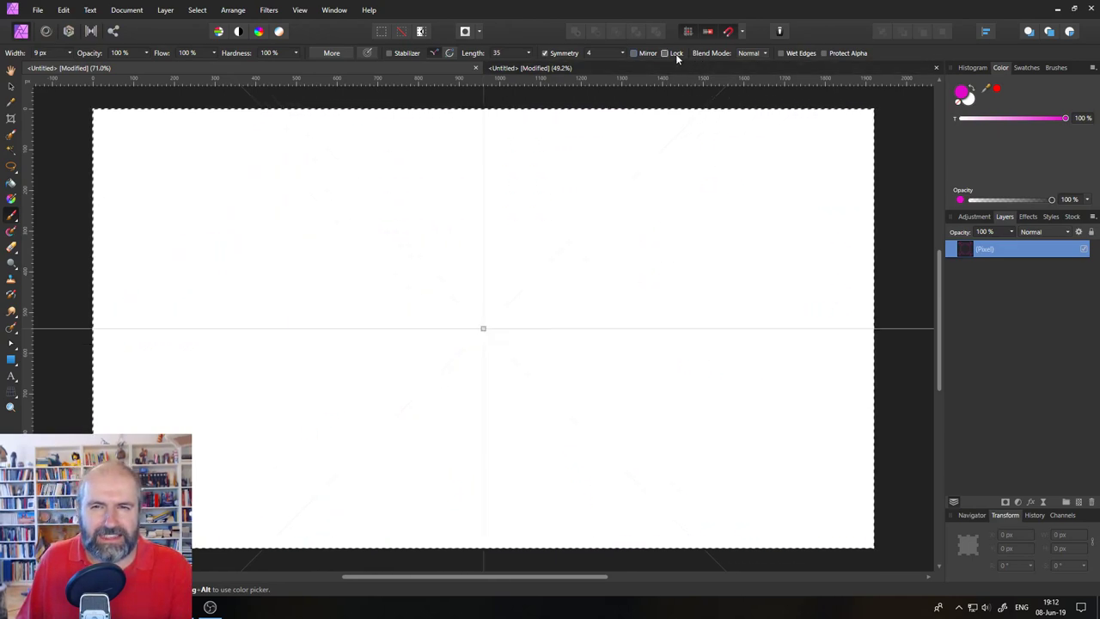
- Paint magenta swirls after tilting the symmetry axis diagonally and moving its centre to three spots
{"action": "left_click", "coordinate": [610, 327]}
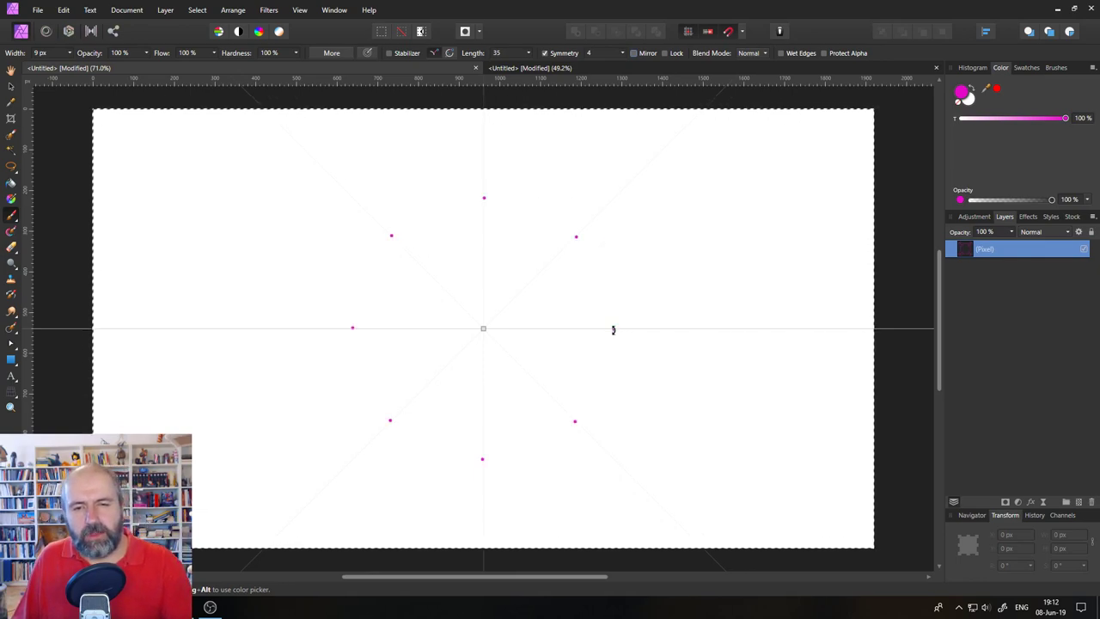
{"action": "mouse_move", "coordinate": [618, 326]}
{"action": "left_mouse_down"}
{"action": "mouse_move", "coordinate": [615, 273]}
{"action": "mouse_move", "coordinate": [527, 196]}
{"action": "mouse_move", "coordinate": [585, 276]}
{"action": "mouse_move", "coordinate": [573, 234]}
{"action": "mouse_move", "coordinate": [513, 199]}
{"action": "mouse_move", "coordinate": [634, 155]}
{"action": "mouse_move", "coordinate": [589, 156]}
{"action": "mouse_move", "coordinate": [483, 241]}
{"action": "left_mouse_up"}
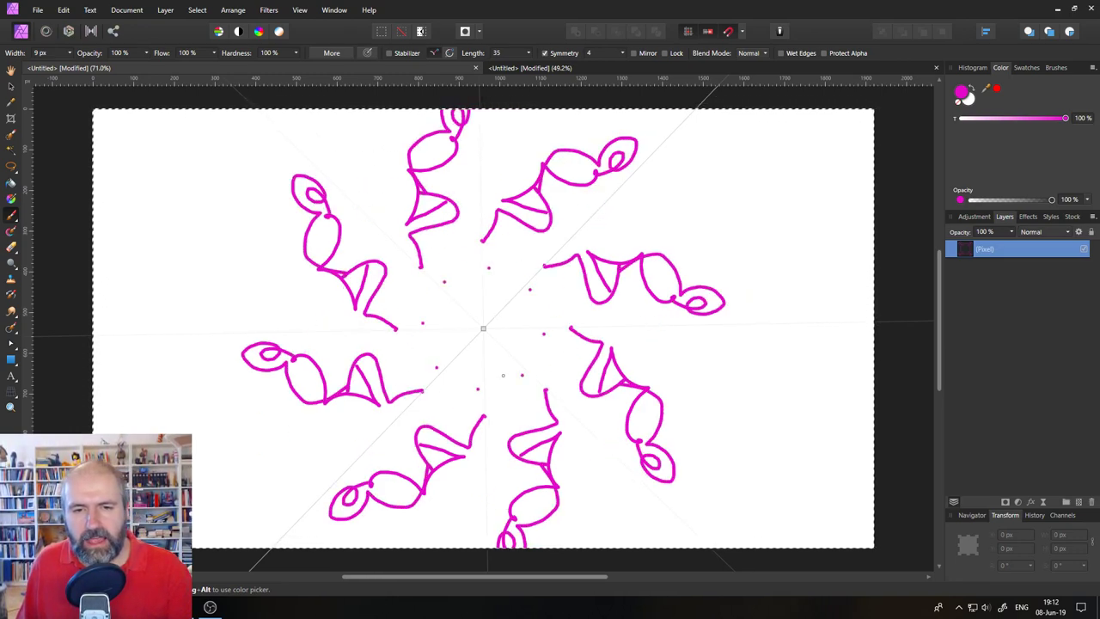
{"action": "mouse_move", "coordinate": [482, 327]}
{"action": "left_mouse_down"}
{"action": "mouse_move", "coordinate": [666, 258]}
{"action": "mouse_move", "coordinate": [716, 221]}
{"action": "mouse_move", "coordinate": [691, 247]}
{"action": "mouse_move", "coordinate": [761, 214]}
{"action": "mouse_move", "coordinate": [678, 175]}
{"action": "mouse_move", "coordinate": [604, 235]}
{"action": "mouse_move", "coordinate": [482, 299]}
{"action": "mouse_move", "coordinate": [522, 234]}
{"action": "mouse_move", "coordinate": [630, 320]}
{"action": "left_mouse_up"}
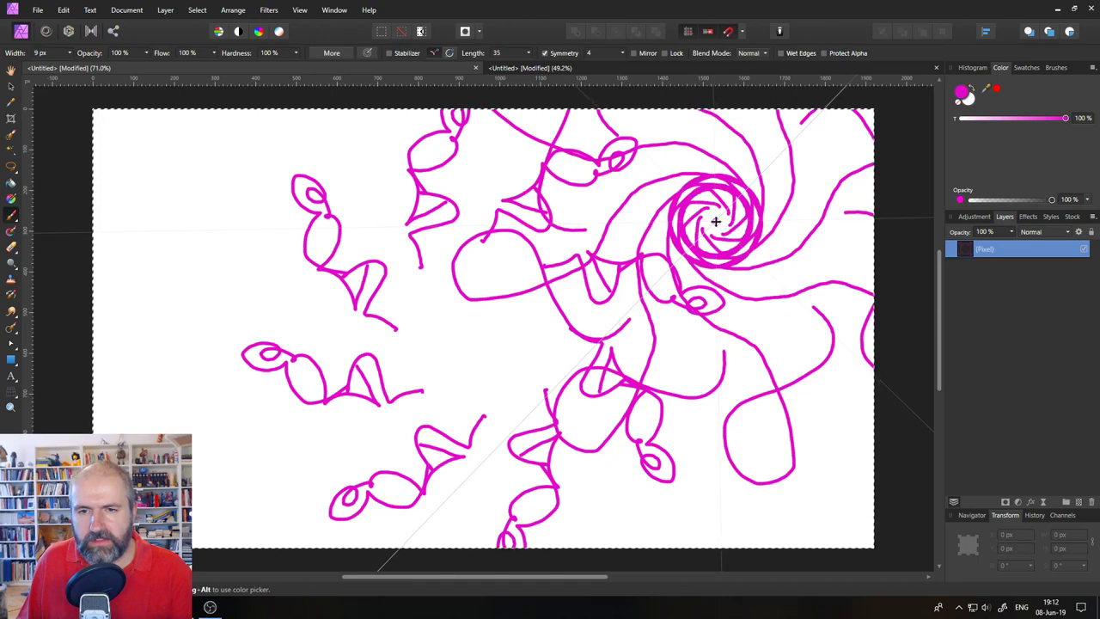
{"action": "mouse_move", "coordinate": [715, 220]}
{"action": "left_mouse_down"}
{"action": "mouse_move", "coordinate": [236, 241]}
{"action": "mouse_move", "coordinate": [217, 240]}
{"action": "mouse_move", "coordinate": [217, 218]}
{"action": "mouse_move", "coordinate": [185, 250]}
{"action": "mouse_move", "coordinate": [268, 206]}
{"action": "mouse_move", "coordinate": [296, 330]}
{"action": "mouse_move", "coordinate": [316, 292]}
{"action": "left_mouse_up"}
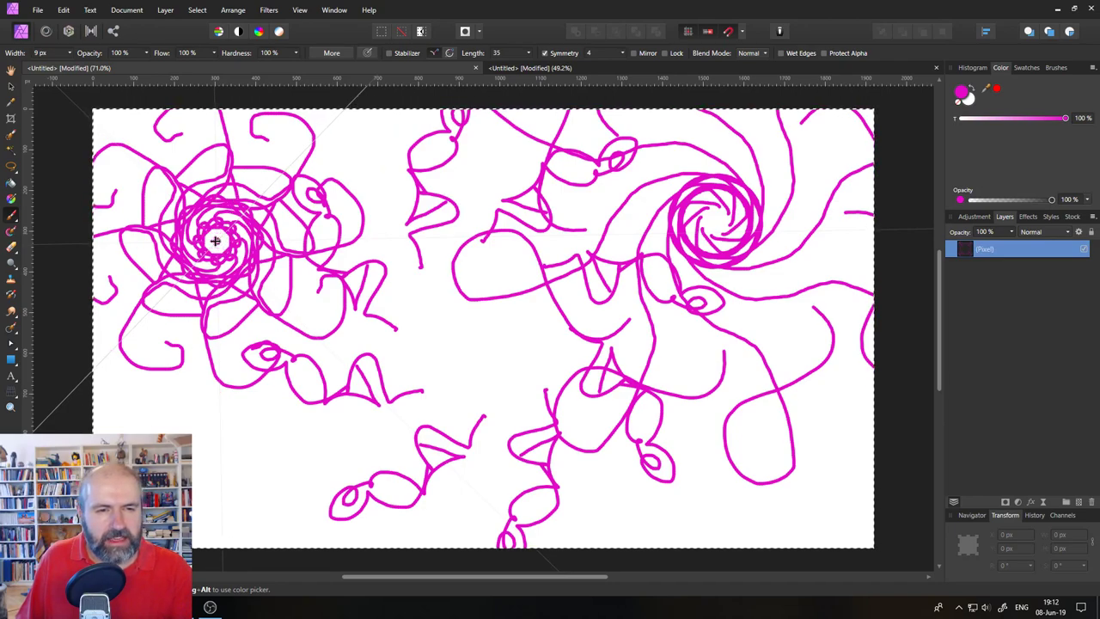
{"action": "mouse_move", "coordinate": [217, 241]}
{"action": "left_mouse_down"}
{"action": "mouse_move", "coordinate": [538, 371]}
{"action": "mouse_move", "coordinate": [429, 347]}
{"action": "mouse_move", "coordinate": [452, 363]}
{"action": "mouse_move", "coordinate": [455, 344]}
{"action": "mouse_move", "coordinate": [446, 409]}
{"action": "mouse_move", "coordinate": [429, 271]}
{"action": "mouse_move", "coordinate": [496, 273]}
{"action": "left_mouse_up"}
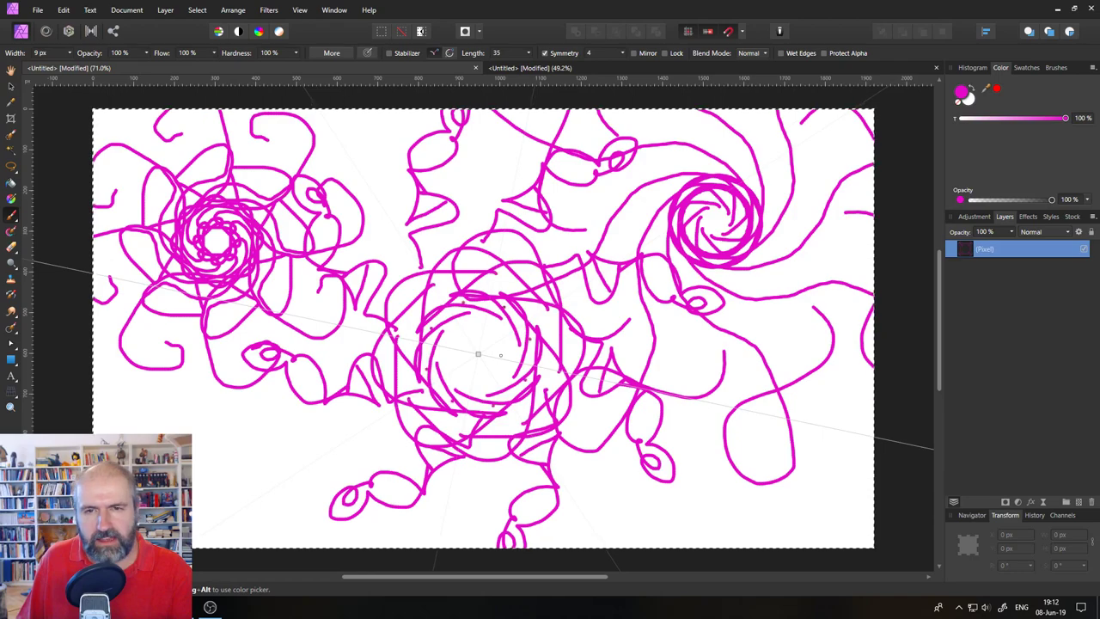
- Lock the symmetry centre, paint a dense looping rosette around it, then wipe the canvas clean
{"action": "left_click", "coordinate": [665, 53]}
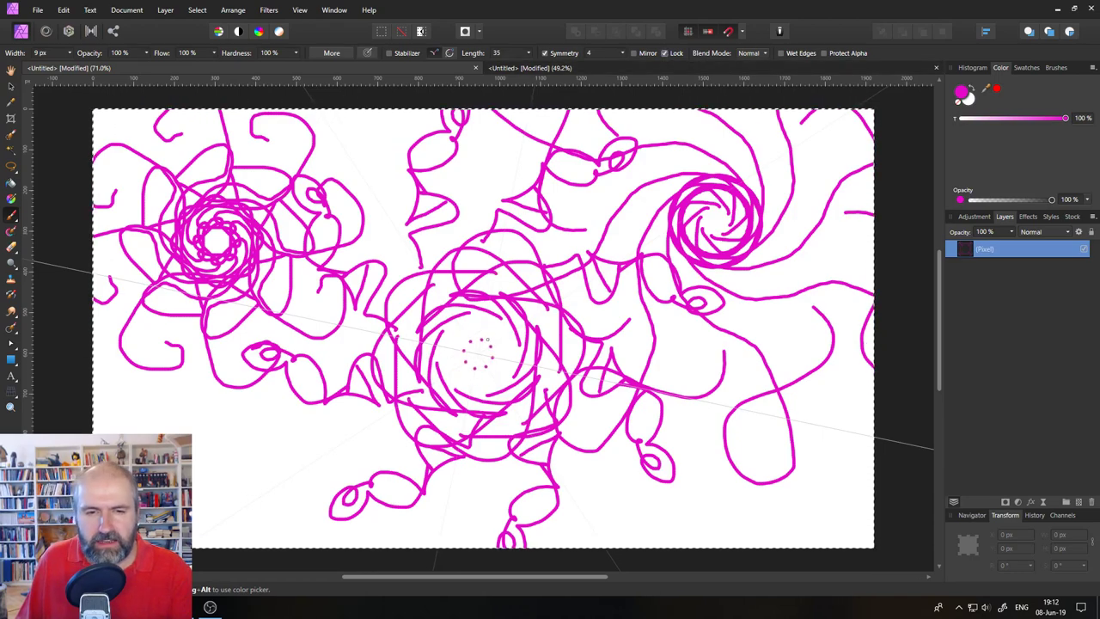
{"action": "mouse_move", "coordinate": [463, 359]}
{"action": "left_mouse_down"}
{"action": "mouse_move", "coordinate": [580, 370]}
{"action": "mouse_move", "coordinate": [378, 215]}
{"action": "mouse_move", "coordinate": [679, 447]}
{"action": "left_mouse_up"}
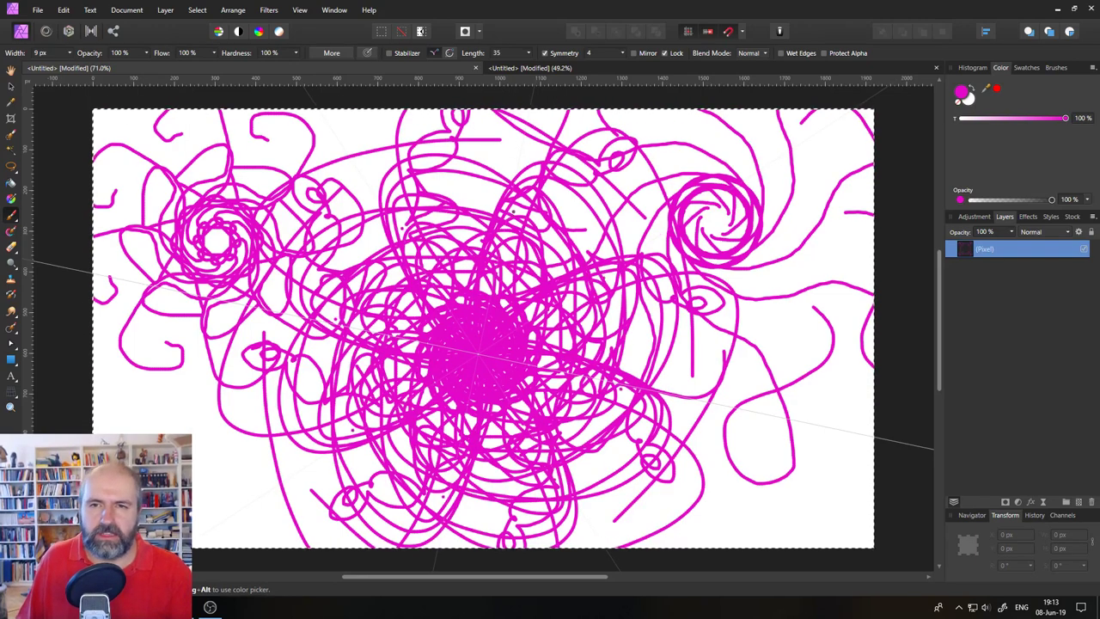
{"action": "key", "text": "Delete"}
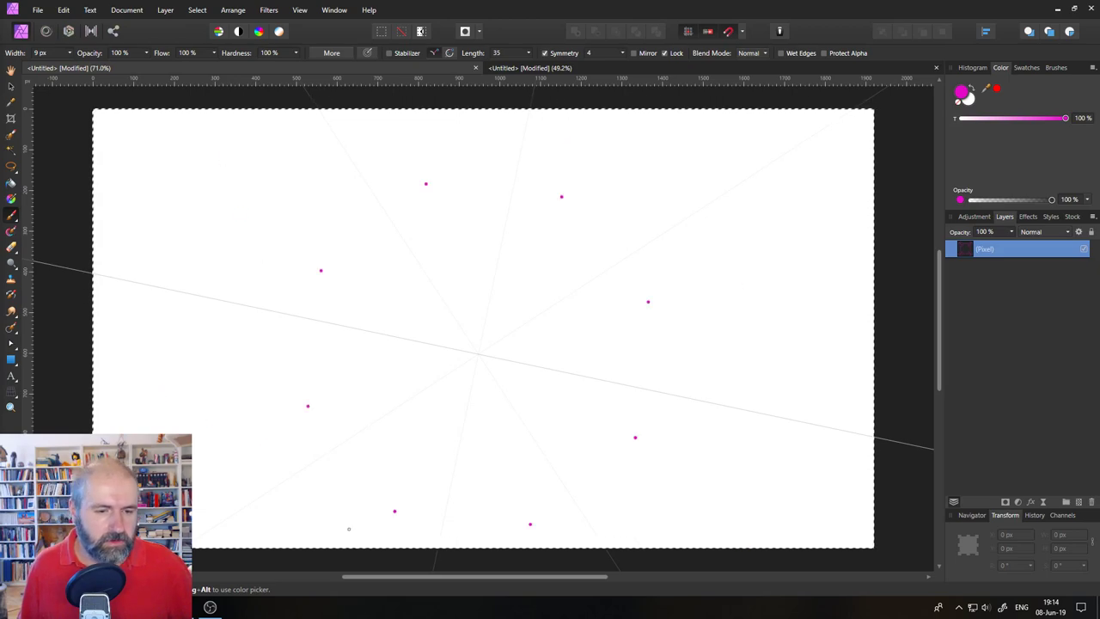
{"action": "key", "text": "ctrl+z"}
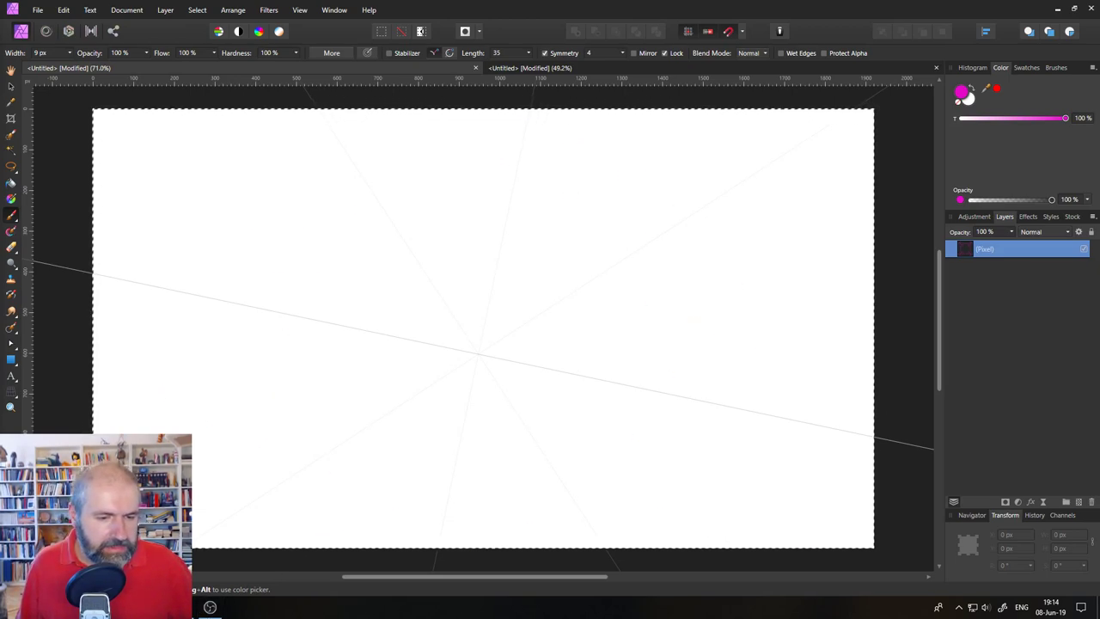
{"action": "key", "text": "alt+Tab"}
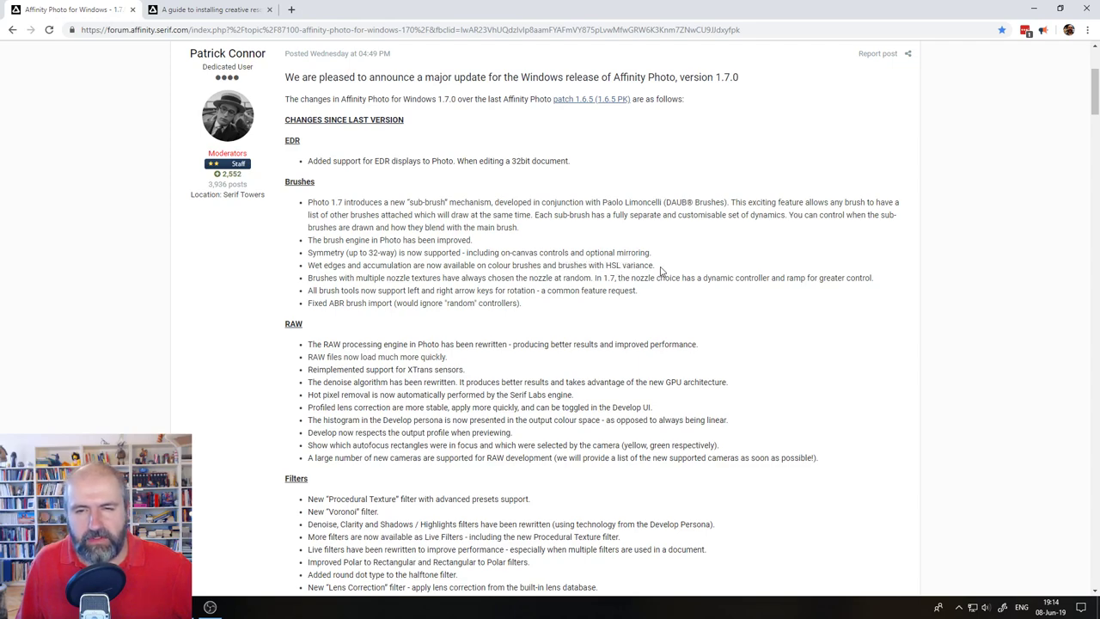
- Highlight the Brushes release note on wet edges and accumulation, then return to Affinity Photo
{"action": "left_click_drag", "start_coordinate": [660, 271], "coordinate": [305, 273]}
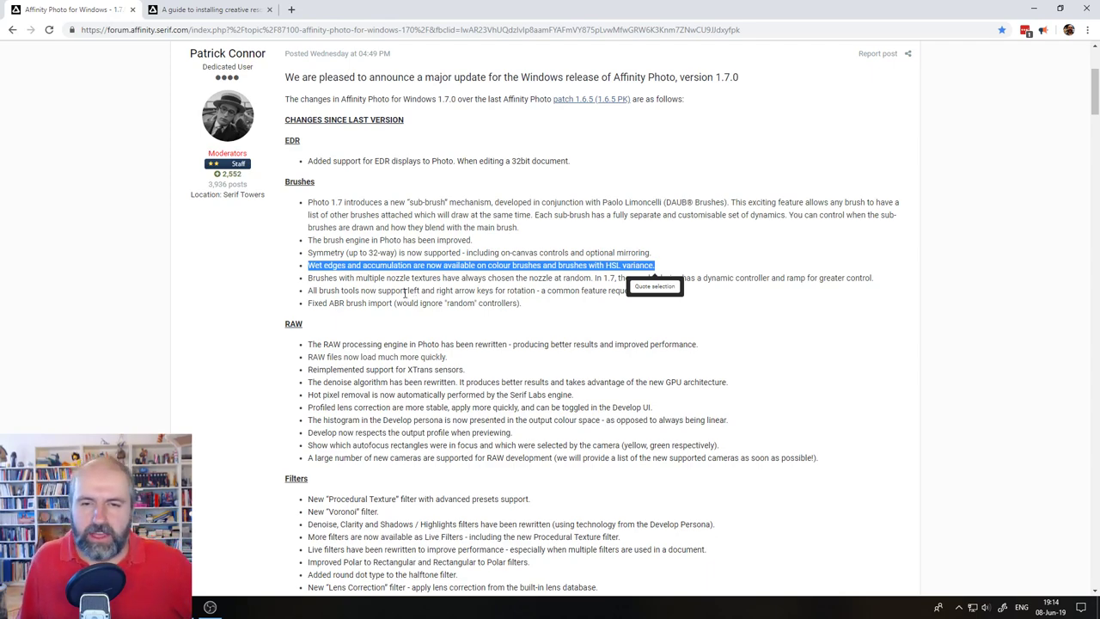
{"action": "left_click", "coordinate": [405, 293]}
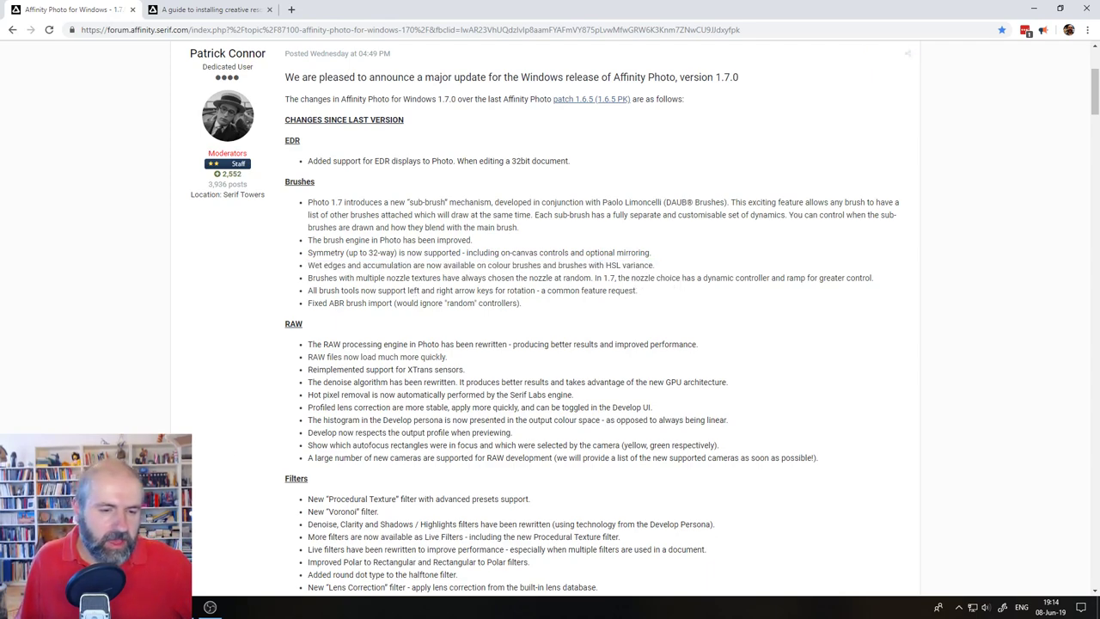
{"action": "key", "text": "alt+Tab"}
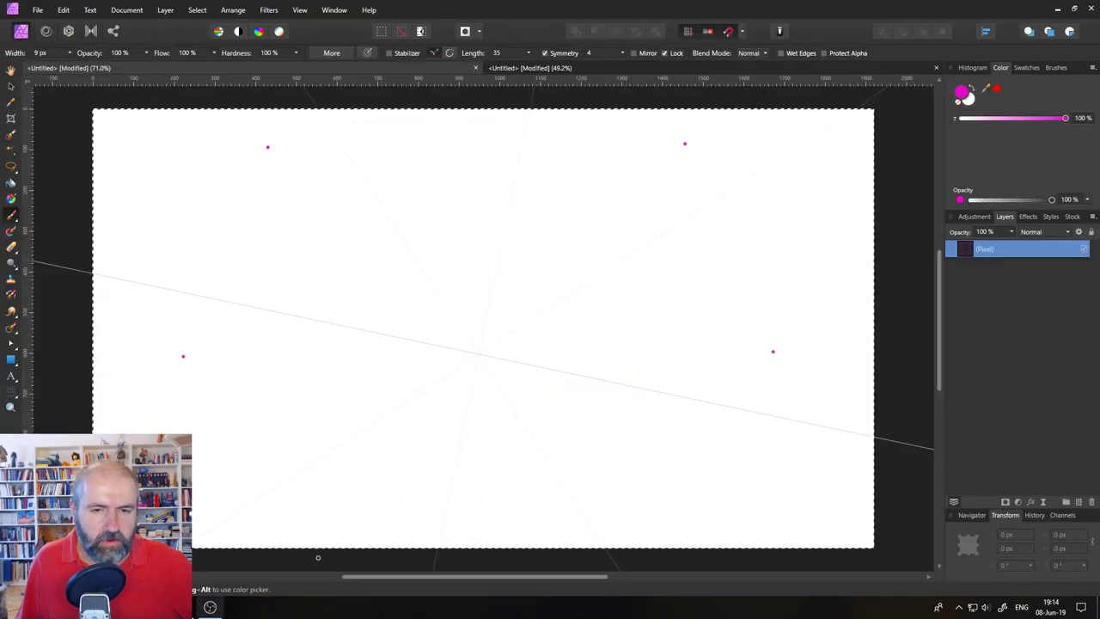
- Choose a 72 px brush from the DAUB Bristles category in the brush library
{"action": "left_click", "coordinate": [1055, 67]}
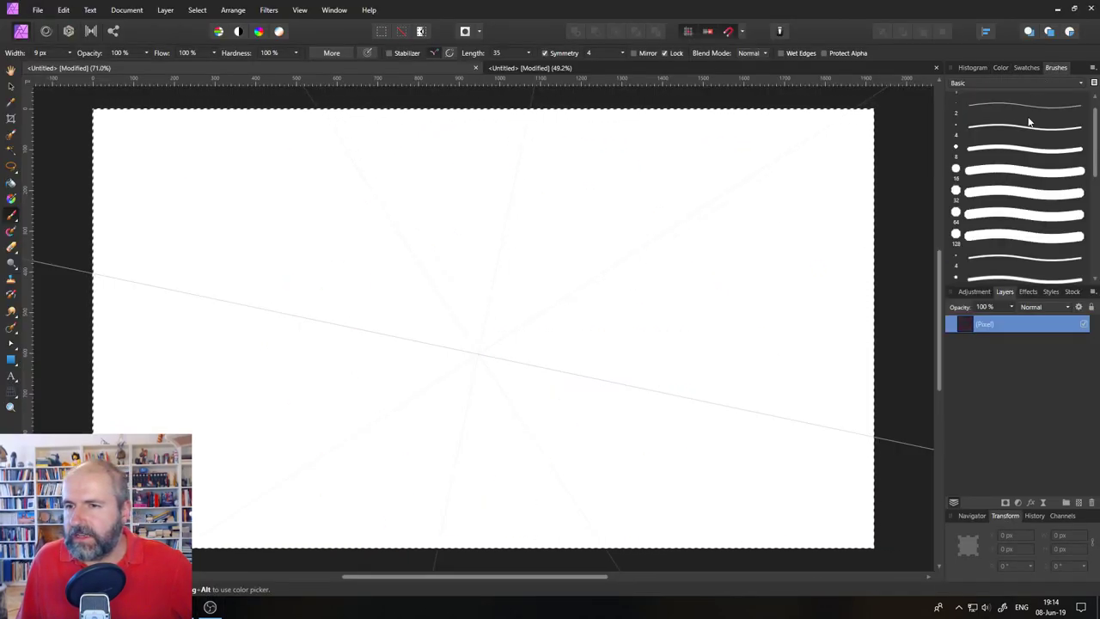
{"action": "left_click", "coordinate": [1031, 83]}
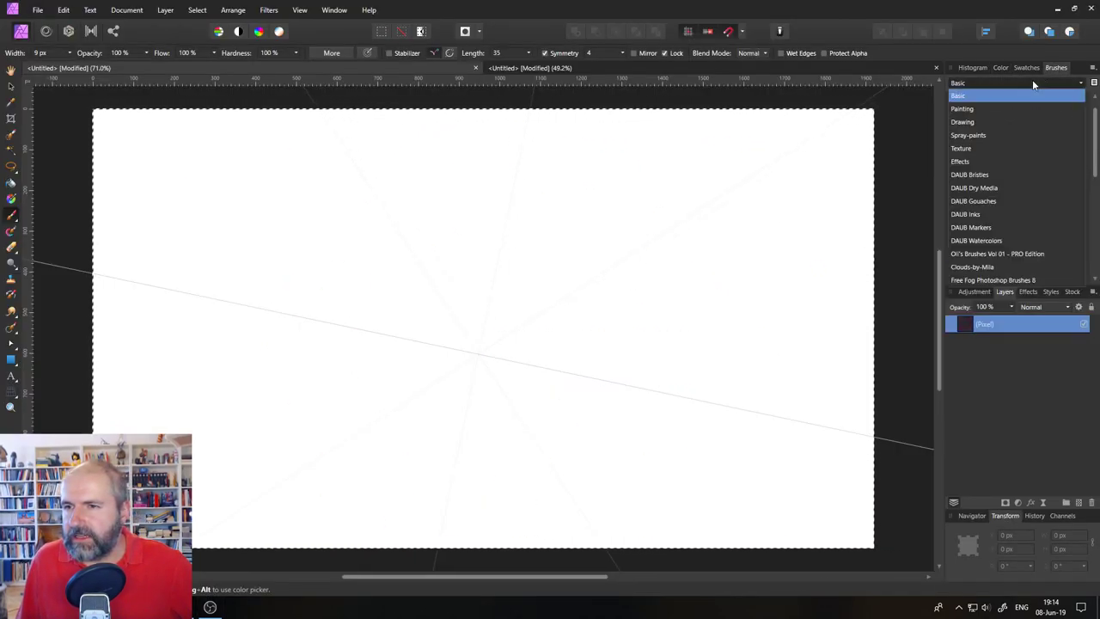
{"action": "left_click", "coordinate": [974, 177]}
{"action": "left_click", "coordinate": [1022, 149]}
- Paint symmetric bristle strokes, then symmetric daubs with Wet Edges on, and clear them
{"action": "mouse_move", "coordinate": [773, 227]}
{"action": "left_mouse_down"}
{"action": "mouse_move", "coordinate": [724, 243]}
{"action": "mouse_move", "coordinate": [687, 212]}
{"action": "mouse_move", "coordinate": [653, 251]}
{"action": "mouse_move", "coordinate": [541, 282]}
{"action": "mouse_move", "coordinate": [555, 296]}
{"action": "mouse_move", "coordinate": [594, 311]}
{"action": "left_mouse_up"}
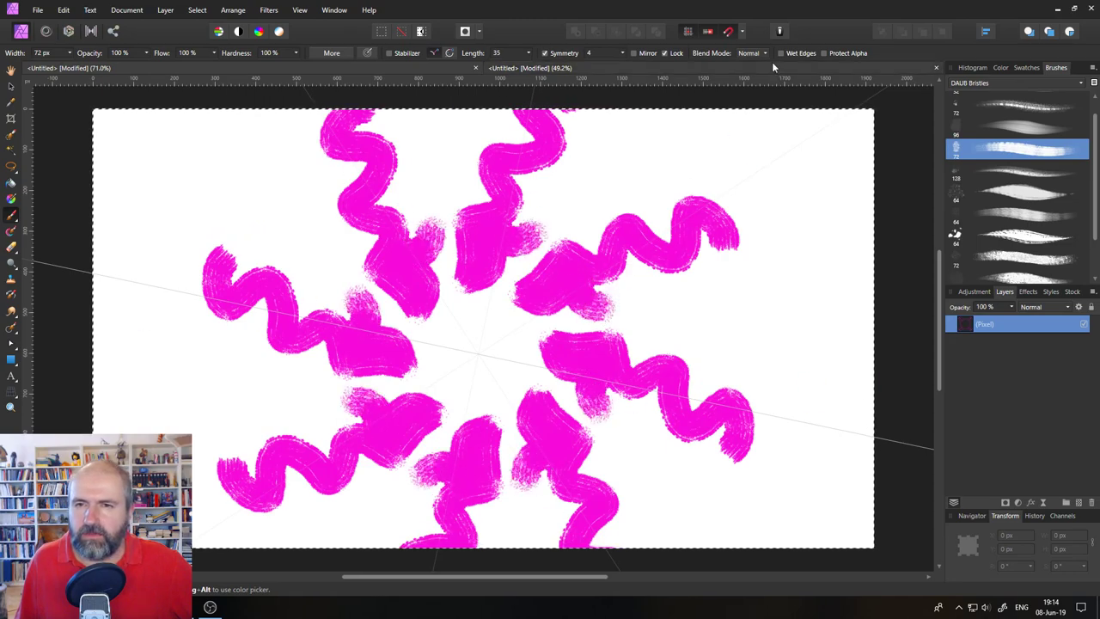
{"action": "left_click", "coordinate": [781, 54]}
{"action": "mouse_move", "coordinate": [630, 209]}
{"action": "left_mouse_down"}
{"action": "mouse_move", "coordinate": [573, 195]}
{"action": "mouse_move", "coordinate": [580, 215]}
{"action": "mouse_move", "coordinate": [645, 163]}
{"action": "mouse_move", "coordinate": [670, 180]}
{"action": "mouse_move", "coordinate": [618, 157]}
{"action": "mouse_move", "coordinate": [593, 176]}
{"action": "mouse_move", "coordinate": [756, 176]}
{"action": "mouse_move", "coordinate": [715, 169]}
{"action": "mouse_move", "coordinate": [756, 258]}
{"action": "mouse_move", "coordinate": [790, 211]}
{"action": "mouse_move", "coordinate": [785, 163]}
{"action": "mouse_move", "coordinate": [799, 195]}
{"action": "left_mouse_up"}
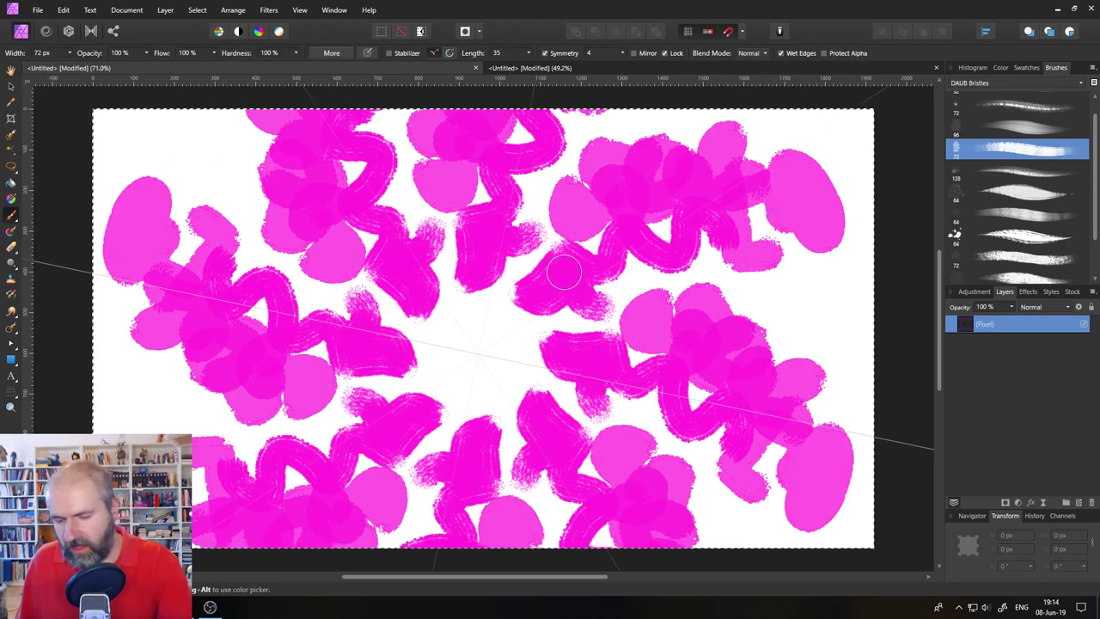
{"action": "key", "text": "Delete"}
- Paint a symmetric ring, turn Wet Edges off, paint overlapping strokes, and clear the canvas
{"action": "mouse_move", "coordinate": [313, 254]}
{"action": "left_mouse_down"}
{"action": "mouse_move", "coordinate": [384, 222]}
{"action": "mouse_move", "coordinate": [459, 262]}
{"action": "mouse_move", "coordinate": [510, 225]}
{"action": "left_mouse_up"}
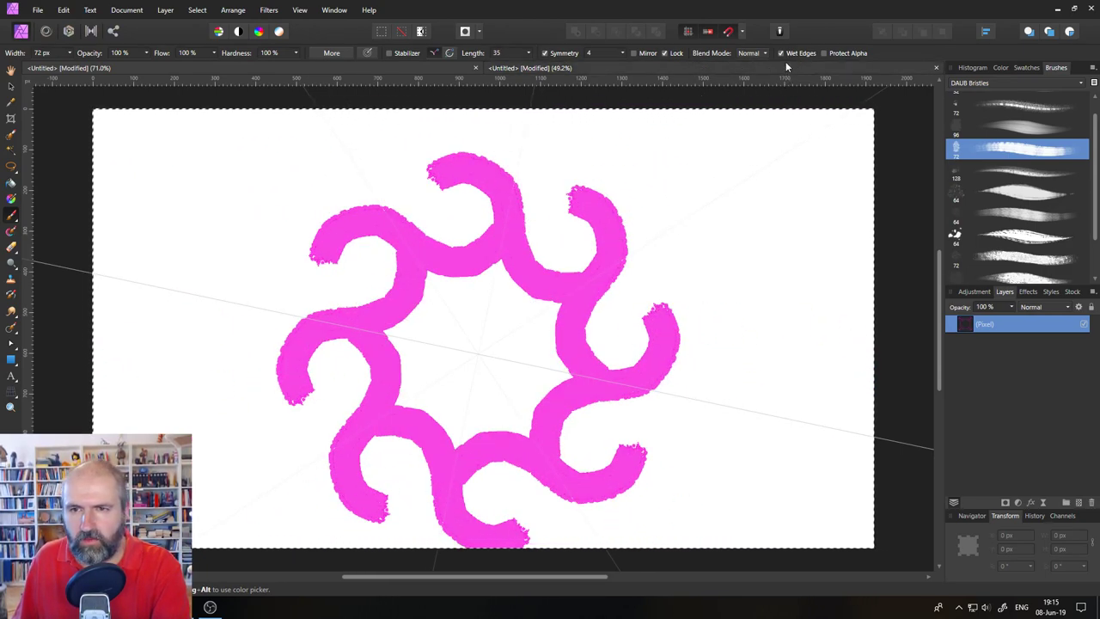
{"action": "left_click", "coordinate": [781, 54]}
{"action": "mouse_move", "coordinate": [478, 301]}
{"action": "left_mouse_down"}
{"action": "mouse_move", "coordinate": [381, 337]}
{"action": "mouse_move", "coordinate": [344, 326]}
{"action": "mouse_move", "coordinate": [279, 281]}
{"action": "mouse_move", "coordinate": [236, 226]}
{"action": "mouse_move", "coordinate": [183, 203]}
{"action": "left_mouse_up"}
{"action": "key", "text": "Delete"}
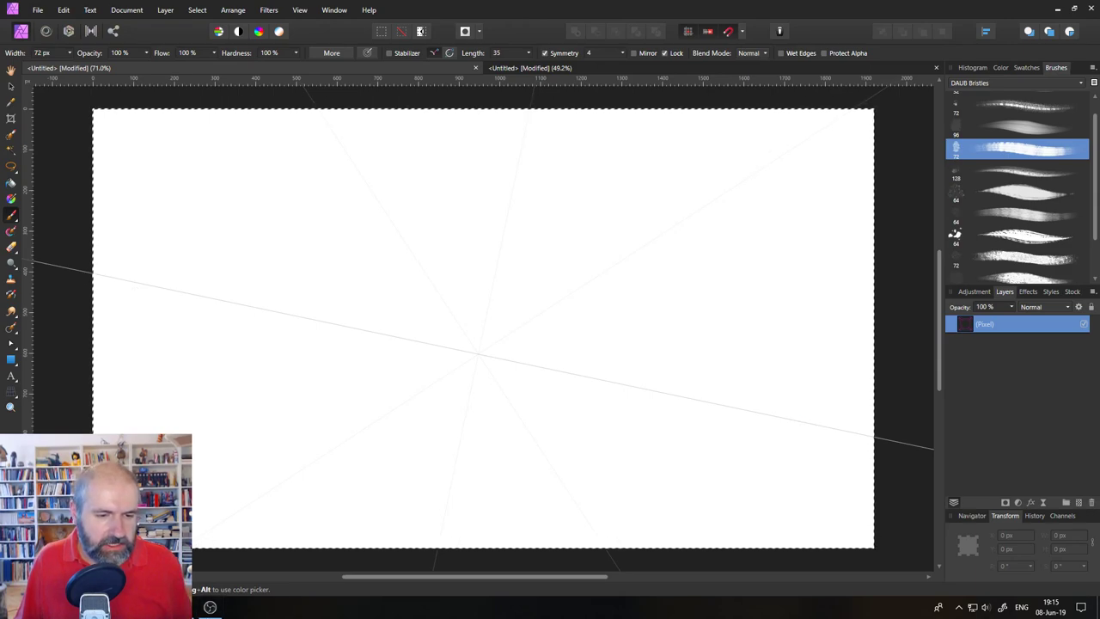
- Raise symmetry to 16 and paint a thick ring with radiating rays around the centre
{"action": "key", "text": "alt+Tab"}
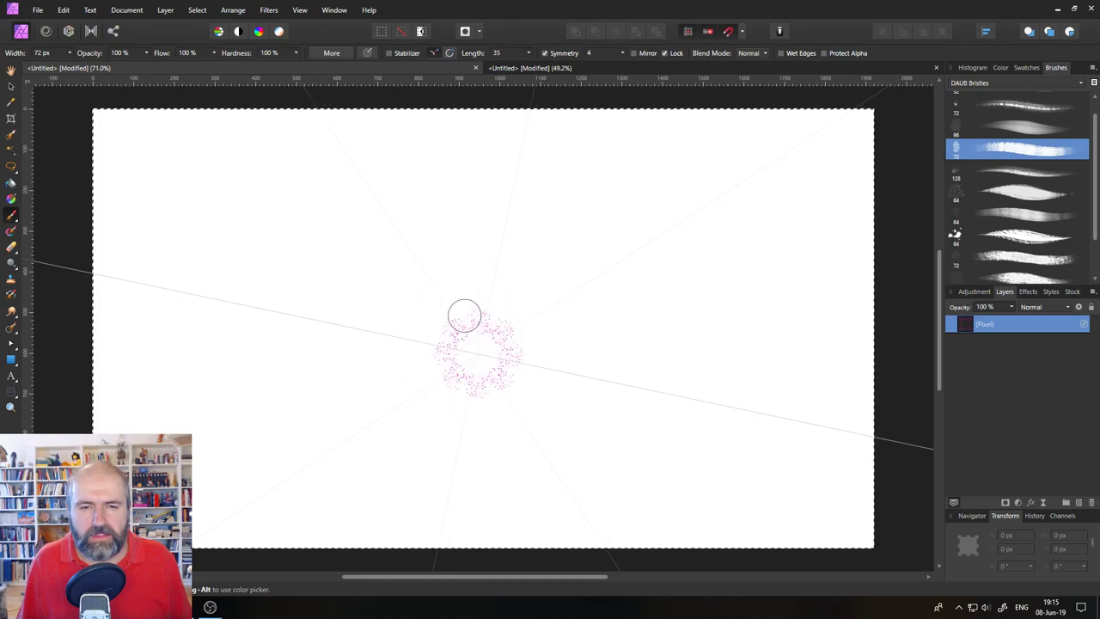
{"action": "left_click", "coordinate": [622, 52]}
{"action": "left_click_drag", "start_coordinate": [623, 67], "coordinate": [700, 69]}
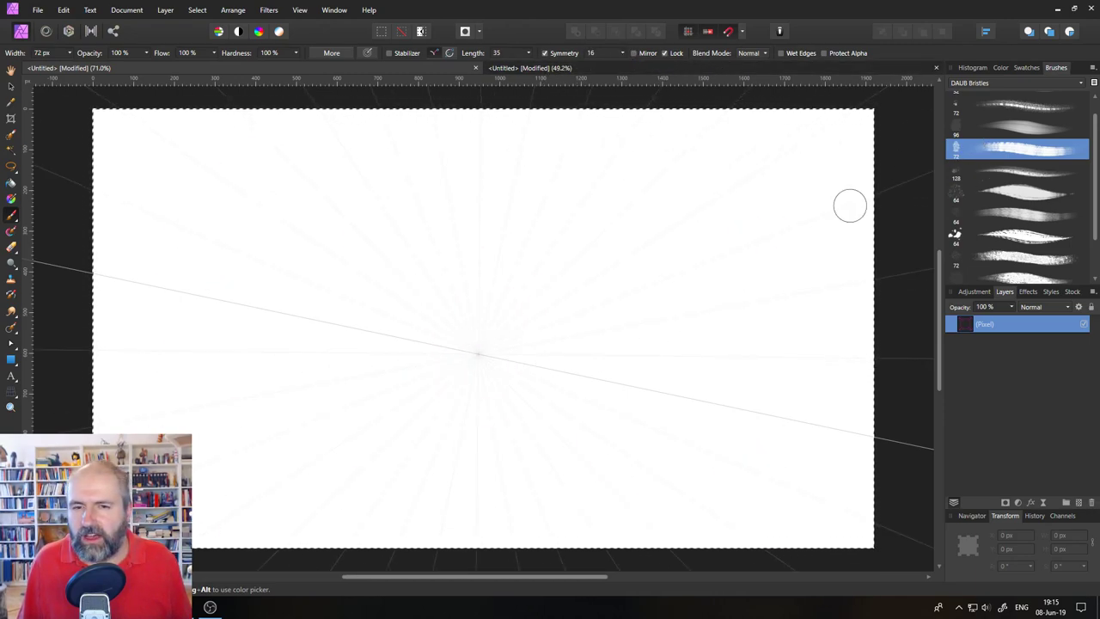
{"action": "mouse_move", "coordinate": [523, 253]}
{"action": "left_mouse_down"}
{"action": "mouse_move", "coordinate": [550, 221]}
{"action": "mouse_move", "coordinate": [567, 231]}
{"action": "left_mouse_up"}
{"action": "mouse_move", "coordinate": [784, 215]}
{"action": "left_mouse_down"}
{"action": "mouse_move", "coordinate": [819, 212]}
{"action": "mouse_move", "coordinate": [811, 252]}
{"action": "mouse_move", "coordinate": [743, 337]}
{"action": "left_mouse_up"}
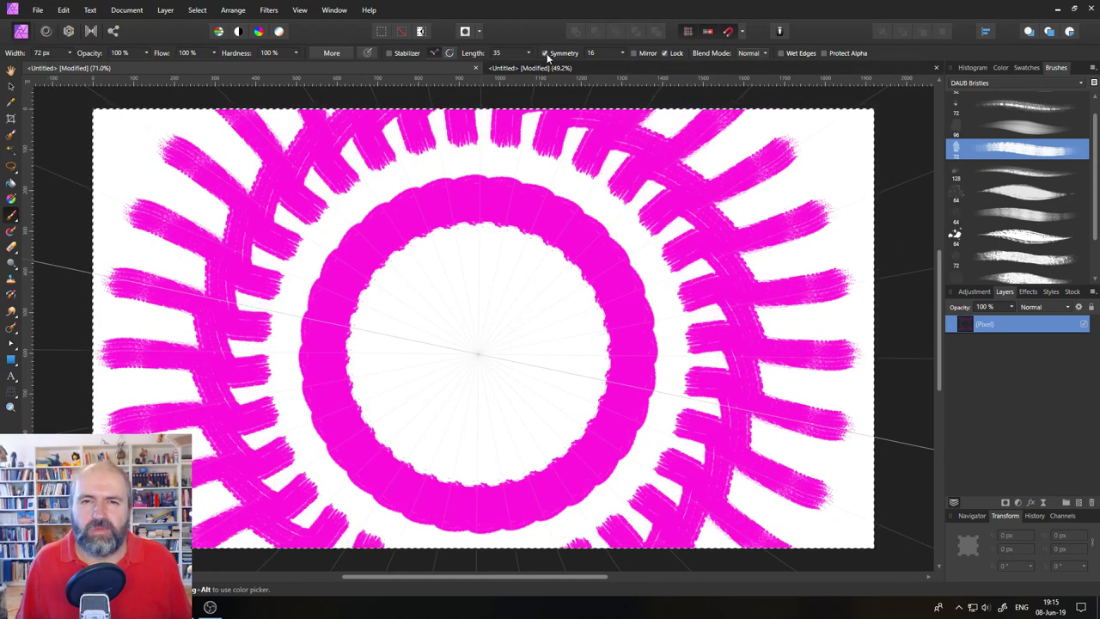
- Lower the symmetry count to 5 and clear all strokes from the canvas
{"action": "left_click", "coordinate": [622, 53]}
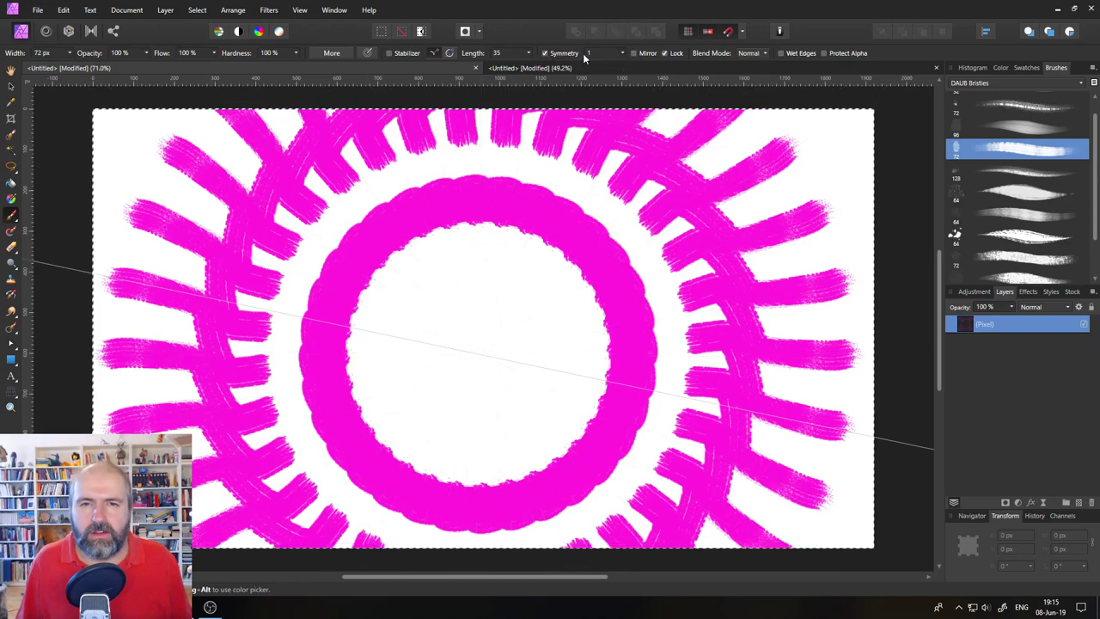
{"action": "left_click", "coordinate": [623, 54]}
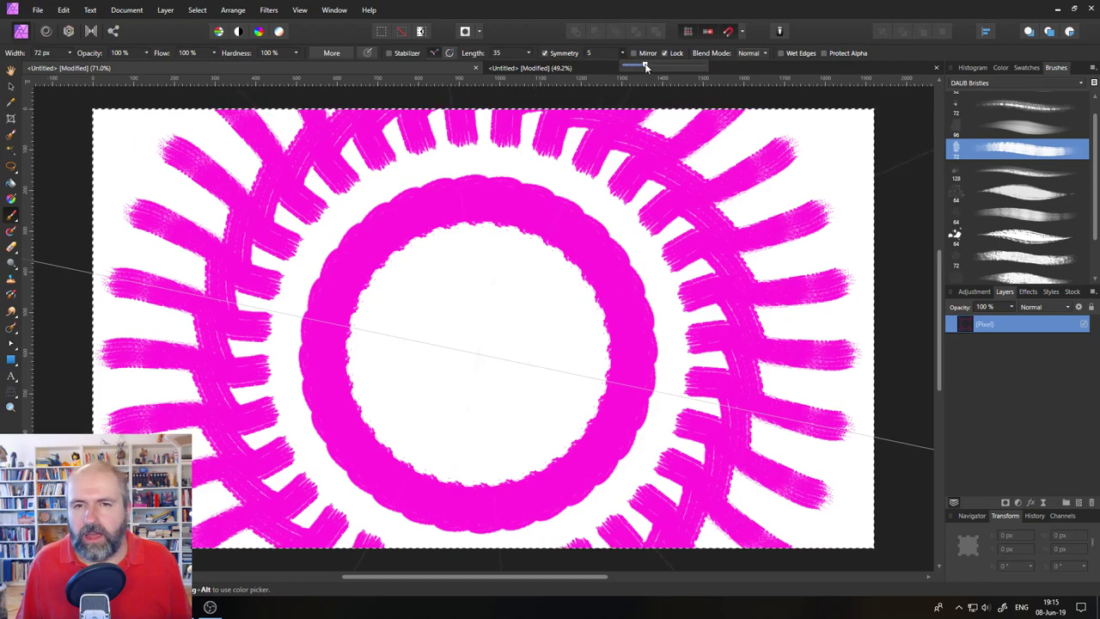
{"action": "left_click", "coordinate": [623, 54]}
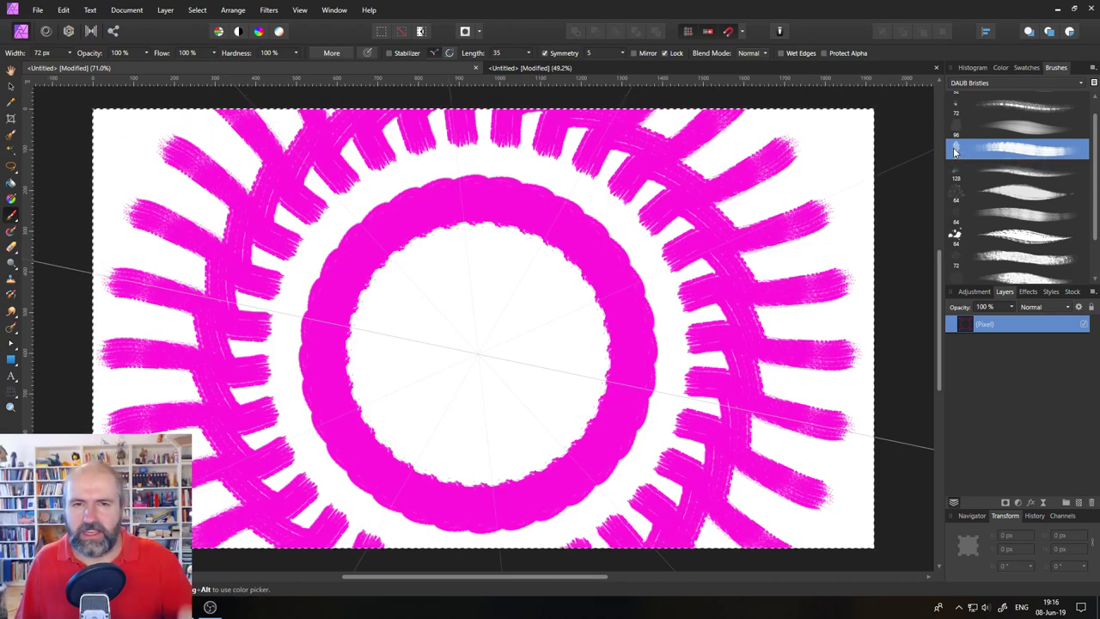
{"action": "key", "text": "Delete"}
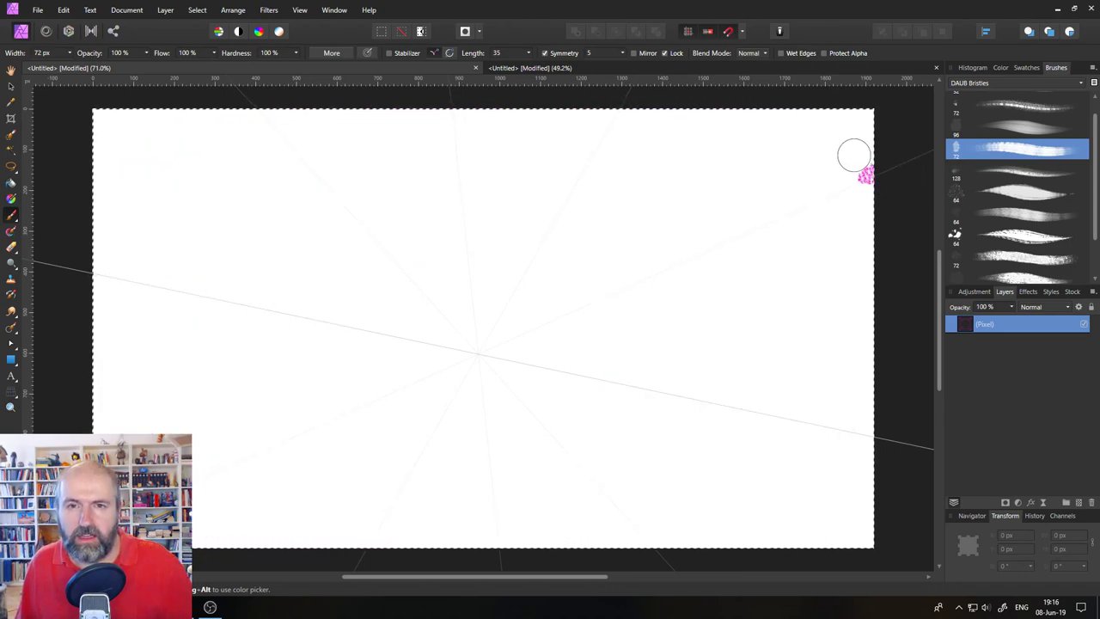
- Toggle symmetry off and back on, then test and undo a dab at the centre
{"action": "left_click", "coordinate": [544, 52]}
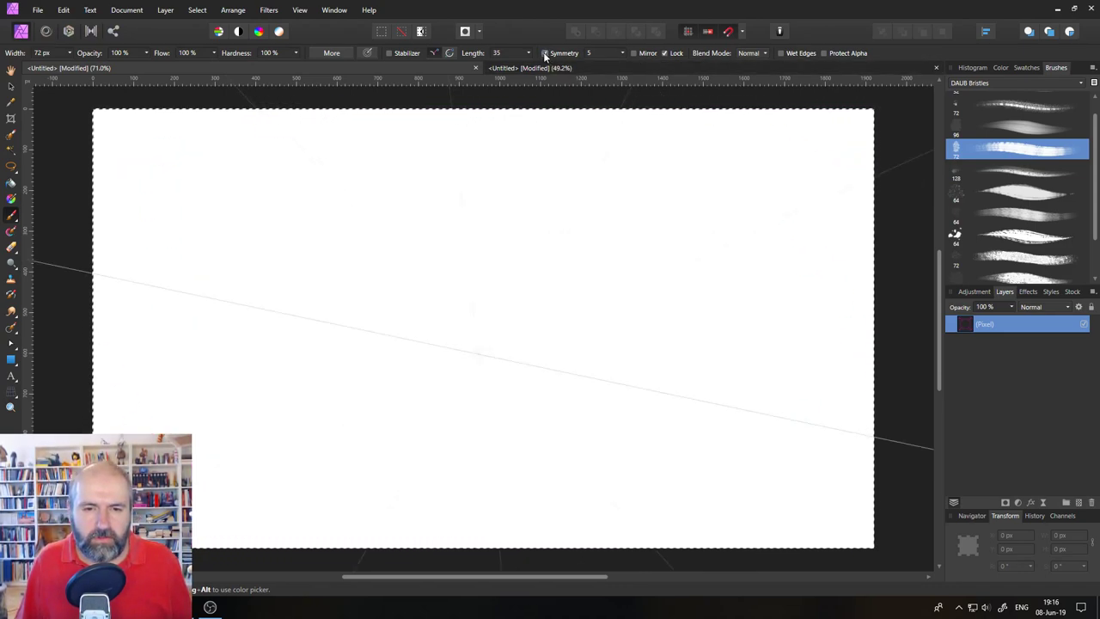
{"action": "left_click", "coordinate": [543, 52]}
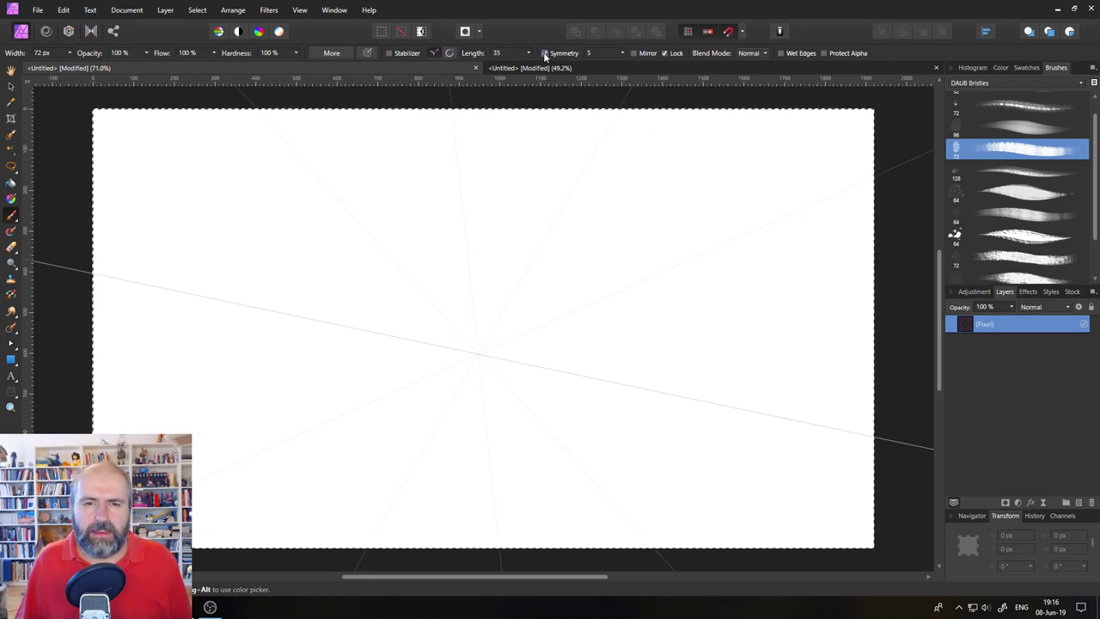
{"action": "left_click", "coordinate": [479, 353]}
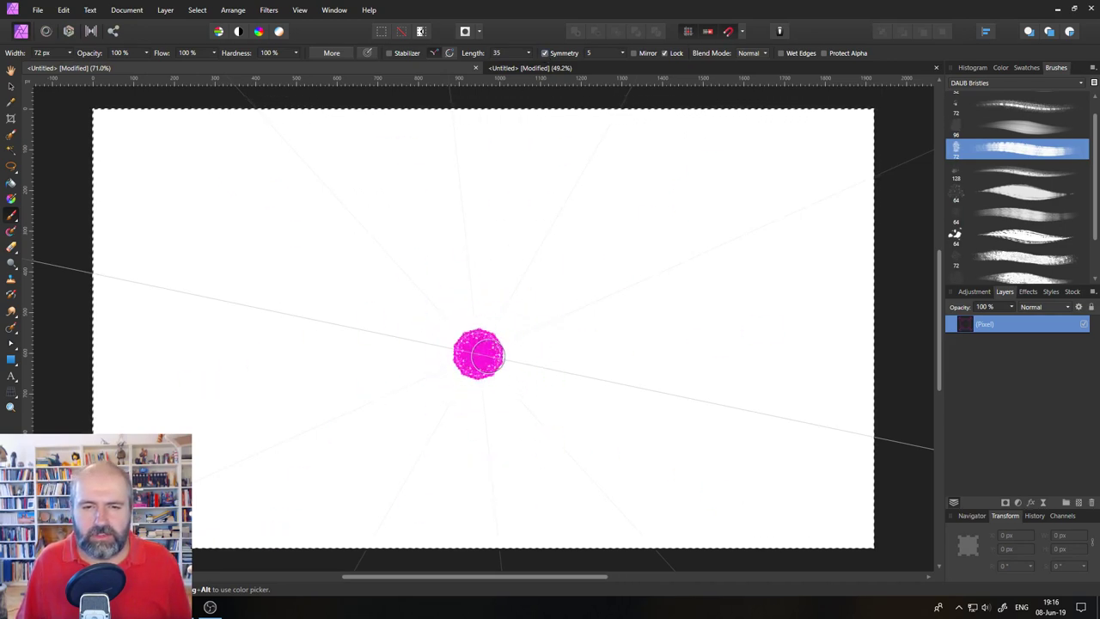
{"action": "key", "text": "ctrl+z"}
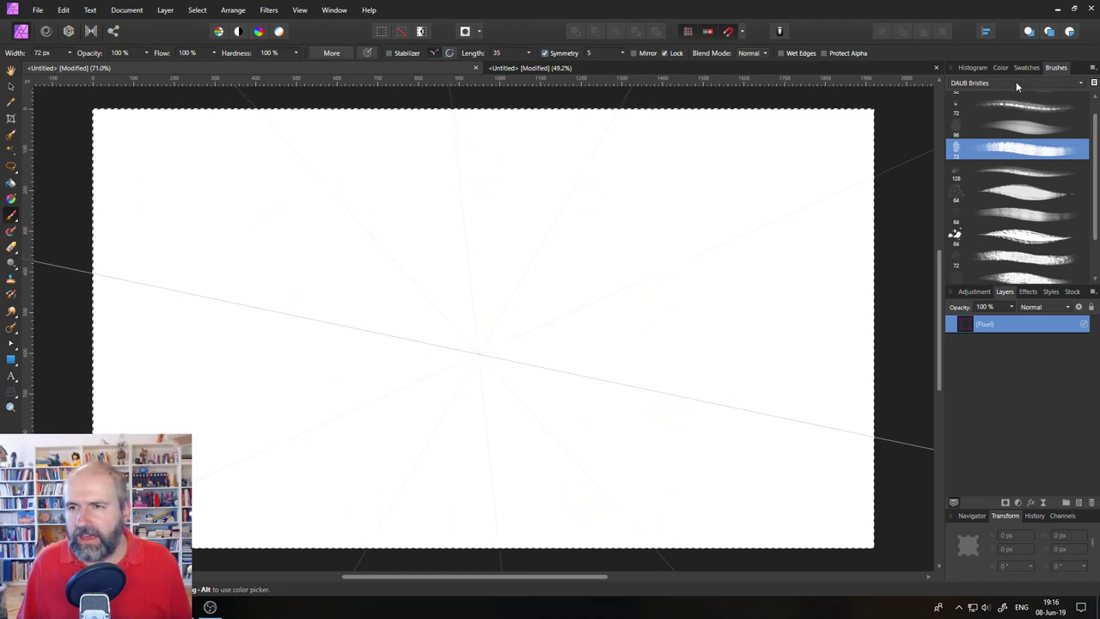
- Switch the brush library to the Basic category and undo the test painting
{"action": "left_click", "coordinate": [1015, 81]}
{"action": "left_click", "coordinate": [972, 94]}
{"action": "left_click", "coordinate": [544, 341]}
{"action": "key", "text": "ctrl+z"}
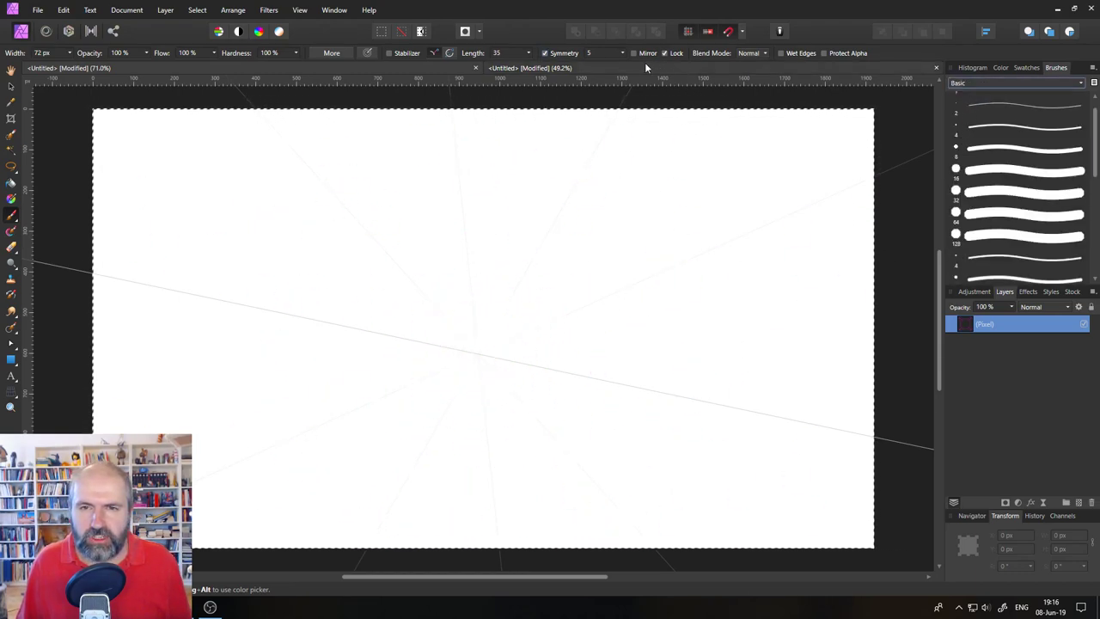
- Unlock the symmetry centre and move it to the upper left, testing dabs there
{"action": "left_click", "coordinate": [664, 53]}
{"action": "left_click", "coordinate": [477, 353]}
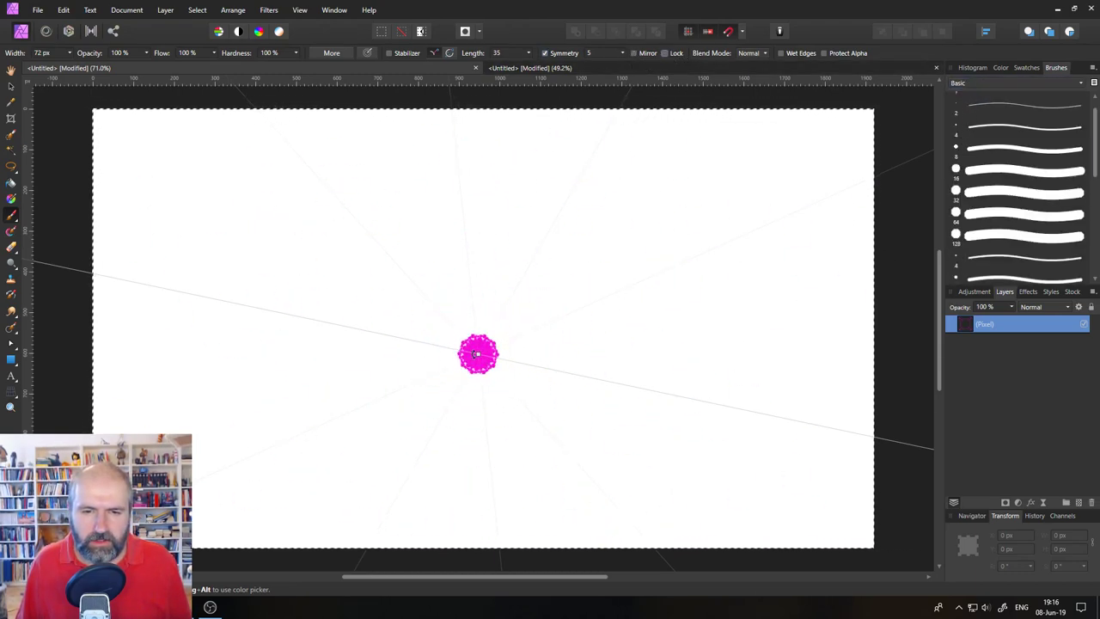
{"action": "key", "text": "ctrl+z"}
{"action": "left_click_drag", "start_coordinate": [476, 356], "coordinate": [261, 211]}
{"action": "left_click", "coordinate": [260, 207]}
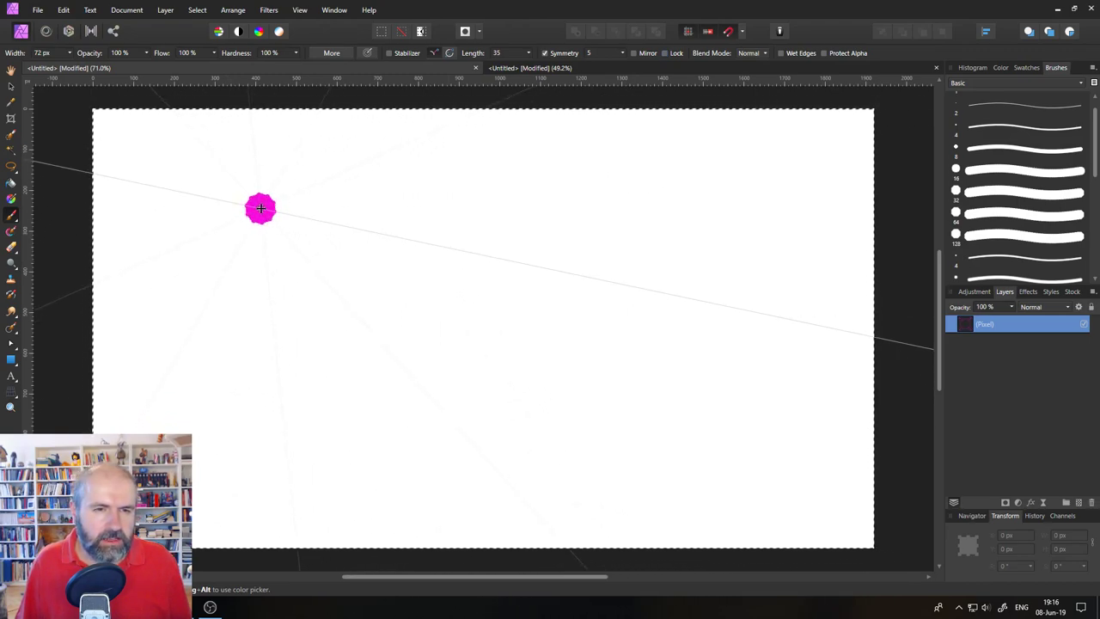
{"action": "key", "text": "ctrl+z"}
- Test radial dabs and a scalloped ring around the moved centre, then turn symmetry off
{"action": "left_click", "coordinate": [391, 215]}
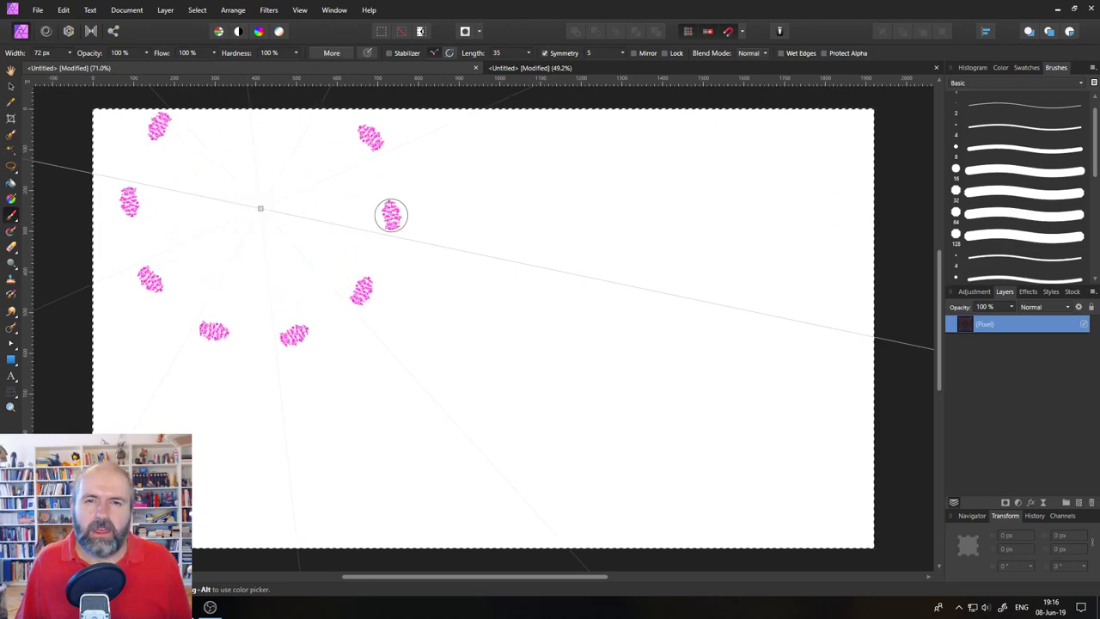
{"action": "key", "text": "ctrl+z"}
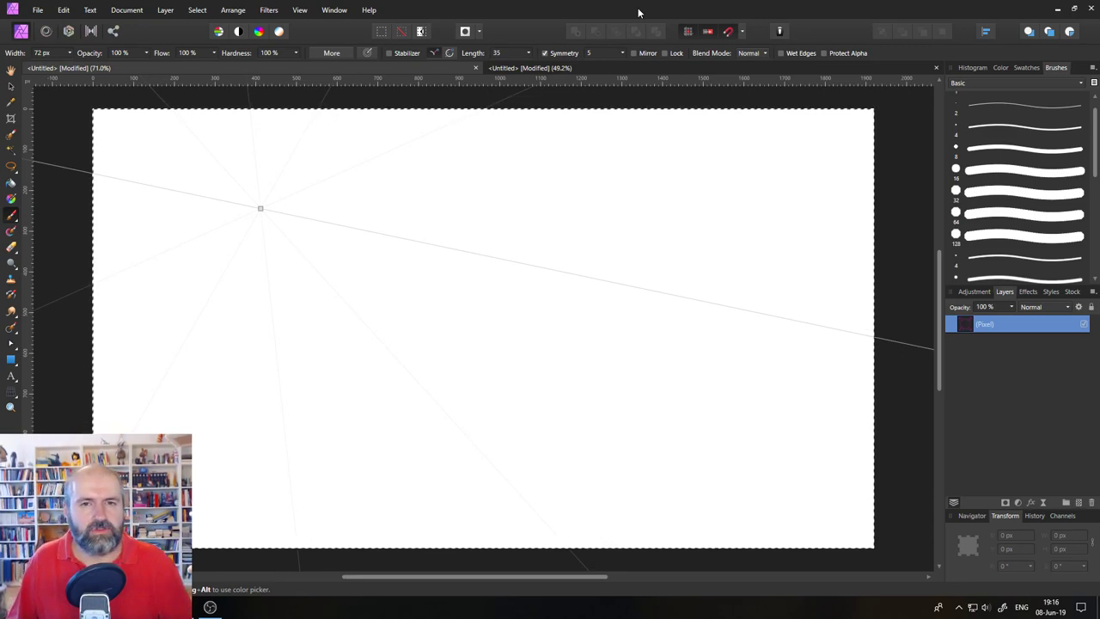
{"action": "mouse_move", "coordinate": [297, 231]}
{"action": "left_mouse_down"}
{"action": "mouse_move", "coordinate": [235, 200]}
{"action": "mouse_move", "coordinate": [198, 204]}
{"action": "mouse_move", "coordinate": [285, 220]}
{"action": "mouse_move", "coordinate": [307, 275]}
{"action": "mouse_move", "coordinate": [299, 225]}
{"action": "mouse_move", "coordinate": [278, 198]}
{"action": "mouse_move", "coordinate": [232, 206]}
{"action": "mouse_move", "coordinate": [307, 220]}
{"action": "left_mouse_up"}
{"action": "key", "text": "ctrl+z"}
{"action": "key", "text": "ctrl+z"}
{"action": "key", "text": "ctrl+z"}
{"action": "key", "text": "ctrl+z"}
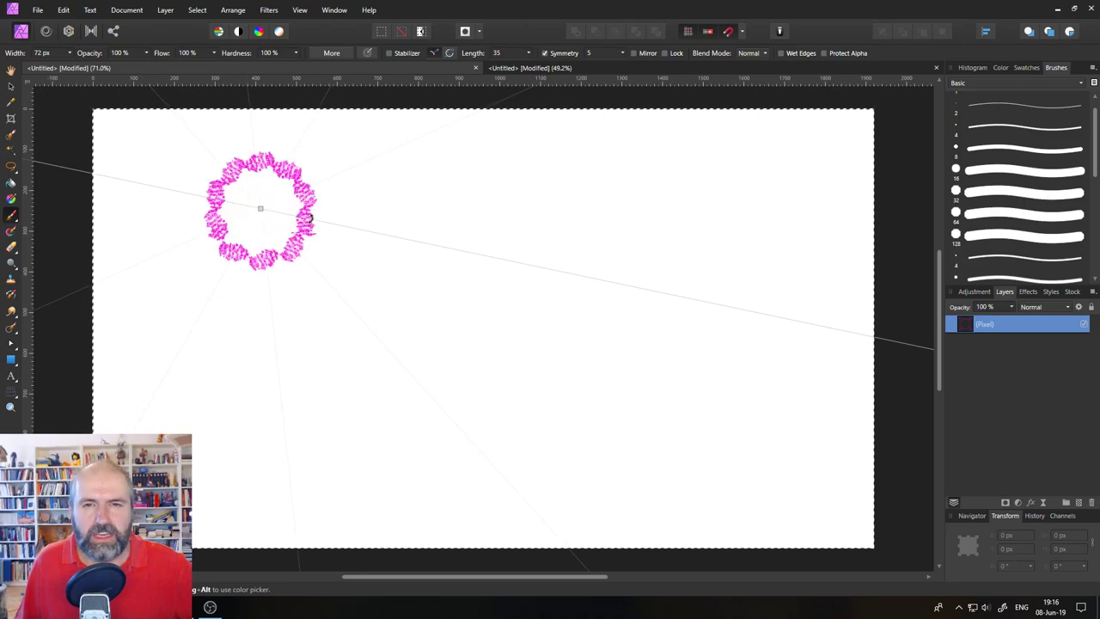
{"action": "key", "text": "ctrl+z"}
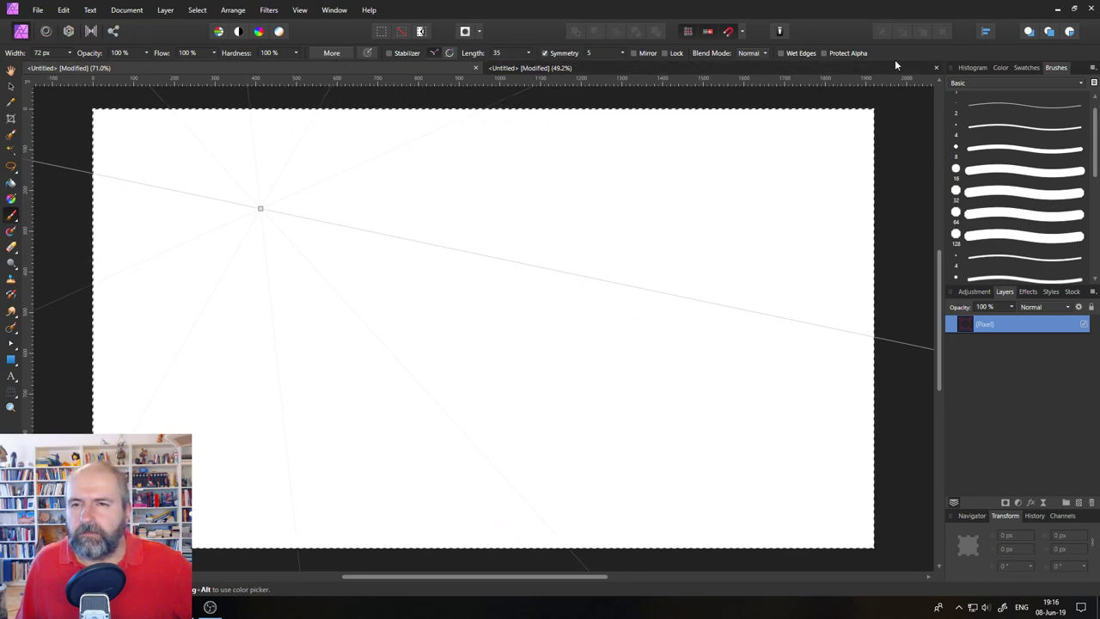
{"action": "left_click", "coordinate": [542, 54]}
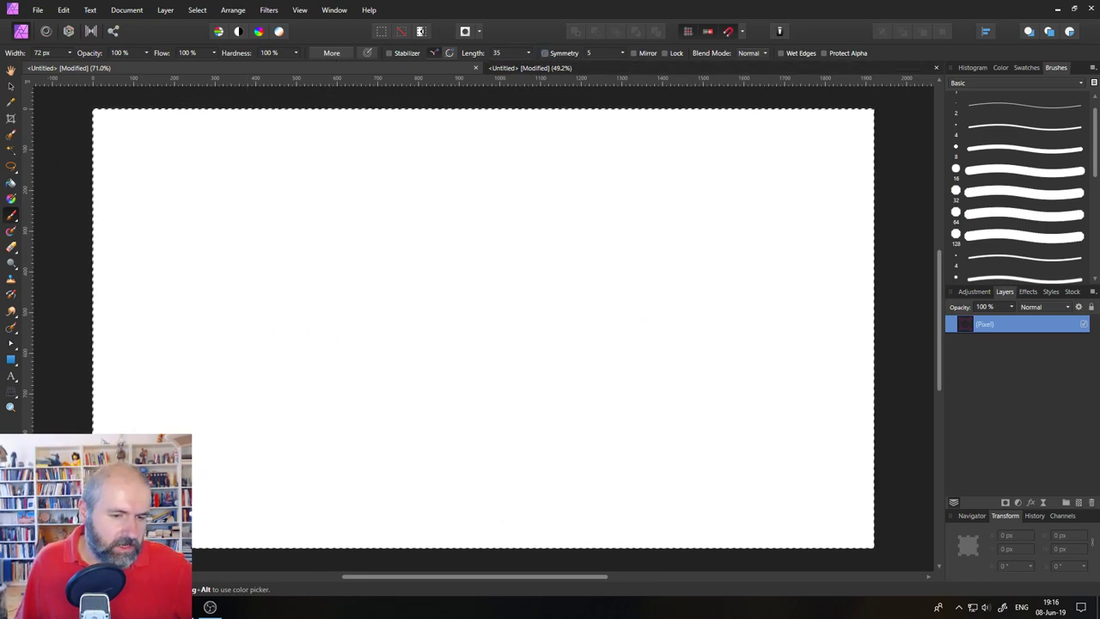
- Glance at the Affinity Photo 1.7.0 release notes in the browser, then return to Affinity Photo
{"action": "key", "text": "alt+Tab"}
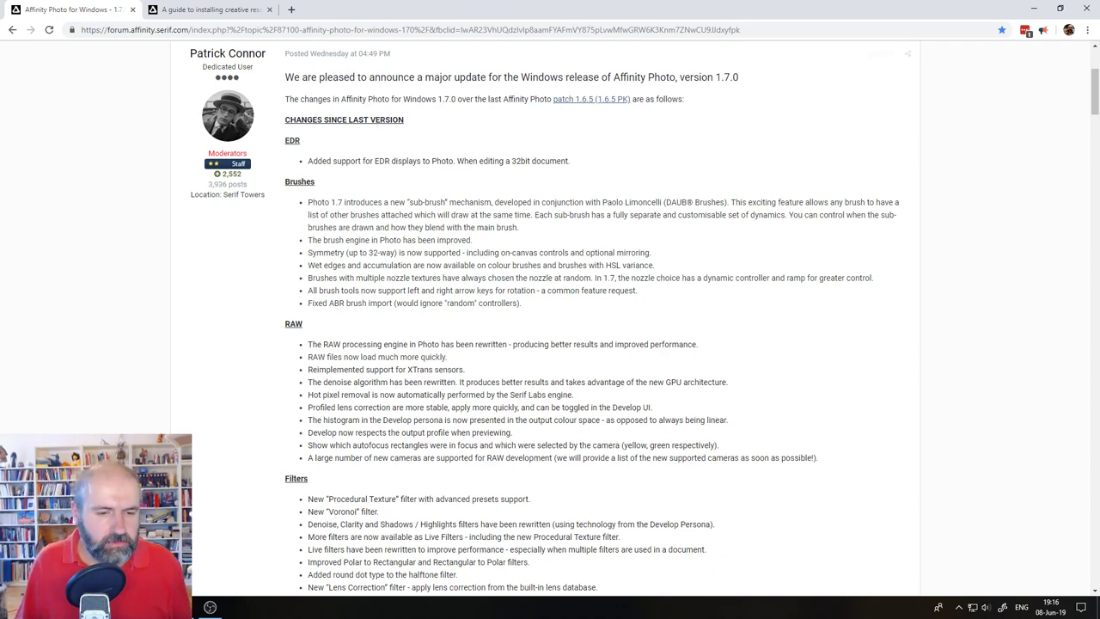
{"action": "key", "text": "alt+Tab"}
- Pick the 8 px Basic round brush and set it to 330.7 px with a 24% shape
{"action": "left_click", "coordinate": [996, 150]}
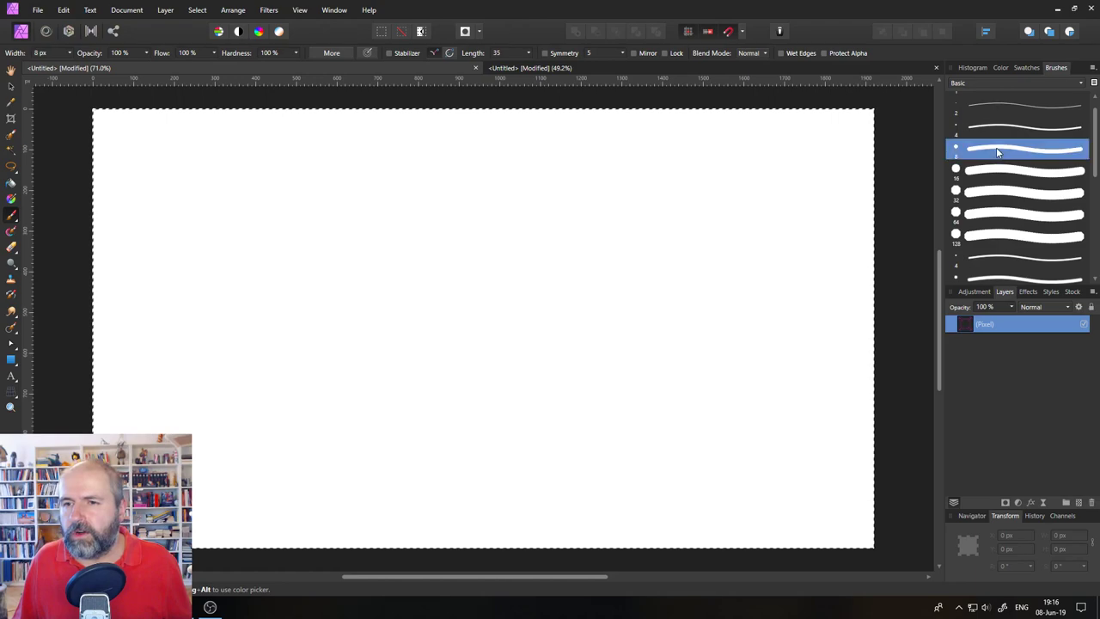
{"action": "left_click", "coordinate": [343, 55]}
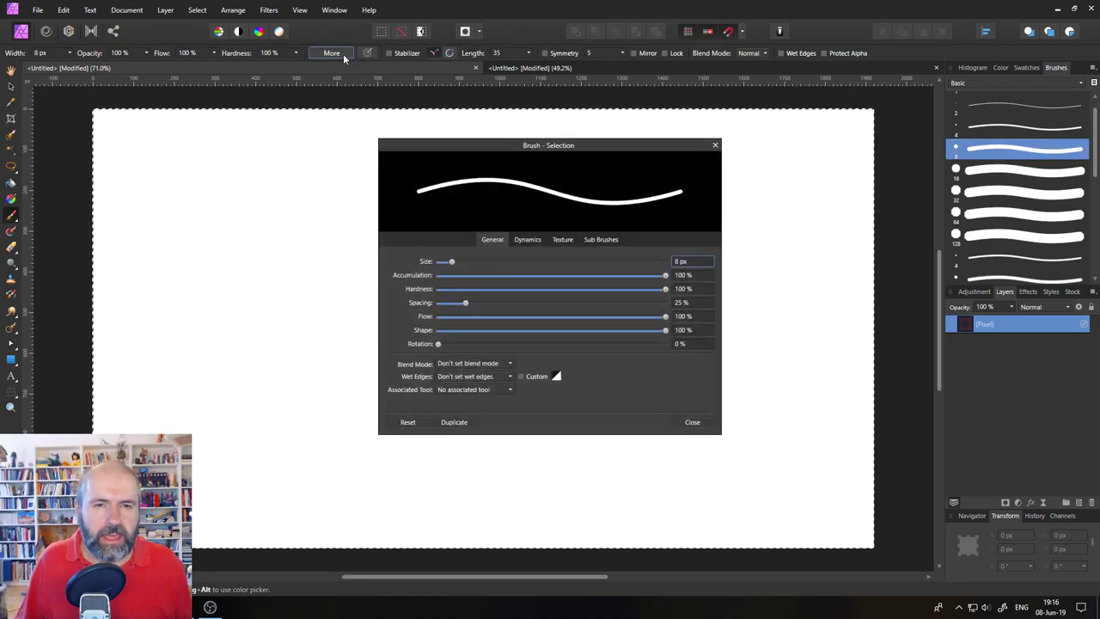
{"action": "left_click_drag", "start_coordinate": [443, 262], "coordinate": [547, 262]}
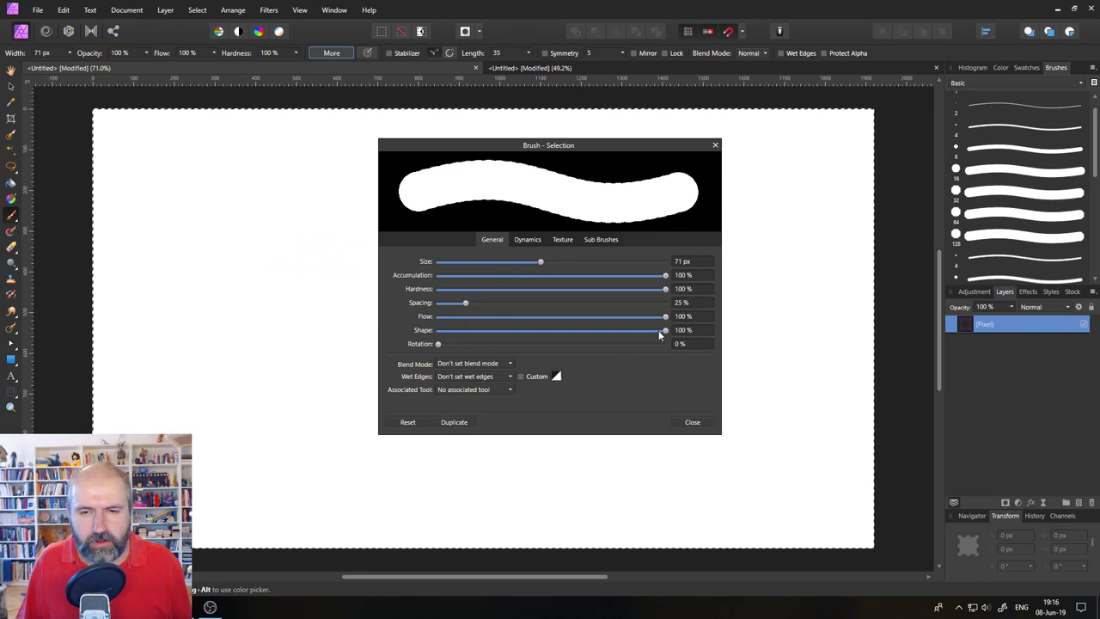
{"action": "mouse_move", "coordinate": [659, 335]}
{"action": "left_mouse_down"}
{"action": "mouse_move", "coordinate": [455, 332]}
{"action": "mouse_move", "coordinate": [493, 333]}
{"action": "left_mouse_up"}
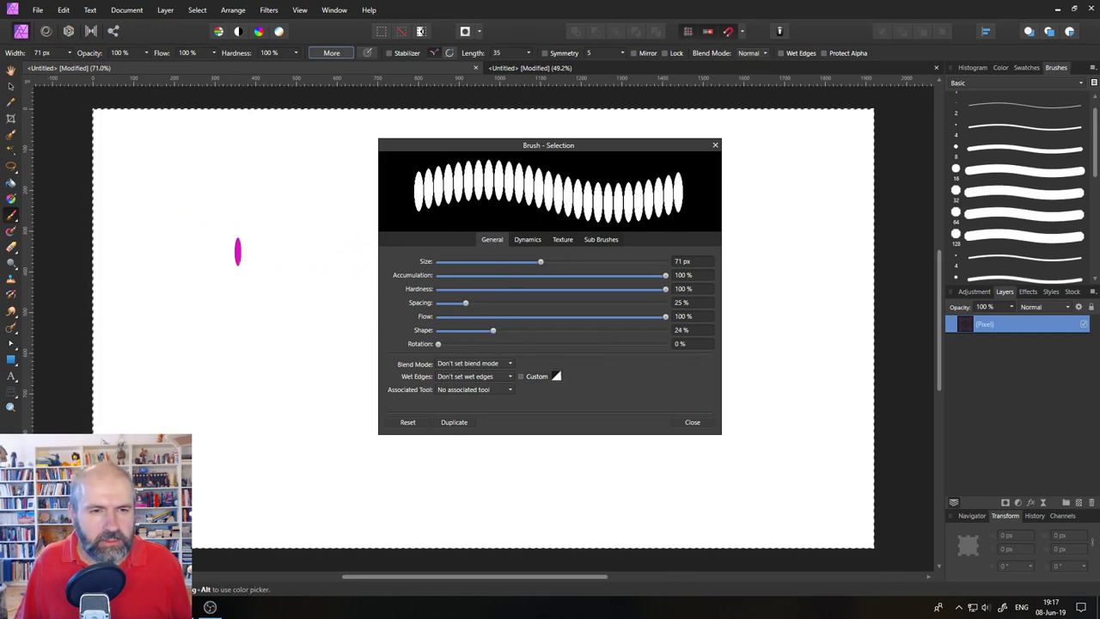
{"action": "left_click_drag", "start_coordinate": [537, 261], "coordinate": [596, 261]}
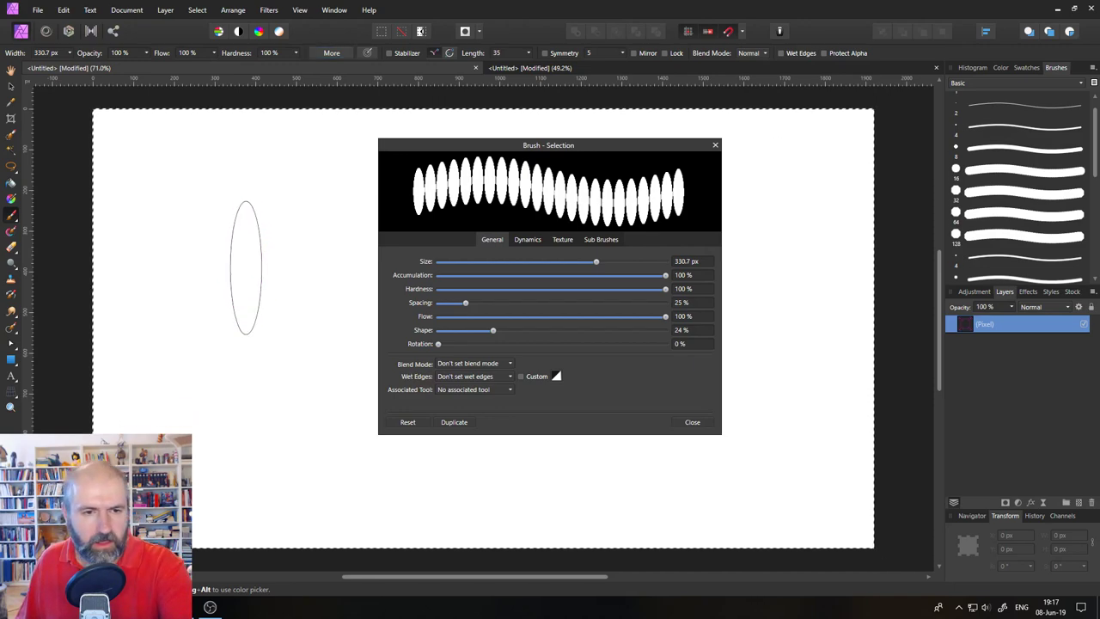
- Experiment with the brush rotation (about 54%, then 20%), clearing the test strokes
{"action": "mouse_move", "coordinate": [246, 271]}
{"action": "left_mouse_down"}
{"action": "mouse_move", "coordinate": [237, 263]}
{"action": "mouse_move", "coordinate": [215, 284]}
{"action": "mouse_move", "coordinate": [284, 216]}
{"action": "left_mouse_up"}
{"action": "mouse_move", "coordinate": [180, 434]}
{"action": "left_mouse_down"}
{"action": "mouse_move", "coordinate": [177, 422]}
{"action": "mouse_move", "coordinate": [256, 322]}
{"action": "mouse_move", "coordinate": [228, 404]}
{"action": "mouse_move", "coordinate": [231, 429]}
{"action": "mouse_move", "coordinate": [249, 434]}
{"action": "mouse_move", "coordinate": [315, 272]}
{"action": "mouse_move", "coordinate": [275, 364]}
{"action": "mouse_move", "coordinate": [216, 349]}
{"action": "mouse_move", "coordinate": [204, 366]}
{"action": "mouse_move", "coordinate": [253, 351]}
{"action": "mouse_move", "coordinate": [263, 276]}
{"action": "left_mouse_up"}
{"action": "key", "text": "Delete"}
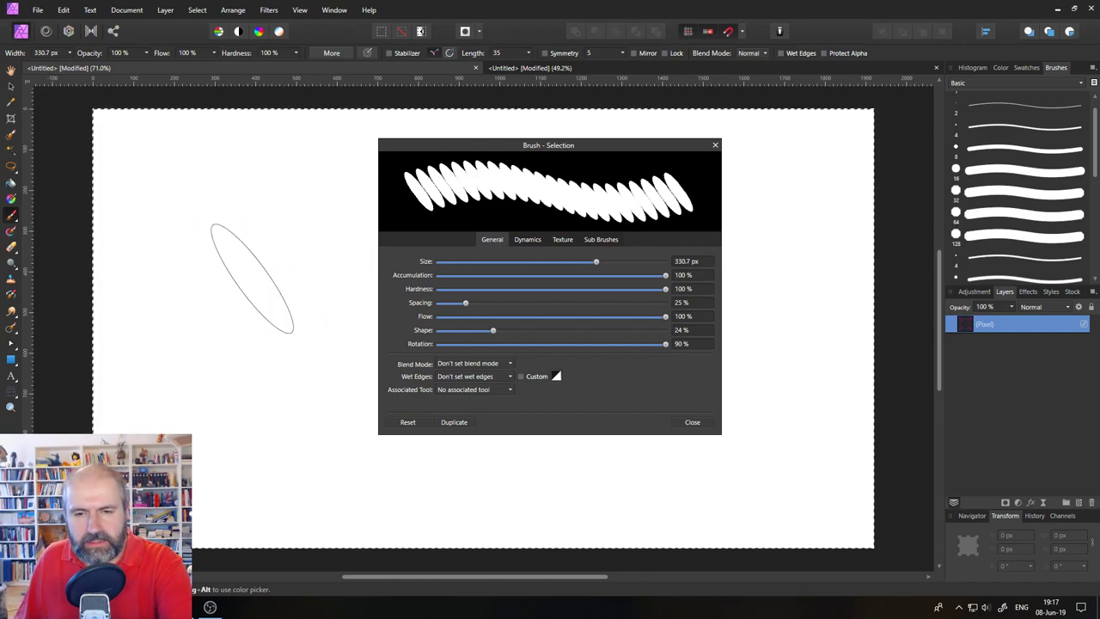
{"action": "mouse_move", "coordinate": [664, 344]}
{"action": "left_mouse_down"}
{"action": "mouse_move", "coordinate": [327, 349]}
{"action": "mouse_move", "coordinate": [587, 357]}
{"action": "mouse_move", "coordinate": [576, 344]}
{"action": "mouse_move", "coordinate": [691, 345]}
{"action": "left_mouse_up"}
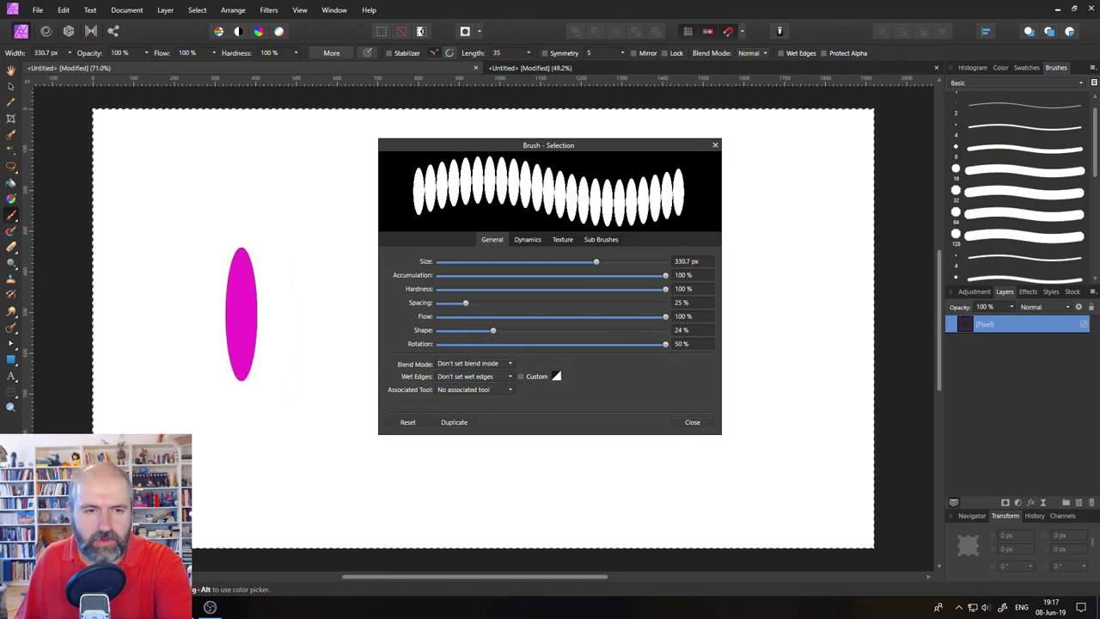
{"action": "mouse_move", "coordinate": [243, 314]}
{"action": "left_mouse_down"}
{"action": "mouse_move", "coordinate": [200, 303]}
{"action": "mouse_move", "coordinate": [289, 294]}
{"action": "mouse_move", "coordinate": [225, 273]}
{"action": "mouse_move", "coordinate": [230, 282]}
{"action": "left_mouse_up"}
- Rotate the brush on canvas and stamp diagonal, tilted and near-horizontal magenta ellipses
{"action": "left_click", "coordinate": [714, 145]}
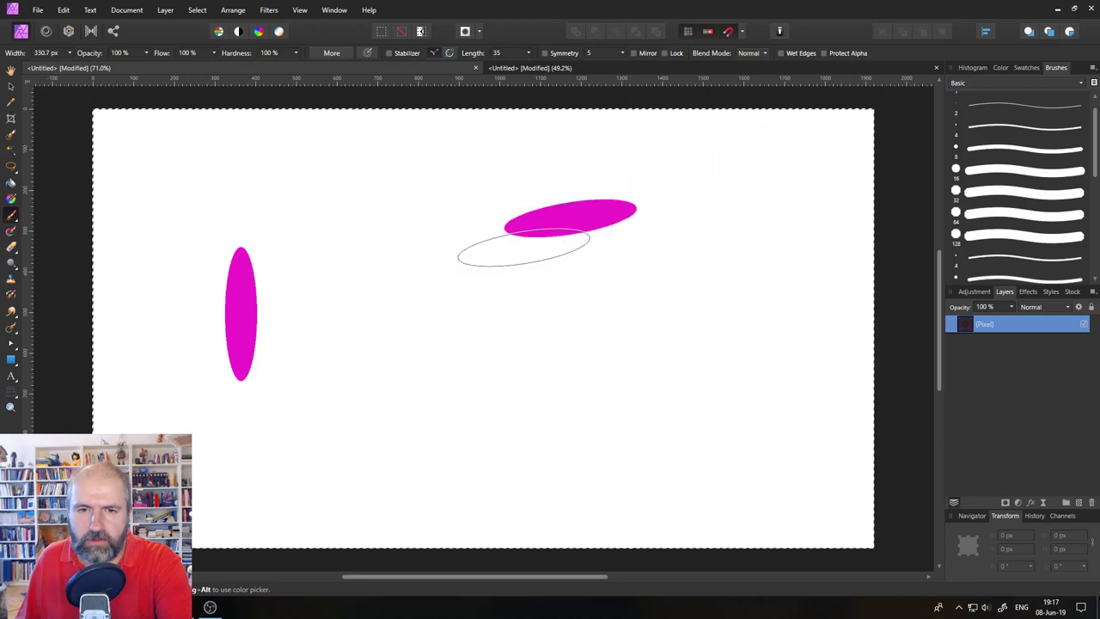
{"action": "left_click_drag", "start_coordinate": [490, 283], "coordinate": [492, 283]}
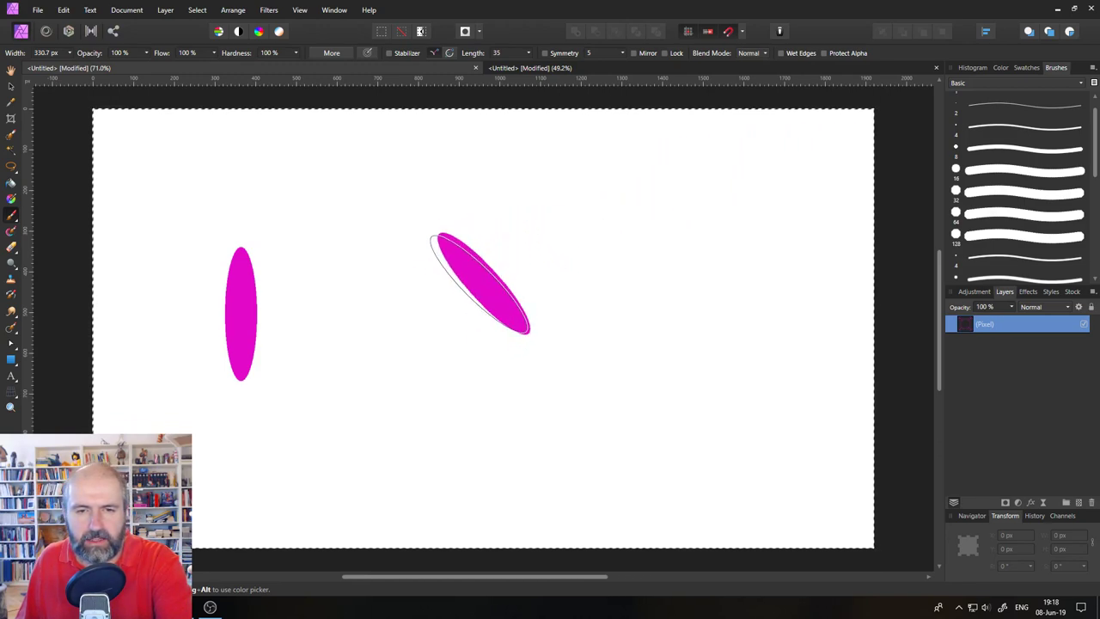
{"action": "left_click", "coordinate": [460, 286]}
{"action": "left_click_drag", "start_coordinate": [555, 263], "coordinate": [559, 247]}
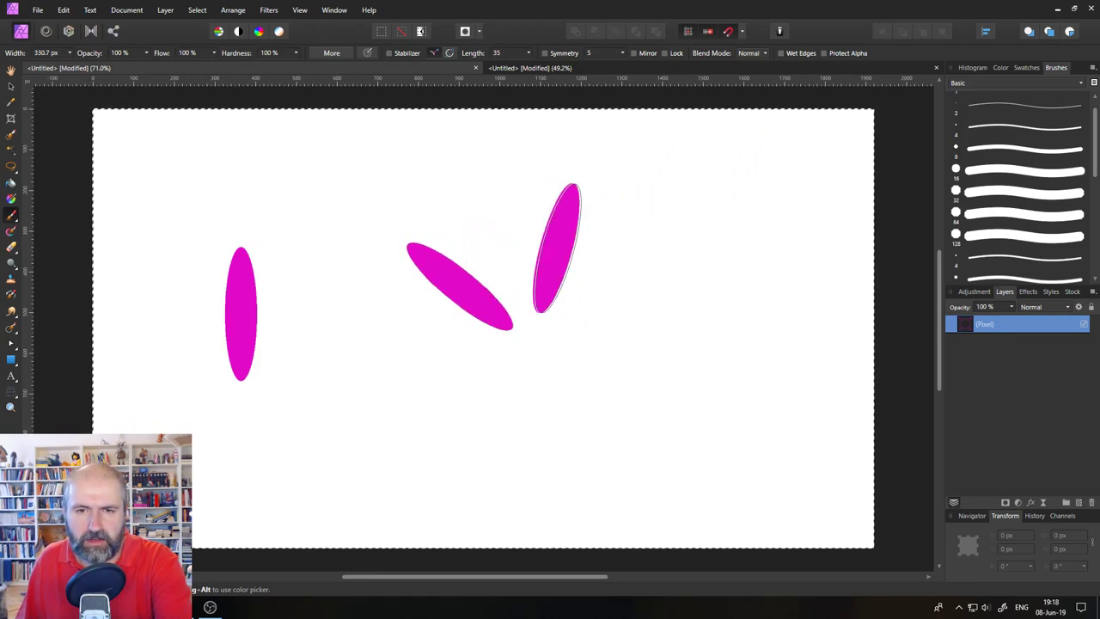
{"action": "left_click", "coordinate": [559, 248]}
{"action": "left_click_drag", "start_coordinate": [671, 274], "coordinate": [684, 253]}
{"action": "left_click", "coordinate": [684, 254]}
{"action": "left_click", "coordinate": [611, 341]}
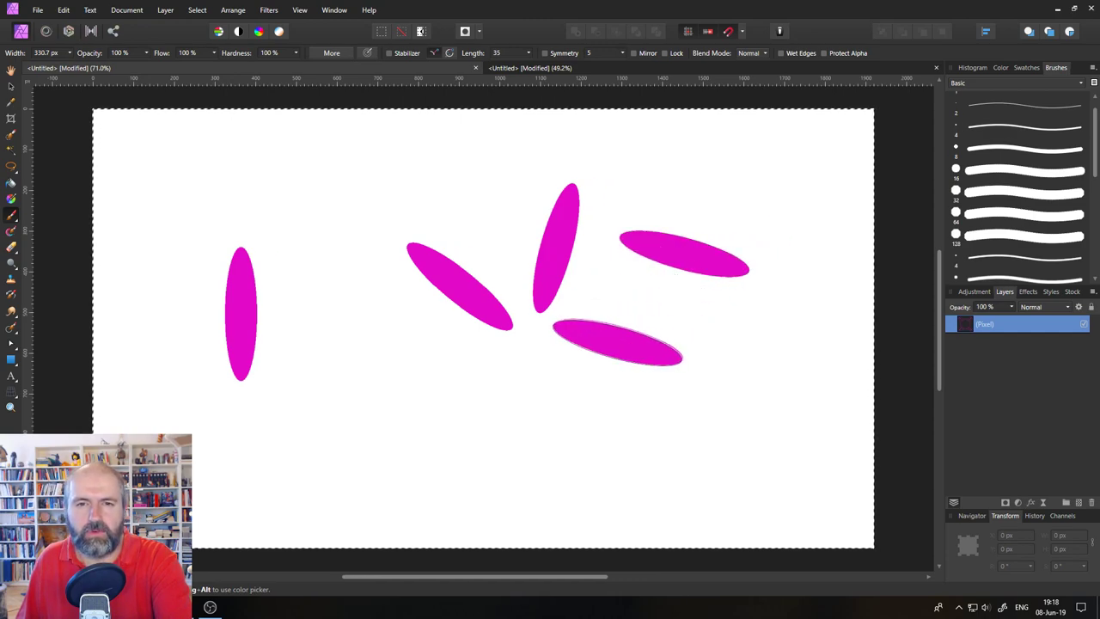
{"action": "key", "text": "ctrl+z"}
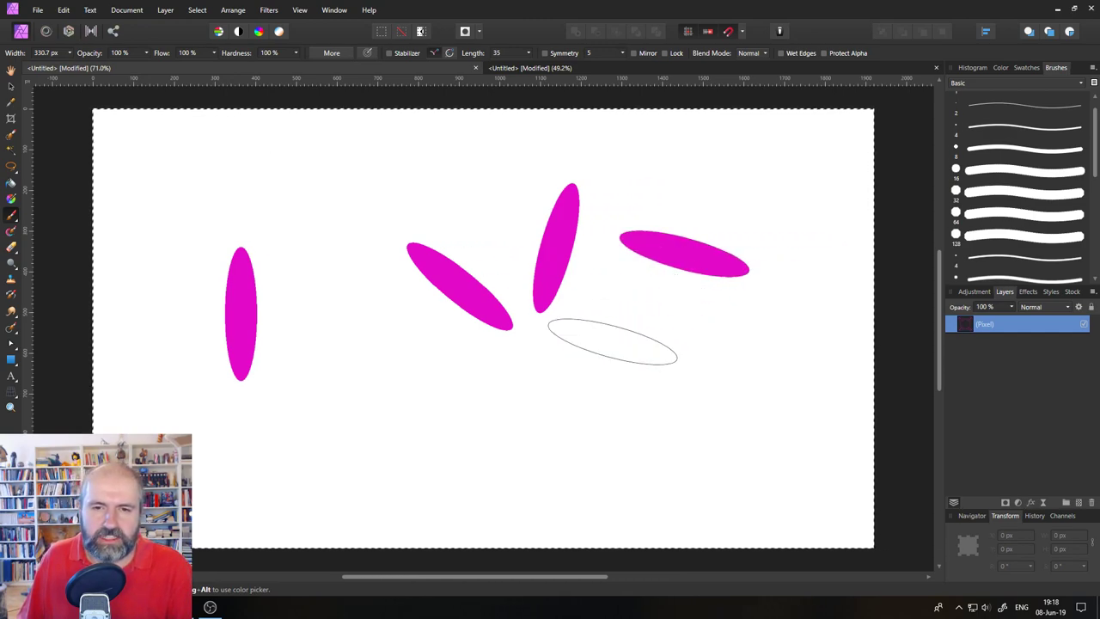
- Try brushes from the Clouds-by-Mila category, stamping and removing magenta clouds
{"action": "left_click", "coordinate": [986, 83]}
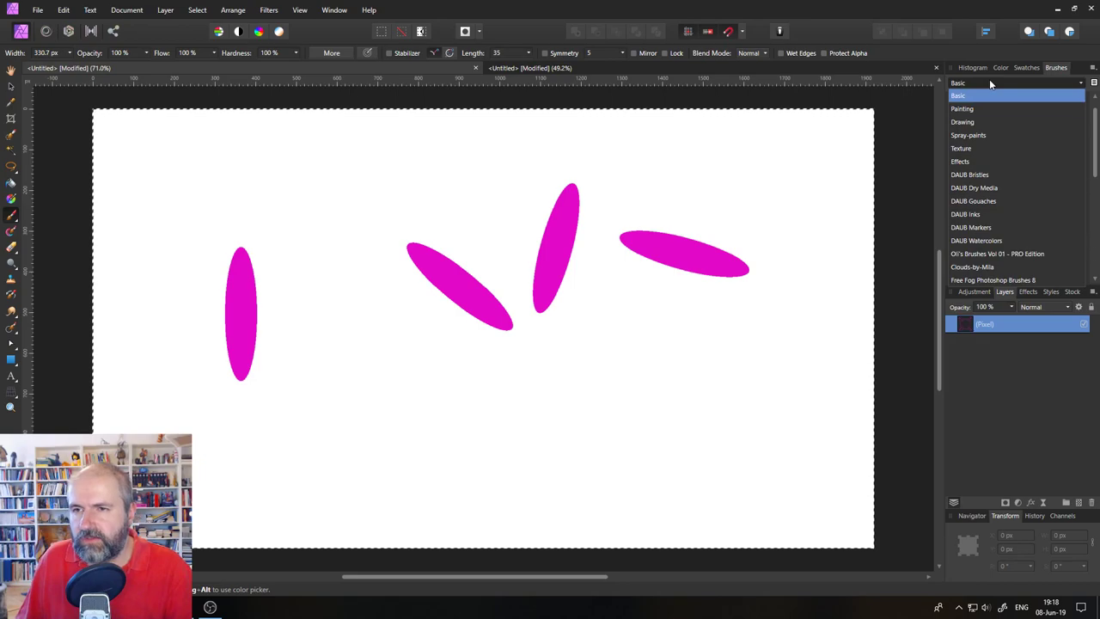
{"action": "left_click", "coordinate": [992, 267]}
{"action": "left_click", "coordinate": [973, 207]}
{"action": "left_click", "coordinate": [627, 335]}
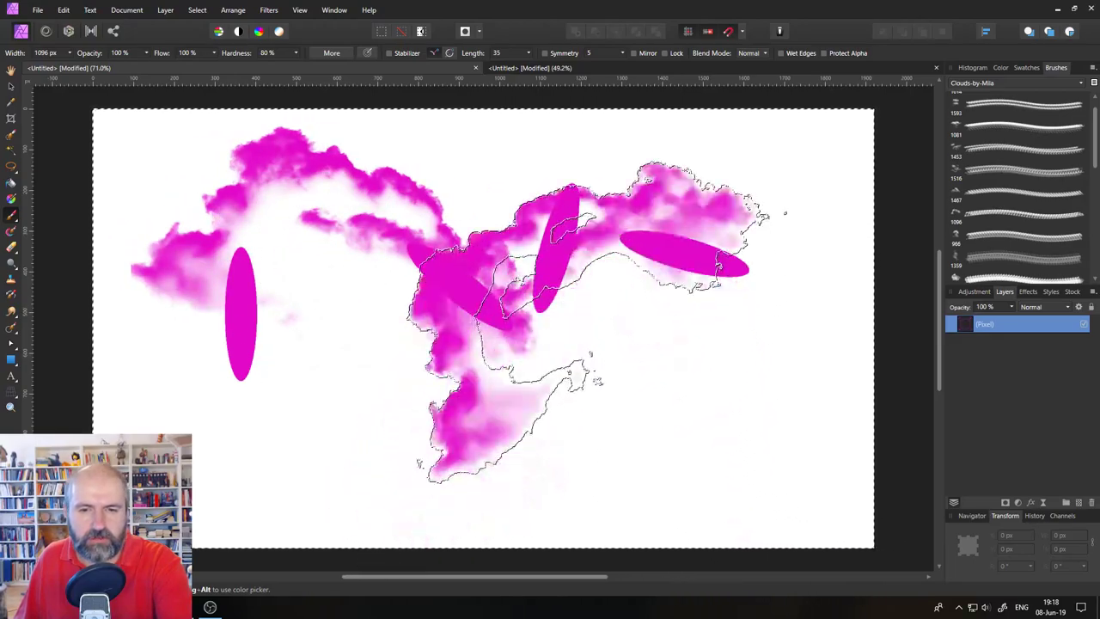
{"action": "left_click", "coordinate": [623, 305]}
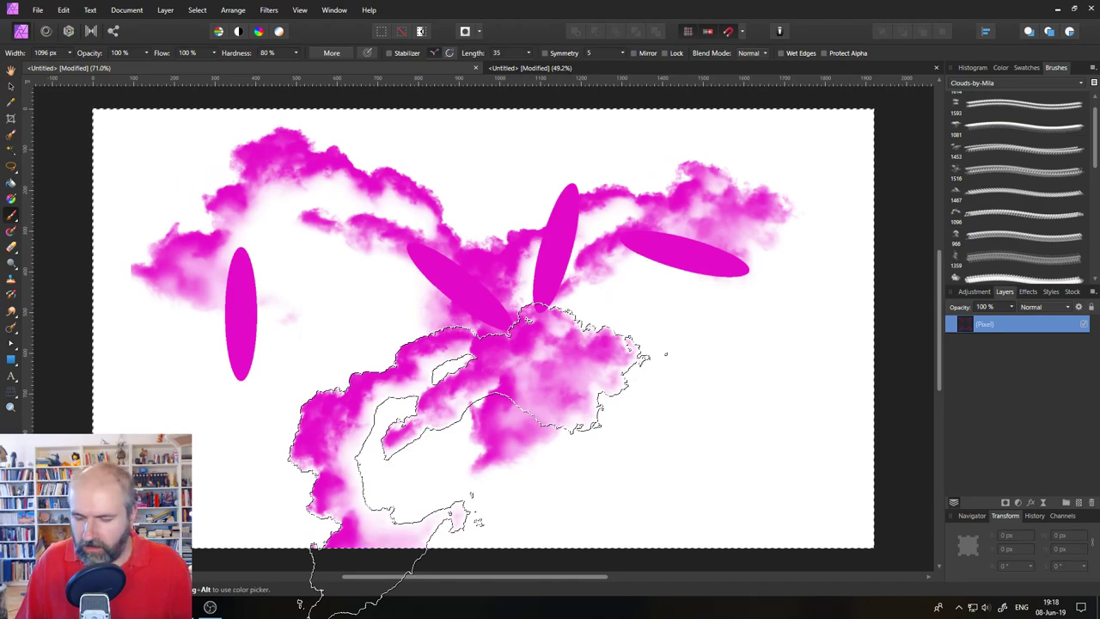
{"action": "key", "text": "Delete"}
{"action": "left_click", "coordinate": [612, 226]}
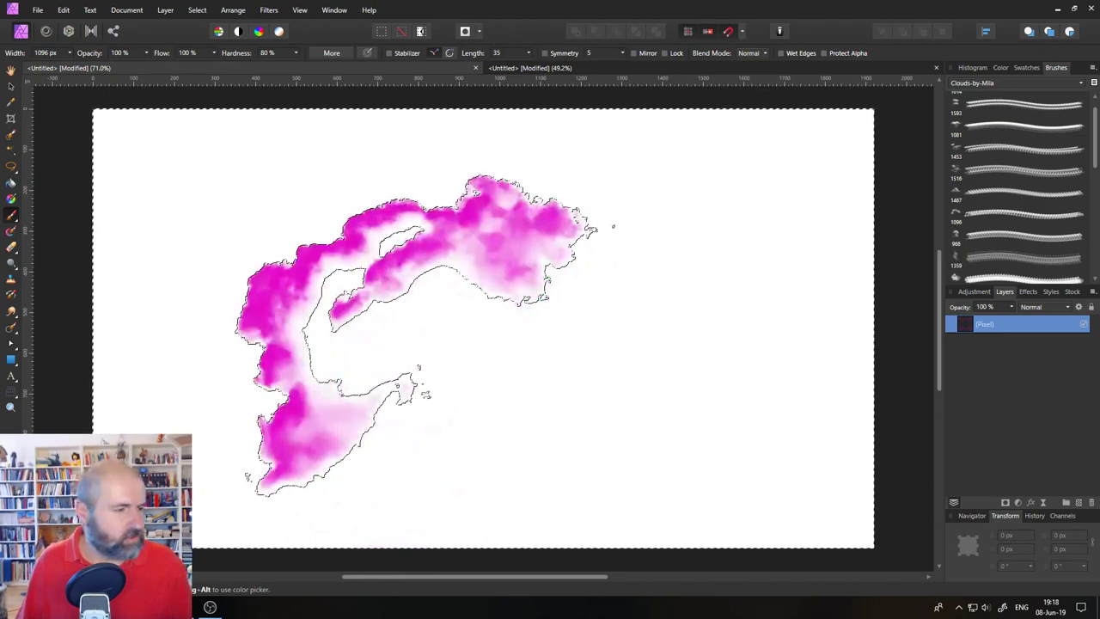
{"action": "key", "text": "Delete"}
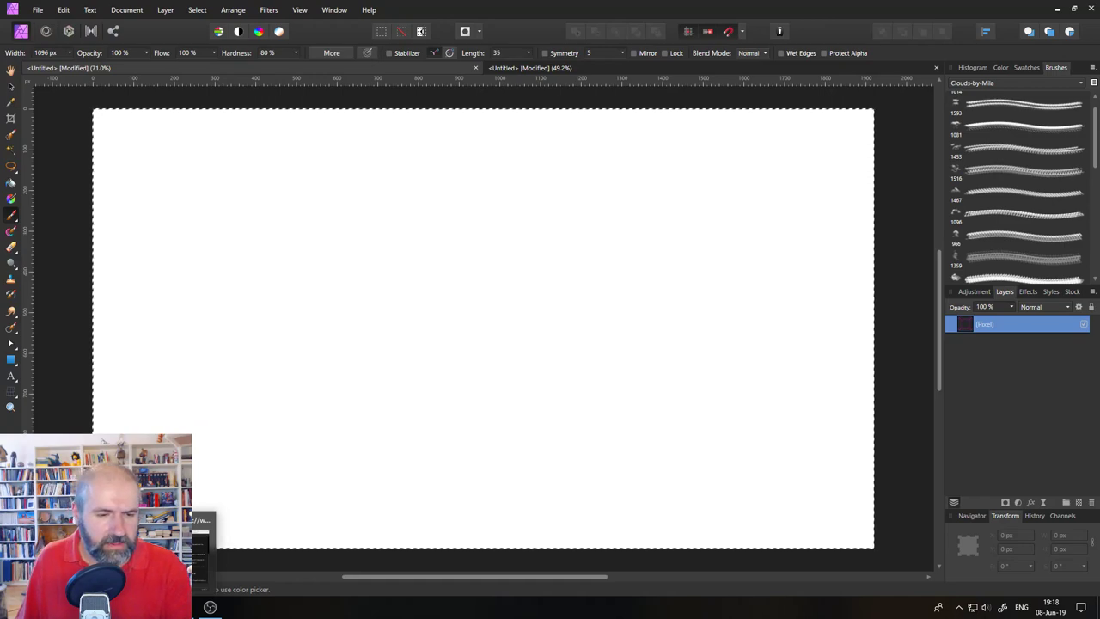
{"action": "left_click", "coordinate": [203, 537]}
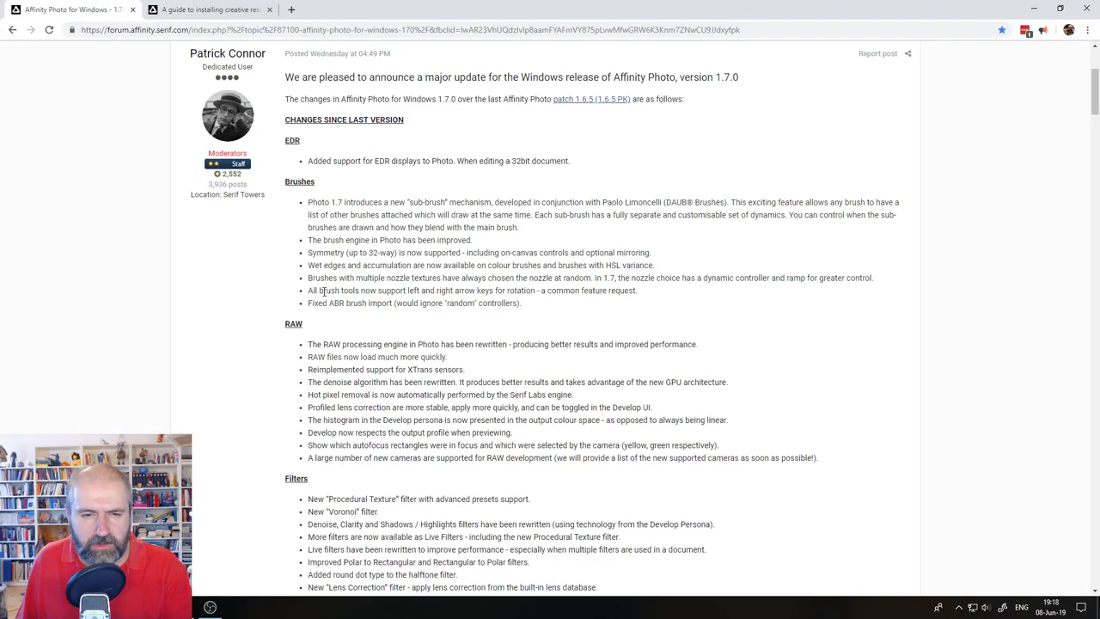
- Highlight phrases in the release notes, ending on the words 'ABR brush'
{"action": "left_click_drag", "start_coordinate": [650, 383], "coordinate": [726, 382]}
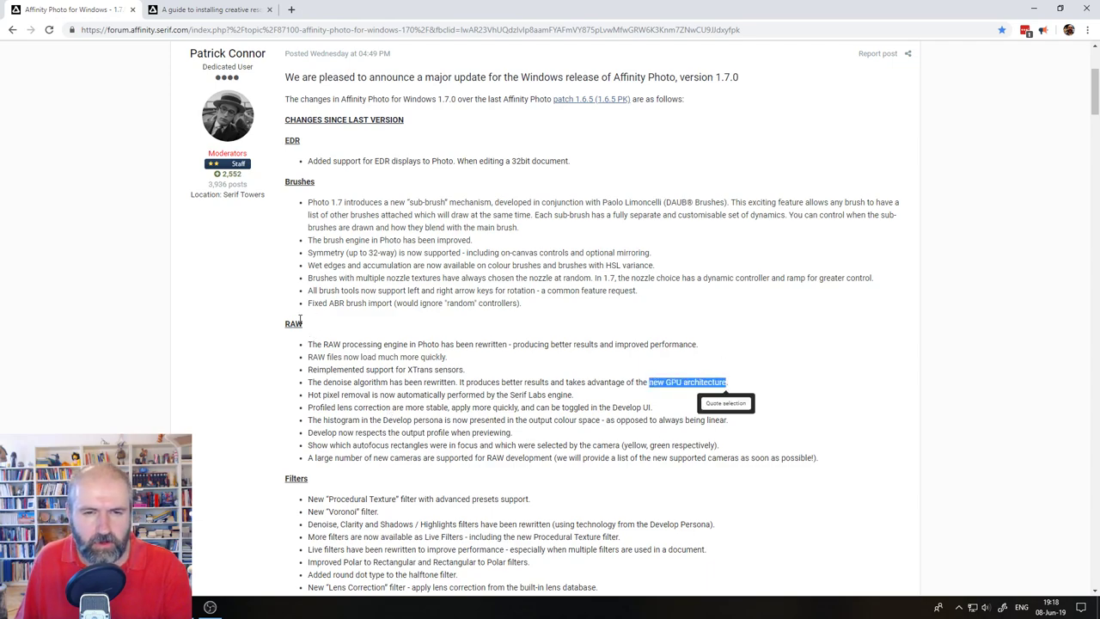
{"action": "left_click_drag", "start_coordinate": [410, 341], "coordinate": [412, 343]}
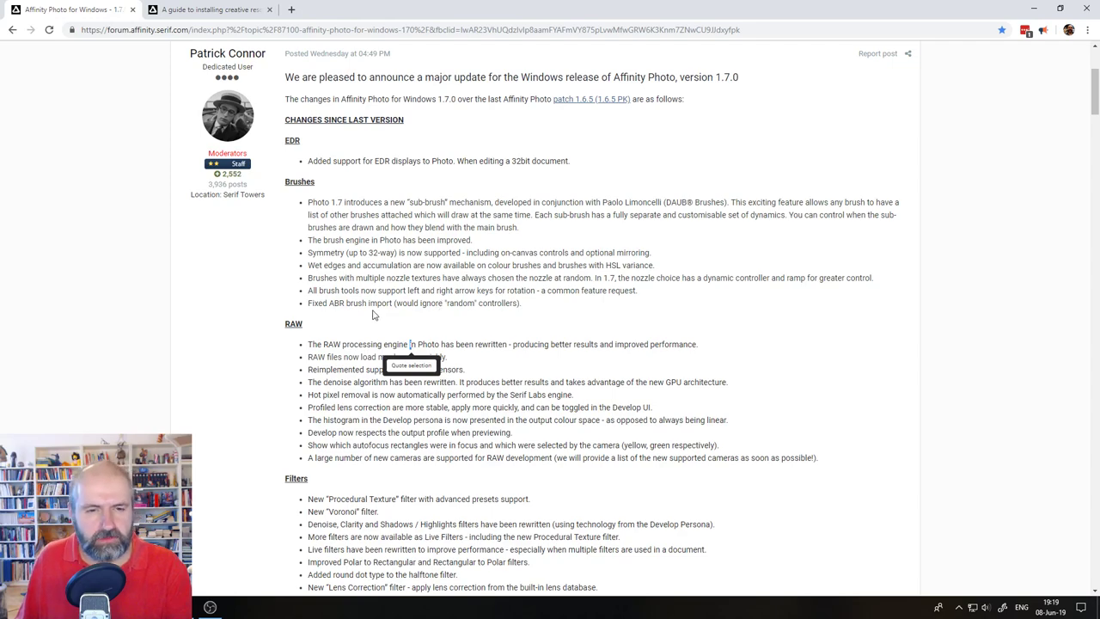
{"action": "left_click_drag", "start_coordinate": [367, 305], "coordinate": [328, 304]}
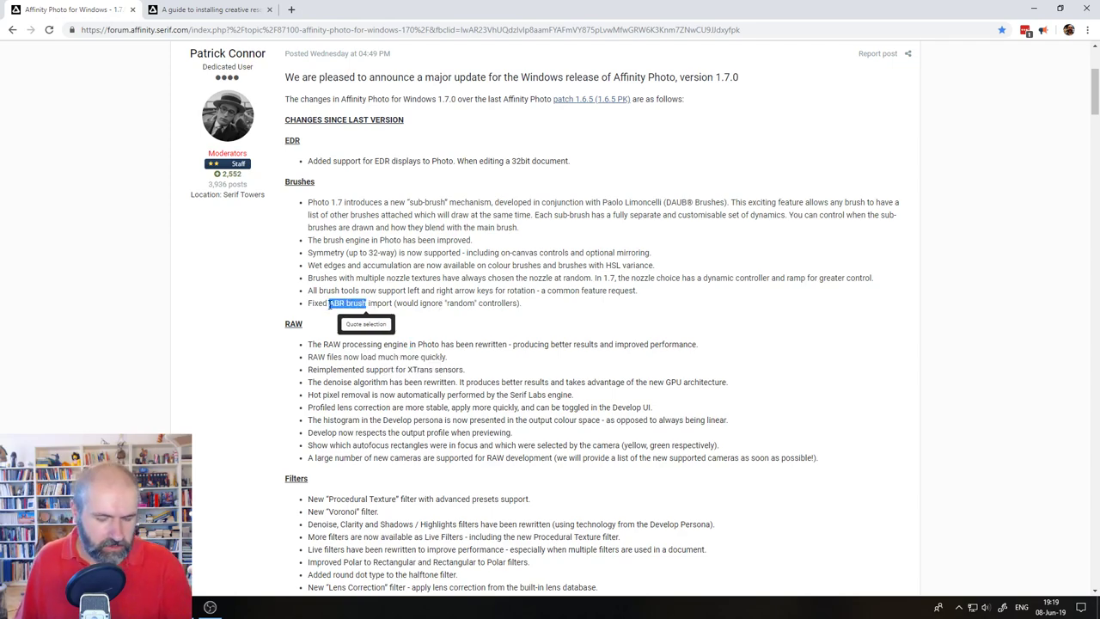
- Search the web for the copied 'ABR brush' text in a new tab
{"action": "key", "text": "ctrl+c"}
{"action": "key", "text": "ctrl+t"}
{"action": "key", "text": "ctrl+v"}
{"action": "key", "text": "Return"}
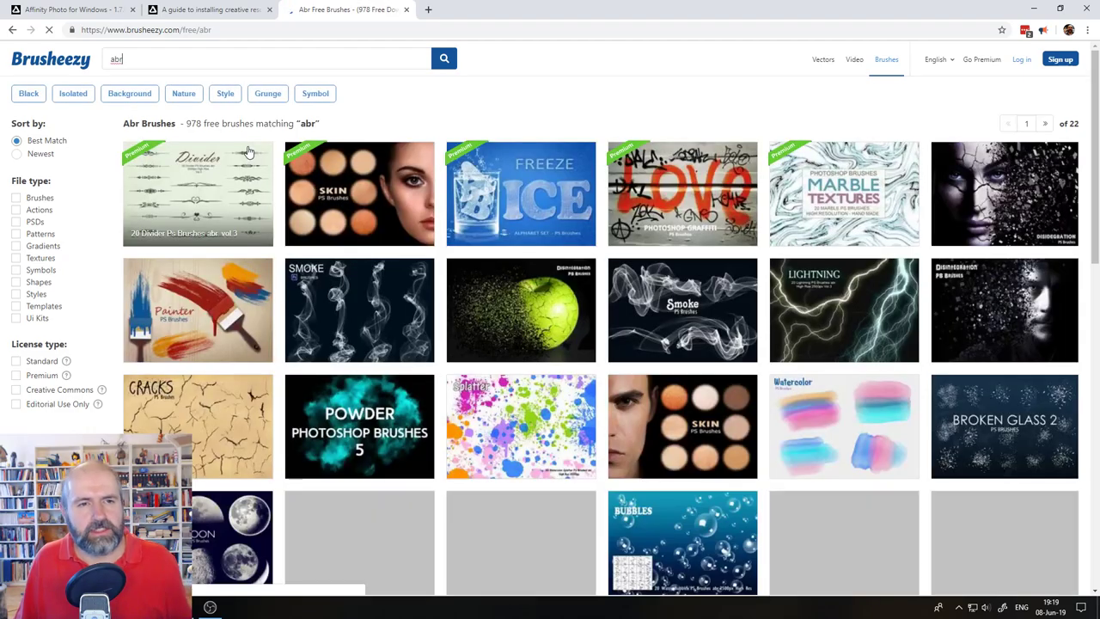
- Scroll Brusheezy's ABR listings, then move between the install guide, release notes and Brusheezy tabs
{"action": "scroll", "coordinate": [311, 382], "scroll_direction": "down", "scroll_amount": 5}
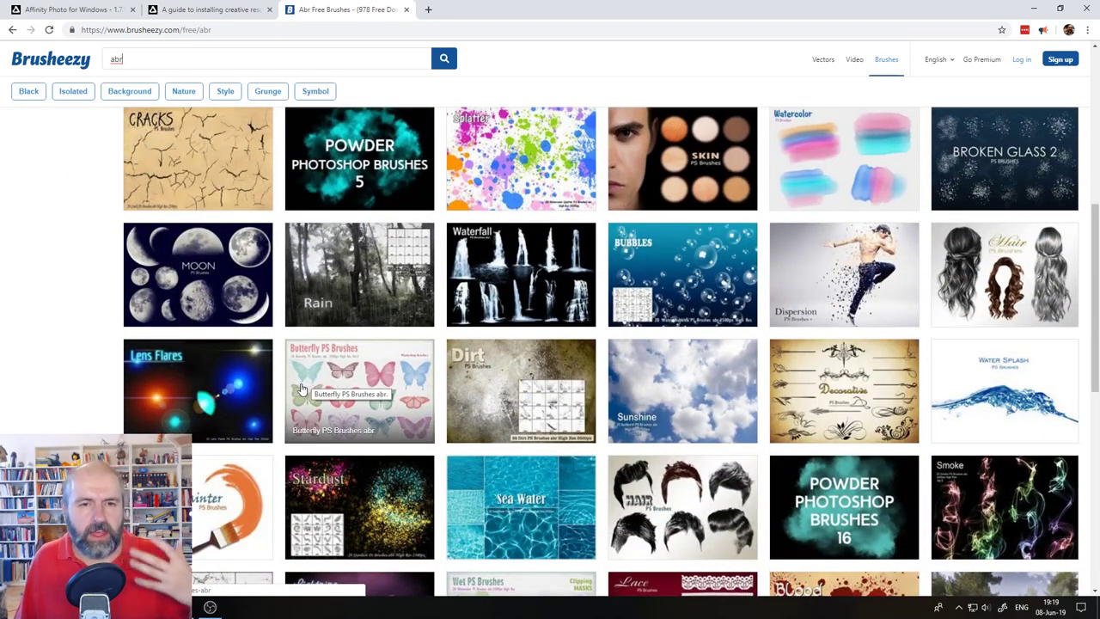
{"action": "left_click", "coordinate": [184, 12]}
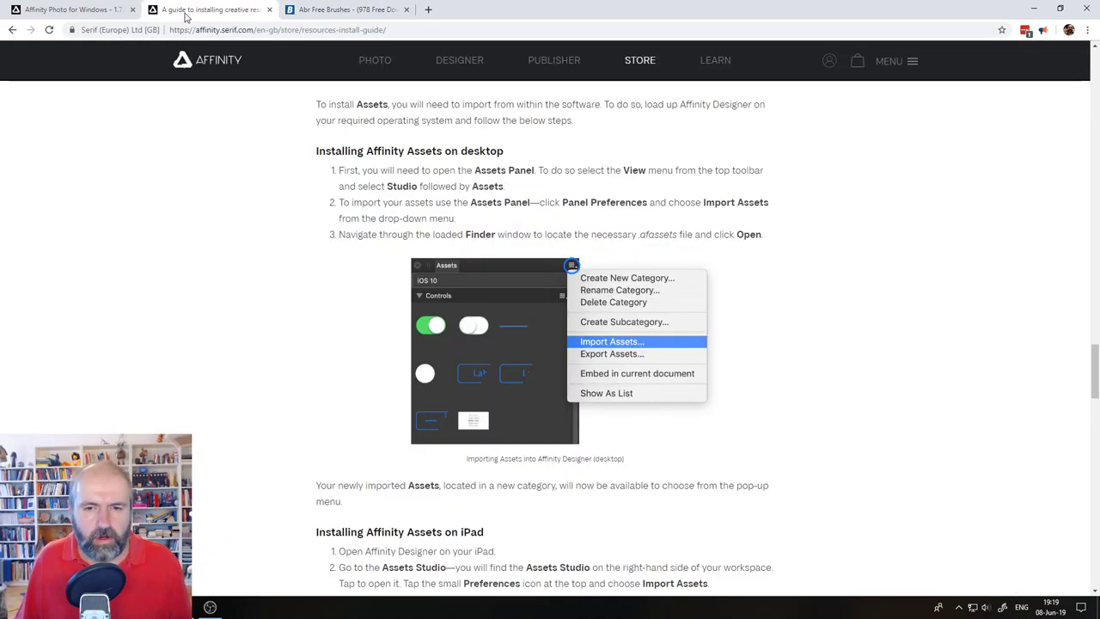
{"action": "left_click", "coordinate": [118, 10]}
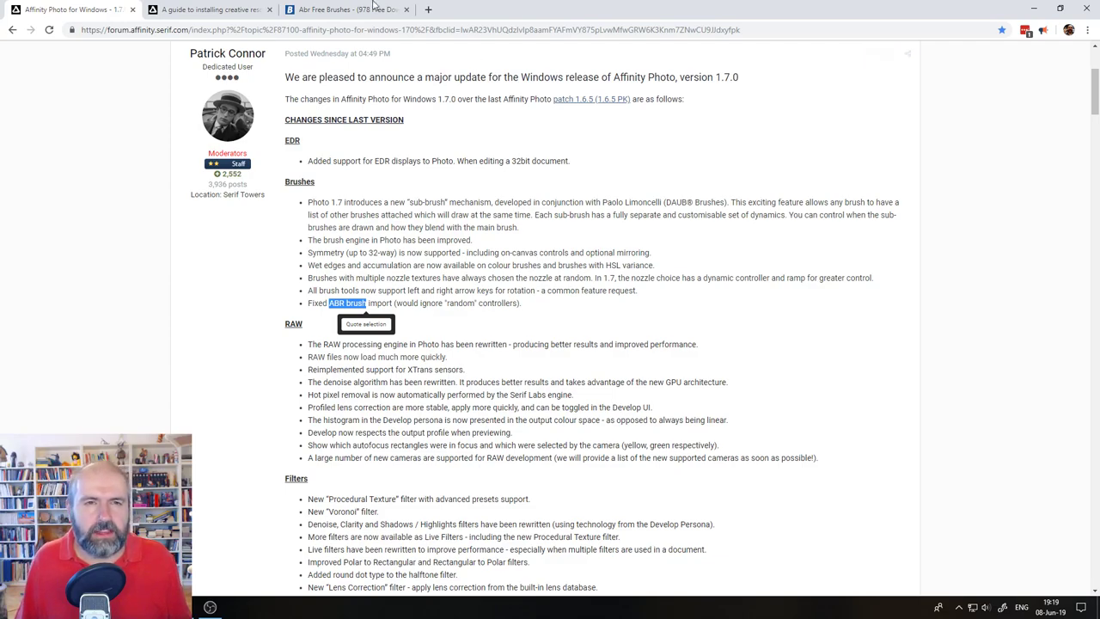
{"action": "left_click", "coordinate": [344, 11]}
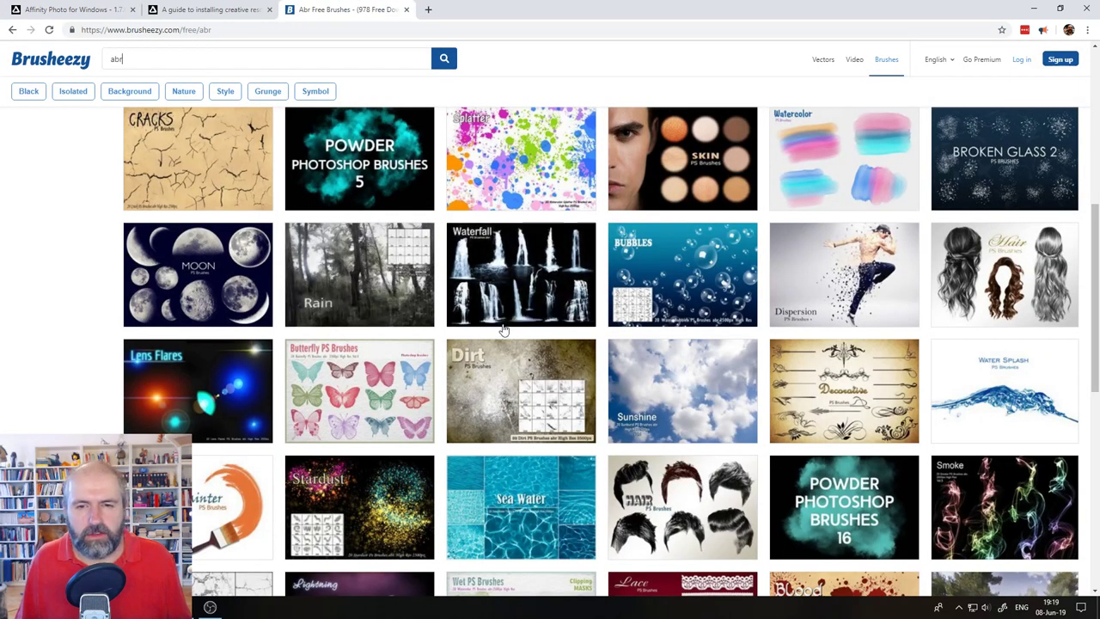
{"action": "left_click", "coordinate": [97, 11]}
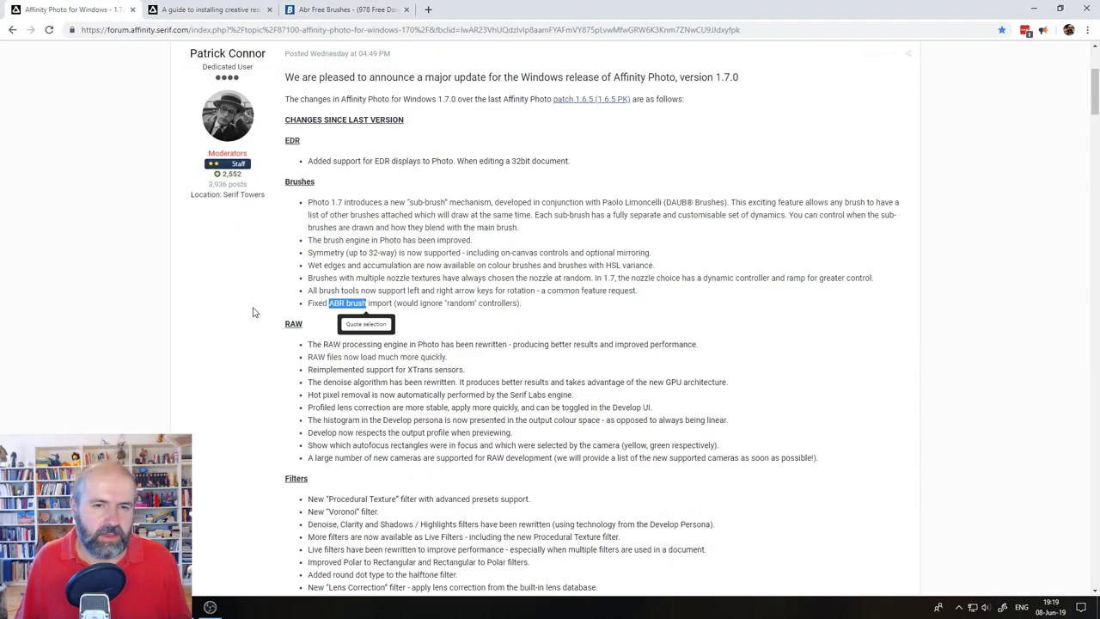
{"action": "left_click", "coordinate": [396, 286]}
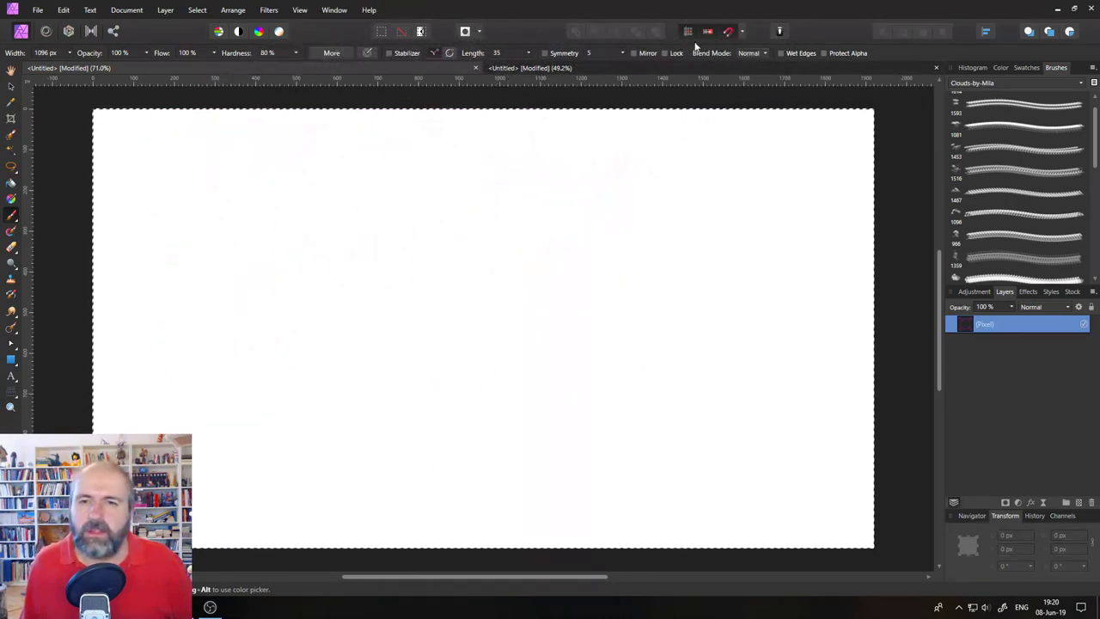
- Enable brush symmetry and pick the 4 px round brush from the Basic category
{"action": "left_click", "coordinate": [544, 53]}
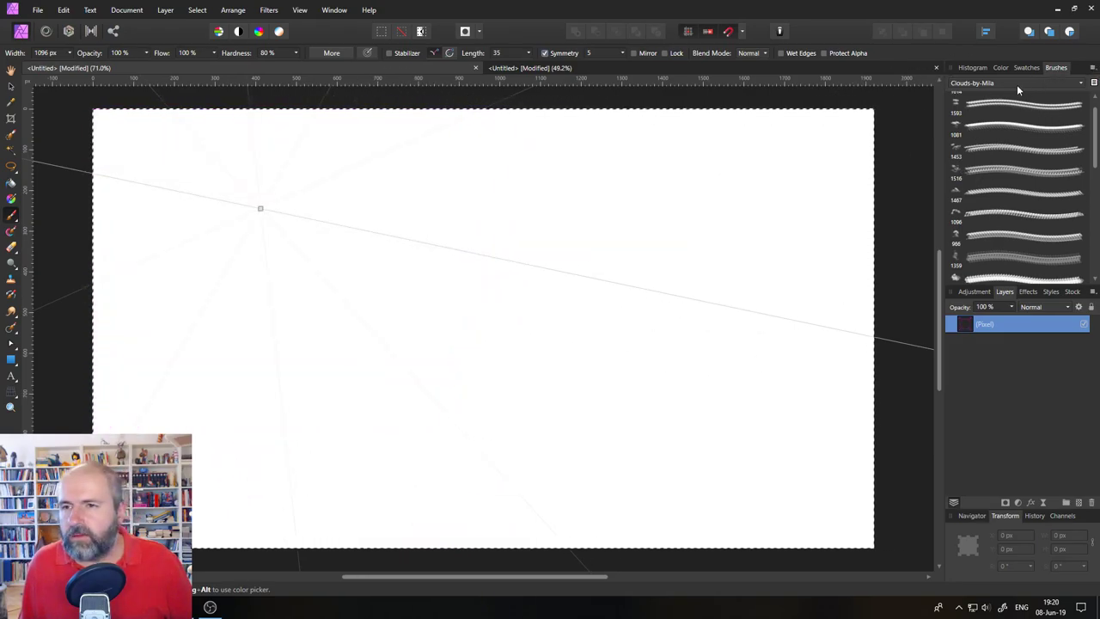
{"action": "left_click", "coordinate": [1016, 83]}
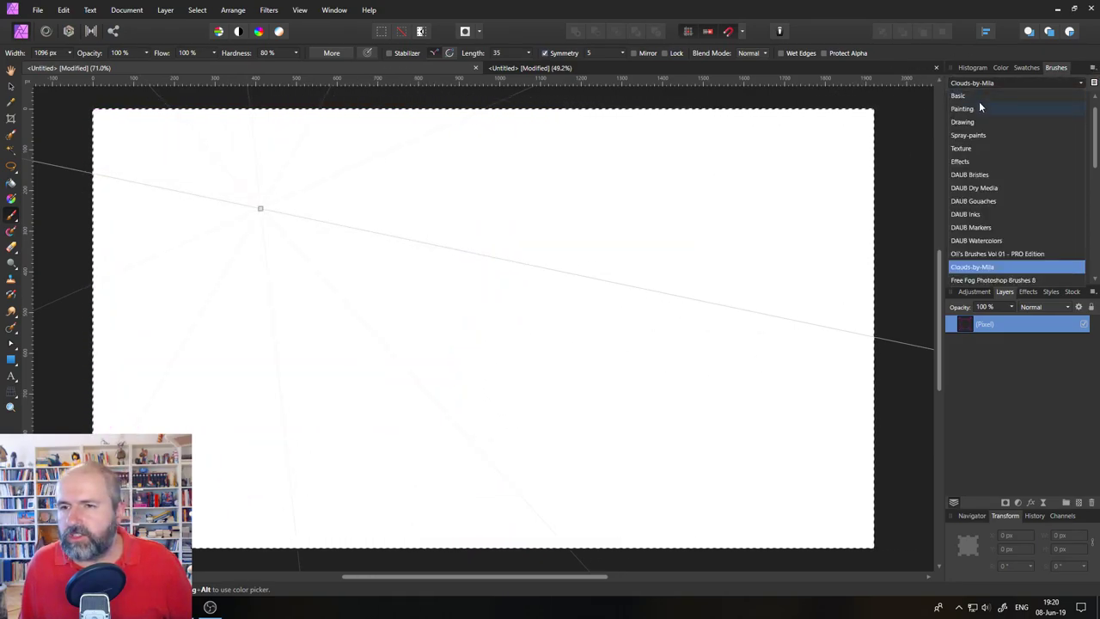
{"action": "left_click", "coordinate": [978, 96]}
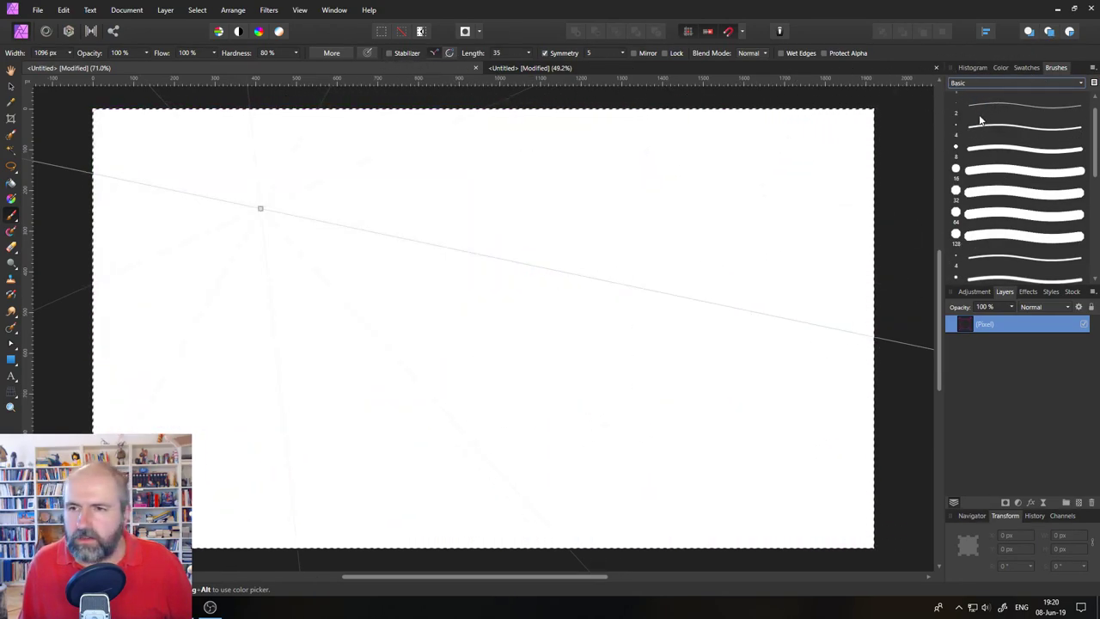
{"action": "left_click", "coordinate": [988, 127]}
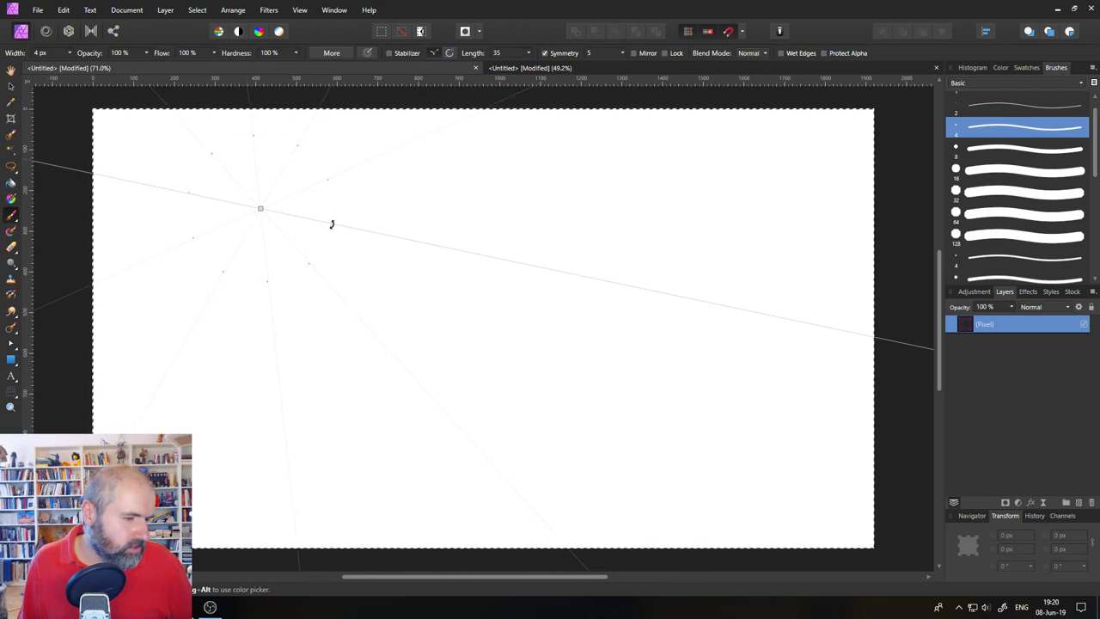
- Rotate the symmetry axis to a steeper tilt and bring up the View menu's studio panel options
{"action": "left_click_drag", "start_coordinate": [331, 225], "coordinate": [398, 203]}
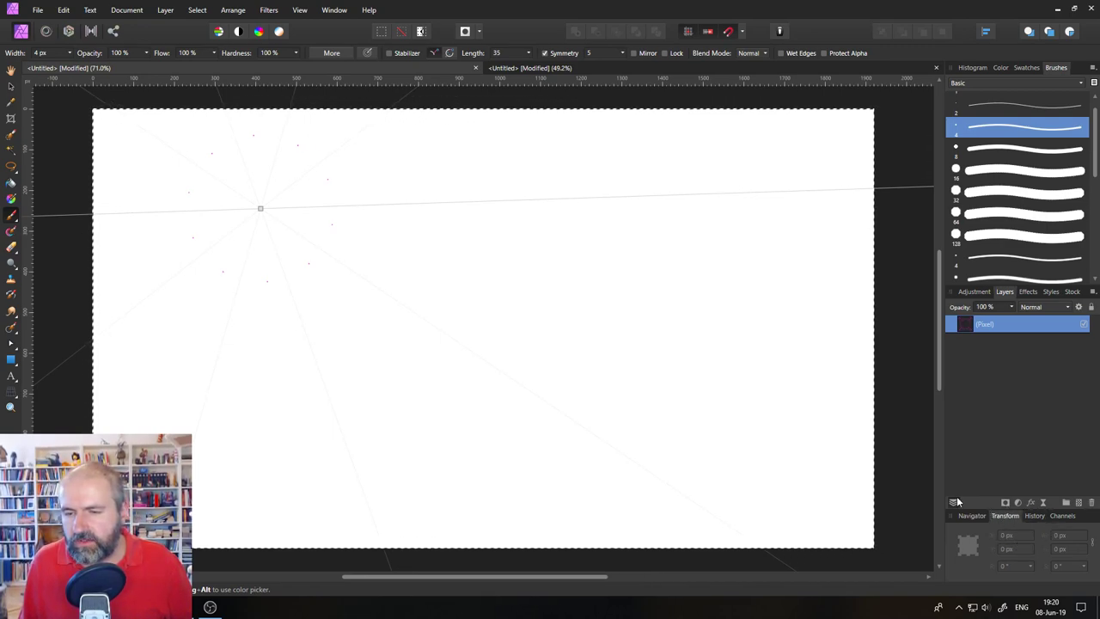
{"action": "left_click_drag", "start_coordinate": [366, 205], "coordinate": [400, 194]}
{"action": "left_click", "coordinate": [299, 10]}
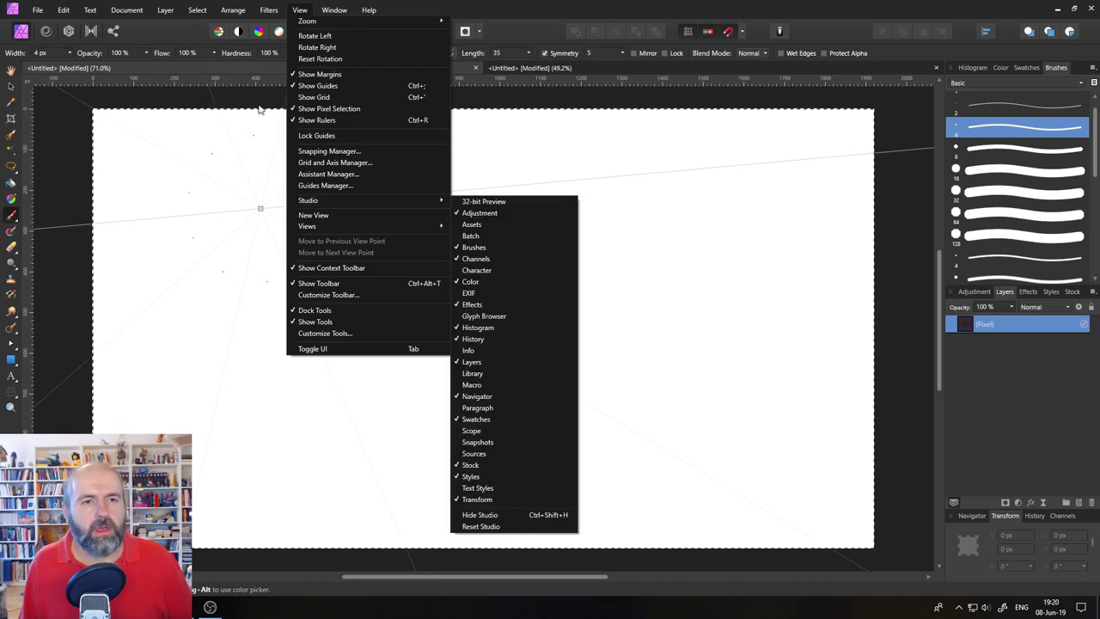
- Dismiss the panel options unchanged and switch back to the release notes in the browser
{"action": "left_click", "coordinate": [263, 211]}
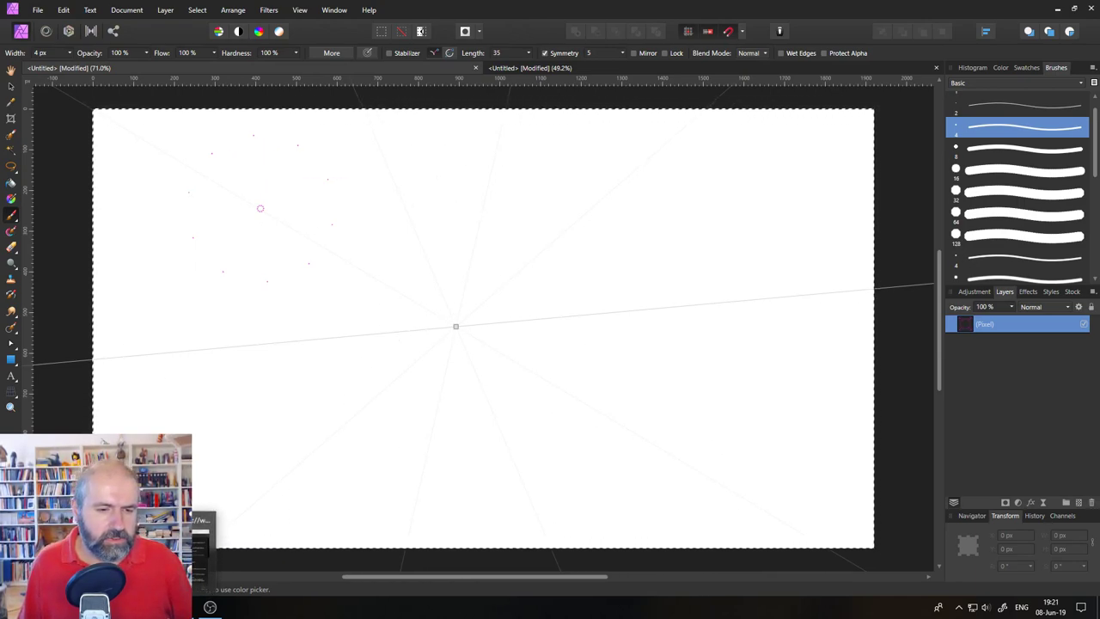
{"action": "key", "text": "alt+Tab"}
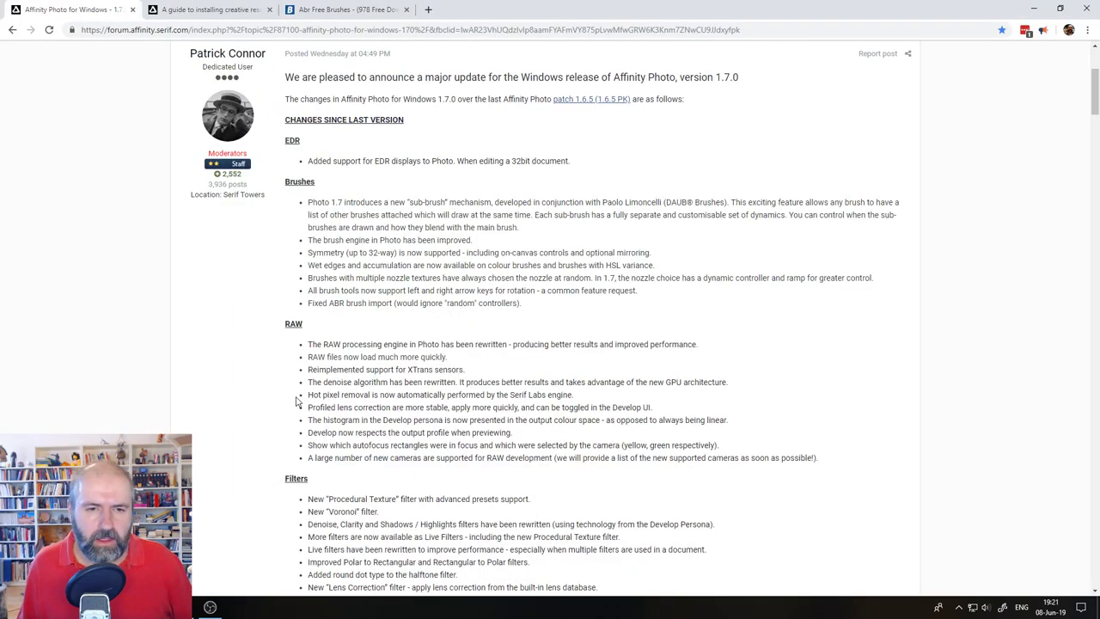
- Scroll to the RAW changes, highlight the faster-loading lines, and copy the phrase 'XTrans sensors'
{"action": "scroll", "coordinate": [296, 401], "scroll_direction": "down", "scroll_amount": 2}
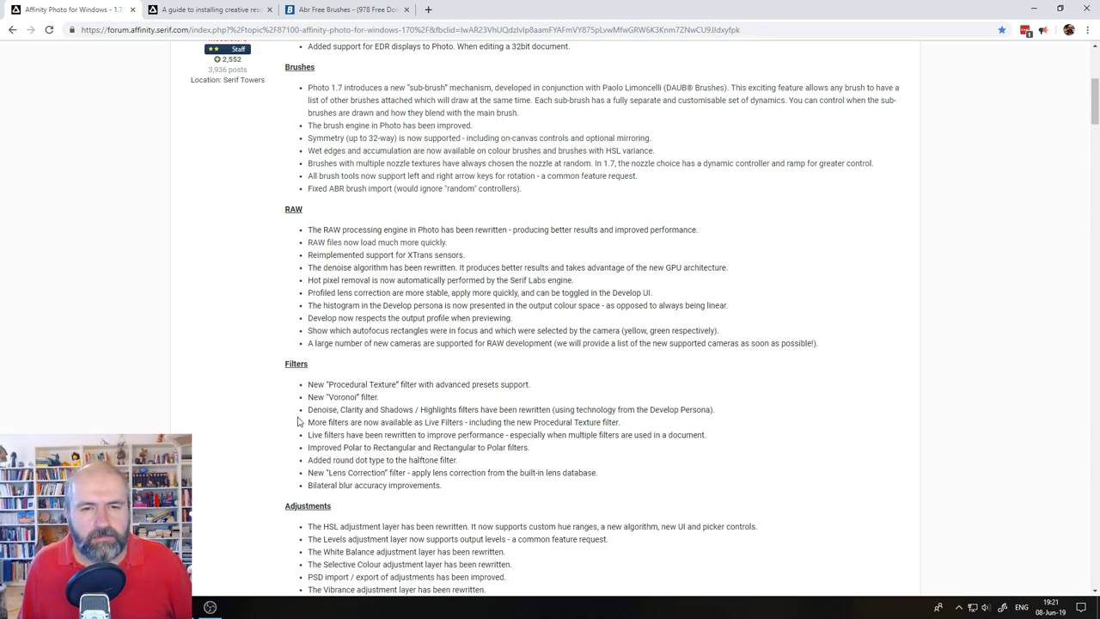
{"action": "left_click_drag", "start_coordinate": [327, 229], "coordinate": [501, 237]}
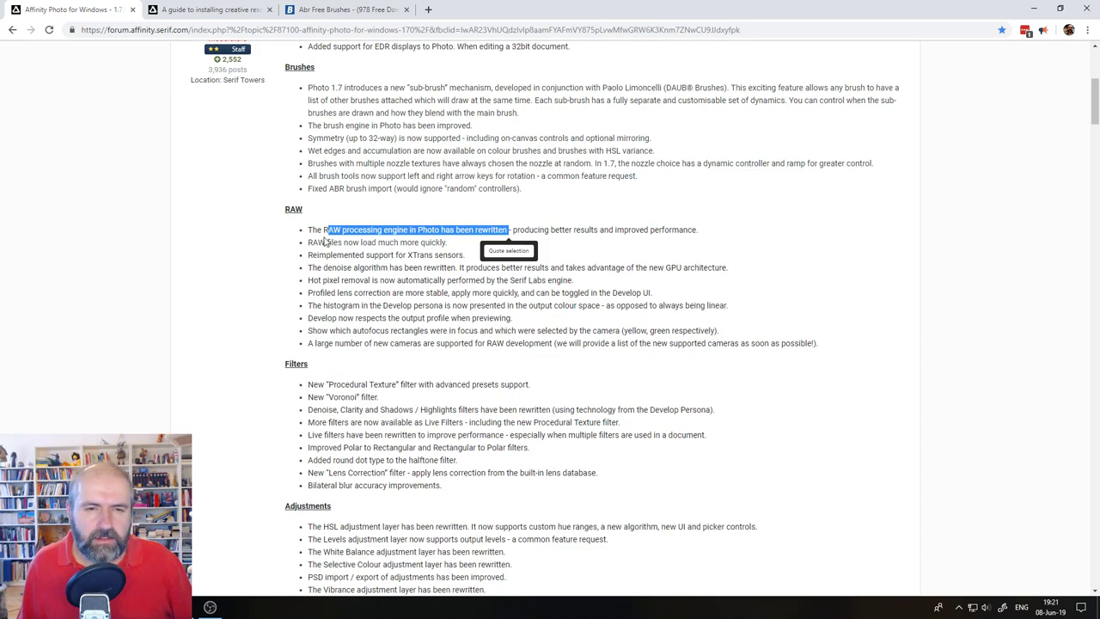
{"action": "left_click_drag", "start_coordinate": [311, 241], "coordinate": [448, 243]}
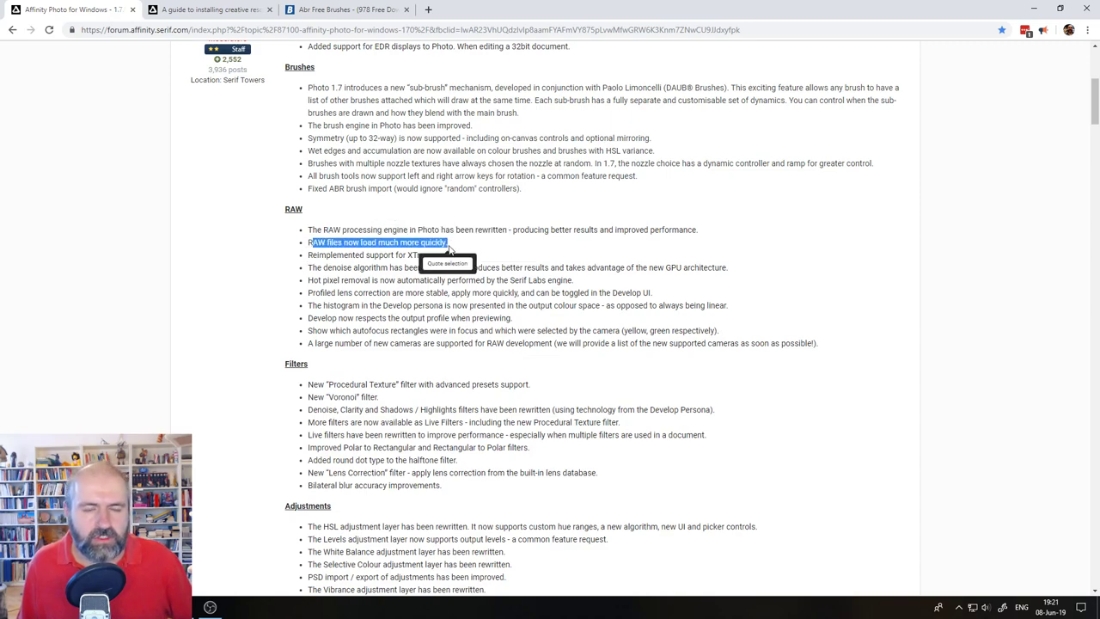
{"action": "left_click", "coordinate": [350, 283]}
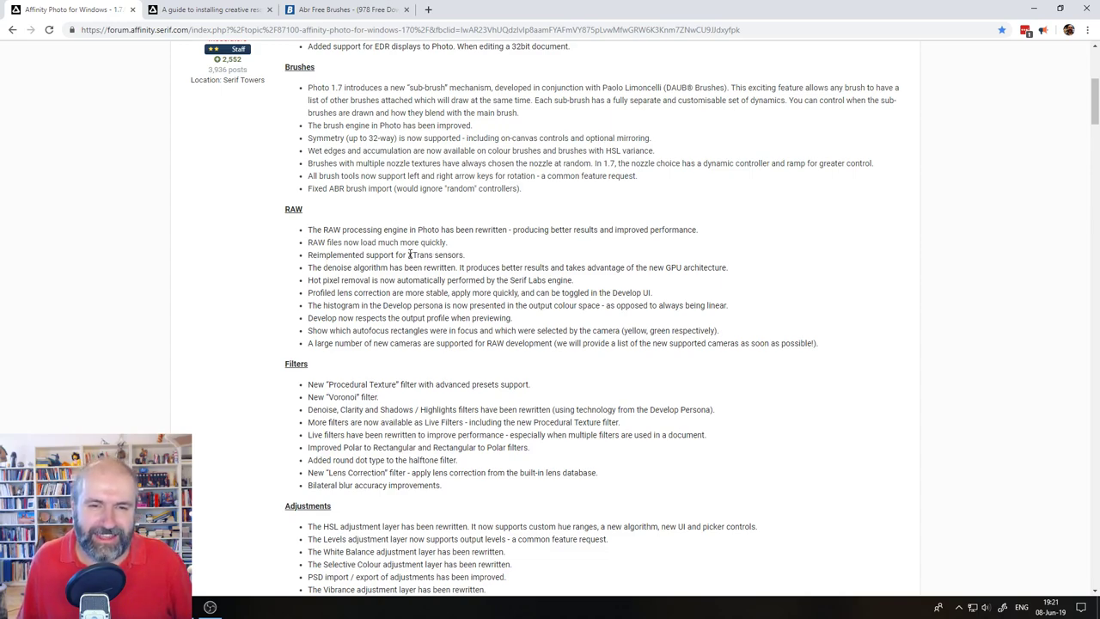
{"action": "left_click_drag", "start_coordinate": [408, 255], "coordinate": [471, 259]}
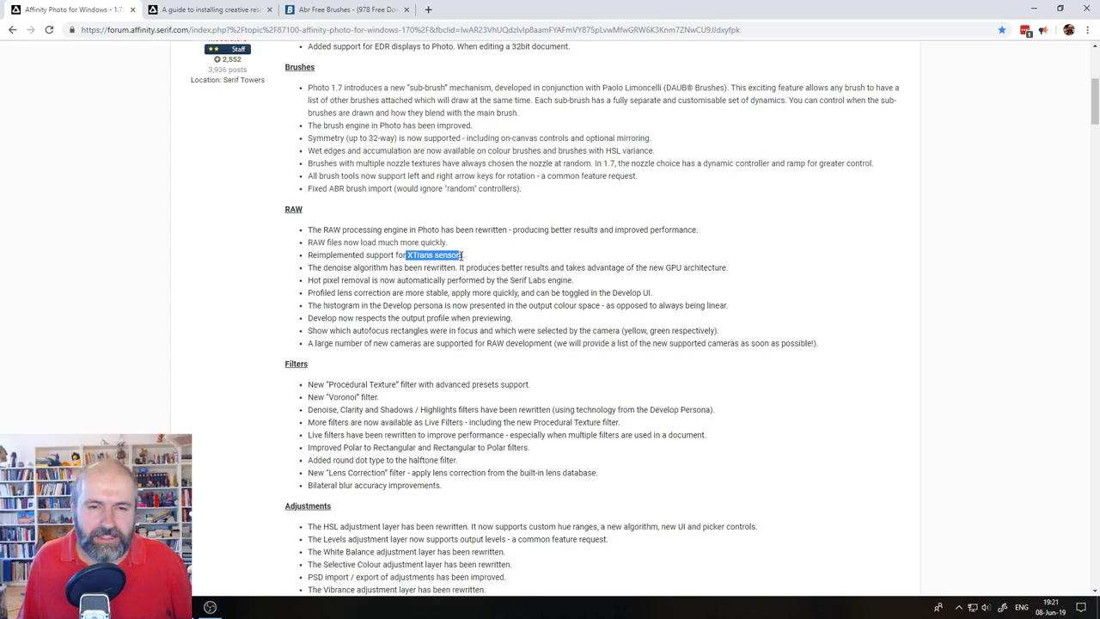
{"action": "key", "text": "ctrl+c"}
- Search Google for 'XTrans sensors' in a new tab, then return to the install guide tab
{"action": "key", "text": "ctrl+t"}
{"action": "key", "text": "ctrl+v"}
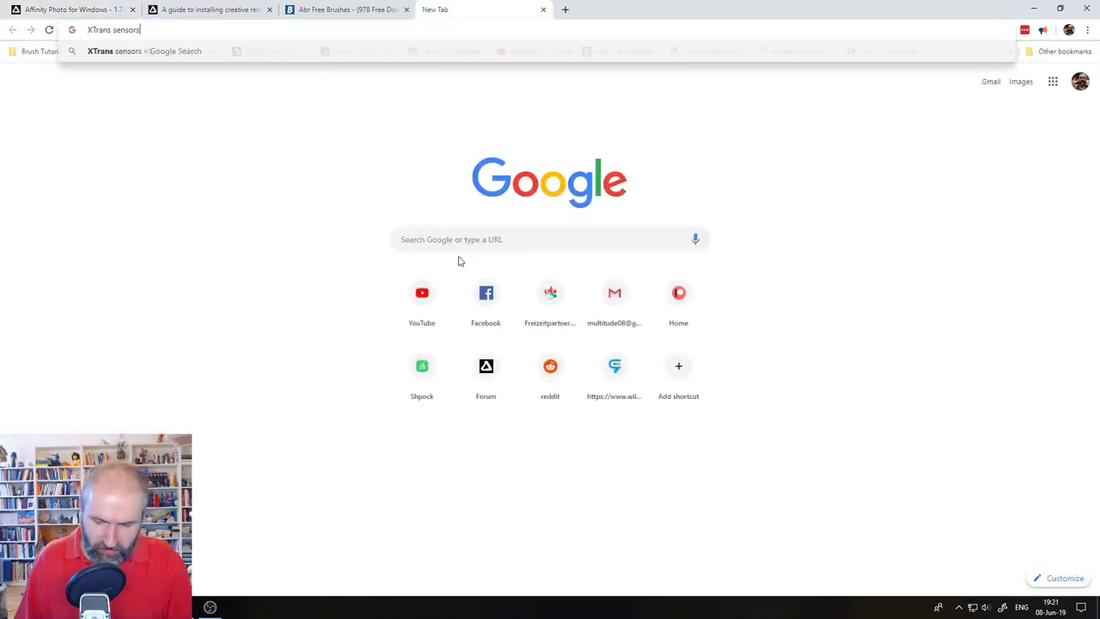
{"action": "key", "text": "Return"}
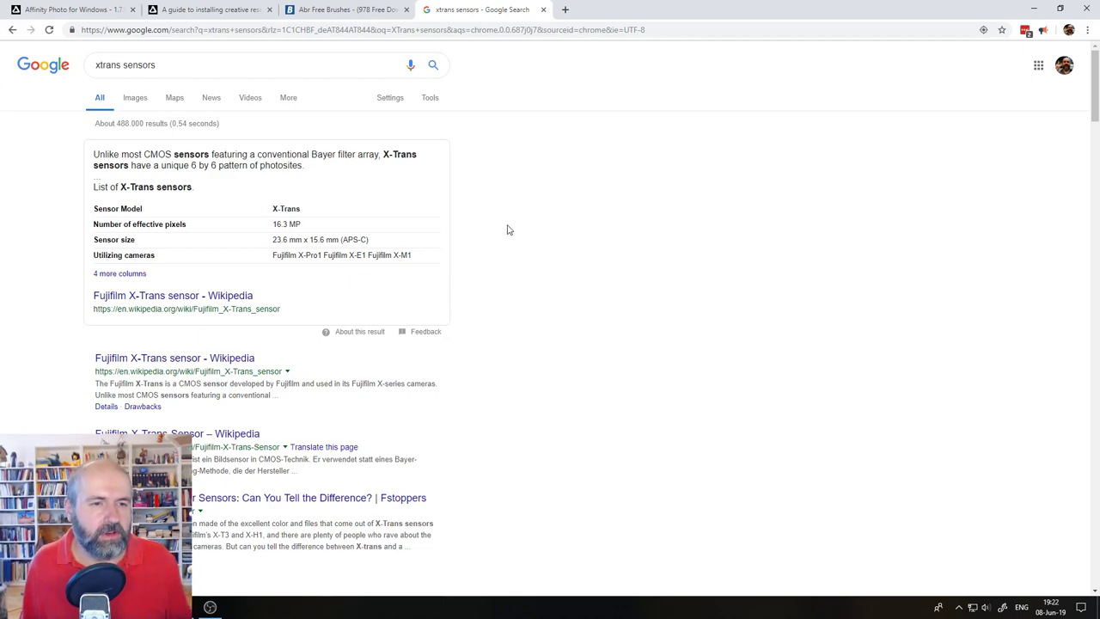
{"action": "left_click", "coordinate": [211, 10]}
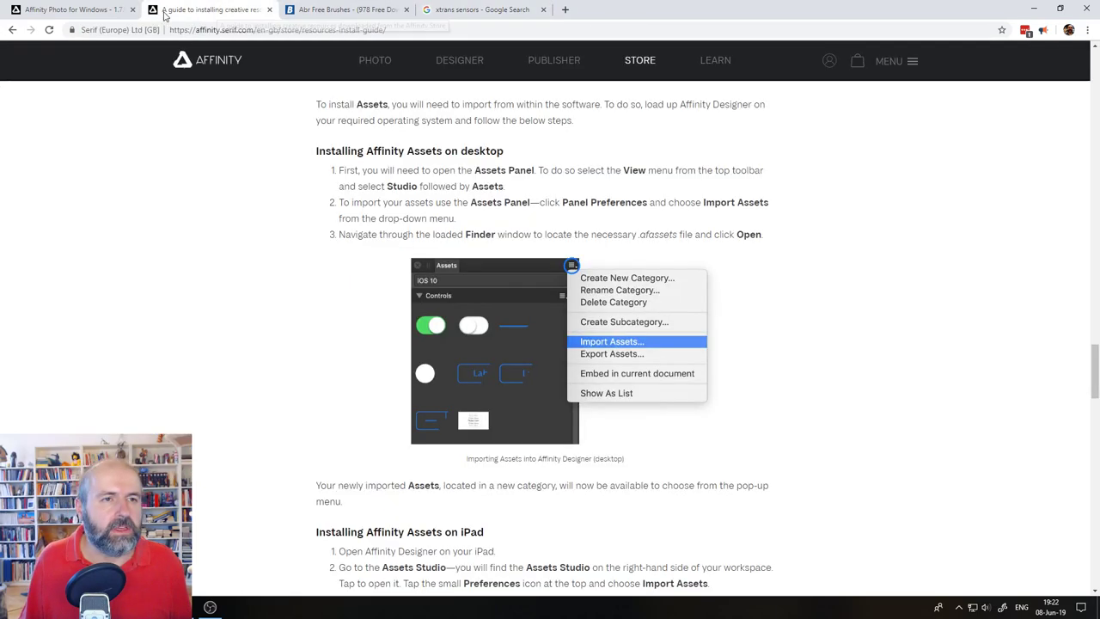
- On the 1.7 release notes, highlight the 'new GPU architecture', 'Serif Labs engine' and 'the Develop UI' lens-correction phrases
{"action": "left_click", "coordinate": [100, 12]}
{"action": "left_click", "coordinate": [302, 331]}
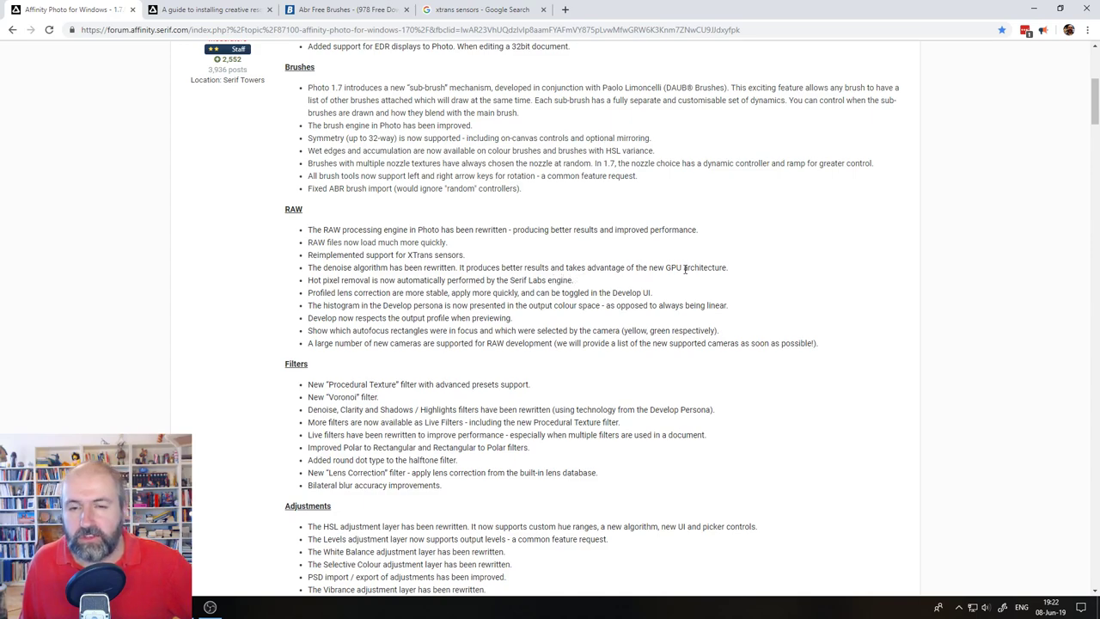
{"action": "left_click_drag", "start_coordinate": [729, 271], "coordinate": [648, 269]}
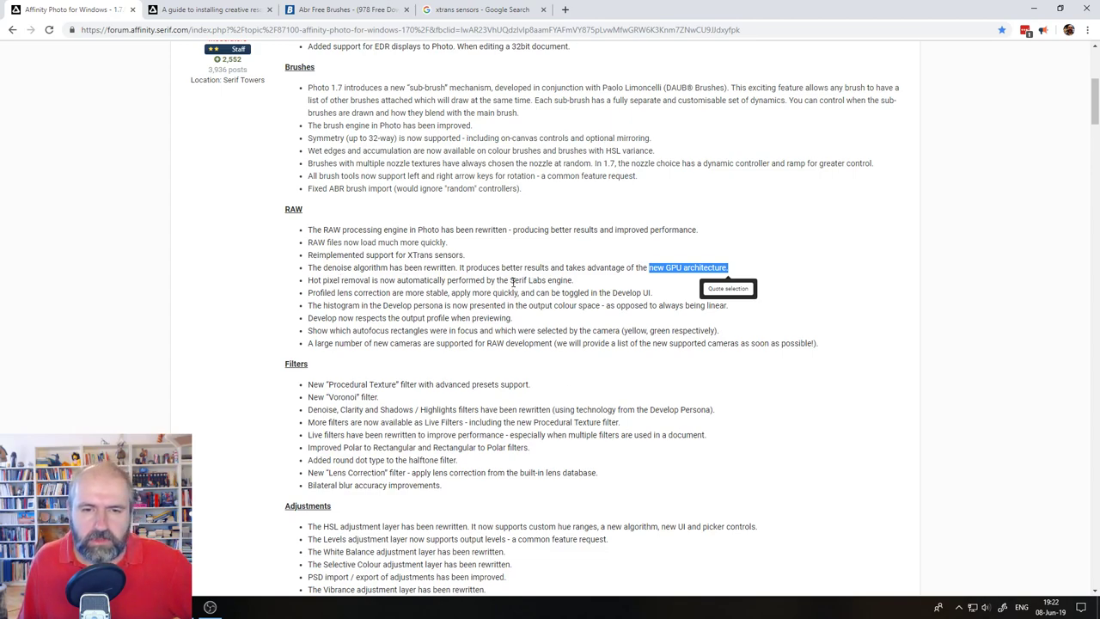
{"action": "left_click_drag", "start_coordinate": [516, 281], "coordinate": [572, 281]}
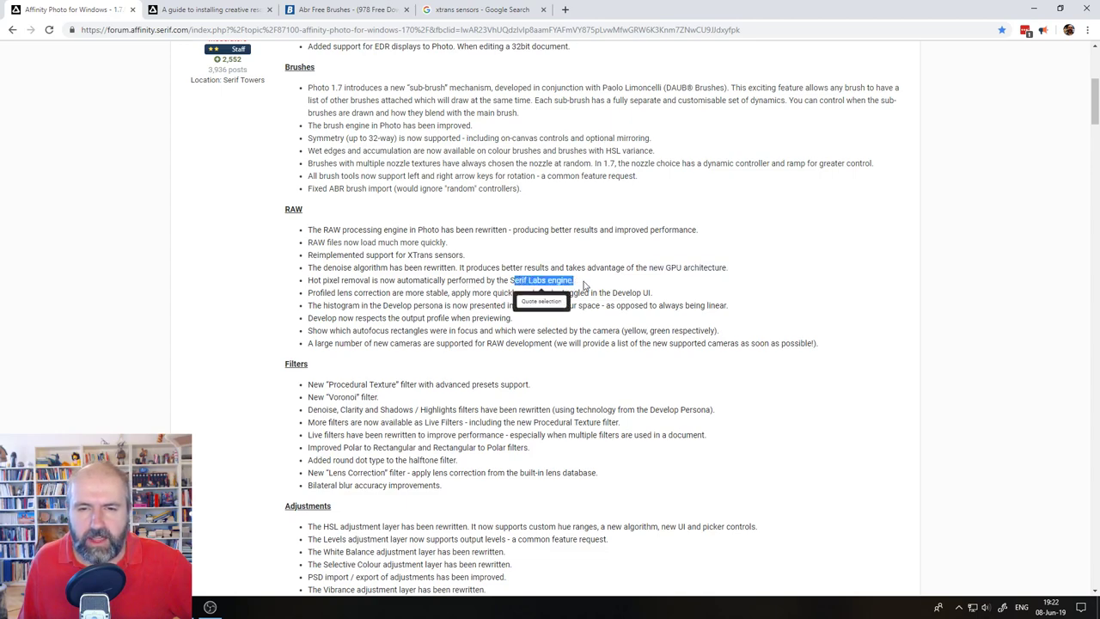
{"action": "left_click", "coordinate": [389, 318]}
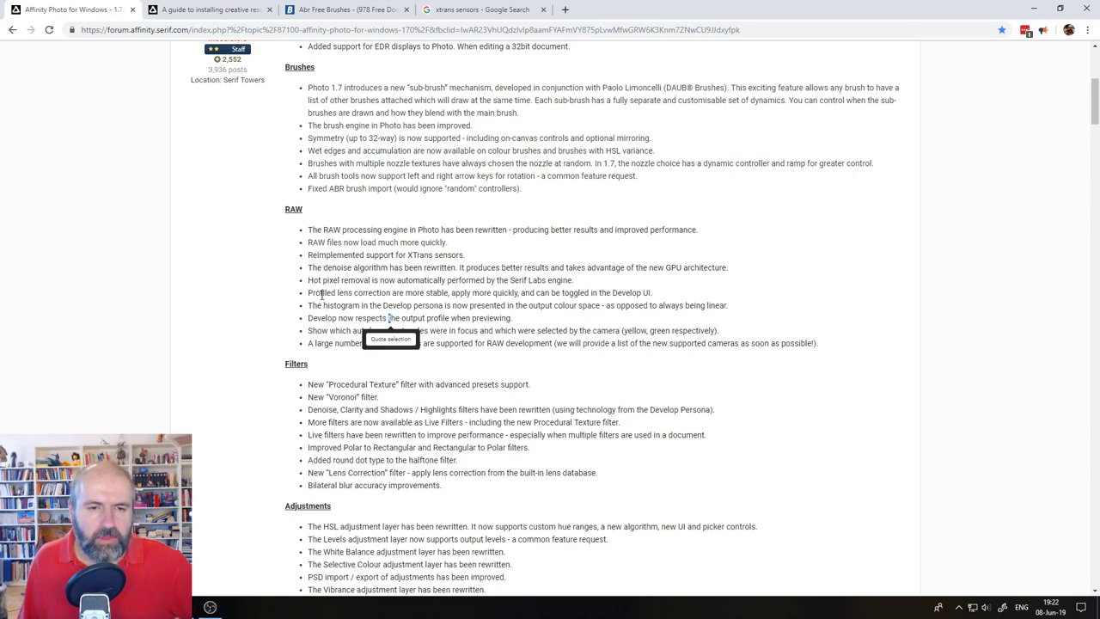
{"action": "left_click_drag", "start_coordinate": [308, 293], "coordinate": [405, 293]}
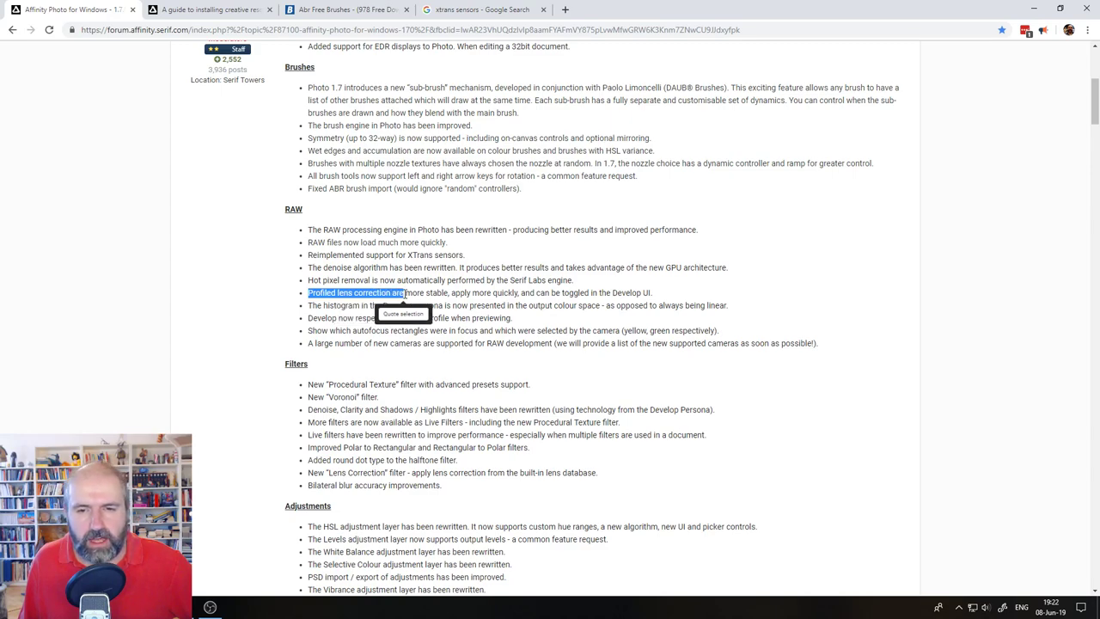
{"action": "left_click_drag", "start_coordinate": [655, 293], "coordinate": [598, 294]}
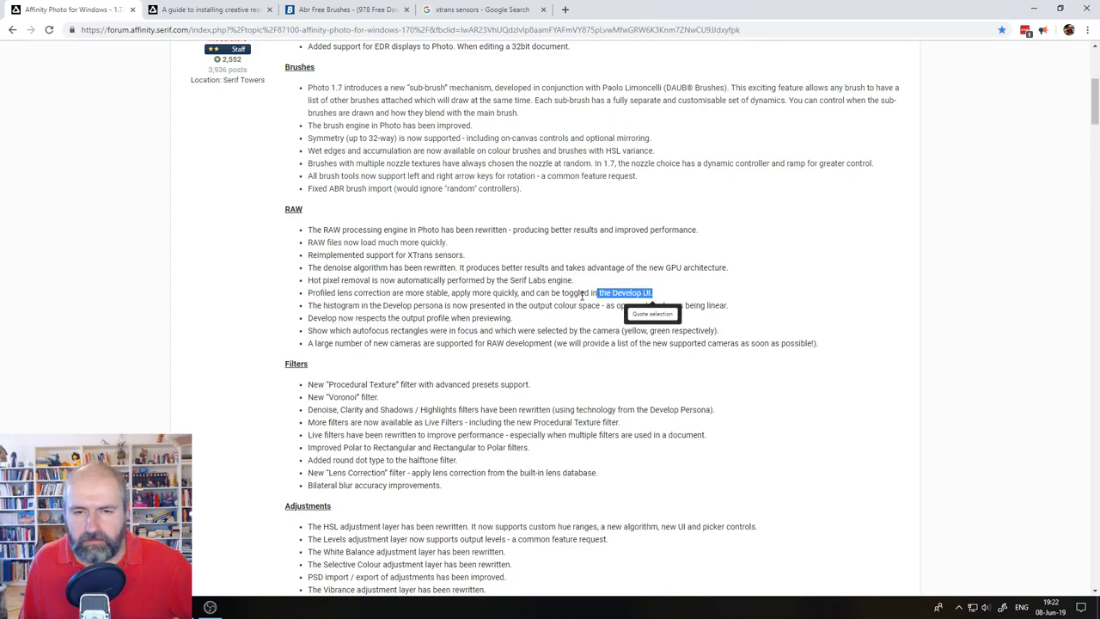
{"action": "left_click", "coordinate": [404, 403]}
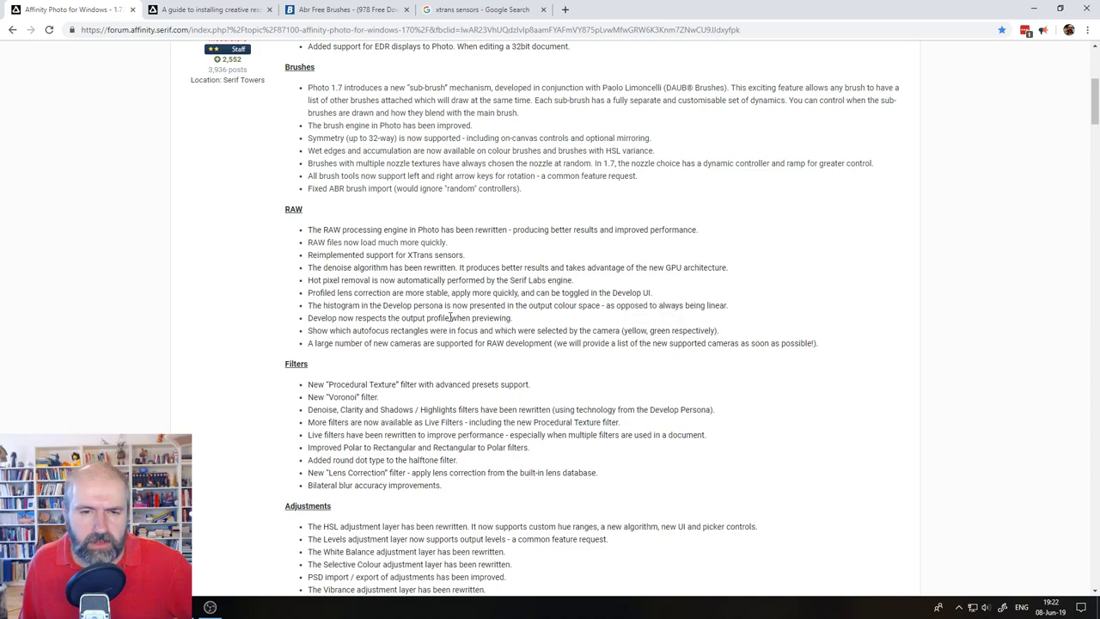
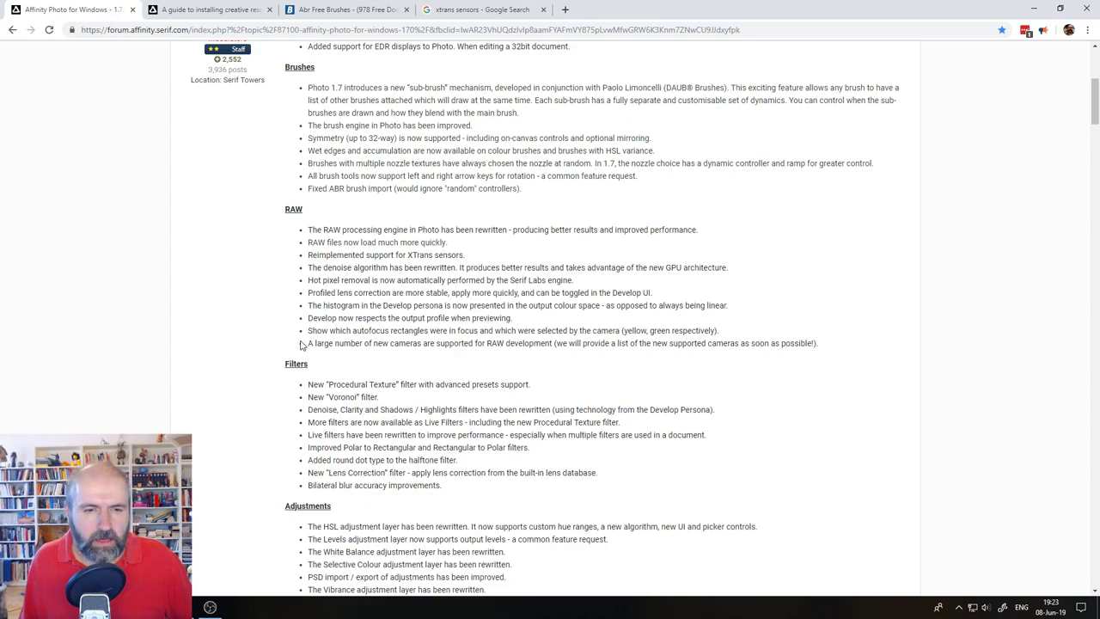
- Scroll through the rest of the release notes, then bring Affinity Photo's blank canvas forward
{"action": "scroll", "coordinate": [387, 332], "scroll_direction": "down", "scroll_amount": 1}
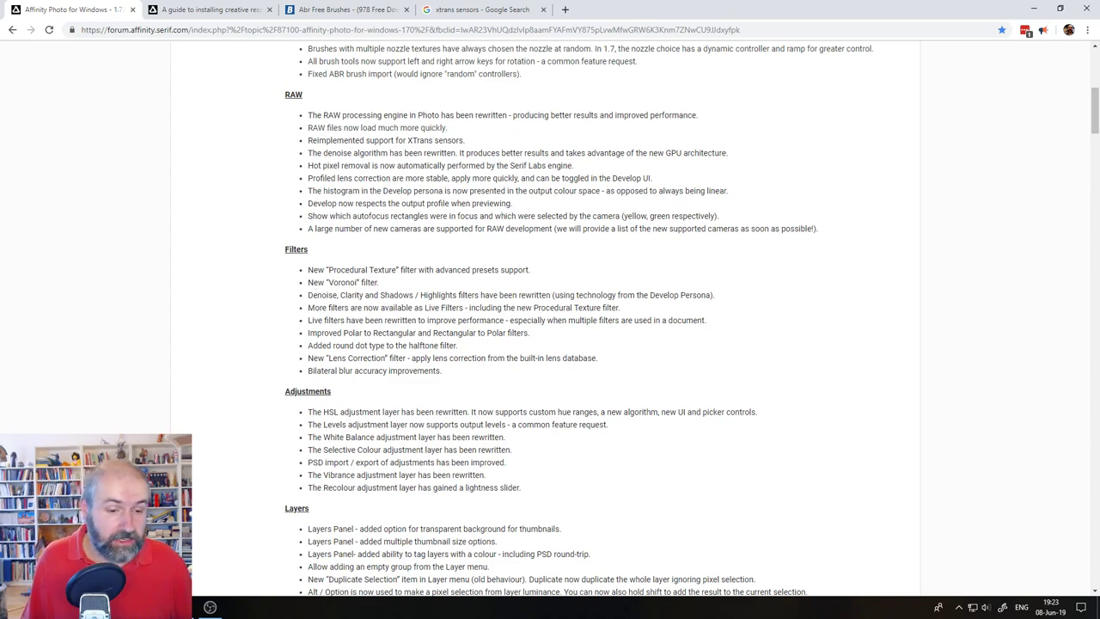
{"action": "key", "text": "alt+Tab"}
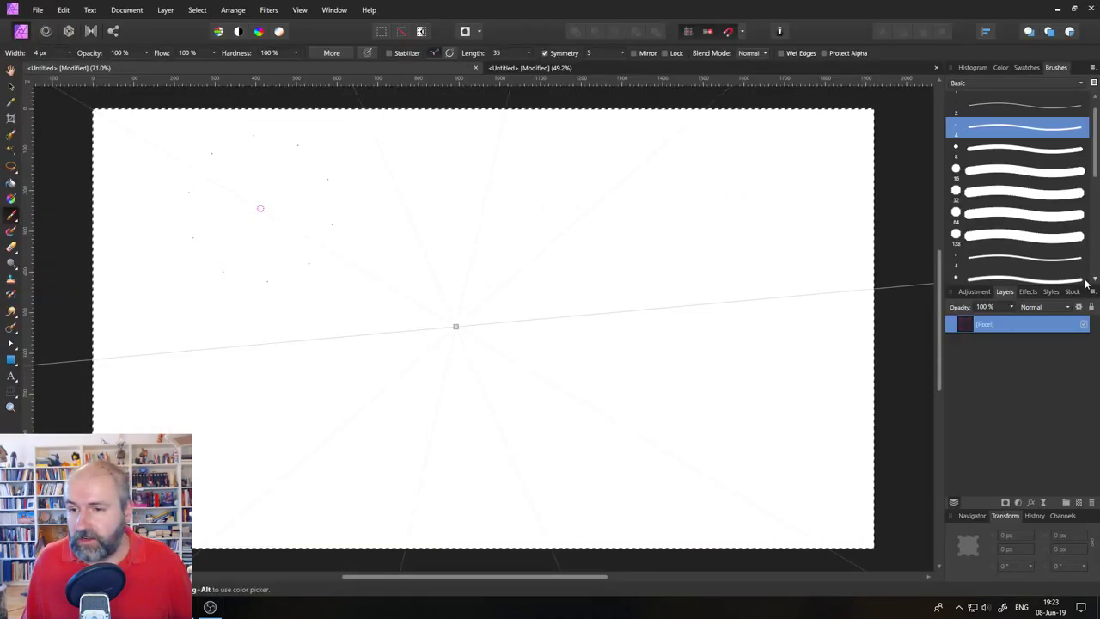
- Replace the 'portrait' Stock search with 'landscape' and drag a misty valley photo onto the canvas
{"action": "left_click", "coordinate": [1071, 293]}
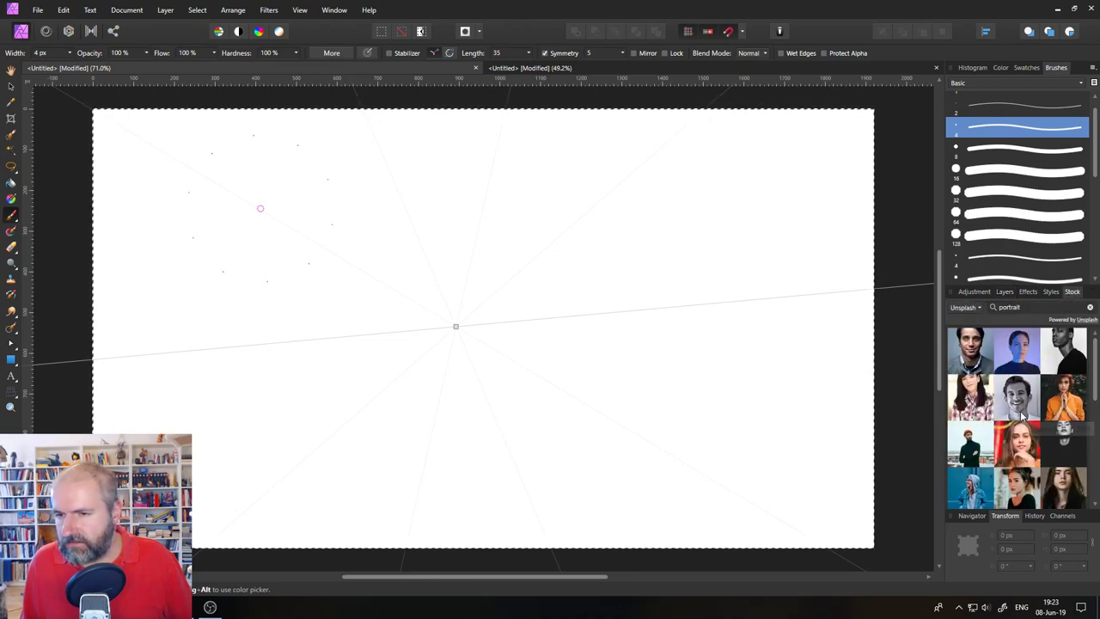
{"action": "double_click", "coordinate": [1034, 306]}
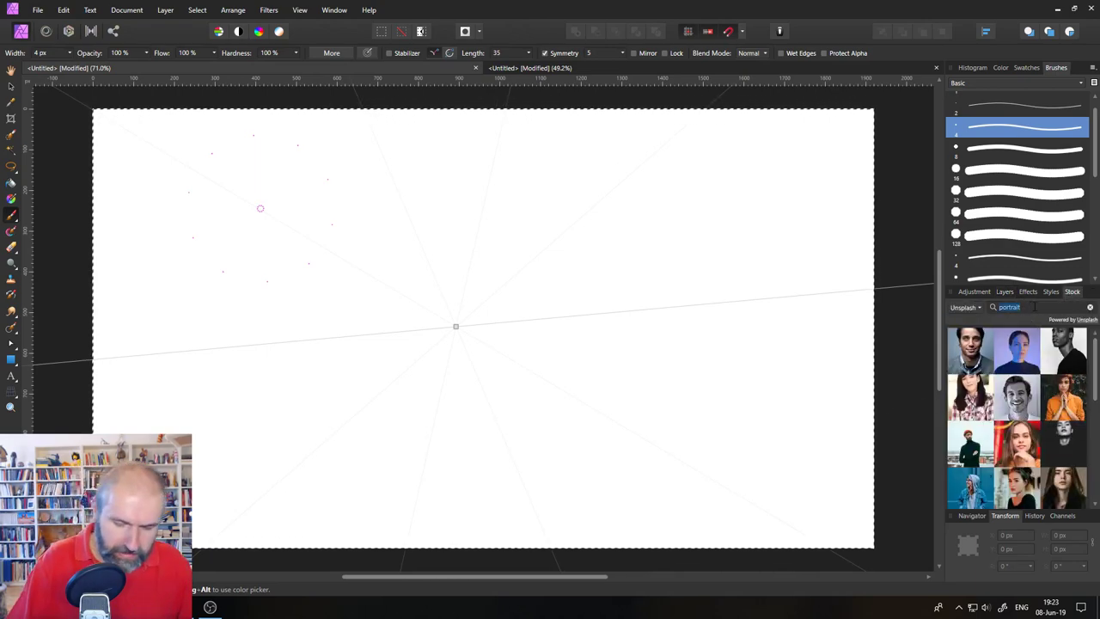
{"action": "key", "text": "BackSpace"}
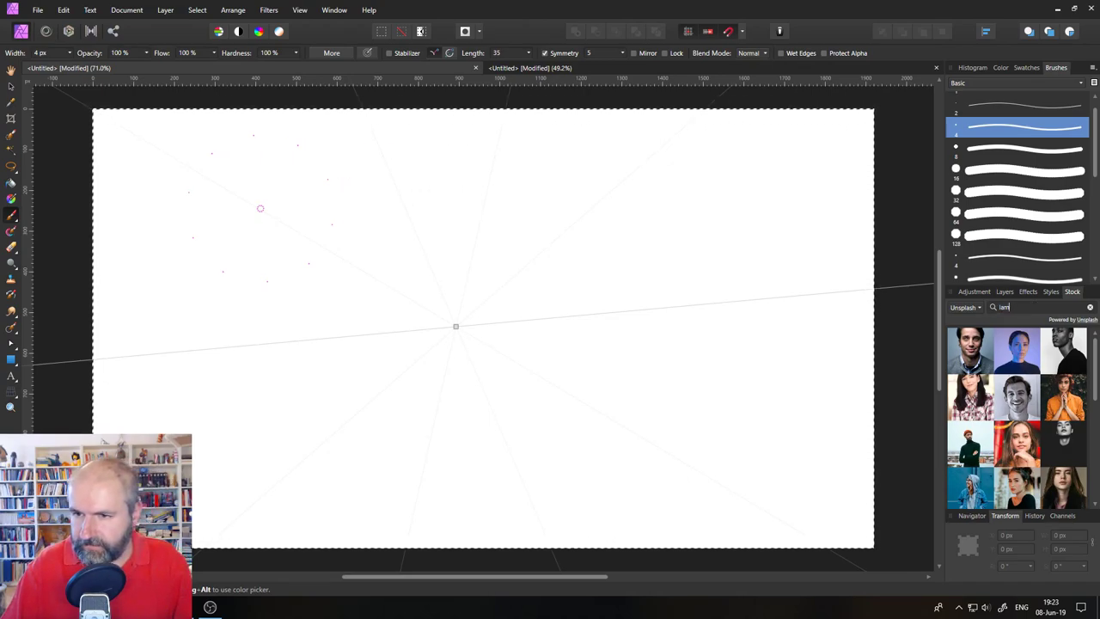
{"action": "type", "text": "landsc"}
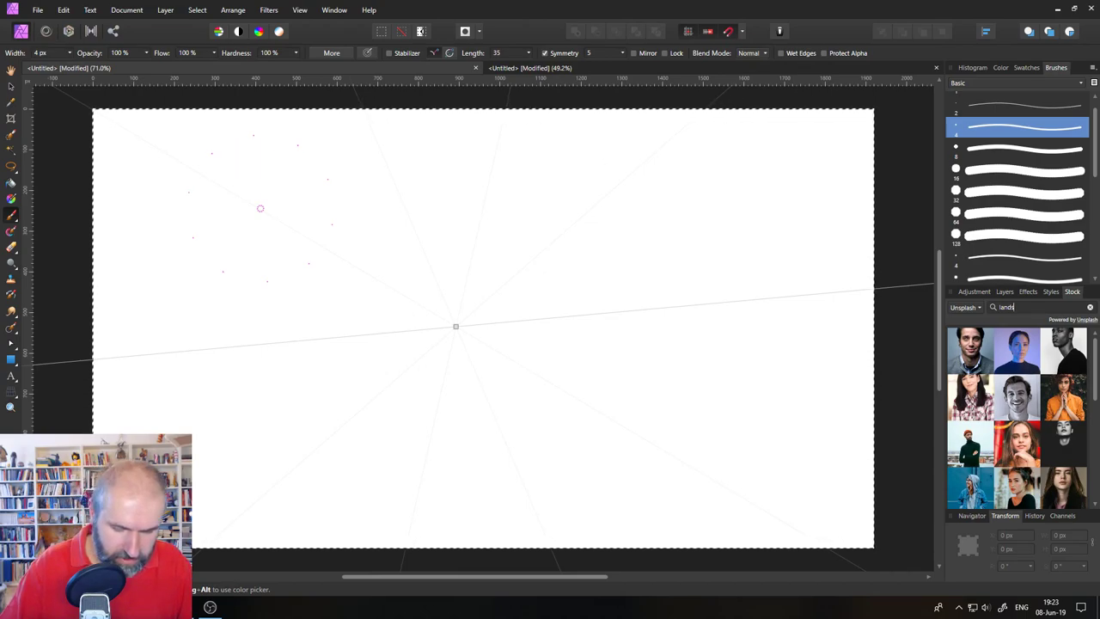
{"action": "type", "text": "scape"}
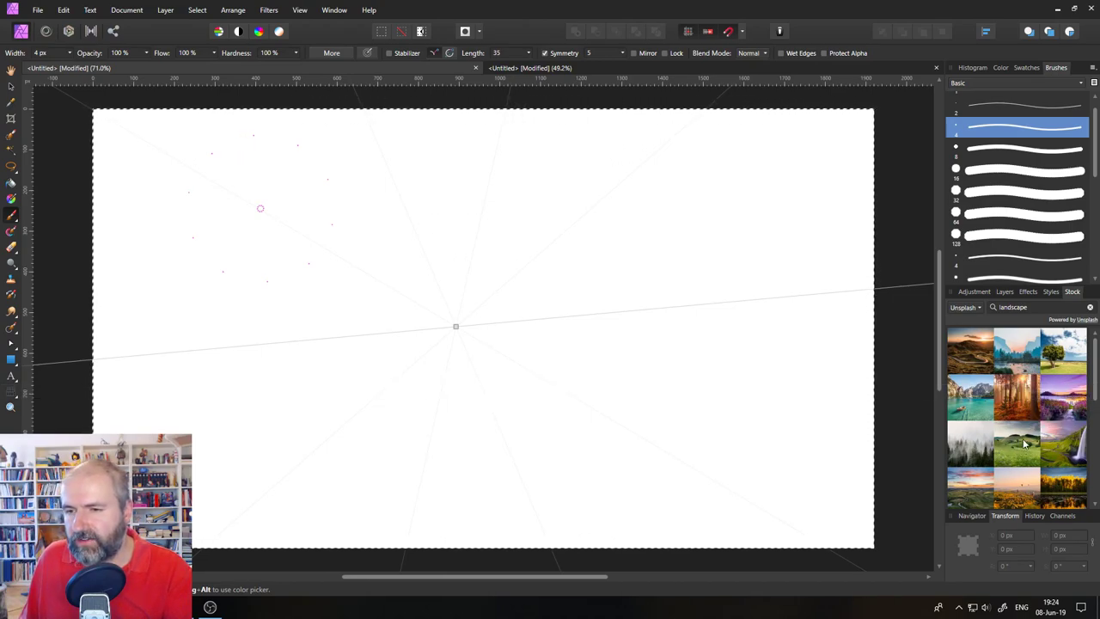
{"action": "left_click_drag", "start_coordinate": [1011, 455], "coordinate": [521, 328]}
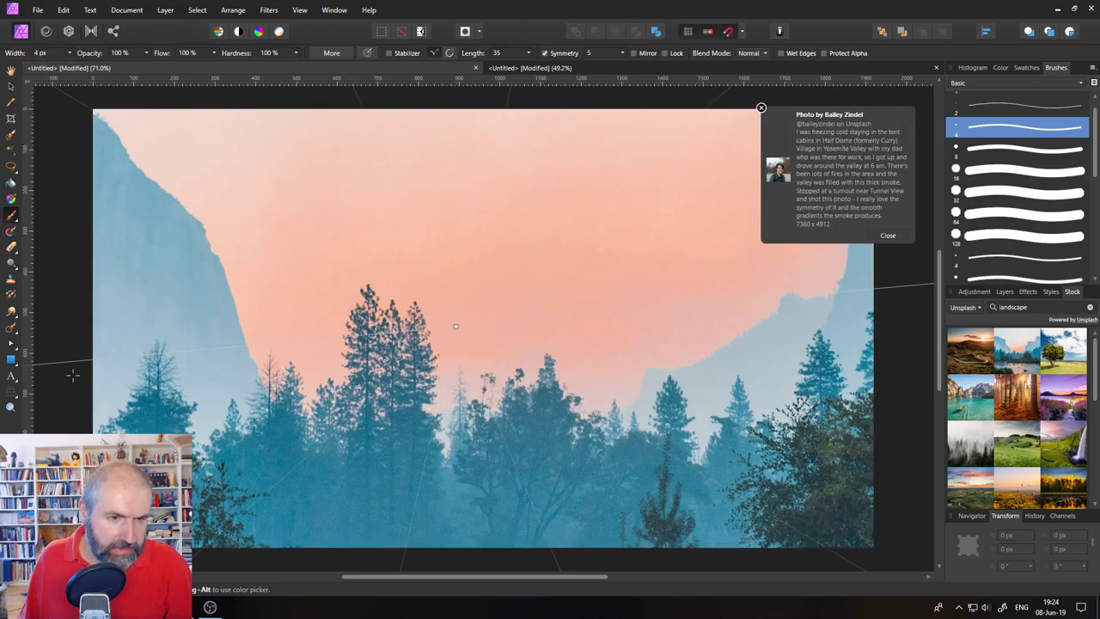
- Resize the valley photo to 1920 px wide, align it at 0,0, and zoom to fit
{"action": "left_click", "coordinate": [10, 406]}
{"action": "scroll", "coordinate": [180, 340], "scroll_direction": "down", "scroll_amount": 5}
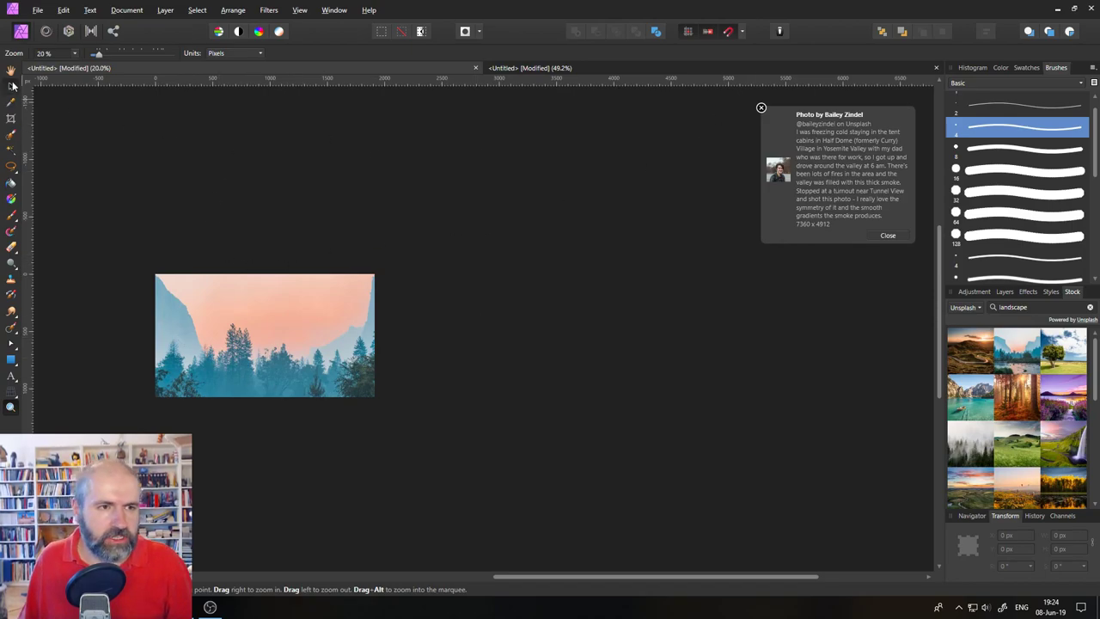
{"action": "key", "text": "v"}
{"action": "left_click", "coordinate": [761, 109]}
{"action": "left_click_drag", "start_coordinate": [696, 334], "coordinate": [503, 262]}
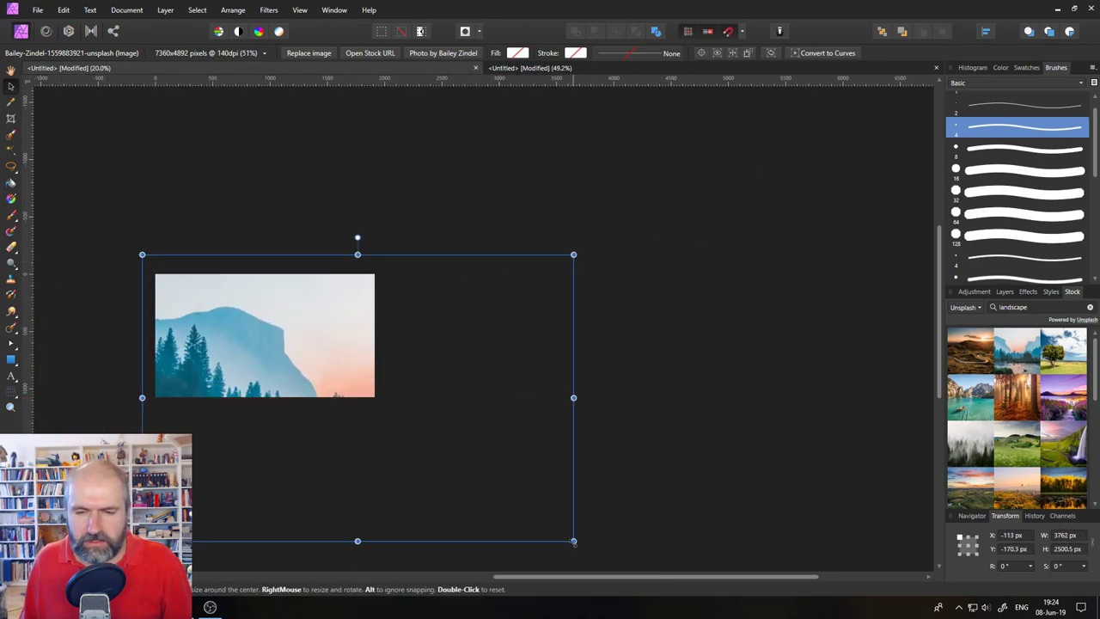
{"action": "left_click_drag", "start_coordinate": [573, 542], "coordinate": [362, 385]}
{"action": "left_click_drag", "start_coordinate": [306, 341], "coordinate": [321, 367]}
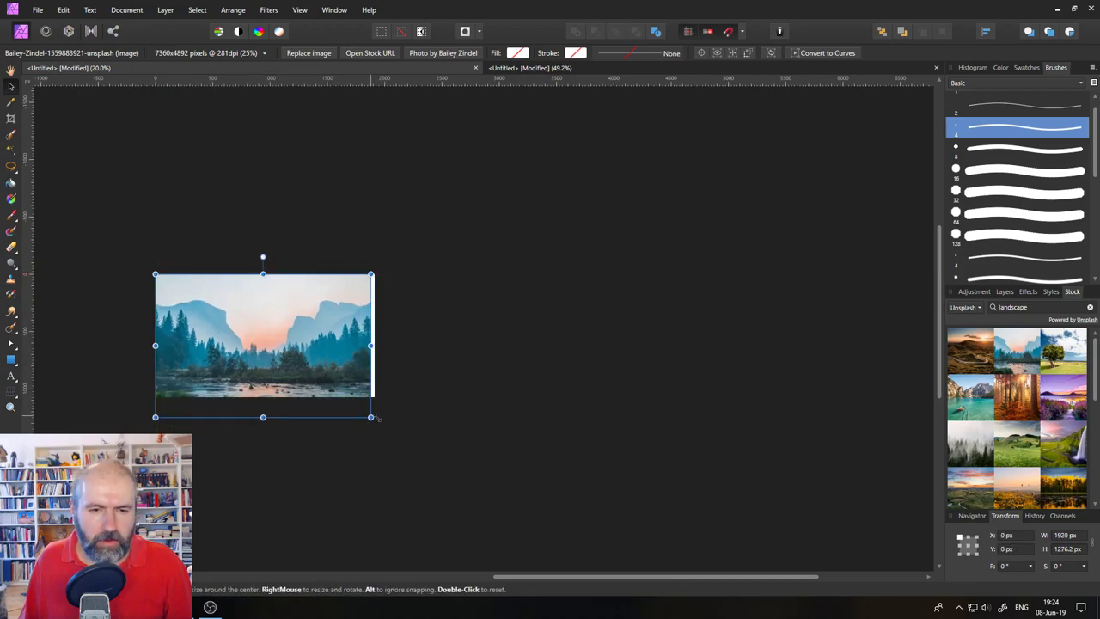
{"action": "left_click_drag", "start_coordinate": [370, 418], "coordinate": [375, 420]}
{"action": "left_click_drag", "start_coordinate": [347, 383], "coordinate": [347, 371]}
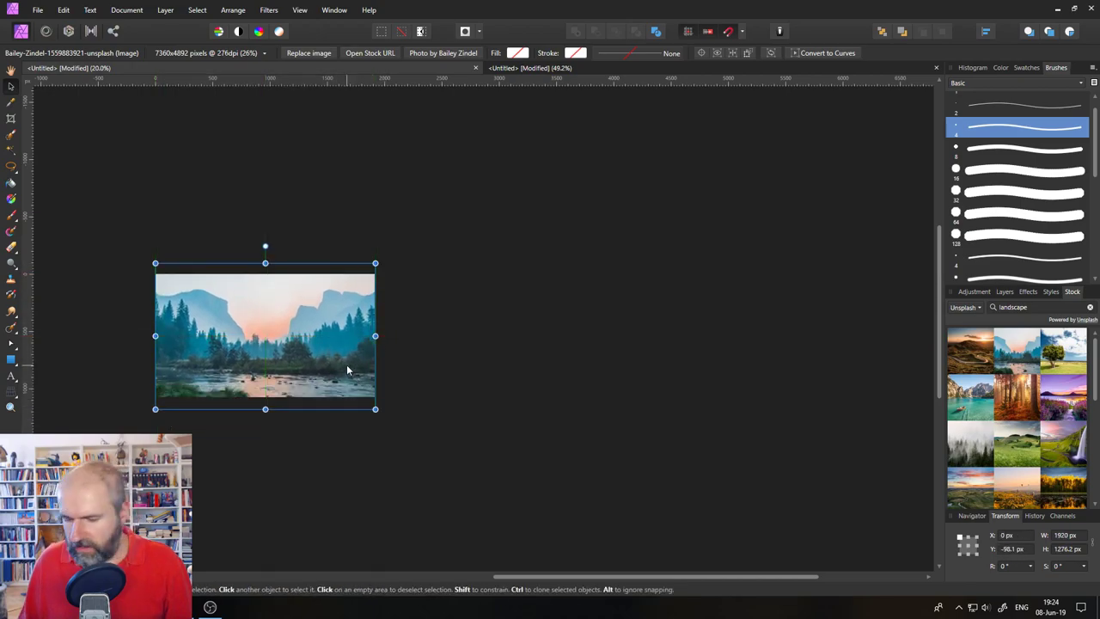
{"action": "key", "text": "ctrl+0"}
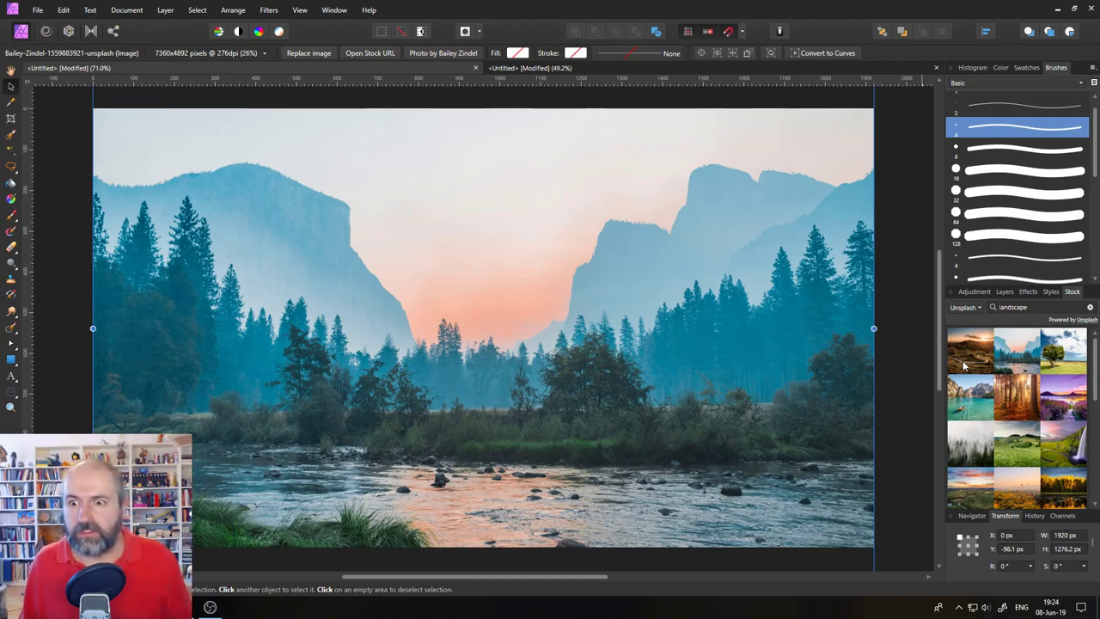
- Check the stock source list, keep Unsplash, and return to Chrome
{"action": "left_click", "coordinate": [966, 307]}
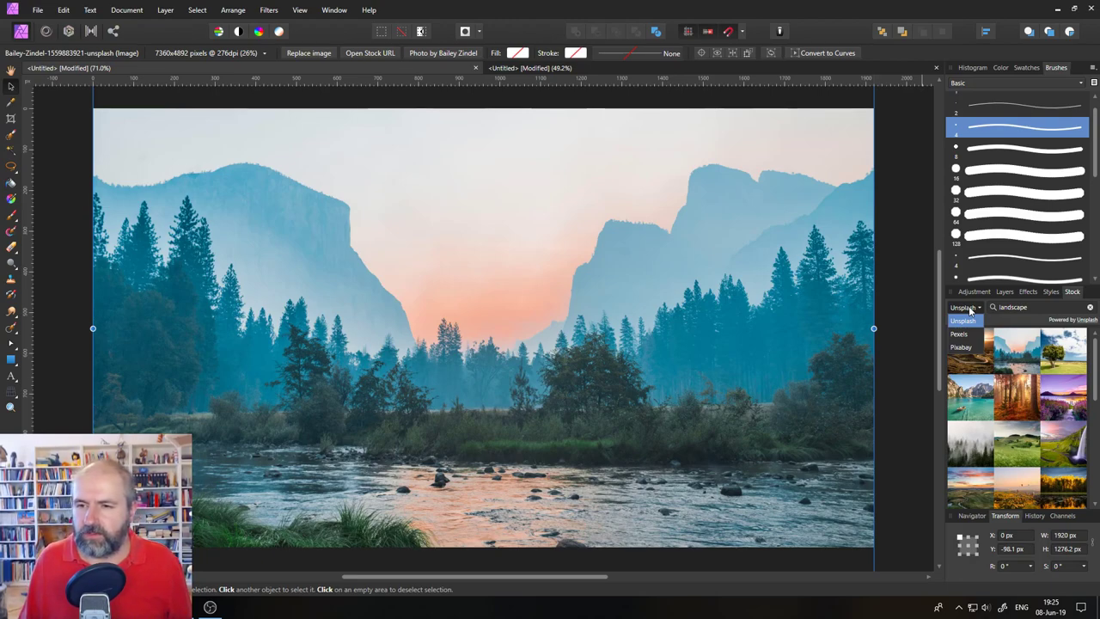
{"action": "left_click", "coordinate": [970, 310]}
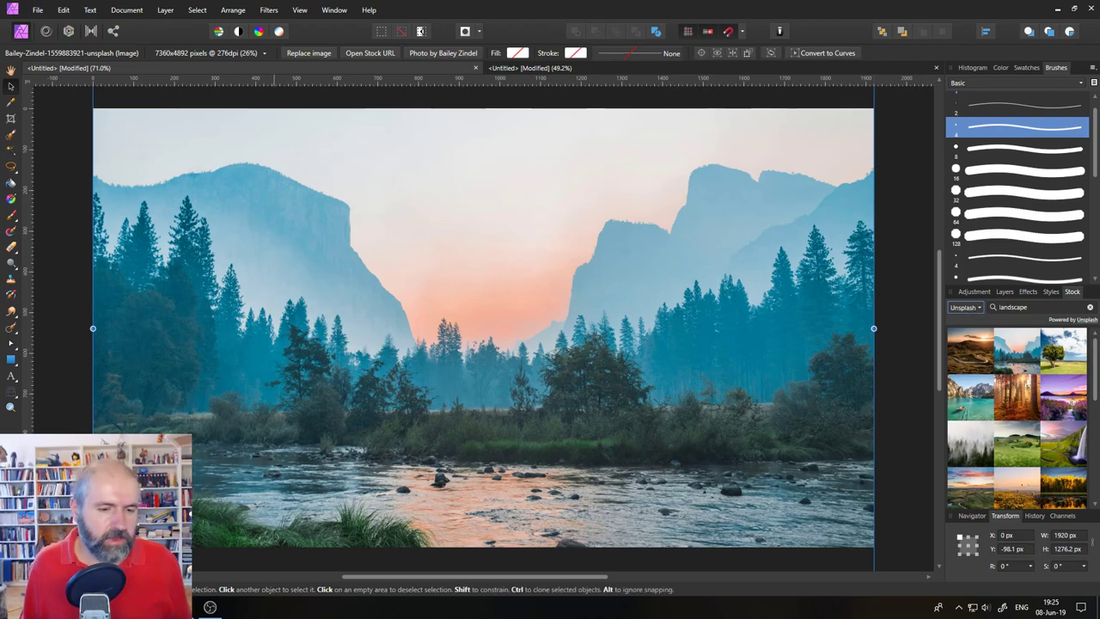
{"action": "left_click", "coordinate": [95, 606]}
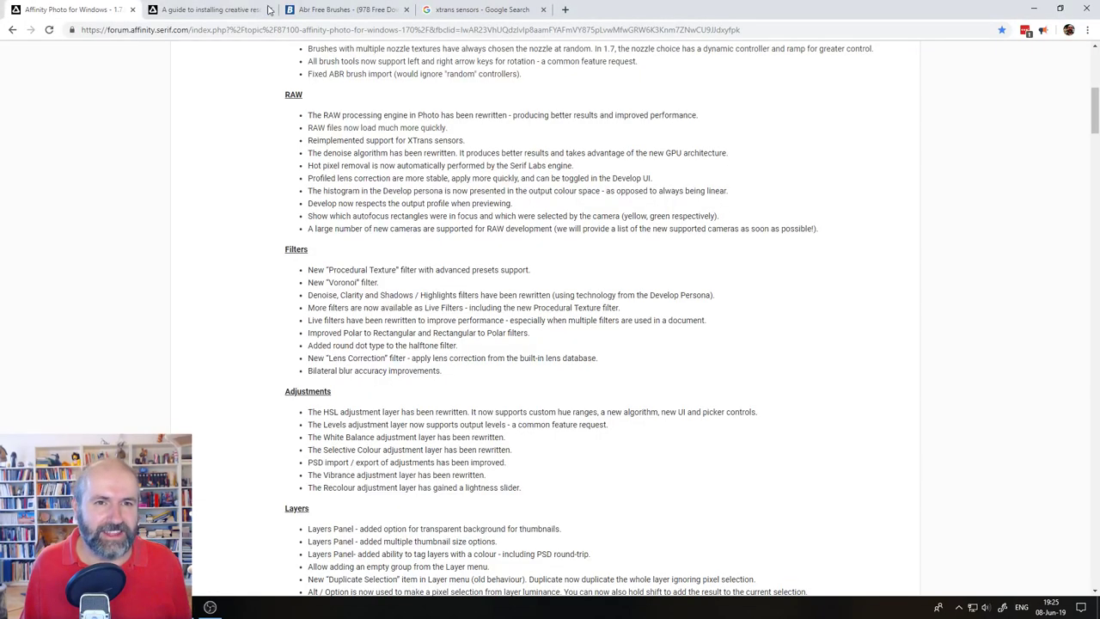
- Search Google Images for 'fujifilm' in place of the xtrans sensors query
{"action": "left_click", "coordinate": [476, 10]}
{"action": "left_click", "coordinate": [250, 69]}
{"action": "double_click", "coordinate": [250, 69]}
{"action": "key", "text": "ctrl+a"}
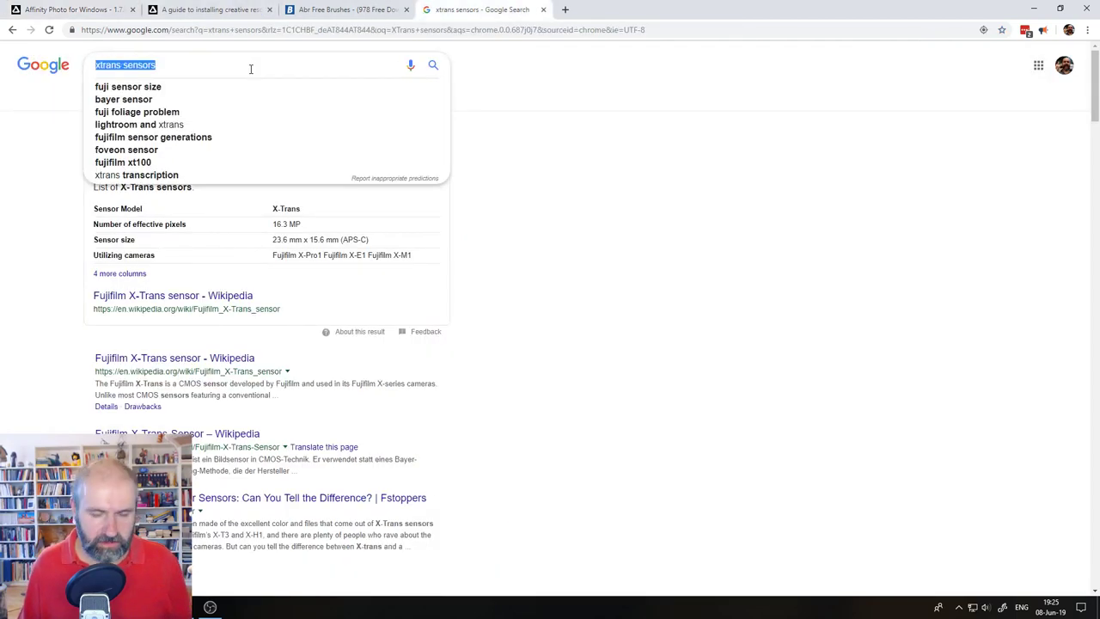
{"action": "type", "text": "fujif"}
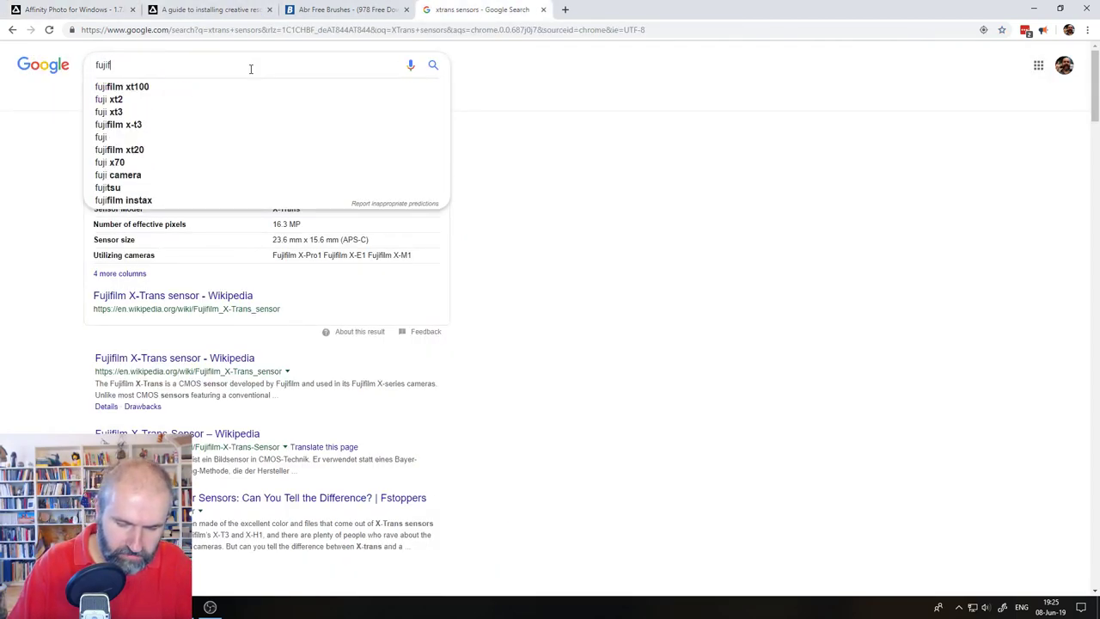
{"action": "type", "text": "ilm"}
{"action": "key", "text": "Return"}
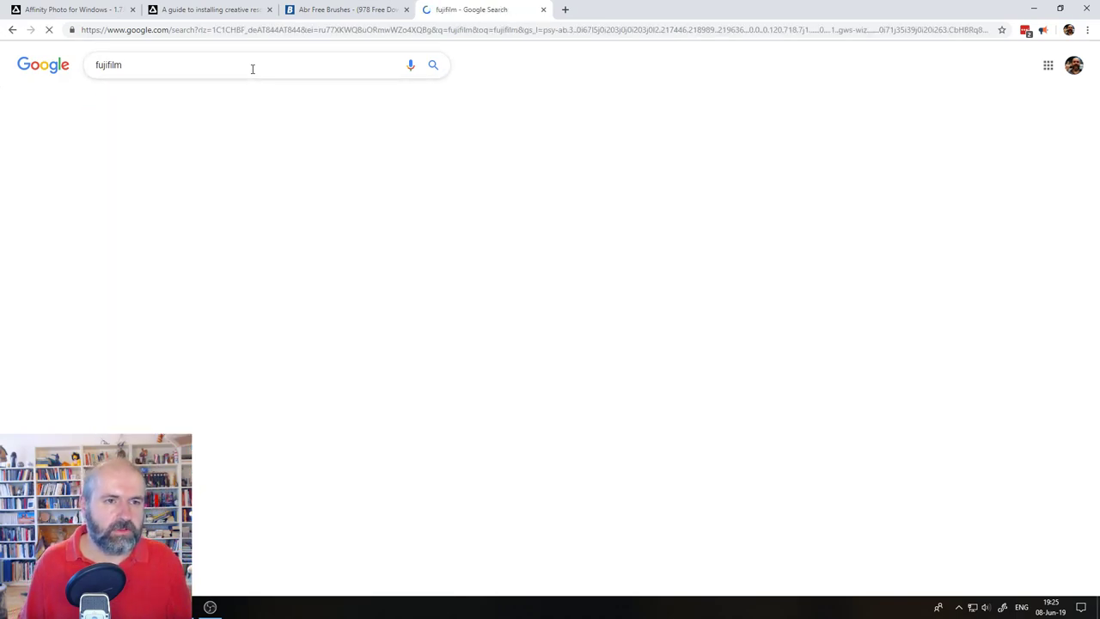
{"action": "left_click", "coordinate": [134, 99]}
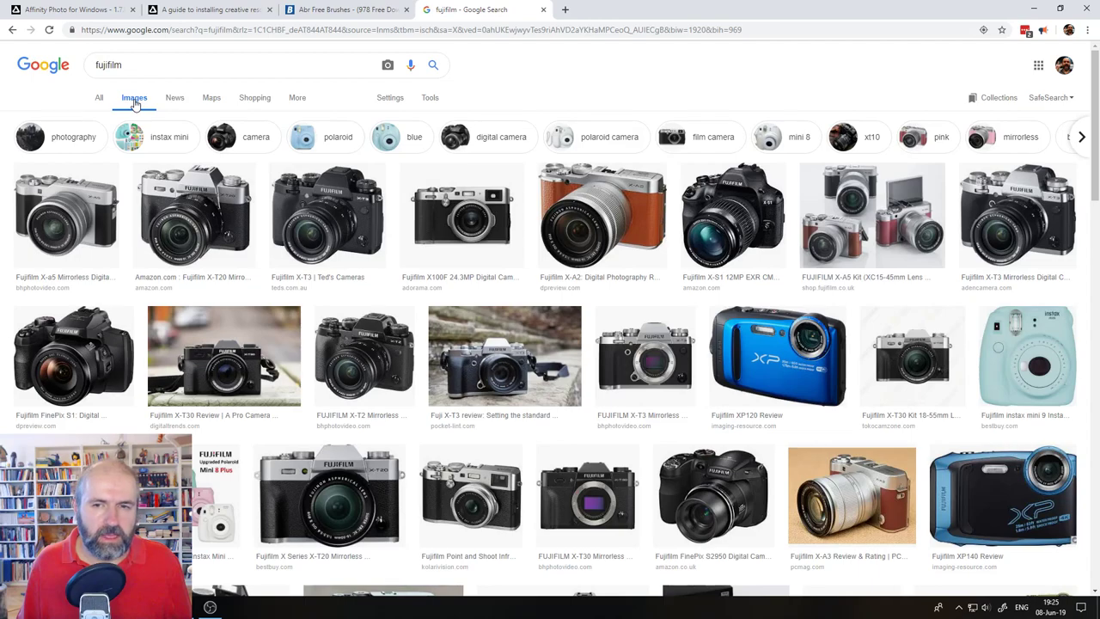
- Preview the Fujifilm X-T20 and X-A2 camera images
{"action": "left_click", "coordinate": [184, 215]}
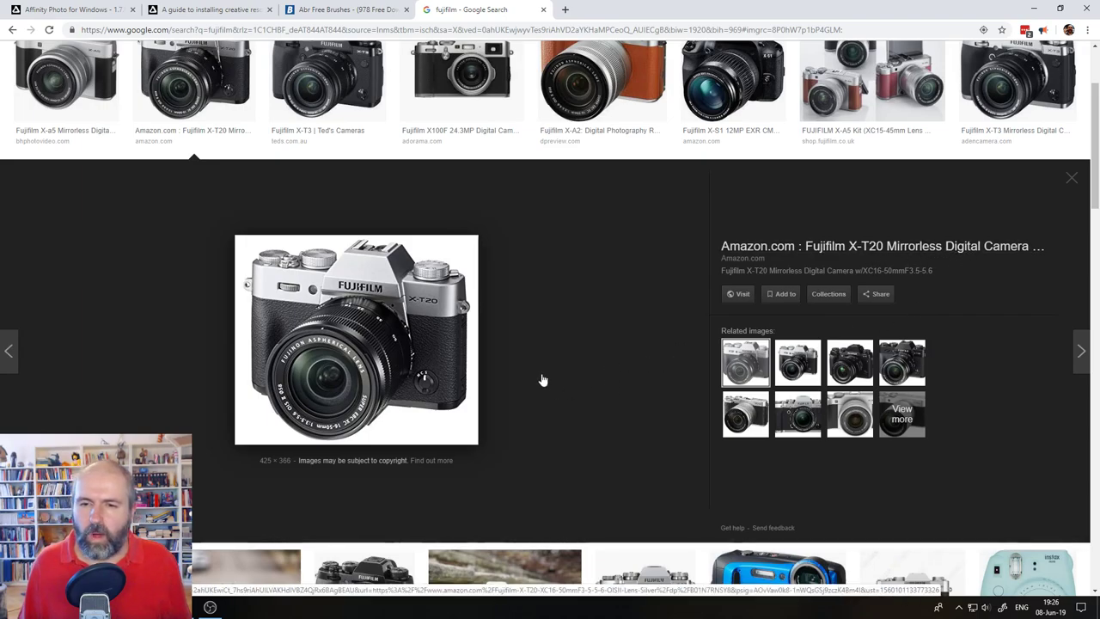
{"action": "scroll", "coordinate": [518, 387], "scroll_direction": "up", "scroll_amount": 3}
{"action": "left_click", "coordinate": [586, 231]}
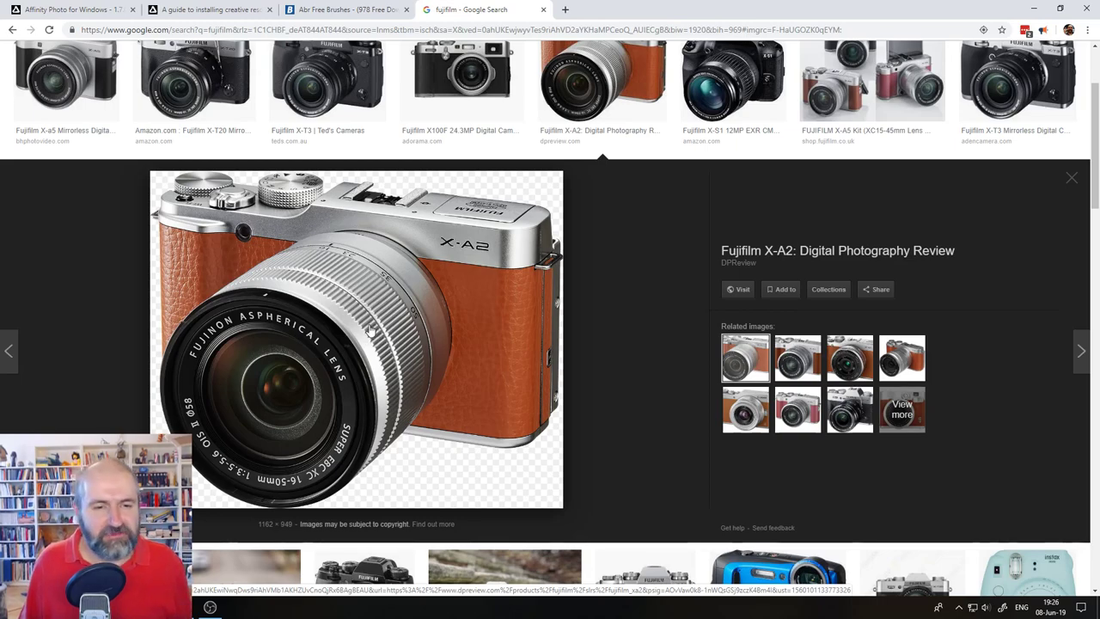
{"action": "scroll", "coordinate": [398, 350], "scroll_direction": "down", "scroll_amount": 3}
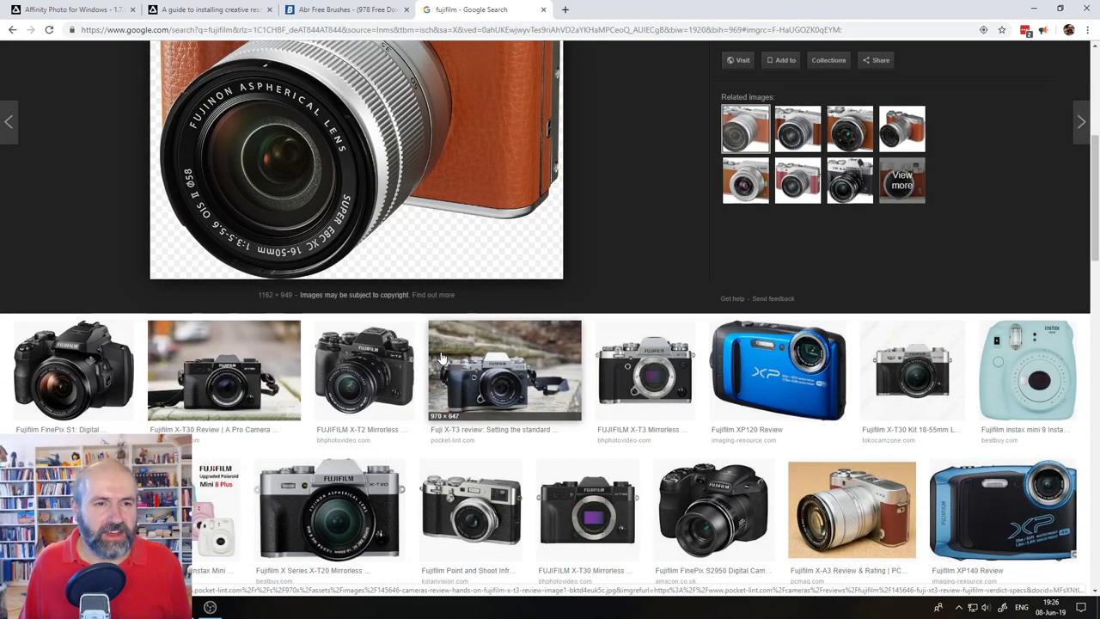
{"action": "scroll", "coordinate": [441, 357], "scroll_direction": "up", "scroll_amount": 5}
{"action": "scroll", "coordinate": [436, 357], "scroll_direction": "down", "scroll_amount": 2}
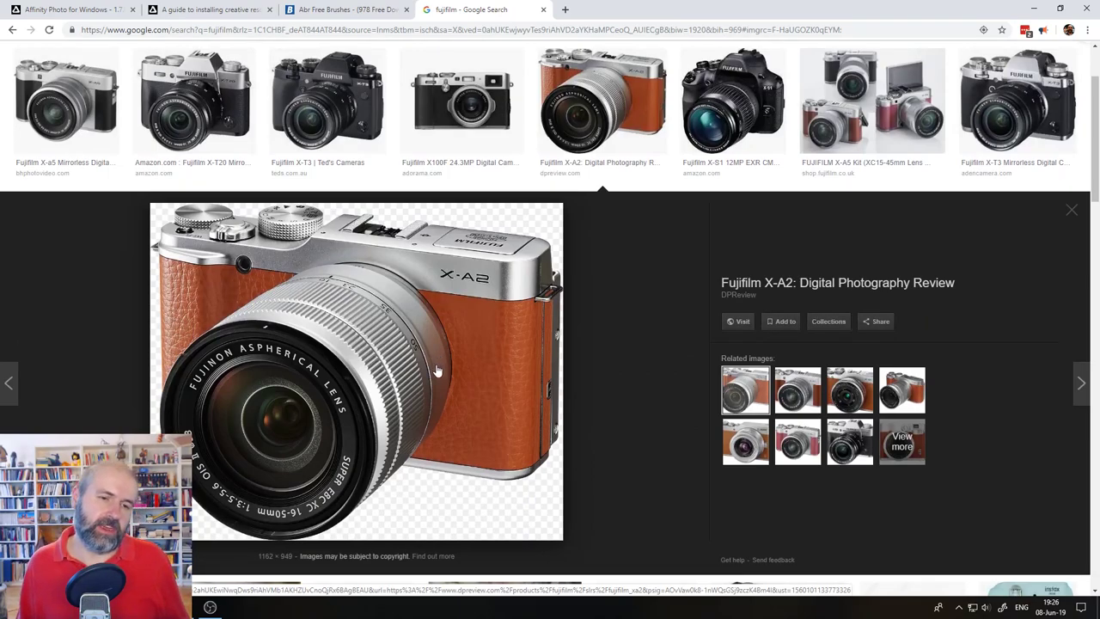
- Close the Google search and Brusheezy tabs, returning to the release notes
{"action": "left_click", "coordinate": [543, 10]}
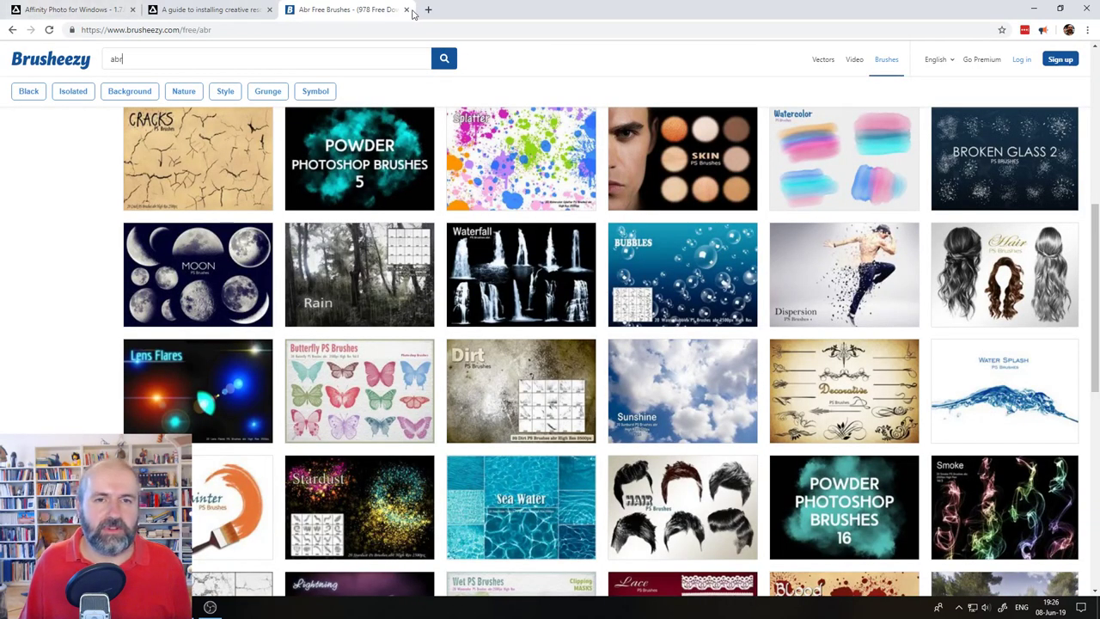
{"action": "left_click", "coordinate": [406, 10]}
{"action": "left_click", "coordinate": [84, 12]}
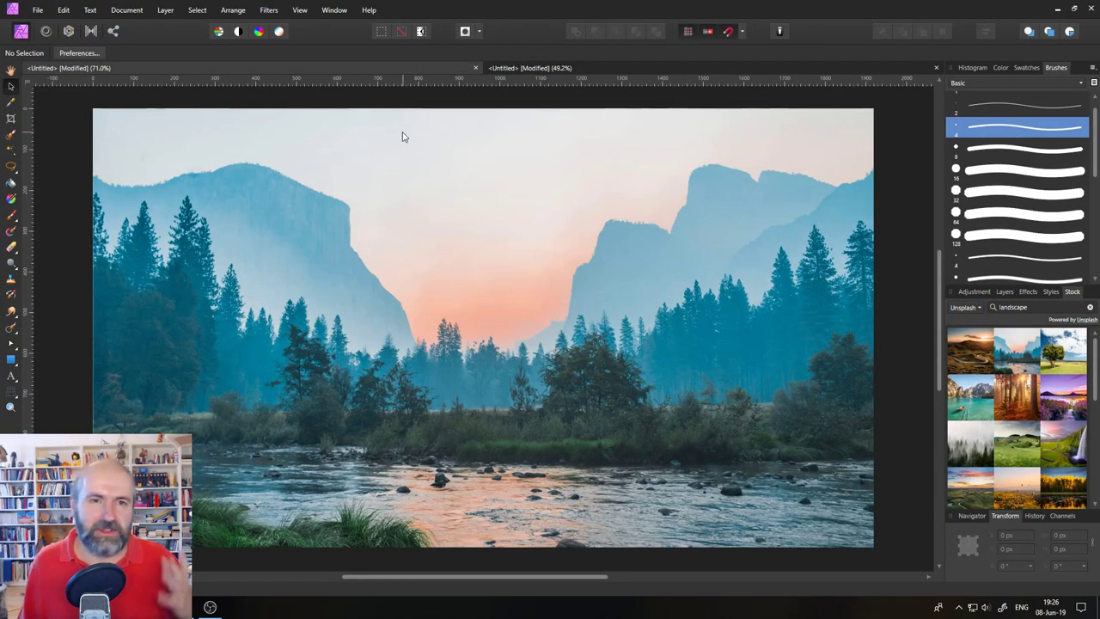
- Rasterize the landscape photo layer into a pixel layer
{"action": "left_click", "coordinate": [269, 10]}
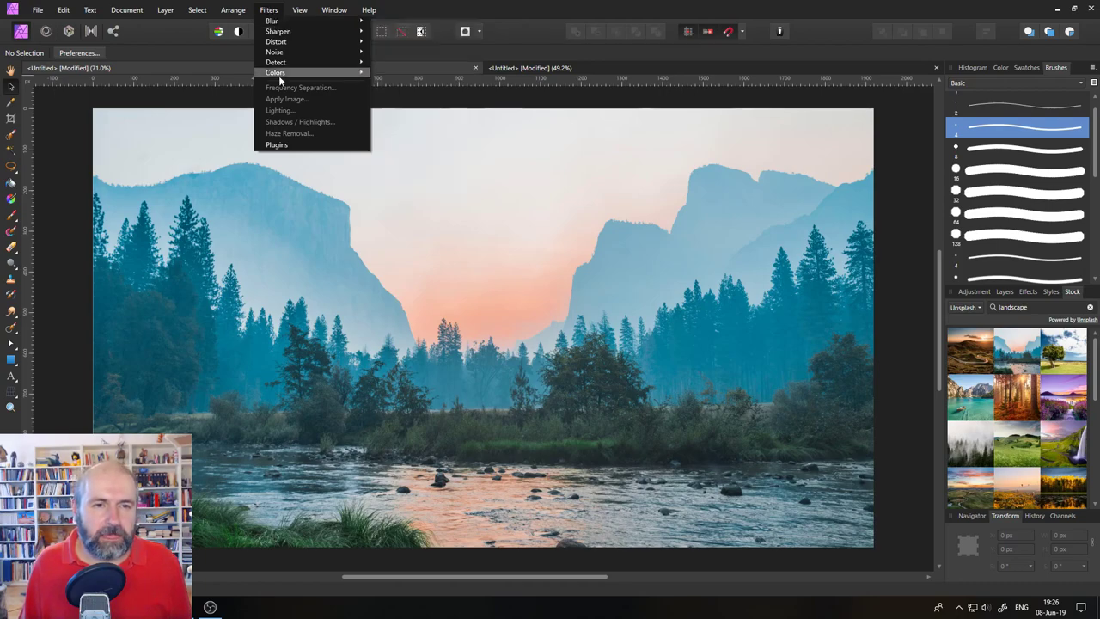
{"action": "mouse_move", "coordinate": [280, 80]}
{"action": "mouse_move", "coordinate": [288, 48]}
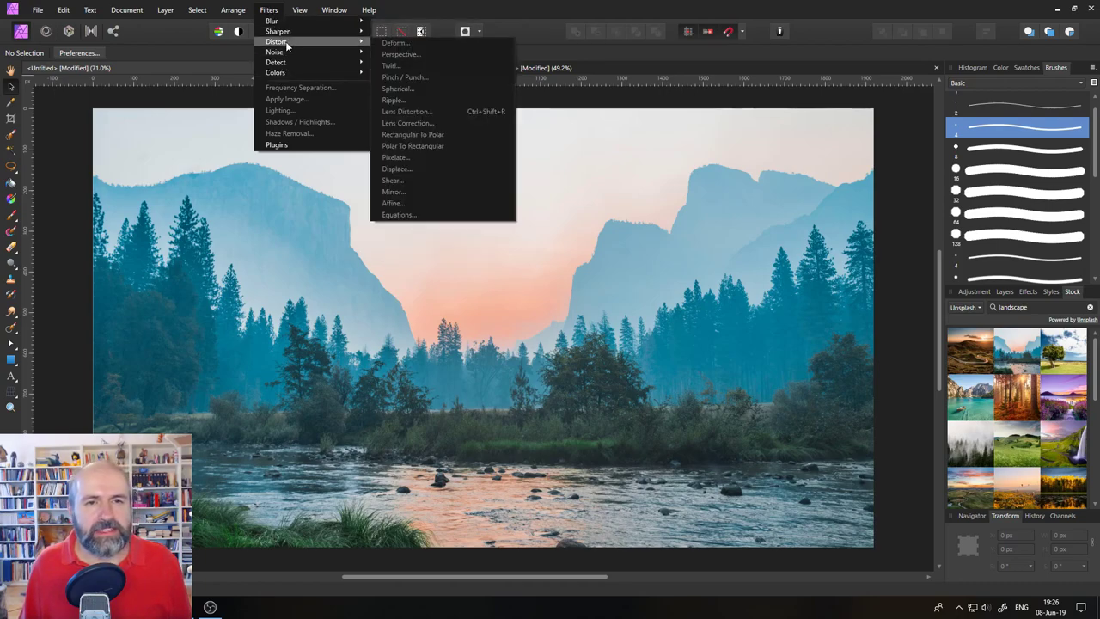
{"action": "left_click", "coordinate": [1005, 291]}
{"action": "right_click", "coordinate": [990, 326]}
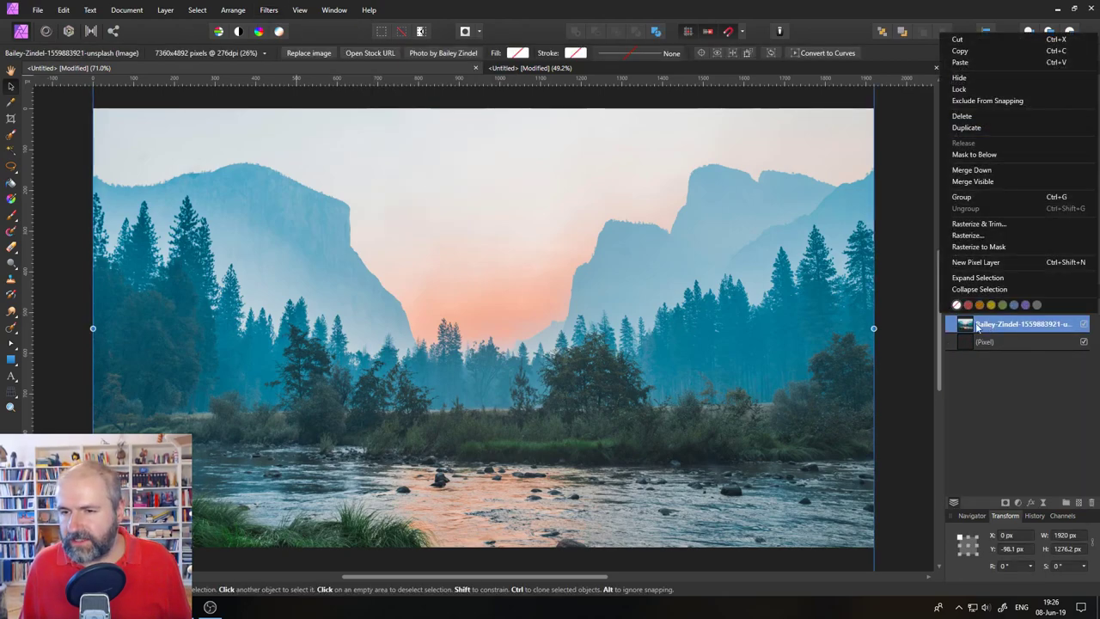
{"action": "left_click", "coordinate": [979, 234]}
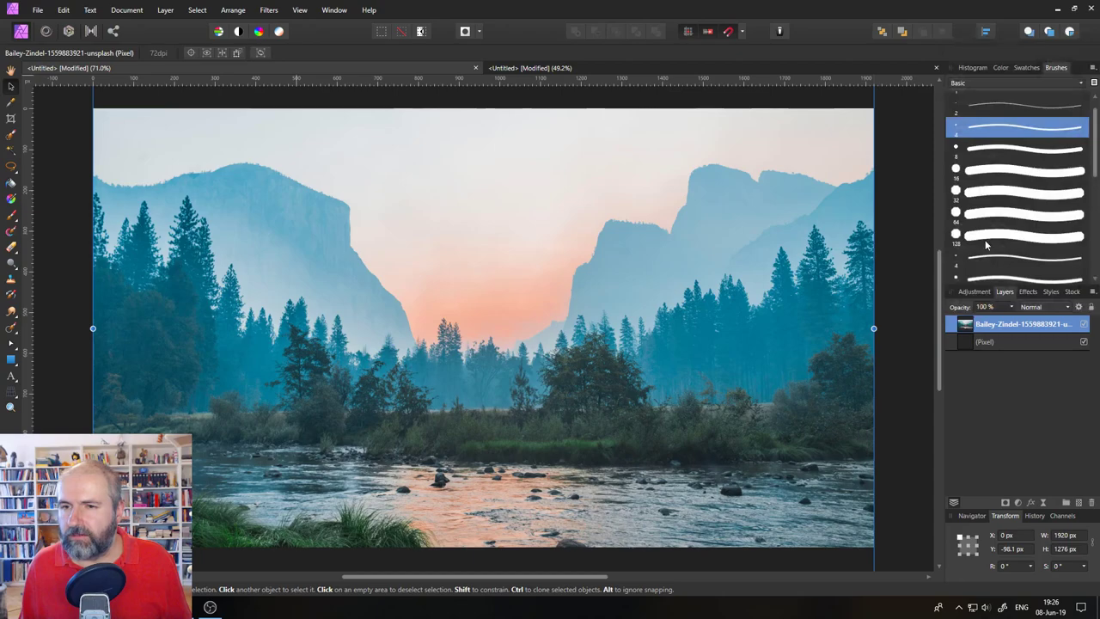
- Open Filters > Colors > Procedural Texture for the photo
{"action": "left_click", "coordinate": [276, 10]}
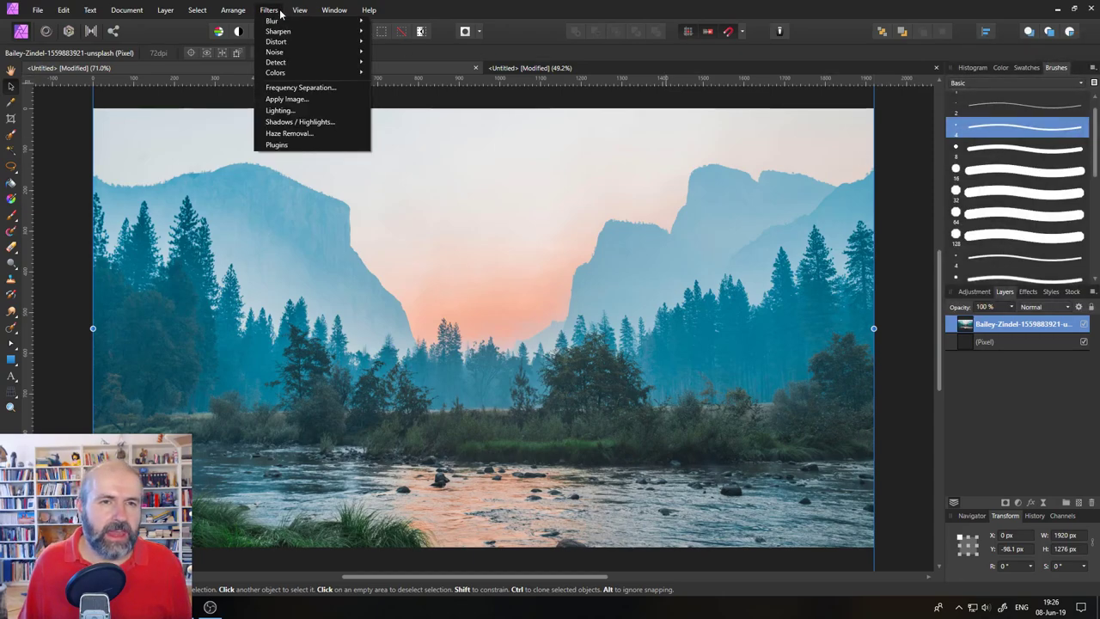
{"action": "mouse_move", "coordinate": [286, 76]}
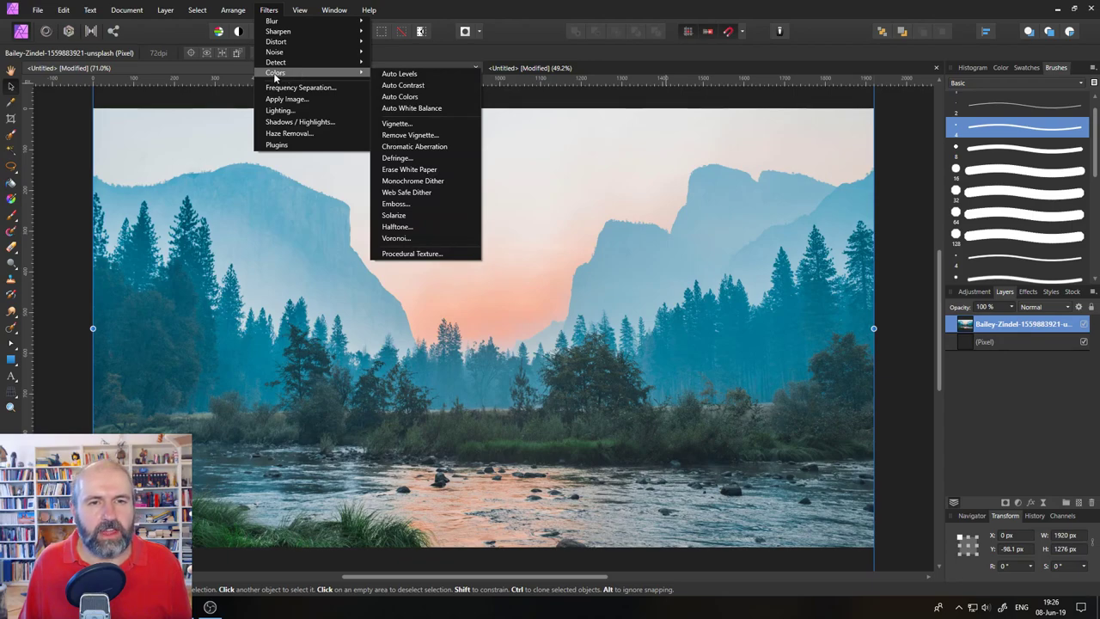
{"action": "left_click", "coordinate": [420, 254]}
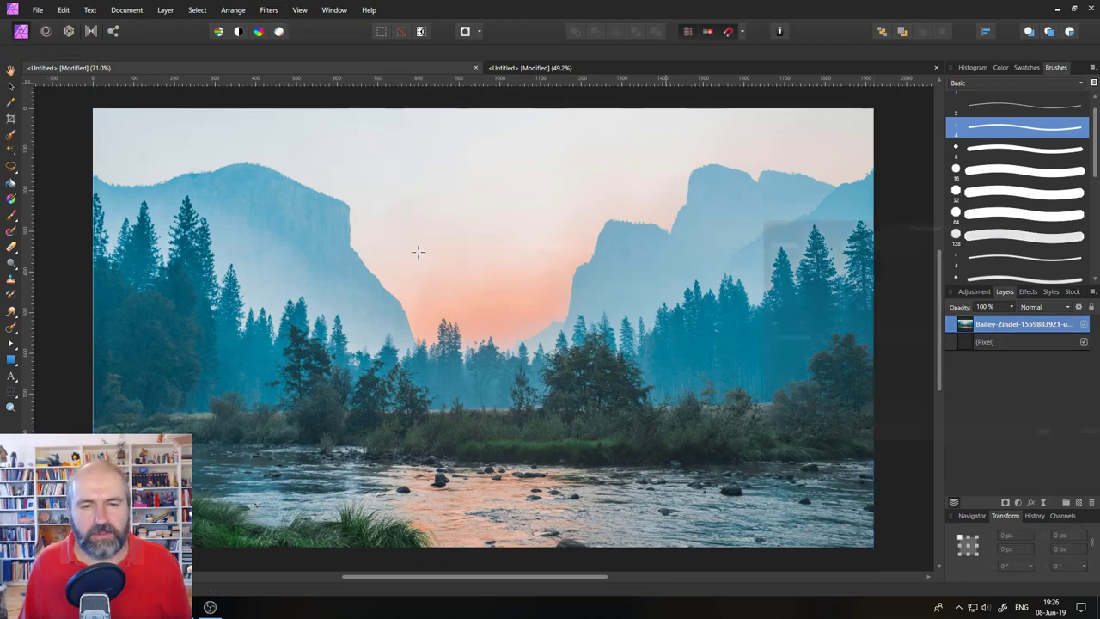
- Apply the Waves texture preset and drag the Wave slider slightly lower
{"action": "left_click_drag", "start_coordinate": [822, 225], "coordinate": [370, 226]}
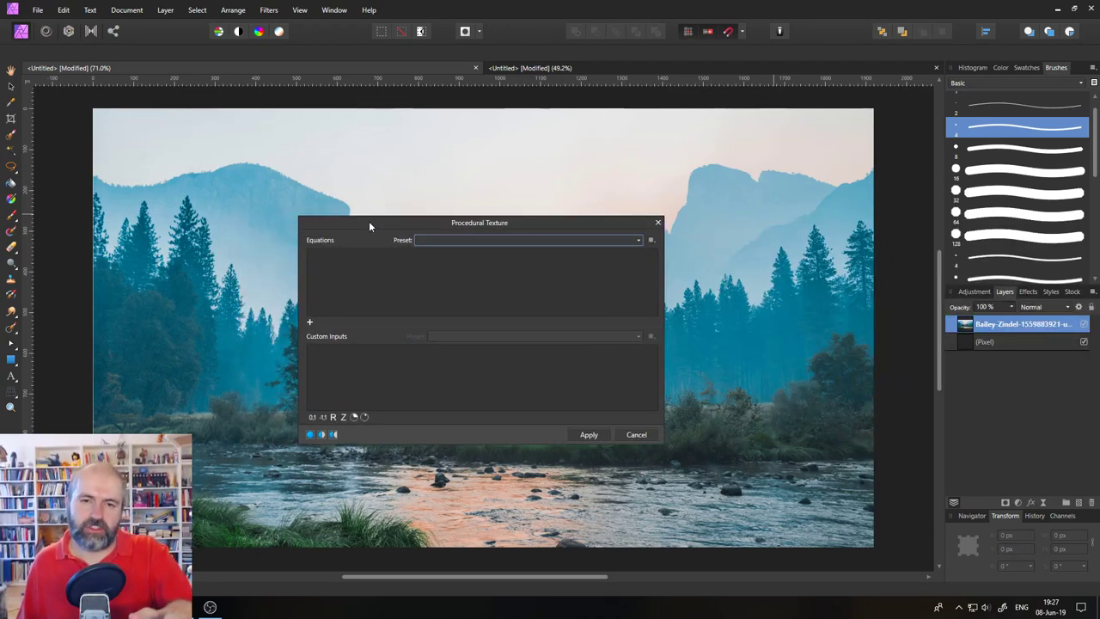
{"action": "left_click", "coordinate": [453, 245]}
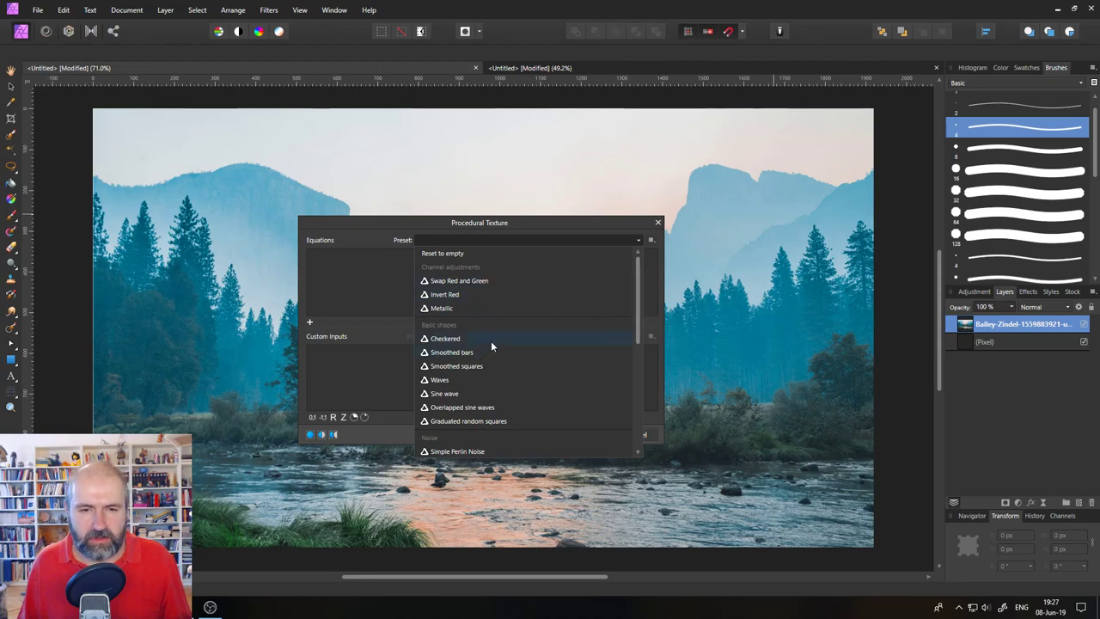
{"action": "left_click", "coordinate": [486, 379]}
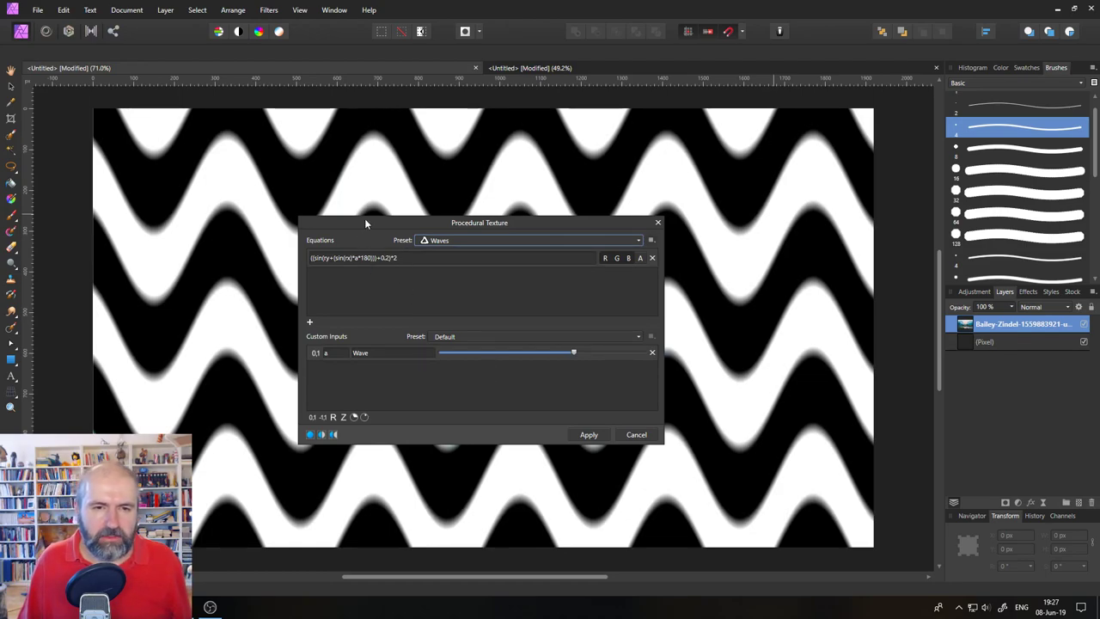
{"action": "left_click_drag", "start_coordinate": [364, 219], "coordinate": [461, 192]}
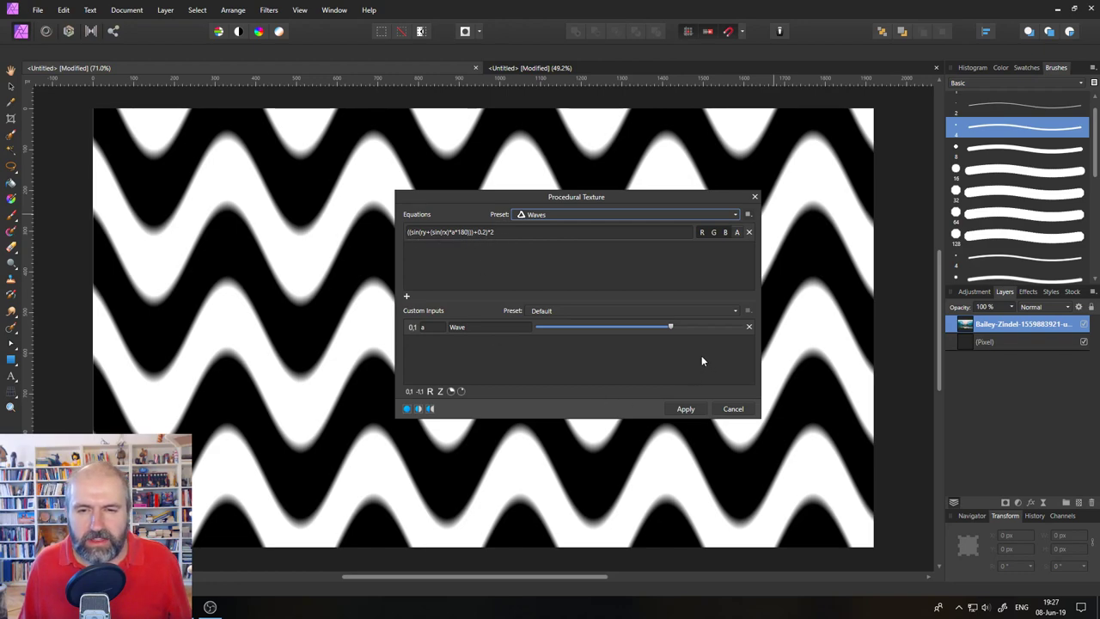
{"action": "mouse_move", "coordinate": [670, 326]}
{"action": "left_mouse_down"}
{"action": "mouse_move", "coordinate": [579, 325]}
{"action": "mouse_move", "coordinate": [694, 325]}
{"action": "mouse_move", "coordinate": [526, 325]}
{"action": "mouse_move", "coordinate": [678, 327]}
{"action": "mouse_move", "coordinate": [596, 326]}
{"action": "mouse_move", "coordinate": [655, 329]}
{"action": "left_mouse_up"}
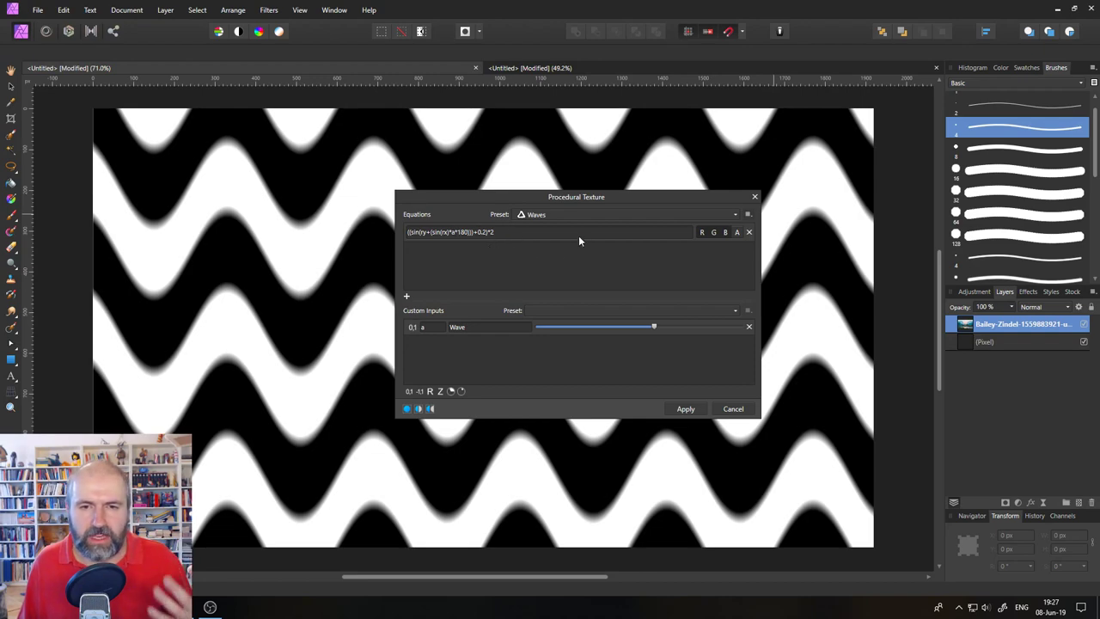
{"action": "left_click", "coordinate": [558, 215]}
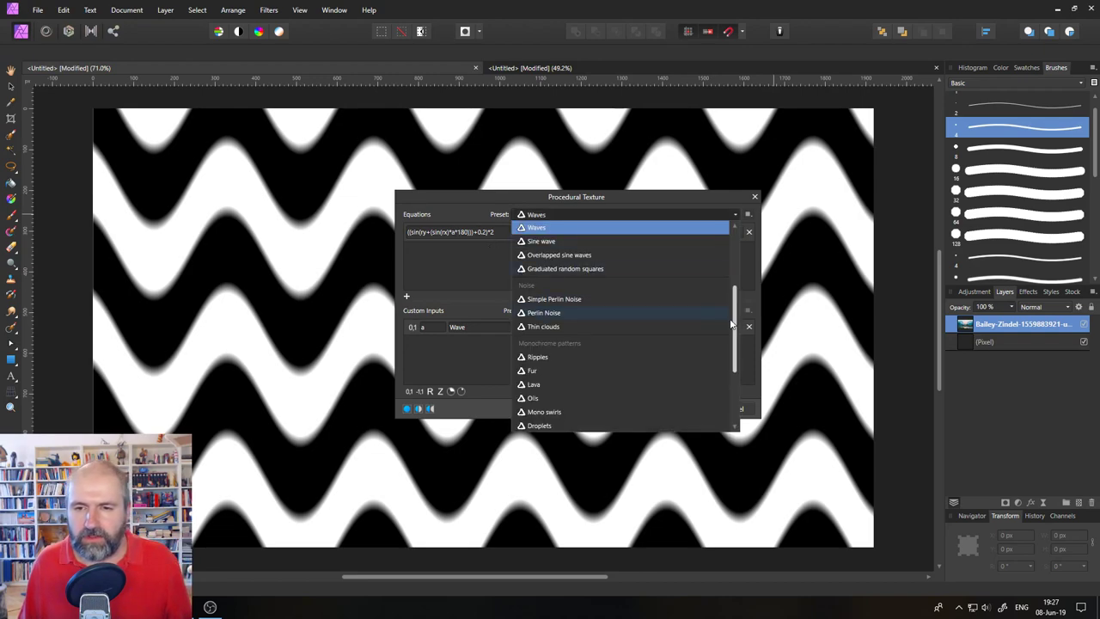
- Apply the Invert Red preset, extend 1-R to green and blue, then undo
{"action": "scroll", "coordinate": [578, 258], "scroll_direction": "up", "scroll_amount": 3}
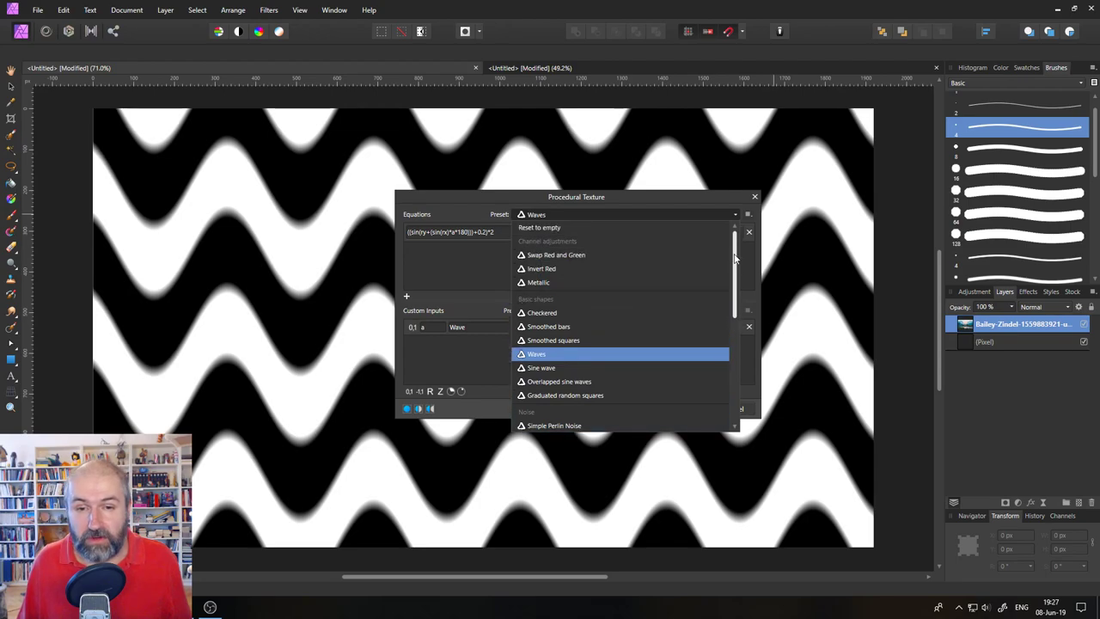
{"action": "left_click", "coordinate": [568, 268]}
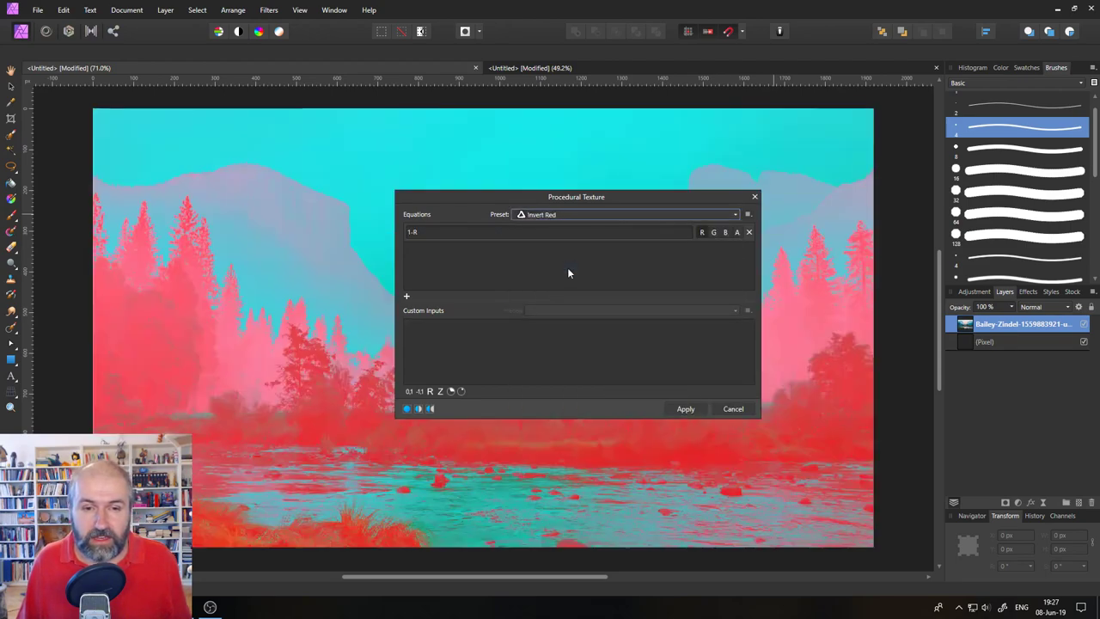
{"action": "left_click_drag", "start_coordinate": [490, 197], "coordinate": [528, 217]}
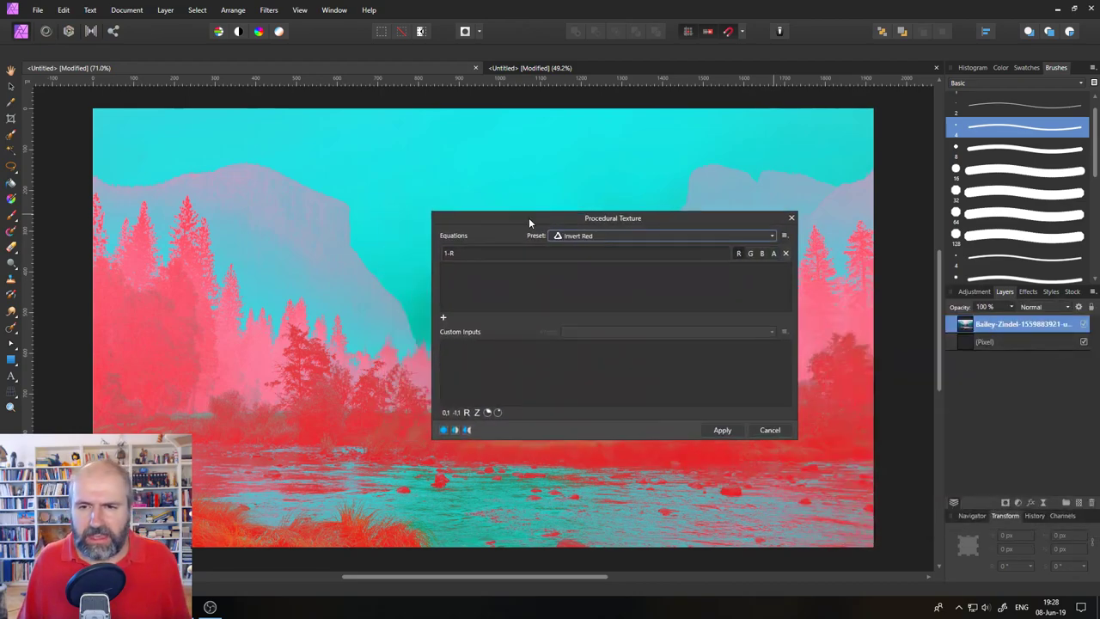
{"action": "left_click", "coordinate": [760, 256]}
{"action": "left_click", "coordinate": [762, 256]}
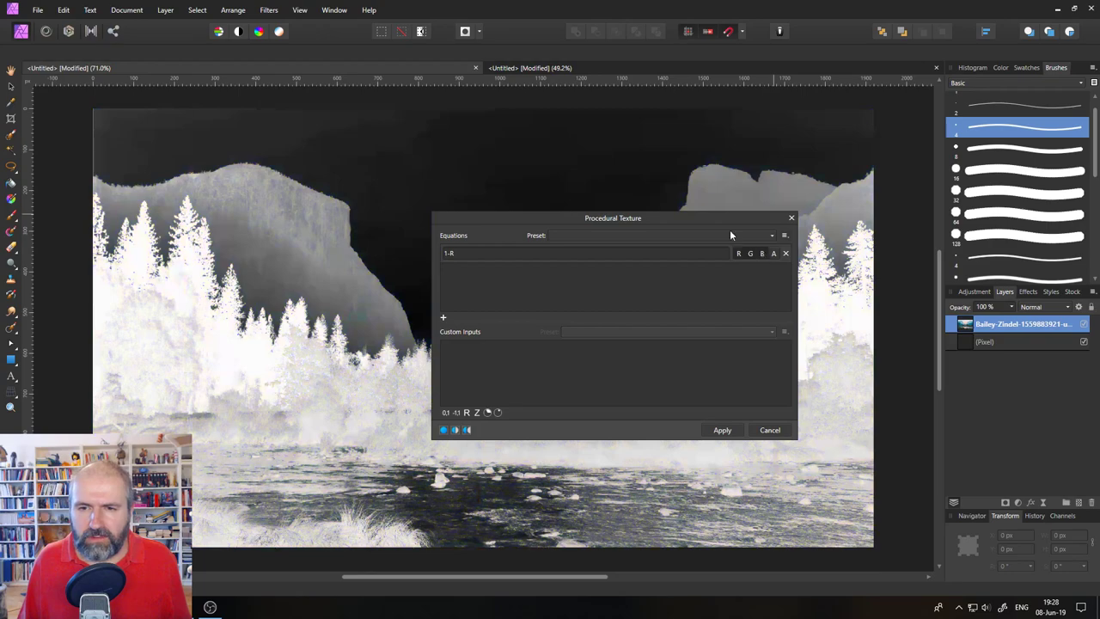
{"action": "left_click_drag", "start_coordinate": [723, 216], "coordinate": [604, 344]}
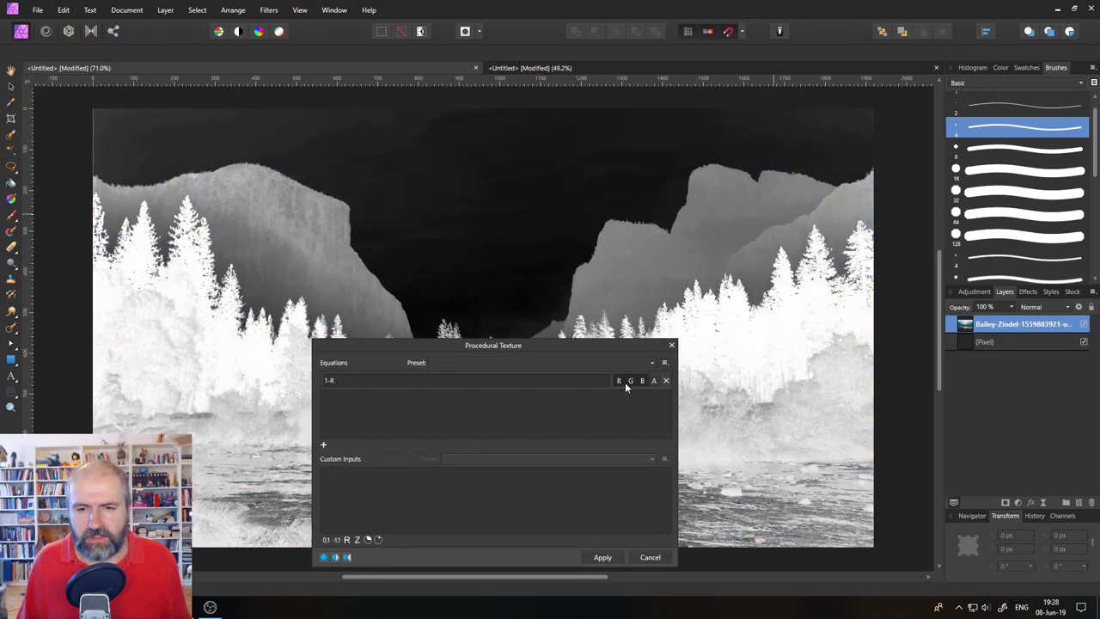
{"action": "key", "text": "ctrl+z"}
{"action": "key", "text": "ctrl+z"}
{"action": "key", "text": "ctrl+z"}
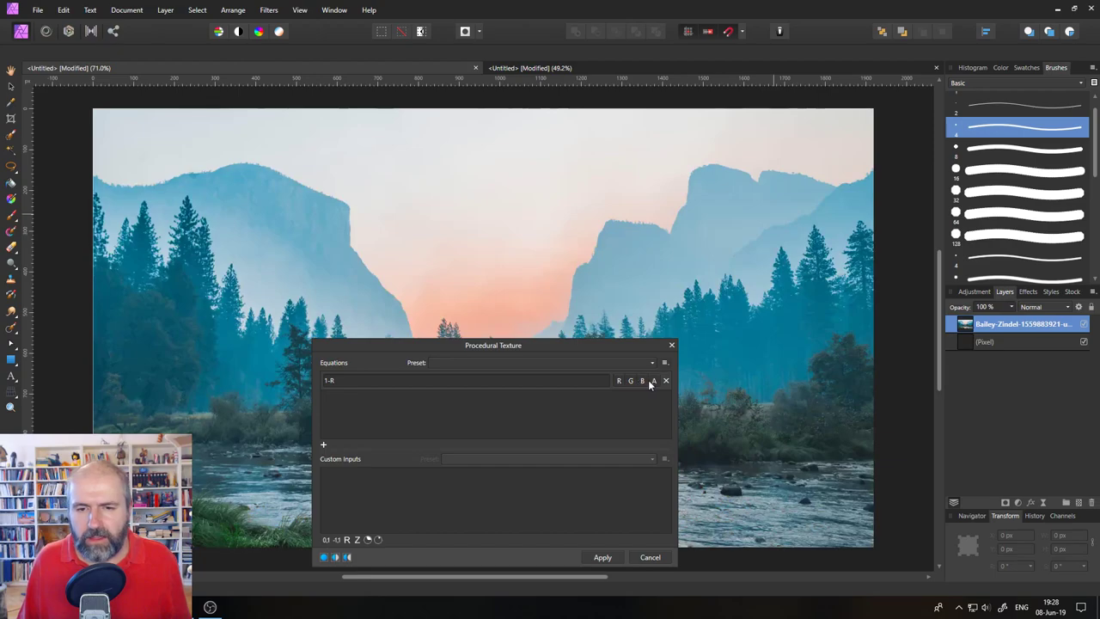
- Toggle the 1-R equation on alpha and blue, leaving all channels off for original colours
{"action": "left_click", "coordinate": [652, 380]}
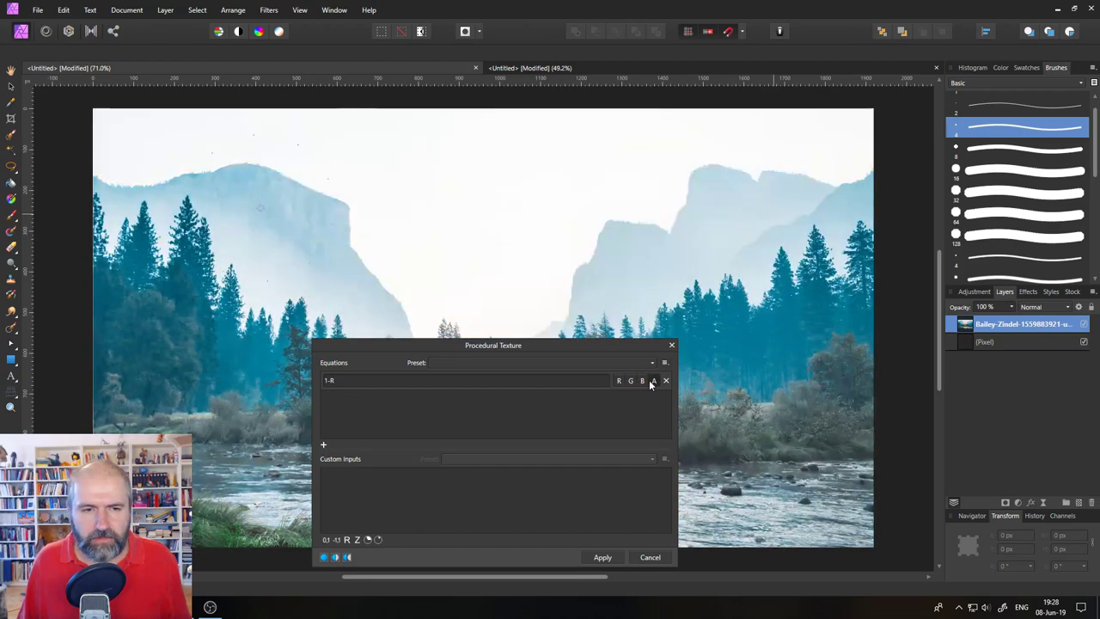
{"action": "left_click", "coordinate": [652, 381]}
{"action": "left_click", "coordinate": [652, 381]}
{"action": "left_click", "coordinate": [652, 381]}
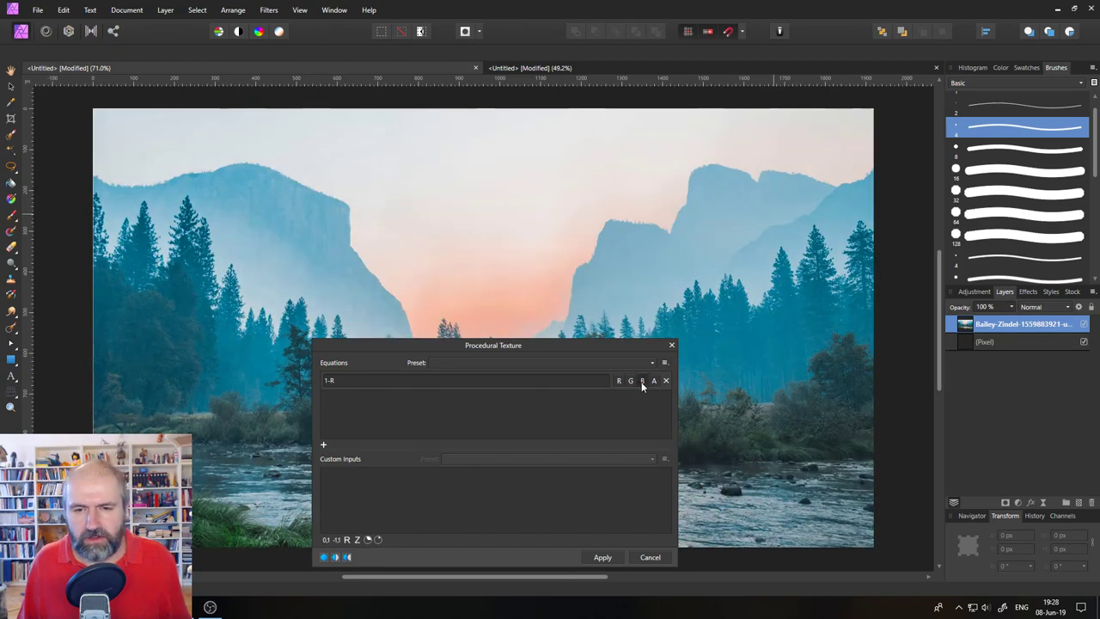
{"action": "left_click", "coordinate": [641, 381]}
{"action": "left_click", "coordinate": [642, 381]}
{"action": "left_click", "coordinate": [642, 381]}
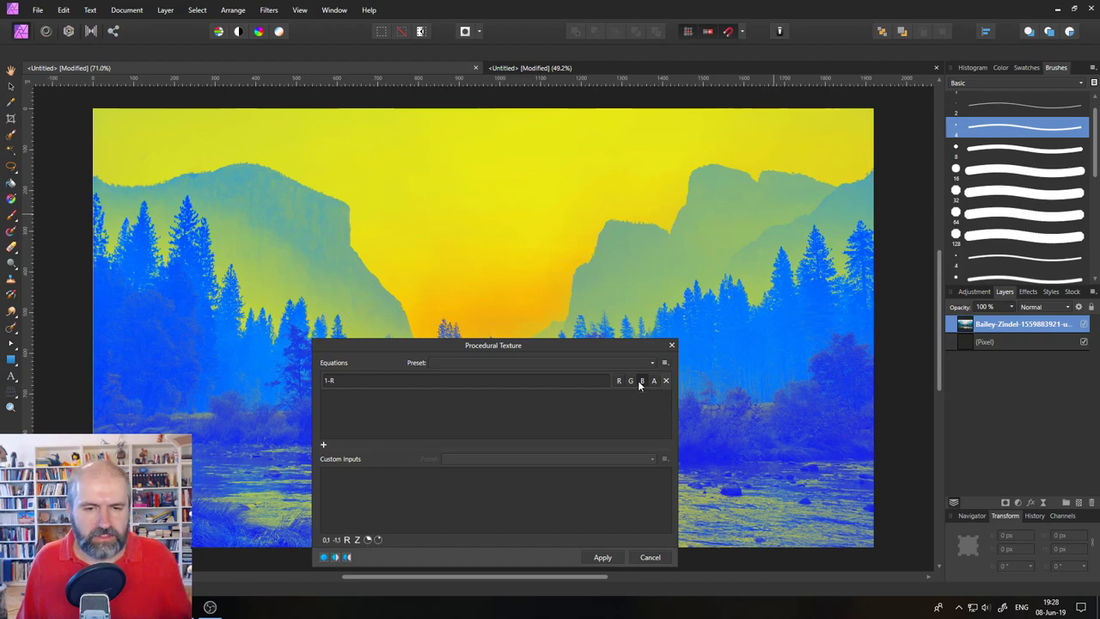
{"action": "left_click_drag", "start_coordinate": [407, 350], "coordinate": [528, 232]}
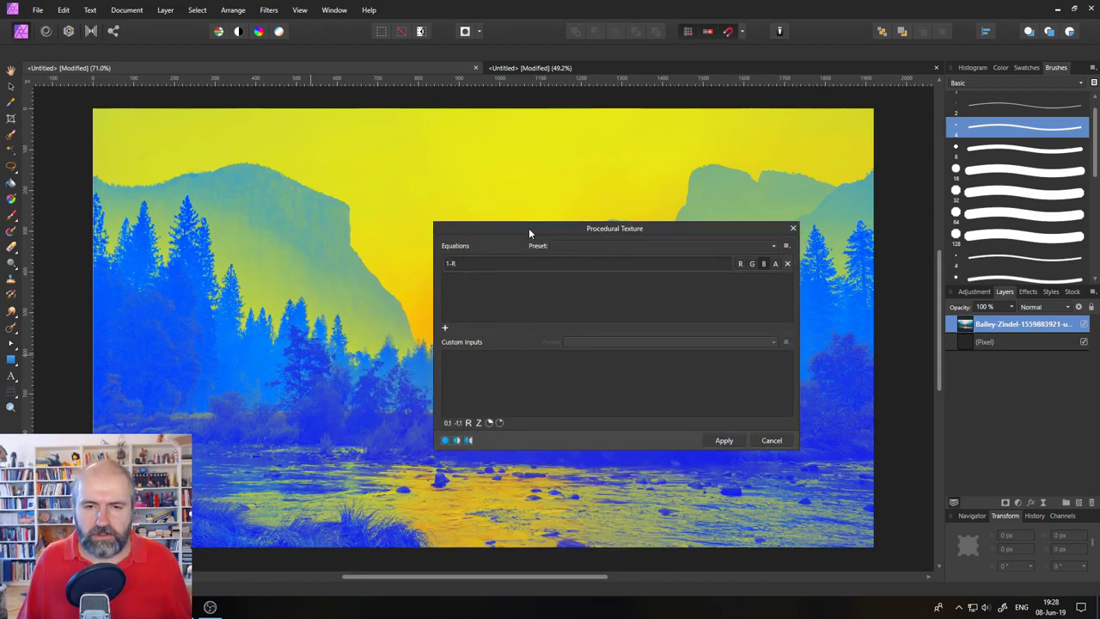
{"action": "left_click", "coordinate": [764, 265]}
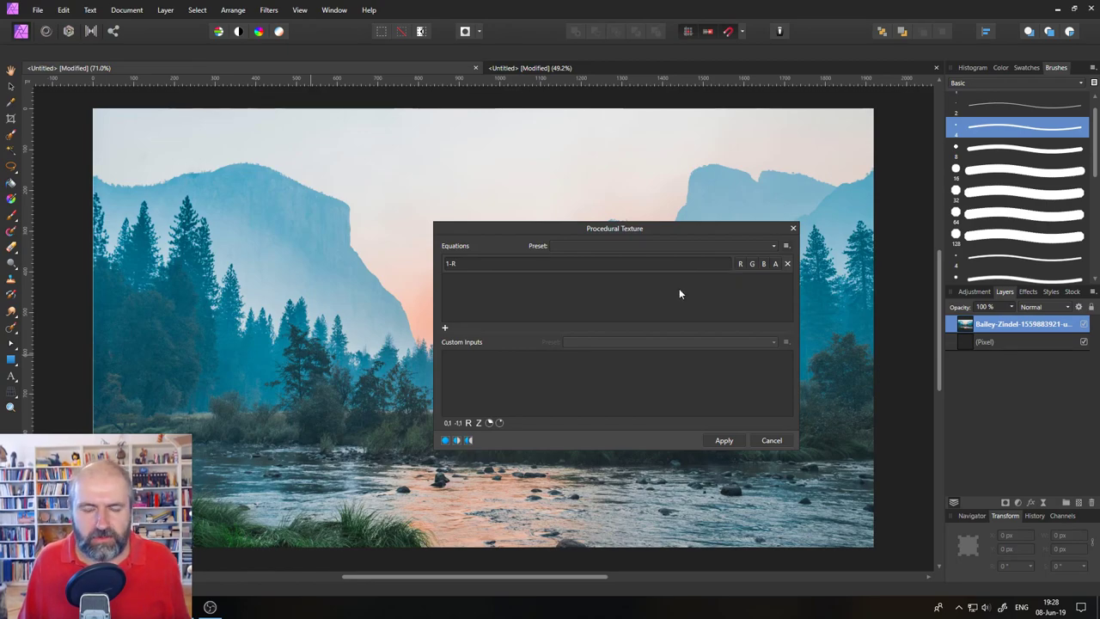
- Apply Overlapped sine waves and adjust its wave height and separation
{"action": "left_click", "coordinate": [592, 248]}
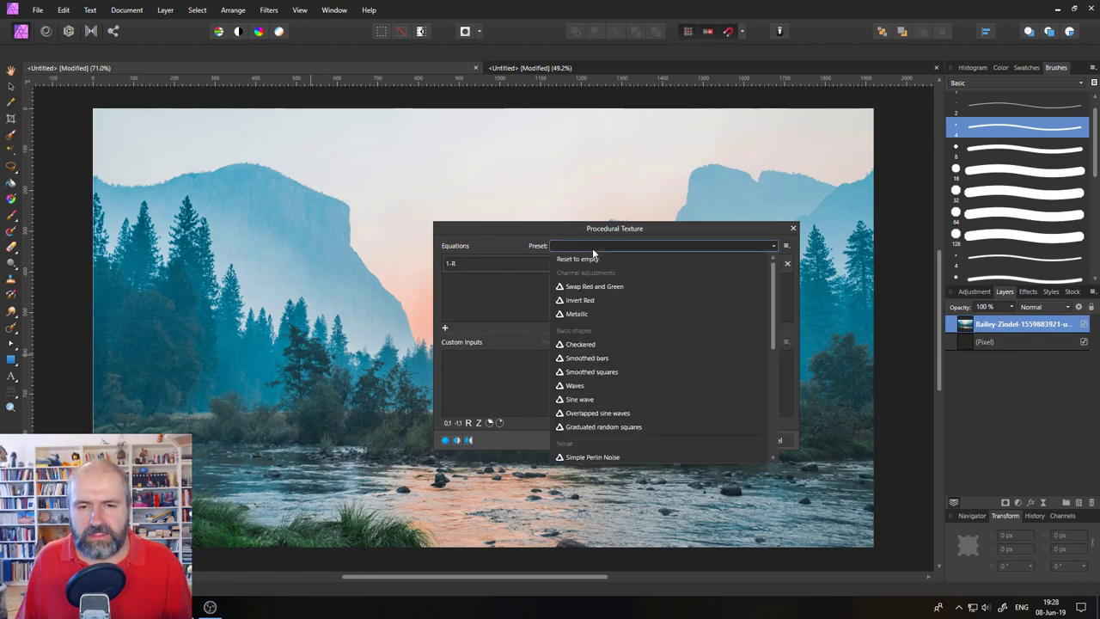
{"action": "left_click", "coordinate": [599, 413]}
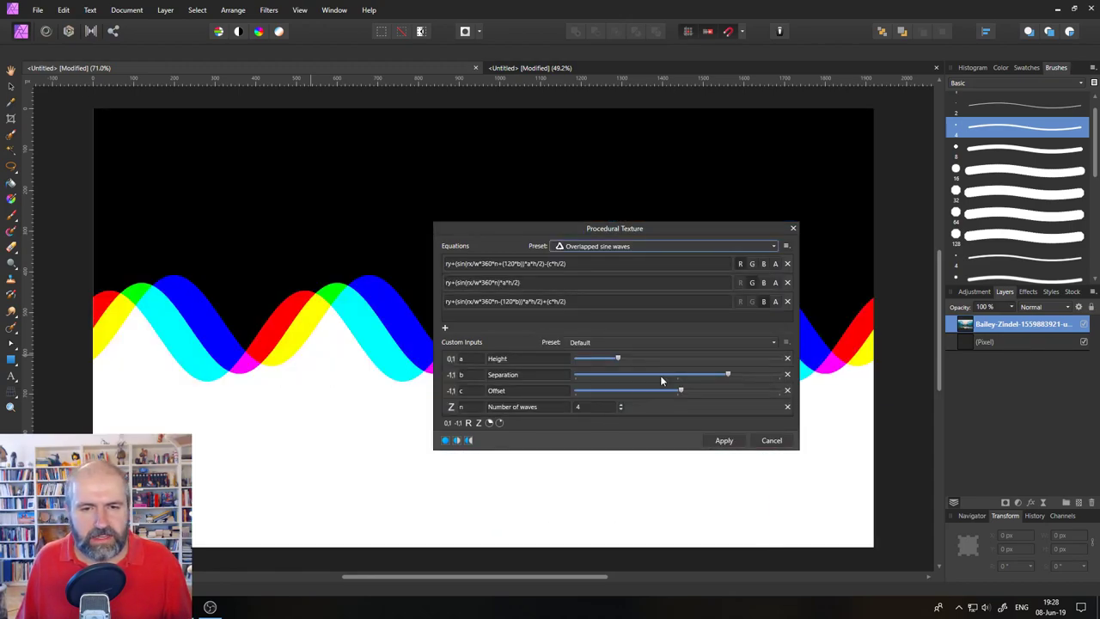
{"action": "left_click_drag", "start_coordinate": [608, 358], "coordinate": [656, 358]}
{"action": "left_click_drag", "start_coordinate": [726, 374], "coordinate": [692, 391]}
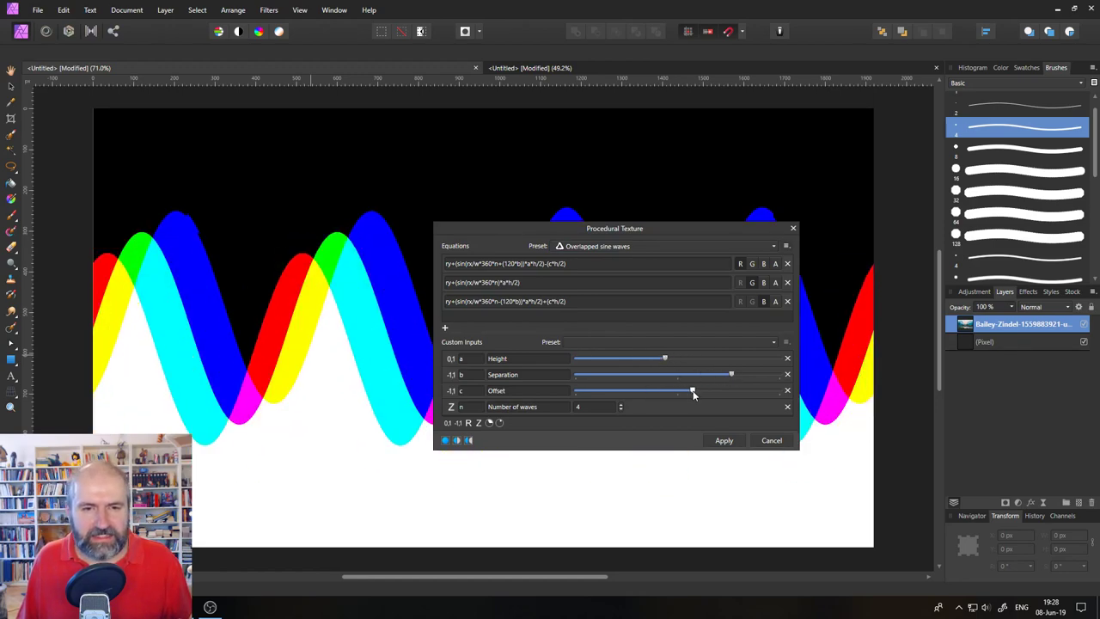
- Try the Perlin Noise preset, then switch back to Invert Red
{"action": "left_click", "coordinate": [612, 246]}
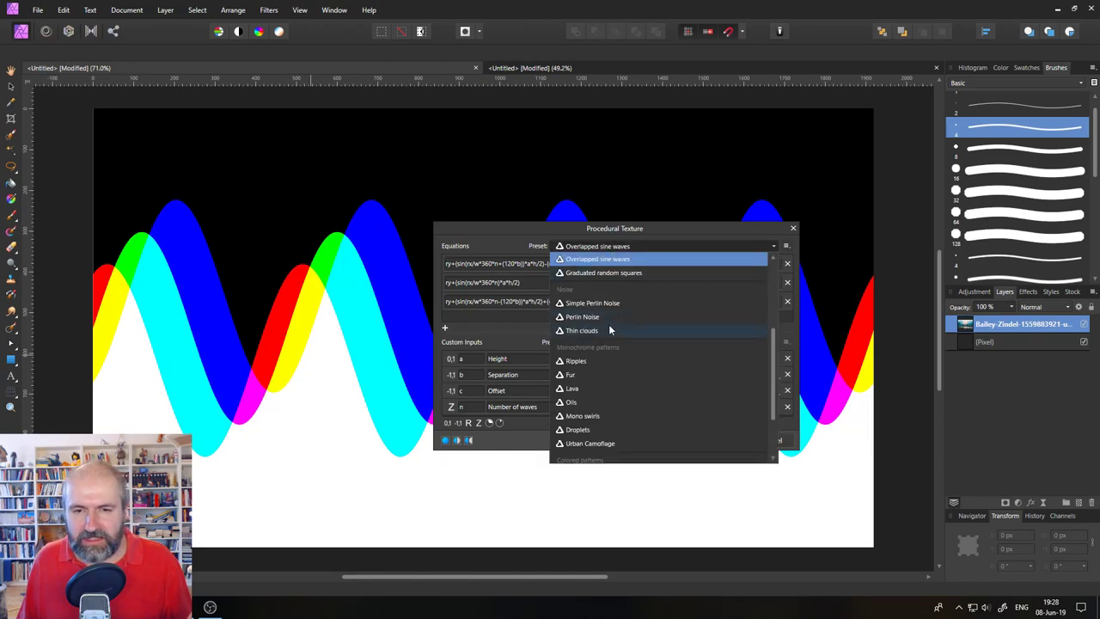
{"action": "left_click", "coordinate": [602, 318]}
{"action": "left_click", "coordinate": [607, 245]}
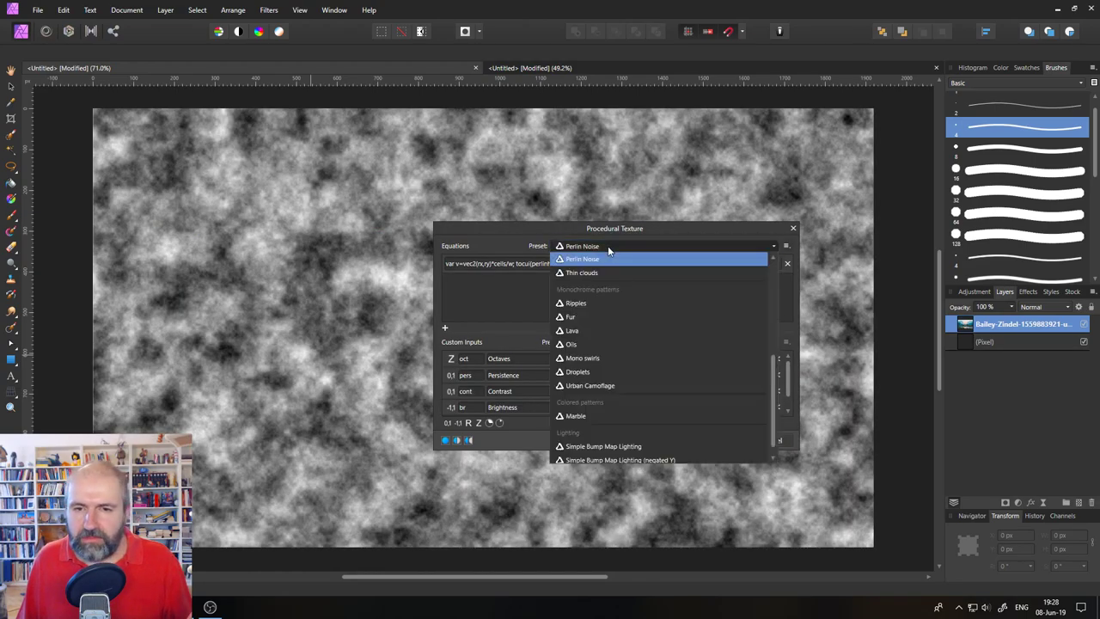
{"action": "left_click", "coordinate": [605, 304]}
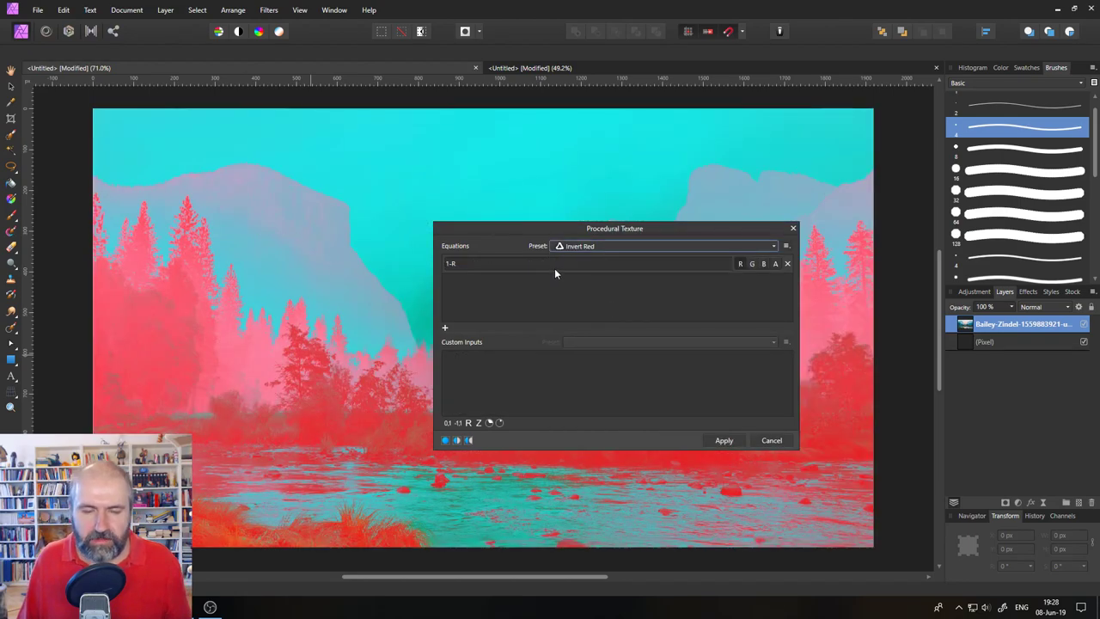
- Add an angle custom input set to 315°, inspect its description, then delete it
{"action": "left_click", "coordinate": [489, 424]}
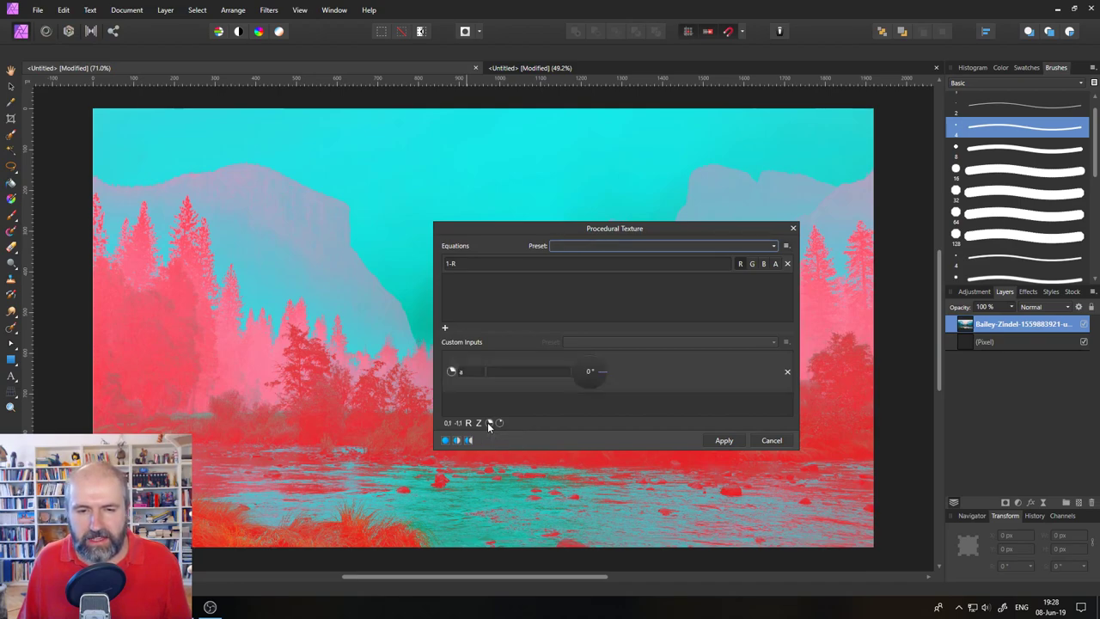
{"action": "left_click_drag", "start_coordinate": [585, 370], "coordinate": [605, 386]}
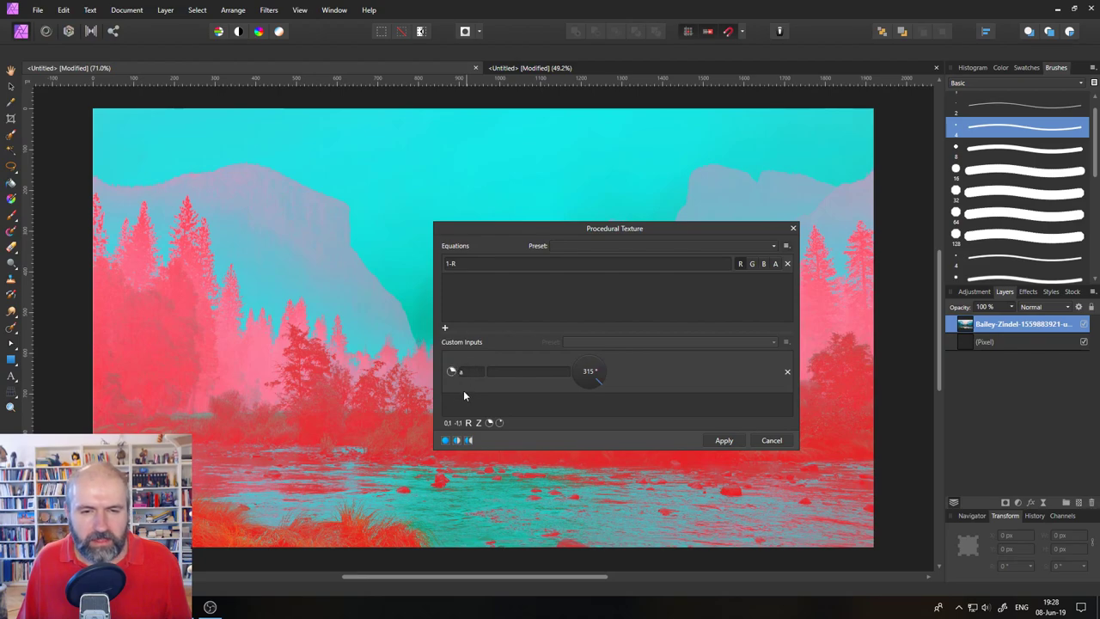
{"action": "left_click", "coordinate": [490, 373]}
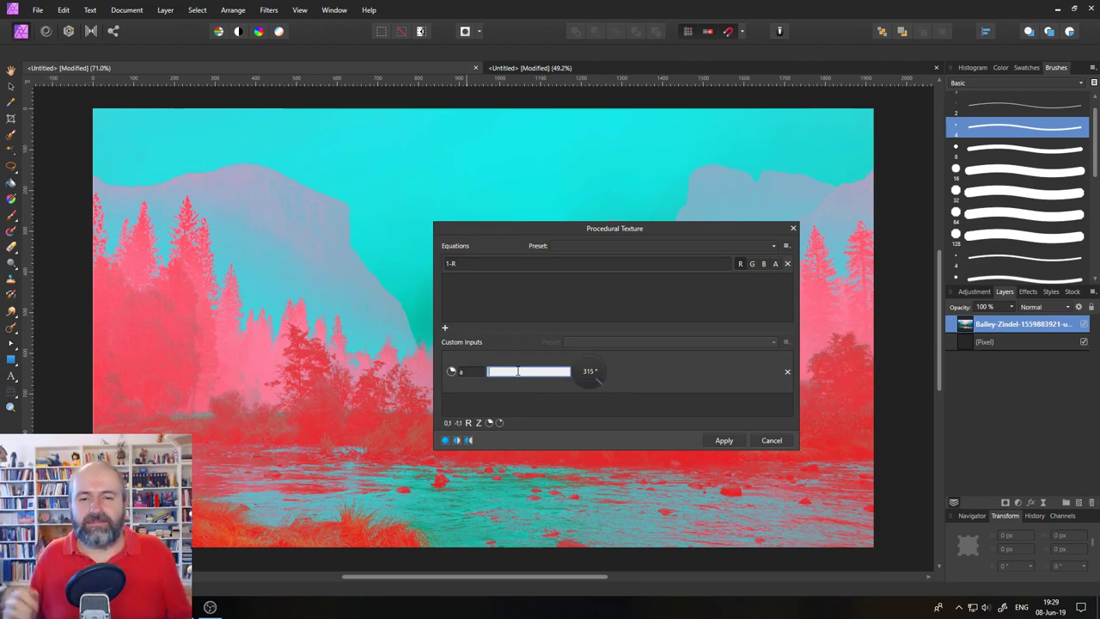
{"action": "left_click", "coordinate": [787, 373]}
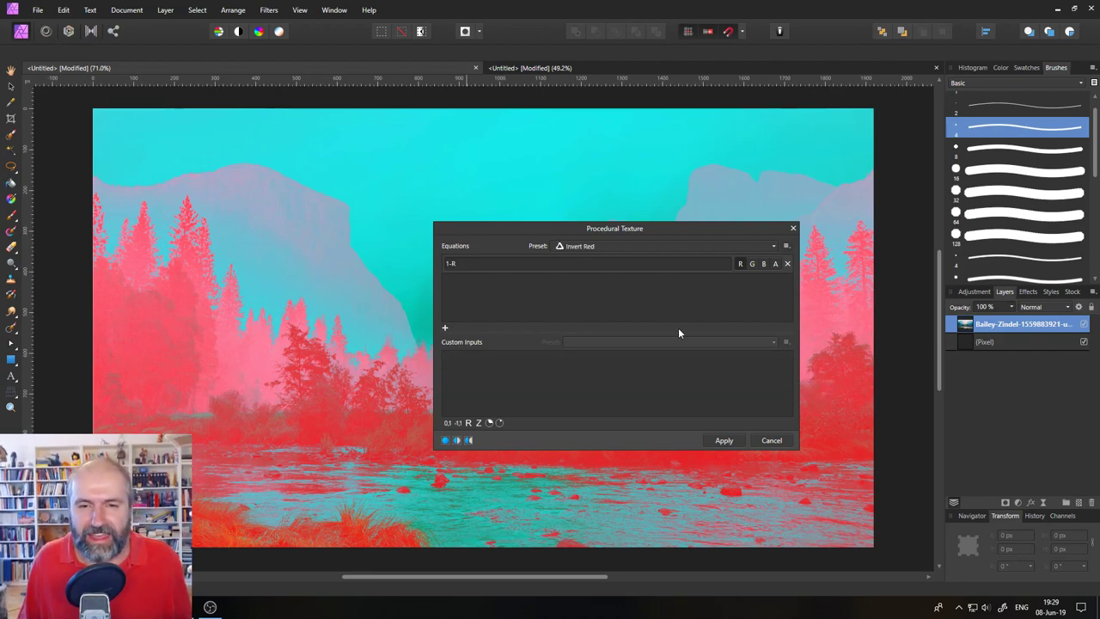
- Apply Perlin Noise, test a lower Persistence, undo to Default, and move the dialog up
{"action": "left_click", "coordinate": [599, 247]}
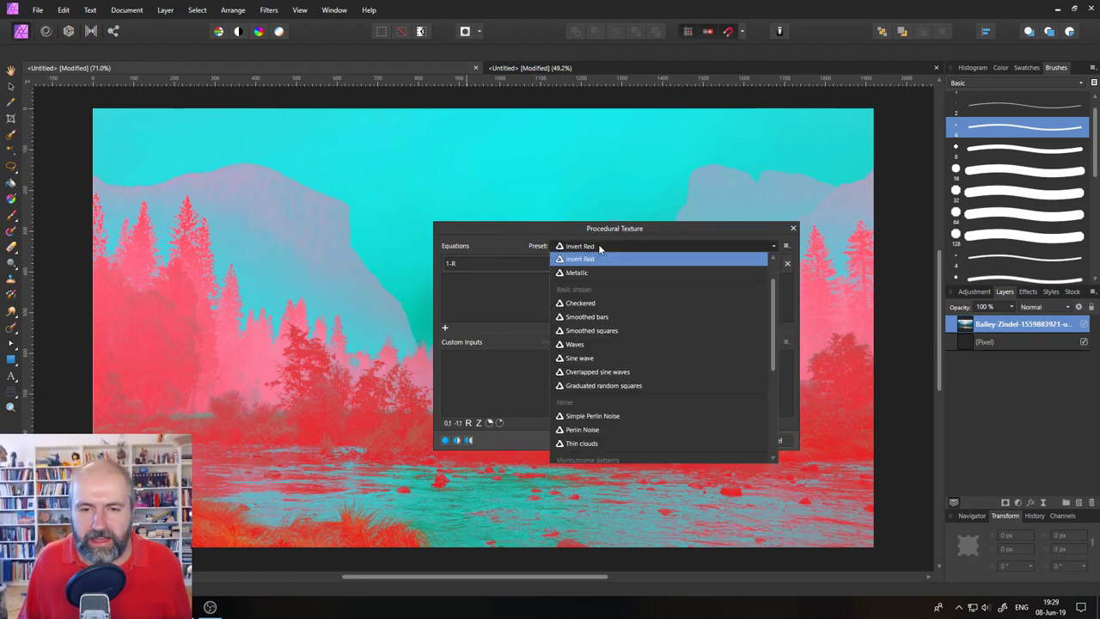
{"action": "left_click", "coordinate": [616, 431]}
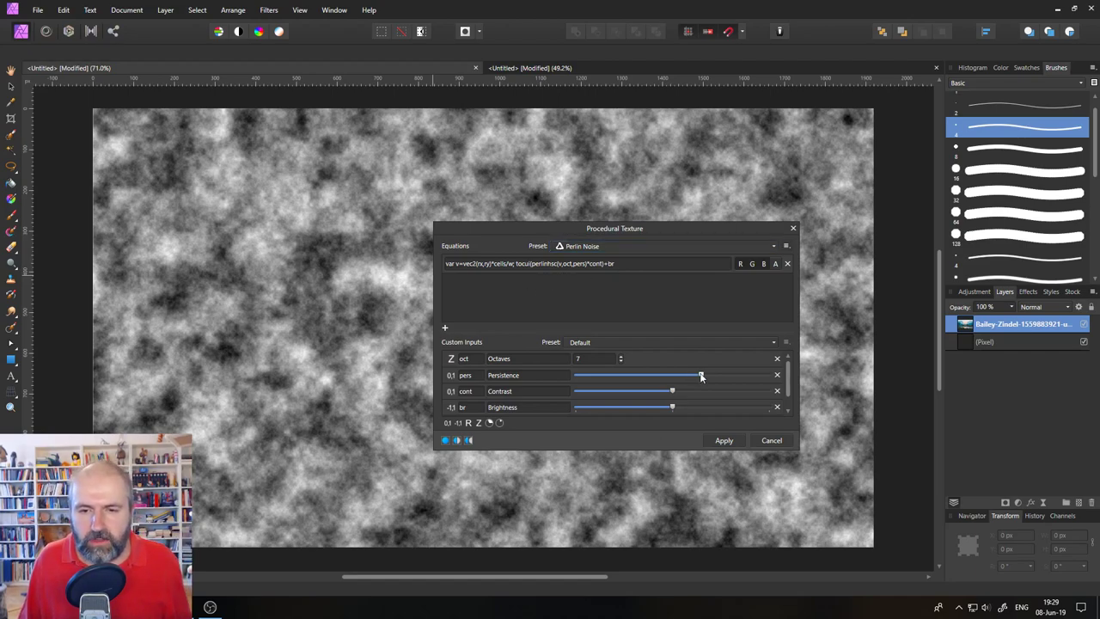
{"action": "left_click_drag", "start_coordinate": [687, 374], "coordinate": [666, 408]}
{"action": "key", "text": "ctrl+z"}
{"action": "key", "text": "ctrl+z"}
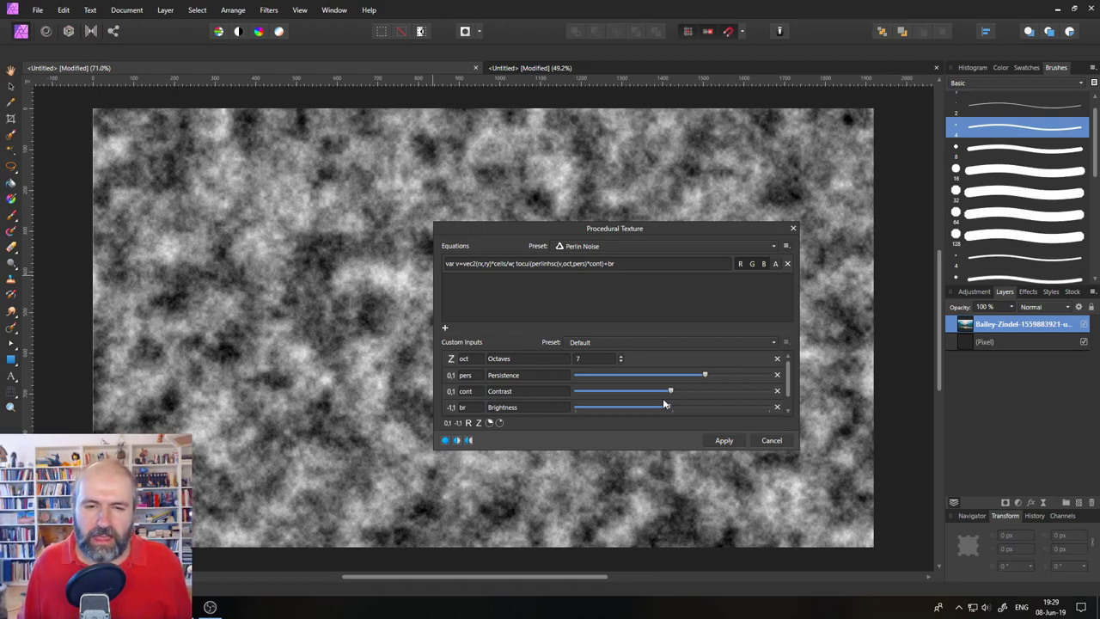
{"action": "left_click_drag", "start_coordinate": [555, 228], "coordinate": [542, 147]}
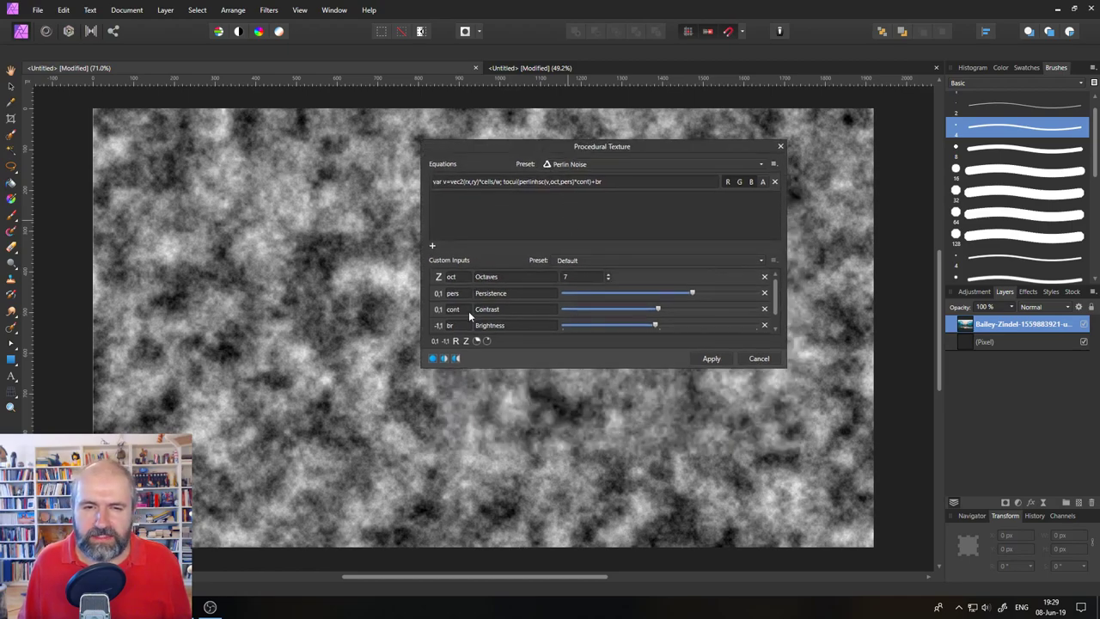
- Drop the Perlin Noise octaves to 1, nudge Contrast up, then set Octaves to 6
{"action": "left_click", "coordinate": [608, 279]}
{"action": "left_click", "coordinate": [608, 279]}
{"action": "left_click", "coordinate": [608, 280]}
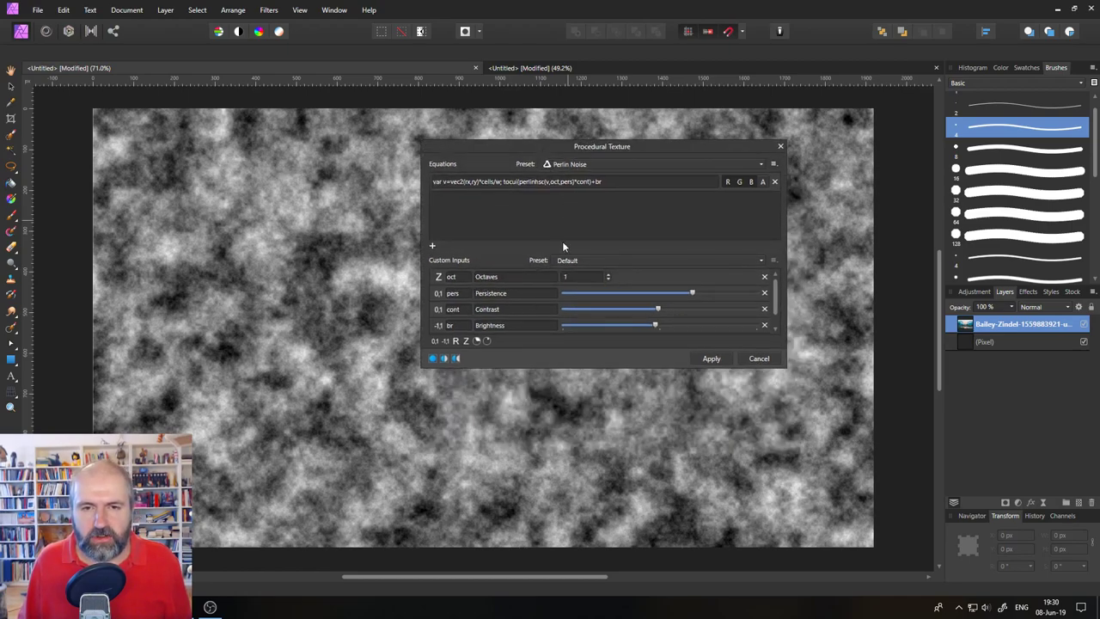
{"action": "left_click_drag", "start_coordinate": [536, 144], "coordinate": [620, 191]}
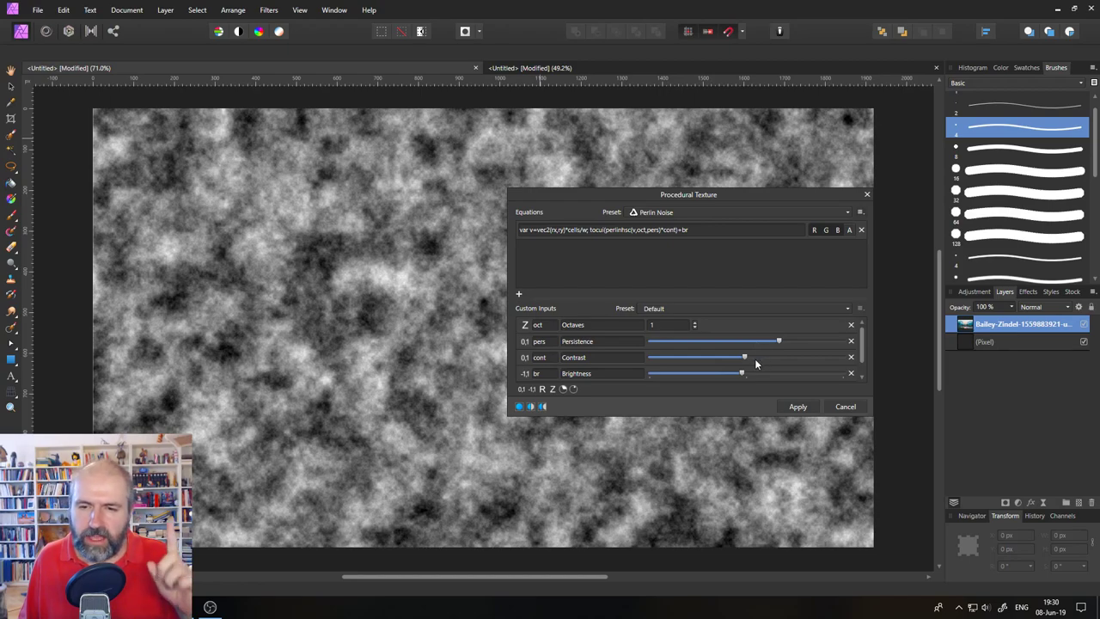
{"action": "mouse_move", "coordinate": [744, 357]}
{"action": "left_mouse_down"}
{"action": "mouse_move", "coordinate": [731, 359]}
{"action": "mouse_move", "coordinate": [740, 358]}
{"action": "left_mouse_up"}
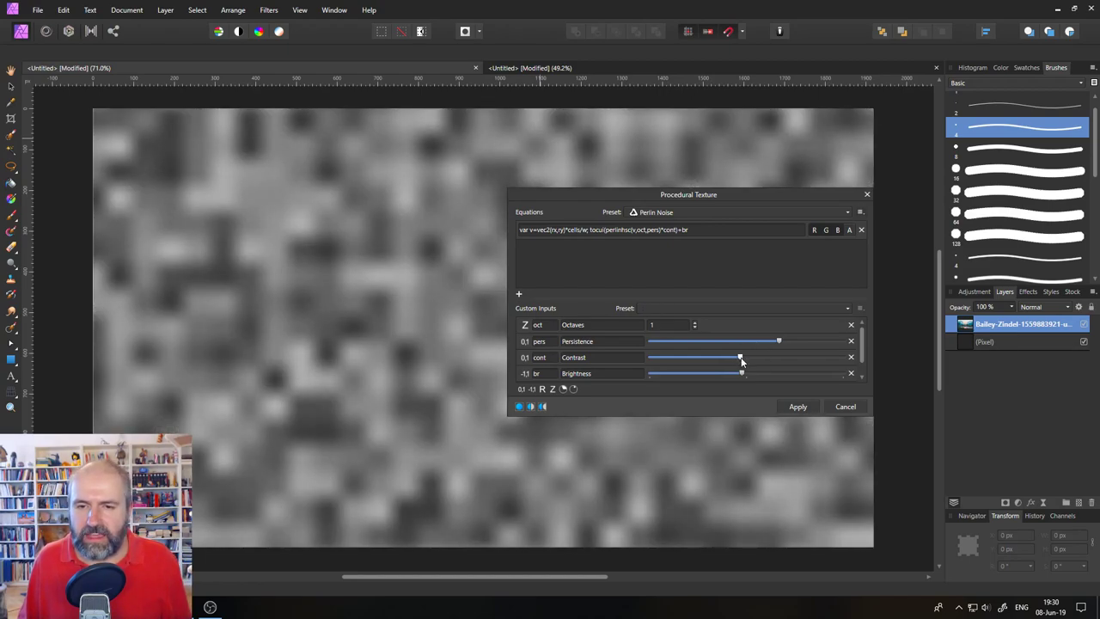
{"action": "left_click", "coordinate": [695, 322]}
{"action": "left_click", "coordinate": [694, 322]}
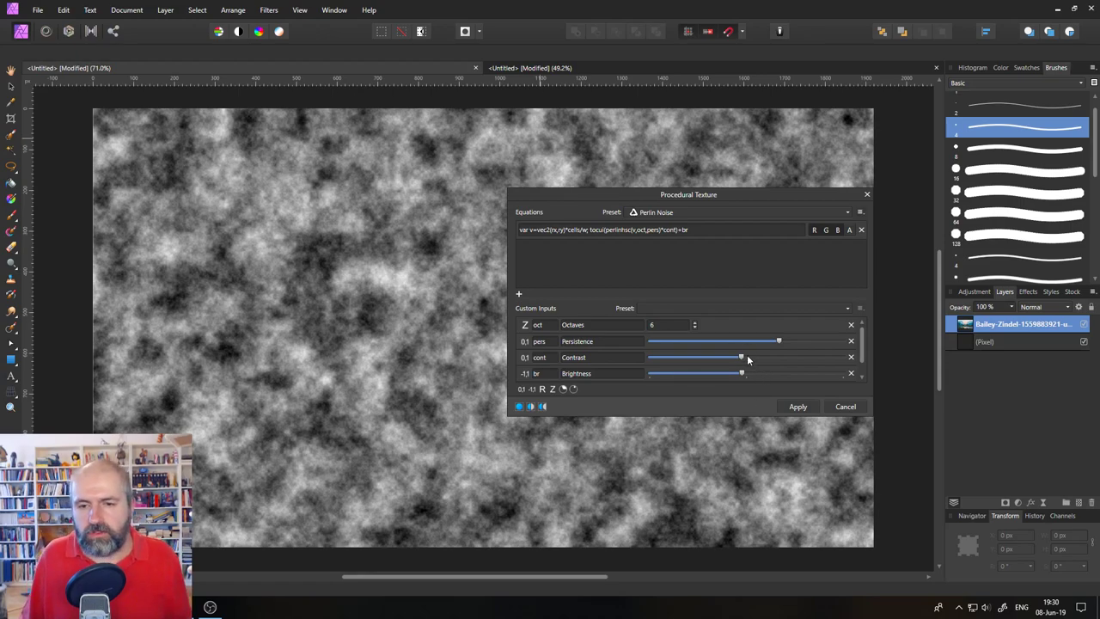
{"action": "left_click", "coordinate": [741, 216]}
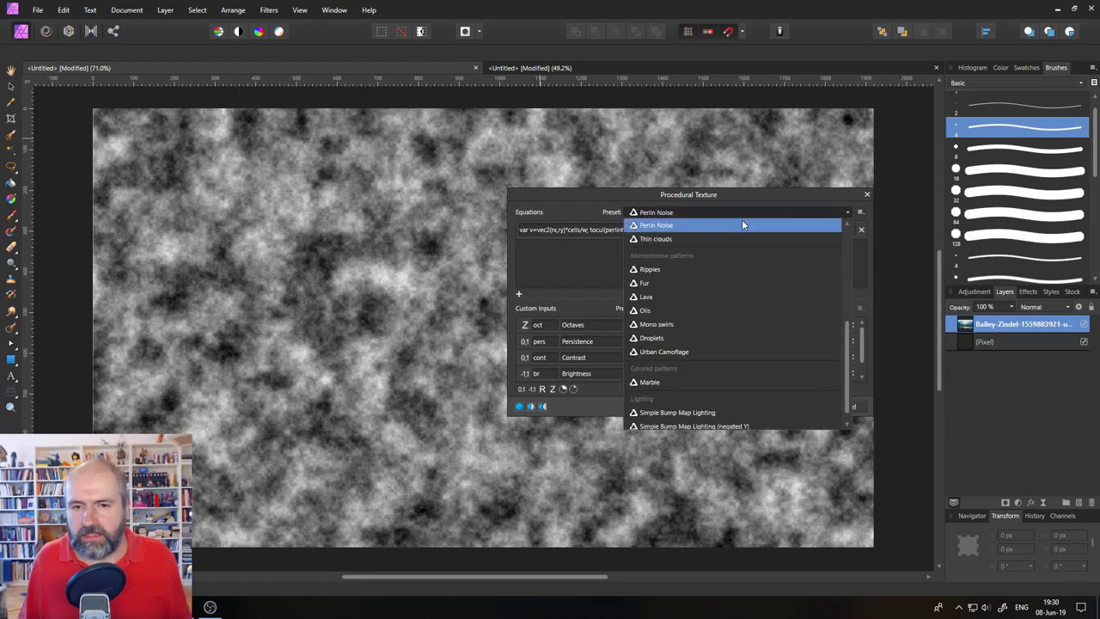
- Apply the Ripples texture preset and vary its Turbulence and Square count
{"action": "left_click", "coordinate": [665, 270]}
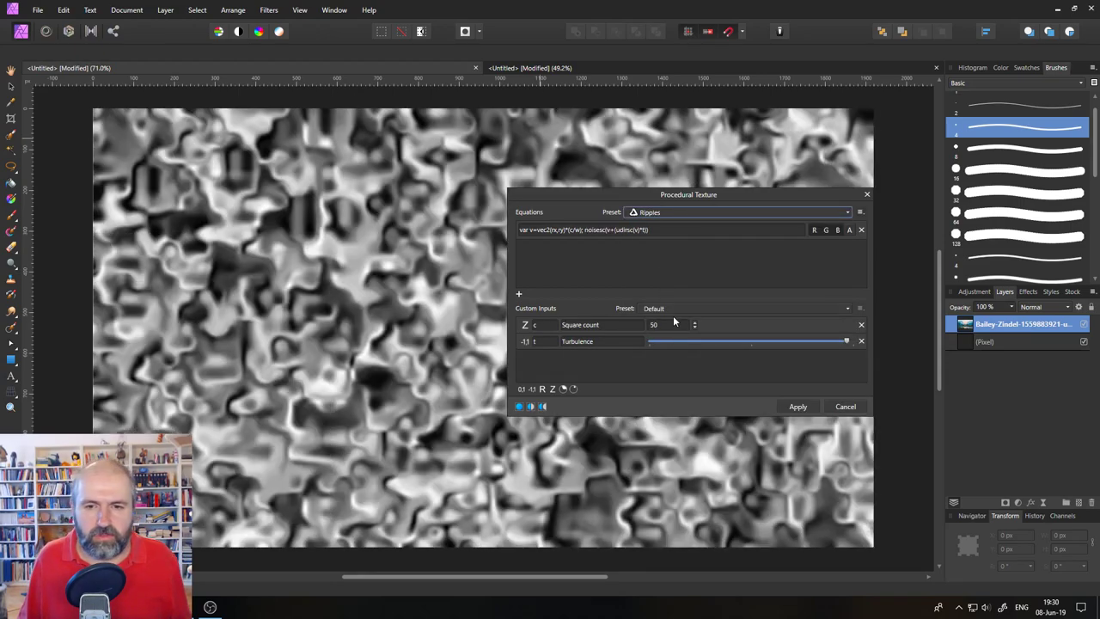
{"action": "left_click_drag", "start_coordinate": [852, 341], "coordinate": [829, 350]}
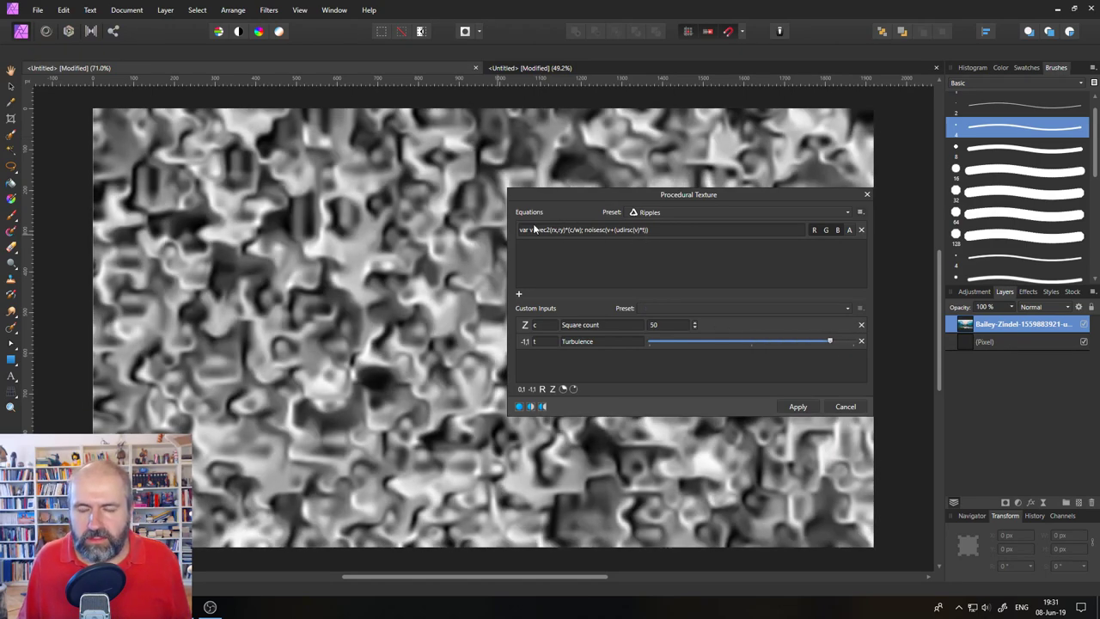
{"action": "left_click", "coordinate": [695, 326]}
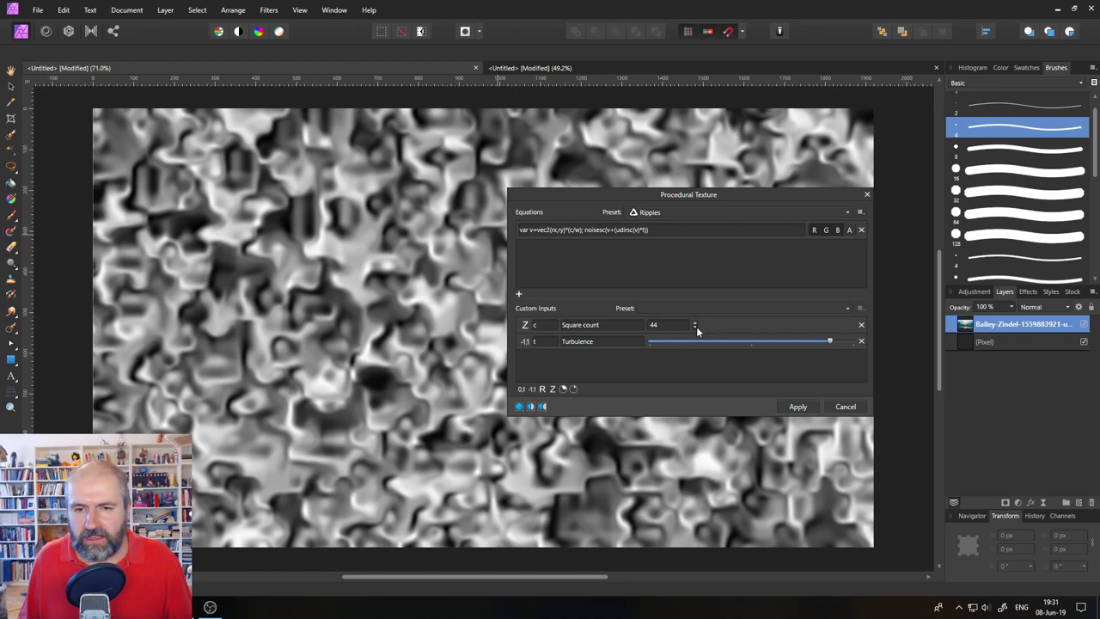
{"action": "mouse_move", "coordinate": [825, 351]}
{"action": "left_mouse_down"}
{"action": "mouse_move", "coordinate": [737, 342]}
{"action": "mouse_move", "coordinate": [835, 344]}
{"action": "left_mouse_up"}
- Switch to the Fur preset and raise its Turbulence to maximum
{"action": "left_click", "coordinate": [720, 212]}
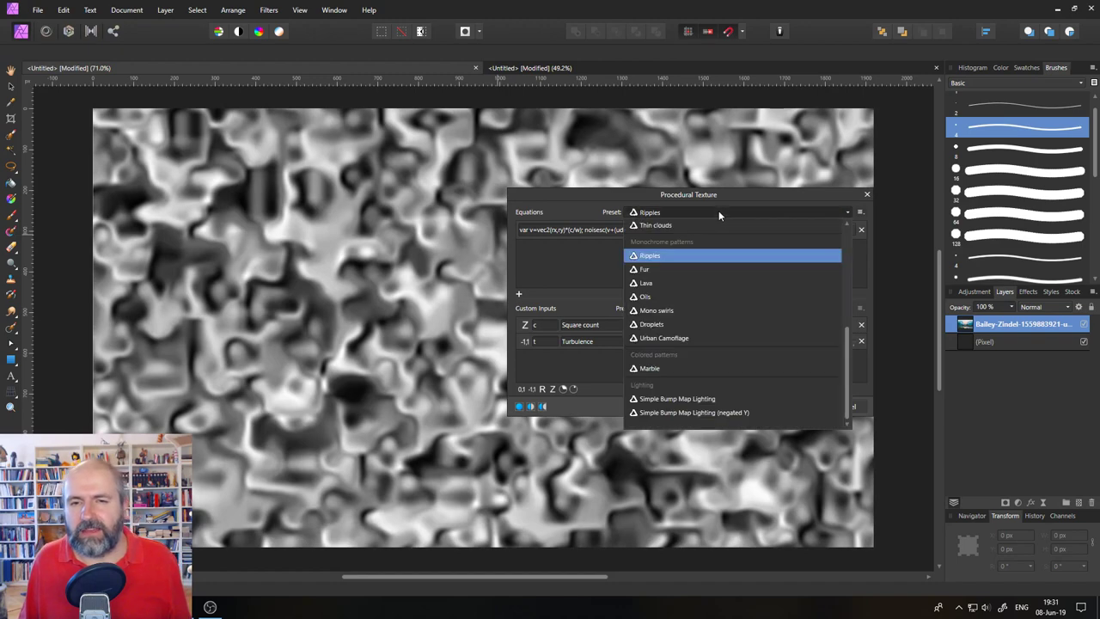
{"action": "left_click", "coordinate": [654, 268]}
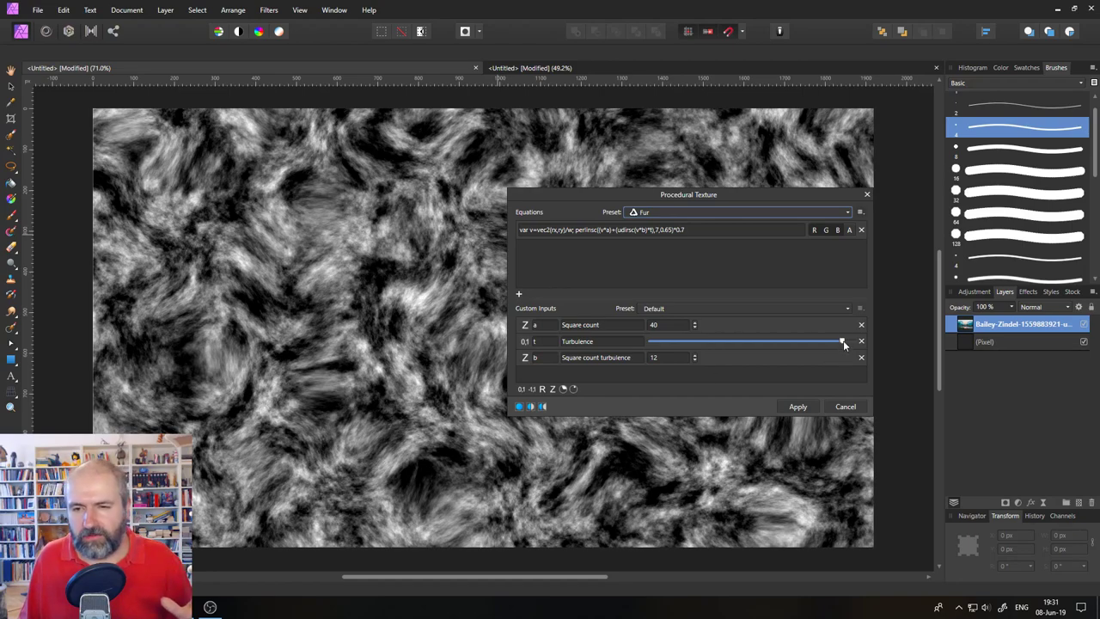
{"action": "mouse_move", "coordinate": [842, 340]}
{"action": "left_mouse_down"}
{"action": "mouse_move", "coordinate": [664, 343]}
{"action": "mouse_move", "coordinate": [854, 341]}
{"action": "mouse_move", "coordinate": [584, 343]}
{"action": "mouse_move", "coordinate": [907, 342]}
{"action": "left_mouse_up"}
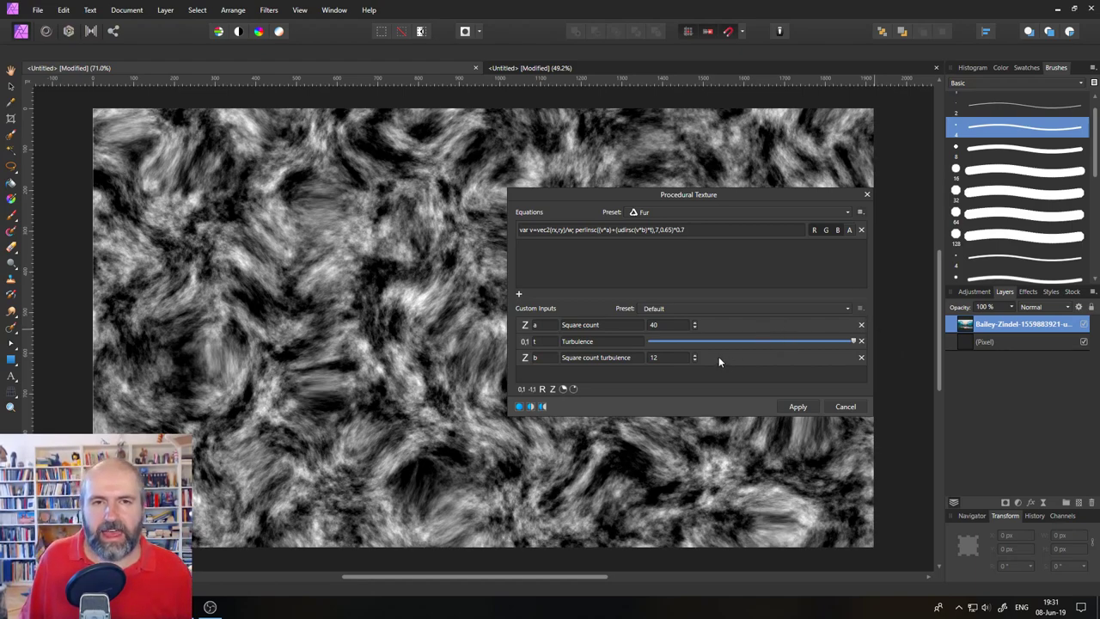
{"action": "left_click", "coordinate": [672, 211]}
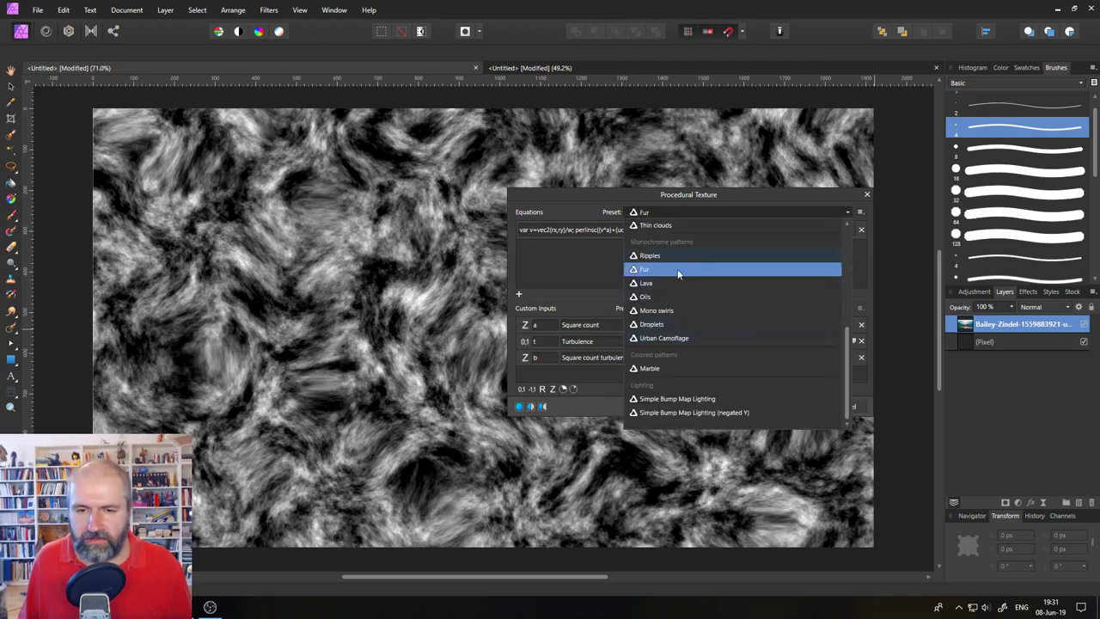
{"action": "scroll", "coordinate": [689, 395], "scroll_direction": "up", "scroll_amount": 3}
{"action": "scroll", "coordinate": [689, 393], "scroll_direction": "down", "scroll_amount": 3}
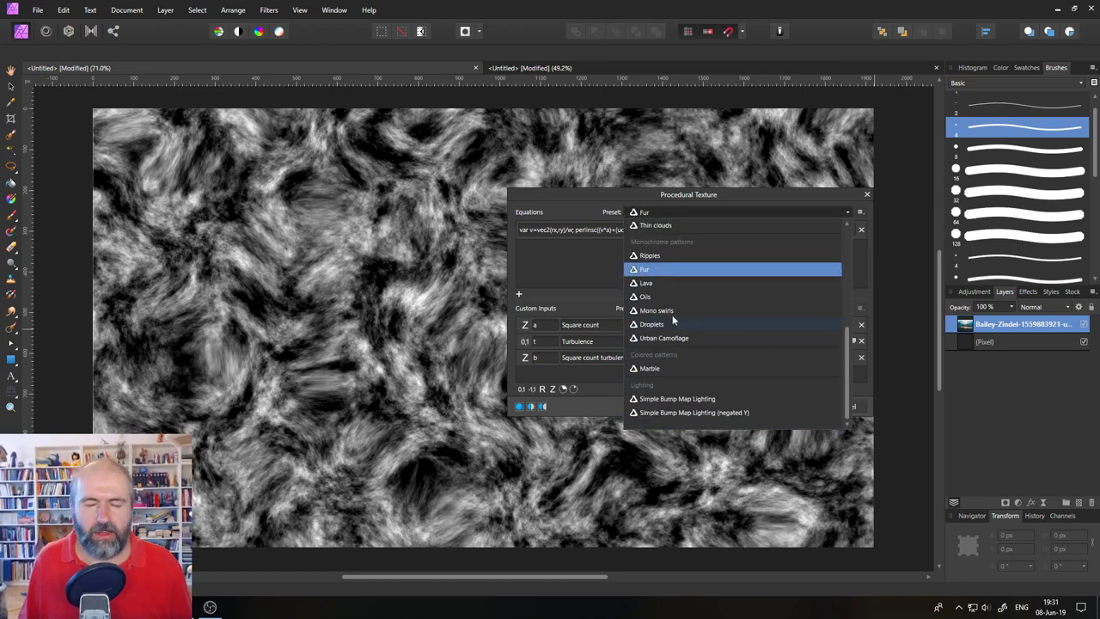
- Preview the Lava, Oils and Mono swirls texture presets in turn
{"action": "left_click", "coordinate": [660, 284]}
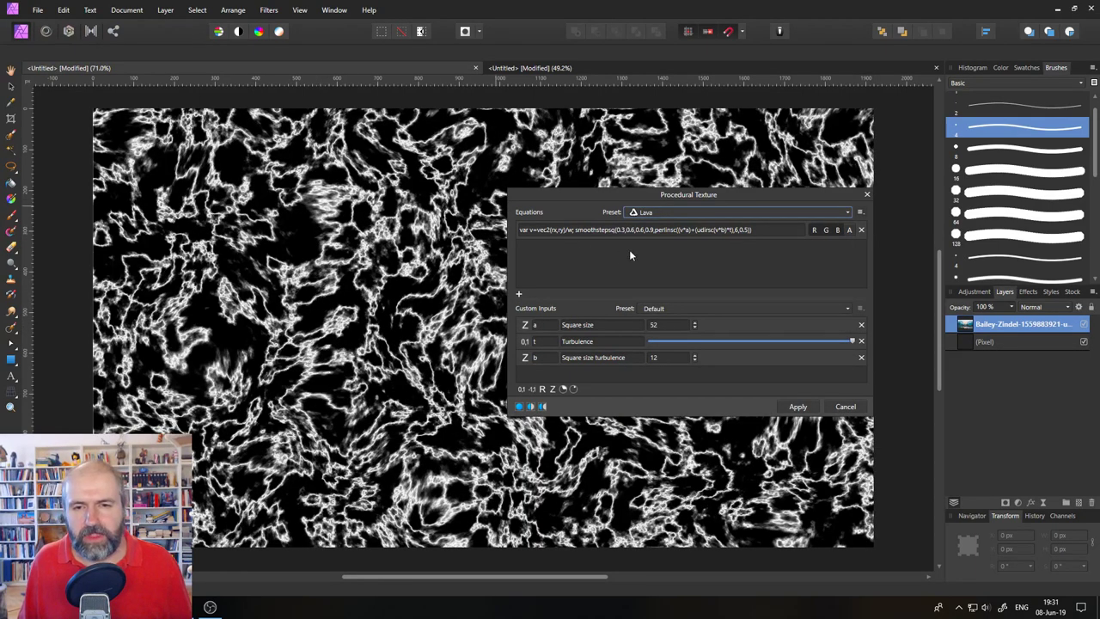
{"action": "left_click", "coordinate": [650, 215]}
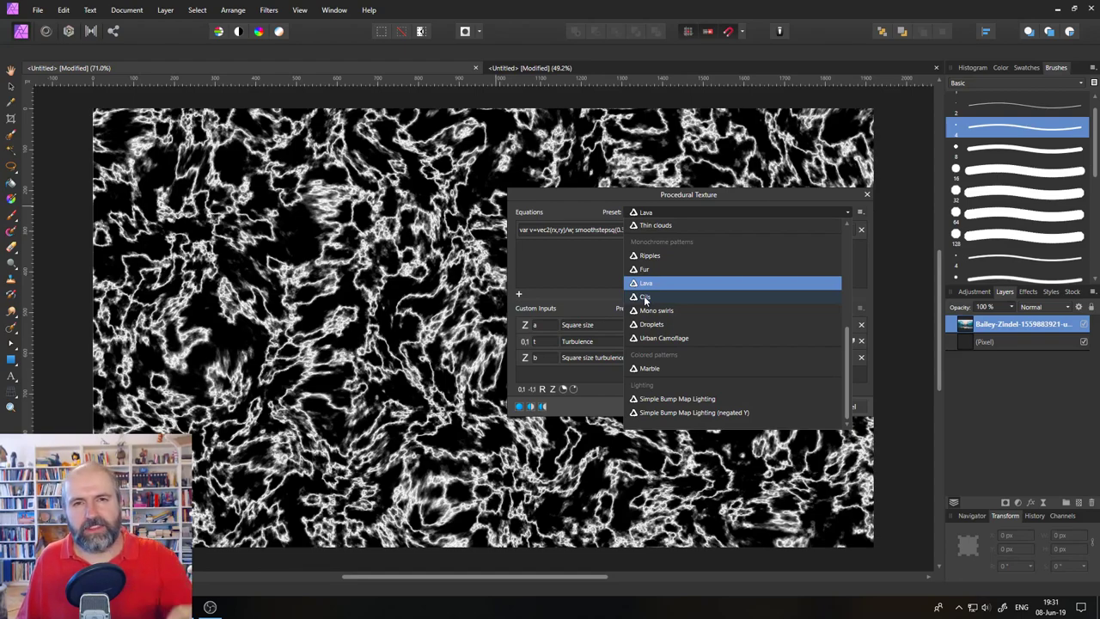
{"action": "left_click", "coordinate": [652, 295]}
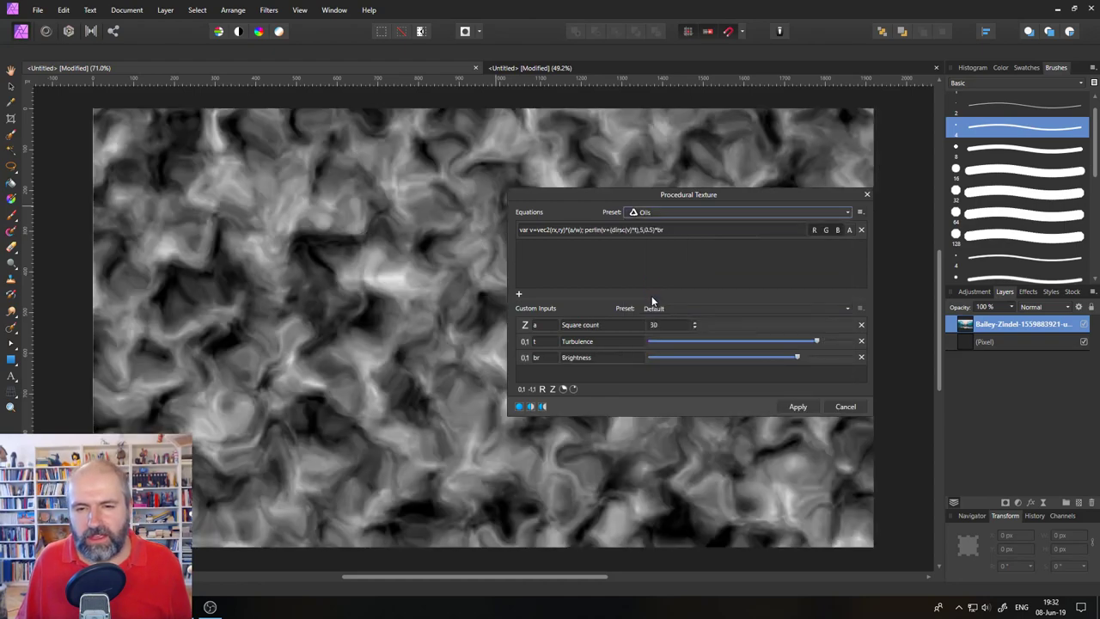
{"action": "left_click", "coordinate": [663, 215]}
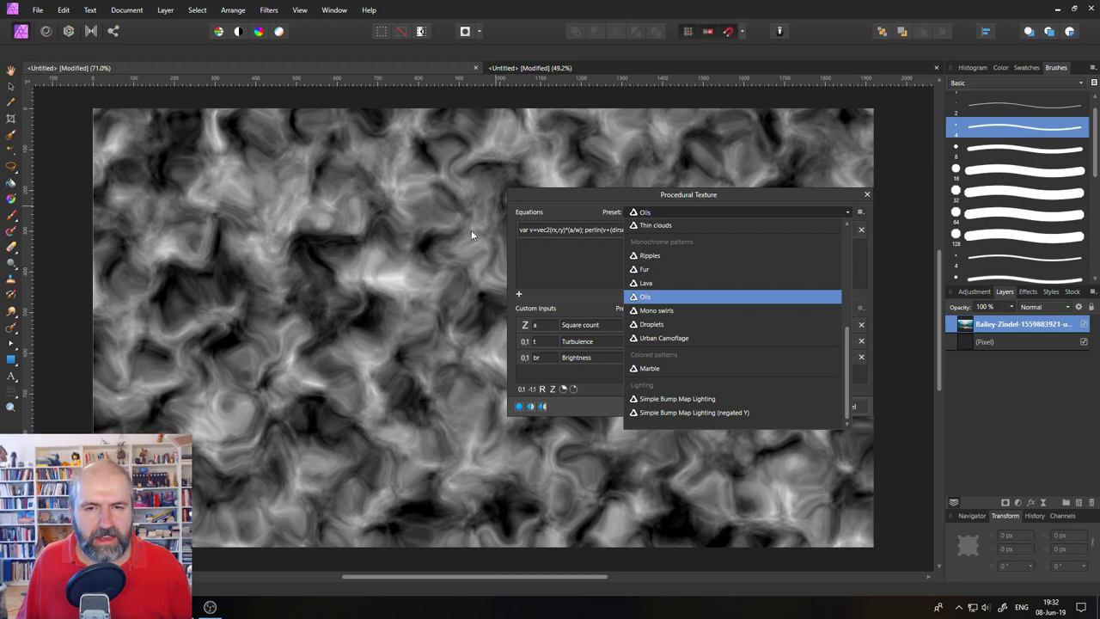
{"action": "left_click", "coordinate": [655, 311]}
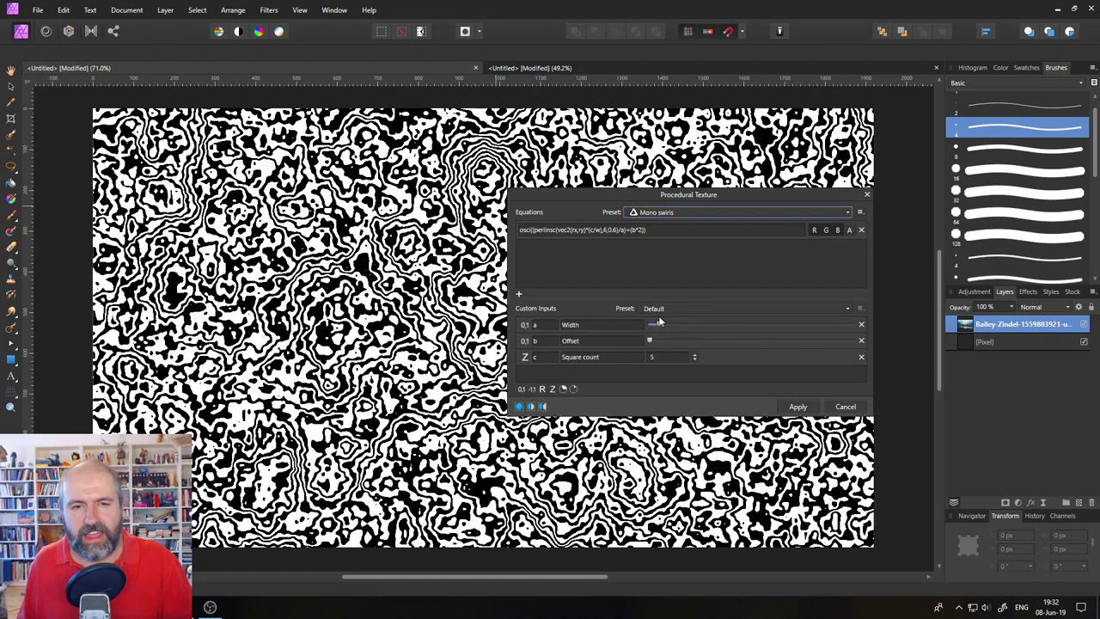
- Return to the Oils preset, reposition the dialog, and cancel the texture
{"action": "left_click", "coordinate": [669, 213]}
{"action": "left_click", "coordinate": [646, 297]}
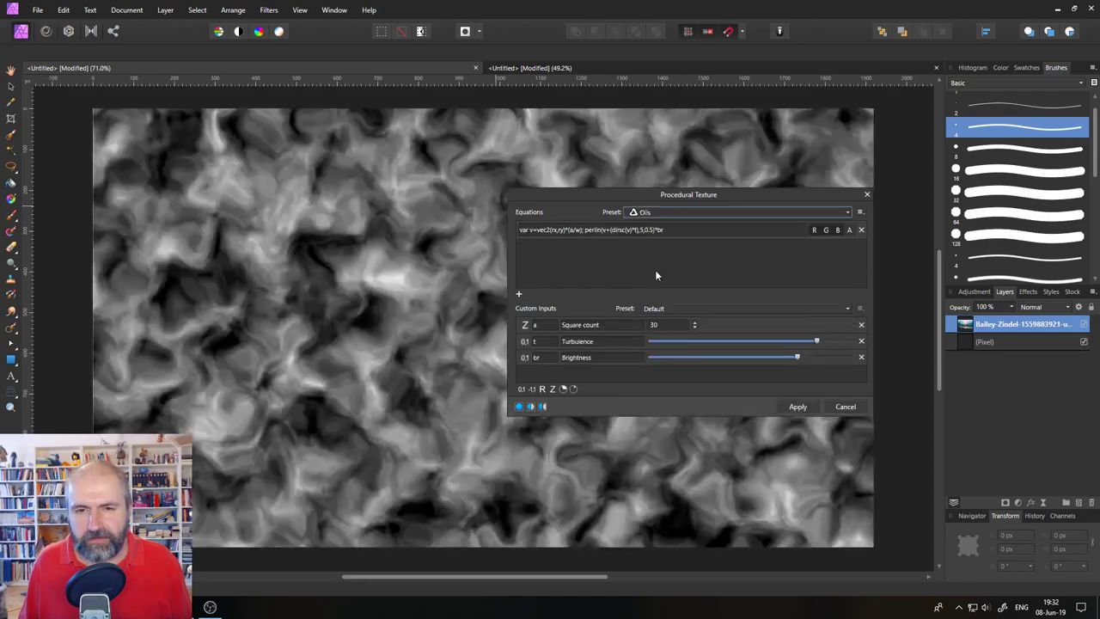
{"action": "left_click_drag", "start_coordinate": [590, 194], "coordinate": [518, 241]}
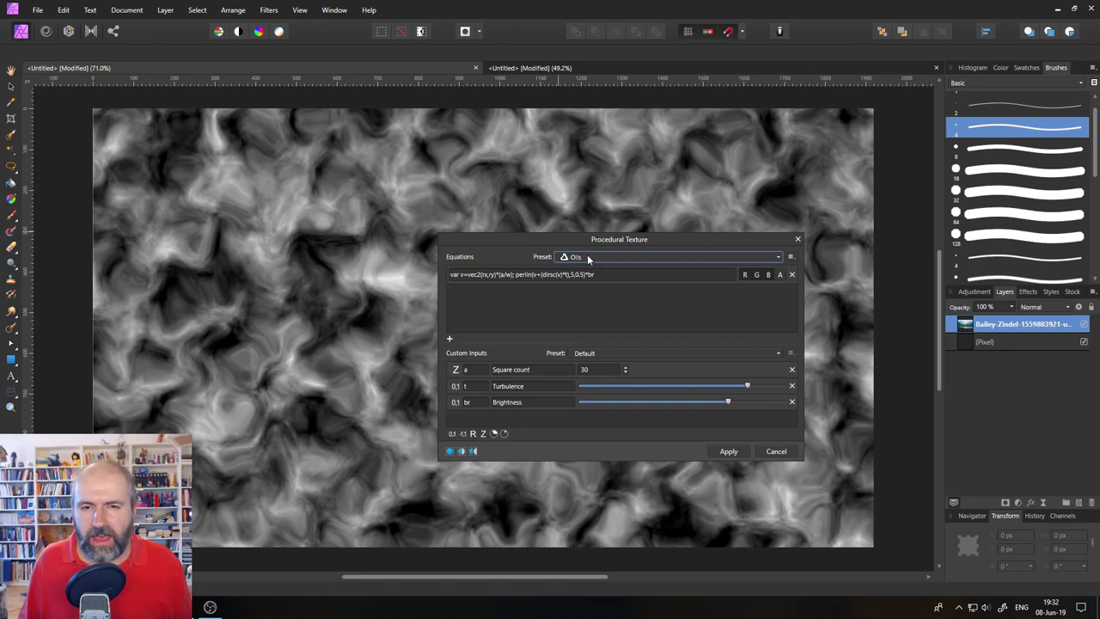
{"action": "mouse_move", "coordinate": [550, 245]}
{"action": "left_mouse_down"}
{"action": "mouse_move", "coordinate": [1032, 247]}
{"action": "mouse_move", "coordinate": [518, 207]}
{"action": "mouse_move", "coordinate": [562, 230]}
{"action": "left_mouse_up"}
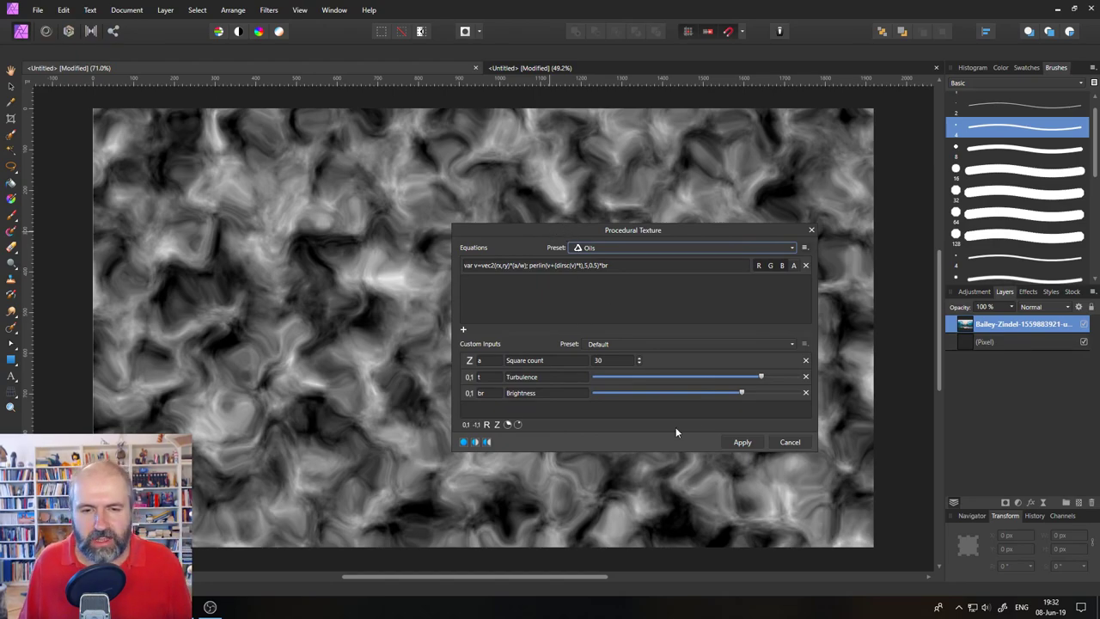
{"action": "left_click", "coordinate": [797, 443]}
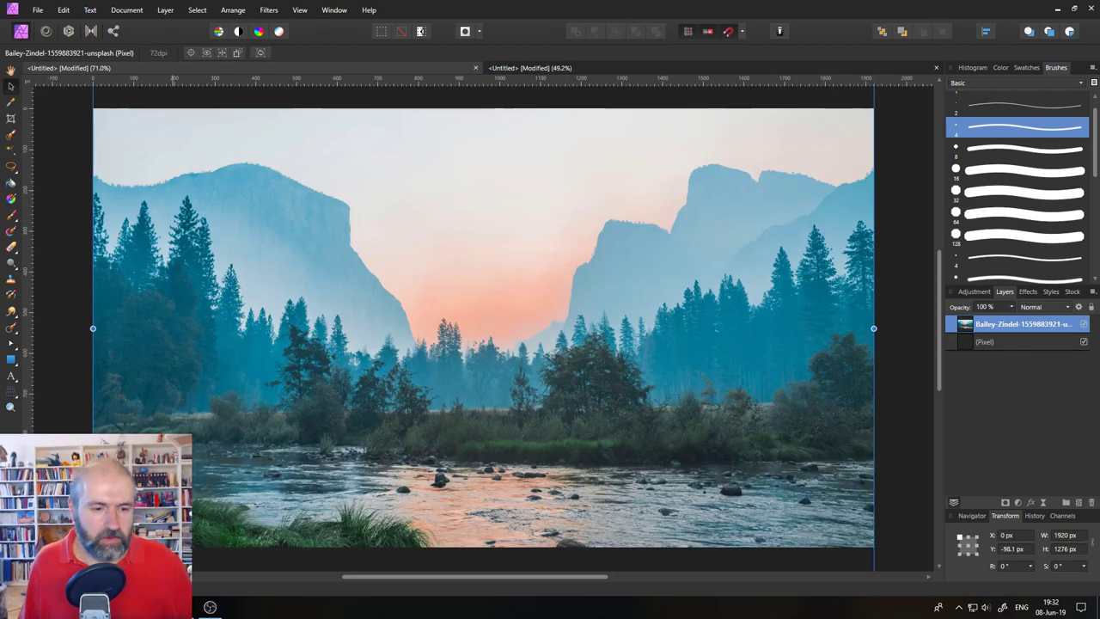
{"action": "key", "text": "alt+Tab"}
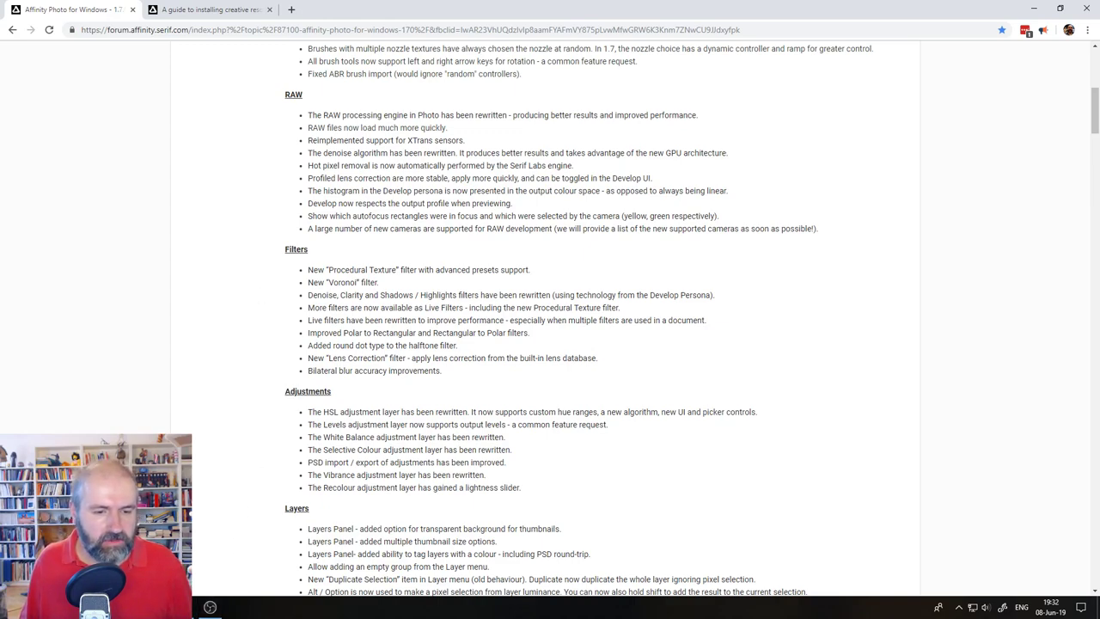
{"action": "key", "text": "alt+Tab"}
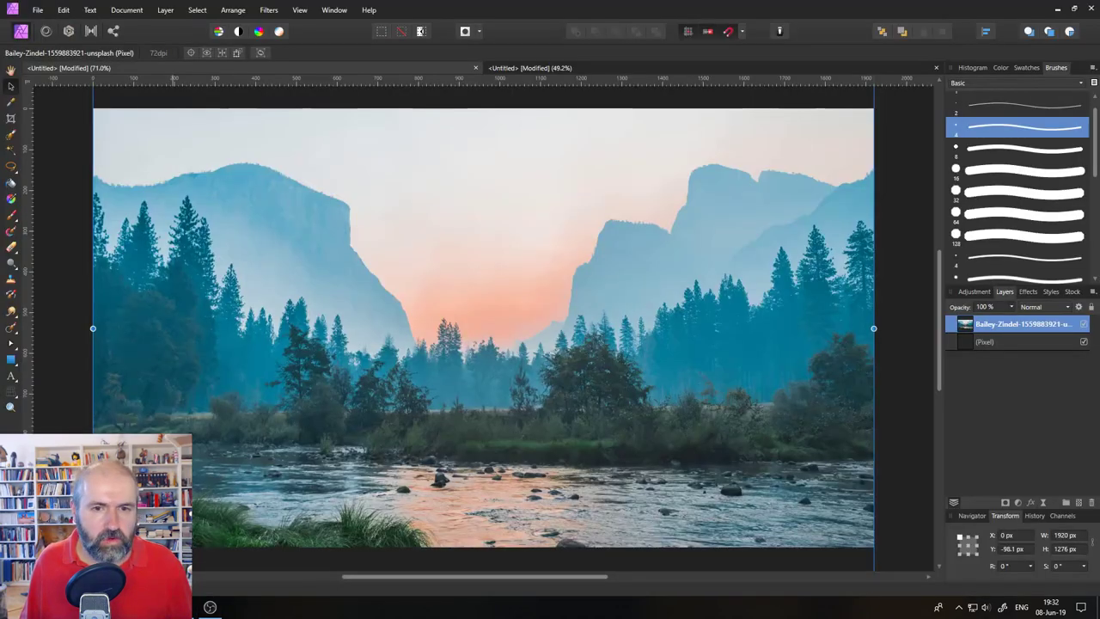
- Apply Filters > Colors > Voronoi, shrink the cells and slightly thicken the outlines
{"action": "left_click", "coordinate": [269, 10]}
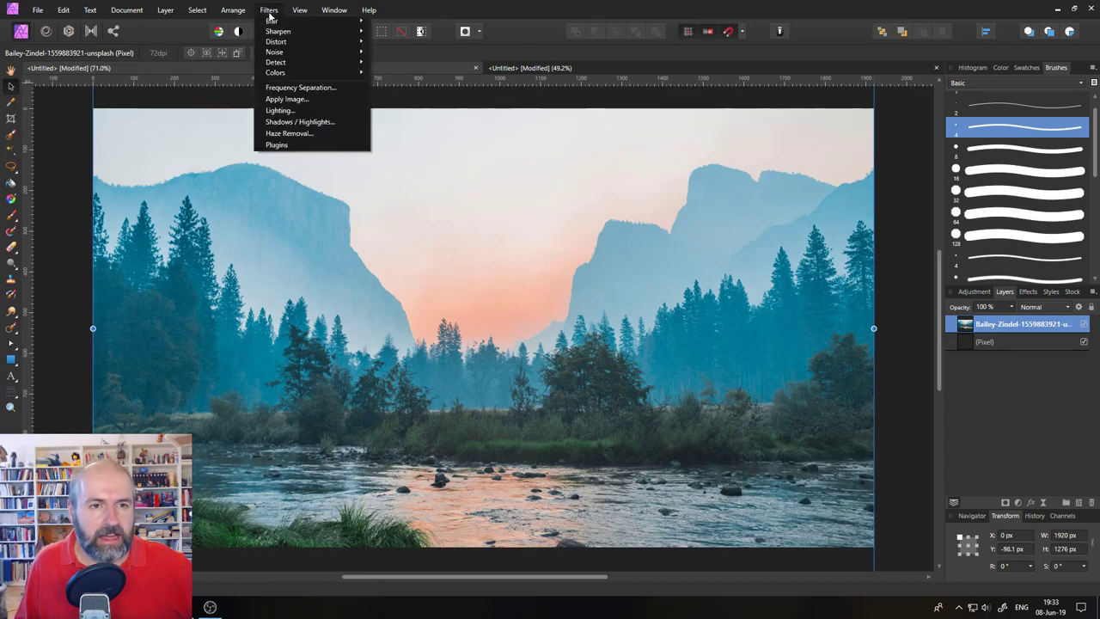
{"action": "mouse_move", "coordinate": [288, 71]}
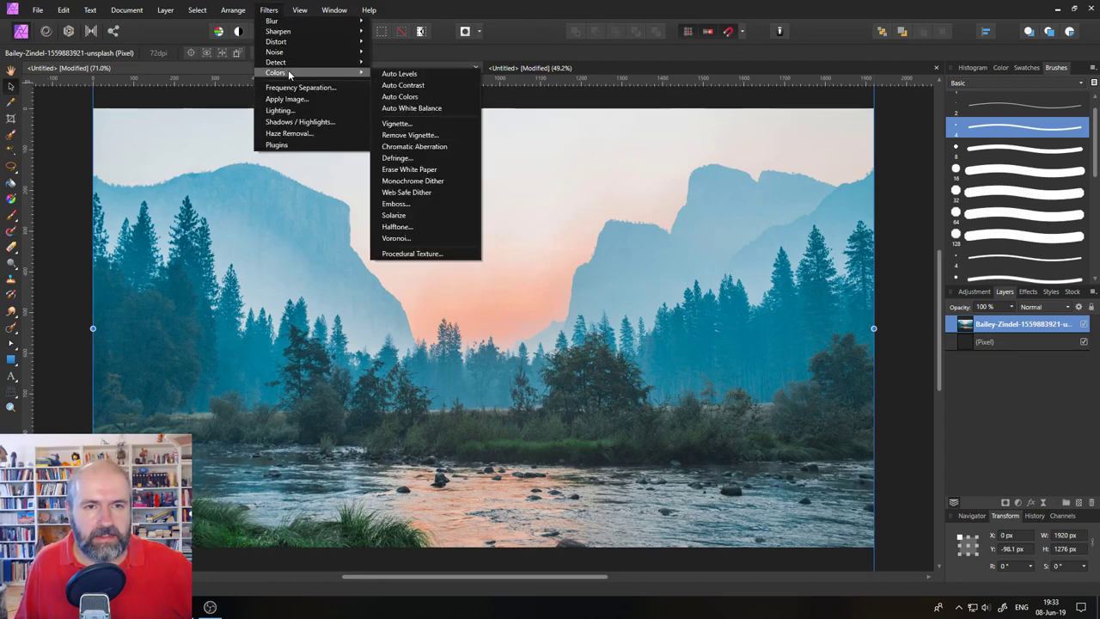
{"action": "left_click", "coordinate": [409, 241]}
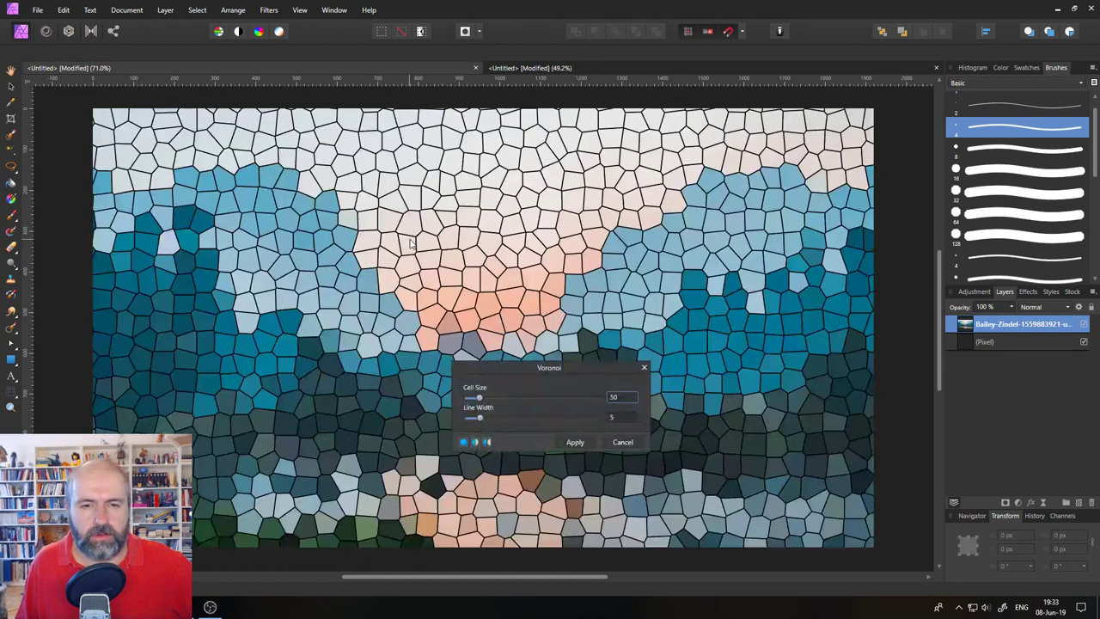
{"action": "left_click_drag", "start_coordinate": [536, 368], "coordinate": [950, 301]}
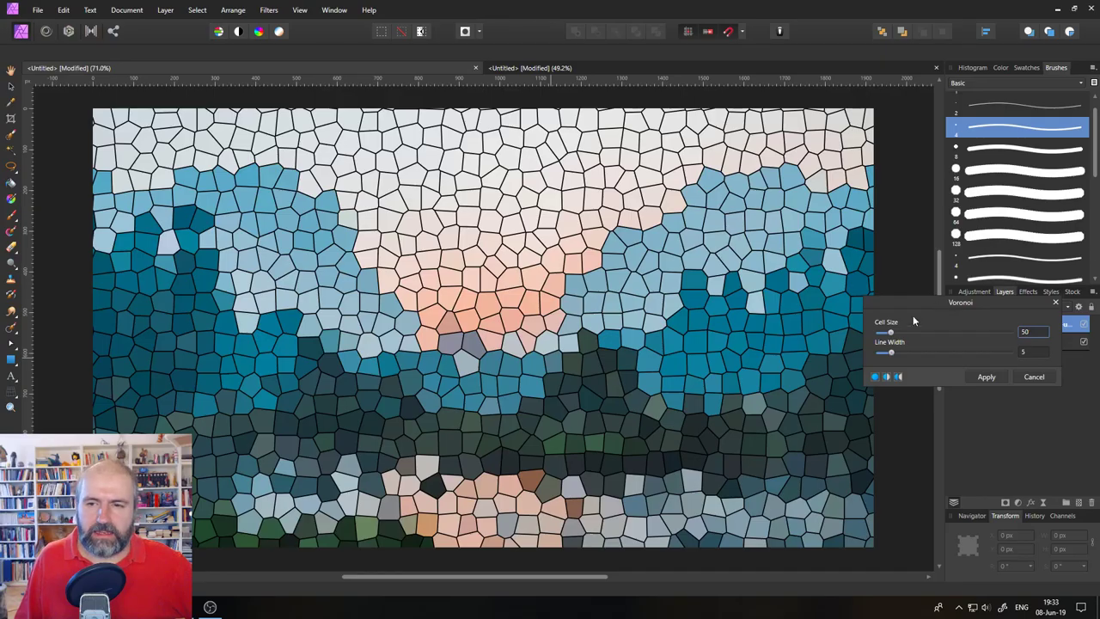
{"action": "mouse_move", "coordinate": [890, 334]}
{"action": "left_mouse_down"}
{"action": "mouse_move", "coordinate": [880, 334]}
{"action": "mouse_move", "coordinate": [889, 335]}
{"action": "left_mouse_up"}
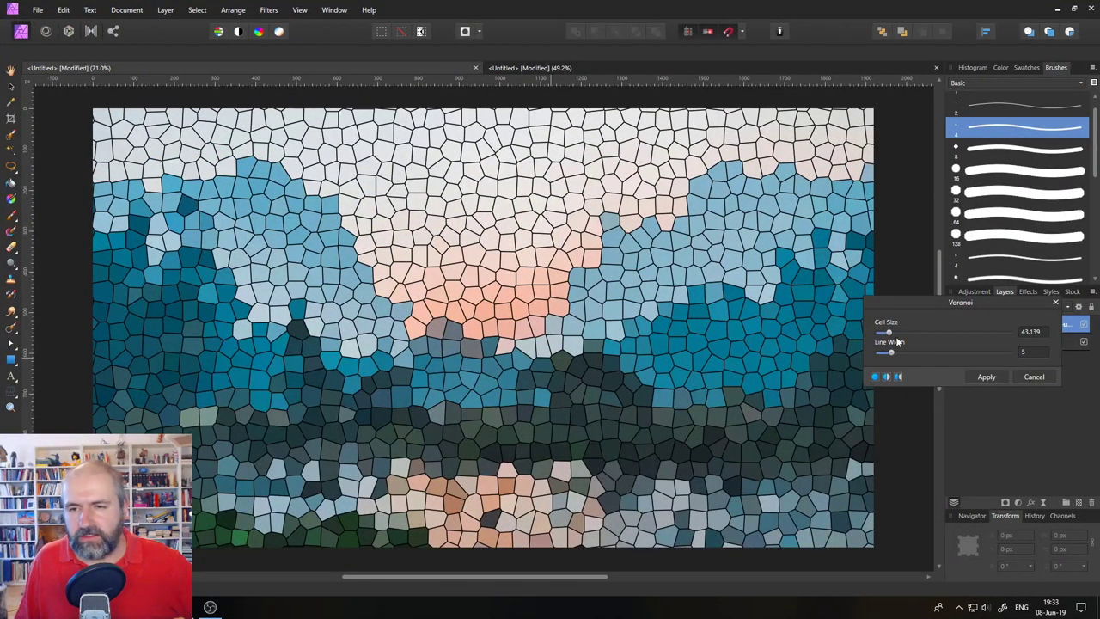
{"action": "mouse_move", "coordinate": [894, 355]}
{"action": "left_mouse_down"}
{"action": "mouse_move", "coordinate": [948, 352]}
{"action": "mouse_move", "coordinate": [892, 355]}
{"action": "mouse_move", "coordinate": [914, 352]}
{"action": "left_mouse_up"}
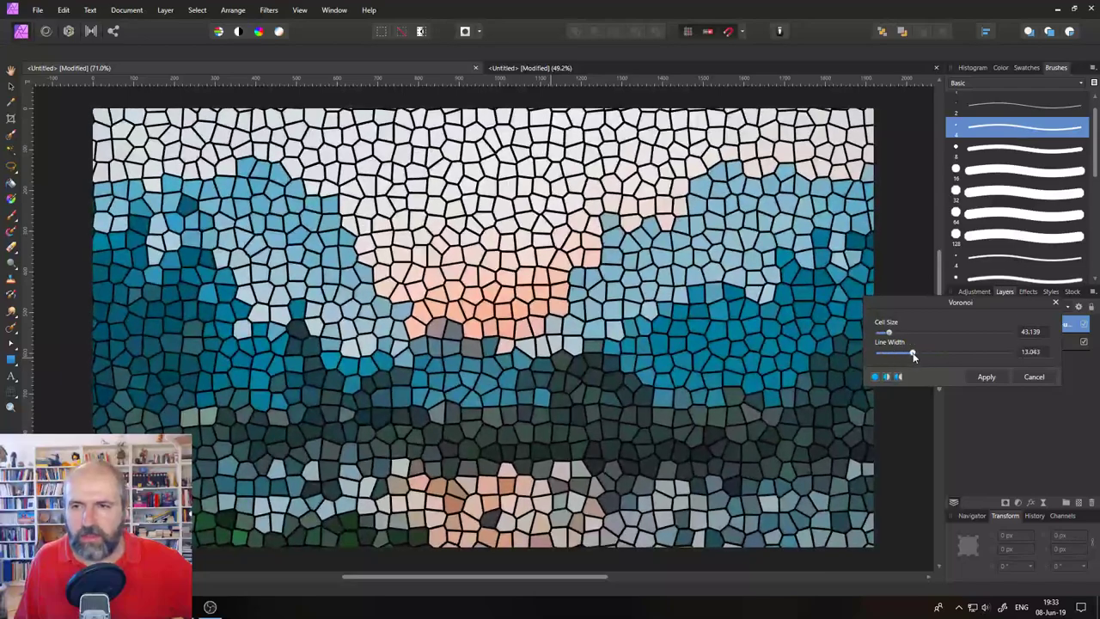
- Try different fill colours for the Voronoi cells in the colour chooser
{"action": "left_click", "coordinate": [1002, 69]}
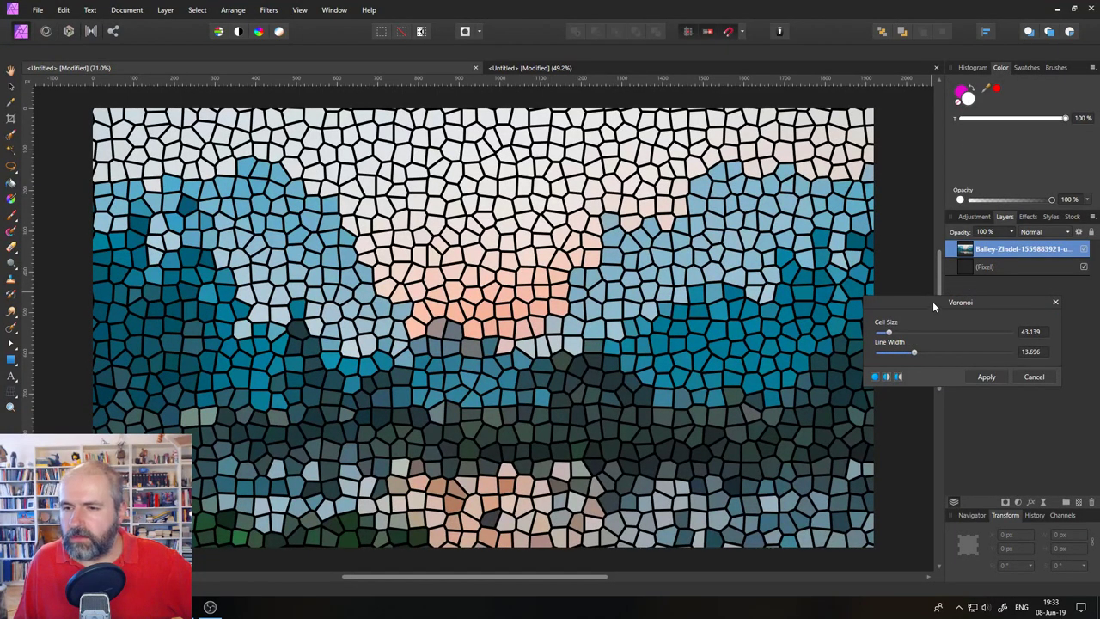
{"action": "left_click_drag", "start_coordinate": [932, 302], "coordinate": [900, 299]}
{"action": "left_click", "coordinate": [962, 95]}
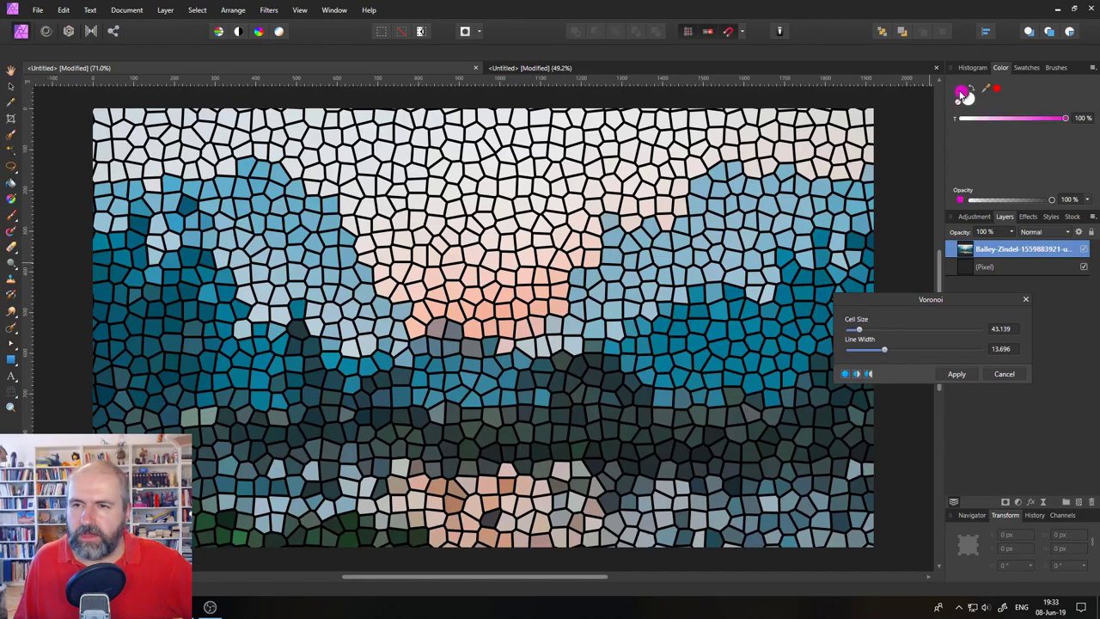
{"action": "double_click", "coordinate": [964, 96]}
{"action": "mouse_move", "coordinate": [542, 289]}
{"action": "left_mouse_down"}
{"action": "mouse_move", "coordinate": [551, 261]}
{"action": "mouse_move", "coordinate": [452, 316]}
{"action": "mouse_move", "coordinate": [542, 289]}
{"action": "left_mouse_up"}
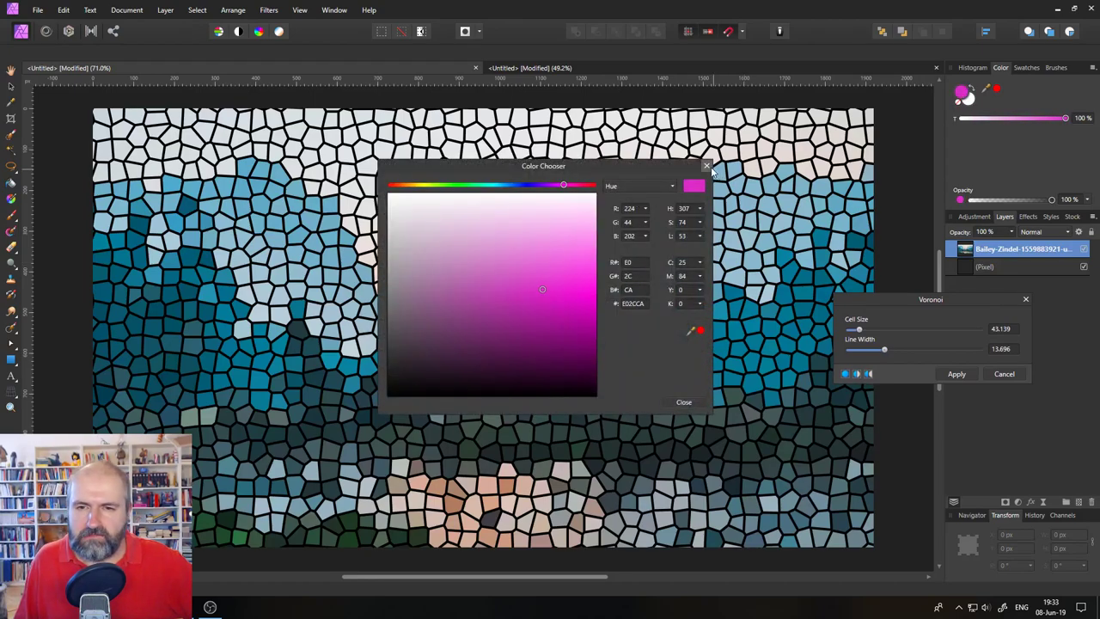
{"action": "left_click", "coordinate": [706, 166]}
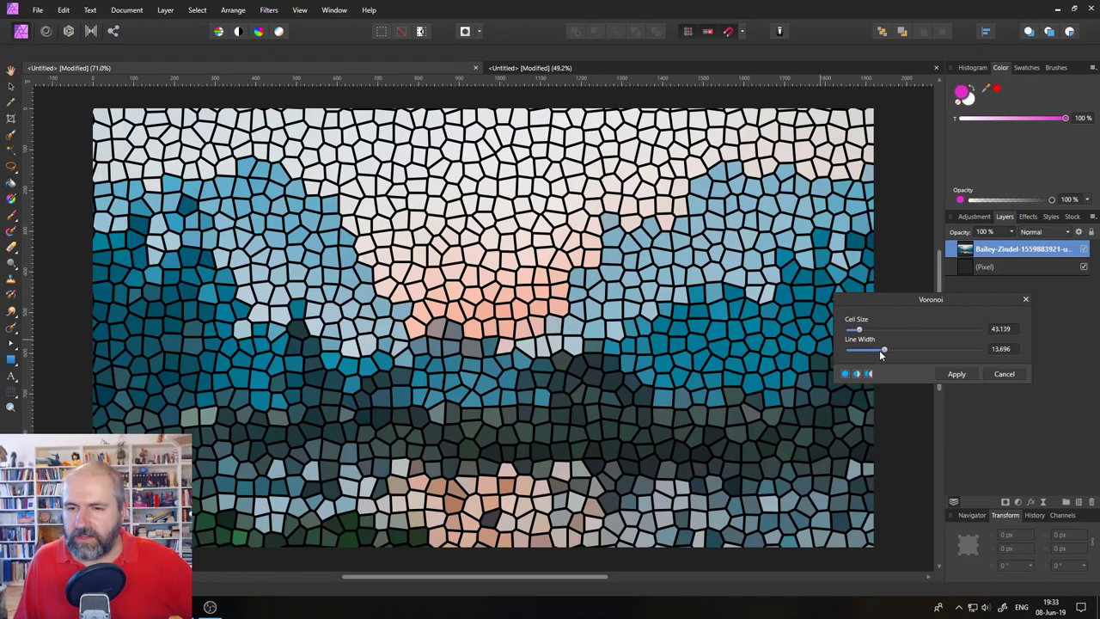
- Retune Line Width to 6.087 and Cell Size to 36.643
{"action": "mouse_move", "coordinate": [883, 349]}
{"action": "left_mouse_down"}
{"action": "mouse_move", "coordinate": [859, 351]}
{"action": "mouse_move", "coordinate": [932, 352]}
{"action": "mouse_move", "coordinate": [873, 353]}
{"action": "mouse_move", "coordinate": [897, 351]}
{"action": "left_mouse_up"}
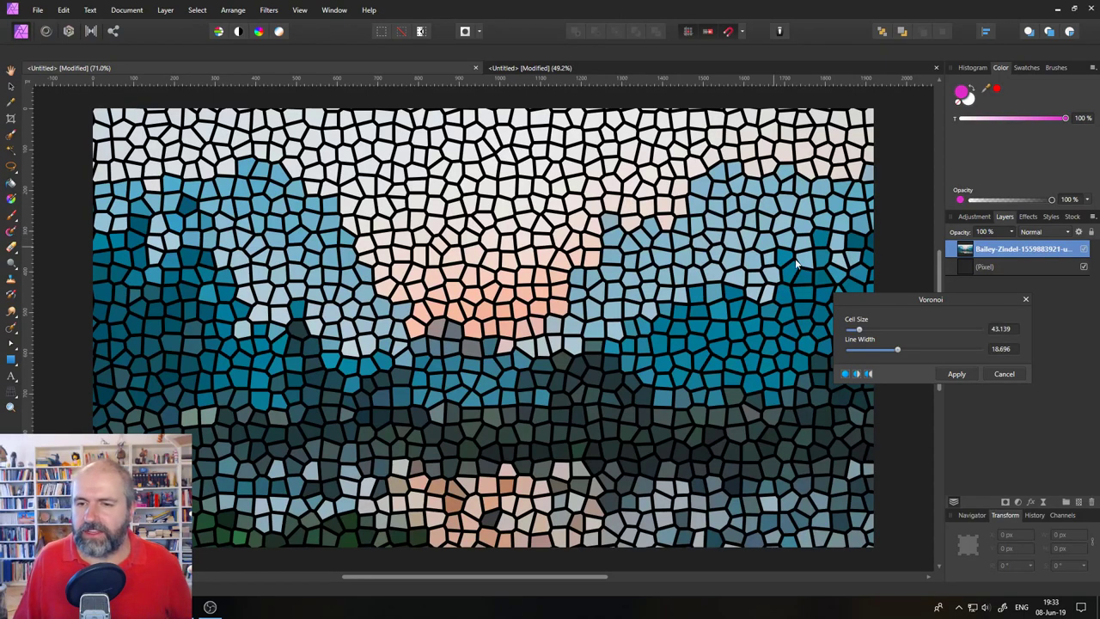
{"action": "left_click_drag", "start_coordinate": [894, 349], "coordinate": [856, 332]}
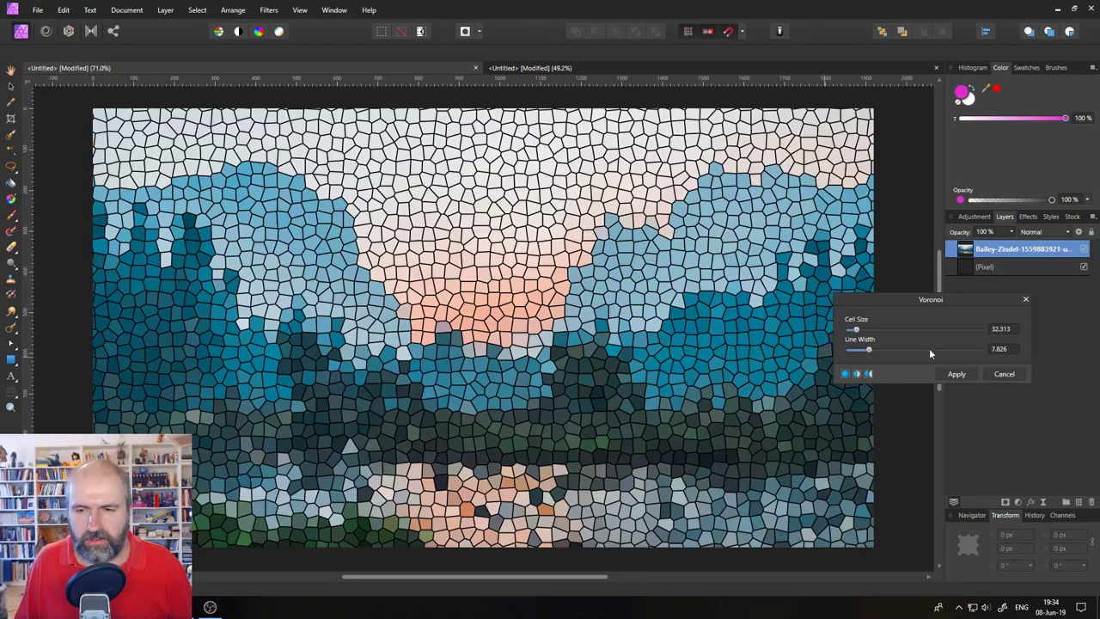
{"action": "left_click_drag", "start_coordinate": [857, 331], "coordinate": [857, 331]}
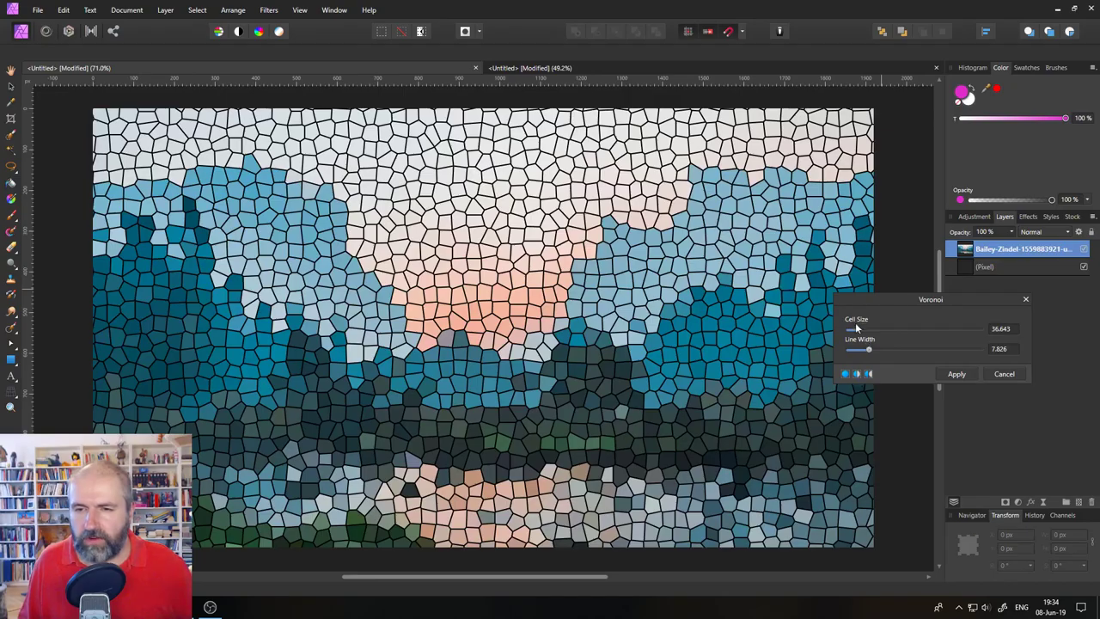
{"action": "mouse_move", "coordinate": [858, 331]}
{"action": "left_mouse_down"}
{"action": "mouse_move", "coordinate": [885, 350]}
{"action": "mouse_move", "coordinate": [913, 351]}
{"action": "mouse_move", "coordinate": [865, 354]}
{"action": "mouse_move", "coordinate": [857, 332]}
{"action": "left_mouse_up"}
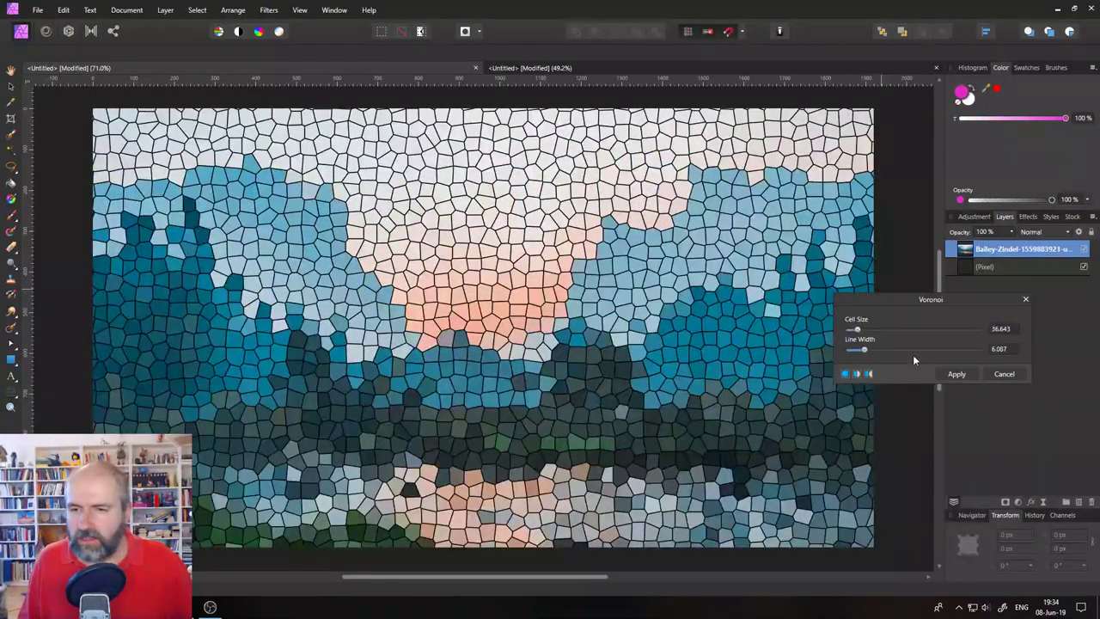
- Cancel the Voronoi filter, check the browser changelog, and bring up the Live Filters list
{"action": "left_click", "coordinate": [1001, 374]}
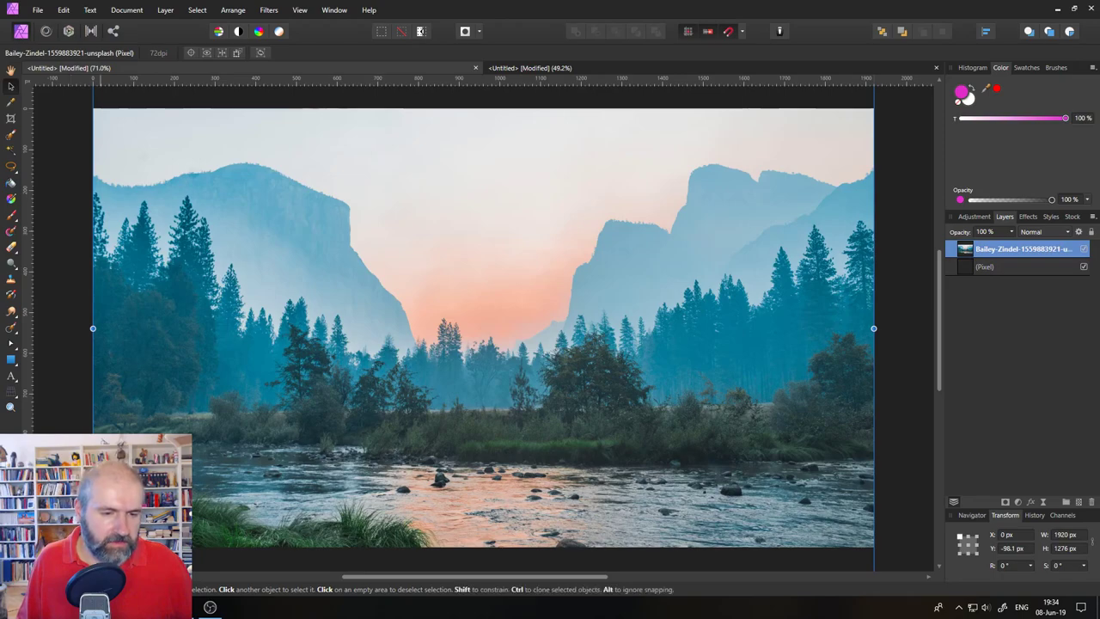
{"action": "key", "text": "alt+Tab"}
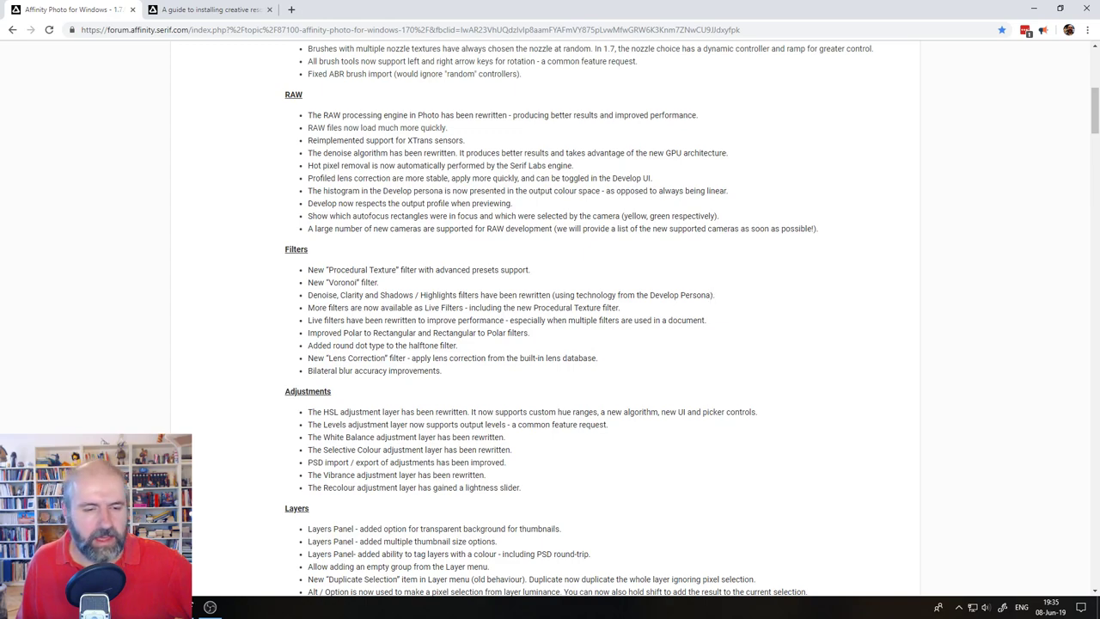
{"action": "key", "text": "alt+Tab"}
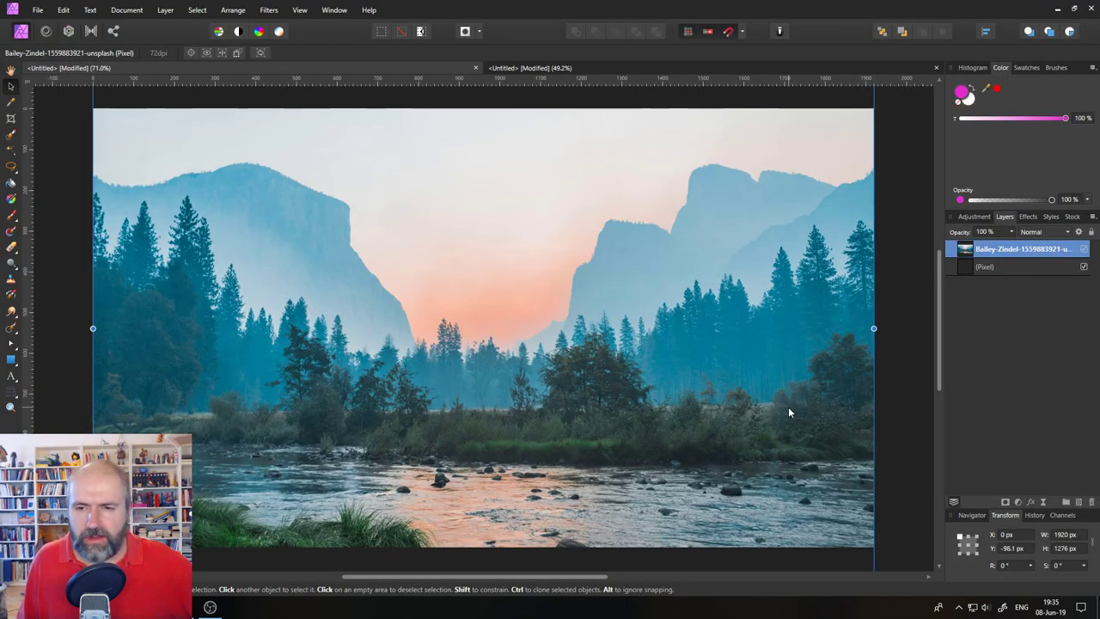
{"action": "left_click", "coordinate": [1043, 503]}
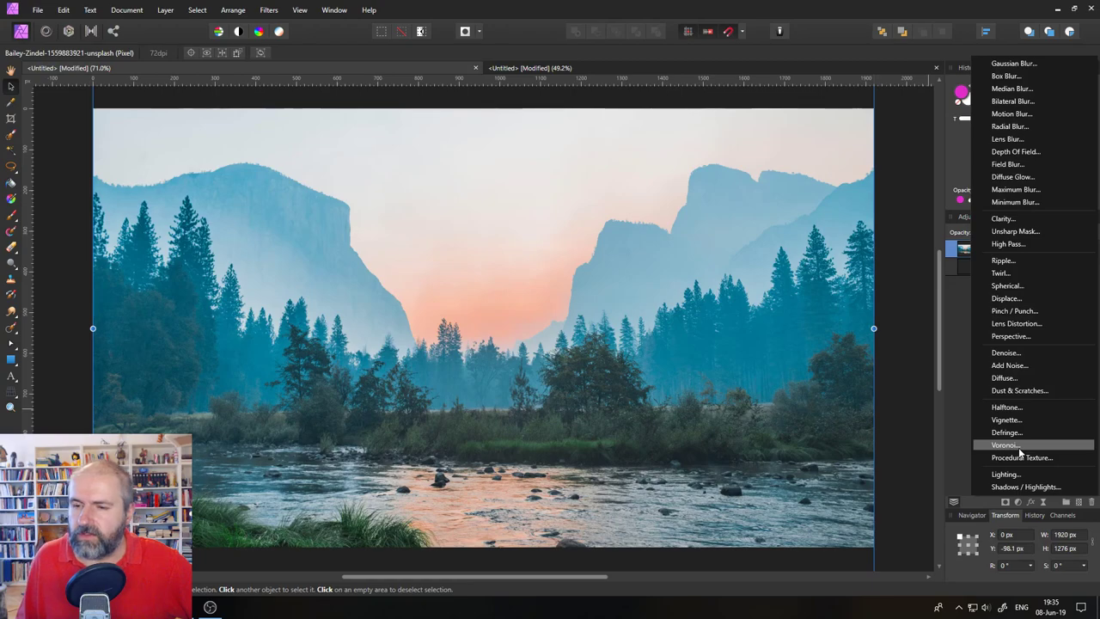
- Add a Live Clarity filter, compare Strength at 100% and 65%, then delete it
{"action": "left_click", "coordinate": [1009, 222]}
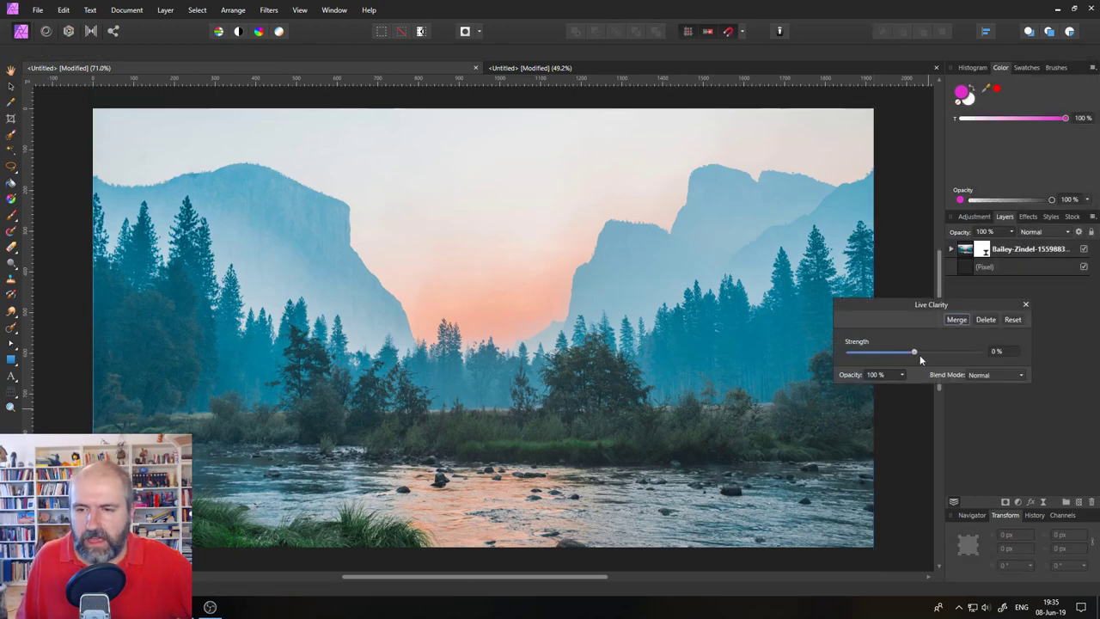
{"action": "left_click_drag", "start_coordinate": [914, 353], "coordinate": [995, 354]}
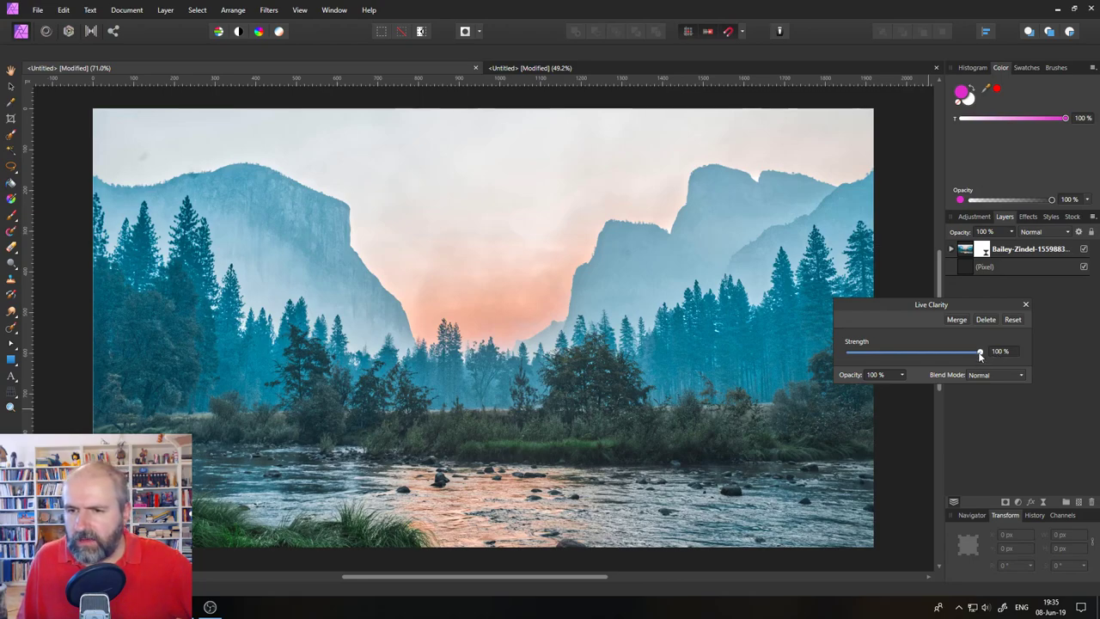
{"action": "mouse_move", "coordinate": [981, 352]}
{"action": "left_mouse_down"}
{"action": "mouse_move", "coordinate": [940, 352]}
{"action": "mouse_move", "coordinate": [988, 356]}
{"action": "left_mouse_up"}
{"action": "left_click", "coordinate": [999, 352]}
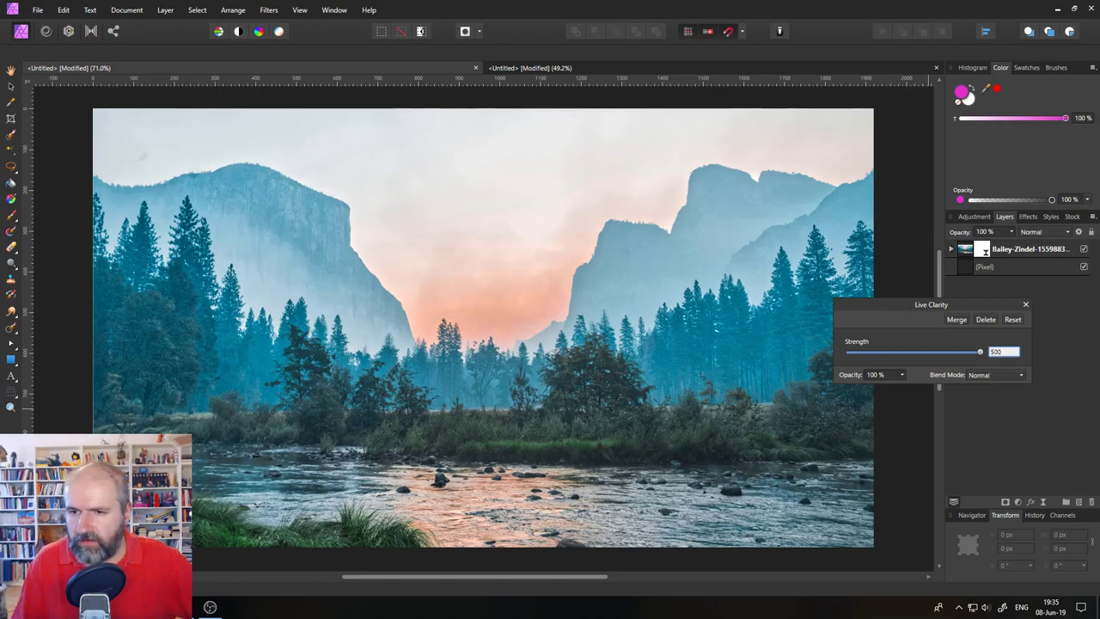
{"action": "key", "text": "Return"}
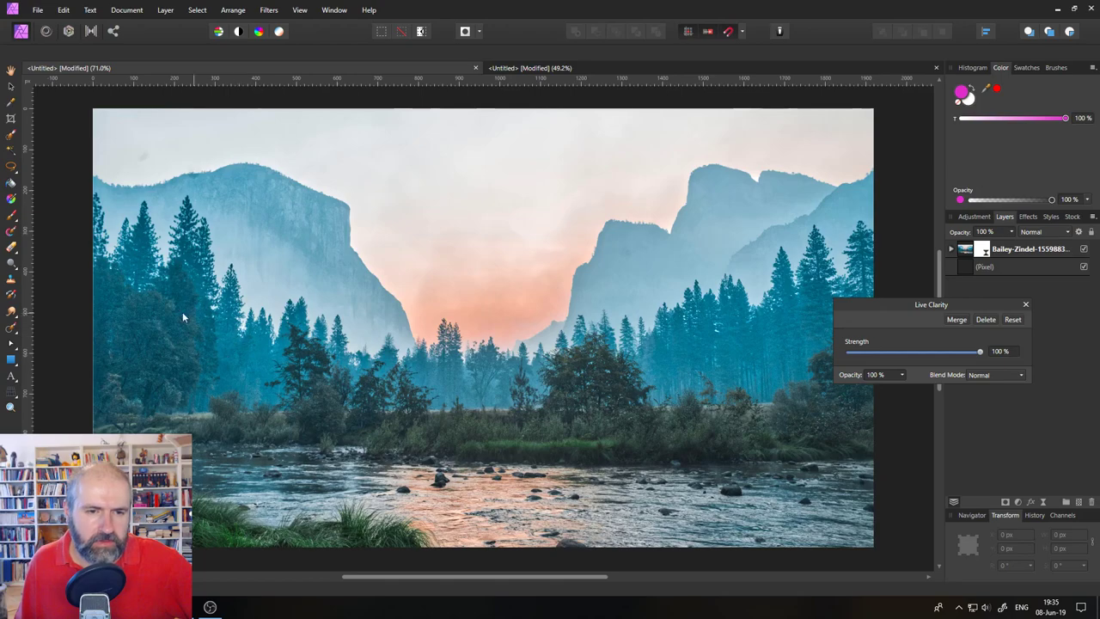
{"action": "mouse_move", "coordinate": [979, 352]}
{"action": "left_mouse_down"}
{"action": "mouse_move", "coordinate": [954, 353]}
{"action": "mouse_move", "coordinate": [992, 357]}
{"action": "left_mouse_up"}
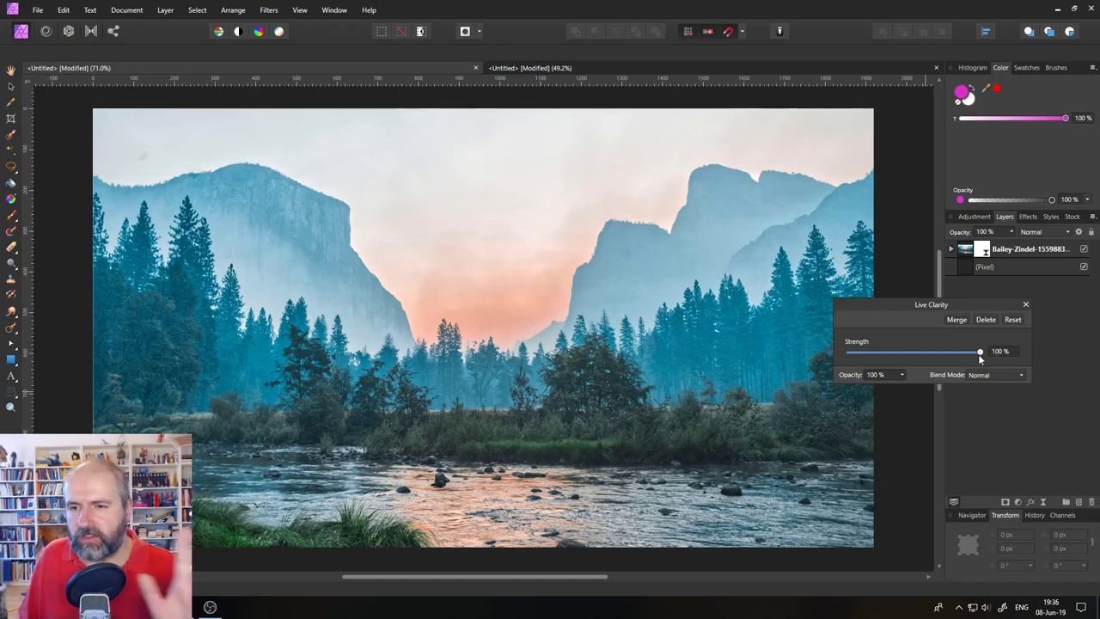
{"action": "left_click_drag", "start_coordinate": [979, 353], "coordinate": [1021, 355]}
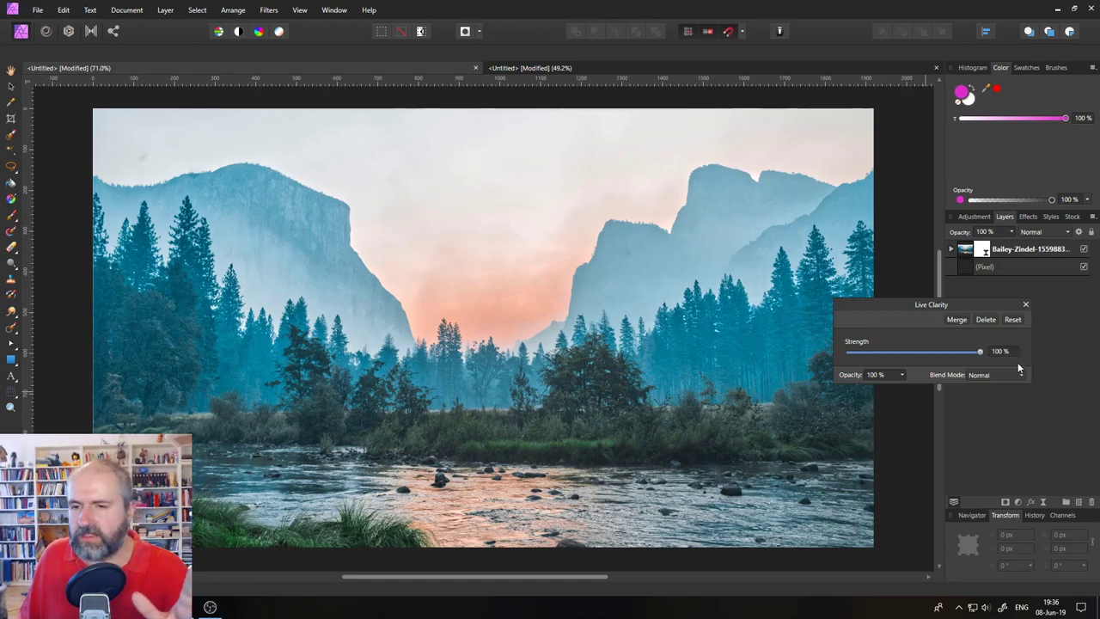
{"action": "left_click", "coordinate": [986, 320]}
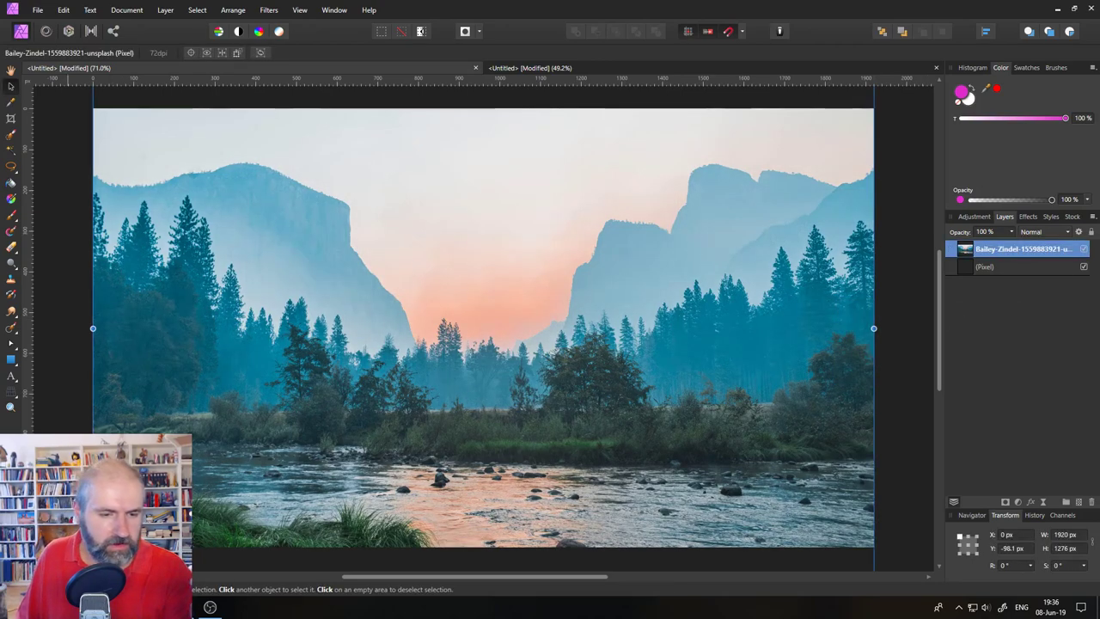
- Switch to Chrome showing the Affinity Photo 1.7 changelog
{"action": "key", "text": "alt+Tab"}
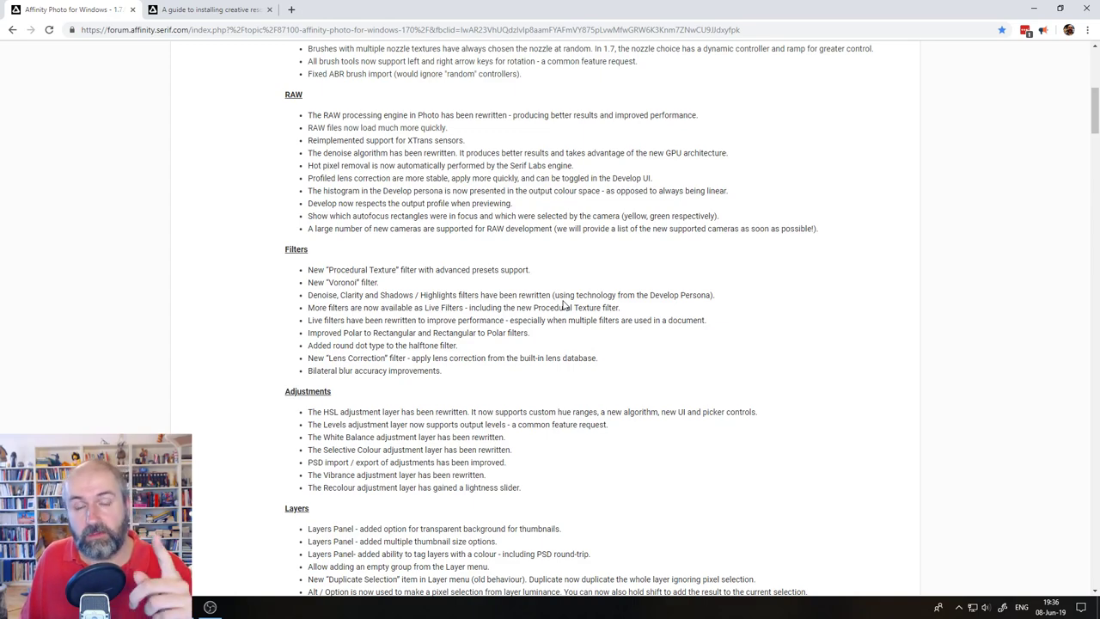
- Google 'procedural textures' in a new tab and show the Images results
{"action": "left_click", "coordinate": [291, 9]}
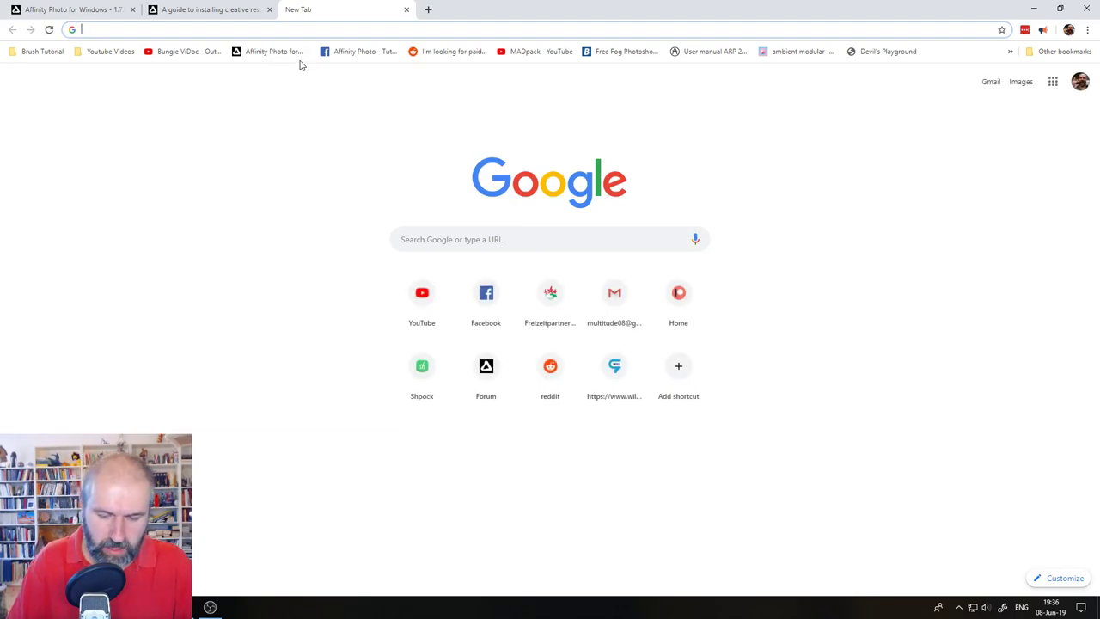
{"action": "type", "text": "proce"}
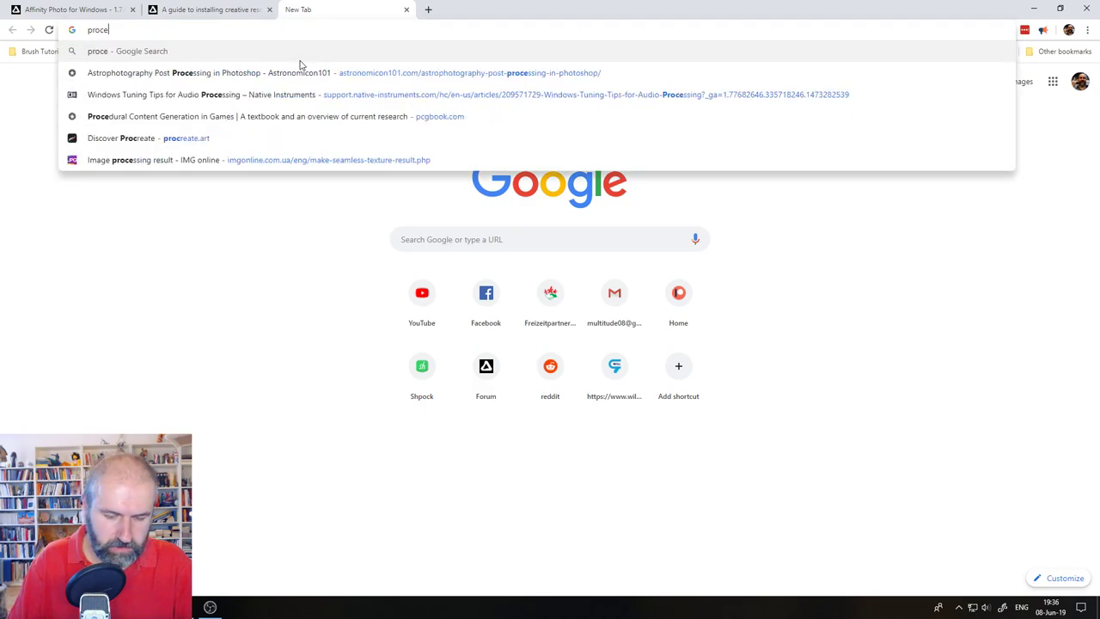
{"action": "type", "text": "dural tex"}
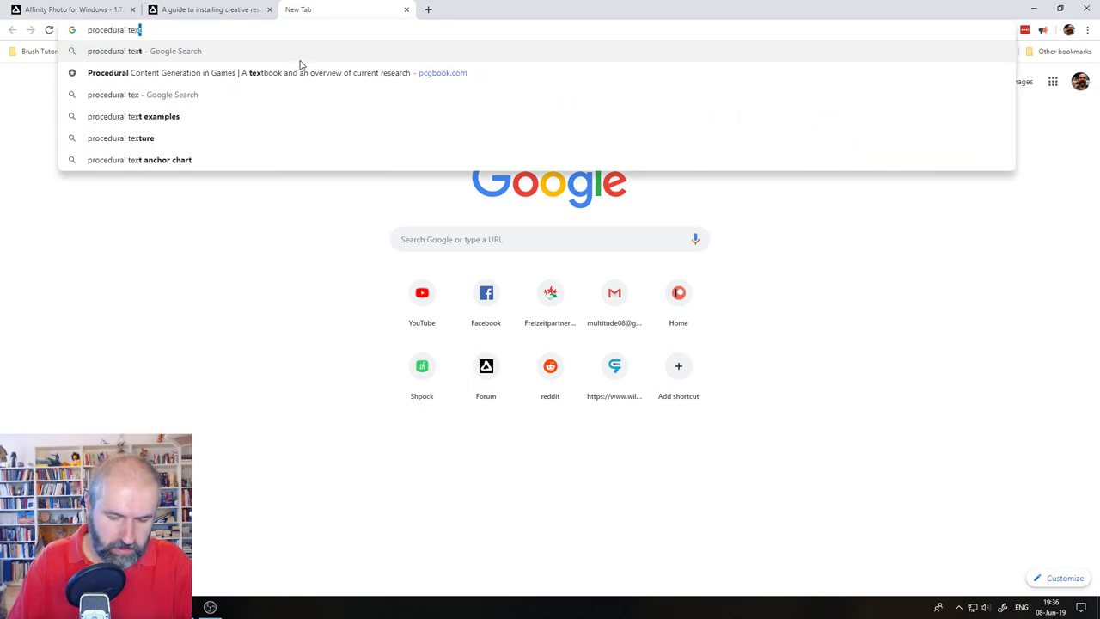
{"action": "type", "text": "tures"}
{"action": "key", "text": "Return"}
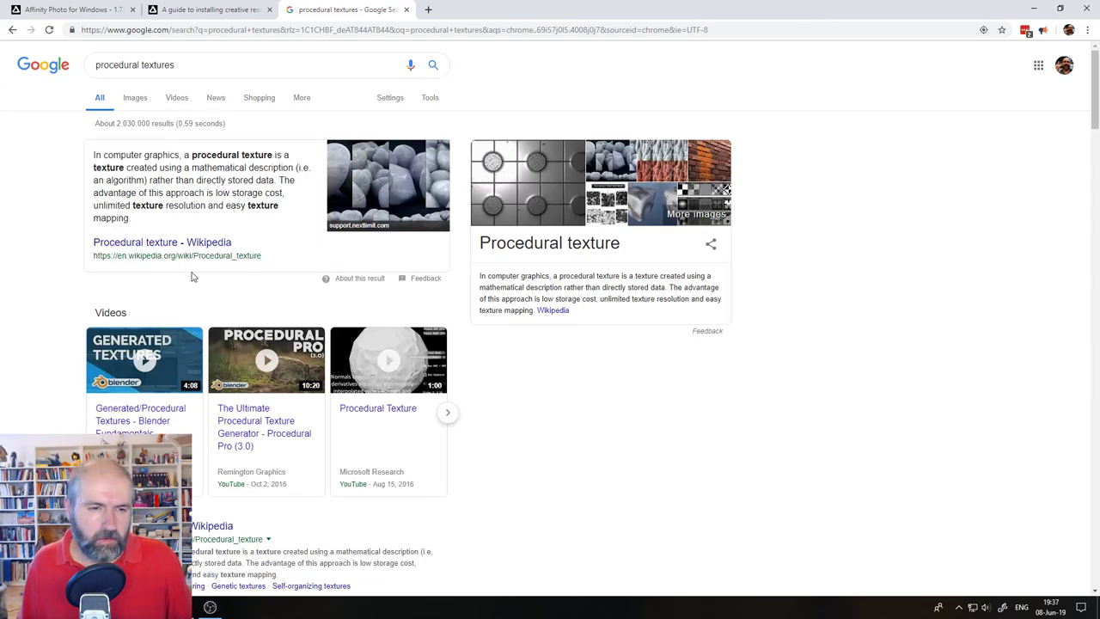
{"action": "scroll", "coordinate": [583, 342], "scroll_direction": "down", "scroll_amount": 3}
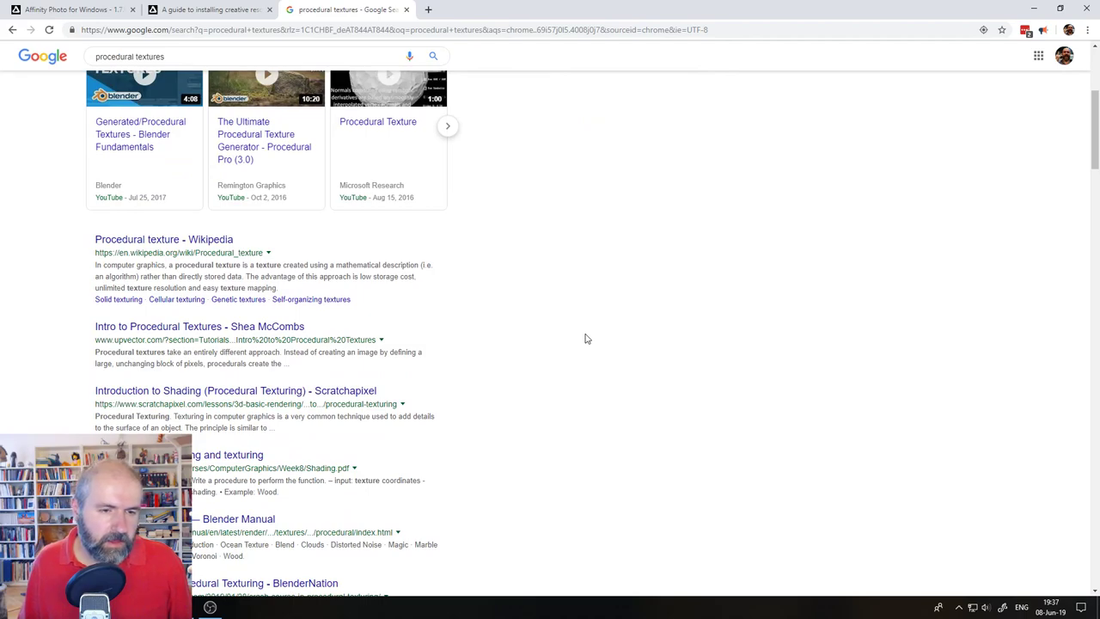
{"action": "scroll", "coordinate": [584, 337], "scroll_direction": "down", "scroll_amount": 3}
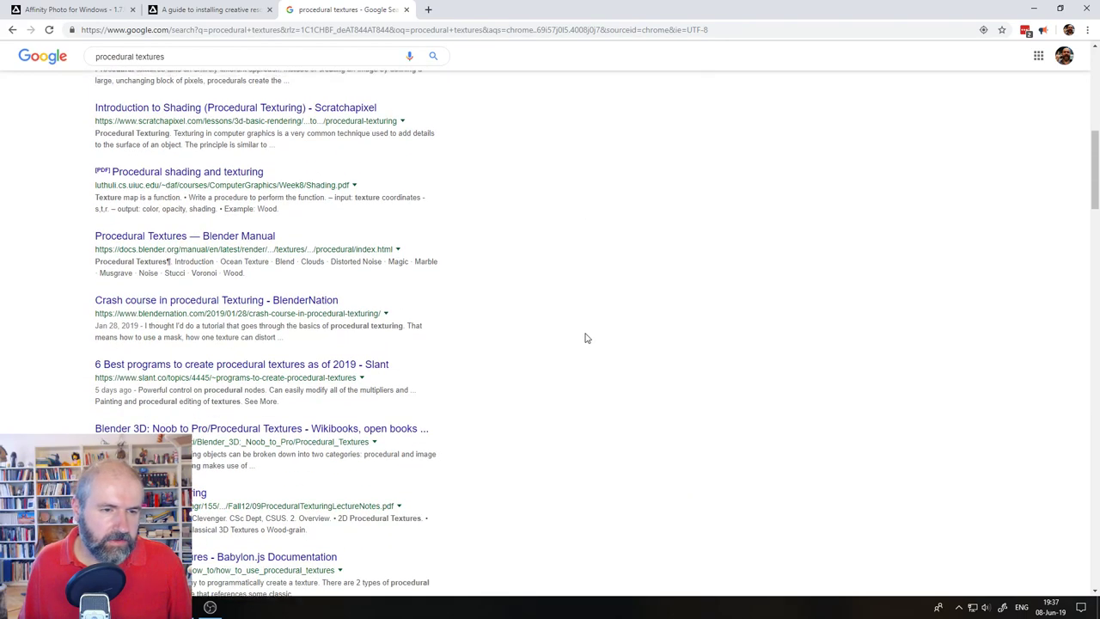
{"action": "scroll", "coordinate": [584, 335], "scroll_direction": "up", "scroll_amount": 7}
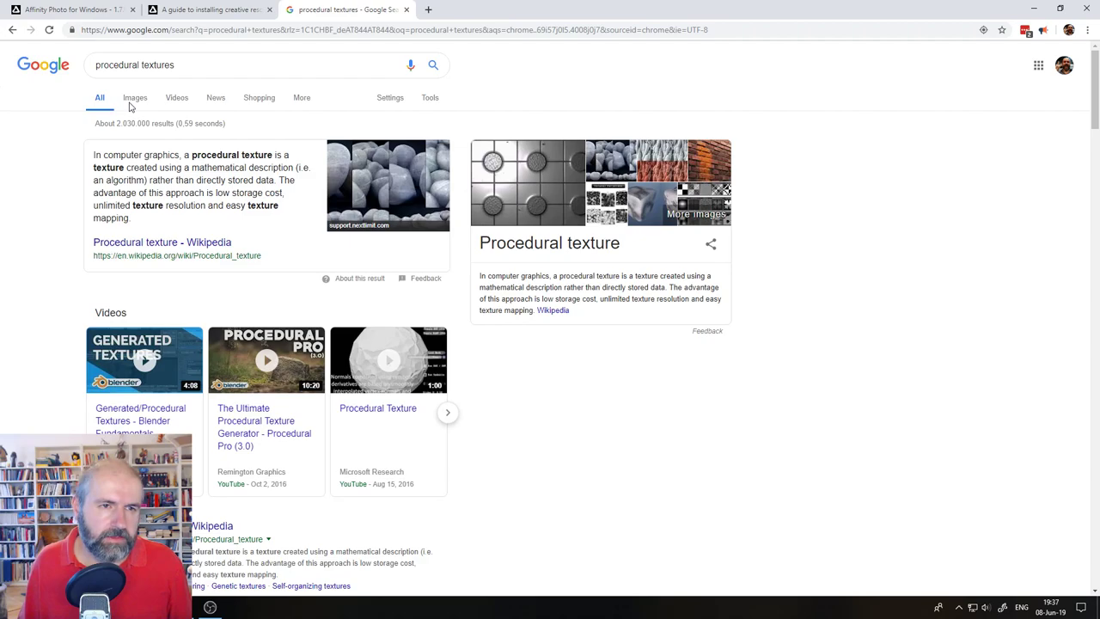
{"action": "left_click", "coordinate": [135, 102]}
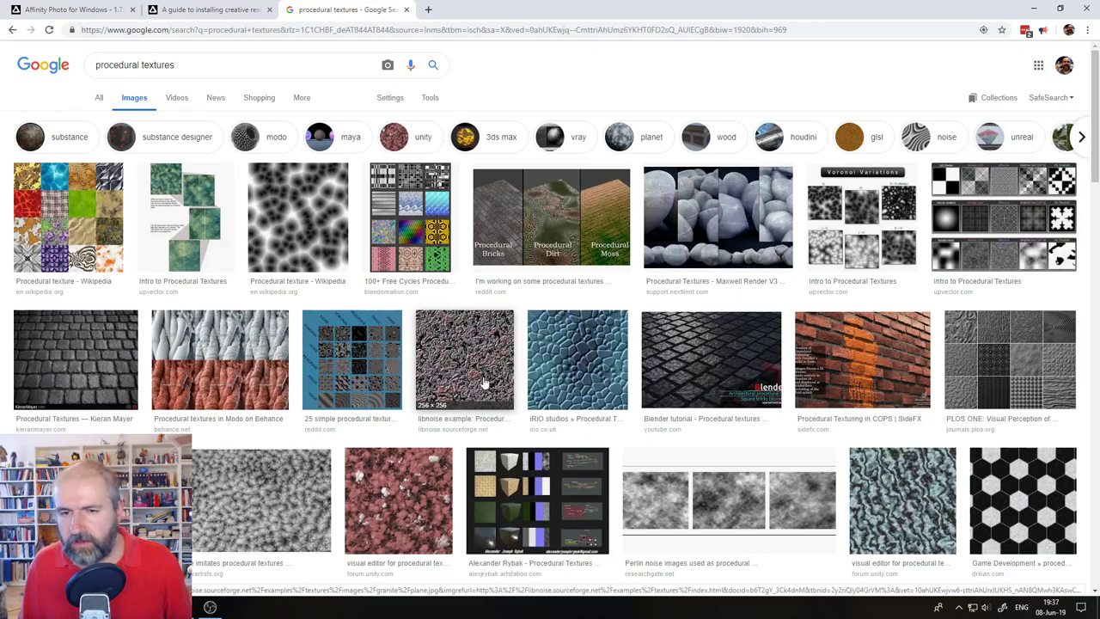
- Preview the Blender square stone bricks texture image and browse related results
{"action": "left_click", "coordinate": [719, 363]}
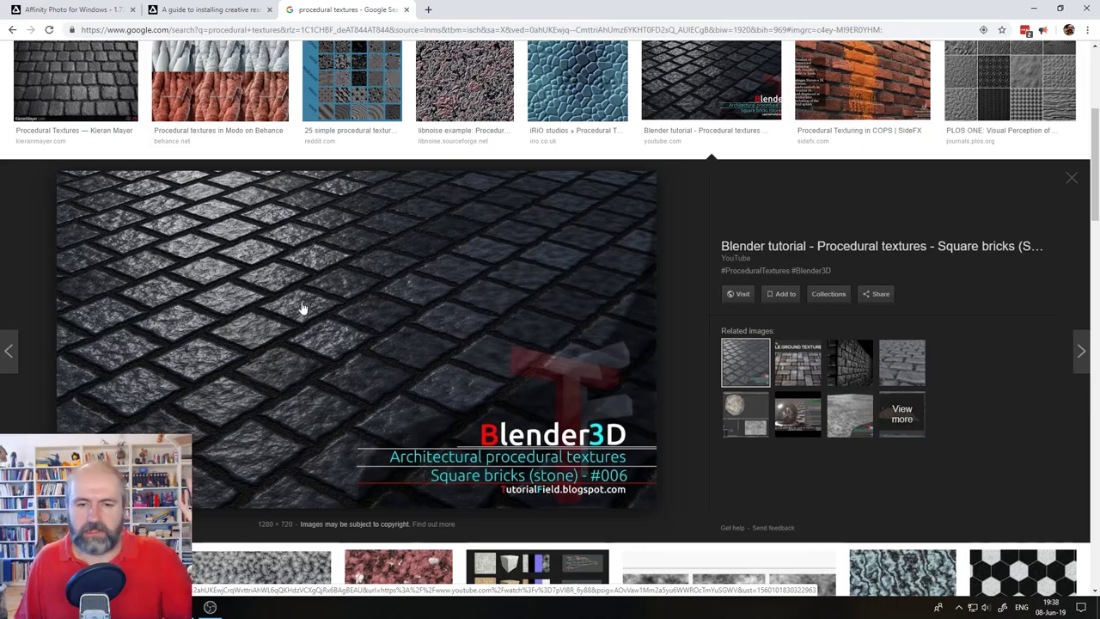
{"action": "scroll", "coordinate": [320, 375], "scroll_direction": "down", "scroll_amount": 3}
{"action": "scroll", "coordinate": [321, 369], "scroll_direction": "down", "scroll_amount": 2}
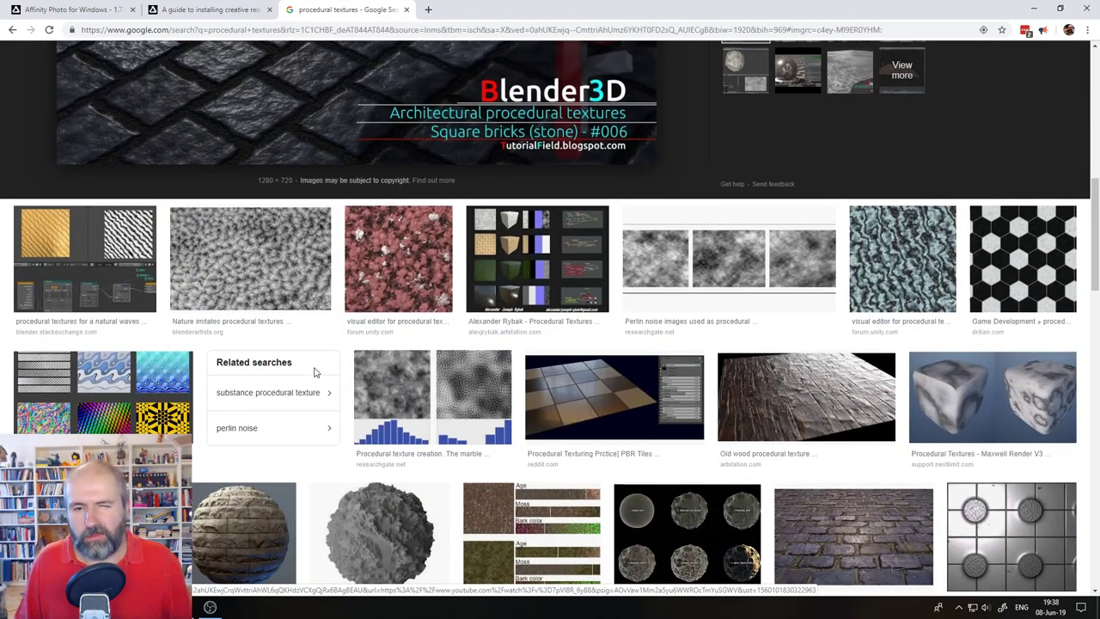
{"action": "scroll", "coordinate": [314, 374], "scroll_direction": "up", "scroll_amount": 4}
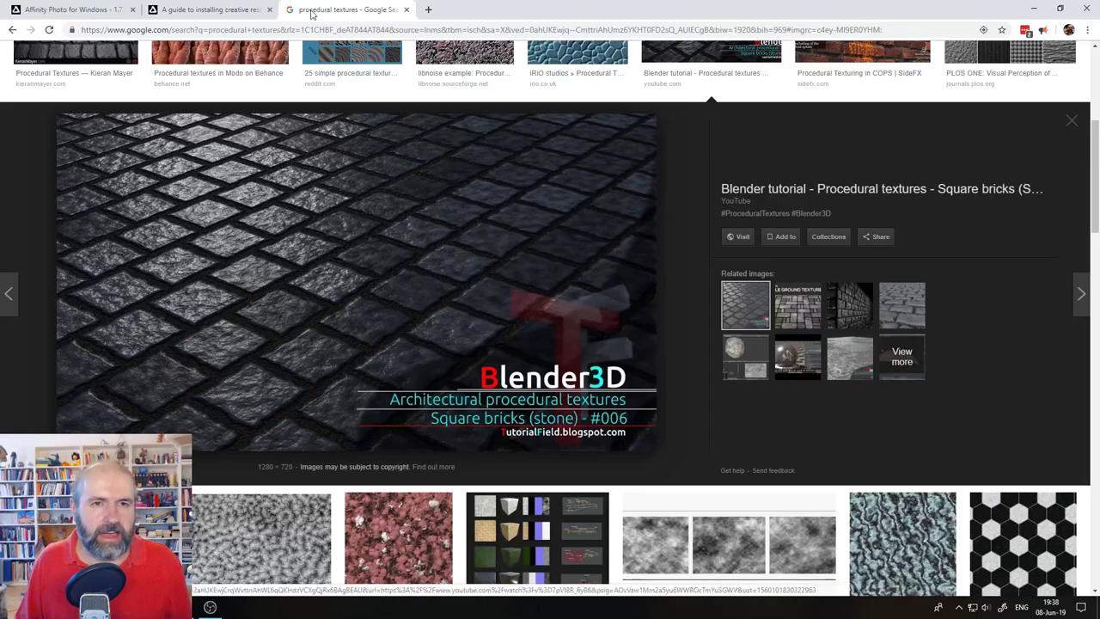
- Search 'procedural textures software' and open Slant's list of procedural texture programs
{"action": "left_click", "coordinate": [12, 30]}
{"action": "left_click", "coordinate": [238, 65]}
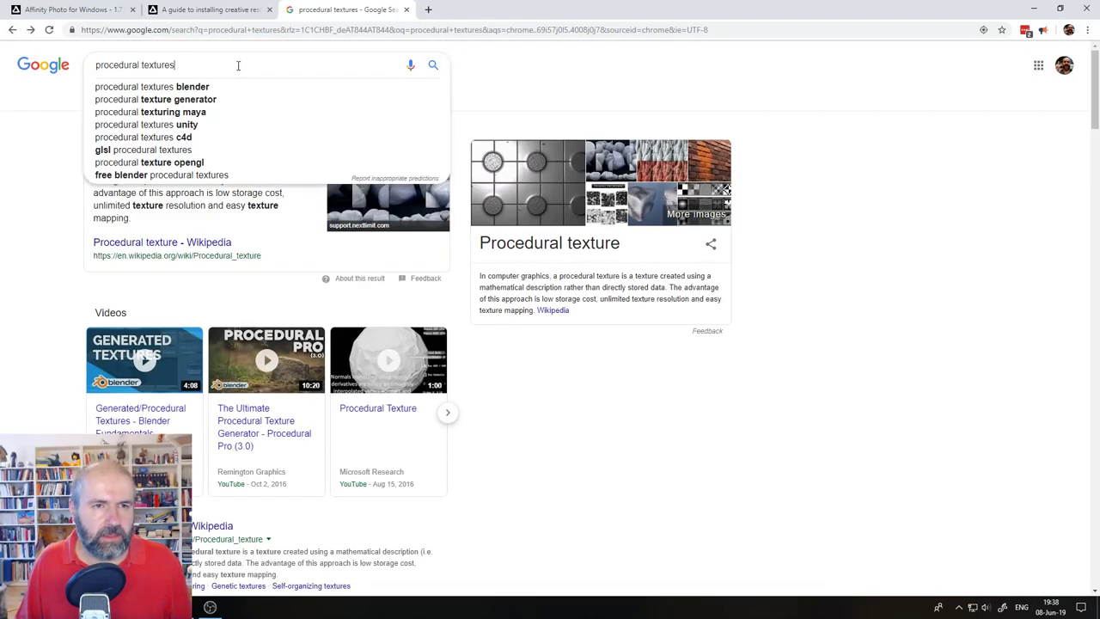
{"action": "type", "text": "soft"}
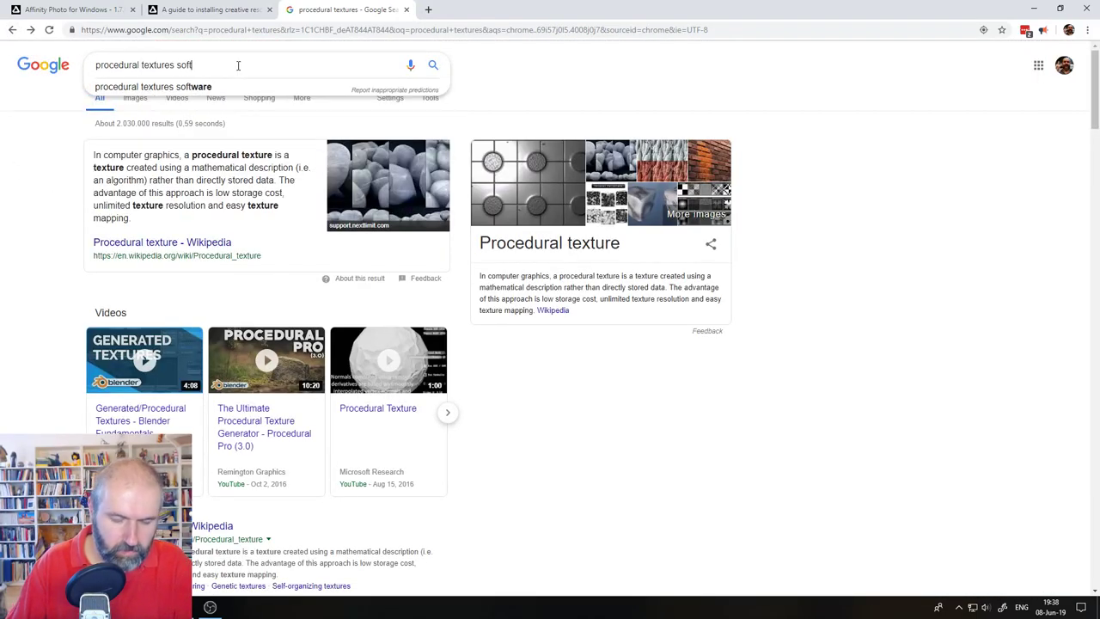
{"action": "type", "text": "ware"}
{"action": "key", "text": "Return"}
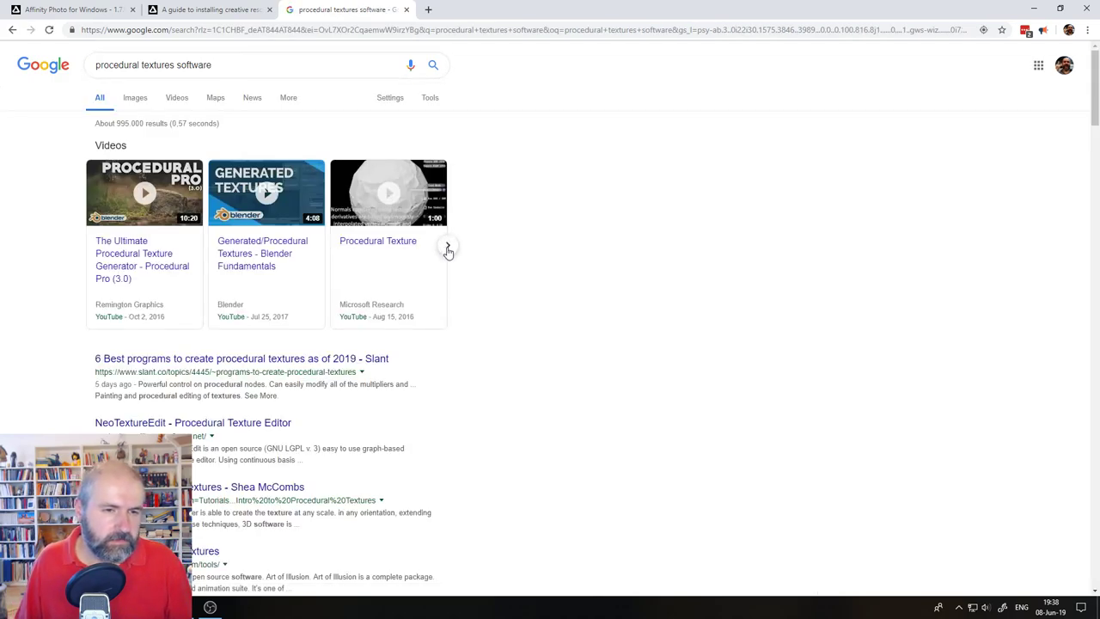
{"action": "left_click", "coordinate": [160, 361]}
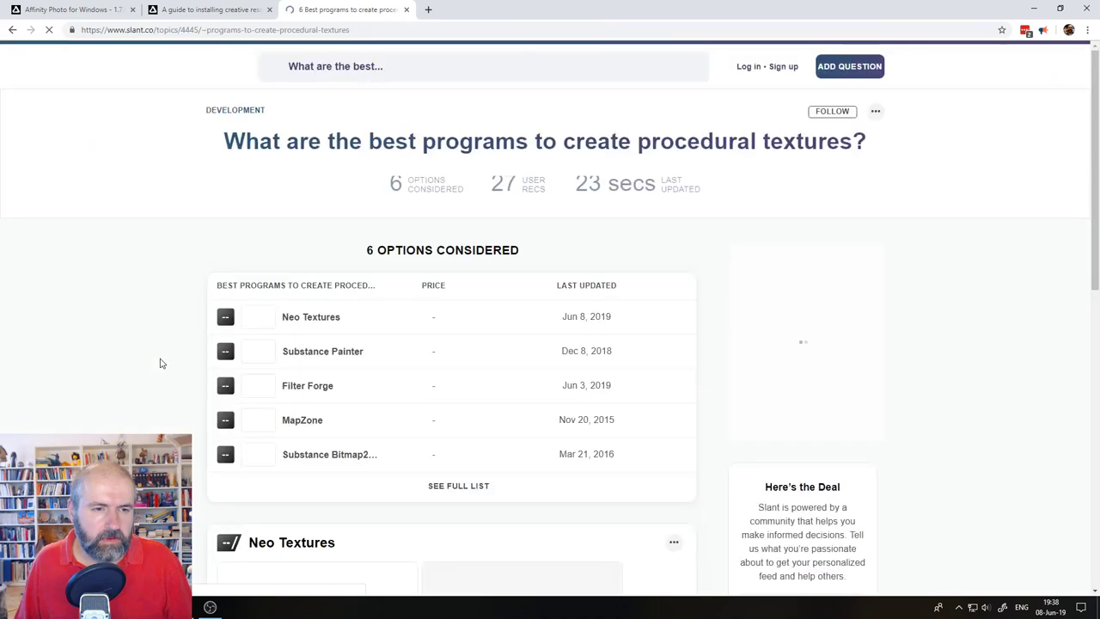
{"action": "scroll", "coordinate": [159, 338], "scroll_direction": "down", "scroll_amount": 5}
{"action": "scroll", "coordinate": [158, 338], "scroll_direction": "down", "scroll_amount": 3}
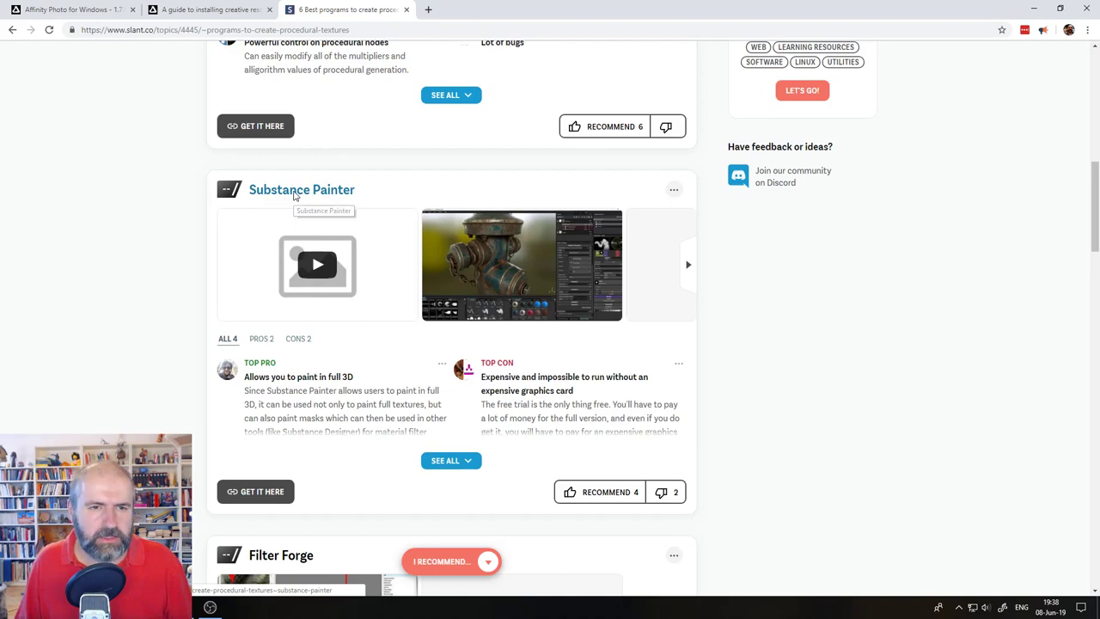
- Open Substance Painter's Slant page in a new tab and Google its name
{"action": "right_click", "coordinate": [294, 197]}
{"action": "left_click", "coordinate": [344, 201]}
{"action": "left_click", "coordinate": [464, 9]}
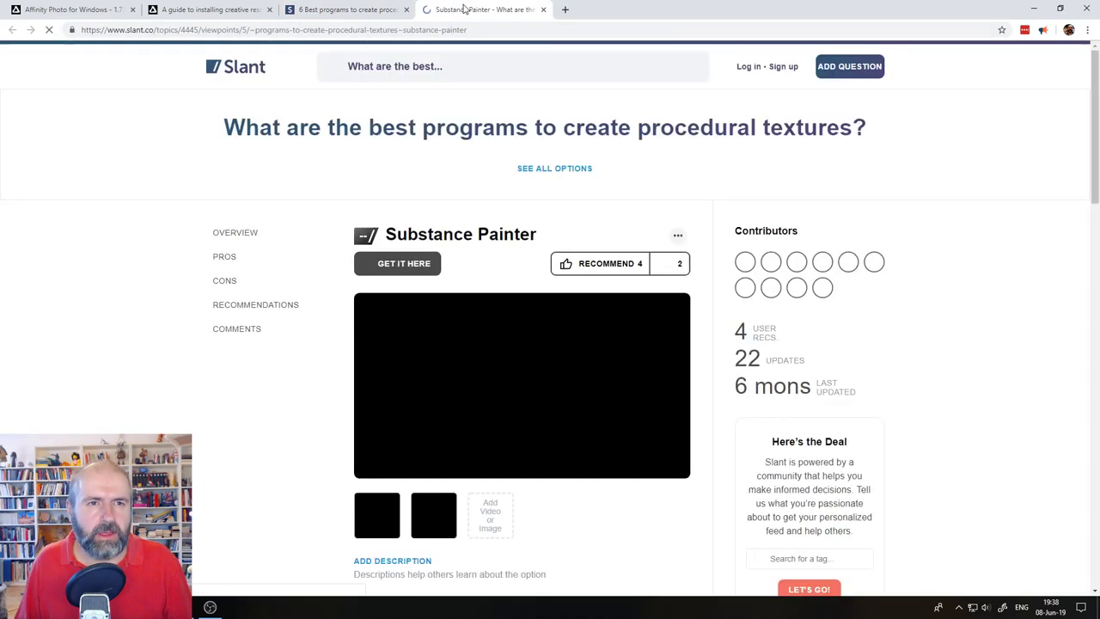
{"action": "mouse_move", "coordinate": [388, 241]}
{"action": "left_mouse_down"}
{"action": "mouse_move", "coordinate": [530, 246]}
{"action": "mouse_move", "coordinate": [519, 239]}
{"action": "left_mouse_up"}
{"action": "key", "text": "ctrl+c"}
{"action": "left_click", "coordinate": [254, 29]}
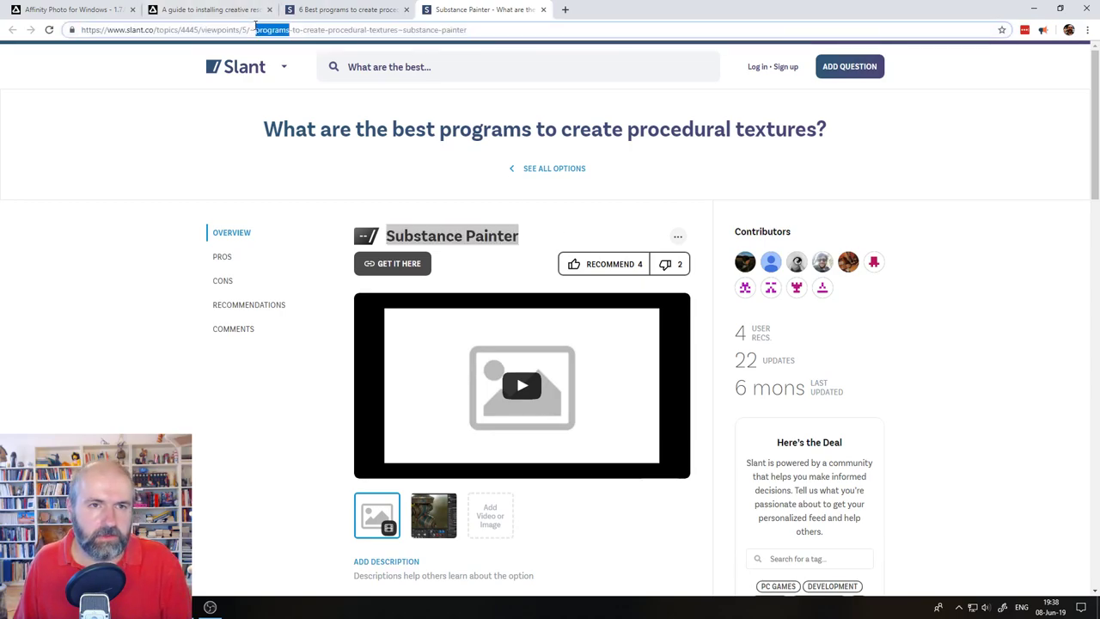
{"action": "key", "text": "ctrl+v"}
{"action": "key", "text": "Return"}
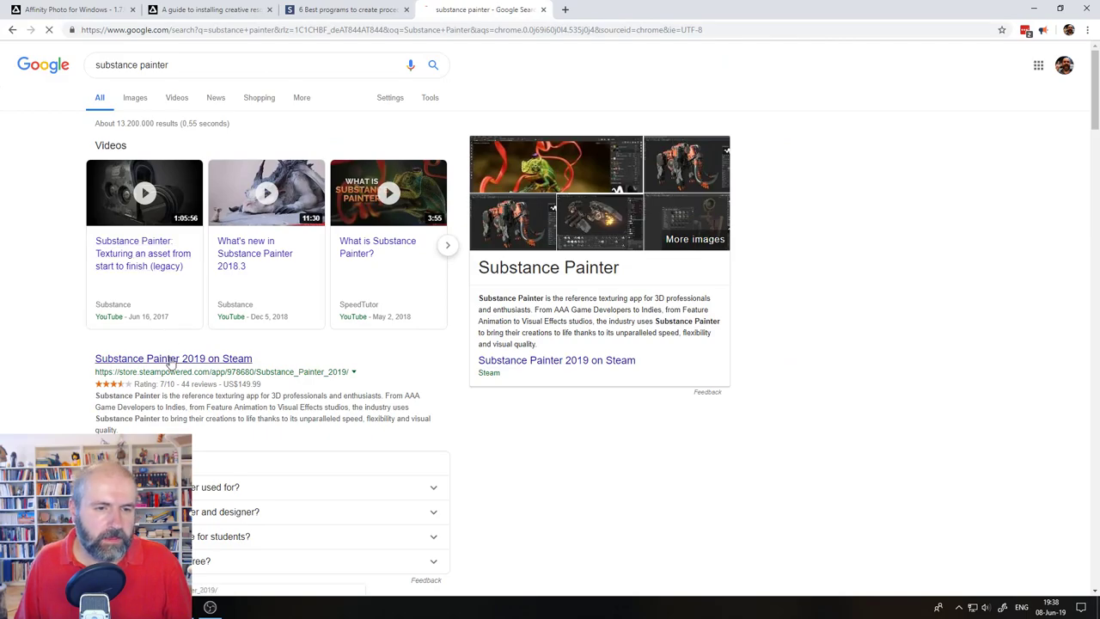
- Visit the Substance Painter 2019 Steam page, then return to the search results
{"action": "left_click", "coordinate": [171, 360]}
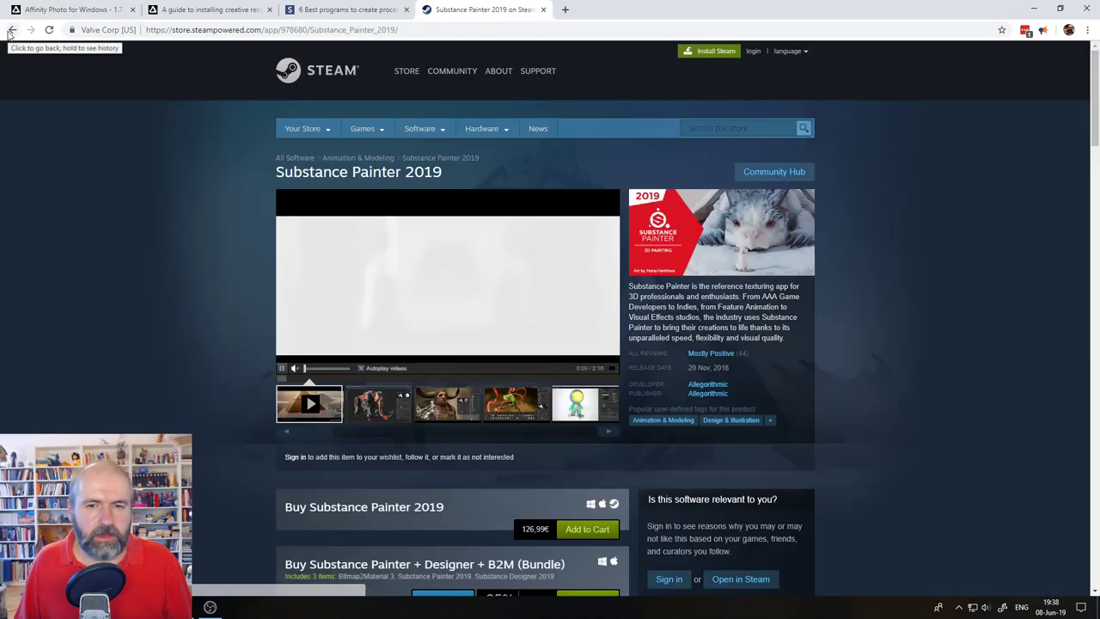
{"action": "left_click", "coordinate": [11, 30]}
{"action": "scroll", "coordinate": [189, 318], "scroll_direction": "down", "scroll_amount": 5}
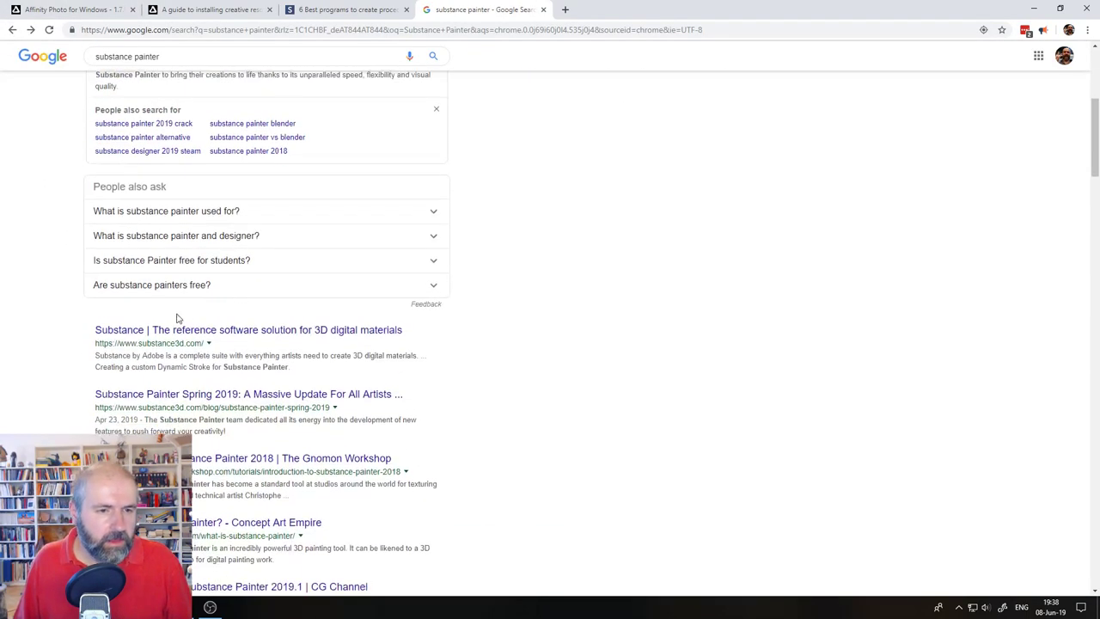
- Open the official Substance website and scroll through its home page
{"action": "left_click", "coordinate": [167, 330]}
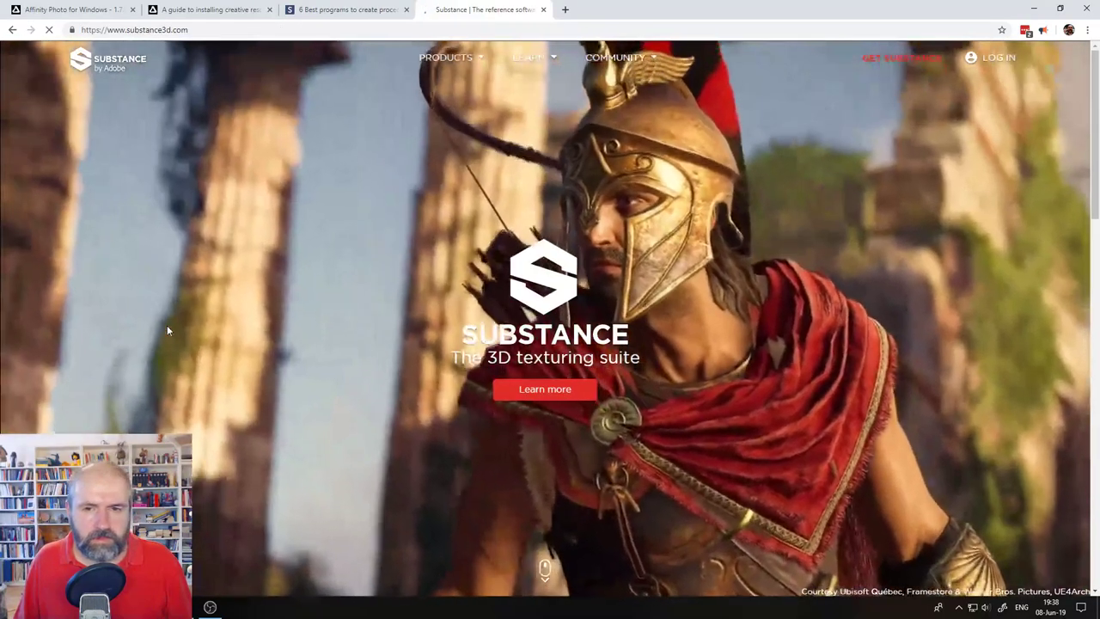
{"action": "scroll", "coordinate": [306, 329], "scroll_direction": "down", "scroll_amount": 10}
{"action": "scroll", "coordinate": [307, 330], "scroll_direction": "down", "scroll_amount": 6}
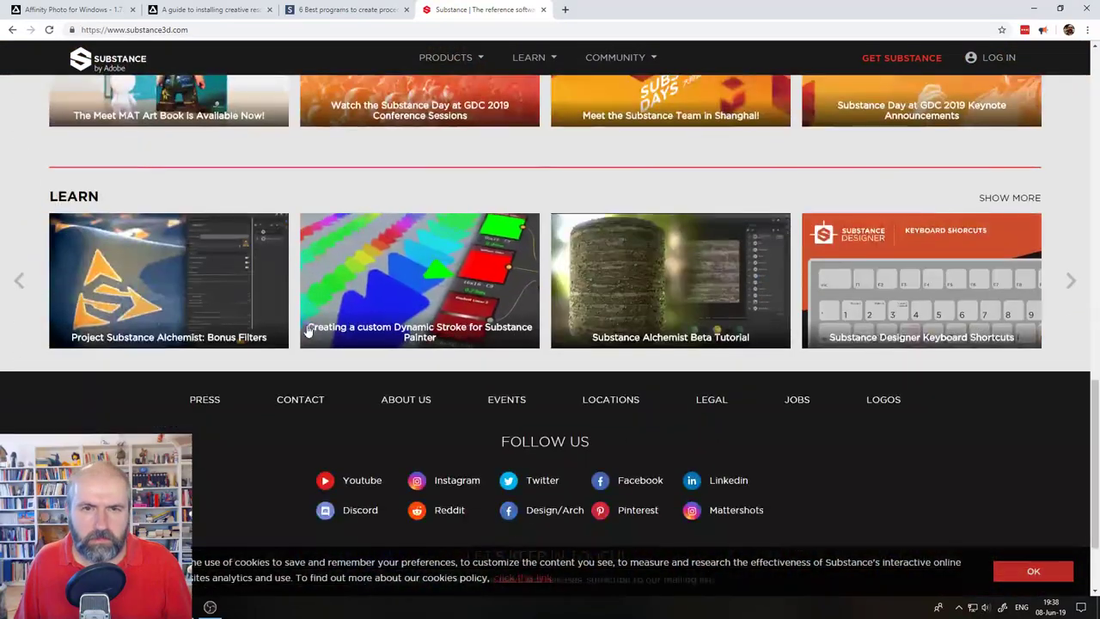
{"action": "scroll", "coordinate": [300, 320], "scroll_direction": "up", "scroll_amount": 3}
{"action": "scroll", "coordinate": [297, 321], "scroll_direction": "up", "scroll_amount": 3}
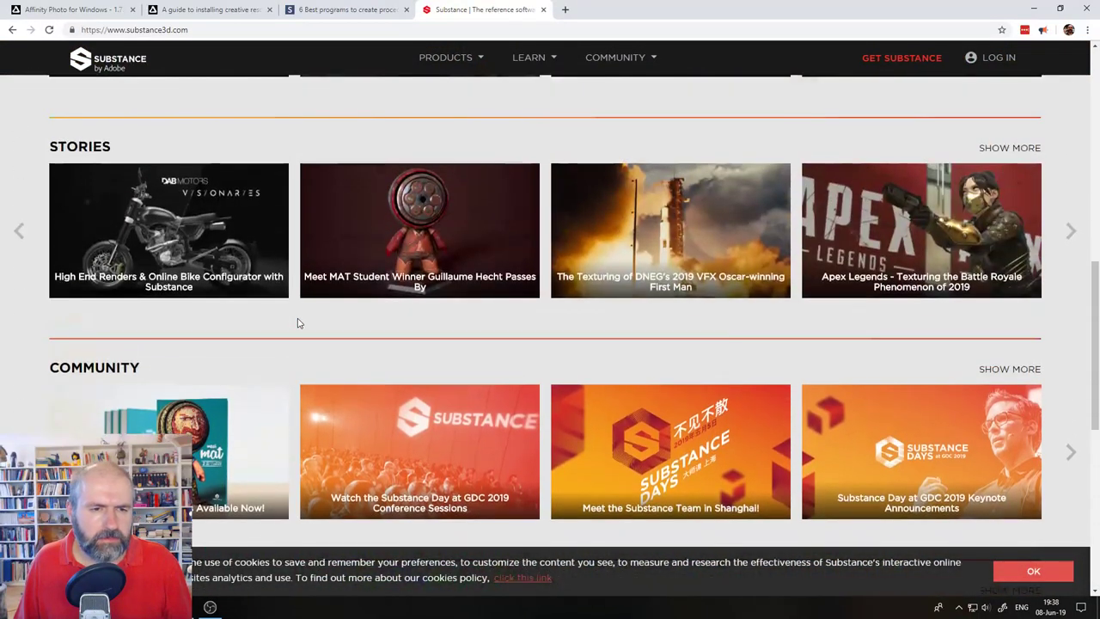
{"action": "scroll", "coordinate": [297, 322], "scroll_direction": "up", "scroll_amount": 3}
- Browse the Substance Designer product page, then close its tab
{"action": "mouse_move", "coordinate": [461, 66]}
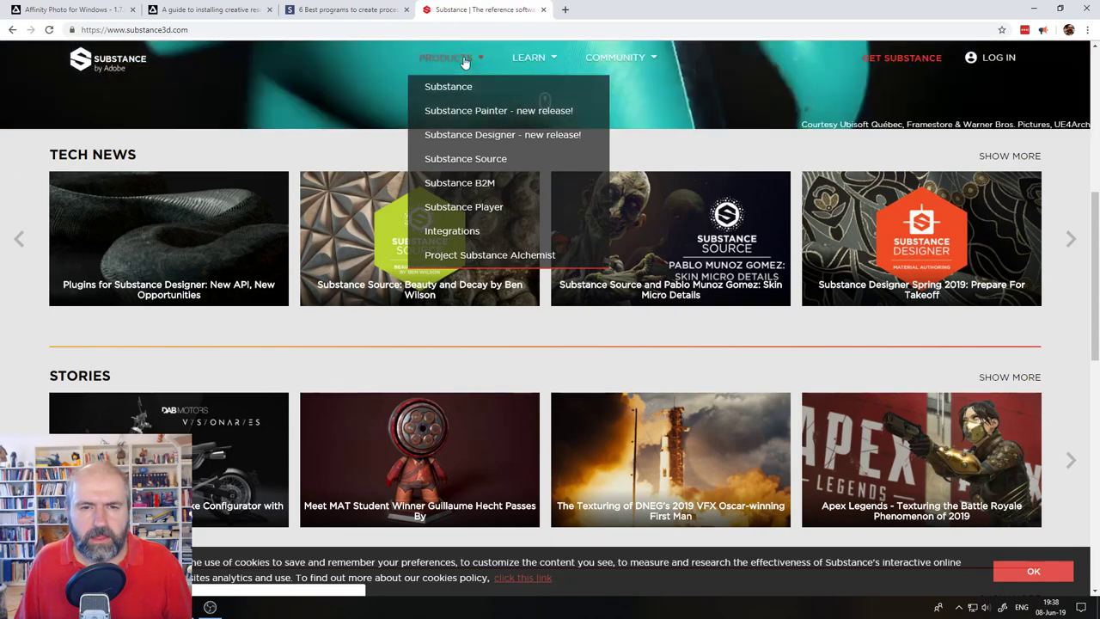
{"action": "left_click", "coordinate": [481, 136]}
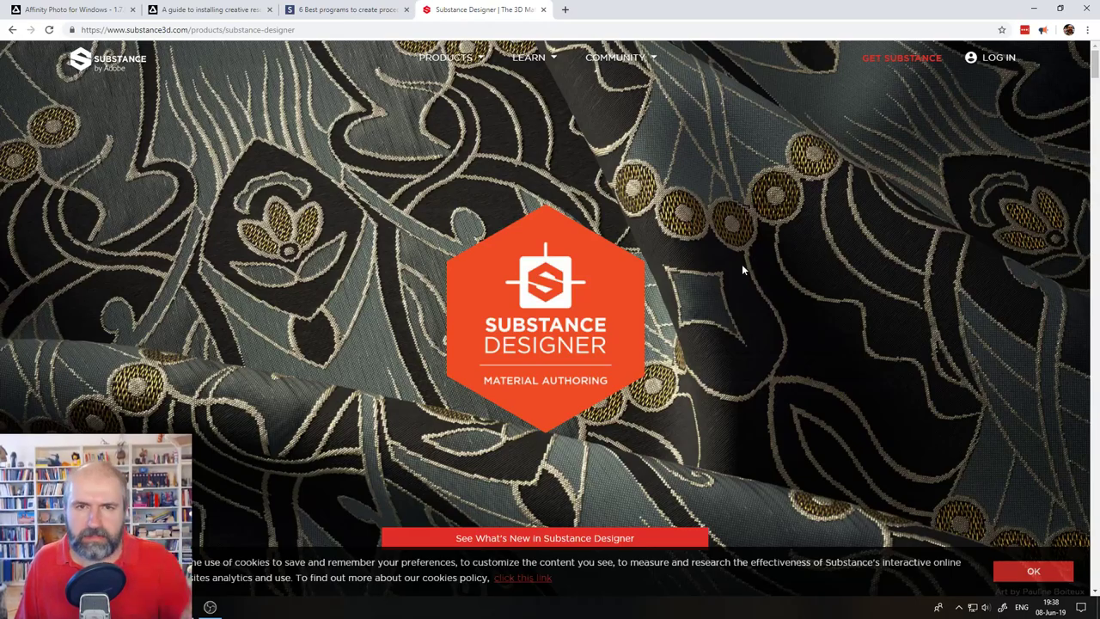
{"action": "scroll", "coordinate": [644, 298], "scroll_direction": "down", "scroll_amount": 4}
{"action": "scroll", "coordinate": [644, 297], "scroll_direction": "down", "scroll_amount": 13}
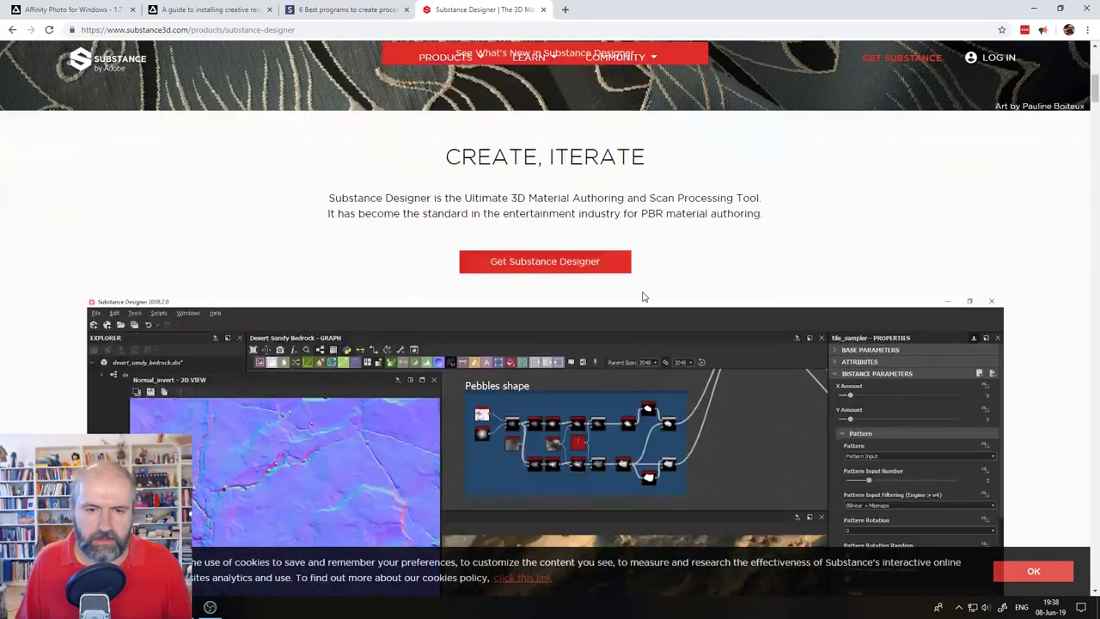
{"action": "scroll", "coordinate": [643, 296], "scroll_direction": "down", "scroll_amount": 15}
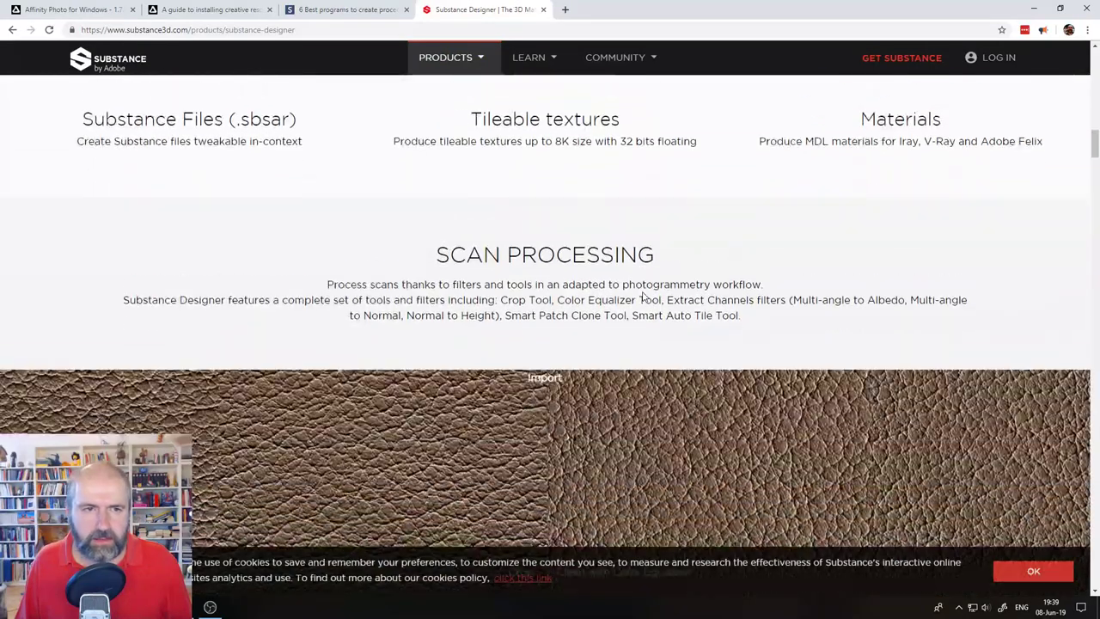
{"action": "scroll", "coordinate": [642, 296], "scroll_direction": "down", "scroll_amount": 9}
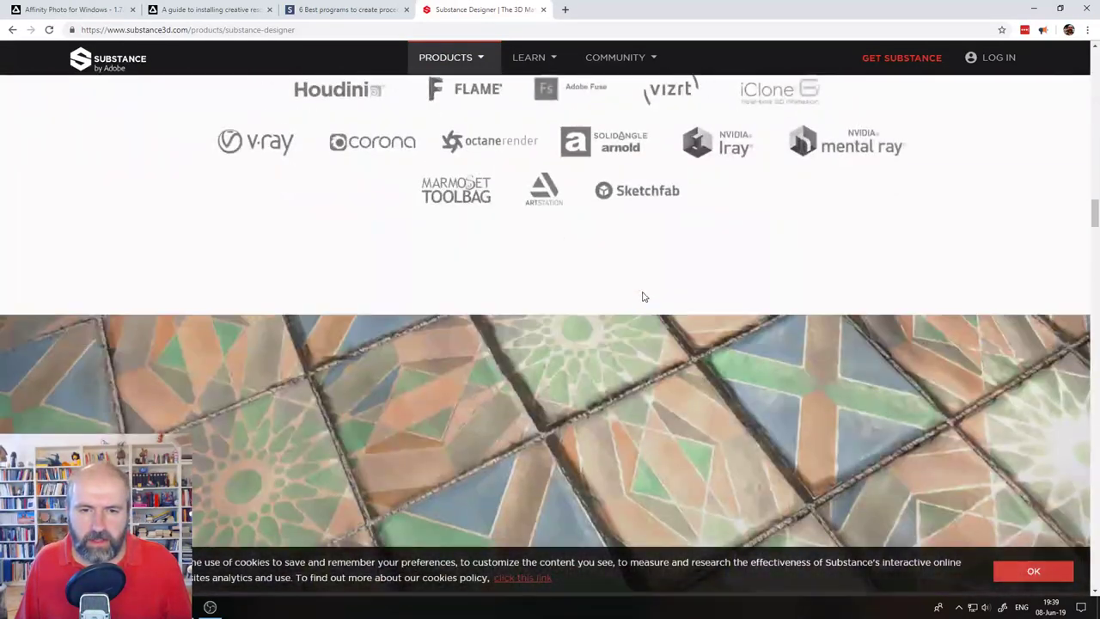
{"action": "scroll", "coordinate": [642, 297], "scroll_direction": "up", "scroll_amount": 4}
{"action": "scroll", "coordinate": [641, 296], "scroll_direction": "down", "scroll_amount": 1}
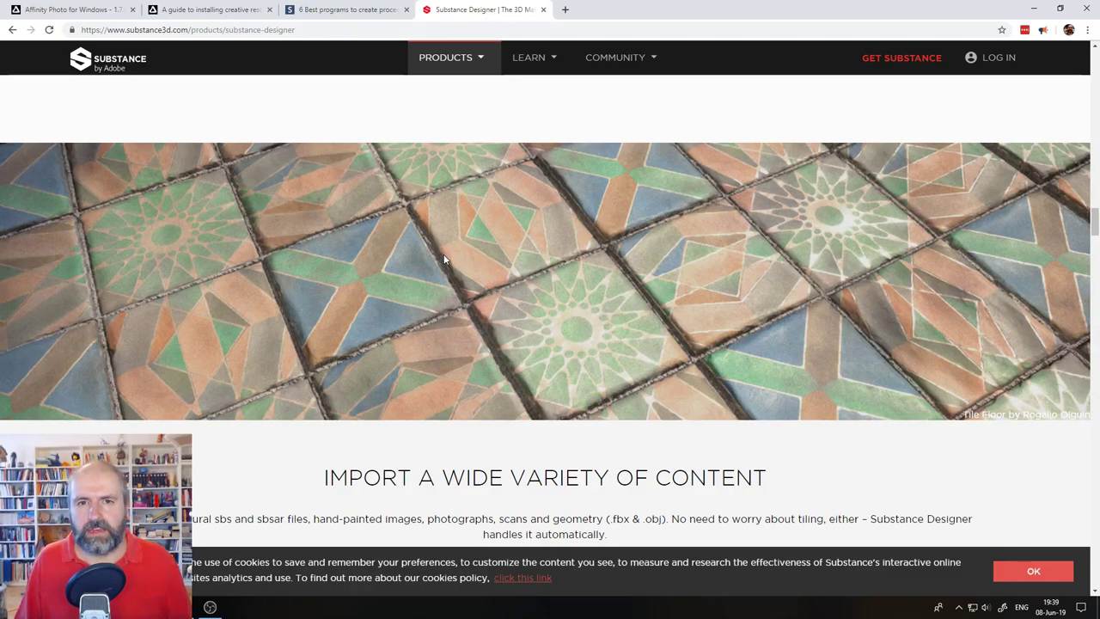
{"action": "scroll", "coordinate": [437, 248], "scroll_direction": "down", "scroll_amount": 13}
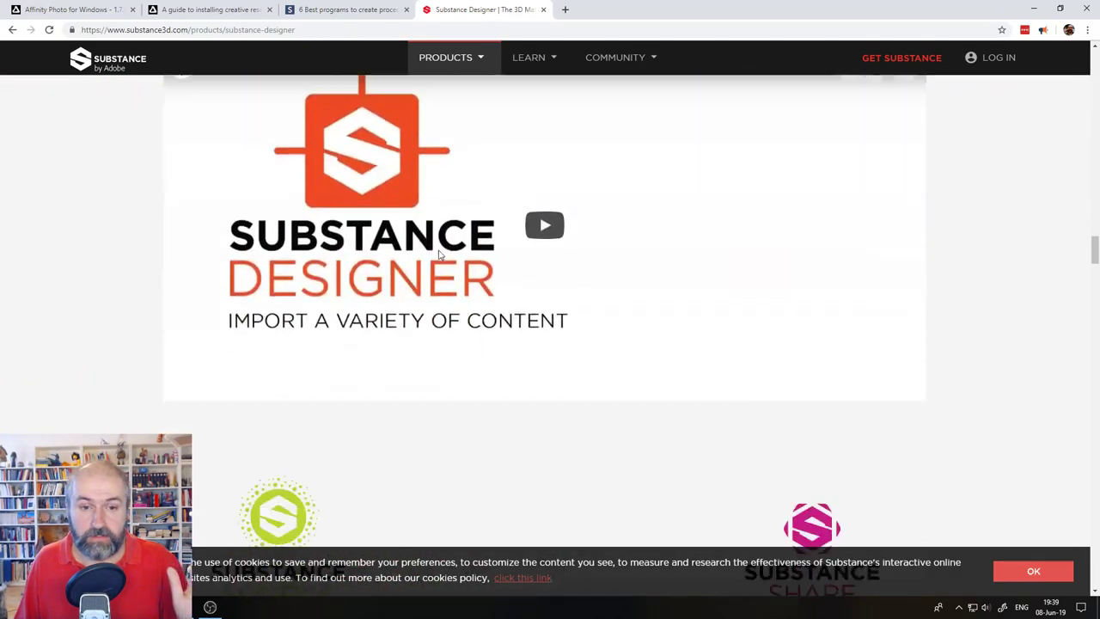
{"action": "scroll", "coordinate": [438, 254], "scroll_direction": "up", "scroll_amount": 2}
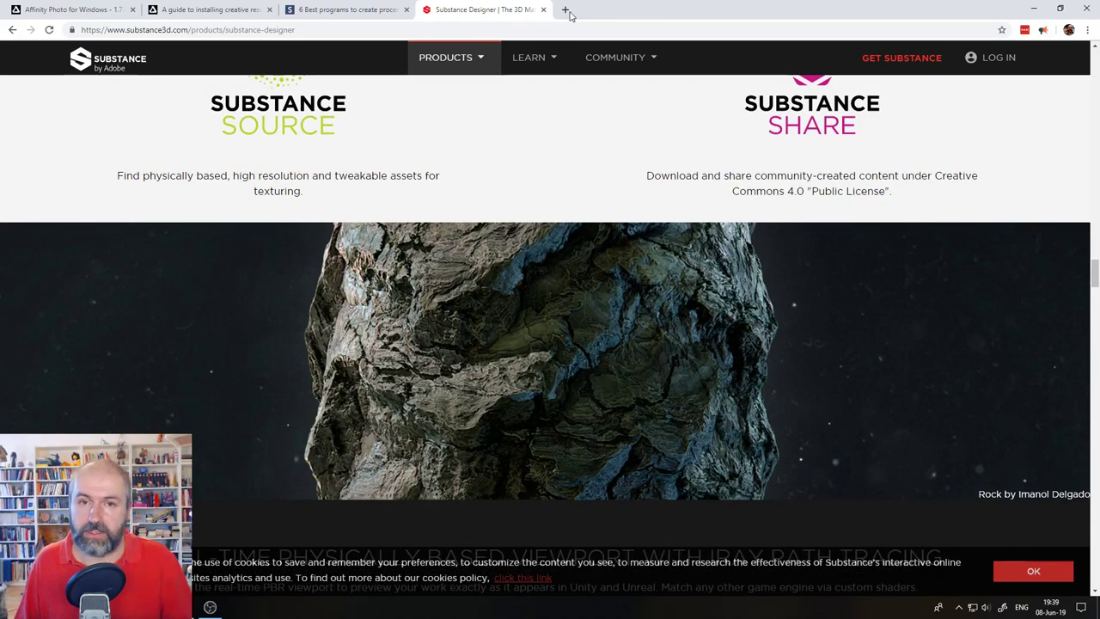
{"action": "left_click", "coordinate": [543, 11]}
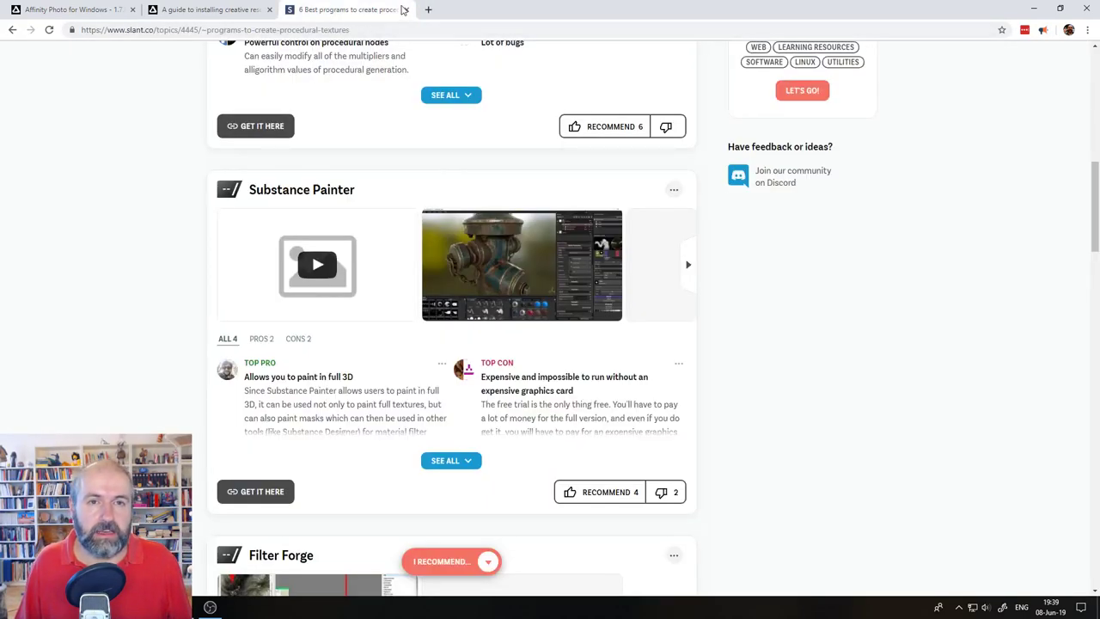
- Close the Slant tab, highlight the forum's Polar to Rectangular filters line, and return to Affinity Photo
{"action": "left_click", "coordinate": [404, 9]}
{"action": "left_click", "coordinate": [80, 10]}
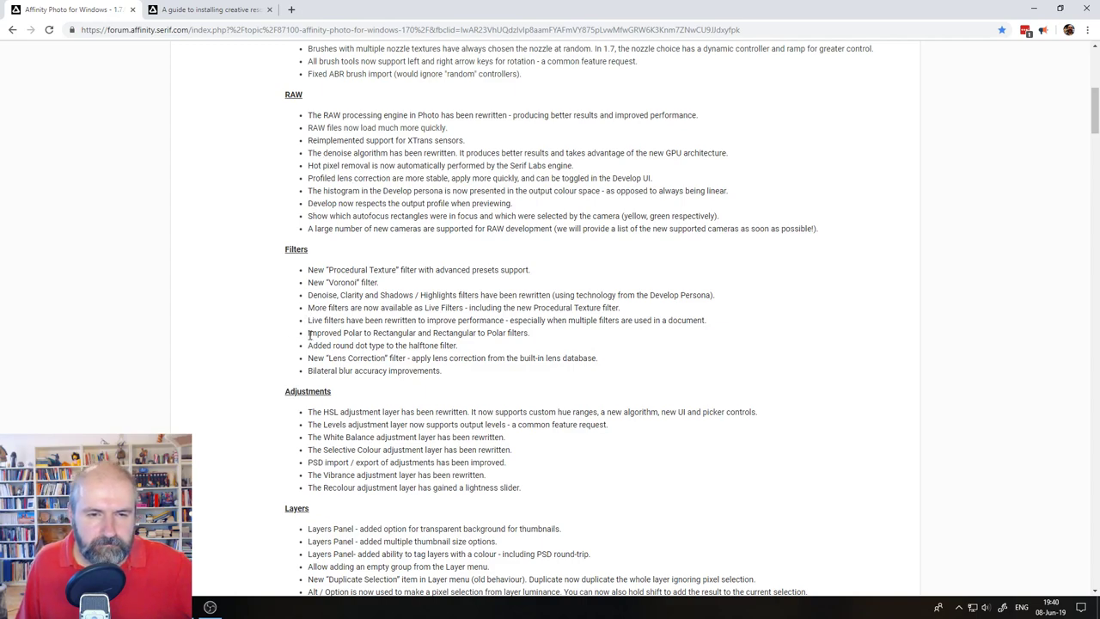
{"action": "left_click_drag", "start_coordinate": [345, 333], "coordinate": [551, 341]}
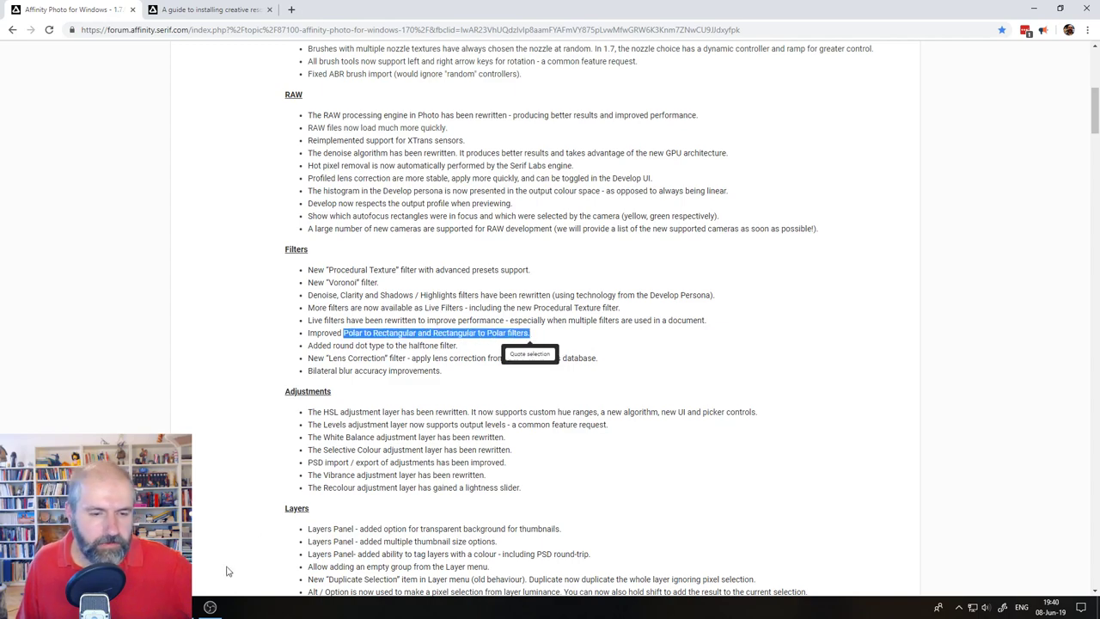
{"action": "key", "text": "alt+Tab"}
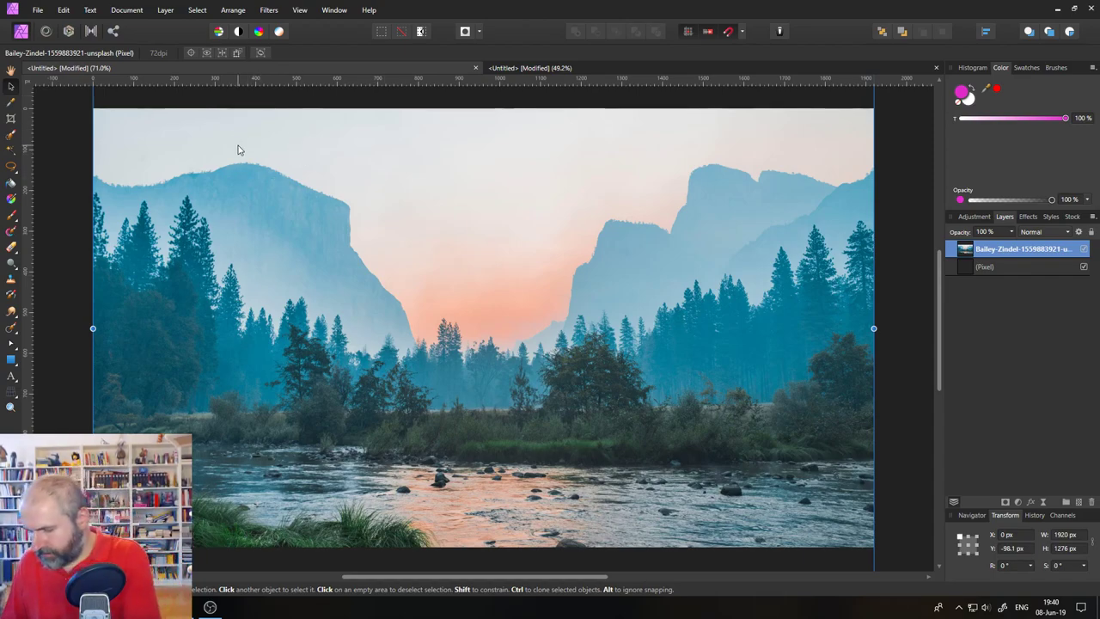
- Apply the Rectangular To Polar distortion to the landscape, undo it, and return to the browser release notes
{"action": "left_click", "coordinate": [269, 10]}
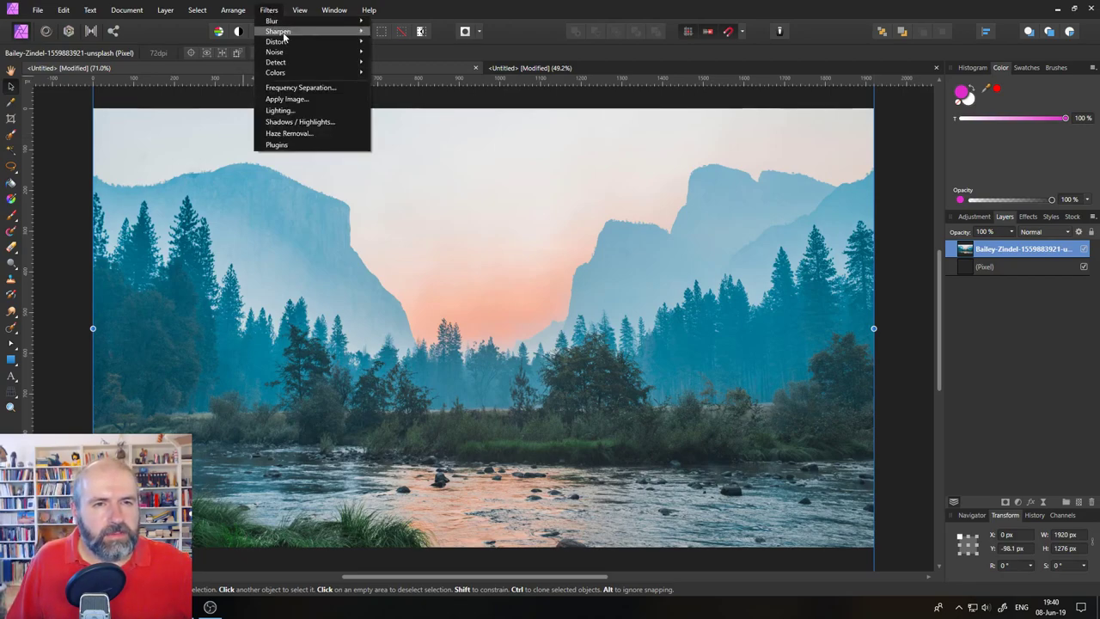
{"action": "mouse_move", "coordinate": [285, 43]}
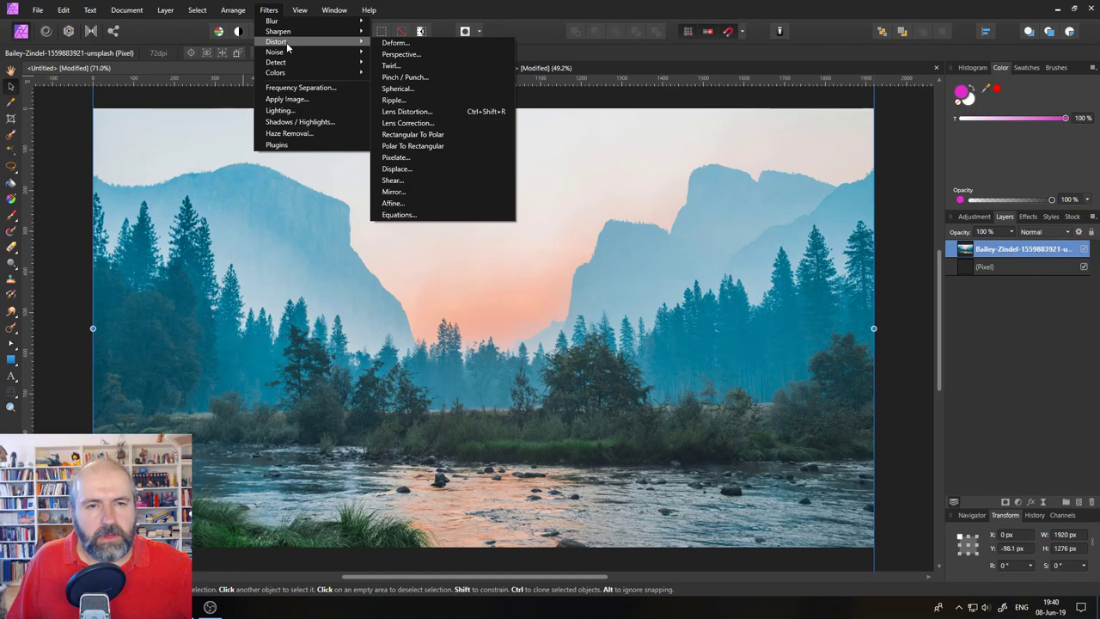
{"action": "left_click", "coordinate": [433, 141]}
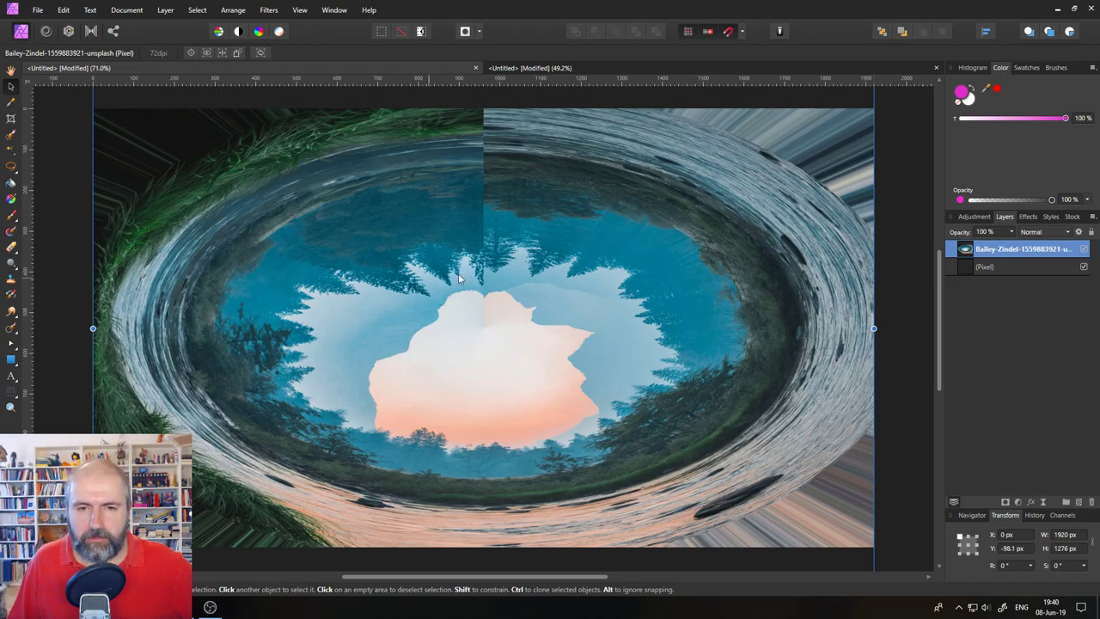
{"action": "left_click", "coordinate": [64, 9]}
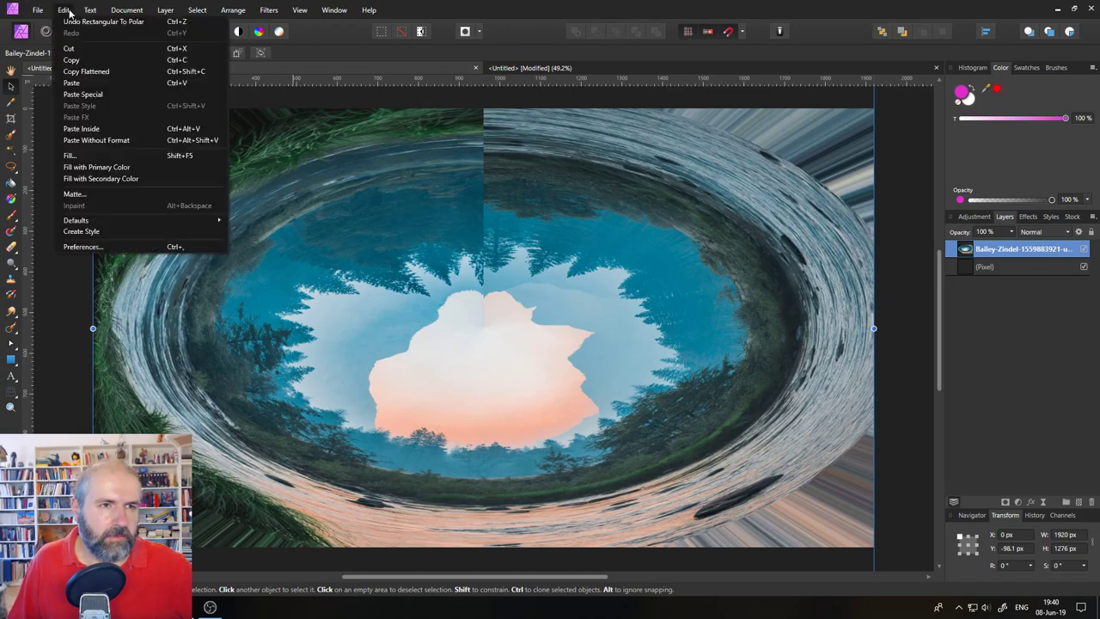
{"action": "left_click", "coordinate": [86, 24]}
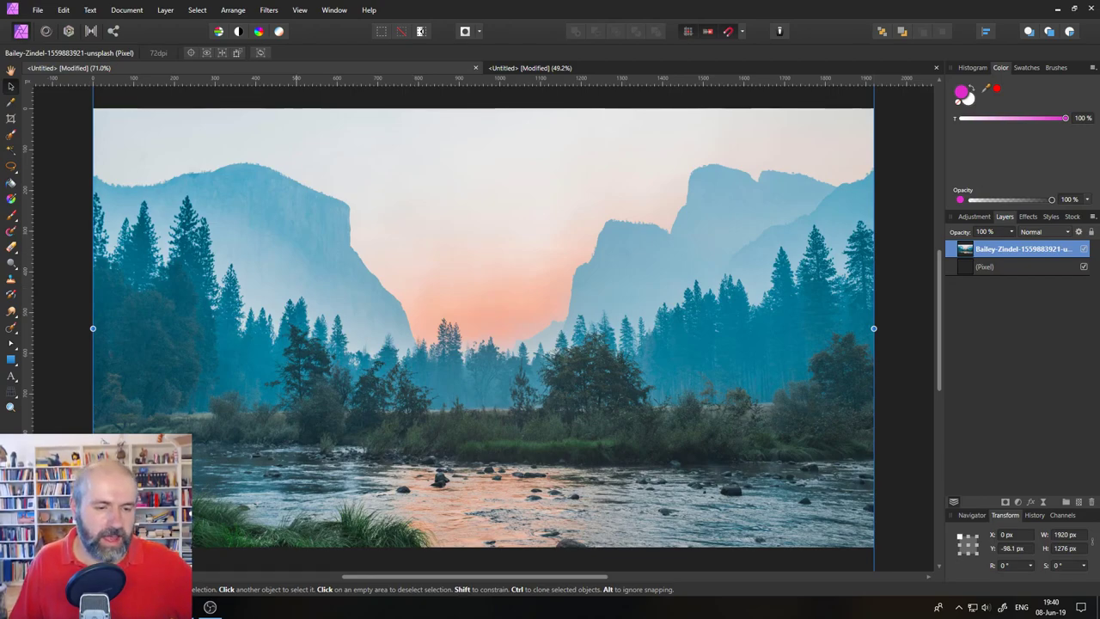
{"action": "left_click", "coordinate": [129, 606]}
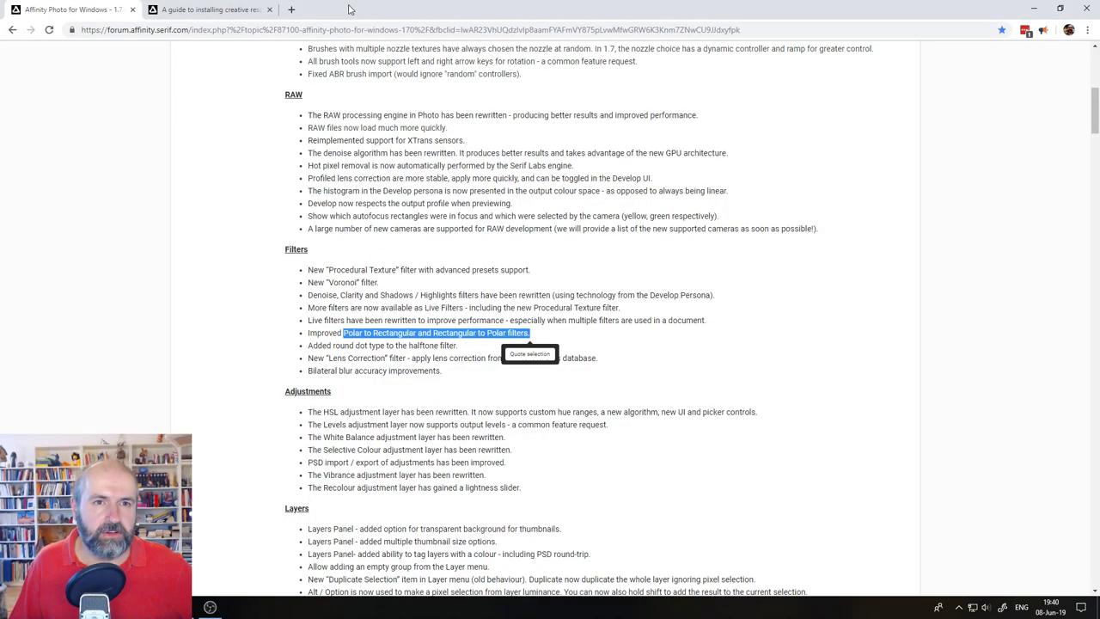
- Open YouTube in a new tab and search your own channel for 'little'
{"action": "left_click", "coordinate": [292, 10]}
{"action": "type", "text": "youtube.com"}
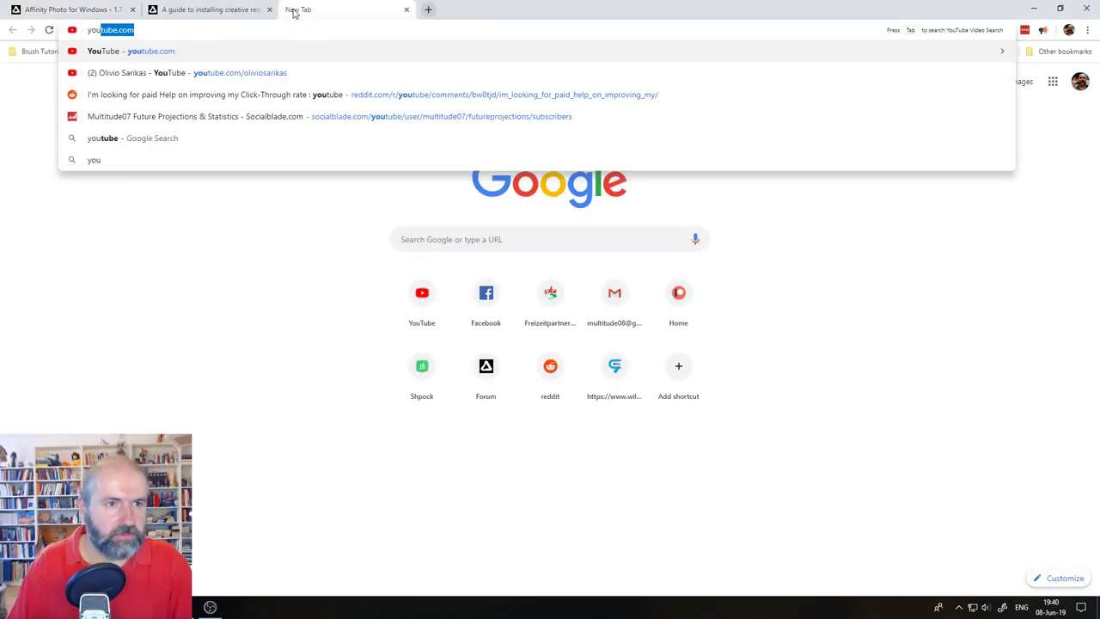
{"action": "key", "text": "Return"}
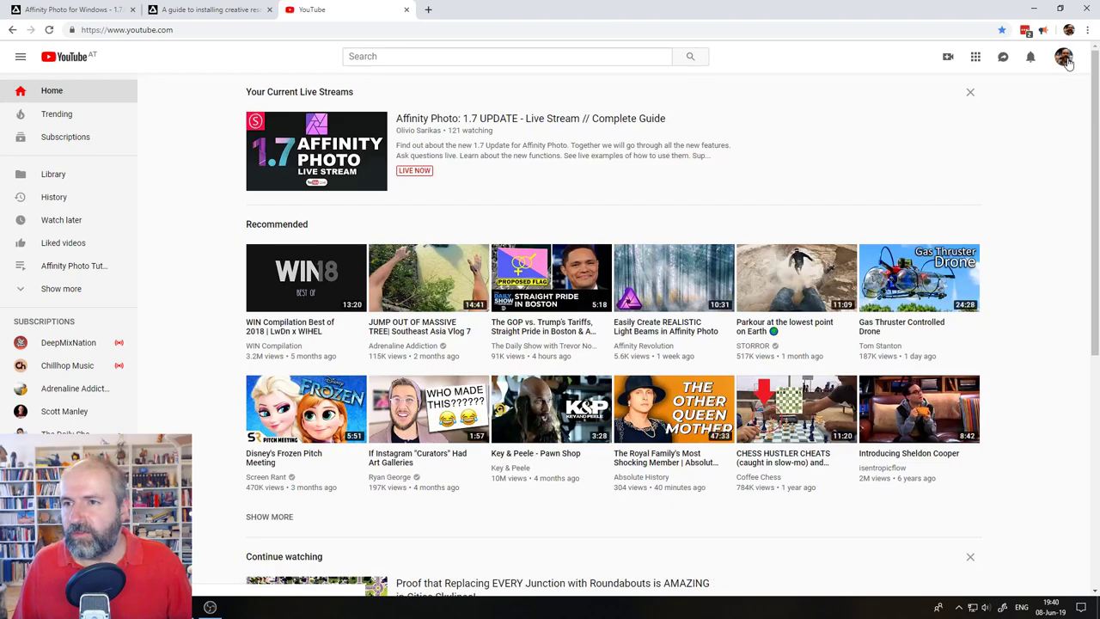
{"action": "left_click", "coordinate": [1064, 57]}
{"action": "left_click", "coordinate": [963, 142]}
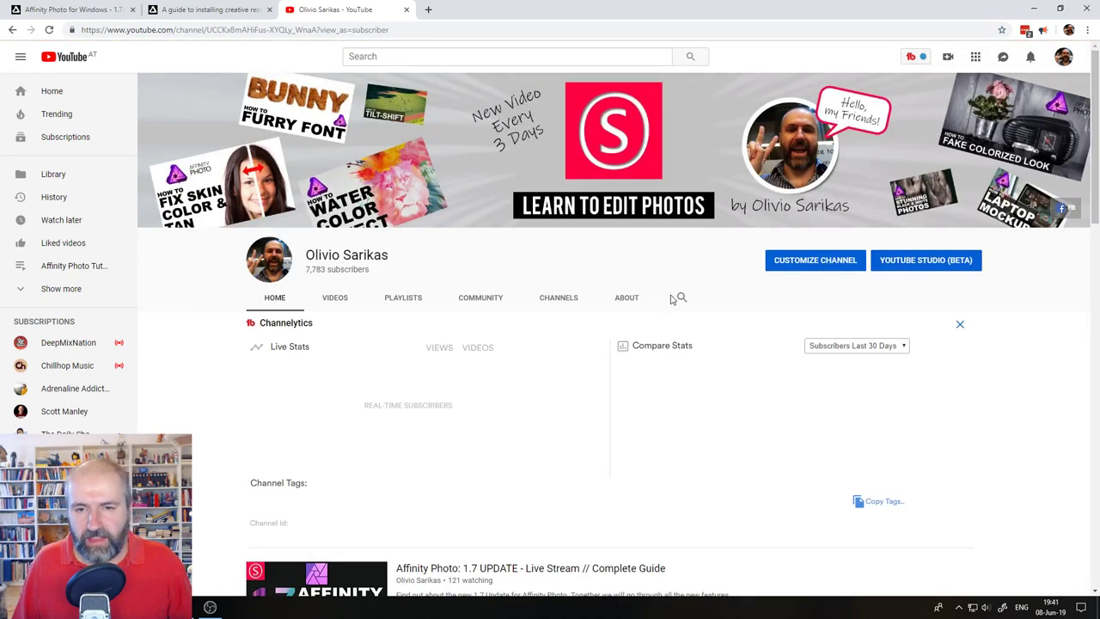
{"action": "left_click", "coordinate": [682, 296]}
{"action": "left_click", "coordinate": [731, 297]}
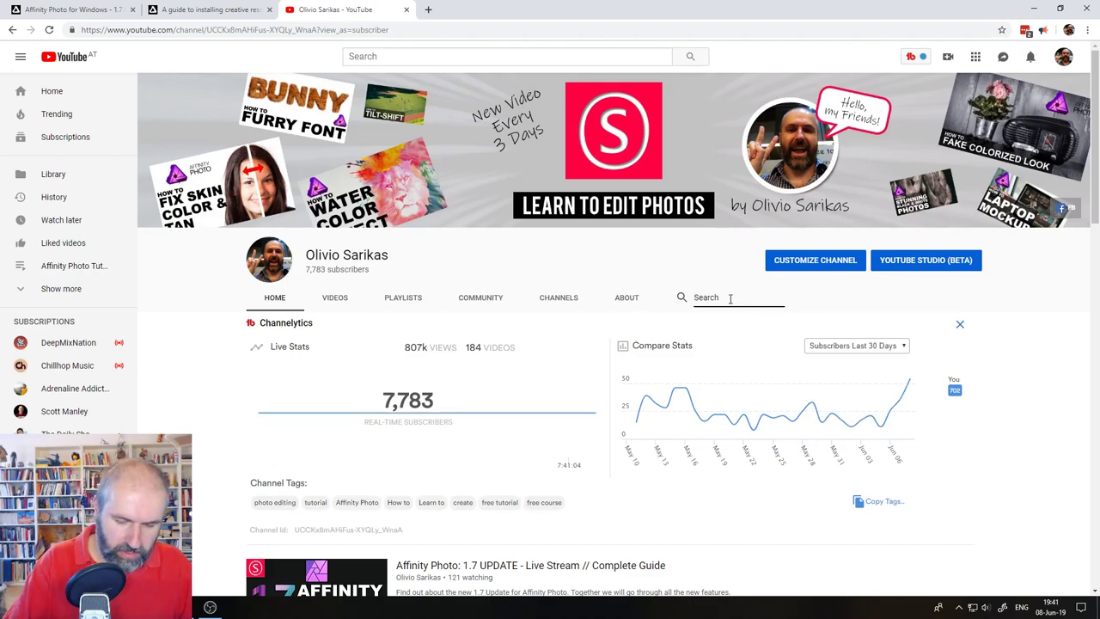
{"action": "type", "text": "little"}
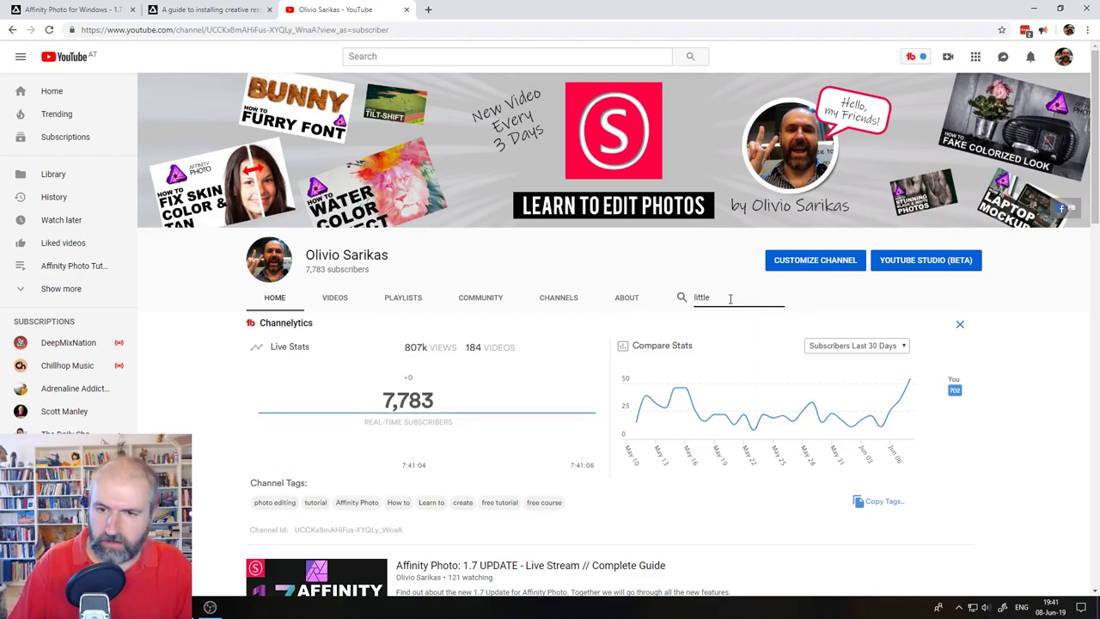
{"action": "key", "text": "Return"}
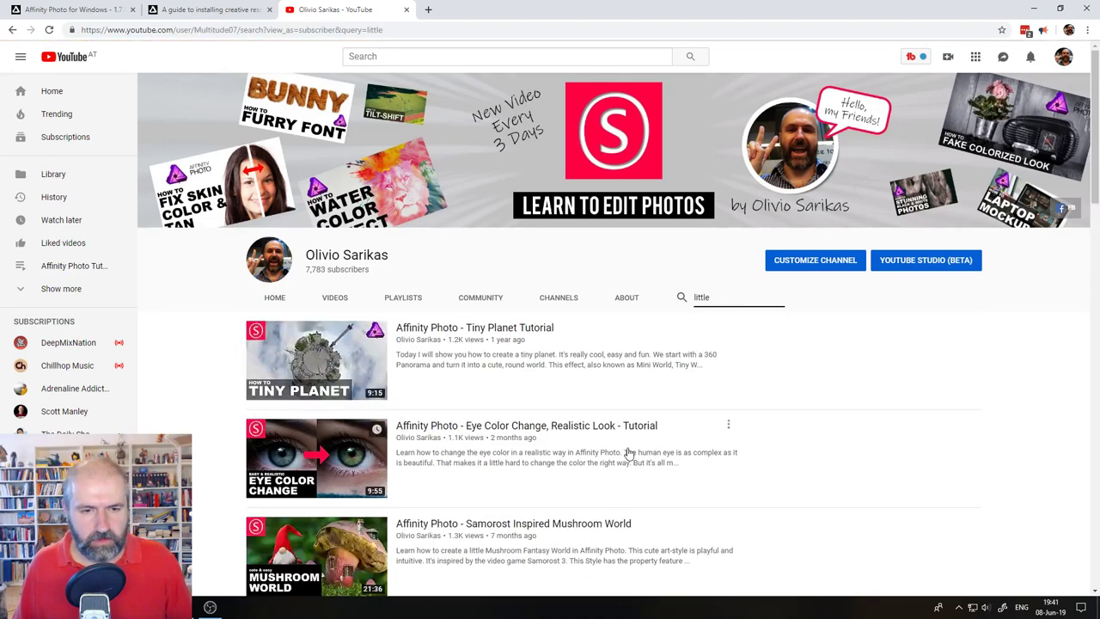
{"action": "scroll", "coordinate": [625, 441], "scroll_direction": "down", "scroll_amount": 1}
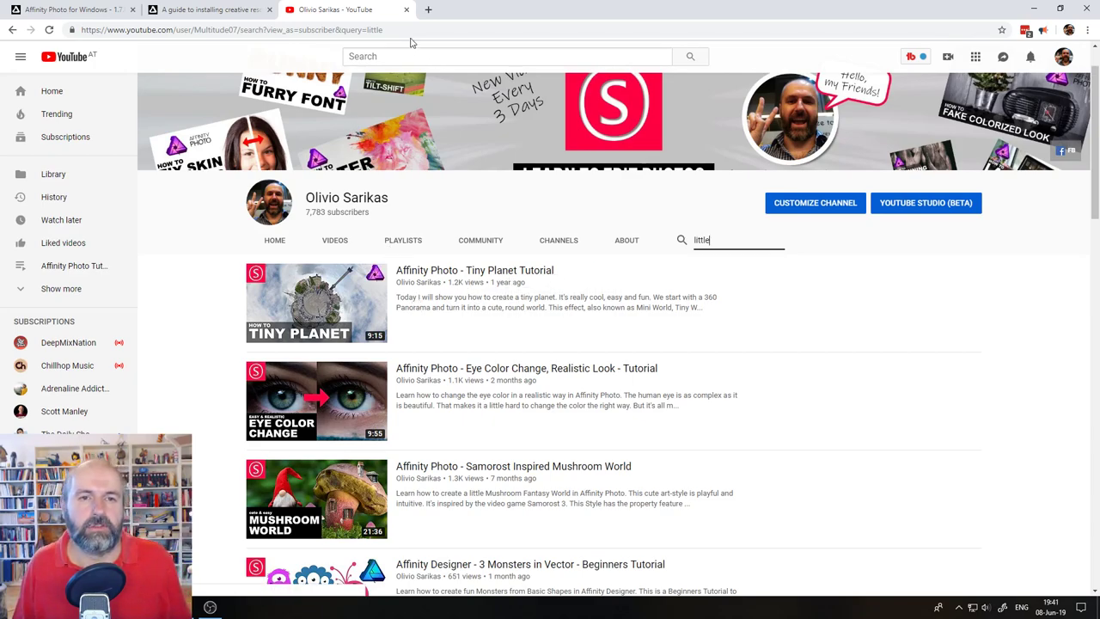
- Close the YouTube tab, clear the forum text selection, and return to Affinity Photo
{"action": "middle_click", "coordinate": [334, 10]}
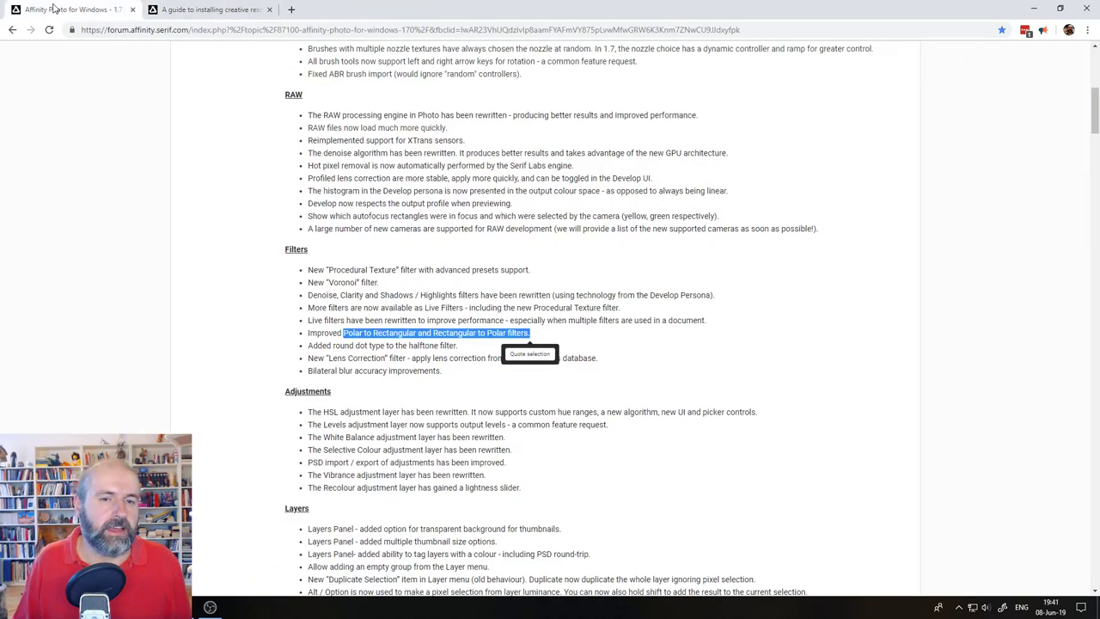
{"action": "left_click", "coordinate": [470, 306]}
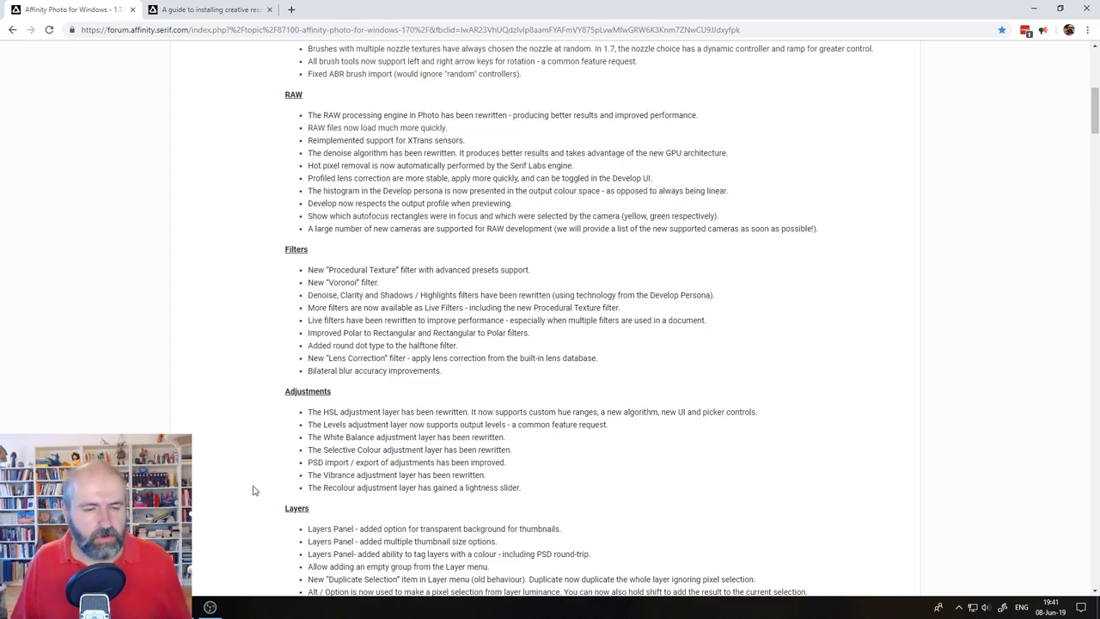
{"action": "left_click", "coordinate": [176, 606]}
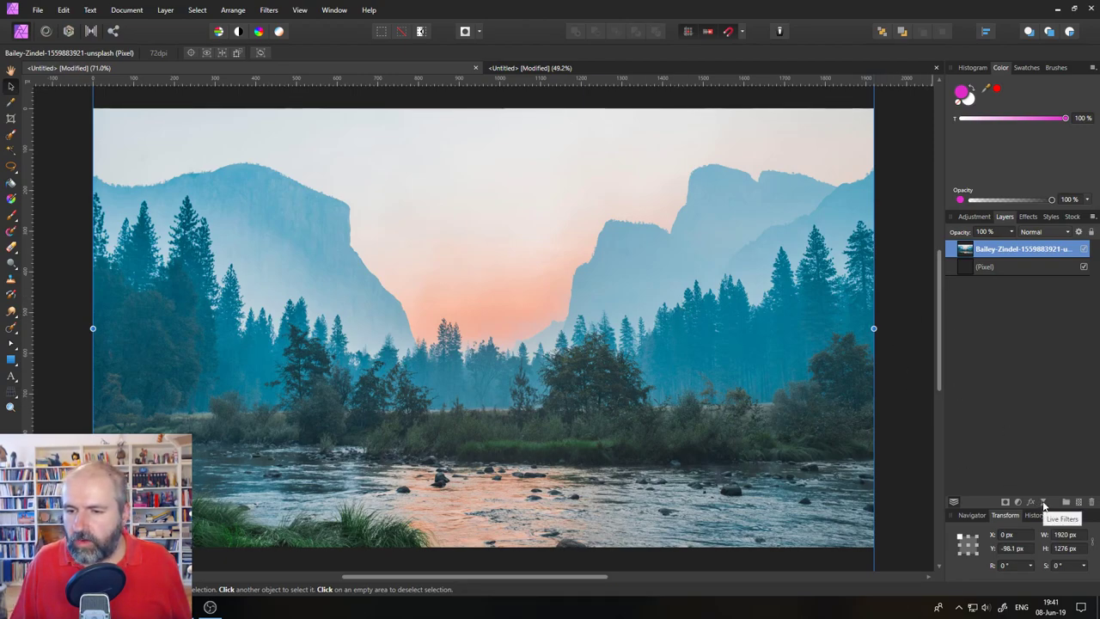
- Add a Live Halftone filter to the photo with slightly smaller cells
{"action": "left_click", "coordinate": [1042, 502]}
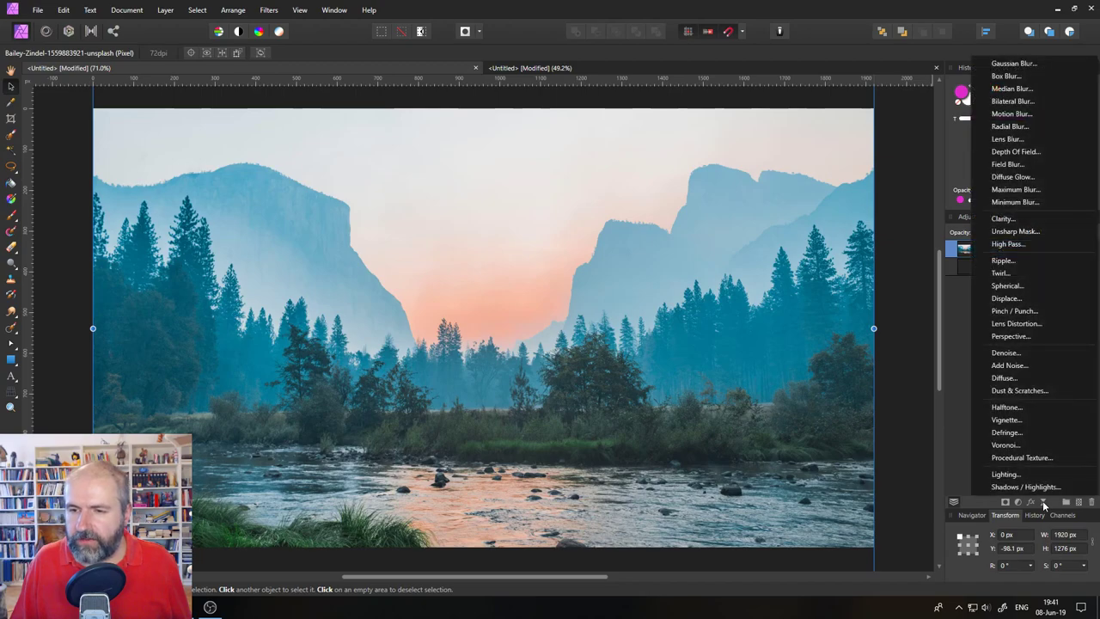
{"action": "left_click", "coordinate": [1007, 409]}
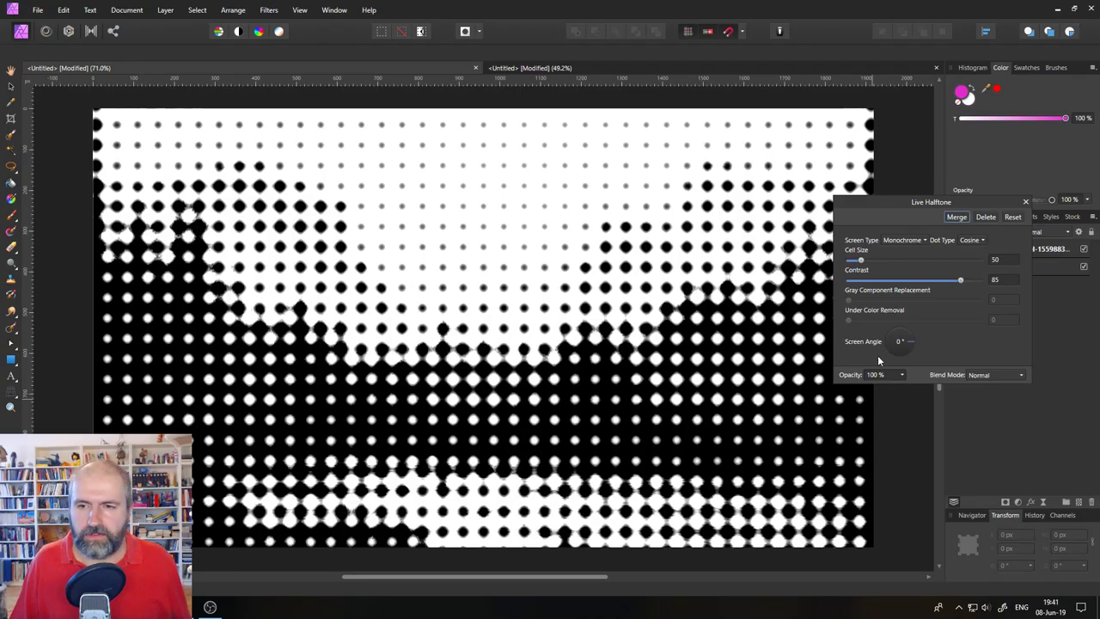
{"action": "left_click_drag", "start_coordinate": [860, 260], "coordinate": [853, 266]}
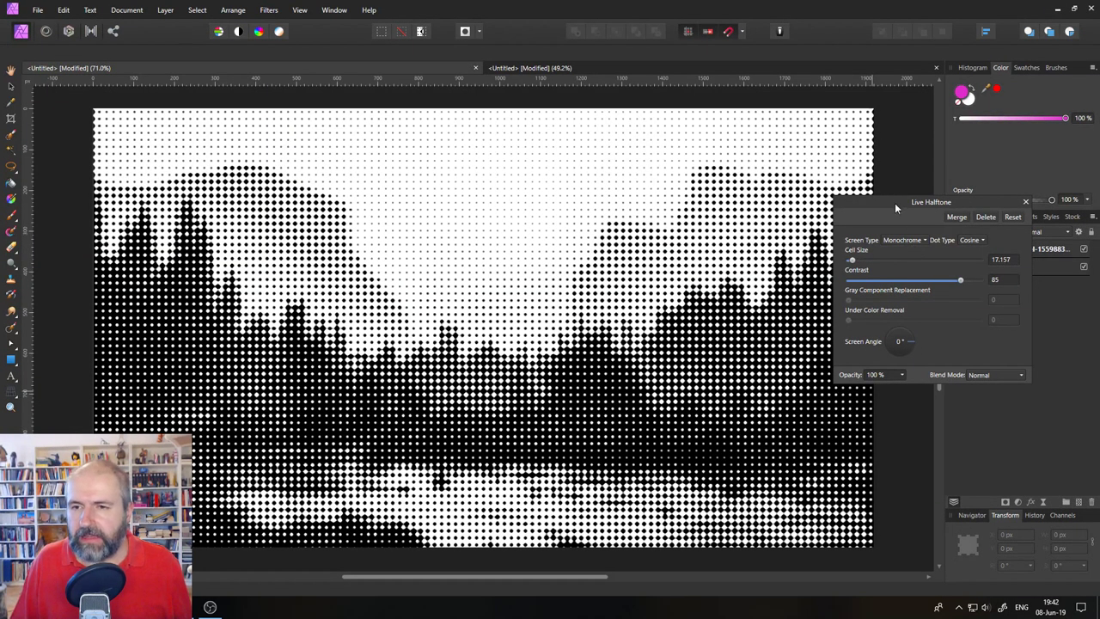
{"action": "left_click_drag", "start_coordinate": [894, 203], "coordinate": [840, 250]}
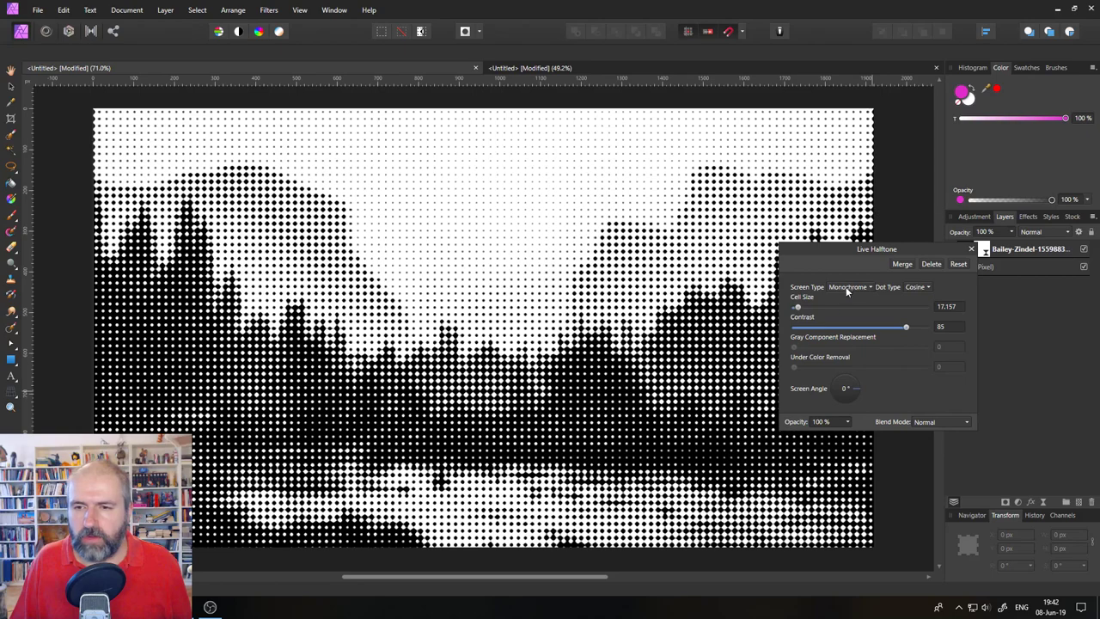
- Set the halftone to Round dots, cell size about 19, with a colour screen
{"action": "left_click", "coordinate": [915, 289]}
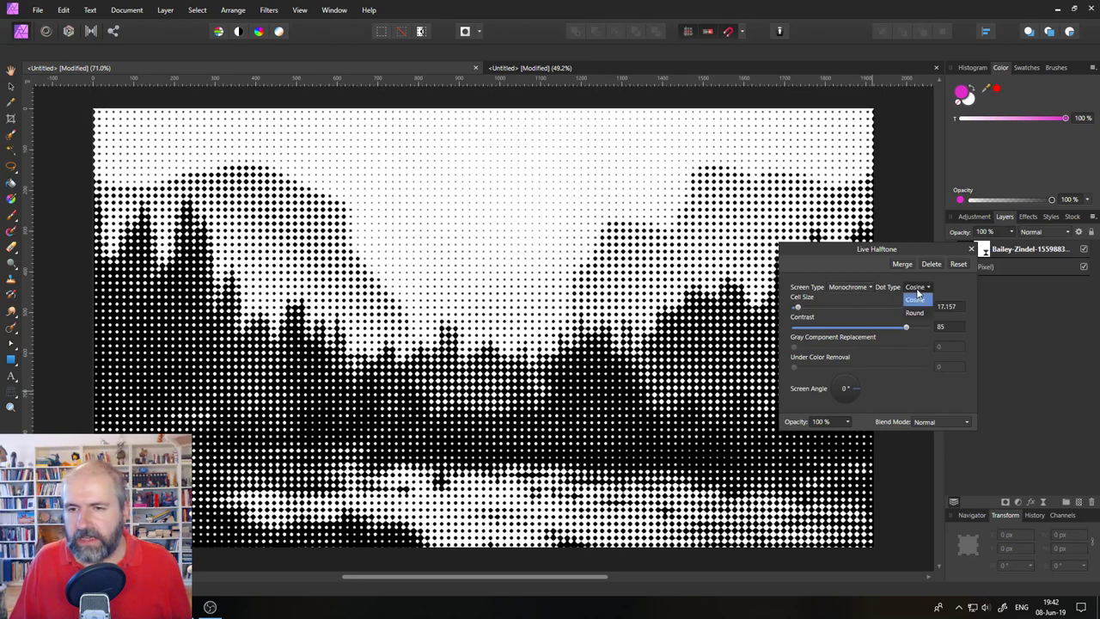
{"action": "left_click", "coordinate": [913, 311]}
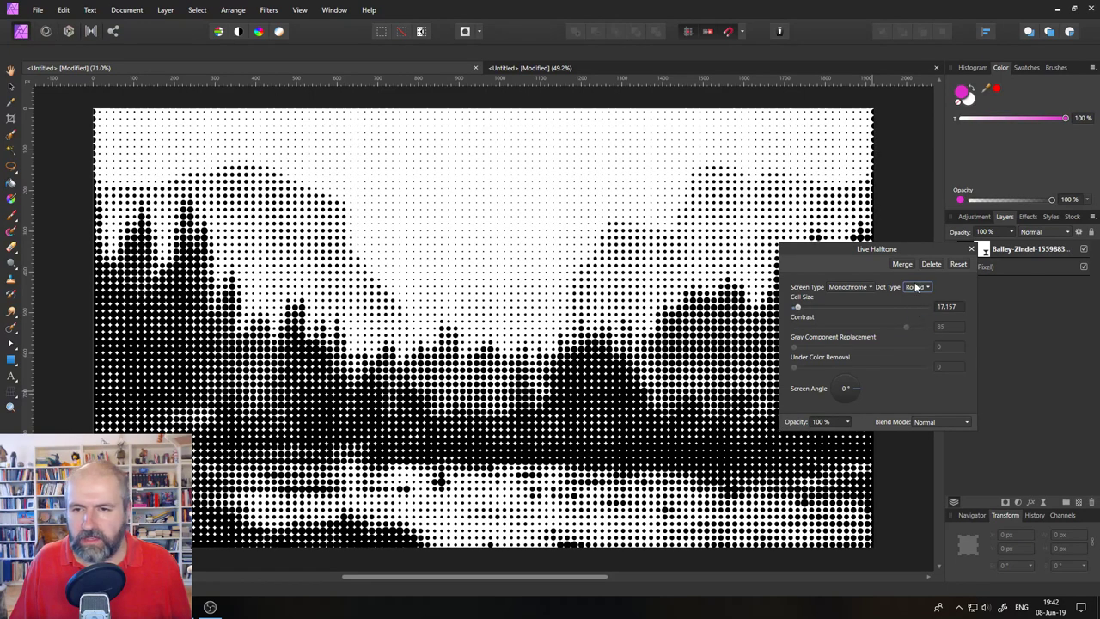
{"action": "left_click_drag", "start_coordinate": [797, 307], "coordinate": [815, 307]}
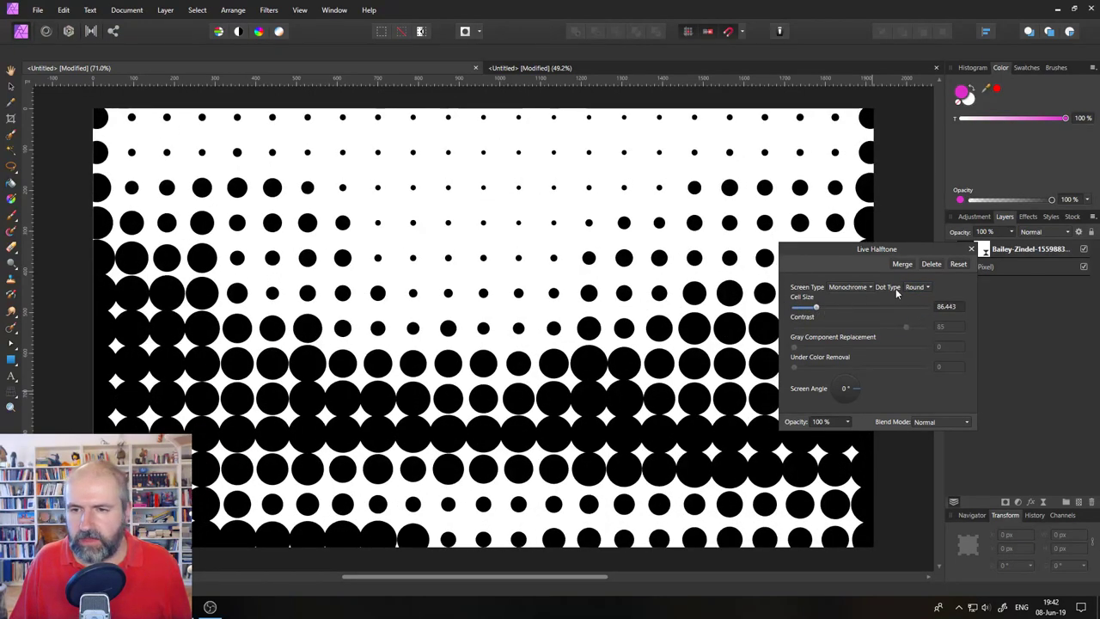
{"action": "left_click", "coordinate": [916, 286]}
{"action": "left_click", "coordinate": [910, 301]}
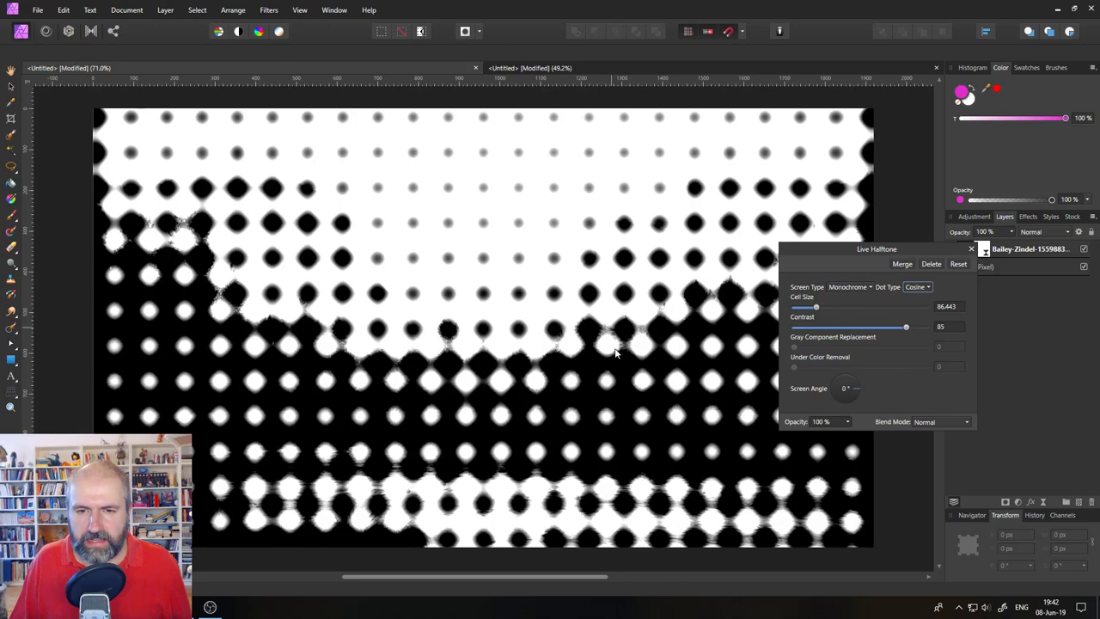
{"action": "left_click", "coordinate": [926, 290]}
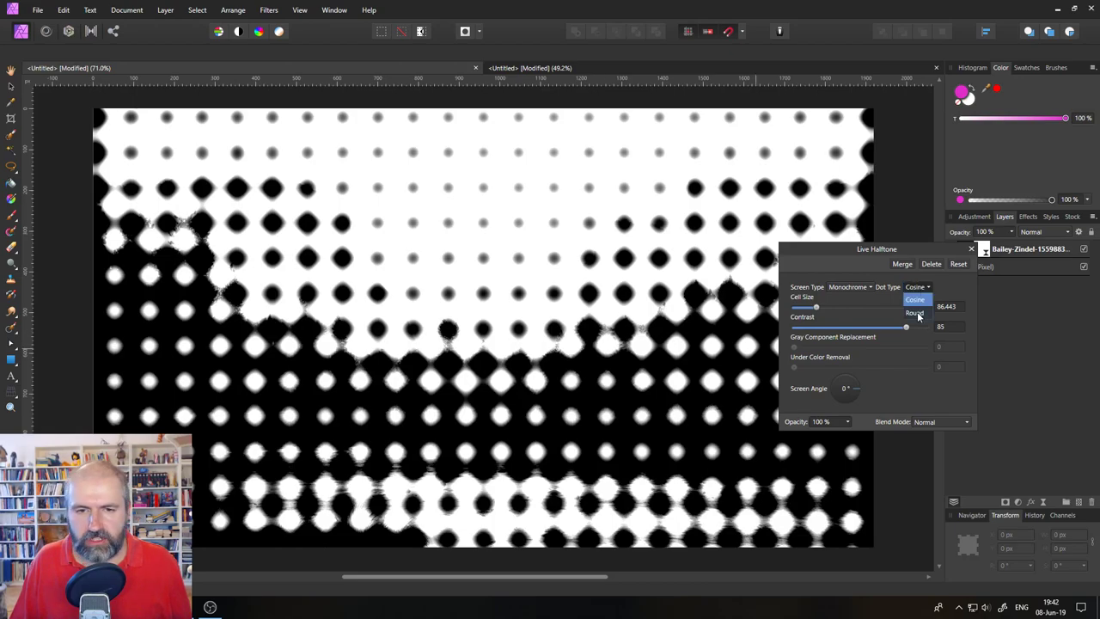
{"action": "left_click", "coordinate": [917, 311]}
{"action": "left_click_drag", "start_coordinate": [819, 310], "coordinate": [798, 309]}
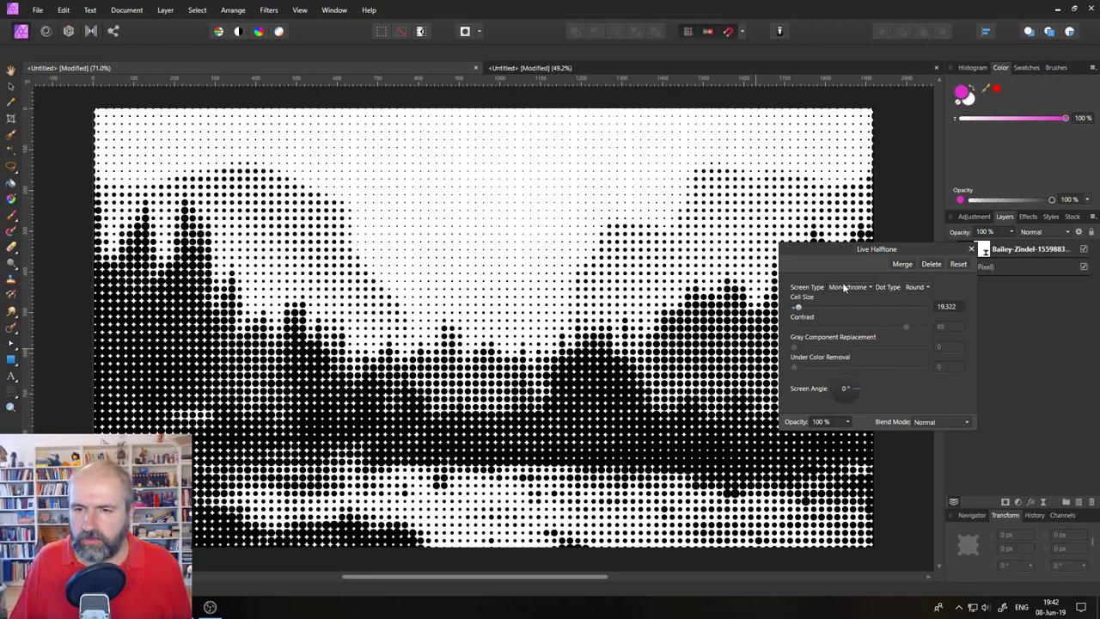
{"action": "left_click", "coordinate": [847, 287]}
{"action": "left_click", "coordinate": [840, 313]}
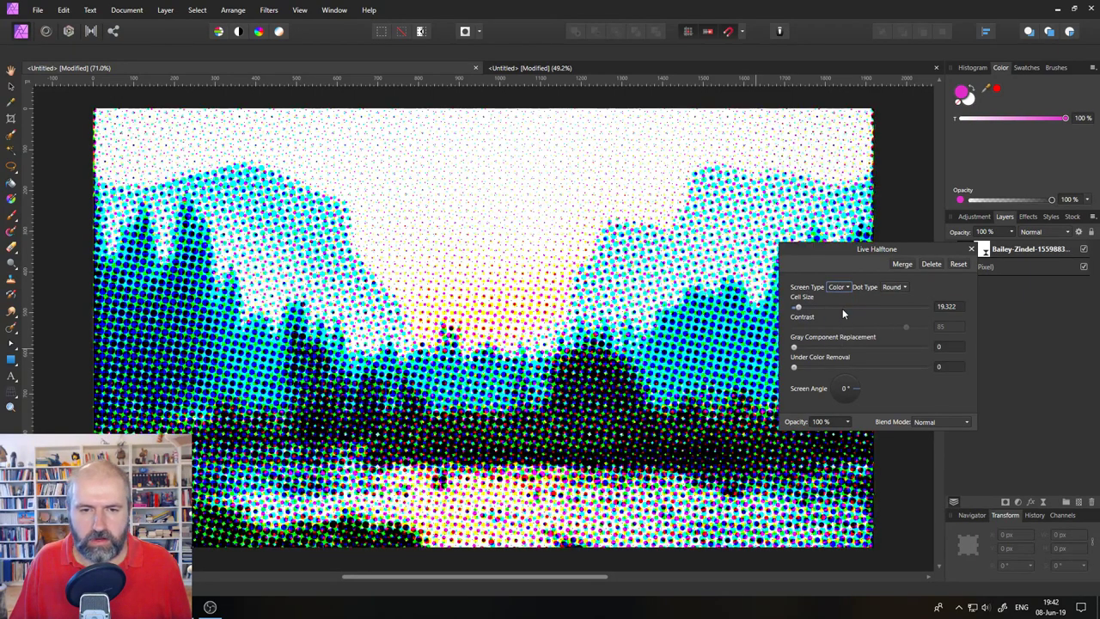
- Blend the halftone in Soft Light at 62% opacity and move its dialog off the image
{"action": "left_click", "coordinate": [941, 421]}
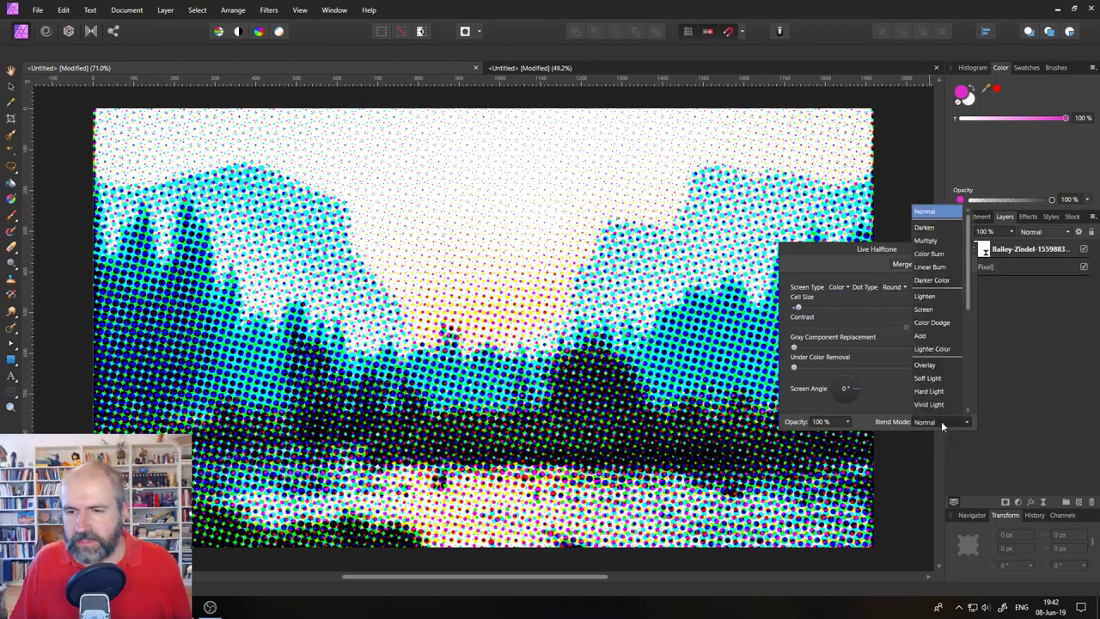
{"action": "scroll", "coordinate": [941, 421], "scroll_direction": "down", "scroll_amount": 1}
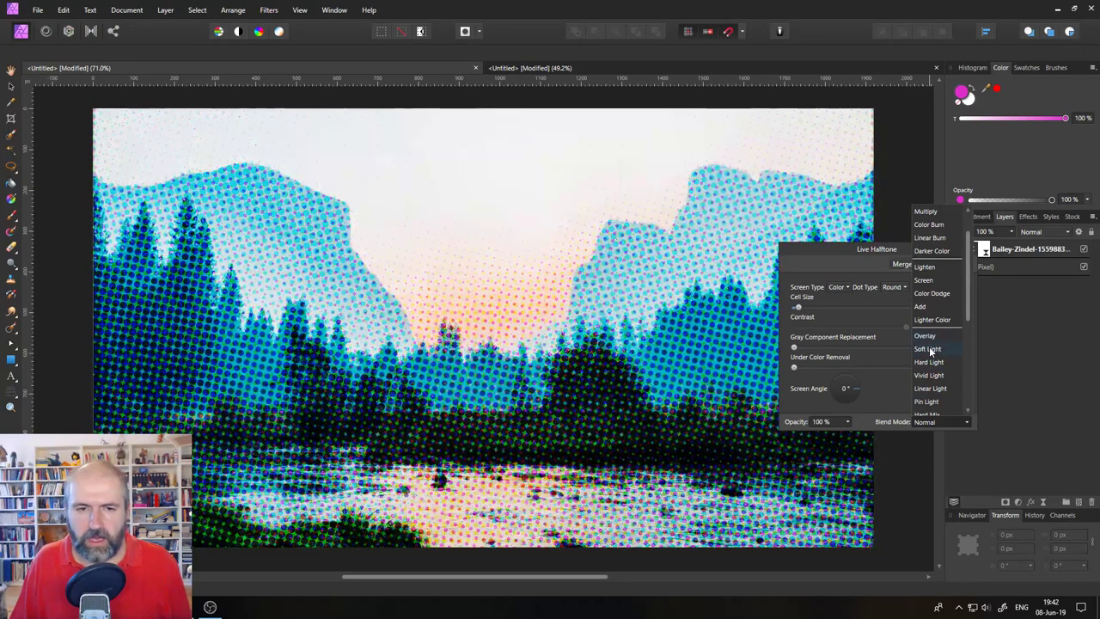
{"action": "left_click", "coordinate": [928, 349]}
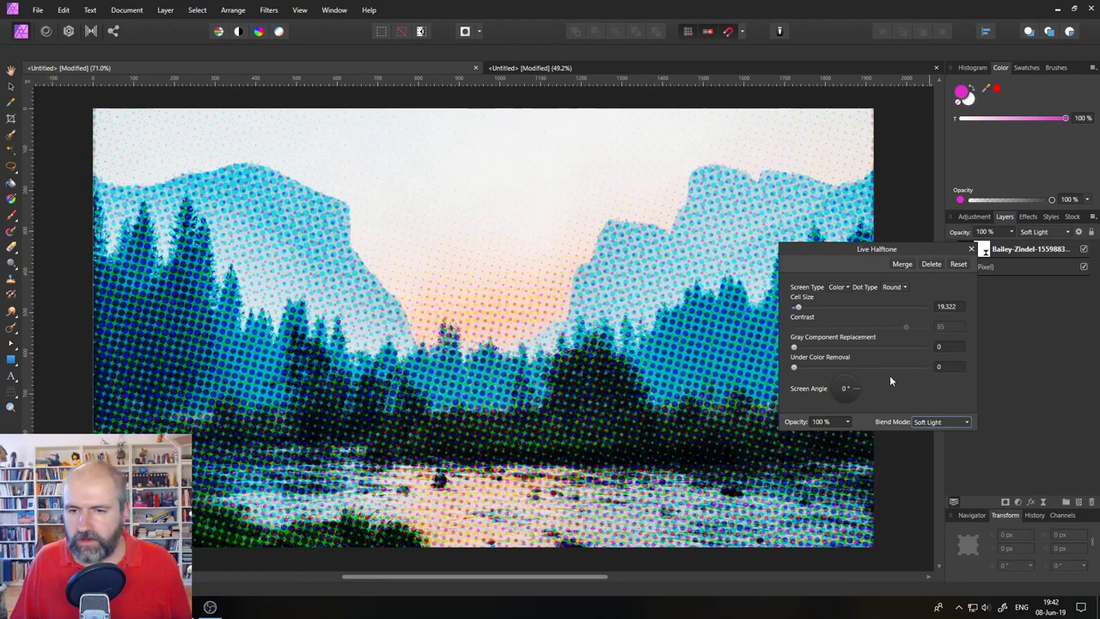
{"action": "left_click", "coordinate": [847, 420]}
{"action": "left_click_drag", "start_coordinate": [851, 433], "coordinate": [819, 434]}
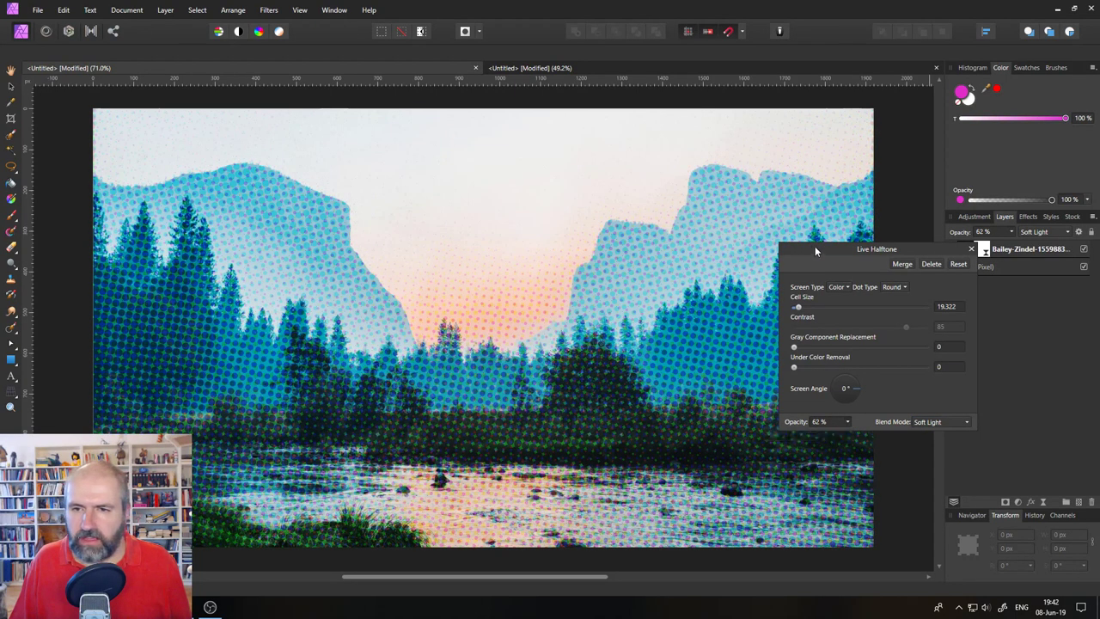
{"action": "left_click_drag", "start_coordinate": [814, 245], "coordinate": [879, 294]}
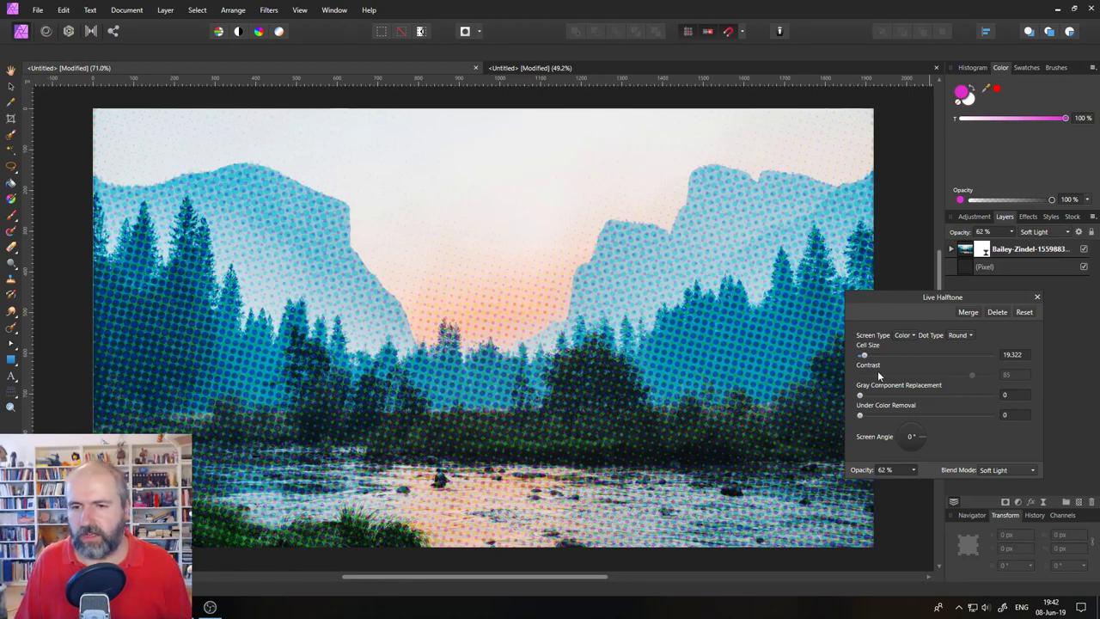
- Compare the Line and Circular halftone screens, then return to the colour dot screen
{"action": "left_click", "coordinate": [902, 335]}
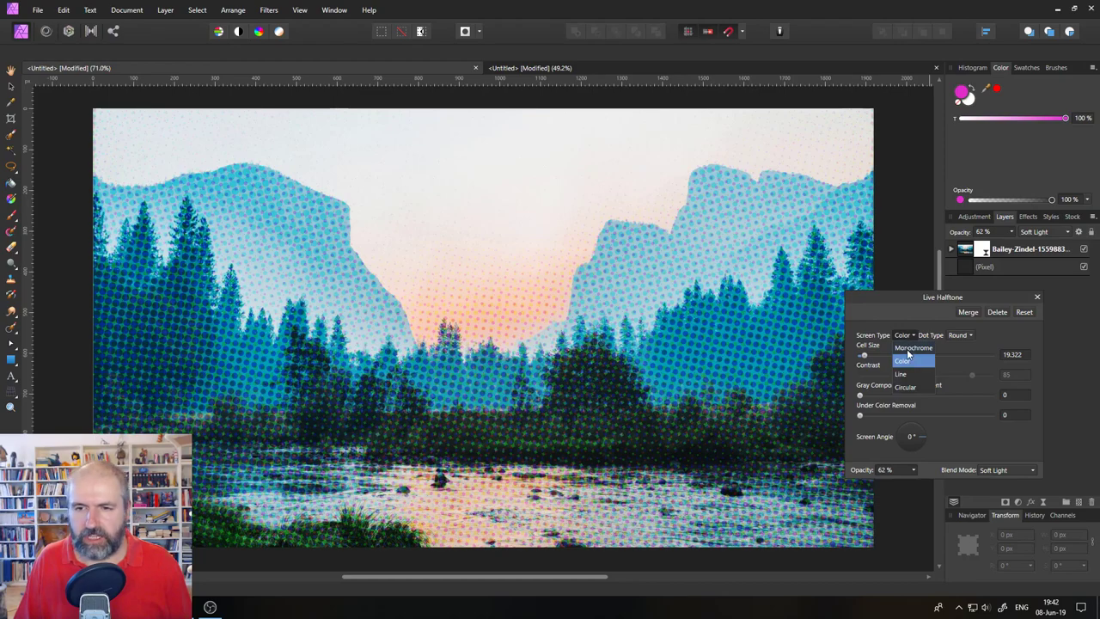
{"action": "left_click", "coordinate": [905, 372]}
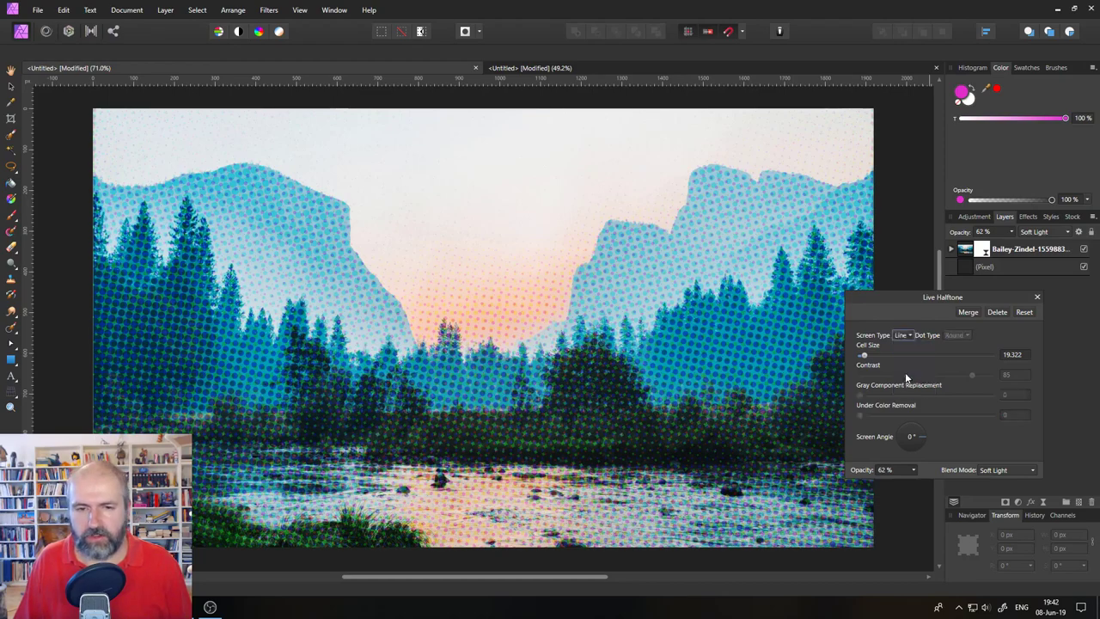
{"action": "left_click", "coordinate": [905, 334]}
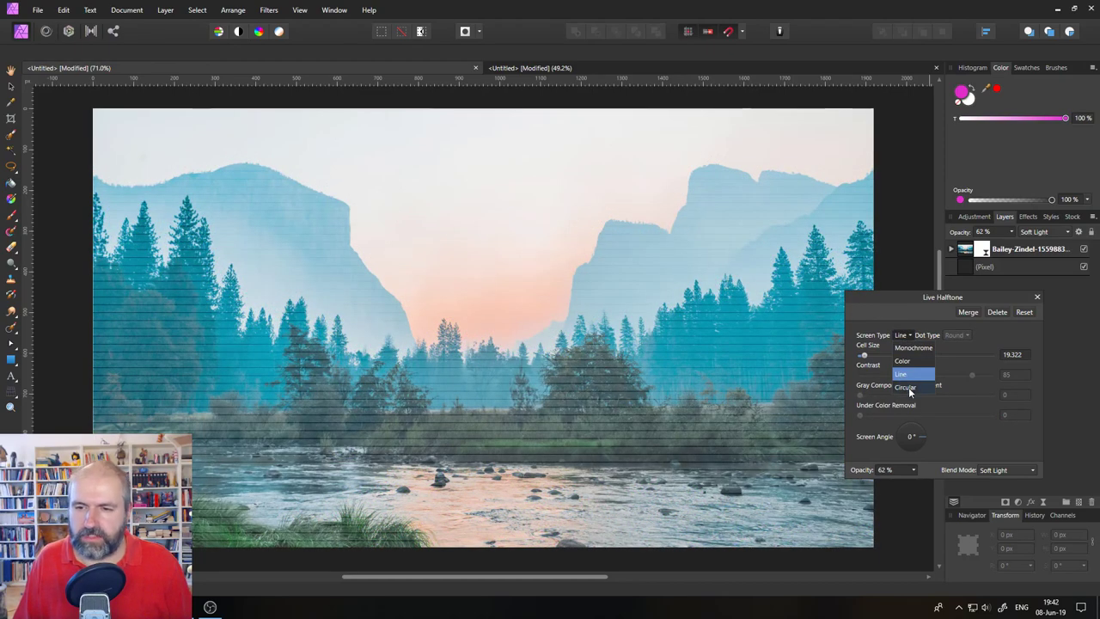
{"action": "left_click", "coordinate": [908, 387]}
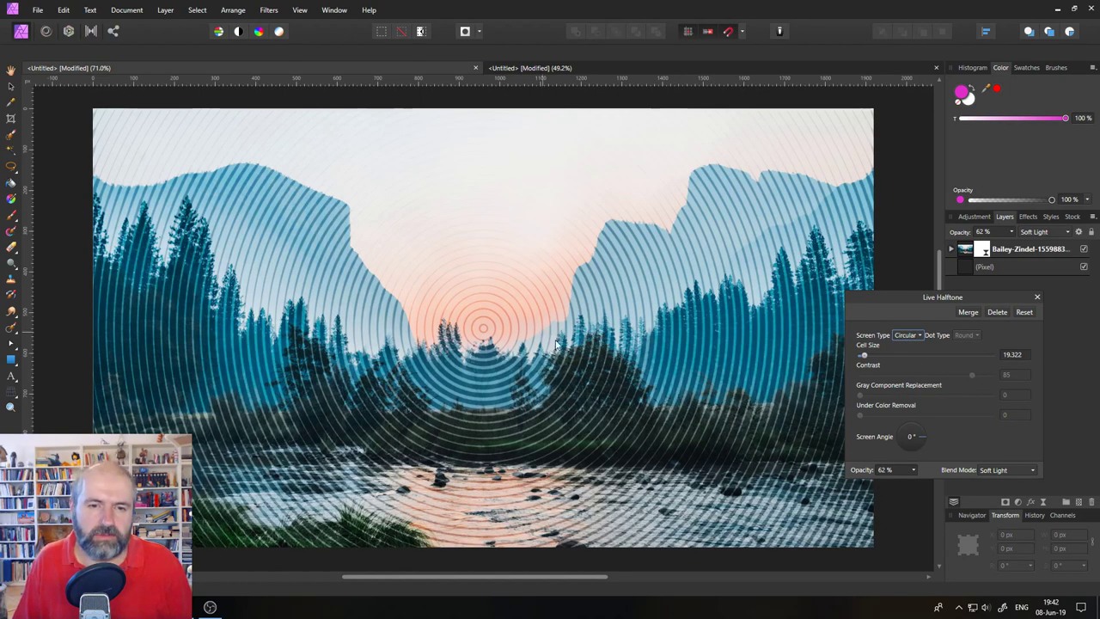
{"action": "left_click", "coordinate": [905, 335]}
{"action": "left_click", "coordinate": [902, 365]}
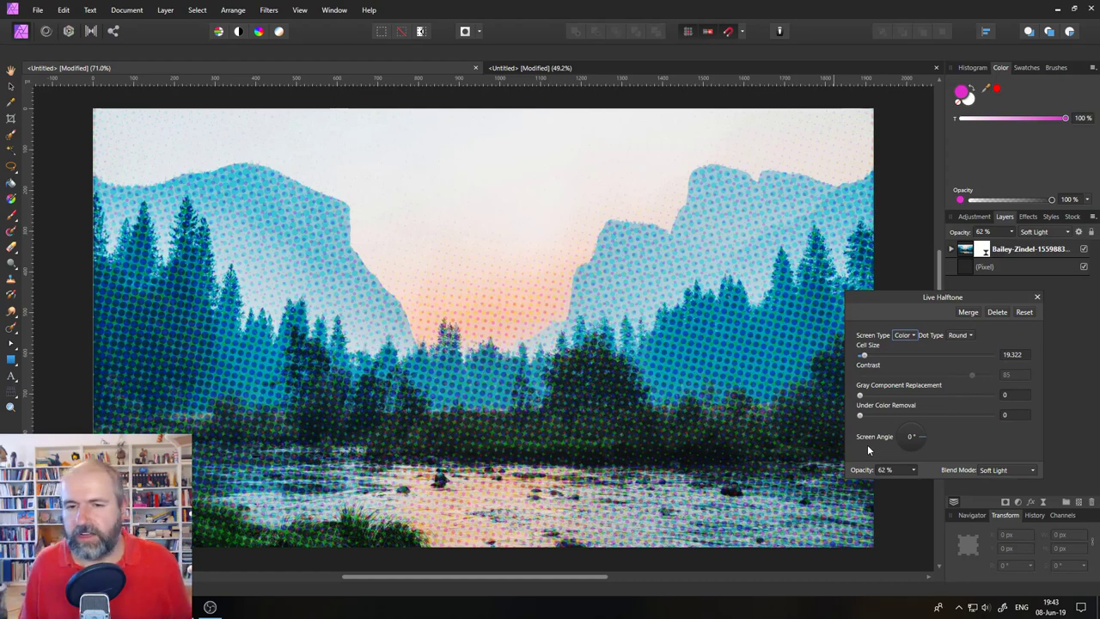
- Close the halftone settings and delete the Halftone filter from the photo layer
{"action": "left_click", "coordinate": [1037, 297]}
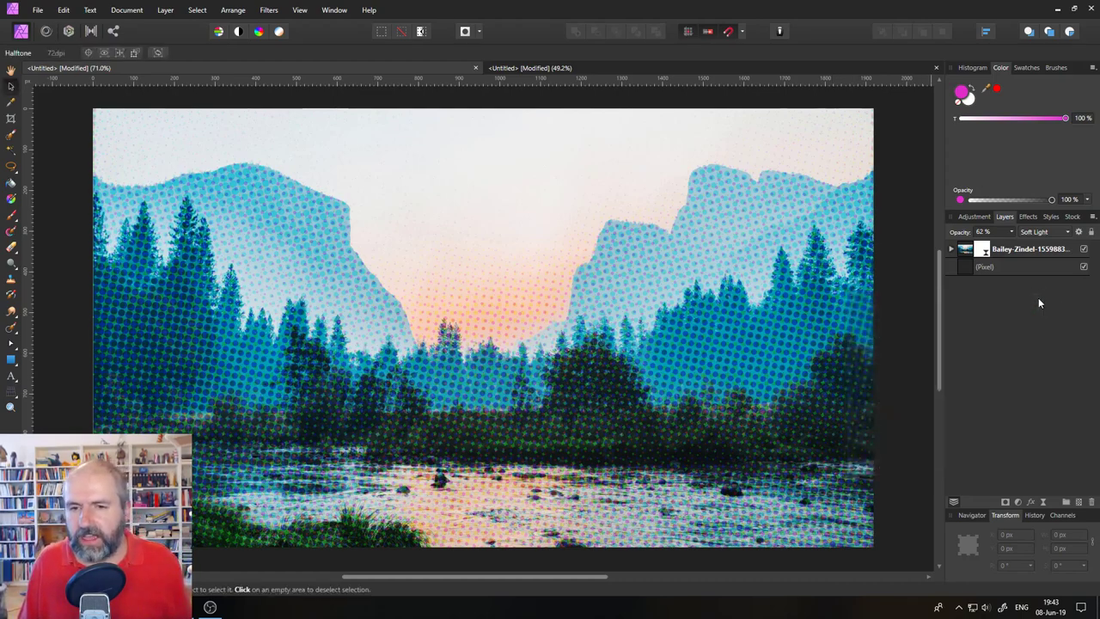
{"action": "left_click", "coordinate": [951, 248]}
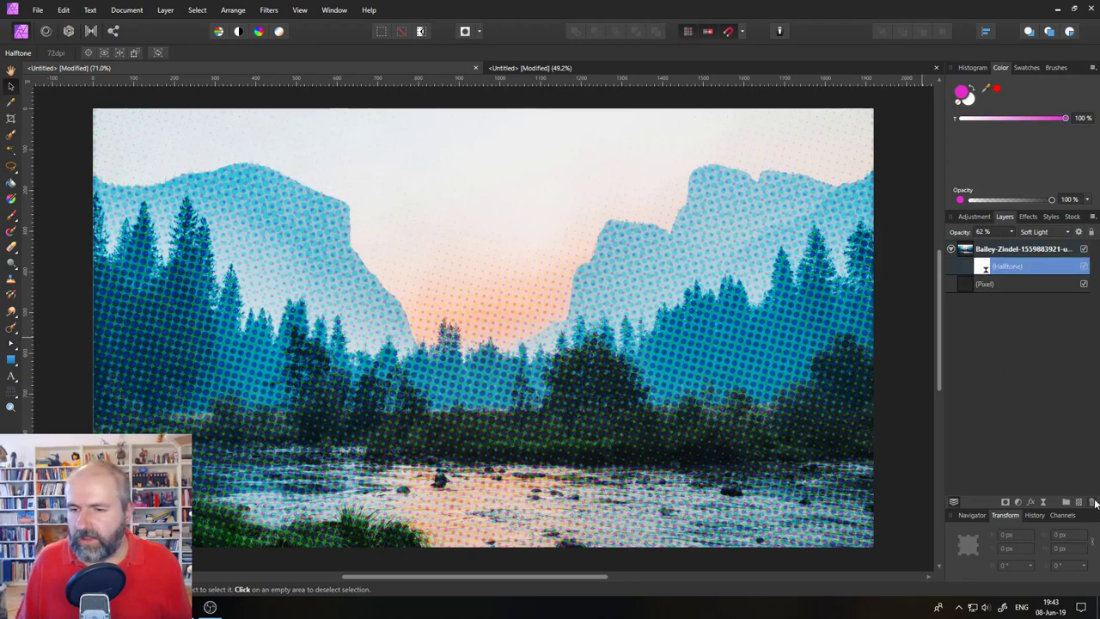
{"action": "left_click", "coordinate": [1090, 501]}
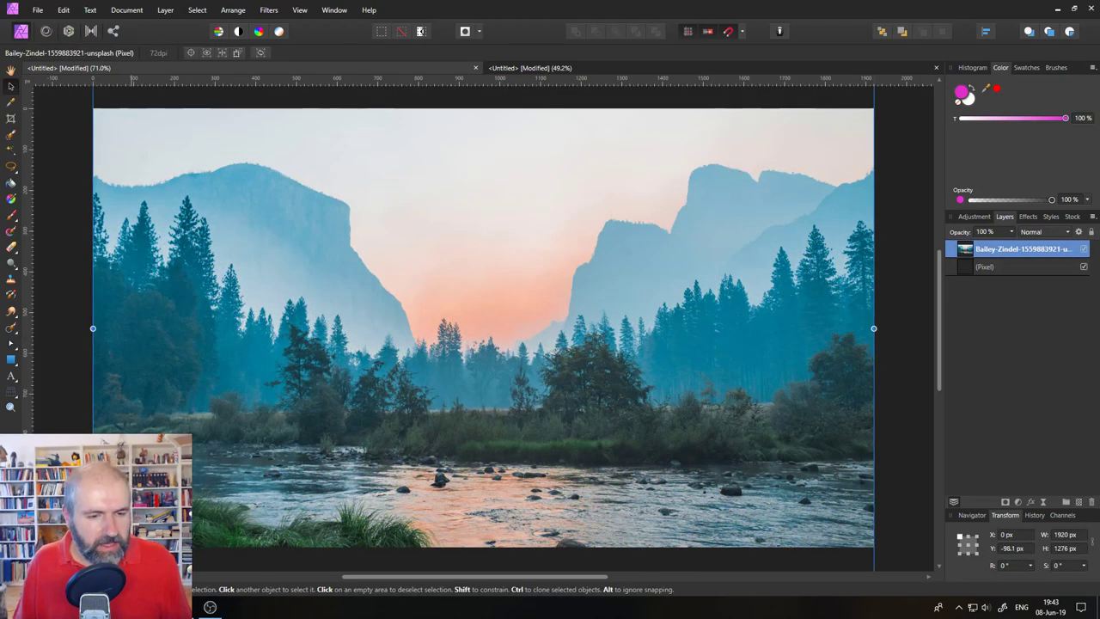
- Highlight the halftone round-dot and Lens Correction notes in the forum, then return to Affinity Photo
{"action": "key", "text": "alt+Tab"}
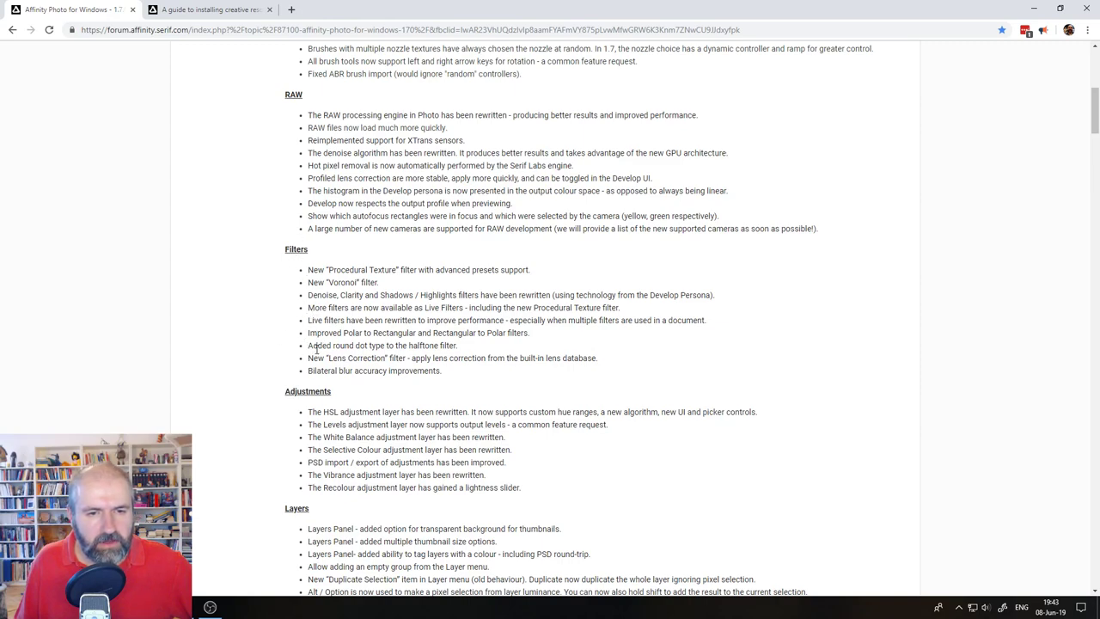
{"action": "left_click_drag", "start_coordinate": [334, 345], "coordinate": [435, 345]}
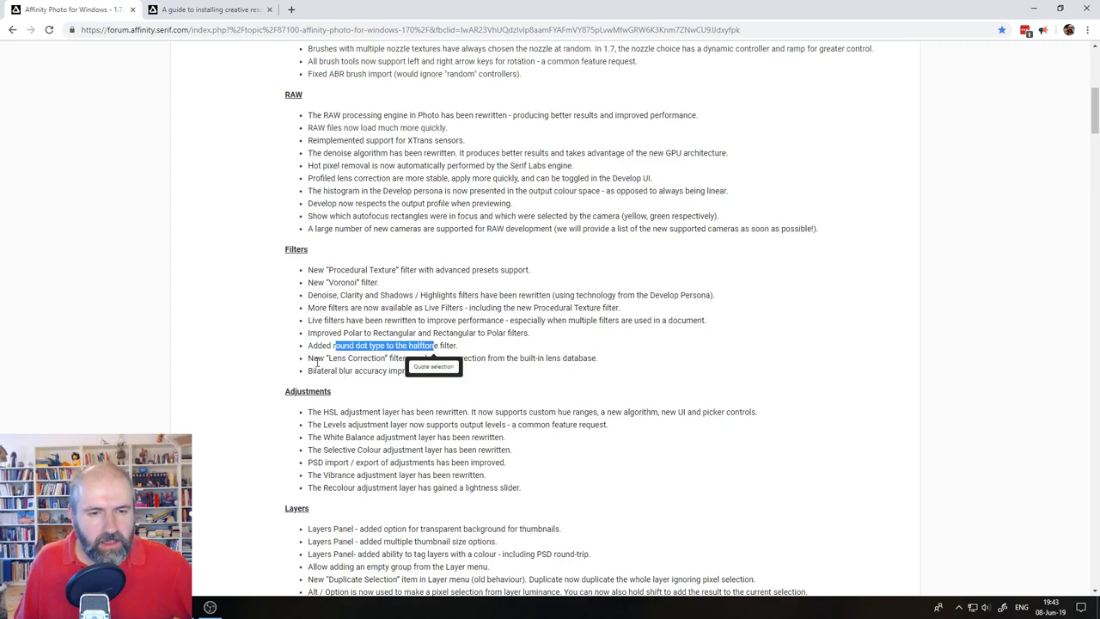
{"action": "left_click_drag", "start_coordinate": [317, 362], "coordinate": [324, 358]}
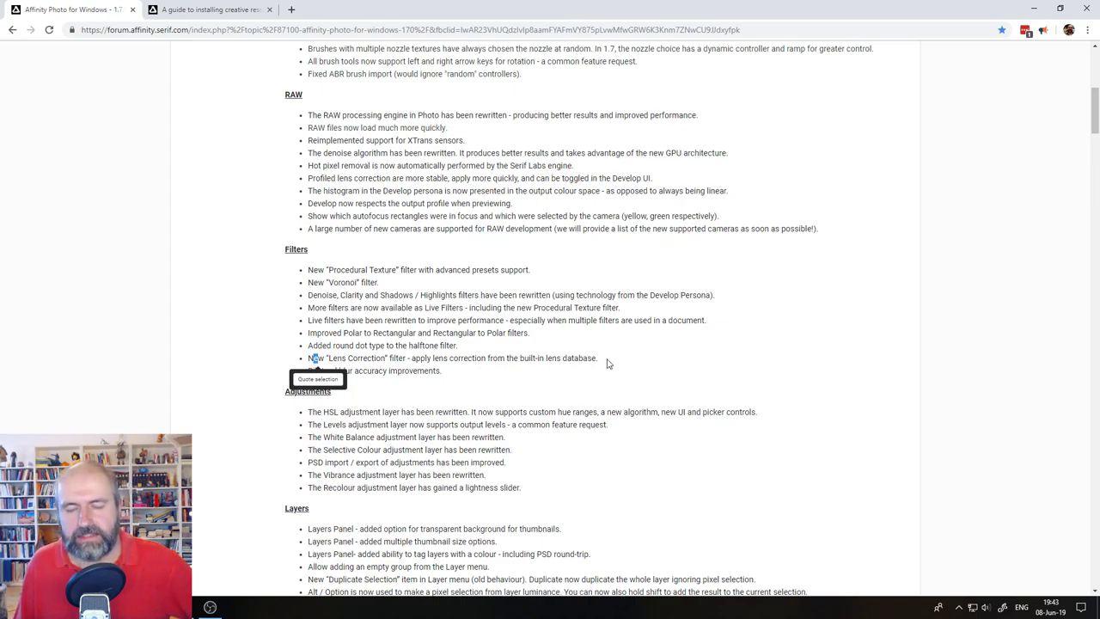
{"action": "mouse_move", "coordinate": [164, 607]}
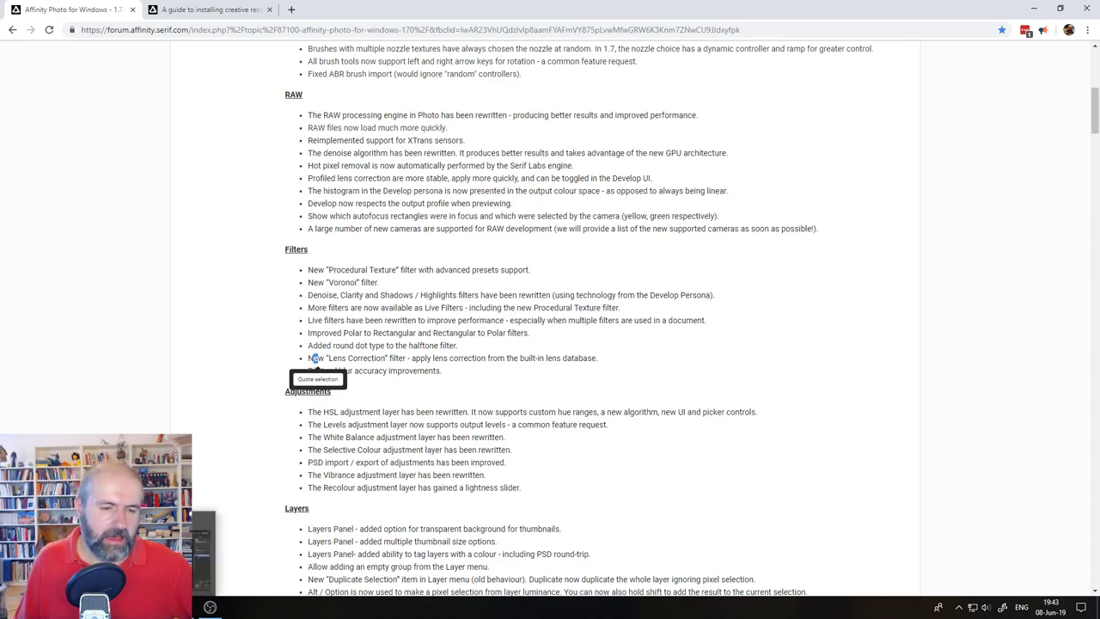
{"action": "left_click", "coordinate": [163, 559]}
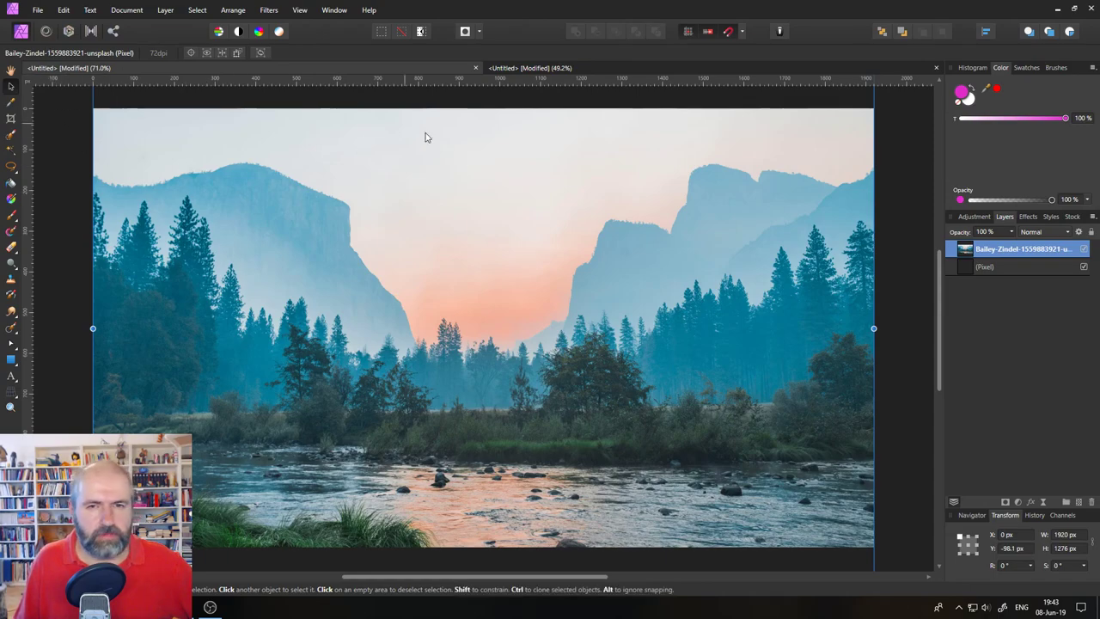
{"action": "left_click", "coordinate": [68, 32]}
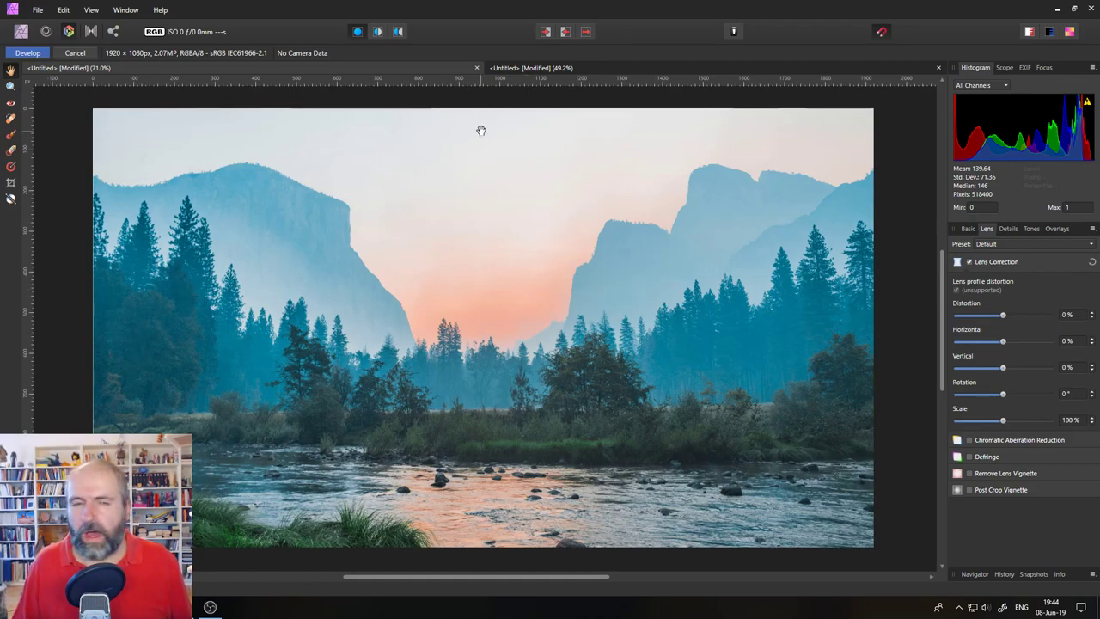
{"action": "left_click", "coordinate": [74, 52]}
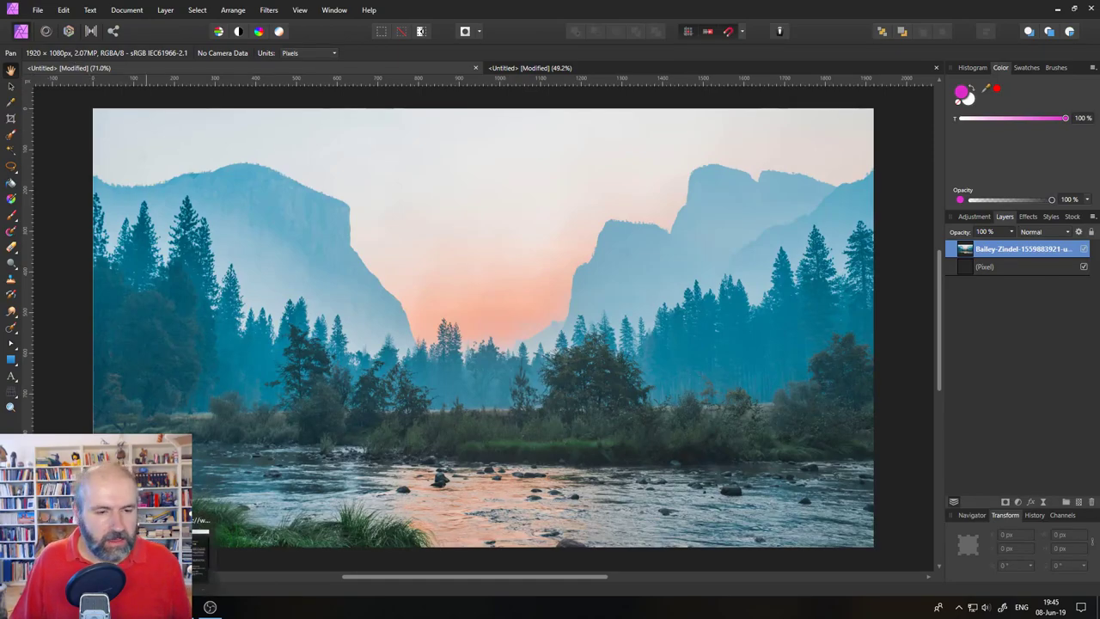
{"action": "key", "text": "alt+Tab"}
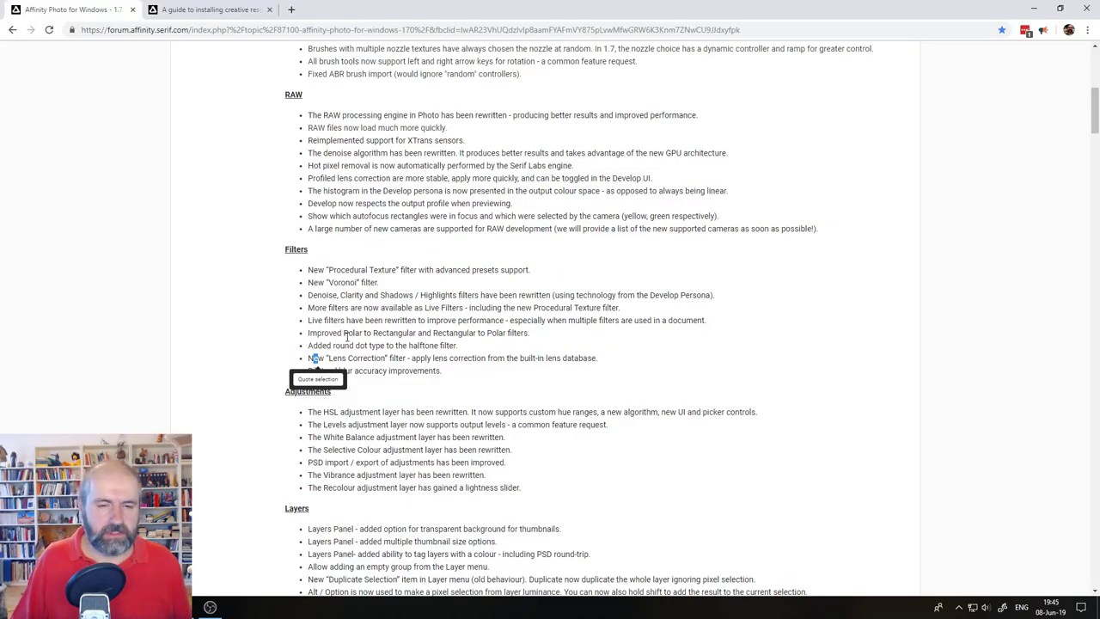
- Web-search 'Bilateral blur' from the release notes, then close the results tab
{"action": "left_click", "coordinate": [375, 334]}
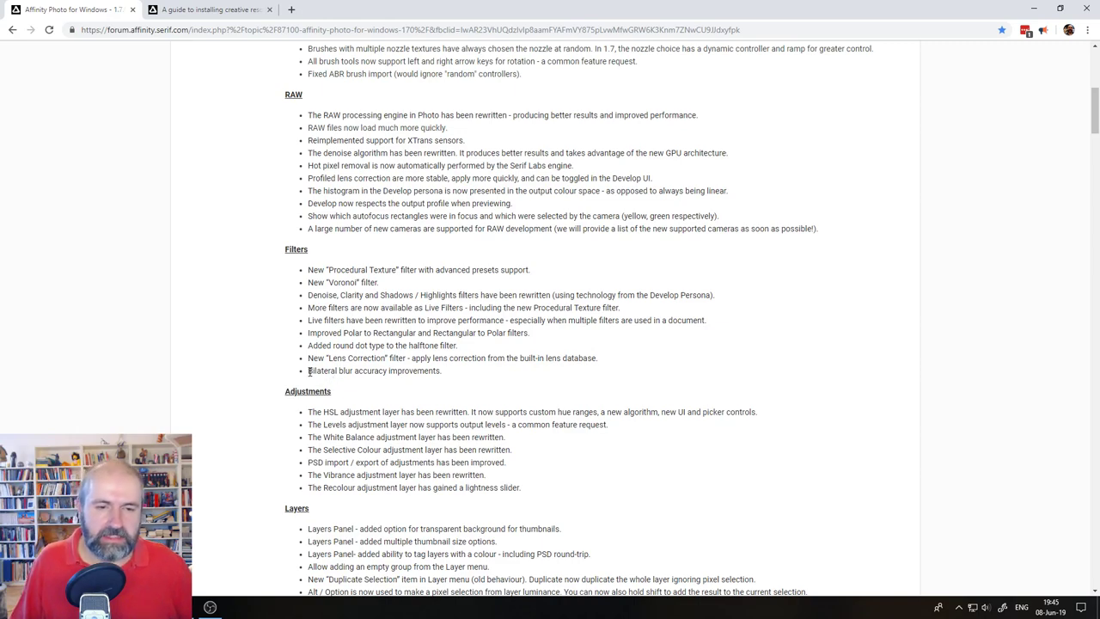
{"action": "left_click_drag", "start_coordinate": [309, 371], "coordinate": [356, 371]}
{"action": "key", "text": "ctrl+c"}
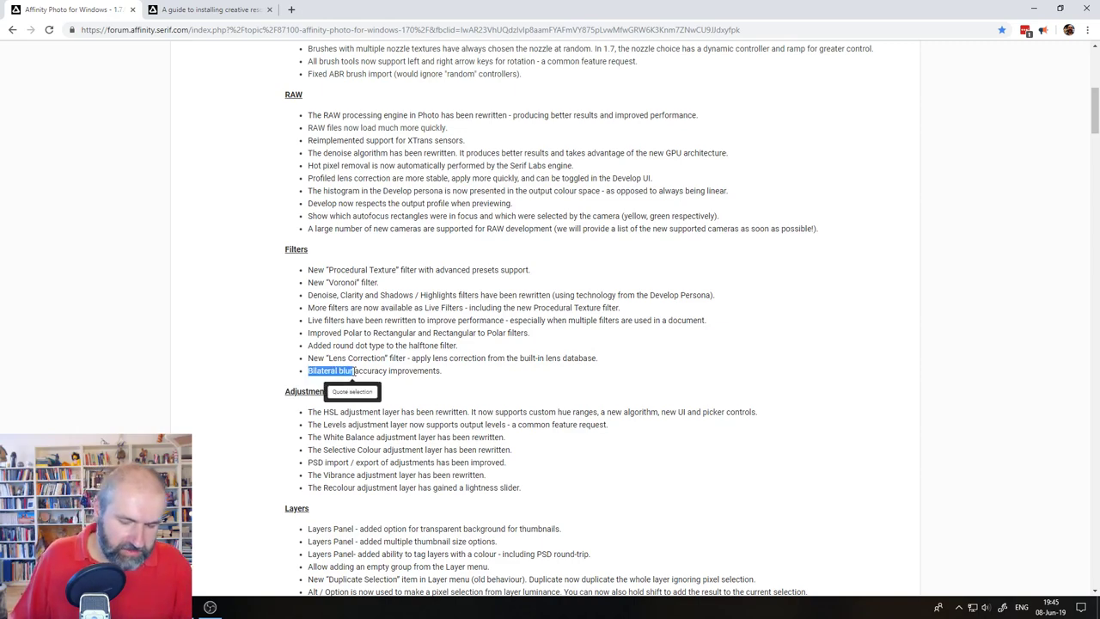
{"action": "key", "text": "ctrl+t"}
{"action": "key", "text": "ctrl+v"}
{"action": "key", "text": "Return"}
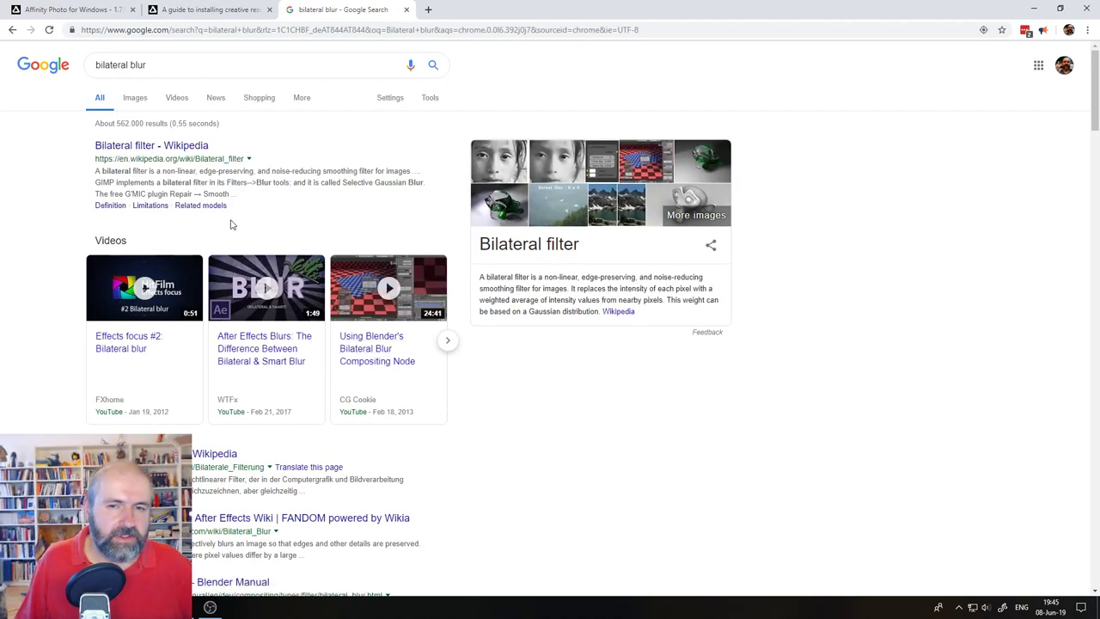
{"action": "left_click", "coordinate": [406, 9]}
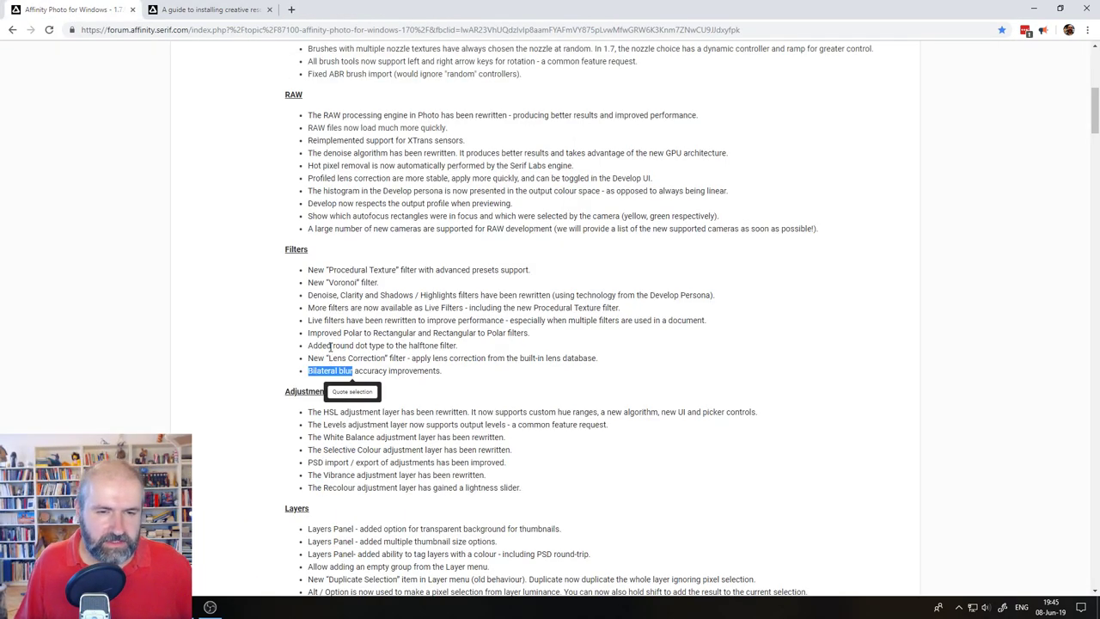
- Search 'Bilateral blur accuracy', close the results, and scroll the notes further down
{"action": "left_click", "coordinate": [330, 346]}
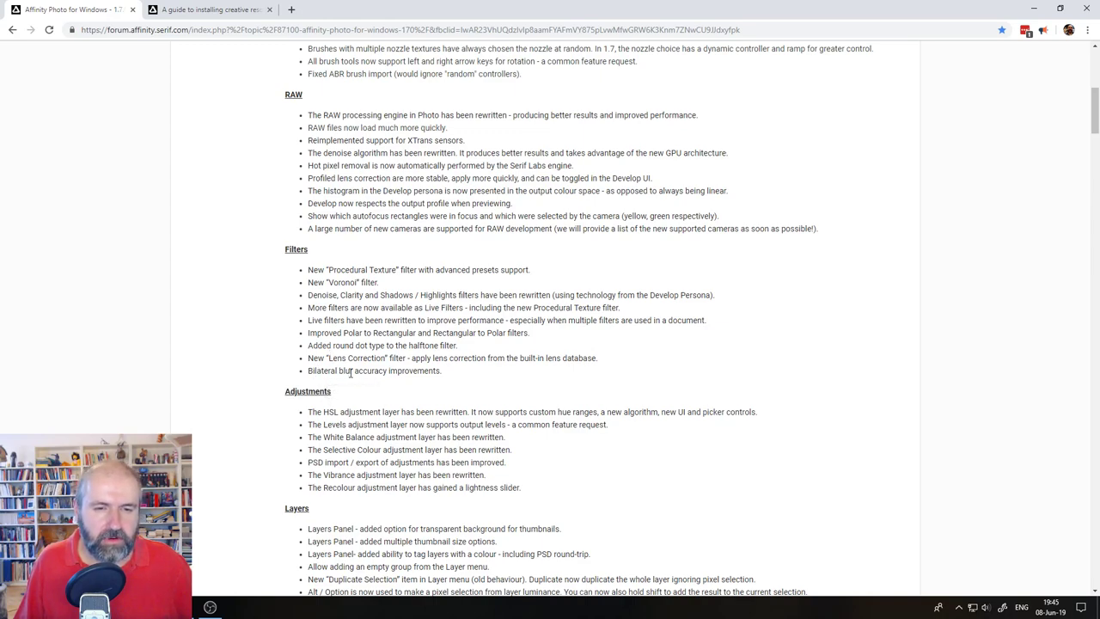
{"action": "left_click_drag", "start_coordinate": [390, 372], "coordinate": [308, 371]}
{"action": "key", "text": "ctrl+c"}
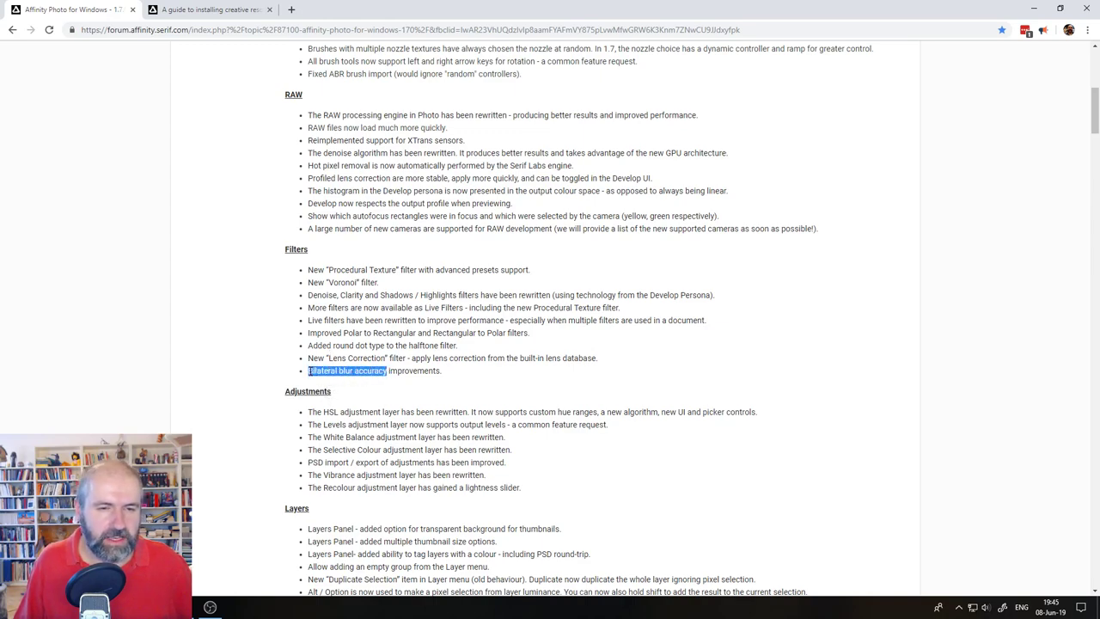
{"action": "key", "text": "ctrl+t"}
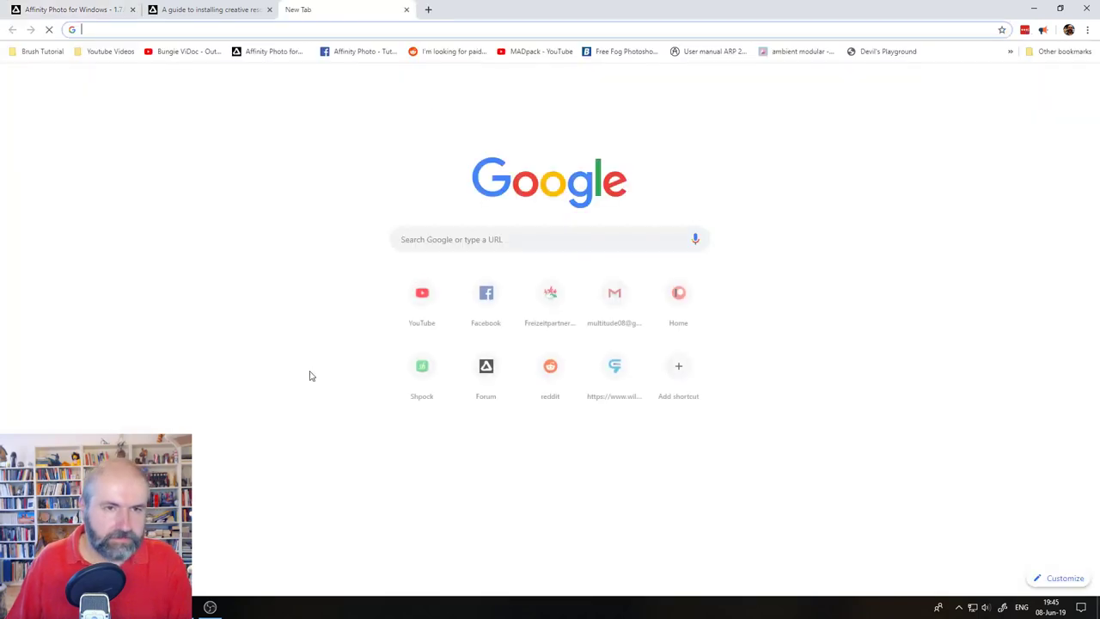
{"action": "key", "text": "ctrl+v"}
{"action": "key", "text": "Return"}
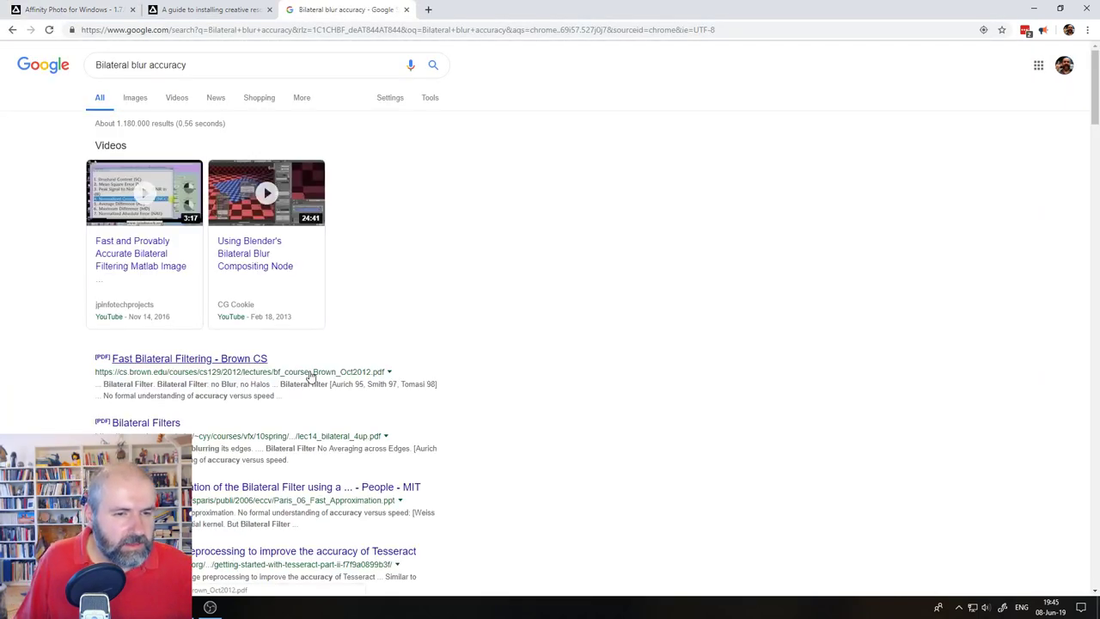
{"action": "scroll", "coordinate": [311, 376], "scroll_direction": "down", "scroll_amount": 3}
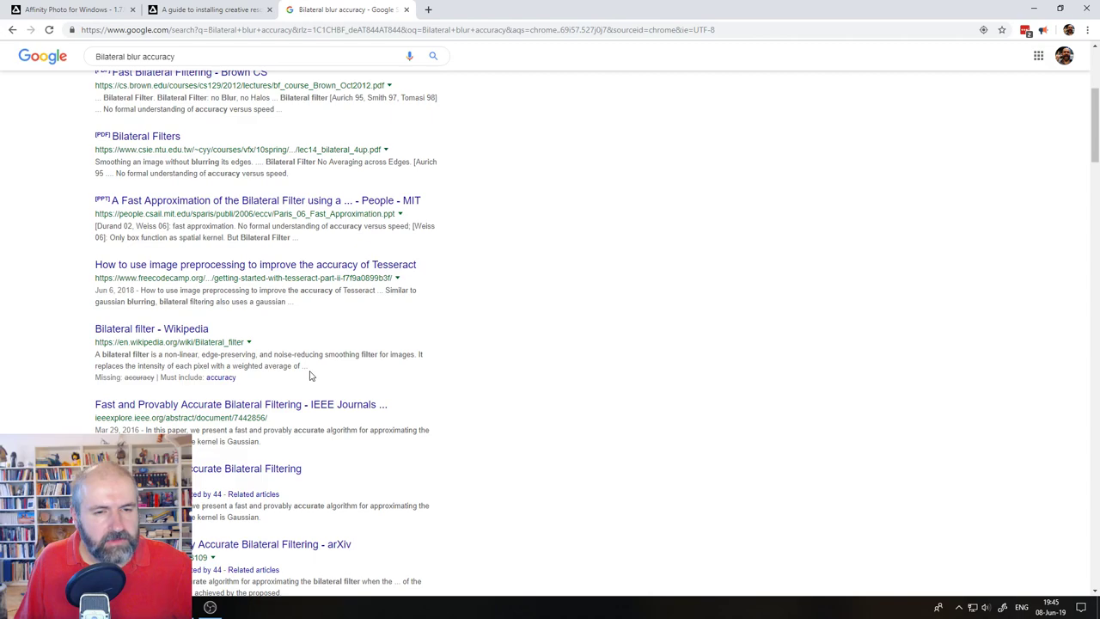
{"action": "left_click", "coordinate": [406, 9]}
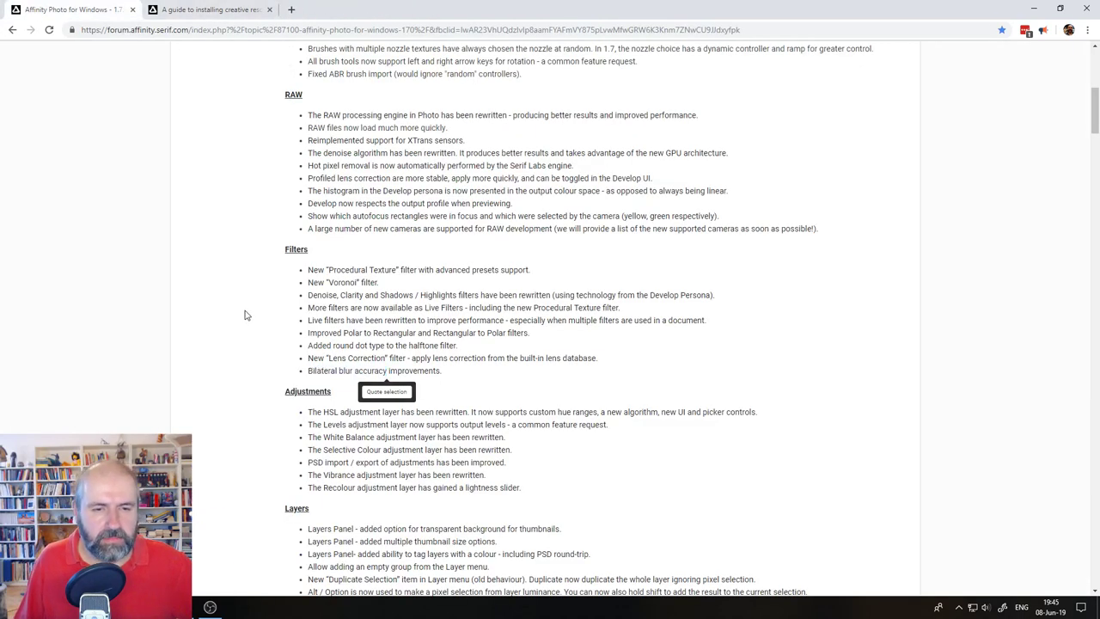
{"action": "left_click", "coordinate": [406, 342]}
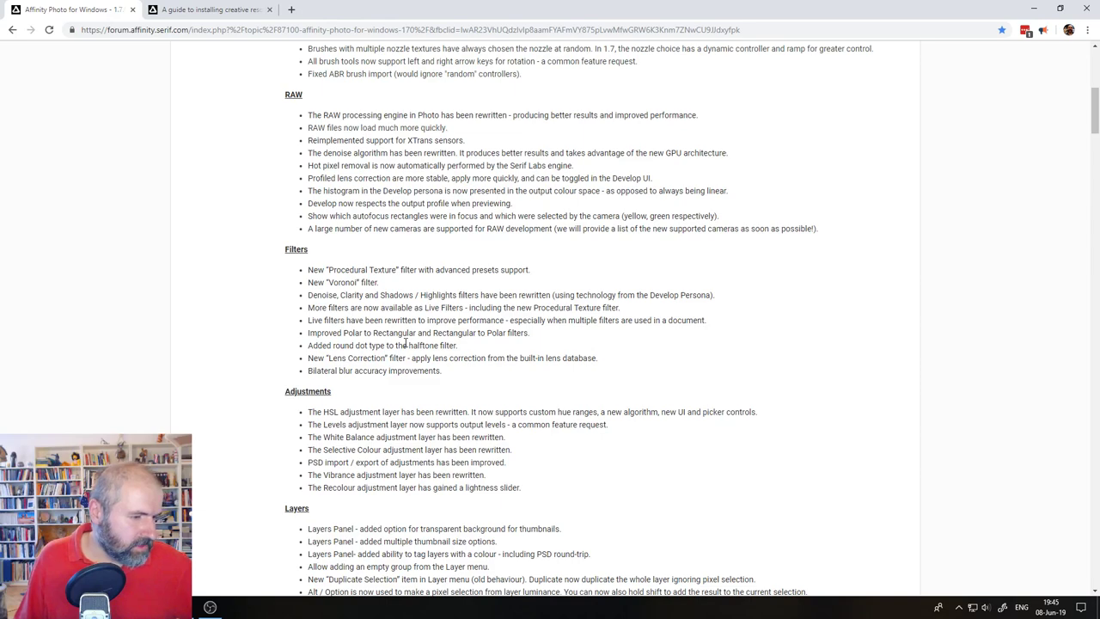
{"action": "scroll", "coordinate": [406, 344], "scroll_direction": "down", "scroll_amount": 1}
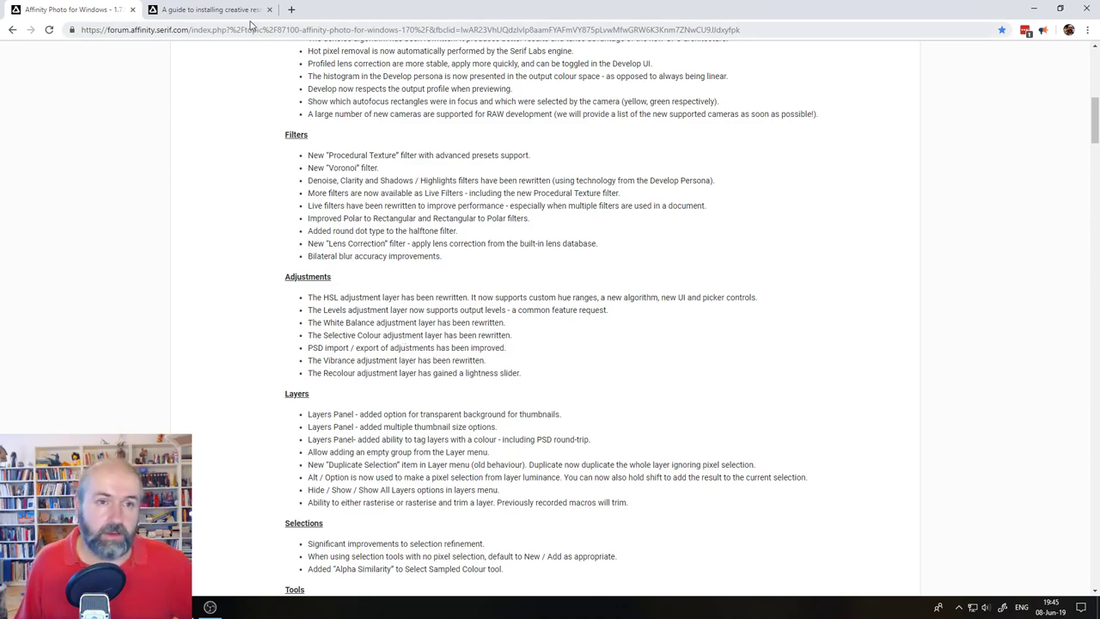
- In a new tab, type 'blender' and open the suggested NormalMap Generator forum page
{"action": "left_click", "coordinate": [290, 9]}
{"action": "type", "text": "blender"}
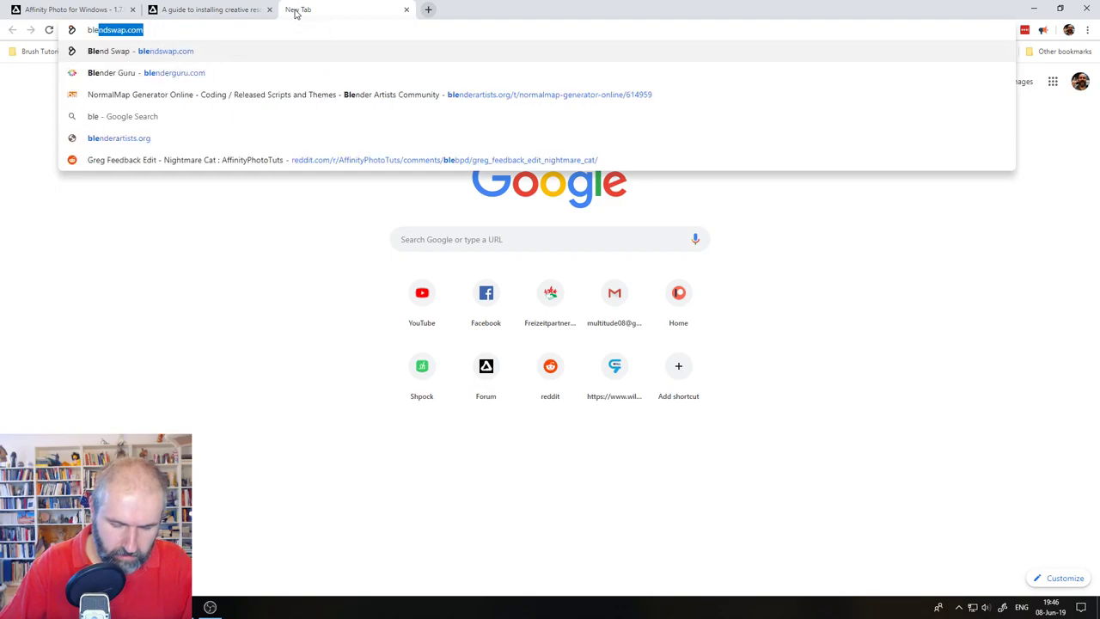
{"action": "key", "text": "Down"}
{"action": "key", "text": "Return"}
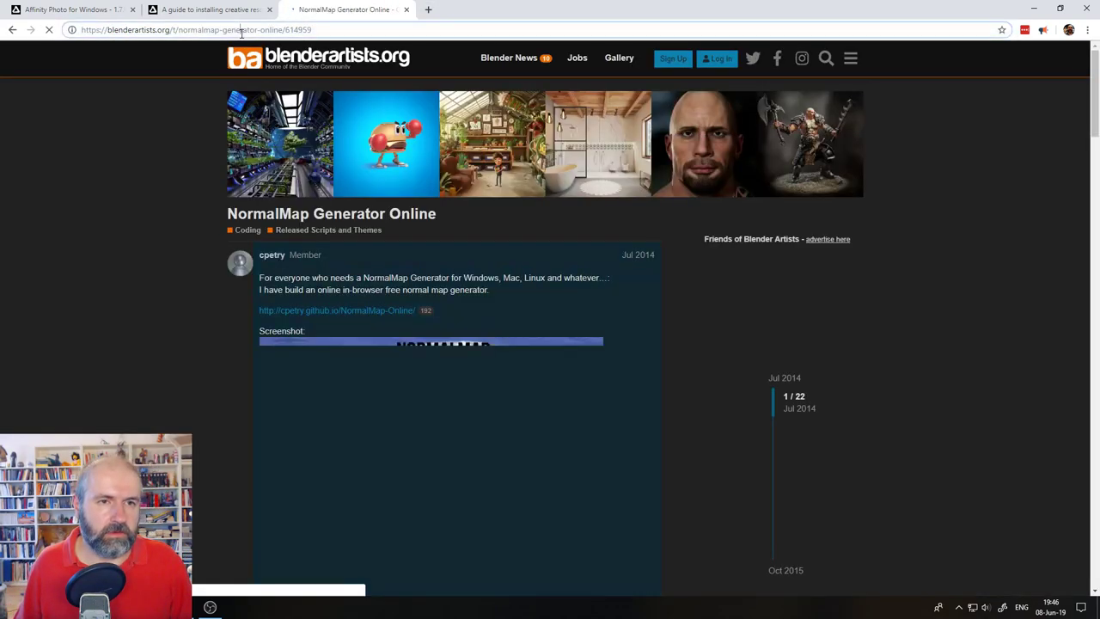
- Search Google for 'blender' and open the blender.org home page
{"action": "left_click", "coordinate": [241, 37]}
{"action": "type", "text": "go"}
{"action": "key", "text": "Return"}
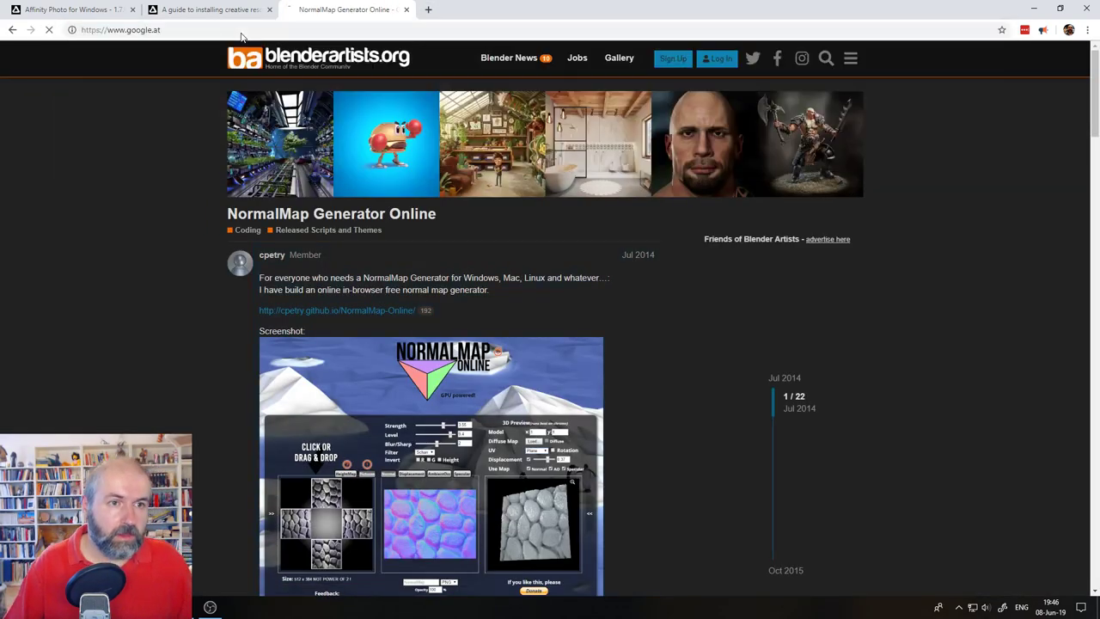
{"action": "type", "text": "blender"}
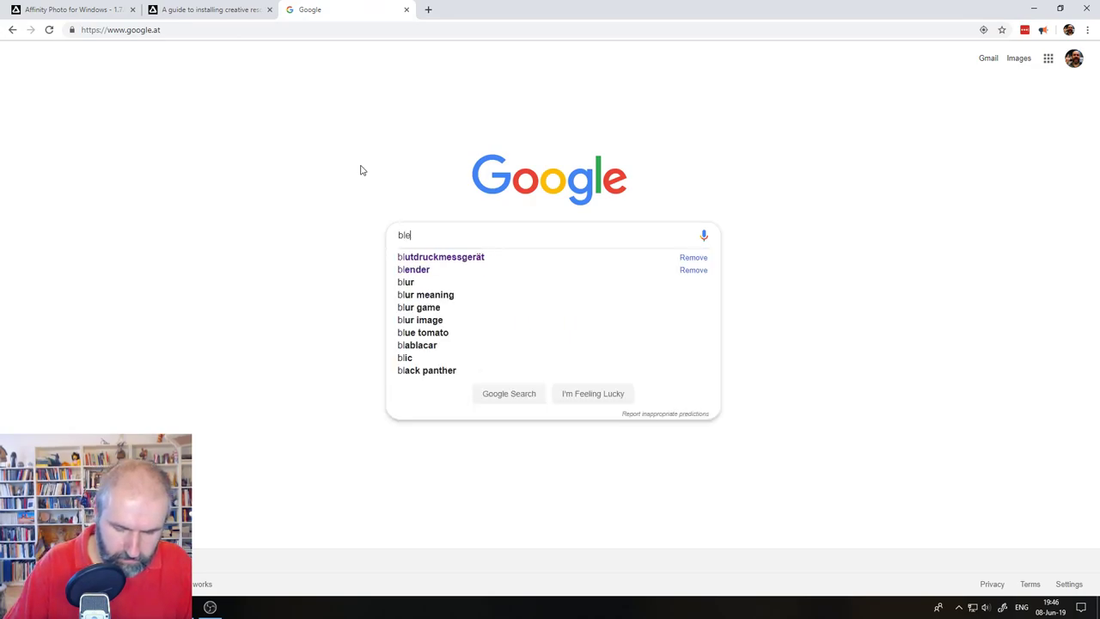
{"action": "key", "text": "Return"}
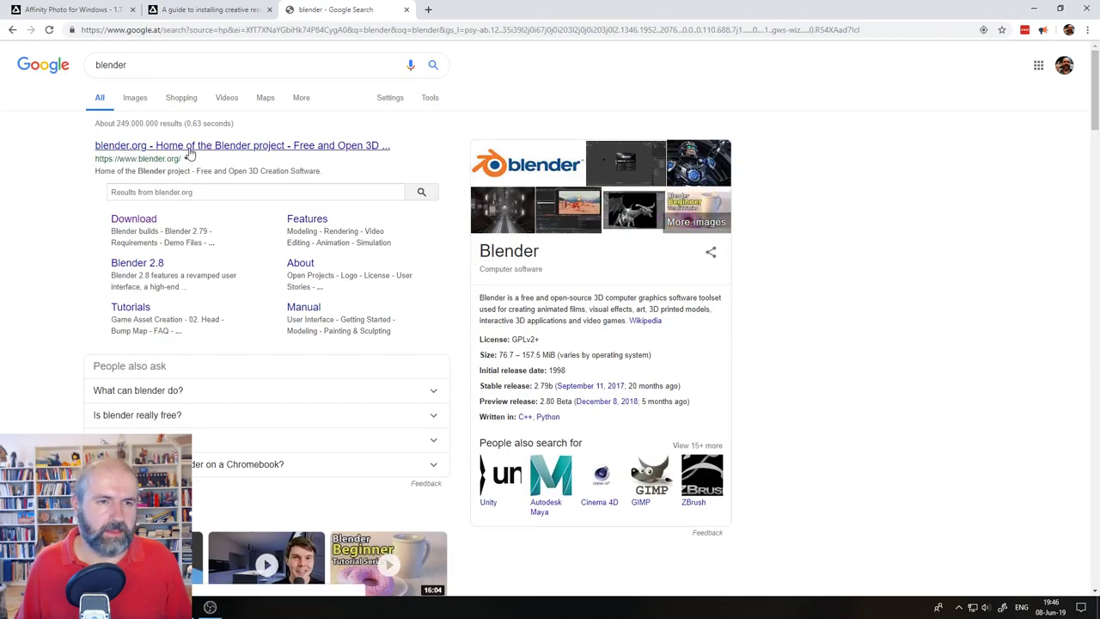
{"action": "left_click", "coordinate": [189, 149]}
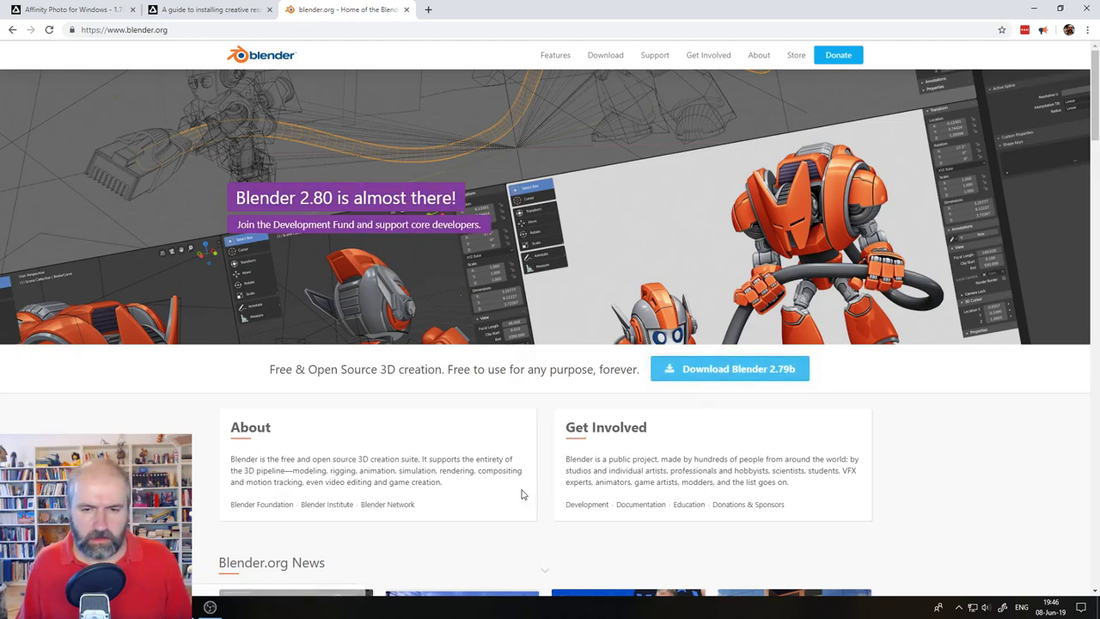
- Scroll blender.org, then close its tab and go back to the Affinity changelog
{"action": "scroll", "coordinate": [520, 491], "scroll_direction": "down", "scroll_amount": 5}
{"action": "scroll", "coordinate": [521, 492], "scroll_direction": "up", "scroll_amount": 5}
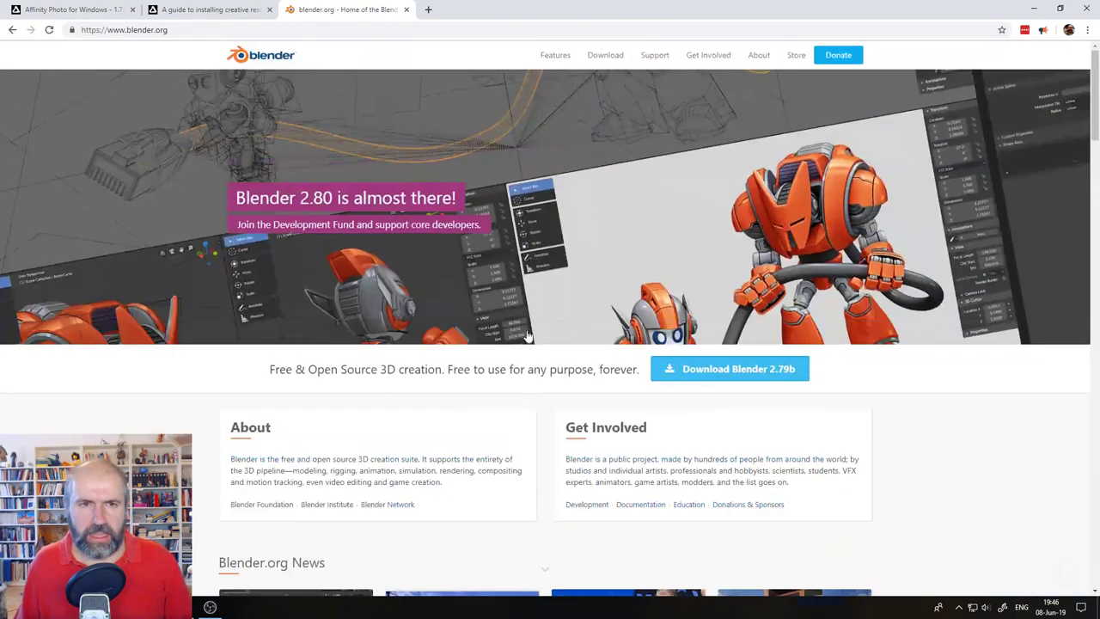
{"action": "left_click", "coordinate": [406, 9]}
{"action": "left_click", "coordinate": [69, 9]}
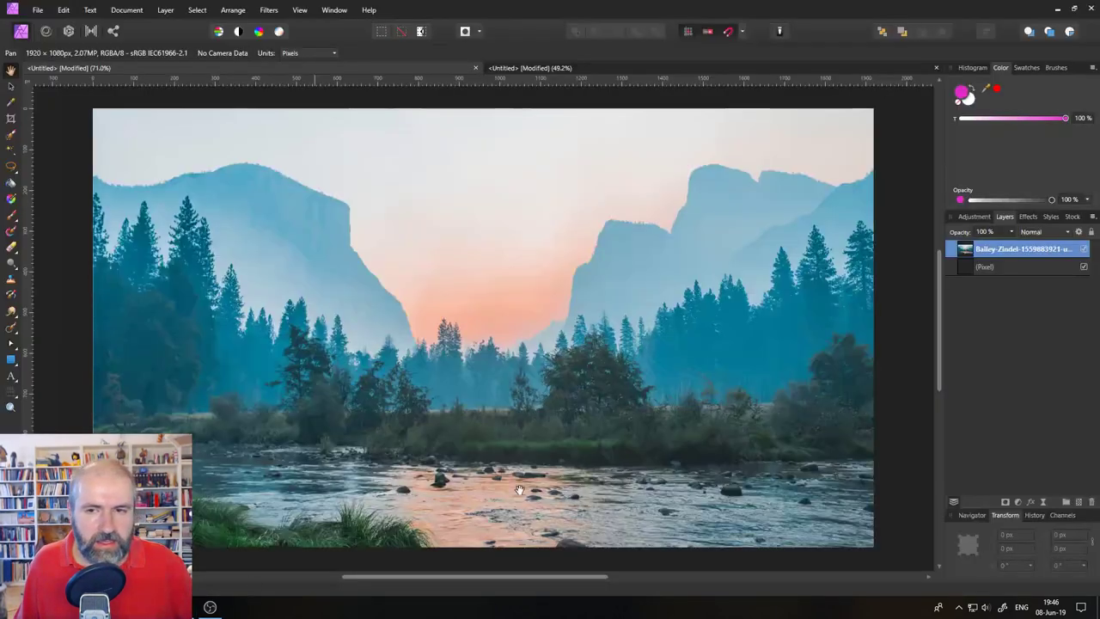
- Add an HSL adjustment layer and reset its Hue Shift to 0° after previewing
{"action": "left_click", "coordinate": [1019, 501]}
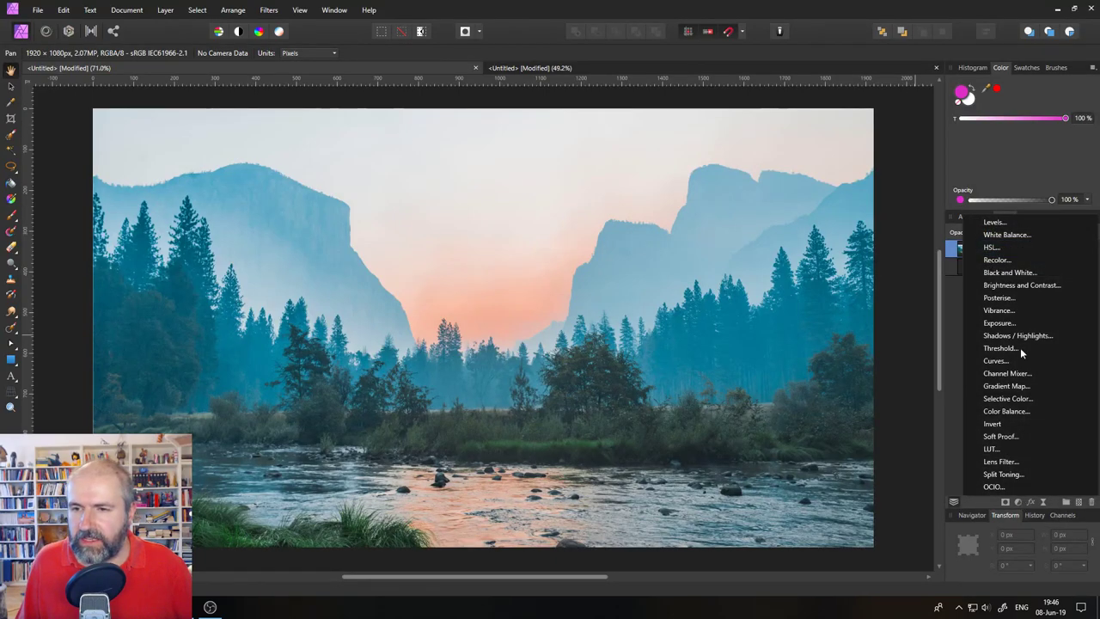
{"action": "left_click", "coordinate": [991, 247]}
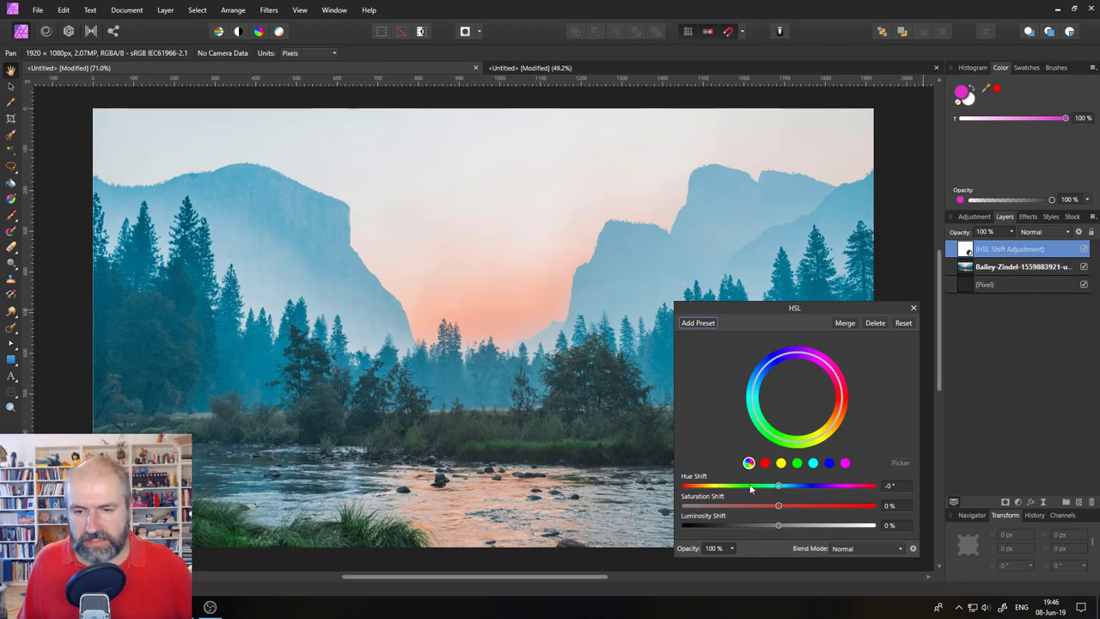
{"action": "mouse_move", "coordinate": [779, 490]}
{"action": "left_mouse_down"}
{"action": "mouse_move", "coordinate": [744, 486]}
{"action": "mouse_move", "coordinate": [869, 488]}
{"action": "mouse_move", "coordinate": [713, 486]}
{"action": "mouse_move", "coordinate": [779, 494]}
{"action": "left_mouse_up"}
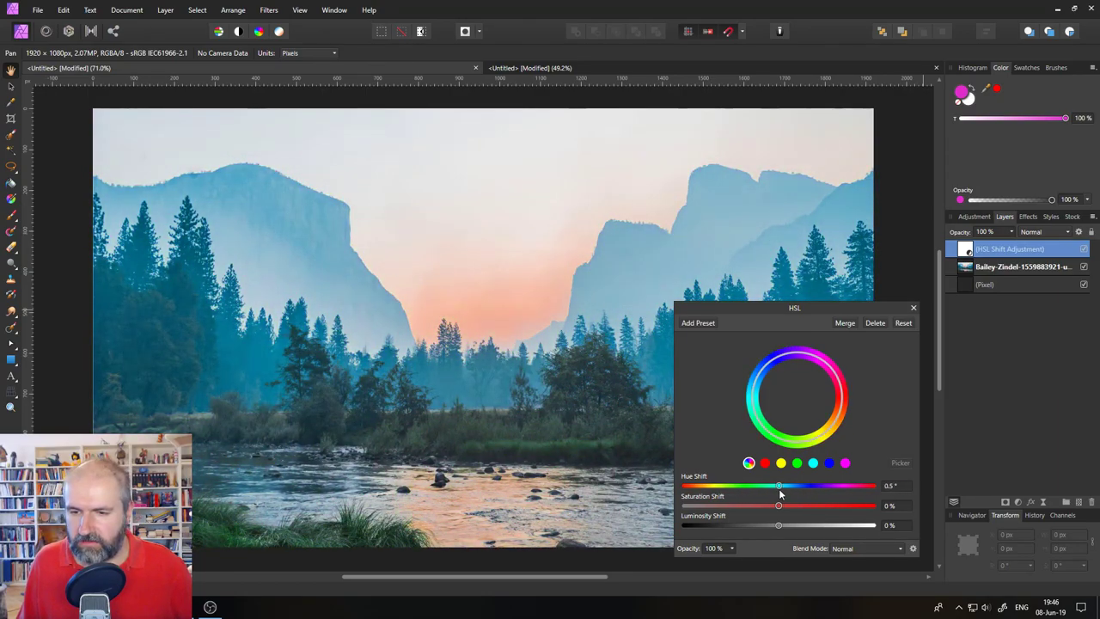
{"action": "left_click", "coordinate": [902, 485]}
{"action": "type", "text": "0"}
{"action": "key", "text": "Return"}
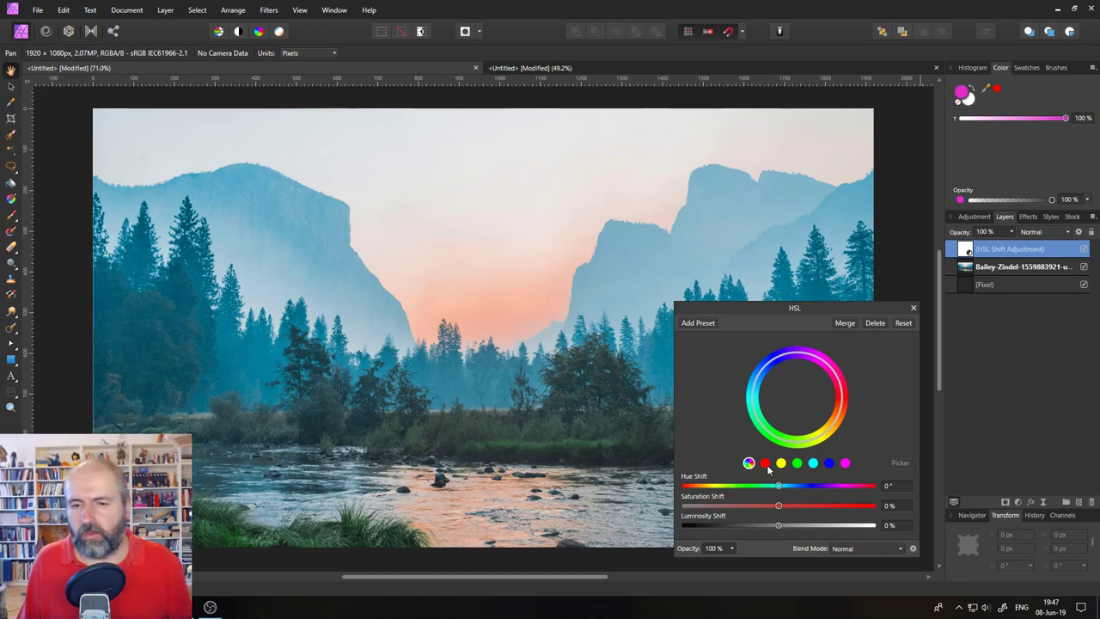
- Step through the red-to-magenta hue ranges, settle on red, and activate the hue Picker
{"action": "left_click_drag", "start_coordinate": [772, 305], "coordinate": [779, 265]}
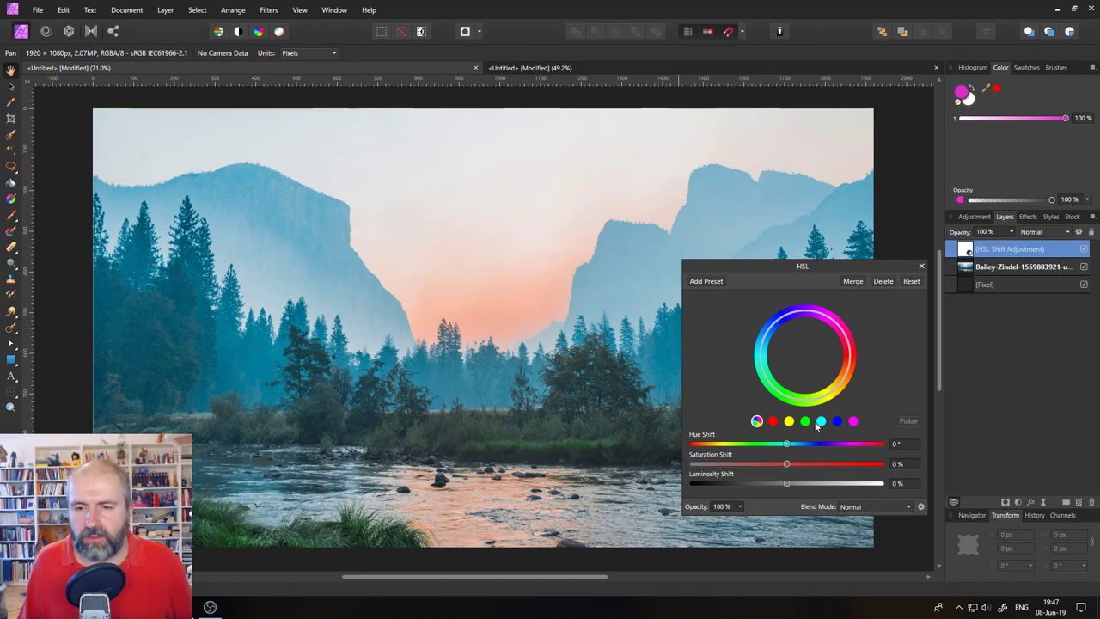
{"action": "left_click", "coordinate": [773, 422]}
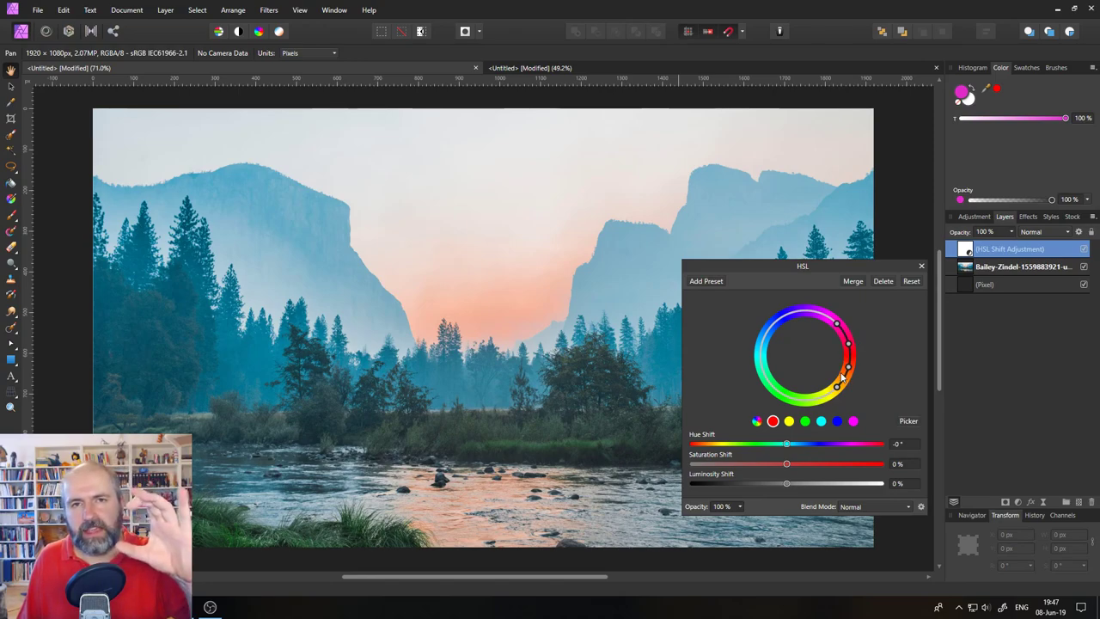
{"action": "left_click", "coordinate": [788, 420]}
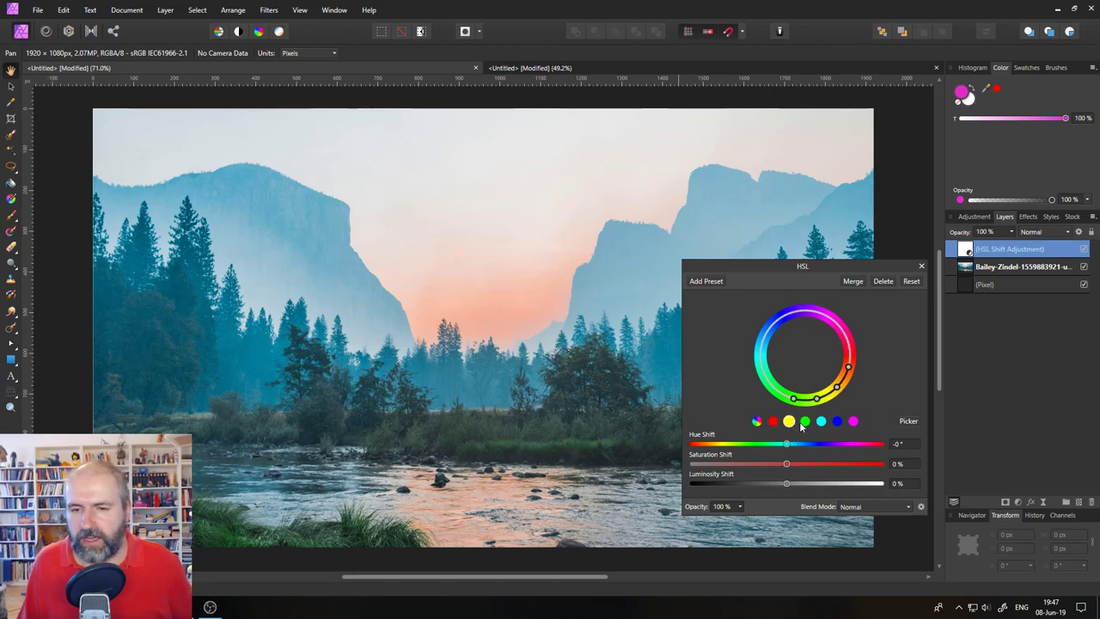
{"action": "left_click", "coordinate": [804, 420]}
{"action": "left_click", "coordinate": [820, 420]}
{"action": "left_click", "coordinate": [837, 421]}
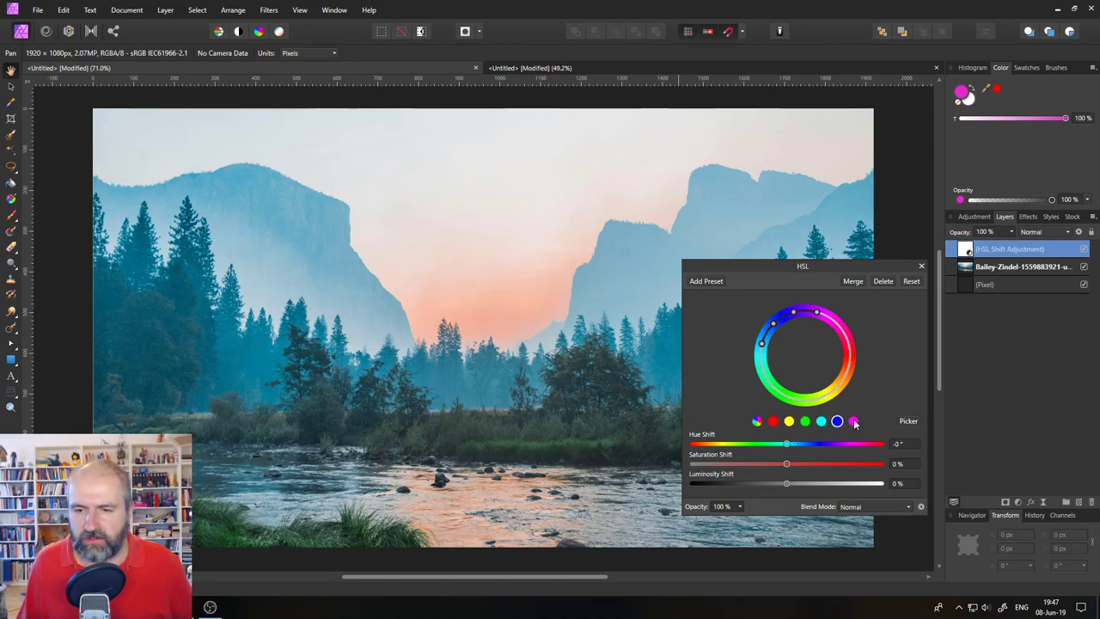
{"action": "left_click", "coordinate": [852, 420]}
{"action": "left_click", "coordinate": [757, 421]}
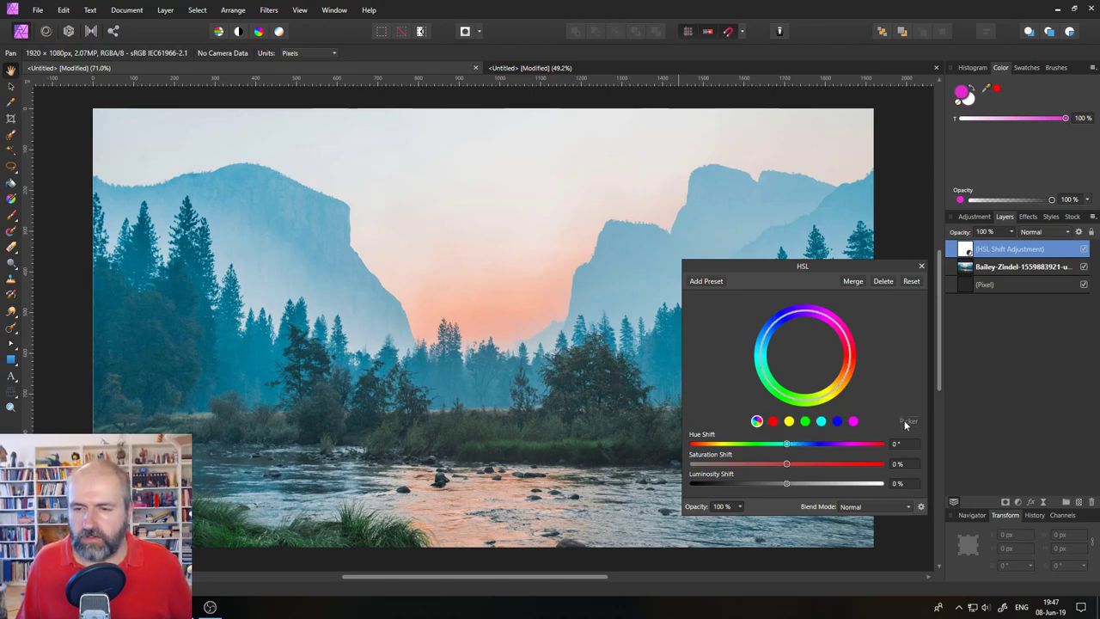
{"action": "left_click", "coordinate": [772, 421]}
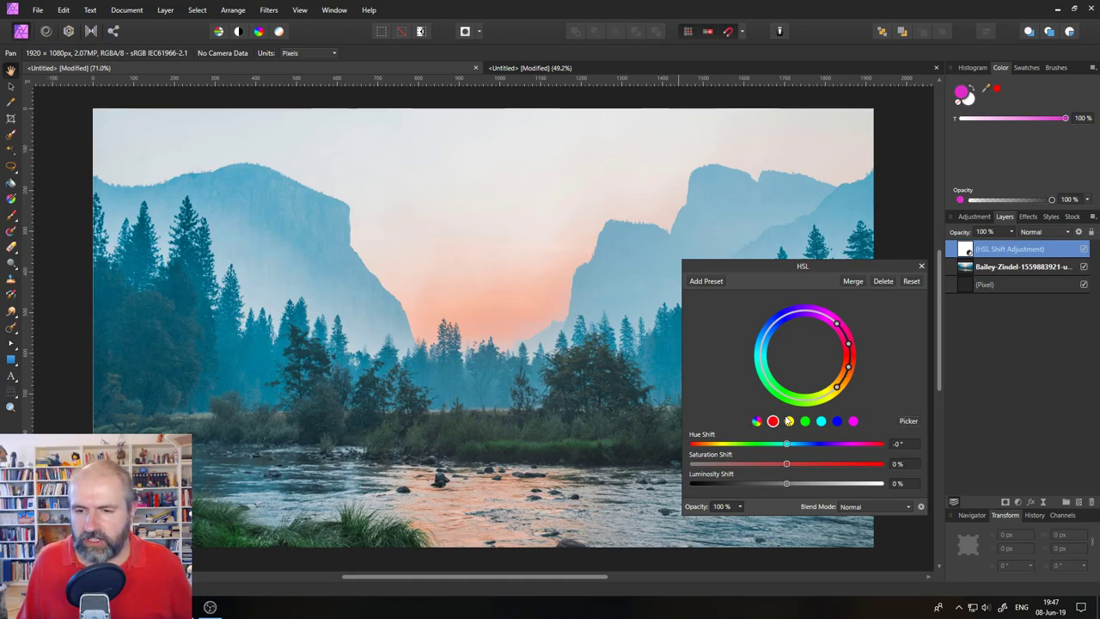
{"action": "left_click", "coordinate": [908, 420]}
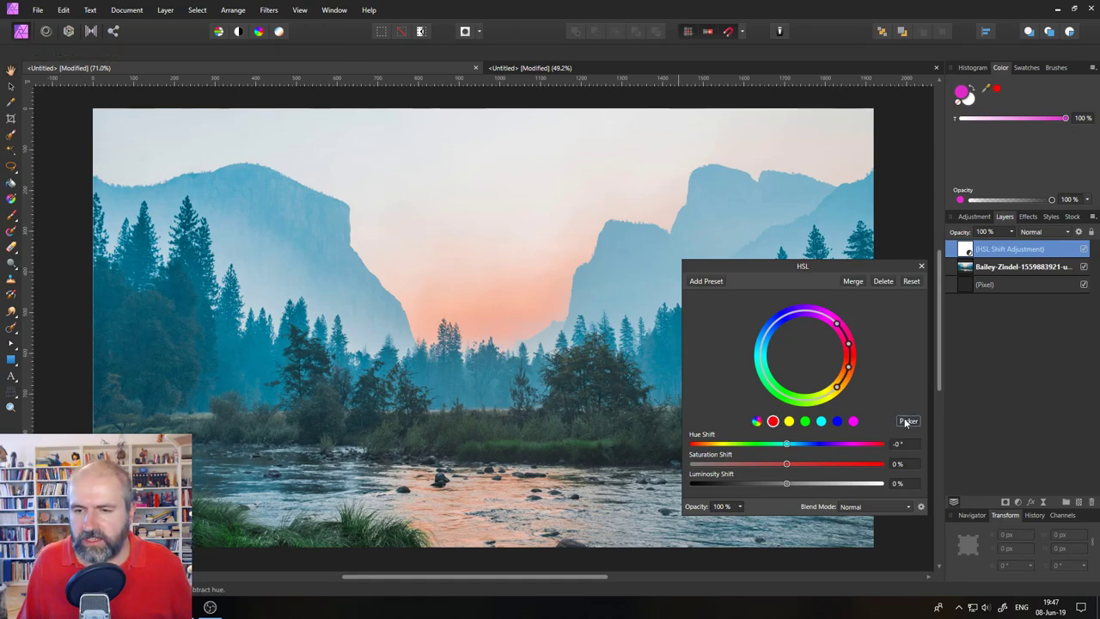
- Sample the mountains' blue, adjust the cyan hue range's extent, and set Hue Shift to 37.8°
{"action": "left_click", "coordinate": [614, 240]}
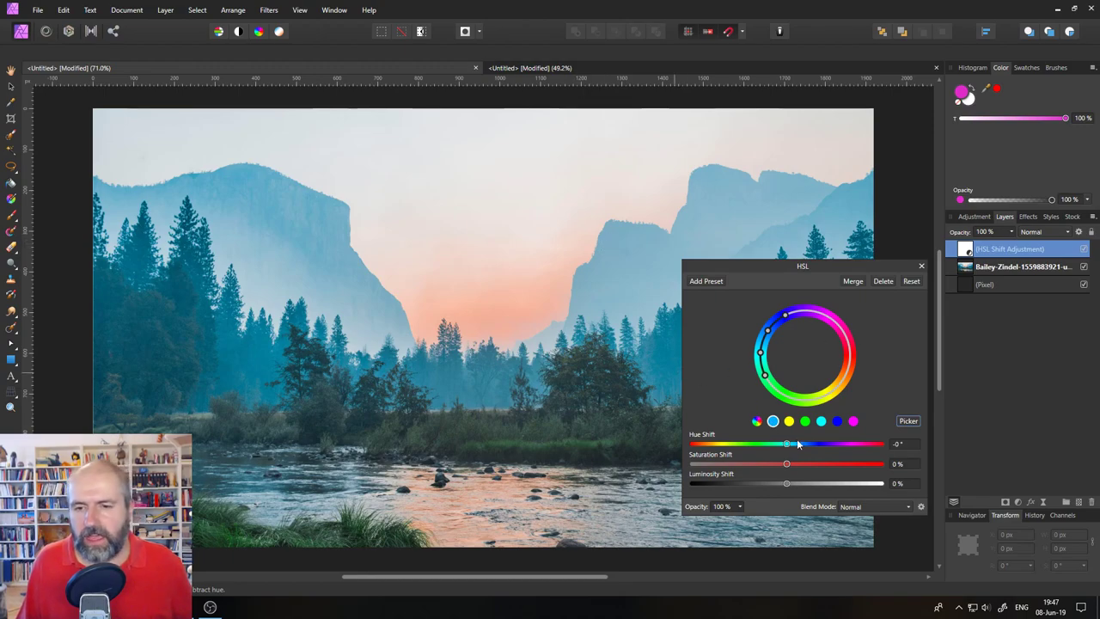
{"action": "mouse_move", "coordinate": [786, 444]}
{"action": "left_mouse_down"}
{"action": "mouse_move", "coordinate": [749, 440]}
{"action": "mouse_move", "coordinate": [813, 443]}
{"action": "mouse_move", "coordinate": [748, 440]}
{"action": "mouse_move", "coordinate": [776, 443]}
{"action": "left_mouse_up"}
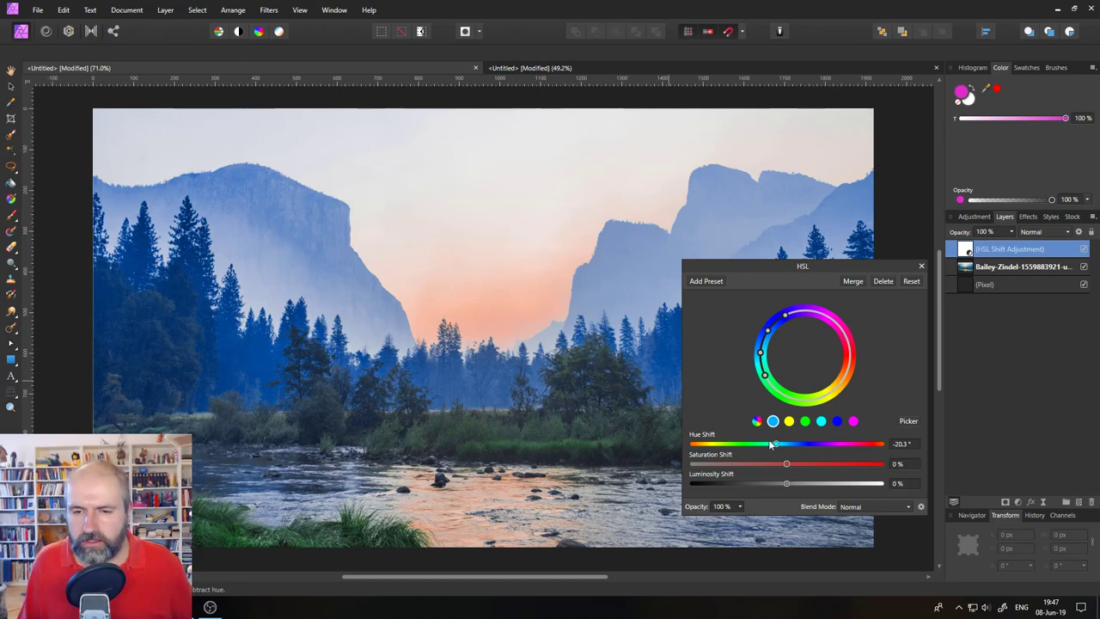
{"action": "mouse_move", "coordinate": [772, 446]}
{"action": "left_mouse_down"}
{"action": "mouse_move", "coordinate": [718, 443]}
{"action": "mouse_move", "coordinate": [852, 445]}
{"action": "mouse_move", "coordinate": [726, 444]}
{"action": "mouse_move", "coordinate": [799, 443]}
{"action": "mouse_move", "coordinate": [747, 443]}
{"action": "mouse_move", "coordinate": [786, 443]}
{"action": "left_mouse_up"}
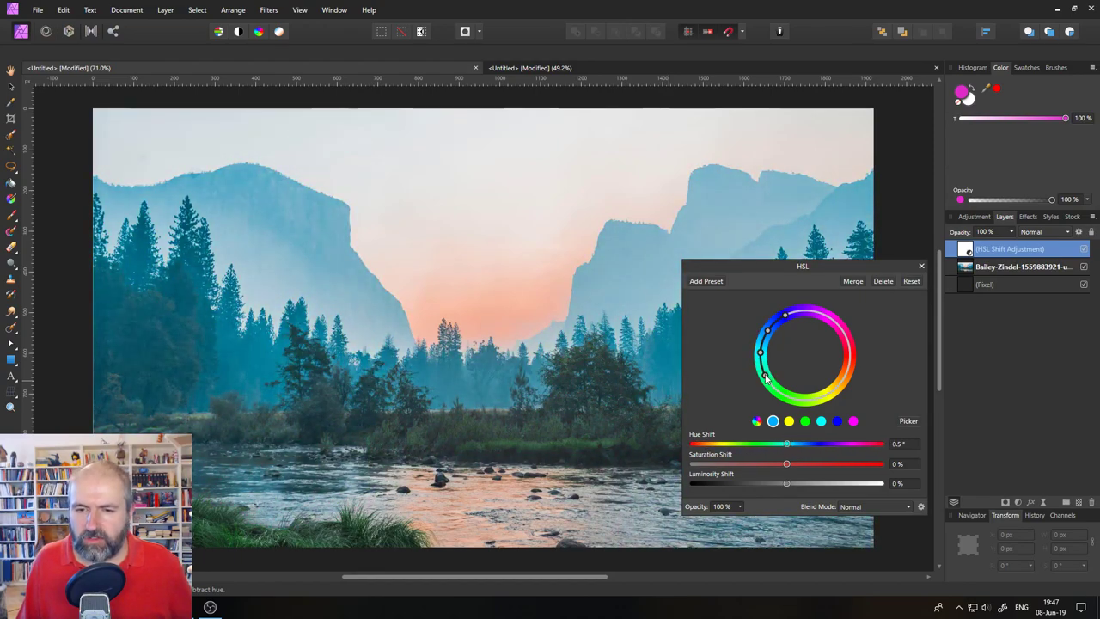
{"action": "left_click_drag", "start_coordinate": [785, 316], "coordinate": [765, 339]}
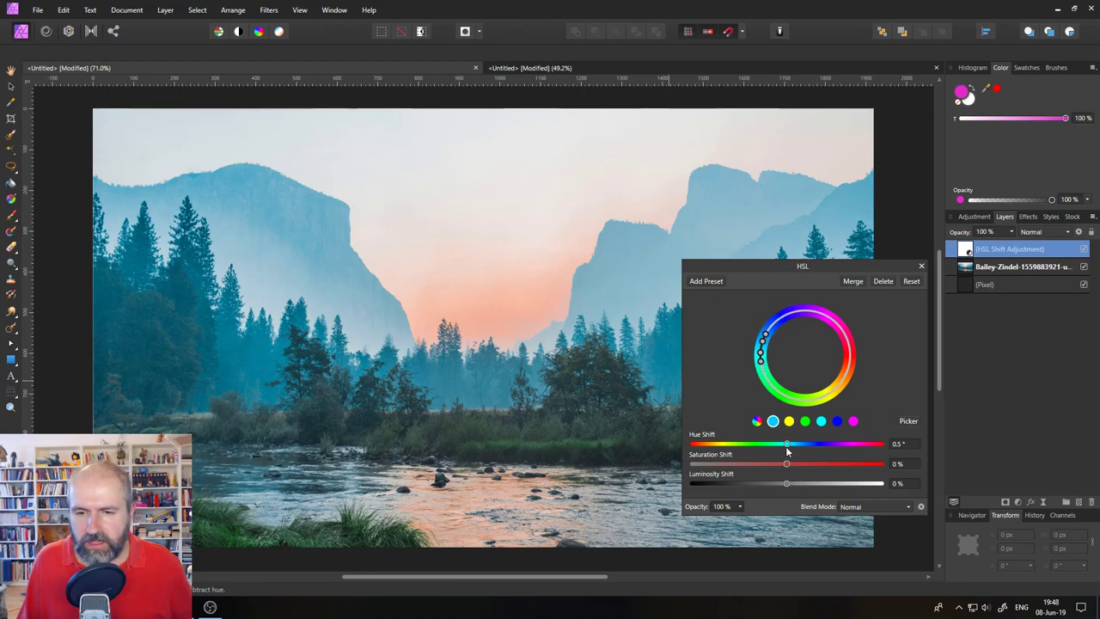
{"action": "left_click_drag", "start_coordinate": [786, 443], "coordinate": [729, 444]}
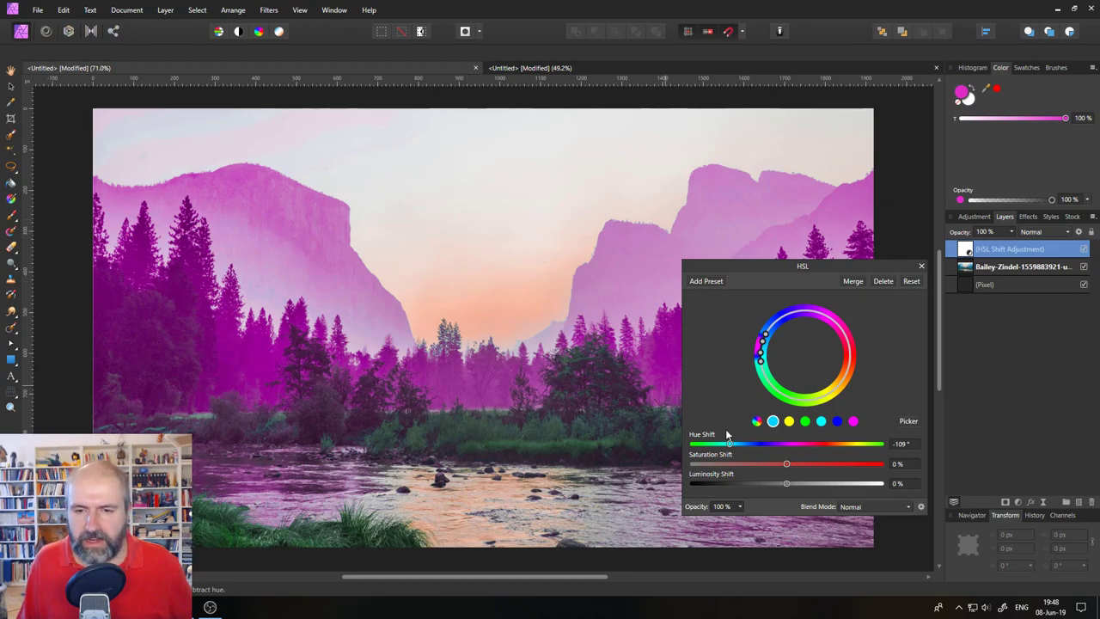
{"action": "left_click_drag", "start_coordinate": [728, 445], "coordinate": [806, 457]}
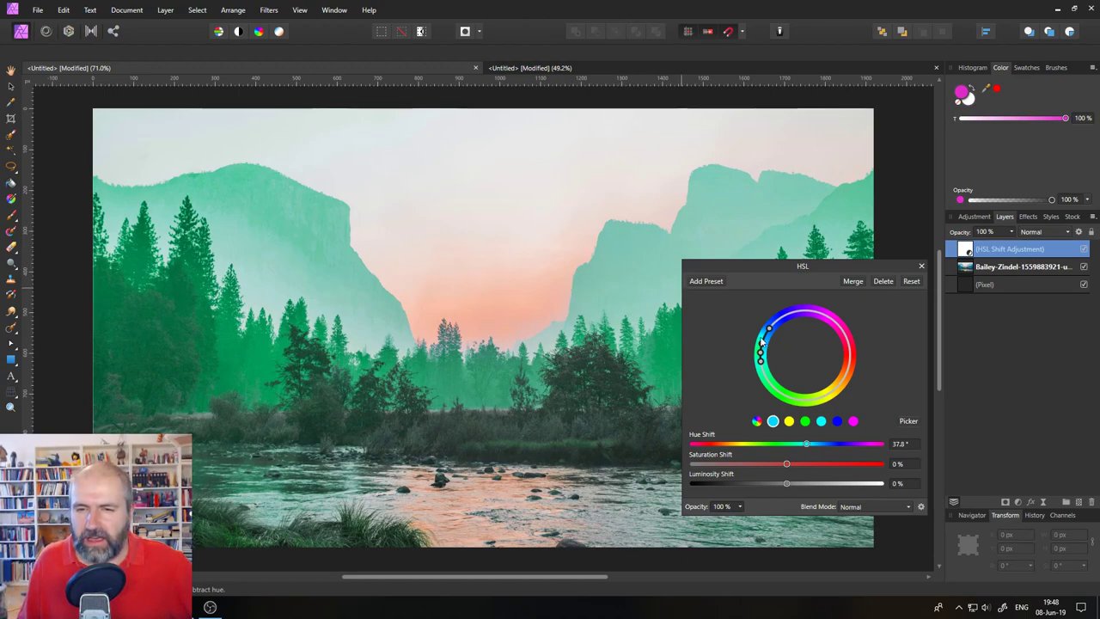
{"action": "left_click_drag", "start_coordinate": [770, 332], "coordinate": [768, 341]}
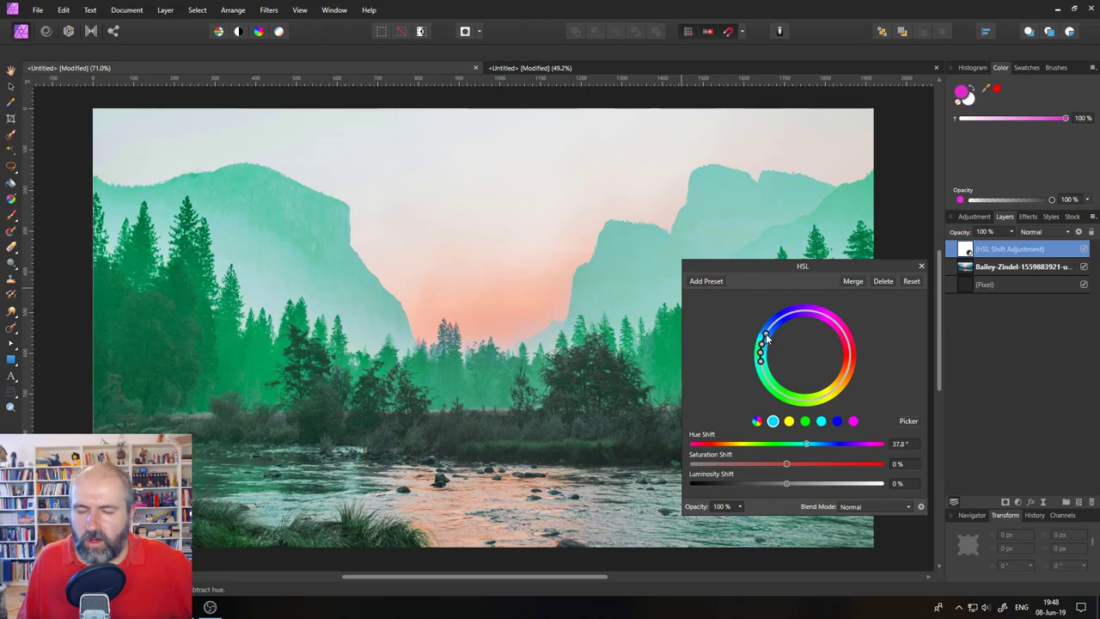
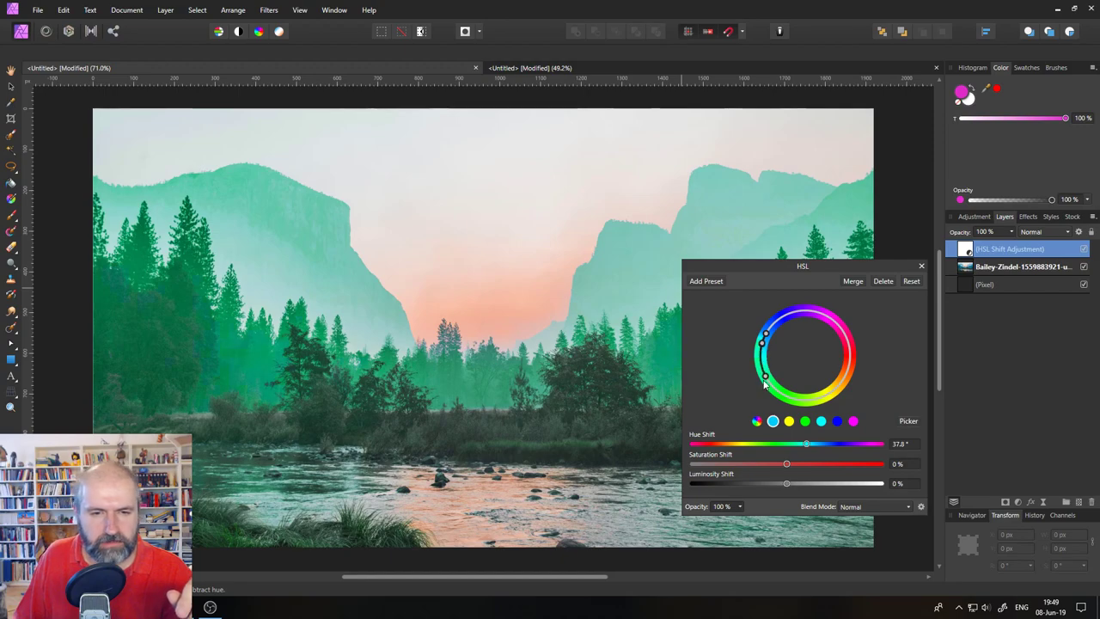
- Target the greens in the HSL hue range, then shift them to -180° hue, -72% saturation and -100% luminosity
{"action": "mouse_move", "coordinate": [763, 342]}
{"action": "left_mouse_down"}
{"action": "mouse_move", "coordinate": [761, 355]}
{"action": "mouse_move", "coordinate": [785, 321]}
{"action": "left_mouse_up"}
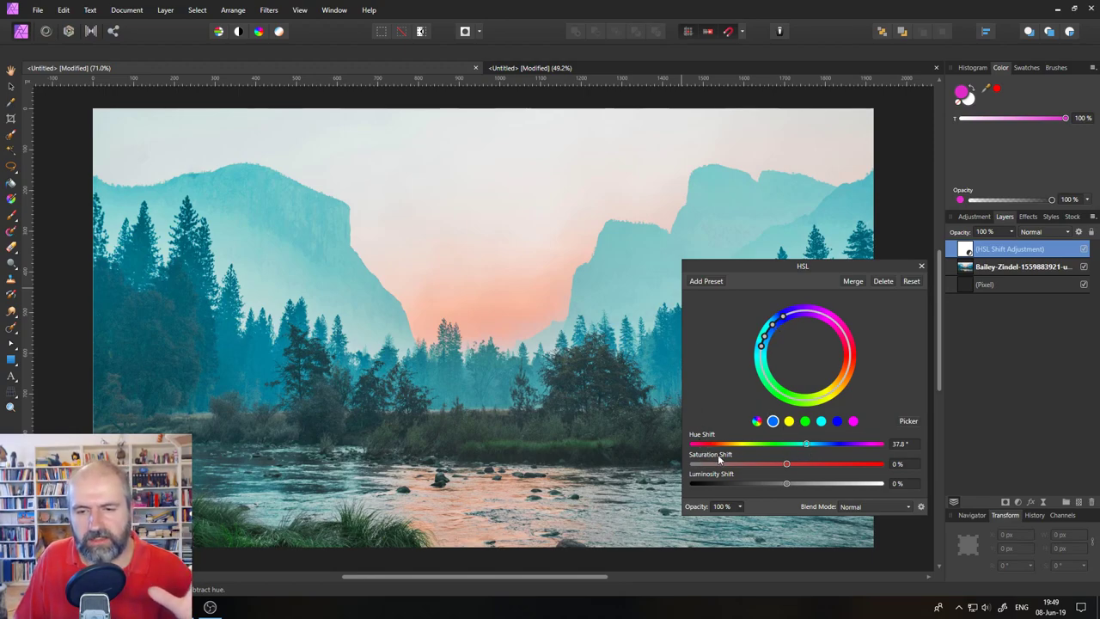
{"action": "left_click_drag", "start_coordinate": [784, 483], "coordinate": [661, 488]}
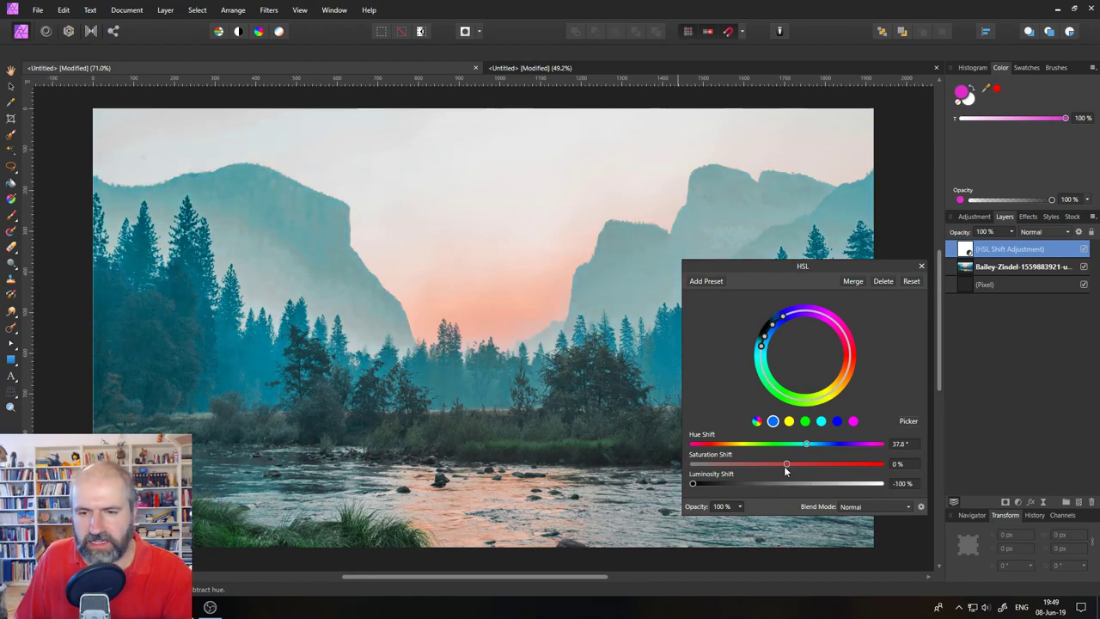
{"action": "left_click_drag", "start_coordinate": [786, 464], "coordinate": [731, 465]}
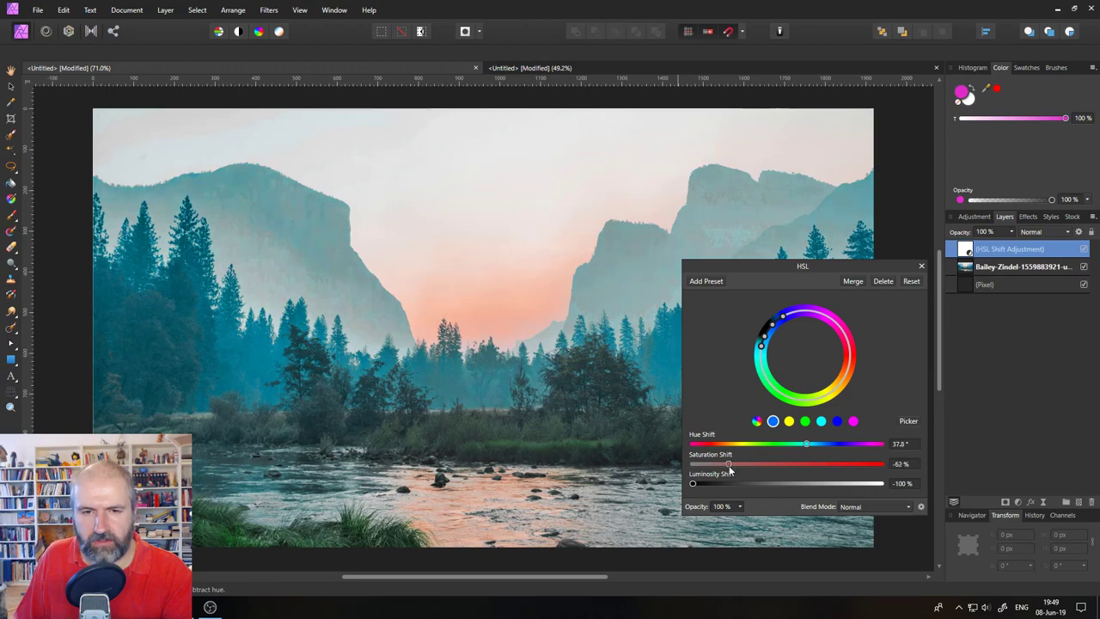
{"action": "left_click_drag", "start_coordinate": [800, 443], "coordinate": [643, 435]}
{"action": "left_click_drag", "start_coordinate": [724, 463], "coordinate": [719, 463]}
{"action": "left_click", "coordinate": [10, 405]}
- Zoom into the treetops, fine-tune hue near -180°, widen the HSL hue range and refit the photo
{"action": "left_click_drag", "start_coordinate": [215, 350], "coordinate": [230, 351]}
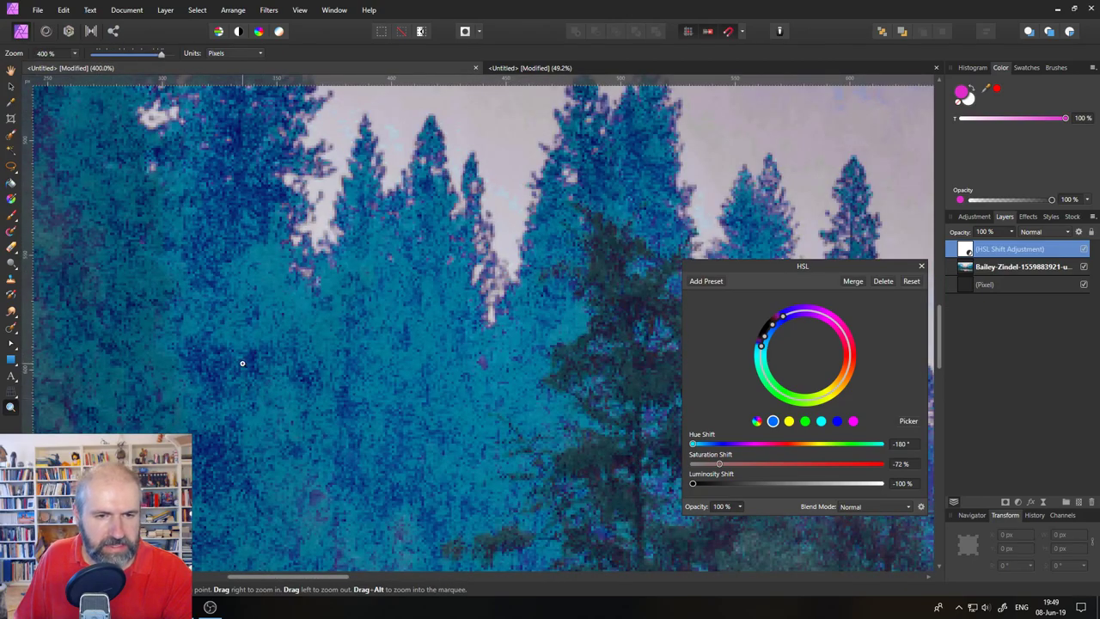
{"action": "mouse_move", "coordinate": [693, 443]}
{"action": "left_mouse_down"}
{"action": "mouse_move", "coordinate": [851, 443]}
{"action": "mouse_move", "coordinate": [677, 444]}
{"action": "mouse_move", "coordinate": [739, 443]}
{"action": "mouse_move", "coordinate": [695, 443]}
{"action": "left_mouse_up"}
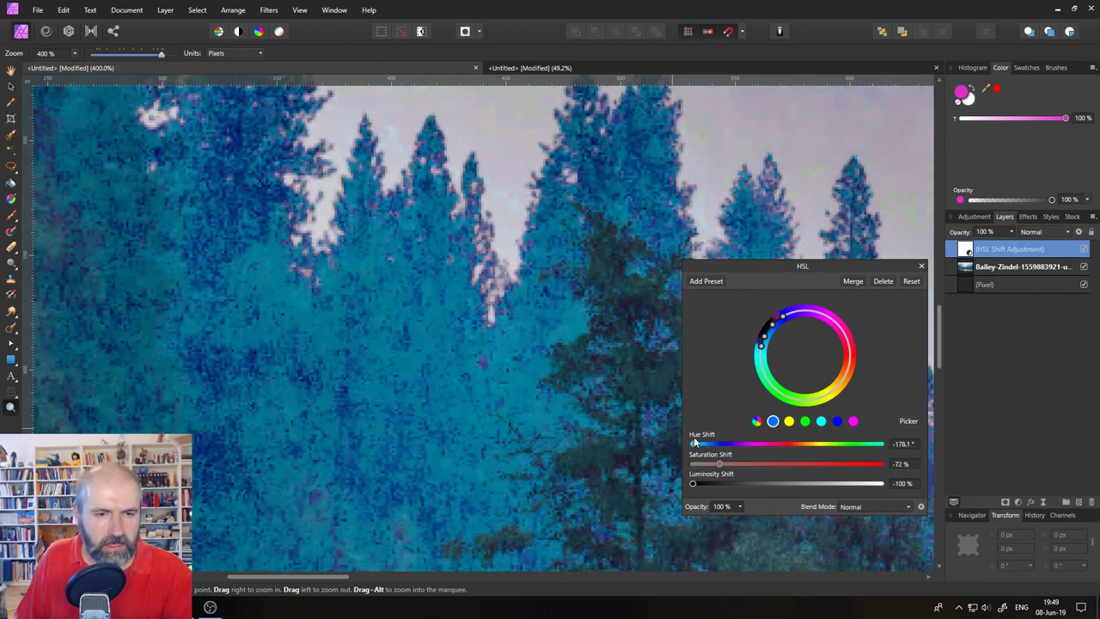
{"action": "left_click_drag", "start_coordinate": [760, 346], "coordinate": [767, 355]}
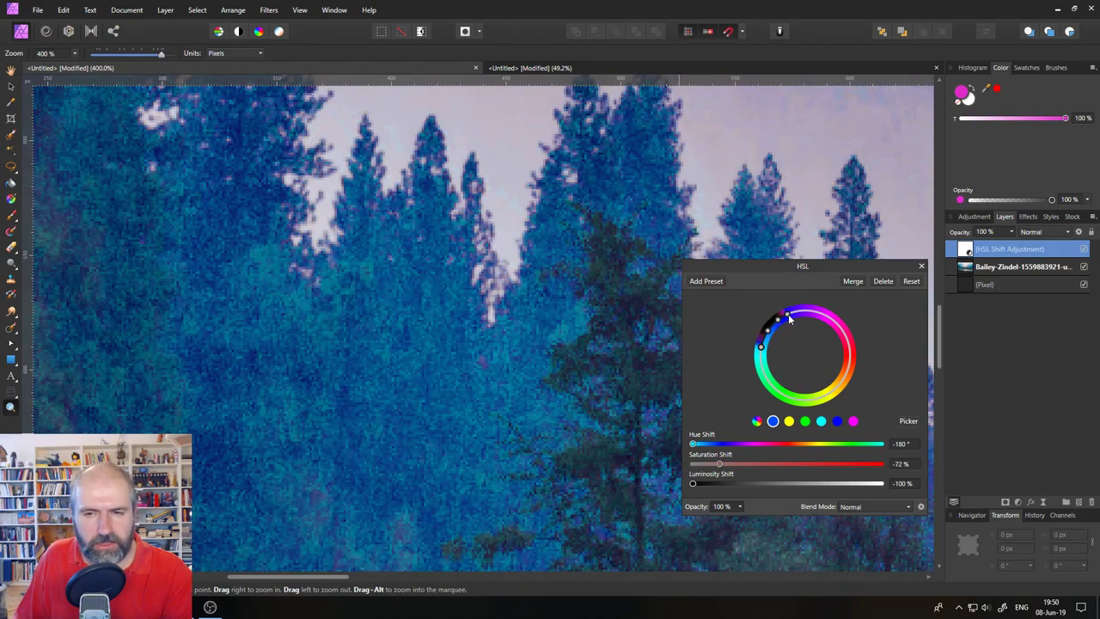
{"action": "mouse_move", "coordinate": [789, 318]}
{"action": "left_mouse_down"}
{"action": "mouse_move", "coordinate": [829, 312]}
{"action": "mouse_move", "coordinate": [770, 329]}
{"action": "left_mouse_up"}
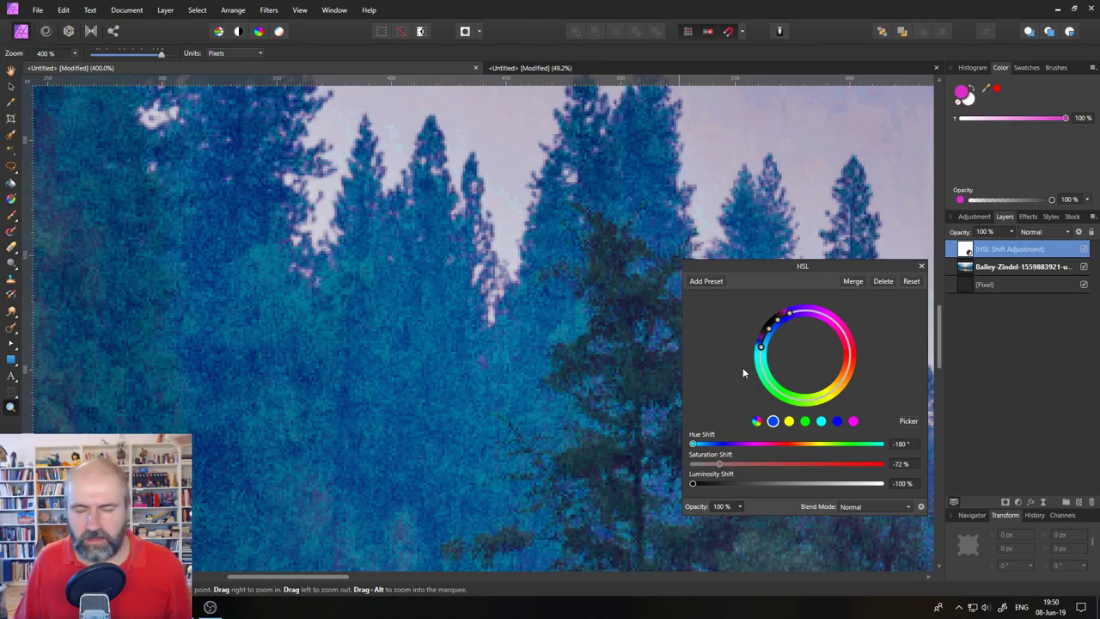
{"action": "key", "text": "ctrl+0"}
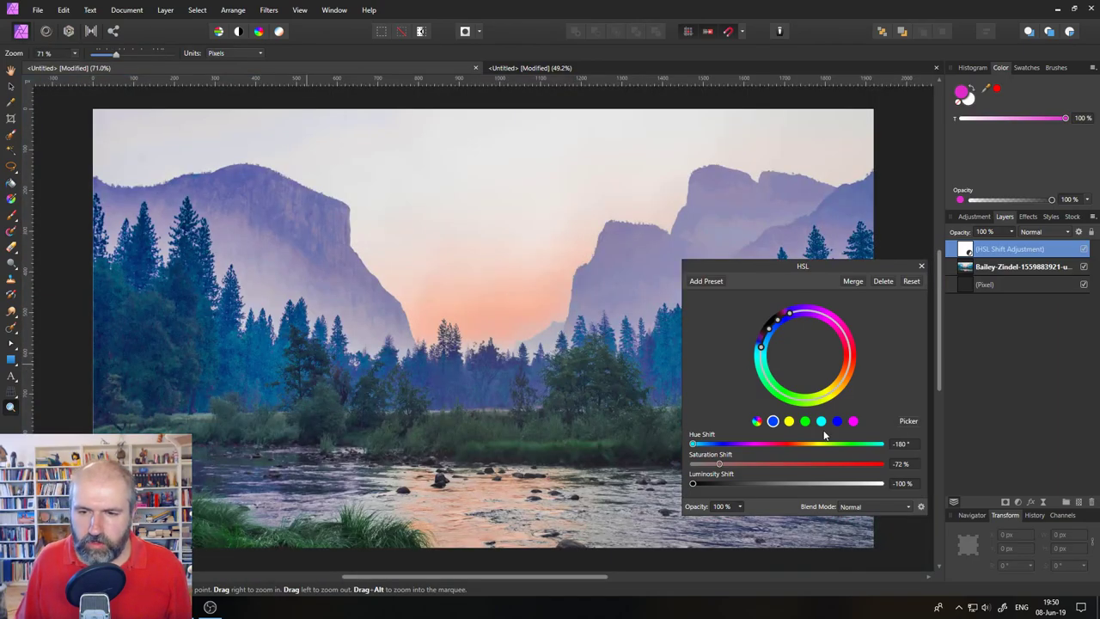
- Preview the HSL blend modes and opacity, then delete the HSL Shift adjustment layer
{"action": "left_click", "coordinate": [884, 507]}
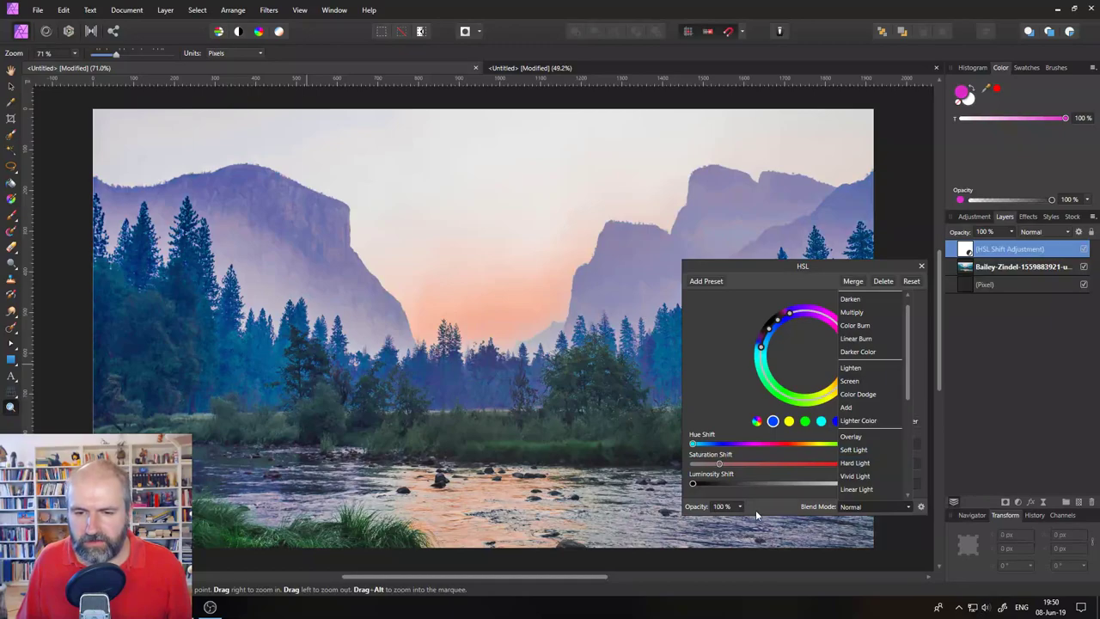
{"action": "left_click", "coordinate": [739, 506]}
{"action": "left_click_drag", "start_coordinate": [740, 513], "coordinate": [758, 528]}
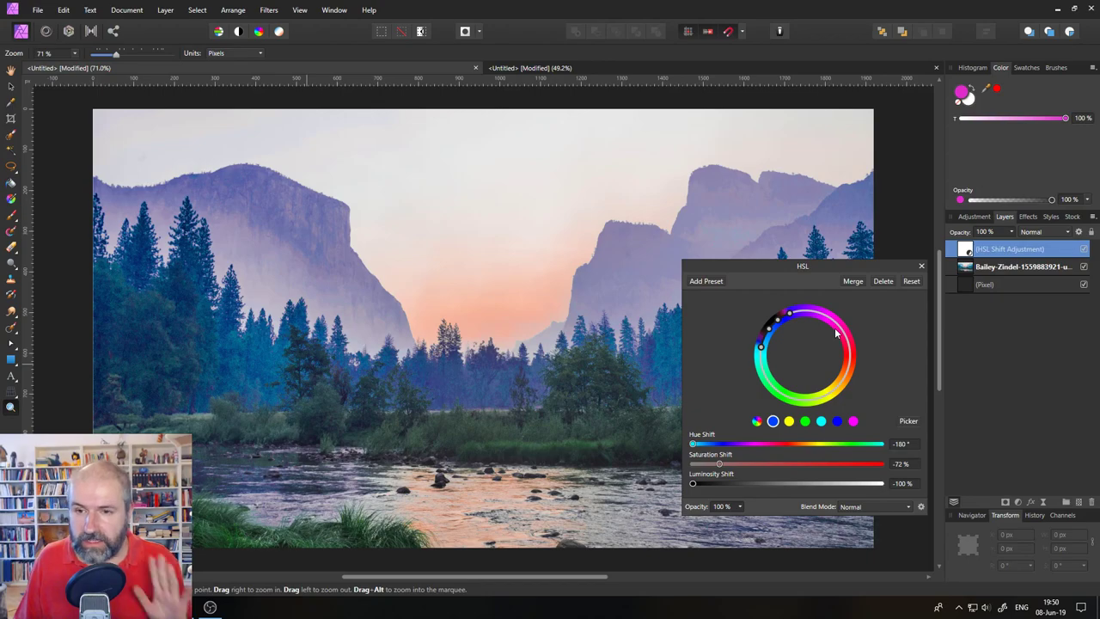
{"action": "left_click", "coordinate": [888, 281]}
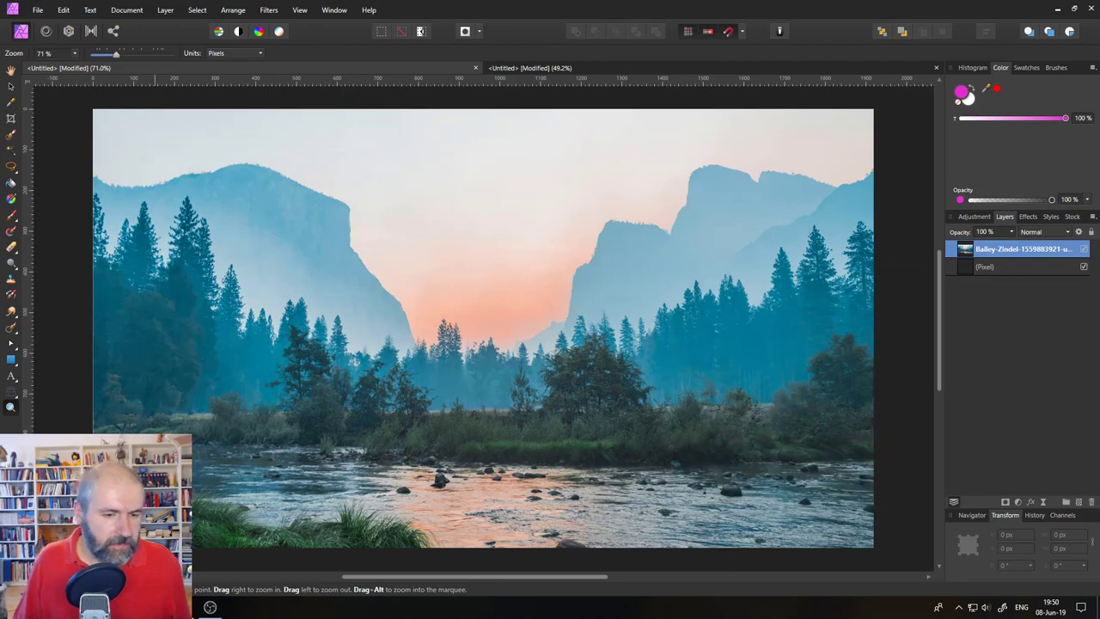
{"action": "key", "text": "alt+Tab"}
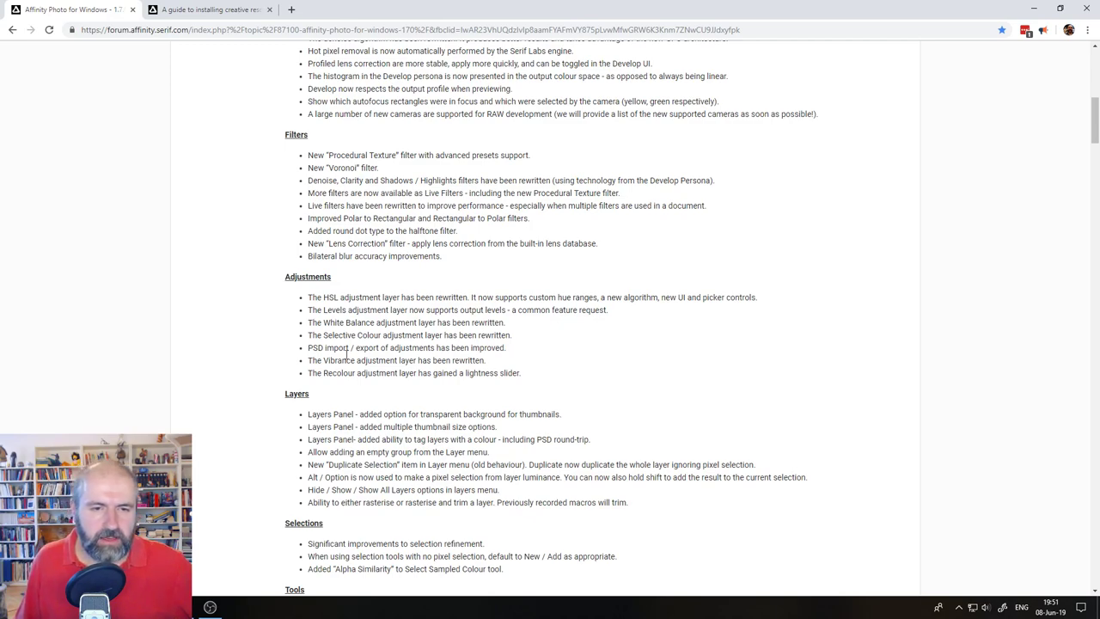
- Highlight the rewritten HSL line in the release notes' Adjustments section
{"action": "left_click_drag", "start_coordinate": [416, 299], "coordinate": [541, 299]}
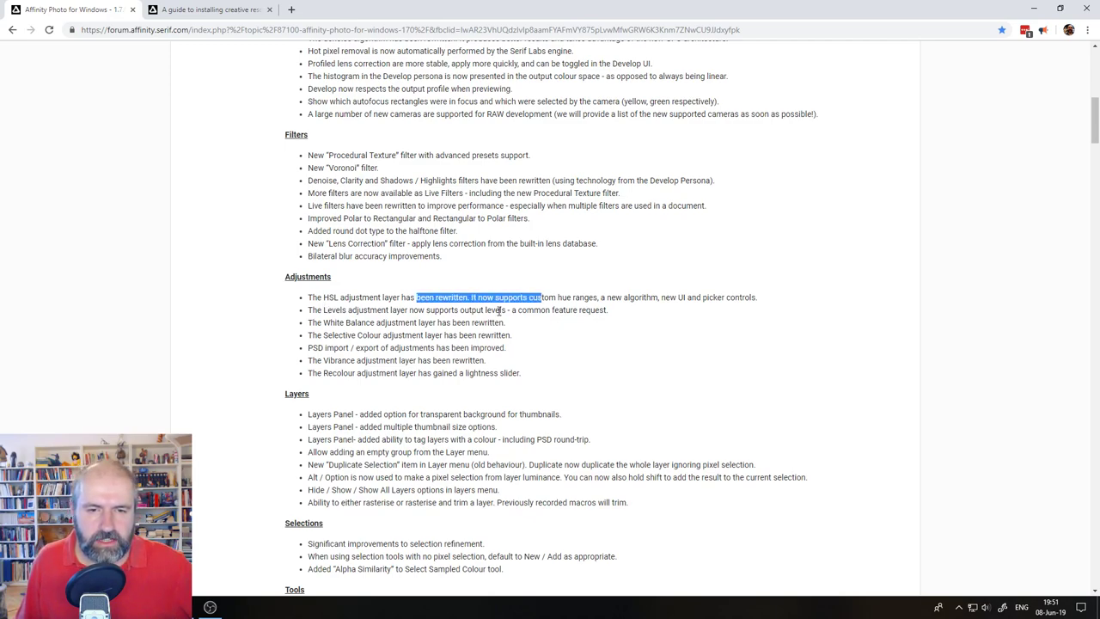
{"action": "left_click", "coordinate": [321, 321]}
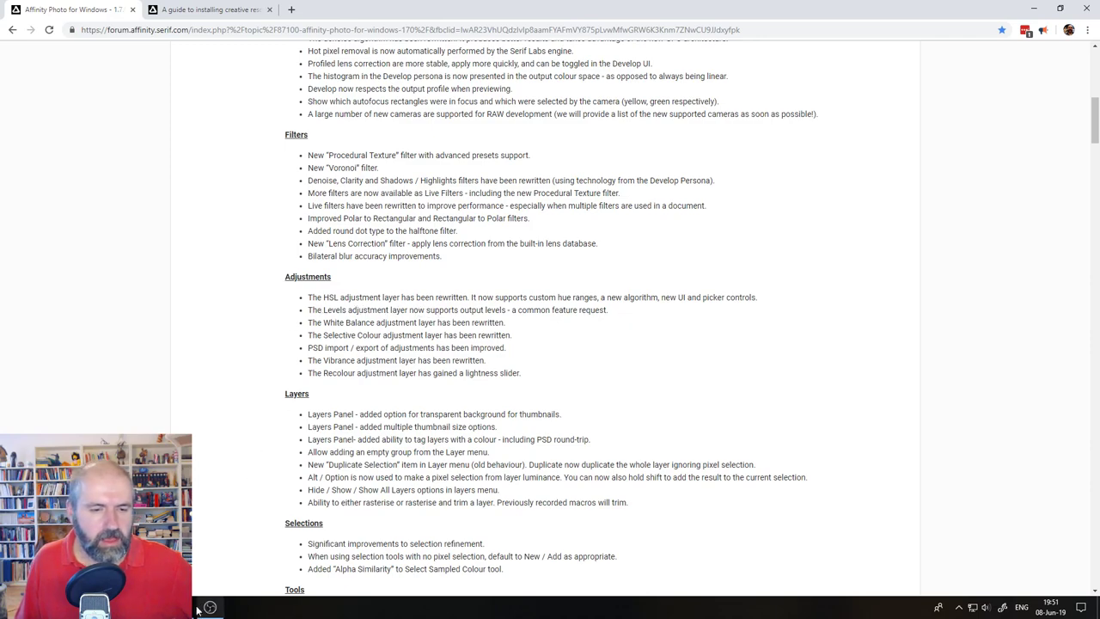
- Back in Affinity Photo, add a Levels adjustment layer and move its dialog aside
{"action": "key", "text": "alt+Tab"}
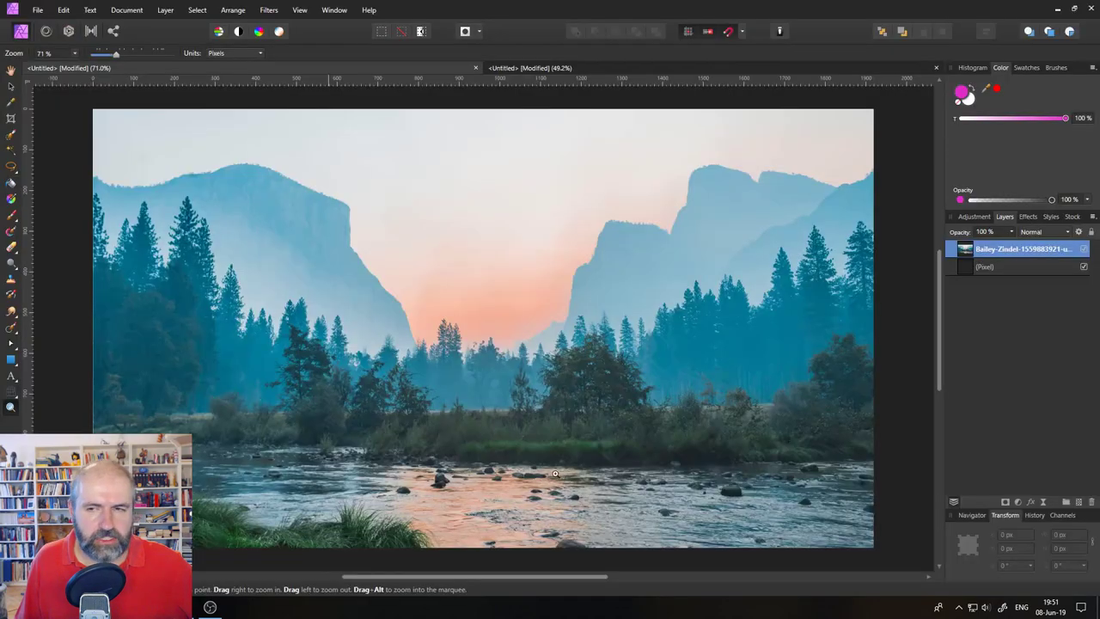
{"action": "left_click", "coordinate": [1017, 501]}
{"action": "left_click", "coordinate": [1010, 221]}
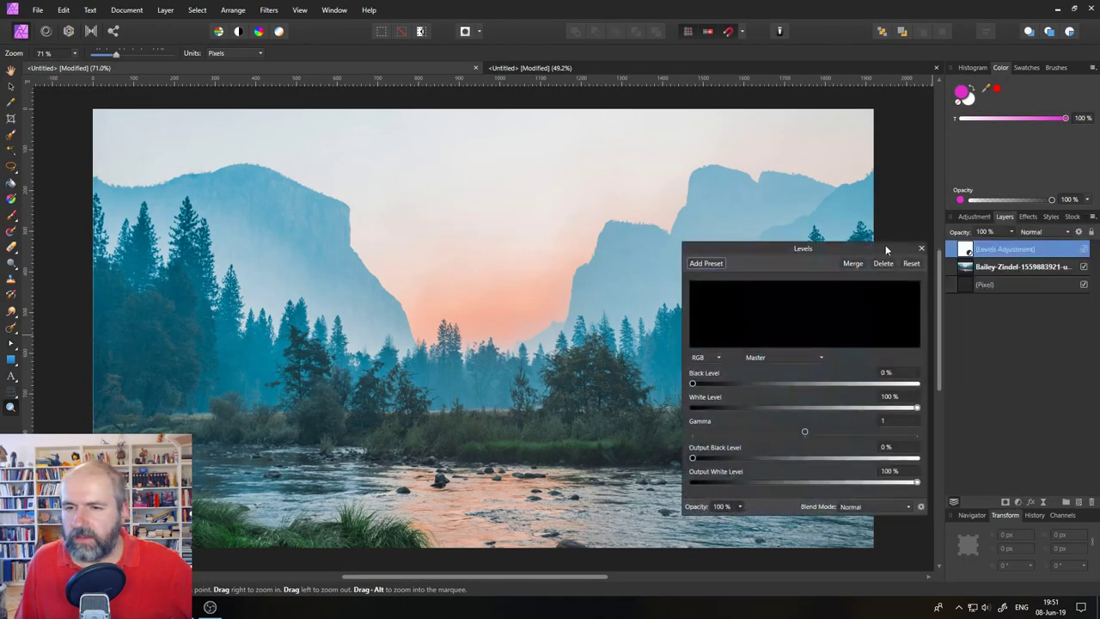
{"action": "left_click_drag", "start_coordinate": [822, 247], "coordinate": [620, 195]}
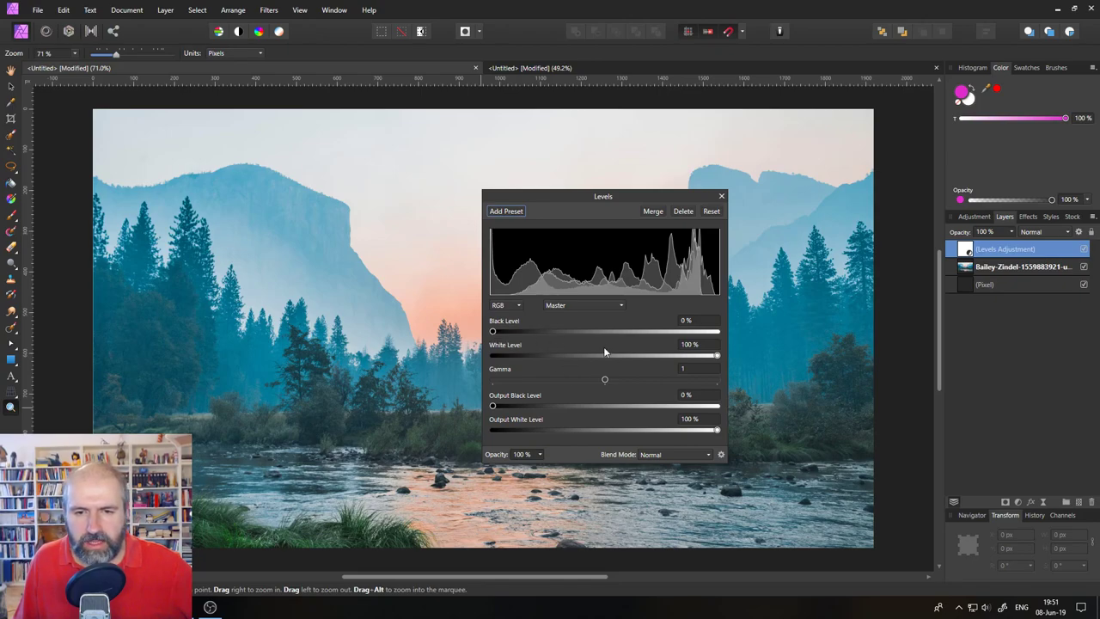
- Try black level 15%, white level 80%, gamma and output levels, then reset the blacks to 0%
{"action": "mouse_move", "coordinate": [492, 333]}
{"action": "left_mouse_down"}
{"action": "mouse_move", "coordinate": [541, 332]}
{"action": "mouse_move", "coordinate": [525, 333]}
{"action": "left_mouse_up"}
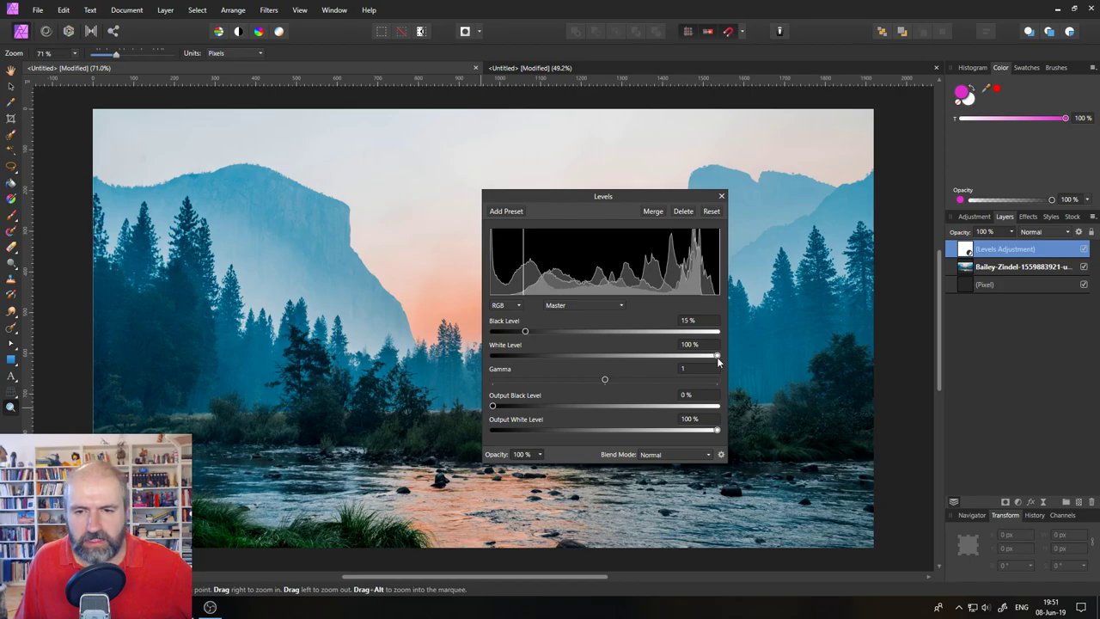
{"action": "mouse_move", "coordinate": [717, 358]}
{"action": "left_mouse_down"}
{"action": "mouse_move", "coordinate": [641, 355]}
{"action": "mouse_move", "coordinate": [672, 357]}
{"action": "left_mouse_up"}
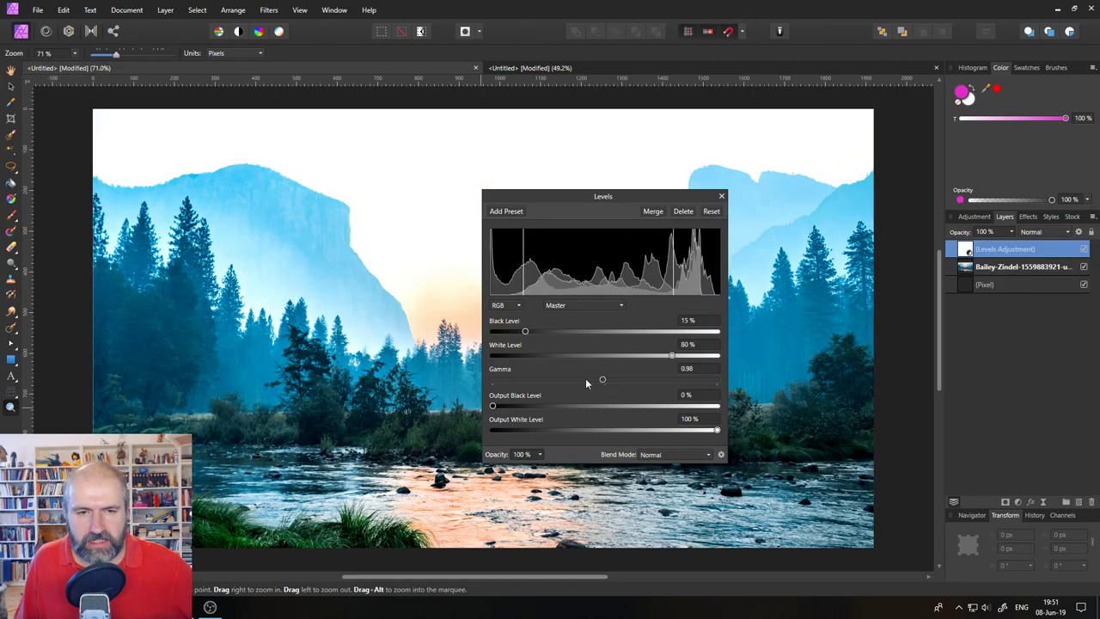
{"action": "mouse_move", "coordinate": [586, 383]}
{"action": "left_mouse_down"}
{"action": "mouse_move", "coordinate": [617, 381]}
{"action": "mouse_move", "coordinate": [604, 384]}
{"action": "left_mouse_up"}
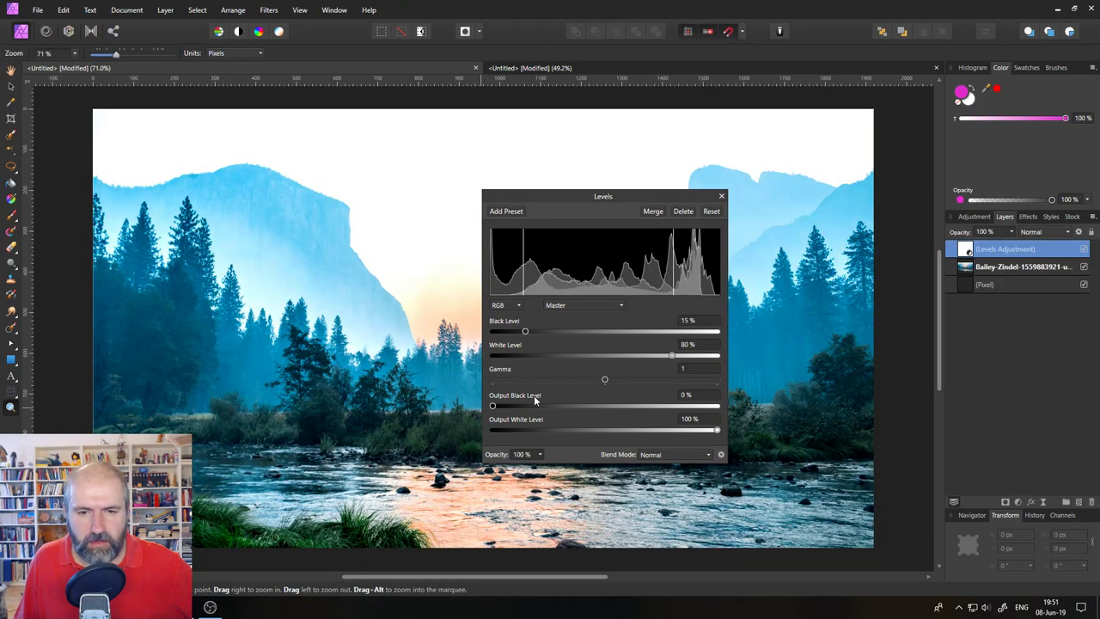
{"action": "left_click_drag", "start_coordinate": [492, 407], "coordinate": [530, 407]}
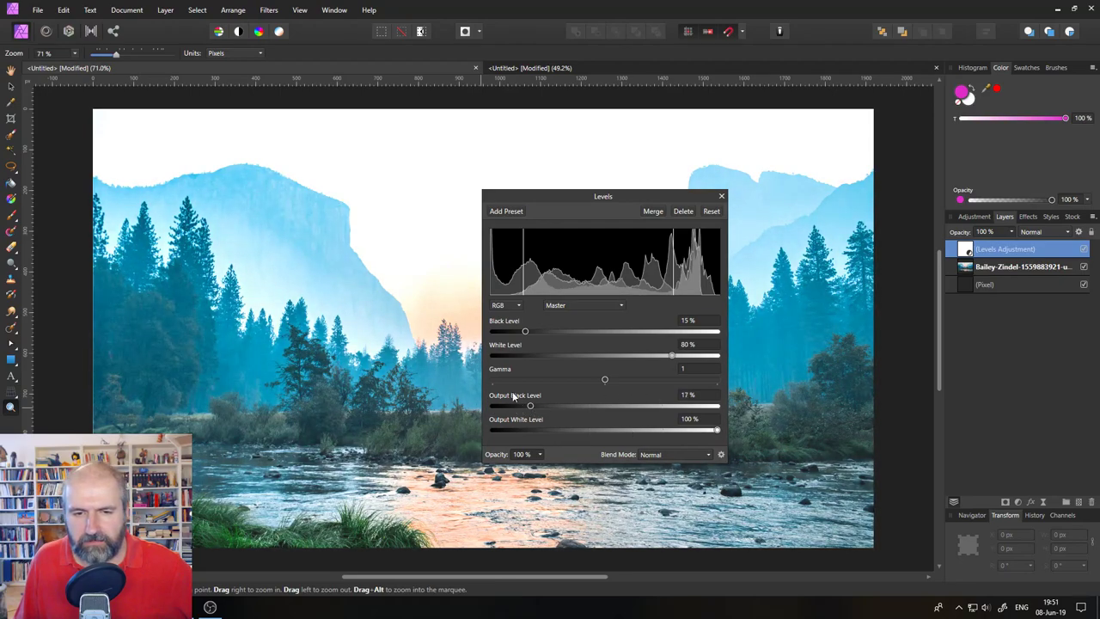
{"action": "mouse_move", "coordinate": [714, 435]}
{"action": "left_mouse_down"}
{"action": "mouse_move", "coordinate": [607, 431]}
{"action": "mouse_move", "coordinate": [733, 429]}
{"action": "left_mouse_up"}
{"action": "left_click_drag", "start_coordinate": [528, 405], "coordinate": [460, 403]}
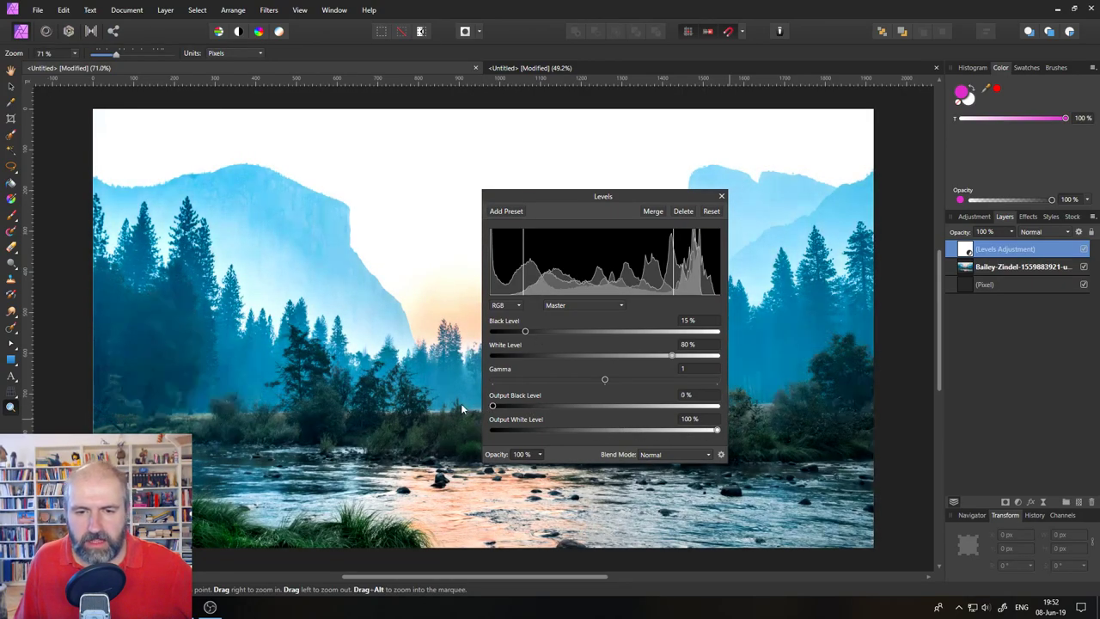
{"action": "mouse_move", "coordinate": [525, 332]}
{"action": "left_mouse_down"}
{"action": "mouse_move", "coordinate": [482, 330]}
{"action": "mouse_move", "coordinate": [526, 332]}
{"action": "left_mouse_up"}
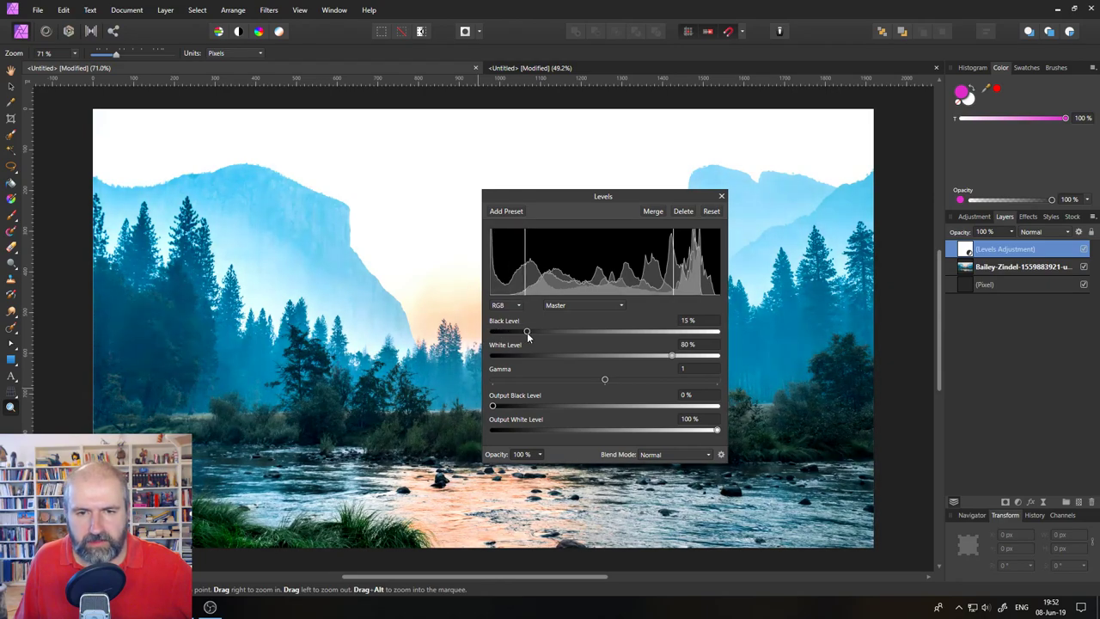
- Retry the black and output levels, then restore output white and white levels to 100%
{"action": "left_click_drag", "start_coordinate": [493, 404], "coordinate": [541, 406]}
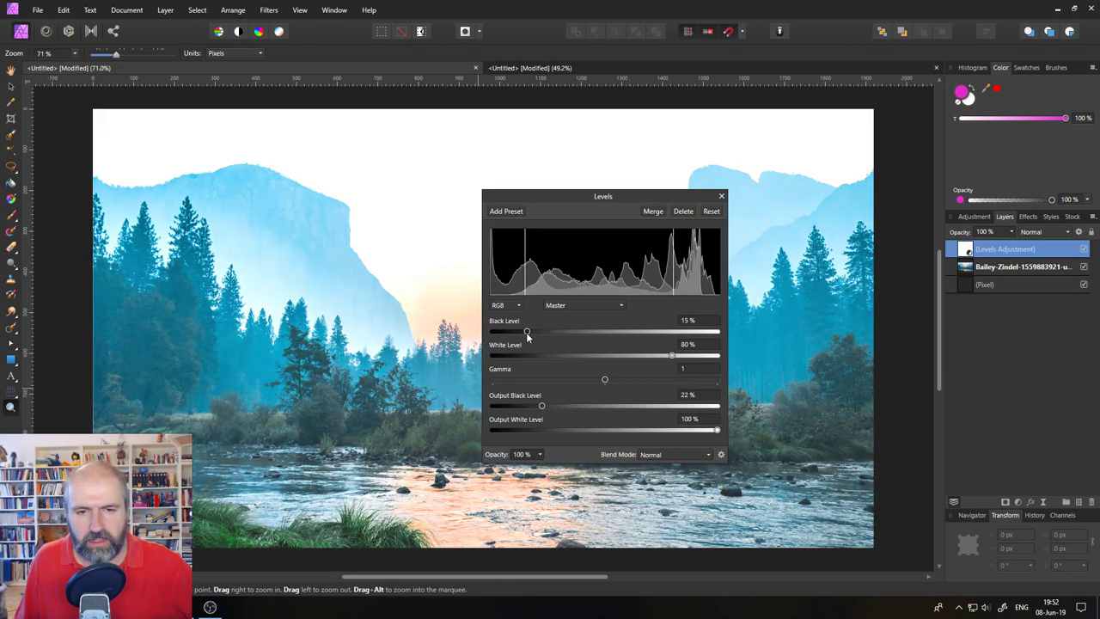
{"action": "left_click_drag", "start_coordinate": [526, 331], "coordinate": [486, 332]}
{"action": "mouse_move", "coordinate": [541, 409]}
{"action": "left_mouse_down"}
{"action": "mouse_move", "coordinate": [502, 407]}
{"action": "mouse_move", "coordinate": [583, 411]}
{"action": "mouse_move", "coordinate": [517, 407]}
{"action": "mouse_move", "coordinate": [527, 408]}
{"action": "left_mouse_up"}
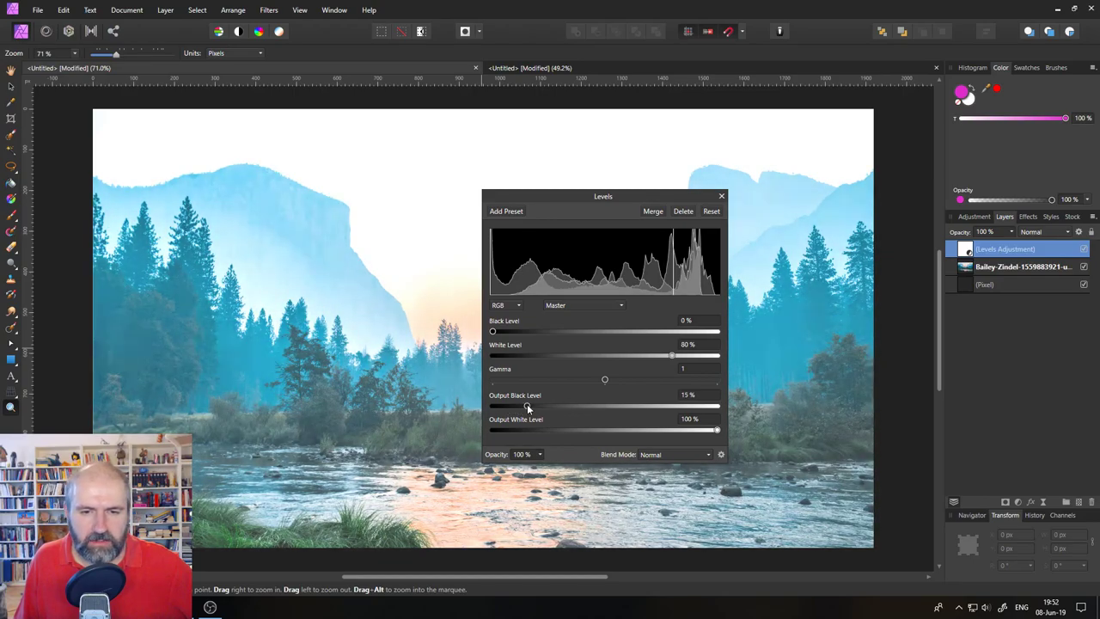
{"action": "mouse_move", "coordinate": [717, 430]}
{"action": "left_mouse_down"}
{"action": "mouse_move", "coordinate": [630, 430]}
{"action": "mouse_move", "coordinate": [734, 439]}
{"action": "left_mouse_up"}
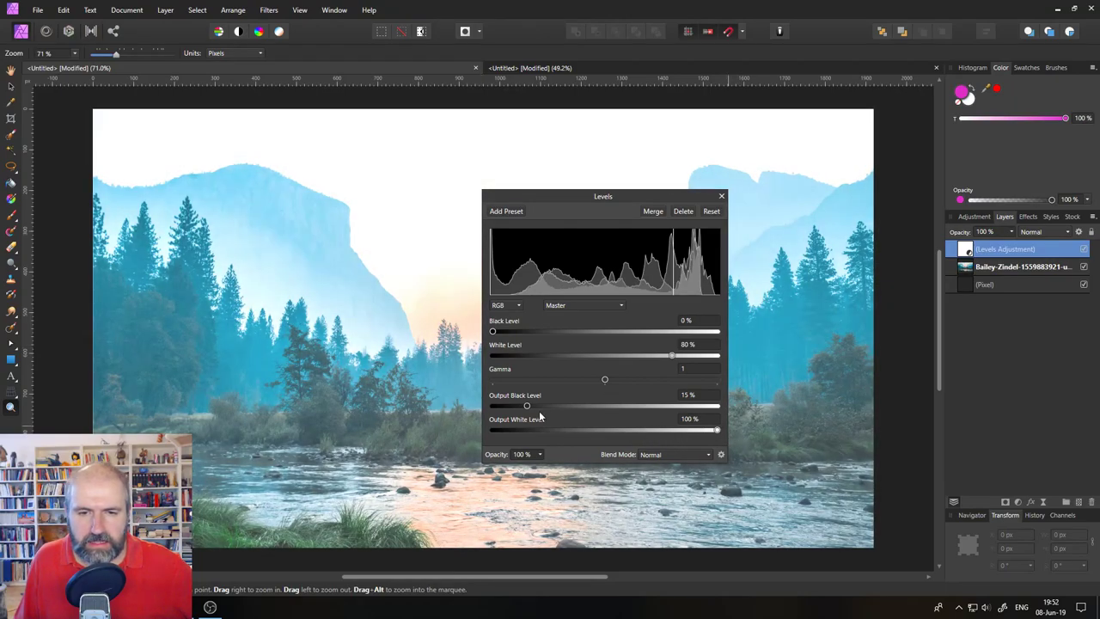
{"action": "left_click_drag", "start_coordinate": [527, 407], "coordinate": [458, 408]}
{"action": "mouse_move", "coordinate": [717, 430]}
{"action": "left_mouse_down"}
{"action": "mouse_move", "coordinate": [585, 428]}
{"action": "mouse_move", "coordinate": [720, 429]}
{"action": "left_mouse_up"}
{"action": "left_click_drag", "start_coordinate": [672, 355], "coordinate": [733, 358]}
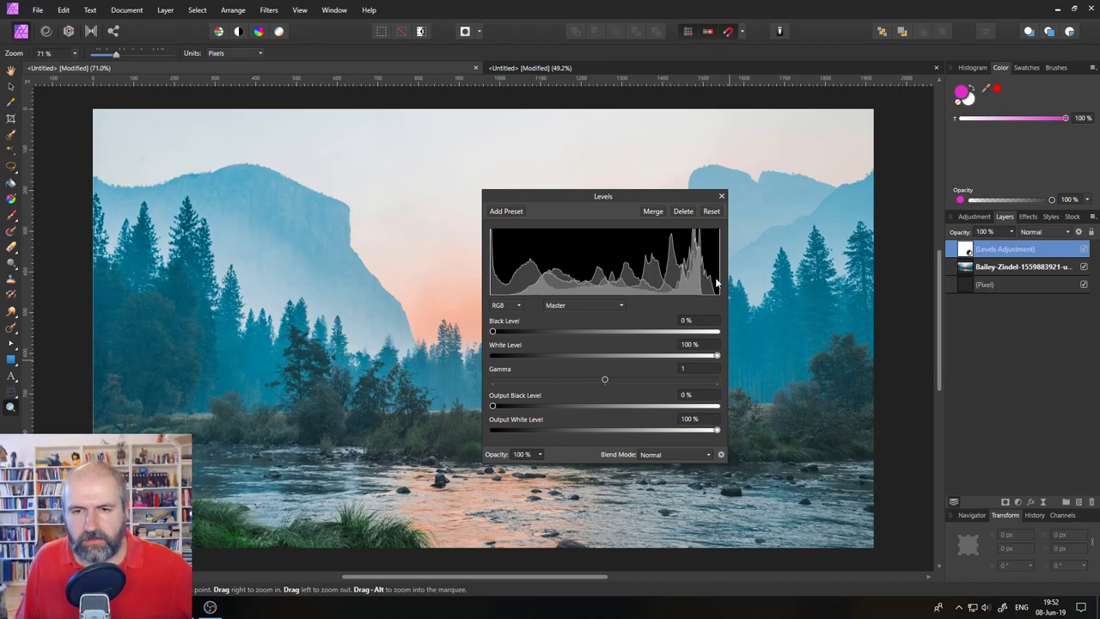
- On the Master channel, try white level 71% and black level 23%, then return white to 100%
{"action": "left_click", "coordinate": [601, 306]}
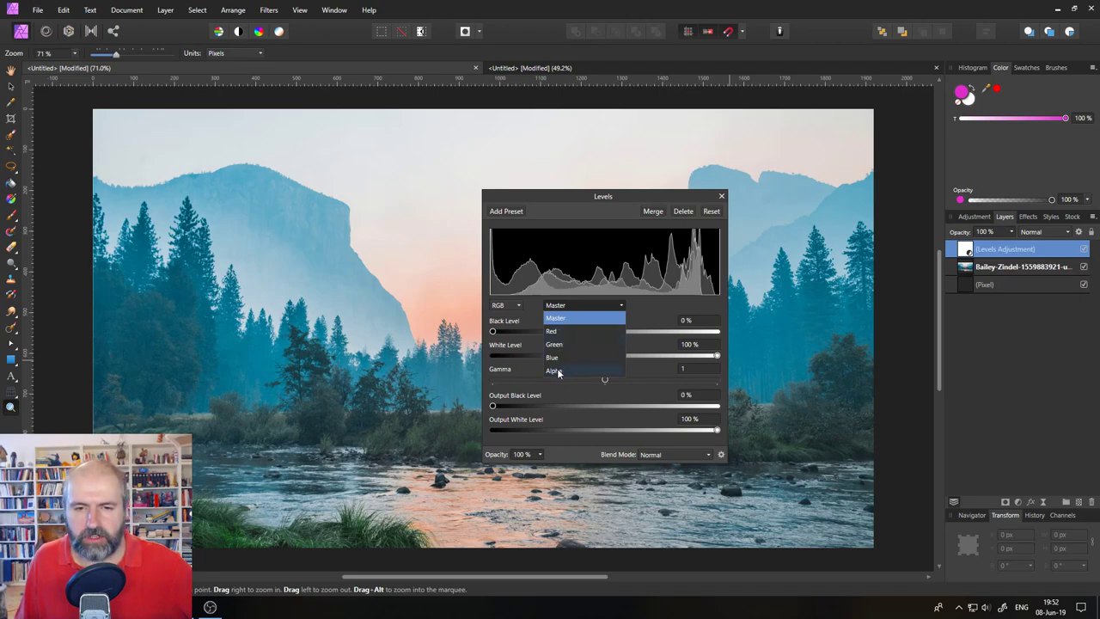
{"action": "left_click", "coordinate": [578, 317]}
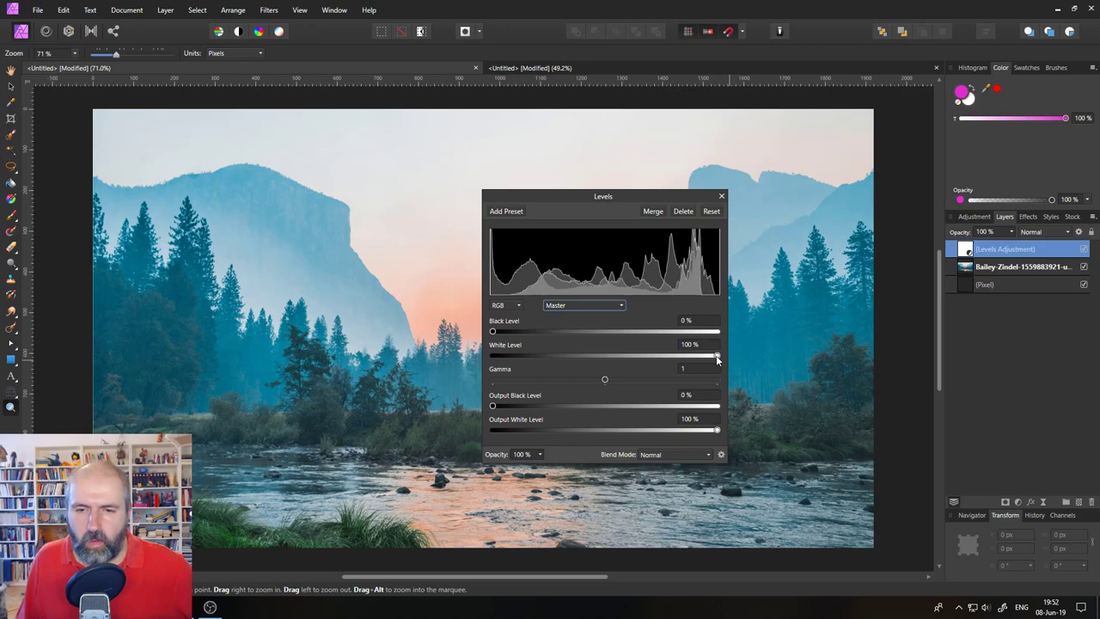
{"action": "mouse_move", "coordinate": [717, 356]}
{"action": "left_mouse_down"}
{"action": "mouse_move", "coordinate": [622, 354]}
{"action": "mouse_move", "coordinate": [747, 356]}
{"action": "mouse_move", "coordinate": [656, 356]}
{"action": "left_mouse_up"}
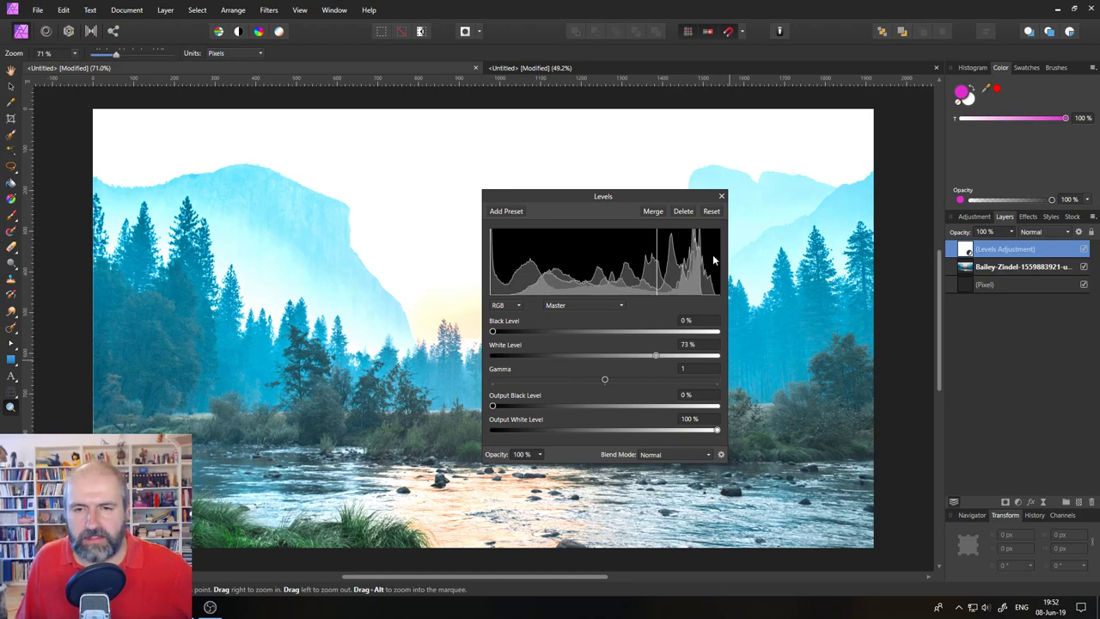
{"action": "left_click_drag", "start_coordinate": [656, 356], "coordinate": [651, 355]}
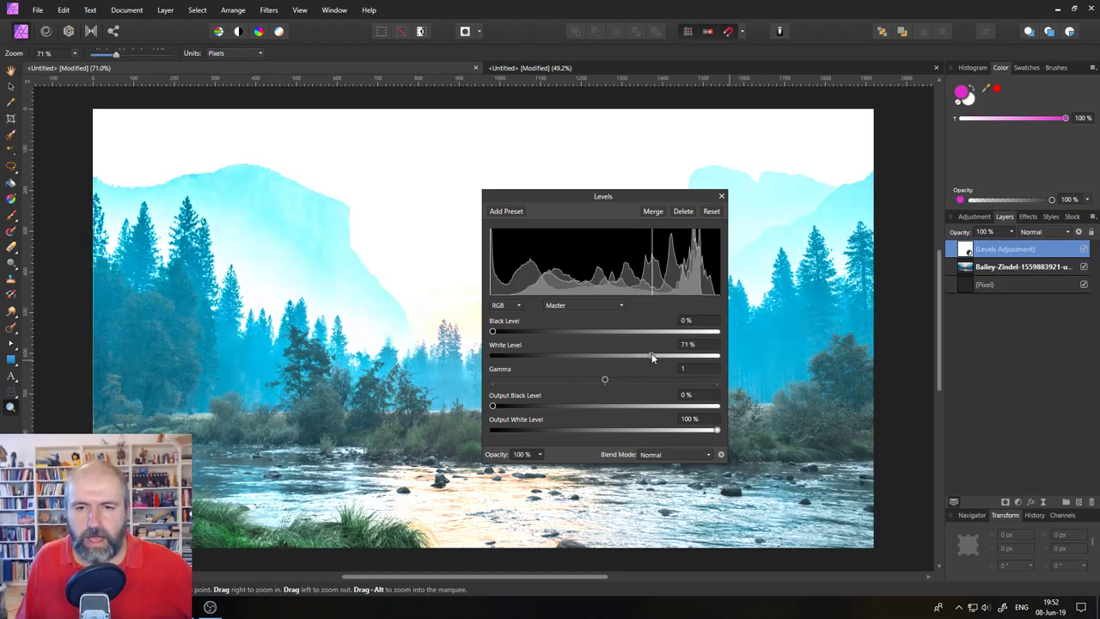
{"action": "left_click_drag", "start_coordinate": [493, 332], "coordinate": [467, 332]}
{"action": "left_click_drag", "start_coordinate": [651, 355], "coordinate": [730, 354]}
- Test the output white and black levels, reset output black to 0%, and close Levels
{"action": "mouse_move", "coordinate": [714, 429]}
{"action": "left_mouse_down"}
{"action": "mouse_move", "coordinate": [663, 431]}
{"action": "mouse_move", "coordinate": [737, 426]}
{"action": "mouse_move", "coordinate": [599, 427]}
{"action": "mouse_move", "coordinate": [735, 430]}
{"action": "left_mouse_up"}
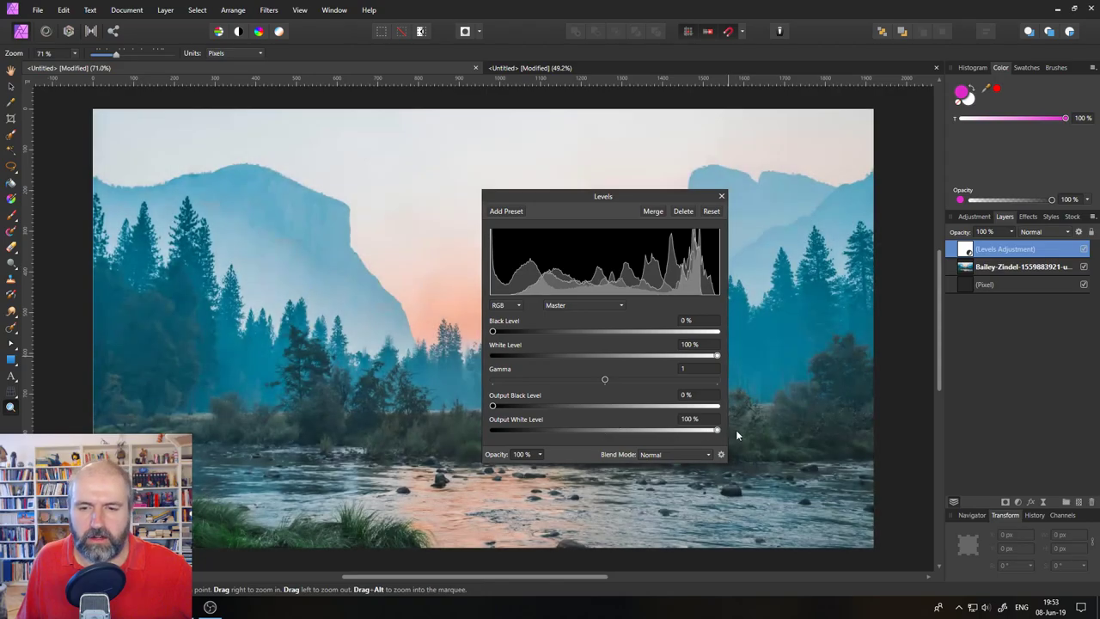
{"action": "left_click_drag", "start_coordinate": [493, 407], "coordinate": [570, 406]}
{"action": "double_click", "coordinate": [569, 406]}
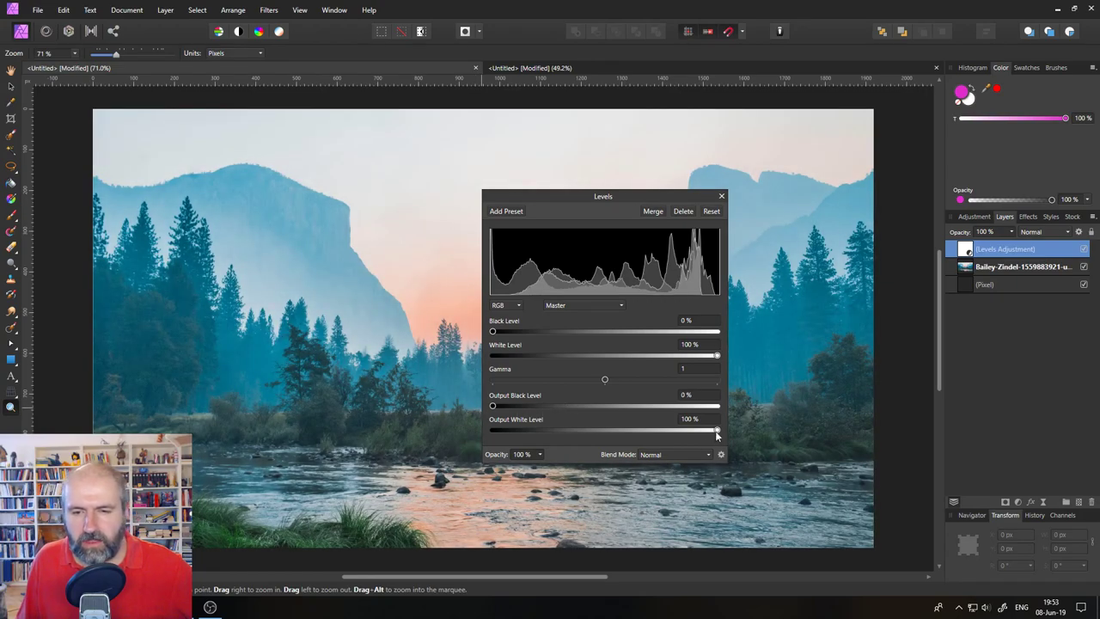
{"action": "left_click_drag", "start_coordinate": [716, 431], "coordinate": [742, 431]}
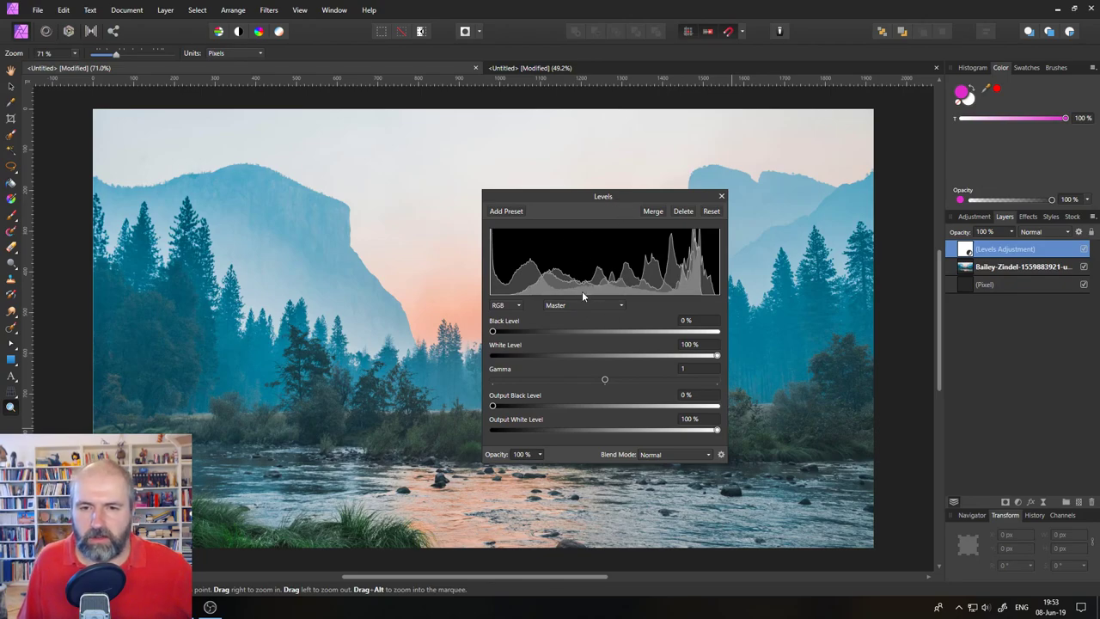
{"action": "left_click", "coordinate": [722, 196]}
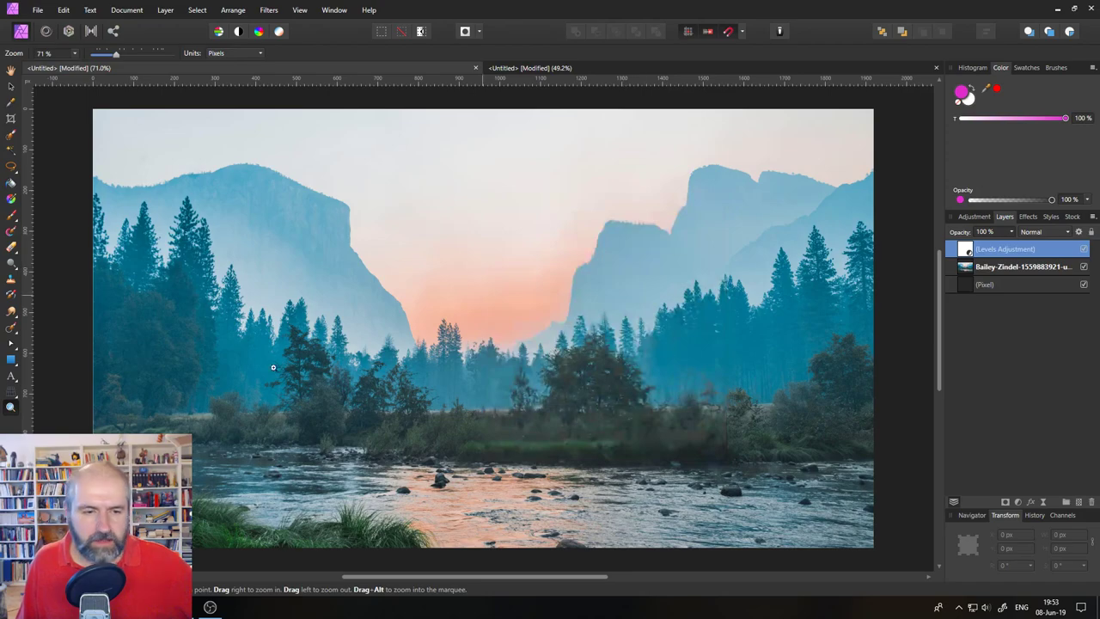
{"action": "key", "text": "alt+Tab"}
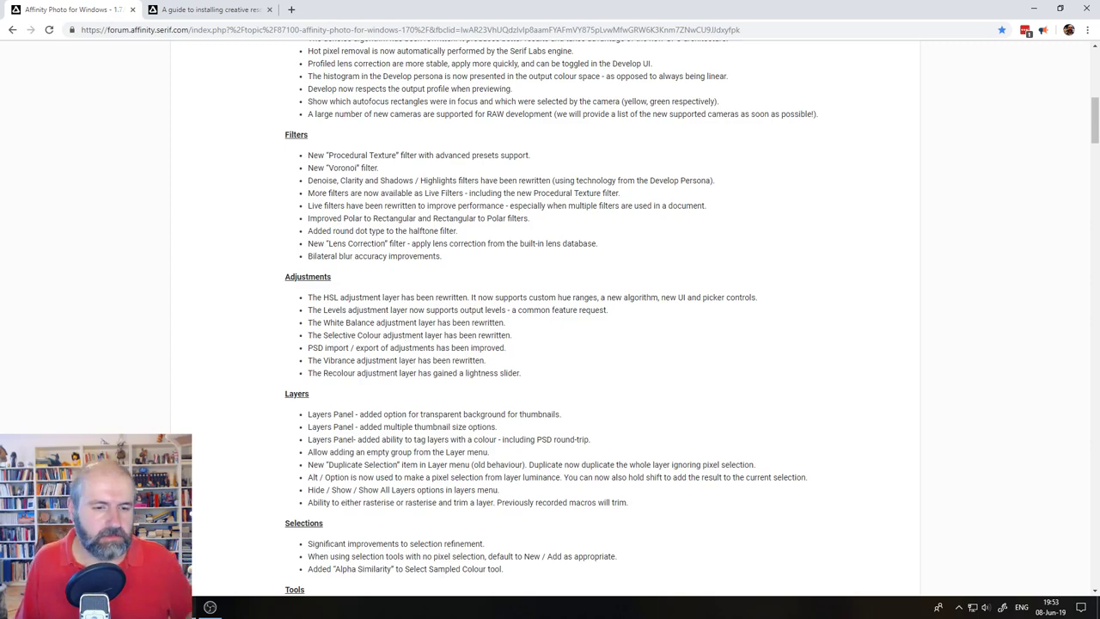
{"action": "key", "text": "alt+Tab"}
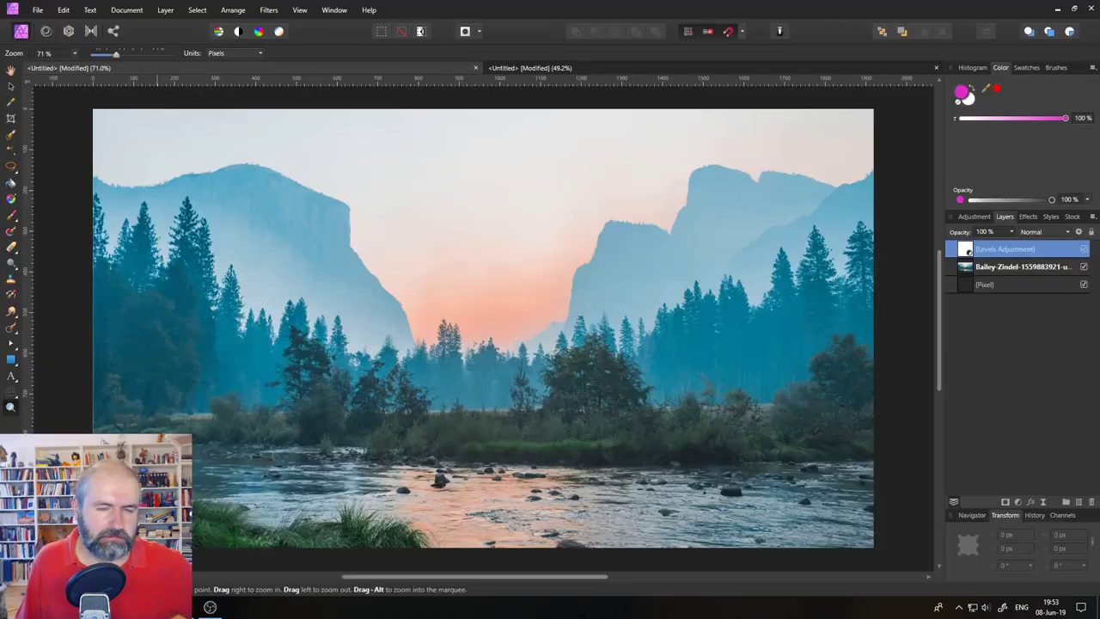
{"action": "left_click", "coordinate": [1014, 503]}
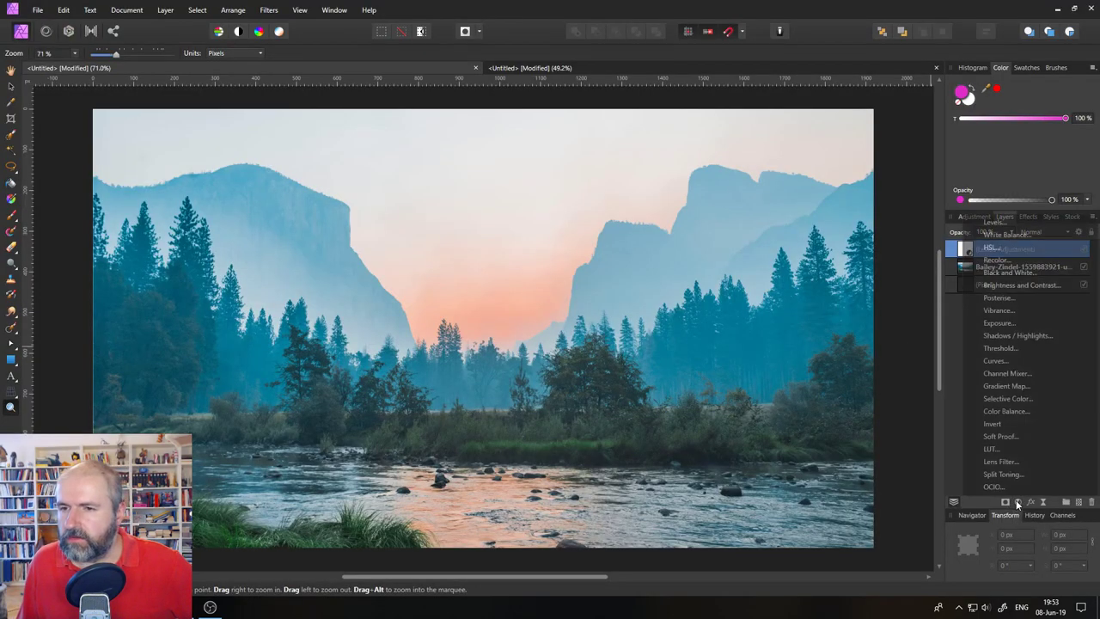
{"action": "left_click", "coordinate": [1013, 233]}
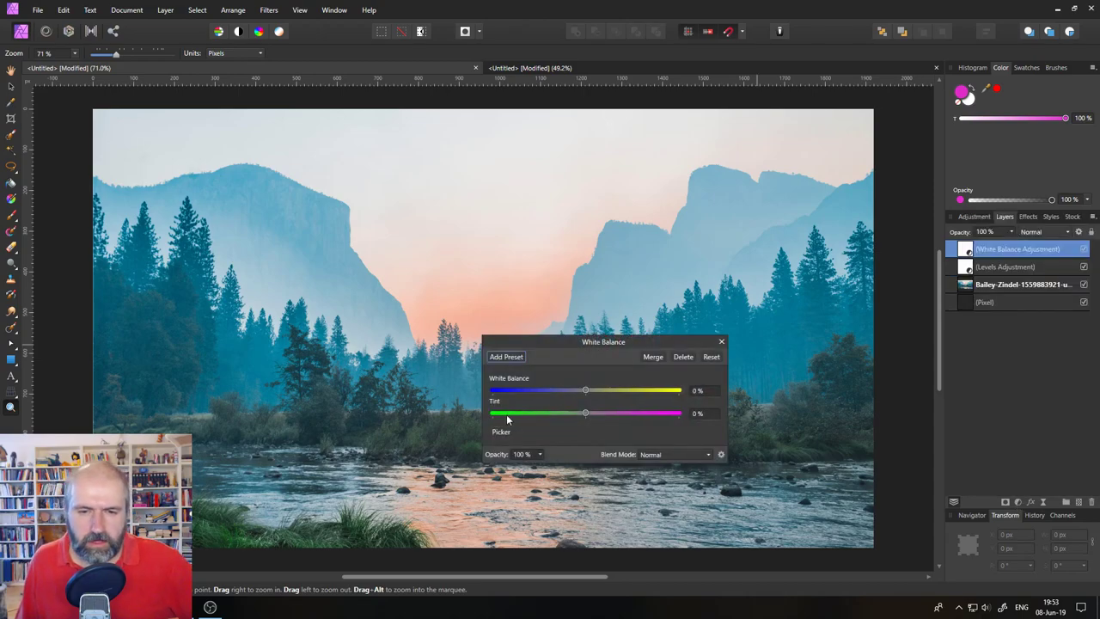
{"action": "left_click_drag", "start_coordinate": [581, 390], "coordinate": [589, 413]}
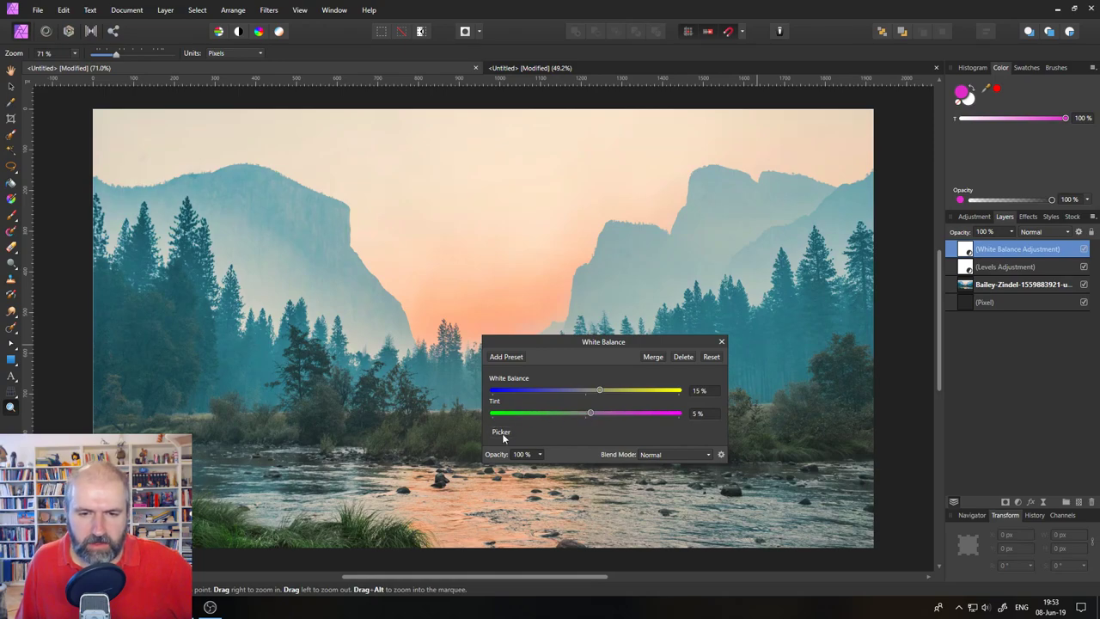
{"action": "left_click", "coordinate": [501, 432]}
{"action": "left_click", "coordinate": [326, 149]}
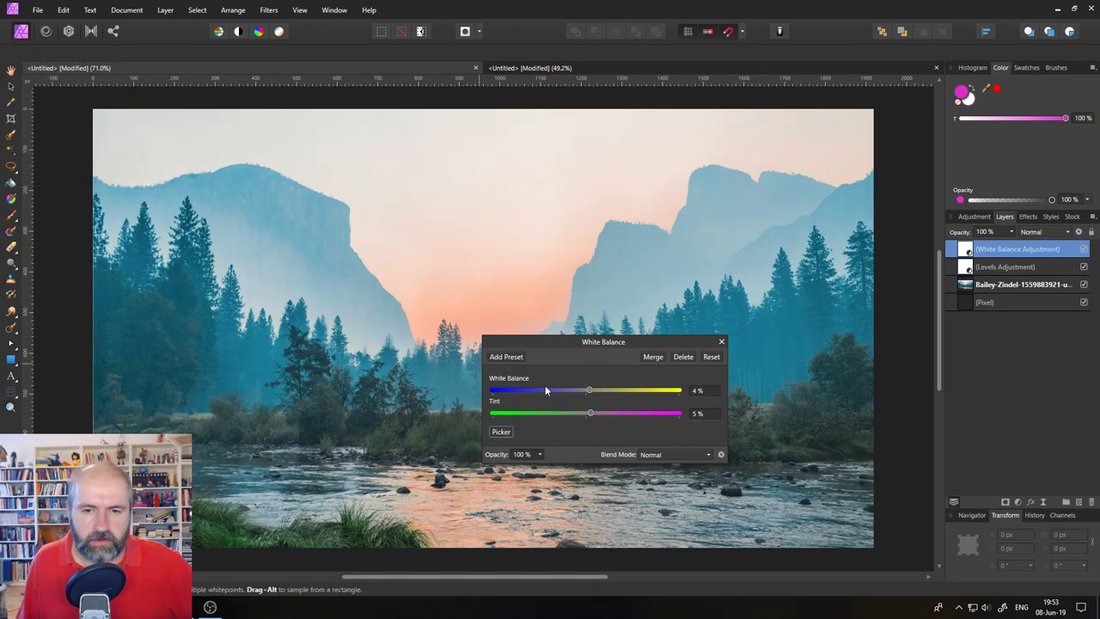
{"action": "left_click_drag", "start_coordinate": [587, 388], "coordinate": [595, 412]}
{"action": "left_click", "coordinate": [683, 356]}
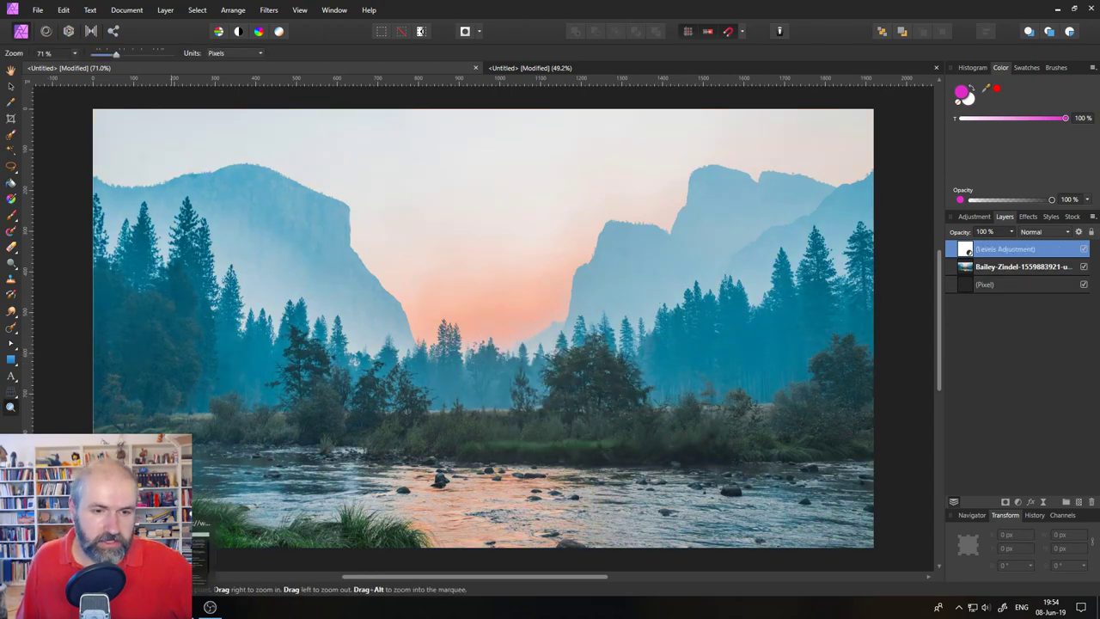
{"action": "left_click", "coordinate": [95, 610]}
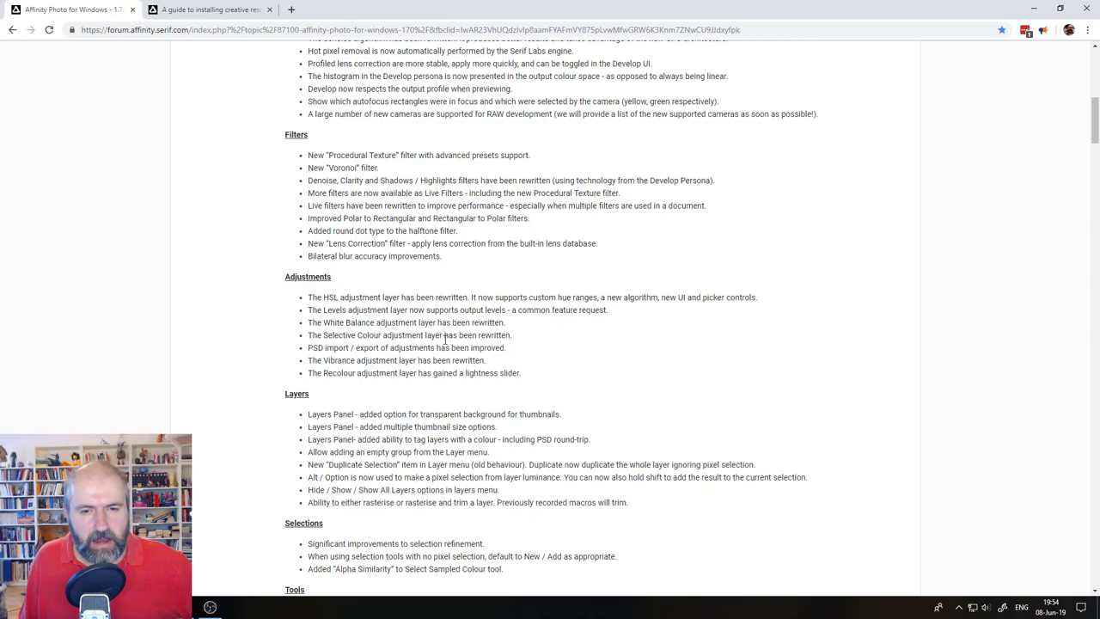
{"action": "left_click", "coordinate": [209, 606]}
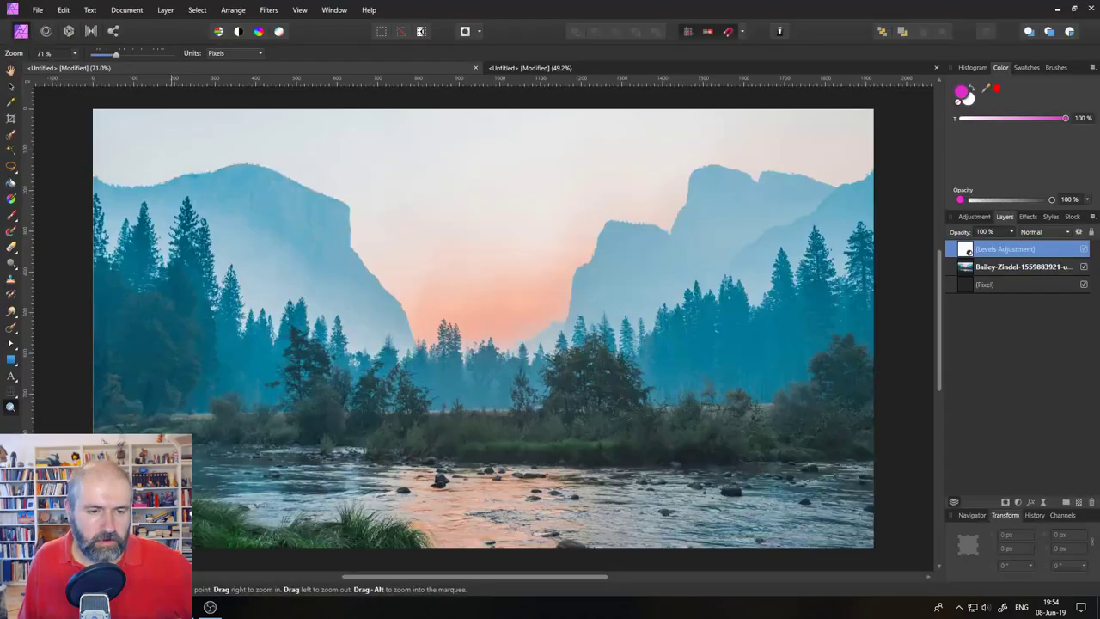
{"action": "left_click", "coordinate": [1018, 498]}
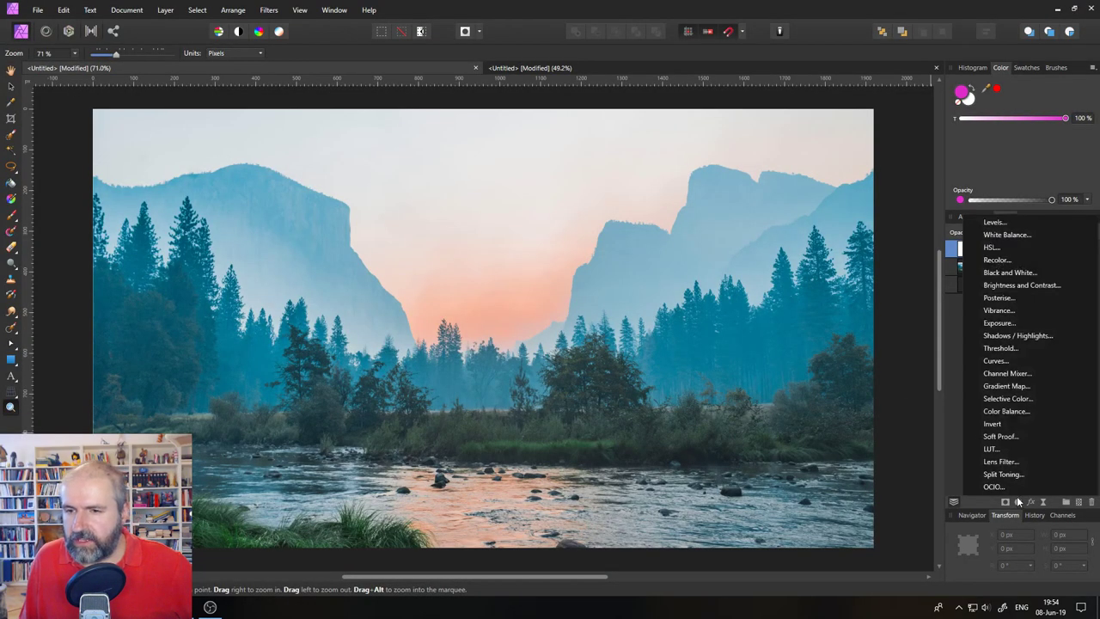
{"action": "left_click", "coordinate": [1024, 397]}
{"action": "left_click_drag", "start_coordinate": [589, 348], "coordinate": [718, 382]}
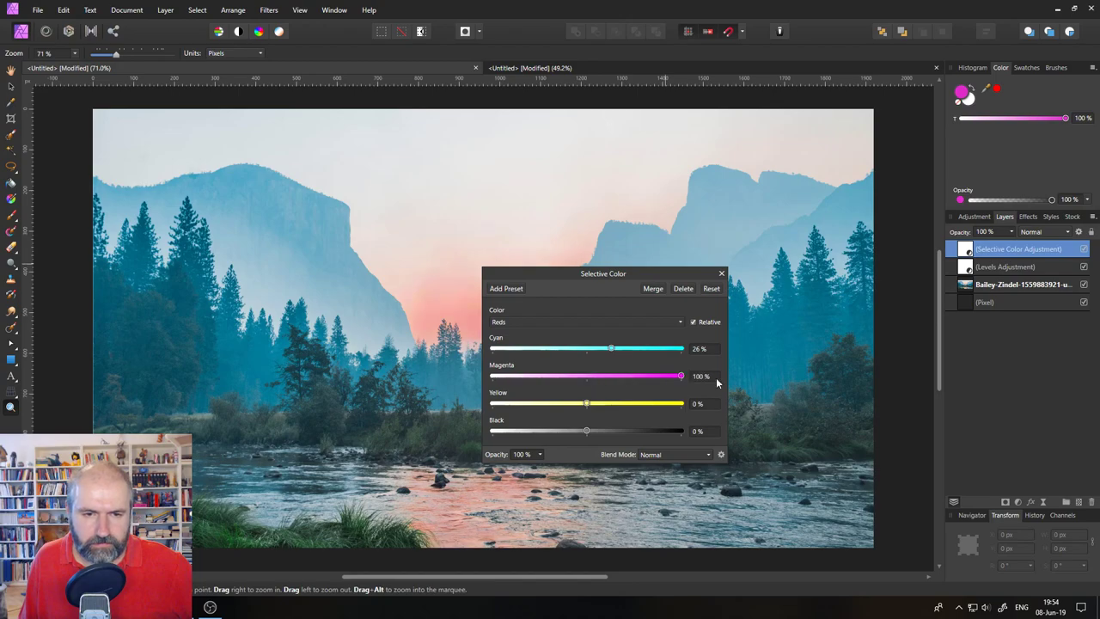
{"action": "left_click_drag", "start_coordinate": [587, 403], "coordinate": [480, 387]}
{"action": "left_click_drag", "start_coordinate": [525, 270], "coordinate": [700, 271]}
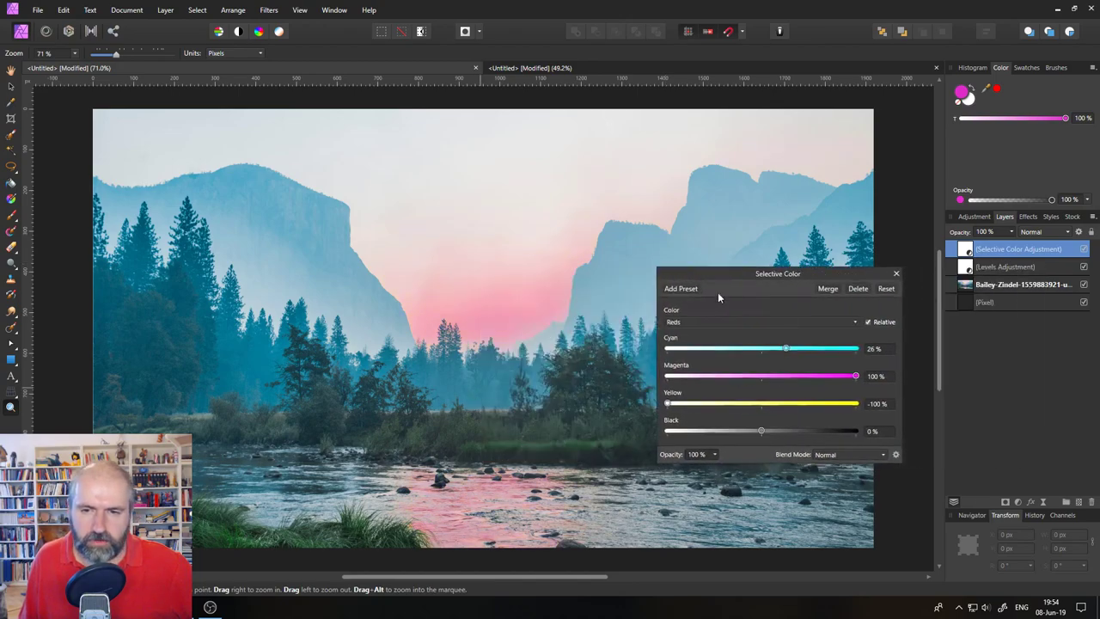
{"action": "left_click_drag", "start_coordinate": [668, 404], "coordinate": [856, 381]}
{"action": "left_click_drag", "start_coordinate": [785, 347], "coordinate": [816, 353]}
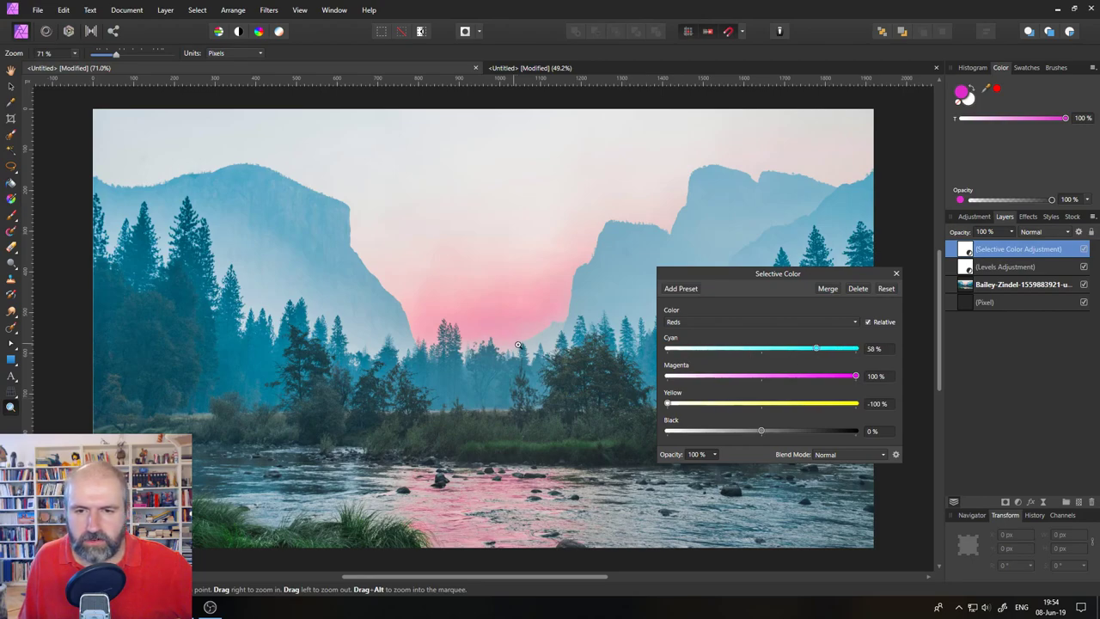
{"action": "left_click", "coordinate": [678, 323]}
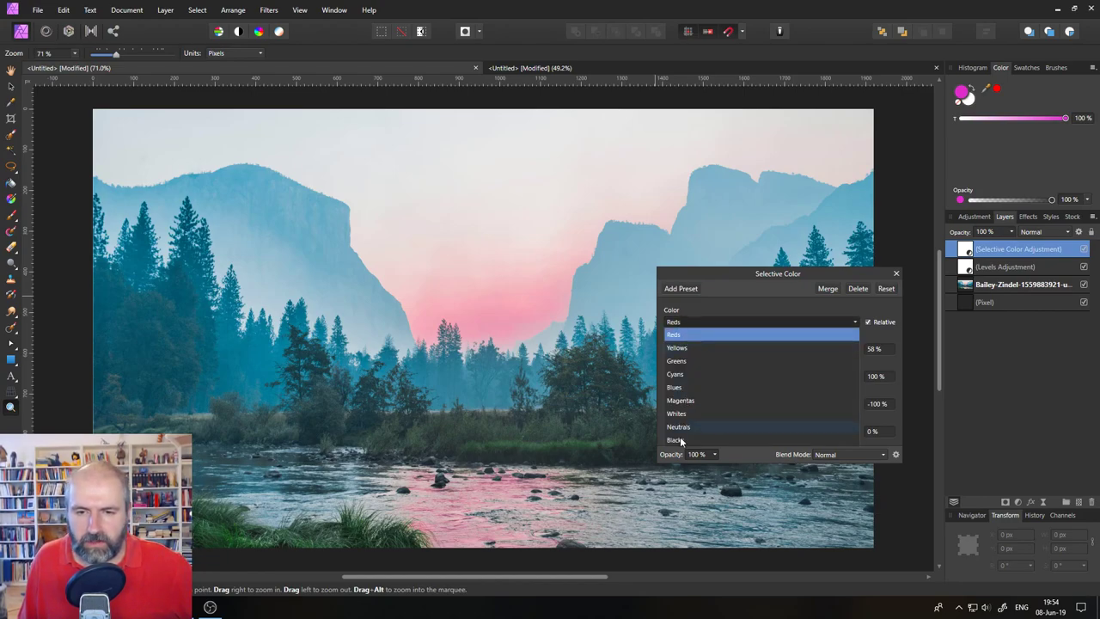
{"action": "left_click", "coordinate": [693, 332]}
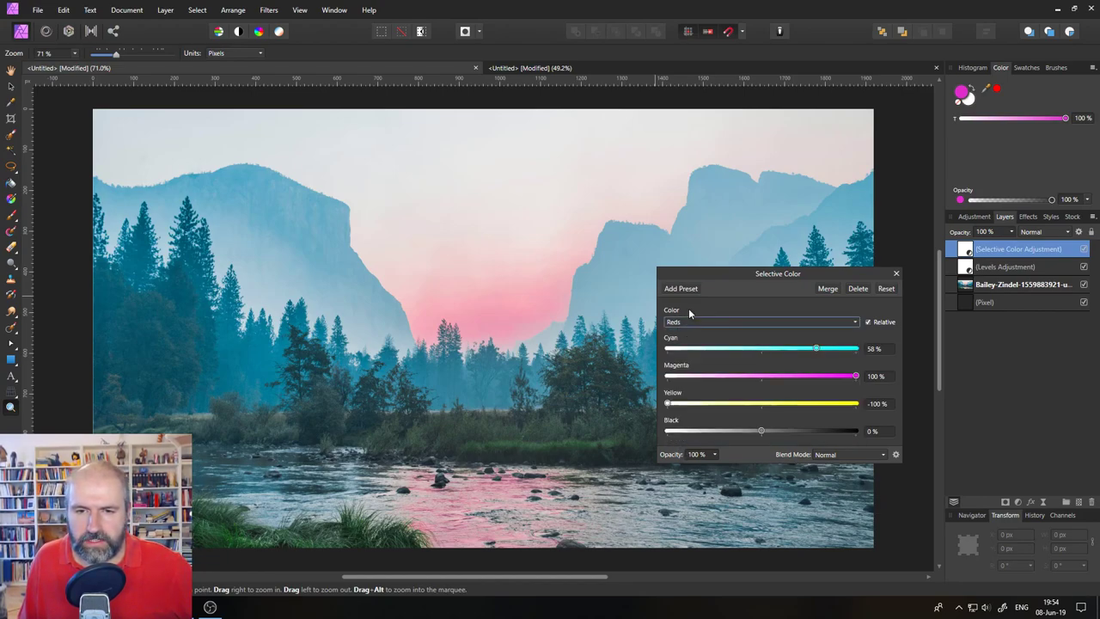
{"action": "left_click", "coordinate": [858, 289]}
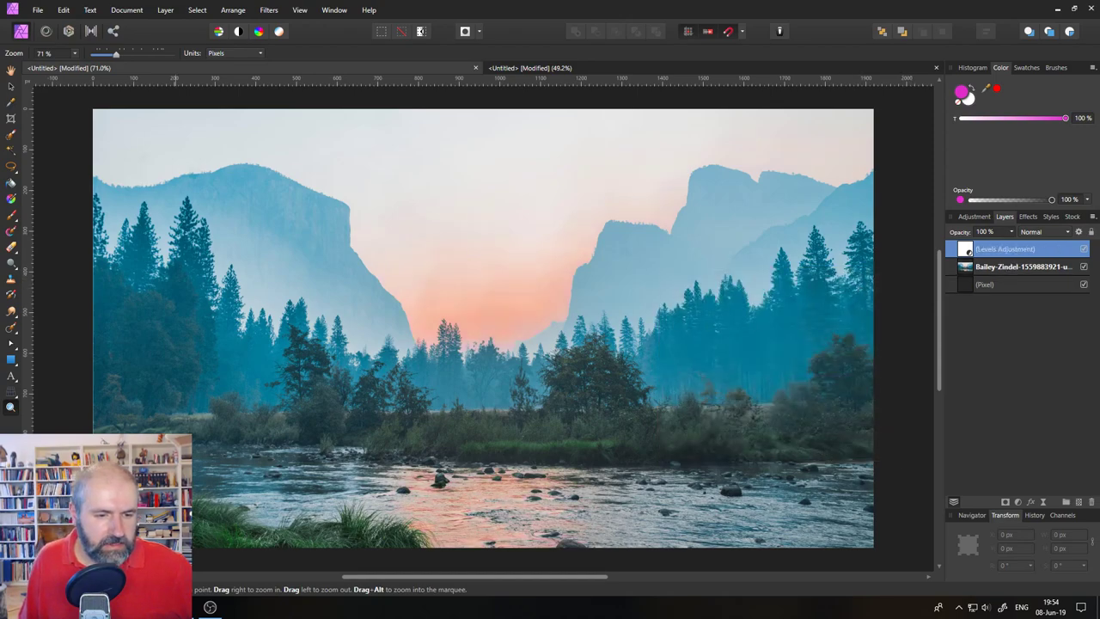
- Check the forum release notes in Chrome, then return to the valley document in Affinity Photo
{"action": "key", "text": "alt+Tab"}
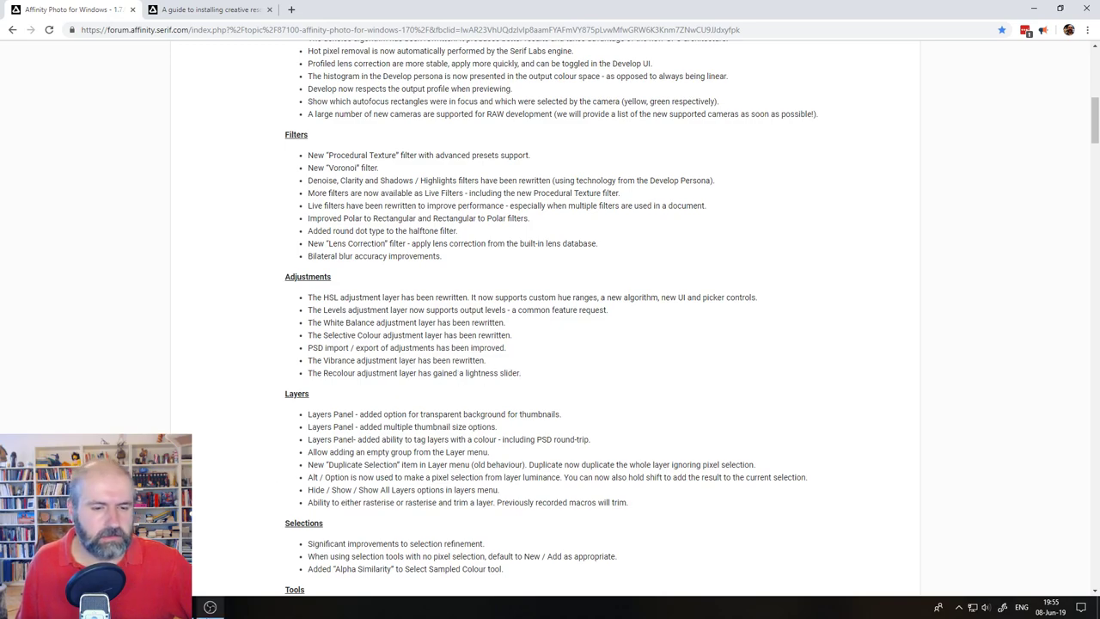
{"action": "left_click", "coordinate": [209, 607]}
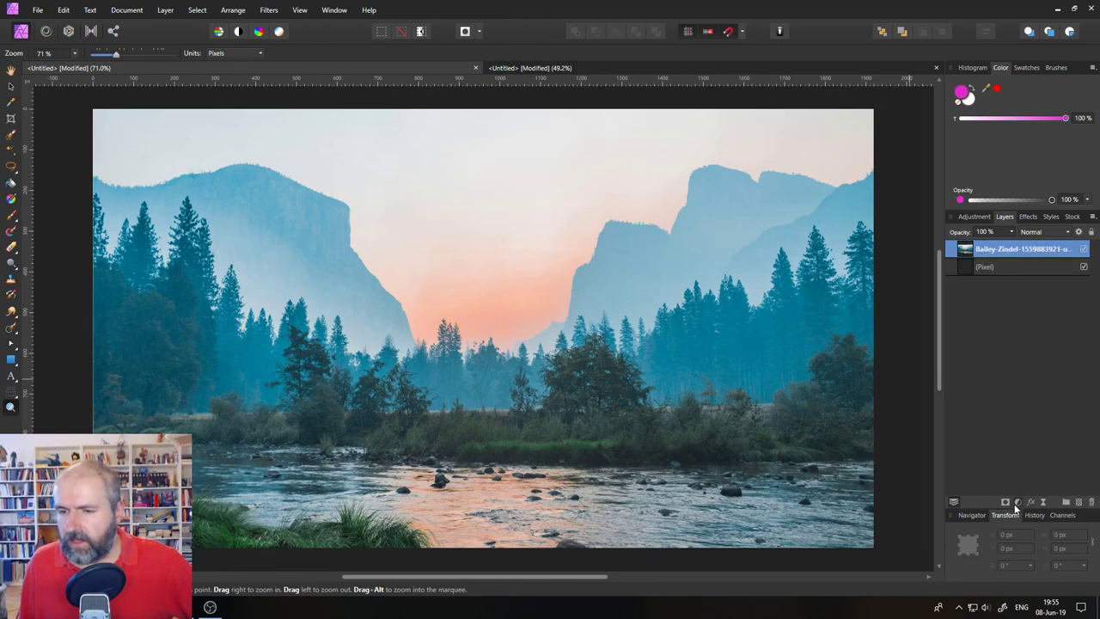
- Add a Recolor adjustment and adjust its tint's lightness, saturation and hue
{"action": "left_click", "coordinate": [1018, 501]}
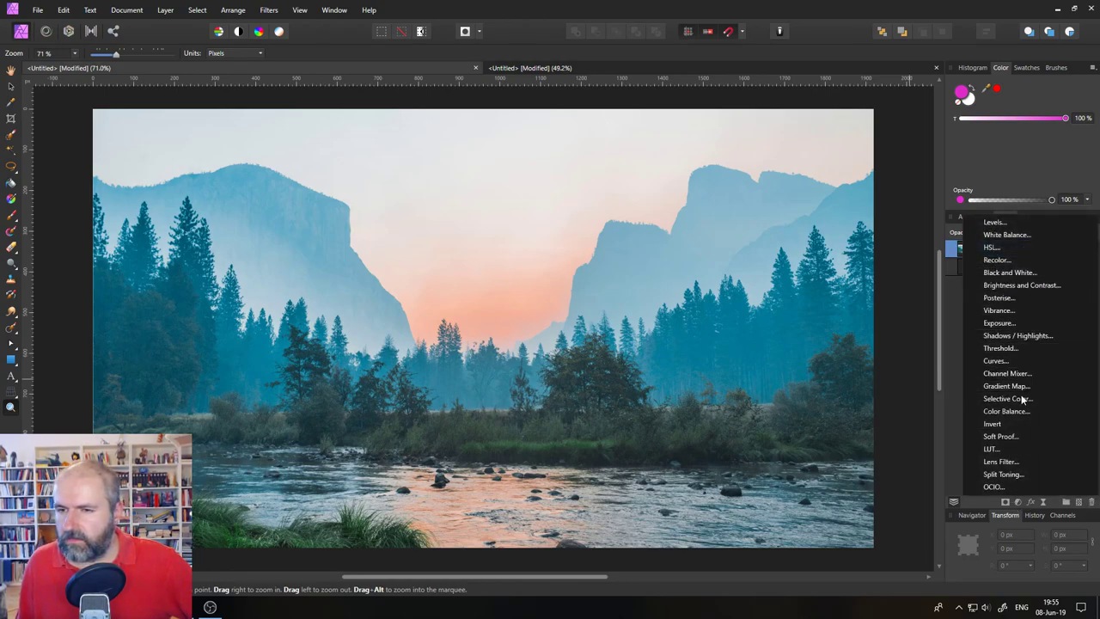
{"action": "left_click", "coordinate": [998, 259]}
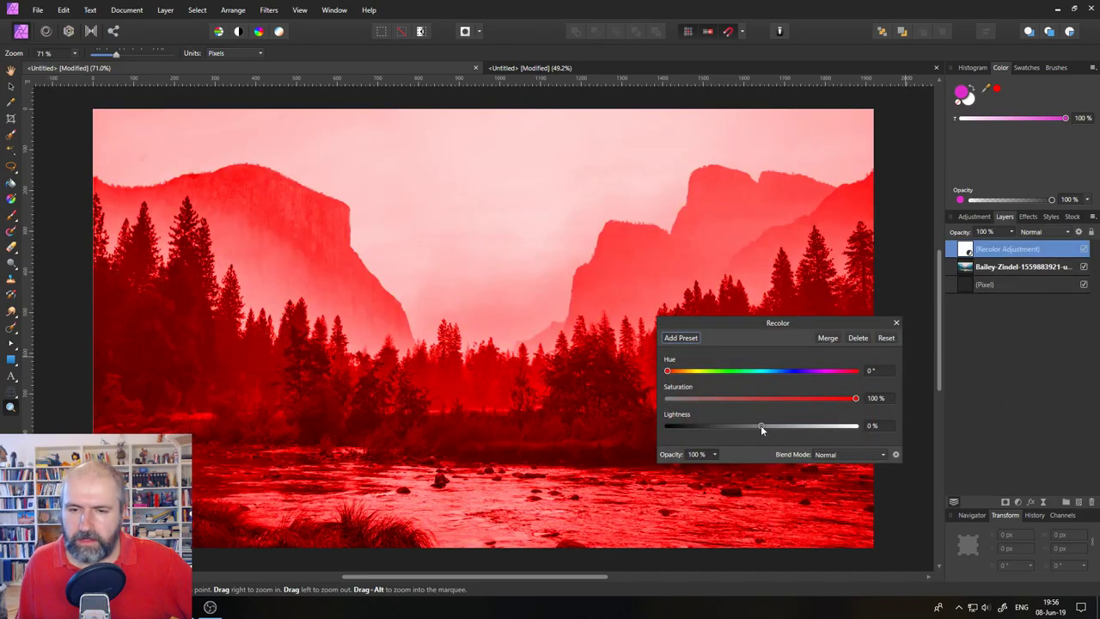
{"action": "left_click_drag", "start_coordinate": [760, 425], "coordinate": [791, 426]}
{"action": "left_click", "coordinate": [837, 399]}
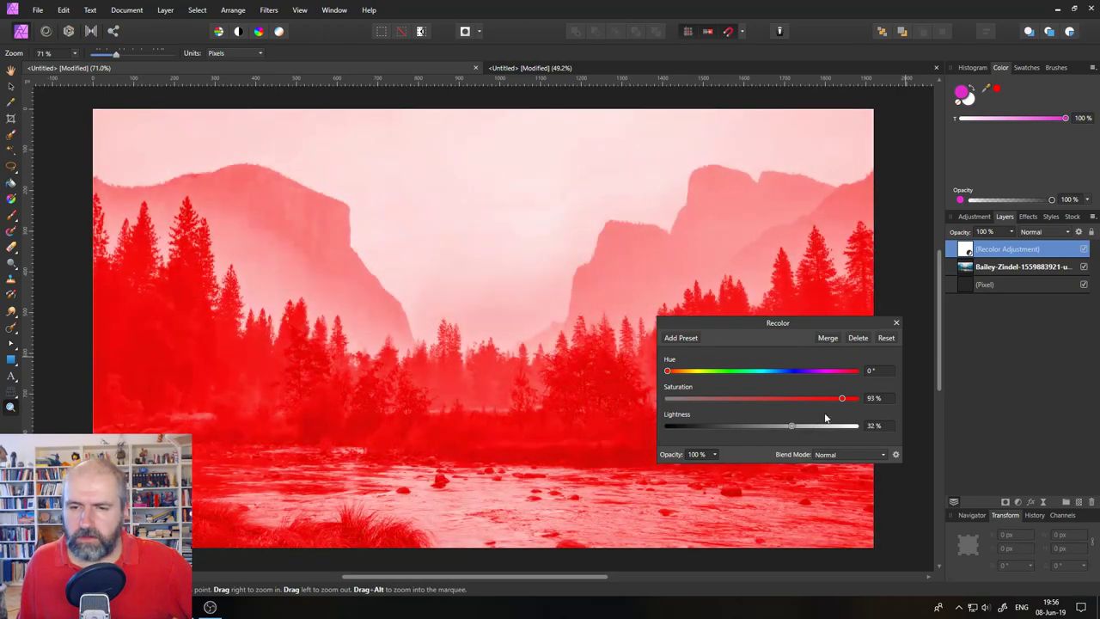
{"action": "left_click_drag", "start_coordinate": [836, 399], "coordinate": [741, 399]}
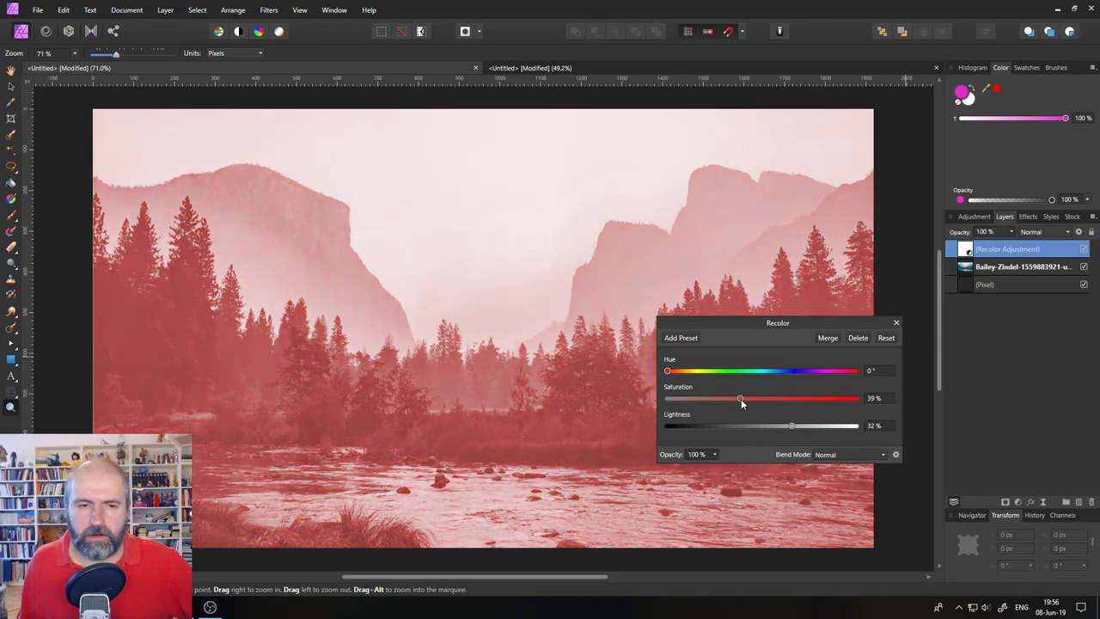
{"action": "mouse_move", "coordinate": [678, 369]}
{"action": "left_mouse_down"}
{"action": "mouse_move", "coordinate": [714, 371]}
{"action": "mouse_move", "coordinate": [667, 370]}
{"action": "mouse_move", "coordinate": [794, 378]}
{"action": "mouse_move", "coordinate": [667, 371]}
{"action": "left_mouse_up"}
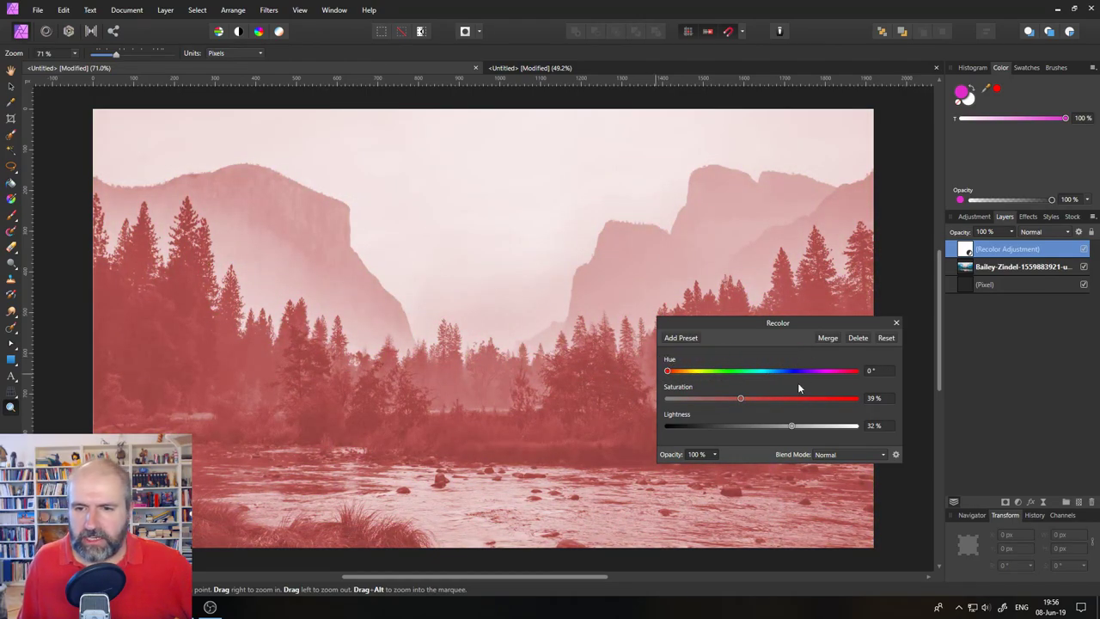
- Blend the Recolor as Soft Light, push the hue toward orange, strengthen it, and close the settings
{"action": "left_click", "coordinate": [833, 455]}
{"action": "scroll", "coordinate": [837, 387], "scroll_direction": "down", "scroll_amount": 2}
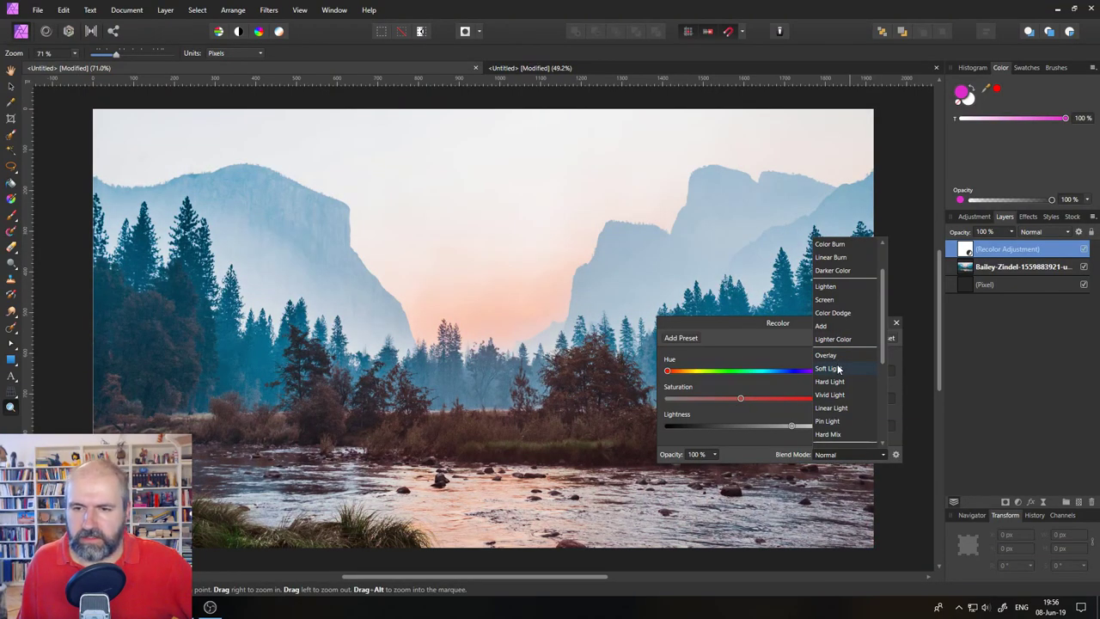
{"action": "left_click", "coordinate": [837, 369]}
{"action": "mouse_move", "coordinate": [667, 371]}
{"action": "left_mouse_down"}
{"action": "mouse_move", "coordinate": [790, 376]}
{"action": "mouse_move", "coordinate": [677, 370]}
{"action": "left_mouse_up"}
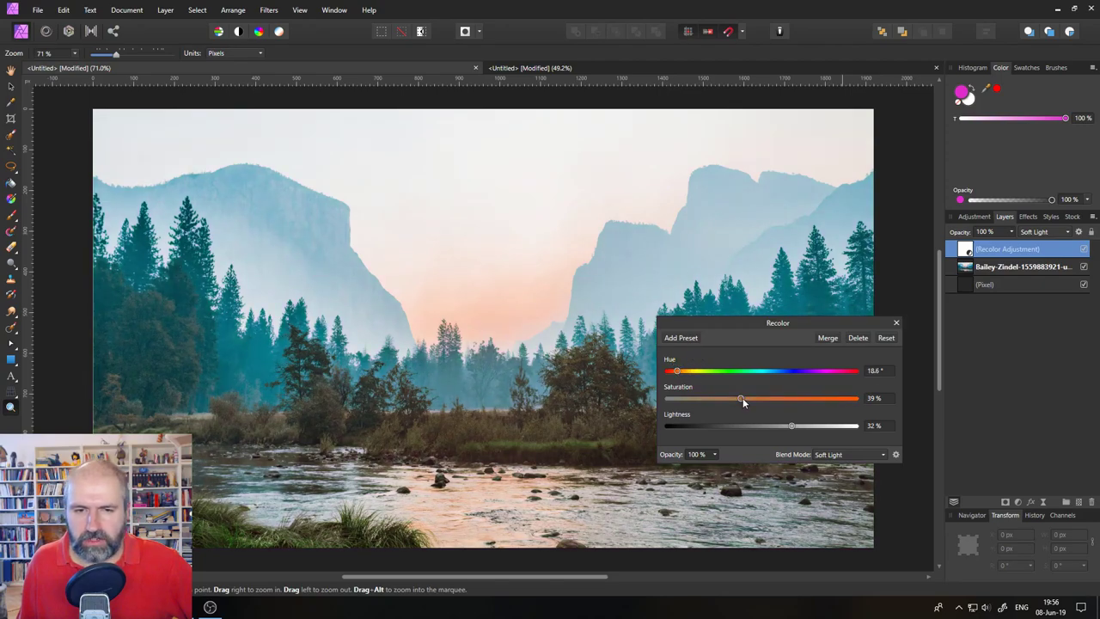
{"action": "left_click_drag", "start_coordinate": [740, 399], "coordinate": [780, 428]}
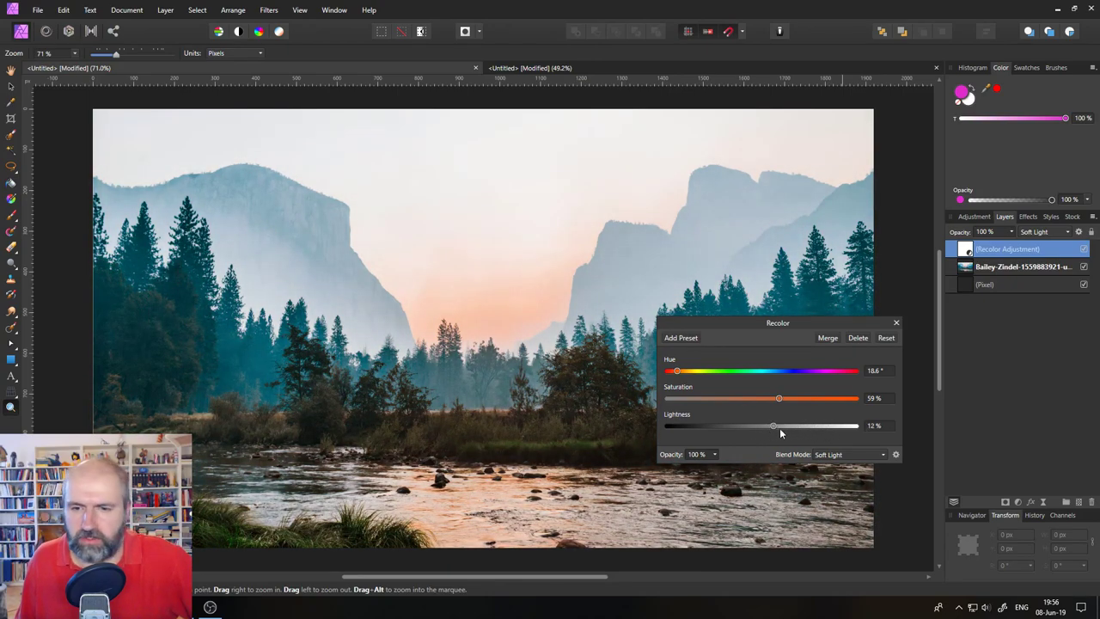
{"action": "left_click", "coordinate": [895, 323]}
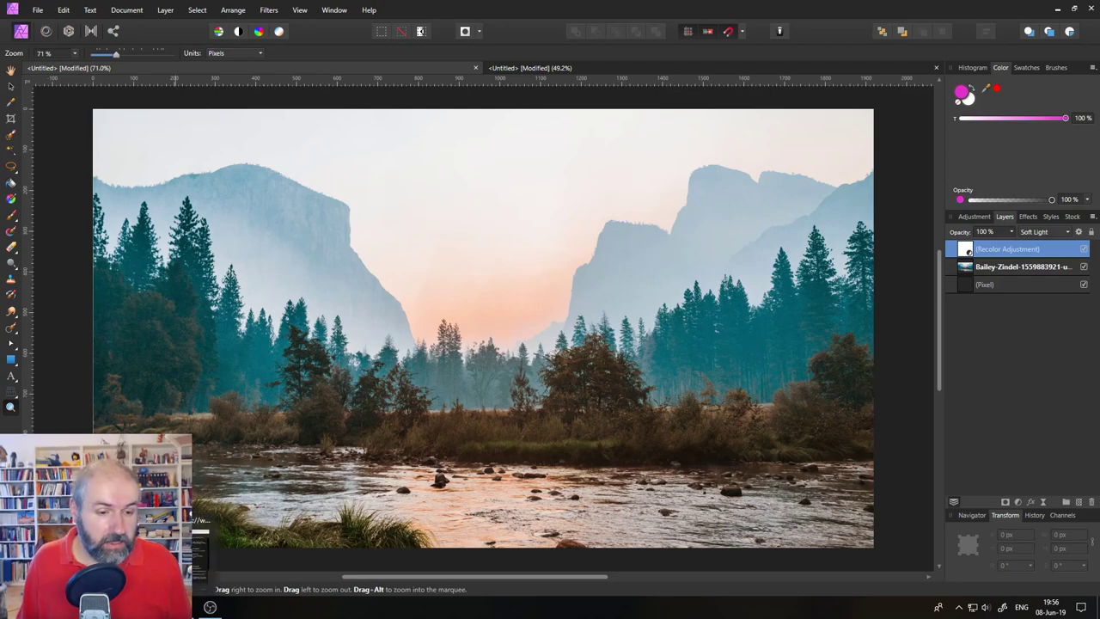
- Scroll the Chrome release notes down to the Tools section, then return to the landscape document
{"action": "key", "text": "alt+Tab"}
{"action": "scroll", "coordinate": [232, 362], "scroll_direction": "down", "scroll_amount": 2}
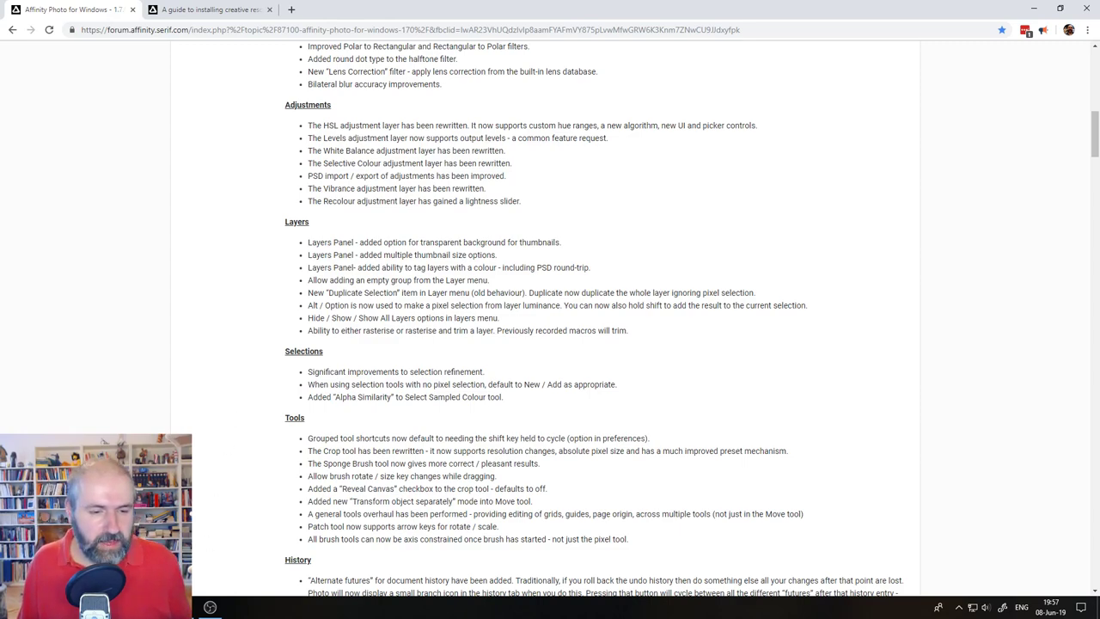
{"action": "key", "text": "alt+Tab"}
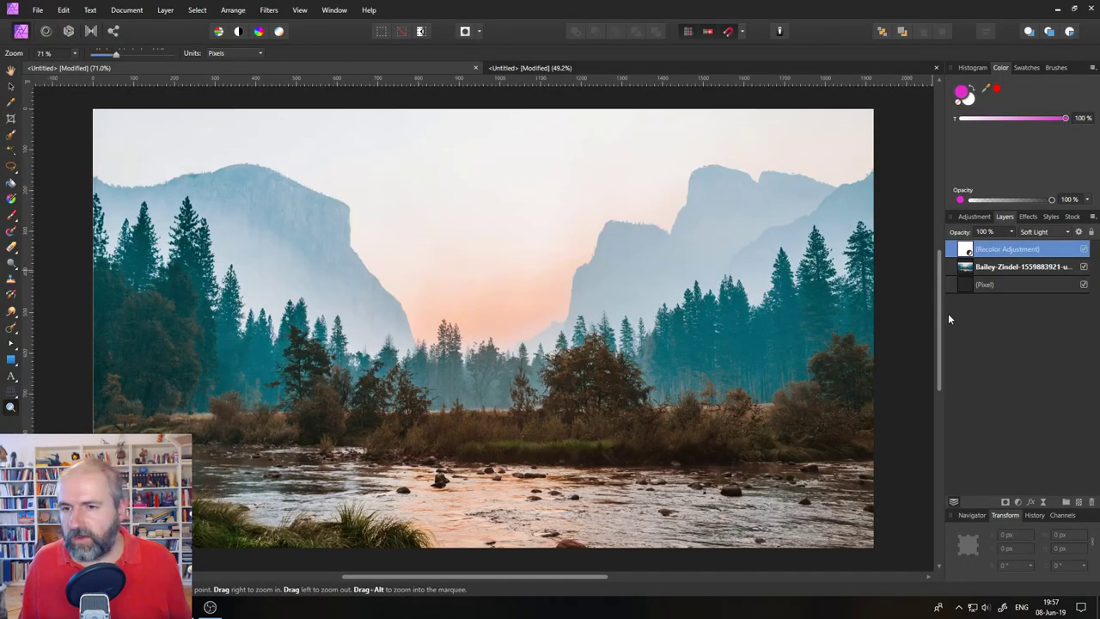
- Widen the side panels, set Layers thumbnails to Medium then Large, and narrow the panels again
{"action": "left_click_drag", "start_coordinate": [943, 320], "coordinate": [895, 321]}
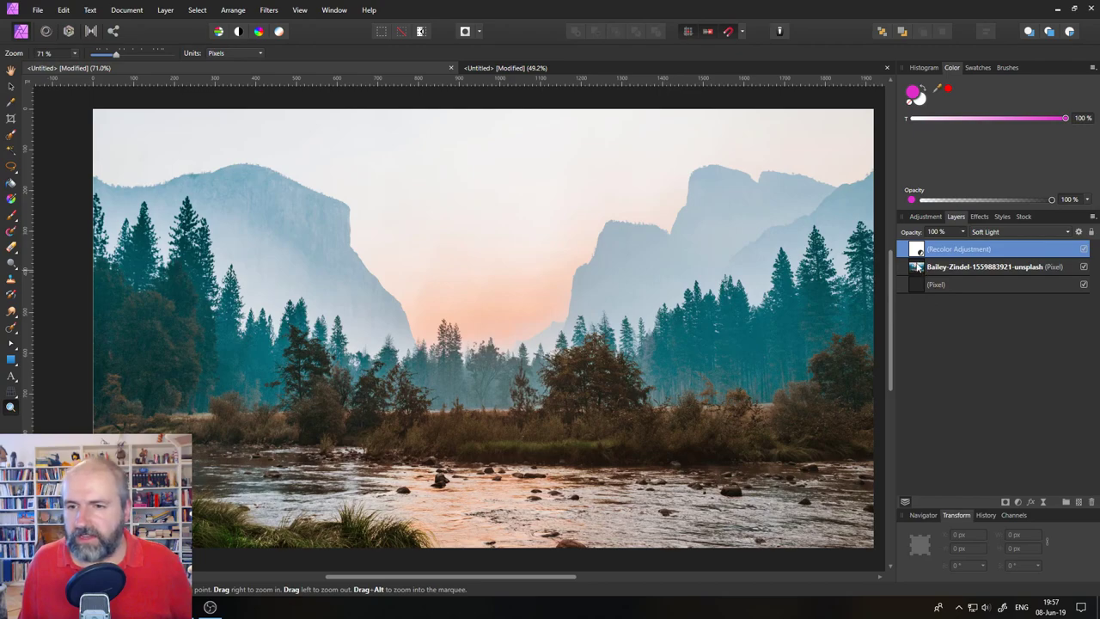
{"action": "left_click", "coordinate": [1092, 217]}
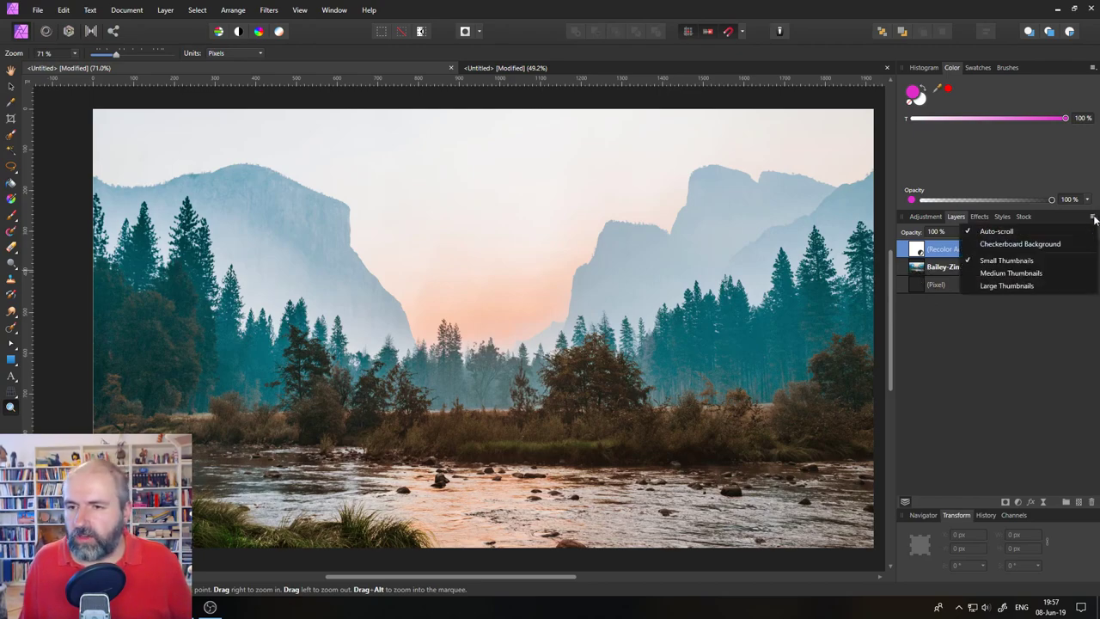
{"action": "left_click", "coordinate": [982, 272]}
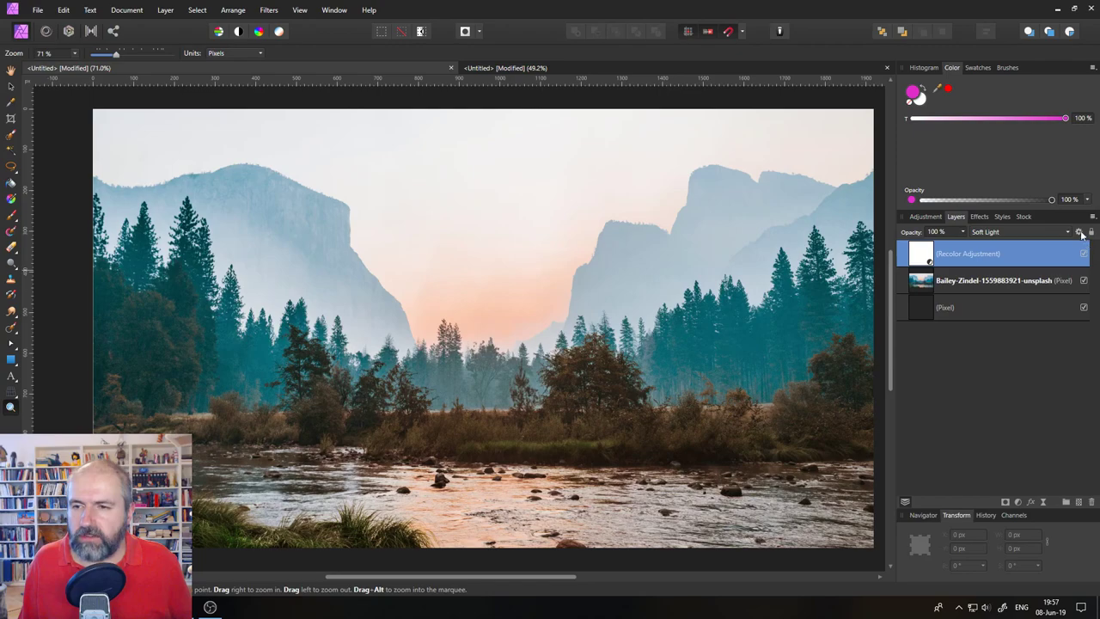
{"action": "left_click", "coordinate": [1091, 216]}
{"action": "left_click", "coordinate": [985, 287]}
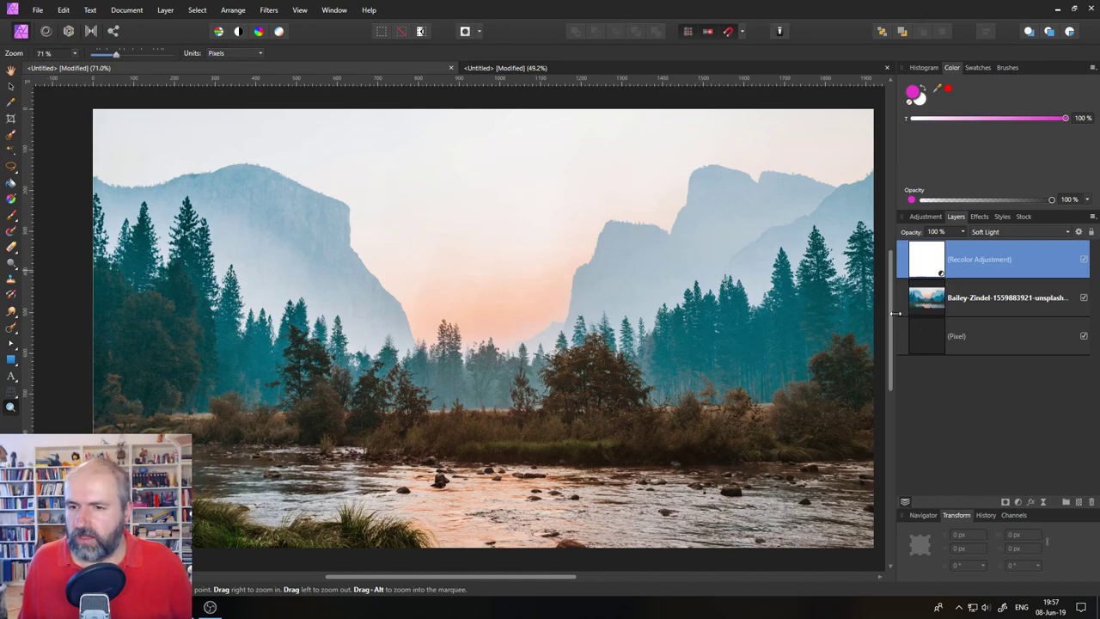
{"action": "mouse_move", "coordinate": [896, 312]}
{"action": "left_mouse_down"}
{"action": "mouse_move", "coordinate": [960, 313]}
{"action": "mouse_move", "coordinate": [909, 315]}
{"action": "left_mouse_up"}
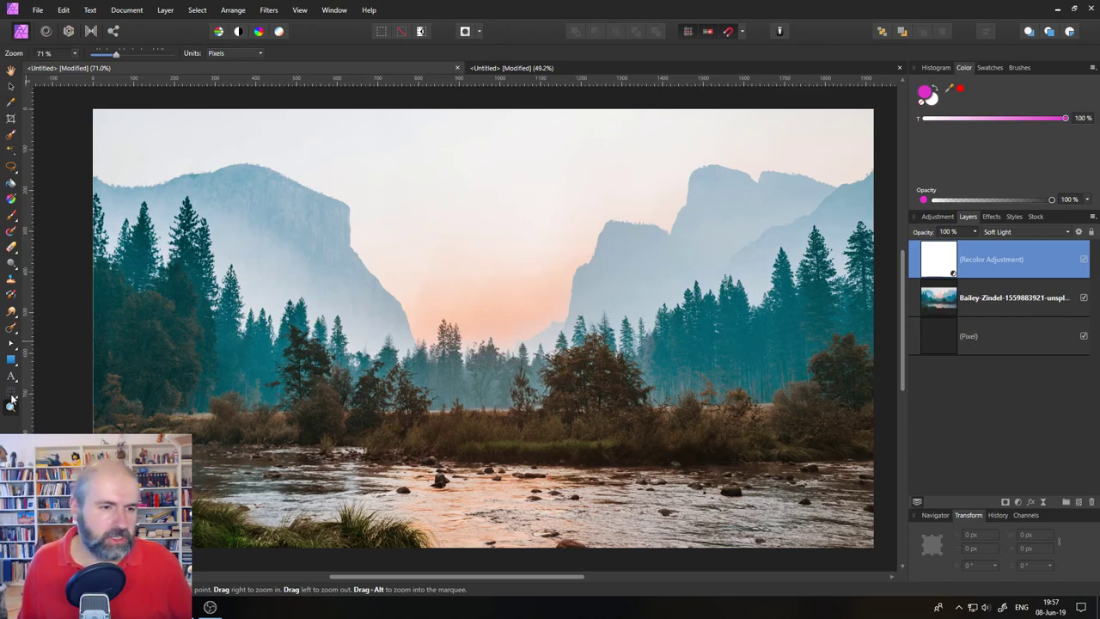
- Draw a rectangle over the left side of the photo and fill it red
{"action": "left_click", "coordinate": [12, 359]}
{"action": "left_click_drag", "start_coordinate": [230, 207], "coordinate": [519, 426]}
{"action": "left_click", "coordinate": [73, 56]}
{"action": "left_click", "coordinate": [108, 139]}
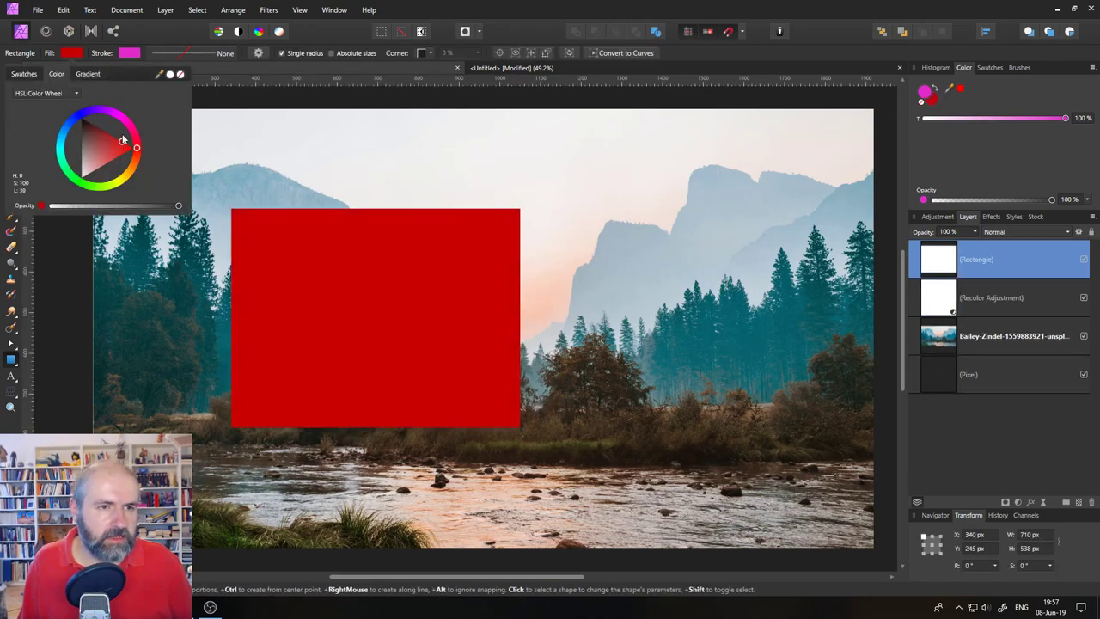
- Show layer thumbnails on a checkerboard background and narrow the red rectangle to 193 px wide
{"action": "left_click", "coordinate": [11, 86]}
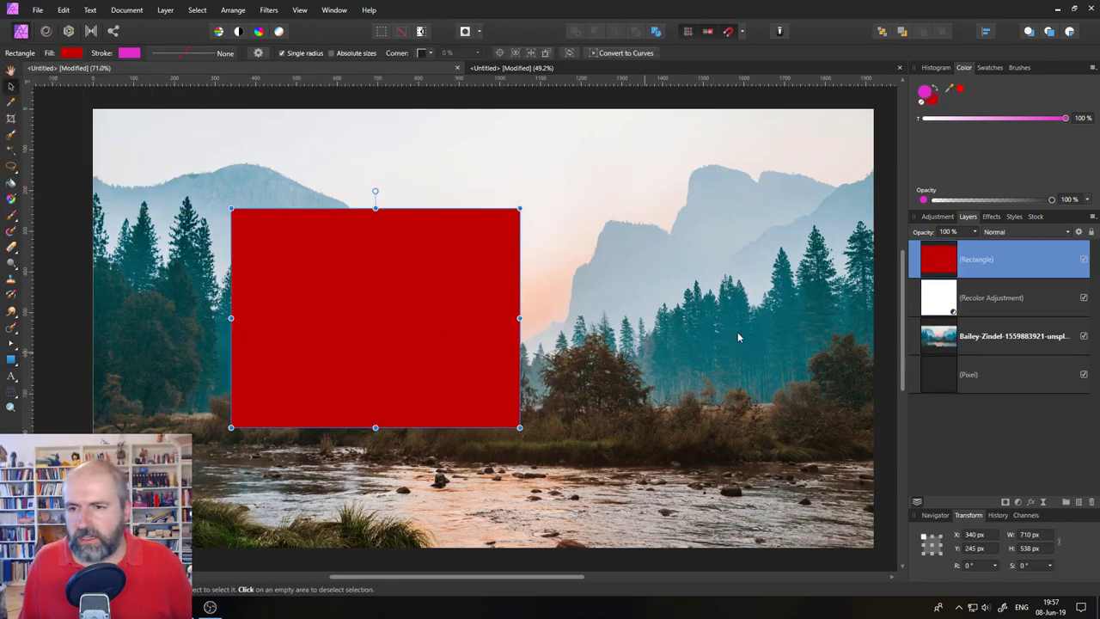
{"action": "left_click", "coordinate": [1093, 218]}
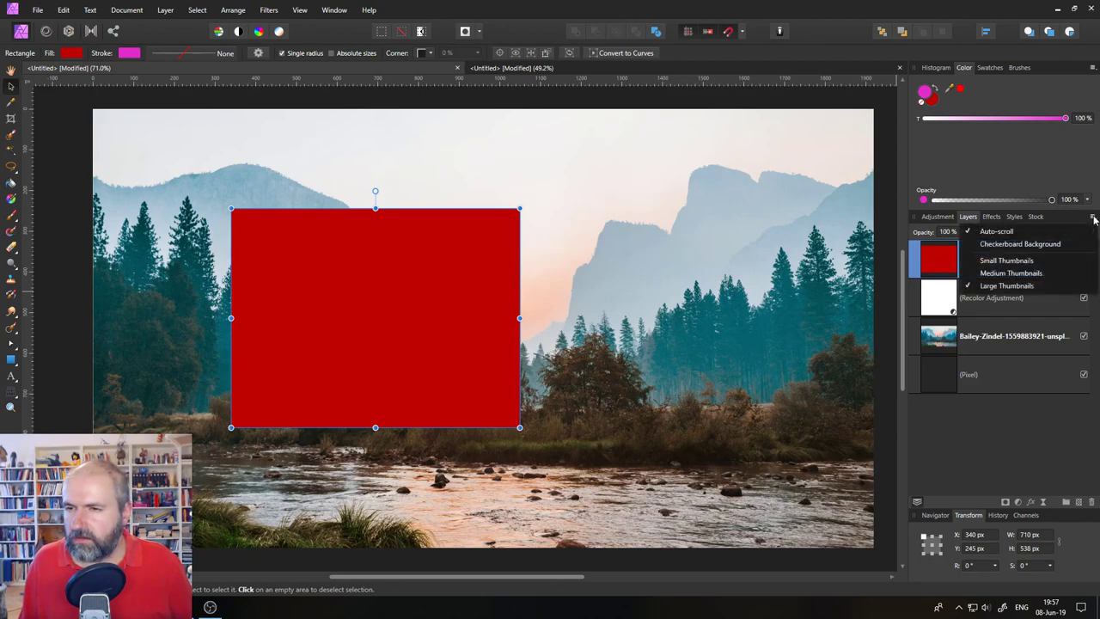
{"action": "left_click", "coordinate": [1016, 245]}
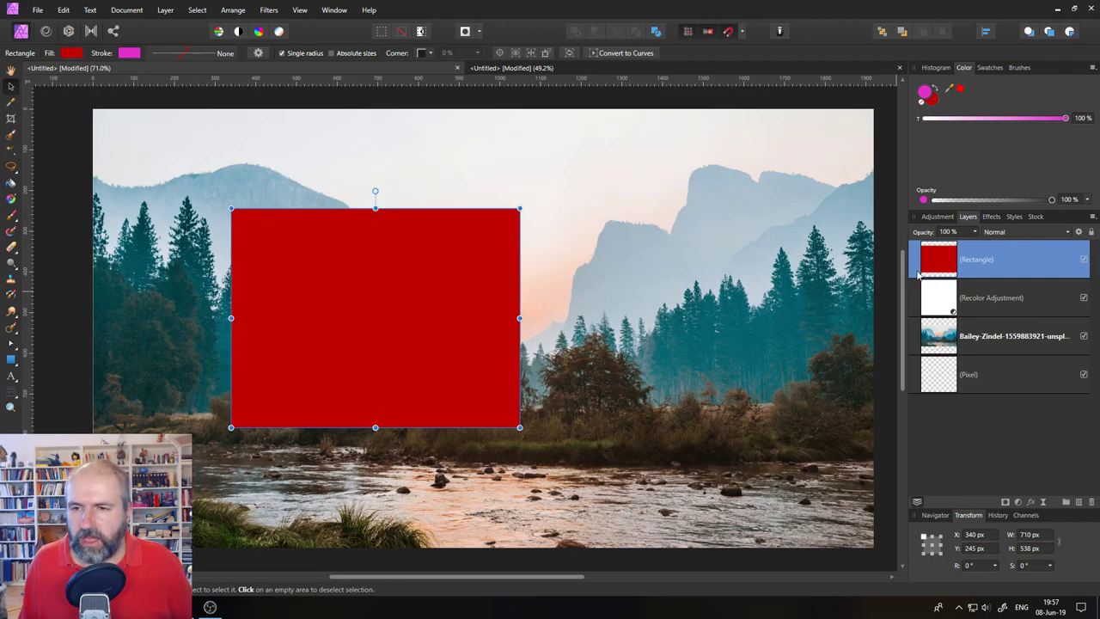
{"action": "left_click_drag", "start_coordinate": [519, 427], "coordinate": [311, 441]}
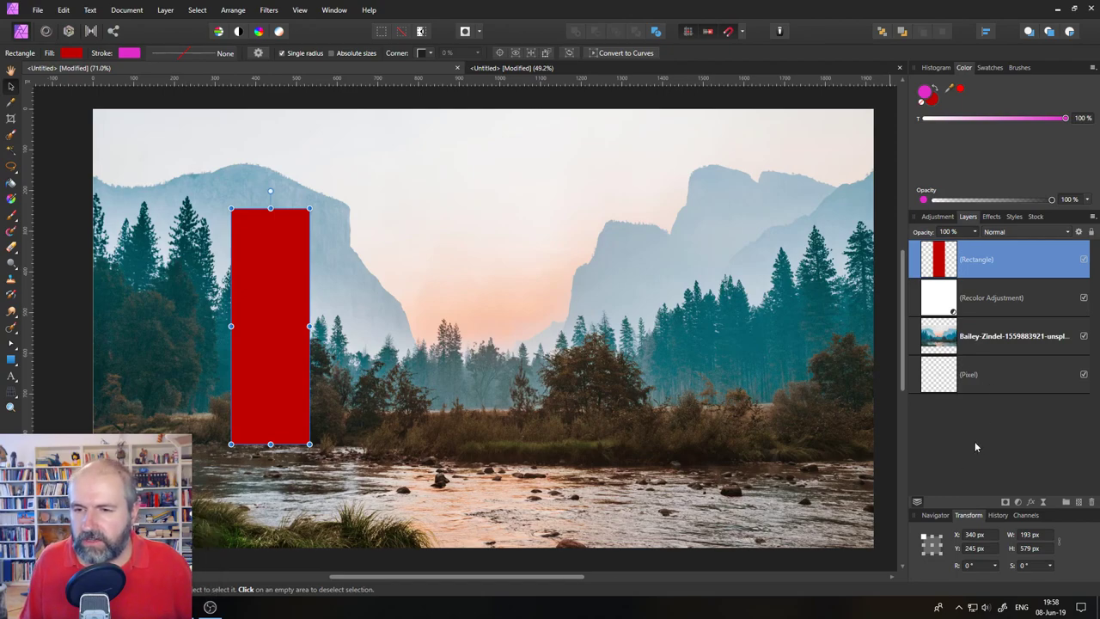
- Tag the Rectangle layer blue, Recolor orange, the photo red and the Pixel layer purple
{"action": "right_click", "coordinate": [996, 262]}
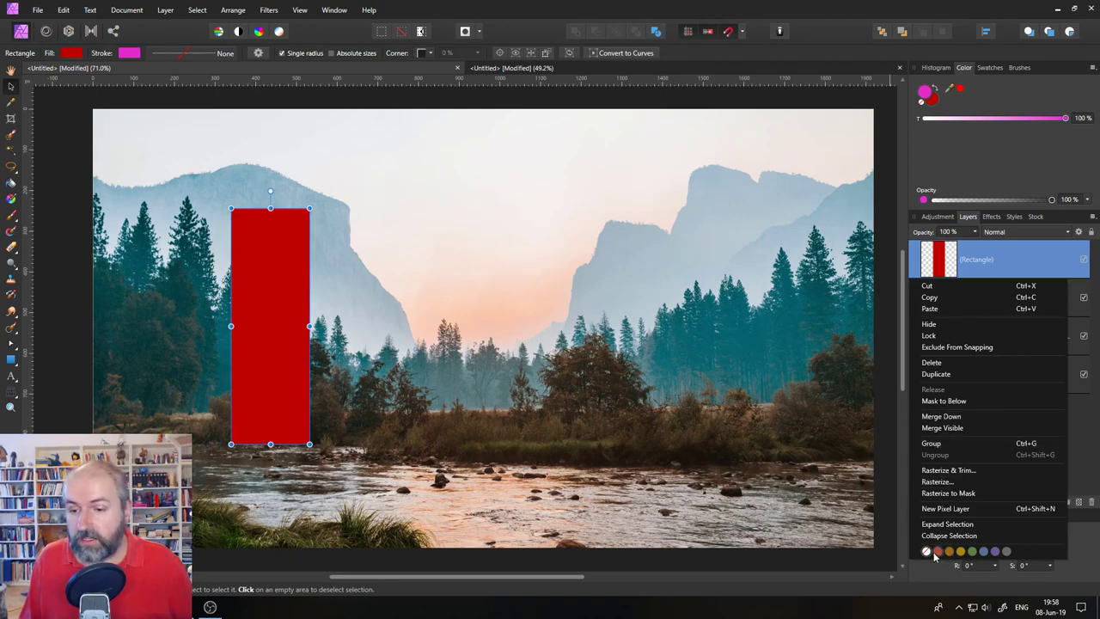
{"action": "left_click", "coordinate": [994, 550]}
{"action": "right_click", "coordinate": [1041, 298]}
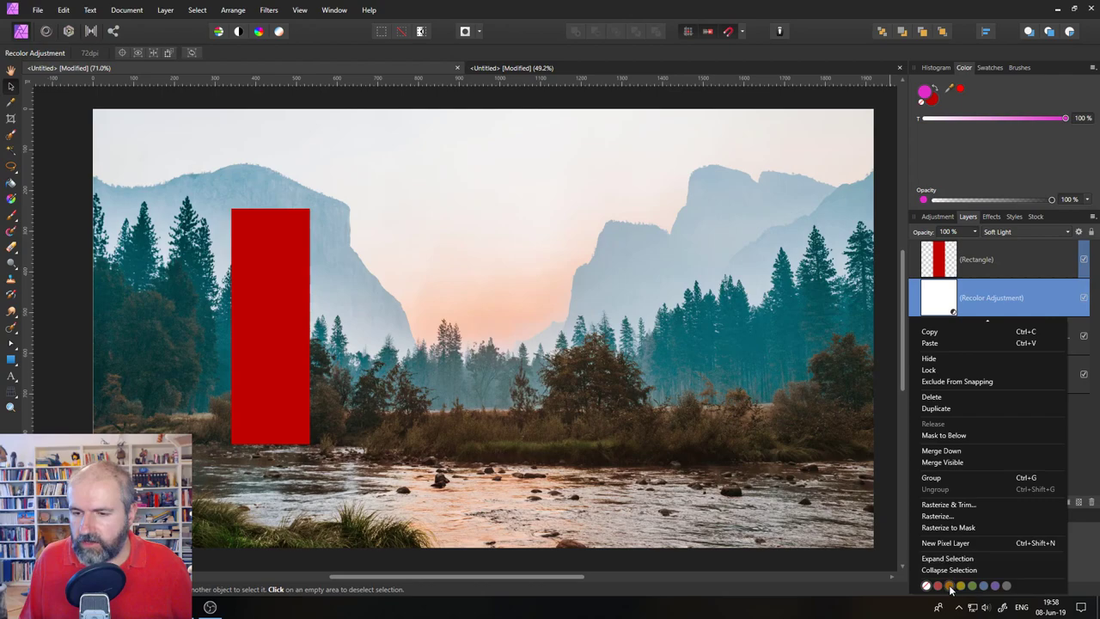
{"action": "left_click", "coordinate": [968, 558]}
{"action": "right_click", "coordinate": [1036, 337]}
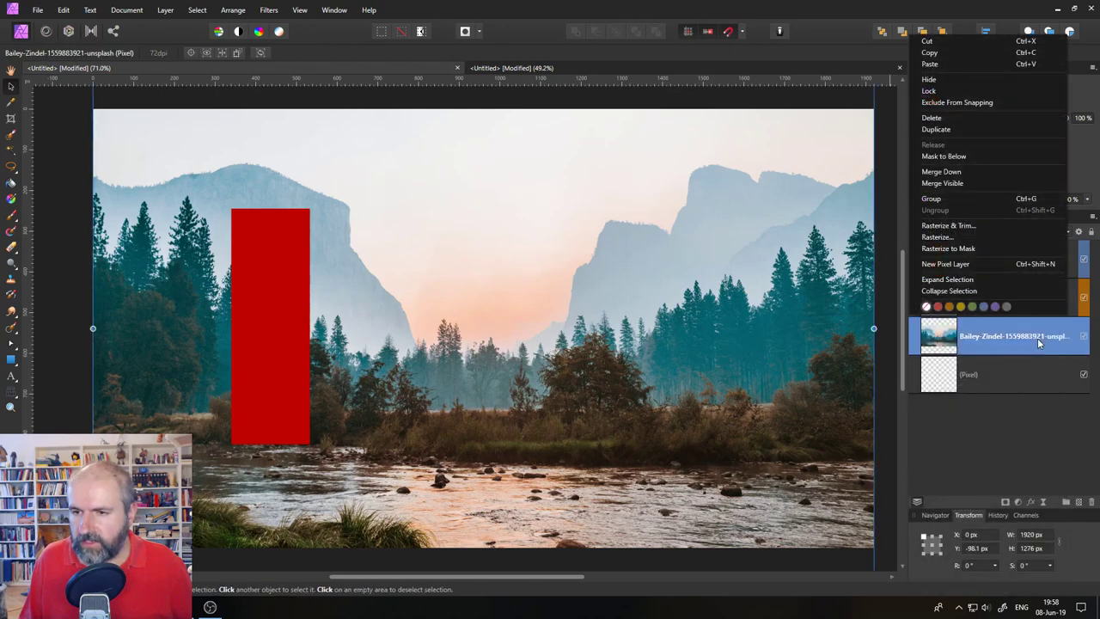
{"action": "left_click", "coordinate": [940, 308]}
{"action": "right_click", "coordinate": [988, 371]}
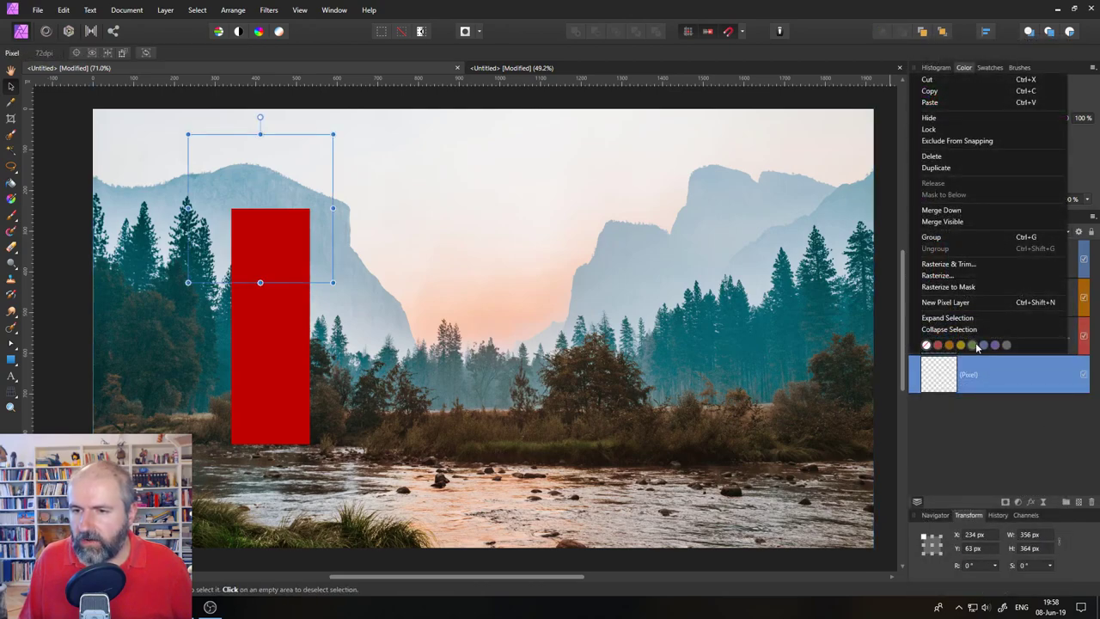
{"action": "left_click", "coordinate": [993, 347]}
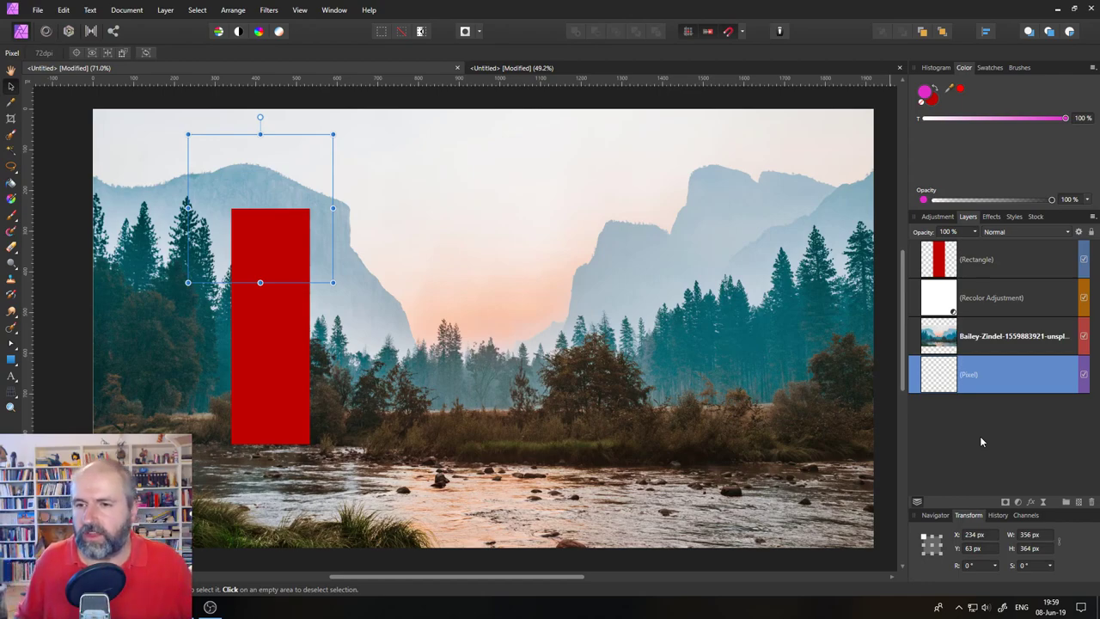
- Switch the Layers panel to small thumbnails
{"action": "left_click", "coordinate": [1092, 216]}
{"action": "left_click", "coordinate": [999, 267]}
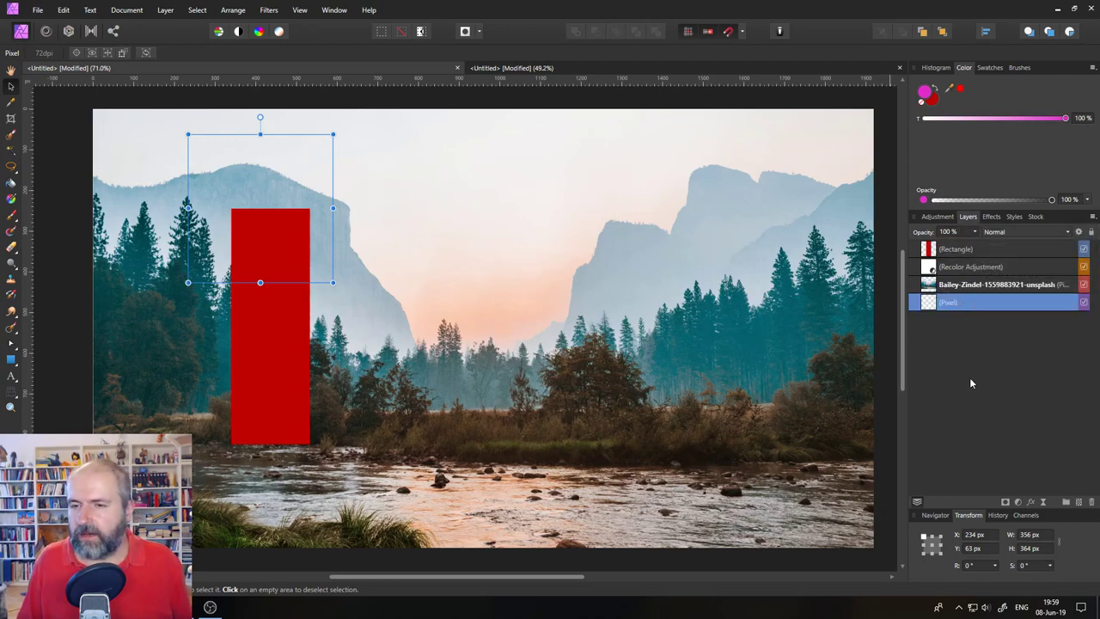
{"action": "right_click", "coordinate": [979, 249]}
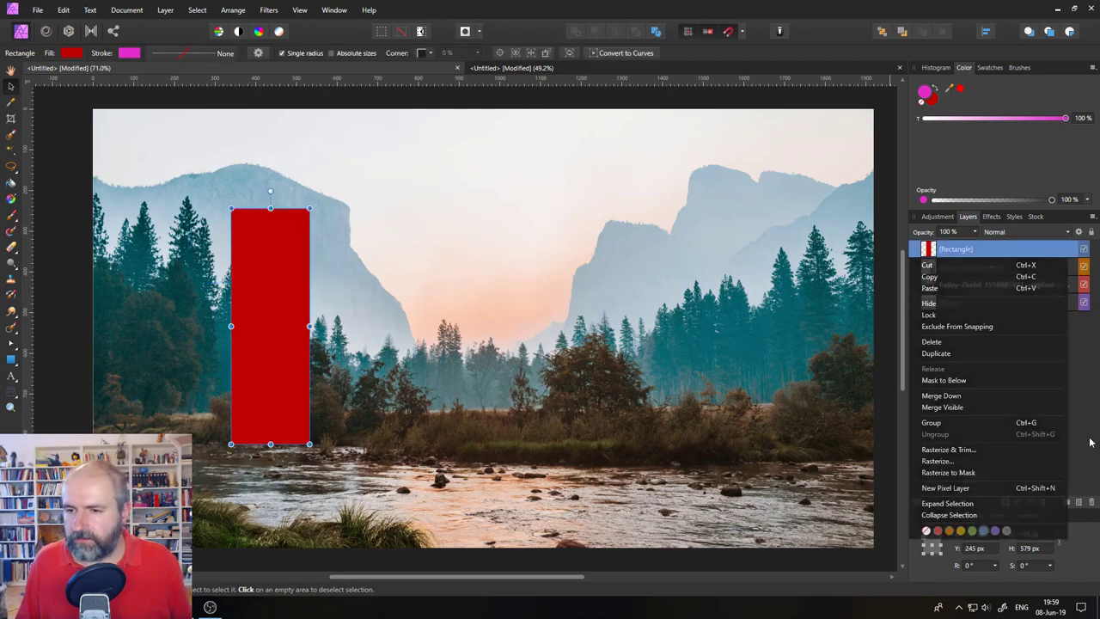
- Dismiss the layer menu and switch to the Chrome changelog's Layers section
{"action": "key", "text": "Escape"}
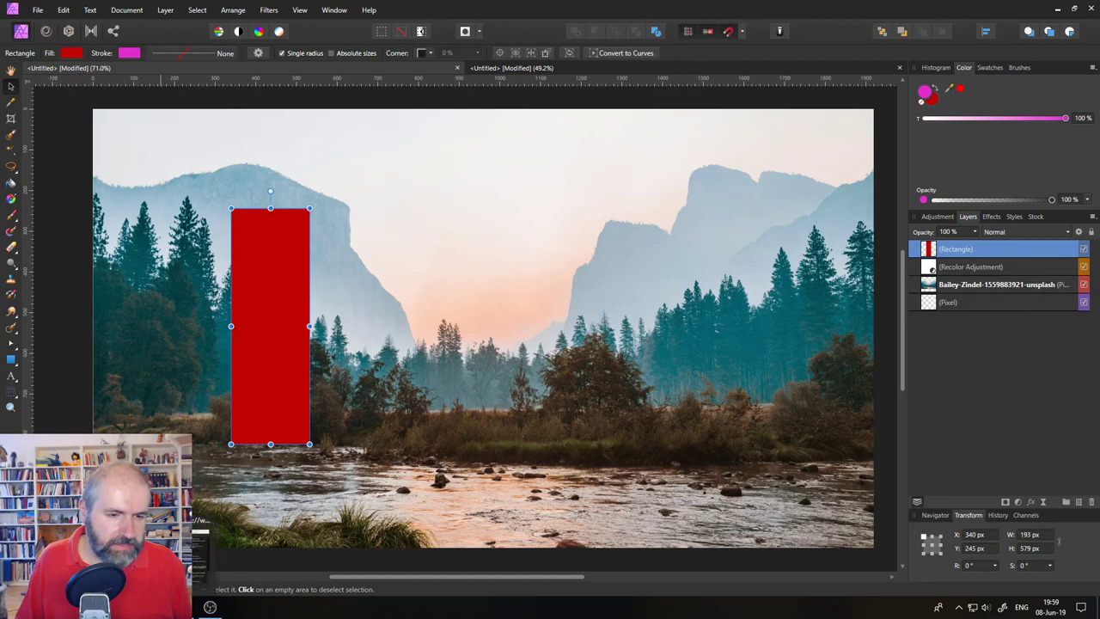
{"action": "key", "text": "alt+Tab"}
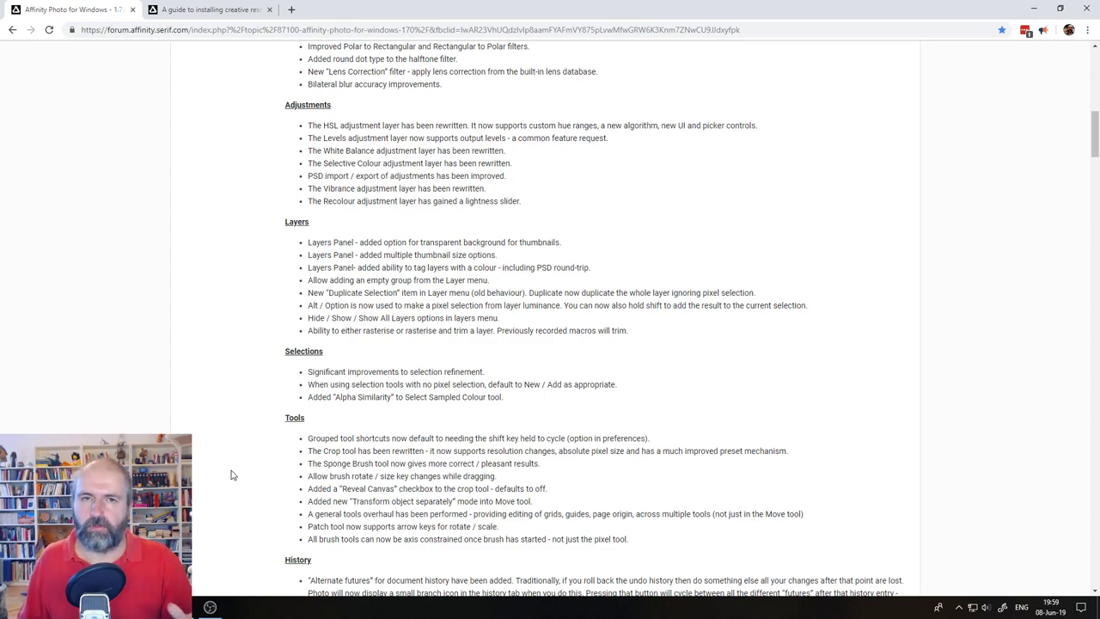
- Search Google Images for 'mockup' in a new tab
{"action": "left_click", "coordinate": [292, 11]}
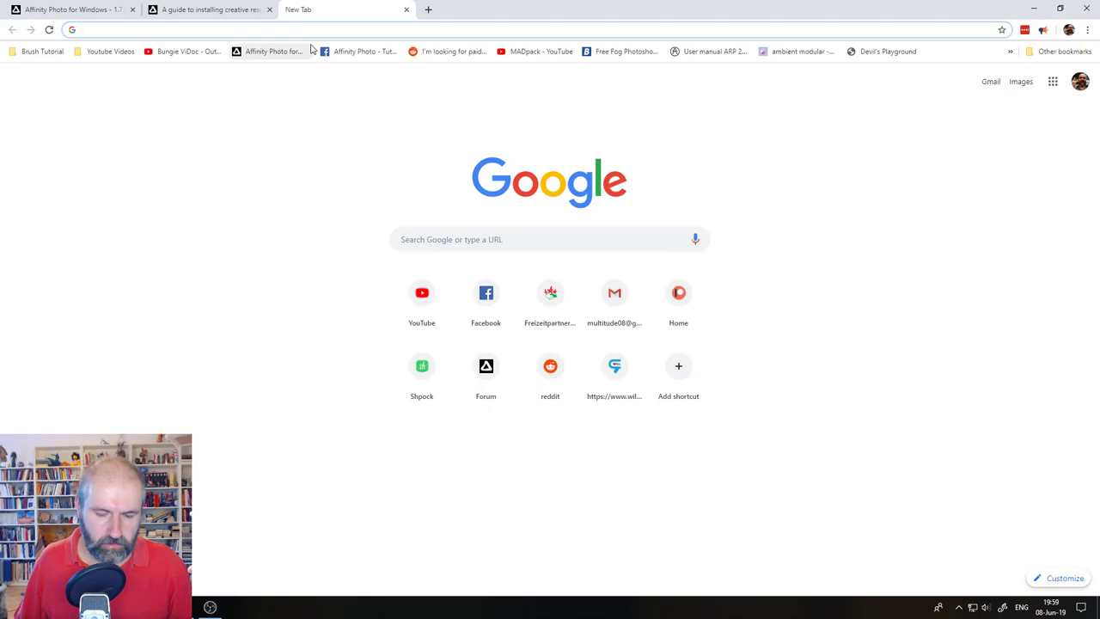
{"action": "type", "text": "mocku"}
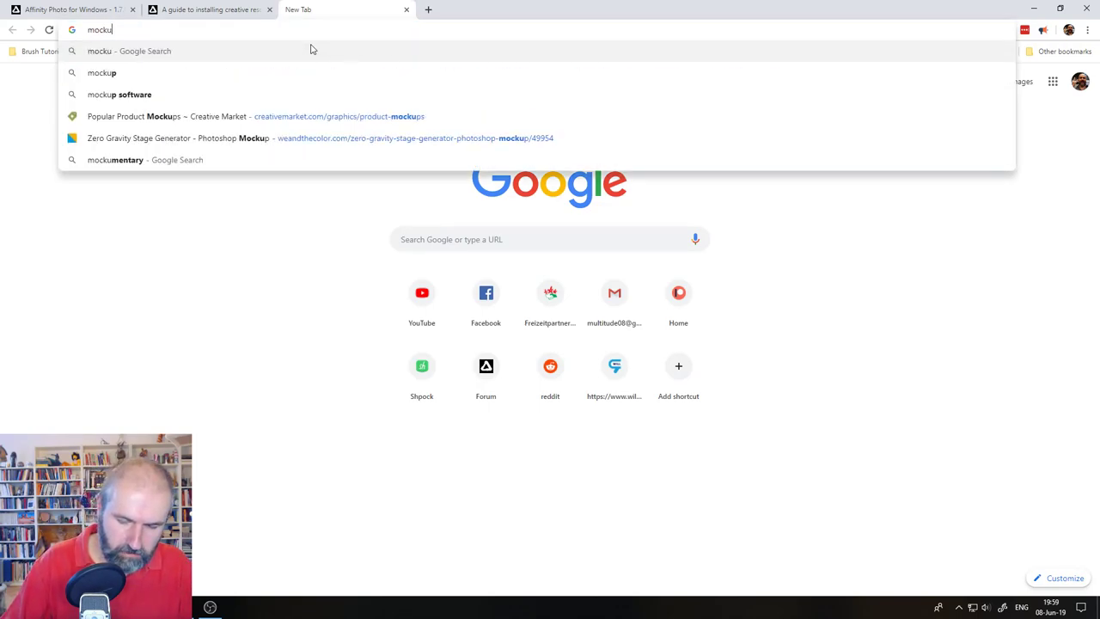
{"action": "type", "text": "p"}
{"action": "key", "text": "Return"}
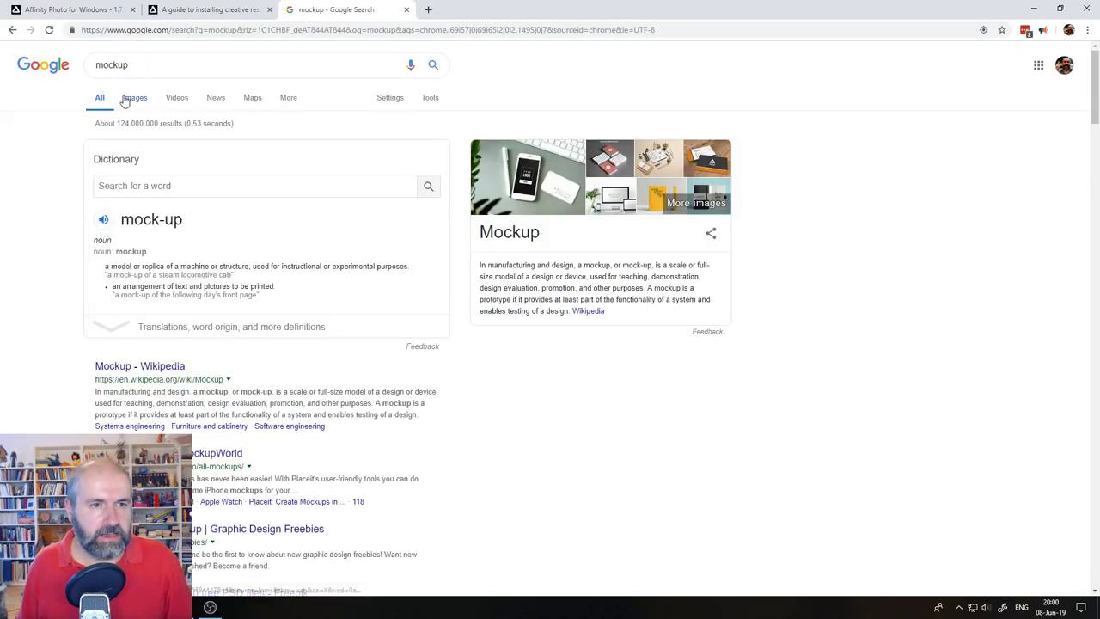
{"action": "left_click", "coordinate": [127, 99]}
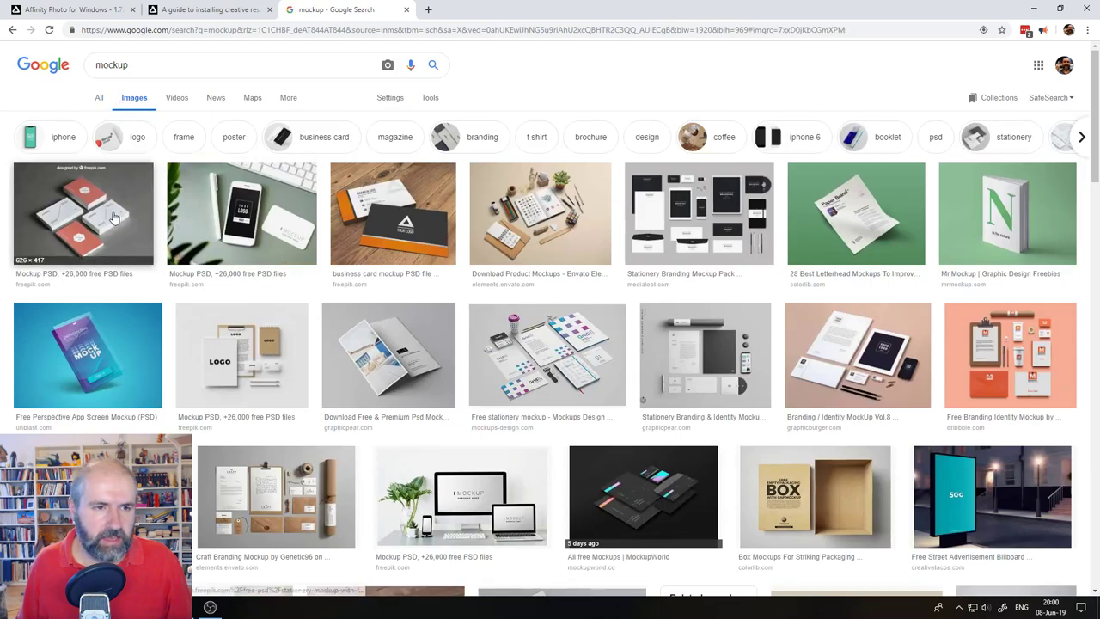
- Preview the business-card and letterhead mockups, then return to the Affinity forum tab
{"action": "left_click", "coordinate": [113, 217]}
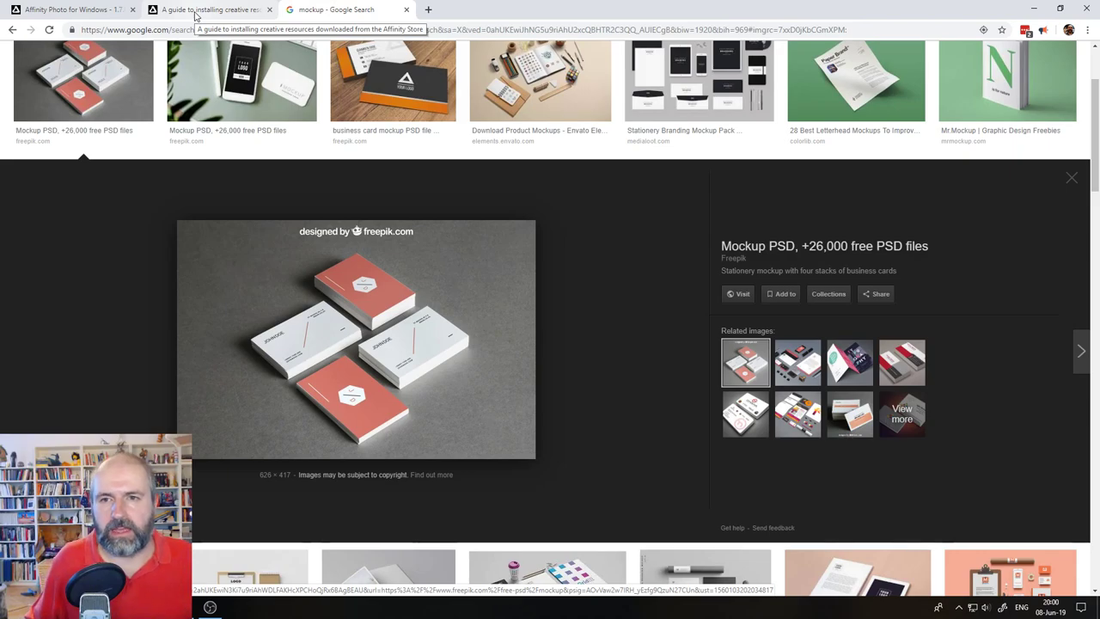
{"action": "left_click", "coordinate": [790, 47]}
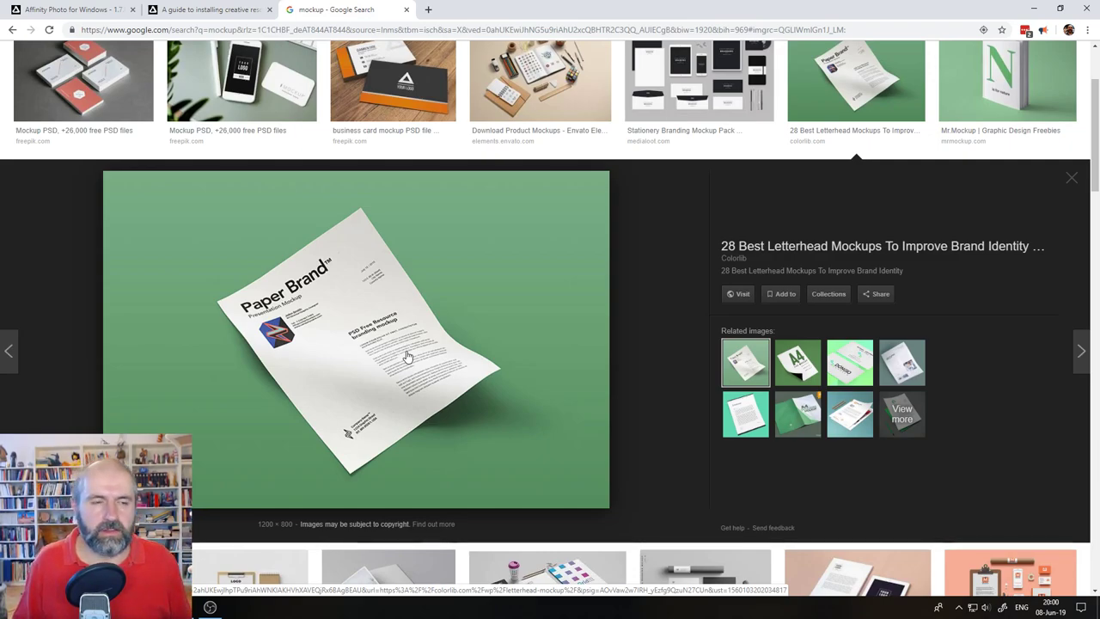
{"action": "left_click", "coordinate": [49, 12]}
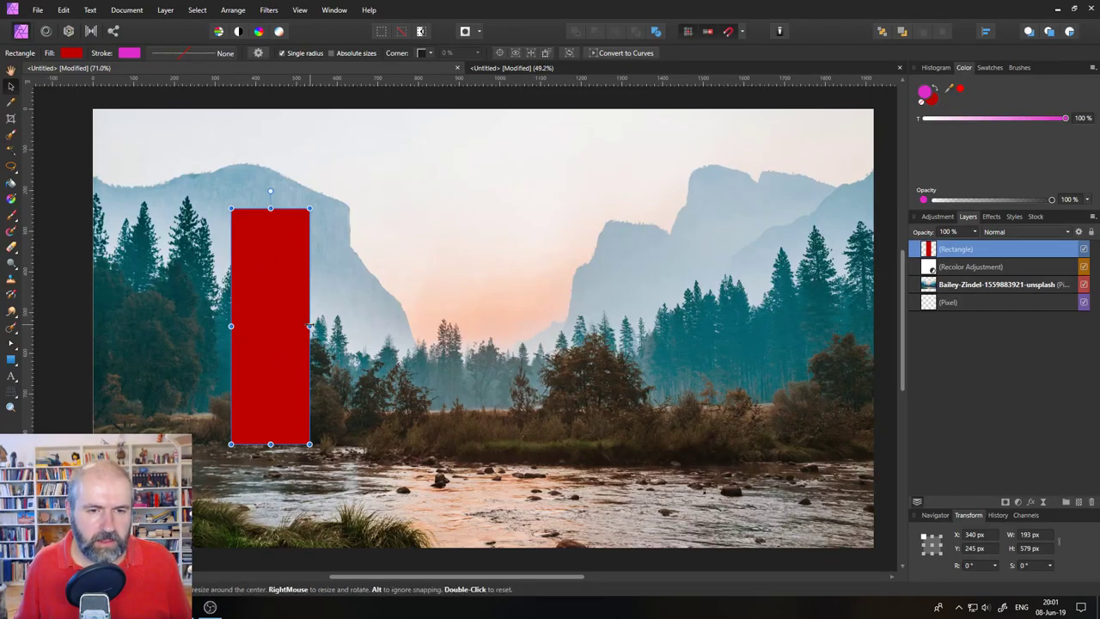
- Widen the red rectangle to 568 px
{"action": "left_click_drag", "start_coordinate": [309, 326], "coordinate": [462, 326]}
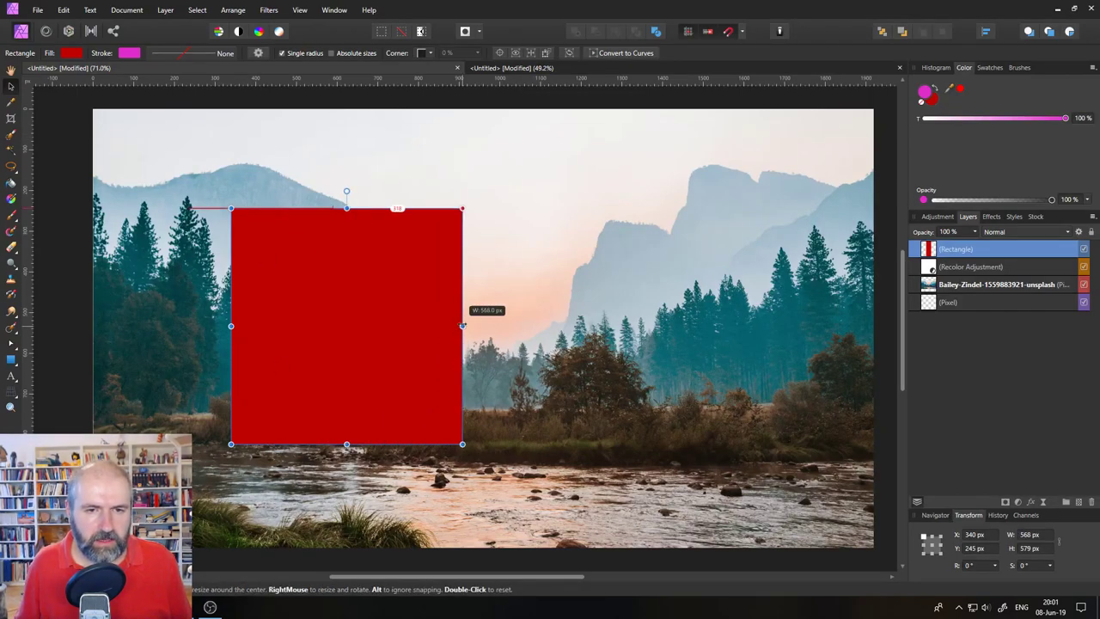
{"action": "right_click", "coordinate": [375, 288]}
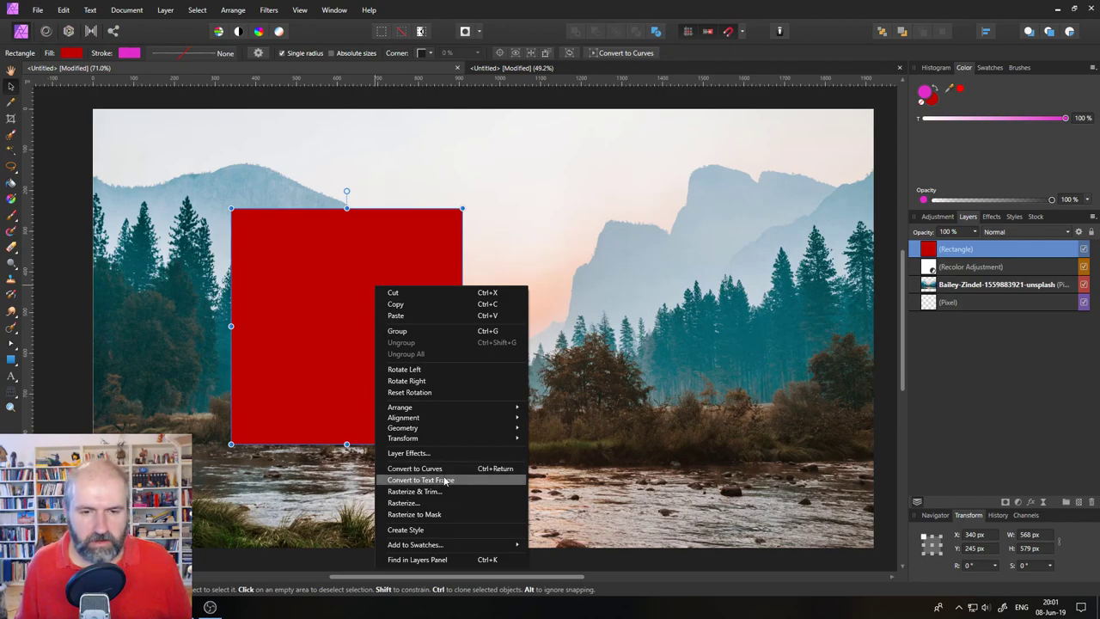
{"action": "left_click", "coordinate": [290, 326]}
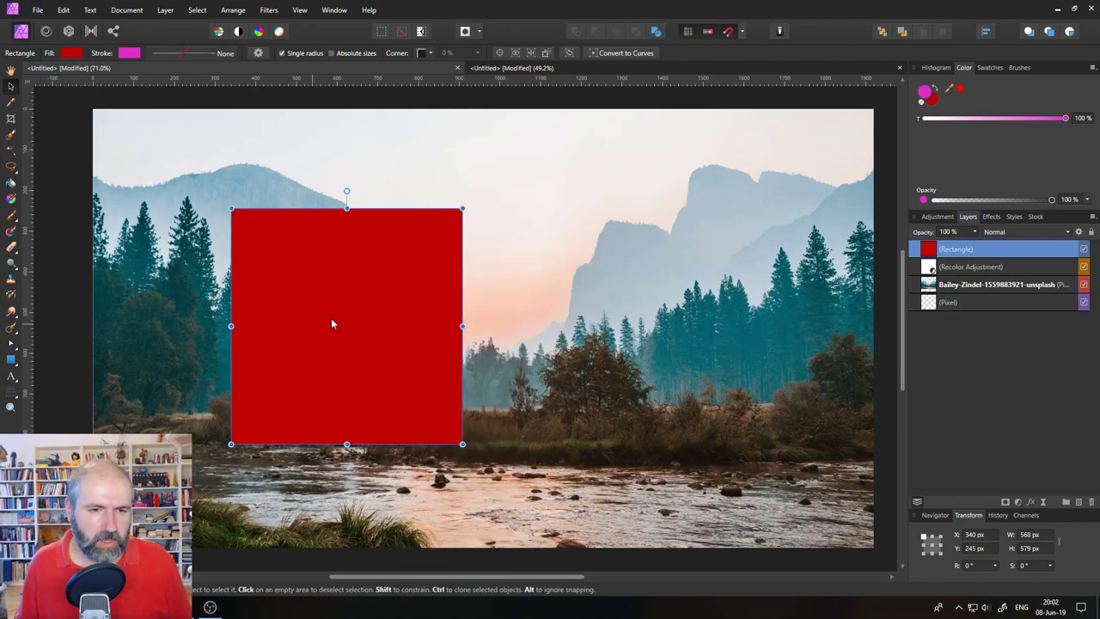
- Add a large black letter A centred on the red rectangle
{"action": "left_click", "coordinate": [11, 375]}
{"action": "left_click_drag", "start_coordinate": [284, 282], "coordinate": [379, 375]}
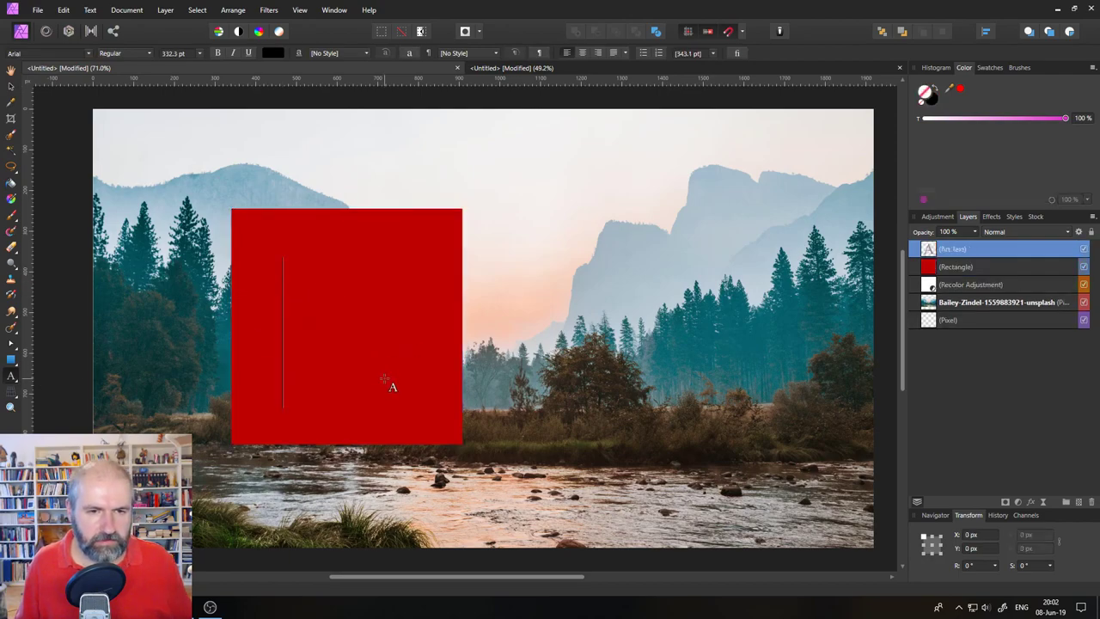
{"action": "type", "text": "A"}
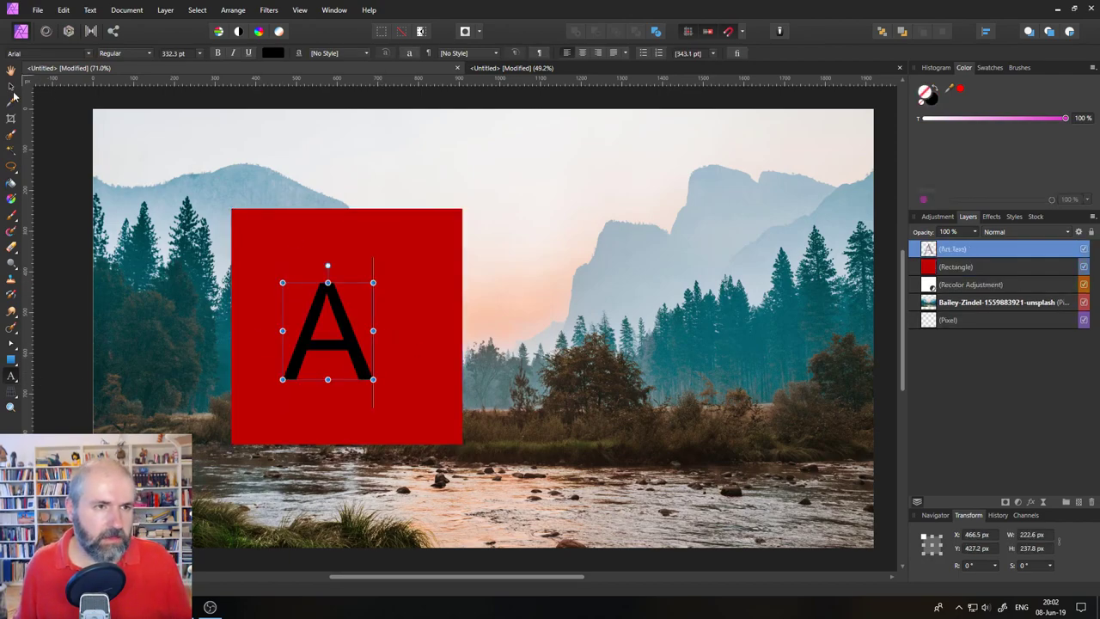
{"action": "key", "text": "Escape"}
{"action": "mouse_move", "coordinate": [373, 281]}
{"action": "left_mouse_down"}
{"action": "mouse_move", "coordinate": [413, 241]}
{"action": "mouse_move", "coordinate": [386, 286]}
{"action": "mouse_move", "coordinate": [358, 286]}
{"action": "left_mouse_up"}
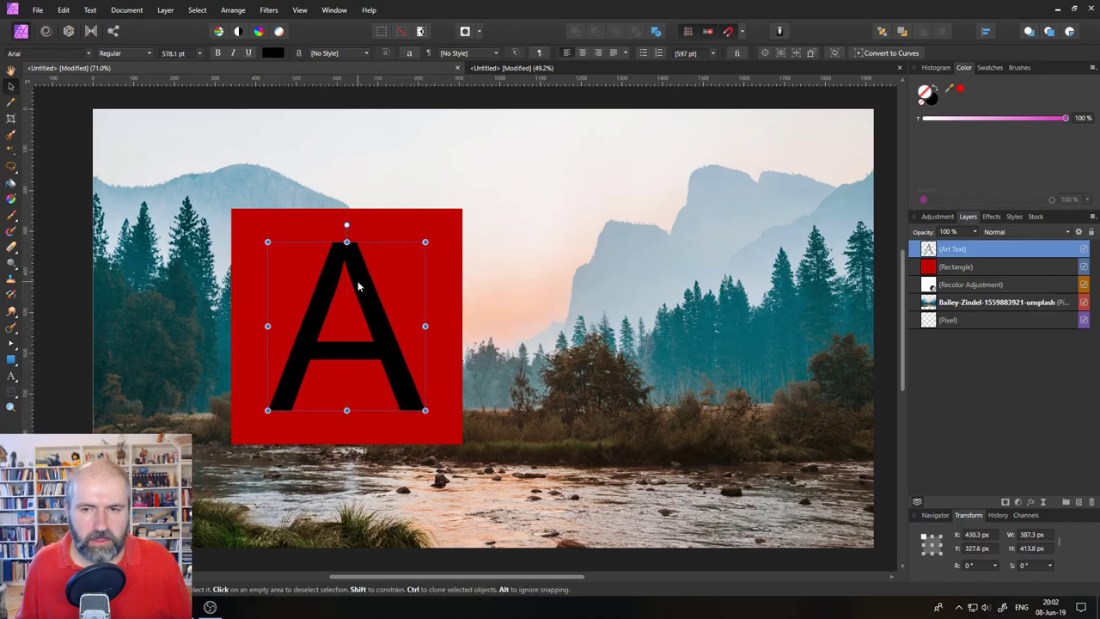
- Group the letter A with the rectangle and rasterize the group into one pixel layer
{"action": "left_click", "coordinate": [965, 267], "text": "shift"}
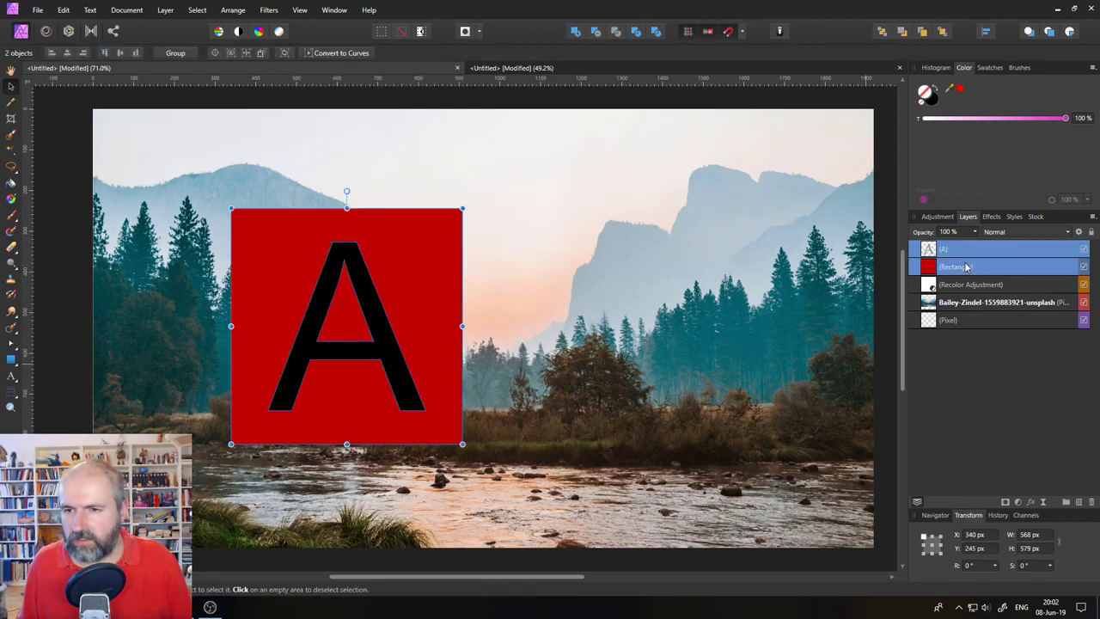
{"action": "right_click", "coordinate": [964, 268]}
{"action": "left_click", "coordinate": [962, 267], "text": "ctrl"}
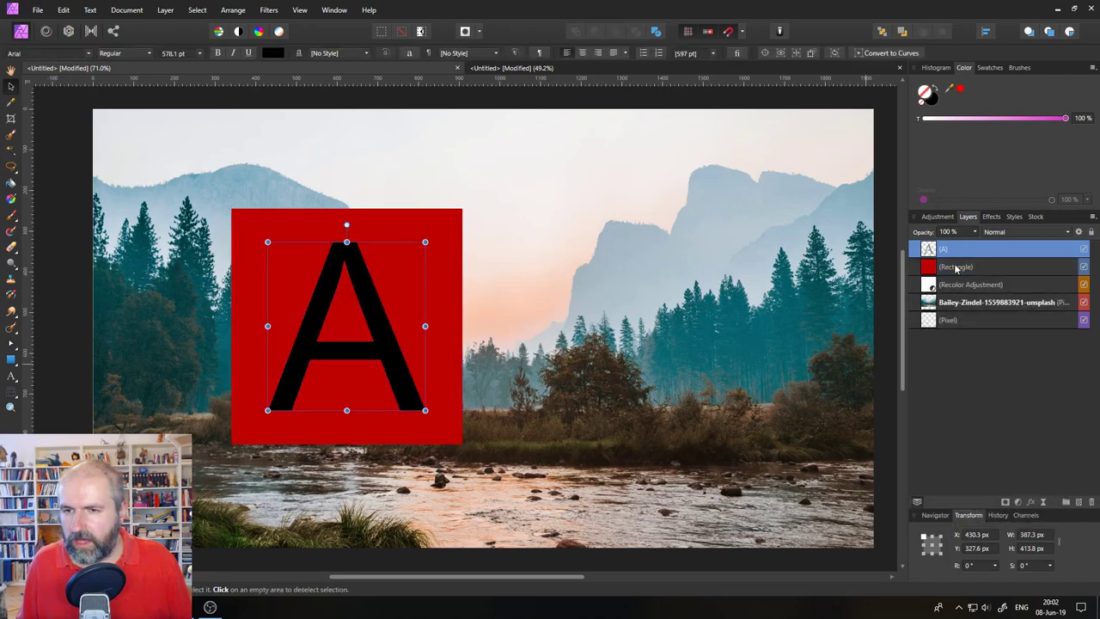
{"action": "left_click", "coordinate": [955, 269], "text": "shift"}
{"action": "key", "text": "ctrl+g"}
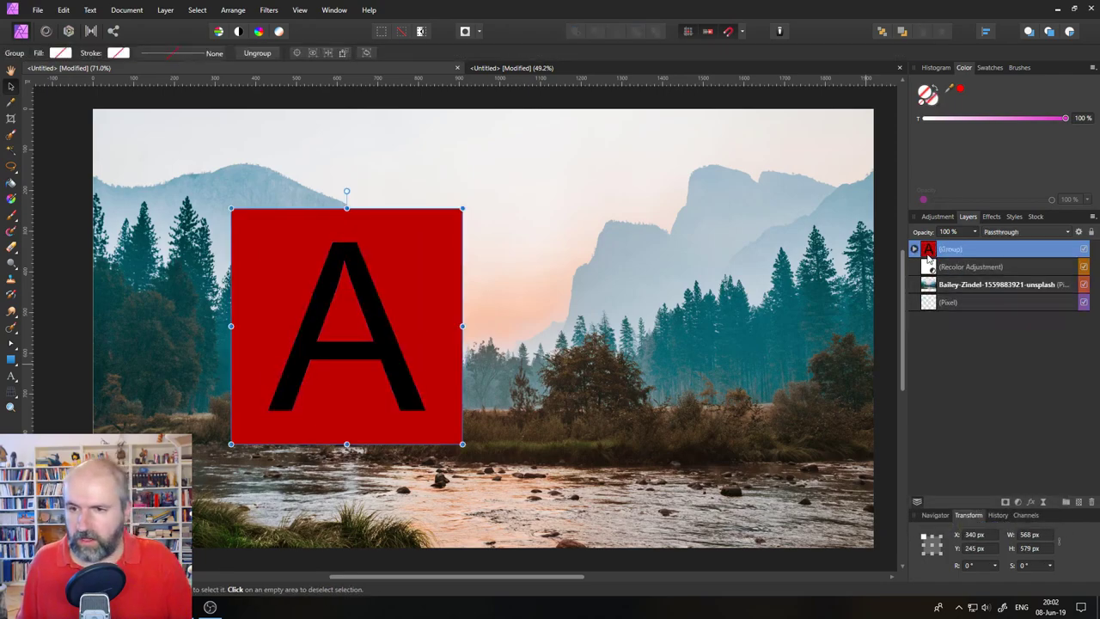
{"action": "right_click", "coordinate": [926, 254]}
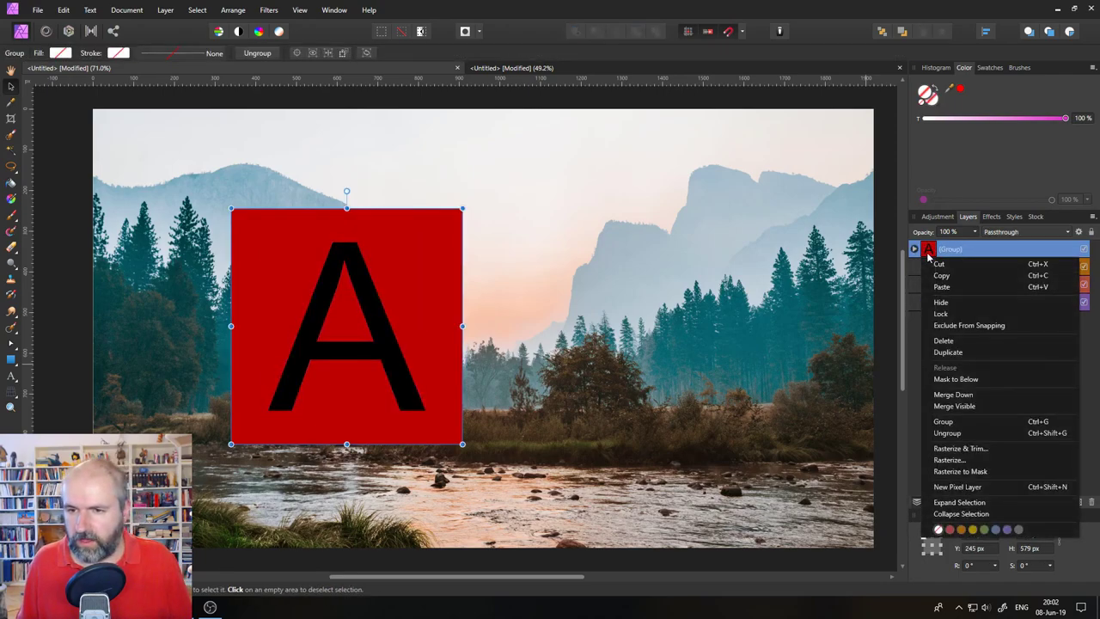
{"action": "left_click", "coordinate": [952, 460]}
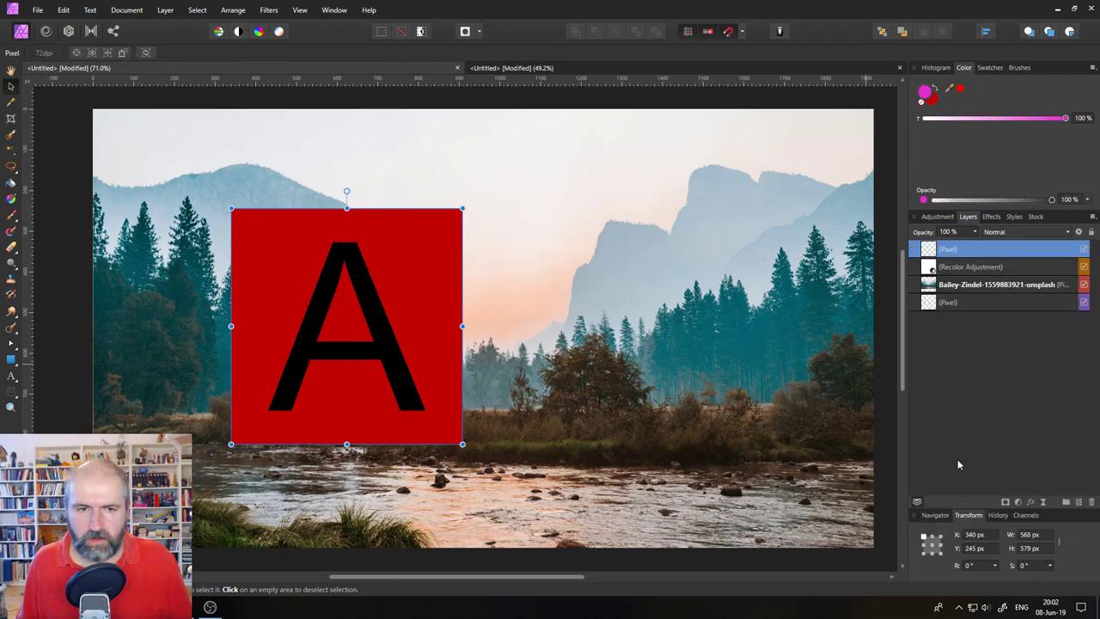
{"action": "left_click", "coordinate": [10, 393]}
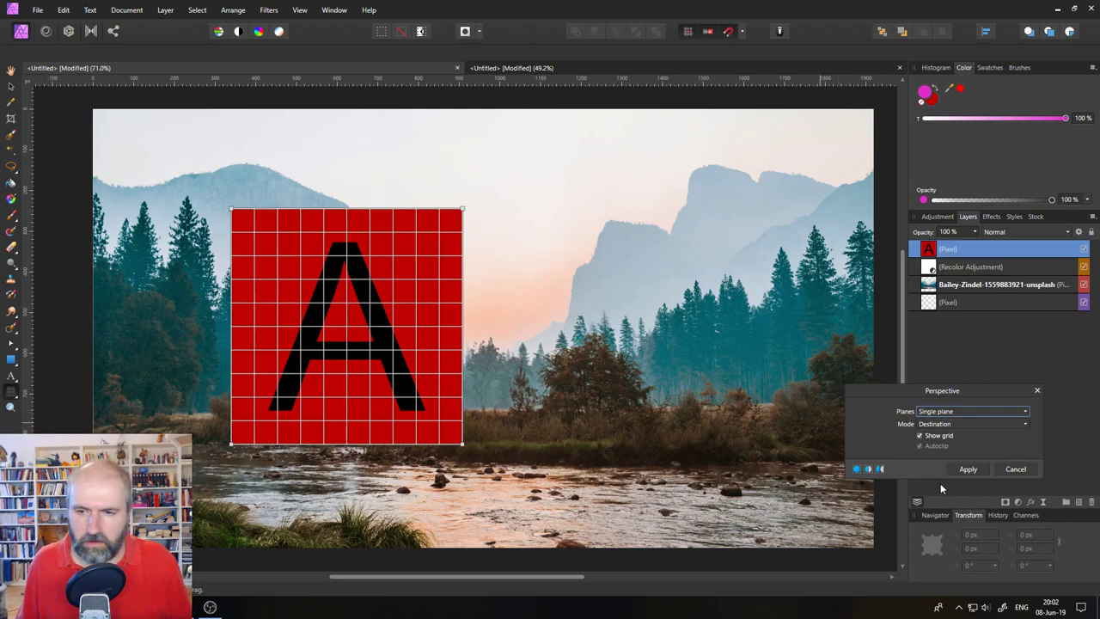
- Cancel Perspective, mesh-warp the A layer's top and bottom edges into downward arcs, then delete it
{"action": "left_click", "coordinate": [1016, 468]}
{"action": "left_click", "coordinate": [12, 391]}
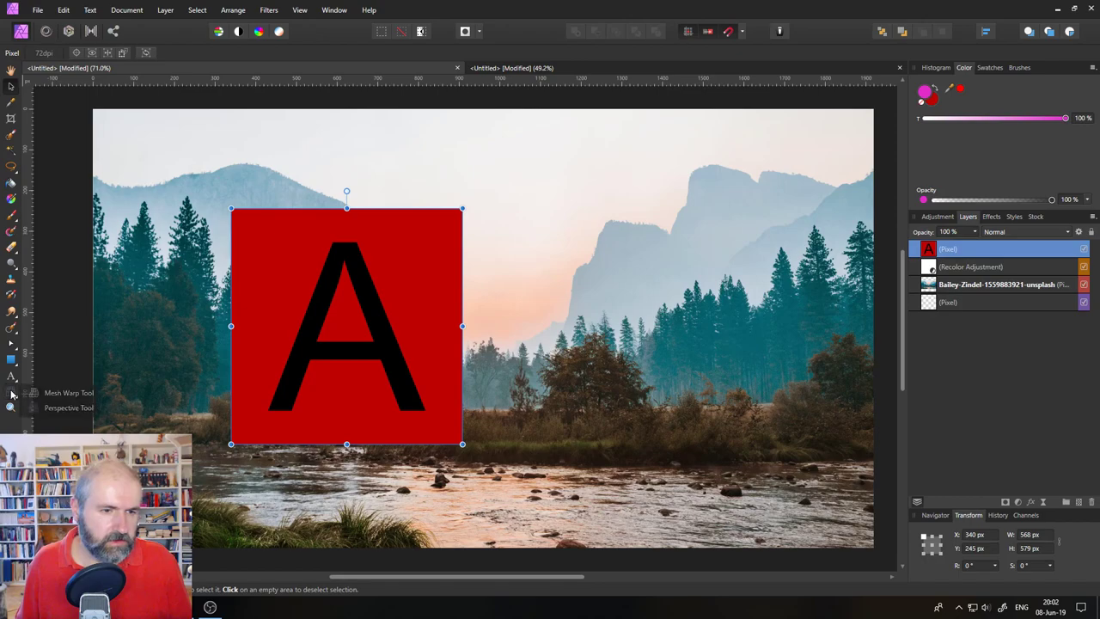
{"action": "left_click", "coordinate": [60, 392]}
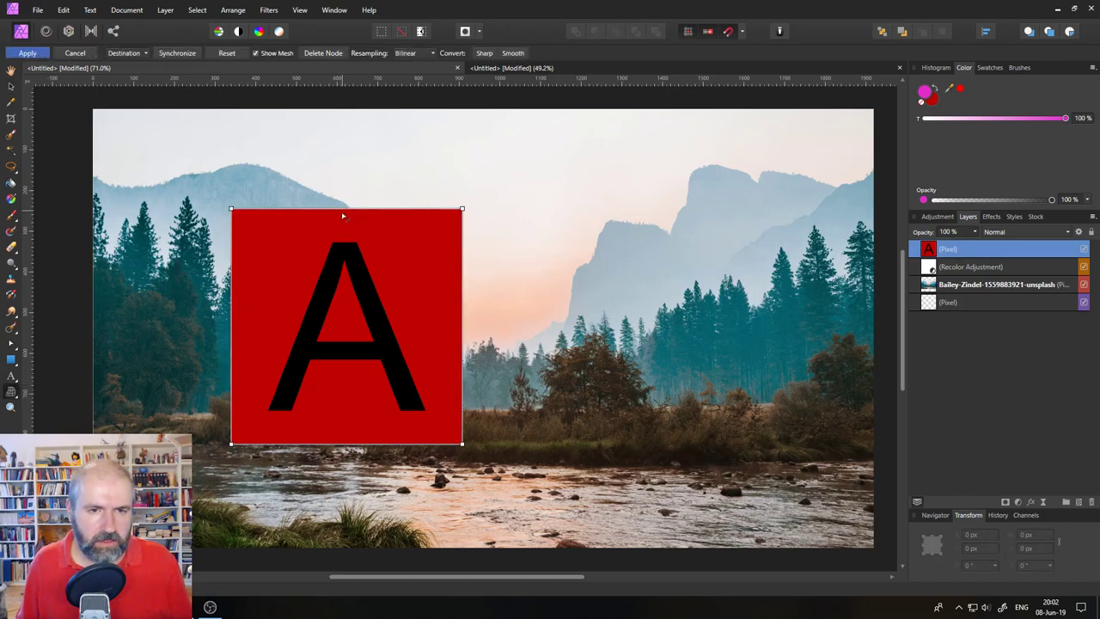
{"action": "left_click_drag", "start_coordinate": [341, 210], "coordinate": [340, 245]}
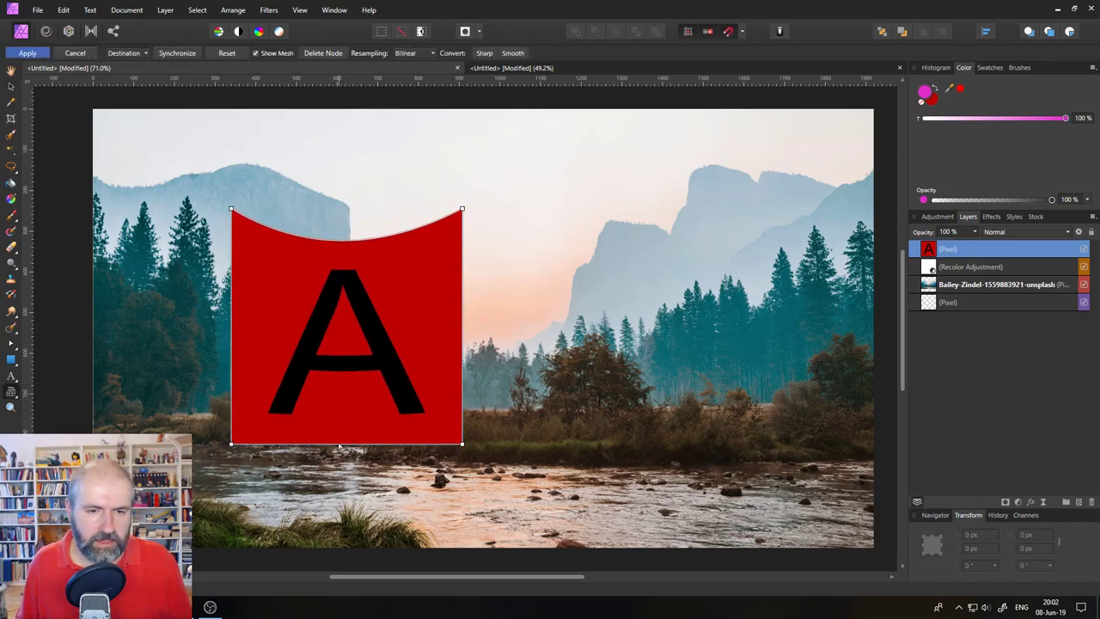
{"action": "left_click_drag", "start_coordinate": [340, 445], "coordinate": [339, 490]}
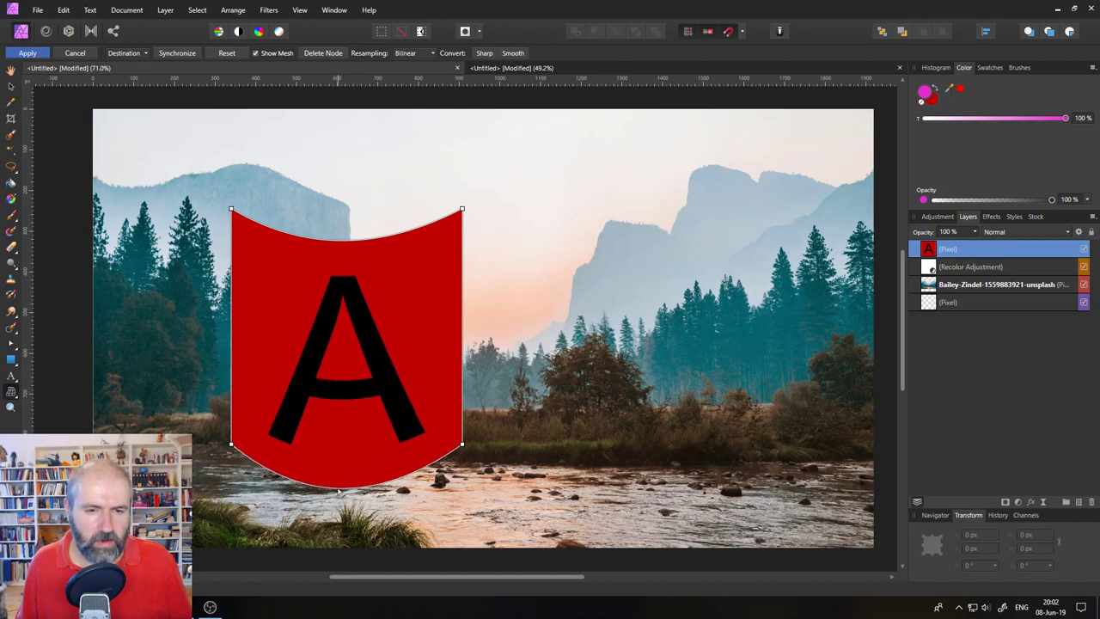
{"action": "mouse_move", "coordinate": [347, 244]}
{"action": "left_mouse_down"}
{"action": "mouse_move", "coordinate": [346, 261]}
{"action": "mouse_move", "coordinate": [347, 251]}
{"action": "left_mouse_up"}
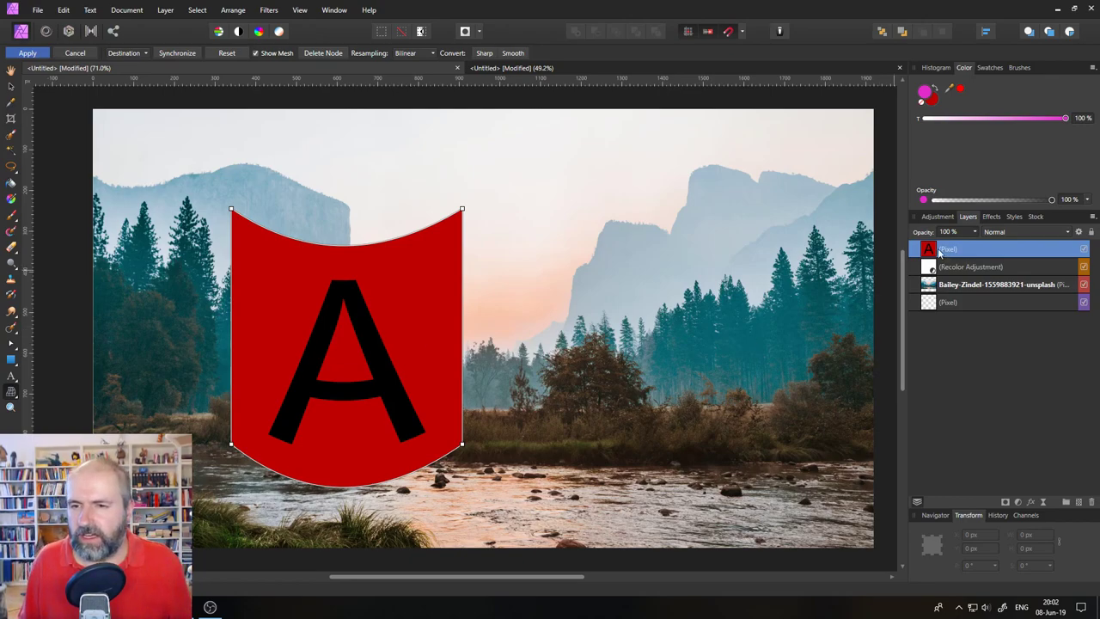
{"action": "left_click", "coordinate": [1091, 502]}
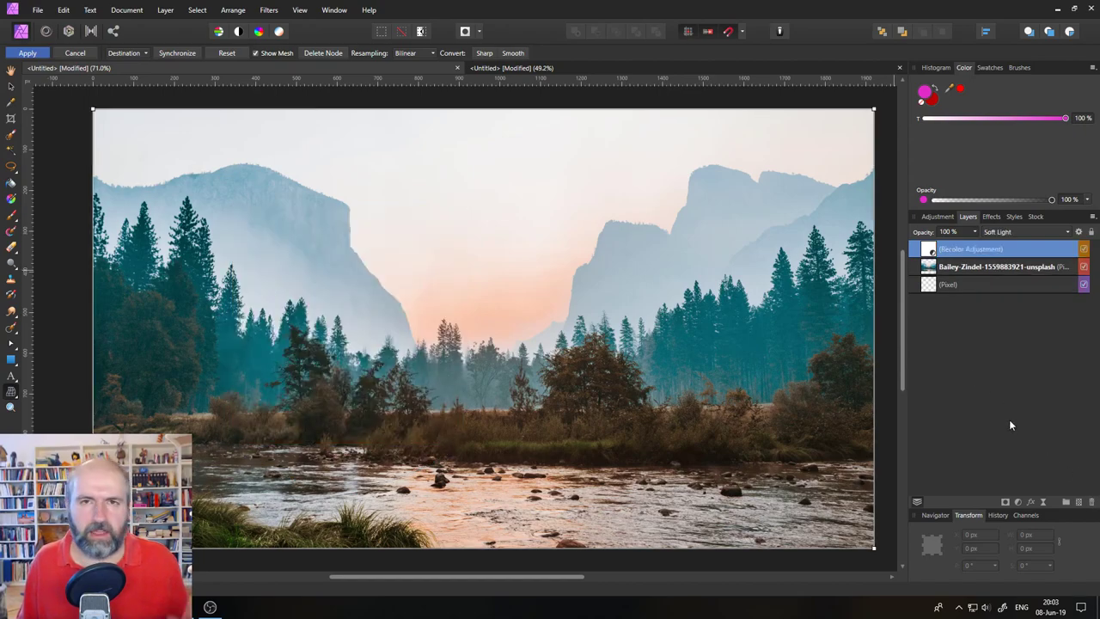
- Select the View Tool for panning and switch over to the Chrome changelog
{"action": "left_click", "coordinate": [10, 69]}
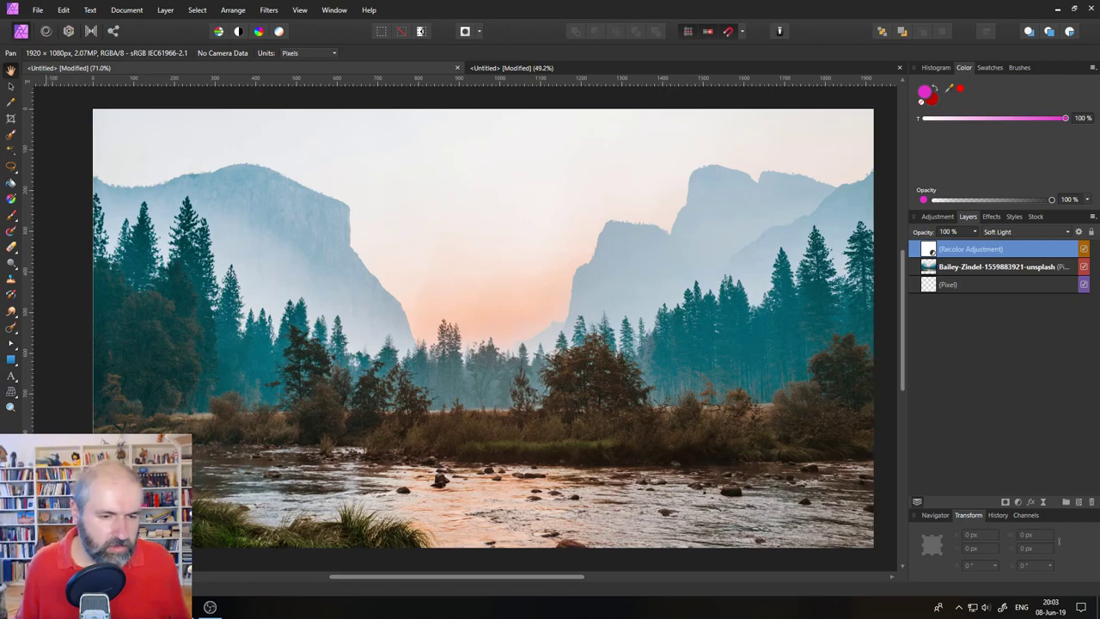
{"action": "key", "text": "alt+Tab"}
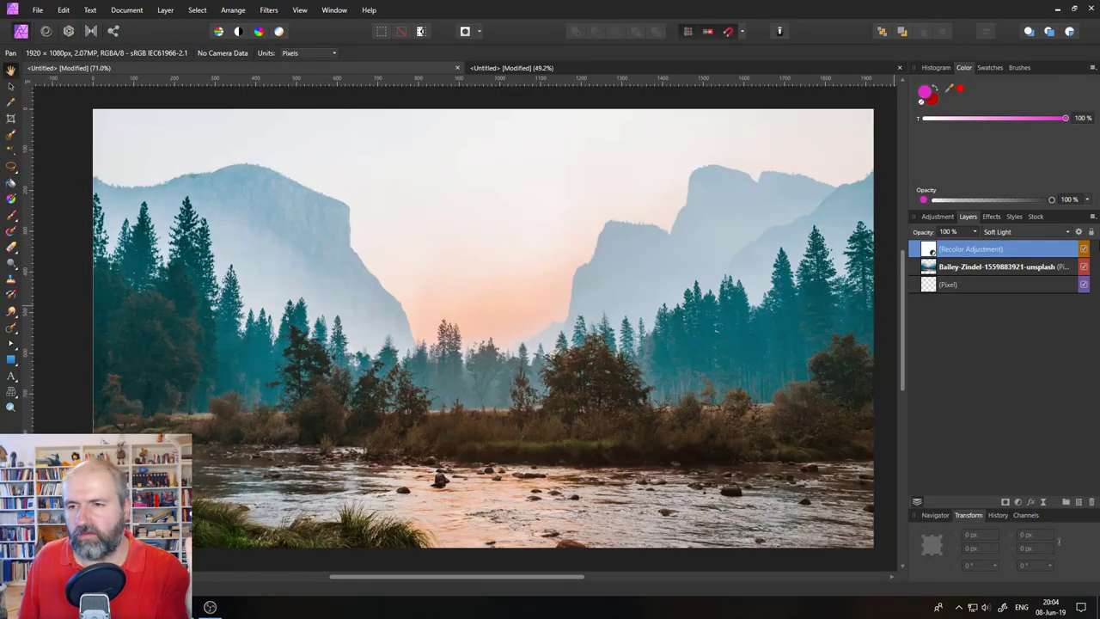
{"action": "left_click", "coordinate": [1092, 217]}
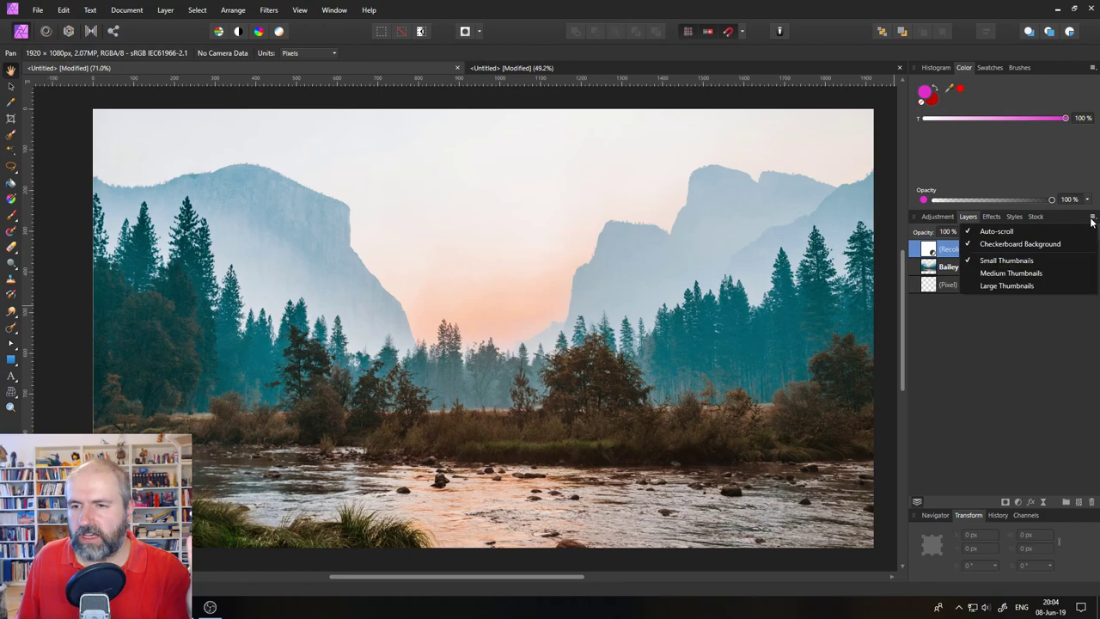
{"action": "left_click", "coordinate": [1004, 338]}
{"action": "left_click", "coordinate": [1093, 216]}
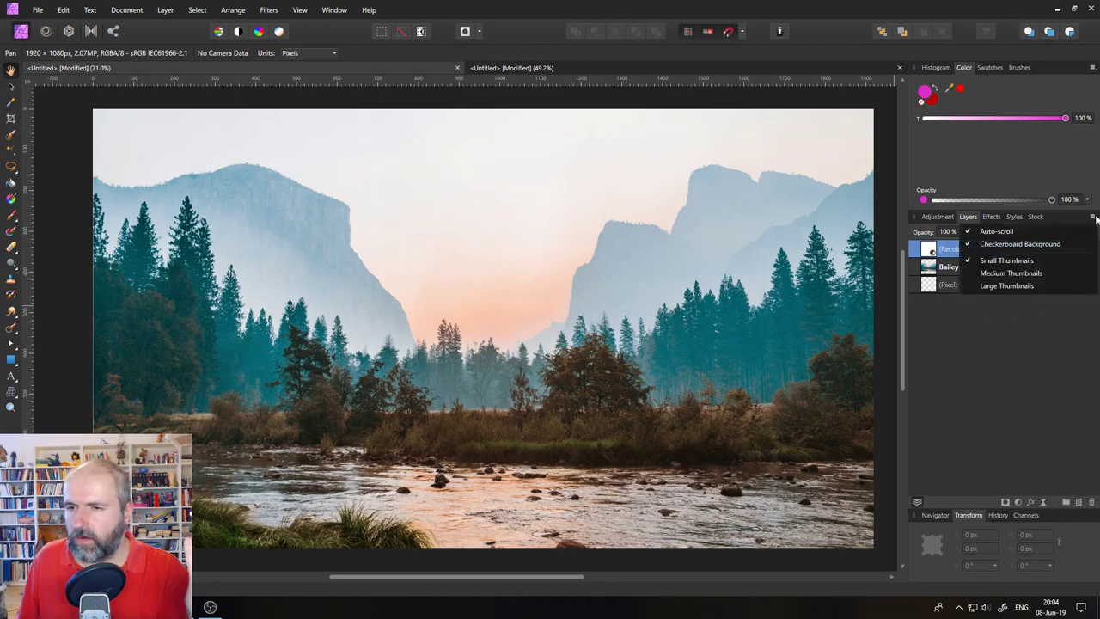
{"action": "left_click", "coordinate": [946, 372]}
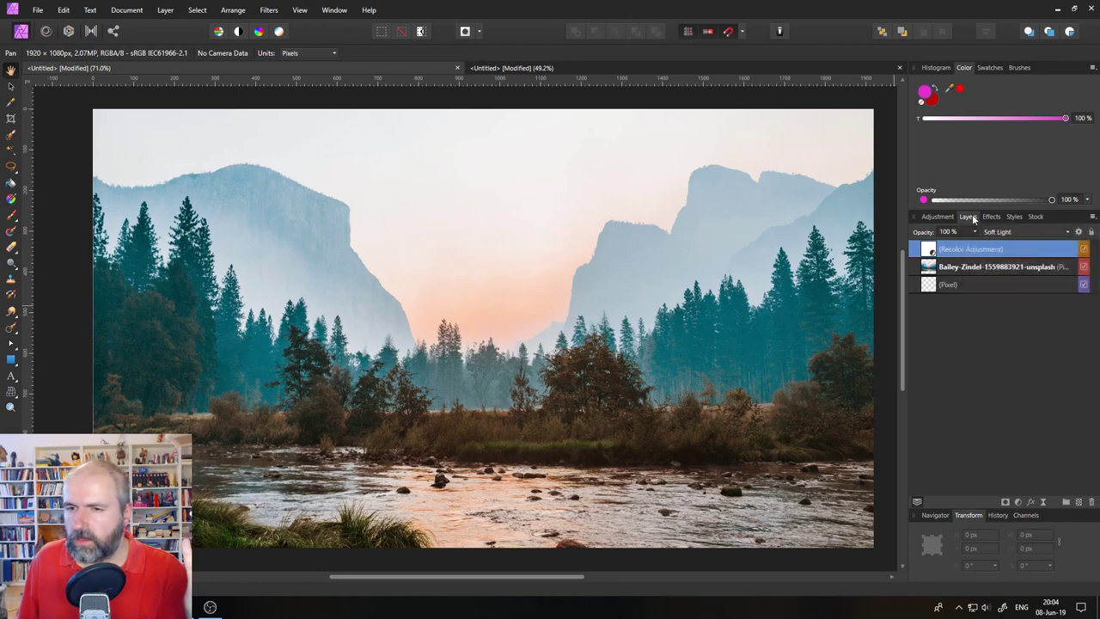
{"action": "left_click", "coordinate": [1077, 232]}
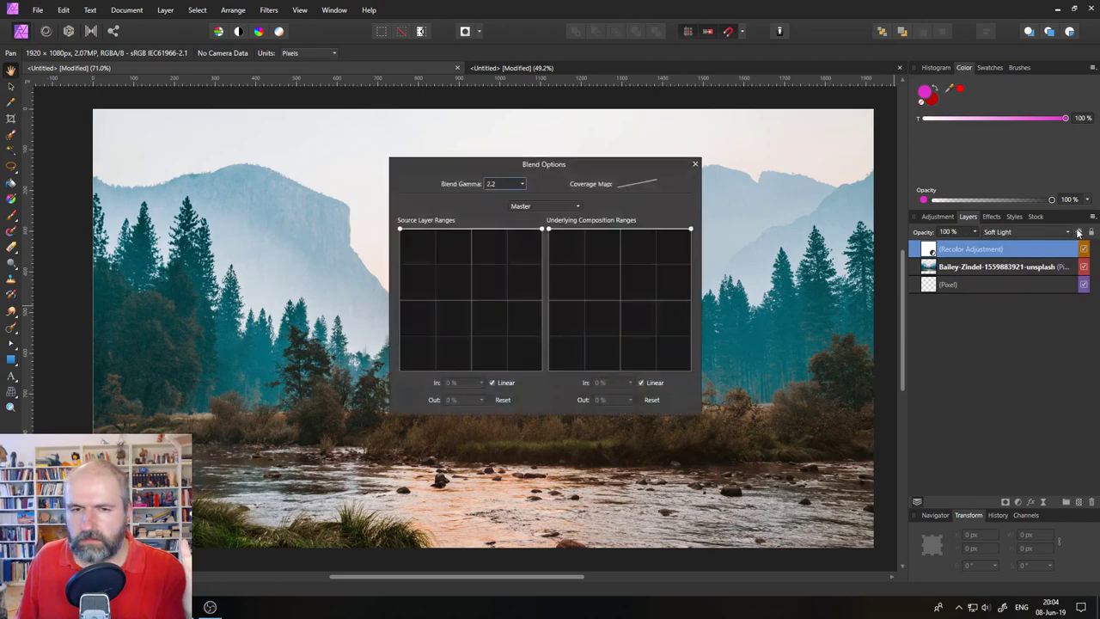
{"action": "left_click", "coordinate": [695, 164]}
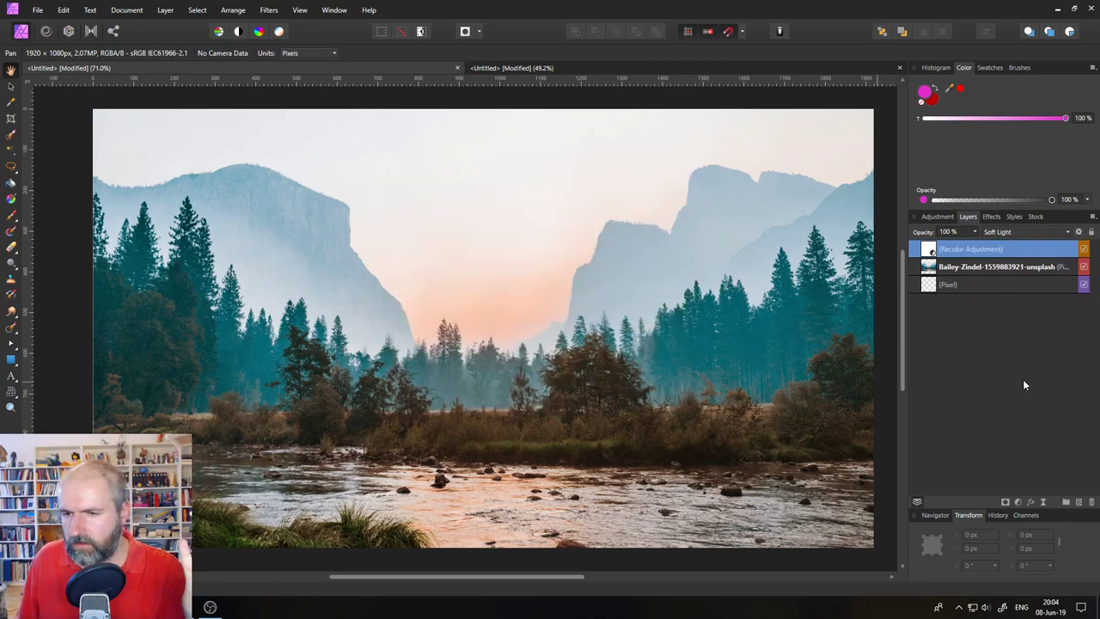
{"action": "left_click", "coordinate": [1092, 217]}
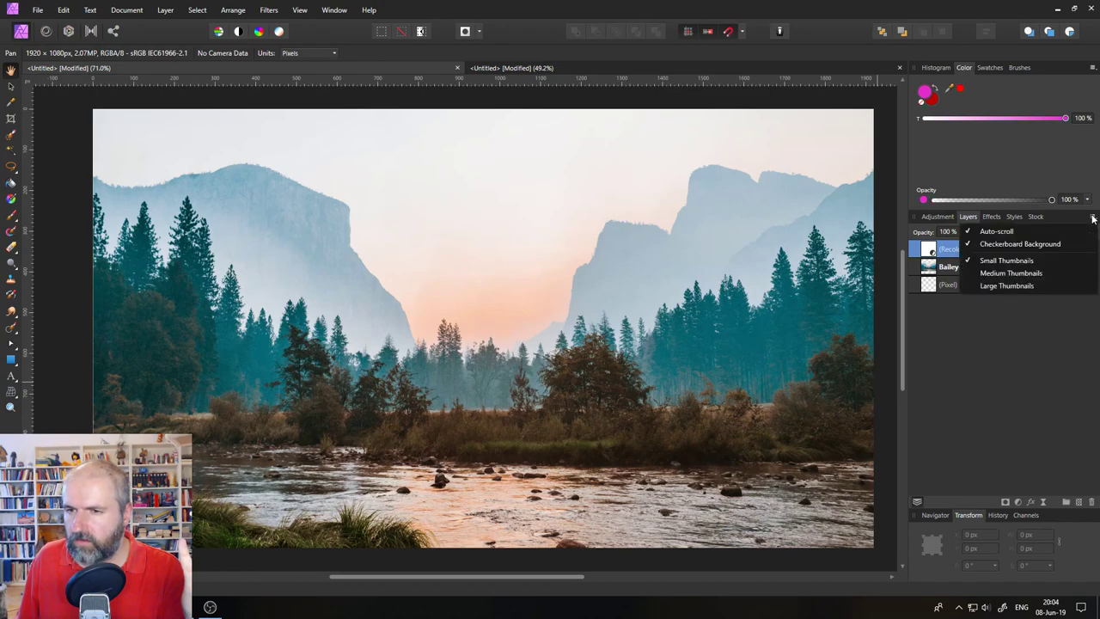
{"action": "left_click", "coordinate": [927, 268]}
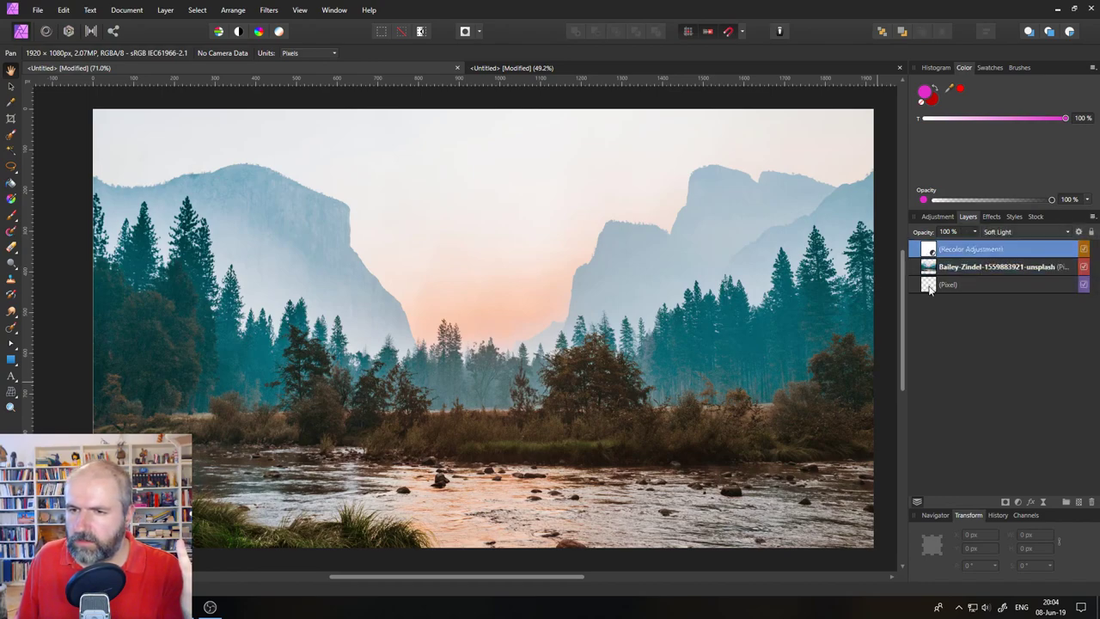
{"action": "left_click", "coordinate": [928, 288]}
{"action": "left_click", "coordinate": [1092, 218]}
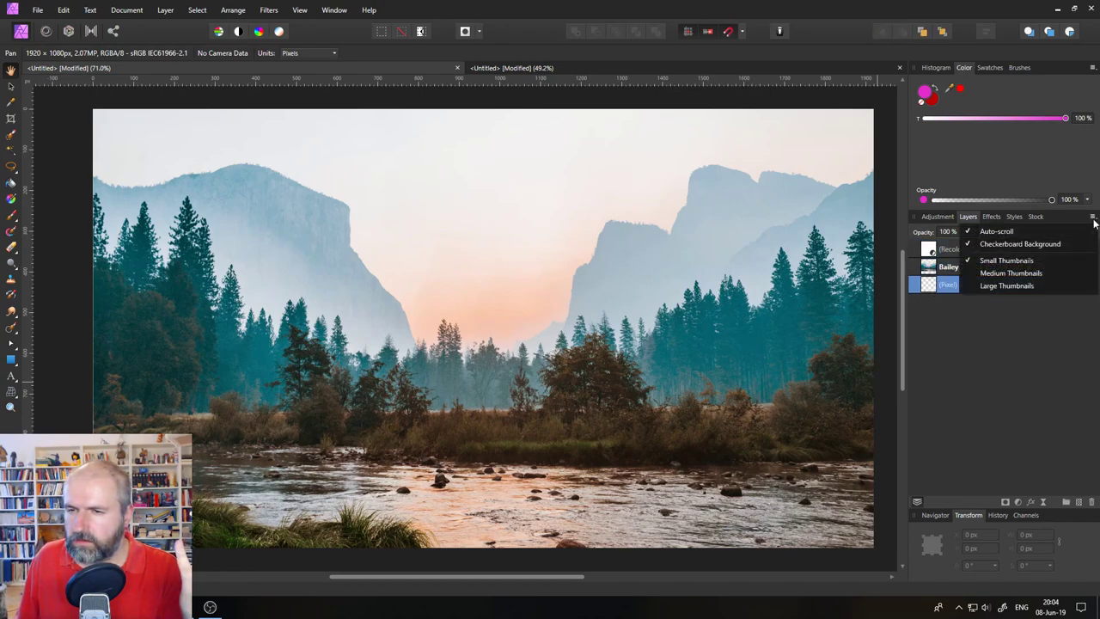
{"action": "left_click", "coordinate": [925, 372]}
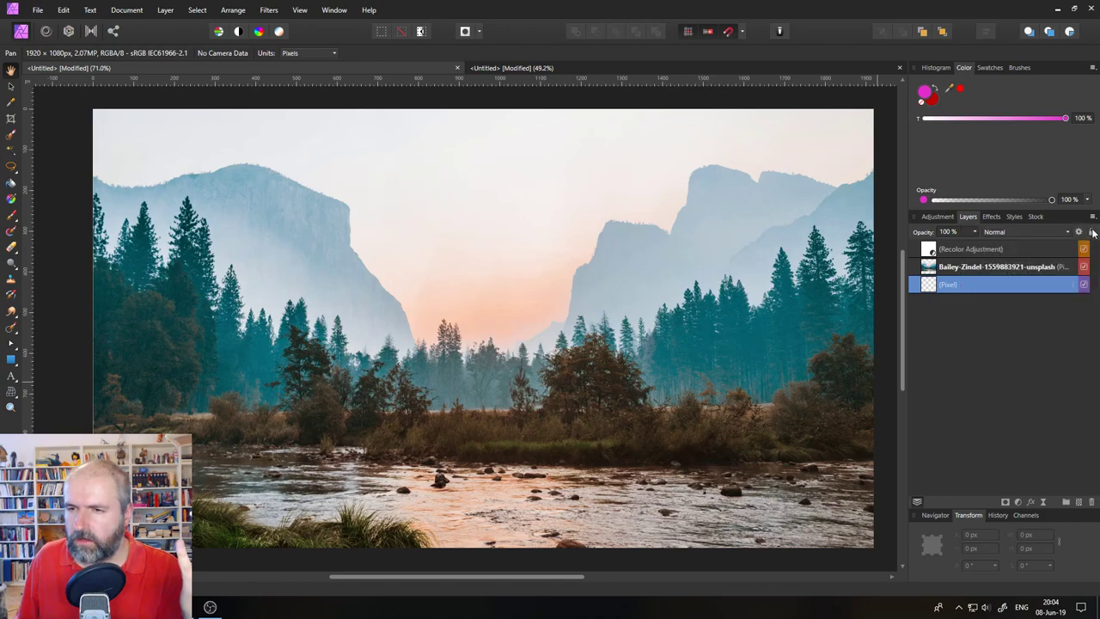
{"action": "left_click", "coordinate": [1092, 217]}
{"action": "left_click", "coordinate": [926, 402]}
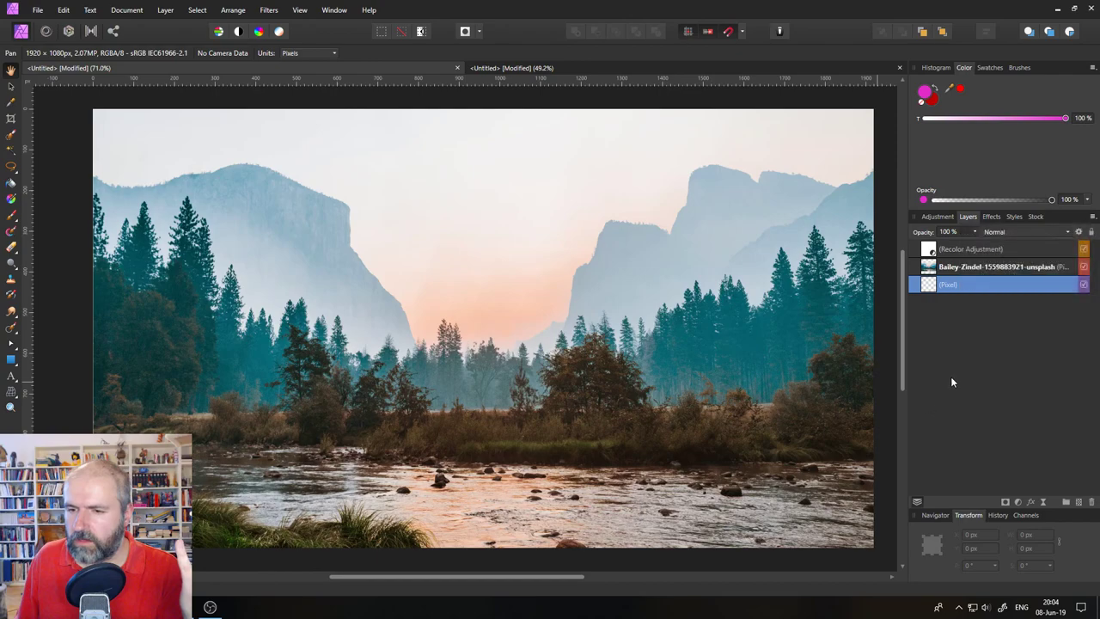
- Create new groups from the Pixel layer and move the nested groups out to the top level
{"action": "left_click", "coordinate": [1065, 503]}
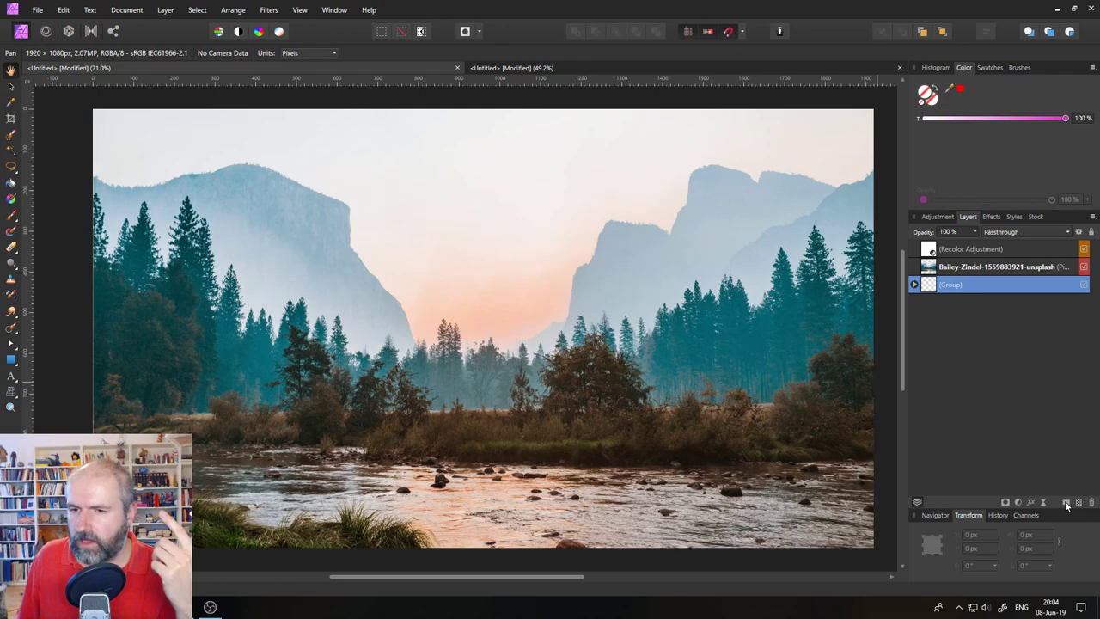
{"action": "left_click", "coordinate": [914, 285]}
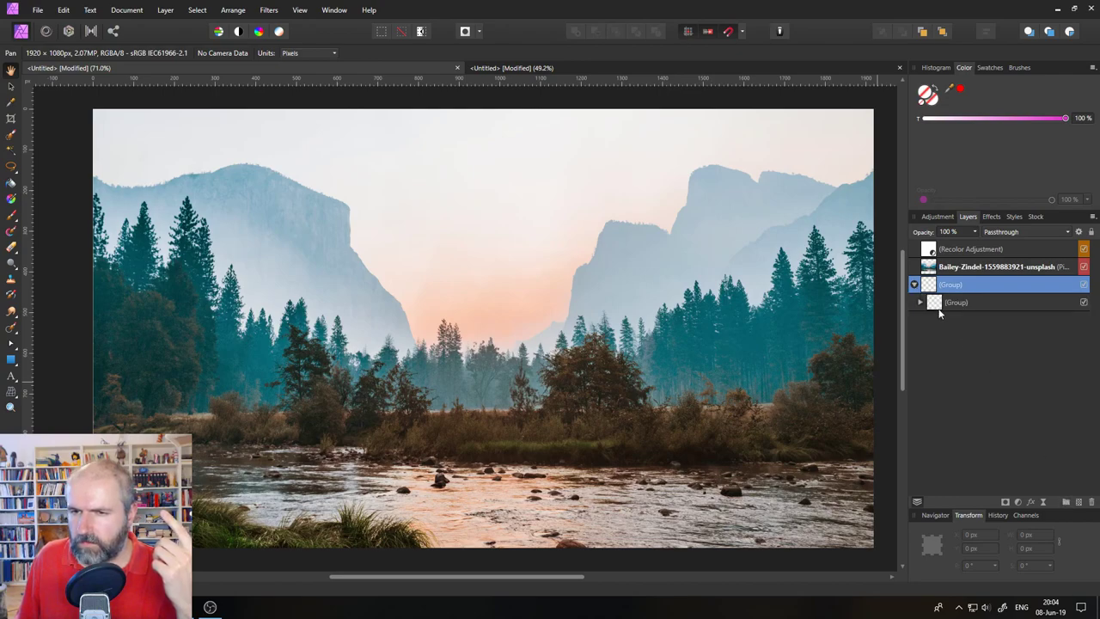
{"action": "mouse_move", "coordinate": [934, 306]}
{"action": "left_mouse_down"}
{"action": "mouse_move", "coordinate": [933, 342]}
{"action": "mouse_move", "coordinate": [938, 321]}
{"action": "left_mouse_up"}
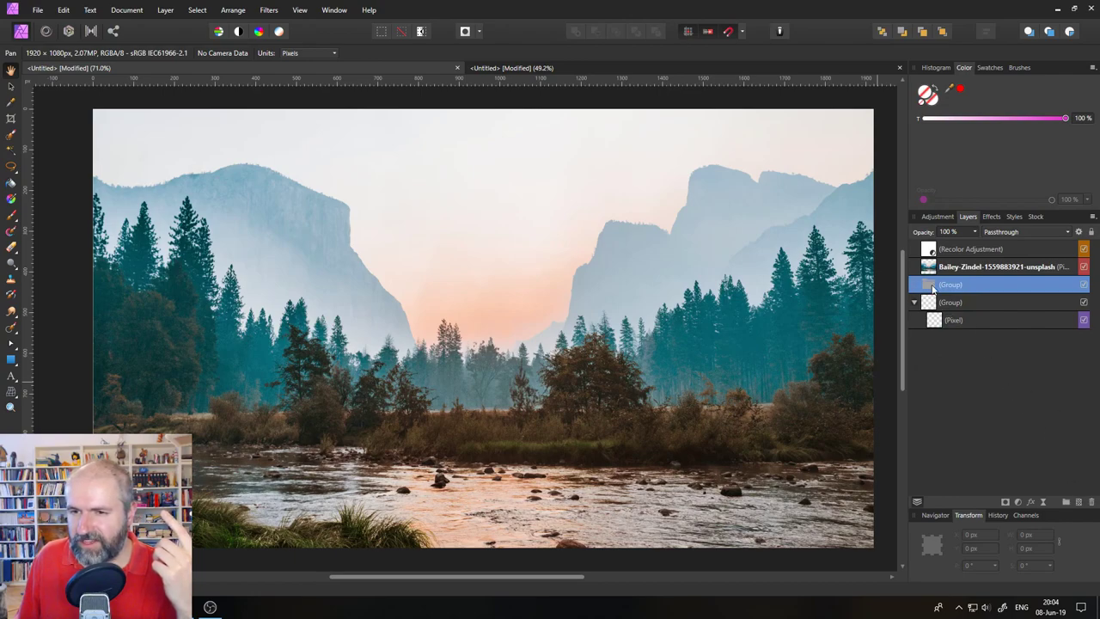
{"action": "left_click", "coordinate": [1065, 502]}
{"action": "left_click", "coordinate": [914, 284]}
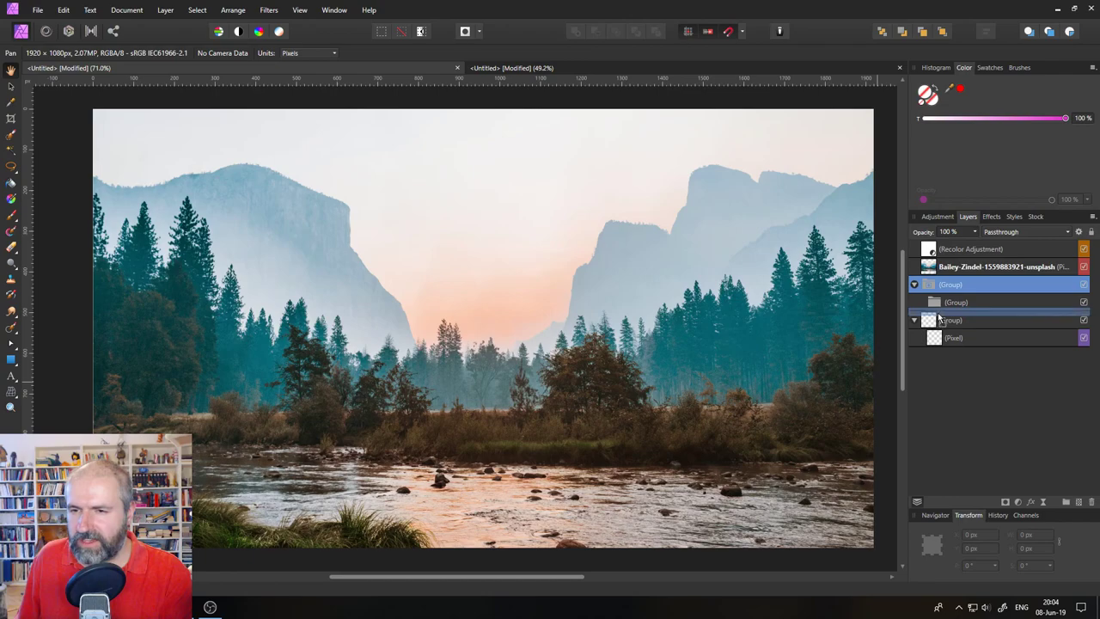
{"action": "left_click_drag", "start_coordinate": [940, 318], "coordinate": [941, 316]}
{"action": "left_click", "coordinate": [914, 285]}
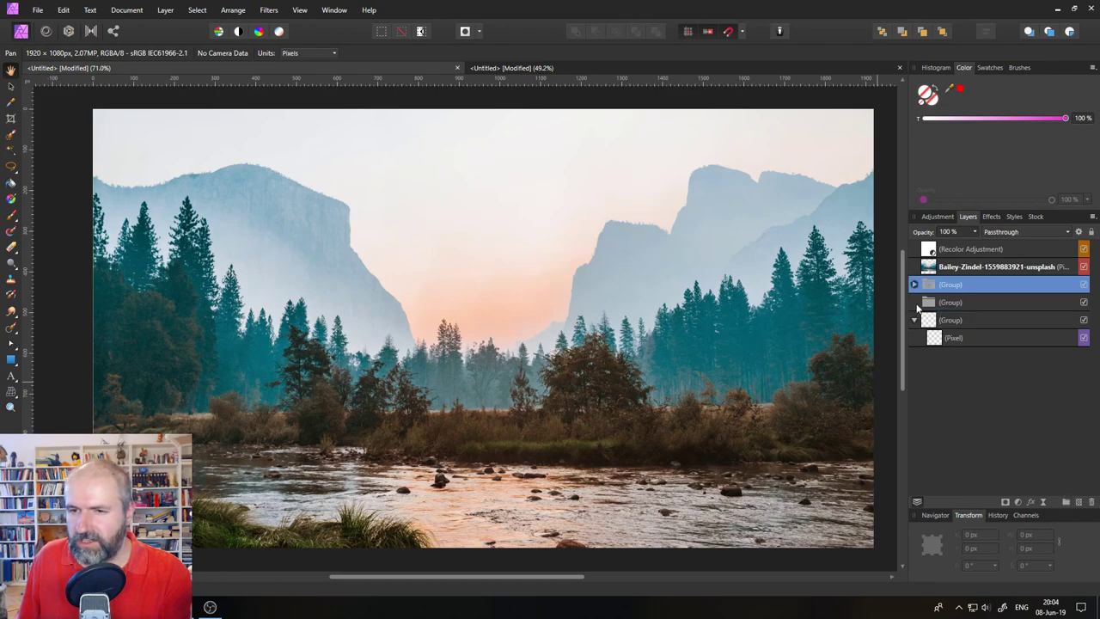
{"action": "left_click", "coordinate": [914, 284]}
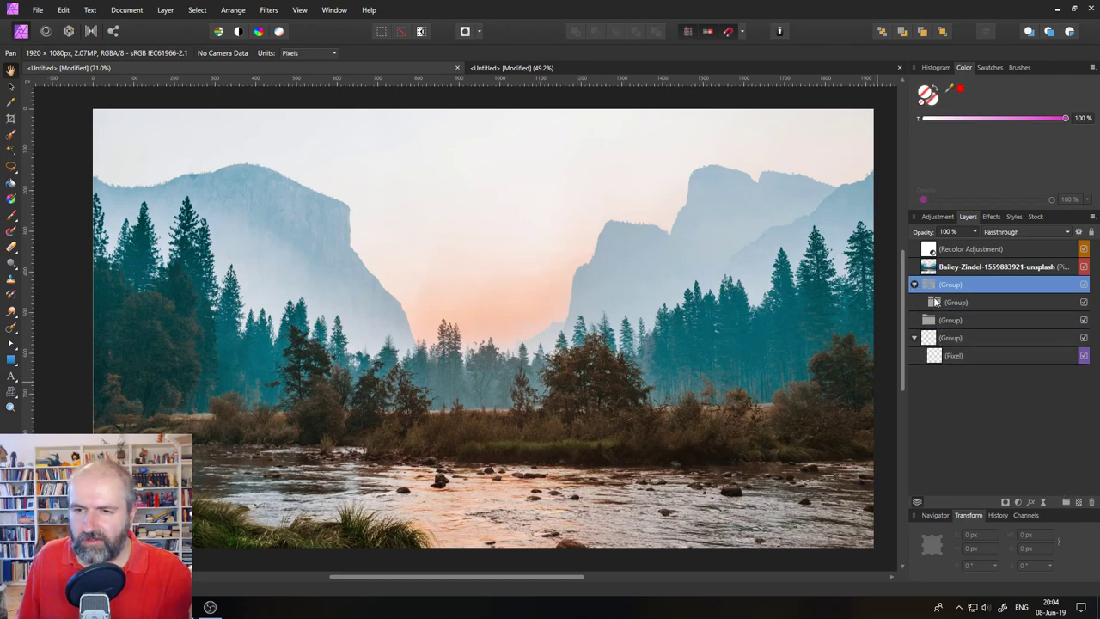
{"action": "left_click_drag", "start_coordinate": [934, 302], "coordinate": [932, 311]}
- Name the top group 'Texts' and the group below it 'Shapes'
{"action": "double_click", "coordinate": [953, 285]}
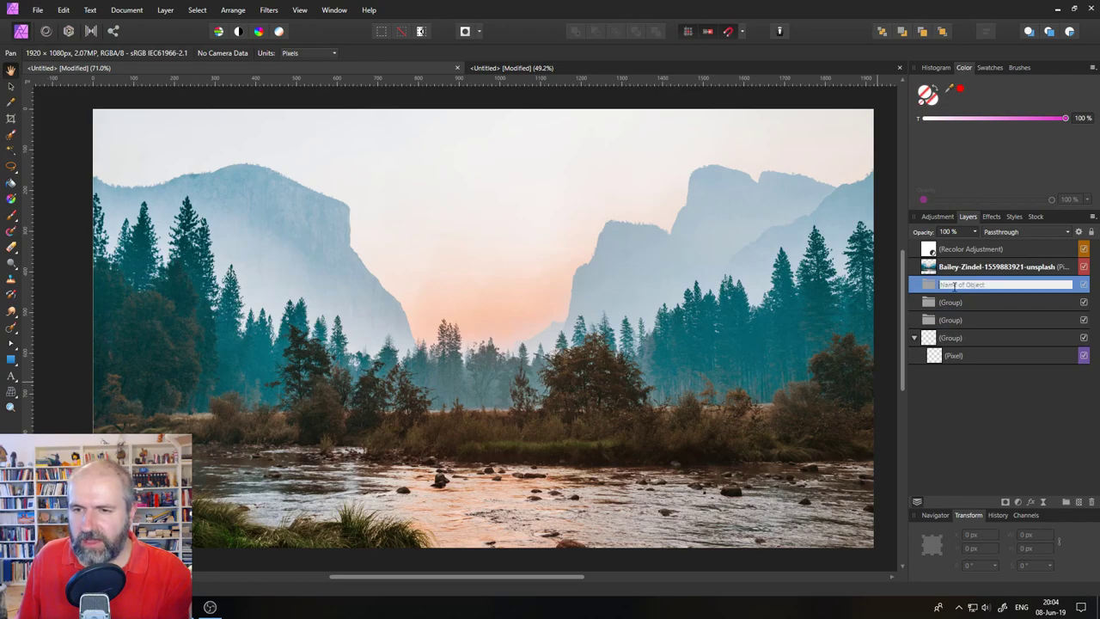
{"action": "type", "text": "Te"}
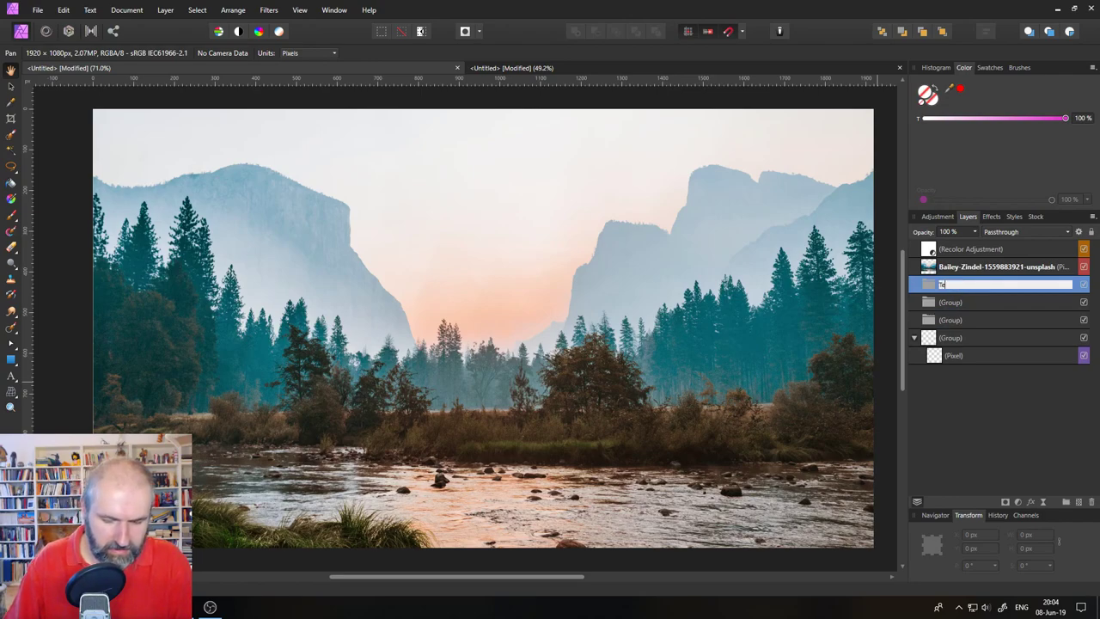
{"action": "type", "text": "xts"}
{"action": "key", "text": "Return"}
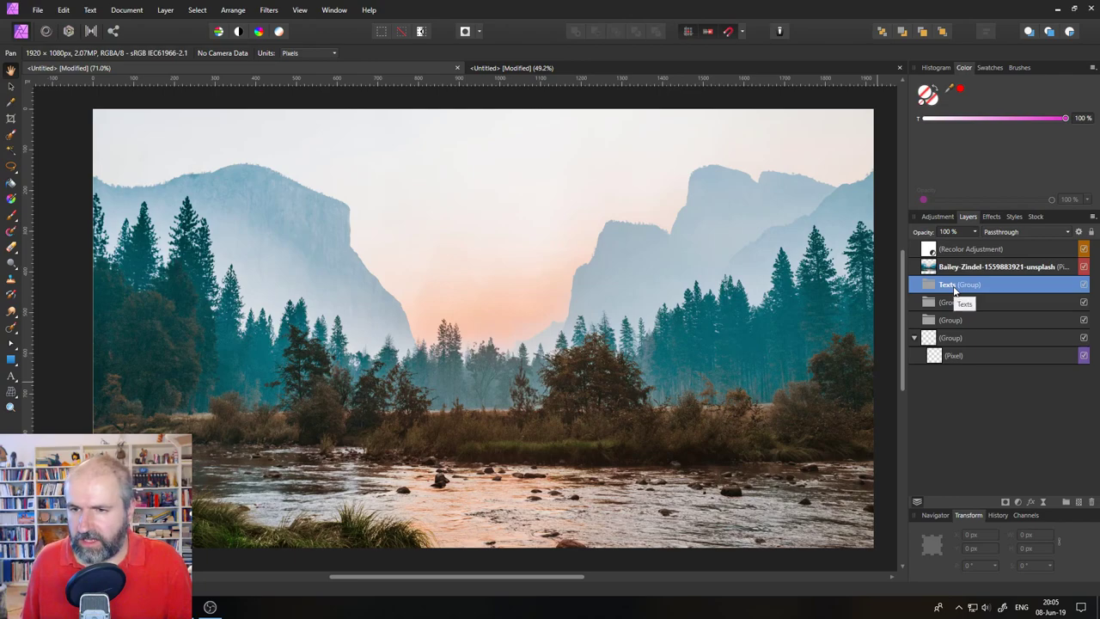
{"action": "double_click", "coordinate": [953, 303]}
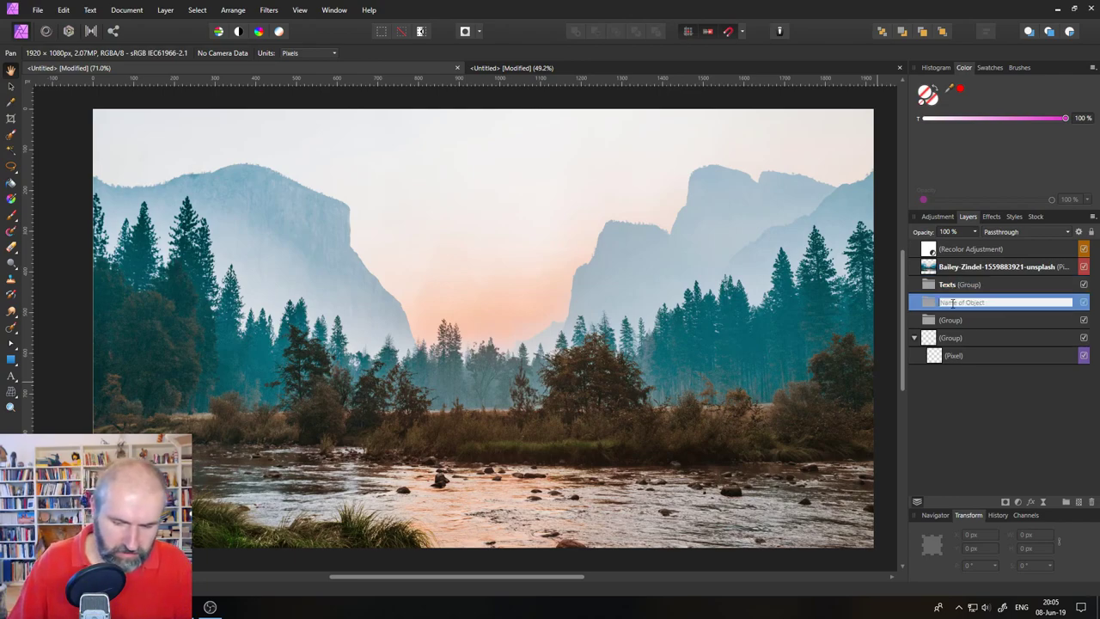
{"action": "type", "text": "Shapes"}
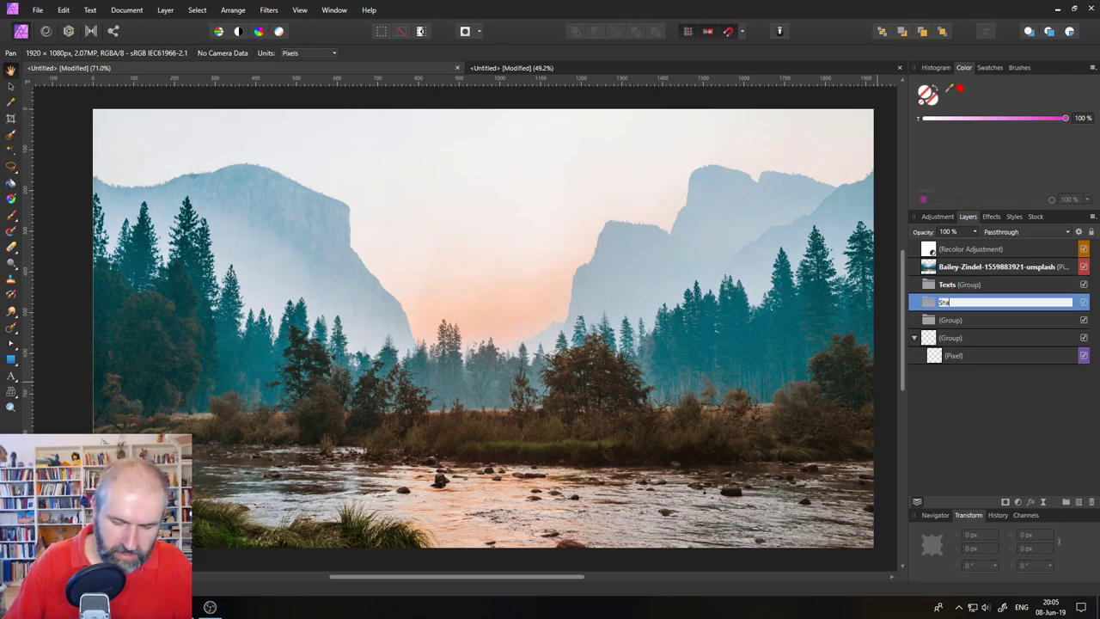
{"action": "key", "text": "Return"}
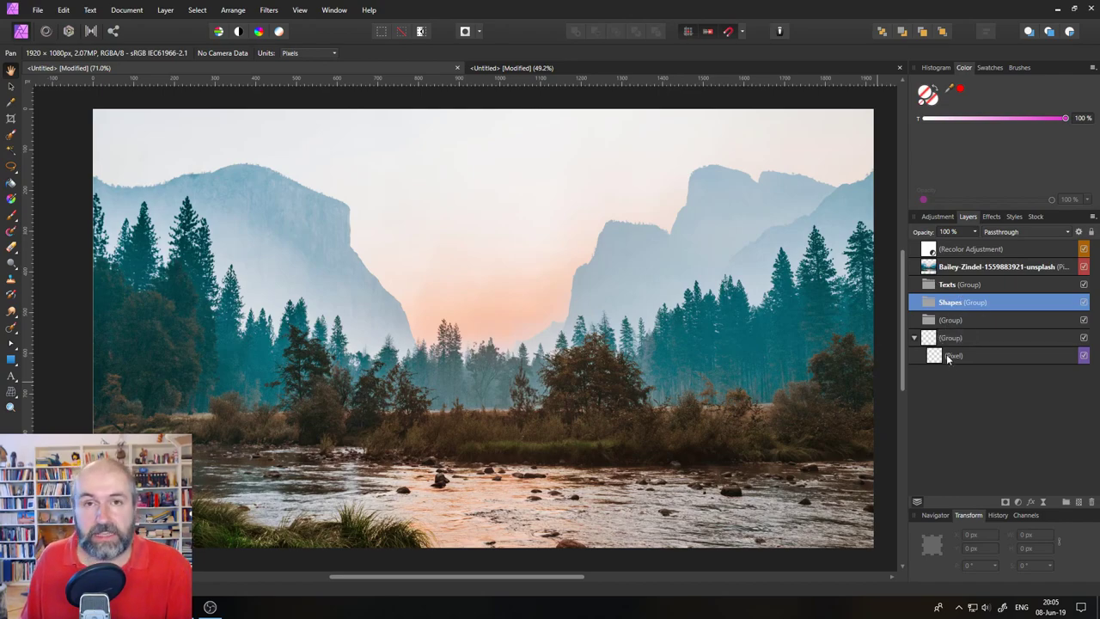
- Tag the Texts group yellow and add a new pixel layer inside it
{"action": "left_click", "coordinate": [932, 288]}
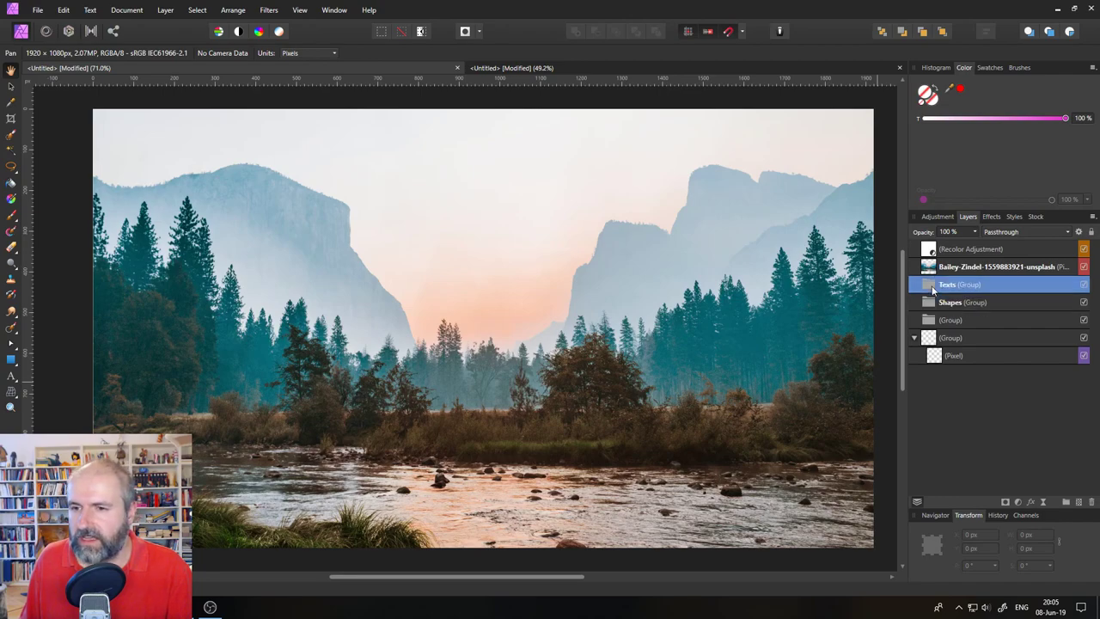
{"action": "right_click", "coordinate": [1019, 284]}
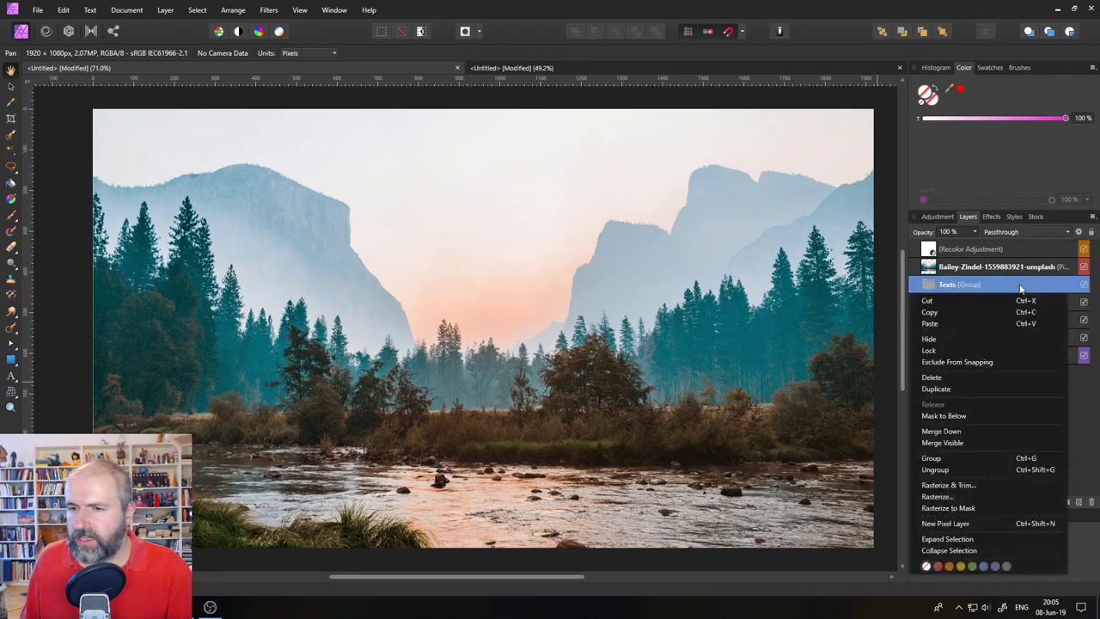
{"action": "left_click", "coordinate": [960, 566]}
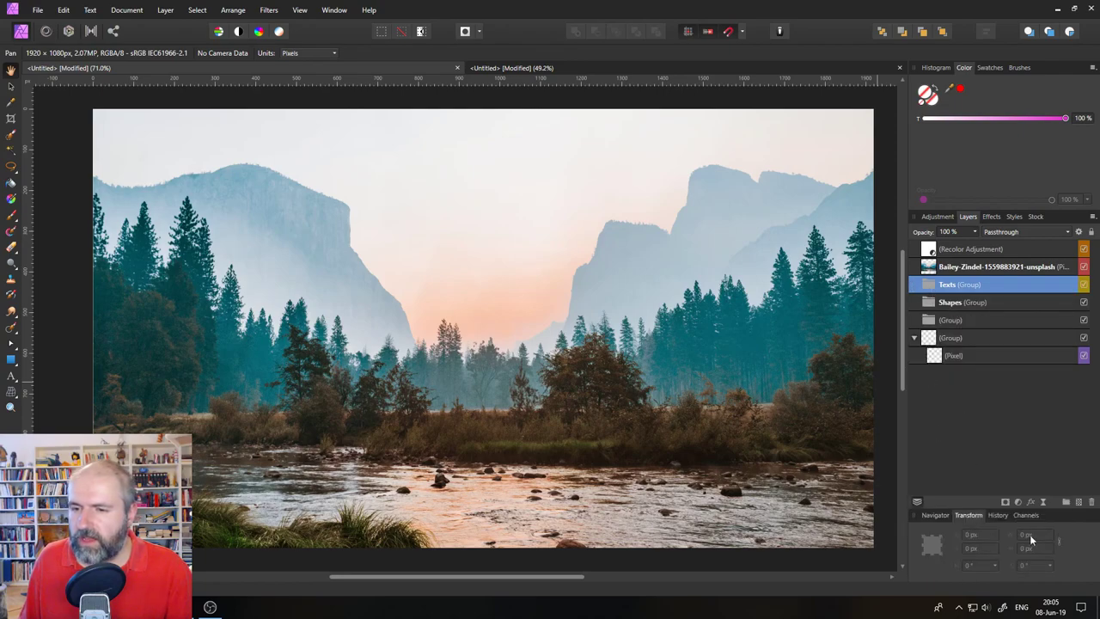
{"action": "left_click", "coordinate": [1079, 502]}
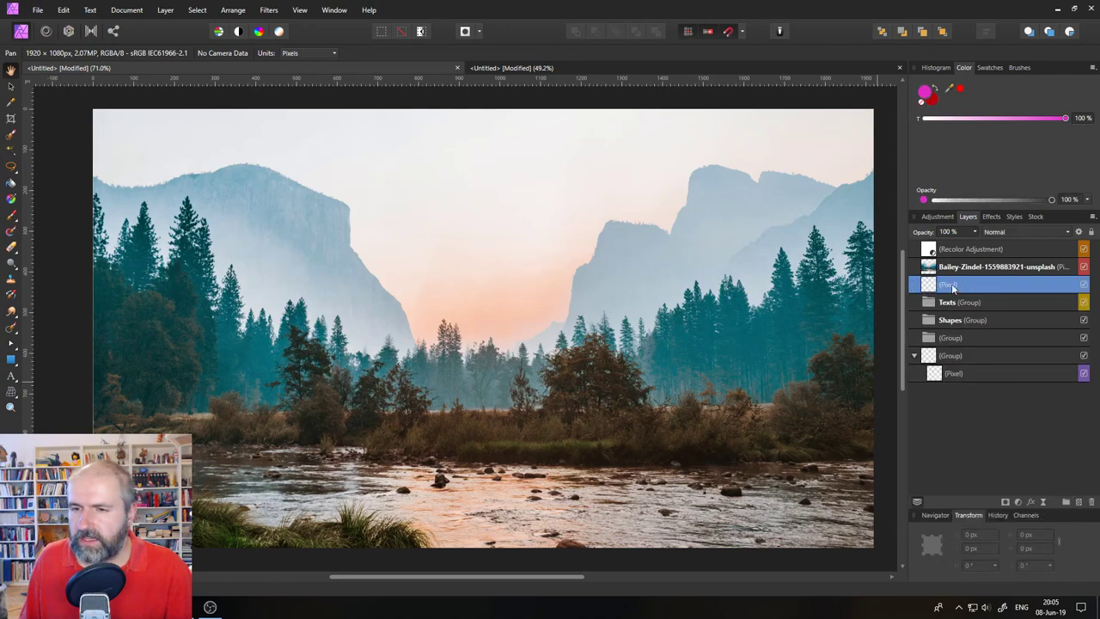
{"action": "left_click_drag", "start_coordinate": [952, 288], "coordinate": [954, 303]}
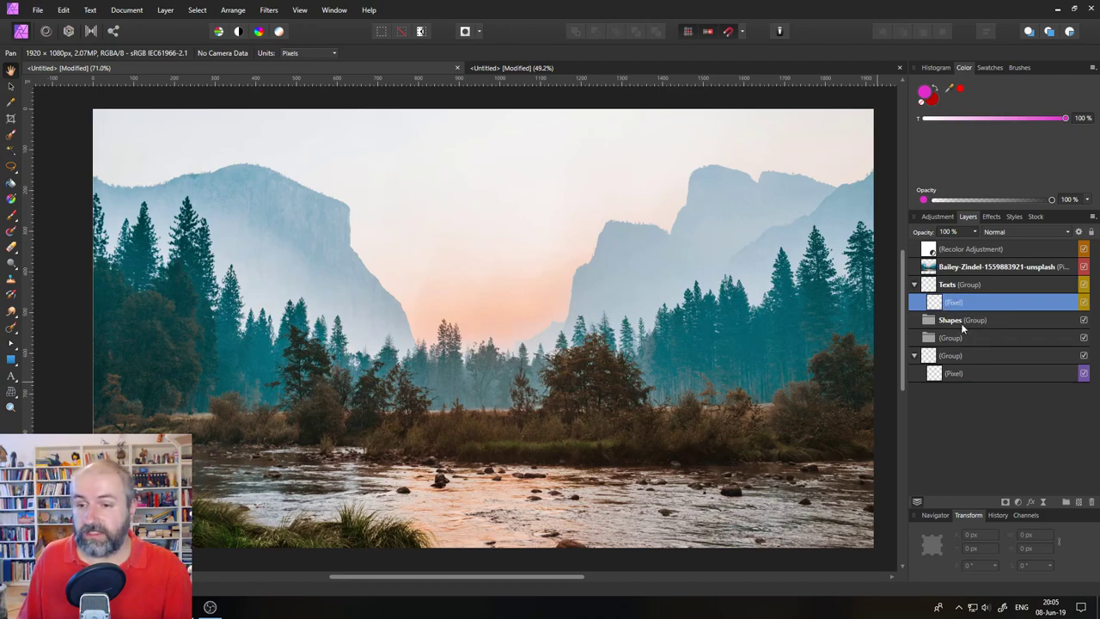
- Tag the Shapes group red and move the new pixel layer from Texts into Shapes
{"action": "left_click", "coordinate": [996, 318]}
{"action": "right_click", "coordinate": [990, 318]}
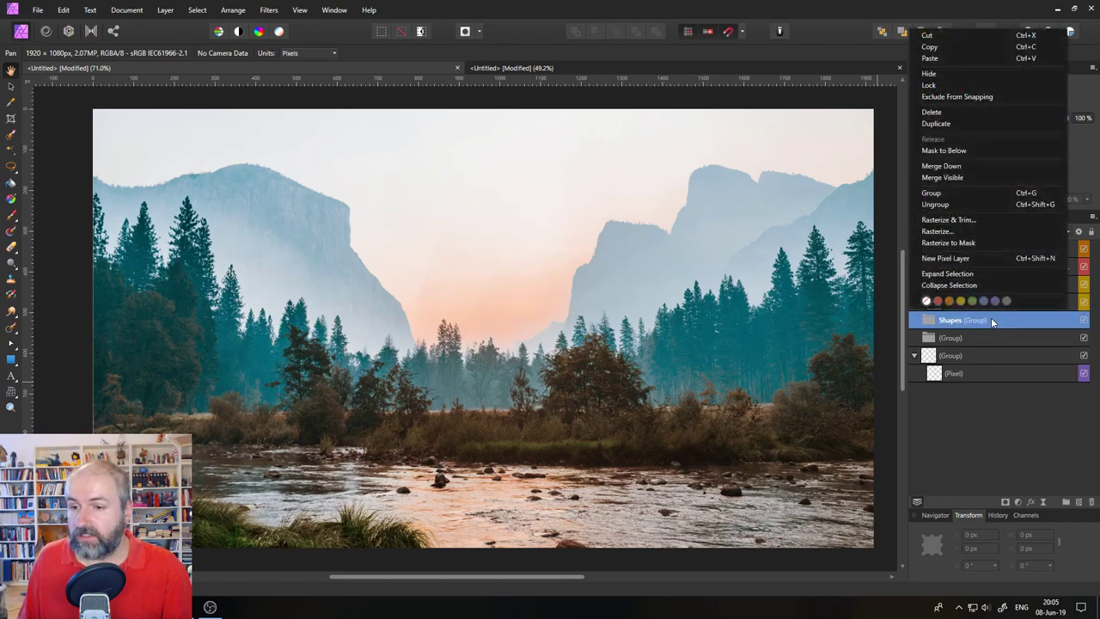
{"action": "left_click", "coordinate": [939, 304]}
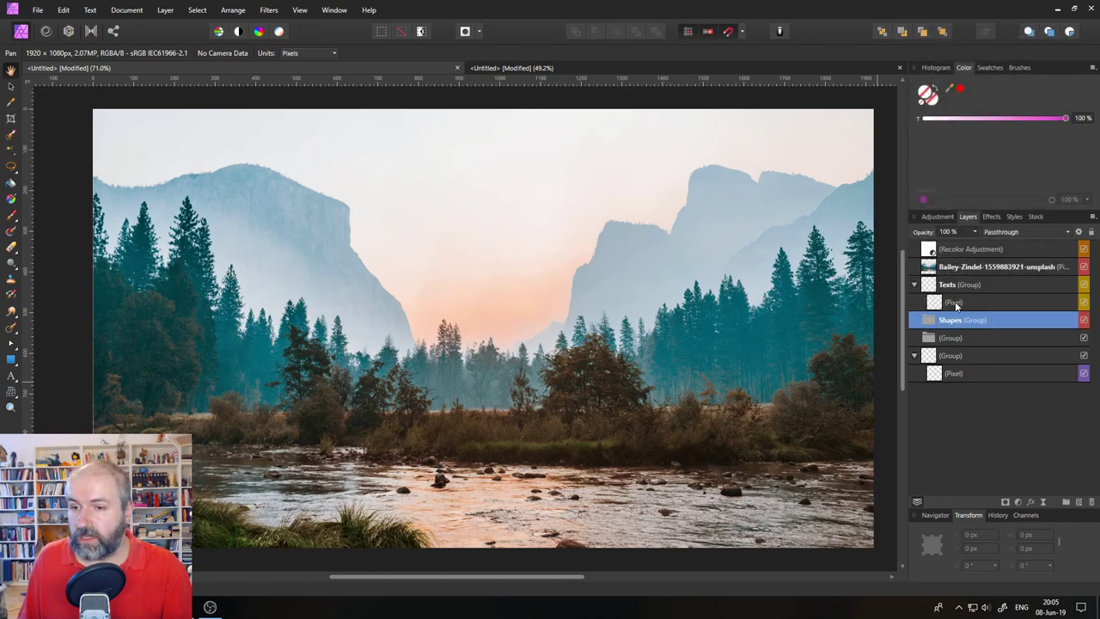
{"action": "left_click_drag", "start_coordinate": [970, 320], "coordinate": [964, 323]}
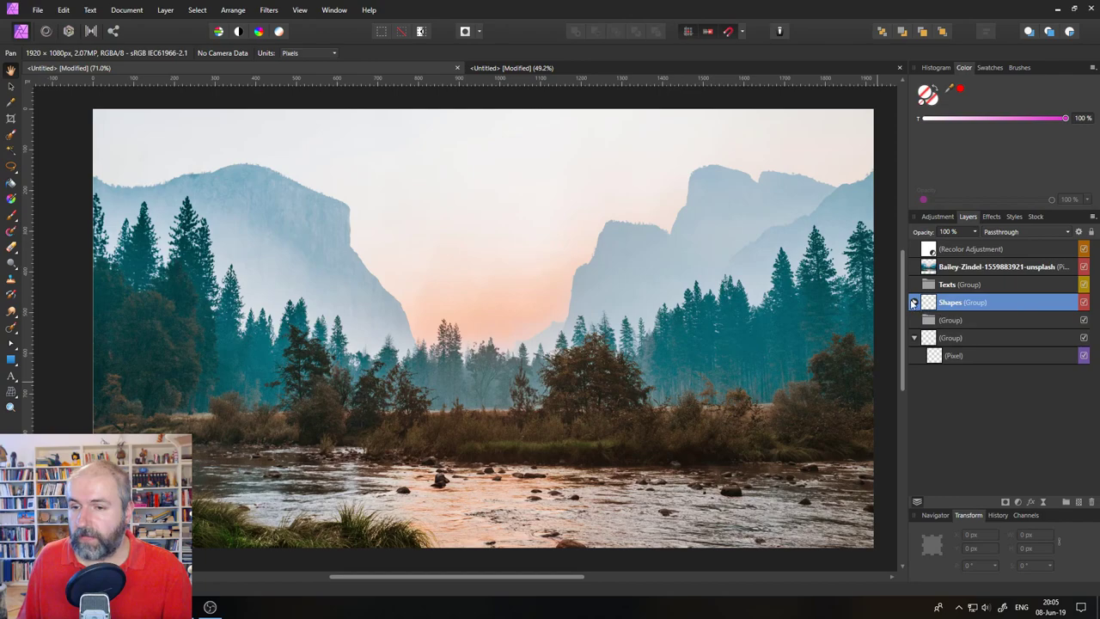
{"action": "left_click", "coordinate": [913, 301]}
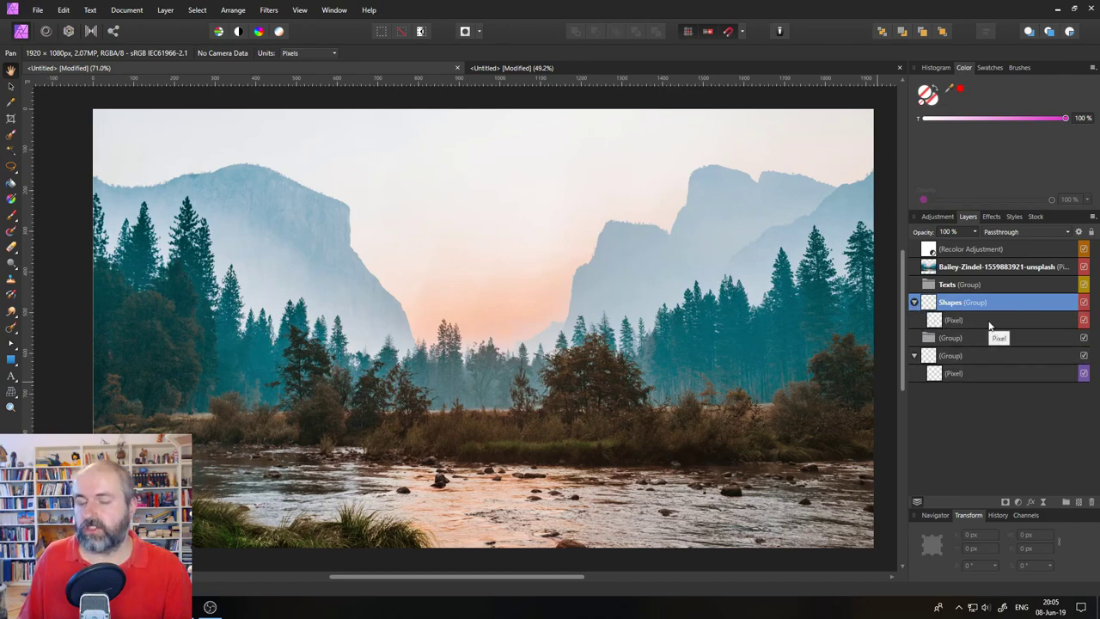
{"action": "left_click", "coordinate": [914, 302]}
{"action": "left_click", "coordinate": [914, 303]}
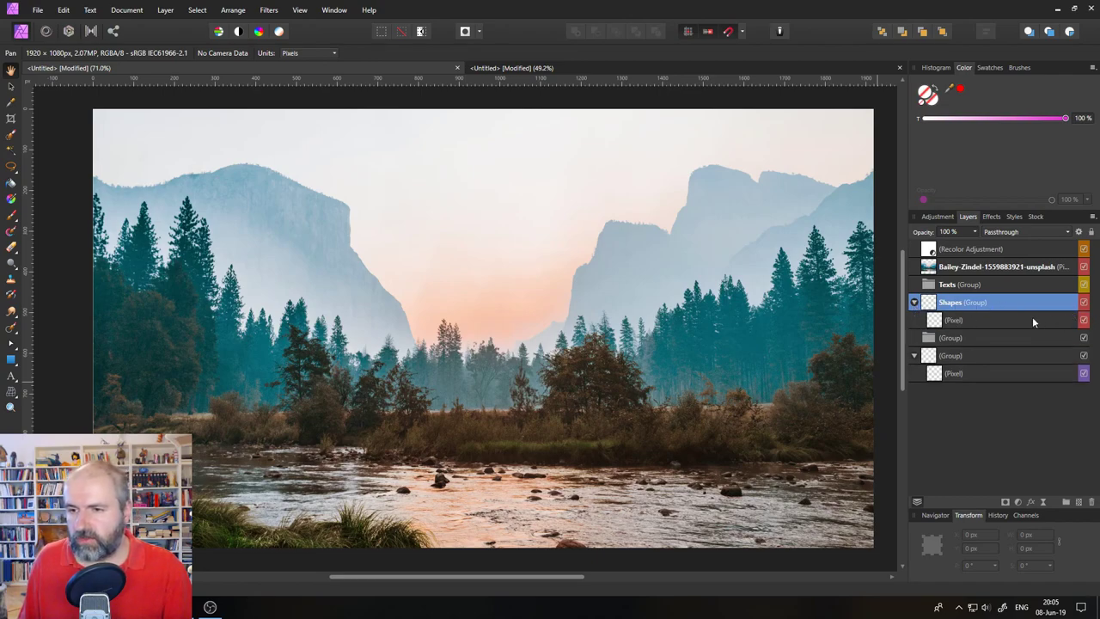
{"action": "left_click", "coordinate": [1004, 320]}
{"action": "right_click", "coordinate": [1004, 320]}
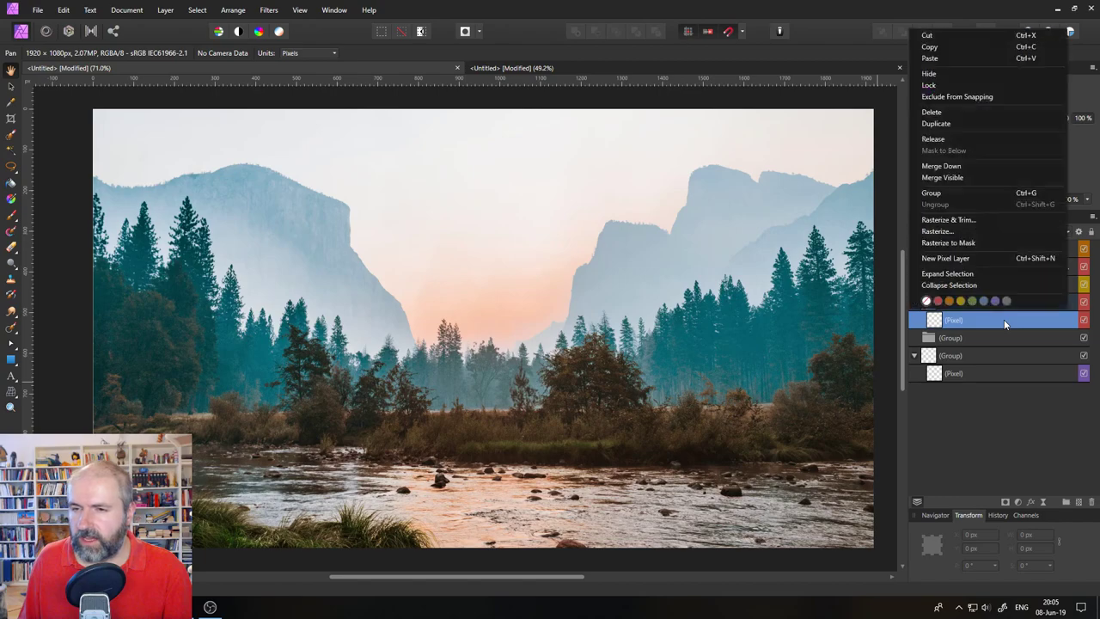
- Tag the Shapes pixel layer green and move the purple pixel layer to the bottom of the stack
{"action": "left_click", "coordinate": [972, 300]}
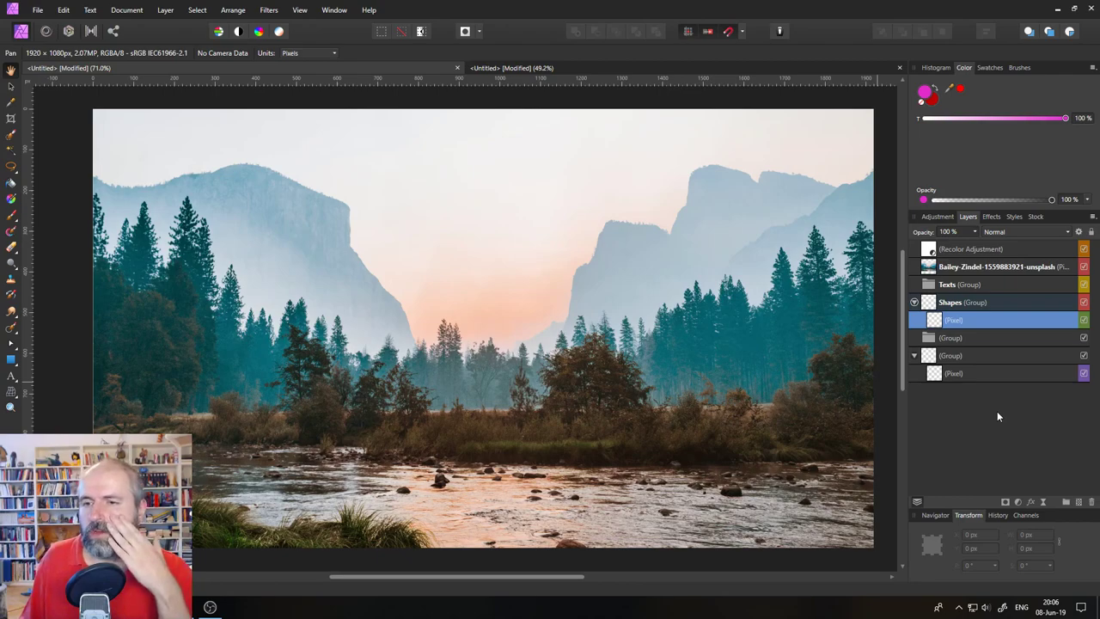
{"action": "left_click", "coordinate": [951, 373]}
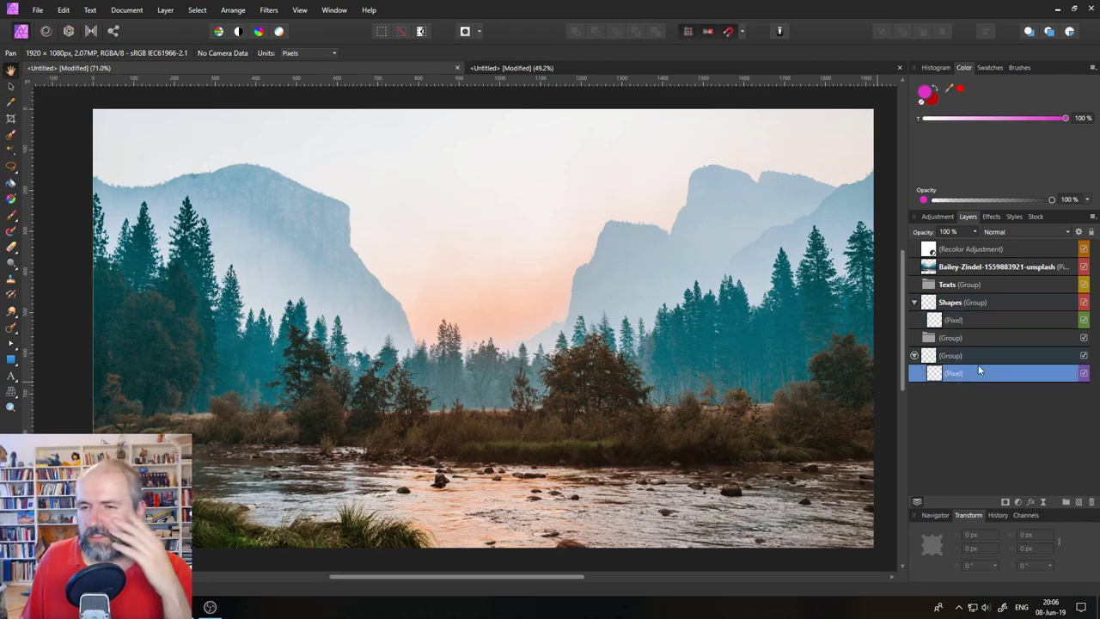
{"action": "left_click_drag", "start_coordinate": [977, 373], "coordinate": [974, 317]}
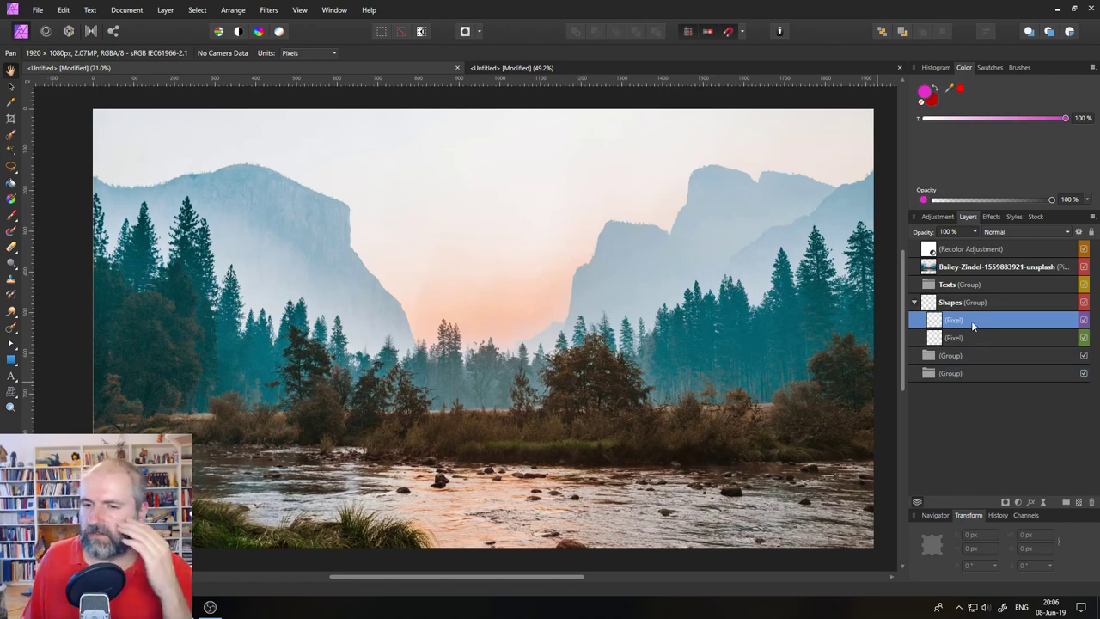
{"action": "left_click_drag", "start_coordinate": [971, 325], "coordinate": [968, 405]}
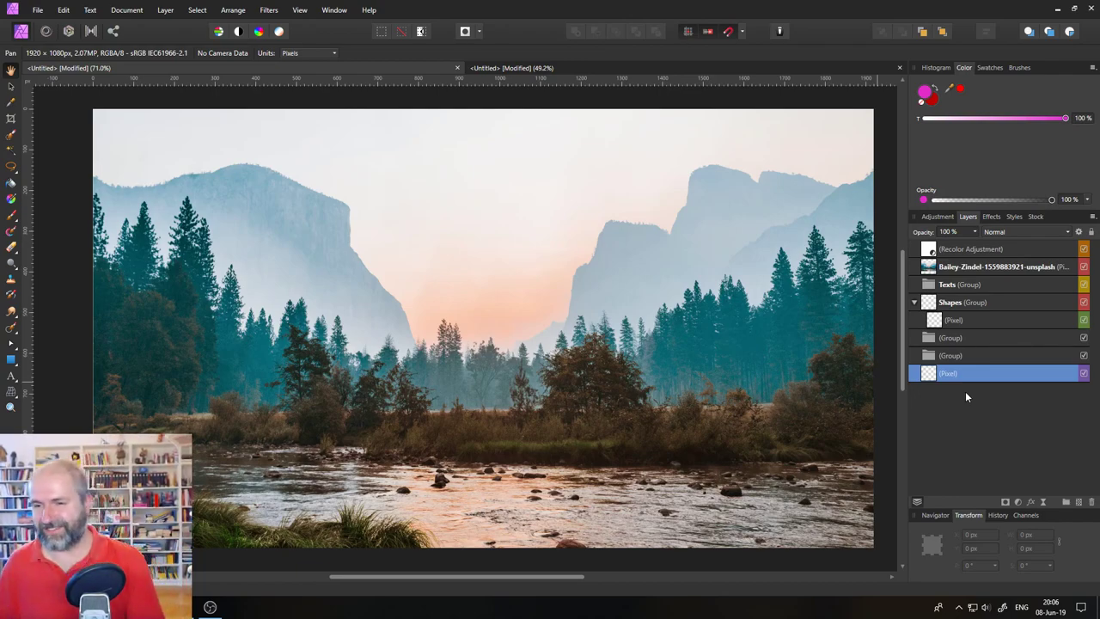
- Delete the groups, pixel layers and Recolor Adjustment, leaving only the photo layer
{"action": "left_click", "coordinate": [972, 285]}
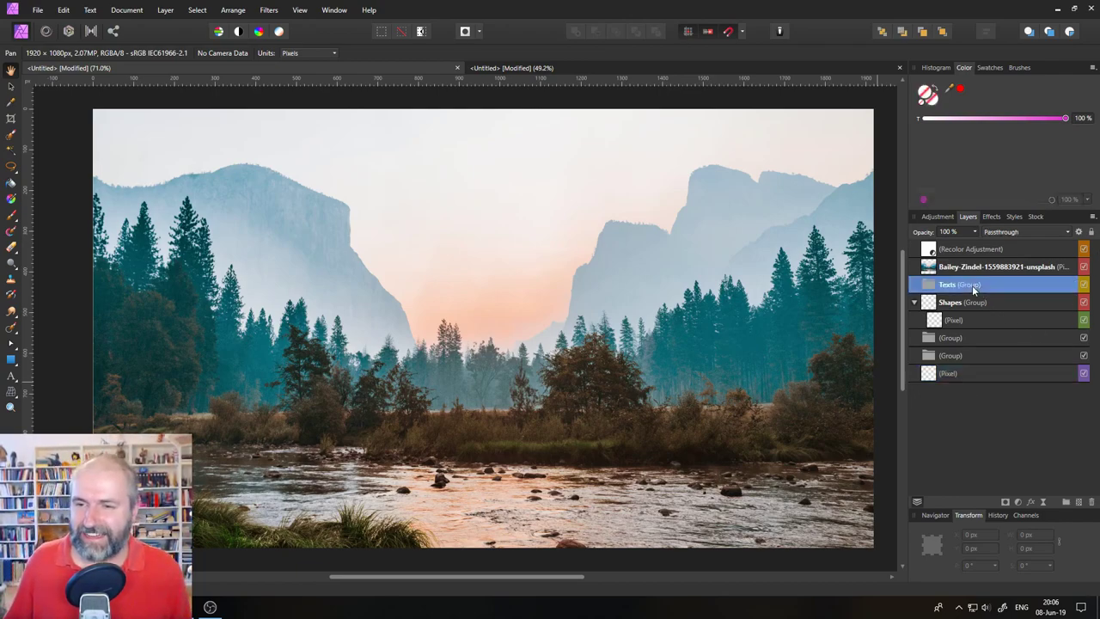
{"action": "left_click", "coordinate": [997, 370], "text": "shift"}
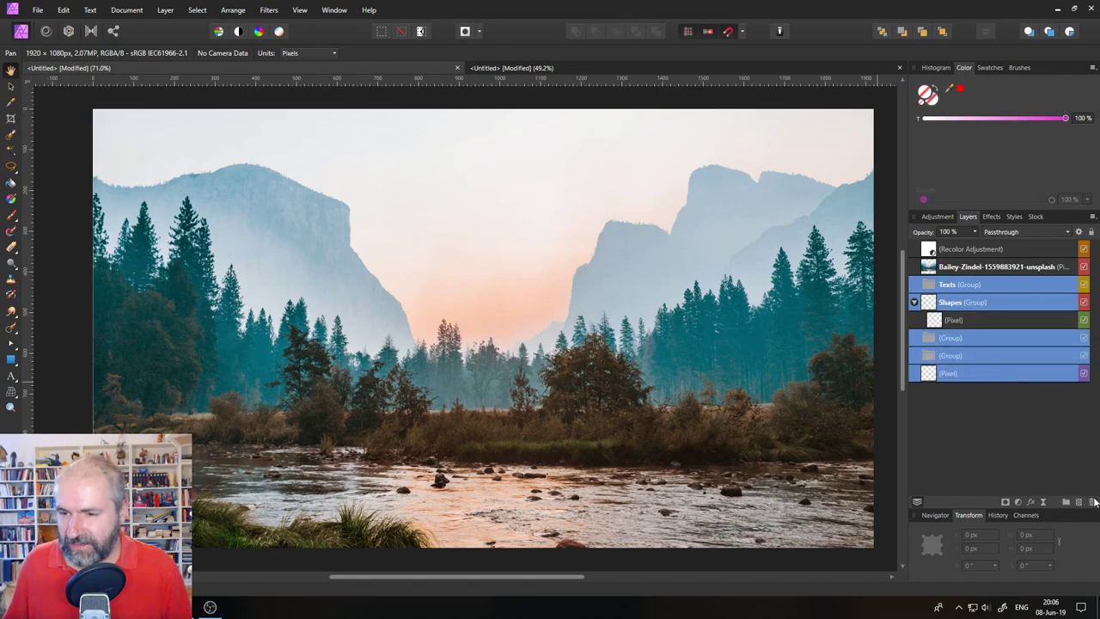
{"action": "key", "text": "Delete"}
{"action": "left_click", "coordinate": [970, 250]}
{"action": "key", "text": "Delete"}
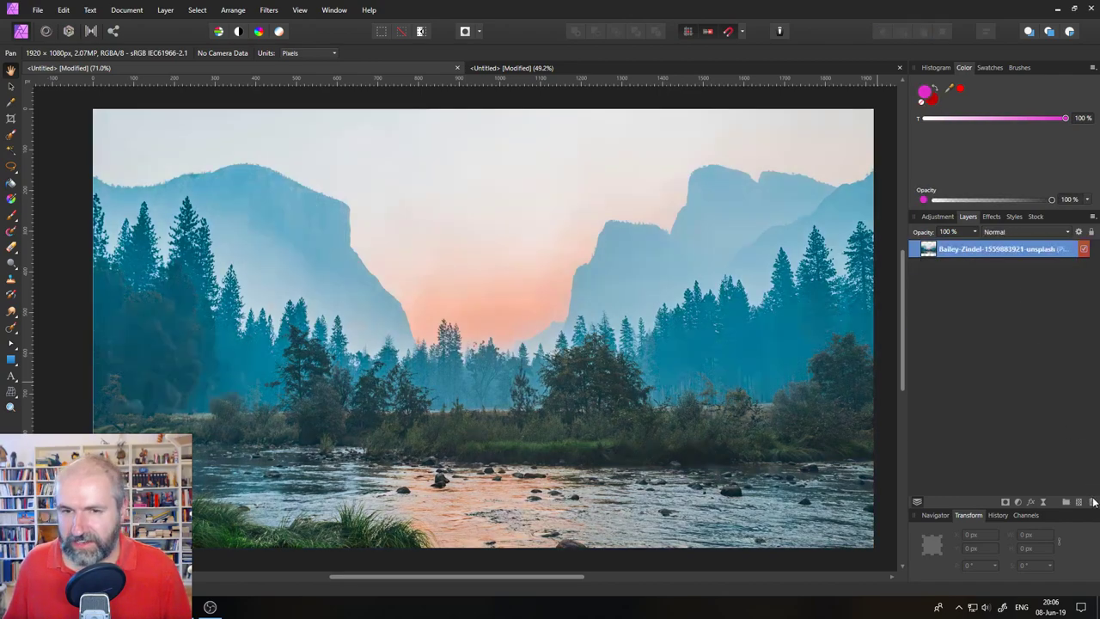
{"action": "left_click", "coordinate": [95, 607]}
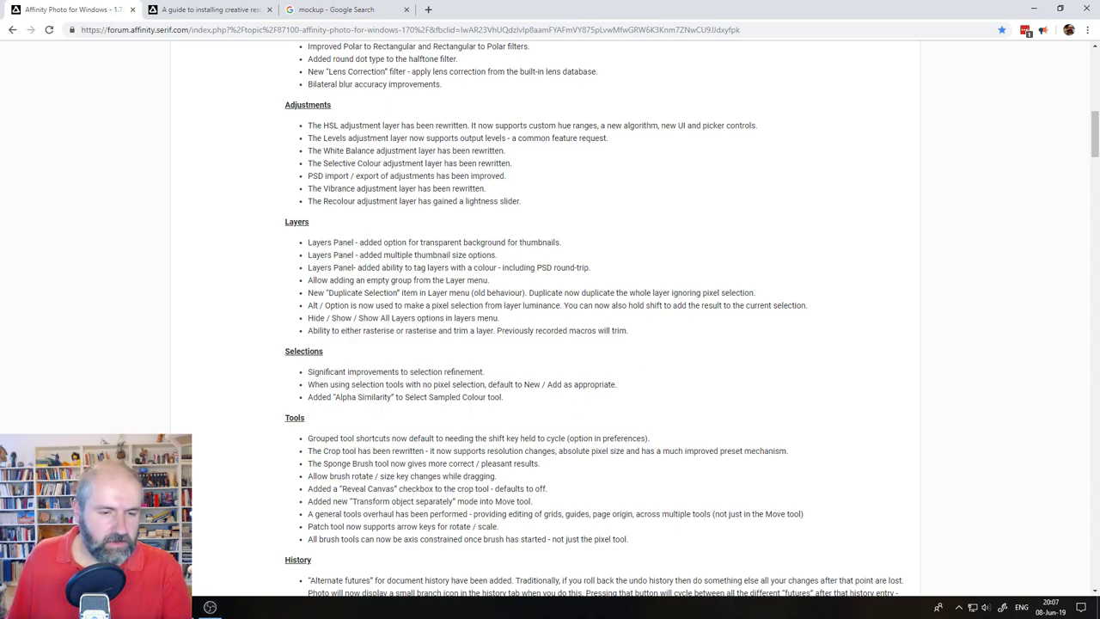
{"action": "left_click", "coordinate": [210, 606]}
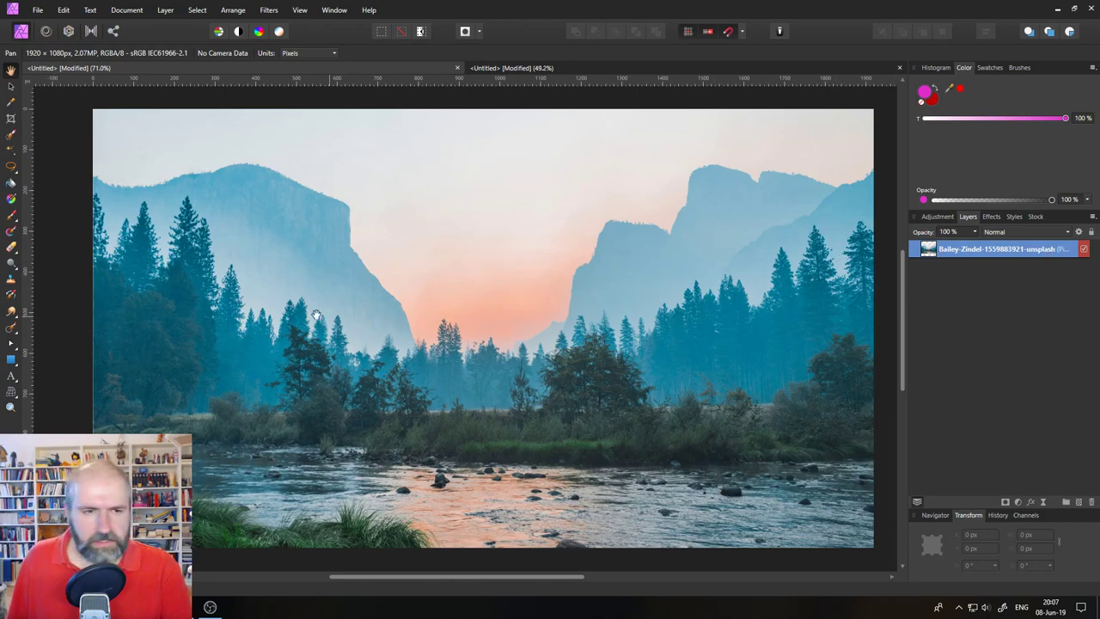
- Lasso a freehand selection around the left cliff and trees, then duplicate the photo layer
{"action": "left_click", "coordinate": [10, 165]}
{"action": "mouse_move", "coordinate": [466, 258]}
{"action": "left_mouse_down"}
{"action": "mouse_move", "coordinate": [321, 192]}
{"action": "mouse_move", "coordinate": [260, 374]}
{"action": "mouse_move", "coordinate": [489, 374]}
{"action": "left_mouse_up"}
{"action": "left_click_drag", "start_coordinate": [480, 265], "coordinate": [475, 265]}
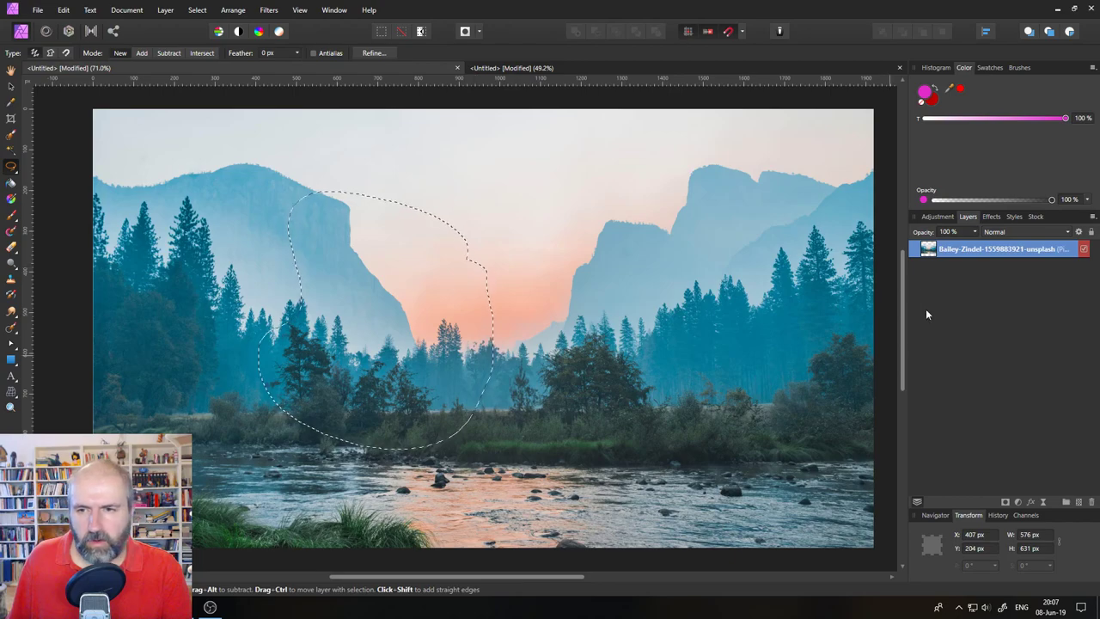
{"action": "right_click", "coordinate": [929, 249]}
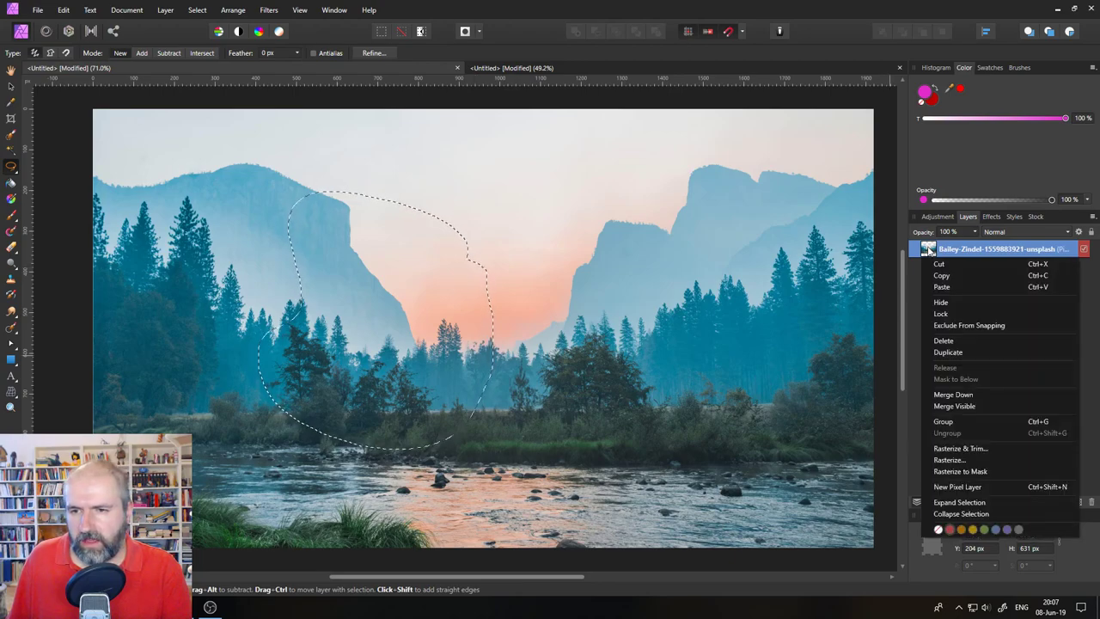
{"action": "left_click", "coordinate": [949, 352]}
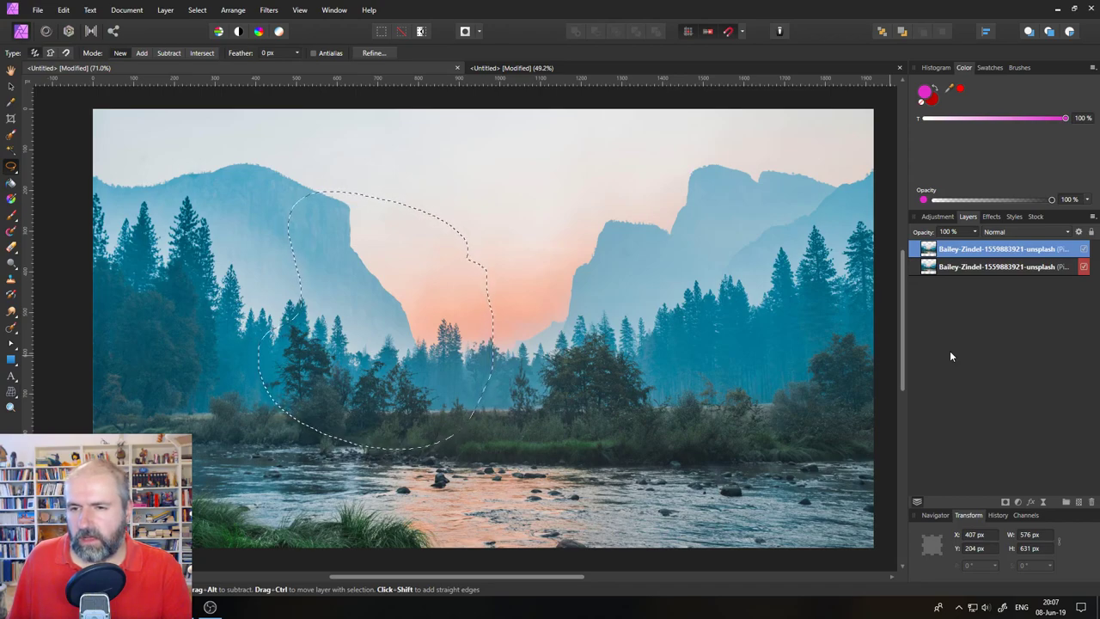
- Compare the copy by toggling layer visibility, then delete the duplicate photo layers
{"action": "left_click", "coordinate": [1084, 267]}
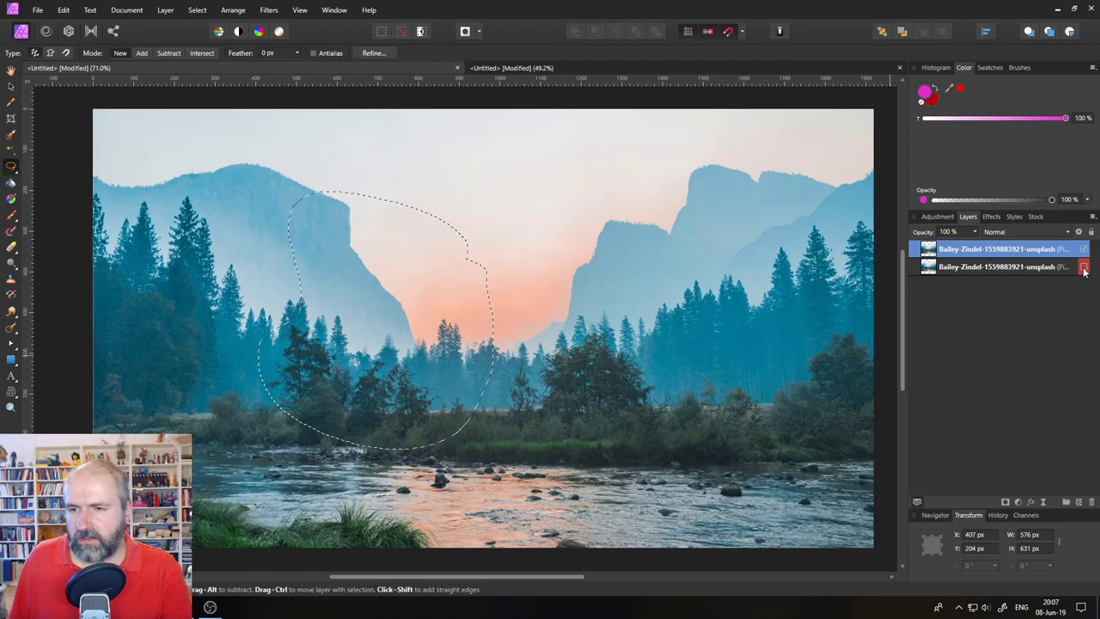
{"action": "left_click", "coordinate": [1083, 249]}
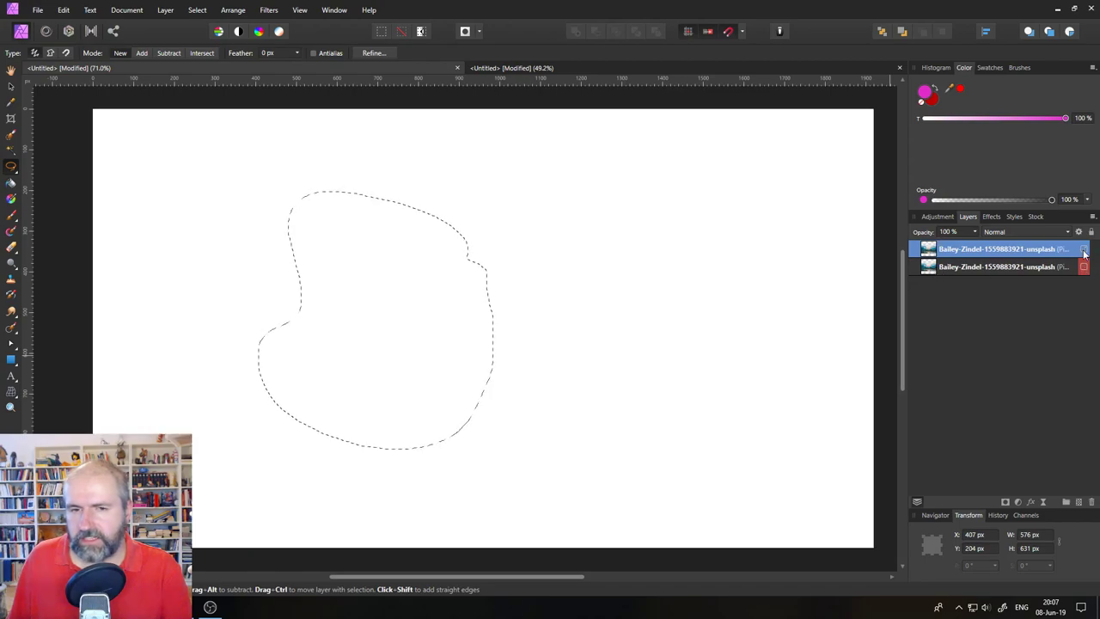
{"action": "left_click", "coordinate": [1083, 249]}
{"action": "left_click", "coordinate": [1083, 249]}
{"action": "left_click", "coordinate": [1083, 249]}
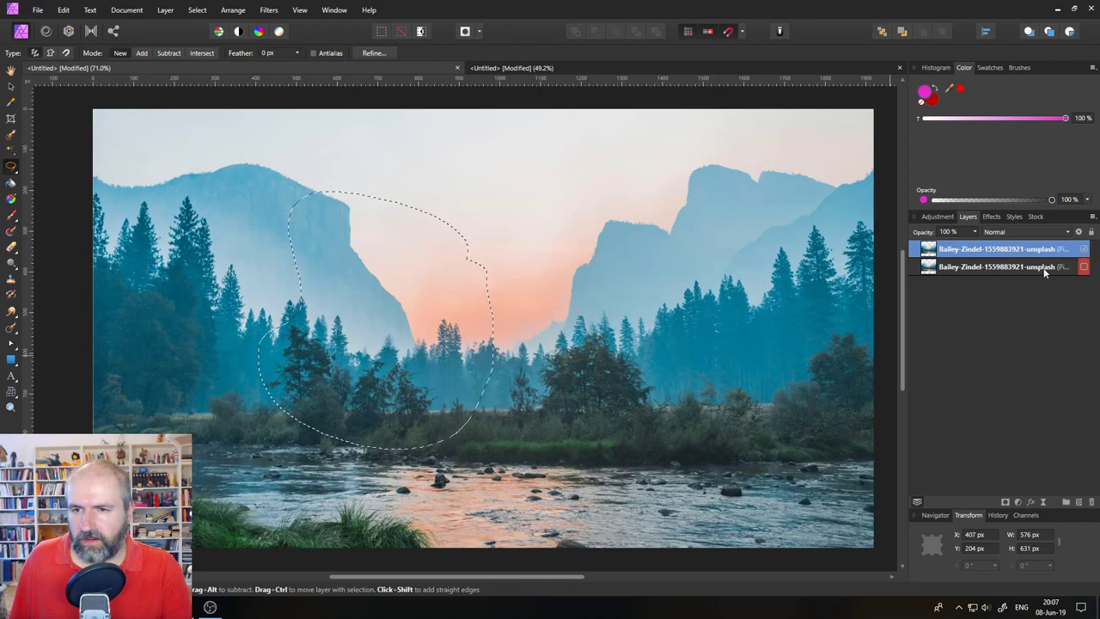
{"action": "left_click", "coordinate": [1091, 502]}
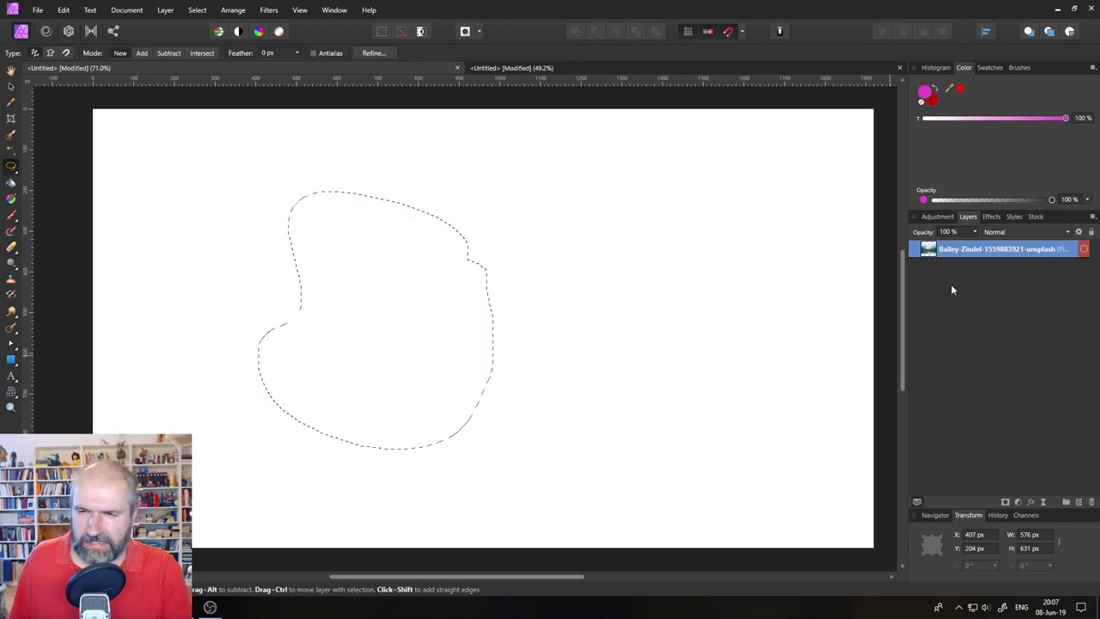
{"action": "left_click", "coordinate": [1083, 249]}
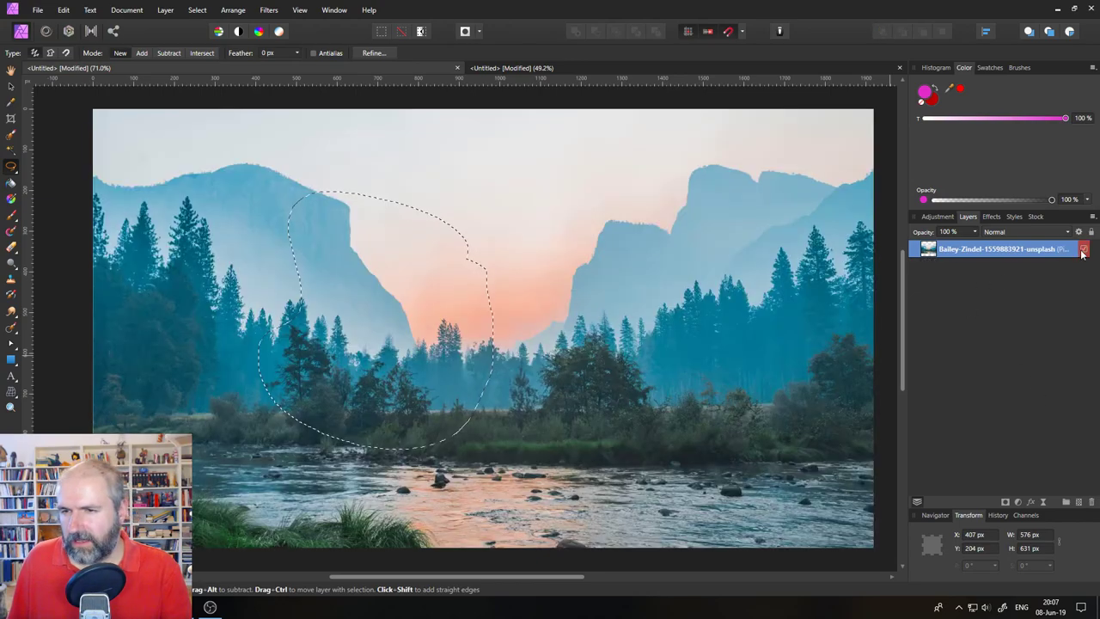
- Copy the lassoed area to a new layer with Ctrl+J, inspect it, then delete it
{"action": "right_click", "coordinate": [931, 255]}
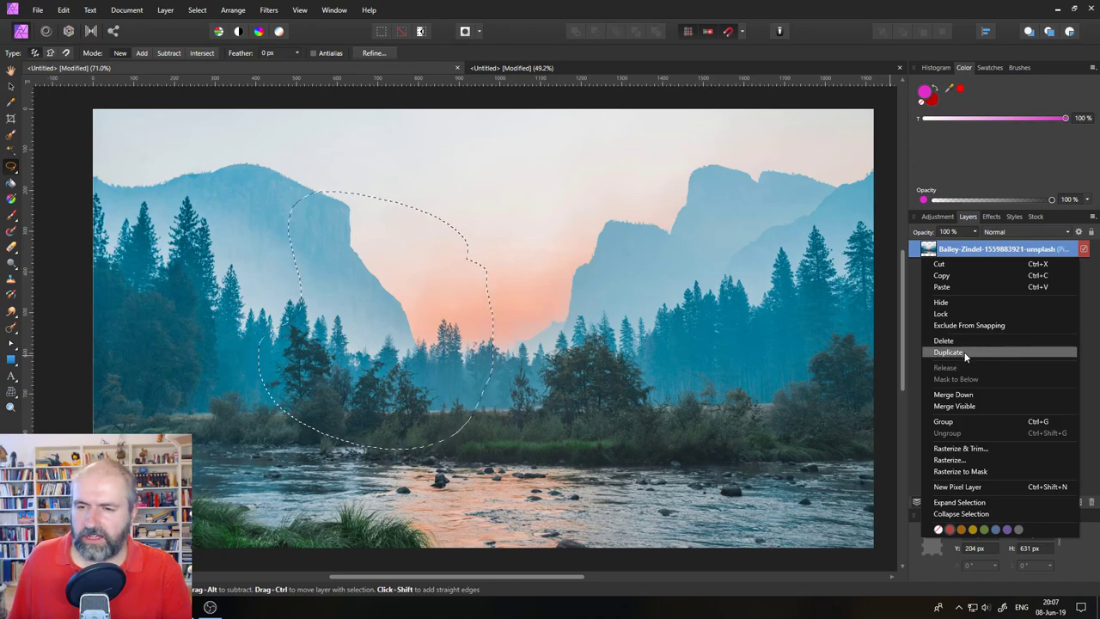
{"action": "left_click", "coordinate": [929, 249]}
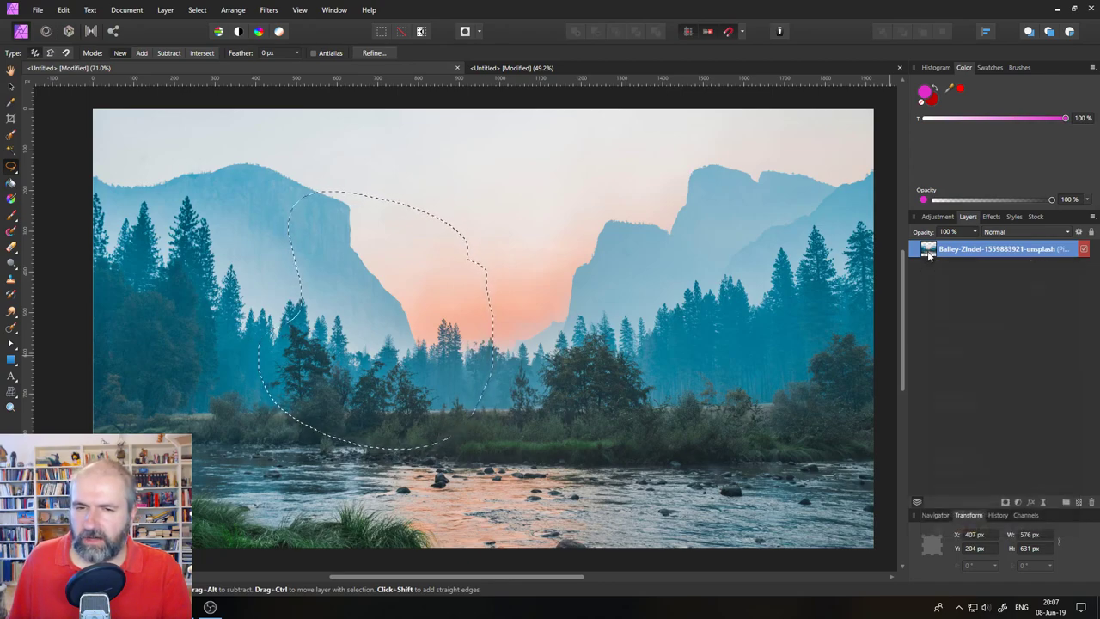
{"action": "key", "text": "ctrl+j"}
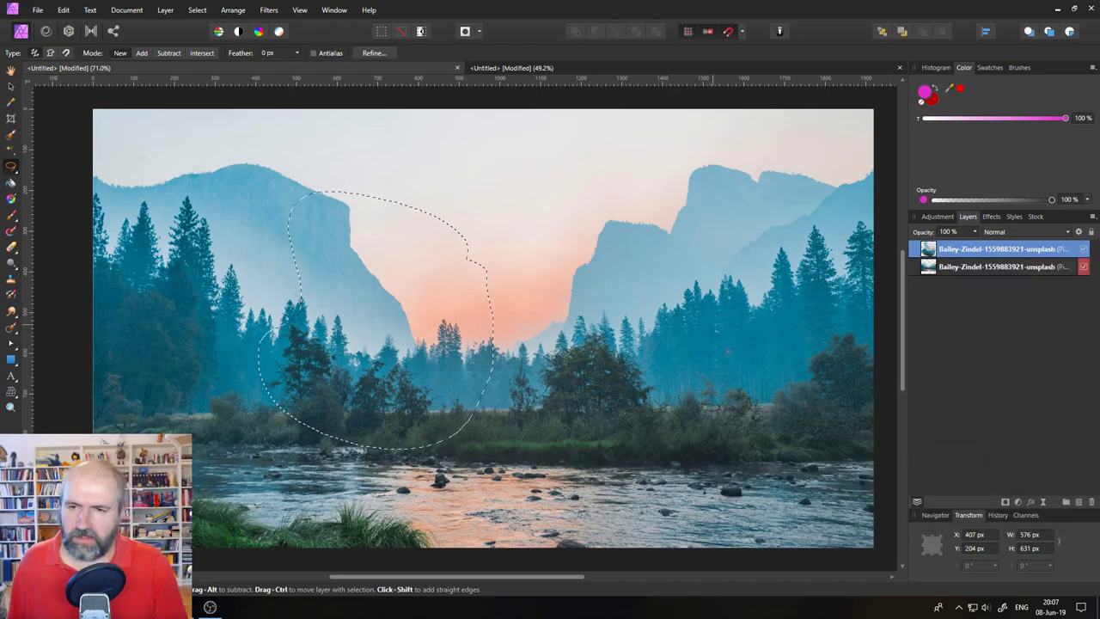
{"action": "left_click", "coordinate": [1084, 268]}
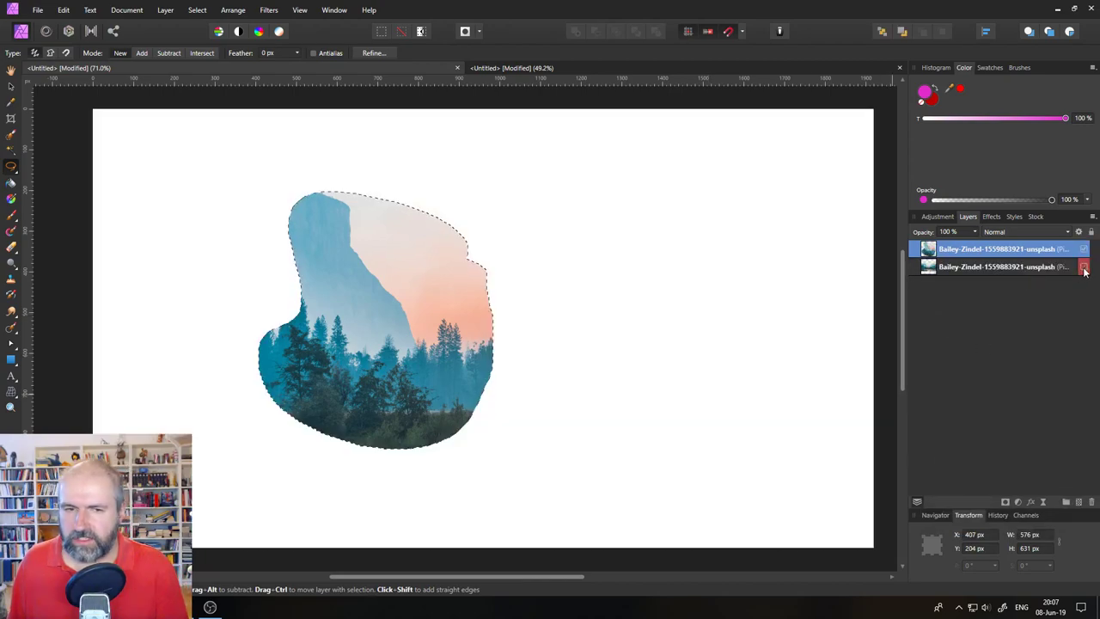
{"action": "key", "text": "ctrl+d"}
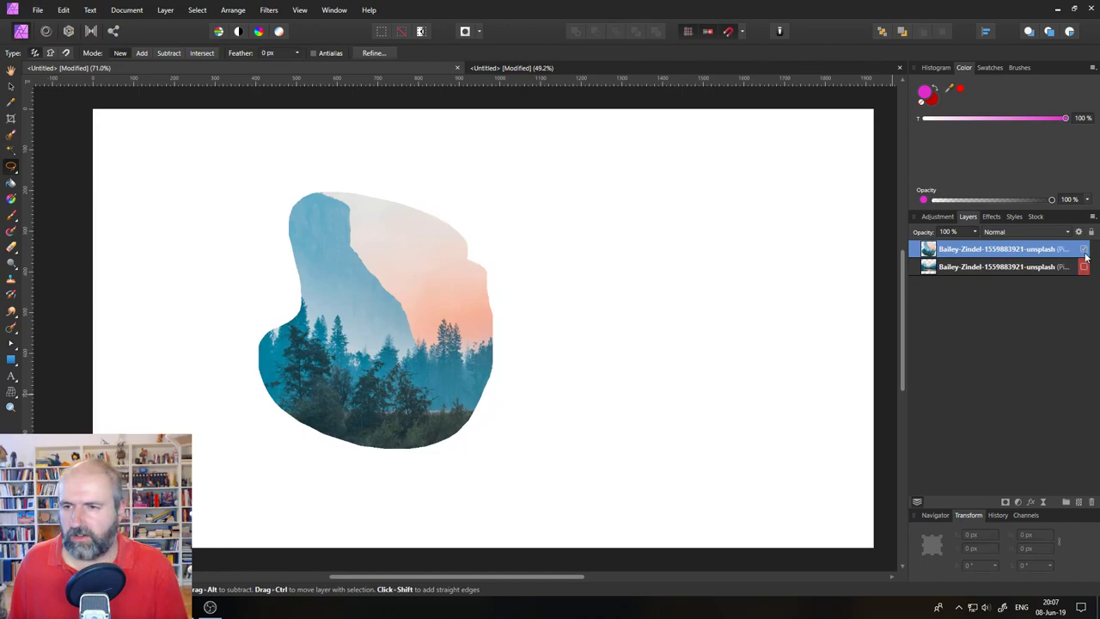
{"action": "left_click", "coordinate": [1083, 268]}
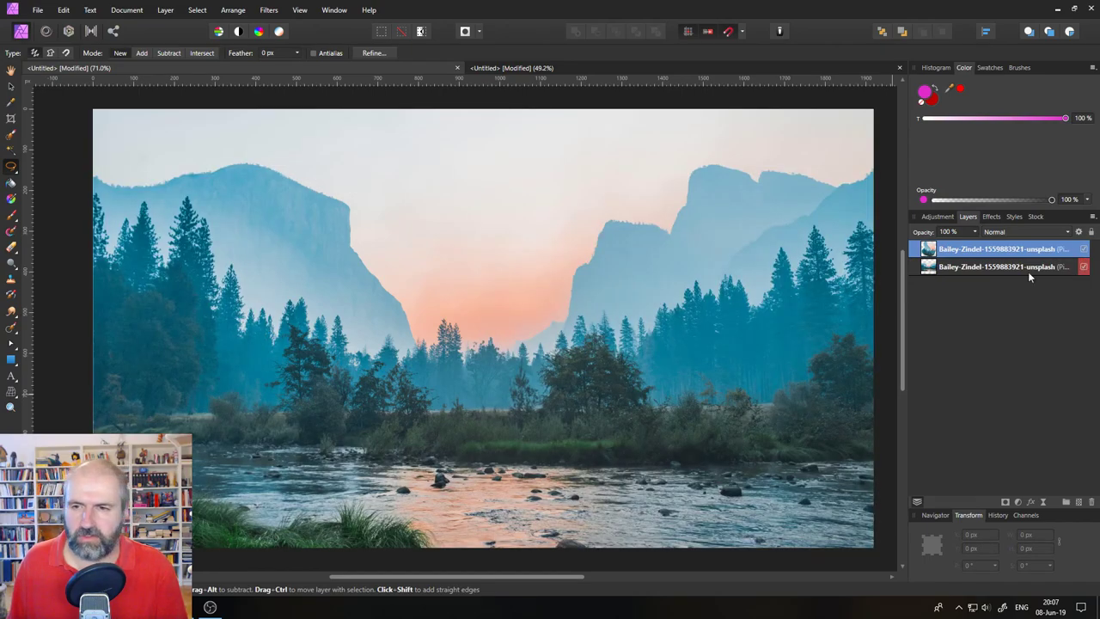
{"action": "left_click", "coordinate": [929, 270]}
{"action": "left_click", "coordinate": [928, 254]}
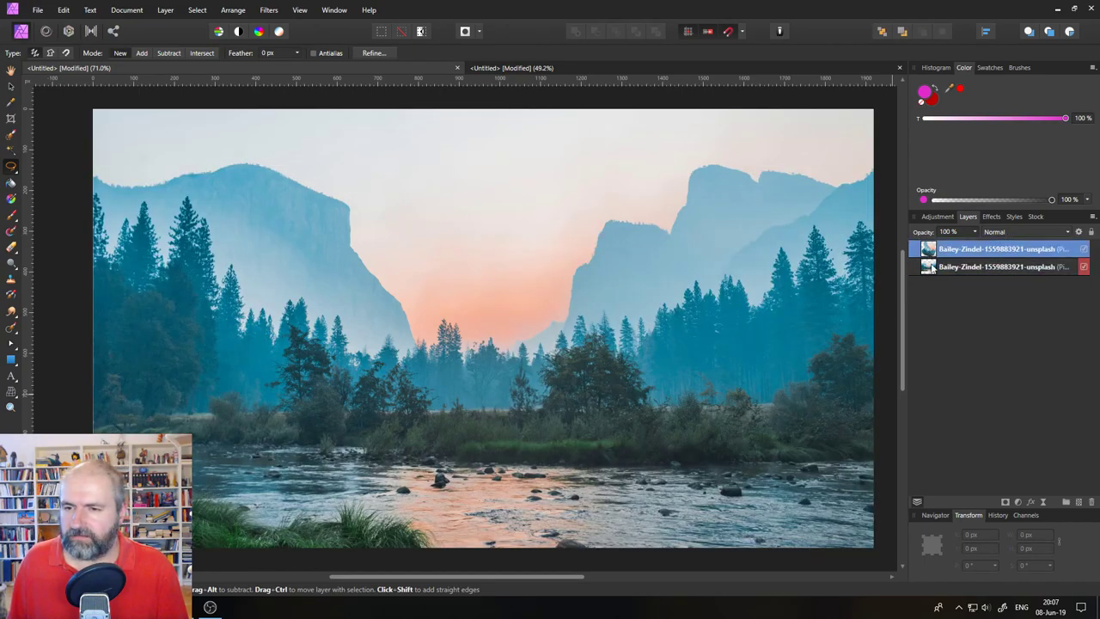
{"action": "left_click", "coordinate": [1092, 502]}
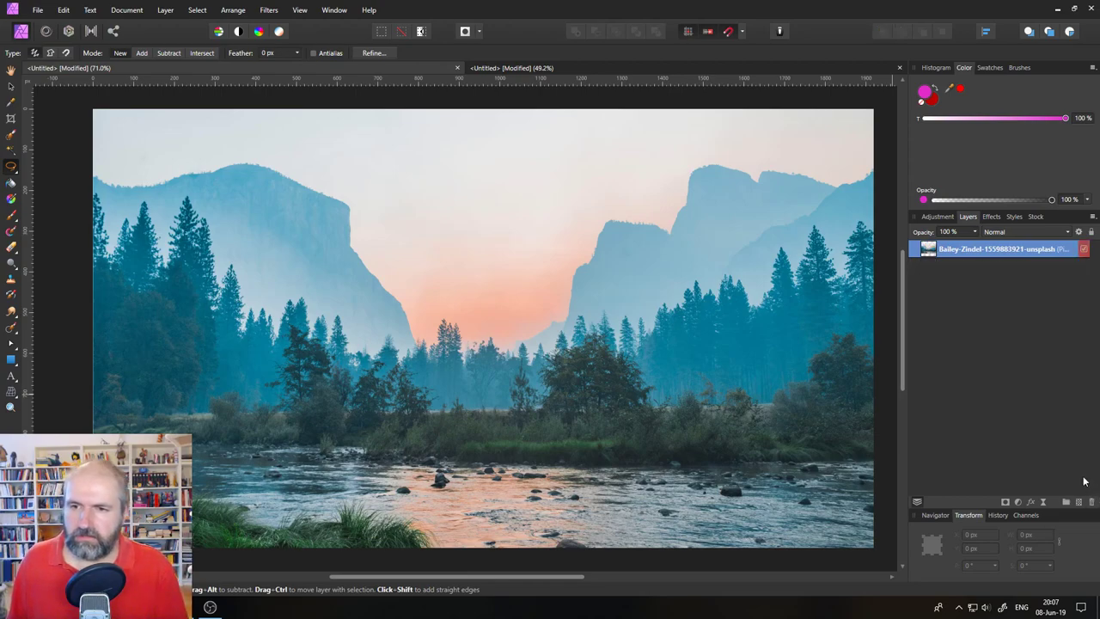
- Read the Layers section of the Affinity Photo release notes in Chrome
{"action": "key", "text": "alt+Tab"}
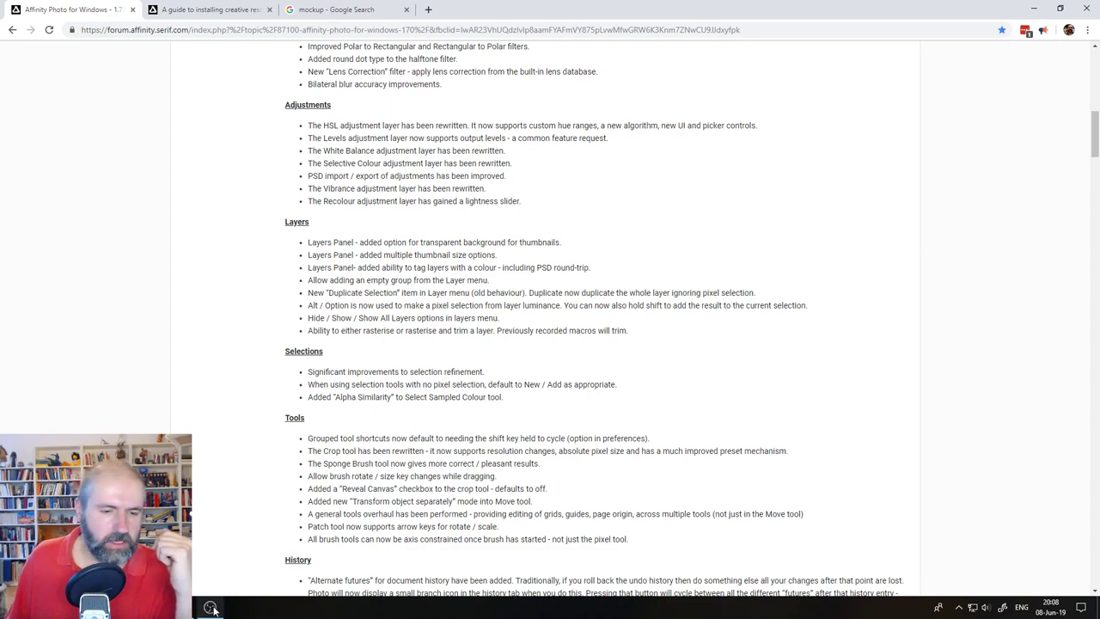
{"action": "mouse_move", "coordinate": [210, 606]}
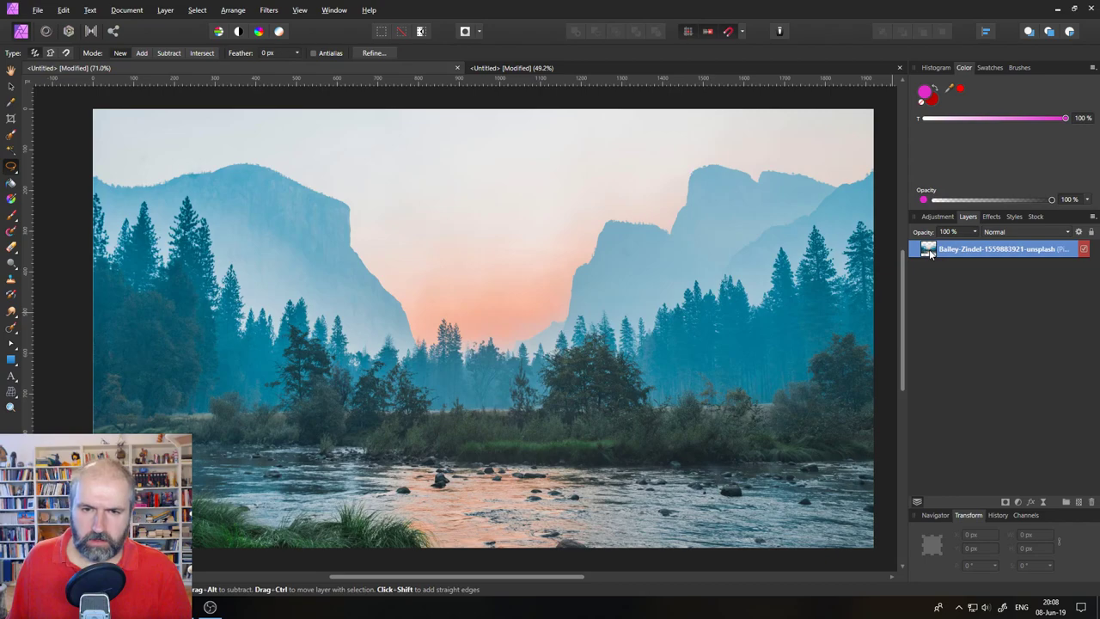
{"action": "left_click", "coordinate": [929, 249], "text": "ctrl"}
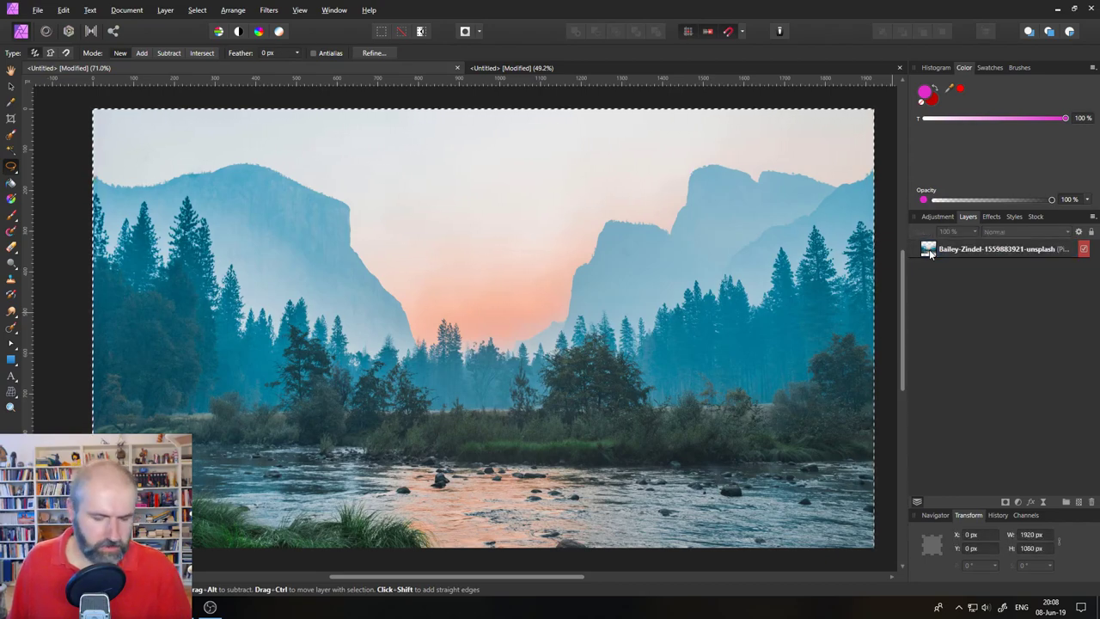
{"action": "key", "text": "ctrl+d"}
{"action": "left_click", "coordinate": [928, 249]}
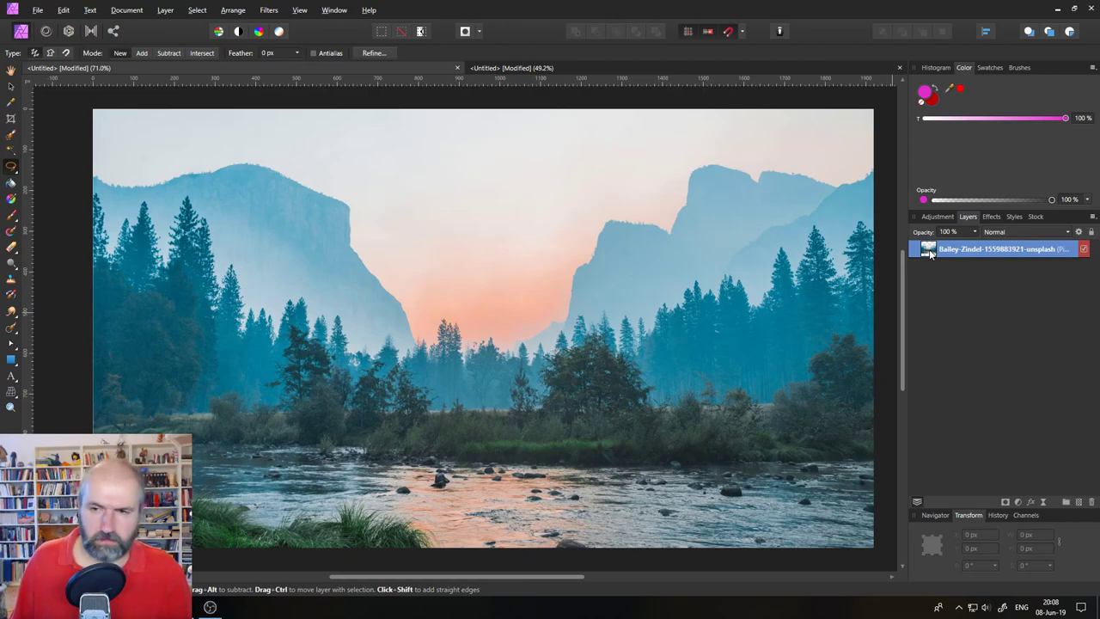
{"action": "left_click", "coordinate": [930, 253], "text": "ctrl"}
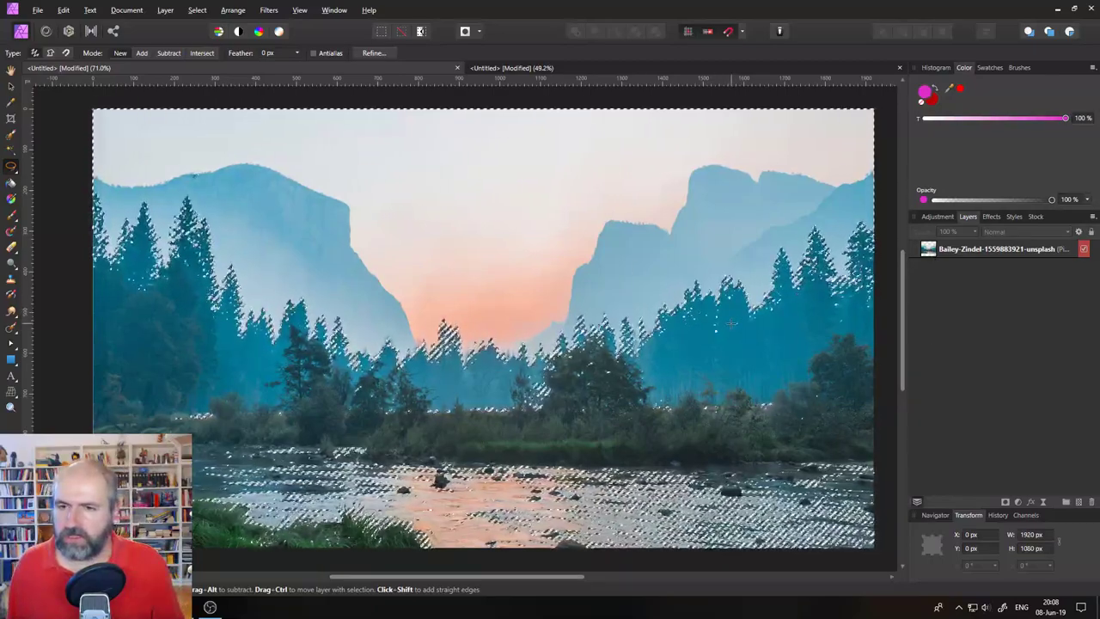
{"action": "left_click", "coordinate": [1005, 504]}
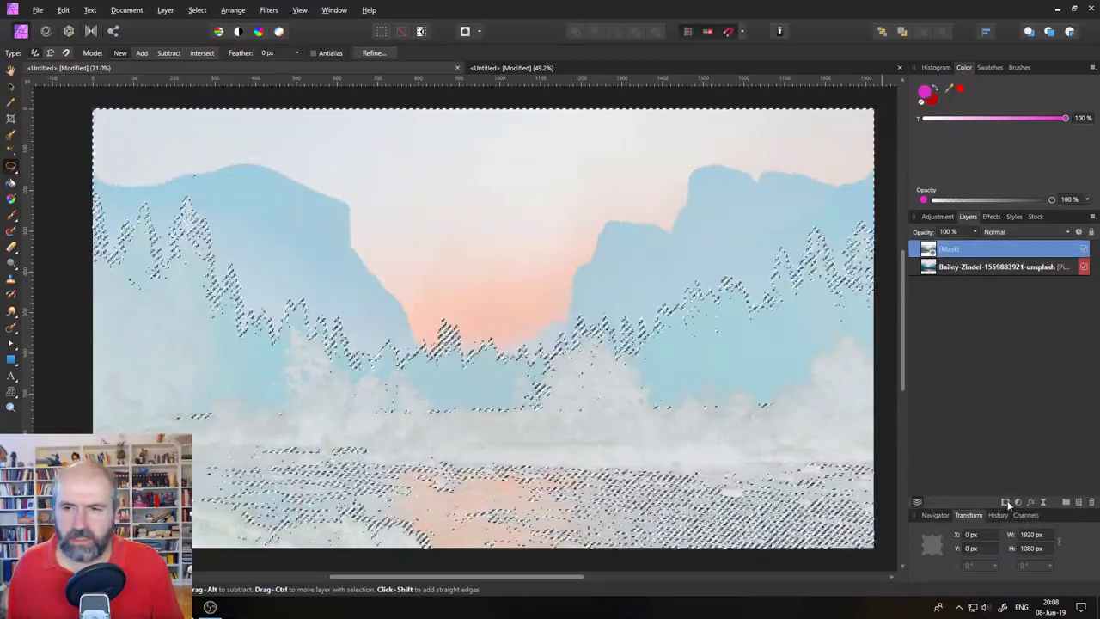
{"action": "left_click", "coordinate": [1084, 267]}
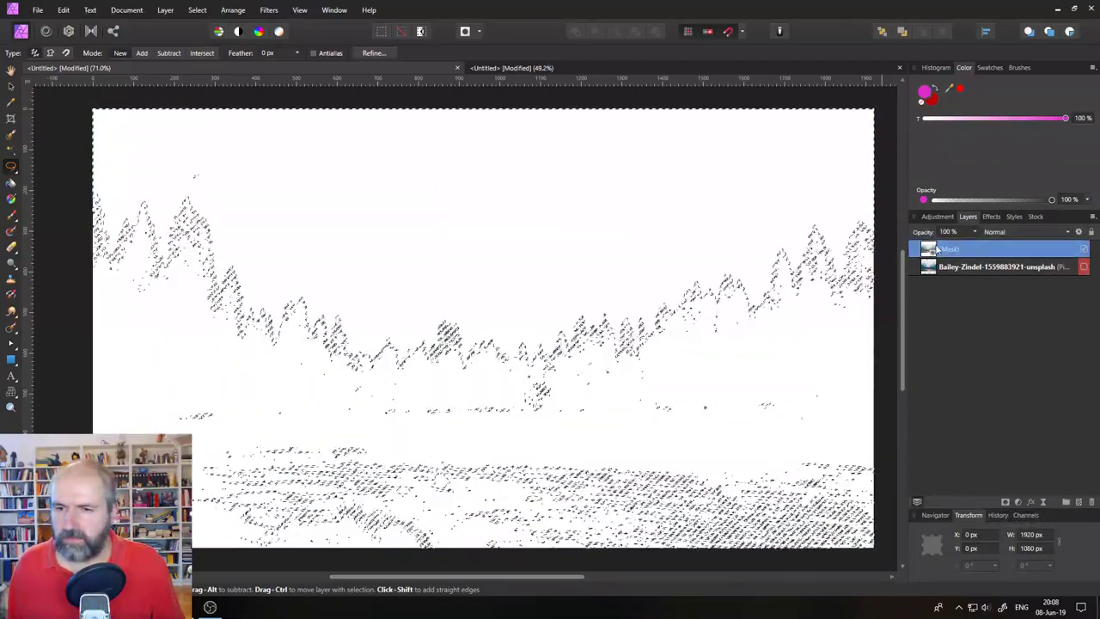
{"action": "key", "text": "ctrl+d"}
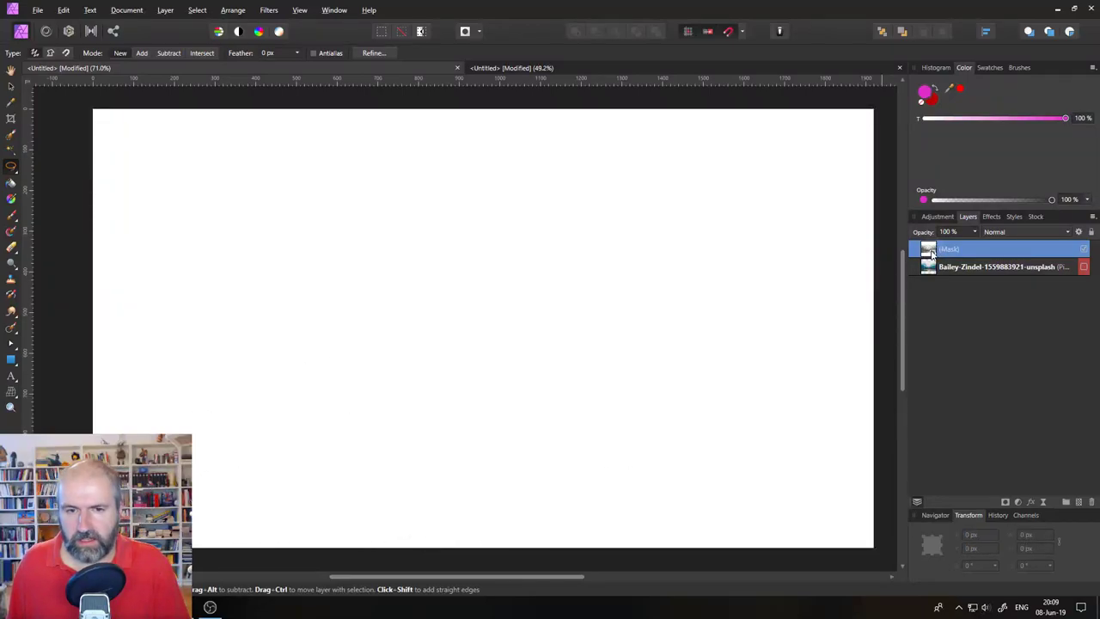
{"action": "left_click", "coordinate": [929, 251], "text": "alt"}
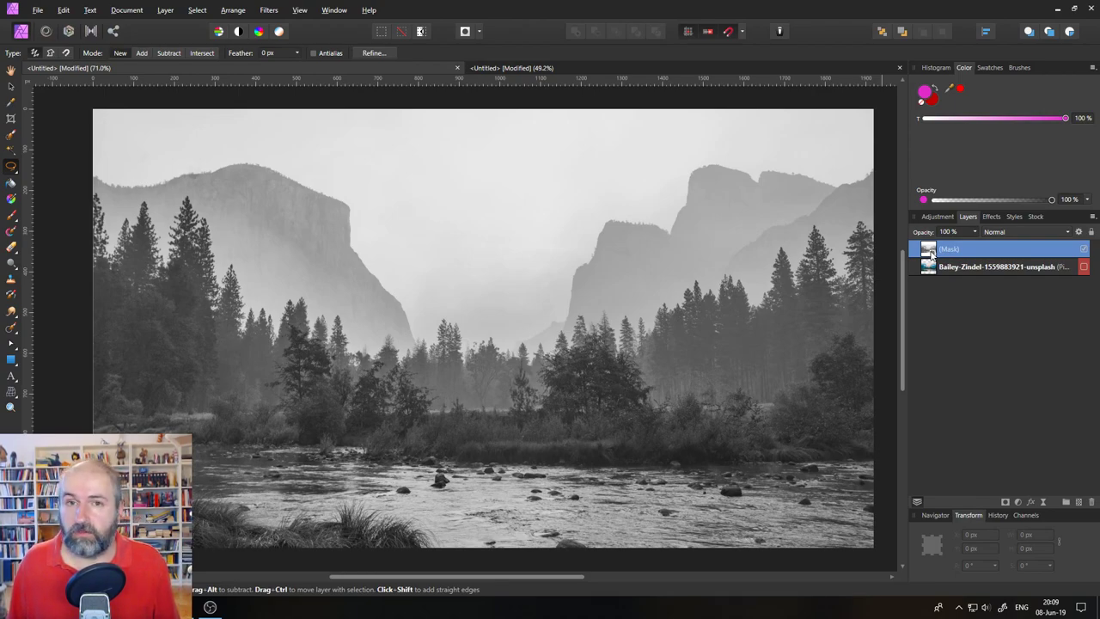
{"action": "left_click", "coordinate": [1091, 501]}
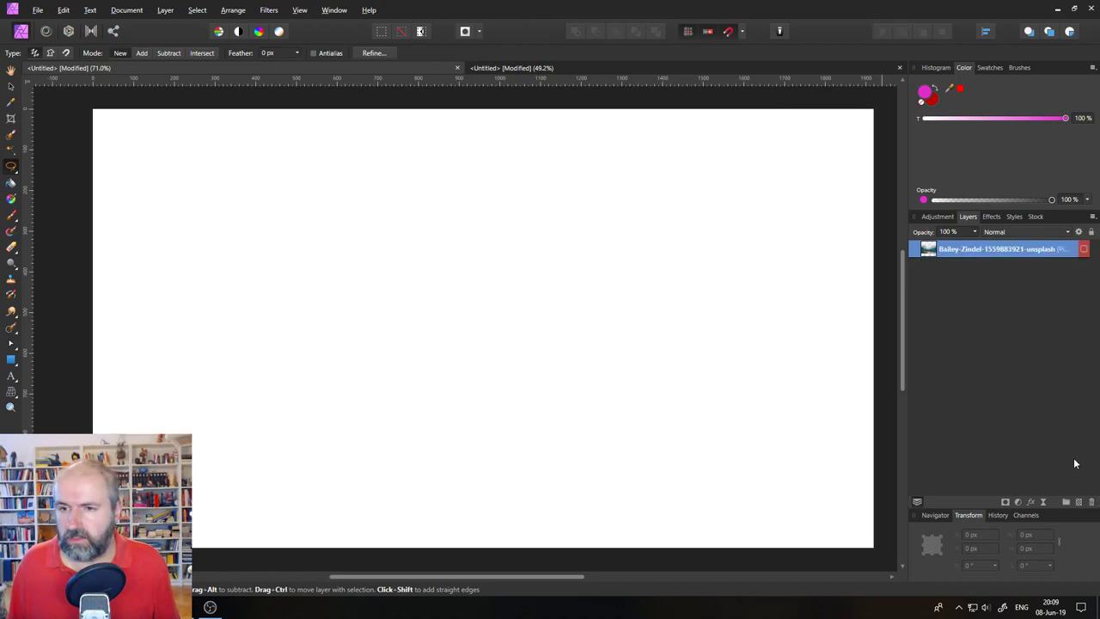
{"action": "left_click", "coordinate": [1084, 249]}
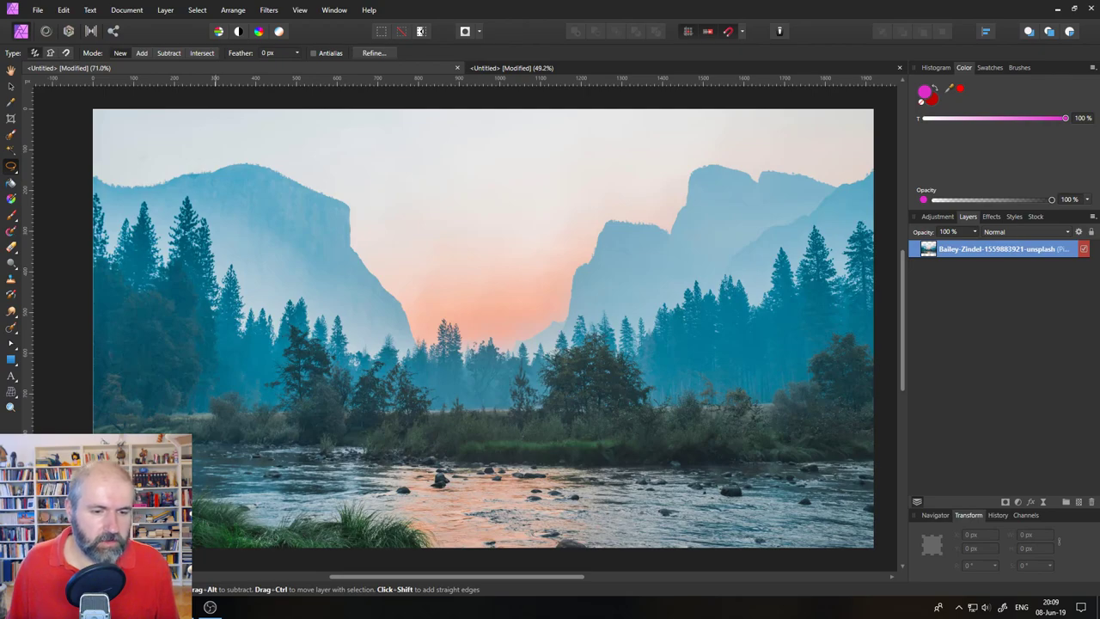
- Back in Affinity Photo, add an empty Pixel layer above the valley photo layer
{"action": "left_click", "coordinate": [209, 606]}
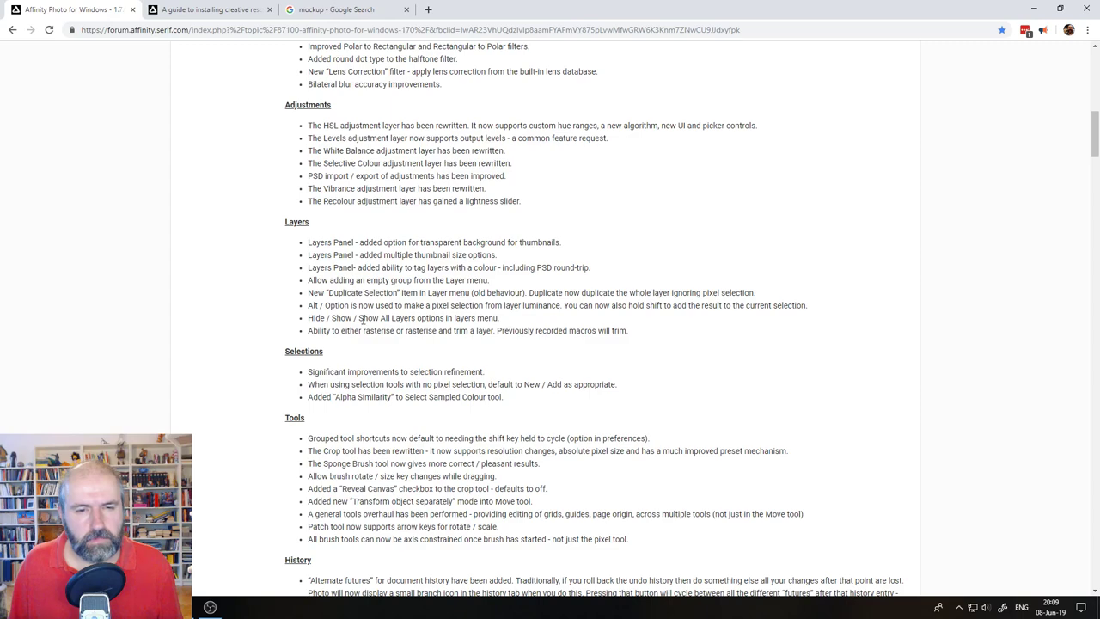
{"action": "left_click", "coordinate": [210, 607]}
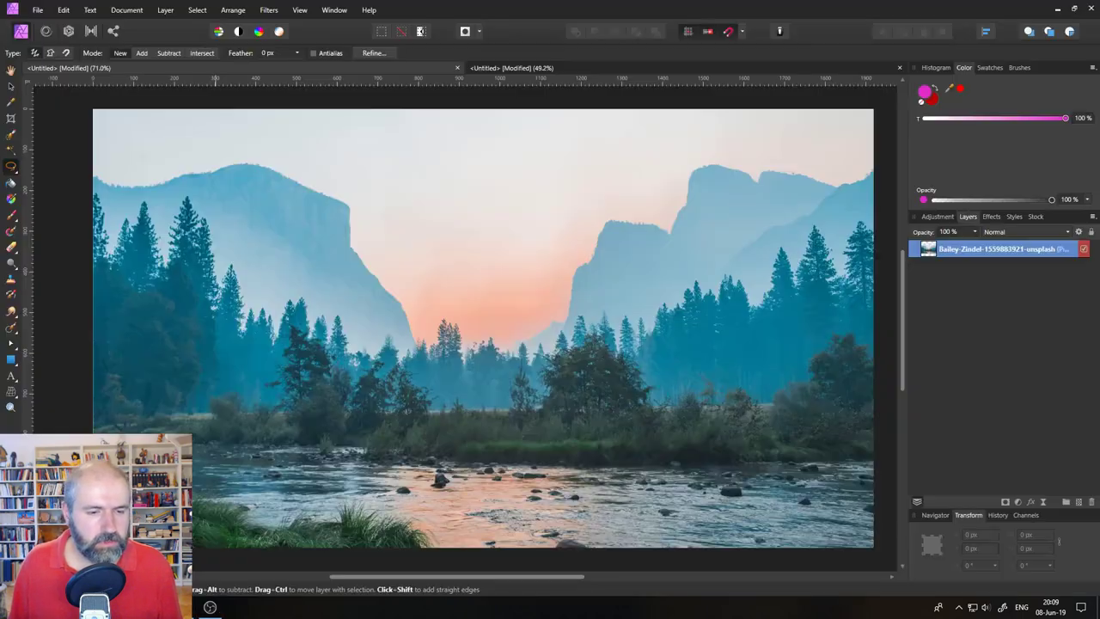
{"action": "left_click", "coordinate": [1071, 502]}
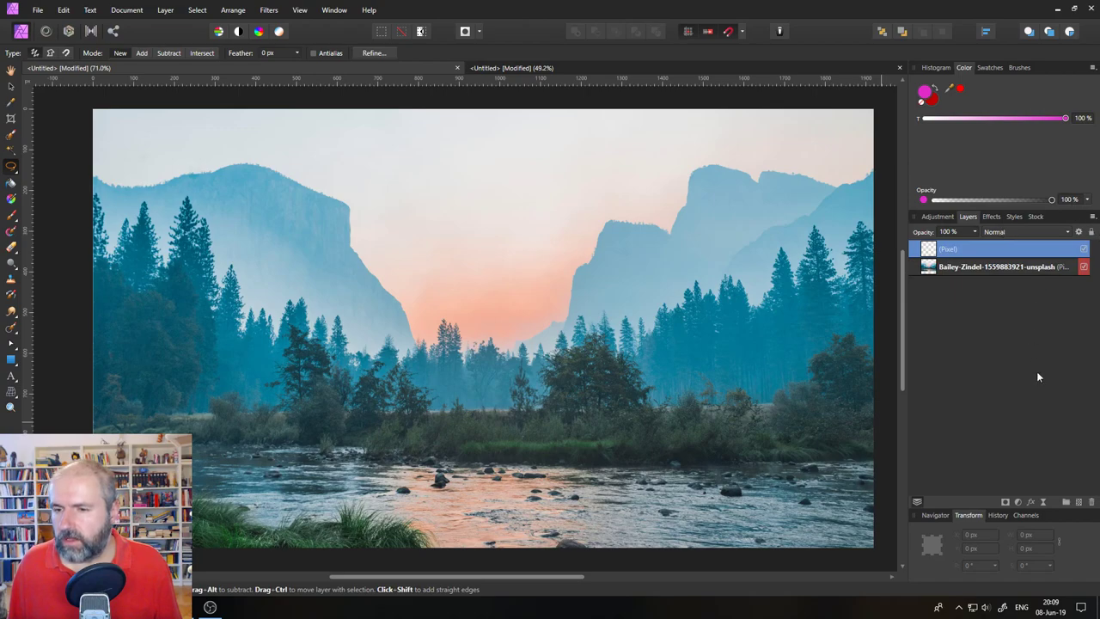
{"action": "left_click", "coordinate": [1093, 217]}
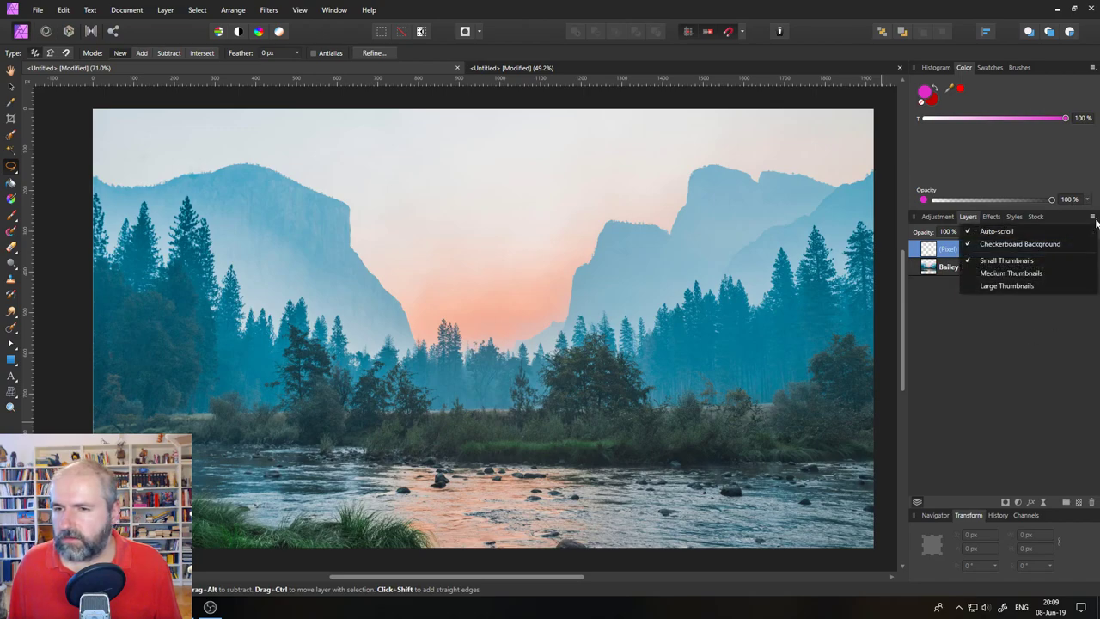
{"action": "left_click", "coordinate": [919, 316]}
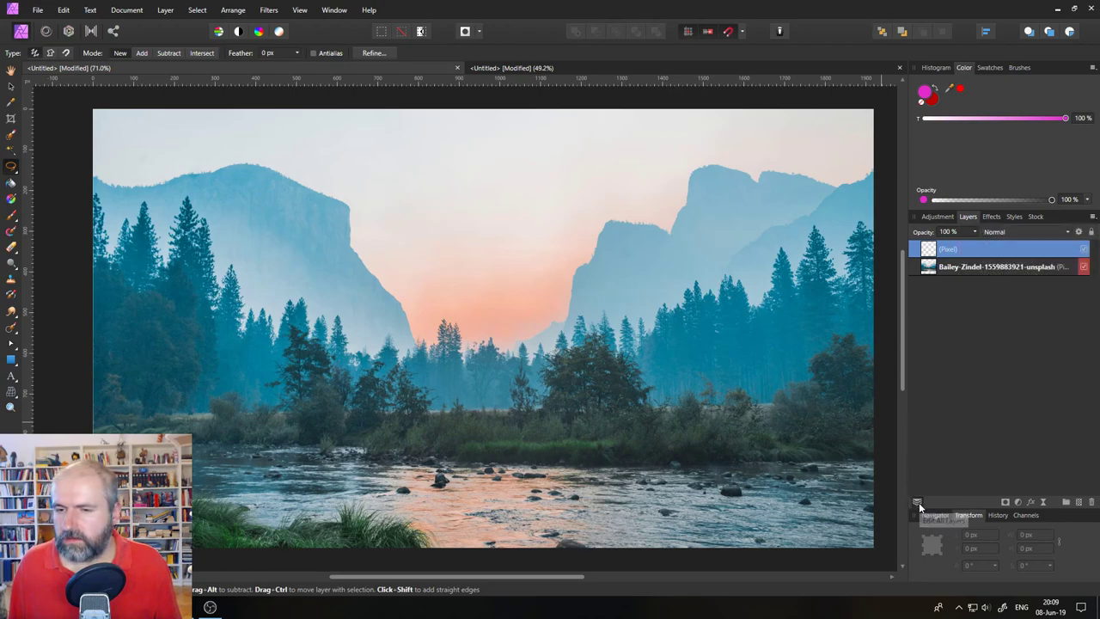
{"action": "right_click", "coordinate": [928, 249]}
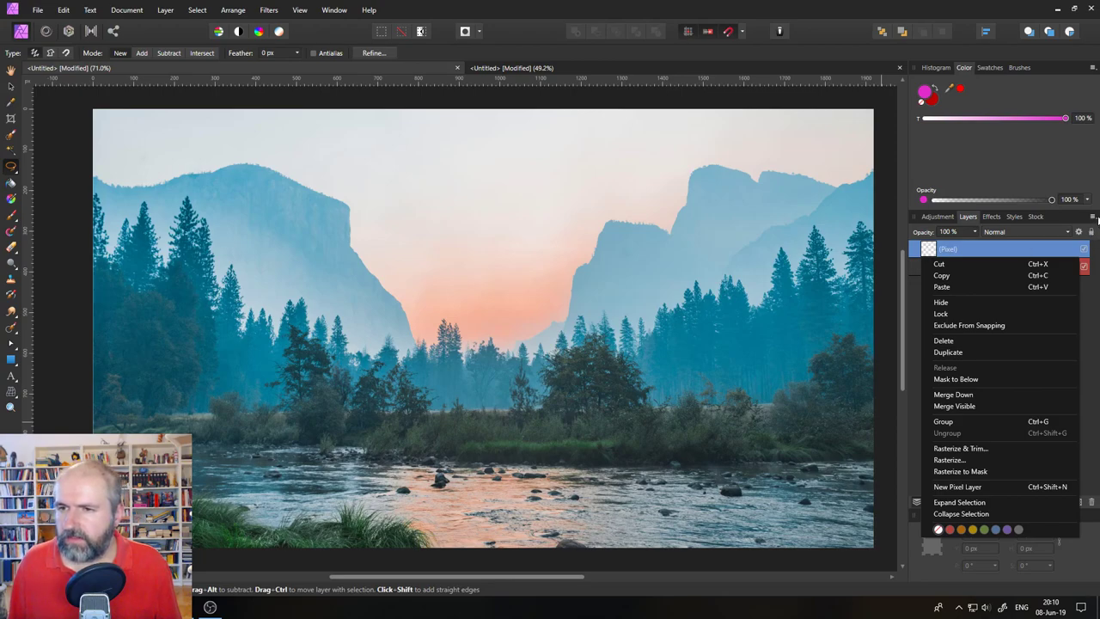
{"action": "left_click", "coordinate": [1092, 216]}
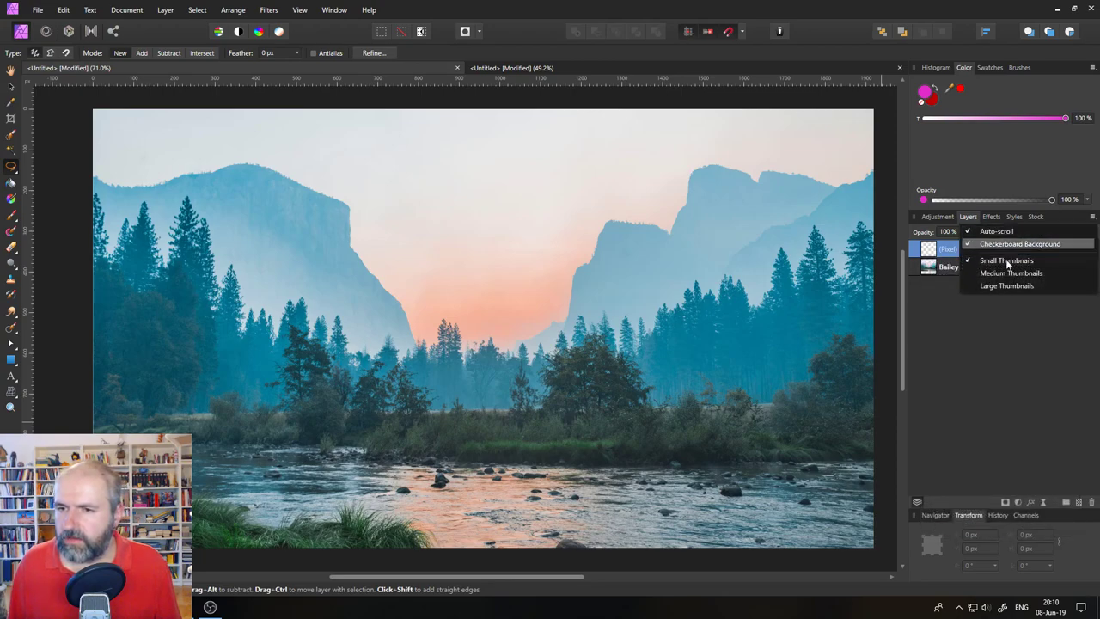
{"action": "left_click", "coordinate": [930, 254]}
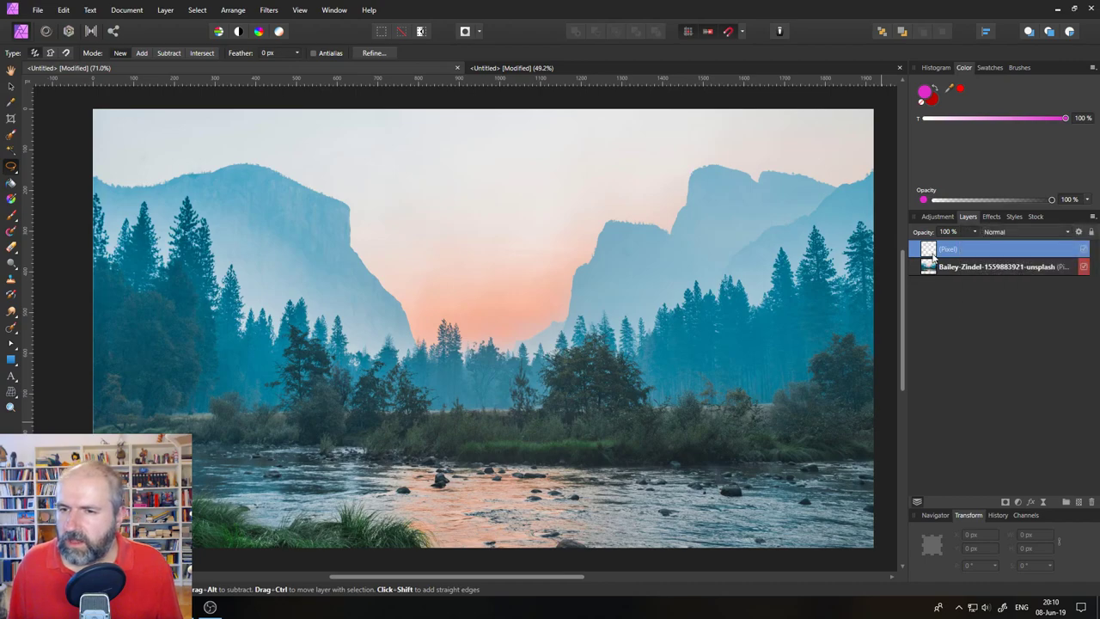
{"action": "right_click", "coordinate": [933, 256]}
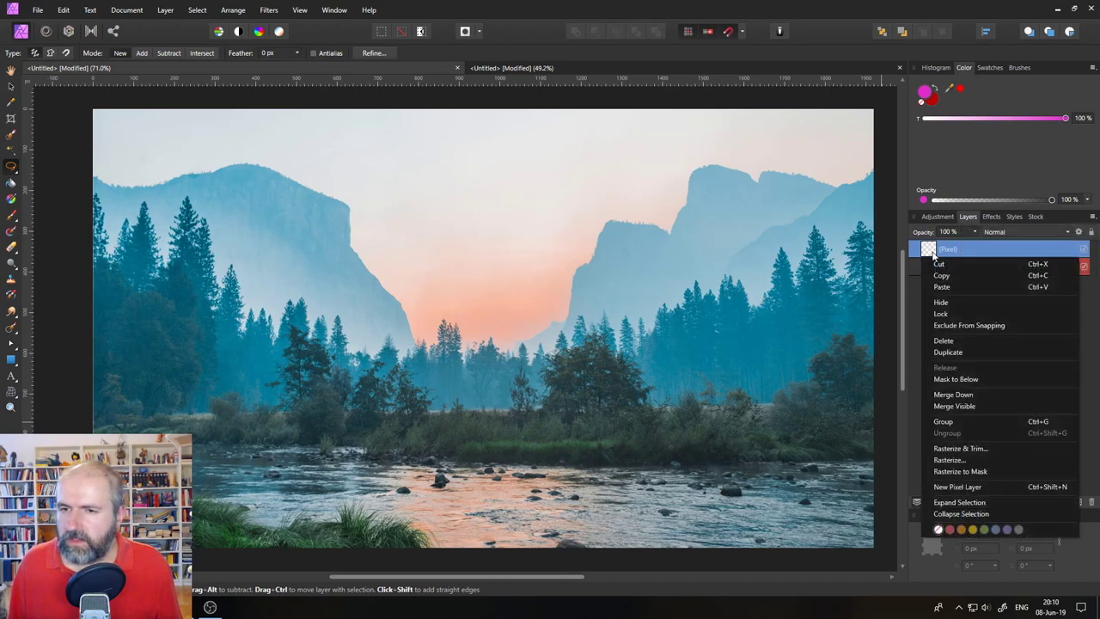
{"action": "left_click", "coordinate": [944, 301]}
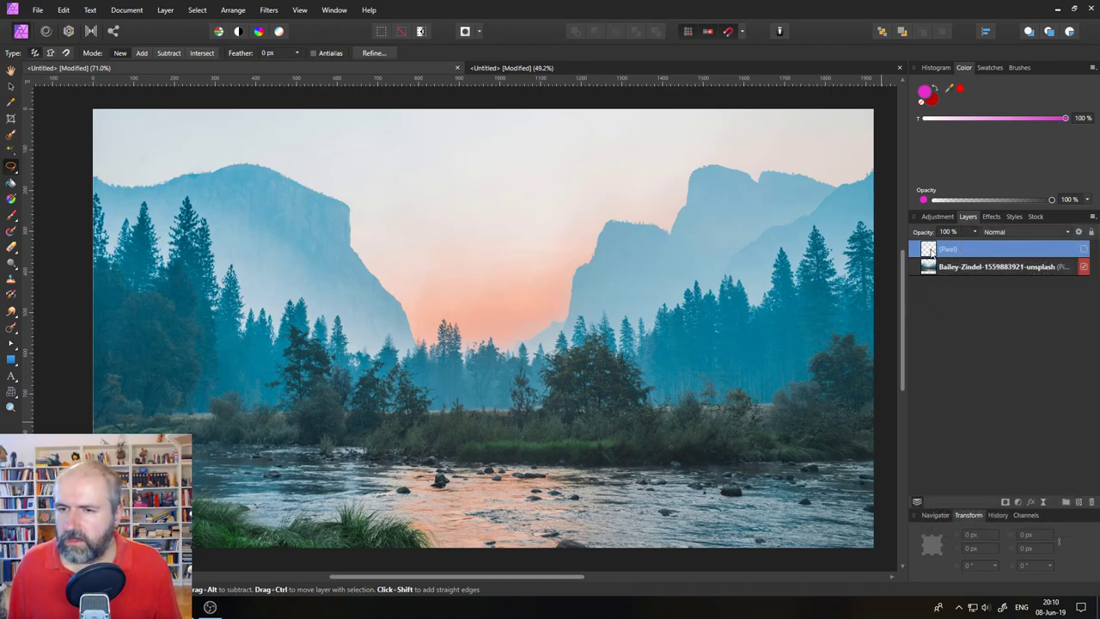
{"action": "left_click", "coordinate": [1084, 249]}
{"action": "left_click", "coordinate": [1083, 249]}
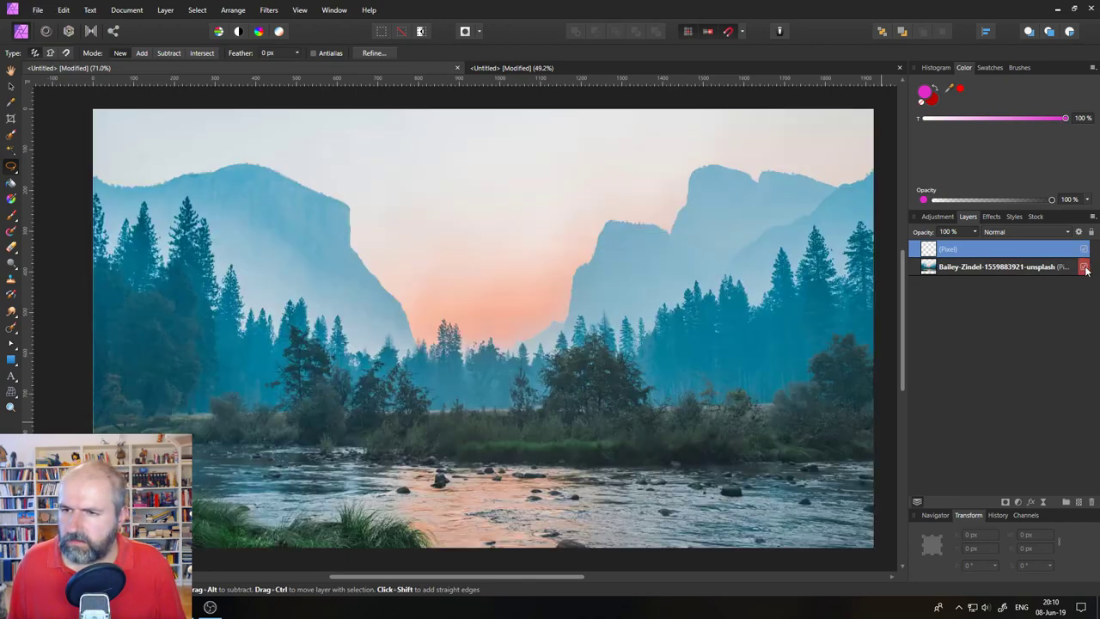
{"action": "left_click", "coordinate": [1079, 501]}
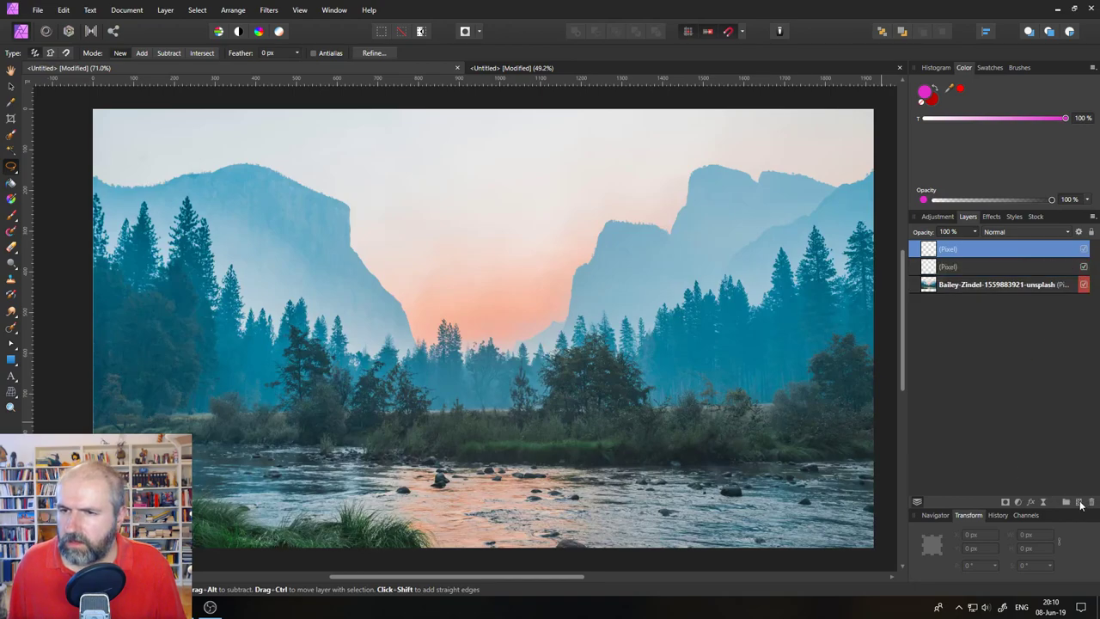
{"action": "left_click", "coordinate": [1079, 502]}
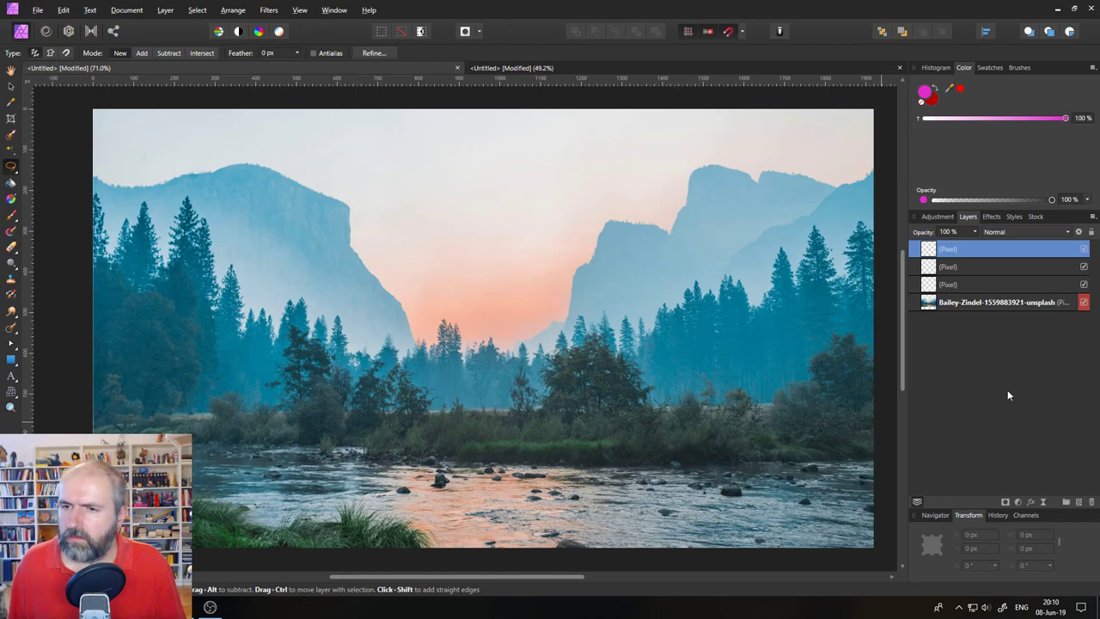
{"action": "left_click", "coordinate": [966, 267]}
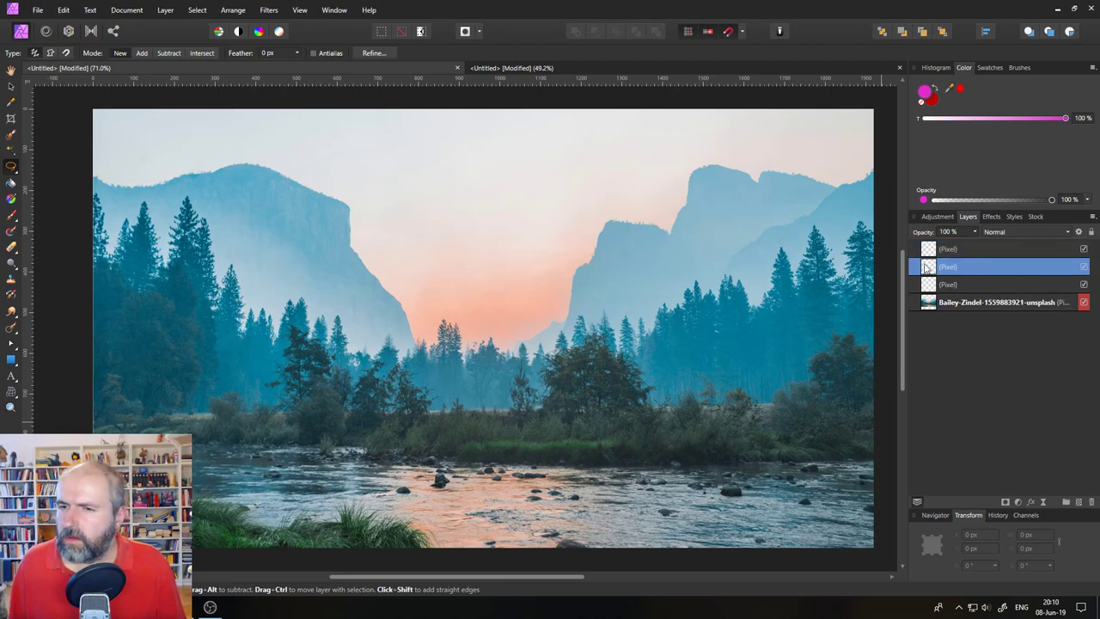
{"action": "right_click", "coordinate": [926, 267]}
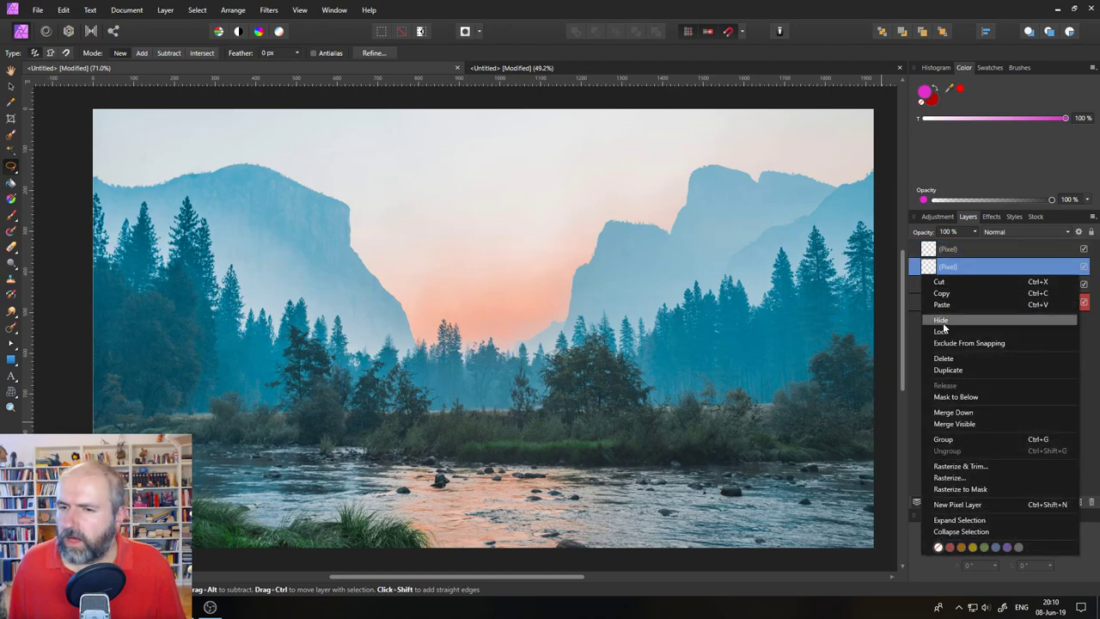
- Select all three empty Pixel layers together and delete them with the trash button
{"action": "left_click", "coordinate": [902, 445]}
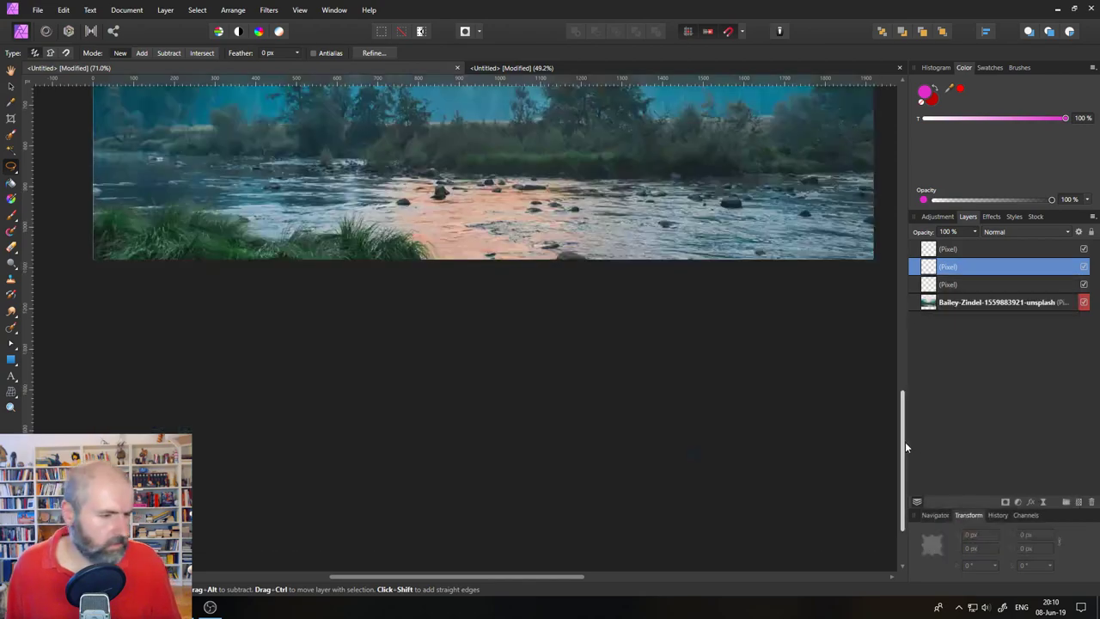
{"action": "left_click_drag", "start_coordinate": [905, 424], "coordinate": [905, 289]}
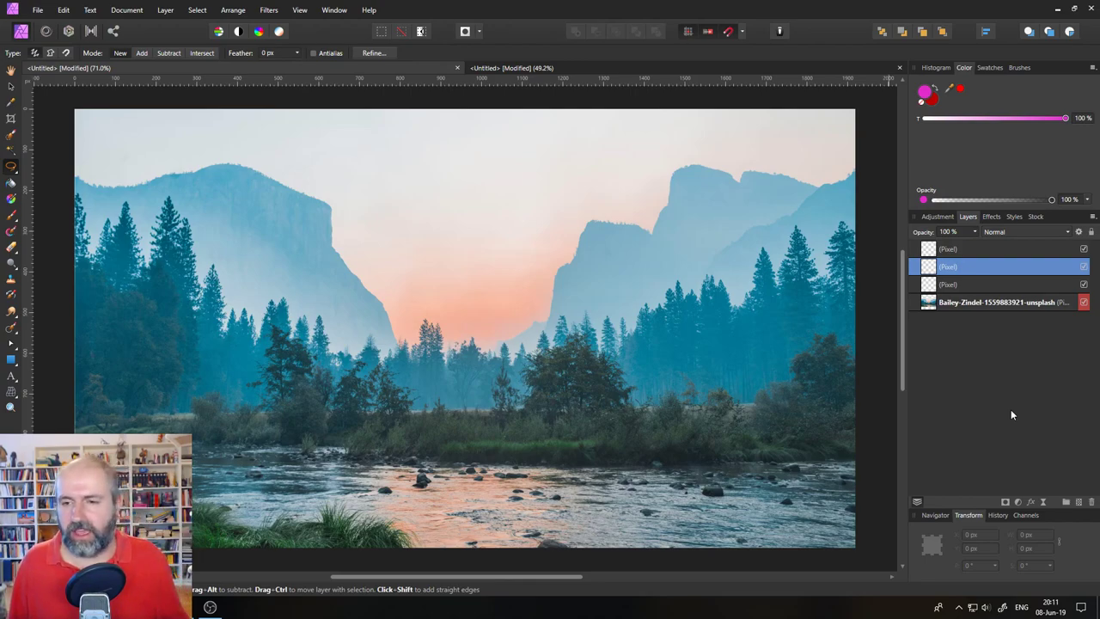
{"action": "left_click", "coordinate": [949, 250]}
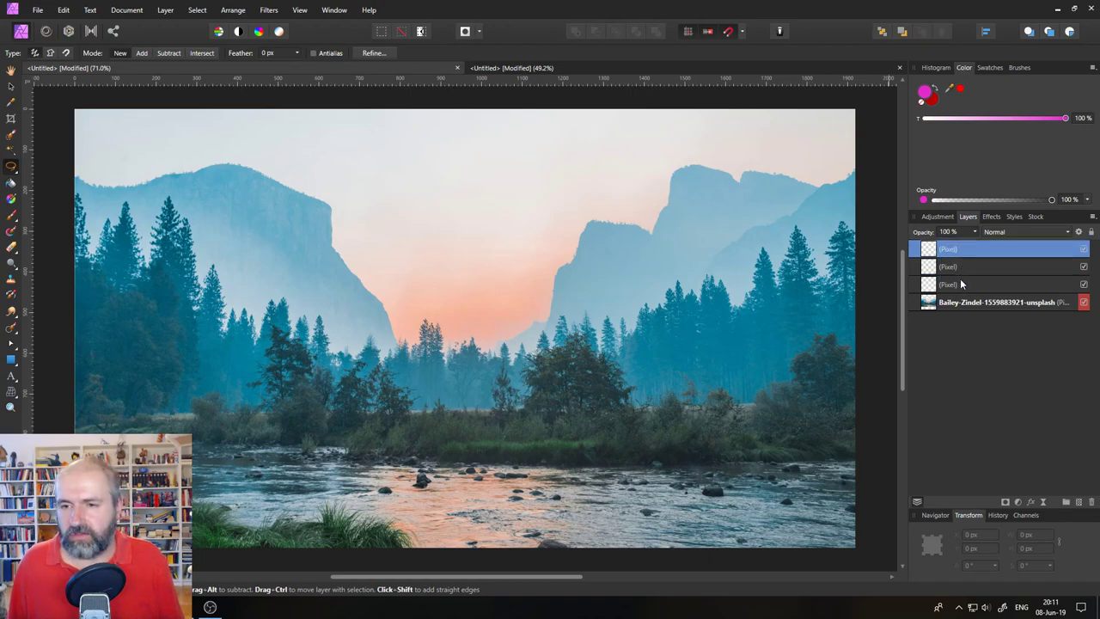
{"action": "left_click", "coordinate": [961, 283], "text": "shift"}
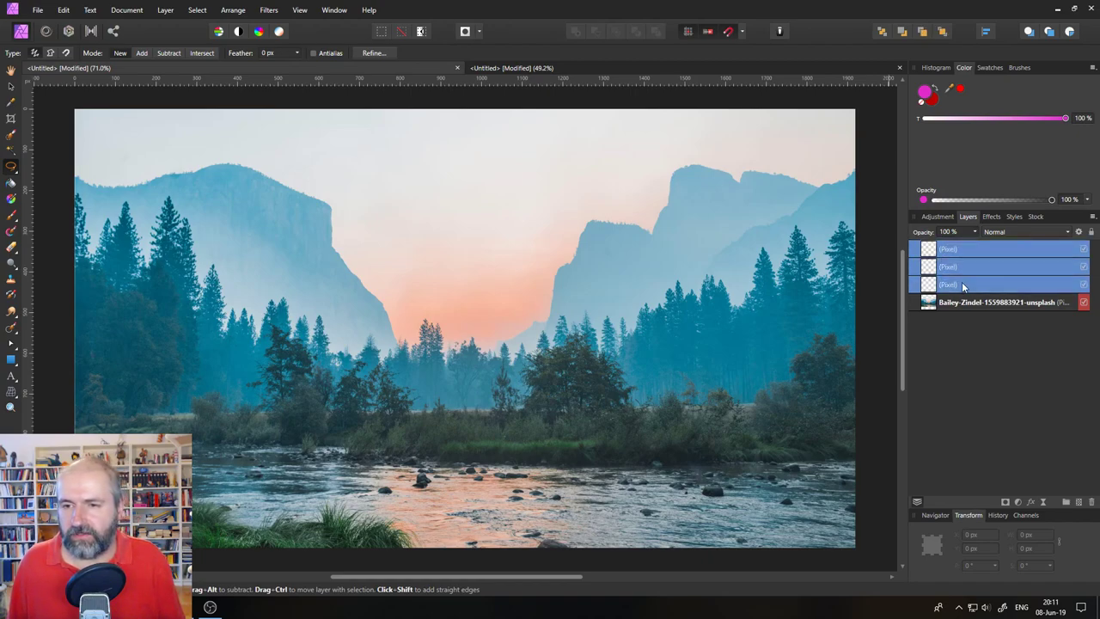
{"action": "left_click", "coordinate": [1091, 502]}
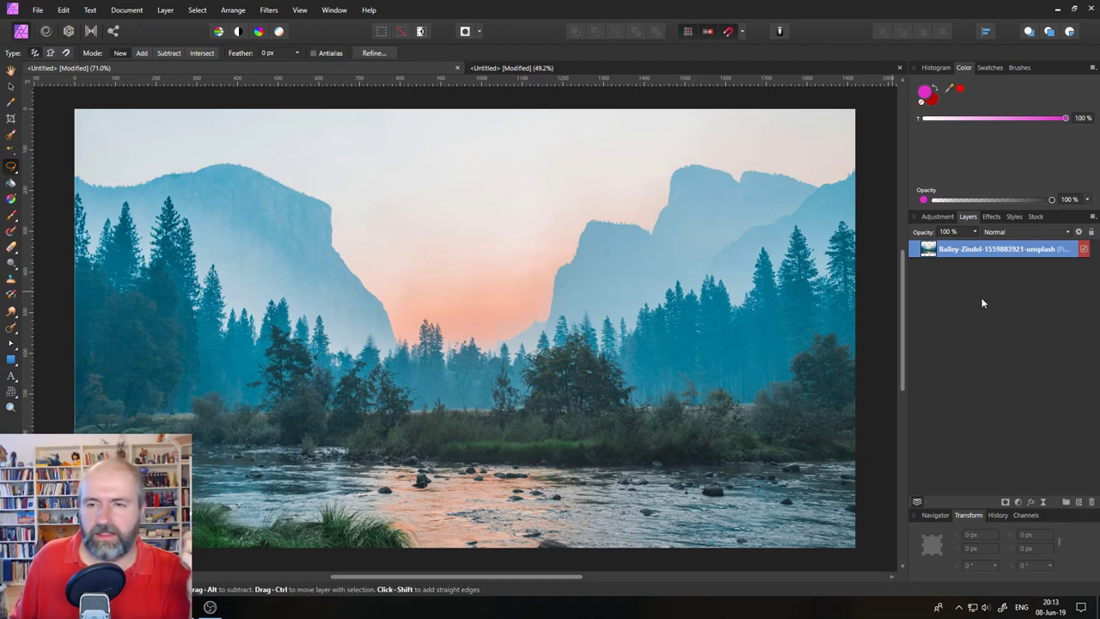
- Add two more empty Pixel layers and look through the Layer menu commands
{"action": "left_click", "coordinate": [1078, 502]}
{"action": "left_click", "coordinate": [1079, 502]}
{"action": "left_click", "coordinate": [1079, 502]}
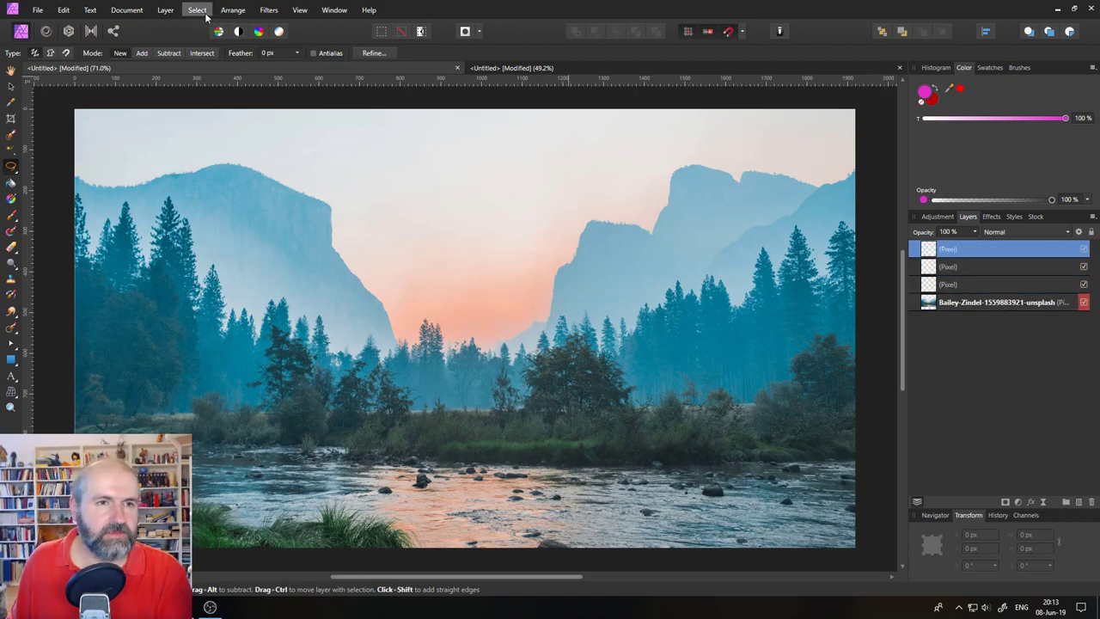
{"action": "left_click", "coordinate": [169, 14]}
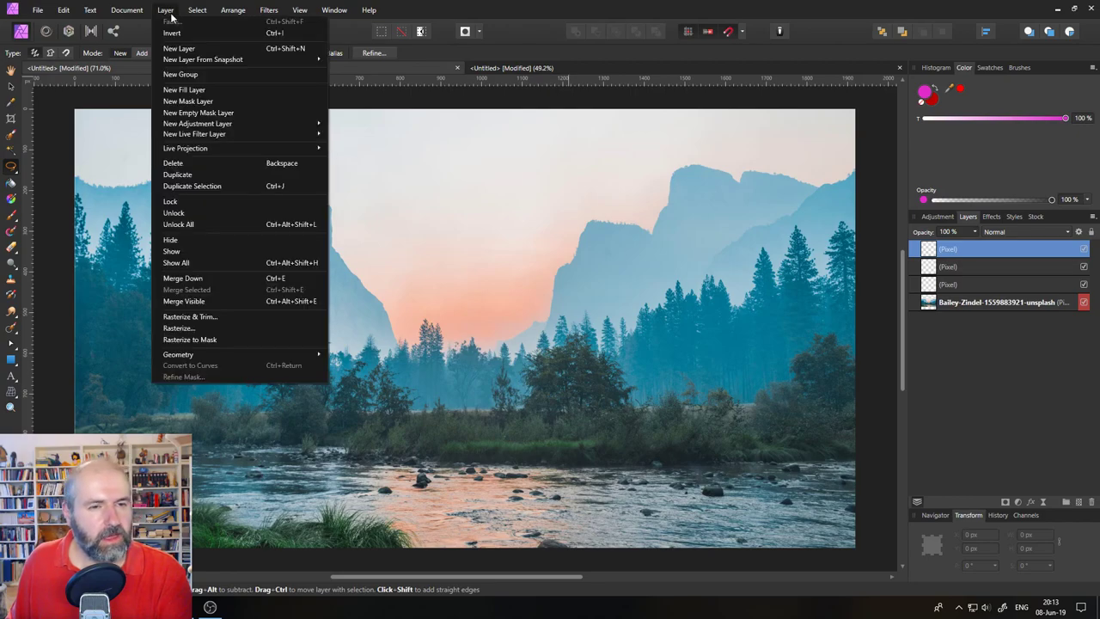
{"action": "left_click", "coordinate": [187, 267]}
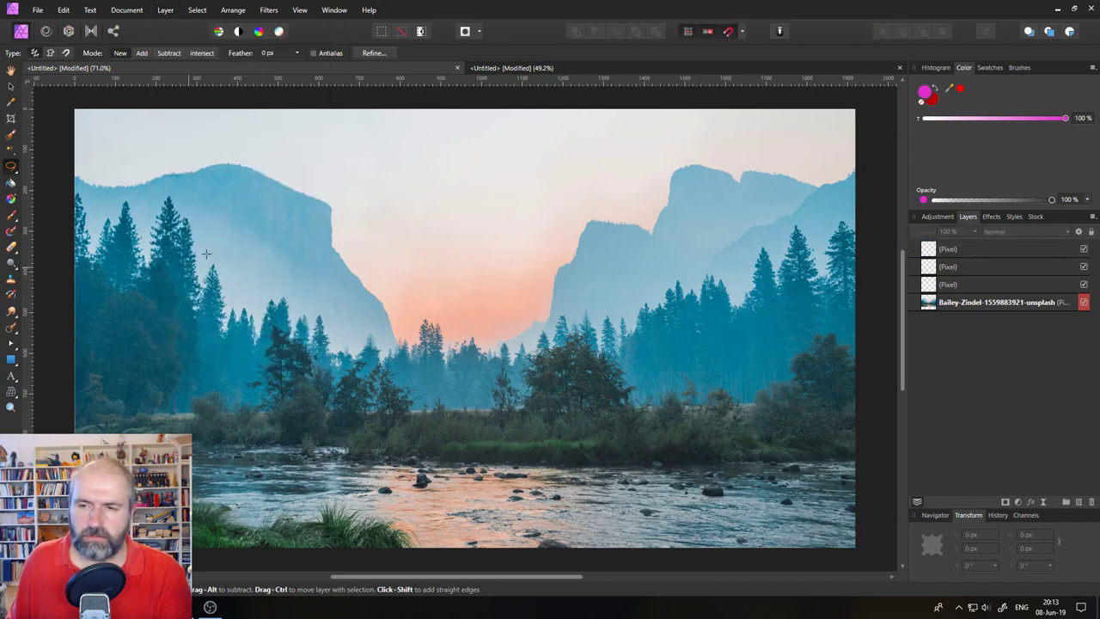
{"action": "left_click", "coordinate": [165, 10]}
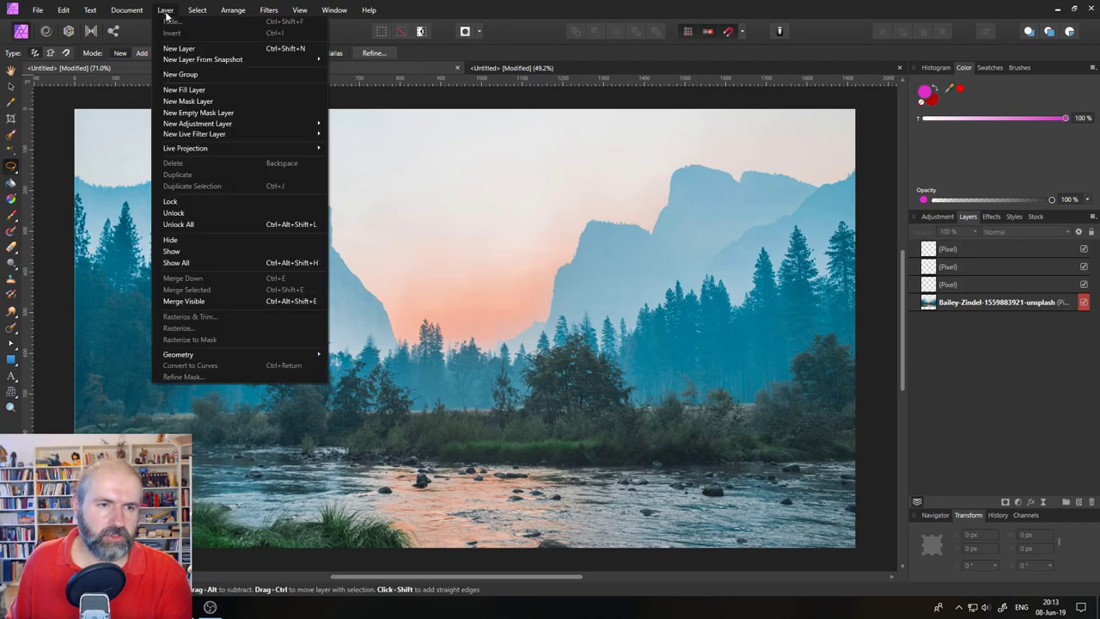
{"action": "left_click", "coordinate": [185, 239]}
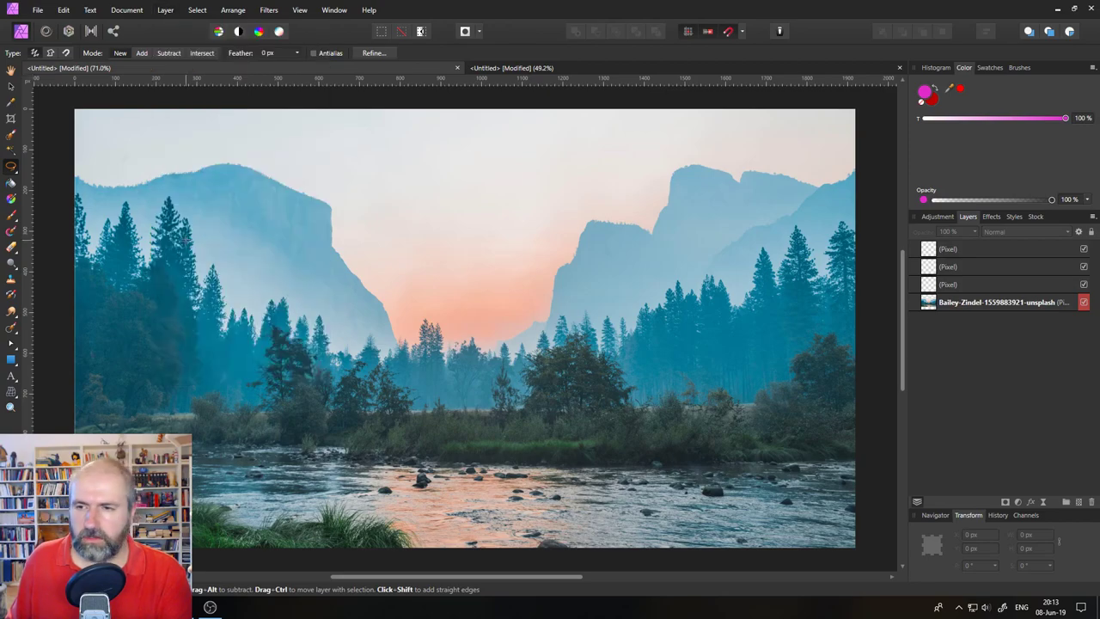
- Hide all four layers via Layer > Hide, then show the photo layer again
{"action": "left_click", "coordinate": [975, 245]}
{"action": "left_click", "coordinate": [1001, 308], "text": "shift"}
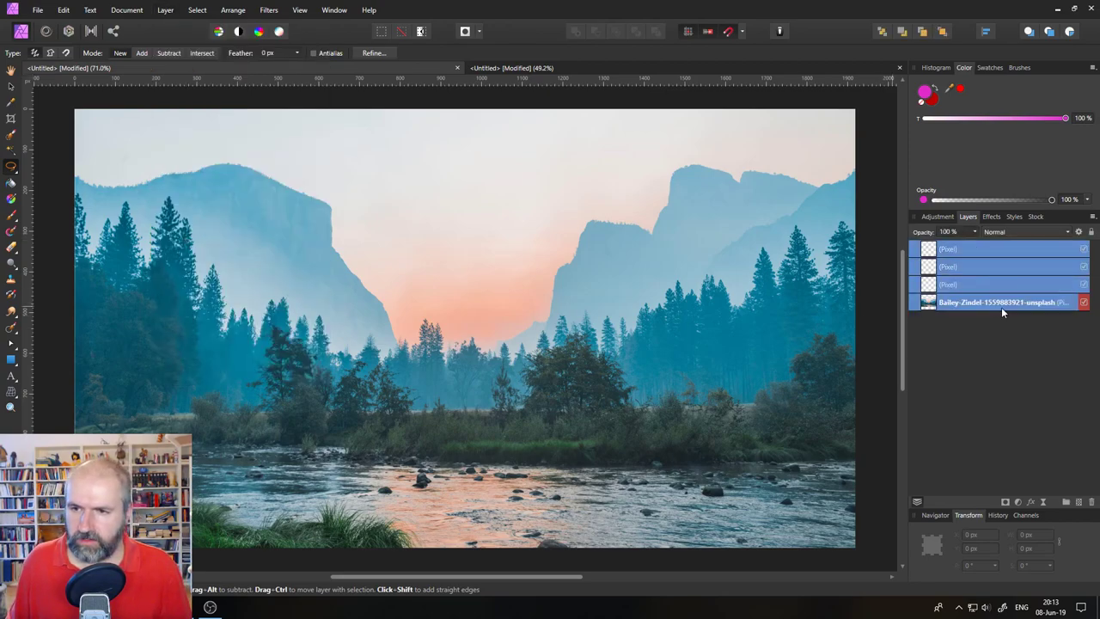
{"action": "left_click", "coordinate": [165, 9]}
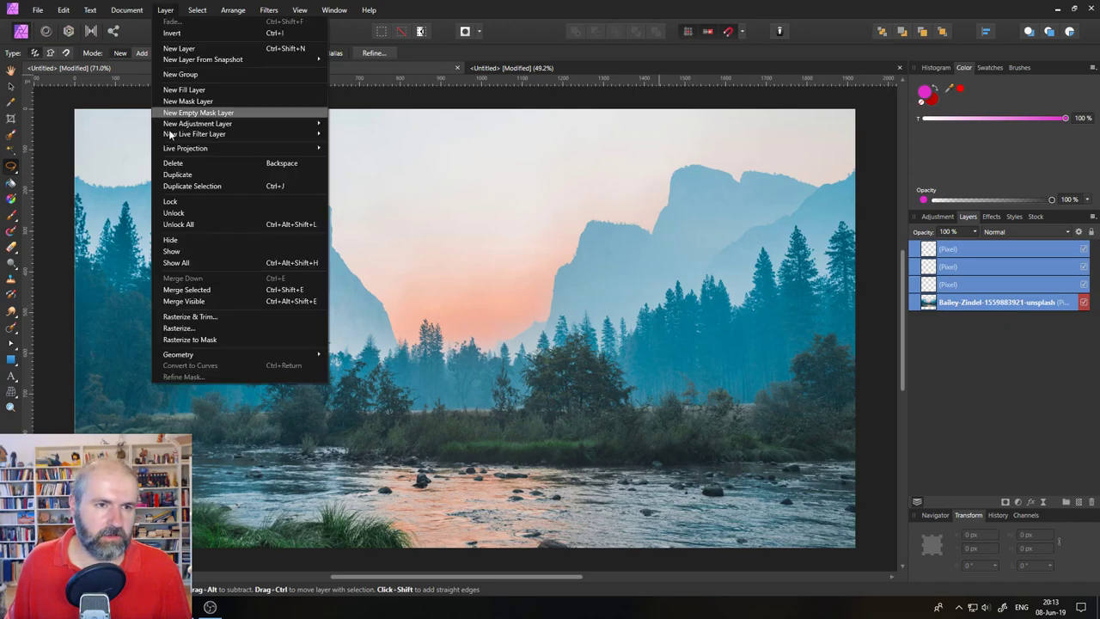
{"action": "left_click", "coordinate": [186, 240]}
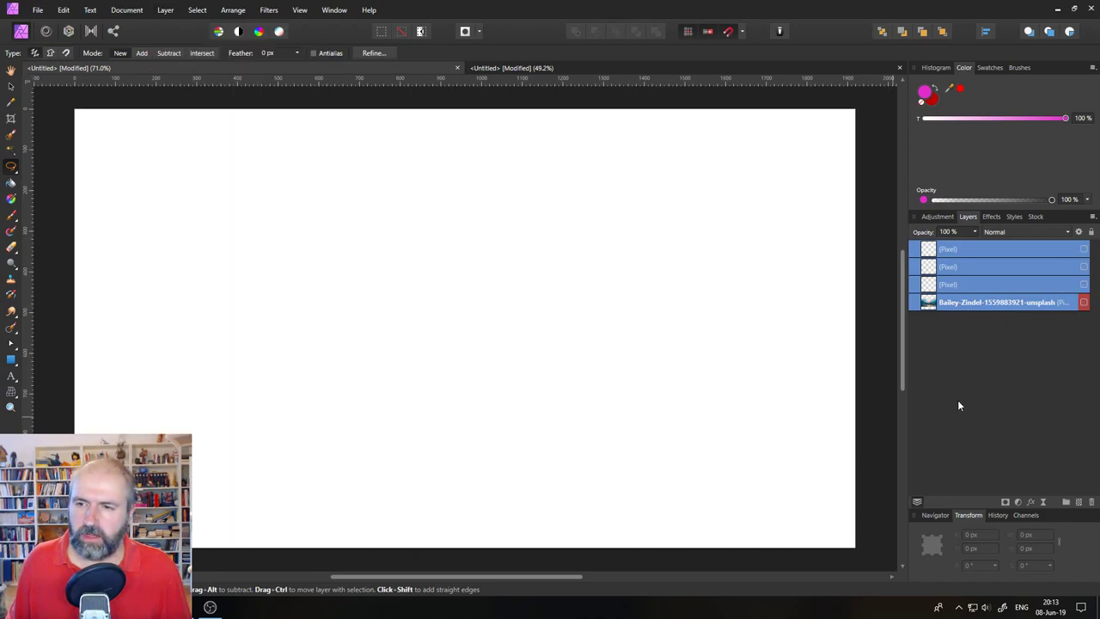
{"action": "left_click", "coordinate": [971, 303]}
{"action": "left_click", "coordinate": [175, 9]}
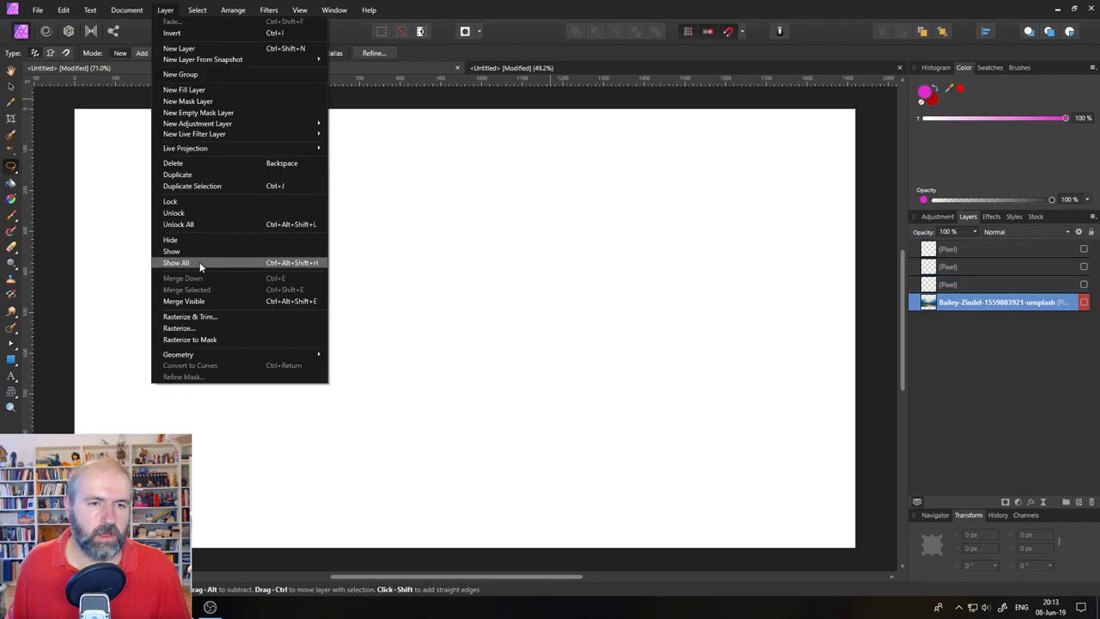
{"action": "left_click", "coordinate": [247, 262]}
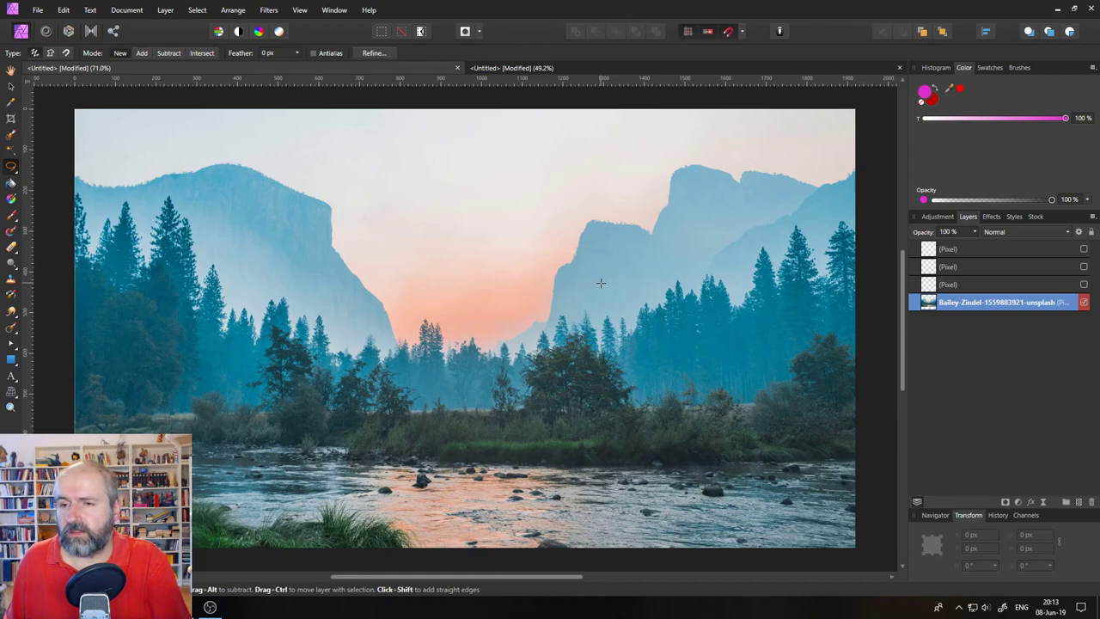
- Make the three Pixel layers visible again and apply Layer > Show All
{"action": "left_click", "coordinate": [1083, 285]}
{"action": "left_click", "coordinate": [1083, 249]}
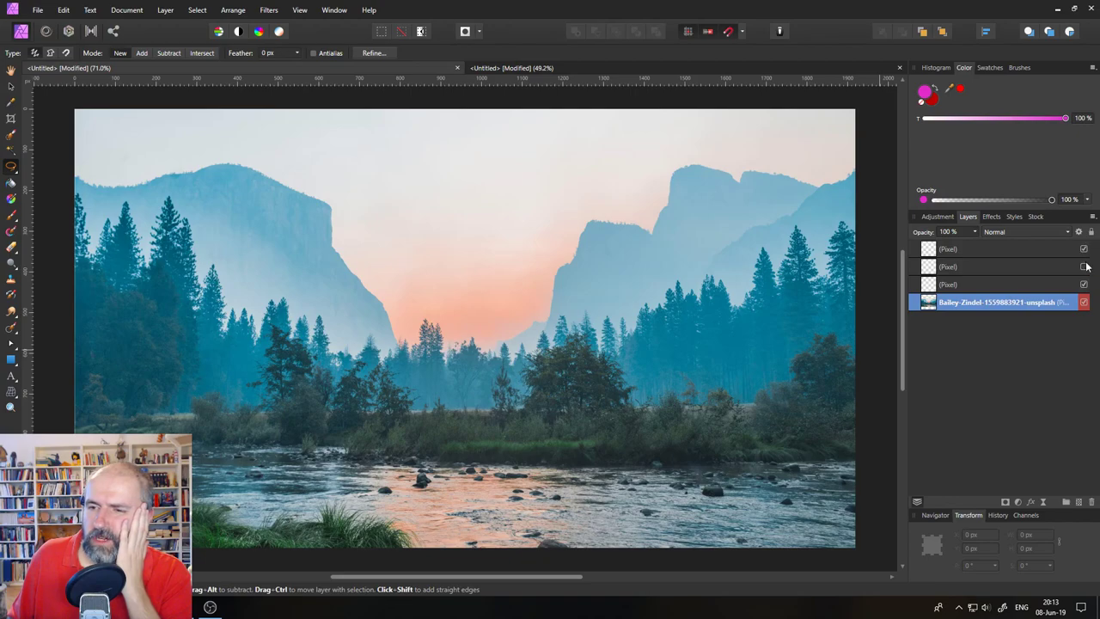
{"action": "left_click", "coordinate": [1084, 266]}
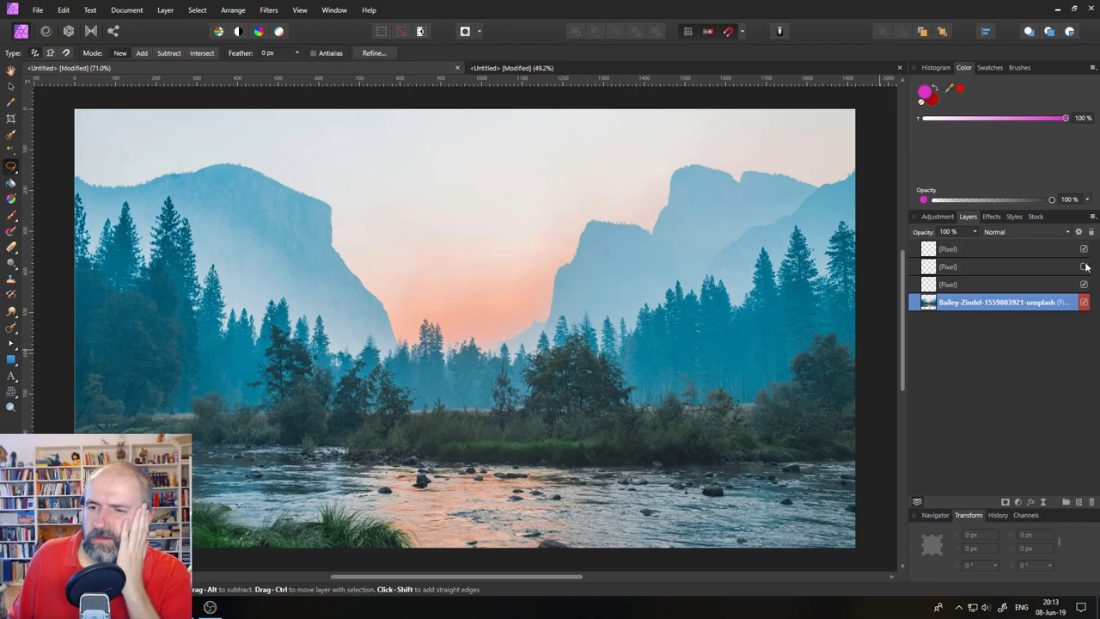
{"action": "left_click", "coordinate": [165, 10]}
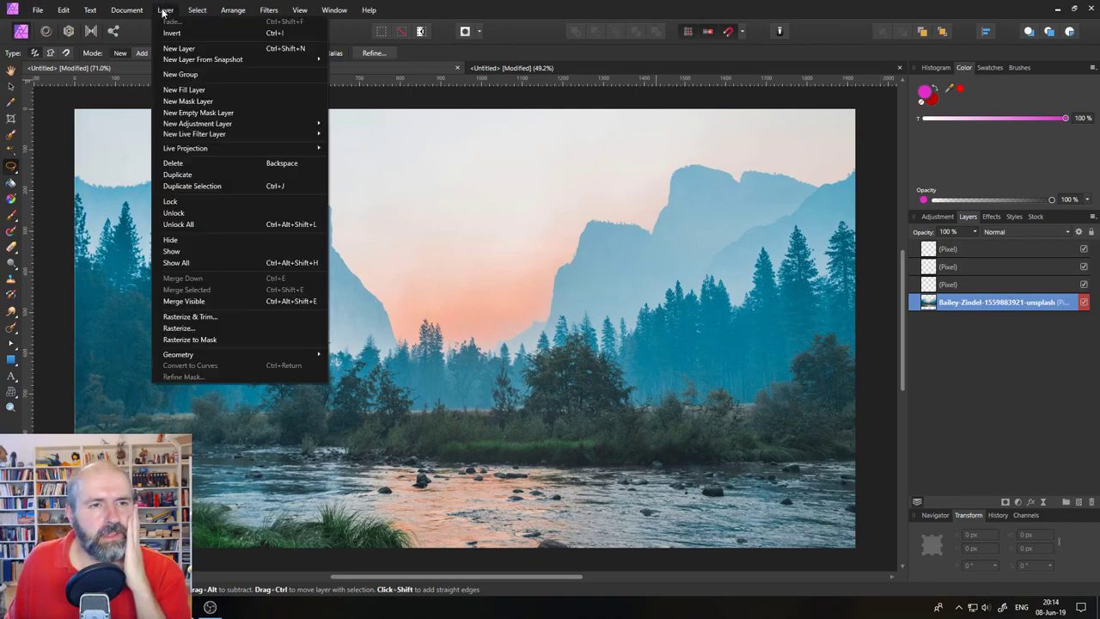
{"action": "left_click", "coordinate": [174, 264]}
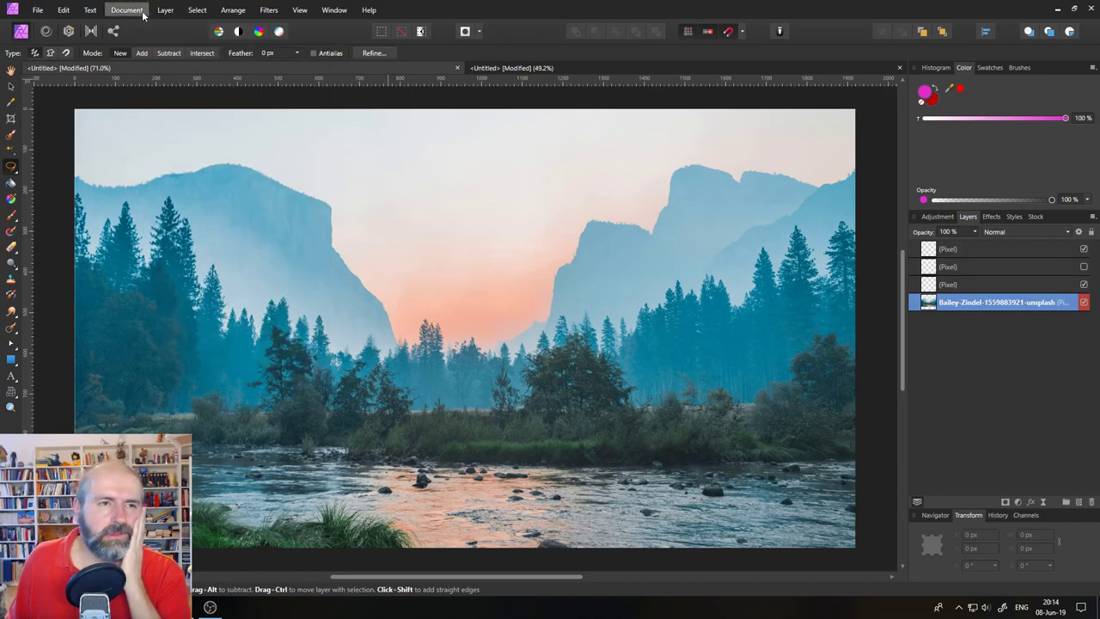
- Toggle the second Pixel layer off and back on, then switch to the Chrome changelog
{"action": "left_click", "coordinate": [143, 12]}
{"action": "mouse_move", "coordinate": [165, 11]}
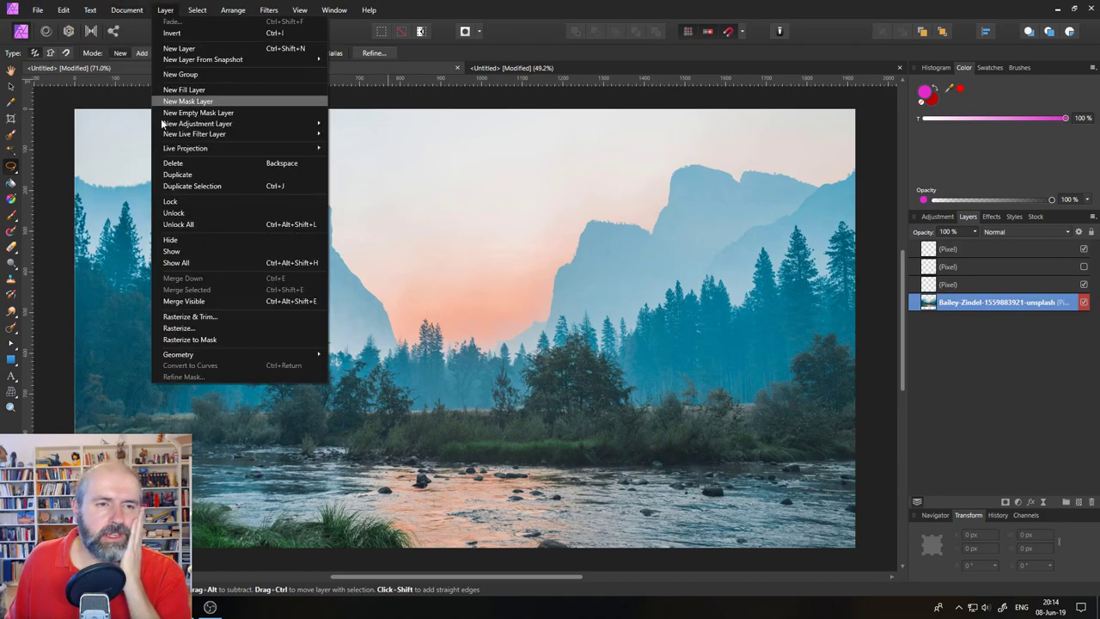
{"action": "left_click", "coordinate": [197, 262]}
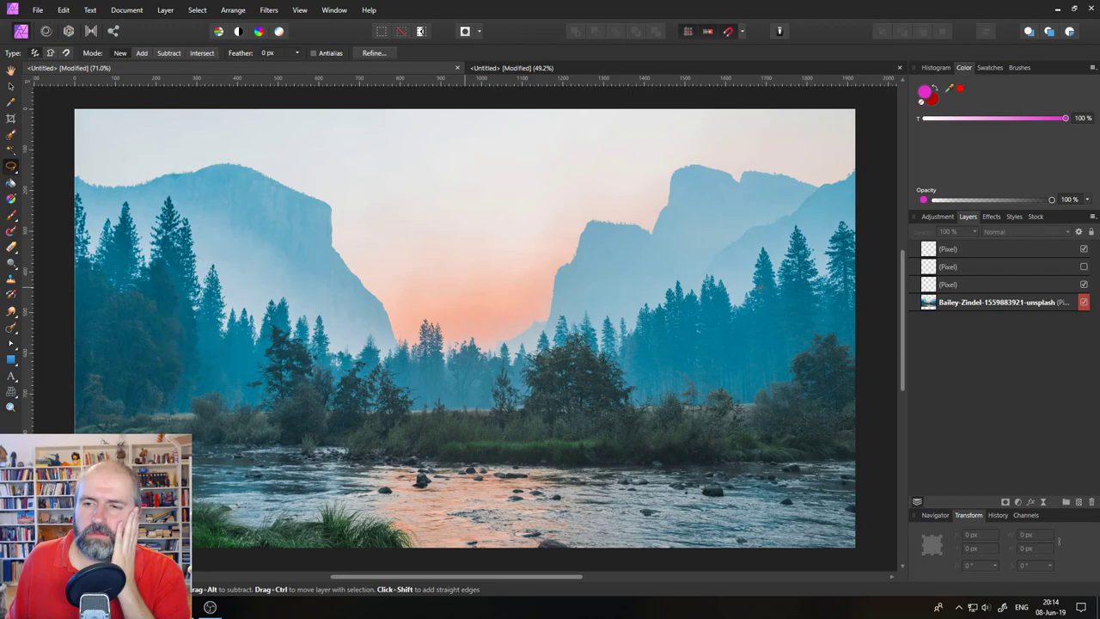
{"action": "left_click", "coordinate": [1084, 267]}
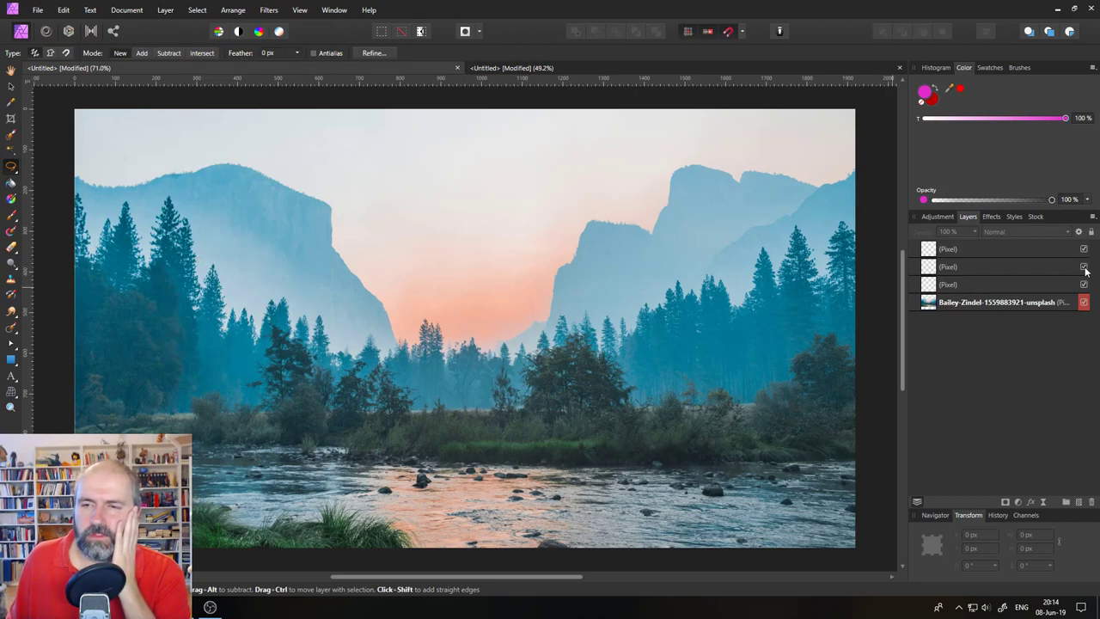
{"action": "left_click", "coordinate": [1085, 267]}
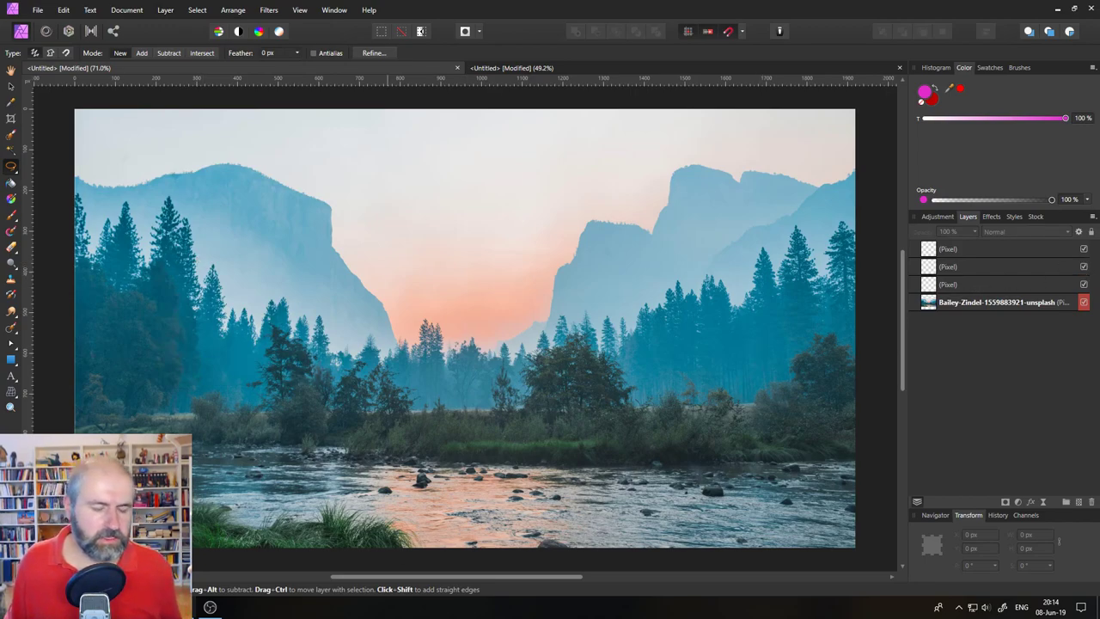
{"action": "key", "text": "alt+Tab"}
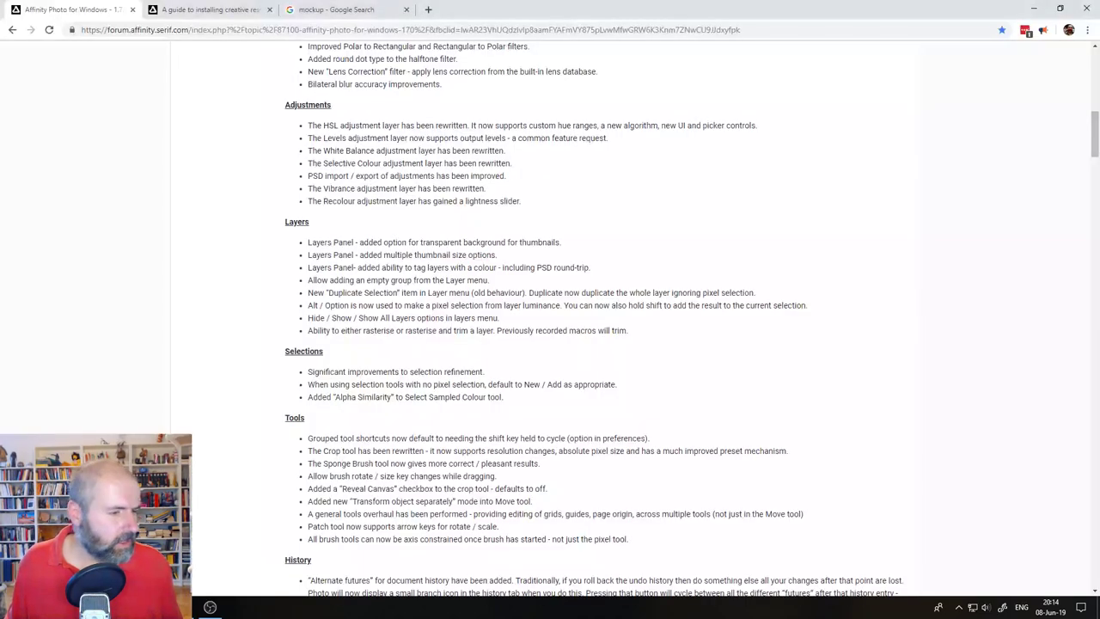
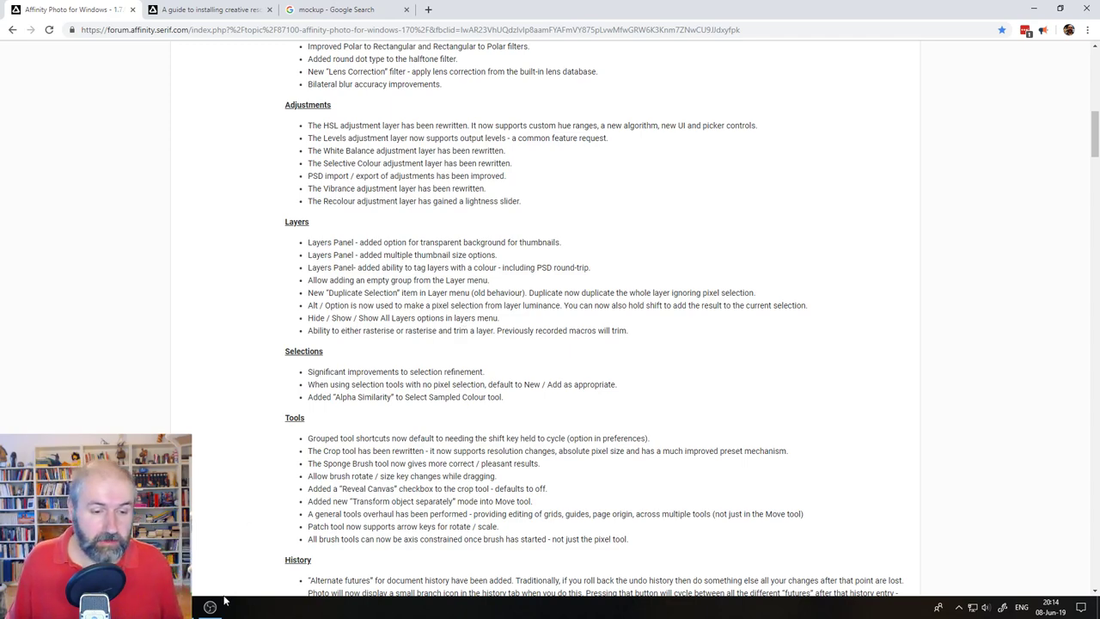
- Switch from the Chrome release notes back to the Affinity Photo mountain landscape document
{"action": "left_click", "coordinate": [155, 606]}
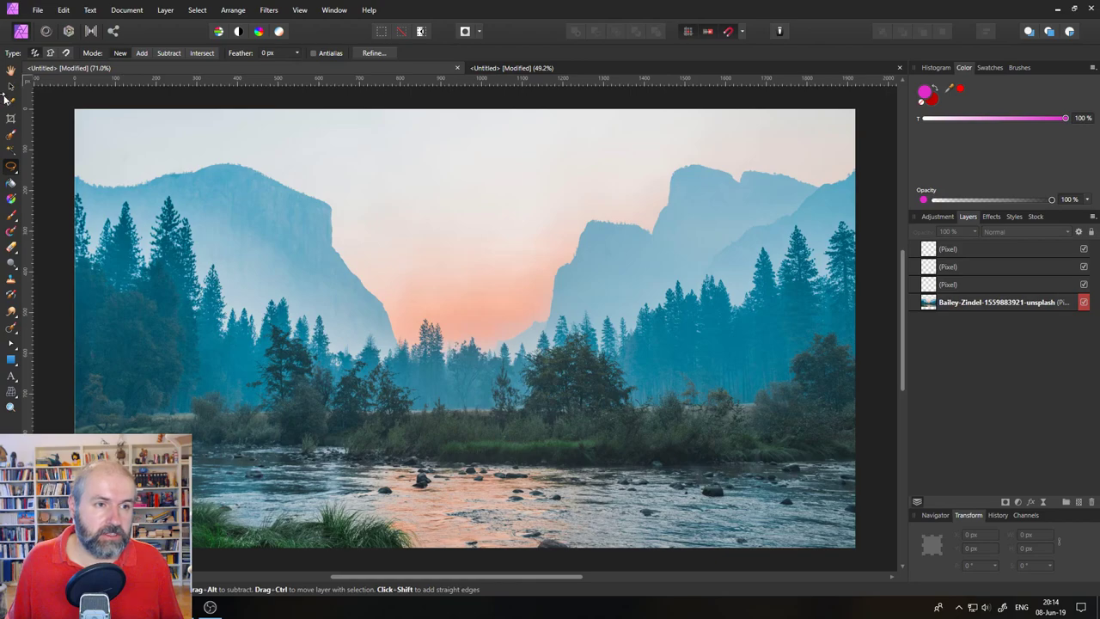
- With the Move Tool, select the mountain landscape layer and shift it up and right
{"action": "left_click", "coordinate": [11, 86]}
{"action": "left_click", "coordinate": [934, 306]}
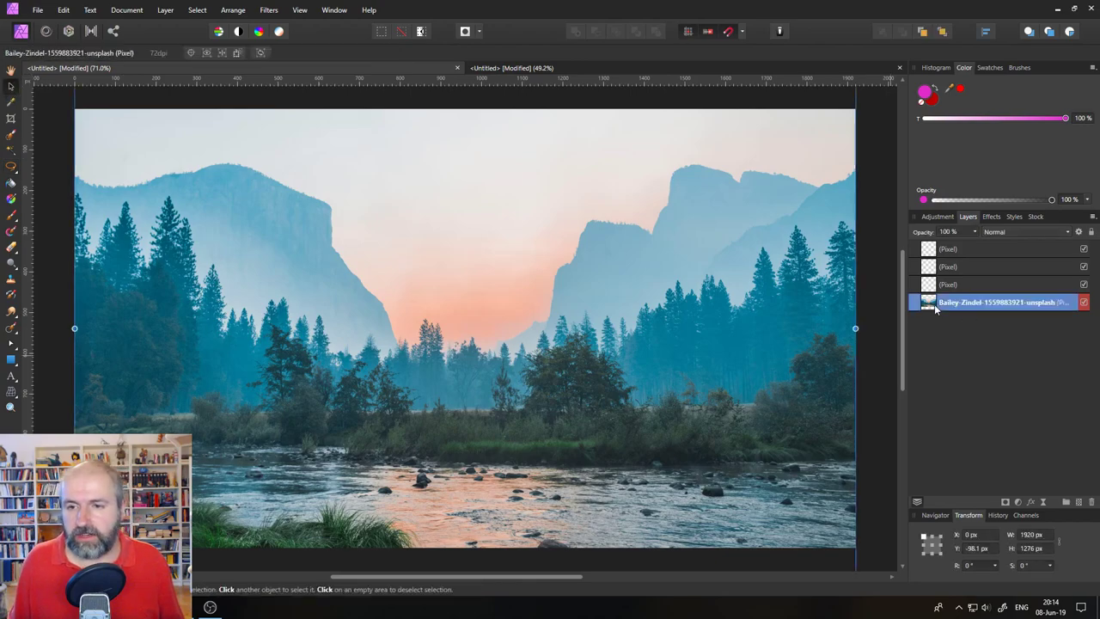
{"action": "key", "text": "ctrl+z"}
{"action": "key", "text": "ctrl+z"}
{"action": "key", "text": "ctrl+z"}
{"action": "key", "text": "ctrl+z"}
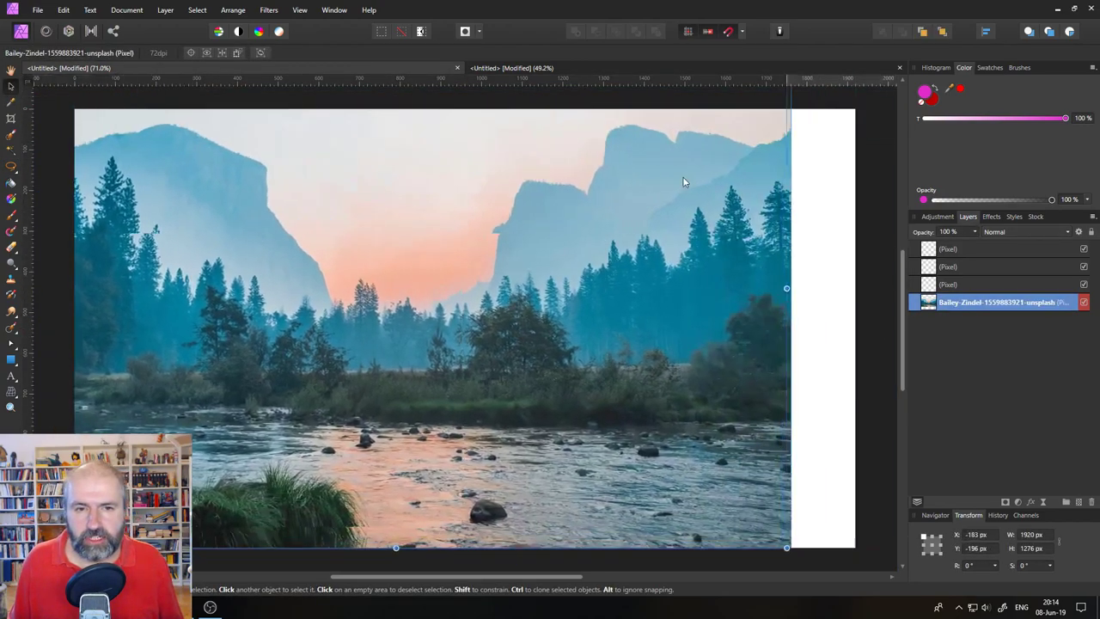
{"action": "left_click_drag", "start_coordinate": [446, 406], "coordinate": [462, 348]}
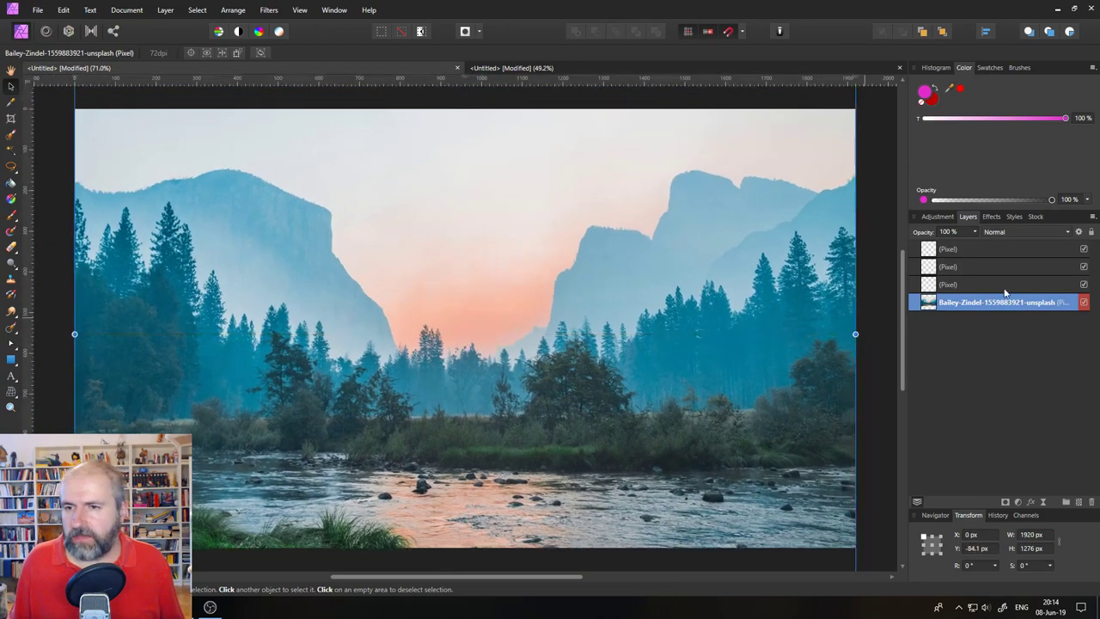
- Drag the Unsplash tree photo from Stock onto the canvas and reposition it upward
{"action": "left_click", "coordinate": [1035, 216]}
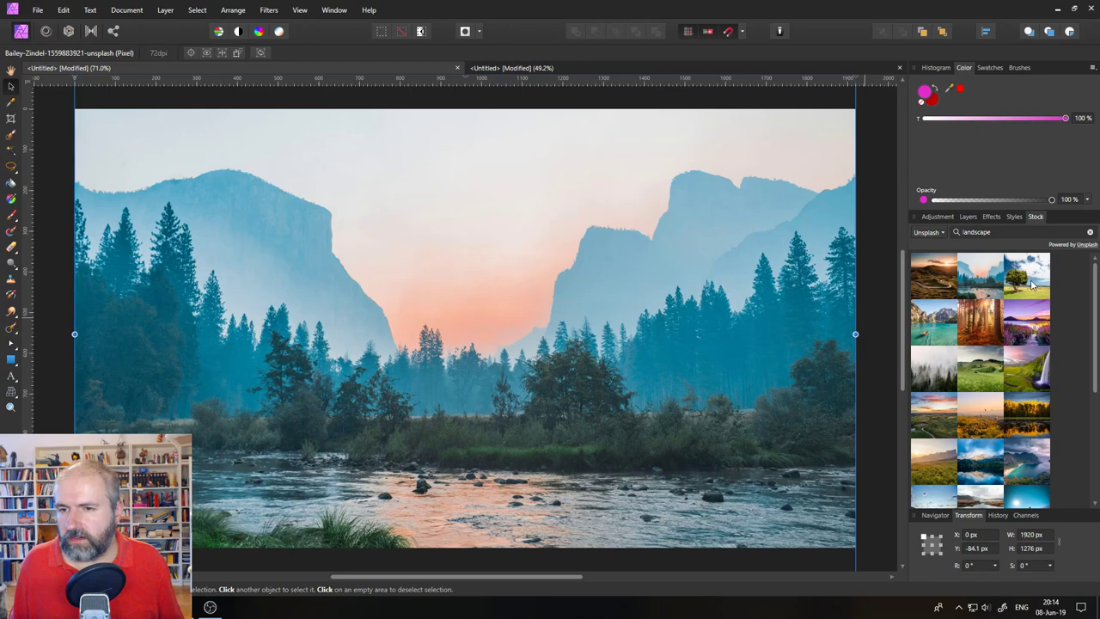
{"action": "left_click_drag", "start_coordinate": [1033, 286], "coordinate": [694, 285]}
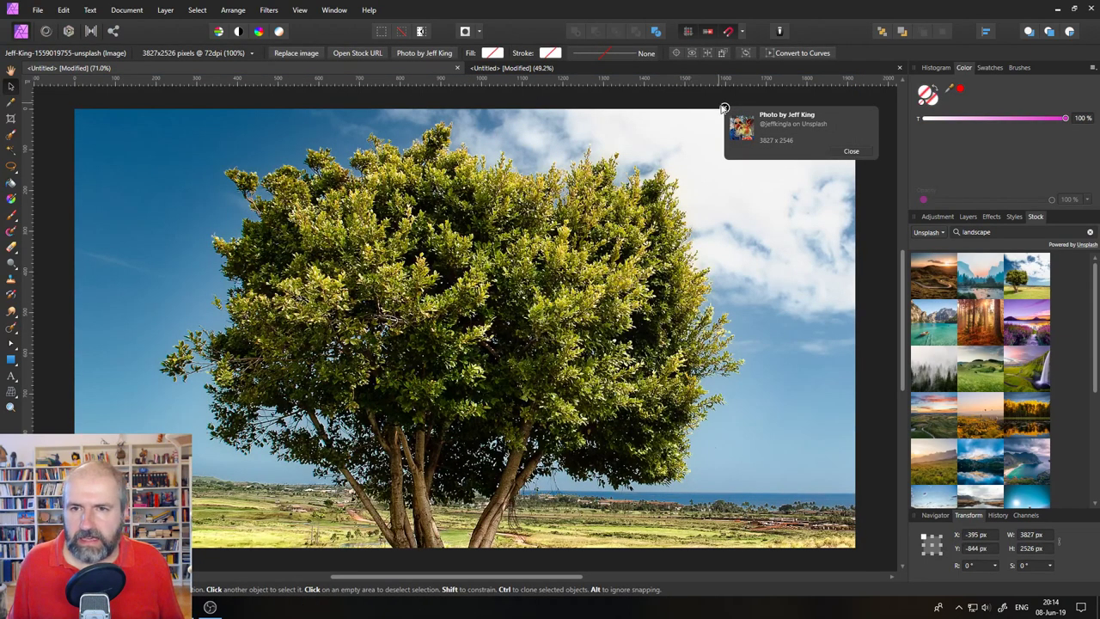
{"action": "left_click", "coordinate": [725, 108]}
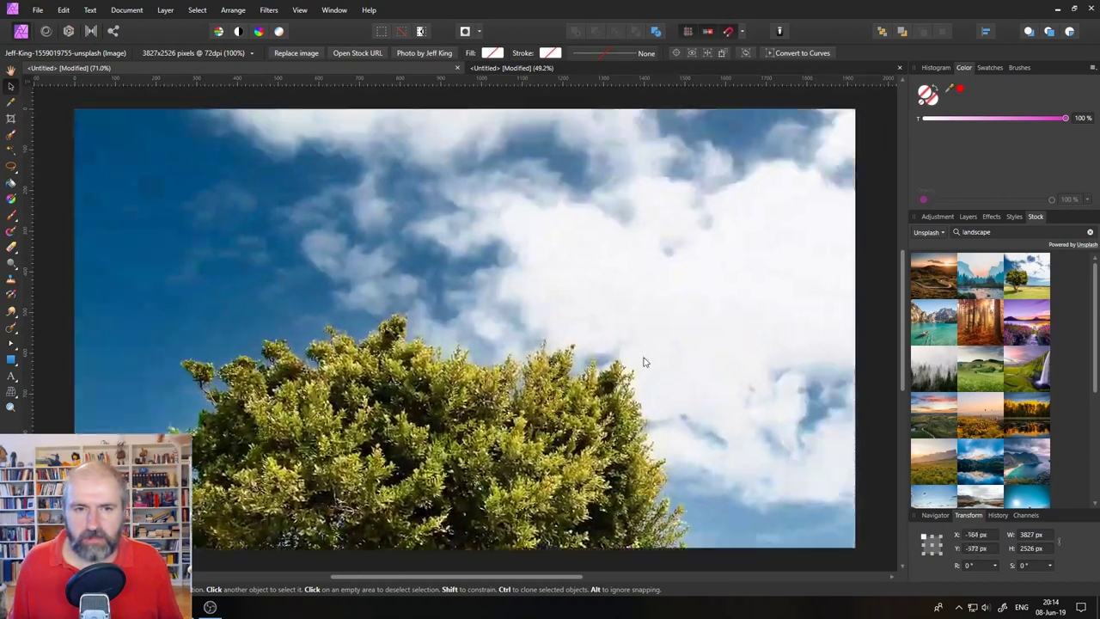
{"action": "left_click_drag", "start_coordinate": [643, 363], "coordinate": [626, 187]}
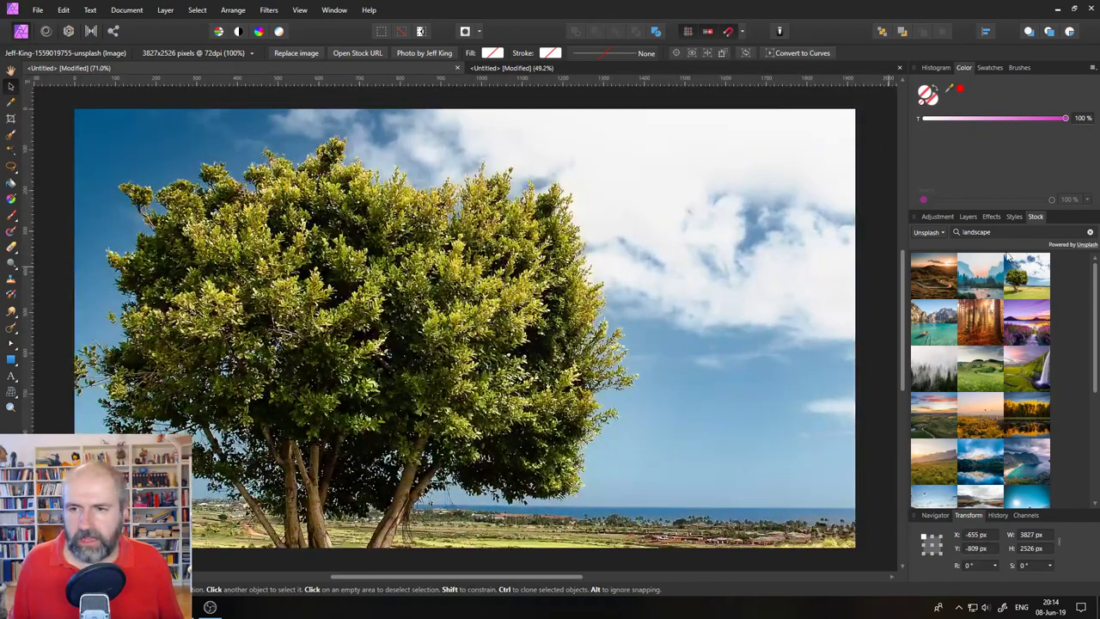
{"action": "left_click", "coordinate": [967, 217]}
{"action": "right_click", "coordinate": [928, 255]}
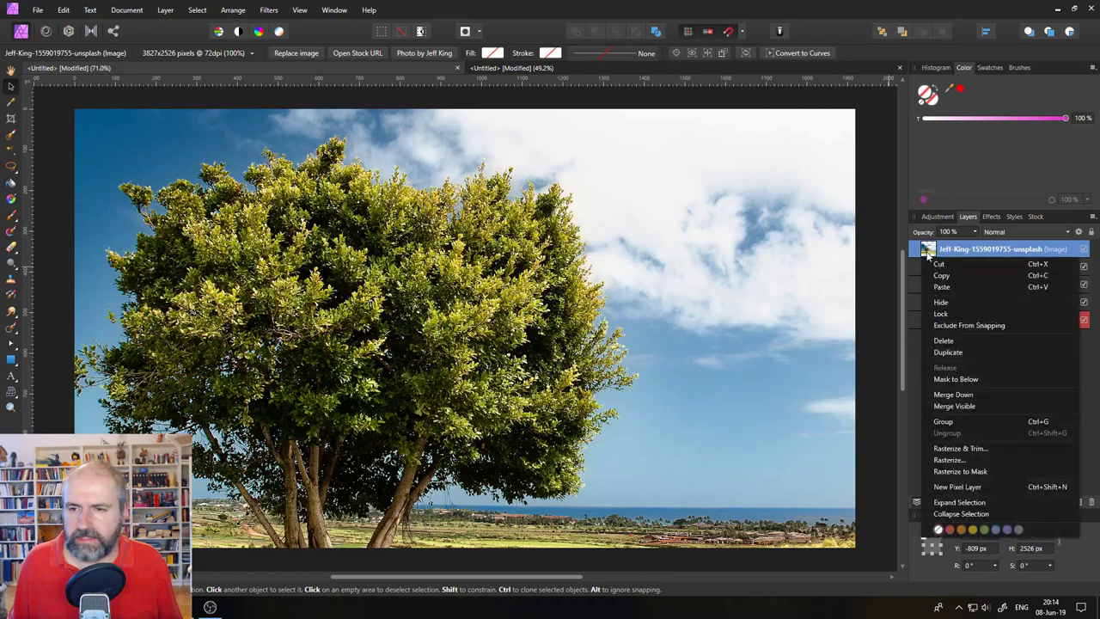
{"action": "left_click", "coordinate": [974, 450]}
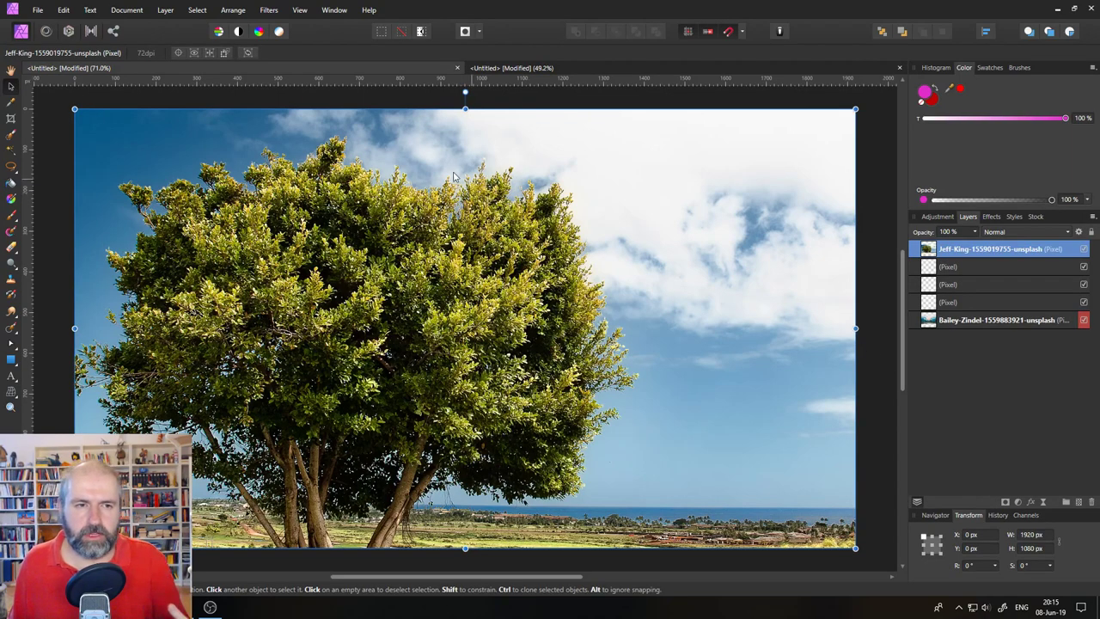
{"action": "left_click_drag", "start_coordinate": [360, 142], "coordinate": [461, 341]}
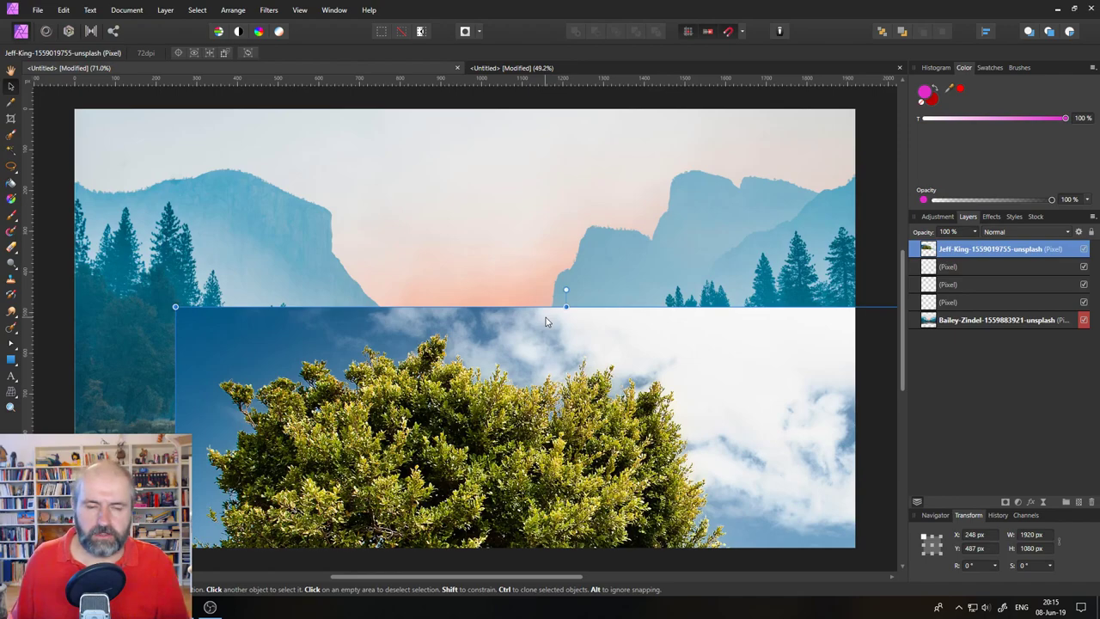
{"action": "key", "text": "Delete"}
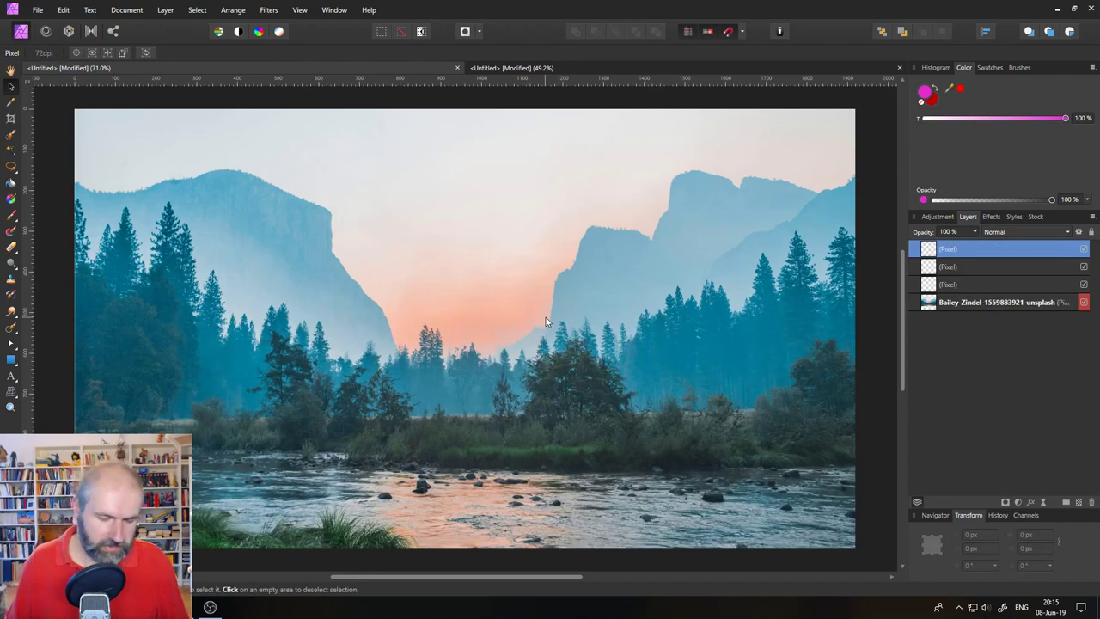
{"action": "key", "text": "ctrl+z"}
{"action": "key", "text": "ctrl+z"}
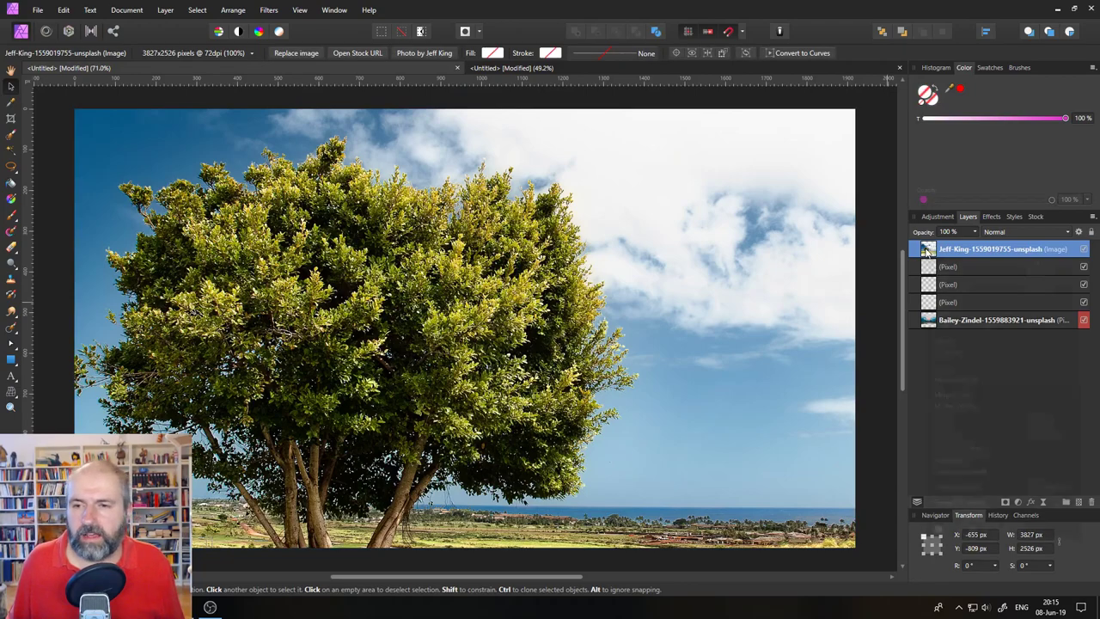
- Rasterize the tree photo layer, move it to reveal the tree, then delete it
{"action": "right_click", "coordinate": [928, 249]}
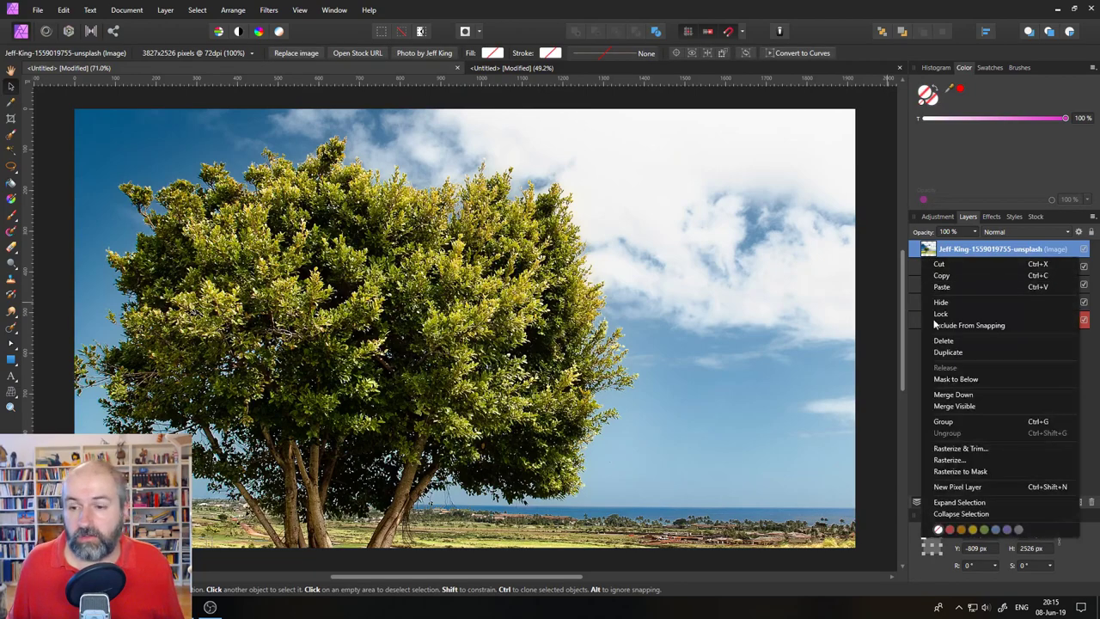
{"action": "left_click", "coordinate": [960, 462]}
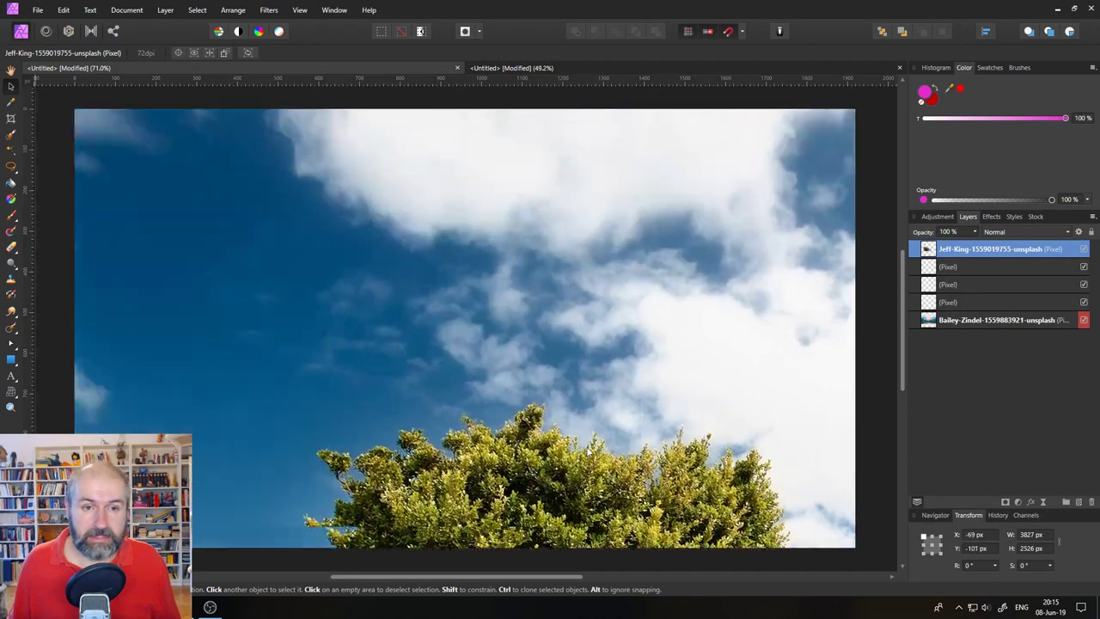
{"action": "left_click_drag", "start_coordinate": [540, 284], "coordinate": [354, 388]}
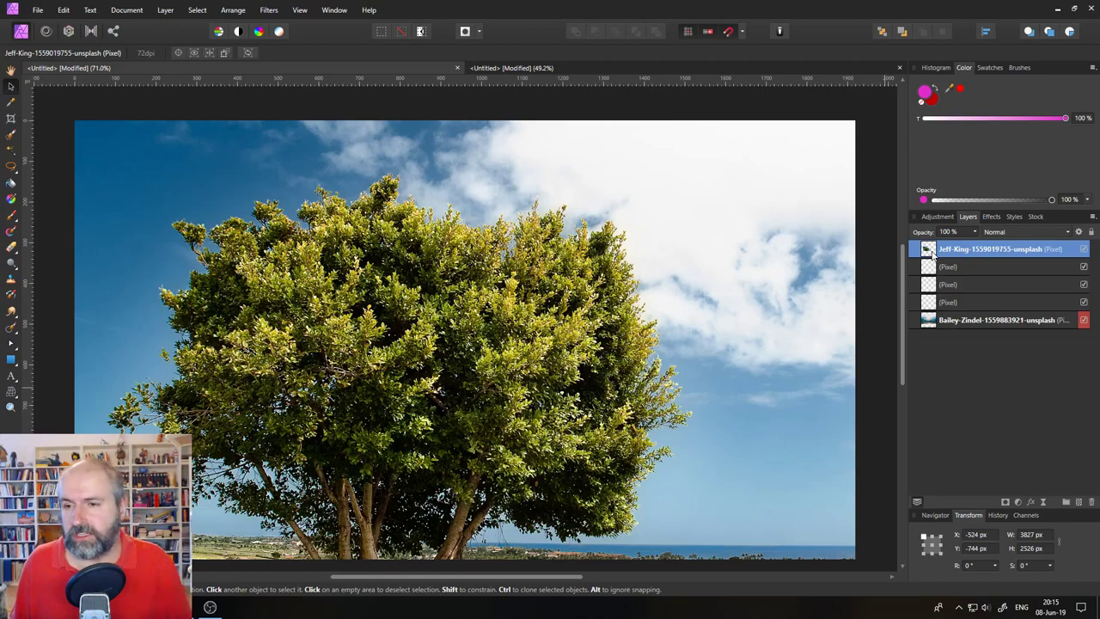
{"action": "left_click", "coordinate": [1091, 502]}
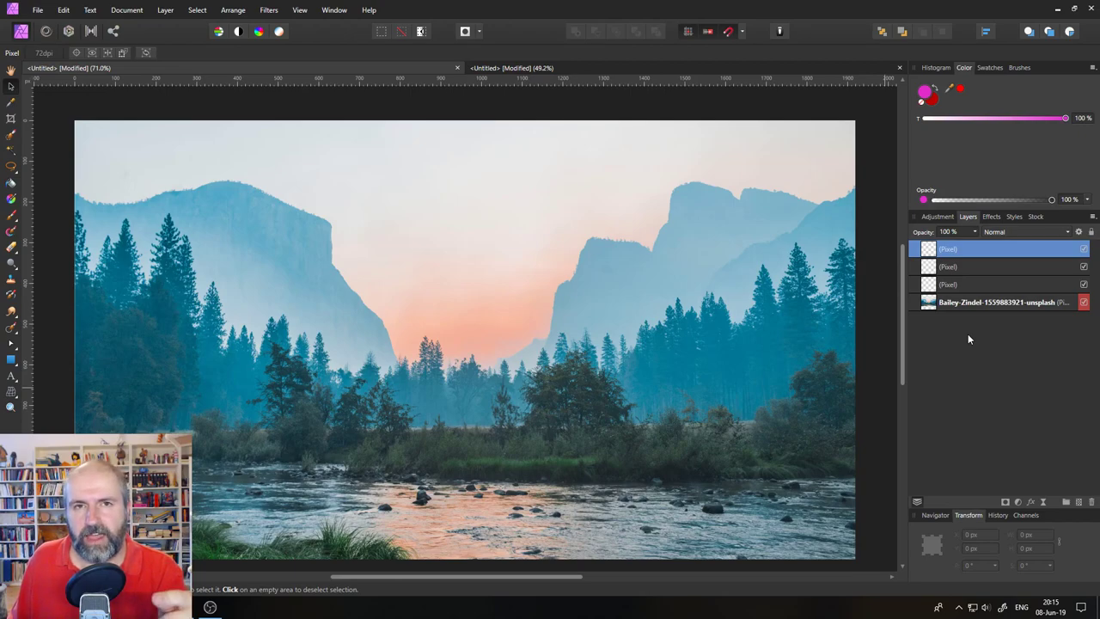
- Open and dismiss the File menu, then Alt+Tab to the Chrome release notes
{"action": "left_click", "coordinate": [36, 9]}
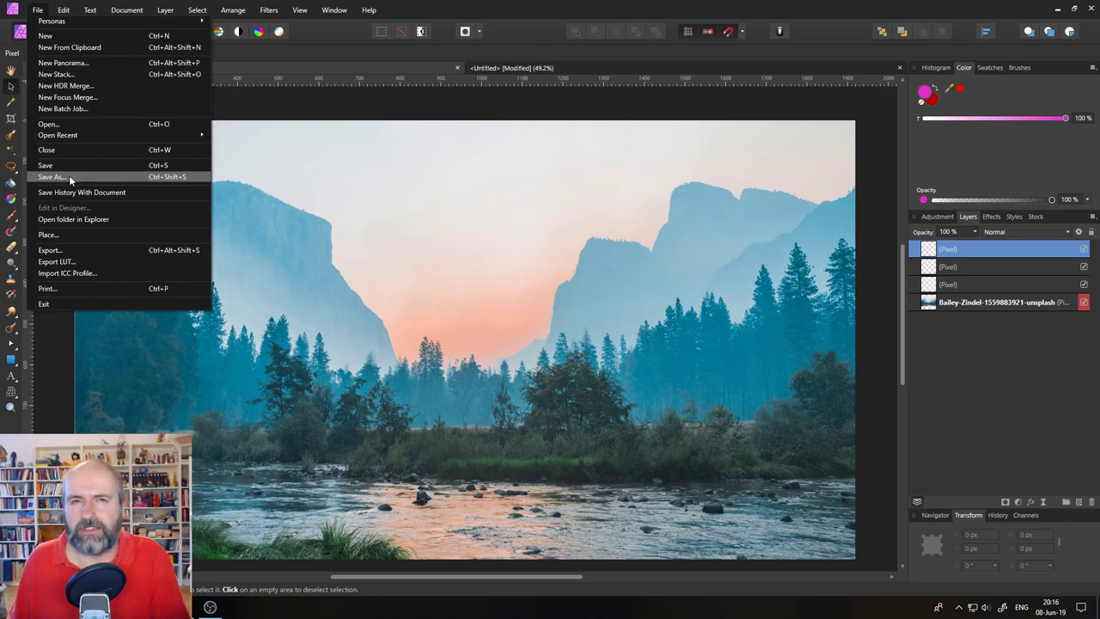
{"action": "left_click", "coordinate": [41, 10]}
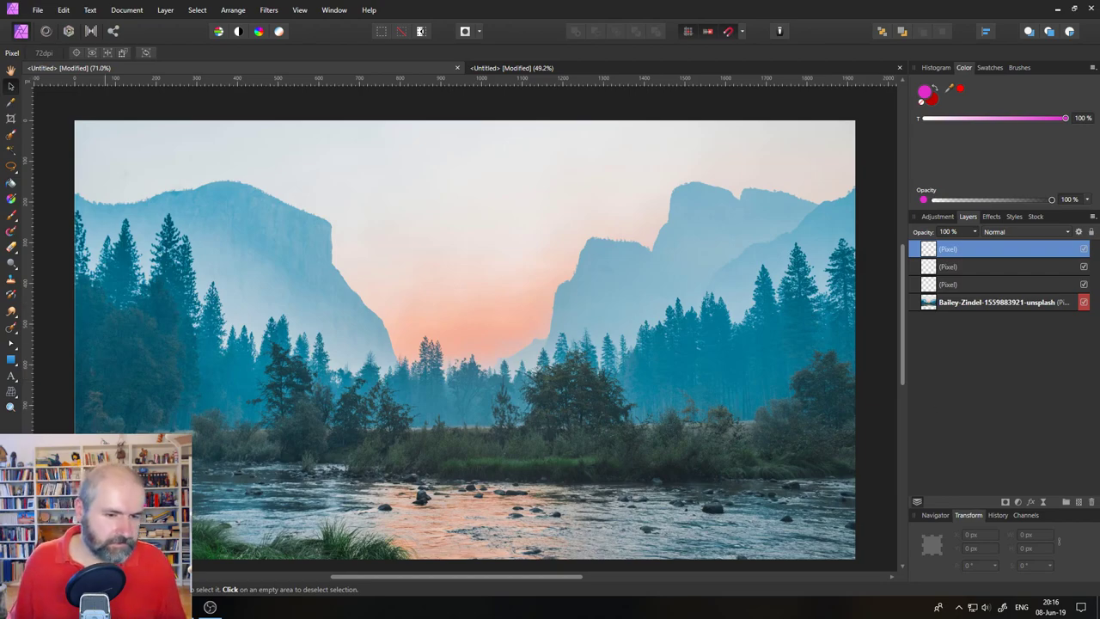
{"action": "key", "text": "alt+Tab"}
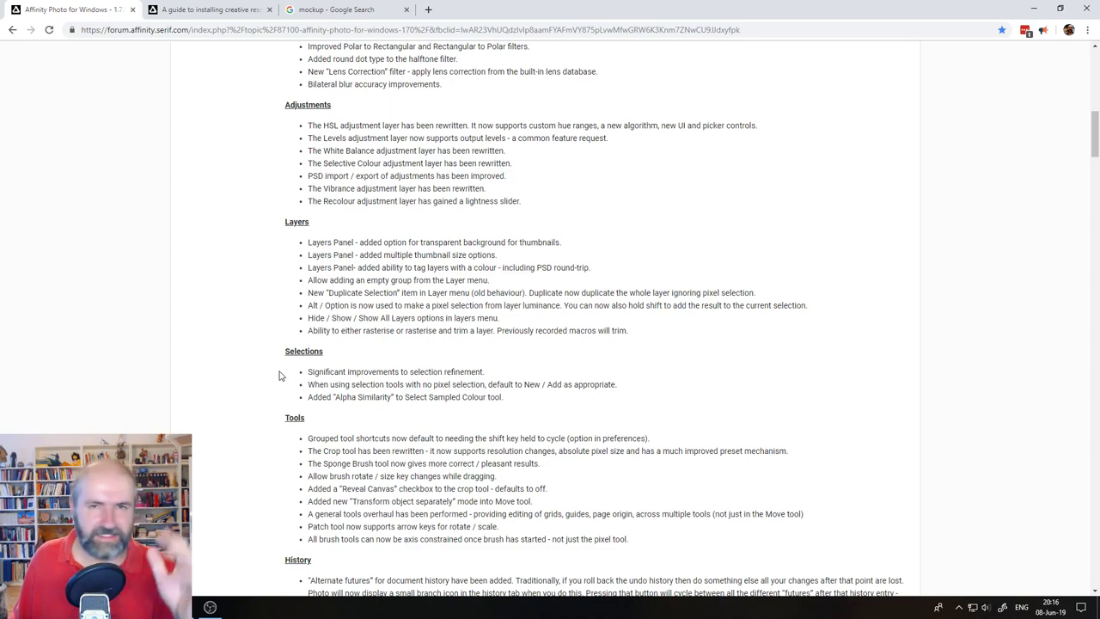
- Scroll down slightly through the Affinity Photo 1.7 release notes
{"action": "scroll", "coordinate": [362, 380], "scroll_direction": "down", "scroll_amount": 1}
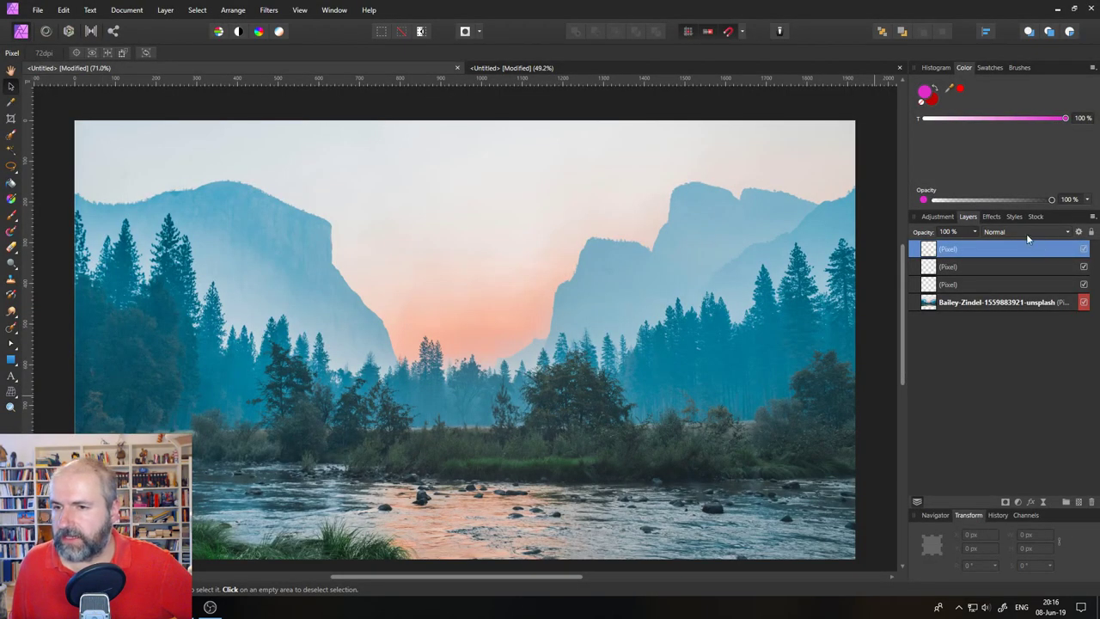
- Search Stock for 'portrait' and 'women', then place and reposition a woman's portrait
{"action": "left_click", "coordinate": [1042, 216]}
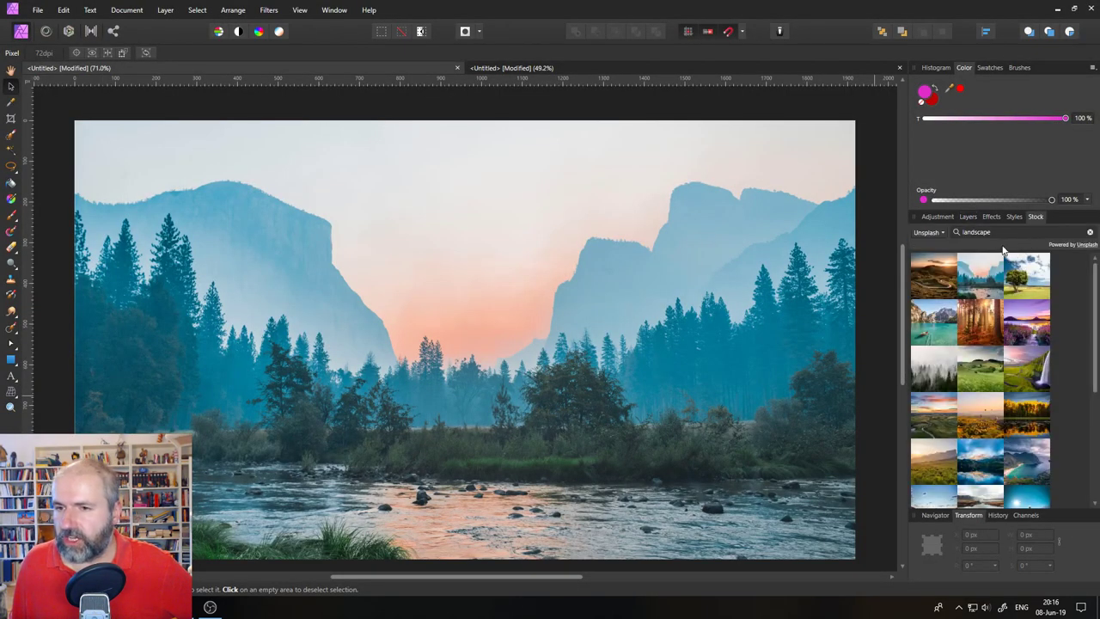
{"action": "left_click", "coordinate": [1010, 232]}
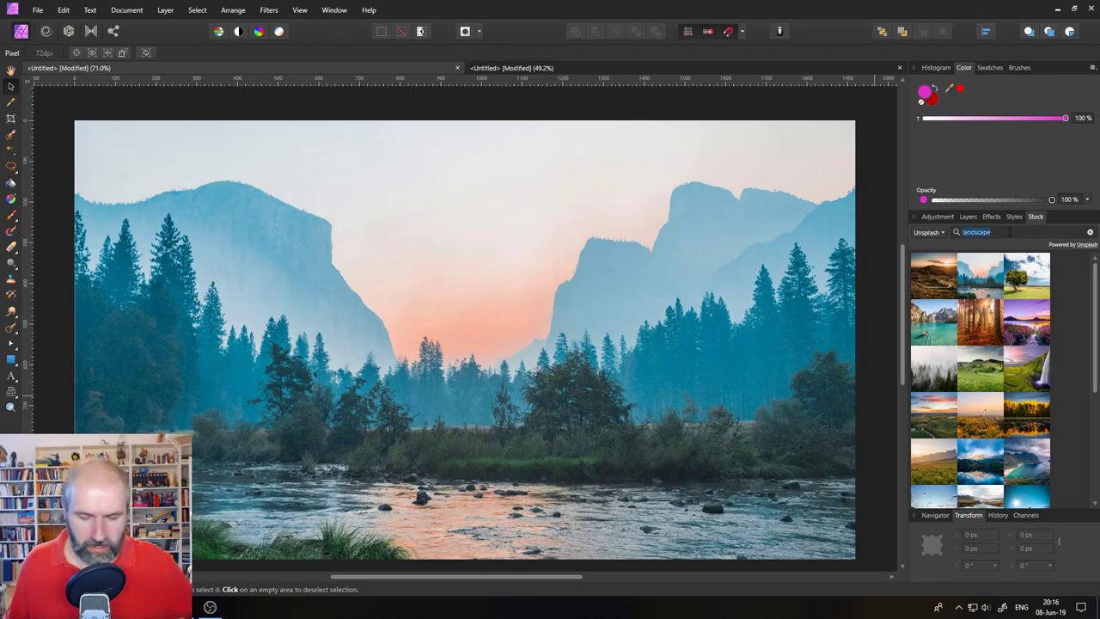
{"action": "type", "text": "por"}
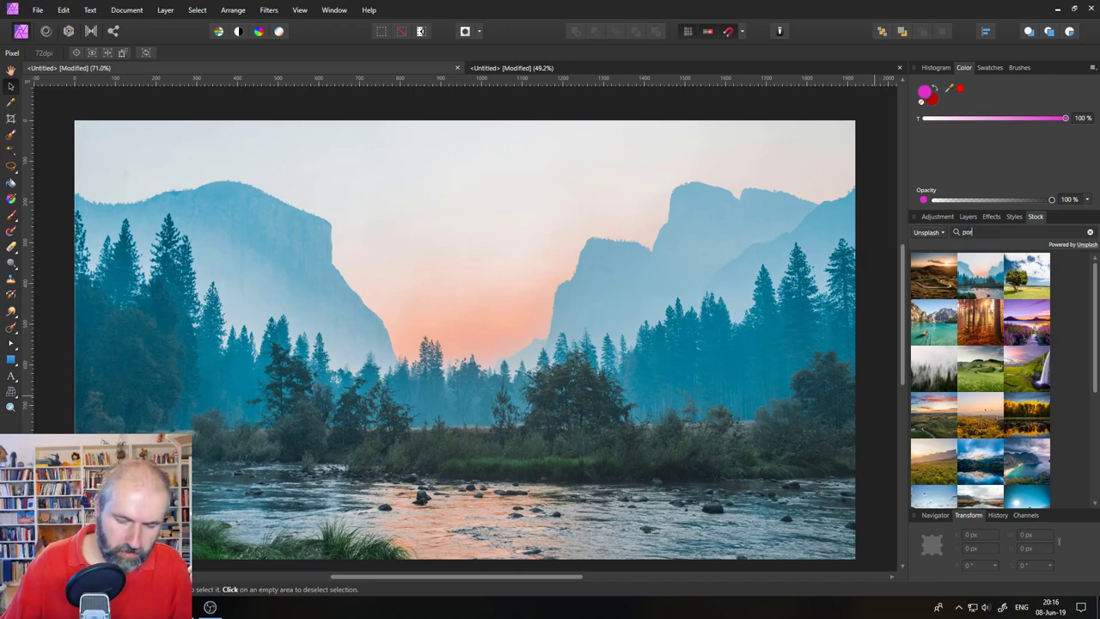
{"action": "type", "text": "trait"}
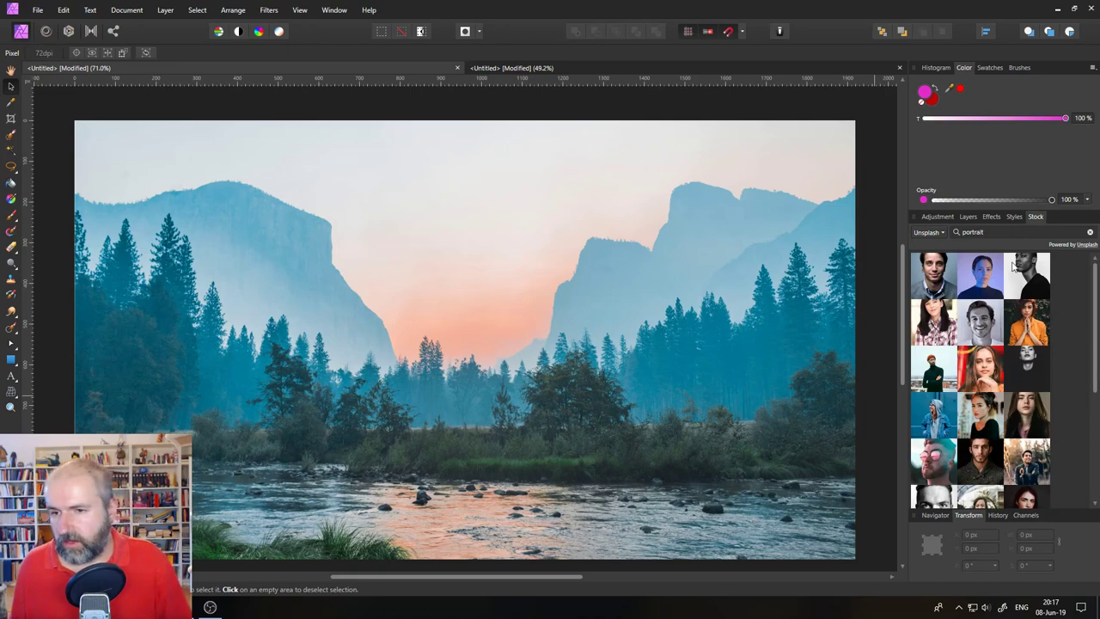
{"action": "scroll", "coordinate": [1005, 361], "scroll_direction": "down", "scroll_amount": 2}
{"action": "scroll", "coordinate": [1005, 359], "scroll_direction": "down", "scroll_amount": 4}
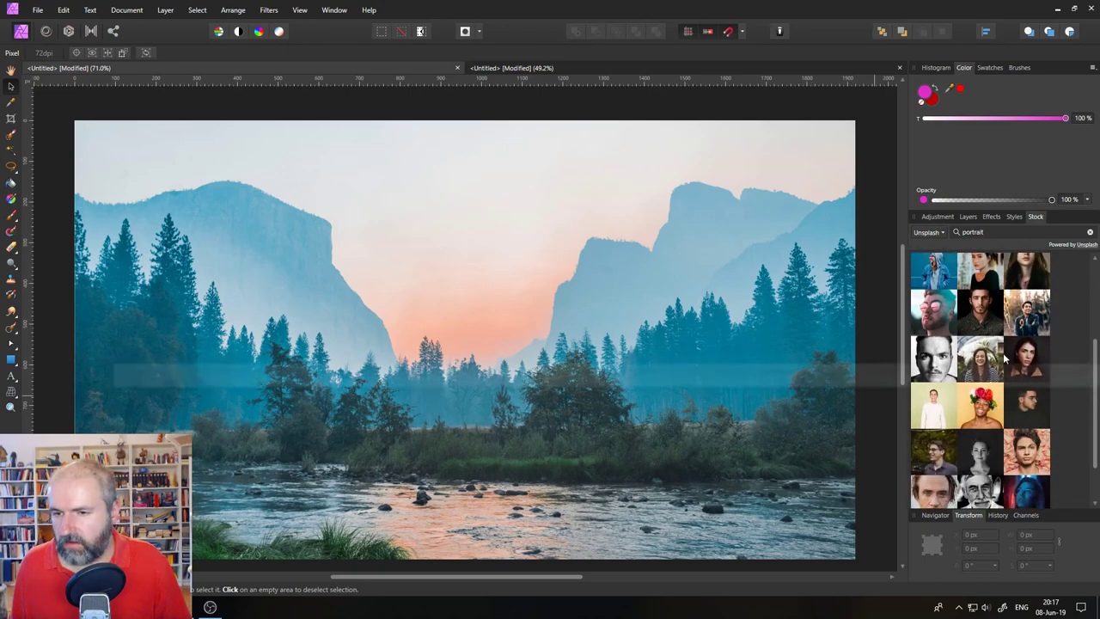
{"action": "scroll", "coordinate": [1003, 360], "scroll_direction": "down", "scroll_amount": 1}
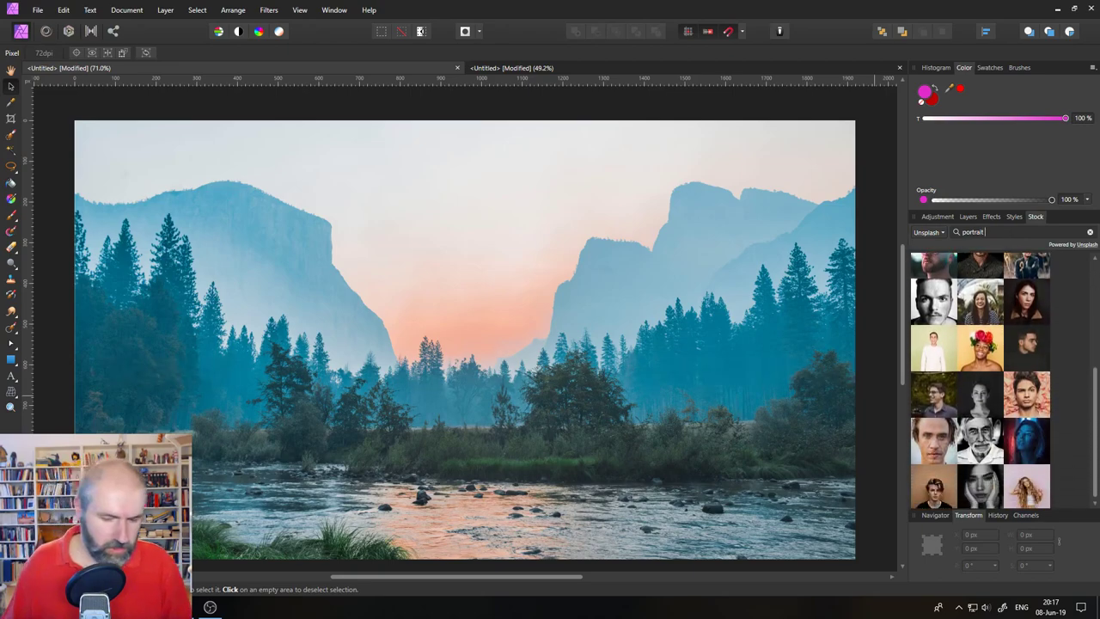
{"action": "type", "text": "women"}
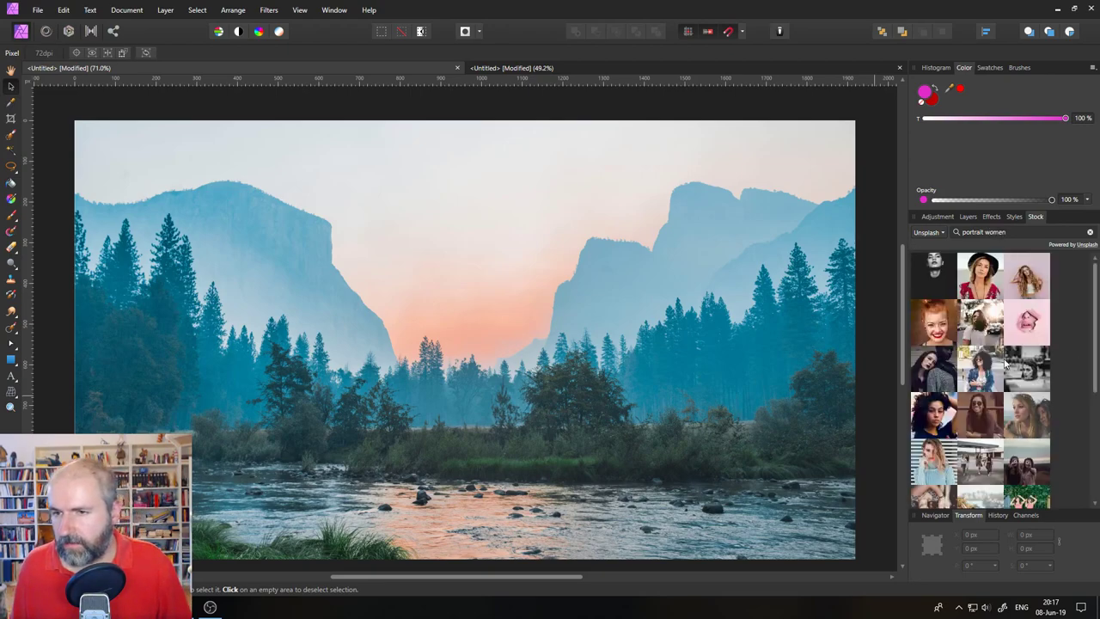
{"action": "left_click_drag", "start_coordinate": [1005, 273], "coordinate": [455, 273]}
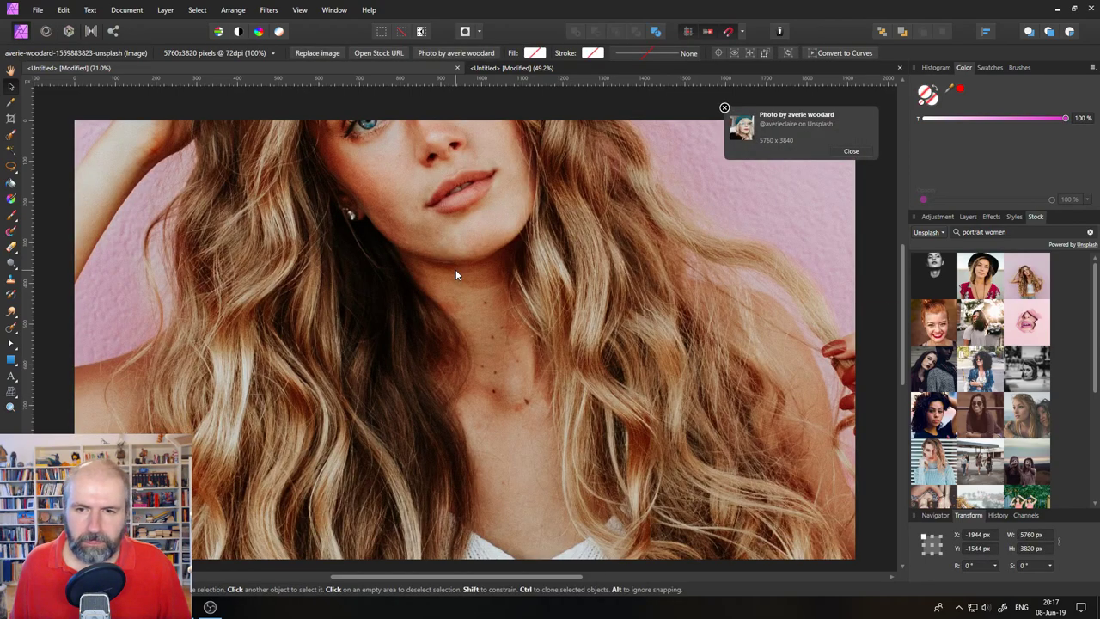
{"action": "left_click_drag", "start_coordinate": [305, 296], "coordinate": [445, 171]}
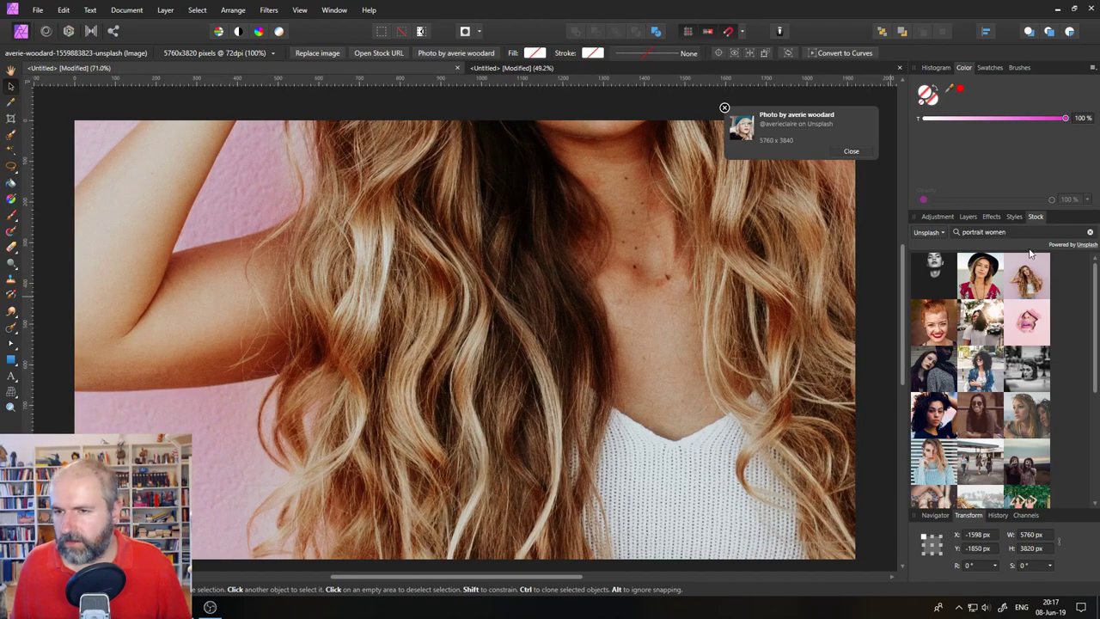
- Scroll the results, place the portrait with glasses, and move it lower on the canvas
{"action": "scroll", "coordinate": [1017, 372], "scroll_direction": "down", "scroll_amount": 1}
{"action": "scroll", "coordinate": [1016, 371], "scroll_direction": "down", "scroll_amount": 4}
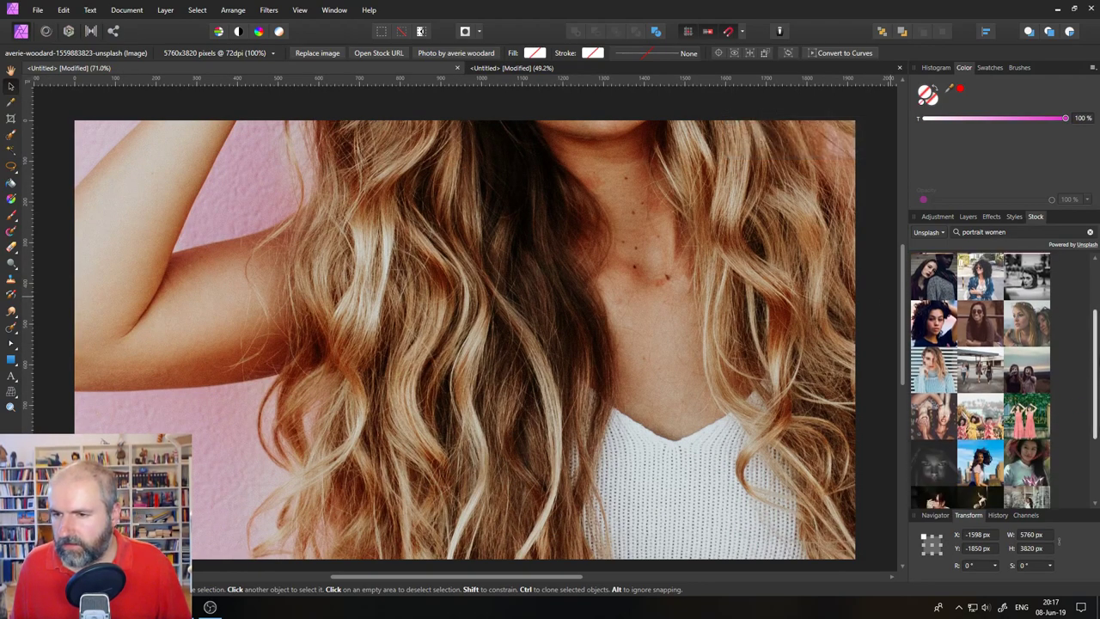
{"action": "left_click_drag", "start_coordinate": [1094, 353], "coordinate": [1093, 429]}
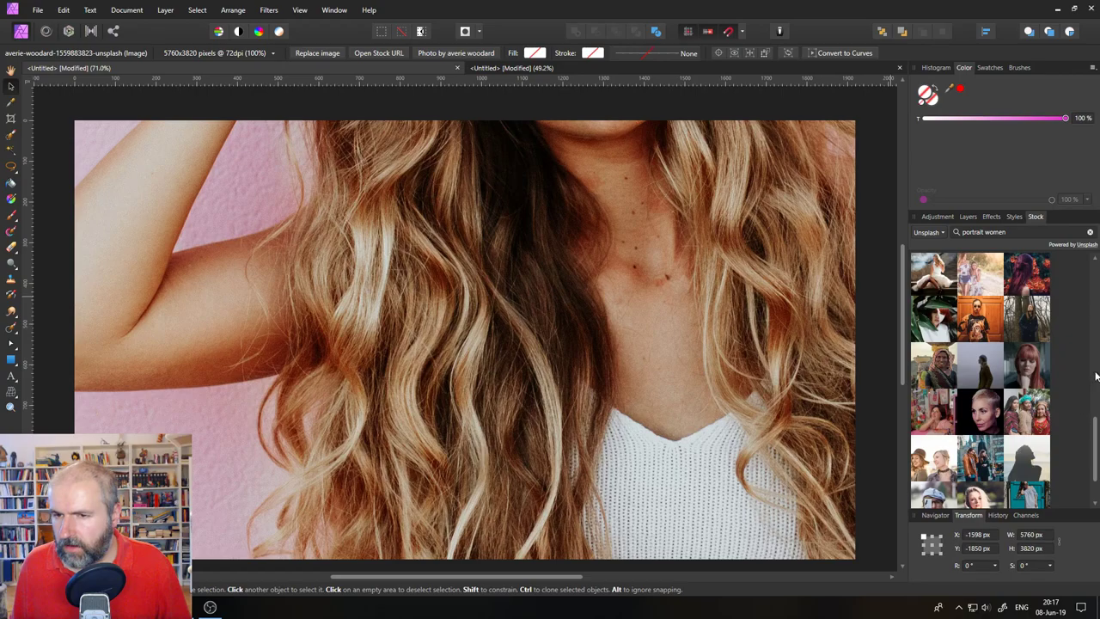
{"action": "scroll", "coordinate": [1077, 431], "scroll_direction": "down", "scroll_amount": 5}
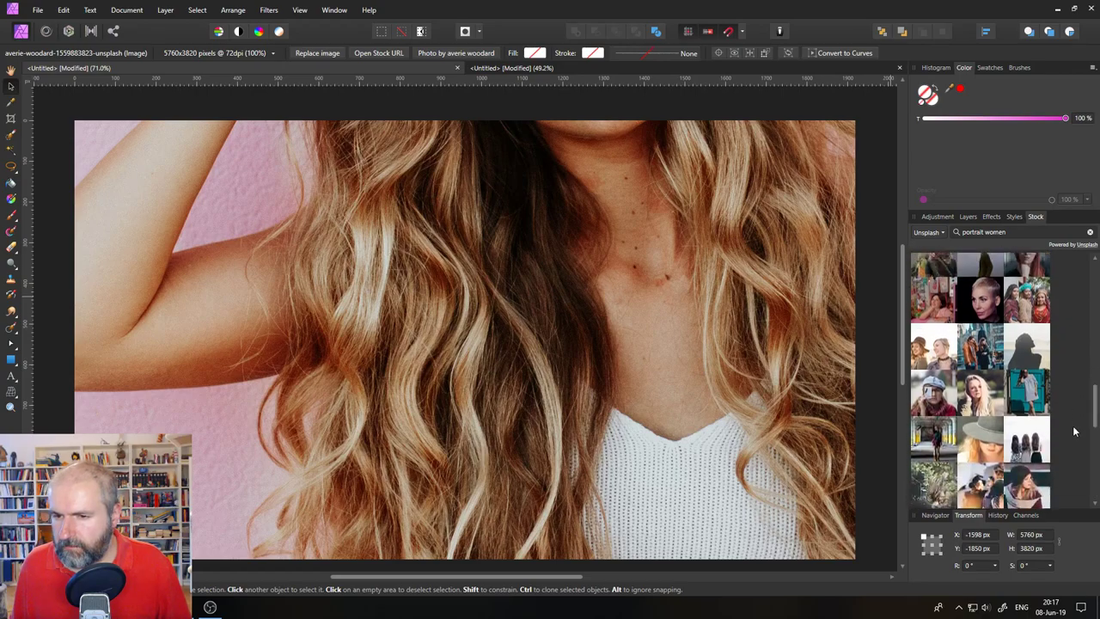
{"action": "scroll", "coordinate": [1040, 429], "scroll_direction": "down", "scroll_amount": 3}
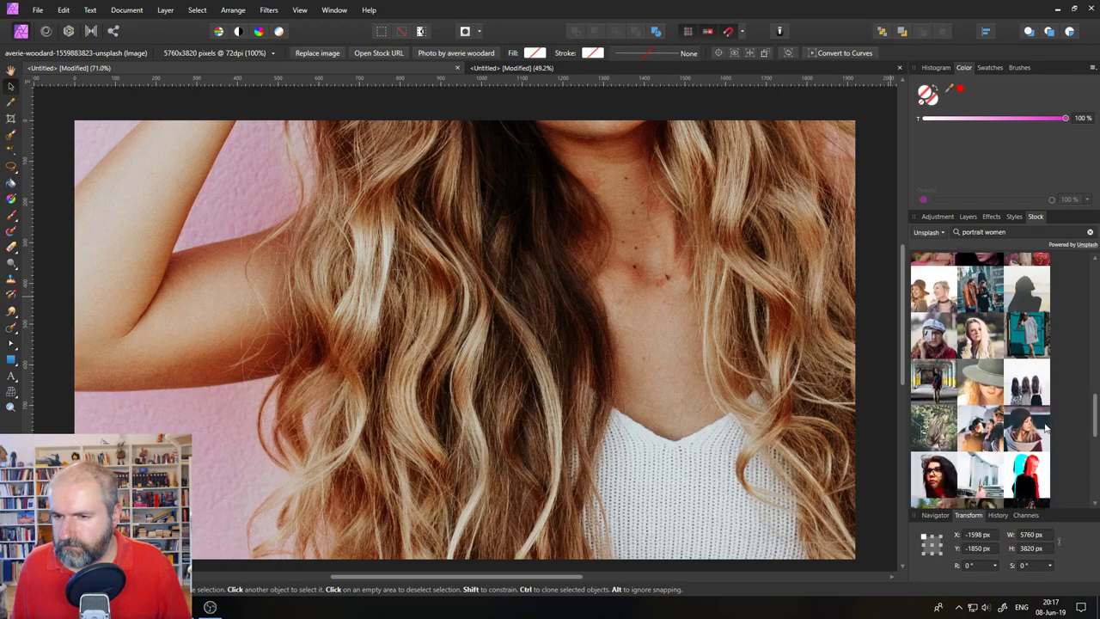
{"action": "scroll", "coordinate": [941, 356], "scroll_direction": "down", "scroll_amount": 4}
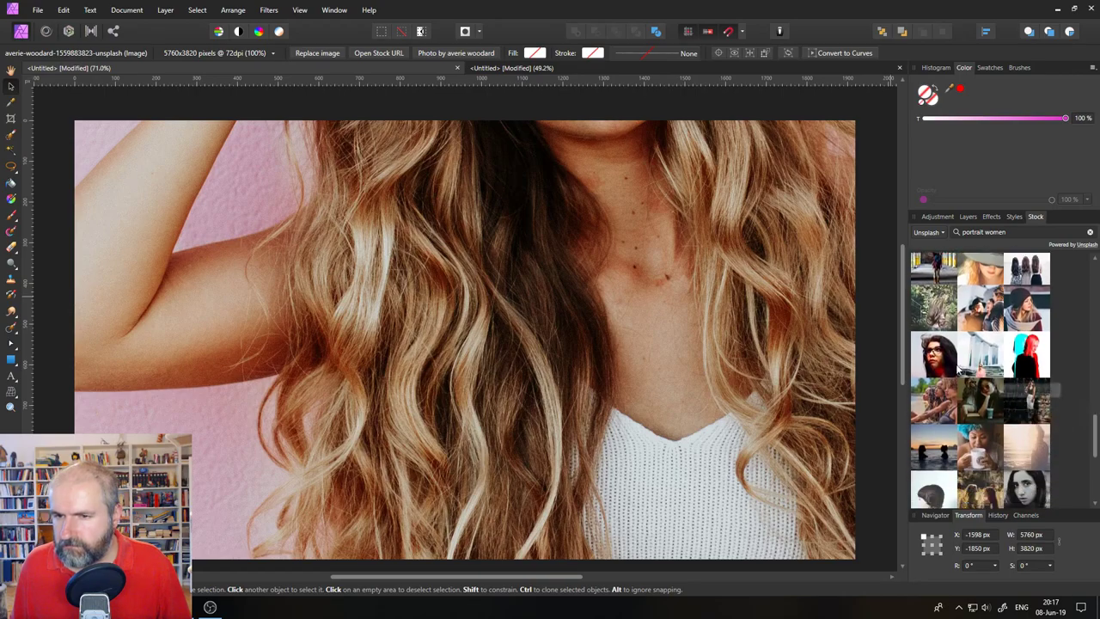
{"action": "left_click_drag", "start_coordinate": [941, 356], "coordinate": [531, 555]}
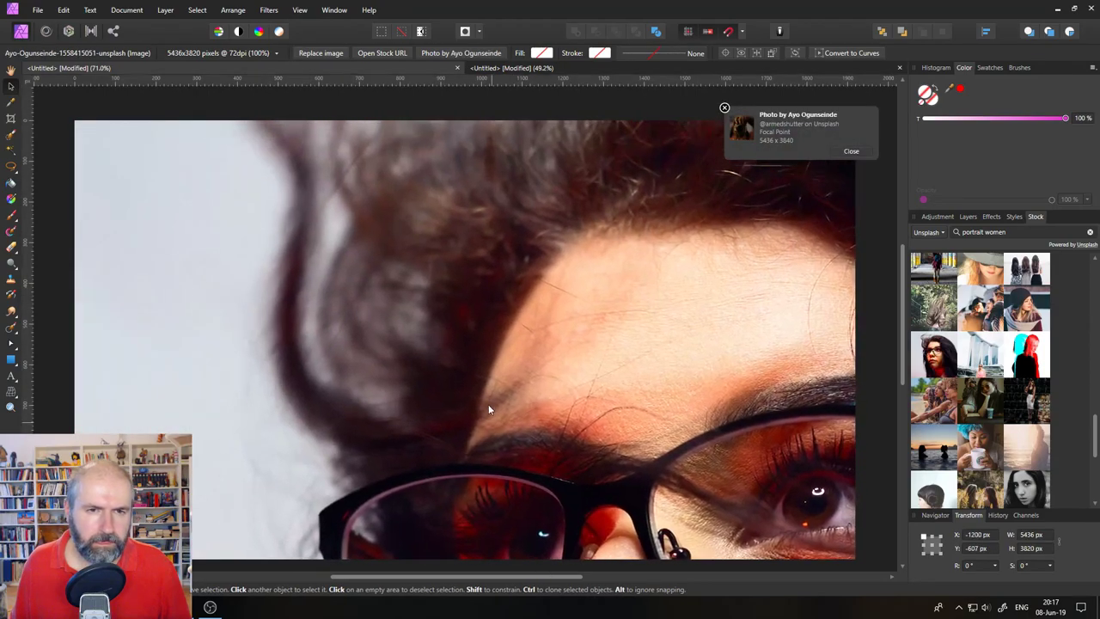
{"action": "left_click_drag", "start_coordinate": [488, 404], "coordinate": [464, 506]}
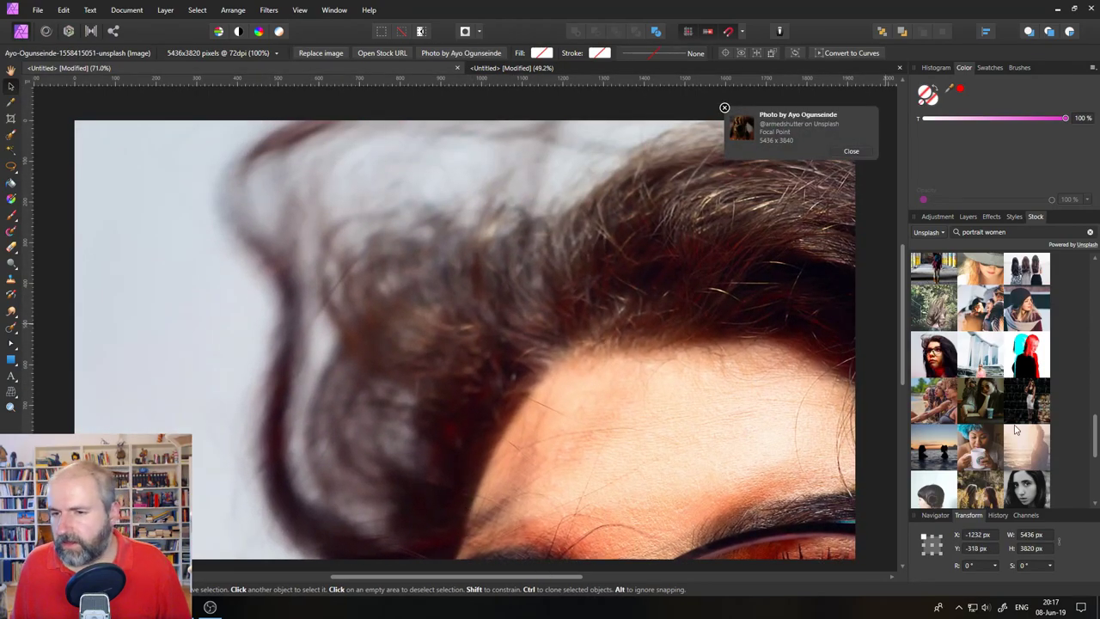
- Scroll further through the results, then search the Stock library for 'hair'
{"action": "scroll", "coordinate": [1011, 438], "scroll_direction": "down", "scroll_amount": 2}
{"action": "scroll", "coordinate": [1093, 436], "scroll_direction": "down", "scroll_amount": 4}
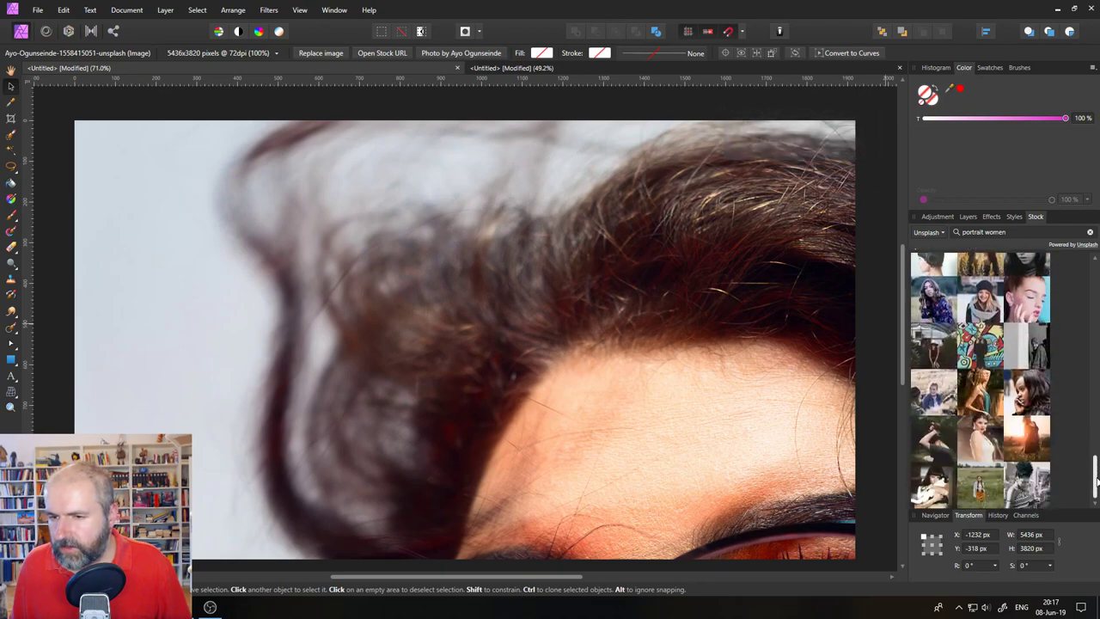
{"action": "left_click_drag", "start_coordinate": [1093, 424], "coordinate": [1094, 478]}
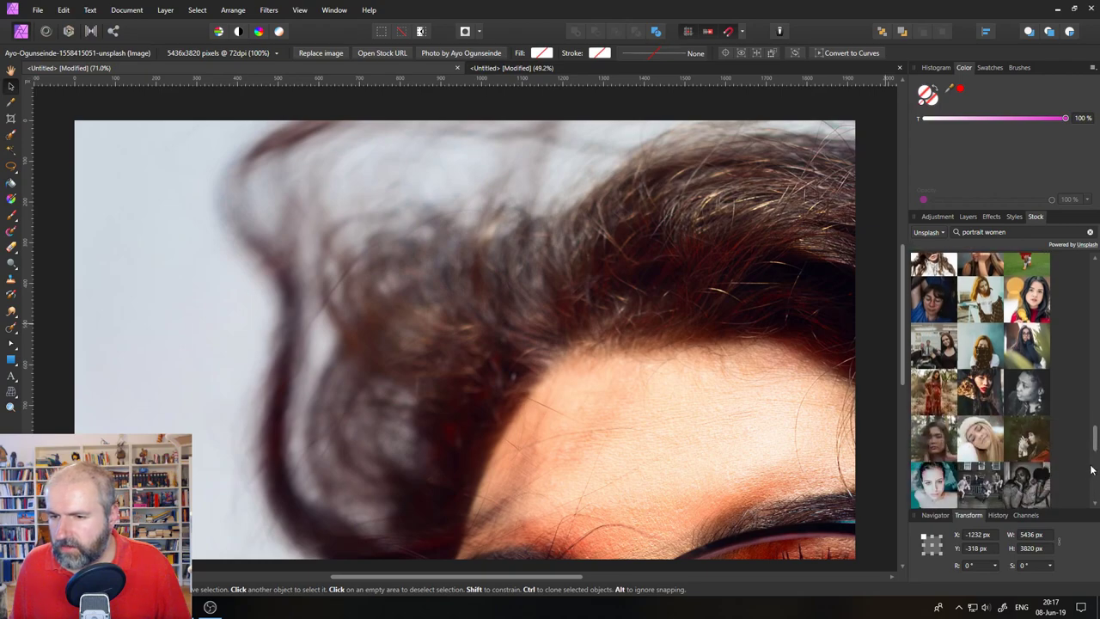
{"action": "scroll", "coordinate": [1094, 468], "scroll_direction": "down", "scroll_amount": 5}
{"action": "mouse_move", "coordinate": [1094, 469]}
{"action": "left_mouse_down"}
{"action": "mouse_move", "coordinate": [1094, 488]}
{"action": "mouse_move", "coordinate": [1092, 457]}
{"action": "mouse_move", "coordinate": [1094, 478]}
{"action": "left_mouse_up"}
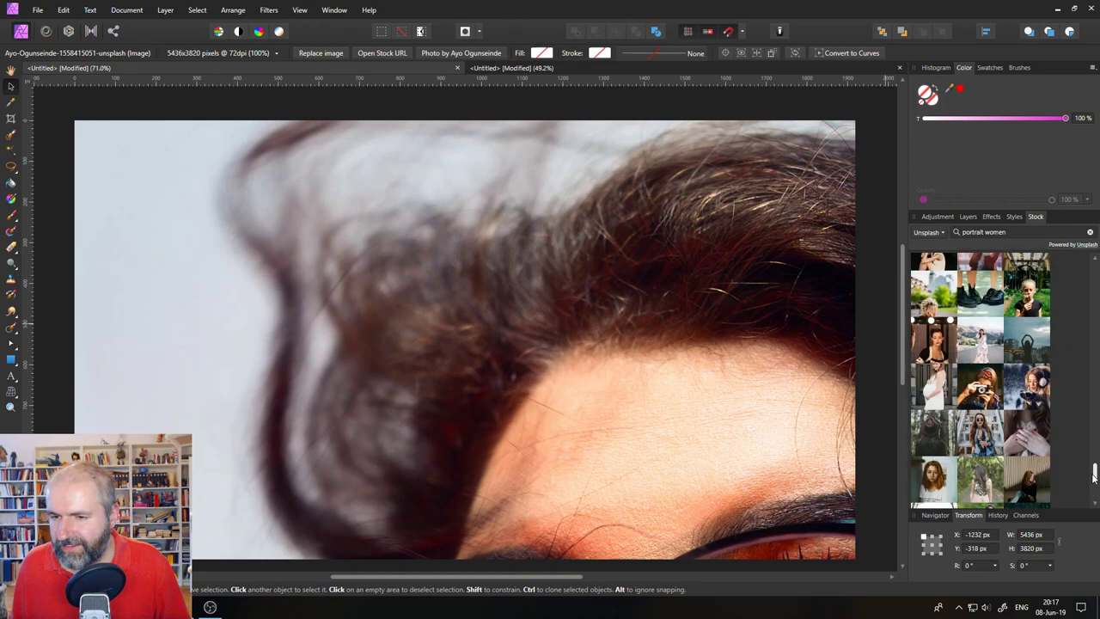
{"action": "left_click", "coordinate": [980, 232]}
{"action": "type", "text": "hair"}
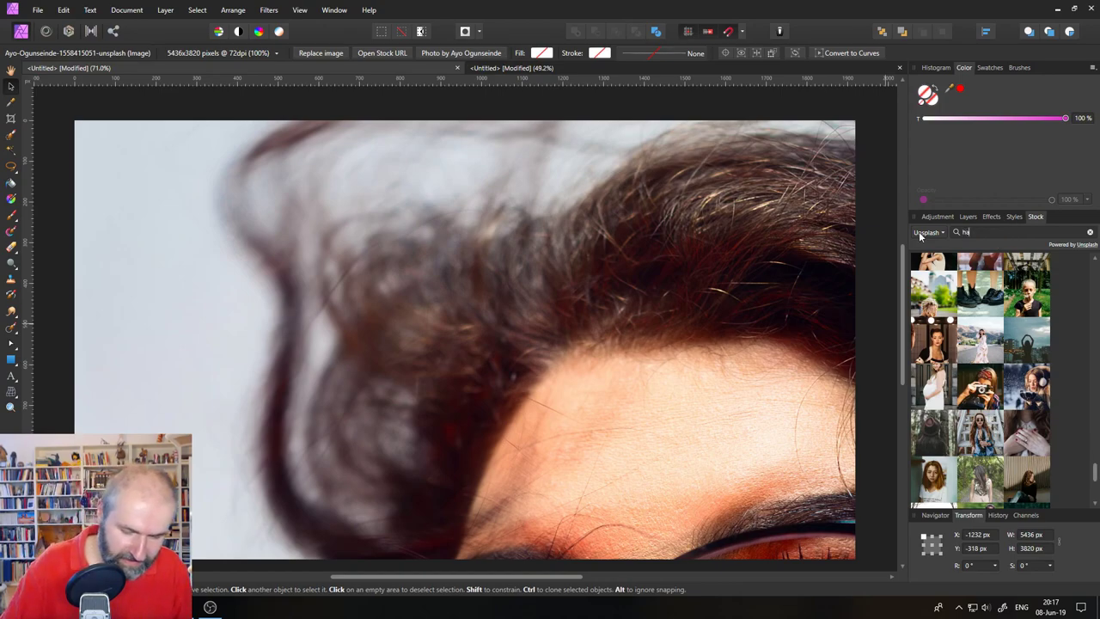
{"action": "key", "text": "Return"}
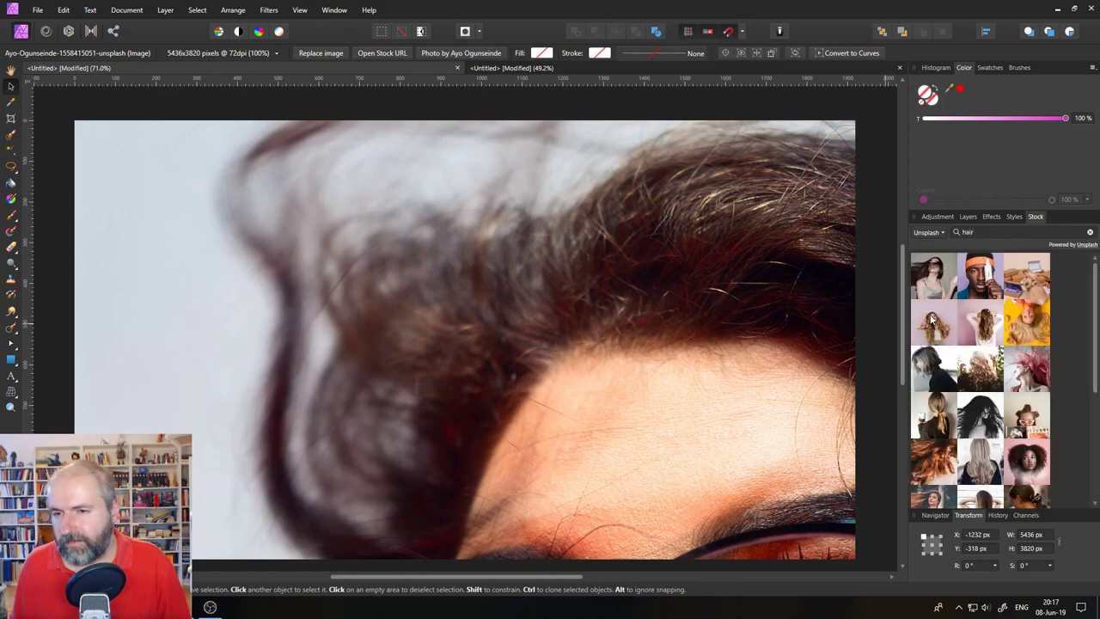
- Place the black-and-white flying hair, curly-haired pink portrait, and windblown hair over sea photos
{"action": "left_click_drag", "start_coordinate": [981, 416], "coordinate": [563, 283]}
{"action": "left_click_drag", "start_coordinate": [318, 264], "coordinate": [640, 302]}
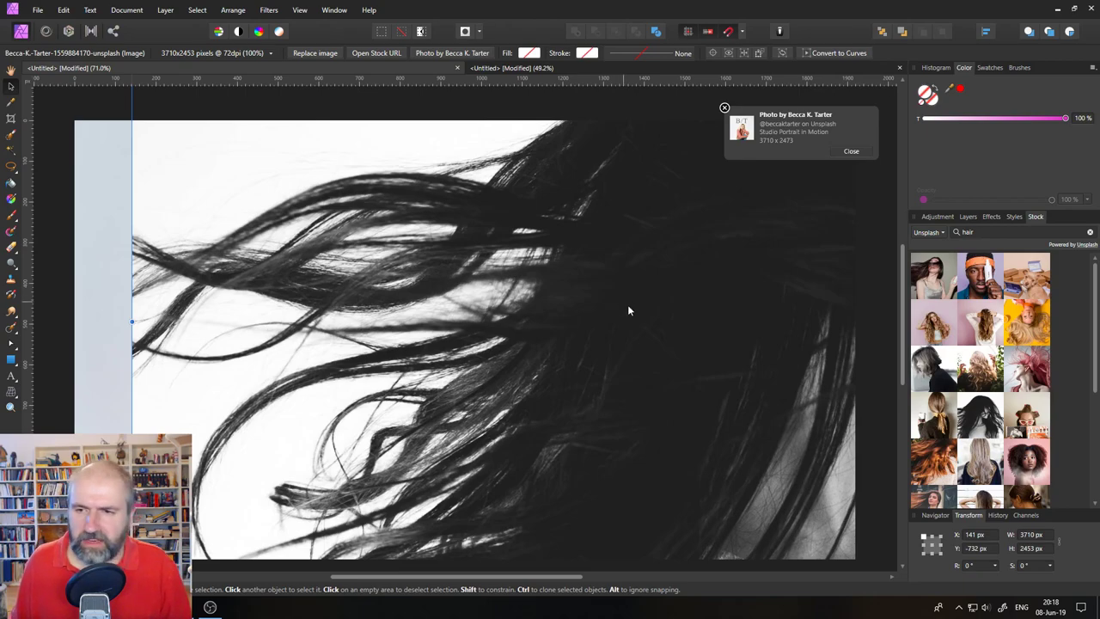
{"action": "left_click_drag", "start_coordinate": [1026, 460], "coordinate": [442, 308]}
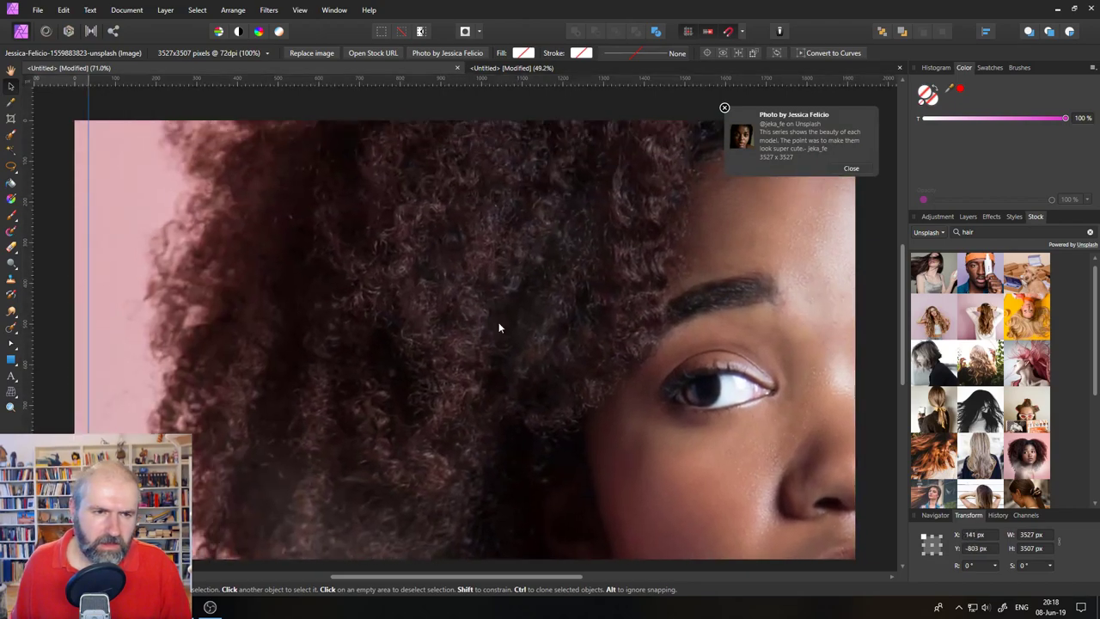
{"action": "left_click_drag", "start_coordinate": [514, 325], "coordinate": [348, 303]}
{"action": "scroll", "coordinate": [979, 378], "scroll_direction": "down", "scroll_amount": 1}
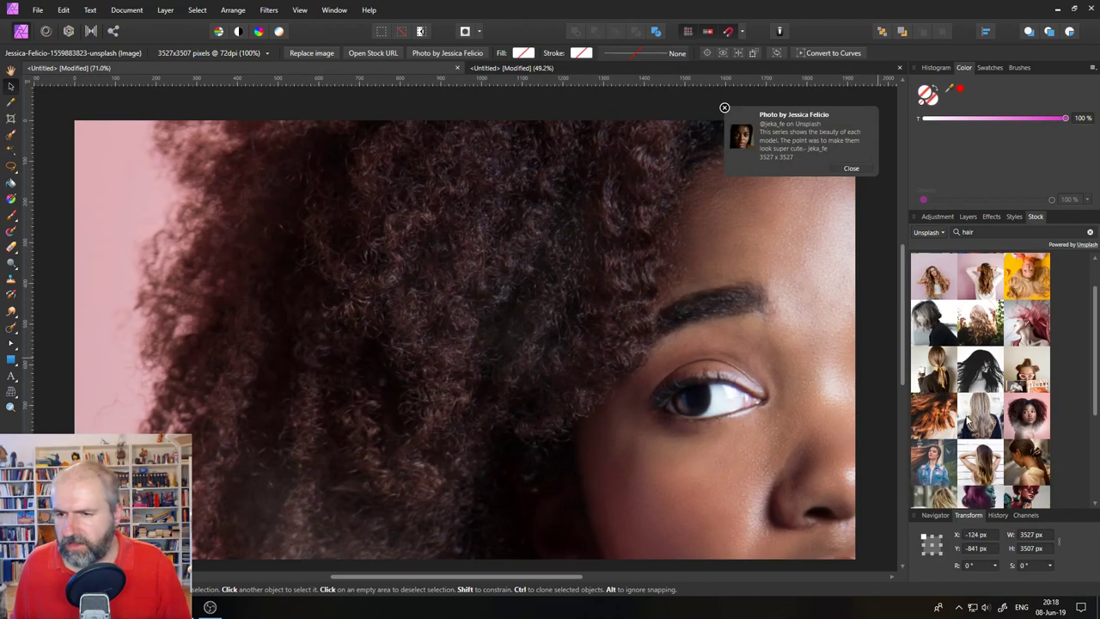
{"action": "scroll", "coordinate": [988, 421], "scroll_direction": "down", "scroll_amount": 2}
{"action": "scroll", "coordinate": [1095, 429], "scroll_direction": "down", "scroll_amount": 2}
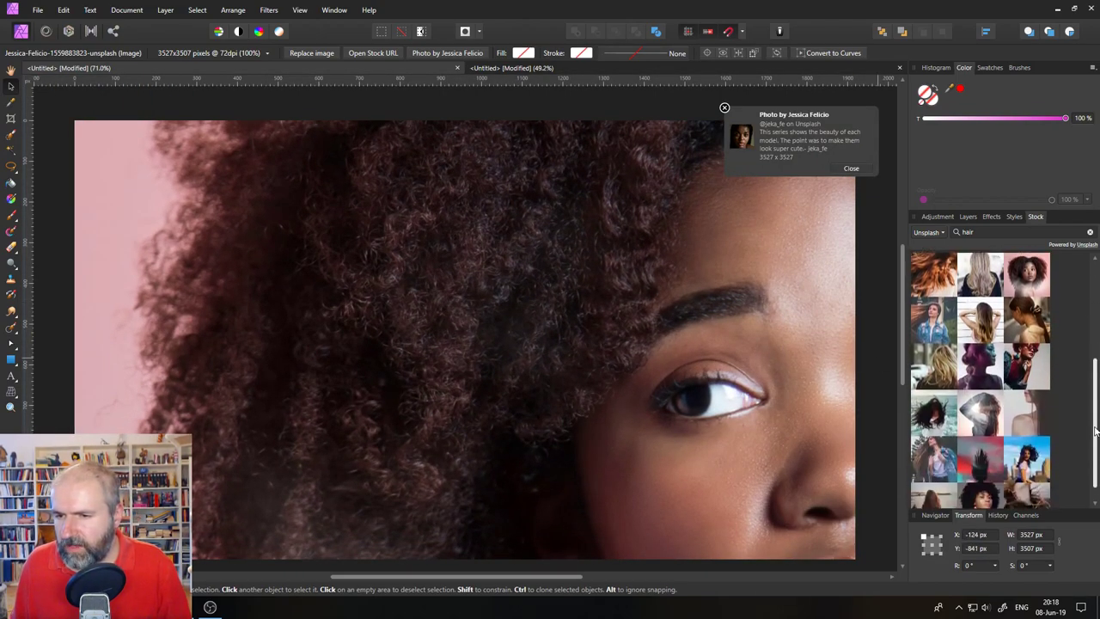
{"action": "scroll", "coordinate": [1094, 430], "scroll_direction": "down", "scroll_amount": 1}
{"action": "left_click_drag", "start_coordinate": [931, 401], "coordinate": [494, 303]}
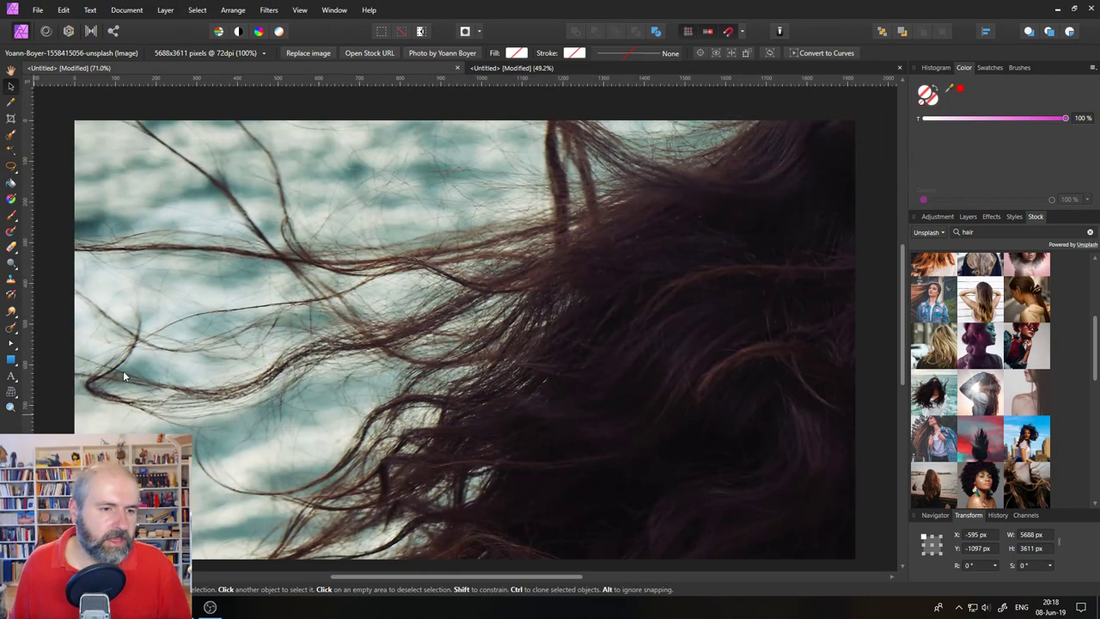
- Shrink the windblown hair photo, move it onto the canvas, and zoom to fit
{"action": "left_click", "coordinate": [10, 406]}
{"action": "left_click", "coordinate": [202, 329], "text": "alt"}
{"action": "left_click", "coordinate": [203, 329], "text": "alt"}
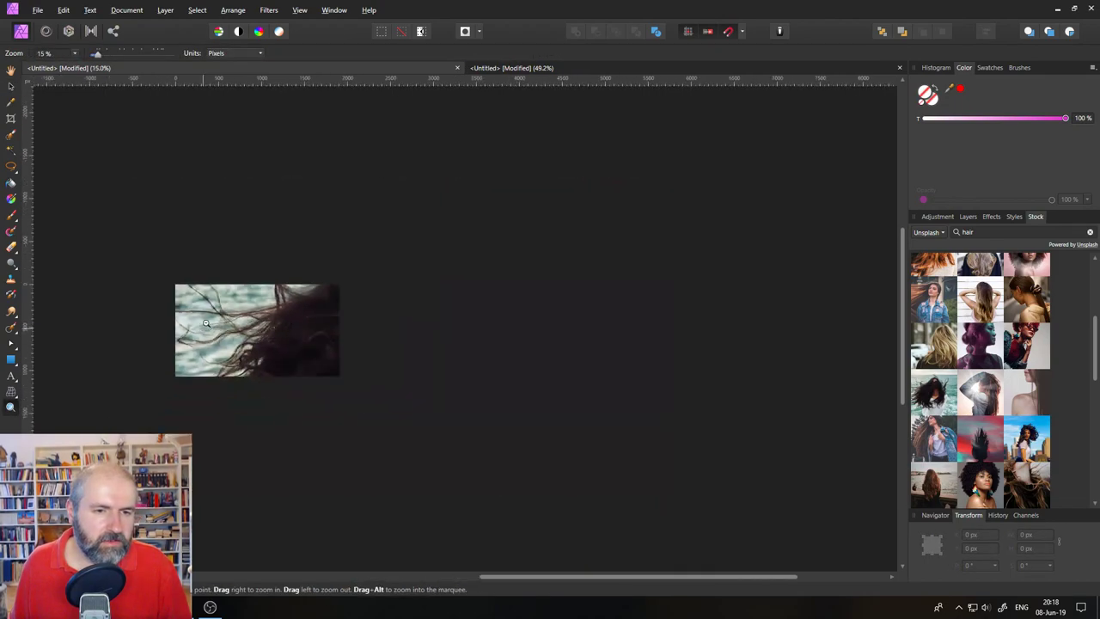
{"action": "key", "text": "v"}
{"action": "left_click_drag", "start_coordinate": [124, 189], "coordinate": [399, 367]}
{"action": "left_click_drag", "start_coordinate": [486, 432], "coordinate": [255, 328]}
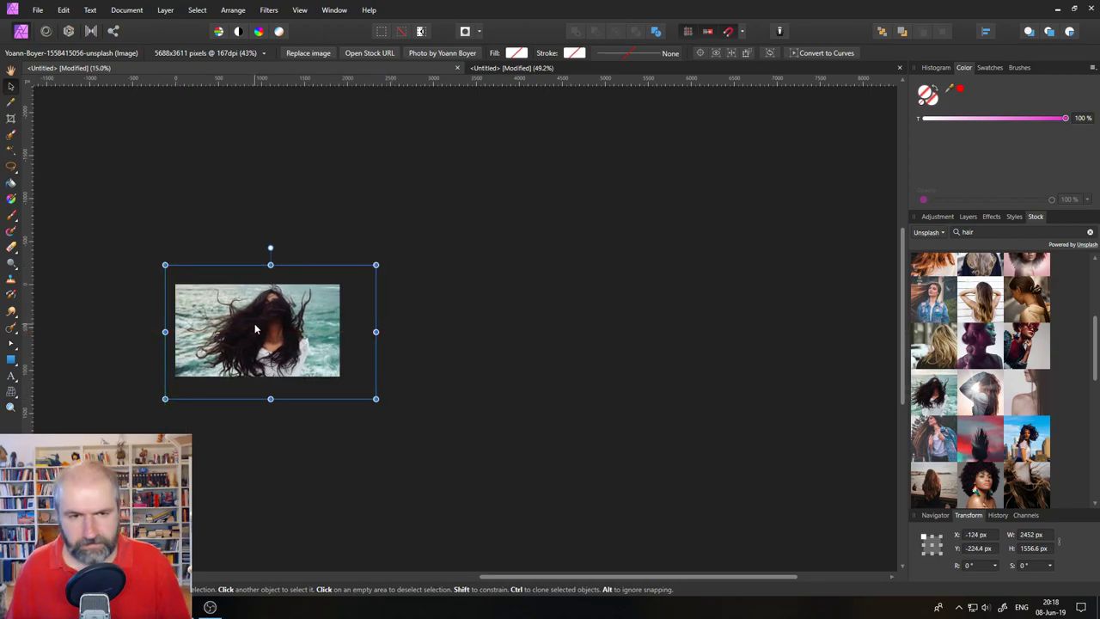
{"action": "key", "text": "ctrl+0"}
- Delete all layers below the windblown hair photo and rasterize it into a pixel layer
{"action": "left_click", "coordinate": [967, 217]}
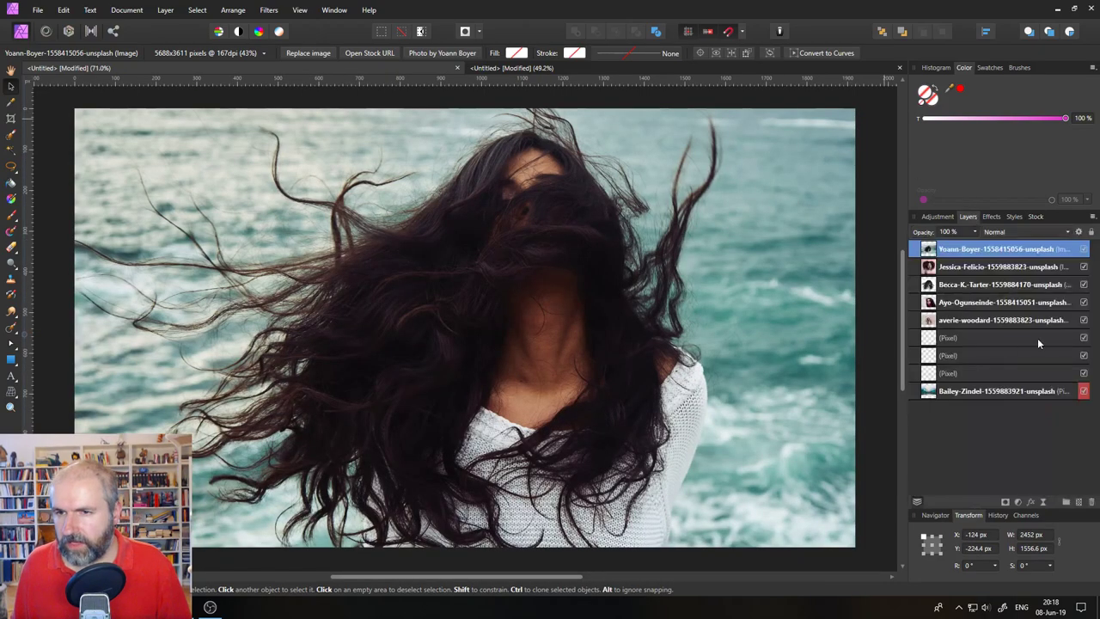
{"action": "left_click", "coordinate": [1000, 268]}
{"action": "left_click", "coordinate": [996, 391], "text": "shift"}
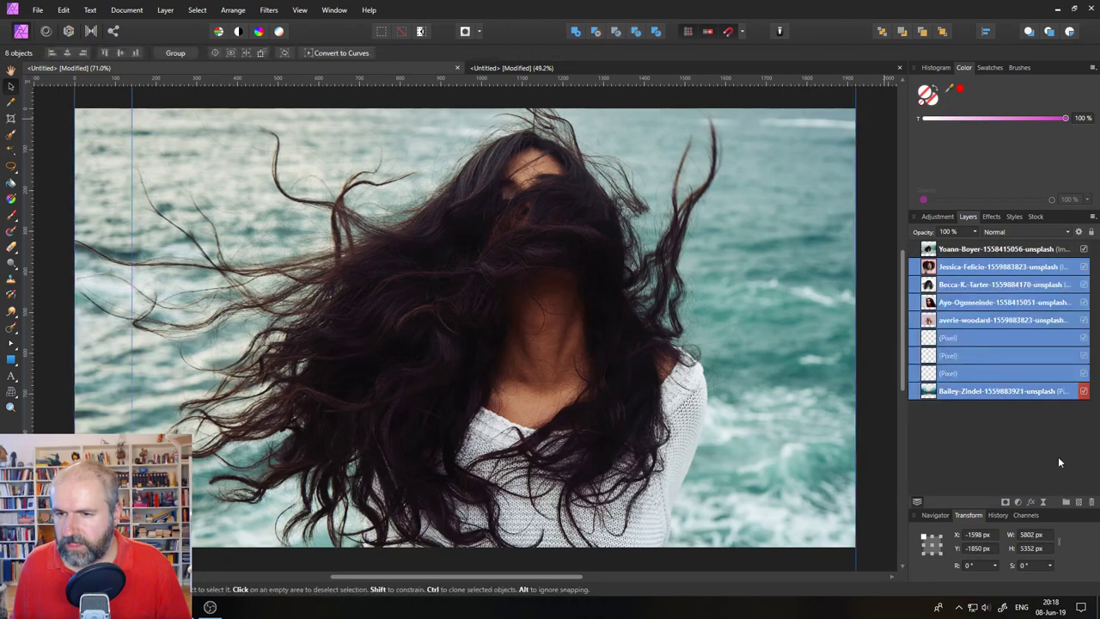
{"action": "left_click", "coordinate": [1092, 503]}
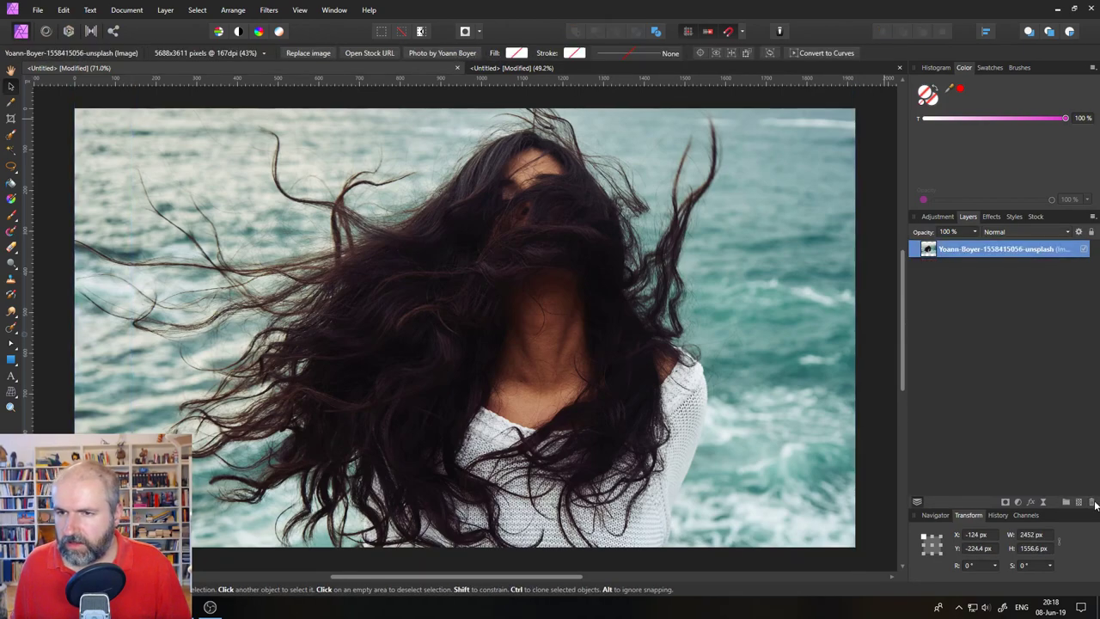
{"action": "right_click", "coordinate": [933, 251]}
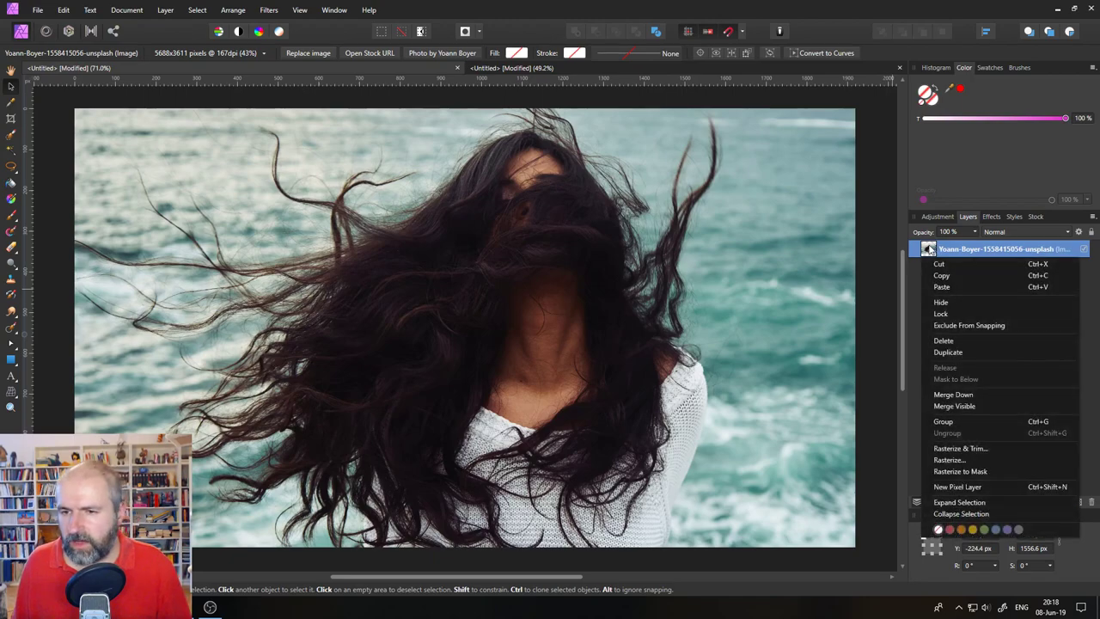
{"action": "left_click", "coordinate": [952, 461]}
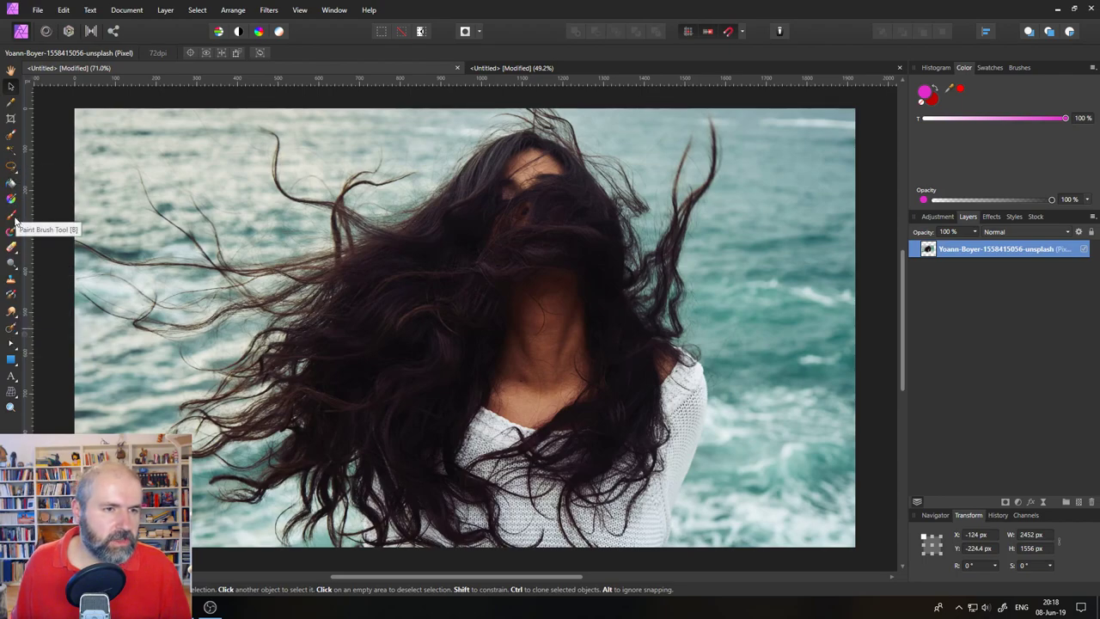
- Paint over the woman's hair with a 46 px Selection Brush, then open Refine Selection
{"action": "left_click", "coordinate": [11, 134]}
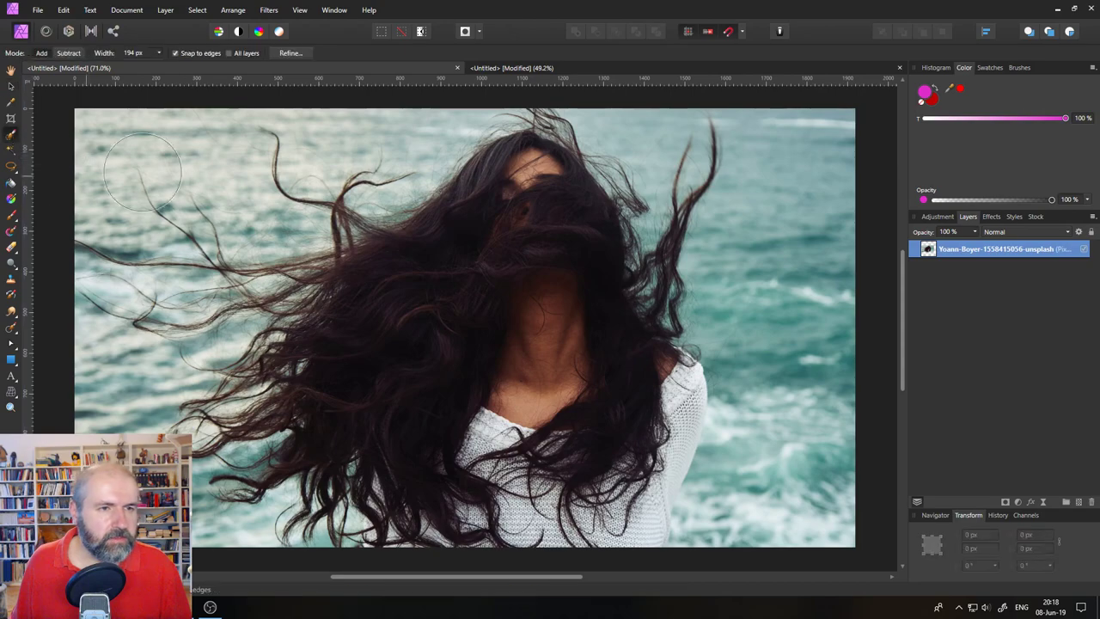
{"action": "left_click", "coordinate": [158, 52]}
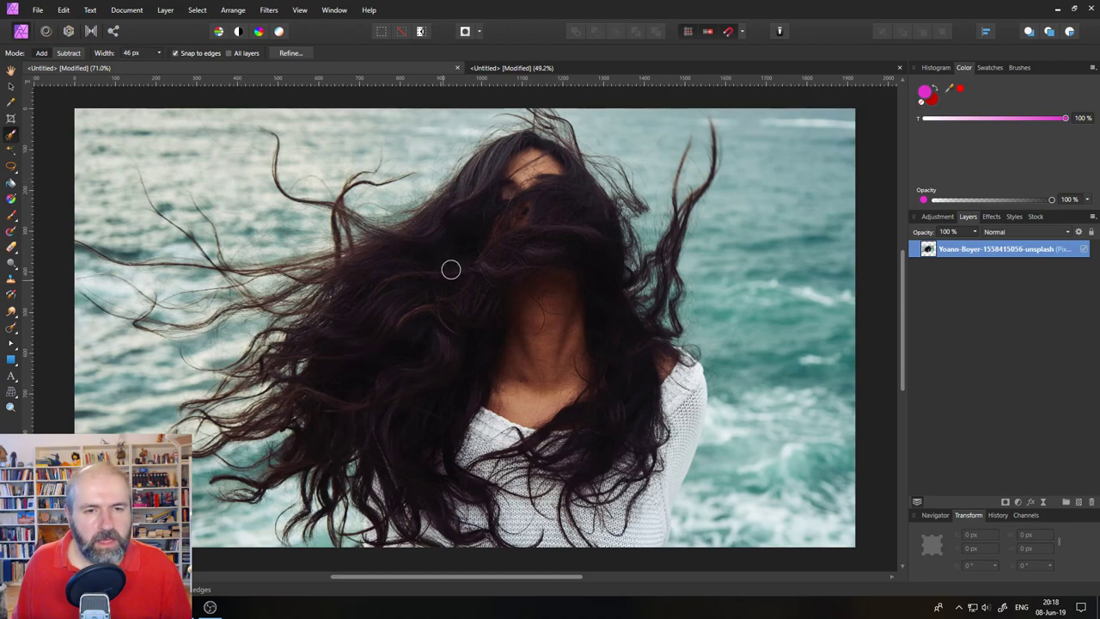
{"action": "mouse_move", "coordinate": [373, 319]}
{"action": "left_mouse_down"}
{"action": "mouse_move", "coordinate": [446, 276]}
{"action": "mouse_move", "coordinate": [408, 267]}
{"action": "mouse_move", "coordinate": [354, 277]}
{"action": "left_mouse_up"}
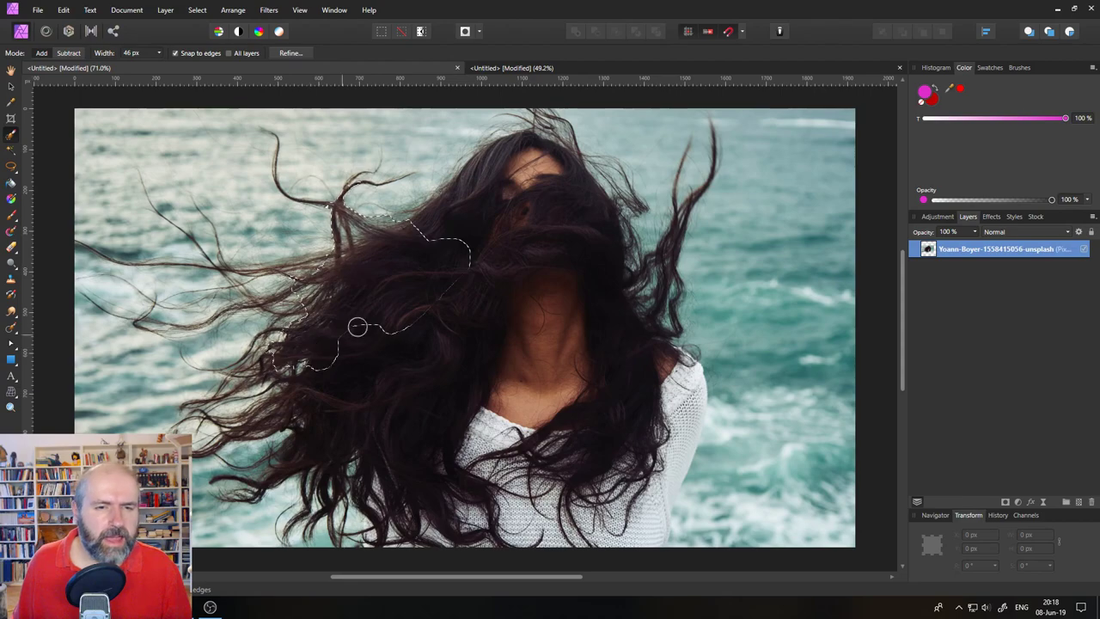
{"action": "mouse_move", "coordinate": [358, 327]}
{"action": "left_mouse_down"}
{"action": "mouse_move", "coordinate": [303, 421]}
{"action": "mouse_move", "coordinate": [257, 432]}
{"action": "mouse_move", "coordinate": [305, 420]}
{"action": "mouse_move", "coordinate": [321, 448]}
{"action": "mouse_move", "coordinate": [269, 479]}
{"action": "mouse_move", "coordinate": [352, 409]}
{"action": "mouse_move", "coordinate": [364, 472]}
{"action": "mouse_move", "coordinate": [339, 486]}
{"action": "mouse_move", "coordinate": [372, 426]}
{"action": "mouse_move", "coordinate": [416, 488]}
{"action": "mouse_move", "coordinate": [414, 527]}
{"action": "mouse_move", "coordinate": [414, 347]}
{"action": "mouse_move", "coordinate": [375, 393]}
{"action": "mouse_move", "coordinate": [418, 371]}
{"action": "mouse_move", "coordinate": [430, 428]}
{"action": "mouse_move", "coordinate": [491, 219]}
{"action": "mouse_move", "coordinate": [433, 265]}
{"action": "mouse_move", "coordinate": [472, 188]}
{"action": "mouse_move", "coordinate": [517, 151]}
{"action": "mouse_move", "coordinate": [547, 151]}
{"action": "mouse_move", "coordinate": [554, 209]}
{"action": "mouse_move", "coordinate": [500, 242]}
{"action": "mouse_move", "coordinate": [491, 319]}
{"action": "mouse_move", "coordinate": [518, 269]}
{"action": "mouse_move", "coordinate": [550, 292]}
{"action": "mouse_move", "coordinate": [572, 187]}
{"action": "mouse_move", "coordinate": [613, 386]}
{"action": "mouse_move", "coordinate": [582, 438]}
{"action": "mouse_move", "coordinate": [654, 516]}
{"action": "mouse_move", "coordinate": [696, 413]}
{"action": "mouse_move", "coordinate": [688, 375]}
{"action": "mouse_move", "coordinate": [664, 350]}
{"action": "mouse_move", "coordinate": [661, 249]}
{"action": "mouse_move", "coordinate": [675, 223]}
{"action": "mouse_move", "coordinate": [618, 199]}
{"action": "mouse_move", "coordinate": [567, 159]}
{"action": "mouse_move", "coordinate": [555, 130]}
{"action": "mouse_move", "coordinate": [406, 248]}
{"action": "mouse_move", "coordinate": [237, 290]}
{"action": "mouse_move", "coordinate": [237, 311]}
{"action": "mouse_move", "coordinate": [222, 321]}
{"action": "mouse_move", "coordinate": [268, 315]}
{"action": "mouse_move", "coordinate": [272, 345]}
{"action": "mouse_move", "coordinate": [220, 415]}
{"action": "mouse_move", "coordinate": [217, 348]}
{"action": "mouse_move", "coordinate": [239, 384]}
{"action": "left_mouse_up"}
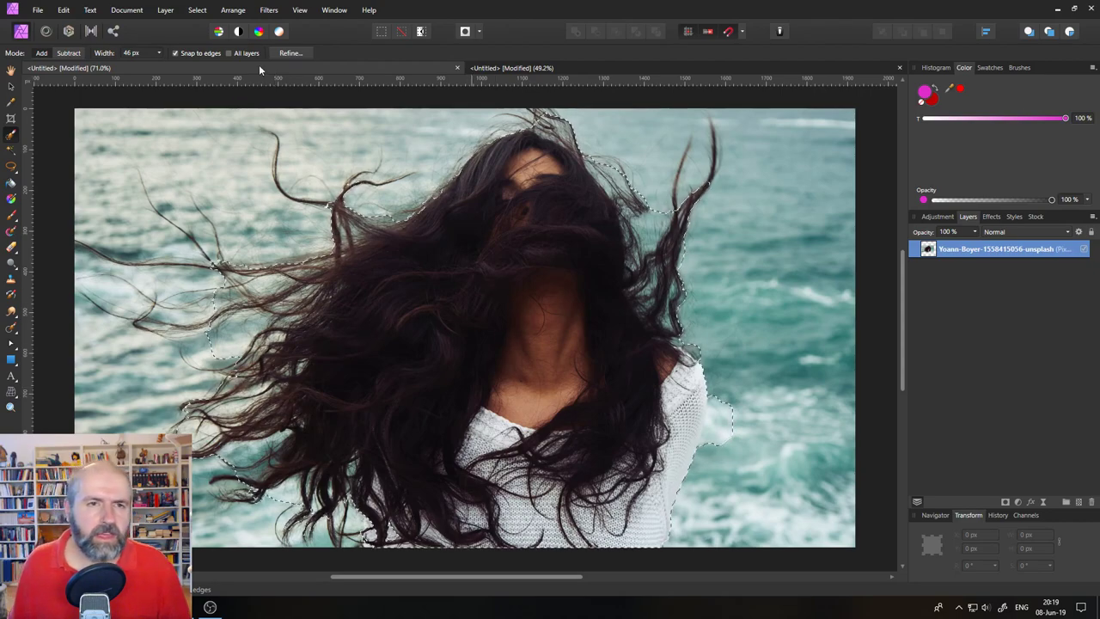
{"action": "left_click", "coordinate": [284, 54]}
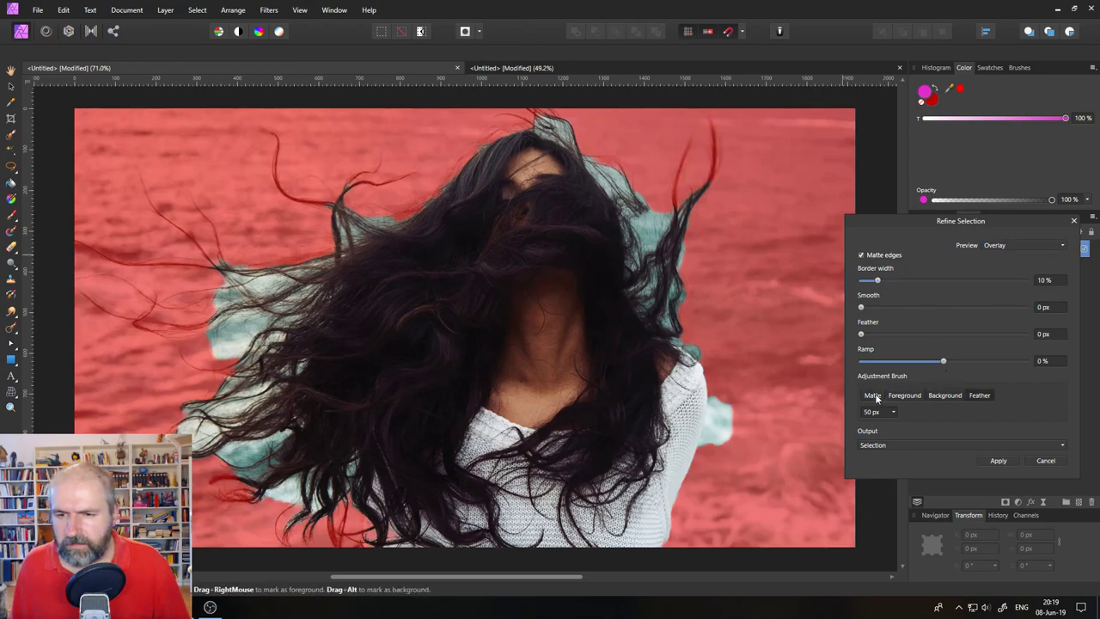
- Preview the selection as Black matte, Black and white, then Overlay, and apply it
{"action": "left_click", "coordinate": [1017, 247]}
{"action": "left_click", "coordinate": [1002, 270]}
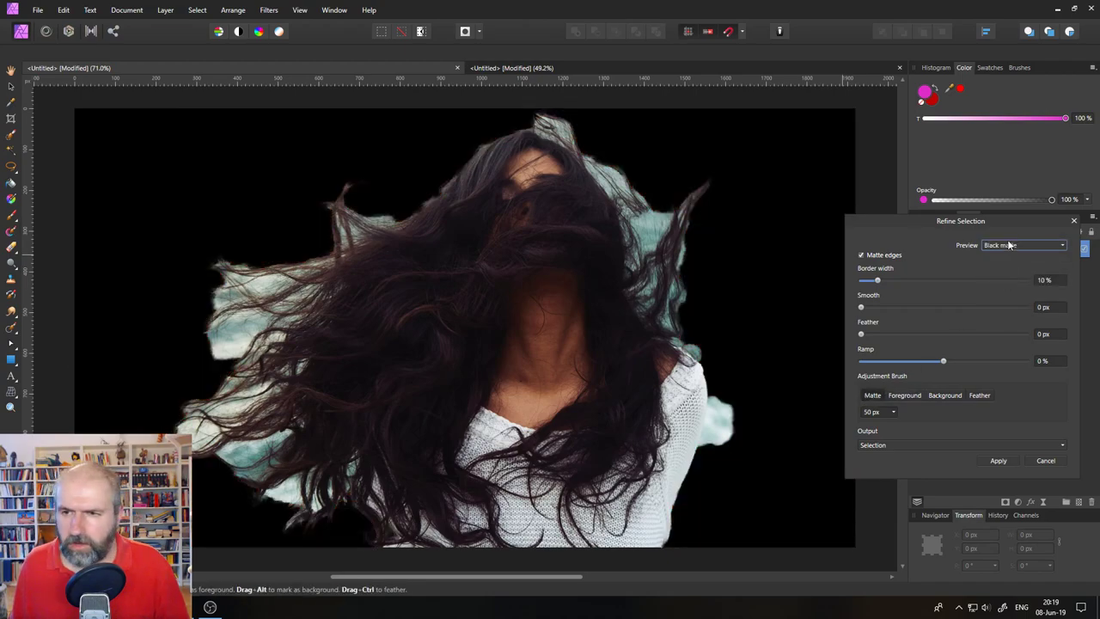
{"action": "left_click", "coordinate": [1012, 246]}
{"action": "left_click", "coordinate": [1008, 297]}
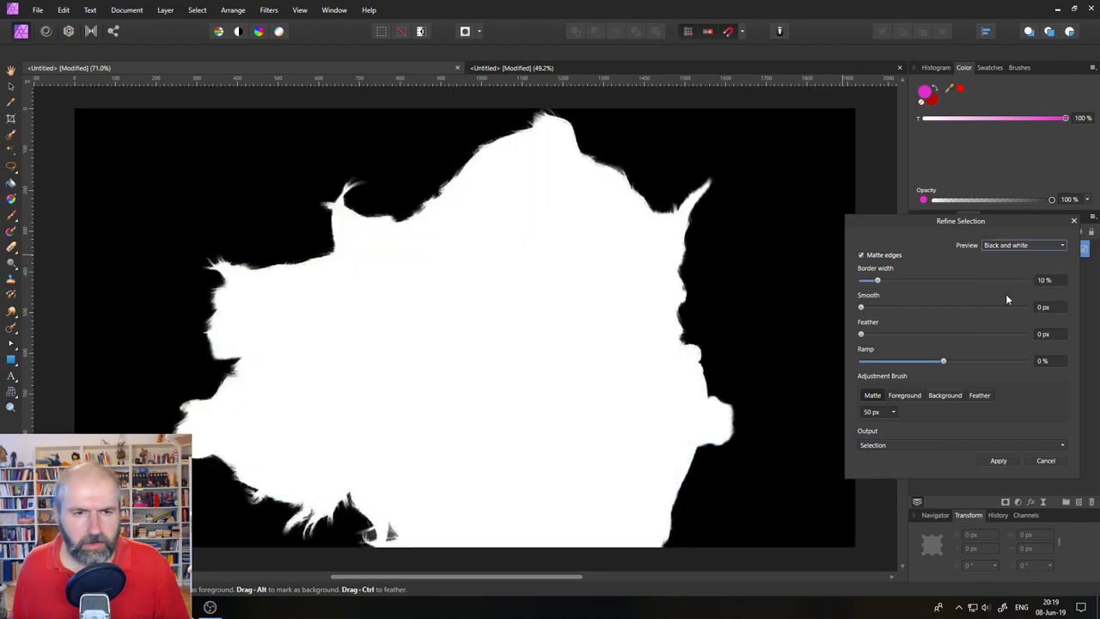
{"action": "left_click", "coordinate": [1015, 248]}
{"action": "left_click", "coordinate": [1010, 256]}
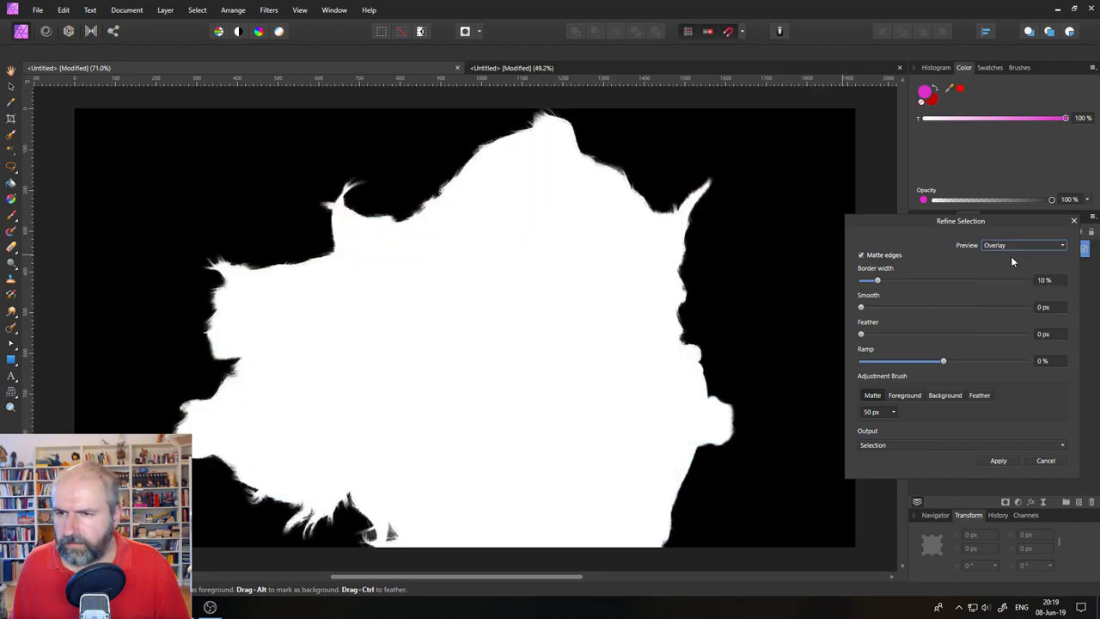
{"action": "left_click", "coordinate": [11, 408]}
- Zoom in on the flyaway hair strands to 150%
{"action": "left_click", "coordinate": [246, 333]}
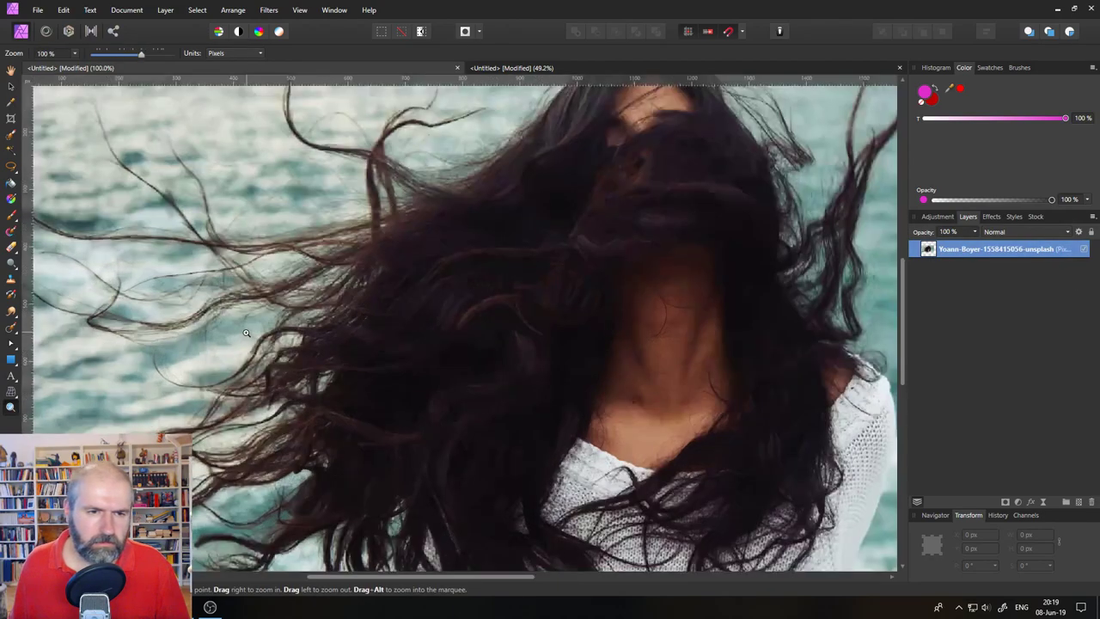
{"action": "left_click", "coordinate": [245, 332]}
{"action": "scroll", "coordinate": [258, 294], "scroll_direction": "up", "scroll_amount": 1}
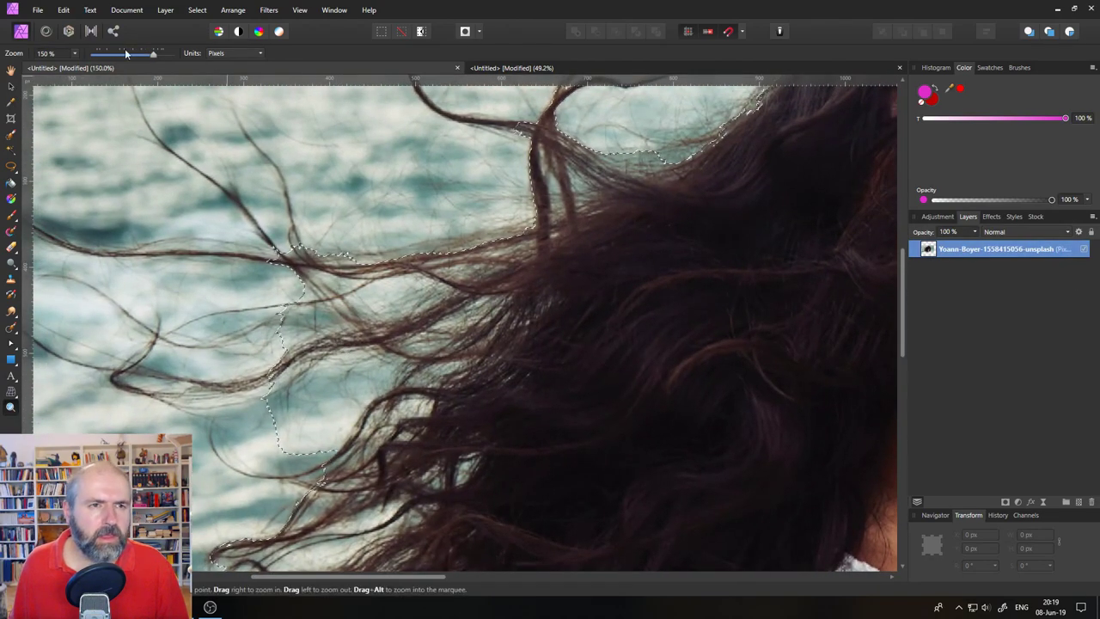
- In Refine Selection, matte-brush the loose strands and lower hair edge, checking the black-and-white mask
{"action": "key", "text": "w"}
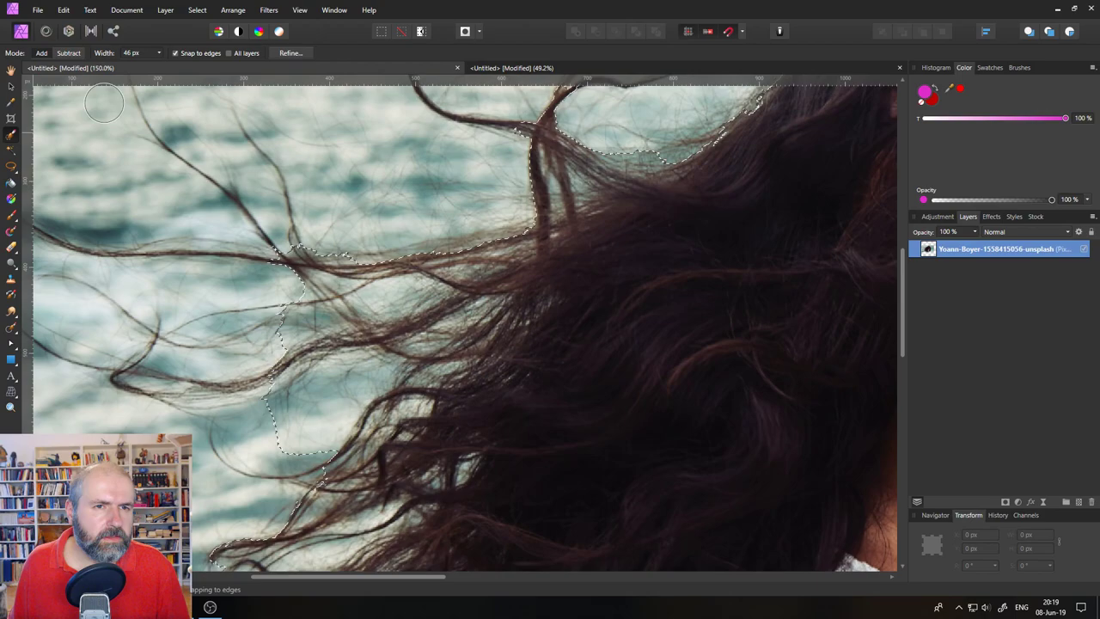
{"action": "left_click", "coordinate": [288, 53]}
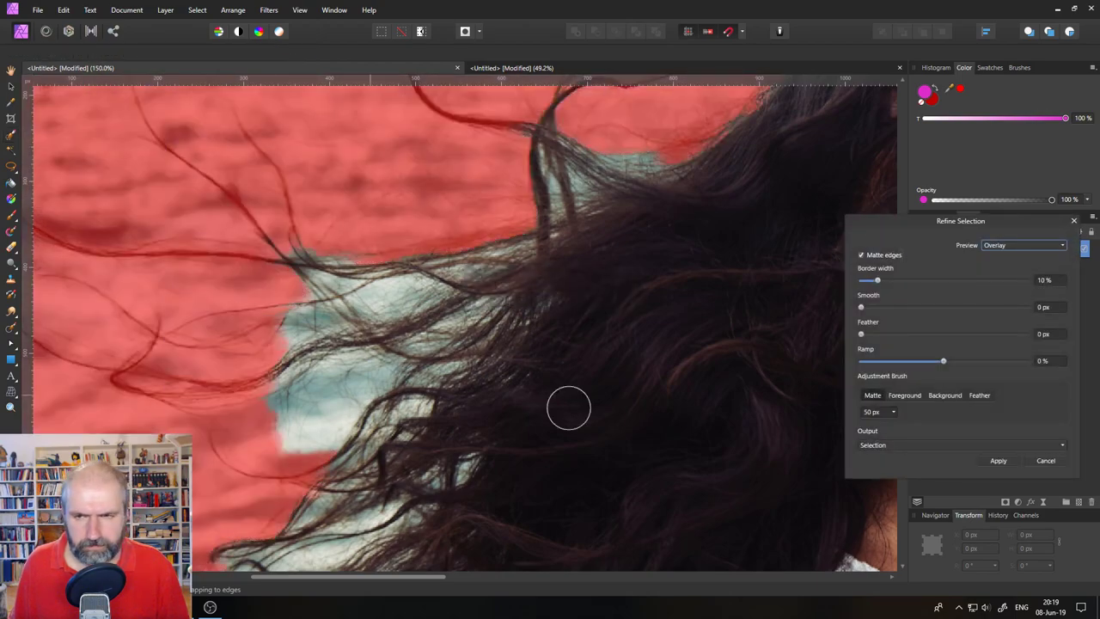
{"action": "mouse_move", "coordinate": [327, 305]}
{"action": "left_mouse_down"}
{"action": "mouse_move", "coordinate": [290, 335]}
{"action": "mouse_move", "coordinate": [287, 398]}
{"action": "mouse_move", "coordinate": [276, 307]}
{"action": "mouse_move", "coordinate": [311, 225]}
{"action": "mouse_move", "coordinate": [254, 466]}
{"action": "mouse_move", "coordinate": [290, 436]}
{"action": "mouse_move", "coordinate": [321, 466]}
{"action": "mouse_move", "coordinate": [512, 230]}
{"action": "mouse_move", "coordinate": [519, 243]}
{"action": "mouse_move", "coordinate": [492, 303]}
{"action": "mouse_move", "coordinate": [503, 329]}
{"action": "mouse_move", "coordinate": [546, 283]}
{"action": "mouse_move", "coordinate": [507, 377]}
{"action": "mouse_move", "coordinate": [457, 272]}
{"action": "mouse_move", "coordinate": [391, 264]}
{"action": "mouse_move", "coordinate": [341, 313]}
{"action": "mouse_move", "coordinate": [365, 476]}
{"action": "mouse_move", "coordinate": [303, 450]}
{"action": "mouse_move", "coordinate": [285, 485]}
{"action": "mouse_move", "coordinate": [435, 405]}
{"action": "mouse_move", "coordinate": [387, 433]}
{"action": "mouse_move", "coordinate": [474, 441]}
{"action": "mouse_move", "coordinate": [466, 468]}
{"action": "mouse_move", "coordinate": [296, 527]}
{"action": "mouse_move", "coordinate": [442, 429]}
{"action": "left_mouse_up"}
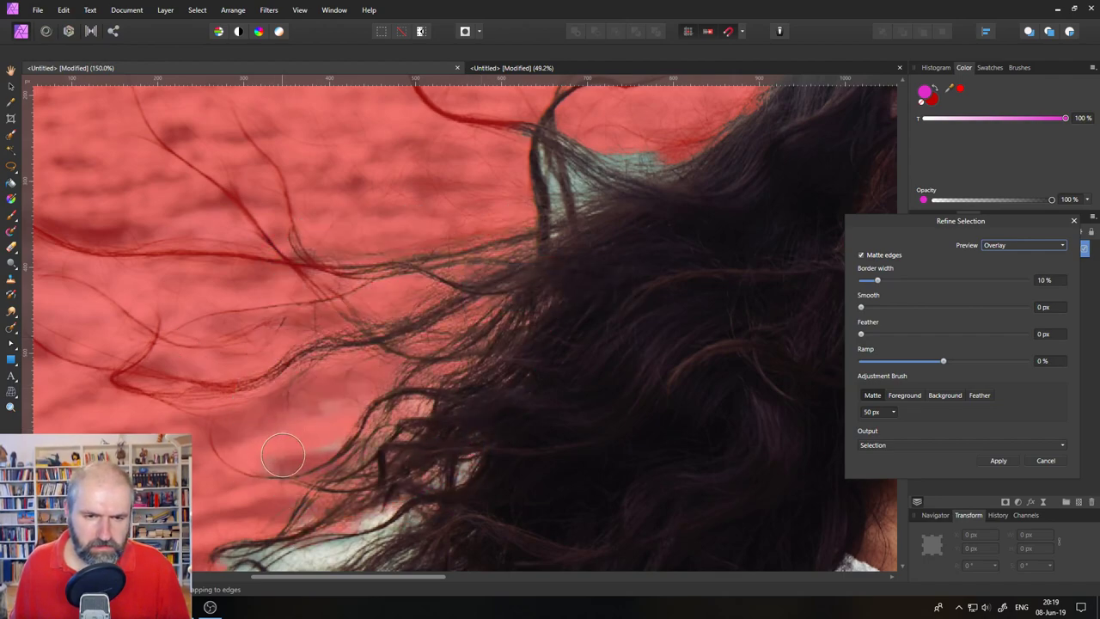
{"action": "mouse_move", "coordinate": [283, 455]}
{"action": "left_mouse_down"}
{"action": "mouse_move", "coordinate": [436, 394]}
{"action": "mouse_move", "coordinate": [309, 430]}
{"action": "mouse_move", "coordinate": [369, 387]}
{"action": "left_mouse_up"}
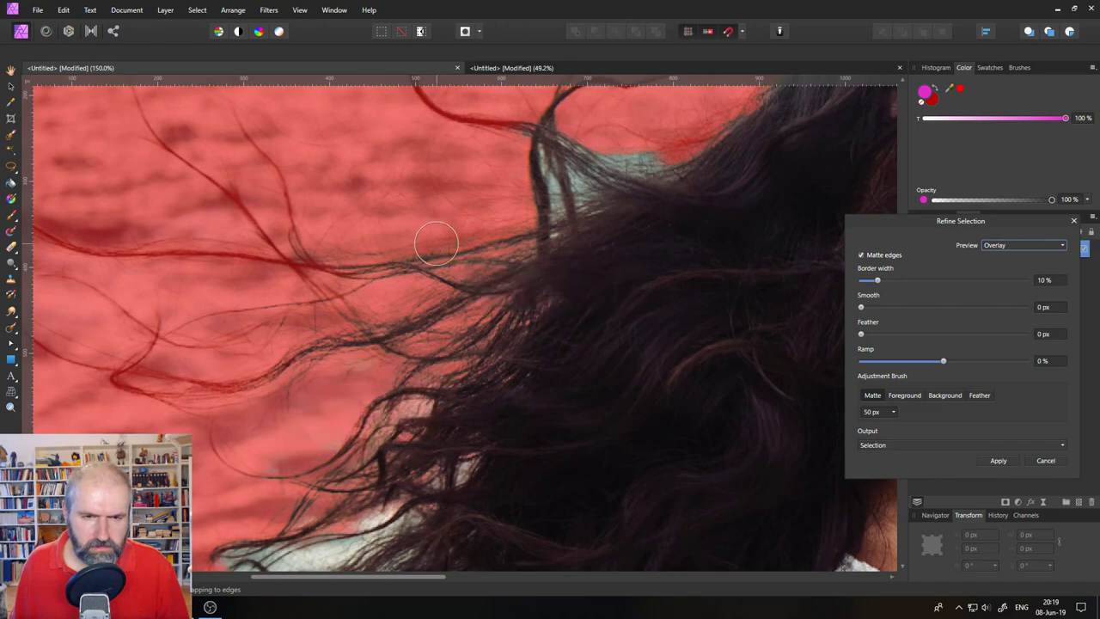
{"action": "left_click", "coordinate": [1022, 246]}
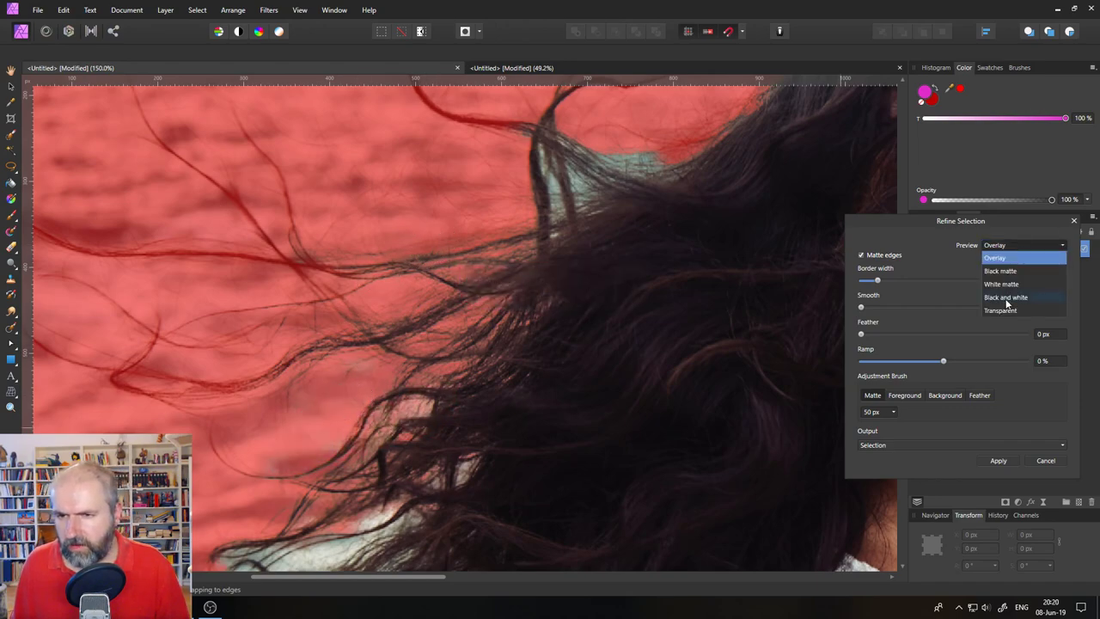
{"action": "left_click", "coordinate": [1005, 298]}
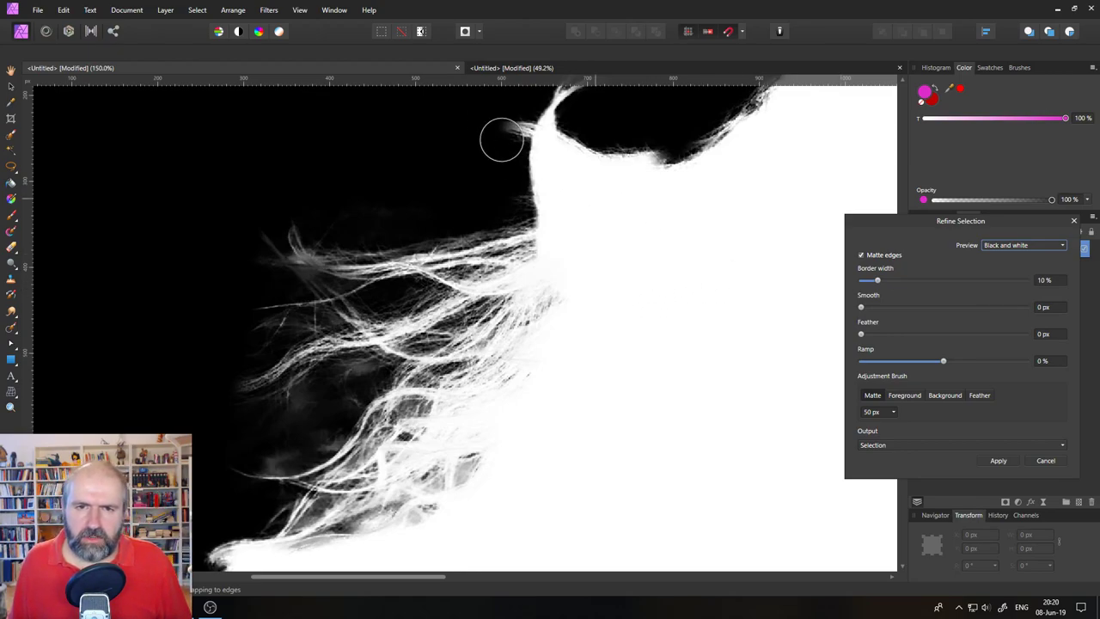
{"action": "left_click", "coordinate": [1016, 246]}
{"action": "left_click", "coordinate": [1001, 258]}
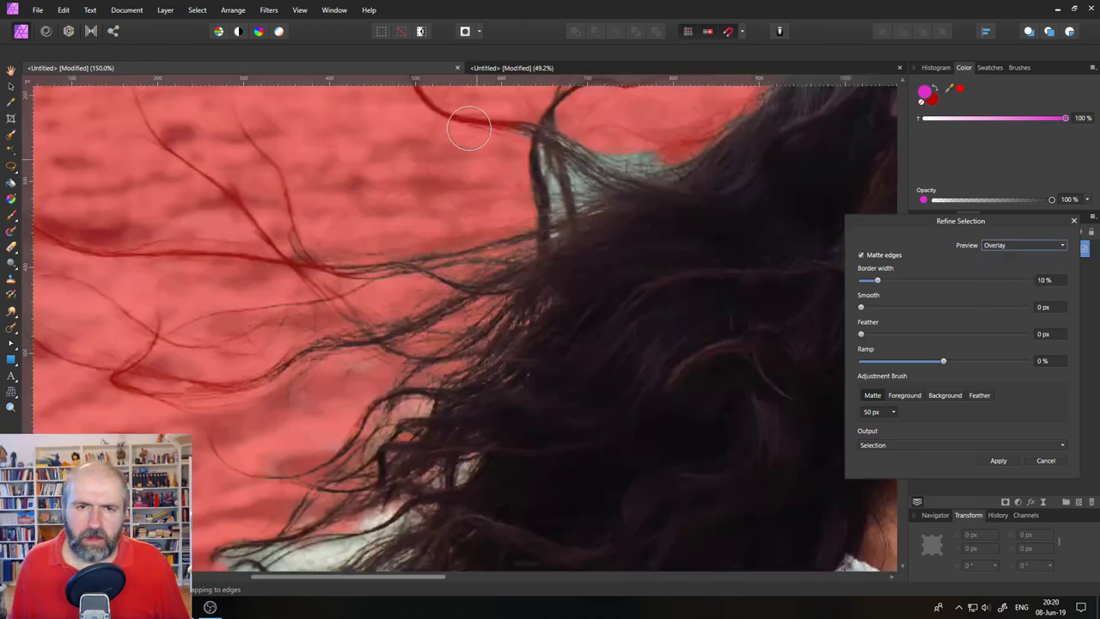
- Matte-brush the top hair edge and review it in White matte and Black and white previews
{"action": "mouse_move", "coordinate": [481, 137]}
{"action": "left_mouse_down"}
{"action": "mouse_move", "coordinate": [608, 128]}
{"action": "mouse_move", "coordinate": [490, 151]}
{"action": "left_mouse_up"}
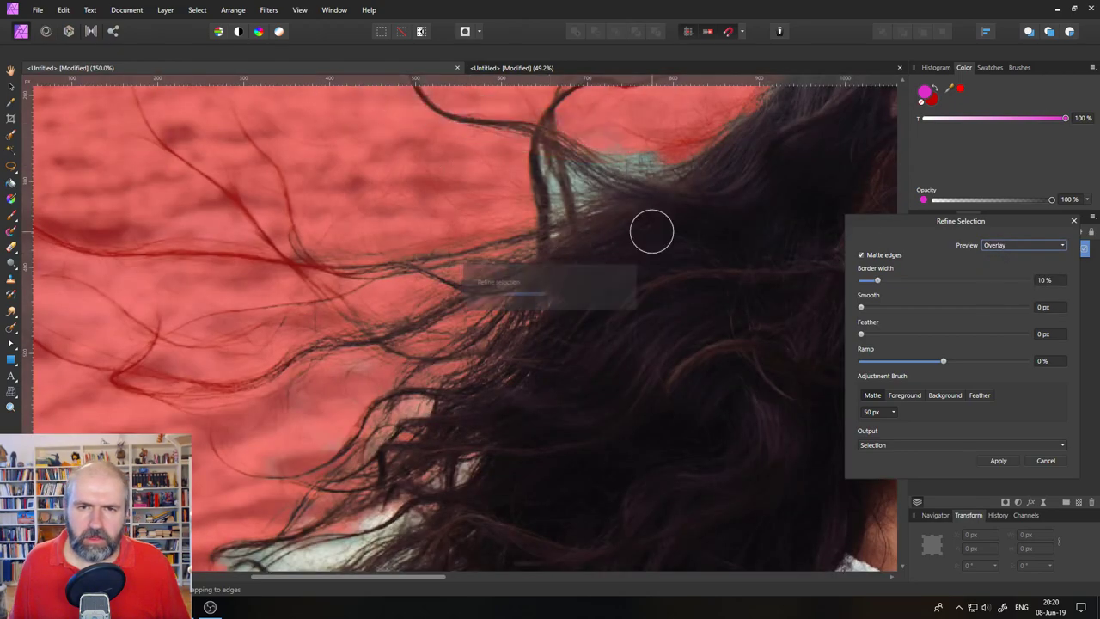
{"action": "left_click", "coordinate": [1029, 249]}
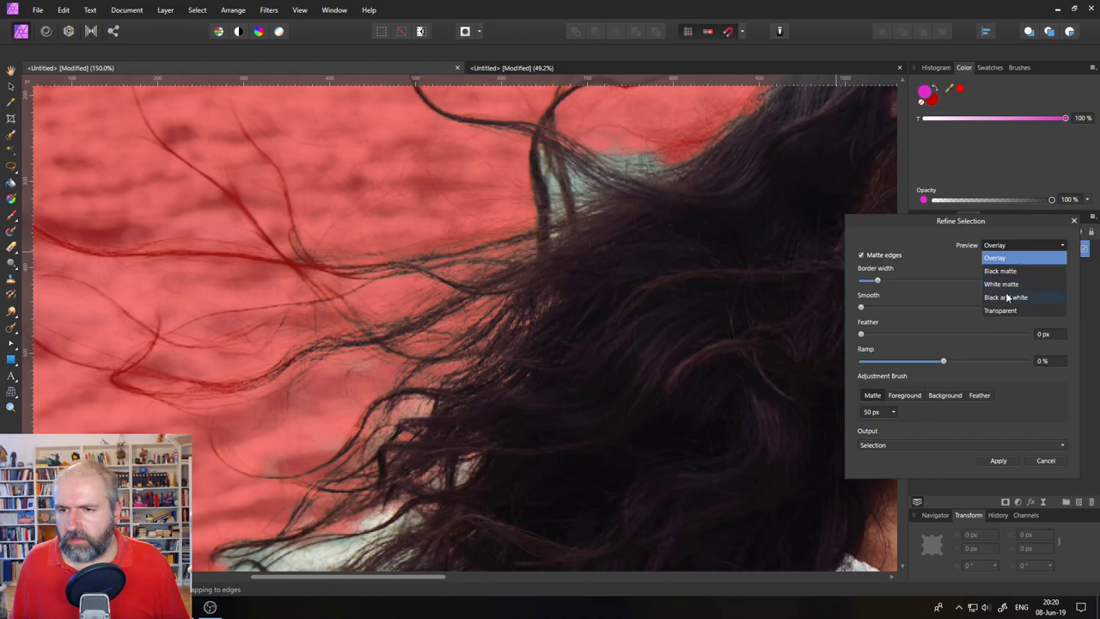
{"action": "left_click", "coordinate": [1000, 283]}
{"action": "left_click", "coordinate": [1018, 245]}
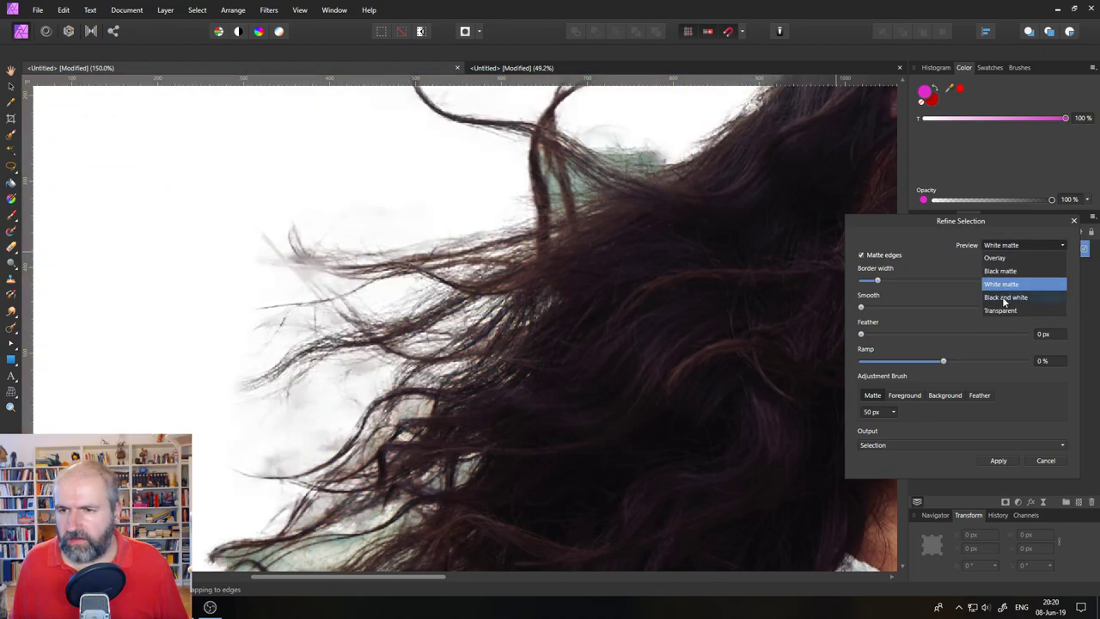
{"action": "left_click", "coordinate": [1003, 298]}
{"action": "left_click_drag", "start_coordinate": [481, 140], "coordinate": [466, 385]}
- In Overlay preview, matte-brush the stray curled strands and review the black-and-white mask
{"action": "left_click", "coordinate": [1000, 246]}
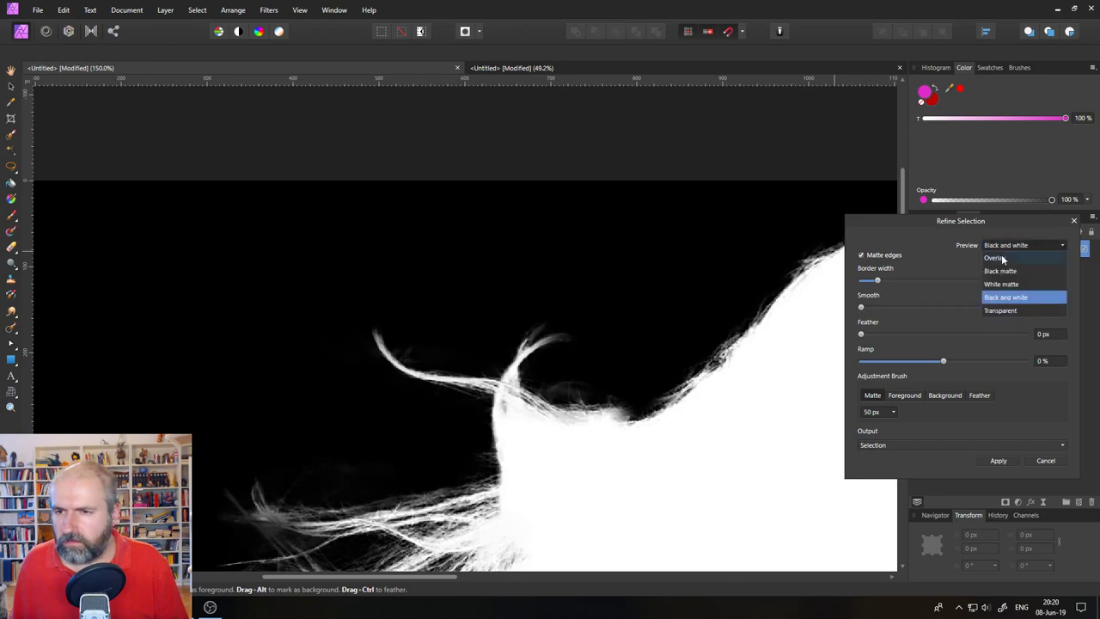
{"action": "left_click", "coordinate": [1001, 256]}
{"action": "mouse_move", "coordinate": [584, 327]}
{"action": "left_mouse_down"}
{"action": "mouse_move", "coordinate": [500, 351]}
{"action": "mouse_move", "coordinate": [613, 258]}
{"action": "mouse_move", "coordinate": [662, 301]}
{"action": "mouse_move", "coordinate": [572, 373]}
{"action": "mouse_move", "coordinate": [596, 414]}
{"action": "mouse_move", "coordinate": [704, 369]}
{"action": "mouse_move", "coordinate": [769, 266]}
{"action": "mouse_move", "coordinate": [643, 412]}
{"action": "mouse_move", "coordinate": [383, 357]}
{"action": "mouse_move", "coordinate": [371, 249]}
{"action": "mouse_move", "coordinate": [342, 225]}
{"action": "left_mouse_up"}
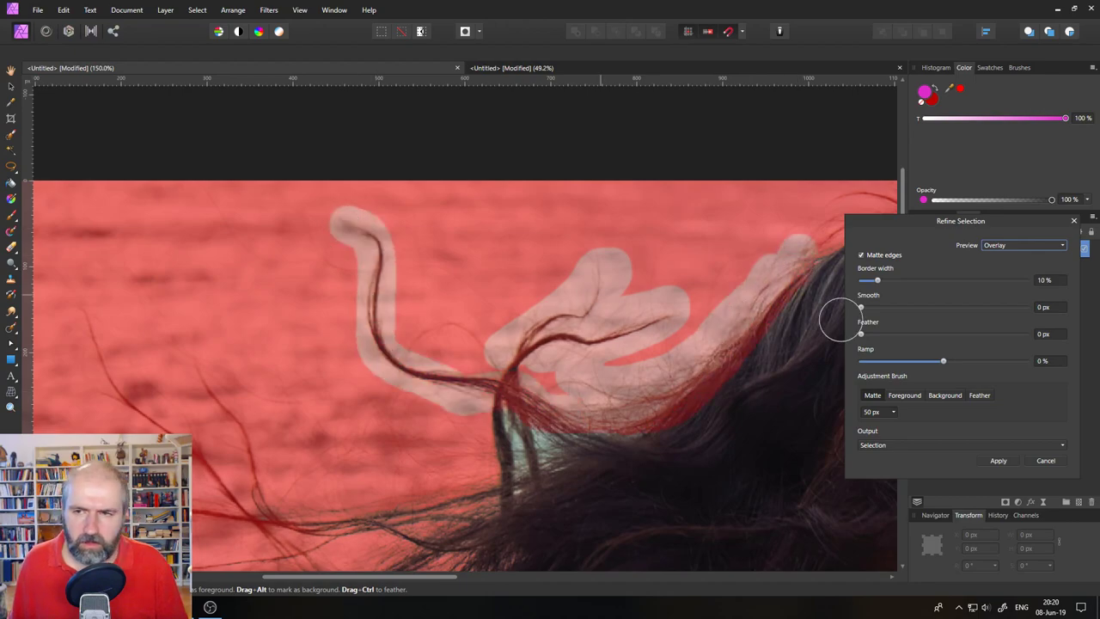
{"action": "left_click", "coordinate": [1016, 244]}
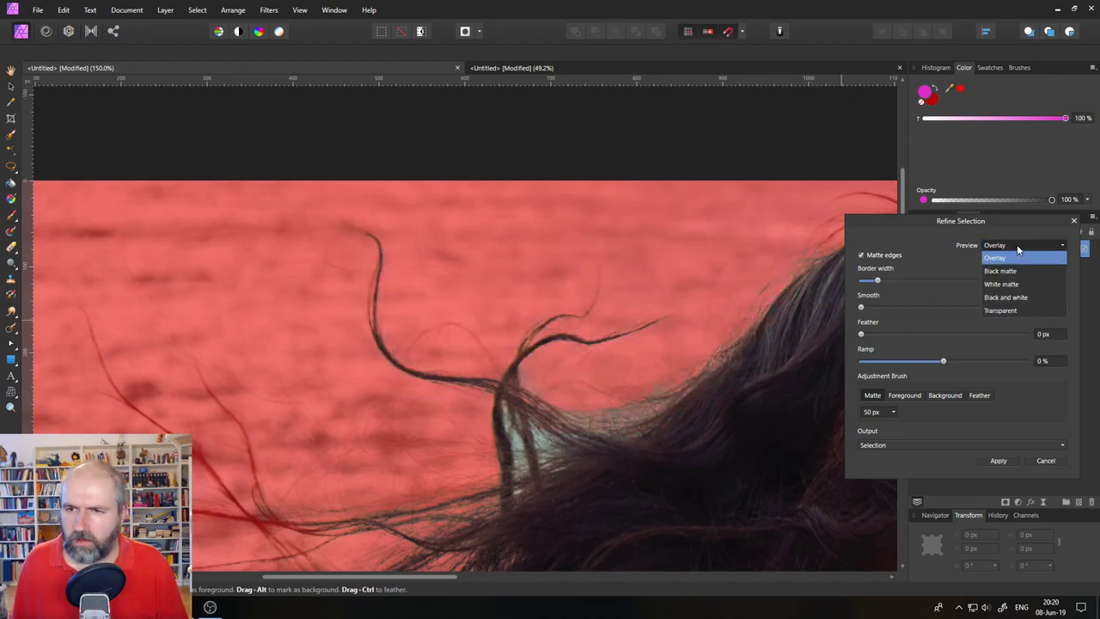
{"action": "left_click", "coordinate": [1011, 298]}
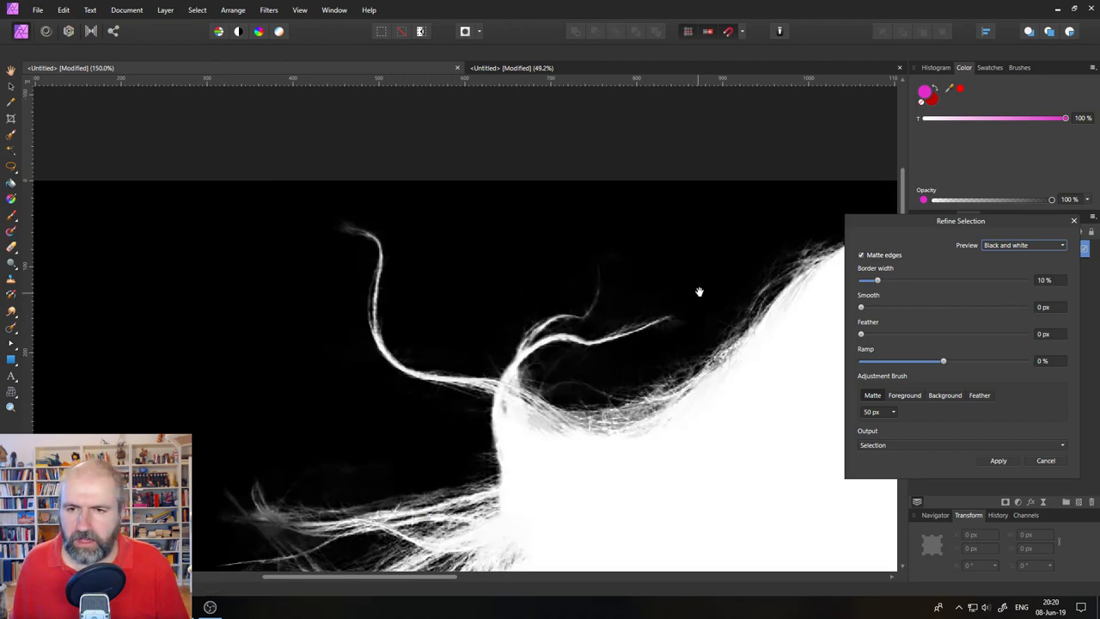
{"action": "mouse_move", "coordinate": [699, 290]}
{"action": "left_mouse_down"}
{"action": "mouse_move", "coordinate": [357, 294]}
{"action": "mouse_move", "coordinate": [516, 233]}
{"action": "left_mouse_up"}
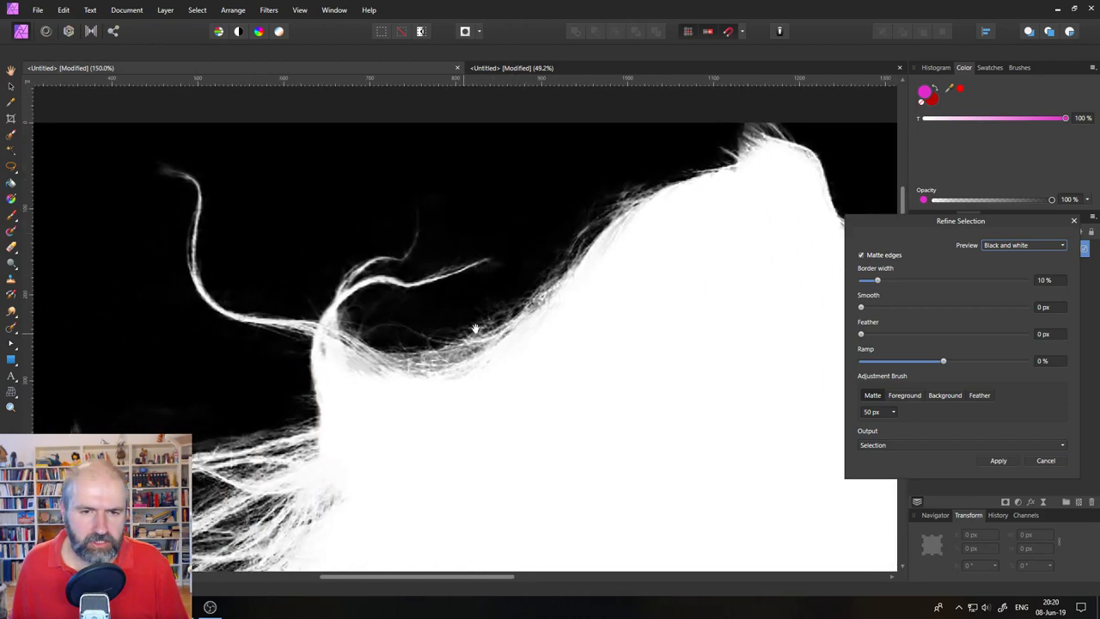
- Apply the refinement, then reopen Refine Selection in Black and white preview
{"action": "left_click", "coordinate": [11, 407]}
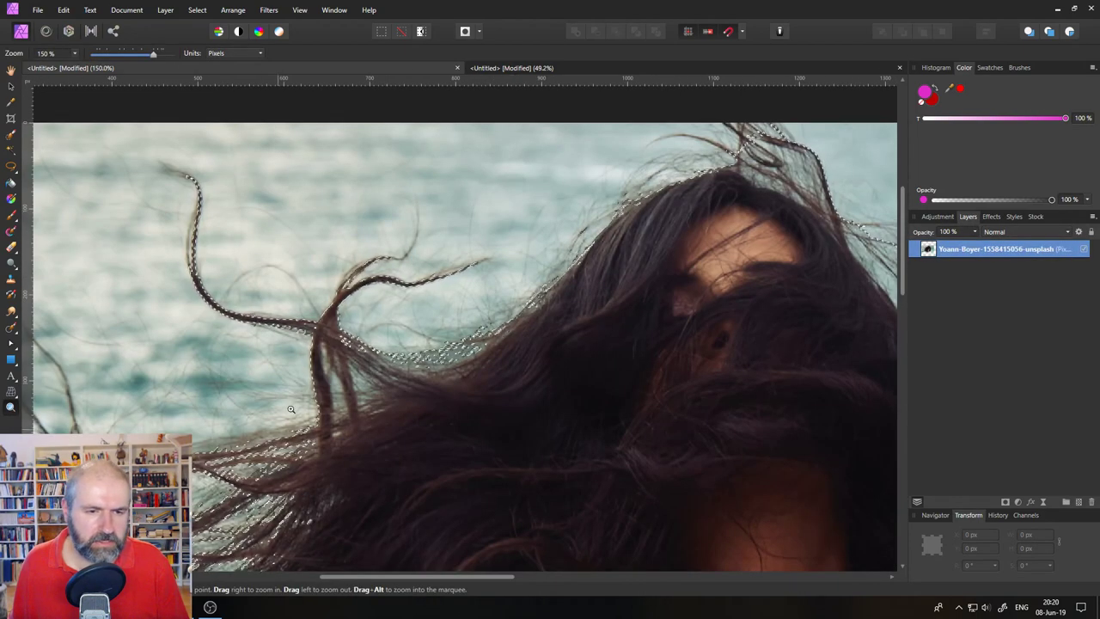
{"action": "left_click", "coordinate": [10, 133]}
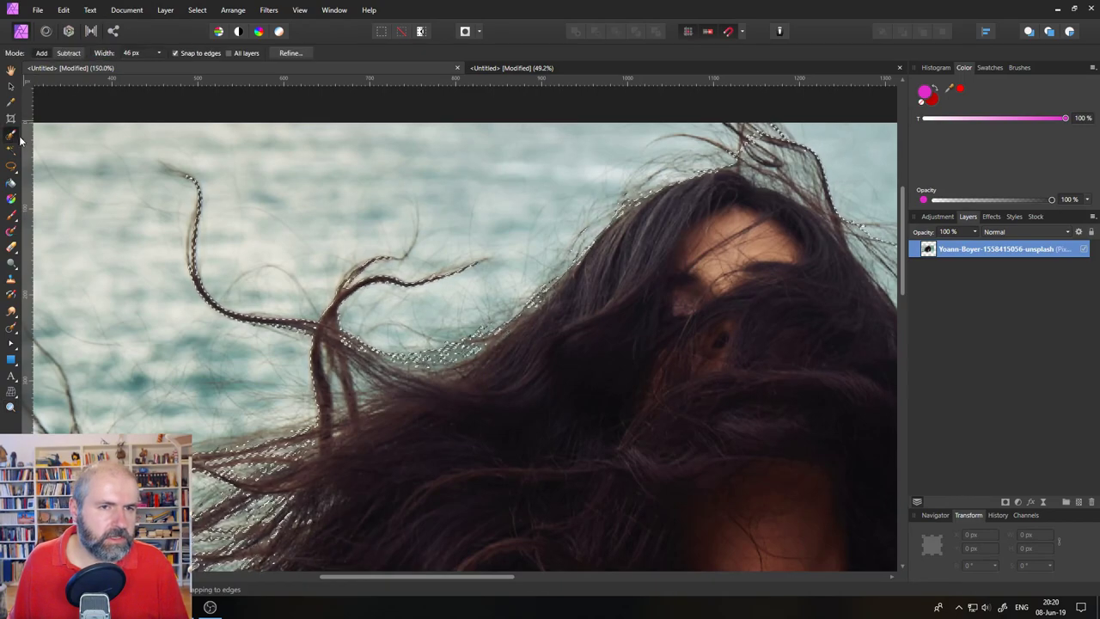
{"action": "left_click", "coordinate": [286, 54]}
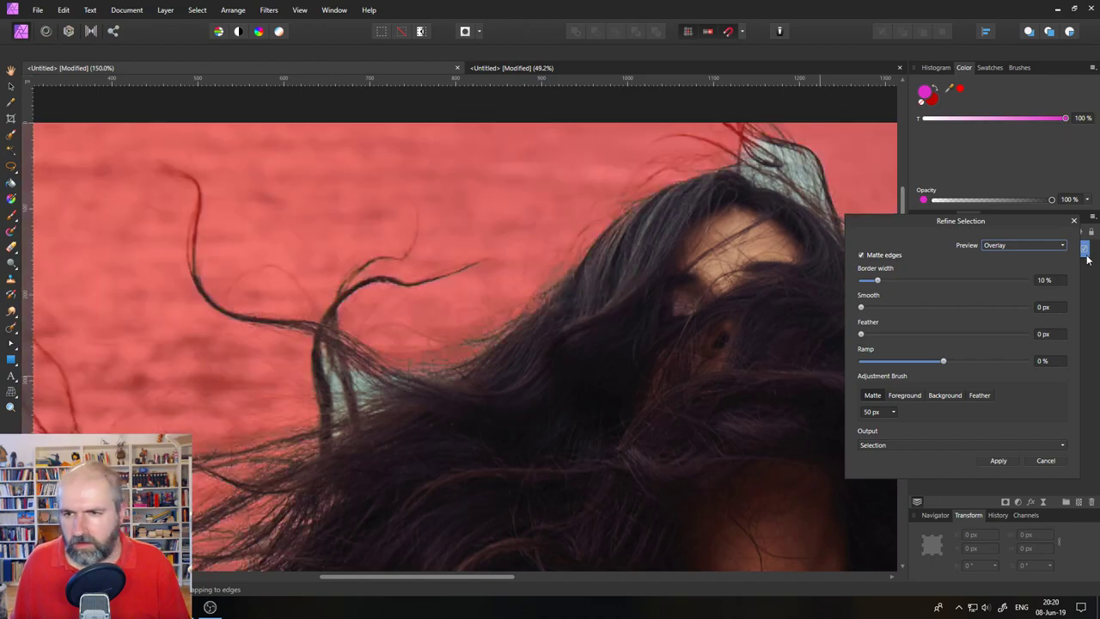
{"action": "left_click", "coordinate": [1034, 243]}
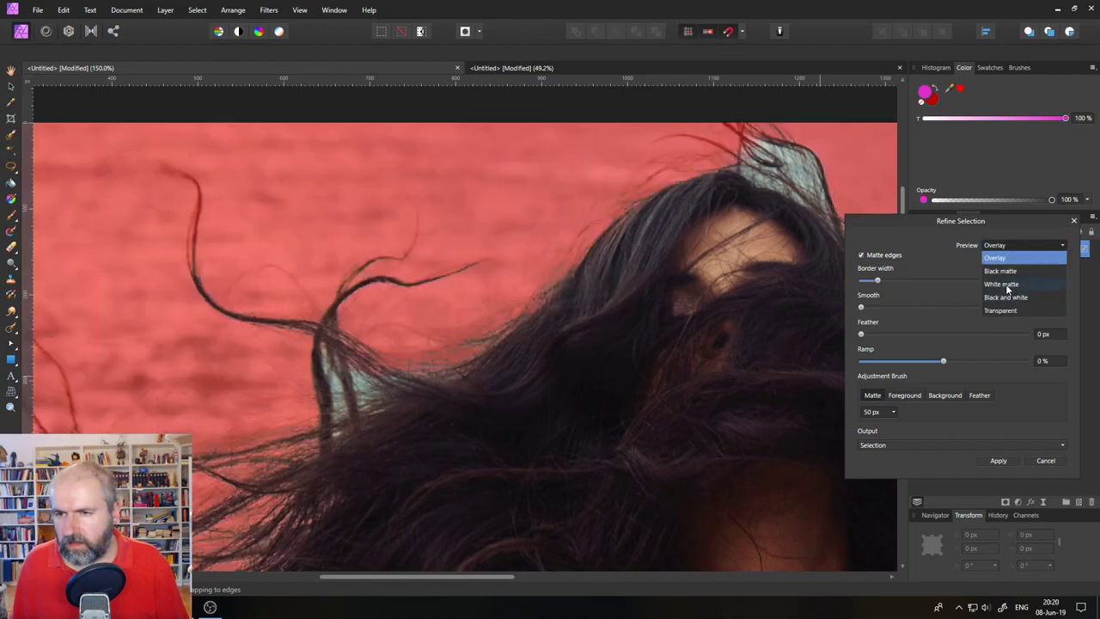
{"action": "left_click", "coordinate": [1007, 297]}
- Matte-brush more flyaway strands along the hair's left and lower-left edges
{"action": "mouse_move", "coordinate": [348, 385]}
{"action": "left_mouse_down"}
{"action": "mouse_move", "coordinate": [332, 410]}
{"action": "mouse_move", "coordinate": [344, 424]}
{"action": "mouse_move", "coordinate": [380, 417]}
{"action": "mouse_move", "coordinate": [402, 396]}
{"action": "left_mouse_up"}
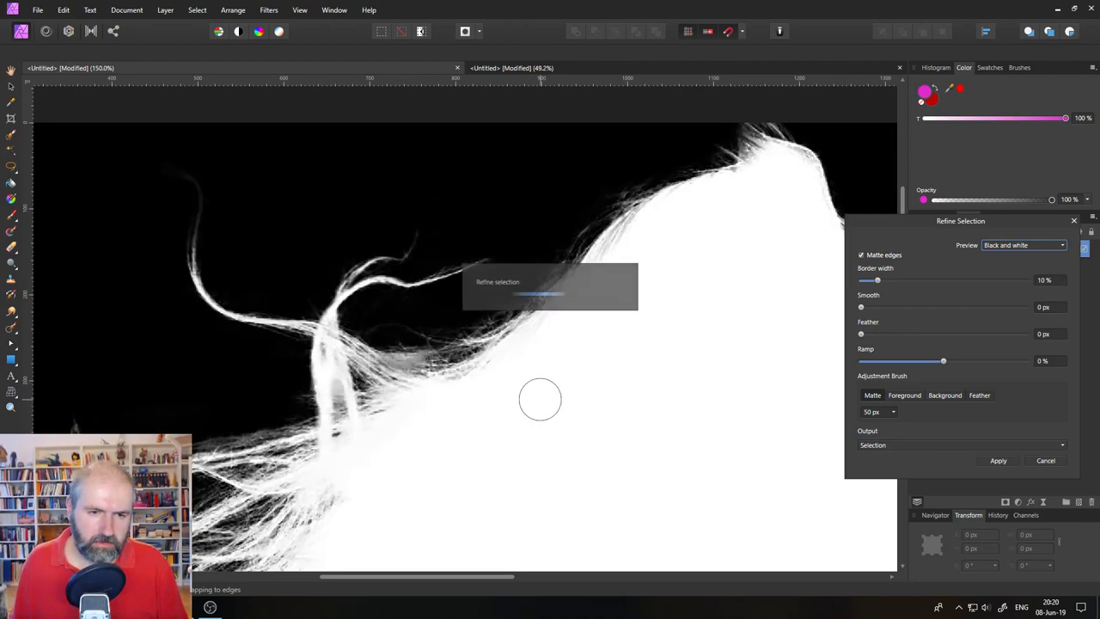
{"action": "mouse_move", "coordinate": [311, 386]}
{"action": "left_mouse_down"}
{"action": "mouse_move", "coordinate": [337, 330]}
{"action": "mouse_move", "coordinate": [352, 368]}
{"action": "mouse_move", "coordinate": [431, 369]}
{"action": "left_mouse_up"}
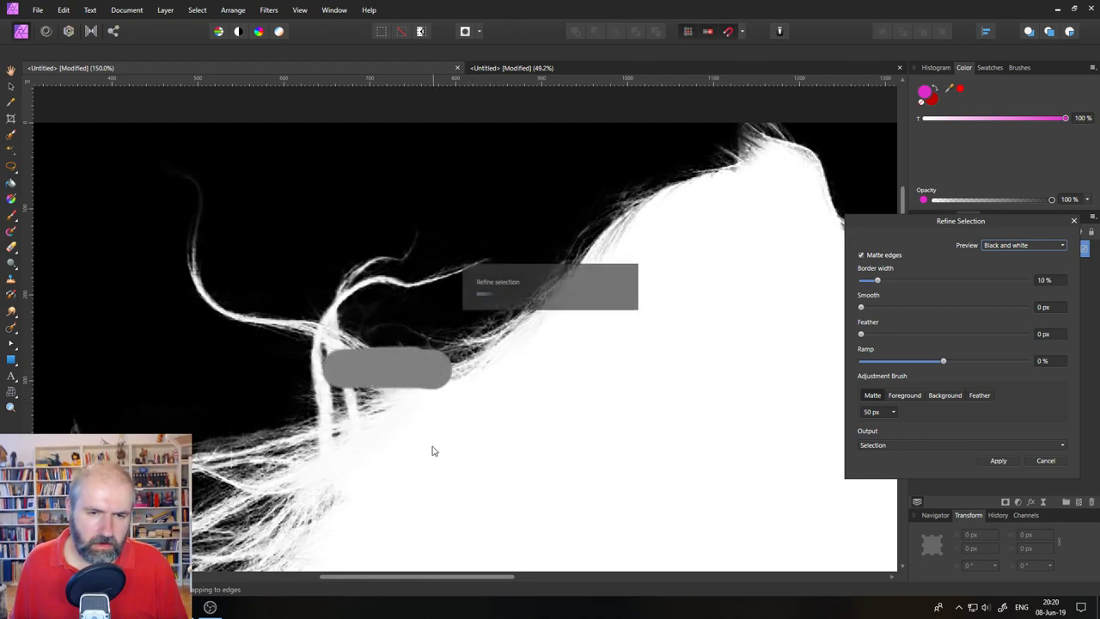
{"action": "mouse_move", "coordinate": [326, 369]}
{"action": "left_mouse_down"}
{"action": "mouse_move", "coordinate": [310, 315]}
{"action": "mouse_move", "coordinate": [335, 315]}
{"action": "mouse_move", "coordinate": [348, 345]}
{"action": "mouse_move", "coordinate": [347, 283]}
{"action": "mouse_move", "coordinate": [404, 249]}
{"action": "mouse_move", "coordinate": [465, 247]}
{"action": "mouse_move", "coordinate": [365, 293]}
{"action": "mouse_move", "coordinate": [394, 276]}
{"action": "mouse_move", "coordinate": [321, 332]}
{"action": "mouse_move", "coordinate": [324, 382]}
{"action": "left_mouse_up"}
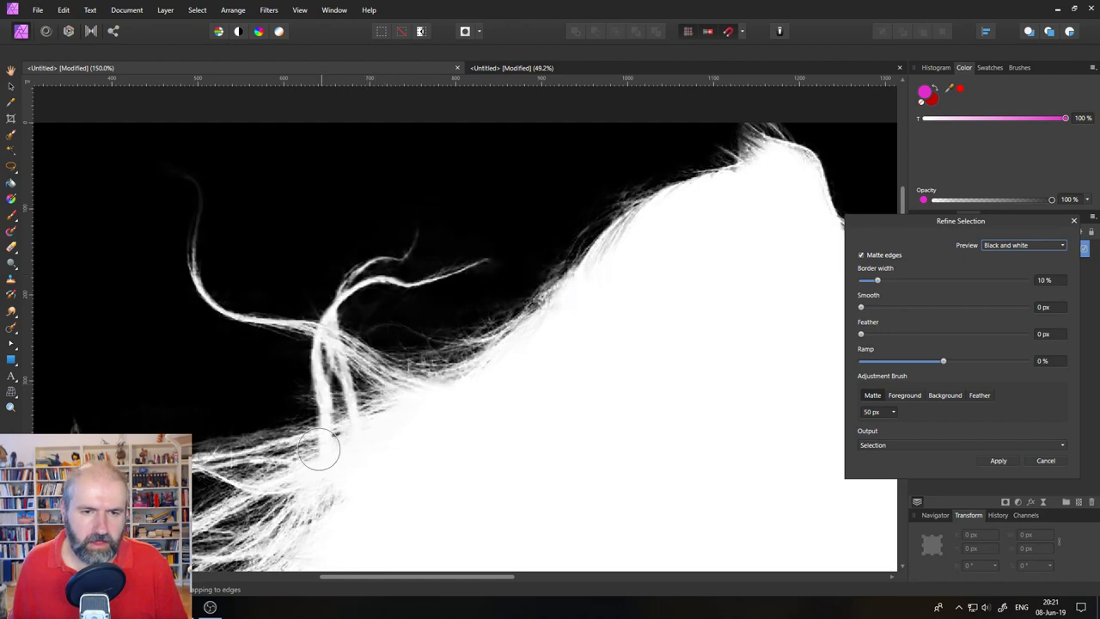
{"action": "left_click_drag", "start_coordinate": [319, 448], "coordinate": [506, 201]}
{"action": "mouse_move", "coordinate": [378, 354]}
{"action": "left_mouse_down"}
{"action": "mouse_move", "coordinate": [324, 398]}
{"action": "mouse_move", "coordinate": [241, 439]}
{"action": "mouse_move", "coordinate": [273, 407]}
{"action": "mouse_move", "coordinate": [338, 415]}
{"action": "mouse_move", "coordinate": [308, 471]}
{"action": "mouse_move", "coordinate": [426, 408]}
{"action": "mouse_move", "coordinate": [206, 512]}
{"action": "left_mouse_up"}
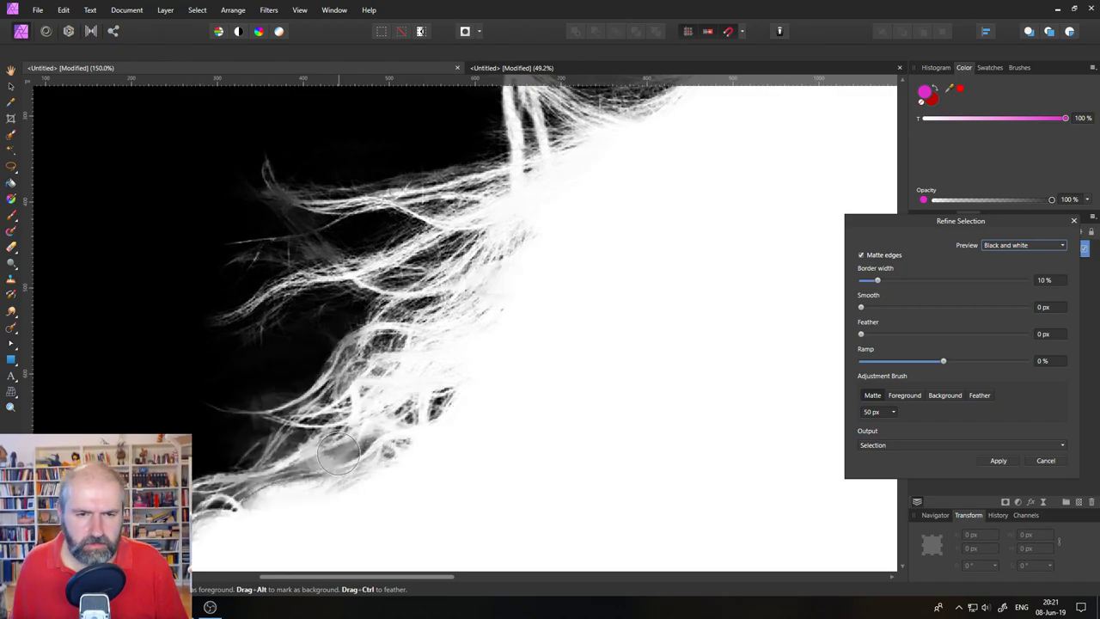
{"action": "scroll", "coordinate": [333, 445], "scroll_direction": "down", "scroll_amount": 5}
{"action": "mouse_move", "coordinate": [249, 337]}
{"action": "left_mouse_down"}
{"action": "mouse_move", "coordinate": [220, 392]}
{"action": "mouse_move", "coordinate": [270, 393]}
{"action": "mouse_move", "coordinate": [381, 504]}
{"action": "mouse_move", "coordinate": [343, 508]}
{"action": "mouse_move", "coordinate": [213, 411]}
{"action": "mouse_move", "coordinate": [281, 462]}
{"action": "left_mouse_up"}
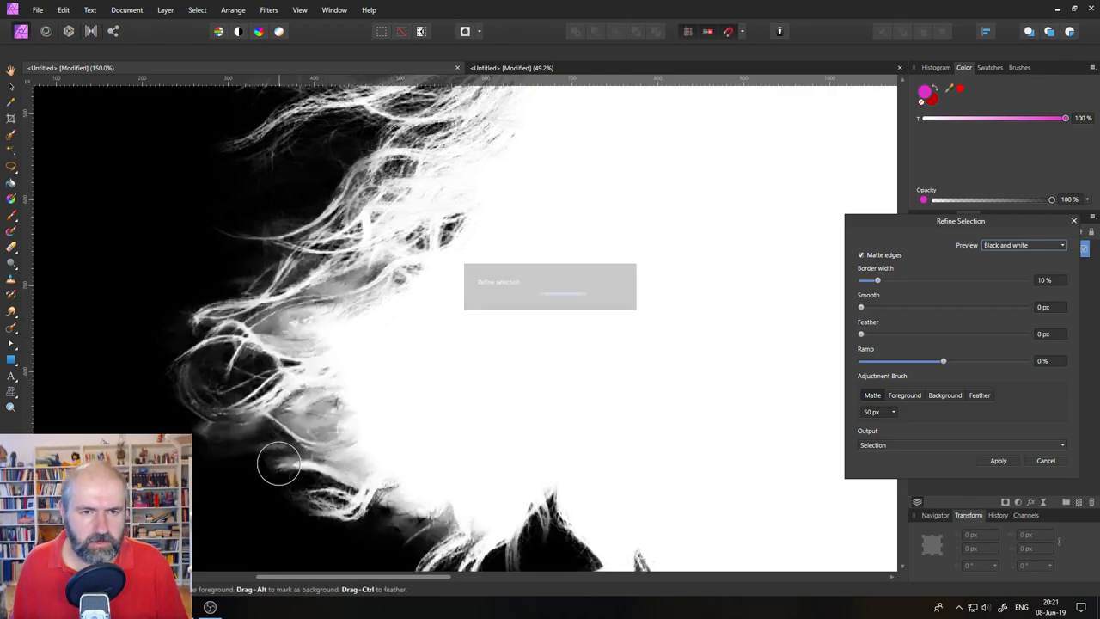
{"action": "mouse_move", "coordinate": [306, 350]}
{"action": "left_mouse_down"}
{"action": "mouse_move", "coordinate": [359, 404]}
{"action": "mouse_move", "coordinate": [321, 325]}
{"action": "mouse_move", "coordinate": [221, 372]}
{"action": "mouse_move", "coordinate": [290, 447]}
{"action": "mouse_move", "coordinate": [436, 513]}
{"action": "mouse_move", "coordinate": [343, 507]}
{"action": "mouse_move", "coordinate": [545, 519]}
{"action": "mouse_move", "coordinate": [572, 469]}
{"action": "mouse_move", "coordinate": [501, 503]}
{"action": "mouse_move", "coordinate": [494, 477]}
{"action": "mouse_move", "coordinate": [308, 417]}
{"action": "mouse_move", "coordinate": [323, 435]}
{"action": "mouse_move", "coordinate": [444, 484]}
{"action": "left_mouse_up"}
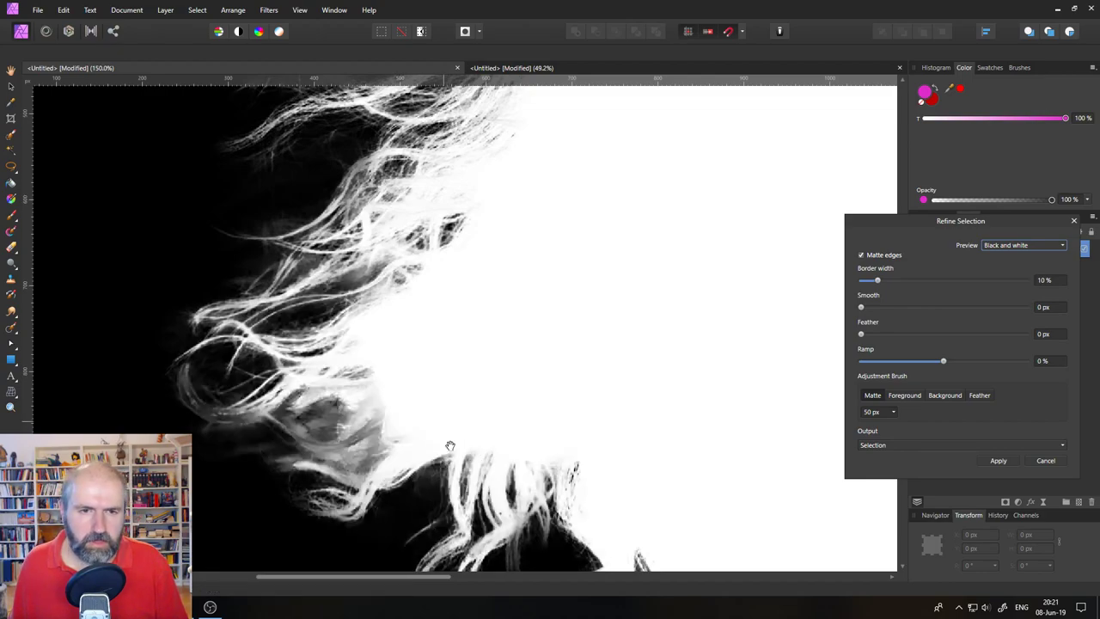
{"action": "left_click_drag", "start_coordinate": [449, 450], "coordinate": [427, 439]}
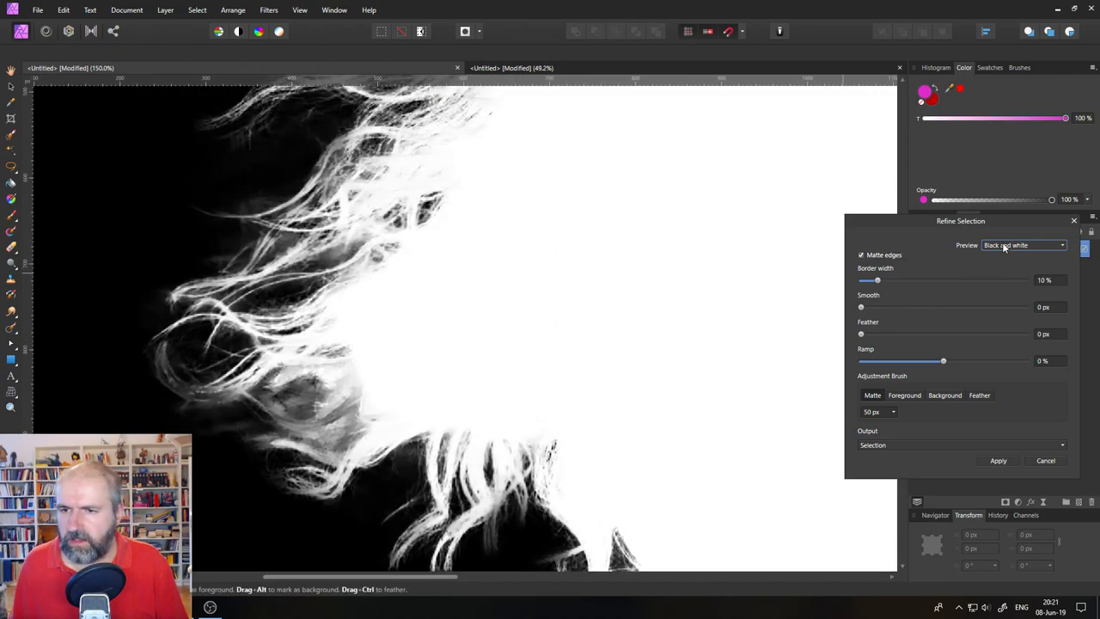
- Compare the refined hair selection on a white matte, a black matte and a black-and-white mask
{"action": "left_click", "coordinate": [1004, 246]}
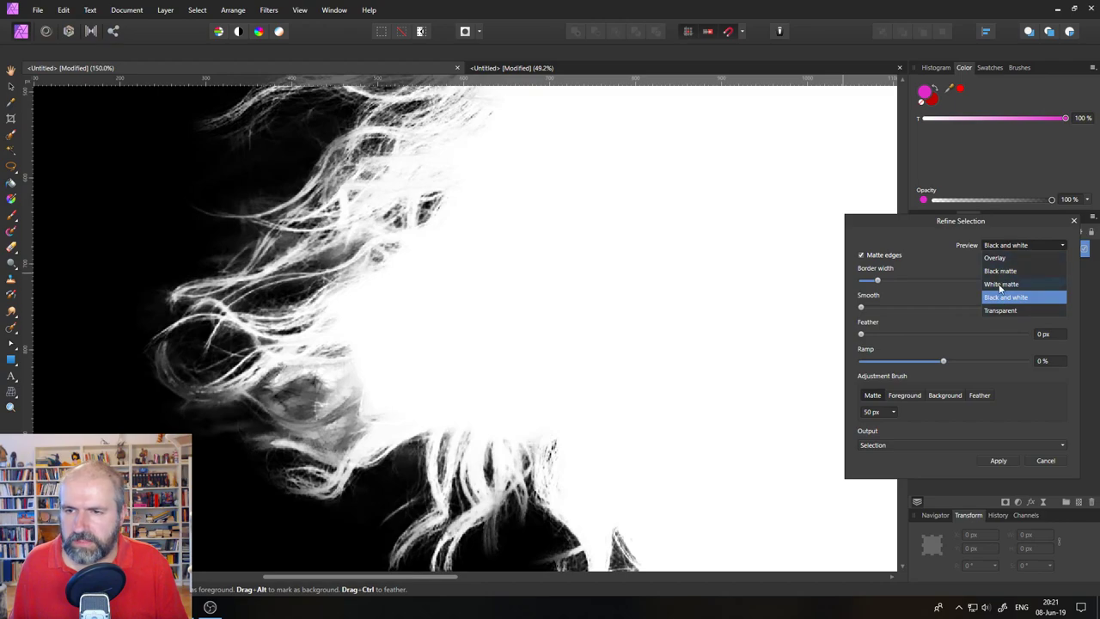
{"action": "left_click", "coordinate": [1000, 285]}
{"action": "left_click", "coordinate": [998, 248]}
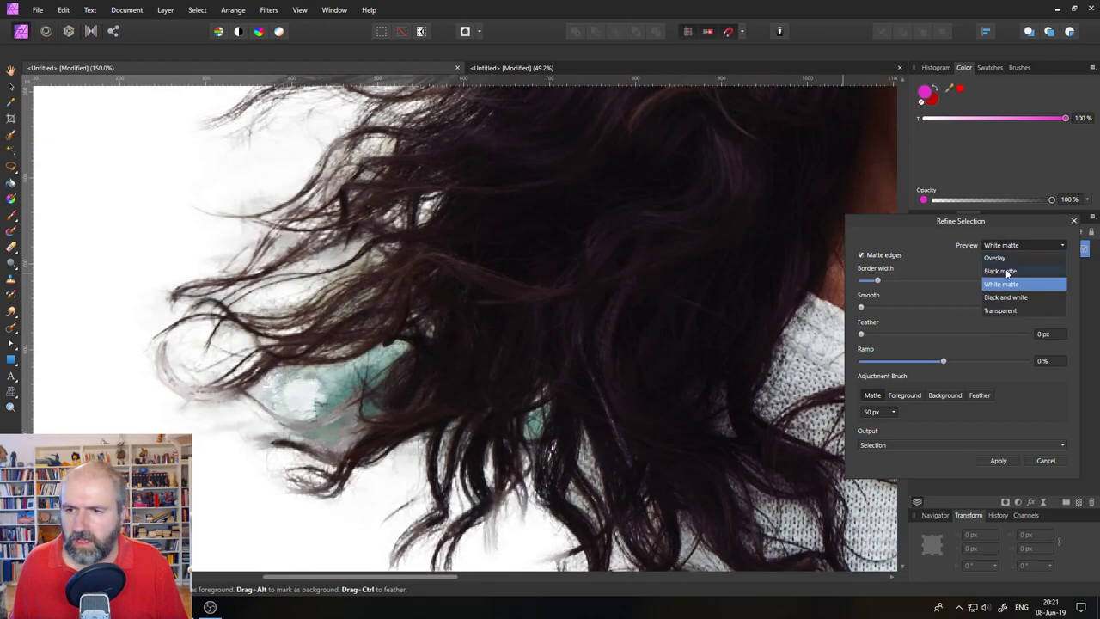
{"action": "left_click", "coordinate": [1007, 272]}
{"action": "left_click", "coordinate": [1000, 246]}
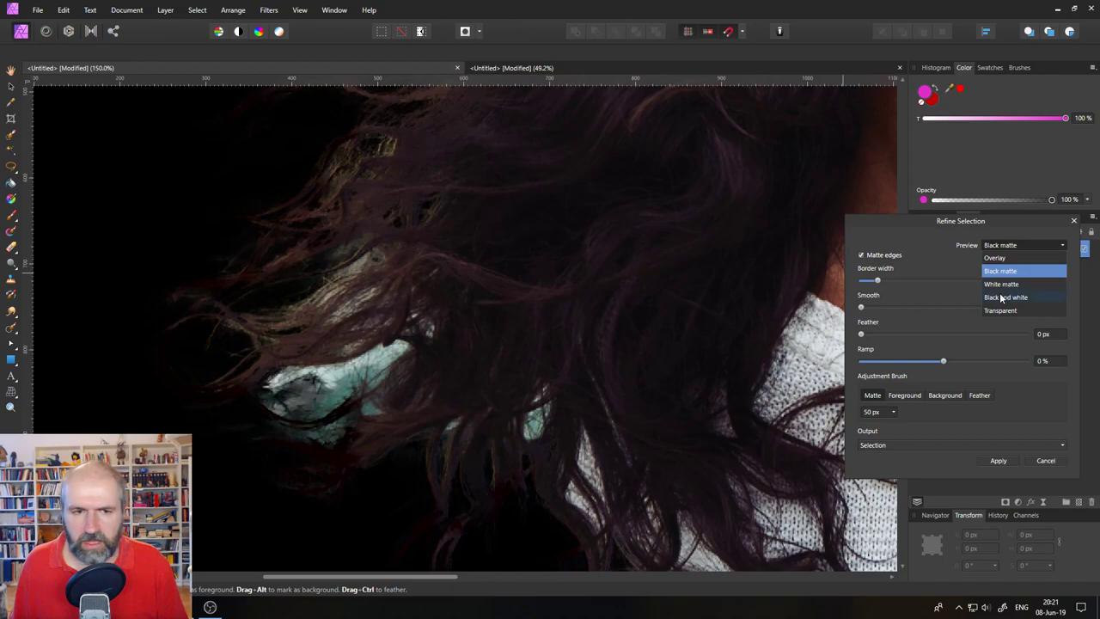
{"action": "left_click", "coordinate": [1001, 297]}
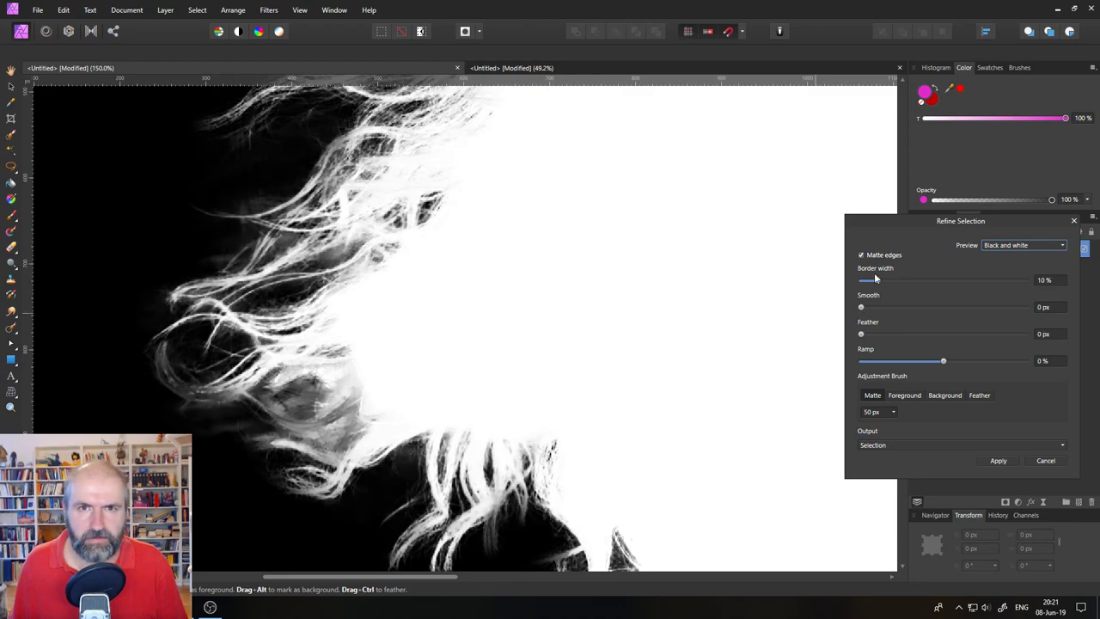
- Preview the refined hair on black, then white matte, panning over the hair edges and sweater
{"action": "left_click", "coordinate": [1014, 249]}
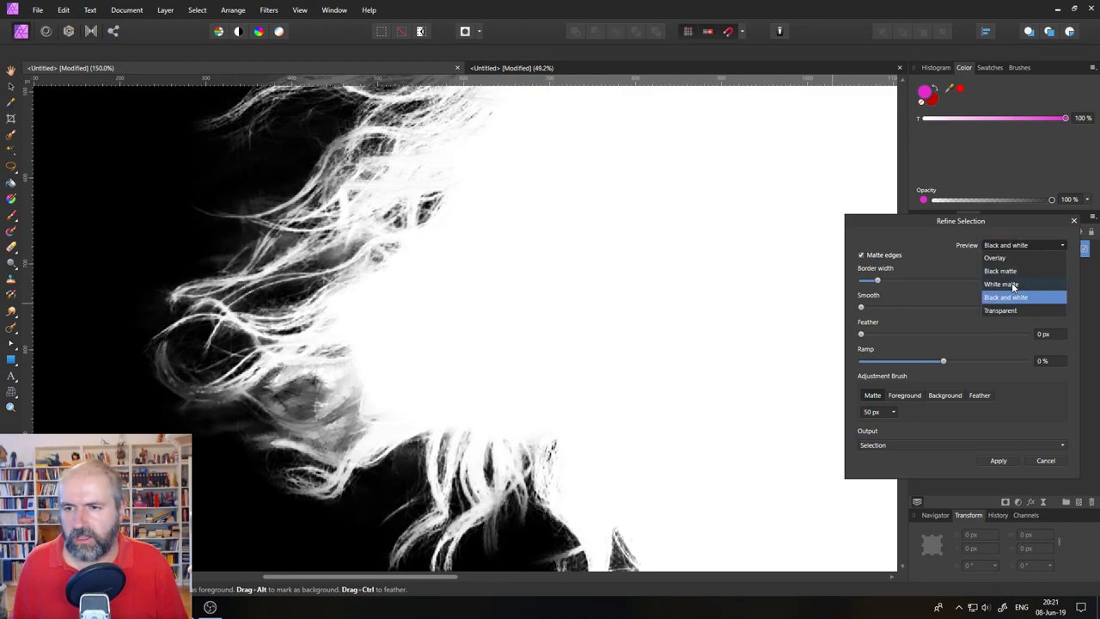
{"action": "left_click", "coordinate": [1010, 271]}
{"action": "left_click", "coordinate": [1017, 249]}
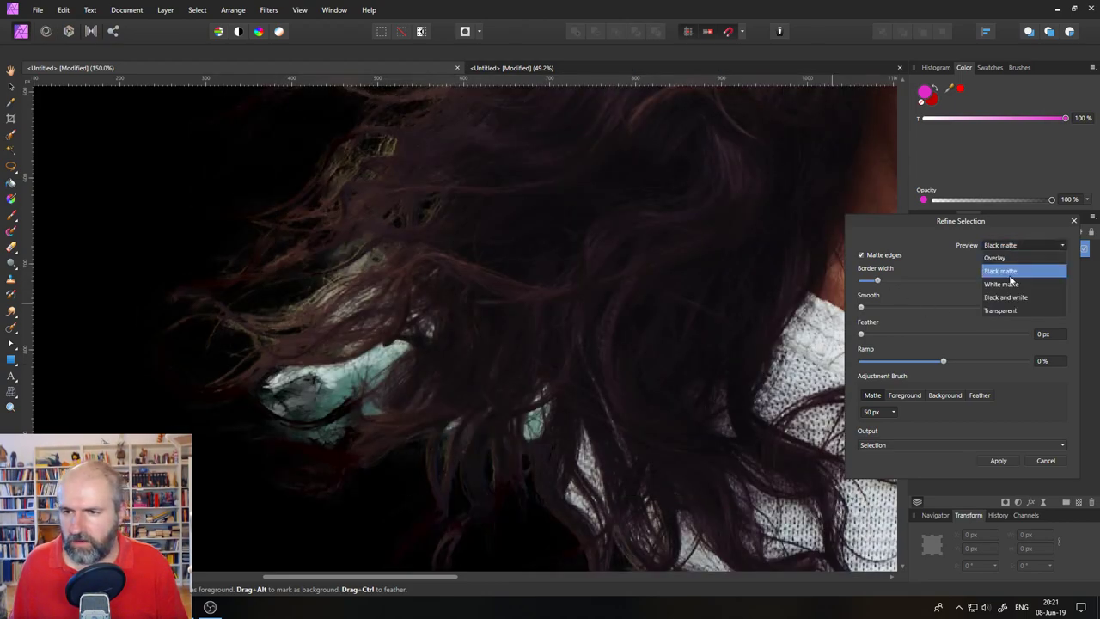
{"action": "left_click", "coordinate": [1007, 284]}
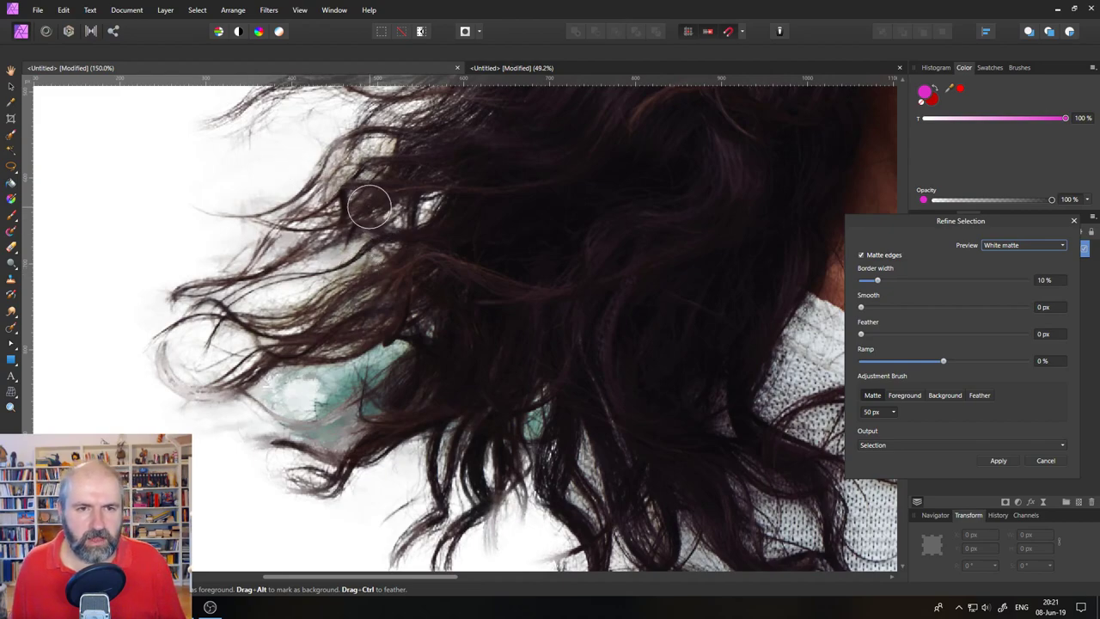
{"action": "left_click_drag", "start_coordinate": [369, 201], "coordinate": [386, 454]}
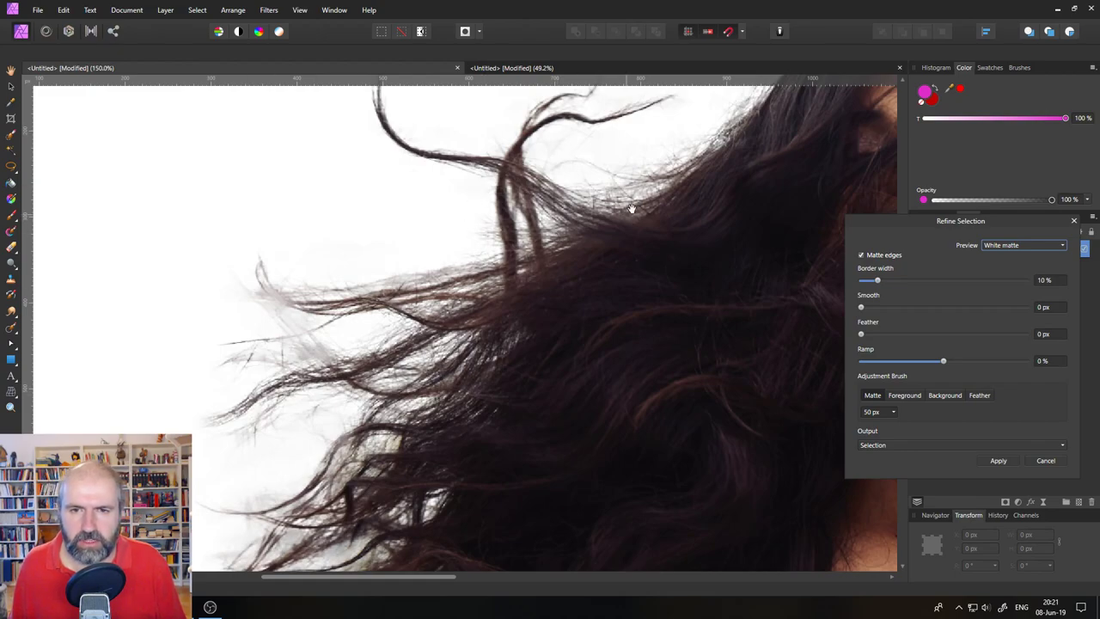
{"action": "left_click_drag", "start_coordinate": [632, 208], "coordinate": [421, 312]}
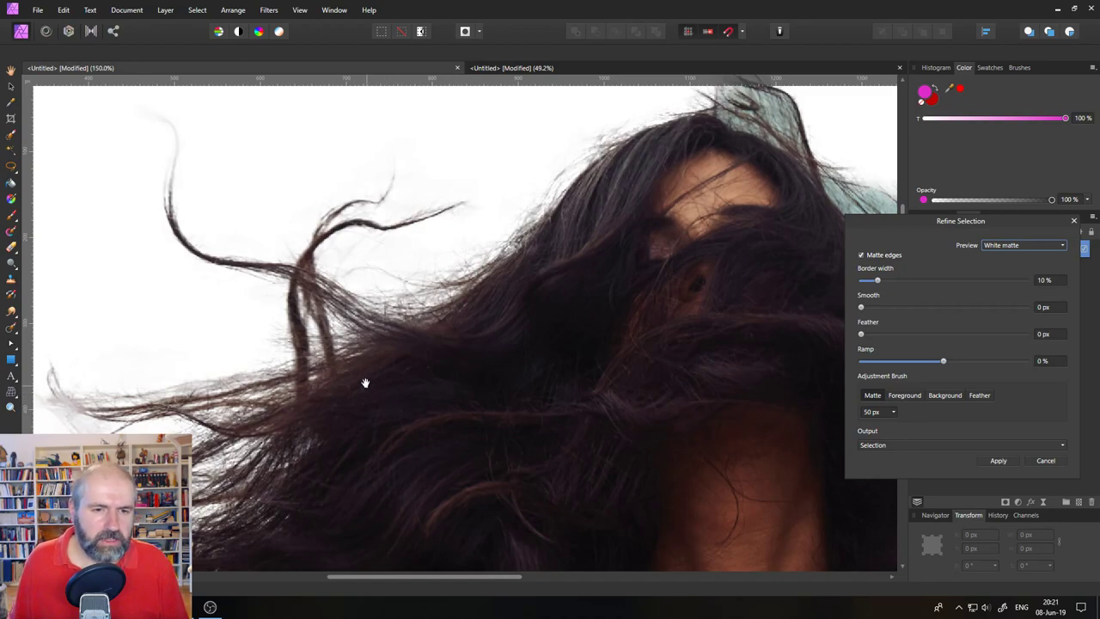
{"action": "left_click_drag", "start_coordinate": [297, 398], "coordinate": [503, 179]}
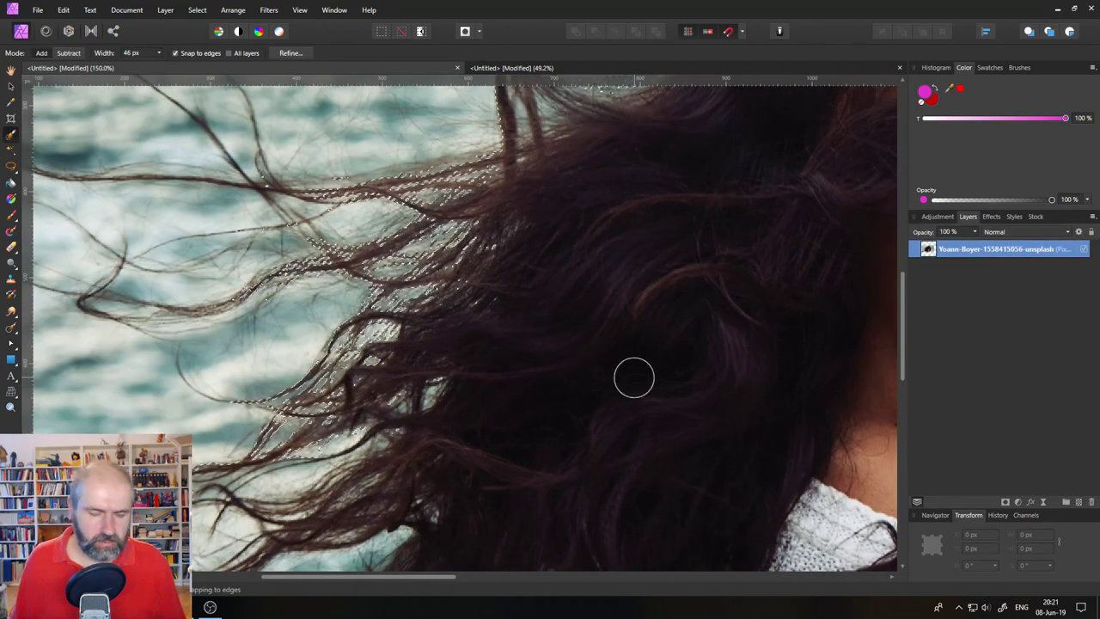
- Deselect the hair, zoom the photo to fit the window, and switch to the browser release notes
{"action": "key", "text": "ctrl+d"}
{"action": "key", "text": "ctrl+0"}
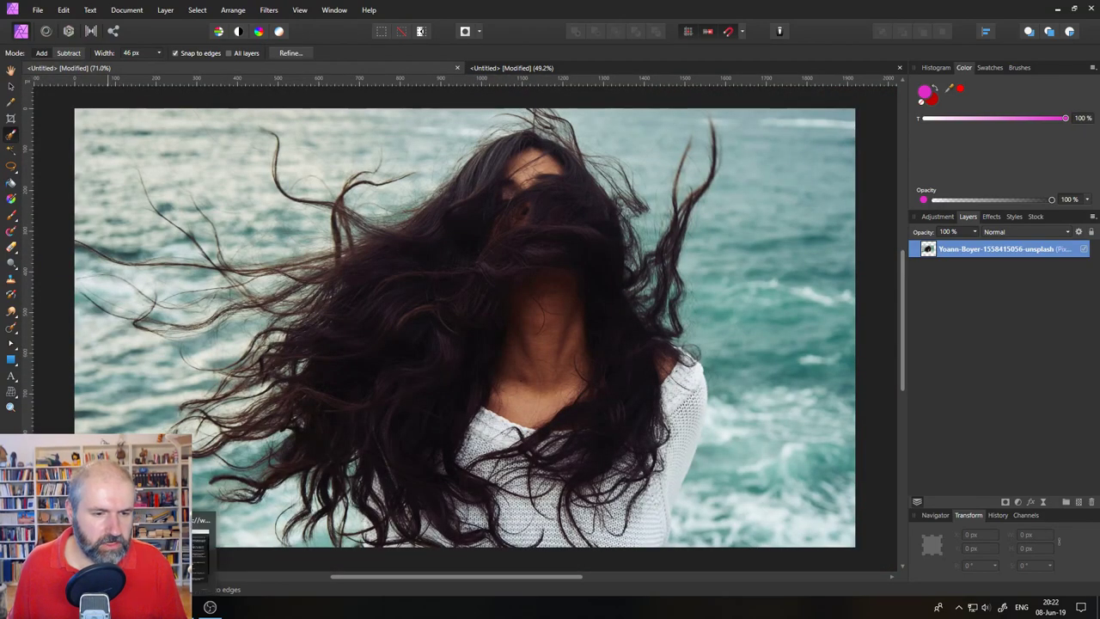
{"action": "key", "text": "alt+Tab"}
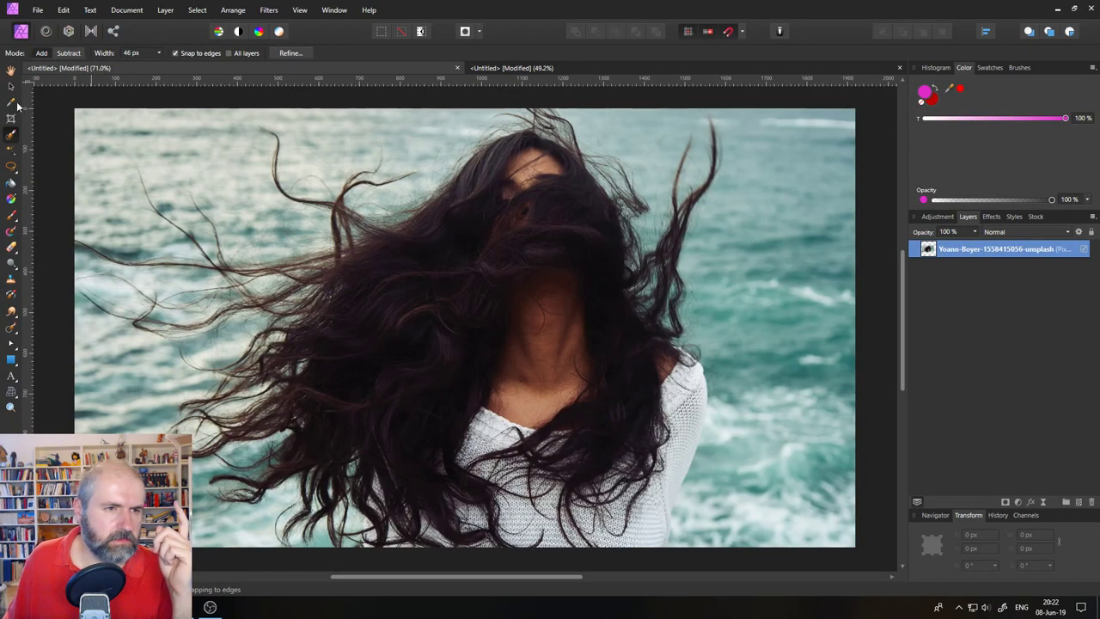
- Lasso a freehand loop around the left hair strands, then switch through the selection tools to Elliptical Marquee
{"action": "left_click", "coordinate": [11, 167]}
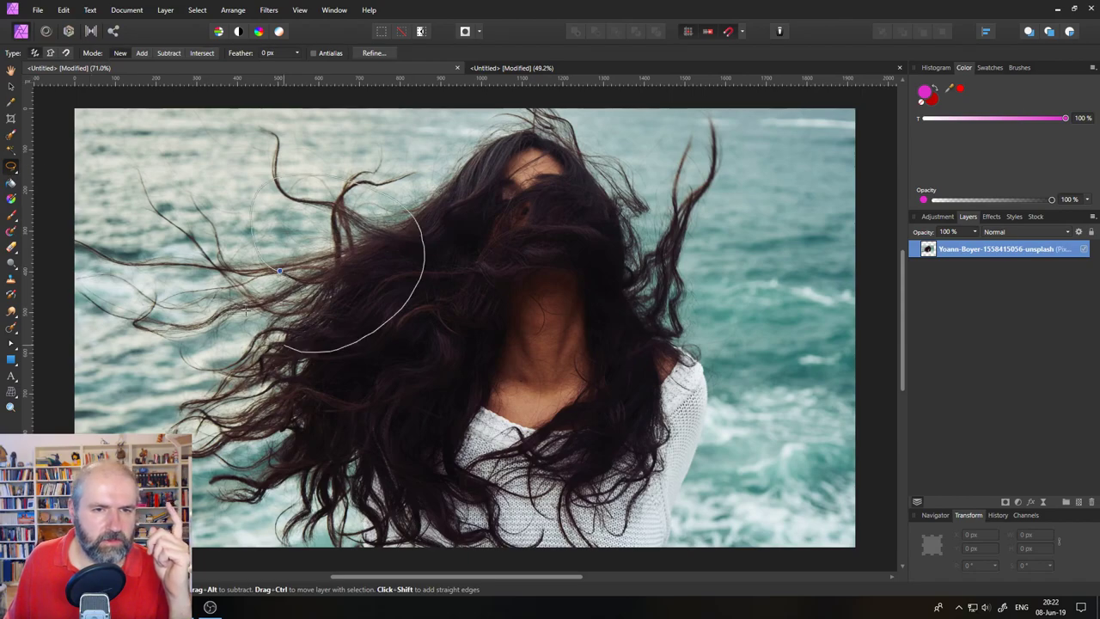
{"action": "left_click_drag", "start_coordinate": [279, 270], "coordinate": [225, 277]}
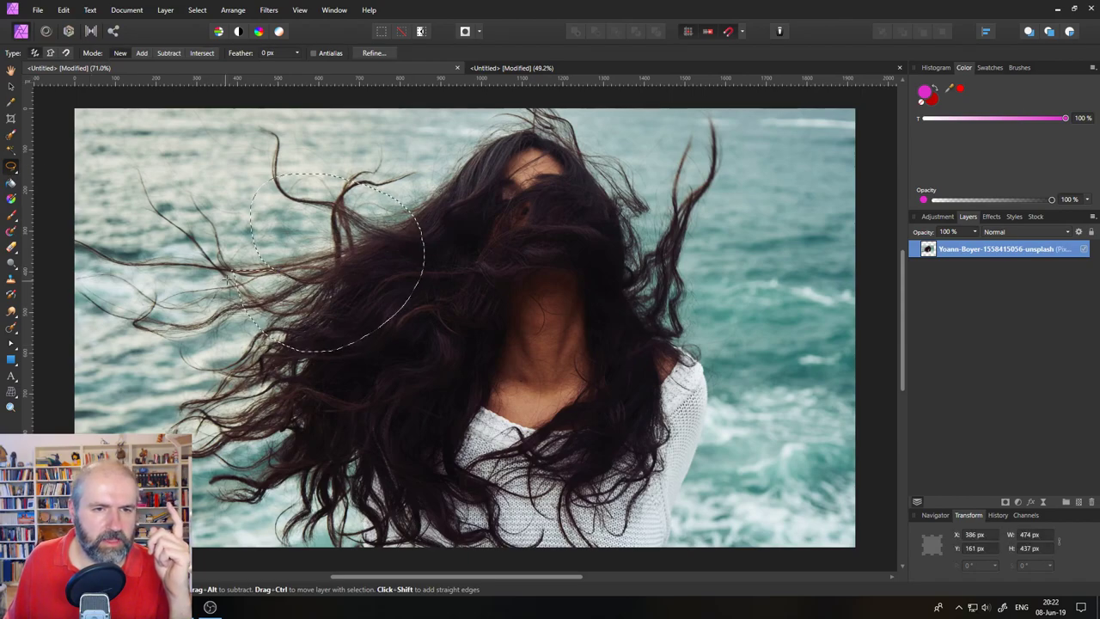
{"action": "left_click", "coordinate": [10, 135]}
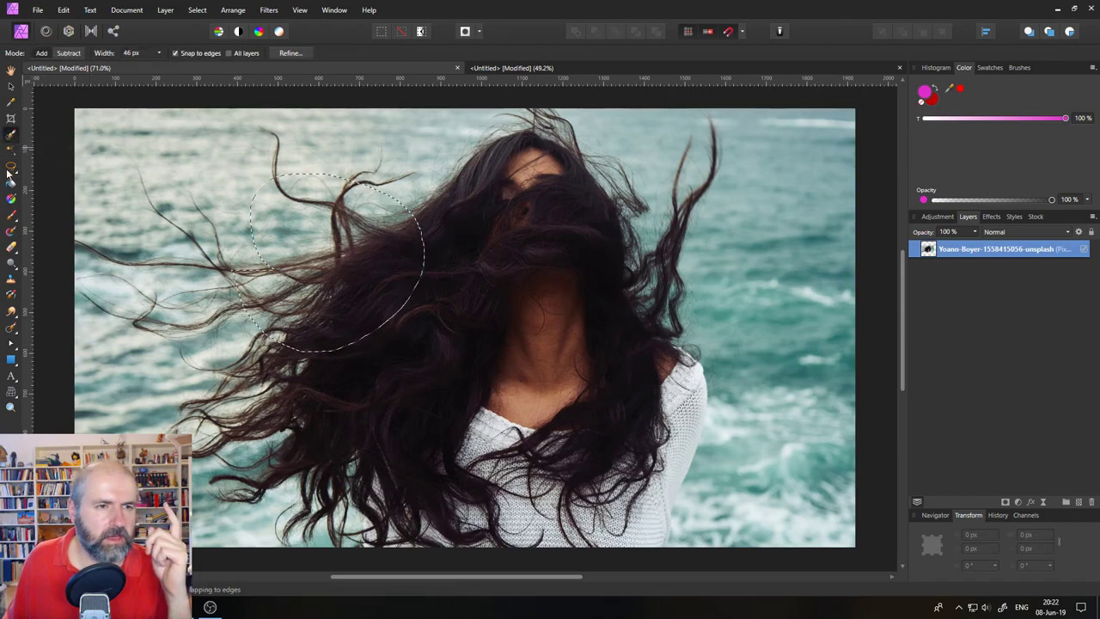
{"action": "left_click", "coordinate": [11, 168]}
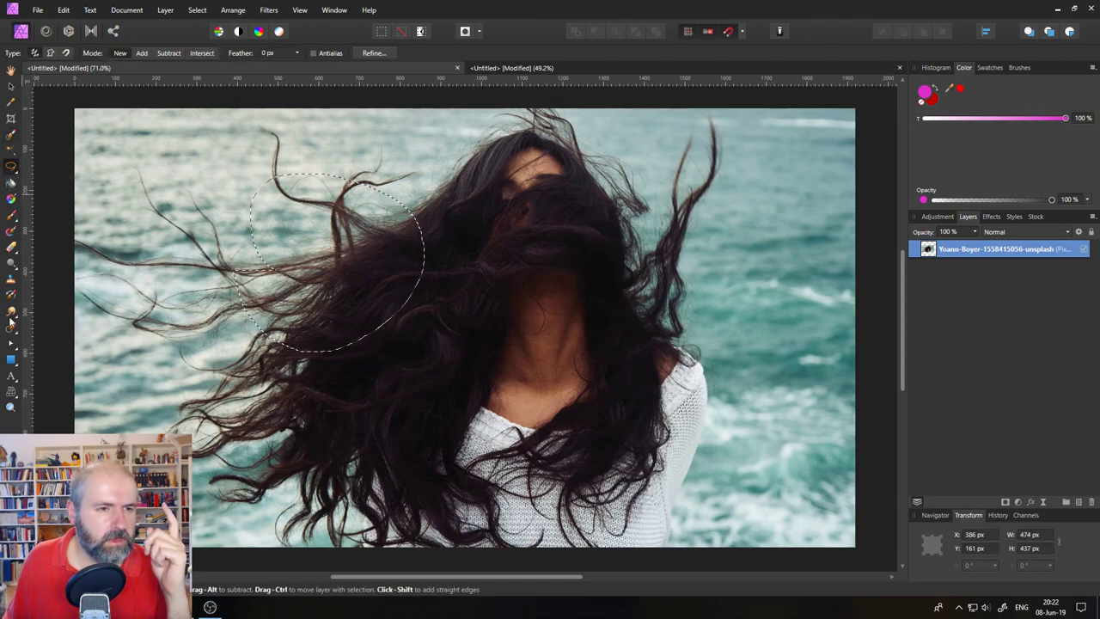
{"action": "left_click", "coordinate": [11, 168]}
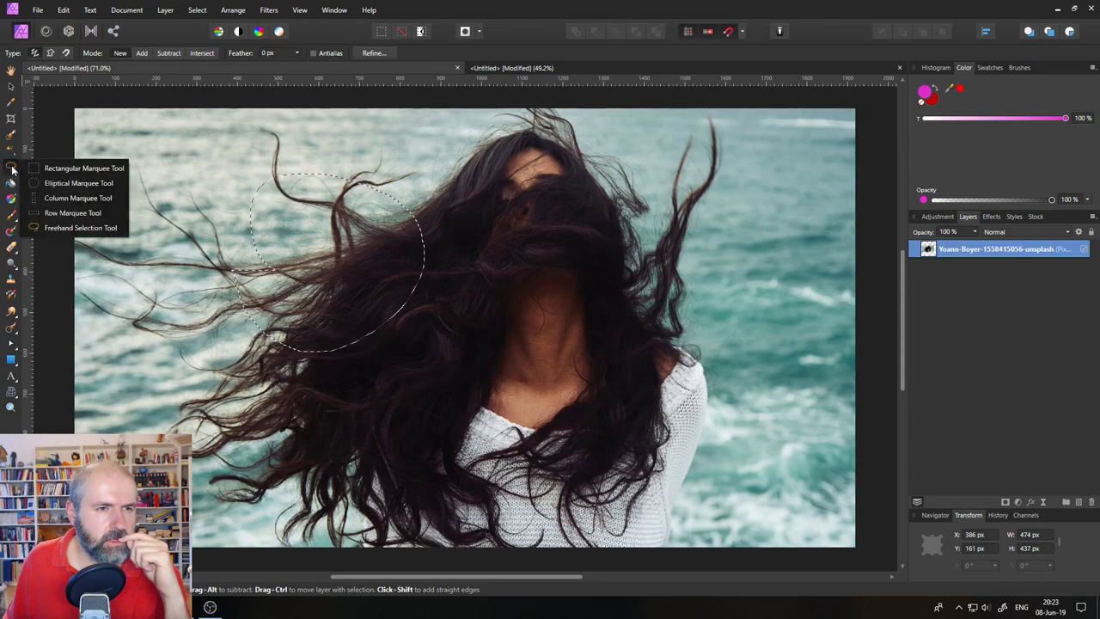
{"action": "left_click", "coordinate": [34, 183]}
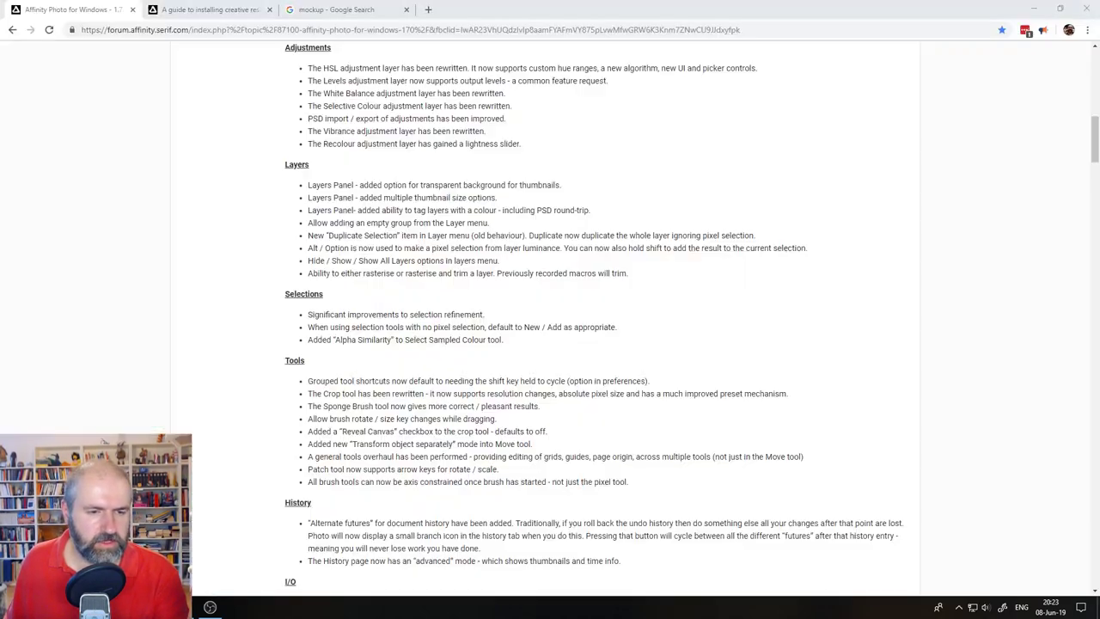
- Return to Affinity Photo after reading the Selections and Tools changes in the release notes
{"action": "key", "text": "alt+Tab"}
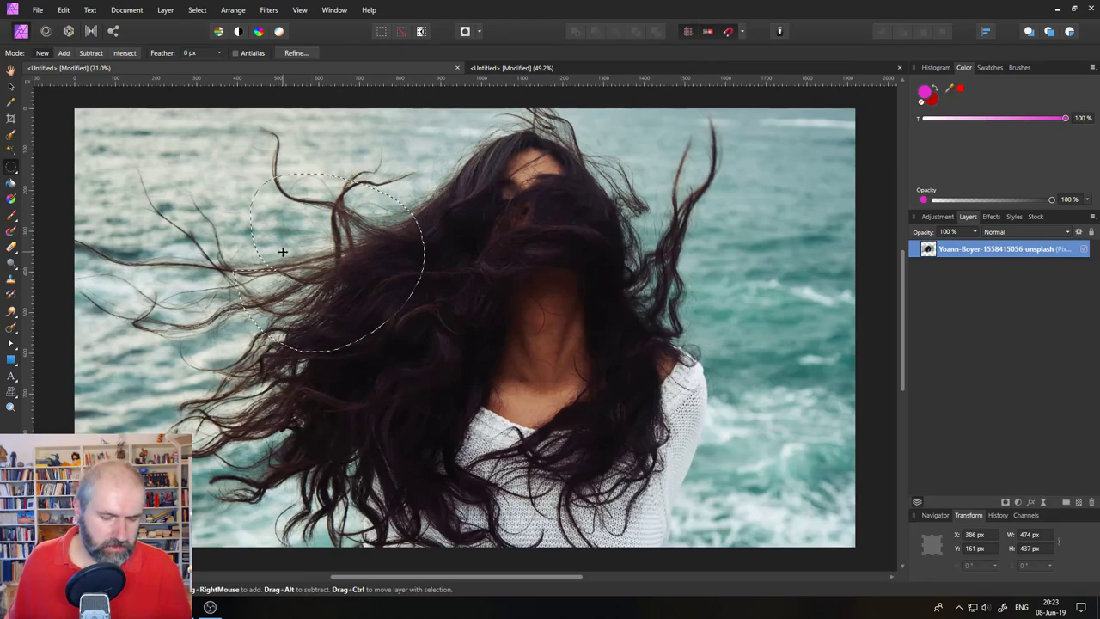
- Try a rectangular marquee over the face and hair with Subtract and Intersect modes, then deselect
{"action": "left_click", "coordinate": [99, 57]}
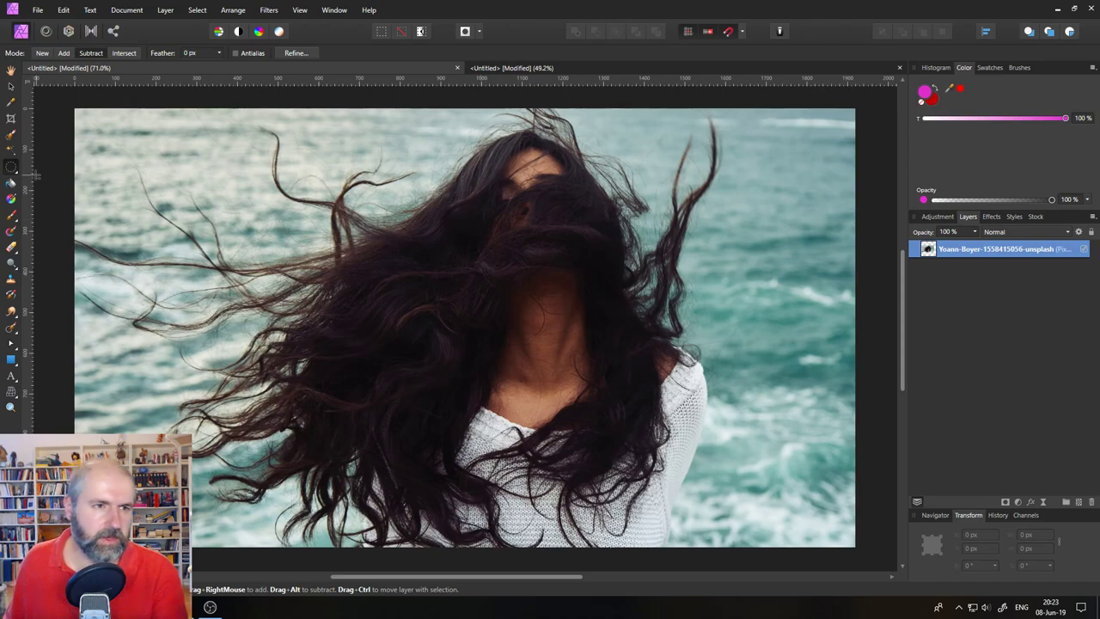
{"action": "left_click", "coordinate": [12, 168]}
{"action": "left_click", "coordinate": [38, 168]}
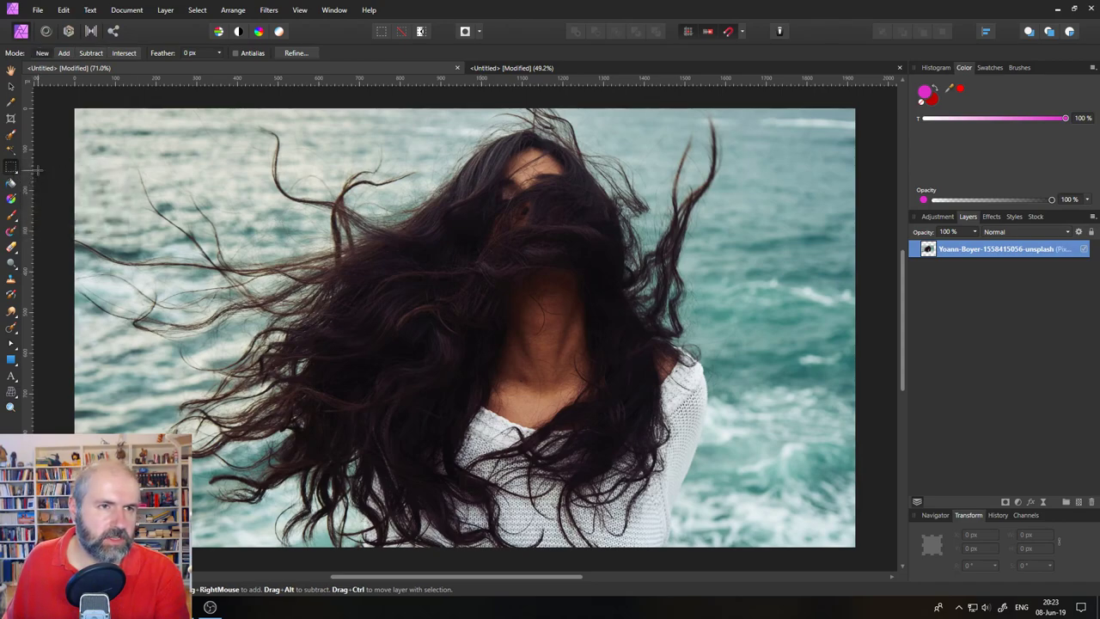
{"action": "left_click_drag", "start_coordinate": [315, 254], "coordinate": [567, 404]}
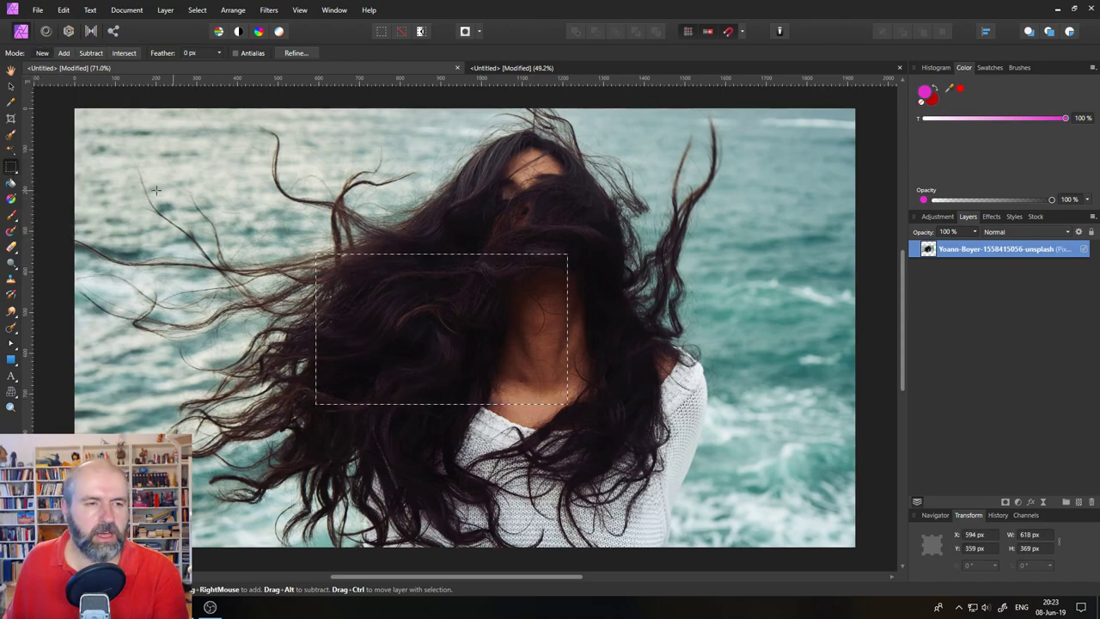
{"action": "left_click", "coordinate": [12, 168]}
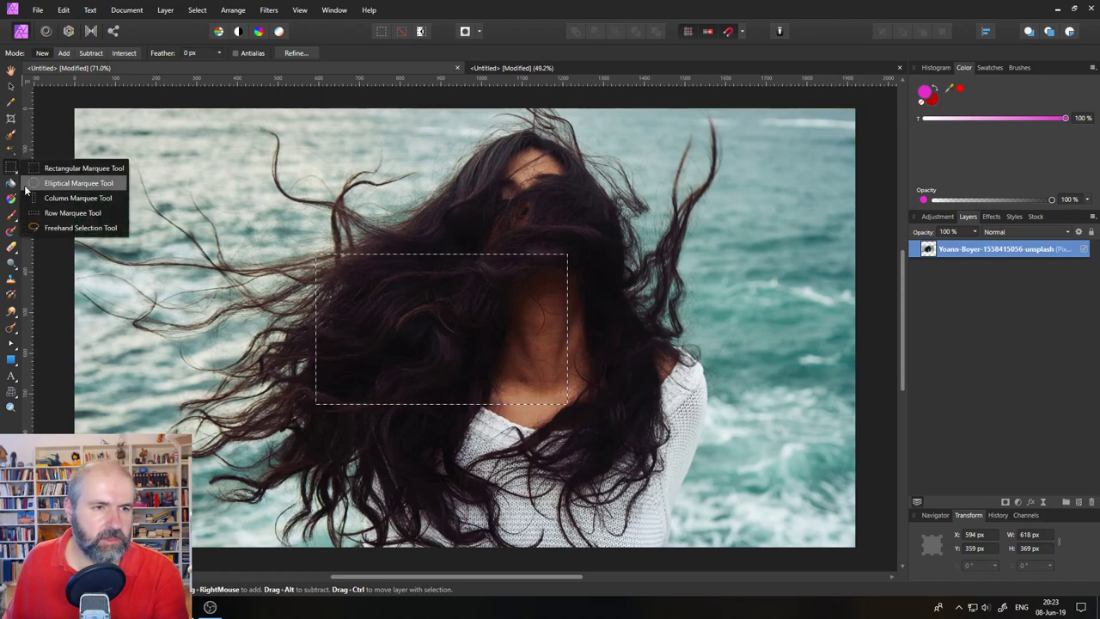
{"action": "left_click", "coordinate": [123, 52]}
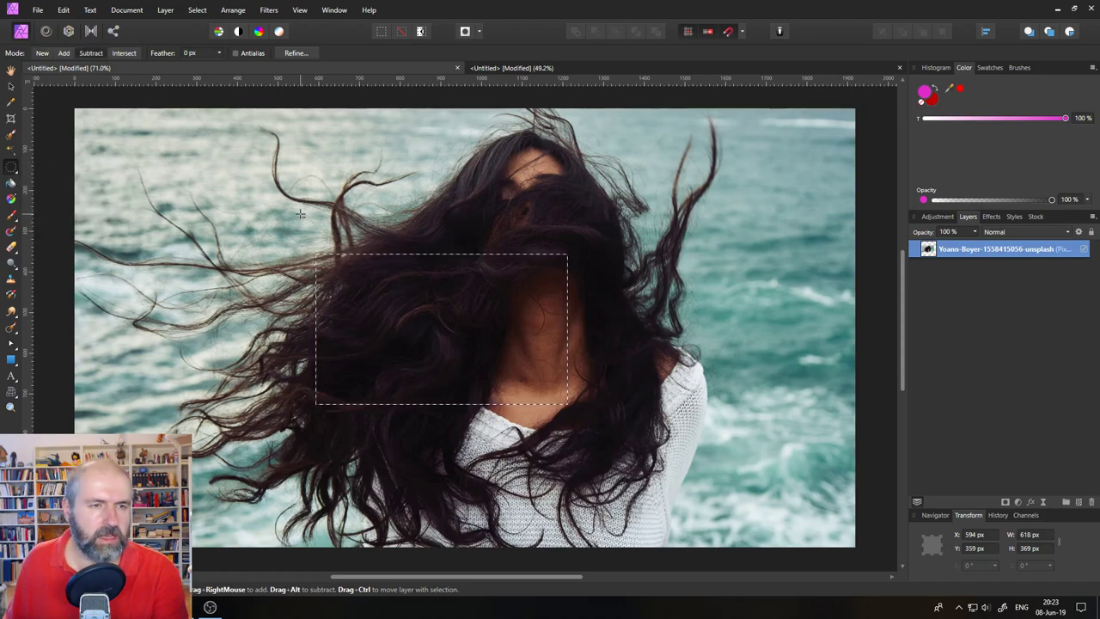
{"action": "left_click", "coordinate": [12, 168]}
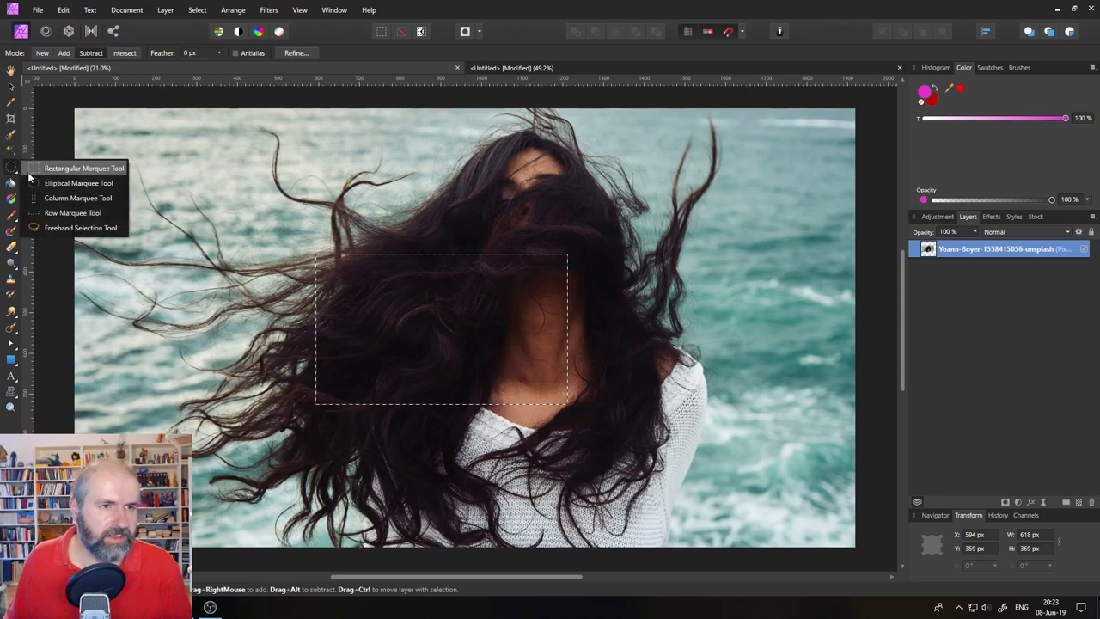
{"action": "left_click", "coordinate": [29, 169]}
{"action": "key", "text": "ctrl+d"}
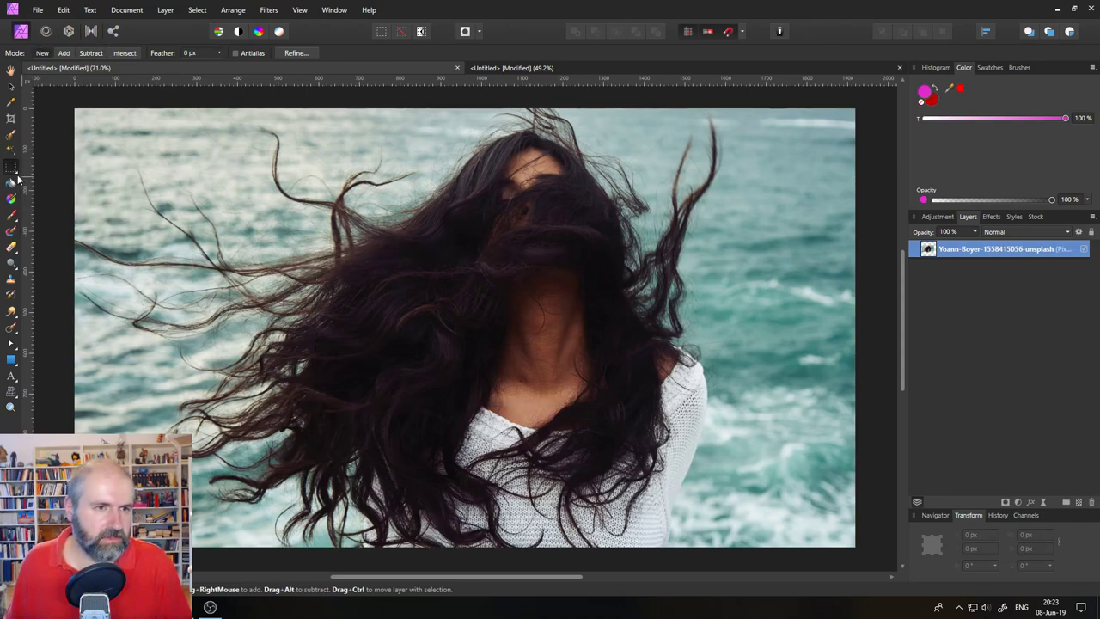
- Draw an elliptical marquee over the left side of the hair, then deselect it
{"action": "left_click", "coordinate": [13, 169]}
{"action": "left_click", "coordinate": [35, 186]}
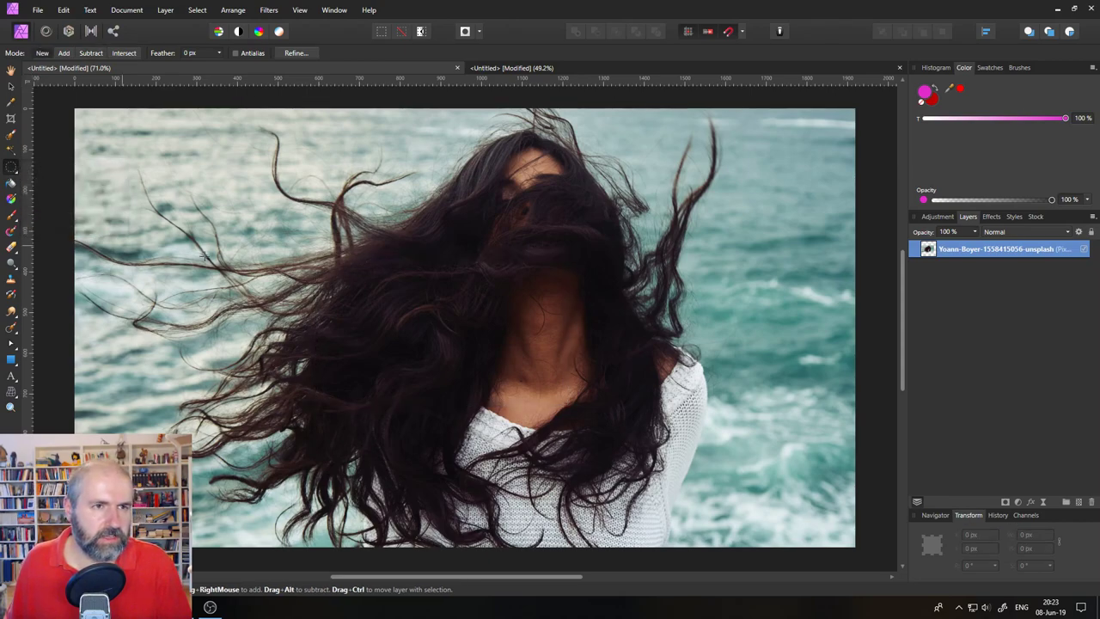
{"action": "left_click_drag", "start_coordinate": [246, 199], "coordinate": [446, 371]}
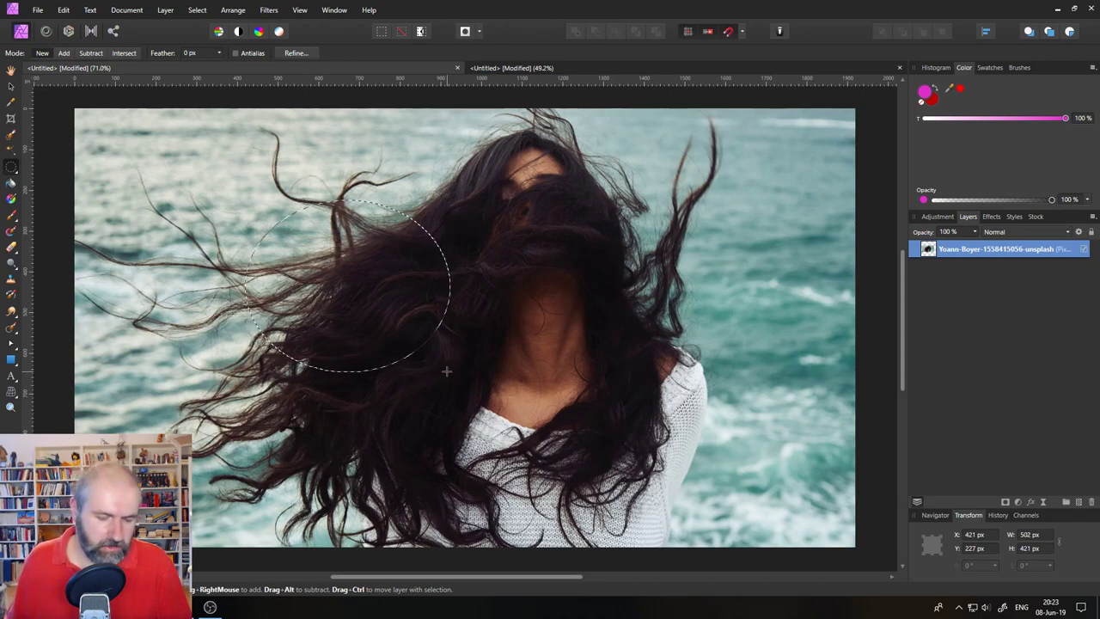
{"action": "key", "text": "ctrl+d"}
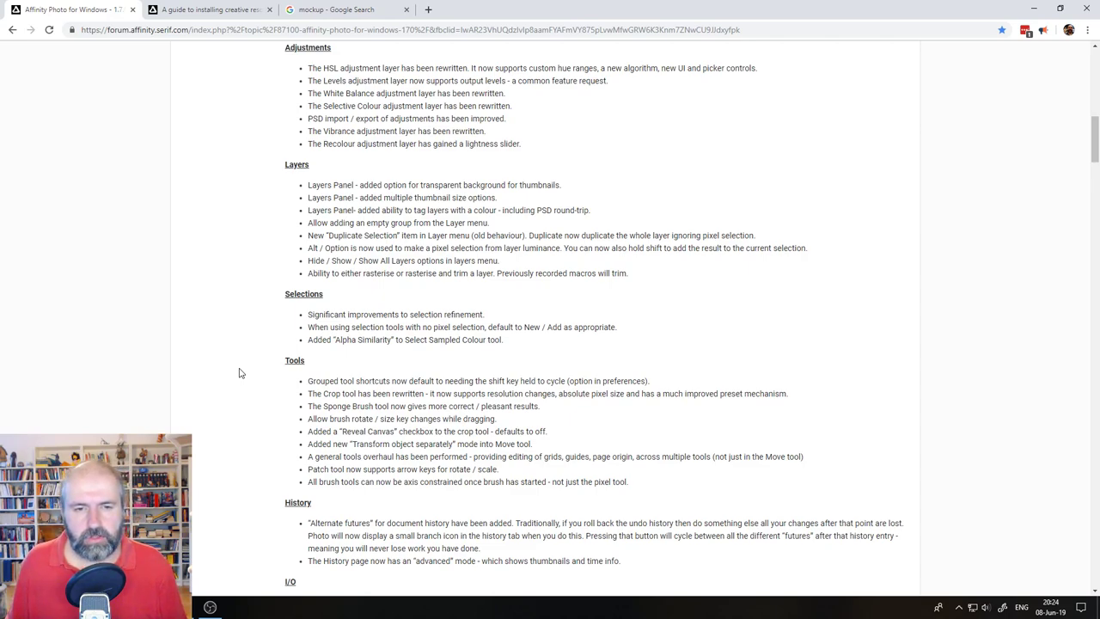
- Switch from the release notes back to the windblown-hair photo in Affinity Photo
{"action": "key", "text": "alt+Tab"}
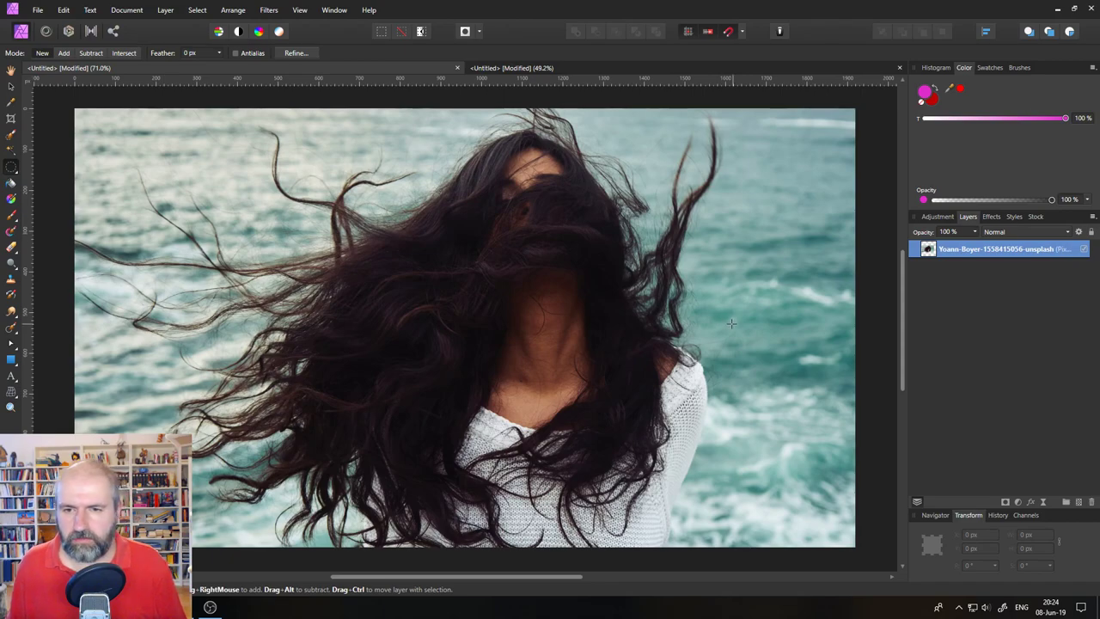
- Glance at the Select menu and the browser release notes, then return to the photo
{"action": "left_click", "coordinate": [197, 11]}
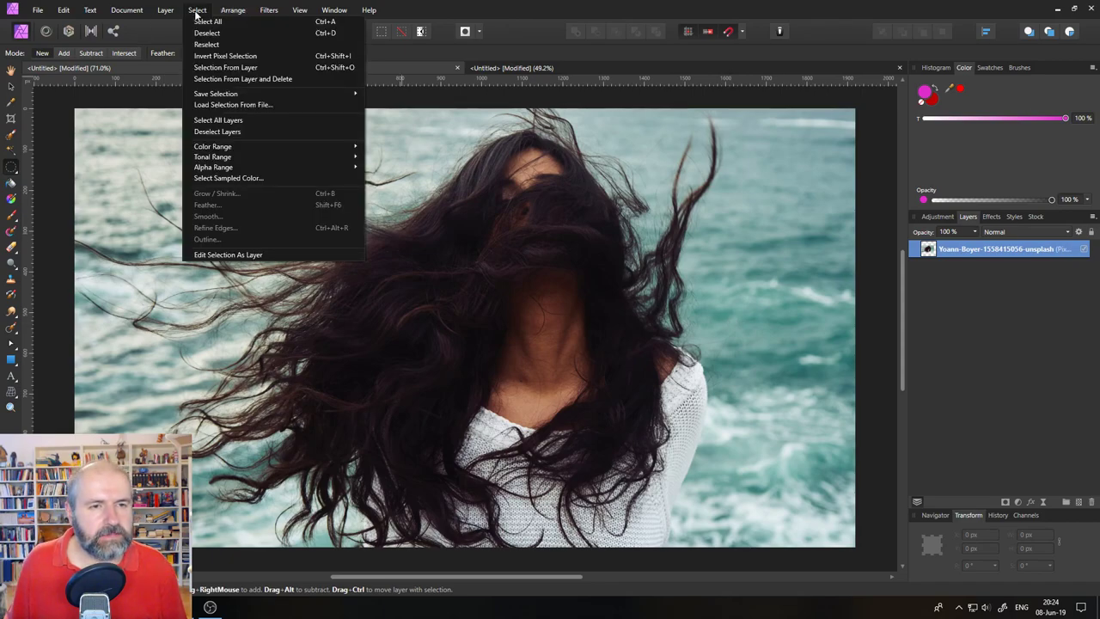
{"action": "key", "text": "Escape"}
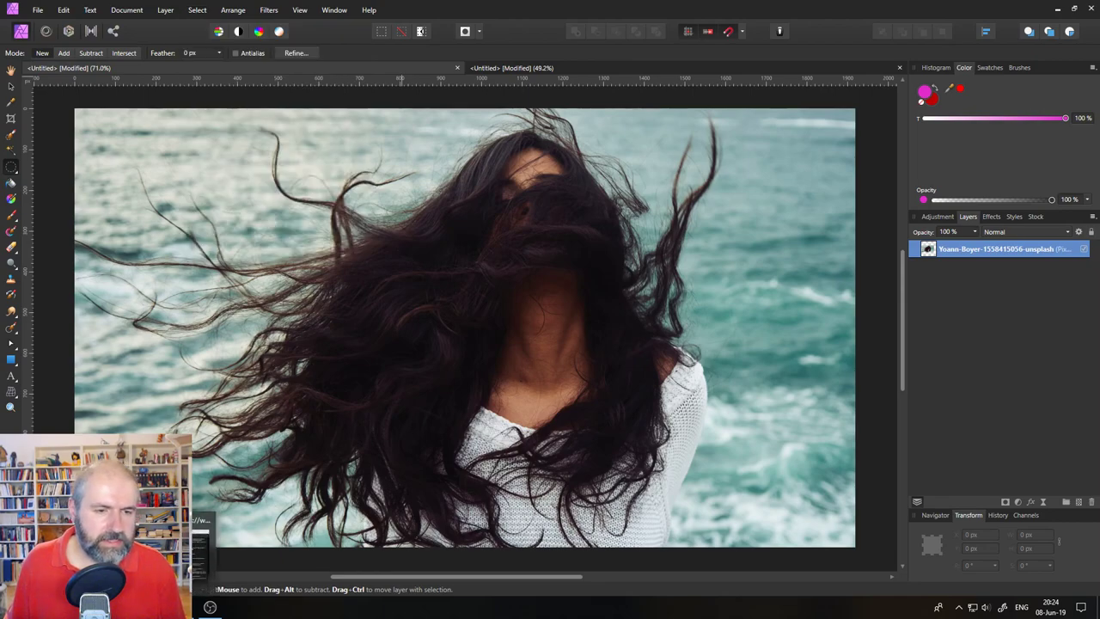
{"action": "key", "text": "alt+Tab"}
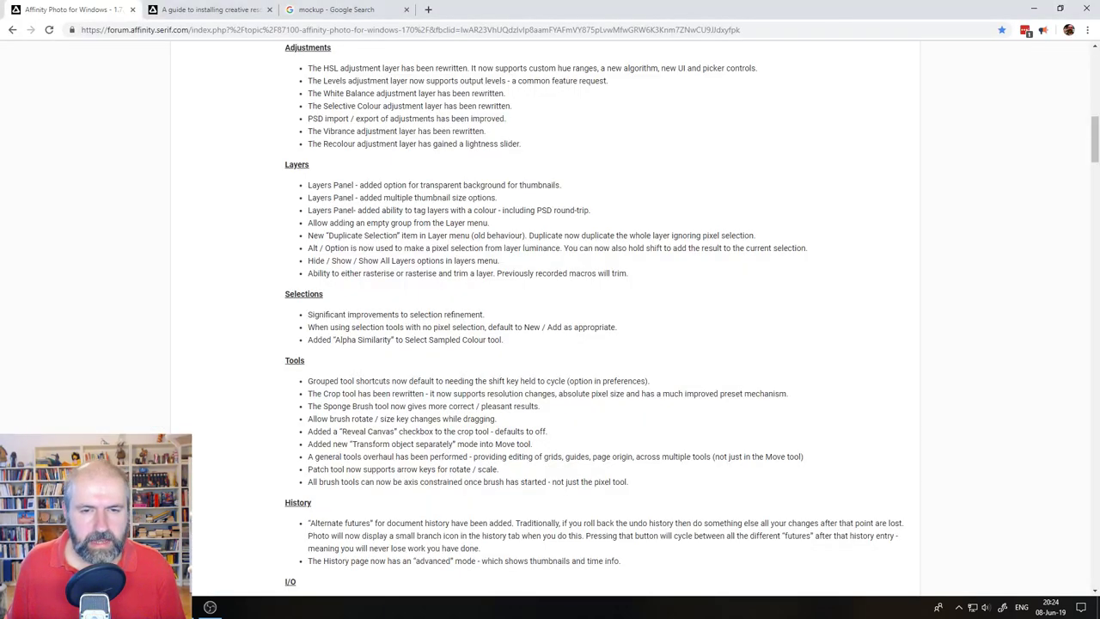
{"action": "key", "text": "alt+Tab"}
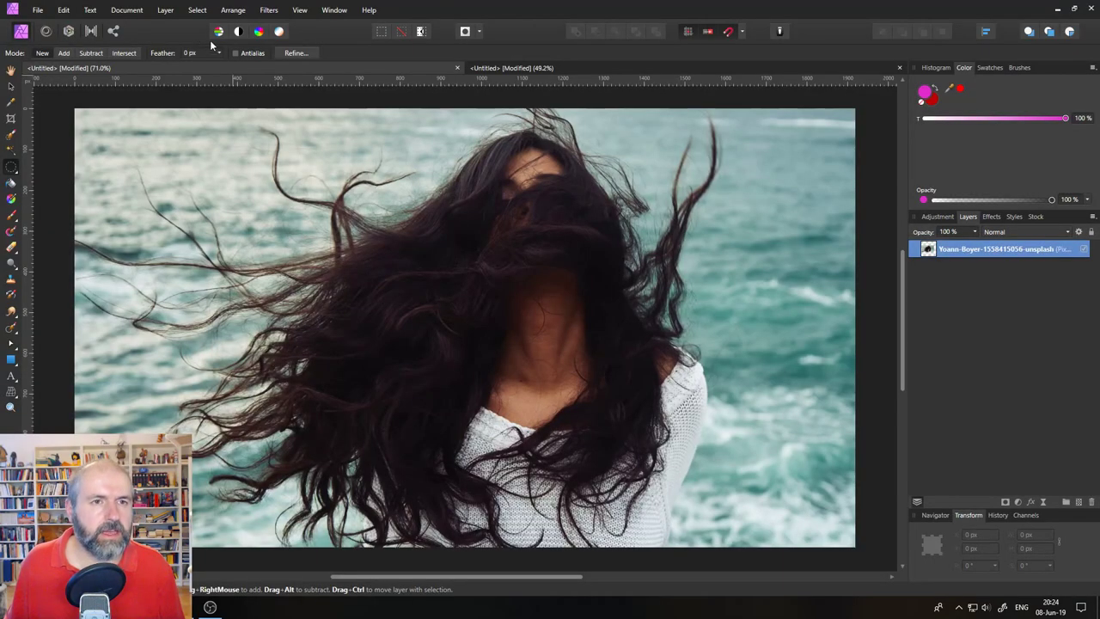
- Sample the sea colour with Select Sampled Colour at 24% tolerance using RGB Cube
{"action": "left_click", "coordinate": [205, 10]}
{"action": "left_click", "coordinate": [226, 177]}
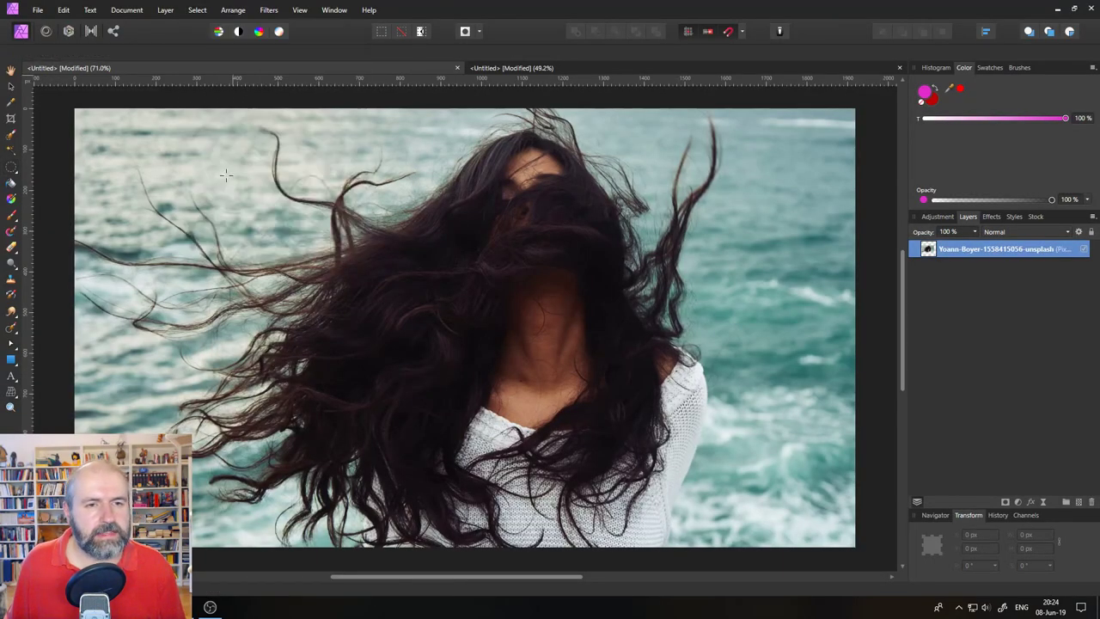
{"action": "left_click", "coordinate": [725, 230]}
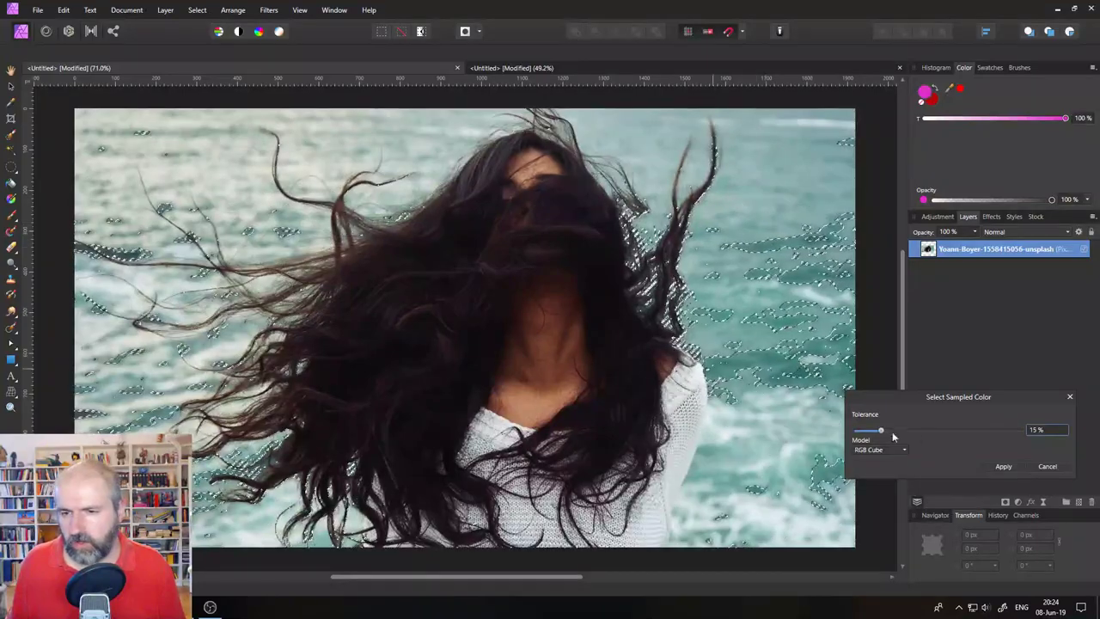
{"action": "left_click_drag", "start_coordinate": [934, 396], "coordinate": [811, 373]}
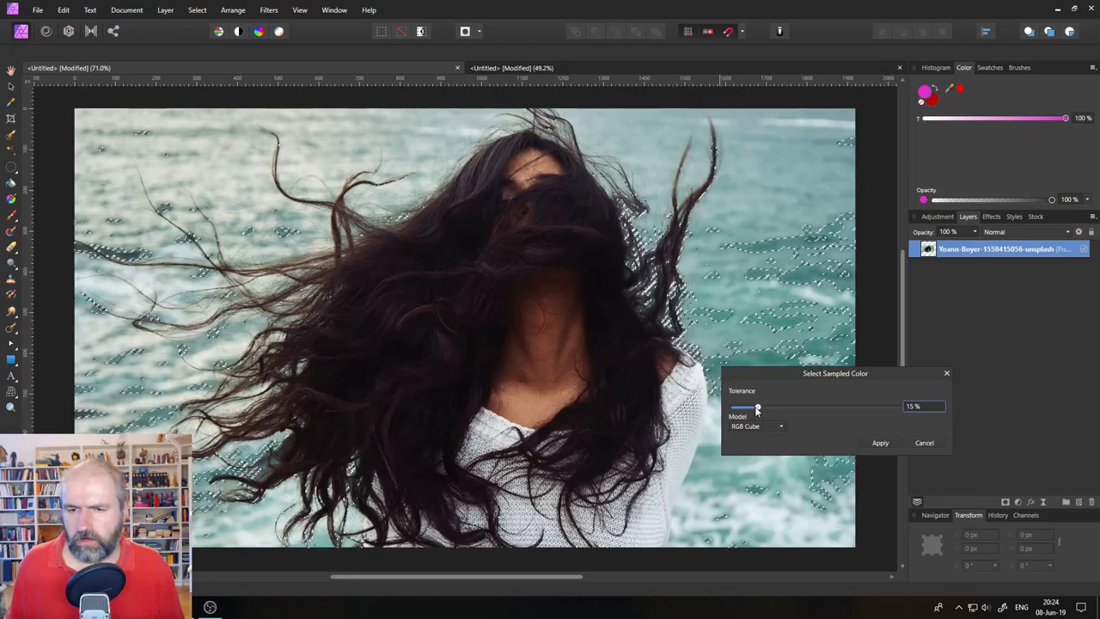
{"action": "mouse_move", "coordinate": [757, 407]}
{"action": "left_mouse_down"}
{"action": "mouse_move", "coordinate": [838, 410]}
{"action": "mouse_move", "coordinate": [762, 409]}
{"action": "mouse_move", "coordinate": [792, 410]}
{"action": "mouse_move", "coordinate": [773, 407]}
{"action": "left_mouse_up"}
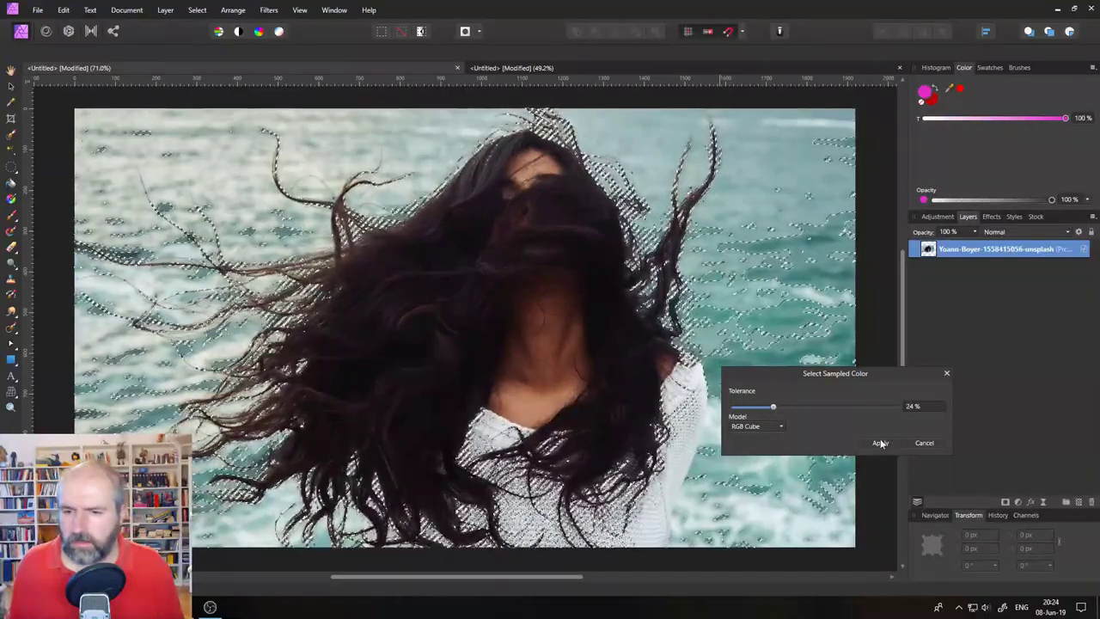
{"action": "key", "text": "alt+Tab"}
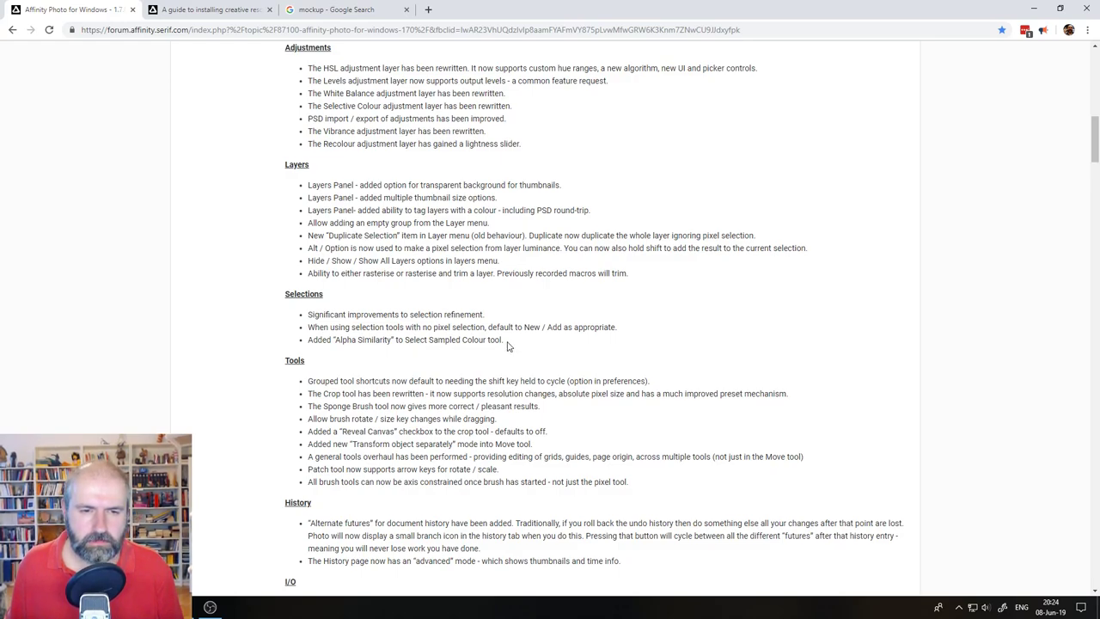
- Return from the browser to Affinity Photo, where Select Sampled Colour is still open
{"action": "key", "text": "alt+Tab"}
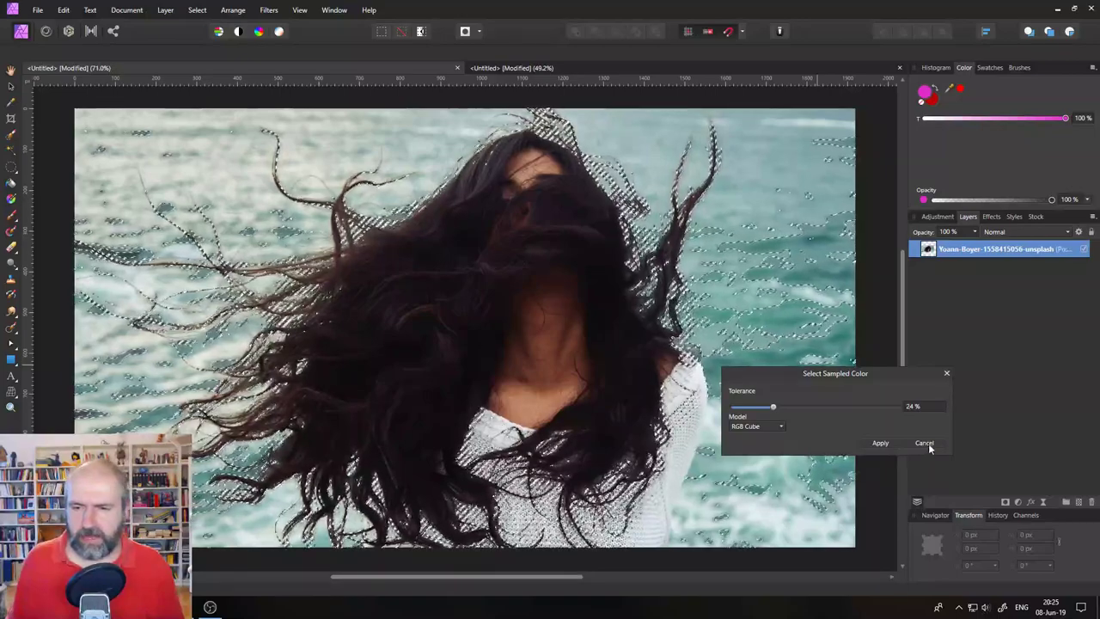
- Apply the sea selection, copy it to a new layer, hide the original, and make the background transparent
{"action": "left_click", "coordinate": [880, 443]}
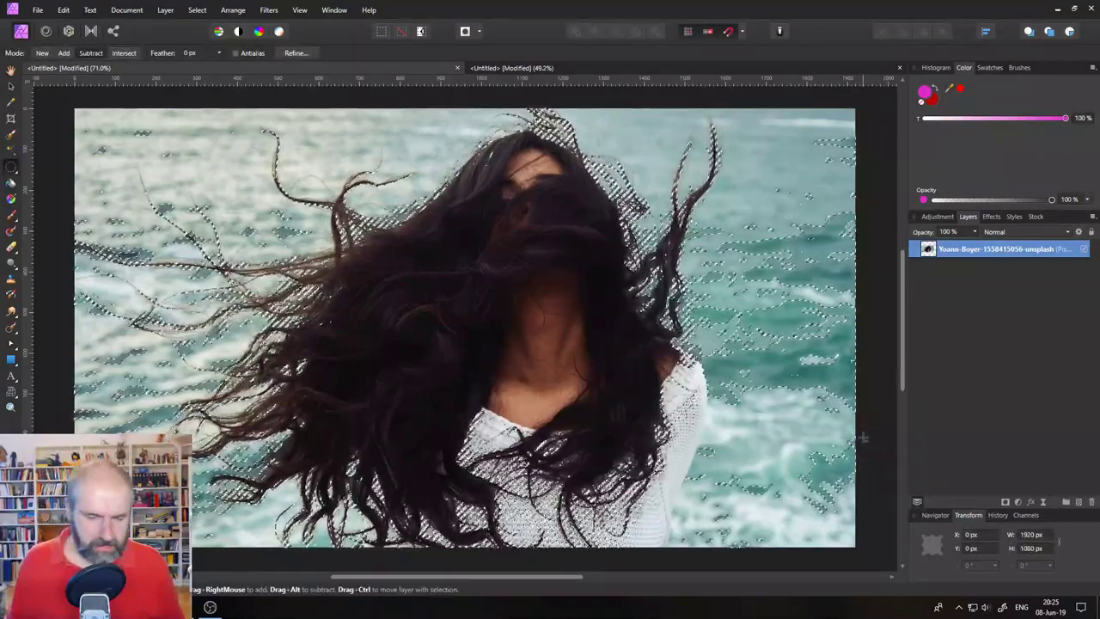
{"action": "key", "text": "ctrl+j"}
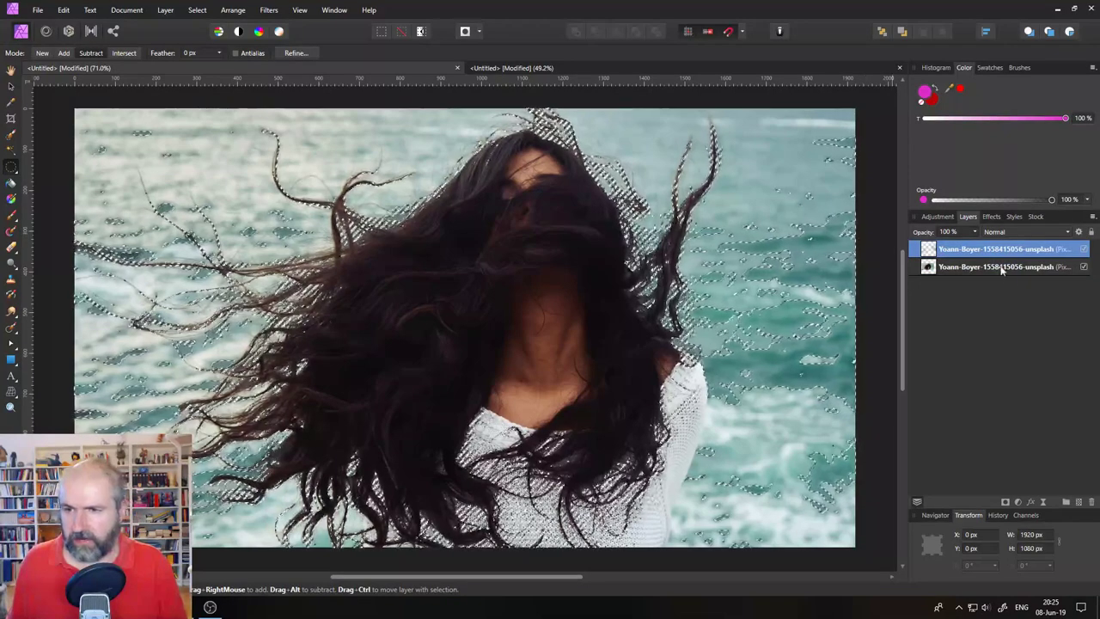
{"action": "left_click", "coordinate": [1083, 266]}
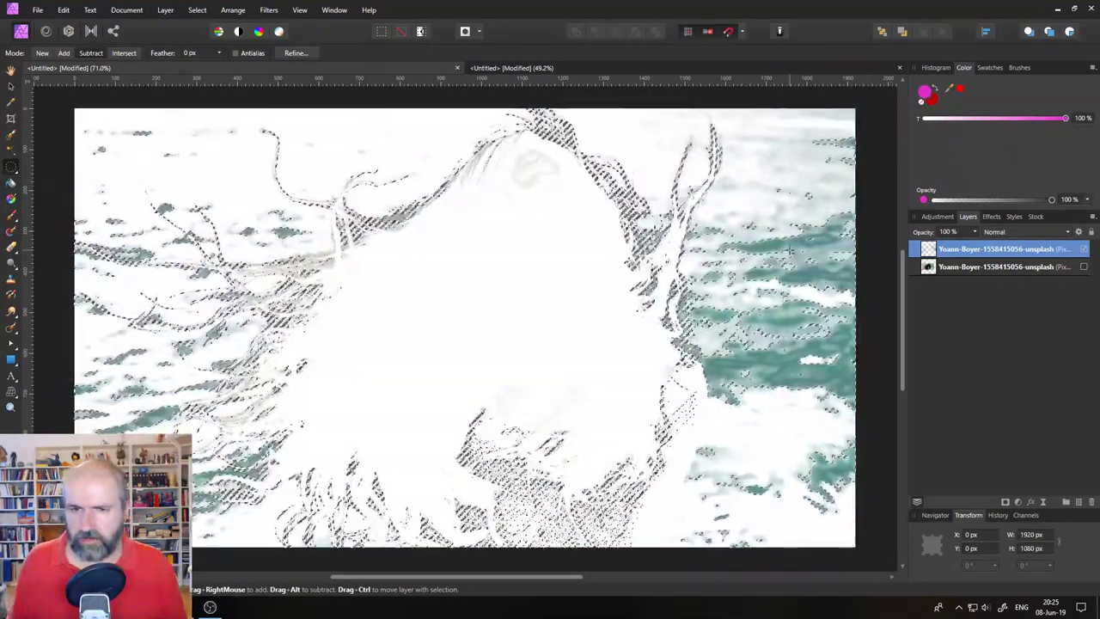
{"action": "key", "text": "ctrl+d"}
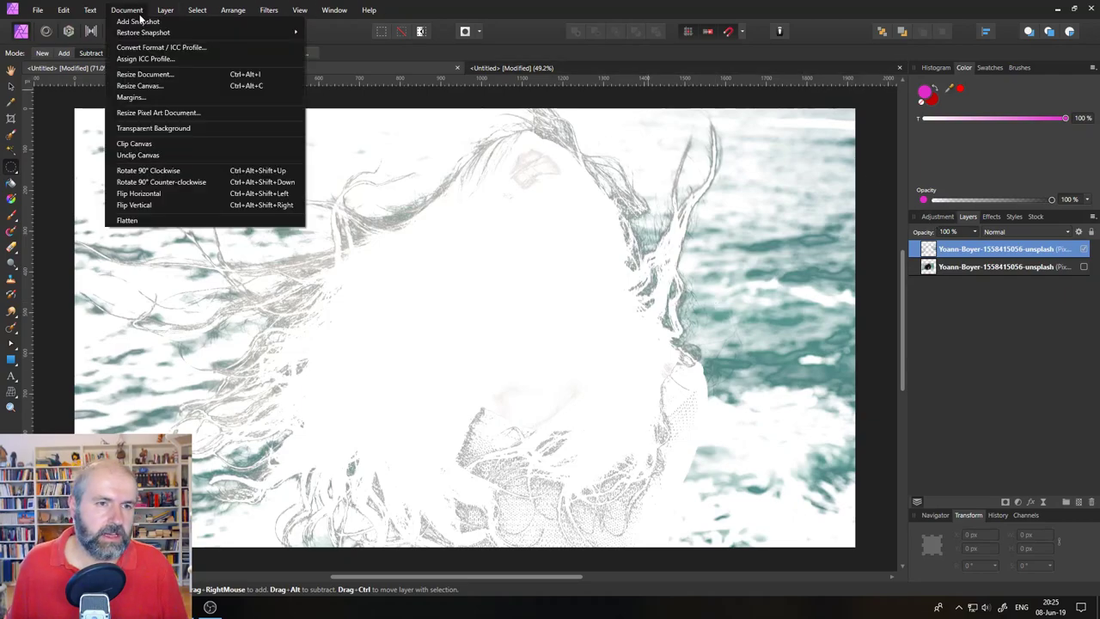
{"action": "left_click", "coordinate": [138, 128]}
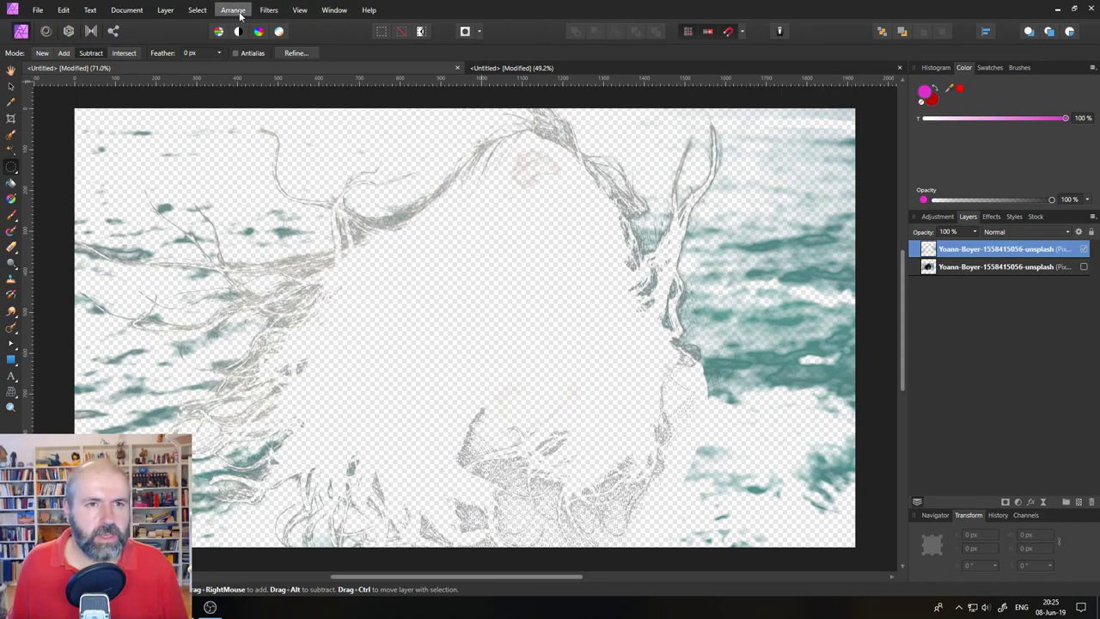
{"action": "left_click", "coordinate": [194, 10]}
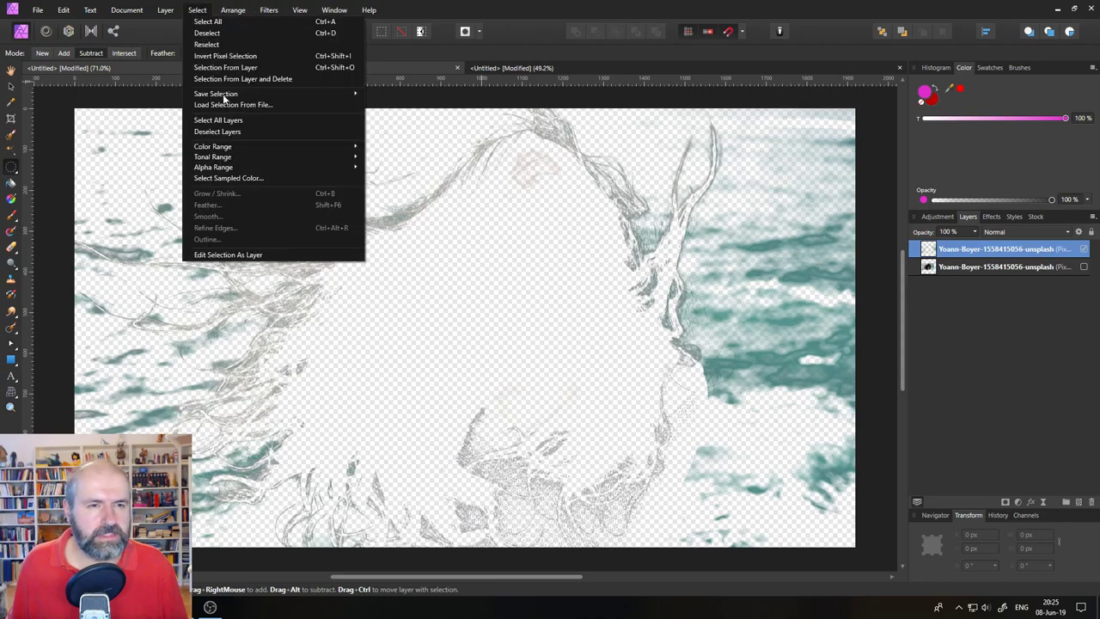
{"action": "left_click", "coordinate": [256, 179]}
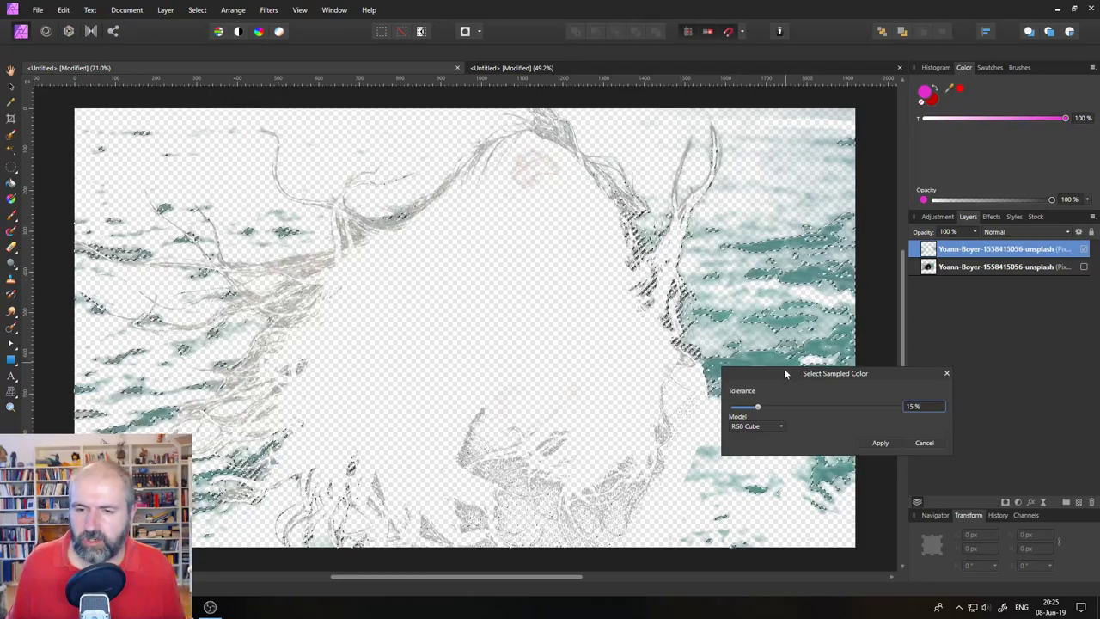
- Nudge the tolerance, cancel the sampled selection, and reopen Select Sampled Colour
{"action": "mouse_move", "coordinate": [757, 408]}
{"action": "left_mouse_down"}
{"action": "mouse_move", "coordinate": [789, 409]}
{"action": "mouse_move", "coordinate": [736, 410]}
{"action": "mouse_move", "coordinate": [785, 409]}
{"action": "mouse_move", "coordinate": [747, 409]}
{"action": "left_mouse_up"}
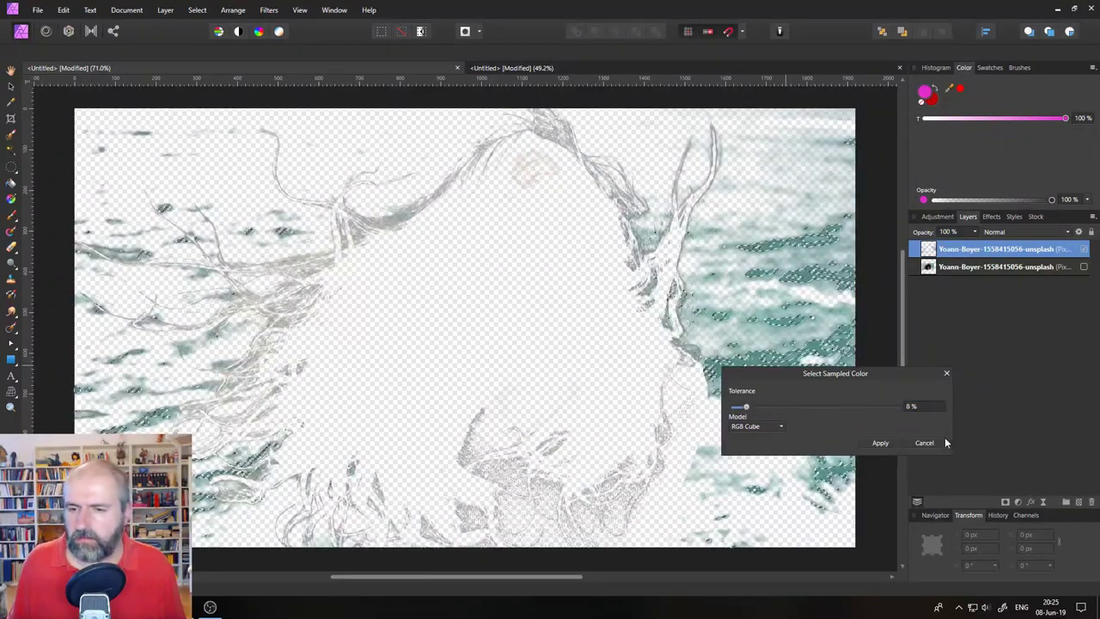
{"action": "left_click", "coordinate": [924, 442]}
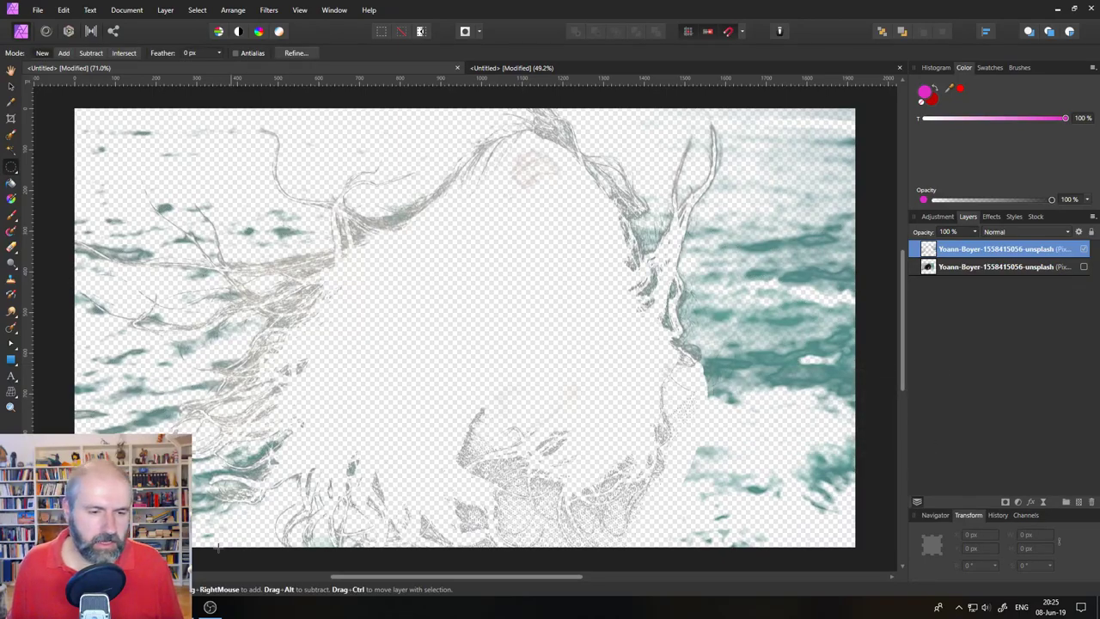
{"action": "left_click", "coordinate": [165, 10]}
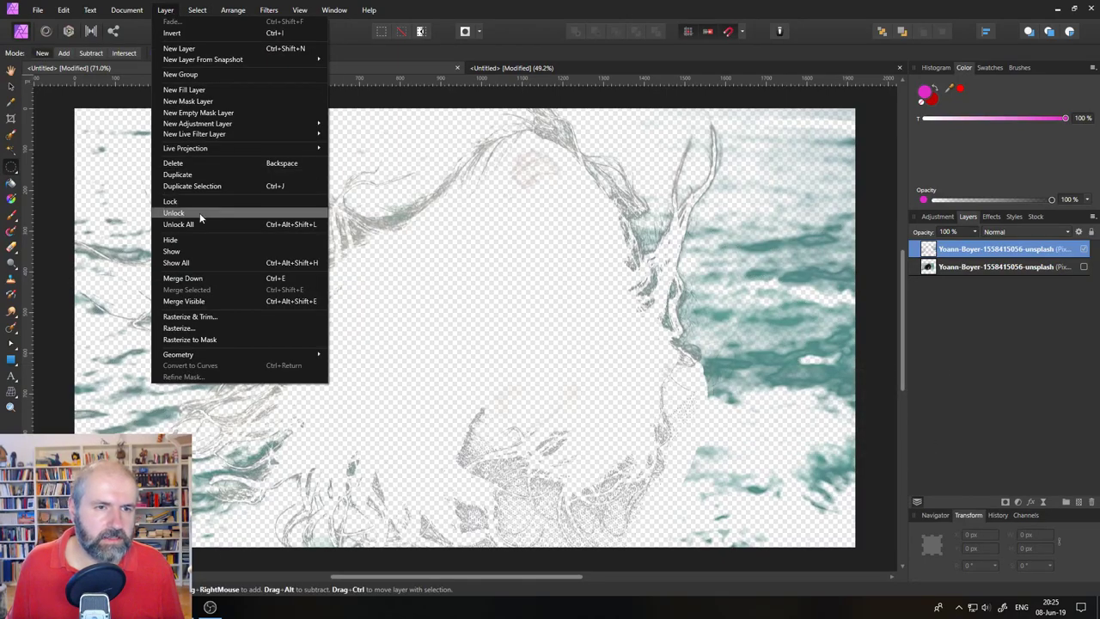
{"action": "left_click", "coordinate": [190, 19]}
{"action": "left_click", "coordinate": [197, 10]}
{"action": "left_click", "coordinate": [230, 161]}
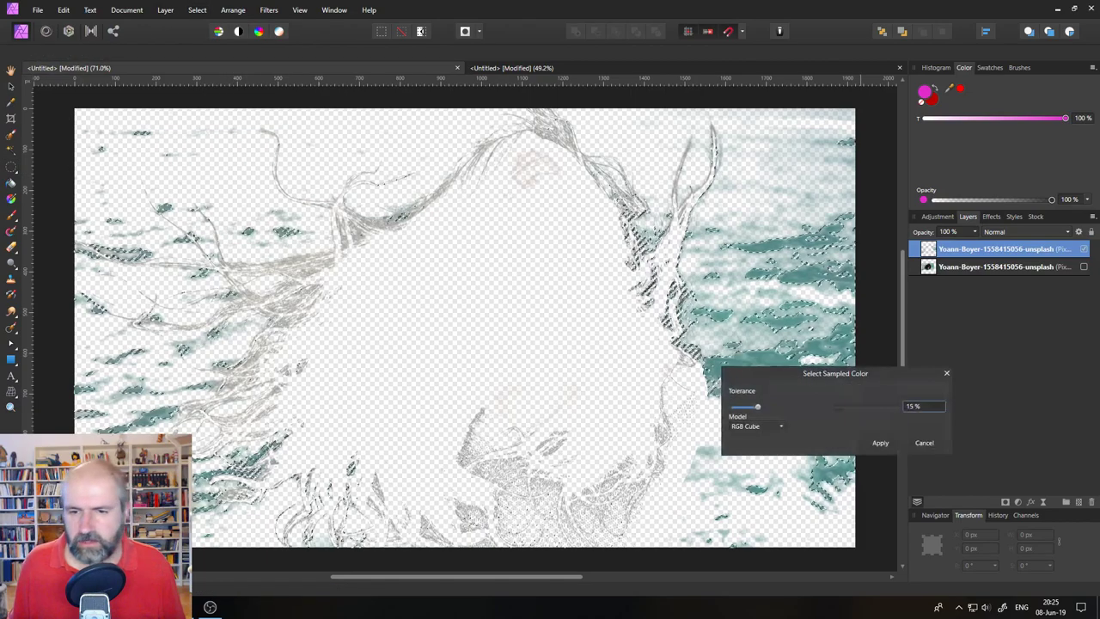
- Compare Alpha and RGB Cube models with widened tolerance, cancel, and delete the extracted top layer
{"action": "left_click", "coordinate": [772, 427]}
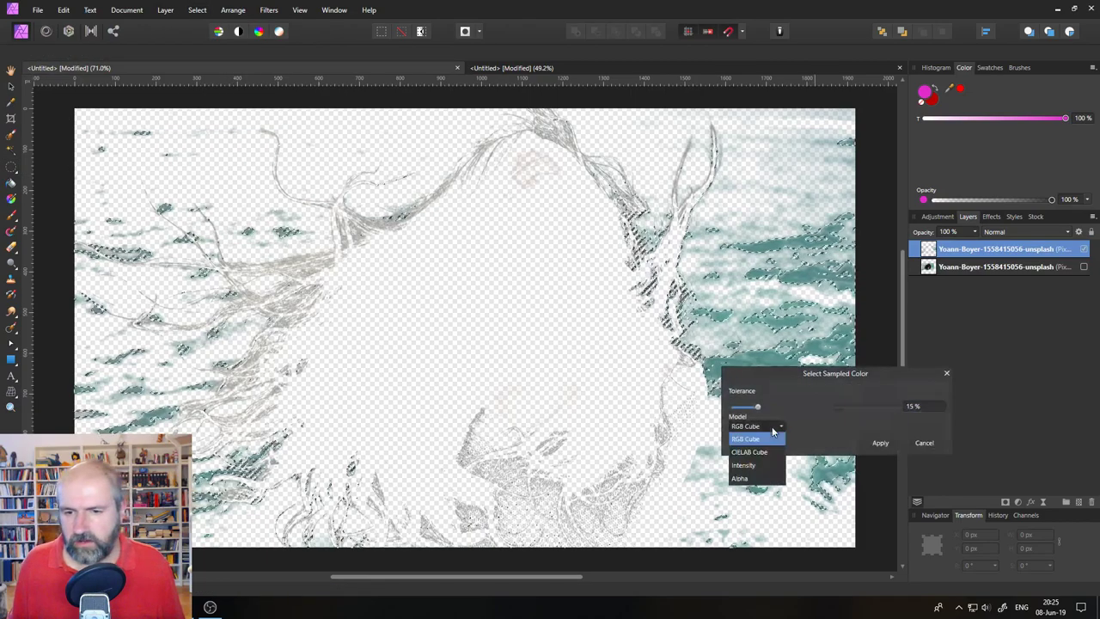
{"action": "left_click", "coordinate": [739, 479]}
{"action": "mouse_move", "coordinate": [757, 407]}
{"action": "left_mouse_down"}
{"action": "mouse_move", "coordinate": [859, 408]}
{"action": "mouse_move", "coordinate": [738, 408]}
{"action": "mouse_move", "coordinate": [816, 409]}
{"action": "mouse_move", "coordinate": [750, 409]}
{"action": "left_mouse_up"}
{"action": "left_click", "coordinate": [760, 426]}
{"action": "left_click", "coordinate": [756, 477]}
{"action": "left_click", "coordinate": [756, 427]}
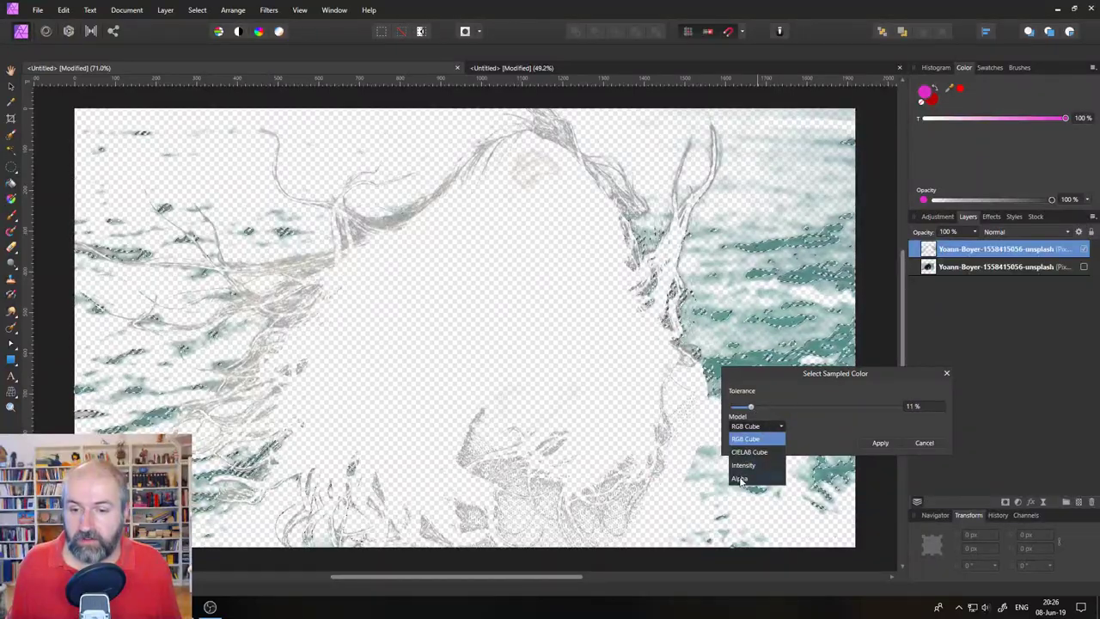
{"action": "left_click", "coordinate": [748, 486]}
{"action": "left_click_drag", "start_coordinate": [751, 405], "coordinate": [849, 406]}
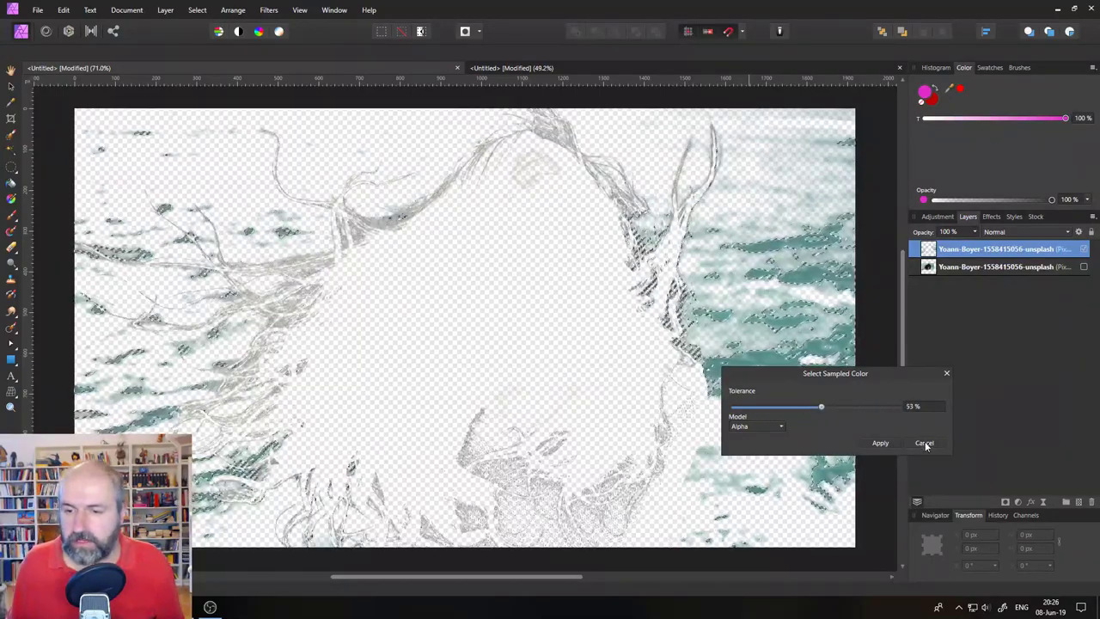
{"action": "left_click", "coordinate": [923, 441]}
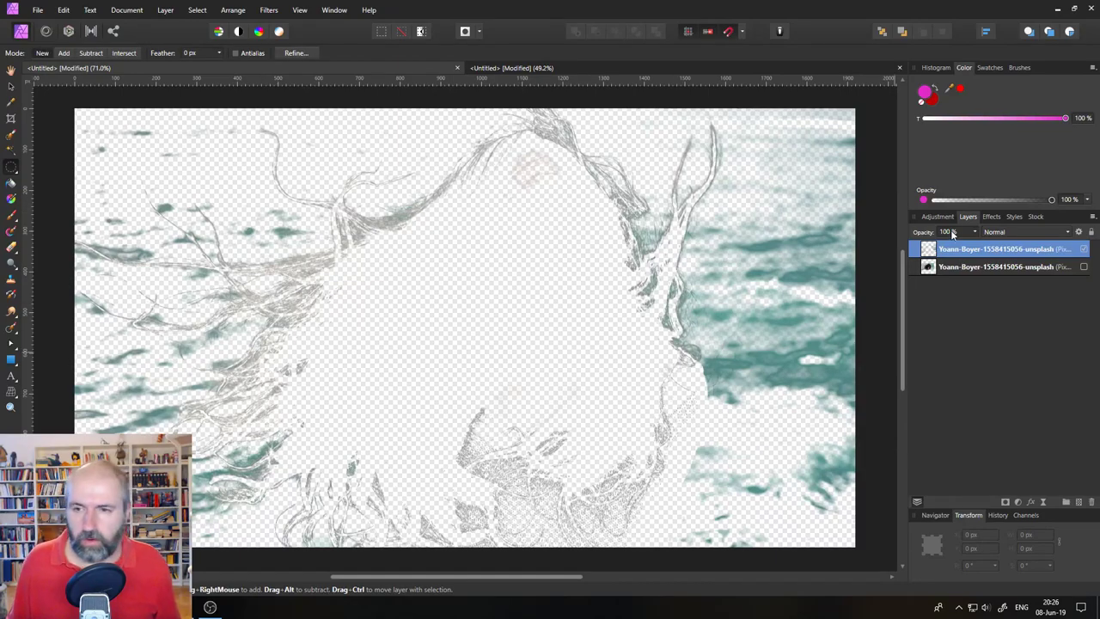
{"action": "left_click", "coordinate": [1092, 503]}
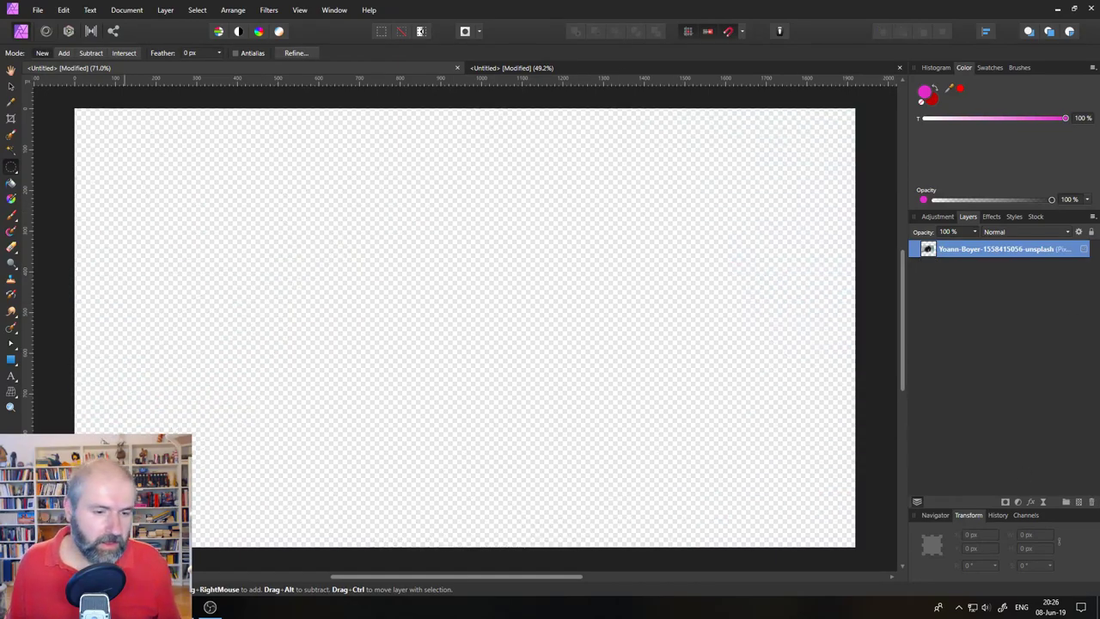
{"action": "key", "text": "alt+Tab"}
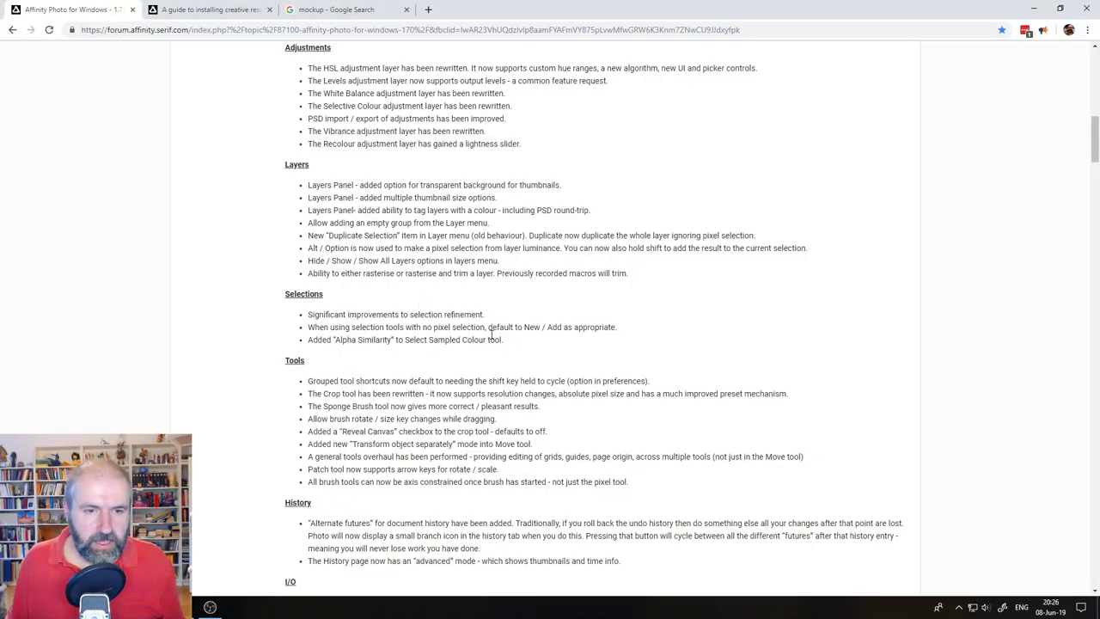
{"action": "left_click_drag", "start_coordinate": [1095, 146], "coordinate": [1093, 173]}
{"action": "scroll", "coordinate": [550, 389], "scroll_direction": "up", "scroll_amount": 3}
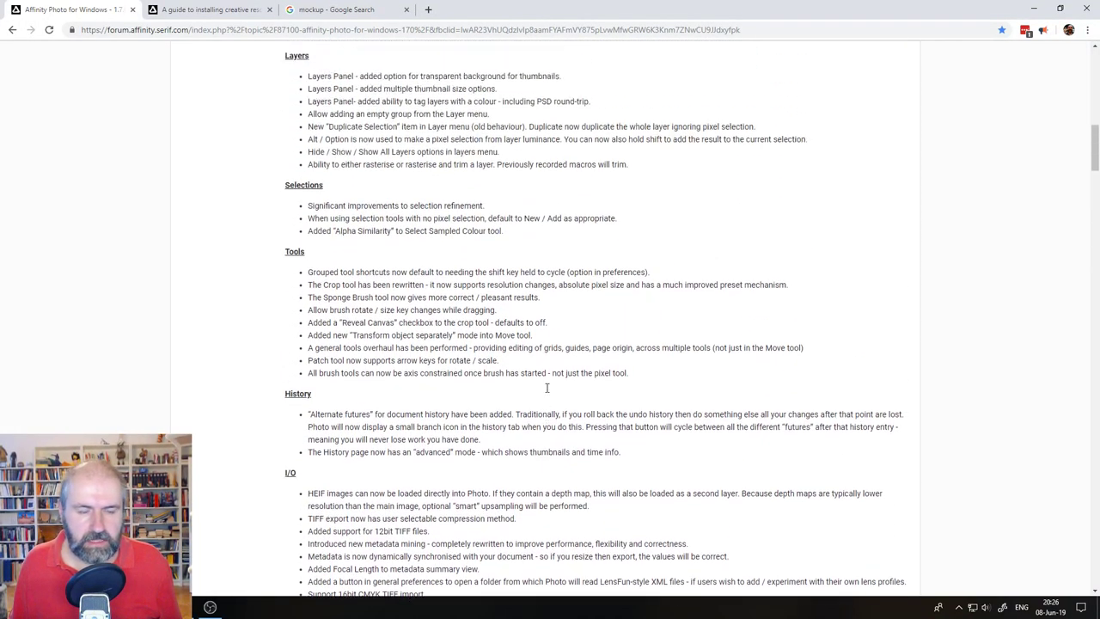
{"action": "scroll", "coordinate": [537, 386], "scroll_direction": "down", "scroll_amount": 1}
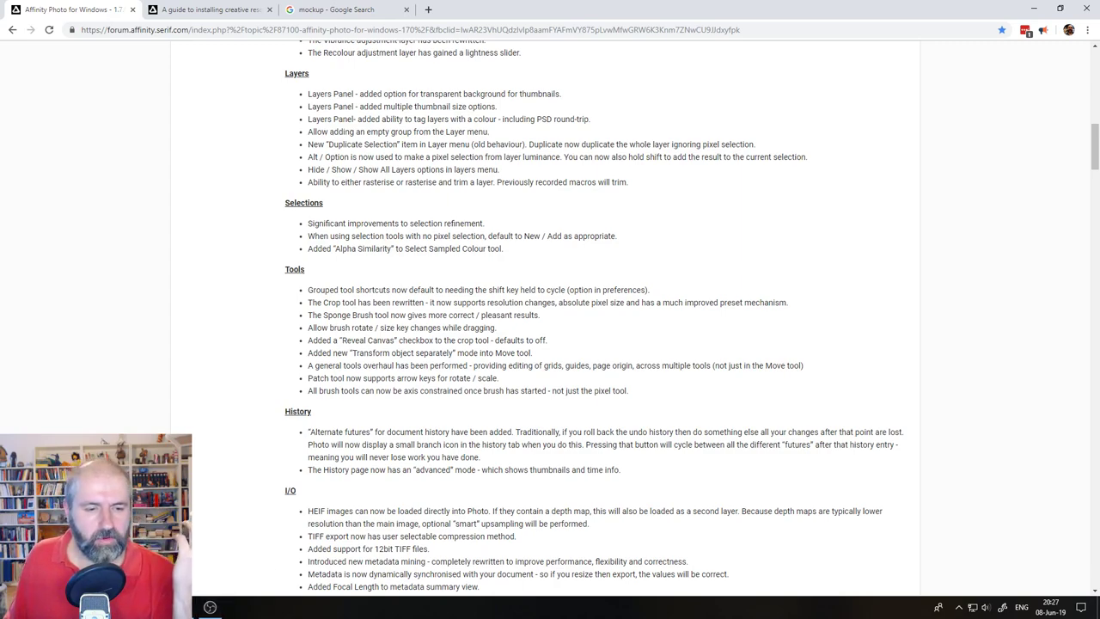
{"action": "key", "text": "alt+Tab"}
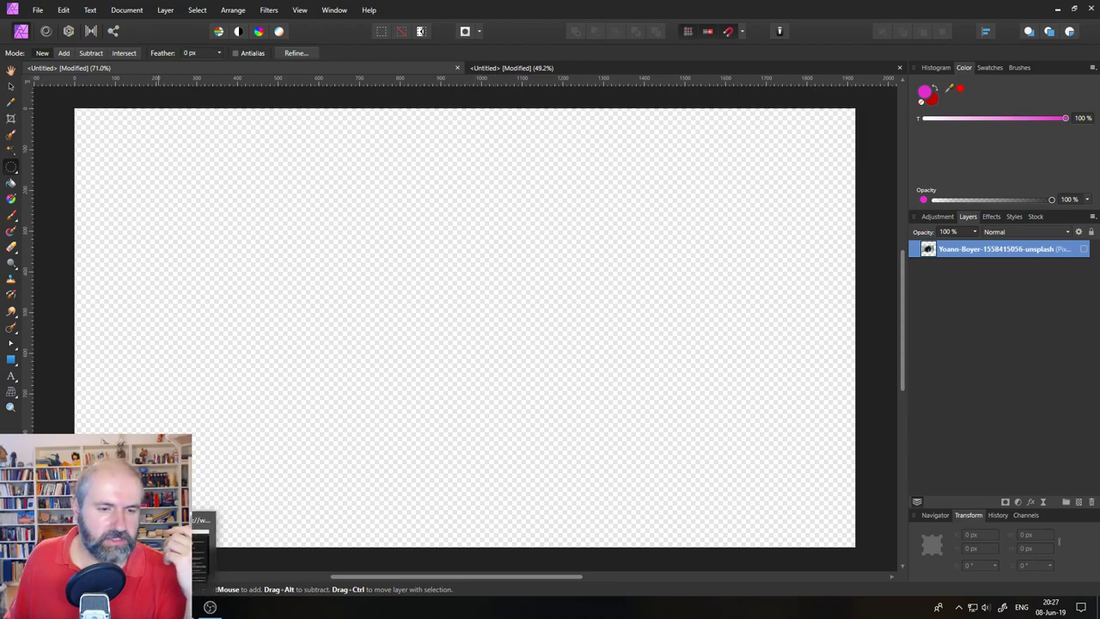
{"action": "key", "text": "alt+Tab"}
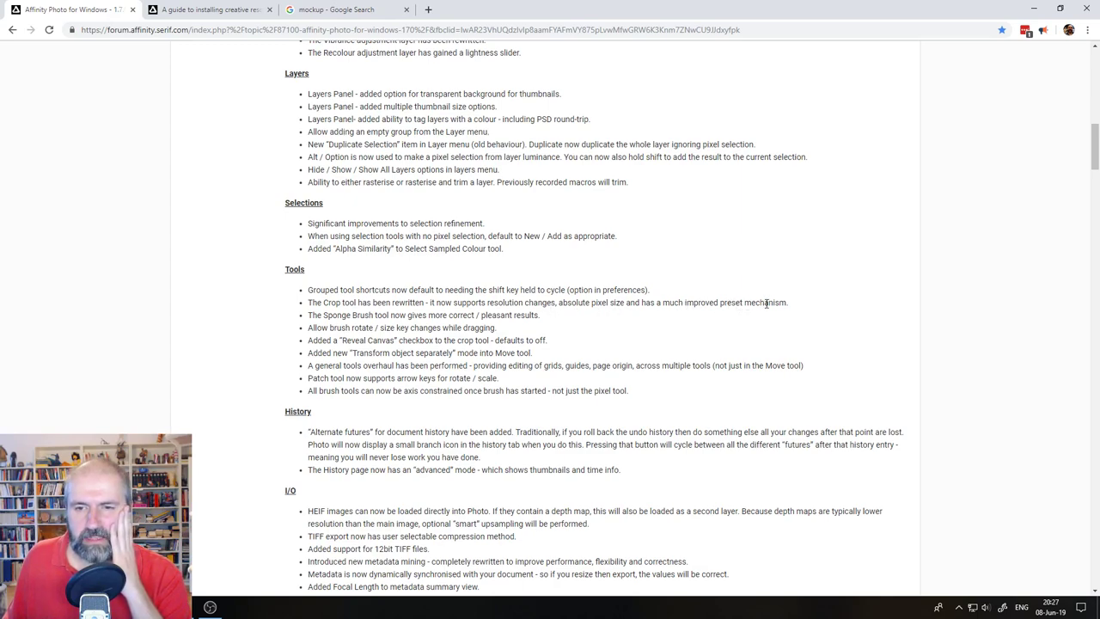
{"action": "key", "text": "alt+Tab"}
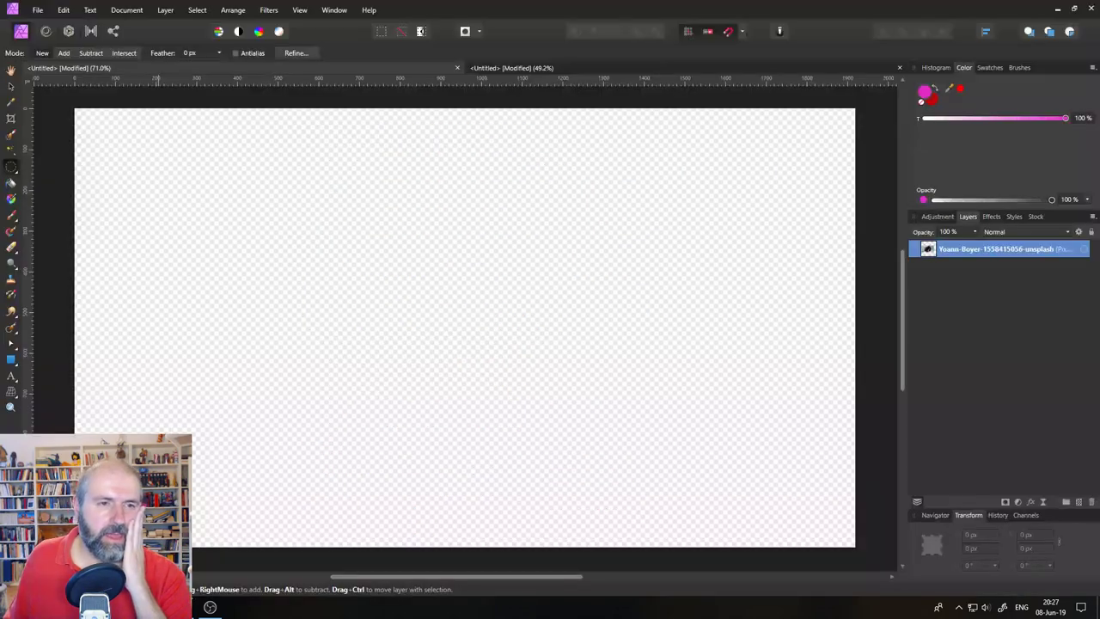
- Show the photo layer again and try the Crop tool's Custom Ratio mode
{"action": "left_click", "coordinate": [1083, 249]}
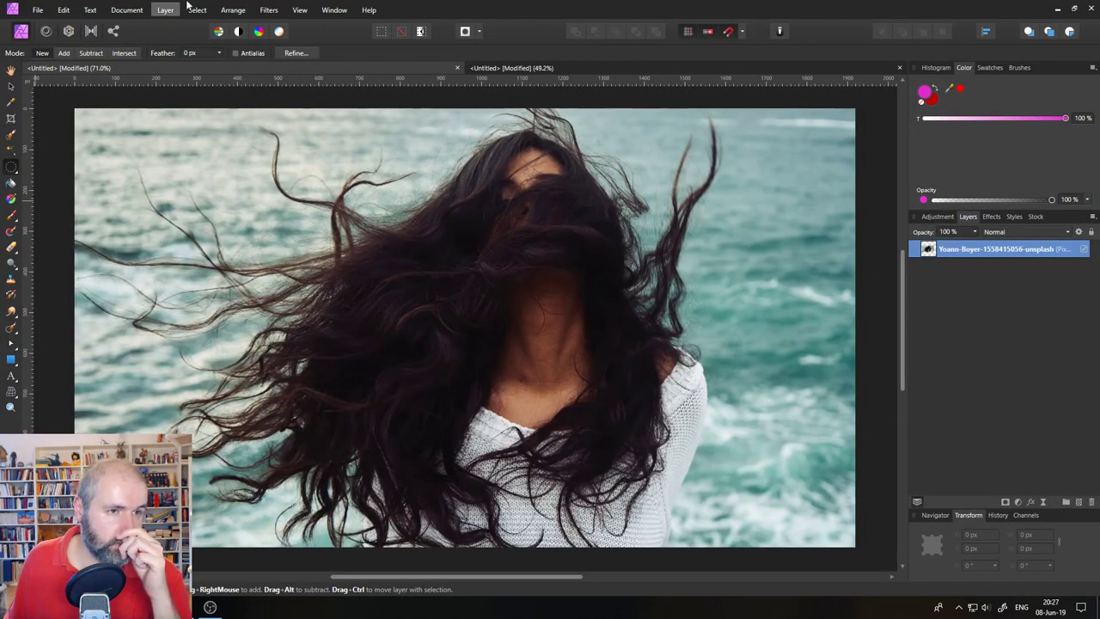
{"action": "left_click", "coordinate": [11, 119]}
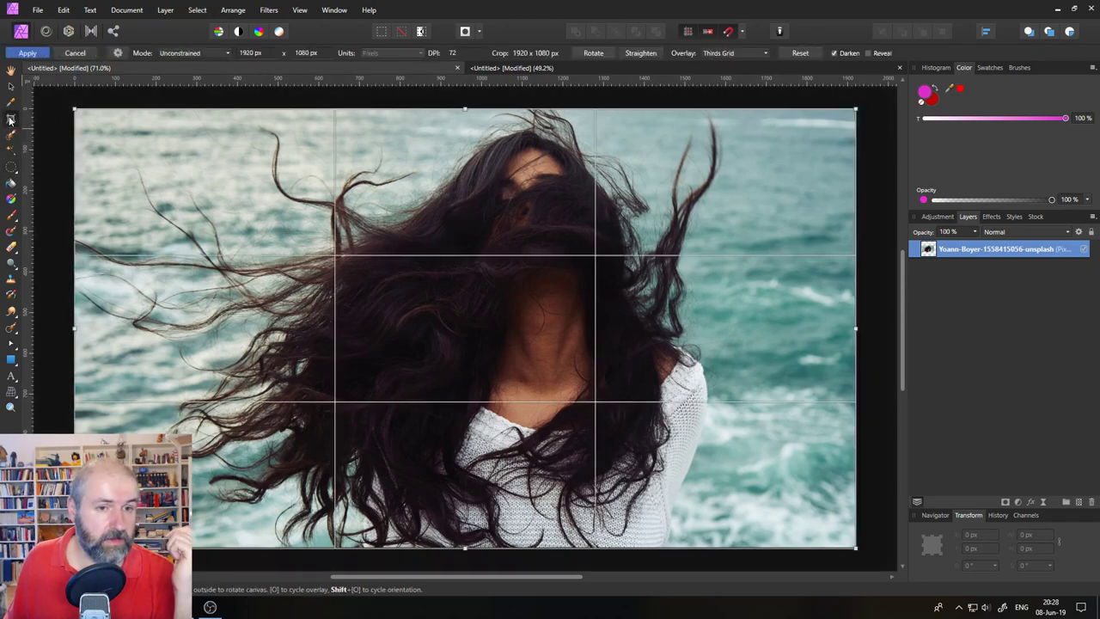
{"action": "left_click", "coordinate": [187, 53]}
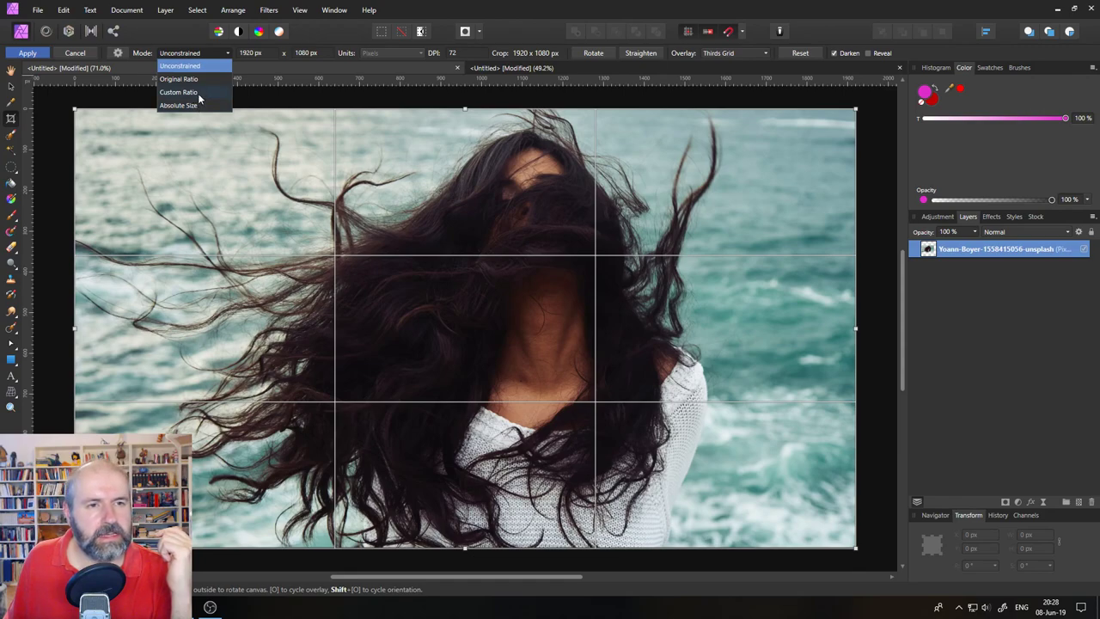
{"action": "left_click", "coordinate": [180, 92]}
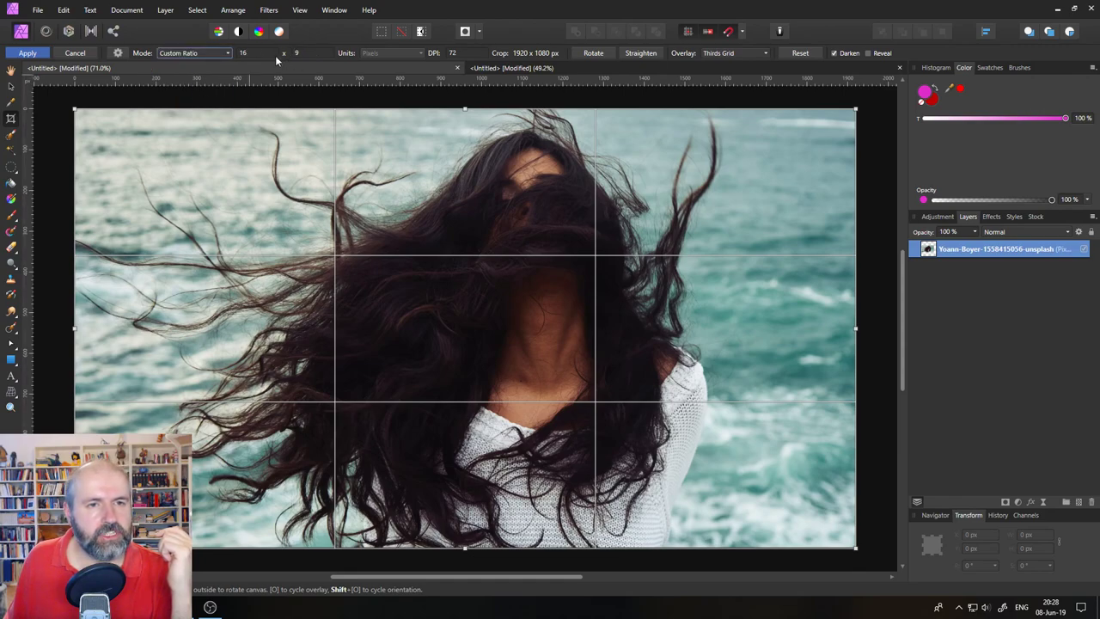
{"action": "left_click", "coordinate": [180, 52]}
{"action": "left_click", "coordinate": [181, 53]}
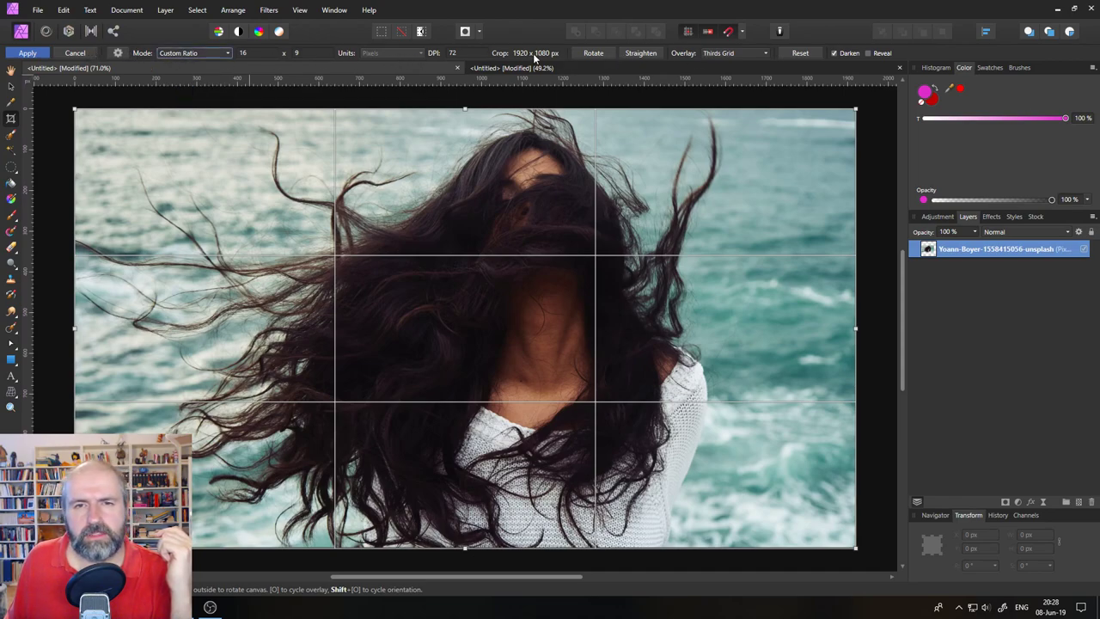
{"action": "left_click", "coordinate": [222, 52]}
{"action": "left_click", "coordinate": [209, 52]}
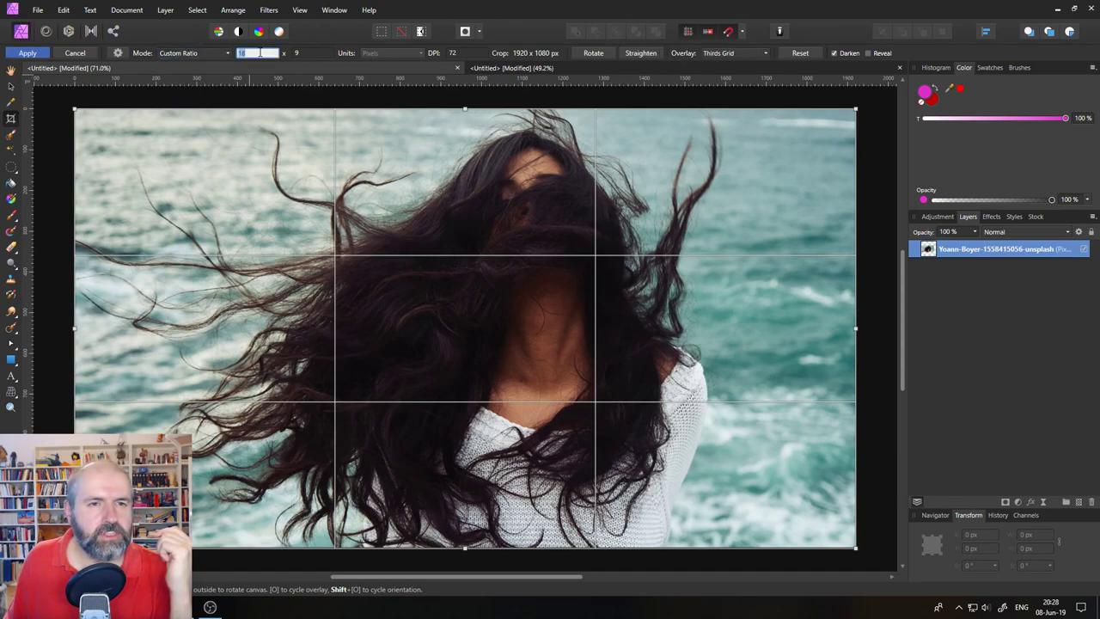
{"action": "left_click", "coordinate": [313, 52]}
{"action": "left_click", "coordinate": [191, 55]}
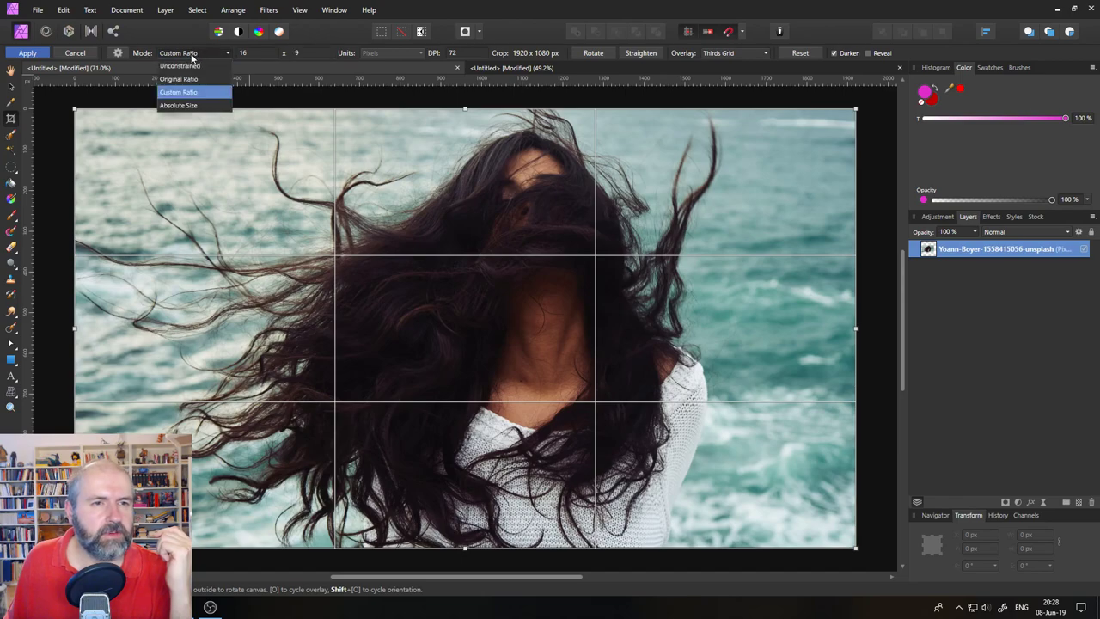
{"action": "left_click", "coordinate": [185, 93]}
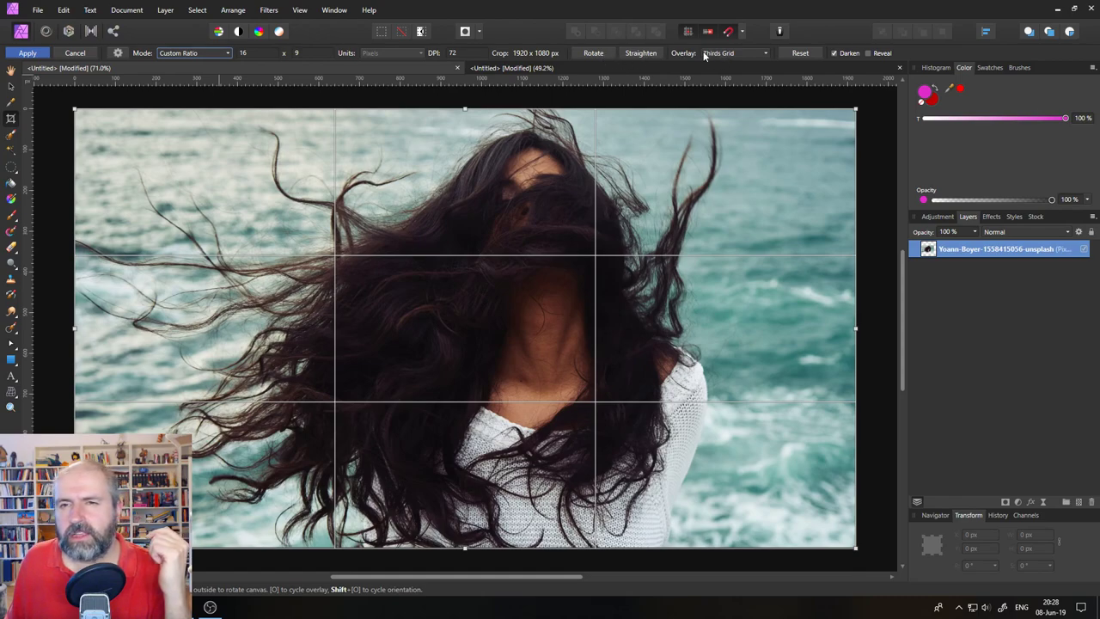
- Set the crop Mode to Absolute Size, shrink the crop to the top-left and apply it
{"action": "left_click", "coordinate": [221, 55]}
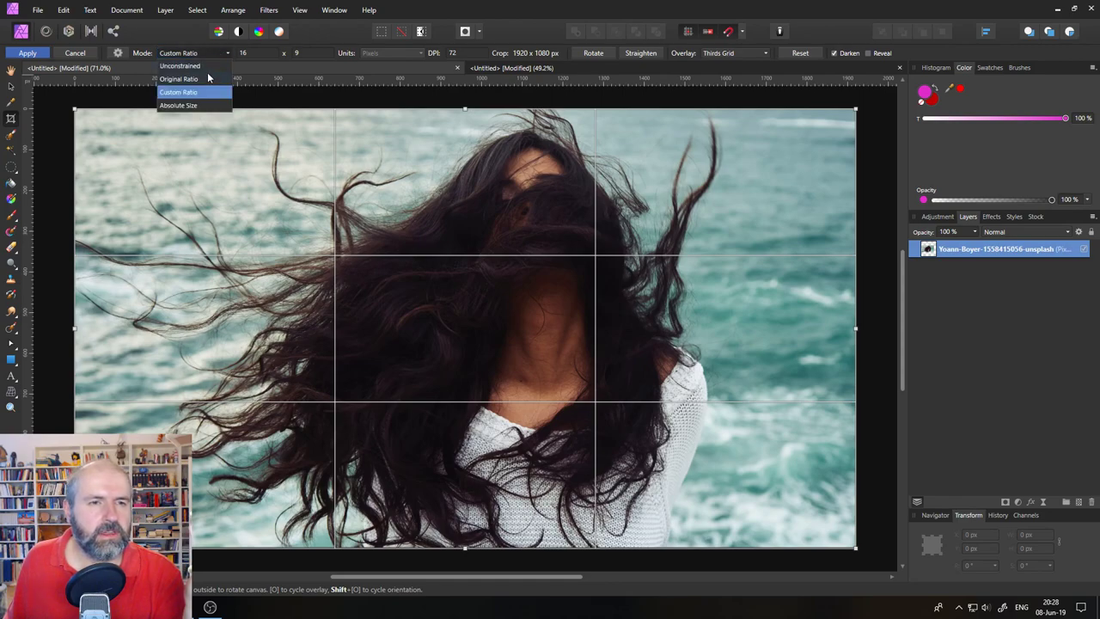
{"action": "left_click", "coordinate": [208, 78]}
{"action": "left_click", "coordinate": [198, 92]}
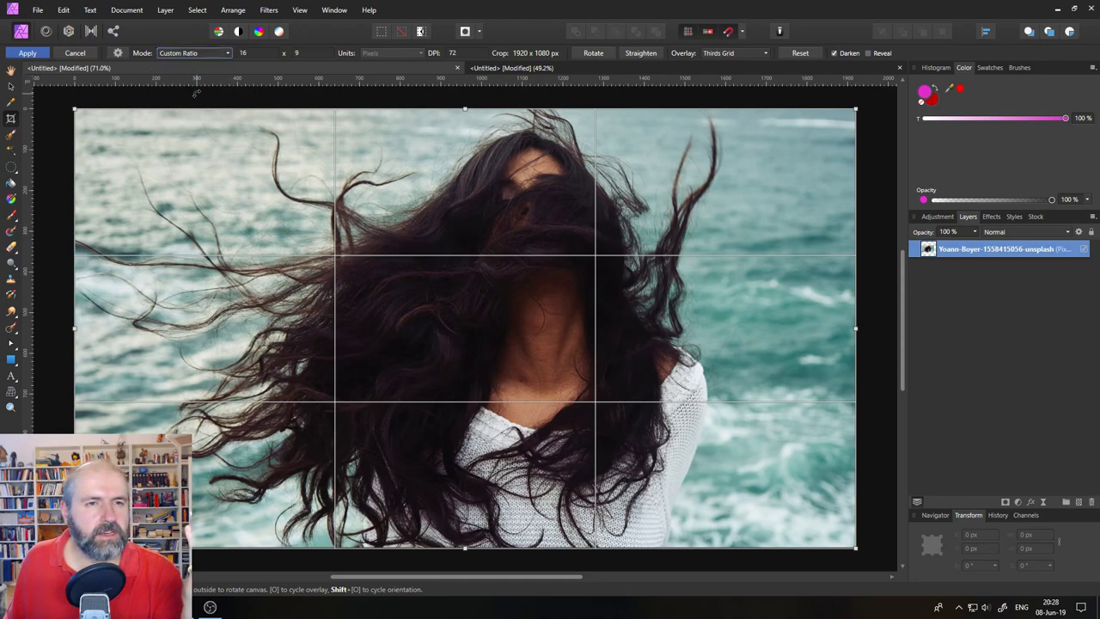
{"action": "left_click", "coordinate": [192, 54]}
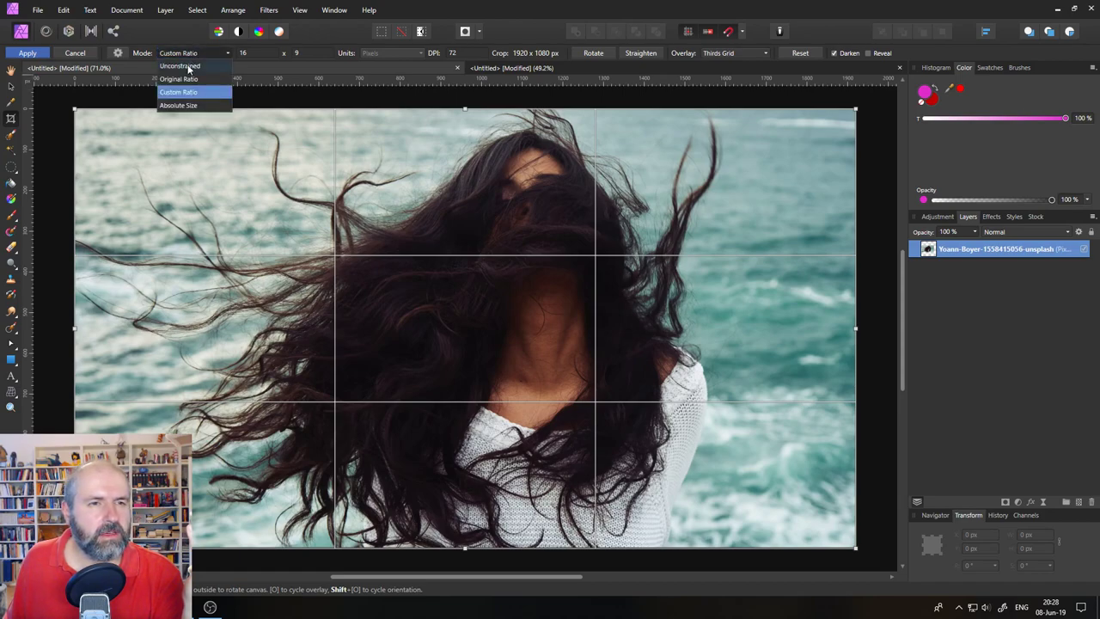
{"action": "left_click", "coordinate": [190, 105]}
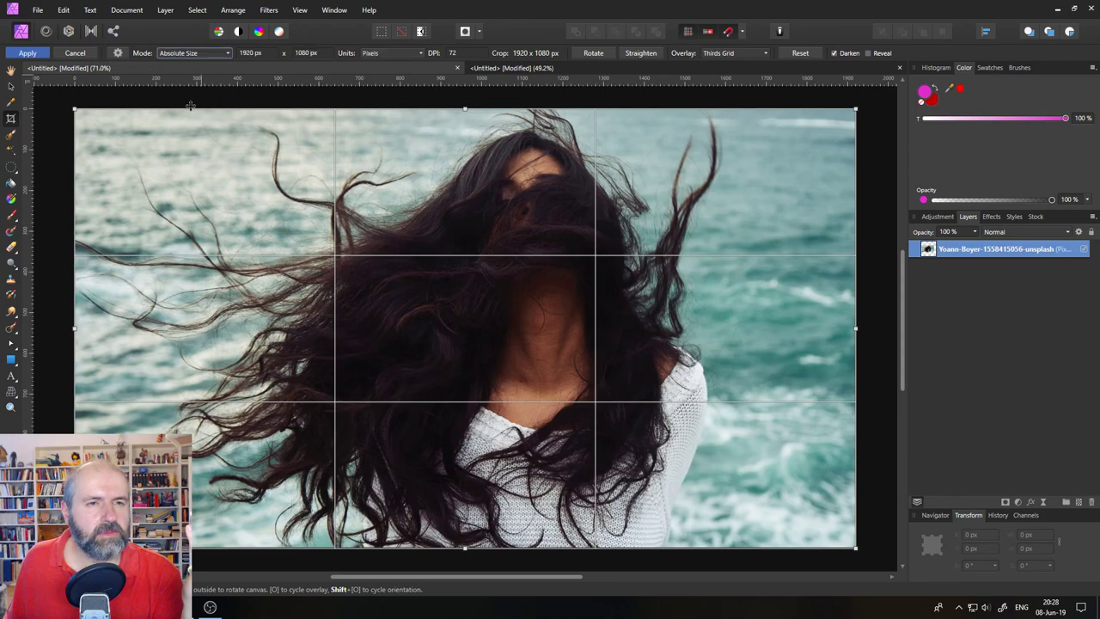
{"action": "left_click", "coordinate": [266, 53]}
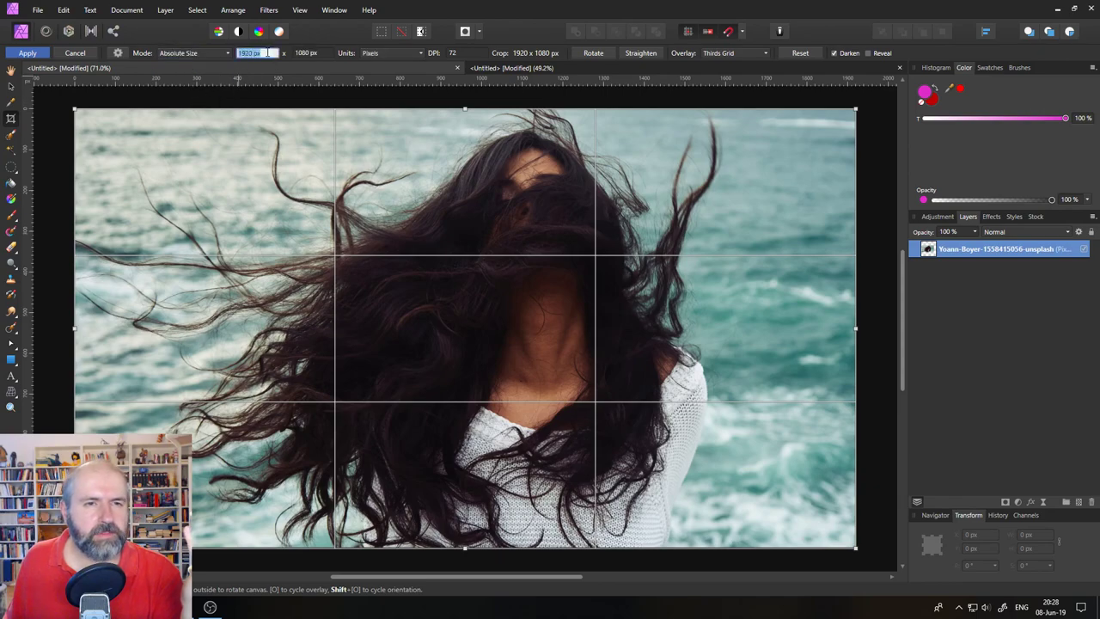
{"action": "left_click", "coordinate": [200, 55]}
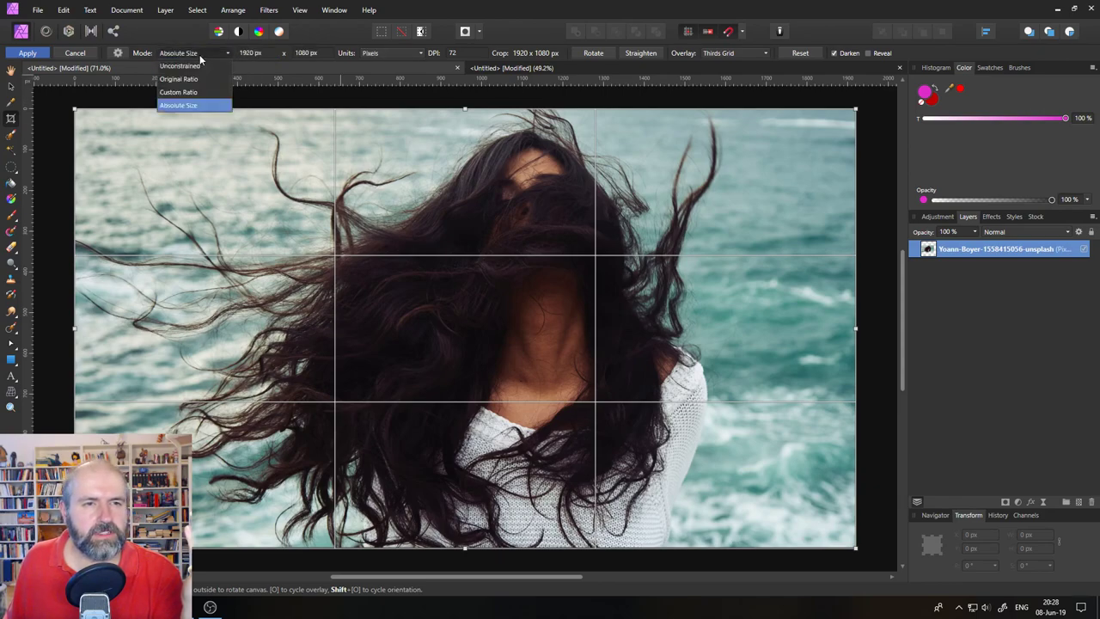
{"action": "left_click", "coordinate": [190, 105]}
{"action": "left_click_drag", "start_coordinate": [854, 546], "coordinate": [461, 324]}
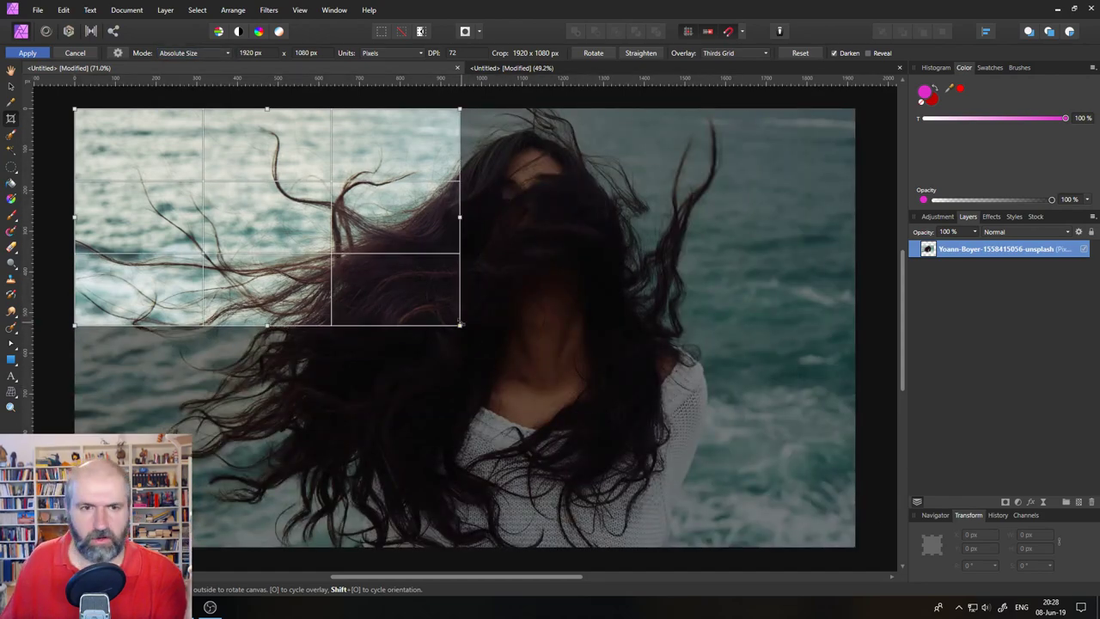
{"action": "key", "text": "Return"}
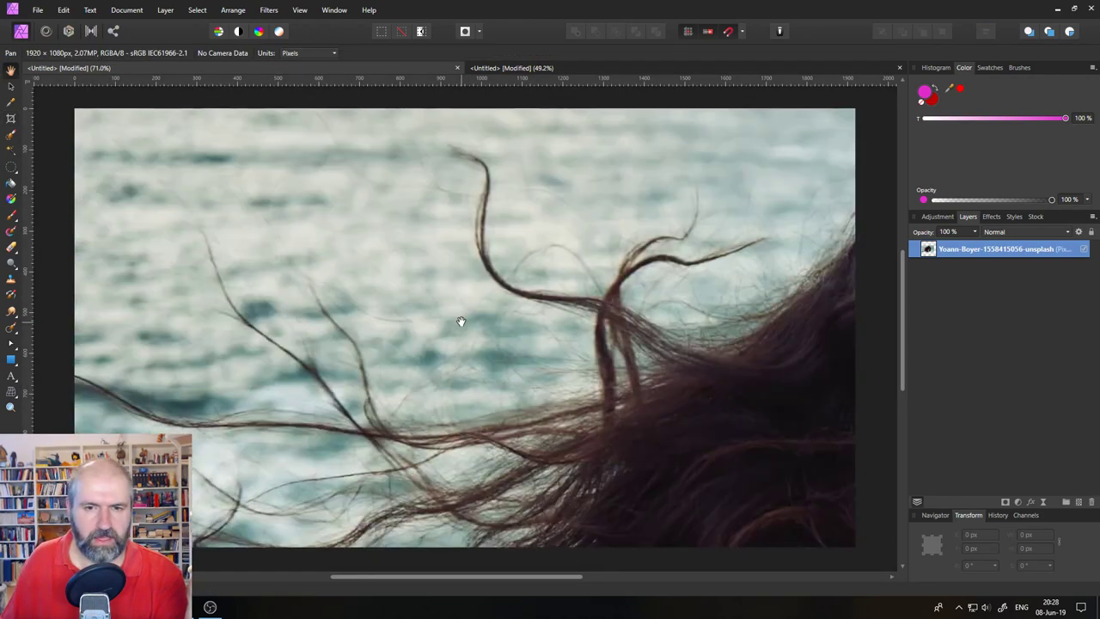
- Confirm the 1920 × 1080 px size in Resize Document, cancel, and undo the crop
{"action": "left_click", "coordinate": [141, 10]}
{"action": "left_click", "coordinate": [146, 74]}
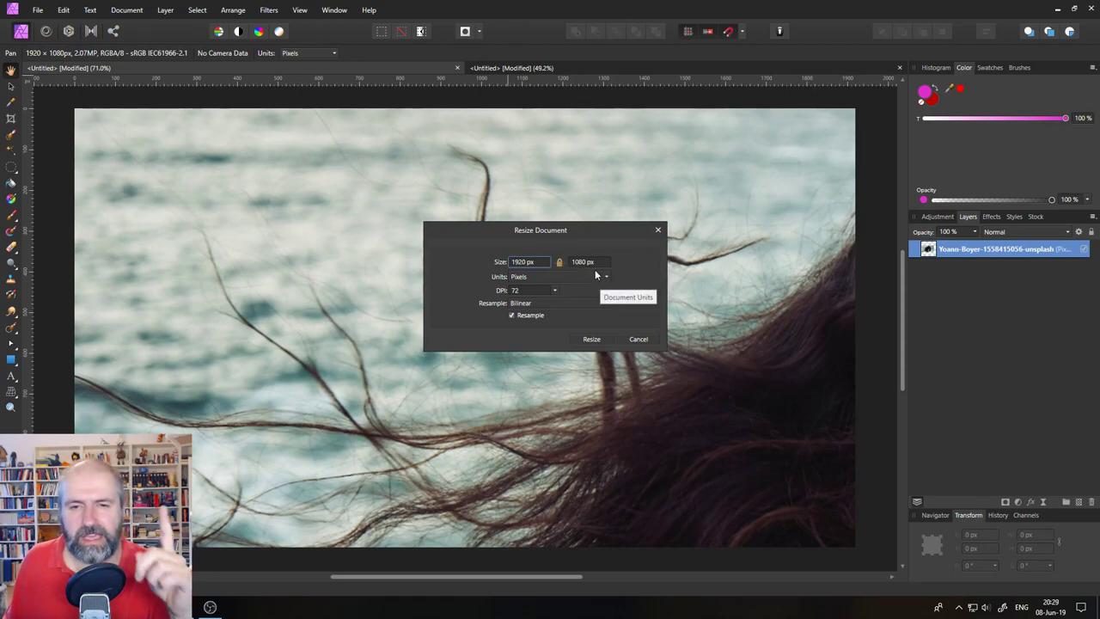
{"action": "left_click", "coordinate": [635, 340]}
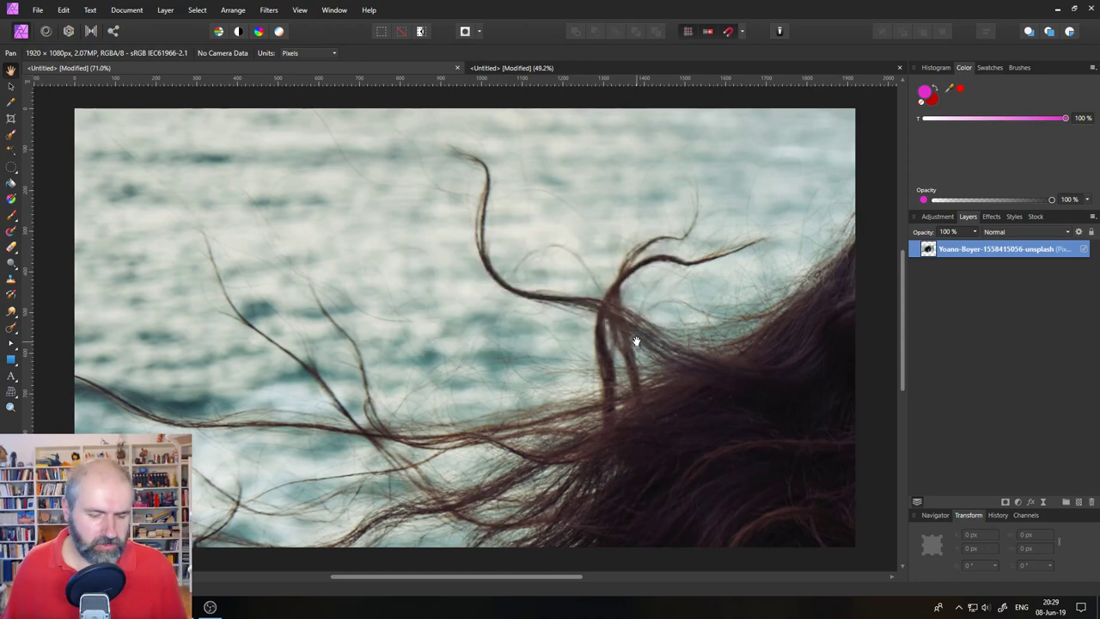
{"action": "key", "text": "h"}
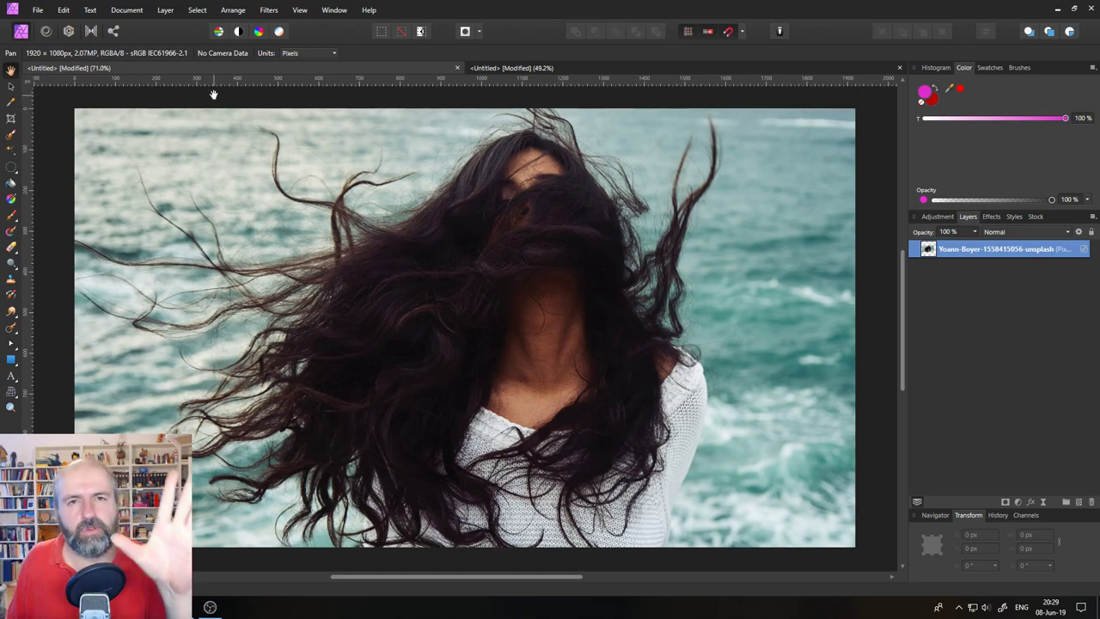
- Try freehand crop handle drags on the photo, then reset the crop
{"action": "left_click", "coordinate": [10, 118]}
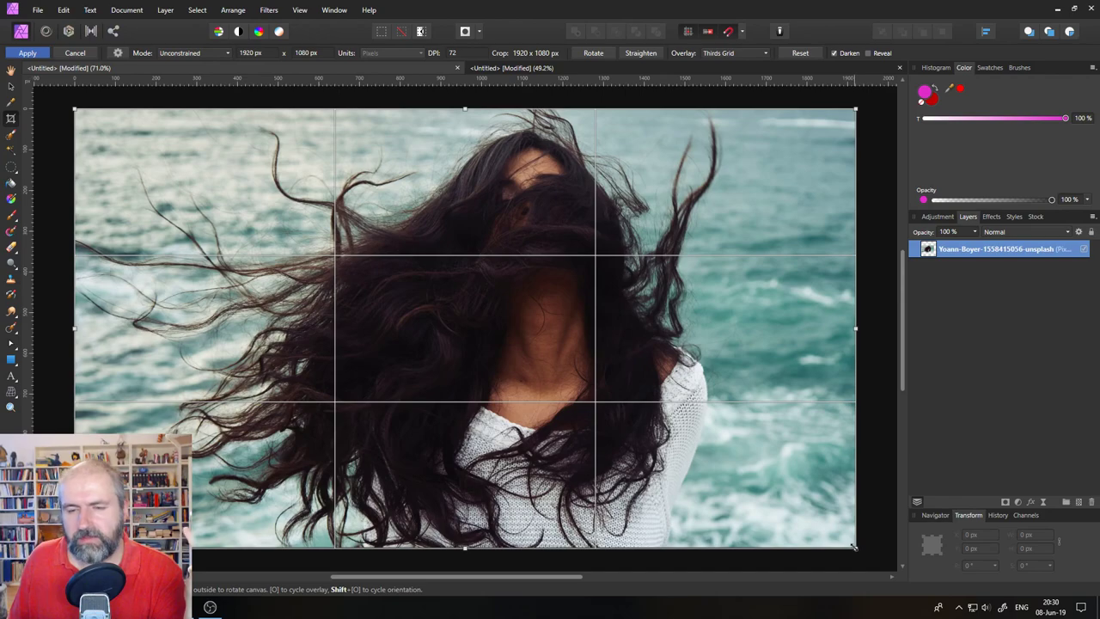
{"action": "left_click_drag", "start_coordinate": [853, 545], "coordinate": [456, 336]}
{"action": "left_click_drag", "start_coordinate": [443, 374], "coordinate": [824, 546]}
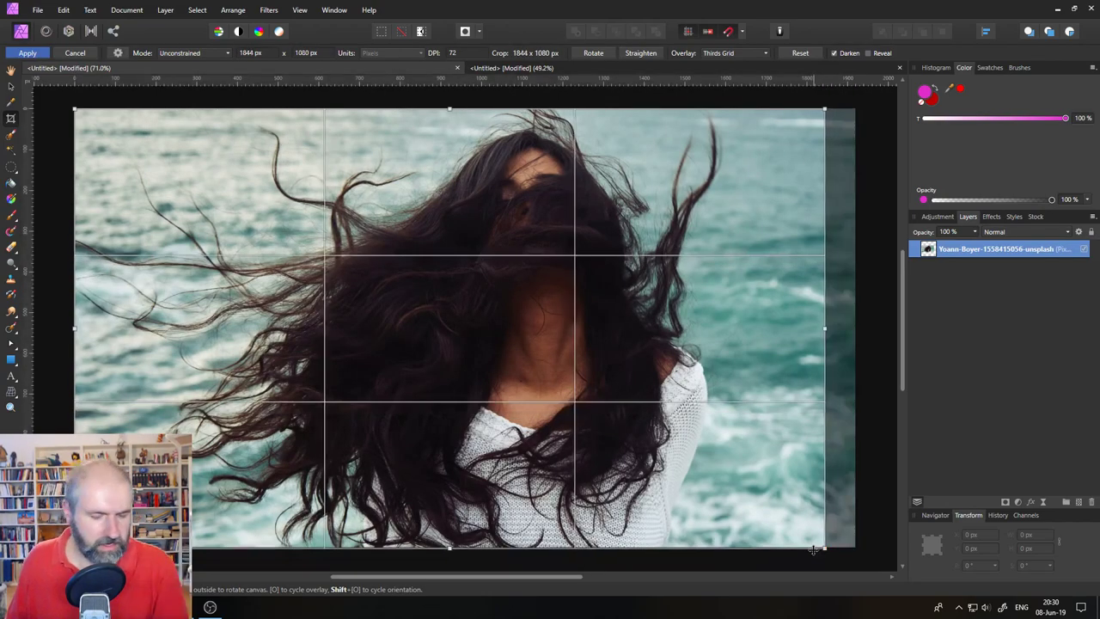
{"action": "left_click", "coordinate": [73, 54]}
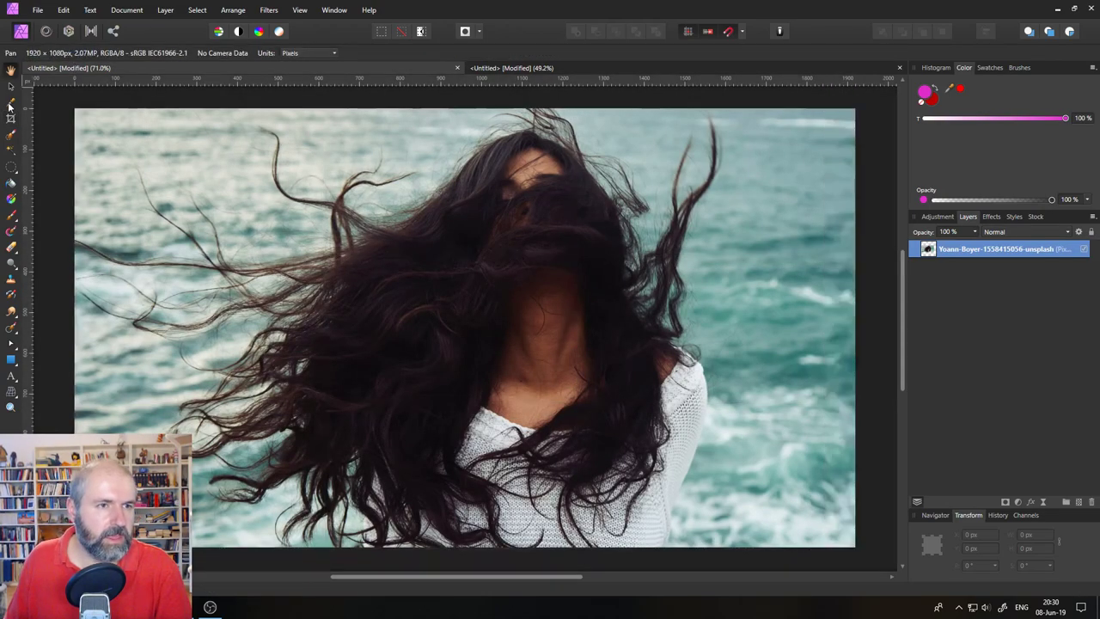
- Try Absolute Size mode, then set the crop Mode to a 16 : 9 Custom Ratio
{"action": "left_click", "coordinate": [182, 54]}
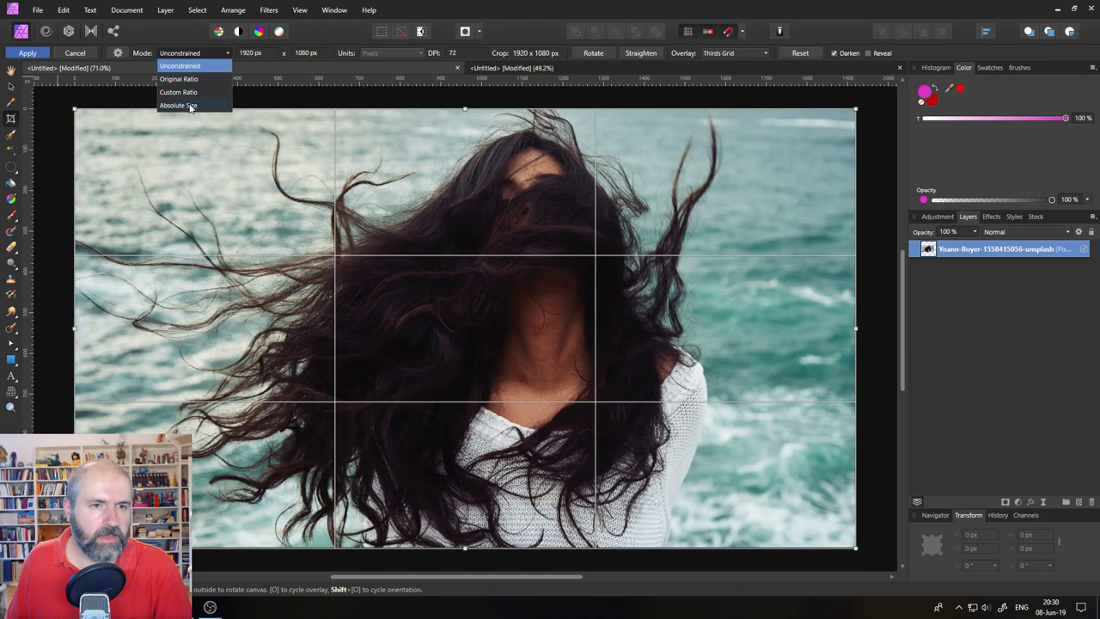
{"action": "left_click", "coordinate": [182, 105]}
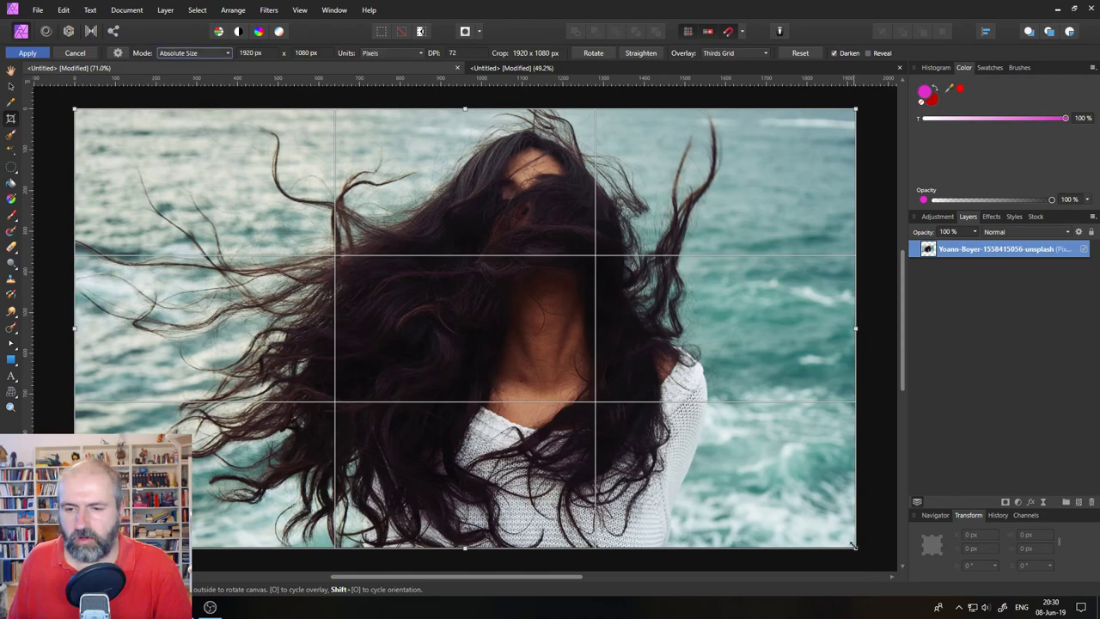
{"action": "left_click_drag", "start_coordinate": [855, 546], "coordinate": [834, 573]}
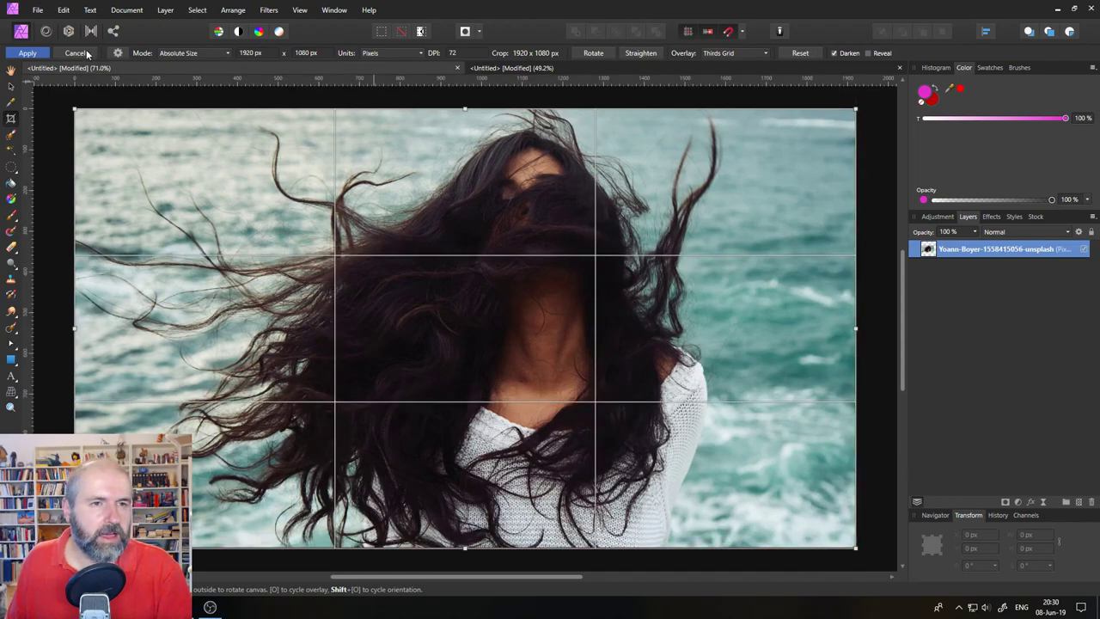
{"action": "left_click", "coordinate": [177, 53]}
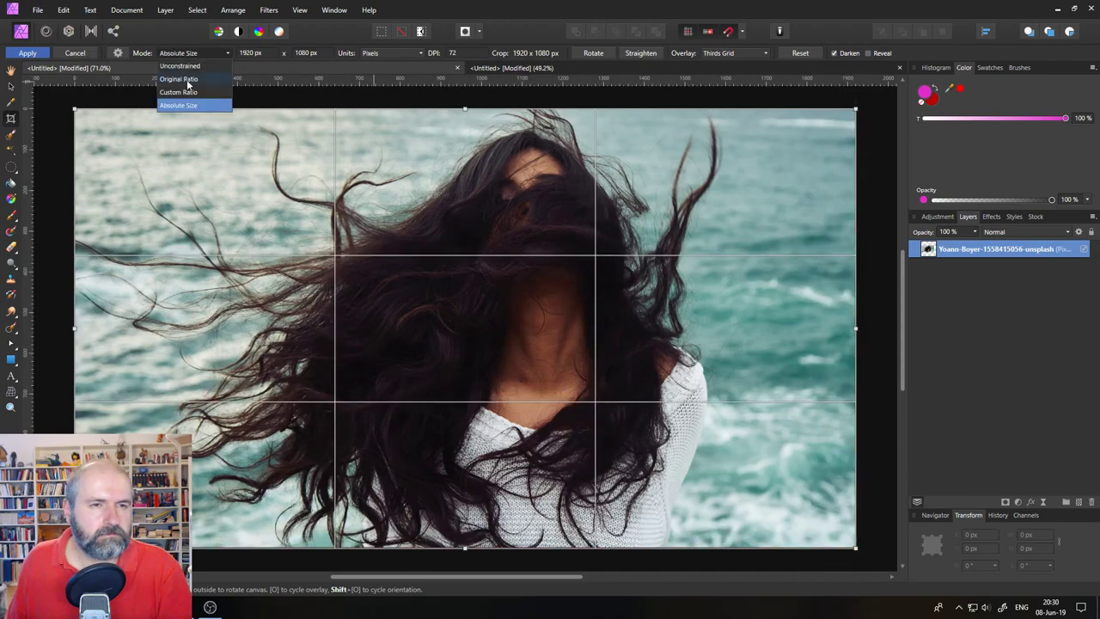
{"action": "left_click", "coordinate": [180, 91]}
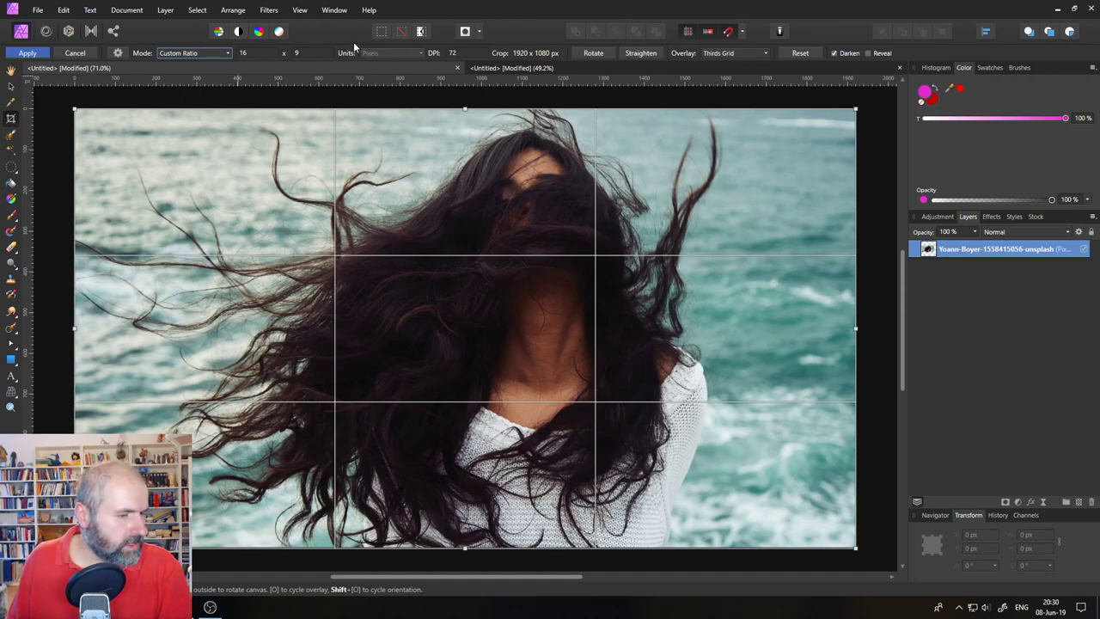
- Scroll through the crop presets list of ratios and sizes
{"action": "left_click", "coordinate": [119, 53]}
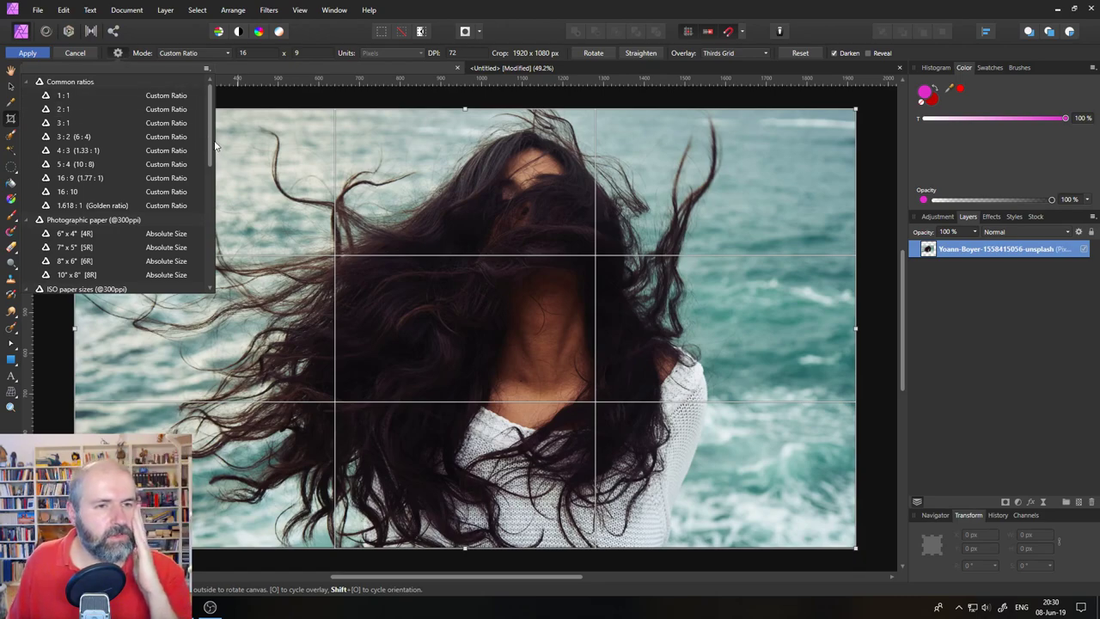
{"action": "left_click_drag", "start_coordinate": [212, 129], "coordinate": [208, 269]}
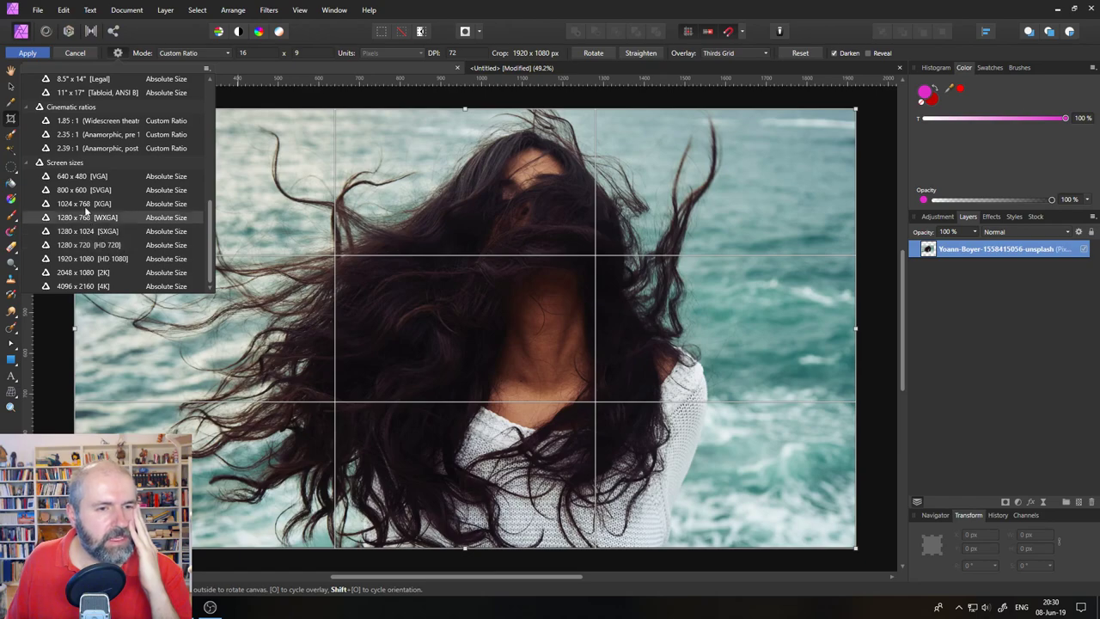
{"action": "left_click_drag", "start_coordinate": [212, 266], "coordinate": [212, 228]}
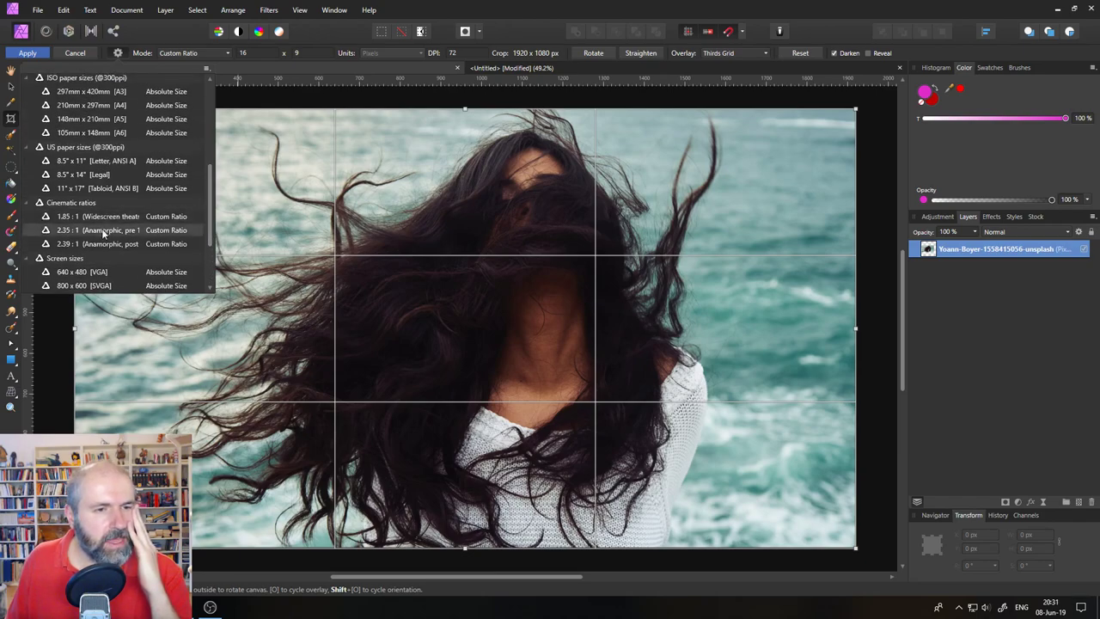
{"action": "left_click_drag", "start_coordinate": [210, 222], "coordinate": [217, 179]}
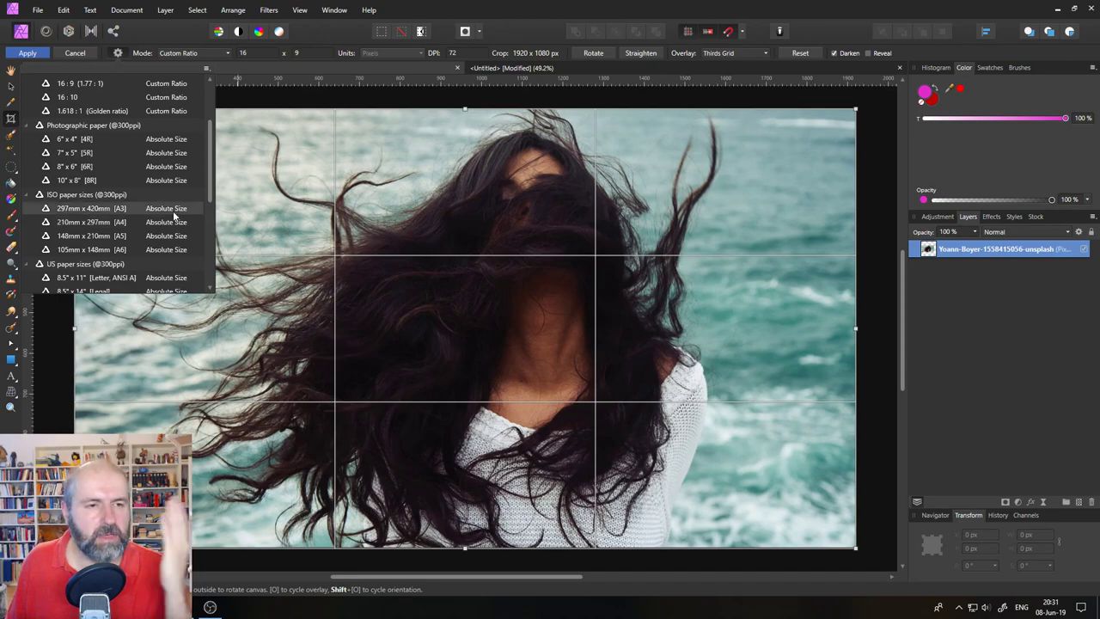
{"action": "left_click_drag", "start_coordinate": [212, 194], "coordinate": [206, 155]}
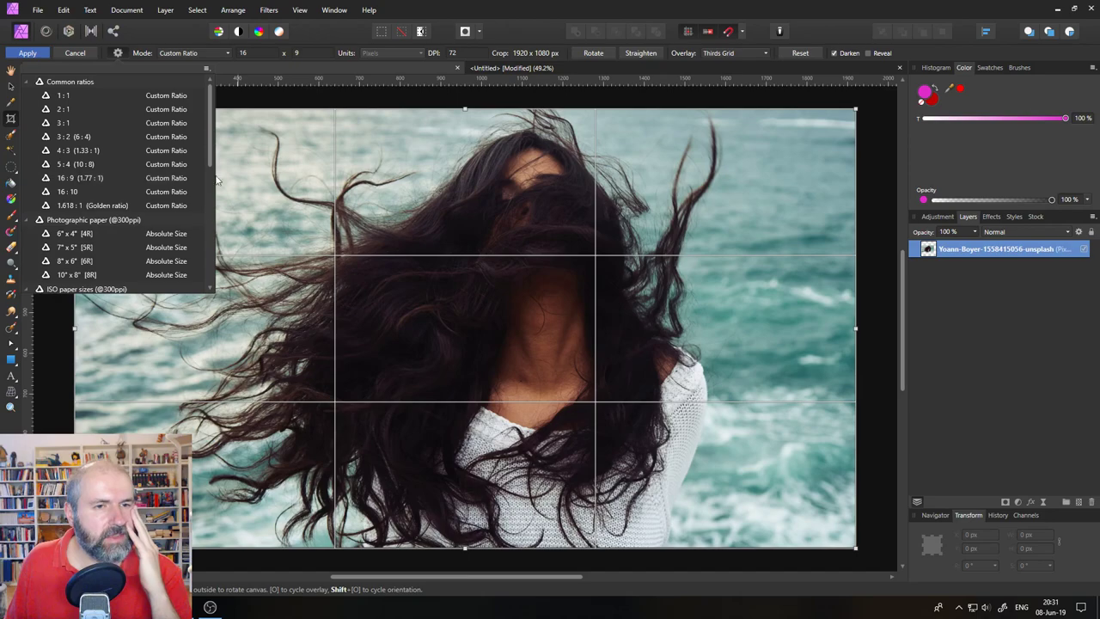
{"action": "left_click_drag", "start_coordinate": [211, 125], "coordinate": [218, 149]}
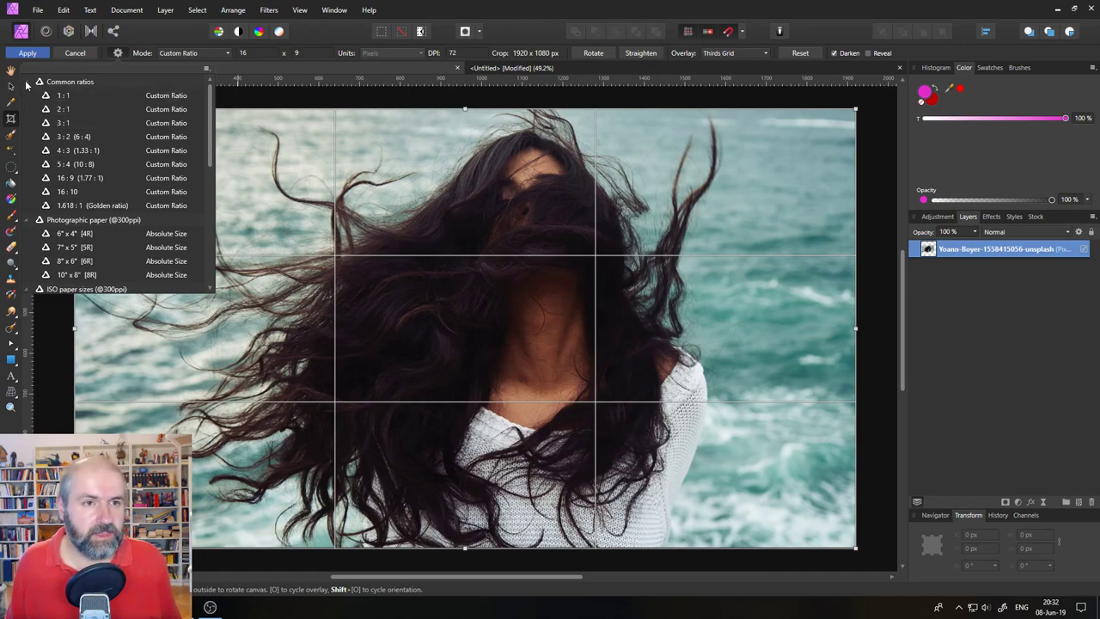
{"action": "left_click", "coordinate": [118, 54]}
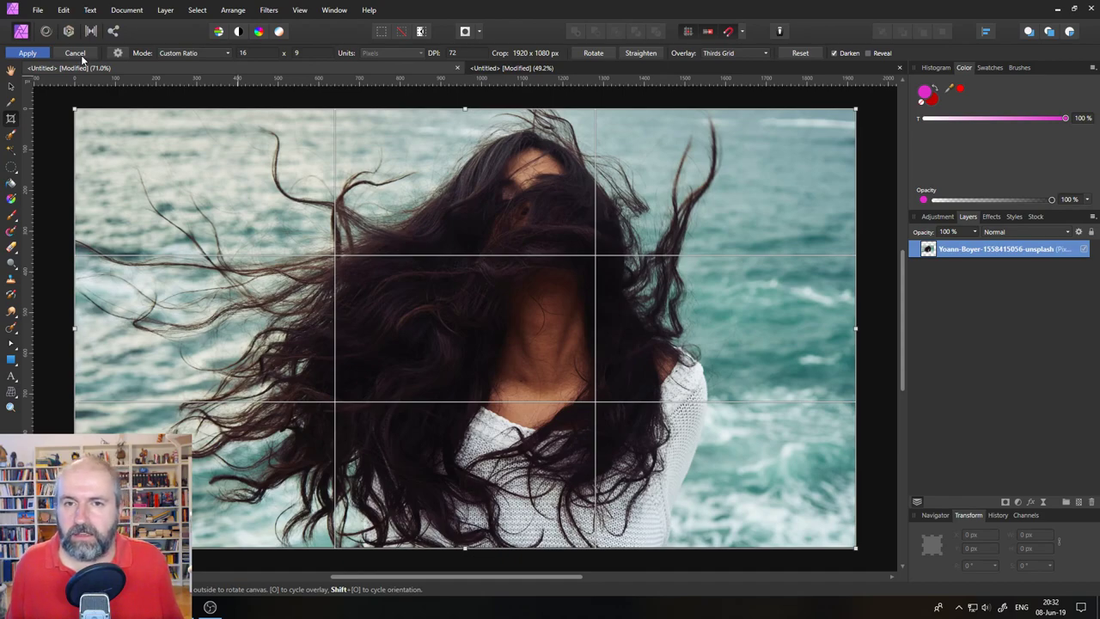
- Cancel the crop and glance at the browser release notes
{"action": "left_click", "coordinate": [75, 54]}
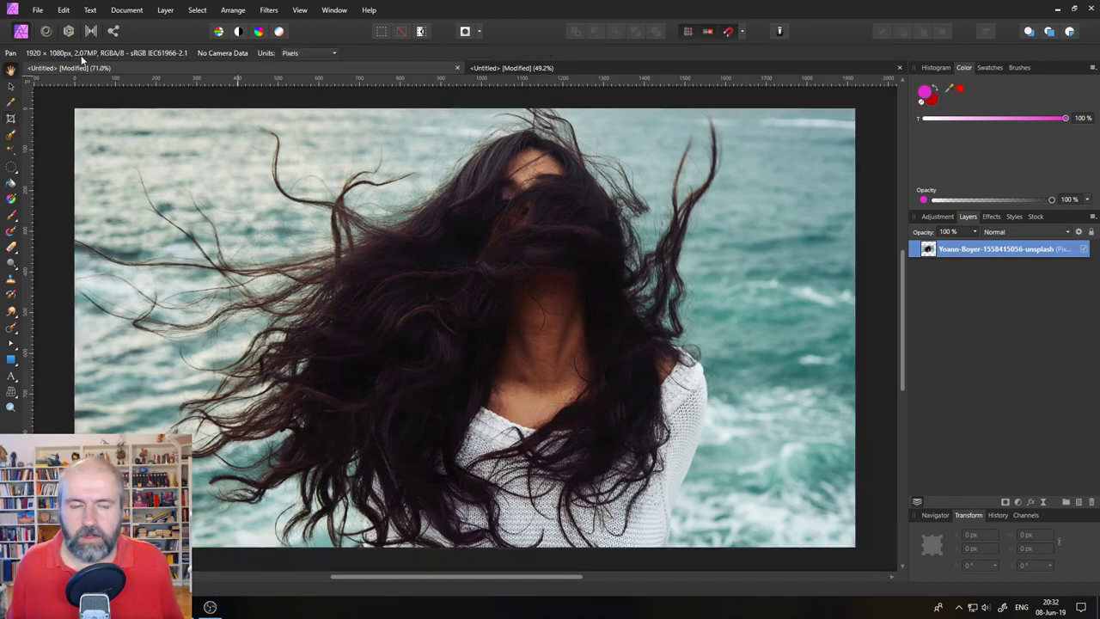
{"action": "key", "text": "alt+Tab"}
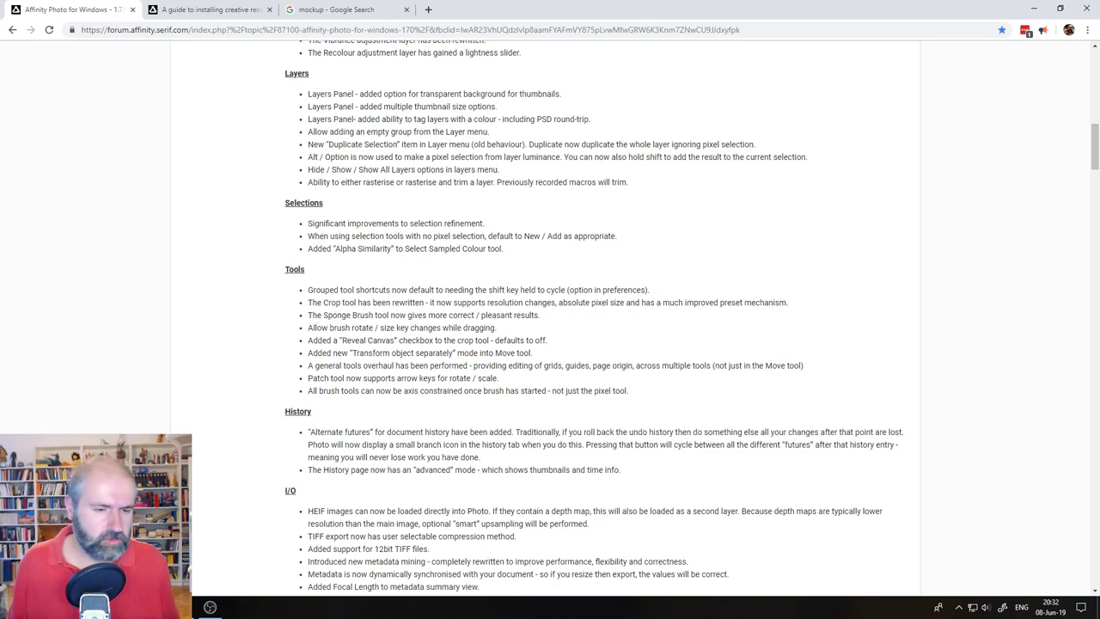
{"action": "left_click", "coordinate": [180, 608]}
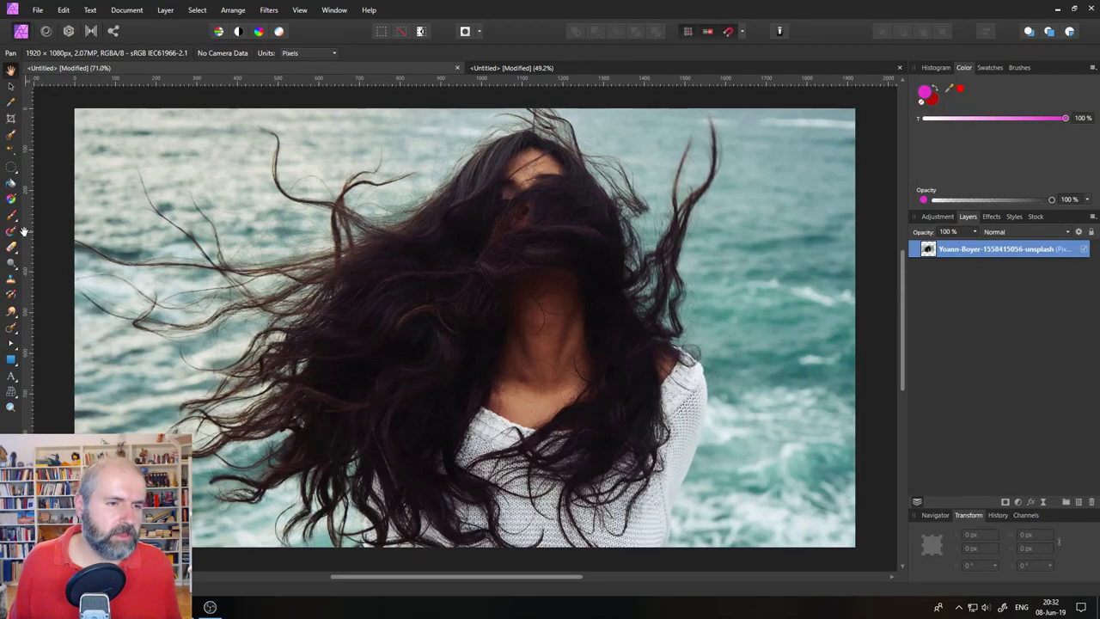
- Browse the blur, healing, eraser, brush, text and shape tool flyouts
{"action": "left_click", "coordinate": [16, 317]}
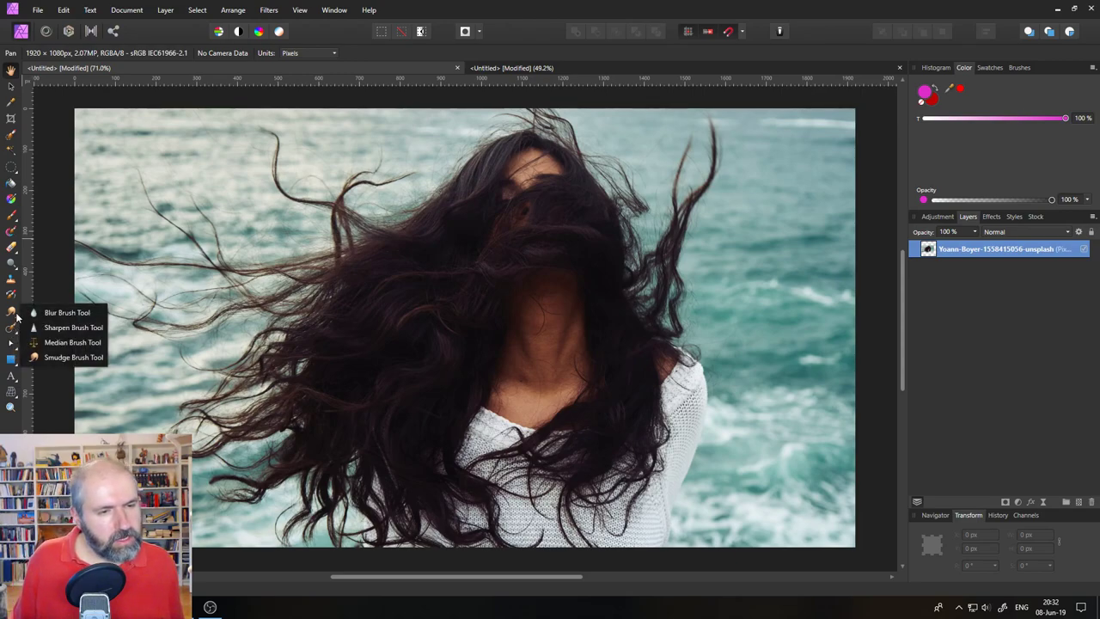
{"action": "left_click", "coordinate": [16, 332]}
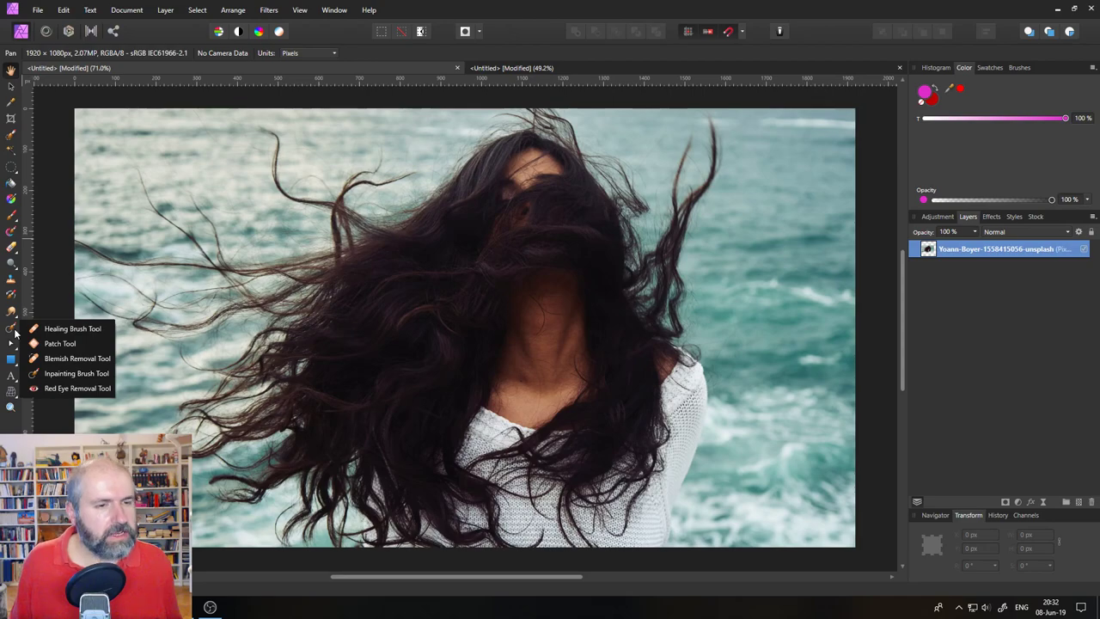
{"action": "left_click", "coordinate": [15, 250]}
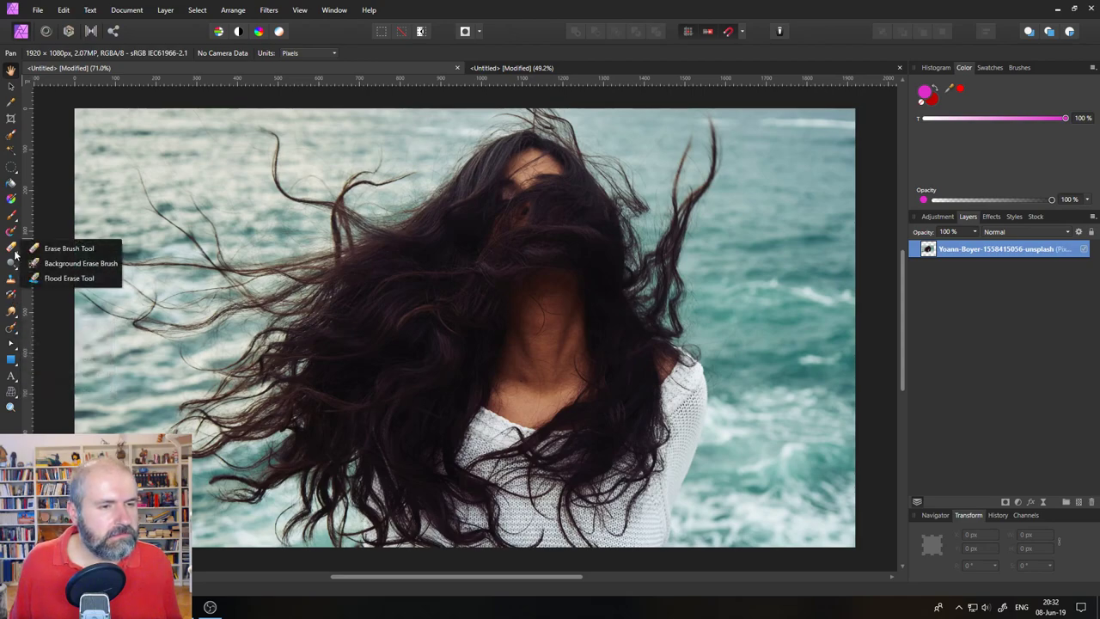
{"action": "left_click", "coordinate": [13, 221]}
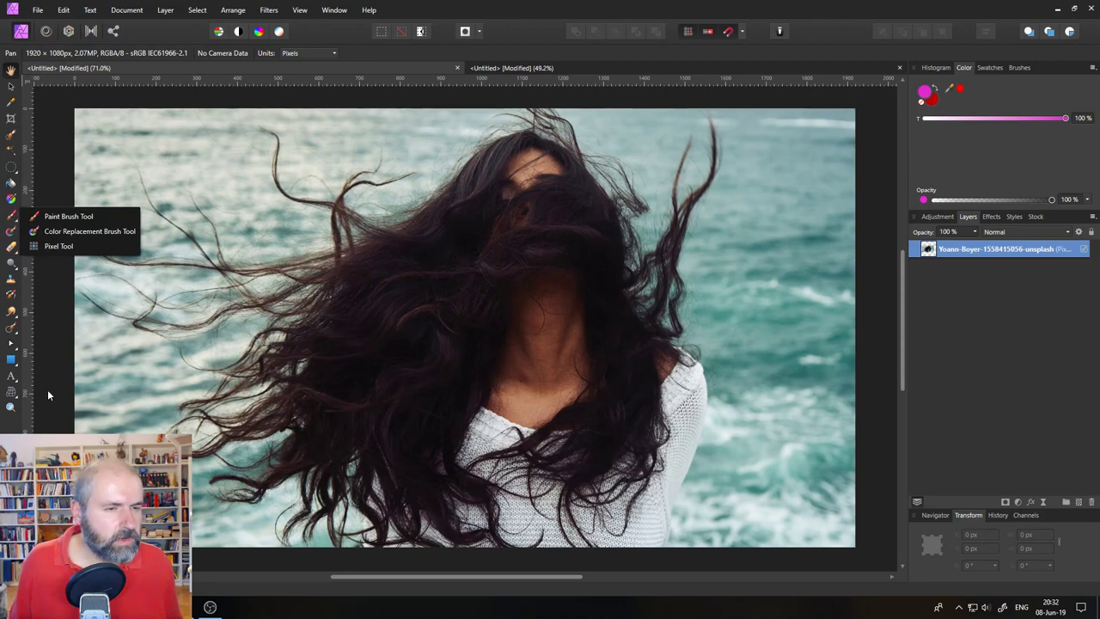
{"action": "left_click", "coordinate": [12, 378]}
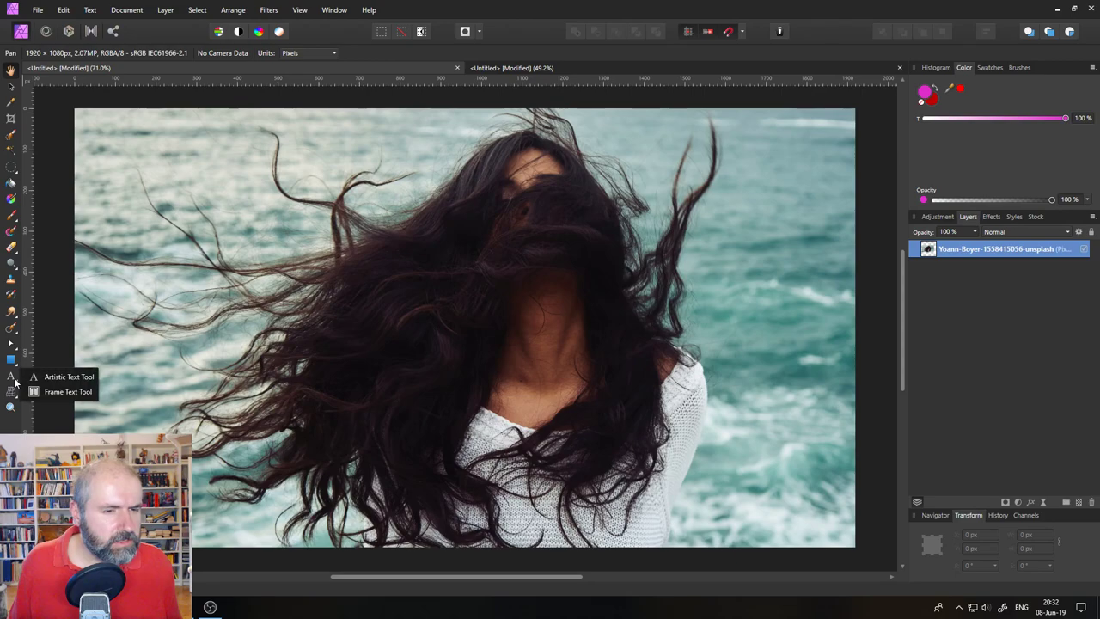
{"action": "left_click", "coordinate": [15, 361]}
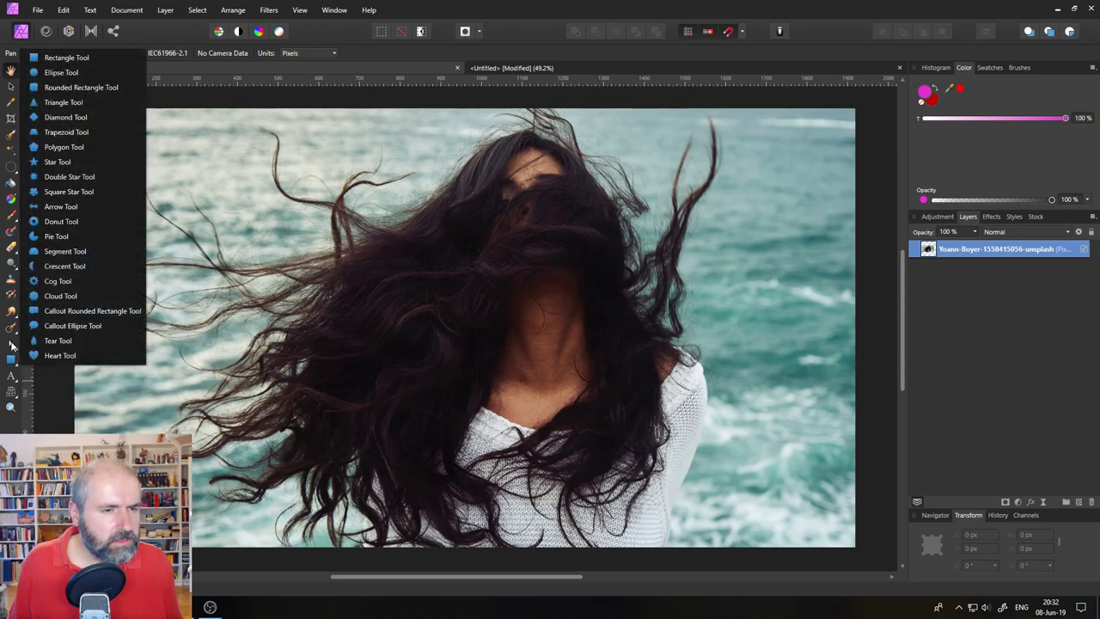
{"action": "left_click", "coordinate": [12, 332]}
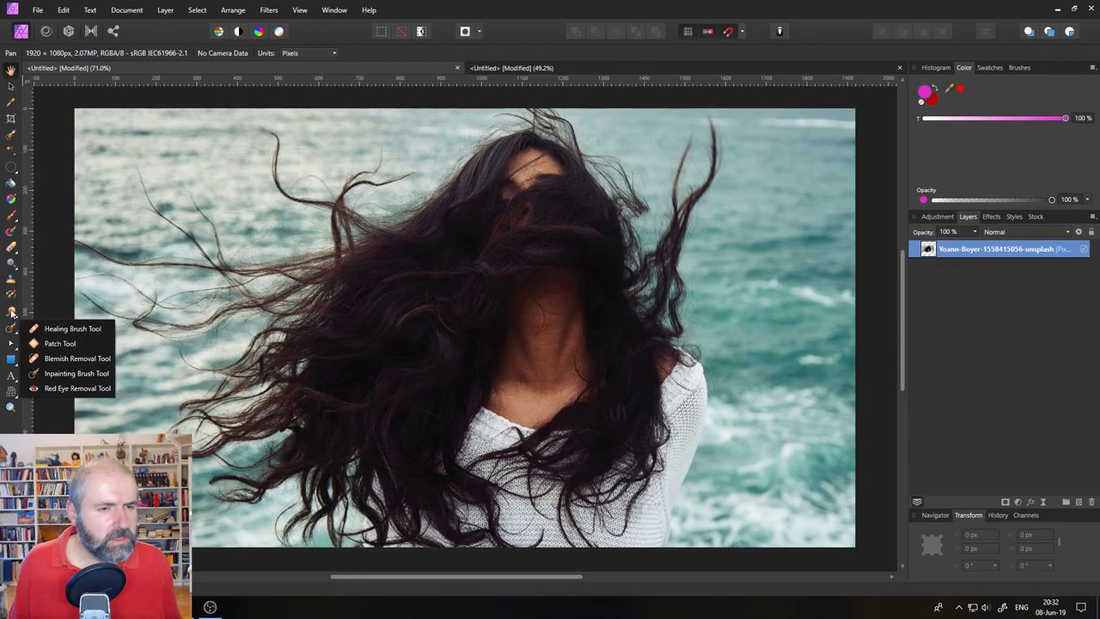
{"action": "left_click", "coordinate": [12, 312]}
- Pick the Smudge Brush Tool, return to the Move Tool and switch to the release notes
{"action": "left_click", "coordinate": [73, 356]}
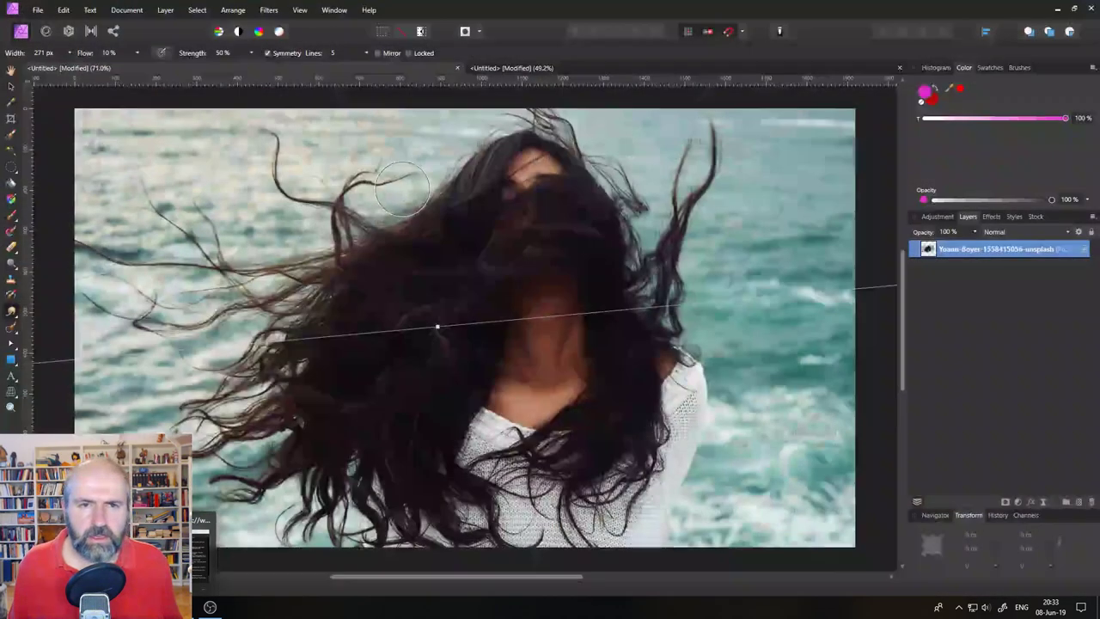
{"action": "left_click", "coordinate": [11, 87]}
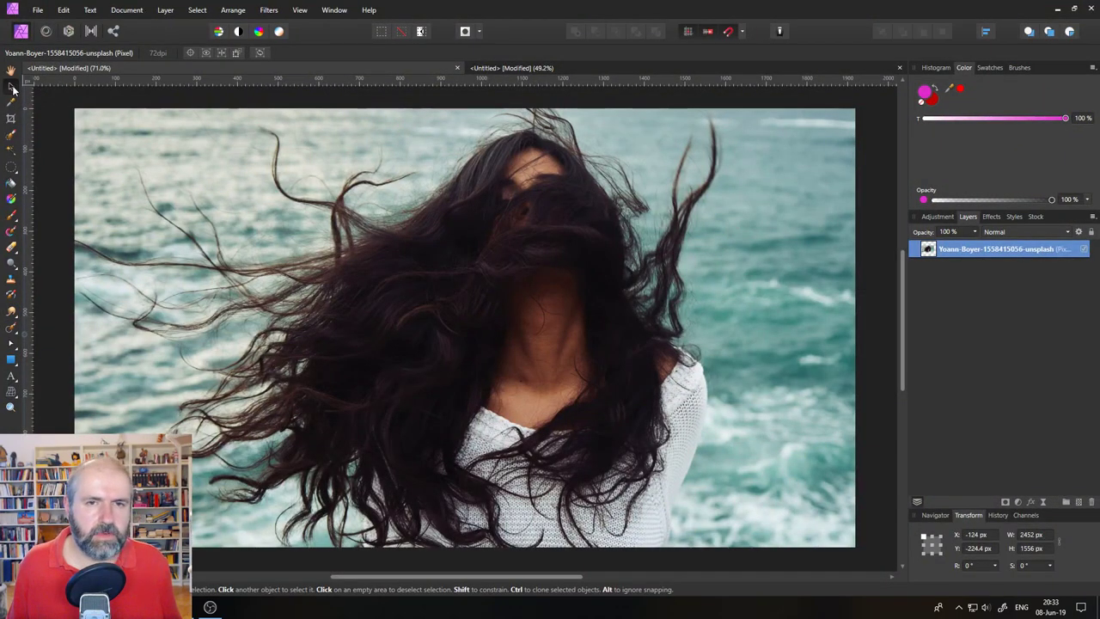
{"action": "key", "text": "alt+Tab"}
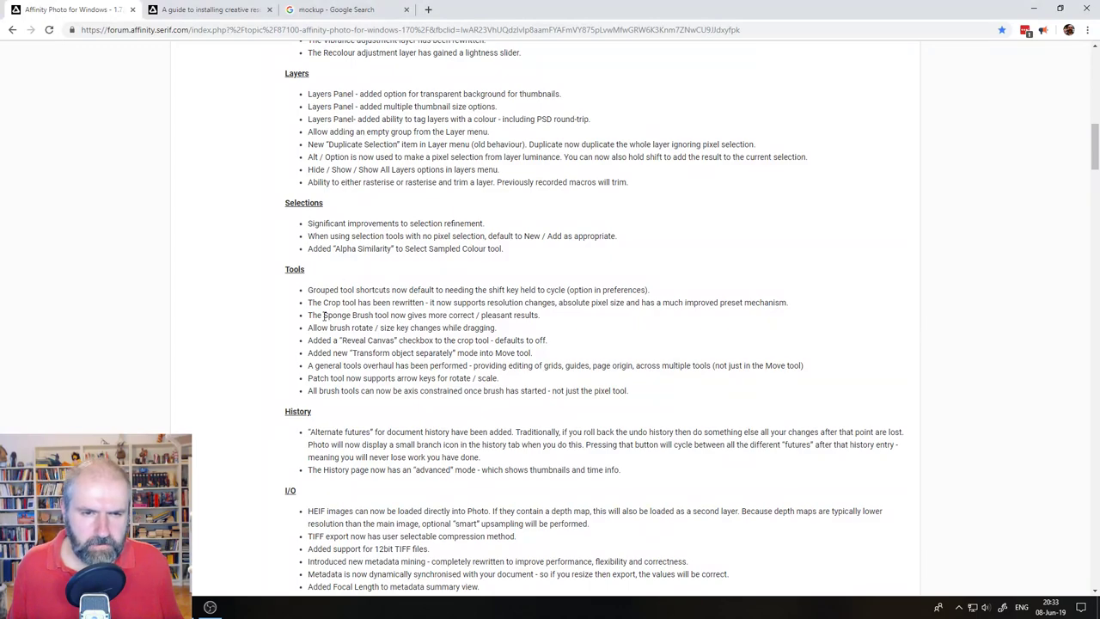
- Copy 'Sponge Brush tool' from the notes, search it on Google and open the help page
{"action": "left_click_drag", "start_coordinate": [325, 315], "coordinate": [391, 317]}
{"action": "key", "text": "ctrl+c"}
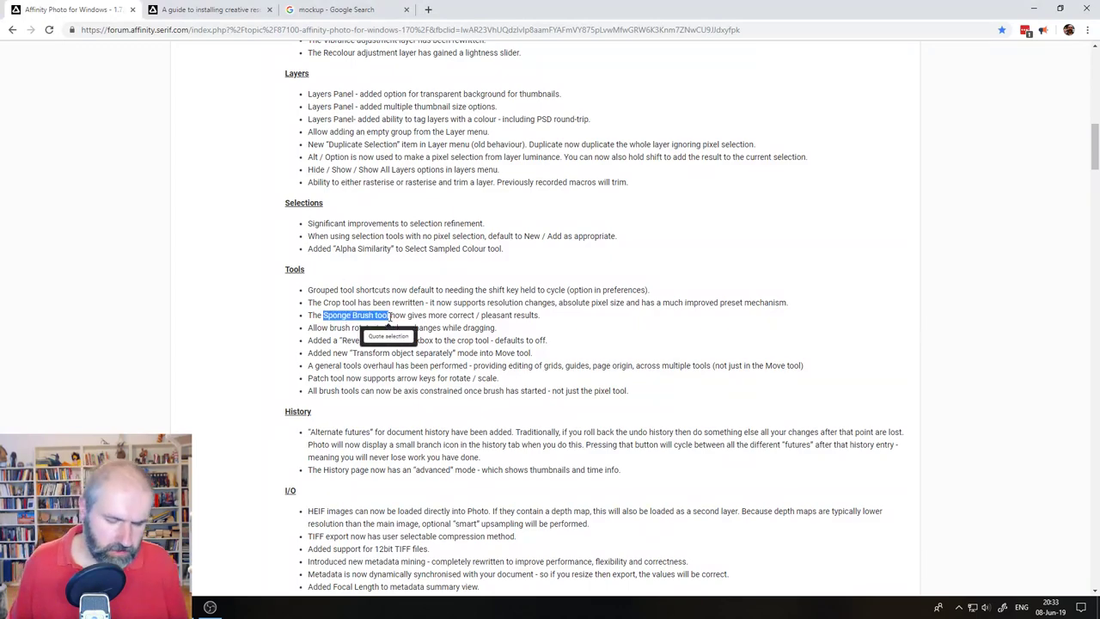
{"action": "key", "text": "ctrl+t"}
{"action": "key", "text": "ctrl+v"}
{"action": "key", "text": "Return"}
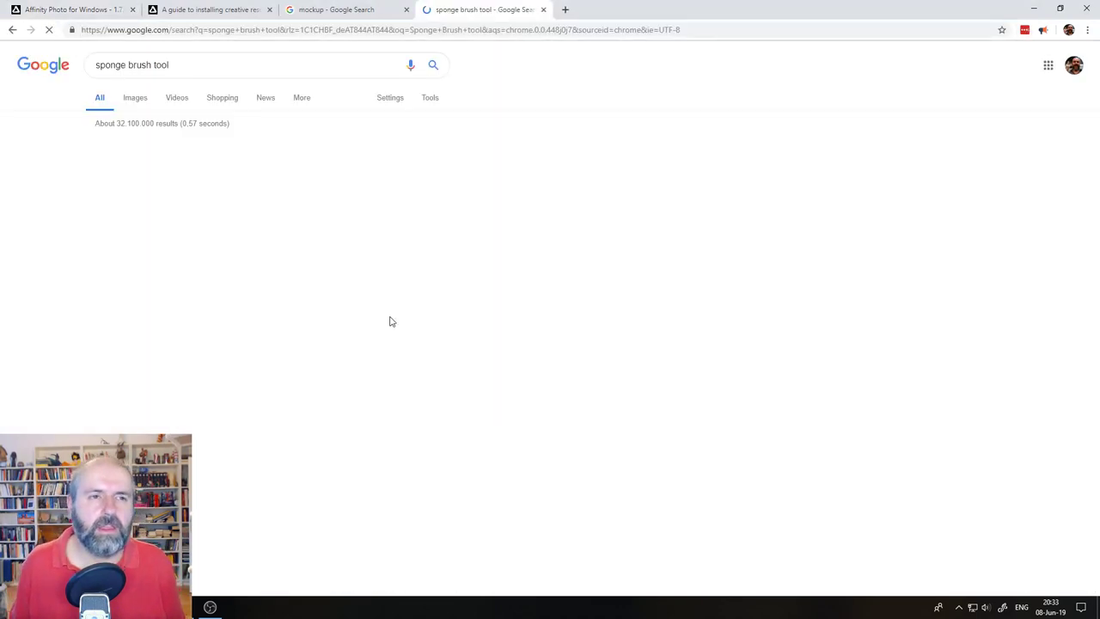
{"action": "left_click", "coordinate": [229, 146]}
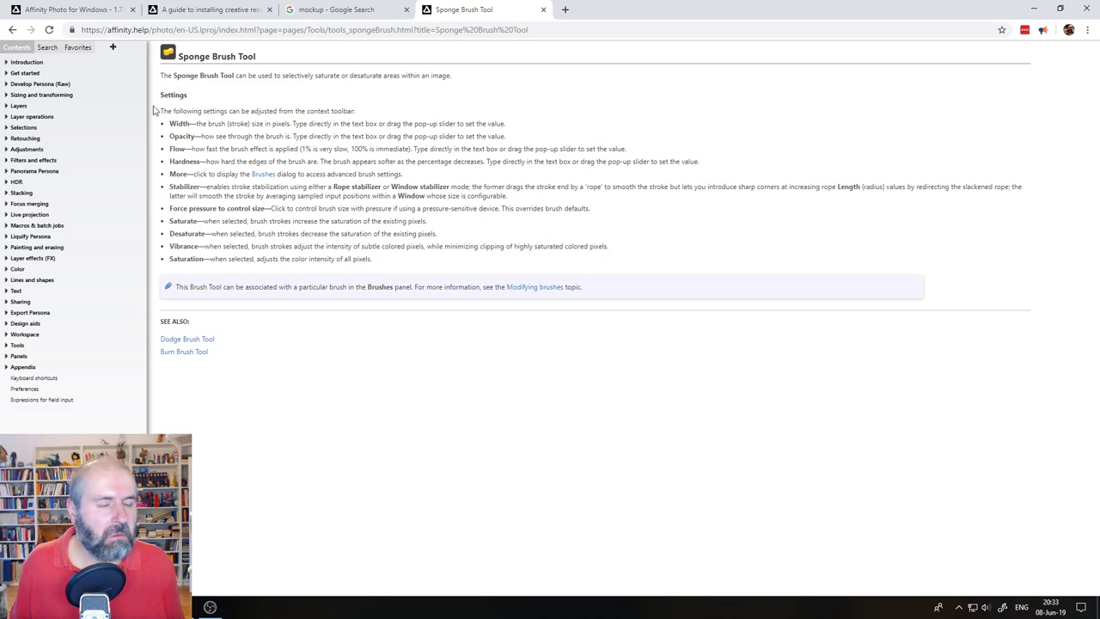
{"action": "key", "text": "alt+Tab"}
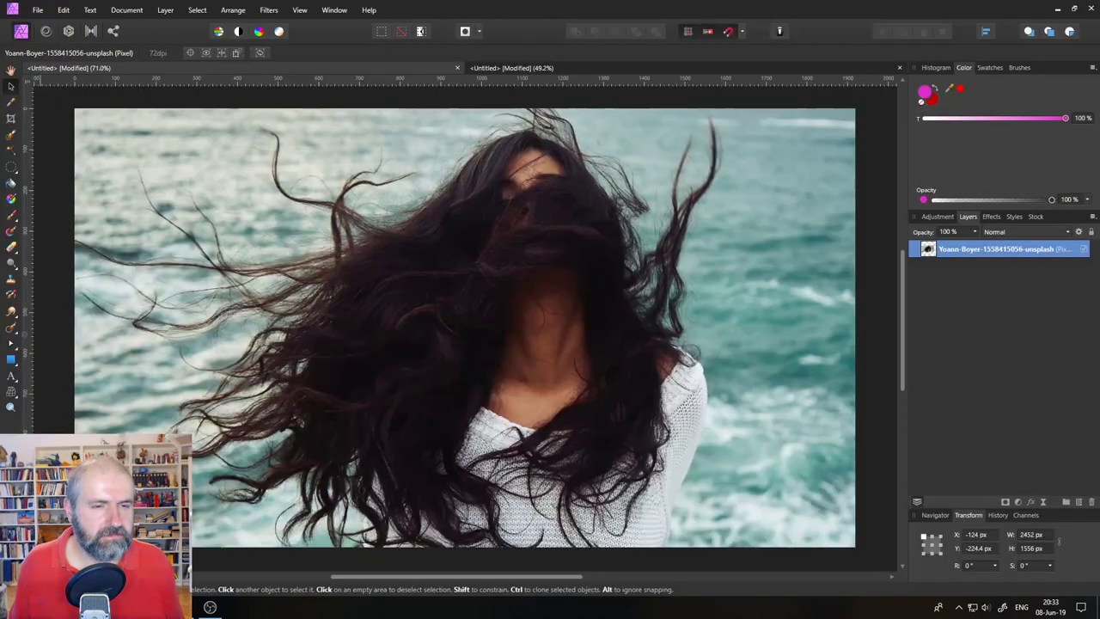
- Choose the Sponge Brush Tool from the Dodge/Burn/Sponge flyout and turn off Symmetry
{"action": "left_click", "coordinate": [14, 317]}
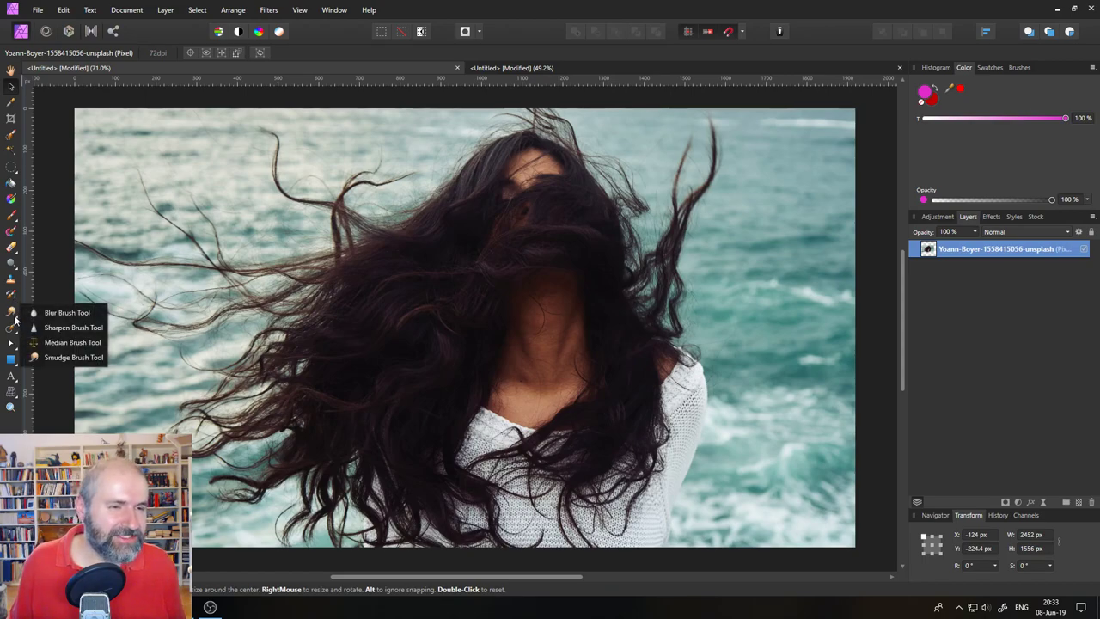
{"action": "left_click", "coordinate": [10, 268]}
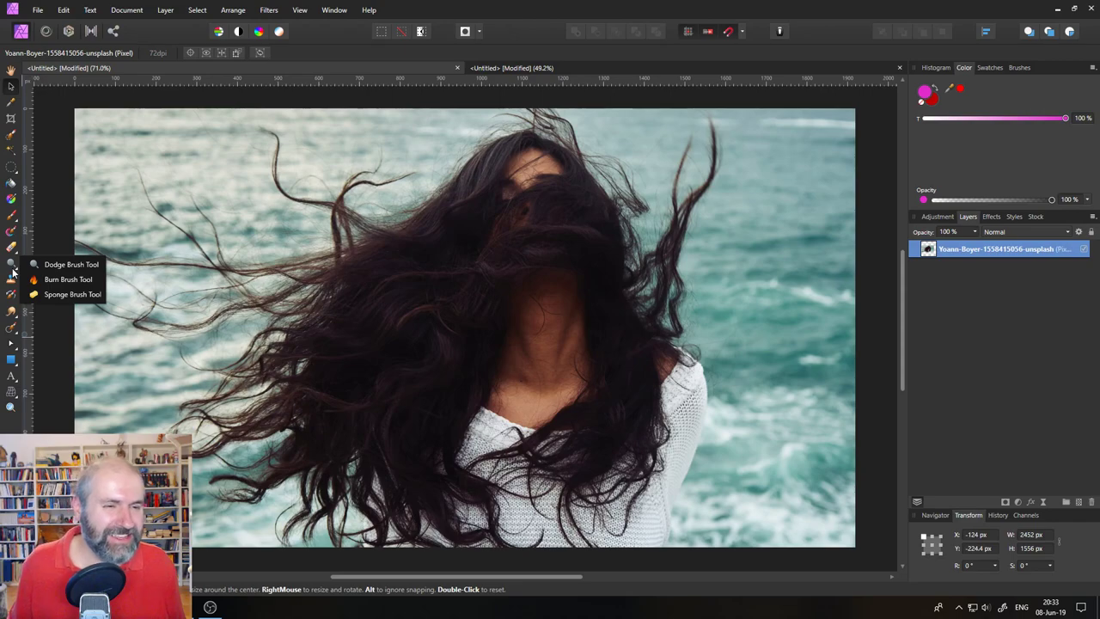
{"action": "left_click", "coordinate": [68, 294]}
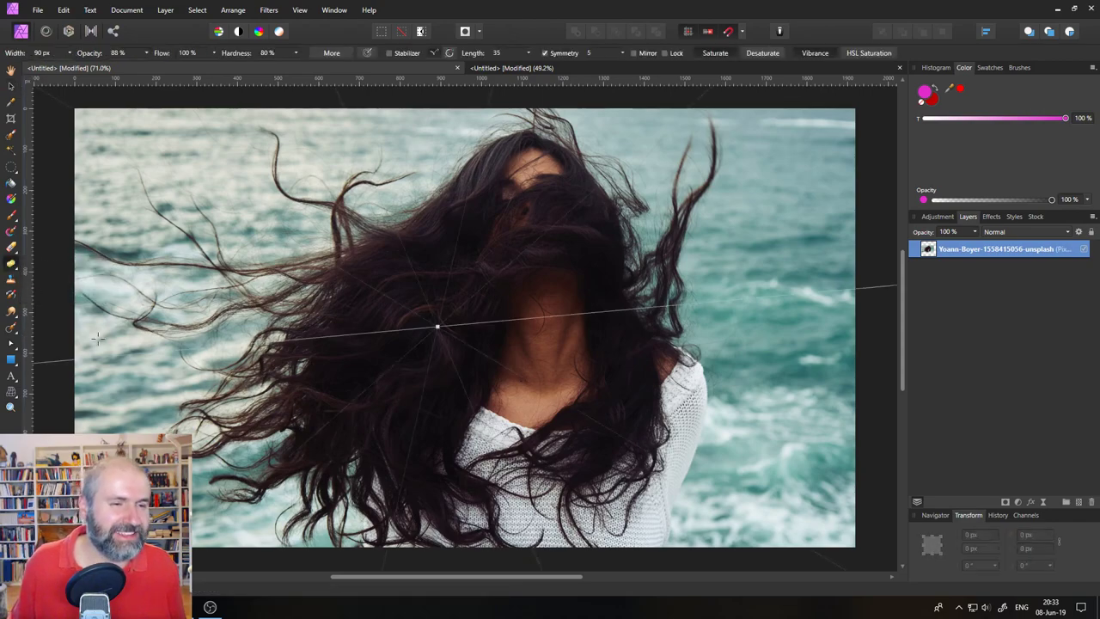
{"action": "left_click", "coordinate": [545, 52]}
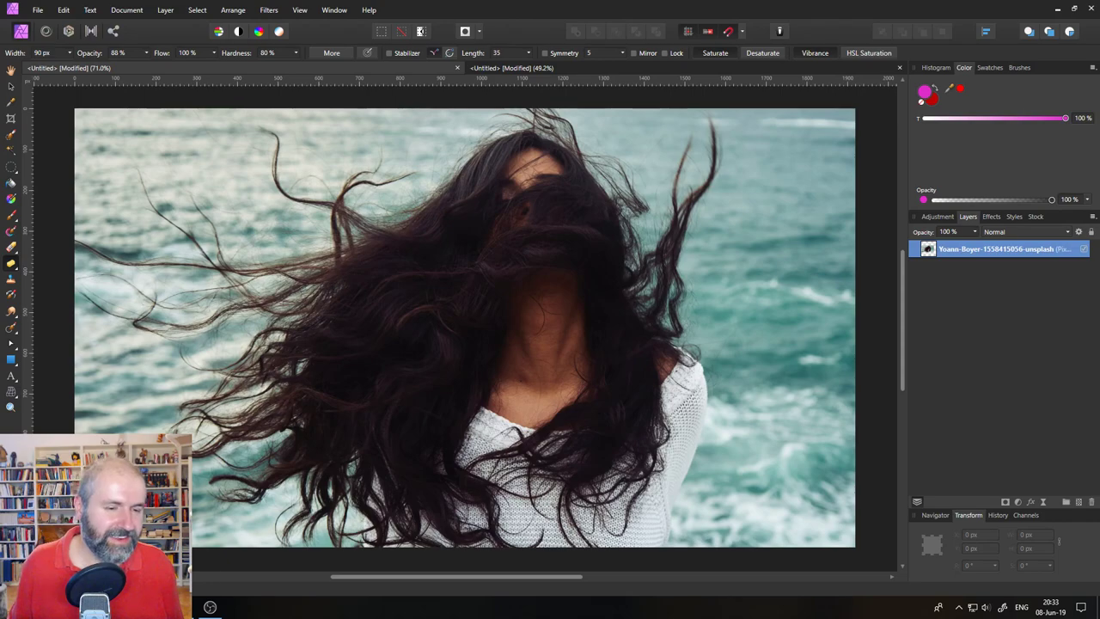
{"action": "key", "text": "alt+Tab"}
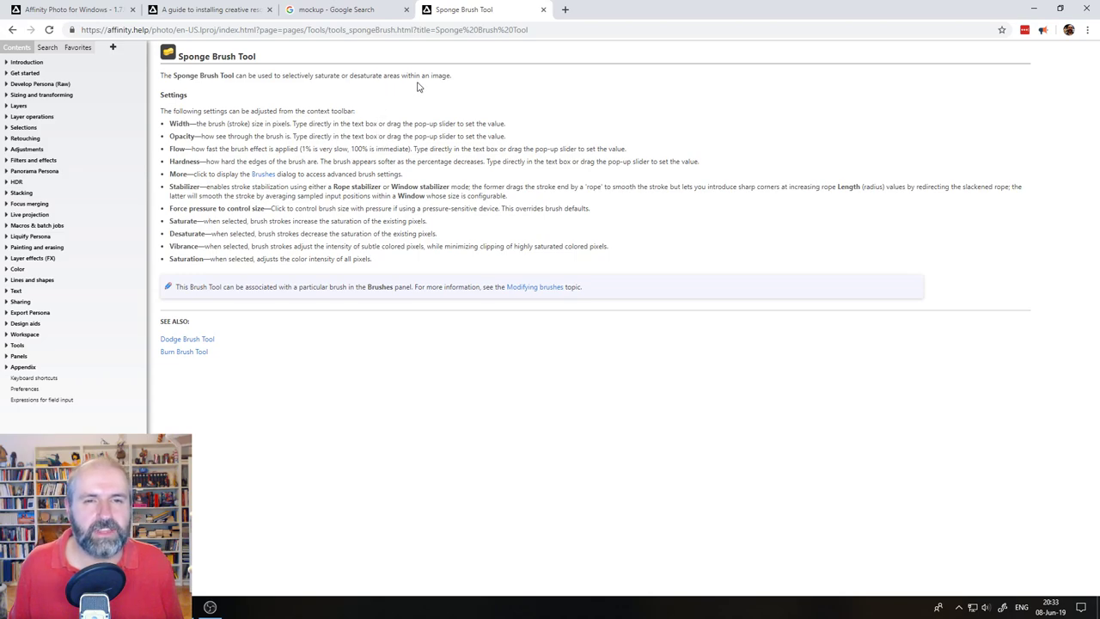
- Go back from the Sponge Brush Tool help page to Affinity Photo
{"action": "key", "text": "alt+Tab"}
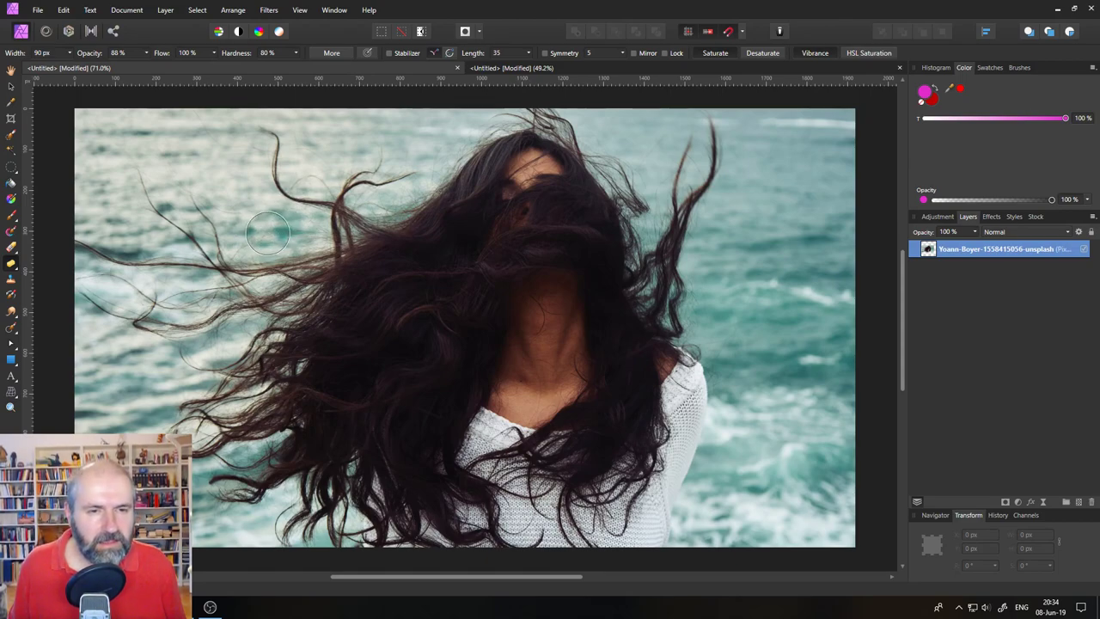
- Sponge the water left of the hair and pick a plain round Basic brush
{"action": "mouse_move", "coordinate": [269, 243]}
{"action": "left_mouse_down"}
{"action": "mouse_move", "coordinate": [313, 208]}
{"action": "mouse_move", "coordinate": [300, 198]}
{"action": "mouse_move", "coordinate": [320, 185]}
{"action": "mouse_move", "coordinate": [305, 204]}
{"action": "mouse_move", "coordinate": [334, 195]}
{"action": "mouse_move", "coordinate": [290, 207]}
{"action": "mouse_move", "coordinate": [266, 235]}
{"action": "left_mouse_up"}
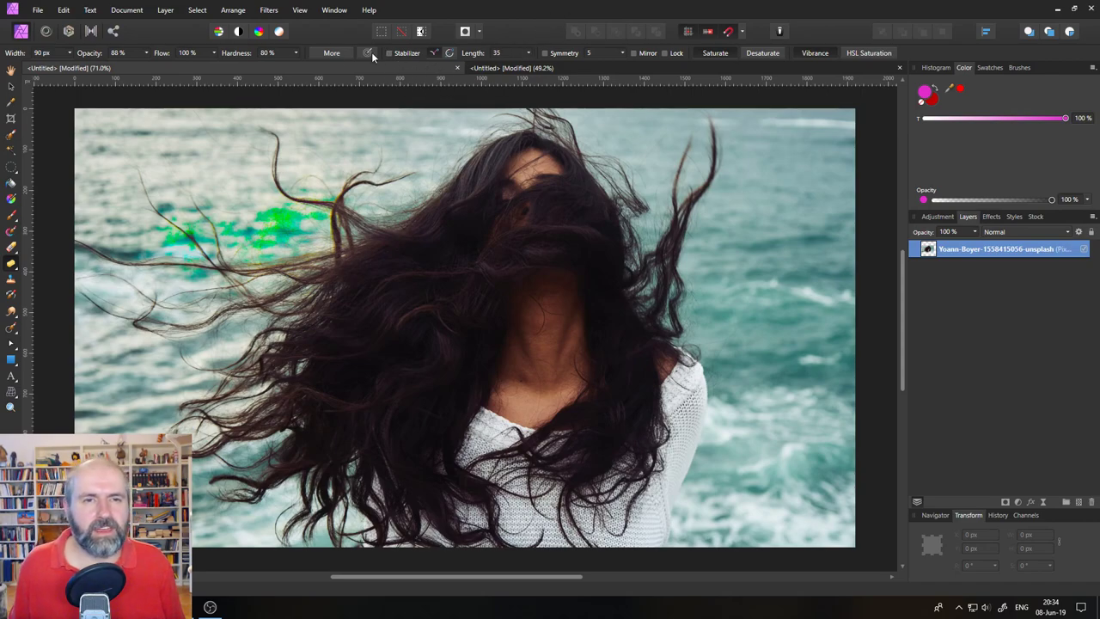
{"action": "left_click", "coordinate": [330, 54]}
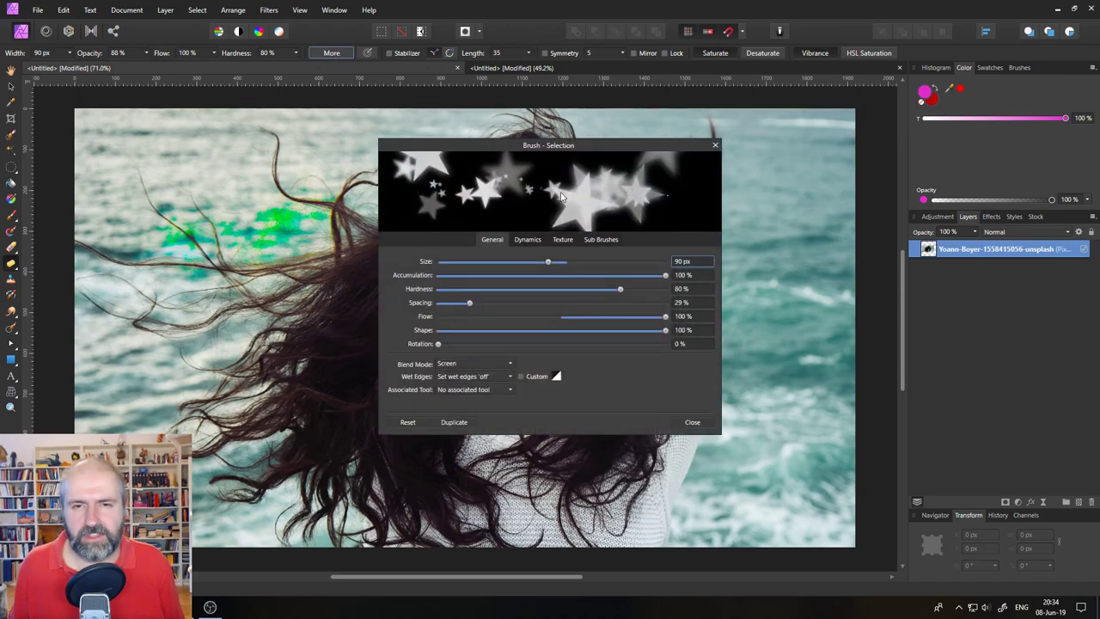
{"action": "left_click", "coordinate": [759, 146]}
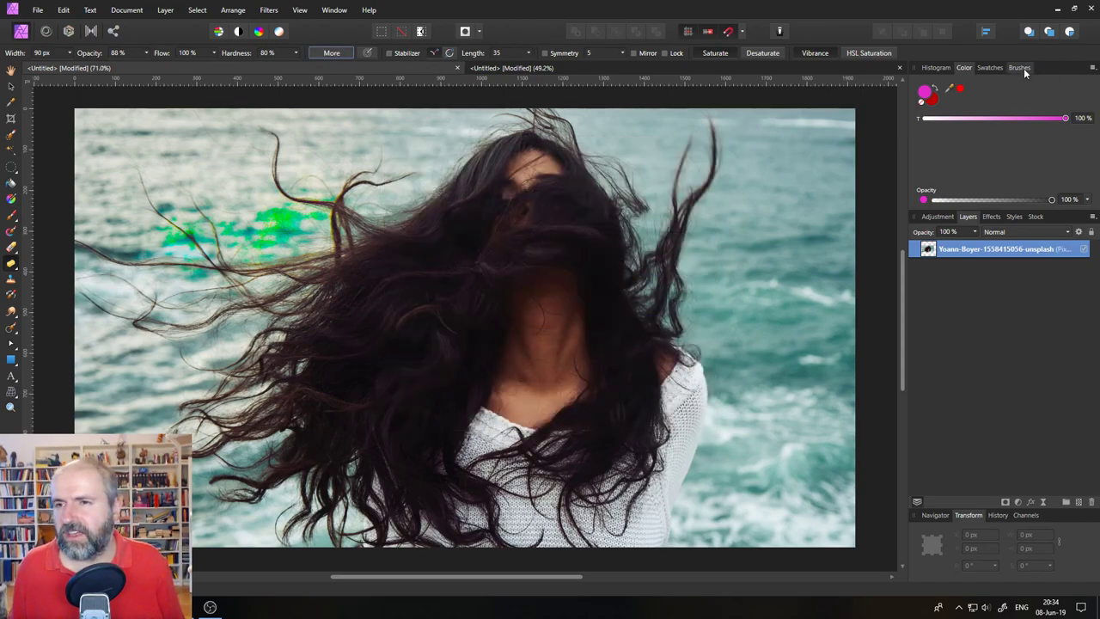
{"action": "left_click", "coordinate": [1019, 67]}
{"action": "left_click", "coordinate": [974, 151]}
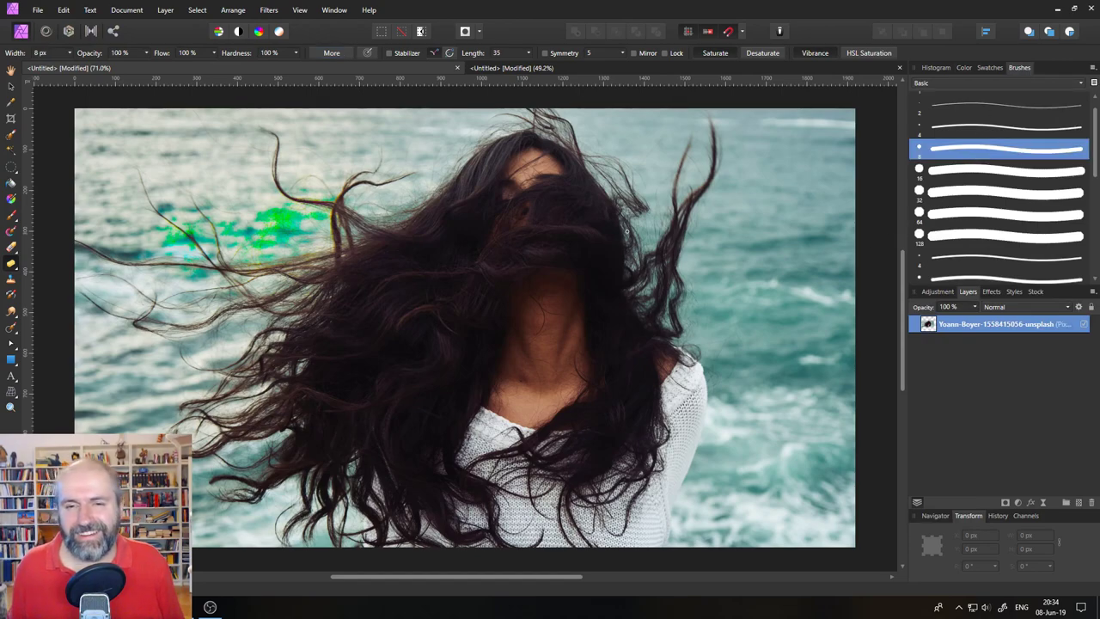
- Set the brush width to 143 px and saturate the lower-left water
{"action": "left_click", "coordinate": [73, 52]}
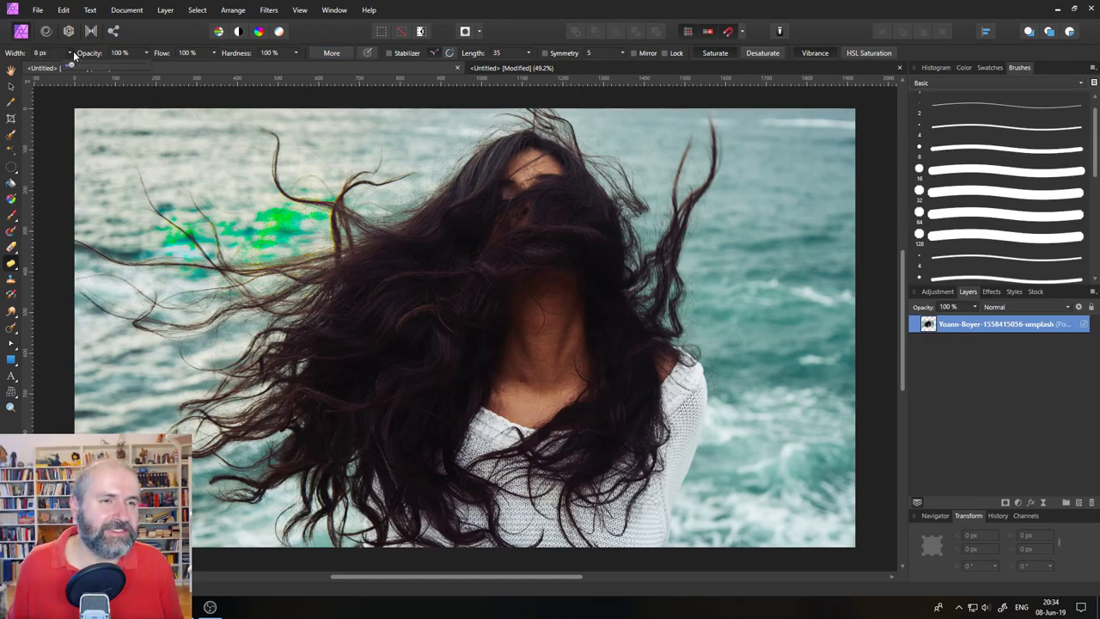
{"action": "left_click_drag", "start_coordinate": [105, 68], "coordinate": [114, 69]}
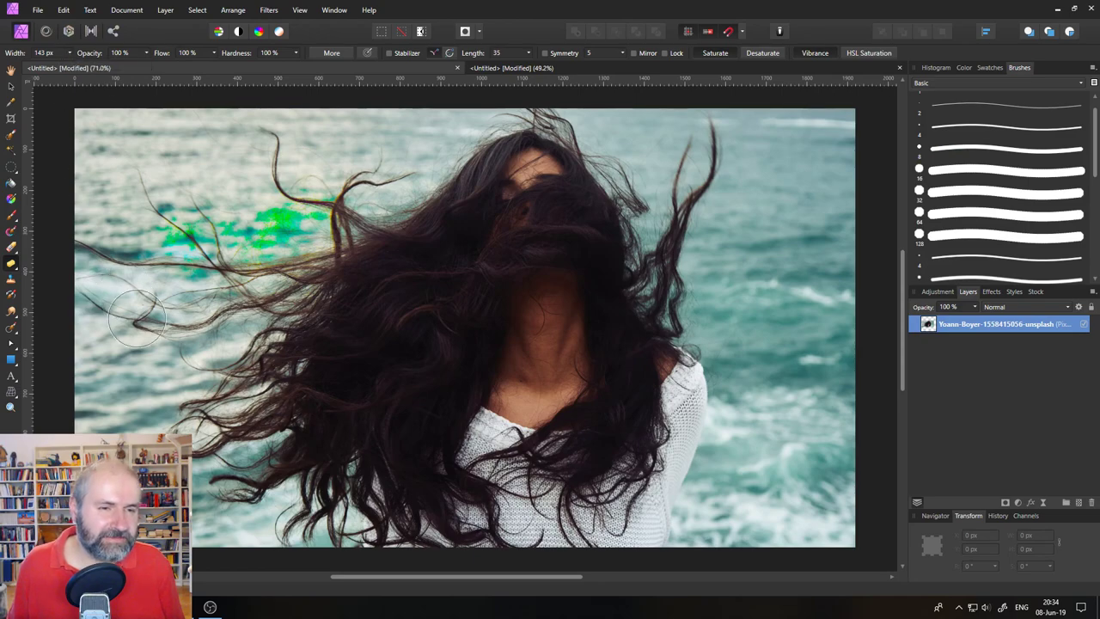
{"action": "mouse_move", "coordinate": [138, 344]}
{"action": "left_mouse_down"}
{"action": "mouse_move", "coordinate": [137, 378]}
{"action": "mouse_move", "coordinate": [159, 400]}
{"action": "mouse_move", "coordinate": [193, 404]}
{"action": "mouse_move", "coordinate": [258, 378]}
{"action": "left_mouse_up"}
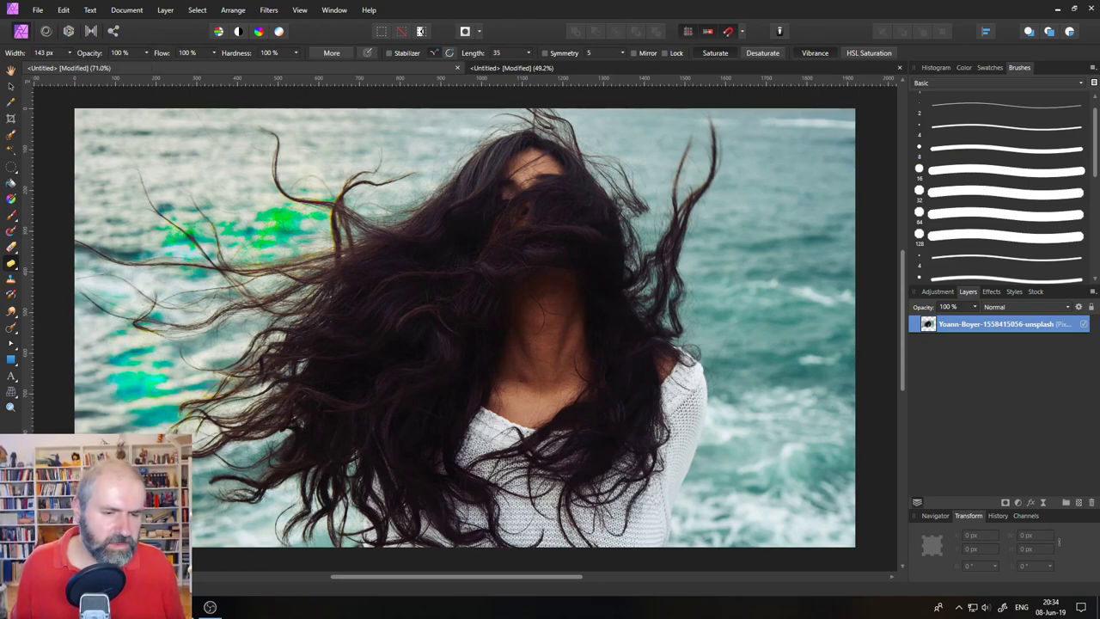
{"action": "left_click", "coordinate": [202, 541]}
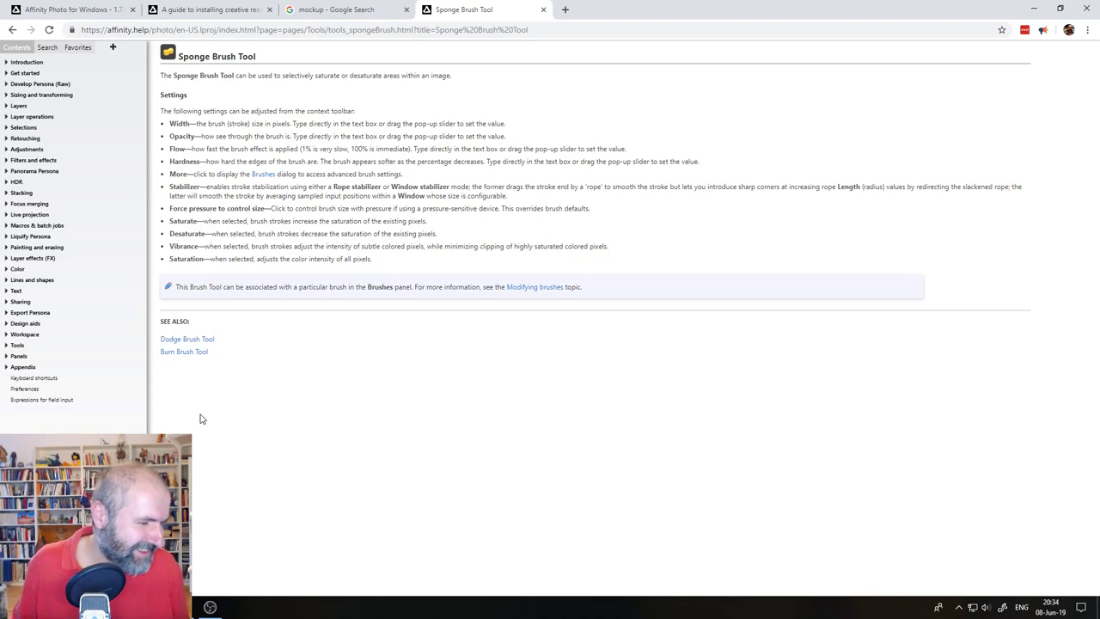
- View the release-notes line on the Sponge Brush tool, then return to Affinity Photo
{"action": "left_click", "coordinate": [79, 11]}
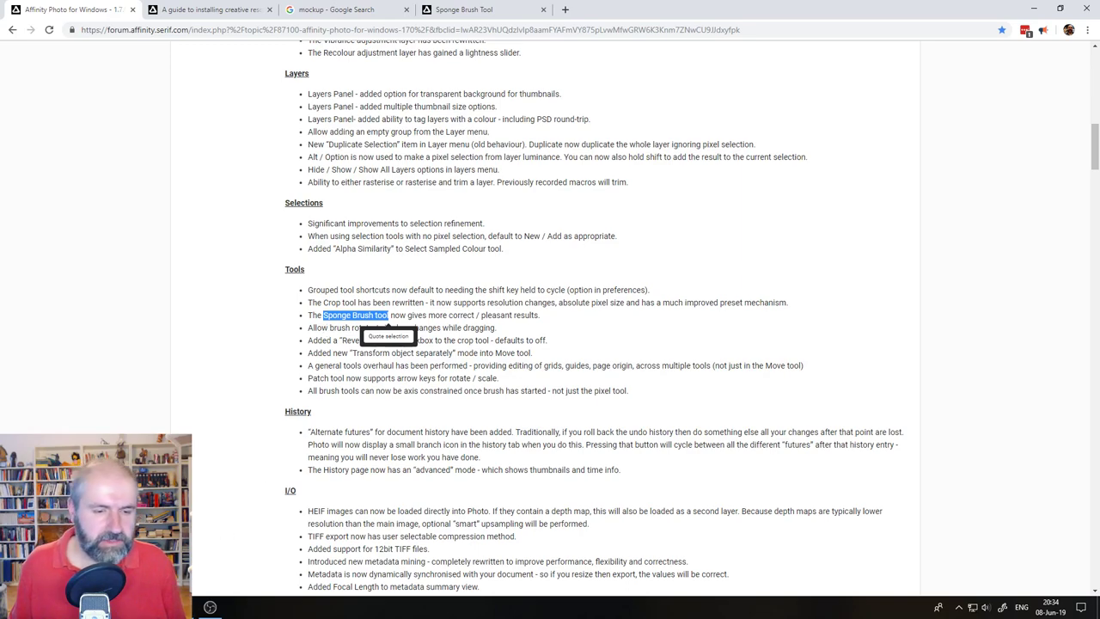
{"action": "left_click", "coordinate": [192, 610]}
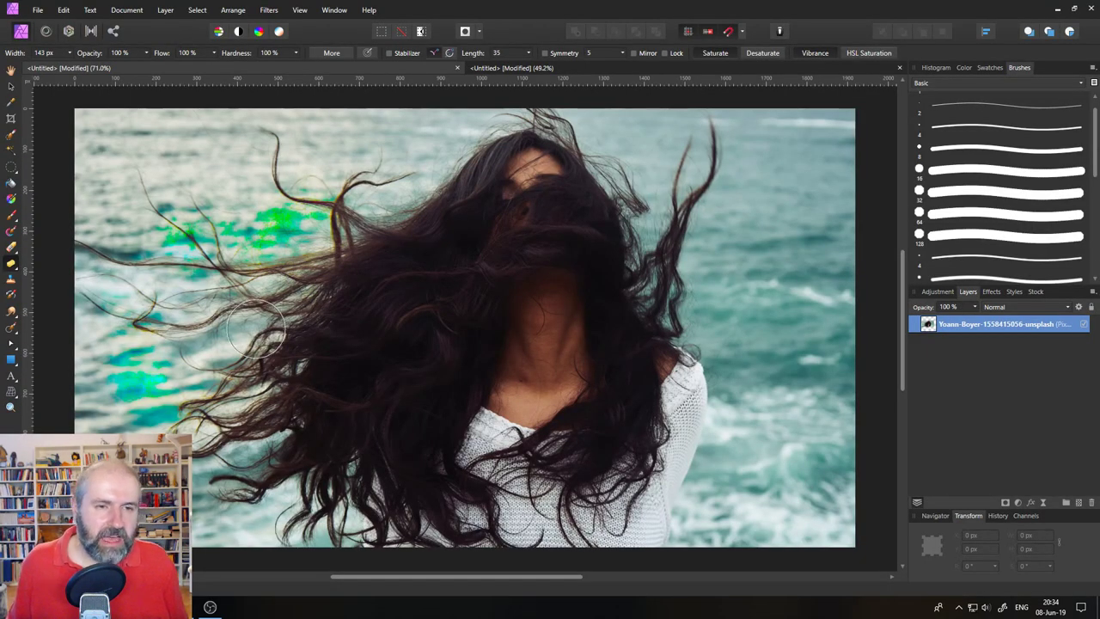
- Sponge-saturate the water left of the hair and the sea right of the woman into vivid teal
{"action": "mouse_move", "coordinate": [303, 211]}
{"action": "left_mouse_down"}
{"action": "mouse_move", "coordinate": [188, 242]}
{"action": "mouse_move", "coordinate": [283, 207]}
{"action": "mouse_move", "coordinate": [226, 222]}
{"action": "mouse_move", "coordinate": [243, 256]}
{"action": "mouse_move", "coordinate": [319, 198]}
{"action": "left_mouse_up"}
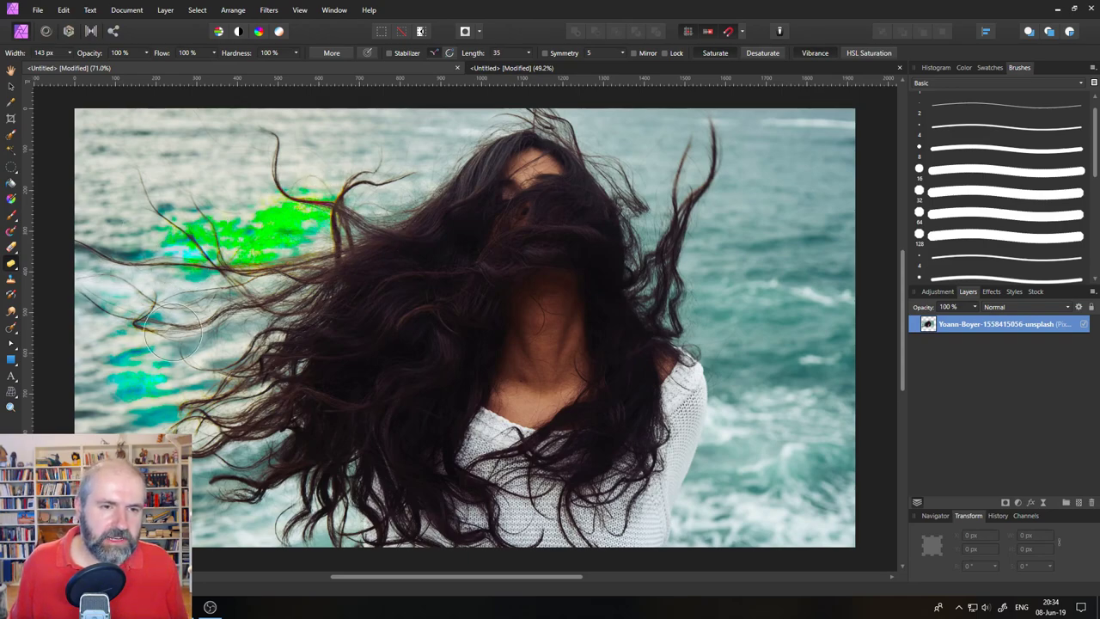
{"action": "mouse_move", "coordinate": [172, 279]}
{"action": "left_mouse_down"}
{"action": "mouse_move", "coordinate": [141, 299]}
{"action": "mouse_move", "coordinate": [196, 282]}
{"action": "mouse_move", "coordinate": [175, 259]}
{"action": "mouse_move", "coordinate": [188, 267]}
{"action": "mouse_move", "coordinate": [266, 240]}
{"action": "left_mouse_up"}
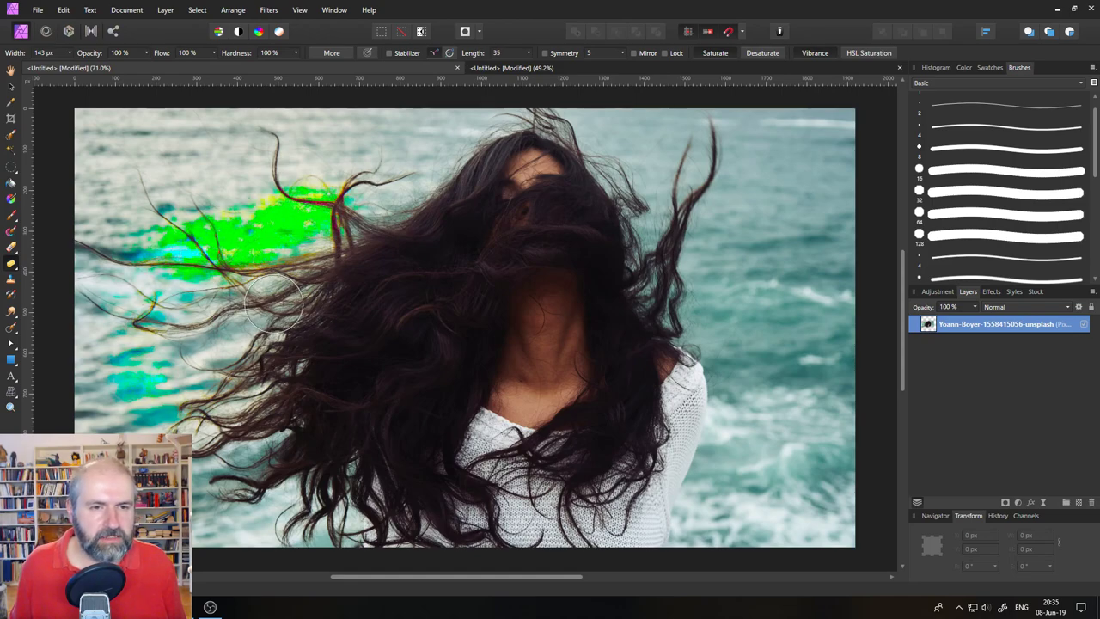
{"action": "left_click_drag", "start_coordinate": [739, 404], "coordinate": [747, 237]}
{"action": "mouse_move", "coordinate": [730, 475]}
{"action": "left_mouse_down"}
{"action": "mouse_move", "coordinate": [762, 289]}
{"action": "mouse_move", "coordinate": [751, 264]}
{"action": "mouse_move", "coordinate": [735, 500]}
{"action": "mouse_move", "coordinate": [689, 500]}
{"action": "left_mouse_up"}
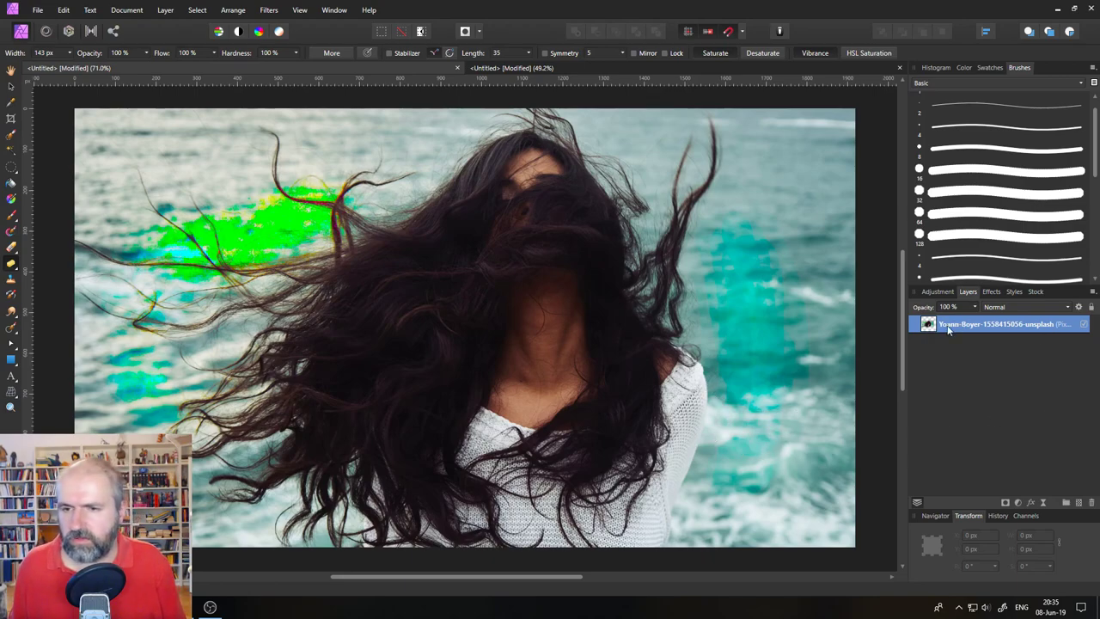
- Delete the photo layer and place the Unsplash 'hair' portrait on the canvas, dismissing the credit notice
{"action": "left_click", "coordinate": [1092, 503]}
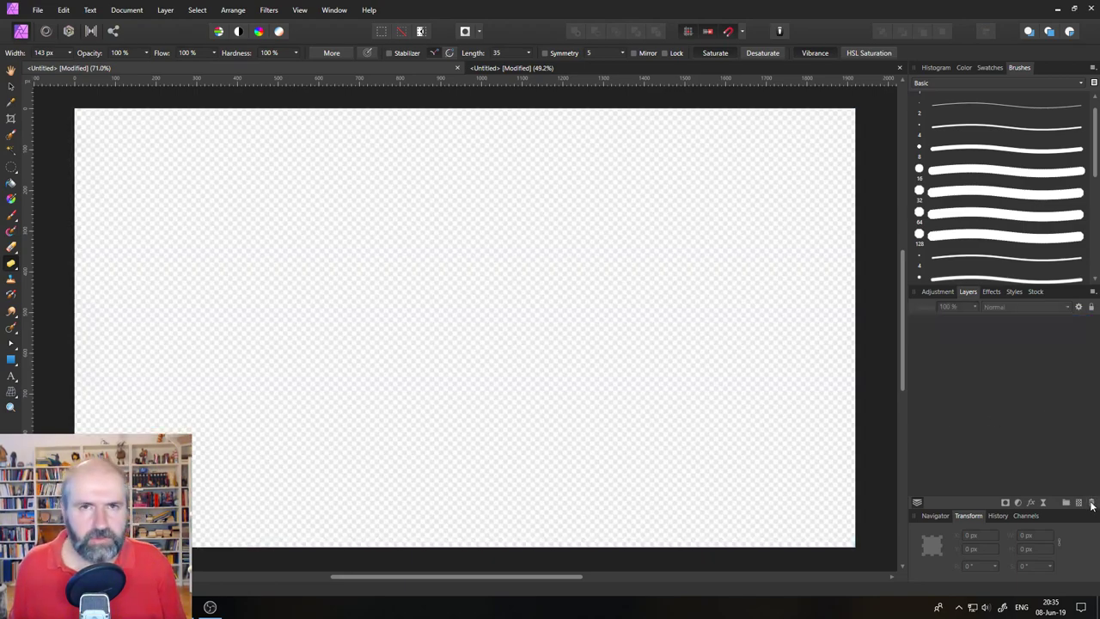
{"action": "left_click", "coordinate": [1036, 291]}
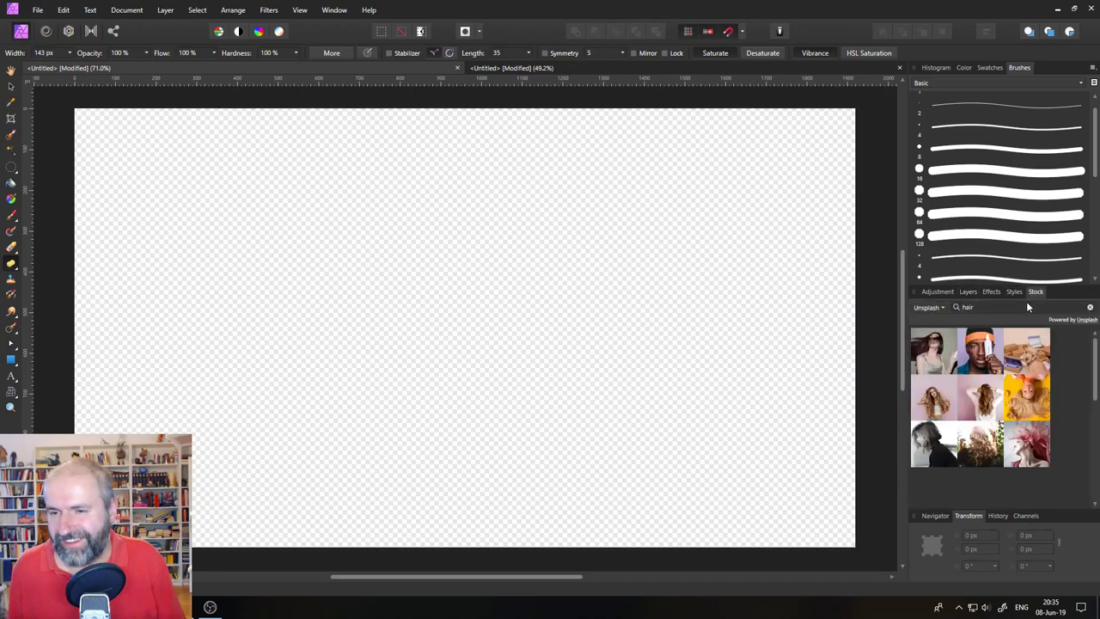
{"action": "left_click_drag", "start_coordinate": [939, 404], "coordinate": [582, 346]}
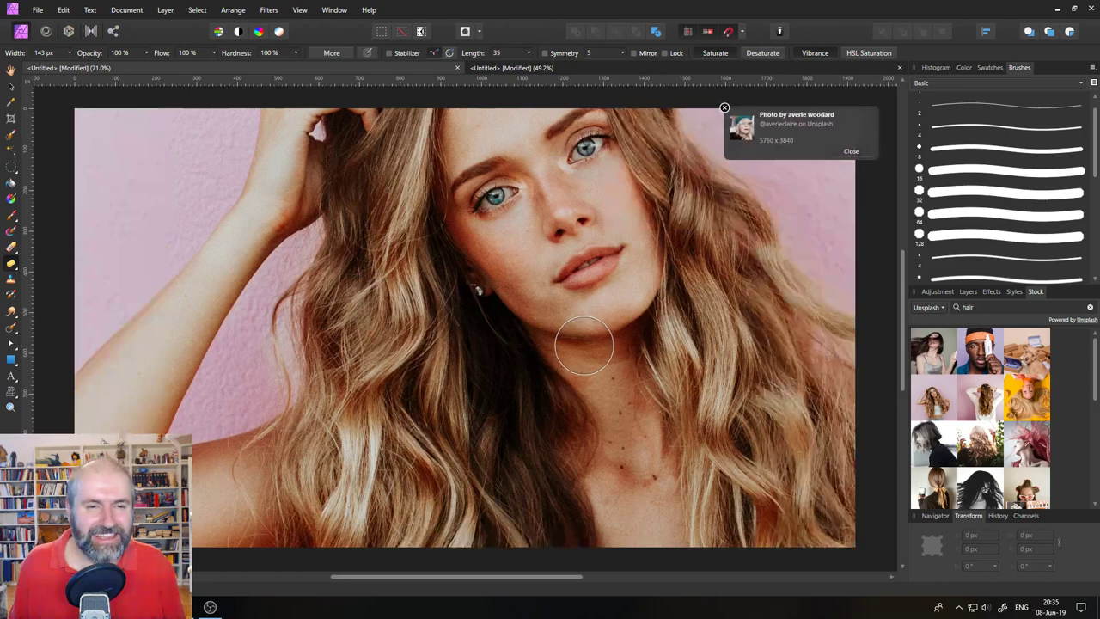
{"action": "left_click", "coordinate": [724, 108]}
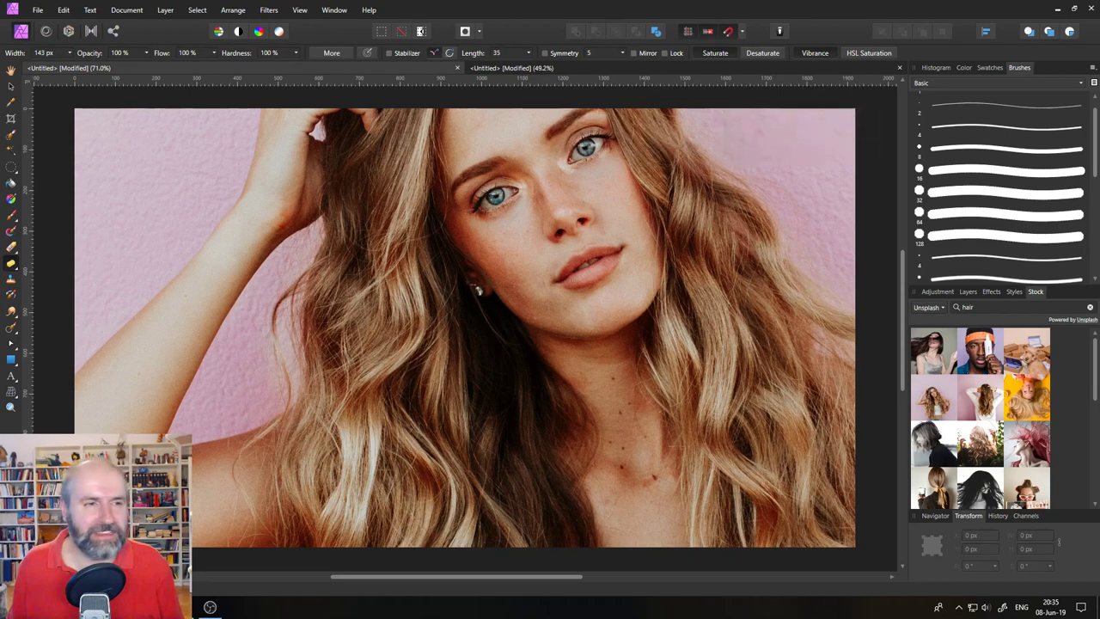
- Shift the portrait down and left with the Move Tool and select the Dodge Brush Tool
{"action": "left_click", "coordinate": [10, 86]}
{"action": "mouse_move", "coordinate": [438, 200]}
{"action": "left_mouse_down"}
{"action": "mouse_move", "coordinate": [443, 320]}
{"action": "mouse_move", "coordinate": [403, 322]}
{"action": "left_mouse_up"}
{"action": "left_click", "coordinate": [17, 268]}
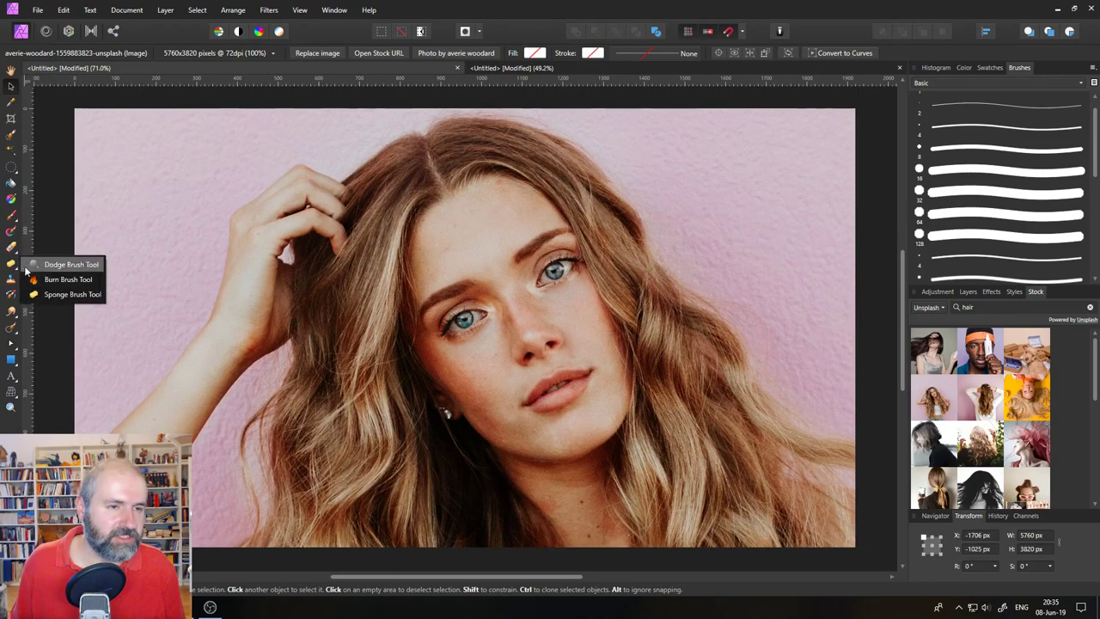
{"action": "left_click", "coordinate": [51, 264]}
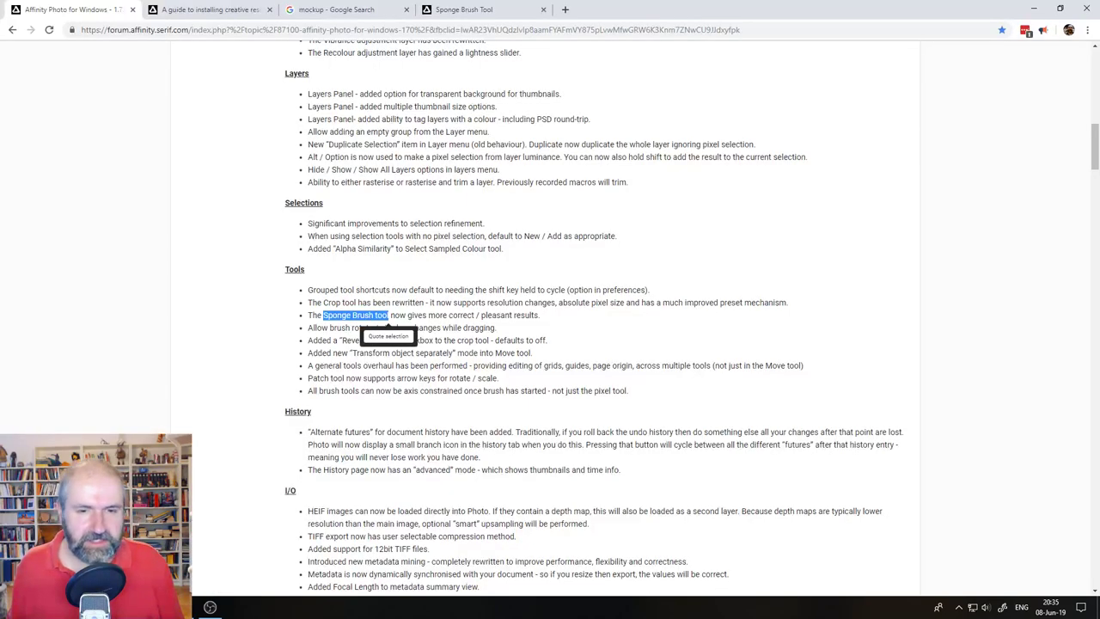
{"action": "key", "text": "alt+Tab"}
{"action": "left_click", "coordinate": [314, 352]}
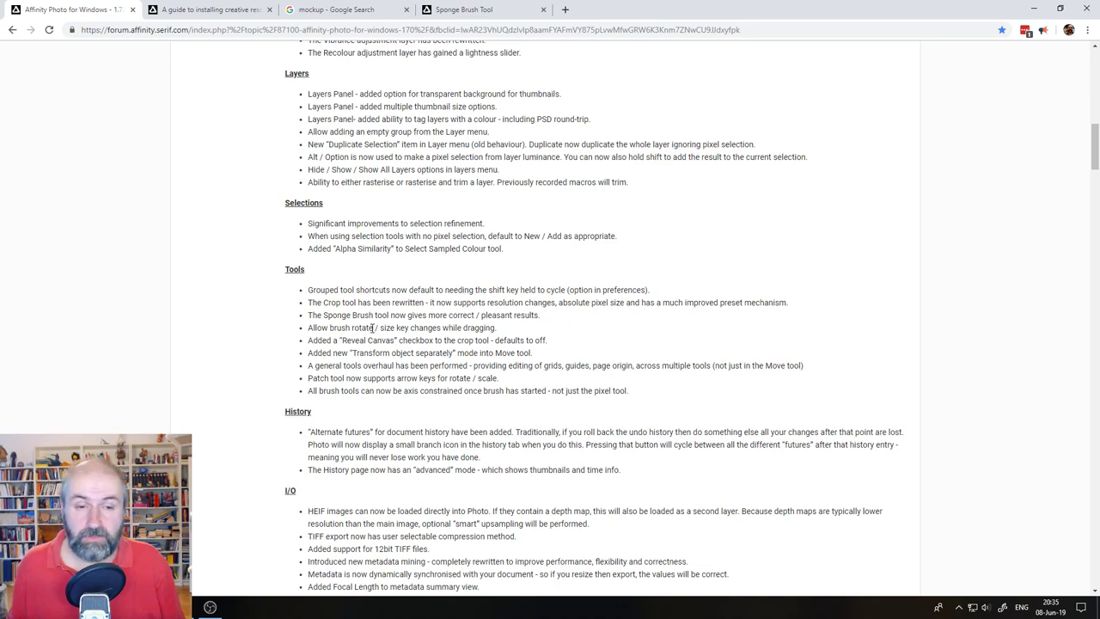
{"action": "left_click", "coordinate": [183, 607]}
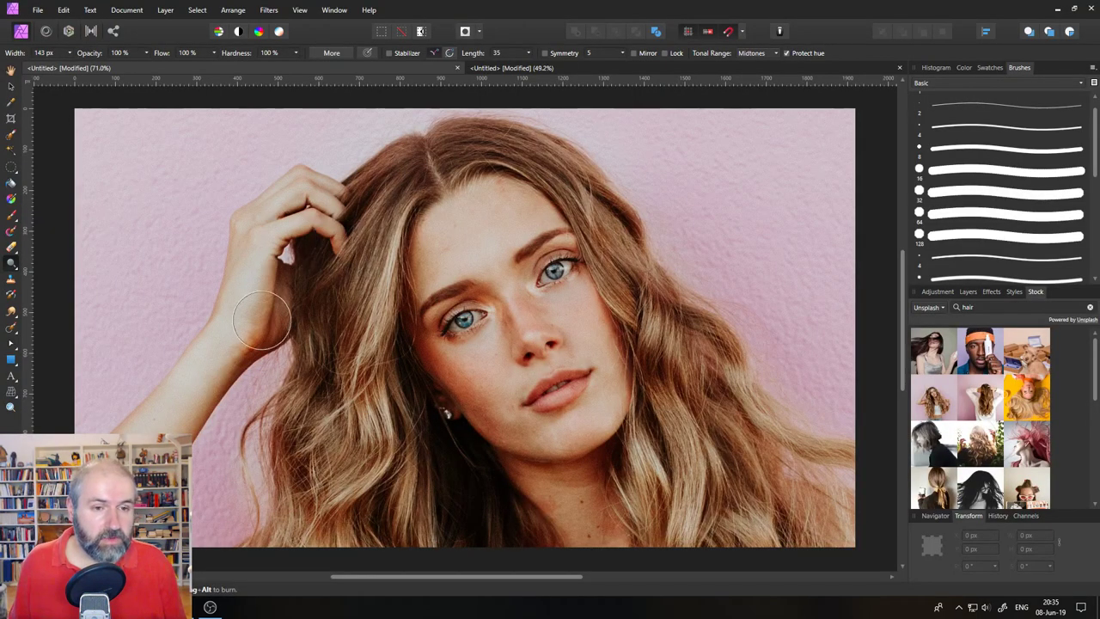
{"action": "left_click", "coordinate": [212, 198], "text": "shift"}
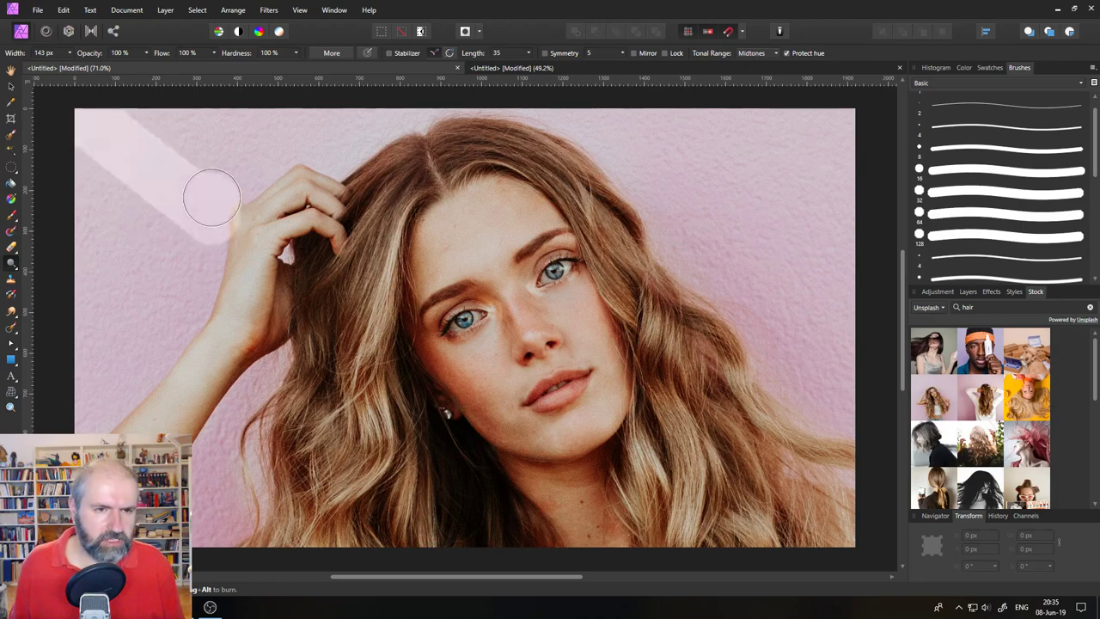
{"action": "mouse_move", "coordinate": [212, 198]}
{"action": "left_mouse_down"}
{"action": "mouse_move", "coordinate": [246, 241]}
{"action": "mouse_move", "coordinate": [244, 301]}
{"action": "mouse_move", "coordinate": [233, 228]}
{"action": "left_mouse_up"}
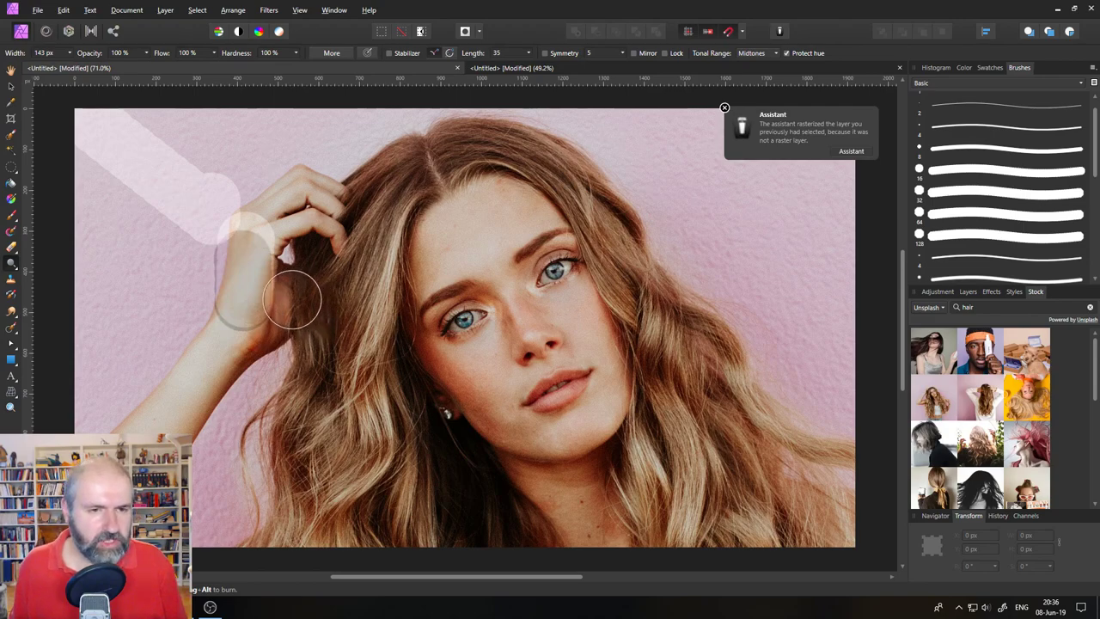
{"action": "key", "text": "ctrl+z"}
{"action": "key", "text": "ctrl+z"}
{"action": "key", "text": "ctrl+z"}
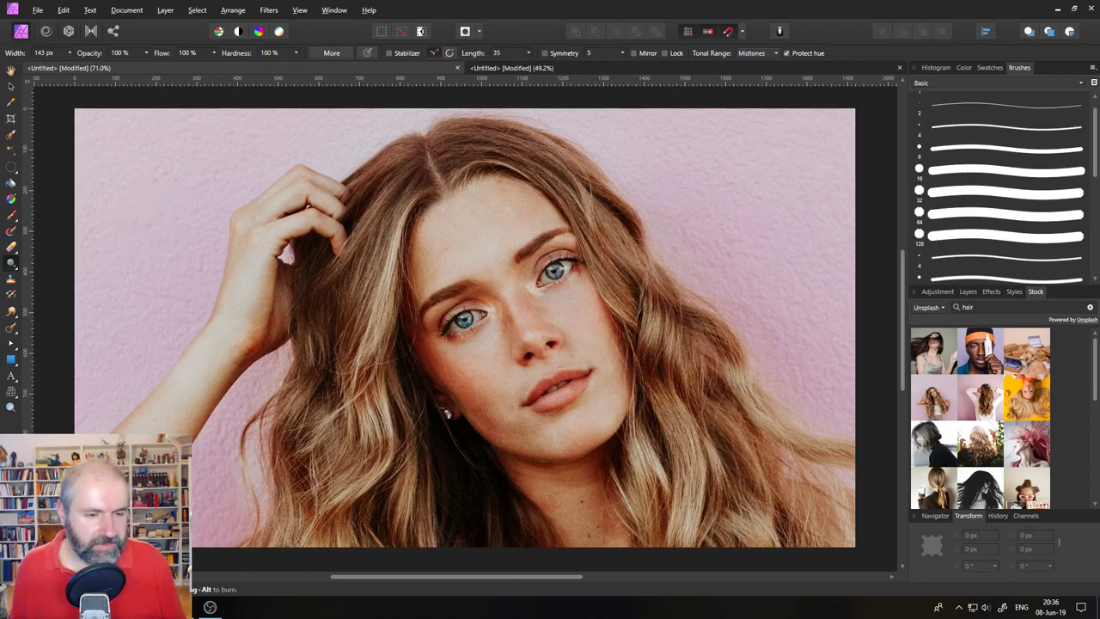
{"action": "key", "text": "alt+Tab"}
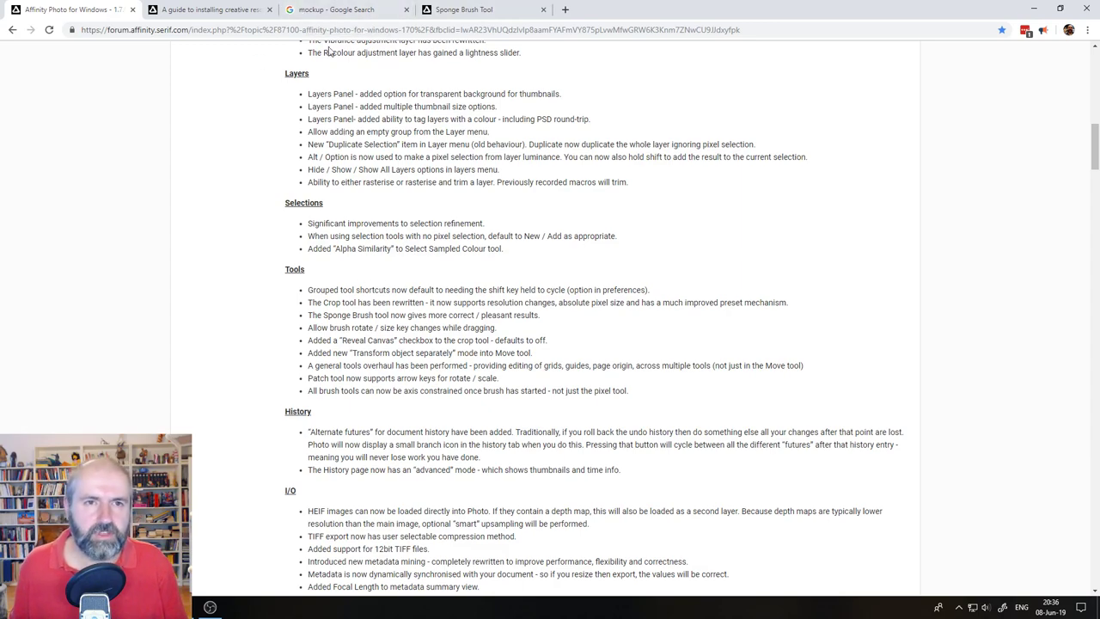
- Search Google for 'affinity photo resize brush key'
{"action": "left_click", "coordinate": [335, 9]}
{"action": "scroll", "coordinate": [292, 170], "scroll_direction": "up", "scroll_amount": 2}
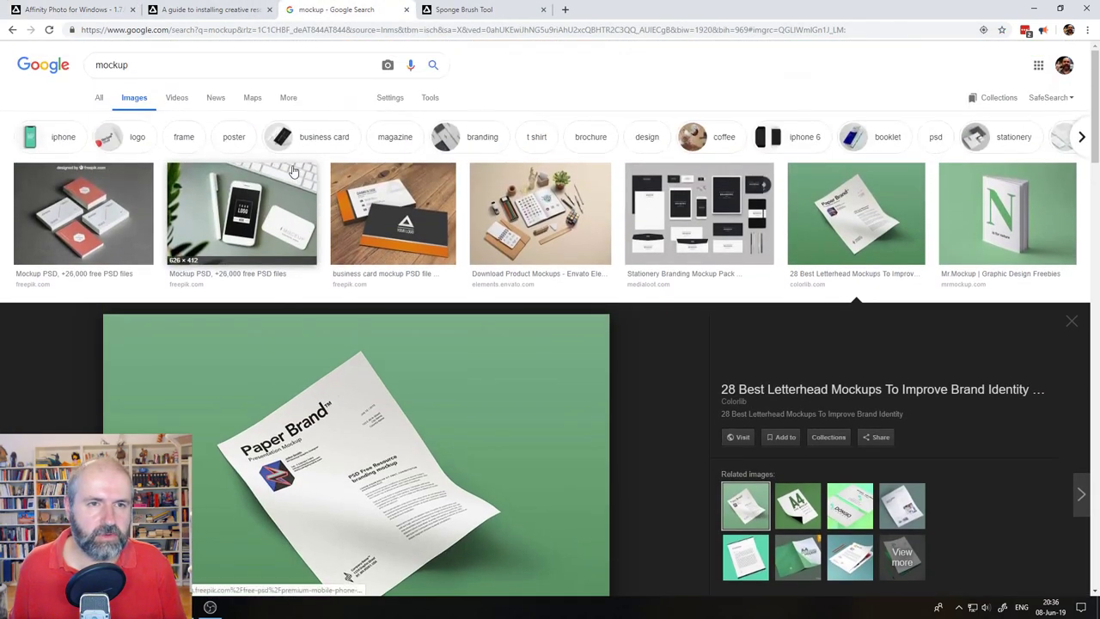
{"action": "left_click", "coordinate": [43, 65]}
{"action": "left_click", "coordinate": [418, 237]}
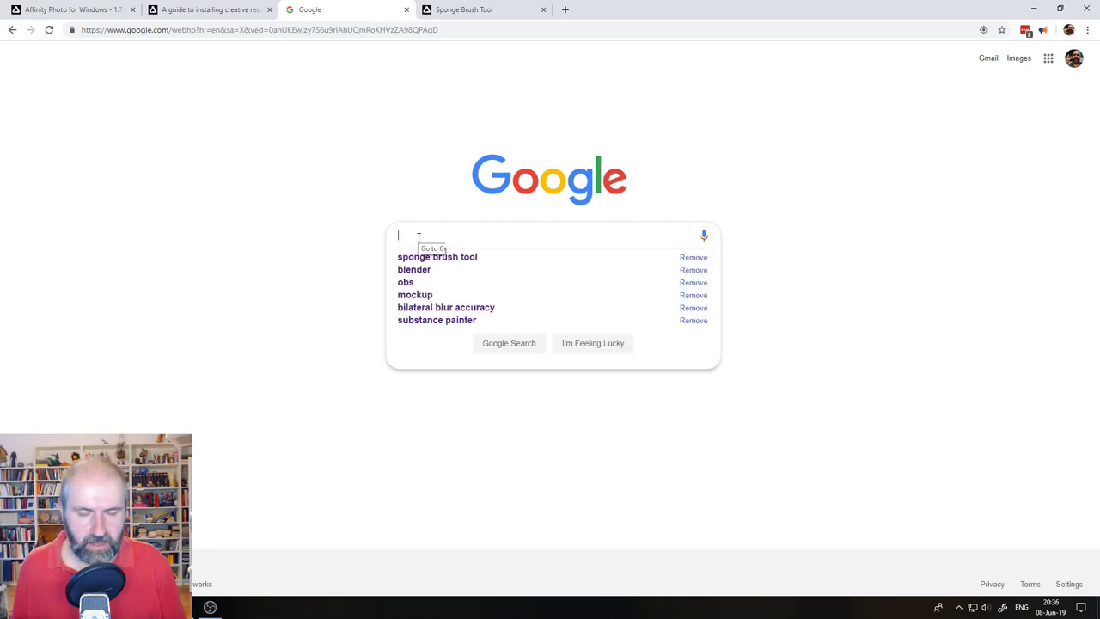
{"action": "type", "text": "affinity photo"}
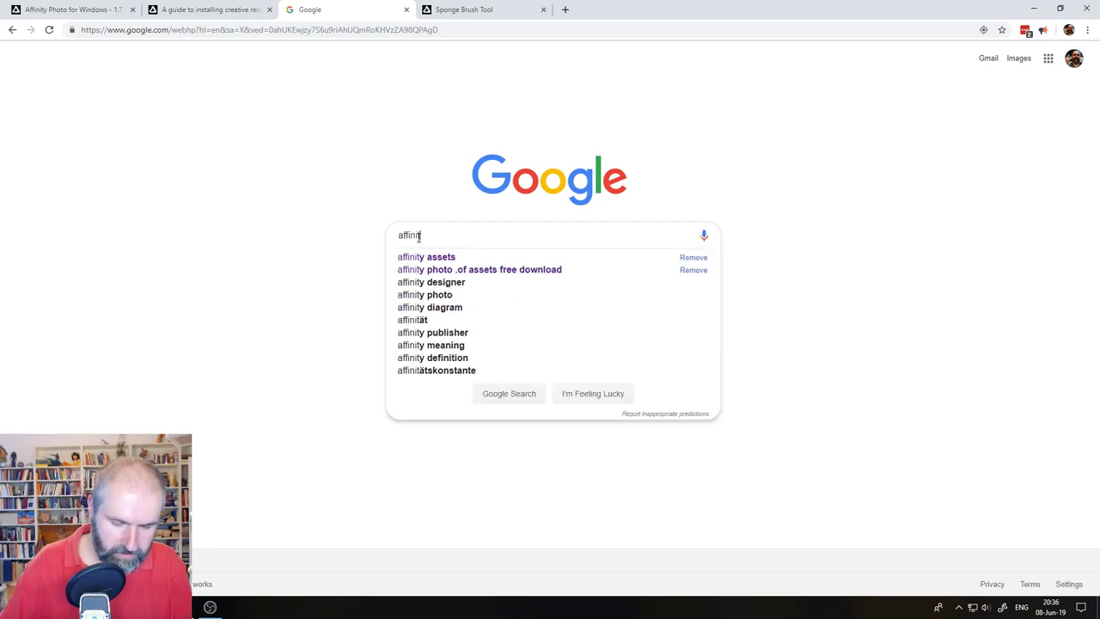
{"action": "type", "text": " res"}
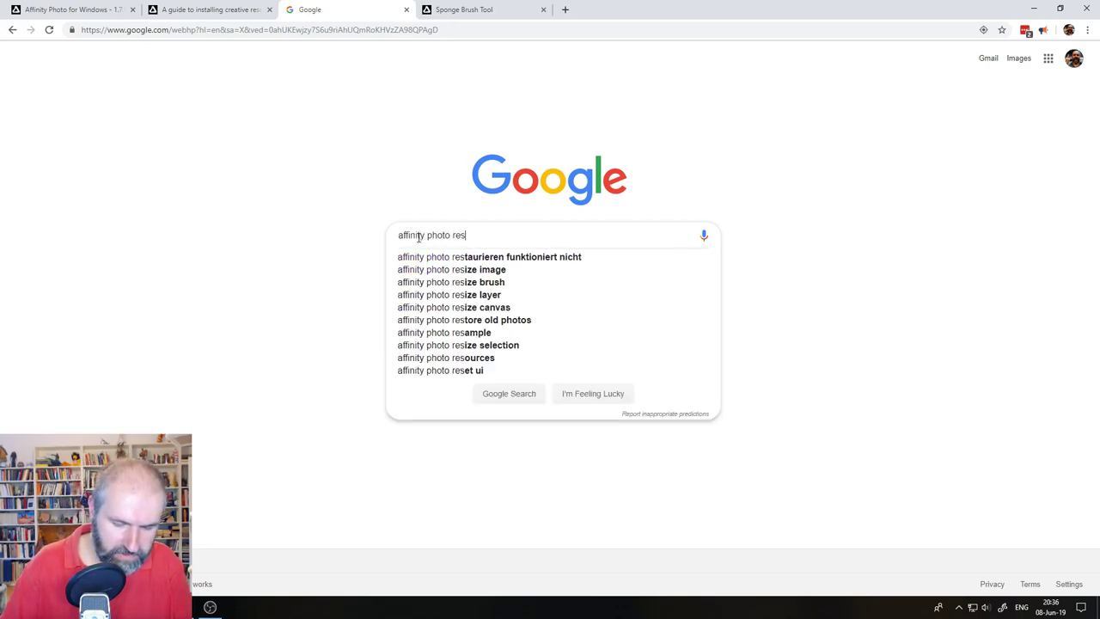
{"action": "type", "text": "ize brush "}
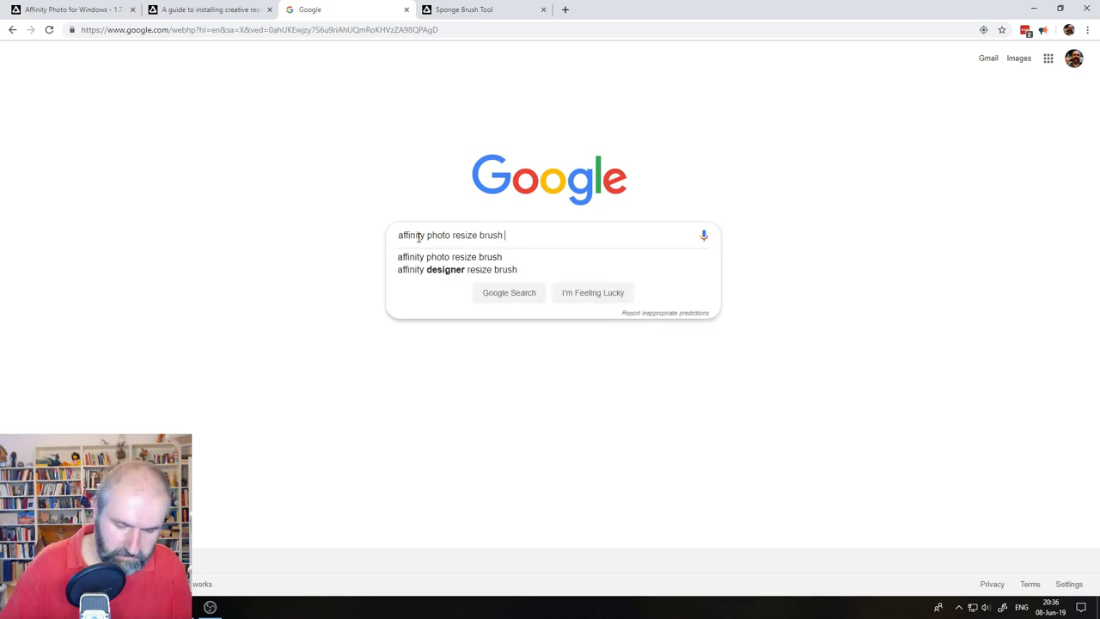
{"action": "type", "text": "key"}
{"action": "key", "text": "Return"}
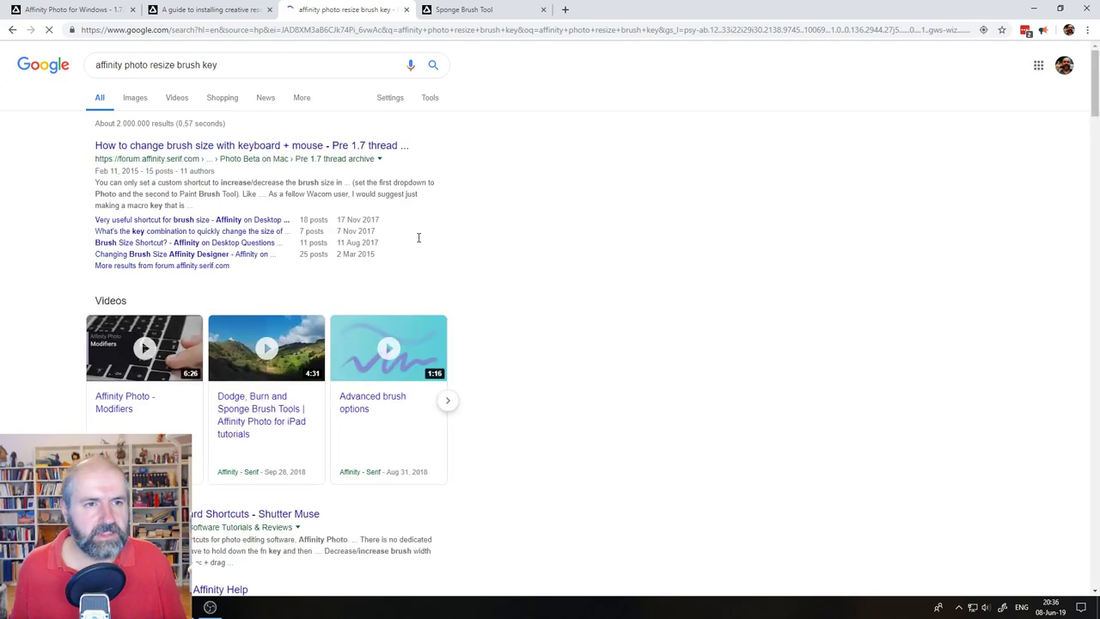
- Open the forum thread on changing brush size, then return to the portrait and stroke the hair beside the face
{"action": "left_click", "coordinate": [230, 153]}
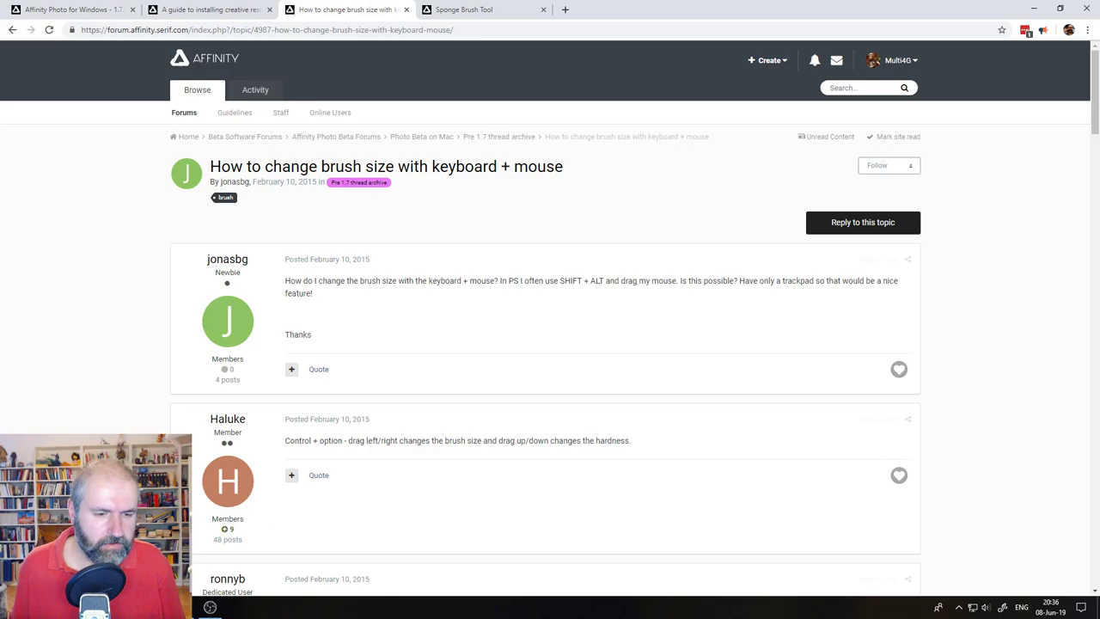
{"action": "key", "text": "alt+Tab"}
{"action": "mouse_move", "coordinate": [363, 372]}
{"action": "left_mouse_down"}
{"action": "mouse_move", "coordinate": [293, 368]}
{"action": "mouse_move", "coordinate": [371, 368]}
{"action": "left_mouse_up"}
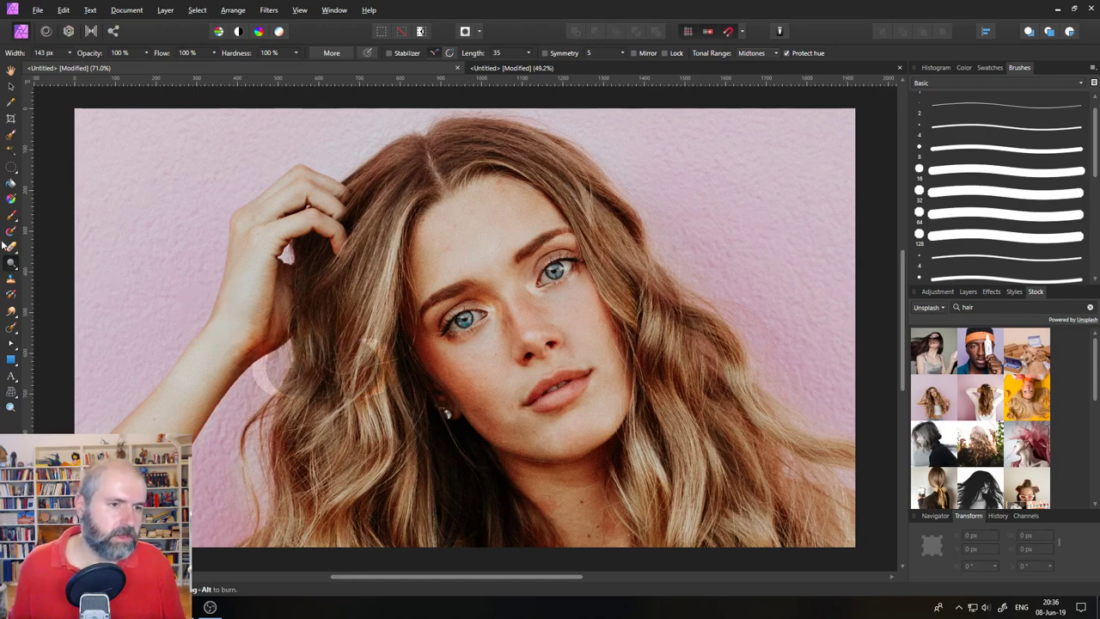
- Switch to the Paint Brush with the 32 px round brush at 485 px width, sample the hair's dark brown, and undo the stray paint
{"action": "left_click", "coordinate": [10, 215]}
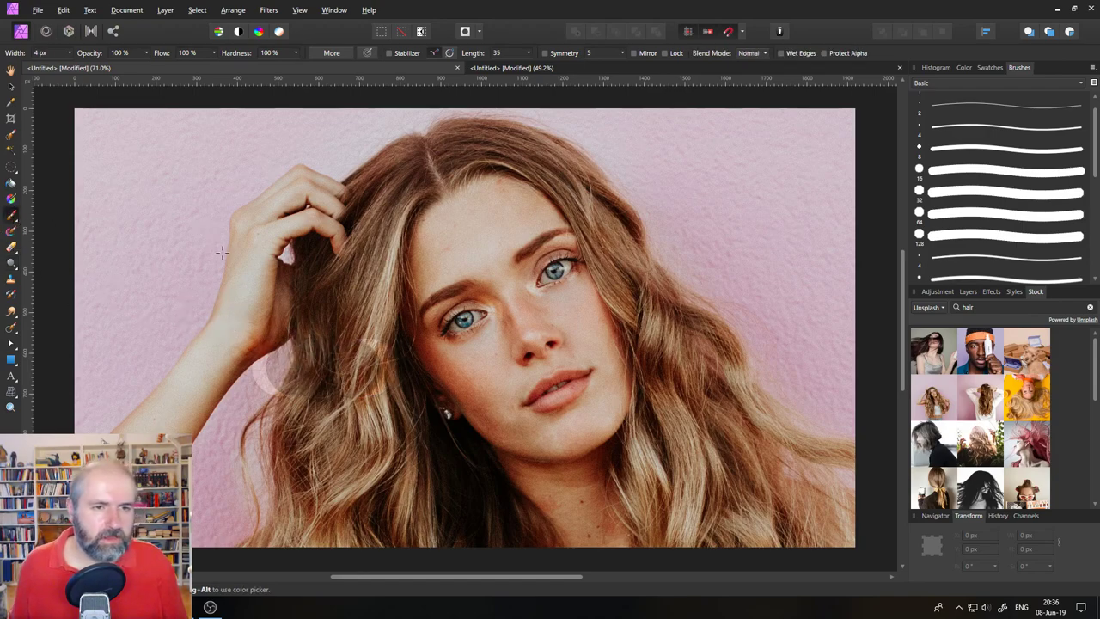
{"action": "left_click", "coordinate": [1006, 191]}
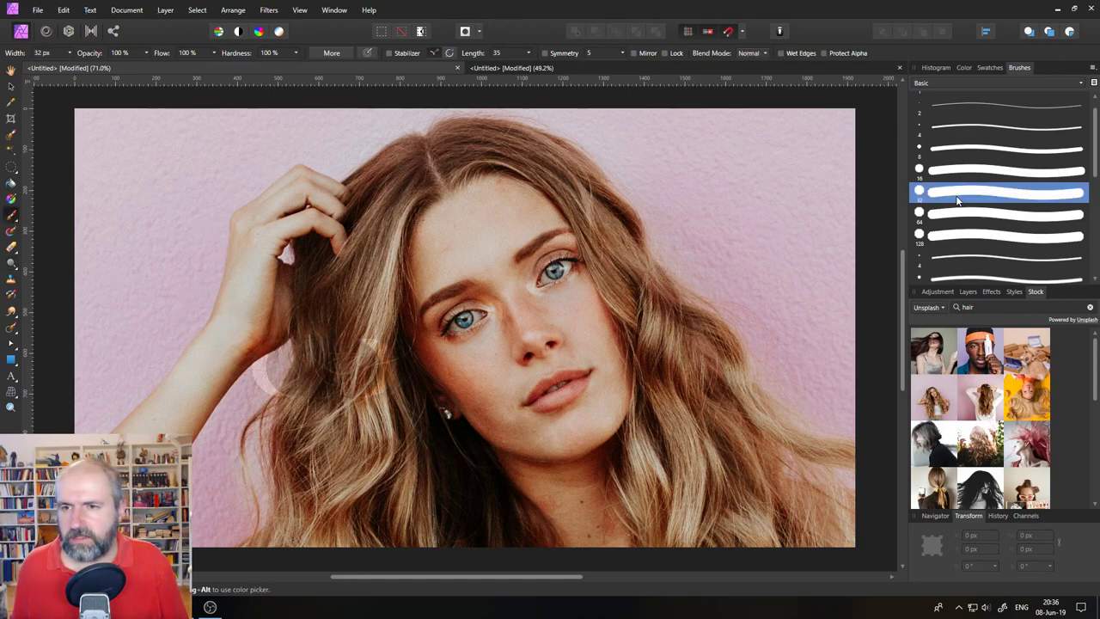
{"action": "left_click", "coordinate": [70, 52]}
{"action": "left_click_drag", "start_coordinate": [76, 66], "coordinate": [106, 67]}
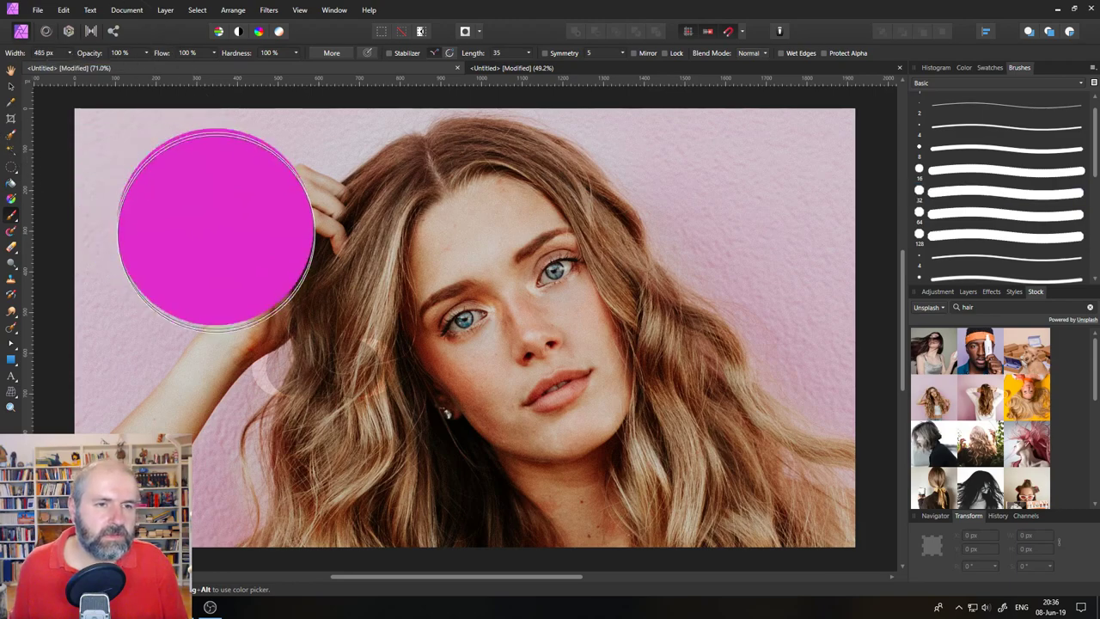
{"action": "mouse_move", "coordinate": [259, 289]}
{"action": "left_mouse_down"}
{"action": "mouse_move", "coordinate": [294, 257]}
{"action": "mouse_move", "coordinate": [356, 294]}
{"action": "mouse_move", "coordinate": [294, 294]}
{"action": "mouse_move", "coordinate": [314, 301]}
{"action": "mouse_move", "coordinate": [321, 272]}
{"action": "mouse_move", "coordinate": [318, 294]}
{"action": "mouse_move", "coordinate": [311, 270]}
{"action": "mouse_move", "coordinate": [294, 275]}
{"action": "mouse_move", "coordinate": [302, 287]}
{"action": "mouse_move", "coordinate": [363, 300]}
{"action": "mouse_move", "coordinate": [472, 304]}
{"action": "mouse_move", "coordinate": [463, 293]}
{"action": "left_mouse_up"}
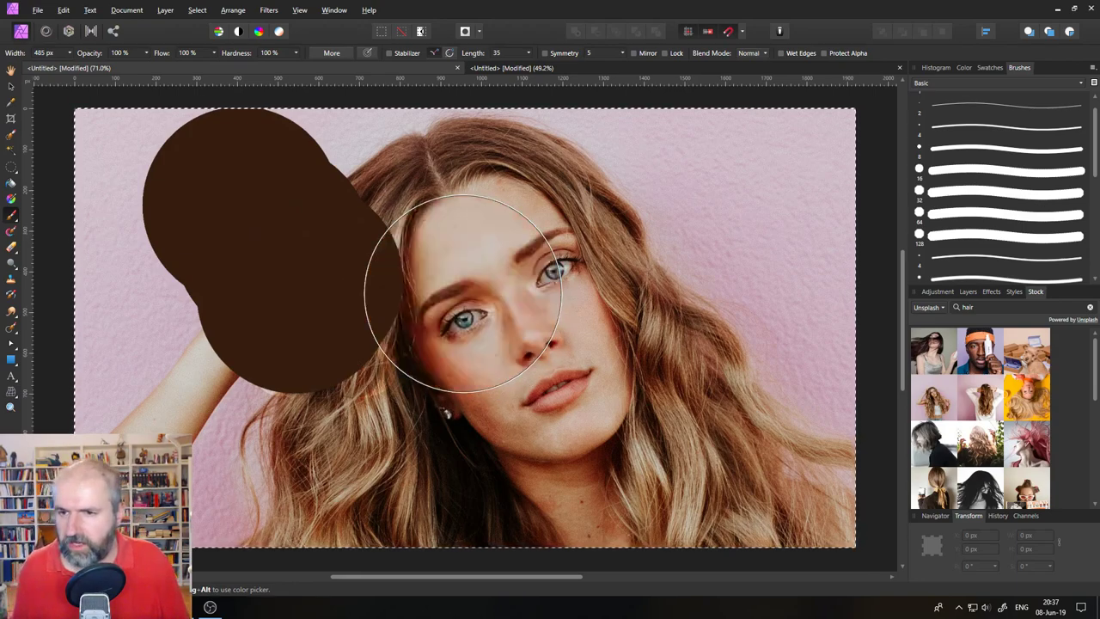
{"action": "key", "text": "ctrl+z"}
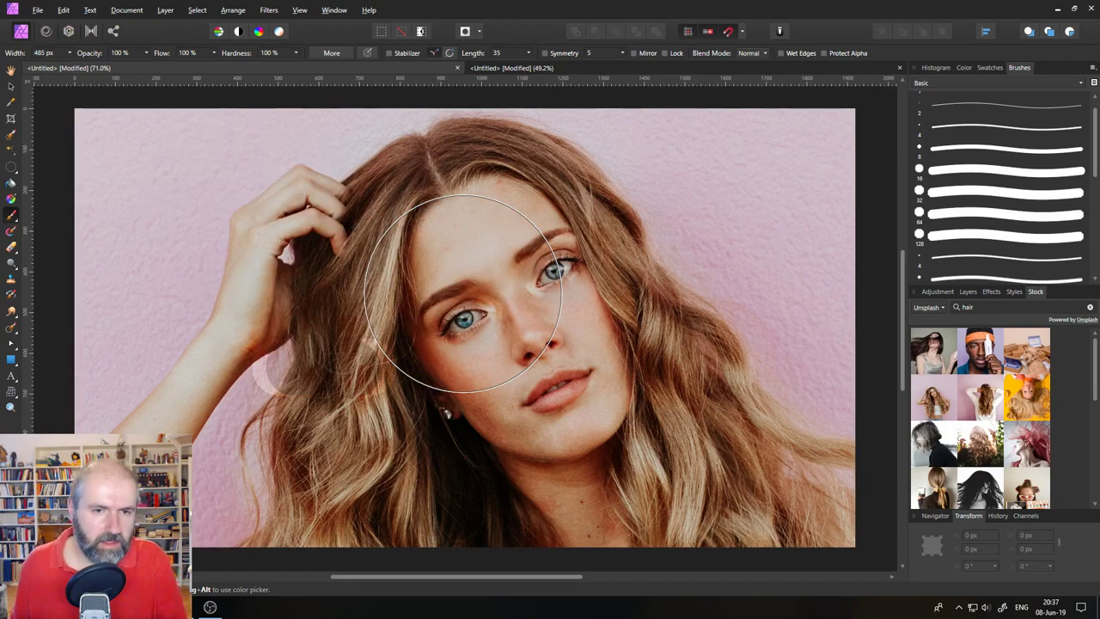
- Show the Layers list and reduce the brush width to 160 px
{"action": "left_click", "coordinate": [969, 291]}
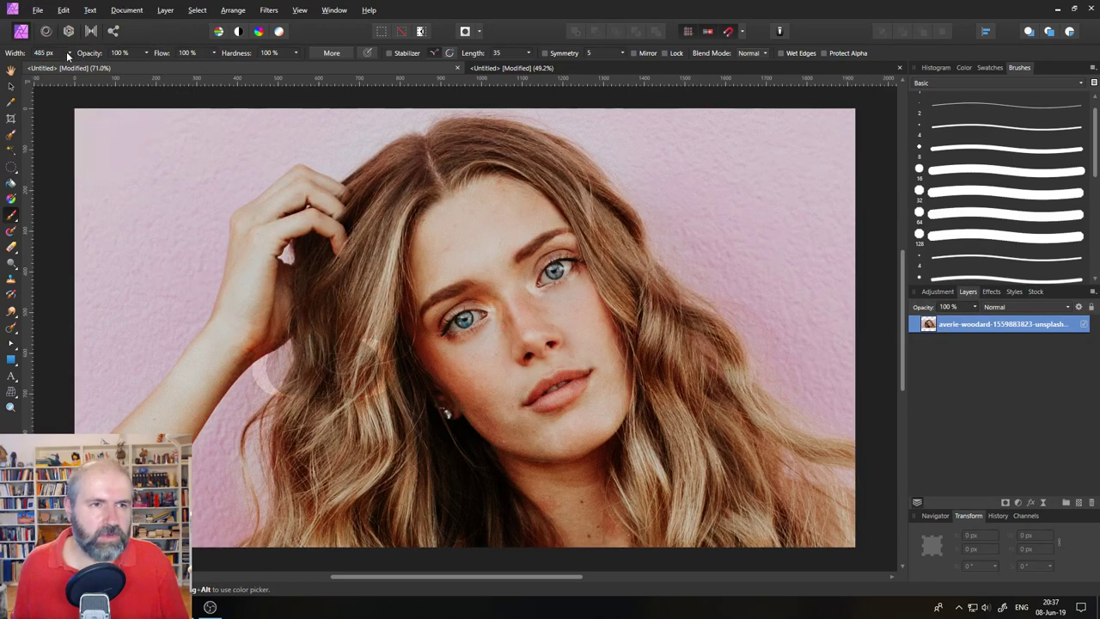
{"action": "left_click_drag", "start_coordinate": [72, 66], "coordinate": [53, 66]}
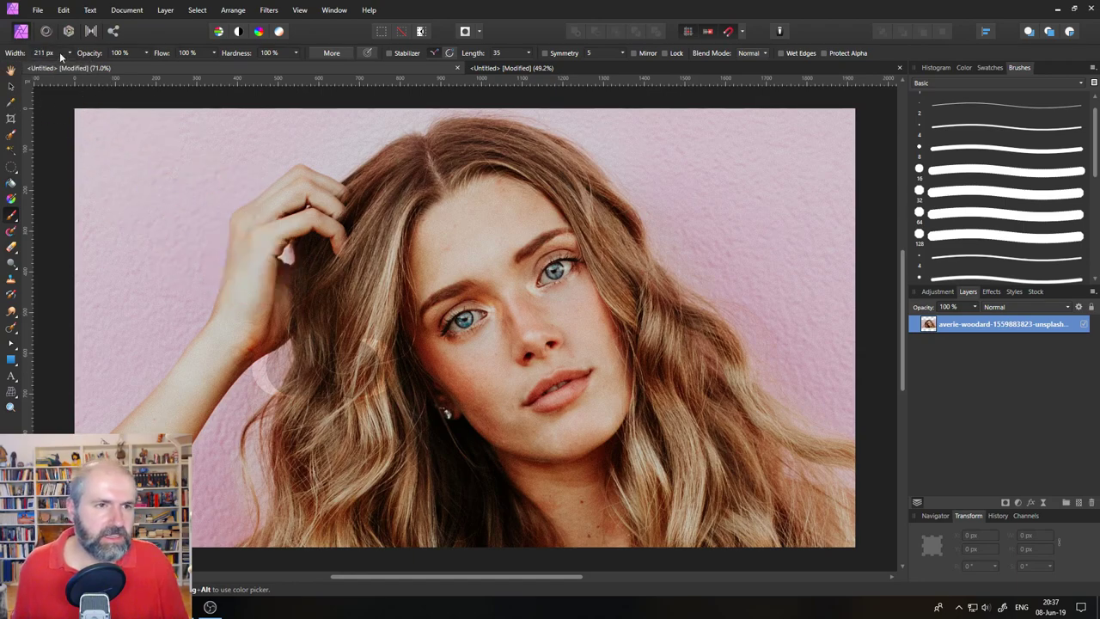
{"action": "left_click", "coordinate": [71, 54]}
{"action": "left_click", "coordinate": [71, 54]}
{"action": "left_click", "coordinate": [69, 53]}
{"action": "left_click_drag", "start_coordinate": [74, 66], "coordinate": [68, 65]}
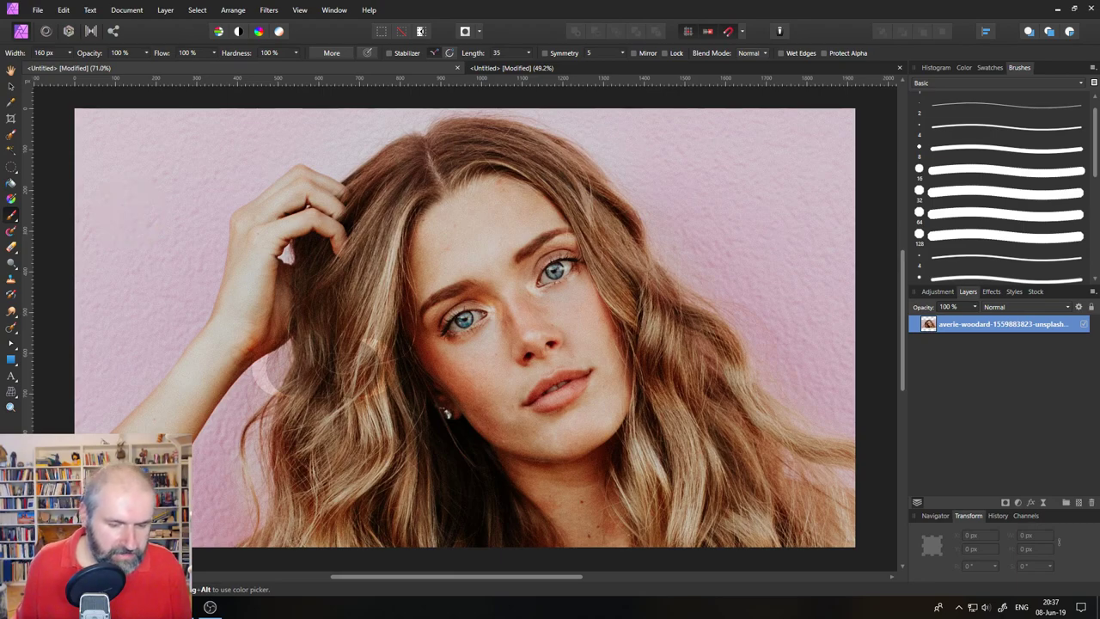
{"action": "mouse_move", "coordinate": [125, 608]}
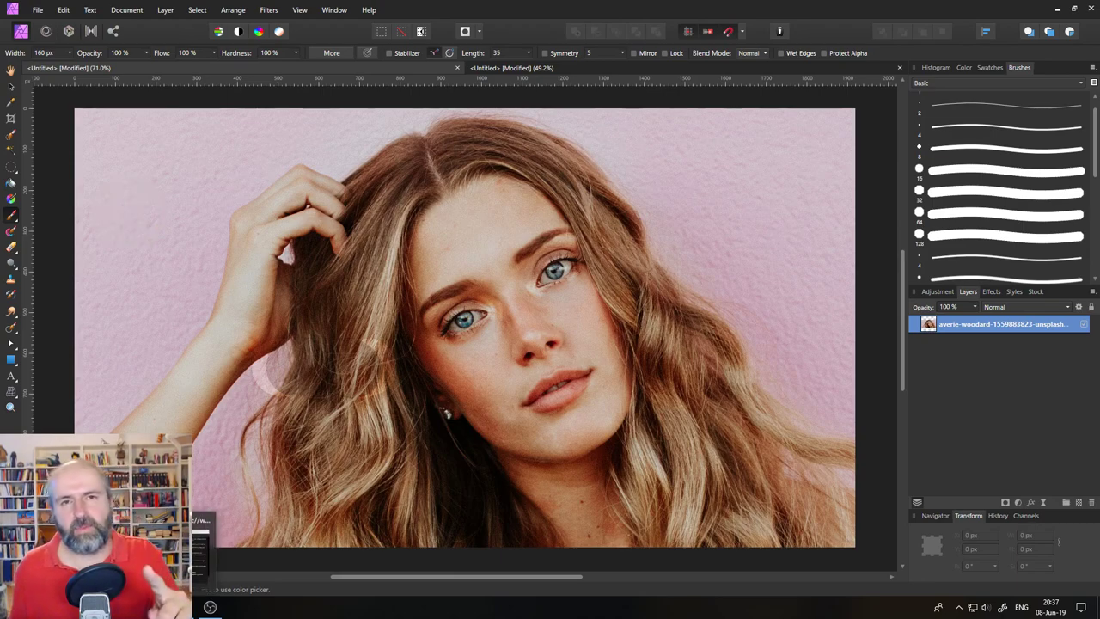
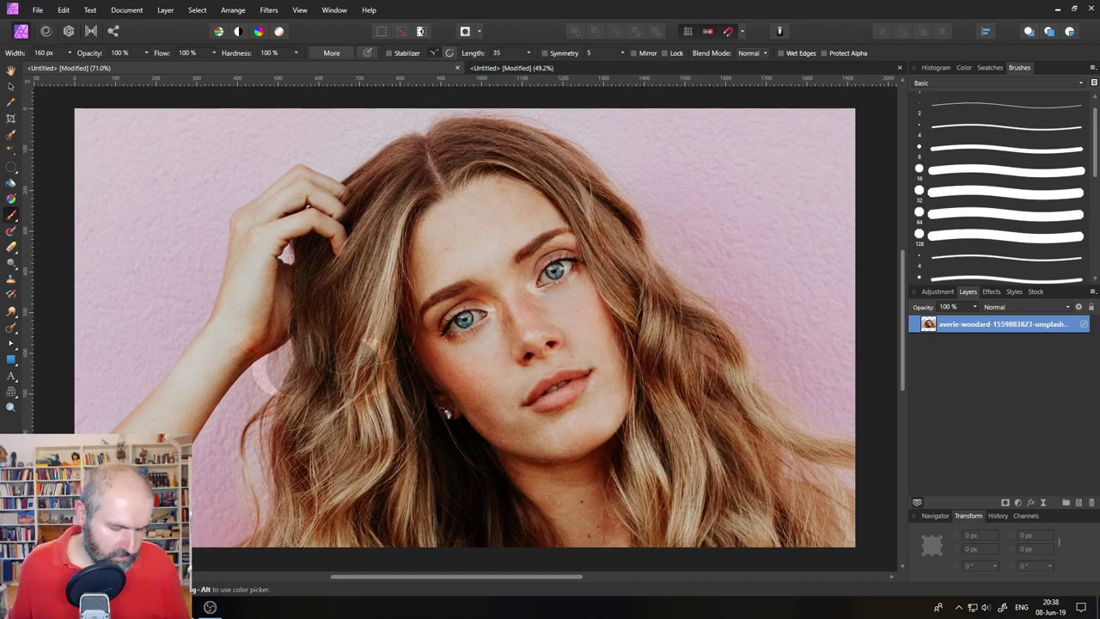
- Sample skin tones from the hand, paint a thick tan stroke beside it, then shrink the brush
{"action": "left_click", "coordinate": [258, 293], "text": "alt"}
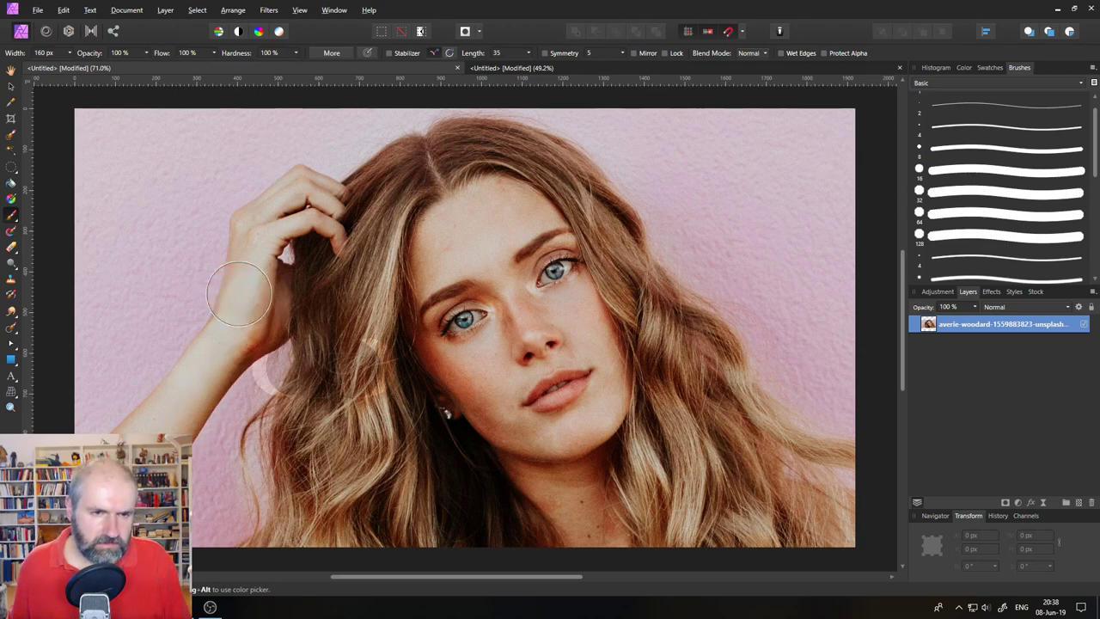
{"action": "mouse_move", "coordinate": [323, 288]}
{"action": "left_mouse_down"}
{"action": "mouse_move", "coordinate": [239, 295]}
{"action": "mouse_move", "coordinate": [268, 294]}
{"action": "mouse_move", "coordinate": [301, 327]}
{"action": "mouse_move", "coordinate": [300, 298]}
{"action": "mouse_move", "coordinate": [252, 294]}
{"action": "mouse_move", "coordinate": [266, 296]}
{"action": "mouse_move", "coordinate": [262, 315]}
{"action": "mouse_move", "coordinate": [319, 299]}
{"action": "mouse_move", "coordinate": [260, 304]}
{"action": "mouse_move", "coordinate": [292, 305]}
{"action": "mouse_move", "coordinate": [258, 281]}
{"action": "mouse_move", "coordinate": [258, 323]}
{"action": "mouse_move", "coordinate": [222, 341]}
{"action": "mouse_move", "coordinate": [210, 310]}
{"action": "left_mouse_up"}
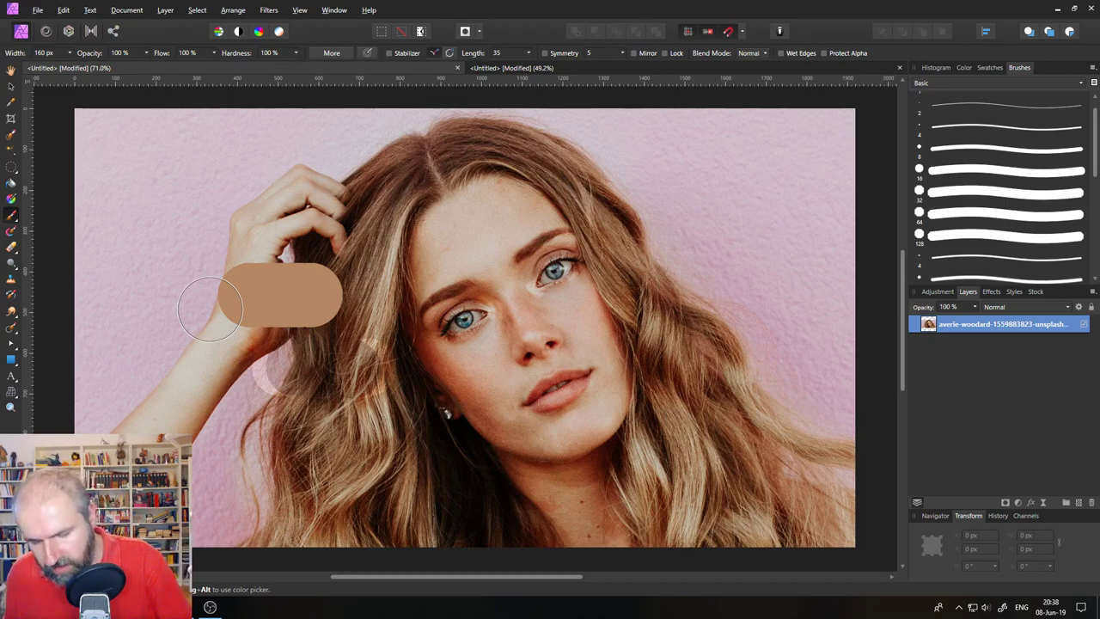
{"action": "left_click", "coordinate": [211, 309], "text": "alt"}
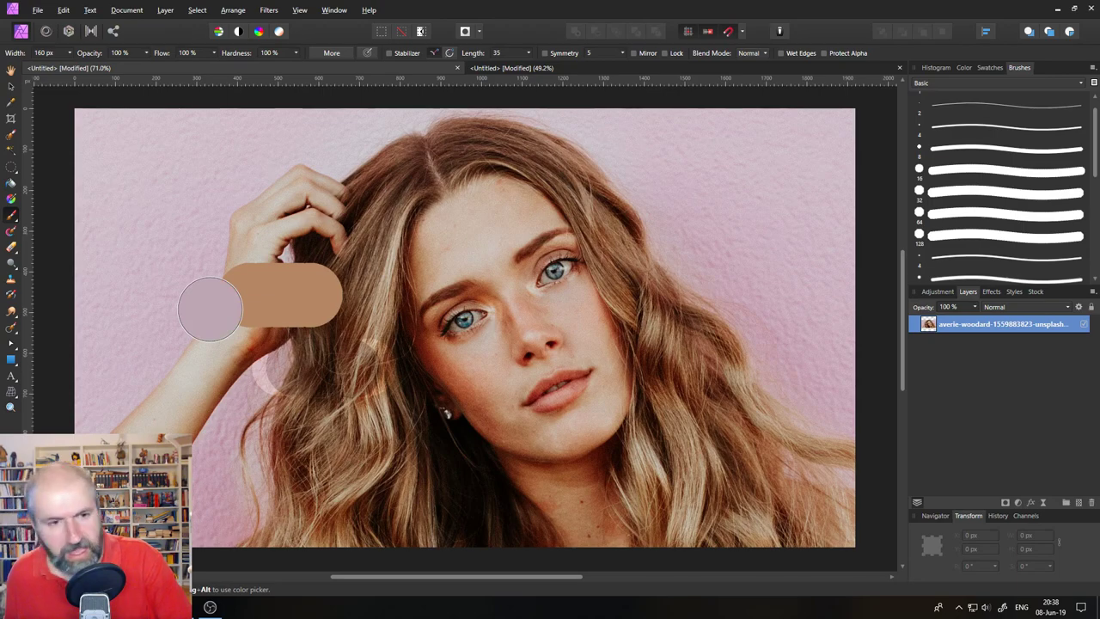
{"action": "mouse_move", "coordinate": [211, 309]}
{"action": "left_mouse_down"}
{"action": "mouse_move", "coordinate": [200, 306]}
{"action": "mouse_move", "coordinate": [216, 298]}
{"action": "left_mouse_up"}
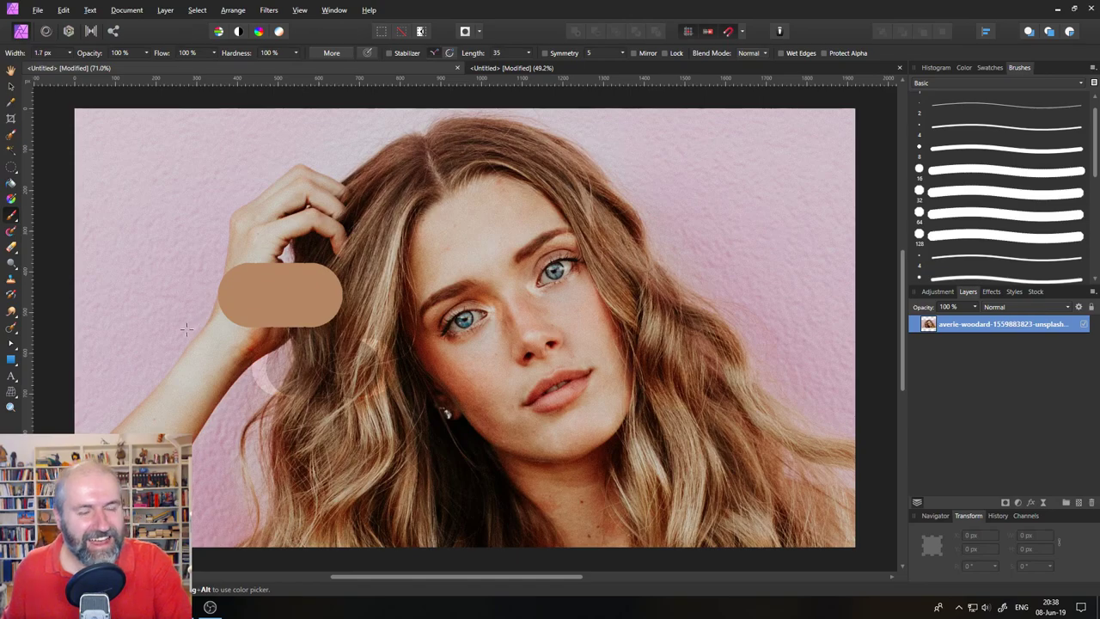
- Adjust the brush with Ctrl+Alt-drags and the [ / ] keys until Width reads 221 px
{"action": "mouse_move", "coordinate": [238, 330]}
{"action": "left_mouse_down"}
{"action": "mouse_move", "coordinate": [275, 318]}
{"action": "mouse_move", "coordinate": [258, 335]}
{"action": "mouse_move", "coordinate": [211, 336]}
{"action": "mouse_move", "coordinate": [386, 331]}
{"action": "mouse_move", "coordinate": [356, 327]}
{"action": "mouse_move", "coordinate": [441, 343]}
{"action": "mouse_move", "coordinate": [326, 343]}
{"action": "left_mouse_up"}
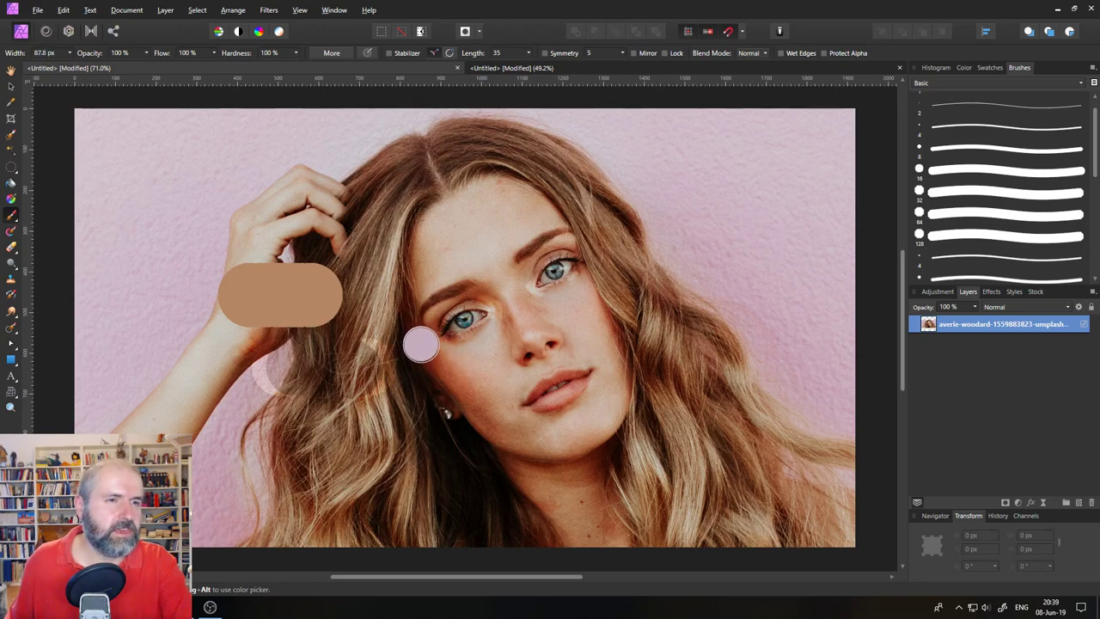
{"action": "mouse_move", "coordinate": [323, 343]}
{"action": "left_mouse_down"}
{"action": "mouse_move", "coordinate": [549, 343]}
{"action": "mouse_move", "coordinate": [368, 343]}
{"action": "mouse_move", "coordinate": [424, 344]}
{"action": "left_mouse_up"}
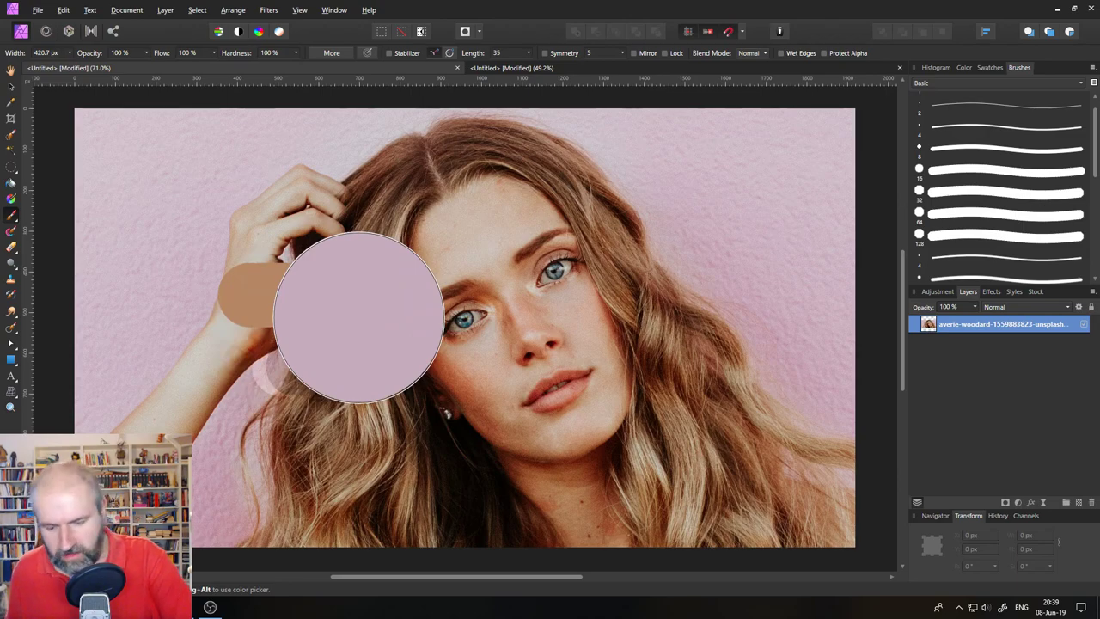
{"action": "key", "text": "bracketleft"}
{"action": "key", "text": "bracketleft"}
{"action": "key", "text": "bracketleft"}
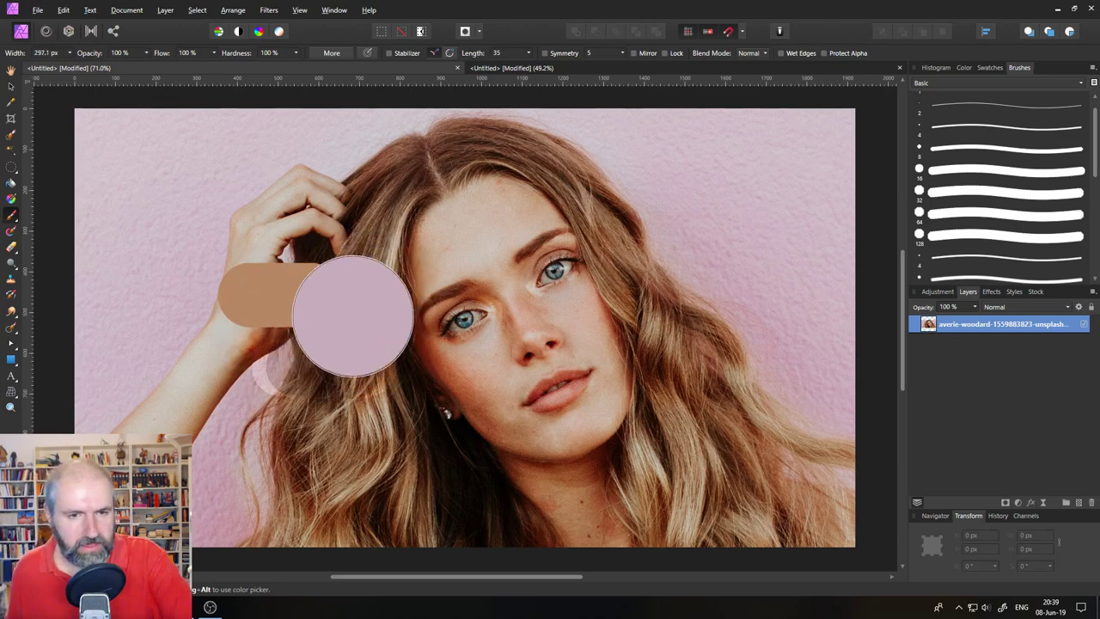
{"action": "key", "text": "bracketright"}
{"action": "key", "text": "bracketright"}
{"action": "key", "text": "bracketright"}
{"action": "key", "text": "bracketright"}
{"action": "key", "text": "bracketleft"}
{"action": "key", "text": "bracketleft"}
{"action": "key", "text": "bracketleft"}
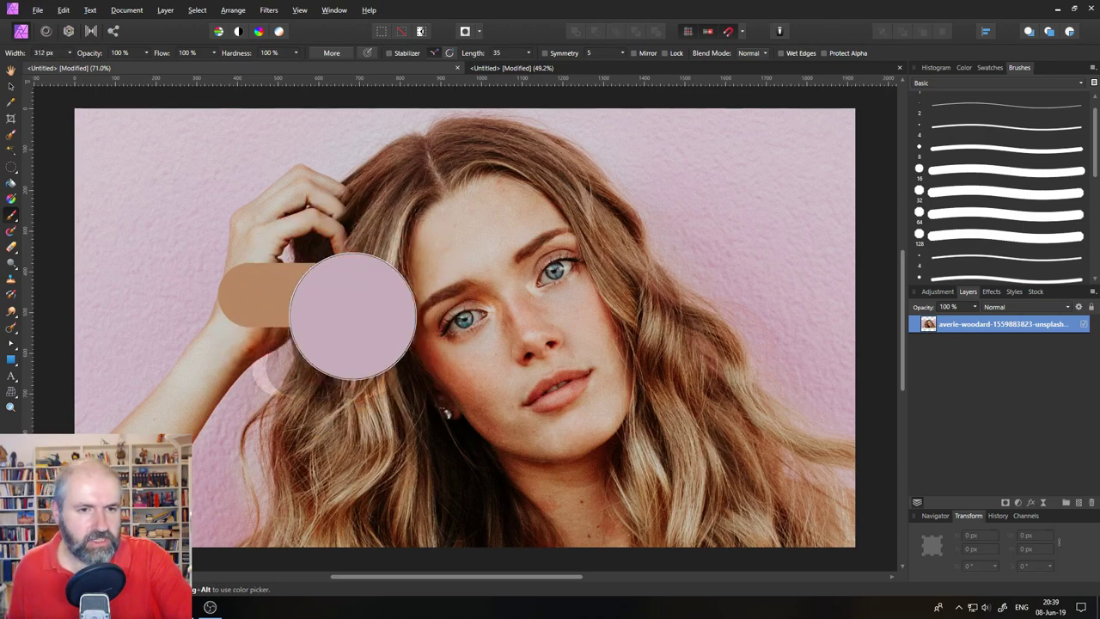
{"action": "key", "text": "bracketright"}
{"action": "key", "text": "bracketright"}
{"action": "key", "text": "bracketright"}
{"action": "key", "text": "bracketright"}
{"action": "key", "text": "bracketleft"}
{"action": "key", "text": "bracketleft"}
{"action": "key", "text": "bracketleft"}
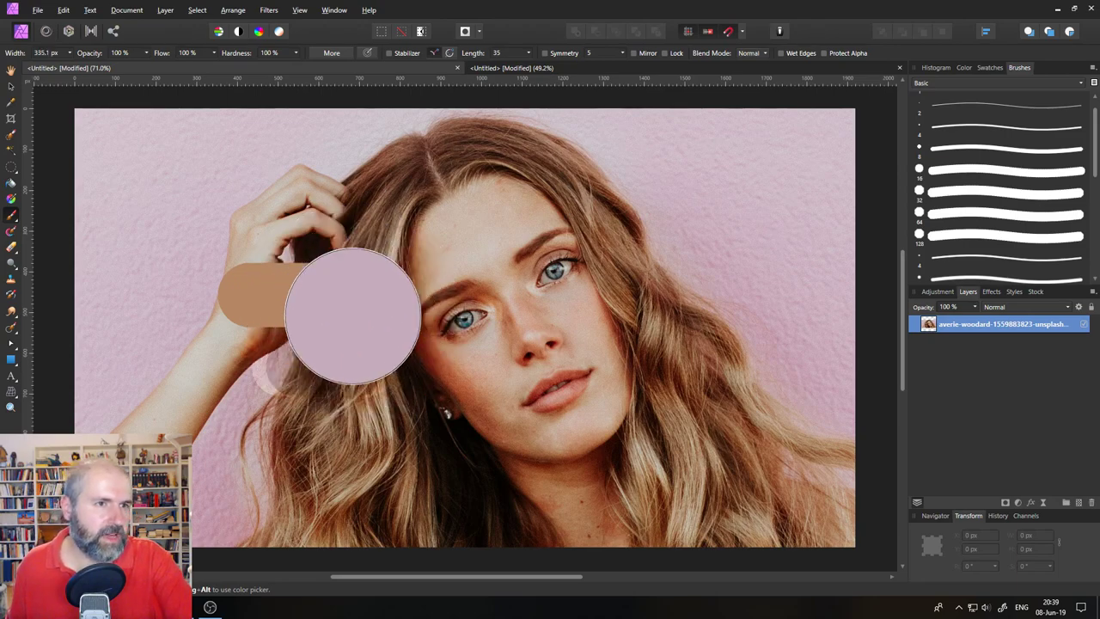
{"action": "key", "text": "bracketleft"}
{"action": "key", "text": "bracketleft"}
{"action": "key", "text": "bracketleft"}
{"action": "key", "text": "bracketright"}
{"action": "key", "text": "bracketright"}
{"action": "key", "text": "bracketleft"}
{"action": "key", "text": "bracketleft"}
{"action": "key", "text": "bracketleft"}
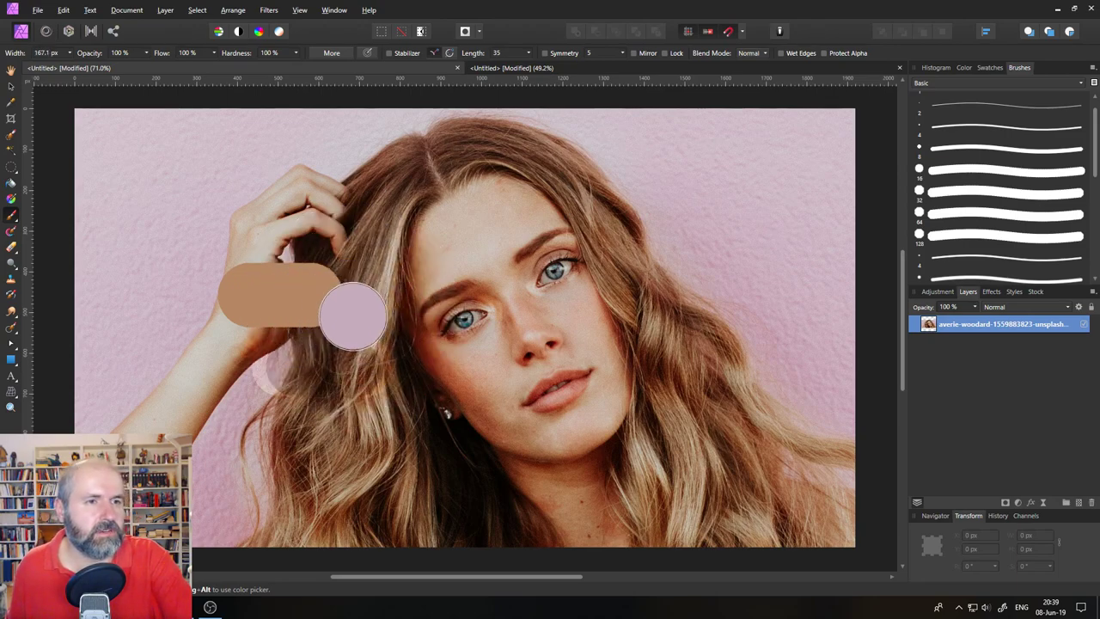
{"action": "key", "text": "bracketright"}
{"action": "key", "text": "bracketright"}
{"action": "key", "text": "bracketright"}
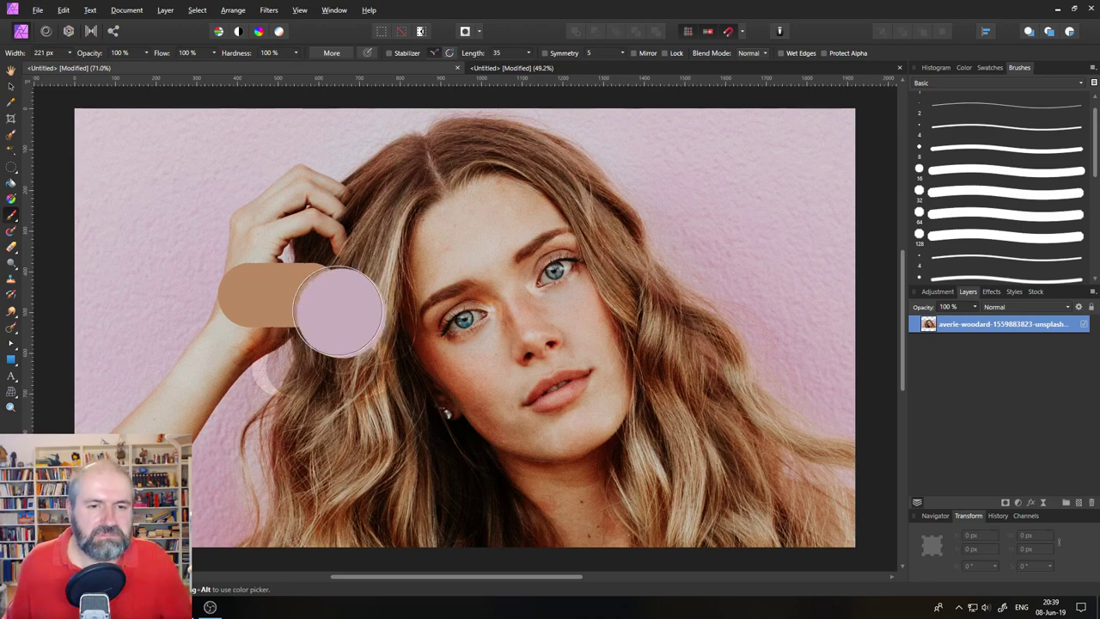
- In Chrome, close the brush-size forum thread and view the Windows changelog, then sample a canvas colour
{"action": "left_click", "coordinate": [203, 542]}
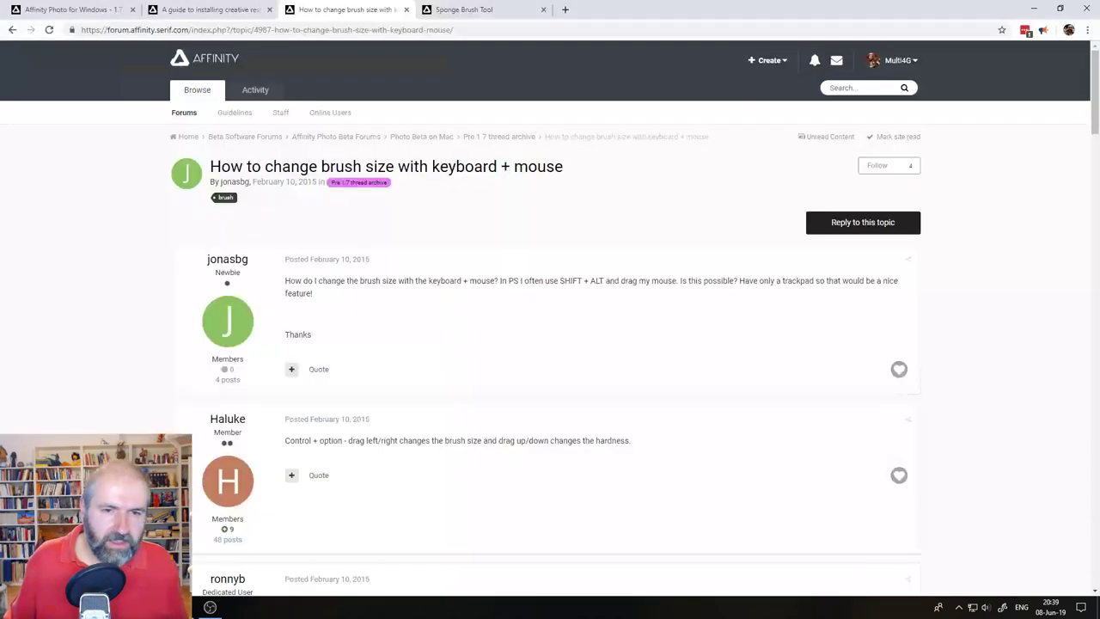
{"action": "left_click", "coordinate": [405, 10]}
{"action": "left_click", "coordinate": [99, 13]}
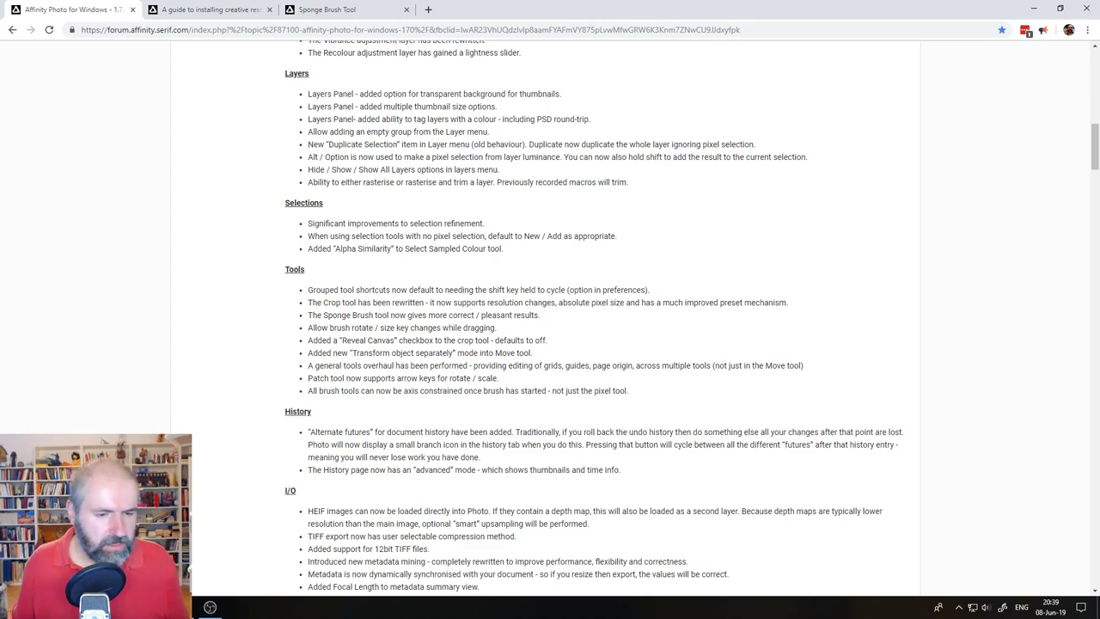
{"action": "key", "text": "alt+tab"}
{"action": "mouse_move", "coordinate": [350, 295]}
{"action": "left_mouse_down"}
{"action": "mouse_move", "coordinate": [455, 268]}
{"action": "mouse_move", "coordinate": [414, 268]}
{"action": "mouse_move", "coordinate": [427, 276]}
{"action": "mouse_move", "coordinate": [447, 261]}
{"action": "mouse_move", "coordinate": [404, 263]}
{"action": "mouse_move", "coordinate": [416, 284]}
{"action": "mouse_move", "coordinate": [450, 268]}
{"action": "mouse_move", "coordinate": [433, 266]}
{"action": "left_mouse_up"}
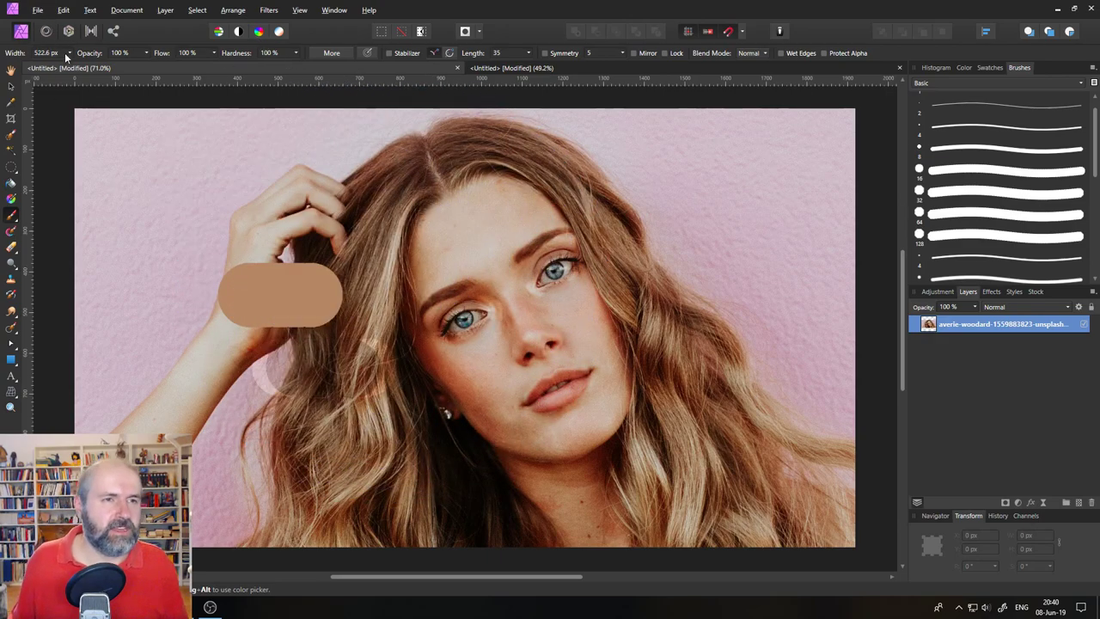
- Set brush width to 45 px, sample the hair colour, enlarge the brush, and undo a test dab
{"action": "left_click_drag", "start_coordinate": [70, 67], "coordinate": [35, 66]}
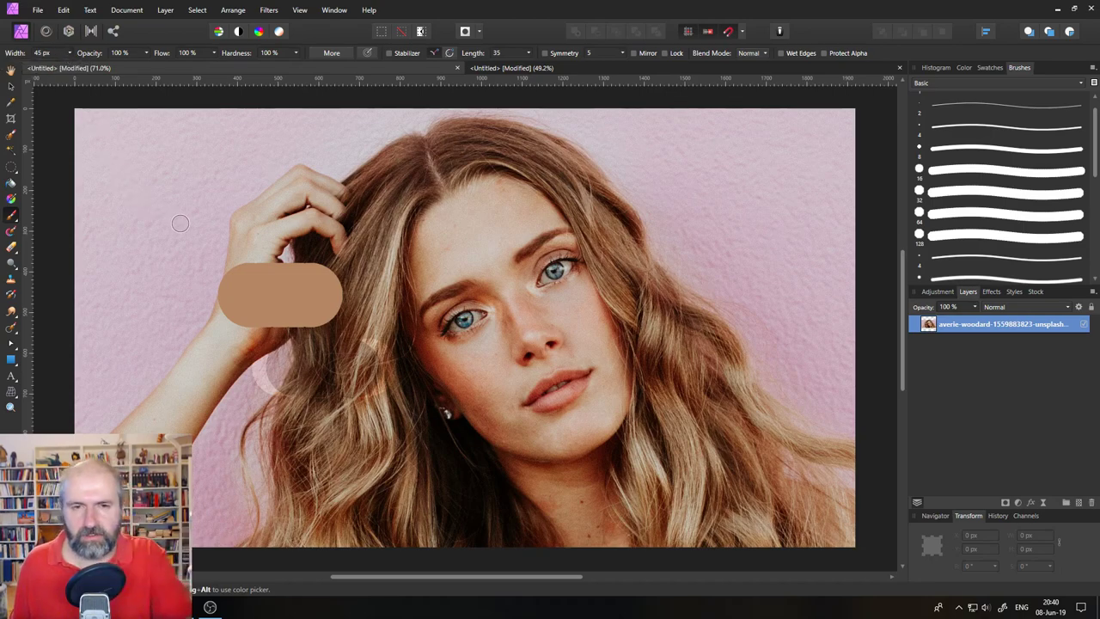
{"action": "left_click", "coordinate": [387, 284], "text": "alt"}
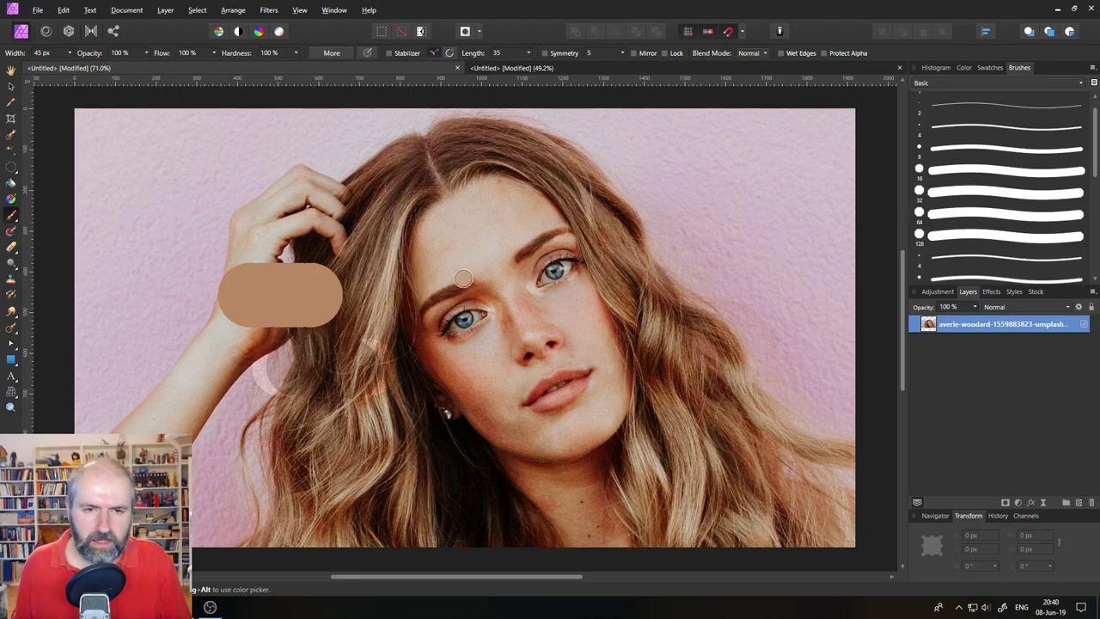
{"action": "mouse_move", "coordinate": [375, 278]}
{"action": "left_mouse_down"}
{"action": "mouse_move", "coordinate": [429, 278]}
{"action": "mouse_move", "coordinate": [382, 279]}
{"action": "mouse_move", "coordinate": [429, 279]}
{"action": "mouse_move", "coordinate": [394, 278]}
{"action": "mouse_move", "coordinate": [413, 278]}
{"action": "left_mouse_up"}
{"action": "left_click", "coordinate": [284, 242]}
{"action": "key", "text": "ctrl+z"}
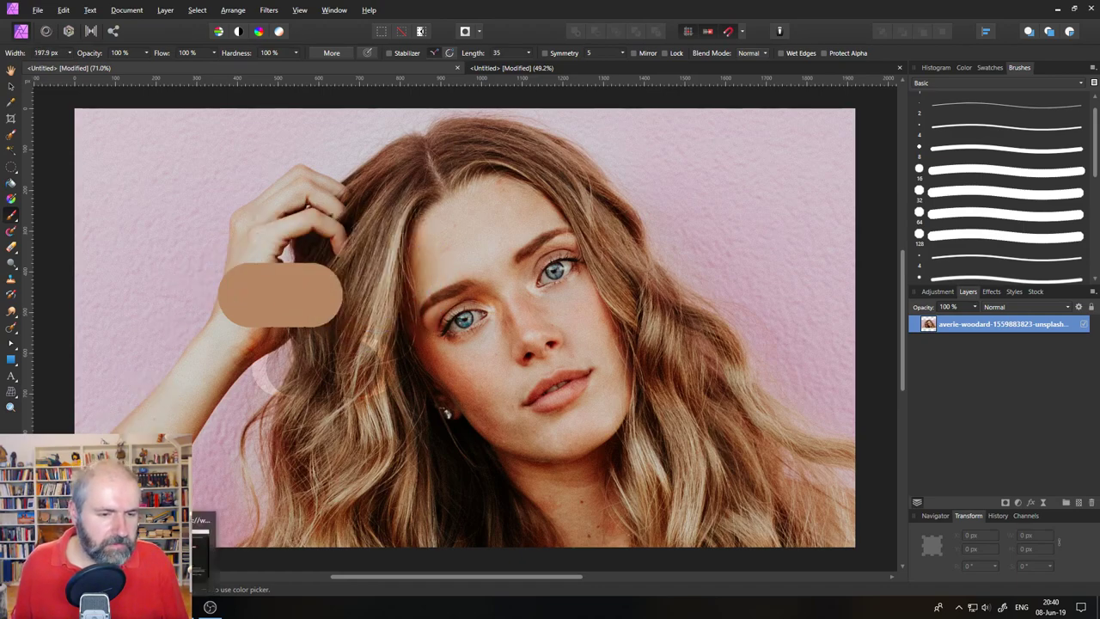
- Check the release notes in Chrome, then return to Affinity Photo and start cropping
{"action": "key", "text": "alt+Tab"}
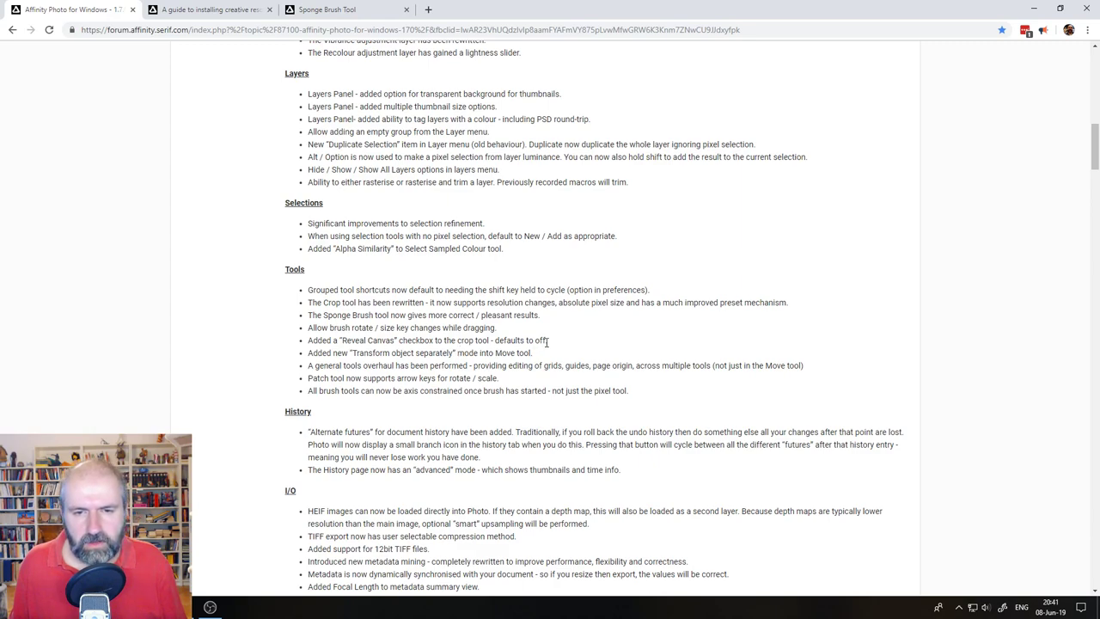
{"action": "key", "text": "alt+Tab"}
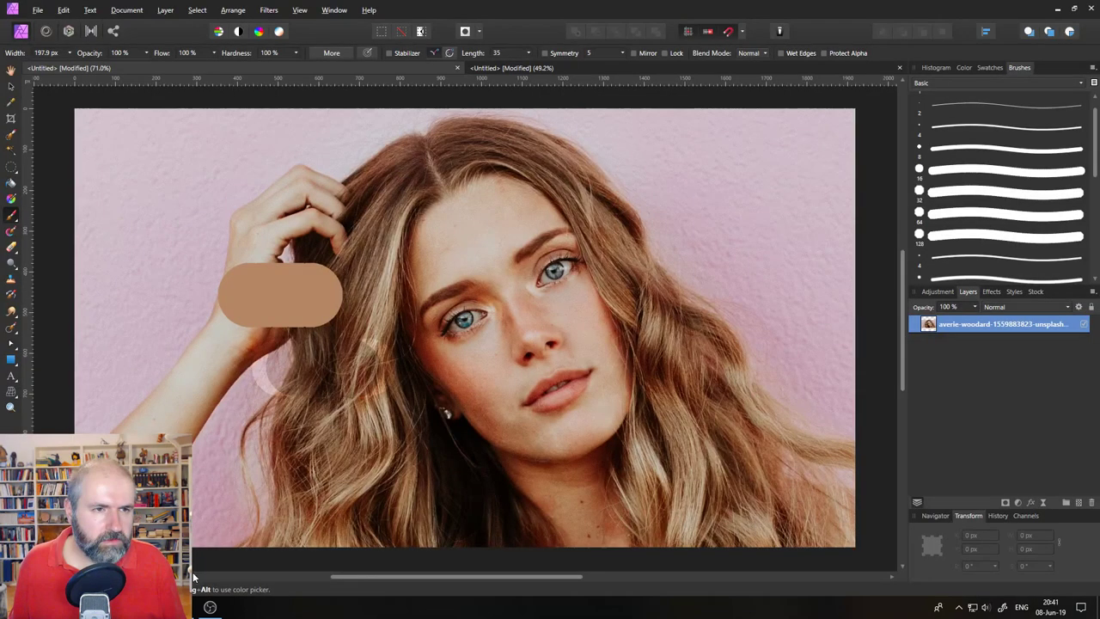
{"action": "left_click", "coordinate": [12, 122]}
{"action": "left_click_drag", "start_coordinate": [74, 109], "coordinate": [347, 206]}
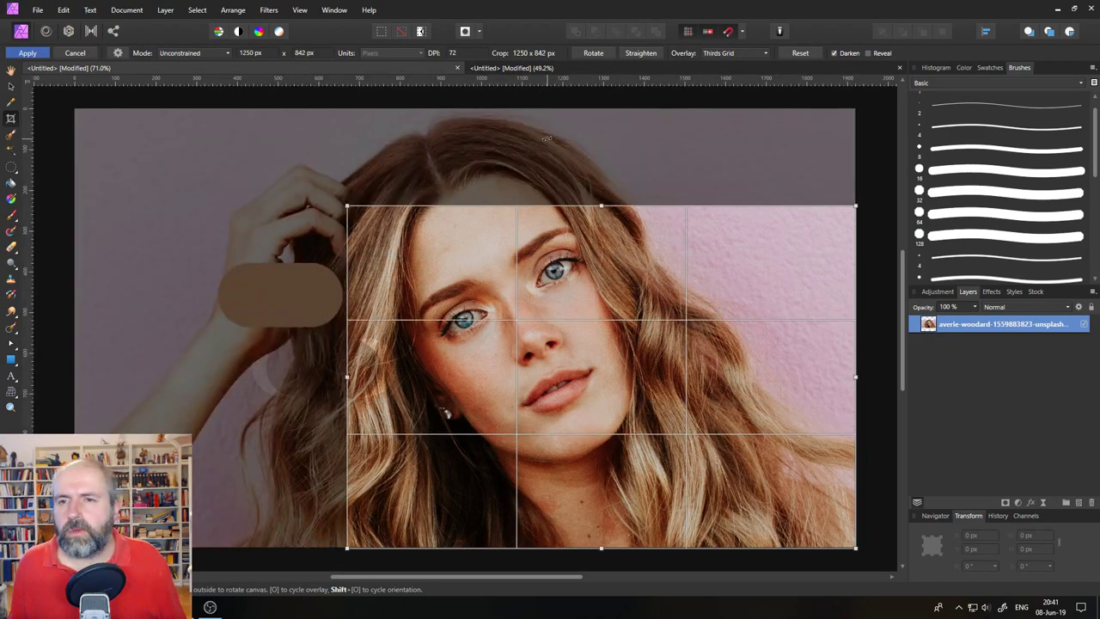
{"action": "left_click", "coordinate": [833, 54]}
{"action": "left_click", "coordinate": [833, 53]}
{"action": "left_click", "coordinate": [833, 54]}
{"action": "left_click", "coordinate": [834, 54]}
{"action": "left_click", "coordinate": [833, 53]}
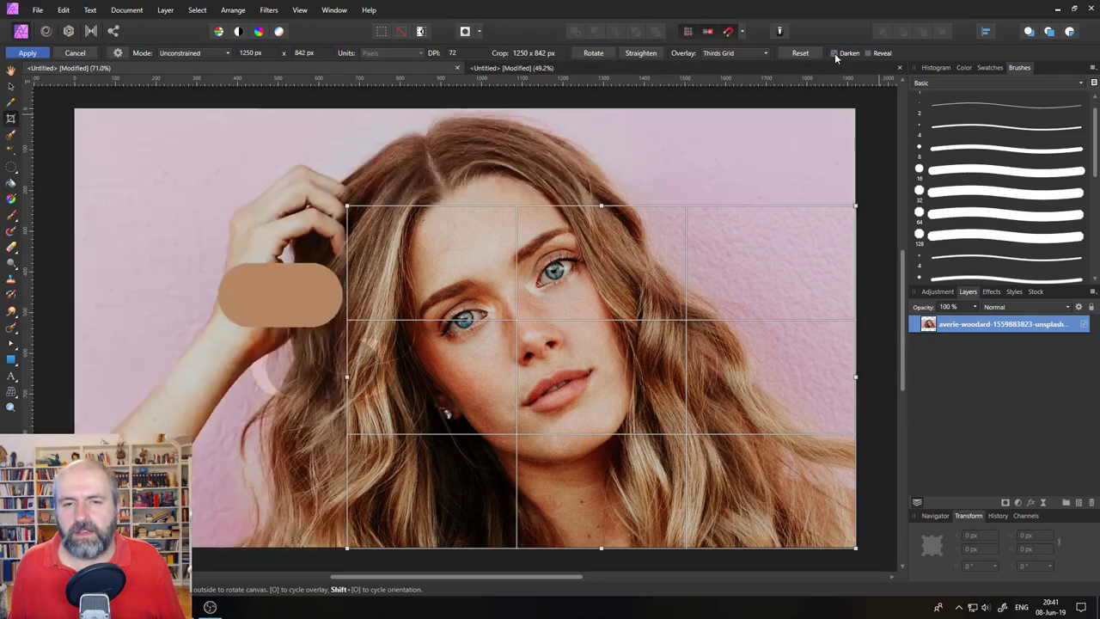
{"action": "left_click", "coordinate": [833, 53]}
{"action": "left_click", "coordinate": [833, 53]}
{"action": "left_click", "coordinate": [833, 54]}
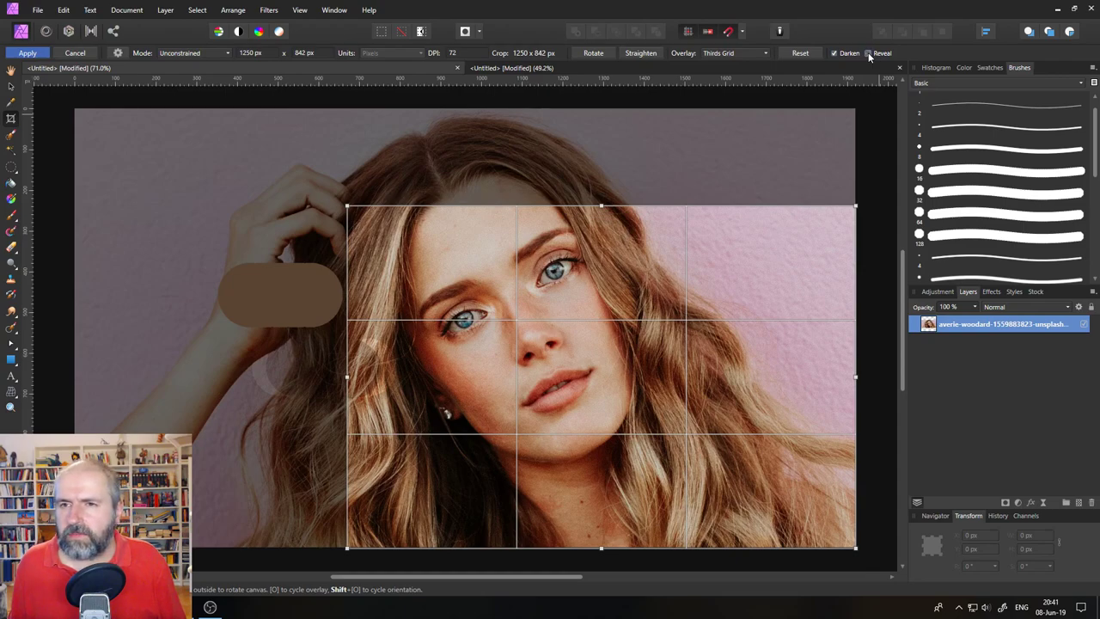
{"action": "left_click", "coordinate": [834, 54]}
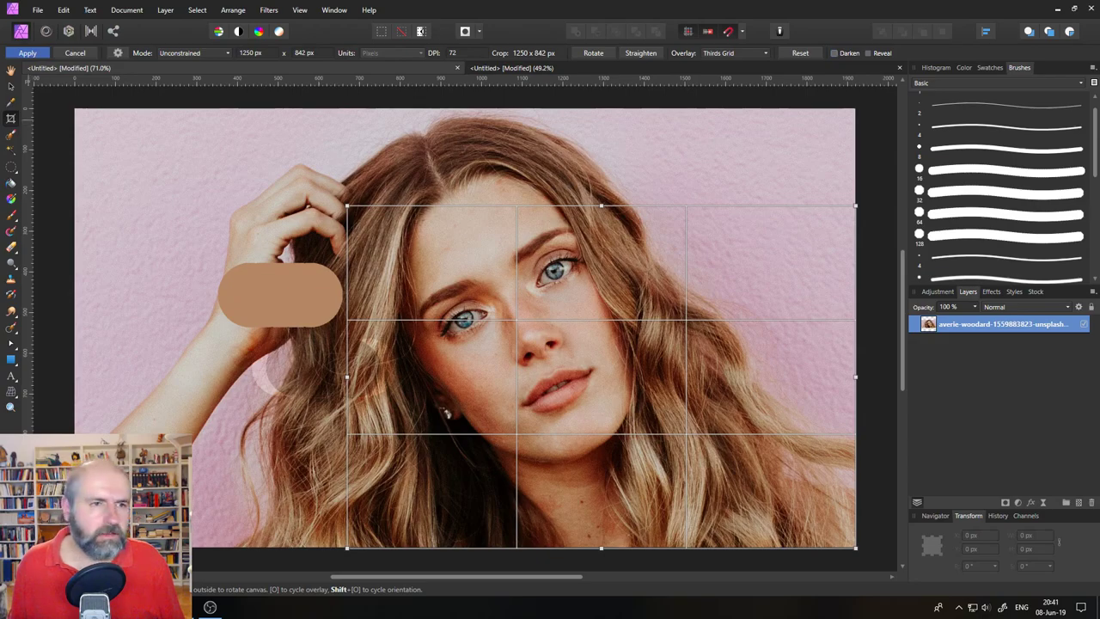
{"action": "left_click", "coordinate": [74, 53]}
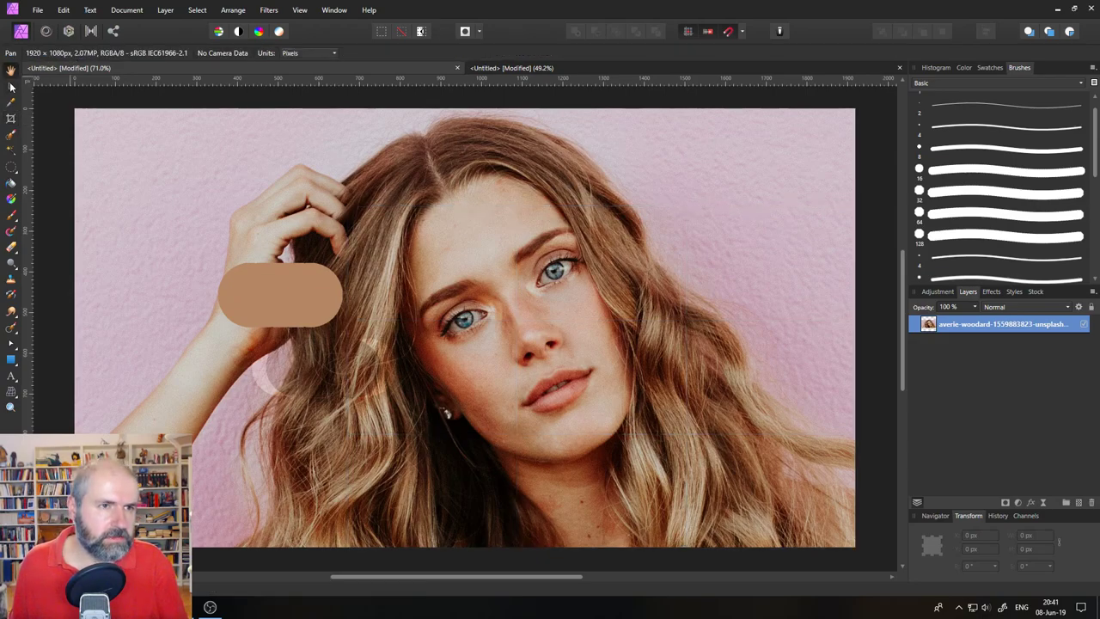
{"action": "left_click", "coordinate": [12, 87]}
- Enlarge and reposition the portrait layer so the face fills the canvas
{"action": "left_click_drag", "start_coordinate": [290, 190], "coordinate": [204, 304]}
{"action": "key", "text": "ctrl+z"}
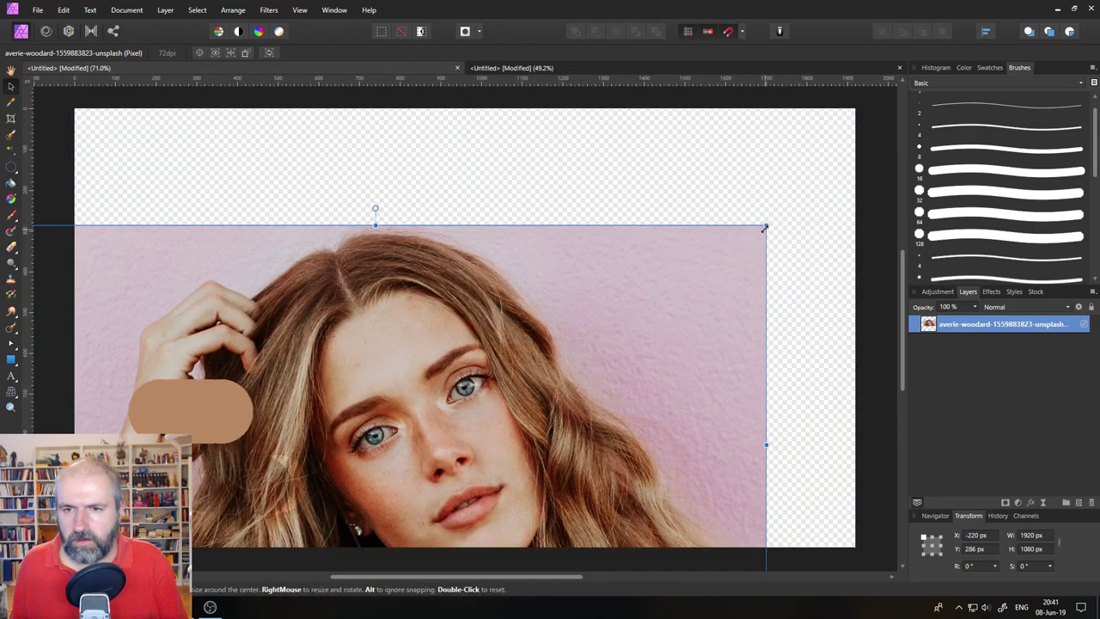
{"action": "left_click_drag", "start_coordinate": [765, 228], "coordinate": [1093, 31]}
{"action": "left_click_drag", "start_coordinate": [652, 305], "coordinate": [556, 219]}
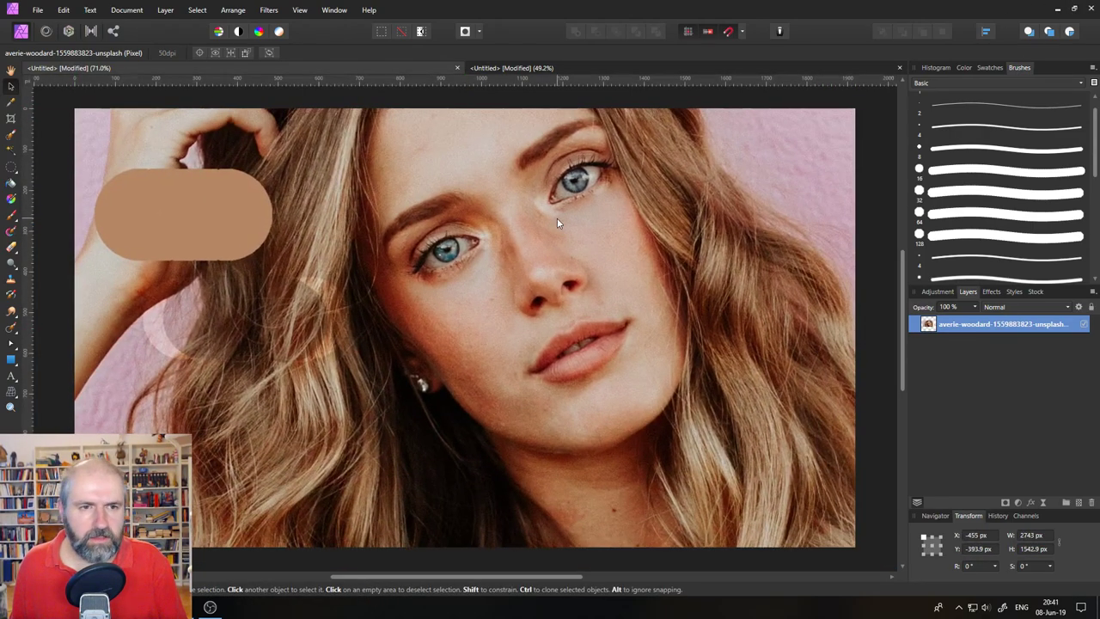
- Set a 1096 × 615 px crop at lower left with Reveal on and Darken off, then cancel it
{"action": "left_click", "coordinate": [11, 117]}
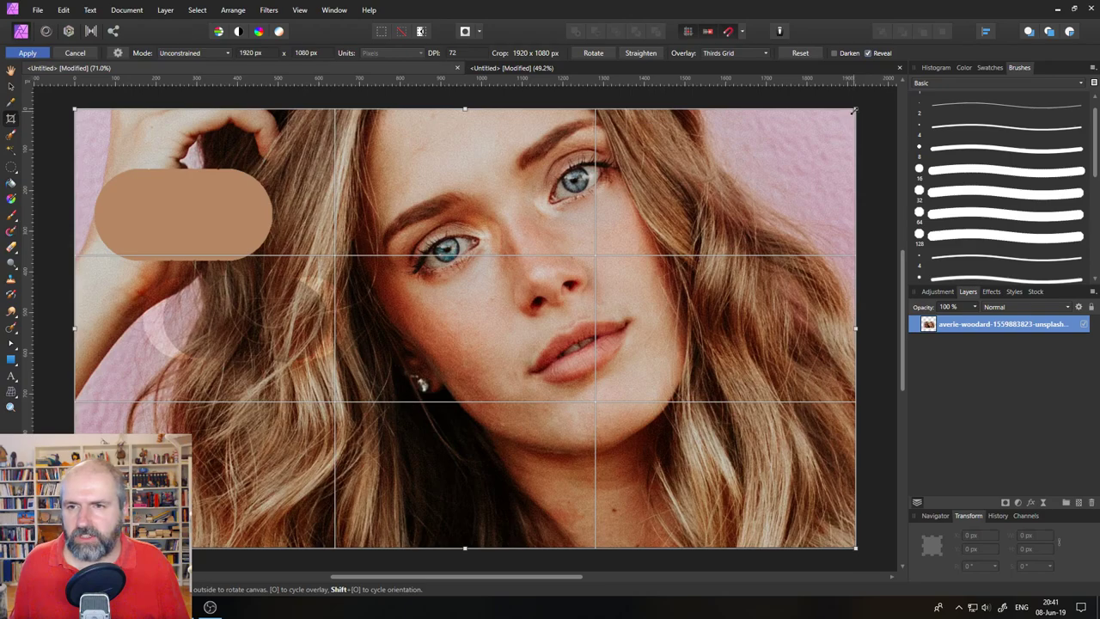
{"action": "left_click_drag", "start_coordinate": [853, 110], "coordinate": [878, 92]}
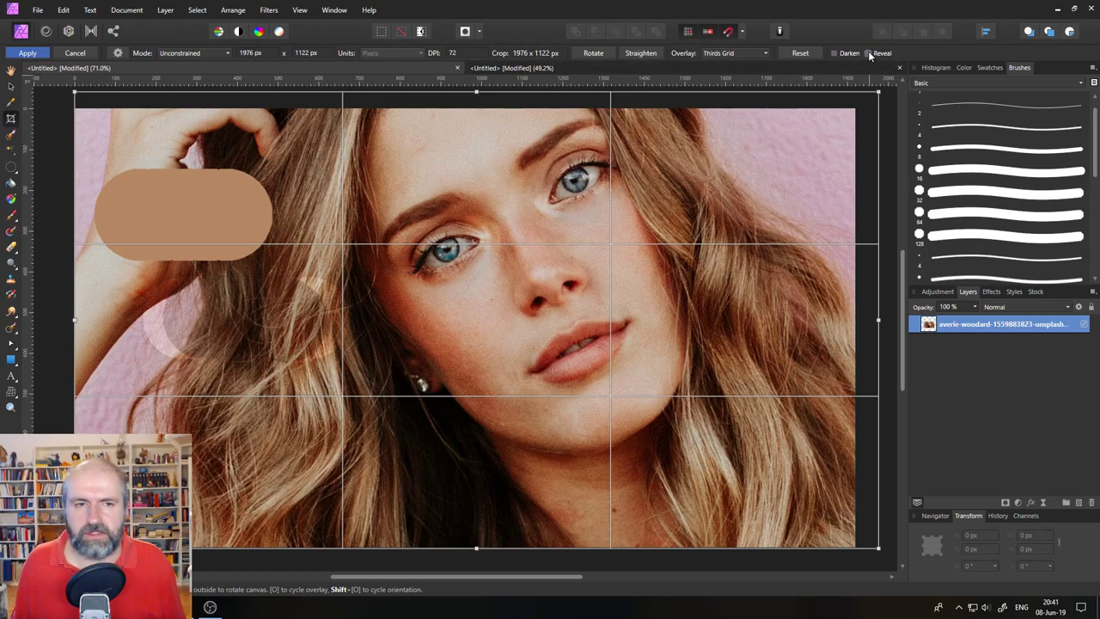
{"action": "left_click", "coordinate": [866, 53]}
{"action": "left_click_drag", "start_coordinate": [878, 94], "coordinate": [519, 298]}
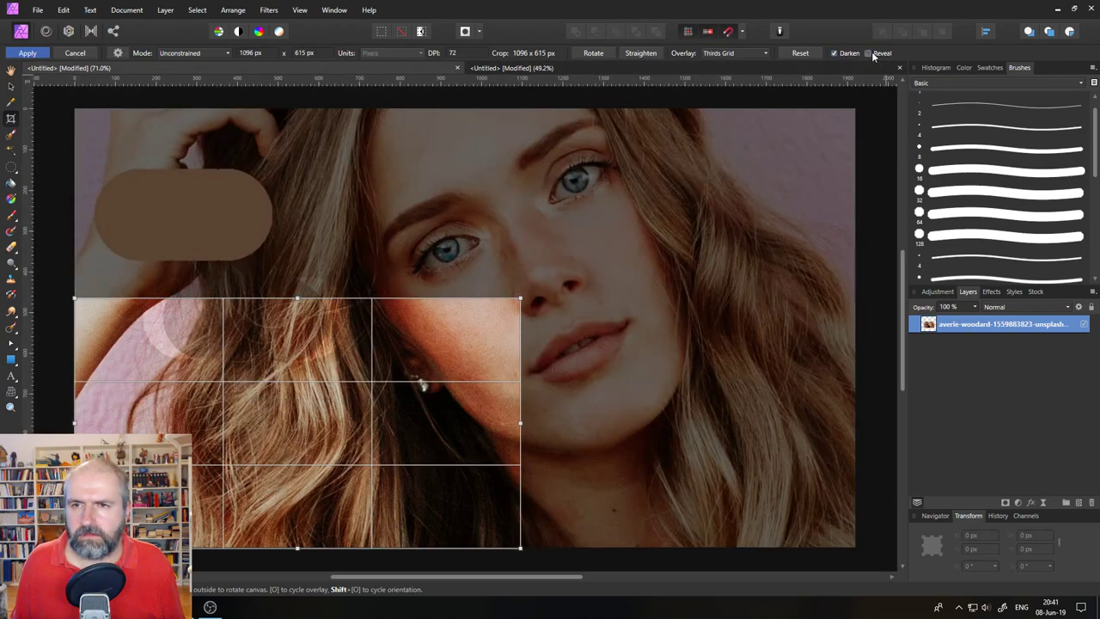
{"action": "left_click", "coordinate": [834, 52]}
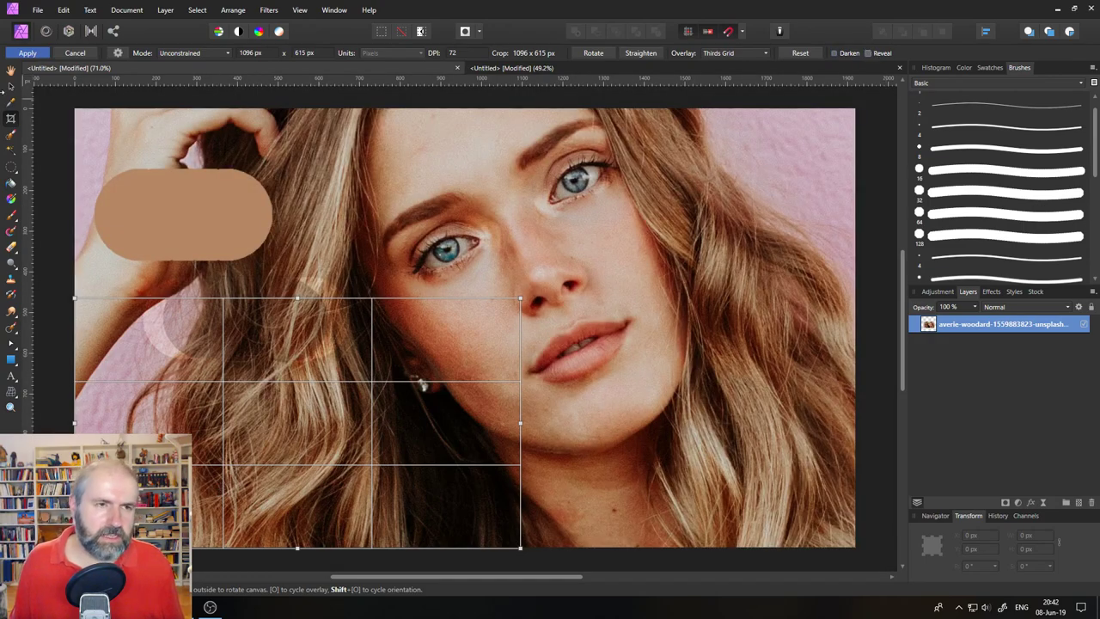
{"action": "left_click", "coordinate": [76, 52]}
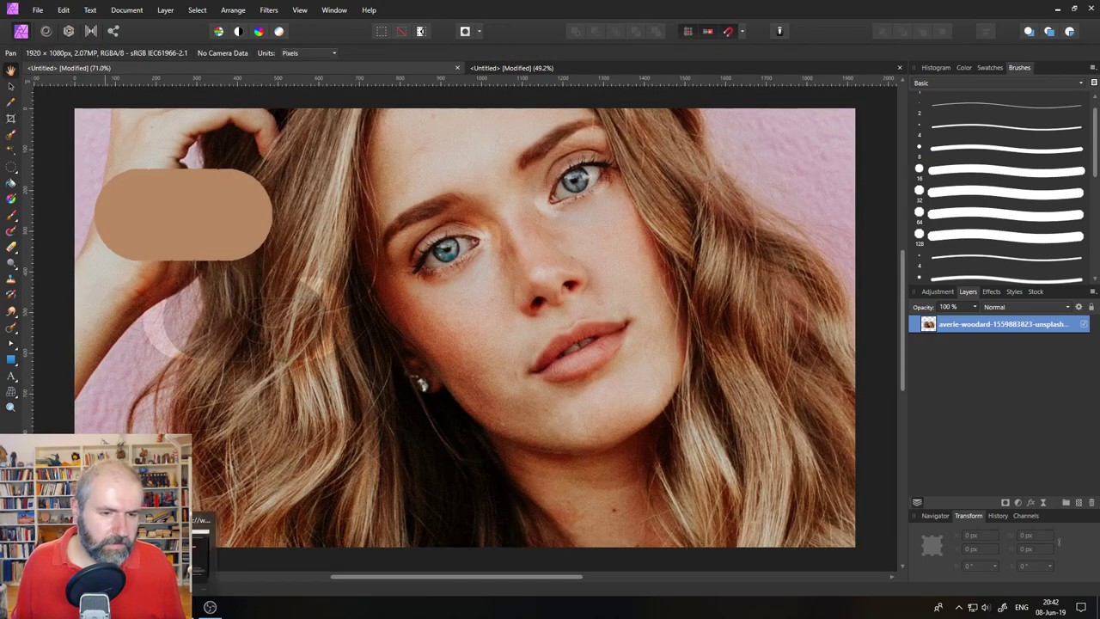
- Draw a red-filled 843 × 451 px rectangle across the woman's lower face
{"action": "key", "text": "alt+Tab"}
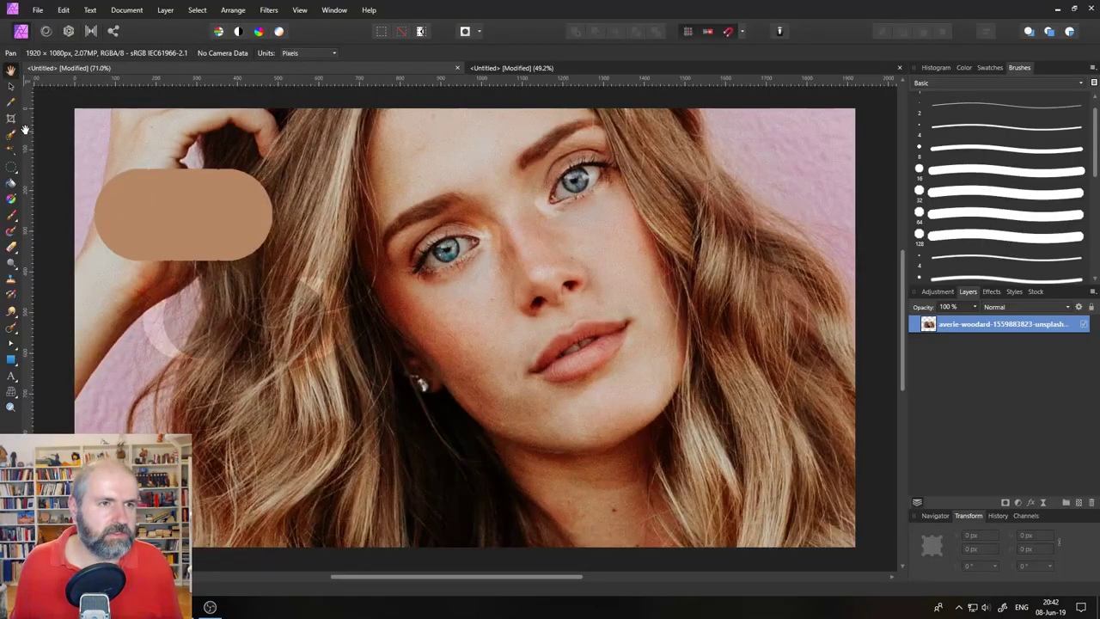
{"action": "left_click", "coordinate": [6, 88]}
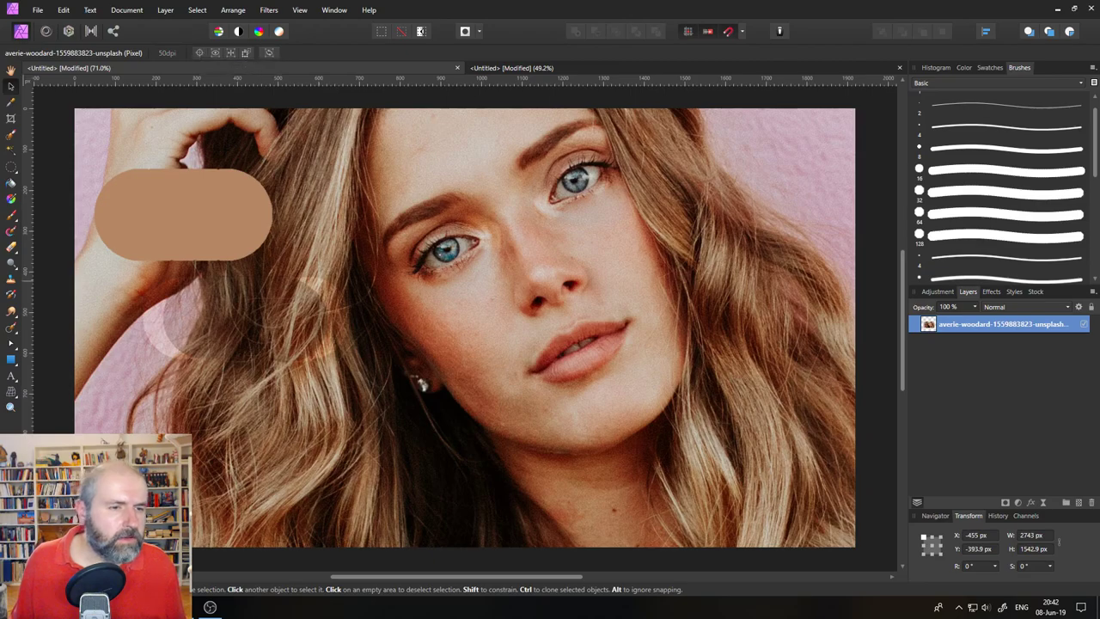
{"action": "left_click", "coordinate": [12, 359]}
{"action": "left_click_drag", "start_coordinate": [293, 215], "coordinate": [636, 399]}
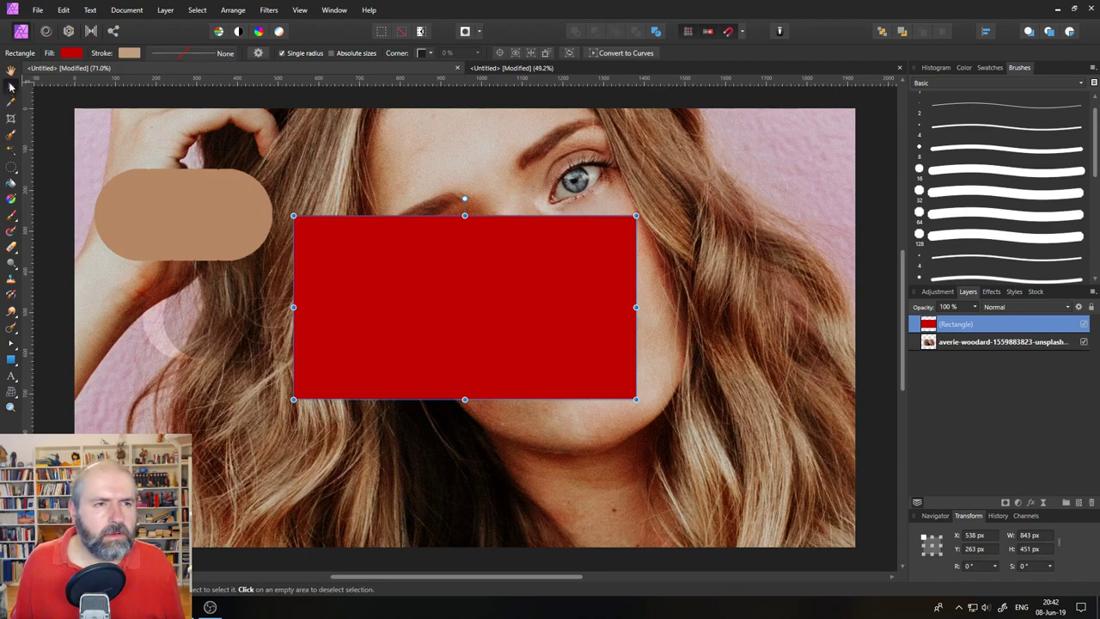
- Move the red rectangle up and left, dismiss its context menu, and switch to Chrome's release notes
{"action": "left_click_drag", "start_coordinate": [449, 243], "coordinate": [346, 227]}
{"action": "right_click", "coordinate": [296, 230]}
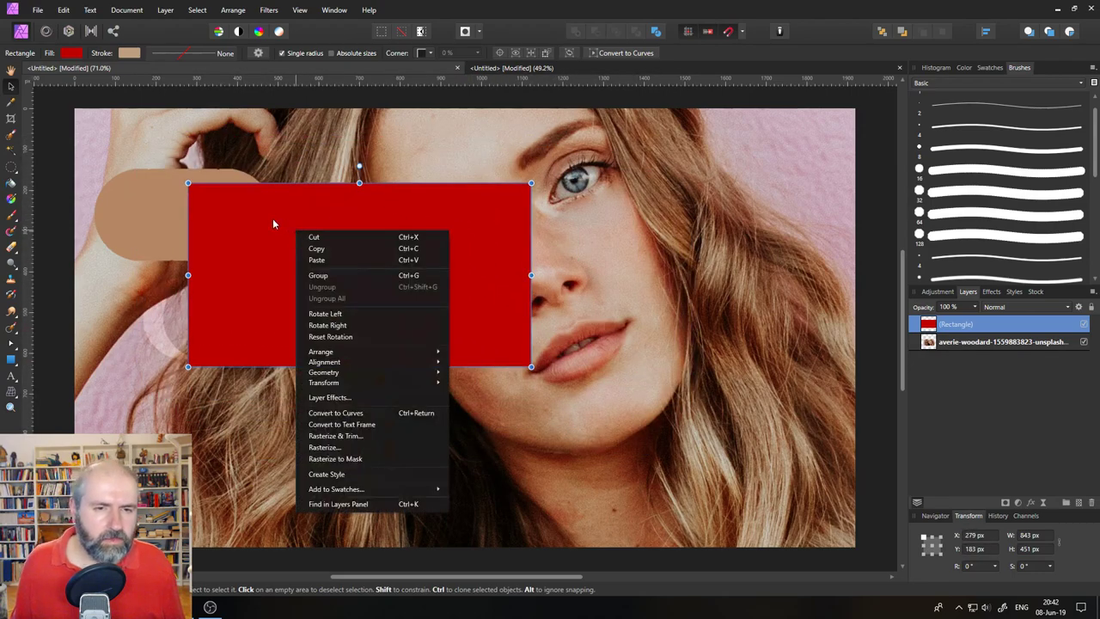
{"action": "key", "text": "Escape"}
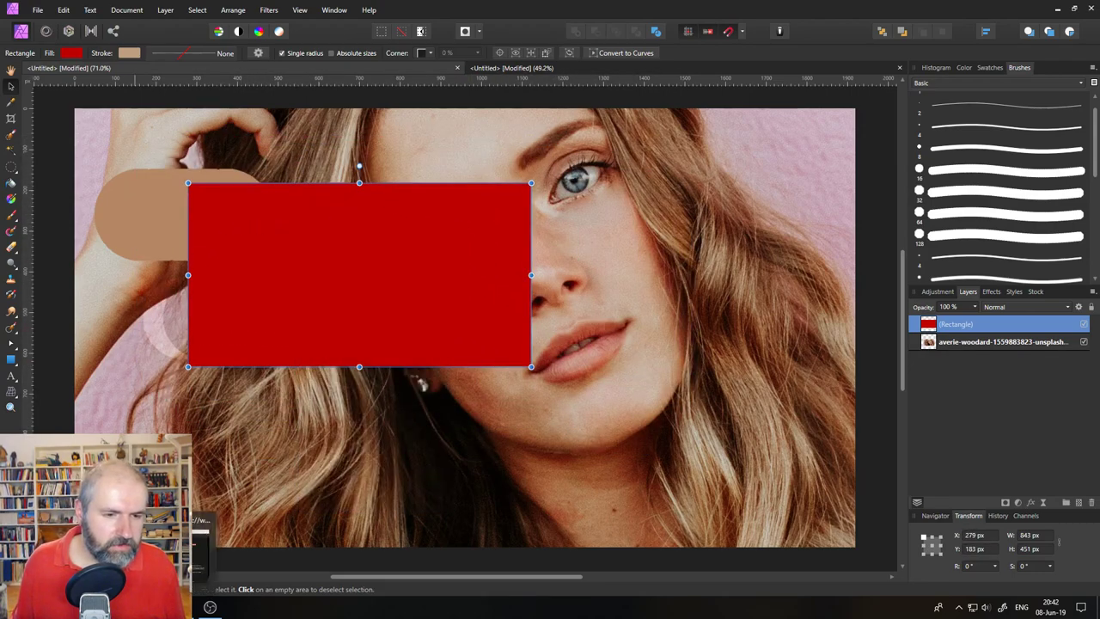
{"action": "key", "text": "alt+Tab"}
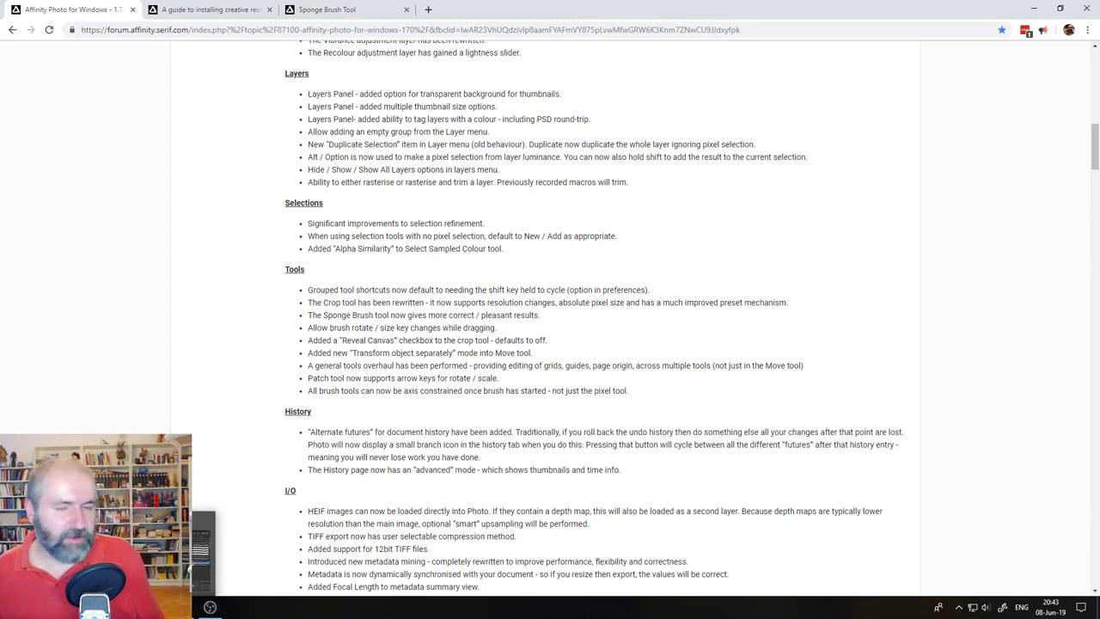
- Return from the Chrome forum page to the Affinity Photo document
{"action": "key", "text": "alt+Tab"}
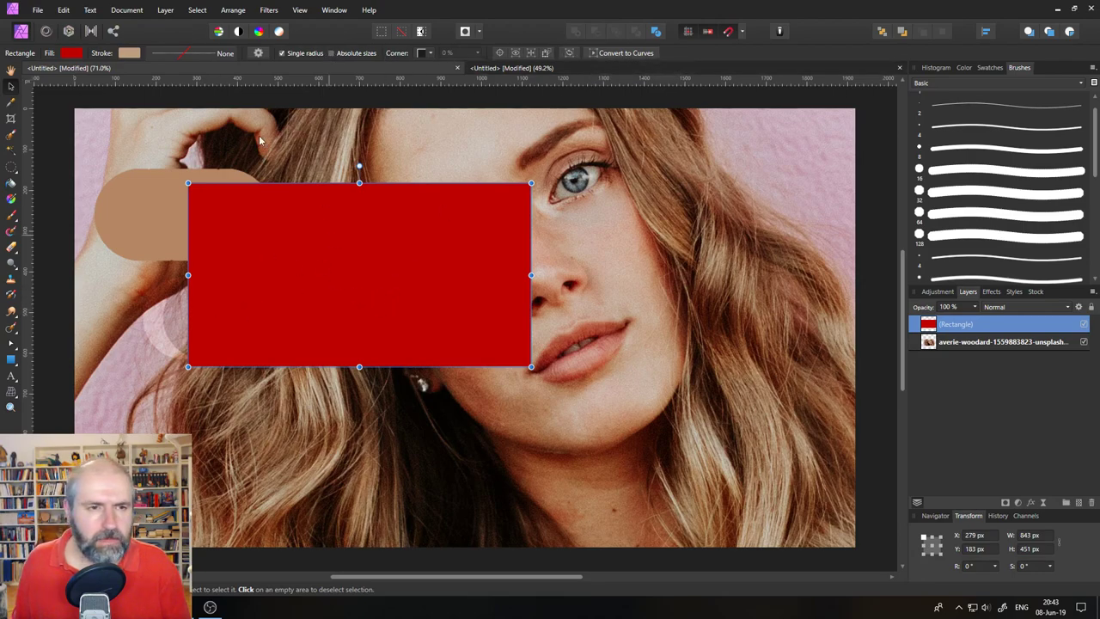
- Move and shrink the portrait photo from its corner so it fits the canvas
{"action": "left_click", "coordinate": [636, 265]}
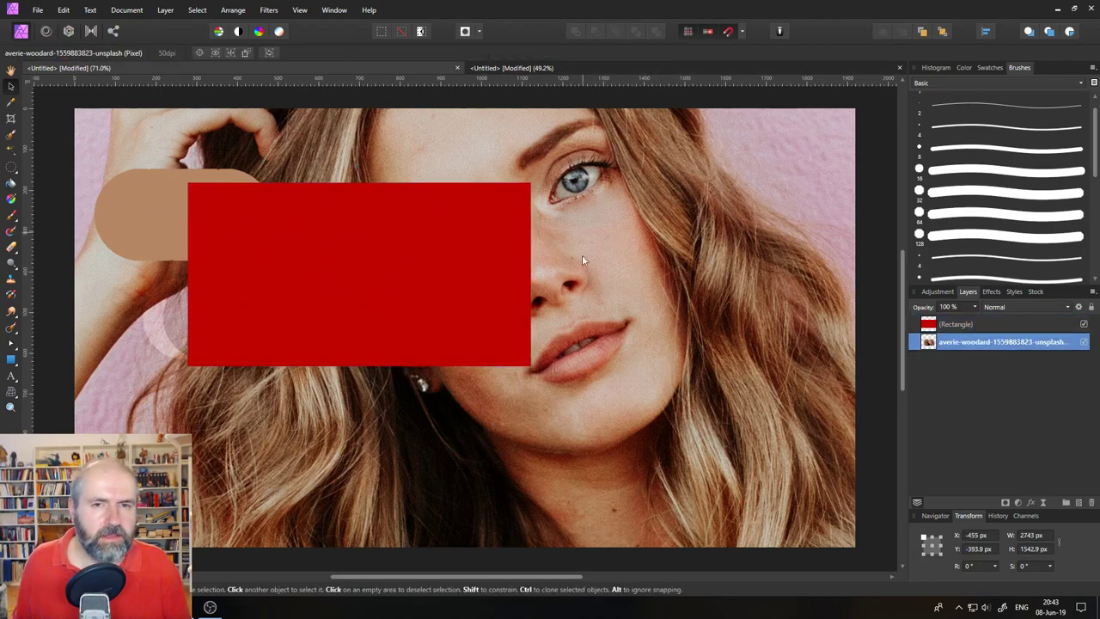
{"action": "left_click_drag", "start_coordinate": [516, 154], "coordinate": [327, 352]}
{"action": "left_click_drag", "start_coordinate": [816, 137], "coordinate": [447, 349]}
{"action": "left_click_drag", "start_coordinate": [322, 452], "coordinate": [698, 228]}
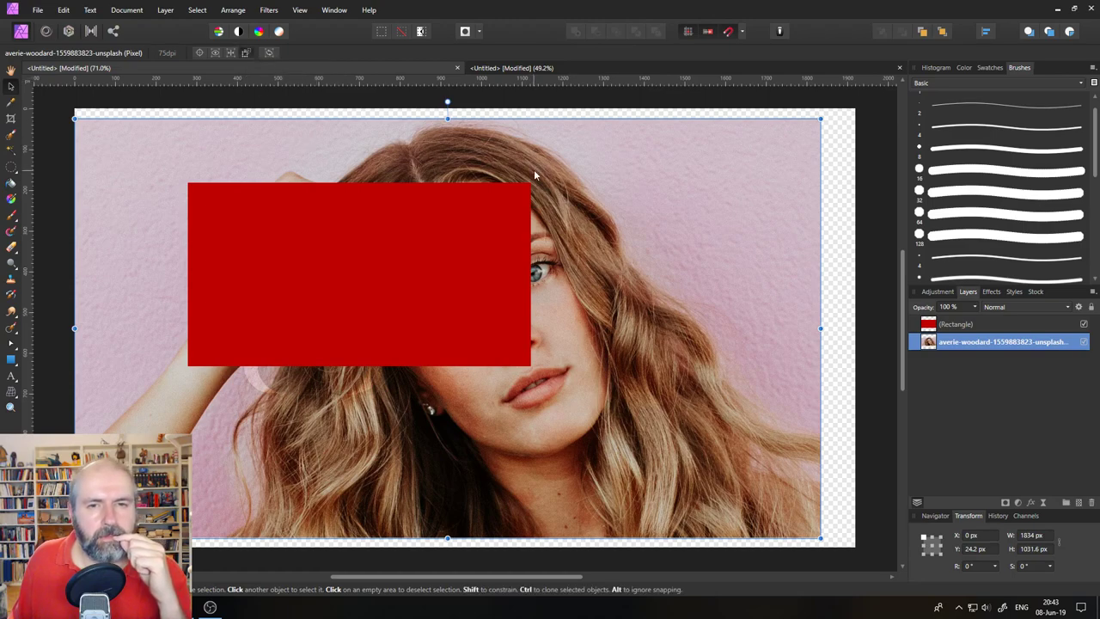
{"action": "left_click_drag", "start_coordinate": [822, 116], "coordinate": [750, 134]}
- Select both the red rectangle and photo and scale them together to 1769 × 1008.2 px
{"action": "left_click", "coordinate": [953, 325]}
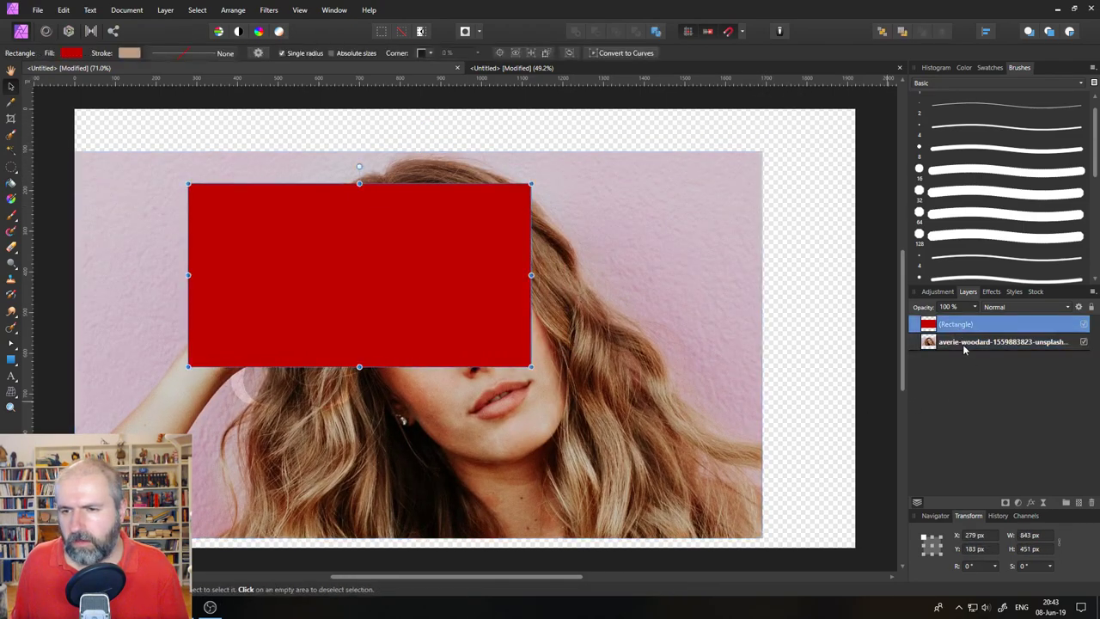
{"action": "left_click", "coordinate": [963, 344], "text": "shift"}
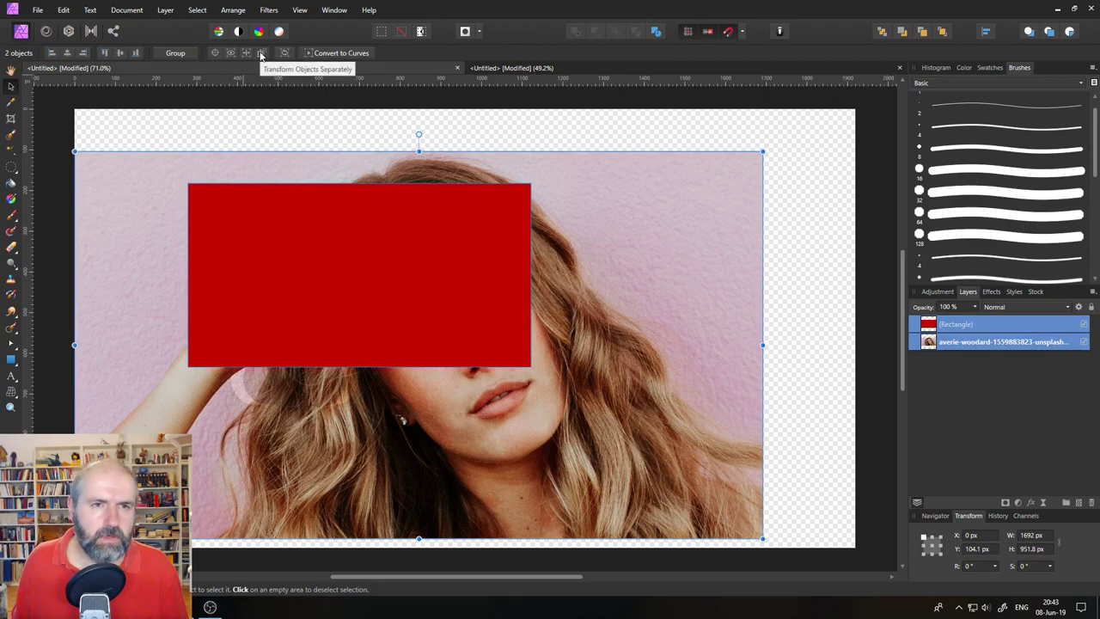
{"action": "mouse_move", "coordinate": [763, 151]}
{"action": "left_mouse_down"}
{"action": "mouse_move", "coordinate": [583, 245]}
{"action": "mouse_move", "coordinate": [740, 163]}
{"action": "mouse_move", "coordinate": [607, 226]}
{"action": "mouse_move", "coordinate": [481, 261]}
{"action": "mouse_move", "coordinate": [393, 233]}
{"action": "mouse_move", "coordinate": [347, 134]}
{"action": "mouse_move", "coordinate": [550, 120]}
{"action": "mouse_move", "coordinate": [822, 177]}
{"action": "mouse_move", "coordinate": [859, 116]}
{"action": "mouse_move", "coordinate": [621, 212]}
{"action": "mouse_move", "coordinate": [418, 158]}
{"action": "mouse_move", "coordinate": [528, 248]}
{"action": "mouse_move", "coordinate": [868, 179]}
{"action": "mouse_move", "coordinate": [510, 138]}
{"action": "mouse_move", "coordinate": [429, 215]}
{"action": "mouse_move", "coordinate": [479, 268]}
{"action": "mouse_move", "coordinate": [653, 268]}
{"action": "mouse_move", "coordinate": [486, 270]}
{"action": "mouse_move", "coordinate": [423, 110]}
{"action": "mouse_move", "coordinate": [649, 110]}
{"action": "mouse_move", "coordinate": [520, 172]}
{"action": "mouse_move", "coordinate": [700, 193]}
{"action": "mouse_move", "coordinate": [653, 162]}
{"action": "mouse_move", "coordinate": [710, 164]}
{"action": "mouse_move", "coordinate": [768, 130]}
{"action": "left_mouse_up"}
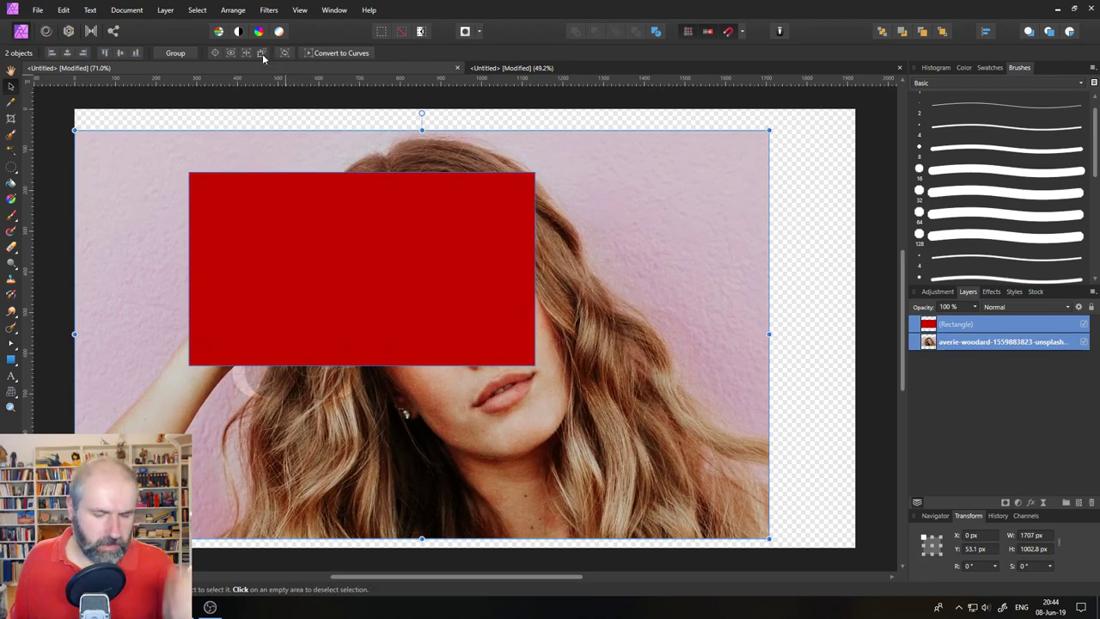
{"action": "key", "text": "ctrl+z"}
{"action": "key", "text": "ctrl+z"}
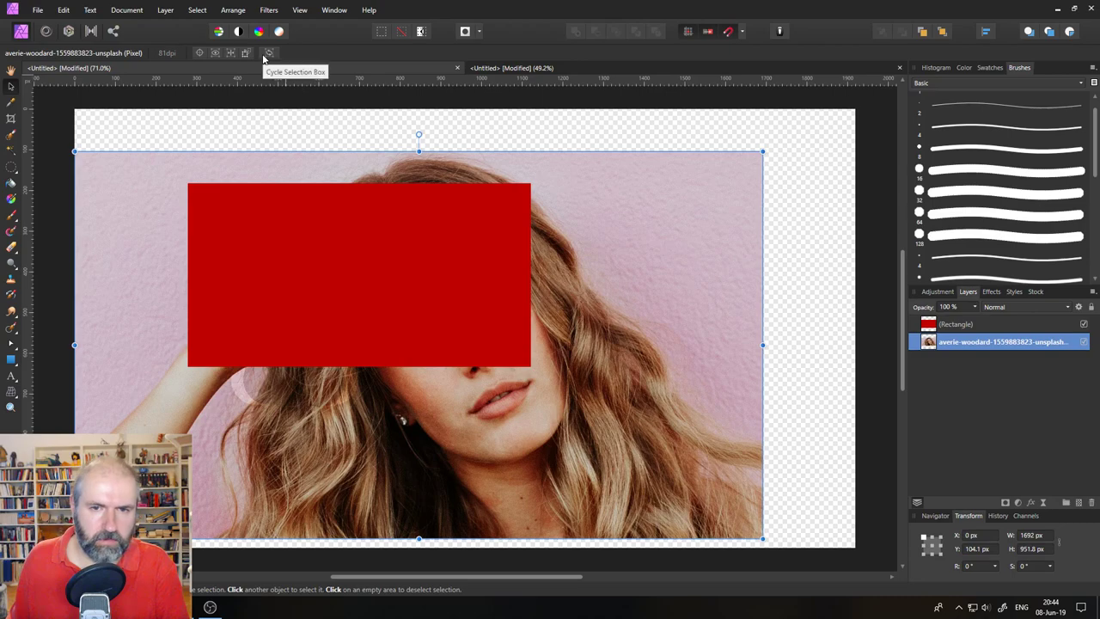
{"action": "left_click", "coordinate": [1007, 329]}
{"action": "left_click", "coordinate": [992, 344], "text": "shift"}
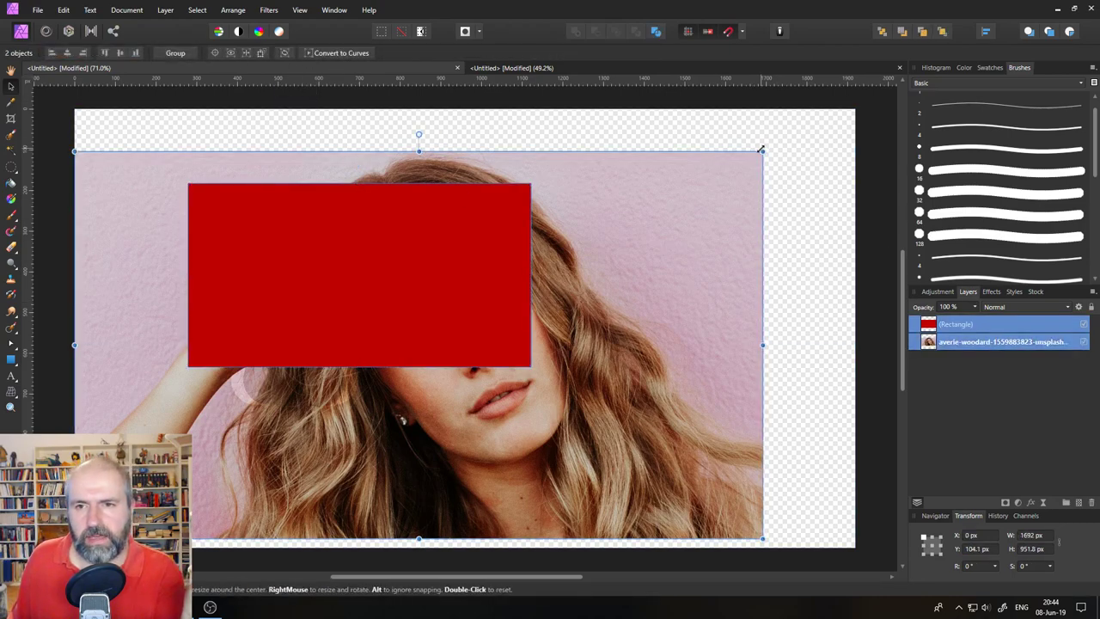
{"action": "left_click_drag", "start_coordinate": [738, 154], "coordinate": [782, 140]}
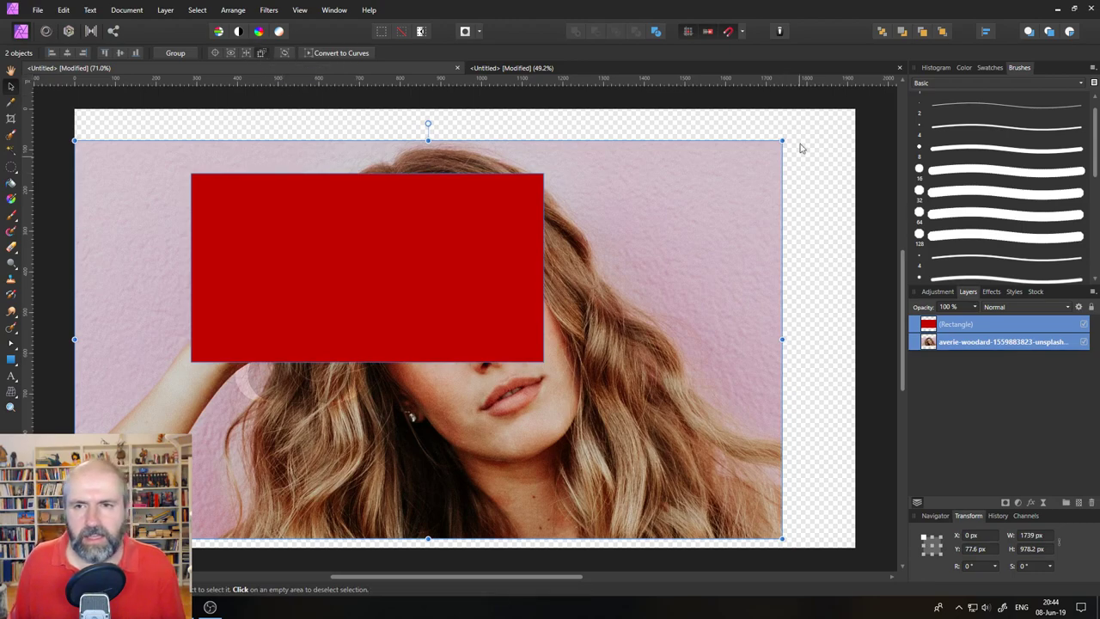
{"action": "mouse_move", "coordinate": [782, 140]}
{"action": "left_mouse_down"}
{"action": "mouse_move", "coordinate": [627, 111]}
{"action": "mouse_move", "coordinate": [560, 138]}
{"action": "mouse_move", "coordinate": [557, 196]}
{"action": "mouse_move", "coordinate": [677, 255]}
{"action": "mouse_move", "coordinate": [807, 258]}
{"action": "mouse_move", "coordinate": [828, 177]}
{"action": "mouse_move", "coordinate": [793, 140]}
{"action": "mouse_move", "coordinate": [837, 221]}
{"action": "mouse_move", "coordinate": [731, 136]}
{"action": "mouse_move", "coordinate": [484, 136]}
{"action": "mouse_move", "coordinate": [486, 315]}
{"action": "mouse_move", "coordinate": [651, 362]}
{"action": "mouse_move", "coordinate": [584, 377]}
{"action": "mouse_move", "coordinate": [375, 359]}
{"action": "mouse_move", "coordinate": [204, 379]}
{"action": "mouse_move", "coordinate": [180, 406]}
{"action": "mouse_move", "coordinate": [163, 340]}
{"action": "mouse_move", "coordinate": [176, 176]}
{"action": "mouse_move", "coordinate": [480, 341]}
{"action": "mouse_move", "coordinate": [653, 172]}
{"action": "mouse_move", "coordinate": [532, 177]}
{"action": "mouse_move", "coordinate": [590, 172]}
{"action": "mouse_move", "coordinate": [543, 171]}
{"action": "mouse_move", "coordinate": [233, 246]}
{"action": "mouse_move", "coordinate": [405, 327]}
{"action": "mouse_move", "coordinate": [535, 243]}
{"action": "mouse_move", "coordinate": [716, 166]}
{"action": "mouse_move", "coordinate": [653, 139]}
{"action": "mouse_move", "coordinate": [829, 189]}
{"action": "mouse_move", "coordinate": [582, 183]}
{"action": "mouse_move", "coordinate": [851, 120]}
{"action": "mouse_move", "coordinate": [651, 172]}
{"action": "mouse_move", "coordinate": [414, 195]}
{"action": "mouse_move", "coordinate": [346, 368]}
{"action": "mouse_move", "coordinate": [212, 400]}
{"action": "mouse_move", "coordinate": [171, 383]}
{"action": "mouse_move", "coordinate": [139, 412]}
{"action": "mouse_move", "coordinate": [393, 176]}
{"action": "mouse_move", "coordinate": [668, 211]}
{"action": "mouse_move", "coordinate": [800, 147]}
{"action": "mouse_move", "coordinate": [776, 177]}
{"action": "mouse_move", "coordinate": [813, 135]}
{"action": "mouse_move", "coordinate": [814, 146]}
{"action": "mouse_move", "coordinate": [805, 121]}
{"action": "mouse_move", "coordinate": [794, 128]}
{"action": "left_mouse_up"}
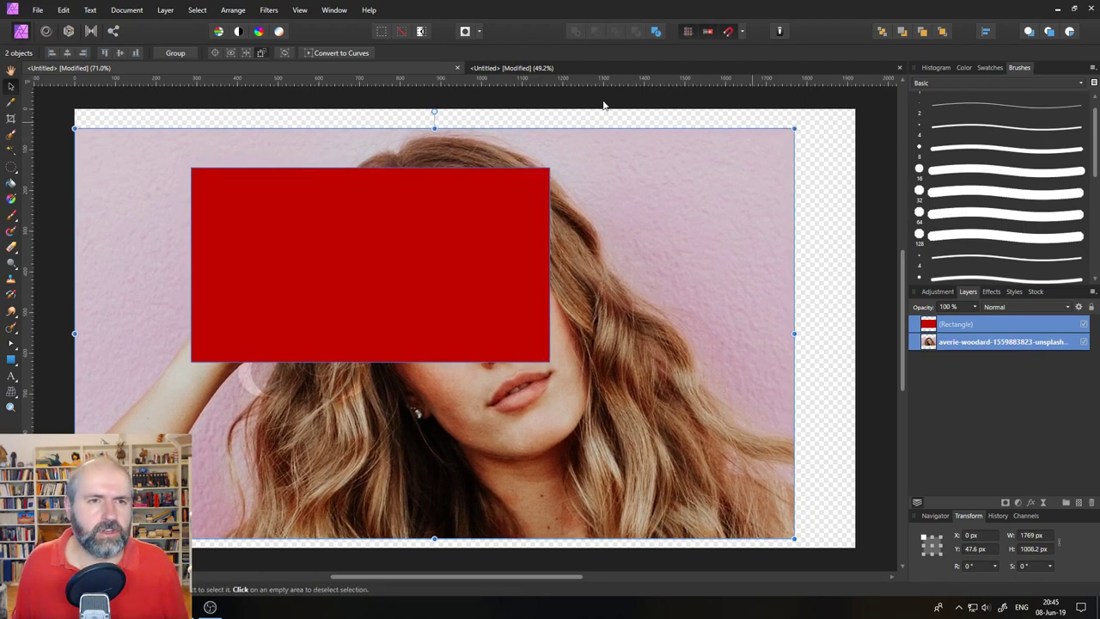
- Enable a movable transform origin, place it near the rectangle's top-left, and scale both objects around it
{"action": "left_click", "coordinate": [215, 53]}
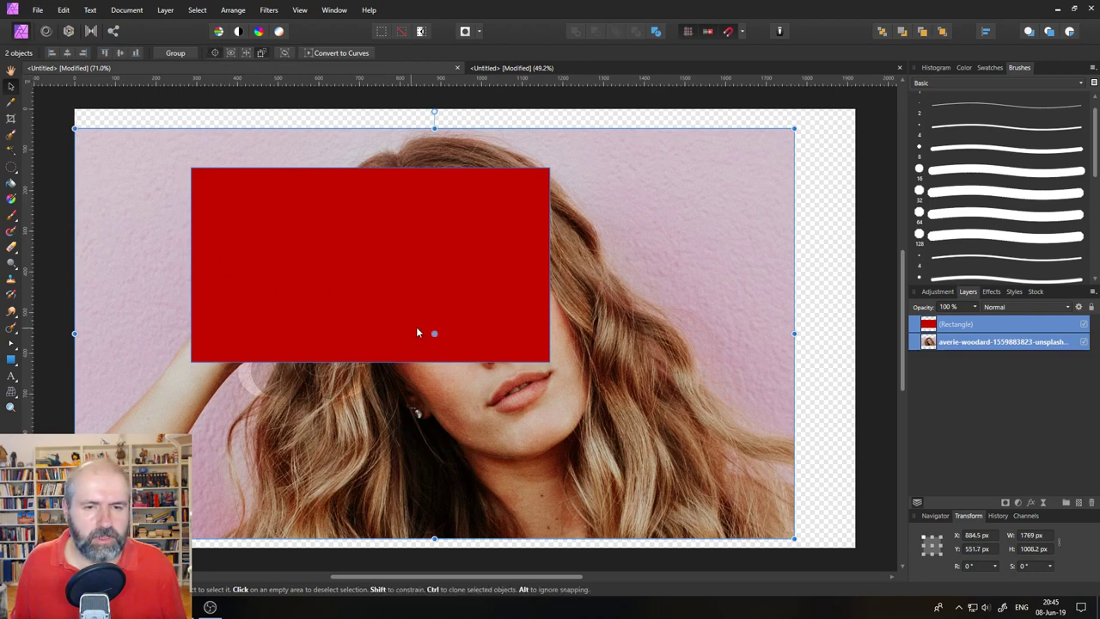
{"action": "left_click_drag", "start_coordinate": [434, 333], "coordinate": [284, 221]}
{"action": "left_click_drag", "start_coordinate": [222, 200], "coordinate": [221, 200]}
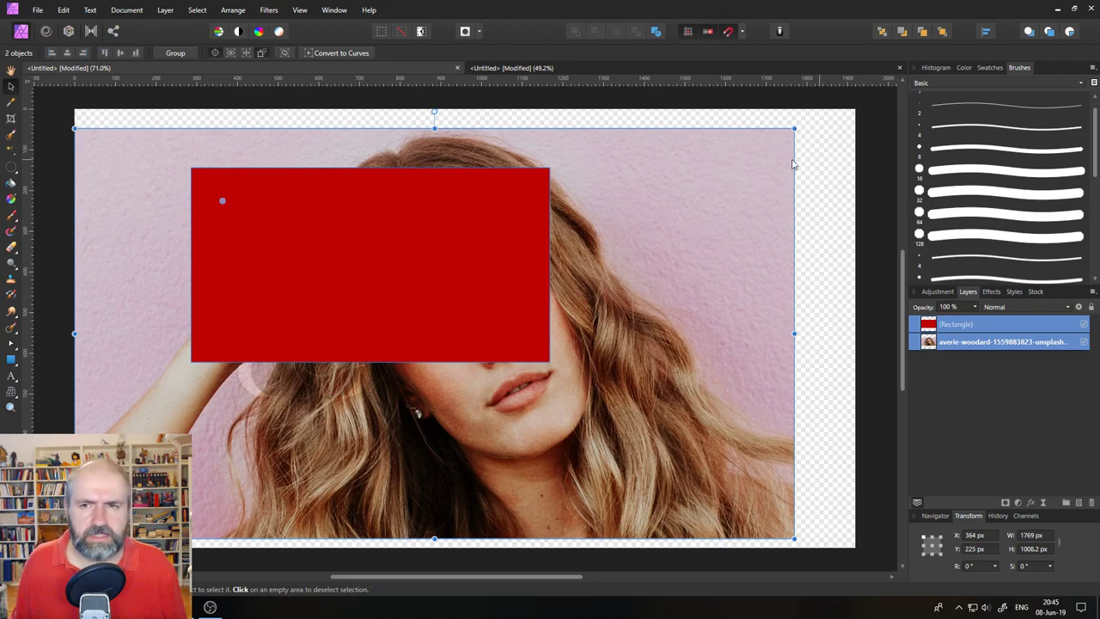
{"action": "left_click_drag", "start_coordinate": [793, 128], "coordinate": [709, 133]}
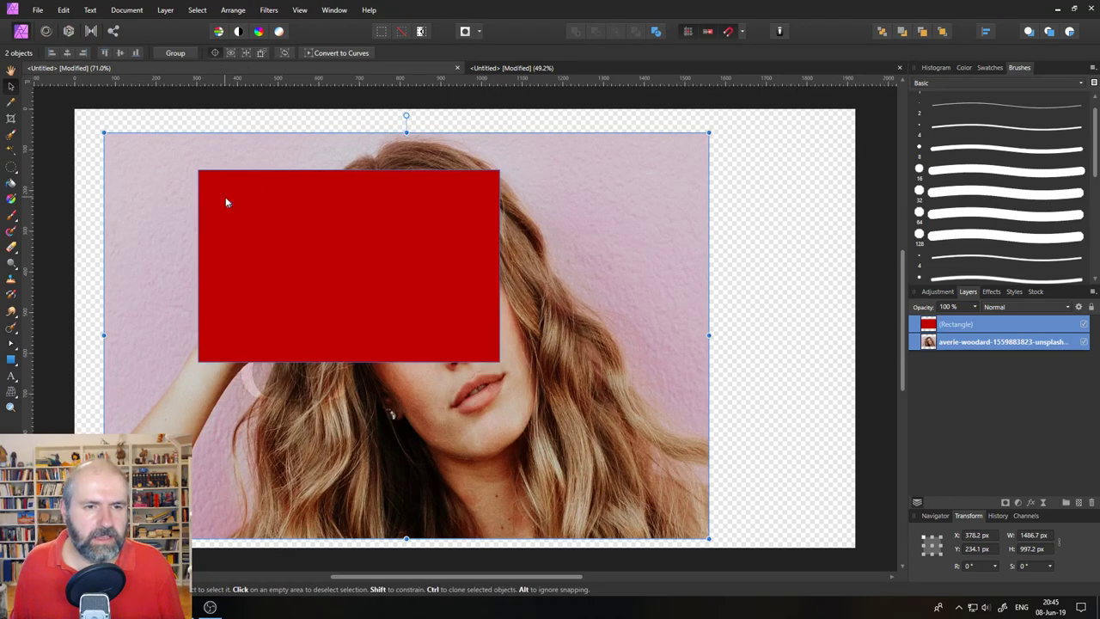
{"action": "left_click_drag", "start_coordinate": [227, 203], "coordinate": [239, 215]}
{"action": "left_click_drag", "start_coordinate": [581, 464], "coordinate": [581, 464]}
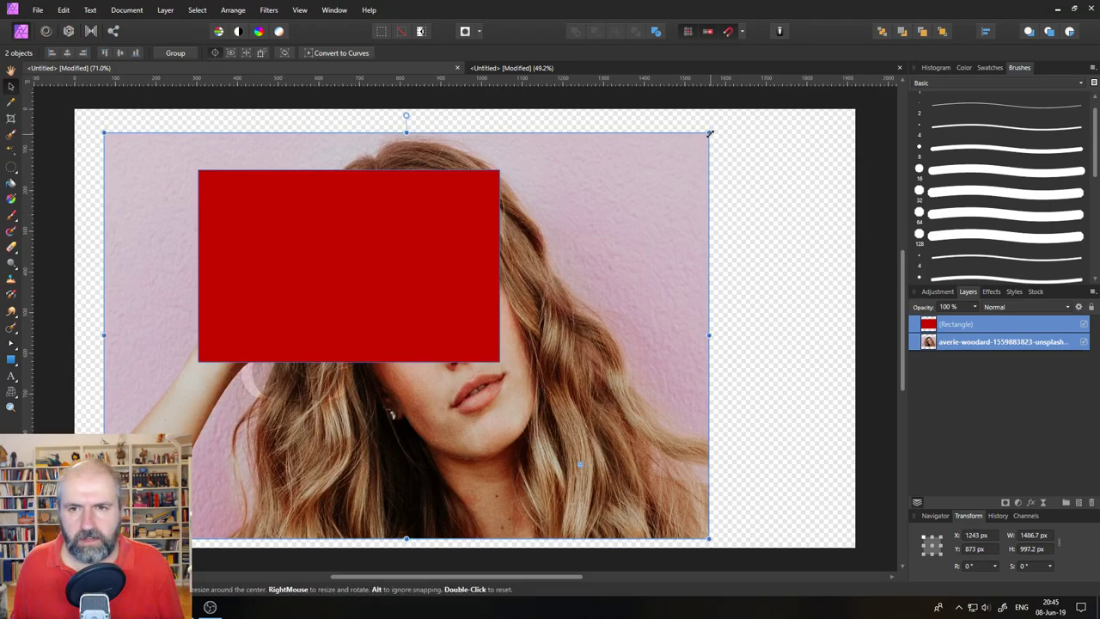
- Keep resizing the photo and rectangle together around the transform origin
{"action": "left_click_drag", "start_coordinate": [710, 133], "coordinate": [702, 207]}
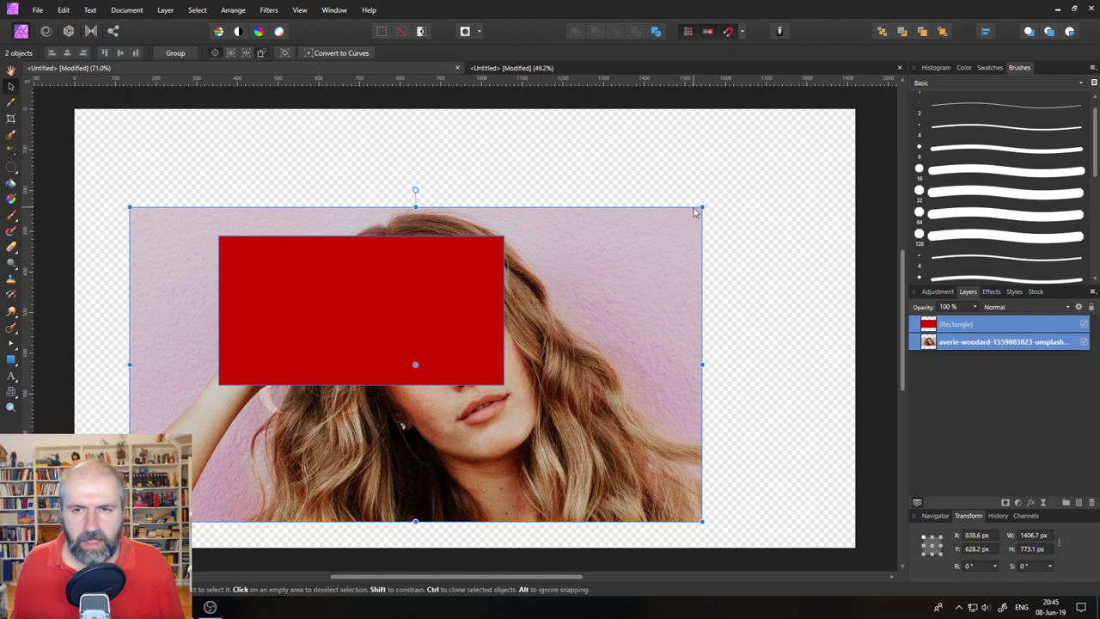
{"action": "left_click_drag", "start_coordinate": [702, 207], "coordinate": [673, 220]}
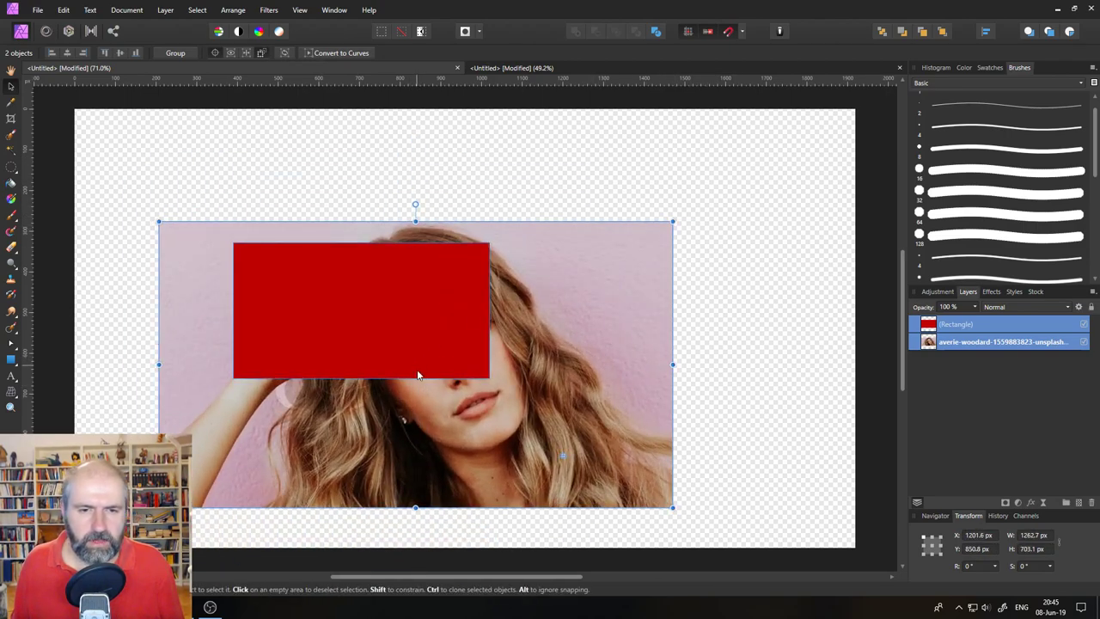
{"action": "left_click", "coordinate": [674, 221]}
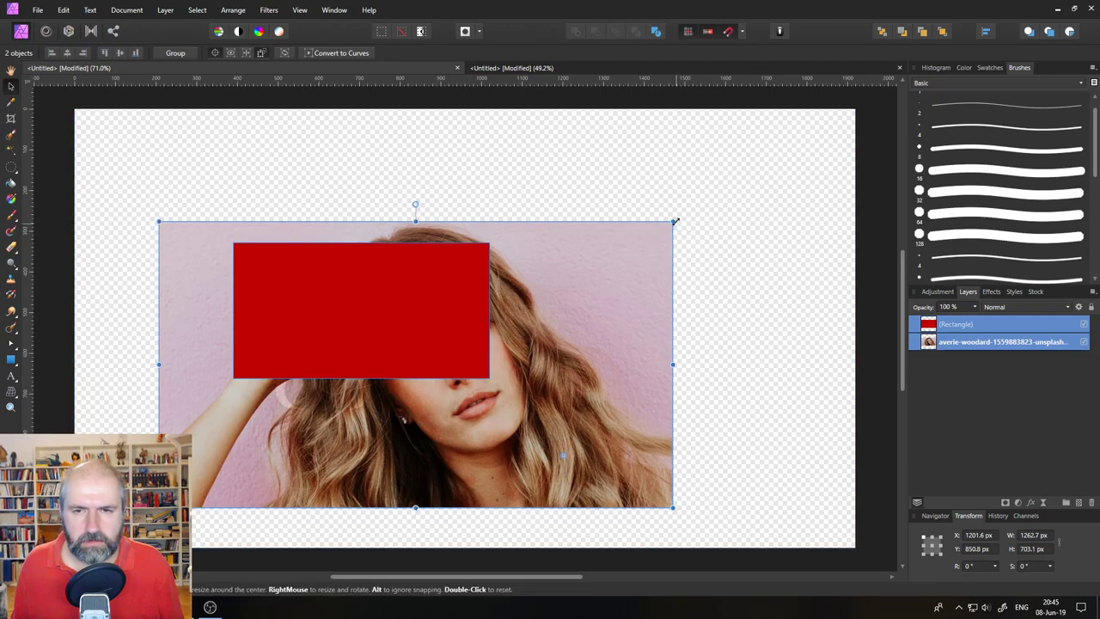
{"action": "left_click_drag", "start_coordinate": [675, 221], "coordinate": [670, 199]}
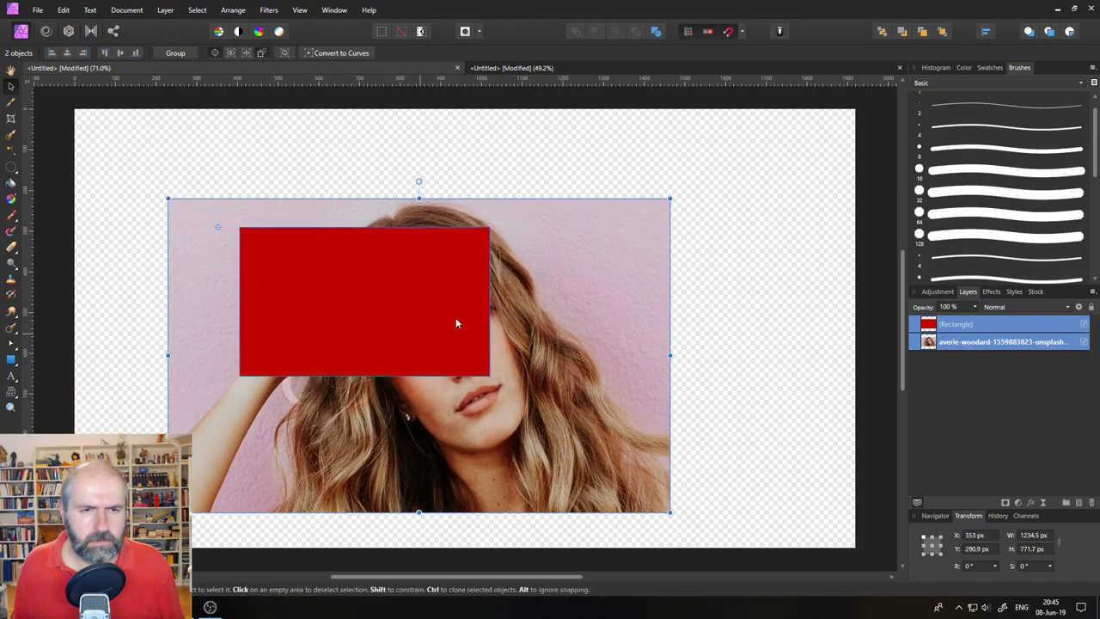
{"action": "left_click_drag", "start_coordinate": [671, 195], "coordinate": [690, 160]}
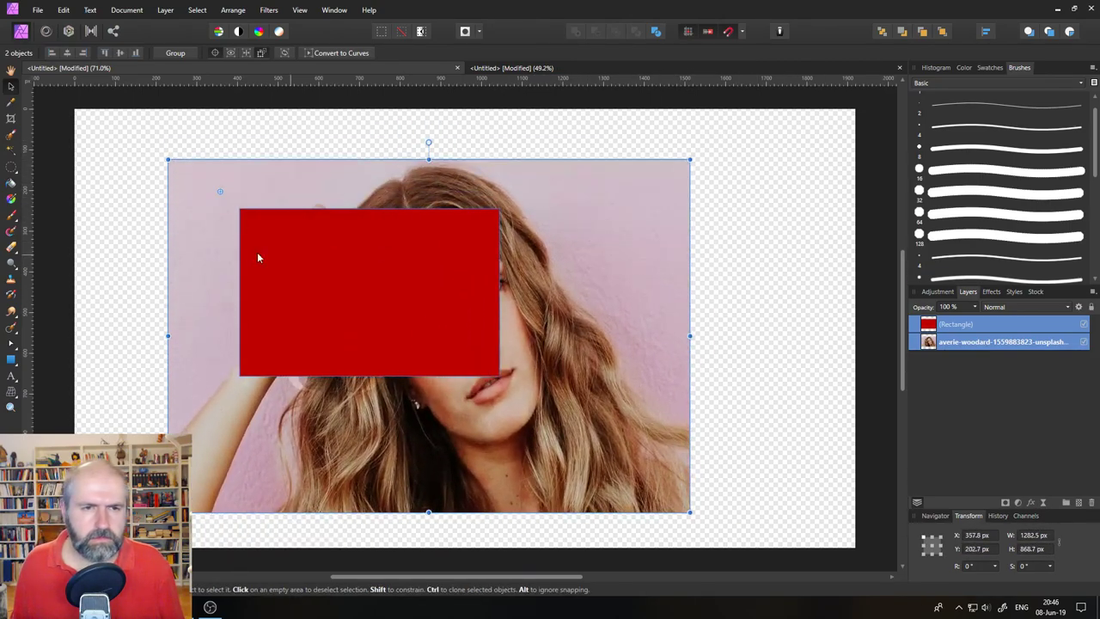
- Relocate the origin, shrink the pair to 975.9 × 704.4 px, and move it to the canvas's left
{"action": "left_click_drag", "start_coordinate": [221, 191], "coordinate": [351, 218]}
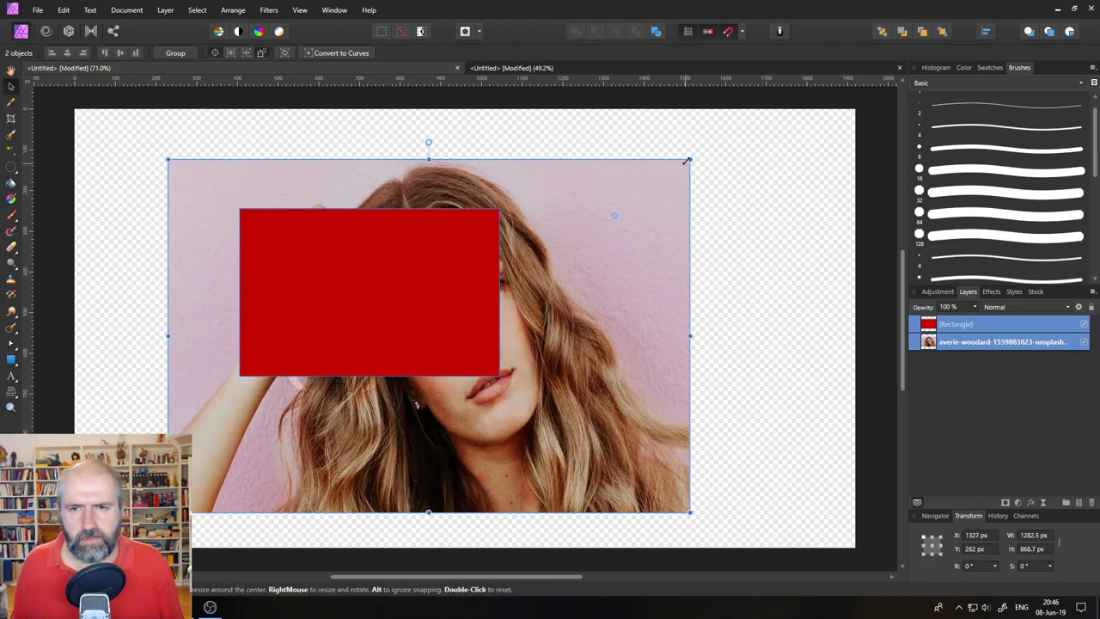
{"action": "left_click_drag", "start_coordinate": [687, 159], "coordinate": [662, 172]}
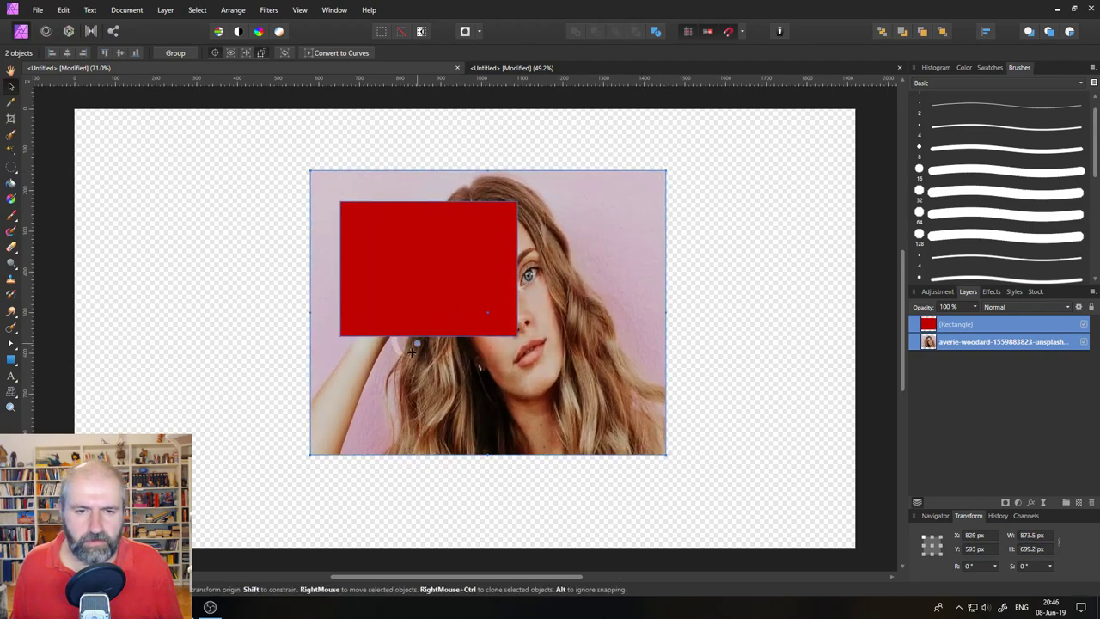
{"action": "left_click_drag", "start_coordinate": [412, 348], "coordinate": [401, 387]}
{"action": "left_click_drag", "start_coordinate": [675, 155], "coordinate": [697, 169]}
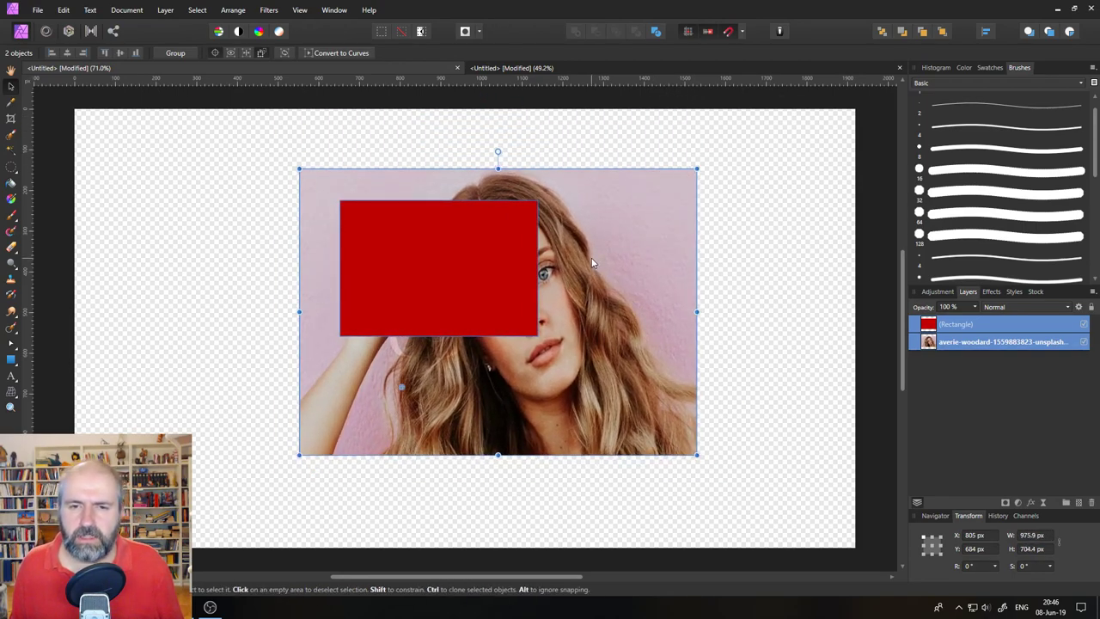
{"action": "left_click_drag", "start_coordinate": [595, 260], "coordinate": [413, 323]}
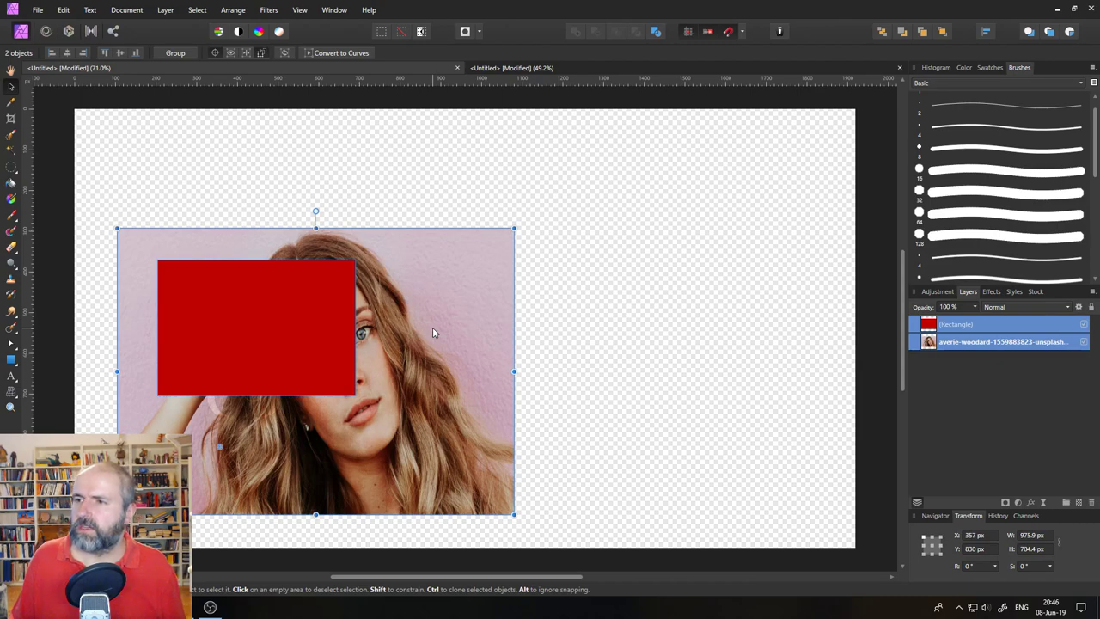
- Delete the rectangle and photo, then draw a large red ellipse across the canvas
{"action": "left_click", "coordinate": [1091, 503]}
{"action": "left_click", "coordinate": [12, 360]}
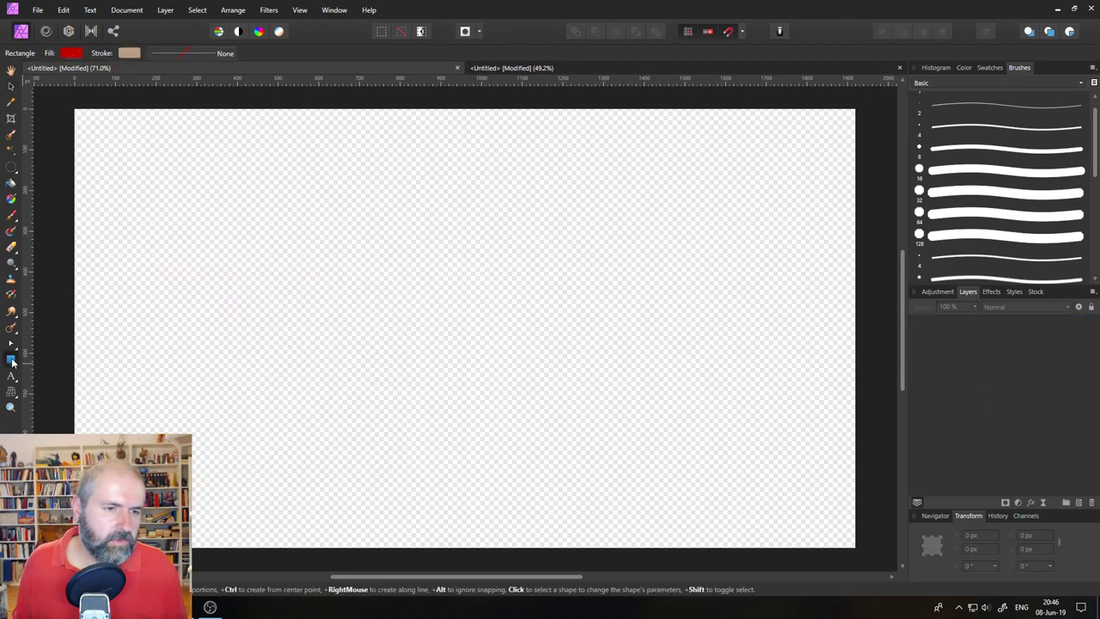
{"action": "left_click", "coordinate": [59, 74]}
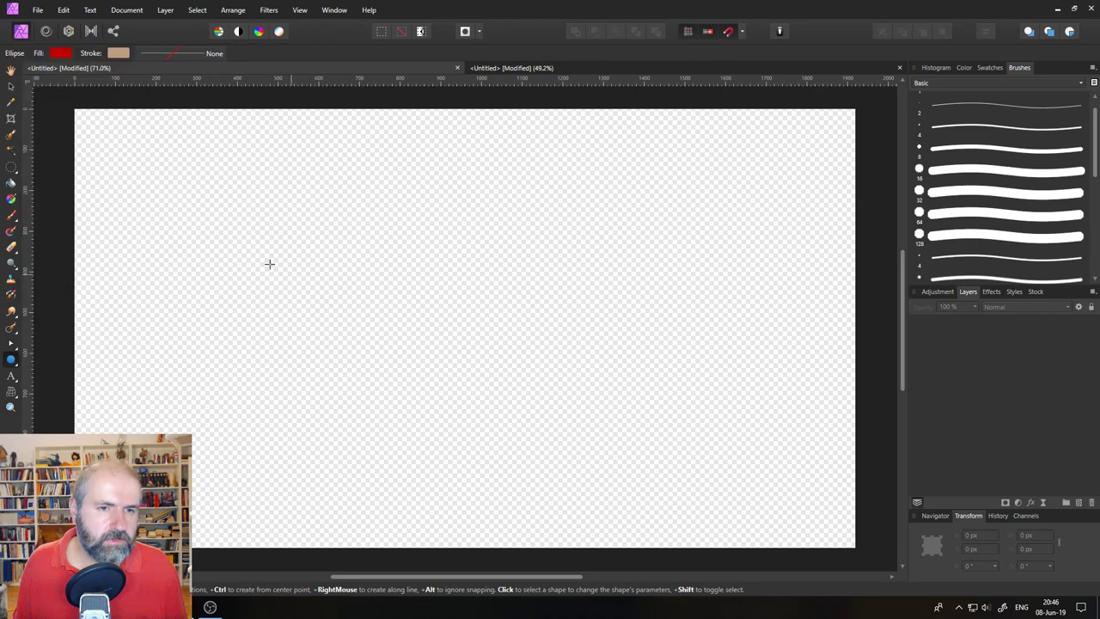
{"action": "left_click_drag", "start_coordinate": [191, 216], "coordinate": [766, 495]}
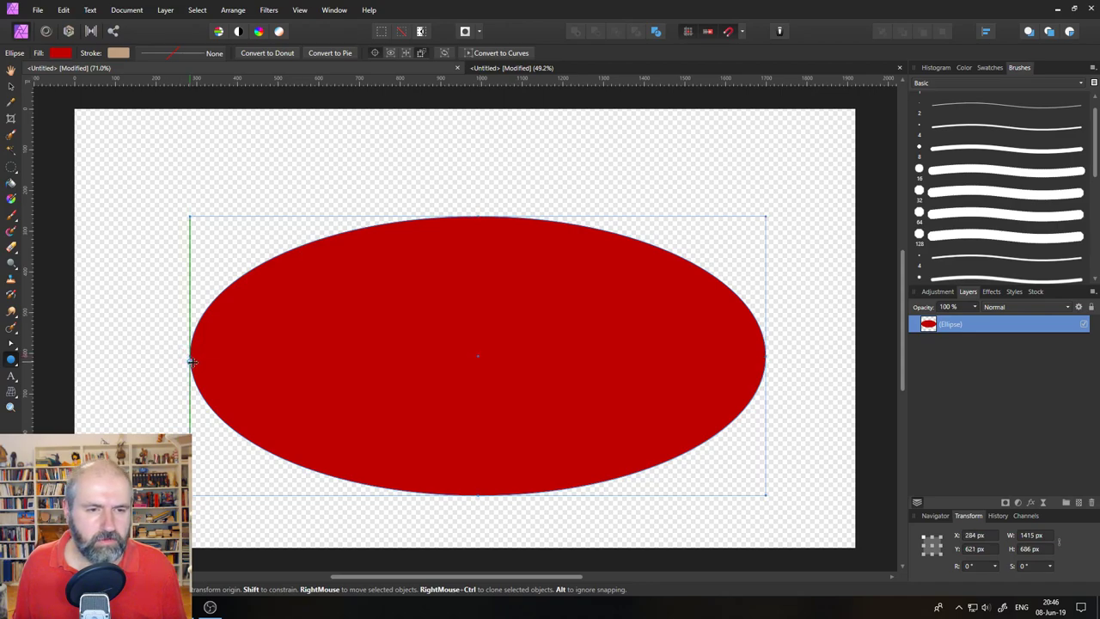
- Pin the origin to the left edge, make shrinking duplicates with Ctrl+J, then enlarge all seven
{"action": "left_click_drag", "start_coordinate": [190, 356], "coordinate": [667, 356]}
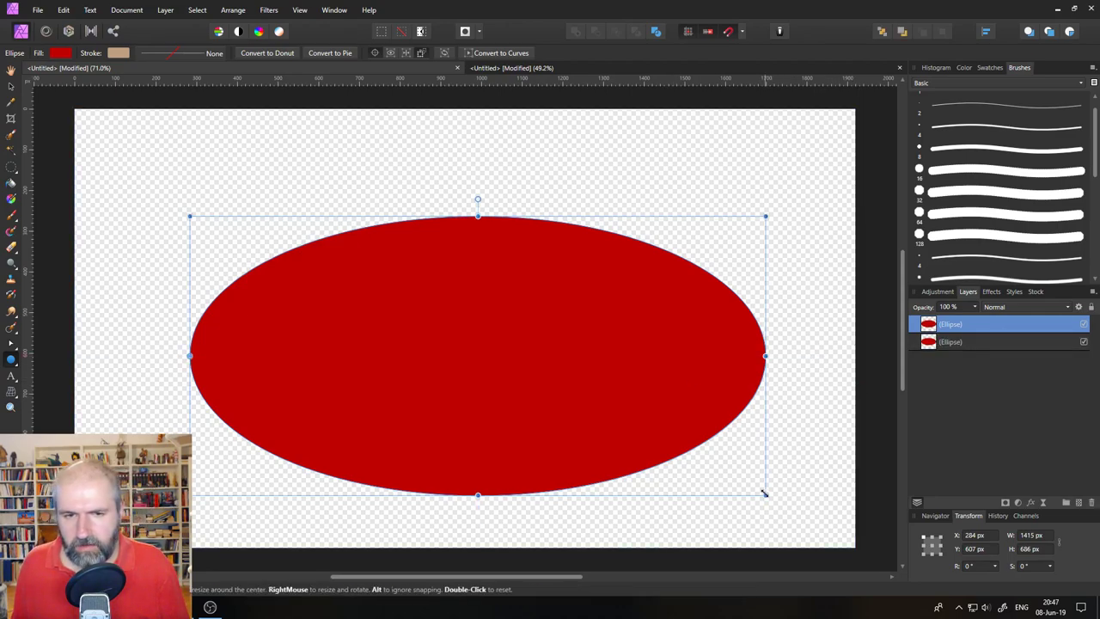
{"action": "left_click_drag", "start_coordinate": [764, 492], "coordinate": [678, 469]}
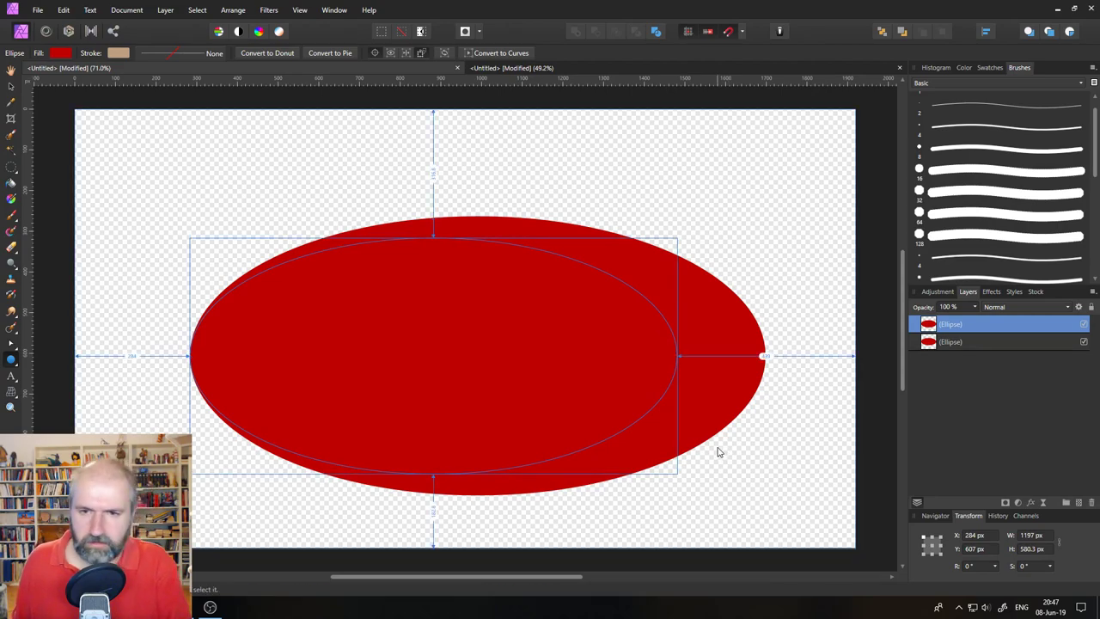
{"action": "key", "text": "ctrl+j"}
{"action": "key", "text": "ctrl+j"}
{"action": "key", "text": "ctrl+j"}
{"action": "key", "text": "ctrl+j"}
{"action": "key", "text": "ctrl+j"}
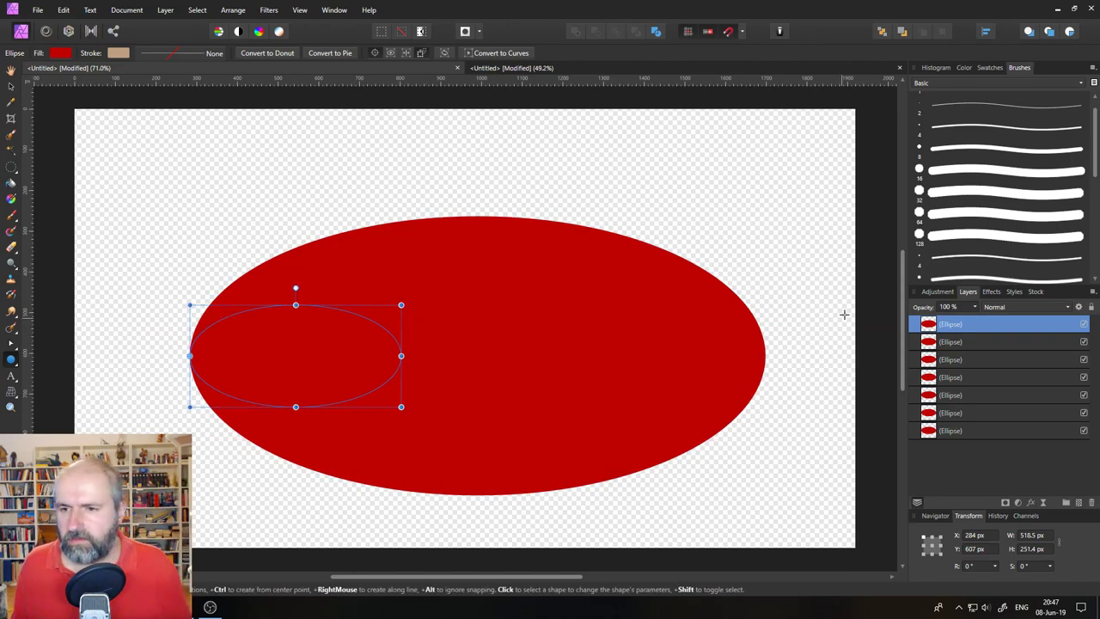
{"action": "left_click", "coordinate": [932, 433], "text": "shift"}
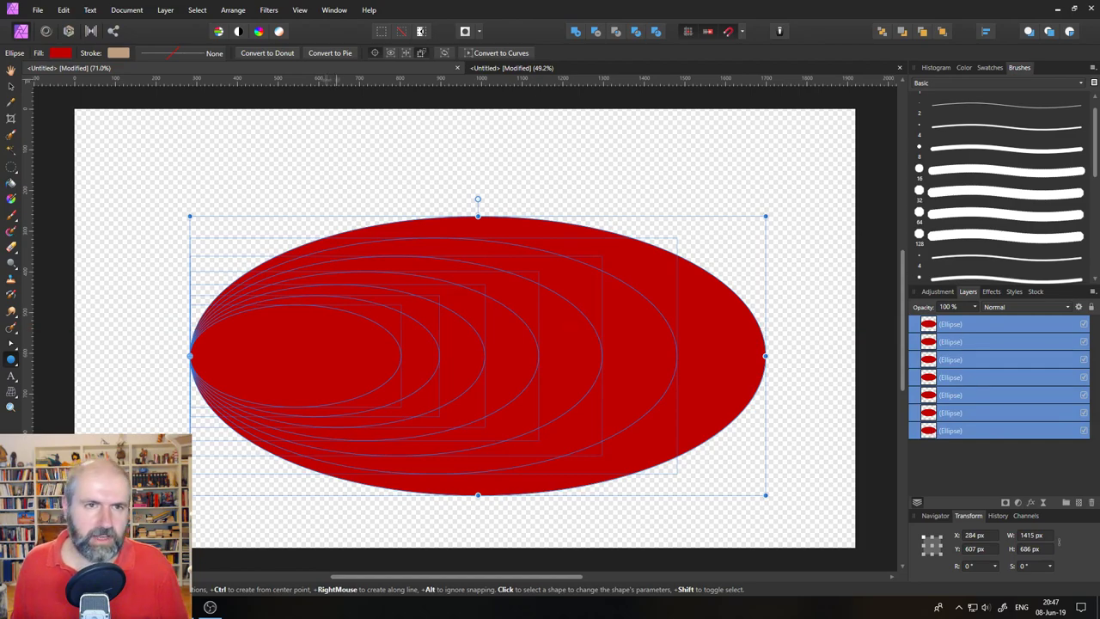
{"action": "left_click", "coordinate": [11, 85]}
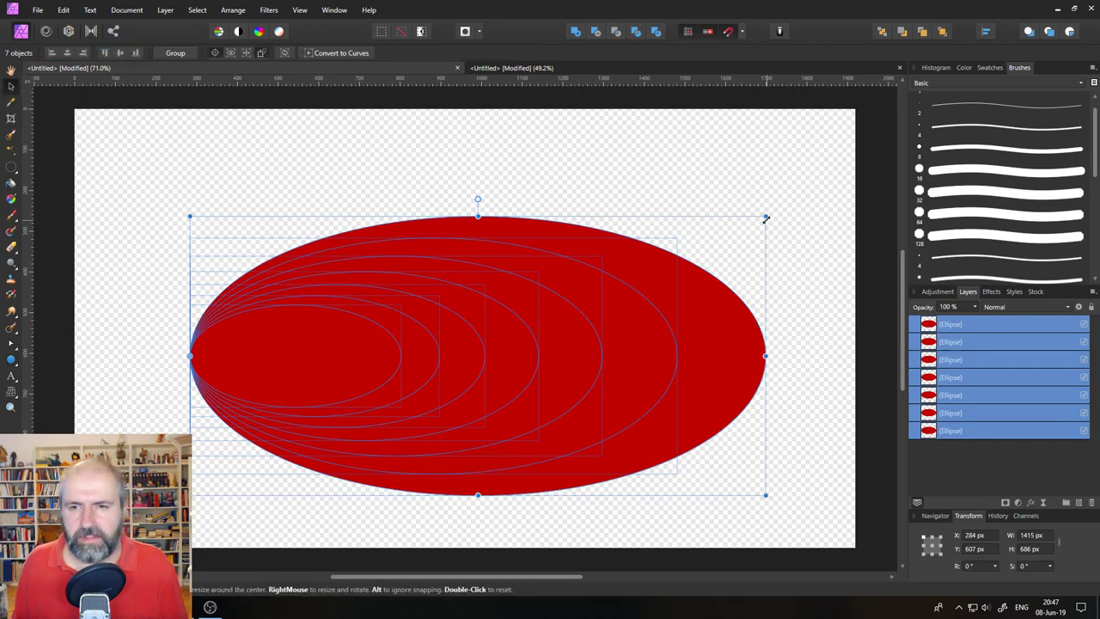
{"action": "left_click_drag", "start_coordinate": [765, 216], "coordinate": [830, 165]}
- Select three alternating ellipse layers and pick pure white in the colour chooser
{"action": "left_click", "coordinate": [942, 414]}
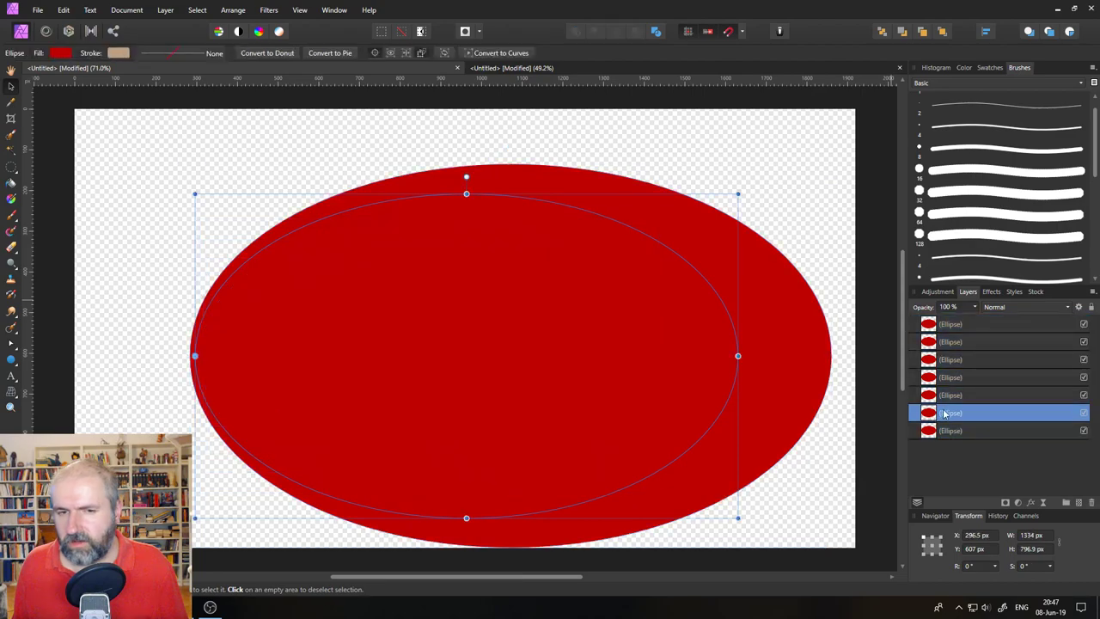
{"action": "left_click", "coordinate": [943, 380], "text": "ctrl"}
{"action": "left_click", "coordinate": [988, 343], "text": "ctrl"}
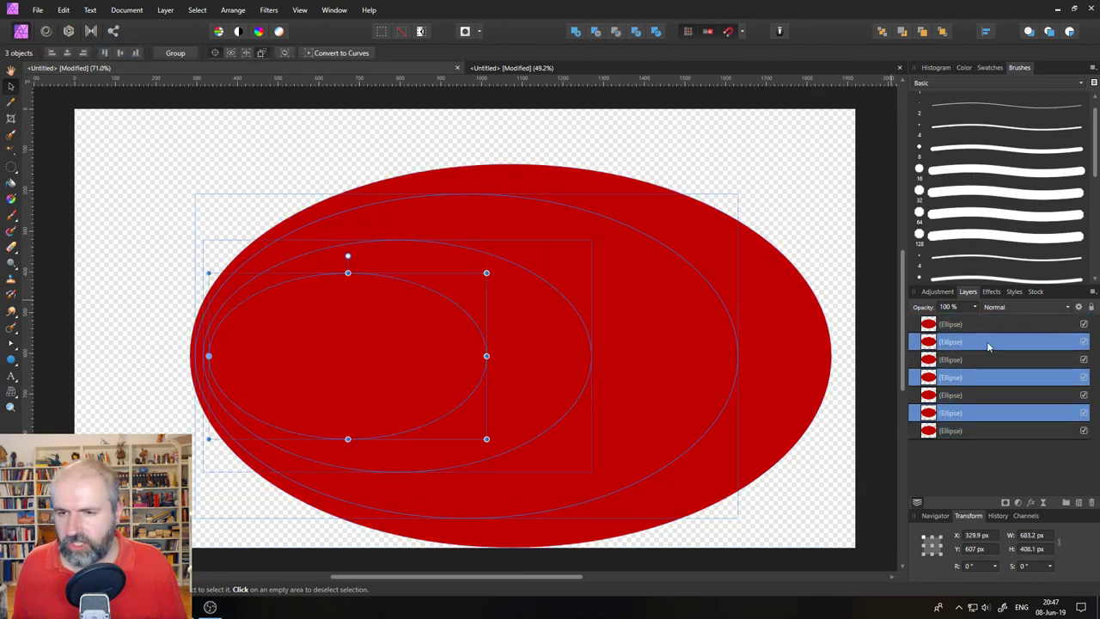
{"action": "left_click", "coordinate": [965, 67]}
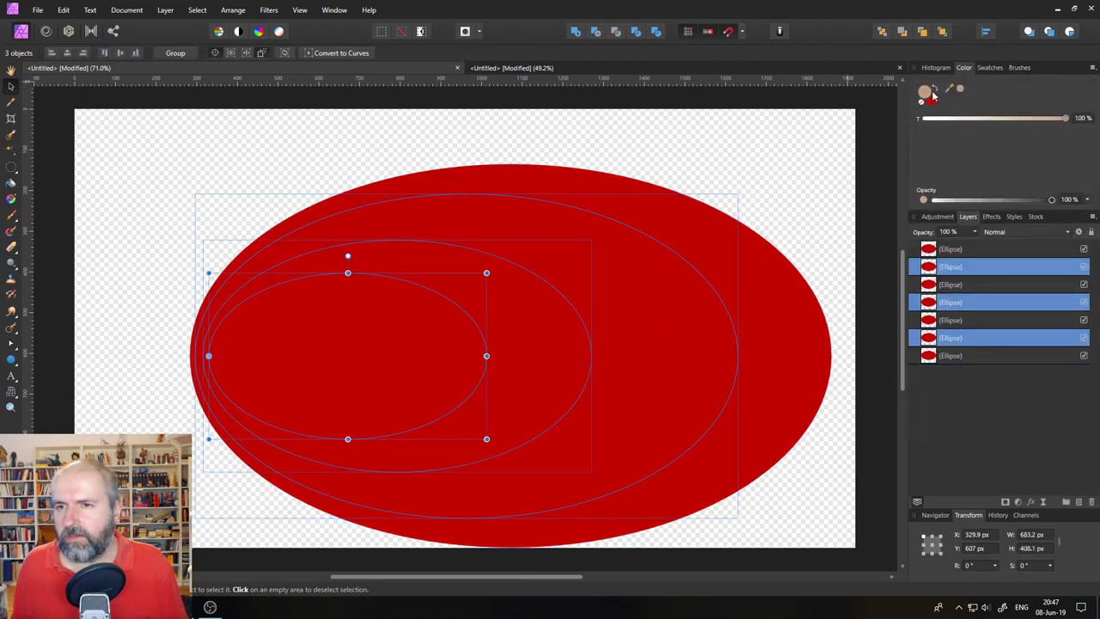
{"action": "left_click", "coordinate": [926, 94]}
{"action": "left_click_drag", "start_coordinate": [584, 202], "coordinate": [642, 118]}
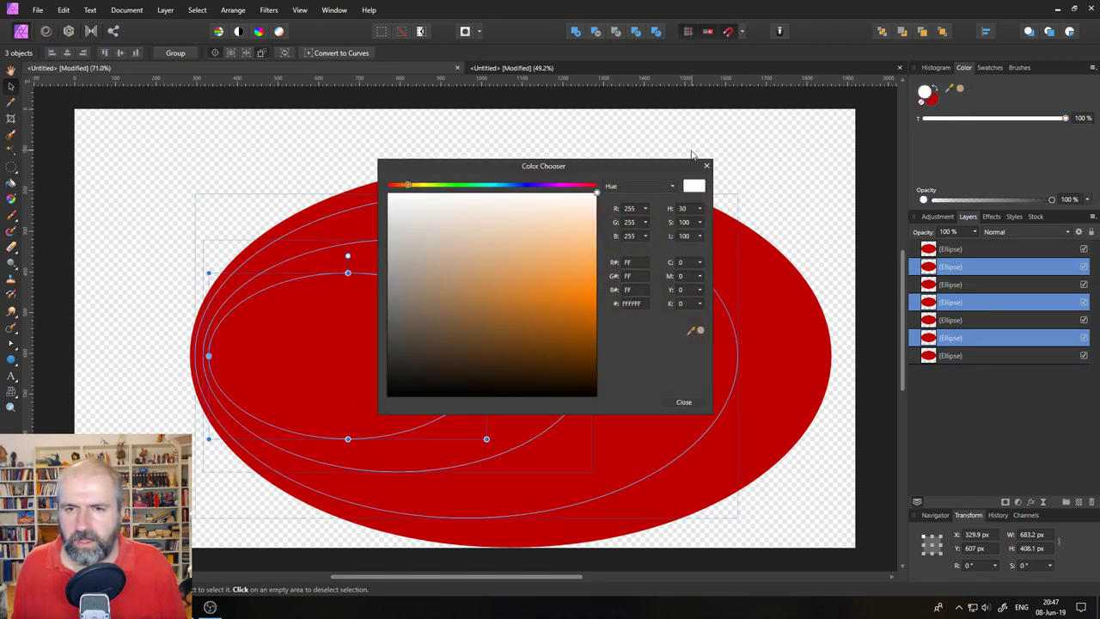
{"action": "left_click", "coordinate": [683, 403]}
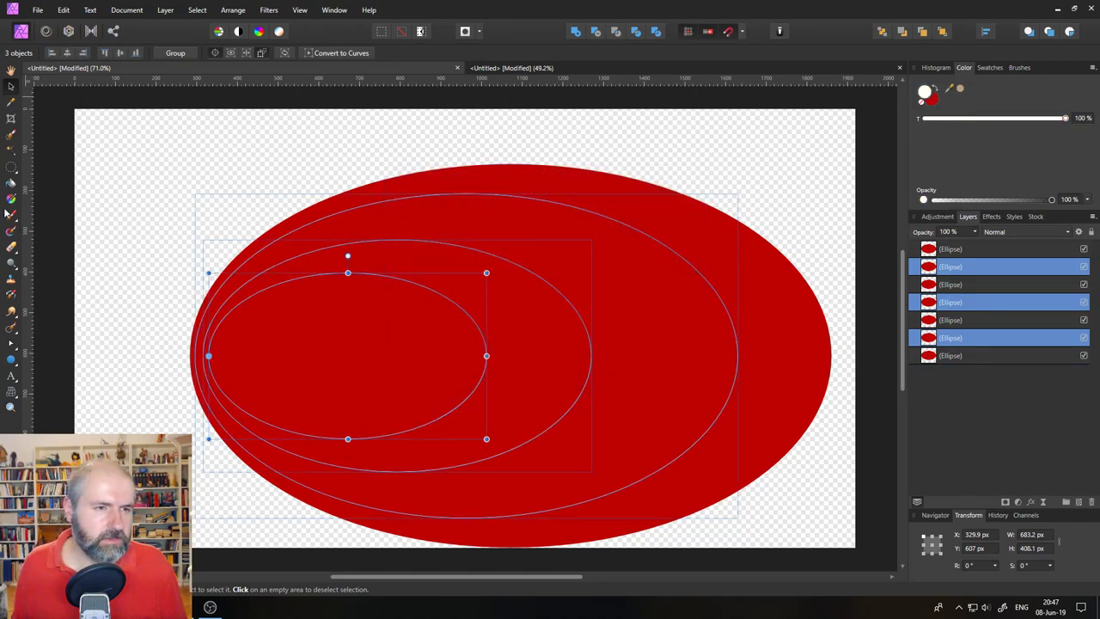
- Set the selected ellipses' fill to white, then select all seven ellipse layers
{"action": "left_click", "coordinate": [11, 361]}
{"action": "left_click", "coordinate": [60, 52]}
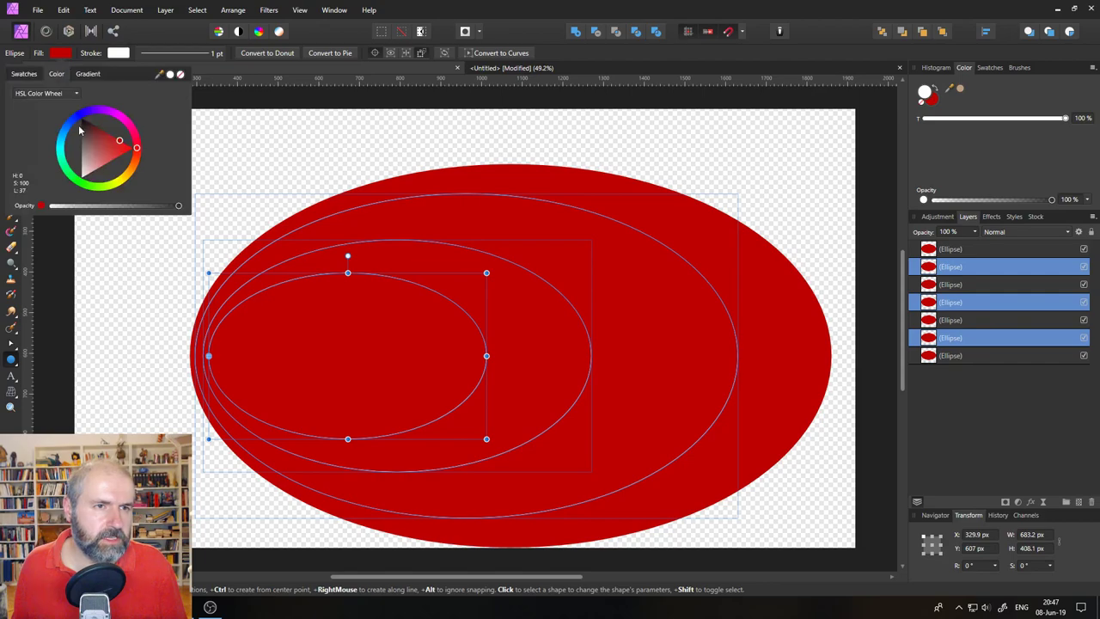
{"action": "left_click", "coordinate": [104, 158]}
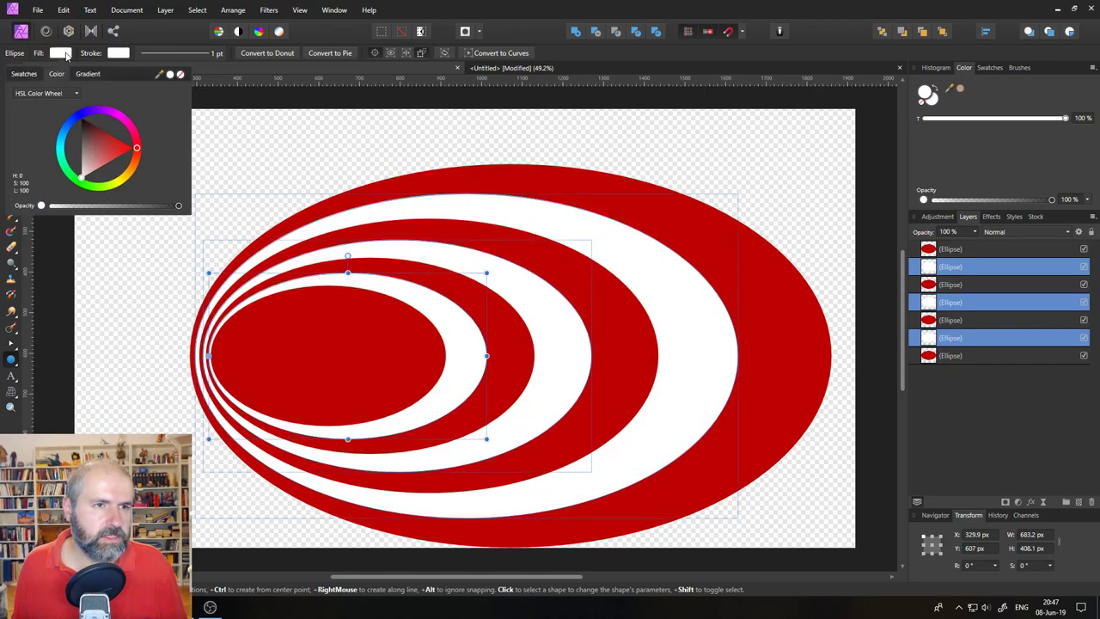
{"action": "left_click", "coordinate": [979, 249]}
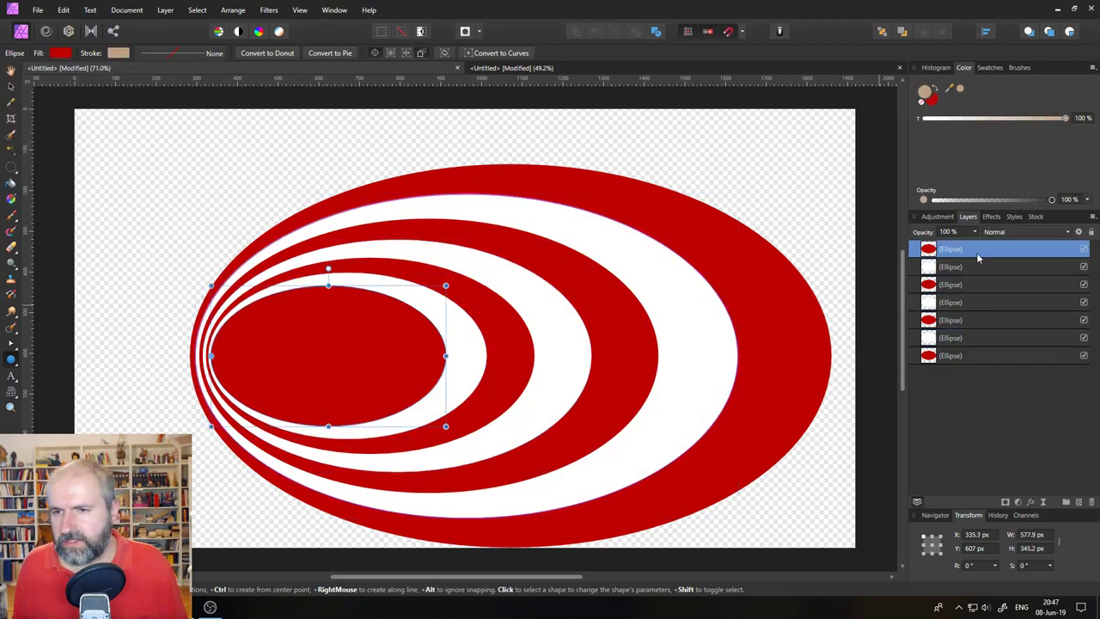
{"action": "left_click", "coordinate": [973, 355], "text": "shift"}
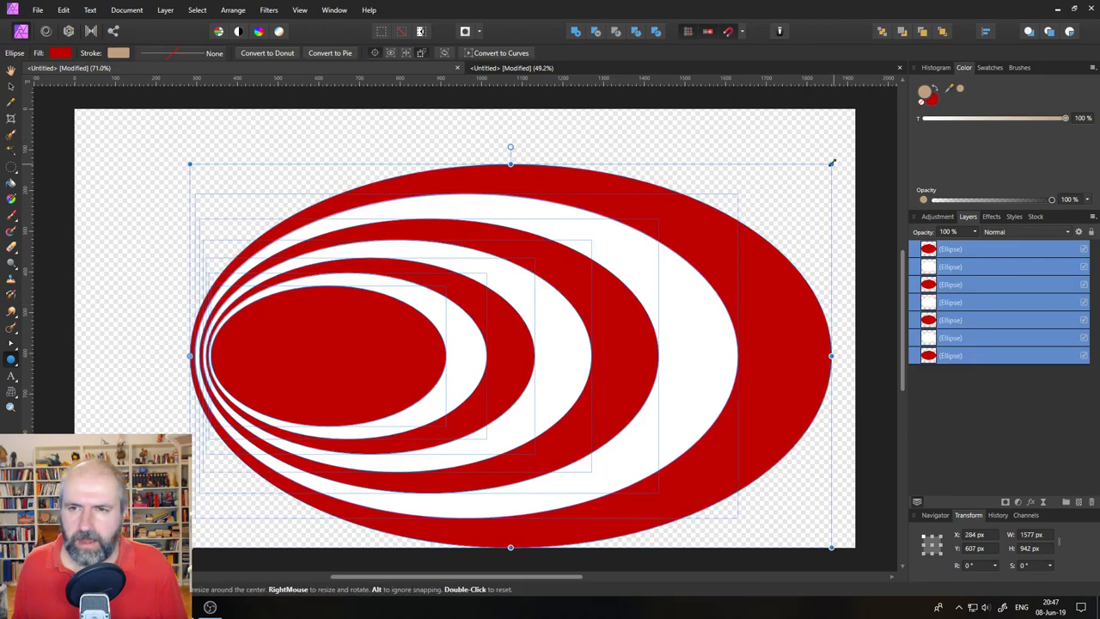
- Narrow the striped rings and move them to the canvas centre
{"action": "left_click_drag", "start_coordinate": [831, 163], "coordinate": [323, 168]}
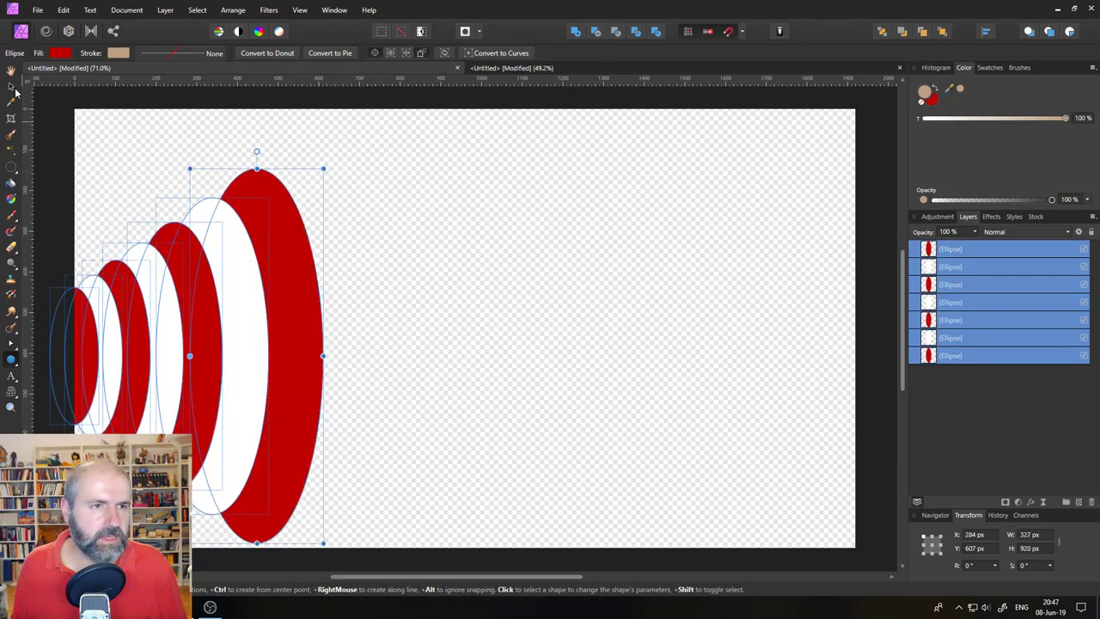
{"action": "left_click", "coordinate": [12, 86]}
{"action": "left_click_drag", "start_coordinate": [232, 246], "coordinate": [481, 226]}
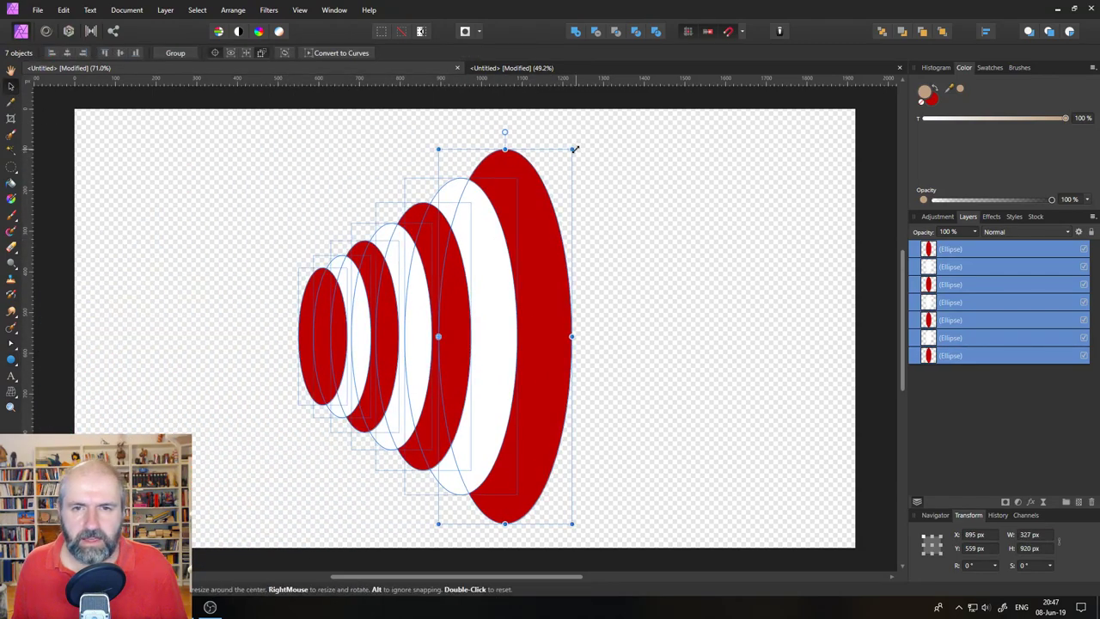
{"action": "left_click_drag", "start_coordinate": [571, 148], "coordinate": [248, 166]}
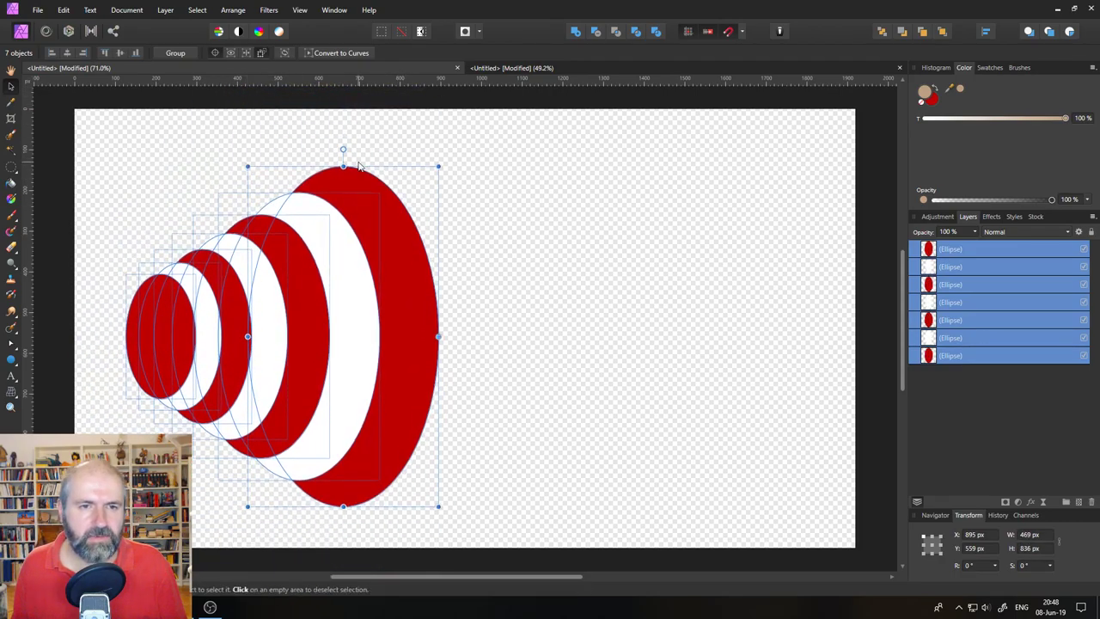
- Rotate the rings 90° upright into a cone, then deselect
{"action": "left_click_drag", "start_coordinate": [341, 151], "coordinate": [449, 363]}
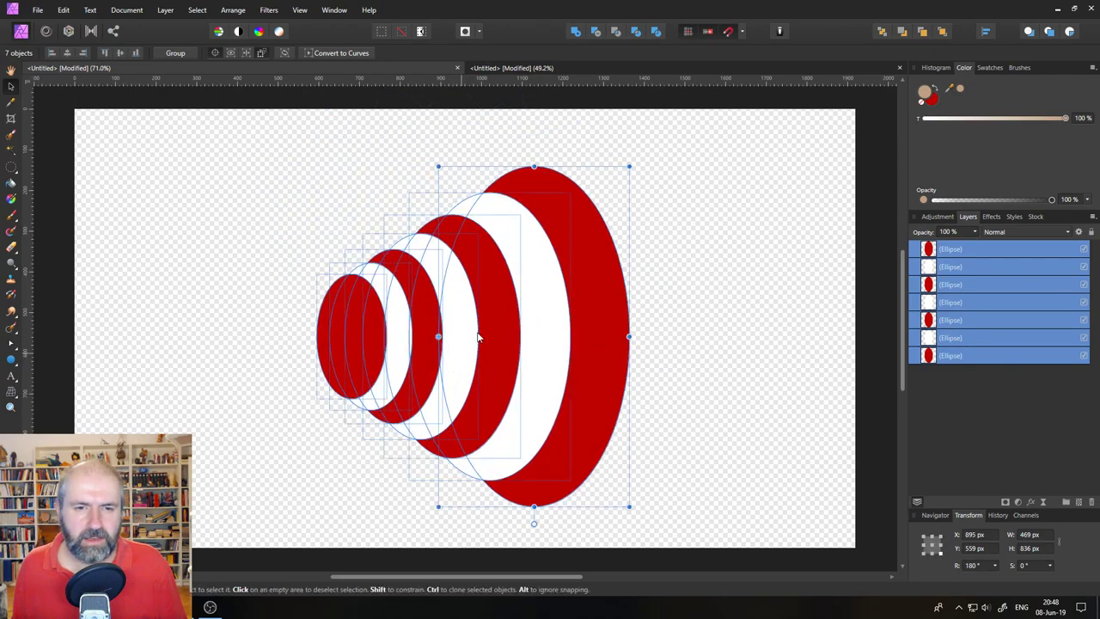
{"action": "left_click", "coordinate": [263, 52]}
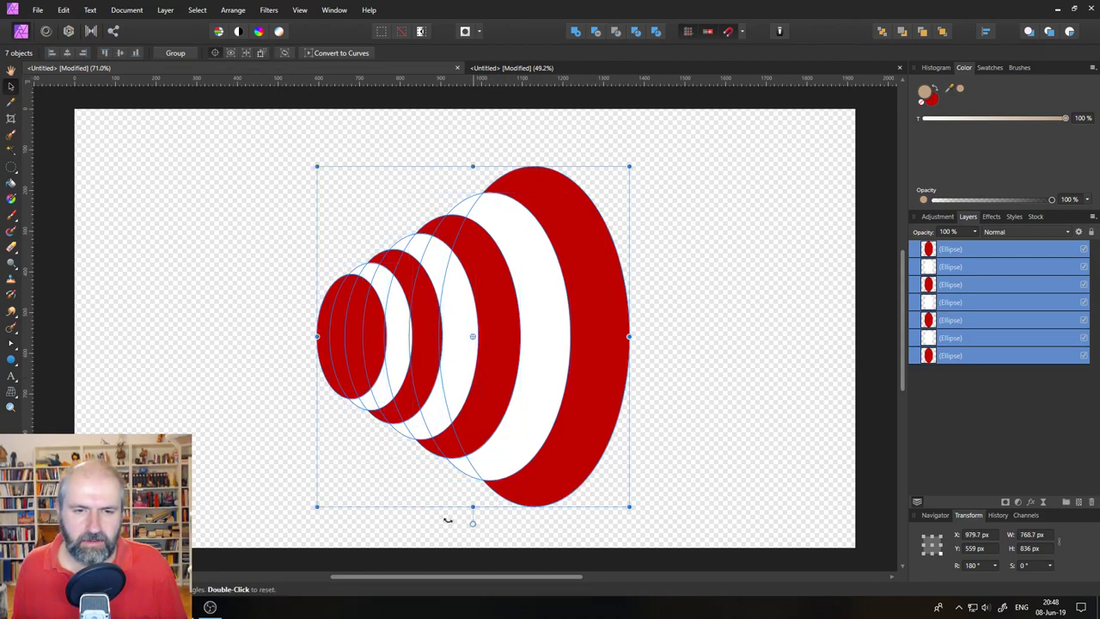
{"action": "left_click_drag", "start_coordinate": [448, 520], "coordinate": [238, 324]}
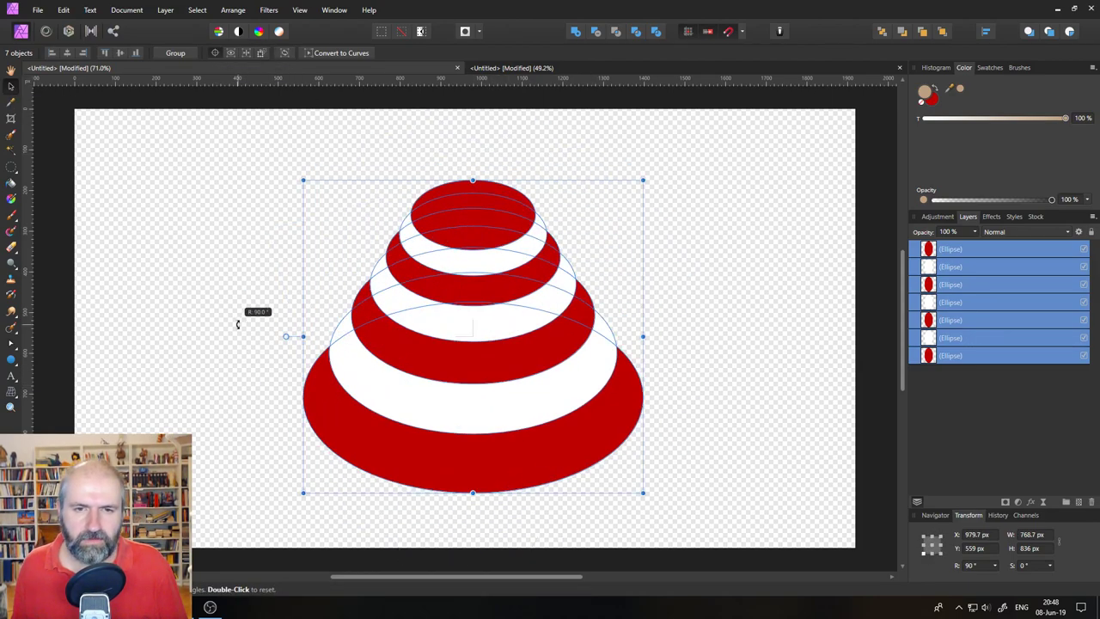
{"action": "left_click", "coordinate": [104, 155]}
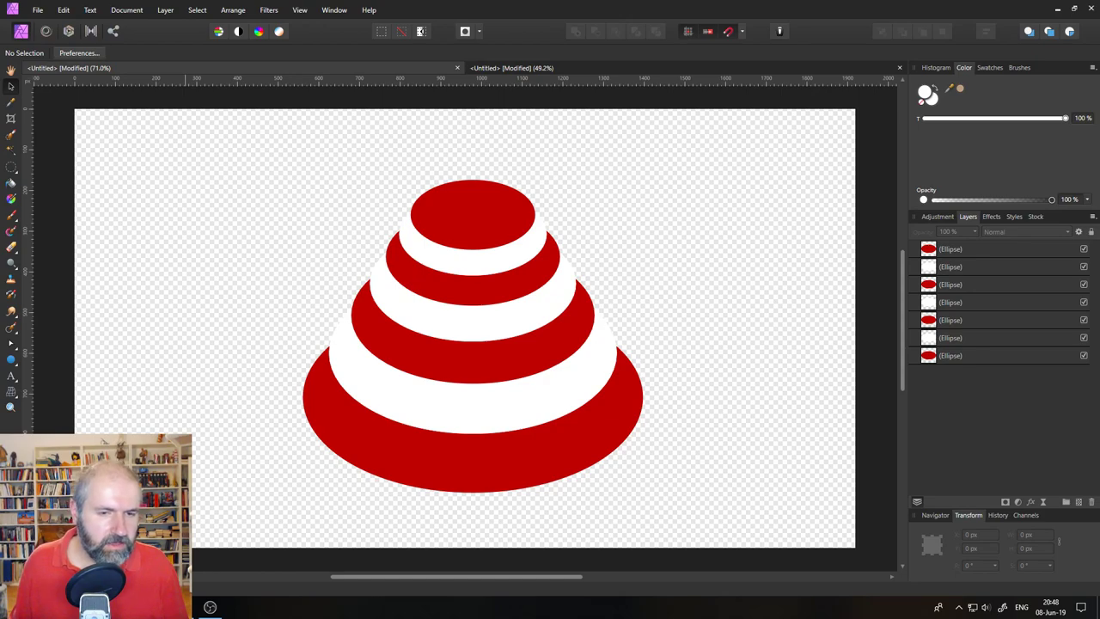
- Switch to Chrome showing the Affinity Photo 1.7 for Windows release notes
{"action": "key", "text": "alt+Tab"}
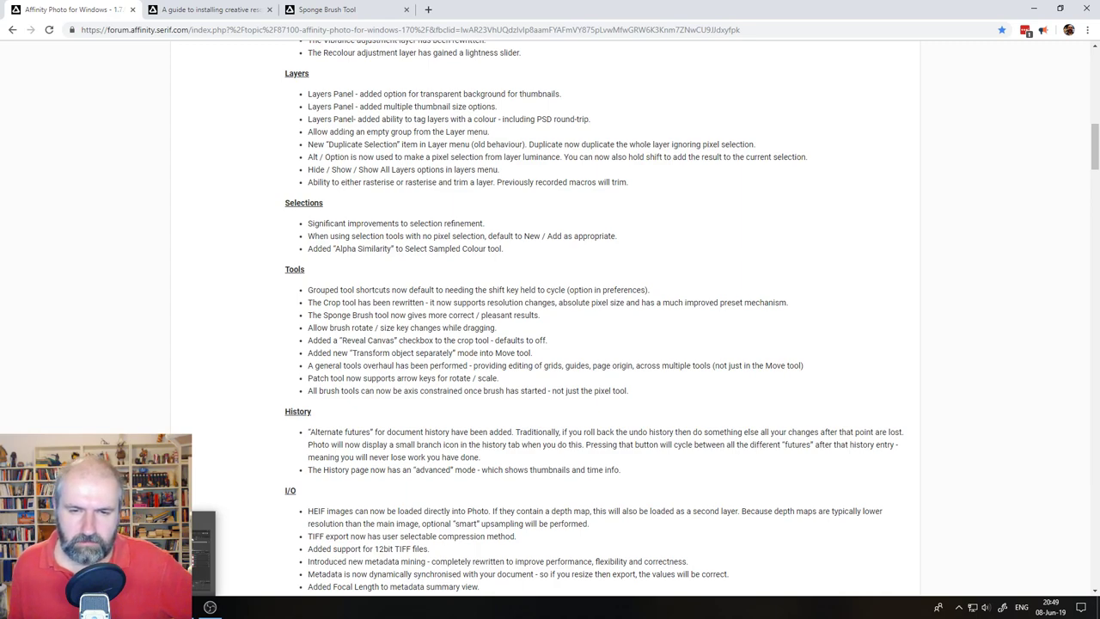
- Add a vertical guide across the cone, then try the Paint Brush, Erase Brush, Color Picker, View and Move tools
{"action": "left_click", "coordinate": [203, 537]}
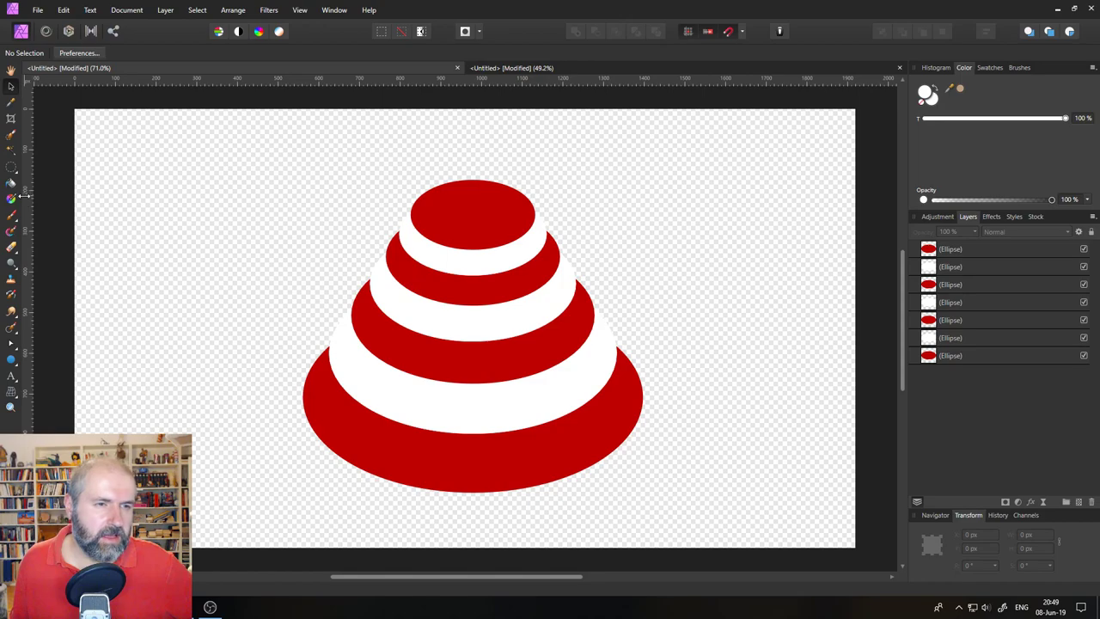
{"action": "left_click_drag", "start_coordinate": [24, 200], "coordinate": [431, 199]}
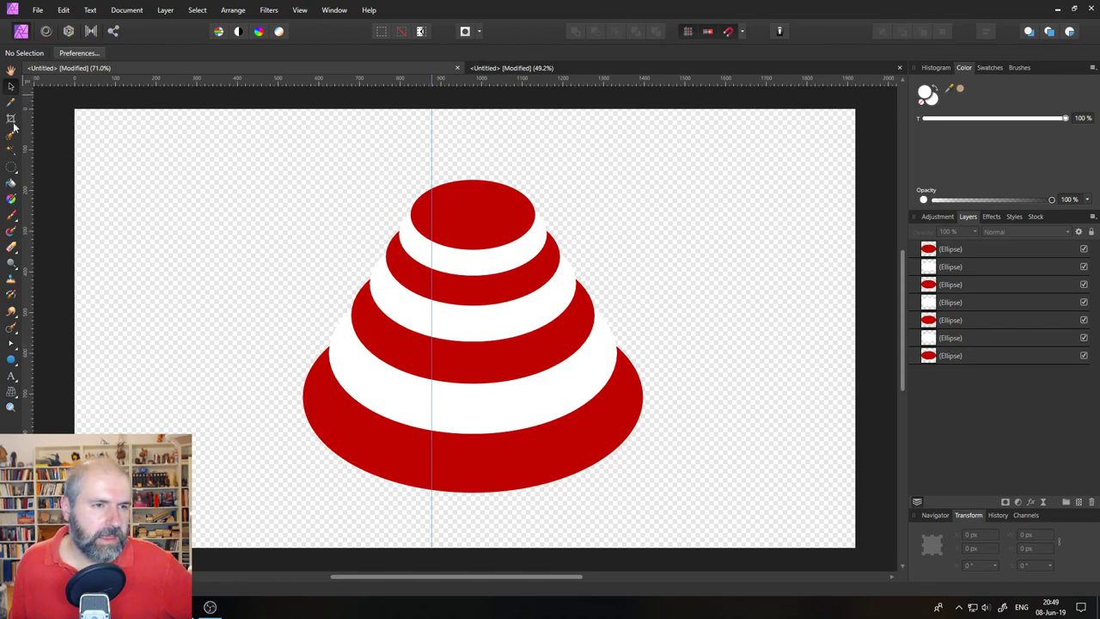
{"action": "left_click", "coordinate": [11, 214]}
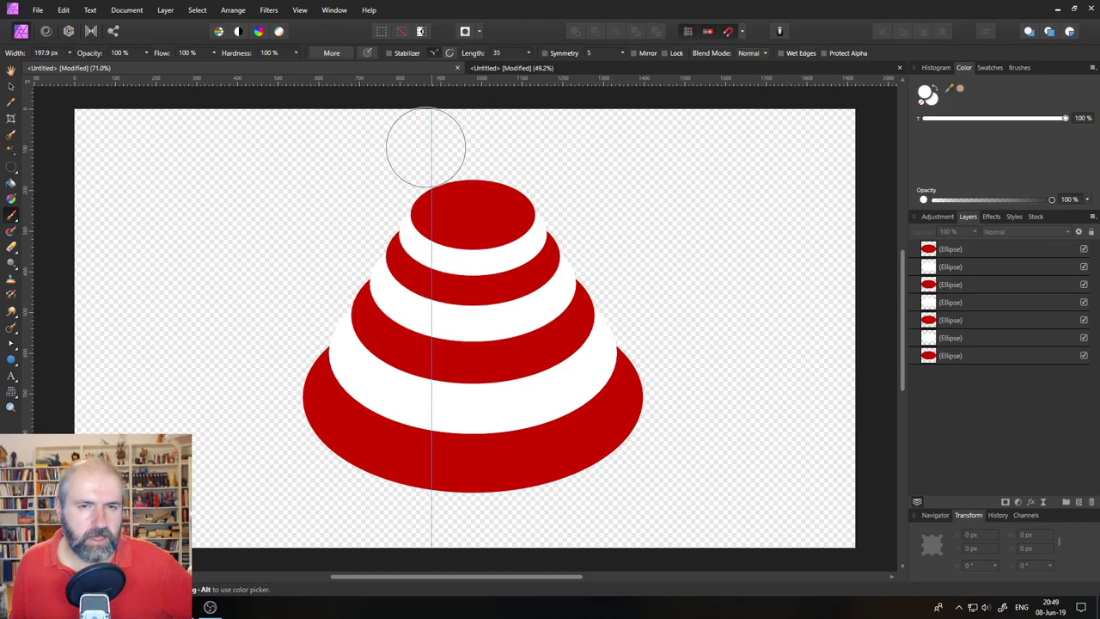
{"action": "left_click", "coordinate": [11, 247]}
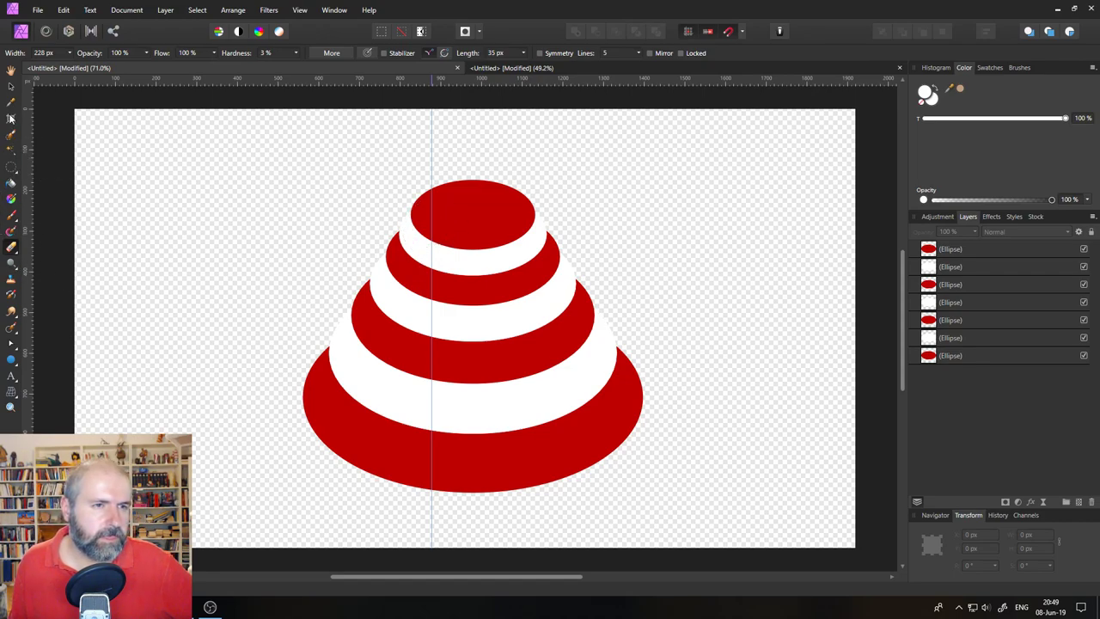
{"action": "left_click", "coordinate": [12, 103]}
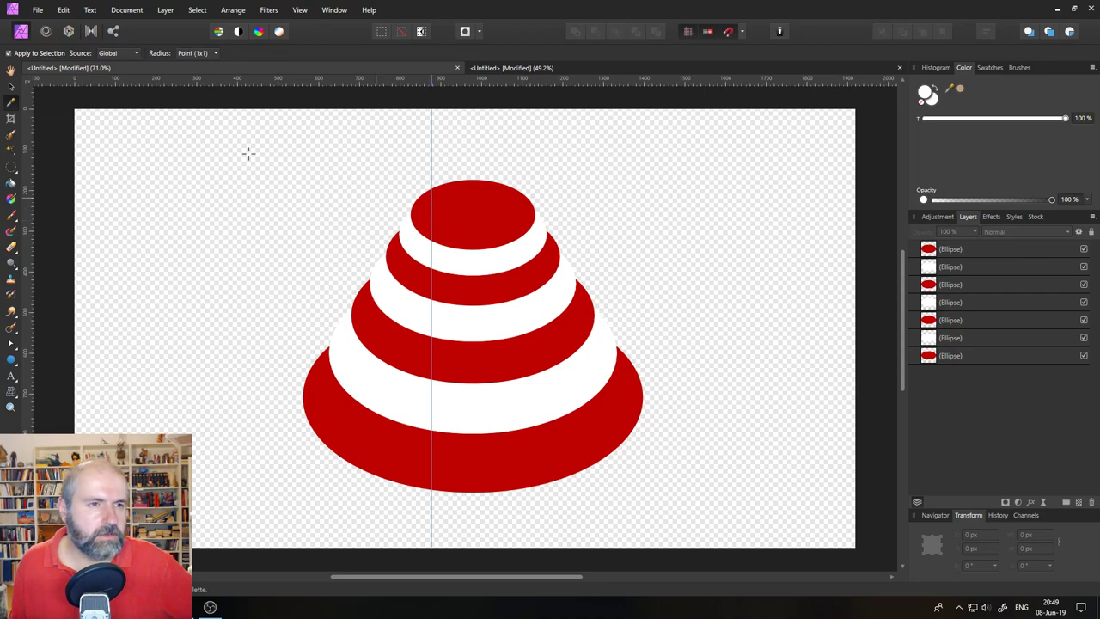
{"action": "left_click", "coordinate": [10, 72]}
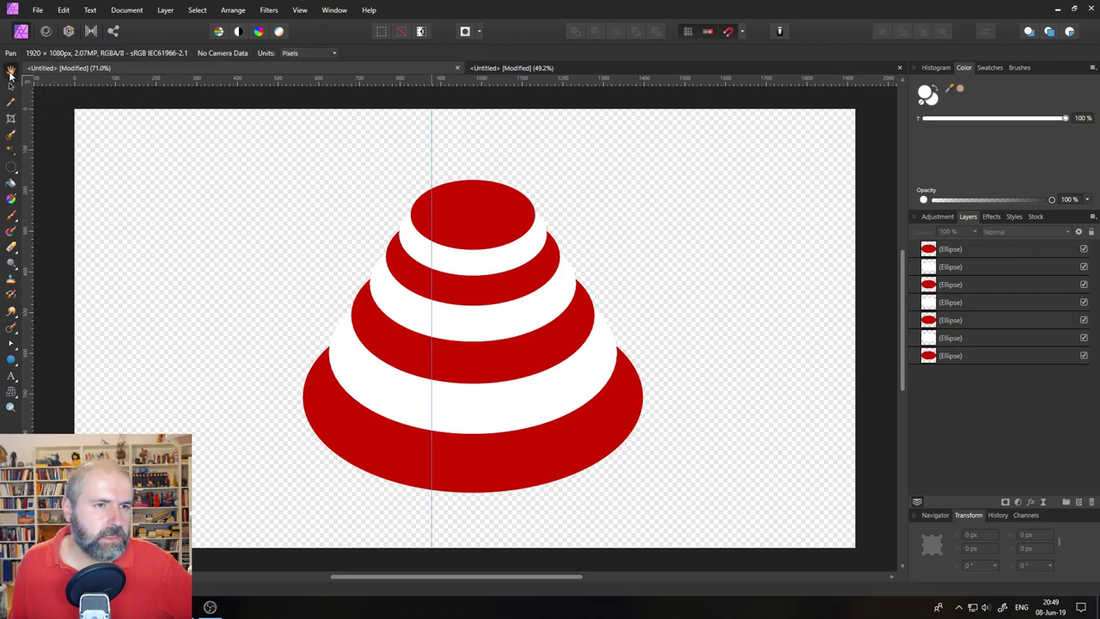
{"action": "left_click", "coordinate": [11, 89]}
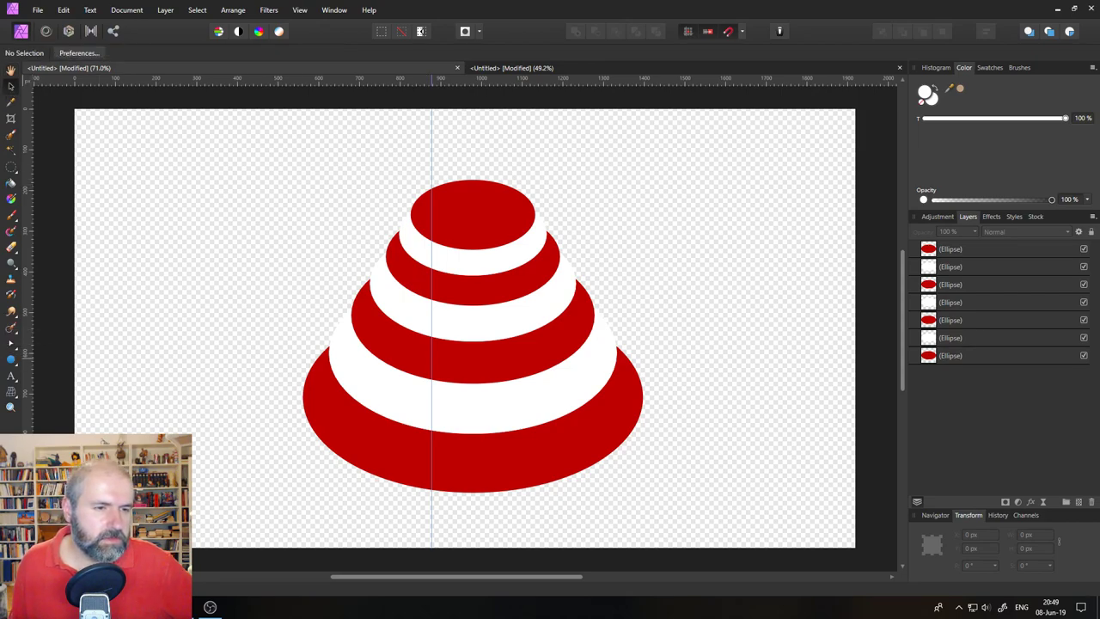
- Copy the words 'Patch tool' from the forum release notes
{"action": "left_click", "coordinate": [138, 606]}
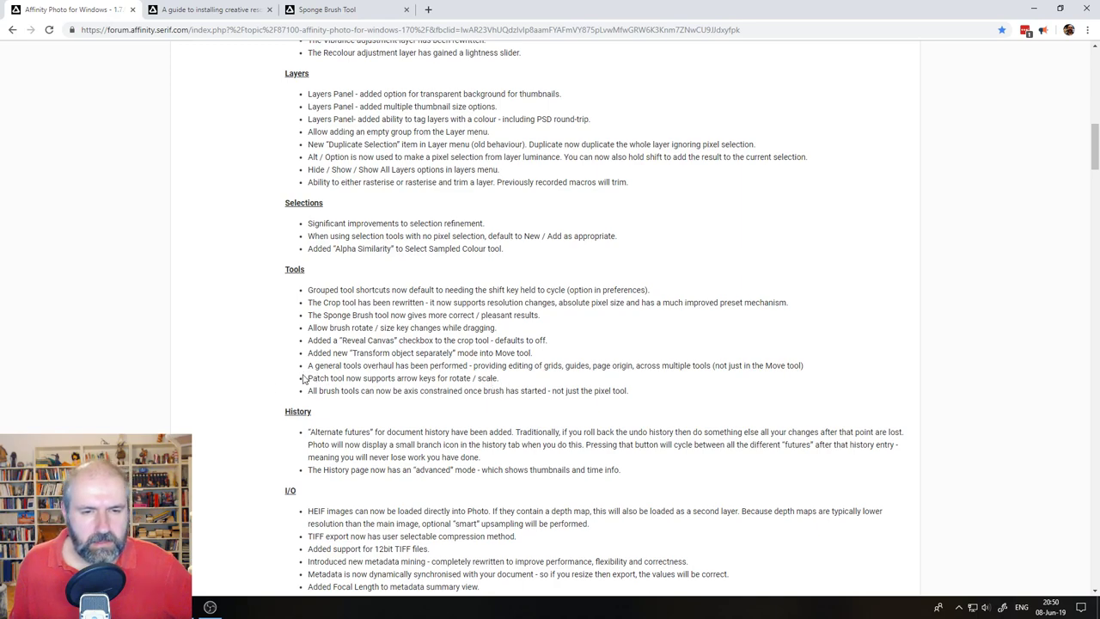
{"action": "left_click_drag", "start_coordinate": [306, 381], "coordinate": [347, 382]}
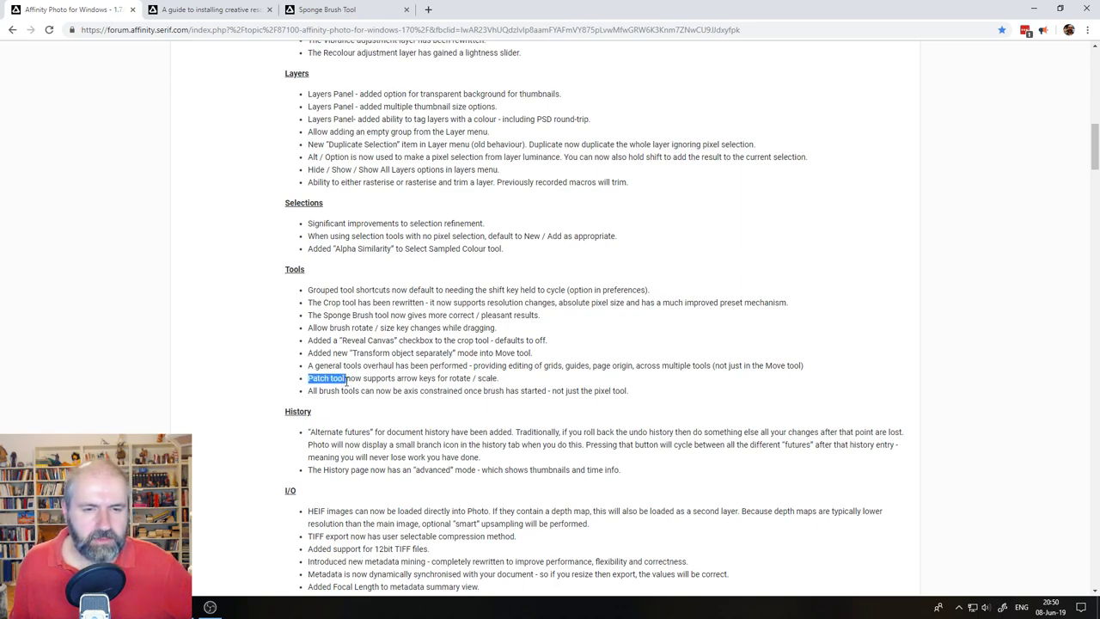
{"action": "key", "text": "ctrl+c"}
- Google 'Patch tool affinity photo' in a new tab, then return to Affinity Photo
{"action": "key", "text": "ctrl+t"}
{"action": "key", "text": "ctrl+v"}
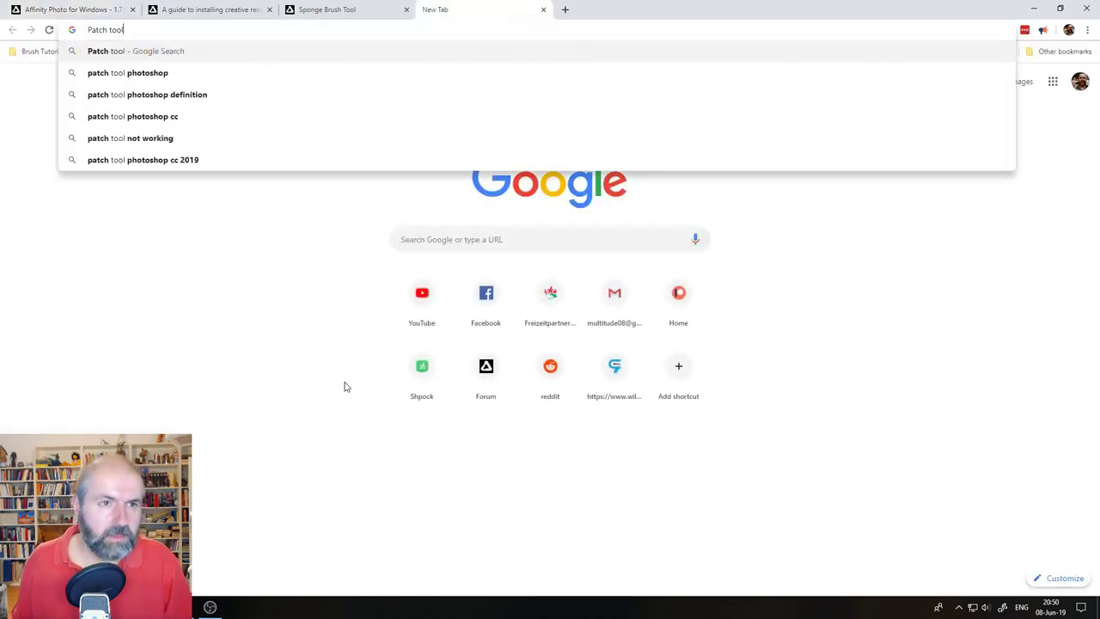
{"action": "type", "text": "affin"}
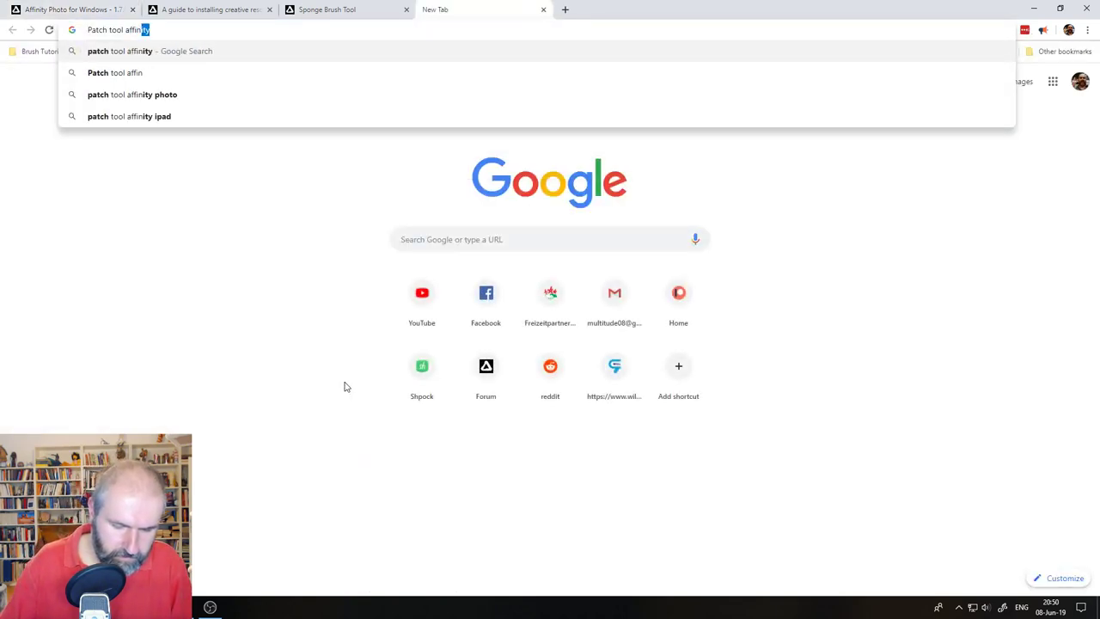
{"action": "type", "text": "ity ph"}
{"action": "key", "text": "Return"}
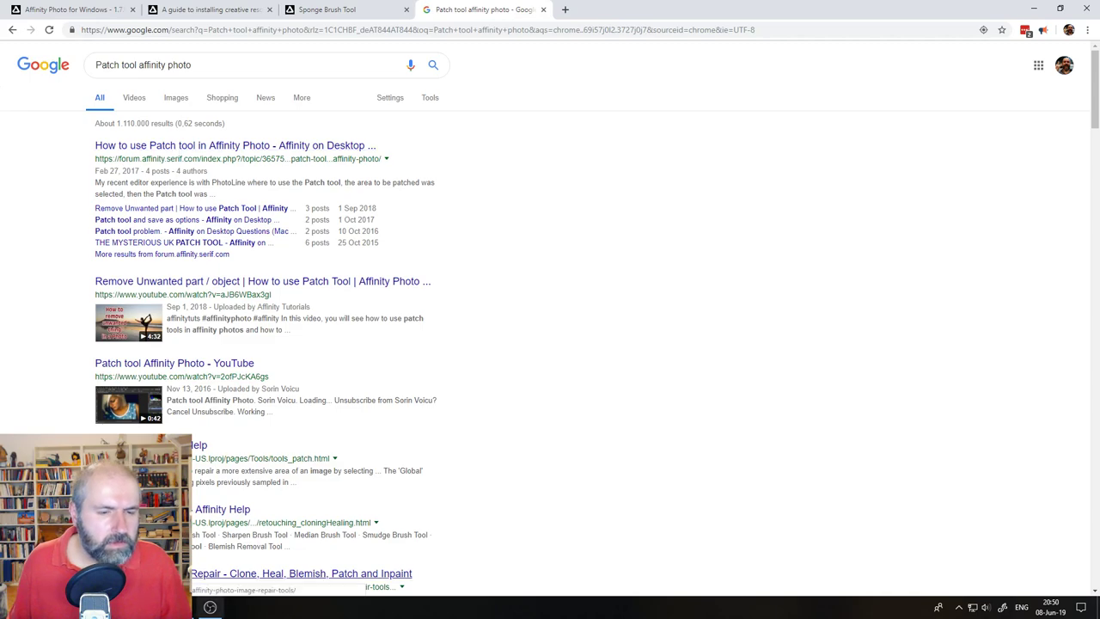
{"action": "key", "text": "alt+Tab"}
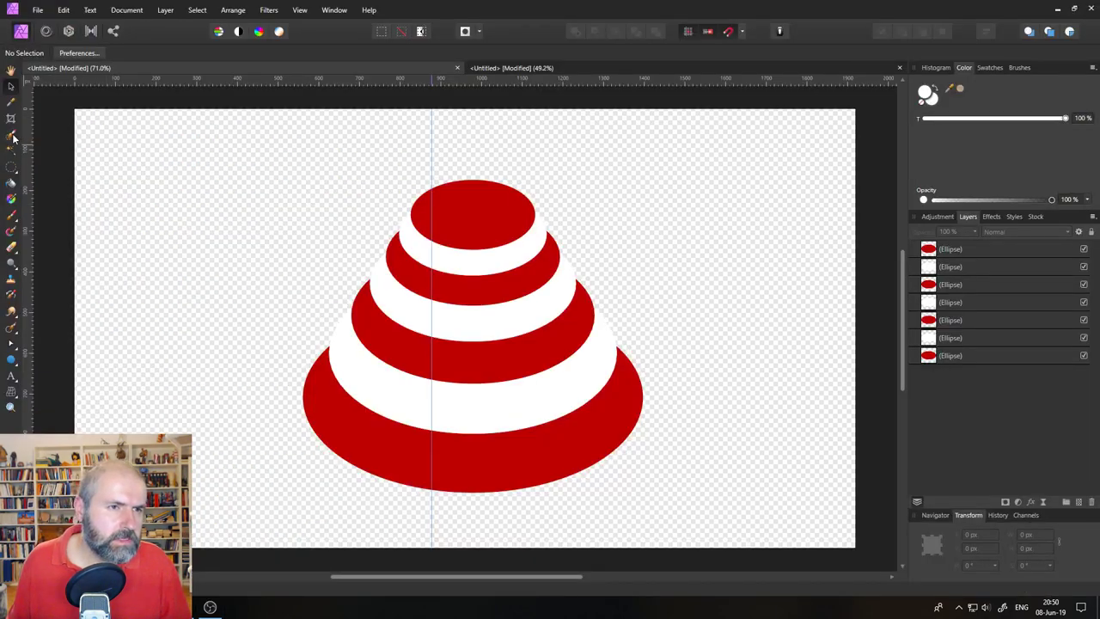
- Choose the Patch Tool from the healing tools flyout
{"action": "left_click", "coordinate": [13, 249]}
{"action": "left_click", "coordinate": [11, 328]}
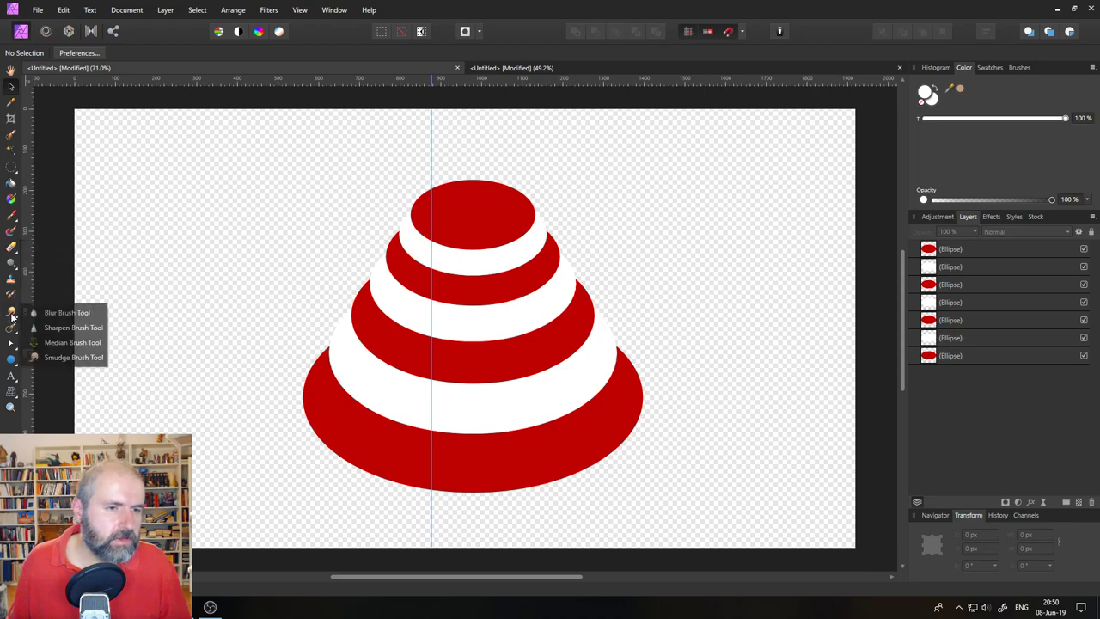
{"action": "left_click", "coordinate": [10, 331]}
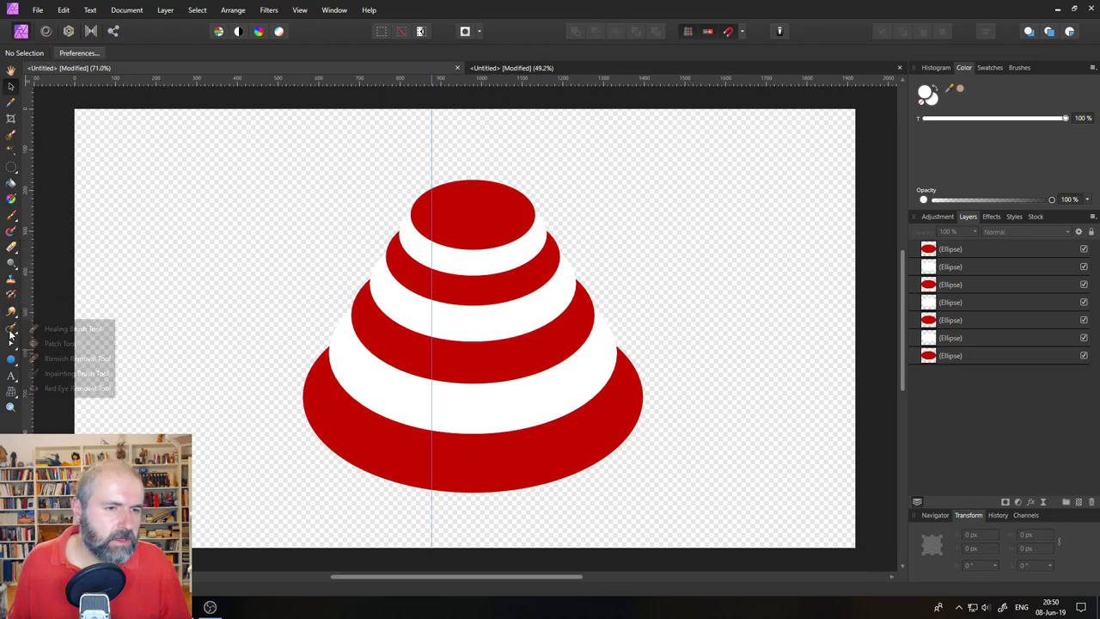
{"action": "left_click", "coordinate": [59, 343]}
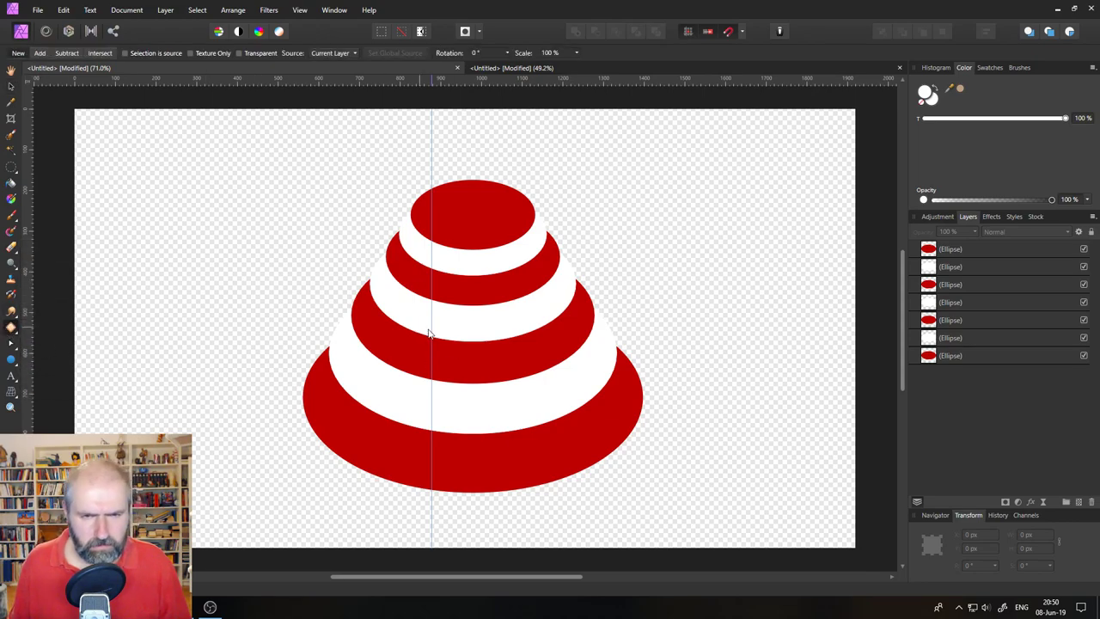
- Place the Unsplash yellow-background hair photo on the canvas and move it up and left
{"action": "left_click", "coordinate": [1035, 216]}
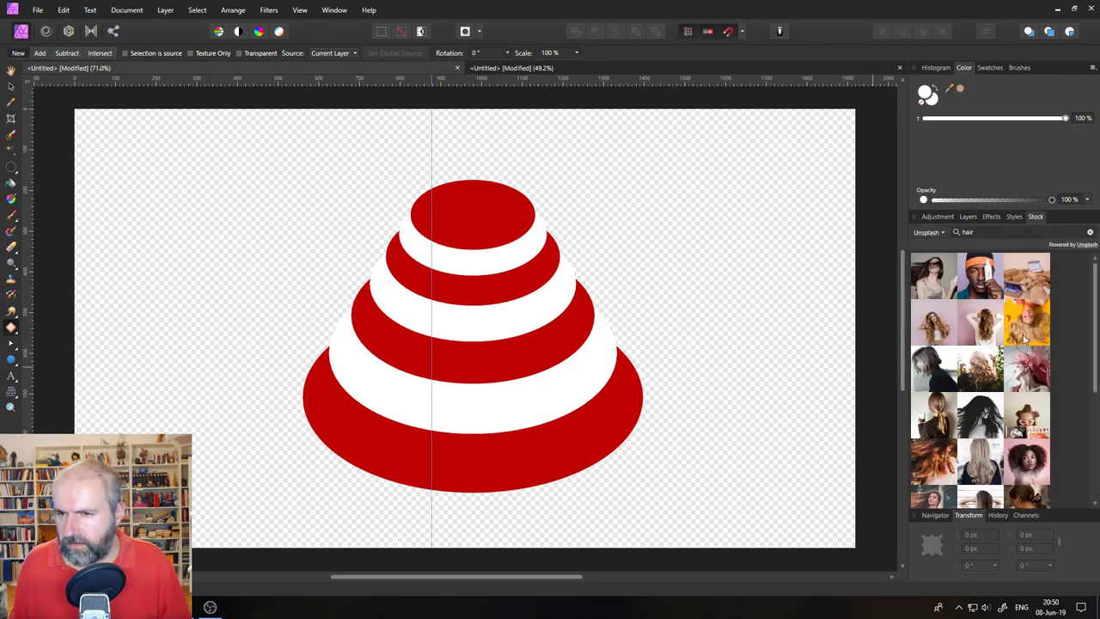
{"action": "left_click_drag", "start_coordinate": [1015, 319], "coordinate": [705, 296]}
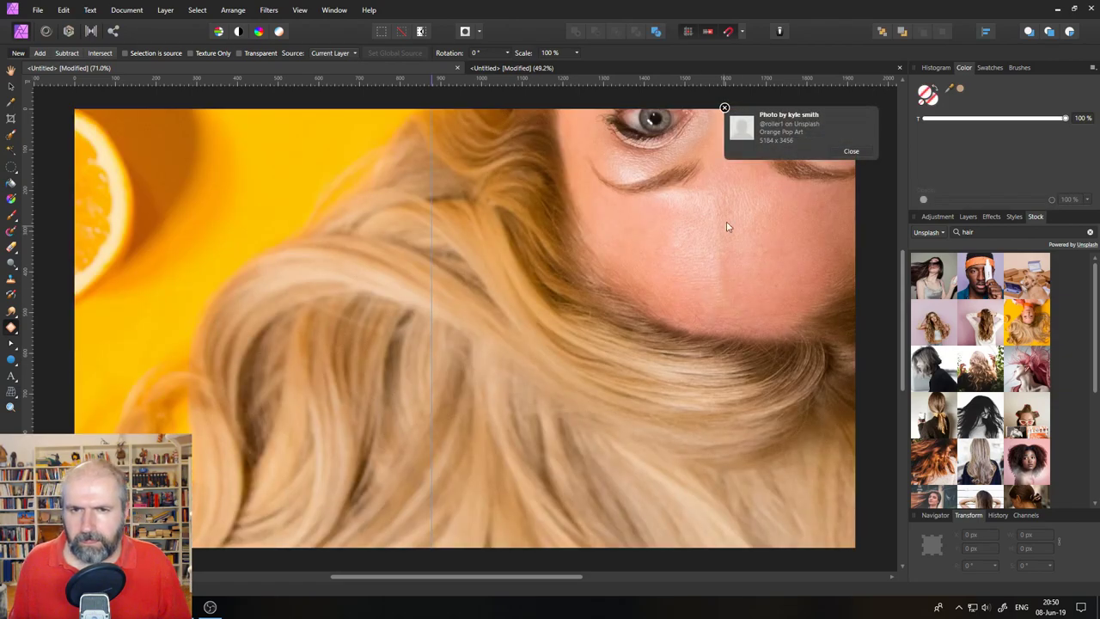
{"action": "left_click", "coordinate": [725, 109]}
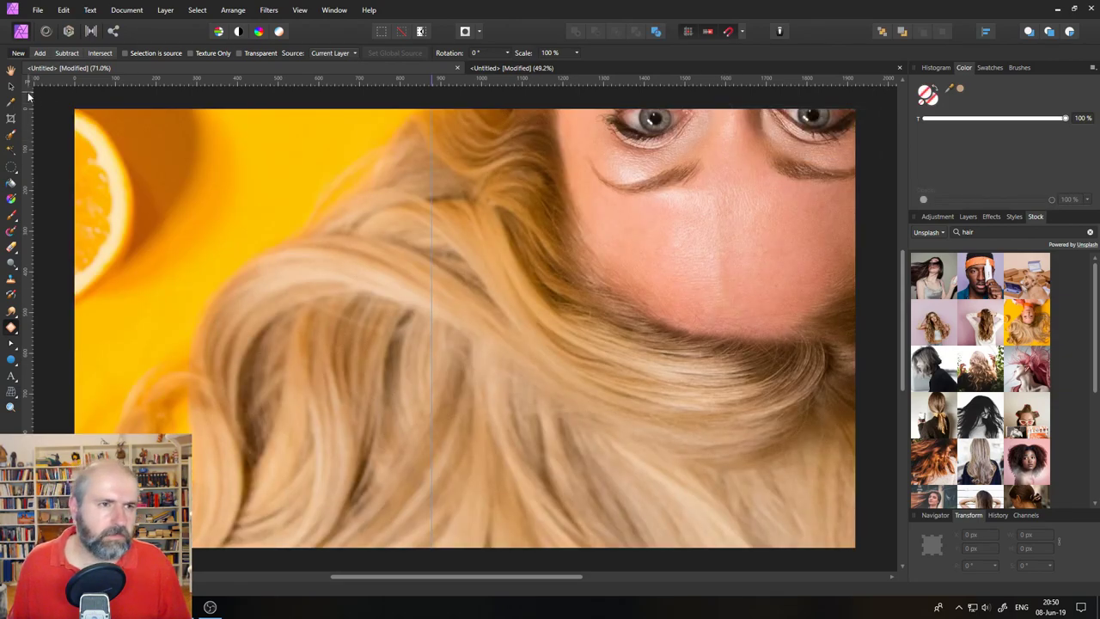
{"action": "left_click", "coordinate": [11, 86]}
{"action": "left_click_drag", "start_coordinate": [494, 366], "coordinate": [358, 275]}
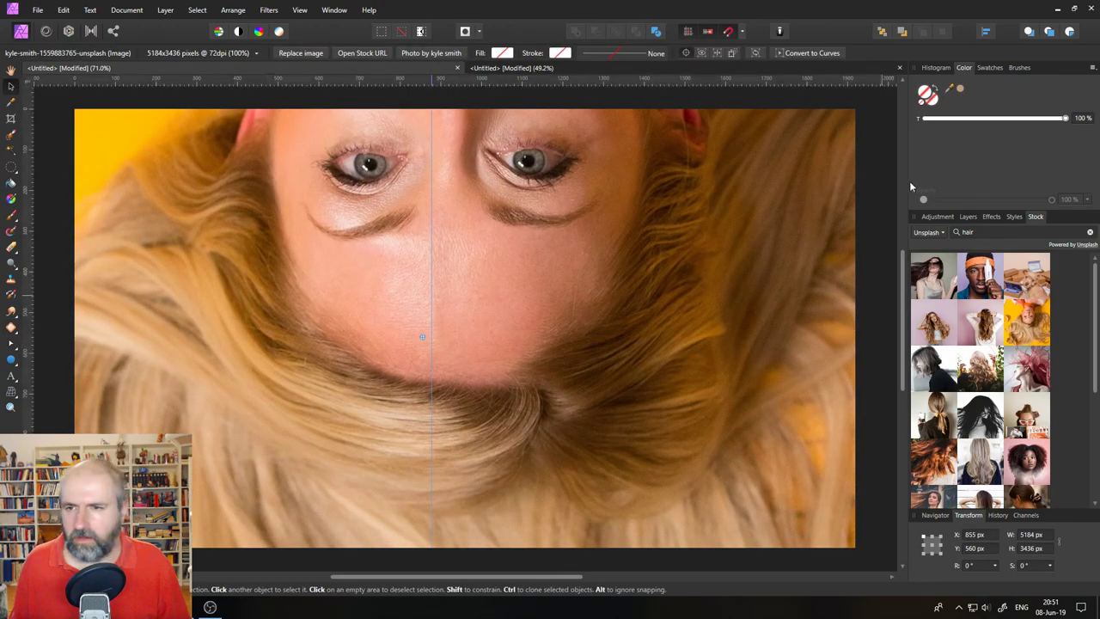
{"action": "left_click", "coordinate": [990, 216]}
- Rasterize the hair photo layer into a pixel layer
{"action": "left_click", "coordinate": [968, 216]}
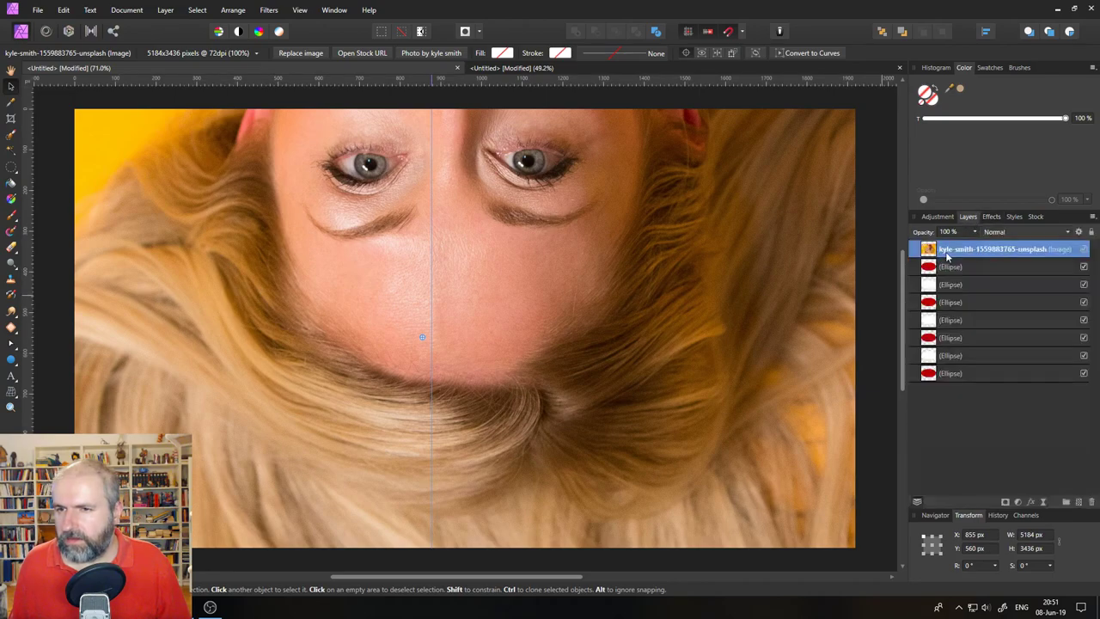
{"action": "right_click", "coordinate": [948, 253]}
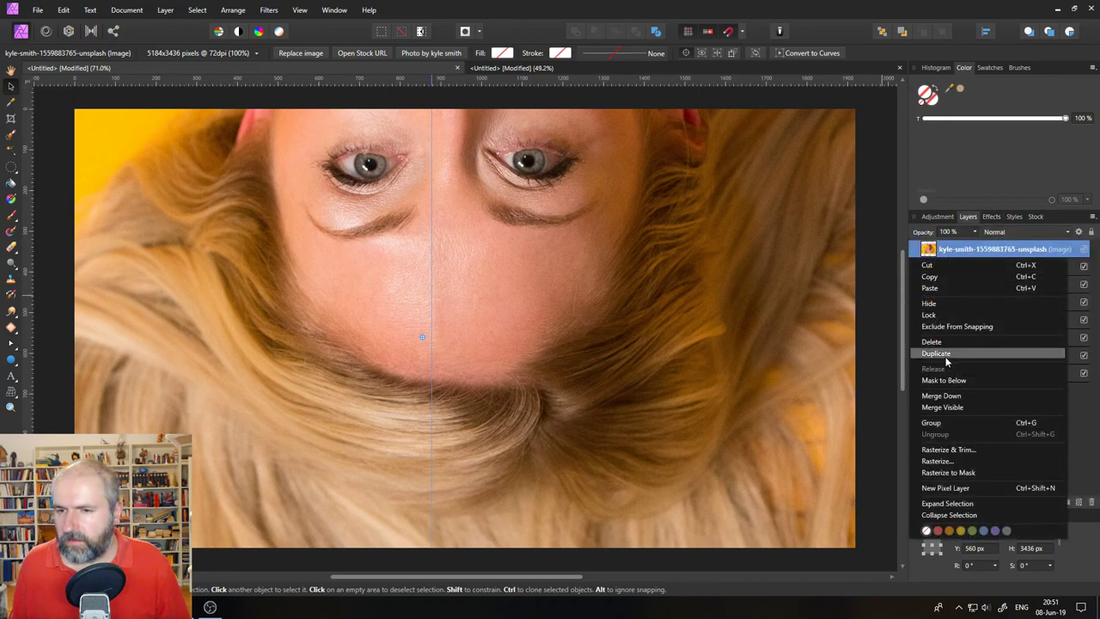
{"action": "left_click", "coordinate": [952, 462]}
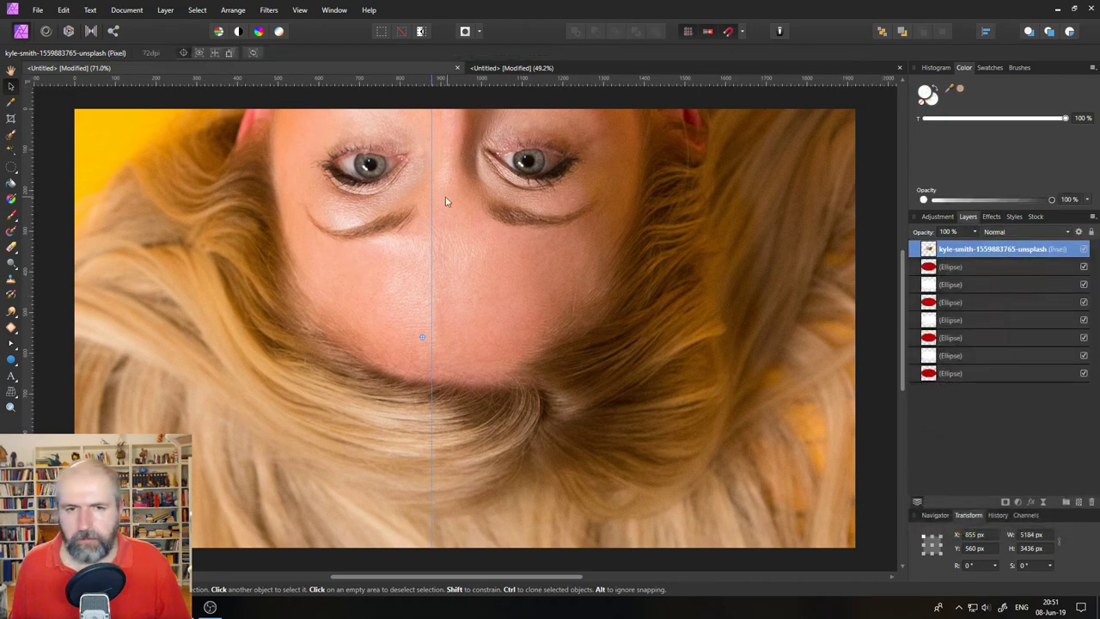
- Outline the nose with the Patch Tool and drag the patch source around the face
{"action": "left_click", "coordinate": [12, 328]}
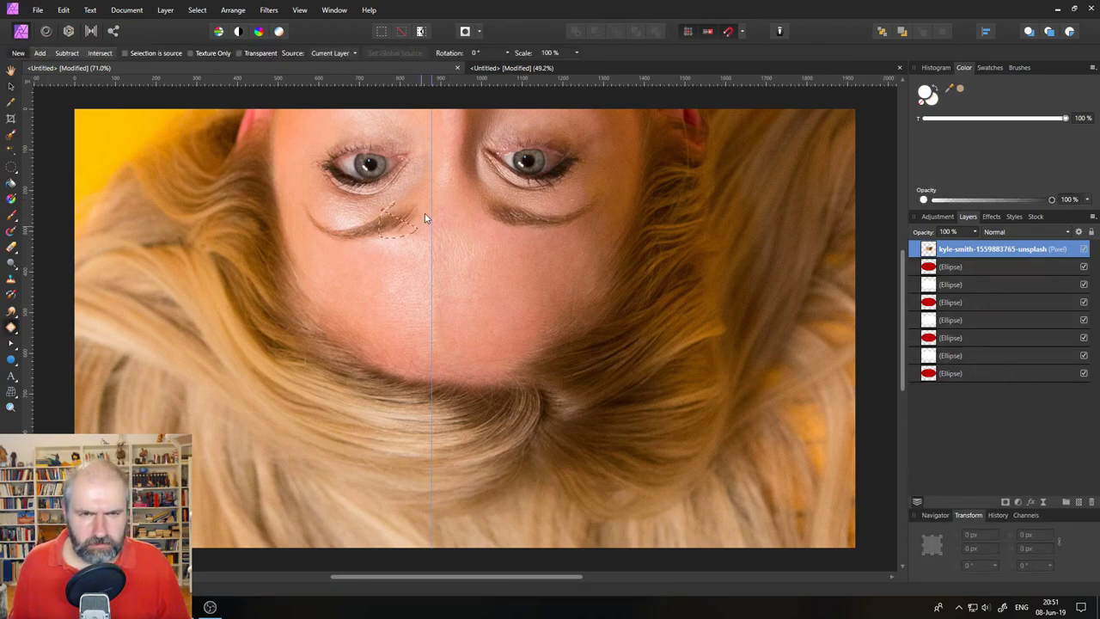
{"action": "mouse_move", "coordinate": [424, 218]}
{"action": "left_mouse_down"}
{"action": "mouse_move", "coordinate": [500, 215]}
{"action": "mouse_move", "coordinate": [331, 201]}
{"action": "left_mouse_up"}
{"action": "left_click_drag", "start_coordinate": [434, 245], "coordinate": [384, 197]}
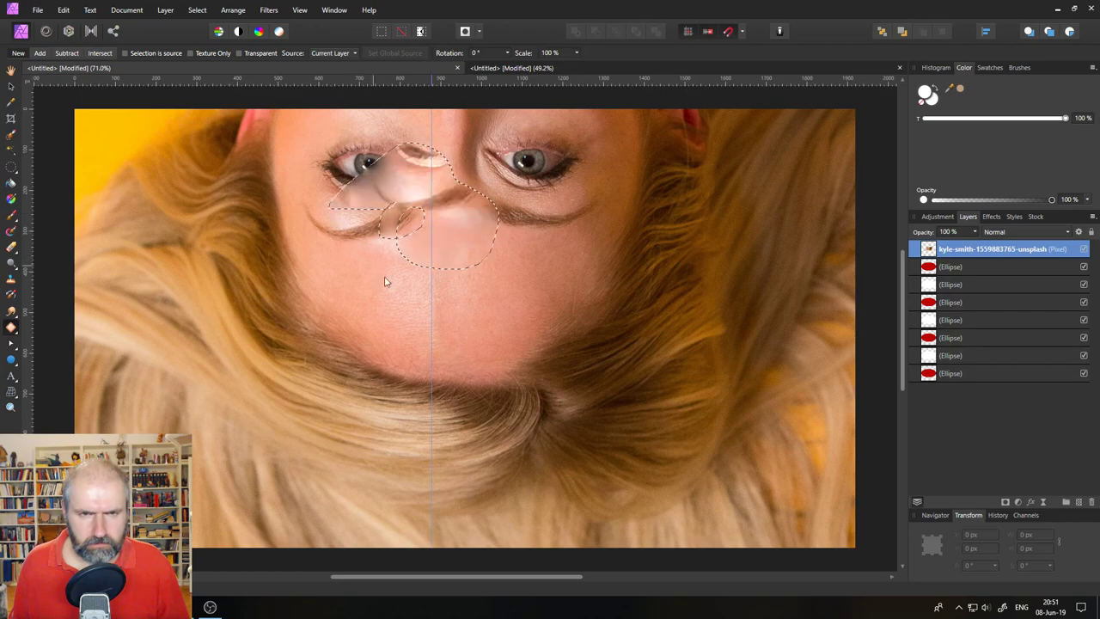
{"action": "left_click_drag", "start_coordinate": [385, 281], "coordinate": [578, 199]}
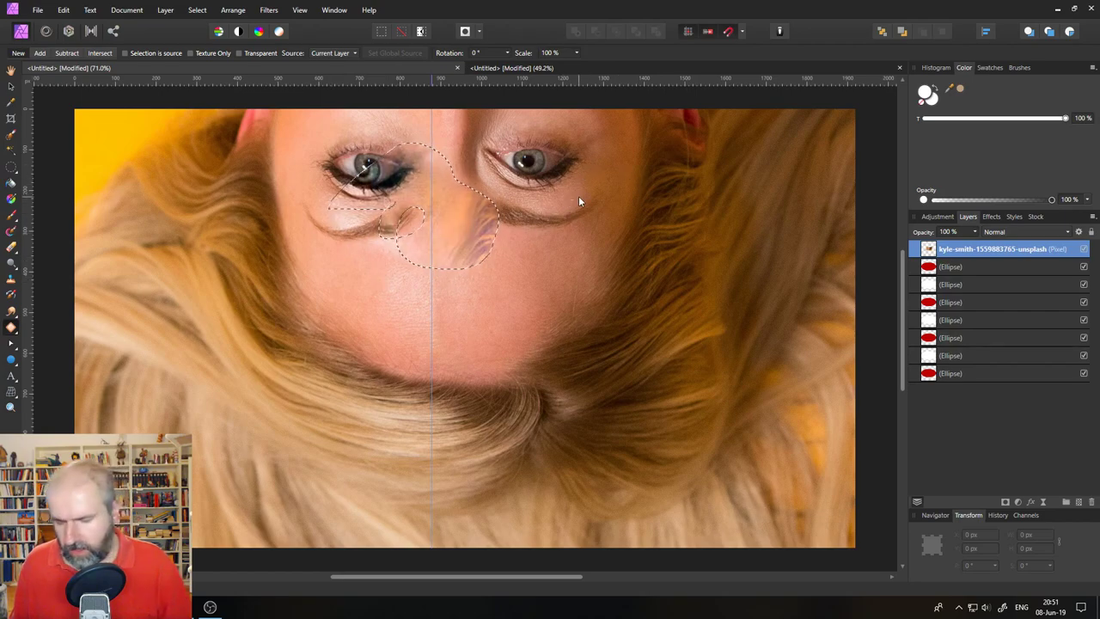
{"action": "scroll", "coordinate": [578, 200], "scroll_direction": "down", "scroll_amount": 16}
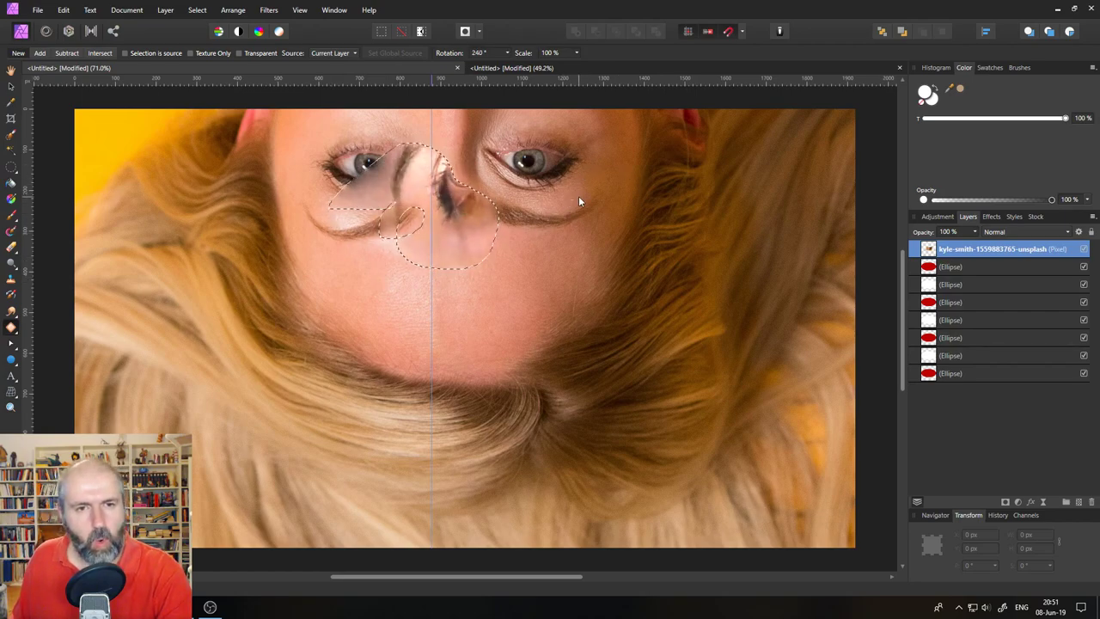
{"action": "scroll", "coordinate": [578, 200], "scroll_direction": "down", "scroll_amount": 4}
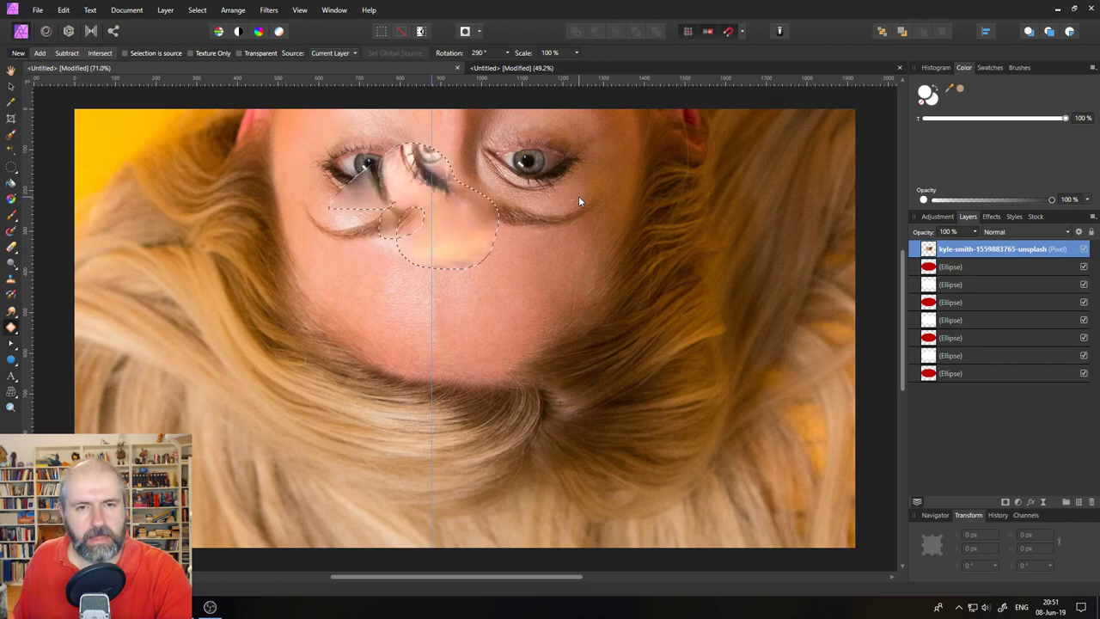
- Fine-tune the patch source over an eye, then cancel the patch and return to the Move Tool
{"action": "left_click_drag", "start_coordinate": [578, 196], "coordinate": [534, 194]}
{"action": "scroll", "coordinate": [492, 205], "scroll_direction": "up", "scroll_amount": 1}
{"action": "scroll", "coordinate": [509, 206], "scroll_direction": "up", "scroll_amount": 1}
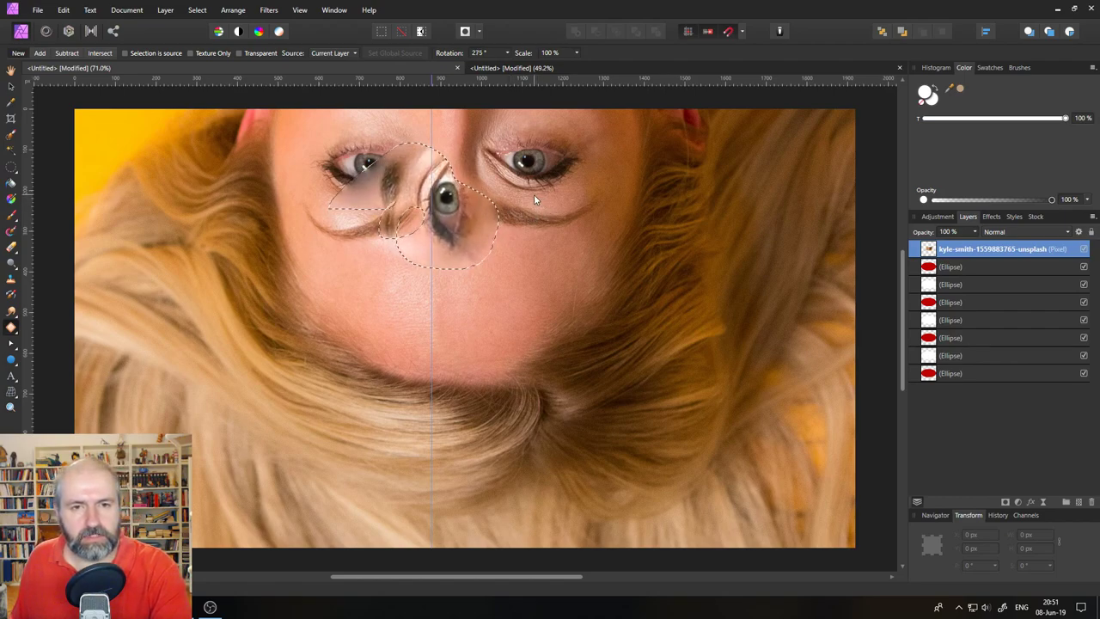
{"action": "scroll", "coordinate": [534, 194], "scroll_direction": "down", "scroll_amount": 5}
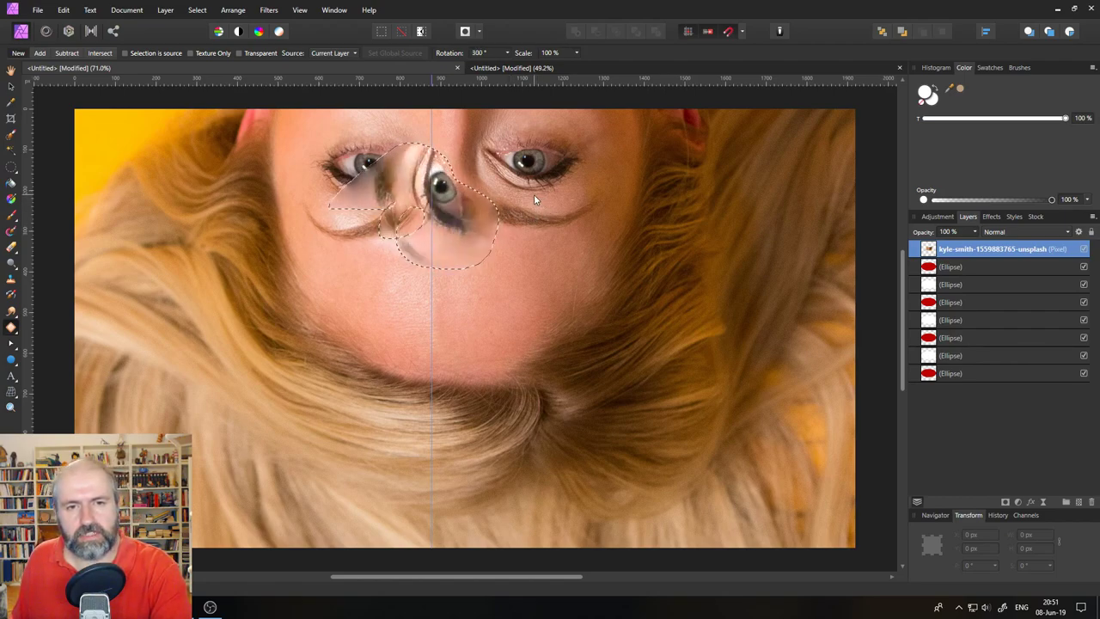
{"action": "scroll", "coordinate": [533, 195], "scroll_direction": "down", "scroll_amount": 20}
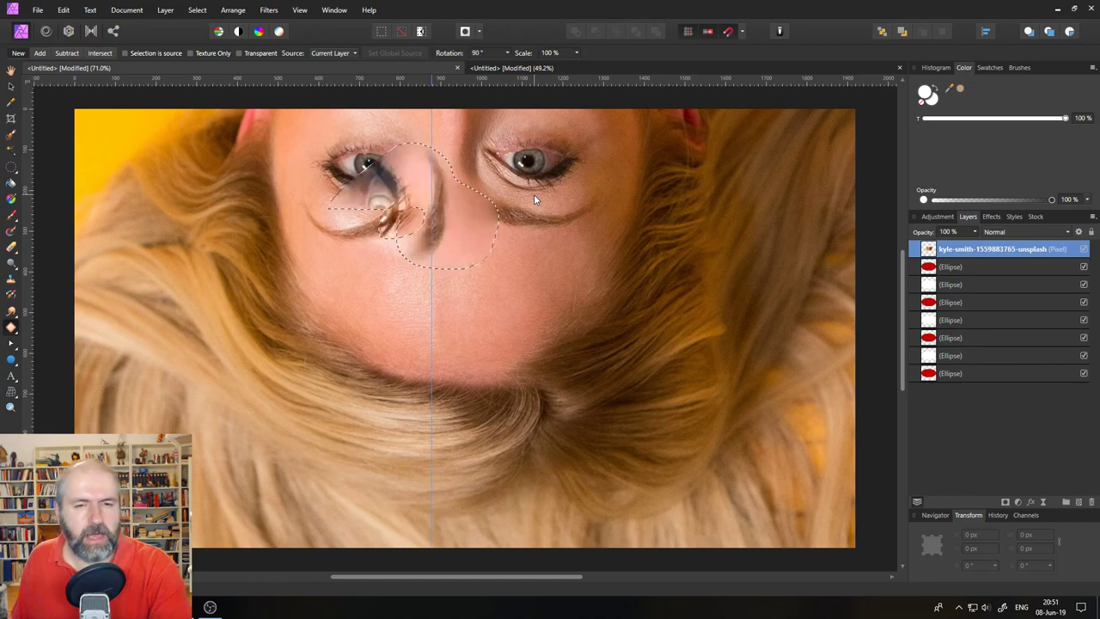
{"action": "left_click_drag", "start_coordinate": [533, 194], "coordinate": [528, 136]}
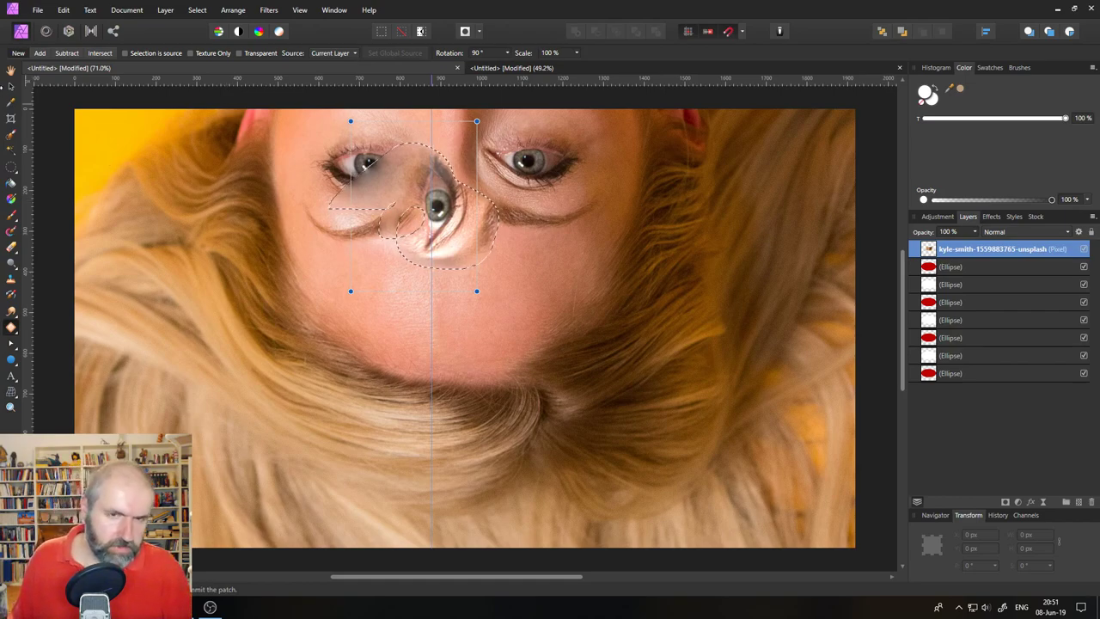
{"action": "key", "text": "Escape"}
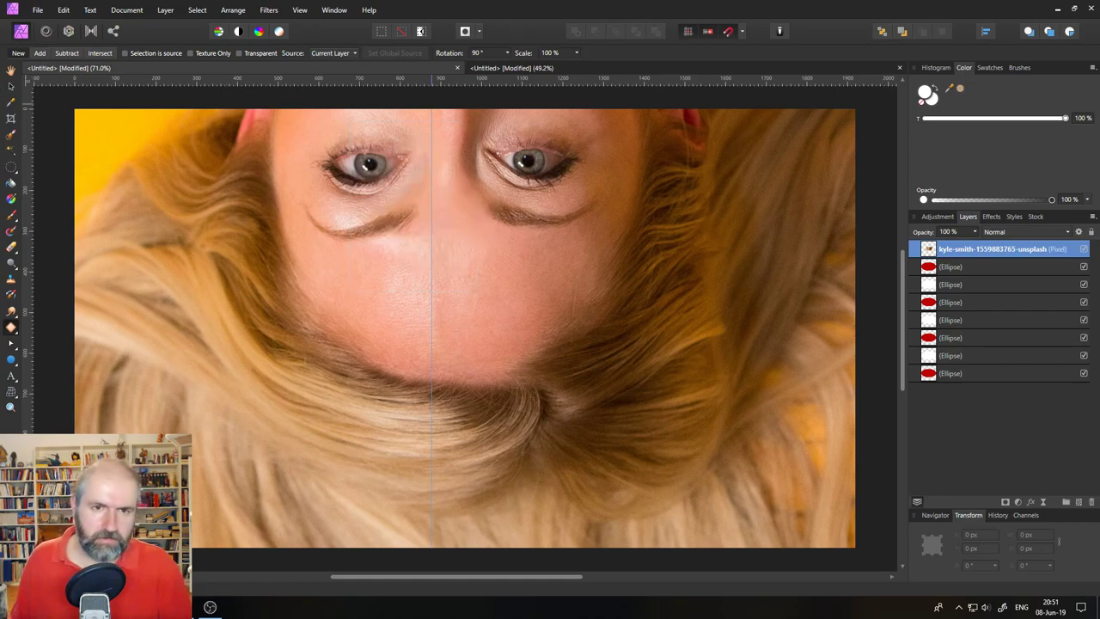
{"action": "left_click", "coordinate": [11, 87]}
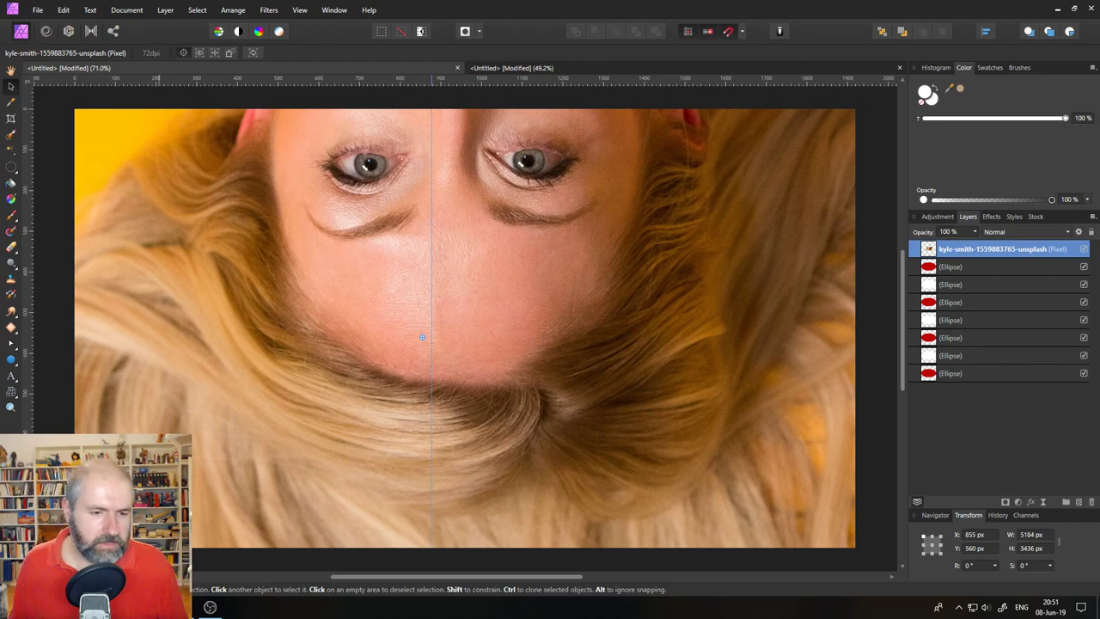
{"action": "left_click", "coordinate": [176, 607]}
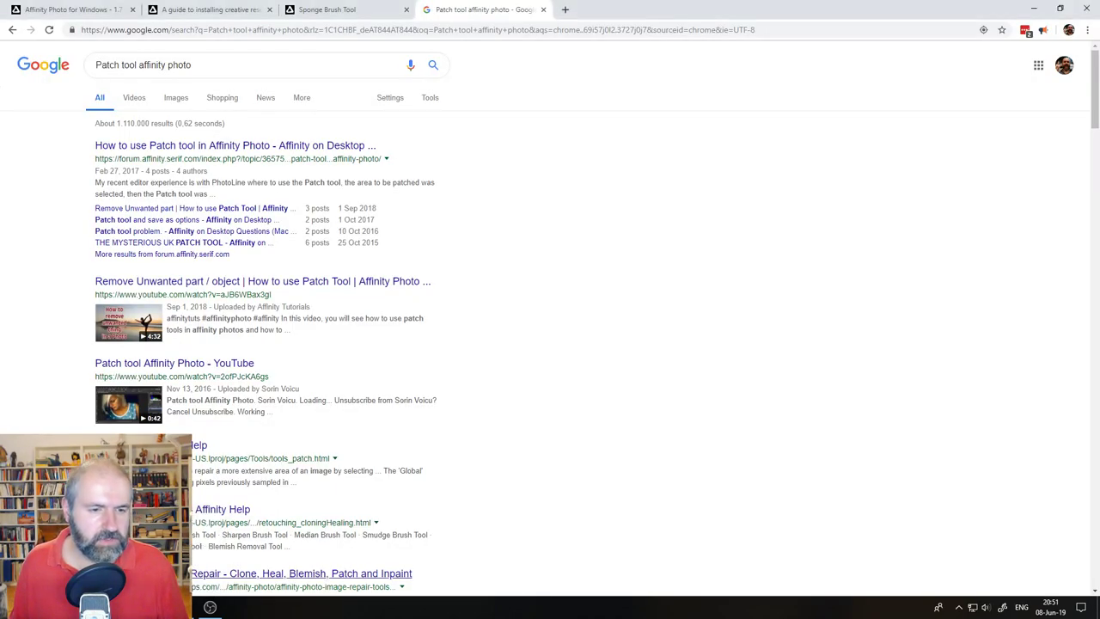
{"action": "left_click", "coordinate": [90, 11]}
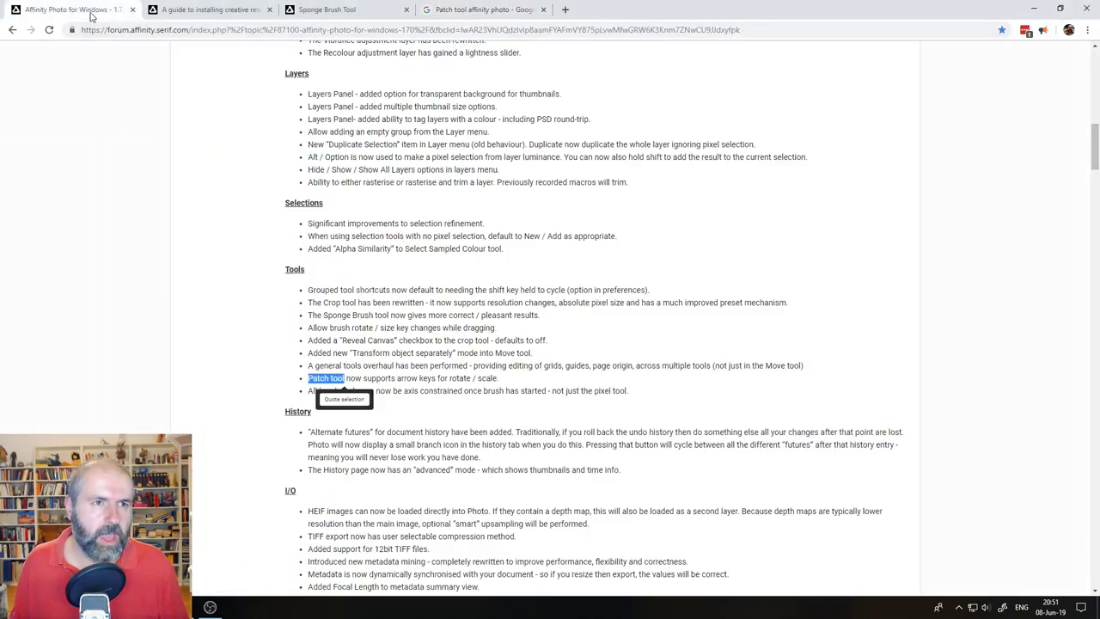
{"action": "left_click", "coordinate": [272, 378]}
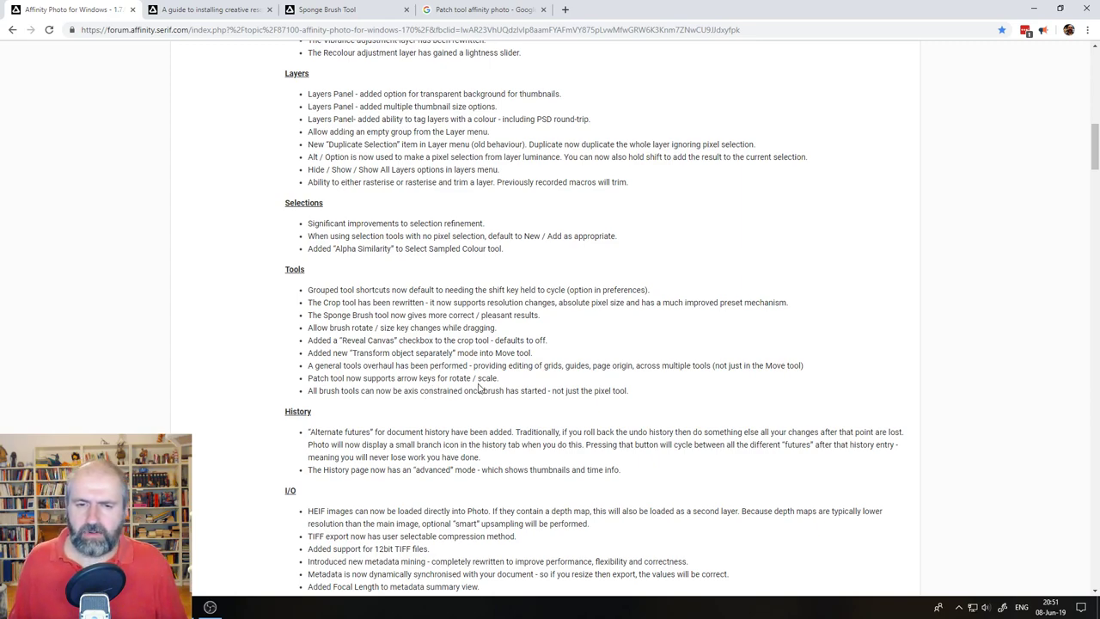
{"action": "left_click", "coordinate": [176, 607]}
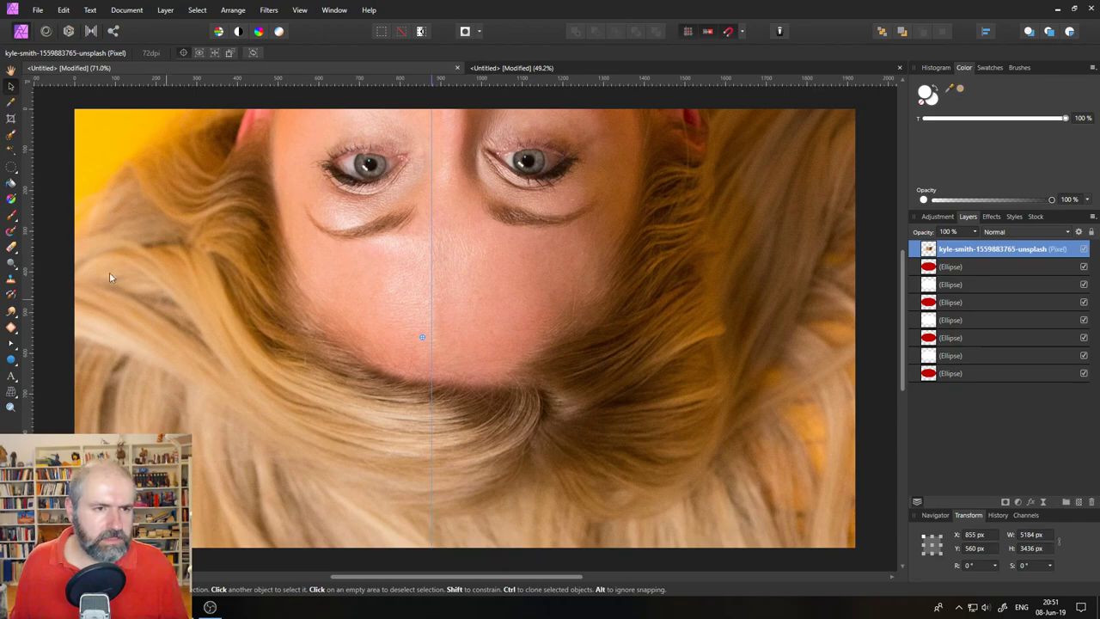
- Outline the left eye with the Patch tool and drag it onto cheek skin
{"action": "left_click", "coordinate": [12, 326]}
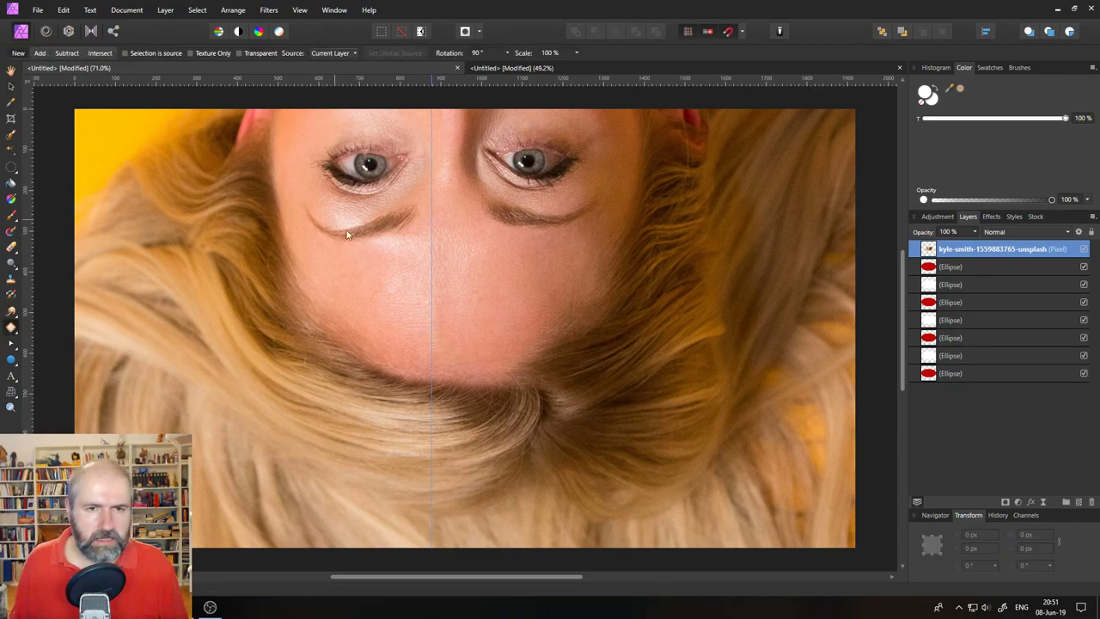
{"action": "mouse_move", "coordinate": [356, 135]}
{"action": "left_mouse_down"}
{"action": "mouse_move", "coordinate": [415, 146]}
{"action": "mouse_move", "coordinate": [418, 171]}
{"action": "mouse_move", "coordinate": [377, 213]}
{"action": "mouse_move", "coordinate": [348, 205]}
{"action": "mouse_move", "coordinate": [308, 166]}
{"action": "left_mouse_up"}
{"action": "left_click_drag", "start_coordinate": [311, 156], "coordinate": [485, 319]}
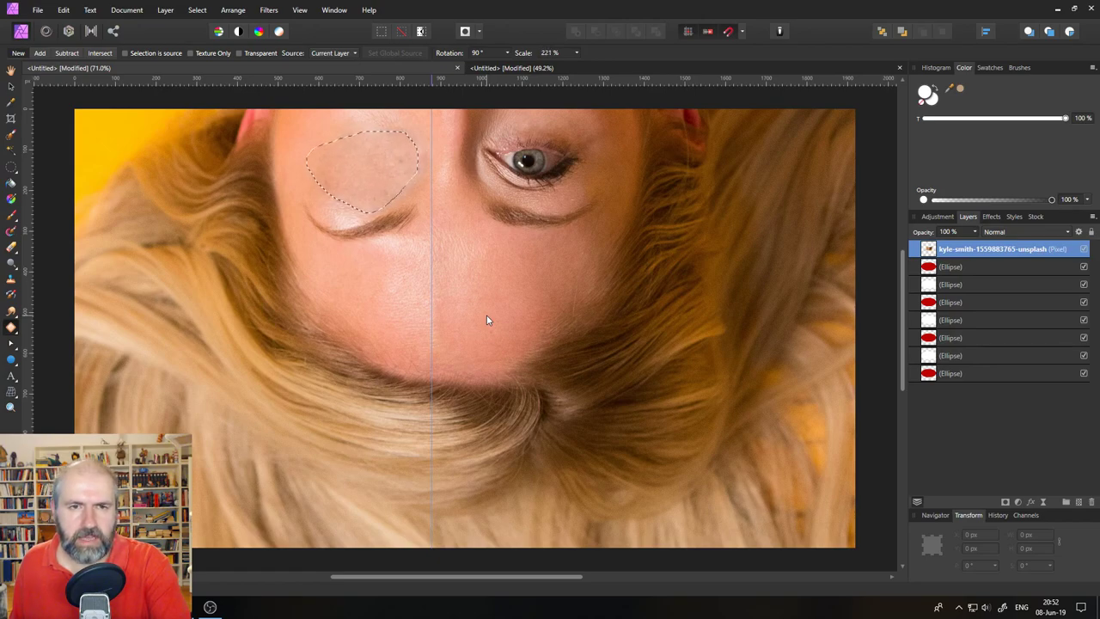
- Set the patch scale to 100% and commit the patch over the eye
{"action": "scroll", "coordinate": [549, 53], "scroll_direction": "down", "scroll_amount": 3}
{"action": "left_click", "coordinate": [576, 52]}
{"action": "mouse_move", "coordinate": [577, 65]}
{"action": "left_mouse_down"}
{"action": "mouse_move", "coordinate": [607, 66]}
{"action": "mouse_move", "coordinate": [573, 65]}
{"action": "left_mouse_up"}
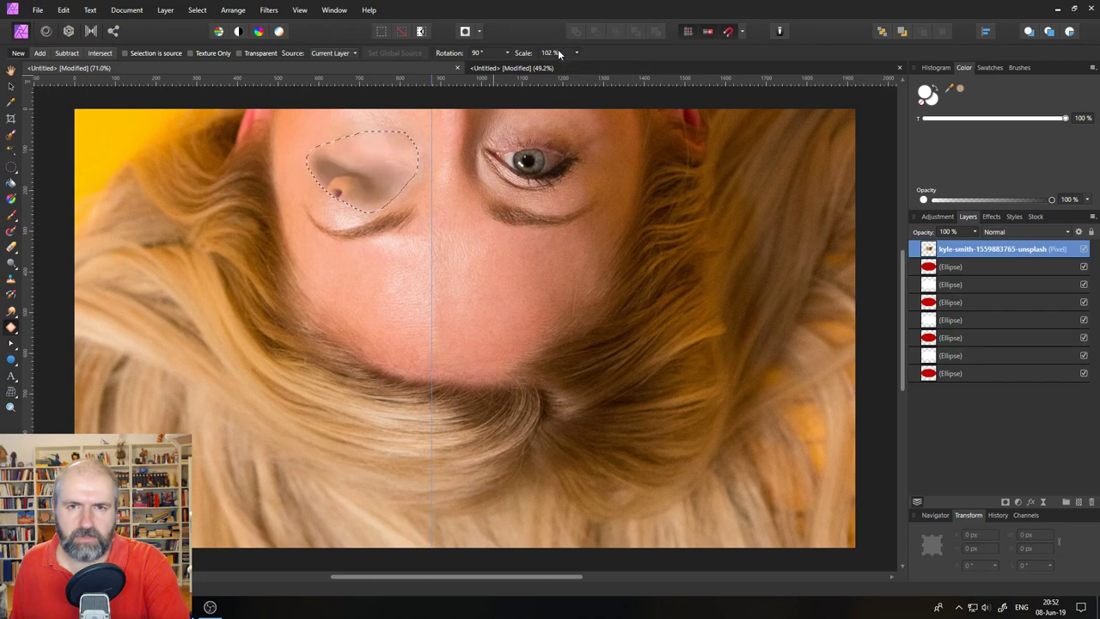
{"action": "left_click", "coordinate": [554, 52]}
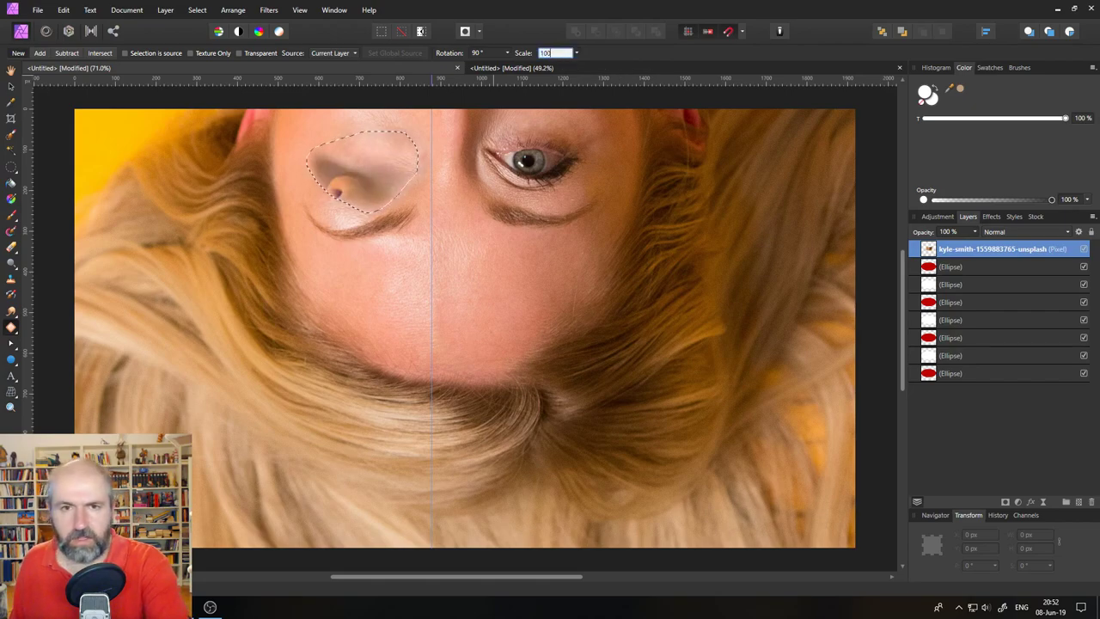
{"action": "type", "text": "100"}
{"action": "key", "text": "Return"}
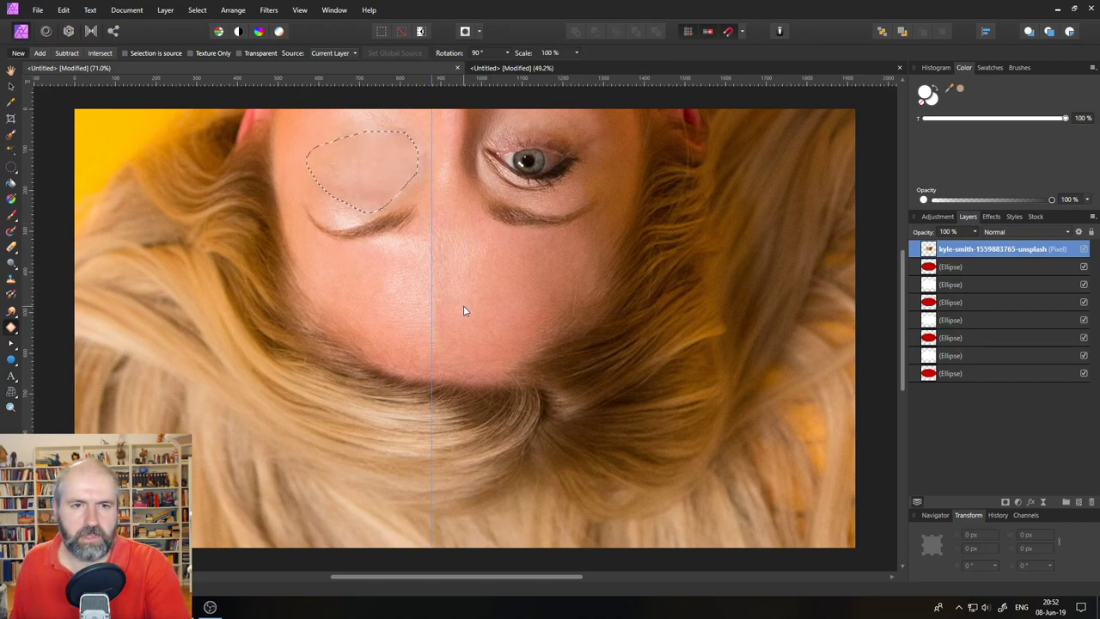
{"action": "left_click", "coordinate": [463, 305]}
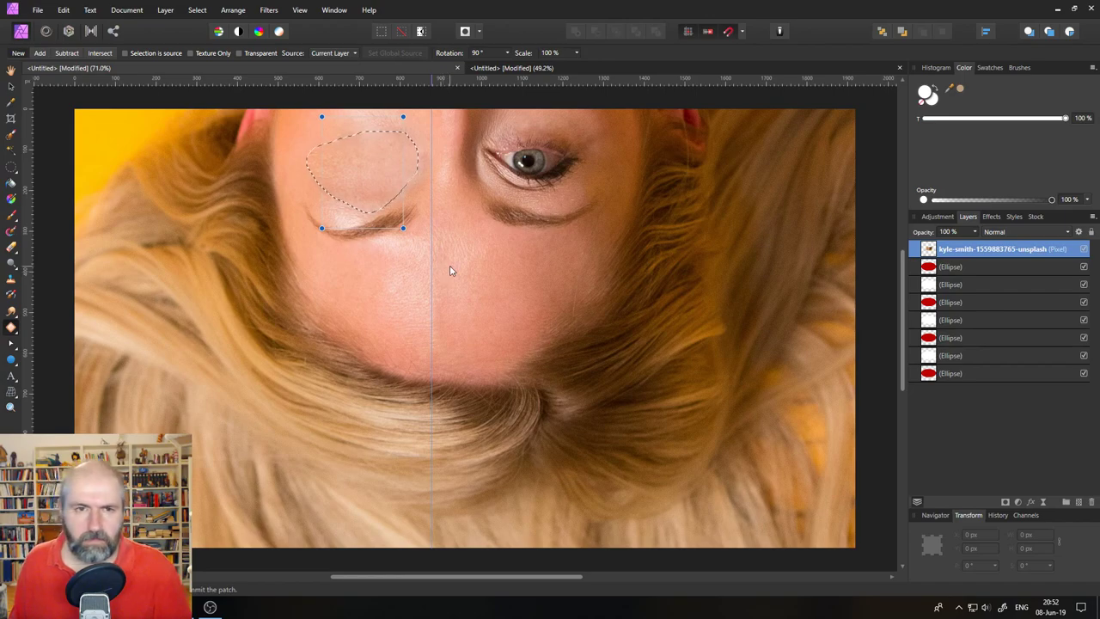
{"action": "key", "text": "Return"}
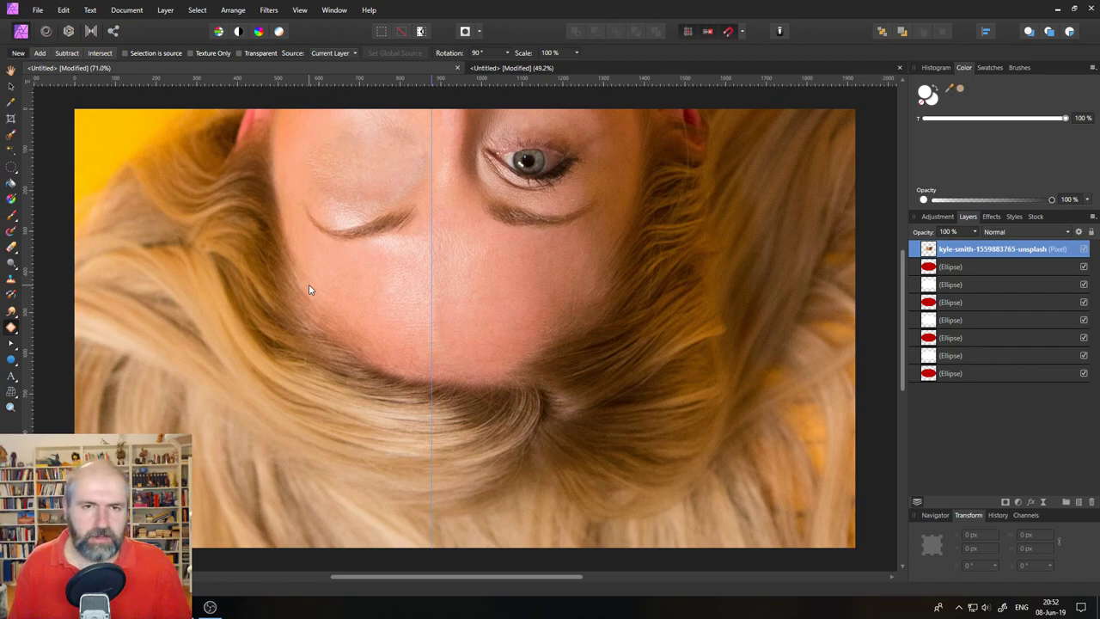
- Undo the patch to restore the left eye, then switch to the browser release notes
{"action": "mouse_move", "coordinate": [320, 185]}
{"action": "left_mouse_down"}
{"action": "mouse_move", "coordinate": [369, 130]}
{"action": "mouse_move", "coordinate": [418, 176]}
{"action": "left_mouse_up"}
{"action": "key", "text": "ctrl+z"}
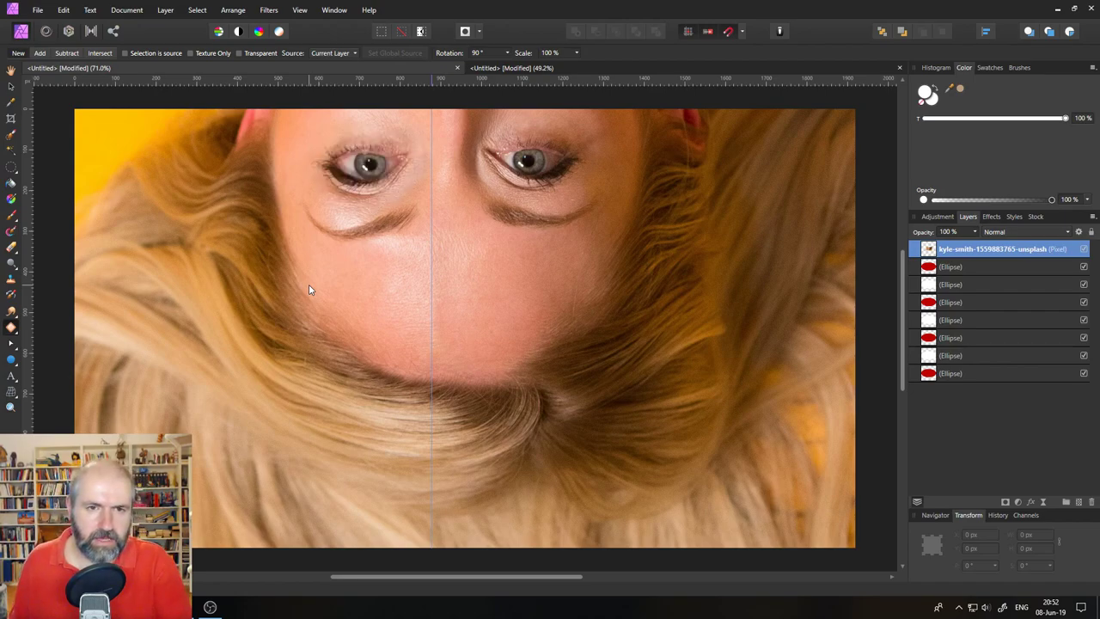
{"action": "left_click", "coordinate": [11, 86]}
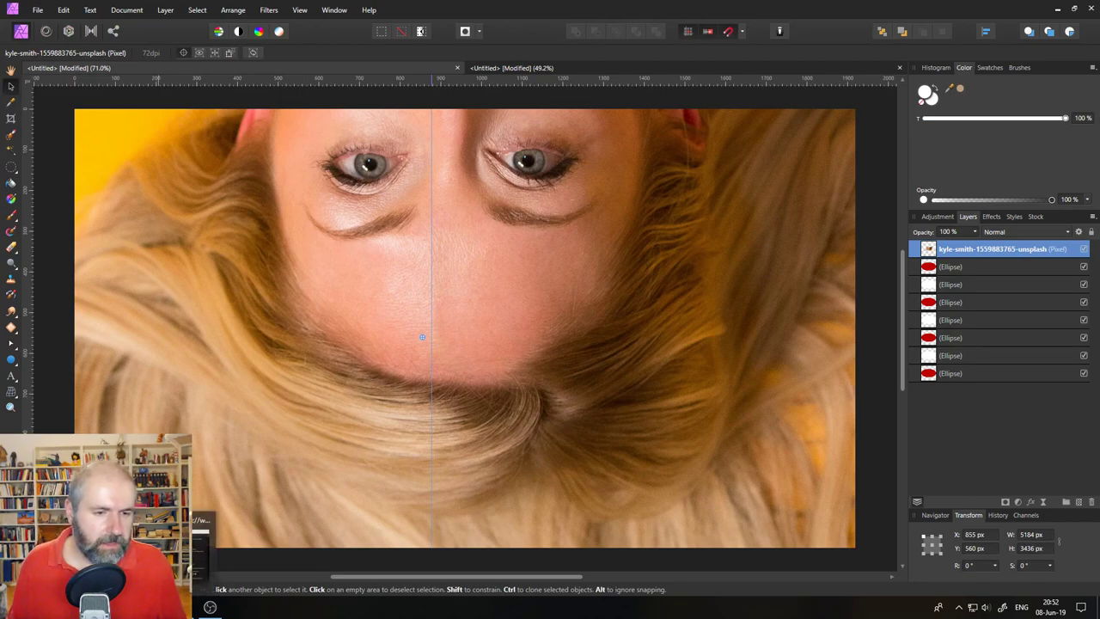
{"action": "key", "text": "alt+Tab"}
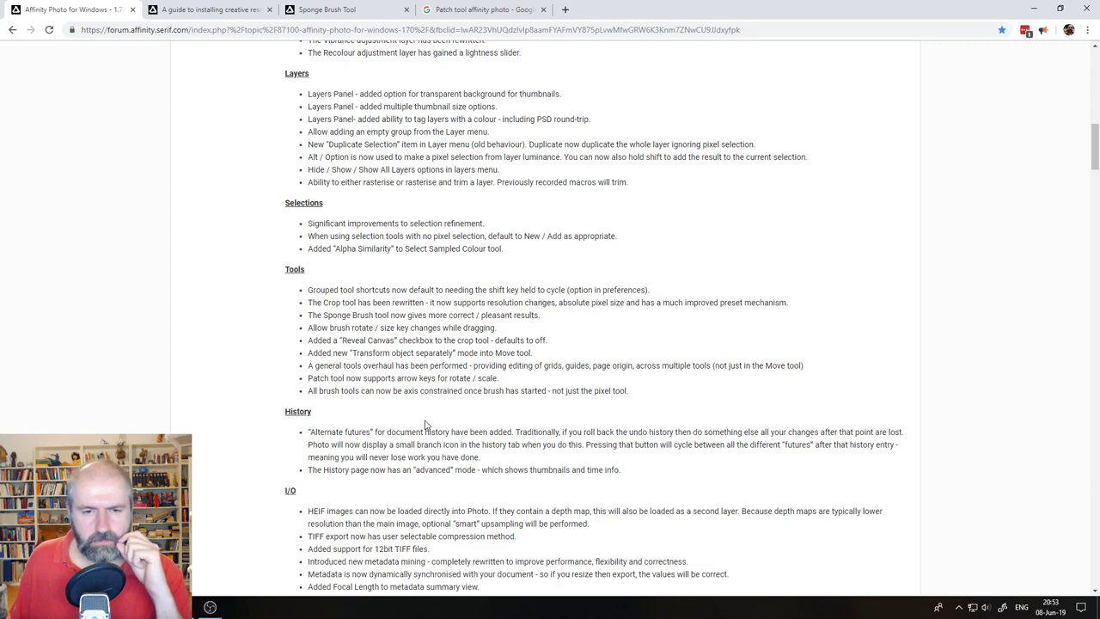
- Return to Affinity Photo from the forum and show the Brushes panel
{"action": "key", "text": "alt+Tab"}
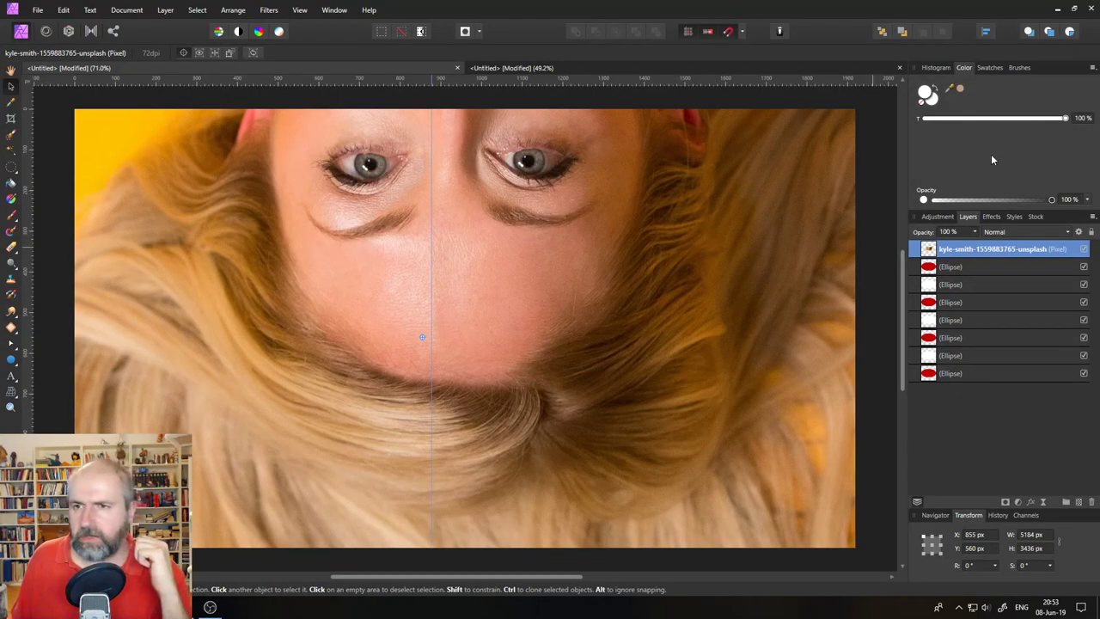
{"action": "left_click", "coordinate": [1018, 68]}
- Pick a 16 px round brush and add a new pixel layer for painting
{"action": "left_click", "coordinate": [971, 176]}
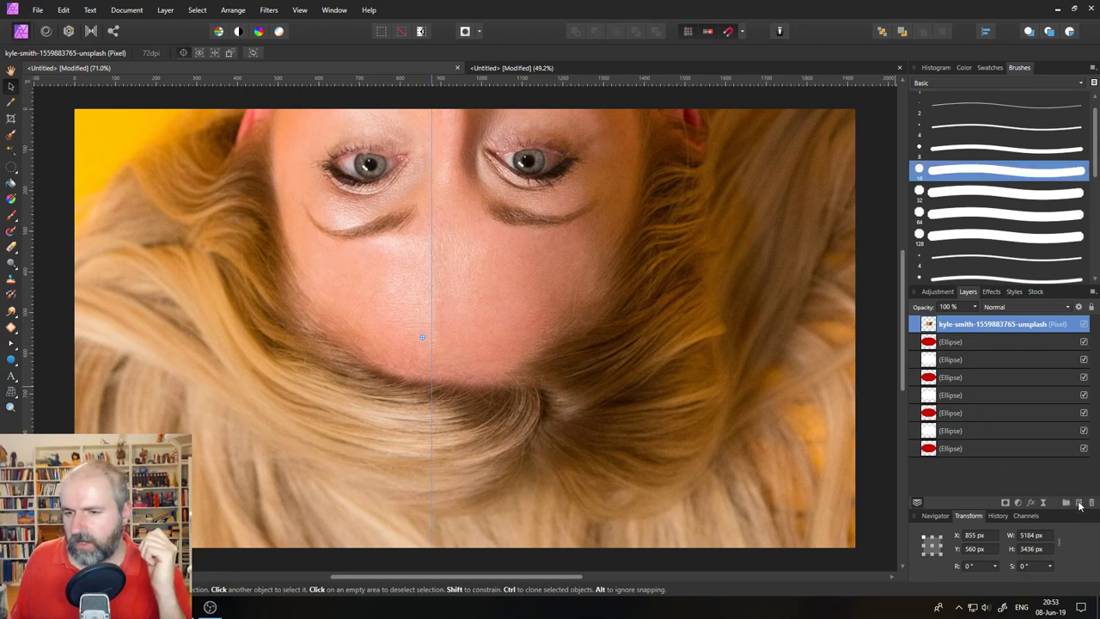
{"action": "left_click", "coordinate": [1066, 502]}
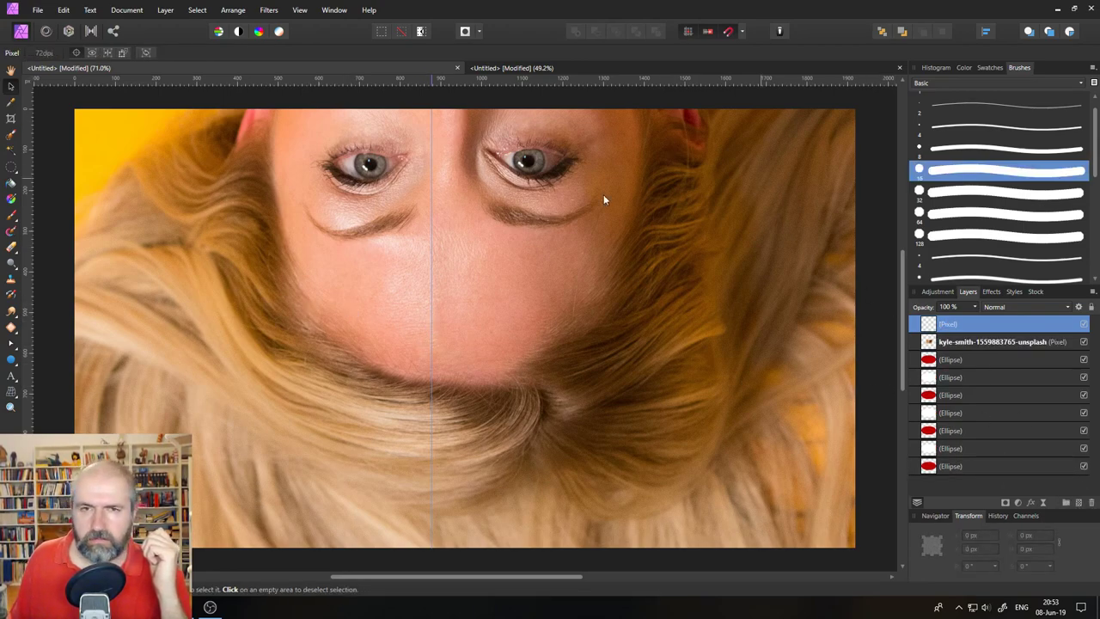
{"action": "left_click", "coordinate": [11, 215]}
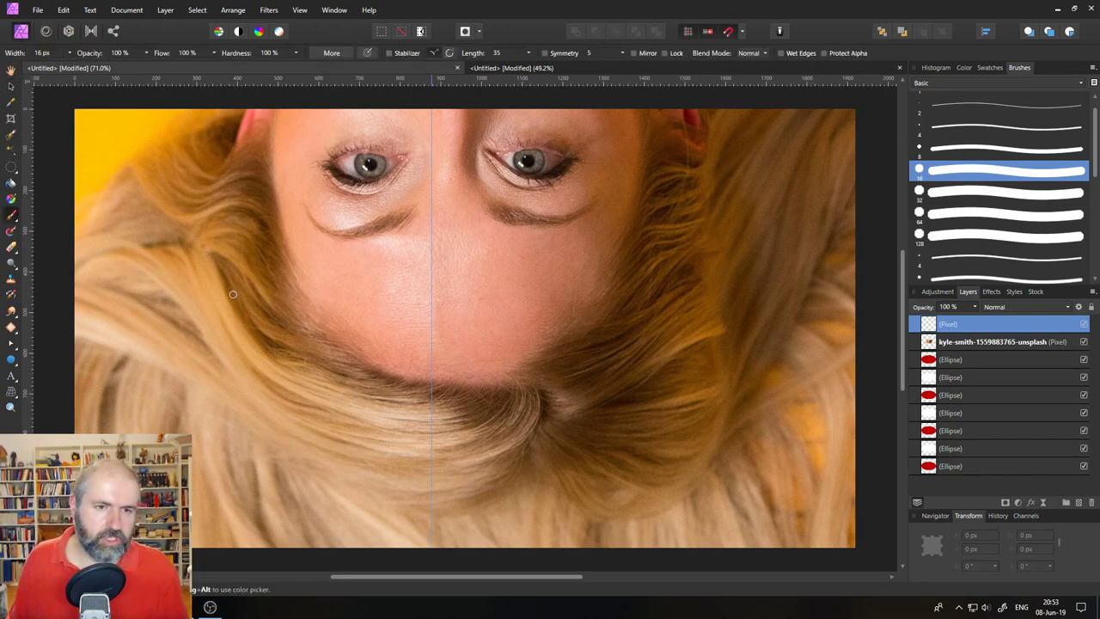
- Paint straight white zigzag and vertical lines across the face, then switch to Chrome
{"action": "mouse_move", "coordinate": [233, 294]}
{"action": "left_mouse_down"}
{"action": "mouse_move", "coordinate": [330, 311]}
{"action": "mouse_move", "coordinate": [406, 342]}
{"action": "mouse_move", "coordinate": [686, 355]}
{"action": "left_mouse_up"}
{"action": "left_click_drag", "start_coordinate": [262, 351], "coordinate": [129, 352]}
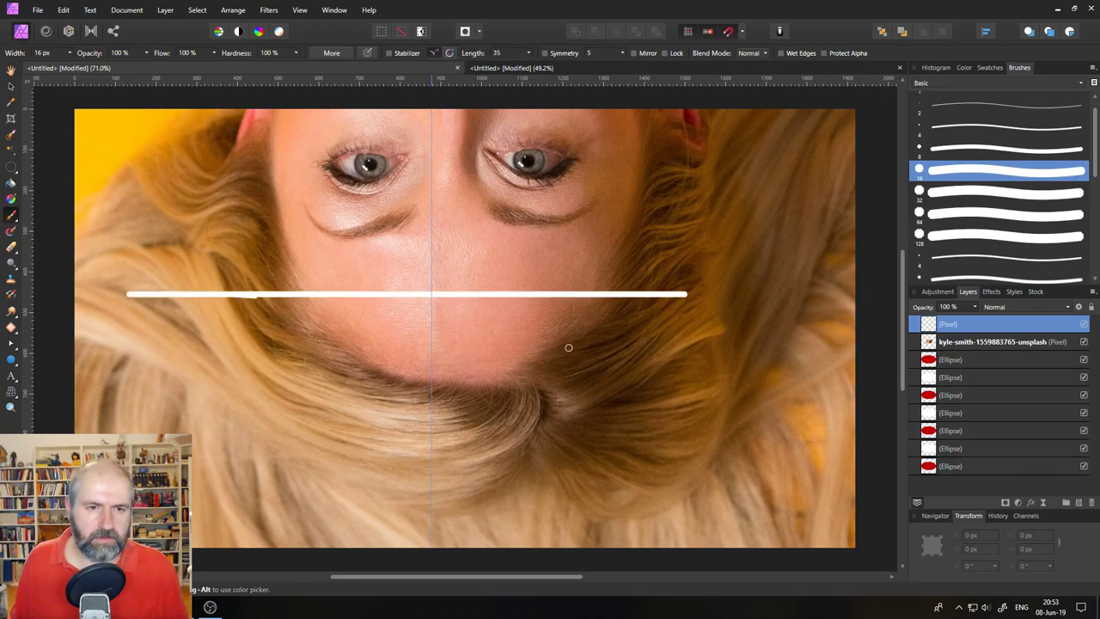
{"action": "left_click", "coordinate": [208, 389], "text": "shift"}
{"action": "left_click", "coordinate": [464, 388], "text": "shift"}
{"action": "left_click", "coordinate": [600, 426], "text": "shift"}
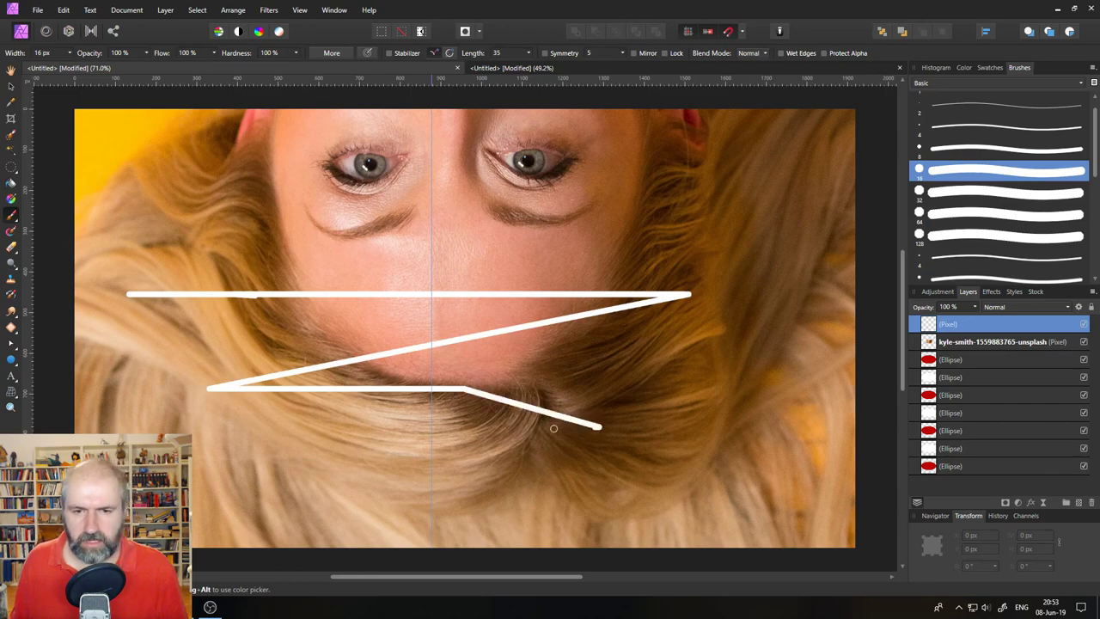
{"action": "left_click_drag", "start_coordinate": [553, 428], "coordinate": [224, 433]}
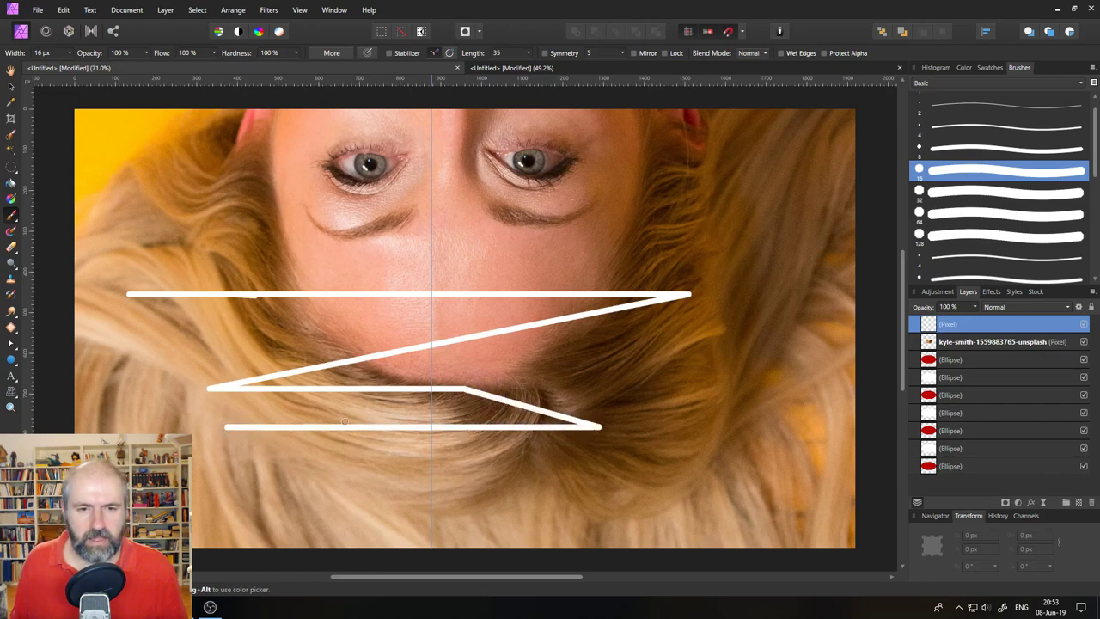
{"action": "mouse_move", "coordinate": [344, 424]}
{"action": "left_mouse_down"}
{"action": "mouse_move", "coordinate": [343, 189]}
{"action": "mouse_move", "coordinate": [353, 260]}
{"action": "mouse_move", "coordinate": [364, 257]}
{"action": "mouse_move", "coordinate": [349, 198]}
{"action": "mouse_move", "coordinate": [321, 411]}
{"action": "mouse_move", "coordinate": [332, 477]}
{"action": "mouse_move", "coordinate": [342, 165]}
{"action": "mouse_move", "coordinate": [346, 402]}
{"action": "left_mouse_up"}
{"action": "left_click_drag", "start_coordinate": [338, 488], "coordinate": [344, 496]}
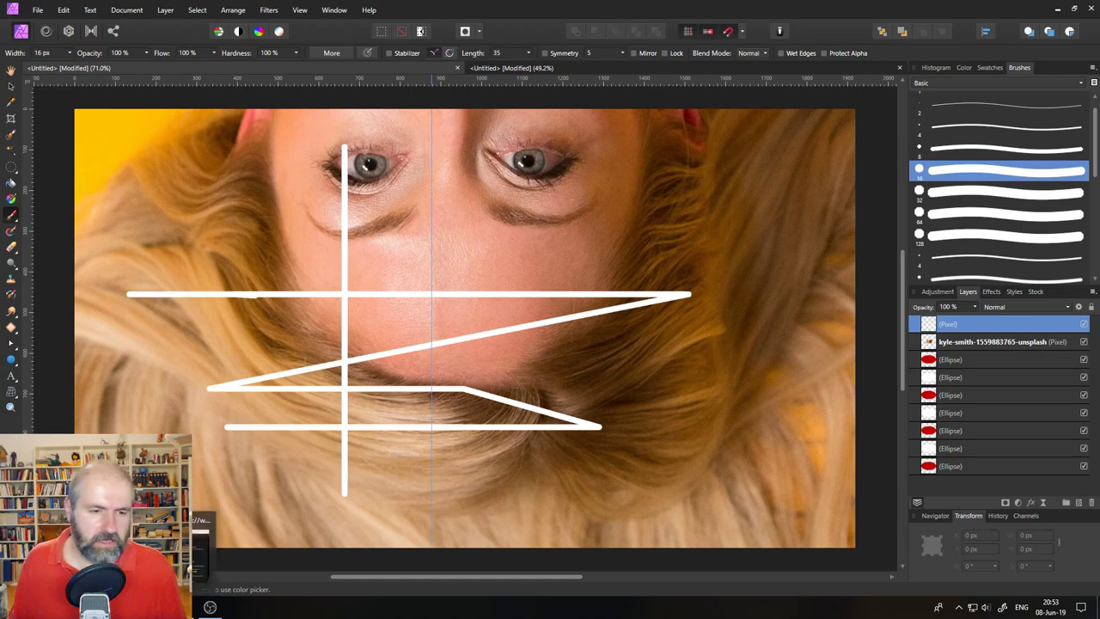
{"action": "key", "text": "alt+Tab"}
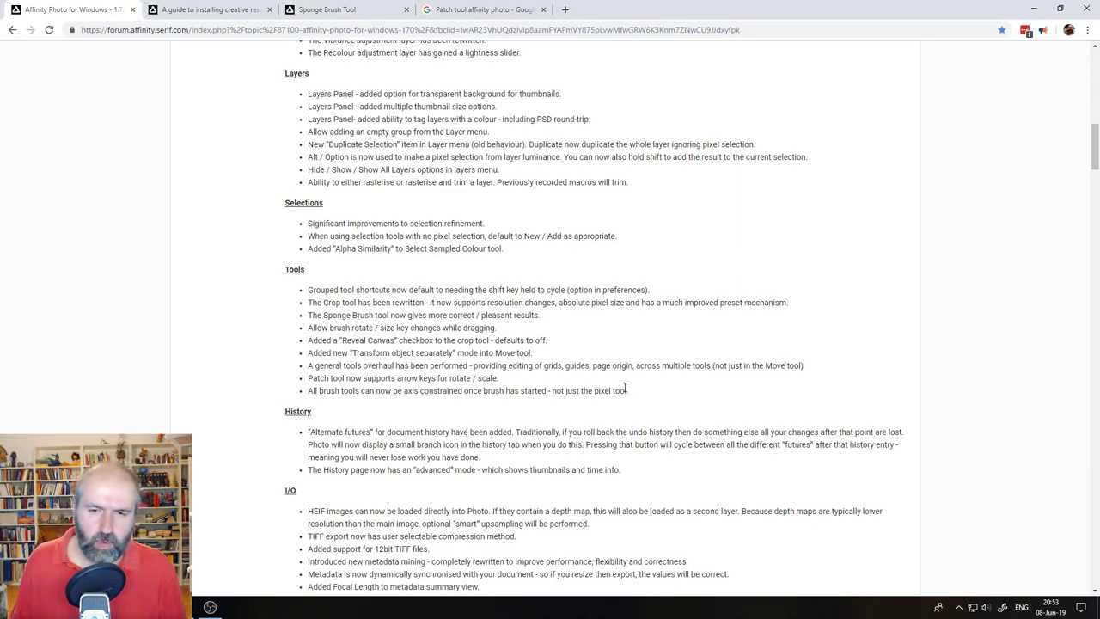
- Highlight the 'All brush tools' axis-constraint note and the 'Alternate futures' text in the changelog
{"action": "left_click_drag", "start_coordinate": [634, 393], "coordinate": [308, 392]}
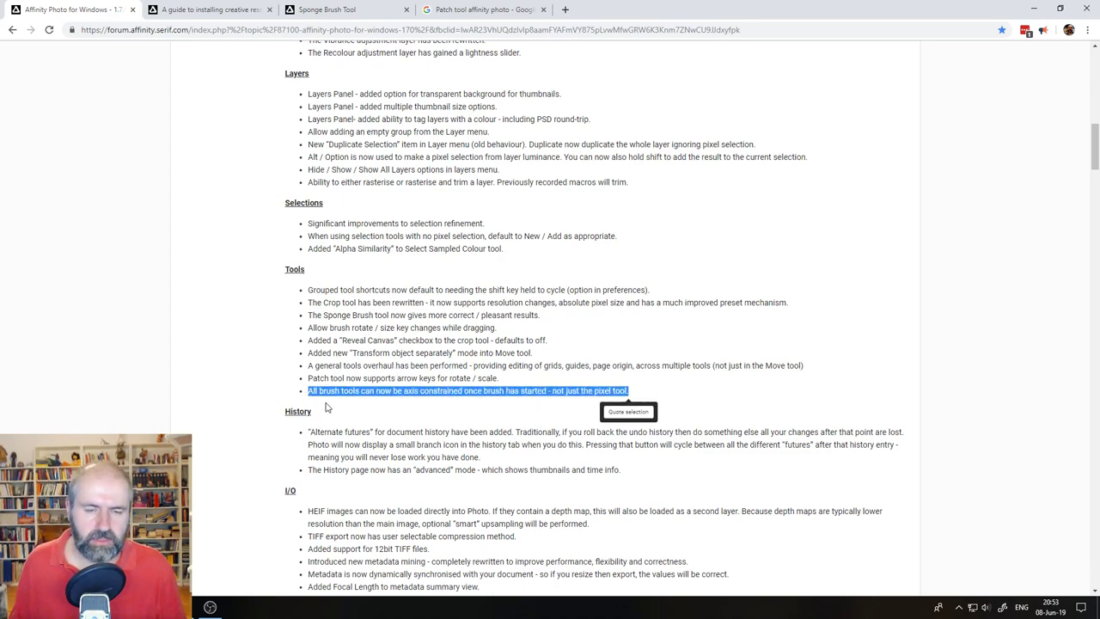
{"action": "left_click", "coordinate": [351, 418]}
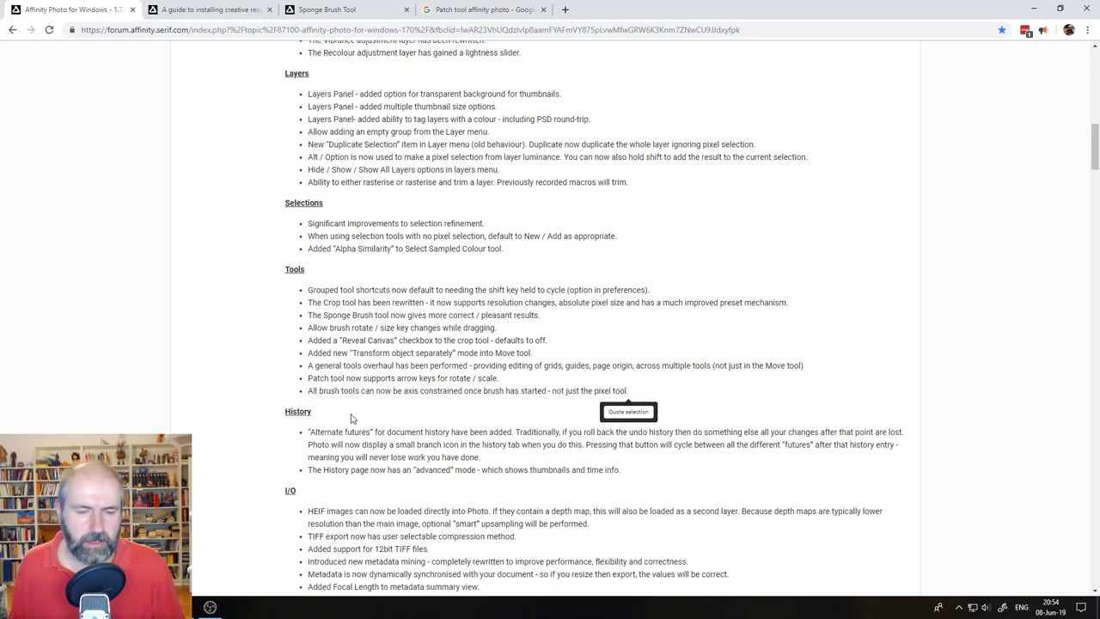
{"action": "scroll", "coordinate": [376, 404], "scroll_direction": "down", "scroll_amount": 2}
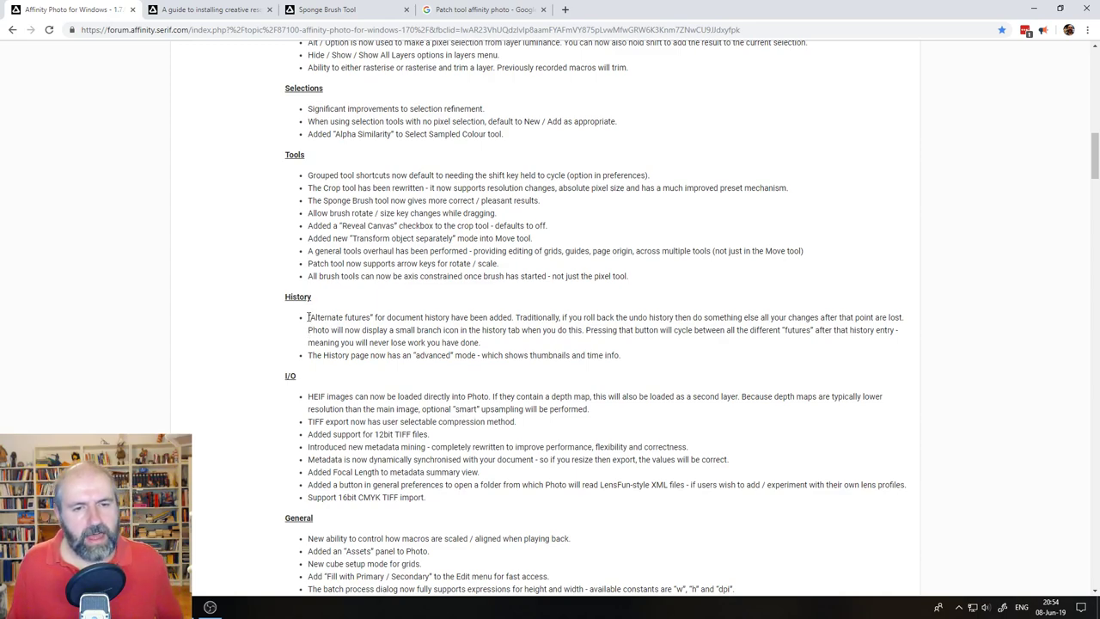
{"action": "left_click_drag", "start_coordinate": [309, 317], "coordinate": [375, 314]}
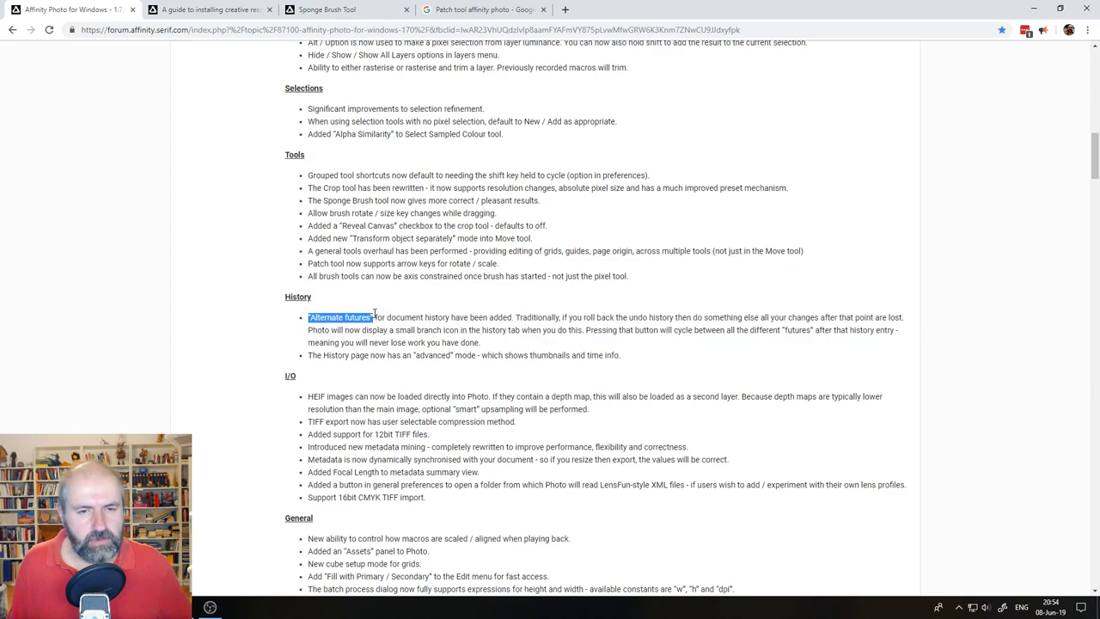
{"action": "left_click", "coordinate": [315, 342]}
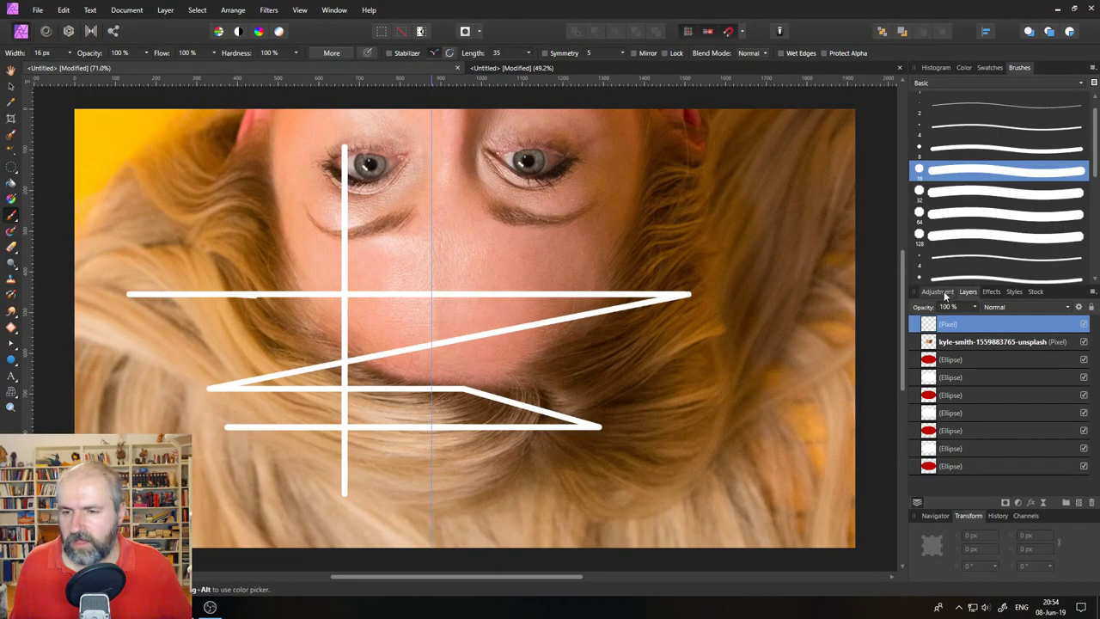
{"action": "left_click", "coordinate": [997, 516]}
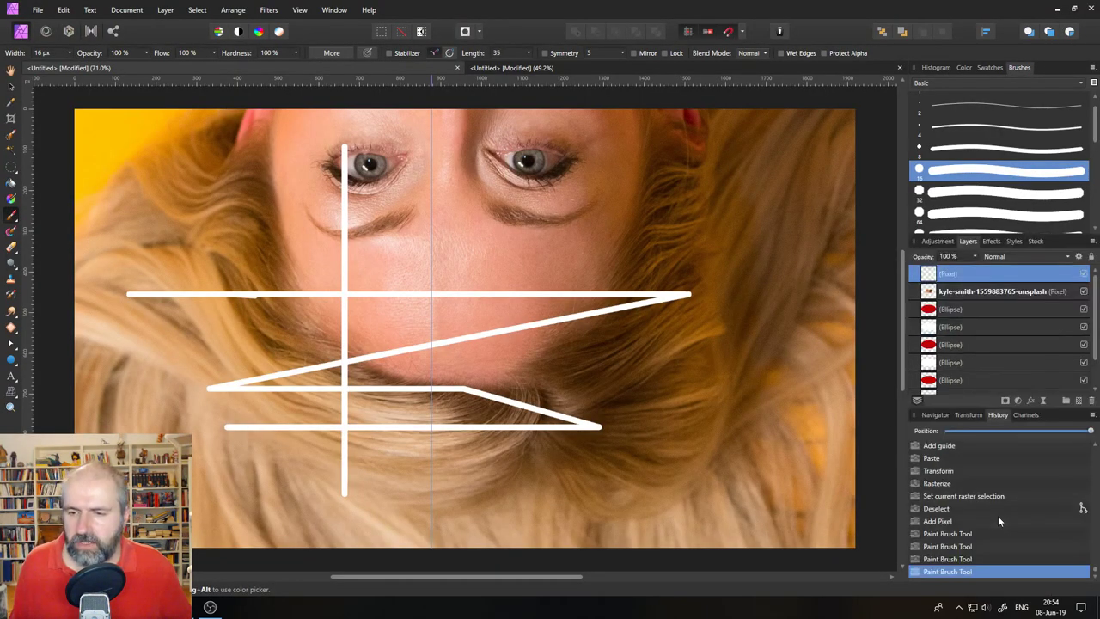
{"action": "left_click_drag", "start_coordinate": [1092, 571], "coordinate": [1094, 516]}
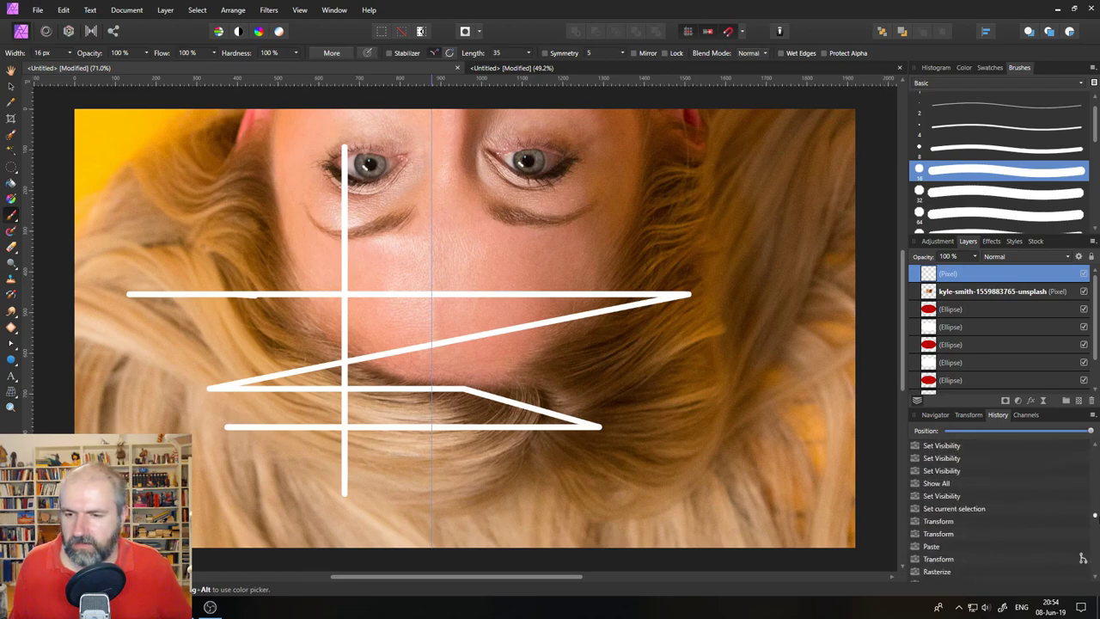
{"action": "left_click", "coordinate": [950, 470]}
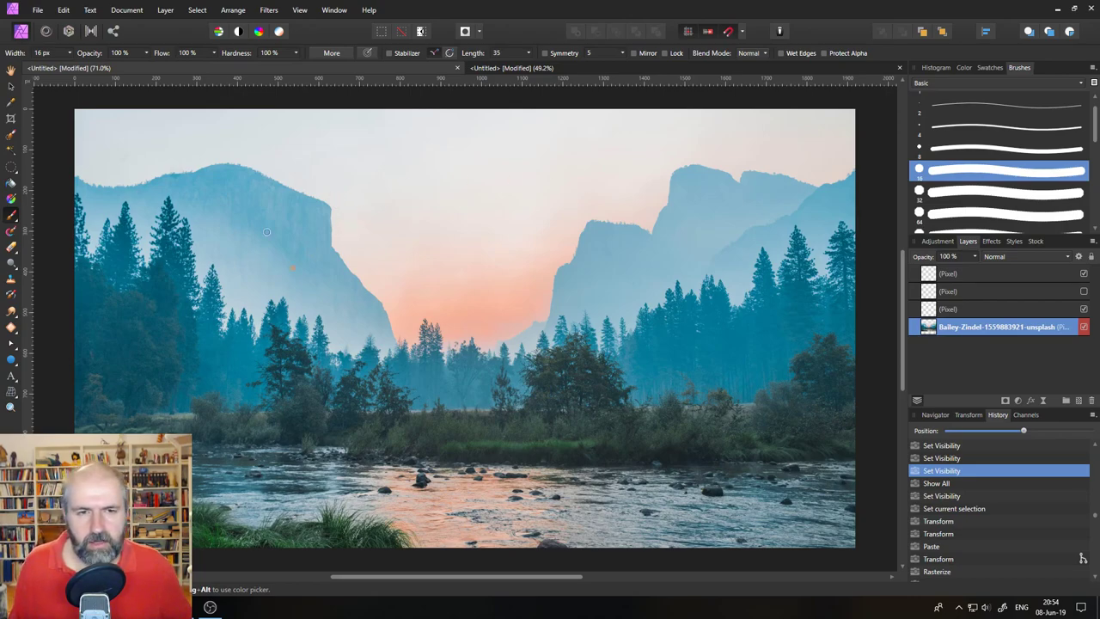
{"action": "mouse_move", "coordinate": [554, 279]}
{"action": "left_mouse_down"}
{"action": "mouse_move", "coordinate": [395, 321]}
{"action": "mouse_move", "coordinate": [465, 302]}
{"action": "mouse_move", "coordinate": [681, 397]}
{"action": "left_mouse_up"}
{"action": "left_click_drag", "start_coordinate": [690, 358], "coordinate": [689, 352]}
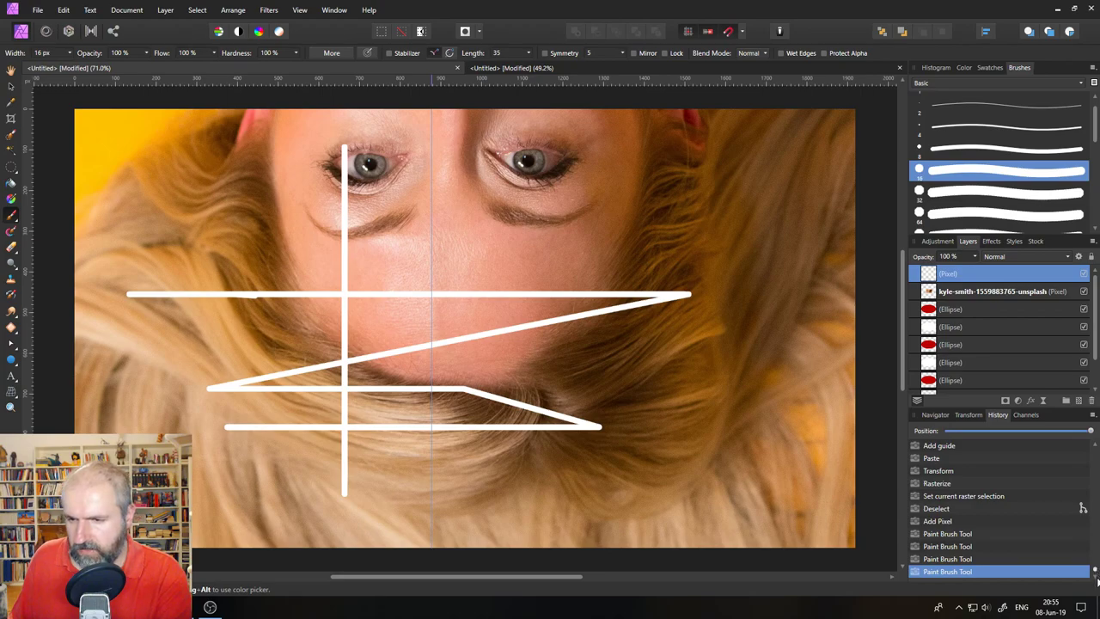
{"action": "scroll", "coordinate": [1097, 580], "scroll_direction": "up", "scroll_amount": 1}
{"action": "scroll", "coordinate": [1097, 580], "scroll_direction": "down", "scroll_amount": 1}
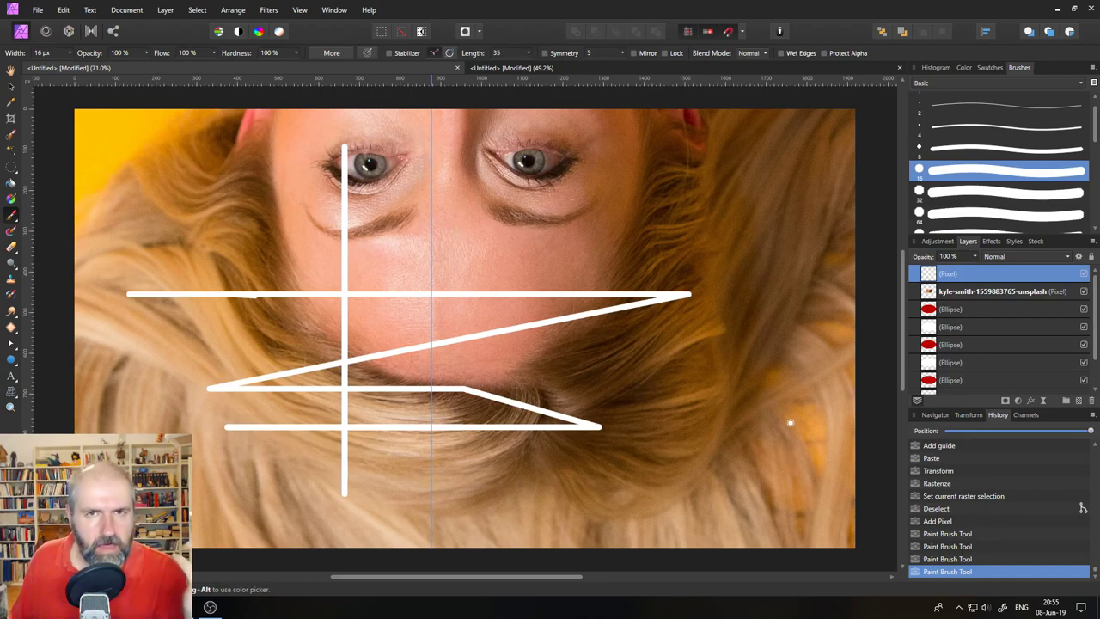
{"action": "left_click", "coordinate": [1081, 509]}
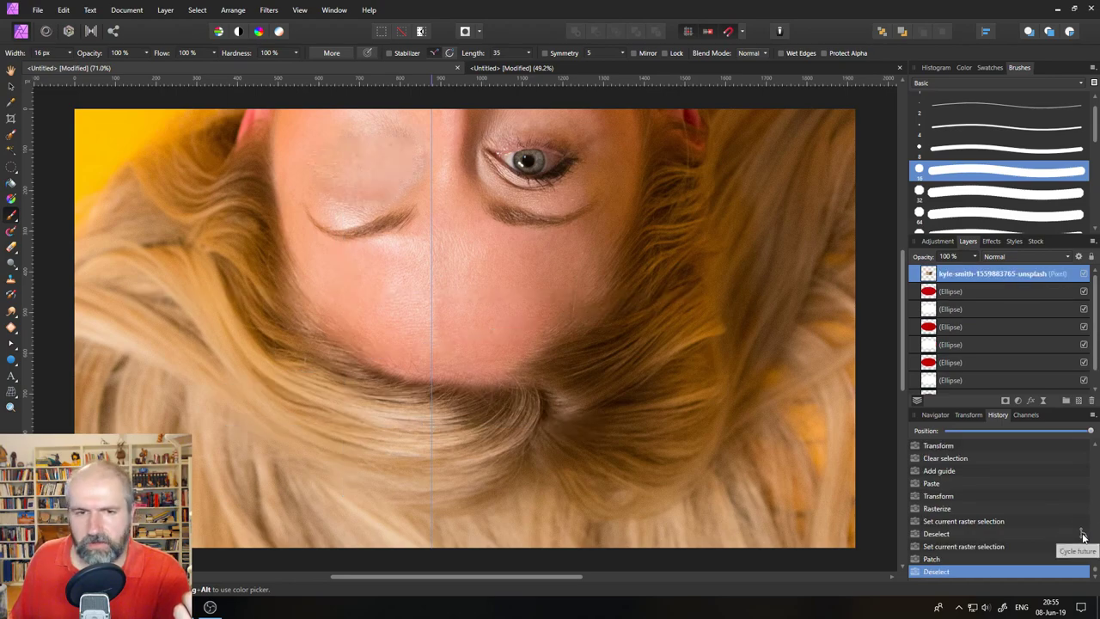
{"action": "left_click", "coordinate": [1082, 533]}
{"action": "left_click", "coordinate": [1082, 509]}
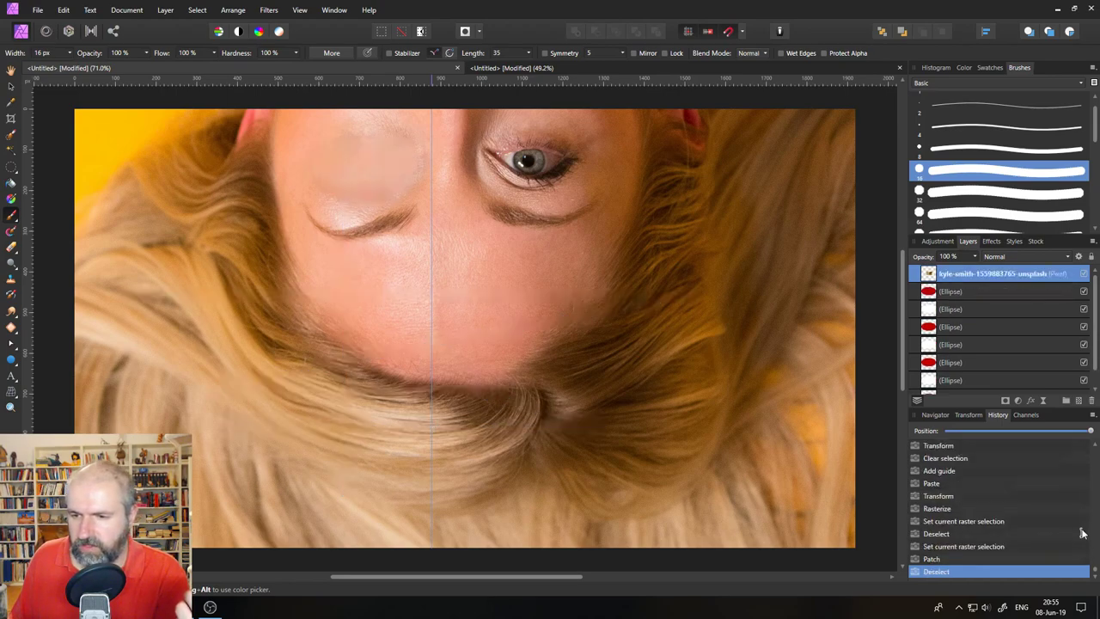
{"action": "left_click", "coordinate": [1083, 533]}
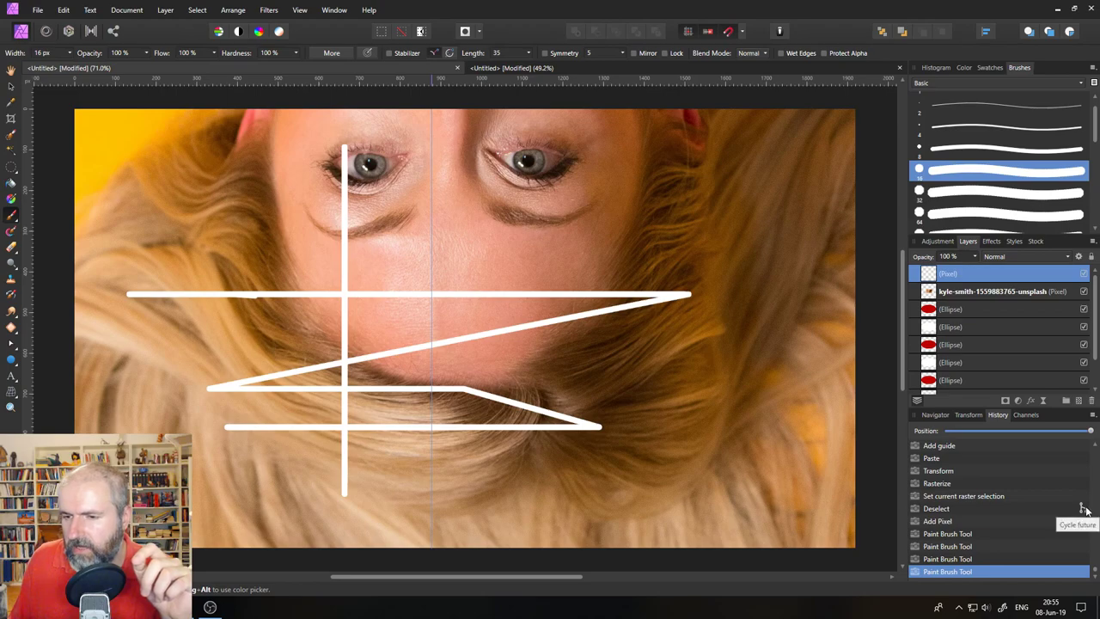
{"action": "scroll", "coordinate": [991, 517], "scroll_direction": "up", "scroll_amount": 10}
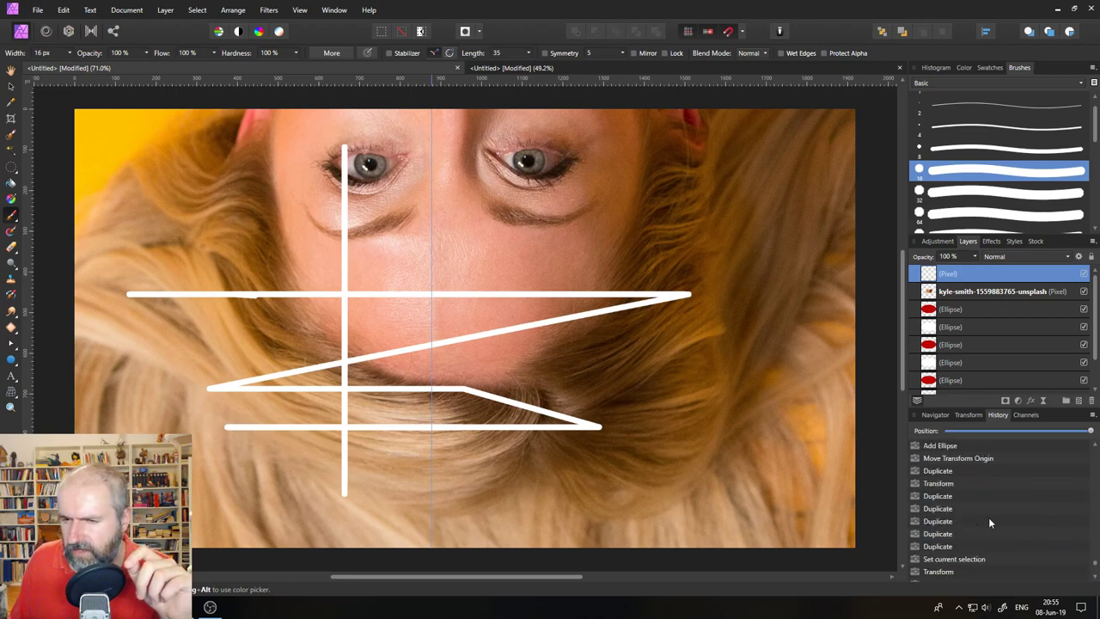
{"action": "mouse_move", "coordinate": [1094, 561]}
{"action": "left_mouse_down"}
{"action": "mouse_move", "coordinate": [1095, 467]}
{"action": "mouse_move", "coordinate": [1094, 481]}
{"action": "left_mouse_up"}
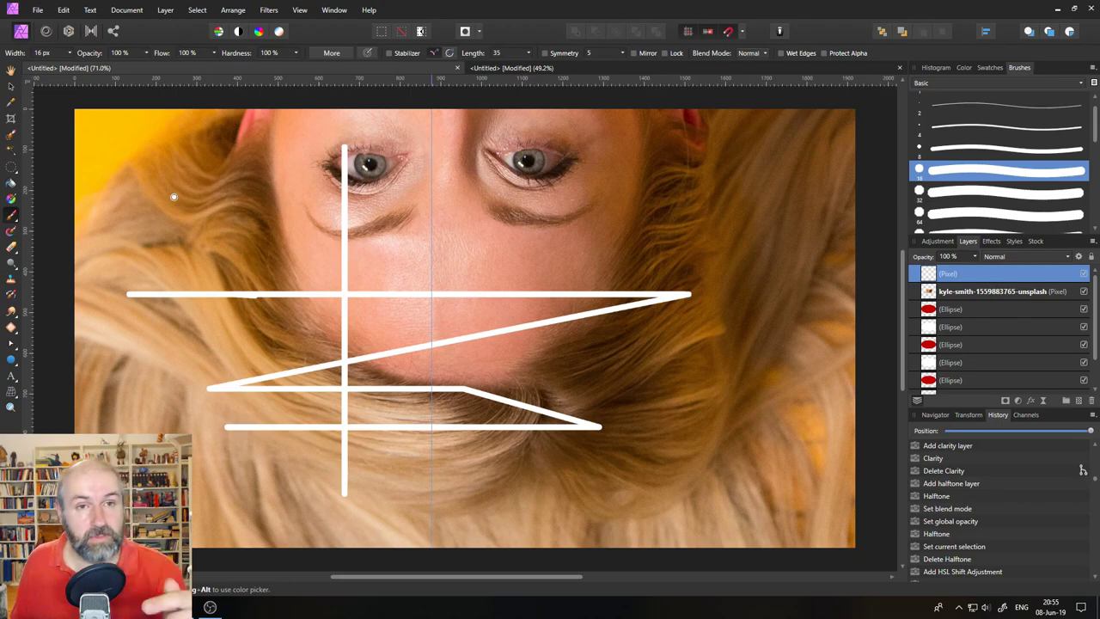
{"action": "left_click", "coordinate": [63, 11]}
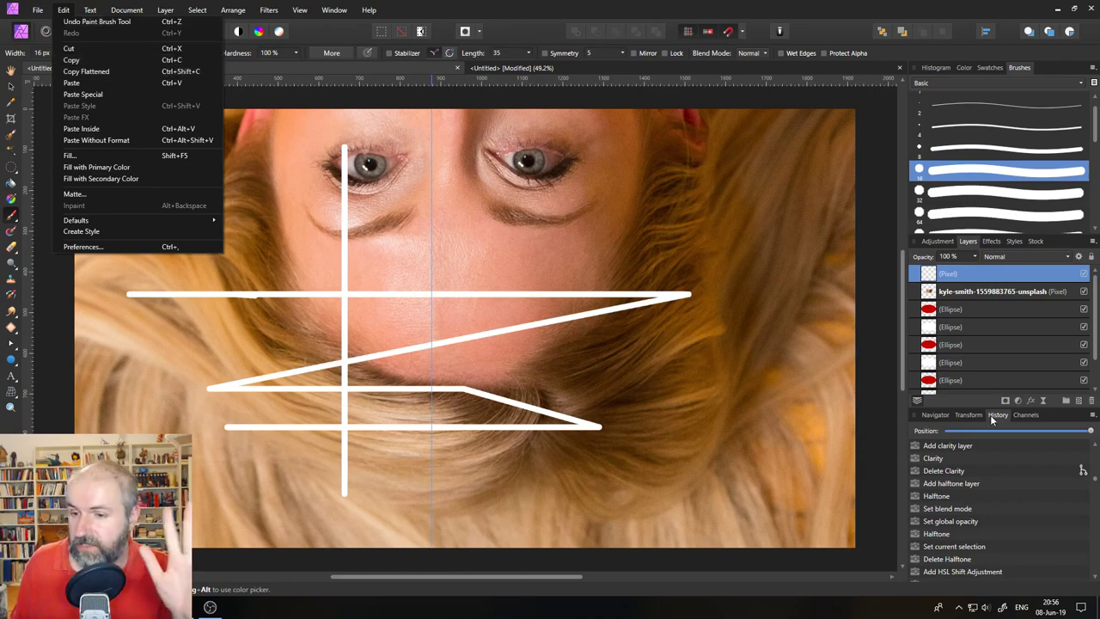
{"action": "left_click_drag", "start_coordinate": [1094, 482], "coordinate": [1096, 585]}
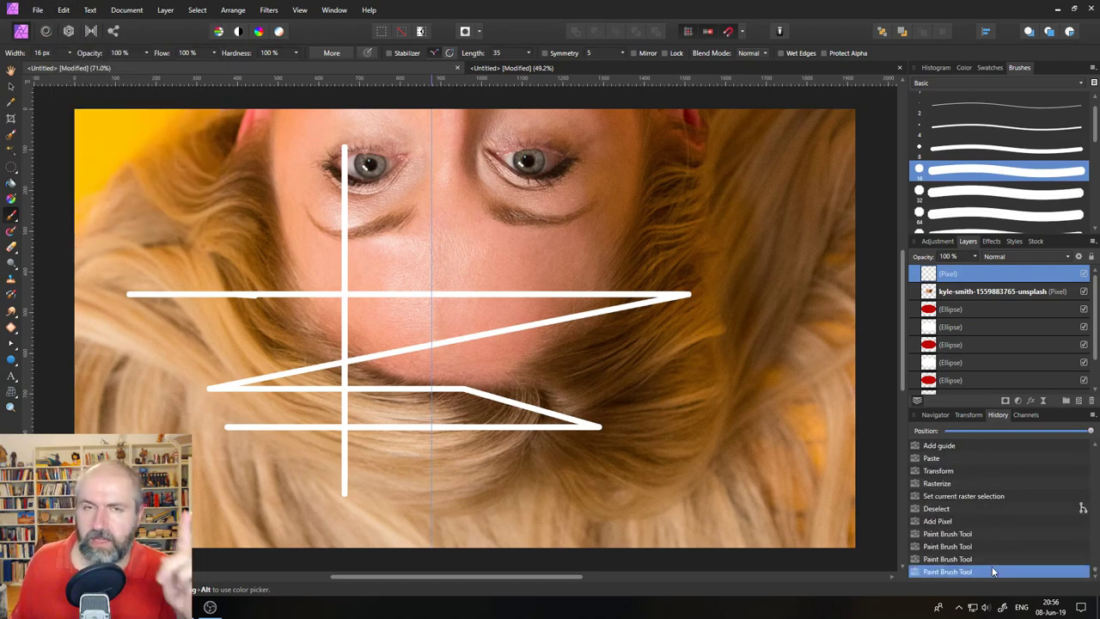
- Select the photo layer with the Move tool and briefly check the forum notes
{"action": "left_click", "coordinate": [11, 86]}
{"action": "left_click", "coordinate": [135, 369]}
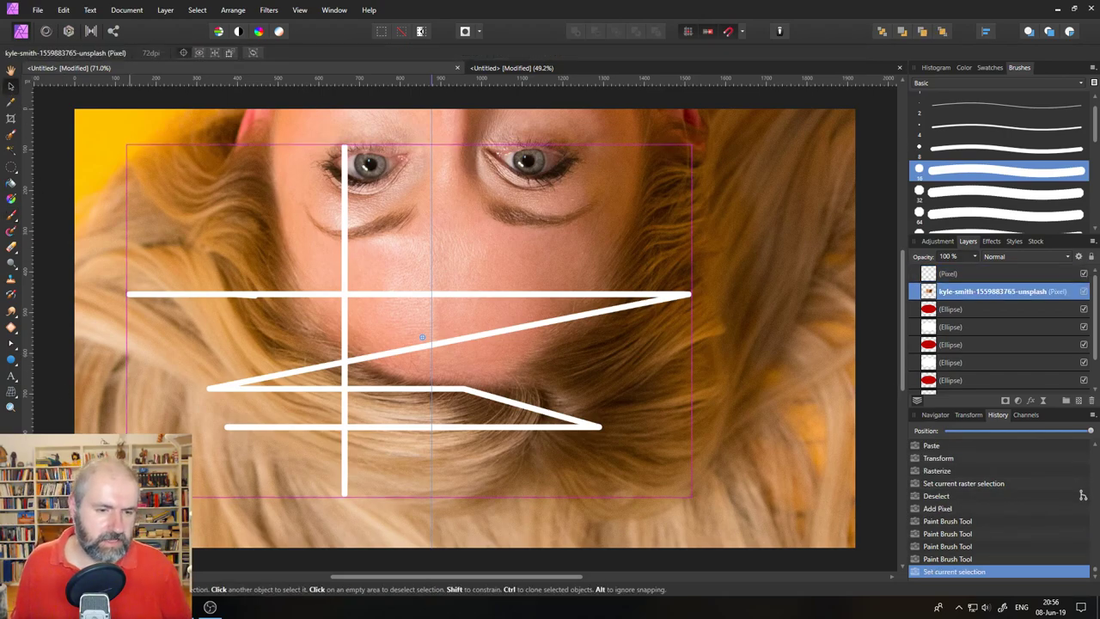
{"action": "key", "text": "alt+Tab"}
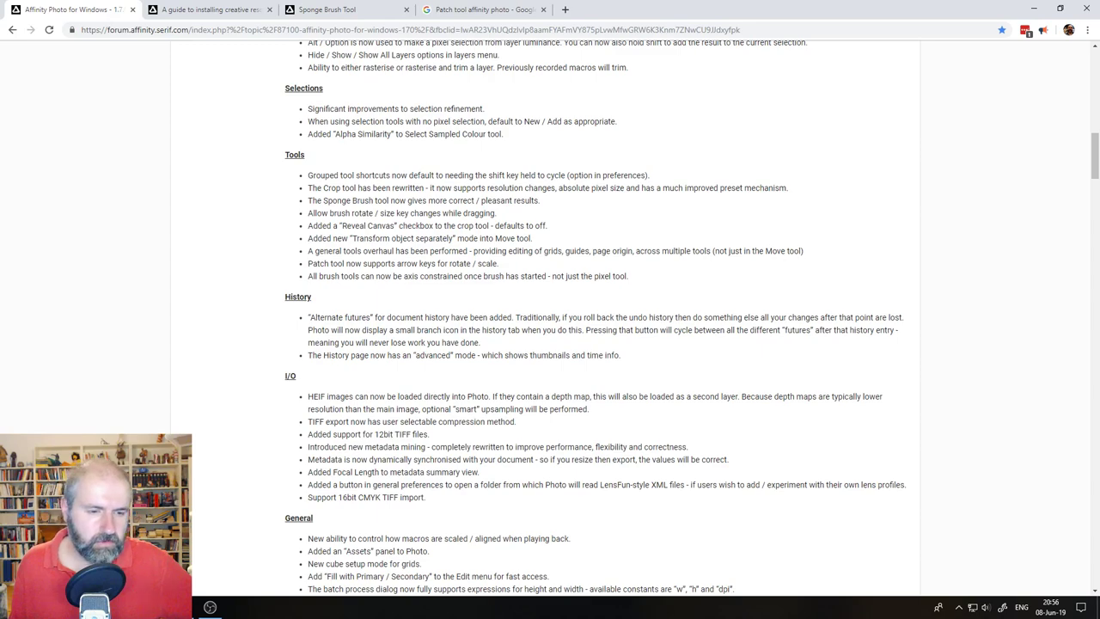
{"action": "key", "text": "alt+Tab"}
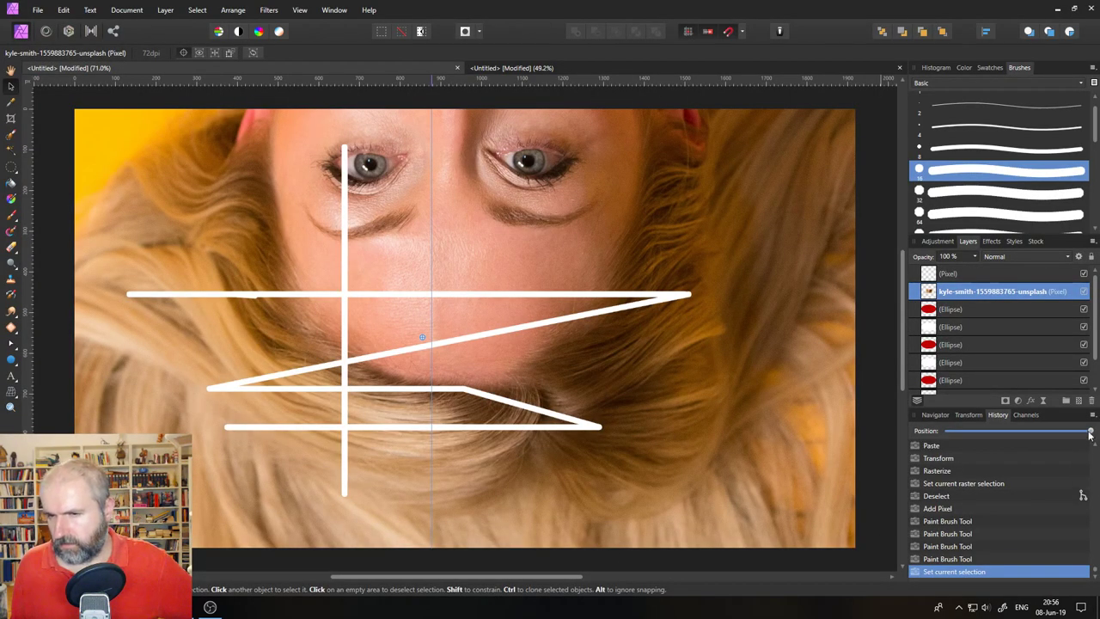
- Show History in advanced thumbnail mode as an enlarged floating panel
{"action": "left_click", "coordinate": [1063, 434]}
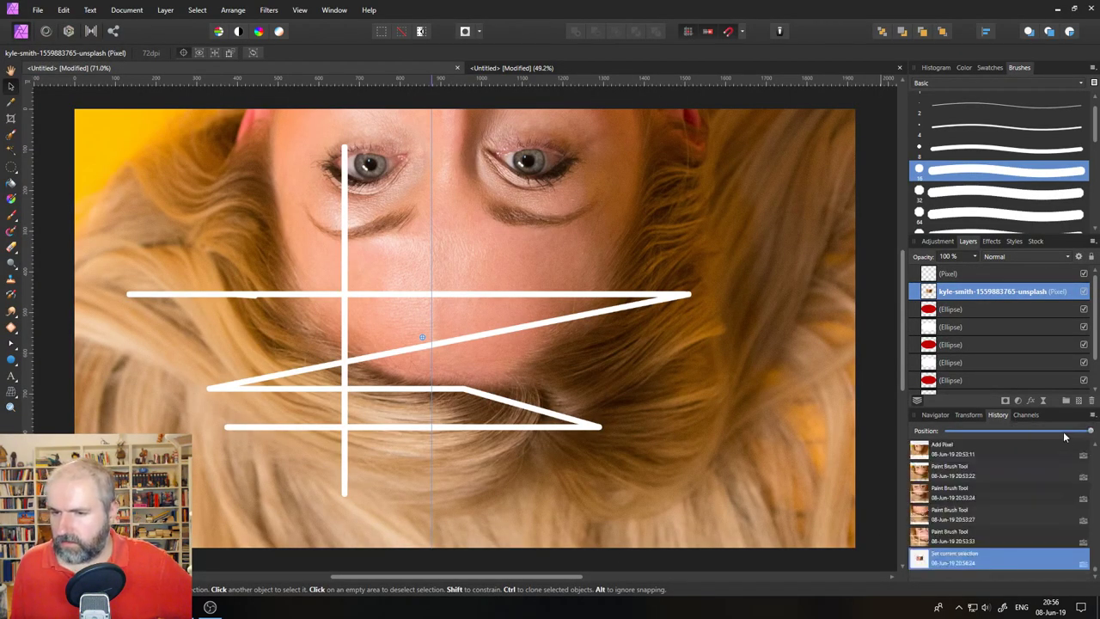
{"action": "scroll", "coordinate": [1096, 560], "scroll_direction": "up", "scroll_amount": 5}
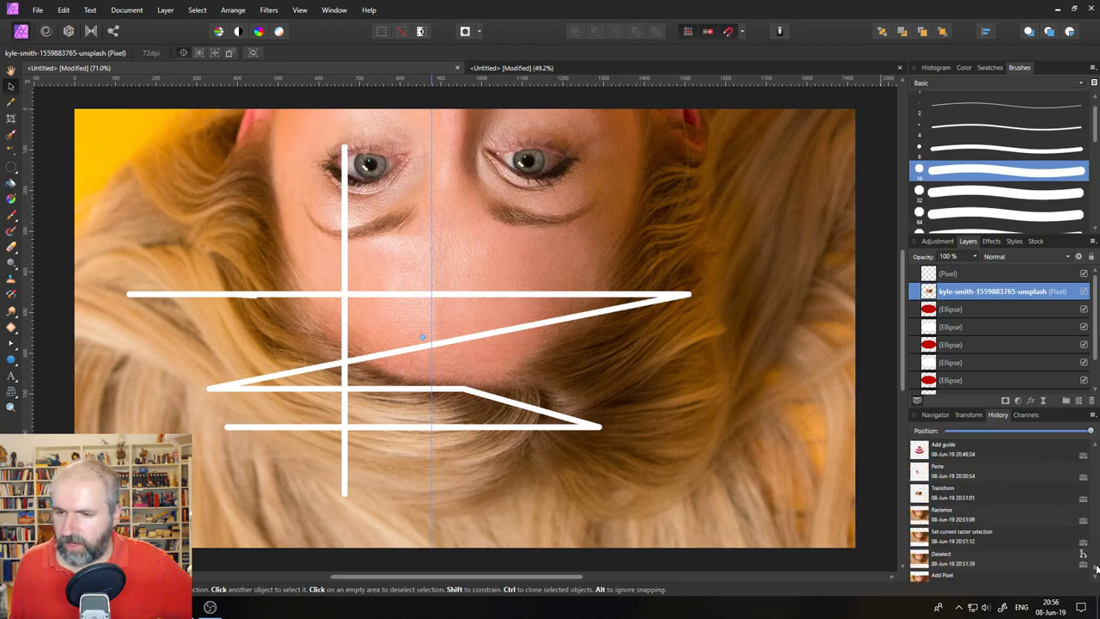
{"action": "scroll", "coordinate": [1096, 560], "scroll_direction": "up", "scroll_amount": 10}
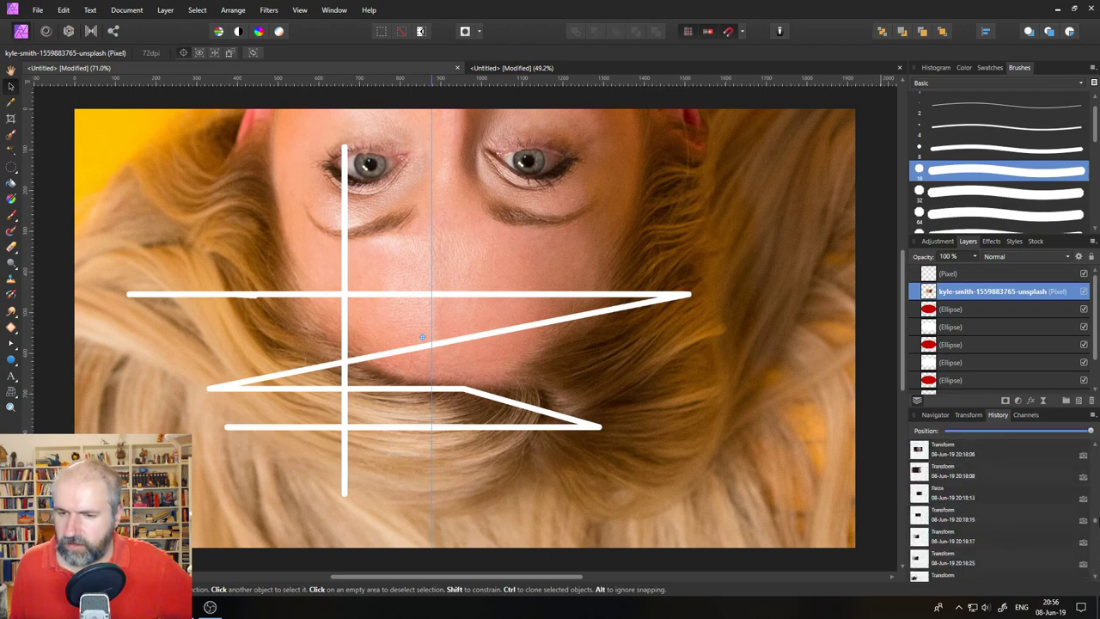
{"action": "left_click_drag", "start_coordinate": [999, 415], "coordinate": [404, 56]}
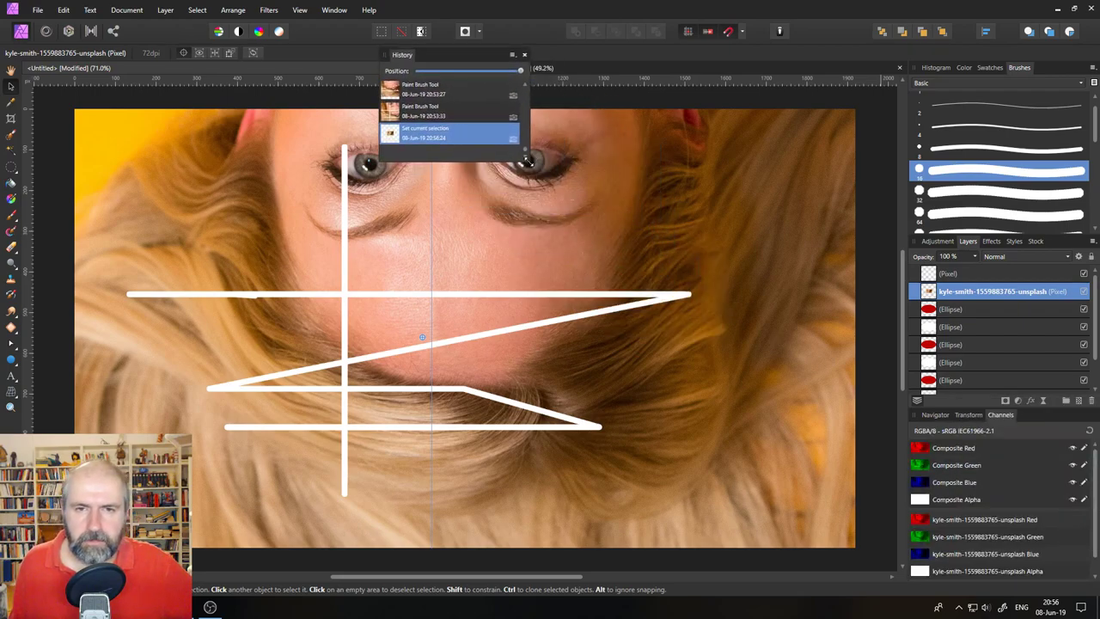
{"action": "mouse_move", "coordinate": [523, 161]}
{"action": "left_mouse_down"}
{"action": "mouse_move", "coordinate": [795, 436]}
{"action": "mouse_move", "coordinate": [979, 538]}
{"action": "mouse_move", "coordinate": [975, 247]}
{"action": "mouse_move", "coordinate": [964, 512]}
{"action": "left_mouse_up"}
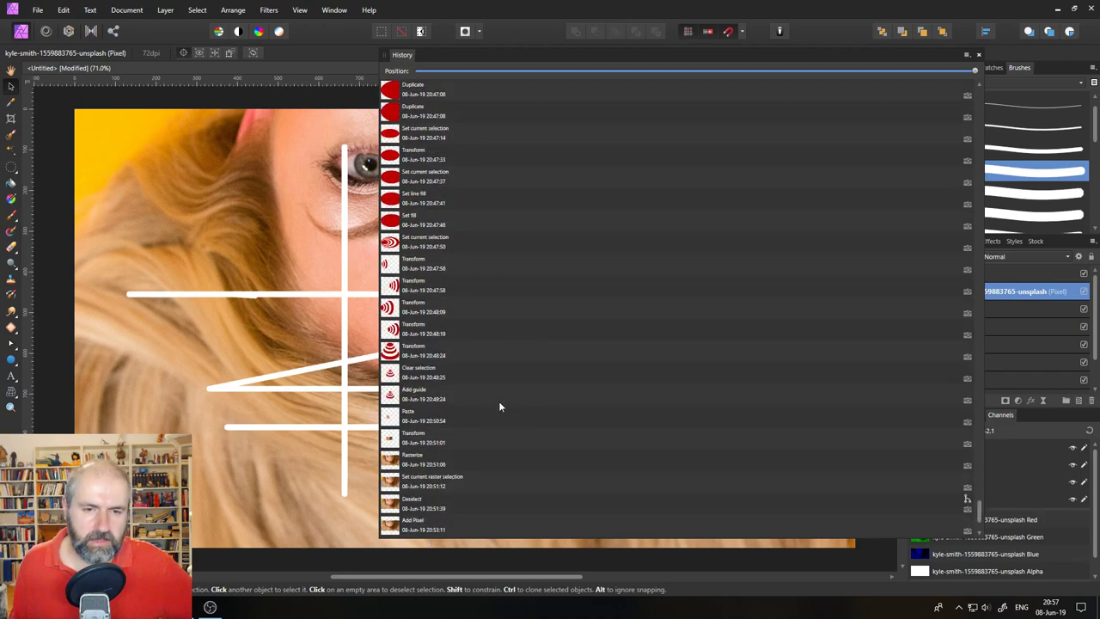
- Revert the document to the Transform history step and move the panel aside to reveal the canvas
{"action": "left_click", "coordinate": [405, 354]}
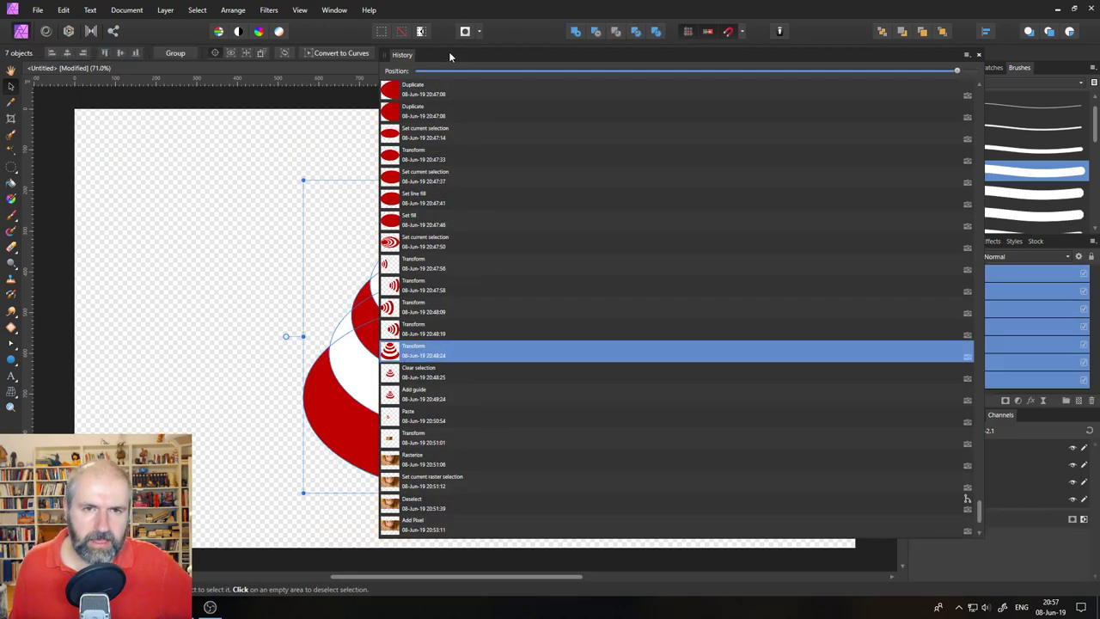
{"action": "left_click_drag", "start_coordinate": [448, 52], "coordinate": [998, 419]}
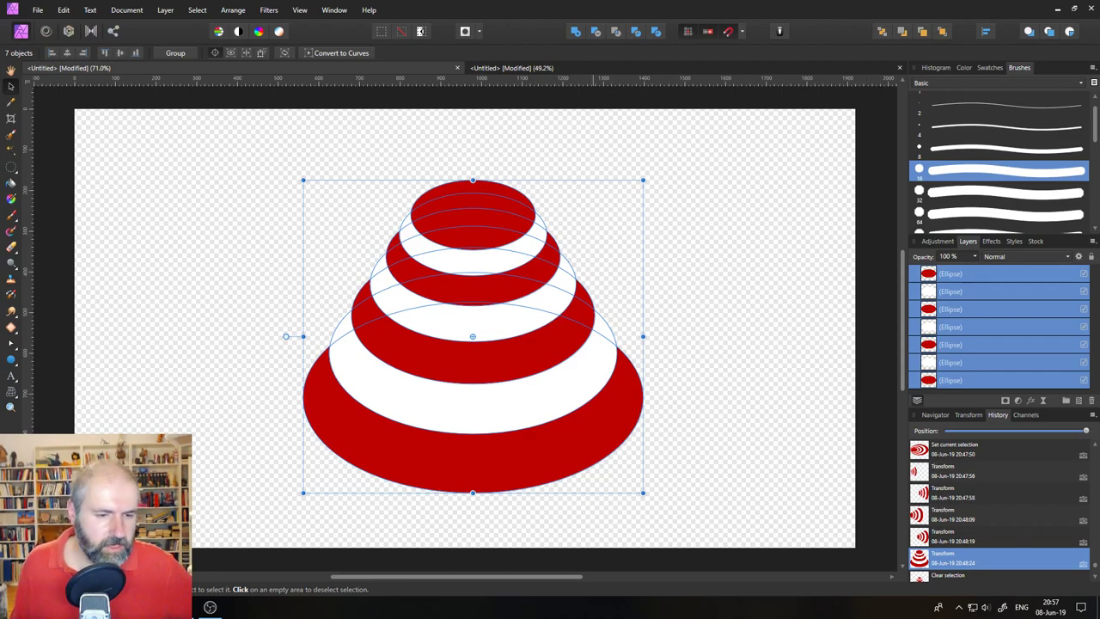
{"action": "mouse_move", "coordinate": [210, 606]}
{"action": "key", "text": "alt+Tab"}
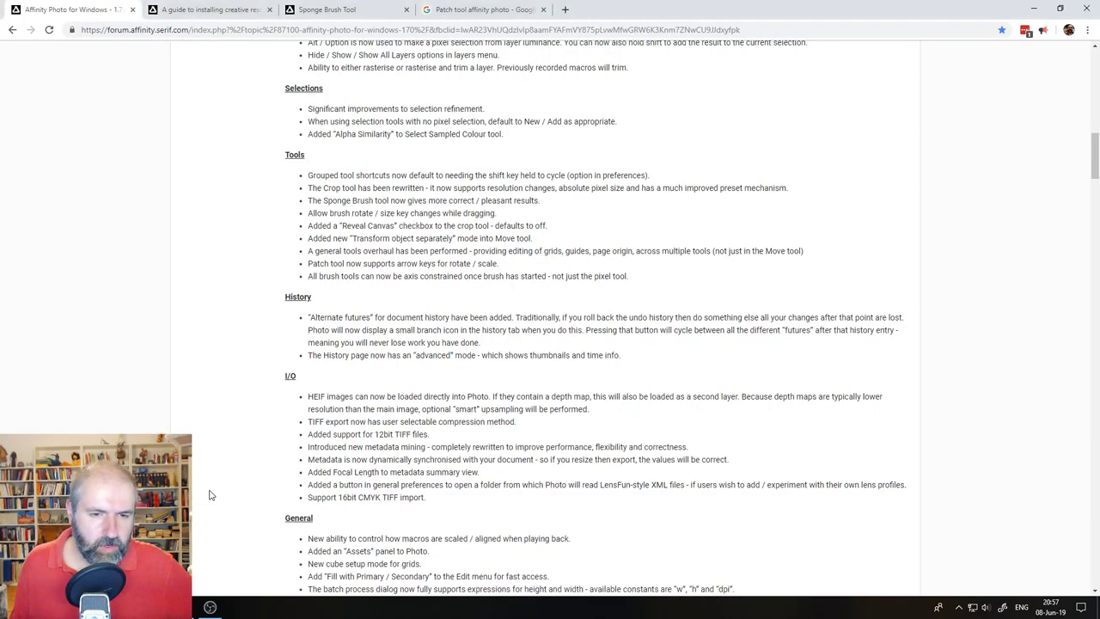
- Copy 'HEIF images' from the I/O notes and search Google for it in a new tab
{"action": "scroll", "coordinate": [249, 418], "scroll_direction": "down", "scroll_amount": 3}
{"action": "scroll", "coordinate": [263, 421], "scroll_direction": "up", "scroll_amount": 1}
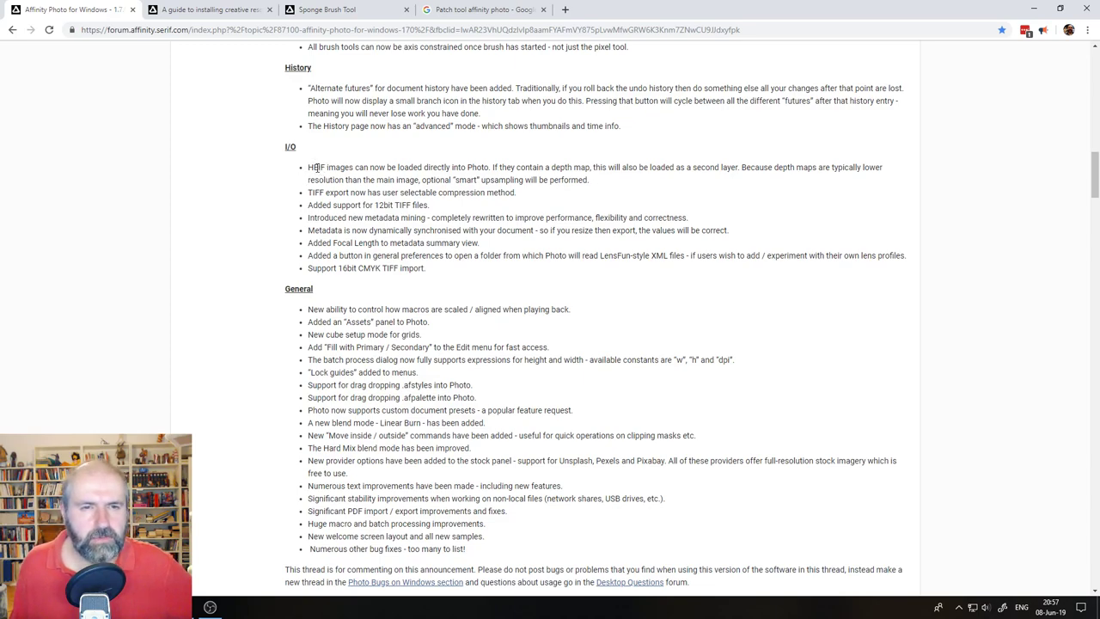
{"action": "left_click_drag", "start_coordinate": [308, 167], "coordinate": [355, 168]}
{"action": "key", "text": "ctrl+c"}
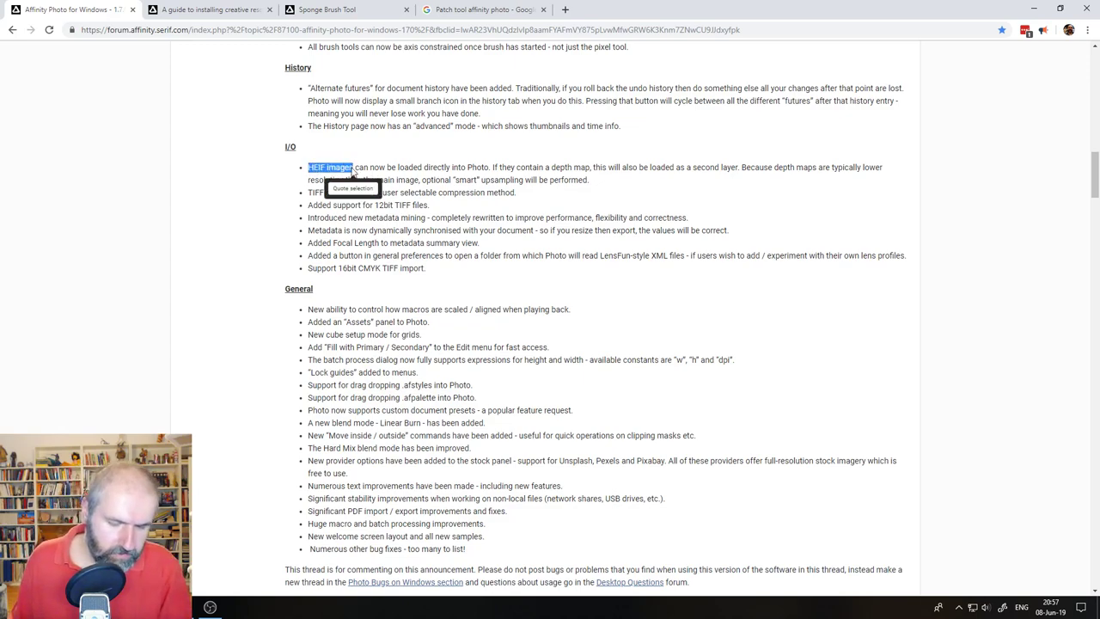
{"action": "key", "text": "ctrl+t"}
{"action": "key", "text": "ctrl+v"}
{"action": "key", "text": "Return"}
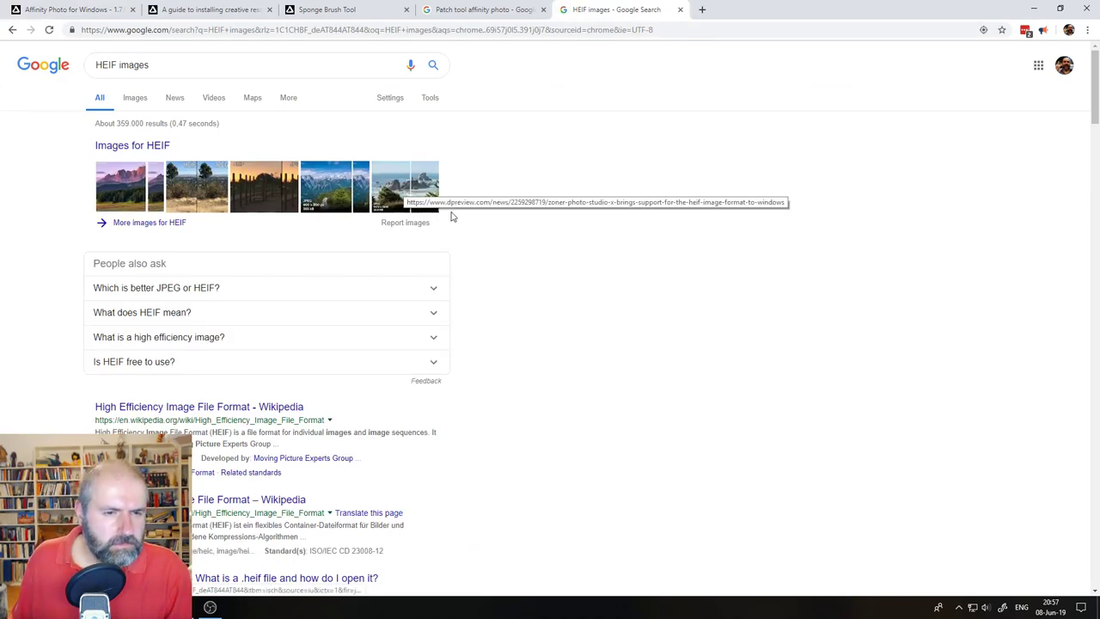
- Open and skim the High Efficiency Image File Format Wikipedia article, then close its tab
{"action": "scroll", "coordinate": [451, 216], "scroll_direction": "down", "scroll_amount": 2}
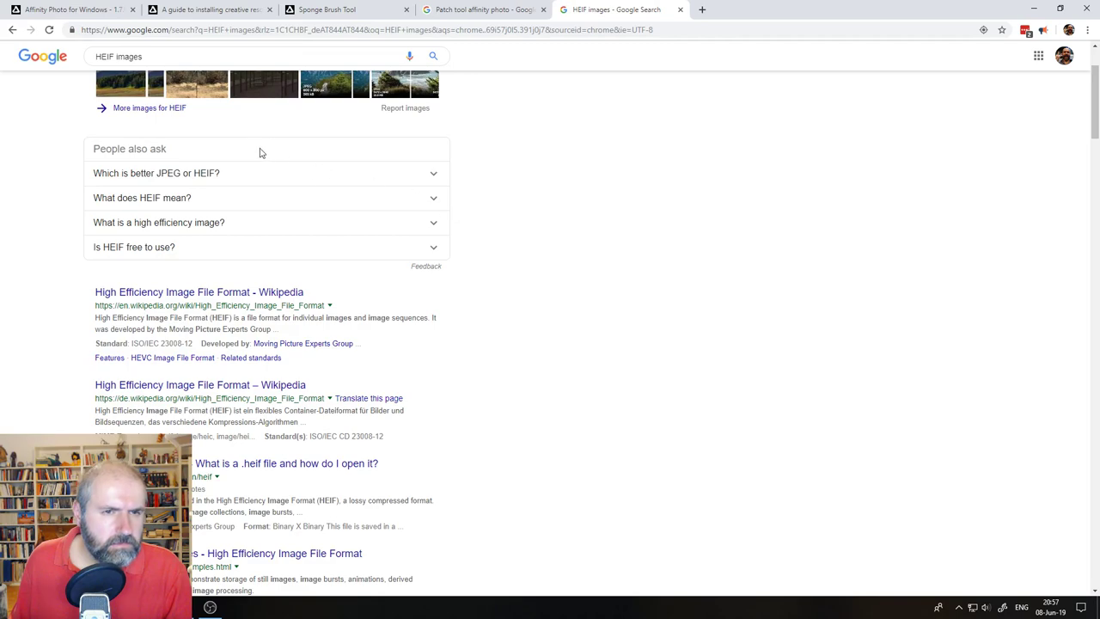
{"action": "left_click", "coordinate": [197, 292]}
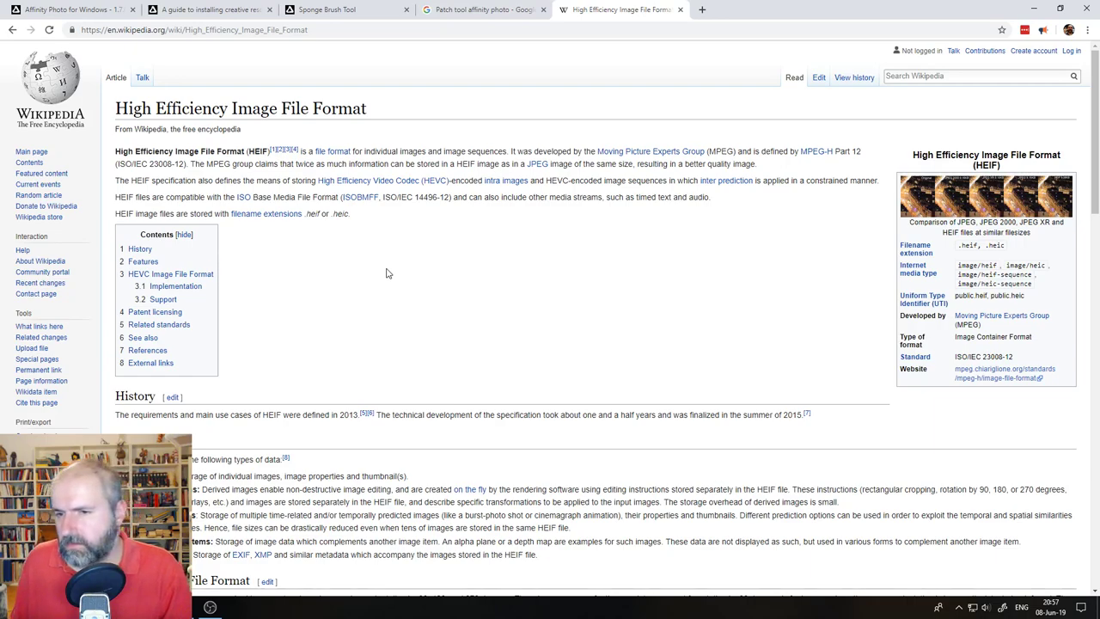
{"action": "scroll", "coordinate": [386, 273], "scroll_direction": "down", "scroll_amount": 5}
{"action": "scroll", "coordinate": [386, 273], "scroll_direction": "up", "scroll_amount": 4}
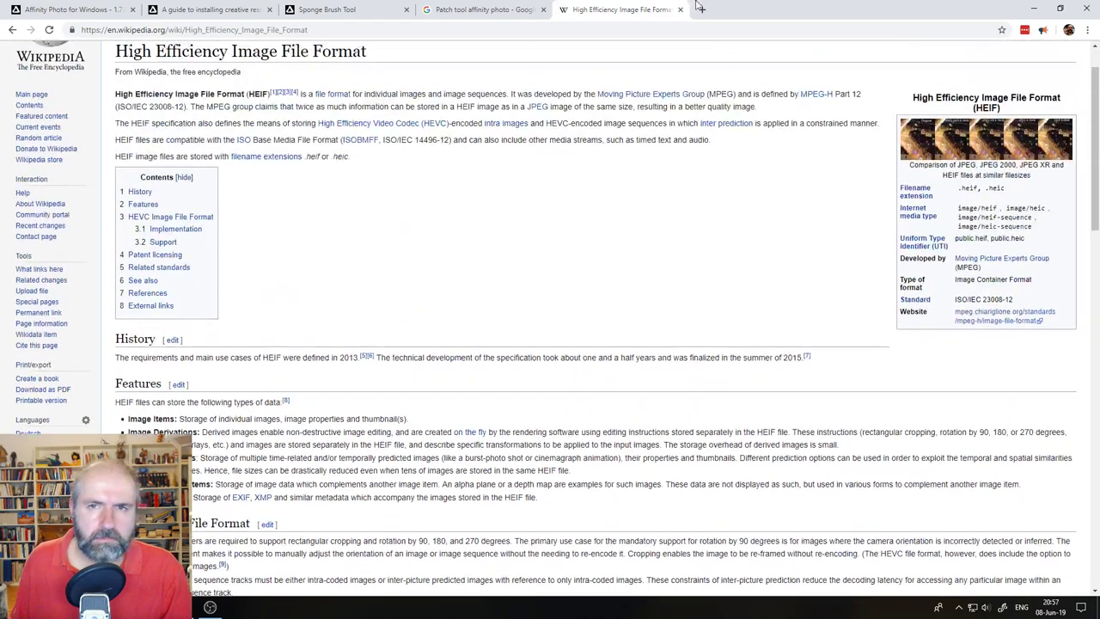
{"action": "left_click", "coordinate": [680, 10]}
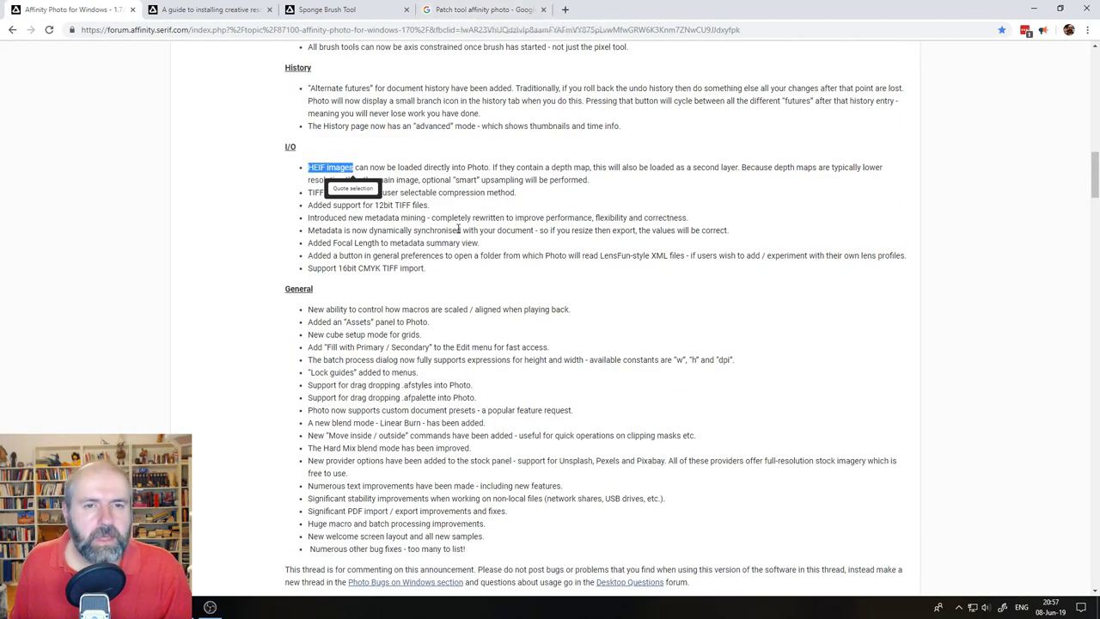
- Dismiss the quote popup, read down to the updating section, then return to Affinity Photo
{"action": "left_click", "coordinate": [458, 229]}
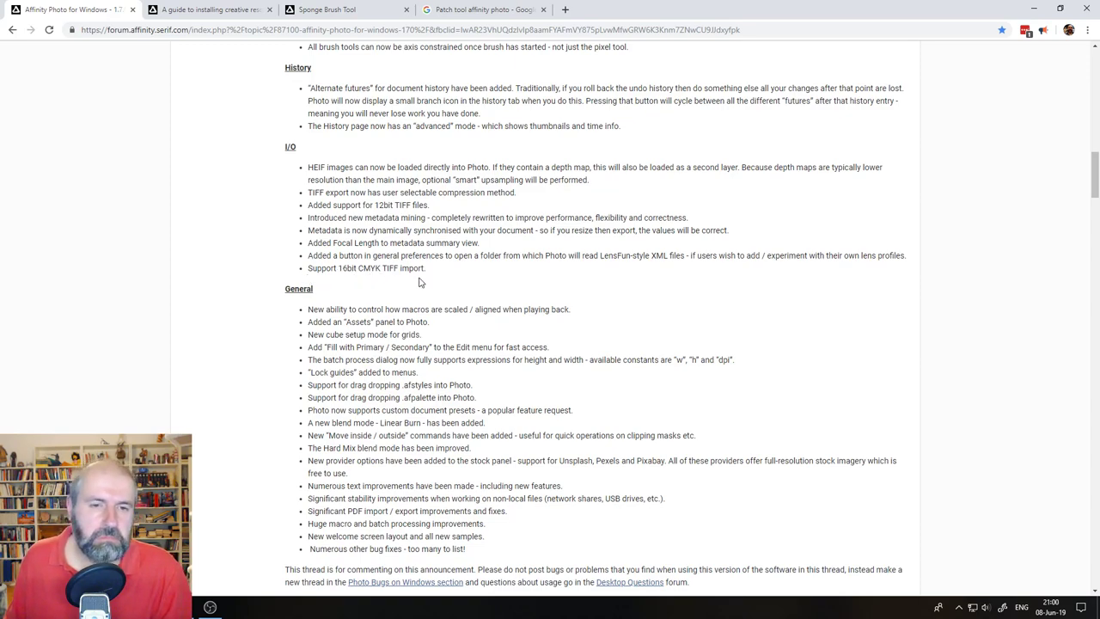
{"action": "scroll", "coordinate": [469, 283], "scroll_direction": "down", "scroll_amount": 2}
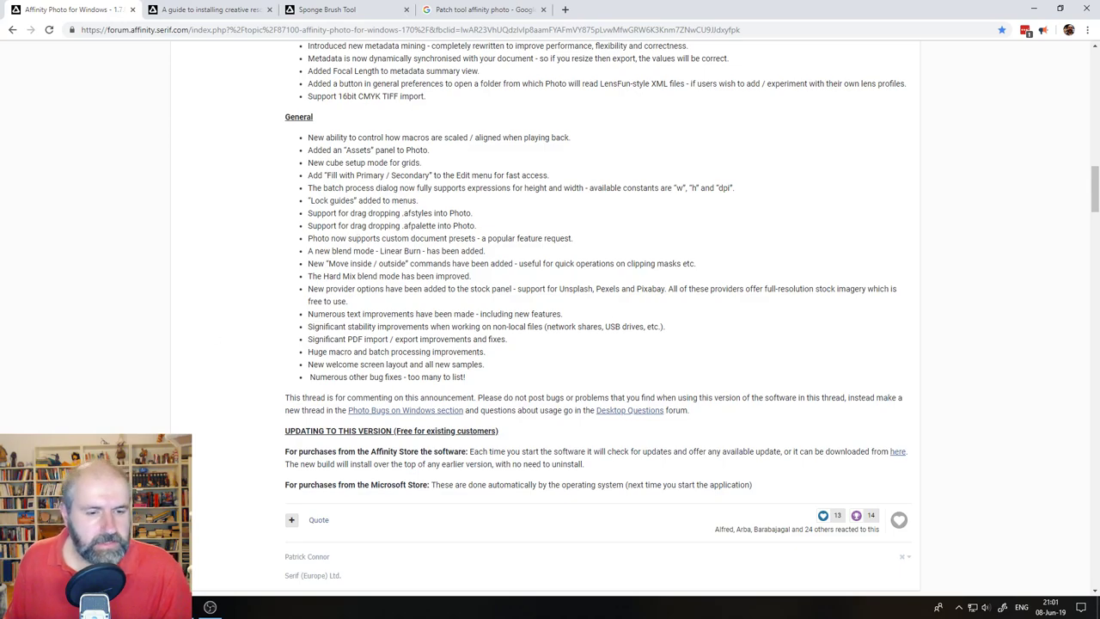
{"action": "key", "text": "alt+Tab"}
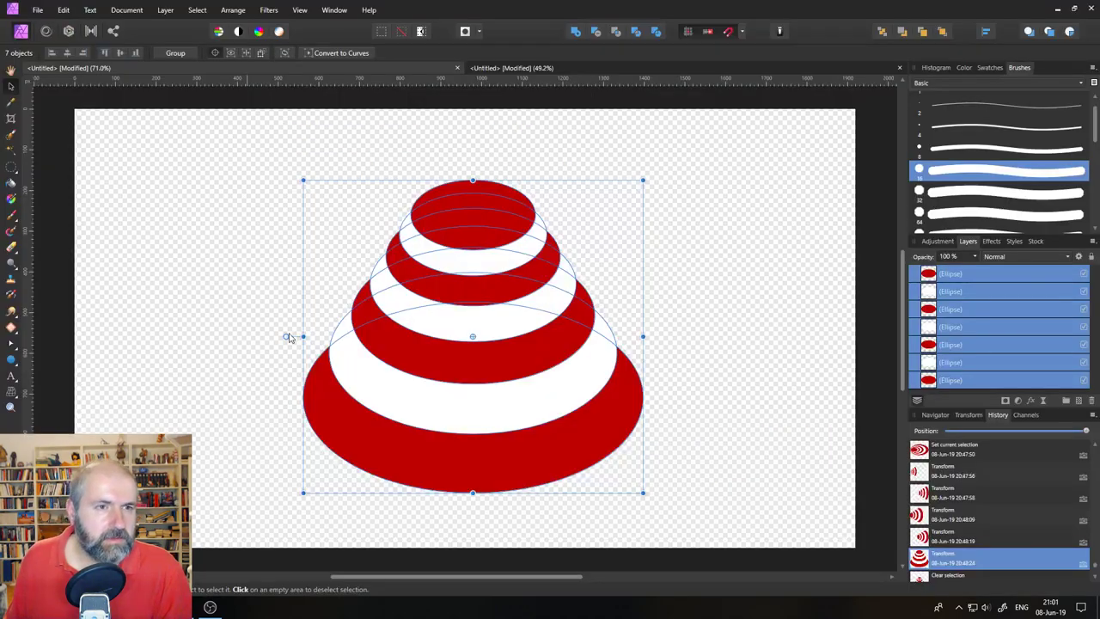
- Show the Macro panel from the Studio submenu
{"action": "left_click", "coordinate": [335, 10]}
{"action": "mouse_move", "coordinate": [300, 11]}
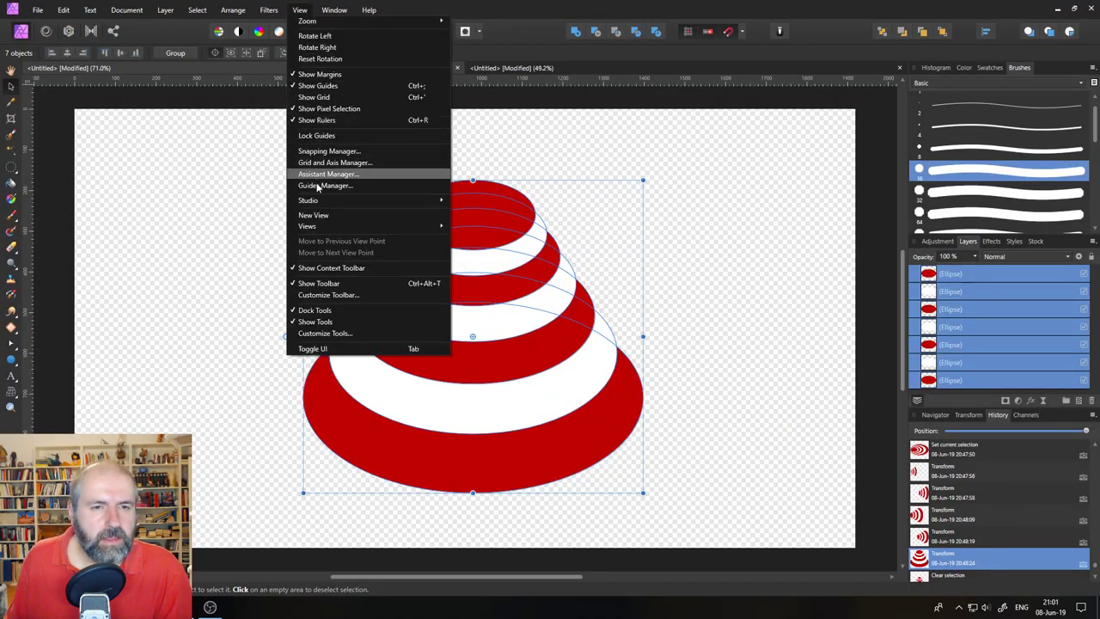
{"action": "mouse_move", "coordinate": [316, 201]}
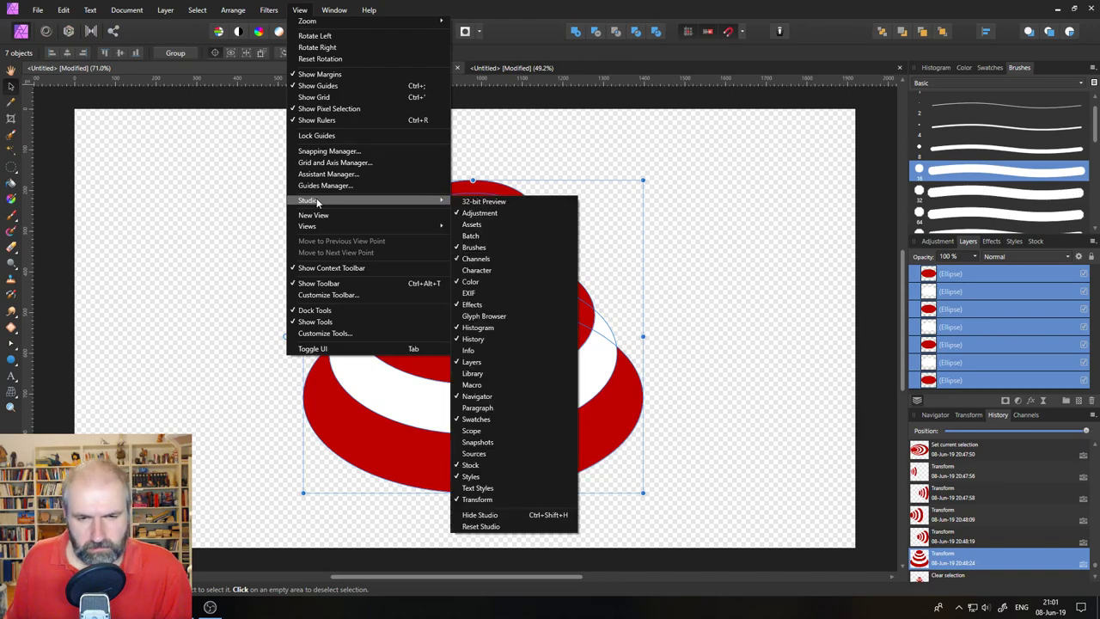
{"action": "left_click", "coordinate": [512, 387]}
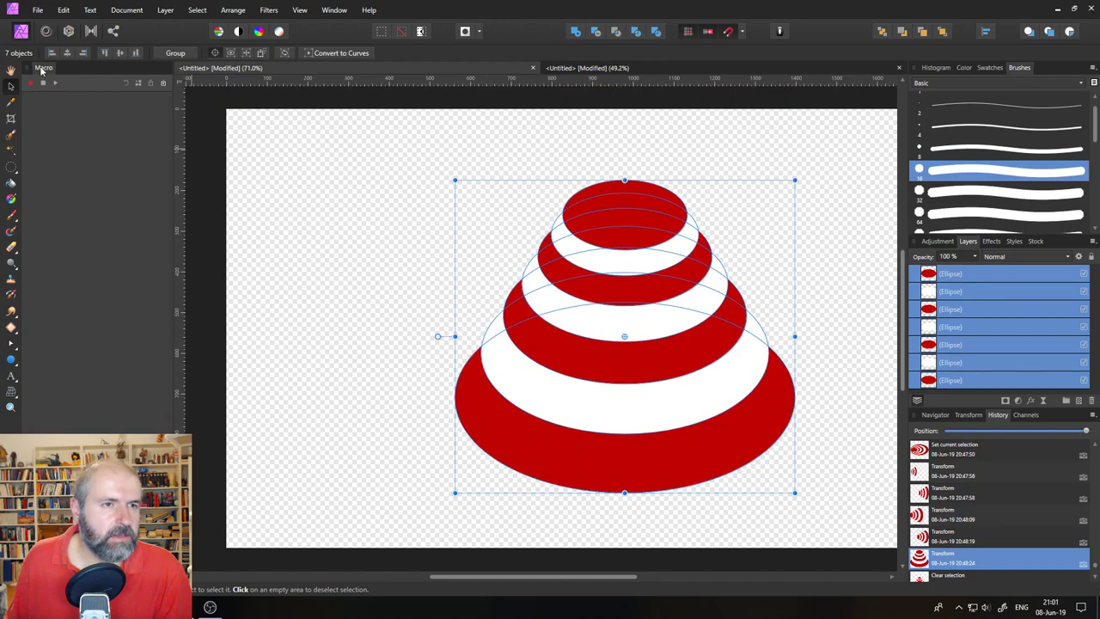
- Show the Library panel and scroll through its default macros like Convert to sRGB
{"action": "left_click", "coordinate": [296, 10]}
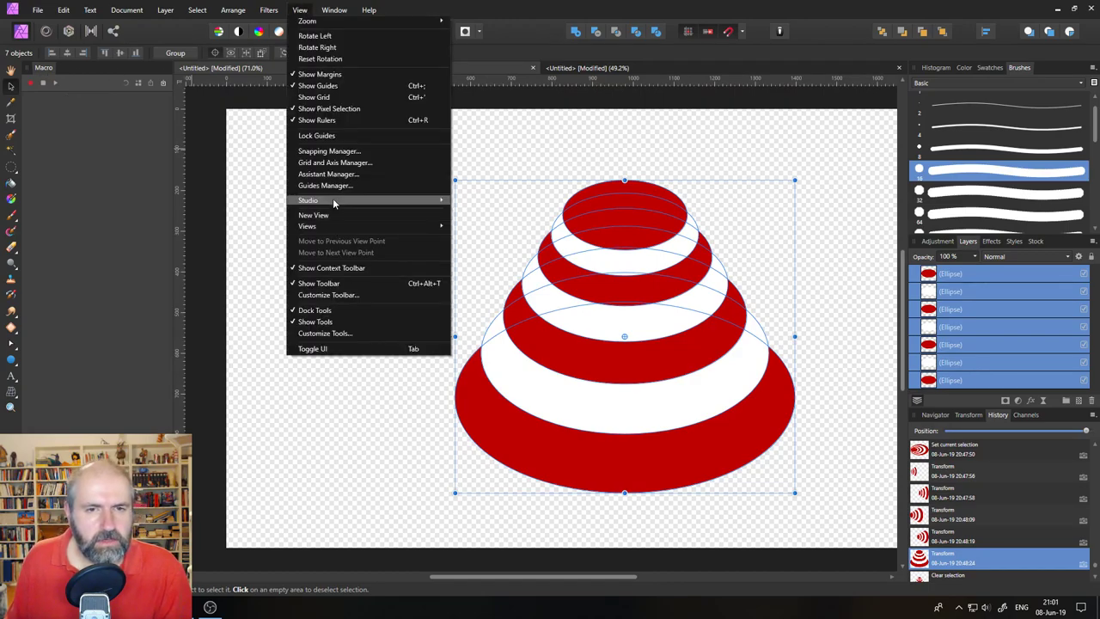
{"action": "mouse_move", "coordinate": [333, 200]}
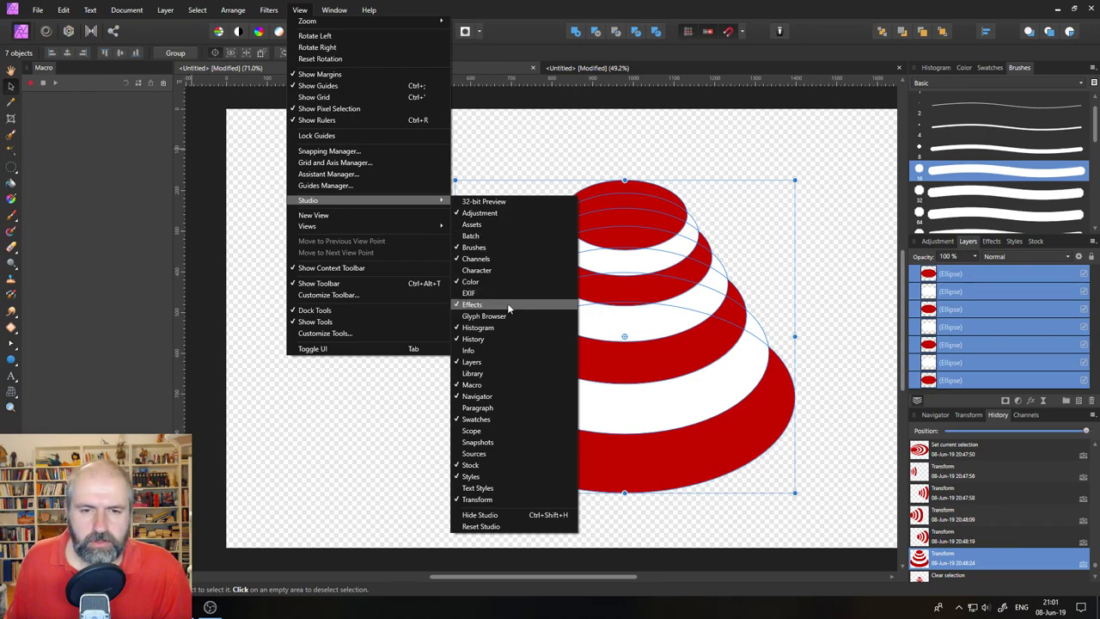
{"action": "left_click", "coordinate": [492, 373]}
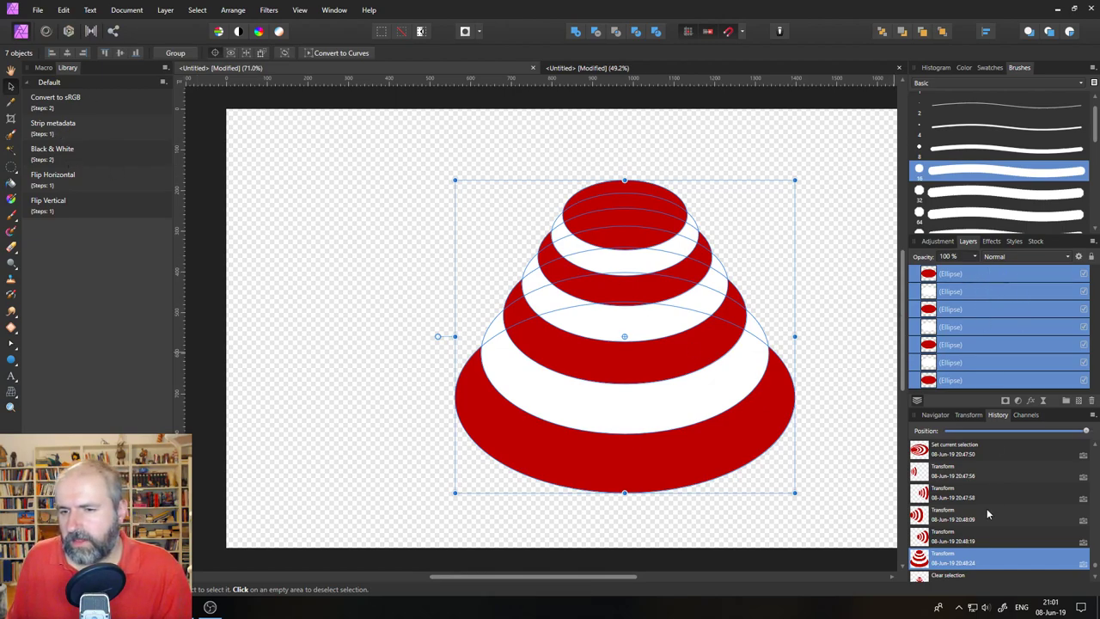
{"action": "scroll", "coordinate": [986, 513], "scroll_direction": "down", "scroll_amount": 5}
- Restore the brush-stroke portrait state, apply the Black & White macro to the photo layer, then undo it
{"action": "left_click", "coordinate": [989, 534]}
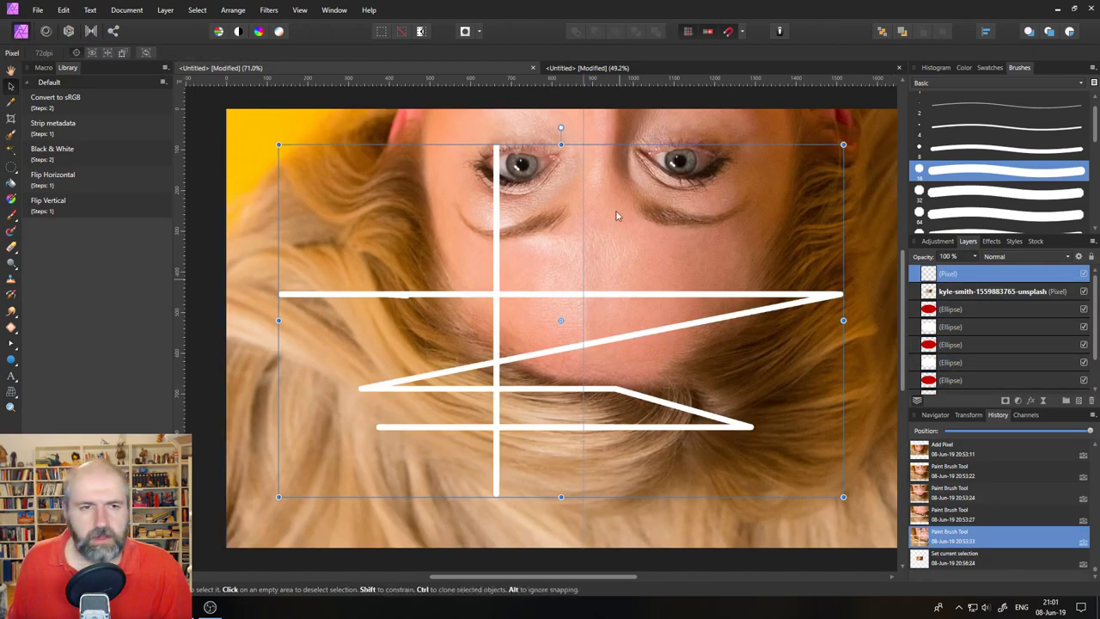
{"action": "left_click", "coordinate": [64, 149]}
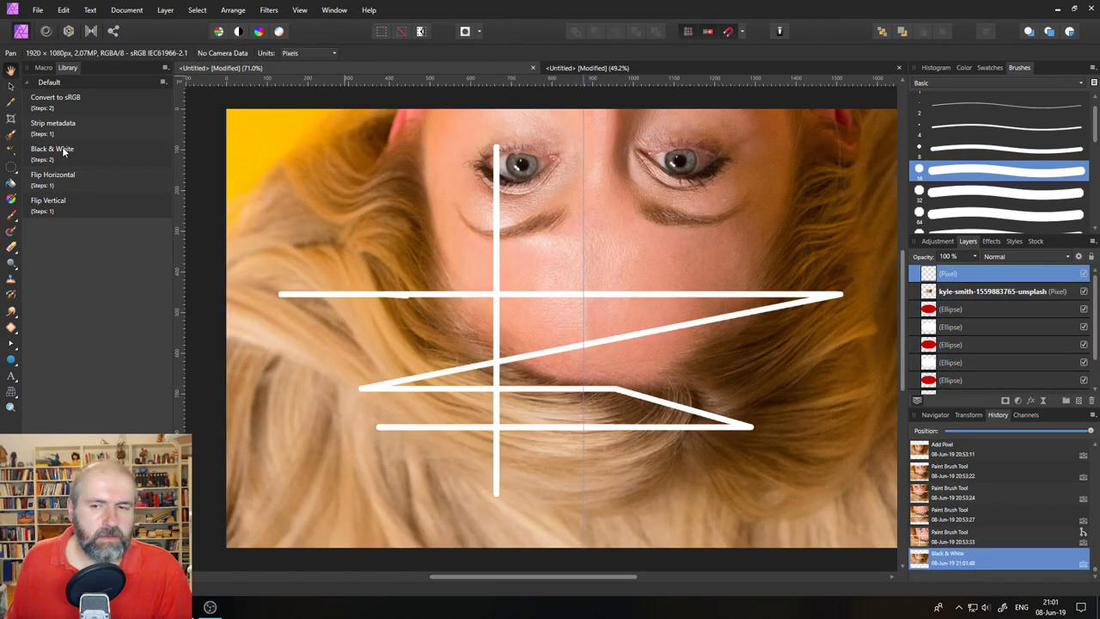
{"action": "left_click", "coordinate": [948, 291]}
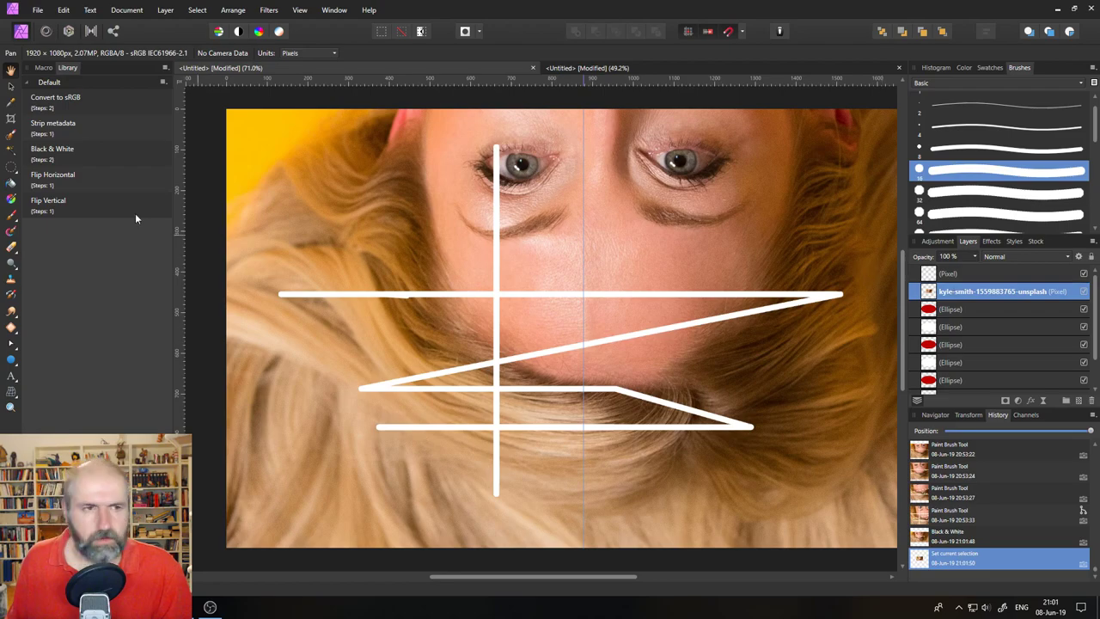
{"action": "left_click", "coordinate": [51, 150]}
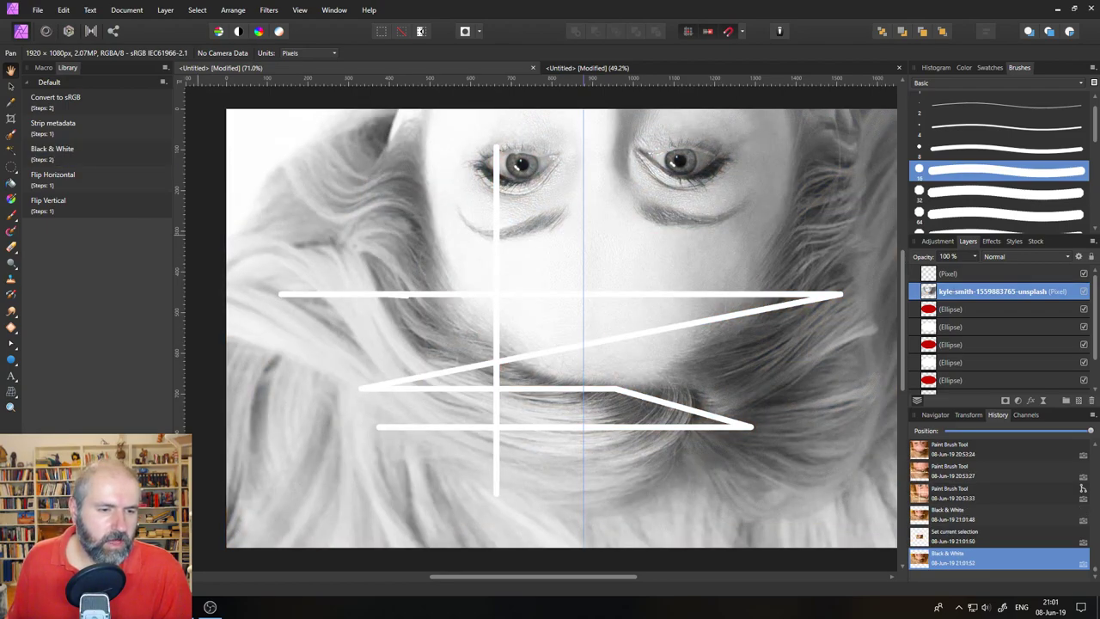
{"action": "left_click", "coordinate": [43, 11]}
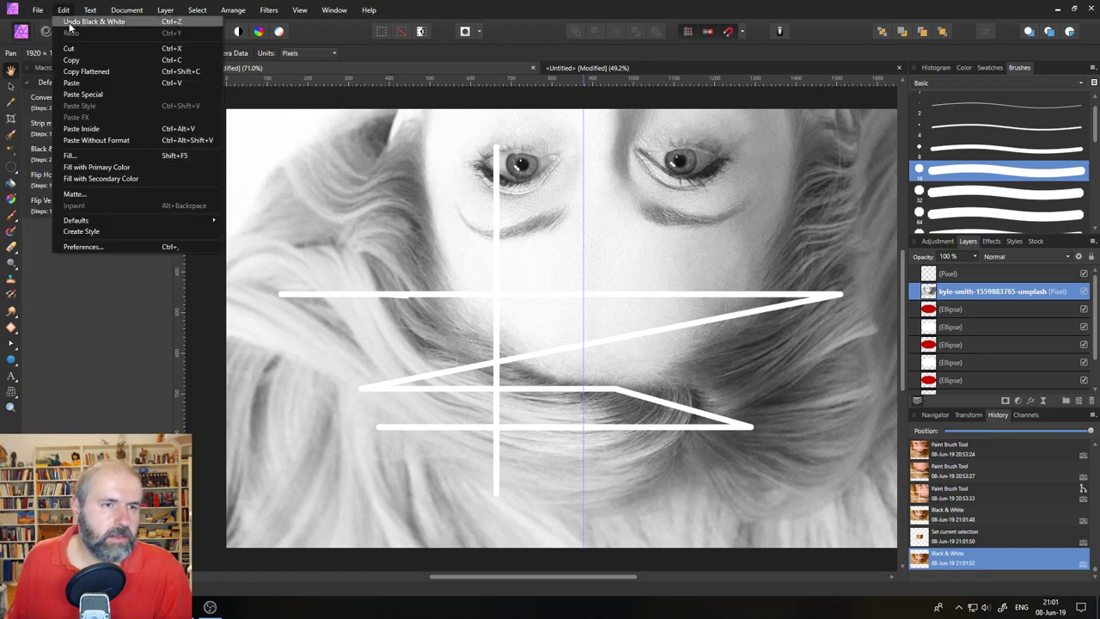
{"action": "left_click", "coordinate": [68, 22]}
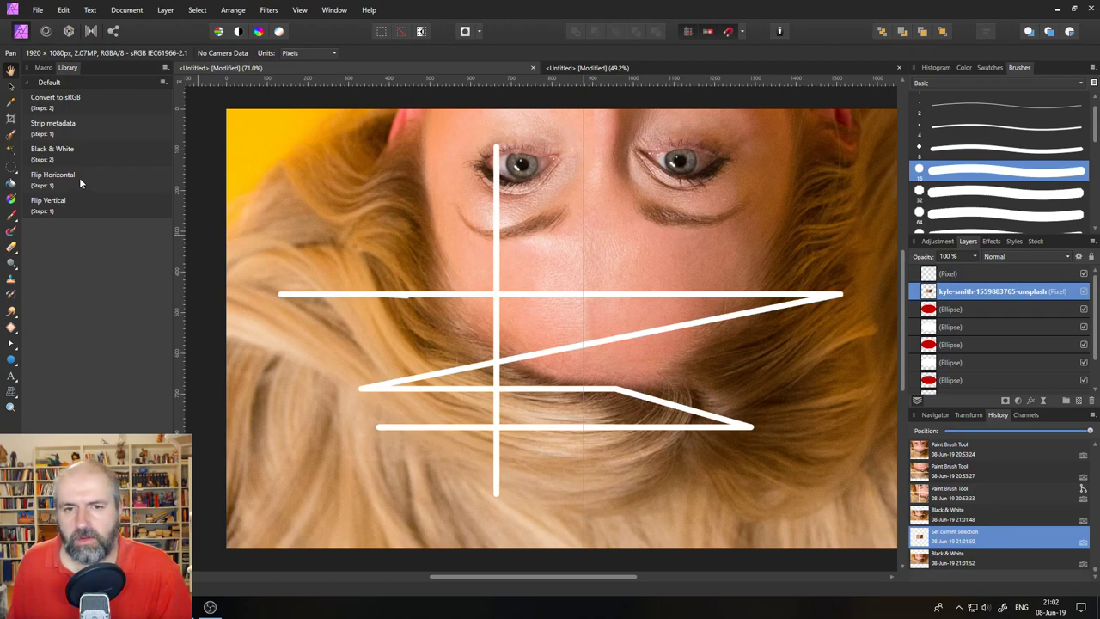
- Collapse and re-expand the Default macro category, glance at the forum changelog, and return
{"action": "left_click", "coordinate": [30, 83]}
{"action": "left_click", "coordinate": [30, 83]}
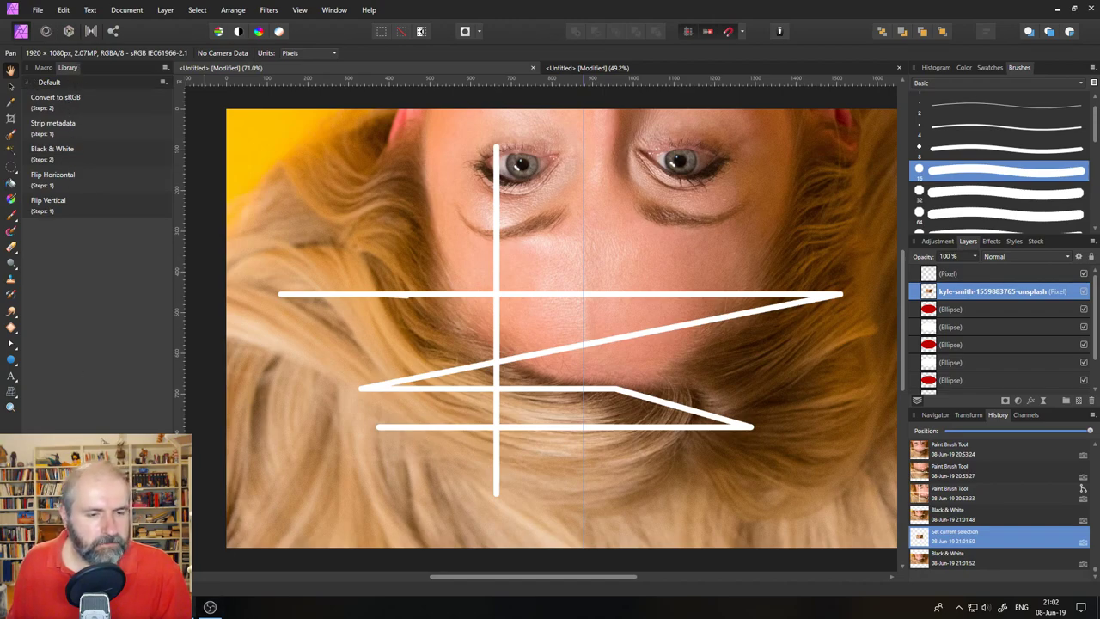
{"action": "left_click", "coordinate": [193, 606]}
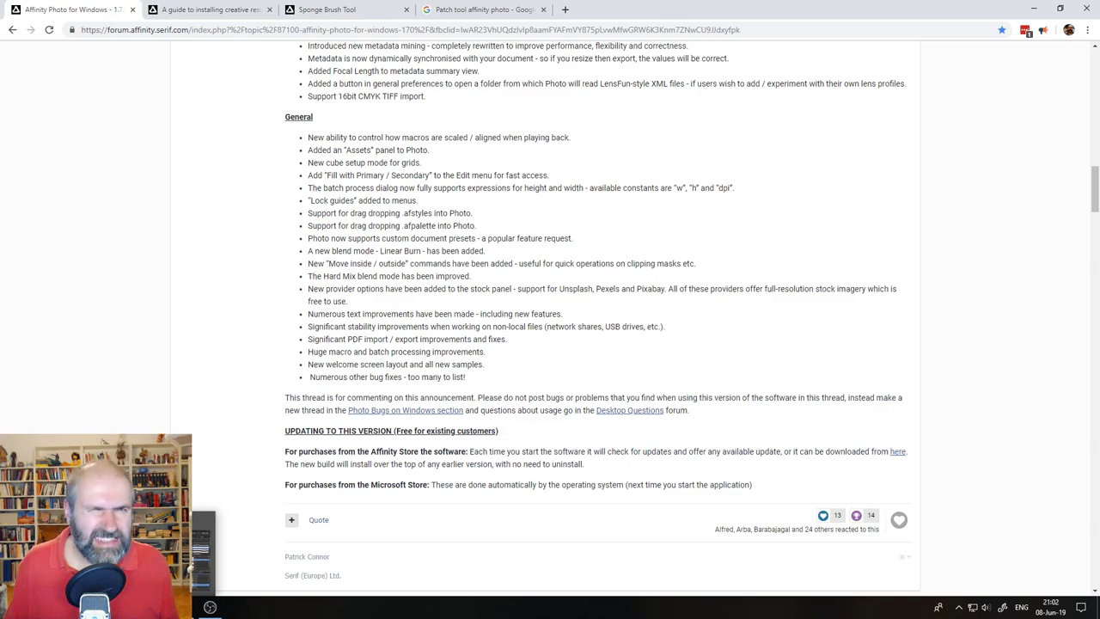
{"action": "key", "text": "alt+Tab"}
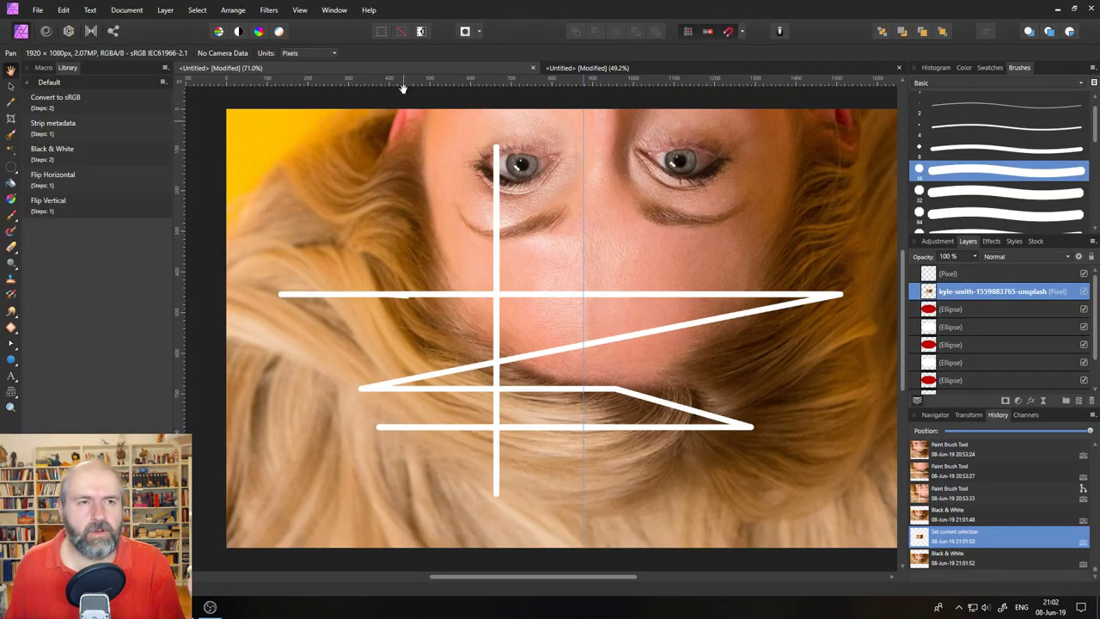
- Show the Assets panel via View > Studio > Assets, listing the Grade UI – Basic Elements set
{"action": "left_click", "coordinate": [232, 10]}
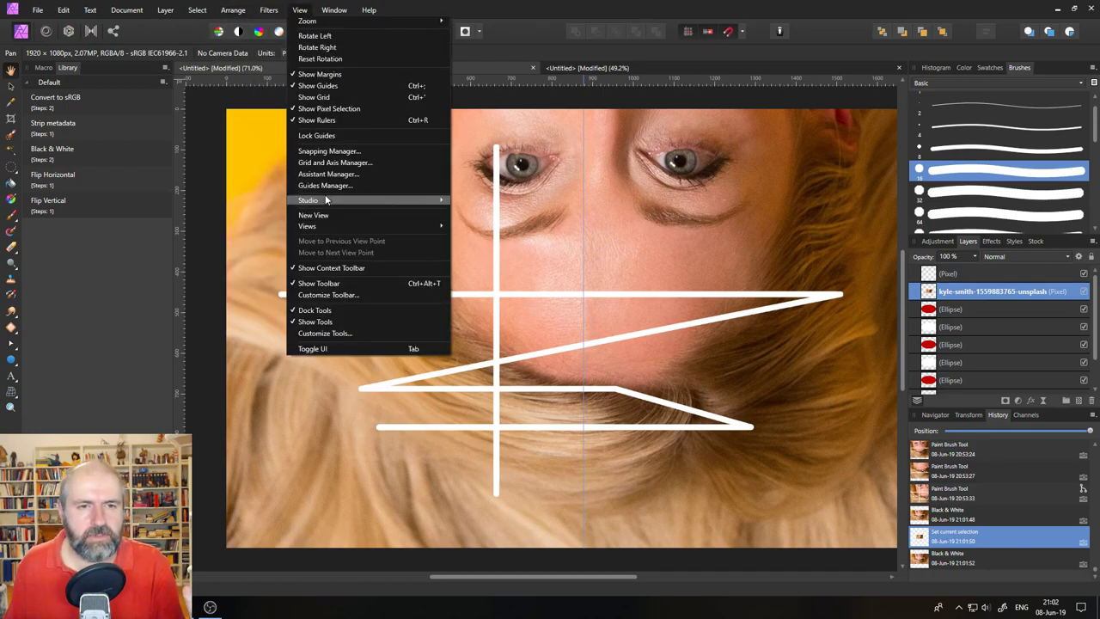
{"action": "mouse_move", "coordinate": [353, 203]}
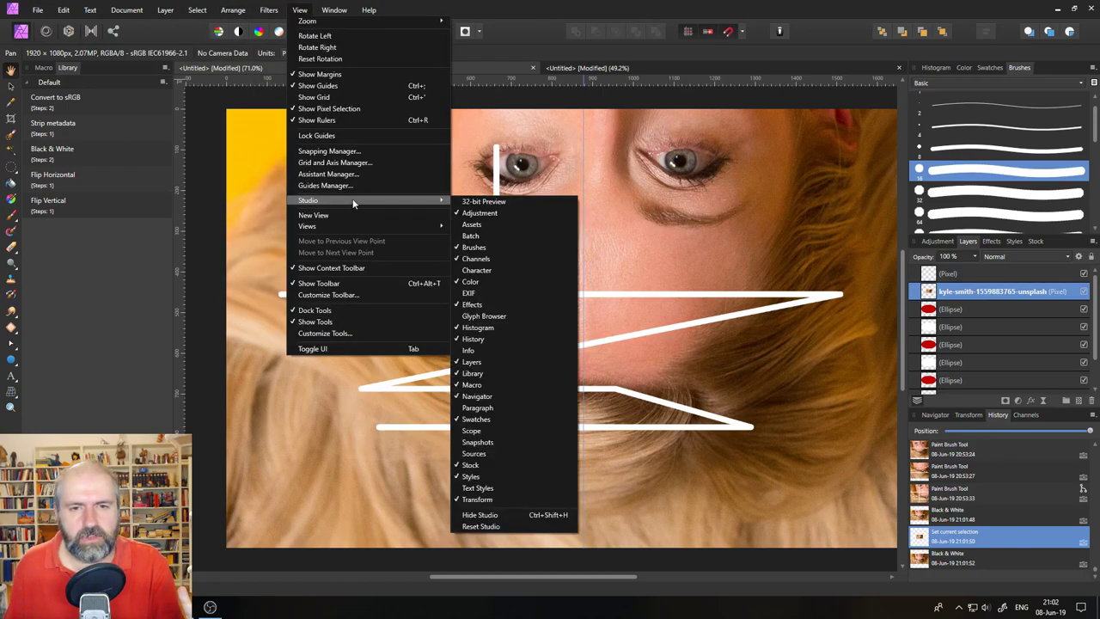
{"action": "left_click", "coordinate": [479, 225]}
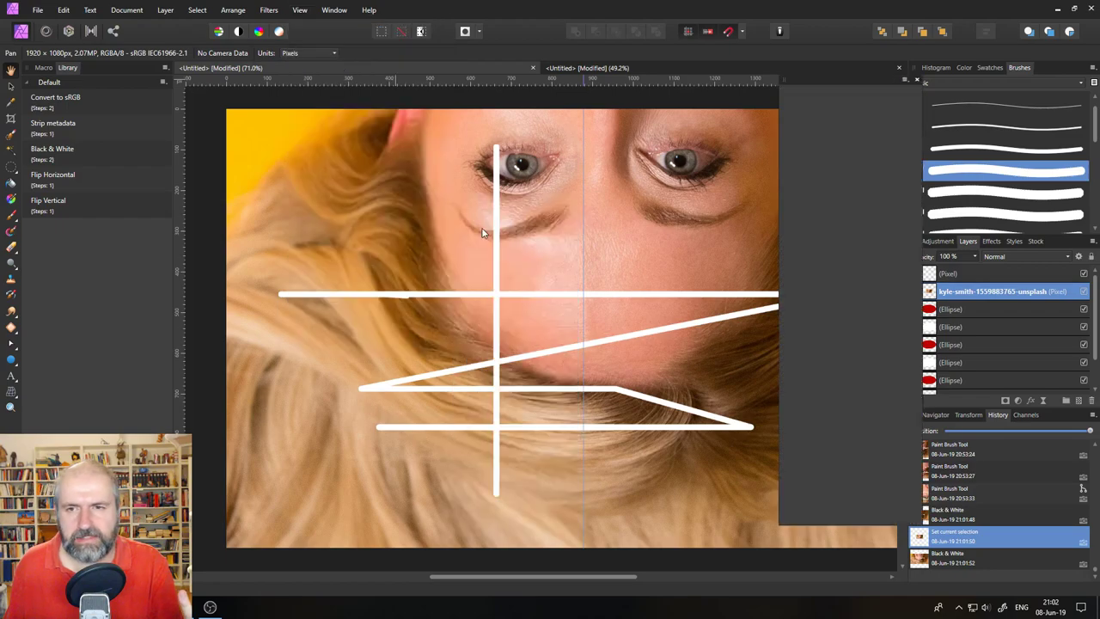
{"action": "left_click", "coordinate": [905, 80]}
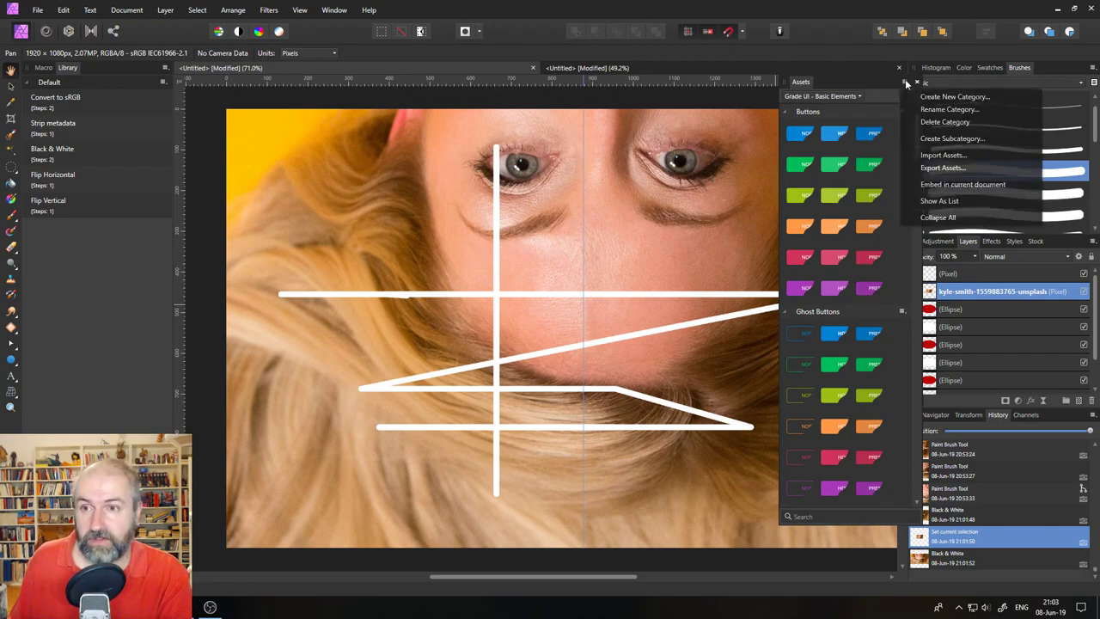
{"action": "left_click", "coordinate": [975, 158]}
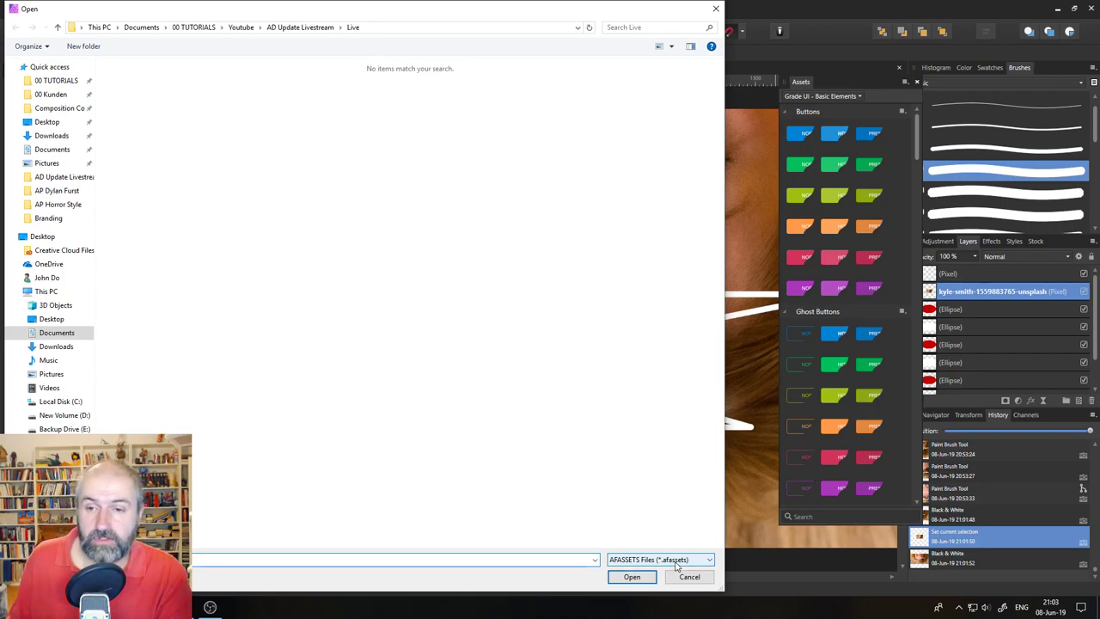
{"action": "left_click", "coordinate": [689, 576]}
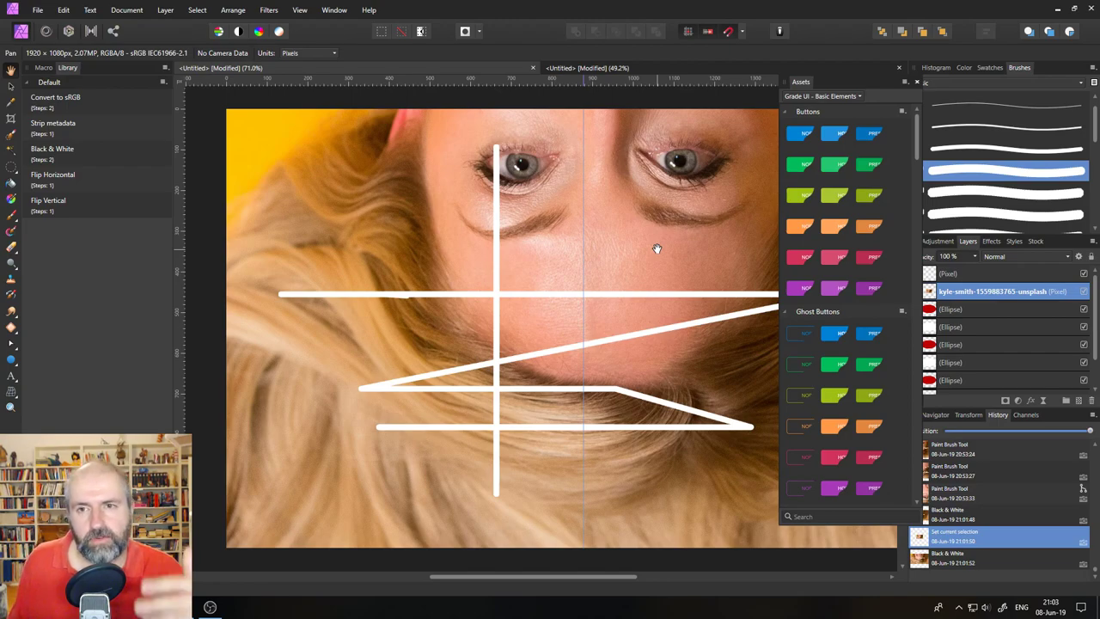
- Scroll the Assets panel down to the Inputs and Inputs (Dark) categories
{"action": "scroll", "coordinate": [903, 245], "scroll_direction": "down", "scroll_amount": 15}
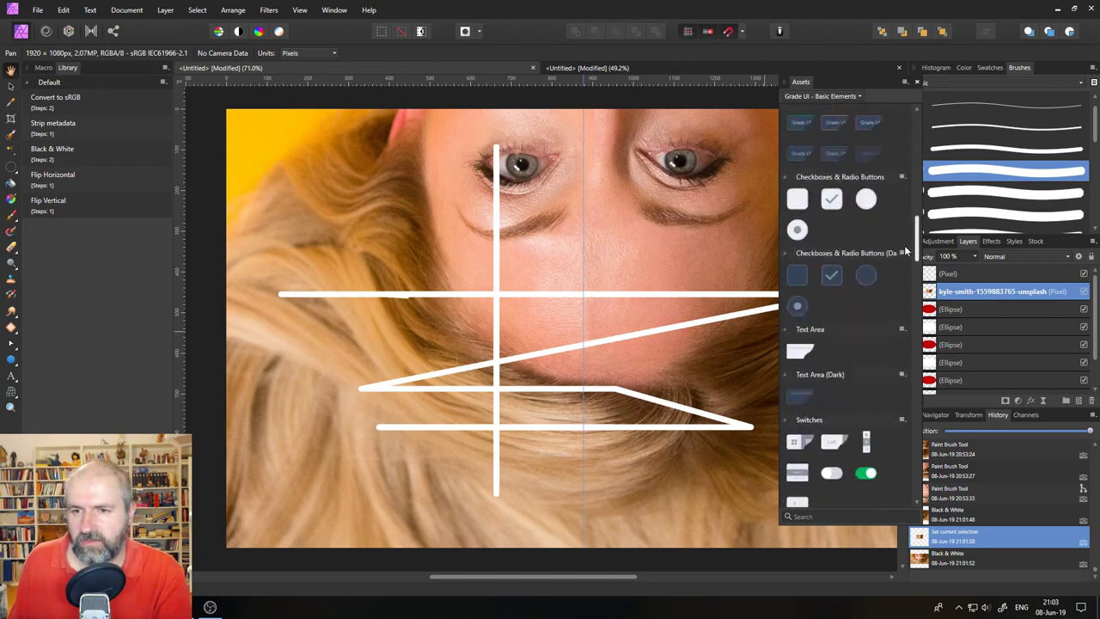
{"action": "left_click_drag", "start_coordinate": [898, 319], "coordinate": [902, 219]}
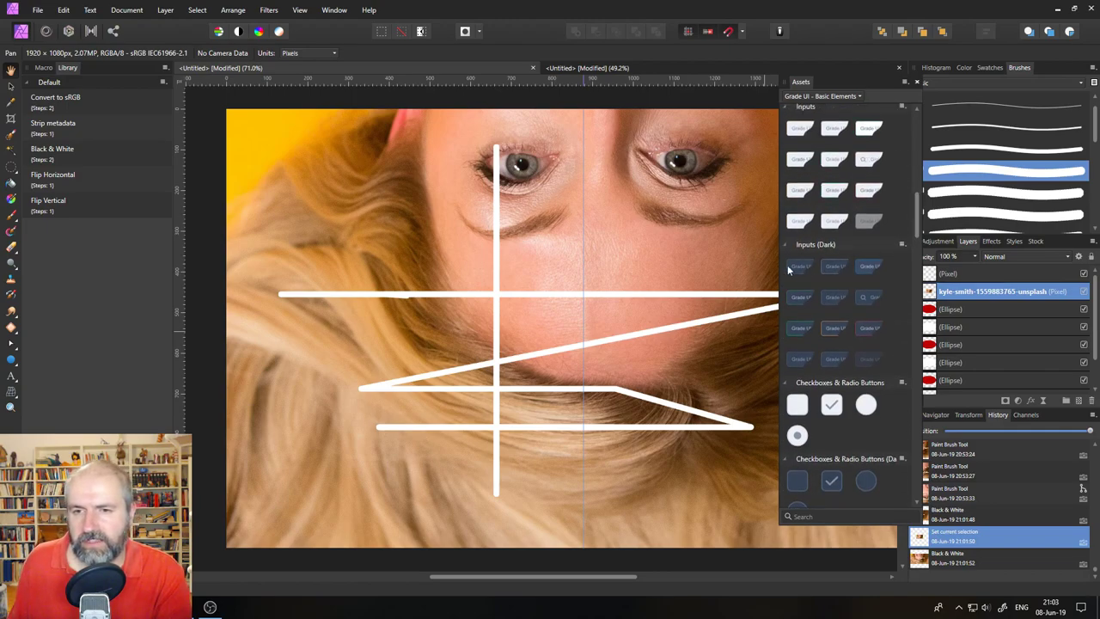
- Place a large dark input field, an enlarged selected radio button beneath it, and a checked dark checkbox beside it
{"action": "left_click_drag", "start_coordinate": [789, 270], "coordinate": [669, 335]}
{"action": "left_click_drag", "start_coordinate": [798, 436], "coordinate": [455, 399]}
{"action": "left_click_drag", "start_coordinate": [421, 352], "coordinate": [361, 312]}
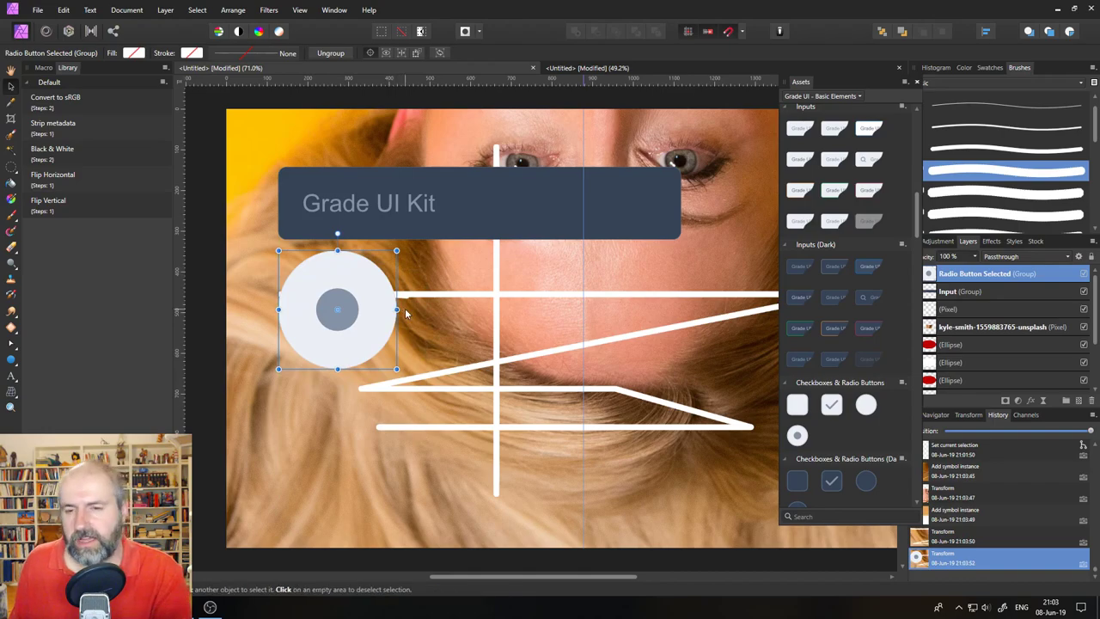
{"action": "left_click_drag", "start_coordinate": [797, 435], "coordinate": [422, 280]}
{"action": "left_click_drag", "start_coordinate": [489, 342], "coordinate": [477, 326]}
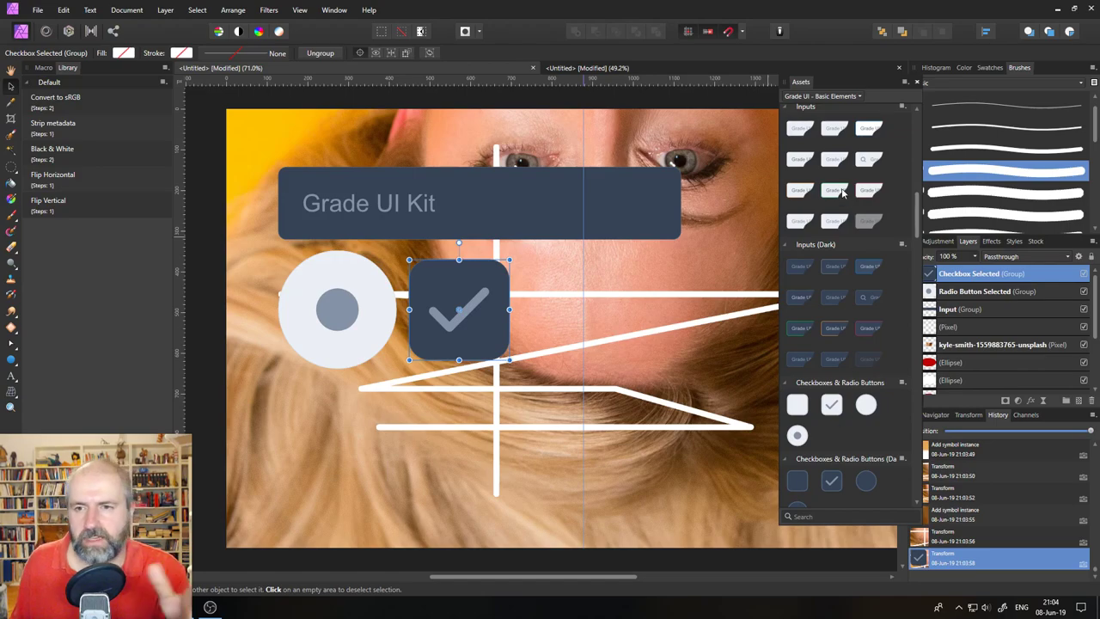
- Collapse the Inputs, Checkboxes & Radio Buttons, Text Area, Switches and Dropdowns asset categories, light and dark
{"action": "left_click", "coordinate": [784, 107]}
{"action": "left_click", "coordinate": [784, 120]}
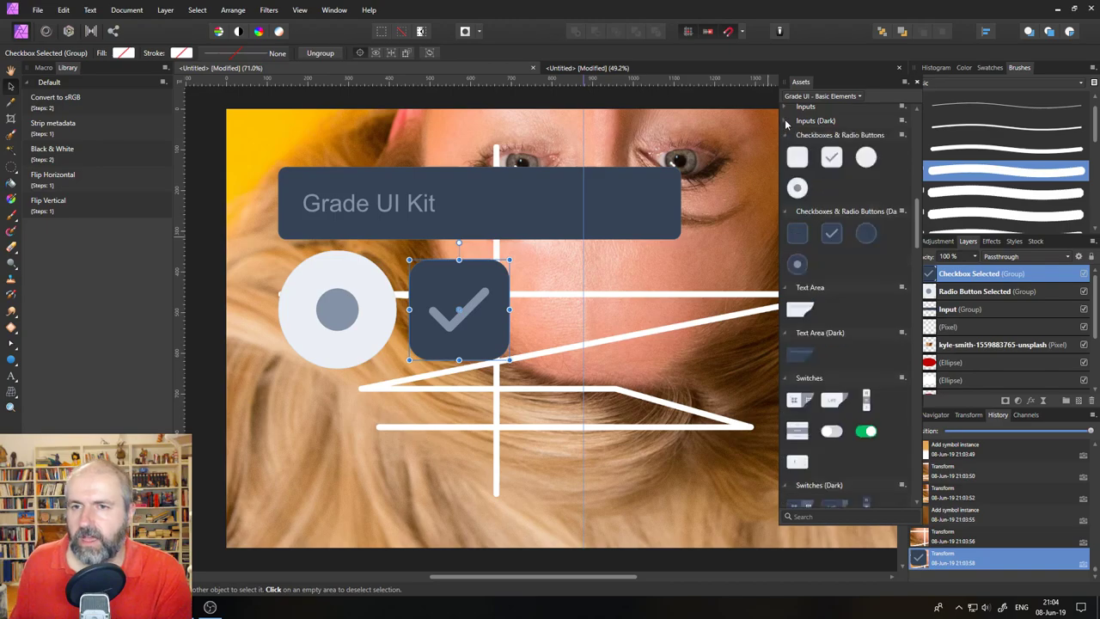
{"action": "left_click", "coordinate": [785, 135]}
{"action": "left_click", "coordinate": [785, 148]}
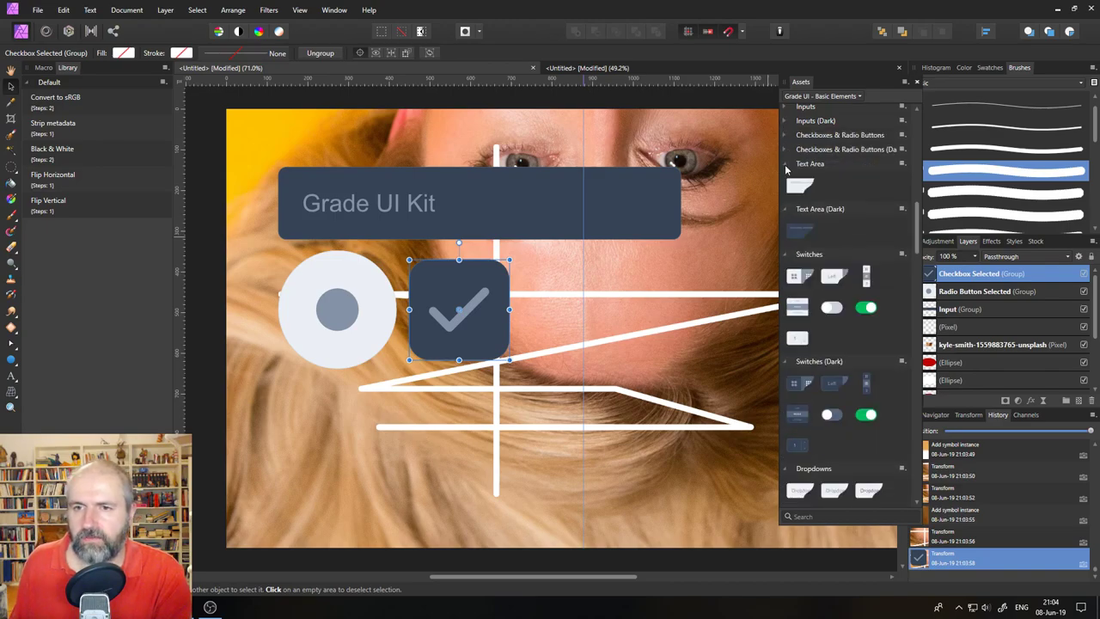
{"action": "left_click", "coordinate": [785, 164]}
{"action": "left_click", "coordinate": [785, 178]}
{"action": "left_click", "coordinate": [784, 193]}
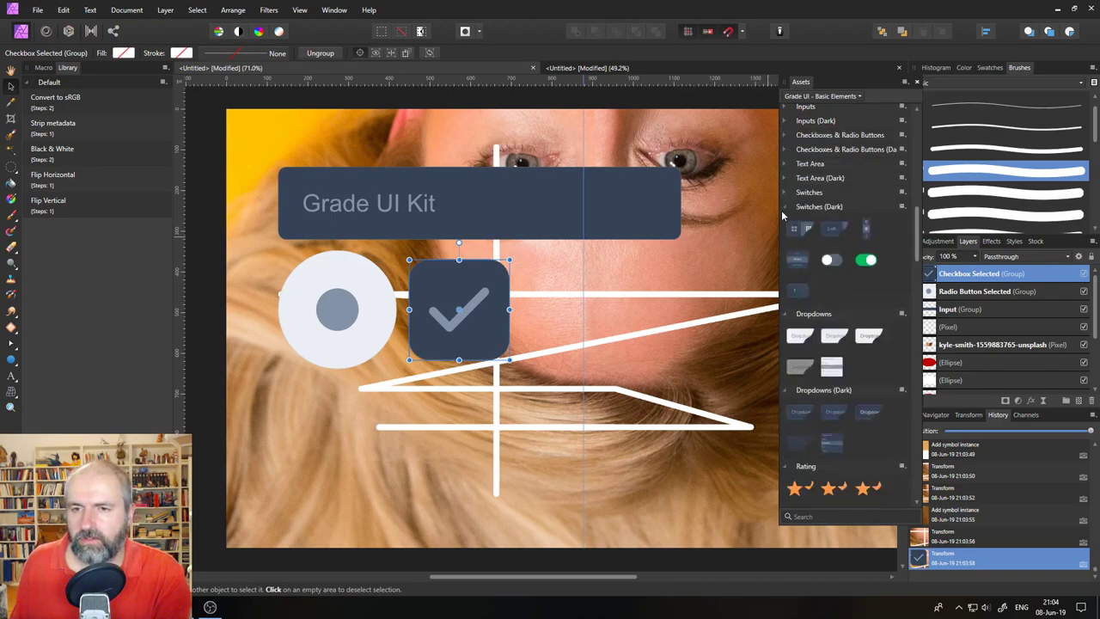
{"action": "left_click", "coordinate": [785, 207]}
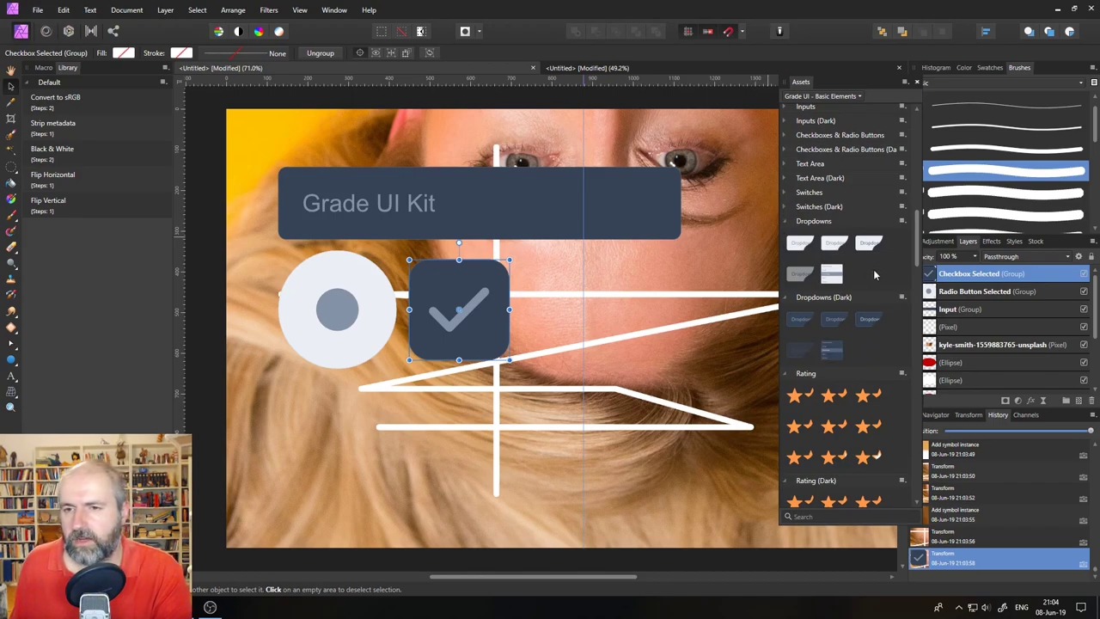
{"action": "left_click", "coordinate": [785, 221]}
- Collapse the Buttons and Ghost Buttons categories higher up the Assets panel
{"action": "left_click_drag", "start_coordinate": [917, 240], "coordinate": [917, 142]}
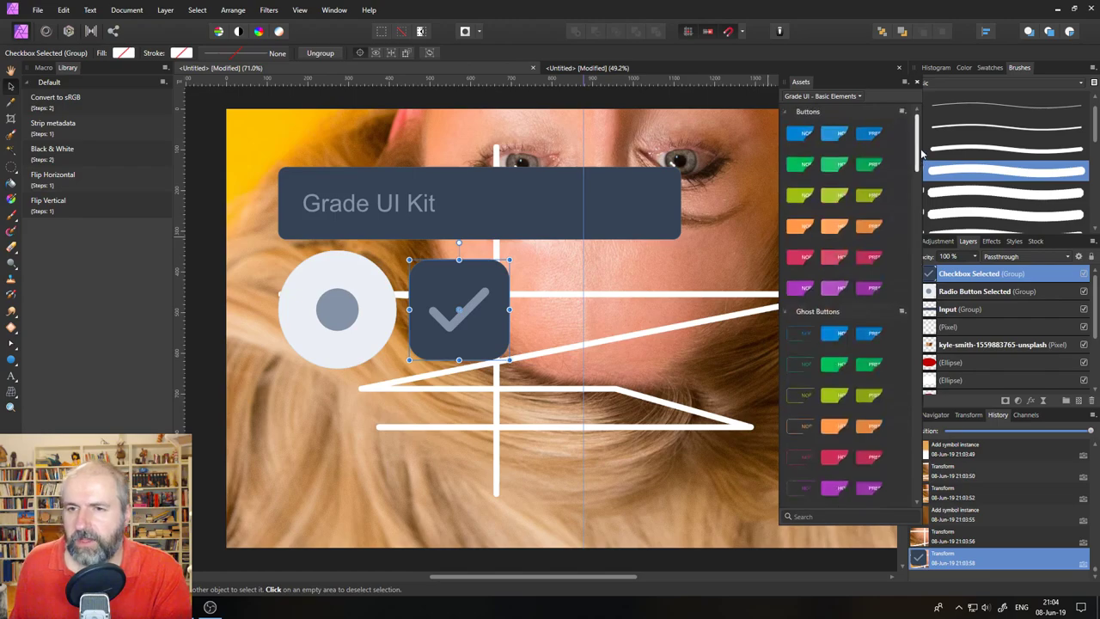
{"action": "left_click", "coordinate": [786, 114]}
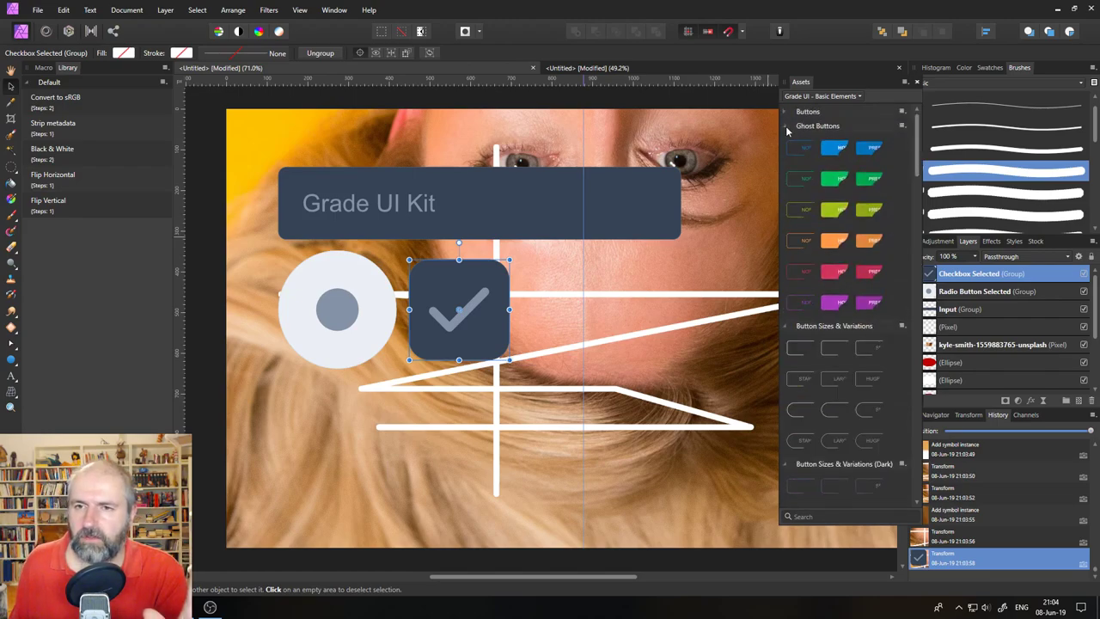
{"action": "left_click", "coordinate": [786, 128]}
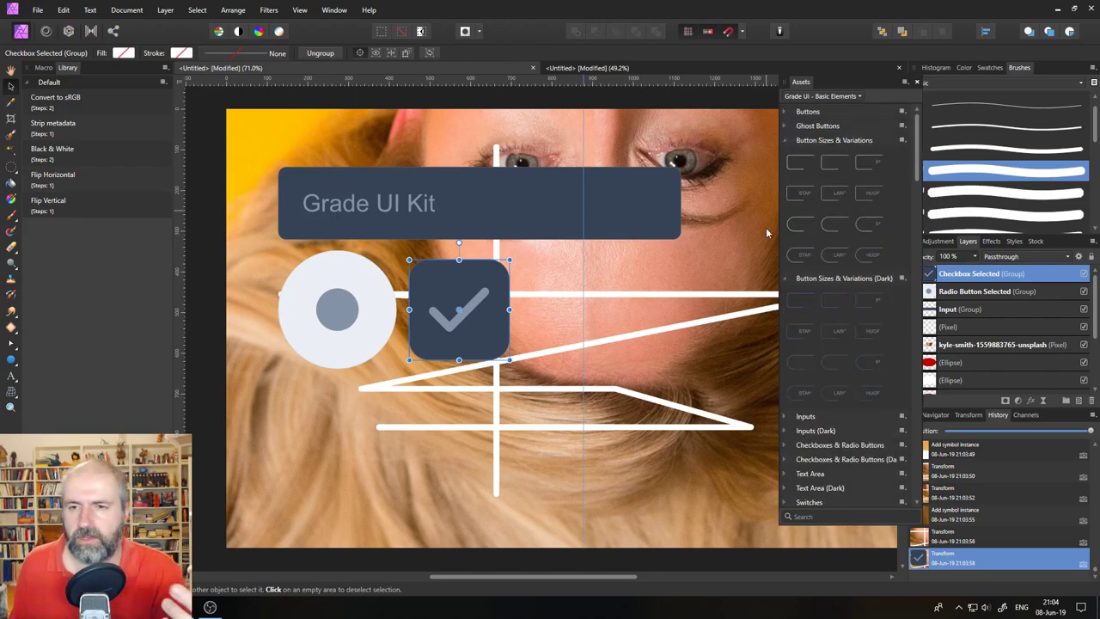
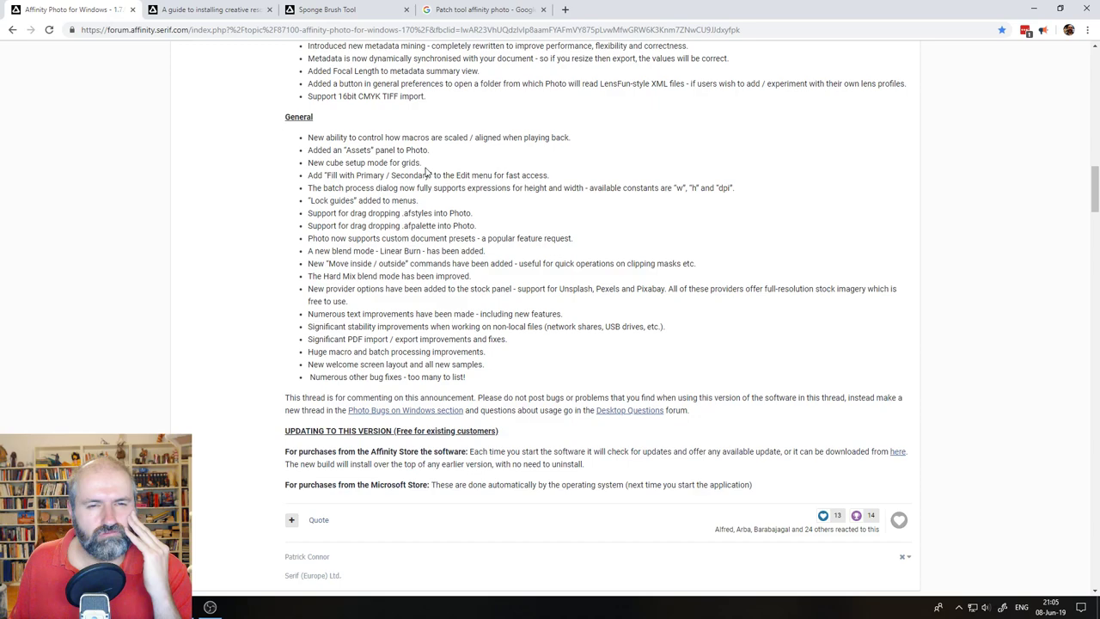
- Switch from Chrome back to the Affinity Photo window
{"action": "key", "text": "alt+Tab"}
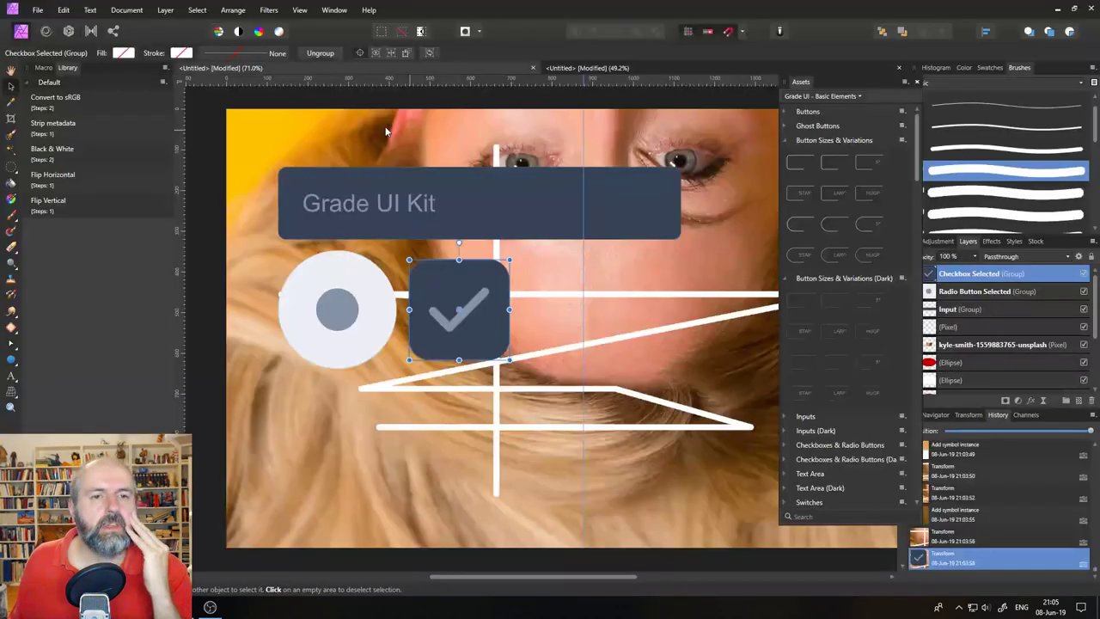
- Close the Assets panel, then delete the three UI kit groups and the white-stroke Pixel layer
{"action": "left_click", "coordinate": [916, 82]}
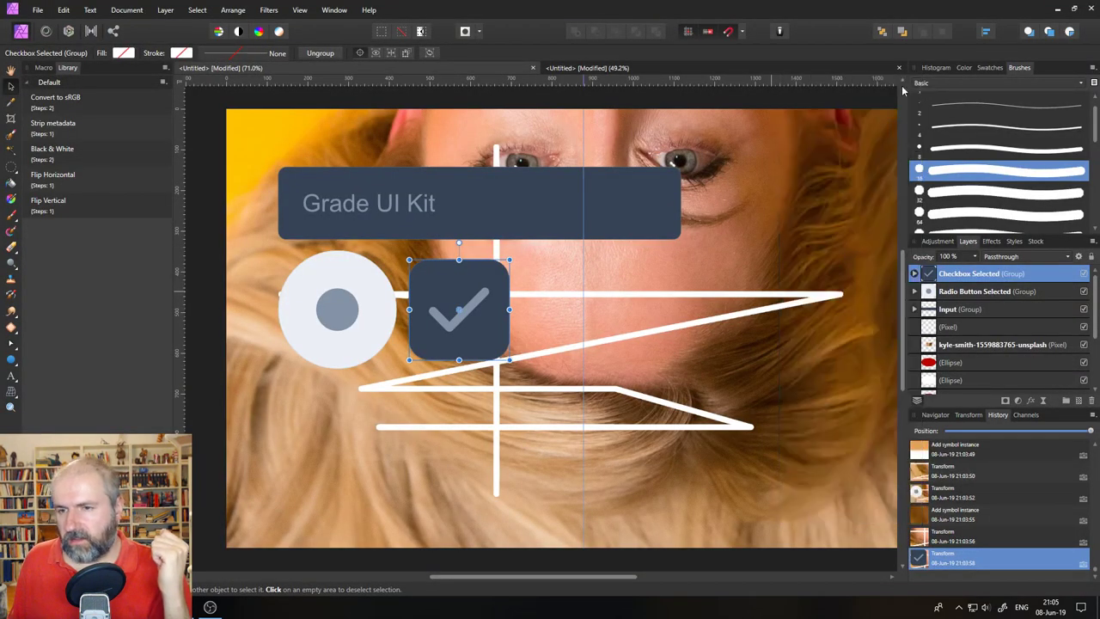
{"action": "left_click", "coordinate": [984, 309], "text": "shift"}
{"action": "key", "text": "Delete"}
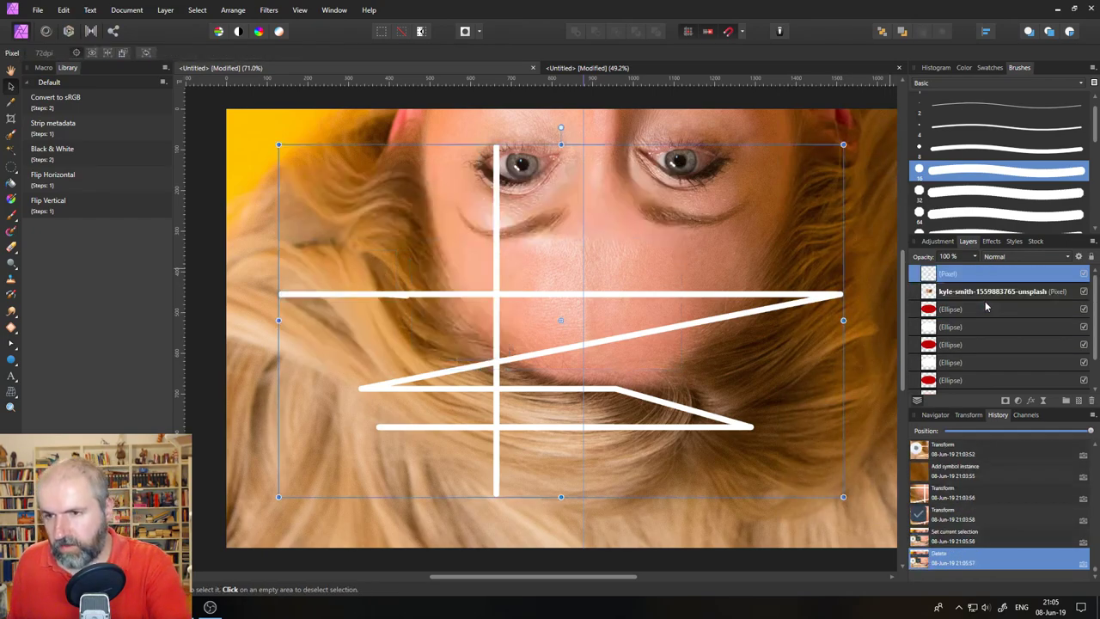
{"action": "key", "text": "Delete"}
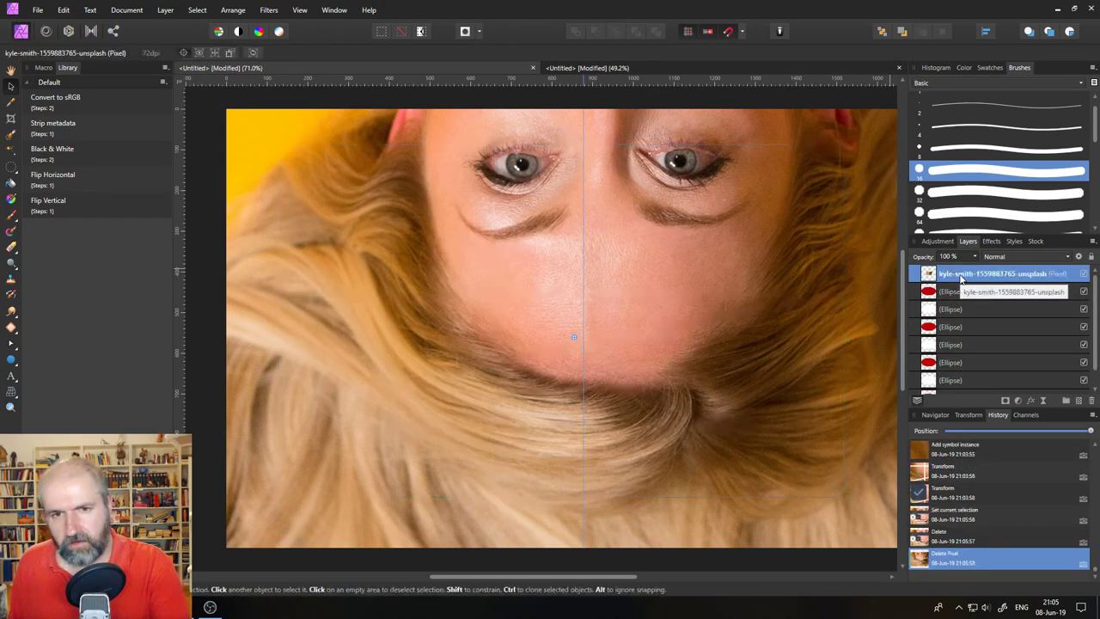
{"action": "key", "text": "ctrl+minus"}
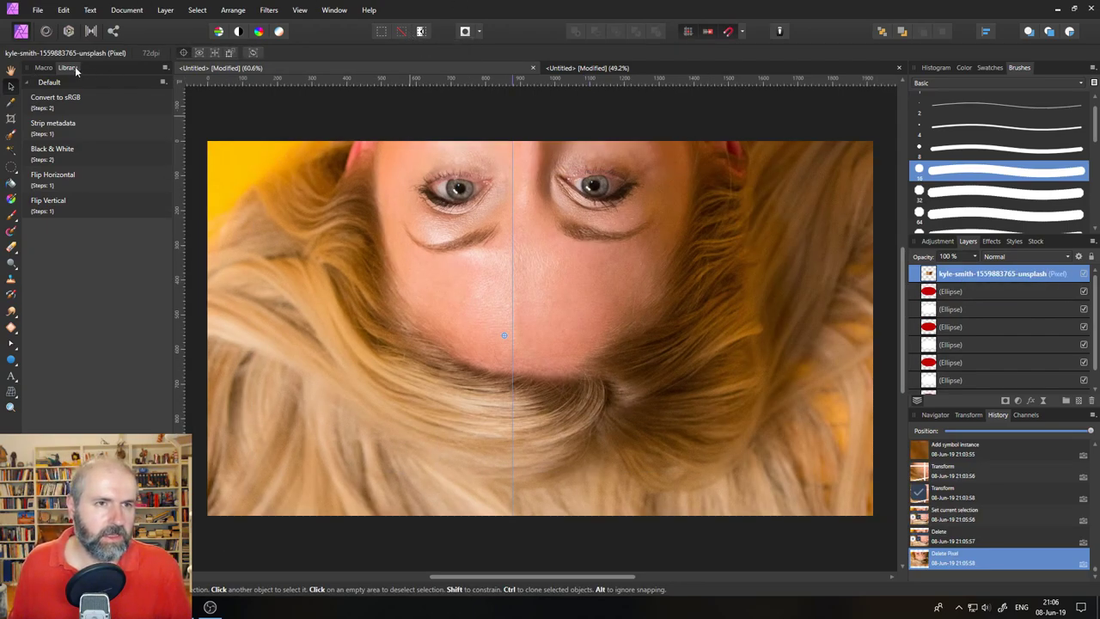
- Hide the Macro and Library panels from View > Studio
{"action": "left_click", "coordinate": [334, 9]}
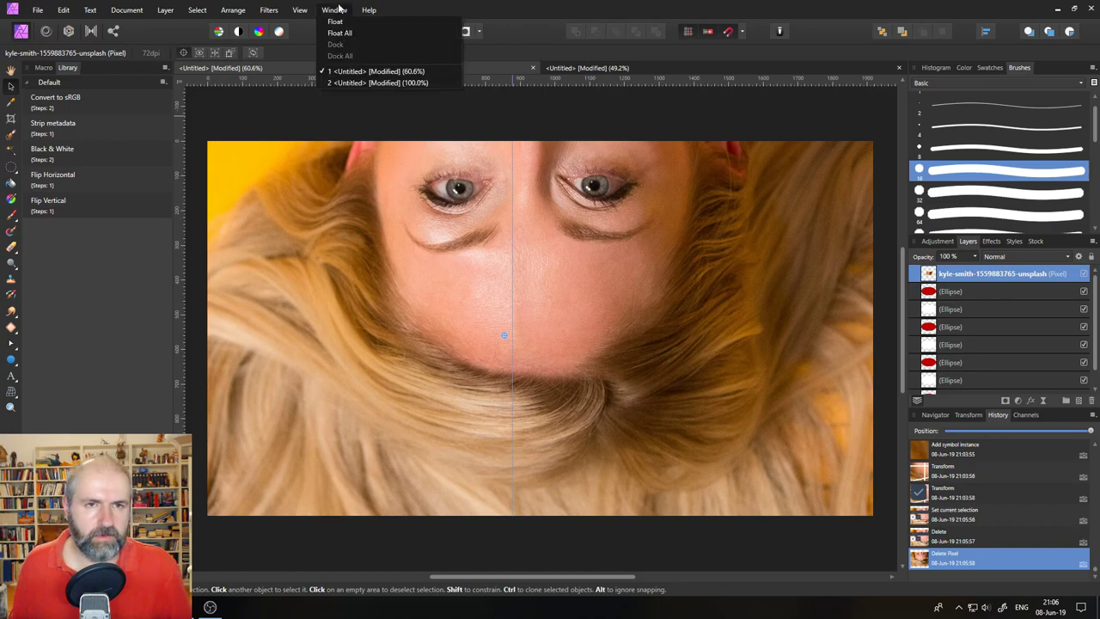
{"action": "mouse_move", "coordinate": [305, 11]}
{"action": "mouse_move", "coordinate": [335, 199]}
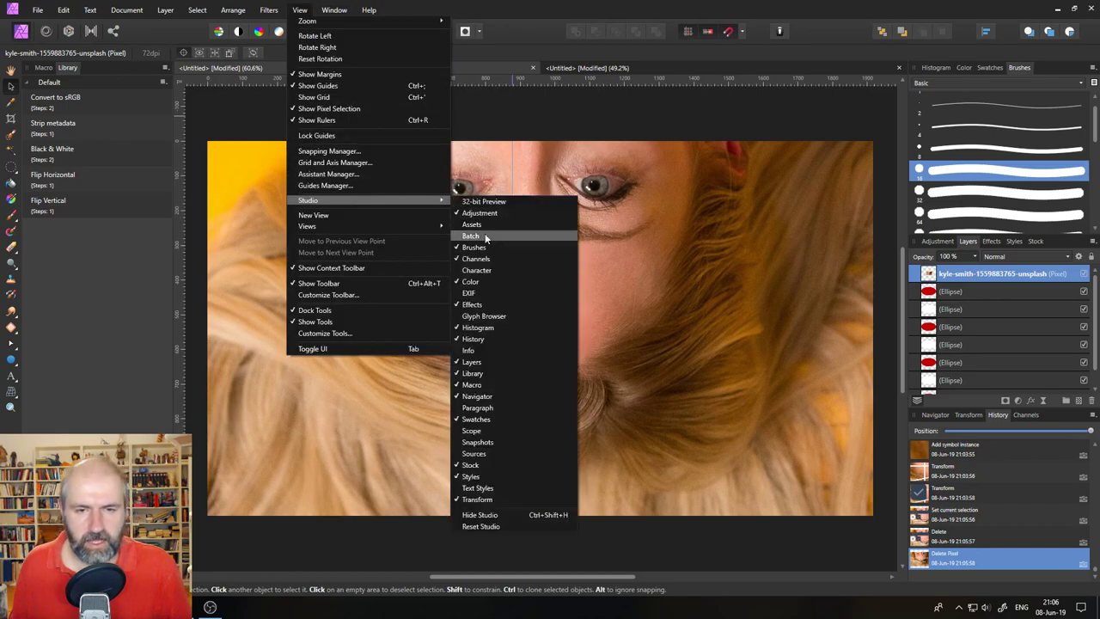
{"action": "left_click", "coordinate": [484, 386]}
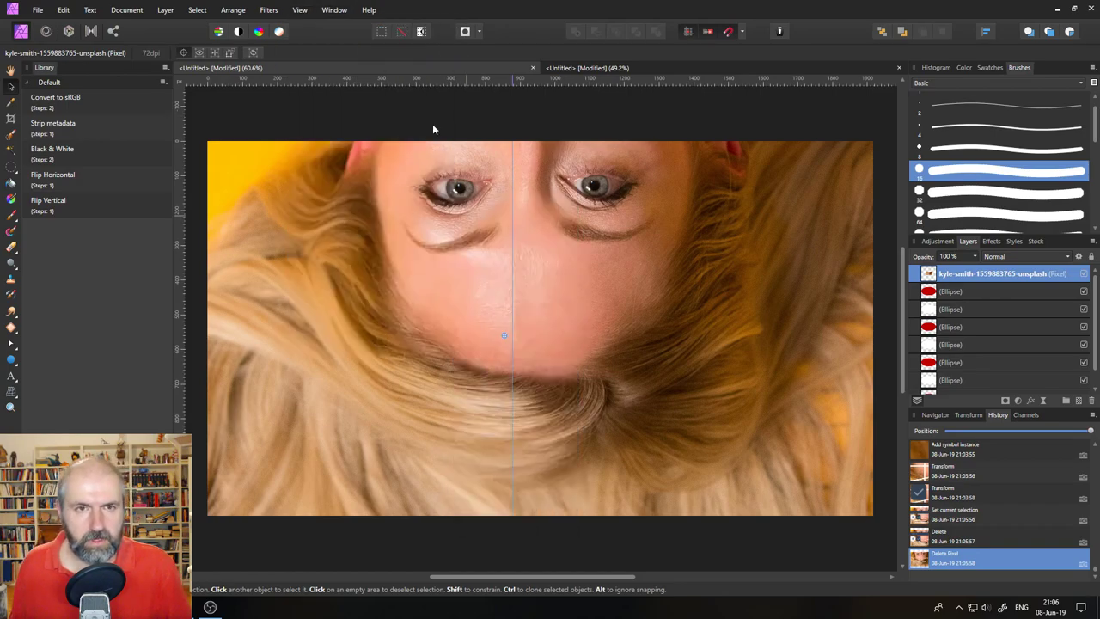
{"action": "left_click", "coordinate": [334, 10]}
{"action": "mouse_move", "coordinate": [300, 10]}
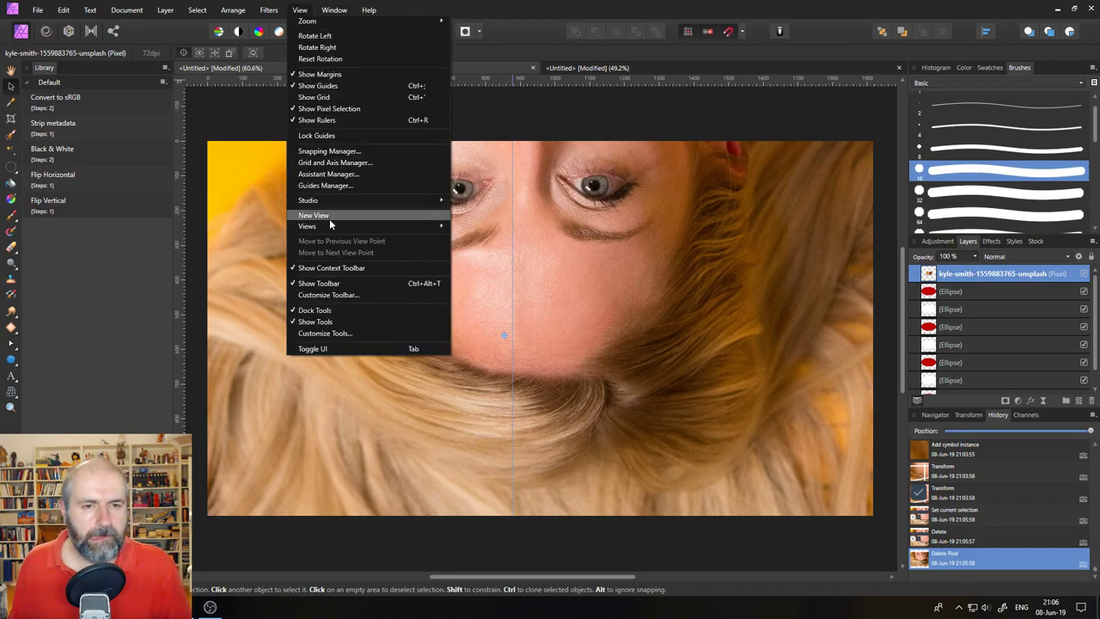
{"action": "mouse_move", "coordinate": [332, 199]}
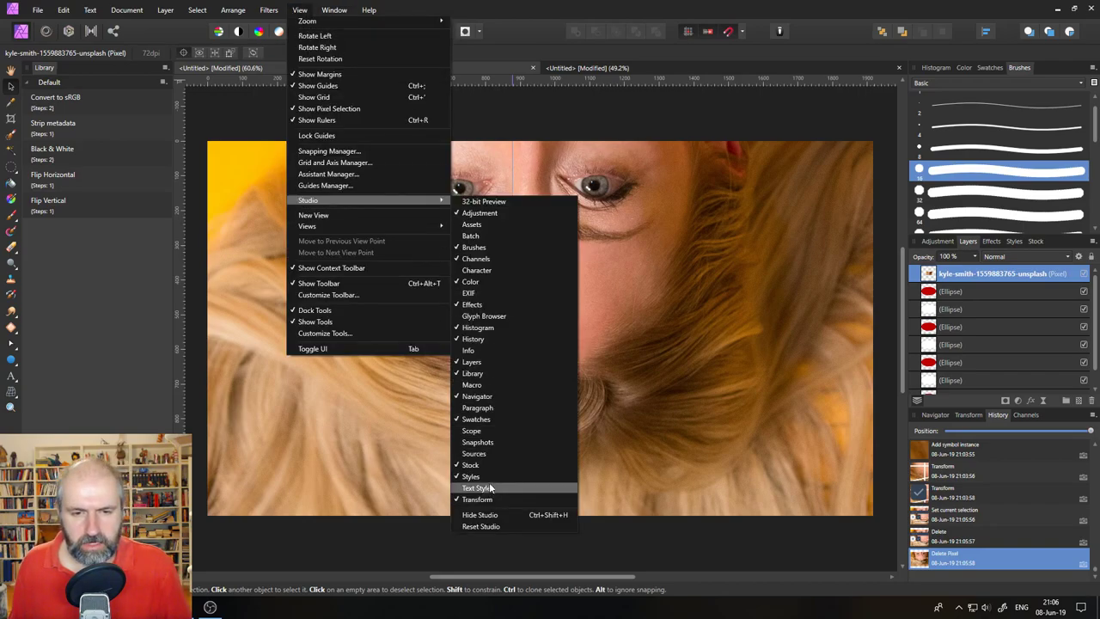
{"action": "left_click", "coordinate": [481, 373]}
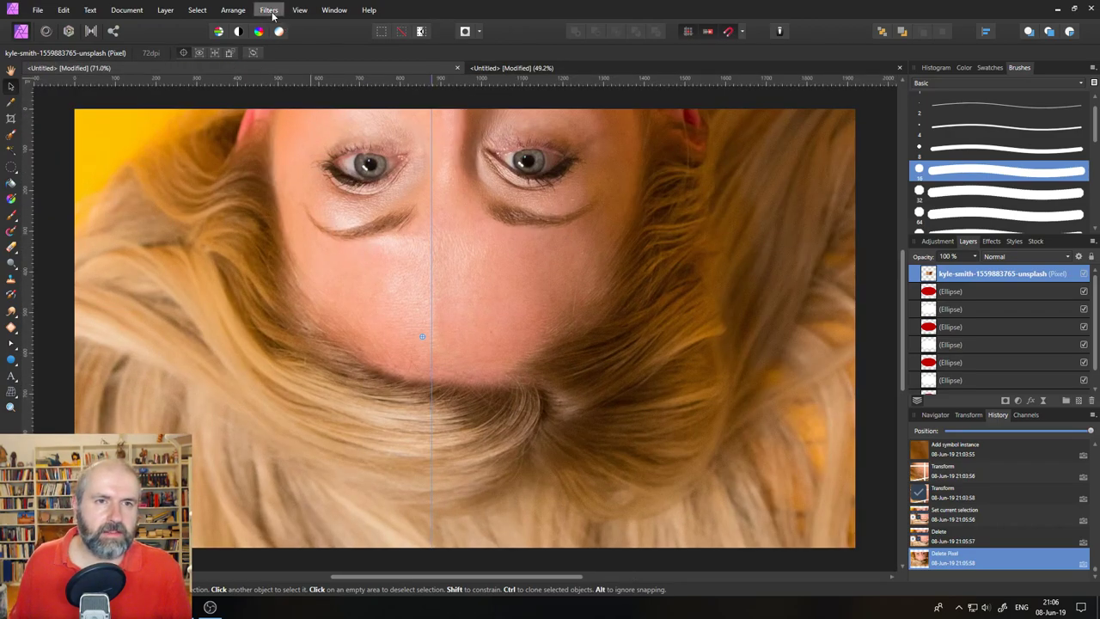
- Browse the Filters, Arrange, Layer and Select menus
{"action": "left_click", "coordinate": [271, 11]}
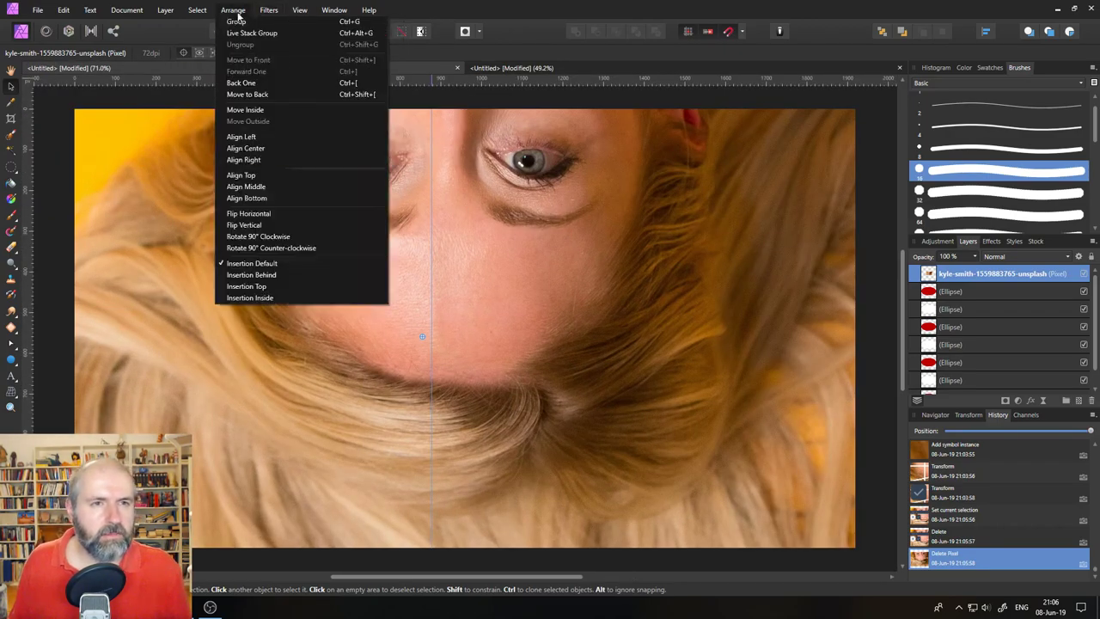
{"action": "mouse_move", "coordinate": [165, 11]}
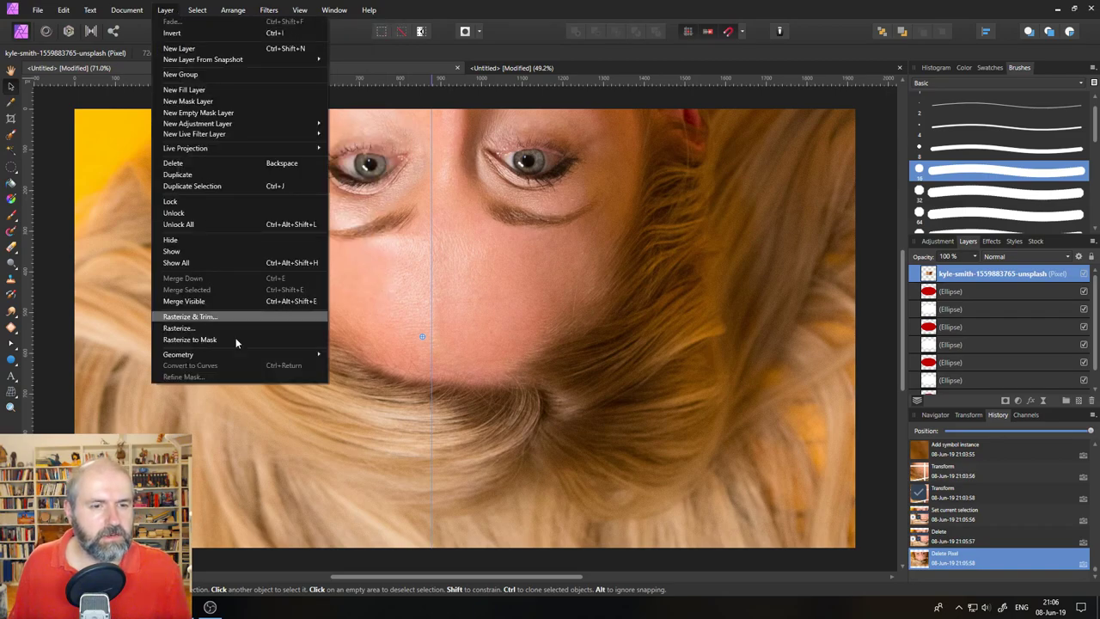
{"action": "mouse_move", "coordinate": [215, 353]}
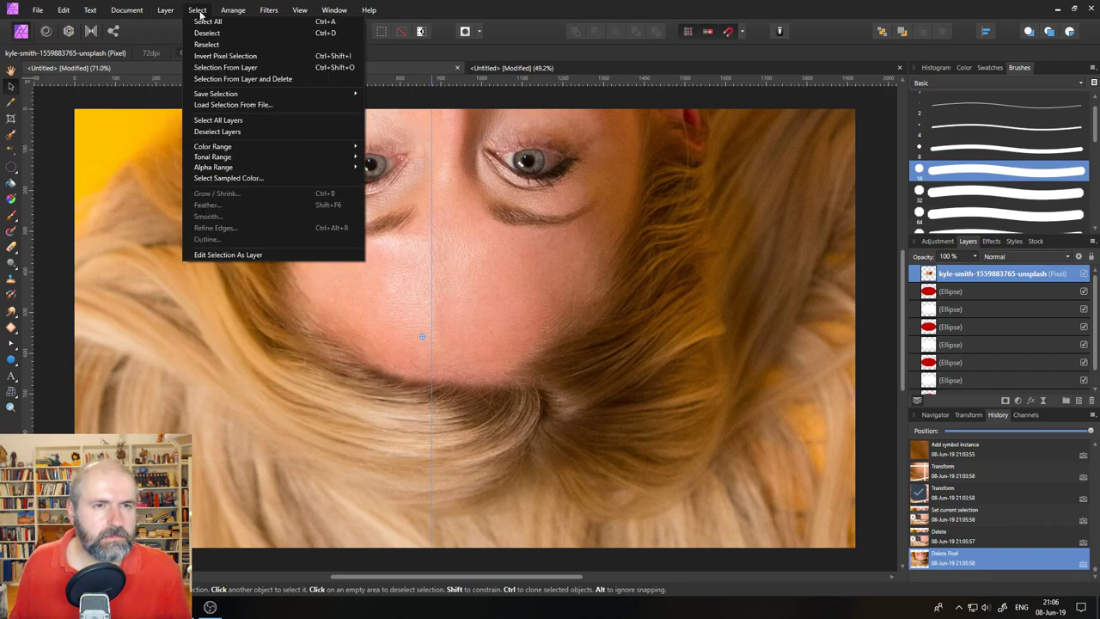
{"action": "mouse_move", "coordinate": [308, 15]}
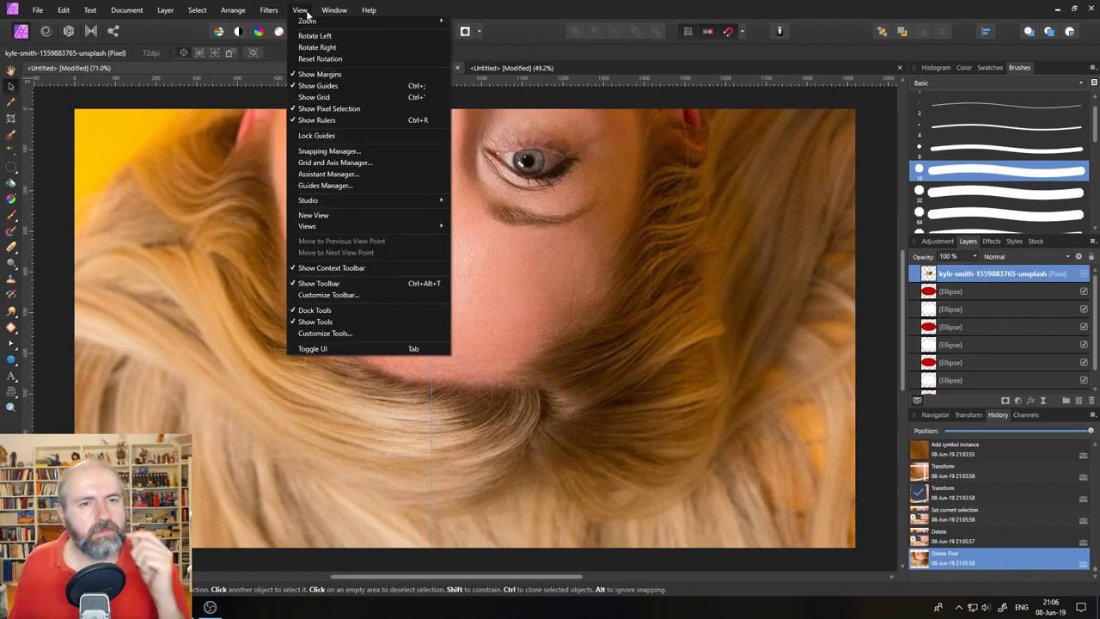
- Apply the 64x32 Pixel Isometric (with Planes) preset in the Grid and Axis Manager
{"action": "left_click", "coordinate": [342, 167]}
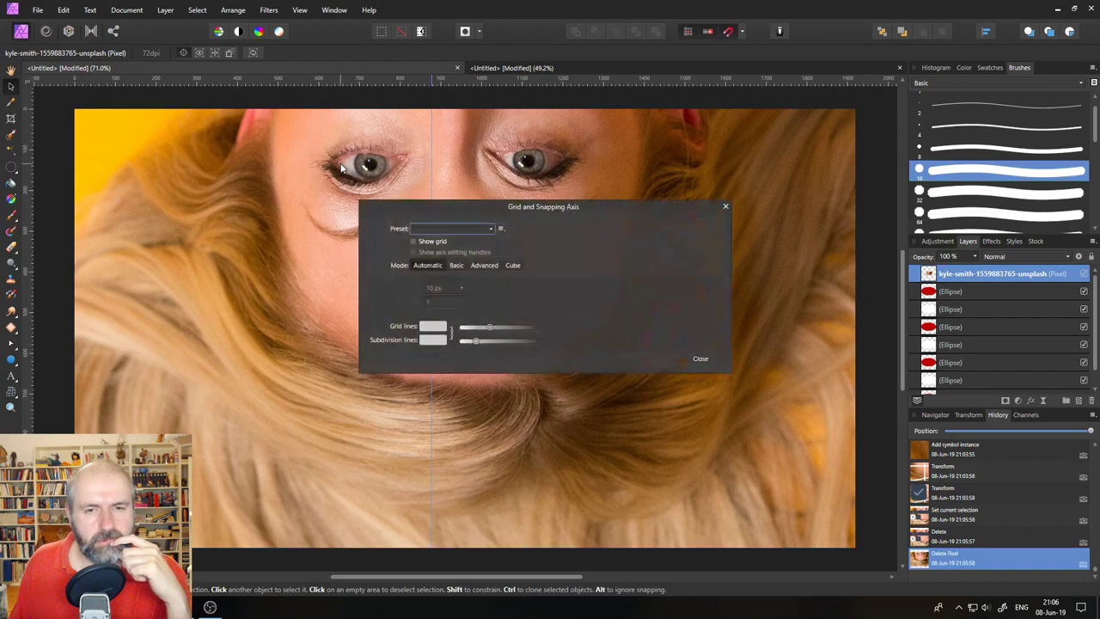
{"action": "left_click", "coordinate": [488, 230]}
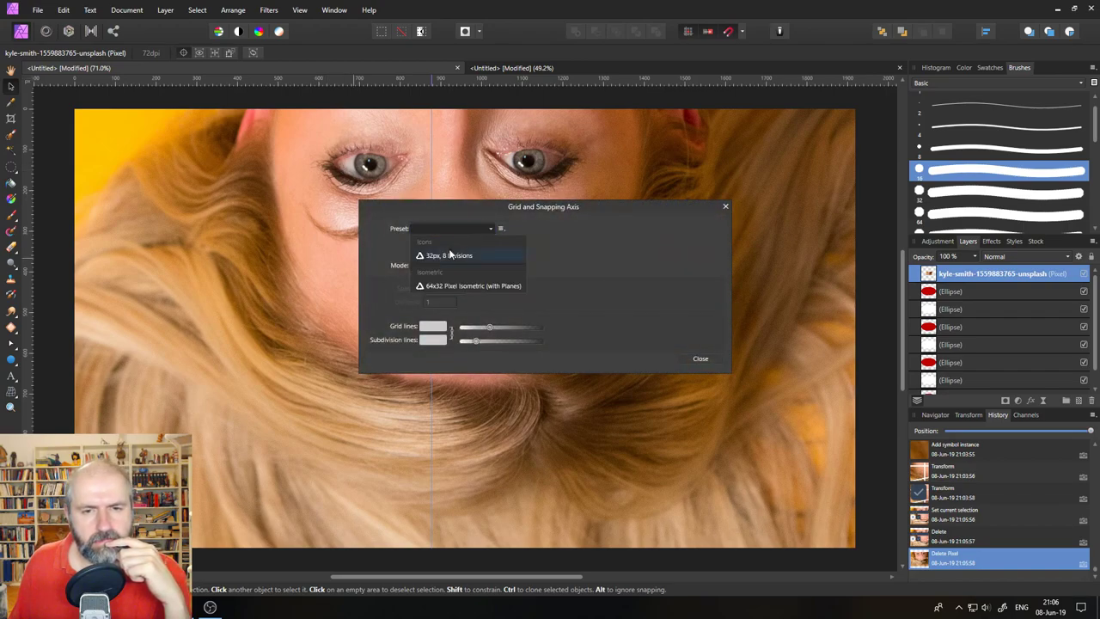
{"action": "left_click", "coordinate": [453, 284]}
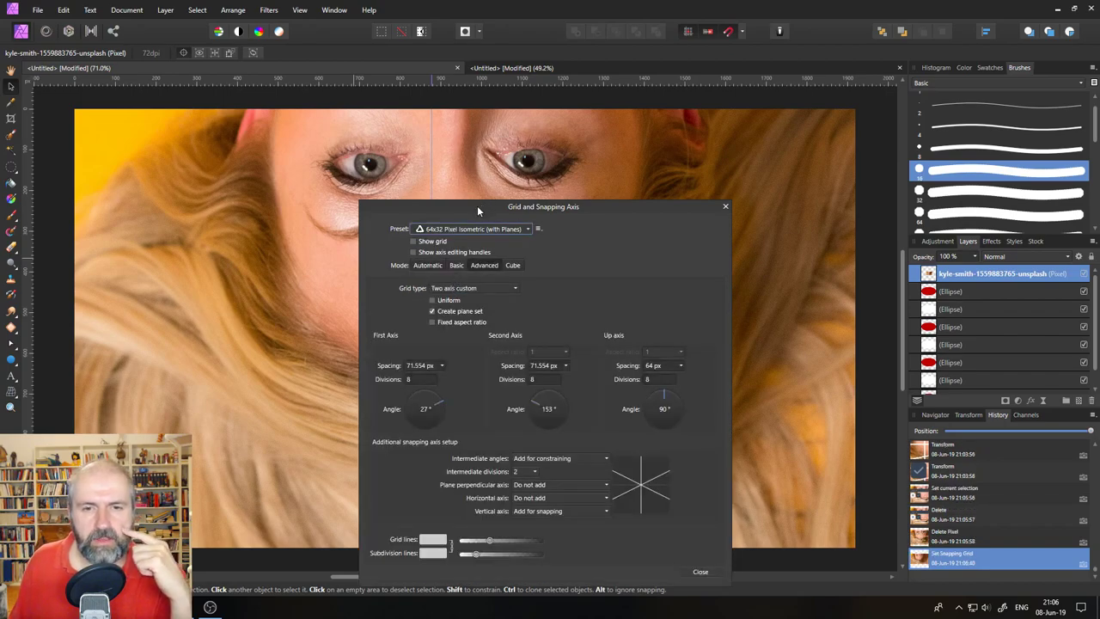
{"action": "left_click_drag", "start_coordinate": [476, 205], "coordinate": [438, 101]}
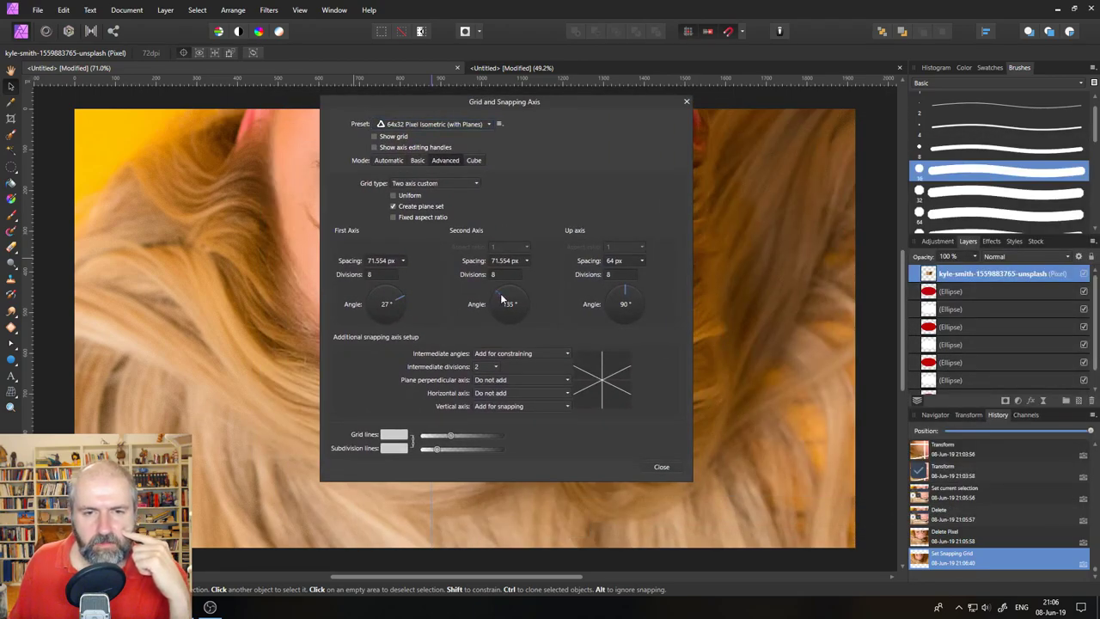
- Swing the Second Axis angle through other values, then return it to 135°
{"action": "left_click_drag", "start_coordinate": [503, 298], "coordinate": [469, 298]}
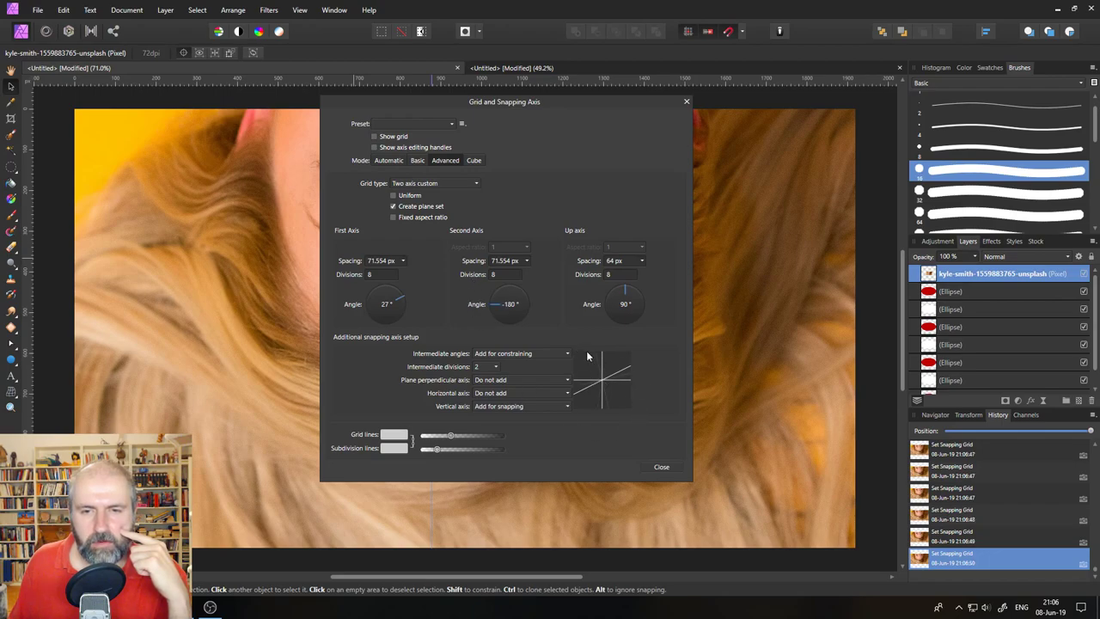
{"action": "mouse_move", "coordinate": [625, 296]}
{"action": "left_mouse_down"}
{"action": "mouse_move", "coordinate": [650, 299]}
{"action": "mouse_move", "coordinate": [603, 291]}
{"action": "mouse_move", "coordinate": [650, 292]}
{"action": "mouse_move", "coordinate": [618, 284]}
{"action": "left_mouse_up"}
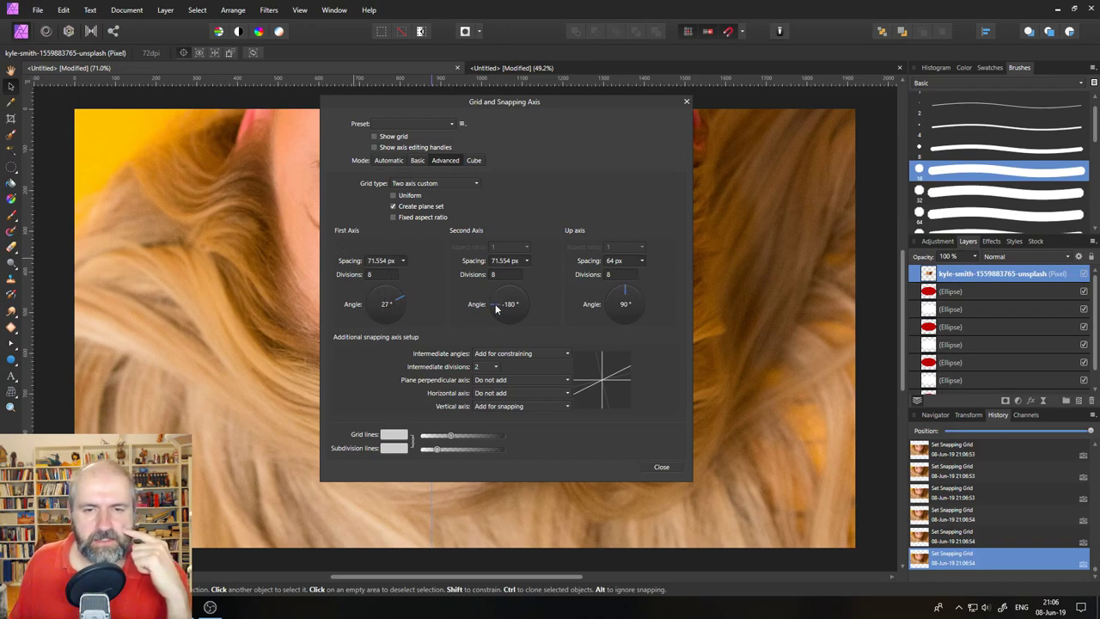
{"action": "left_click_drag", "start_coordinate": [495, 308], "coordinate": [494, 292]}
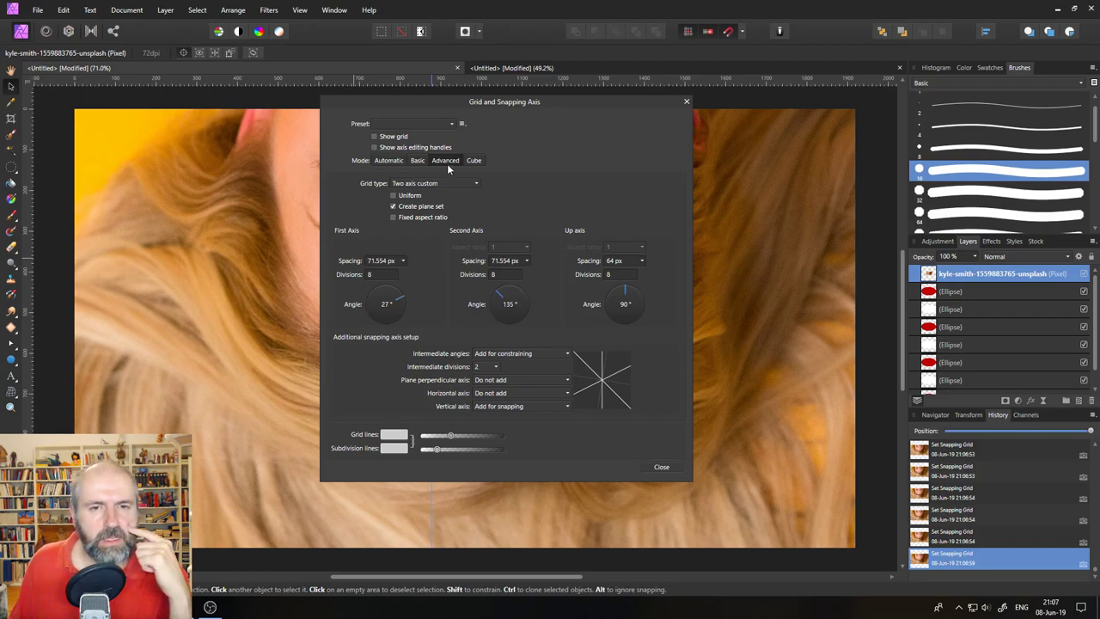
- Switch the grid to Cube mode and set the Up Axis length to 74, then 58
{"action": "left_click", "coordinate": [474, 162]}
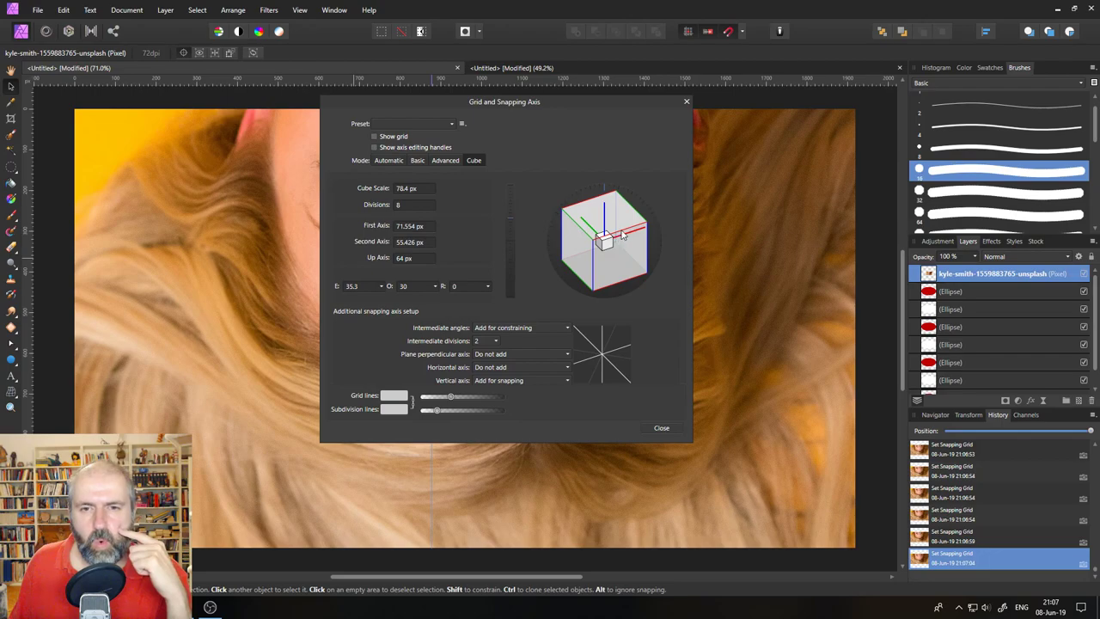
{"action": "left_click_drag", "start_coordinate": [628, 238], "coordinate": [597, 235]}
{"action": "left_click", "coordinate": [416, 258]}
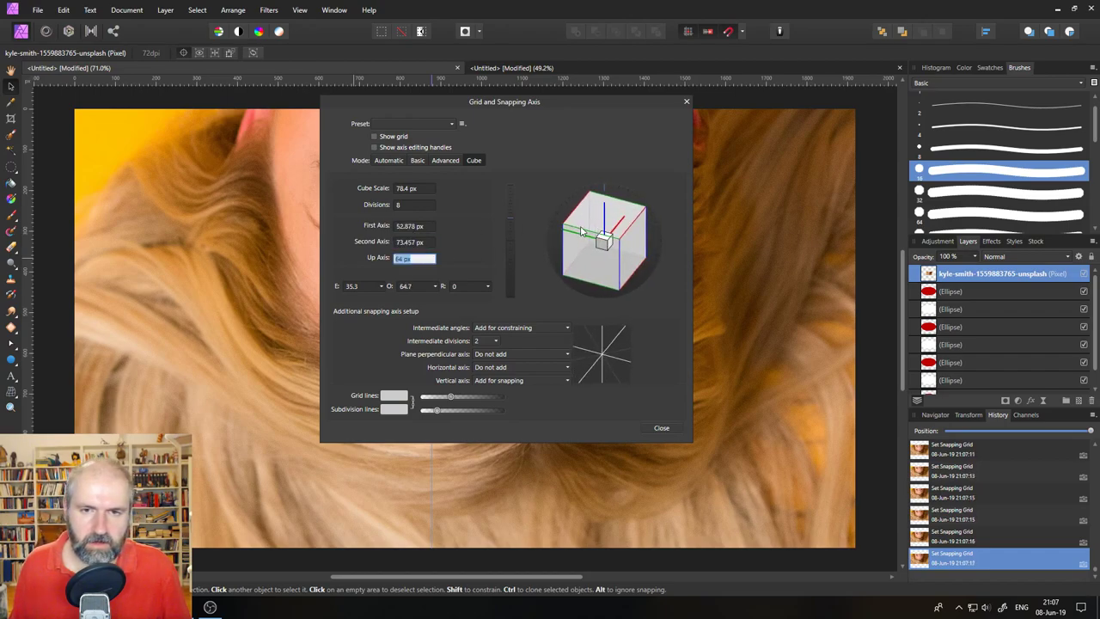
{"action": "type", "text": "74"}
{"action": "key", "text": "Return"}
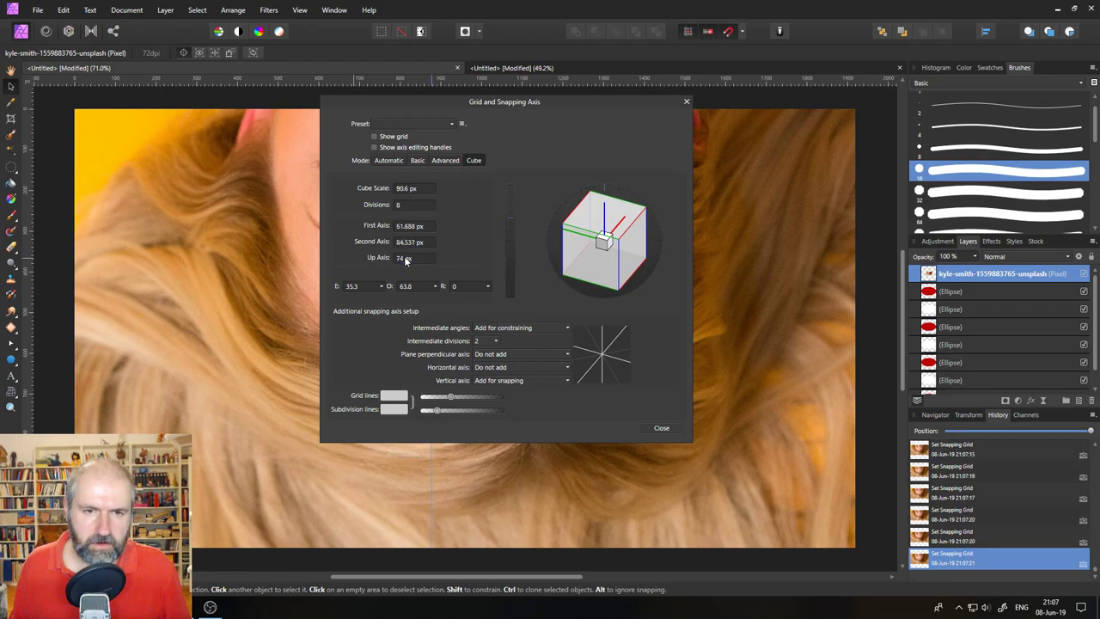
{"action": "key", "text": "Return"}
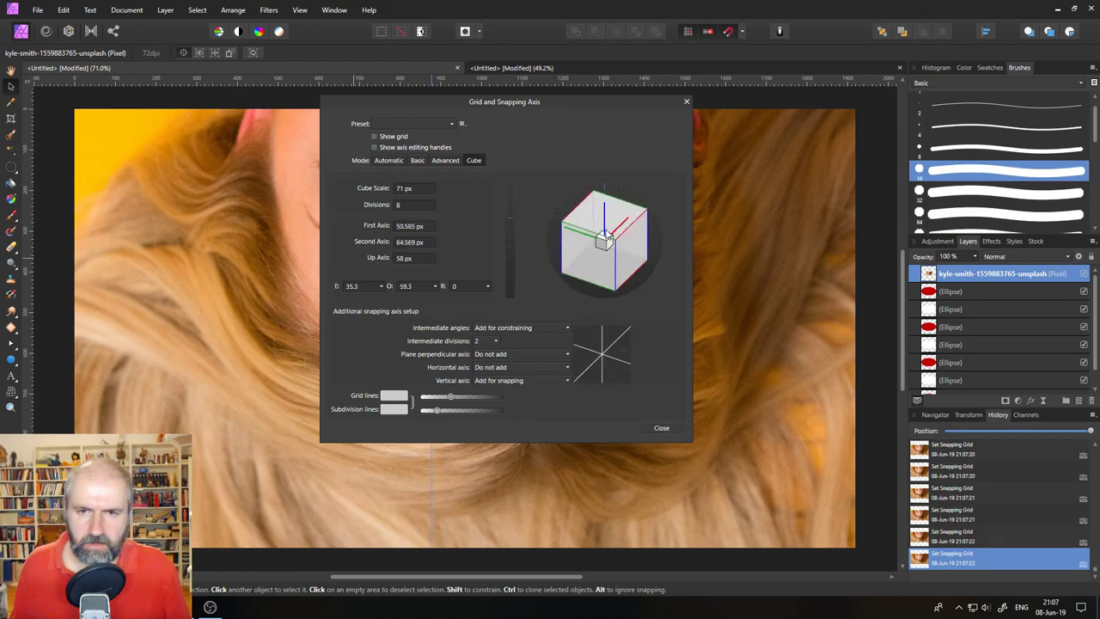
- Rotate the grid cube to face nearly front-on, at 20.7° and 13.4°
{"action": "left_click_drag", "start_coordinate": [615, 219], "coordinate": [563, 250]}
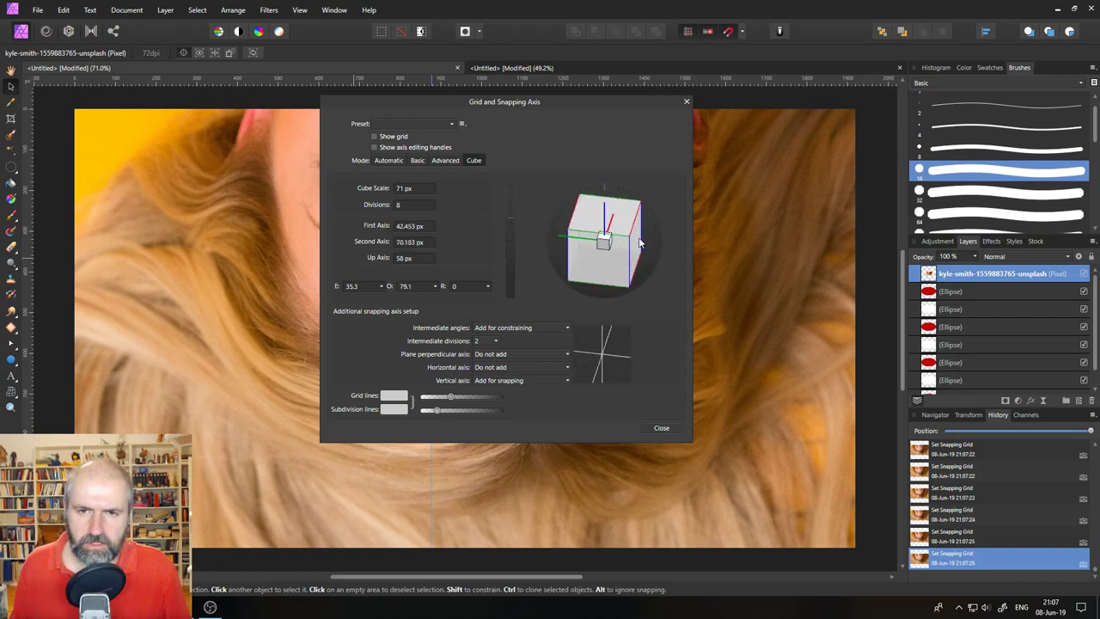
{"action": "left_click_drag", "start_coordinate": [640, 243], "coordinate": [516, 249]}
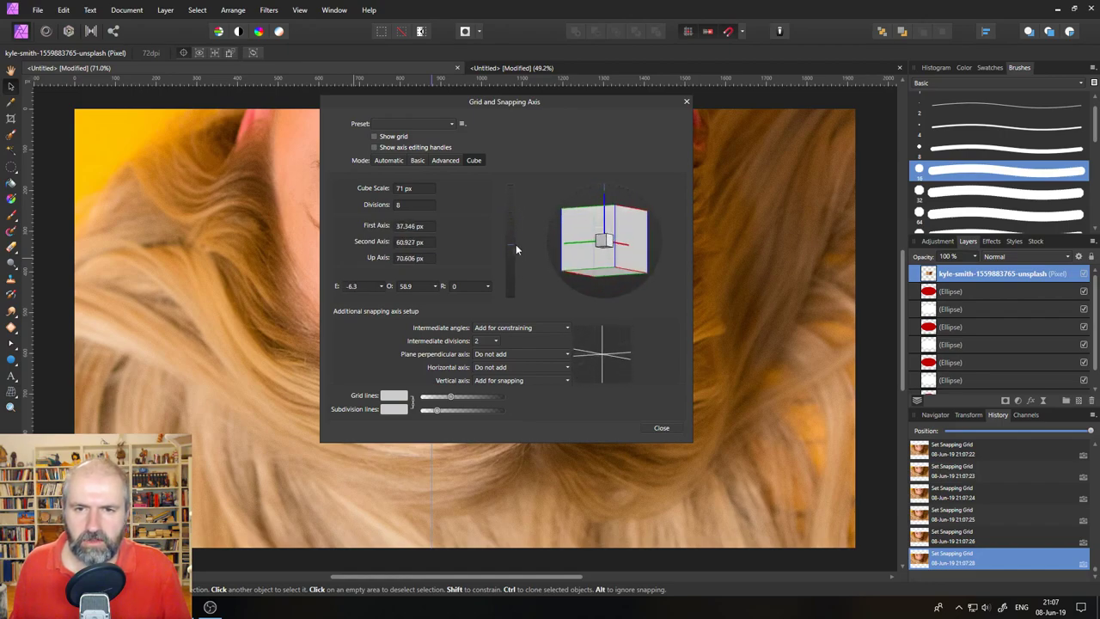
{"action": "left_click_drag", "start_coordinate": [594, 244], "coordinate": [601, 247]}
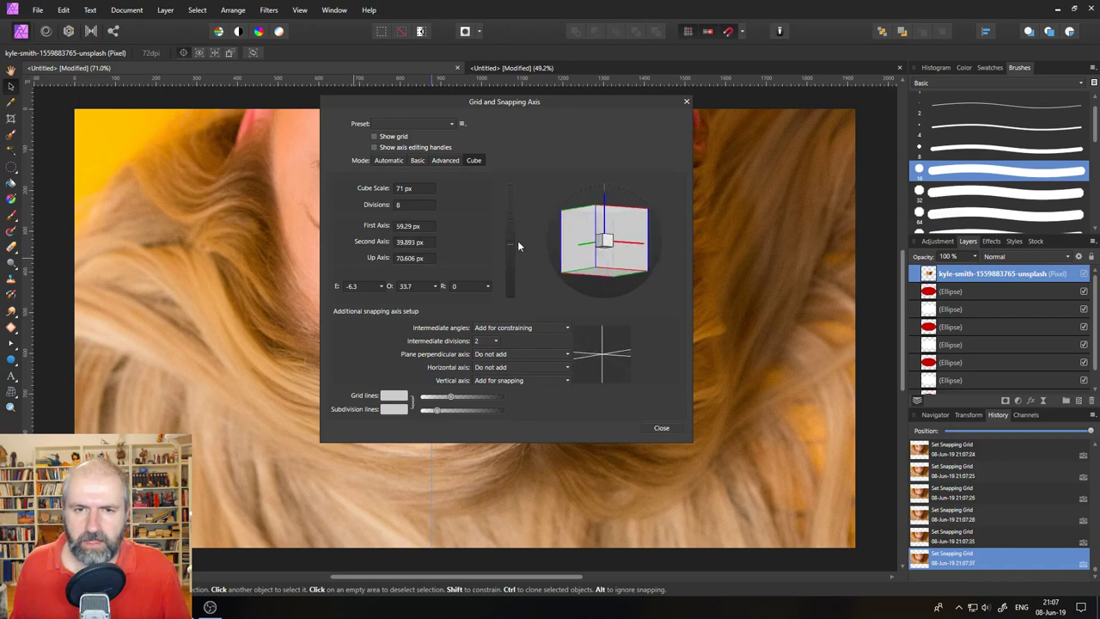
{"action": "mouse_move", "coordinate": [518, 246]}
{"action": "left_mouse_down"}
{"action": "mouse_move", "coordinate": [514, 227]}
{"action": "mouse_move", "coordinate": [539, 241]}
{"action": "left_mouse_up"}
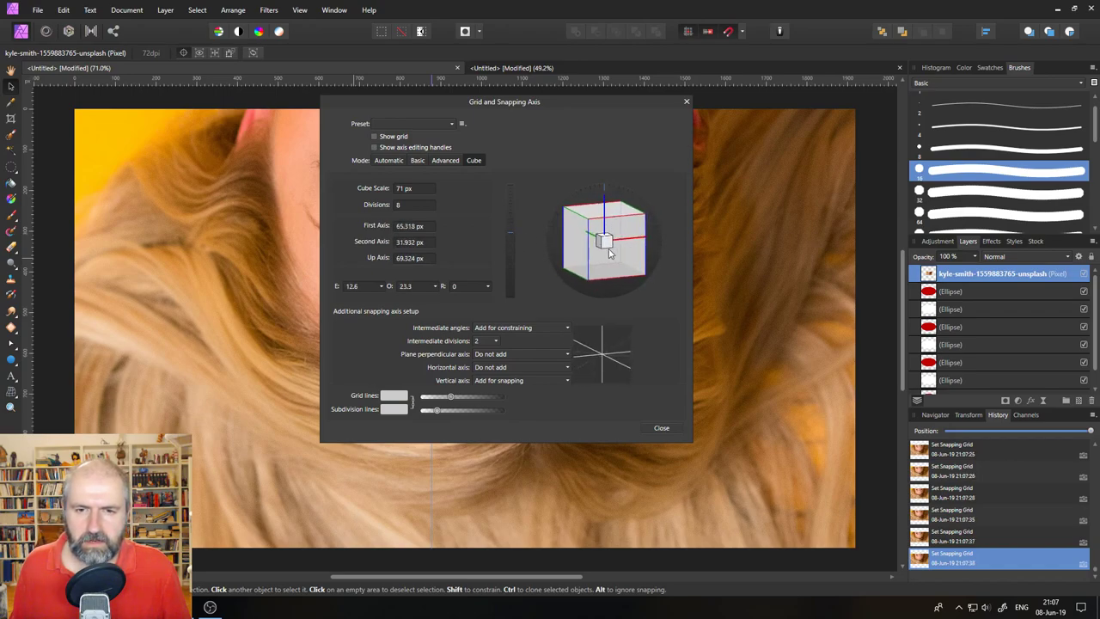
{"action": "left_click_drag", "start_coordinate": [601, 253], "coordinate": [513, 227]}
- Set intermediate divisions to 6 and make the grid lines magenta with slightly higher opacity
{"action": "left_click", "coordinate": [494, 341]}
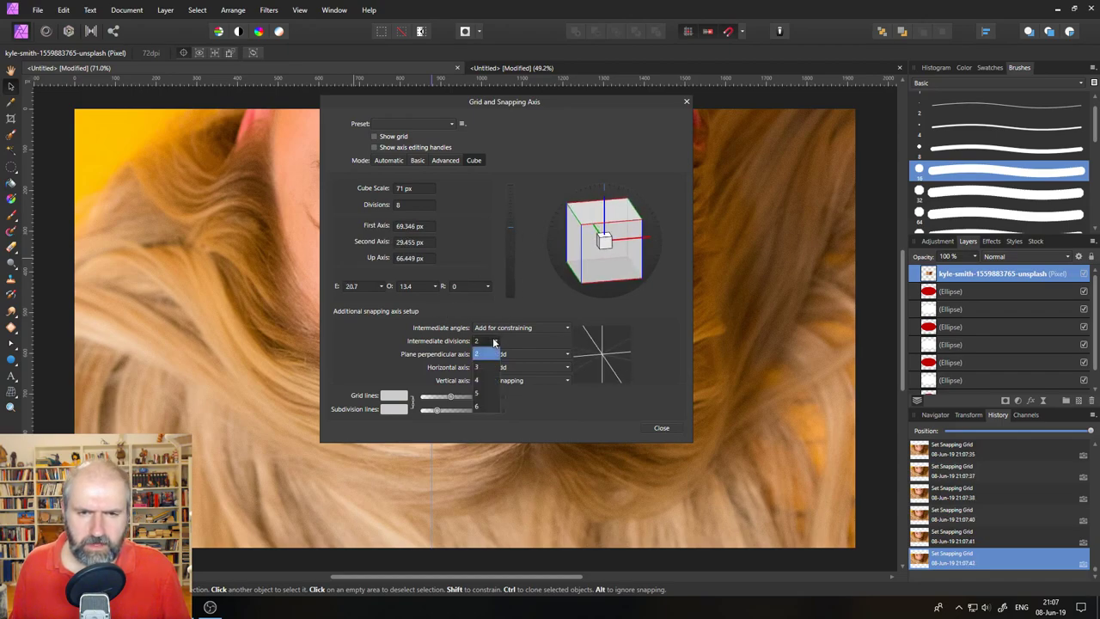
{"action": "left_click", "coordinate": [482, 407]}
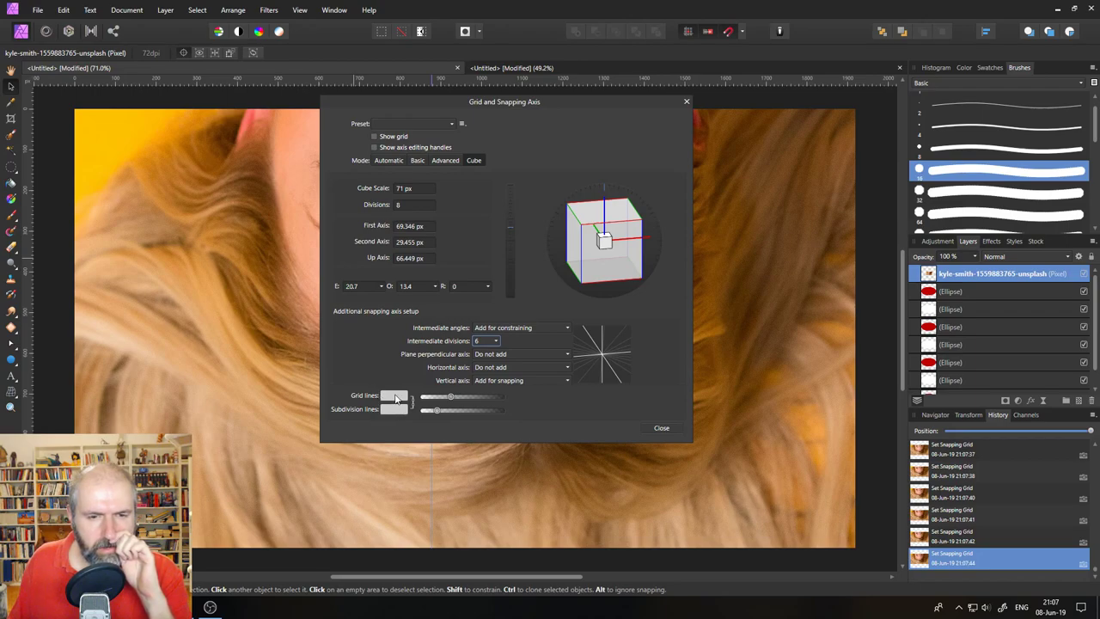
{"action": "left_click", "coordinate": [396, 409]}
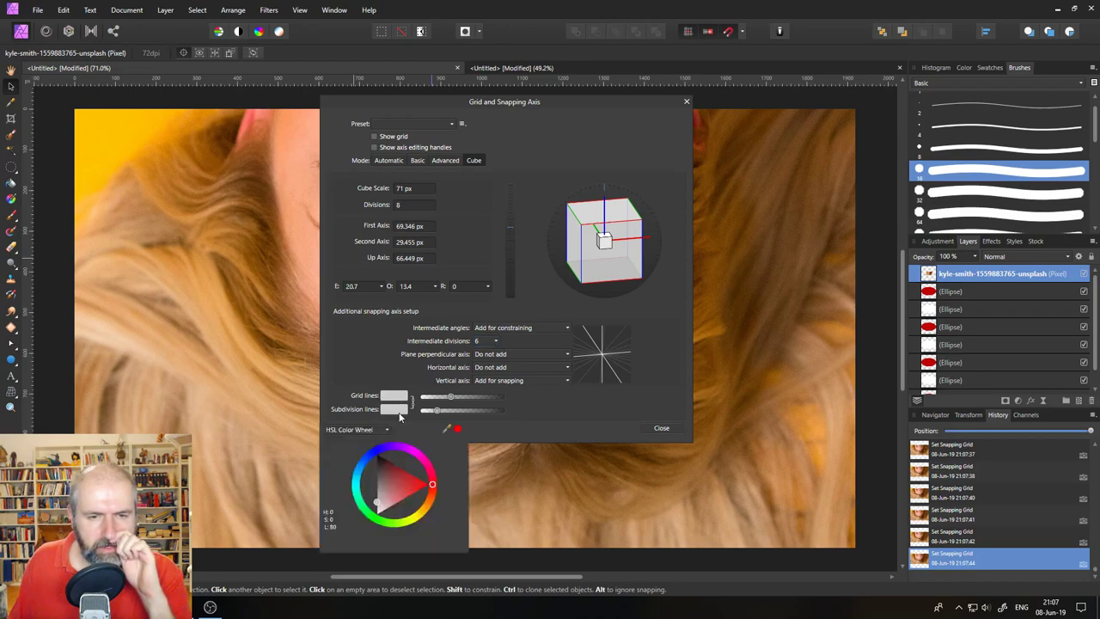
{"action": "left_click", "coordinate": [410, 457]}
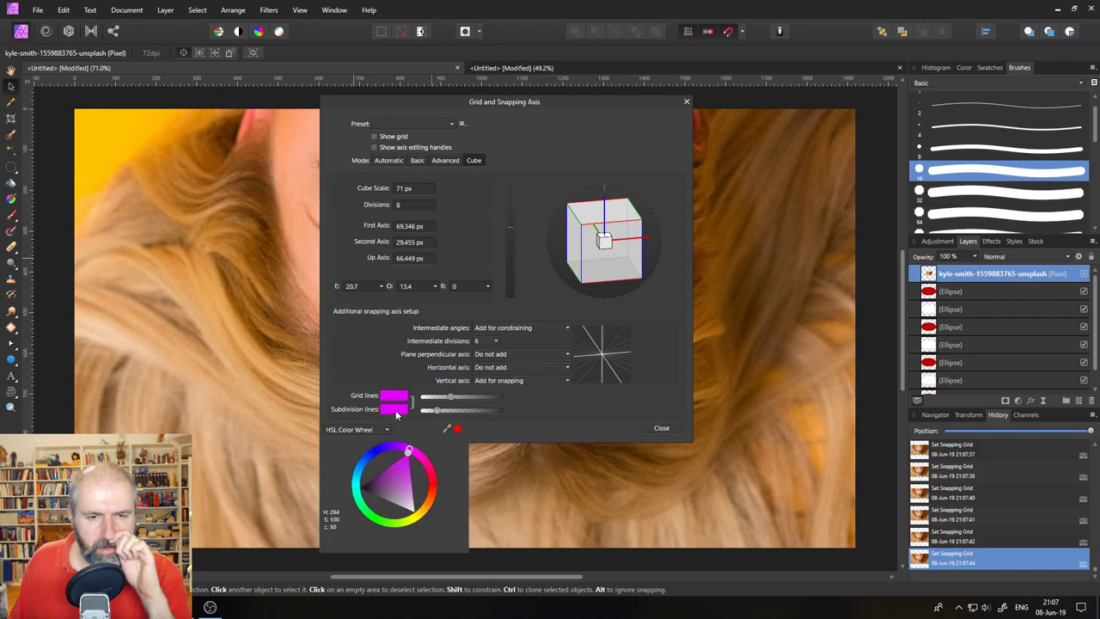
{"action": "mouse_move", "coordinate": [454, 399]}
{"action": "left_mouse_down"}
{"action": "mouse_move", "coordinate": [474, 399]}
{"action": "mouse_move", "coordinate": [450, 399]}
{"action": "left_mouse_up"}
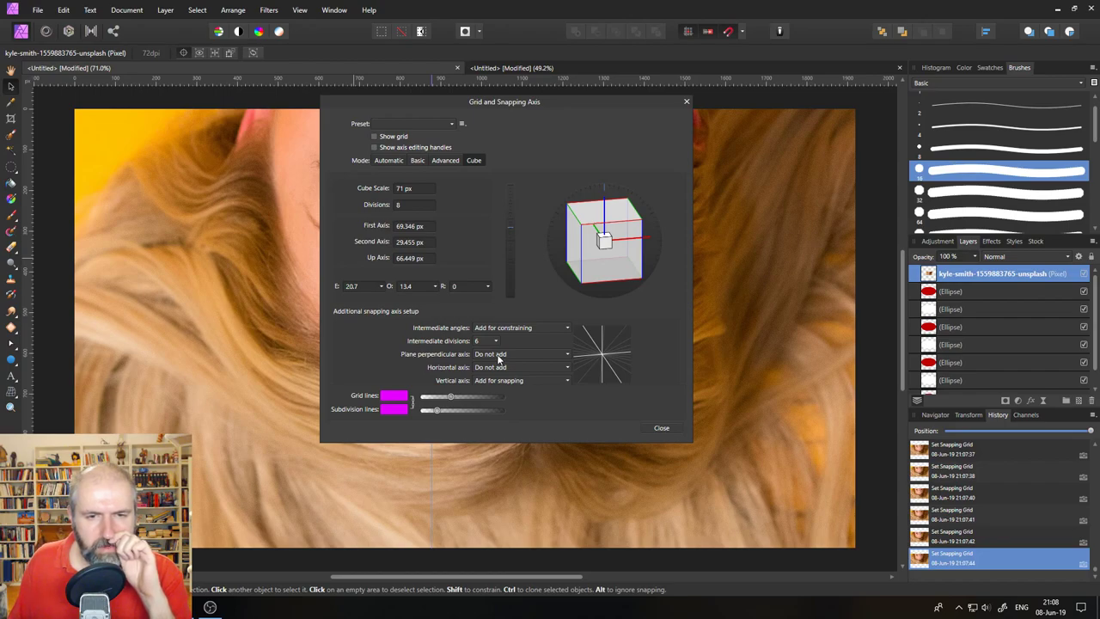
- Try Constraining and Snapping for the plane perpendicular axis, then leave it not added
{"action": "left_click", "coordinate": [486, 367]}
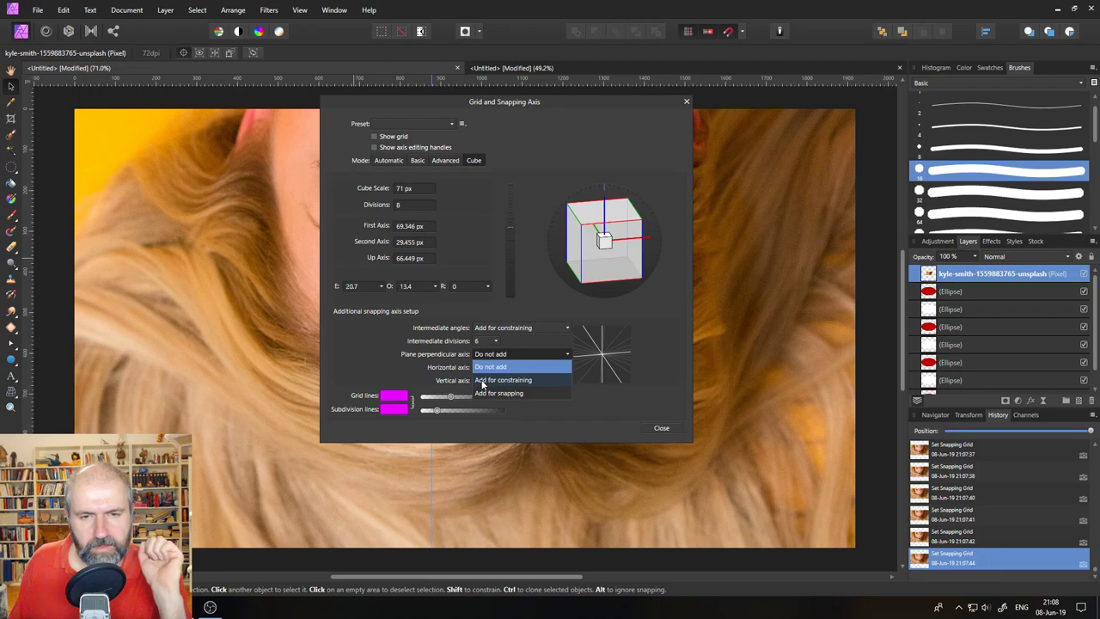
{"action": "left_click", "coordinate": [483, 384]}
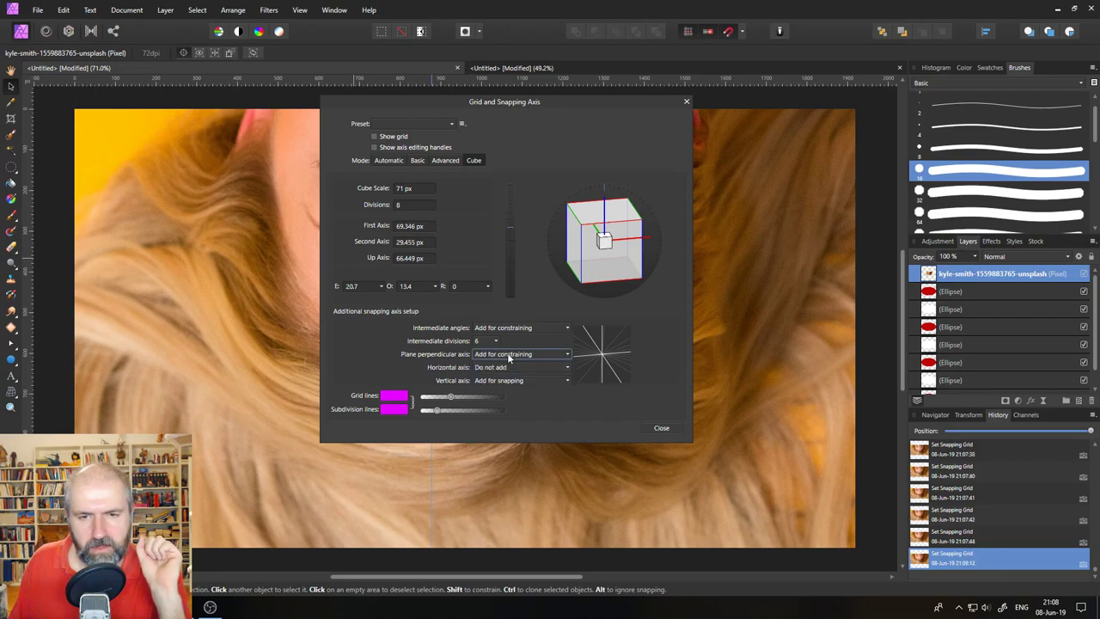
{"action": "left_click", "coordinate": [508, 355]}
{"action": "left_click", "coordinate": [499, 393]}
{"action": "left_click", "coordinate": [518, 355]}
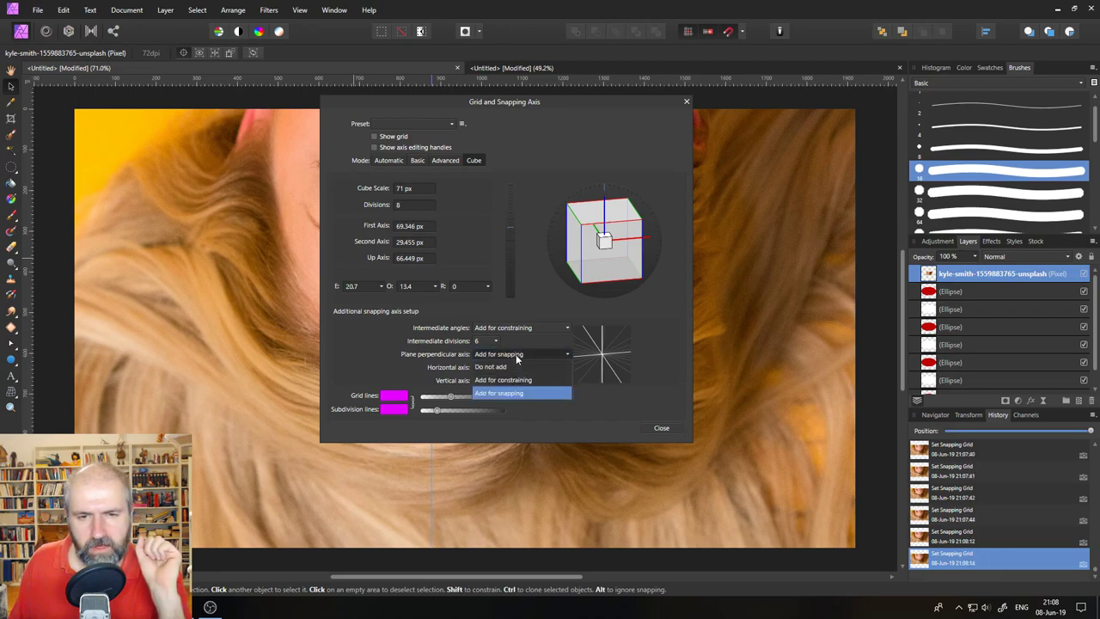
{"action": "left_click", "coordinate": [514, 366]}
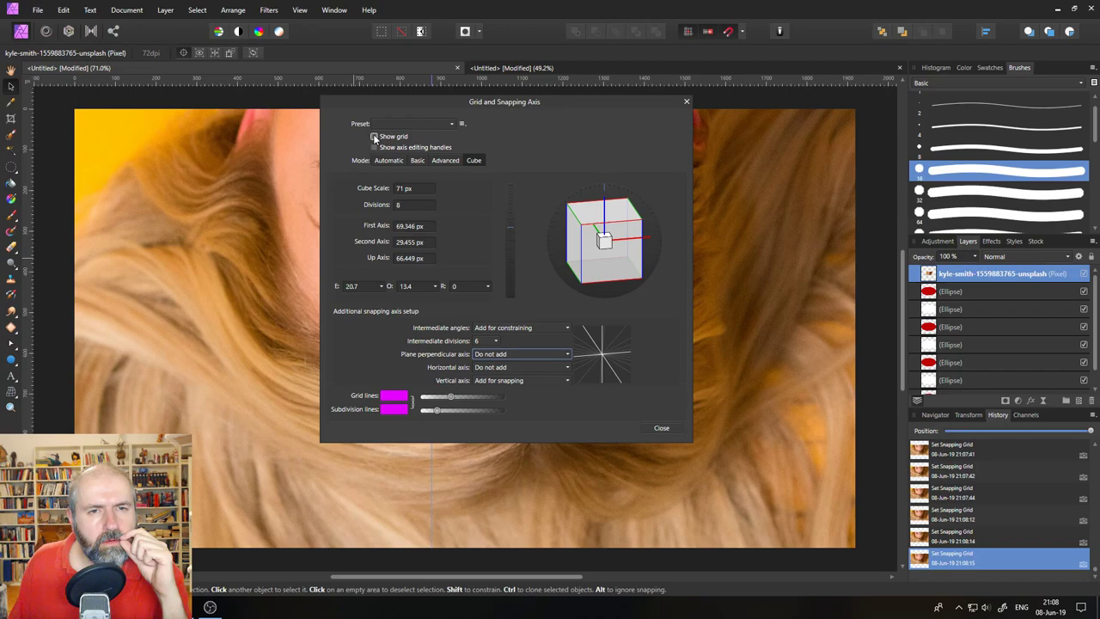
- Show the grid on the canvas and rotate its axes to 15.3° and 15.7°
{"action": "left_click", "coordinate": [374, 138]}
{"action": "left_click_drag", "start_coordinate": [392, 103], "coordinate": [704, 125]}
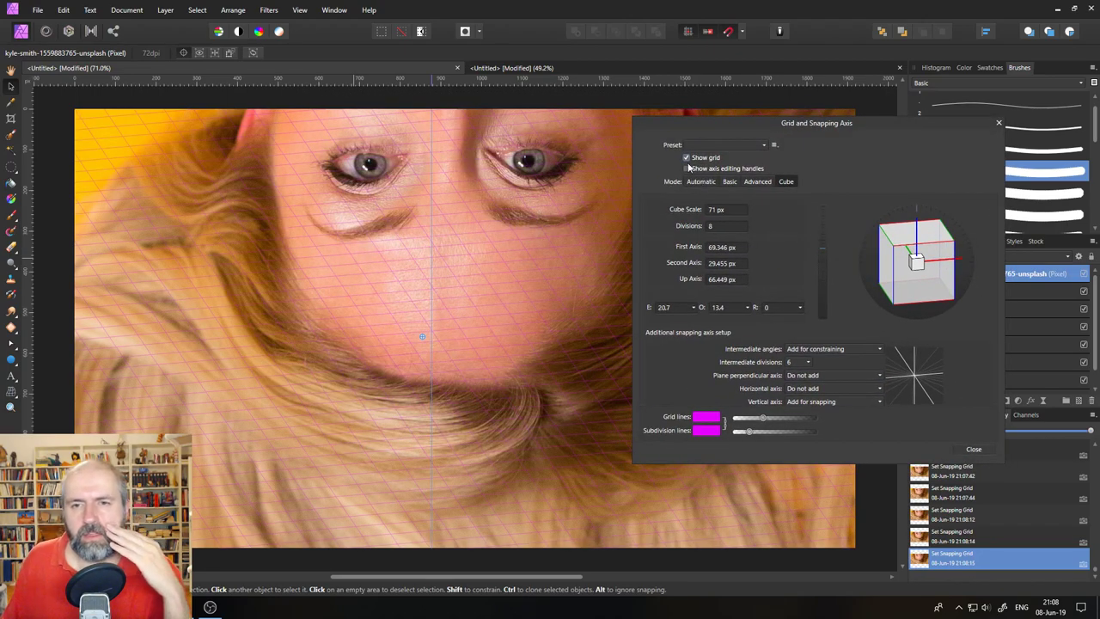
{"action": "left_click", "coordinate": [685, 169]}
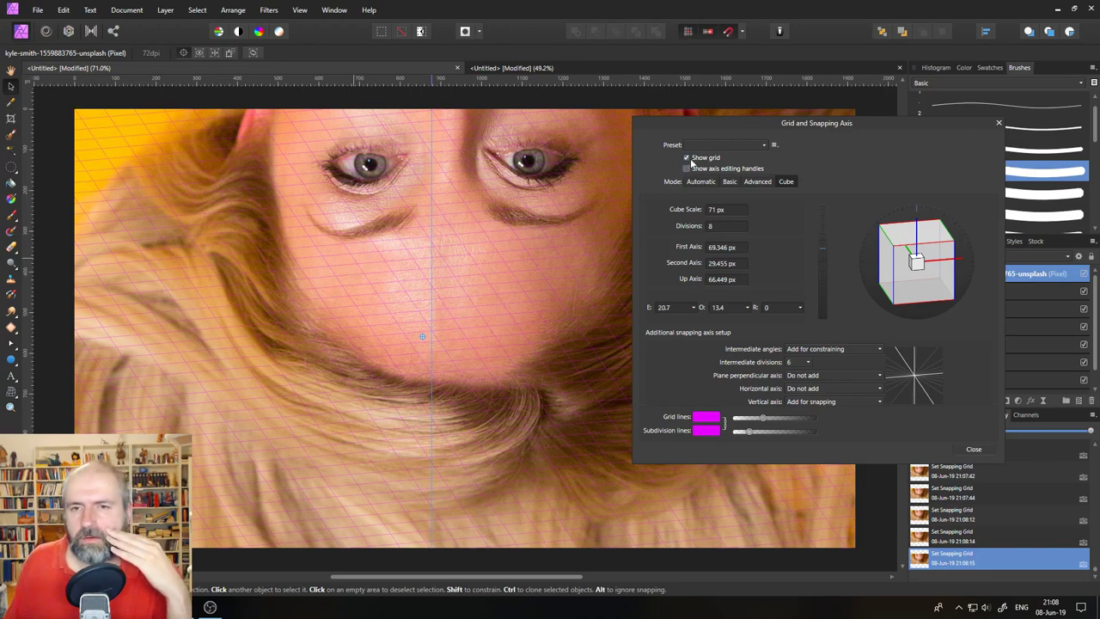
{"action": "left_click", "coordinate": [685, 168]}
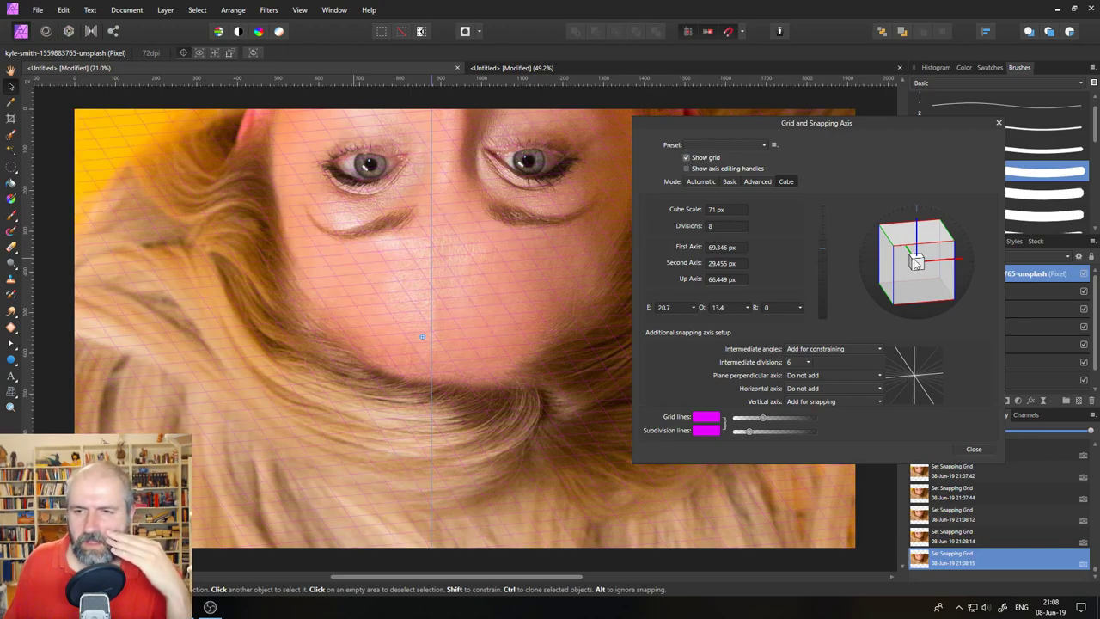
{"action": "left_click_drag", "start_coordinate": [915, 262], "coordinate": [776, 301]}
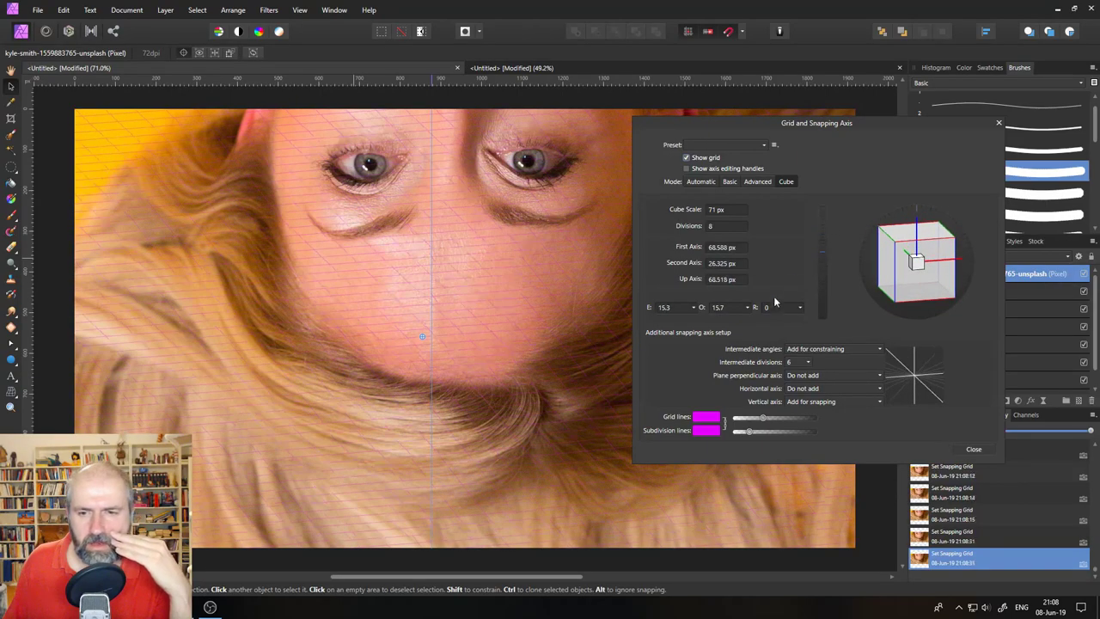
- Make the grid lines white and close the grid settings dialog
{"action": "left_click", "coordinate": [713, 417]}
{"action": "left_click_drag", "start_coordinate": [716, 489], "coordinate": [744, 541]}
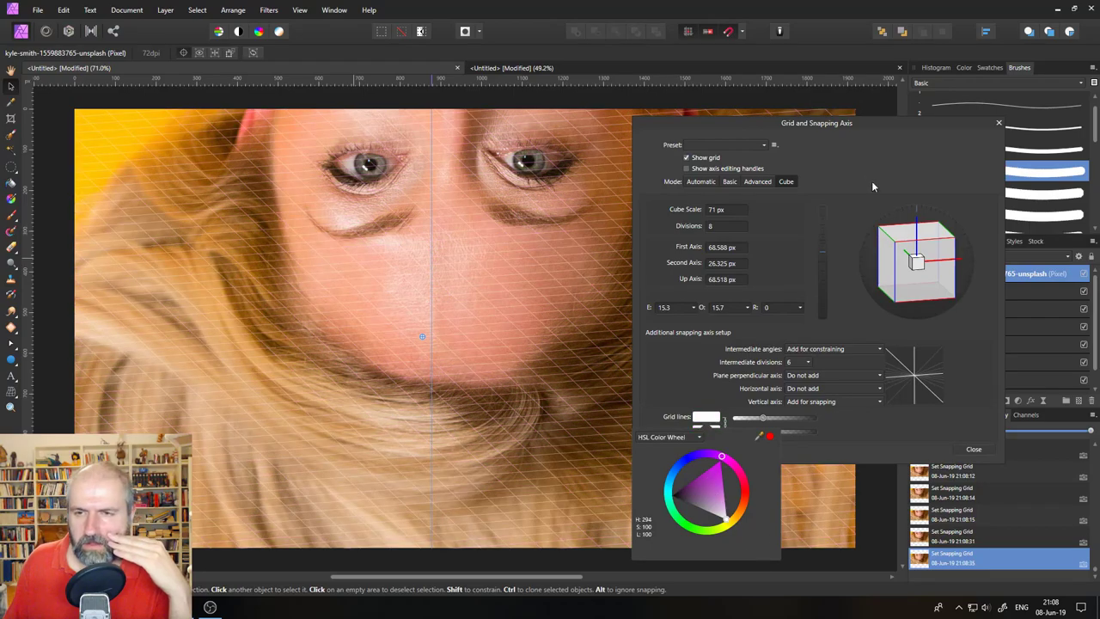
{"action": "left_click", "coordinate": [999, 126]}
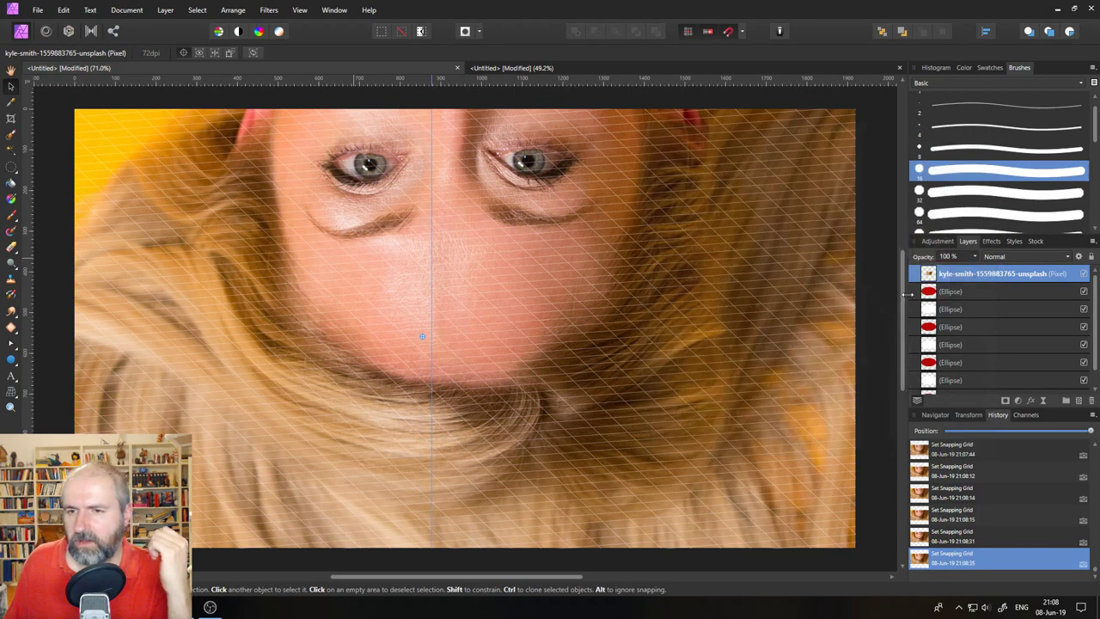
{"action": "left_click", "coordinate": [11, 358]}
- Draw a rectangle covering the whole canvas and fill it black
{"action": "left_click", "coordinate": [56, 60]}
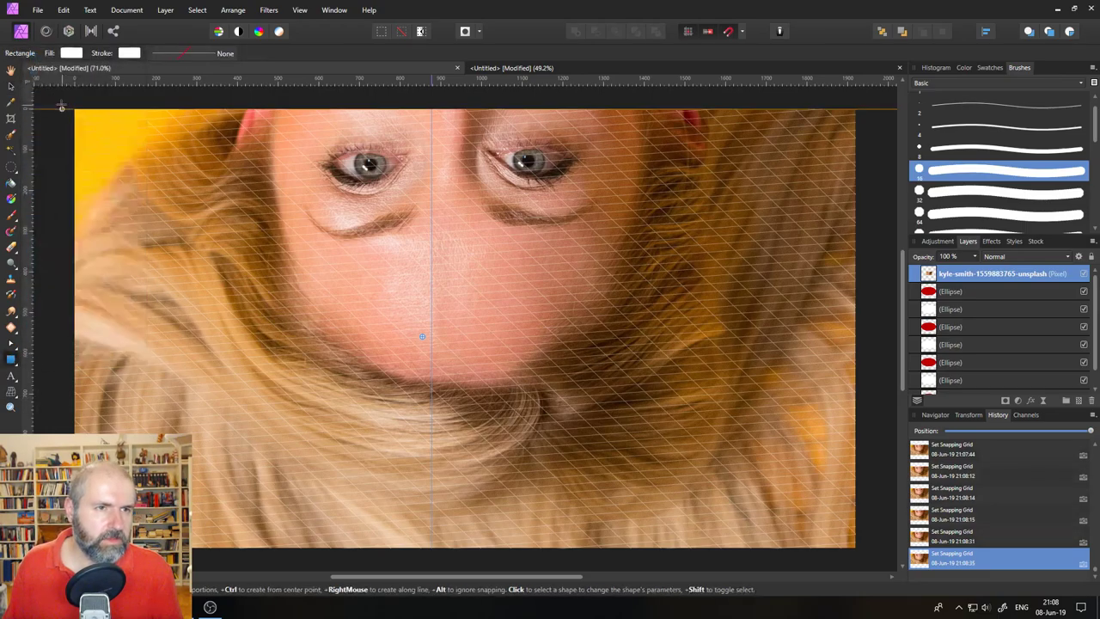
{"action": "left_click_drag", "start_coordinate": [74, 109], "coordinate": [855, 546]}
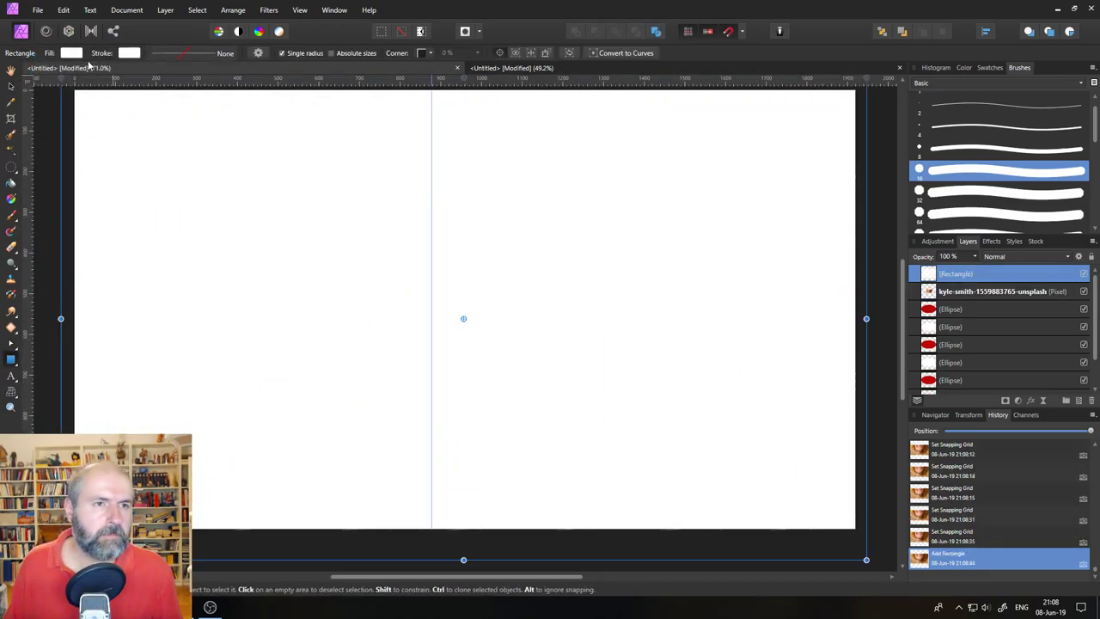
{"action": "left_click", "coordinate": [72, 55]}
{"action": "left_click_drag", "start_coordinate": [94, 146], "coordinate": [48, 78]}
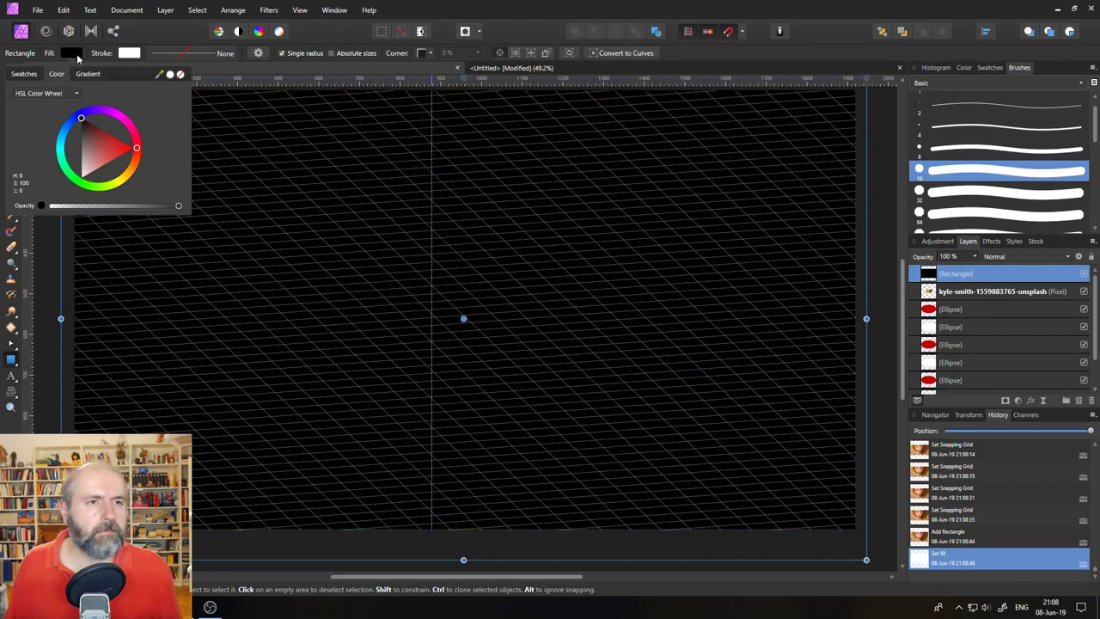
{"action": "left_click", "coordinate": [269, 10]}
{"action": "mouse_move", "coordinate": [302, 10]}
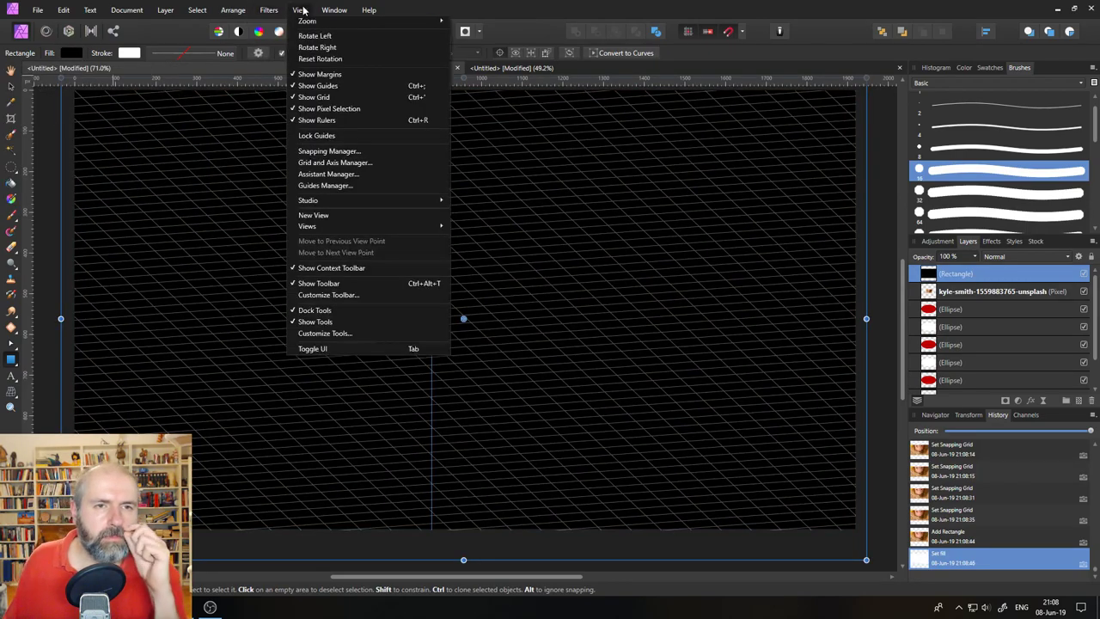
- Reopen the grid settings beside the canvas, rotate the cube, and enter 14 grid divisions
{"action": "left_click", "coordinate": [336, 163]}
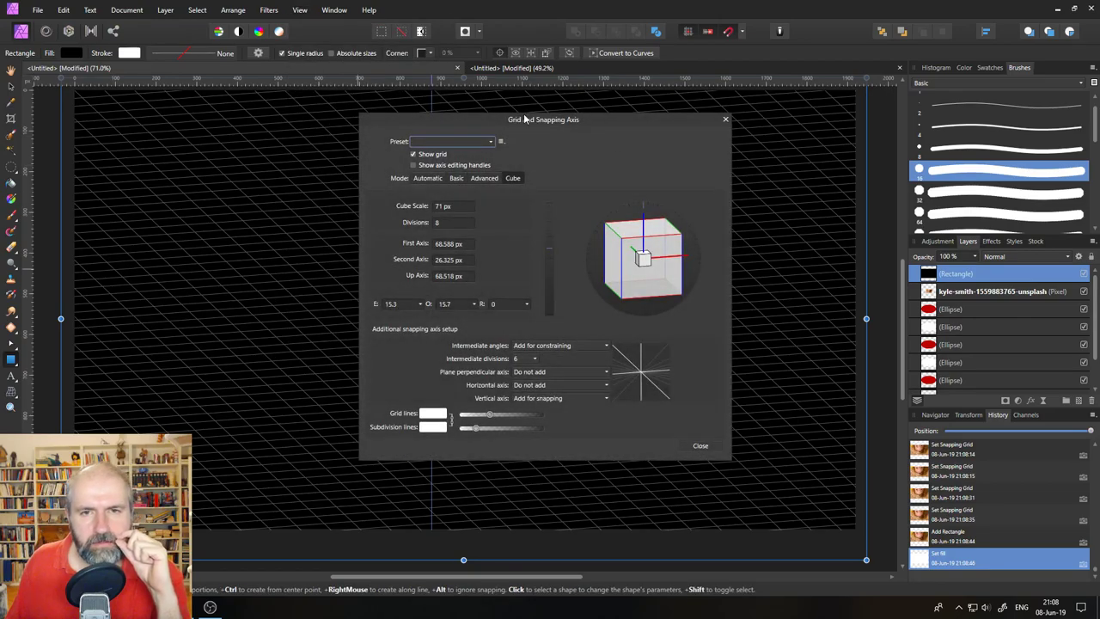
{"action": "left_click_drag", "start_coordinate": [524, 118], "coordinate": [896, 129]}
{"action": "left_click_drag", "start_coordinate": [1026, 273], "coordinate": [921, 263]}
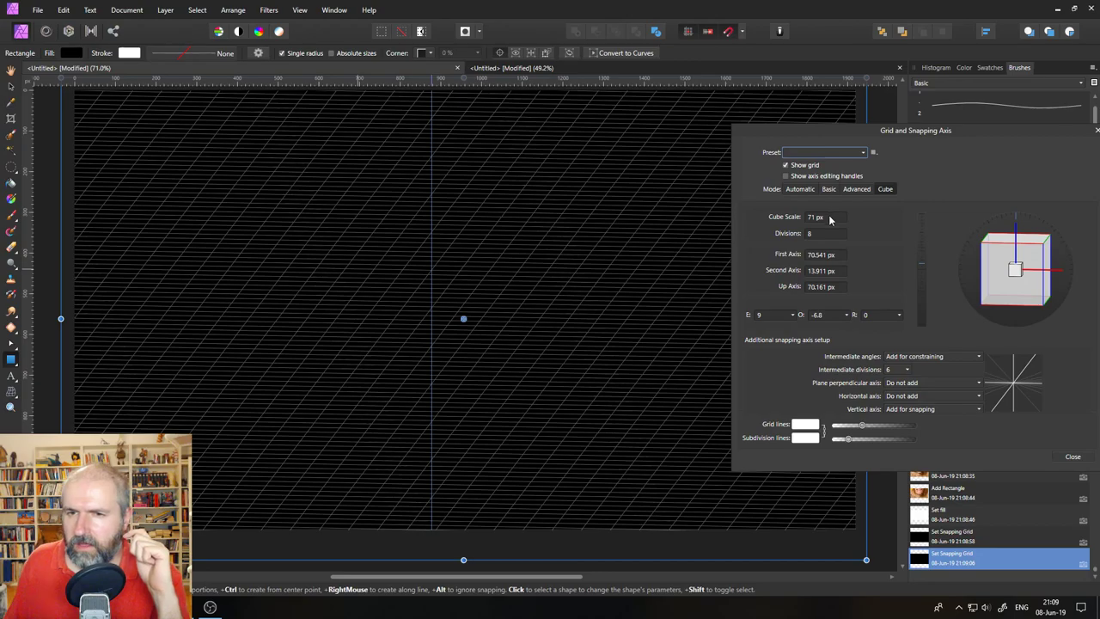
{"action": "scroll", "coordinate": [829, 220], "scroll_direction": "up", "scroll_amount": 18}
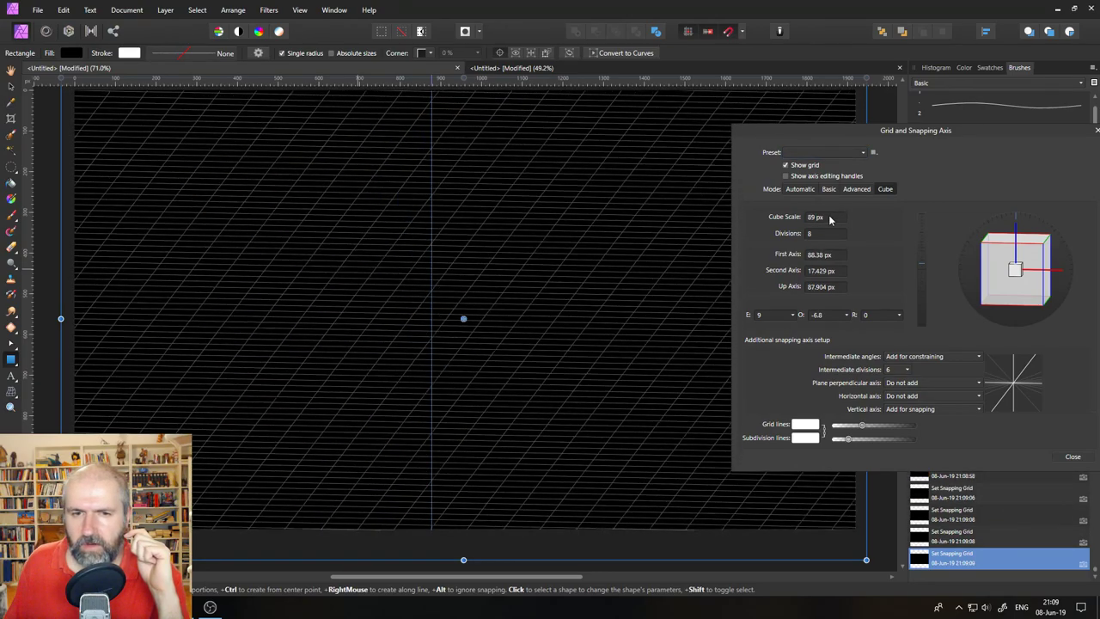
{"action": "scroll", "coordinate": [829, 220], "scroll_direction": "down", "scroll_amount": 13}
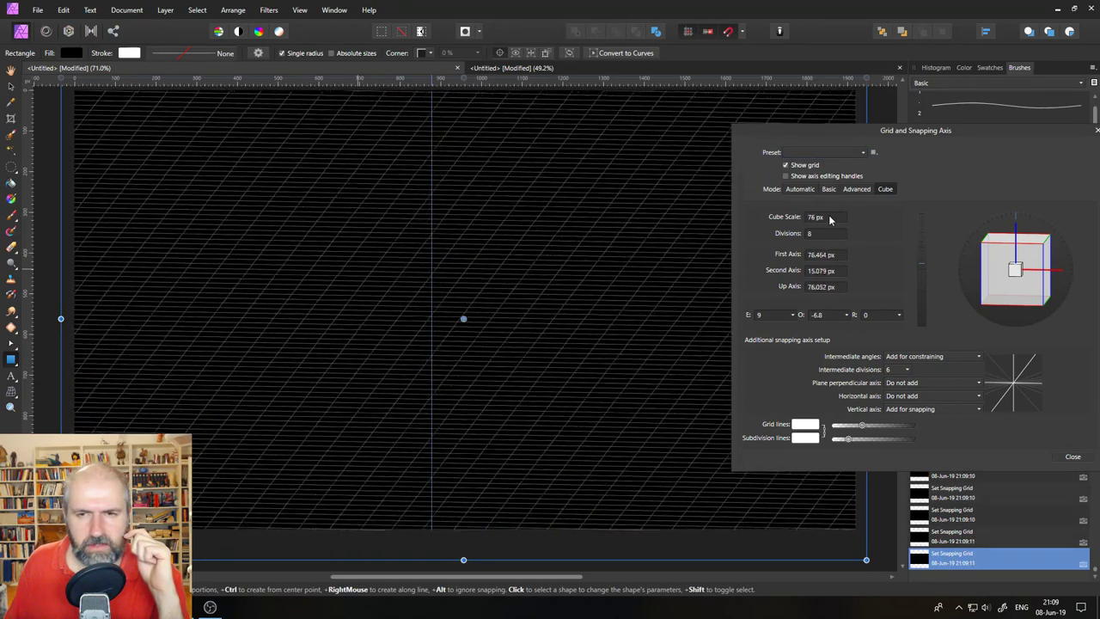
{"action": "scroll", "coordinate": [829, 220], "scroll_direction": "down", "scroll_amount": 2}
{"action": "left_click", "coordinate": [829, 239]}
{"action": "type", "text": "14"}
{"action": "key", "text": "Return"}
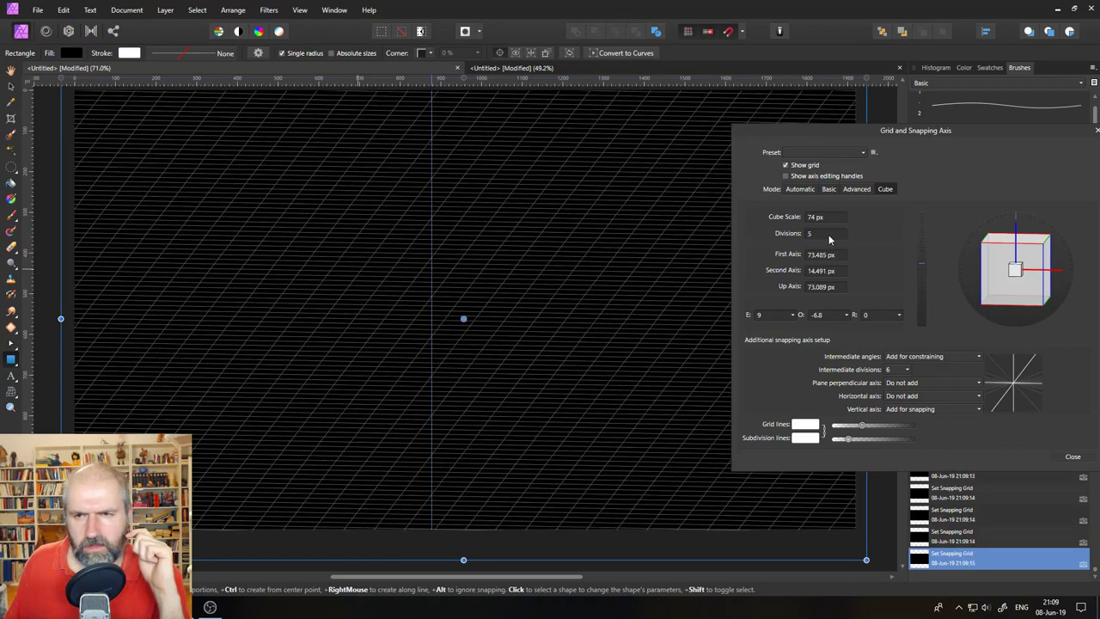
- Scroll over the cube angle fields to reach R 19, O -21 and E 16
{"action": "scroll", "coordinate": [828, 235], "scroll_direction": "up", "scroll_amount": 3}
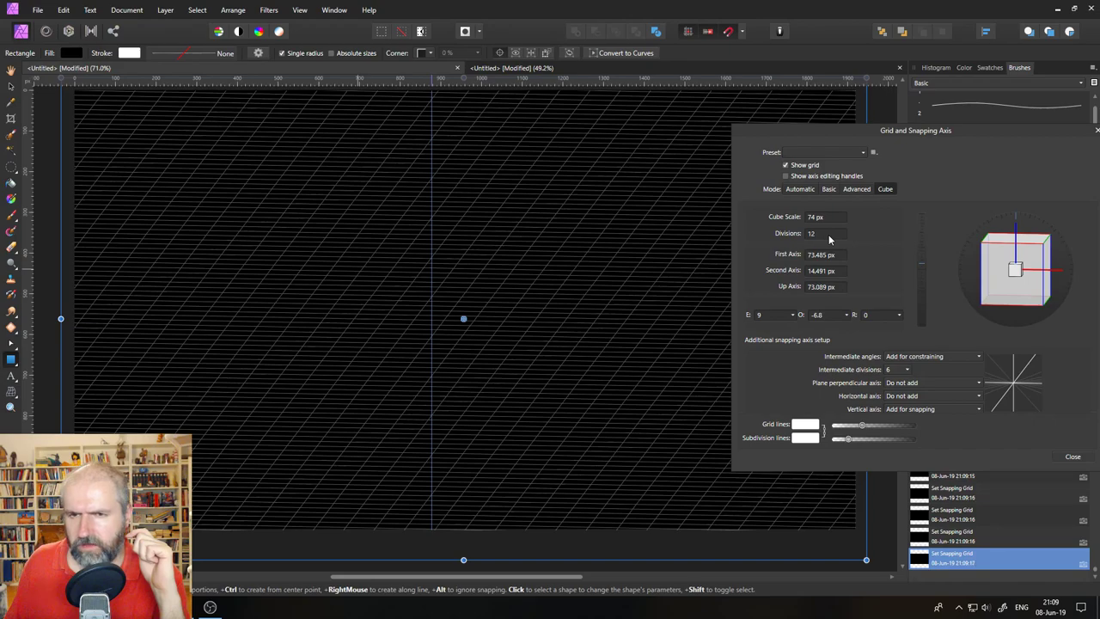
{"action": "scroll", "coordinate": [833, 220], "scroll_direction": "up", "scroll_amount": 3}
{"action": "scroll", "coordinate": [833, 220], "scroll_direction": "up", "scroll_amount": 7}
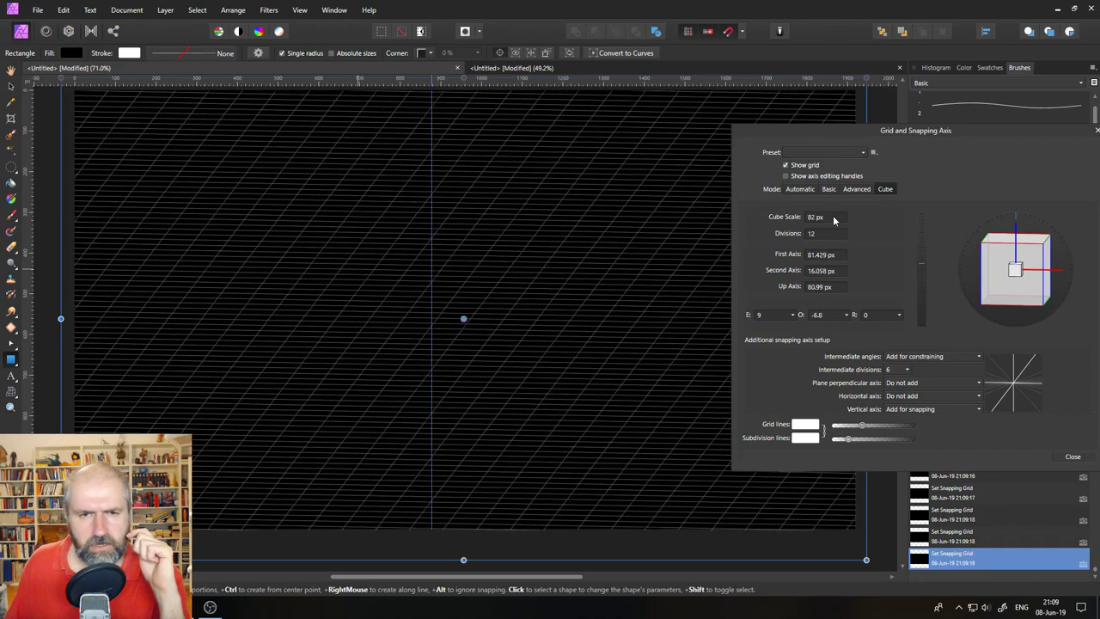
{"action": "scroll", "coordinate": [825, 236], "scroll_direction": "down", "scroll_amount": 4}
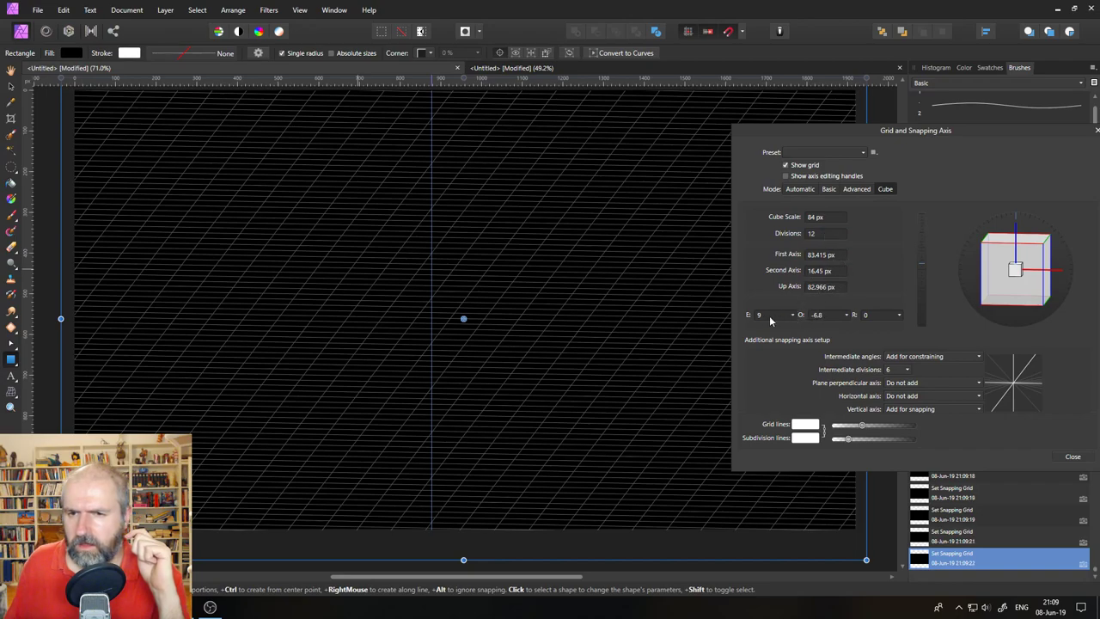
{"action": "scroll", "coordinate": [770, 316], "scroll_direction": "up", "scroll_amount": 8}
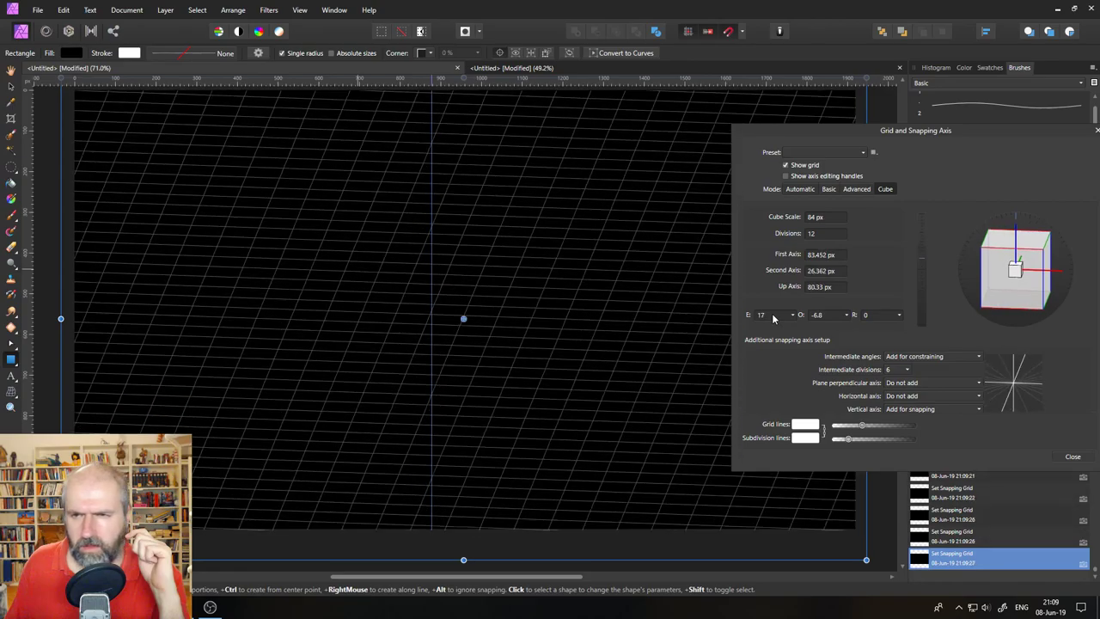
{"action": "scroll", "coordinate": [772, 317], "scroll_direction": "down", "scroll_amount": 5}
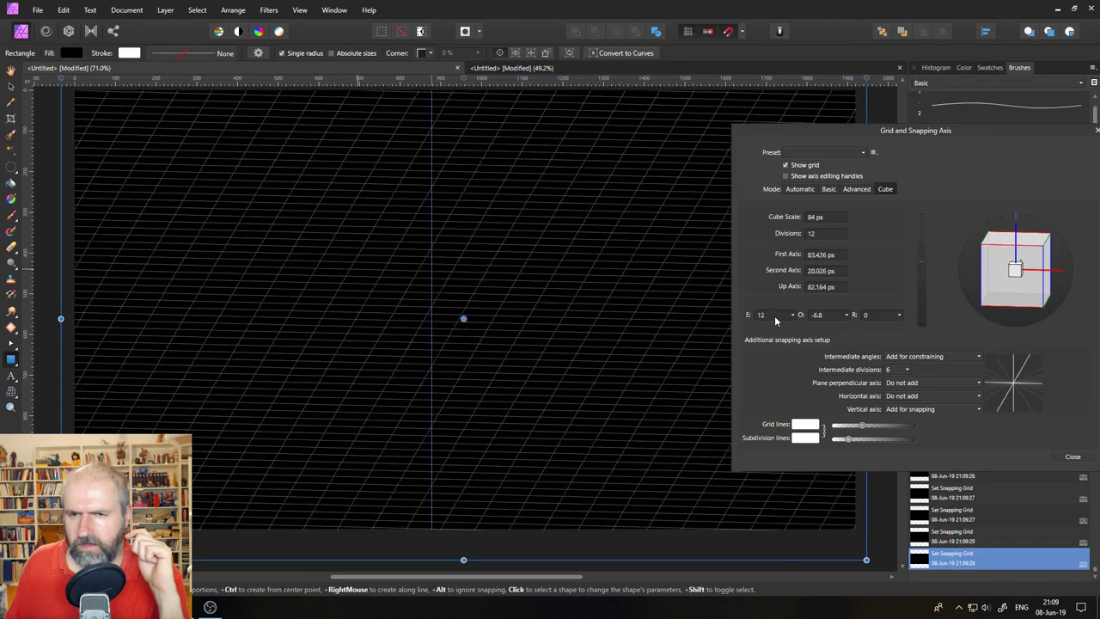
{"action": "scroll", "coordinate": [825, 318], "scroll_direction": "up", "scroll_amount": 5}
{"action": "scroll", "coordinate": [826, 317], "scroll_direction": "down", "scroll_amount": 18}
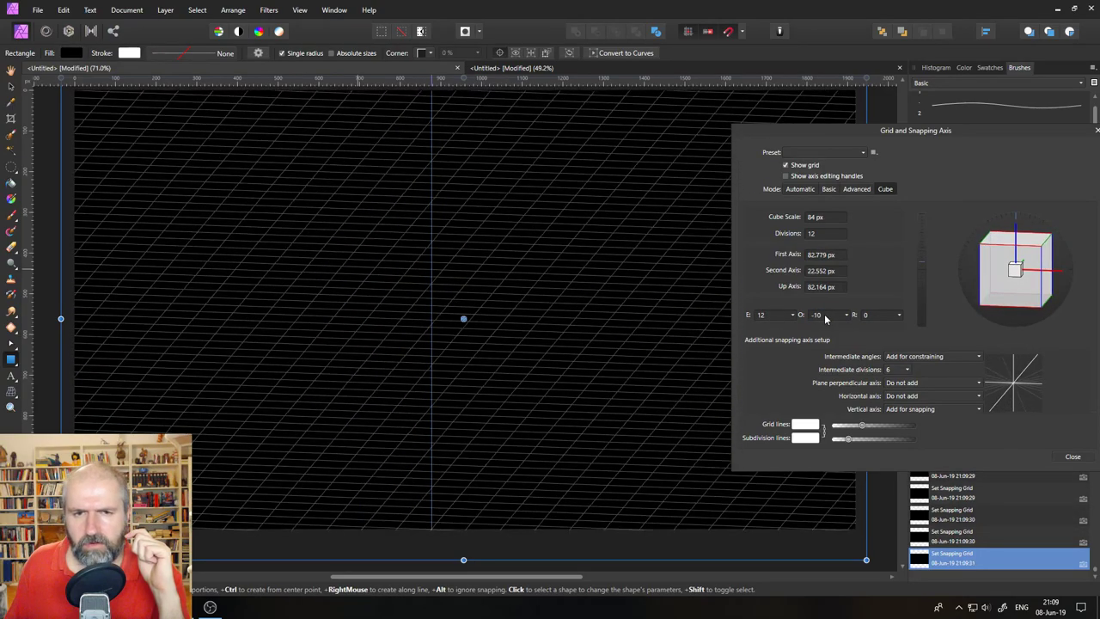
{"action": "scroll", "coordinate": [825, 318], "scroll_direction": "down", "scroll_amount": 6}
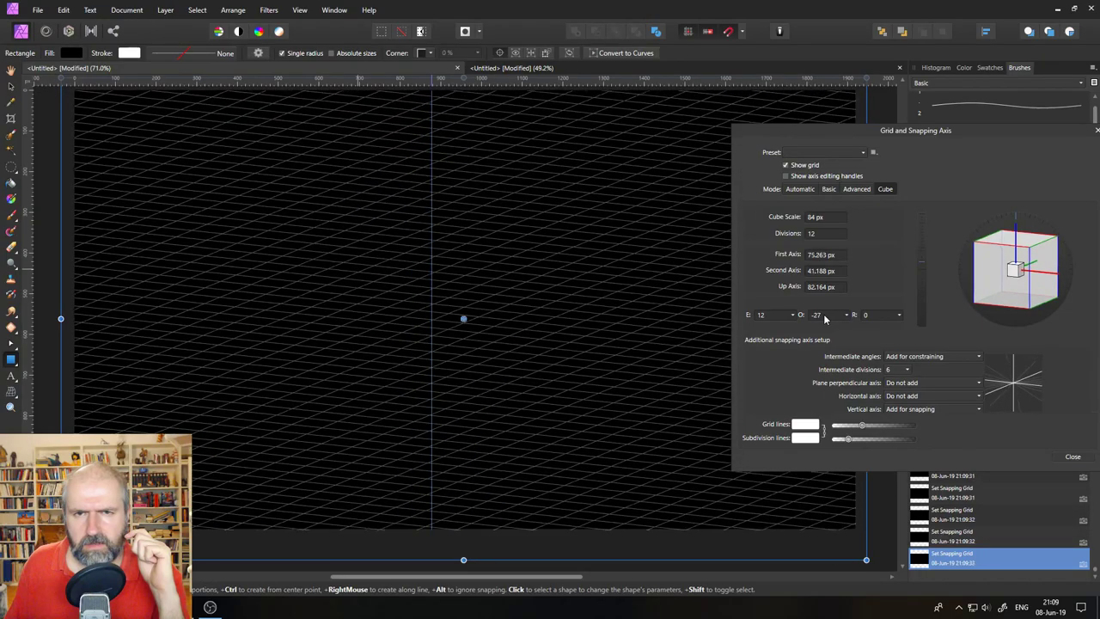
{"action": "scroll", "coordinate": [872, 318], "scroll_direction": "down", "scroll_amount": 8}
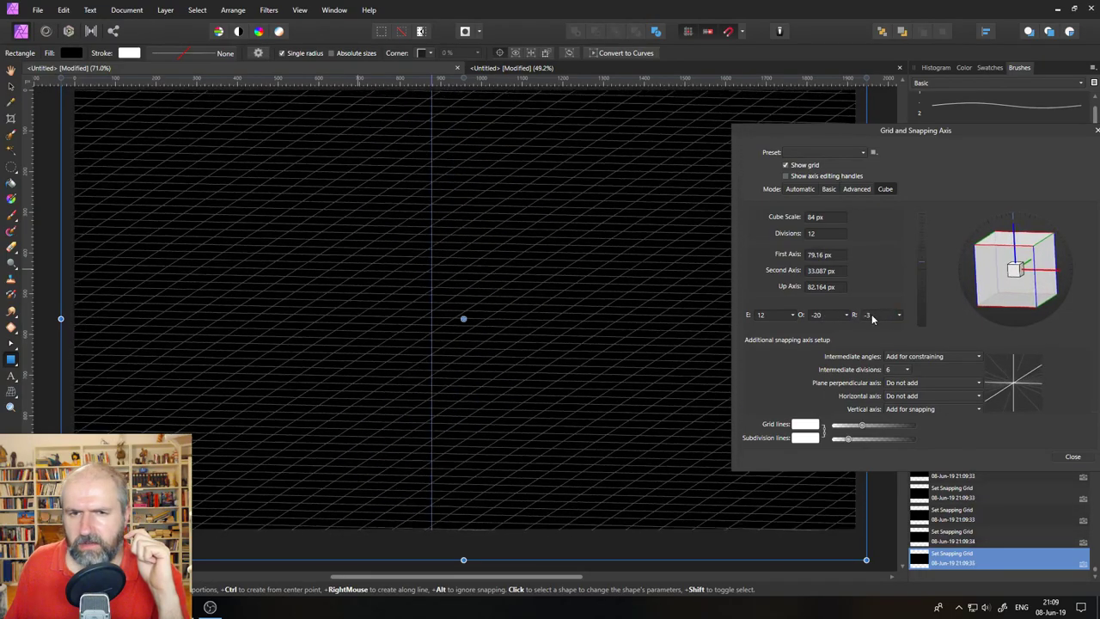
{"action": "scroll", "coordinate": [872, 318], "scroll_direction": "up", "scroll_amount": 18}
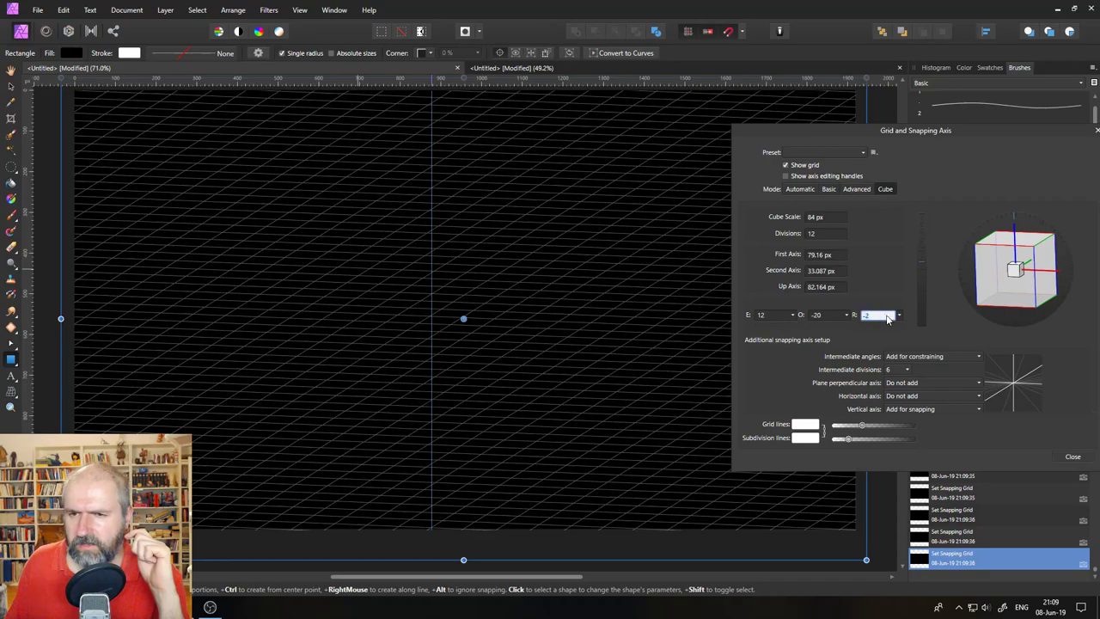
{"action": "scroll", "coordinate": [881, 319], "scroll_direction": "up", "scroll_amount": 9}
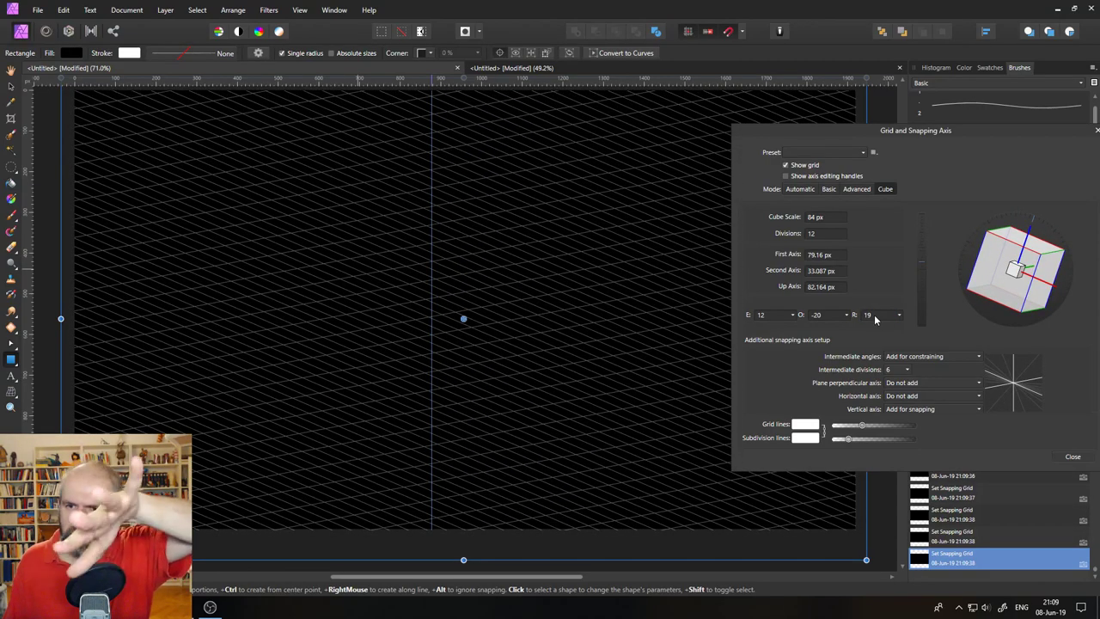
{"action": "scroll", "coordinate": [830, 318], "scroll_direction": "up", "scroll_amount": 4}
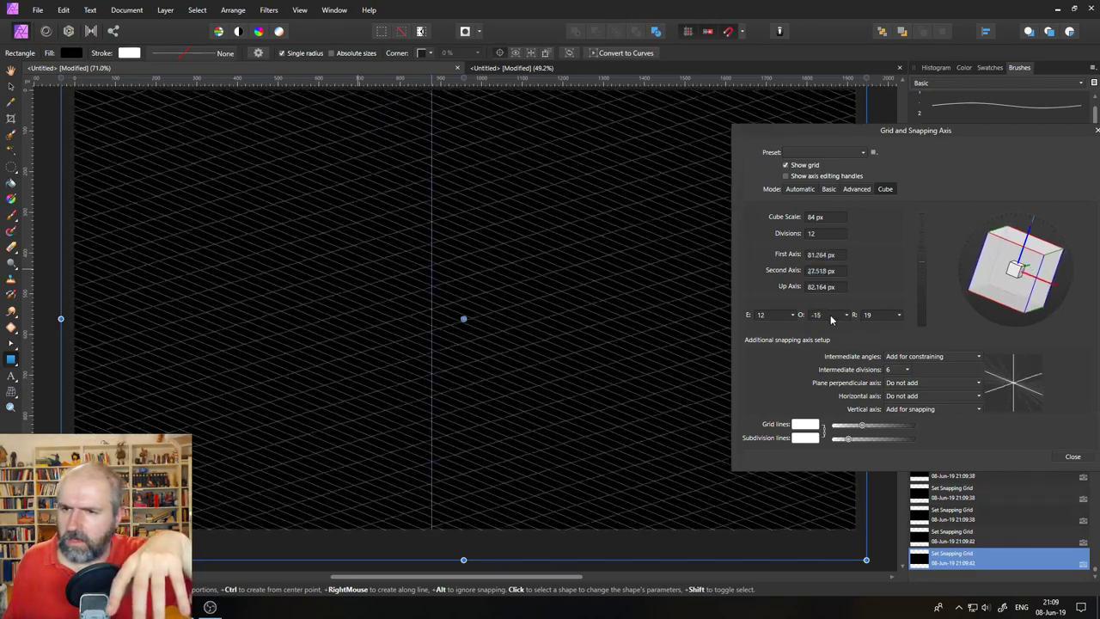
{"action": "scroll", "coordinate": [830, 314], "scroll_direction": "down", "scroll_amount": 5}
{"action": "scroll", "coordinate": [779, 317], "scroll_direction": "up", "scroll_amount": 7}
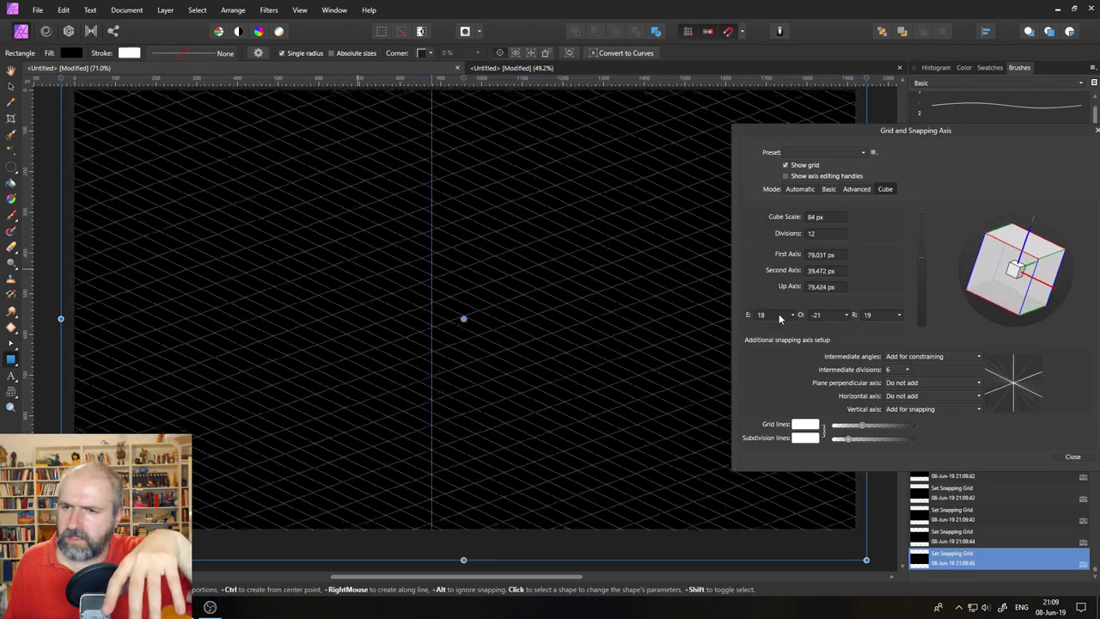
{"action": "scroll", "coordinate": [780, 316], "scroll_direction": "down", "scroll_amount": 3}
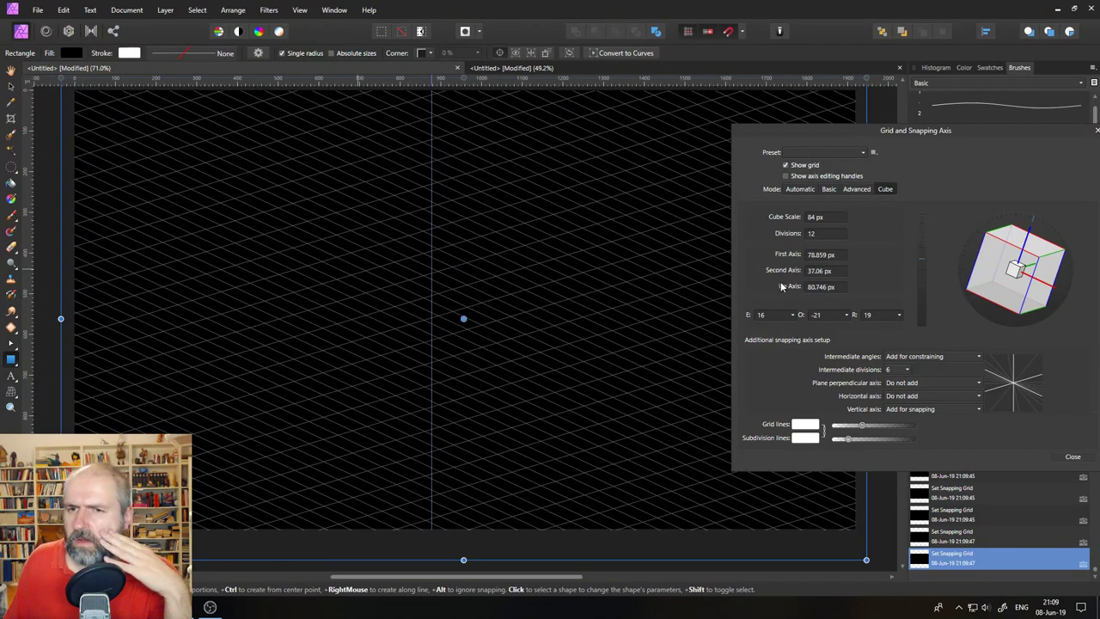
- Try Automatic mode, rotate the cube, and enter O -21 and R 24
{"action": "left_click", "coordinate": [798, 189]}
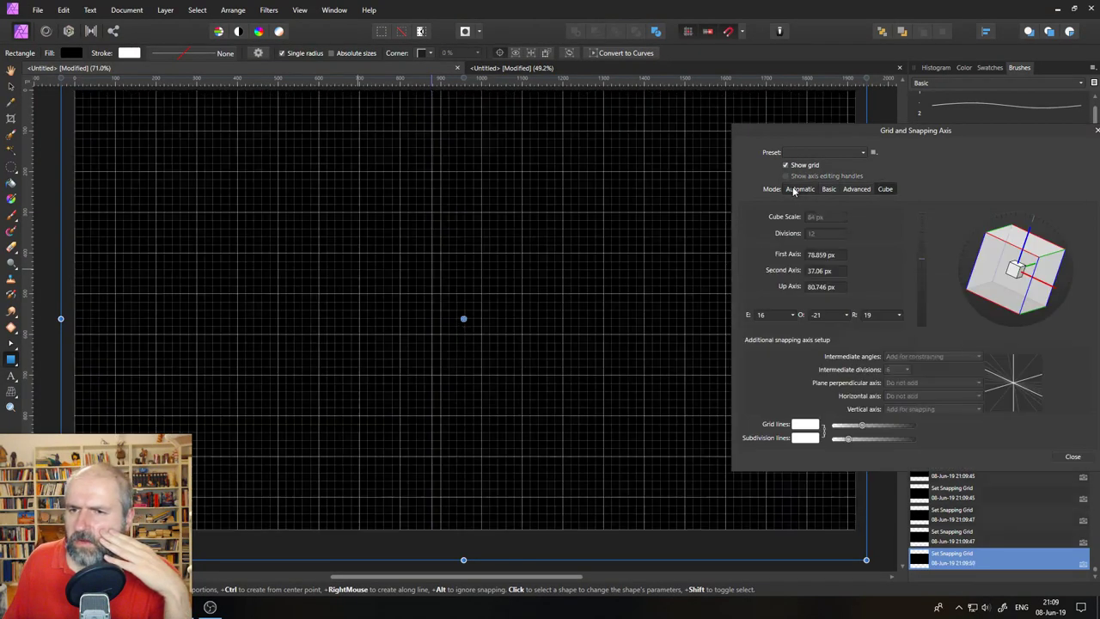
{"action": "left_click_drag", "start_coordinate": [986, 300], "coordinate": [1021, 277]}
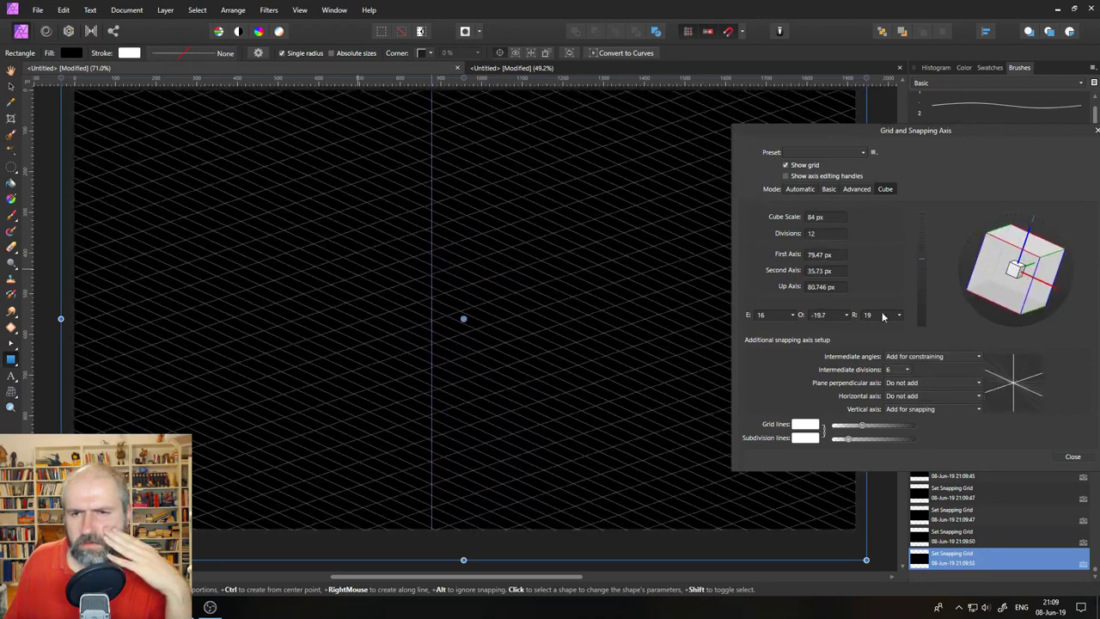
{"action": "left_click", "coordinate": [830, 315]}
{"action": "type", "text": "-21"}
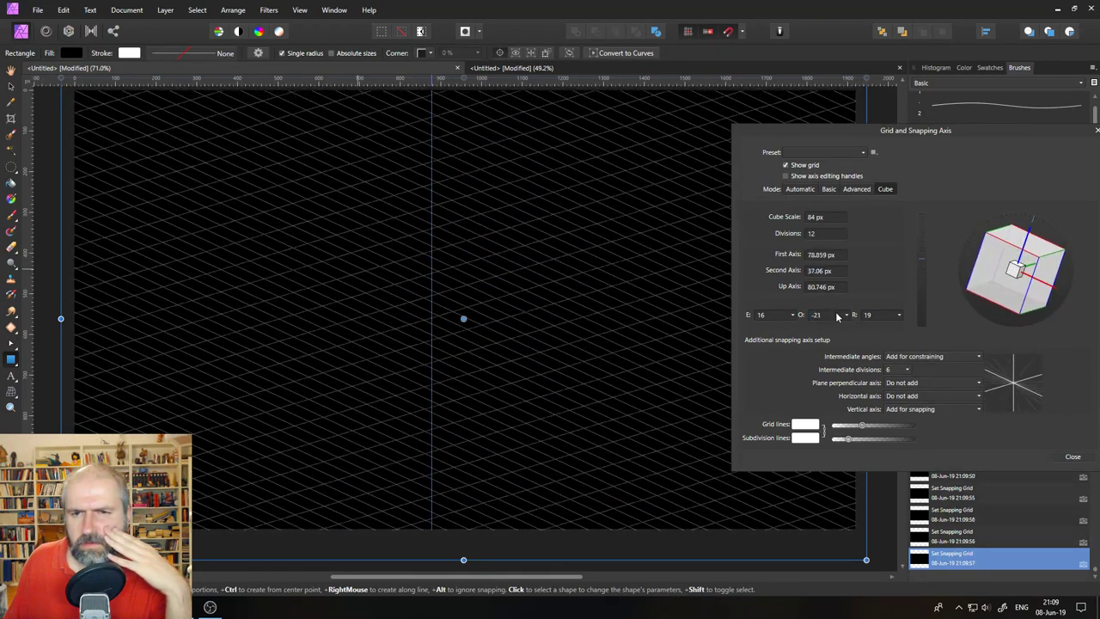
{"action": "left_click", "coordinate": [885, 315]}
{"action": "type", "text": "24"}
{"action": "key", "text": "Return"}
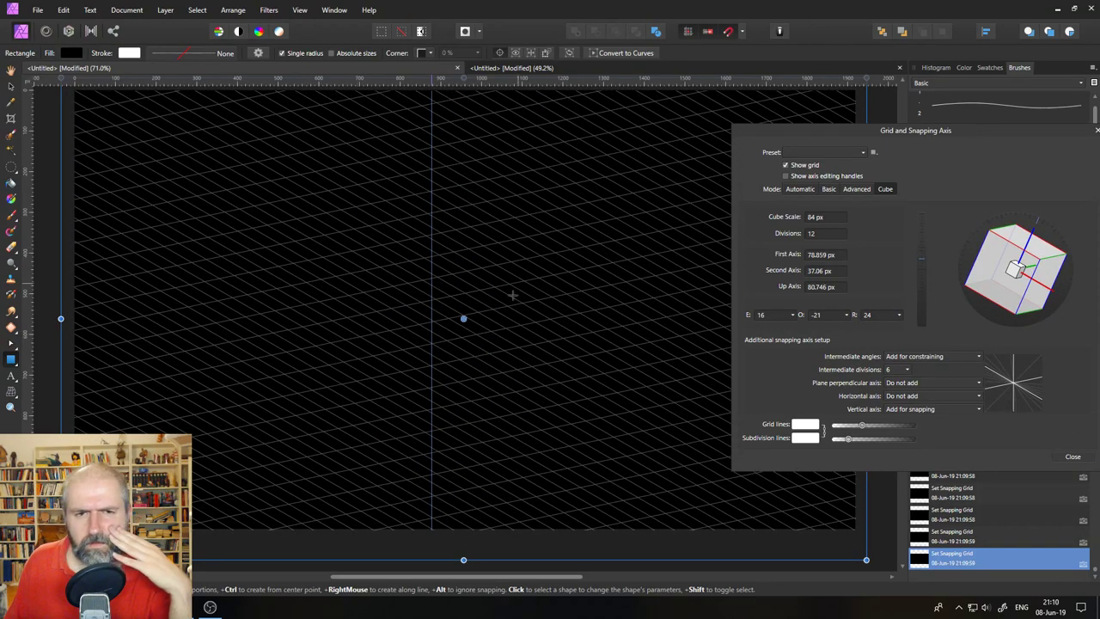
- Compare Automatic, Basic and Advanced grid modes, then return to Cube and adjust the E angle
{"action": "mouse_move", "coordinate": [464, 318]}
{"action": "left_mouse_down"}
{"action": "mouse_move", "coordinate": [456, 381]}
{"action": "mouse_move", "coordinate": [463, 325]}
{"action": "left_mouse_up"}
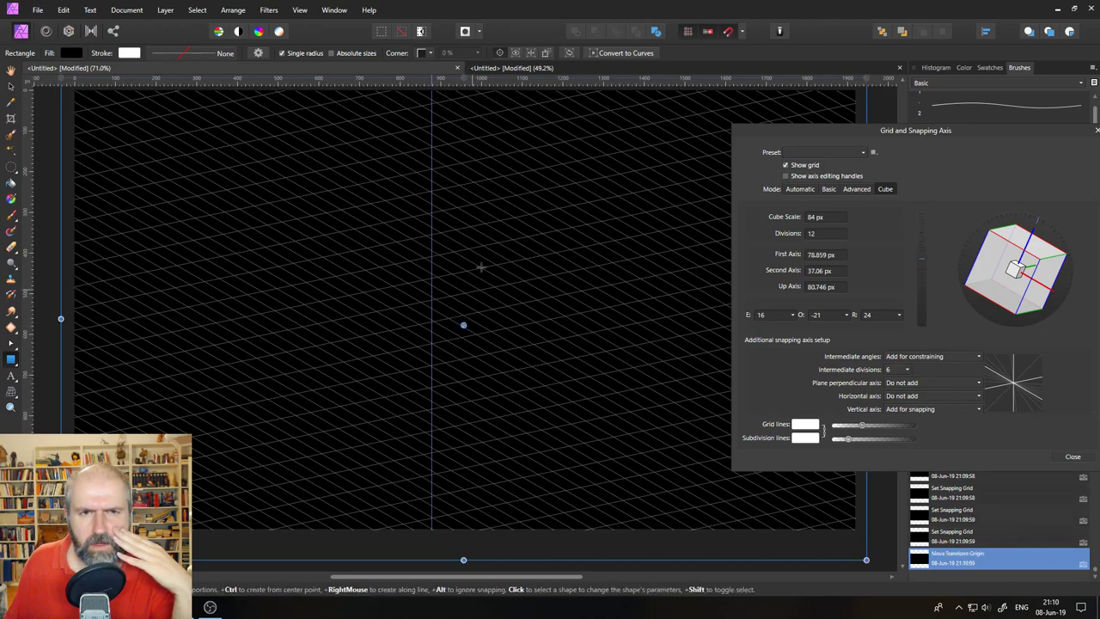
{"action": "right_click", "coordinate": [481, 266]}
{"action": "key", "text": "Escape"}
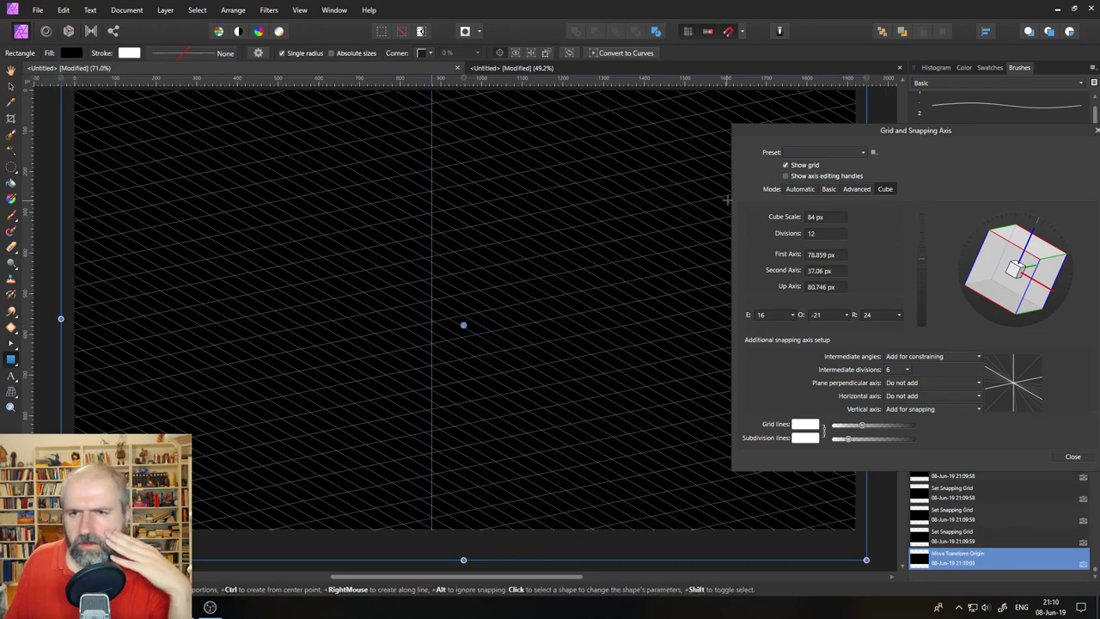
{"action": "left_click", "coordinate": [805, 193]}
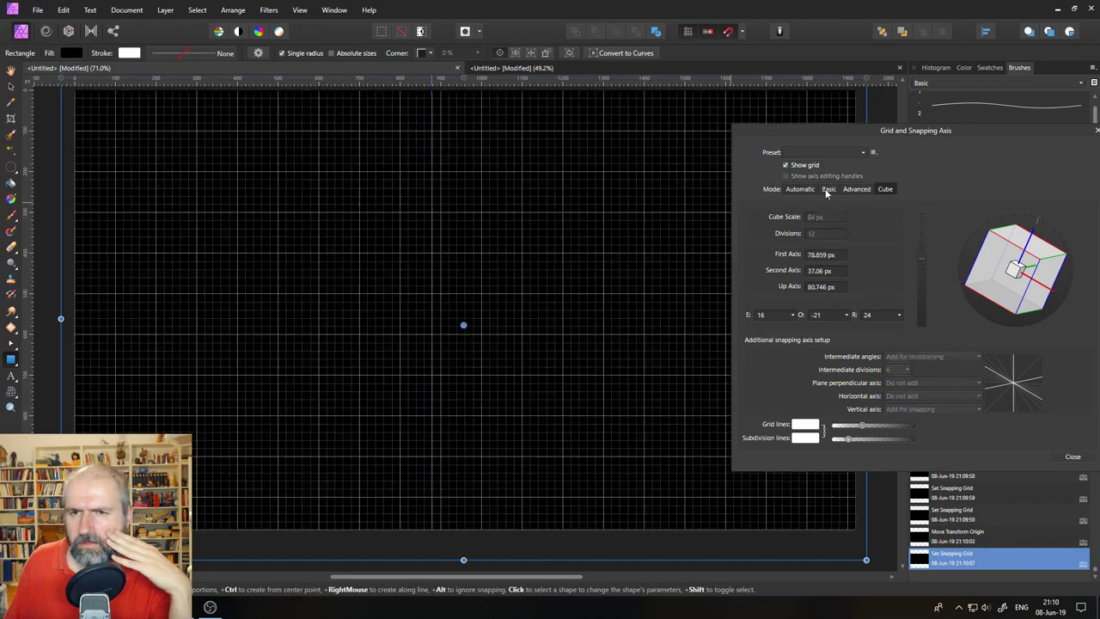
{"action": "left_click", "coordinate": [829, 194]}
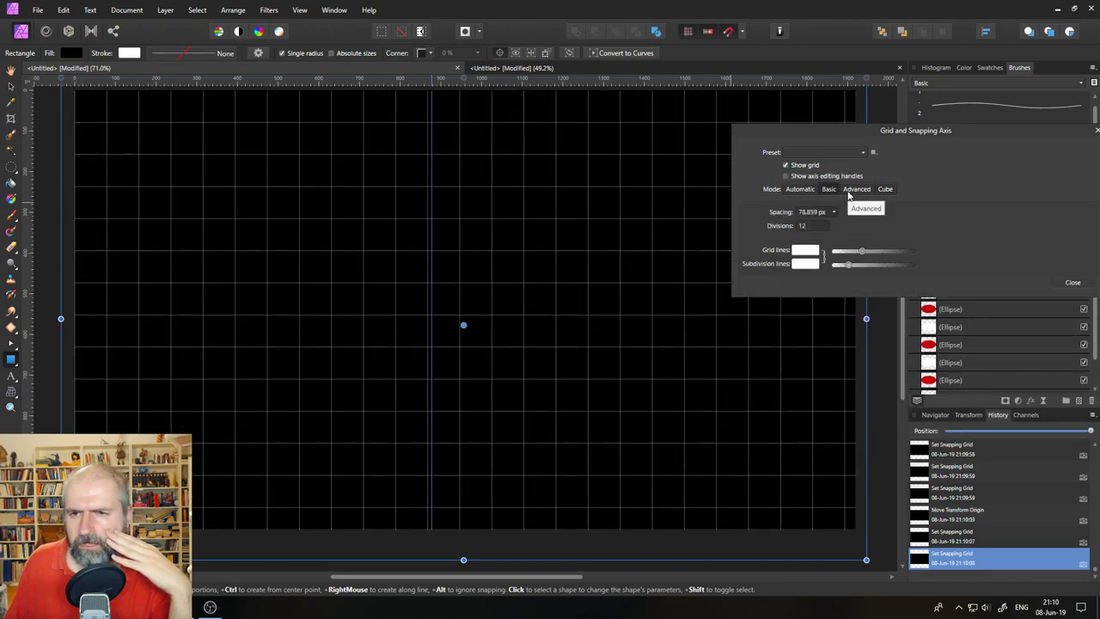
{"action": "left_click", "coordinate": [847, 195]}
{"action": "left_click", "coordinate": [886, 189]}
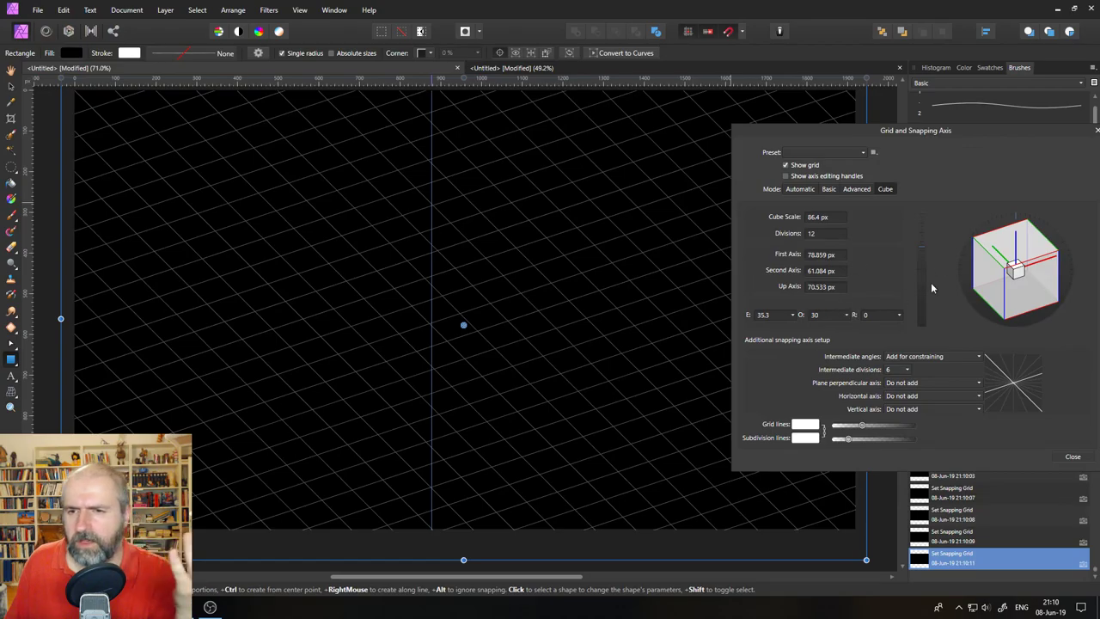
{"action": "mouse_move", "coordinate": [931, 282]}
{"action": "left_mouse_down"}
{"action": "mouse_move", "coordinate": [921, 250]}
{"action": "mouse_move", "coordinate": [921, 262]}
{"action": "left_mouse_up"}
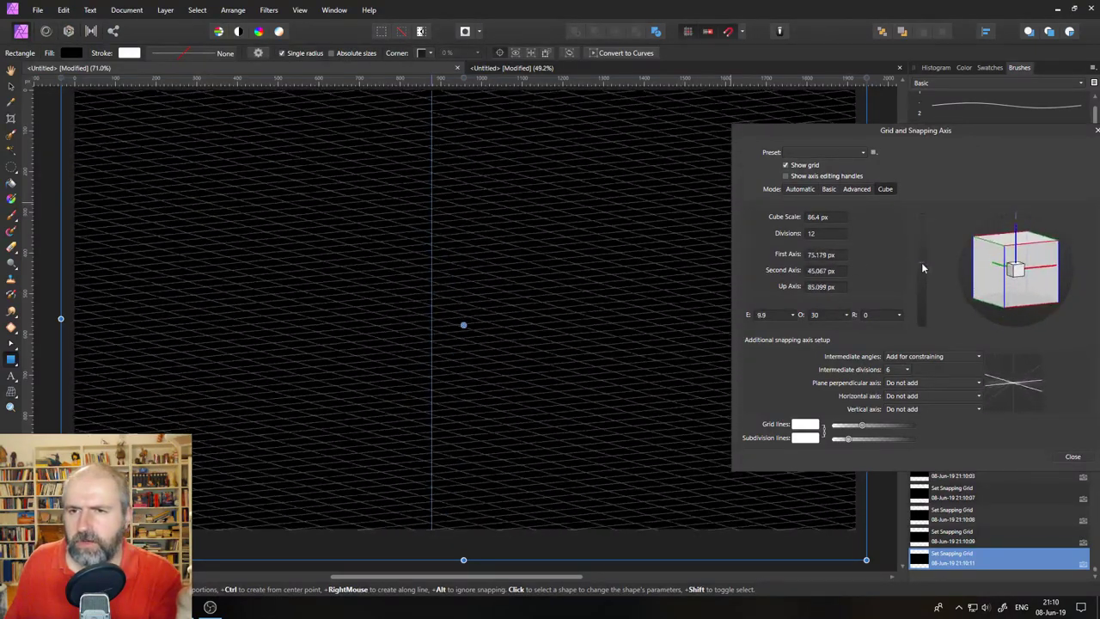
- Try the 32px, 8 Divisions grid preset, settle on 64x32 Pixel Isometric (with Planes), and close the grid dialog
{"action": "left_click", "coordinate": [838, 154]}
{"action": "left_click", "coordinate": [822, 179]}
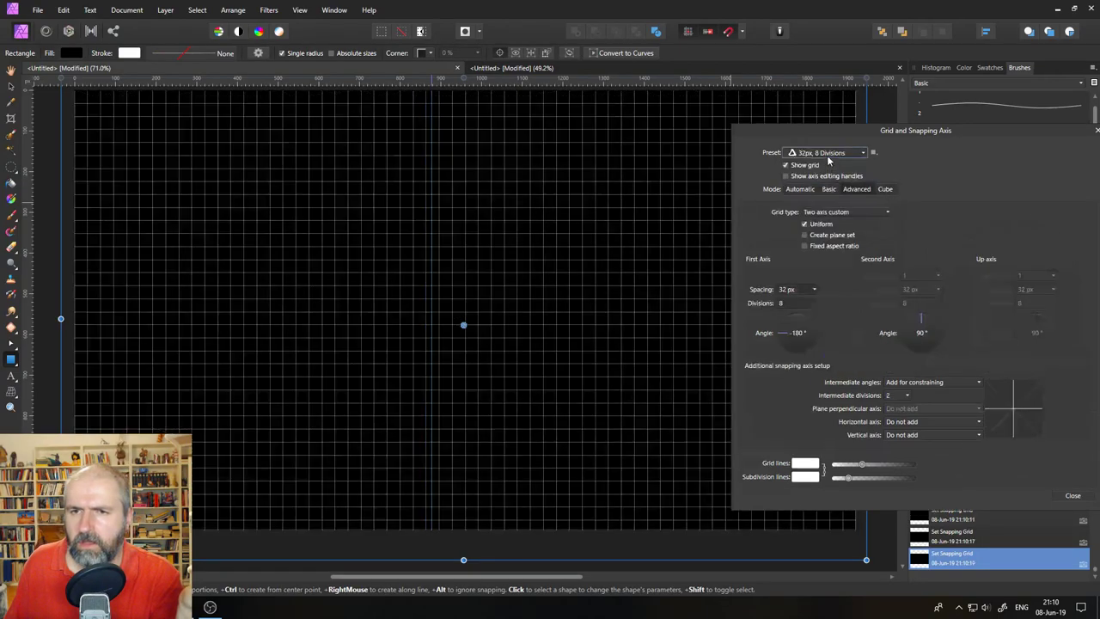
{"action": "left_click", "coordinate": [828, 160]}
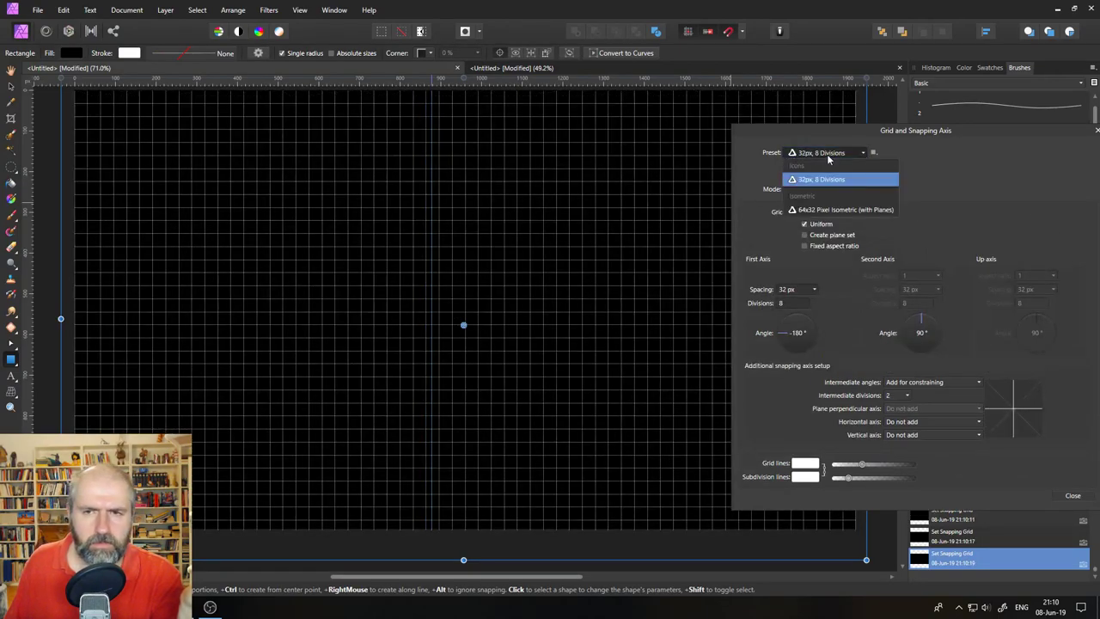
{"action": "left_click", "coordinate": [818, 211]}
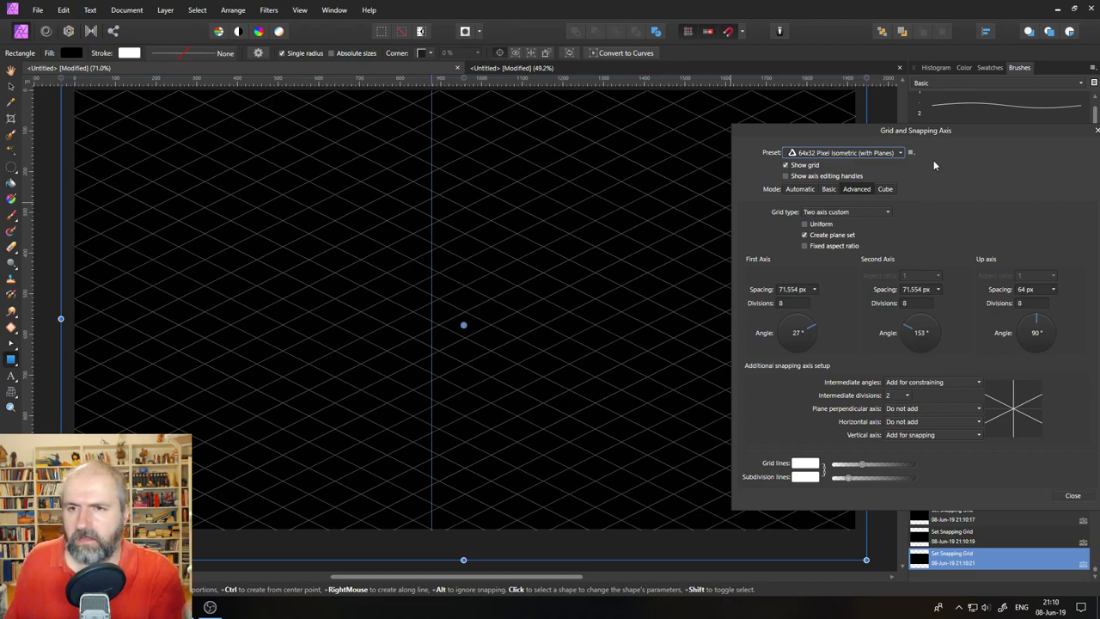
{"action": "mouse_move", "coordinate": [828, 133]}
{"action": "left_mouse_down"}
{"action": "mouse_move", "coordinate": [764, 299]}
{"action": "mouse_move", "coordinate": [687, 402]}
{"action": "mouse_move", "coordinate": [518, 378]}
{"action": "mouse_move", "coordinate": [611, 281]}
{"action": "mouse_move", "coordinate": [600, 211]}
{"action": "mouse_move", "coordinate": [640, 210]}
{"action": "left_mouse_up"}
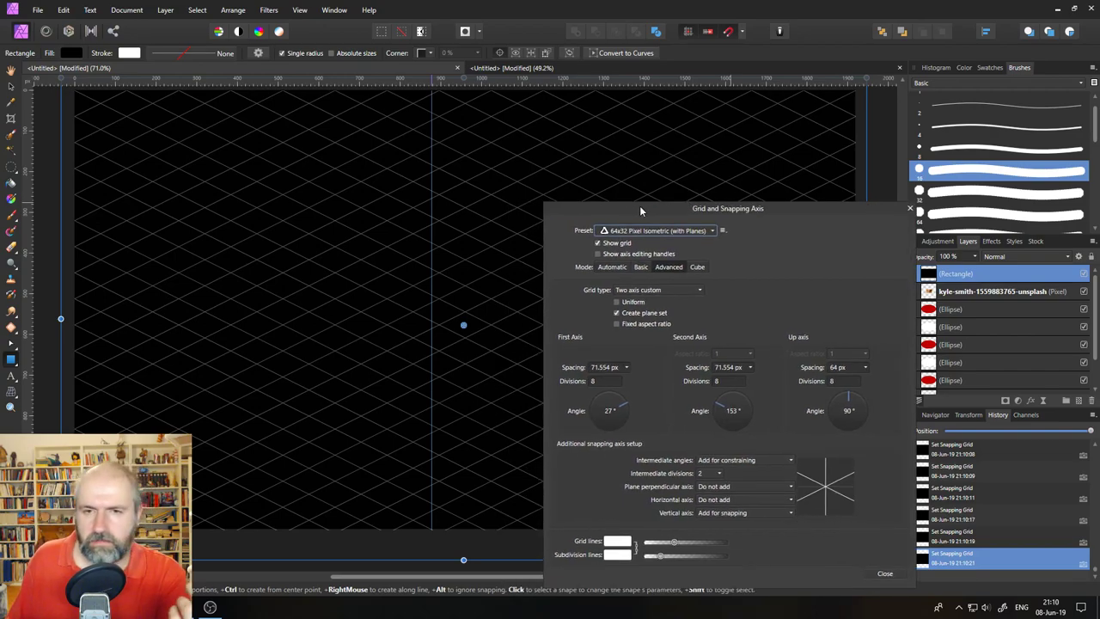
{"action": "left_click", "coordinate": [909, 209]}
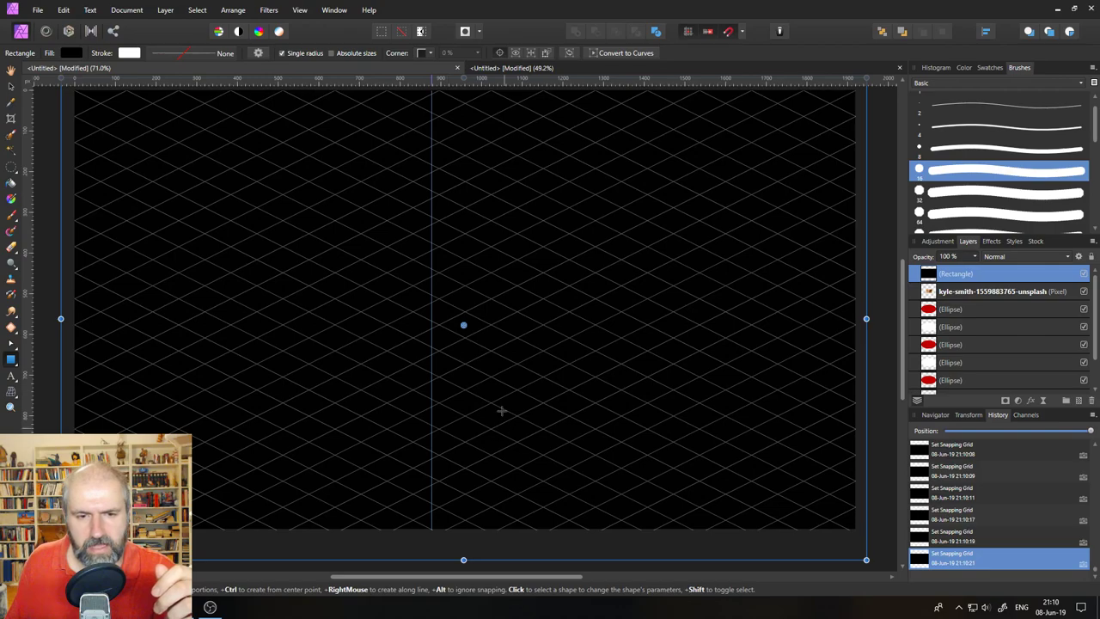
- Zoom in and out on the canvas to inspect the isometric grid lines
{"action": "key", "text": "z"}
{"action": "scroll", "coordinate": [320, 407], "scroll_direction": "up", "scroll_amount": 3}
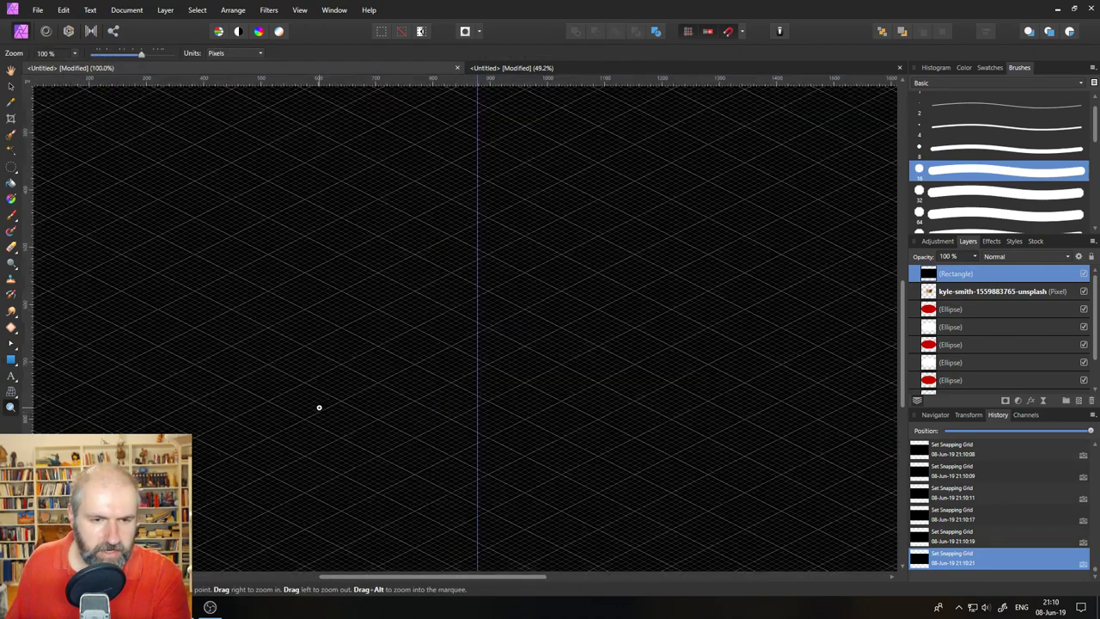
{"action": "scroll", "coordinate": [285, 400], "scroll_direction": "up", "scroll_amount": 5}
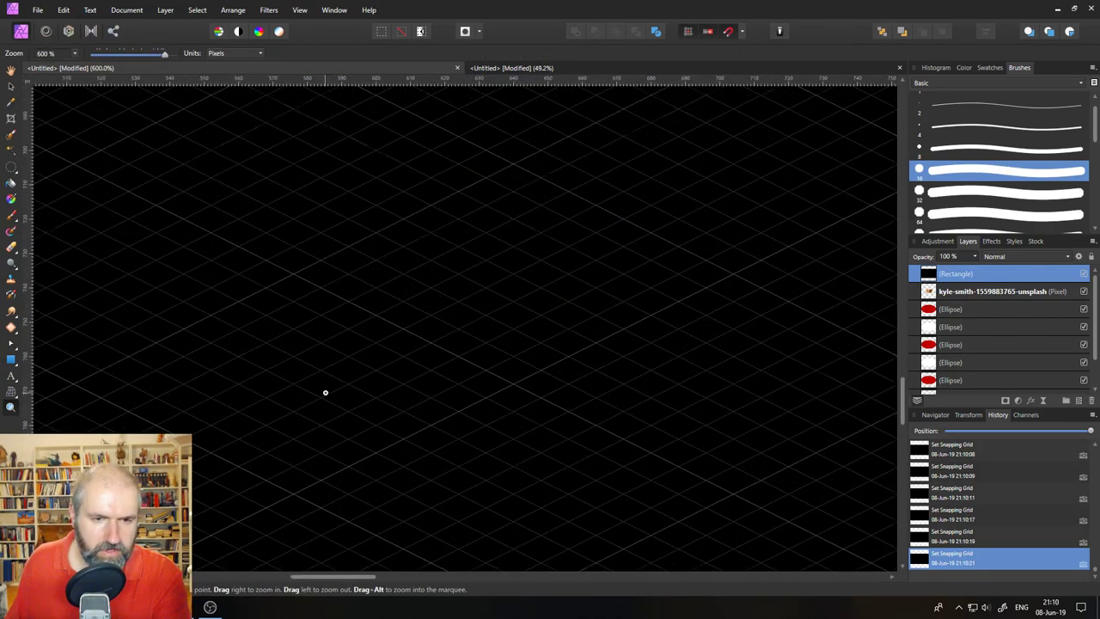
{"action": "scroll", "coordinate": [335, 387], "scroll_direction": "down", "scroll_amount": 3}
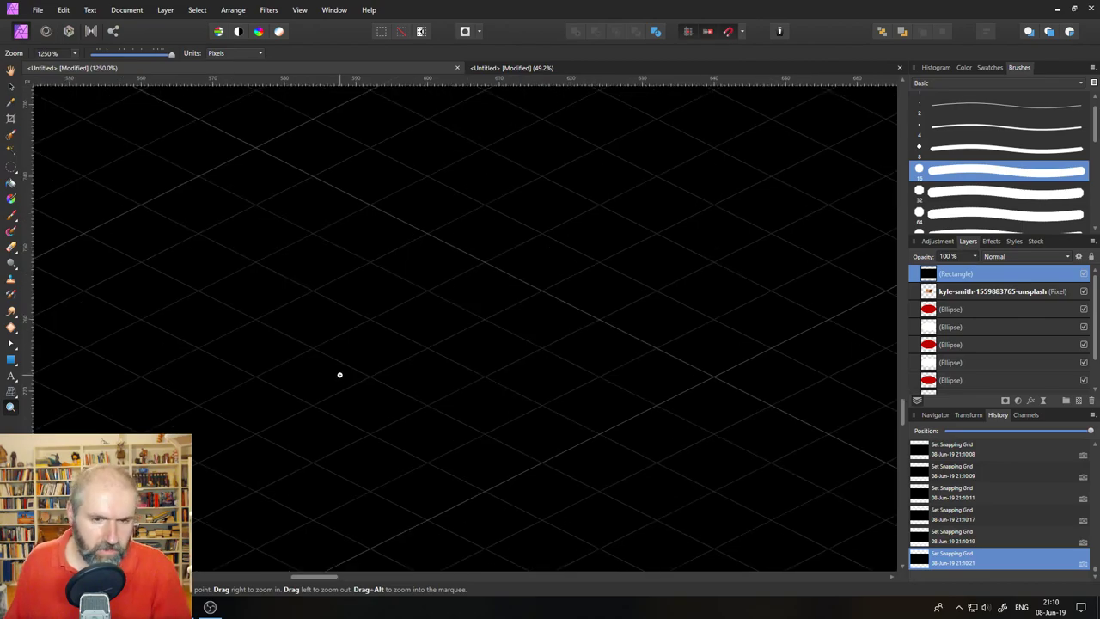
{"action": "scroll", "coordinate": [340, 374], "scroll_direction": "down", "scroll_amount": 3}
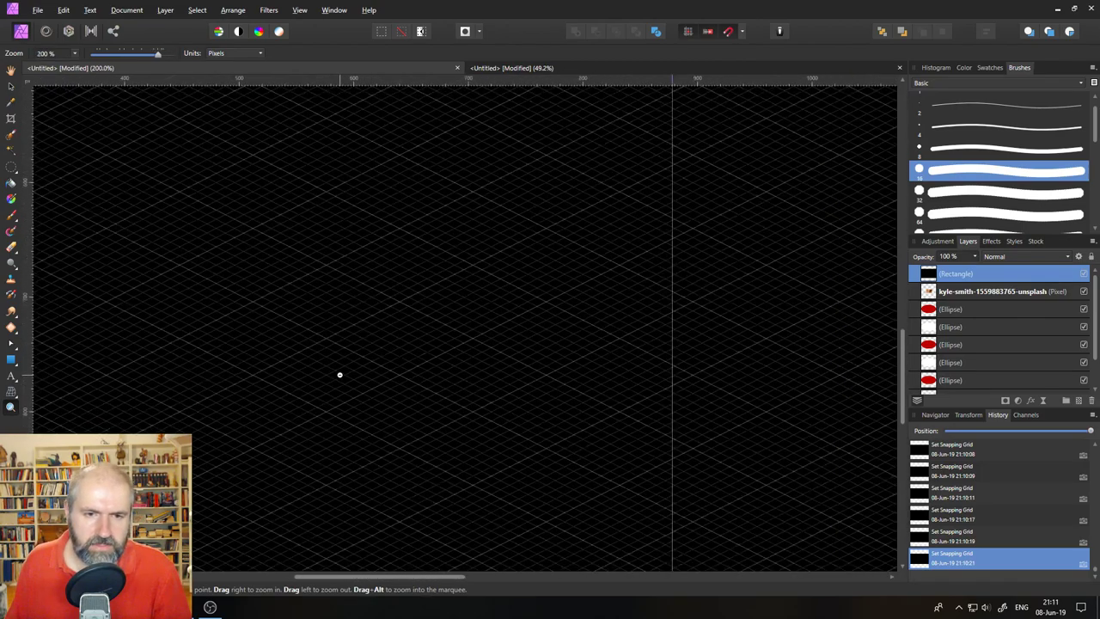
{"action": "scroll", "coordinate": [335, 379], "scroll_direction": "up", "scroll_amount": 4}
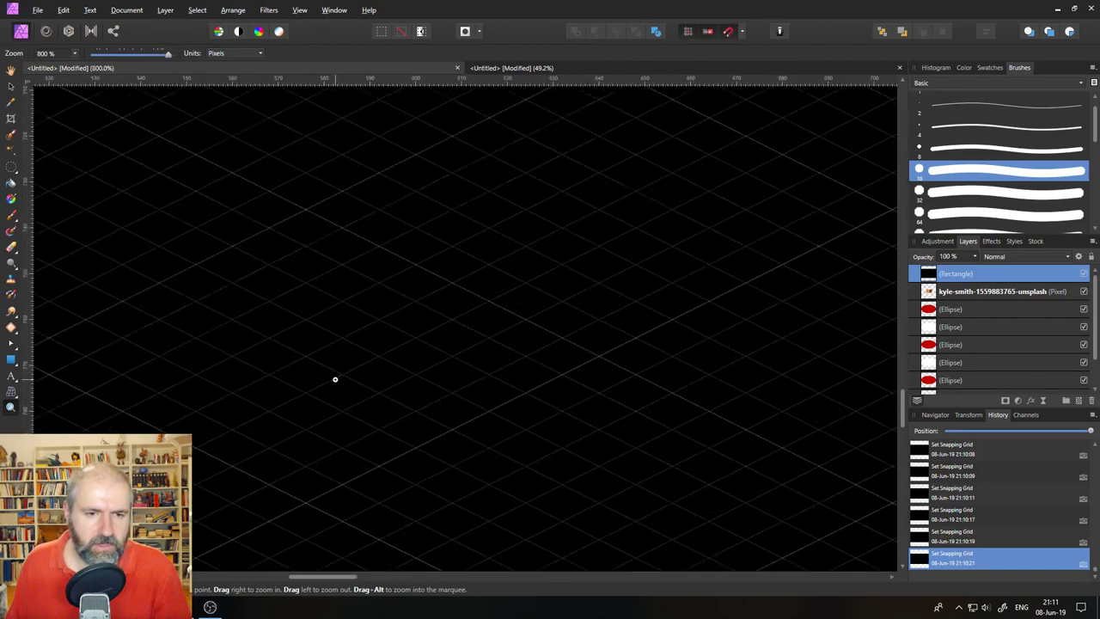
{"action": "left_click_drag", "start_coordinate": [271, 349], "coordinate": [274, 350]}
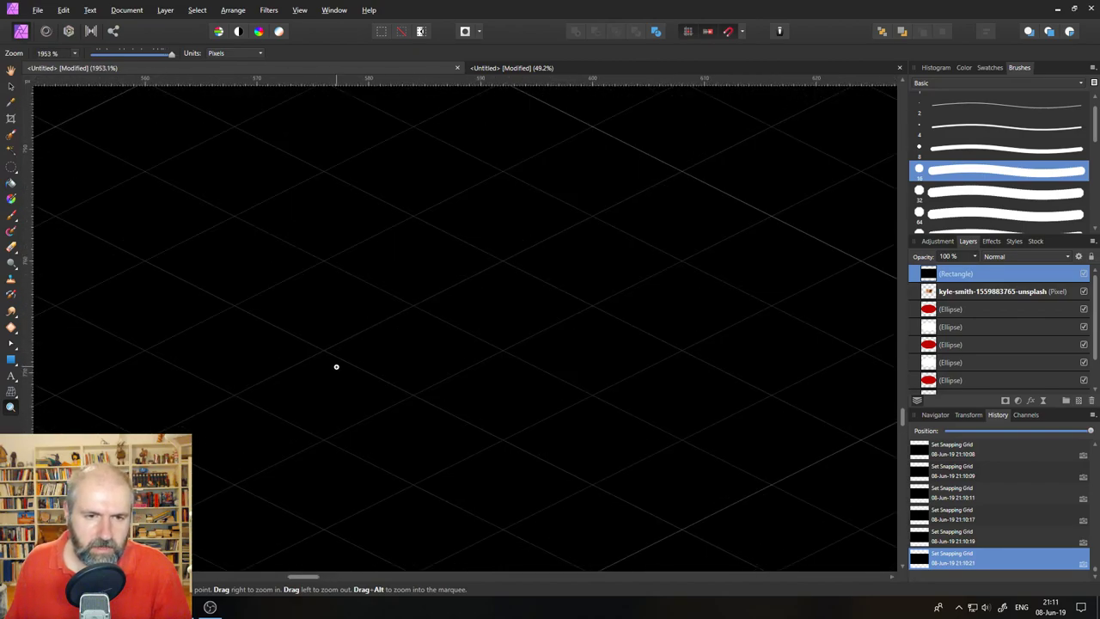
- Zoom out to about 71% to show the whole document, then bring up the forum release notes
{"action": "scroll", "coordinate": [322, 334], "scroll_direction": "up", "scroll_amount": 5}
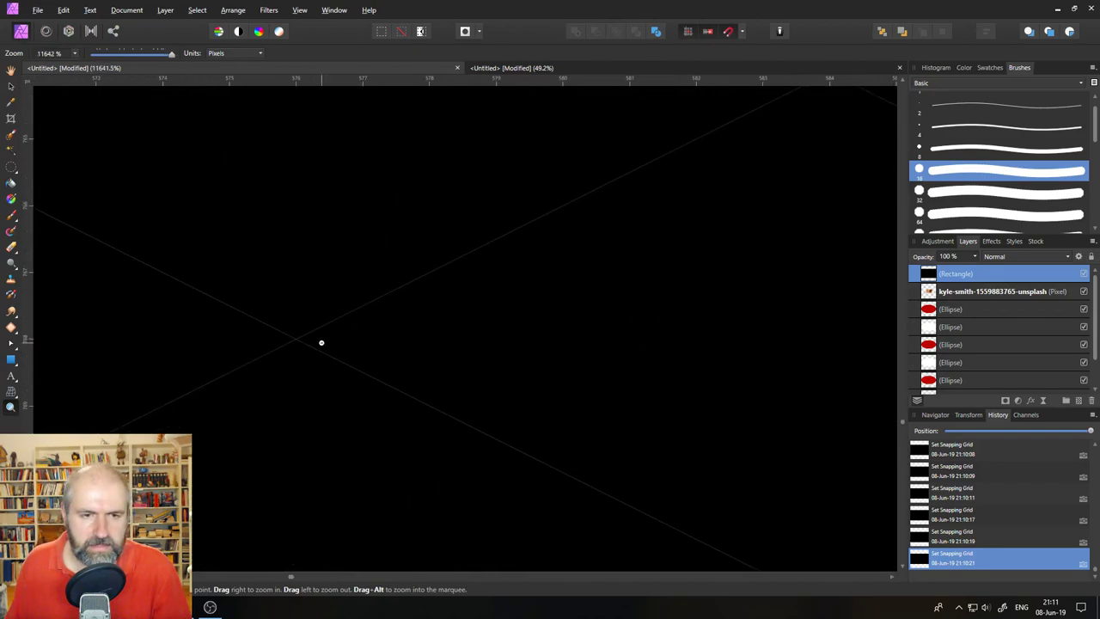
{"action": "scroll", "coordinate": [321, 342], "scroll_direction": "down", "scroll_amount": 8}
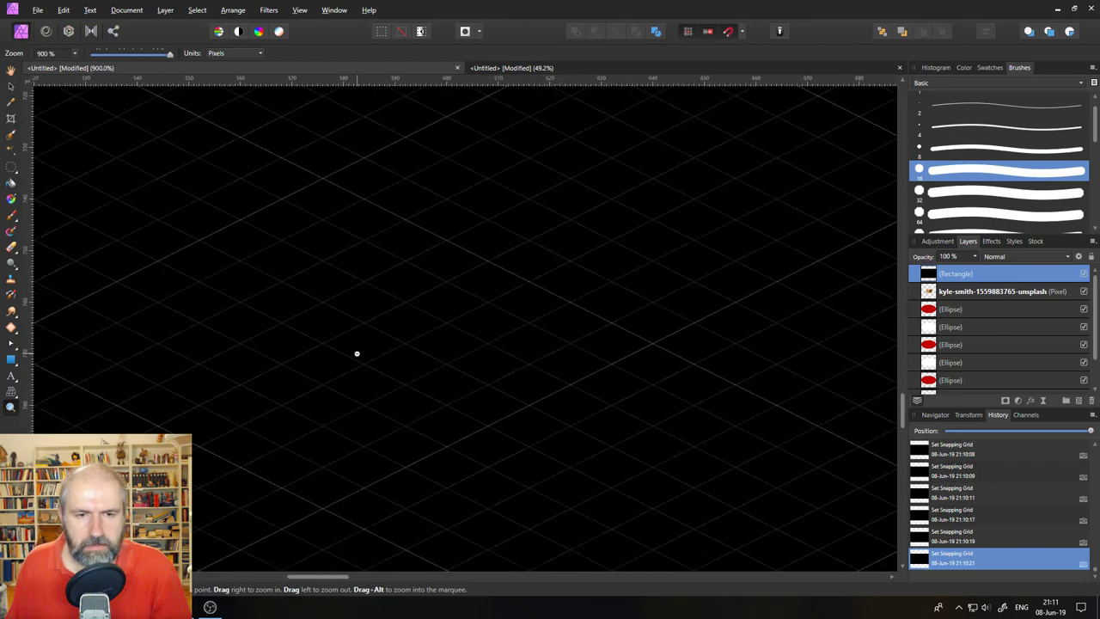
{"action": "scroll", "coordinate": [356, 353], "scroll_direction": "down", "scroll_amount": 4}
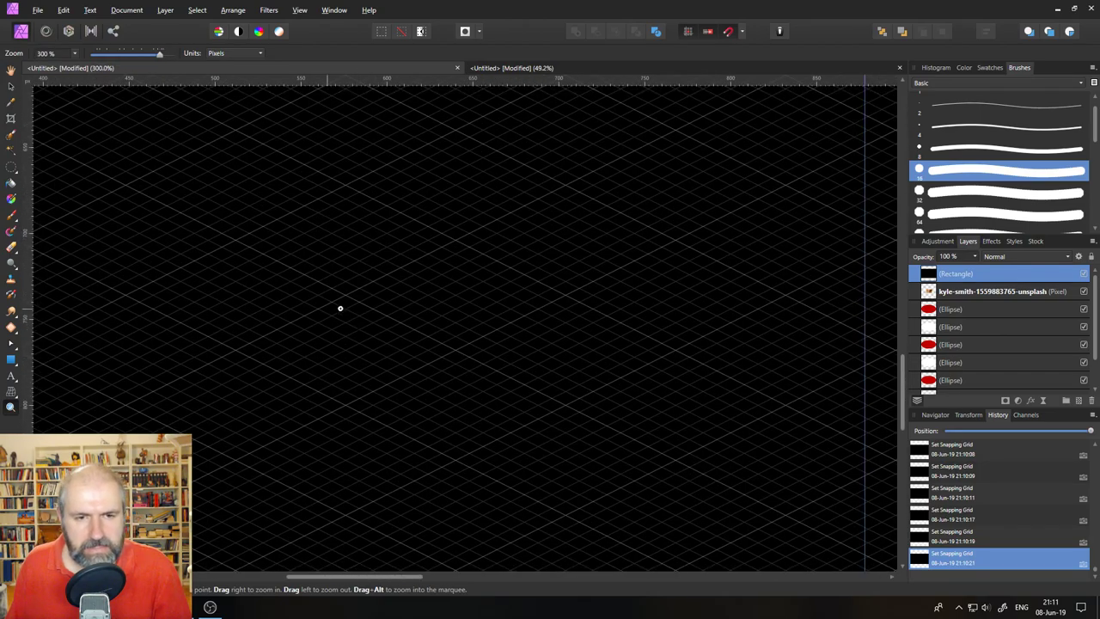
{"action": "scroll", "coordinate": [322, 359], "scroll_direction": "down", "scroll_amount": 3}
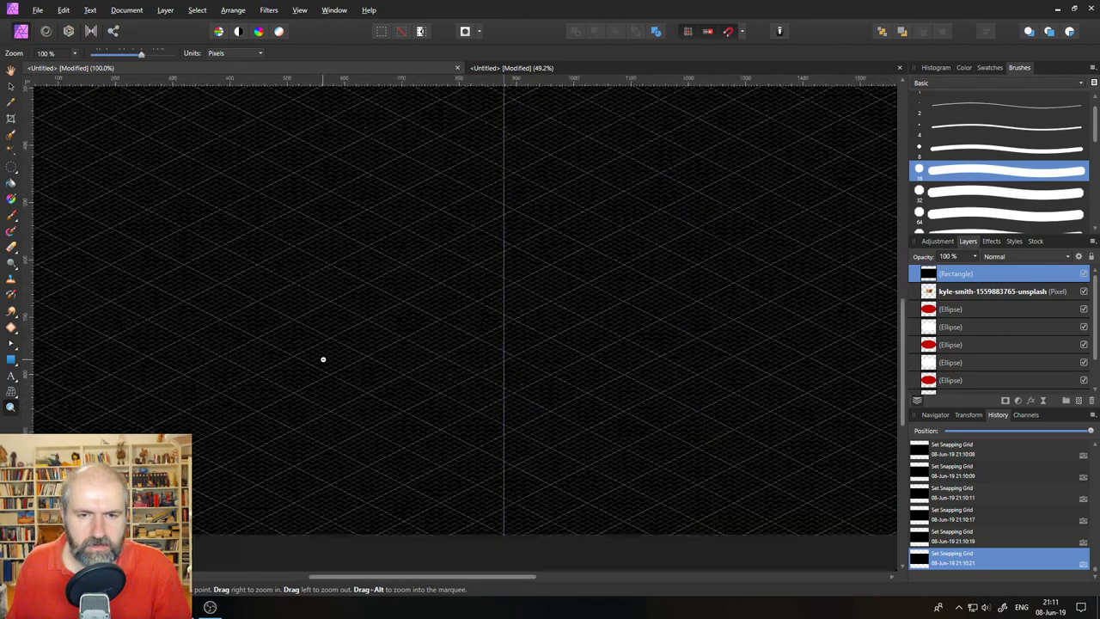
{"action": "scroll", "coordinate": [347, 357], "scroll_direction": "down", "scroll_amount": 1}
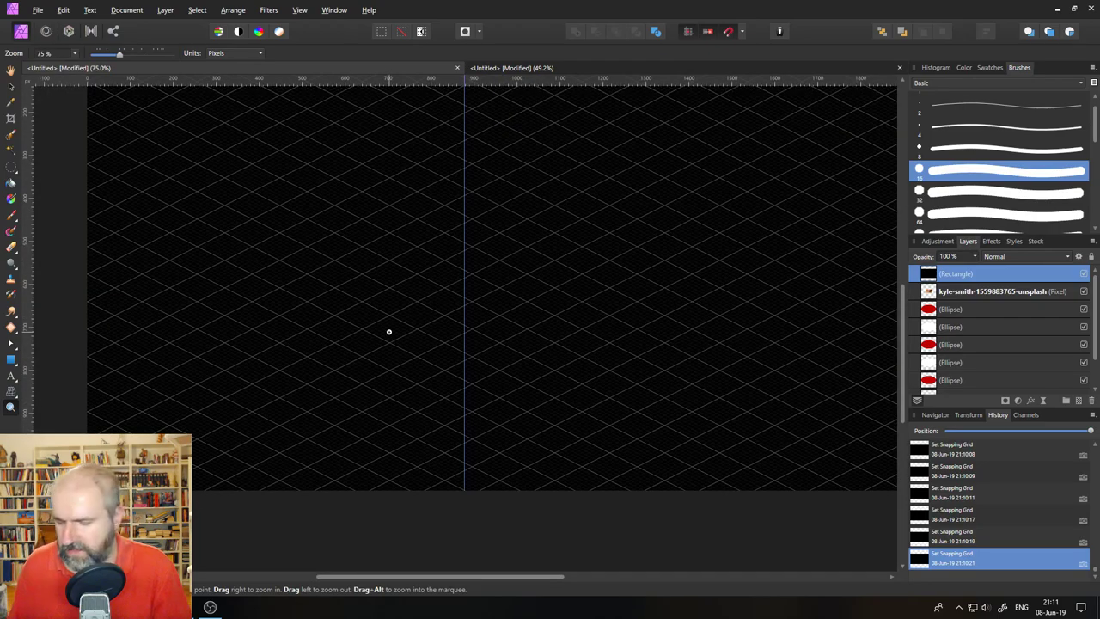
{"action": "scroll", "coordinate": [388, 332], "scroll_direction": "down", "scroll_amount": 1}
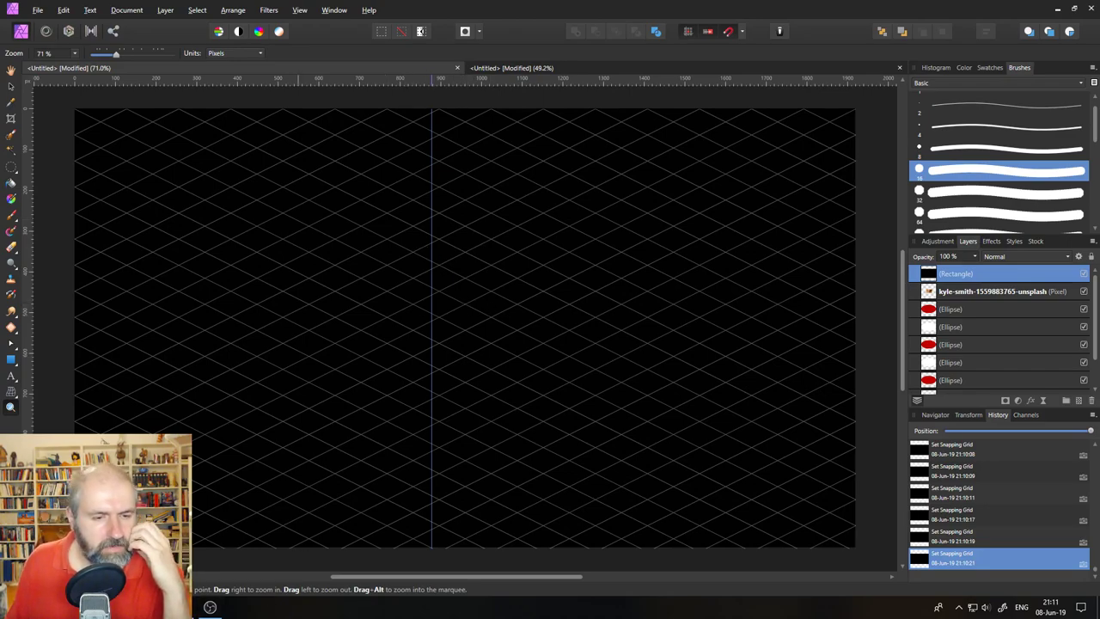
{"action": "left_click", "coordinate": [159, 539]}
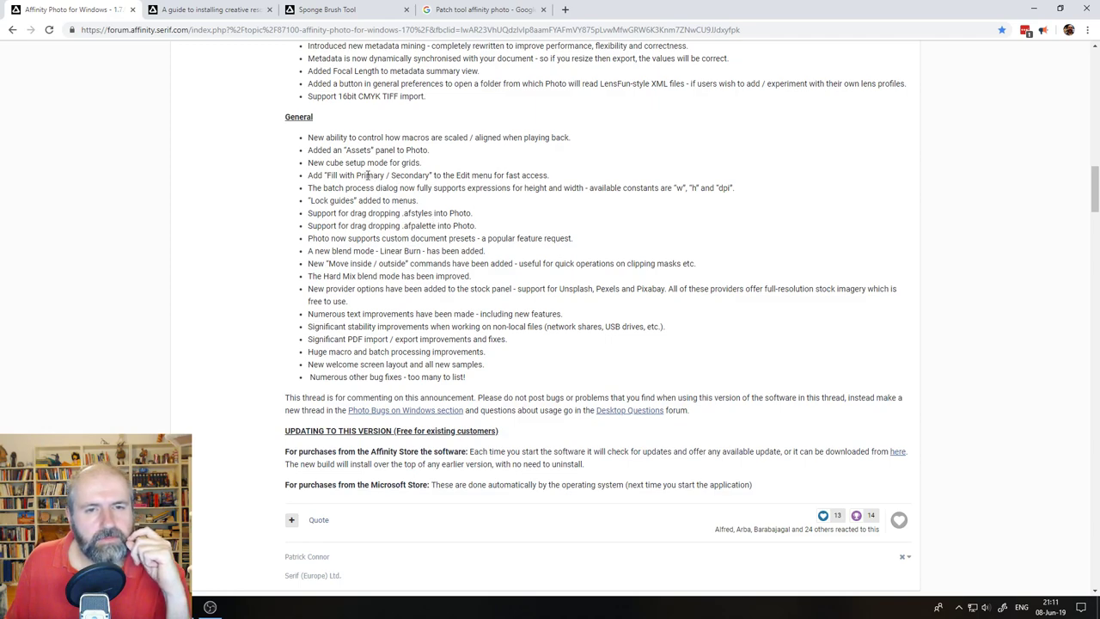
- Highlight the 'New cube setup mode for grids' note, then go back to Affinity Photo
{"action": "left_click_drag", "start_coordinate": [438, 168], "coordinate": [313, 171]}
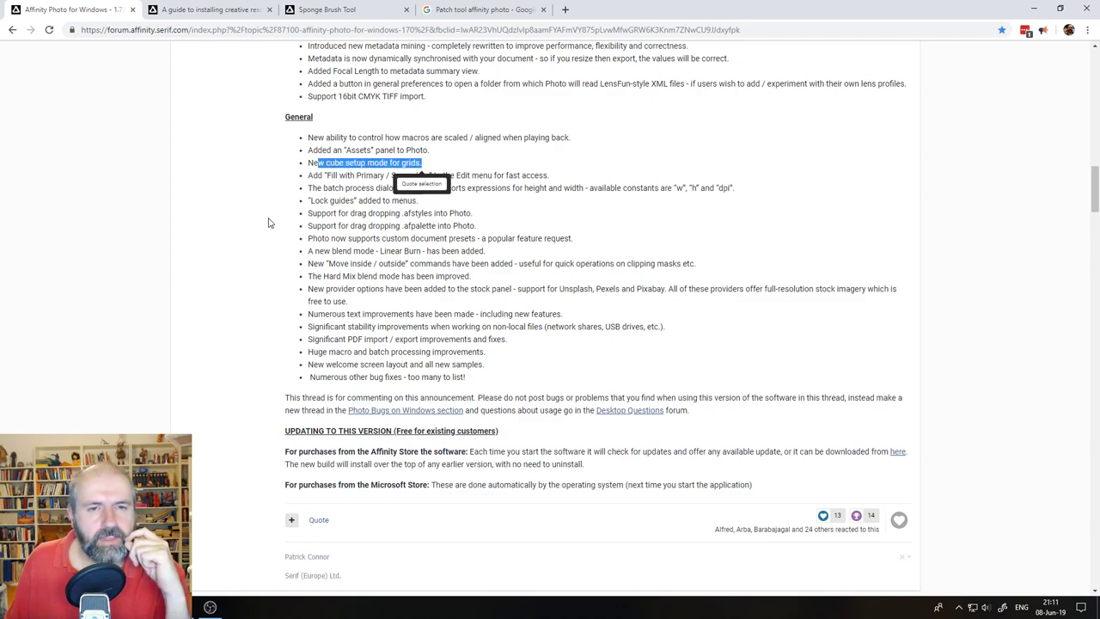
{"action": "left_click", "coordinate": [318, 185]}
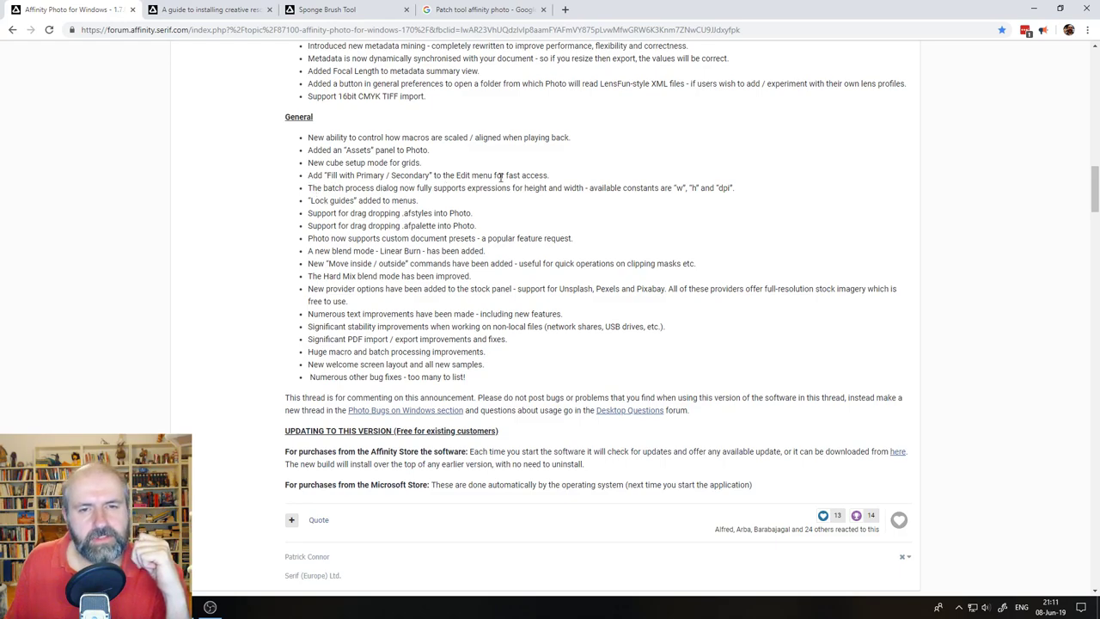
{"action": "key", "text": "alt+Tab"}
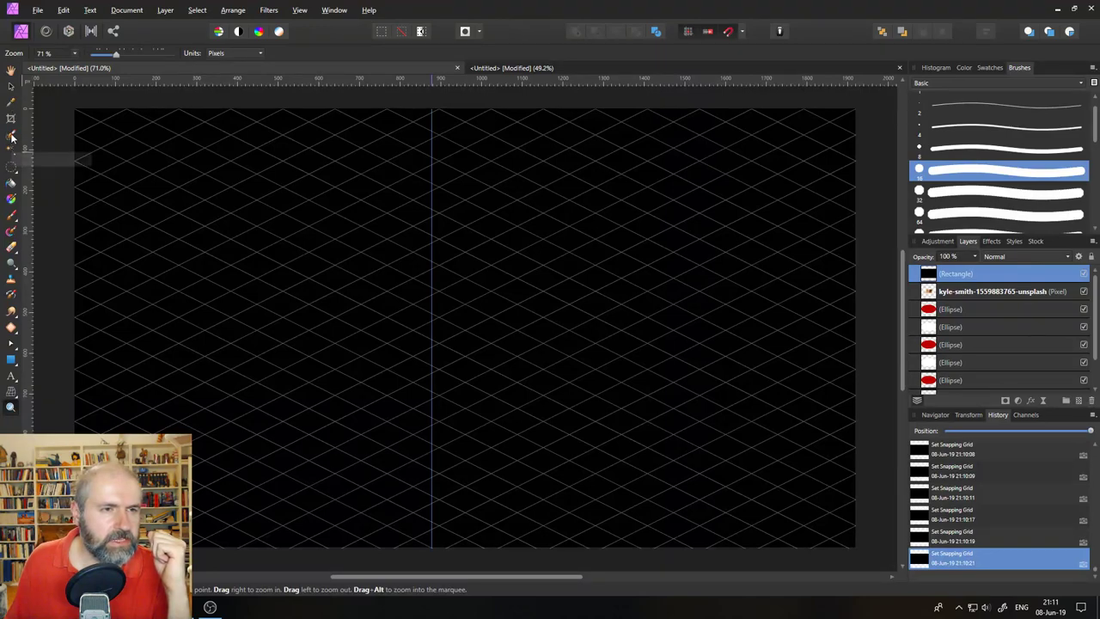
- Select an ellipse across the upper middle of the canvas and fill it with the primary colour
{"action": "left_click", "coordinate": [10, 167]}
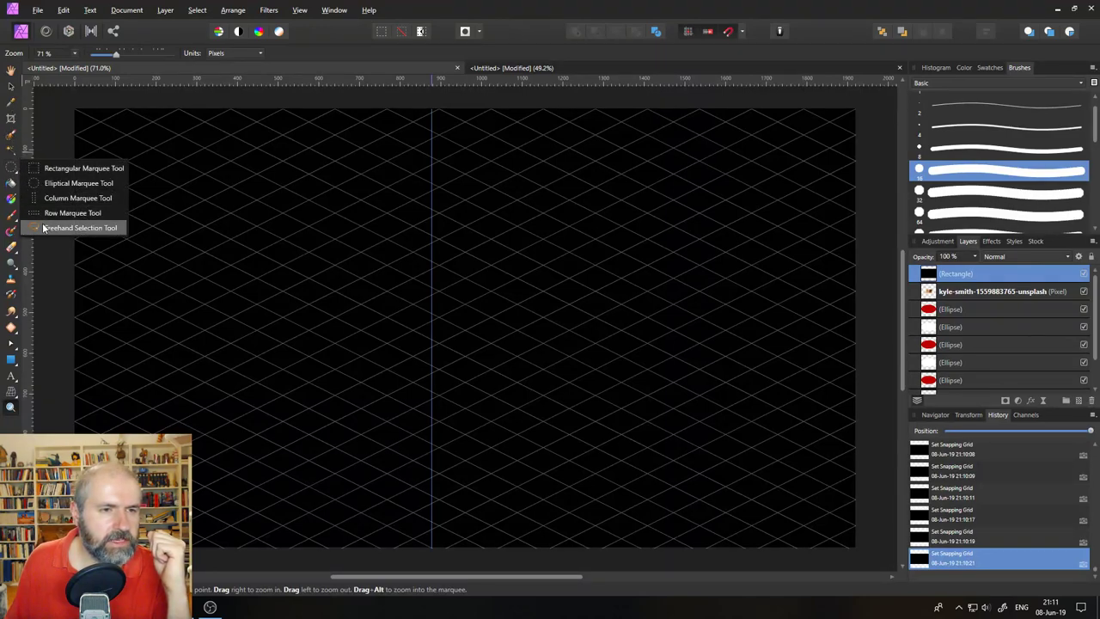
{"action": "left_click", "coordinate": [78, 183]}
{"action": "left_click_drag", "start_coordinate": [201, 194], "coordinate": [536, 393]}
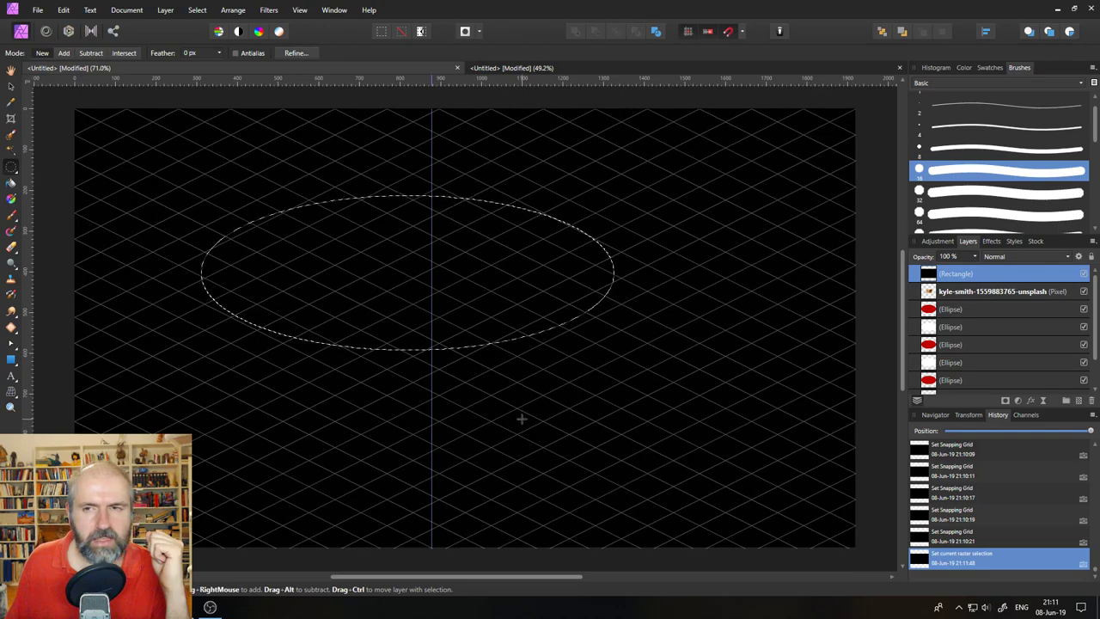
{"action": "left_click", "coordinate": [63, 10]}
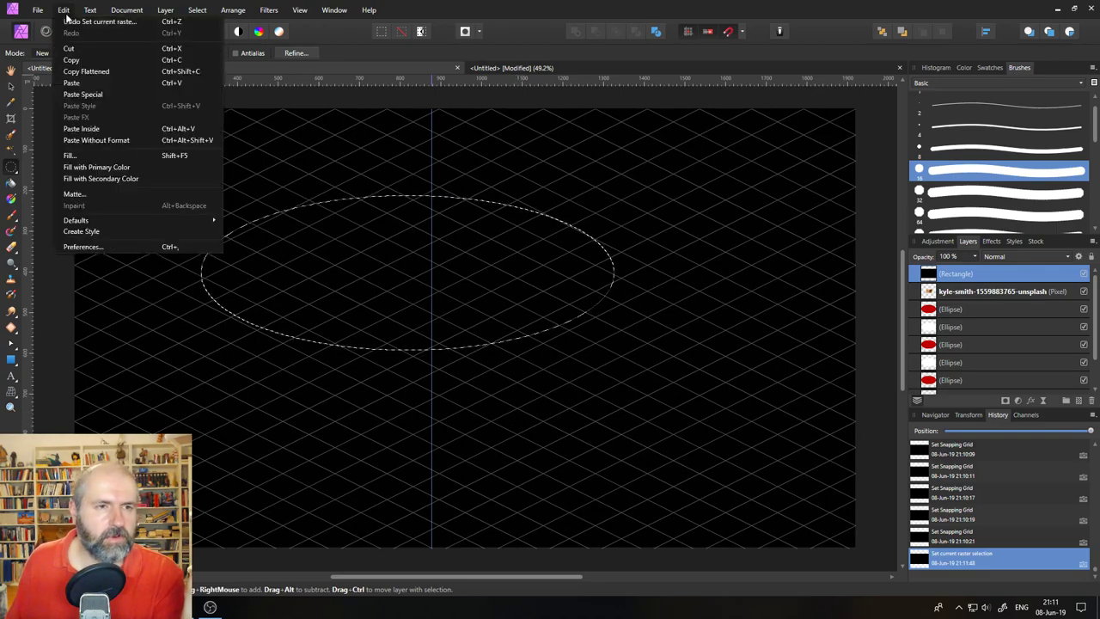
{"action": "left_click", "coordinate": [76, 154]}
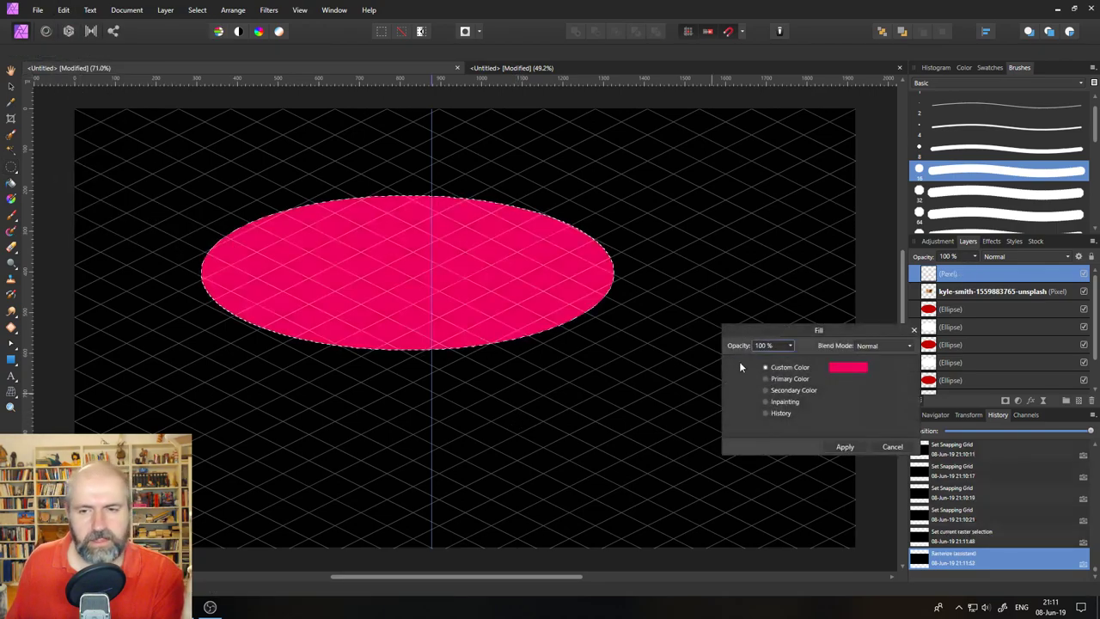
{"action": "left_click", "coordinate": [890, 446]}
{"action": "left_click", "coordinate": [63, 10]}
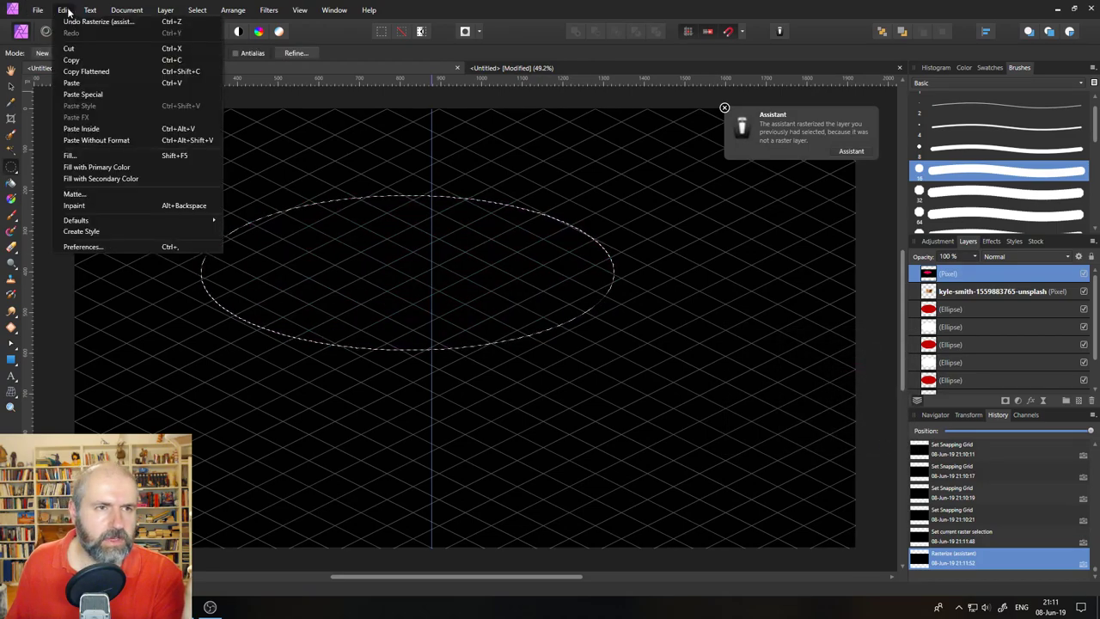
{"action": "left_click", "coordinate": [81, 168]}
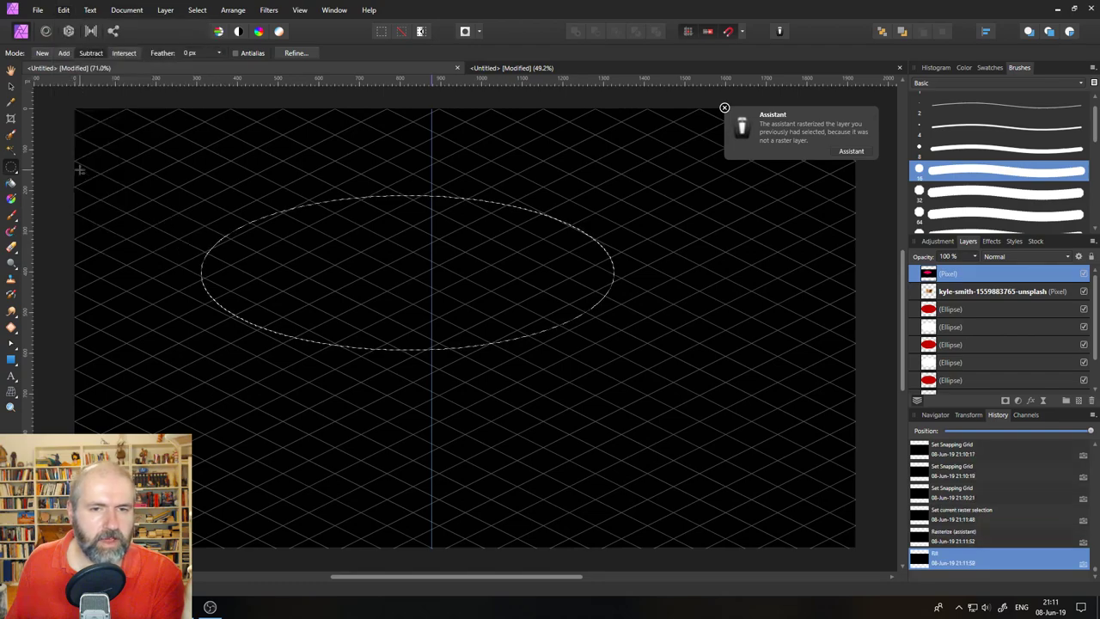
- Try a secondary-colour (white) fill, undo it, and clear the elliptical selection
{"action": "left_click", "coordinate": [64, 9]}
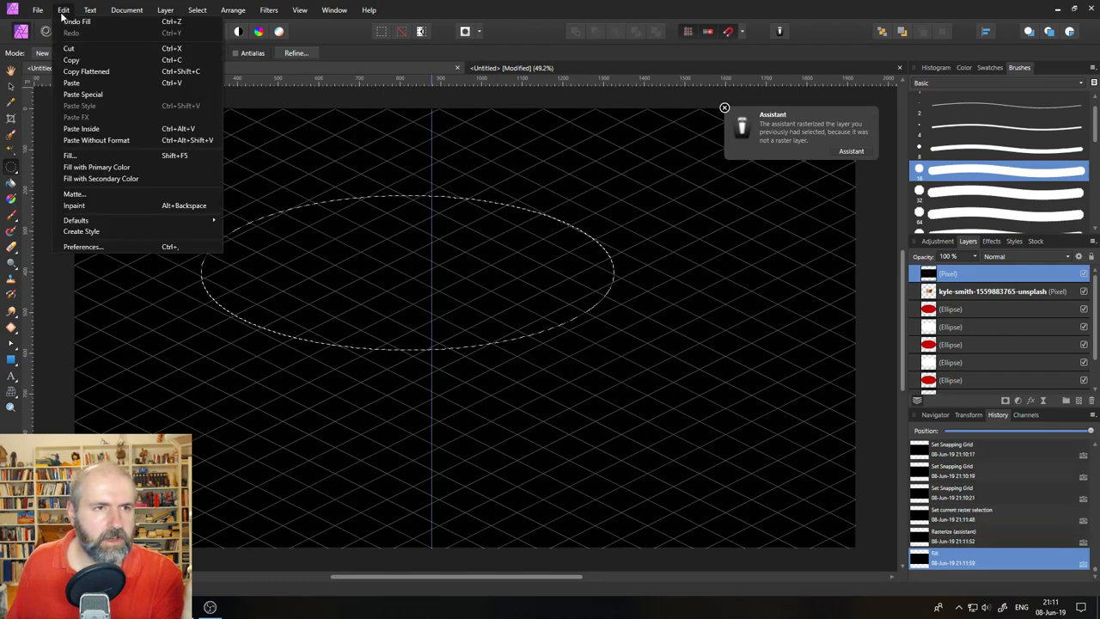
{"action": "left_click", "coordinate": [88, 178]}
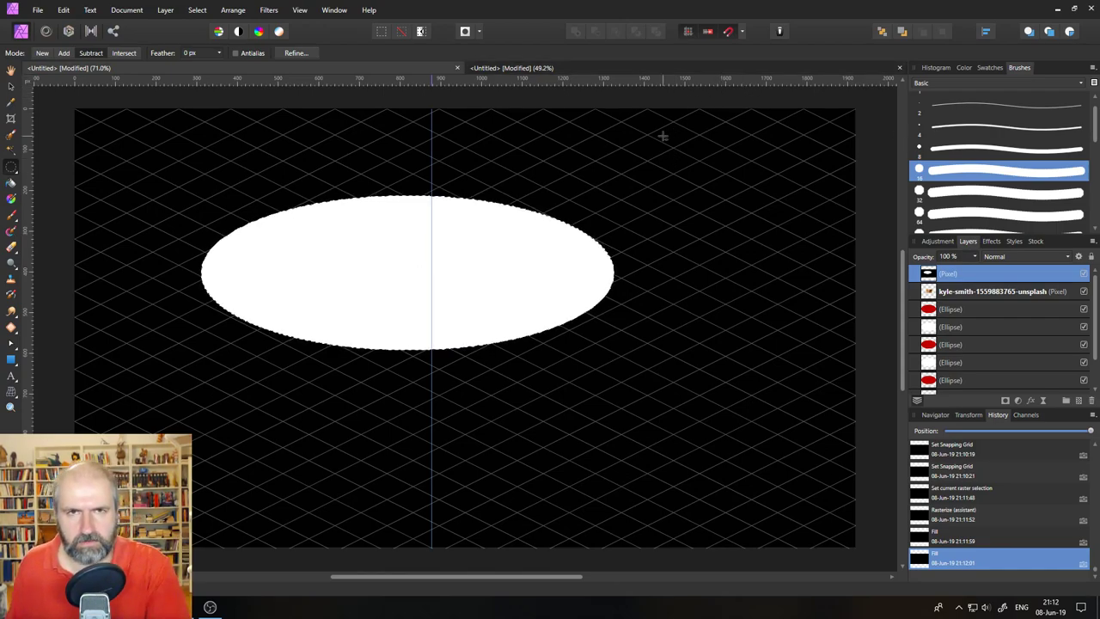
{"action": "key", "text": "ctrl+z"}
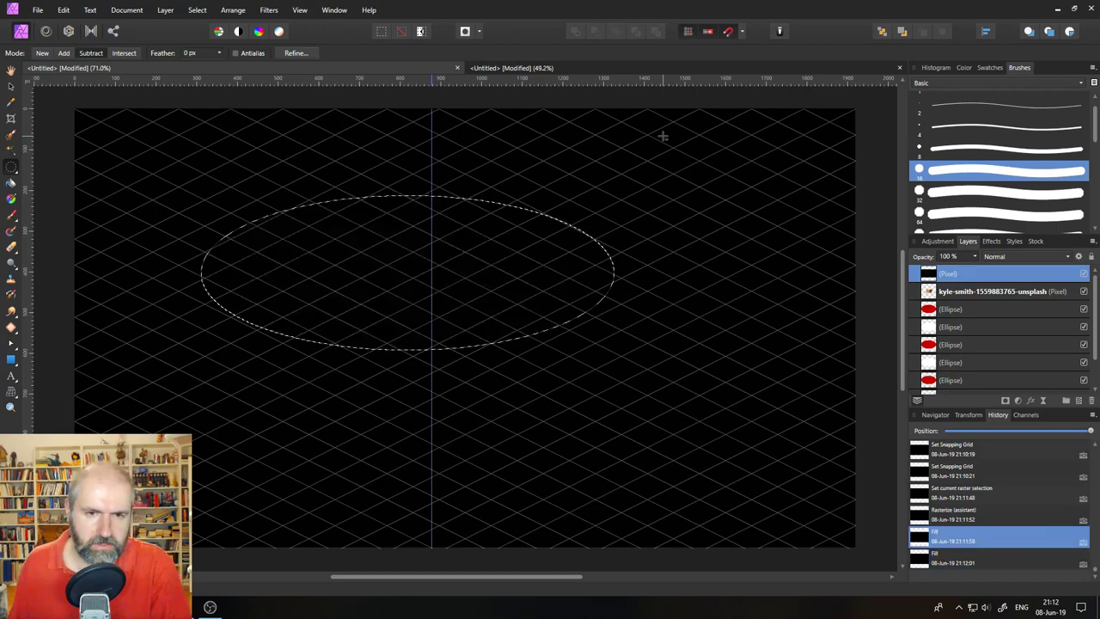
{"action": "key", "text": "ctrl+d"}
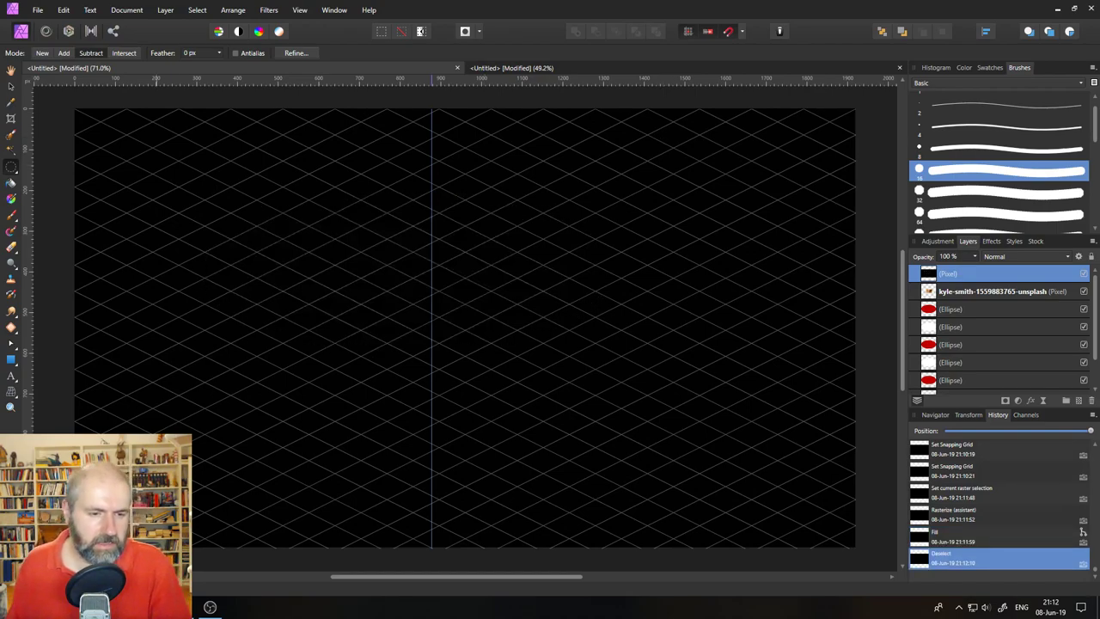
{"action": "key", "text": "alt+Tab"}
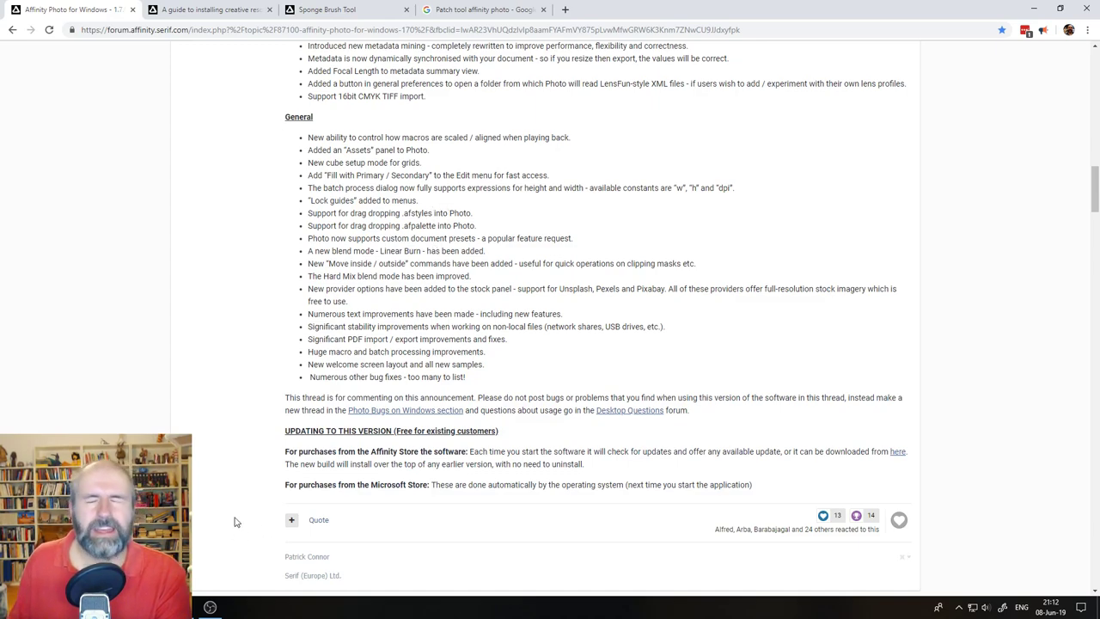
- Read through the forum's list of new features, then switch back to the Affinity Photo document
{"action": "key", "text": "alt+Tab"}
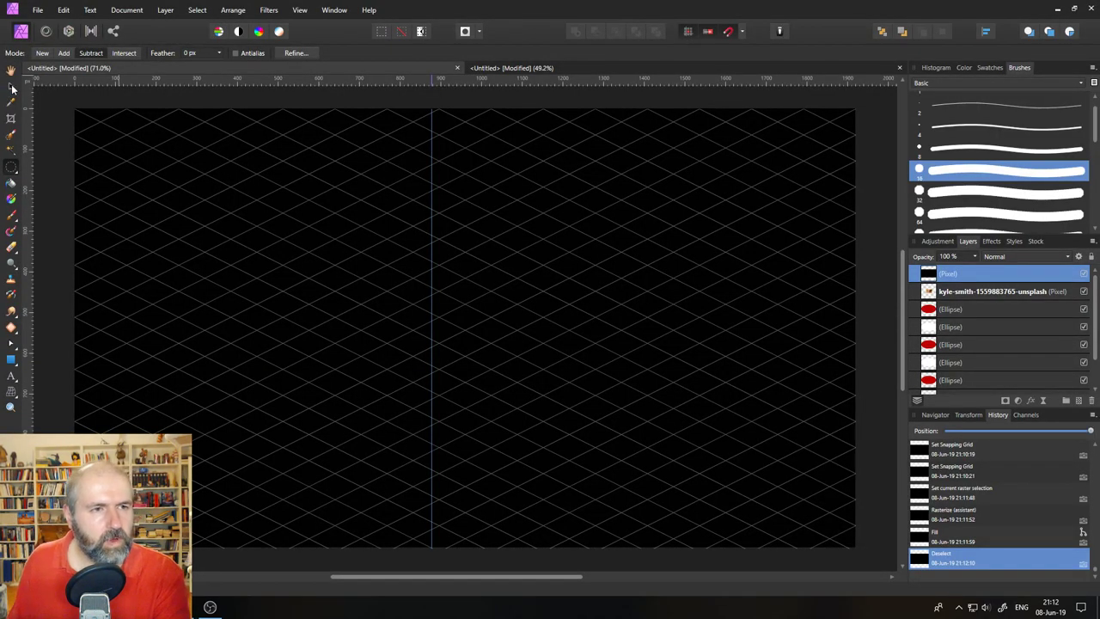
- Drag the middle vertical guide off onto the ruler to delete it and select the Unsplash photo layer
{"action": "left_click", "coordinate": [10, 86]}
{"action": "left_click_drag", "start_coordinate": [431, 242], "coordinate": [36, 231]}
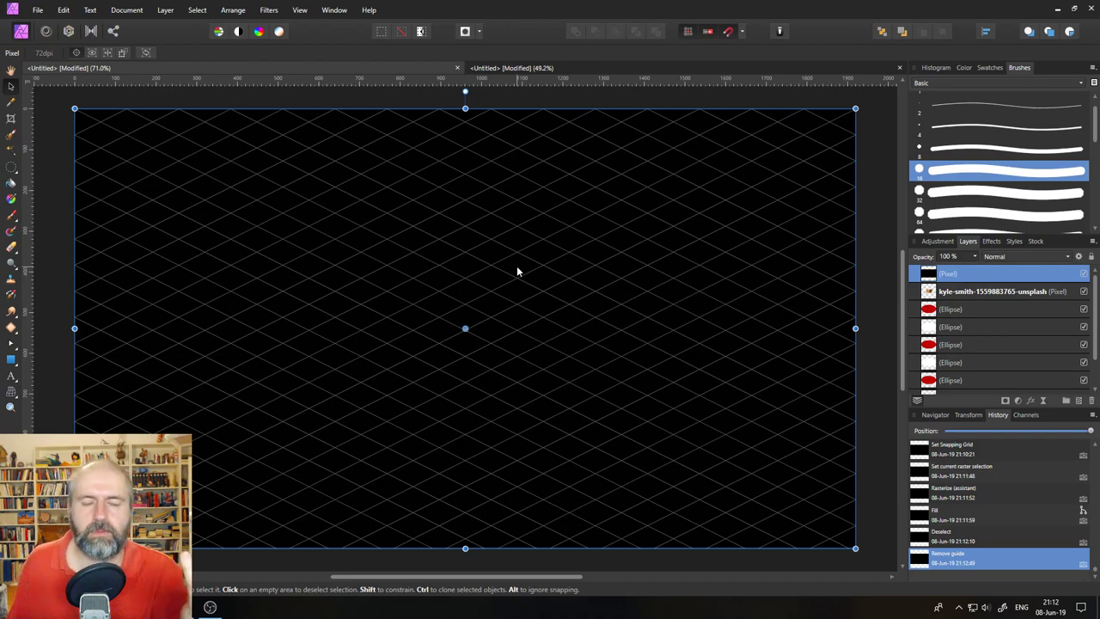
{"action": "left_click", "coordinate": [54, 107]}
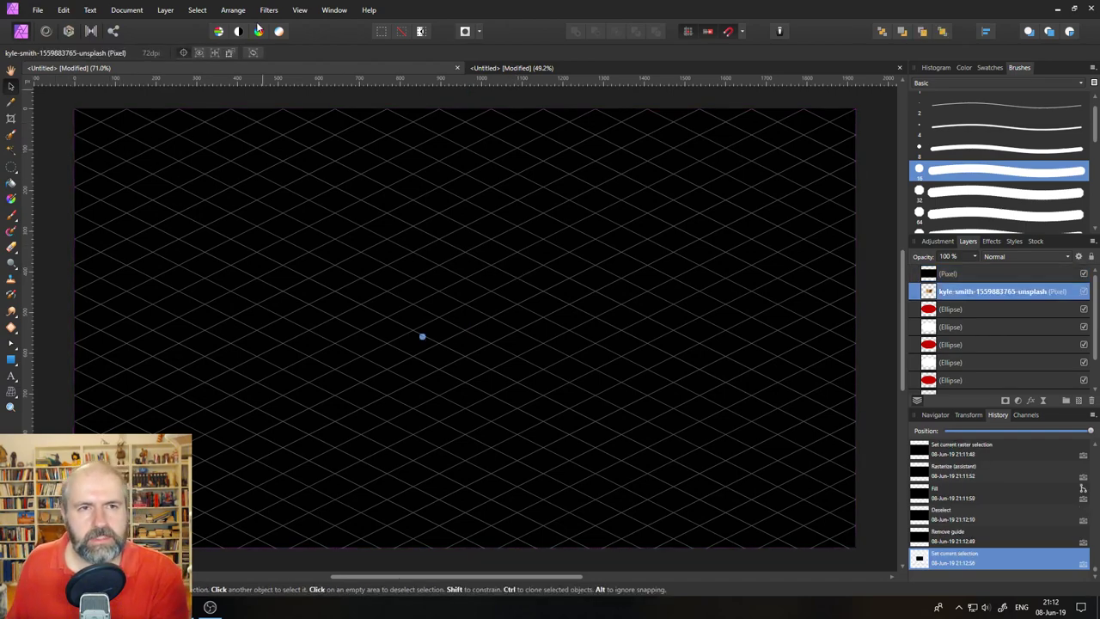
{"action": "left_click", "coordinate": [299, 10]}
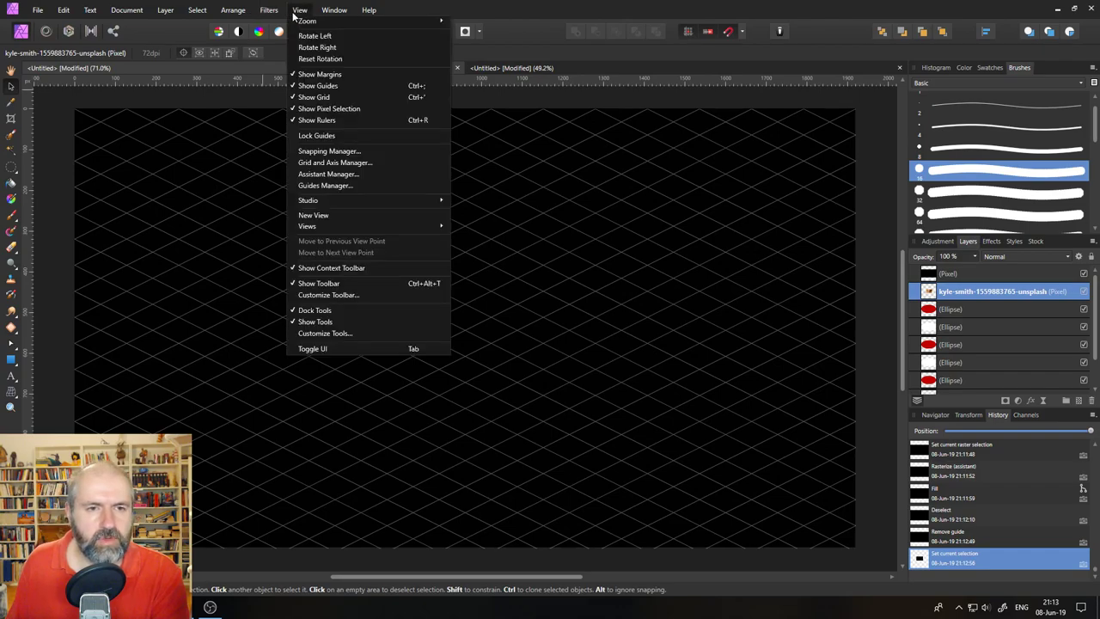
- Add a new vertical guide in the Guides Manager and confirm its position is 960 px
{"action": "left_click", "coordinate": [361, 185]}
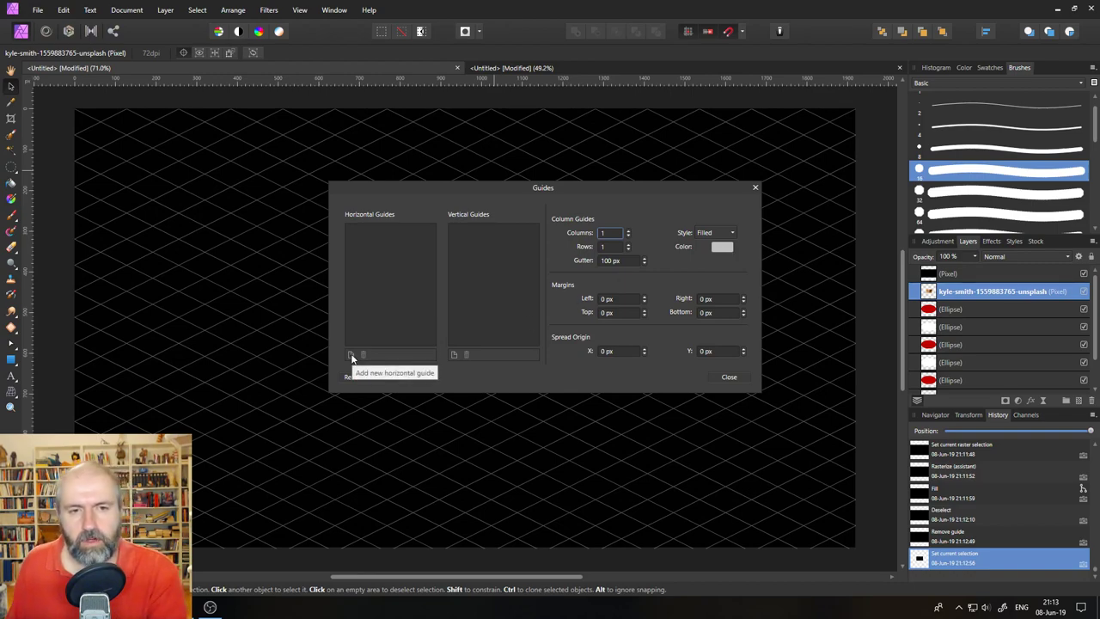
{"action": "left_click", "coordinate": [454, 354]}
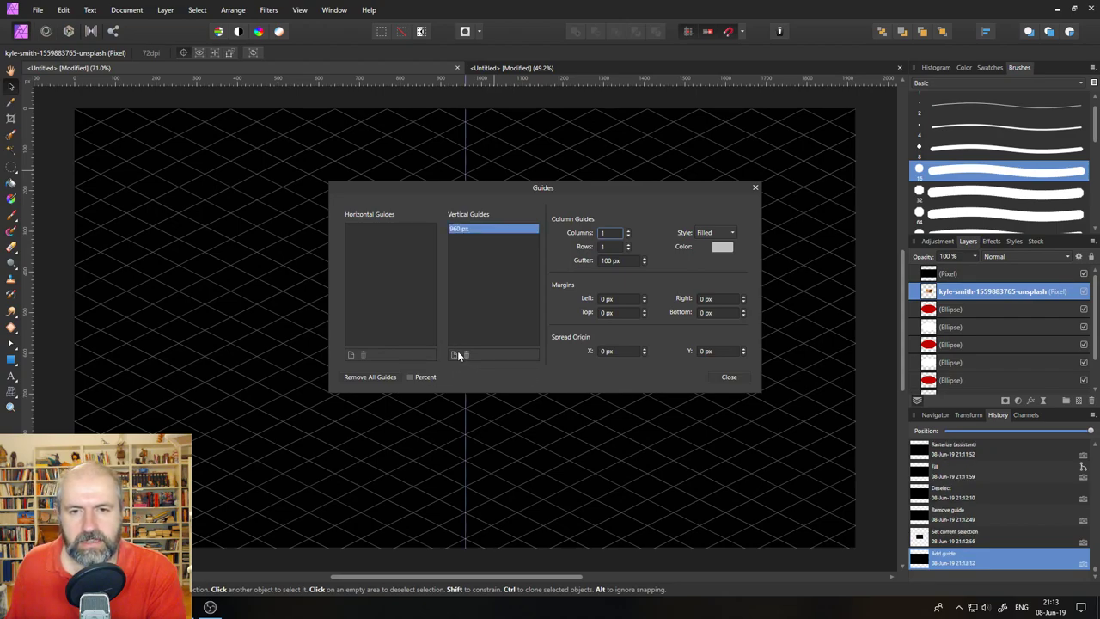
{"action": "double_click", "coordinate": [459, 230]}
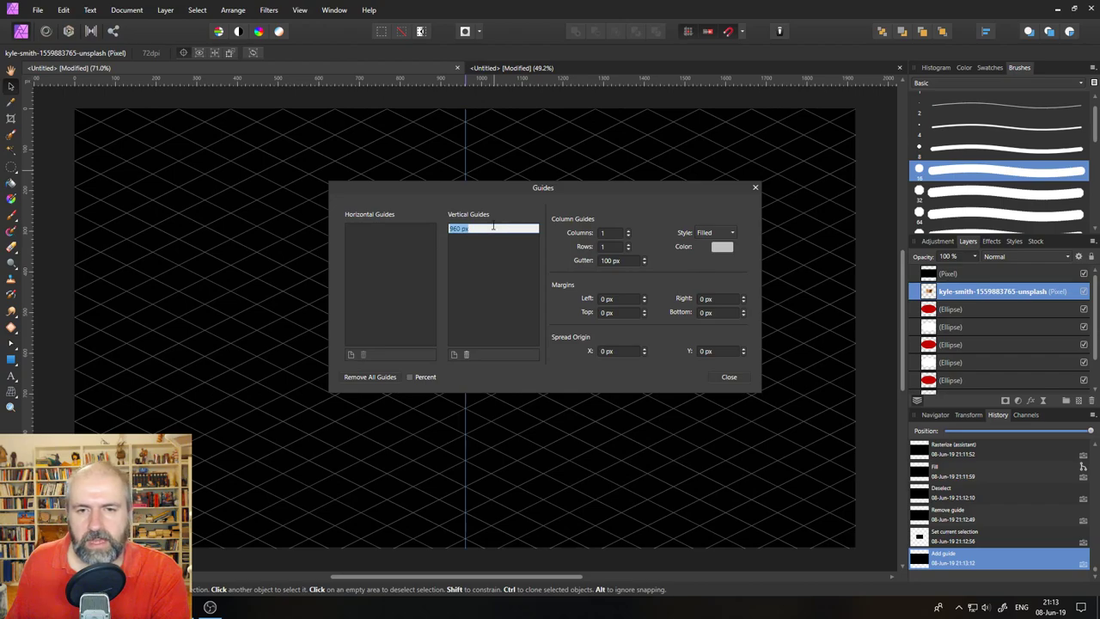
{"action": "left_click", "coordinate": [475, 228]}
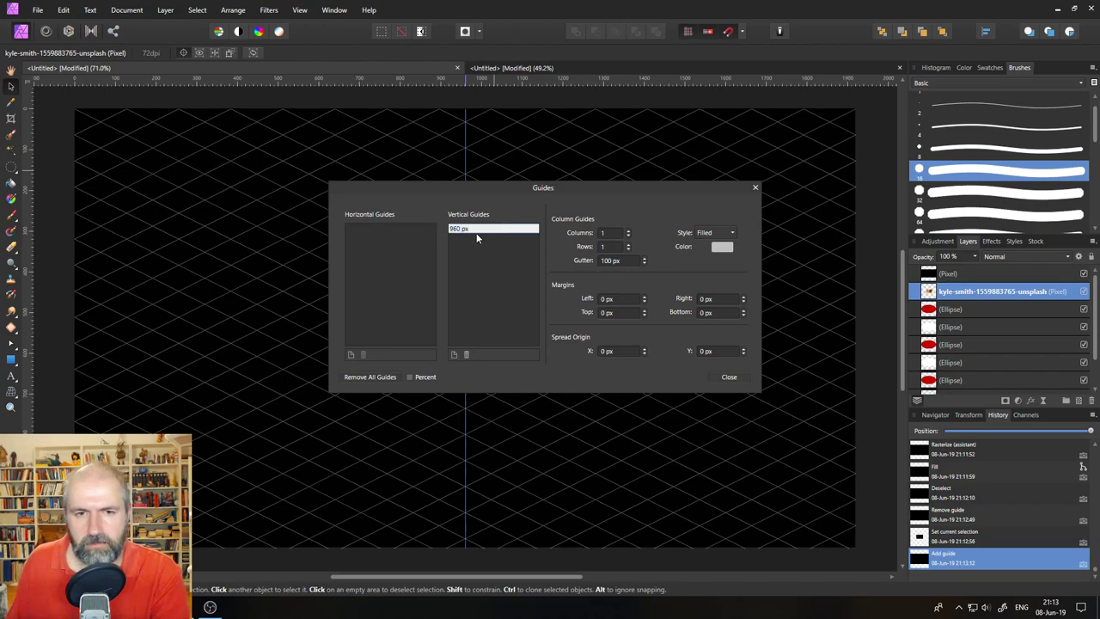
{"action": "left_click_drag", "start_coordinate": [481, 229], "coordinate": [421, 232]}
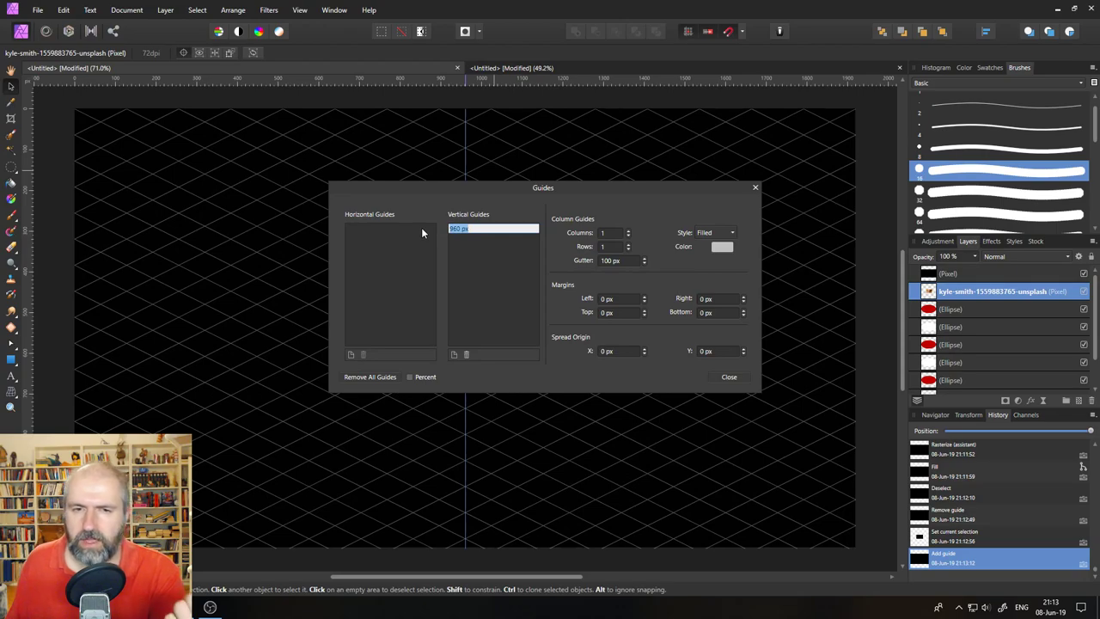
{"action": "left_click", "coordinate": [518, 273]}
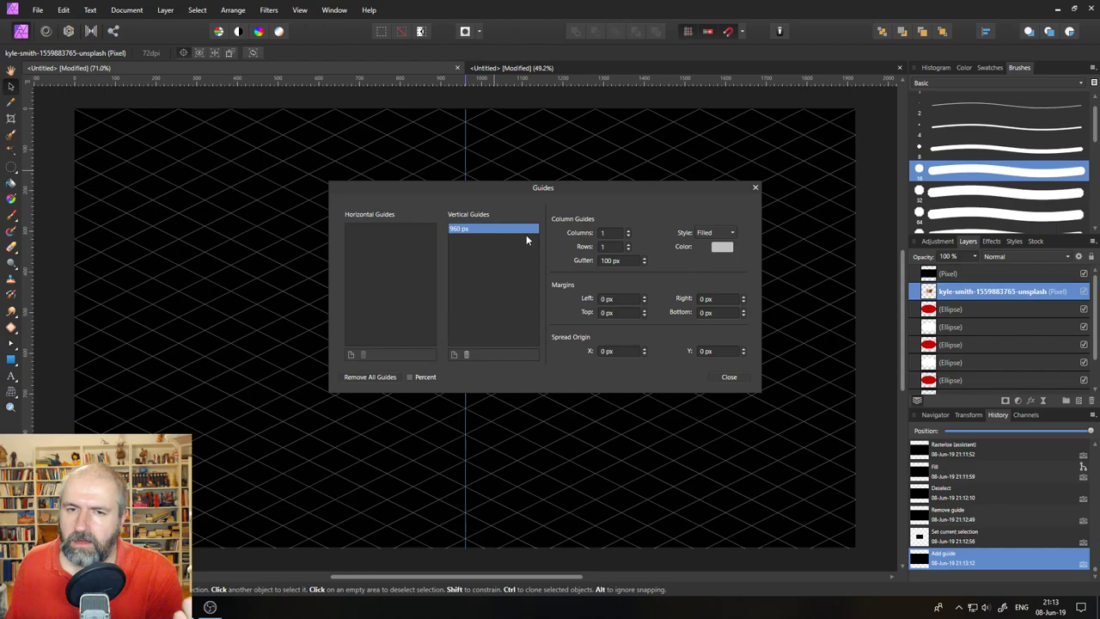
- Set the column guides to 5 columns
{"action": "left_click", "coordinate": [627, 230]}
{"action": "left_click", "coordinate": [627, 231]}
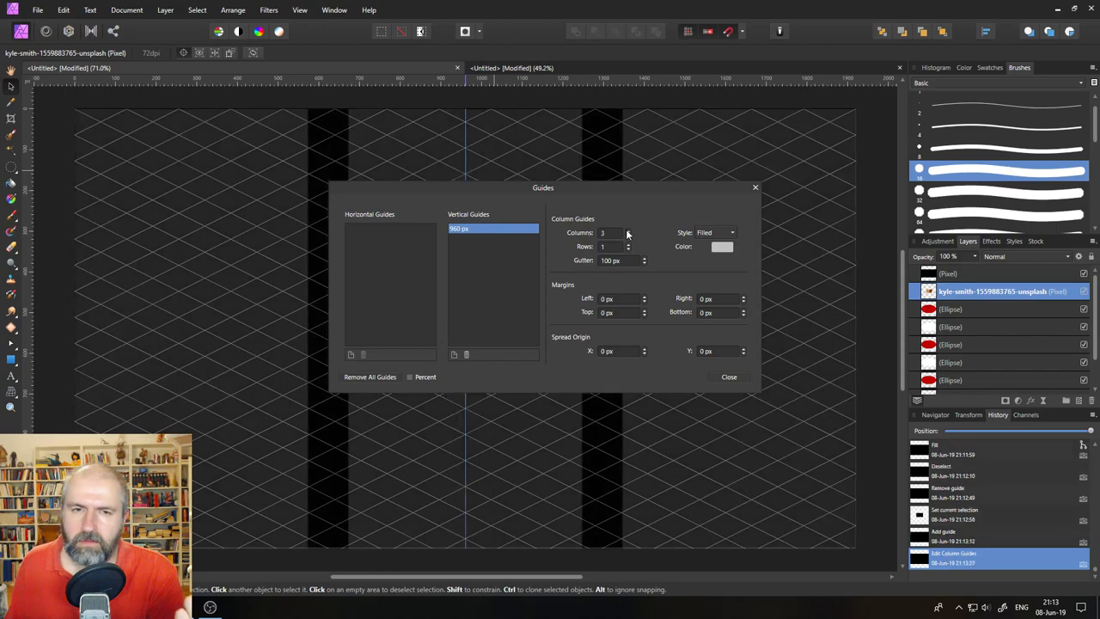
{"action": "left_click", "coordinate": [627, 230]}
{"action": "left_click", "coordinate": [627, 230]}
{"action": "left_click", "coordinate": [627, 230]}
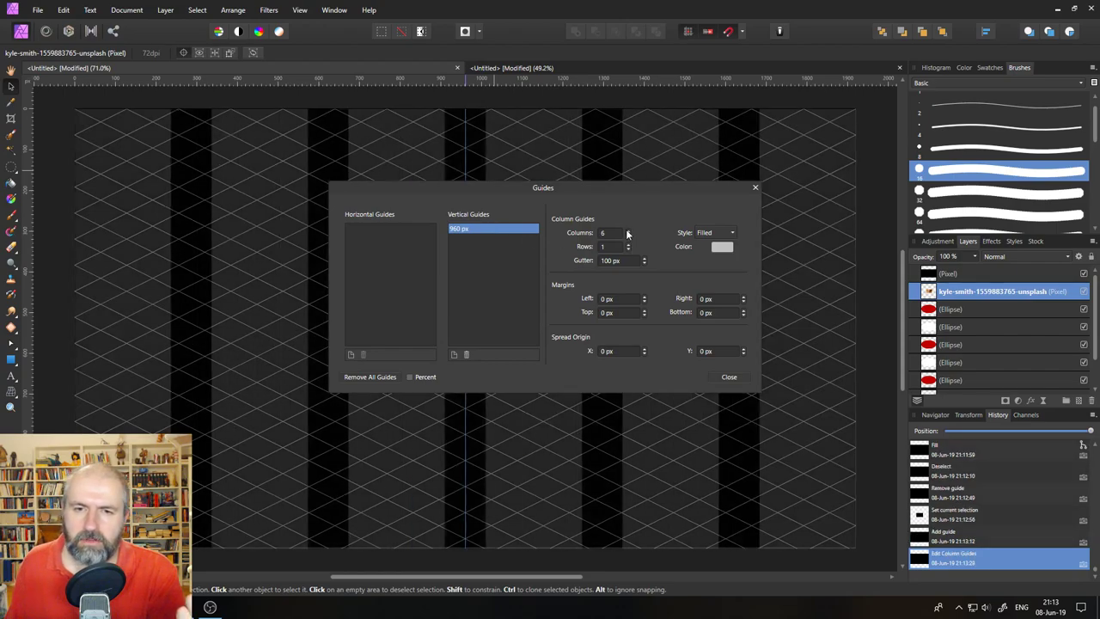
{"action": "left_click", "coordinate": [628, 236]}
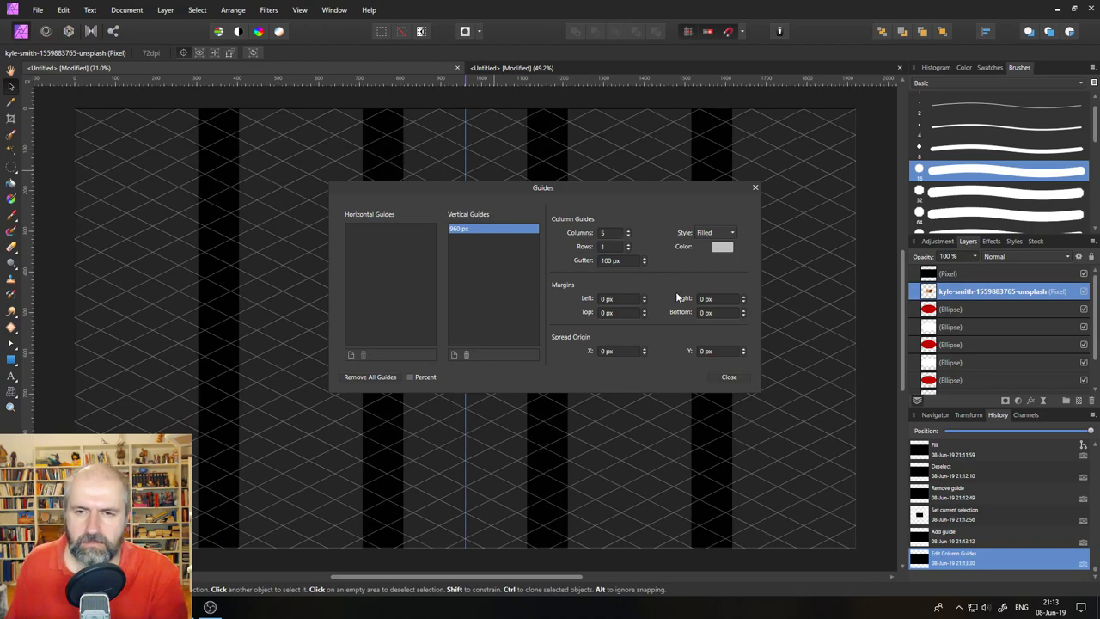
{"action": "left_click", "coordinate": [608, 233]}
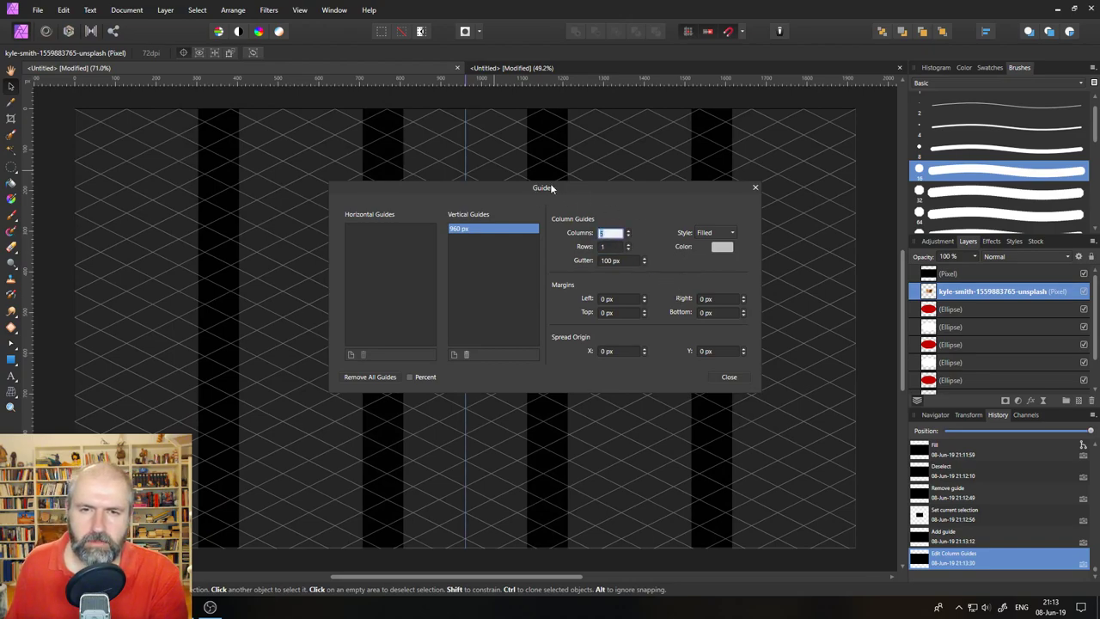
{"action": "mouse_move", "coordinate": [549, 184]}
{"action": "left_mouse_down"}
{"action": "mouse_move", "coordinate": [556, 410]}
{"action": "mouse_move", "coordinate": [548, 160]}
{"action": "mouse_move", "coordinate": [553, 178]}
{"action": "left_mouse_up"}
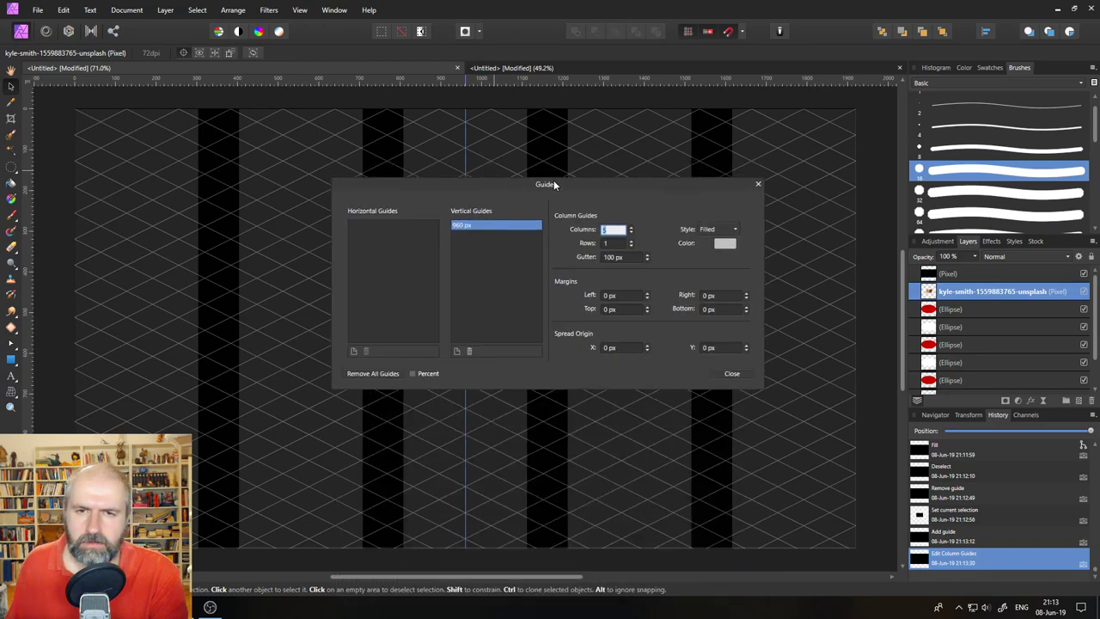
- Keep the column guides at a single row and widen the gutter to 142 px
{"action": "left_click", "coordinate": [632, 243]}
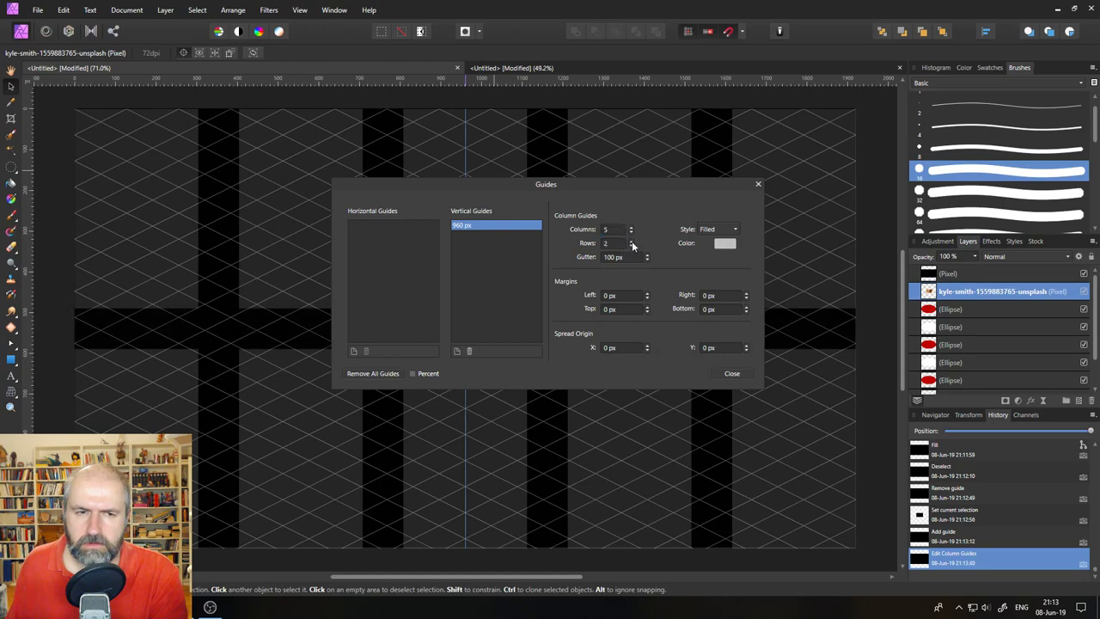
{"action": "left_click", "coordinate": [632, 241]}
{"action": "left_click", "coordinate": [630, 246]}
{"action": "left_click", "coordinate": [630, 246]}
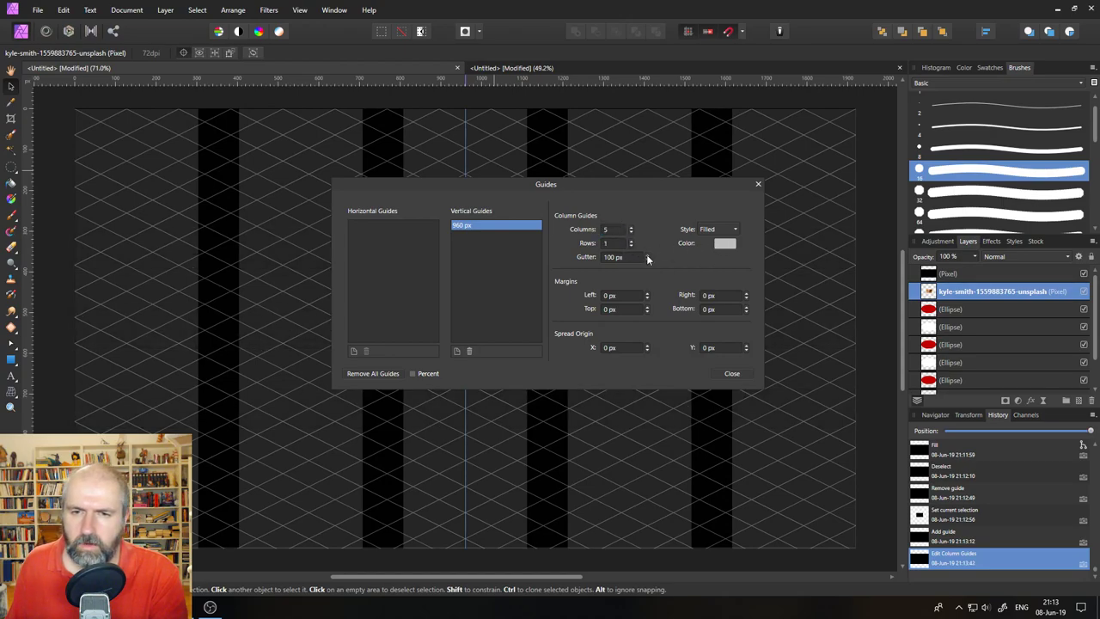
{"action": "left_click", "coordinate": [646, 255]}
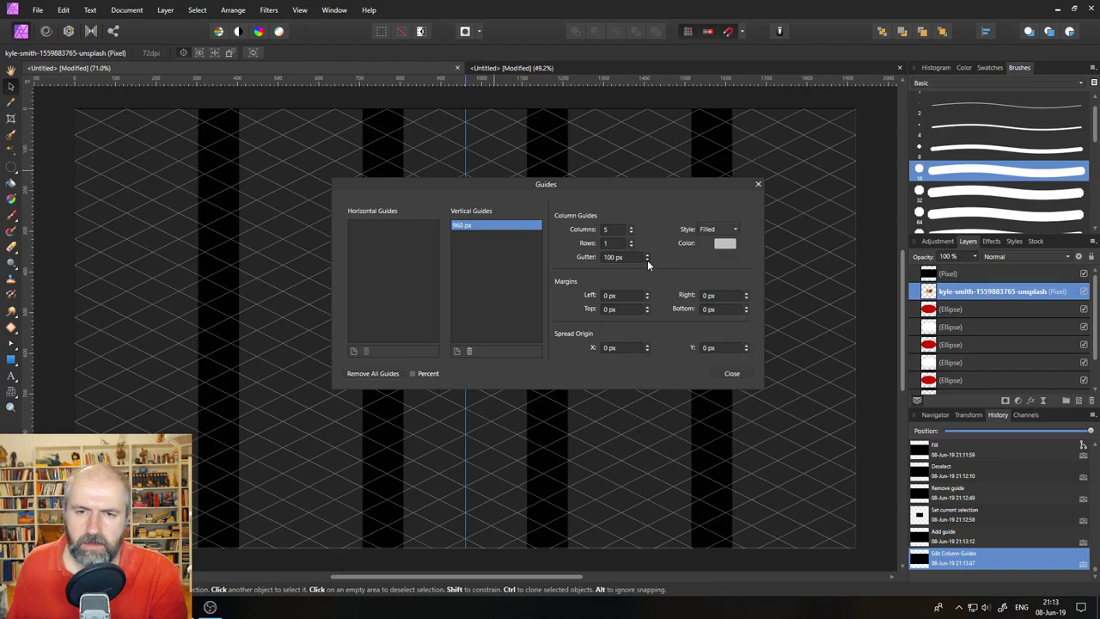
{"action": "left_click_drag", "start_coordinate": [647, 260], "coordinate": [649, 256]}
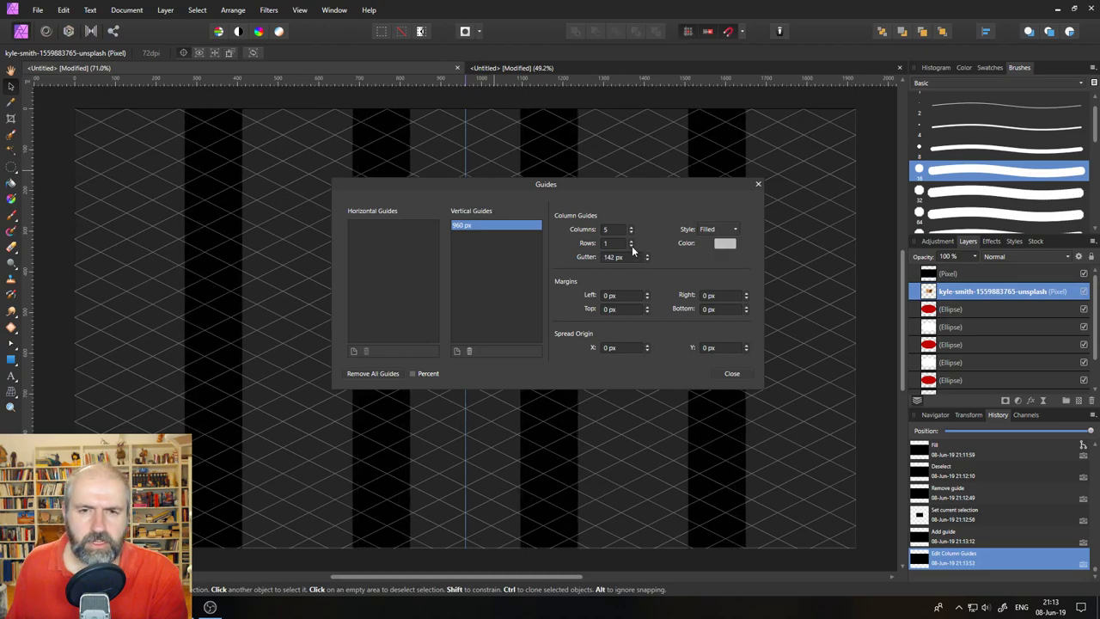
{"action": "left_click_drag", "start_coordinate": [499, 179], "coordinate": [541, 191]}
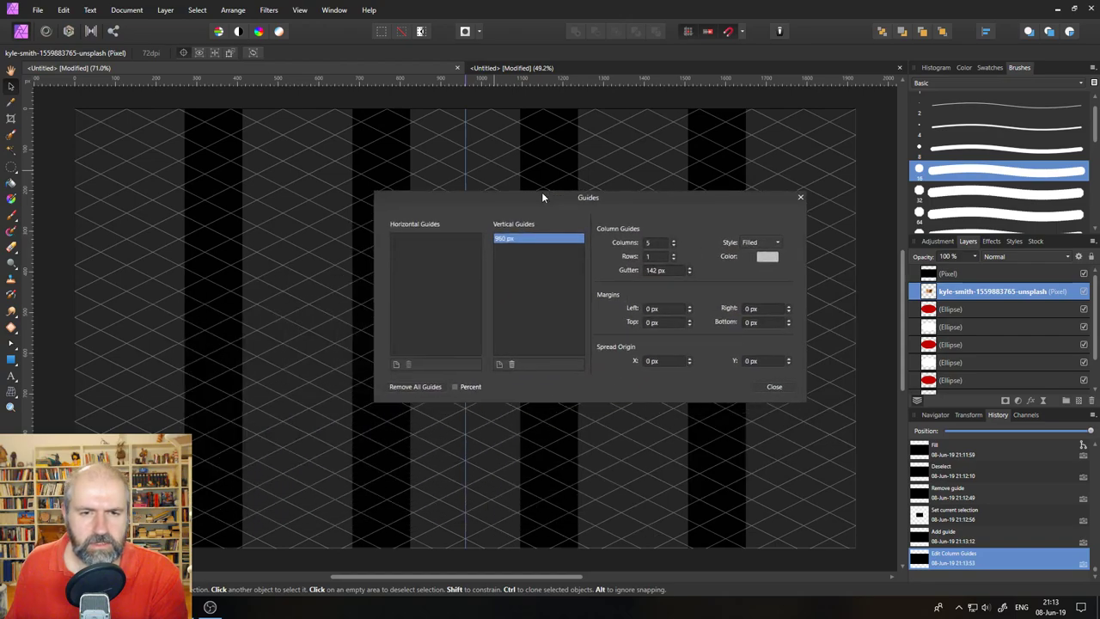
- Change the 960 px vertical guide's position to 0 px and close the Guides dialog
{"action": "double_click", "coordinate": [505, 238]}
{"action": "left_click", "coordinate": [530, 238]}
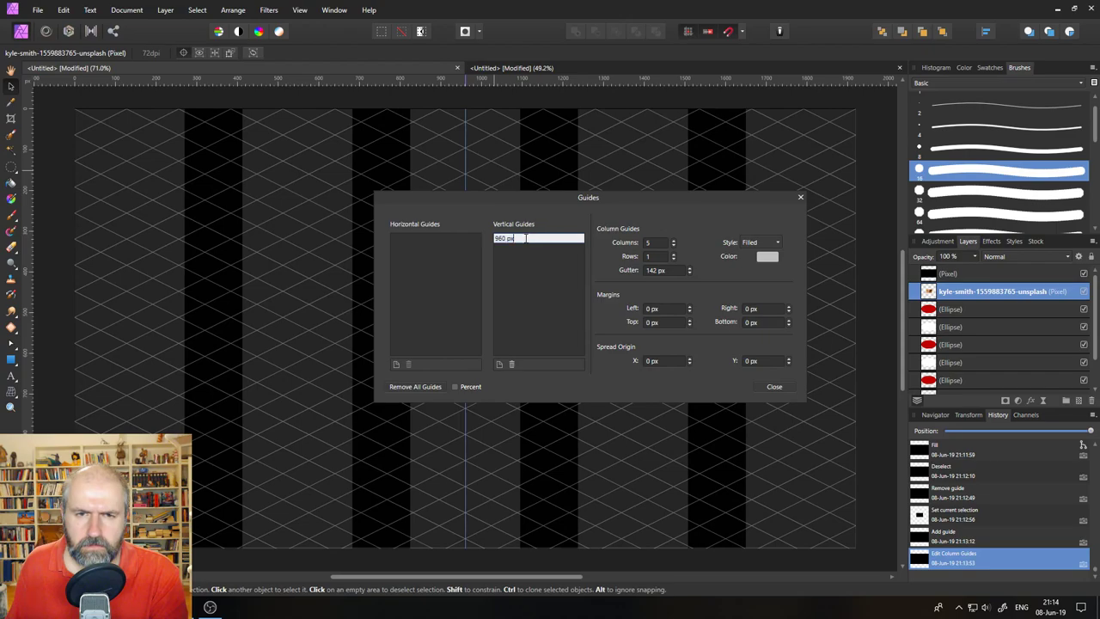
{"action": "key", "text": "Return"}
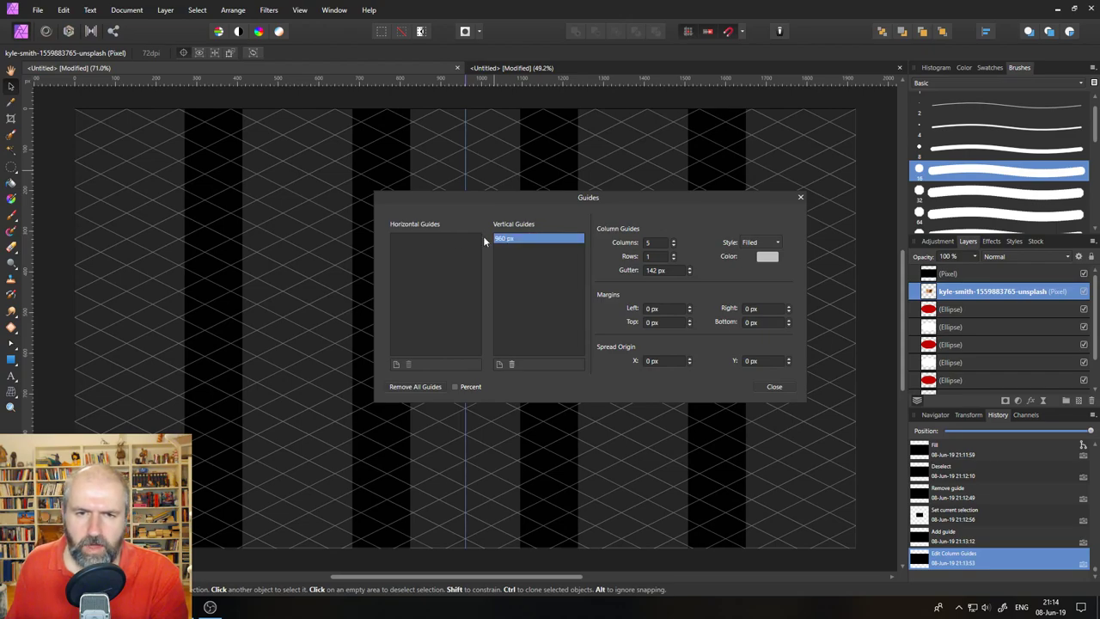
{"action": "double_click", "coordinate": [506, 241]}
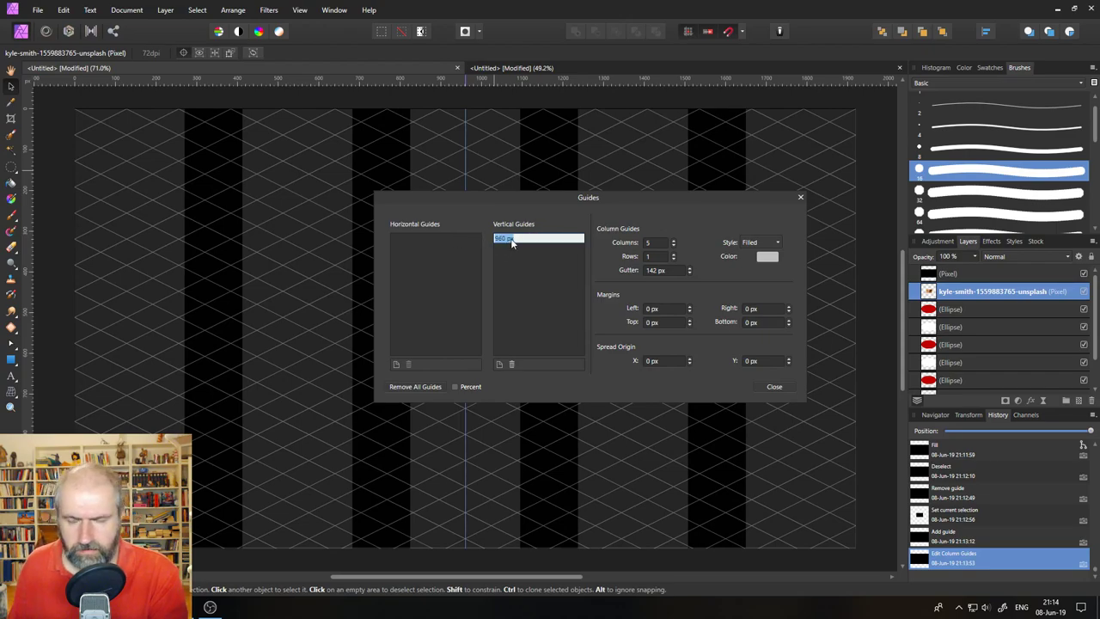
{"action": "type", "text": "25"}
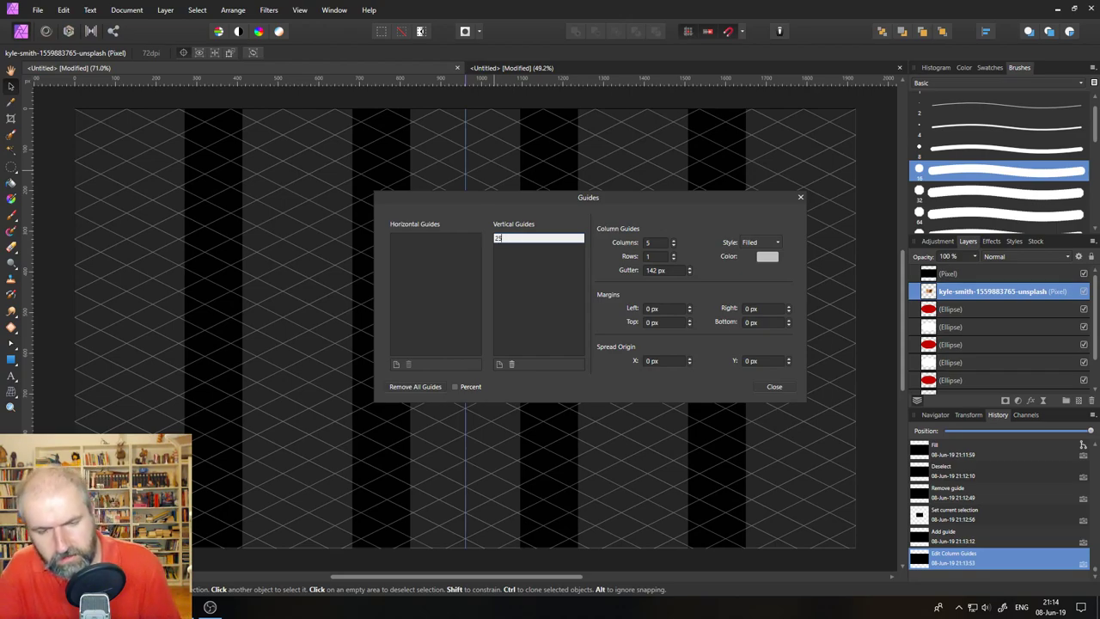
{"action": "key", "text": "Return"}
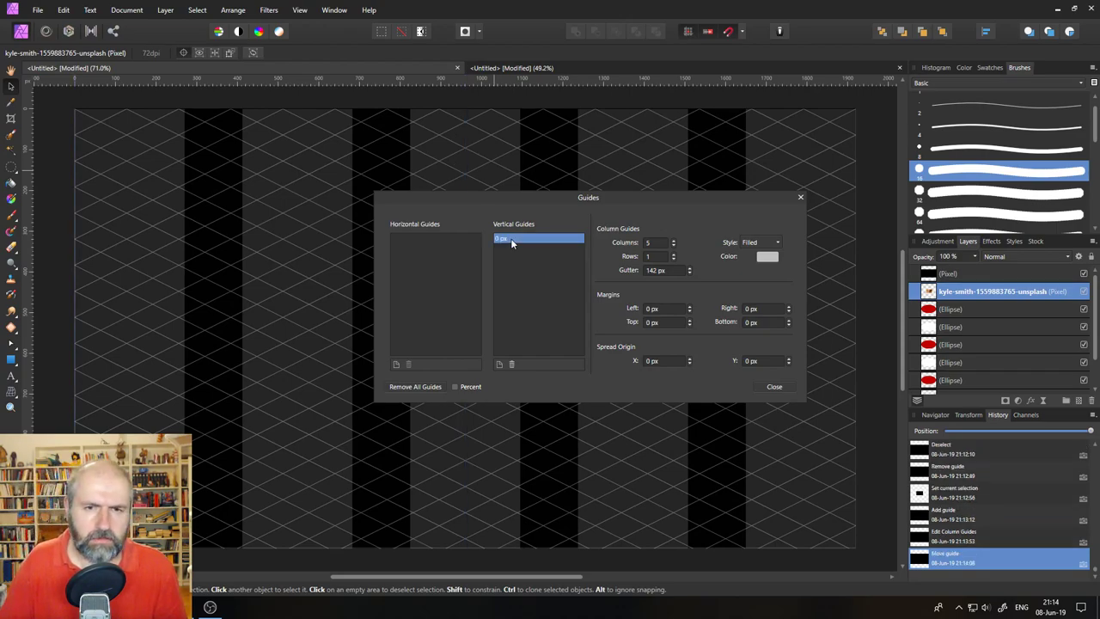
{"action": "double_click", "coordinate": [510, 238]}
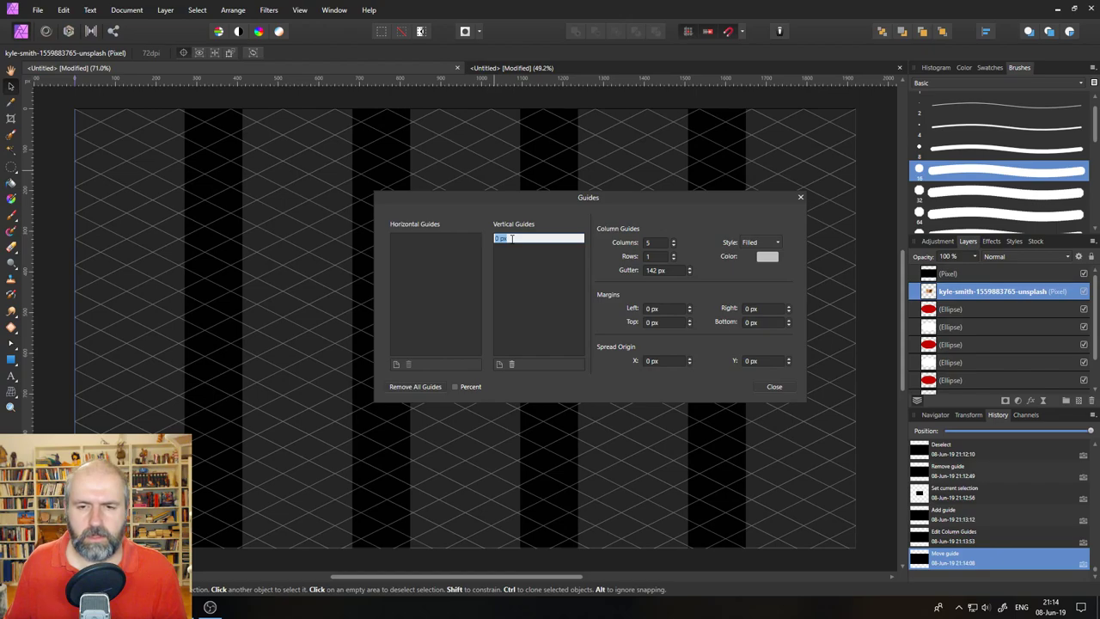
{"action": "left_click", "coordinate": [799, 198]}
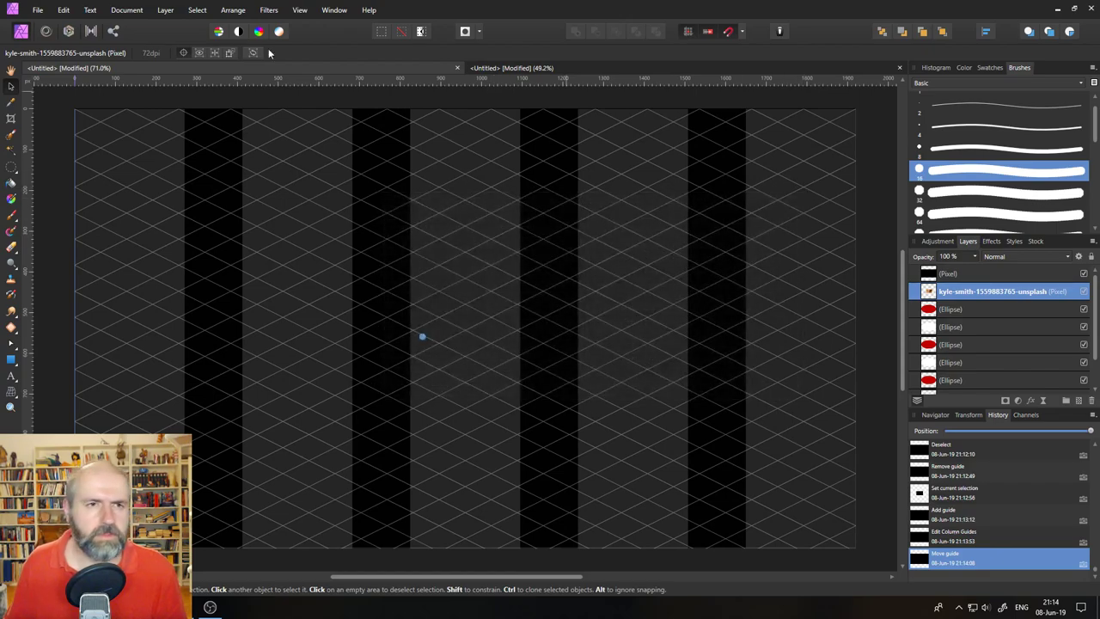
{"action": "left_click", "coordinate": [197, 9]}
{"action": "mouse_move", "coordinate": [156, 12]}
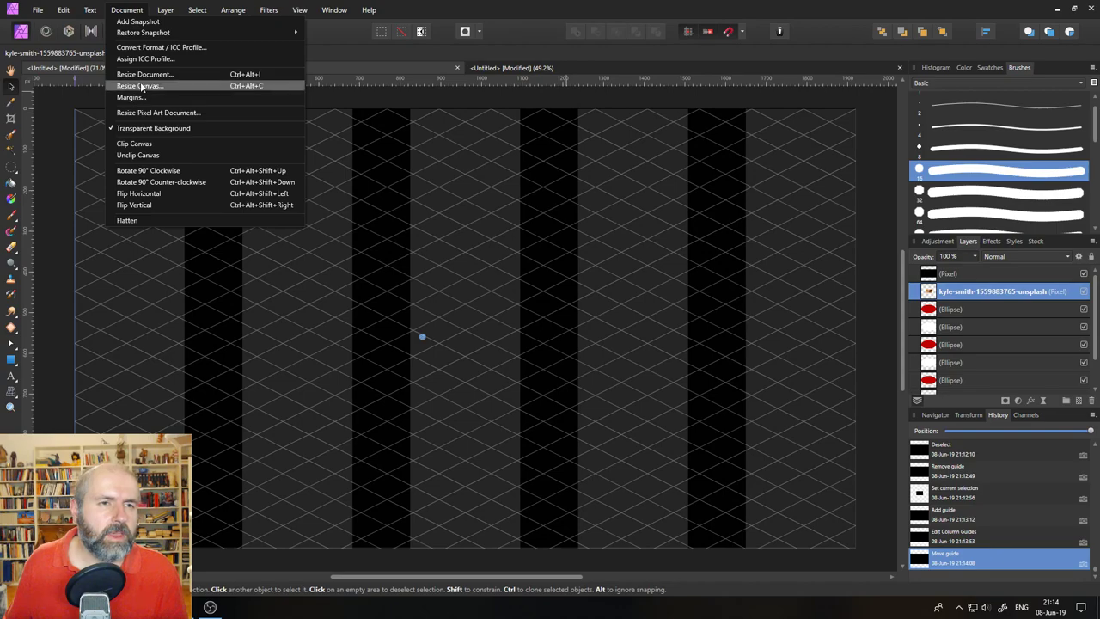
{"action": "left_click", "coordinate": [143, 75]}
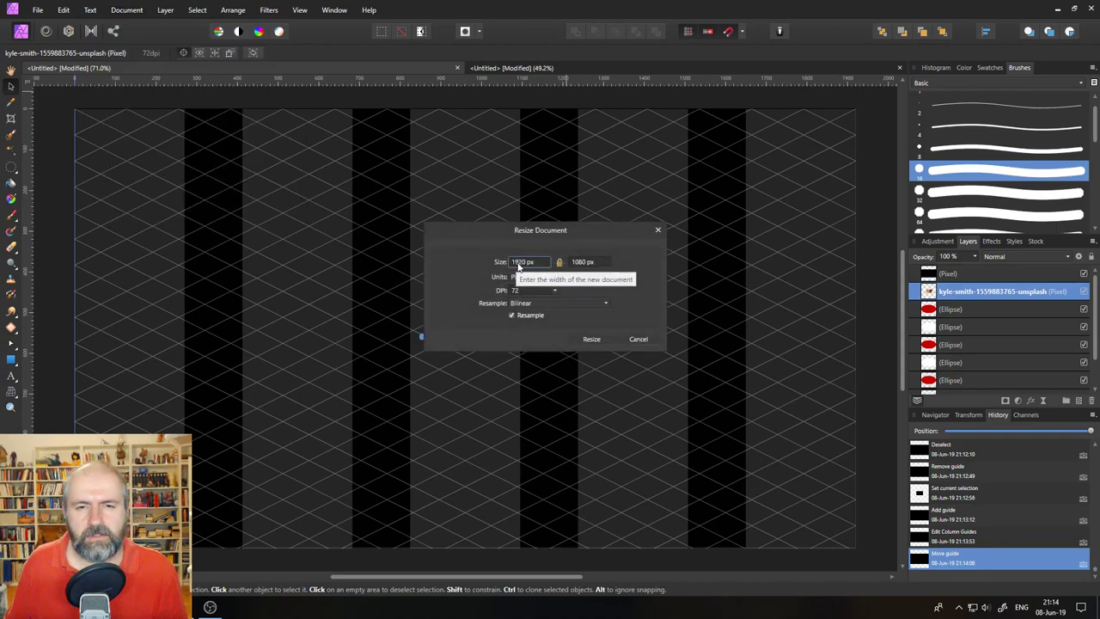
{"action": "left_click", "coordinate": [636, 339]}
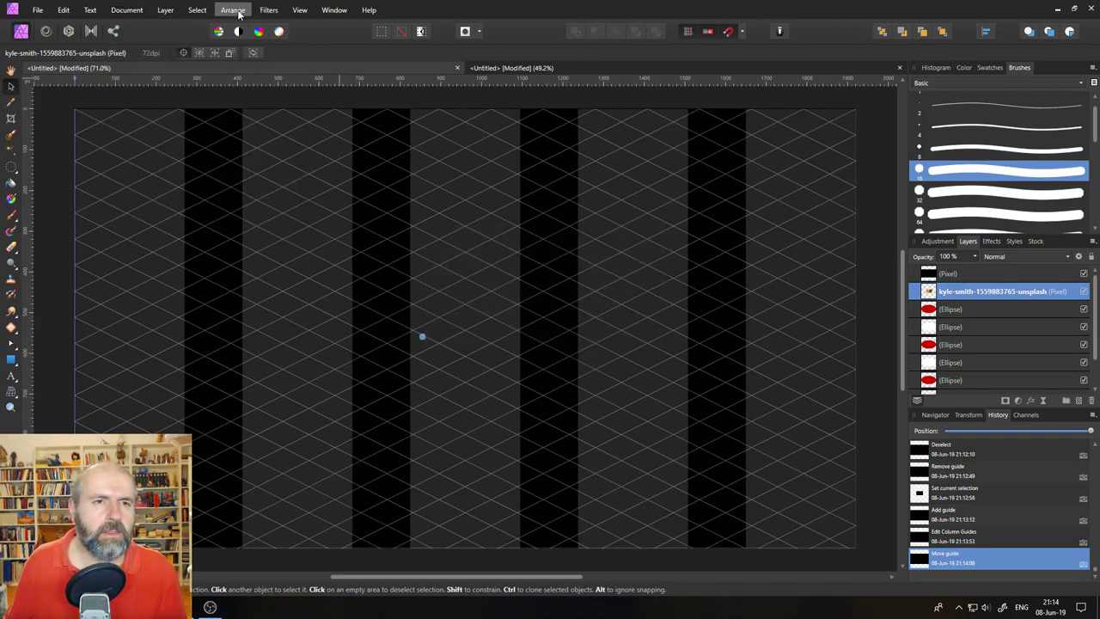
{"action": "left_click", "coordinate": [269, 11]}
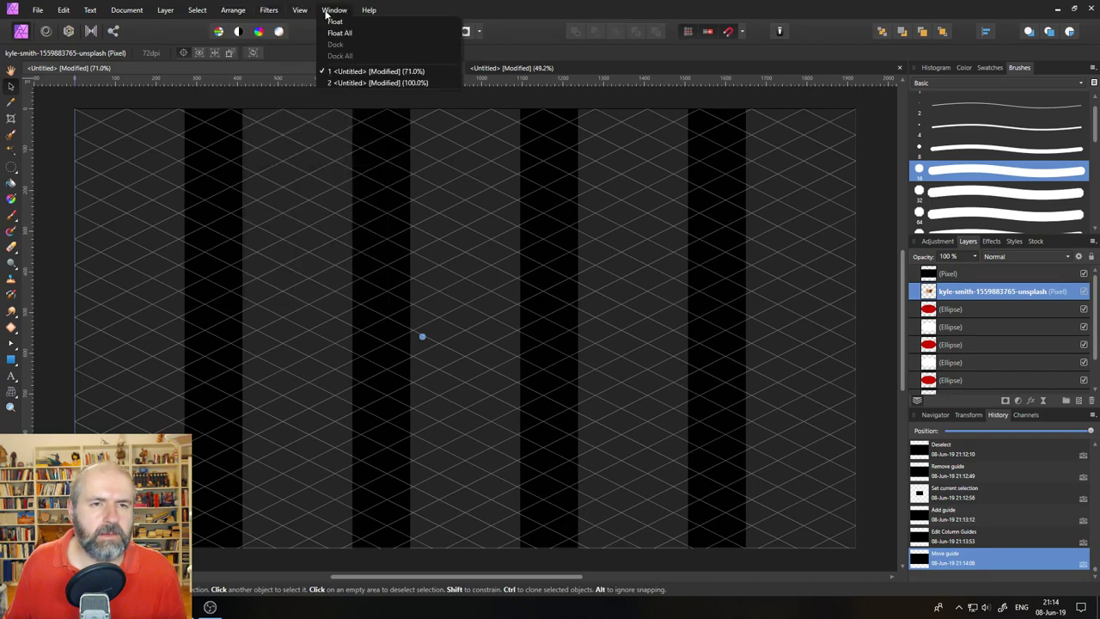
{"action": "mouse_move", "coordinate": [300, 10]}
{"action": "left_click", "coordinate": [325, 184]}
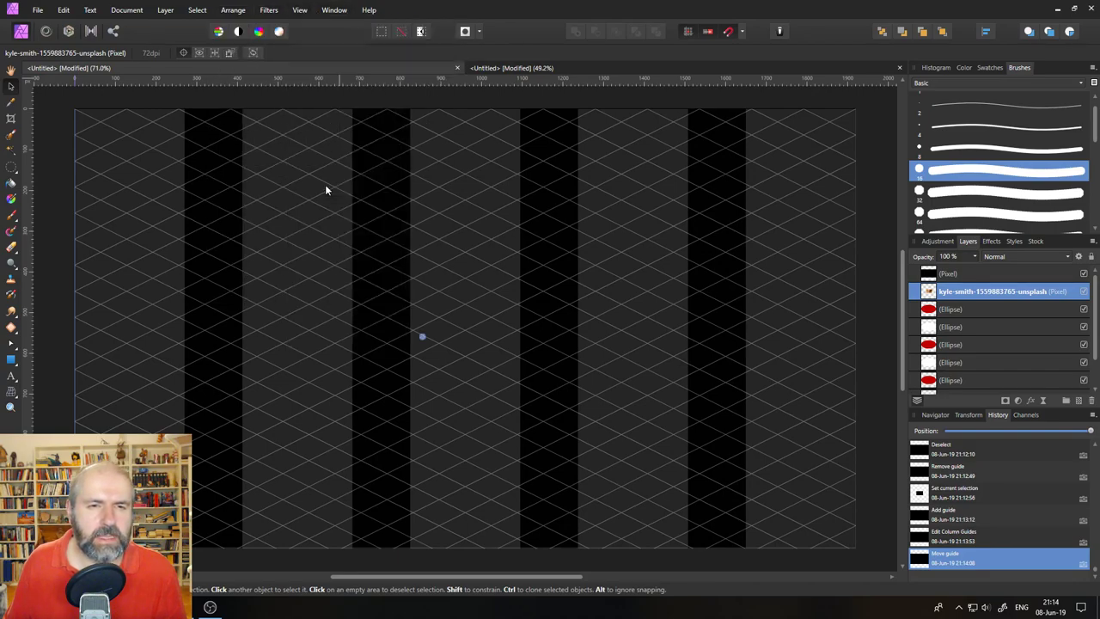
- Move the vertical guide to a quarter of the width using the expression 1920*.25
{"action": "left_click", "coordinate": [465, 229]}
{"action": "left_click", "coordinate": [466, 229]}
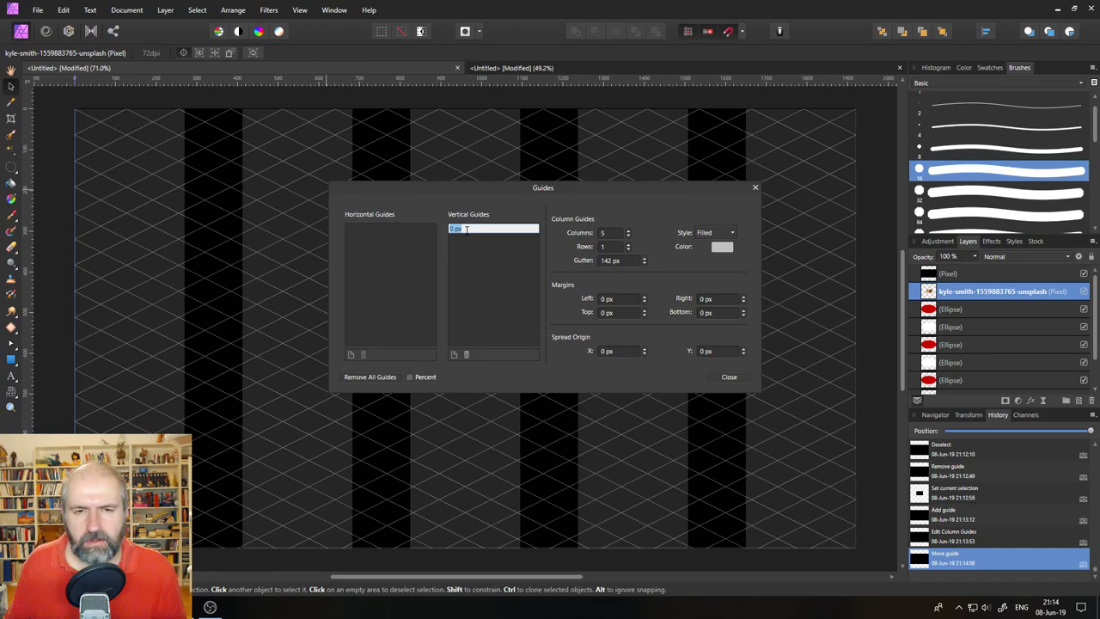
{"action": "type", "text": "1920*25"}
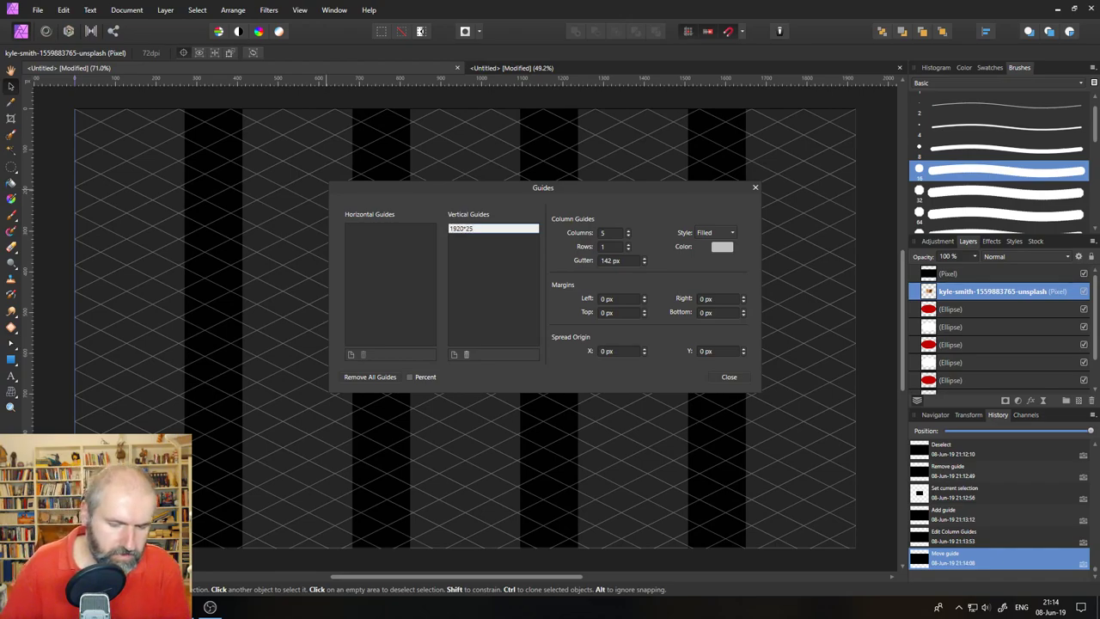
{"action": "type", "text": "%"}
{"action": "key", "text": "Return"}
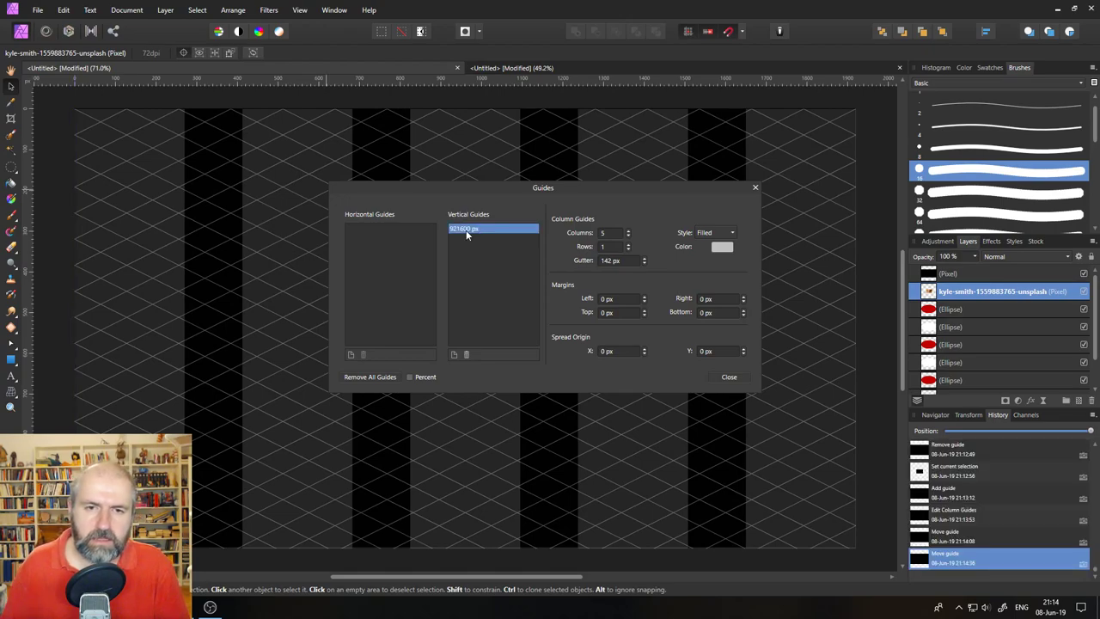
{"action": "double_click", "coordinate": [467, 228]}
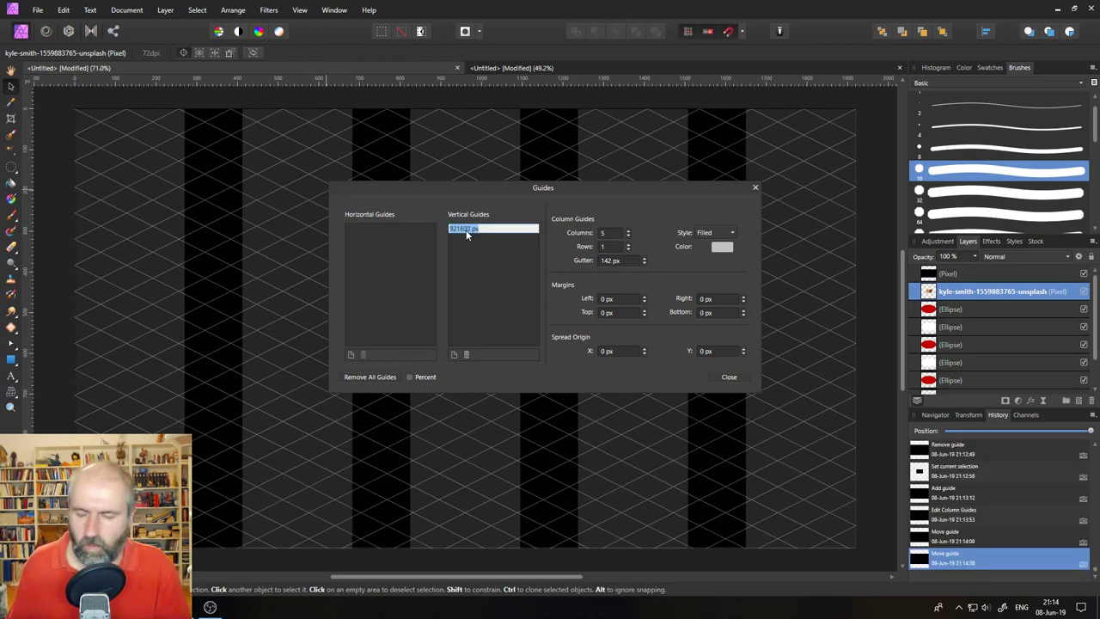
{"action": "type", "text": "1920*"}
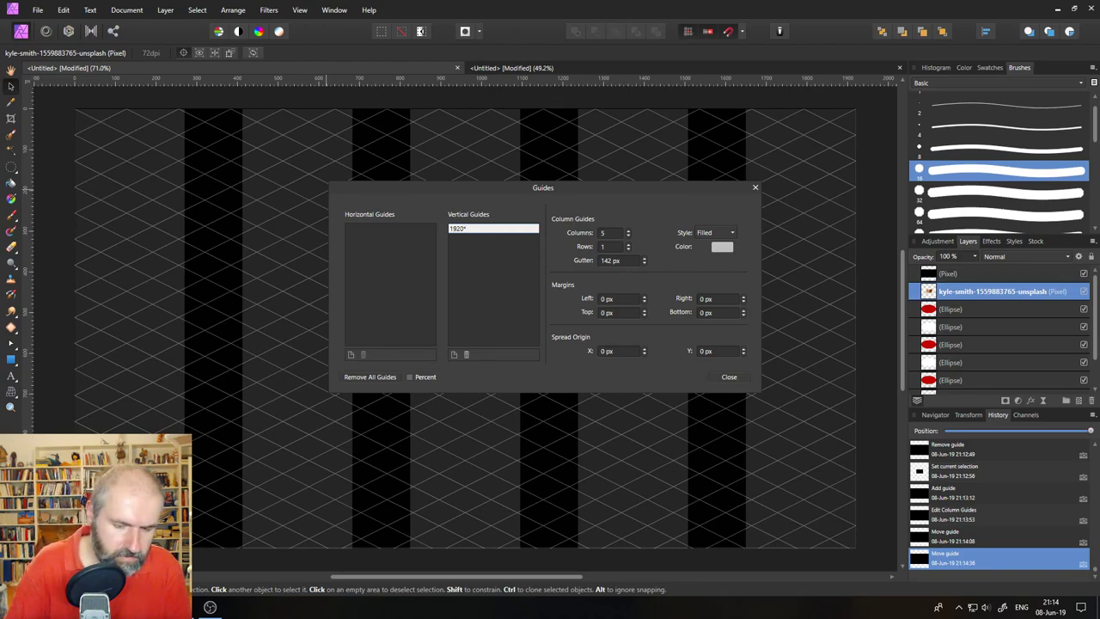
{"action": "type", "text": "25"}
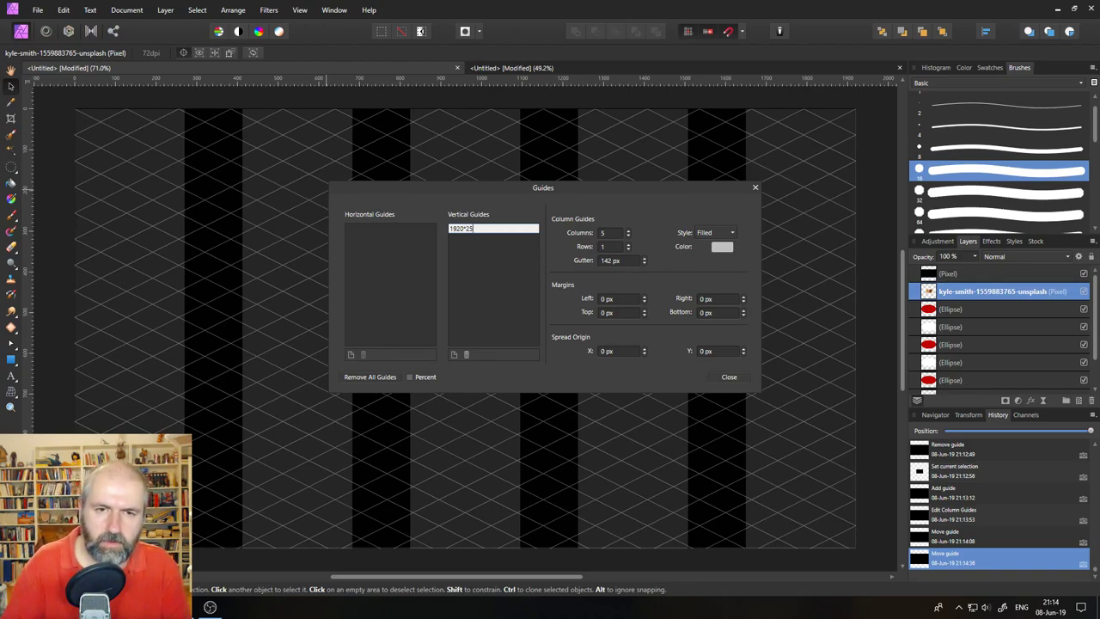
{"action": "key", "text": "BackSpace"}
{"action": "key", "text": "BackSpace"}
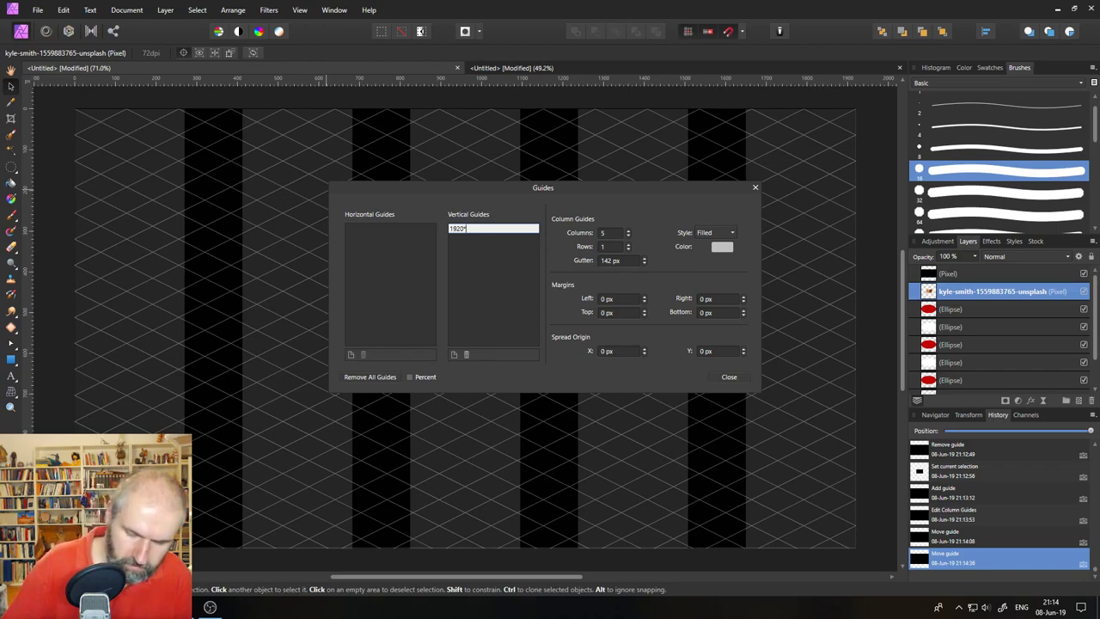
{"action": "type", "text": "0.2"}
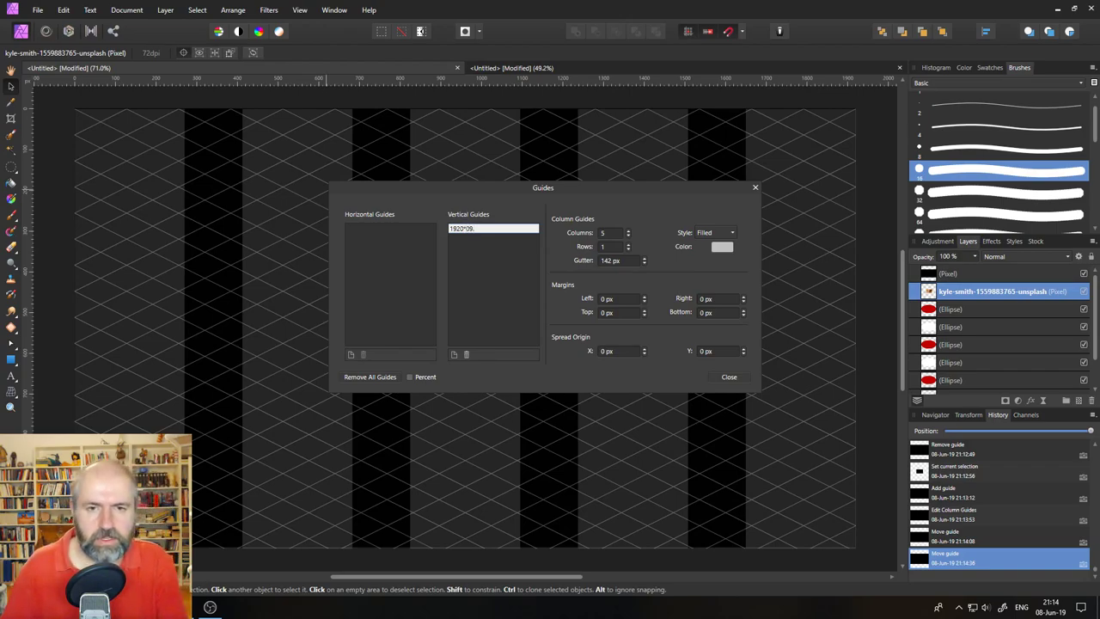
{"action": "key", "text": "BackSpace"}
{"action": "key", "text": "BackSpace"}
{"action": "type", "text": ".25"}
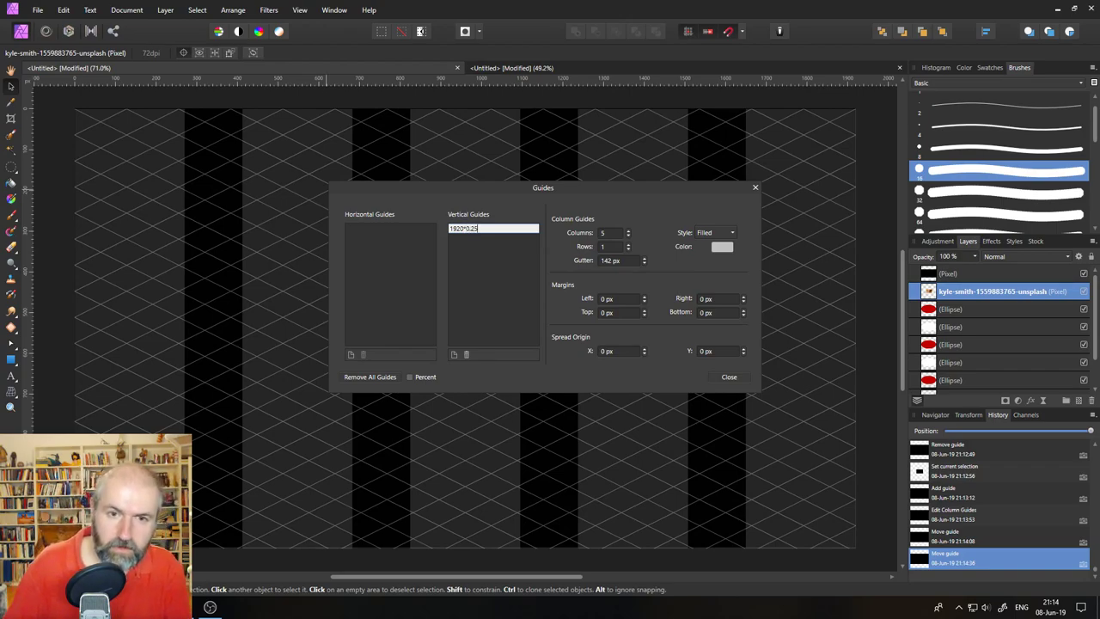
{"action": "key", "text": "Return"}
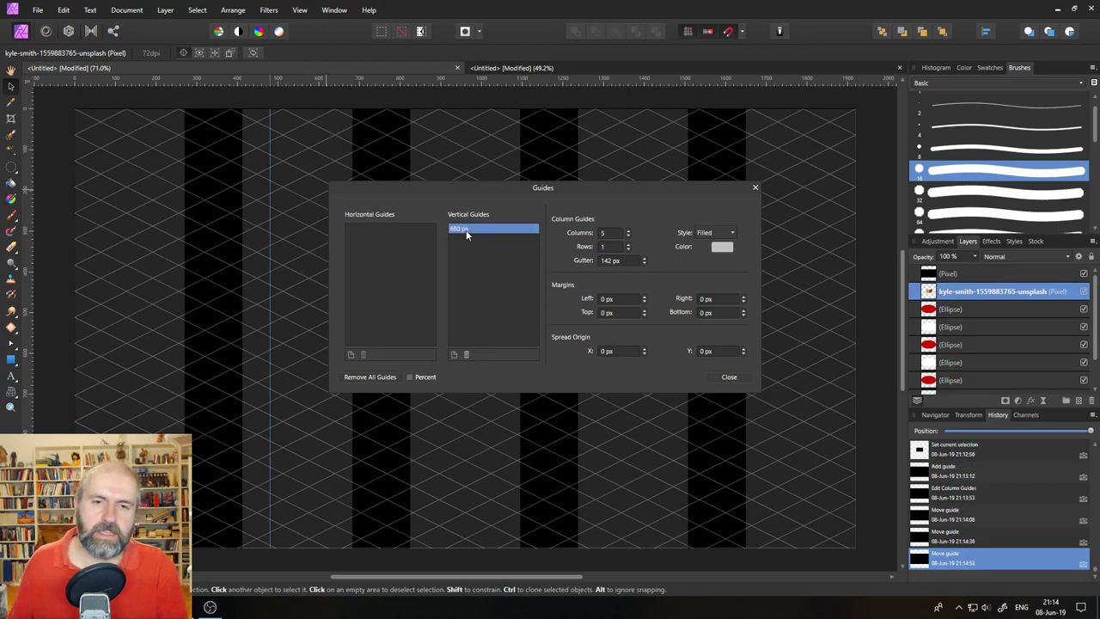
- Add vertical guides at 1920*0.5 (960 px) and 1920*0.75 (1440 px)
{"action": "left_click", "coordinate": [452, 354]}
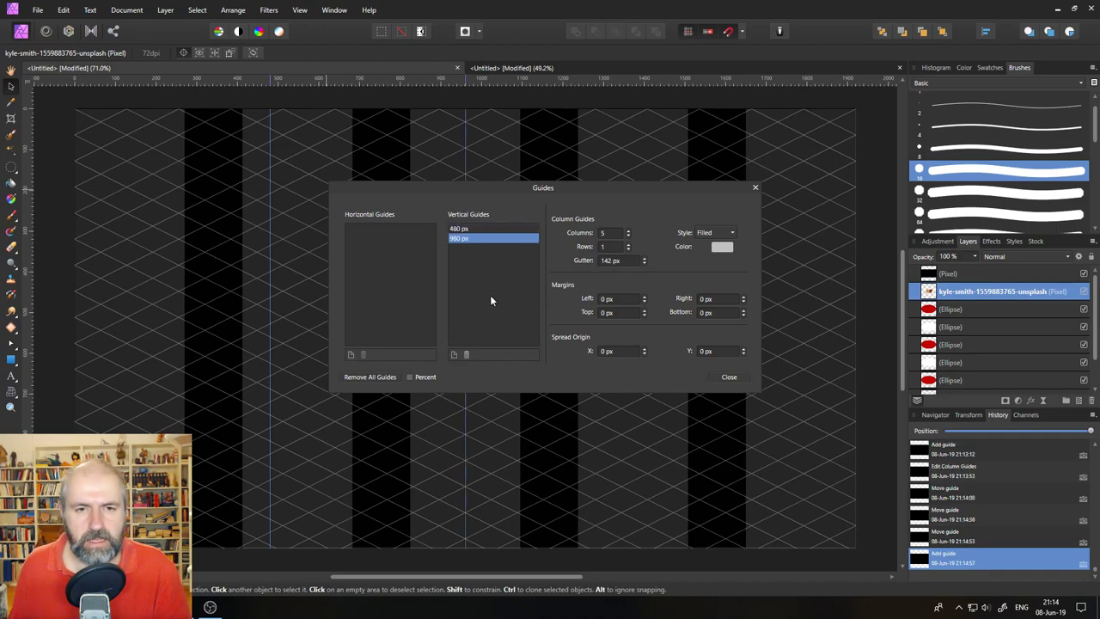
{"action": "left_click", "coordinate": [470, 240]}
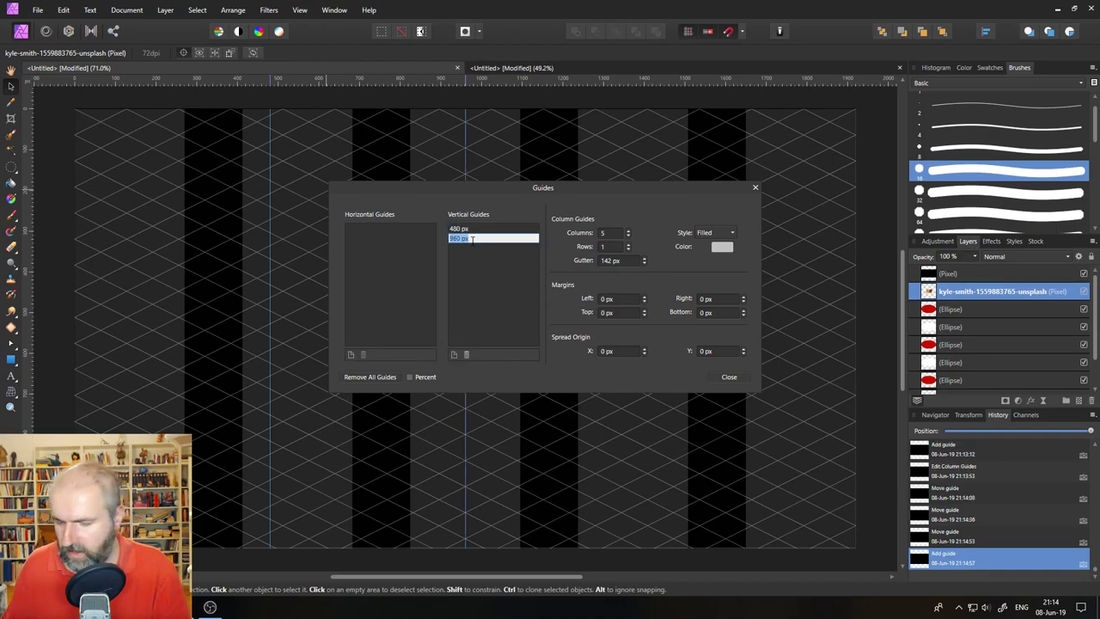
{"action": "type", "text": "19"}
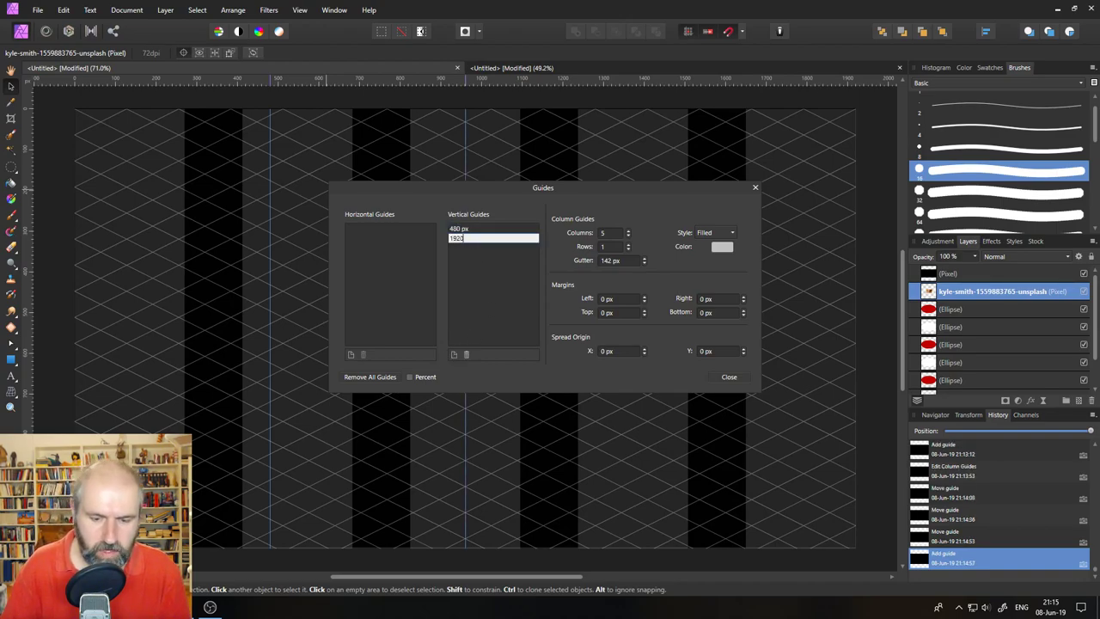
{"action": "type", "text": "20"}
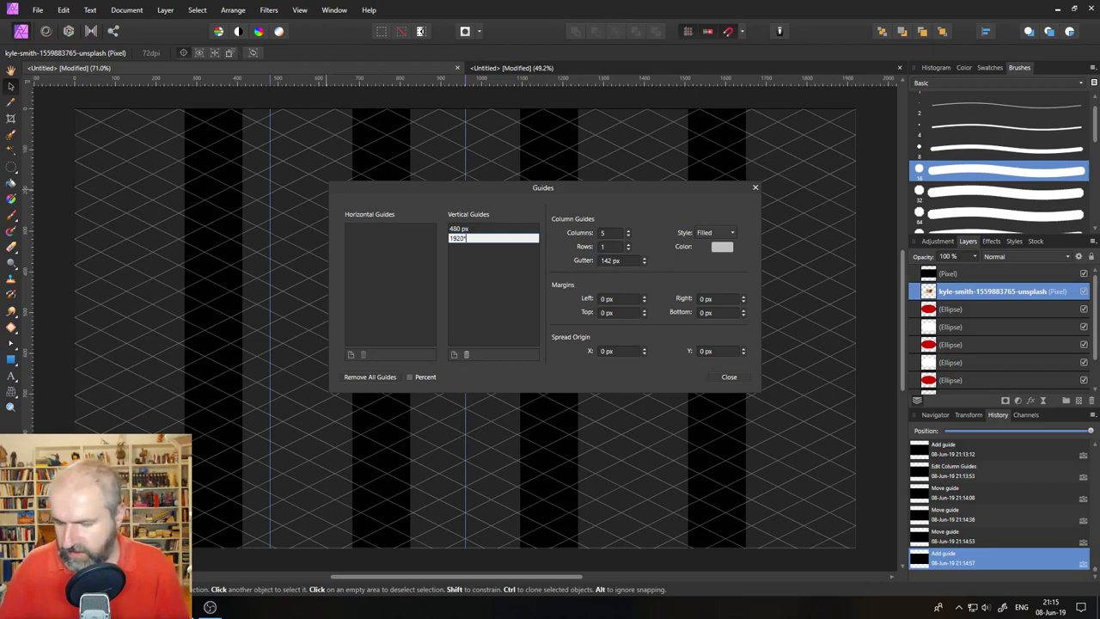
{"action": "type", "text": "*0.5"}
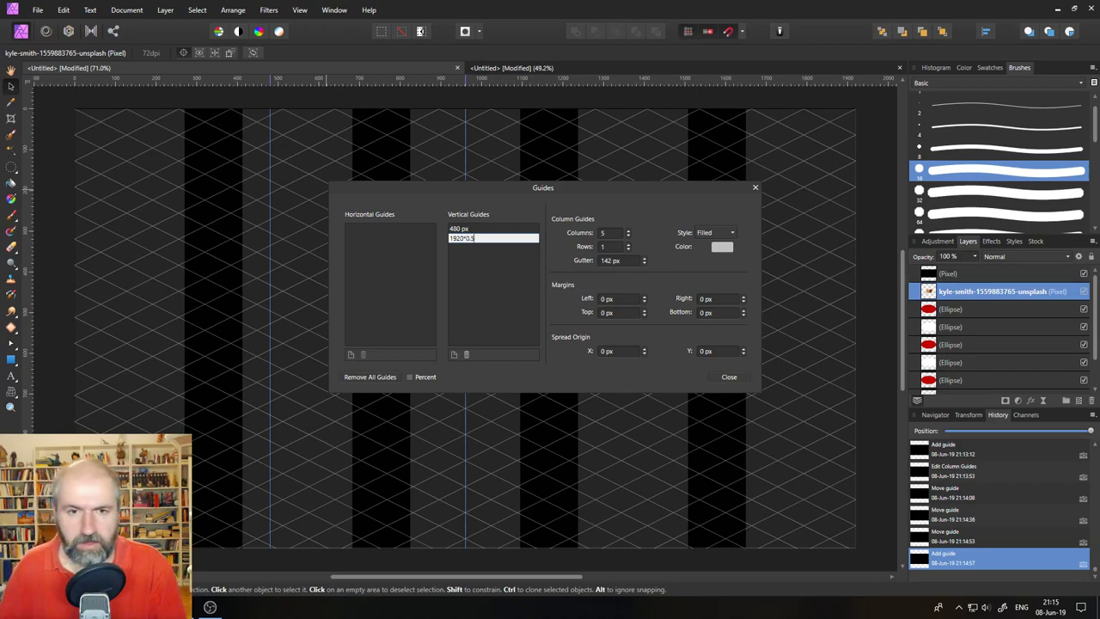
{"action": "key", "text": "Return"}
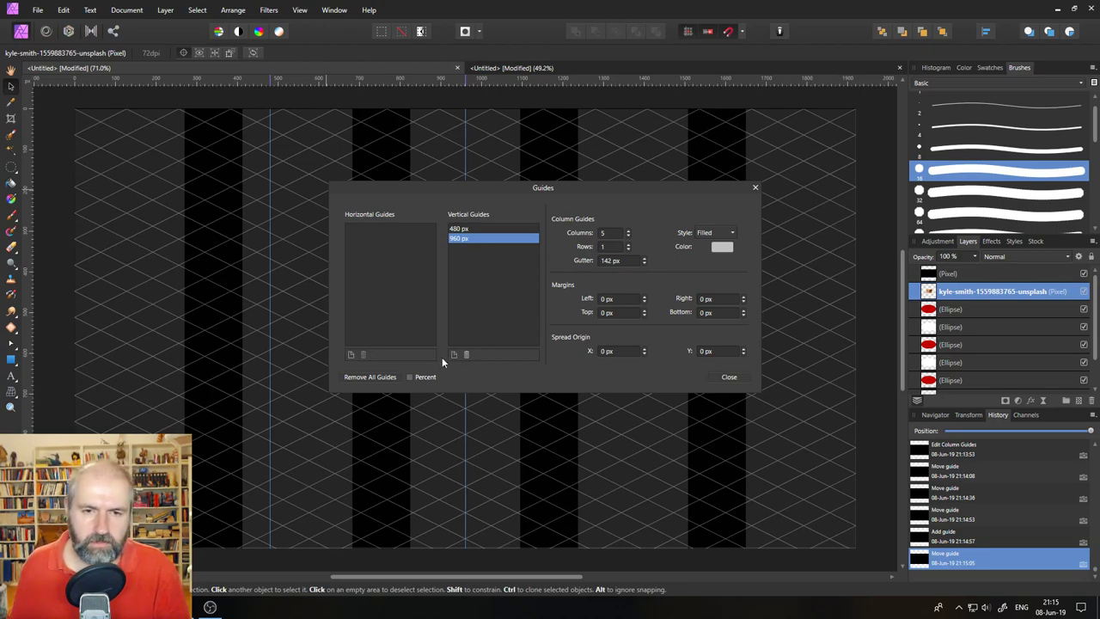
{"action": "left_click", "coordinate": [453, 355]}
{"action": "double_click", "coordinate": [471, 249]}
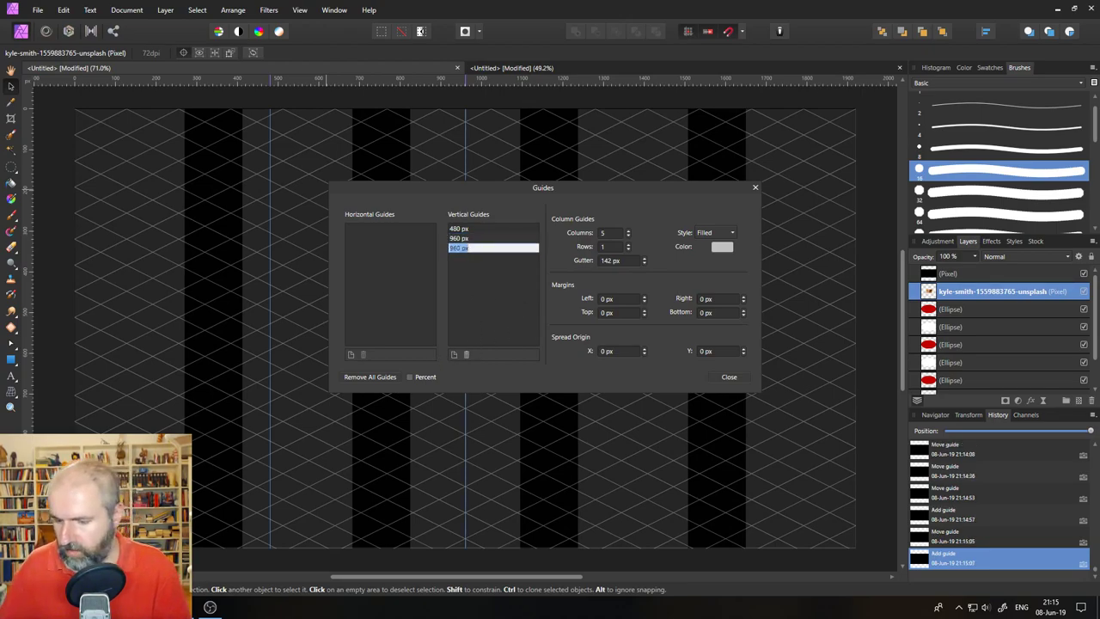
{"action": "type", "text": "1920*"}
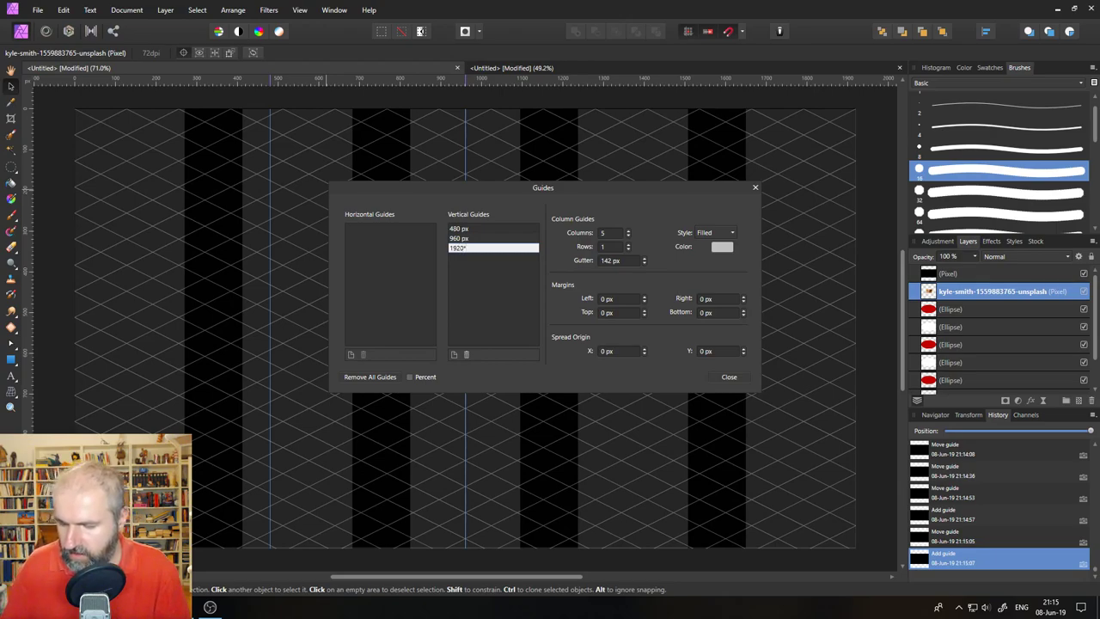
{"action": "type", "text": "0.75"}
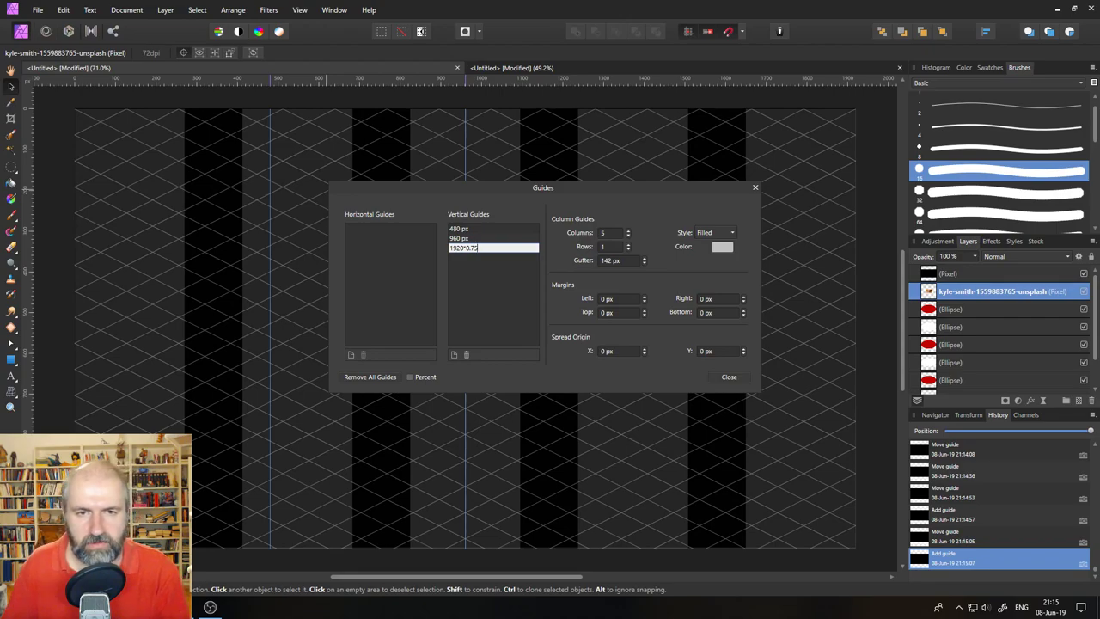
{"action": "key", "text": "Return"}
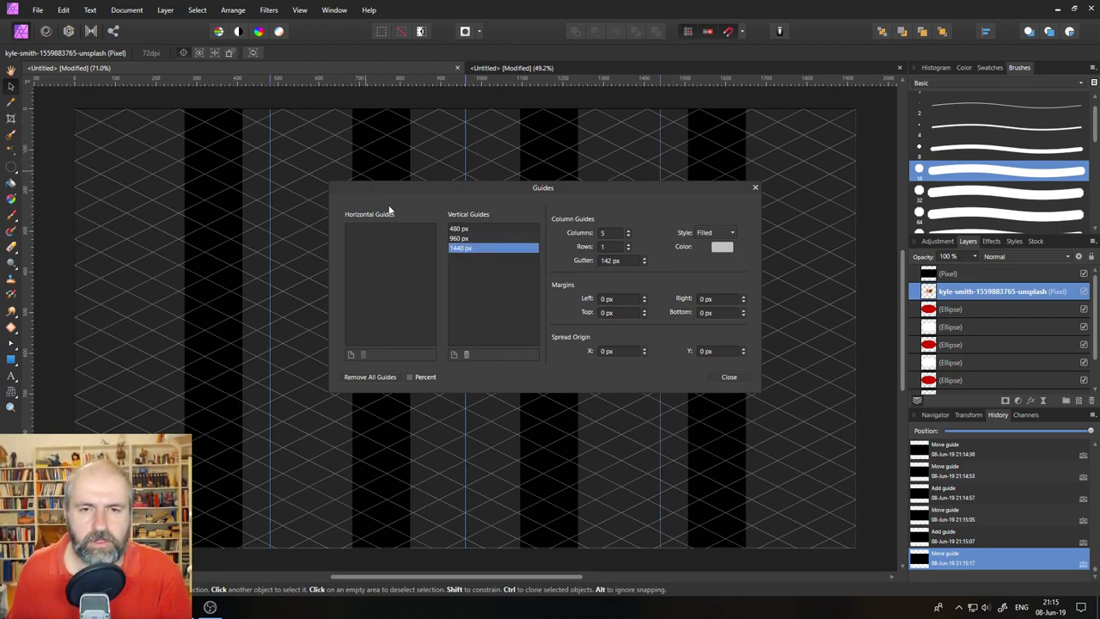
- Delete the 1440, 960 and 480 px vertical guides
{"action": "left_click", "coordinate": [467, 354]}
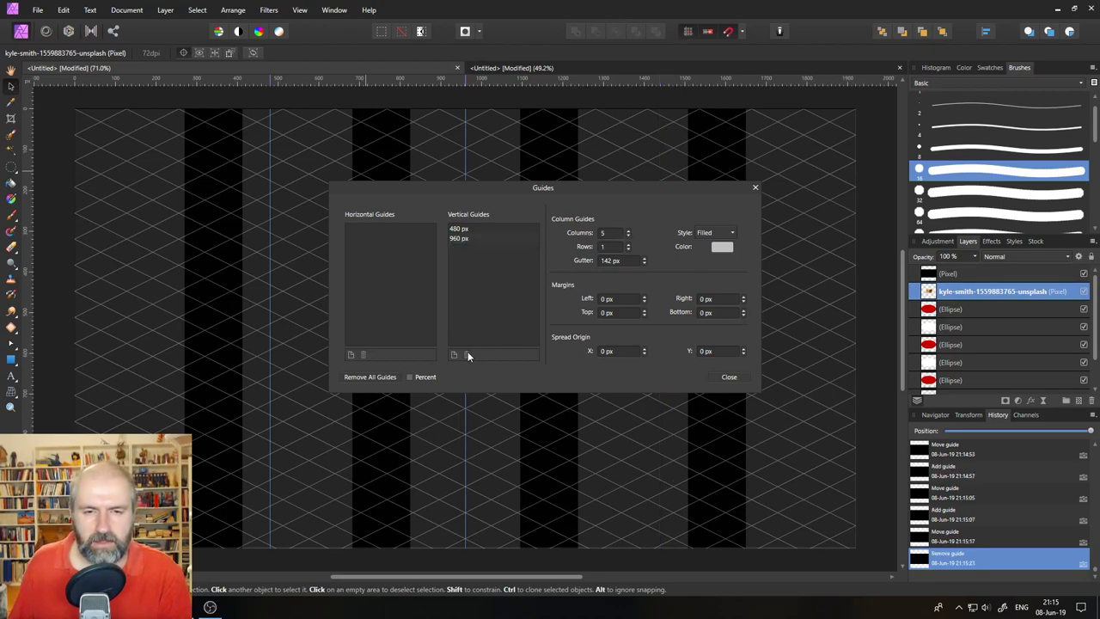
{"action": "left_click", "coordinate": [473, 237]}
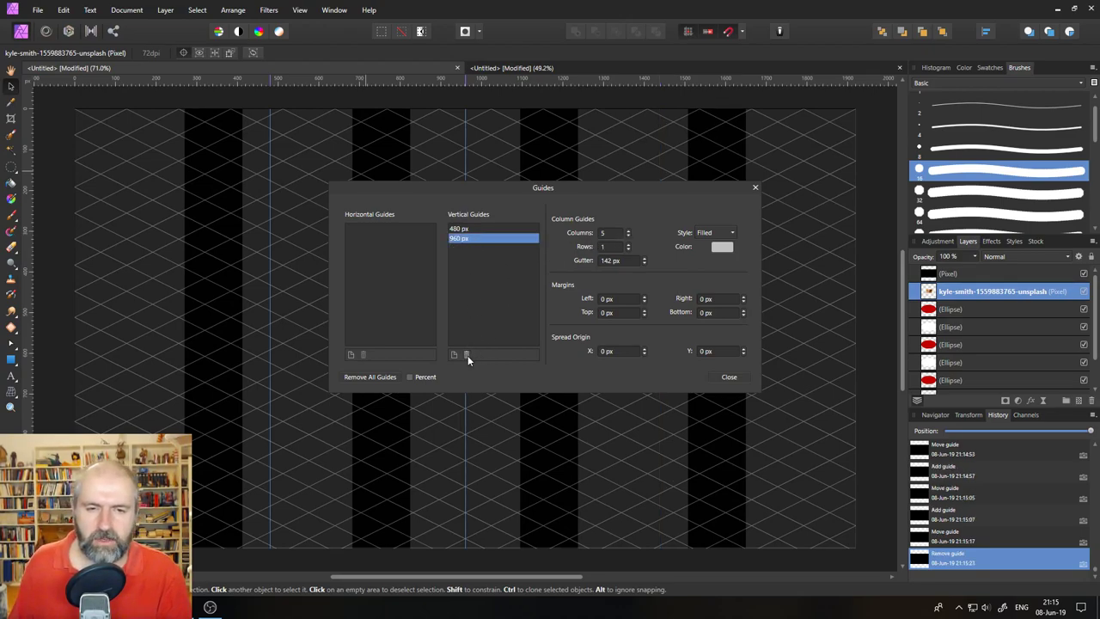
{"action": "left_click", "coordinate": [467, 354]}
{"action": "left_click", "coordinate": [473, 228]}
{"action": "left_click", "coordinate": [464, 352]}
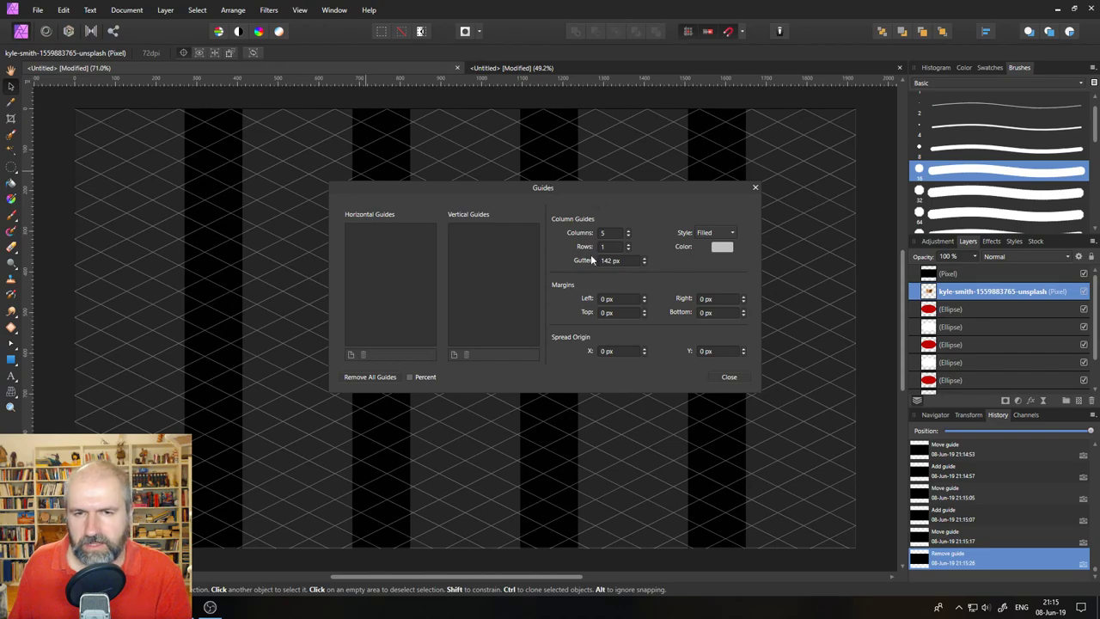
- Increase the column-guide gutter to 184 px, then close the Guides dialog
{"action": "left_click_drag", "start_coordinate": [587, 189], "coordinate": [496, 244]}
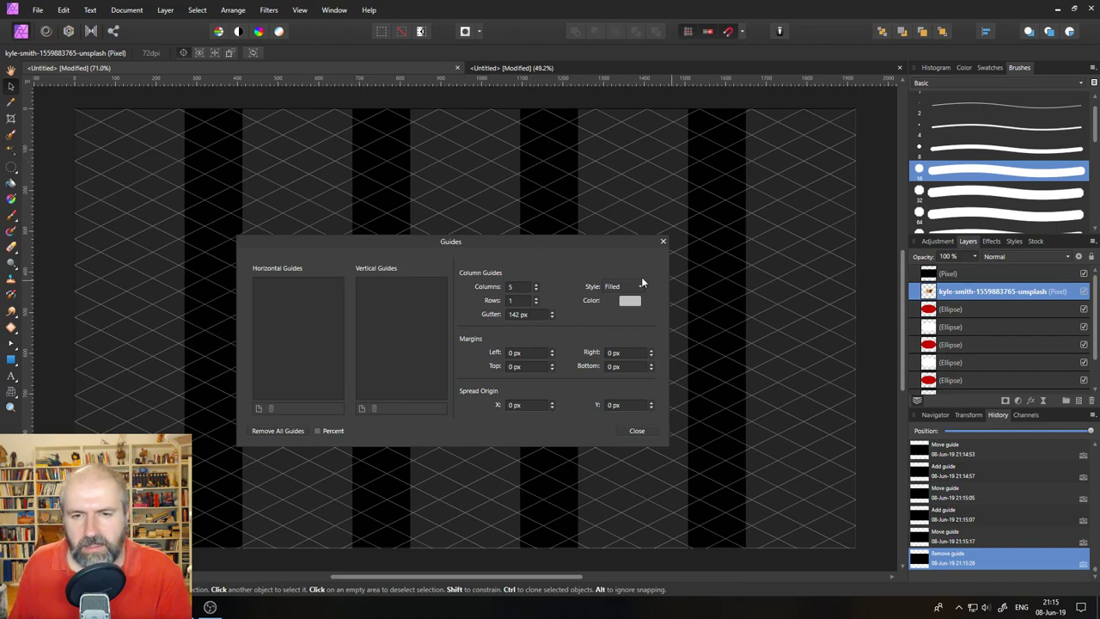
{"action": "left_click", "coordinate": [552, 312]}
{"action": "left_click_drag", "start_coordinate": [551, 313], "coordinate": [551, 314]}
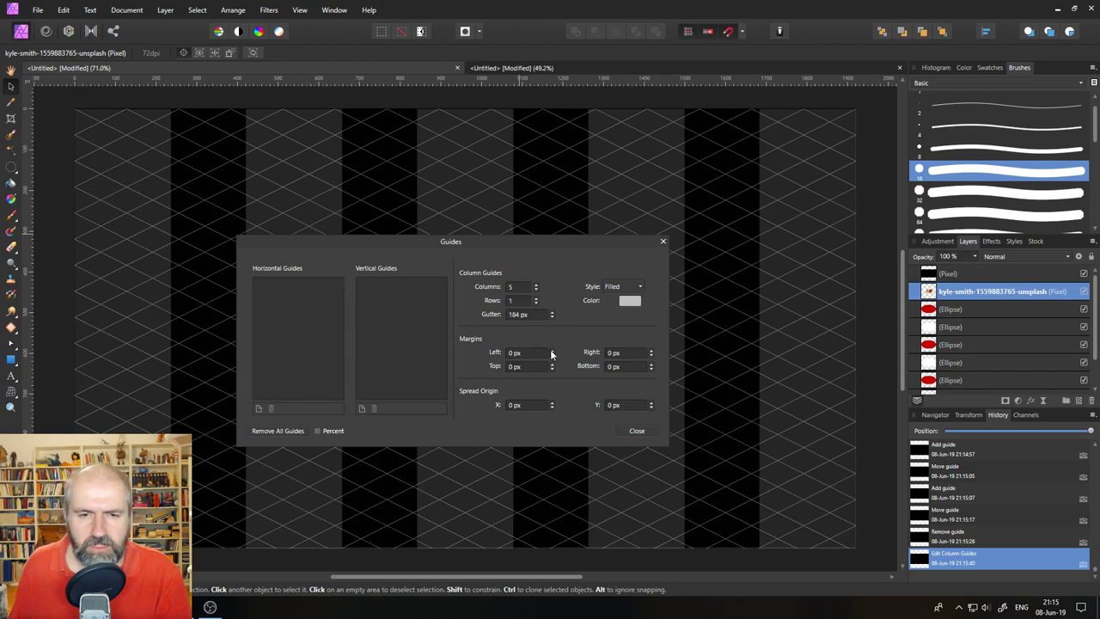
{"action": "left_click", "coordinate": [663, 242]}
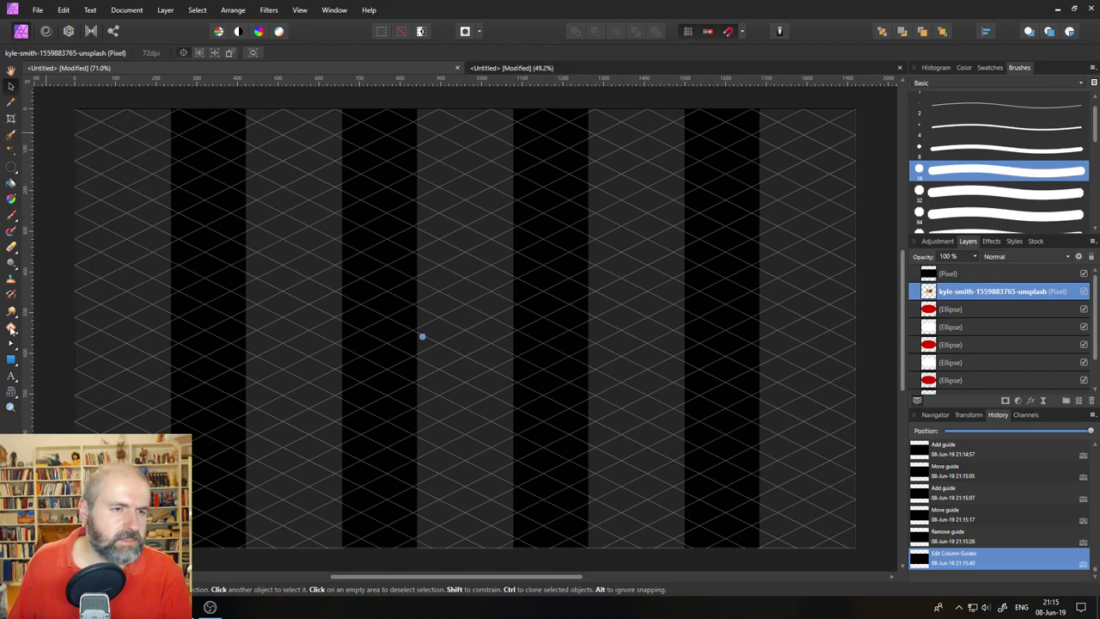
{"action": "left_click", "coordinate": [12, 359]}
{"action": "mouse_move", "coordinate": [103, 277]}
{"action": "left_mouse_down"}
{"action": "mouse_move", "coordinate": [172, 381]}
{"action": "mouse_move", "coordinate": [214, 389]}
{"action": "left_mouse_up"}
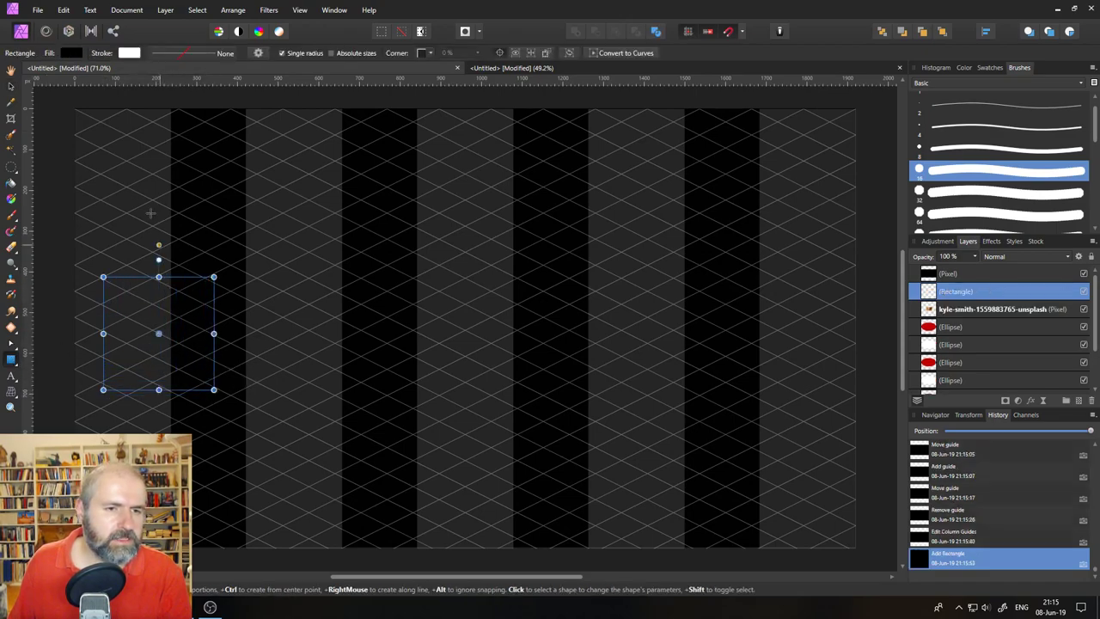
{"action": "left_click", "coordinate": [72, 52]}
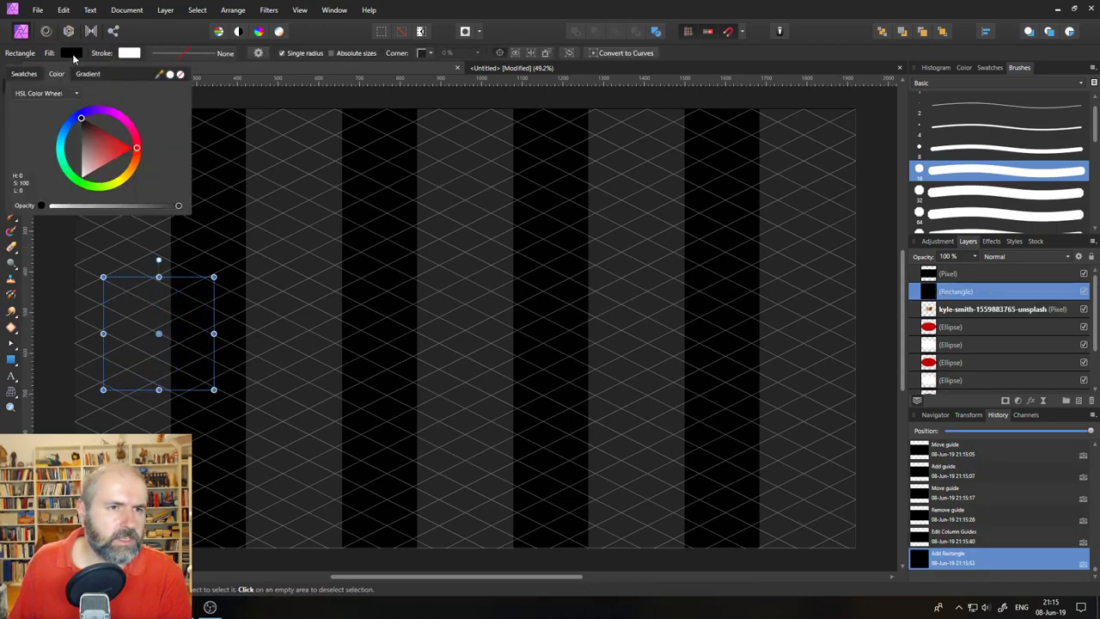
{"action": "left_click", "coordinate": [121, 148]}
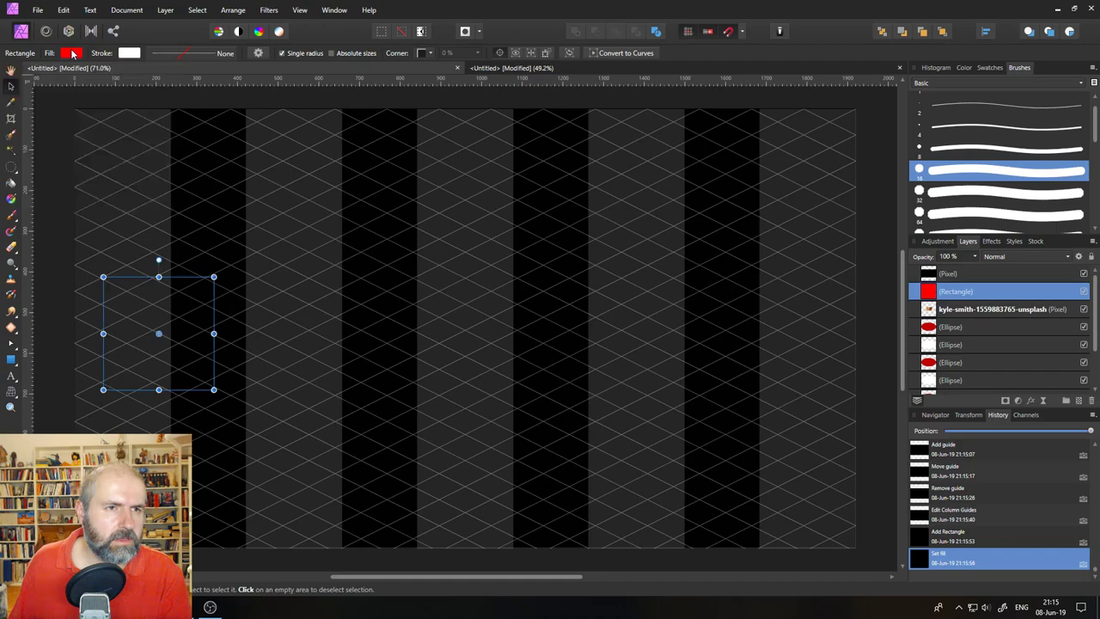
{"action": "left_click_drag", "start_coordinate": [935, 297], "coordinate": [945, 268]}
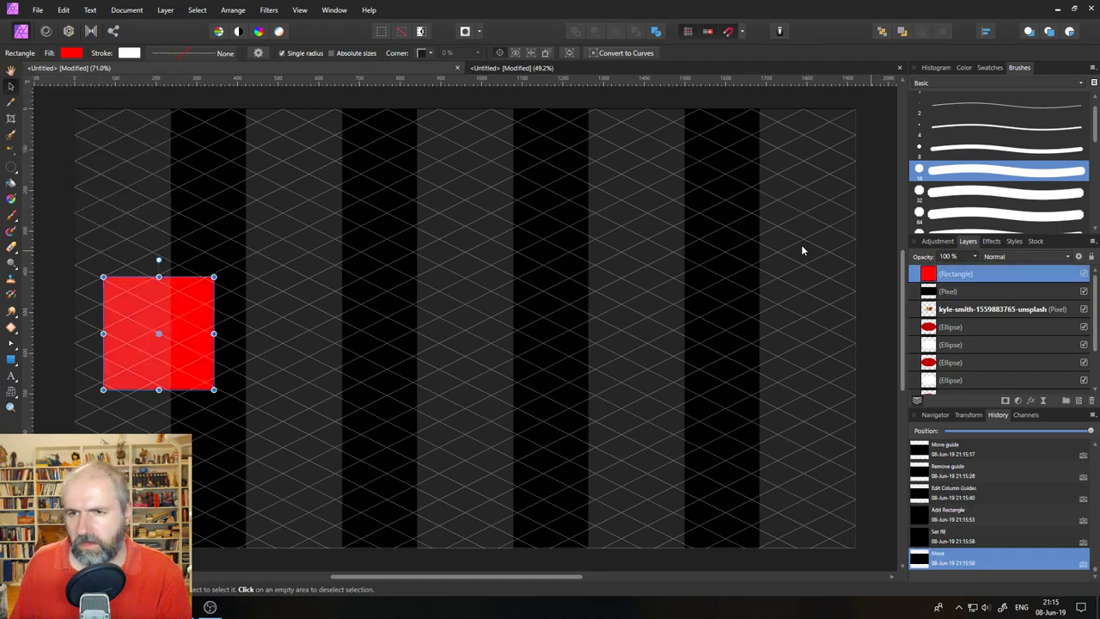
{"action": "left_click_drag", "start_coordinate": [180, 304], "coordinate": [657, 275]}
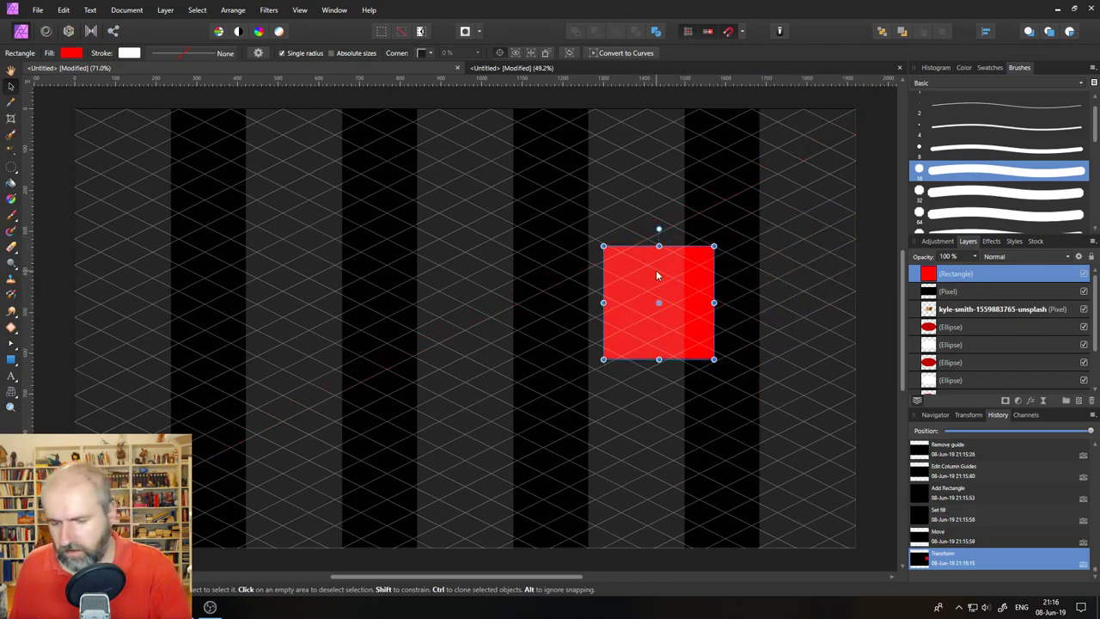
{"action": "key", "text": "Delete"}
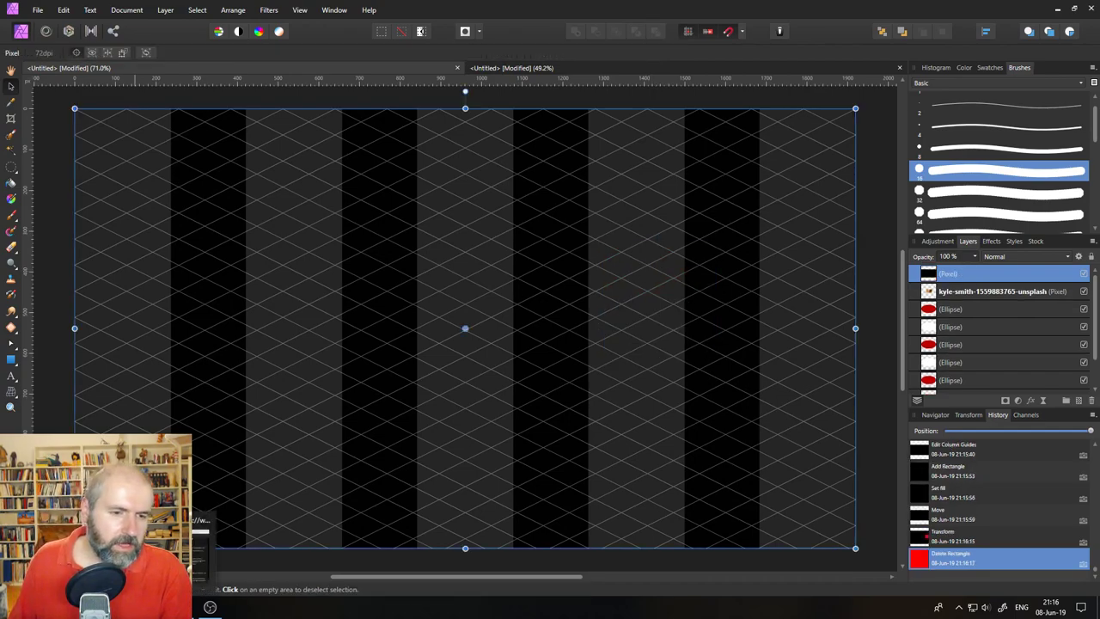
{"action": "key", "text": "alt+Tab"}
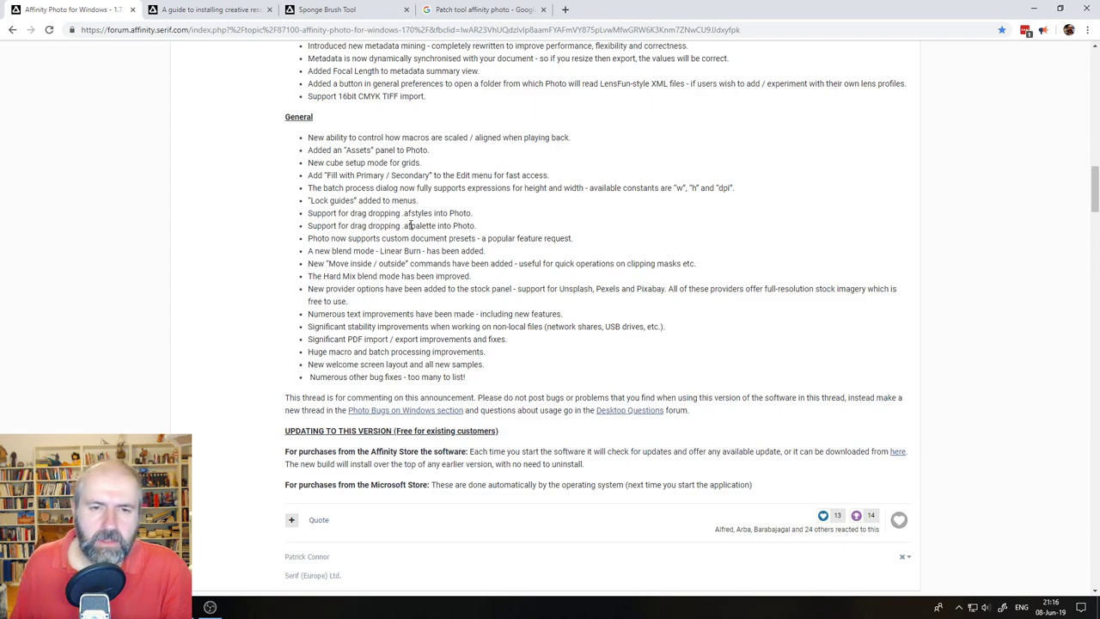
- Switch from the forum release notes back to the Affinity Photo document via the taskbar preview
{"action": "left_click", "coordinate": [210, 607]}
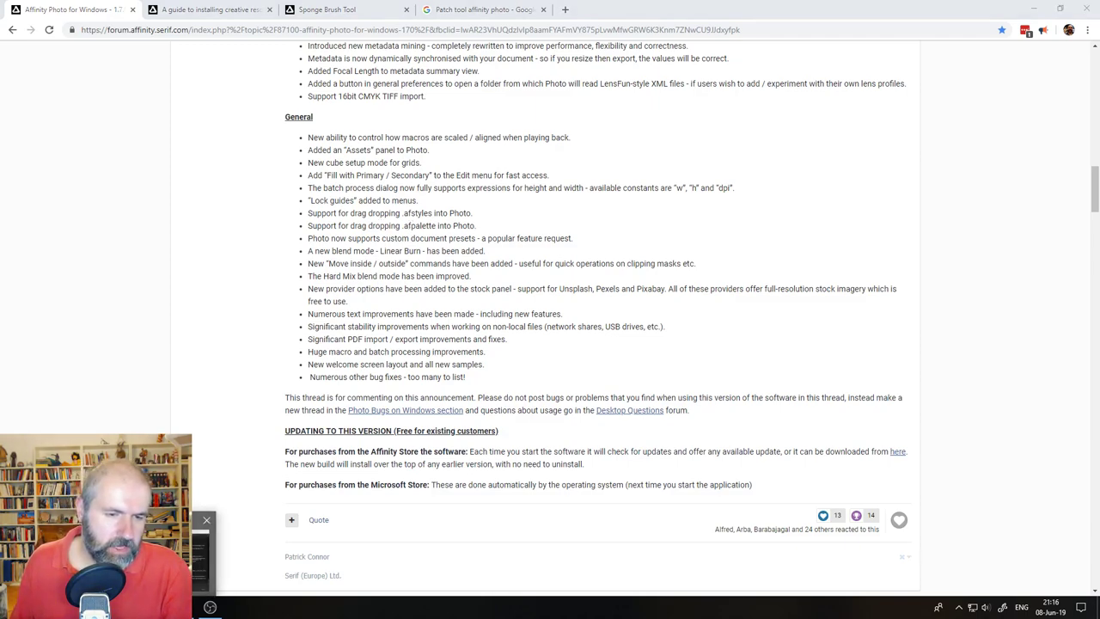
{"action": "left_click", "coordinate": [138, 549]}
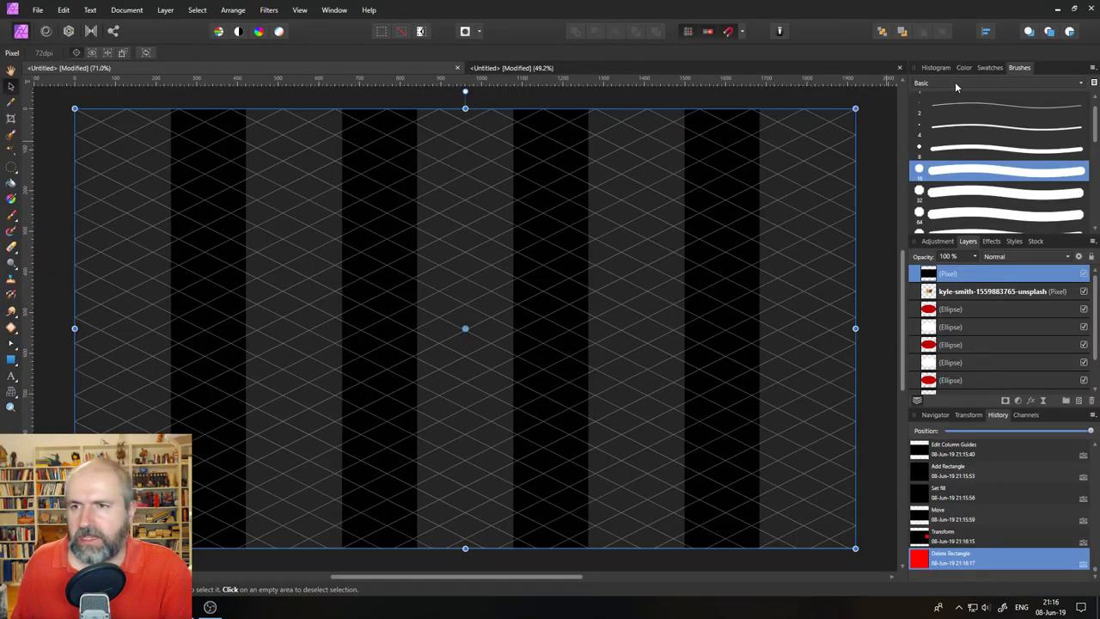
- Open and close the brush category list twice without changing it
{"action": "left_click", "coordinate": [983, 82]}
{"action": "left_click", "coordinate": [988, 79]}
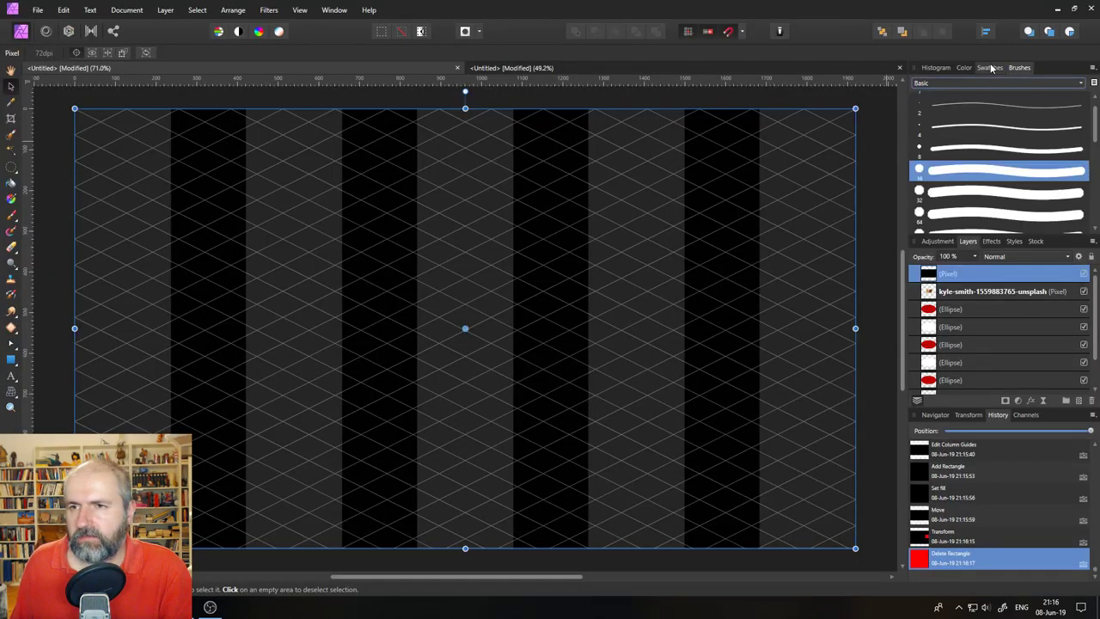
{"action": "left_click", "coordinate": [988, 83]}
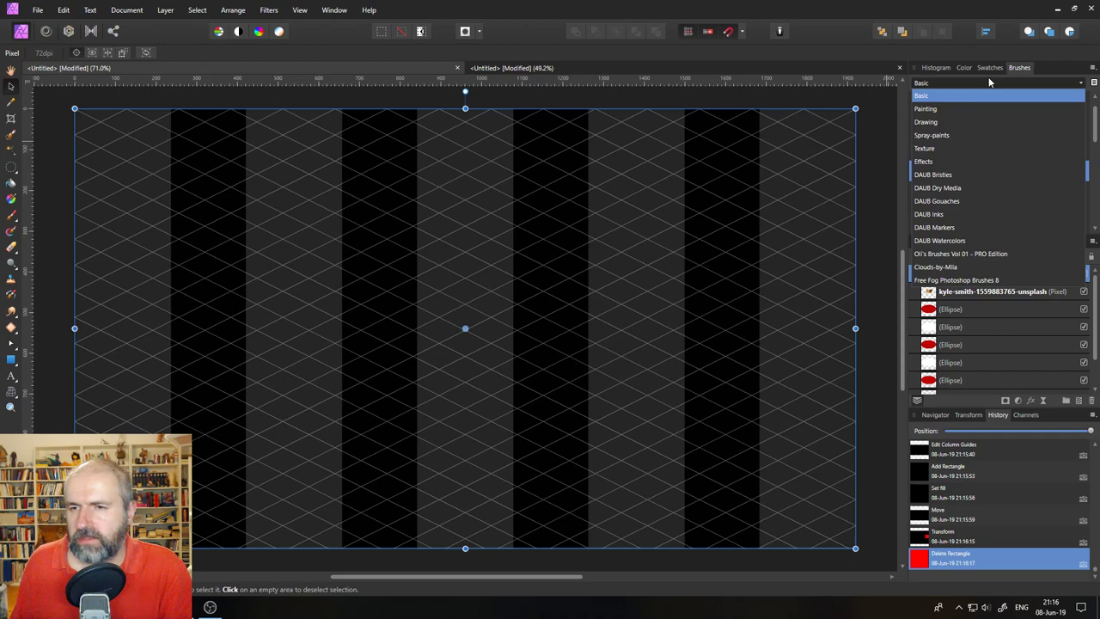
{"action": "left_click", "coordinate": [988, 79]}
- Browse the Swatches panel palettes and options without importing, then glance at the forum notes and return
{"action": "left_click", "coordinate": [986, 68]}
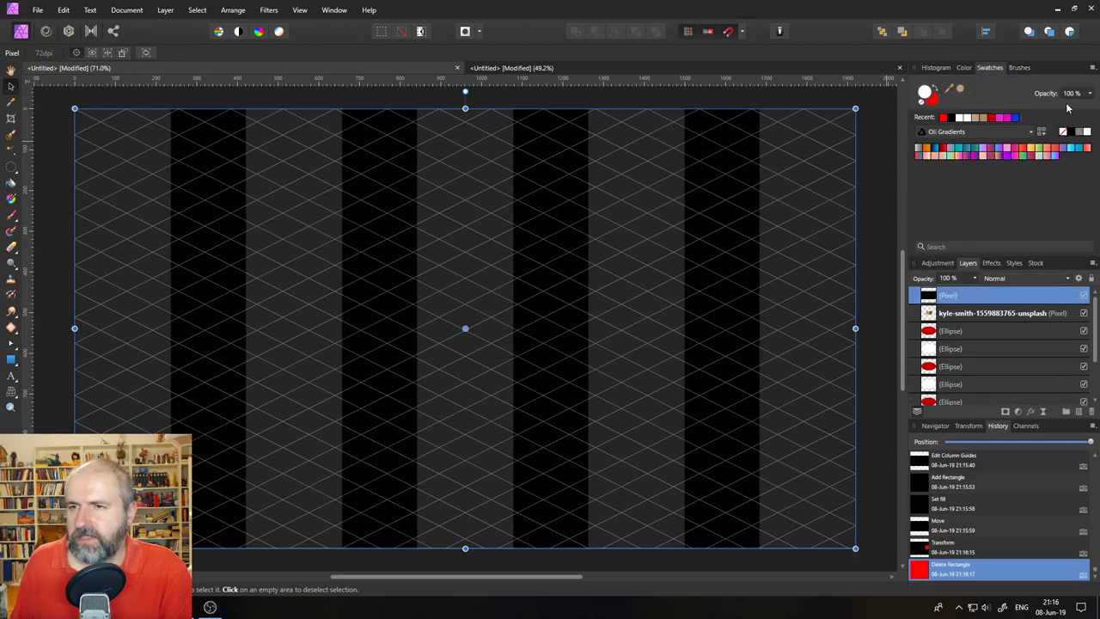
{"action": "left_click", "coordinate": [968, 134]}
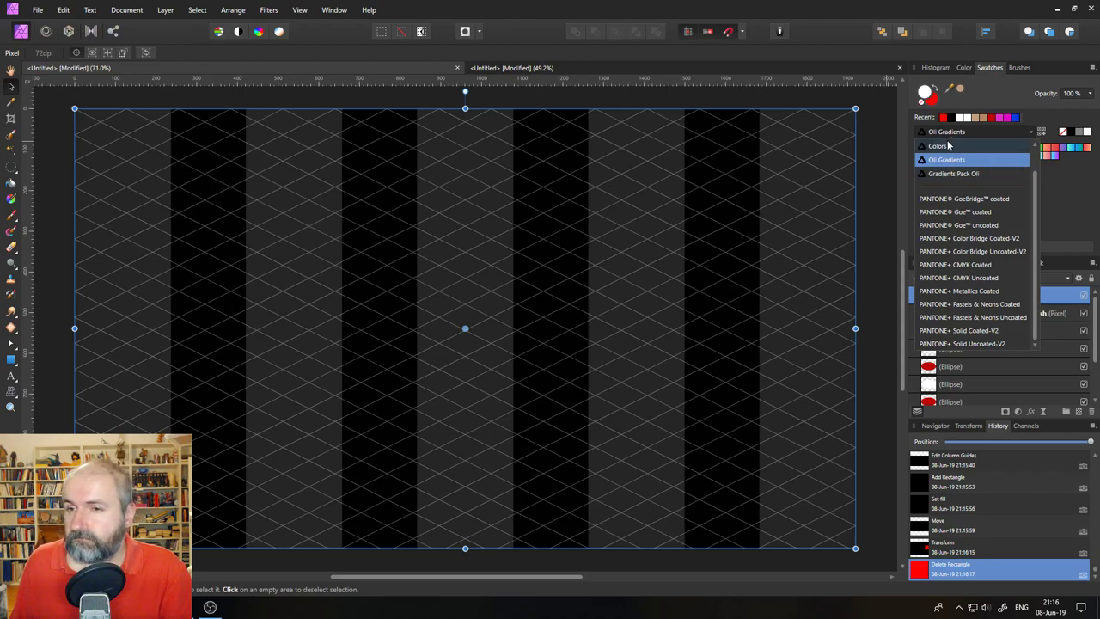
{"action": "left_click", "coordinate": [1062, 204]}
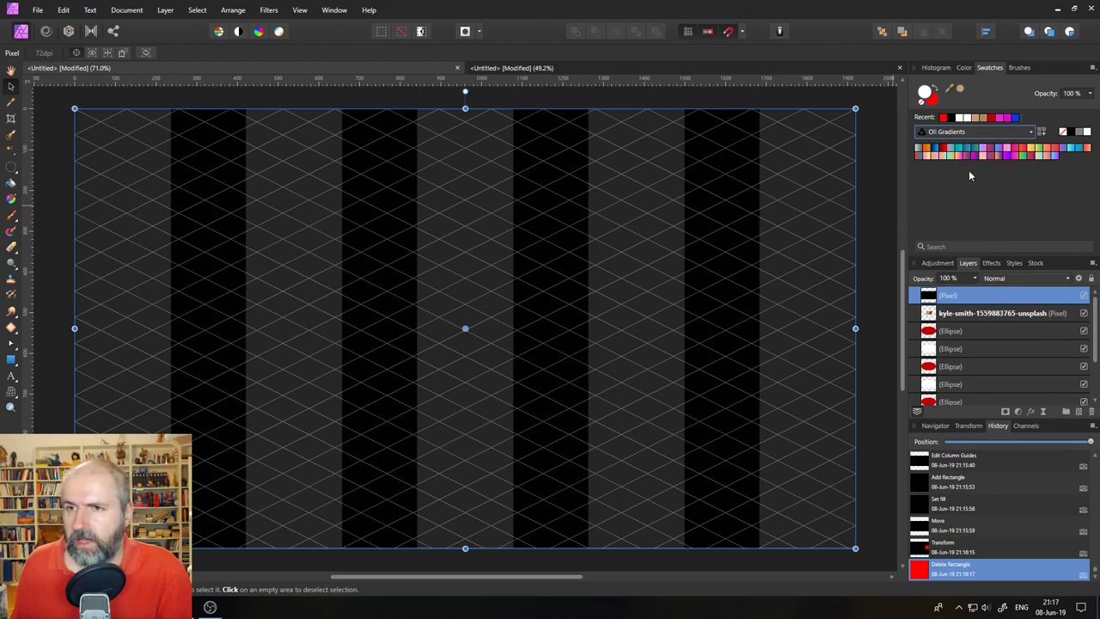
{"action": "left_click", "coordinate": [1092, 68]}
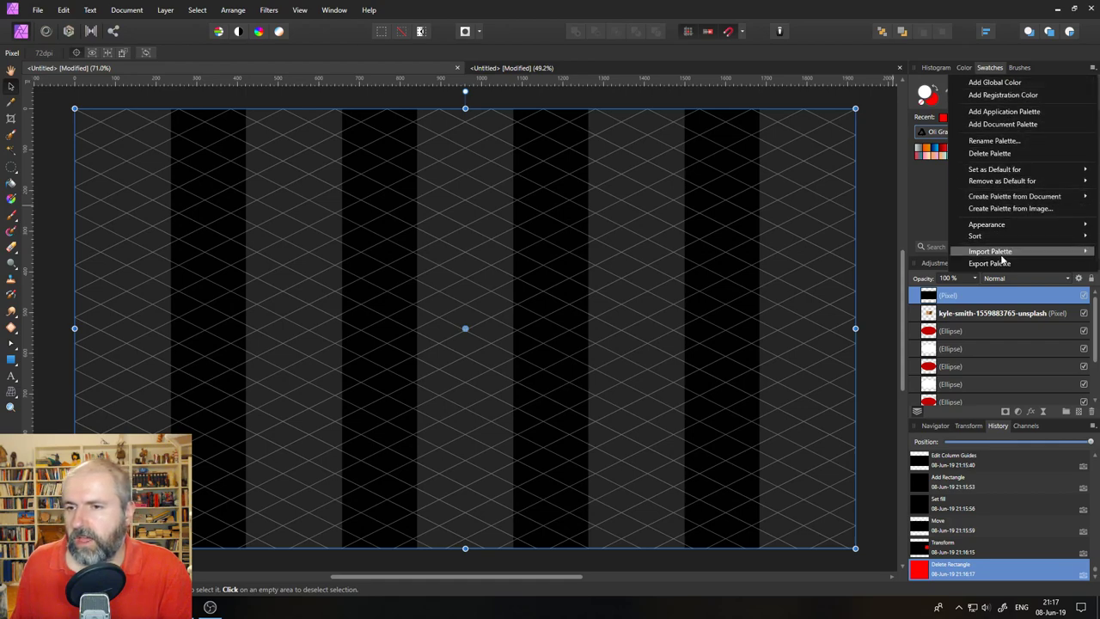
{"action": "mouse_move", "coordinate": [1004, 254]}
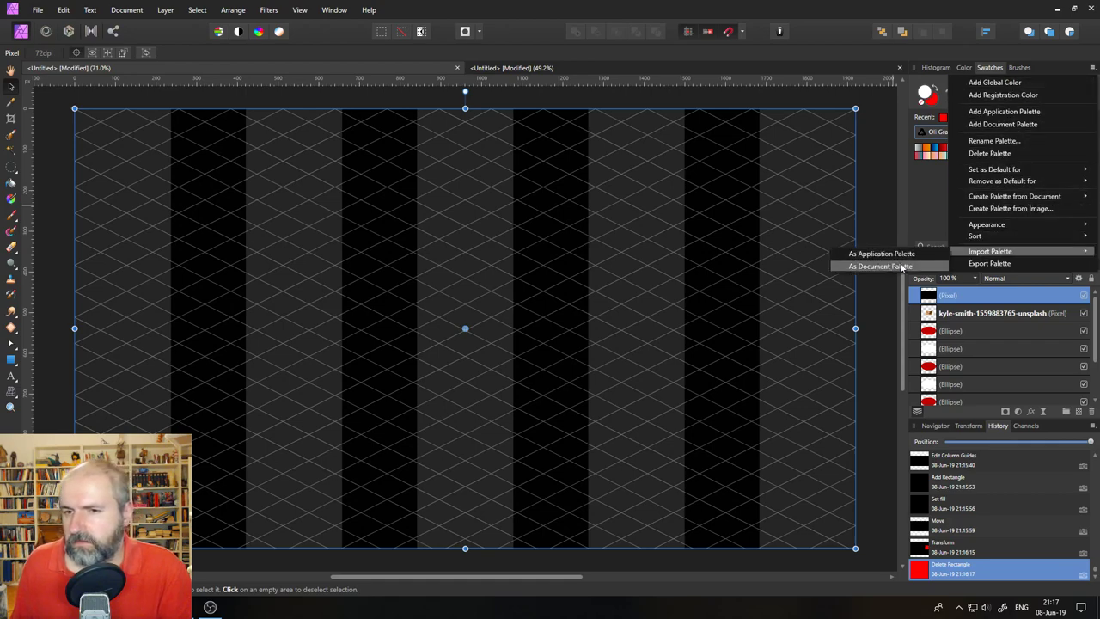
{"action": "left_click", "coordinate": [927, 195]}
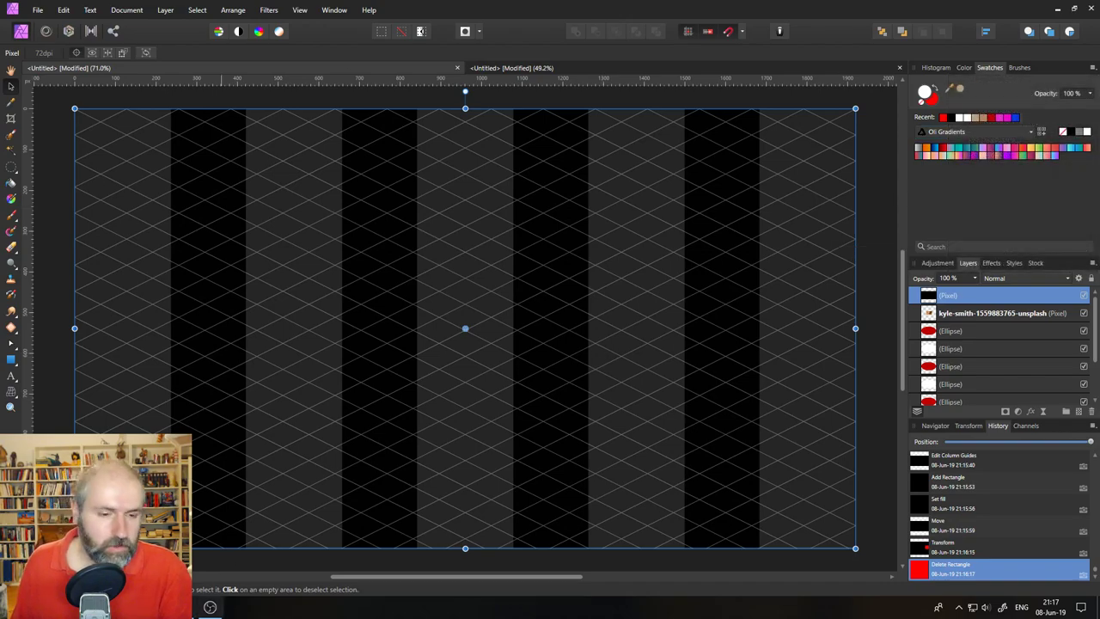
{"action": "left_click", "coordinate": [121, 550]}
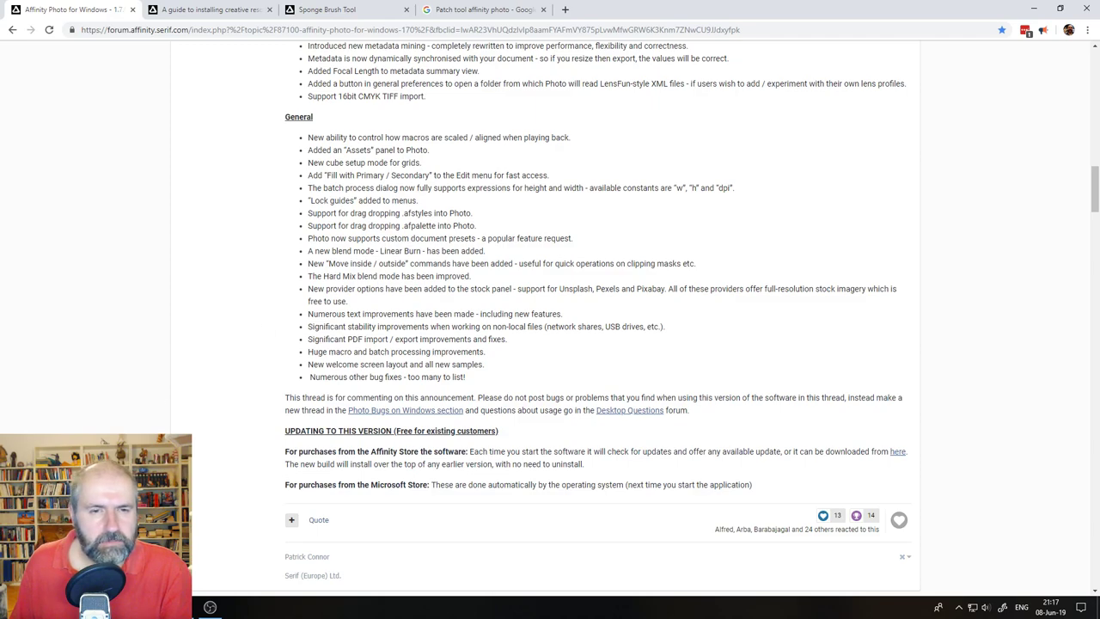
{"action": "key", "text": "alt+Tab"}
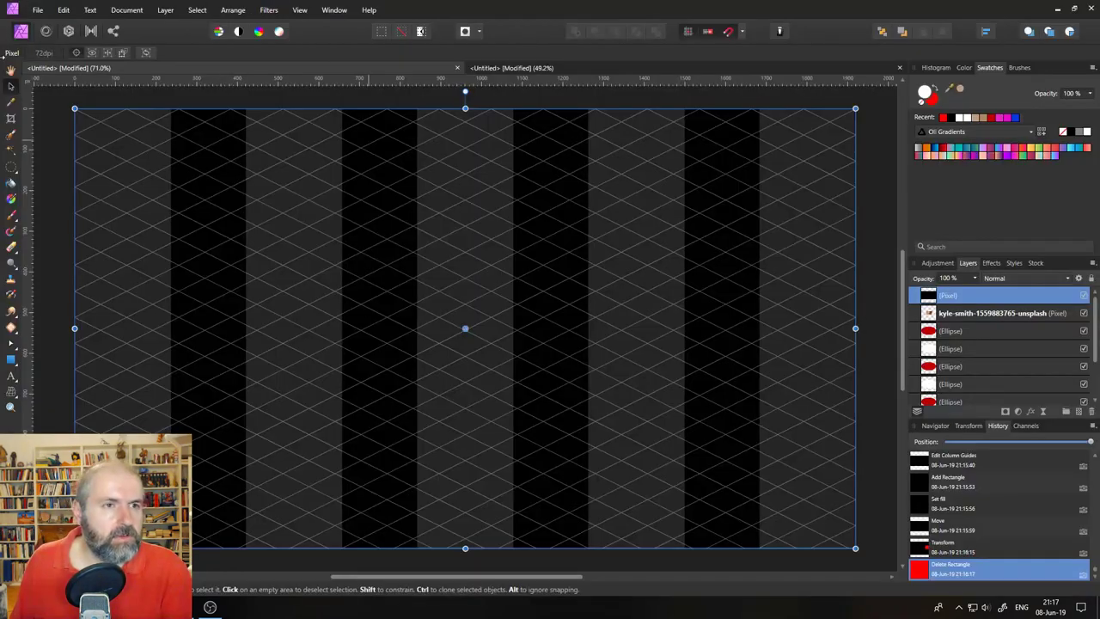
{"action": "left_click", "coordinate": [39, 10]}
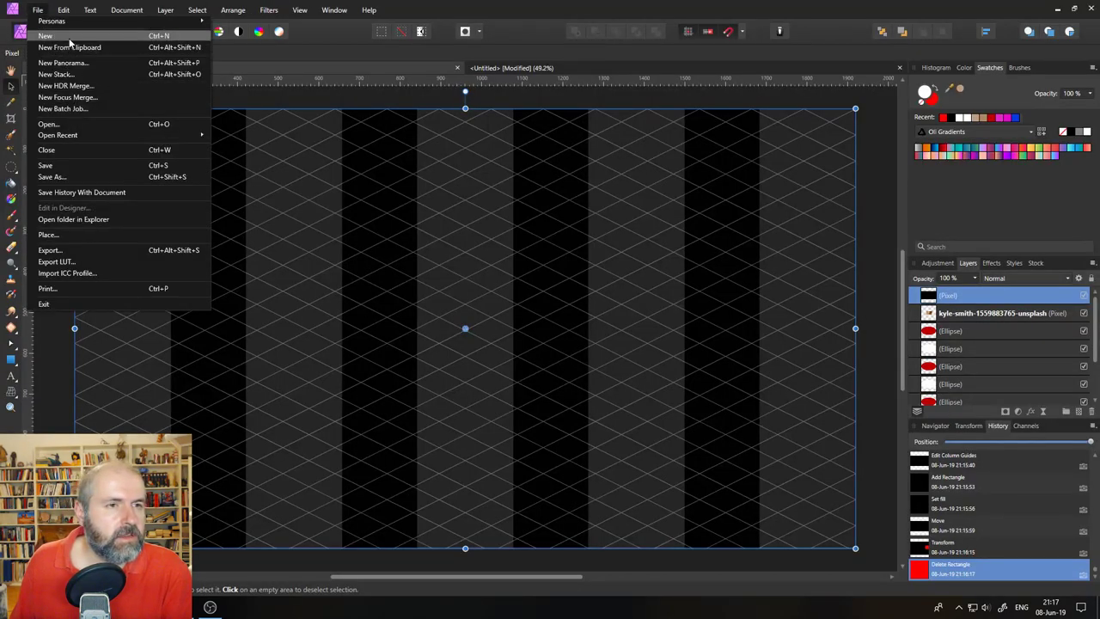
{"action": "left_click", "coordinate": [67, 37]}
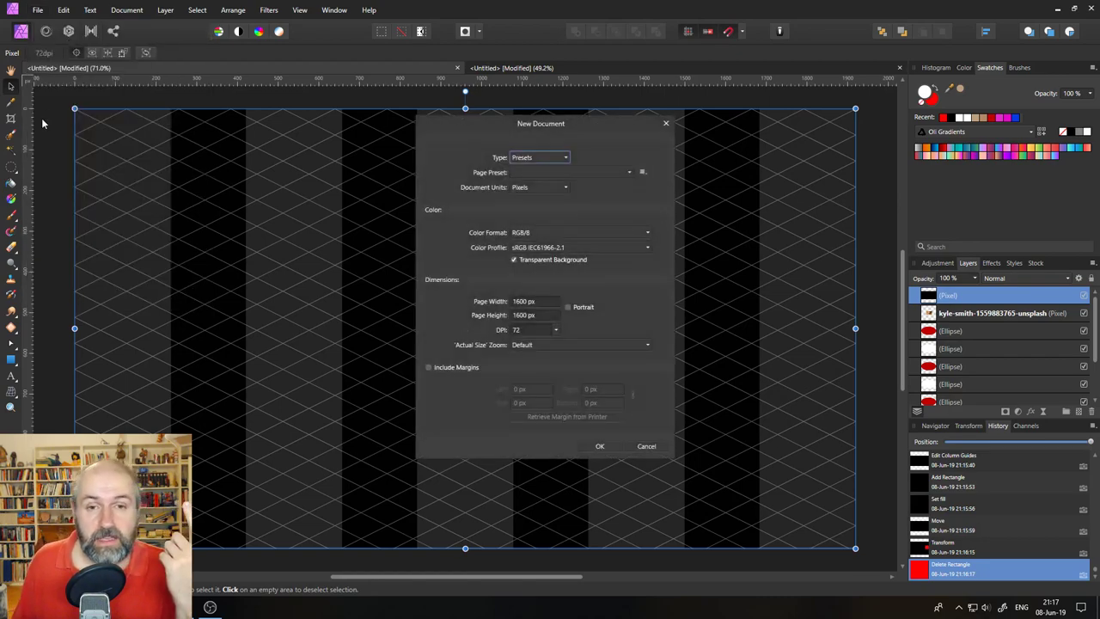
{"action": "left_click", "coordinate": [557, 160]}
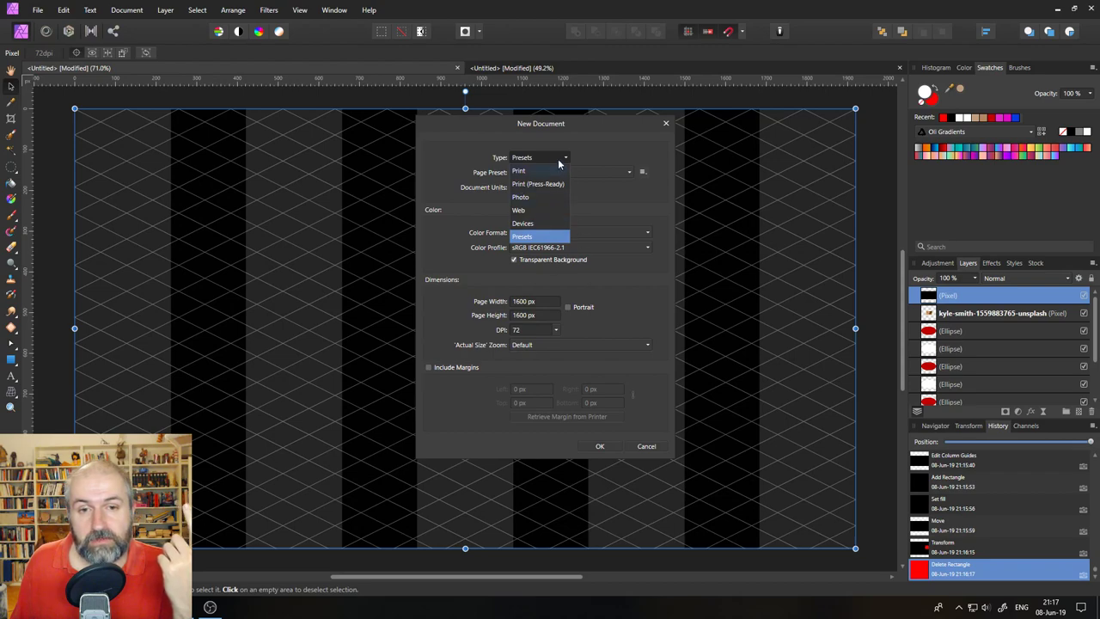
{"action": "left_click", "coordinate": [464, 155]}
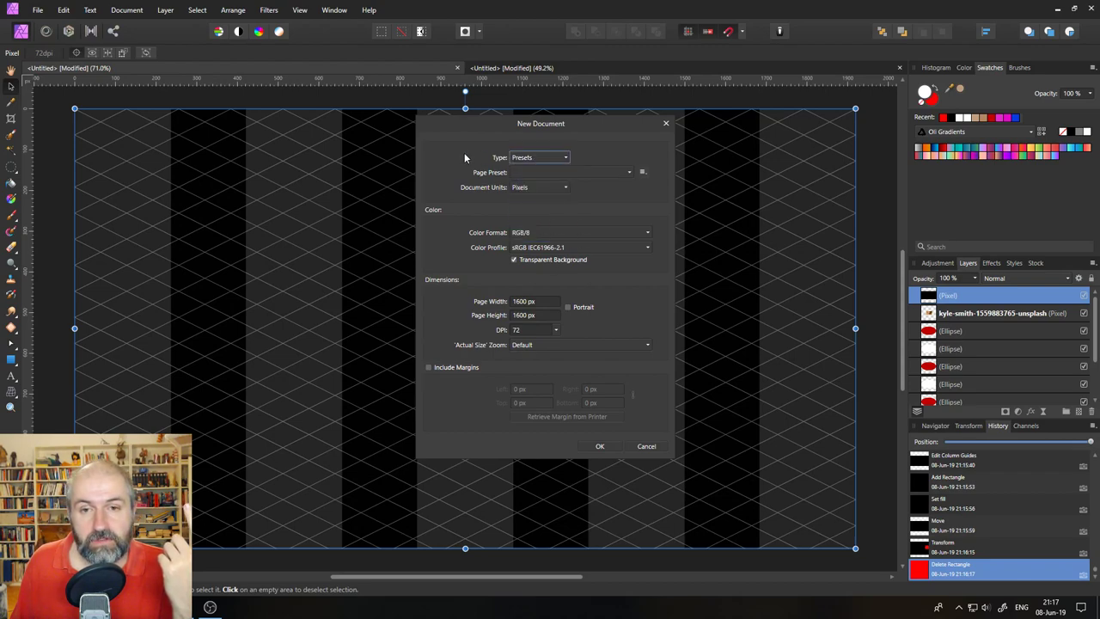
{"action": "left_click", "coordinate": [583, 178]}
{"action": "left_click", "coordinate": [540, 187]}
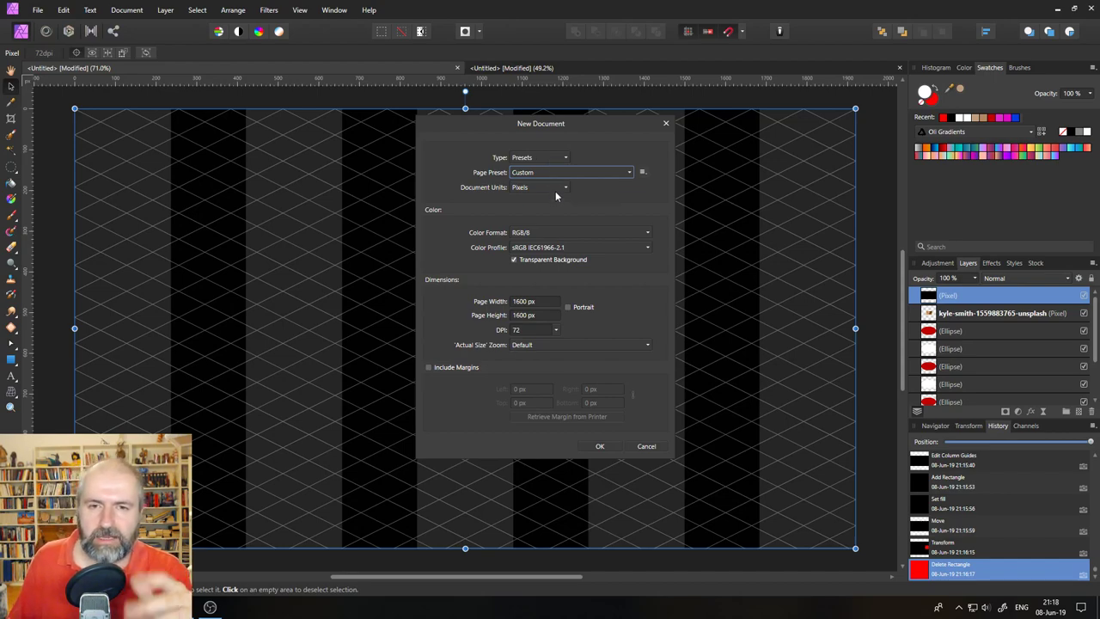
{"action": "left_click", "coordinate": [643, 172]}
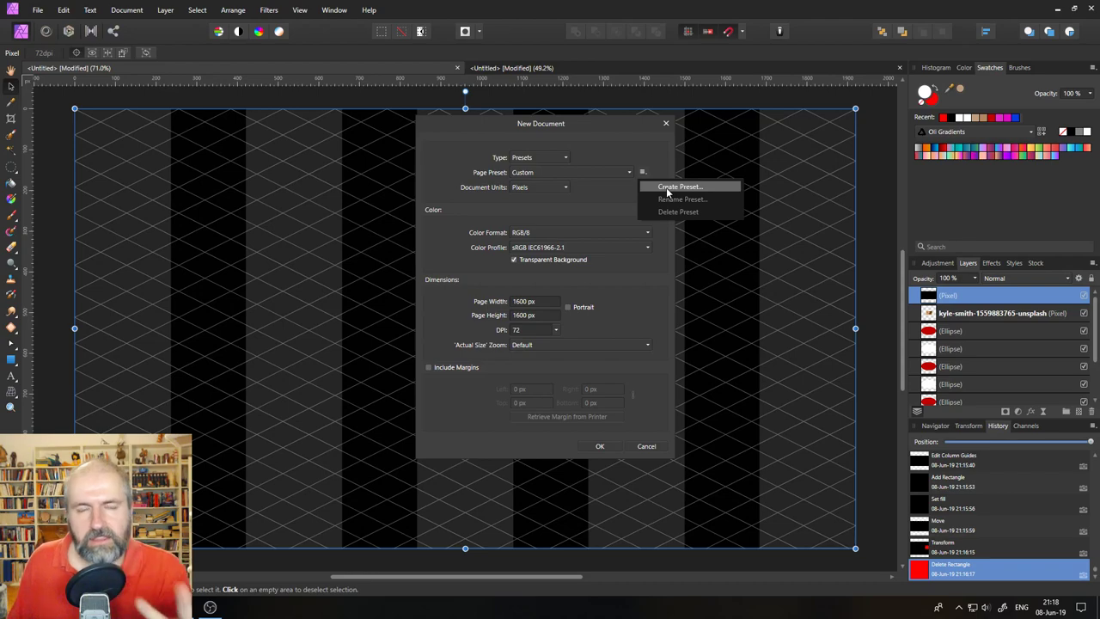
{"action": "left_click", "coordinate": [628, 158]}
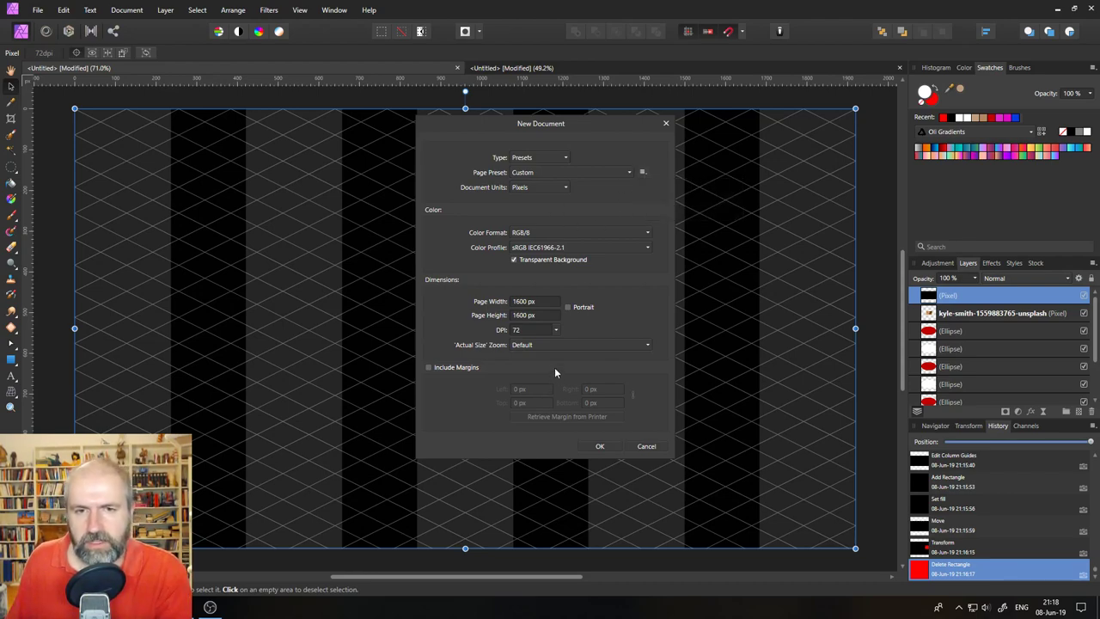
{"action": "left_click", "coordinate": [643, 172]}
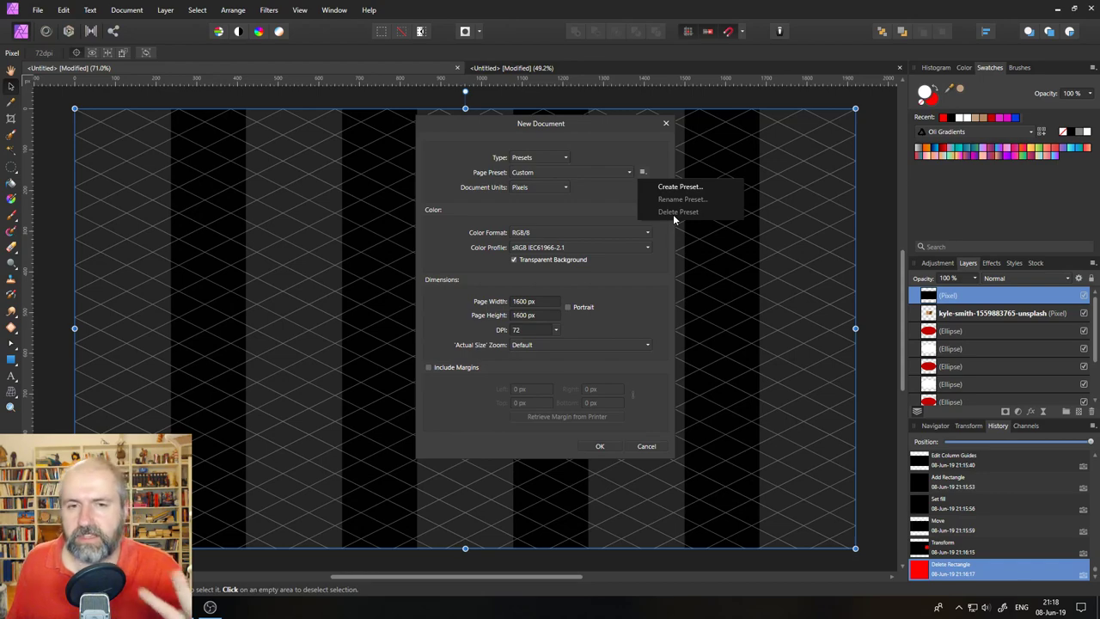
{"action": "left_click", "coordinate": [615, 156]}
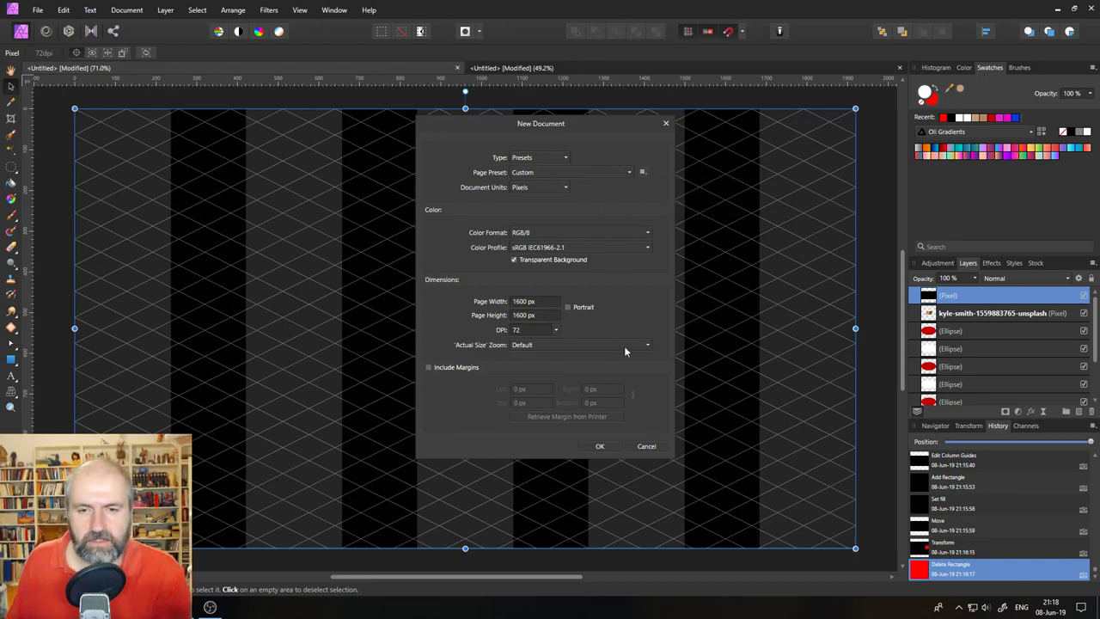
{"action": "left_click", "coordinate": [645, 446]}
{"action": "left_click", "coordinate": [440, 264]}
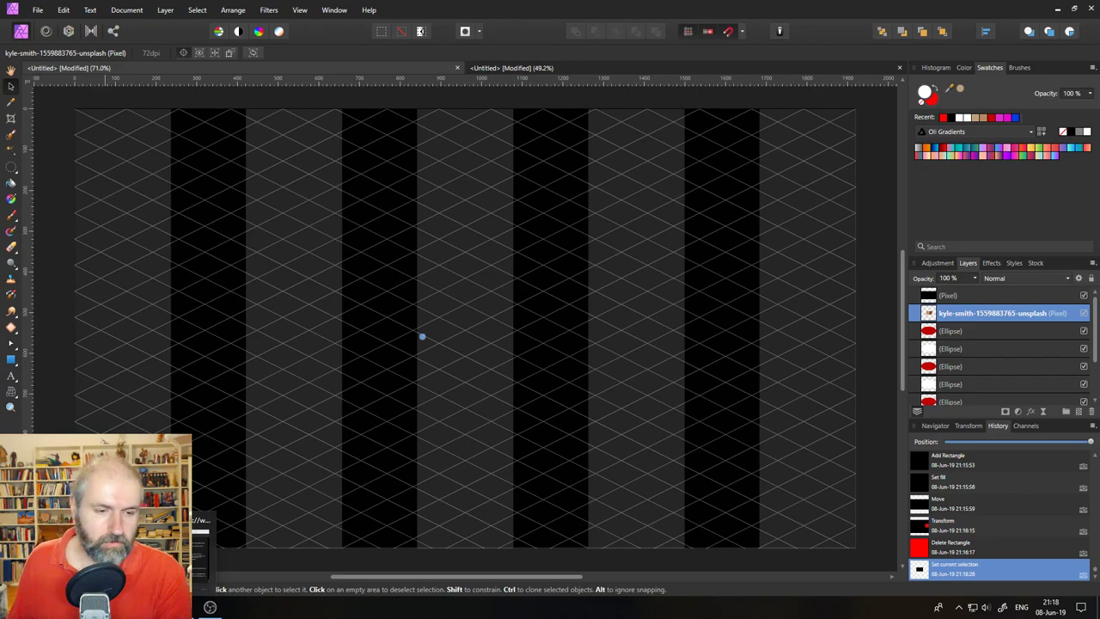
- Check the release notes, then drag a 'hair' Unsplash photo from the Stock panel onto the canvas
{"action": "key", "text": "alt+Tab"}
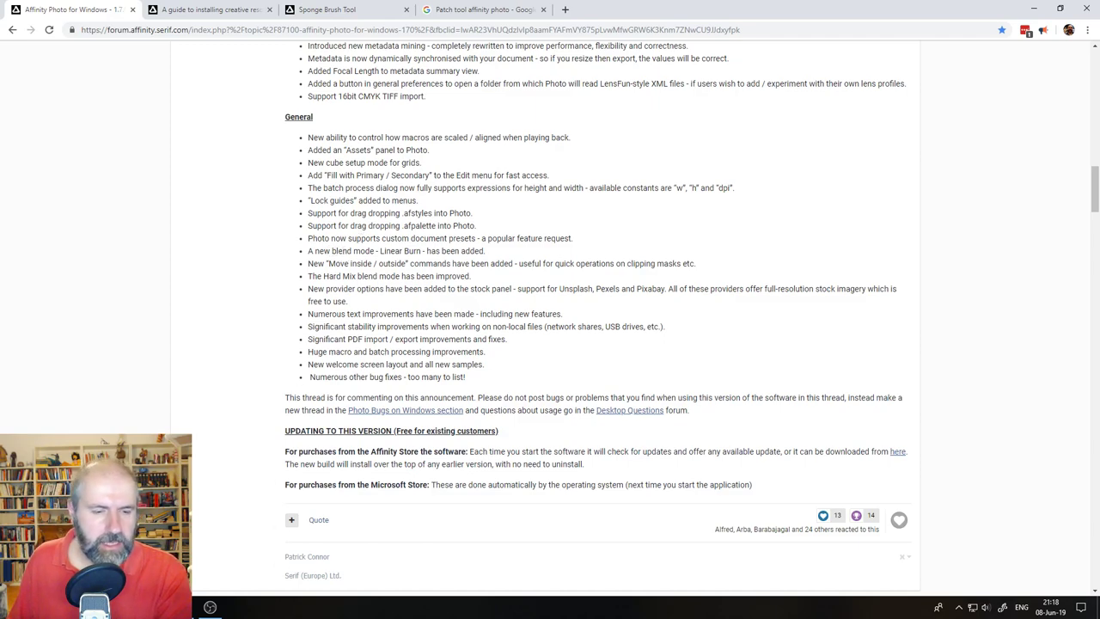
{"action": "key", "text": "alt+Tab"}
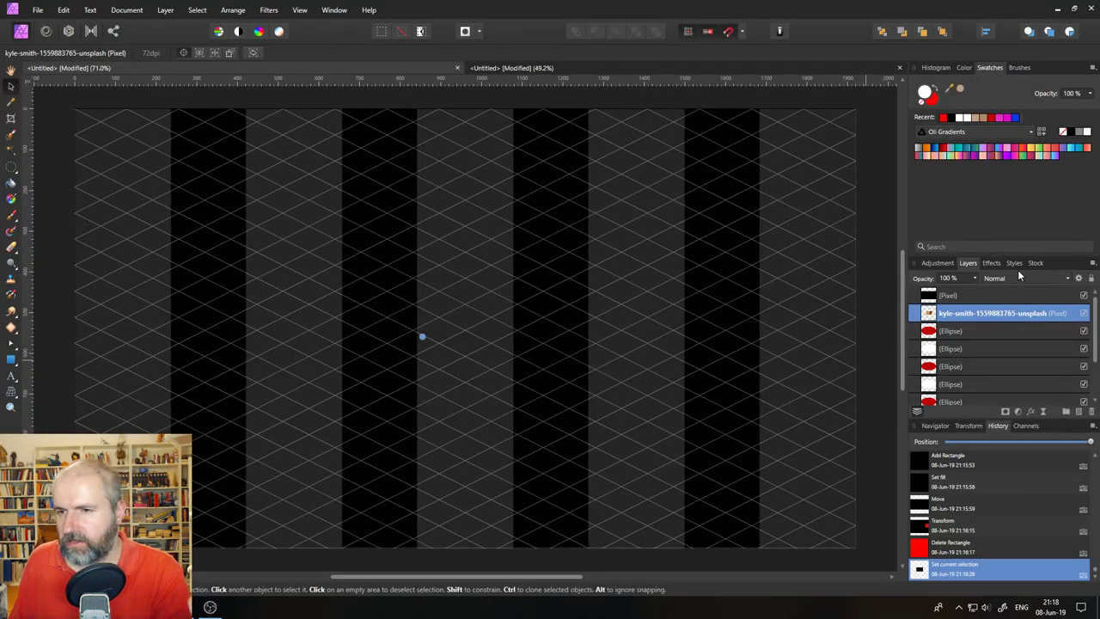
{"action": "left_click", "coordinate": [1034, 263]}
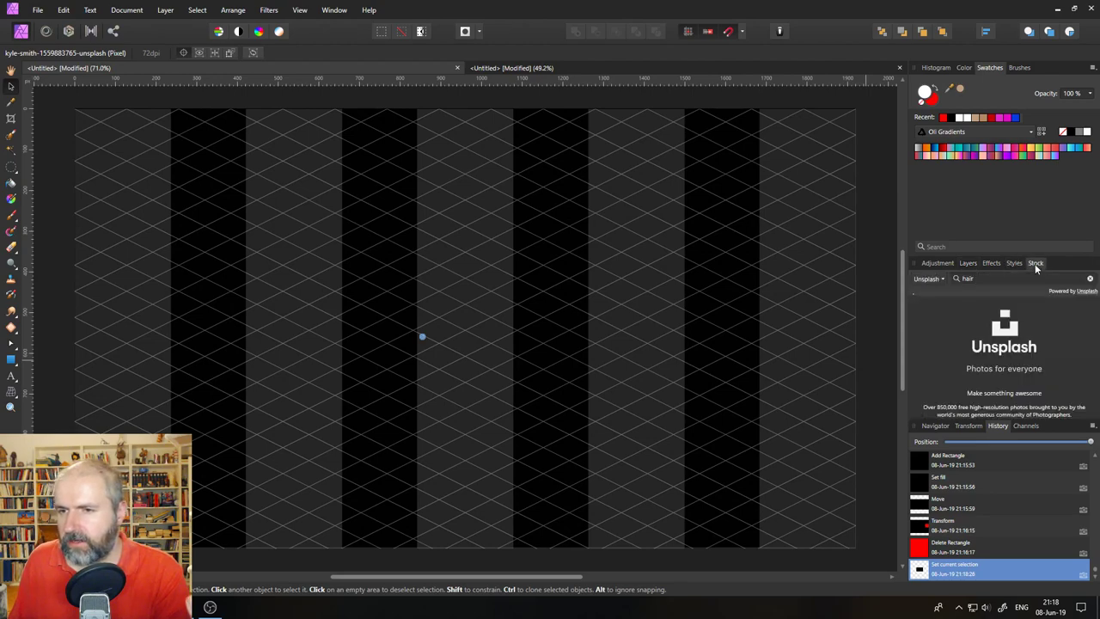
{"action": "left_click_drag", "start_coordinate": [939, 326], "coordinate": [647, 323]}
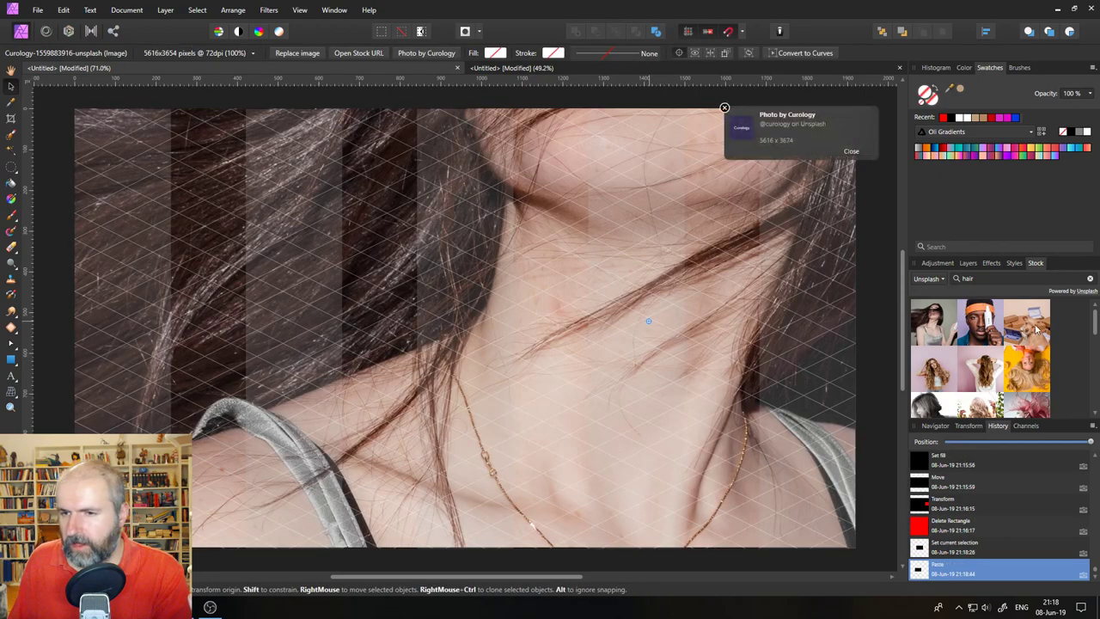
{"action": "left_click", "coordinate": [300, 10]}
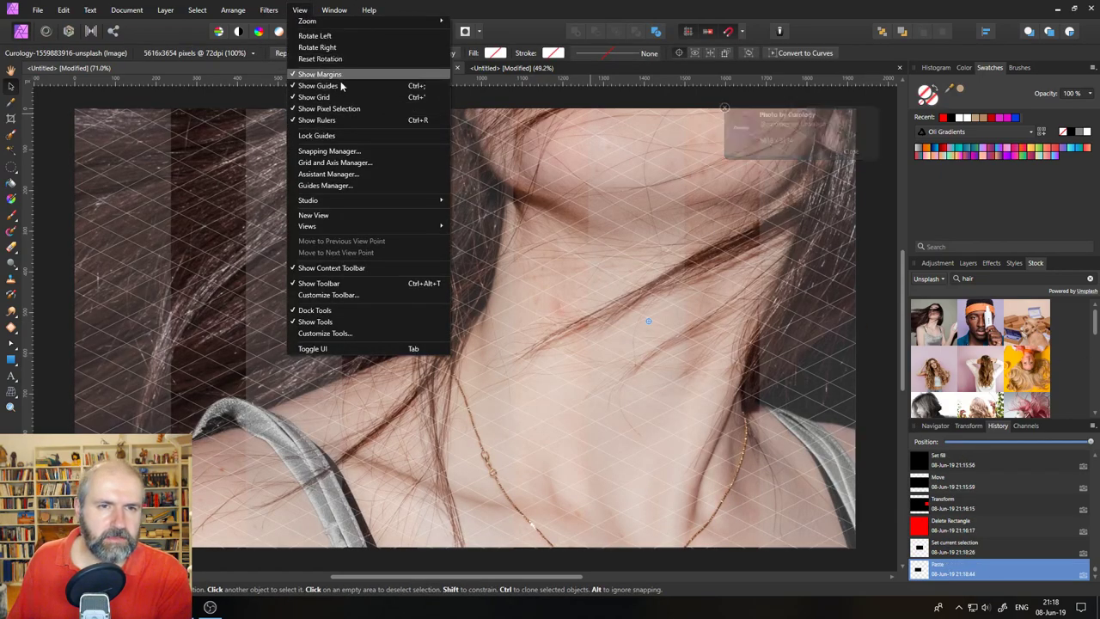
- Hide the diamond grid overlay, leaving guides and page margins shown
{"action": "left_click", "coordinate": [328, 86]}
{"action": "left_click", "coordinate": [300, 10]}
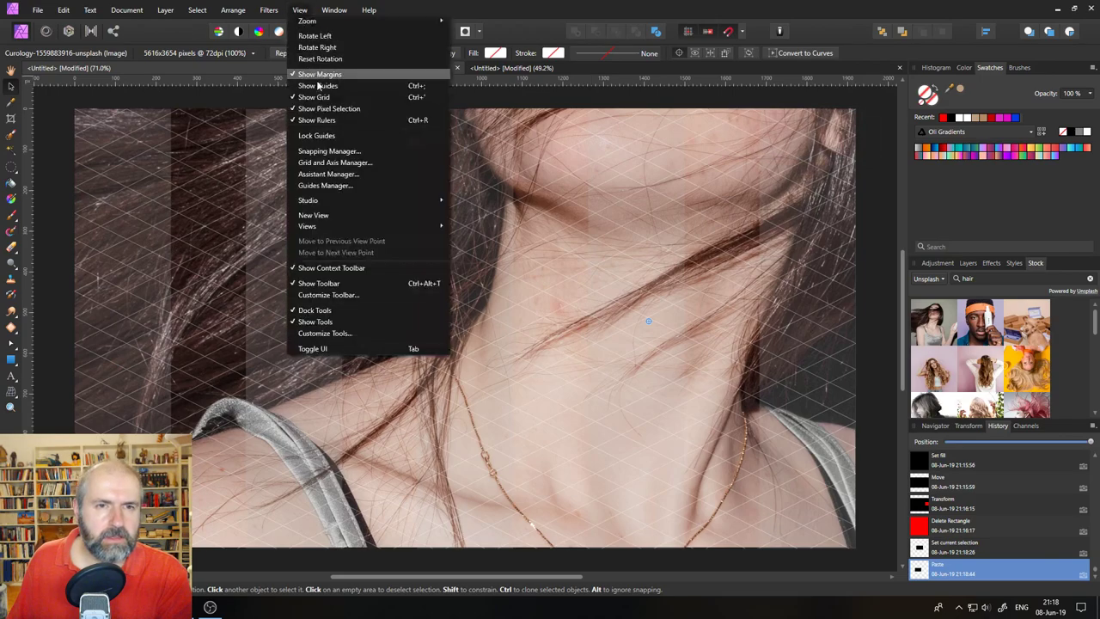
{"action": "left_click", "coordinate": [318, 101]}
{"action": "left_click", "coordinate": [305, 11]}
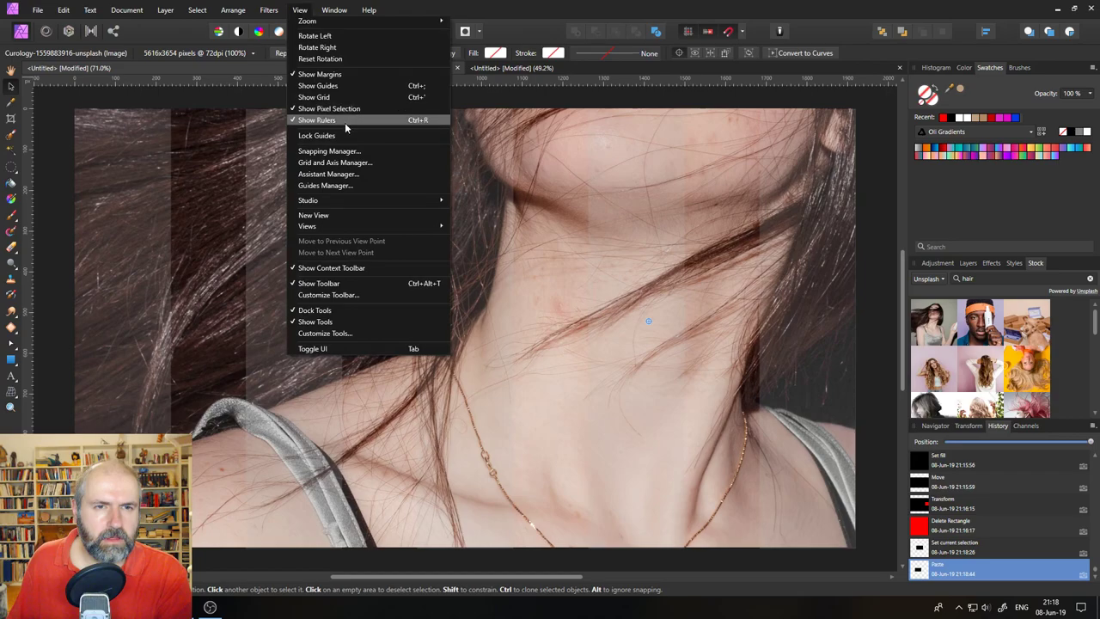
{"action": "left_click", "coordinate": [336, 75]}
{"action": "left_click", "coordinate": [299, 10]}
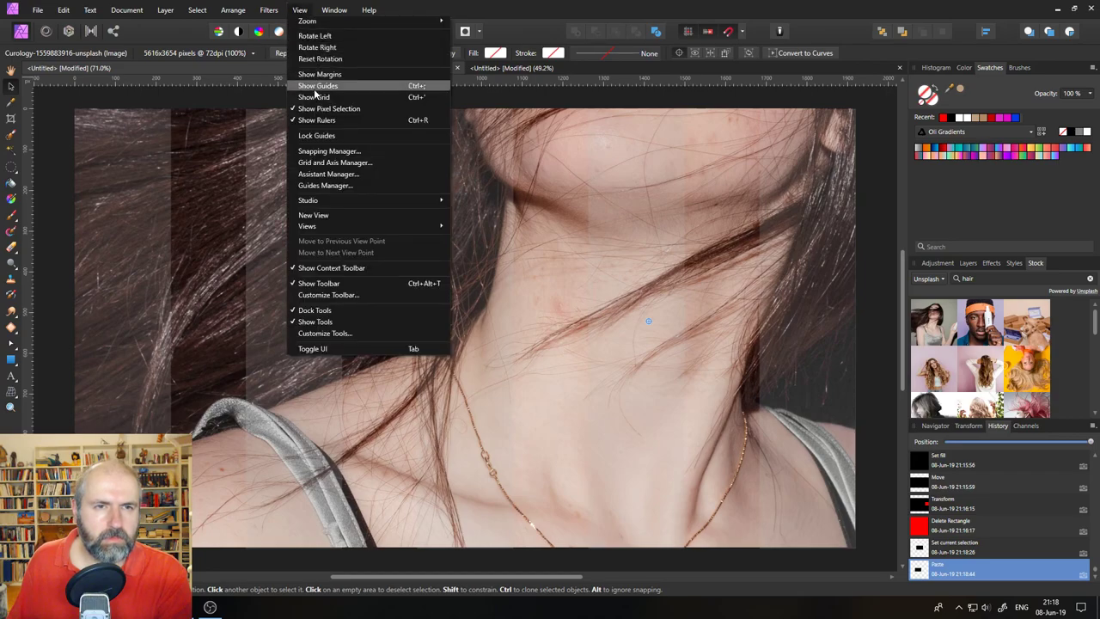
{"action": "left_click", "coordinate": [302, 11]}
{"action": "left_click", "coordinate": [301, 11]}
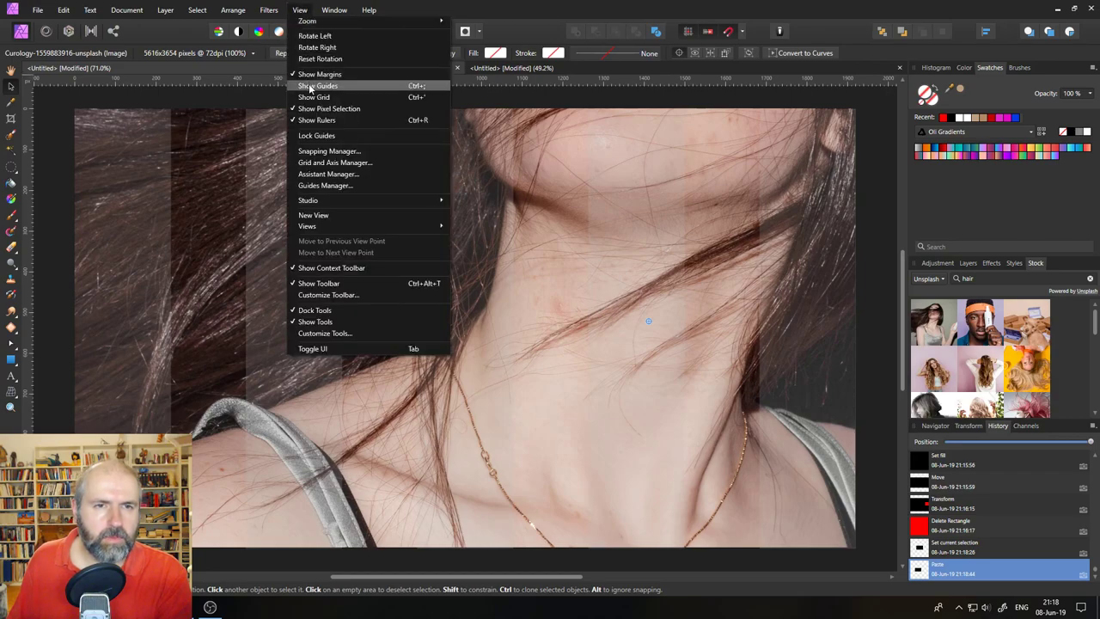
{"action": "left_click", "coordinate": [292, 86]}
{"action": "left_click", "coordinate": [300, 10]}
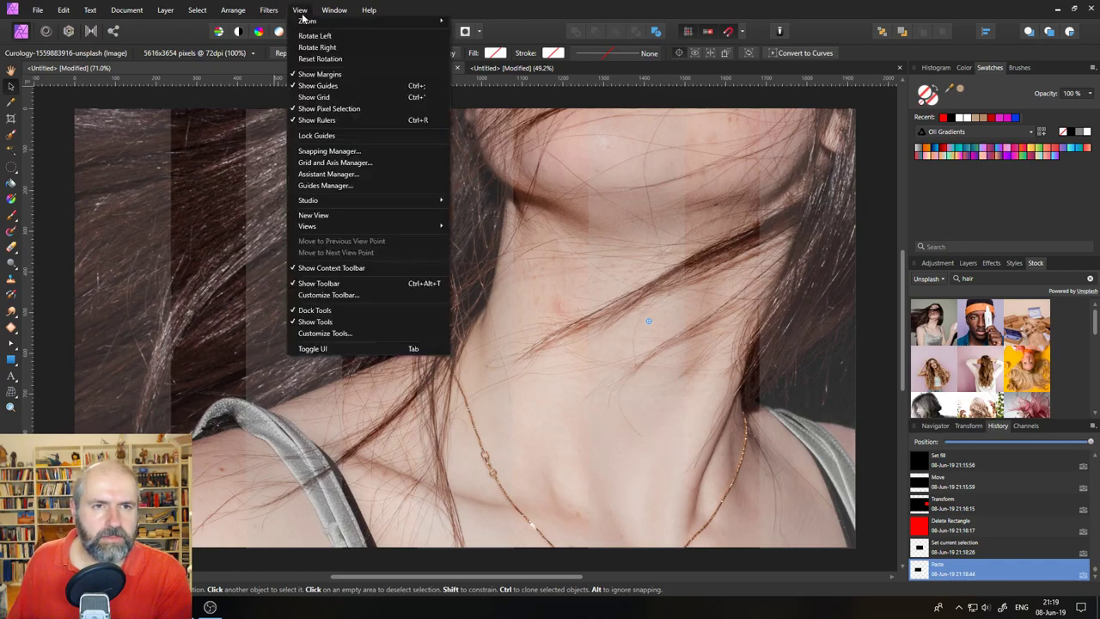
{"action": "left_click", "coordinate": [305, 82]}
- Set the column guides to 1 in the Guides Manager and close it
{"action": "left_click", "coordinate": [301, 10]}
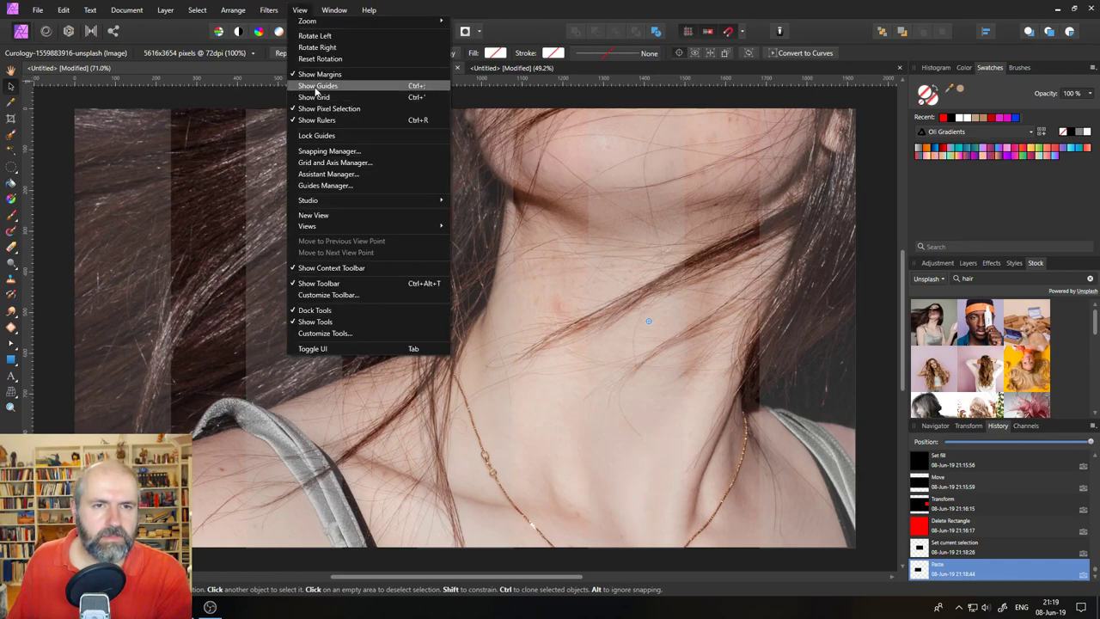
{"action": "left_click", "coordinate": [348, 185]}
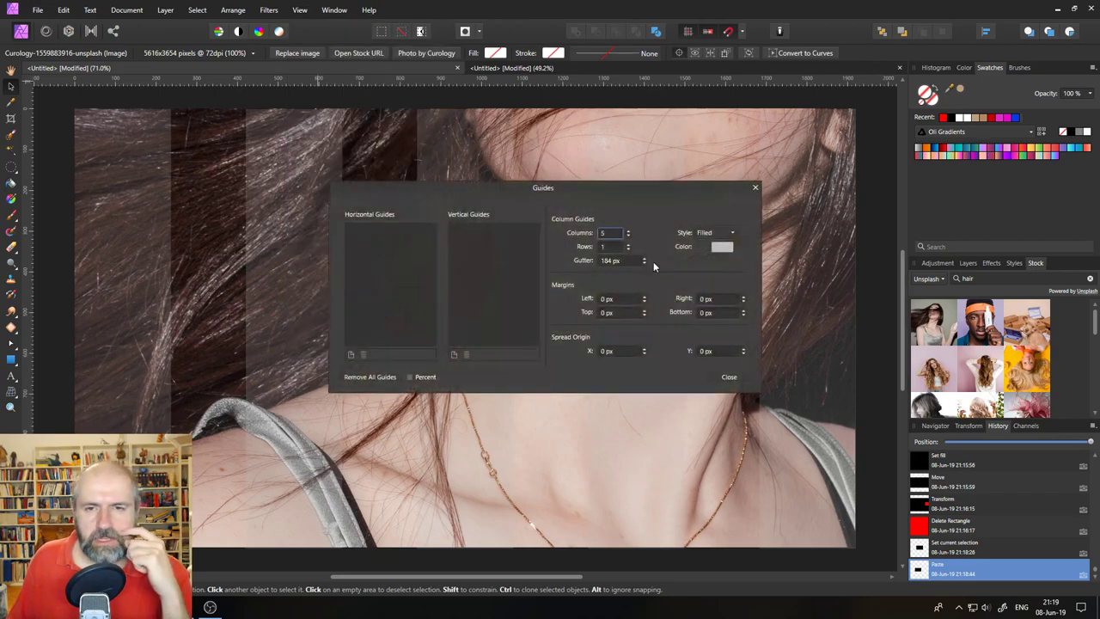
{"action": "left_click", "coordinate": [628, 236]}
{"action": "left_click", "coordinate": [628, 236]}
{"action": "left_click", "coordinate": [628, 236]}
{"action": "left_click", "coordinate": [628, 236]}
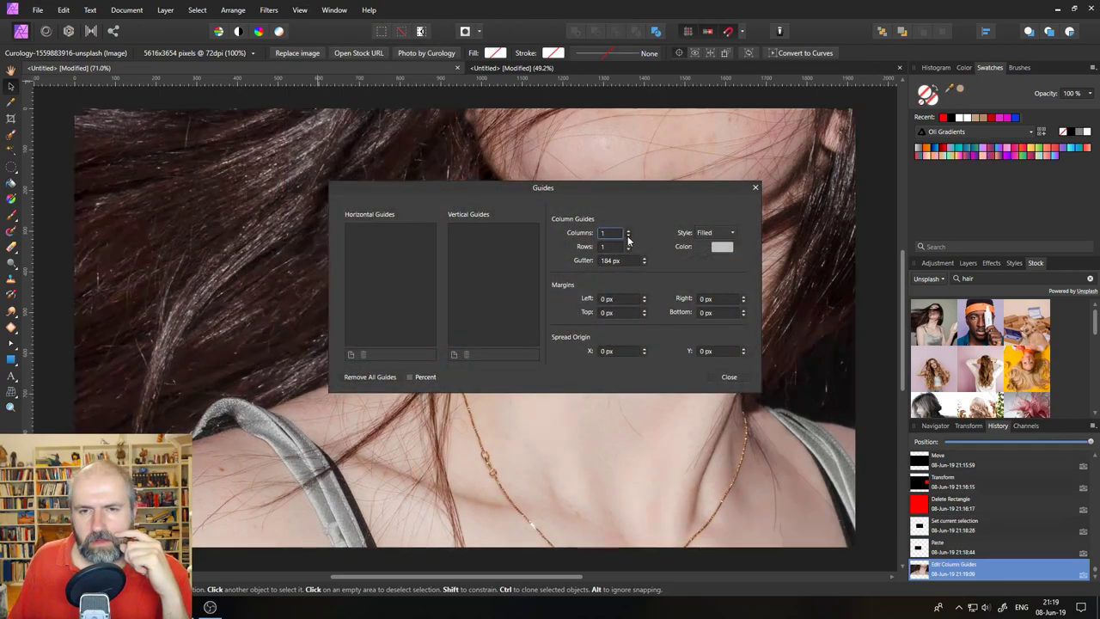
{"action": "left_click", "coordinate": [742, 380]}
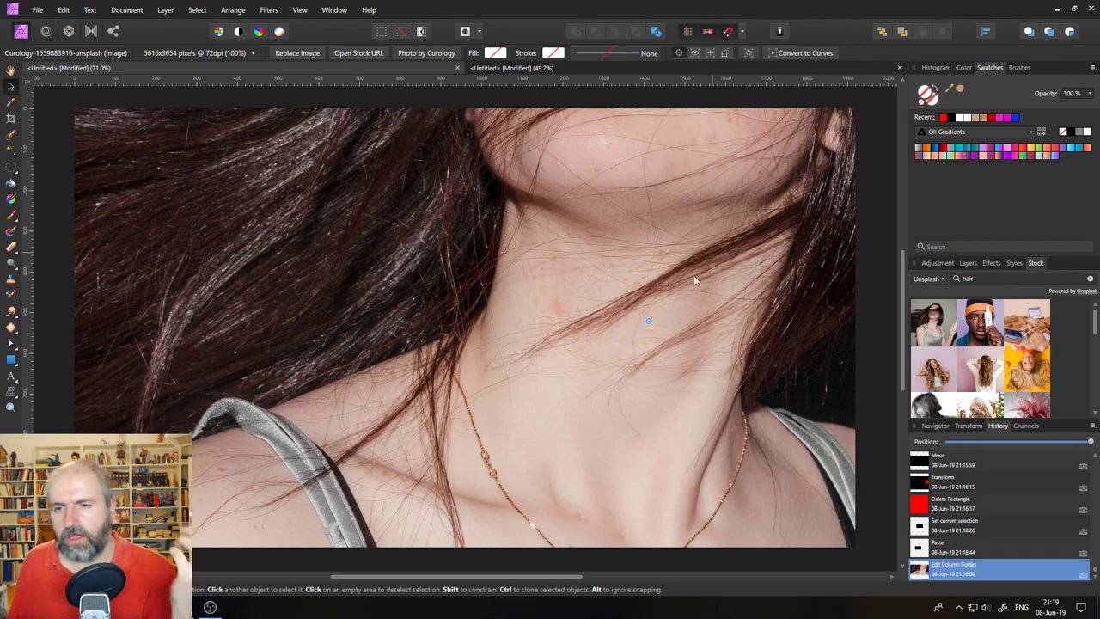
- Shrink the hair photo and drop the man-with-Curology stock photo onto the canvas
{"action": "scroll", "coordinate": [233, 320], "scroll_direction": "down", "scroll_amount": 6}
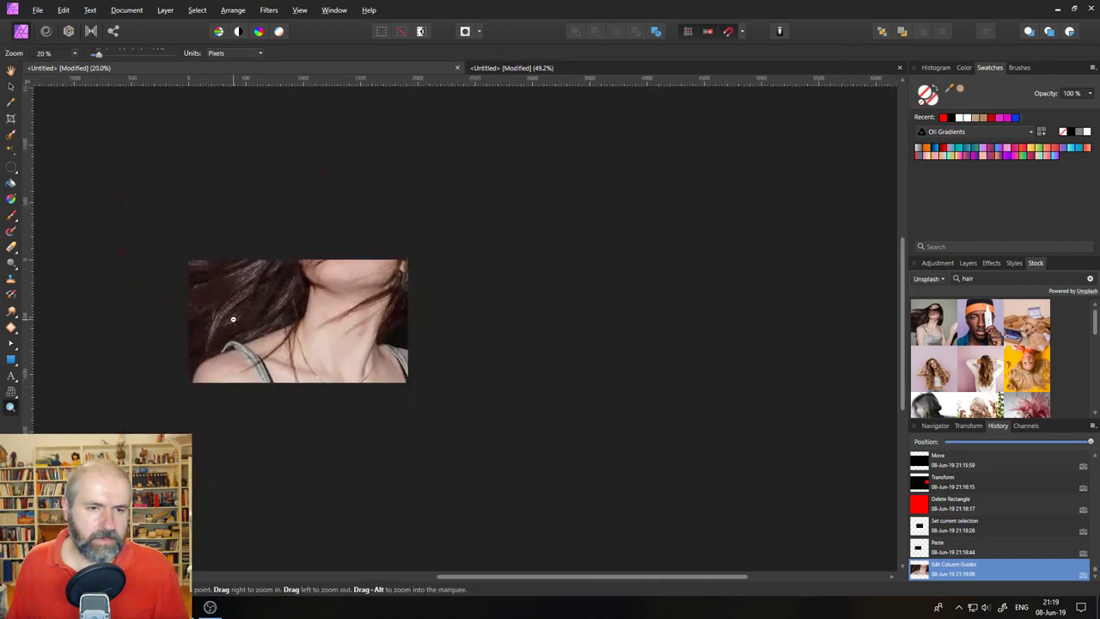
{"action": "left_click_drag", "start_coordinate": [561, 162], "coordinate": [330, 297]}
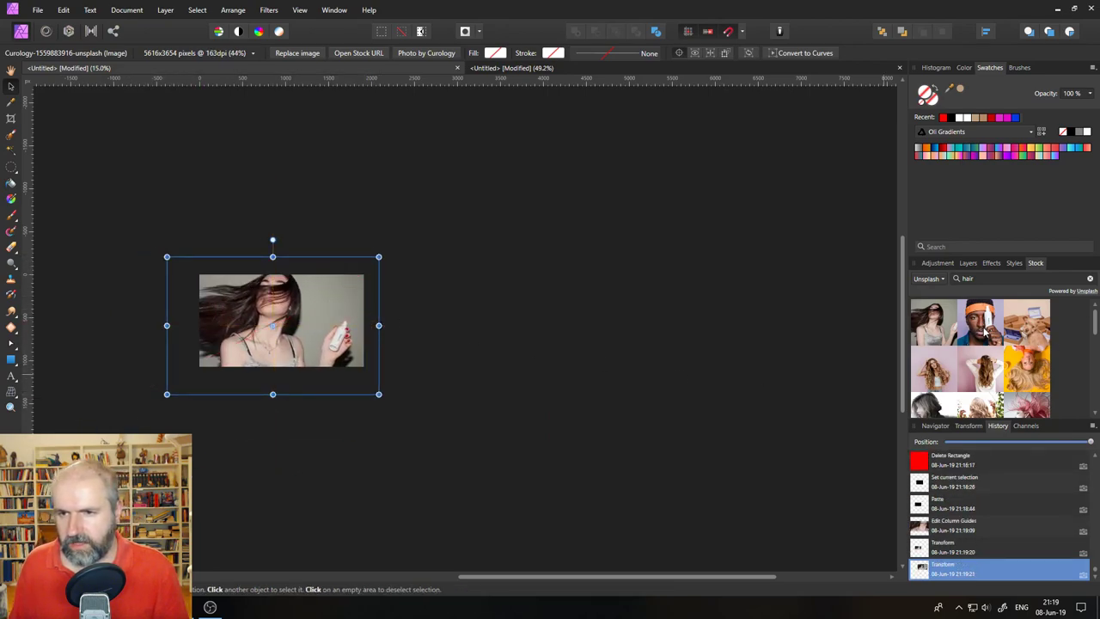
{"action": "left_click_drag", "start_coordinate": [984, 331], "coordinate": [289, 331]}
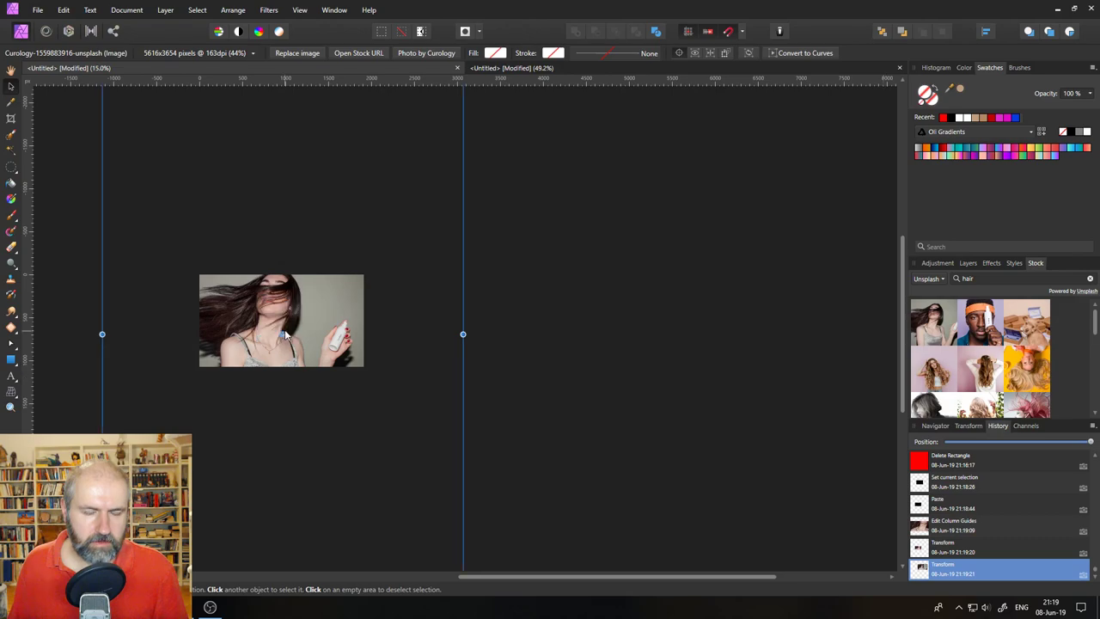
{"action": "left_click_drag", "start_coordinate": [427, 159], "coordinate": [290, 422]}
- Shift the Curology photo so the man fills the frame and zoom to it
{"action": "left_click_drag", "start_coordinate": [214, 456], "coordinate": [305, 201]}
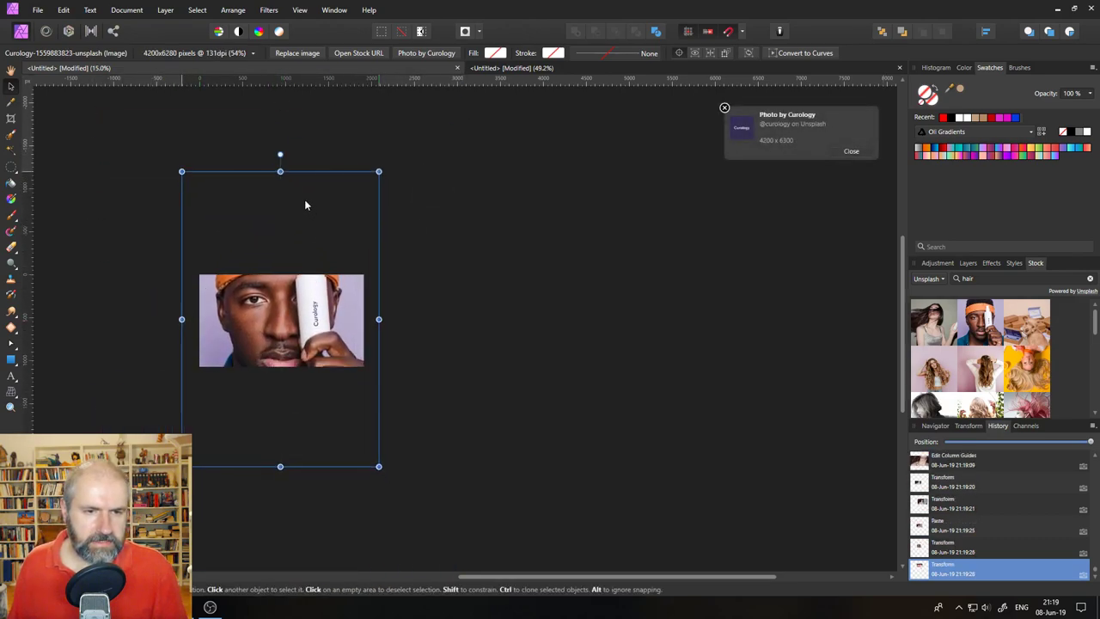
{"action": "key", "text": "ctrl+alt+0"}
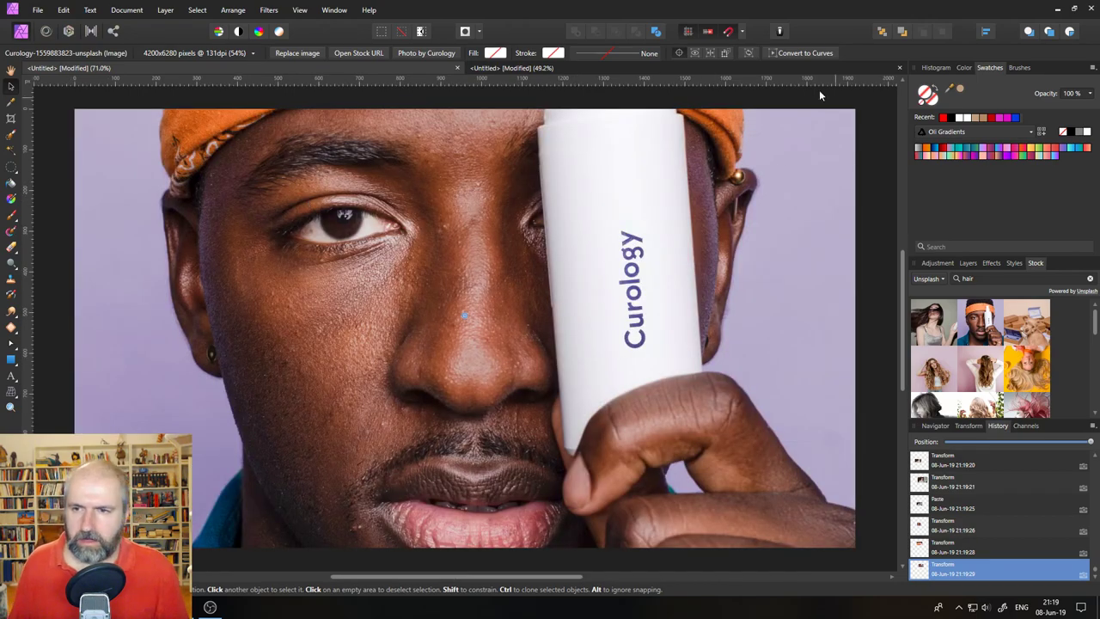
{"action": "left_click", "coordinate": [967, 263]}
{"action": "left_click", "coordinate": [1013, 278]}
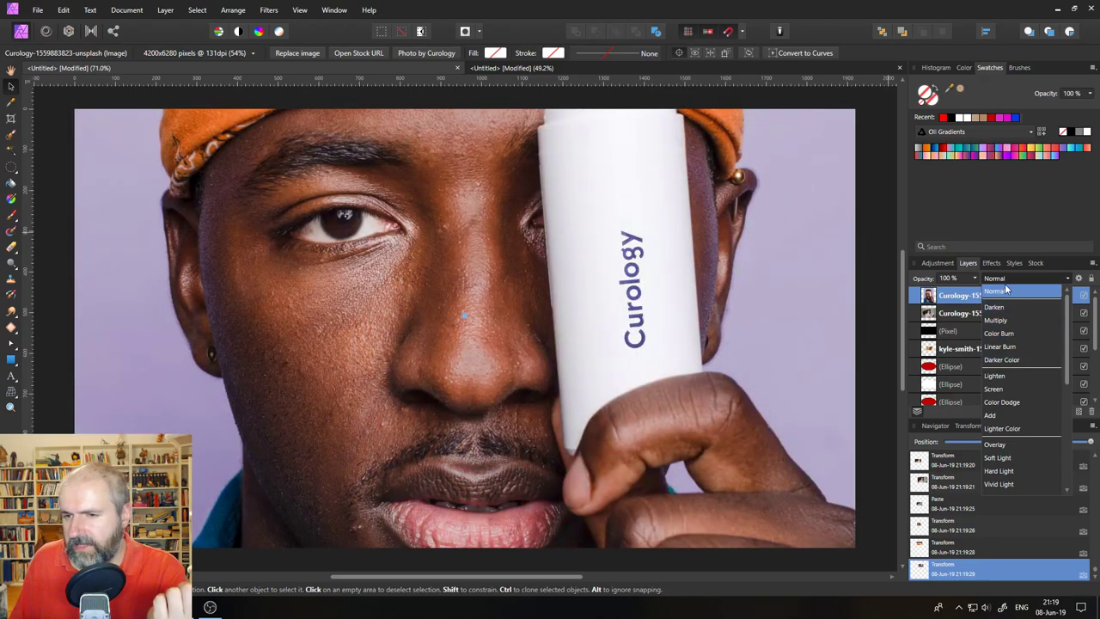
- Scroll through the remaining blend modes previewing them, then keep the top Curology photo at Normal
{"action": "left_click_drag", "start_coordinate": [1073, 320], "coordinate": [1069, 378]}
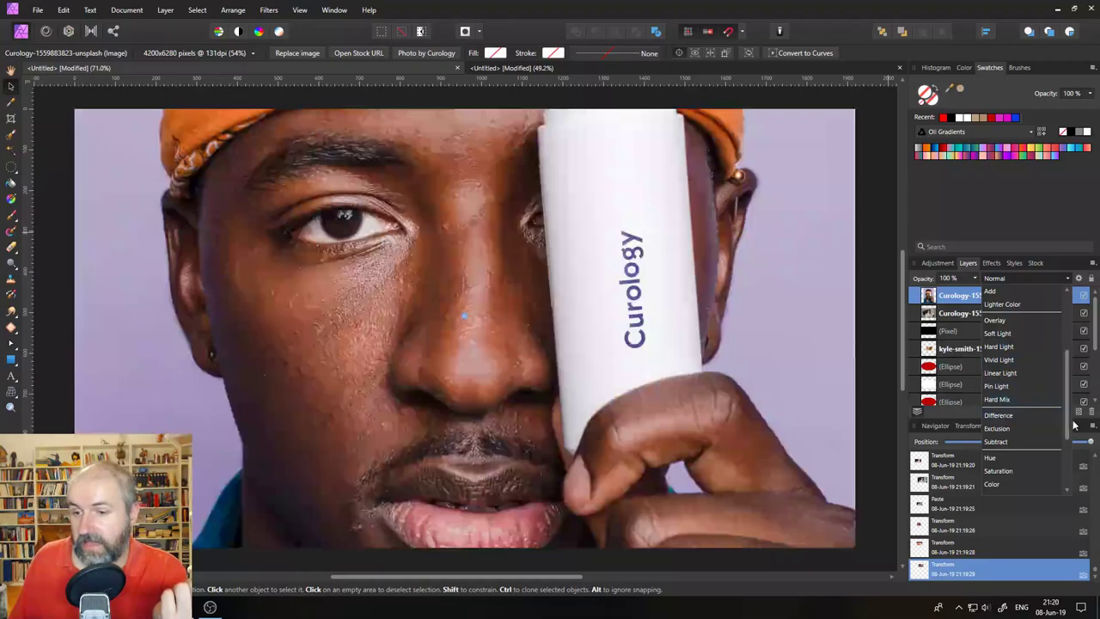
{"action": "left_click_drag", "start_coordinate": [1067, 416], "coordinate": [1068, 451]}
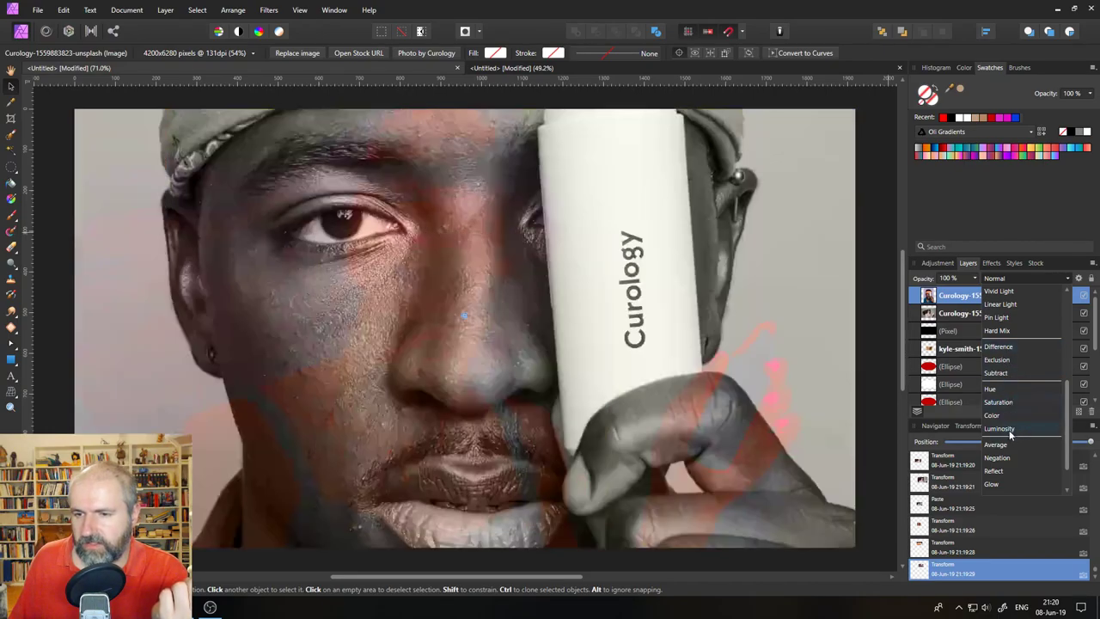
{"action": "scroll", "coordinate": [1067, 455], "scroll_direction": "down", "scroll_amount": 1}
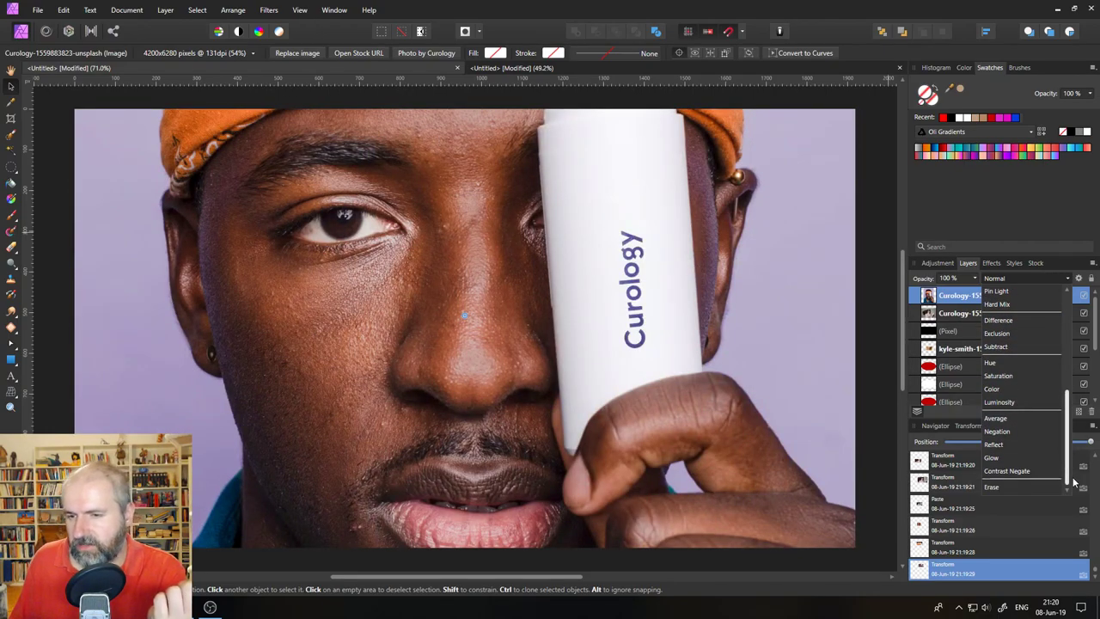
{"action": "left_click_drag", "start_coordinate": [1072, 483], "coordinate": [1063, 348]}
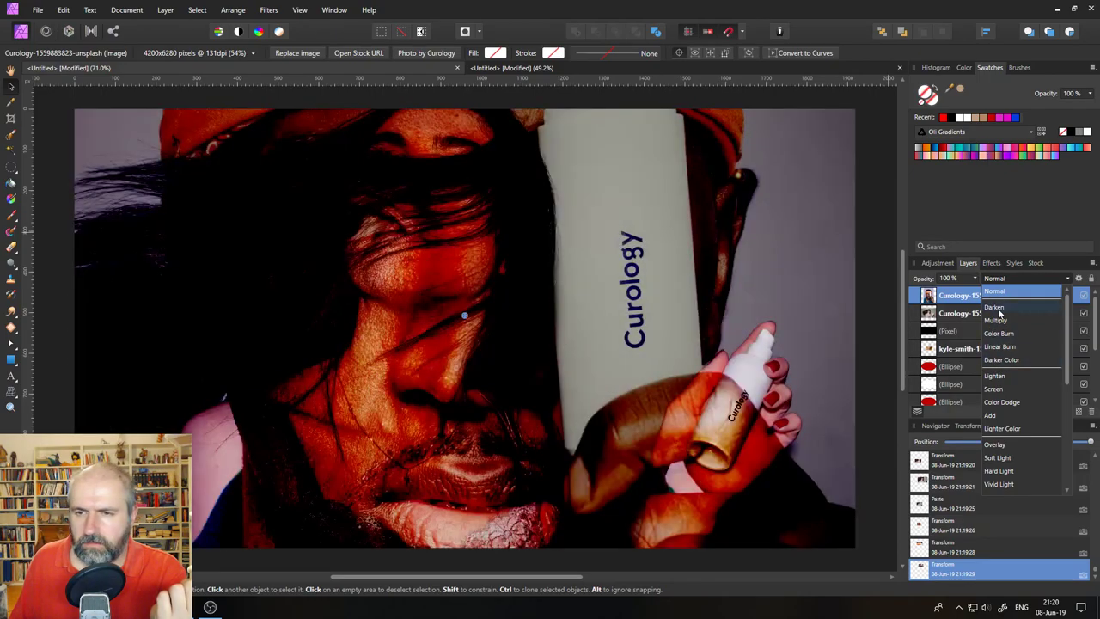
{"action": "left_click", "coordinate": [995, 292]}
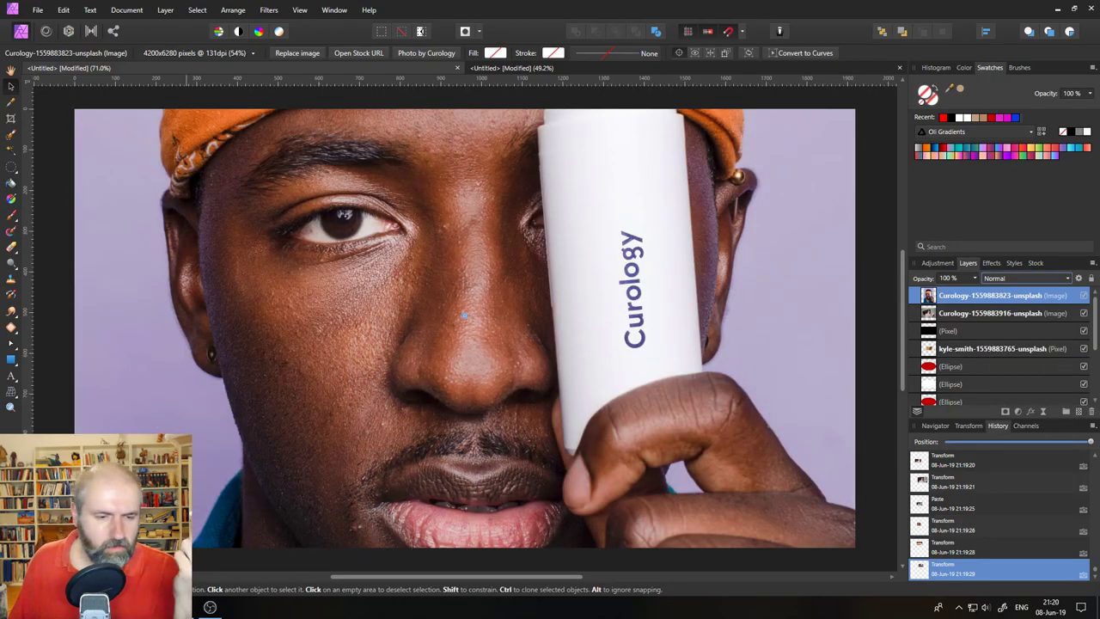
- Google 'linear burn' in Chrome and open Adobe's Photoshop blending modes help page
{"action": "key", "text": "alt+Tab"}
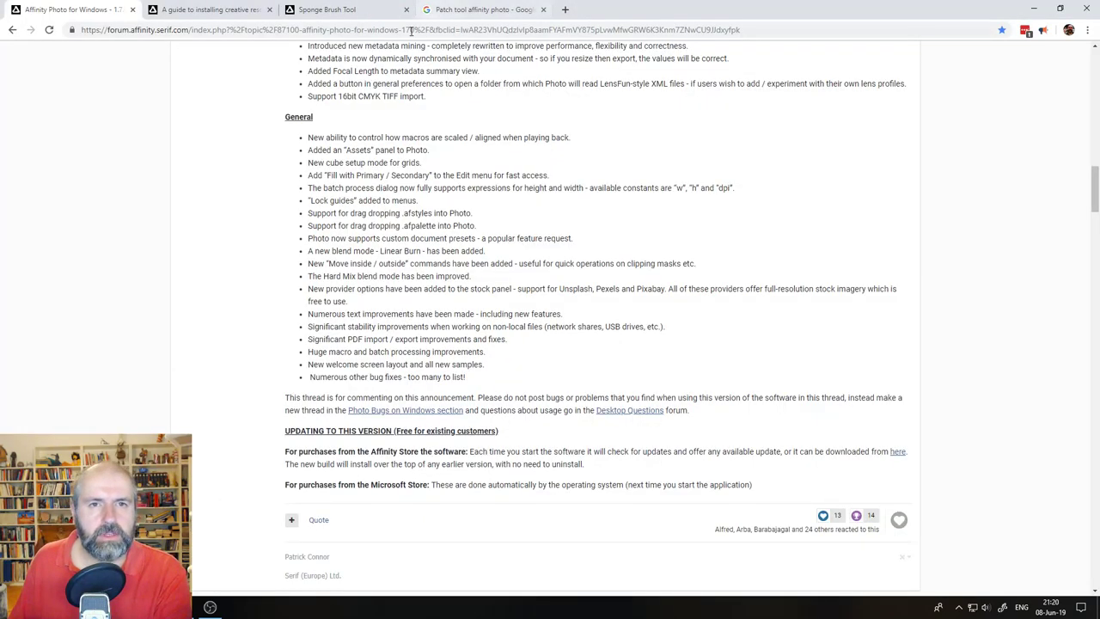
{"action": "left_click", "coordinate": [516, 9]}
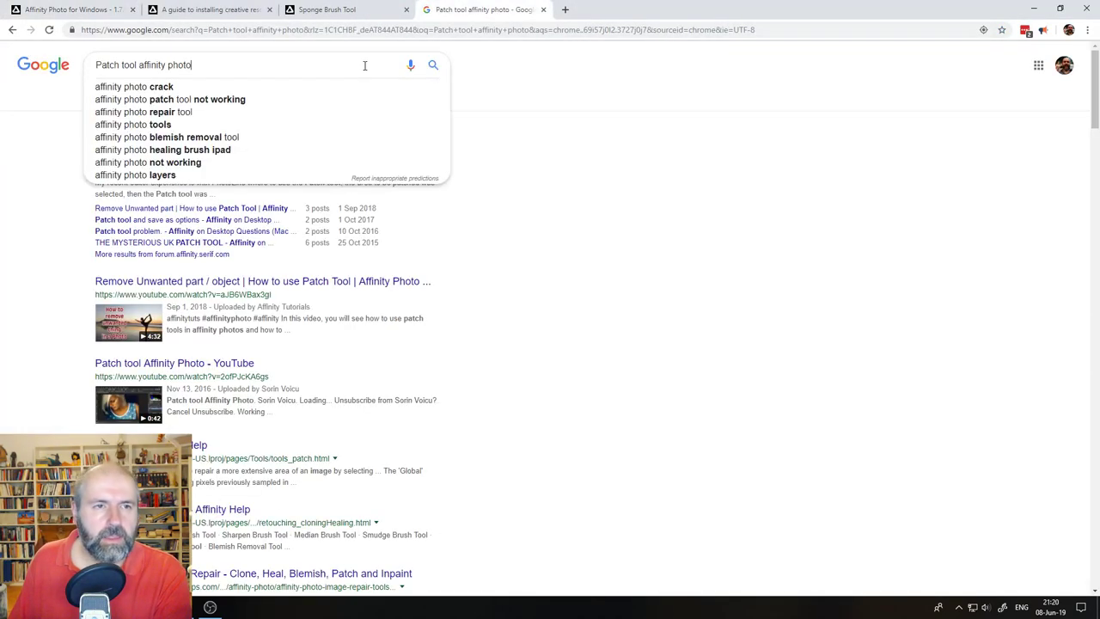
{"action": "key", "text": "ctrl+shift+Left"}
{"action": "key", "text": "ctrl+shift+Left"}
{"action": "key", "text": "ctrl+shift+Left"}
{"action": "key", "text": "ctrl+shift+Left"}
{"action": "type", "text": "li"}
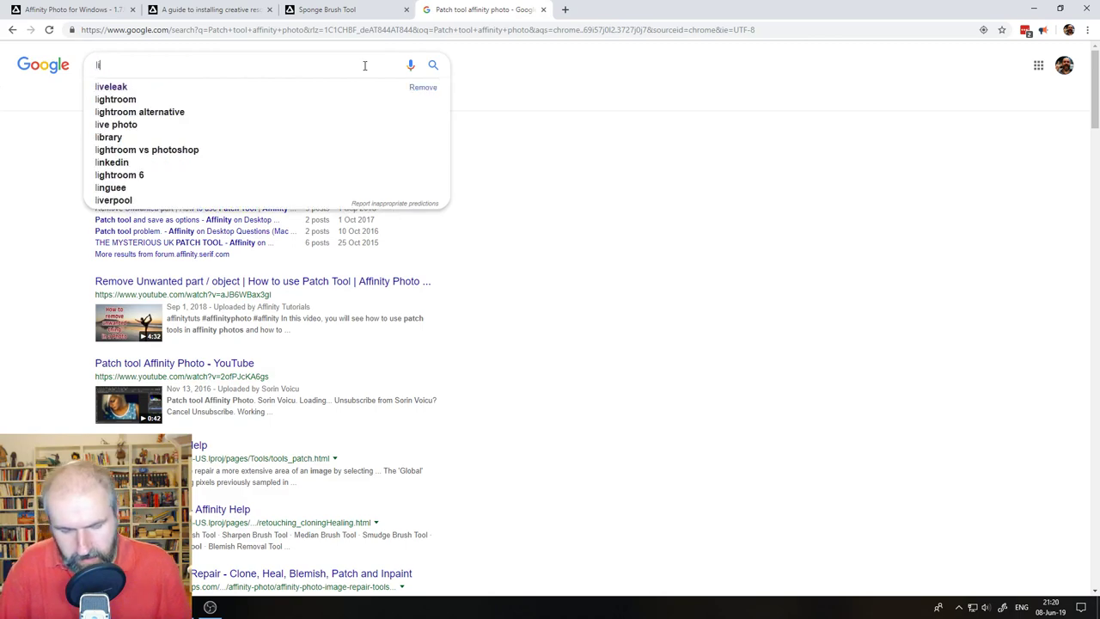
{"action": "type", "text": "near burn"}
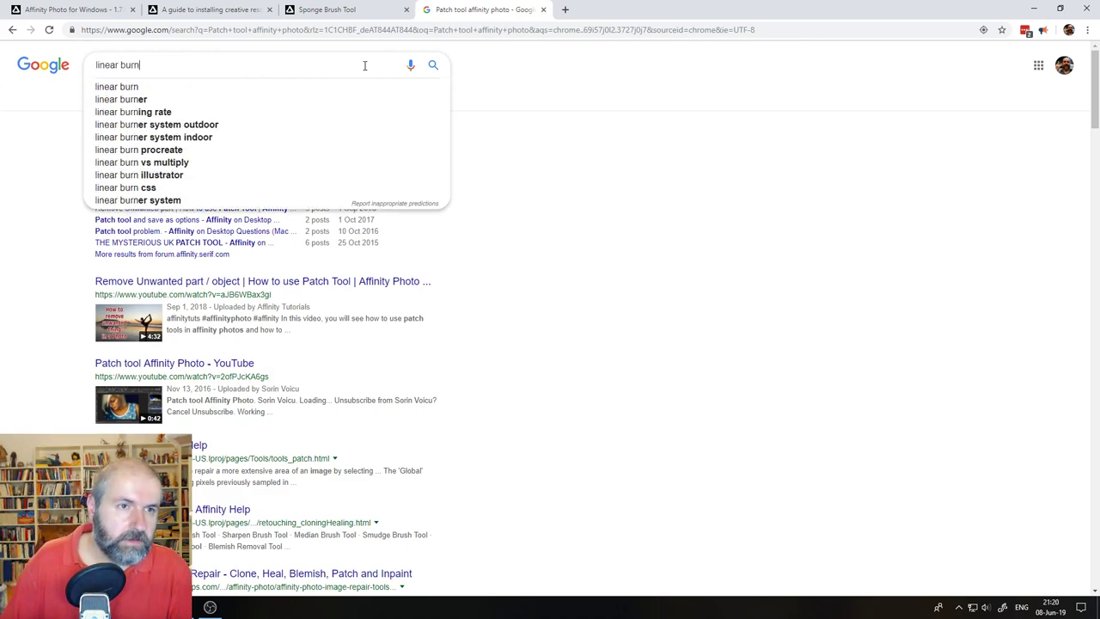
{"action": "key", "text": "Return"}
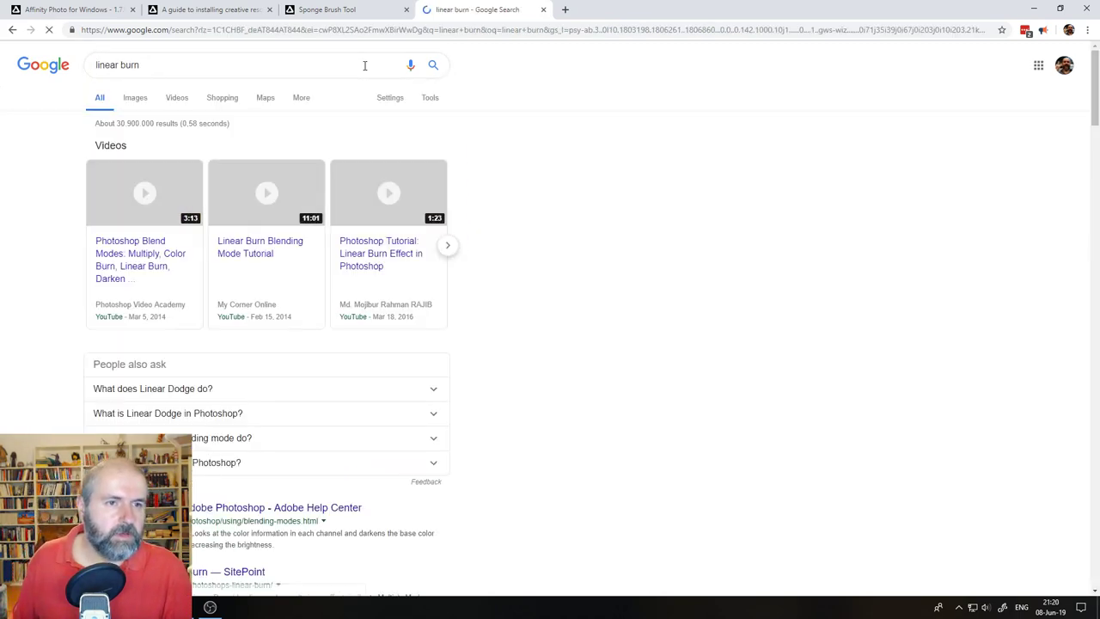
{"action": "scroll", "coordinate": [242, 237], "scroll_direction": "down", "scroll_amount": 4}
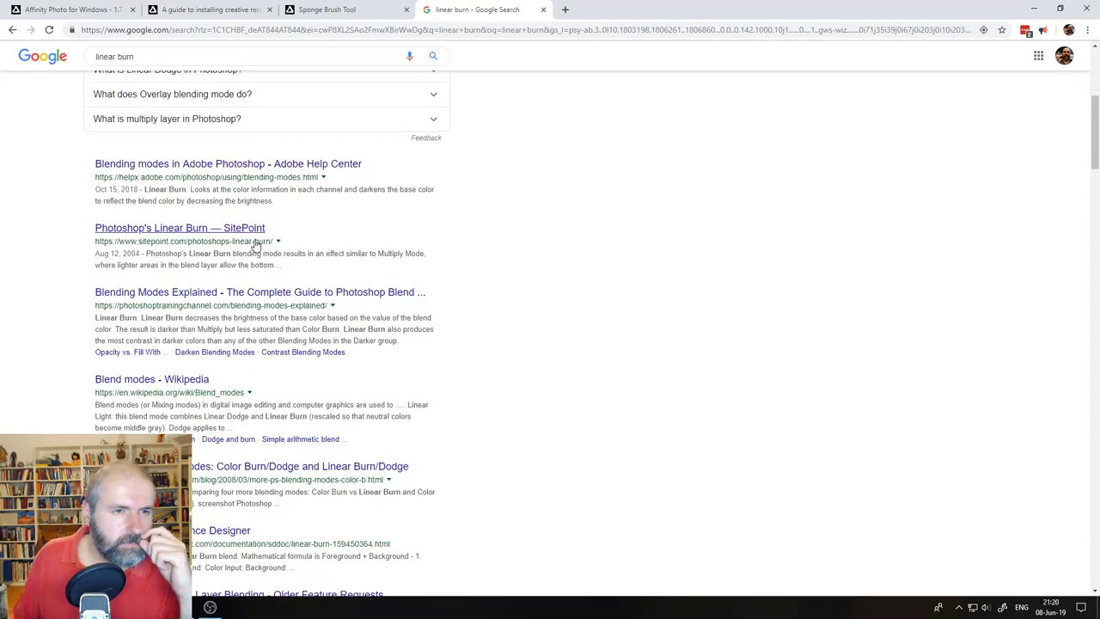
{"action": "left_click", "coordinate": [229, 165]}
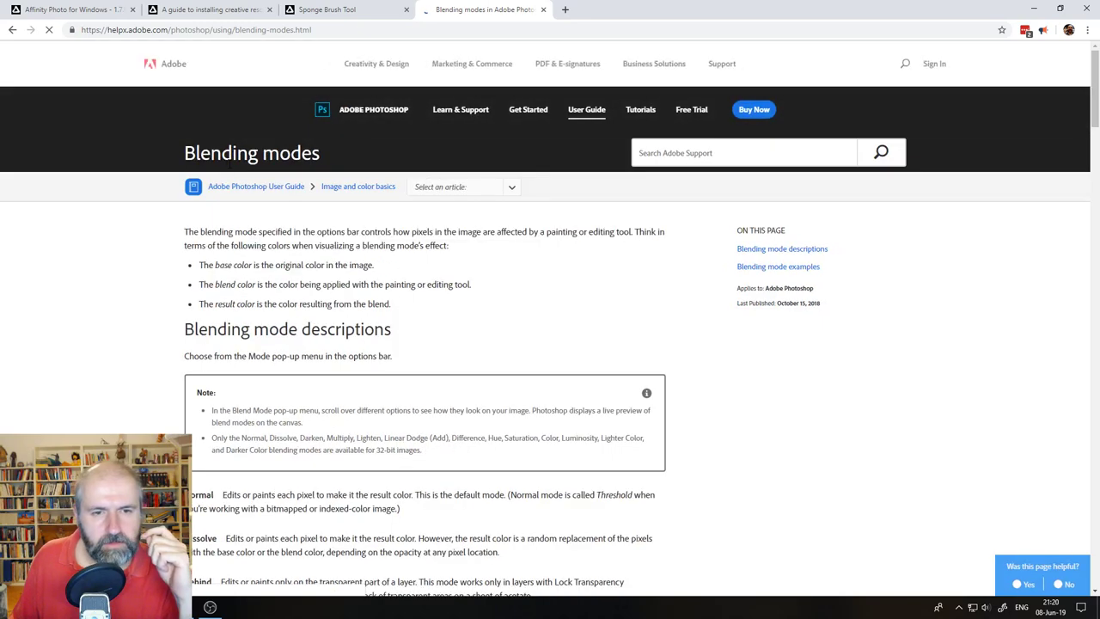
- Scroll the Adobe blending modes page down to the Linear Burn description
{"action": "scroll", "coordinate": [135, 250], "scroll_direction": "down", "scroll_amount": 5}
{"action": "scroll", "coordinate": [135, 250], "scroll_direction": "down", "scroll_amount": 2}
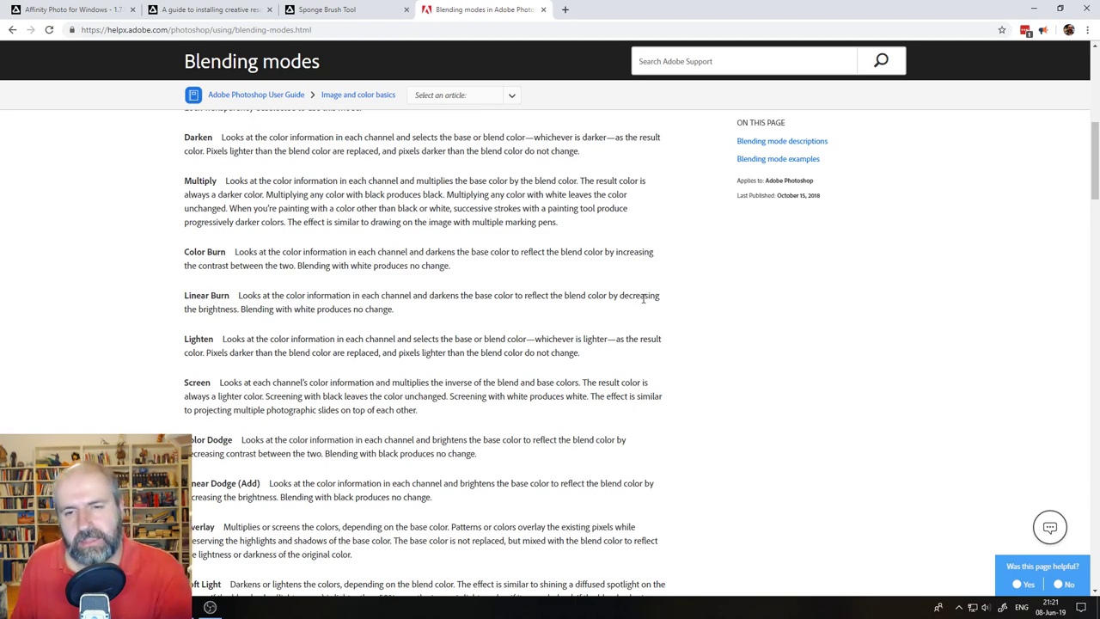
- Preview Color Burn and other darker blend modes on the top photo, keeping it at Normal
{"action": "key", "text": "alt+Tab"}
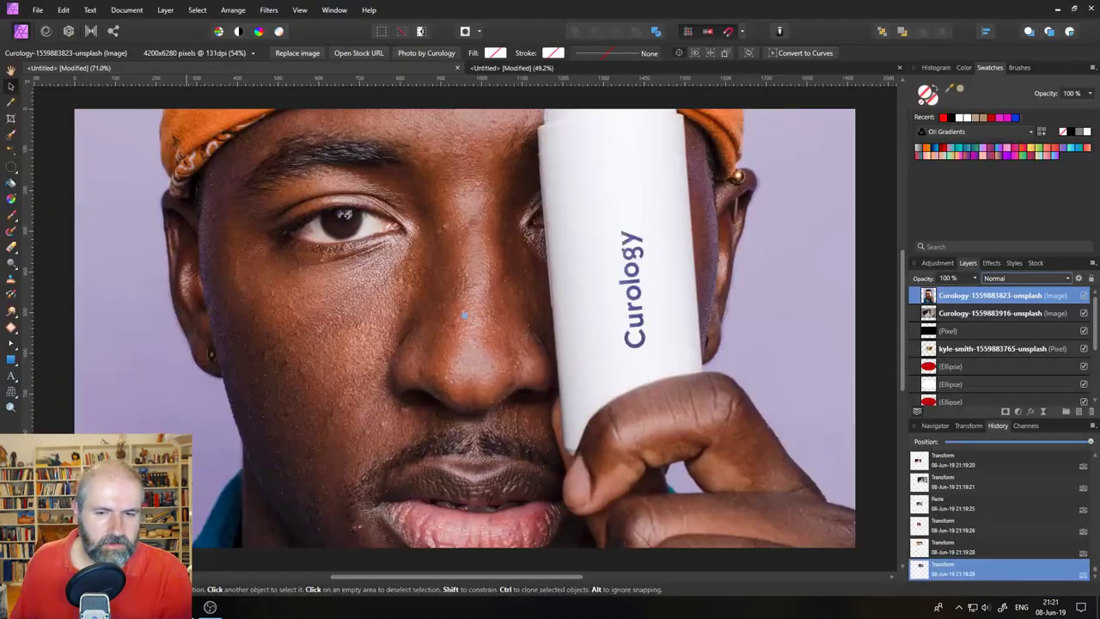
{"action": "left_click", "coordinate": [1041, 279]}
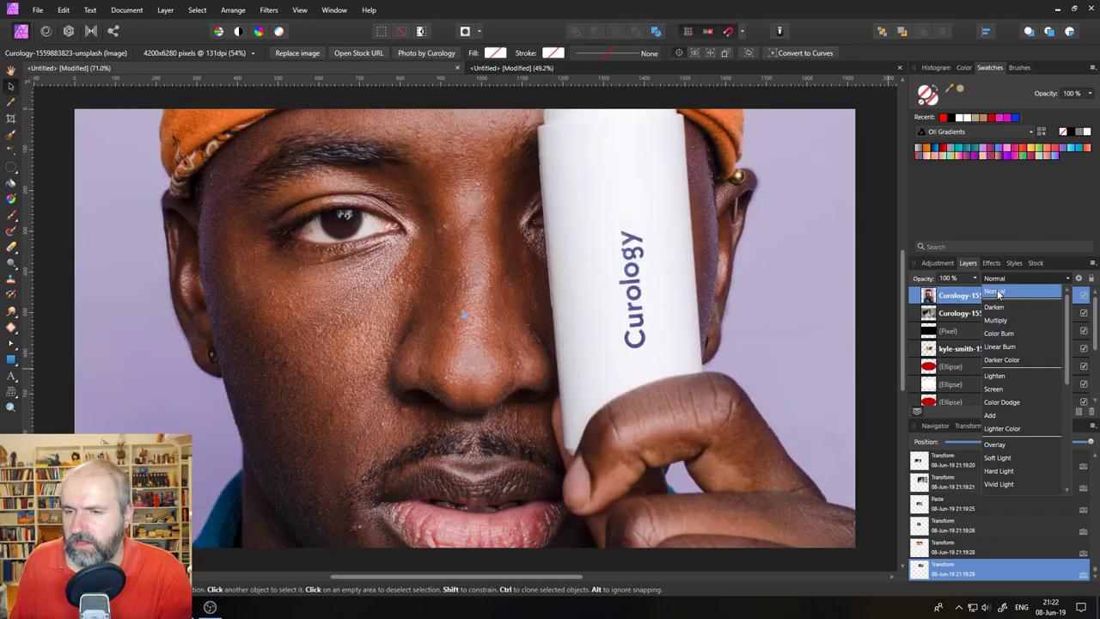
{"action": "left_click", "coordinate": [997, 293]}
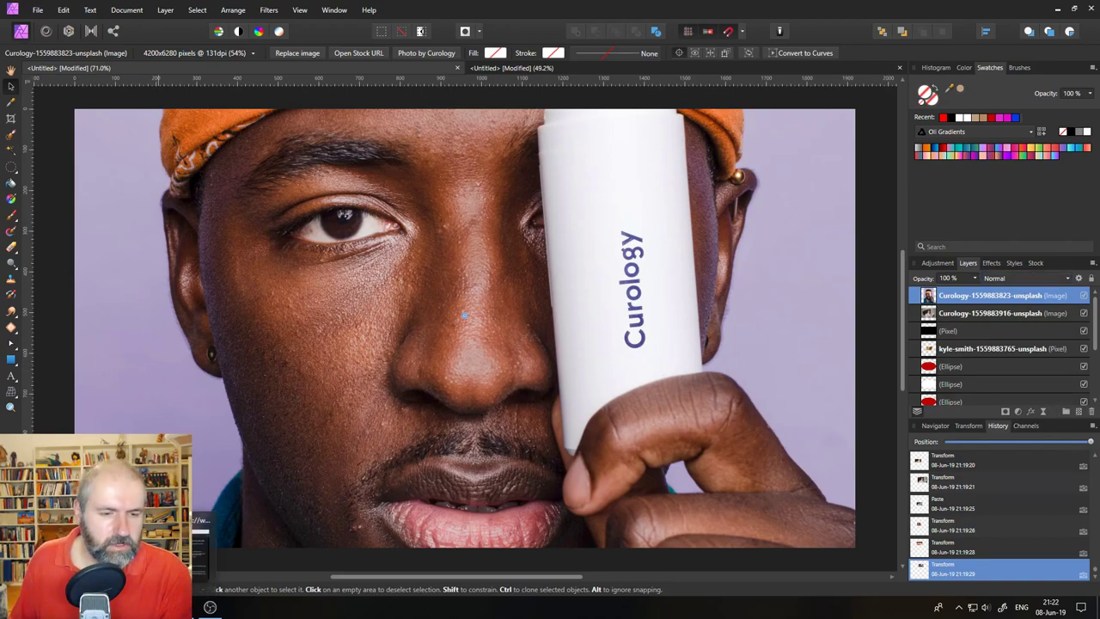
{"action": "key", "text": "alt+Tab"}
- Reopen the Affinity forum release notes tab, then switch back to Affinity Photo
{"action": "left_click", "coordinate": [89, 10]}
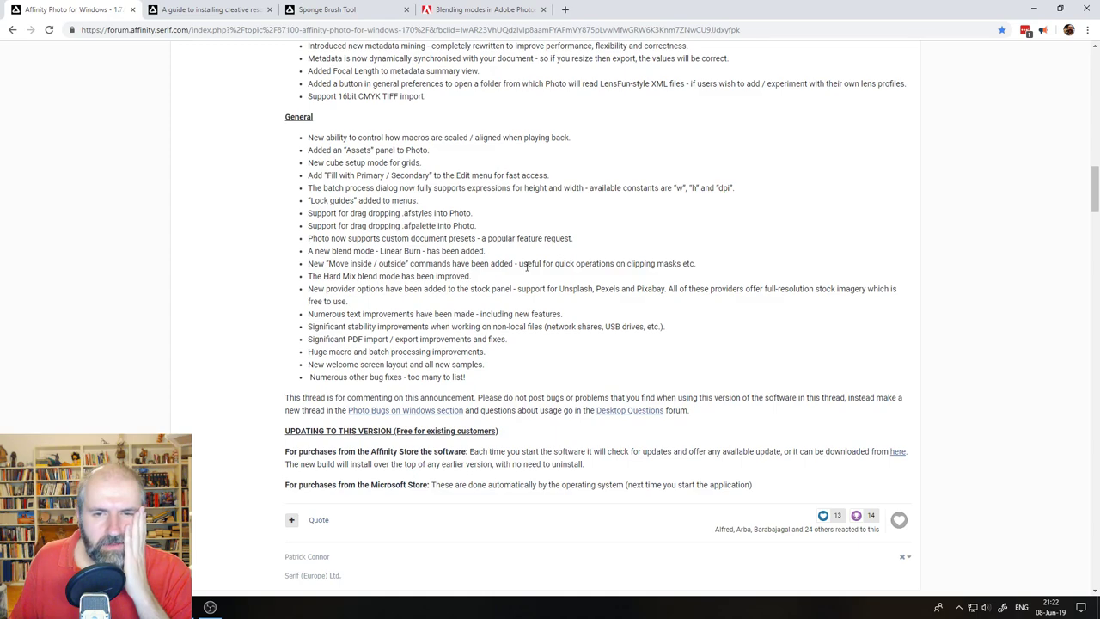
{"action": "key", "text": "alt+Tab"}
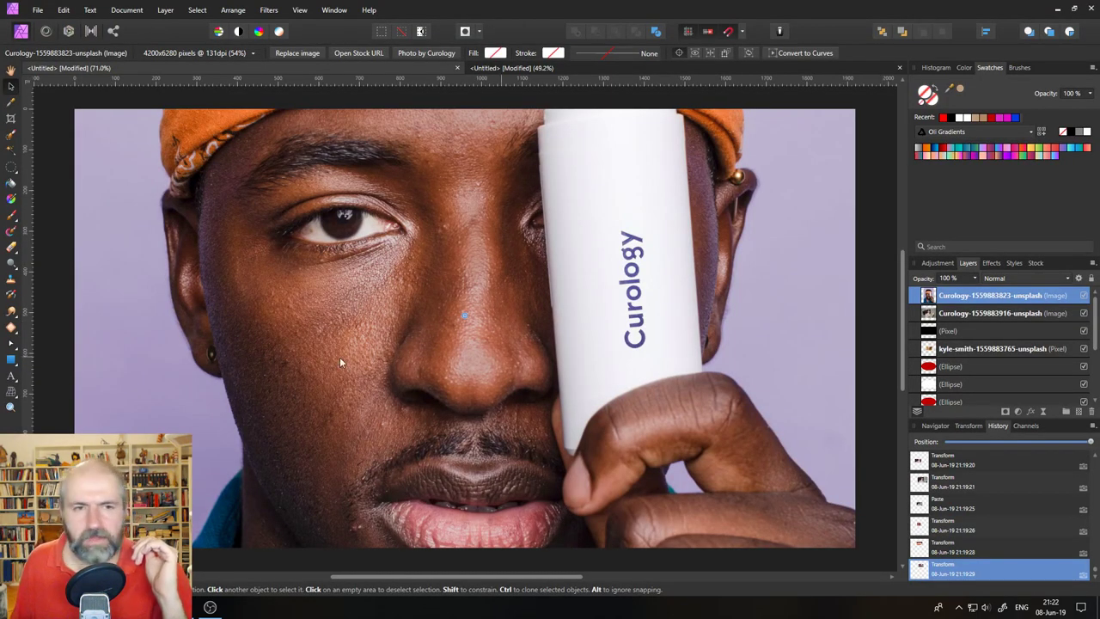
- Draw a red rectangle over the man's left eye and a smaller white-filled rectangle inside it
{"action": "left_click", "coordinate": [11, 359]}
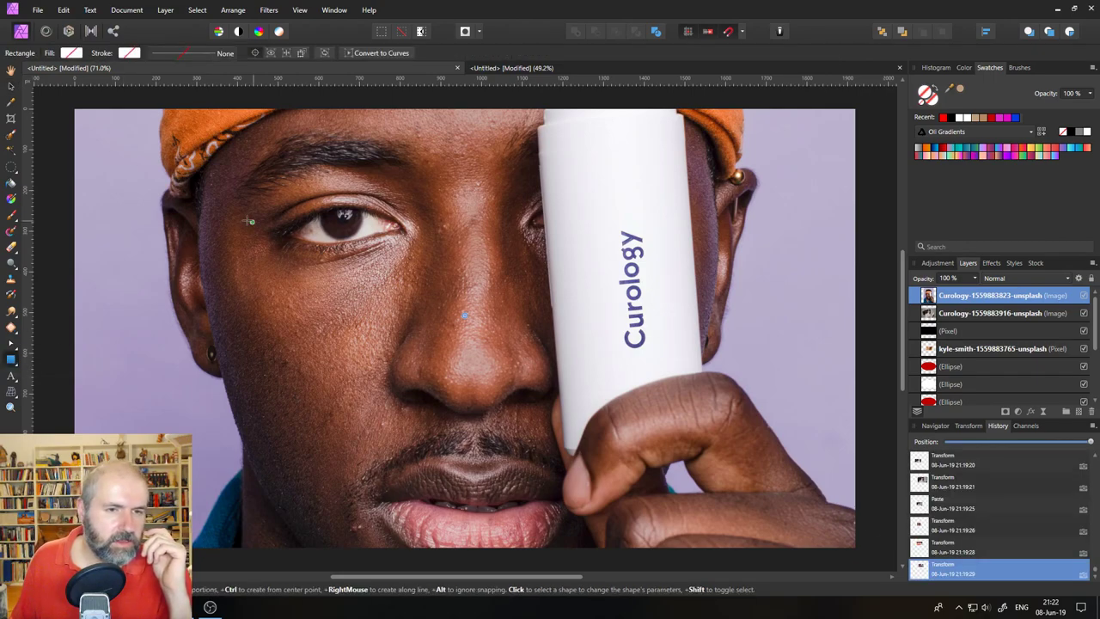
{"action": "mouse_move", "coordinate": [199, 209]}
{"action": "left_mouse_down"}
{"action": "mouse_move", "coordinate": [300, 312]}
{"action": "mouse_move", "coordinate": [414, 393]}
{"action": "left_mouse_up"}
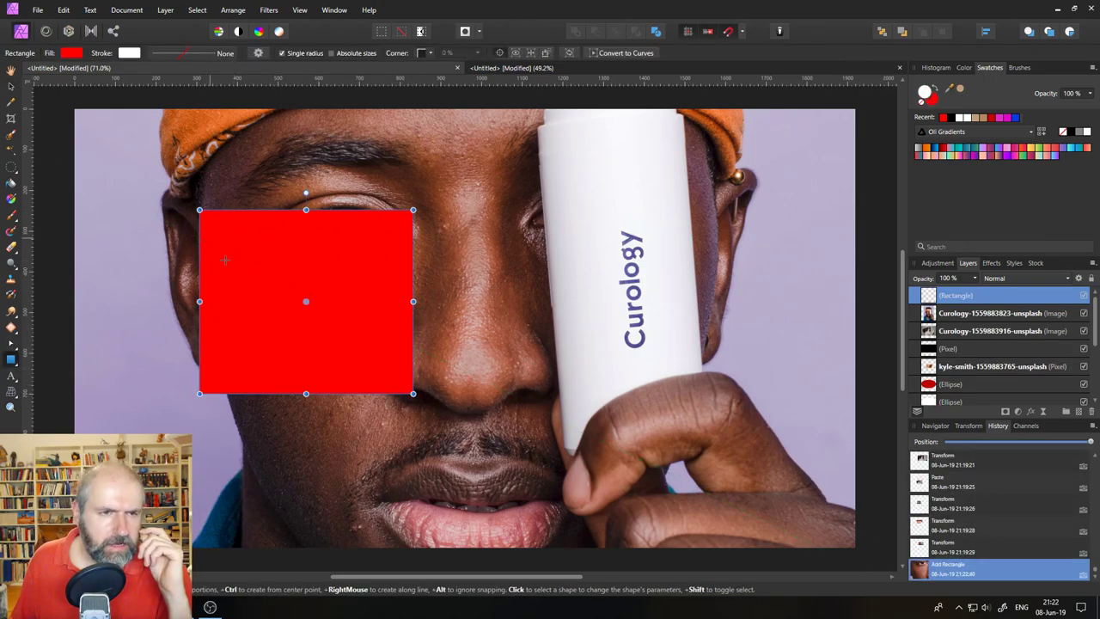
{"action": "left_click_drag", "start_coordinate": [226, 252], "coordinate": [363, 342]}
{"action": "left_click", "coordinate": [71, 52]}
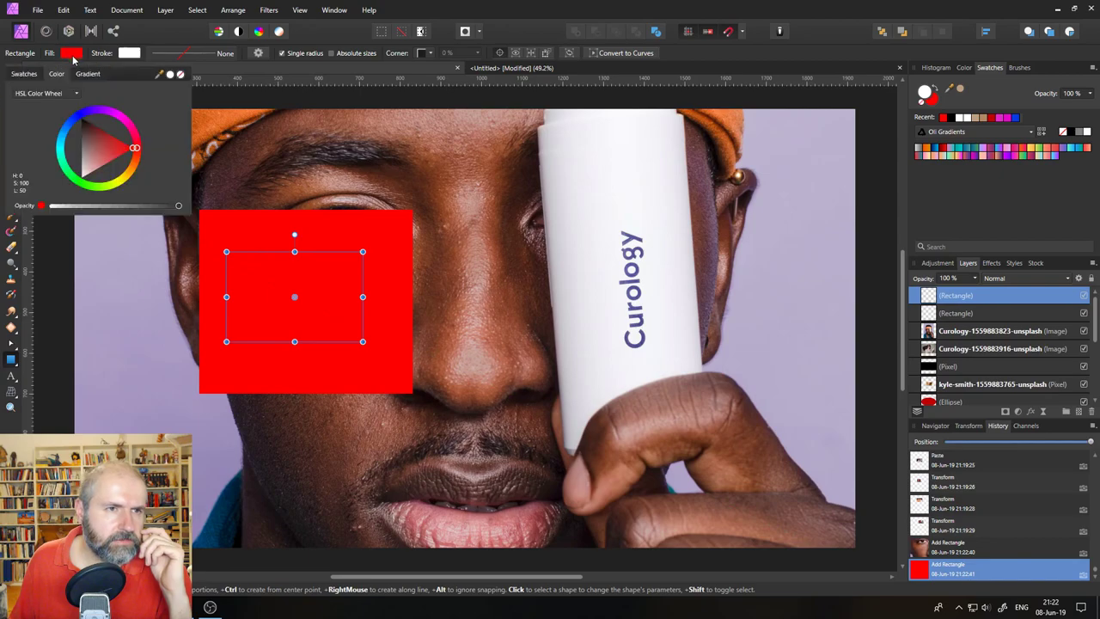
{"action": "left_click", "coordinate": [93, 148]}
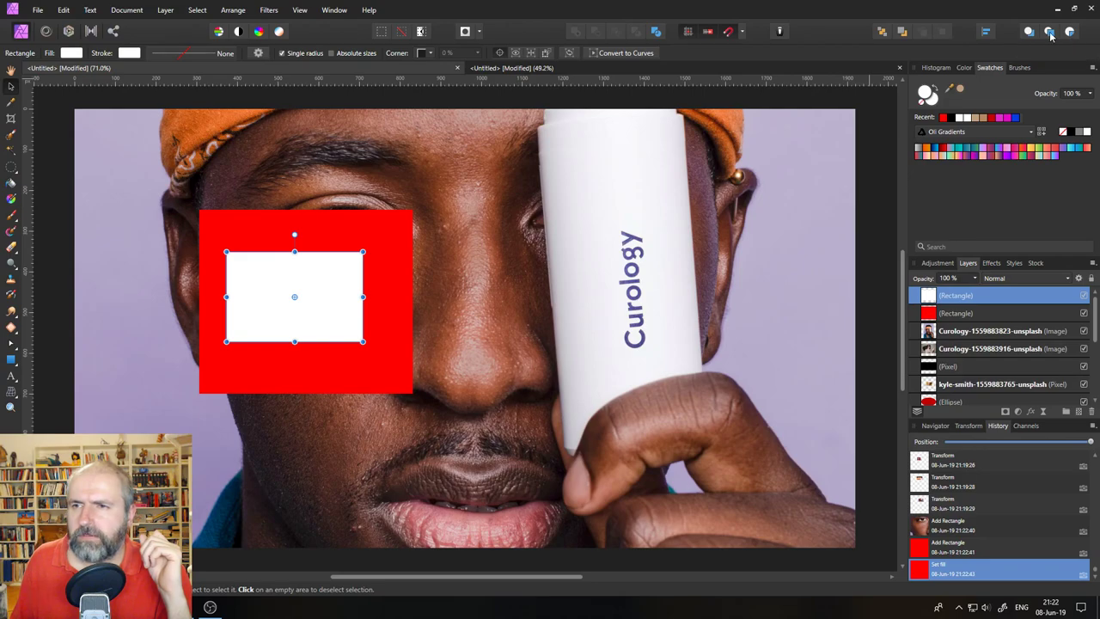
{"action": "left_click", "coordinate": [480, 34]}
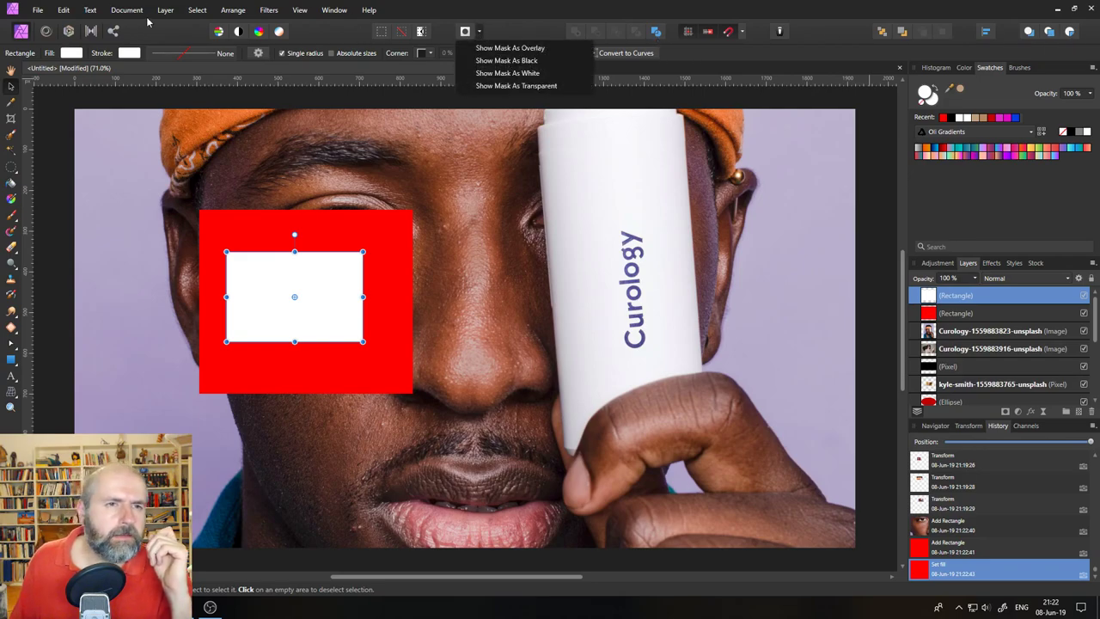
{"action": "left_click", "coordinate": [161, 11]}
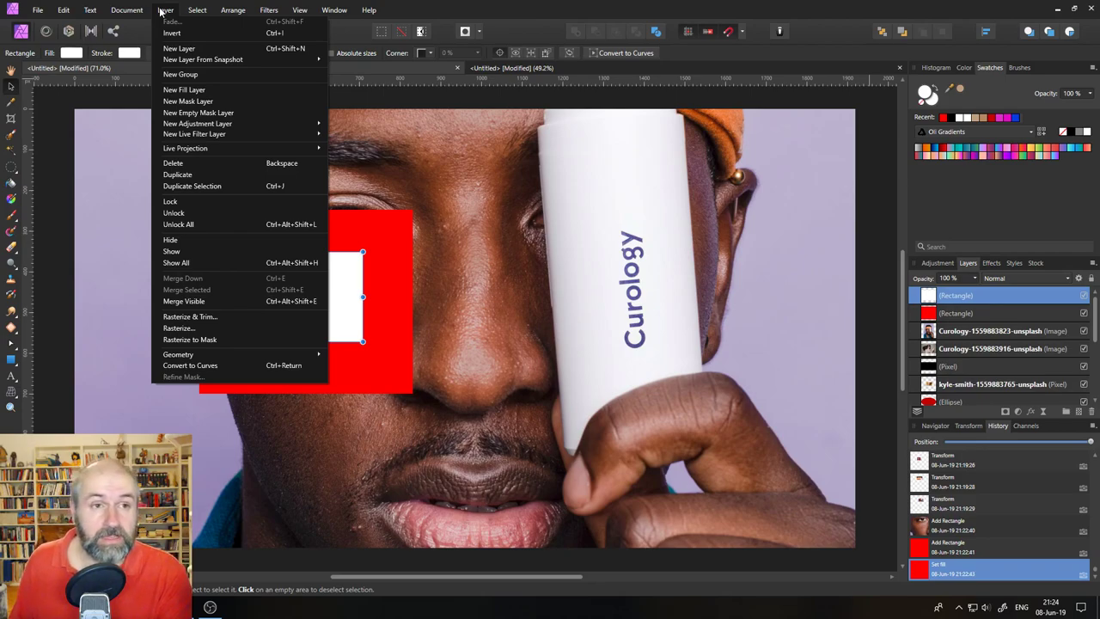
{"action": "left_click", "coordinate": [160, 11]}
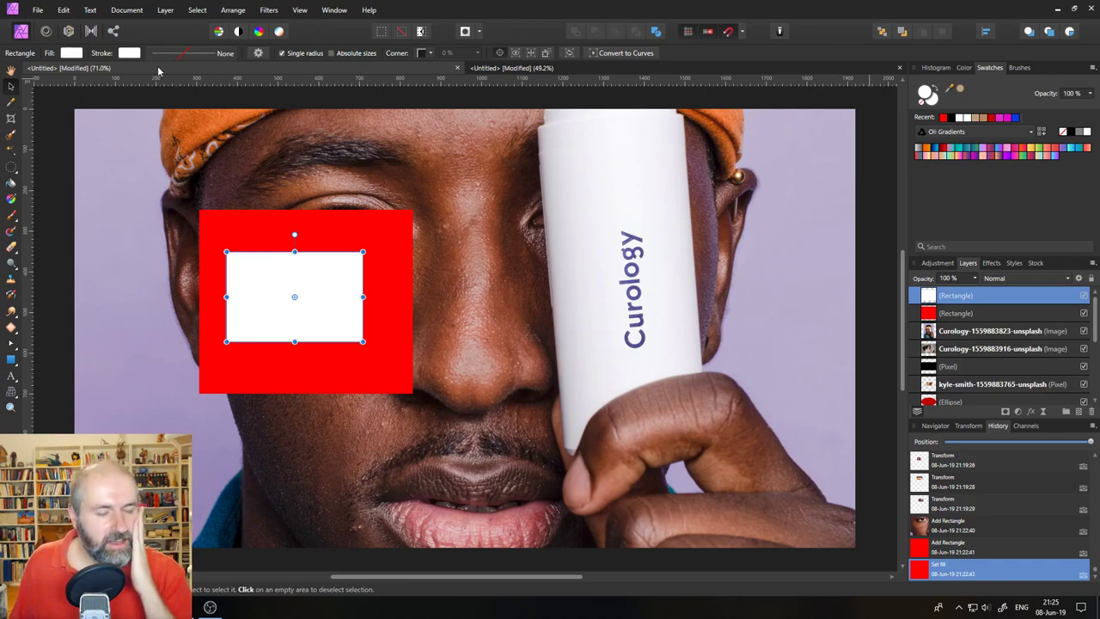
- Glance at the forum changelog in Chrome, then return to the Affinity Photo rectangles document
{"action": "key", "text": "alt+Tab"}
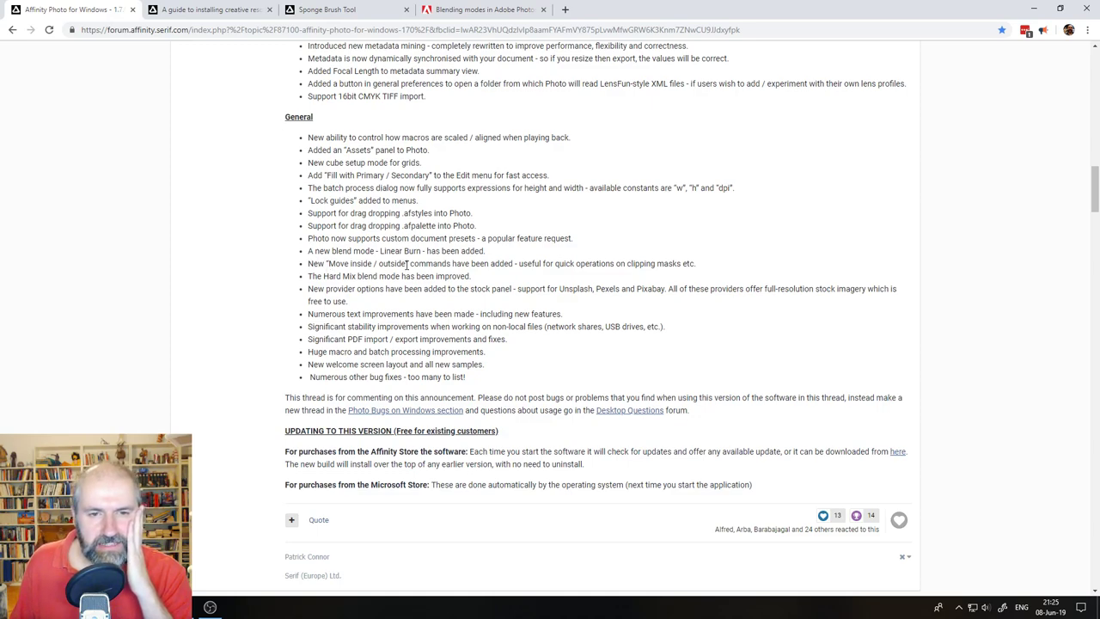
{"action": "key", "text": "alt+Tab"}
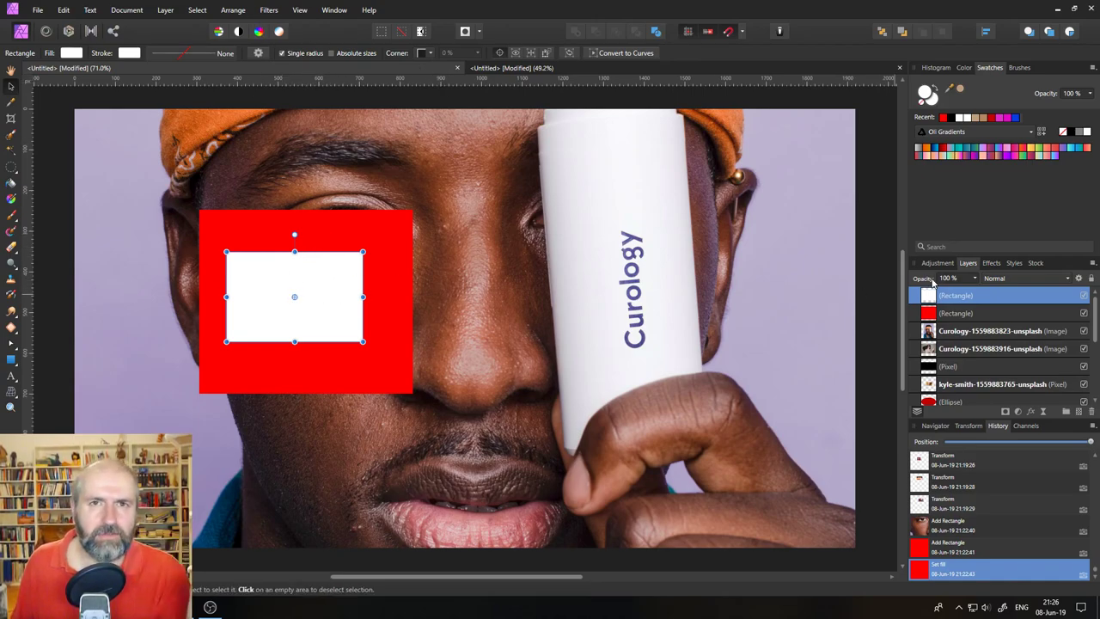
- Briefly reorder the white rectangle layer, read the forum release notes, and return to pick the Artistic Text Tool
{"action": "mouse_move", "coordinate": [943, 294]}
{"action": "left_mouse_down"}
{"action": "mouse_move", "coordinate": [935, 325]}
{"action": "mouse_move", "coordinate": [929, 290]}
{"action": "left_mouse_up"}
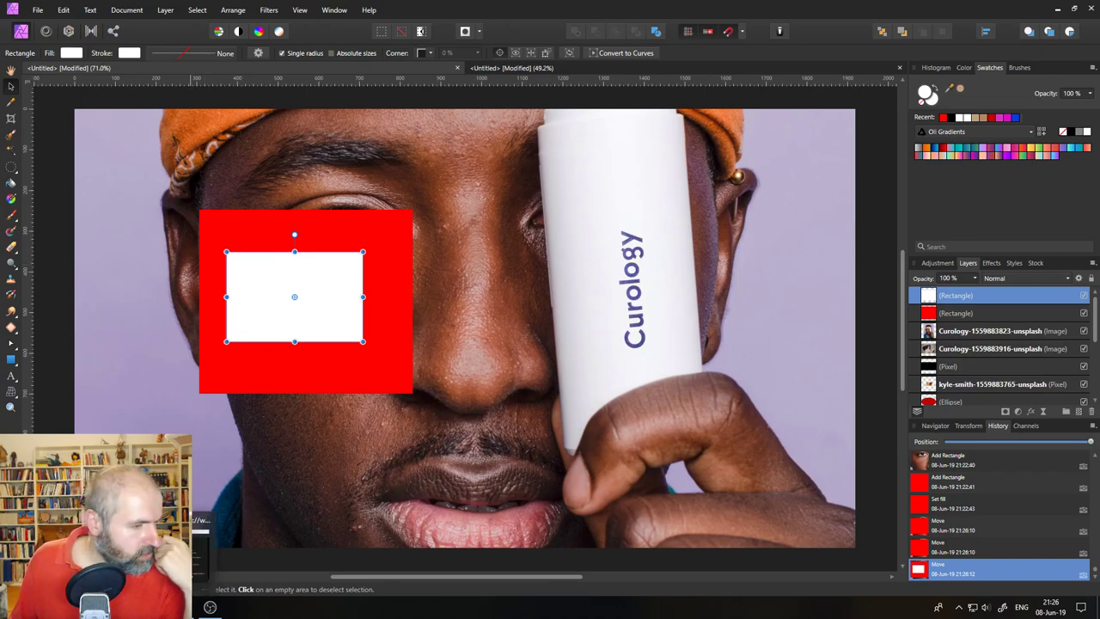
{"action": "left_click", "coordinate": [112, 550]}
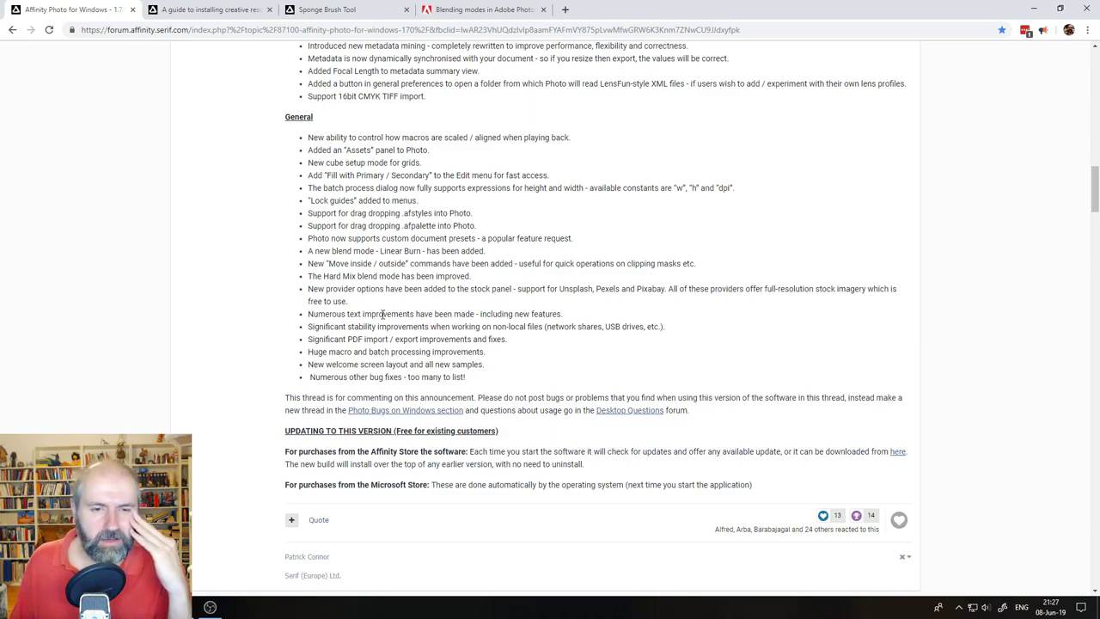
{"action": "key", "text": "alt+Tab"}
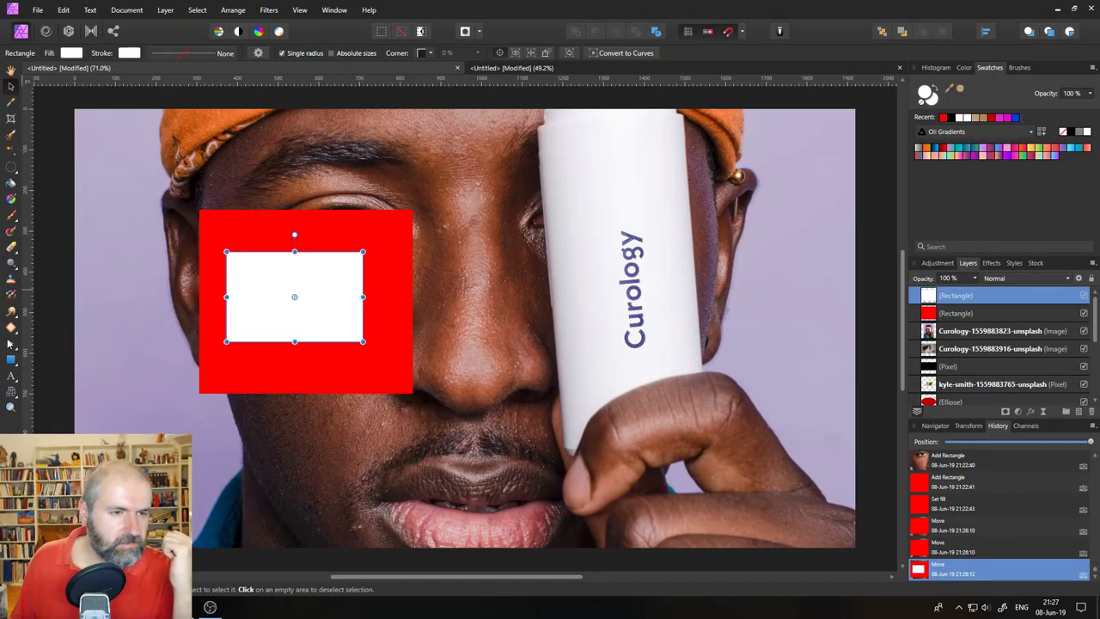
{"action": "left_click", "coordinate": [11, 376]}
- Create a large artistic text object on the photo reading 'Hello'
{"action": "left_click_drag", "start_coordinate": [447, 219], "coordinate": [486, 273]}
{"action": "type", "text": "Hello"}
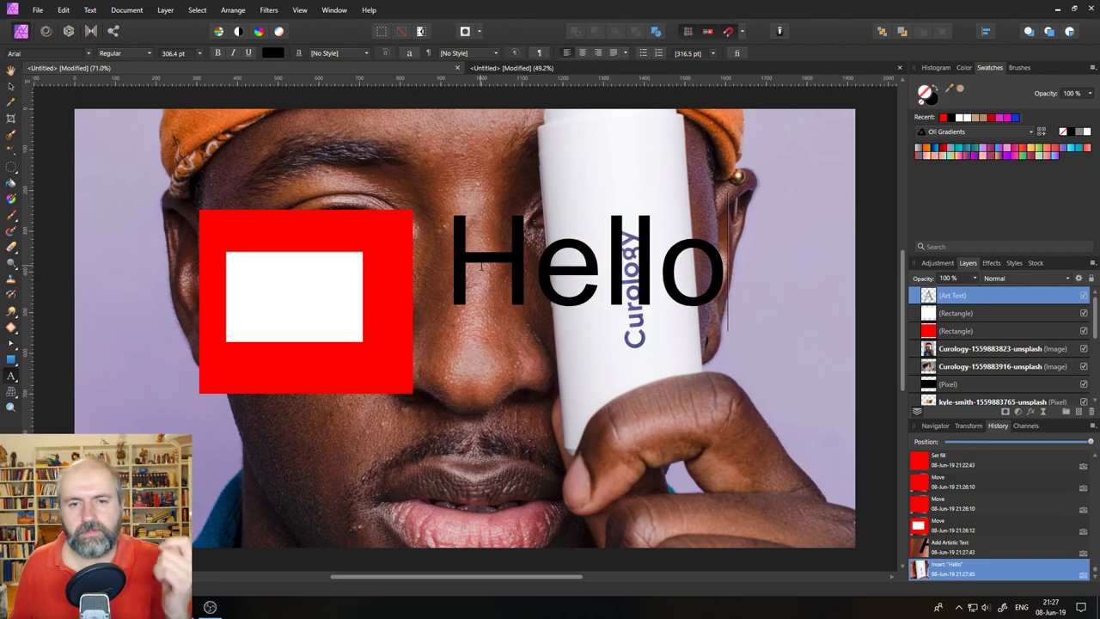
{"action": "key", "text": "Escape"}
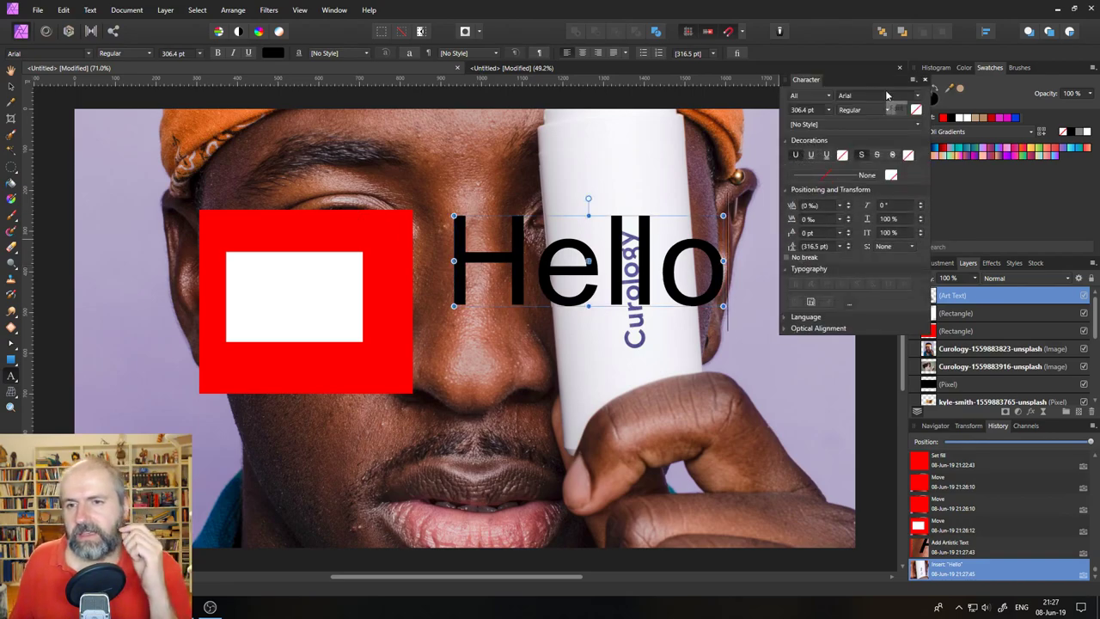
- Select all the Hello text and expand the Character panel's Optical Alignment section
{"action": "key", "text": "ctrl+a"}
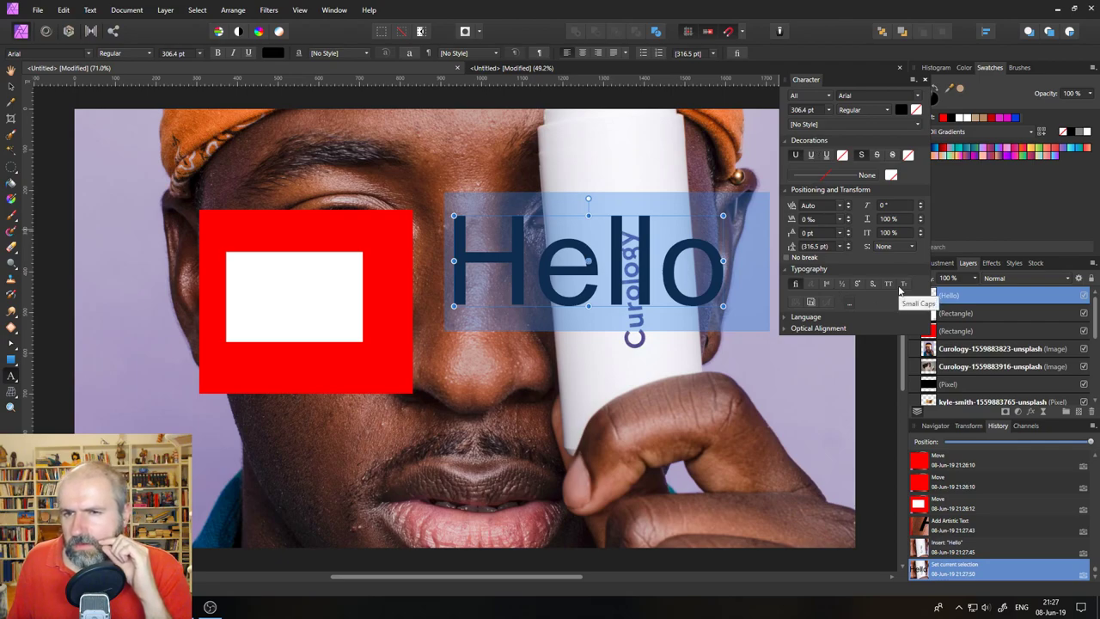
{"action": "left_click", "coordinate": [788, 321]}
{"action": "left_click", "coordinate": [787, 318]}
{"action": "left_click", "coordinate": [787, 318]}
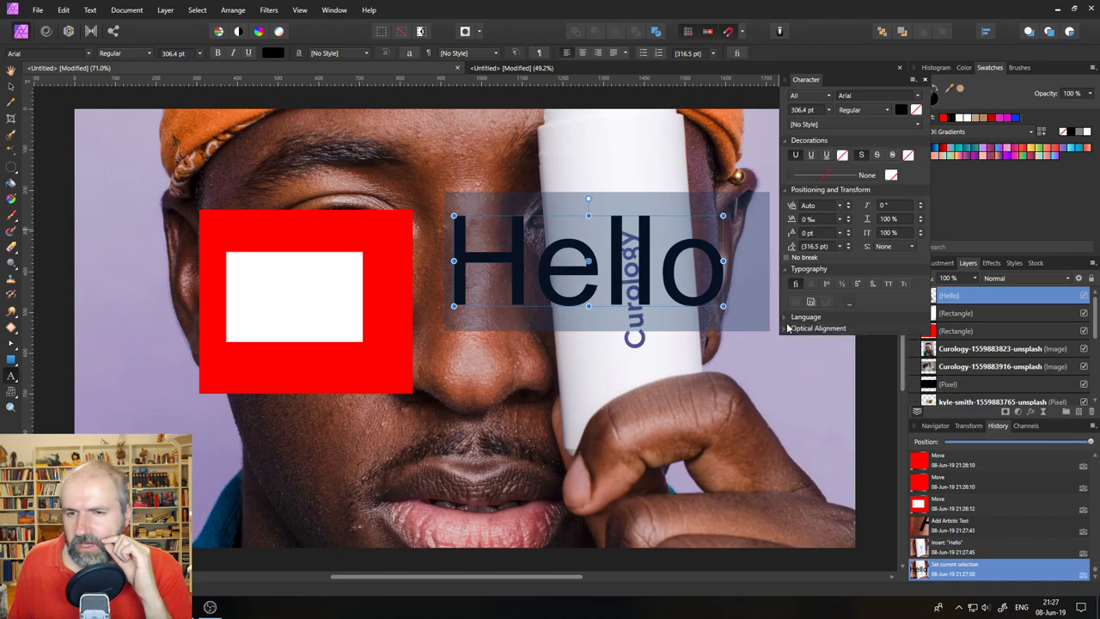
{"action": "left_click", "coordinate": [785, 329]}
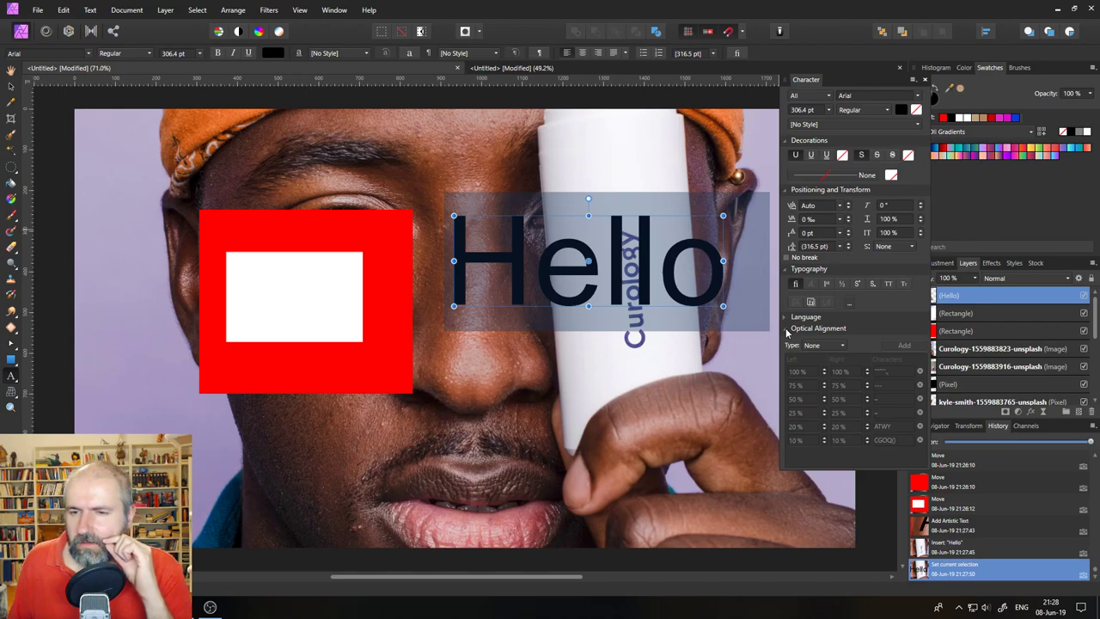
- Set the Hello text's optical alignment Type to Font and delete the stray empty text object
{"action": "left_click", "coordinate": [829, 346]}
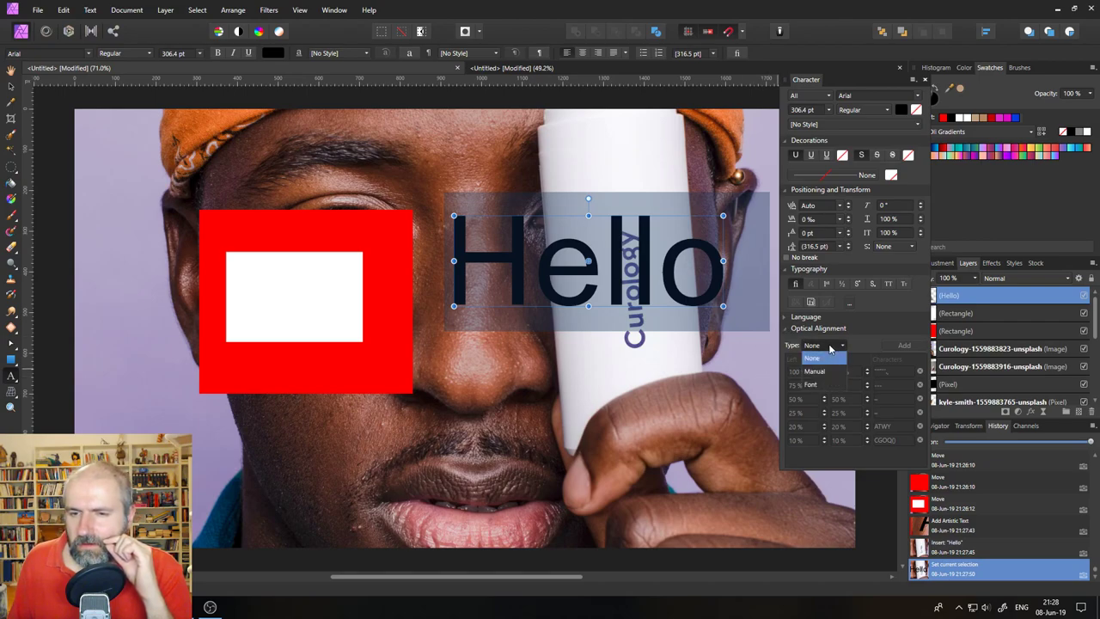
{"action": "left_click", "coordinate": [820, 385]}
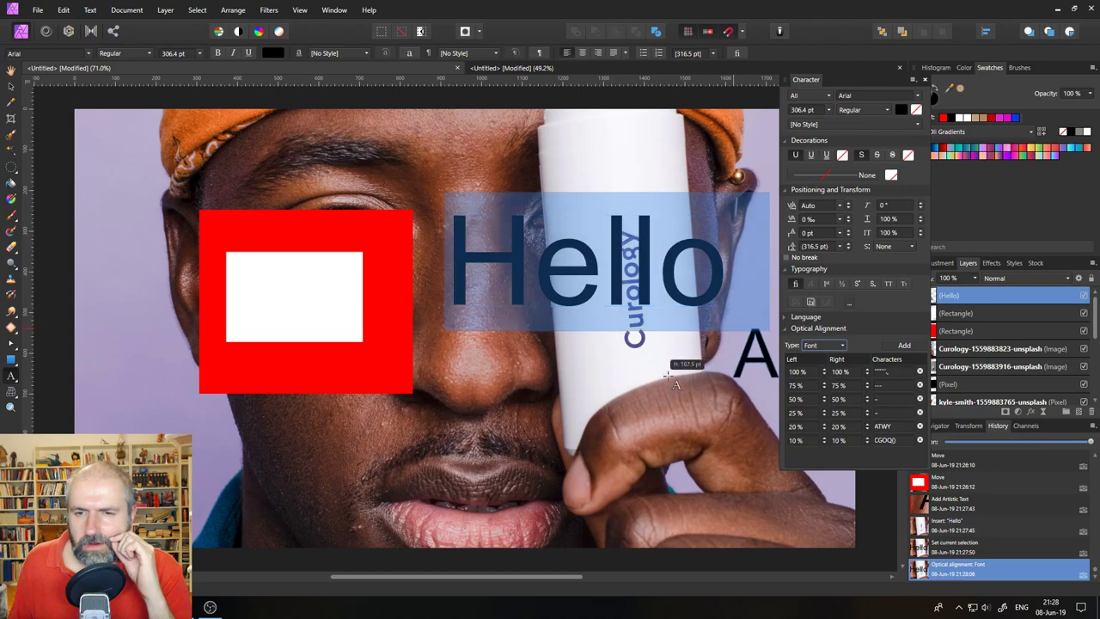
{"action": "left_click", "coordinate": [732, 350]}
{"action": "left_click", "coordinate": [687, 290]}
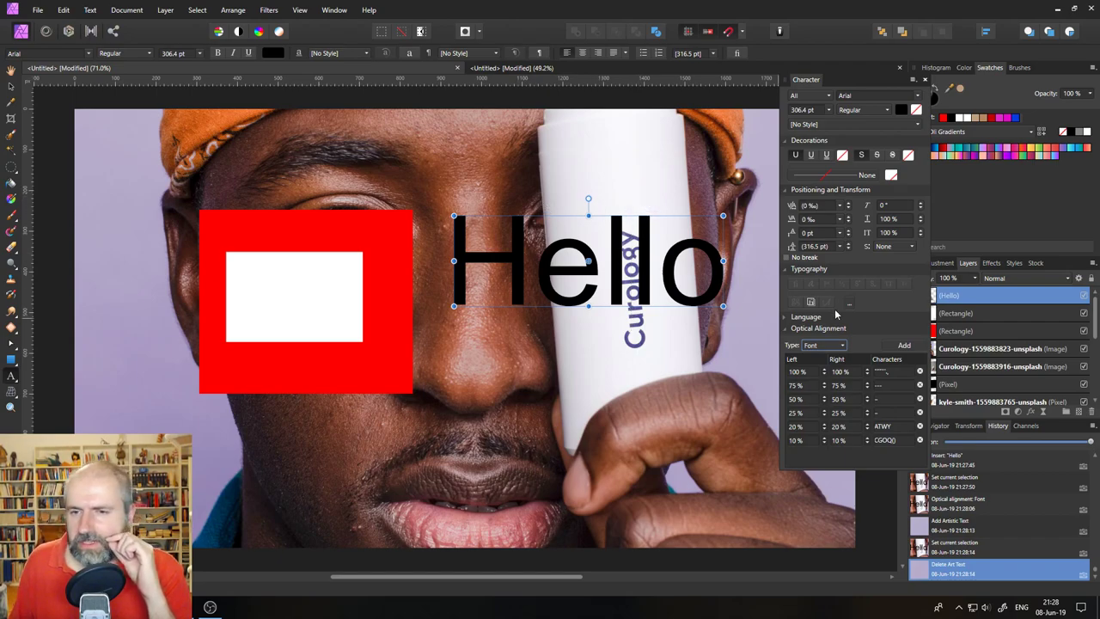
- With all of Hello selected, lower the ATWY row's right value to 17%
{"action": "left_click", "coordinate": [867, 429]}
{"action": "left_click", "coordinate": [867, 433]}
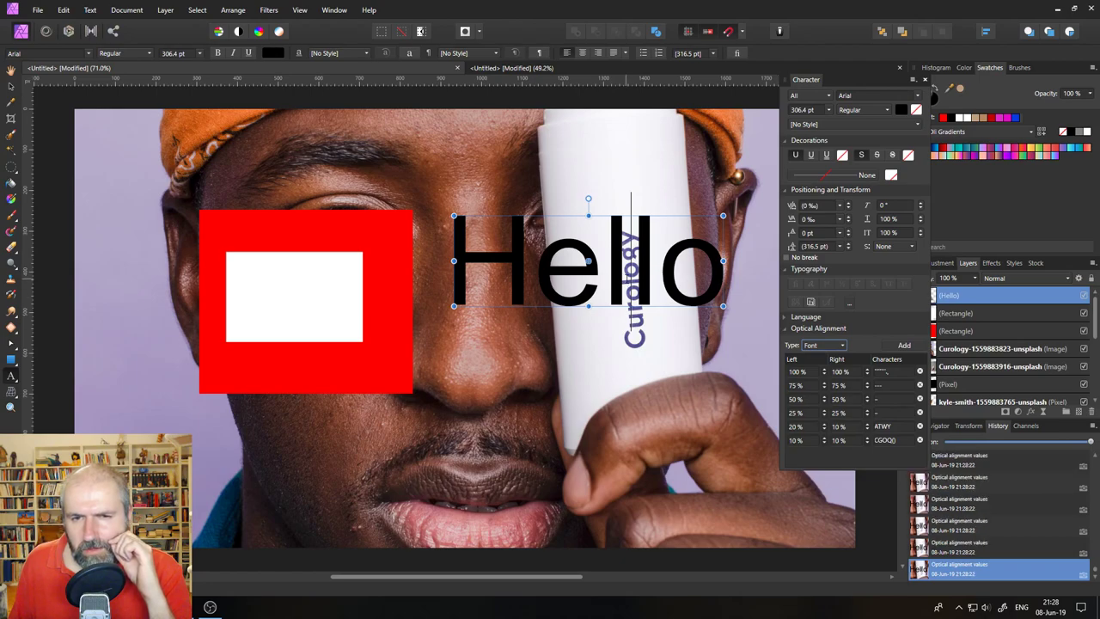
{"action": "key", "text": "ctrl+a"}
{"action": "left_click", "coordinate": [868, 430]}
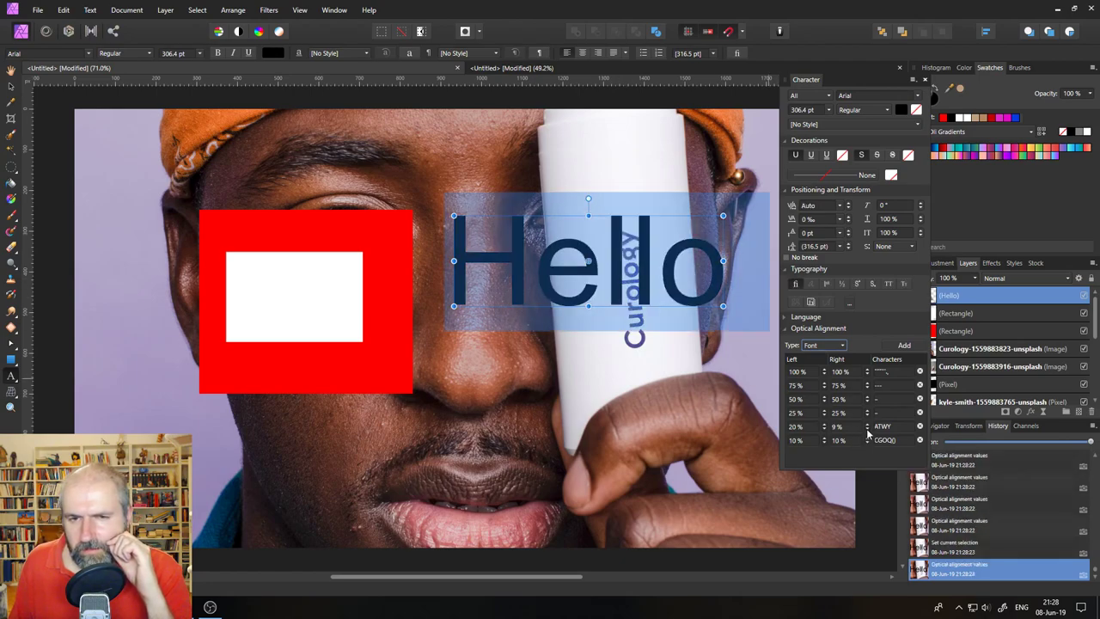
{"action": "left_click", "coordinate": [867, 430]}
{"action": "scroll", "coordinate": [867, 428], "scroll_direction": "up", "scroll_amount": 16}
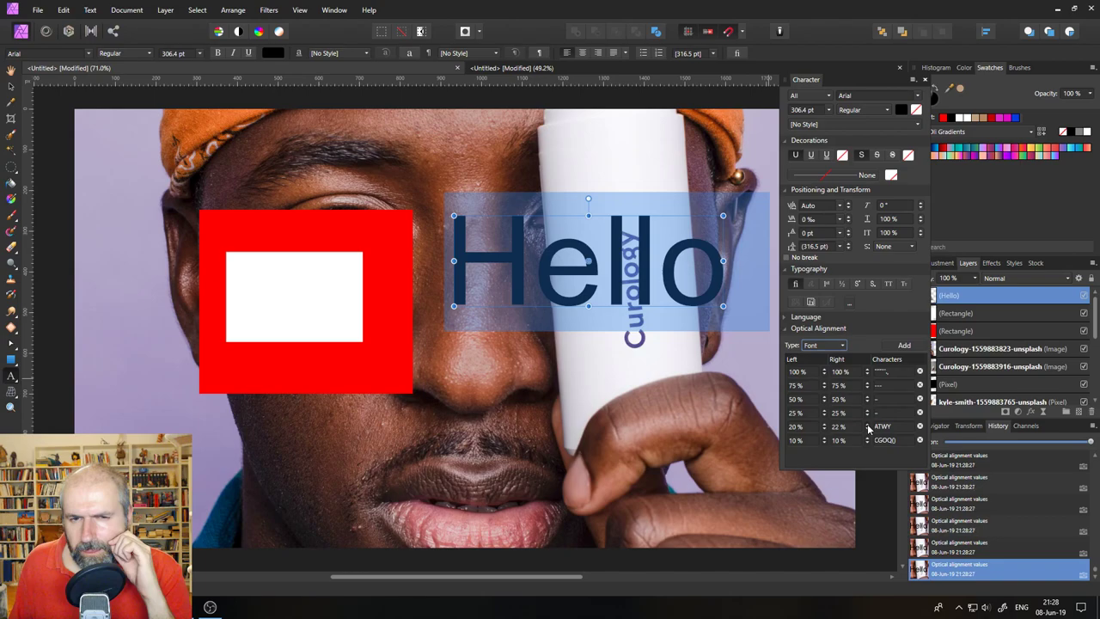
{"action": "scroll", "coordinate": [868, 428], "scroll_direction": "up", "scroll_amount": 2}
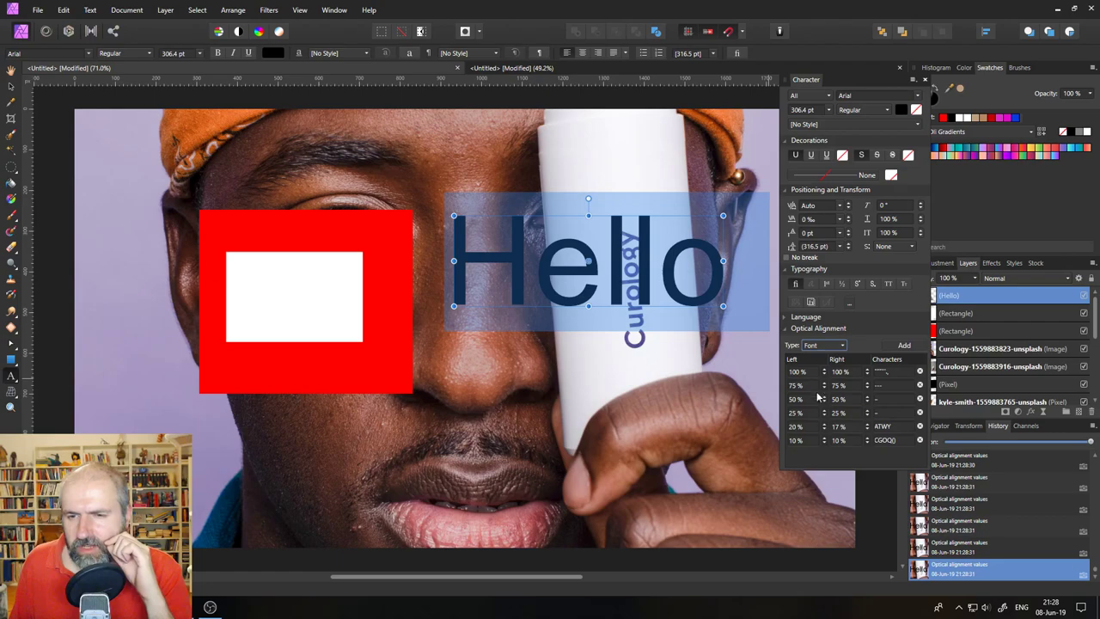
- Lower the ATWY row's left value to 19% and select its Characters field
{"action": "left_click", "coordinate": [824, 427]}
{"action": "left_click", "coordinate": [823, 430]}
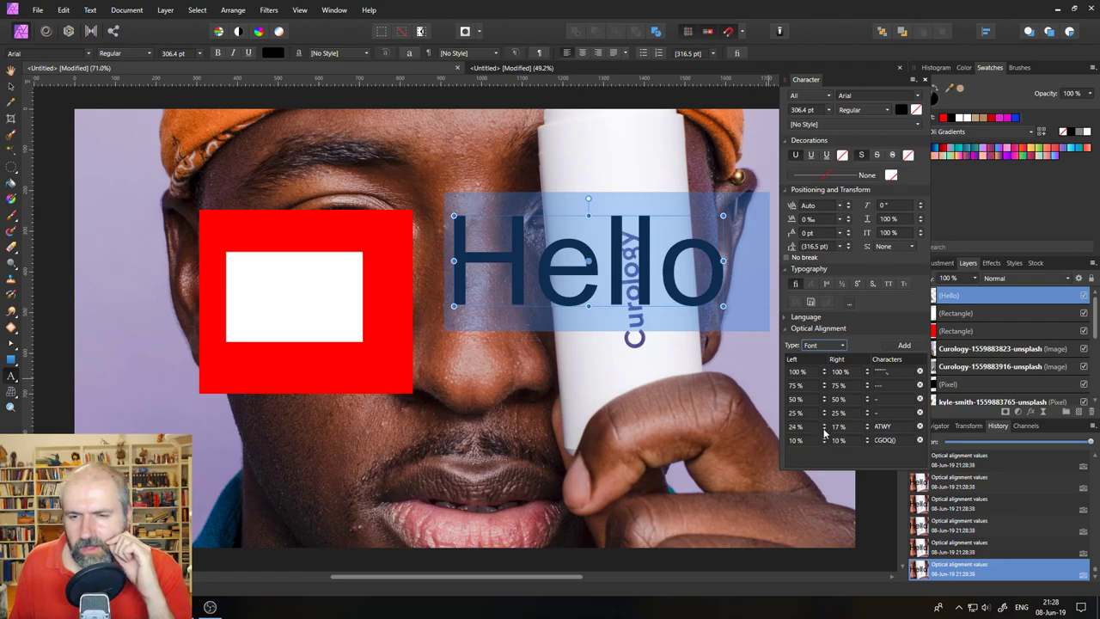
{"action": "left_click", "coordinate": [823, 430]}
{"action": "left_click", "coordinate": [823, 430]}
{"action": "left_click", "coordinate": [898, 427]}
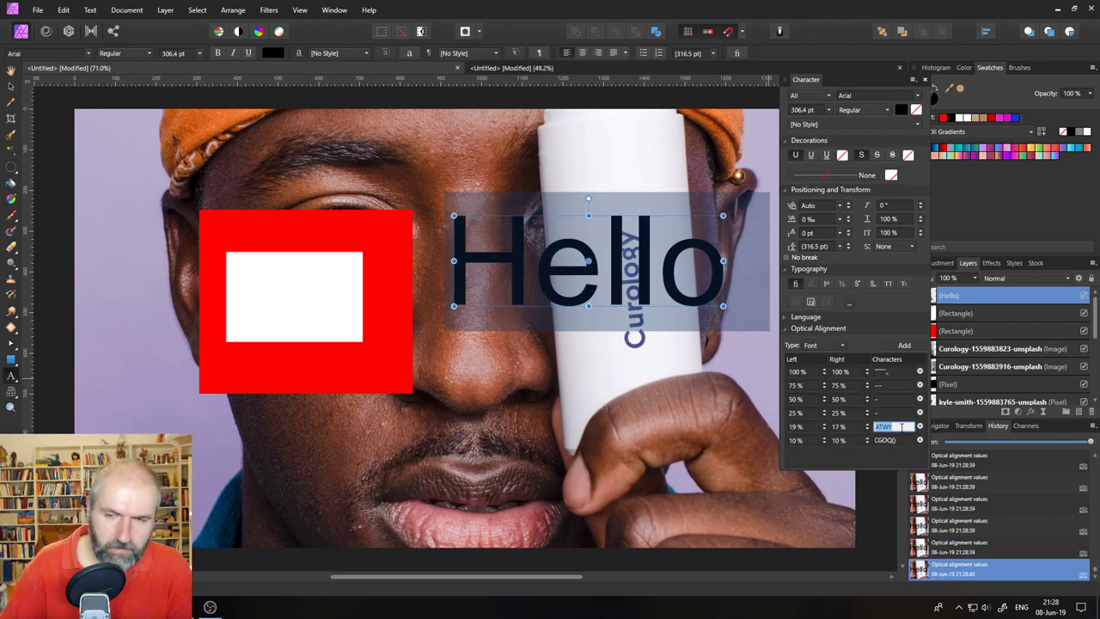
- Replace the ATWY characters with HE and settle the row's left value at 17%
{"action": "key", "text": "BackSpace"}
{"action": "type", "text": "HE"}
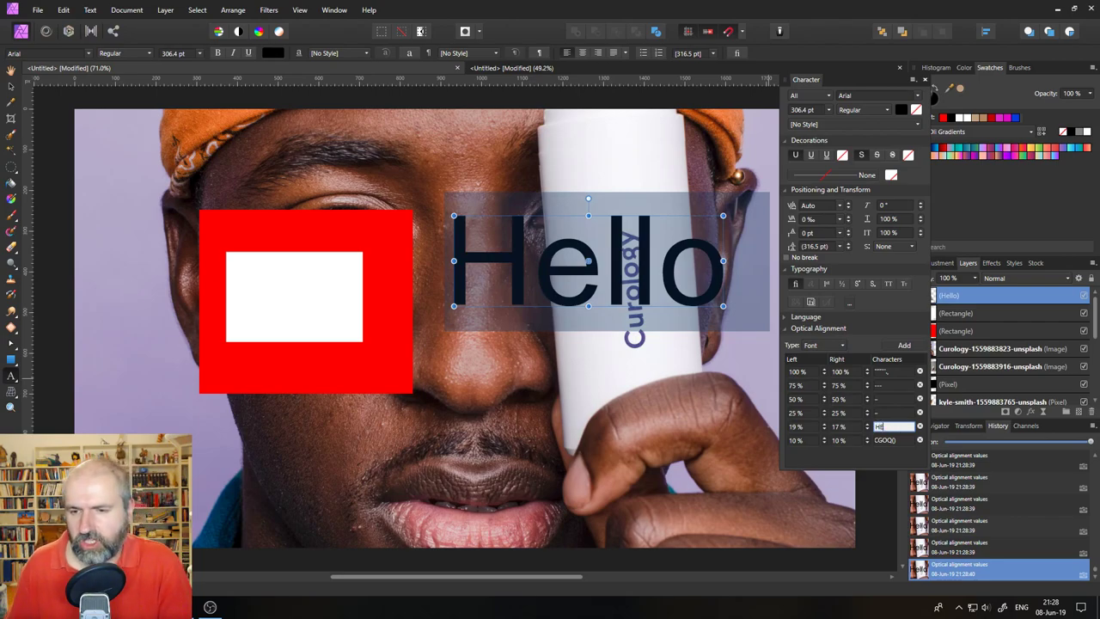
{"action": "left_click", "coordinate": [823, 430]}
{"action": "left_click", "coordinate": [822, 430]}
{"action": "left_click", "coordinate": [823, 429]}
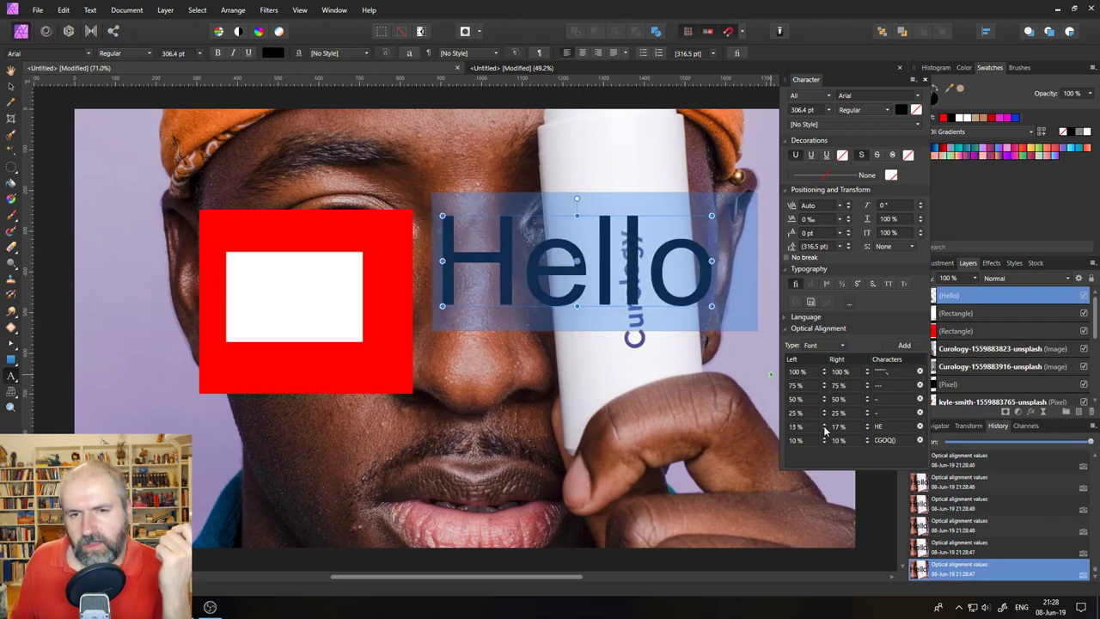
{"action": "left_click", "coordinate": [823, 430]}
{"action": "left_click", "coordinate": [823, 430]}
{"action": "left_click", "coordinate": [823, 429]}
{"action": "left_click", "coordinate": [823, 430]}
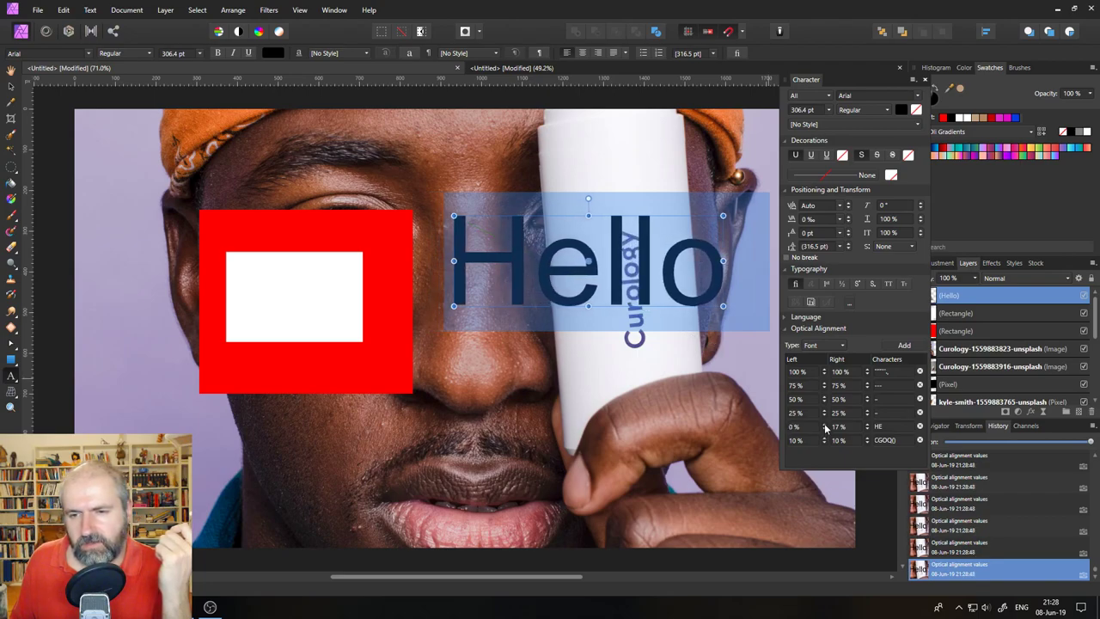
{"action": "left_click", "coordinate": [824, 425]}
{"action": "left_click", "coordinate": [824, 424]}
{"action": "left_click", "coordinate": [823, 425]}
{"action": "left_click", "coordinate": [824, 424]}
{"action": "left_click", "coordinate": [824, 425]}
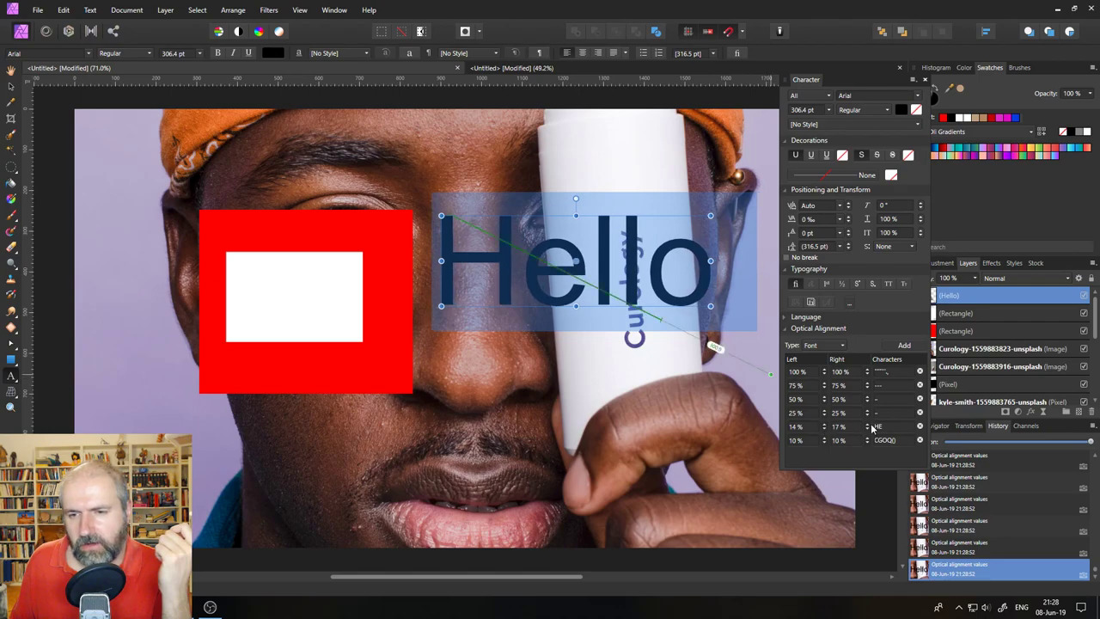
- Adjust the HE row's right value, finishing at 10%
{"action": "left_click", "coordinate": [867, 425]}
{"action": "left_click", "coordinate": [866, 425]}
{"action": "left_click", "coordinate": [867, 429]}
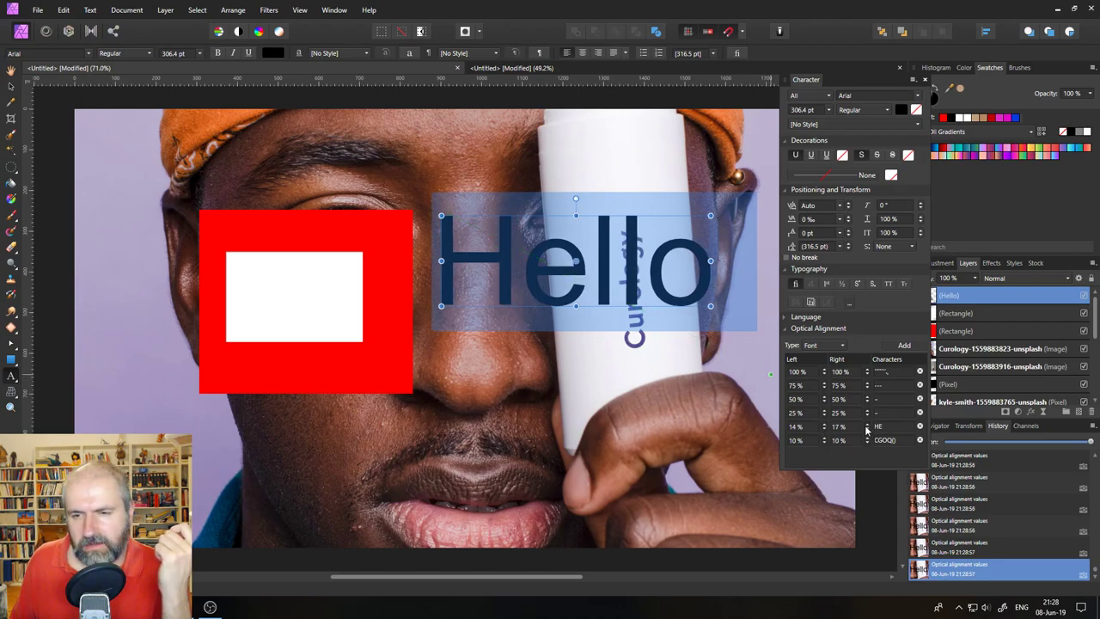
{"action": "left_click", "coordinate": [867, 426]}
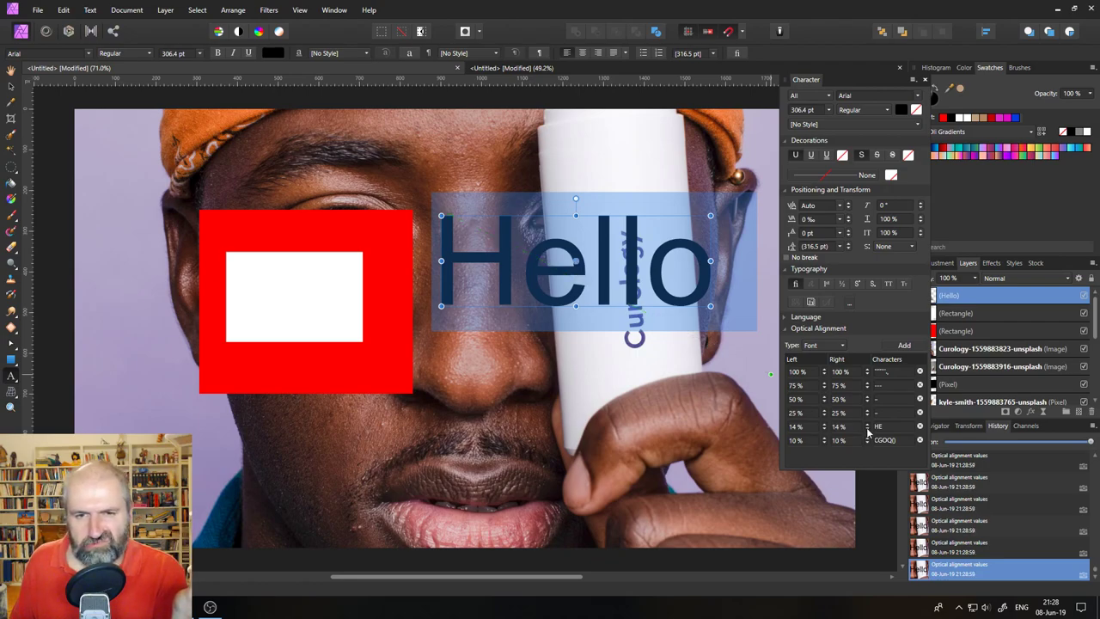
{"action": "left_click", "coordinate": [867, 430]}
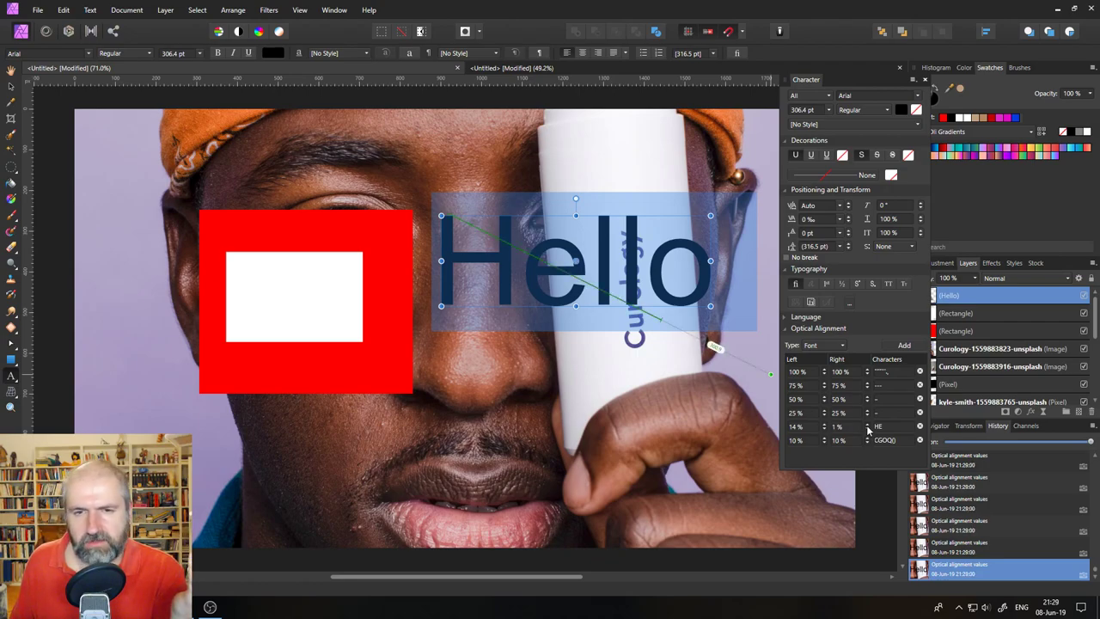
{"action": "left_click_drag", "start_coordinate": [866, 430], "coordinate": [825, 434]}
- Set the 25% optical alignment row to 19% left and 12% right
{"action": "left_click", "coordinate": [823, 429]}
{"action": "left_click", "coordinate": [894, 413]}
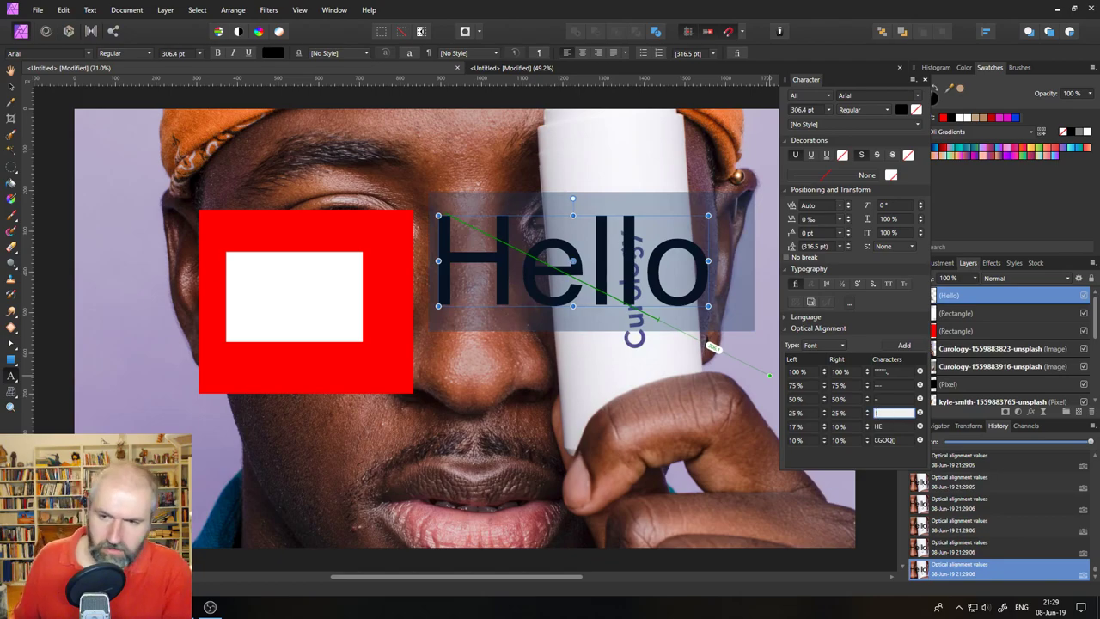
{"action": "left_click_drag", "start_coordinate": [823, 412], "coordinate": [869, 414]}
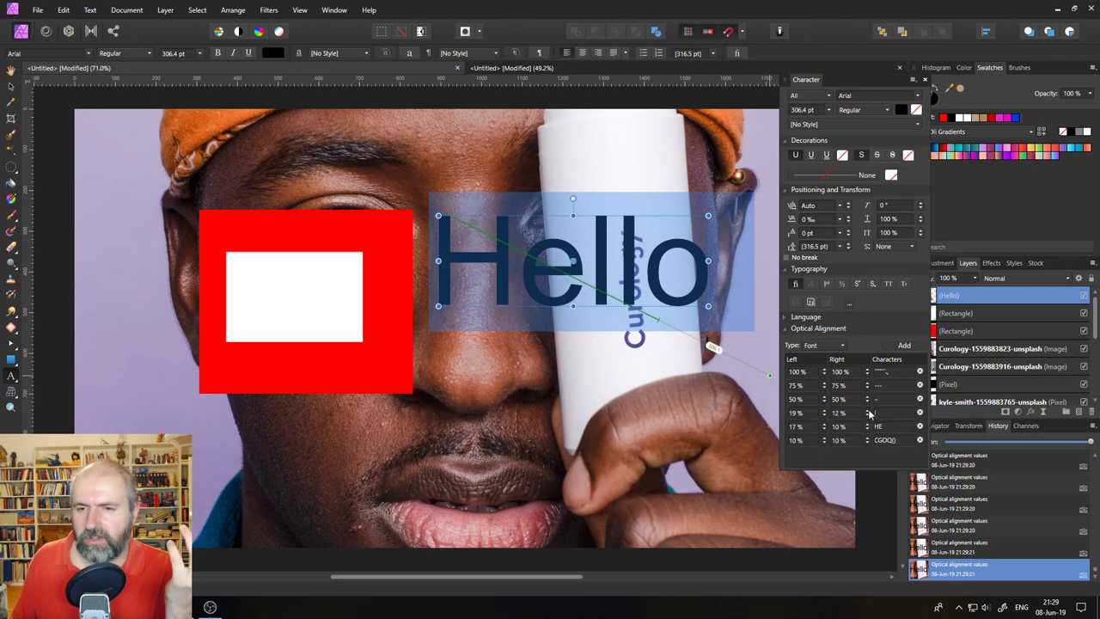
- Confirm the optical alignment Type stays Font, then return to the forum release notes in Chrome
{"action": "left_click", "coordinate": [829, 346]}
{"action": "left_click", "coordinate": [863, 335]}
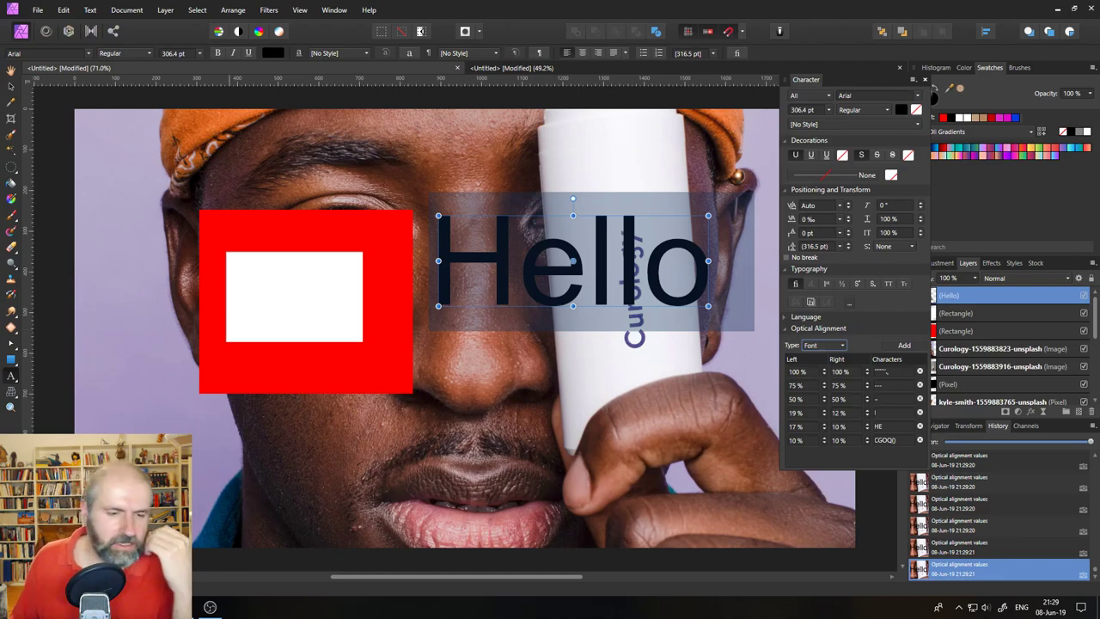
{"action": "left_click", "coordinate": [121, 550]}
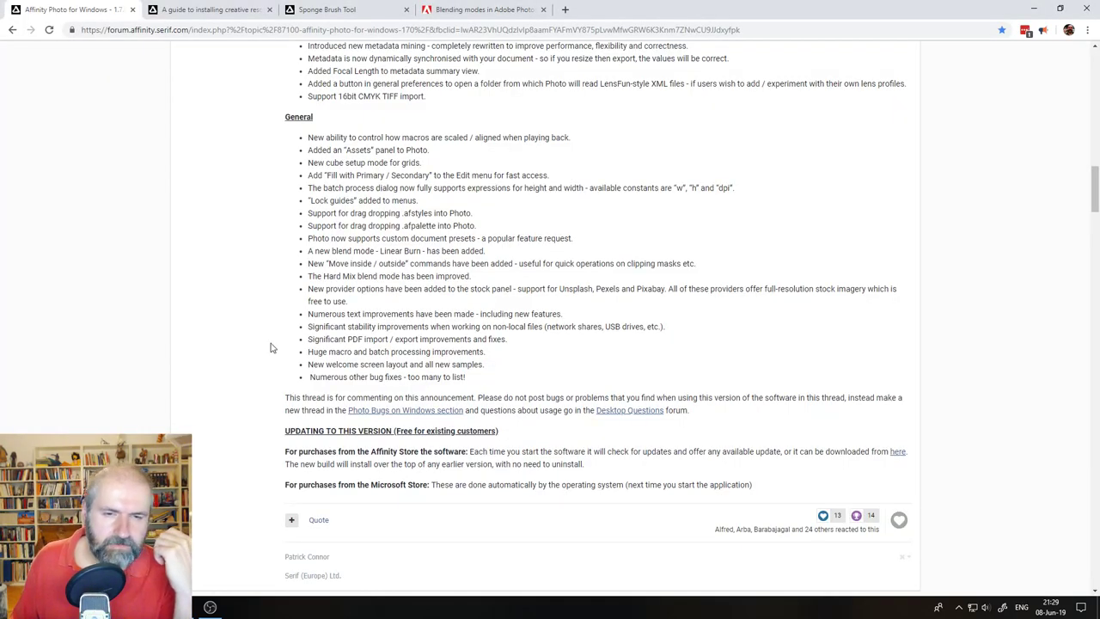
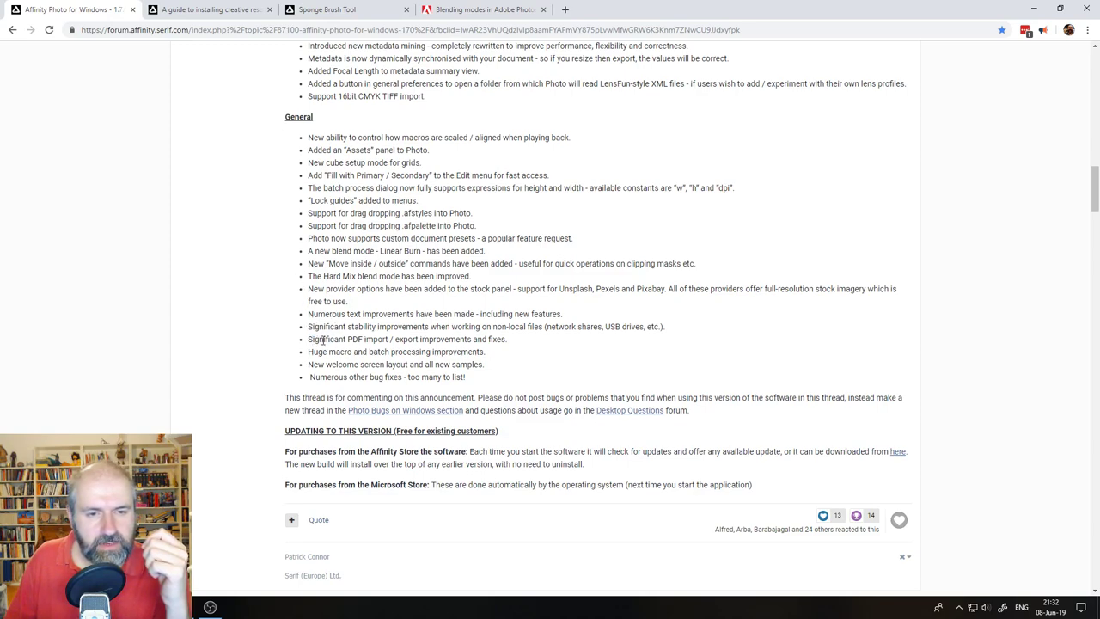
- Highlight the PDF import/export improvements line in the release notes and scroll through them
{"action": "left_click_drag", "start_coordinate": [311, 339], "coordinate": [511, 348]}
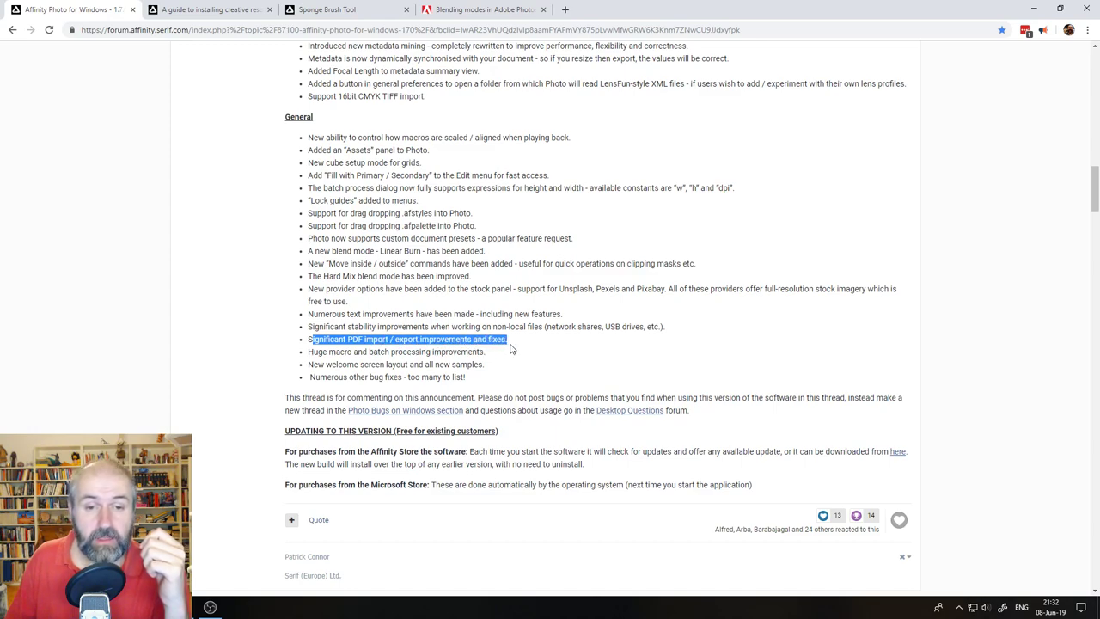
{"action": "left_click", "coordinate": [314, 350]}
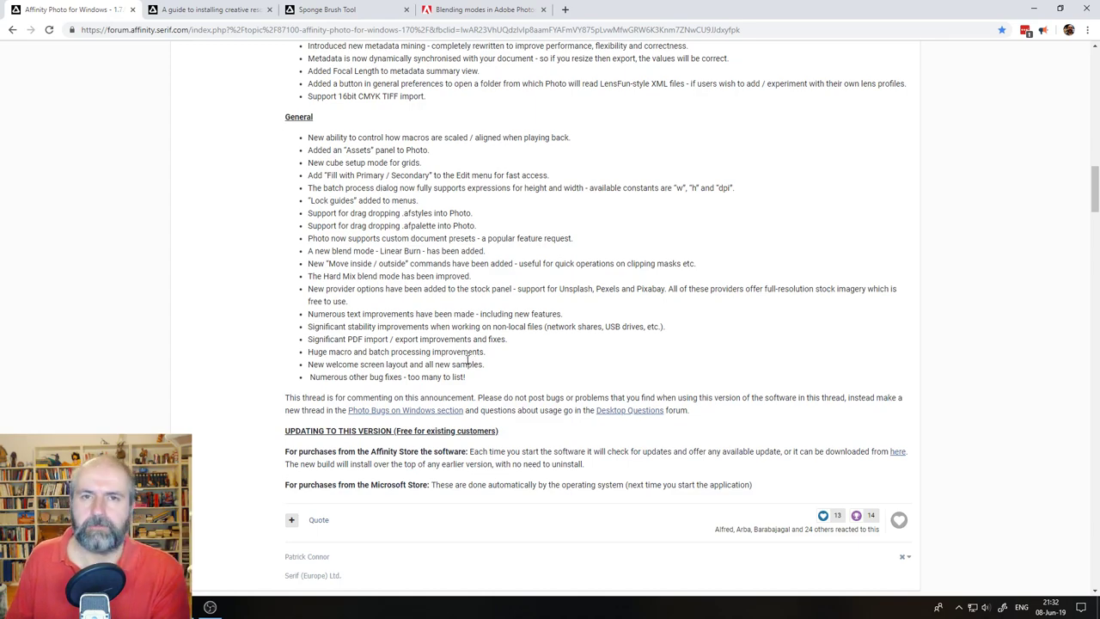
{"action": "scroll", "coordinate": [432, 378], "scroll_direction": "up", "scroll_amount": 1}
{"action": "scroll", "coordinate": [431, 376], "scroll_direction": "down", "scroll_amount": 6}
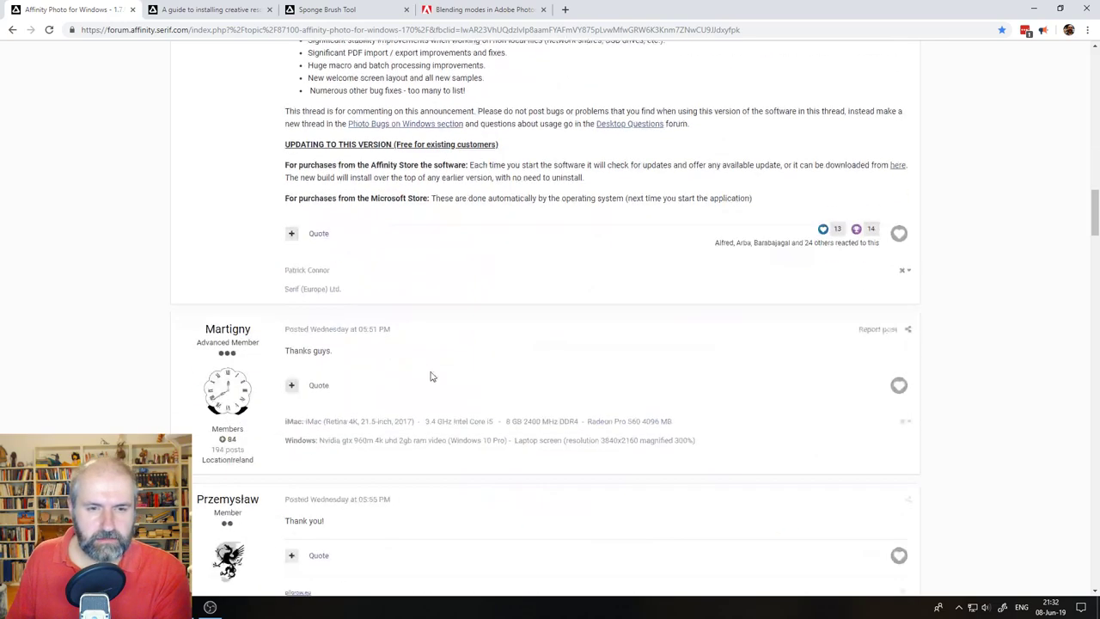
{"action": "scroll", "coordinate": [432, 376], "scroll_direction": "up", "scroll_amount": 4}
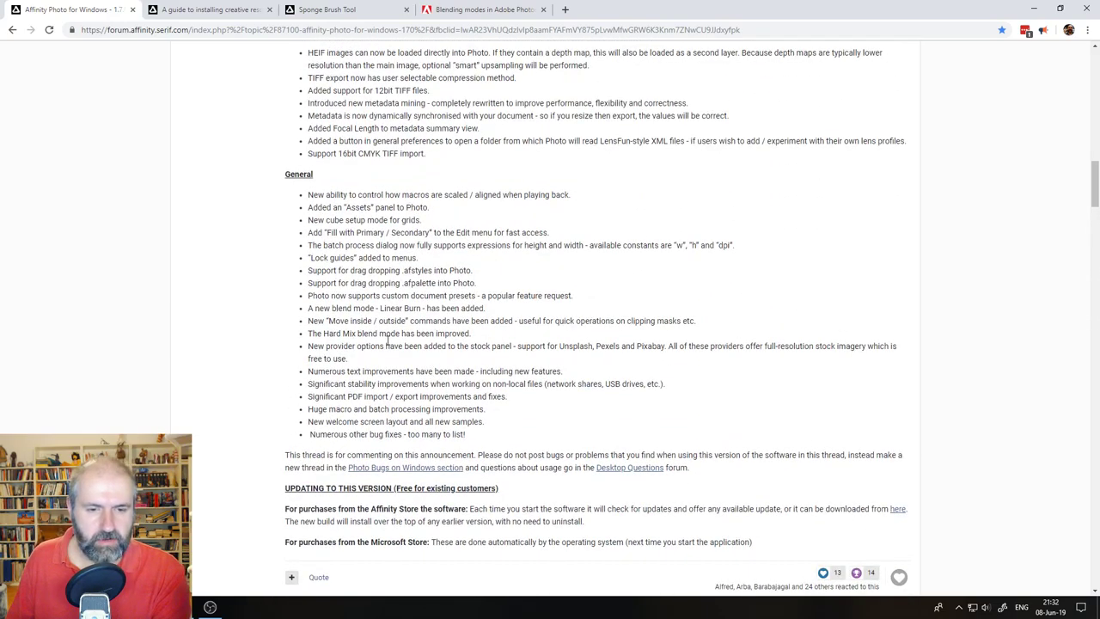
{"action": "scroll", "coordinate": [400, 370], "scroll_direction": "up", "scroll_amount": 6}
{"action": "scroll", "coordinate": [400, 370], "scroll_direction": "up", "scroll_amount": 5}
{"action": "scroll", "coordinate": [401, 370], "scroll_direction": "up", "scroll_amount": 3}
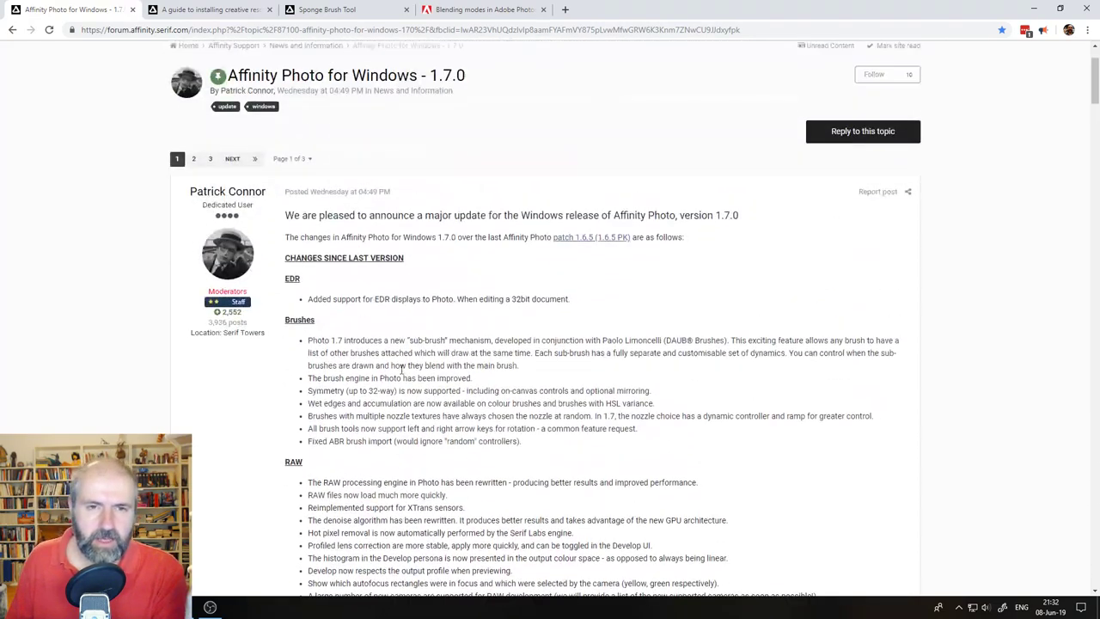
{"action": "scroll", "coordinate": [399, 367], "scroll_direction": "down", "scroll_amount": 2}
{"action": "scroll", "coordinate": [399, 368], "scroll_direction": "down", "scroll_amount": 2}
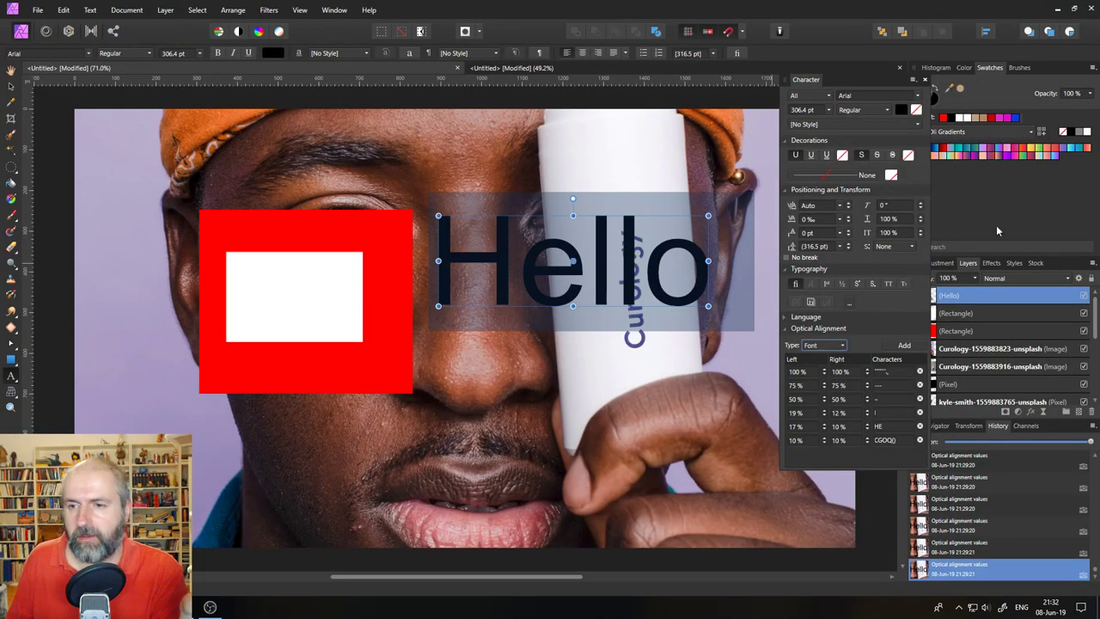
- Delete the Hello text and both rectangles, and hide the top Curology photo layer
{"action": "left_click", "coordinate": [924, 79]}
{"action": "left_click", "coordinate": [12, 85]}
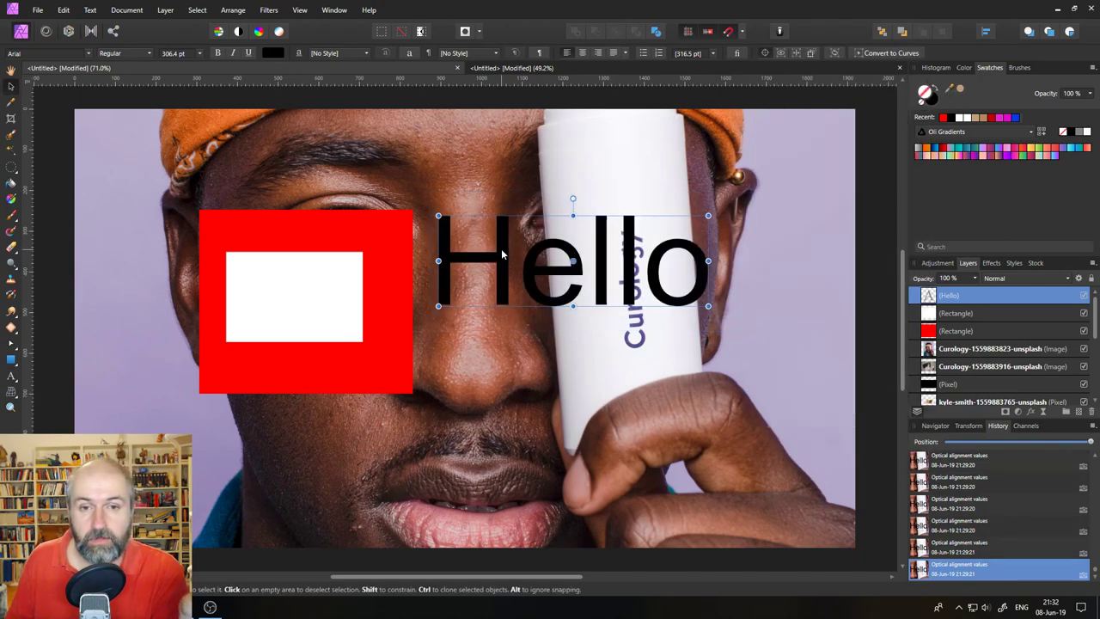
{"action": "key", "text": "Delete"}
{"action": "key", "text": "Delete"}
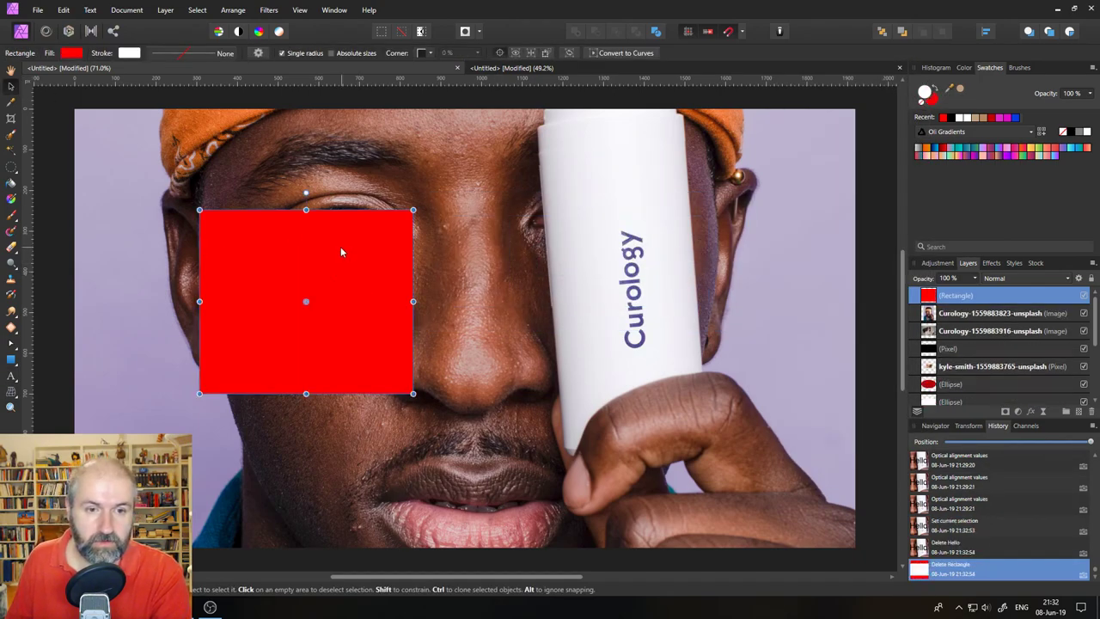
{"action": "key", "text": "Delete"}
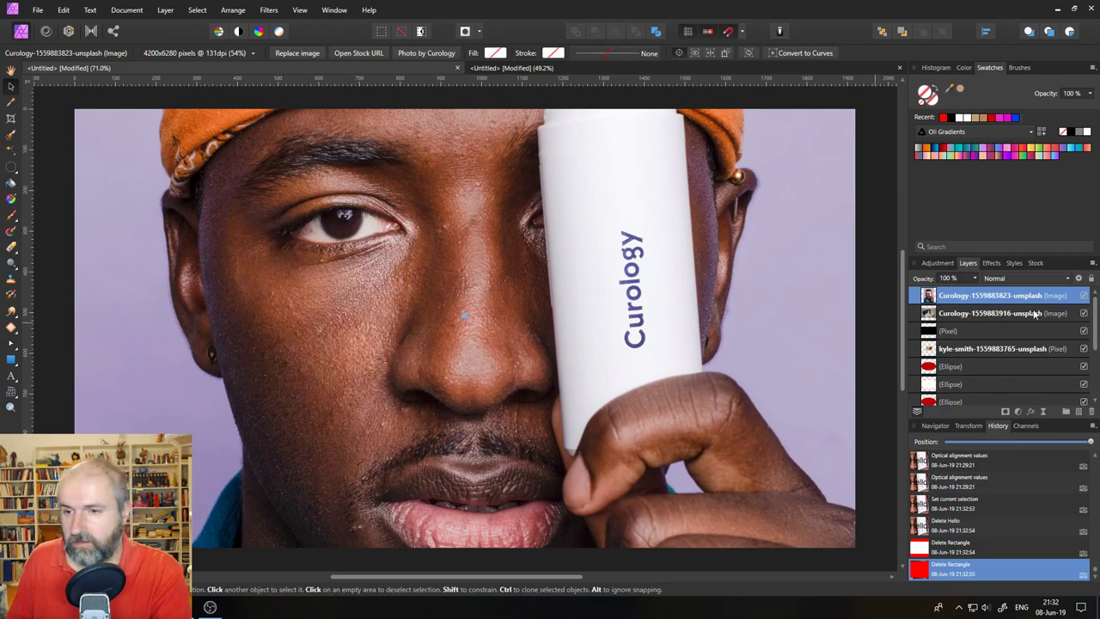
{"action": "left_click", "coordinate": [1084, 295]}
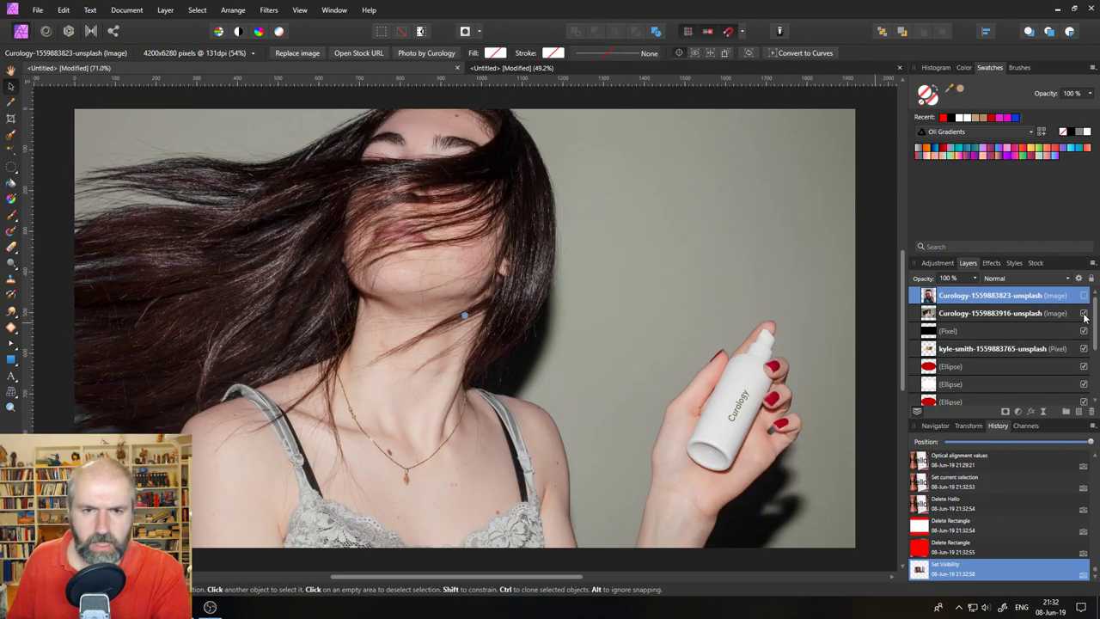
- Search the stock photos for 'landscape' and place one onto the canvas
{"action": "left_click", "coordinate": [1034, 263]}
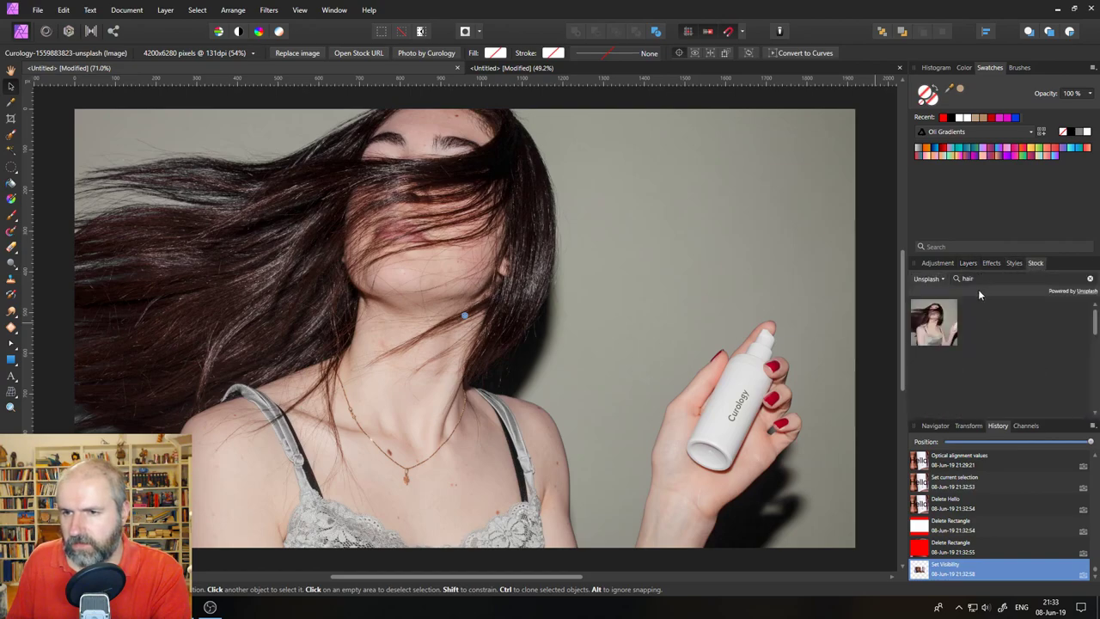
{"action": "key", "text": "BackSpace"}
{"action": "key", "text": "BackSpace"}
{"action": "key", "text": "BackSpace"}
{"action": "key", "text": "BackSpace"}
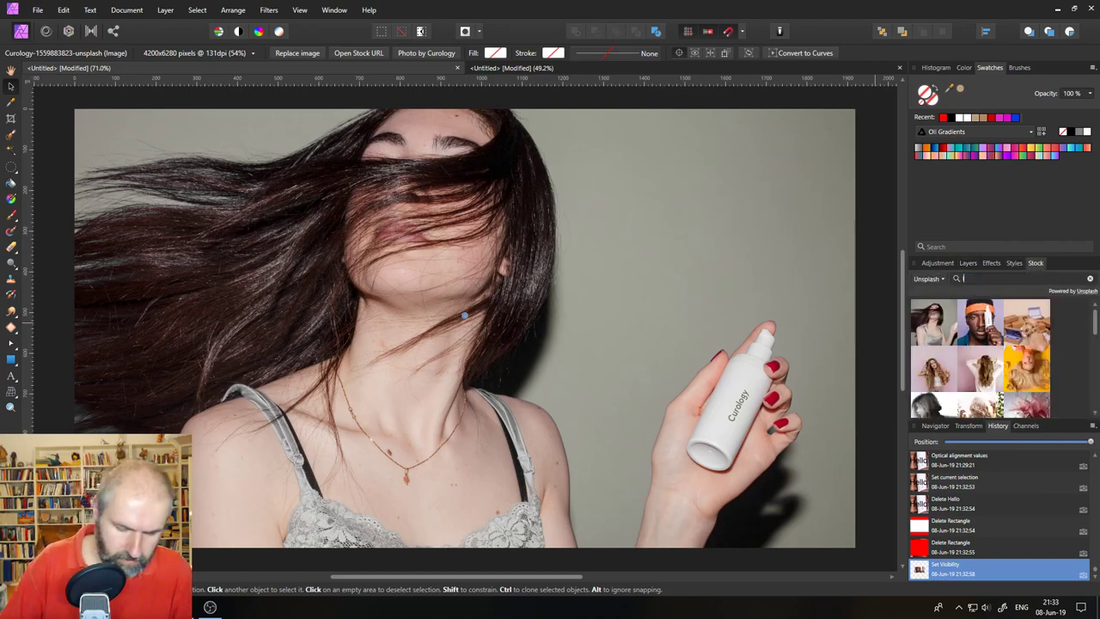
{"action": "type", "text": "landscape"}
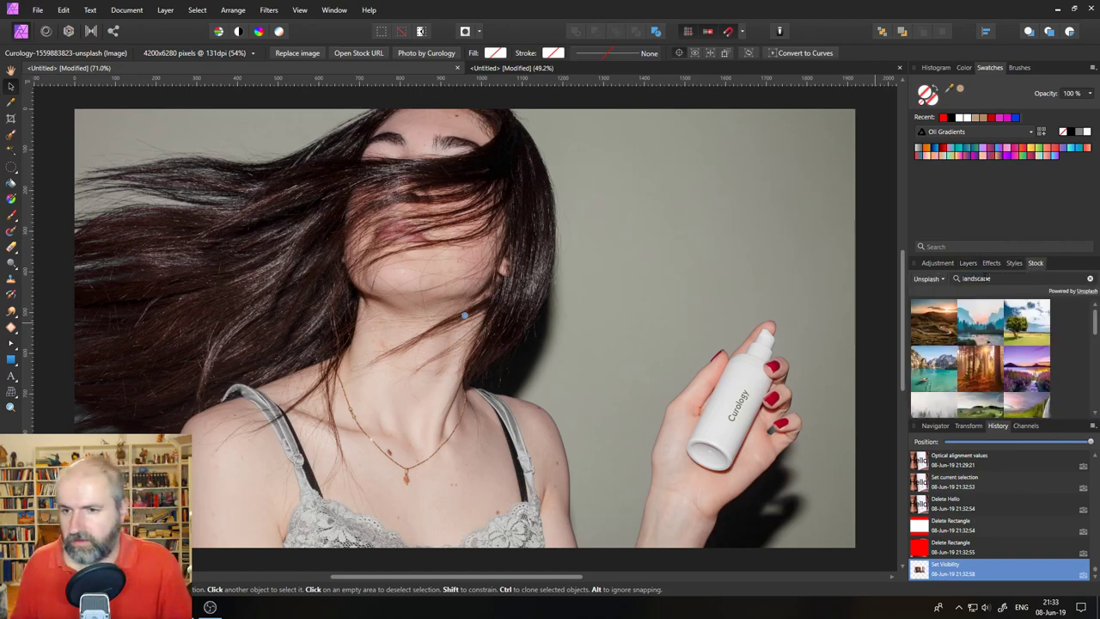
{"action": "left_click_drag", "start_coordinate": [945, 318], "coordinate": [400, 300]}
- Shrink the landscape photo to fit the canvas and view the whole canvas
{"action": "key", "text": "z"}
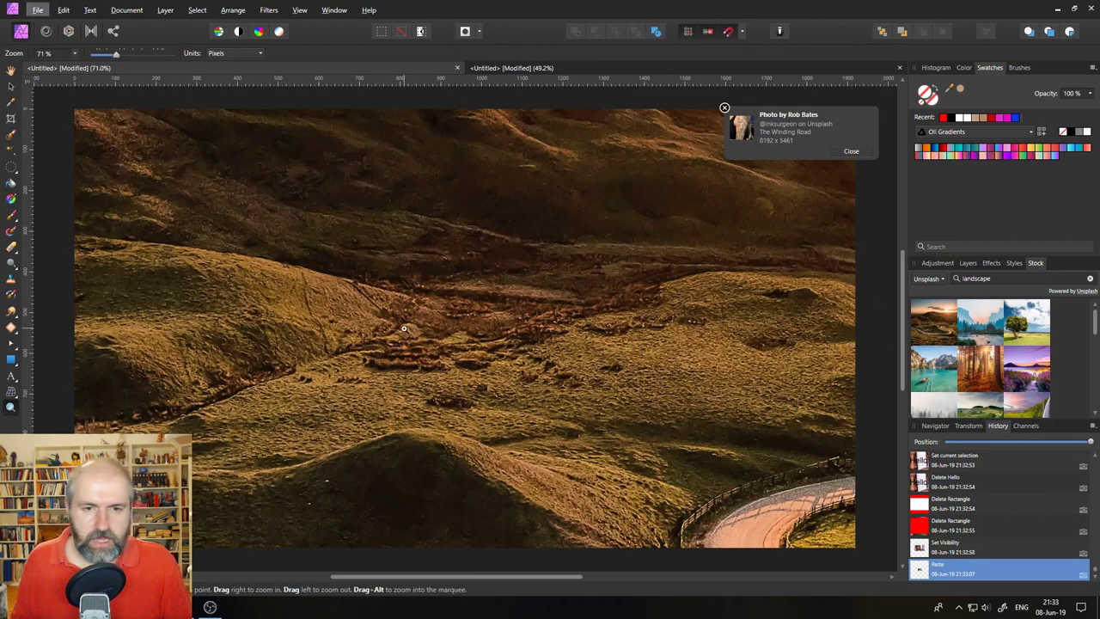
{"action": "left_click", "coordinate": [403, 327], "text": "alt"}
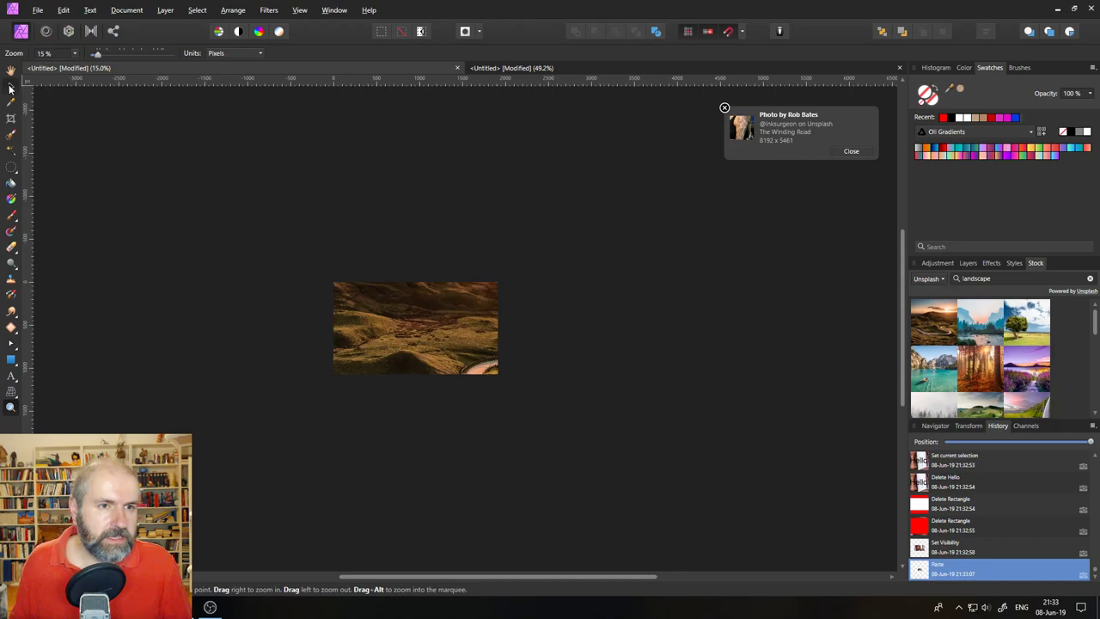
{"action": "left_click", "coordinate": [11, 87]}
{"action": "left_click_drag", "start_coordinate": [763, 186], "coordinate": [484, 295]}
{"action": "key", "text": "ctrl+0"}
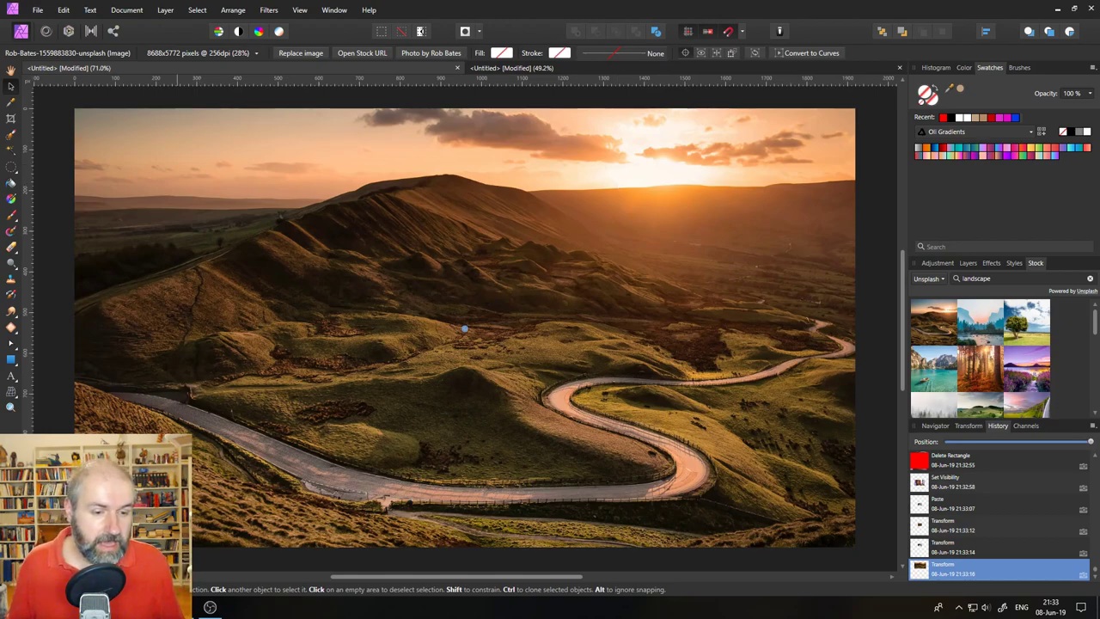
{"action": "key", "text": "alt+Tab"}
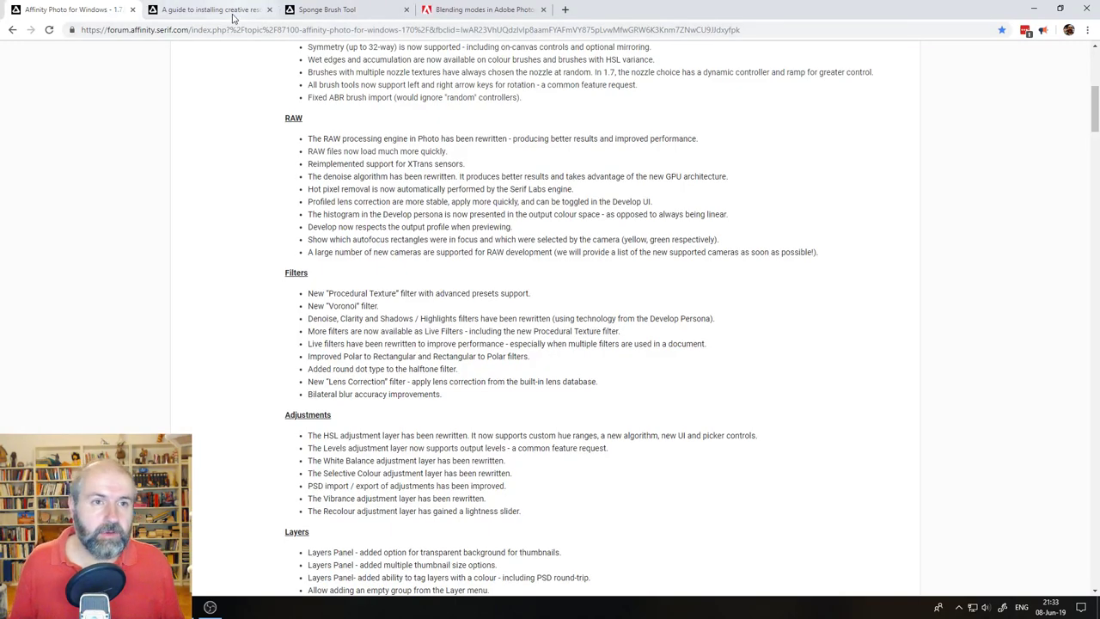
- Open the tutorials Facebook page, dismiss its ads tip, and return to the Affinity guide tab
{"action": "left_click", "coordinate": [367, 30]}
{"action": "type", "text": "facebook.com"}
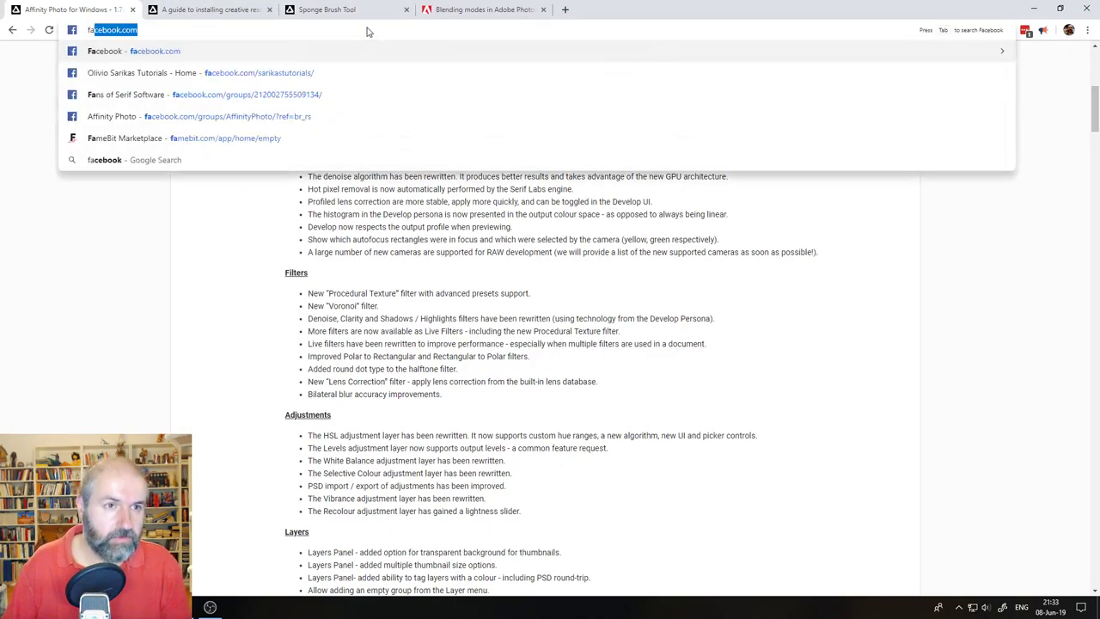
{"action": "key", "text": "Return"}
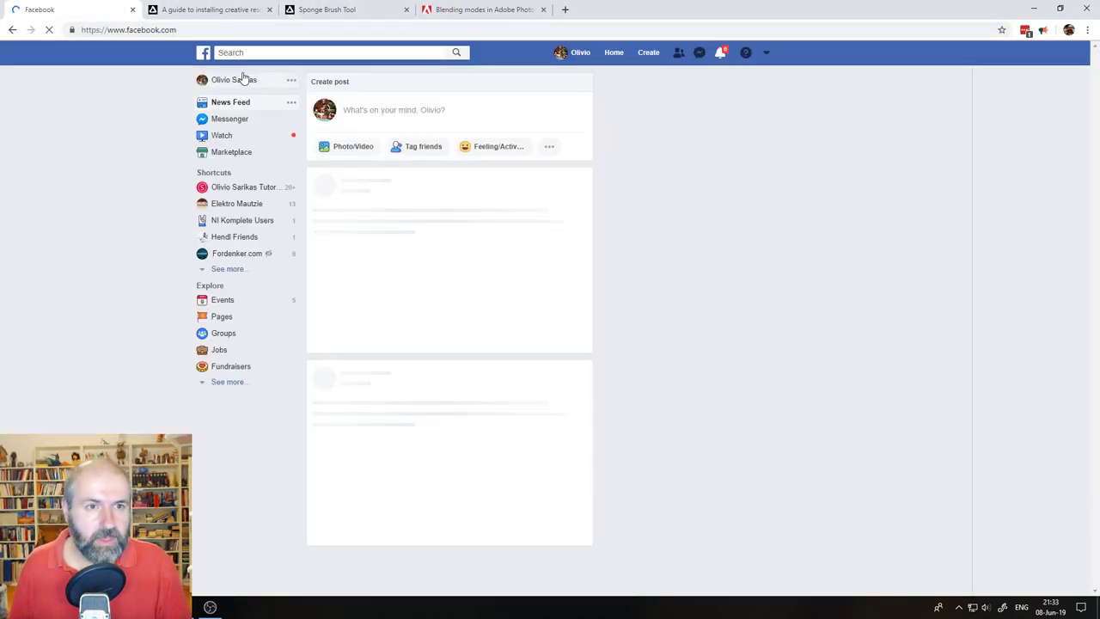
{"action": "left_click", "coordinate": [241, 188]}
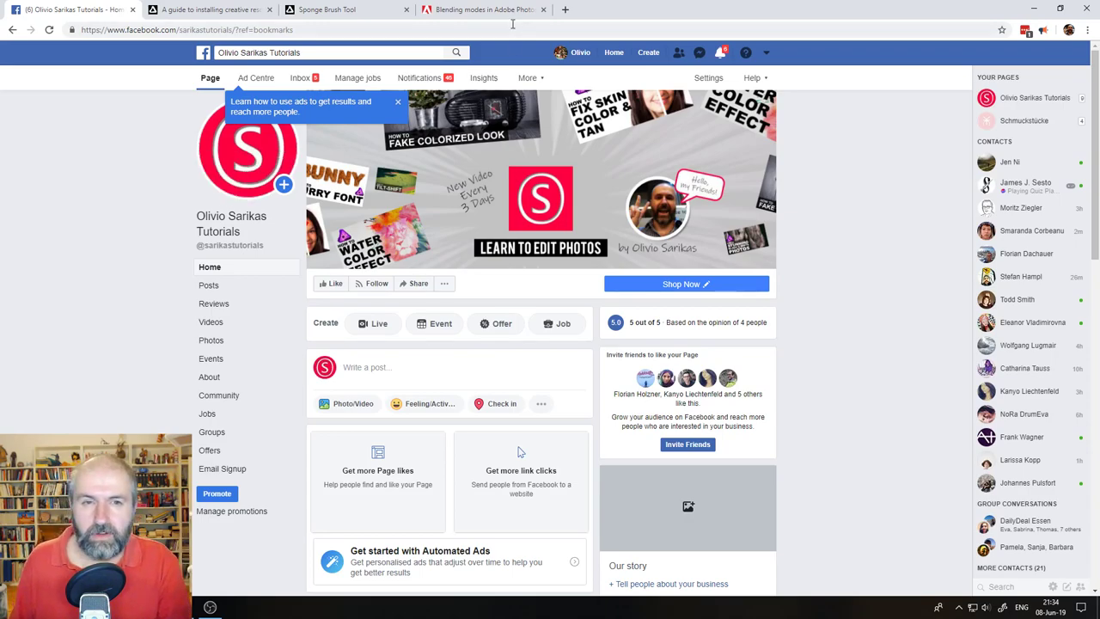
{"action": "left_click", "coordinate": [398, 105]}
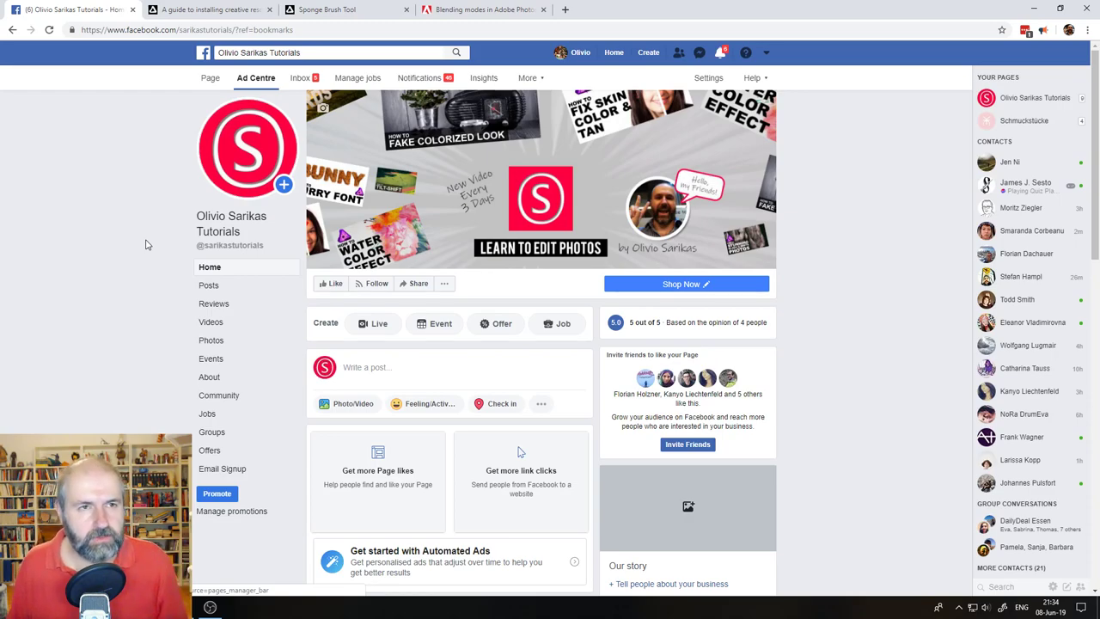
{"action": "left_click", "coordinate": [230, 11]}
- Load r/AffinityPhotoTuts from the 'red' address suggestion and scroll through its posts
{"action": "left_click", "coordinate": [217, 32]}
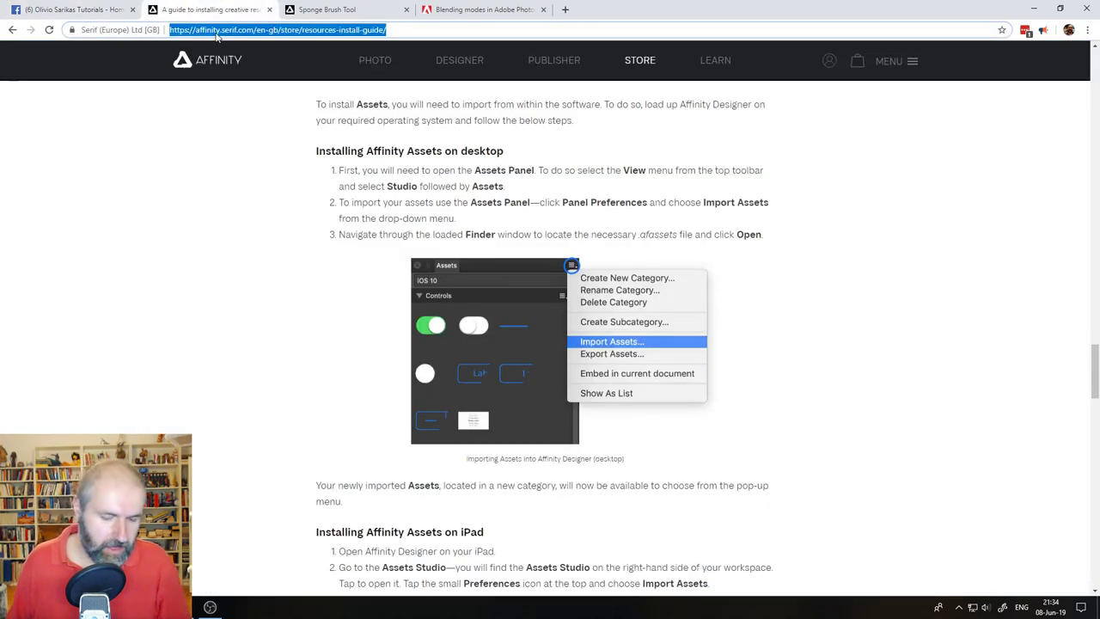
{"action": "type", "text": "red"}
{"action": "key", "text": "Down"}
{"action": "key", "text": "Return"}
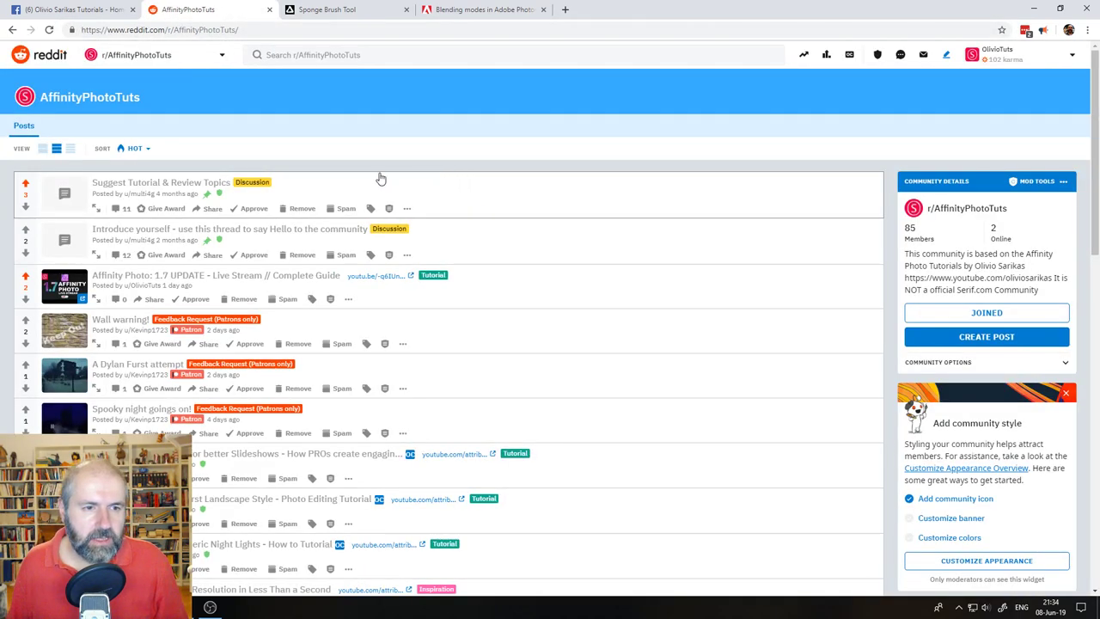
{"action": "scroll", "coordinate": [390, 468], "scroll_direction": "down", "scroll_amount": 1}
{"action": "scroll", "coordinate": [389, 468], "scroll_direction": "down", "scroll_amount": 4}
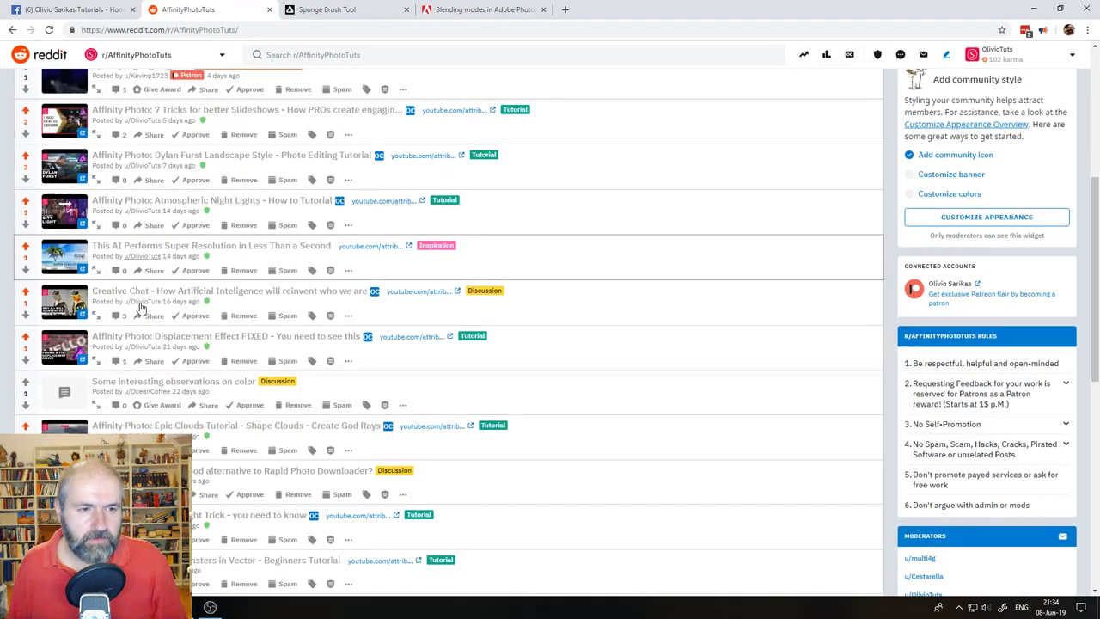
{"action": "scroll", "coordinate": [143, 311], "scroll_direction": "up", "scroll_amount": 2}
{"action": "scroll", "coordinate": [447, 335], "scroll_direction": "up", "scroll_amount": 1}
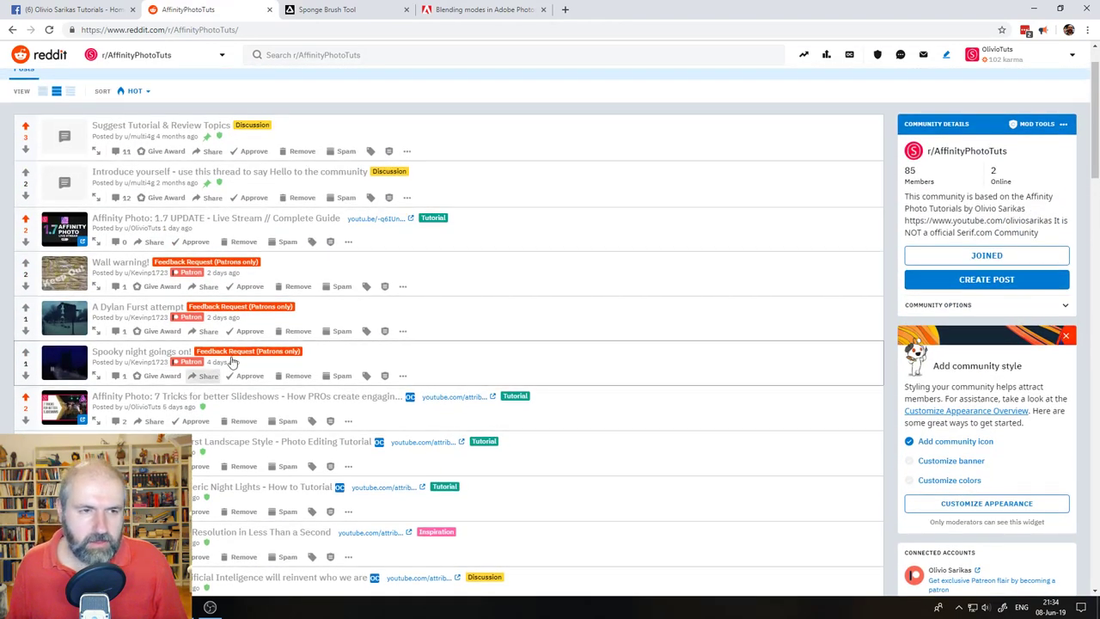
{"action": "scroll", "coordinate": [340, 356], "scroll_direction": "up", "scroll_amount": 1}
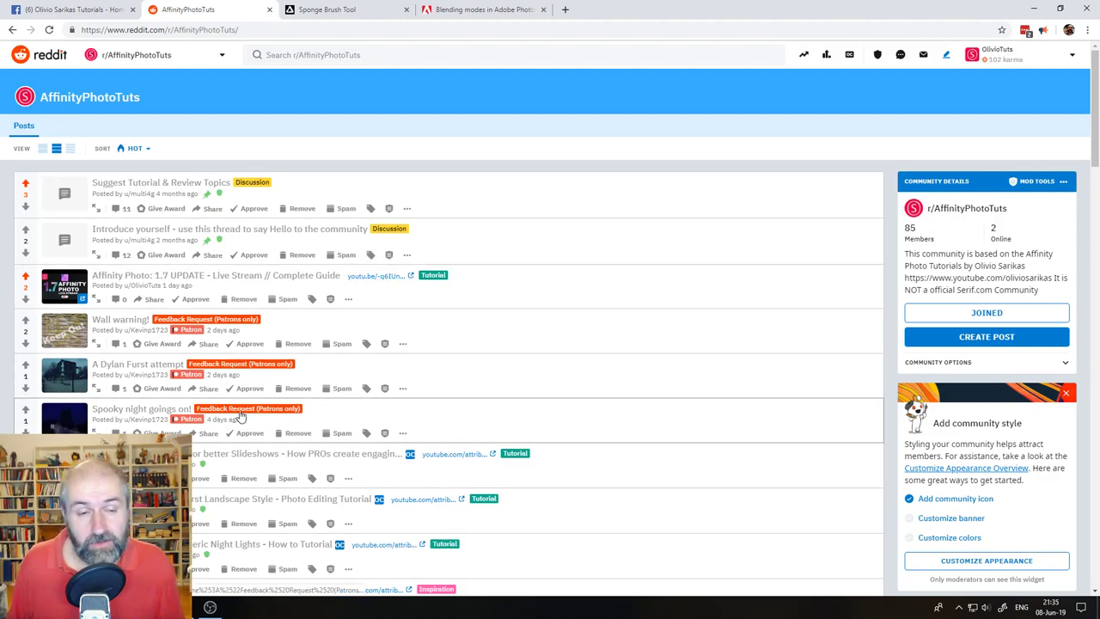
{"action": "left_click", "coordinate": [126, 370]}
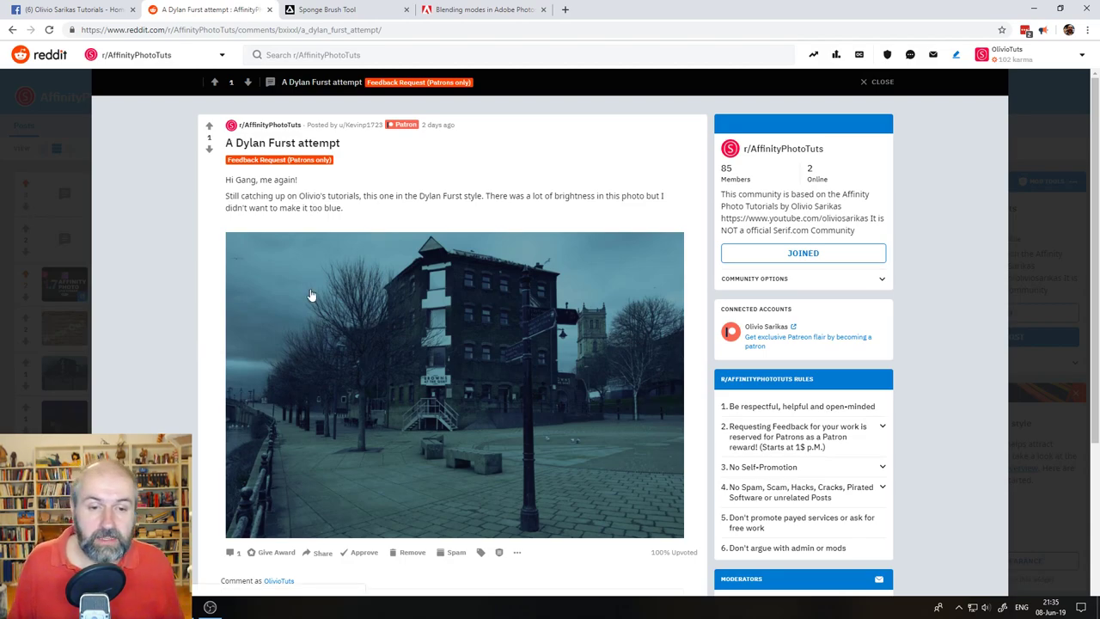
{"action": "scroll", "coordinate": [312, 294], "scroll_direction": "down", "scroll_amount": 3}
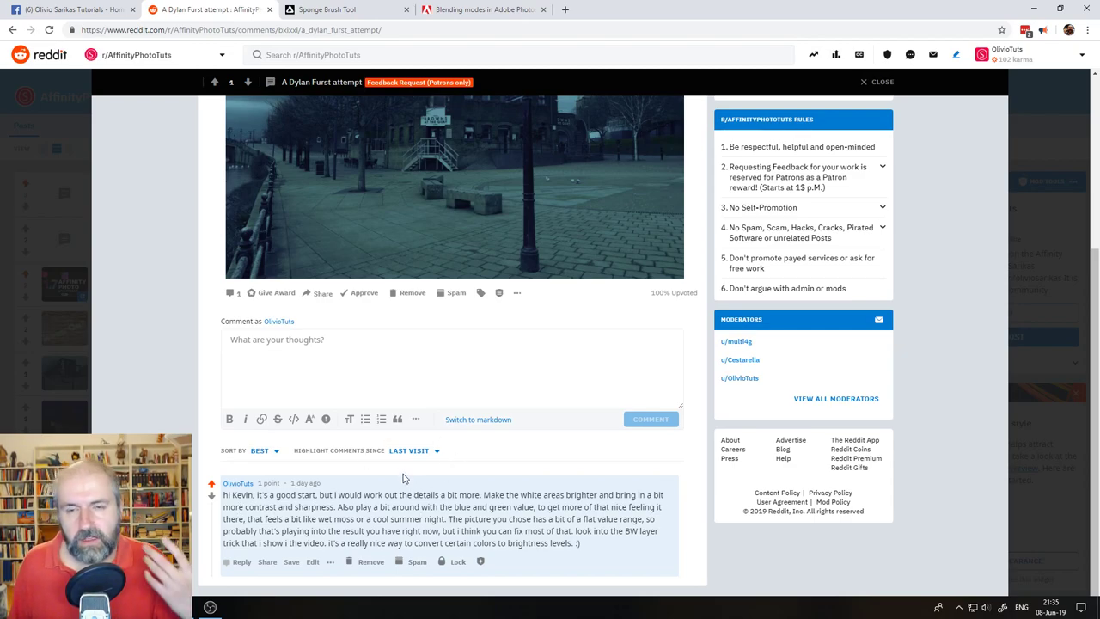
{"action": "scroll", "coordinate": [404, 470], "scroll_direction": "up", "scroll_amount": 3}
{"action": "scroll", "coordinate": [404, 470], "scroll_direction": "down", "scroll_amount": 2}
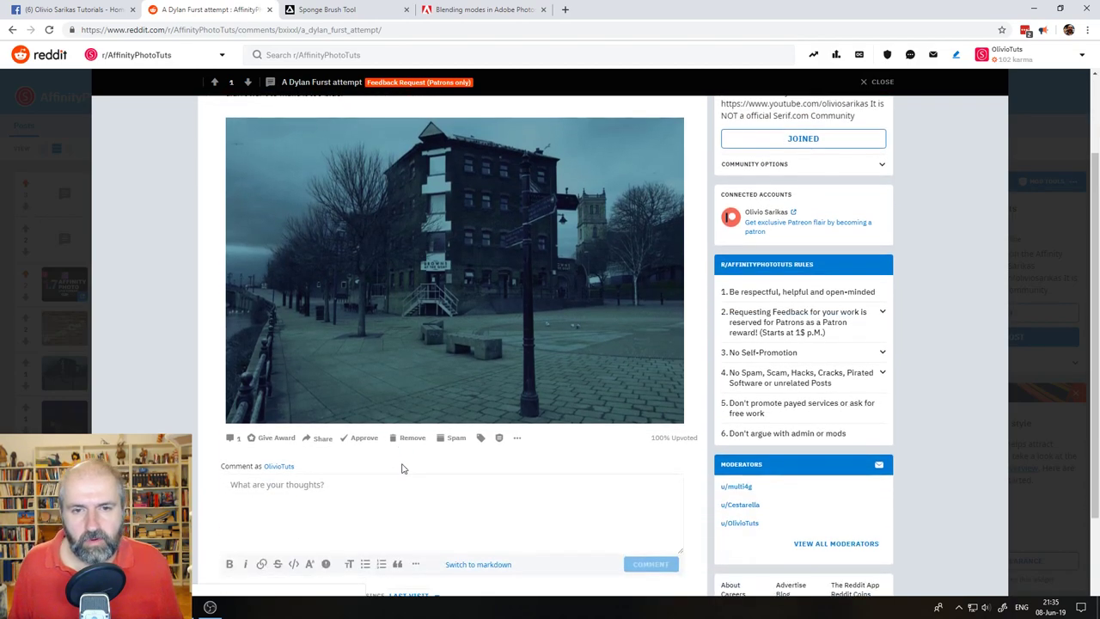
{"action": "scroll", "coordinate": [399, 470], "scroll_direction": "up", "scroll_amount": 1}
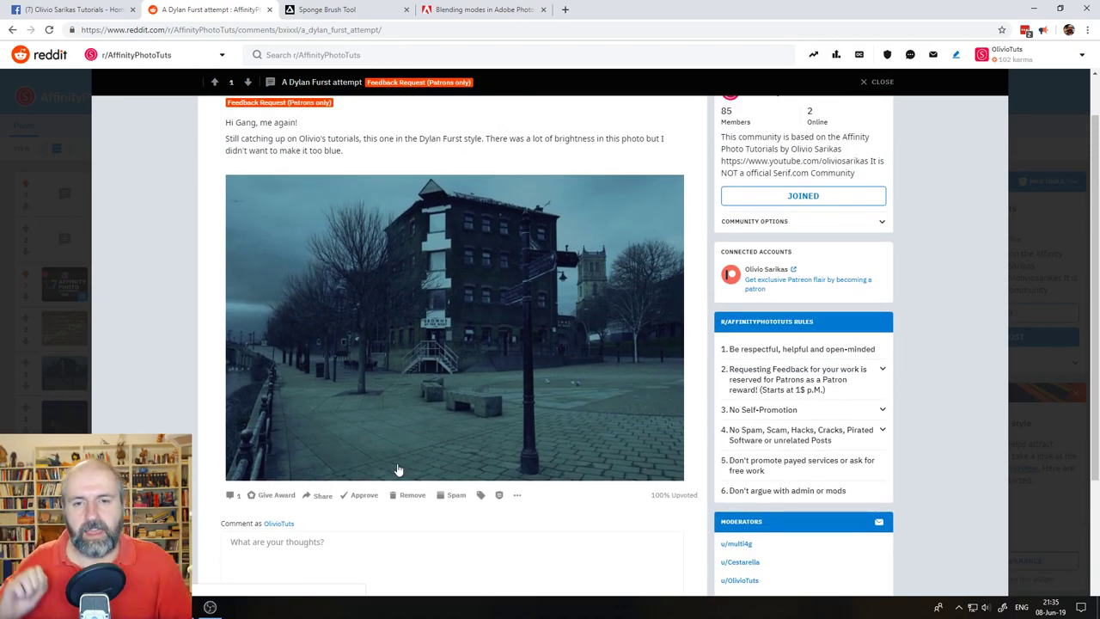
{"action": "scroll", "coordinate": [297, 179], "scroll_direction": "up", "scroll_amount": 1}
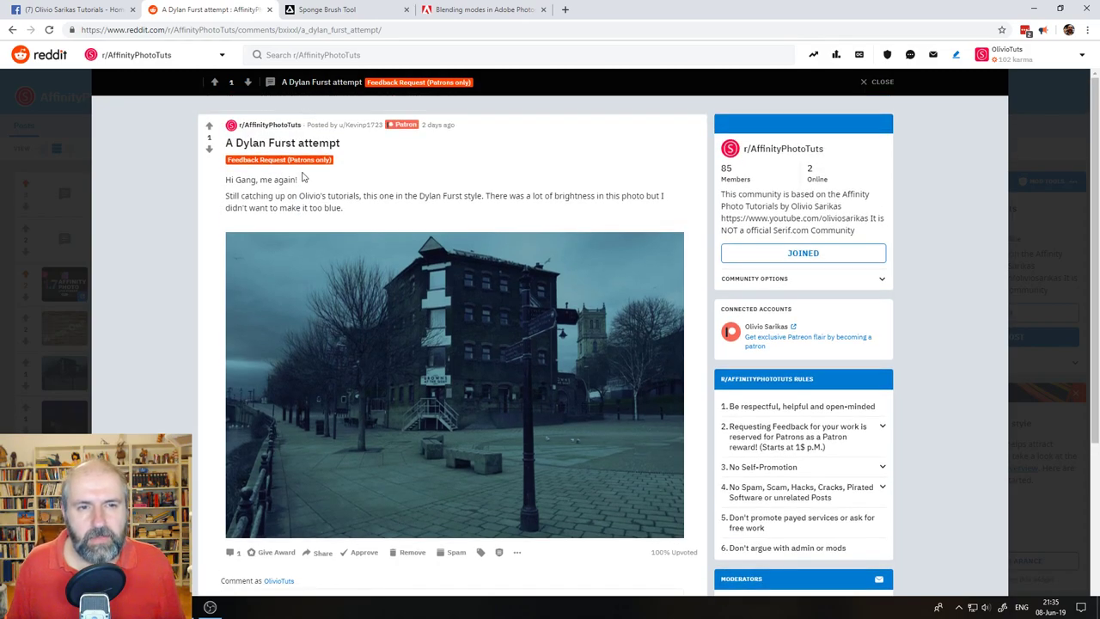
{"action": "left_click", "coordinate": [481, 9]}
- Open patreon.com/sarikas and highlight the $1 tier's early access and Community on Reddit perks
{"action": "left_click", "coordinate": [448, 26]}
{"action": "type", "text": "pa"}
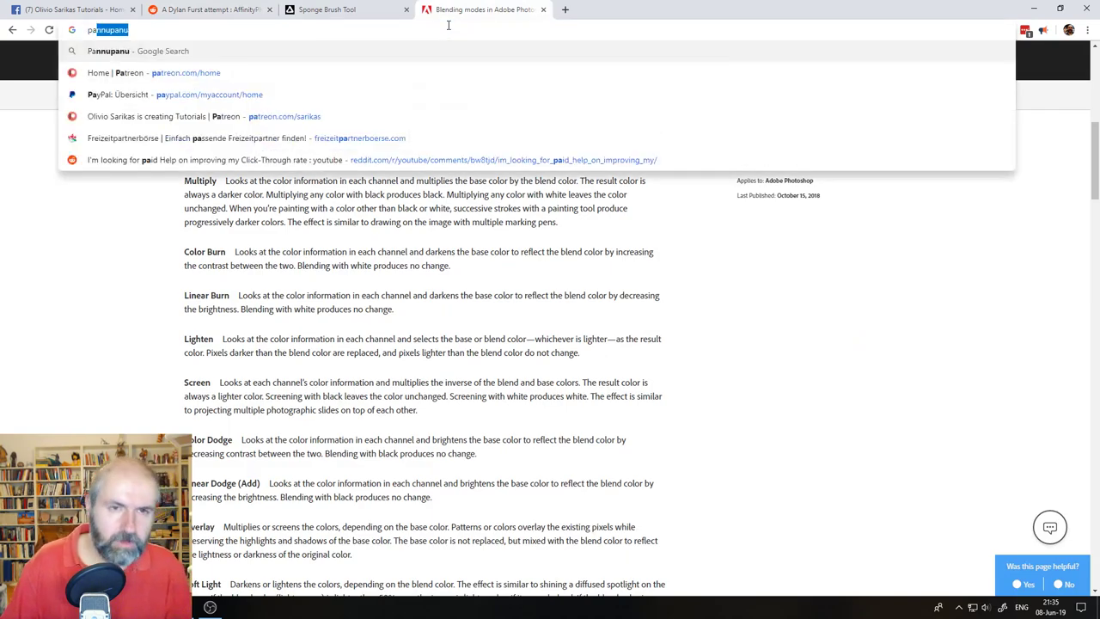
{"action": "key", "text": "Down"}
{"action": "key", "text": "Down"}
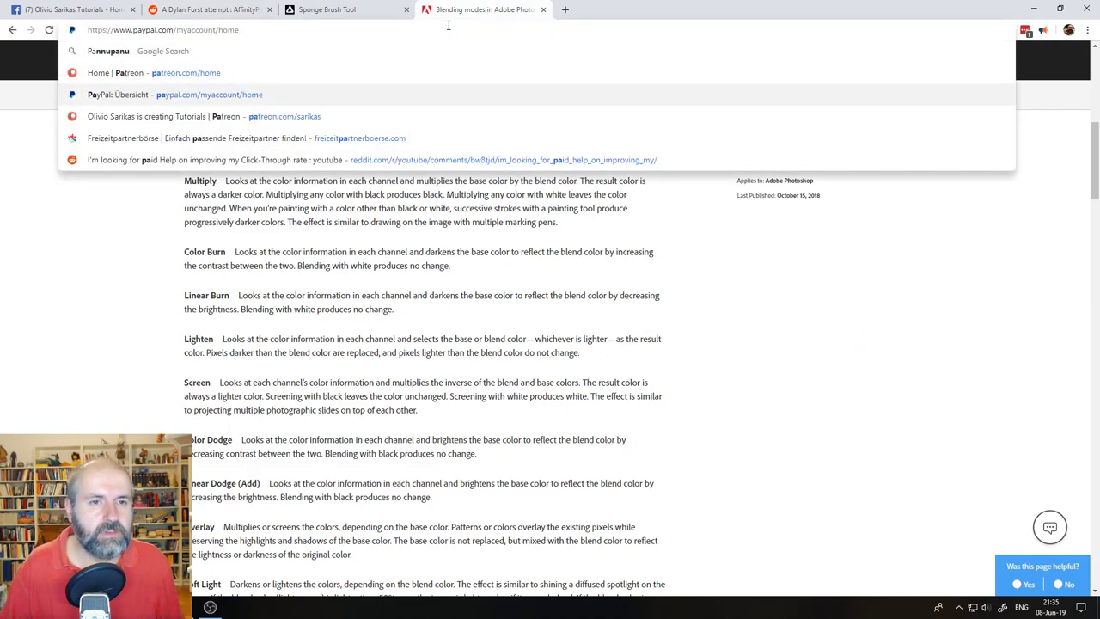
{"action": "key", "text": "Down"}
{"action": "key", "text": "Return"}
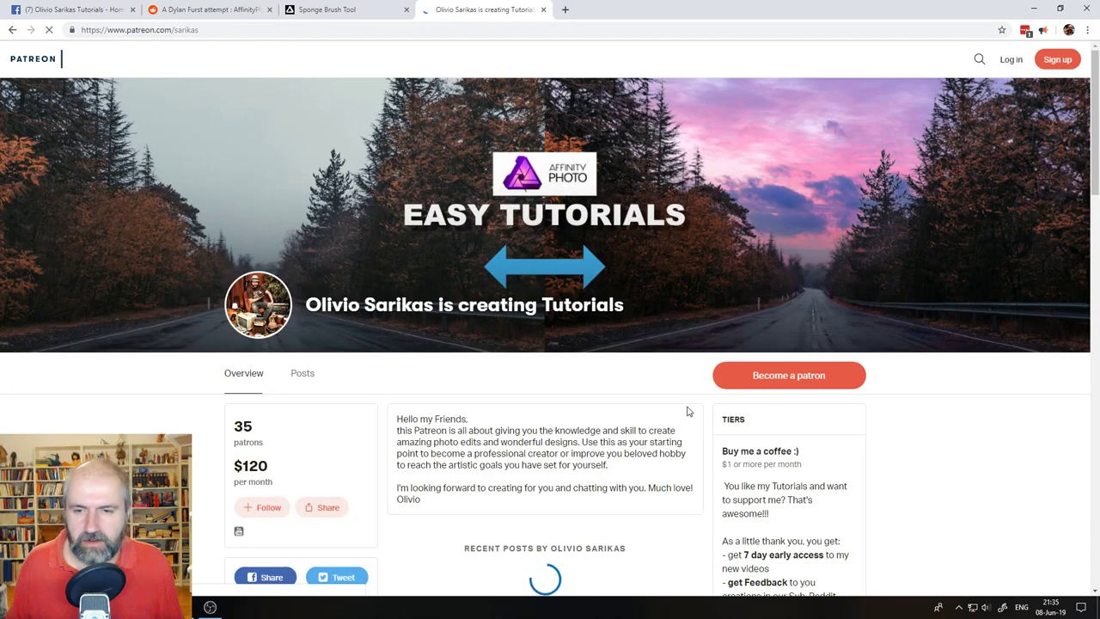
{"action": "scroll", "coordinate": [890, 410], "scroll_direction": "down", "scroll_amount": 3}
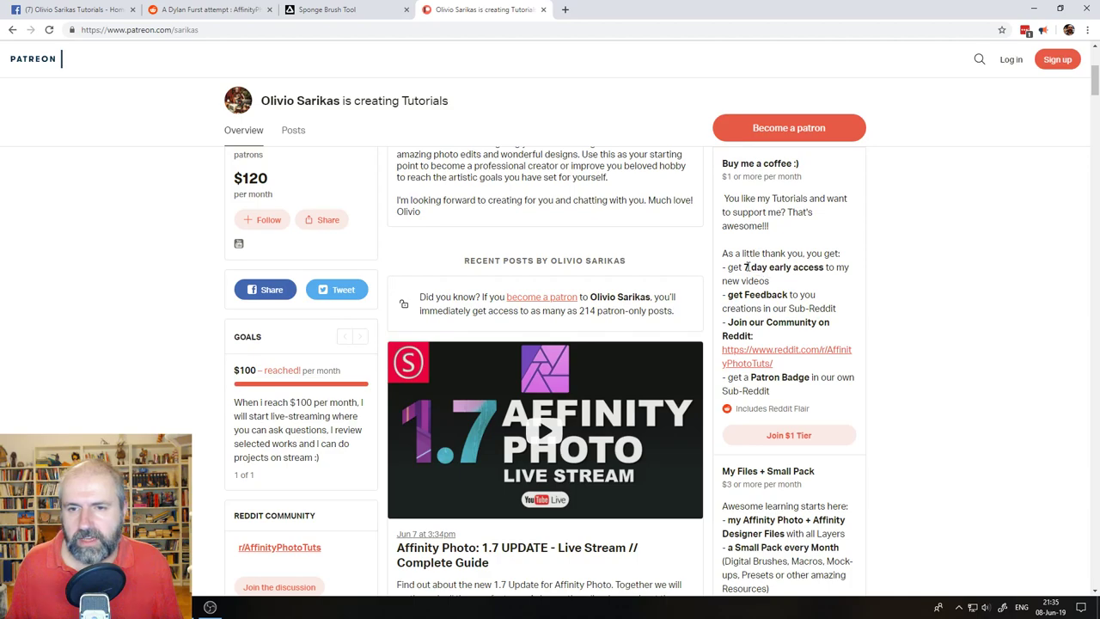
{"action": "left_click_drag", "start_coordinate": [749, 268], "coordinate": [827, 268]}
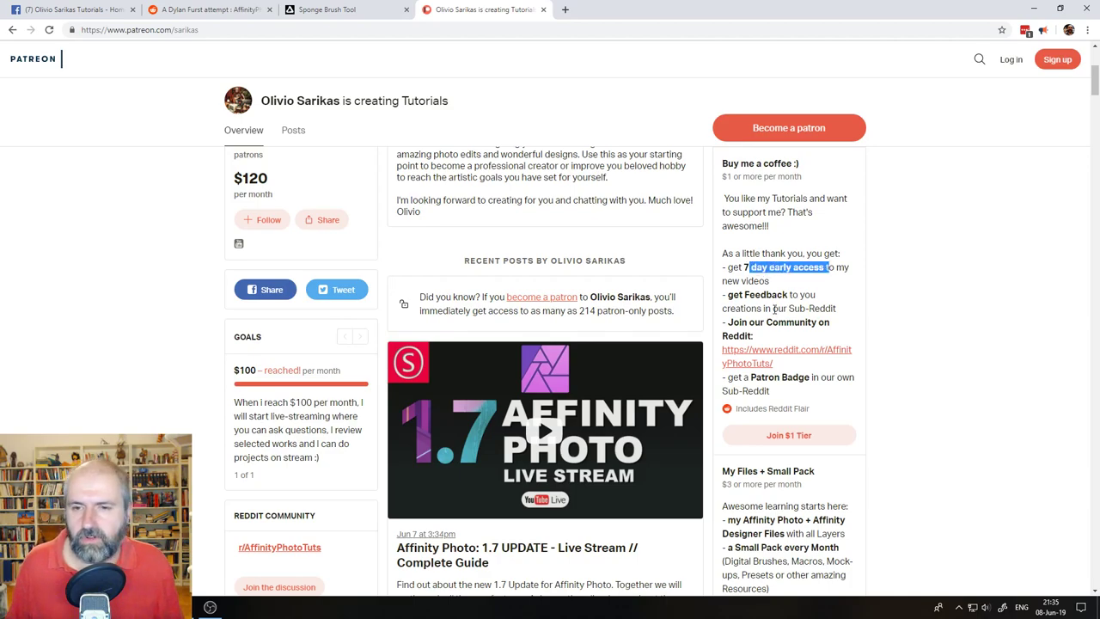
{"action": "left_click_drag", "start_coordinate": [728, 293], "coordinate": [776, 335]}
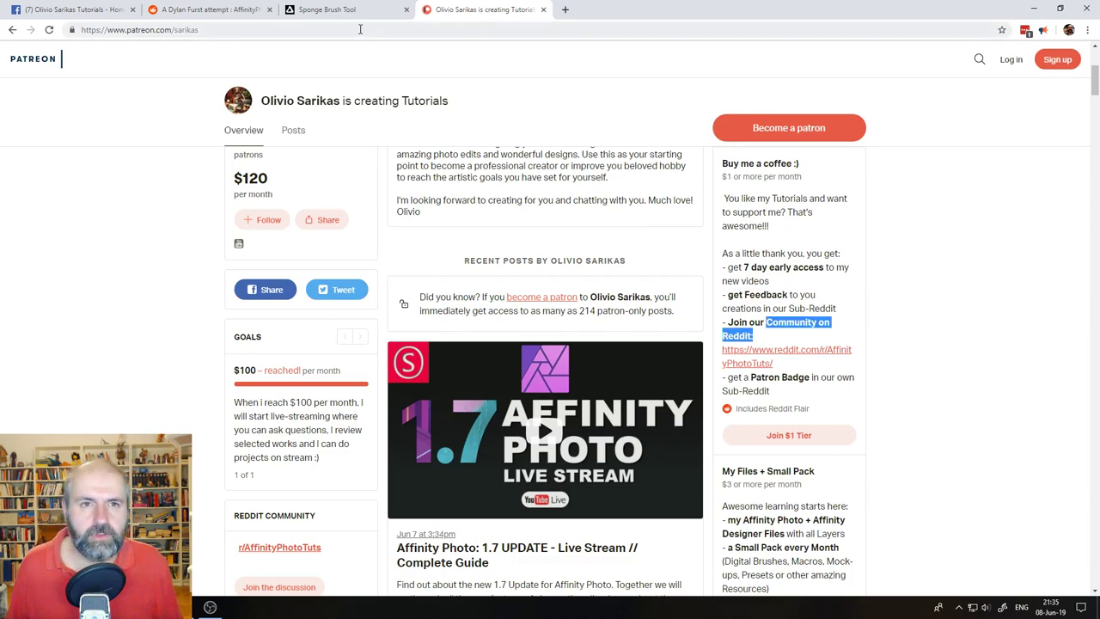
- Briefly revisit the attempt post, then review the $3 tier and the $5 Medium Pack tier
{"action": "left_click", "coordinate": [262, 16]}
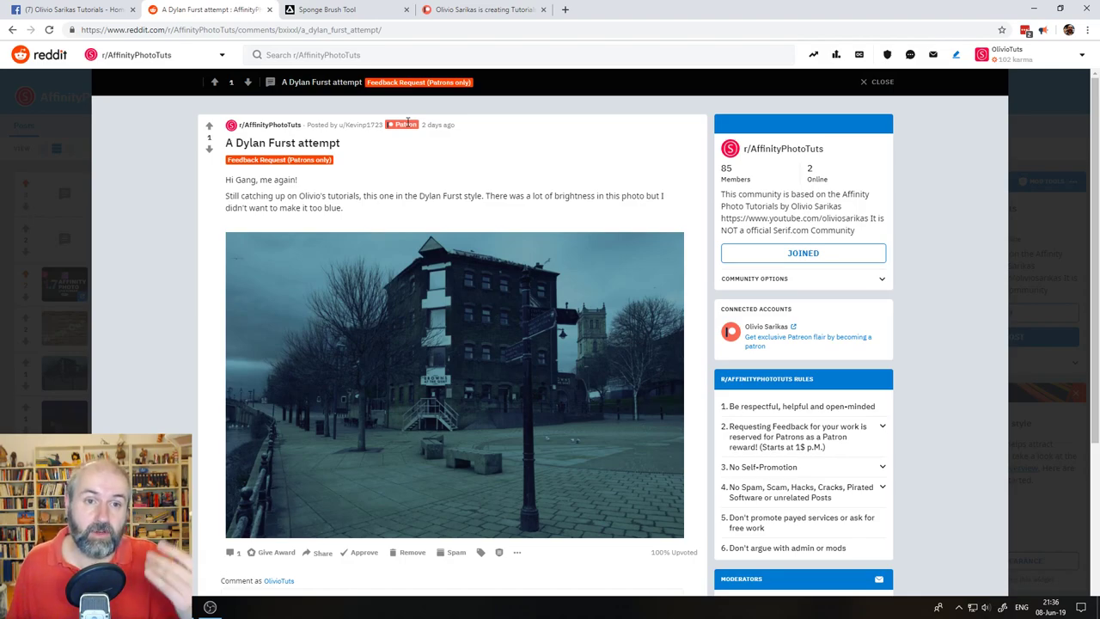
{"action": "left_click", "coordinate": [455, 10]}
{"action": "scroll", "coordinate": [900, 353], "scroll_direction": "down", "scroll_amount": 2}
{"action": "scroll", "coordinate": [900, 353], "scroll_direction": "down", "scroll_amount": 2}
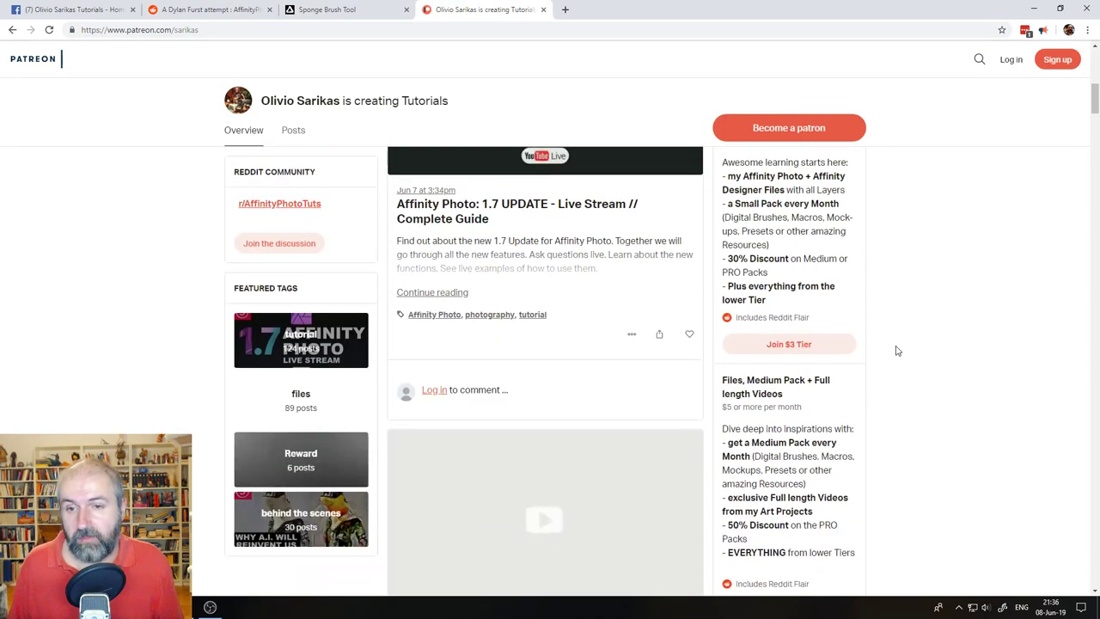
{"action": "scroll", "coordinate": [895, 350], "scroll_direction": "up", "scroll_amount": 1}
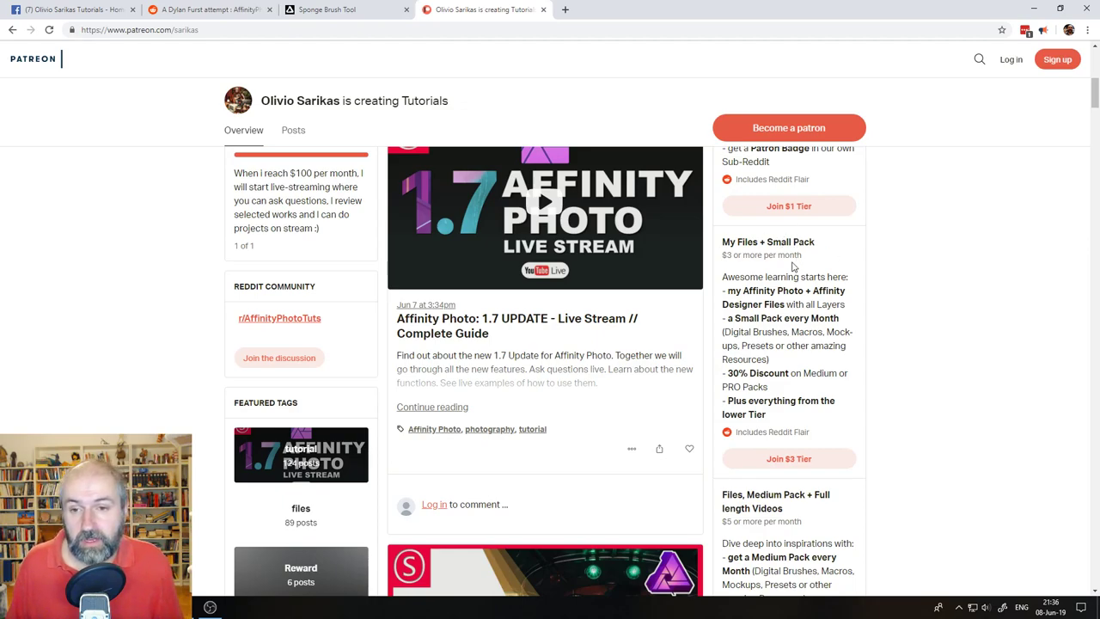
{"action": "scroll", "coordinate": [792, 267], "scroll_direction": "down", "scroll_amount": 1}
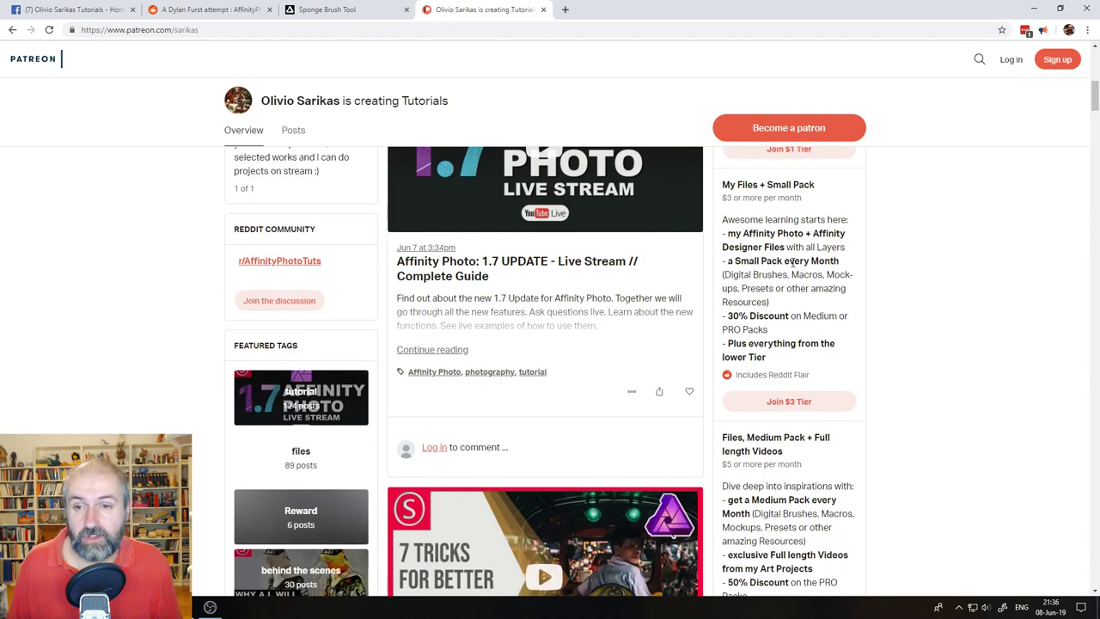
{"action": "left_click_drag", "start_coordinate": [720, 197], "coordinate": [734, 197]}
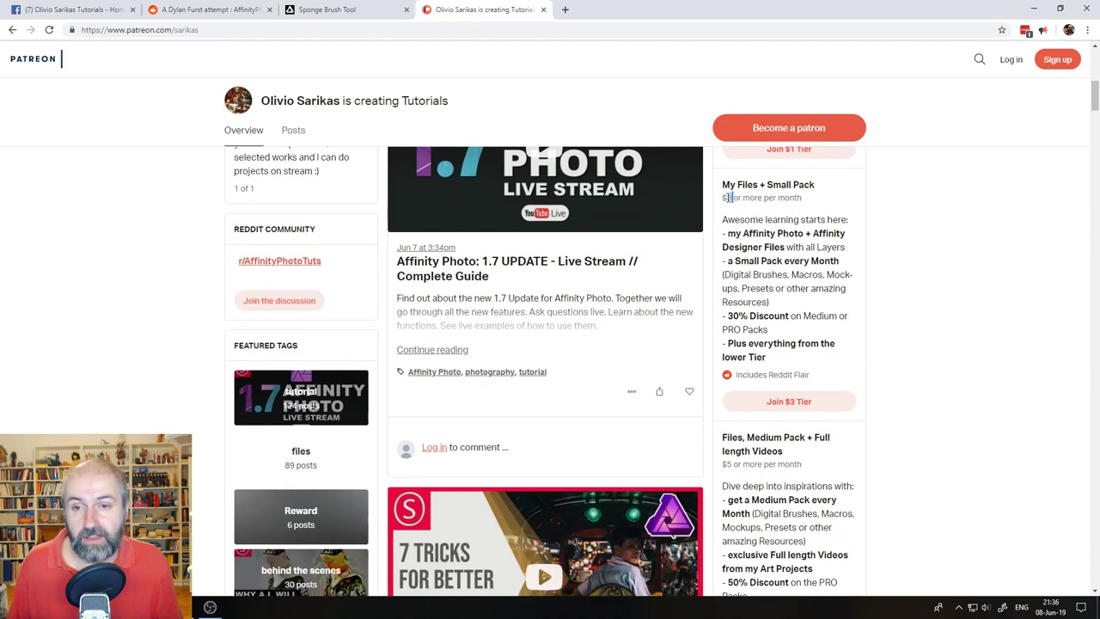
{"action": "left_click_drag", "start_coordinate": [831, 187], "coordinate": [764, 184]}
{"action": "scroll", "coordinate": [790, 313], "scroll_direction": "down", "scroll_amount": 1}
{"action": "scroll", "coordinate": [789, 313], "scroll_direction": "down", "scroll_amount": 2}
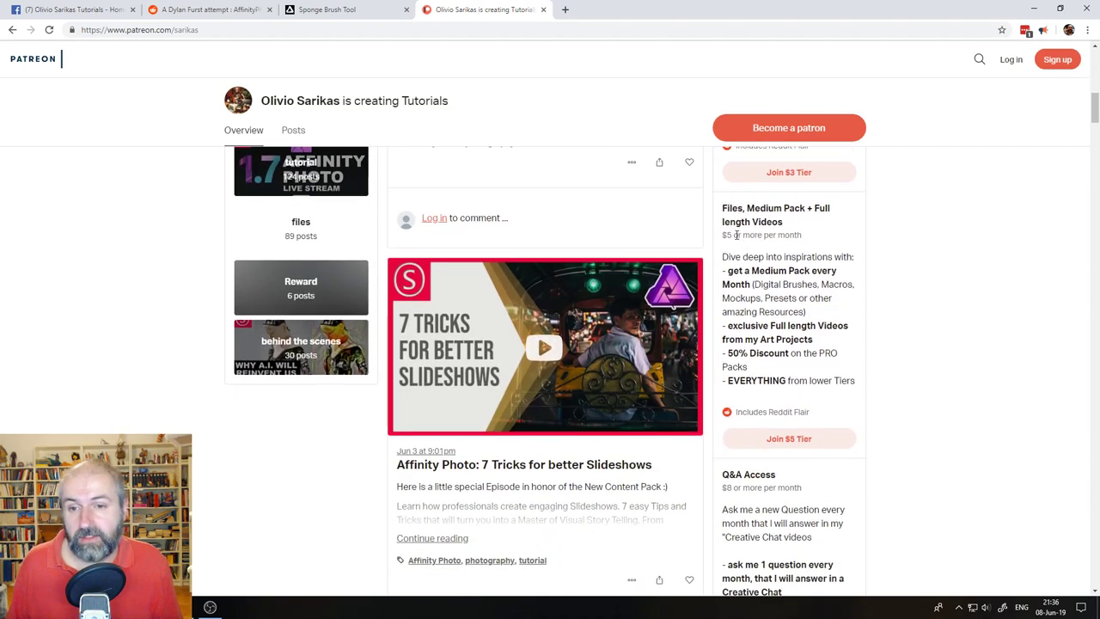
{"action": "left_click_drag", "start_coordinate": [736, 235], "coordinate": [721, 239]}
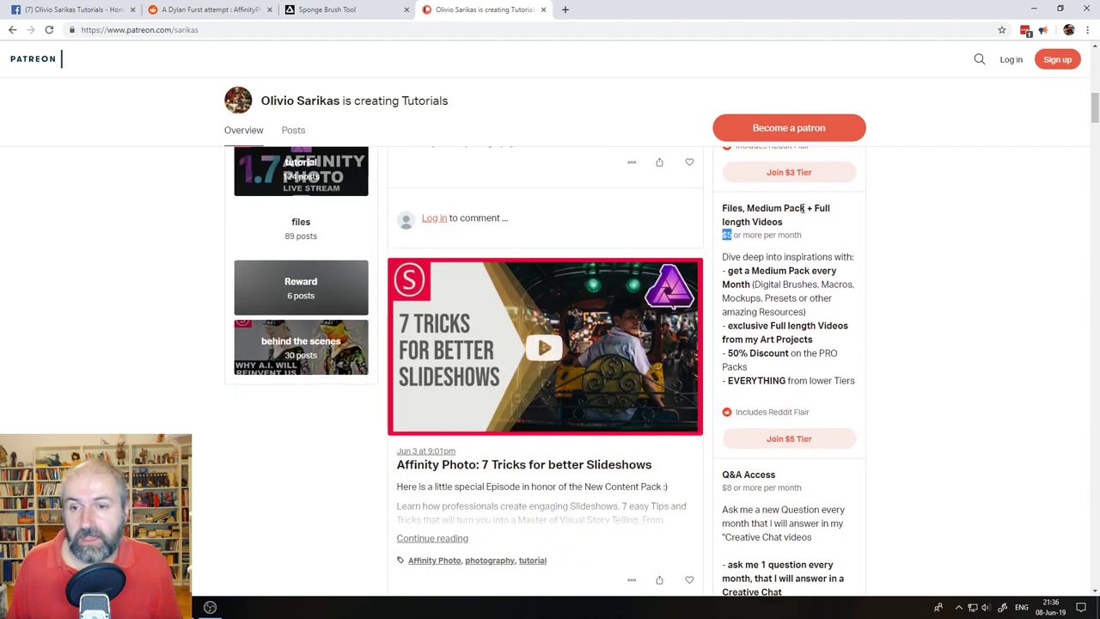
{"action": "left_click_drag", "start_coordinate": [805, 208], "coordinate": [746, 209]}
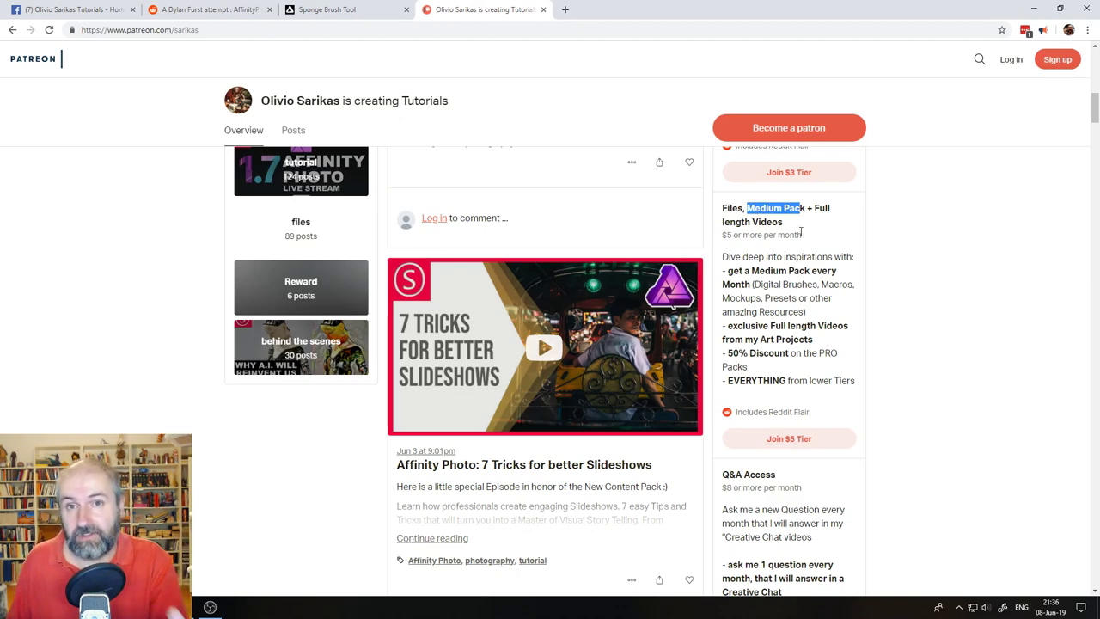
- Highlight the 50% discount perk, scroll through the remaining tiers, and close the Patreon page
{"action": "scroll", "coordinate": [775, 255], "scroll_direction": "down", "scroll_amount": 6}
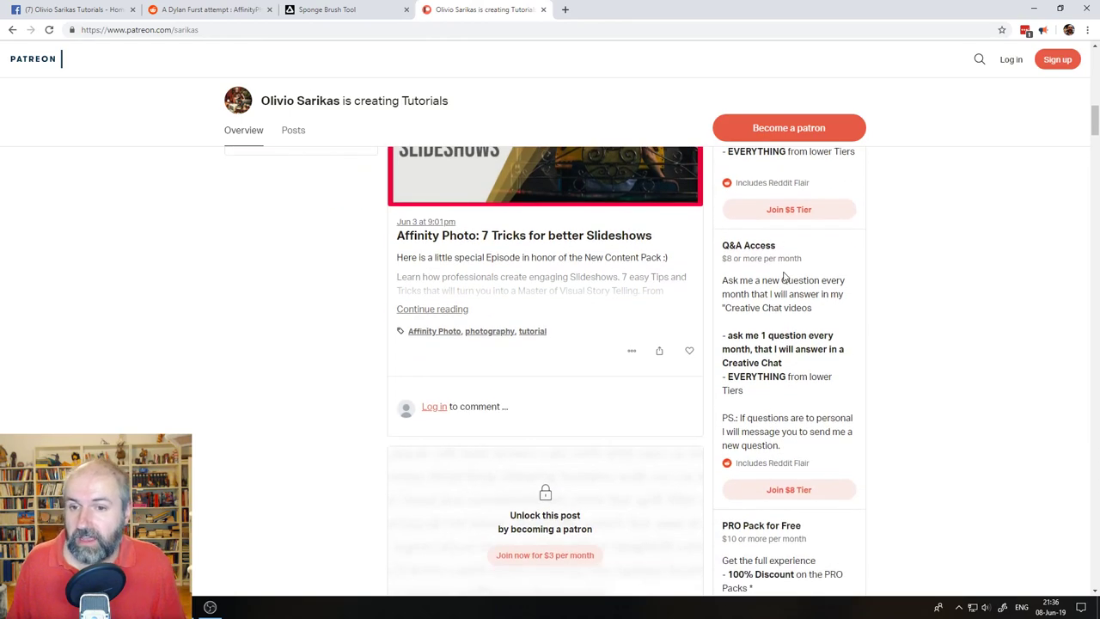
{"action": "scroll", "coordinate": [816, 335], "scroll_direction": "down", "scroll_amount": 1}
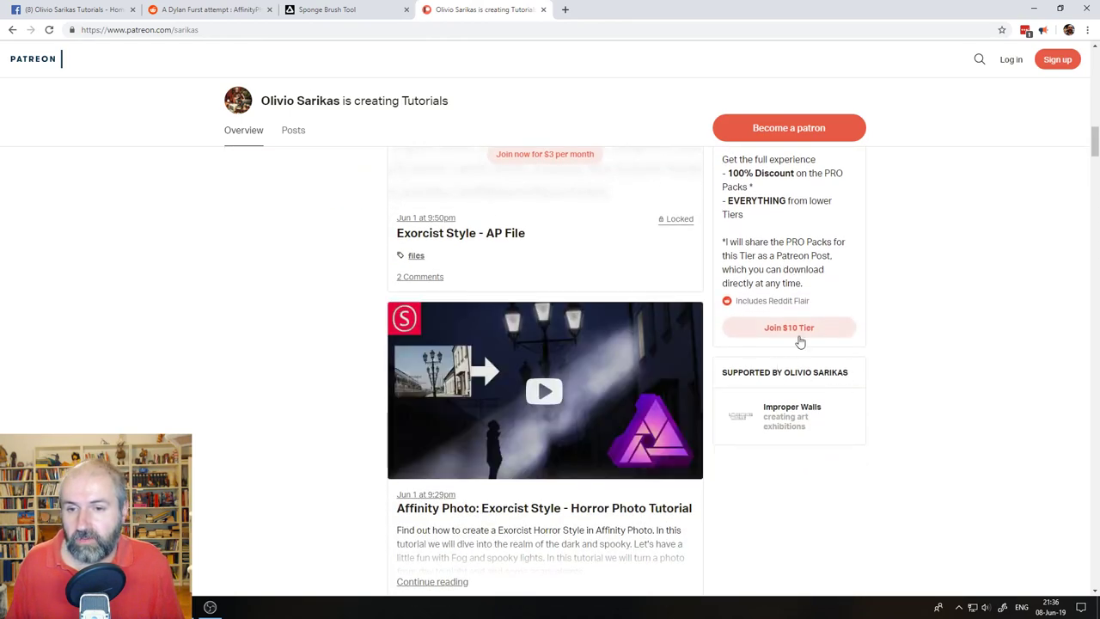
{"action": "scroll", "coordinate": [791, 292], "scroll_direction": "up", "scroll_amount": 1}
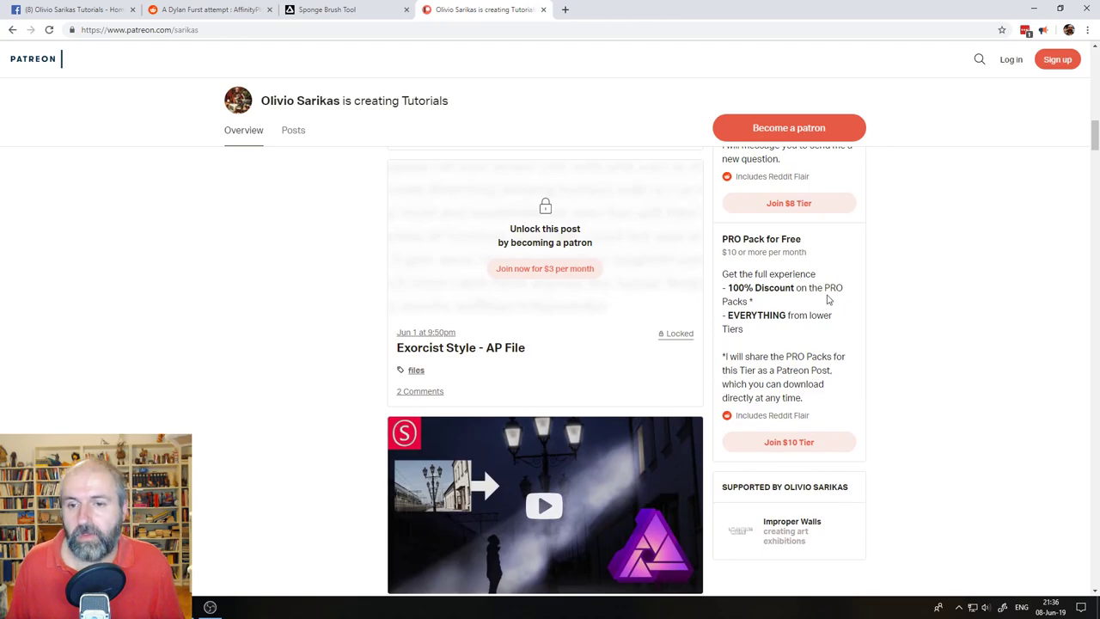
{"action": "scroll", "coordinate": [824, 336], "scroll_direction": "up", "scroll_amount": 5}
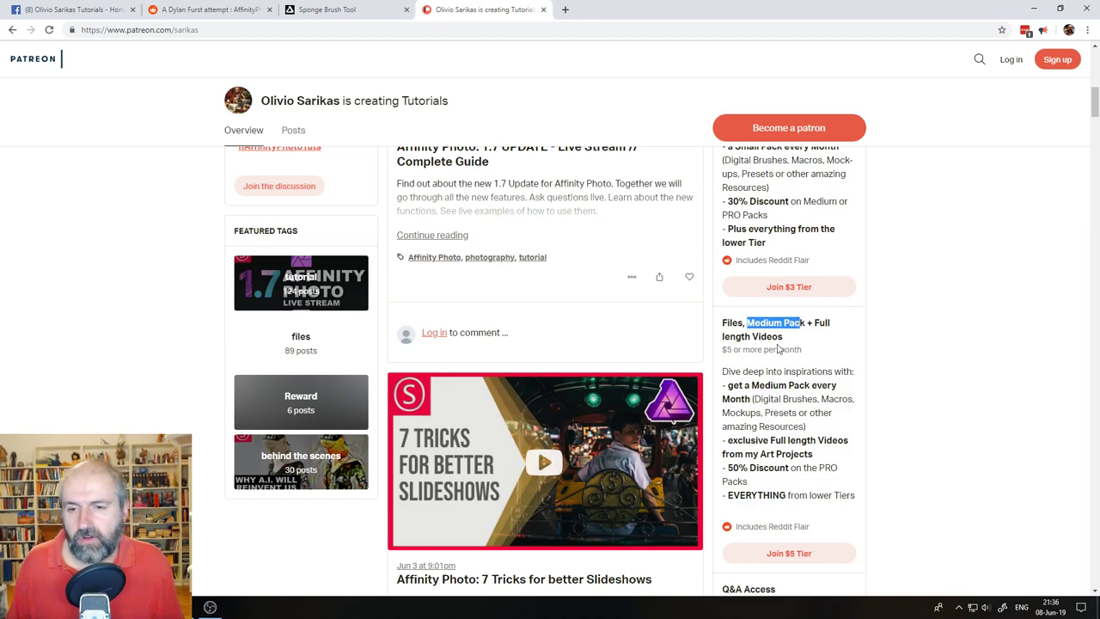
{"action": "left_click_drag", "start_coordinate": [748, 468], "coordinate": [726, 469]}
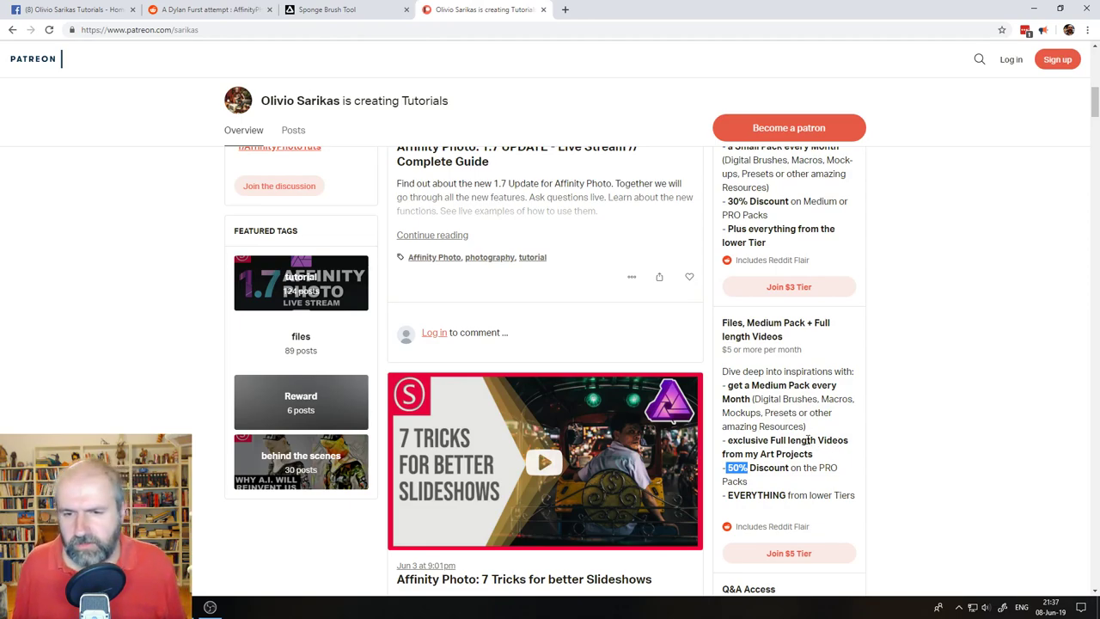
{"action": "left_click", "coordinate": [788, 466]}
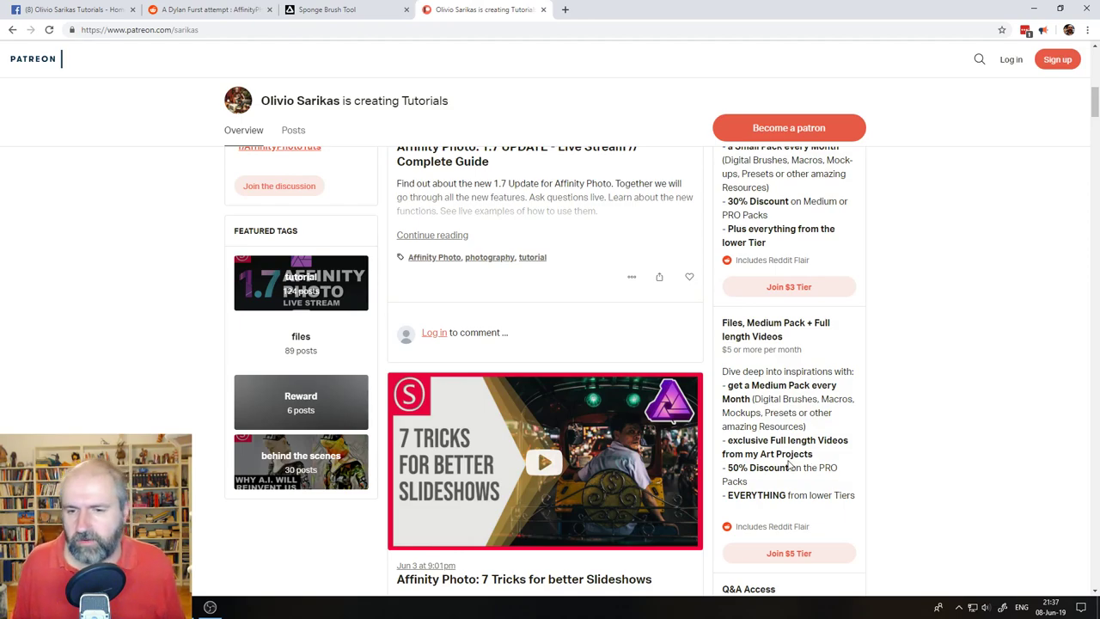
{"action": "scroll", "coordinate": [782, 472], "scroll_direction": "down", "scroll_amount": 1}
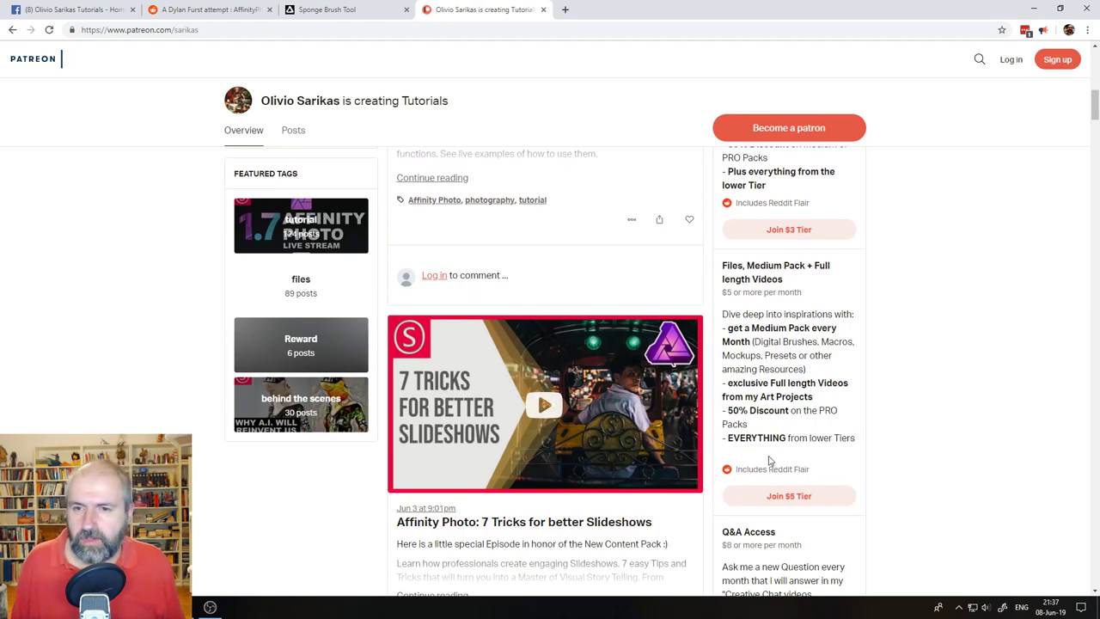
{"action": "scroll", "coordinate": [770, 463], "scroll_direction": "up", "scroll_amount": 1}
{"action": "scroll", "coordinate": [769, 456], "scroll_direction": "up", "scroll_amount": 1}
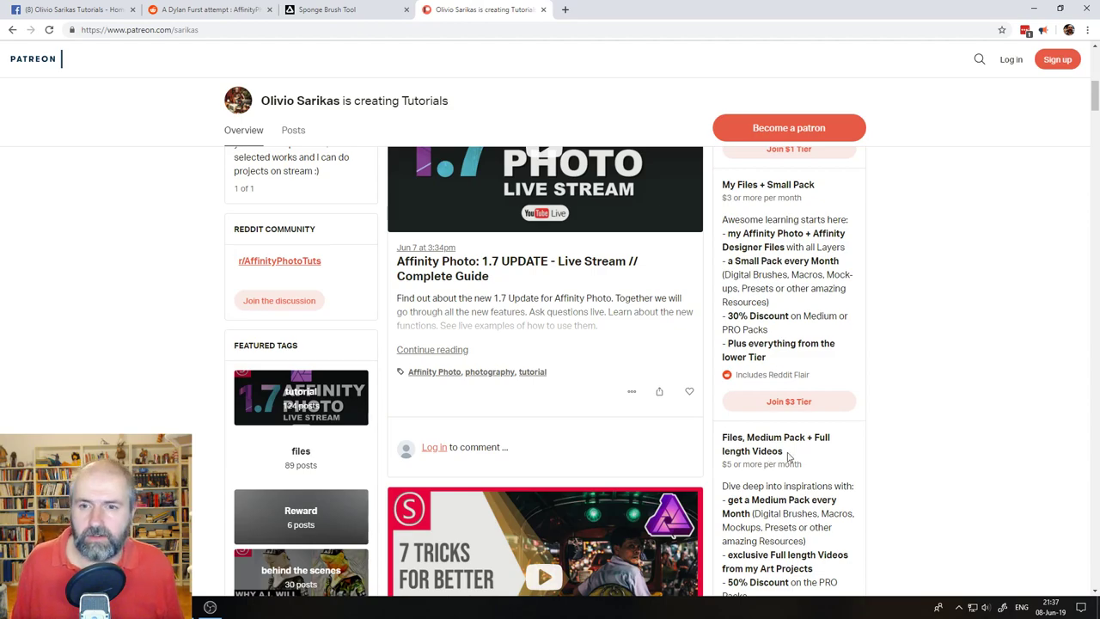
{"action": "scroll", "coordinate": [785, 460], "scroll_direction": "down", "scroll_amount": 1}
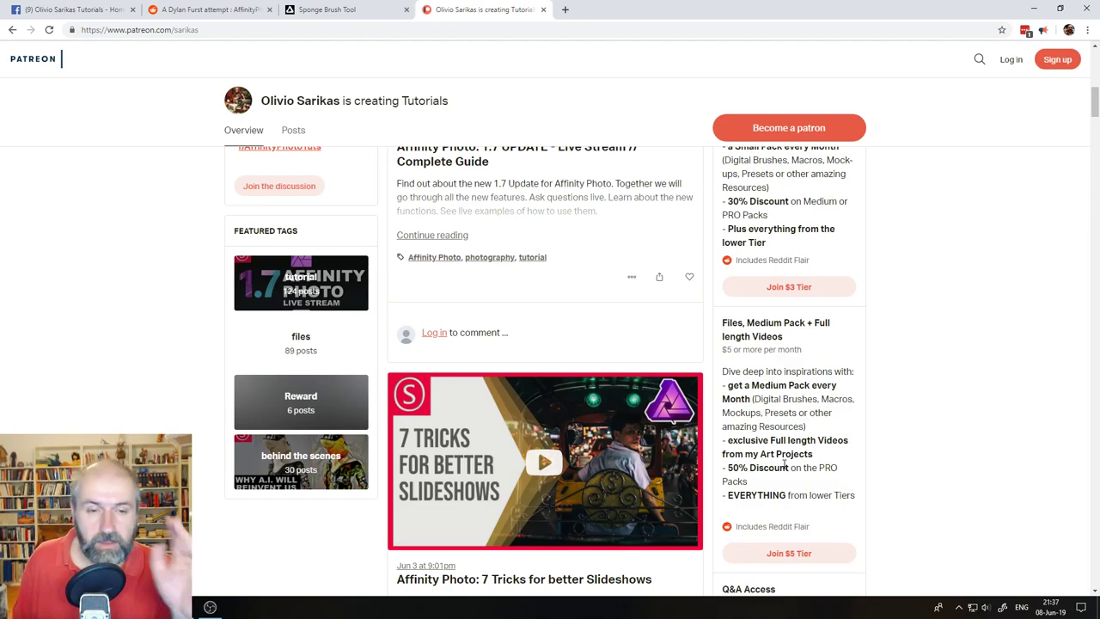
{"action": "left_click", "coordinate": [543, 9]}
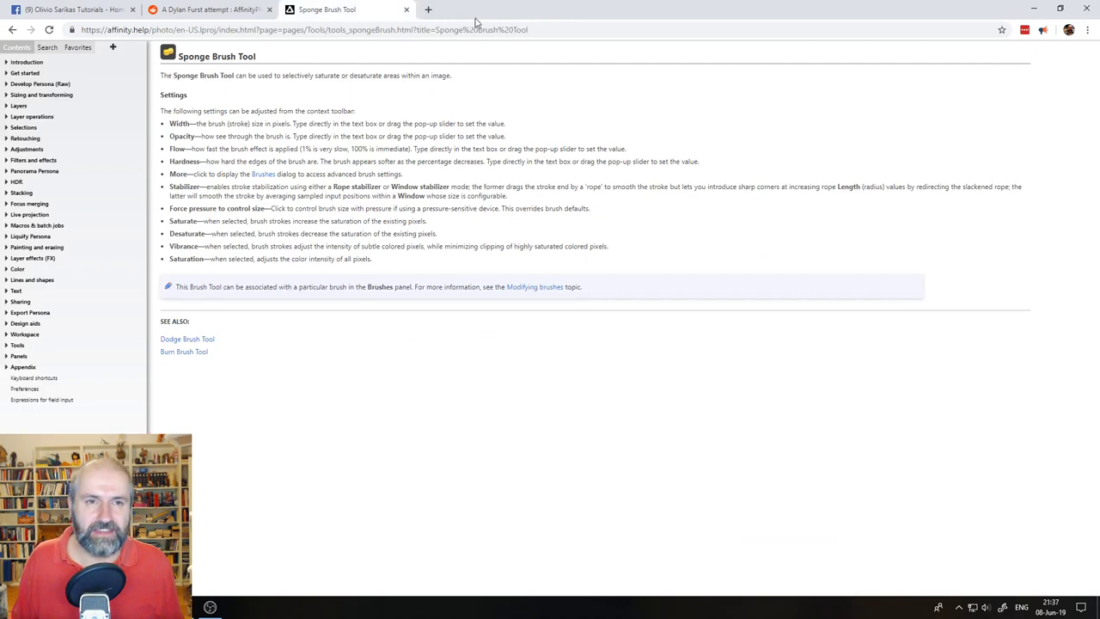
- Close the Sponge Brush Tool help tab and switch back to Affinity Photo
{"action": "left_click", "coordinate": [407, 9]}
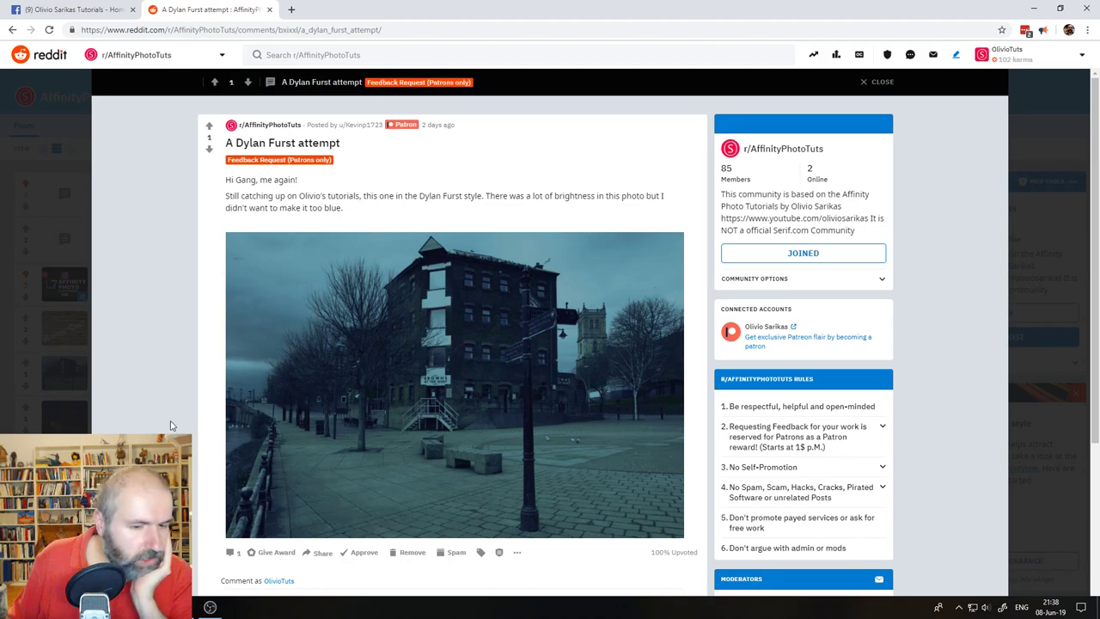
{"action": "key", "text": "alt+Tab"}
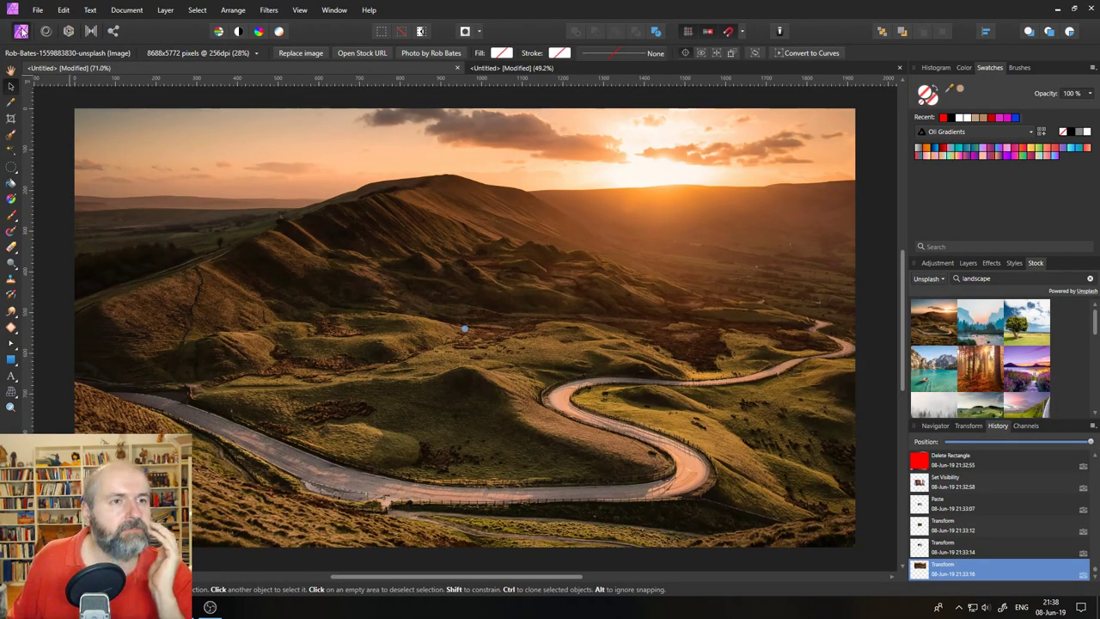
- Create a 1600 × 1600 px transparent document, then nudge the landscape photo slightly right and down
{"action": "left_click", "coordinate": [38, 10]}
{"action": "left_click", "coordinate": [57, 34]}
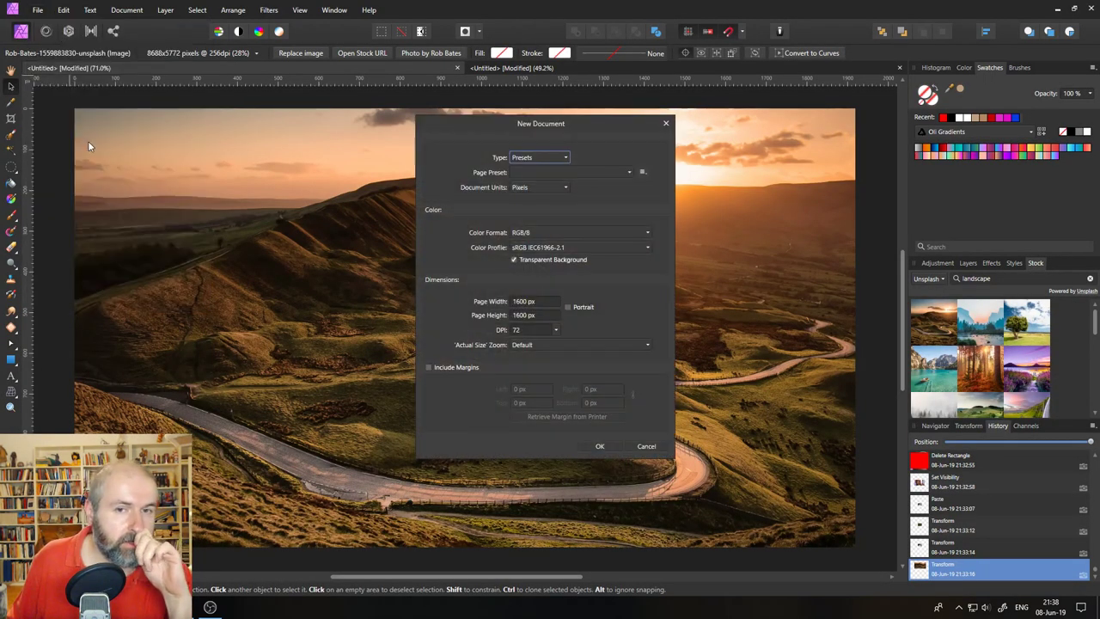
{"action": "left_click", "coordinate": [601, 446]}
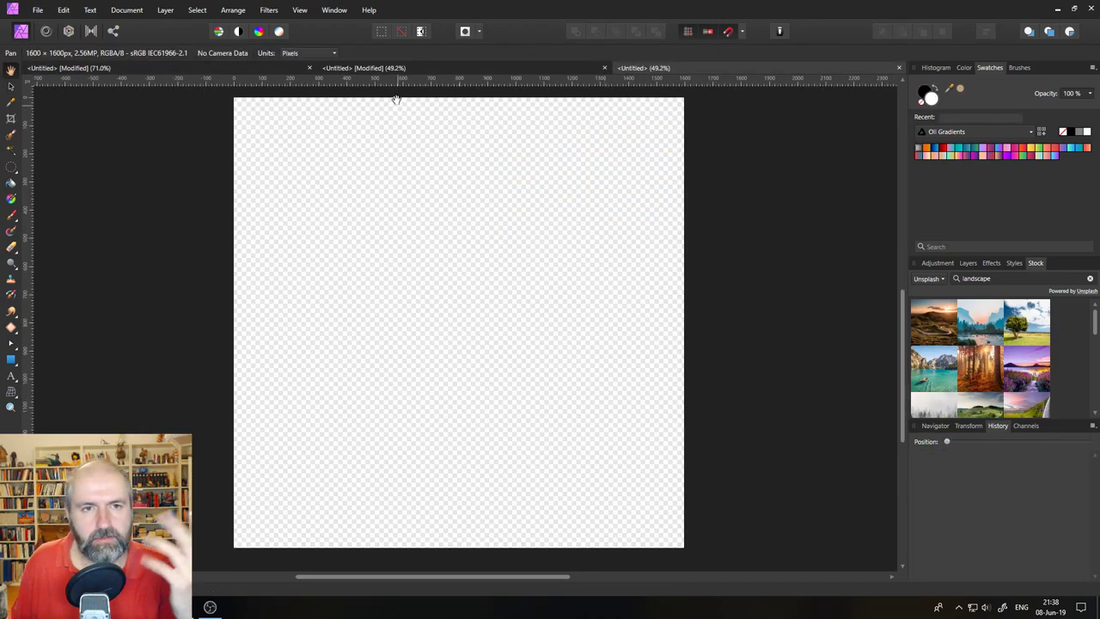
{"action": "left_click", "coordinate": [240, 67]}
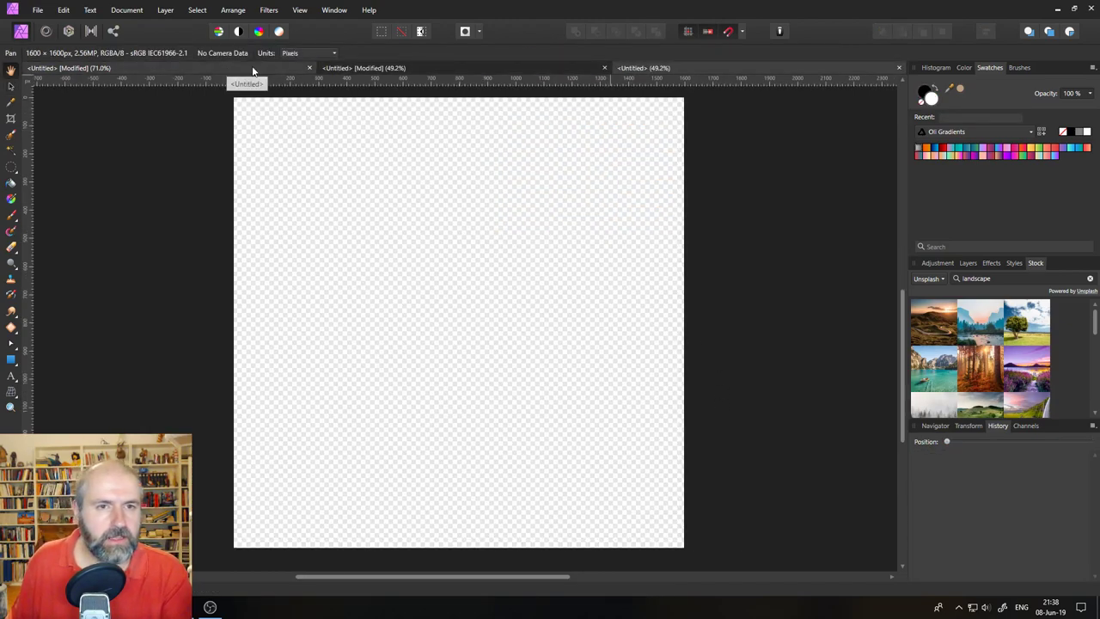
{"action": "left_click", "coordinate": [210, 66]}
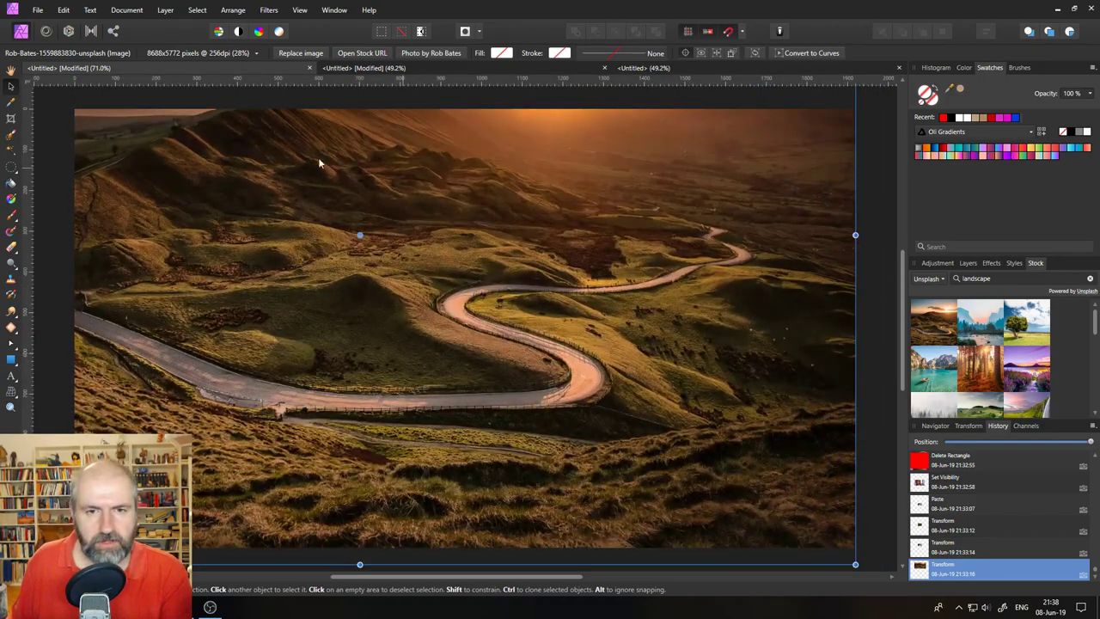
{"action": "left_click_drag", "start_coordinate": [343, 196], "coordinate": [372, 210]}
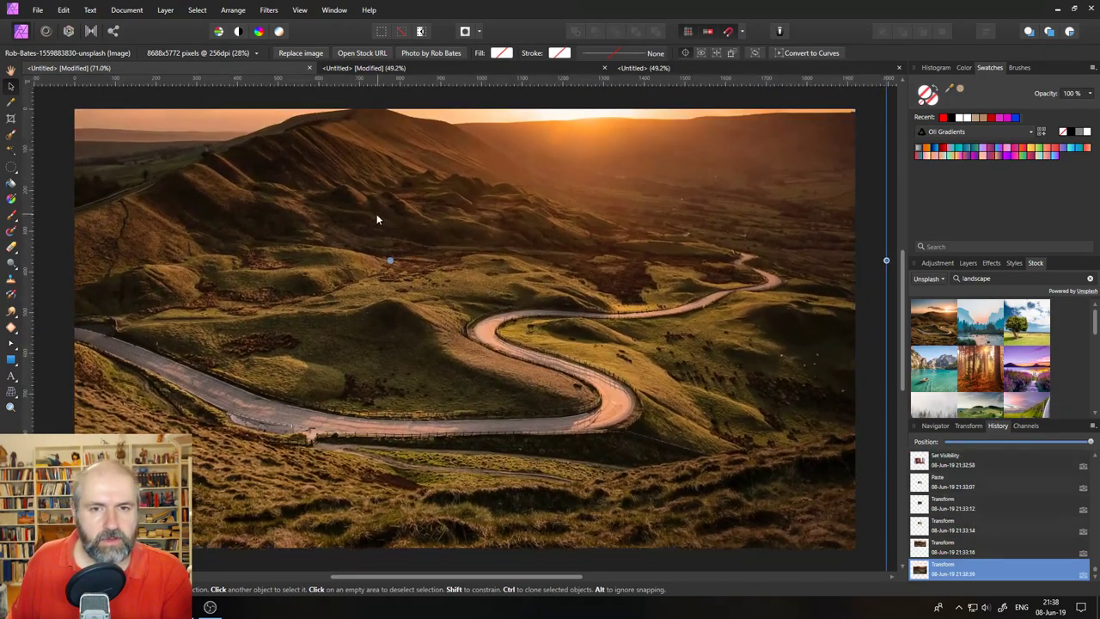
- Float the blank document in its own window and select the Curology photo layer
{"action": "left_click", "coordinate": [650, 71]}
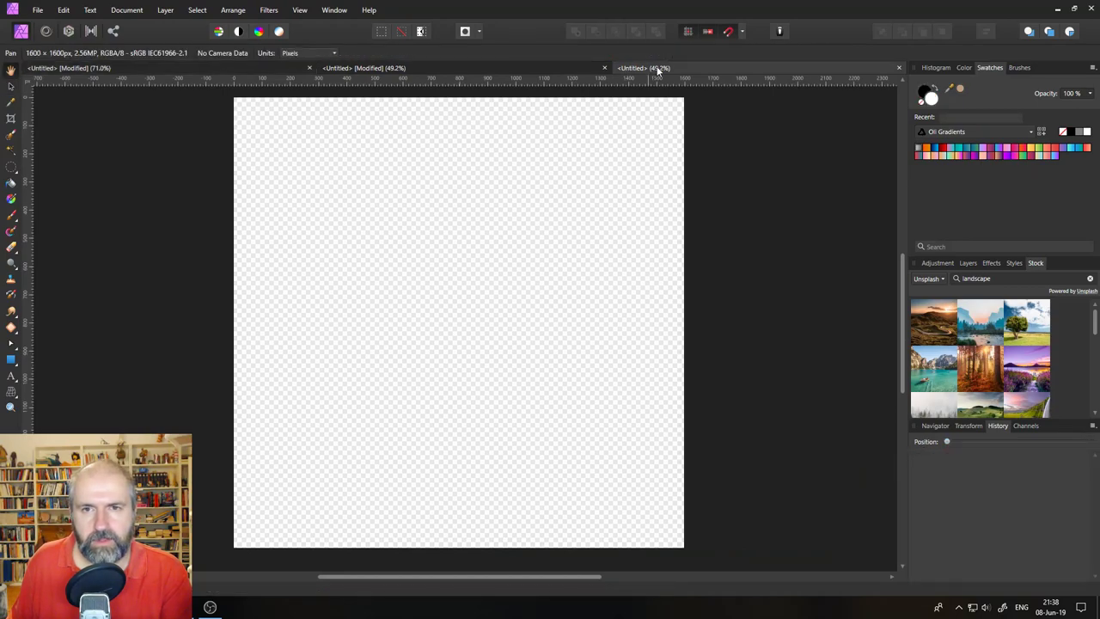
{"action": "left_click_drag", "start_coordinate": [658, 71], "coordinate": [613, 200]}
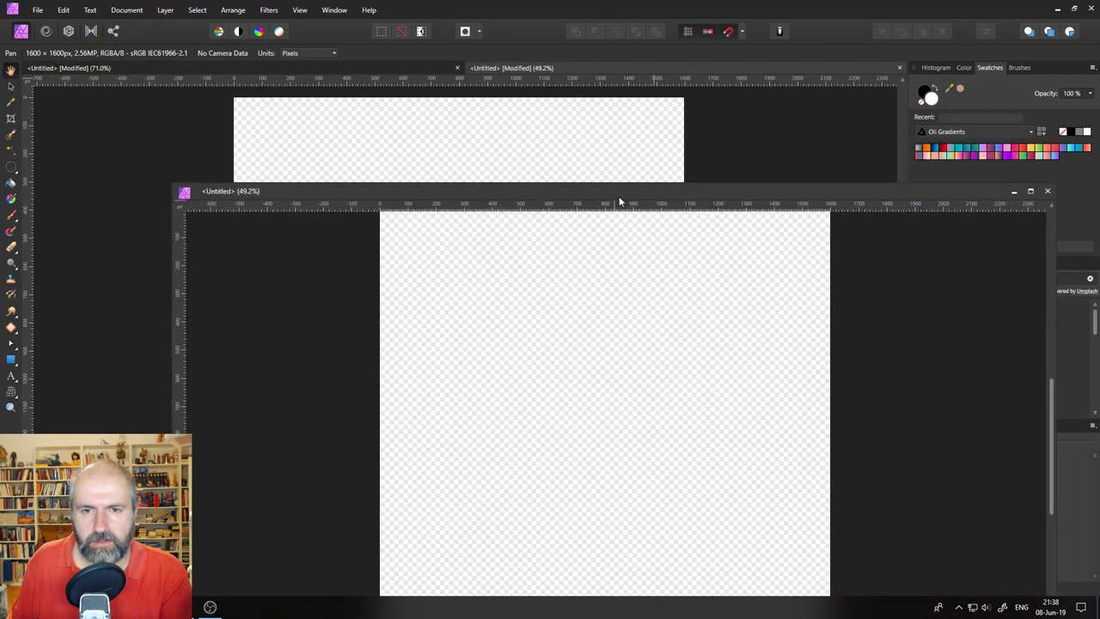
{"action": "left_click", "coordinate": [254, 67]}
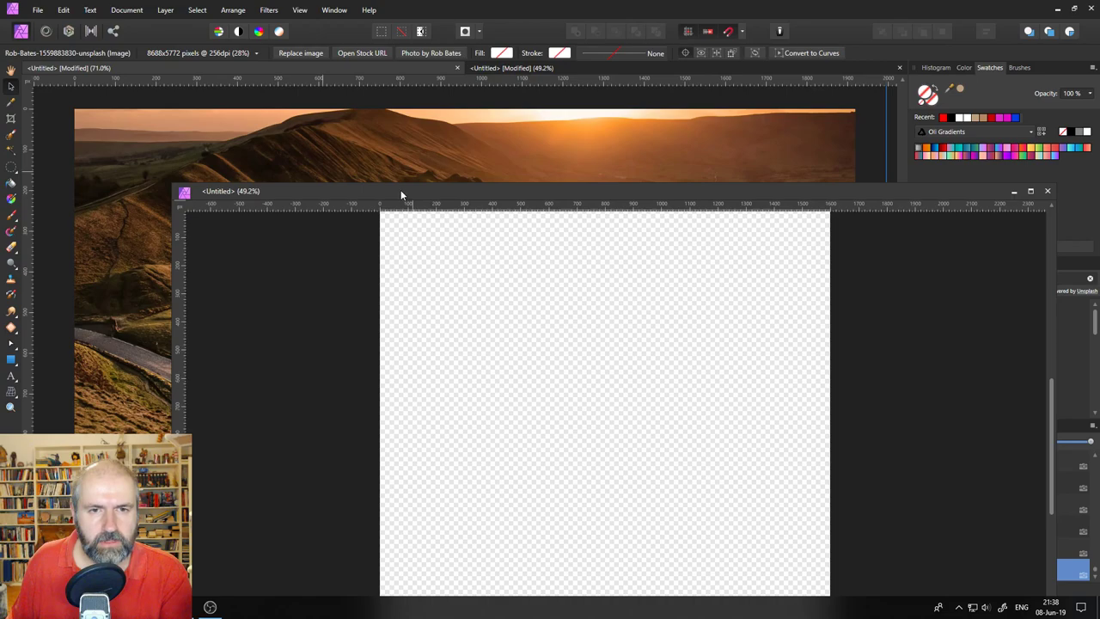
{"action": "left_click_drag", "start_coordinate": [400, 195], "coordinate": [475, 337]}
{"action": "left_click", "coordinate": [968, 263]}
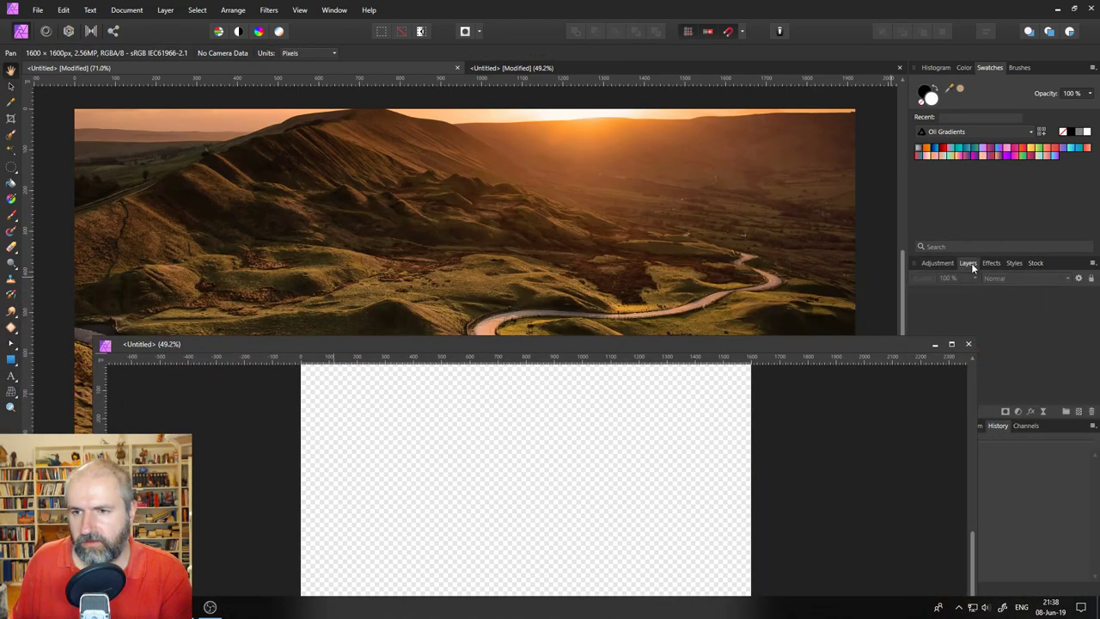
{"action": "left_click", "coordinate": [662, 231]}
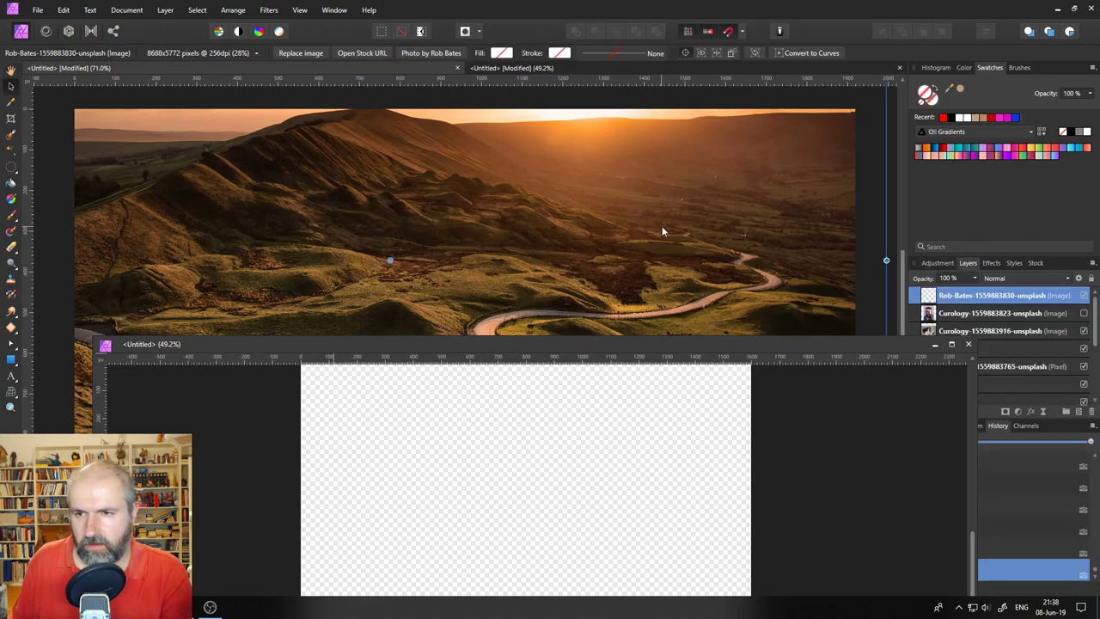
{"action": "left_click", "coordinate": [934, 314]}
{"action": "scroll", "coordinate": [934, 318], "scroll_direction": "down", "scroll_amount": 1}
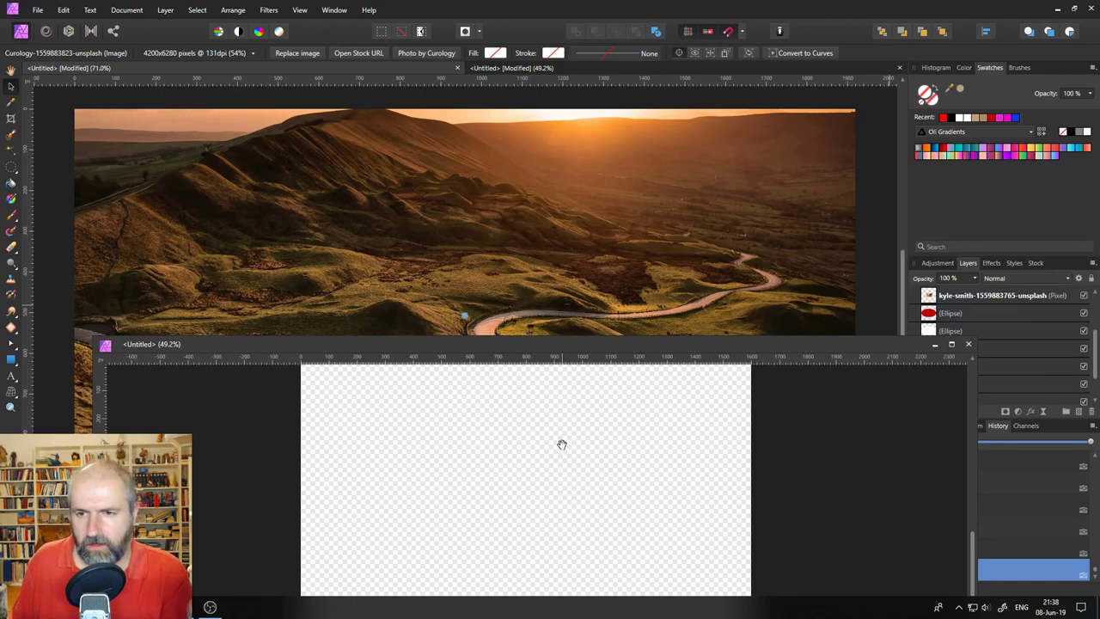
{"action": "left_click_drag", "start_coordinate": [610, 343], "coordinate": [597, 365]}
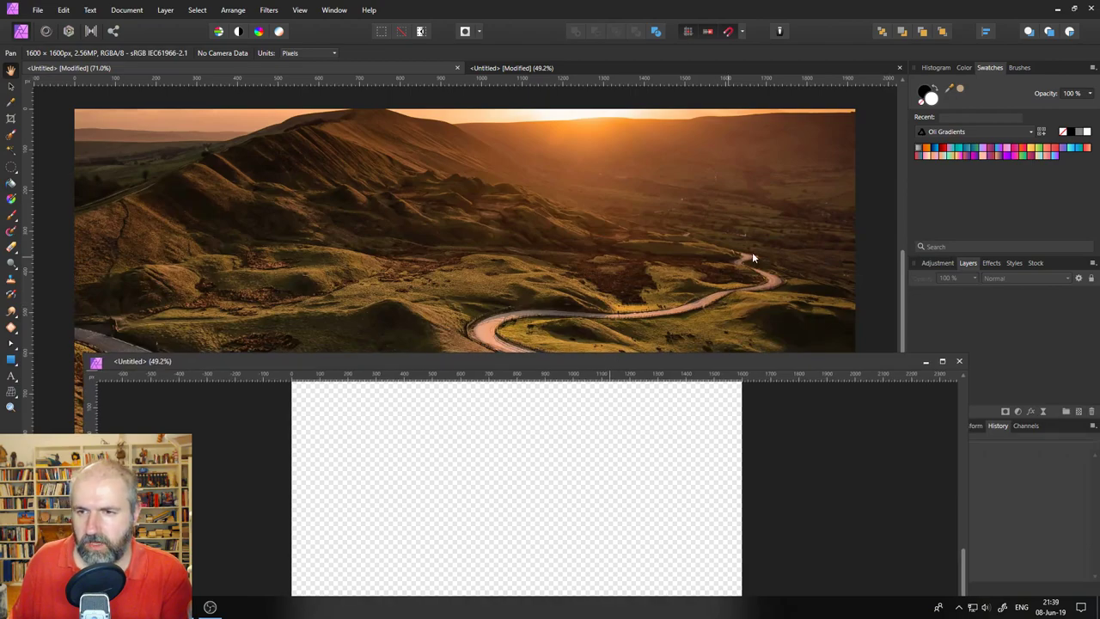
- Dock the floating blank document back among the tabs and return to the landscape document
{"action": "left_click", "coordinate": [830, 252]}
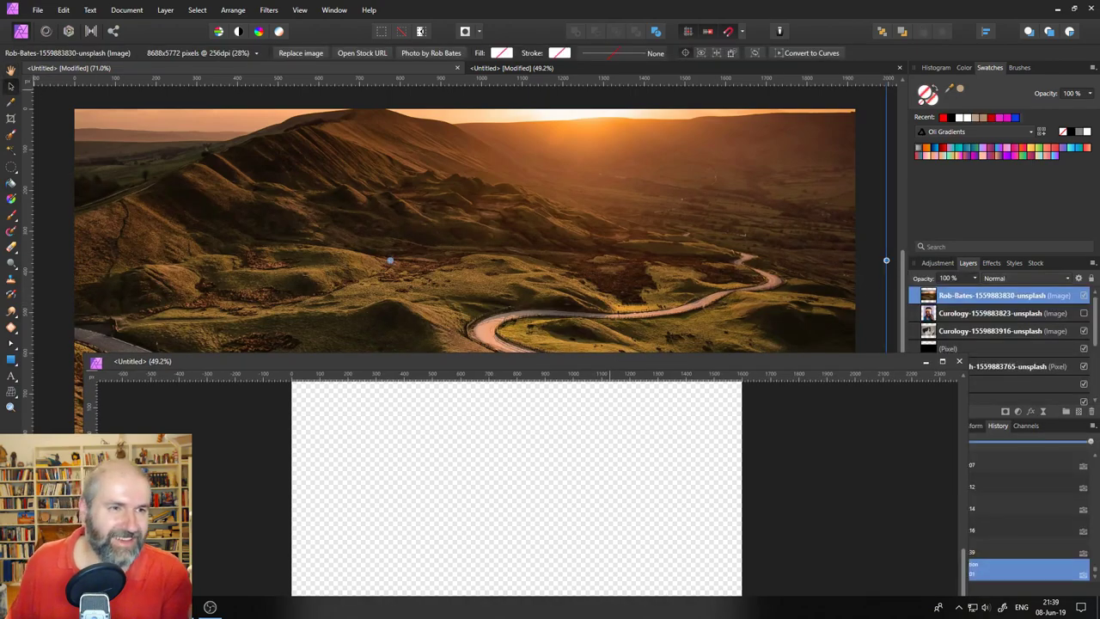
{"action": "left_click", "coordinate": [933, 314]}
{"action": "left_click", "coordinate": [677, 459]}
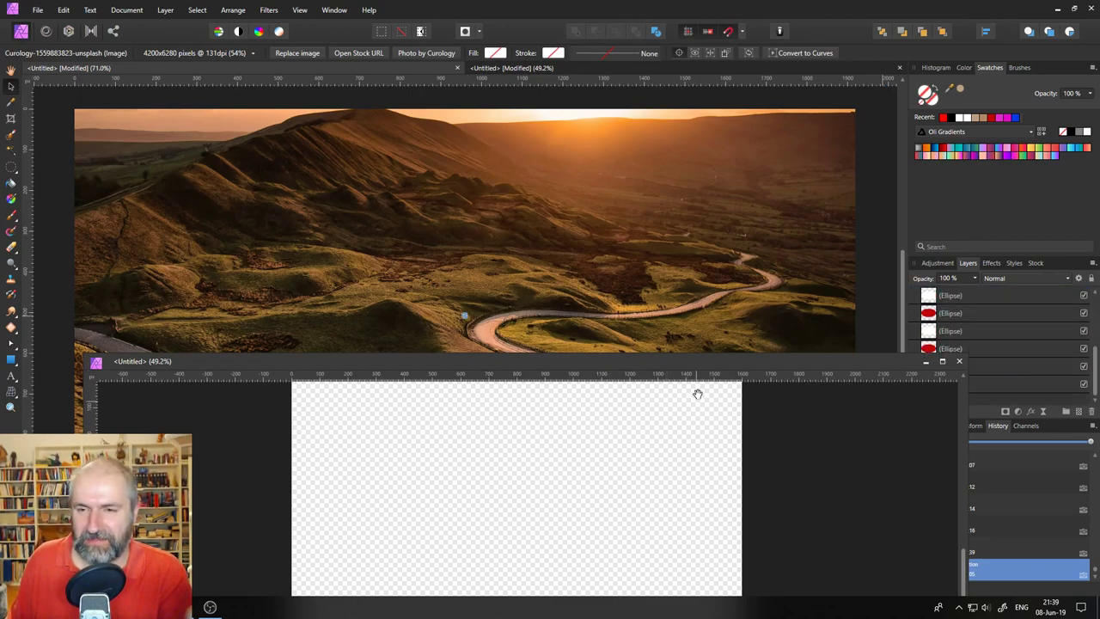
{"action": "left_click_drag", "start_coordinate": [678, 365], "coordinate": [675, 248]}
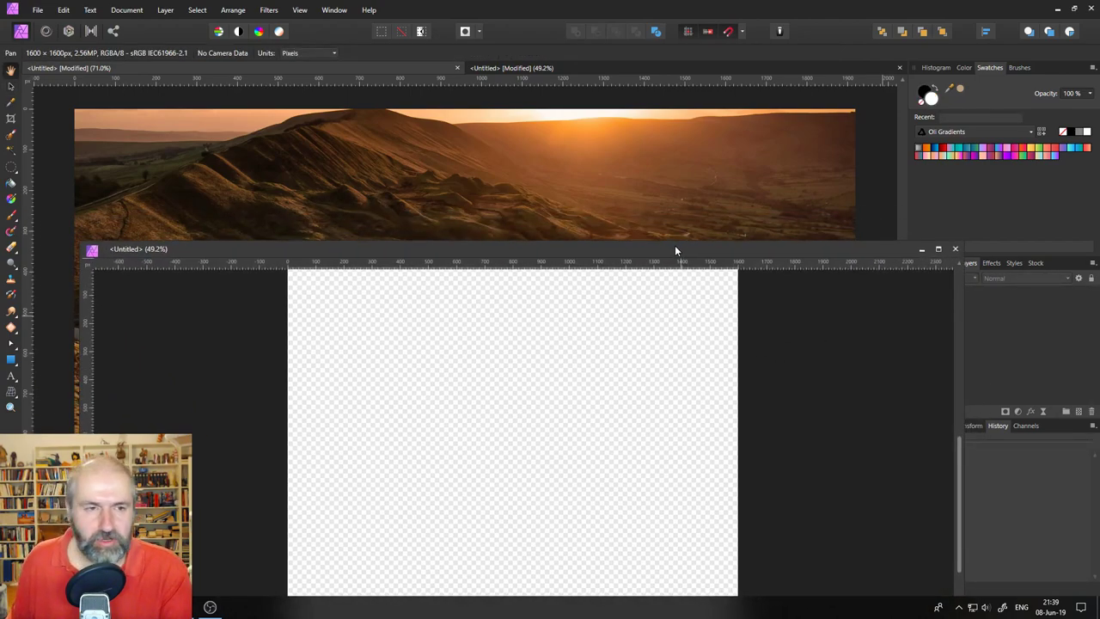
{"action": "left_click_drag", "start_coordinate": [91, 235], "coordinate": [483, 64]}
{"action": "left_click", "coordinate": [235, 69]}
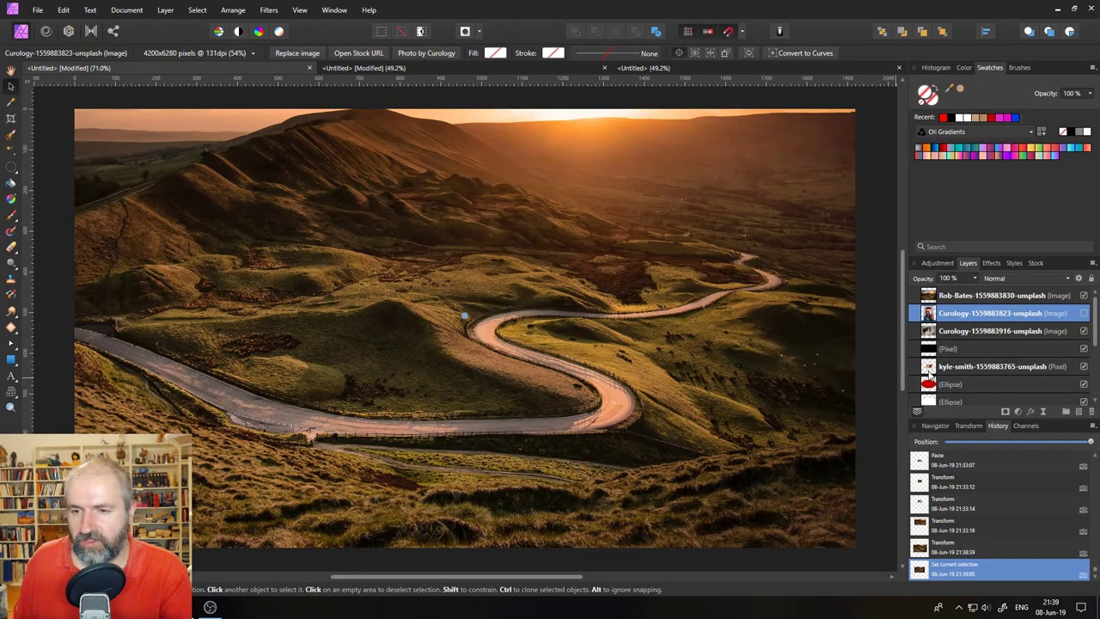
- Group the seven ellipse layers and move the cone group above the photos
{"action": "scroll", "coordinate": [930, 371], "scroll_direction": "down", "scroll_amount": 3}
{"action": "left_click", "coordinate": [935, 298]}
{"action": "scroll", "coordinate": [932, 343], "scroll_direction": "up", "scroll_amount": 3}
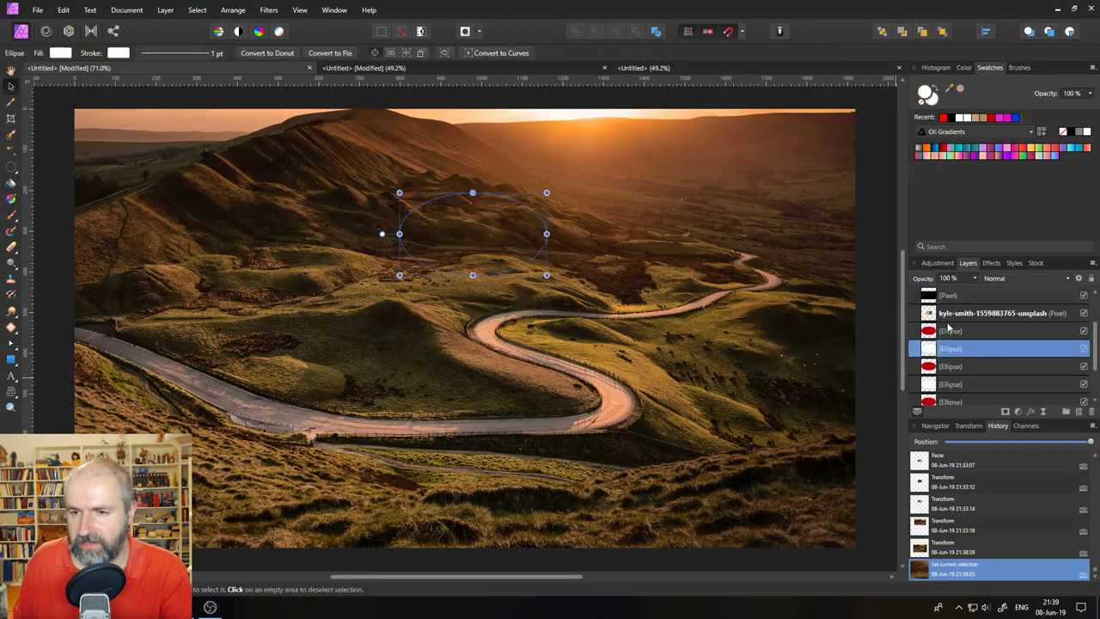
{"action": "left_click", "coordinate": [934, 384]}
{"action": "scroll", "coordinate": [945, 378], "scroll_direction": "down", "scroll_amount": 3}
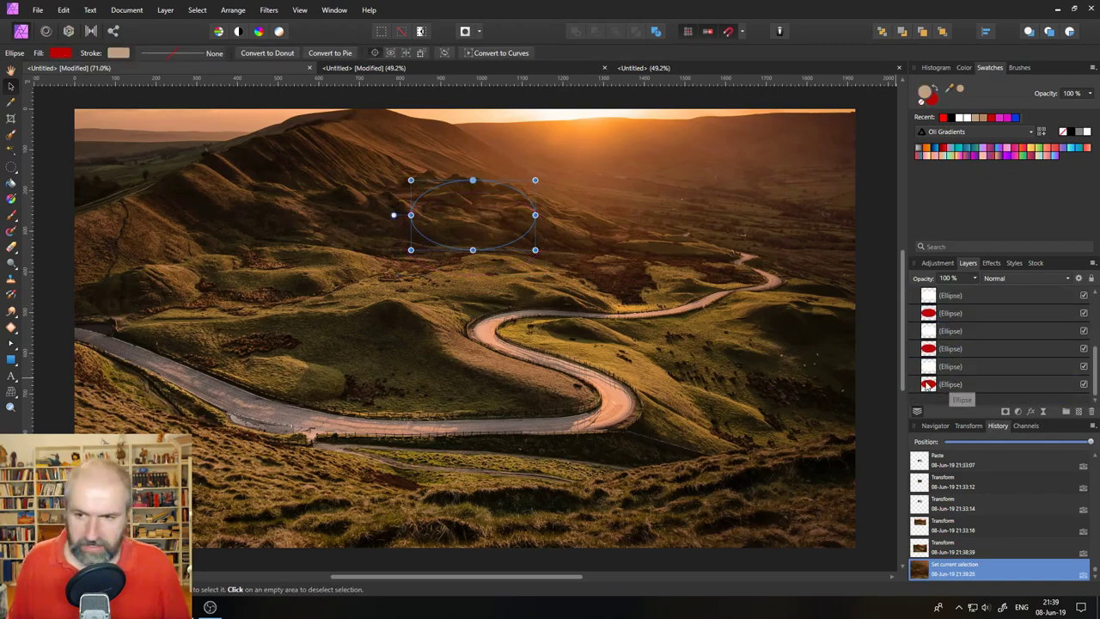
{"action": "left_click", "coordinate": [934, 386], "text": "shift"}
{"action": "key", "text": "ctrl+g"}
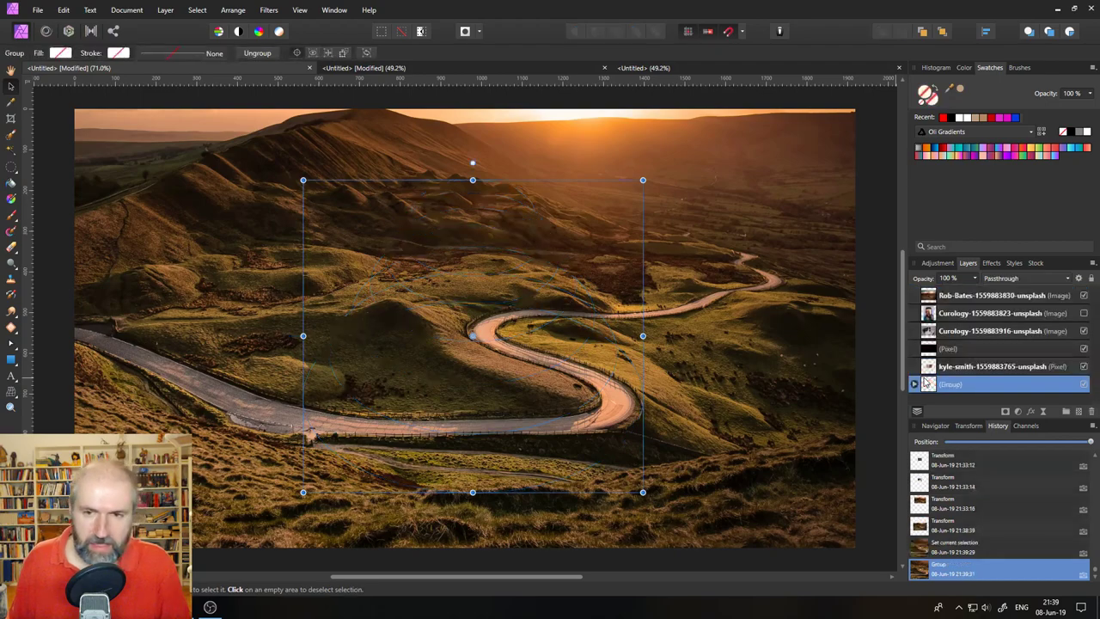
{"action": "left_click_drag", "start_coordinate": [933, 385], "coordinate": [936, 290]}
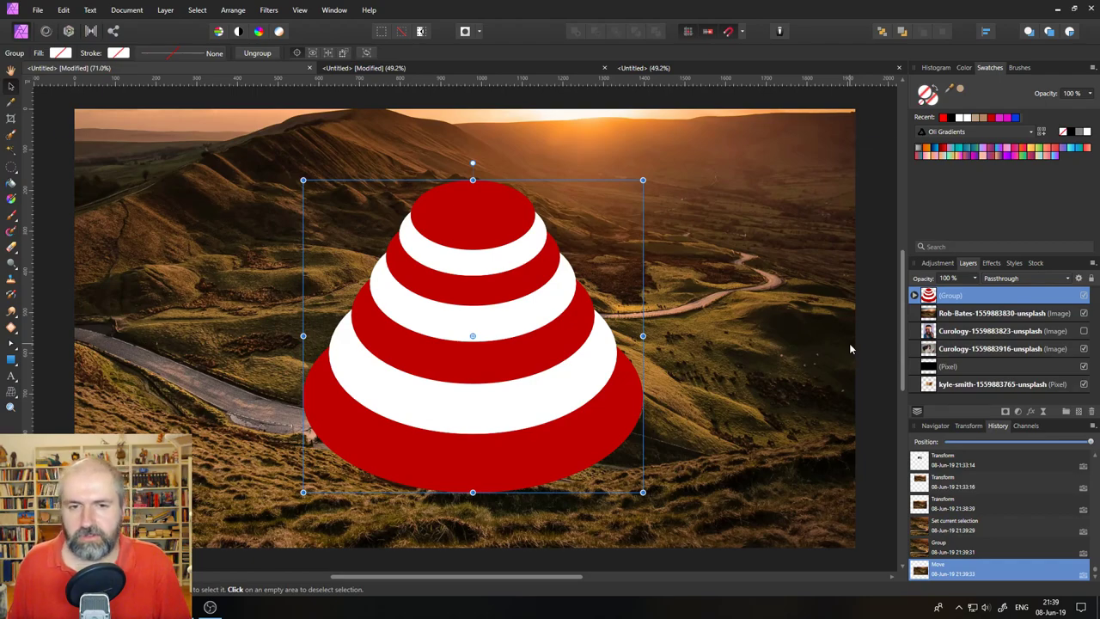
- Paste the striped cone into the blank document and enlarge it
{"action": "left_click", "coordinate": [665, 68]}
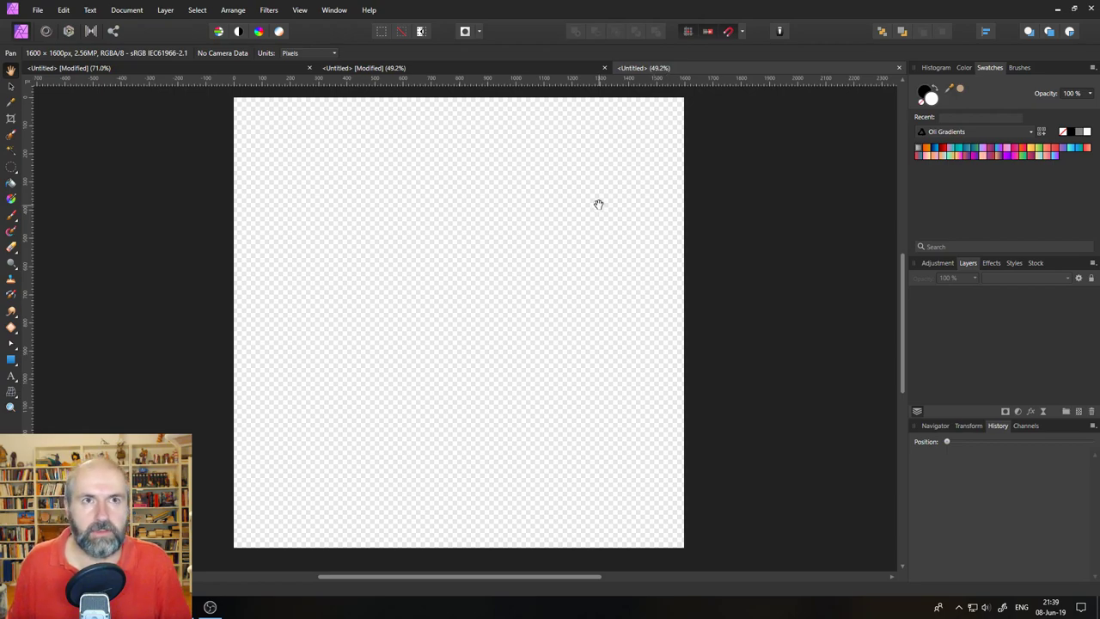
{"action": "key", "text": "ctrl+v"}
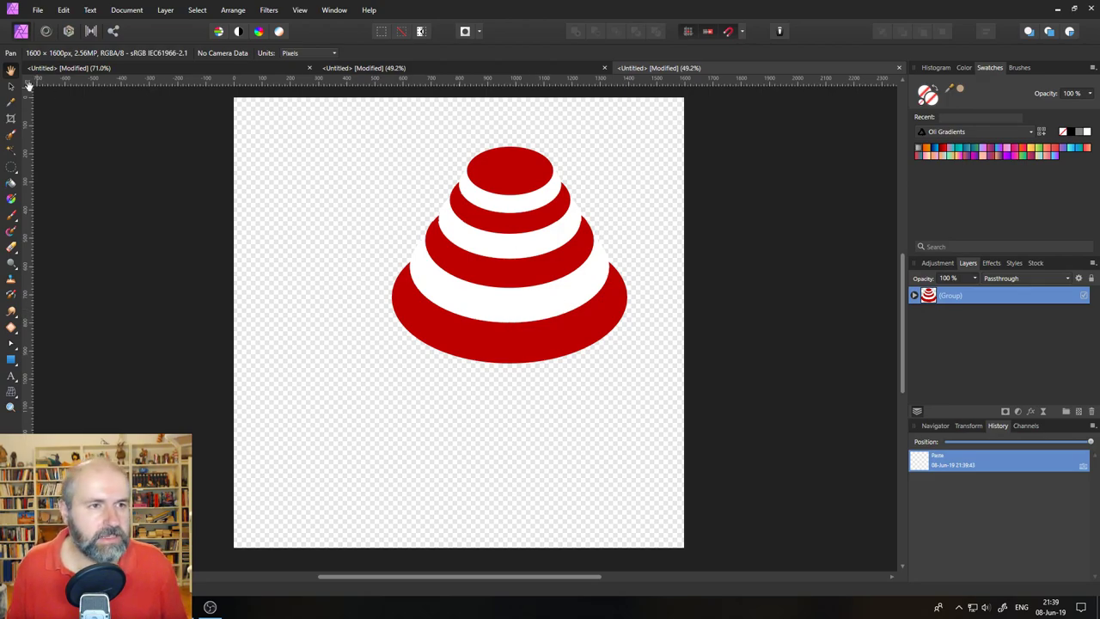
{"action": "left_click", "coordinate": [11, 86]}
{"action": "left_click_drag", "start_coordinate": [392, 370], "coordinate": [254, 386]}
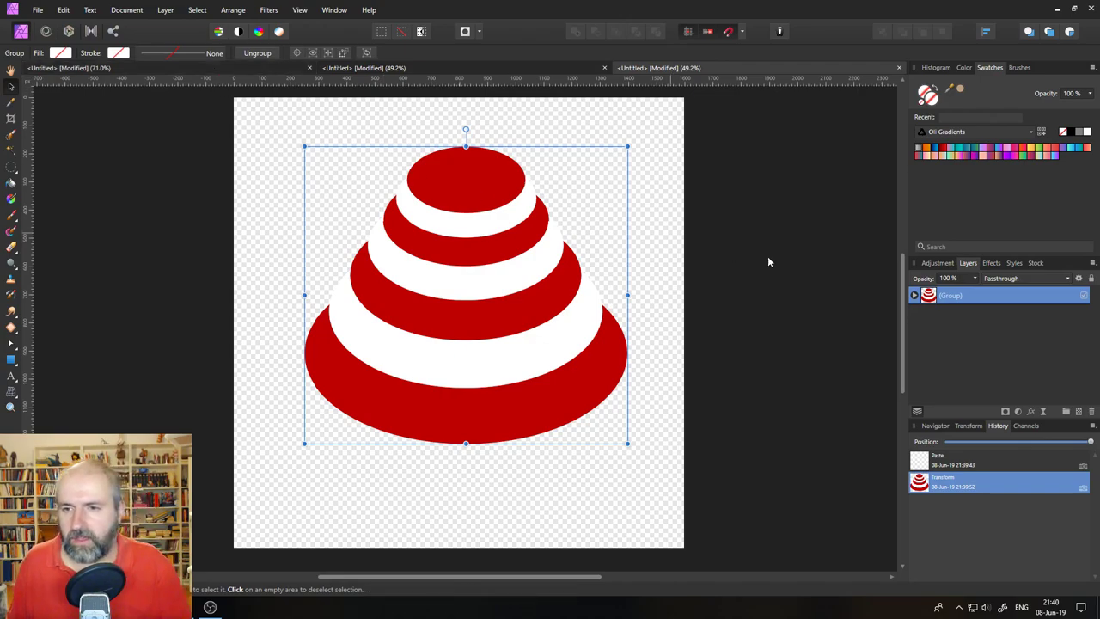
- Give the top ellipse a 25.7 px black Outline and toggle its Scale with Object option
{"action": "left_click", "coordinate": [914, 295]}
{"action": "left_click", "coordinate": [942, 313]}
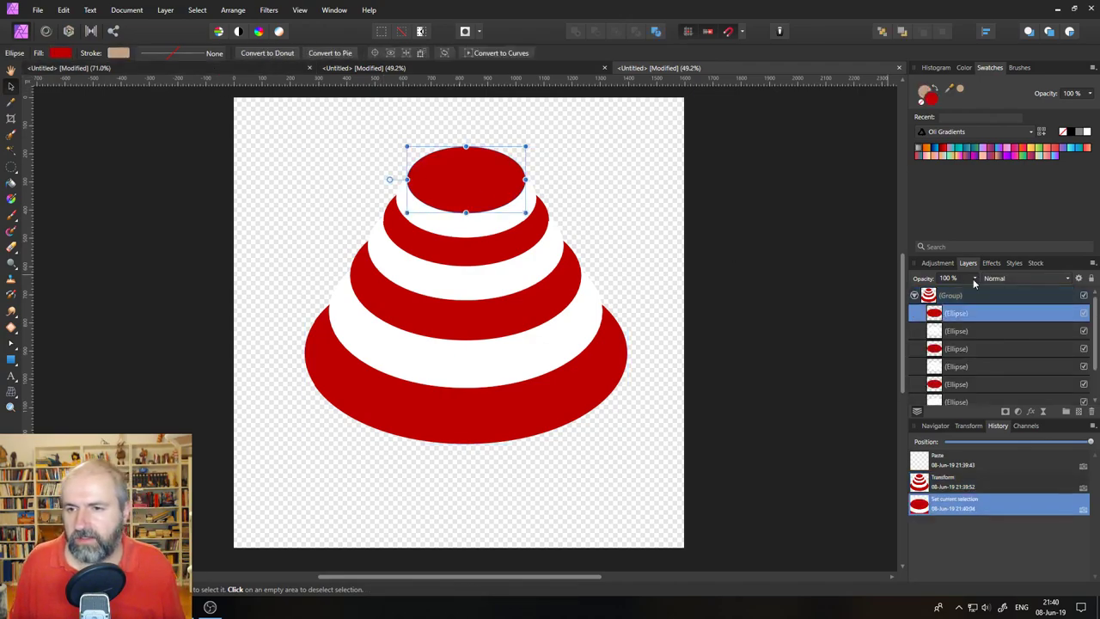
{"action": "left_click", "coordinate": [990, 263]}
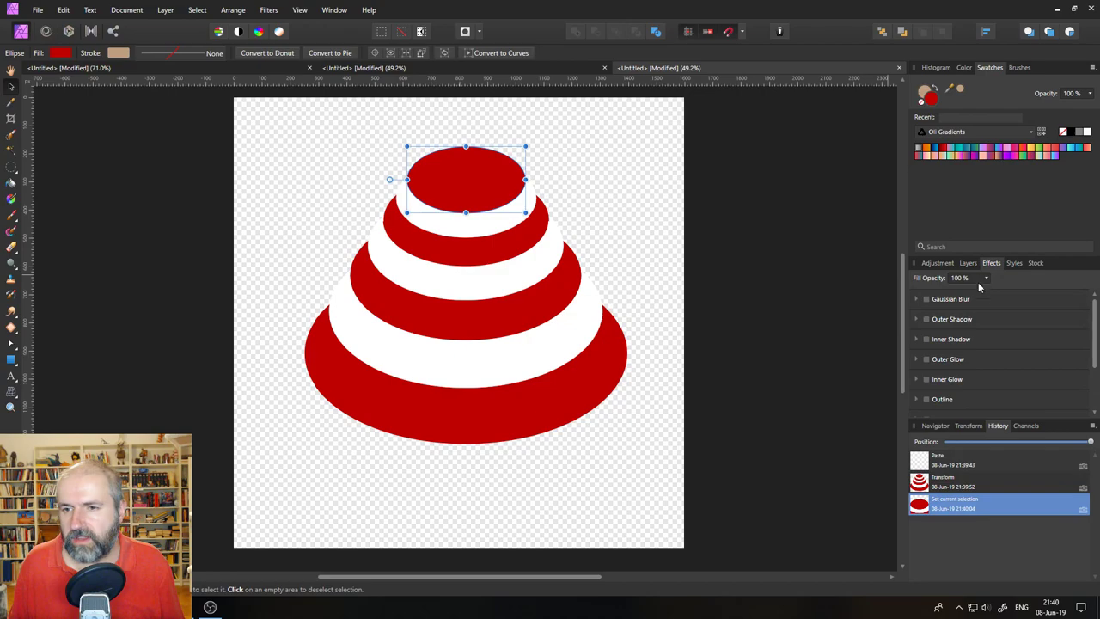
{"action": "scroll", "coordinate": [949, 345], "scroll_direction": "down", "scroll_amount": 2}
{"action": "left_click", "coordinate": [915, 327]}
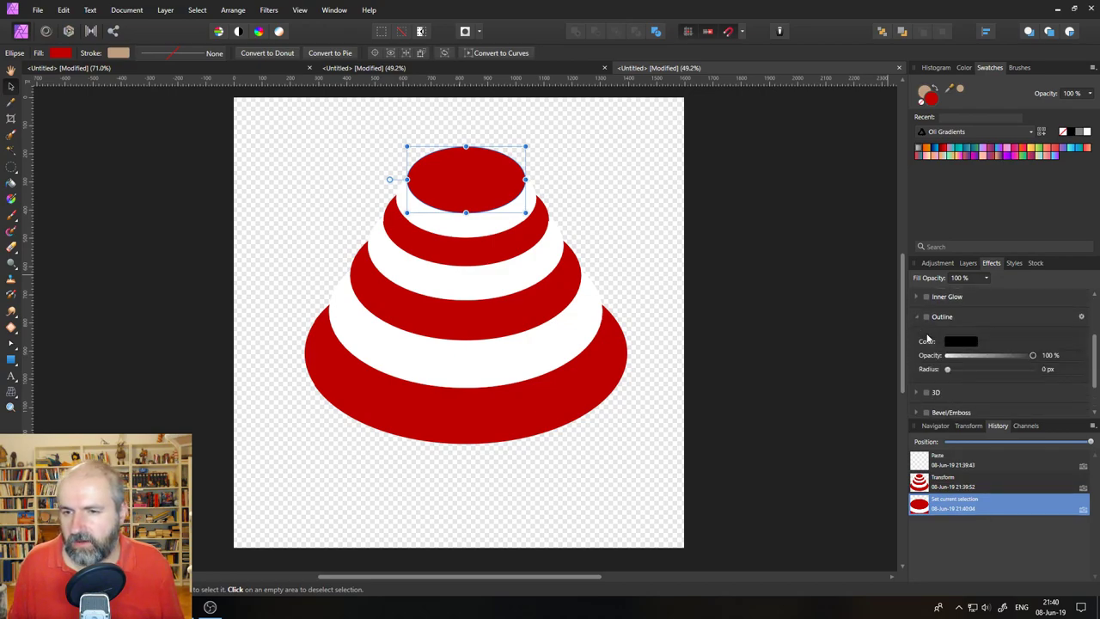
{"action": "left_click_drag", "start_coordinate": [948, 368], "coordinate": [998, 368]}
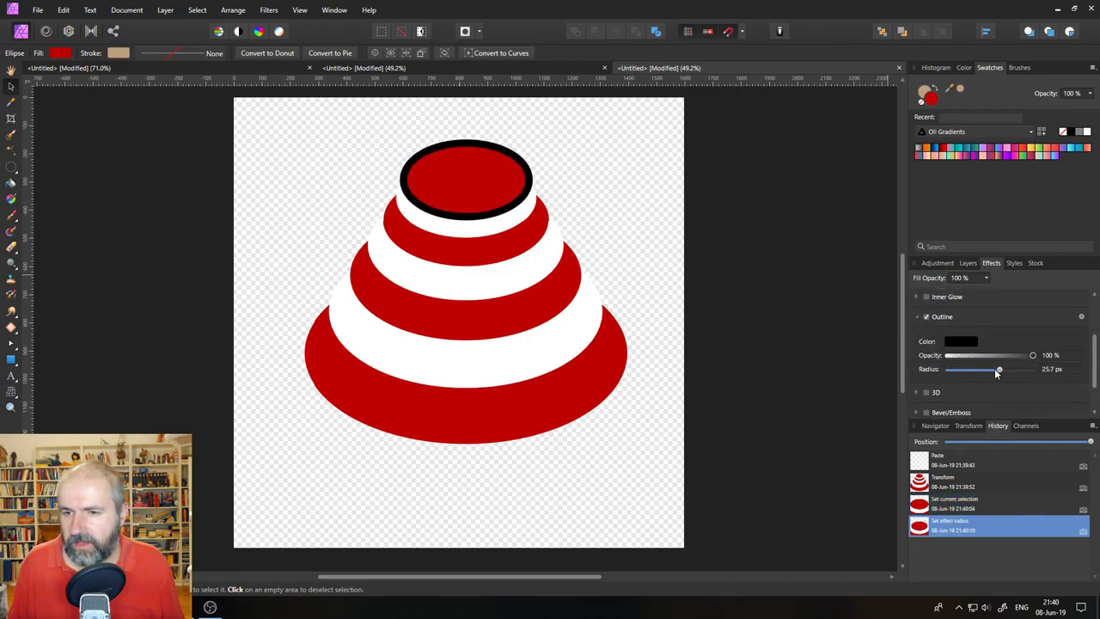
{"action": "left_click", "coordinate": [1080, 317]}
{"action": "left_click", "coordinate": [386, 424]}
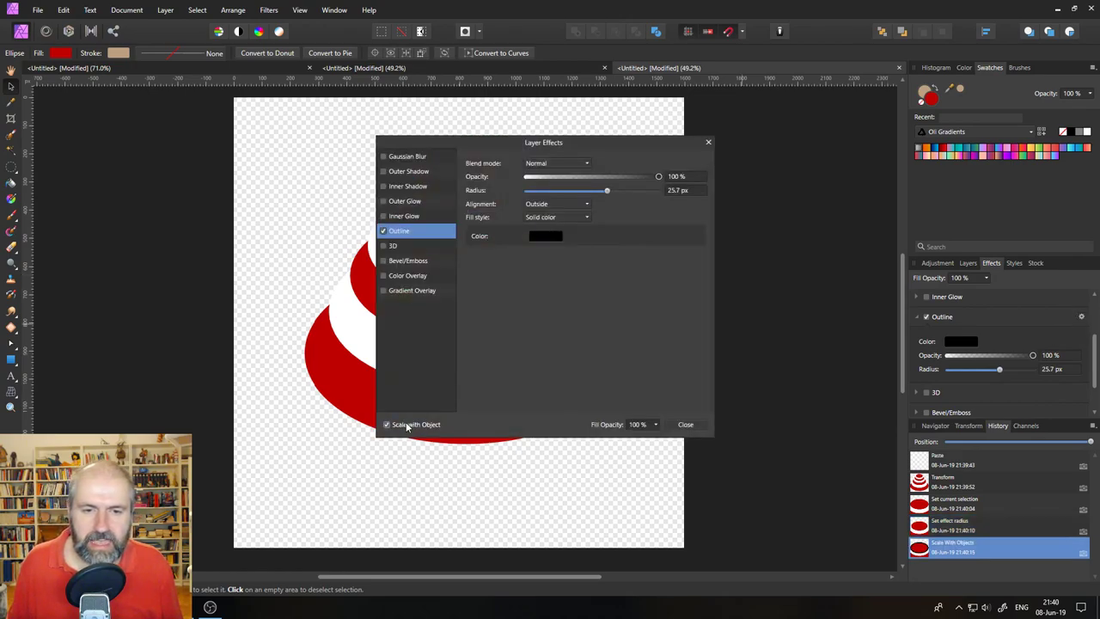
{"action": "left_click", "coordinate": [684, 424]}
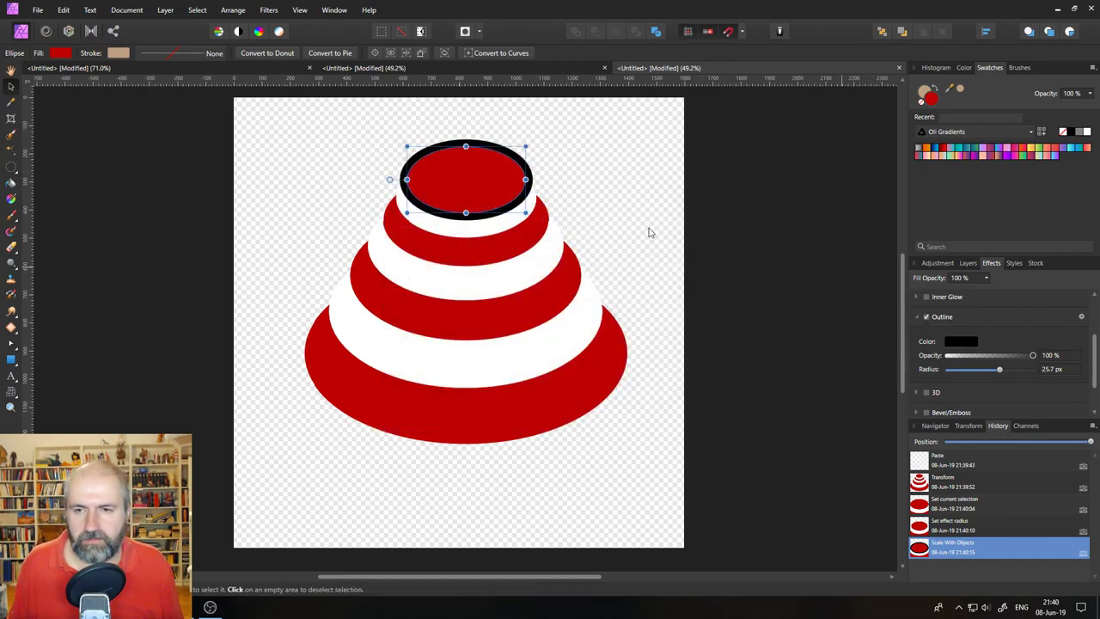
- Select the whole cone group and shrink it
{"action": "left_click", "coordinate": [422, 313]}
{"action": "left_click", "coordinate": [967, 262]}
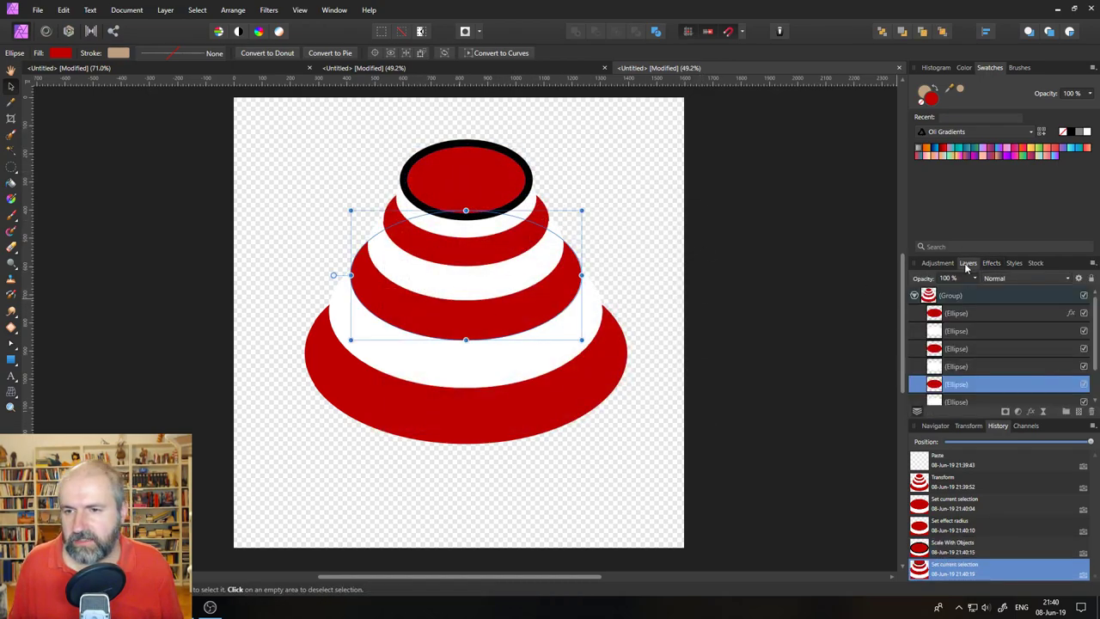
{"action": "left_click", "coordinate": [932, 295]}
{"action": "left_click_drag", "start_coordinate": [624, 146], "coordinate": [540, 228]}
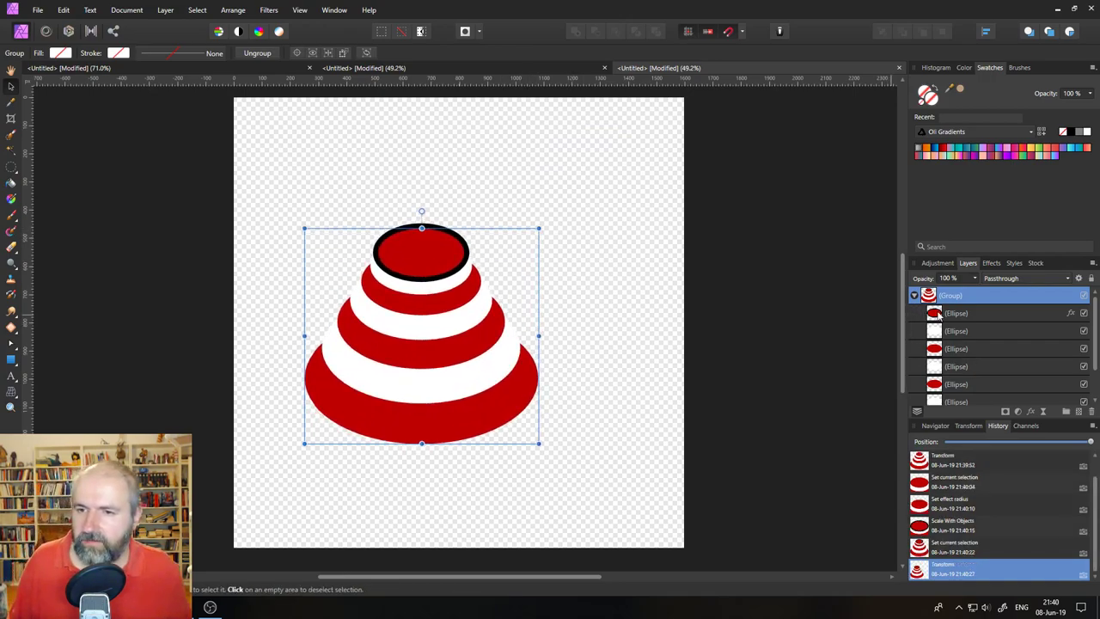
- Untick Scale with Object in the top ellipse's Outline effect settings
{"action": "left_click", "coordinate": [1061, 314]}
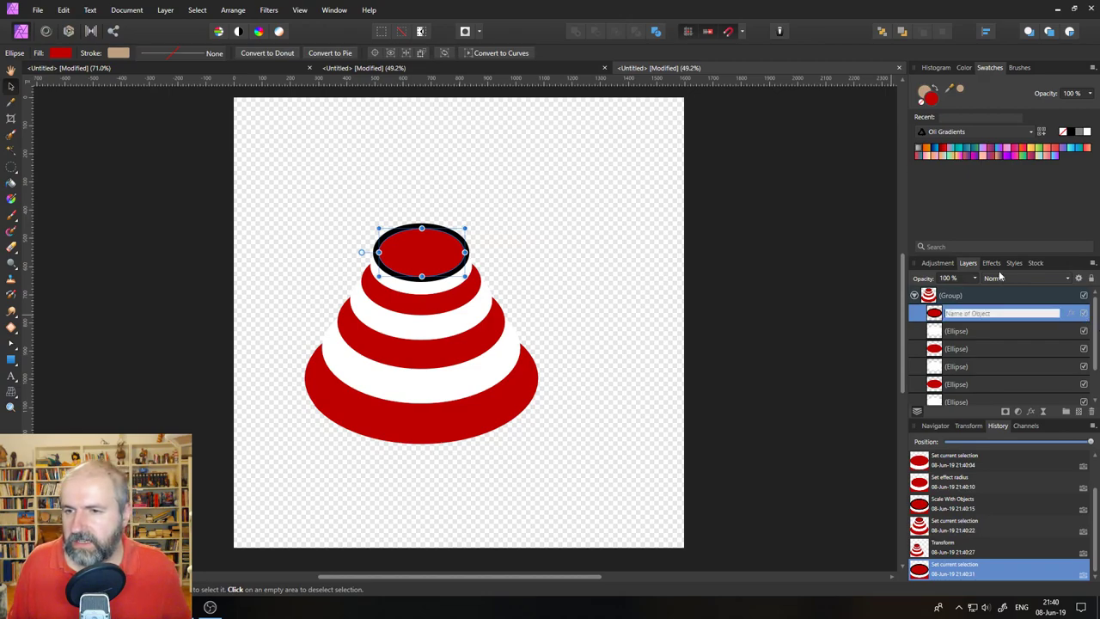
{"action": "left_click", "coordinate": [997, 266]}
{"action": "left_click", "coordinate": [1079, 317]}
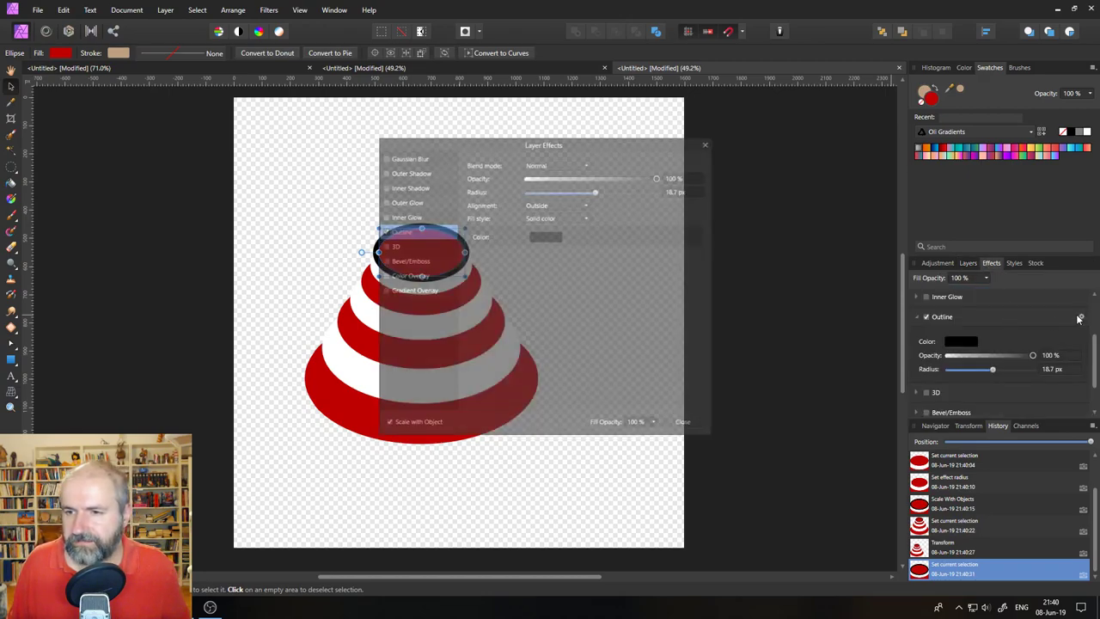
{"action": "left_click", "coordinate": [416, 424]}
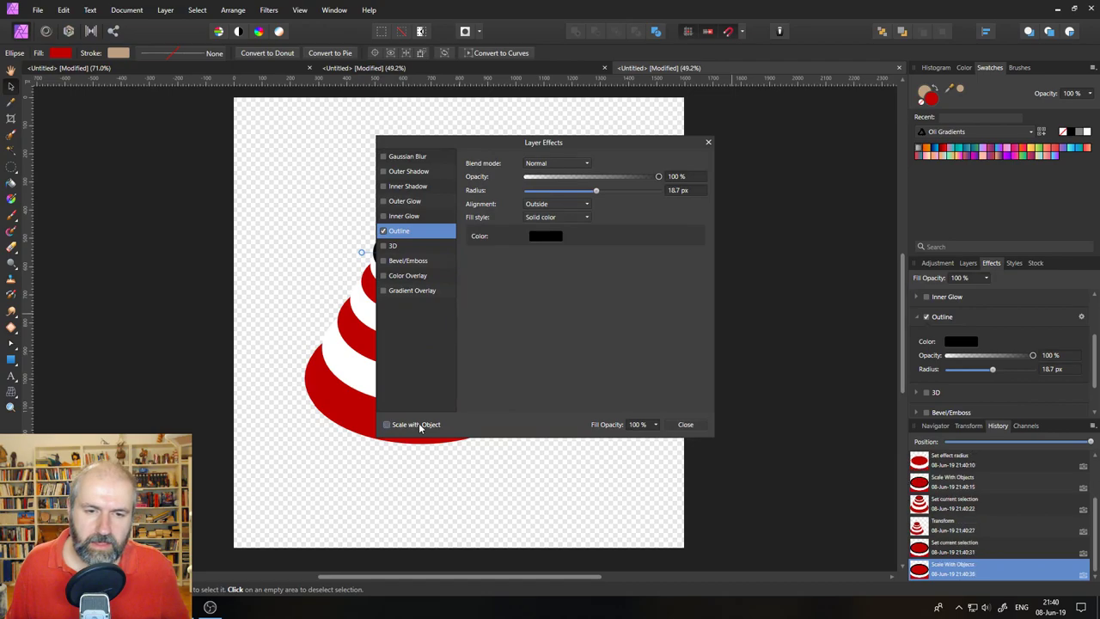
{"action": "left_click", "coordinate": [685, 424]}
{"action": "left_click", "coordinate": [964, 264]}
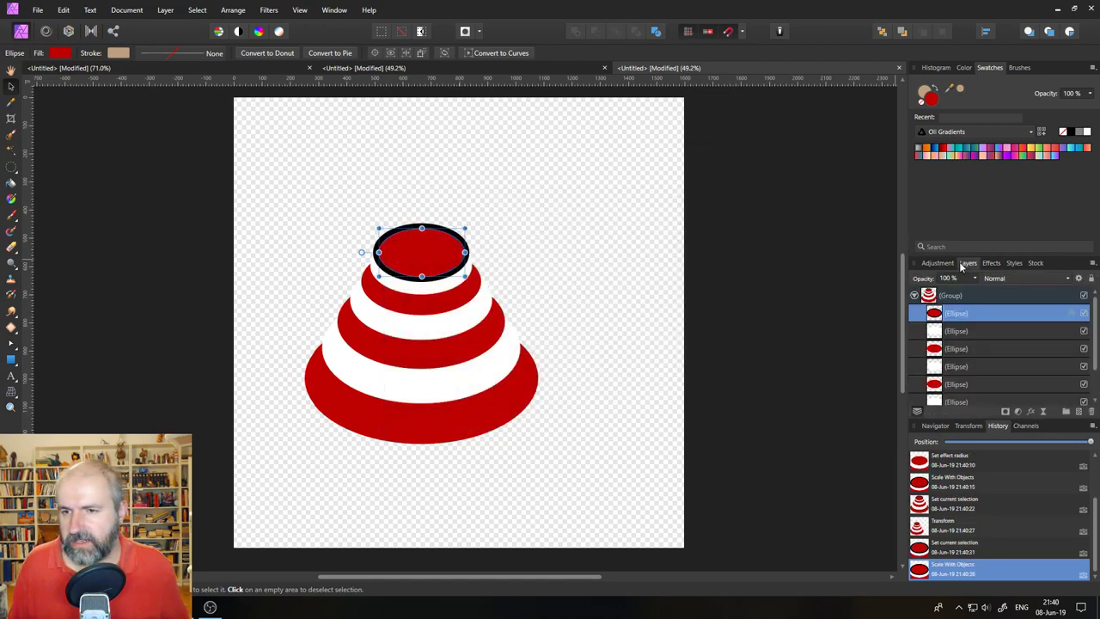
- Scale and recentre the cone group several times to test the fixed outline width
{"action": "left_click", "coordinate": [931, 295]}
{"action": "left_click_drag", "start_coordinate": [538, 230], "coordinate": [713, 85]}
{"action": "left_click_drag", "start_coordinate": [593, 168], "coordinate": [544, 289]}
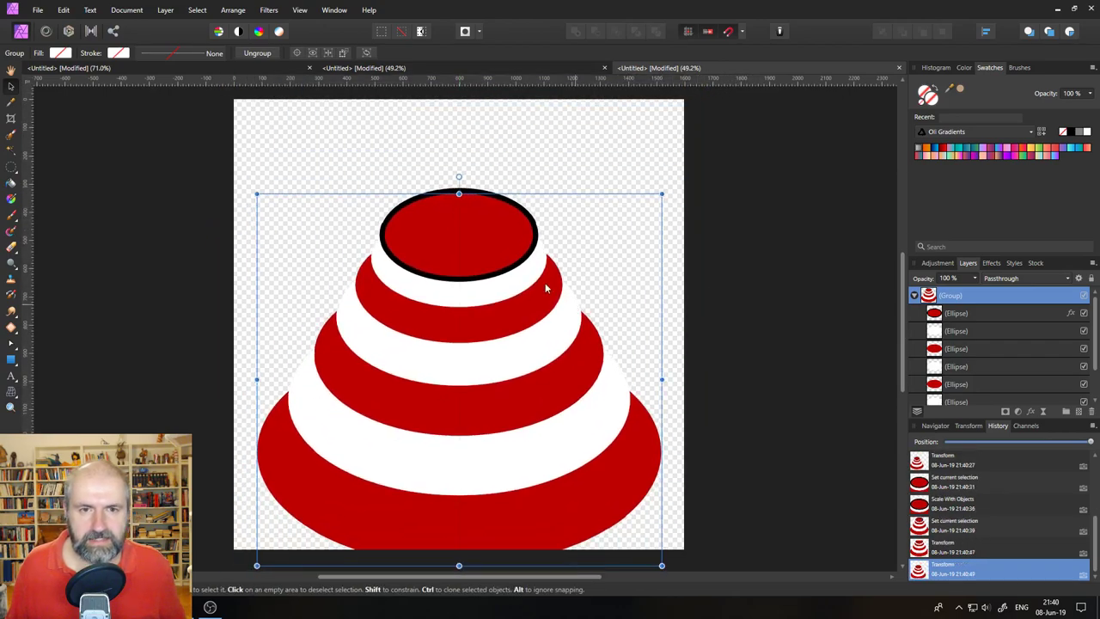
{"action": "left_click_drag", "start_coordinate": [659, 207], "coordinate": [596, 295]}
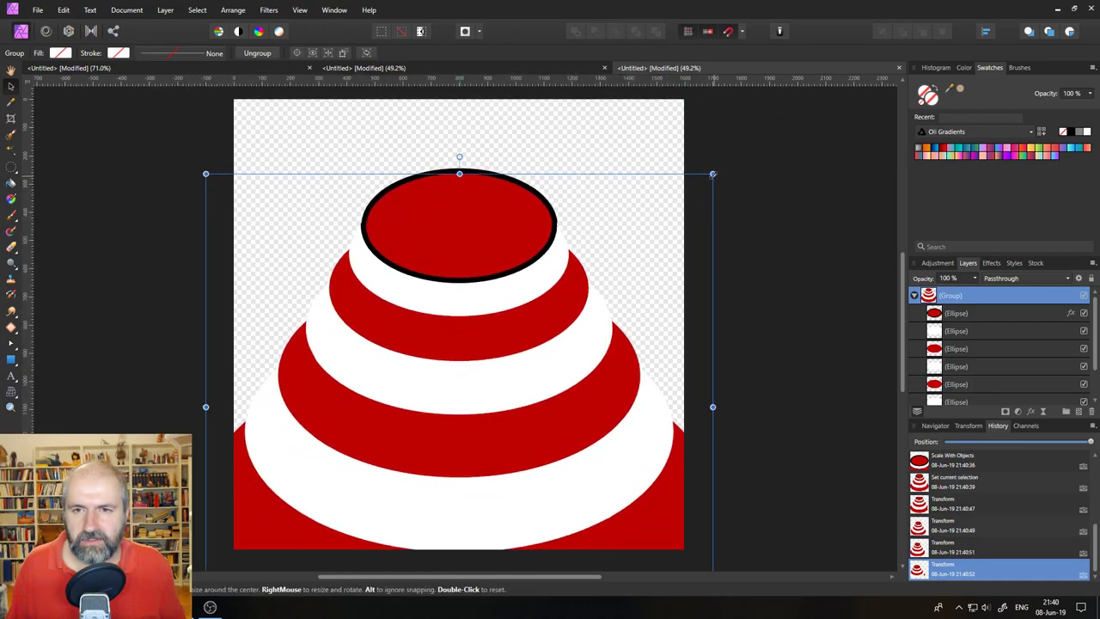
{"action": "left_click_drag", "start_coordinate": [712, 172], "coordinate": [403, 458]}
{"action": "left_click_drag", "start_coordinate": [348, 513], "coordinate": [511, 254]}
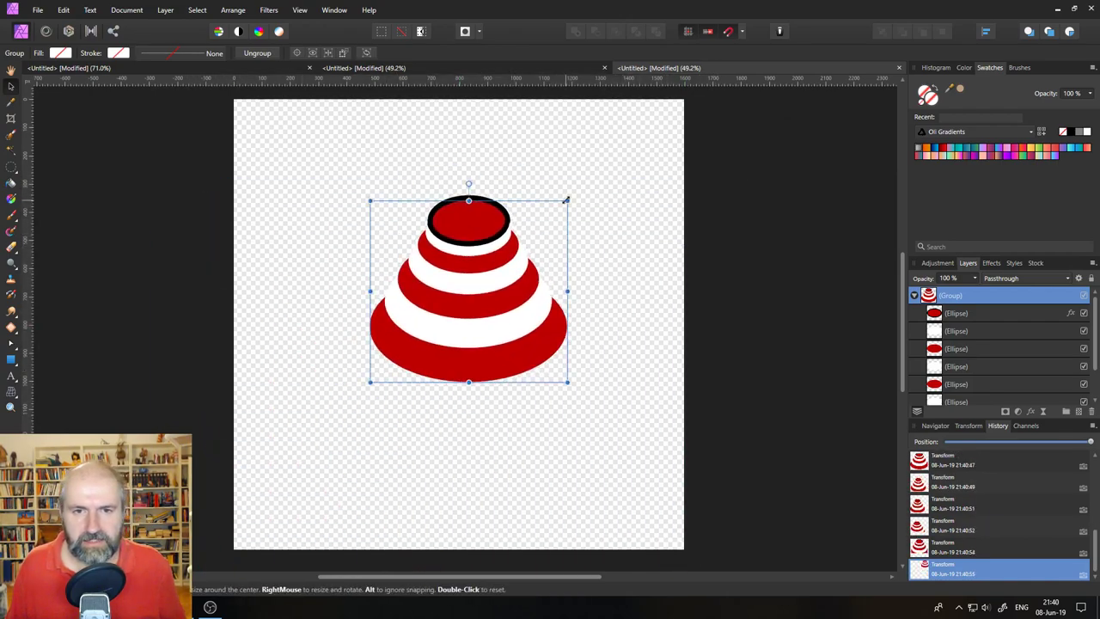
{"action": "left_click_drag", "start_coordinate": [571, 198], "coordinate": [616, 159]}
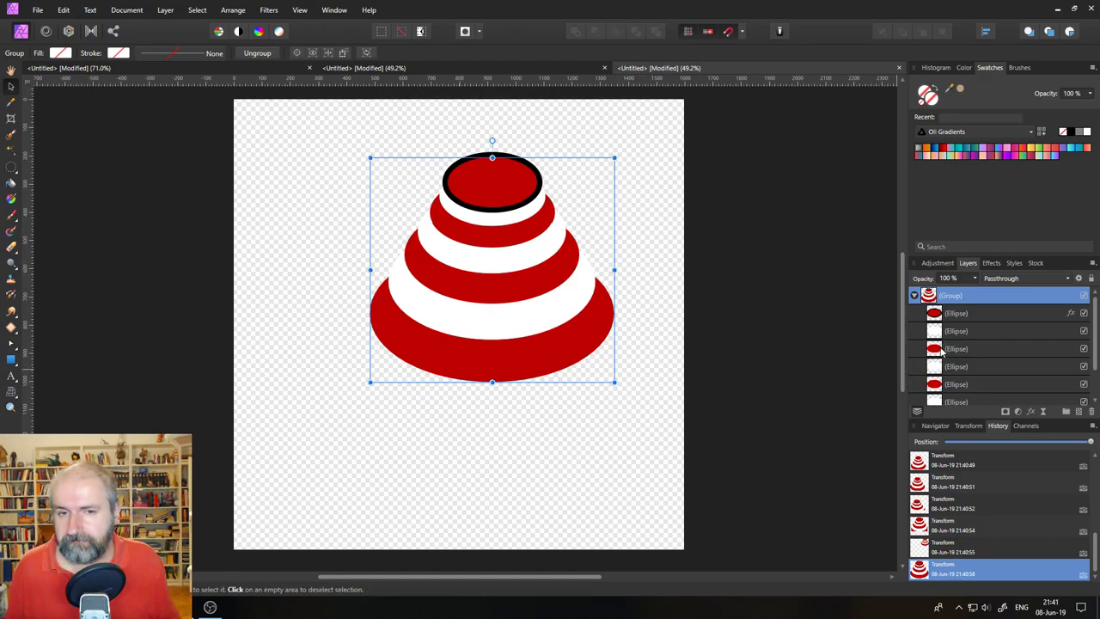
- Hide the striped cone group and draw a large rectangle on the canvas
{"action": "left_click", "coordinate": [1083, 295]}
{"action": "left_click", "coordinate": [8, 360]}
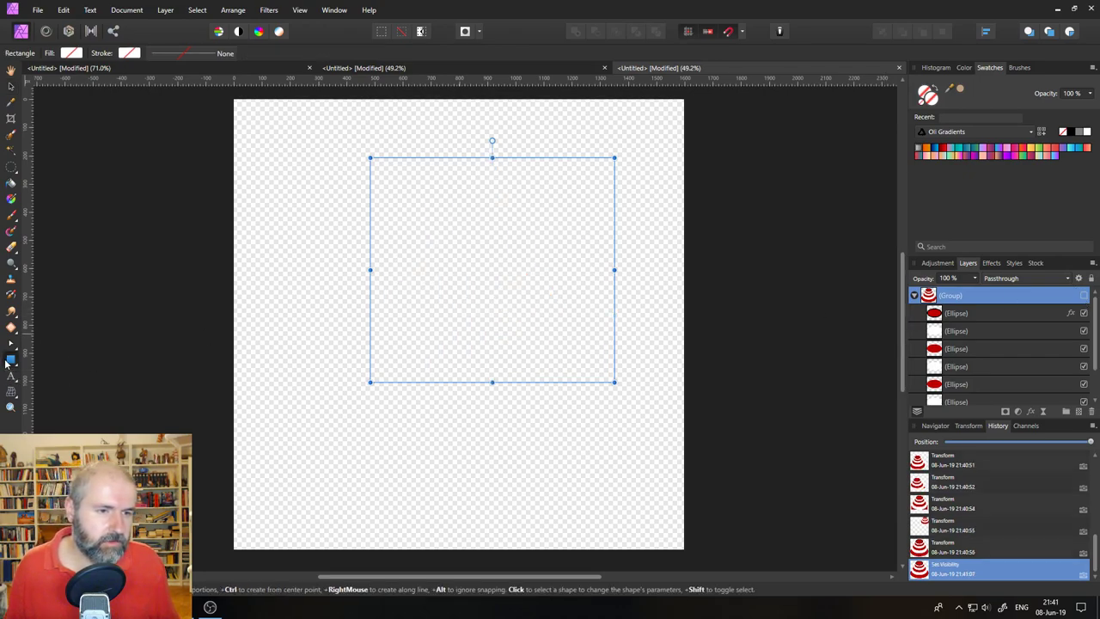
{"action": "left_click_drag", "start_coordinate": [285, 198], "coordinate": [587, 468]}
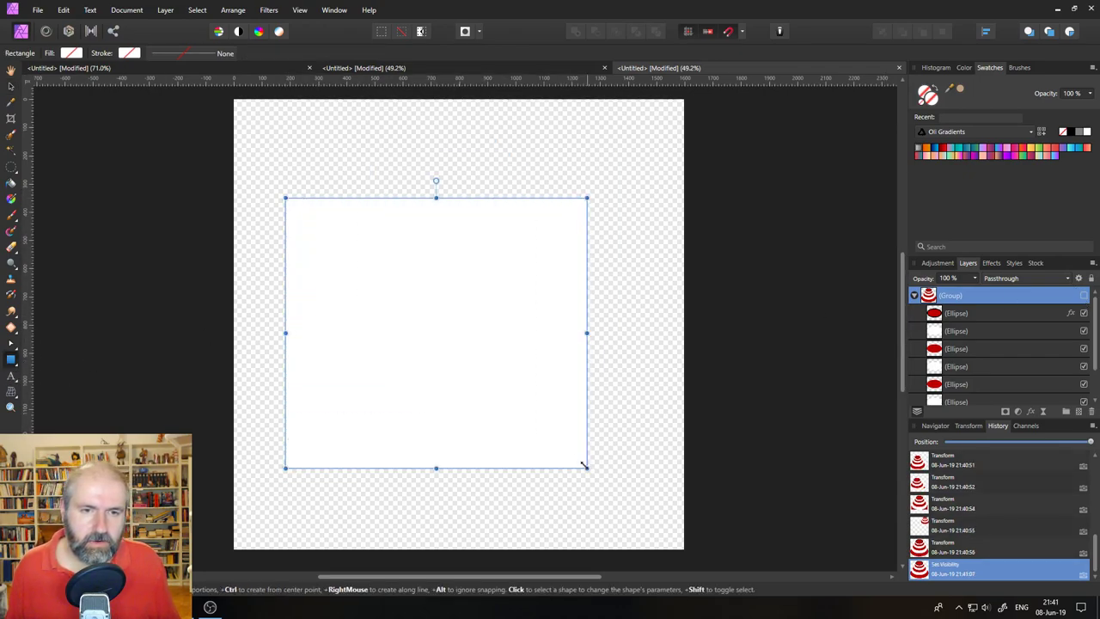
- Set the rectangle's fill colour to magenta
{"action": "left_click", "coordinate": [71, 53]}
{"action": "left_click", "coordinate": [85, 115]}
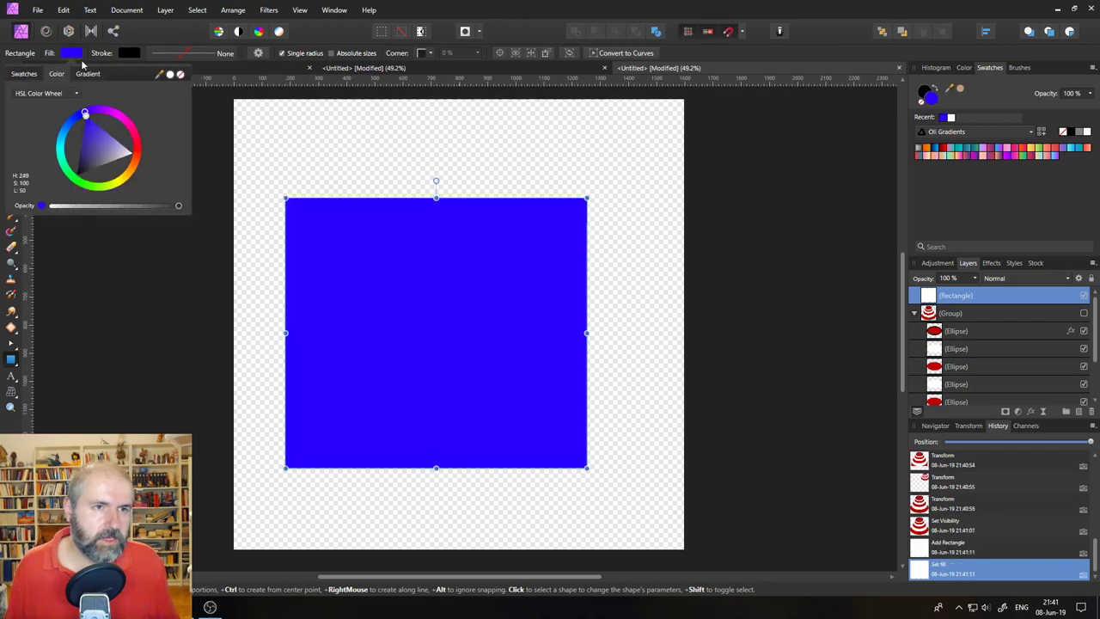
{"action": "left_click", "coordinate": [72, 55]}
{"action": "left_click", "coordinate": [72, 55]}
{"action": "mouse_move", "coordinate": [112, 117]}
{"action": "left_mouse_down"}
{"action": "mouse_move", "coordinate": [128, 127]}
{"action": "mouse_move", "coordinate": [120, 118]}
{"action": "left_mouse_up"}
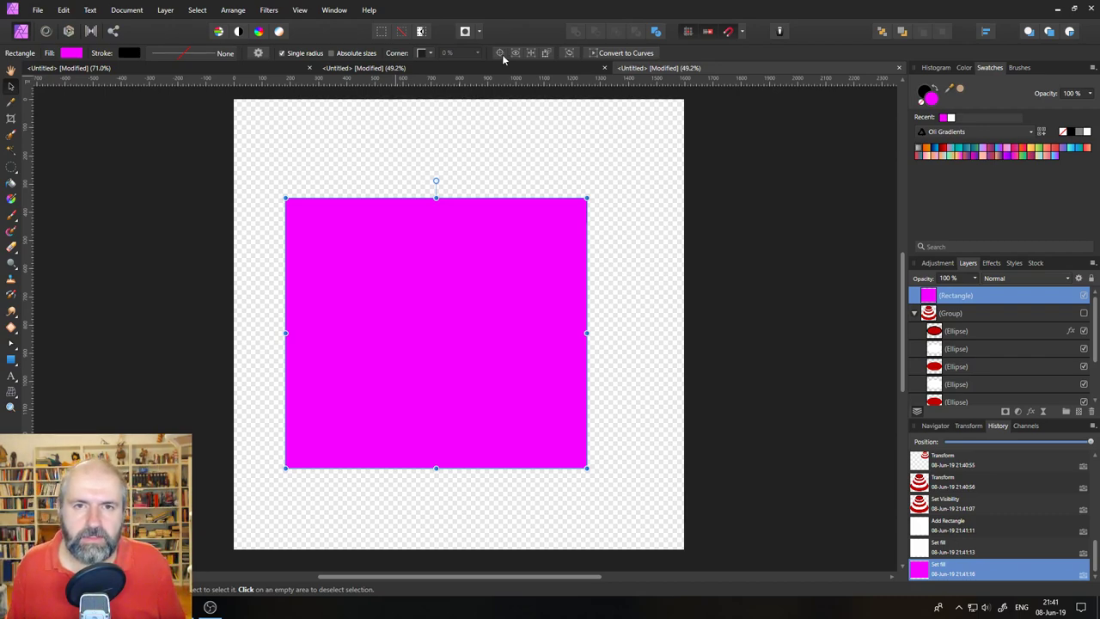
- Move the rectangle's pivot to its bottom-left corner and rotate the rectangle around it
{"action": "left_click", "coordinate": [502, 54]}
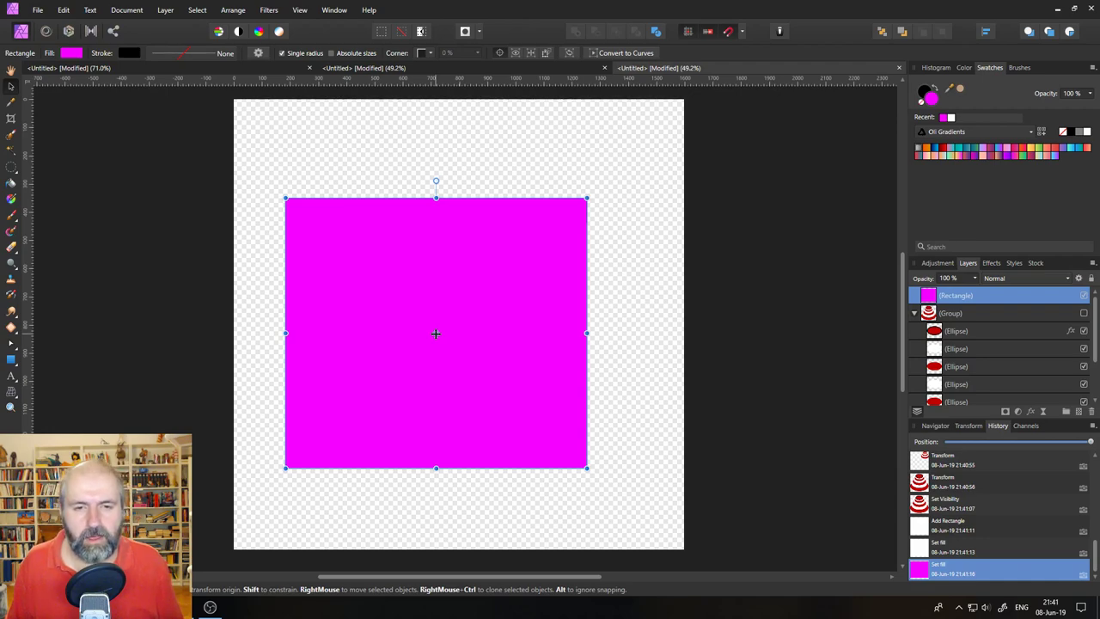
{"action": "mouse_move", "coordinate": [435, 333]}
{"action": "left_mouse_down"}
{"action": "mouse_move", "coordinate": [405, 249]}
{"action": "mouse_move", "coordinate": [401, 351]}
{"action": "left_mouse_up"}
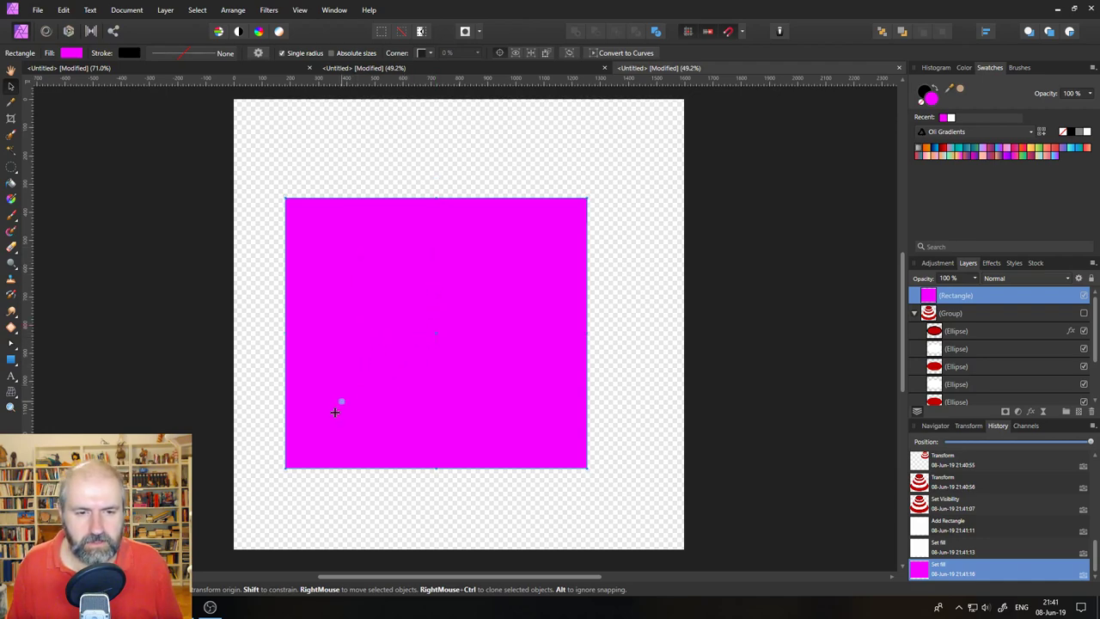
{"action": "left_click_drag", "start_coordinate": [294, 468], "coordinate": [286, 468]}
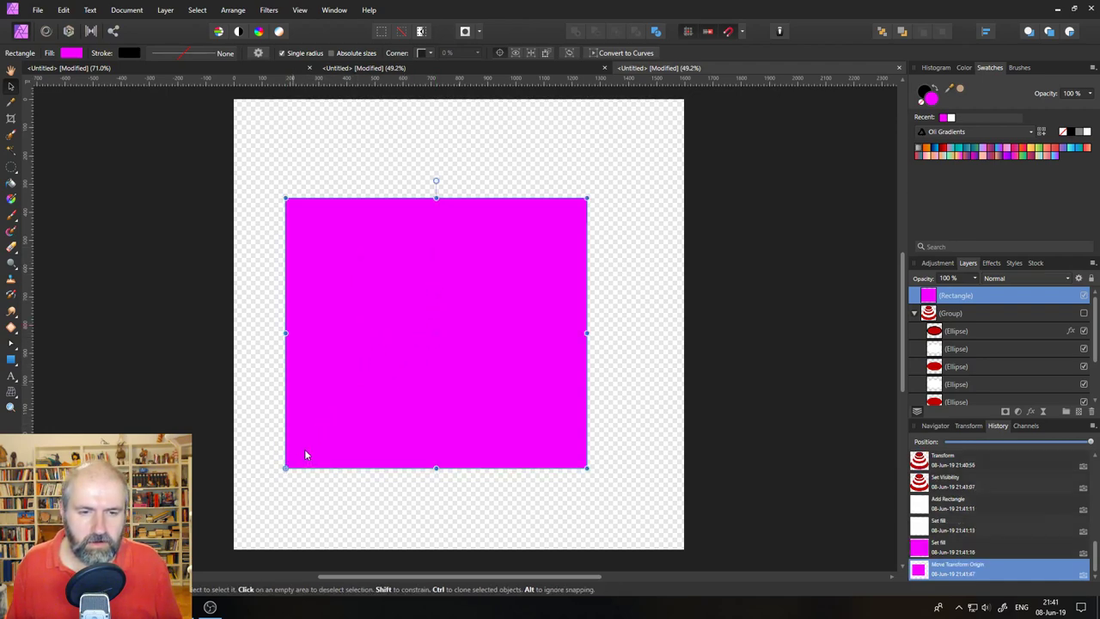
{"action": "left_click_drag", "start_coordinate": [590, 194], "coordinate": [556, 251]}
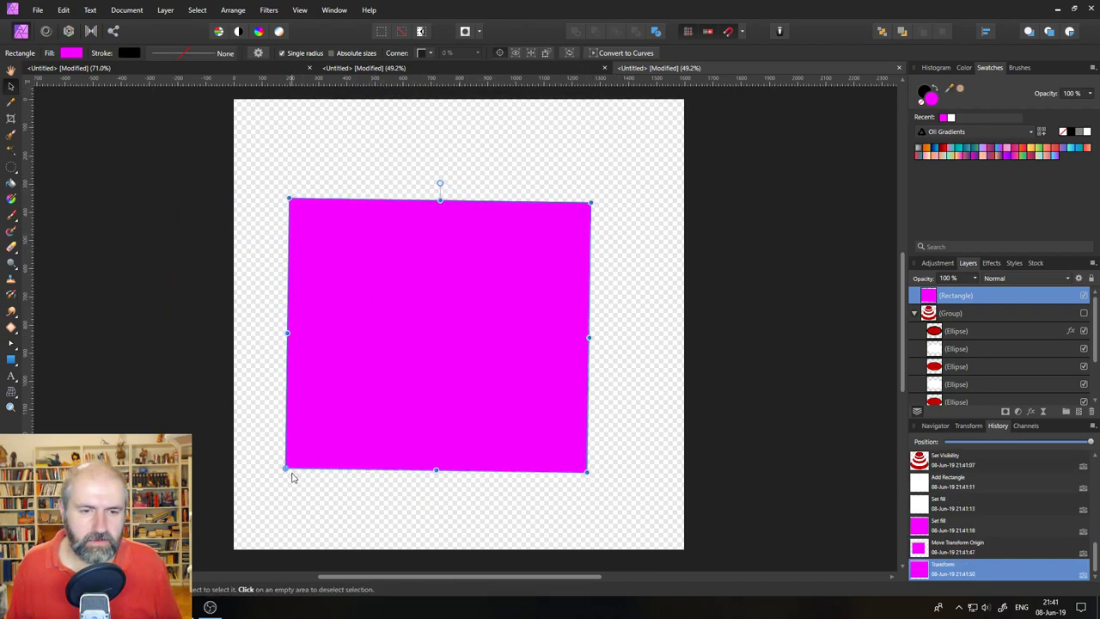
- Reposition the pivot near the top-left and then the centre, rotating the rectangle back almost level
{"action": "left_click_drag", "start_coordinate": [284, 467], "coordinate": [324, 404]}
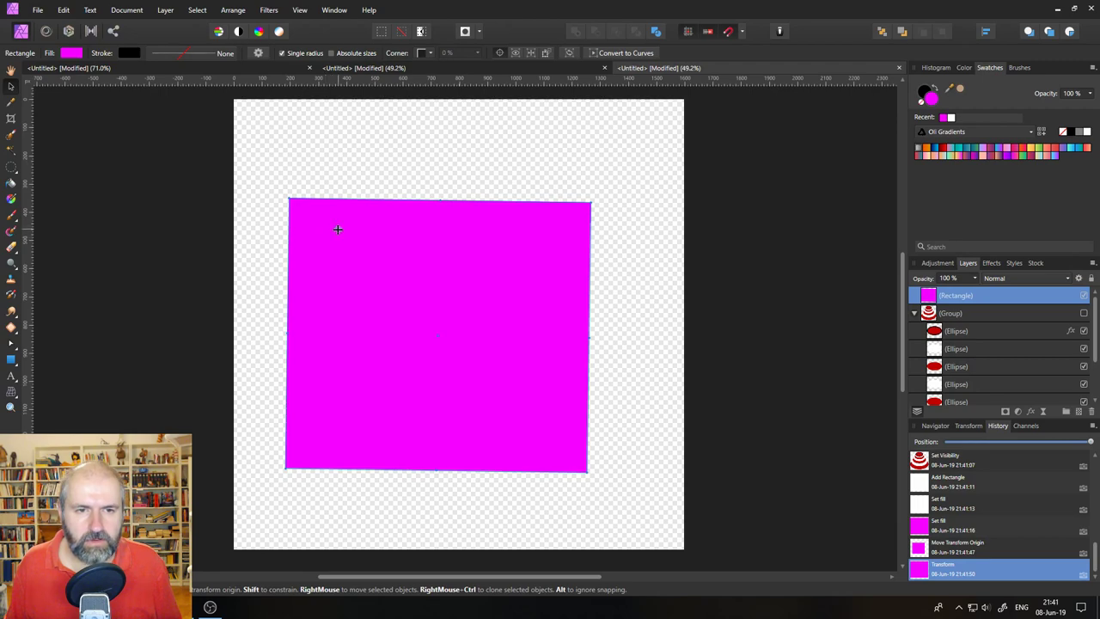
{"action": "left_click_drag", "start_coordinate": [338, 228], "coordinate": [338, 229]}
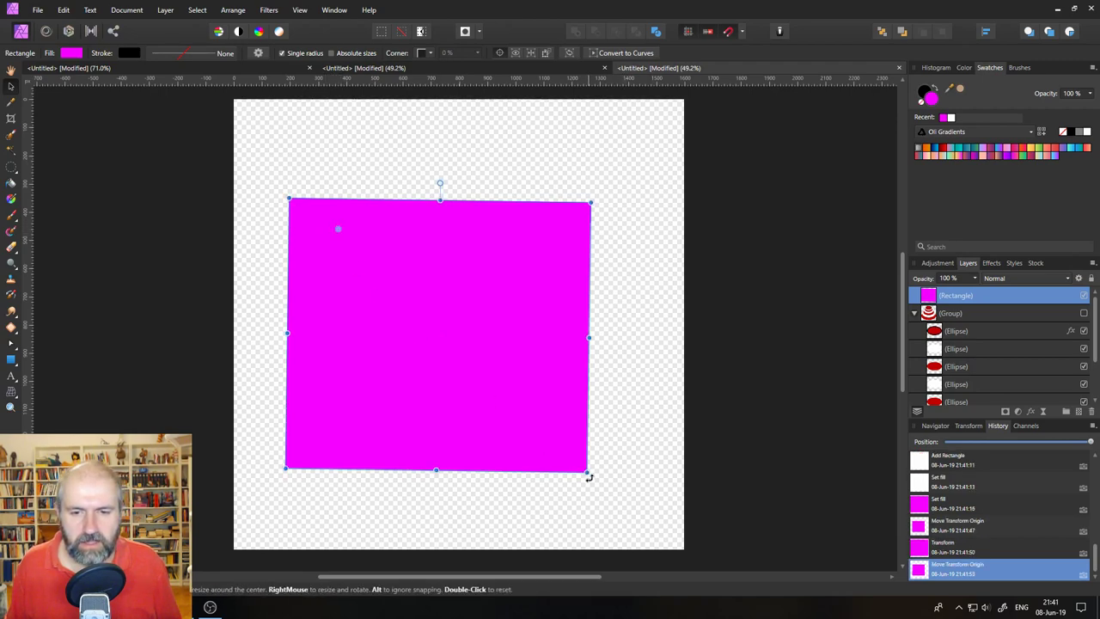
{"action": "left_click_drag", "start_coordinate": [602, 461], "coordinate": [548, 434]}
{"action": "left_click_drag", "start_coordinate": [549, 436], "coordinate": [542, 415]}
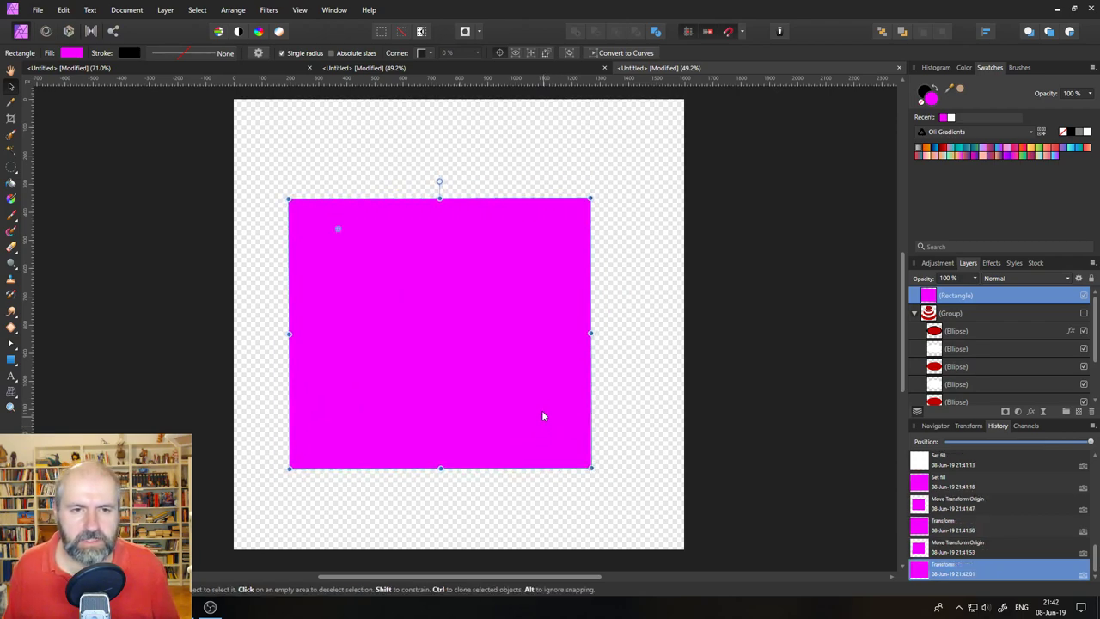
{"action": "scroll", "coordinate": [502, 273], "scroll_direction": "down", "scroll_amount": 1}
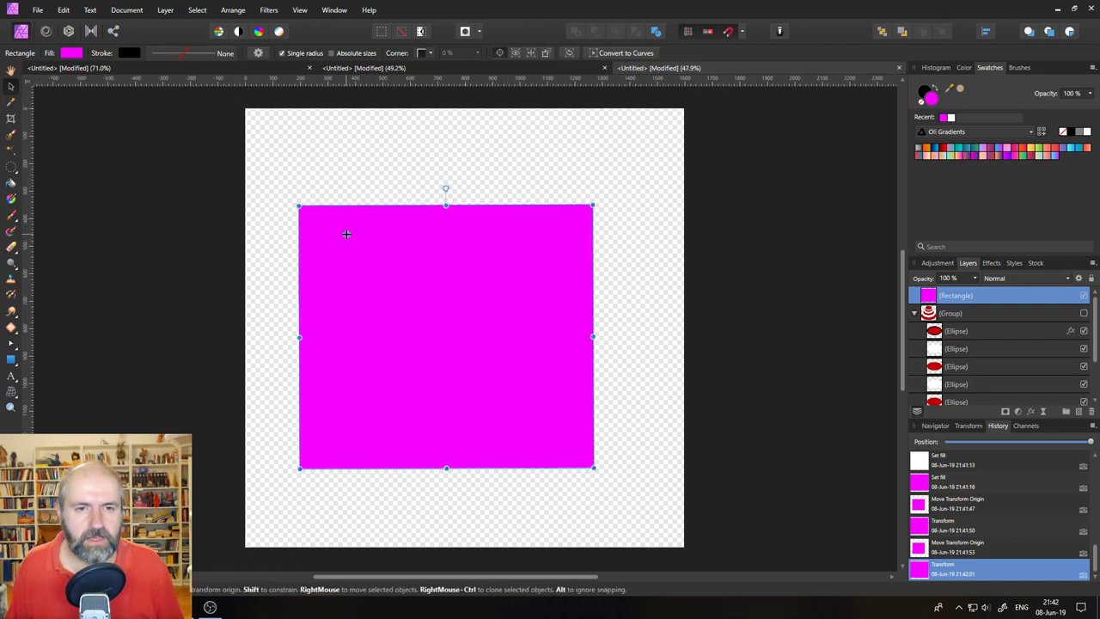
{"action": "left_click_drag", "start_coordinate": [346, 234], "coordinate": [646, 130]}
{"action": "left_click_drag", "start_coordinate": [295, 473], "coordinate": [321, 439]}
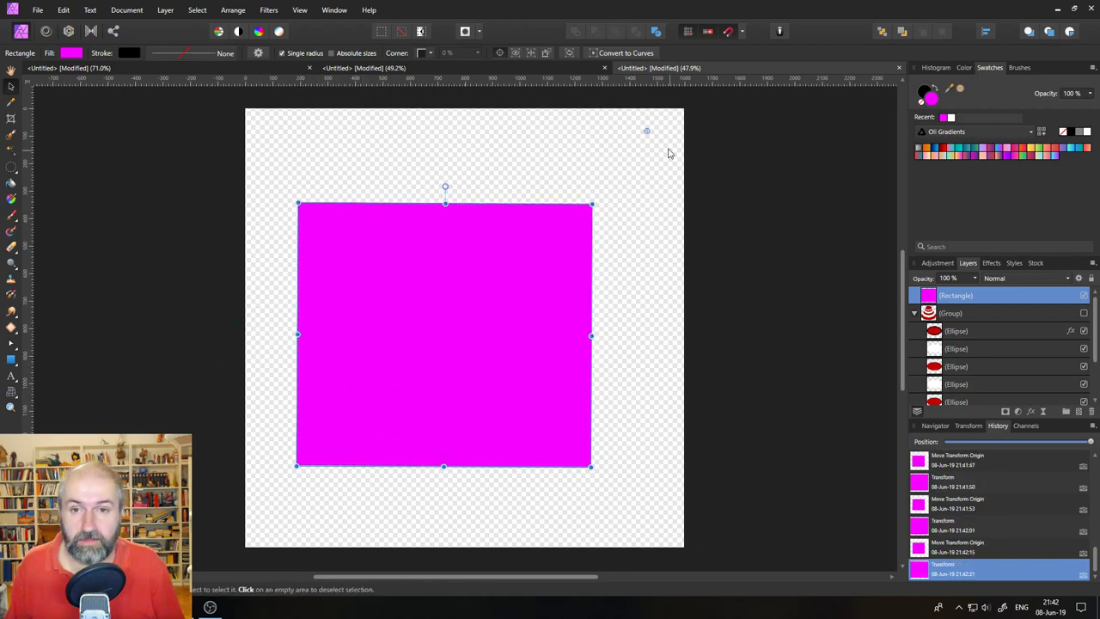
- Snap the pivot to centre, shift the rectangle right, and show its 1071 × 958 px Transform values
{"action": "left_click_drag", "start_coordinate": [646, 133], "coordinate": [444, 332]}
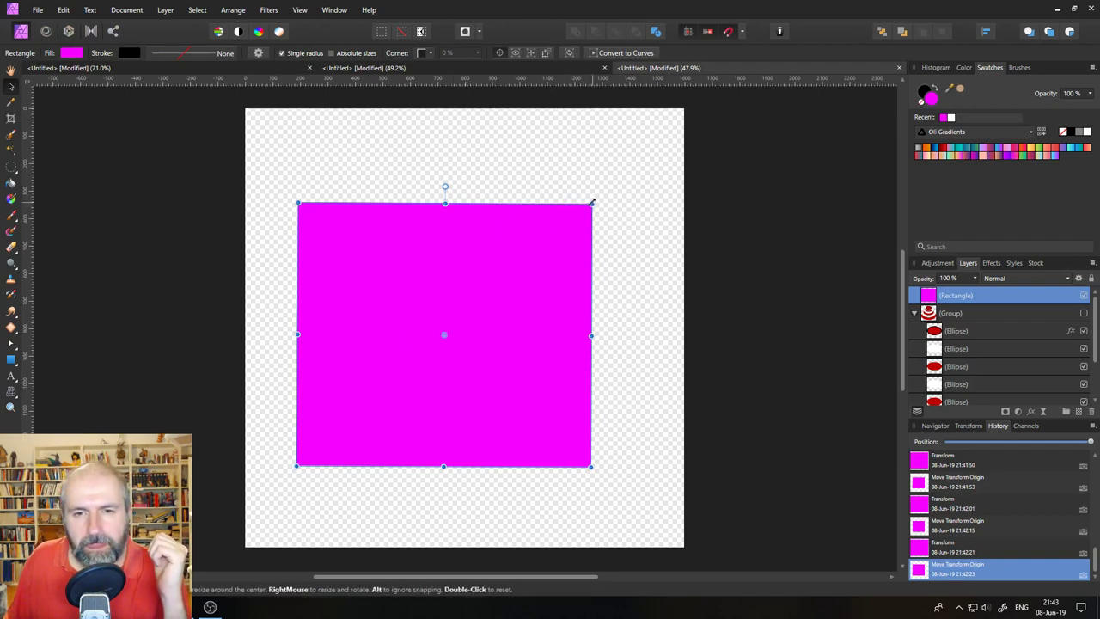
{"action": "mouse_move", "coordinate": [455, 273]}
{"action": "left_mouse_down"}
{"action": "mouse_move", "coordinate": [513, 301]}
{"action": "mouse_move", "coordinate": [484, 214]}
{"action": "mouse_move", "coordinate": [463, 277]}
{"action": "mouse_move", "coordinate": [475, 273]}
{"action": "left_mouse_up"}
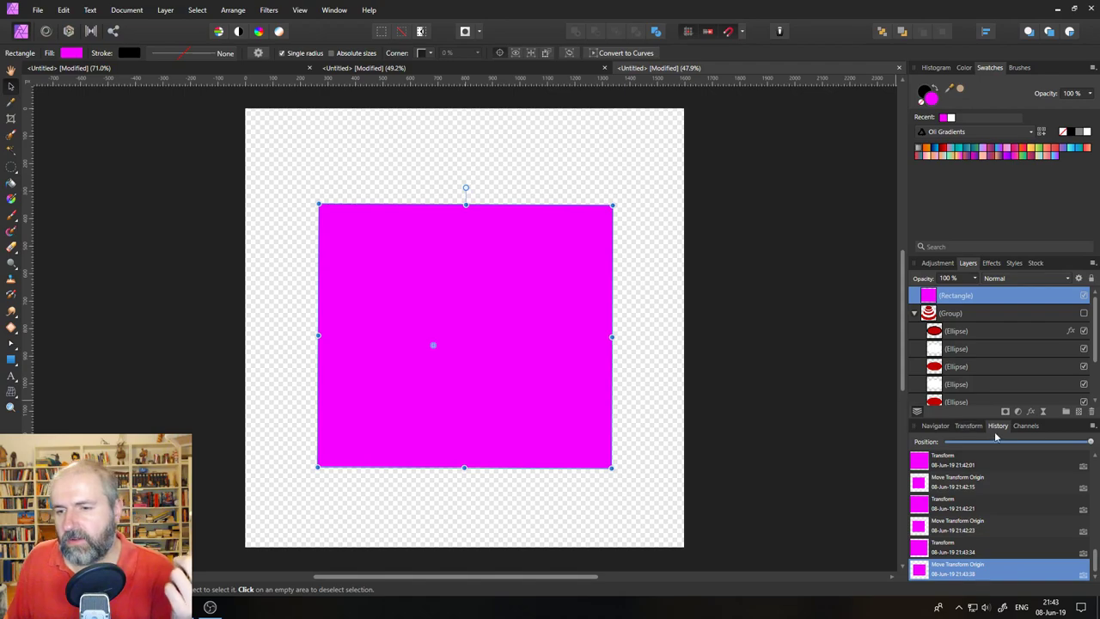
{"action": "left_click", "coordinate": [968, 425]}
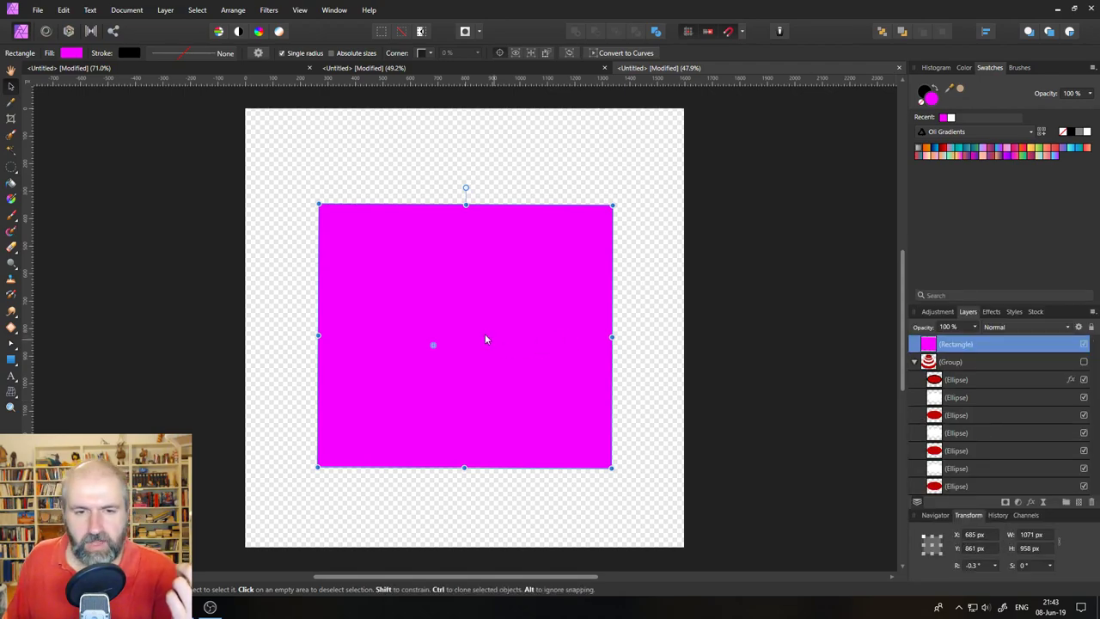
- Move the rectangle and scrub the Transform values up to 1136 × 994.9 px at X 741, Y 718
{"action": "left_click_drag", "start_coordinate": [484, 339], "coordinate": [488, 296]}
{"action": "left_click", "coordinate": [979, 534]}
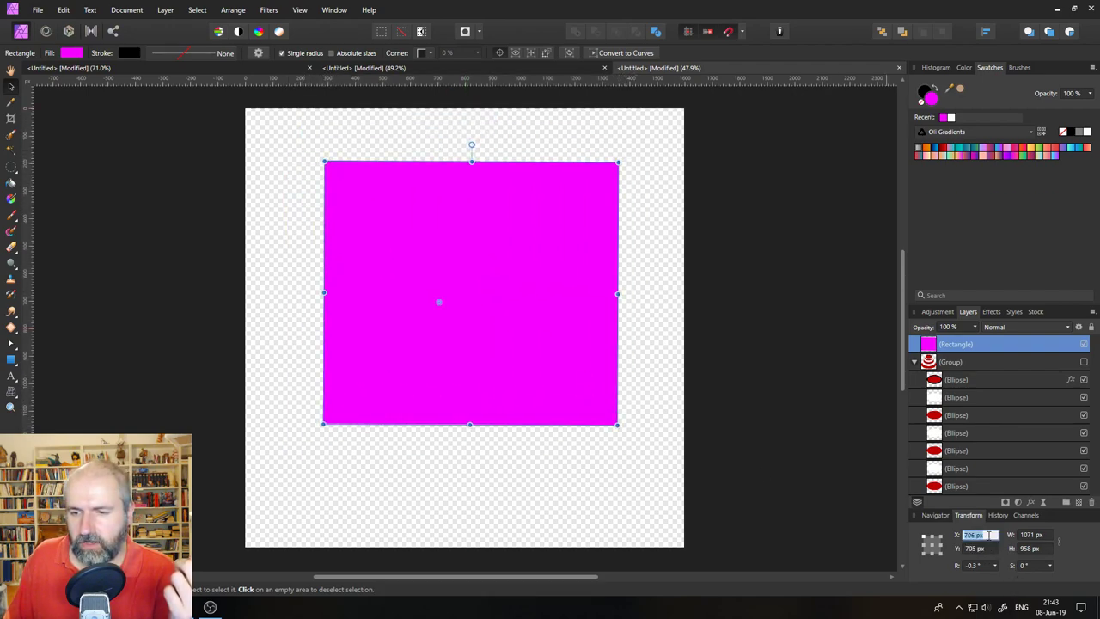
{"action": "scroll", "coordinate": [988, 534], "scroll_direction": "up", "scroll_amount": 20}
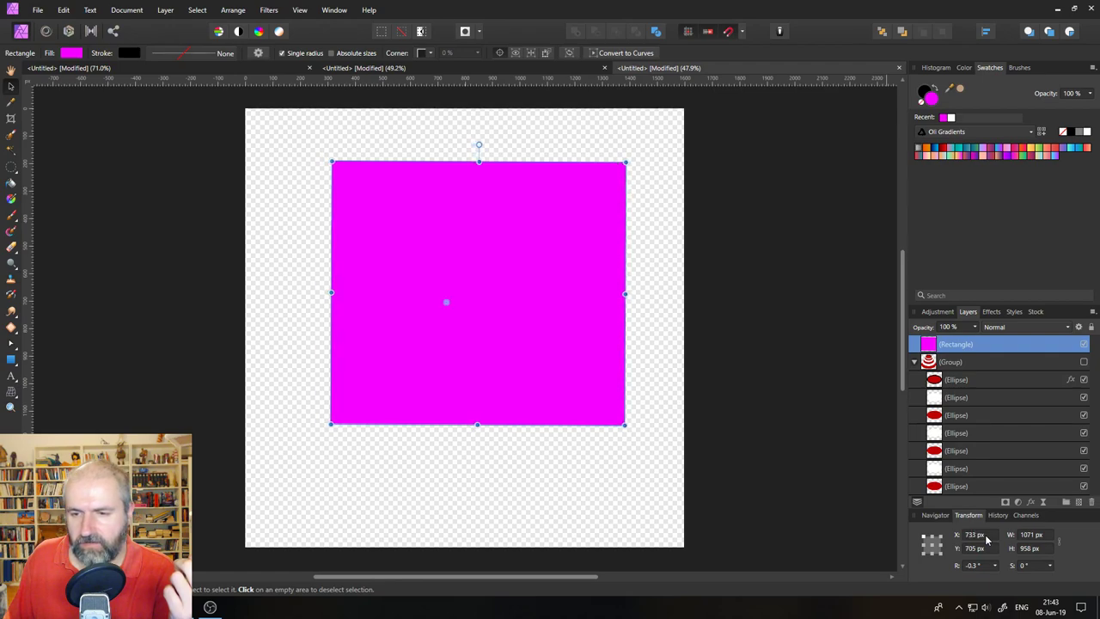
{"action": "scroll", "coordinate": [987, 537], "scroll_direction": "up", "scroll_amount": 1}
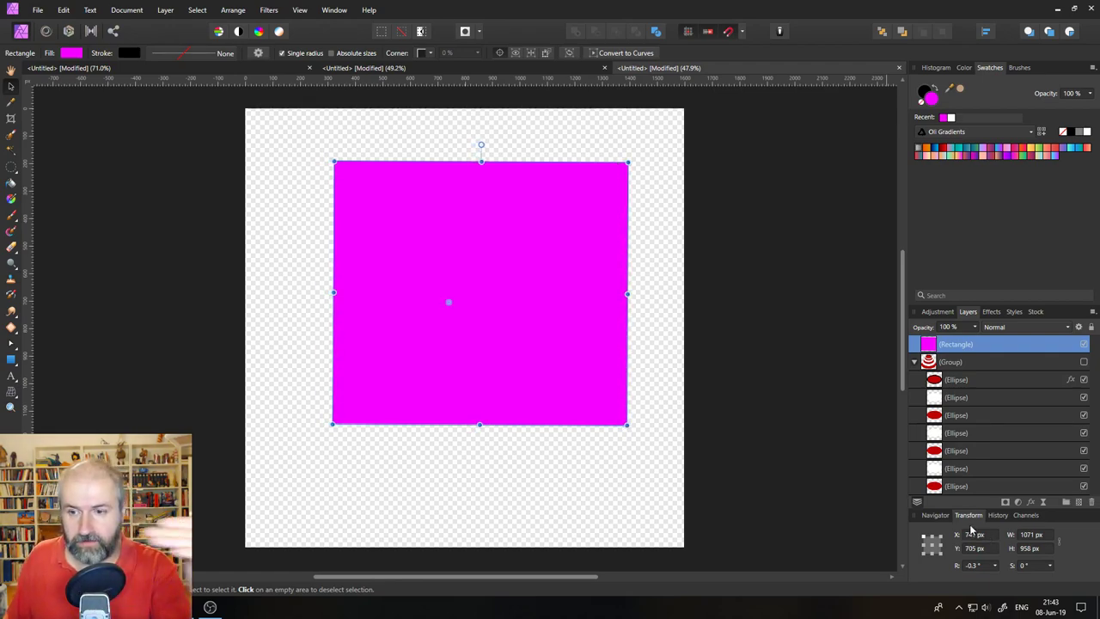
{"action": "scroll", "coordinate": [980, 550], "scroll_direction": "up", "scroll_amount": 9}
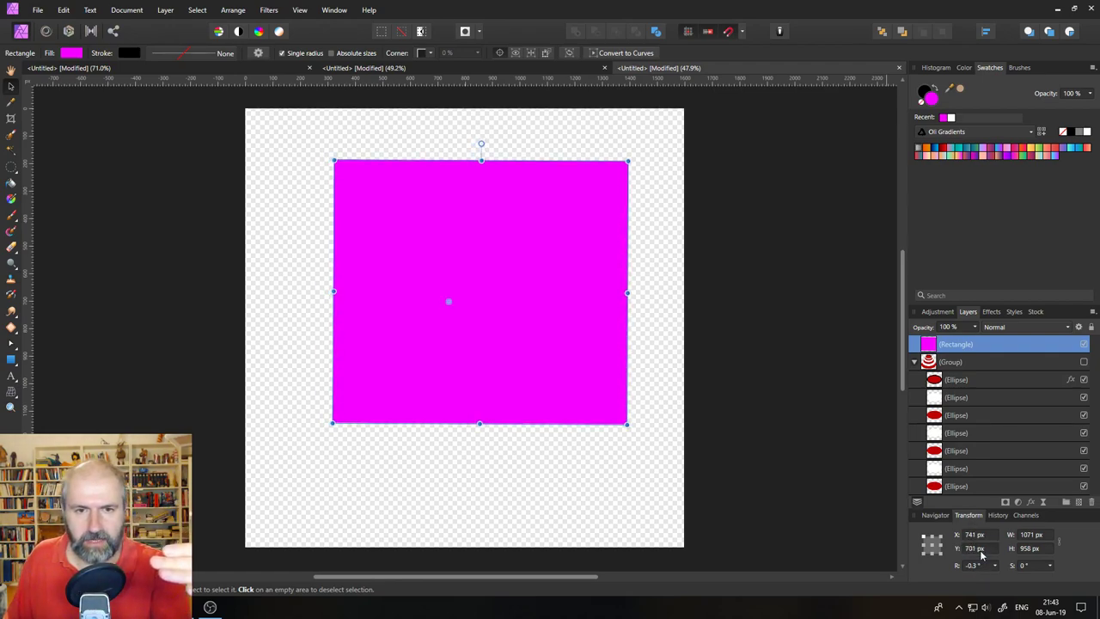
{"action": "scroll", "coordinate": [982, 554], "scroll_direction": "up", "scroll_amount": 4}
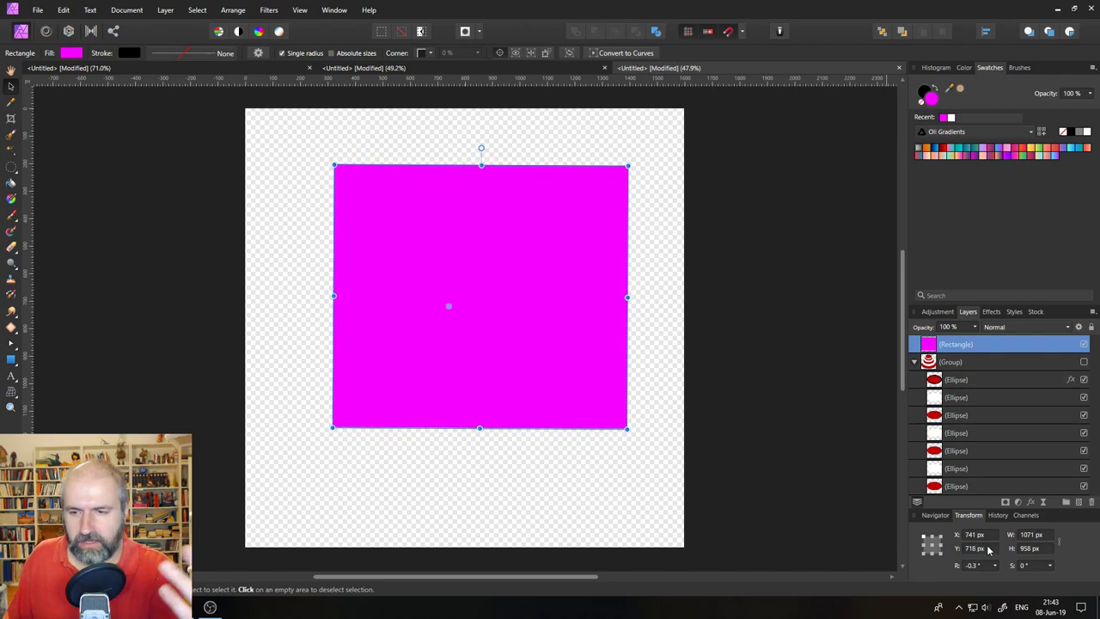
{"action": "left_click", "coordinate": [1044, 535]}
{"action": "scroll", "coordinate": [1045, 534], "scroll_direction": "up", "scroll_amount": 20}
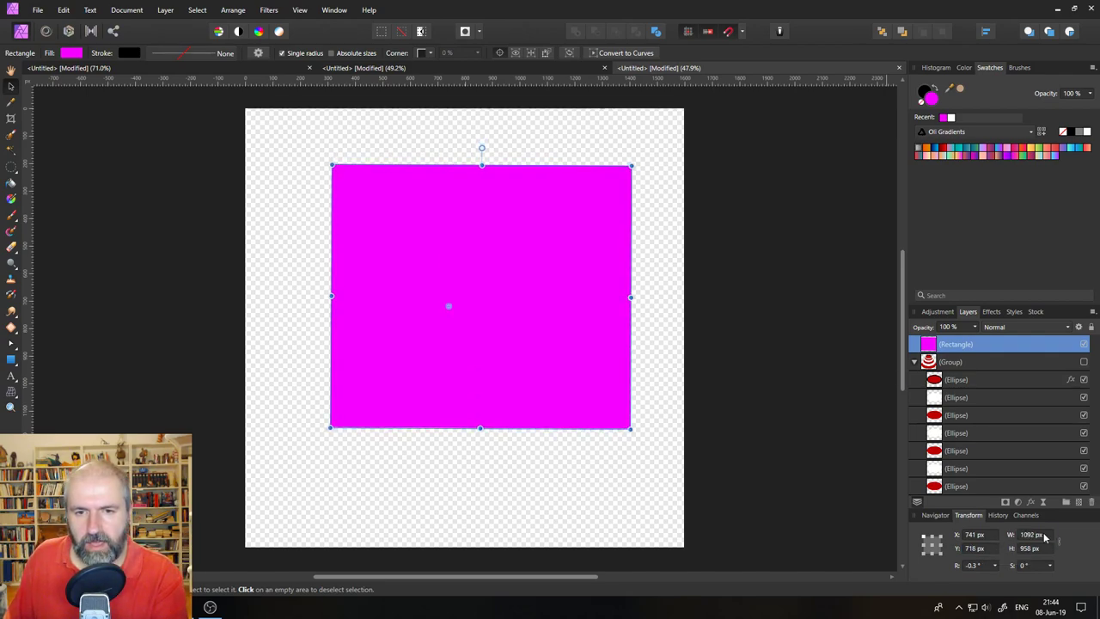
{"action": "scroll", "coordinate": [1040, 548], "scroll_direction": "up", "scroll_amount": 8}
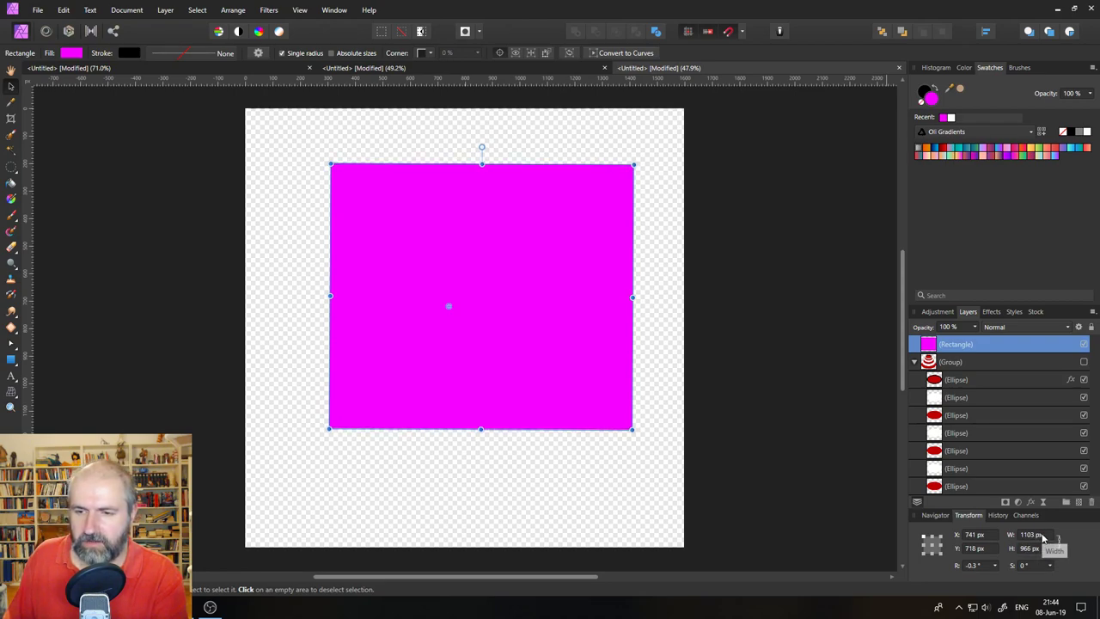
{"action": "scroll", "coordinate": [1043, 537], "scroll_direction": "up", "scroll_amount": 20}
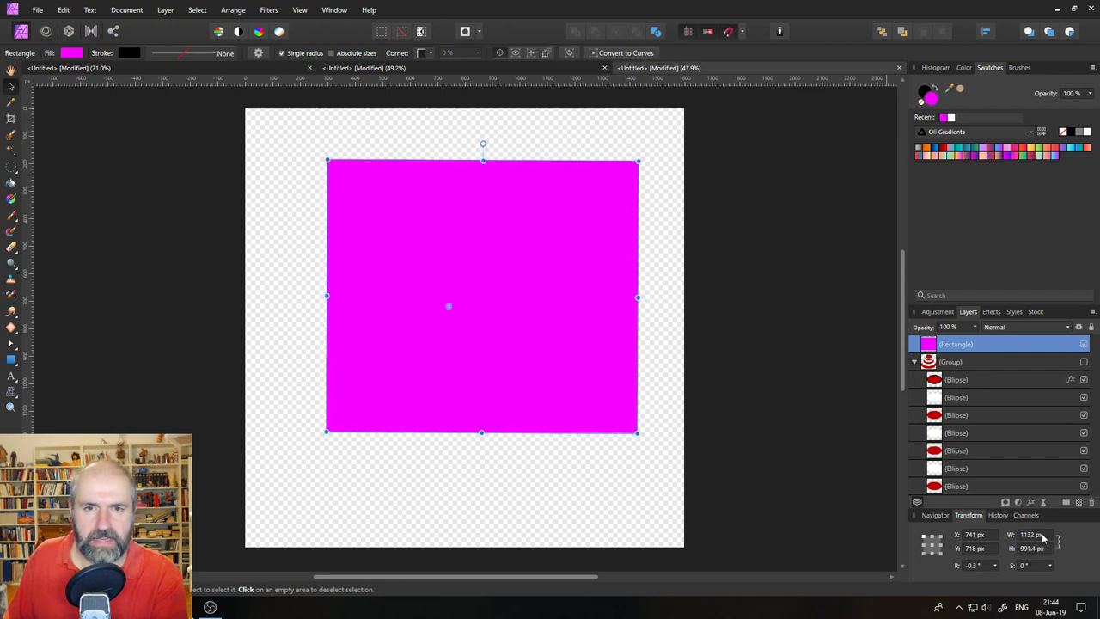
{"action": "scroll", "coordinate": [1042, 537], "scroll_direction": "up", "scroll_amount": 4}
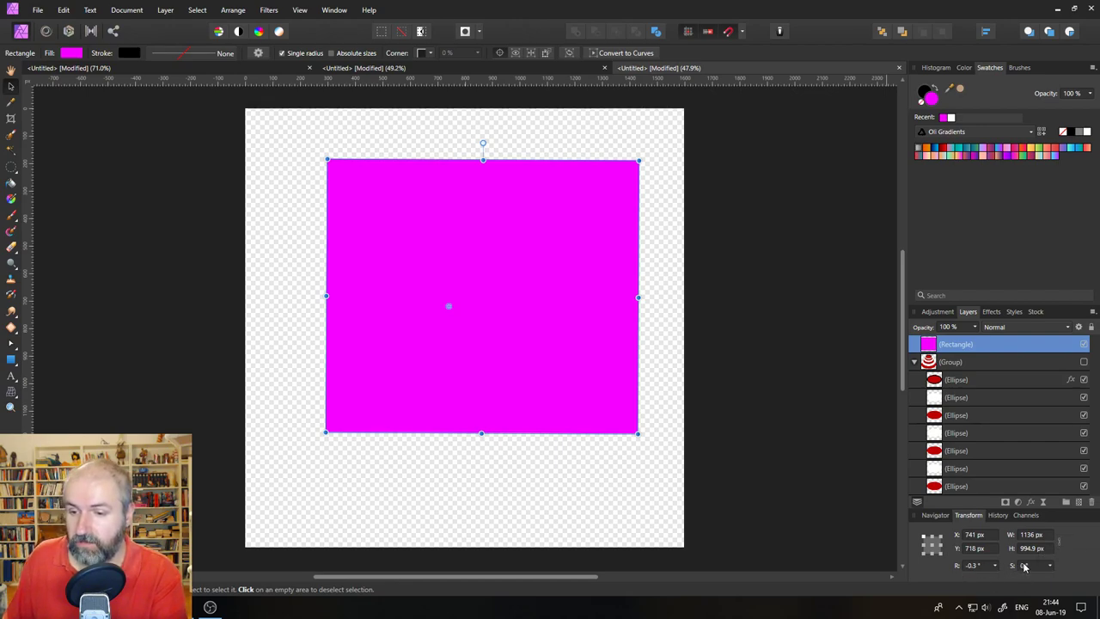
- Try shearing the rectangle with the Shear slider and a side handle, then undo back to 0° shear
{"action": "left_click", "coordinate": [1047, 566]}
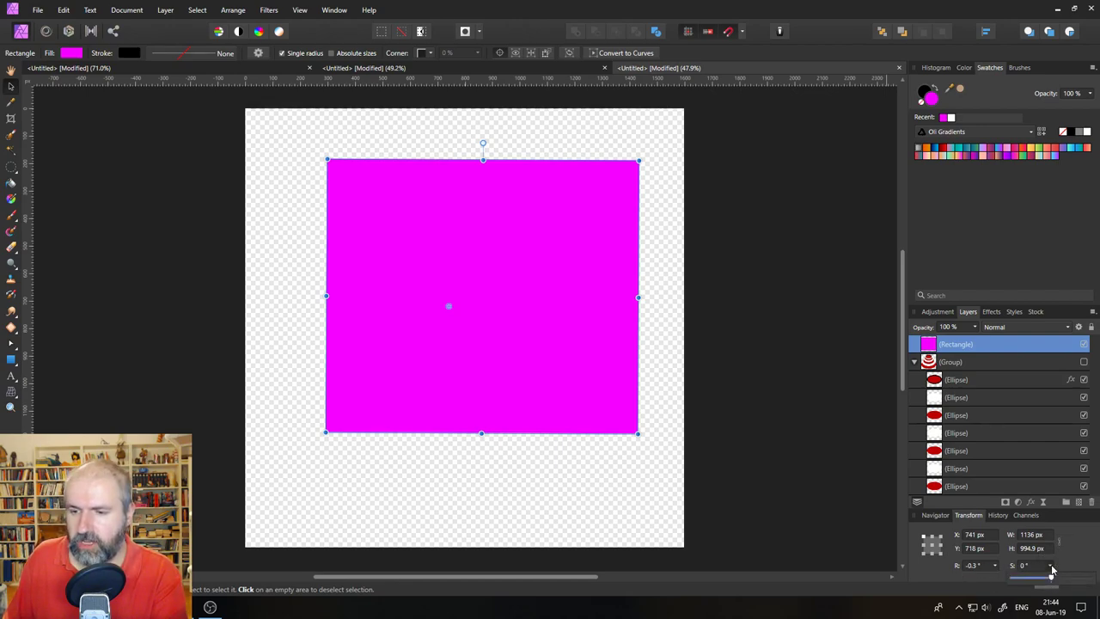
{"action": "mouse_move", "coordinate": [1052, 581]}
{"action": "left_mouse_down"}
{"action": "mouse_move", "coordinate": [1079, 580]}
{"action": "mouse_move", "coordinate": [1014, 581]}
{"action": "mouse_move", "coordinate": [1069, 583]}
{"action": "mouse_move", "coordinate": [1023, 582]}
{"action": "mouse_move", "coordinate": [1052, 581]}
{"action": "left_mouse_up"}
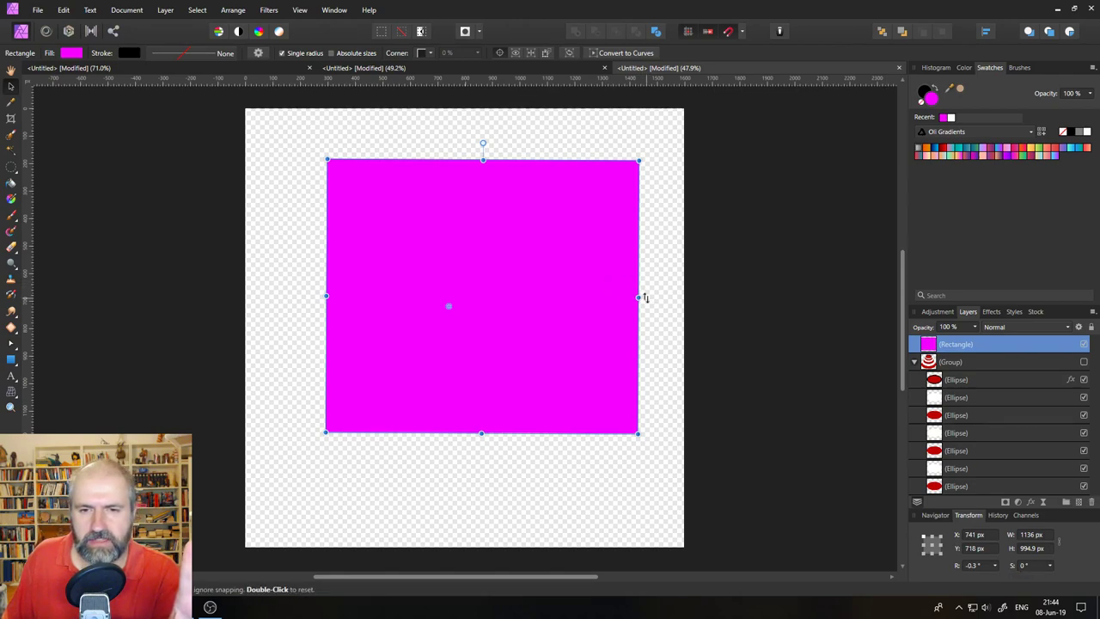
{"action": "left_click_drag", "start_coordinate": [645, 298], "coordinate": [651, 344]}
{"action": "key", "text": "ctrl+z"}
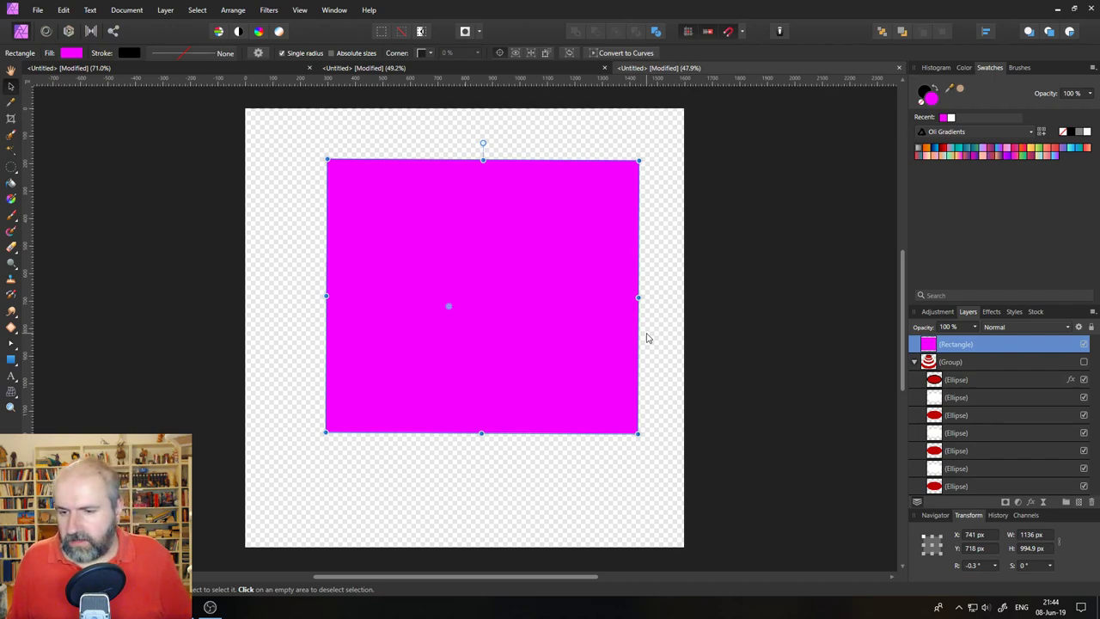
{"action": "left_click", "coordinate": [924, 552]}
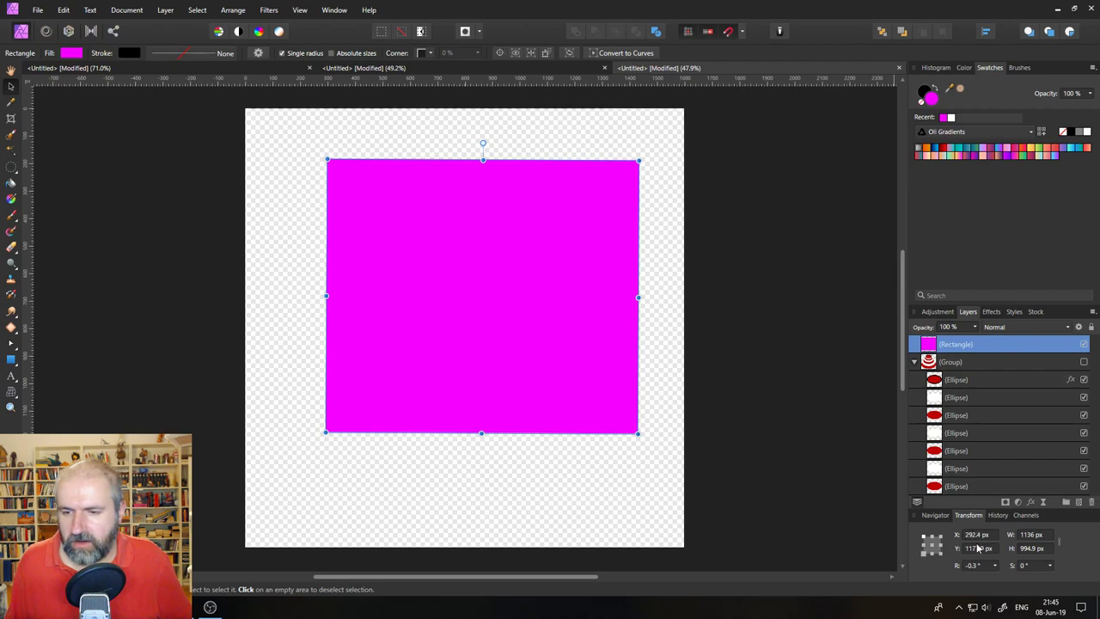
{"action": "left_click", "coordinate": [1031, 535]}
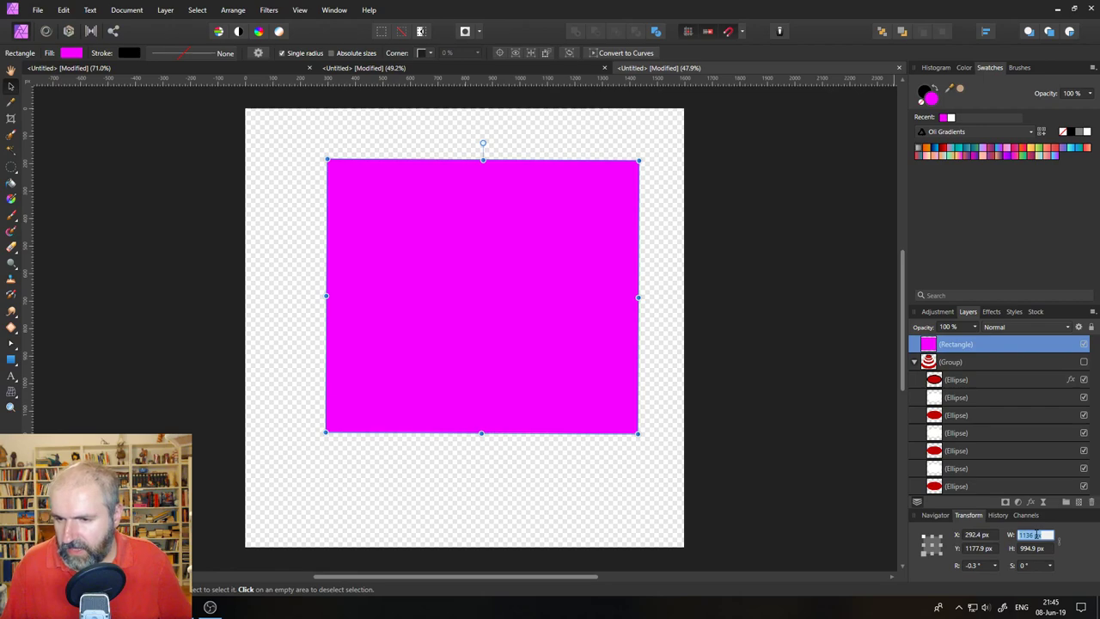
{"action": "type", "text": "80"}
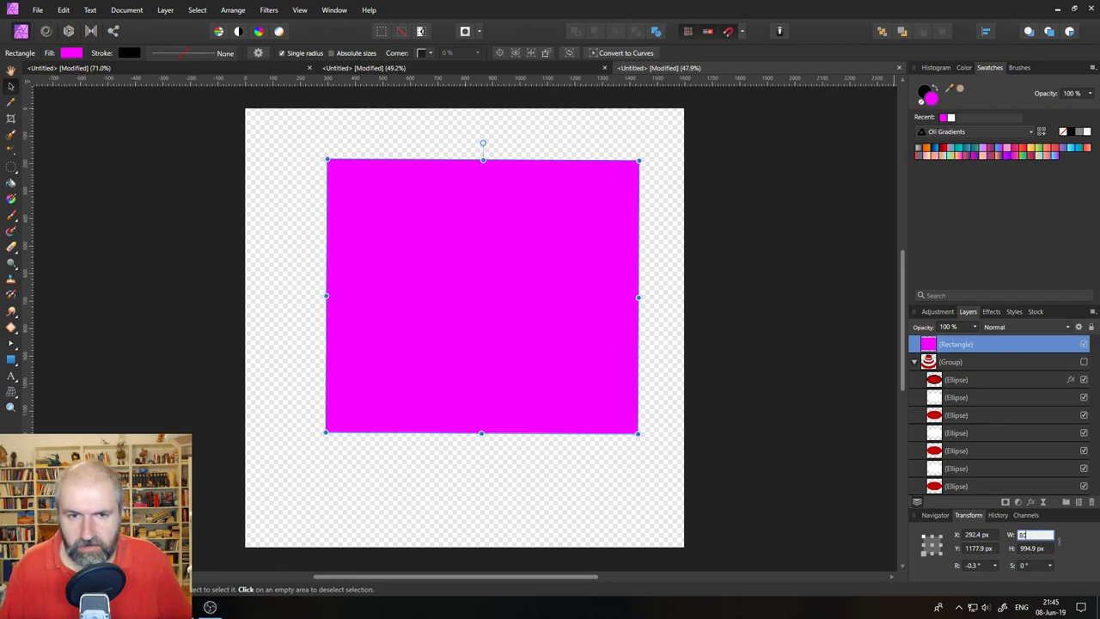
{"action": "key", "text": "Return"}
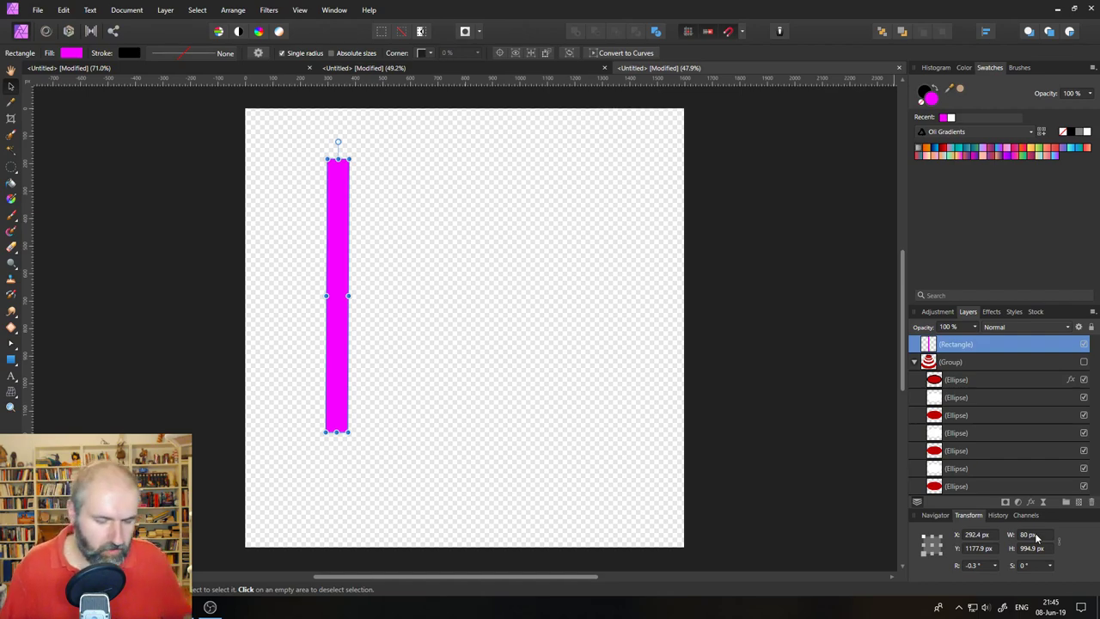
{"action": "key", "text": "ctrl+z"}
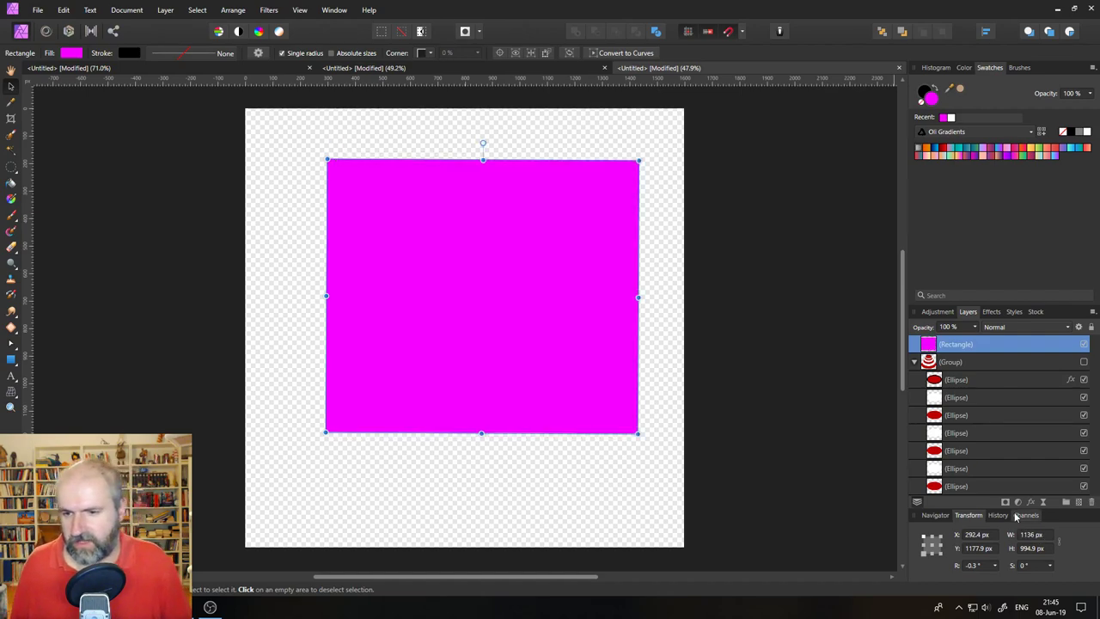
{"action": "left_click", "coordinate": [940, 537]}
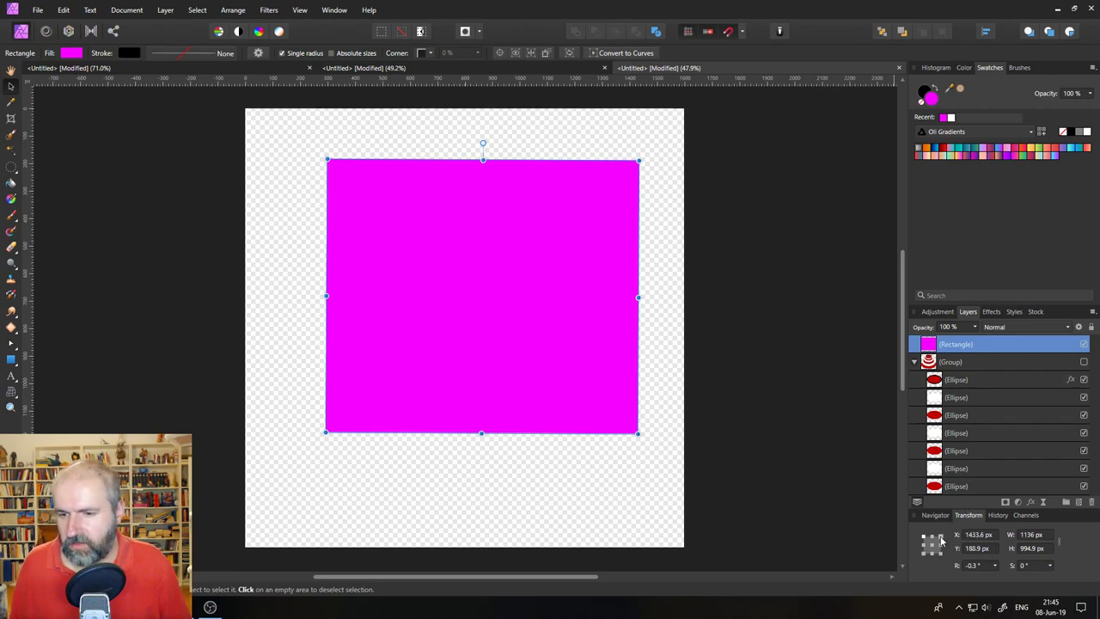
{"action": "left_click", "coordinate": [1025, 534]}
{"action": "type", "text": "00"}
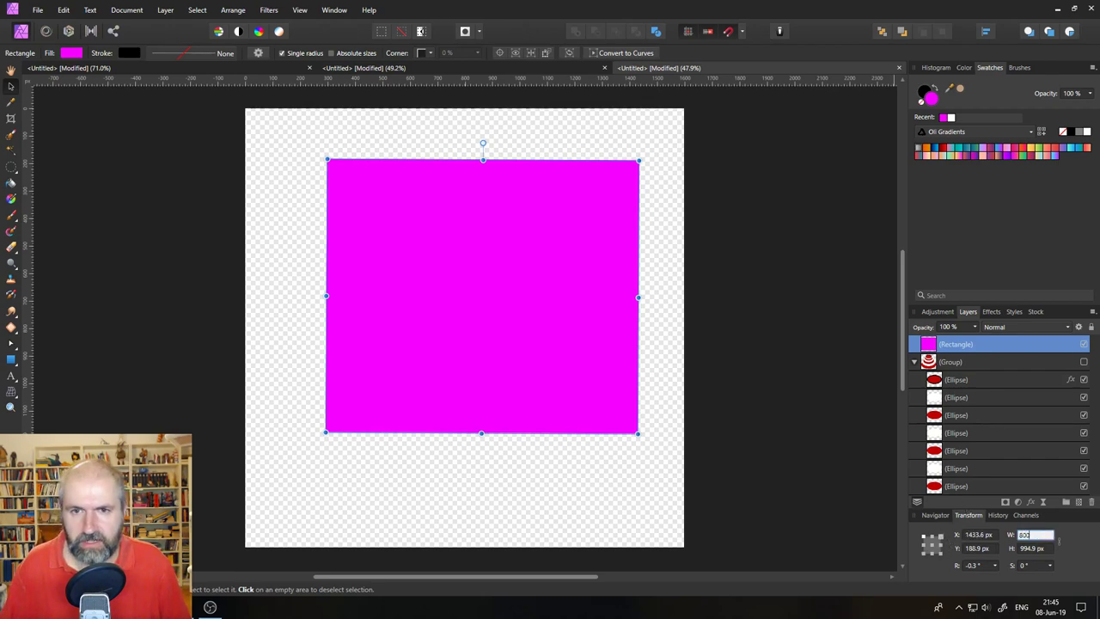
{"action": "key", "text": "Return"}
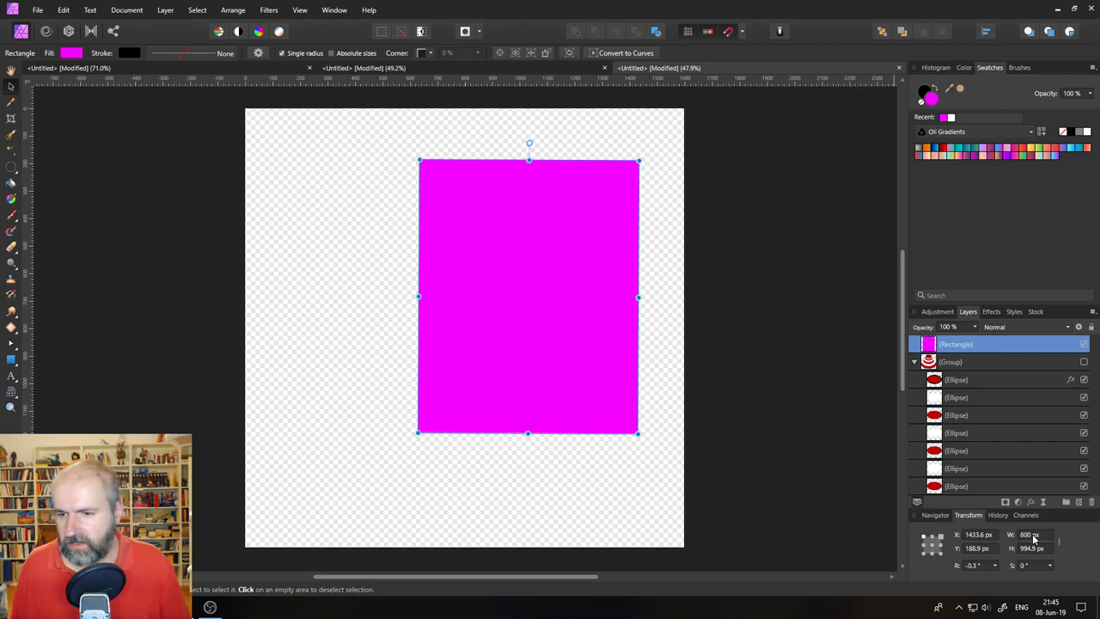
{"action": "left_click", "coordinate": [1033, 534]}
{"action": "type", "text": "150"}
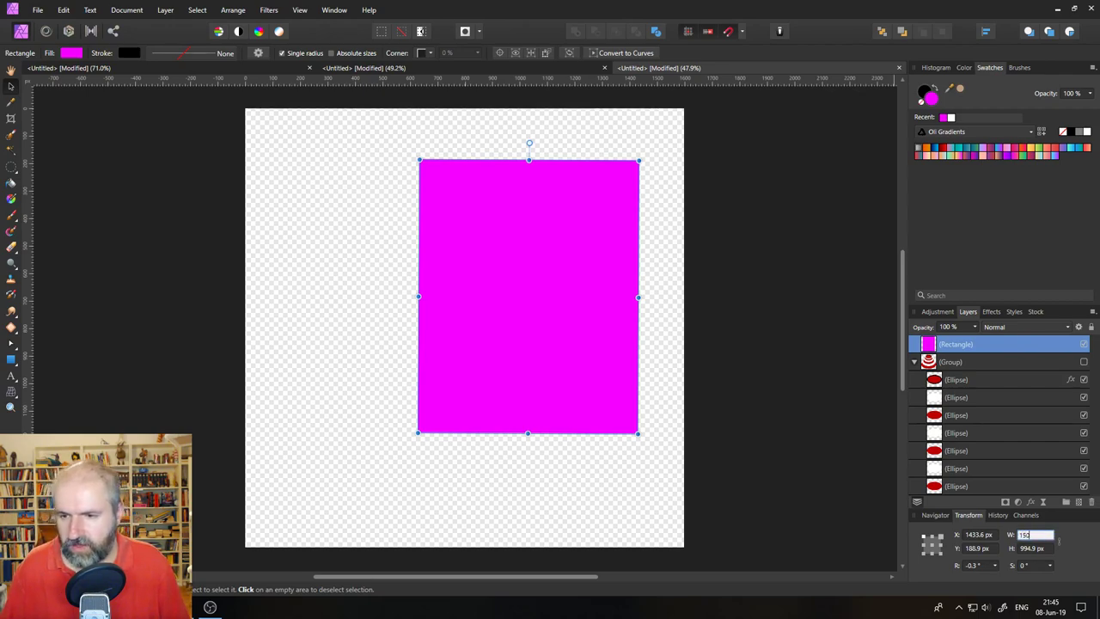
{"action": "key", "text": "Return"}
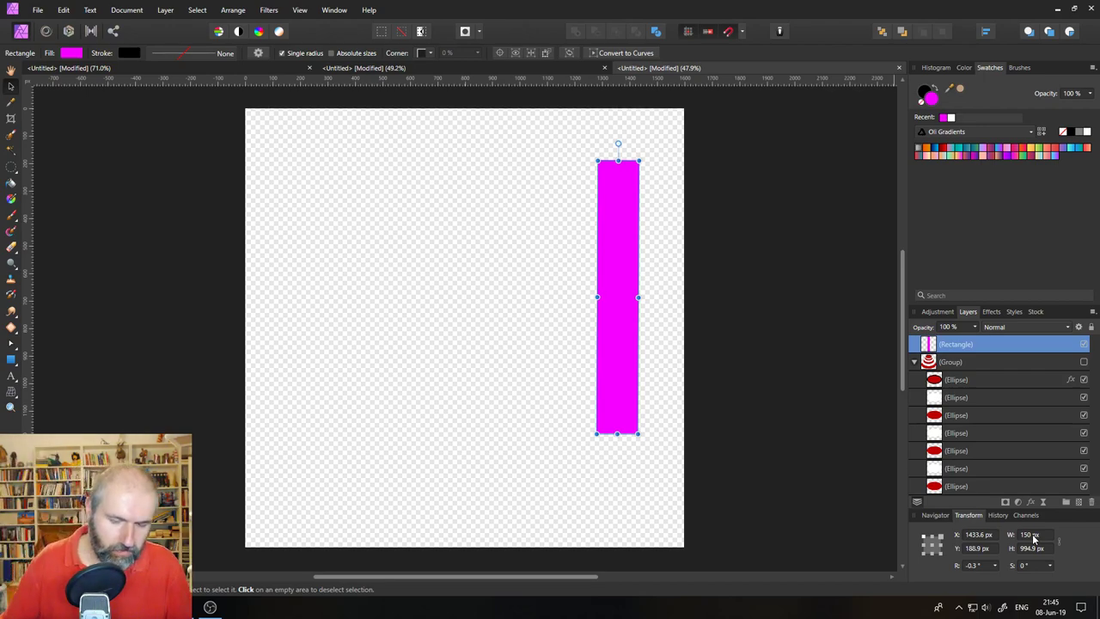
{"action": "key", "text": "ctrl+z"}
{"action": "key", "text": "ctrl+z"}
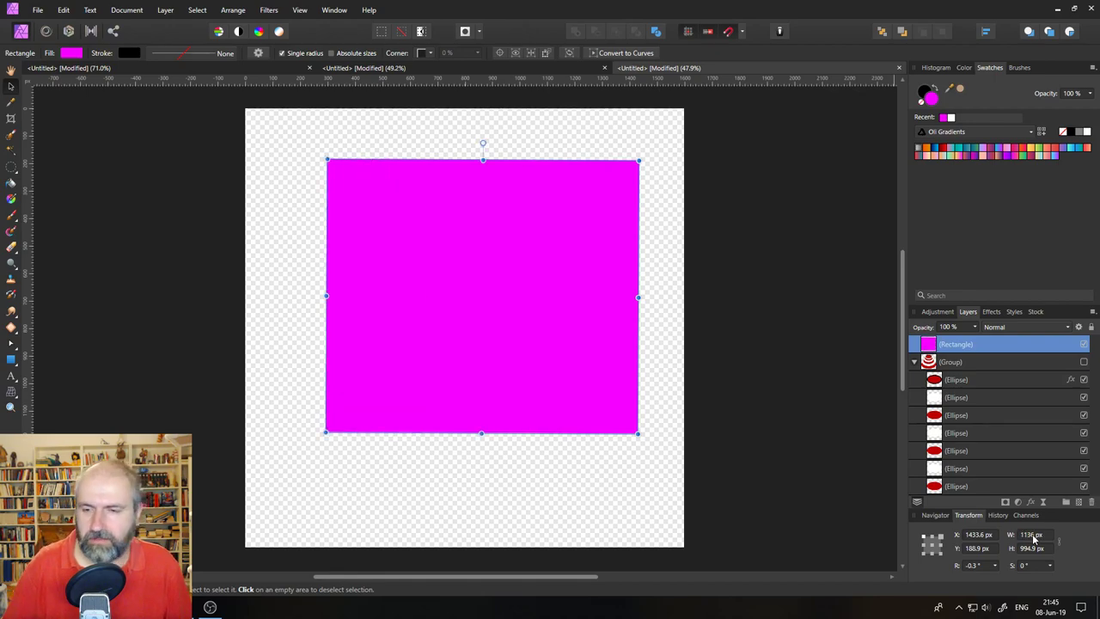
{"action": "left_click", "coordinate": [924, 545]}
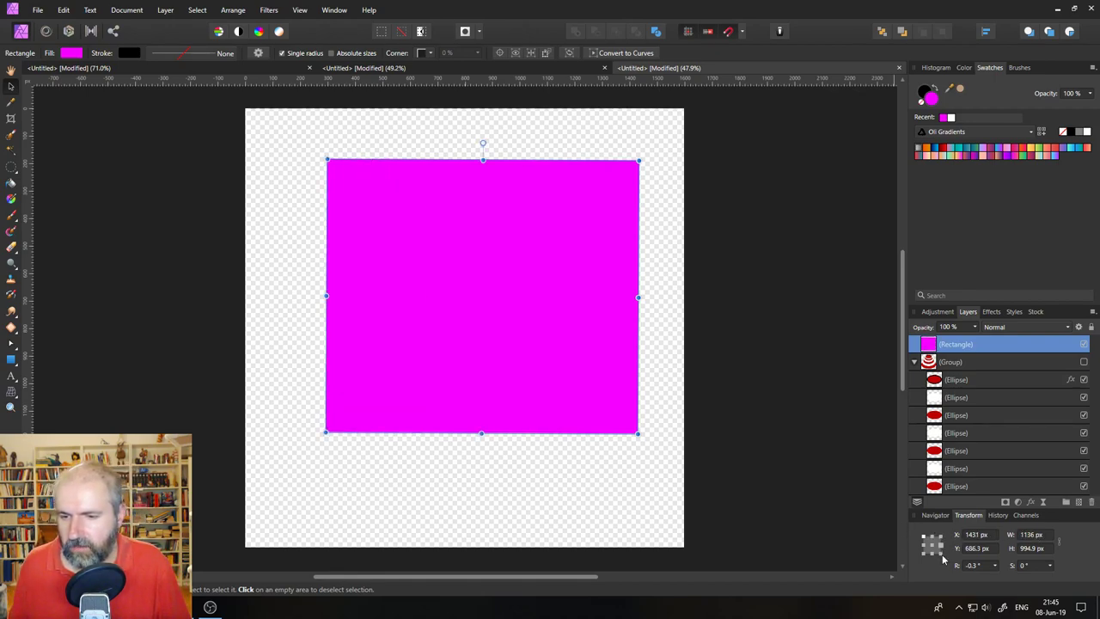
{"action": "left_click", "coordinate": [924, 535]}
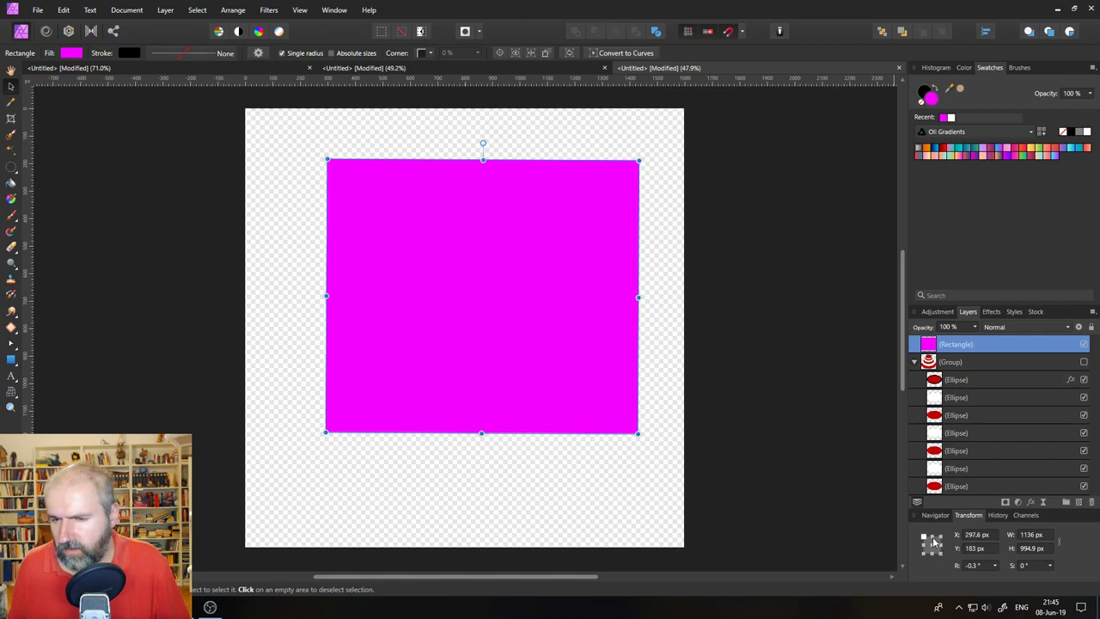
{"action": "left_click", "coordinate": [932, 542]}
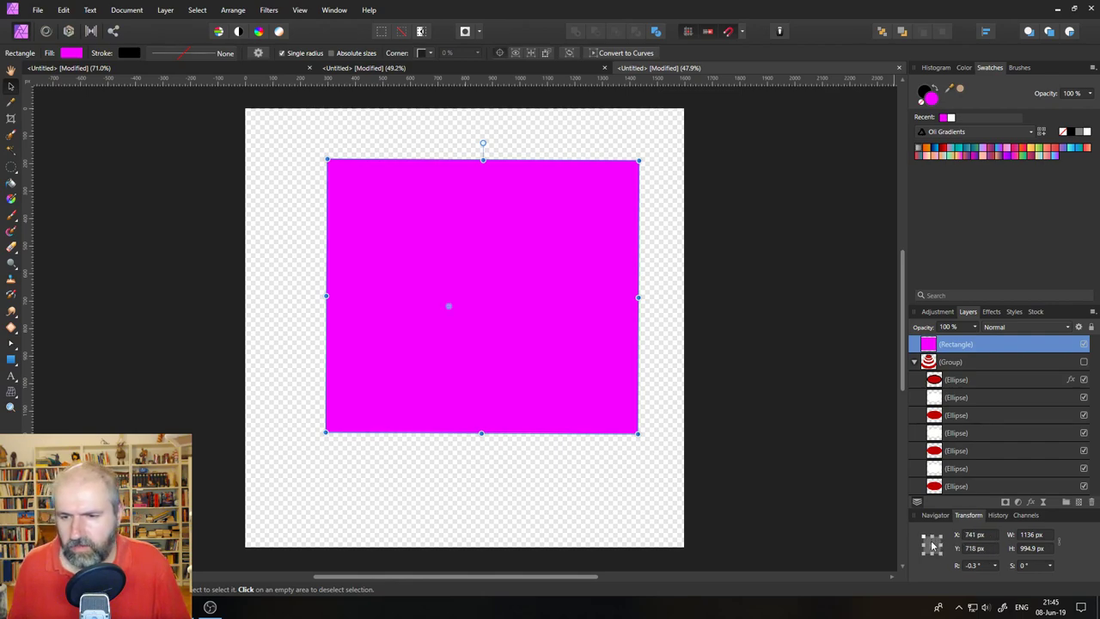
{"action": "left_click", "coordinate": [924, 536]}
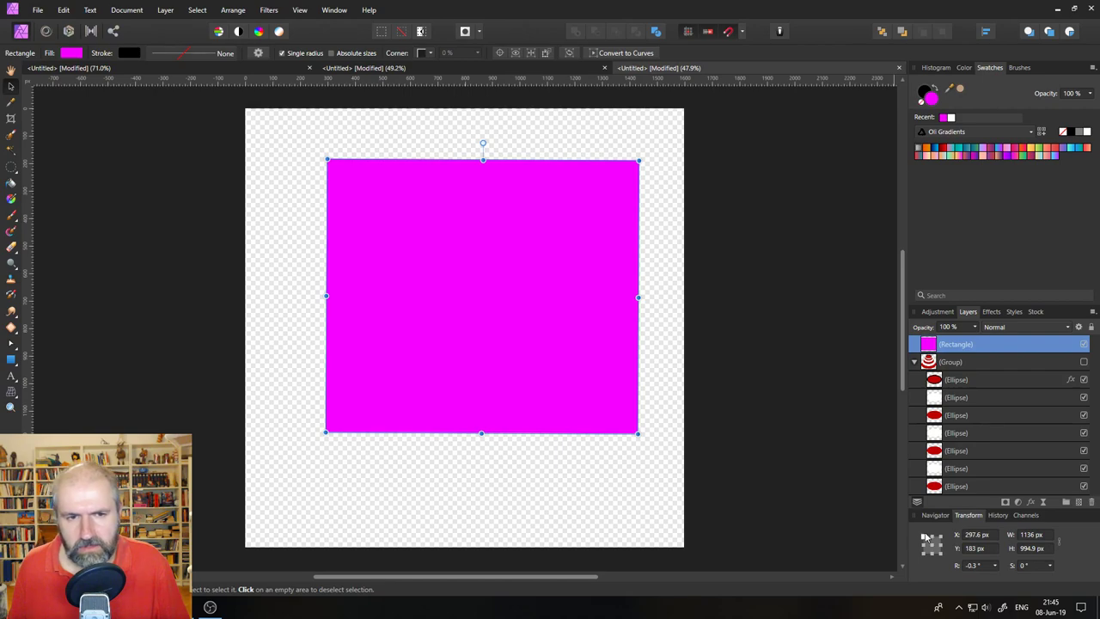
{"action": "left_click", "coordinate": [935, 549]}
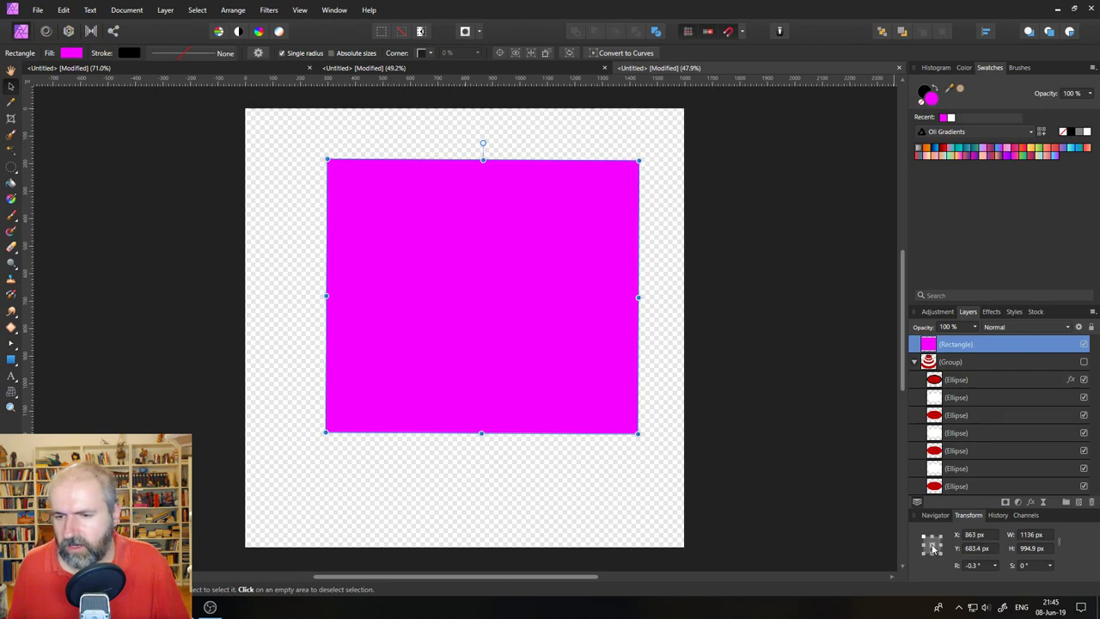